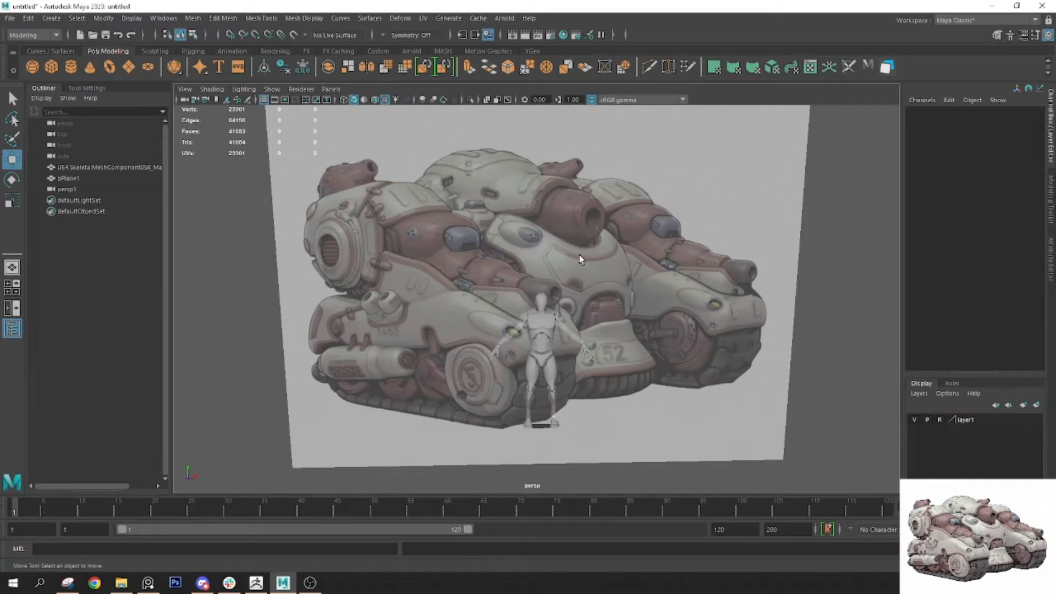
scroll(583, 290, down, 2)
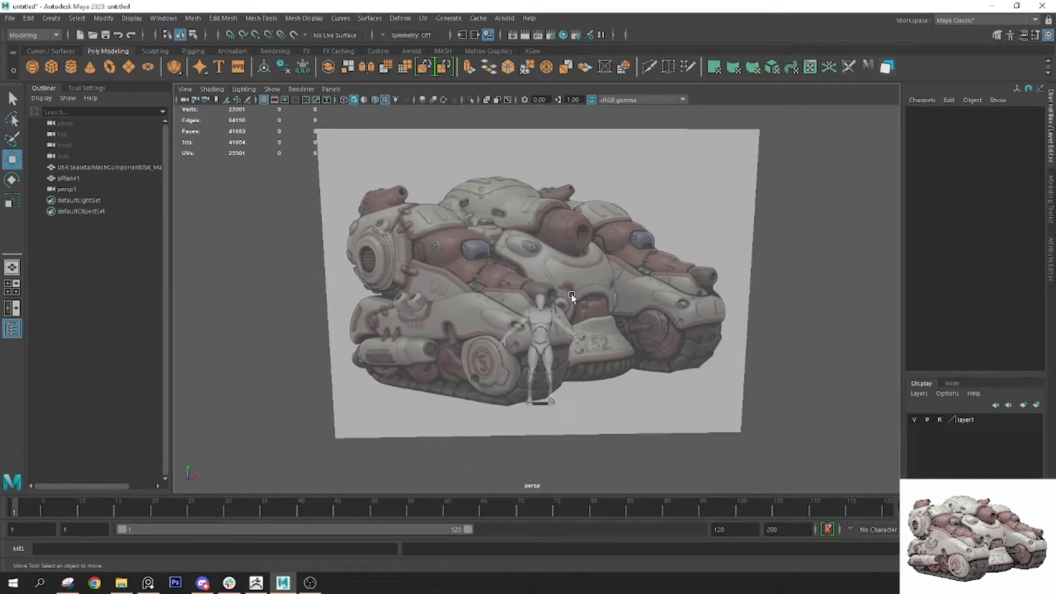
scroll(540, 331, up, 3)
click(540, 331)
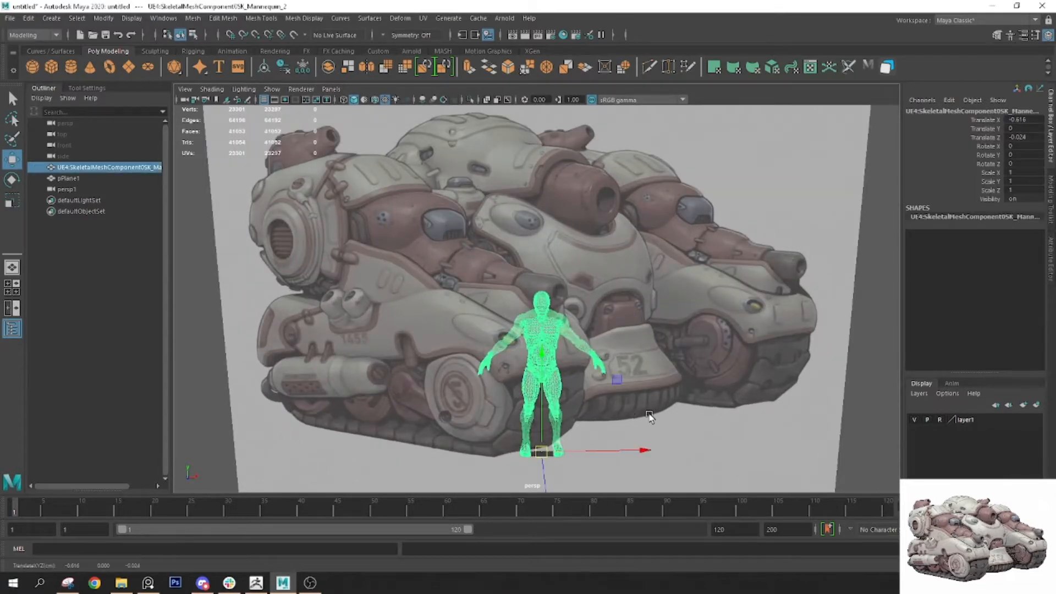
key(ctrl+z)
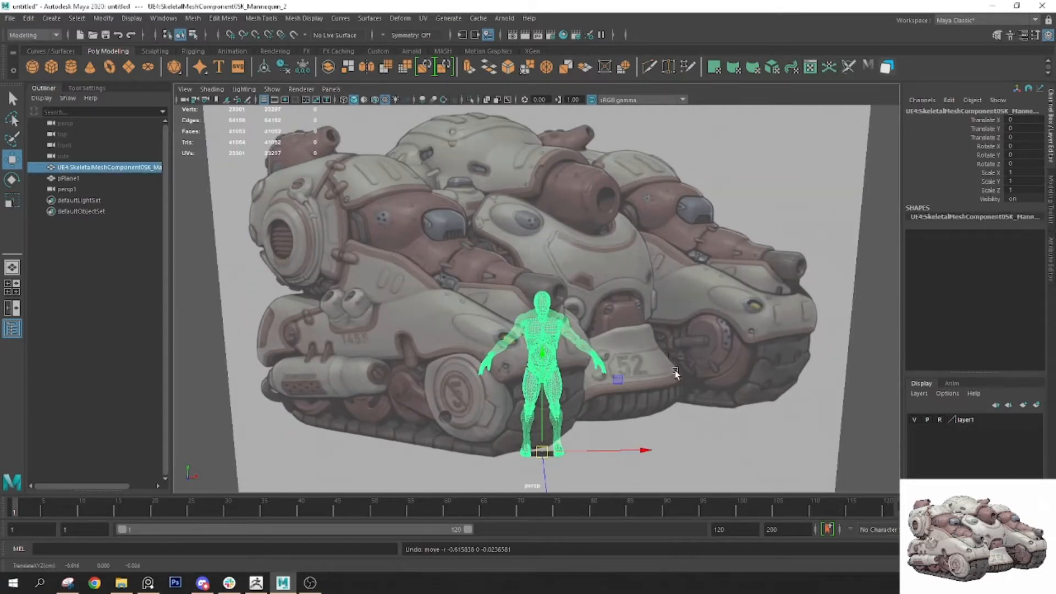
click(849, 330)
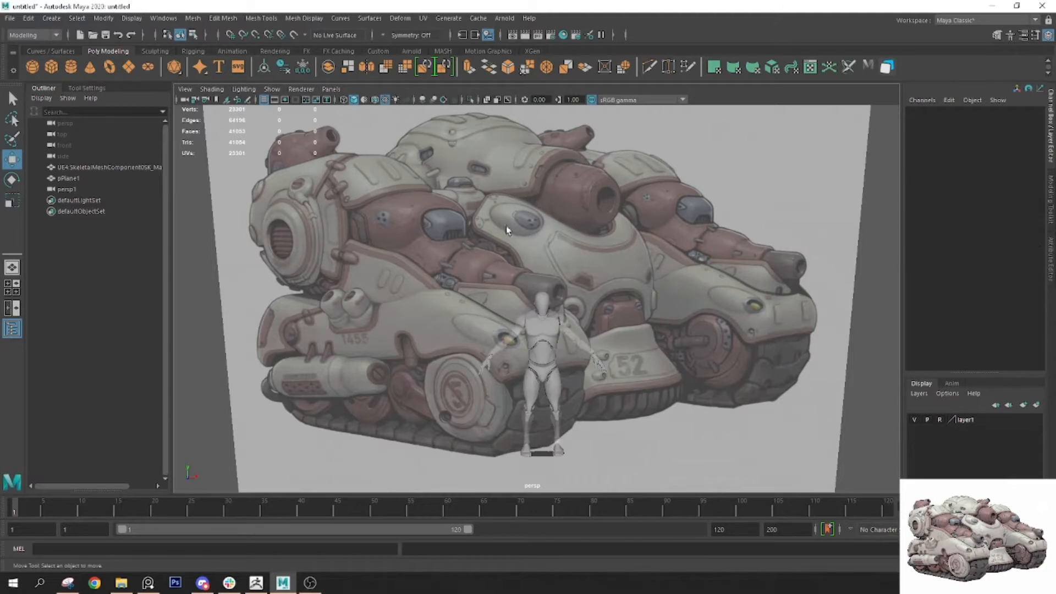
Start the Distance Tool and place the first measuring point beside the mannequin's feet
click(524, 325)
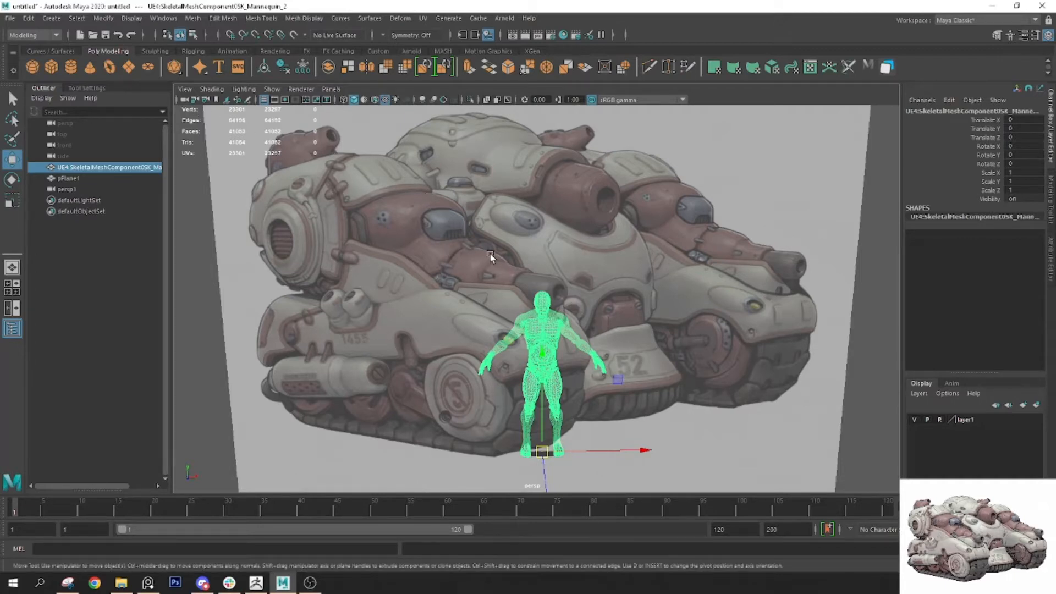
click(29, 19)
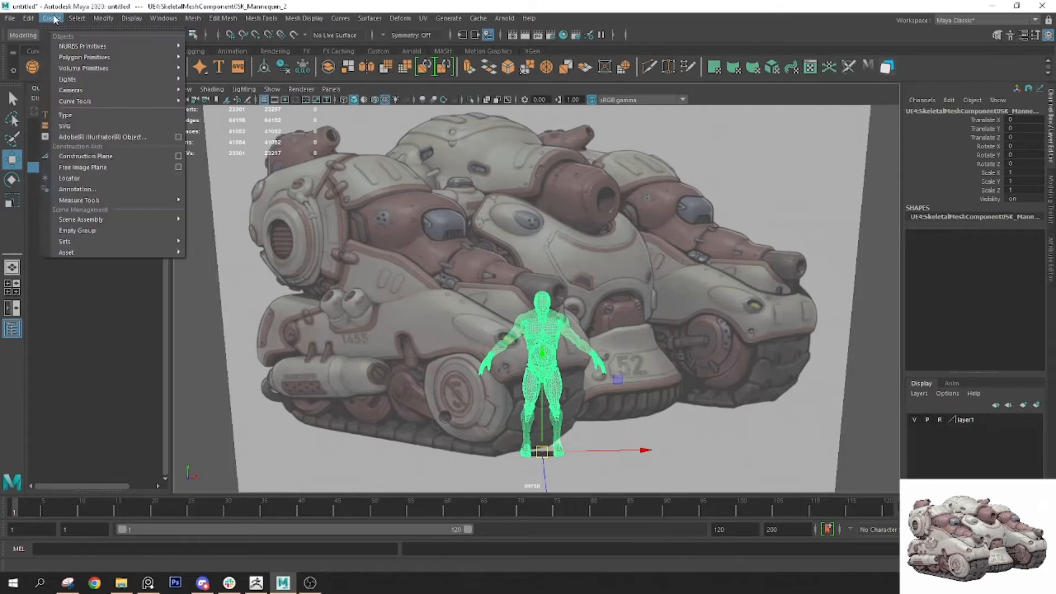
mouse_move(51, 18)
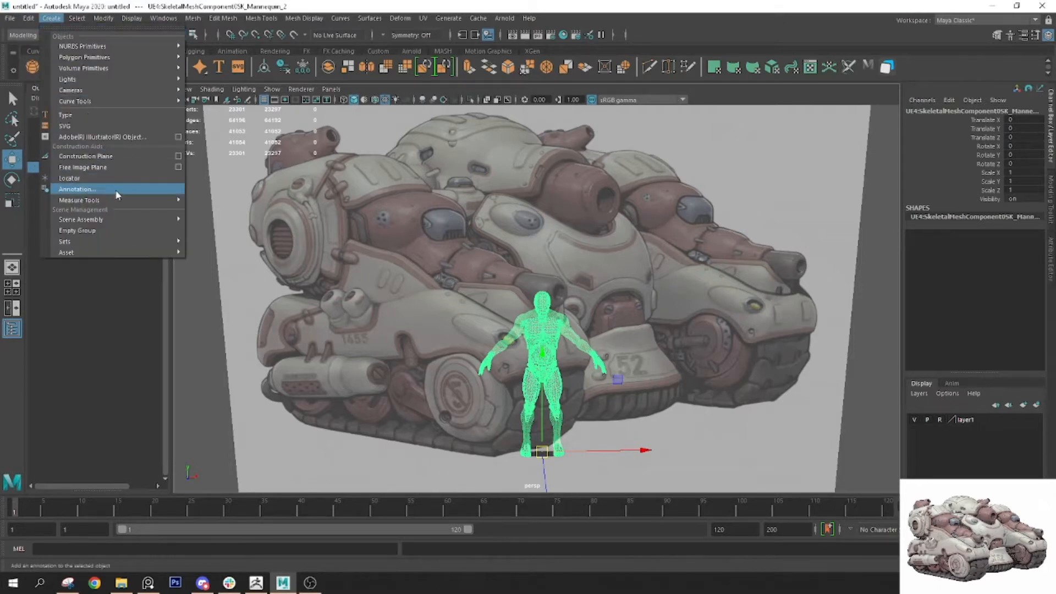
mouse_move(159, 201)
click(212, 200)
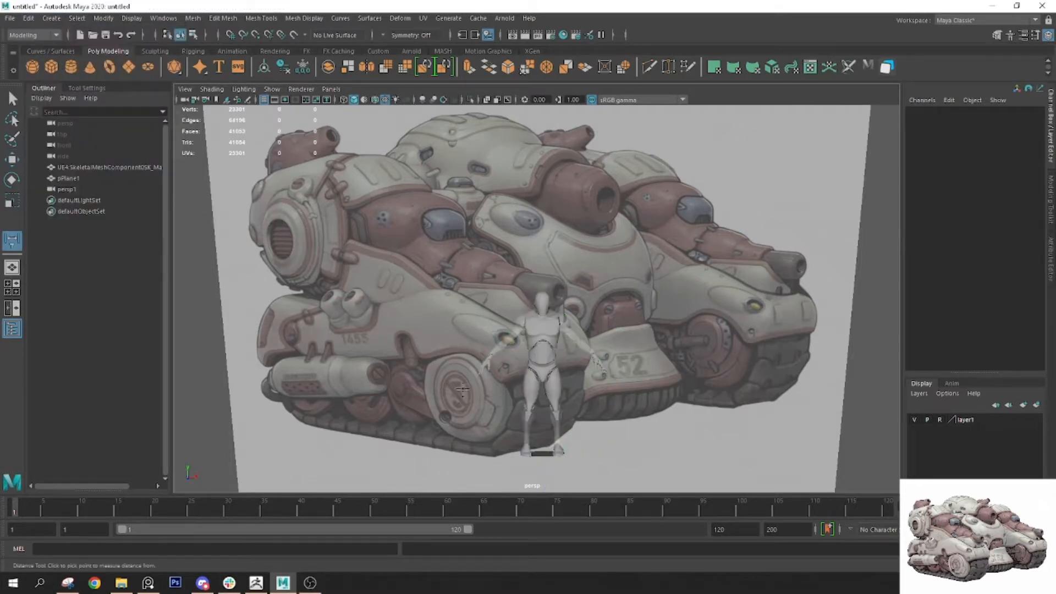
click(610, 408)
Switch the viewport to wireframe and place the second distance point on the grid between the mannequin's feet
alt+middle_drag(657, 426, 688, 325)
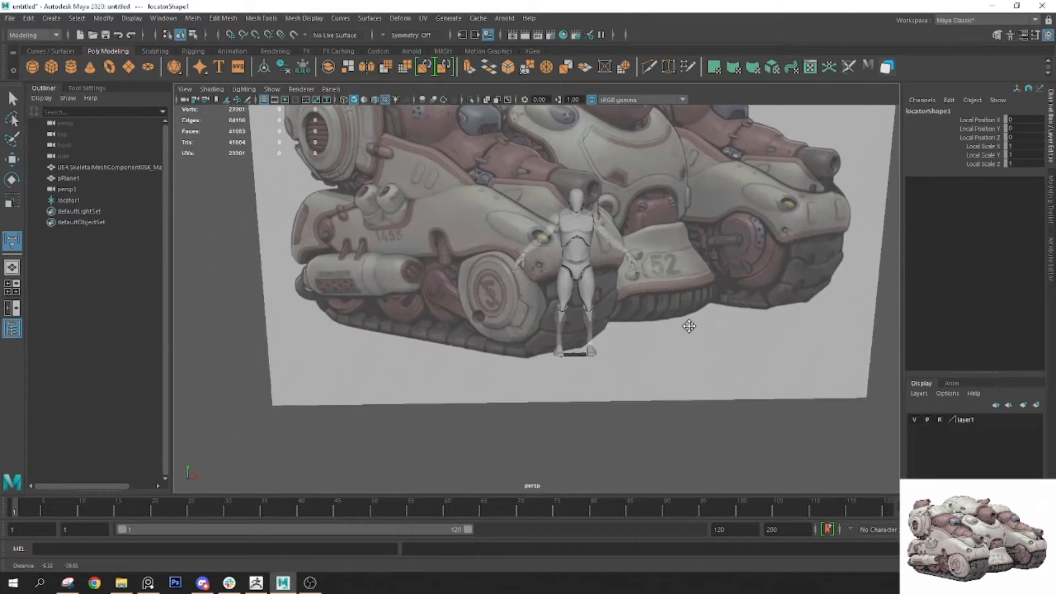
click(559, 332)
alt+right_drag(550, 334, 651, 399)
alt+middle_drag(716, 411, 620, 295)
alt+right_drag(621, 296, 678, 372)
alt+drag(599, 305, 586, 339)
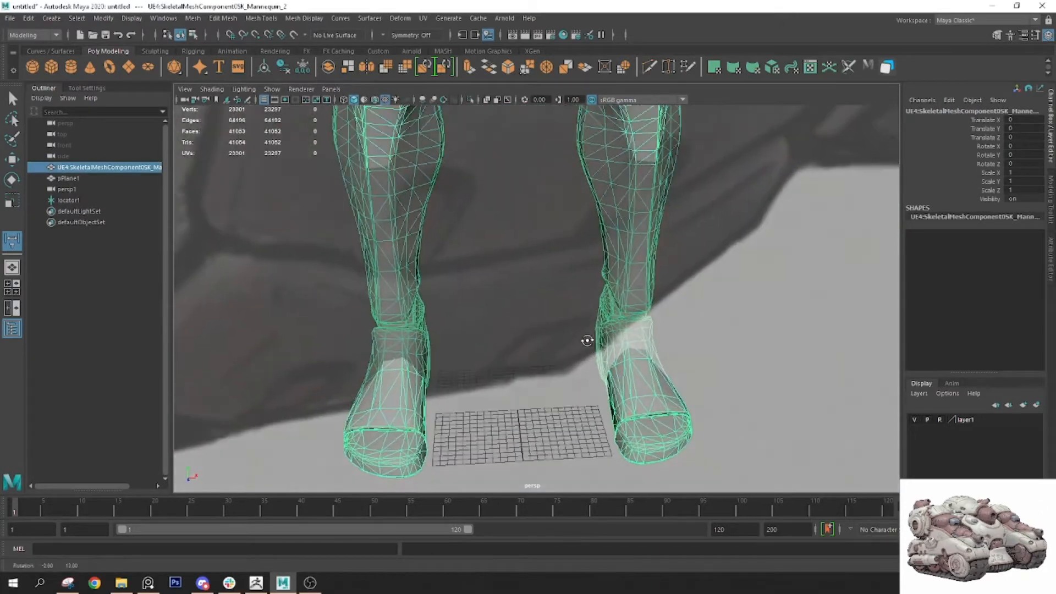
key(4)
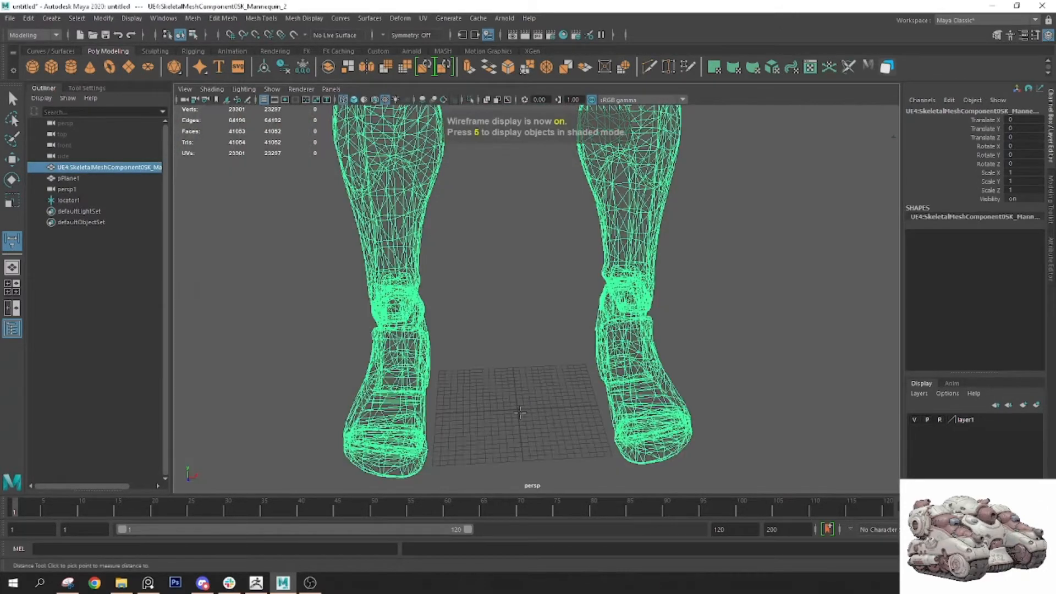
click(516, 408)
scroll(516, 408, down, 5)
key(q)
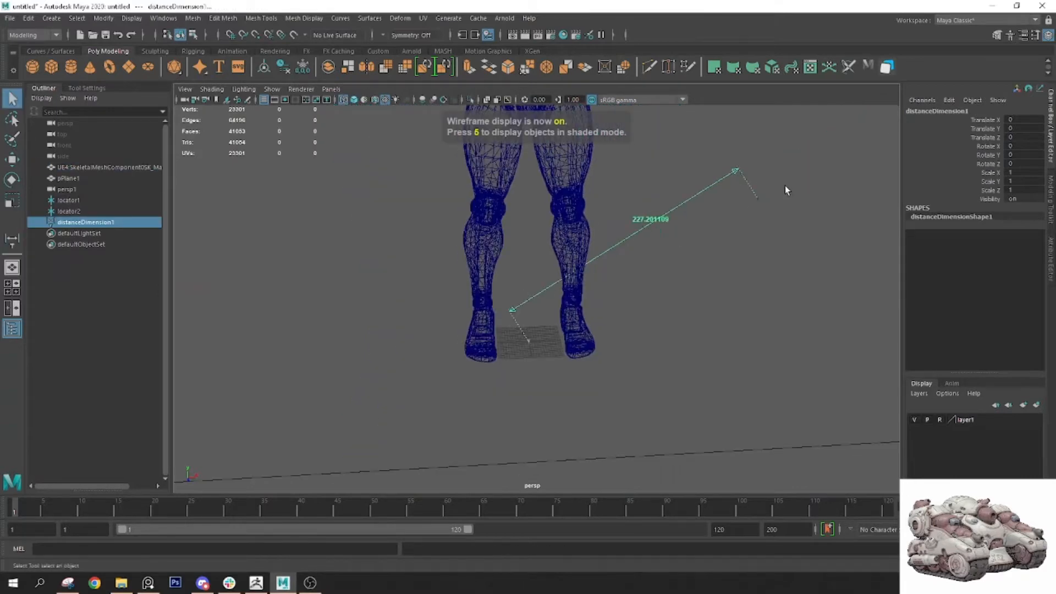
Move the first measuring locator onto the second one between the mannequin's feet
click(758, 201)
key(w)
drag(758, 201, 532, 334)
scroll(658, 376, up, 5)
Raise the second locator to the top of the mannequin's head, at a Translate Y of about 182.3
click(101, 211)
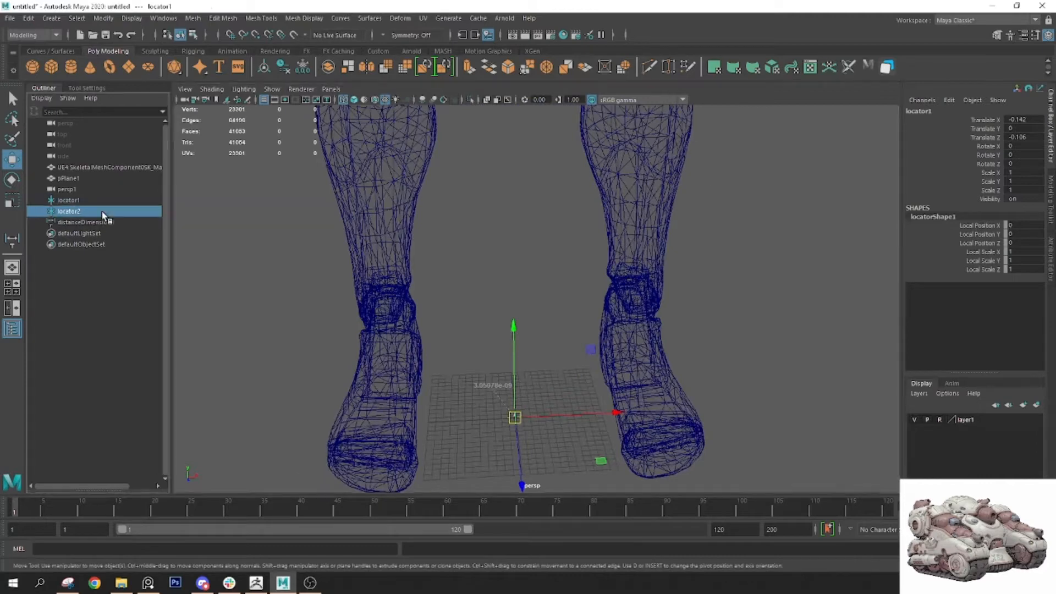
scroll(320, 259, down, 5)
scroll(534, 258, up, 3)
alt+middle_drag(533, 256, 540, 326)
alt+right_drag(598, 326, 557, 326)
alt+drag(556, 325, 562, 172)
key(v)
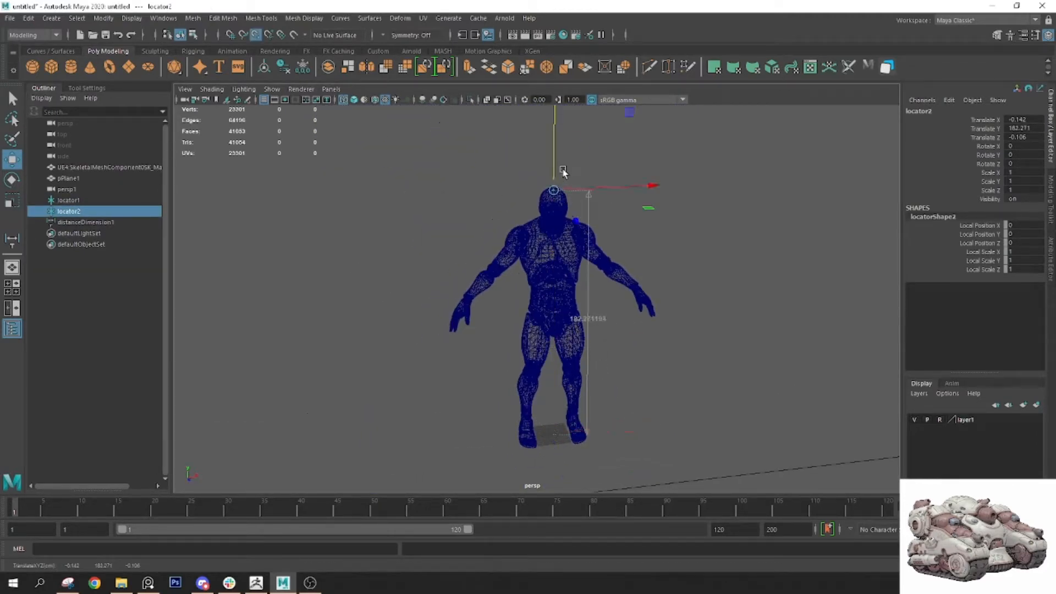
alt+drag(628, 270, 574, 122)
key(v)
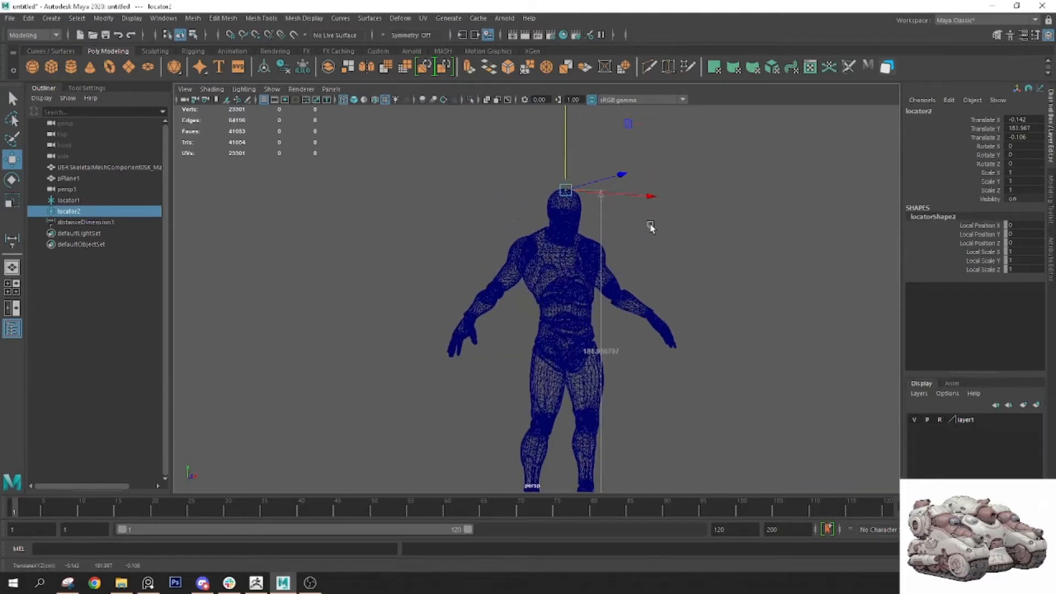
alt+middle_drag(648, 223, 642, 161)
alt+drag(642, 161, 640, 232)
key(ctrl+z)
Examine the distance label to read the mannequin's overall height
alt+right_drag(491, 319, 608, 354)
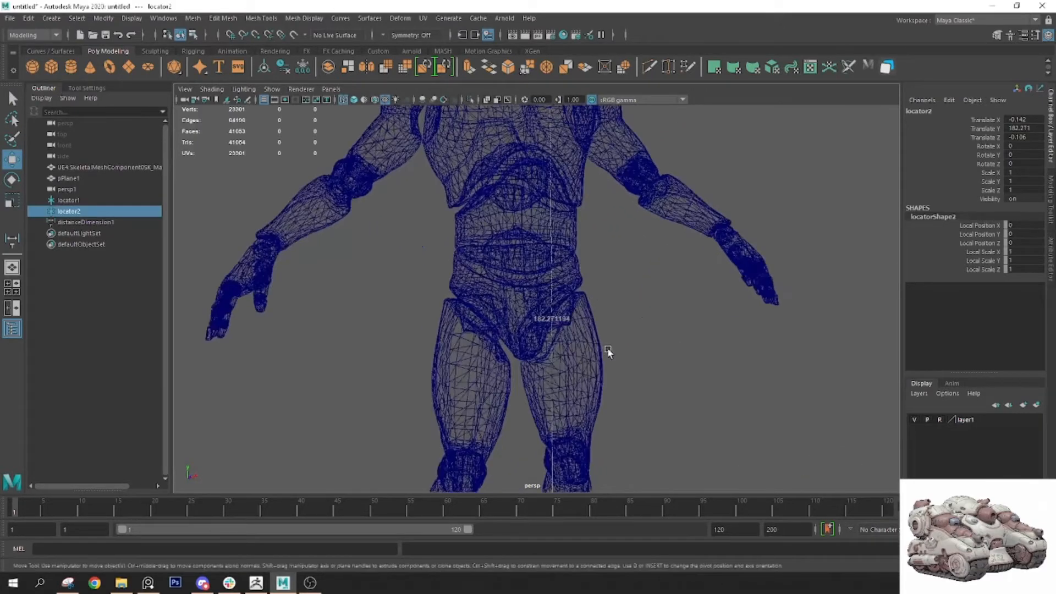
alt+middle_drag(608, 353, 618, 329)
alt+right_drag(516, 289, 563, 299)
alt+middle_drag(563, 299, 610, 324)
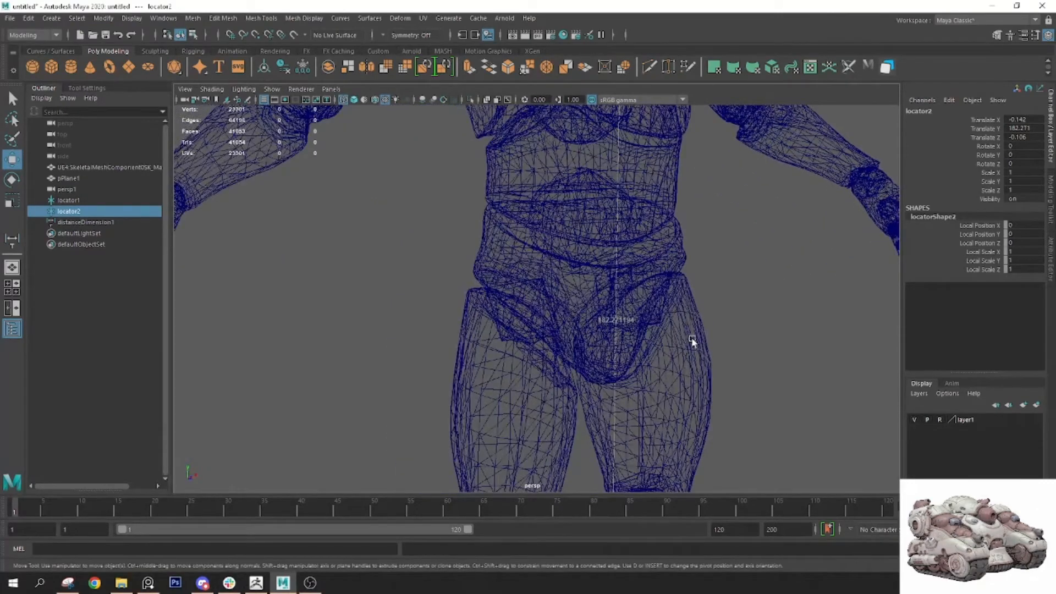
alt+right_drag(692, 341, 645, 306)
alt+drag(654, 283, 659, 277)
alt+right_drag(660, 278, 615, 242)
key(q)
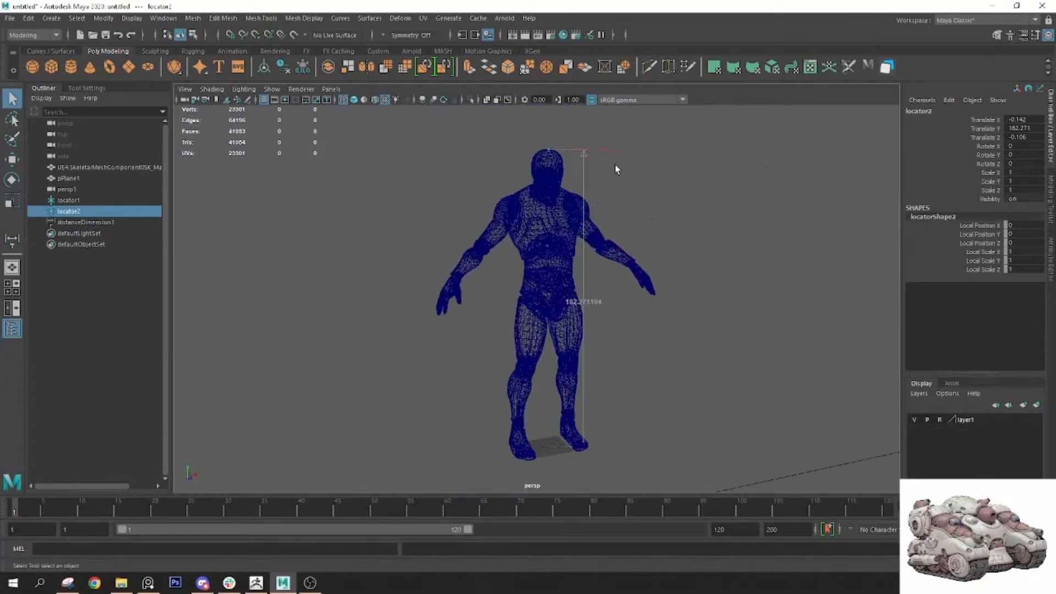
Undo the raising of the second locator and delete the distance dimension together with both locators
key(w)
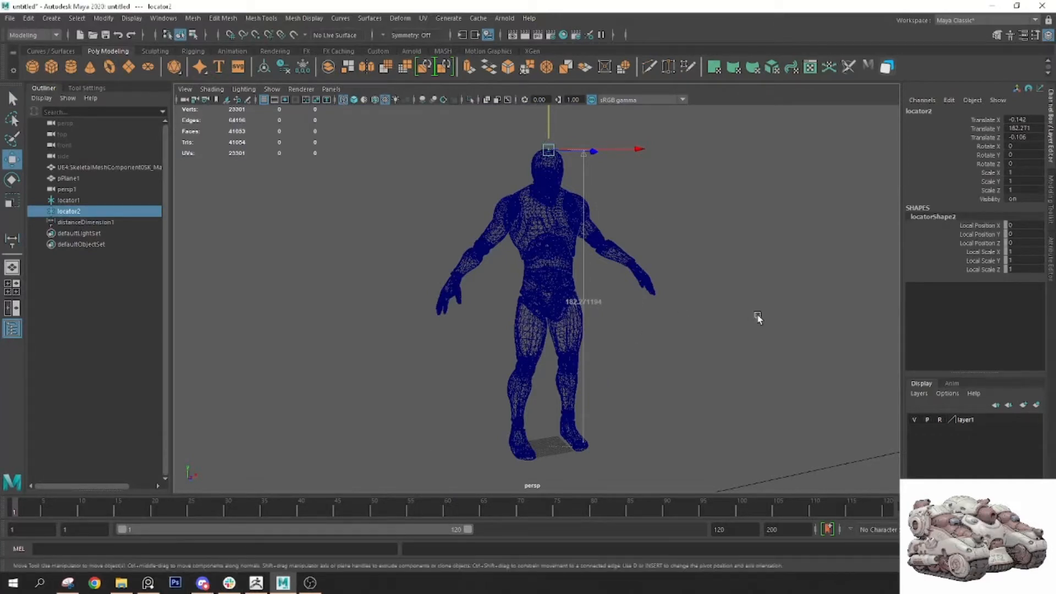
key(ctrl+z)
alt+drag(672, 313, 618, 306)
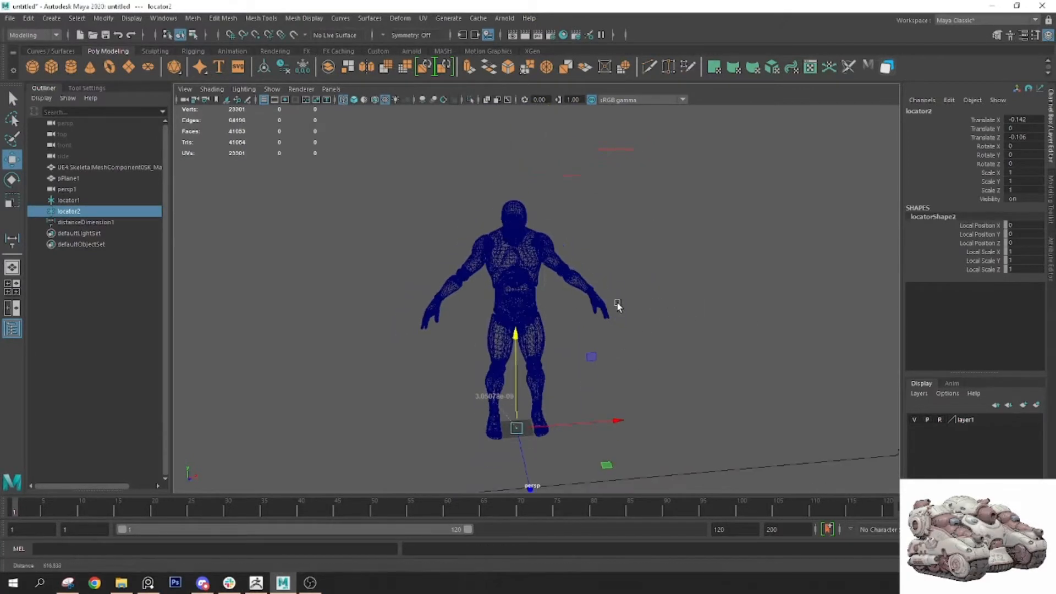
click(131, 222)
shift+click(103, 201)
key(Delete)
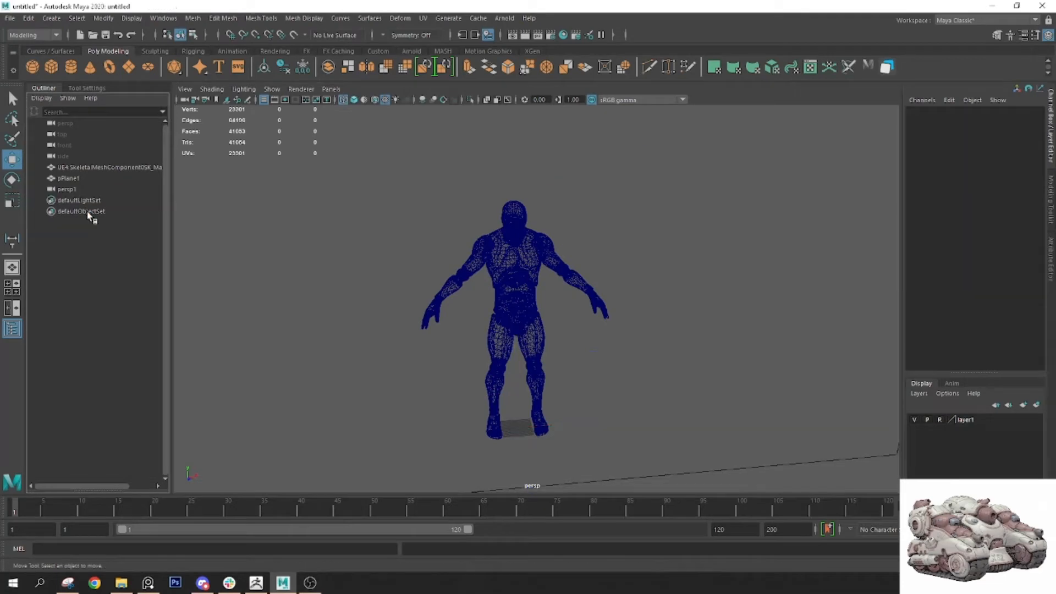
Switch the viewport back to shaded display with textures so the tank reference shows behind the mannequin
key(6)
alt+right_drag(681, 282, 597, 242)
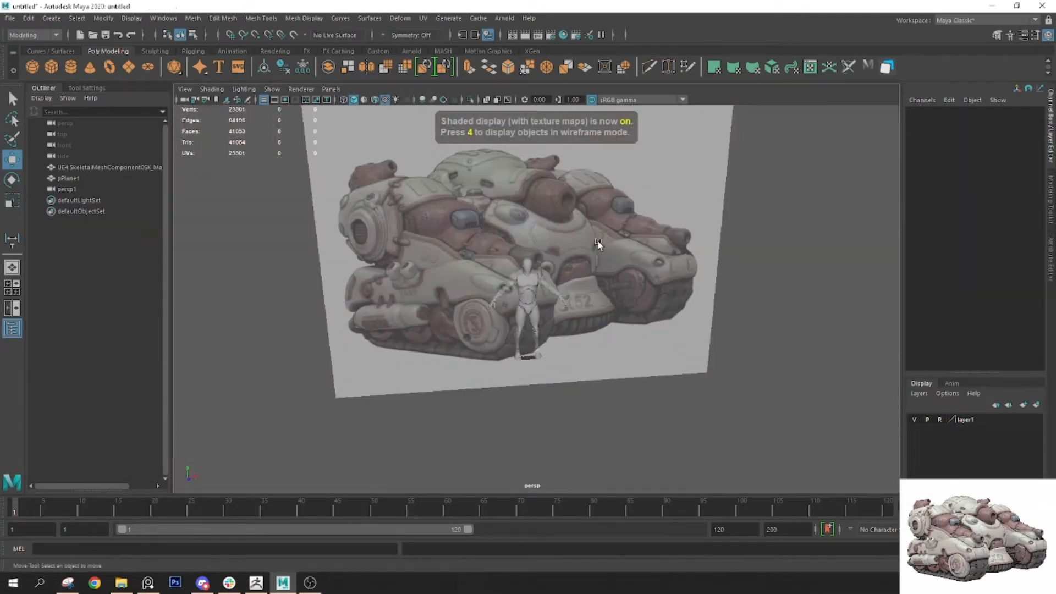
mouse_move(531, 286)
alt+mouse_down()
mouse_move(543, 263)
mouse_move(479, 208)
alt+mouse_up()
alt+right_drag(480, 208, 488, 252)
alt+drag(488, 252, 527, 253)
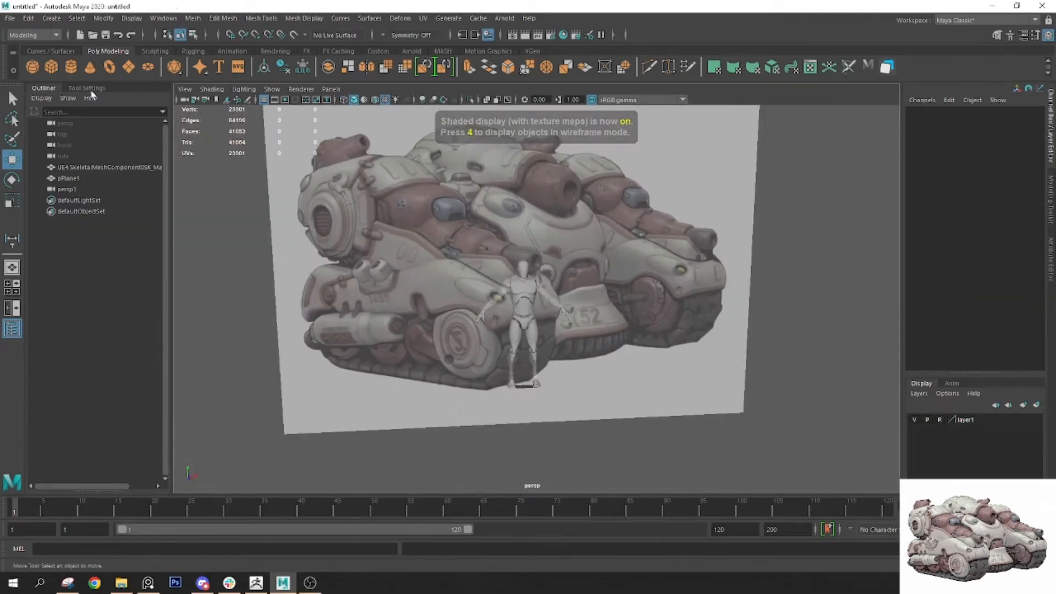
Create a polygon cube and scale it uniformly to about 123.7
click(52, 67)
key(r)
drag(523, 385, 600, 389)
Raise the cube to a Translate Y of about 96.6 and rotate it about 52.6 degrees around Y
key(e)
drag(516, 405, 510, 312)
key(w)
key(e)
drag(507, 351, 523, 355)
key(w)
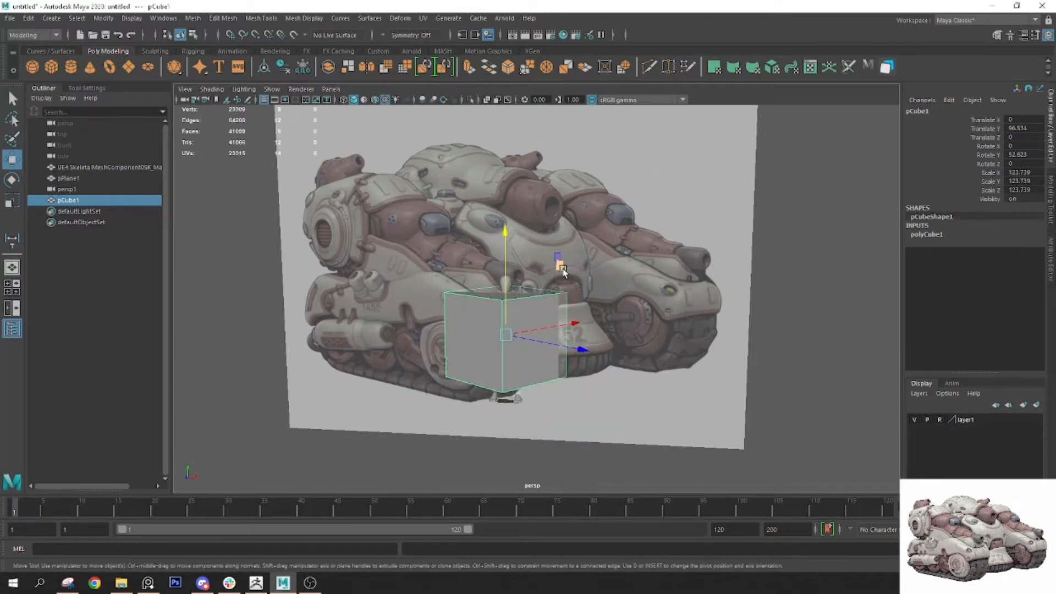
Position the cube over the front wheel of the tank's near track, at about X -50.5, Y 59.7, Z -38.6
drag(562, 268, 626, 351)
click(513, 216)
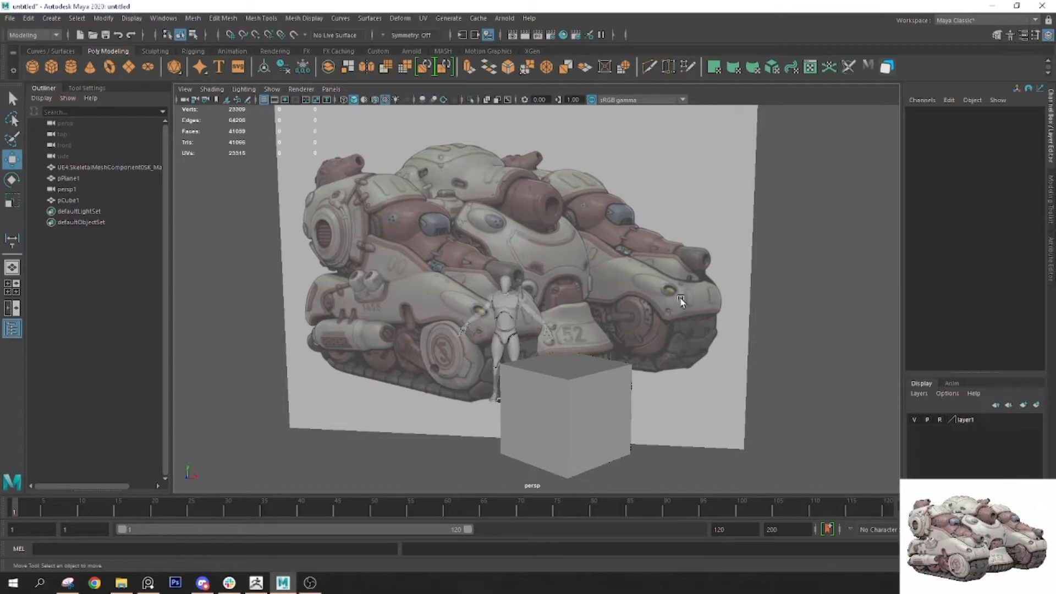
click(611, 388)
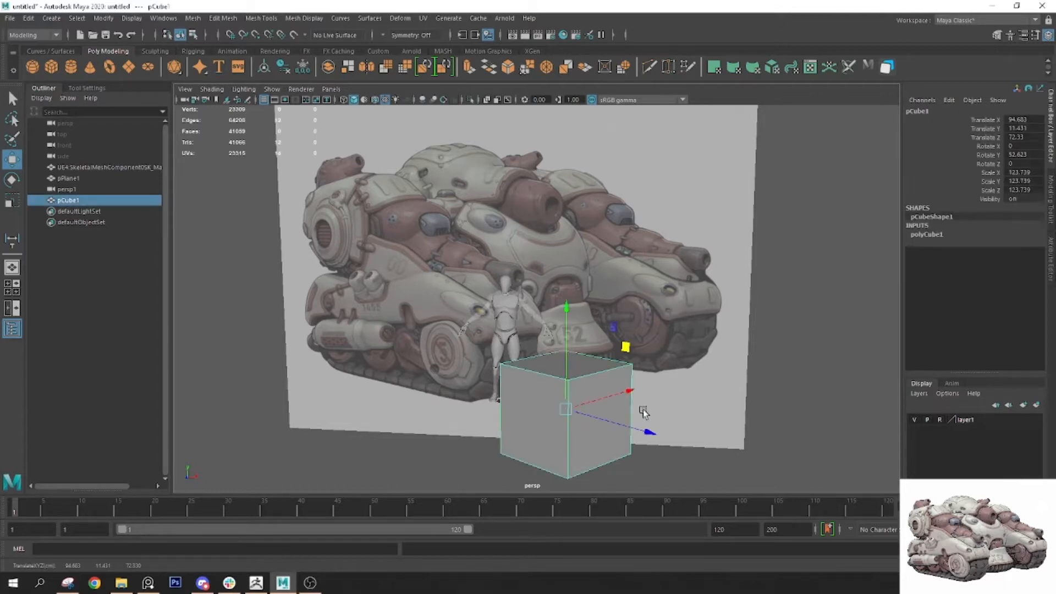
drag(625, 348, 530, 391)
scroll(444, 311, up, 4)
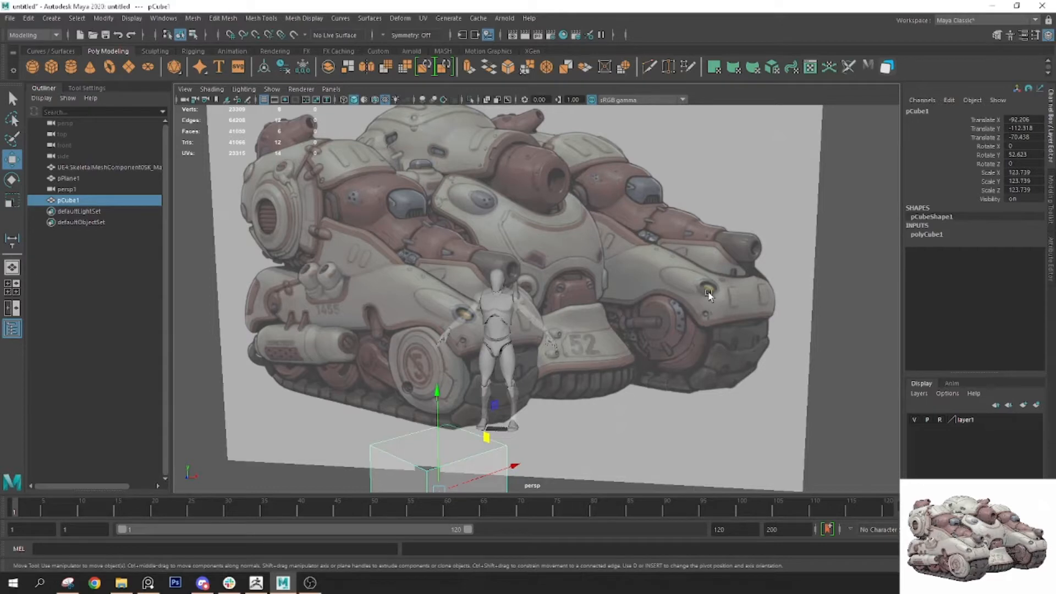
drag(467, 430, 464, 368)
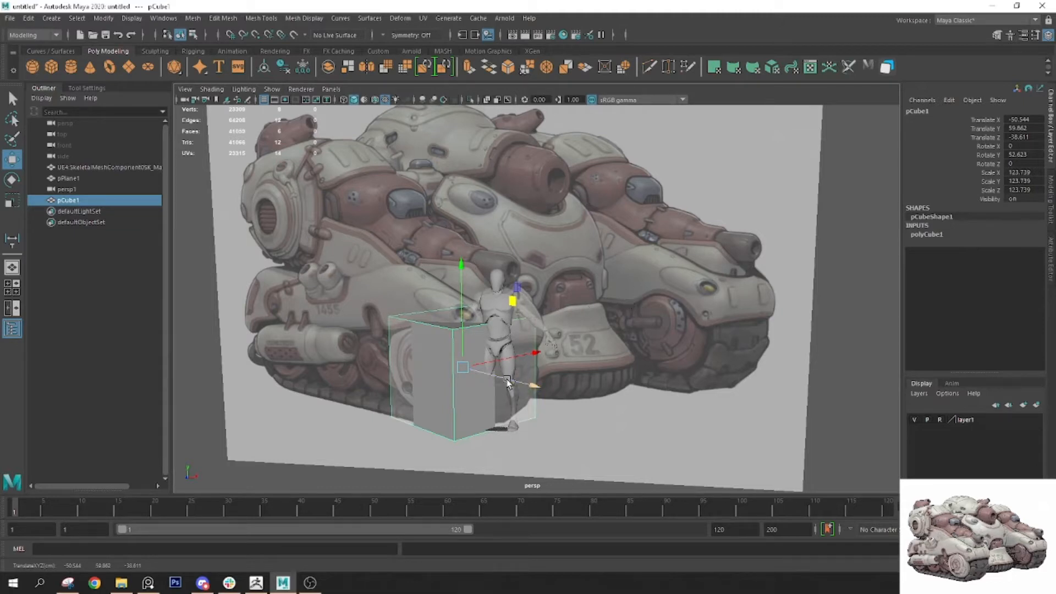
Stretch the cube to a Scale Z of about 306.7 and set its Y rotation to about 60.9 degrees
key(r)
drag(533, 386, 652, 421)
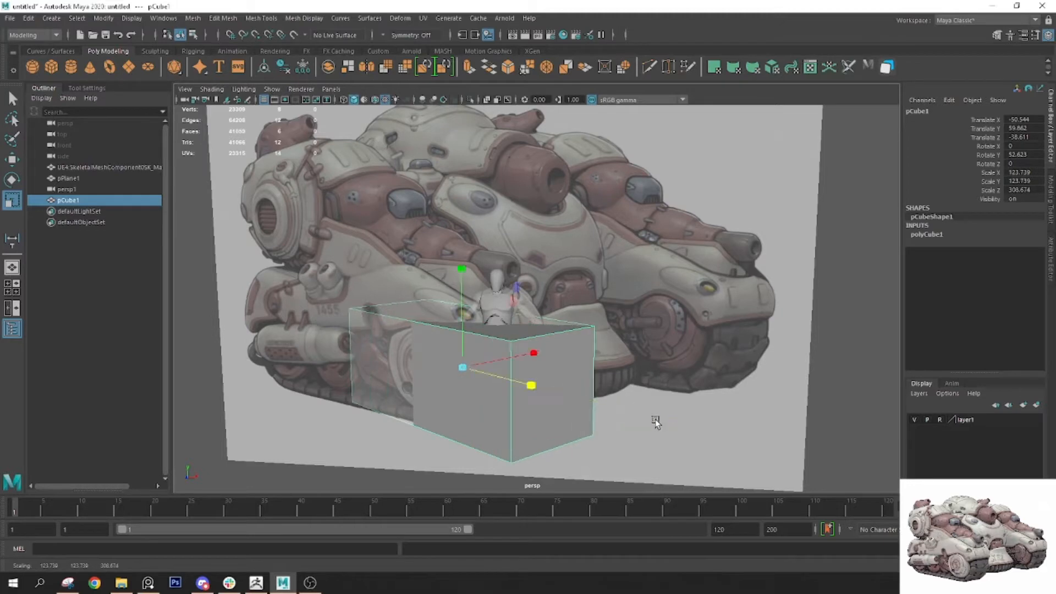
key(w)
key(e)
drag(489, 388, 503, 388)
key(w)
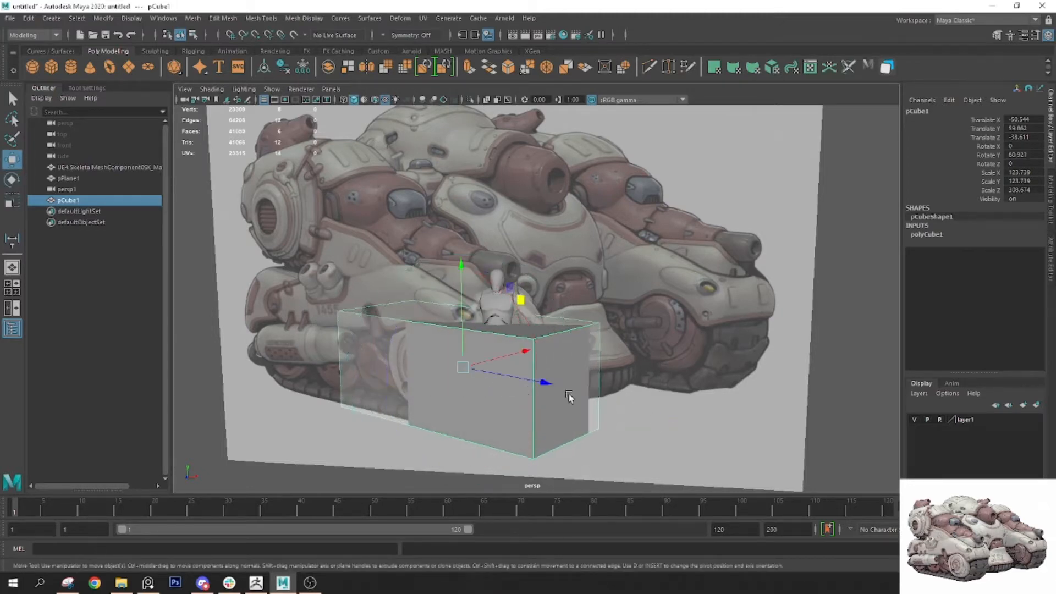
Slide the stretched box back along its length to cover the tank's near track assembly
drag(569, 394, 454, 371)
key(r)
key(w)
Extrude the box's top face up to the height of the side turret and scale it shorter lengthwise to slope the front
right_drag(577, 283, 580, 311)
click(431, 309)
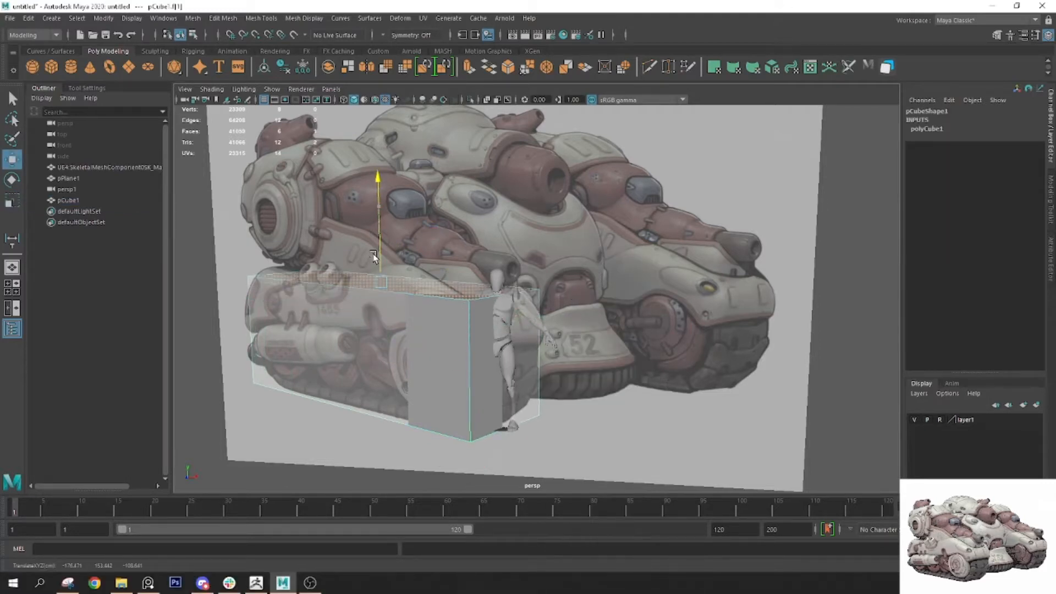
key(ctrl+e)
drag(378, 249, 384, 130)
key(r)
drag(449, 162, 405, 165)
alt+drag(461, 168, 419, 167)
key(w)
key(q)
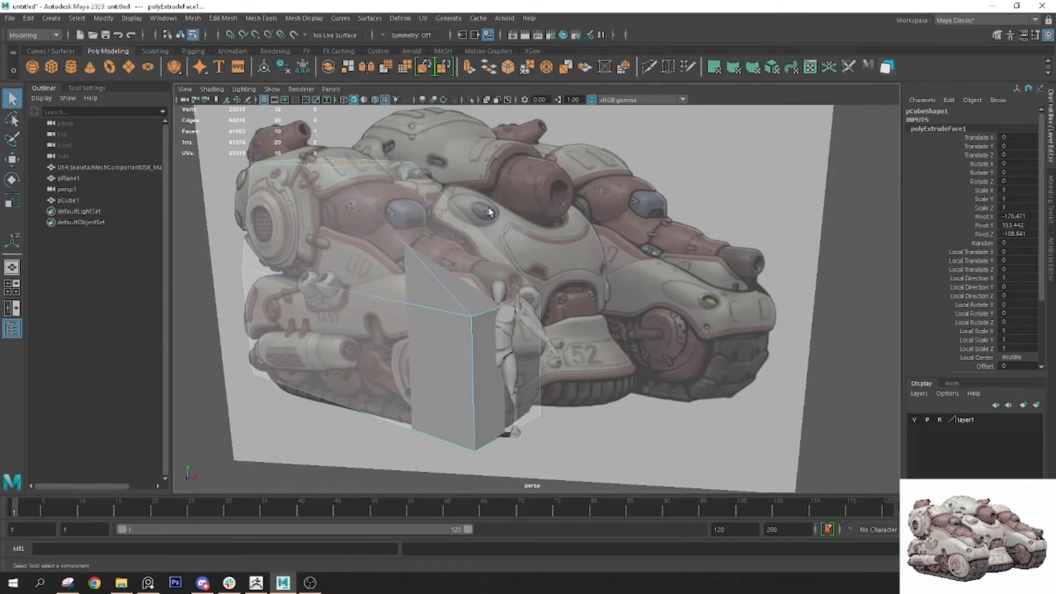
click(547, 140)
right_drag(558, 195, 547, 171)
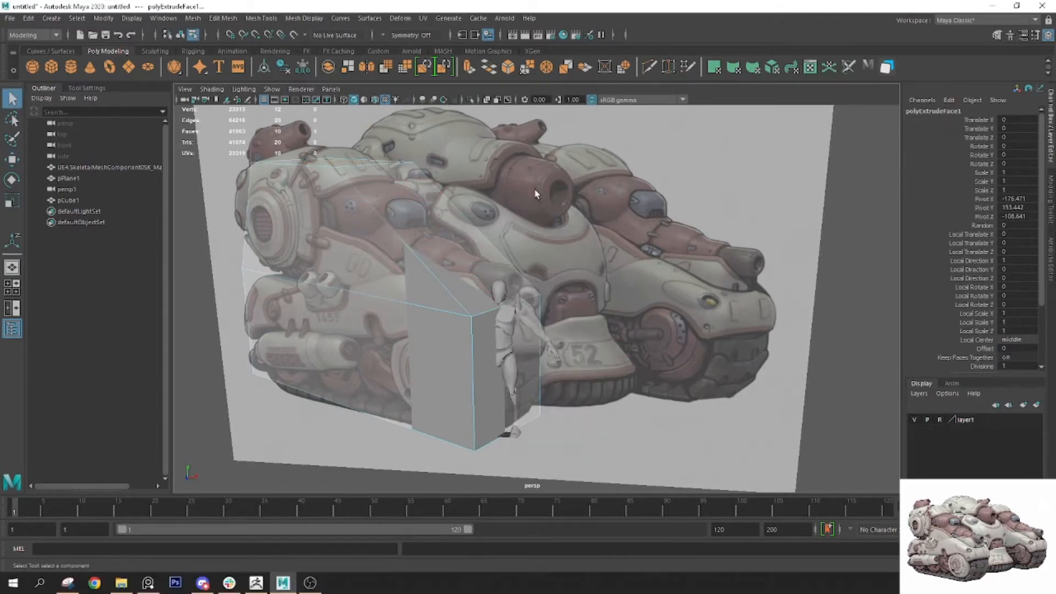
click(421, 270)
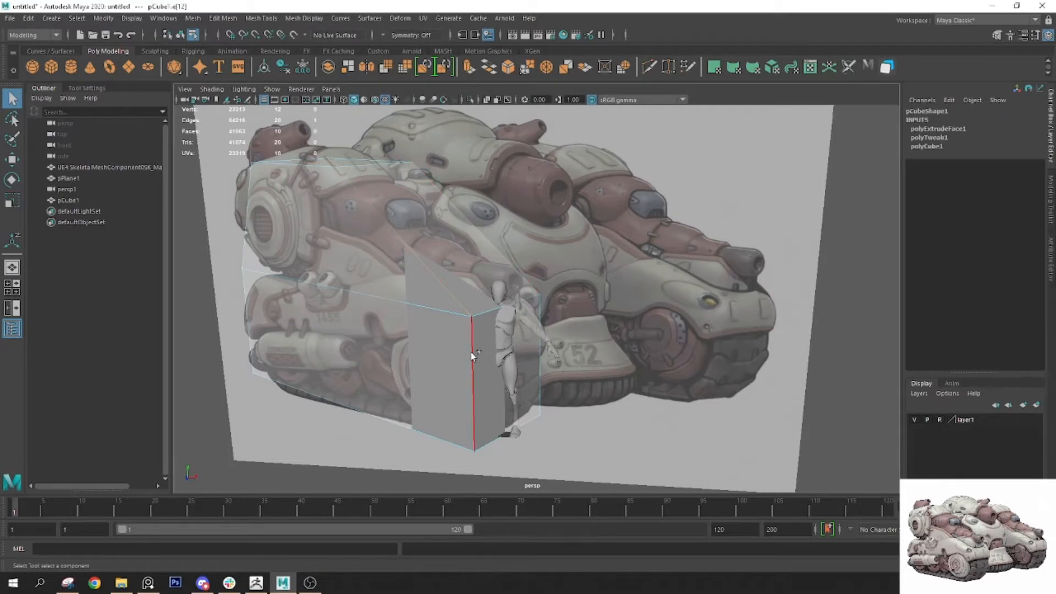
key(ctrl+z)
key(ctrl+z)
key(ctrl+z)
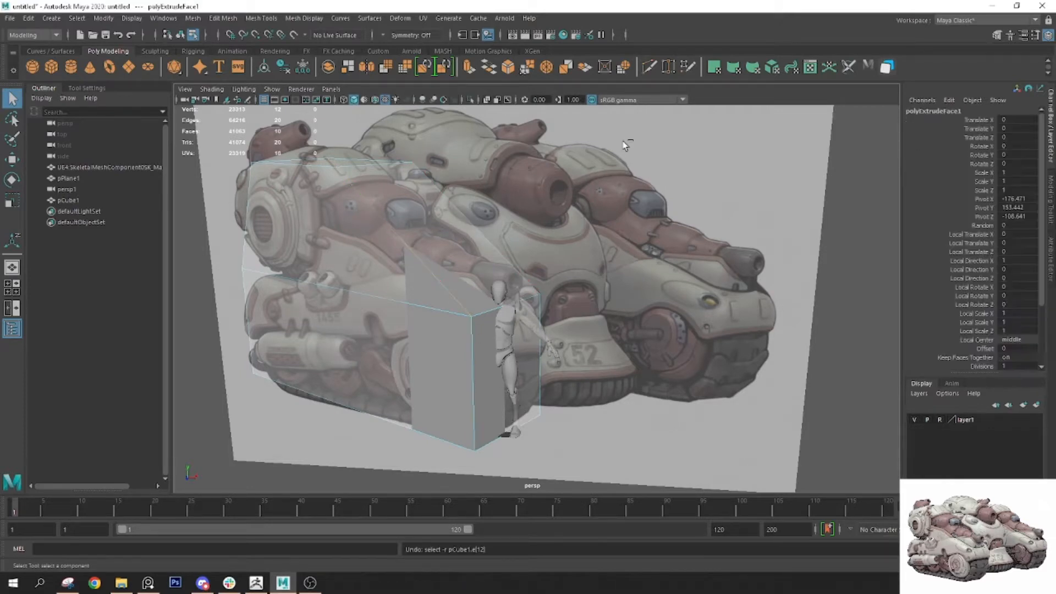
Cut a vertical edge loop around the near track box partway along its length, using the Multi-Cut tool
click(649, 64)
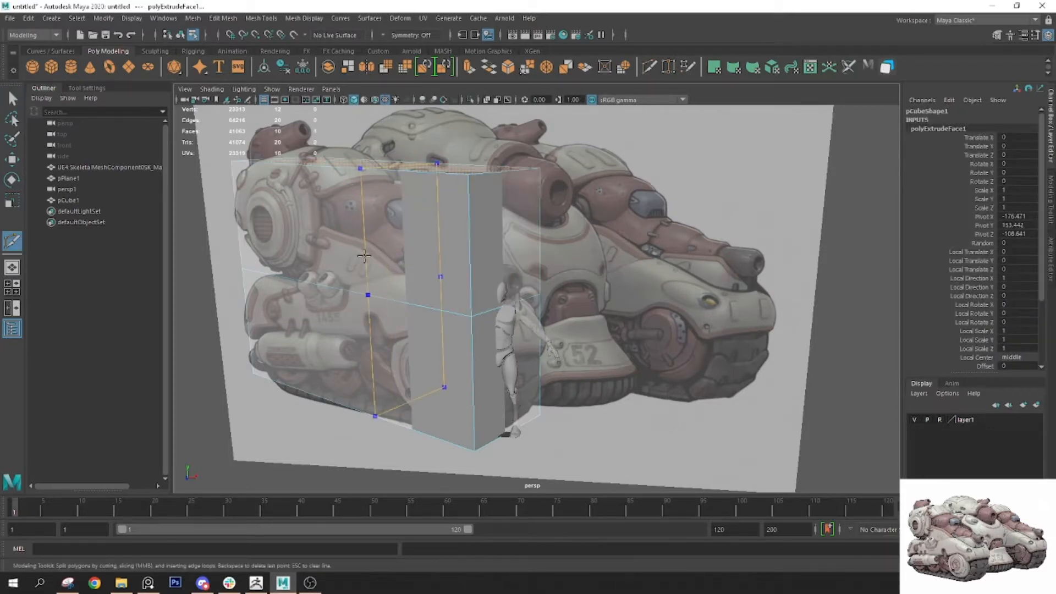
key(q)
right_drag(445, 163, 448, 190)
click(450, 169)
key(4)
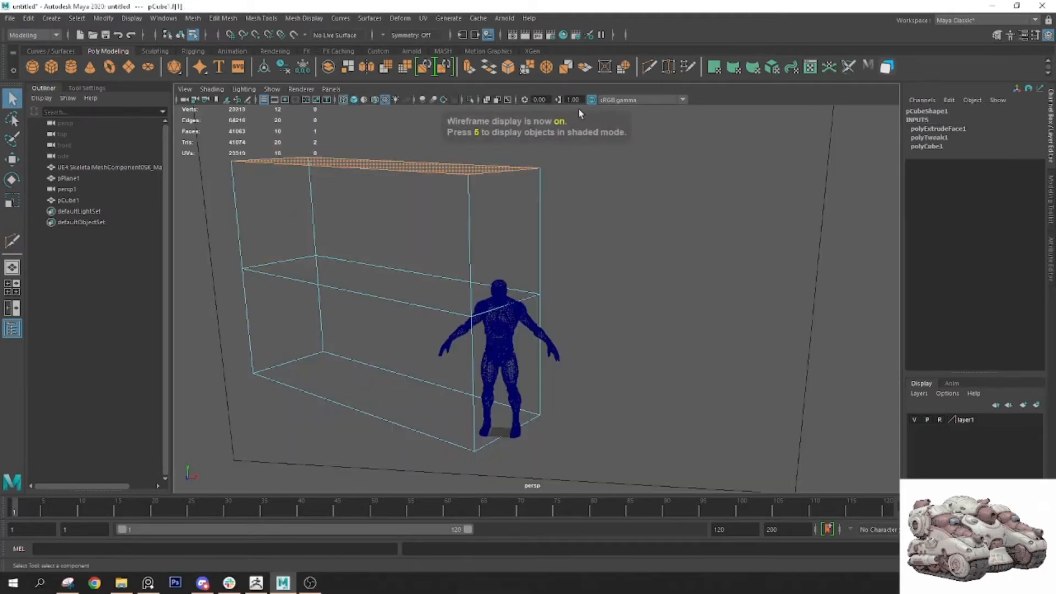
key(g)
ctrl+click(344, 215)
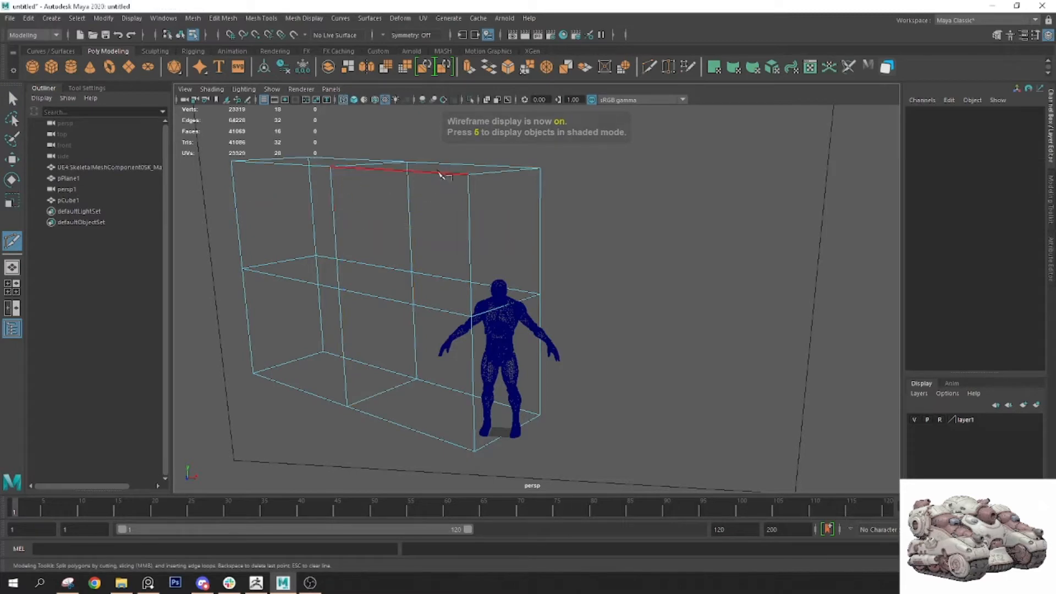
Extrude the front part of the box's top face downward to just above the horizontal edge loop
key(5)
key(6)
right_drag(500, 172, 446, 175)
click(465, 174)
key(q)
click(447, 175)
key(ctrl+e)
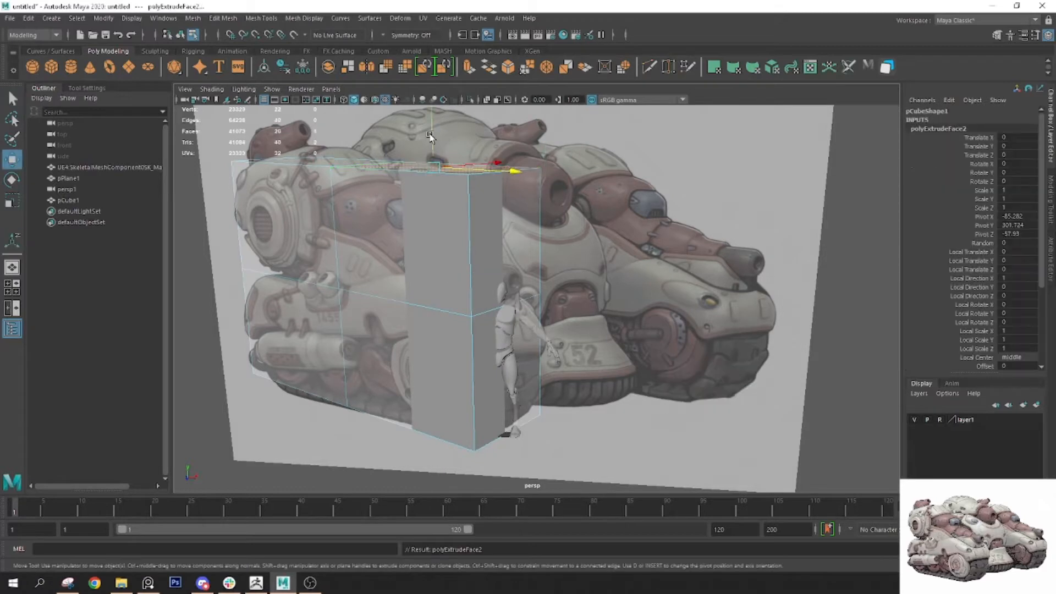
drag(434, 140, 424, 225)
Delete the leftover upper faces around the lowered front section of the box
key(q)
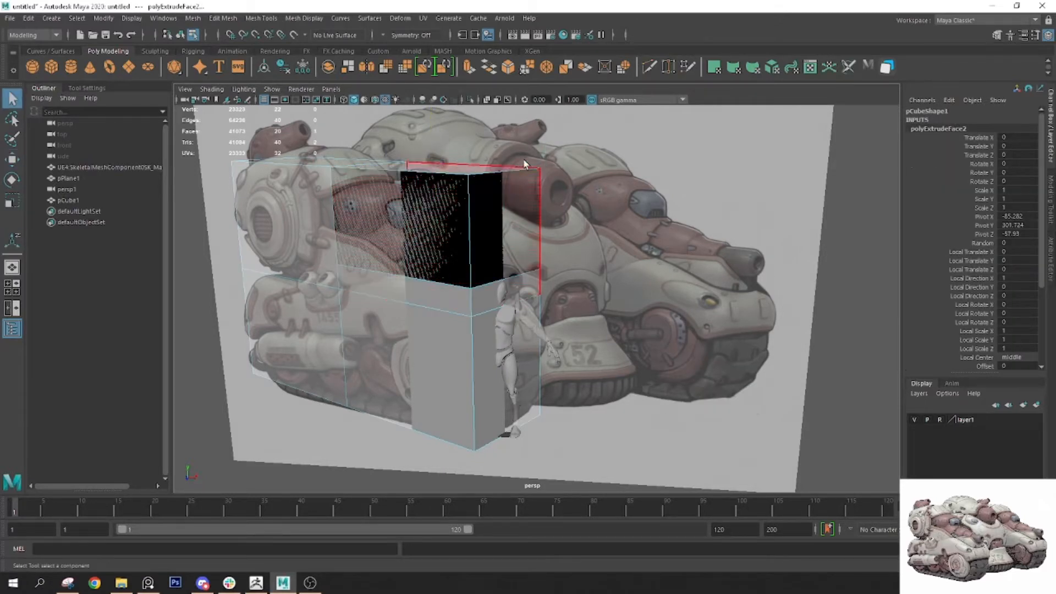
click(455, 204)
key(Delete)
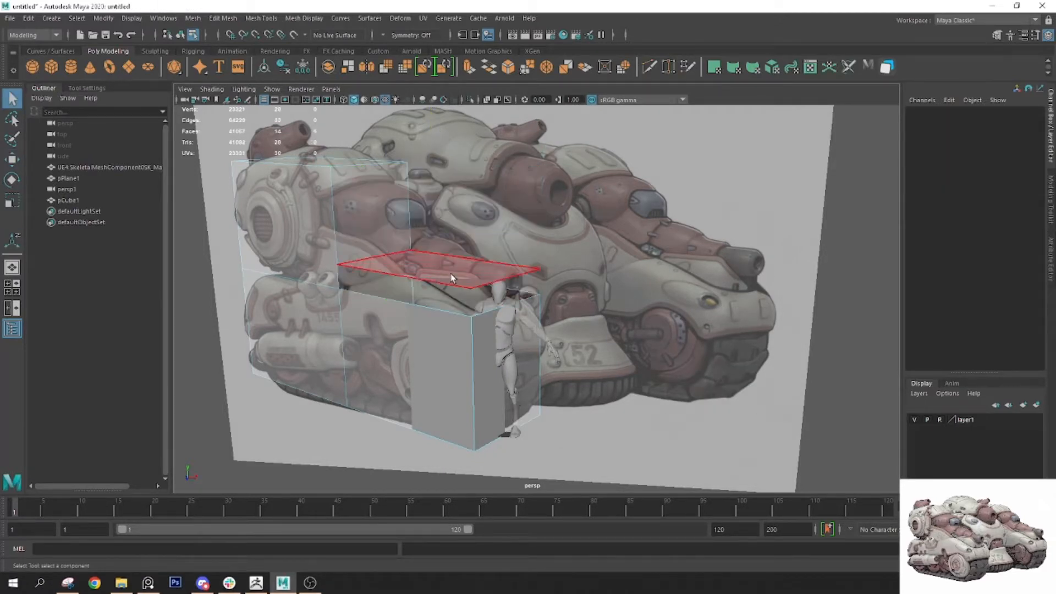
Bridge the open edges below the lowered top face to close the gaps on the front and both sides
right_drag(459, 268, 460, 236)
click(427, 277)
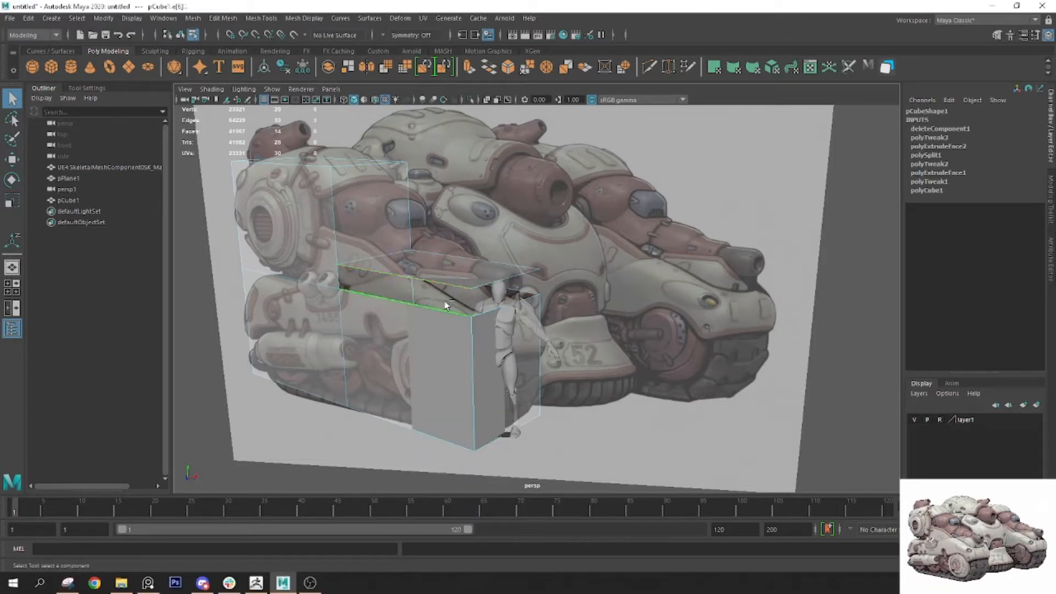
shift+click(485, 310)
shift+click(518, 278)
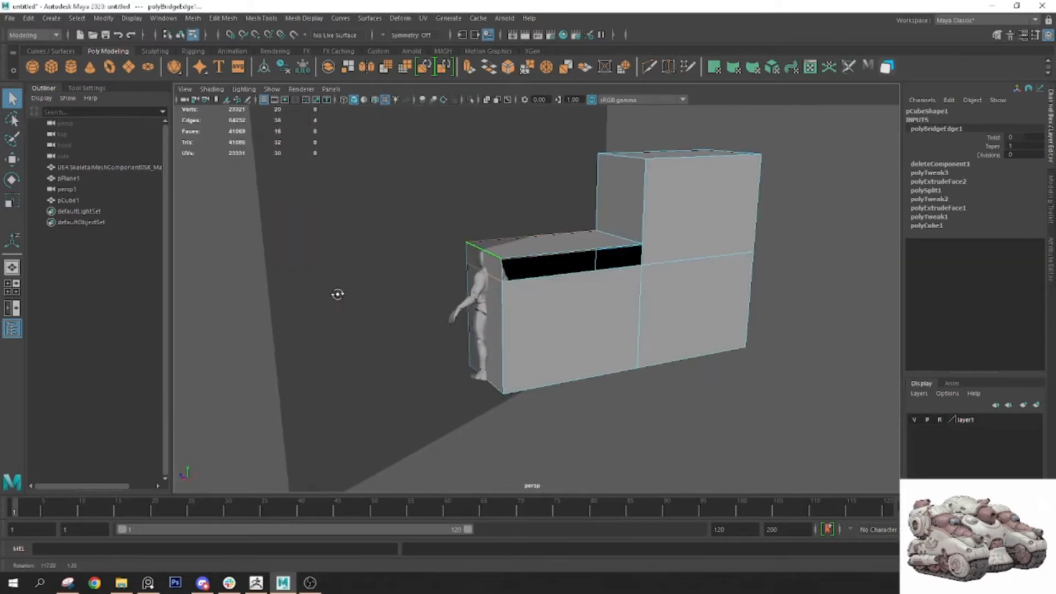
click(559, 293)
key(g)
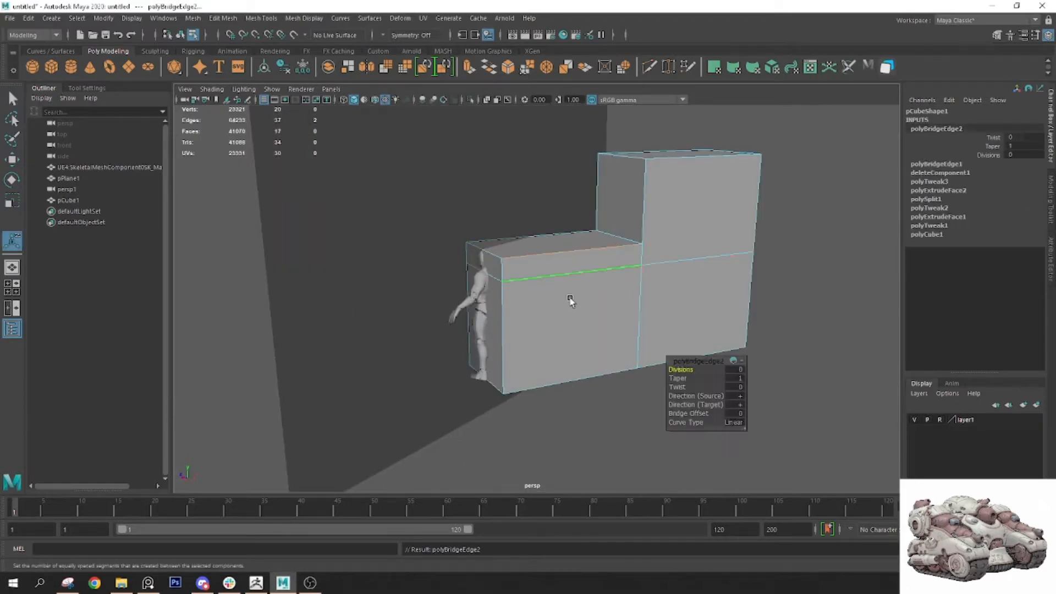
Create a polygon cylinder, raise it to about Y 189.2 and scale it uniformly to about 49.1
alt+drag(508, 306, 662, 299)
key(5)
key(6)
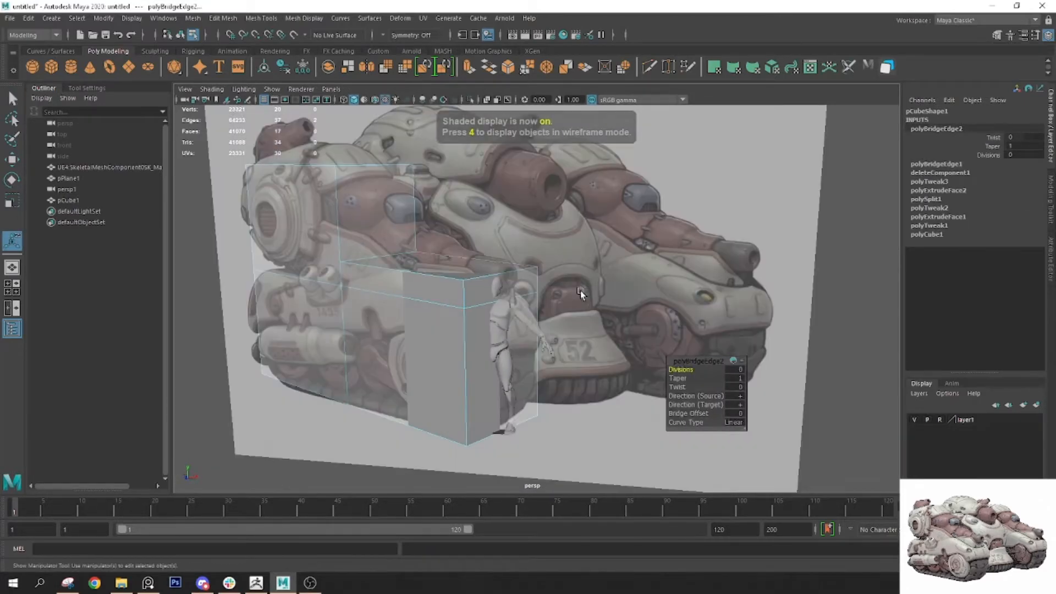
key(q)
click(405, 266)
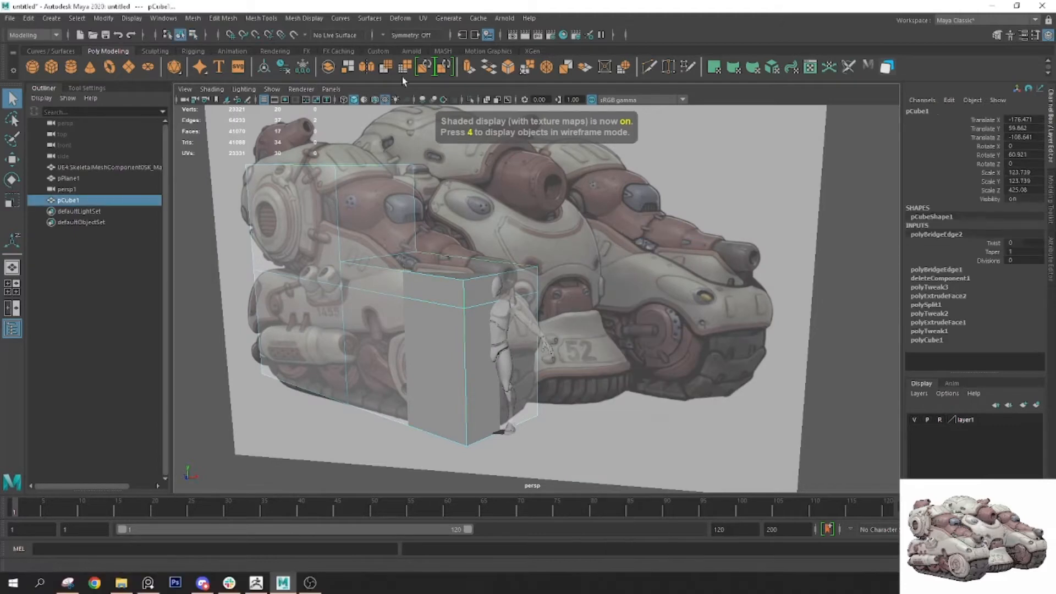
click(70, 66)
key(w)
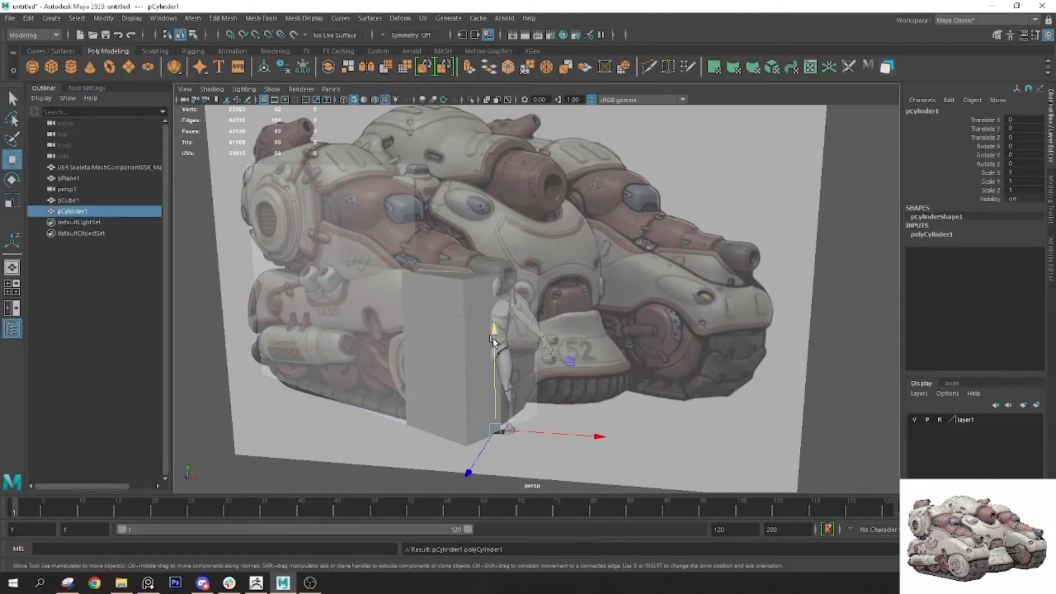
drag(494, 329, 492, 168)
key(r)
drag(493, 268, 562, 281)
Rotate the cylinder to about X 33.1 and Z -90 and move it above the near track box
key(e)
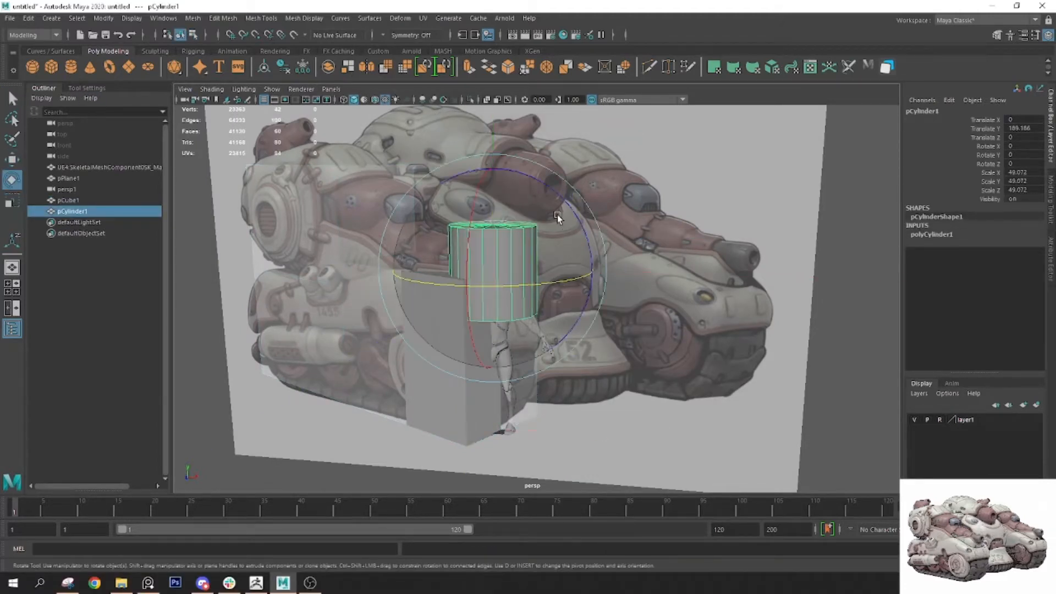
alt+drag(556, 215, 587, 301)
key(ctrl+z)
key(ctrl+z)
drag(555, 243, 455, 264)
key(w)
key(r)
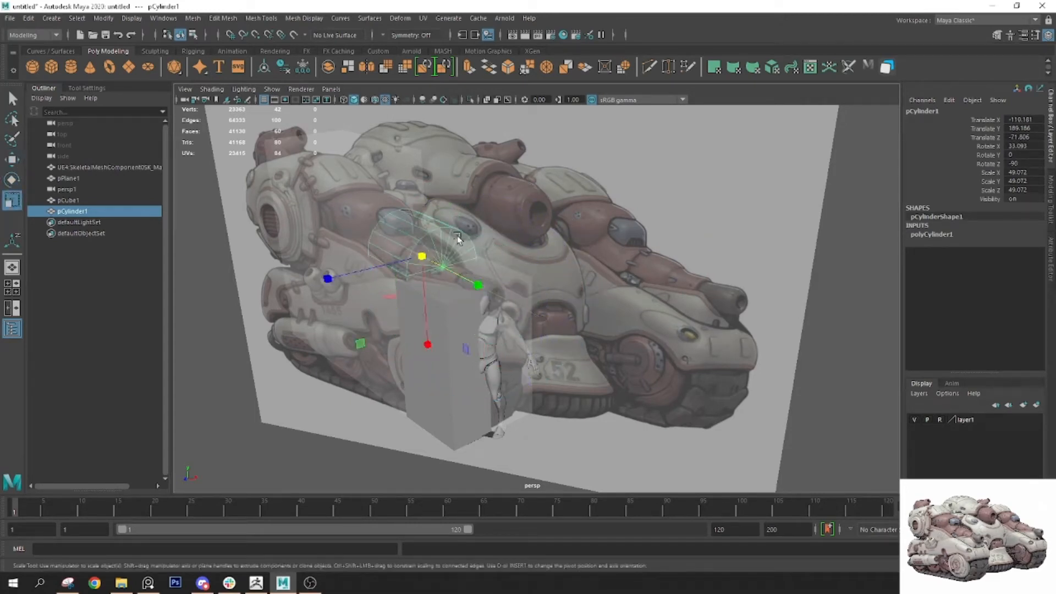
Thin the cylinder to a Scale X and Z of about 26.5 and position it at about X -56, Z -36.5
drag(360, 347, 378, 337)
alt+drag(415, 341, 479, 290)
alt+drag(487, 284, 486, 334)
key(w)
key(q)
alt+drag(511, 299, 499, 308)
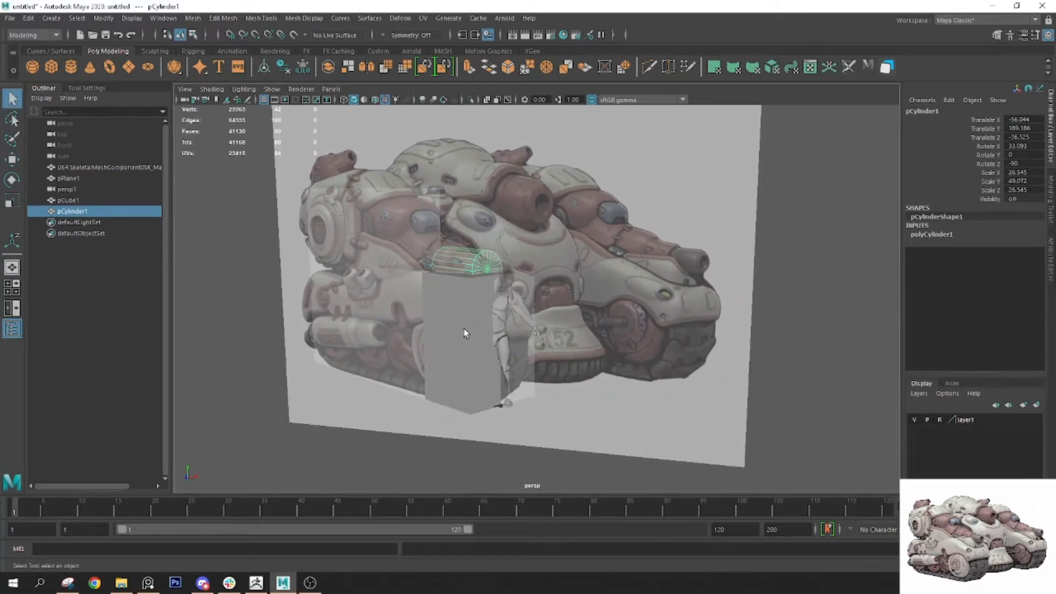
Lengthen the cylinder to a Scale Y of about 63.5 to match the side gun
key(r)
drag(533, 276, 570, 293)
key(w)
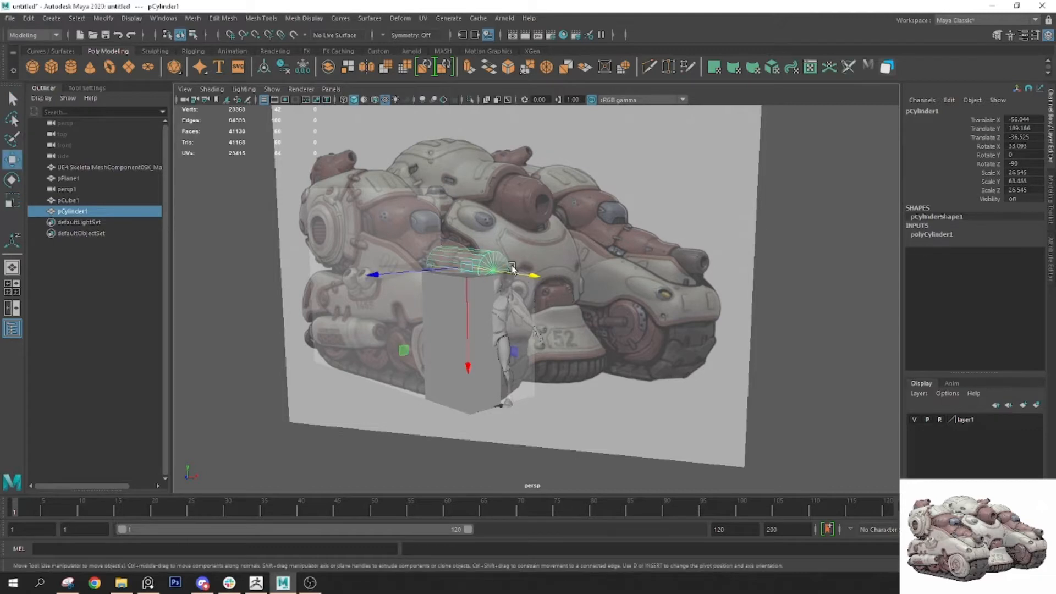
key(q)
click(476, 307)
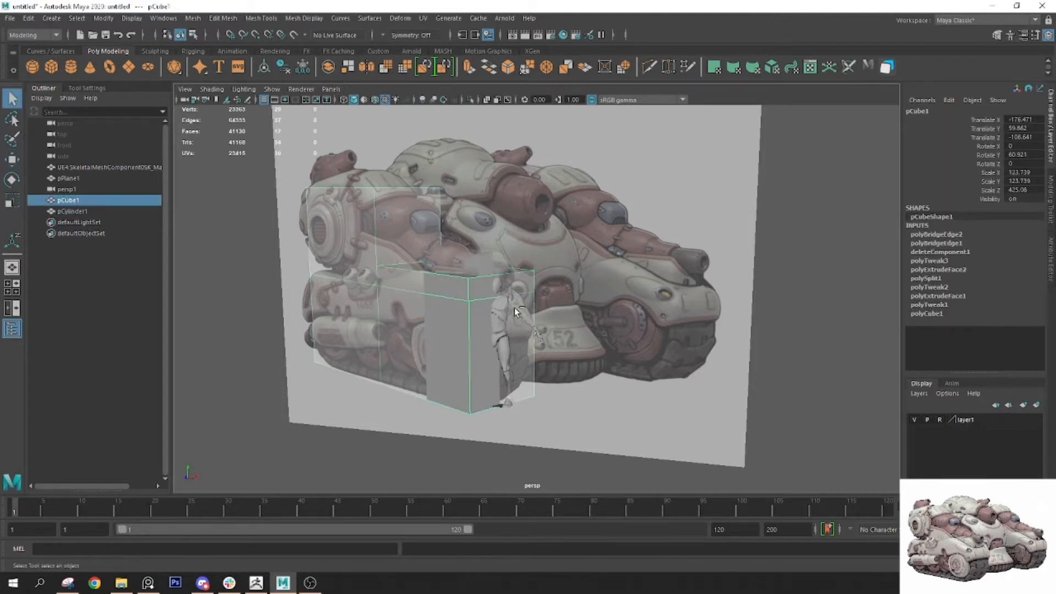
key(ctrl+d)
key(w)
drag(484, 311, 553, 313)
key(Delete)
Compare the blockout with the reference image in the four-view layout and the enlarged perspective view
key(space)
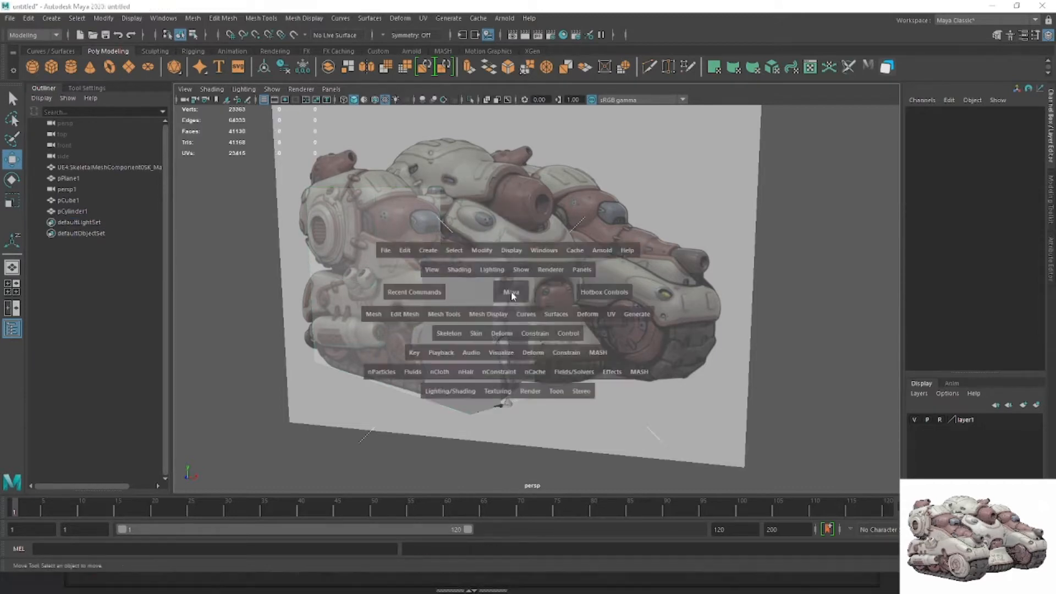
alt+drag(422, 192, 381, 223)
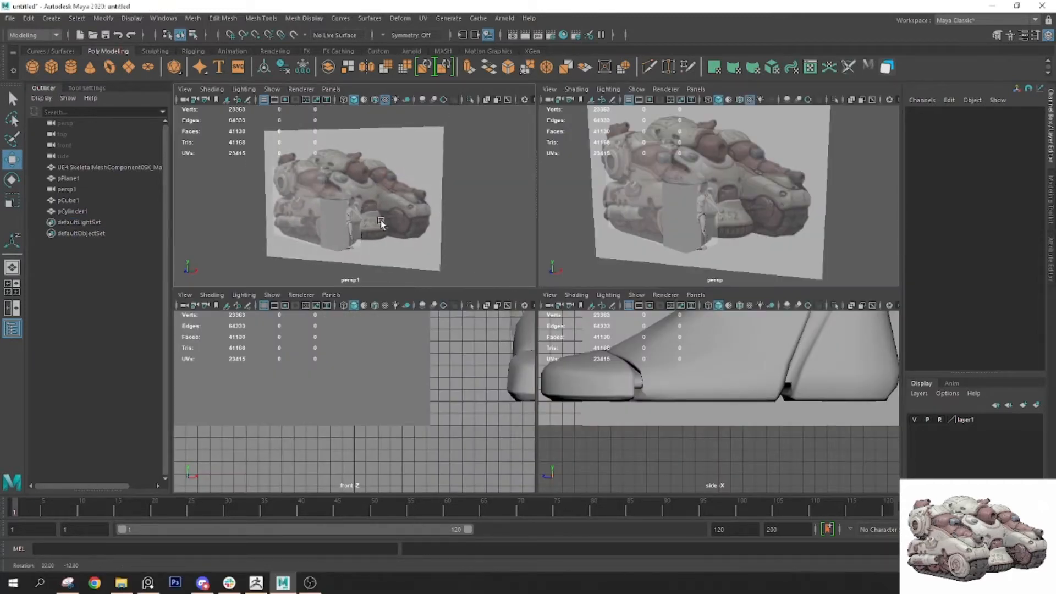
scroll(369, 215, up, 4)
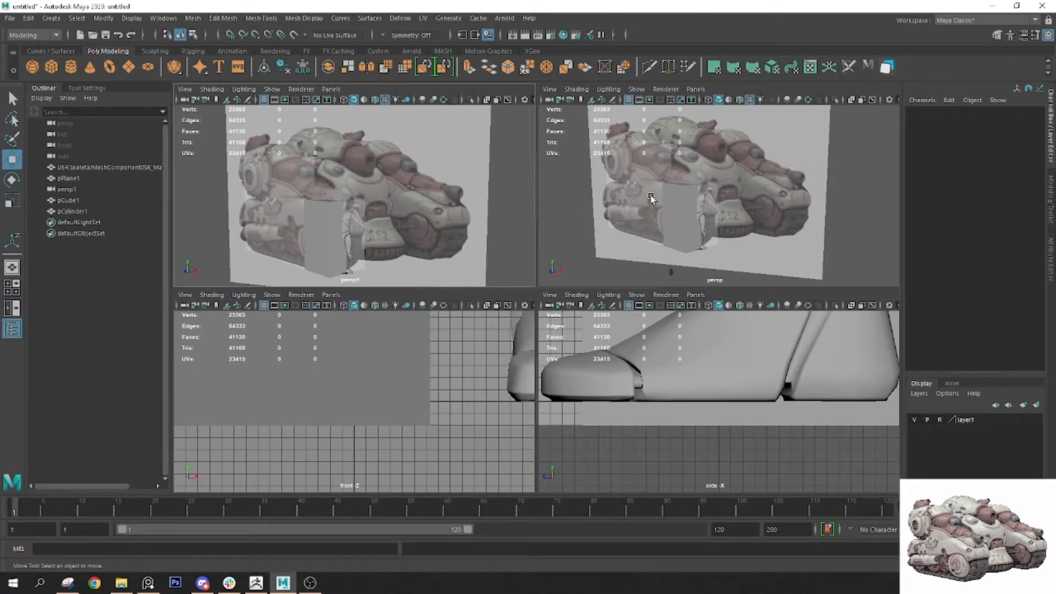
click(337, 196)
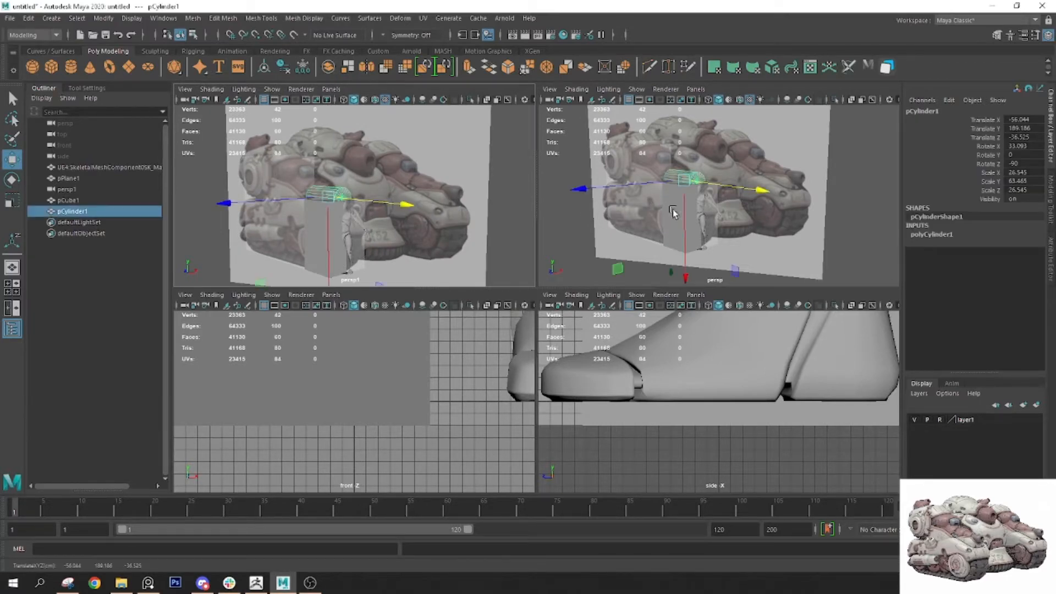
key(space)
key(space)
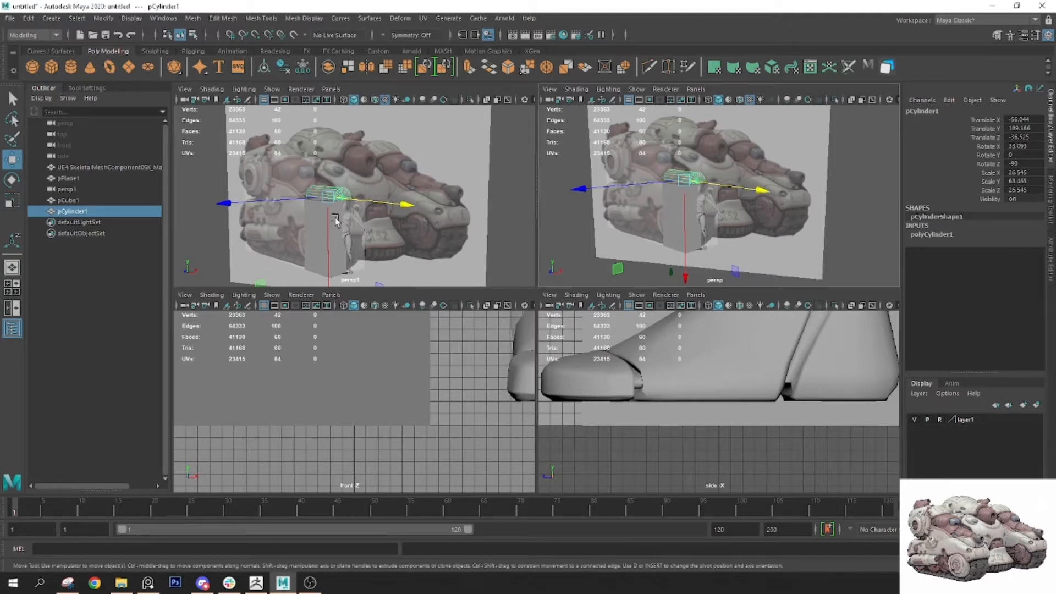
key(space)
scroll(563, 261, up, 3)
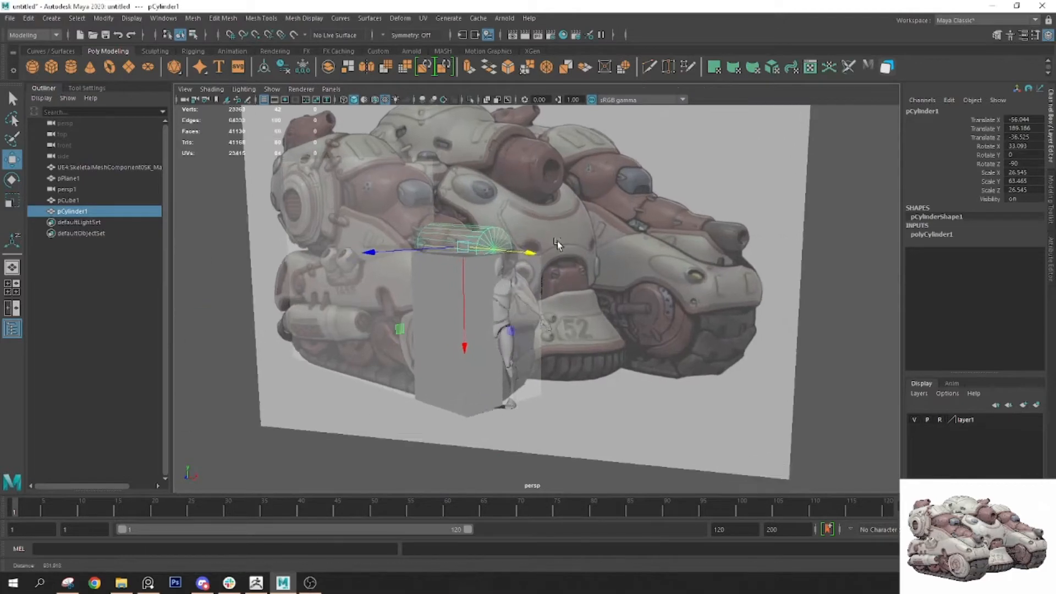
key(q)
scroll(560, 233, down, 3)
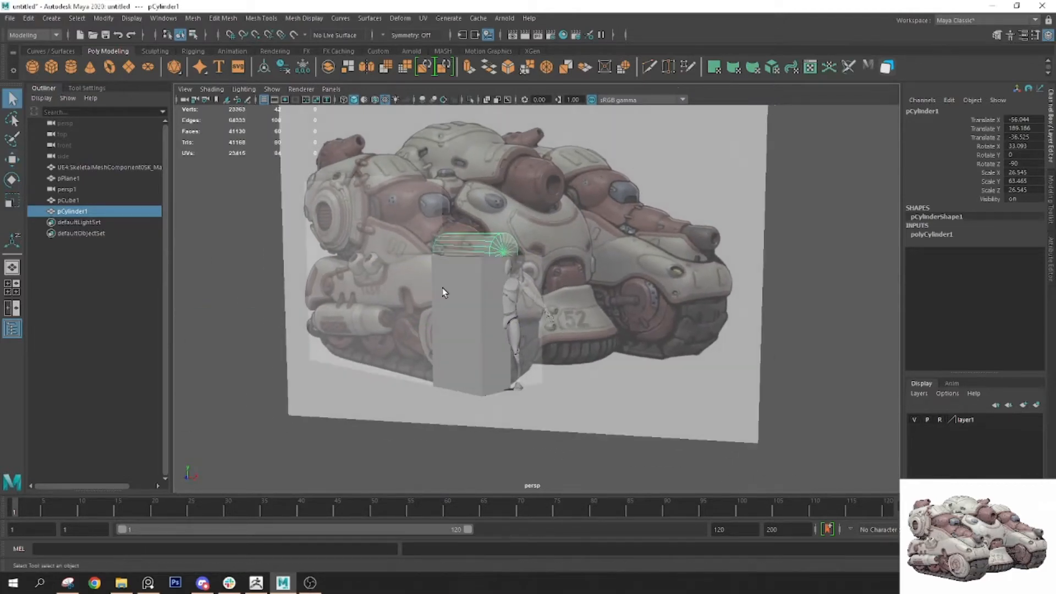
Create a new polygon cube and scale it uniformly to about 218
click(60, 72)
key(w)
key(r)
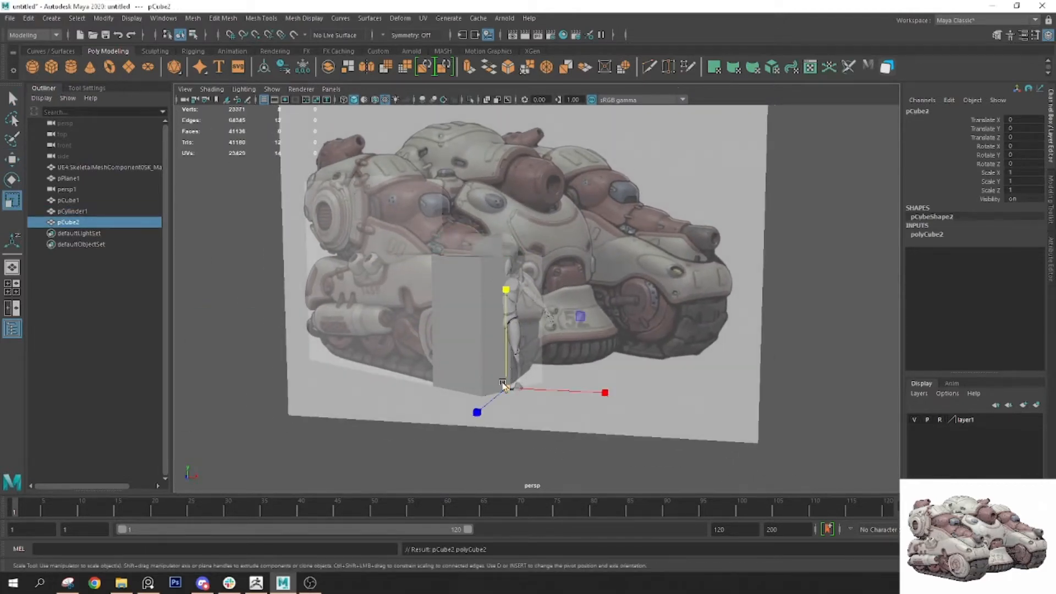
drag(502, 388, 526, 365)
Rotate the new cube to about Y -37 and place it over the tank's central front track at about Y 72.3, Z -409.6
key(w)
key(e)
key(w)
drag(614, 358, 585, 346)
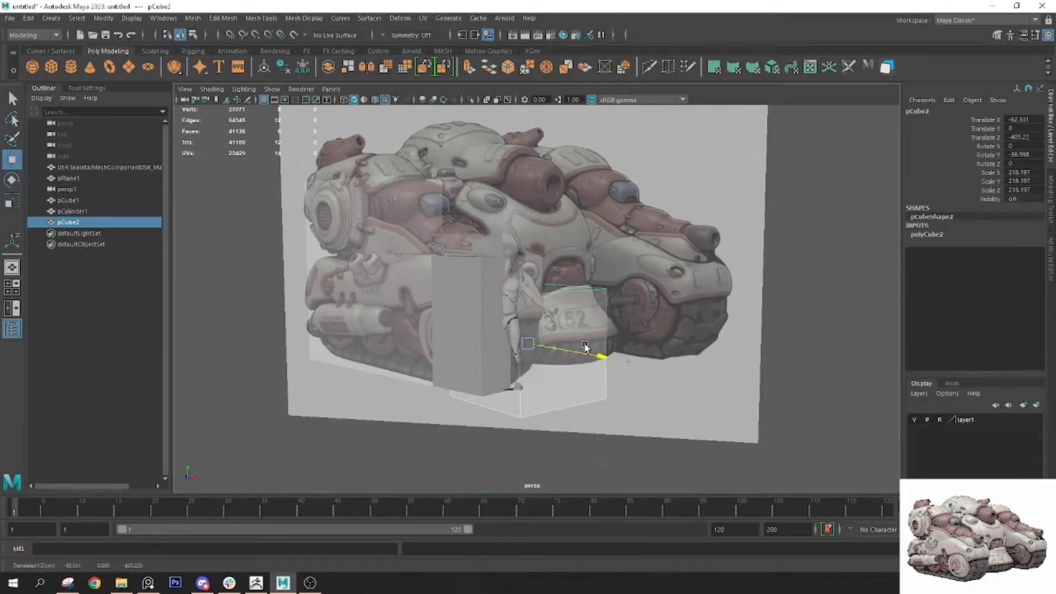
drag(532, 290, 532, 254)
key(q)
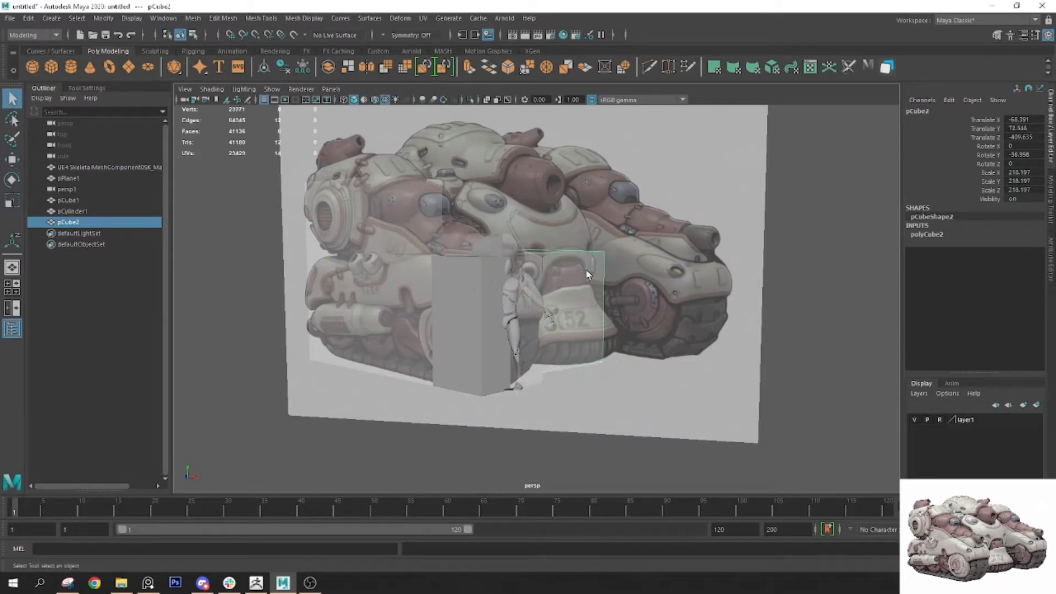
Examine the central cube's faces in wireframe from behind and above to locate its rear face
right_drag(642, 265, 640, 289)
key(4)
alt+drag(477, 292, 443, 332)
alt+drag(395, 171, 462, 198)
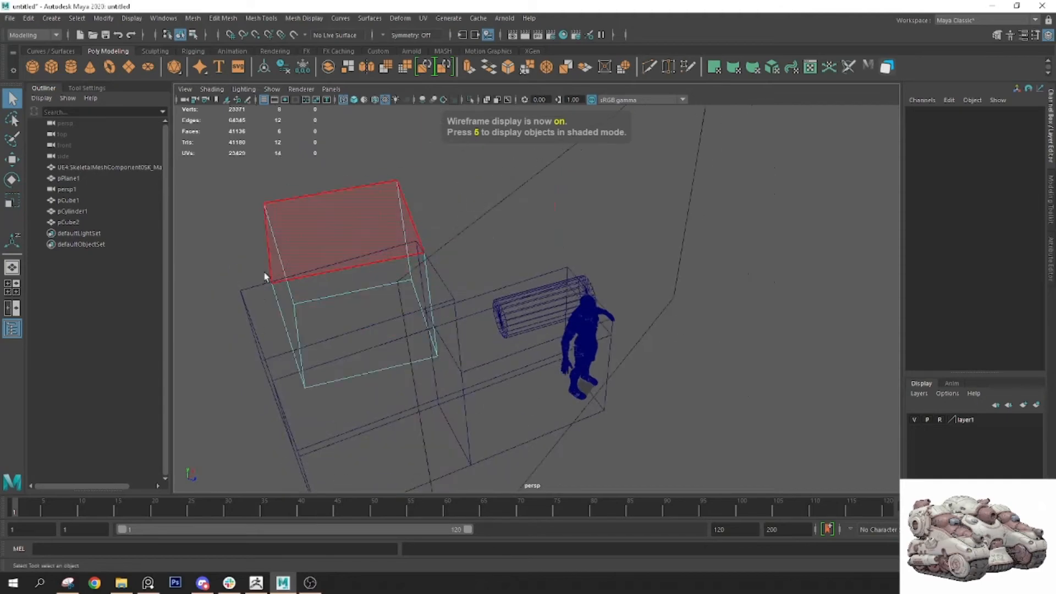
alt+drag(299, 297, 335, 247)
click(269, 369)
mouse_move(269, 369)
alt+mouse_down()
mouse_move(543, 286)
mouse_move(604, 326)
mouse_move(629, 325)
mouse_move(615, 321)
alt+mouse_up()
key(6)
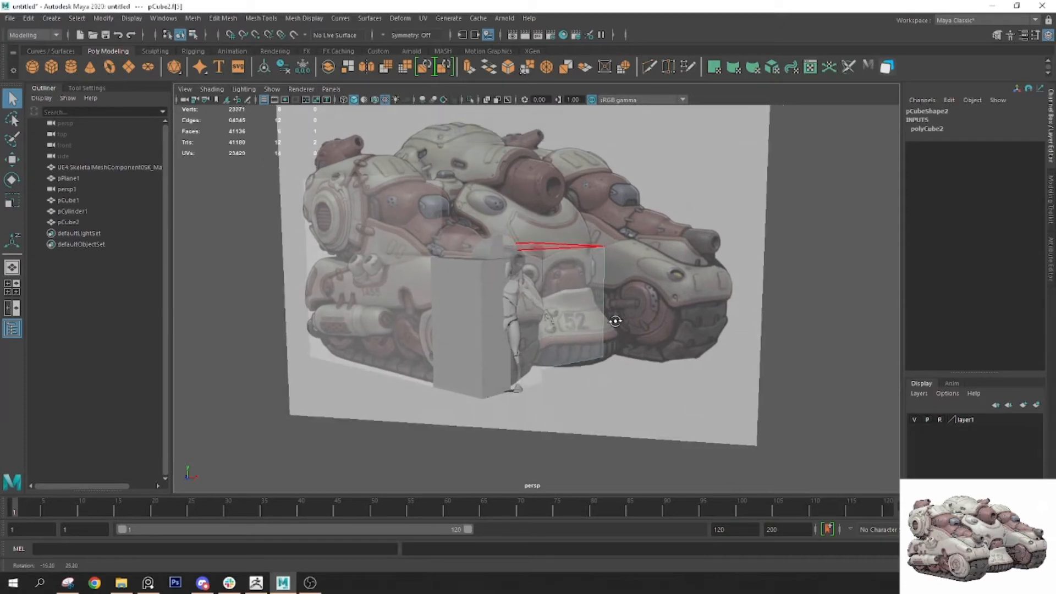
Move the central cube's rear face backward to lengthen the block along the tank's body
right_drag(635, 292, 685, 239)
click(583, 291)
key(w)
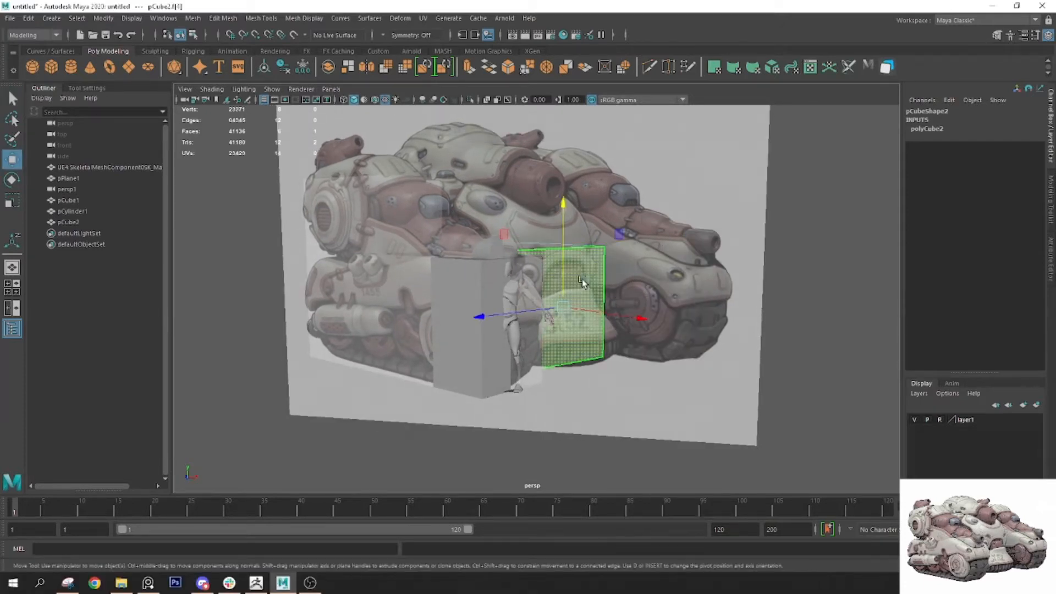
key(4)
key(q)
click(481, 303)
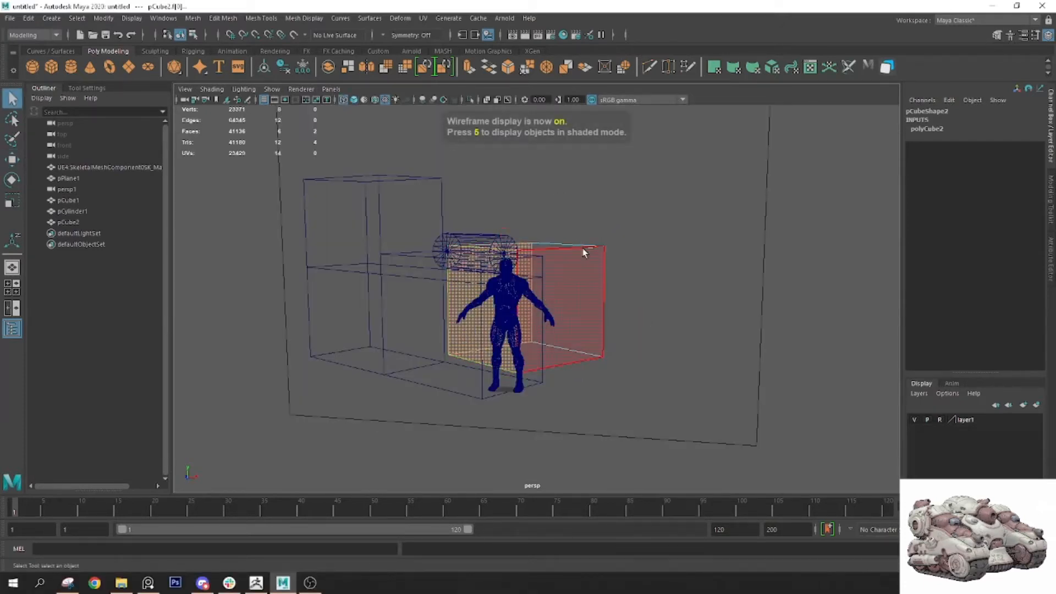
key(w)
click(569, 346)
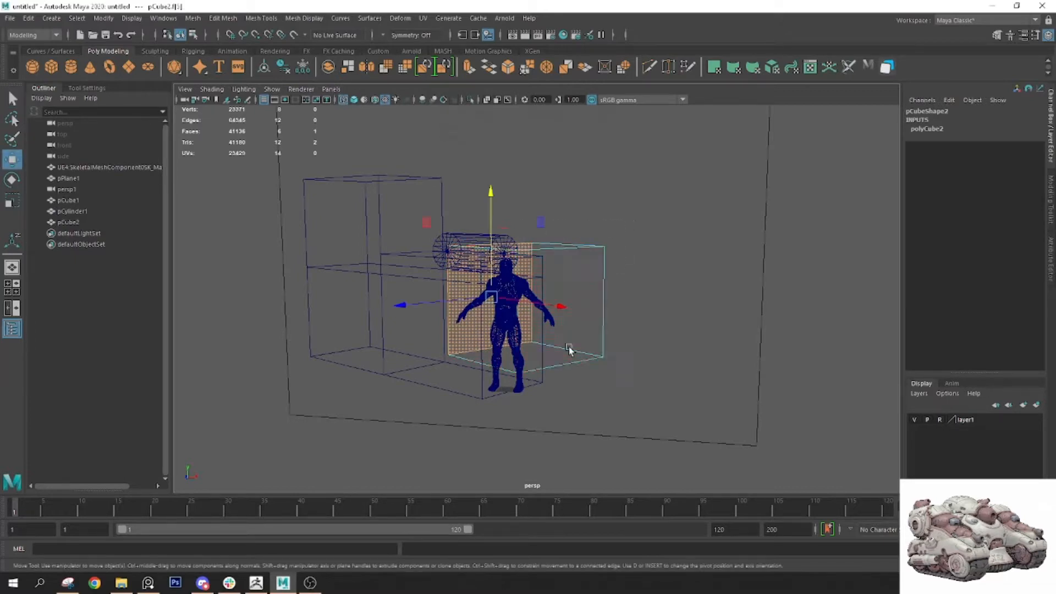
key(5)
key(6)
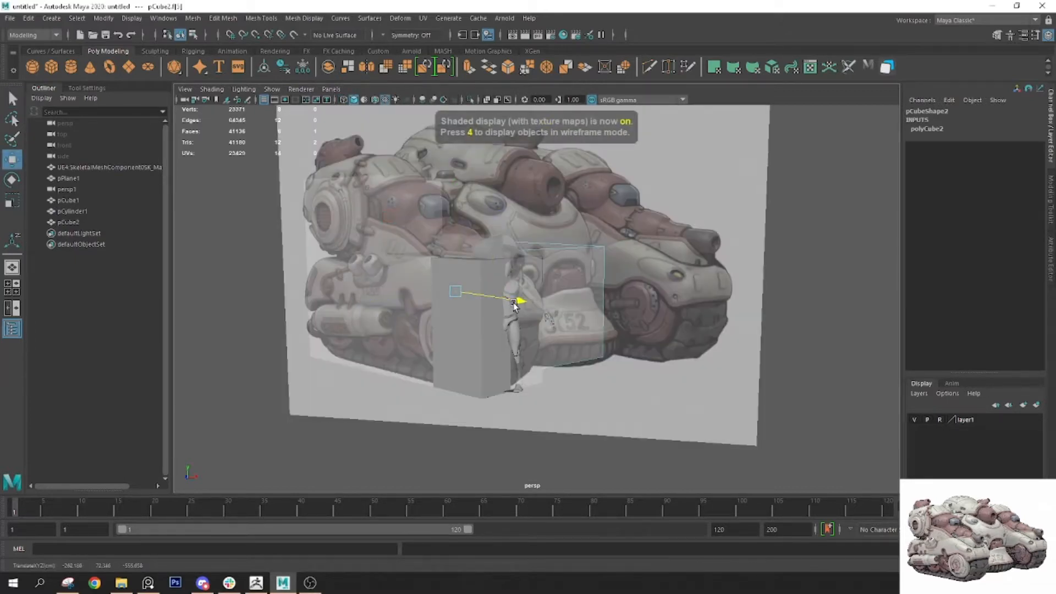
key(4)
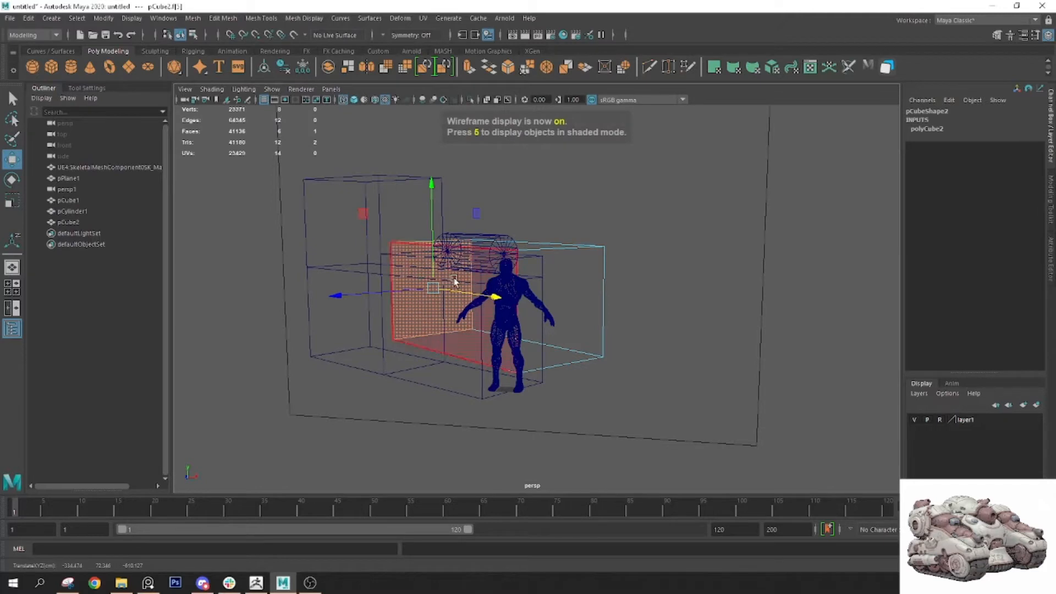
drag(490, 299, 476, 298)
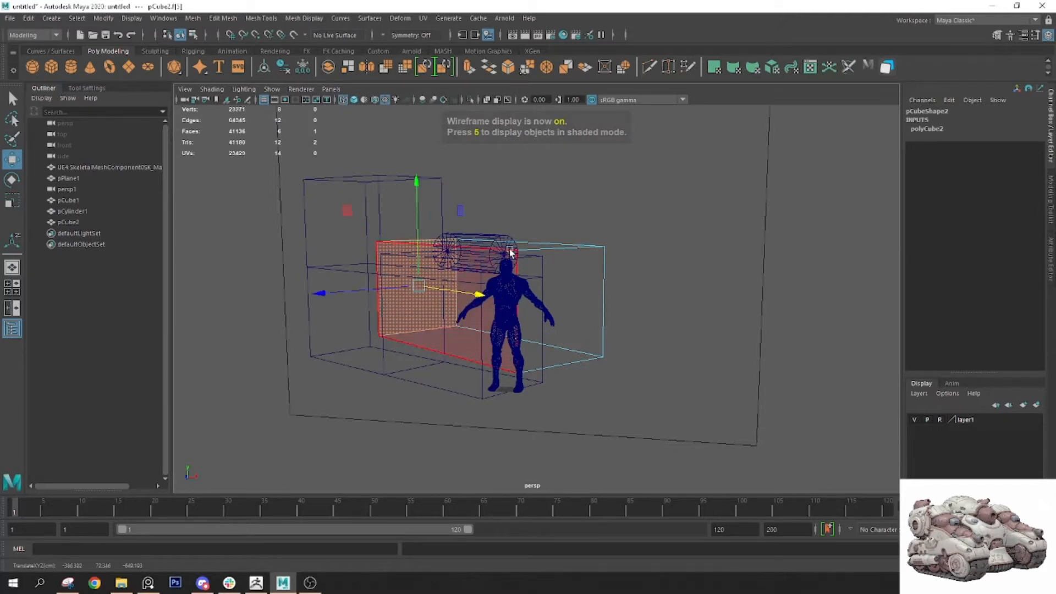
Raise the central cube's top face so the block reaches the upper hull height in the reference image
key(5)
click(517, 246)
key(6)
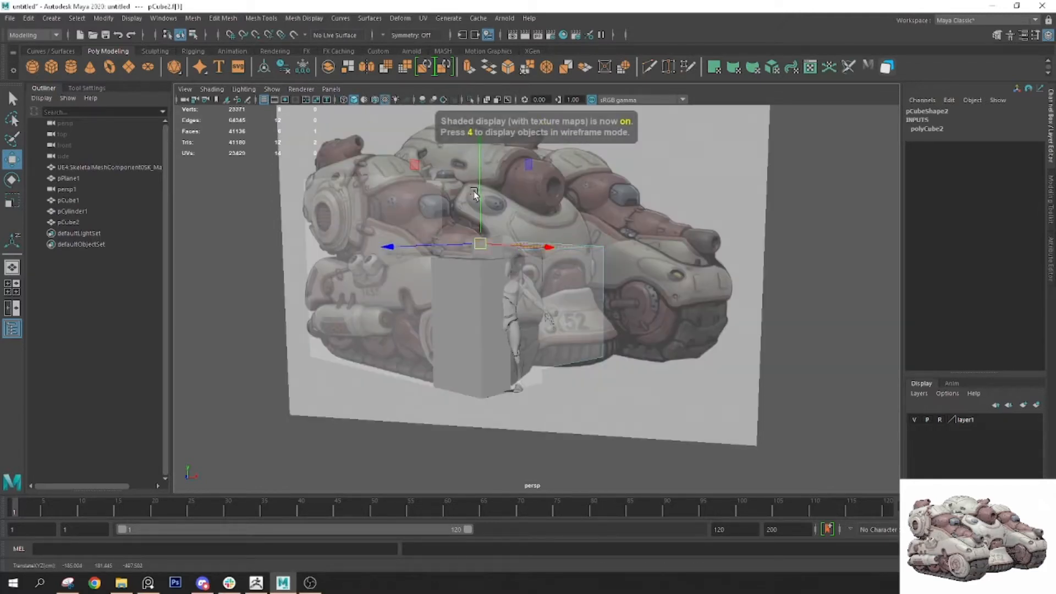
drag(483, 159, 479, 136)
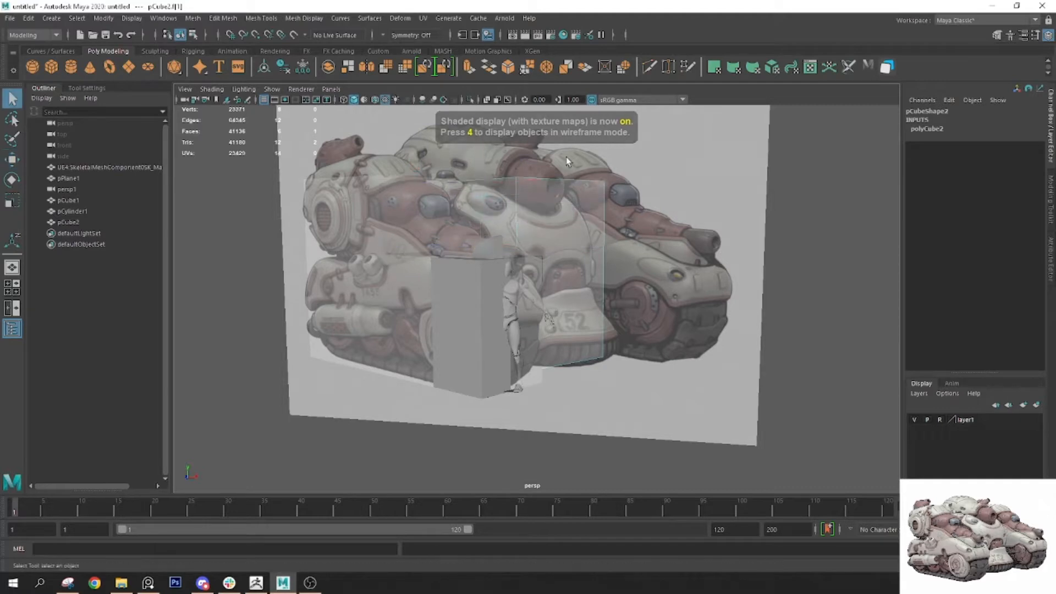
Bevel the central block's upper front edge with a fraction of 0.5 and one segment to form the sloped hull front
right_drag(592, 156, 604, 127)
click(572, 180)
key(ctrl+b)
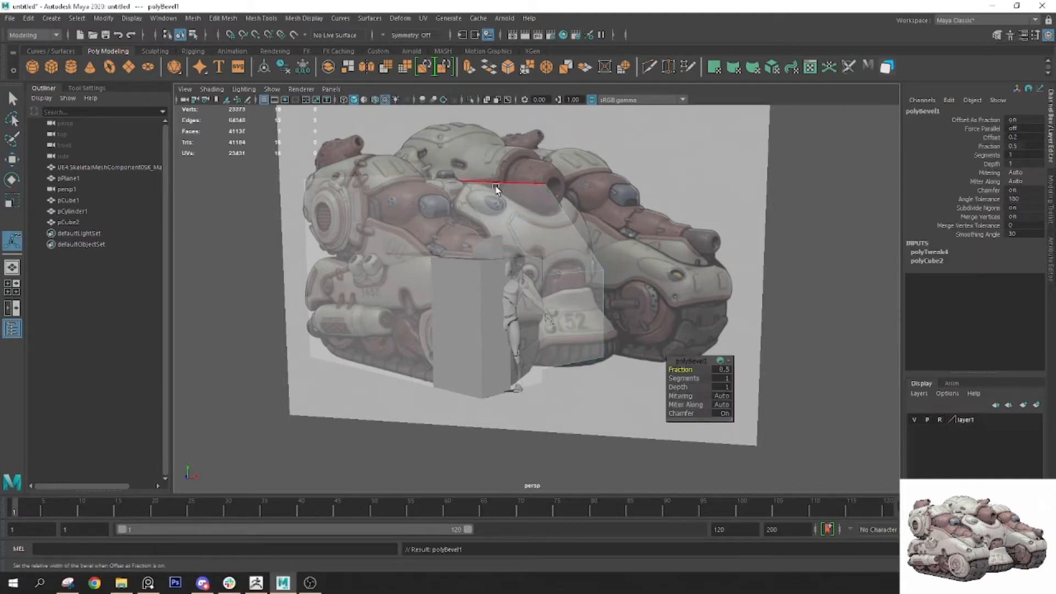
right_drag(584, 181, 550, 171)
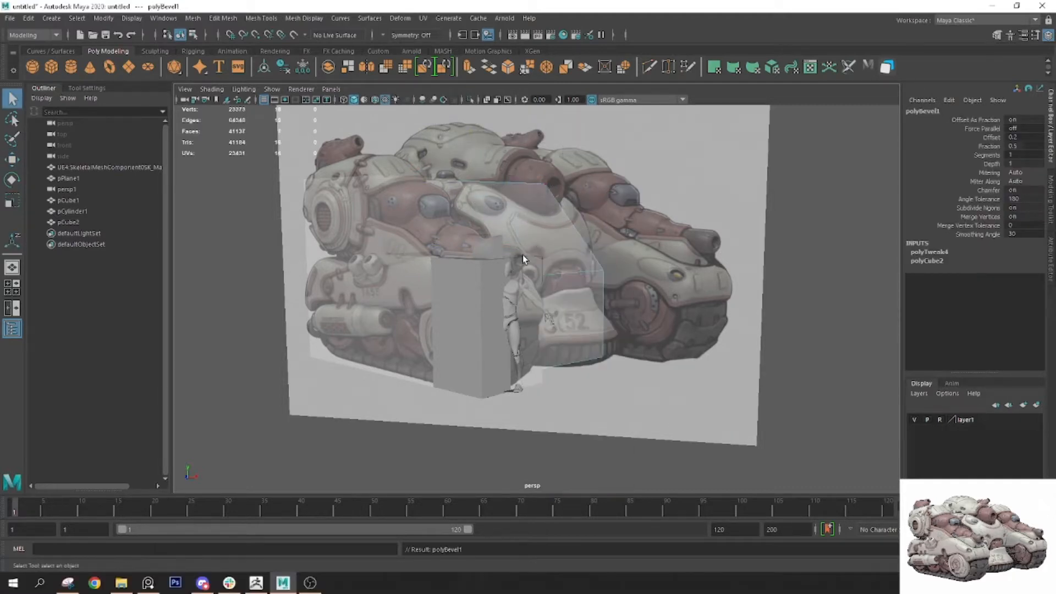
click(603, 271)
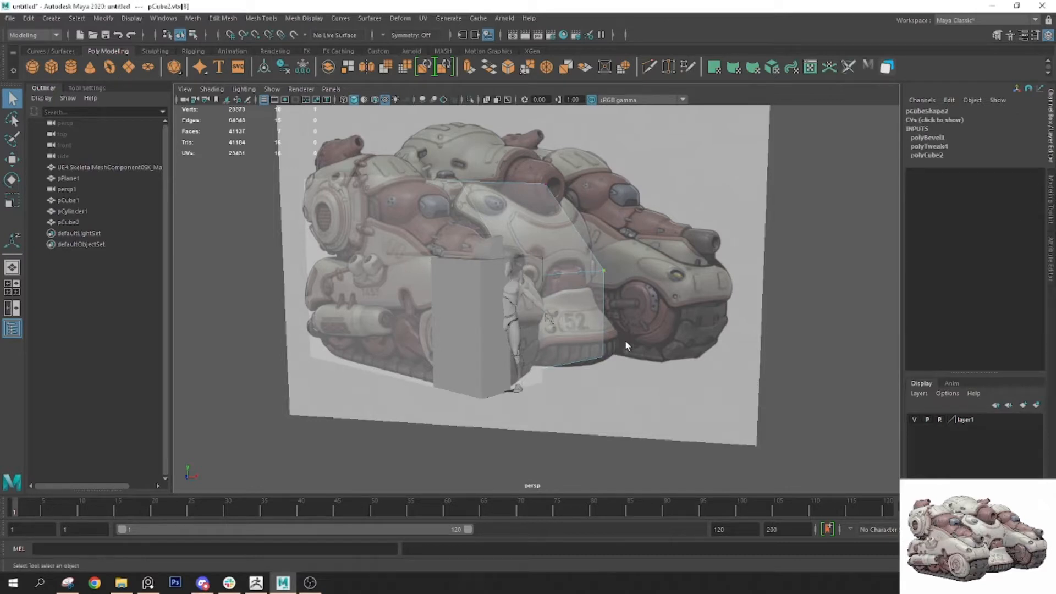
right_drag(498, 169, 498, 192)
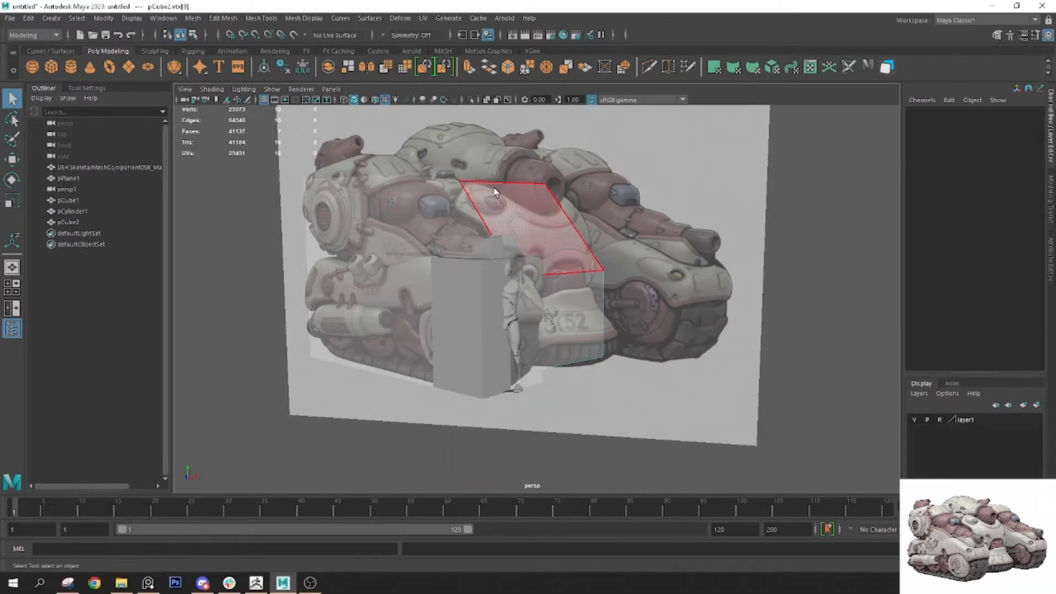
key(4)
click(485, 183)
key(ctrl+e)
key(5)
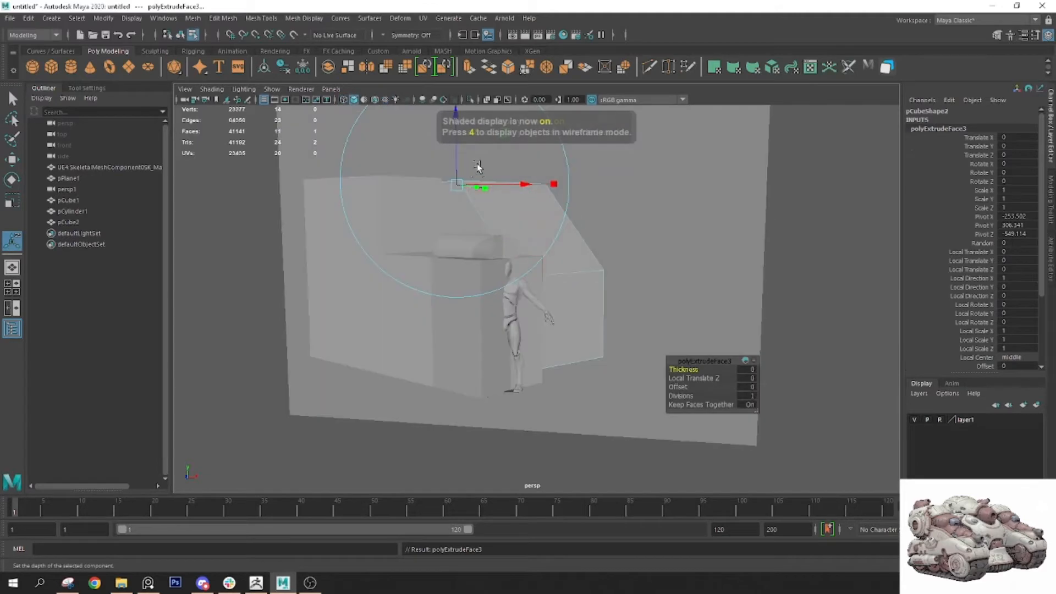
key(ctrl+z)
key(3)
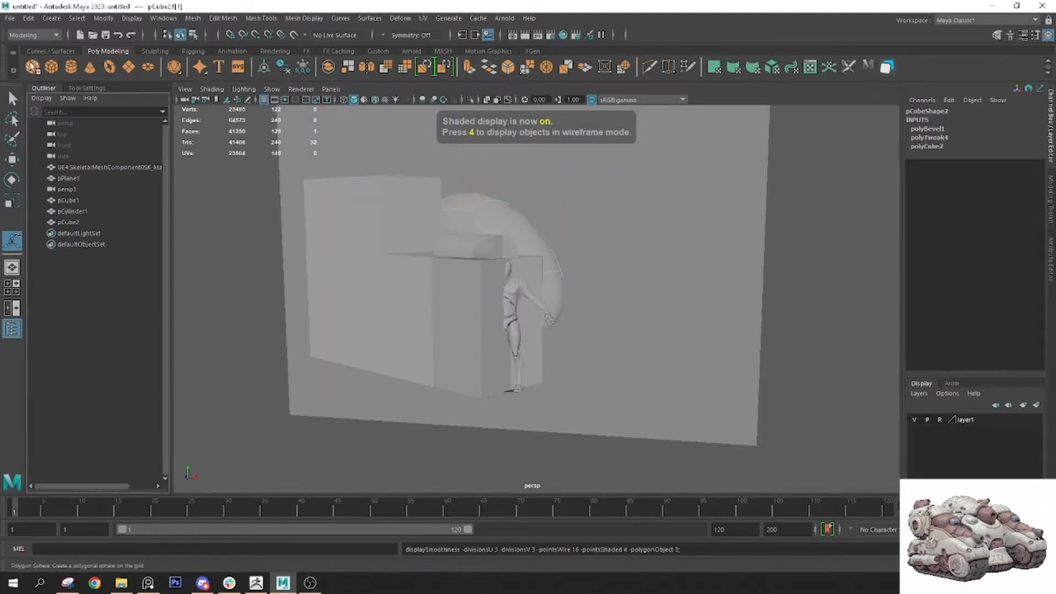
key(1)
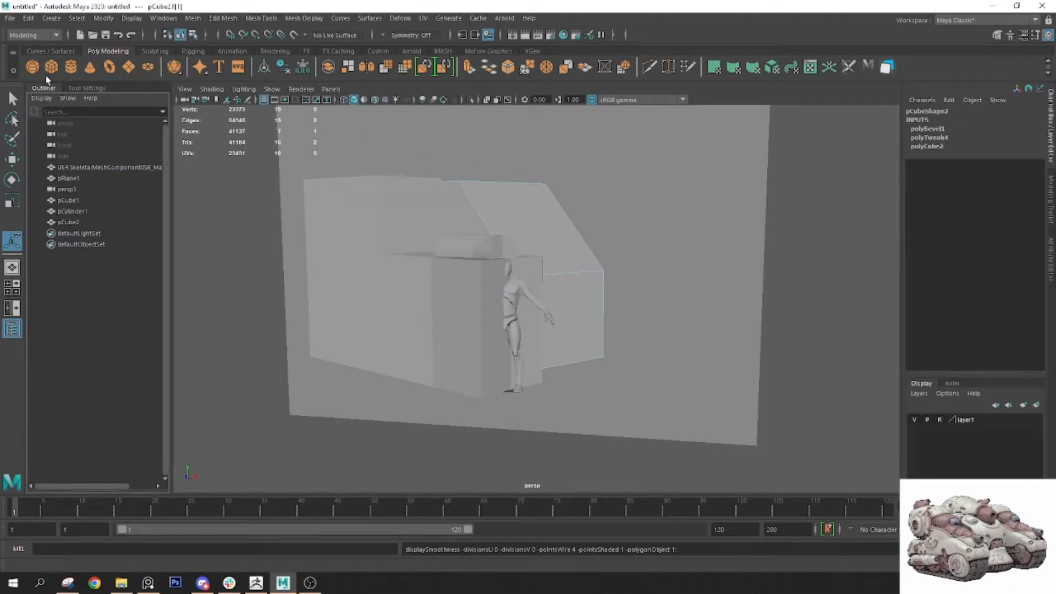
Create a polygon sphere for the turret dome, raise it to the hull top and enlarge it uniformly
right_drag(418, 223, 472, 188)
key(5)
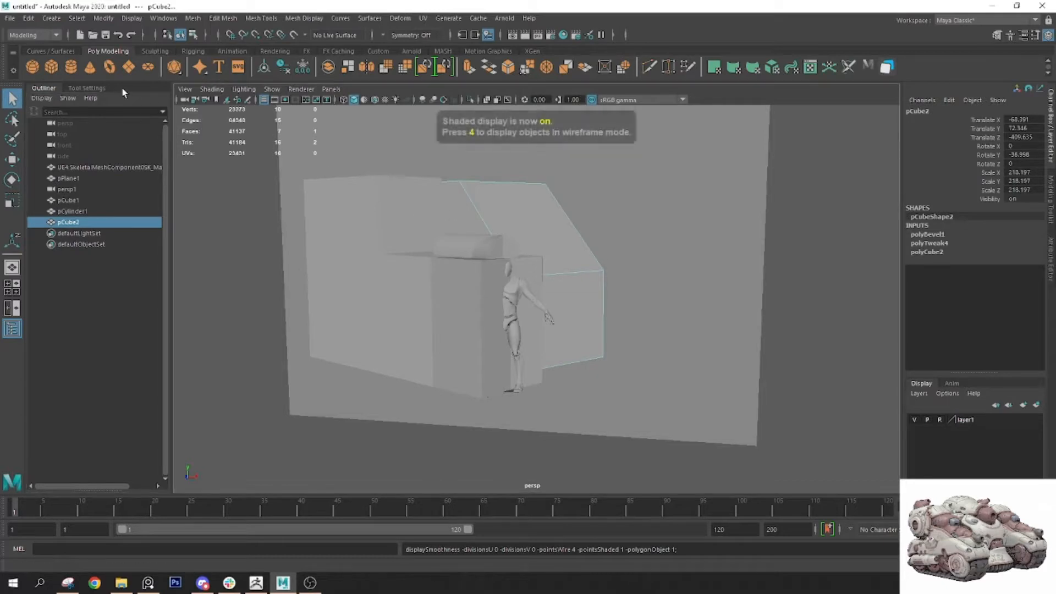
click(645, 237)
key(6)
click(34, 68)
key(w)
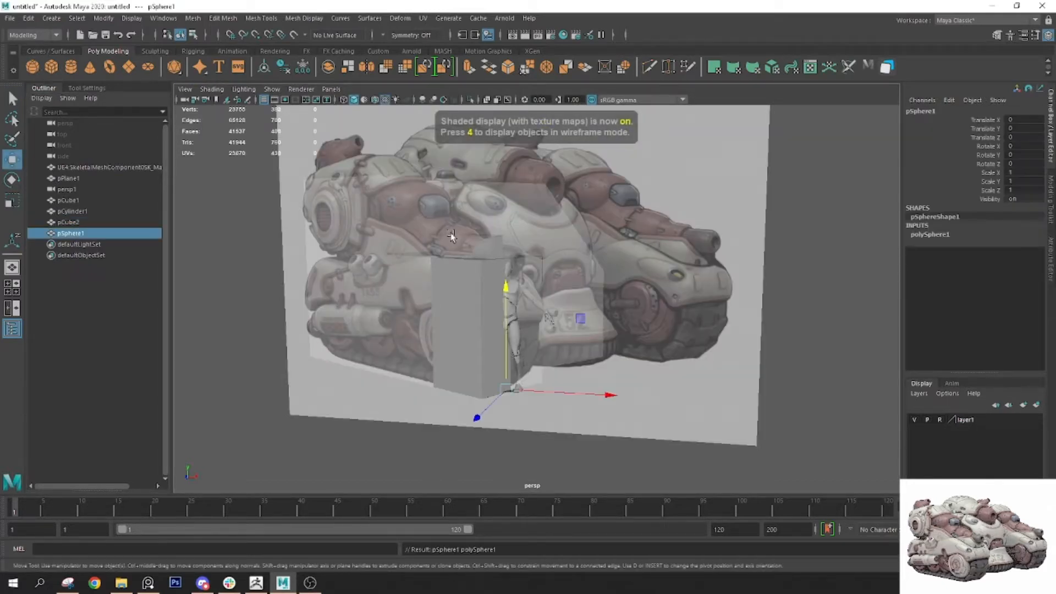
drag(508, 296, 521, 104)
key(r)
drag(505, 181, 585, 259)
Seat the sphere in the central block's rear top at about X -266.7, Y 287.6, Z -566.8, scaled to about 100.5
alt+right_drag(585, 259, 351, 201)
key(w)
drag(572, 391, 556, 258)
key(r)
drag(515, 176, 525, 183)
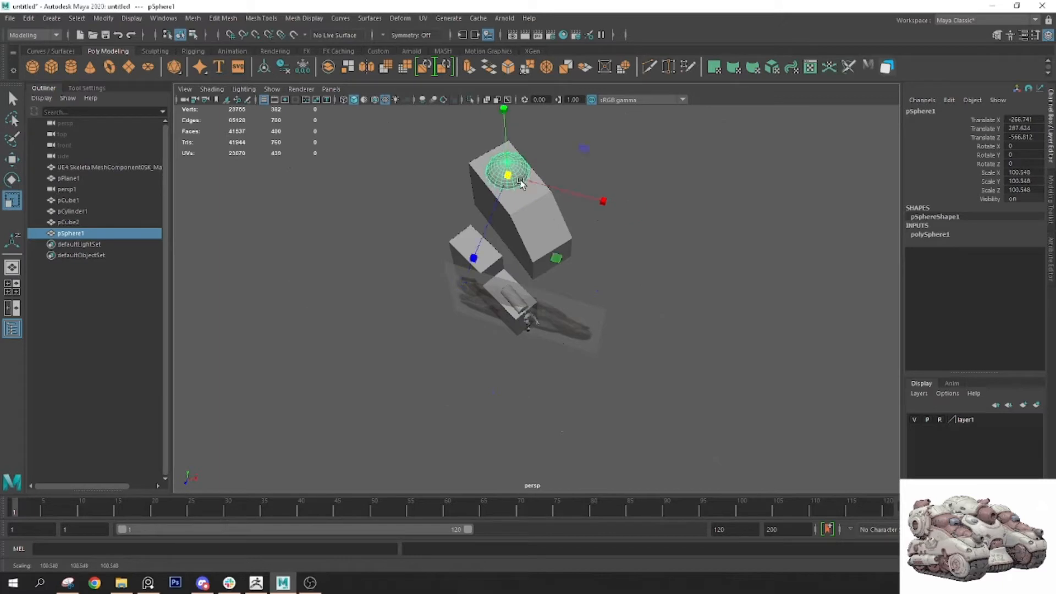
alt+drag(547, 248, 547, 204)
scroll(509, 286, up, 6)
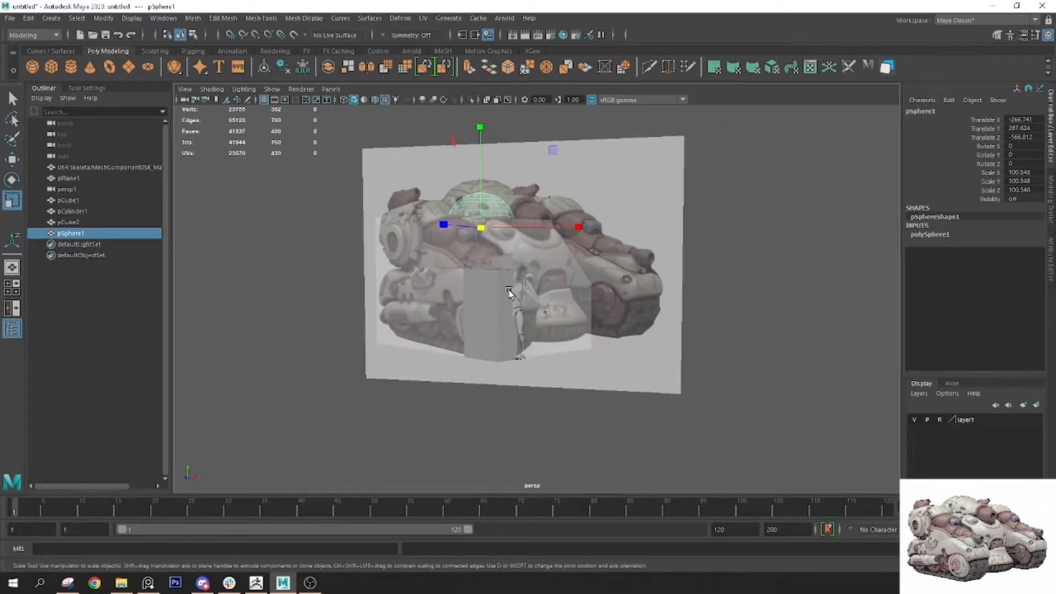
Group the central block with the dome sphere and center the group's pivot
alt+drag(509, 297, 691, 264)
key(q)
shift+click(732, 204)
key(w)
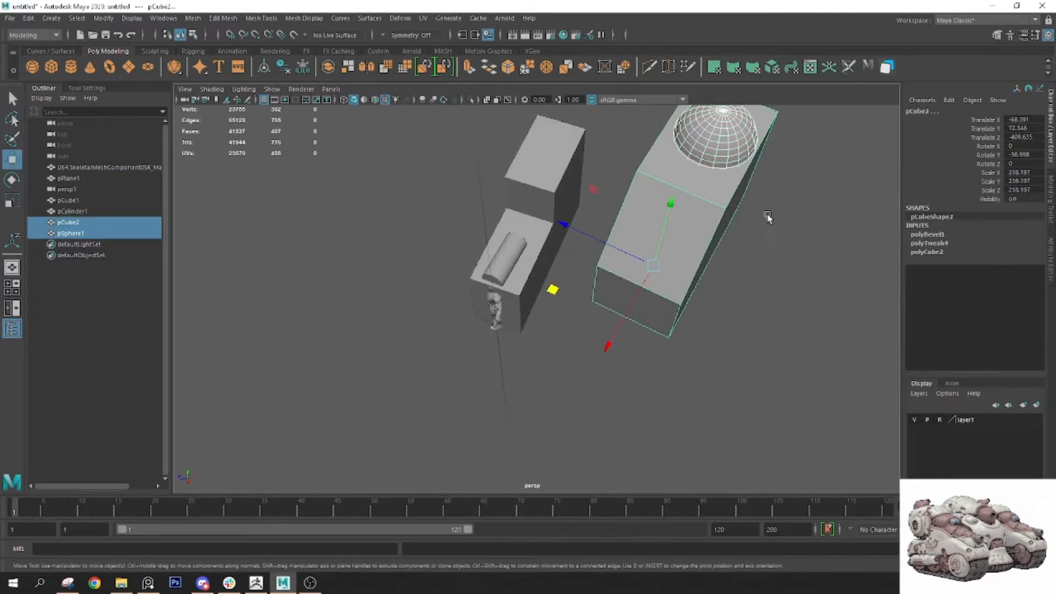
alt+drag(768, 216, 591, 299)
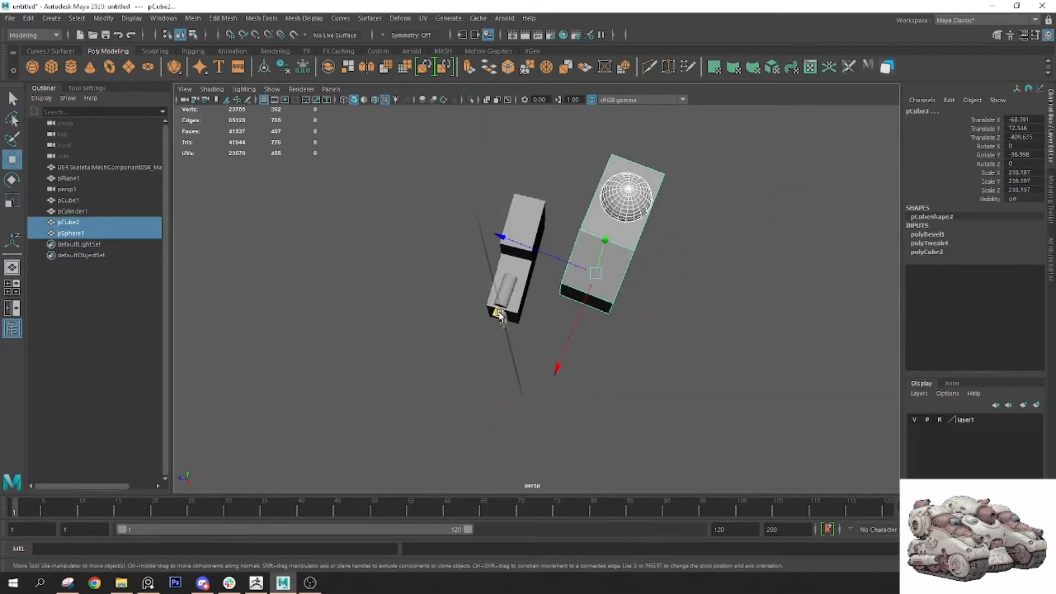
key(ctrl+g)
click(264, 72)
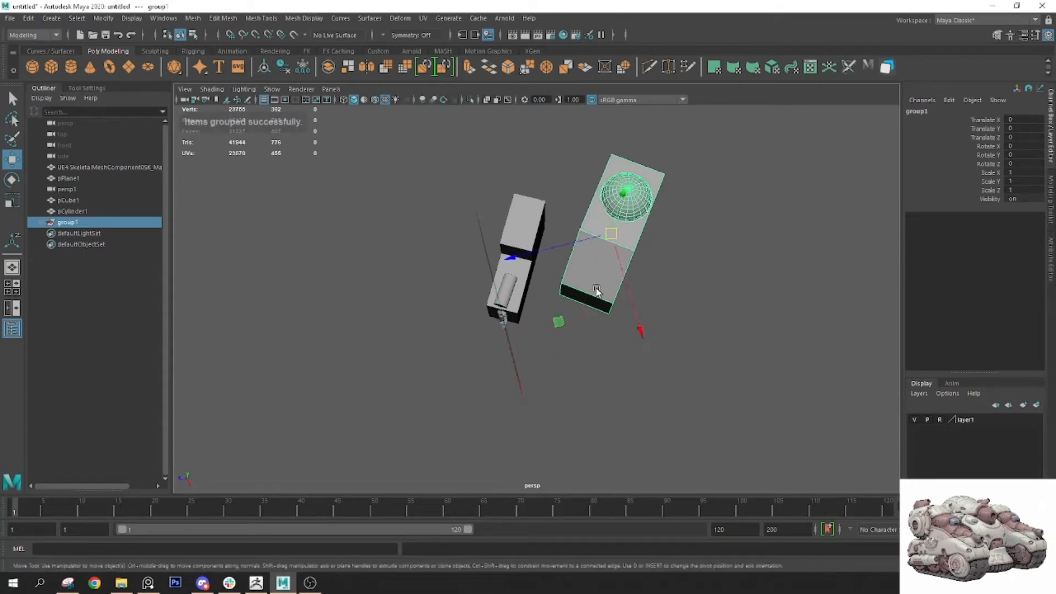
Fit the central body group beside the near track at about X 26.2, Z 198.5, rotated 7.1 in Y and scaled to 0.746
drag(559, 322, 580, 365)
key(e)
key(r)
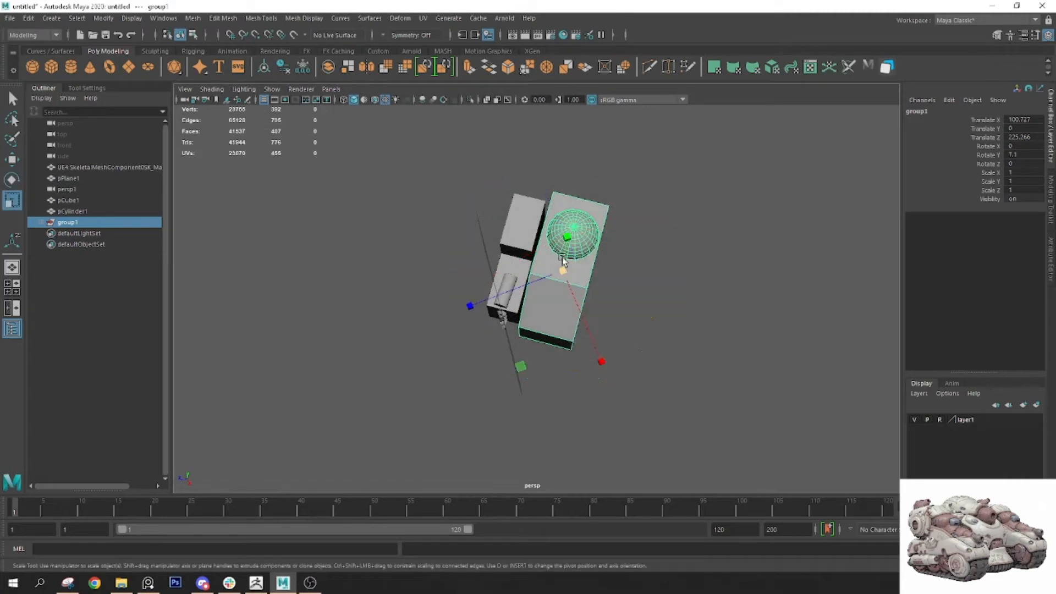
drag(563, 269, 533, 279)
alt+drag(525, 330, 665, 269)
key(w)
drag(609, 301, 633, 296)
key(q)
scroll(621, 310, up, 5)
click(503, 317)
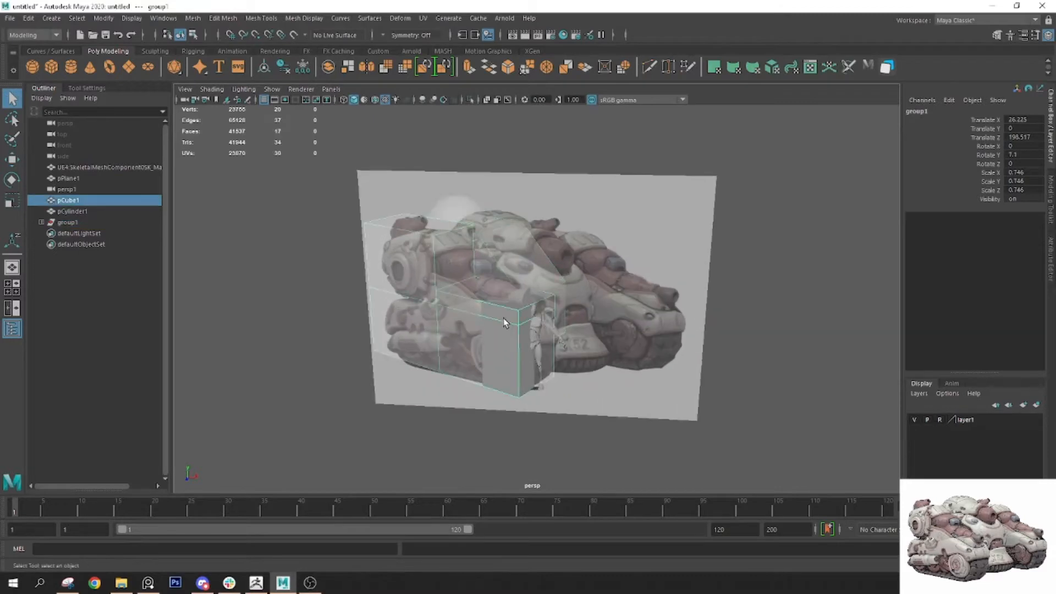
alt+drag(503, 318, 559, 338)
key(ctrl+d)
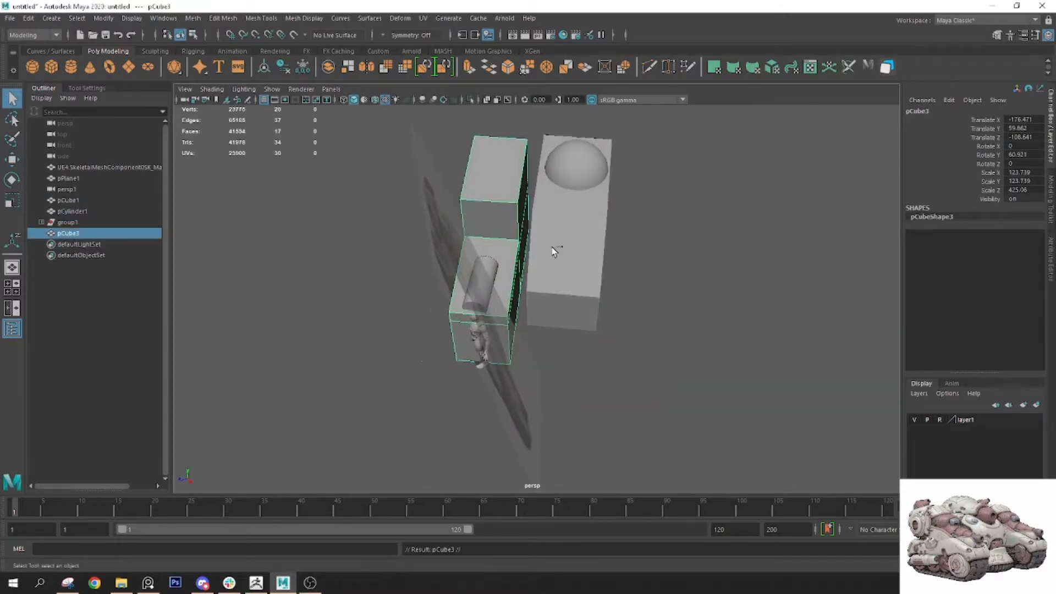
key(ctrl+z)
Group the near track block with the side gun cylinder
alt+drag(502, 258, 519, 245)
key(4)
click(487, 274)
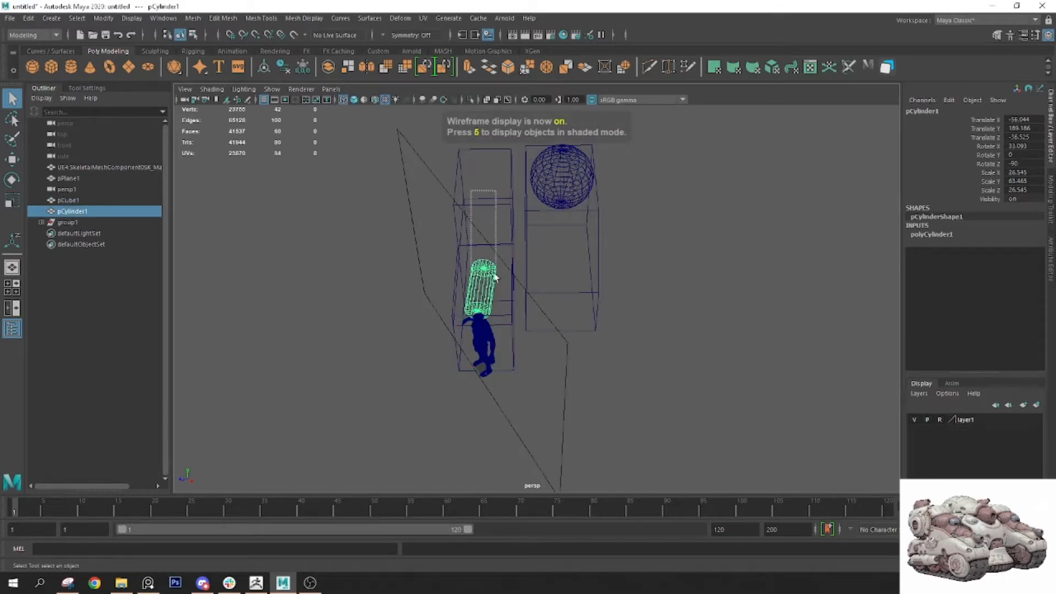
shift+click(499, 281)
key(5)
key(ctrl+g)
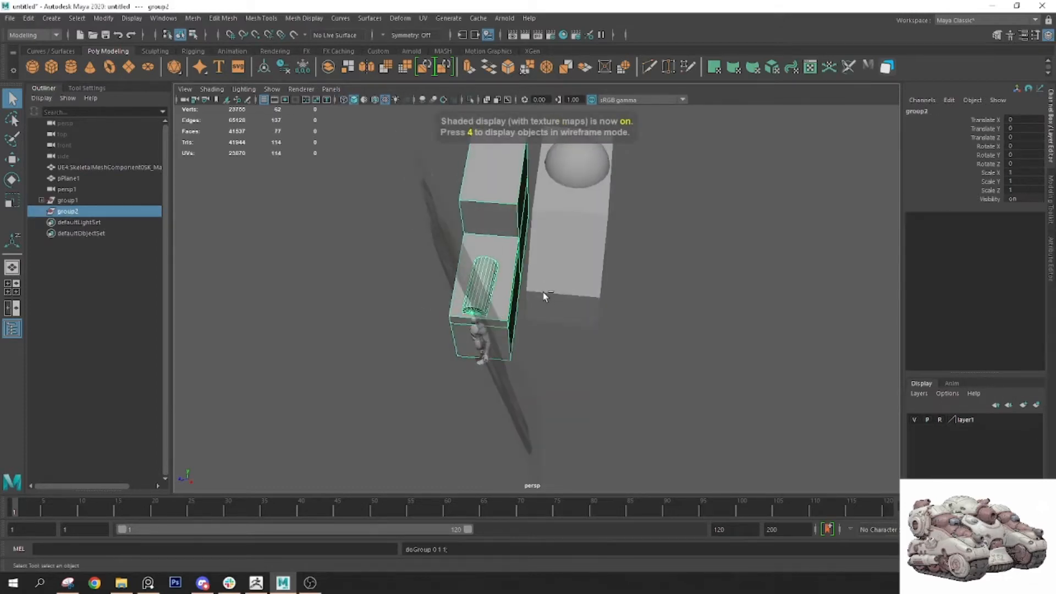
key(w)
drag(441, 451, 545, 454)
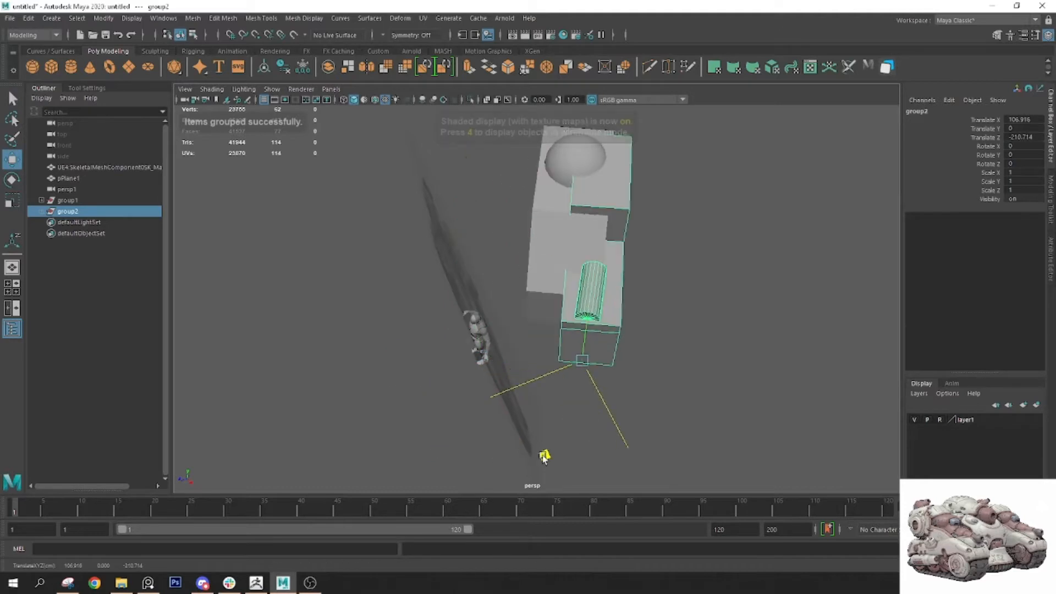
key(ctrl+z)
key(ctrl+d)
key(ctrl+z)
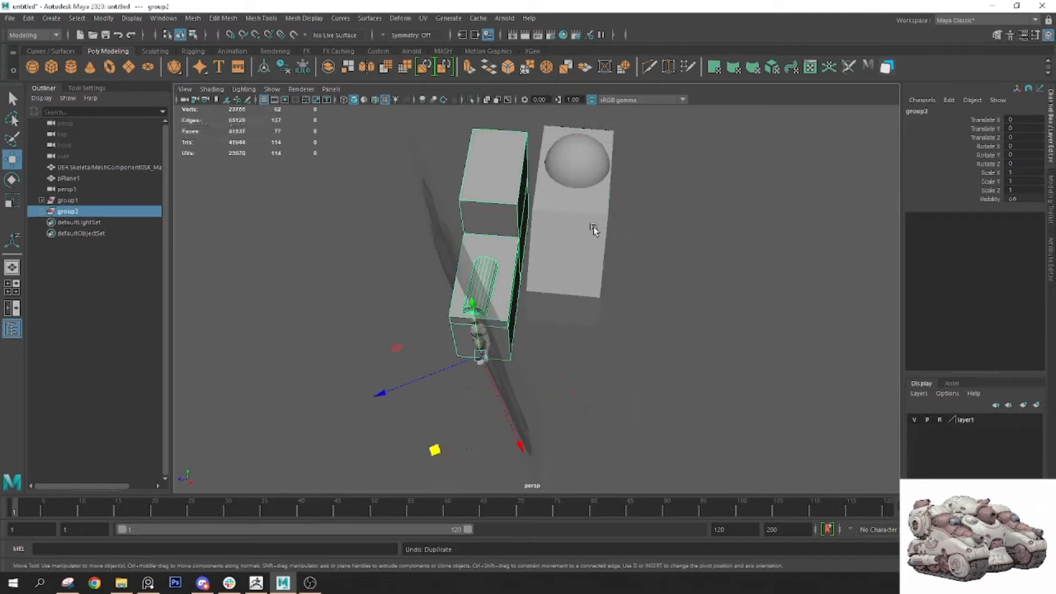
Select both groups and compare the whole blockout with the reference image from several angles
shift+click(590, 212)
key(ctrl+z)
shift+click(73, 201)
alt+drag(471, 287, 554, 302)
key(e)
alt+drag(553, 341, 592, 311)
key(q)
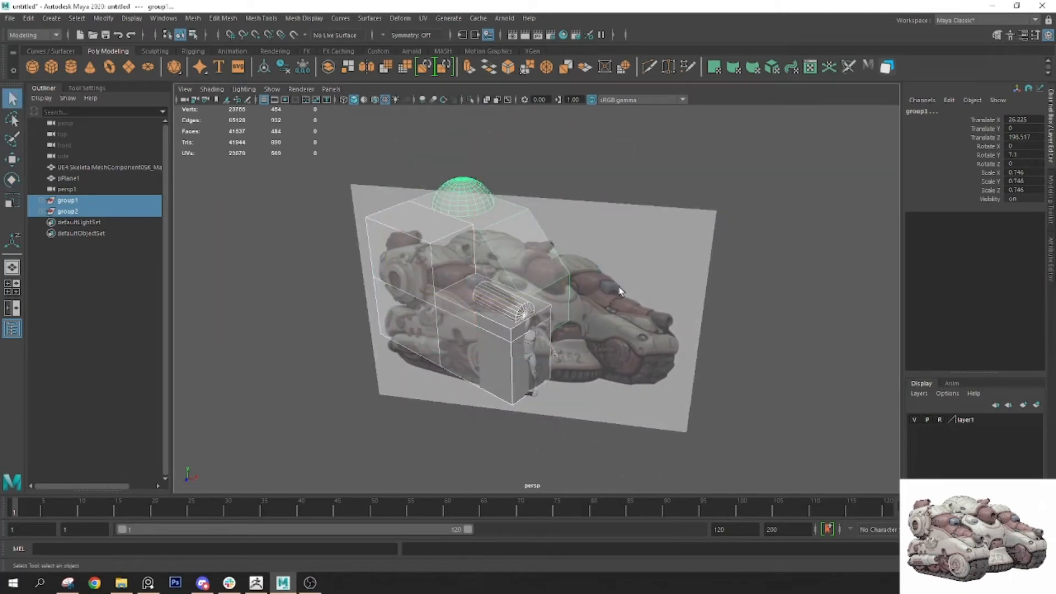
key(6)
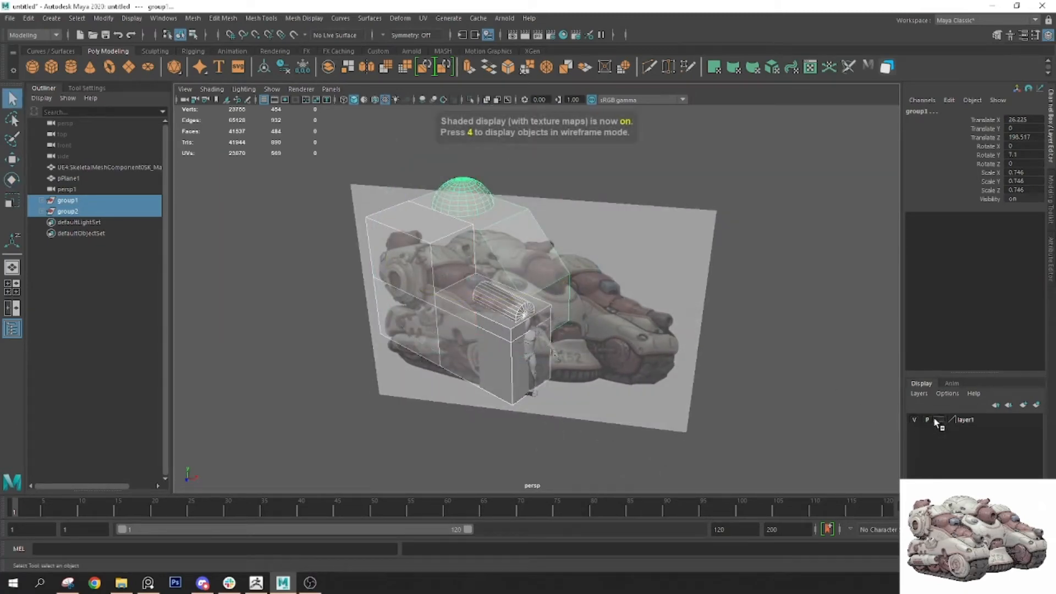
Move the reference image plane clear of the blockout and set layer1 back to reference display
click(652, 333)
key(w)
drag(595, 424, 858, 377)
key(q)
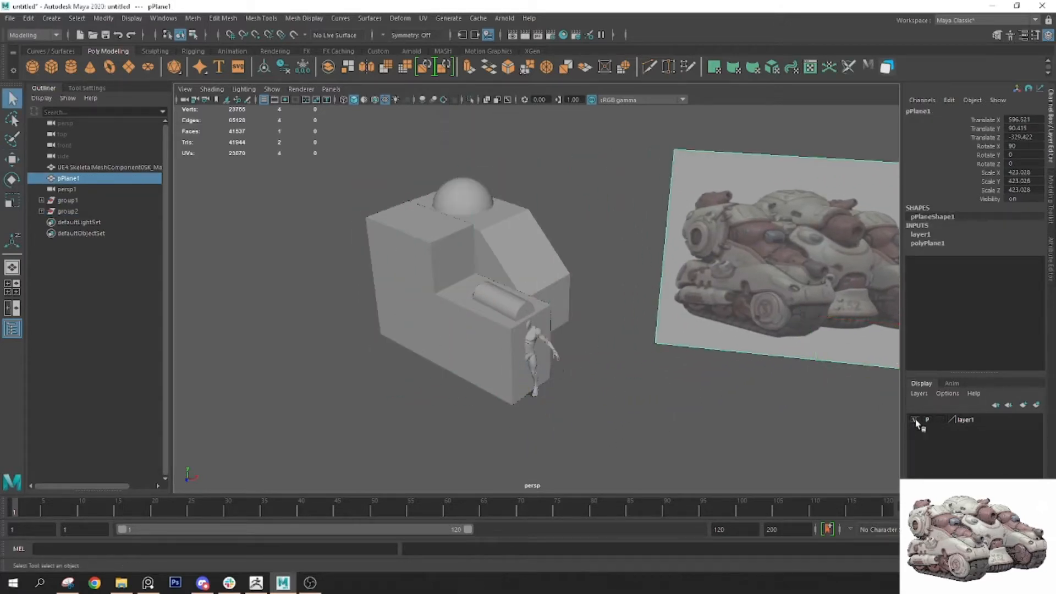
click(915, 420)
click(914, 420)
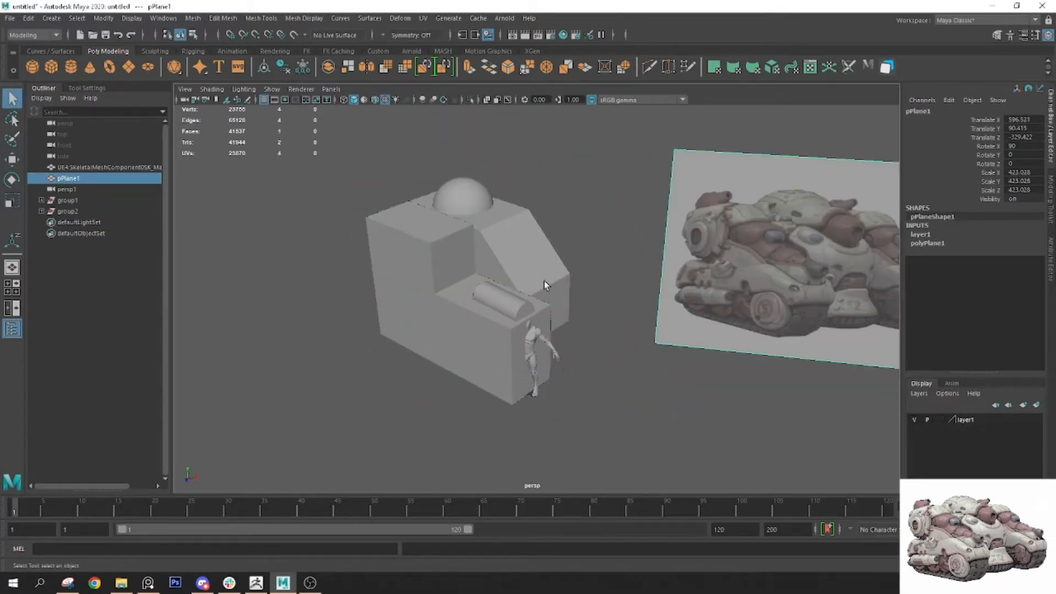
double_click(939, 423)
Rotate the central body and track groups together by about -59 in Y and move them so the body surrounds the mannequin
click(498, 309)
click(507, 243)
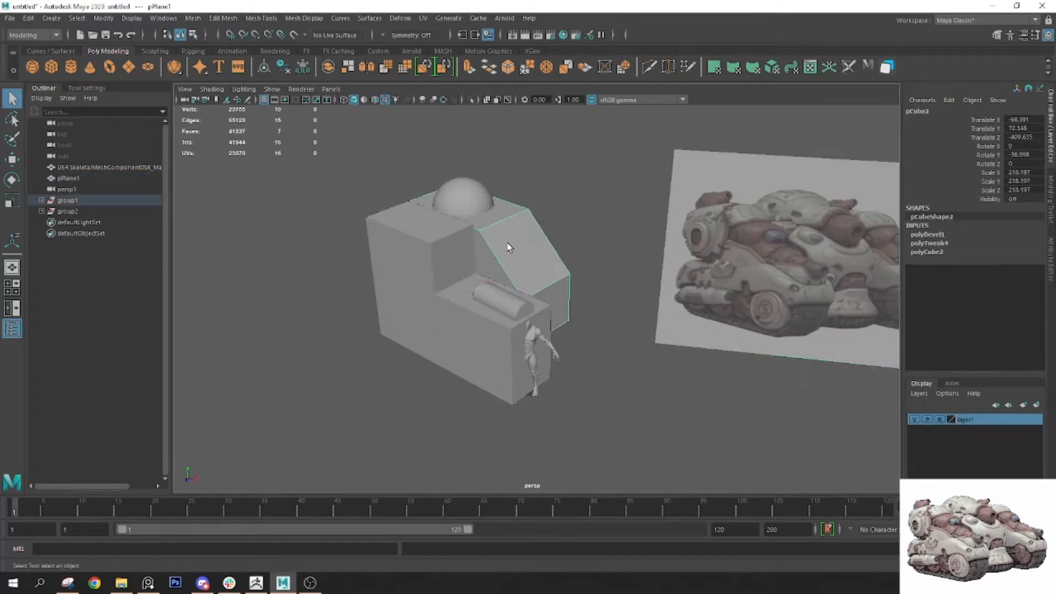
click(82, 201)
shift+click(79, 211)
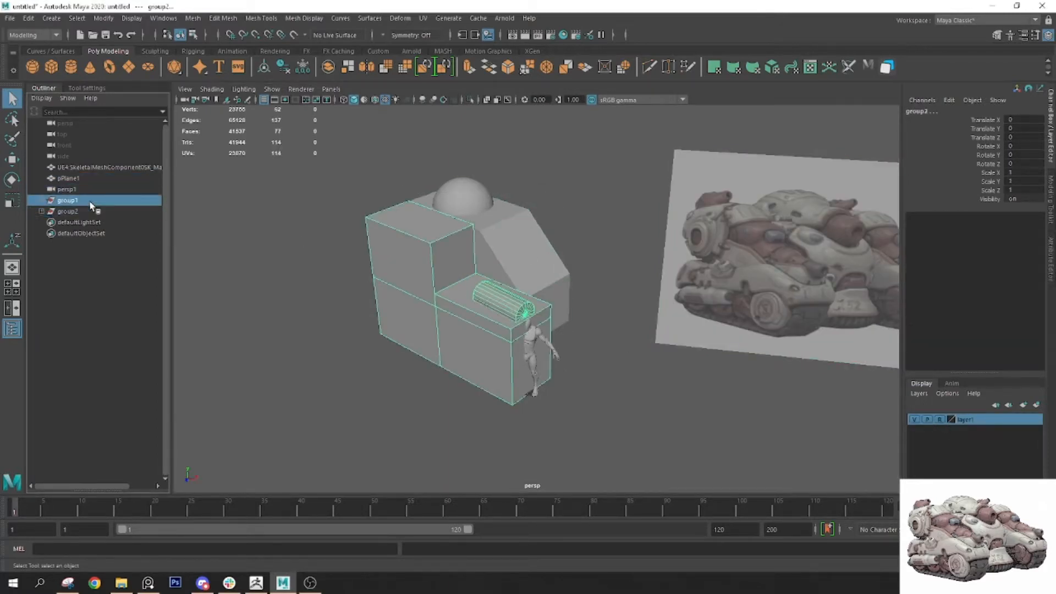
key(e)
drag(599, 446, 541, 511)
key(w)
alt+drag(567, 457, 624, 384)
Duplicate the track block and move the copy to the opposite side of the central body
click(711, 375)
key(ctrl+d)
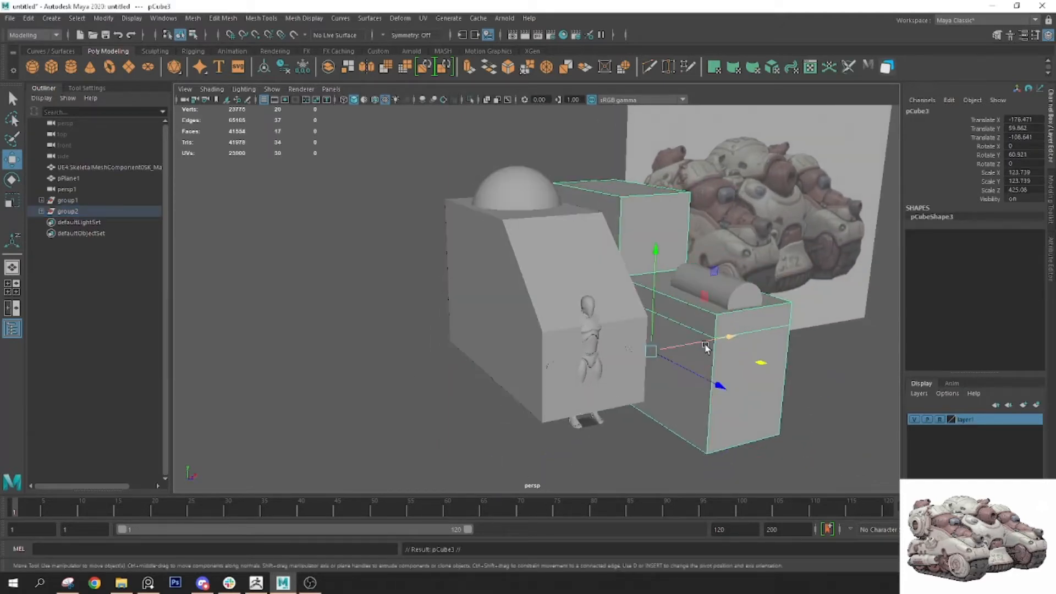
drag(707, 345, 527, 363)
alt+drag(614, 348, 578, 332)
Widen the central body group with its dome to fill the gap between the two track blocks
click(579, 332)
key(r)
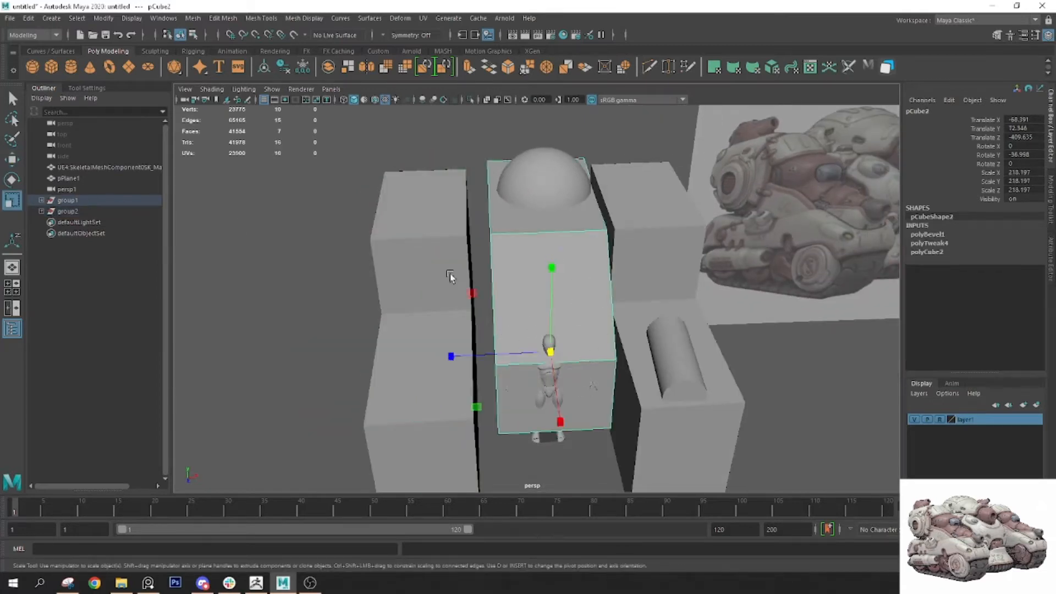
click(93, 210)
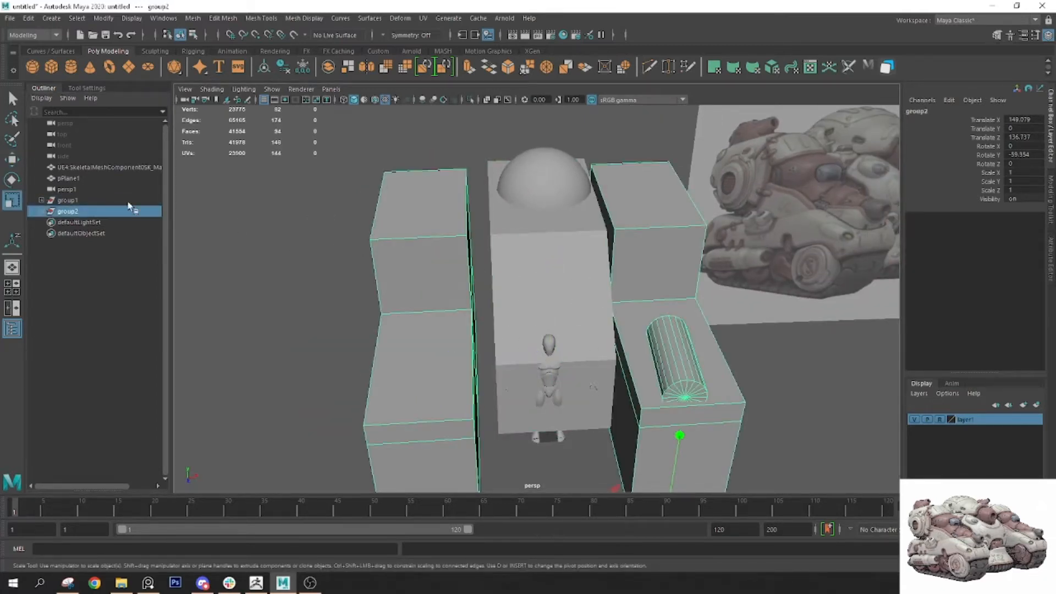
click(558, 306)
key(r)
drag(542, 299, 511, 297)
drag(642, 266, 676, 316)
drag(607, 305, 641, 324)
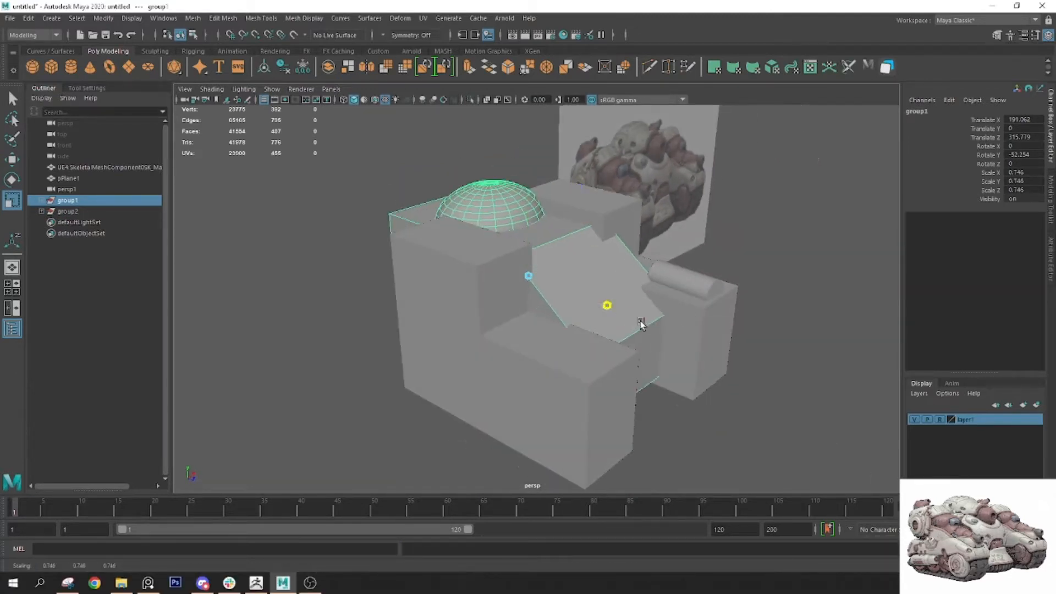
Move the mannequin out from inside the central body so it stands beside the outer track block
key(w)
key(4)
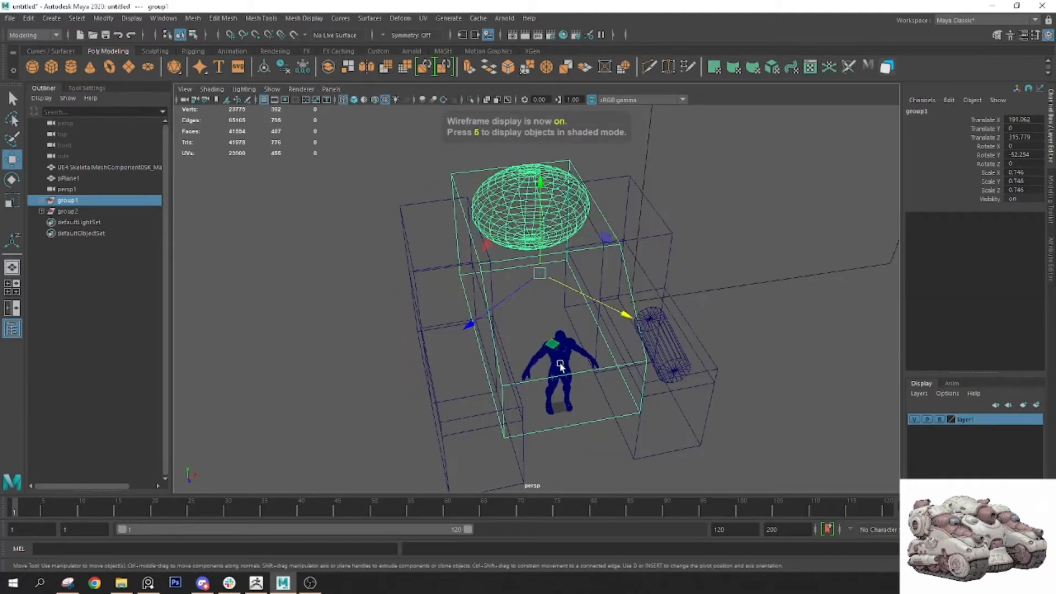
alt+drag(558, 365, 589, 350)
click(589, 350)
key(5)
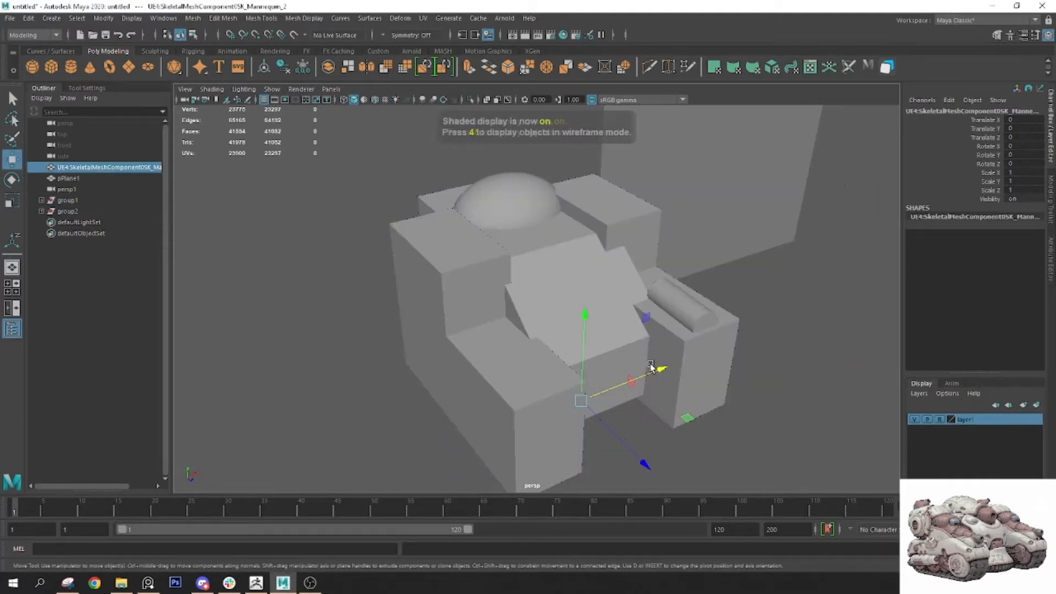
key(6)
drag(654, 376, 591, 408)
Select both track blocks, leaving out the gun cylinder, and slide them backward together along the tank's length
key(q)
click(518, 402)
shift+click(708, 303)
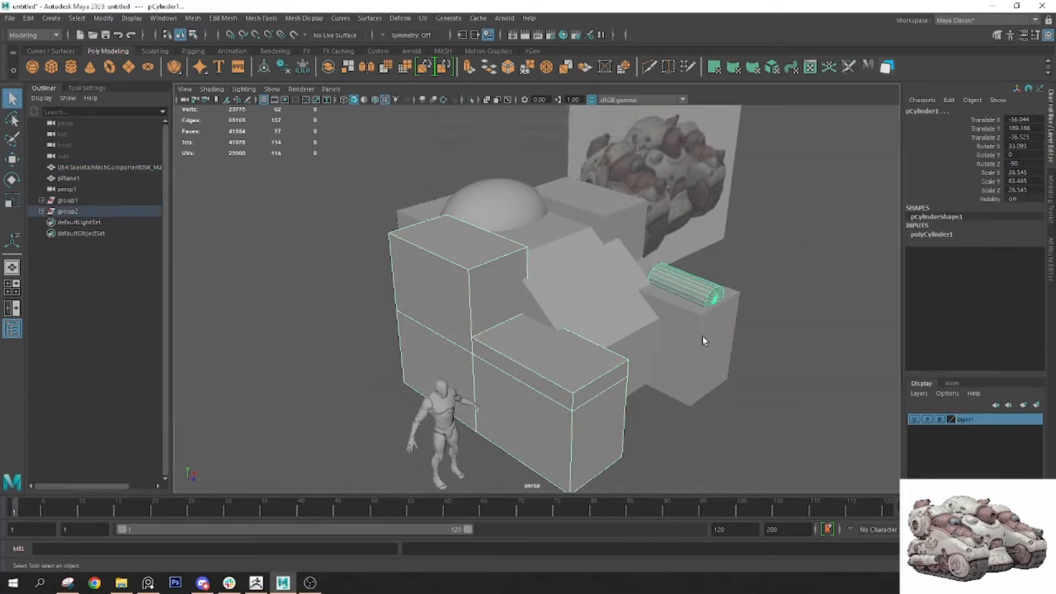
key(ctrl+z)
alt+drag(630, 339, 666, 361)
shift+click(666, 361)
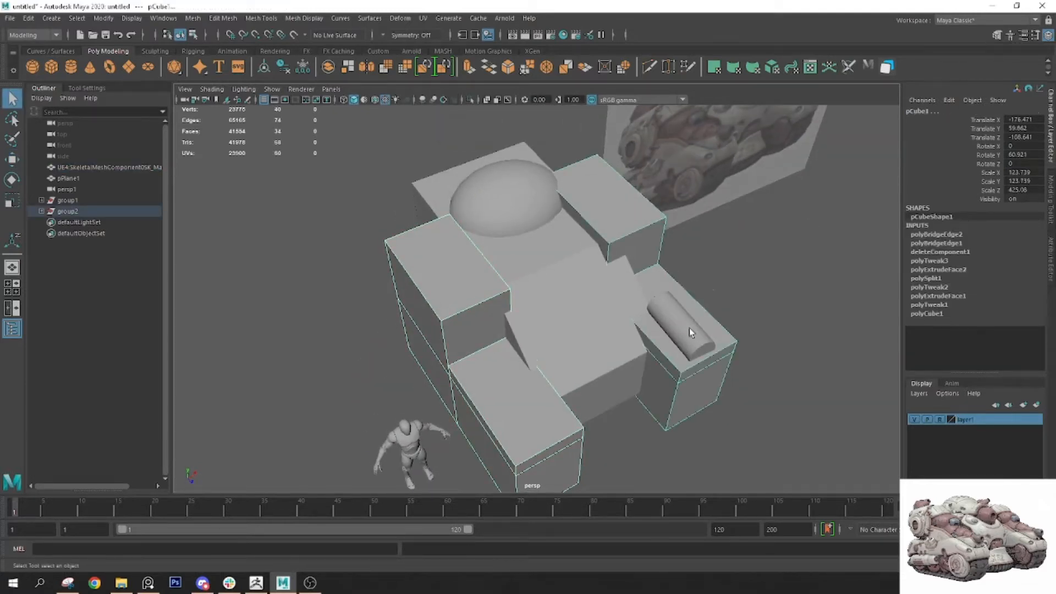
key(r)
alt+drag(674, 406, 662, 346)
key(w)
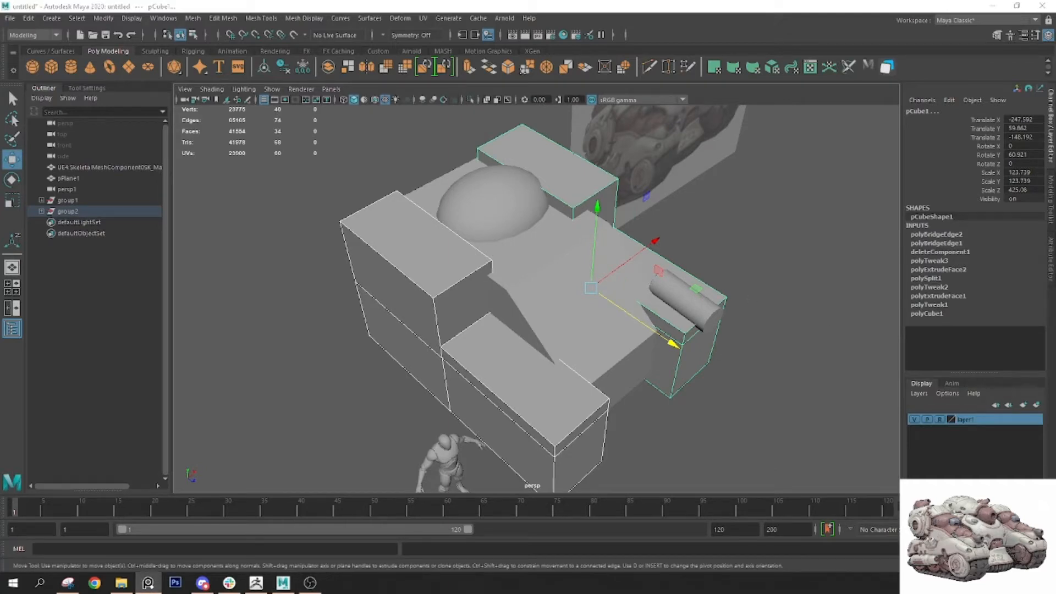
Move the track block on the mannequin's side outward, away from the central body
alt+drag(682, 346, 623, 303)
alt+drag(653, 292, 691, 253)
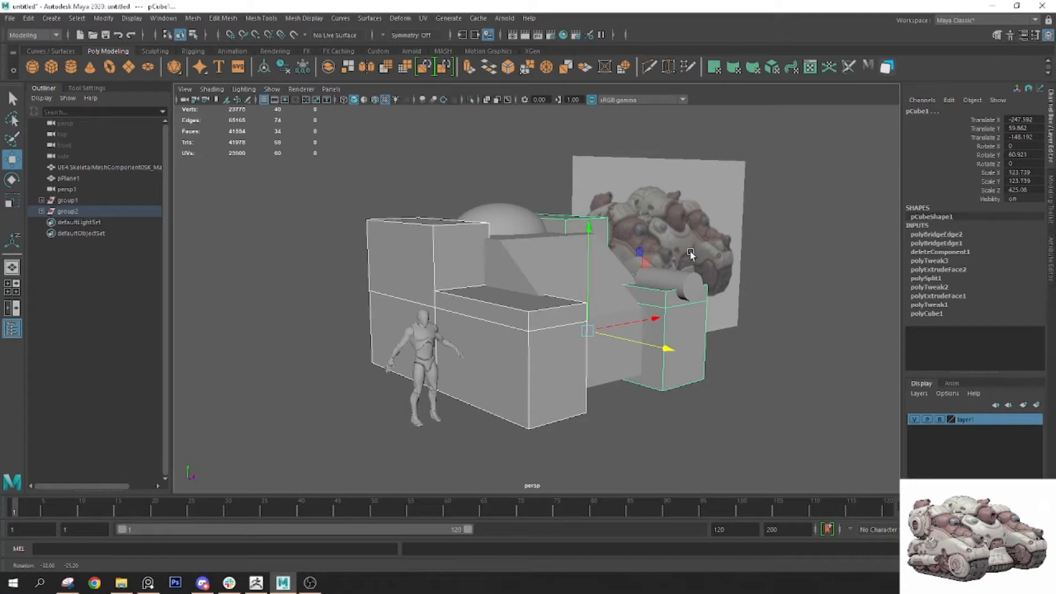
alt+drag(690, 253, 631, 290)
key(q)
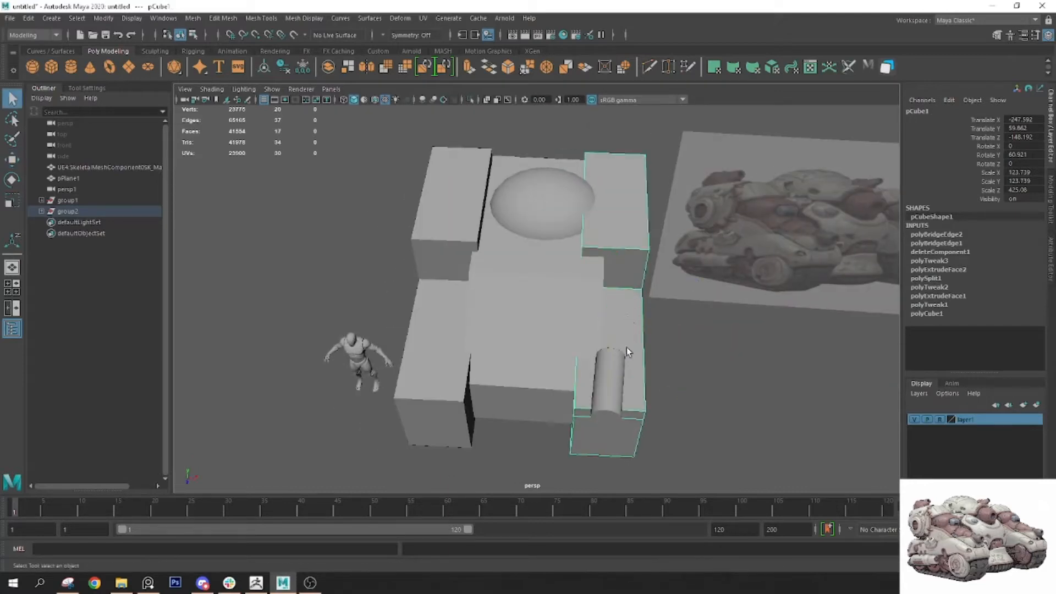
click(618, 380)
key(w)
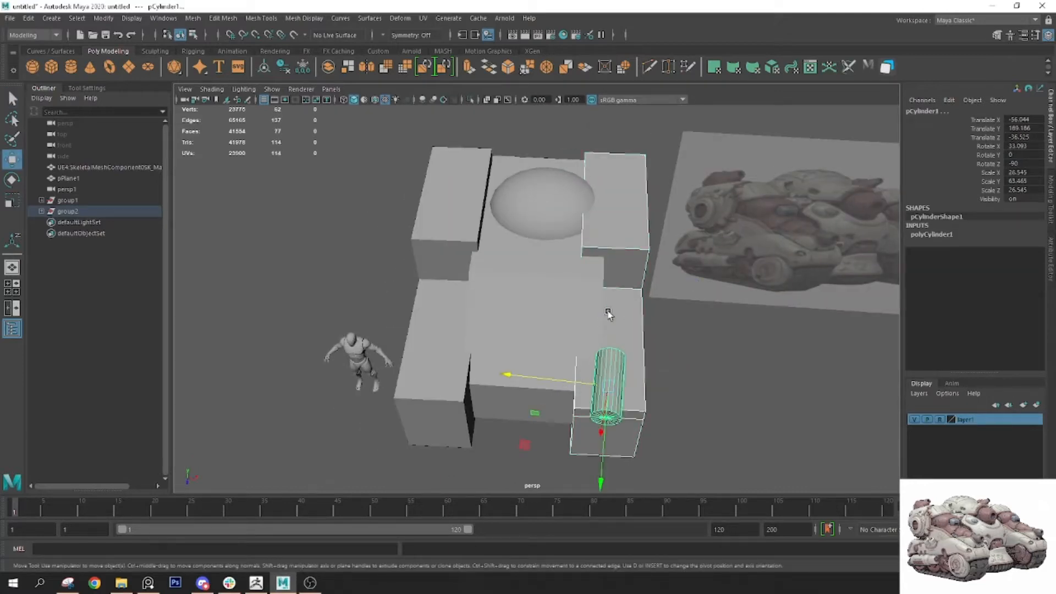
click(446, 347)
drag(503, 321, 496, 321)
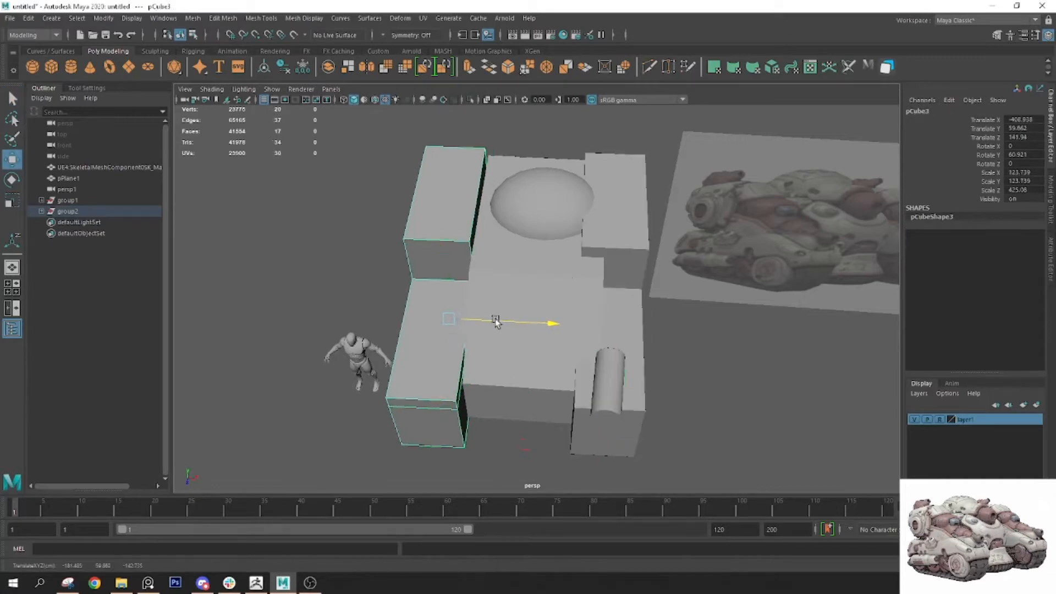
Move the opposite track block outward together with its gun cylinder to open a gap beside the central body
key(q)
click(615, 266)
click(622, 364)
click(629, 312)
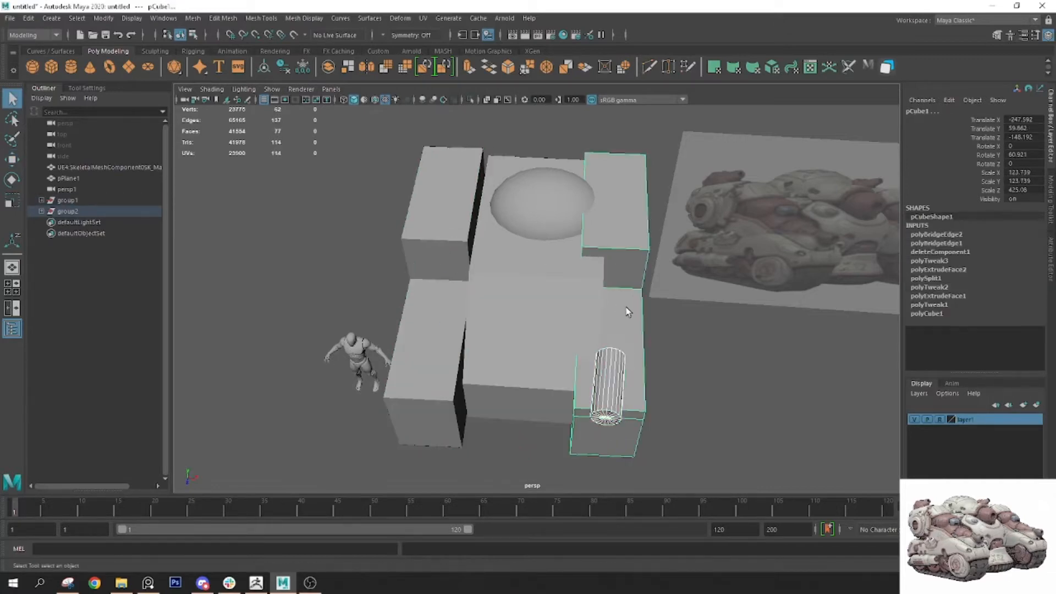
key(w)
drag(632, 330, 663, 331)
key(q)
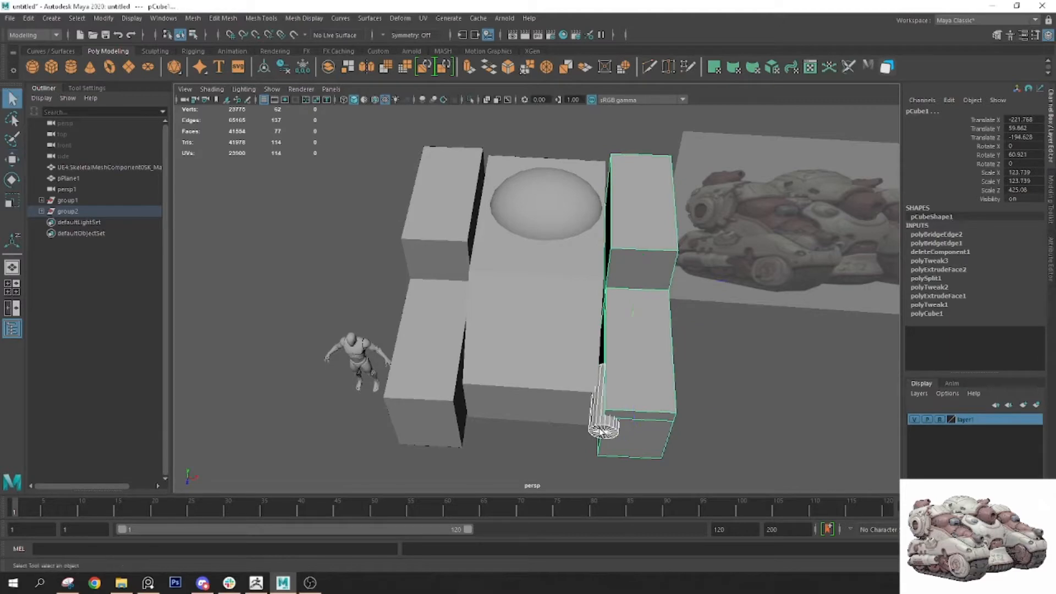
Reposition the gun cylinder so it sits partly sunk into the top of its track block
click(602, 429)
key(w)
drag(531, 447, 561, 420)
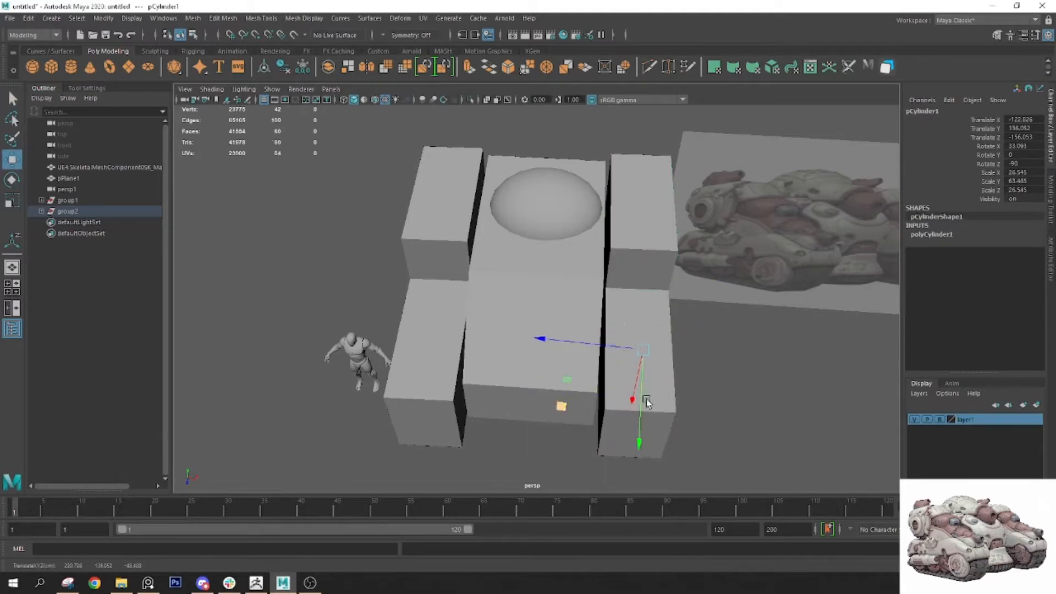
alt+drag(641, 395, 648, 339)
alt+drag(470, 280, 509, 278)
Mirror the gun cylinder across the world X axis in the negative direction onto the other track block
click(367, 67)
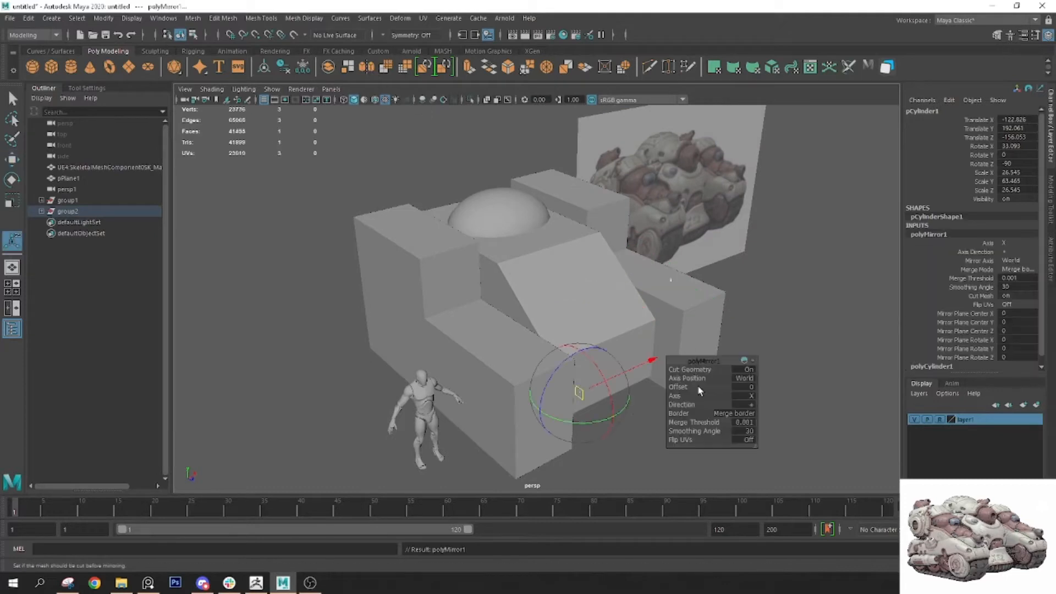
key(q)
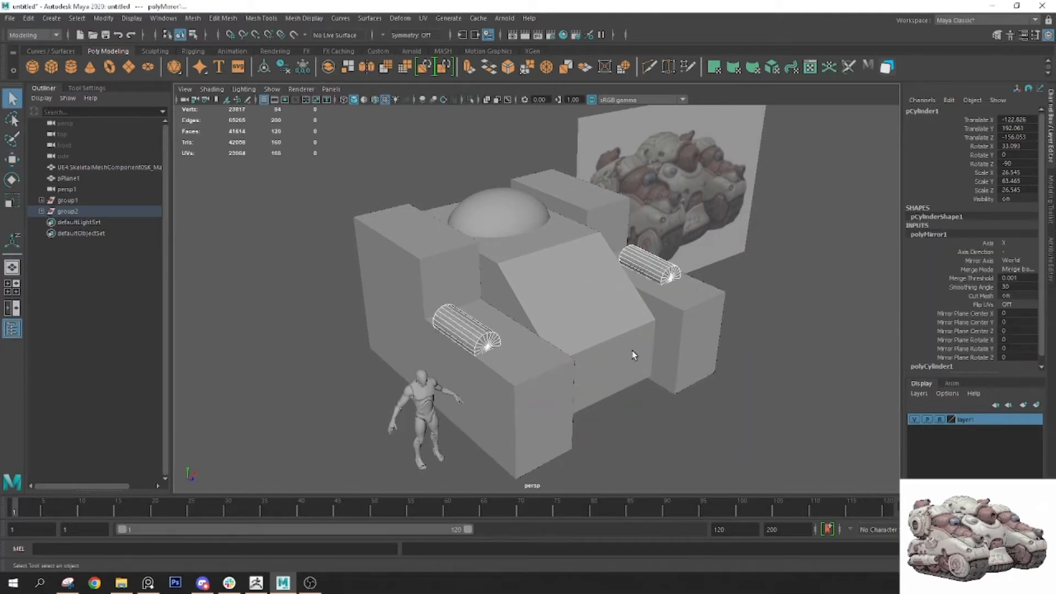
alt+drag(632, 351, 627, 310)
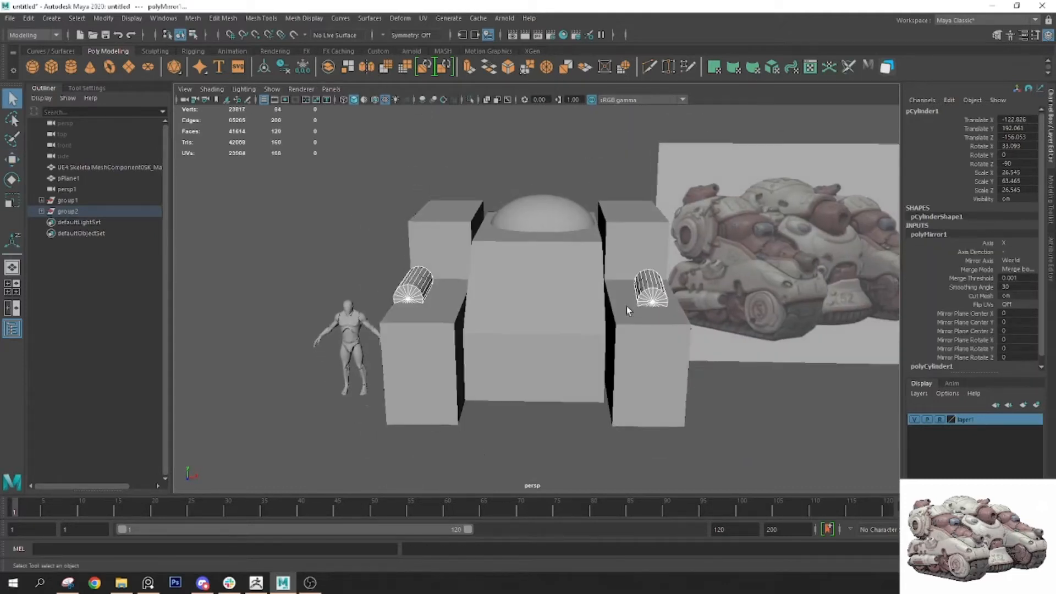
Select all the tank blockout parts and start exporting the selection to the Summer 2019 > Demo folder
drag(651, 382, 724, 332)
key(w)
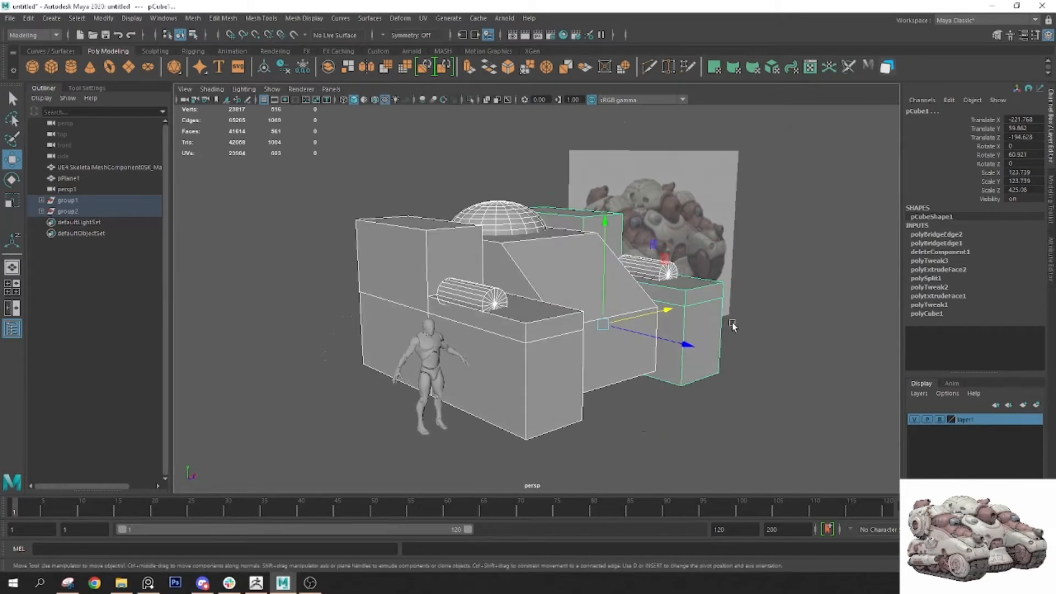
click(725, 332)
alt+right_drag(724, 332, 694, 335)
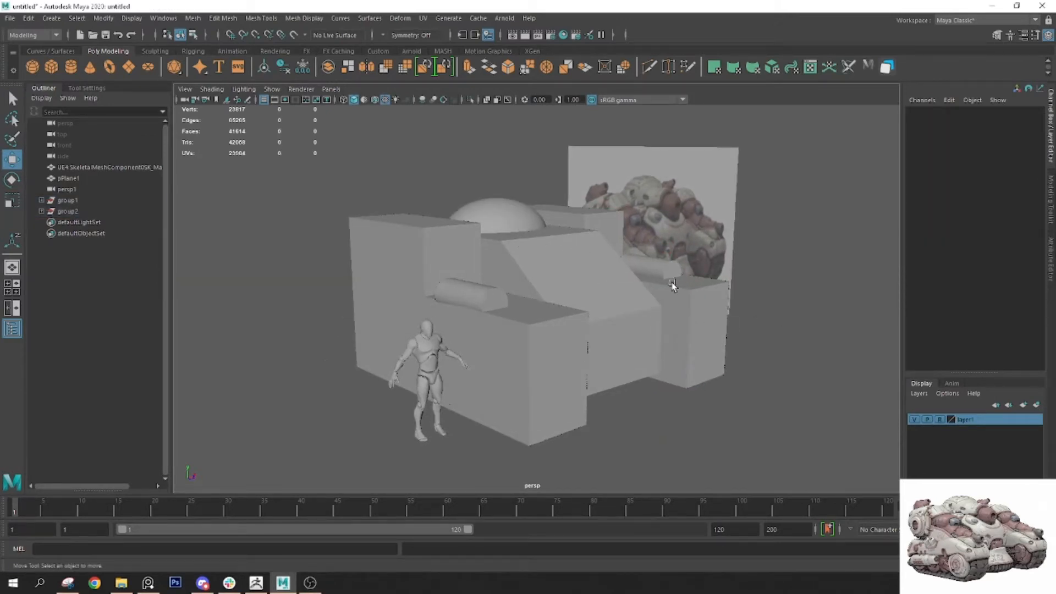
alt+drag(671, 282, 663, 398)
click(12, 20)
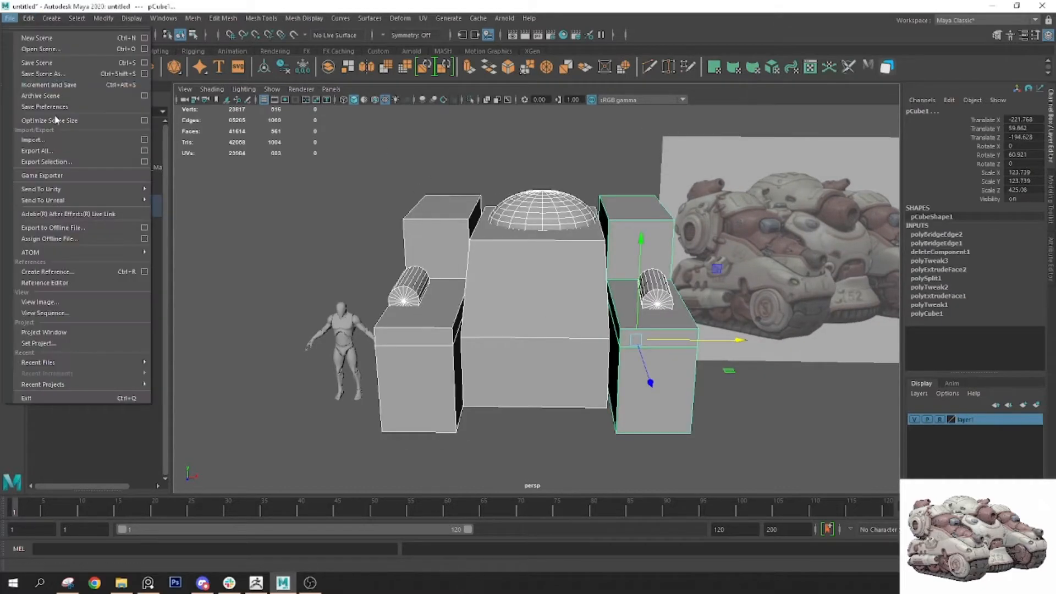
click(91, 160)
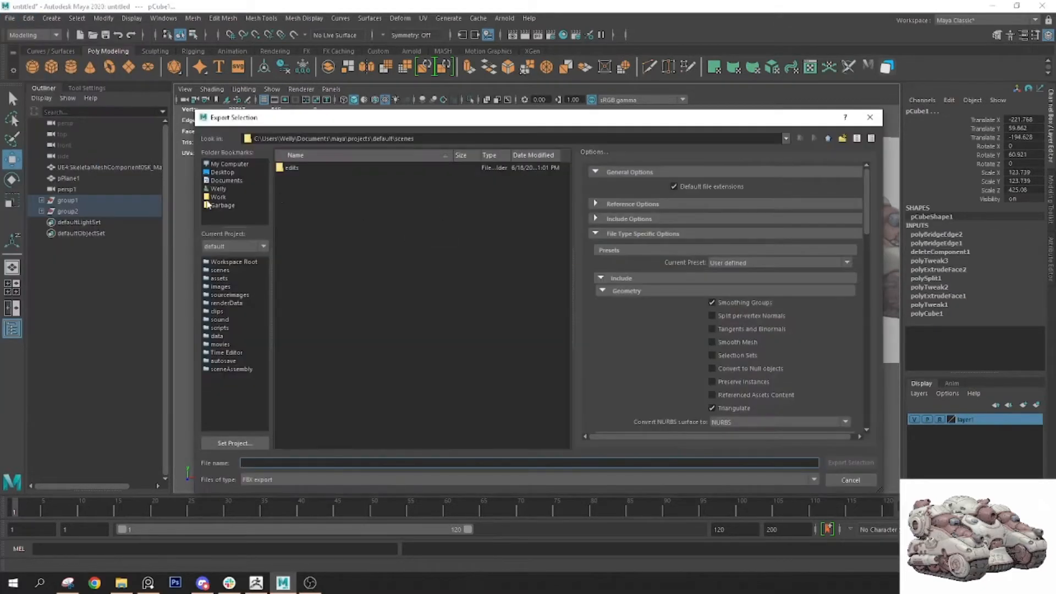
click(218, 207)
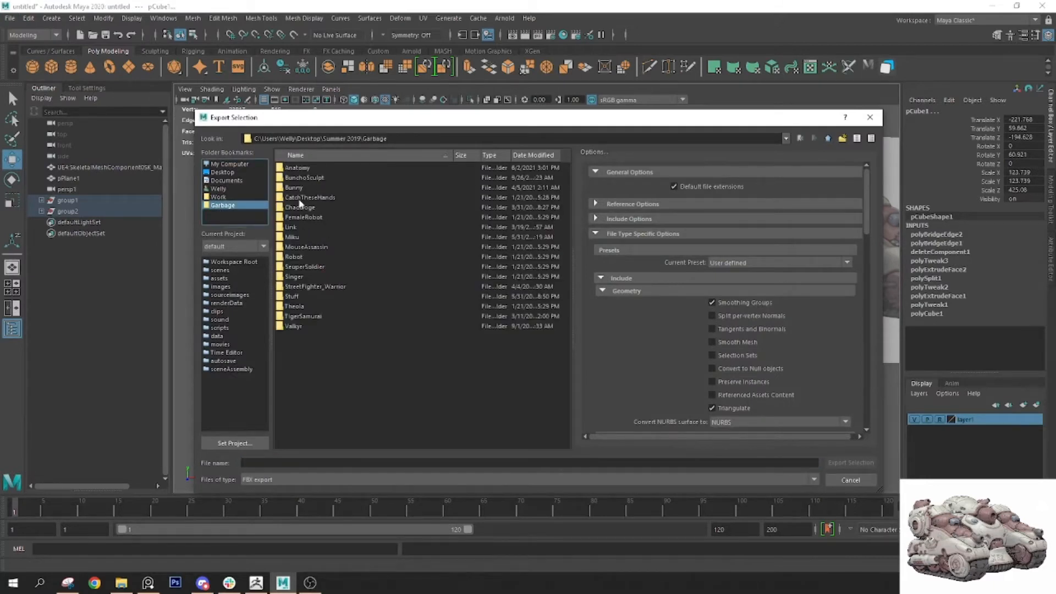
click(828, 140)
double_click(309, 188)
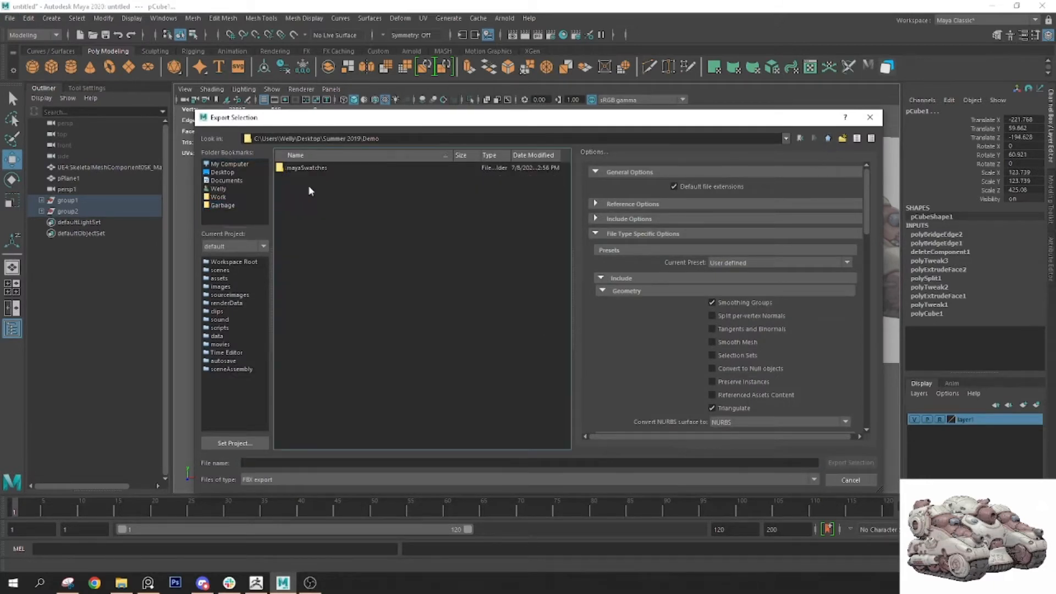
Export the selected parts in OBJ format under the file name tank_demo
click(340, 475)
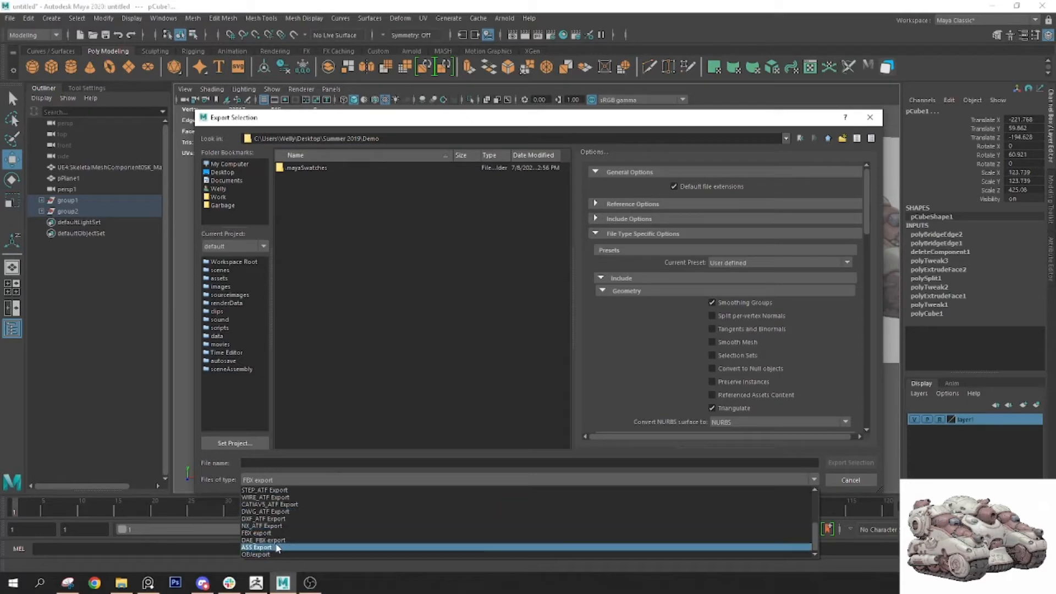
click(269, 554)
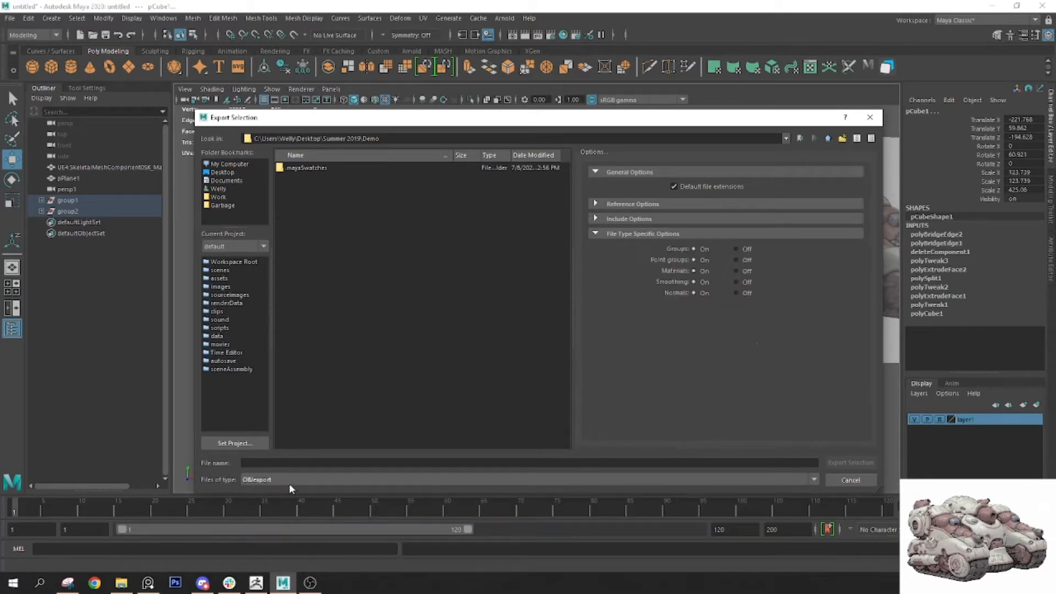
click(306, 464)
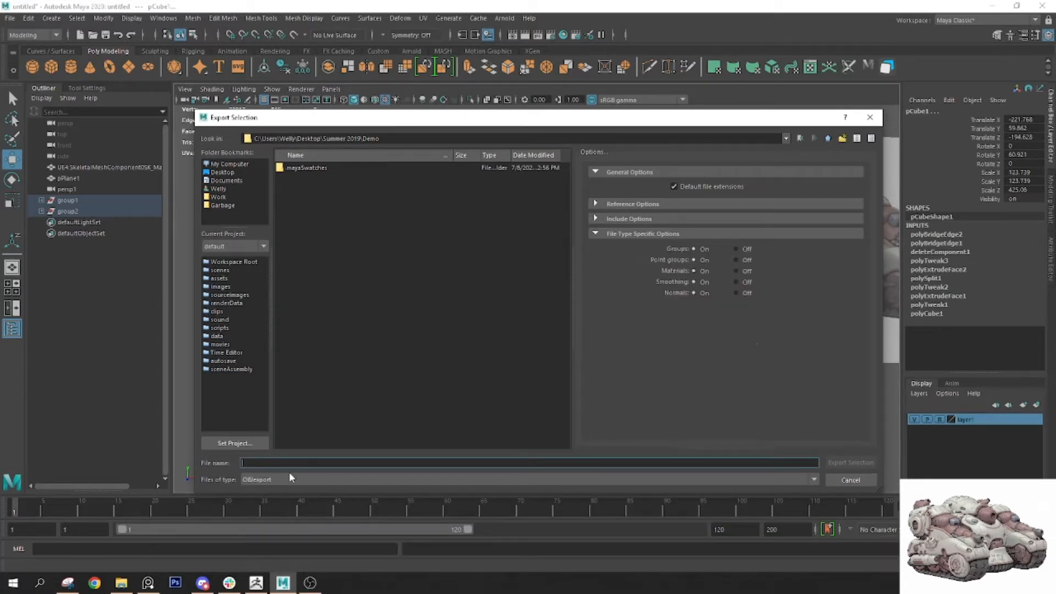
text(tank_demo)
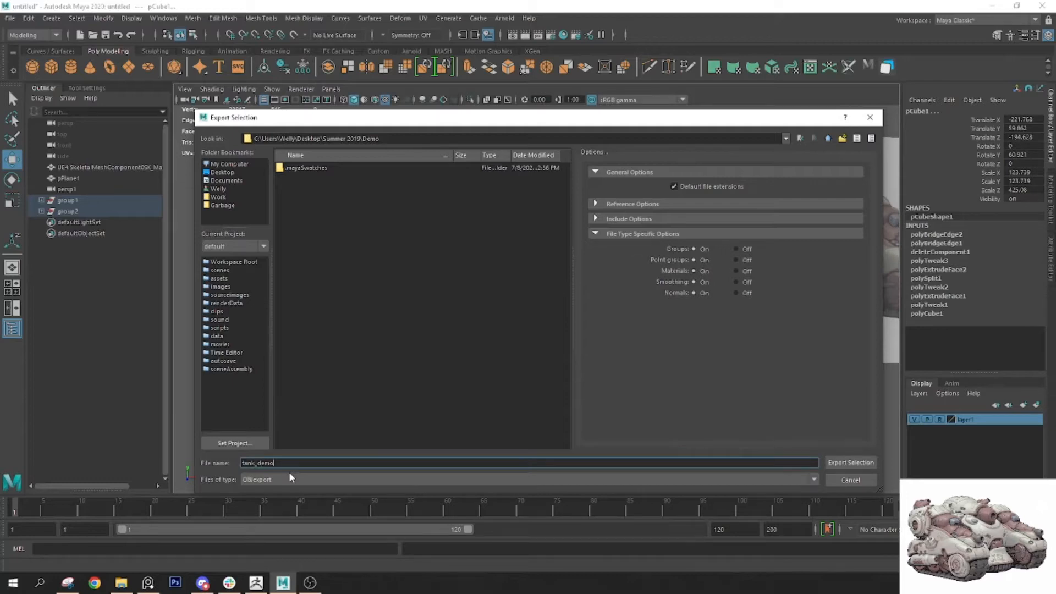
key(Return)
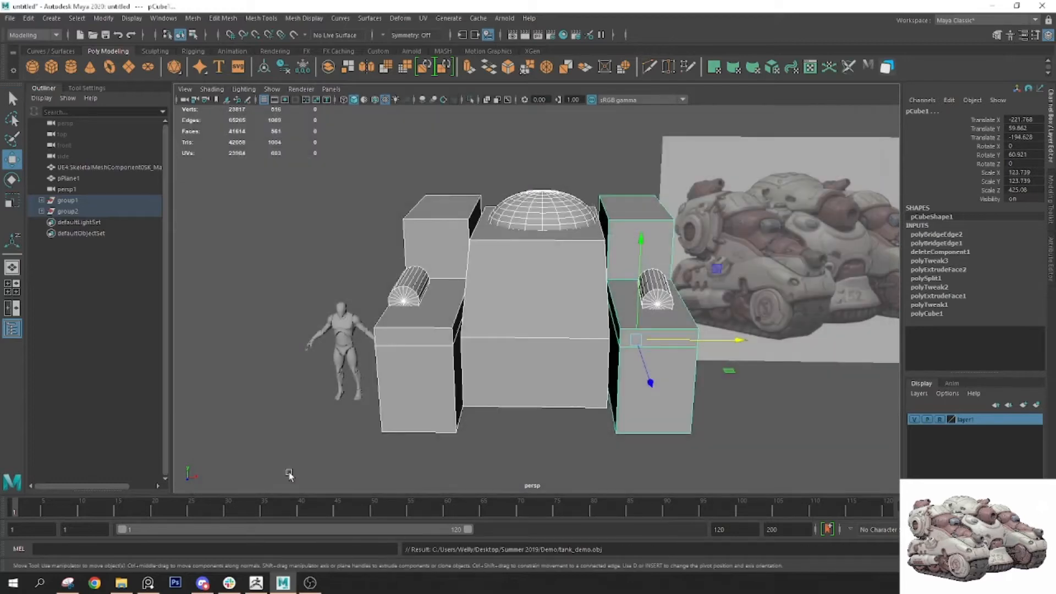
Clear the selection and switch to ZBrush, where the UE4 mannequin and a cube are loaded
click(561, 146)
click(994, 6)
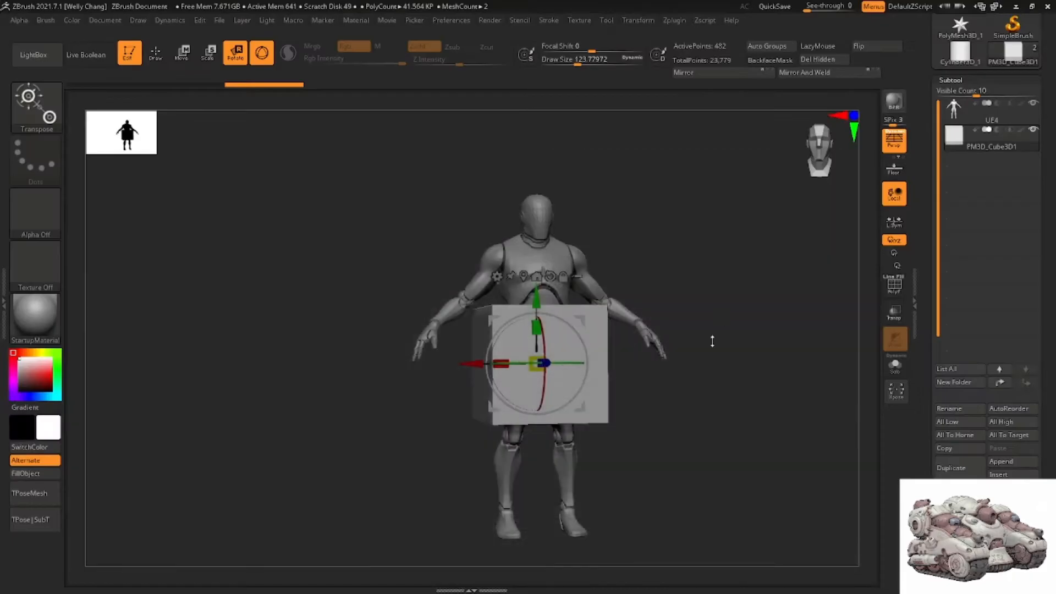
drag(738, 252, 709, 274)
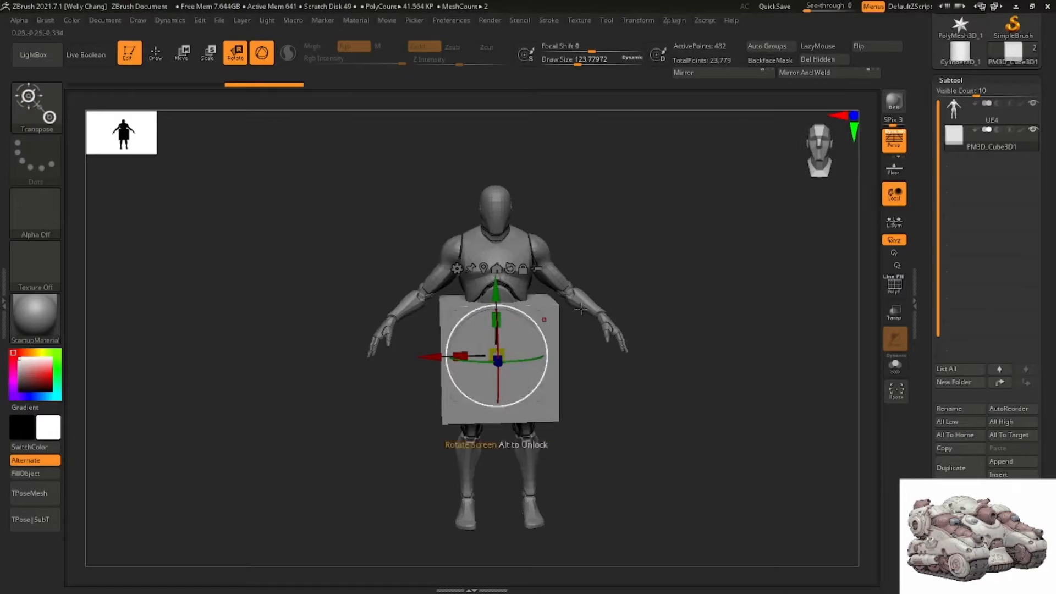
drag(728, 262, 574, 265)
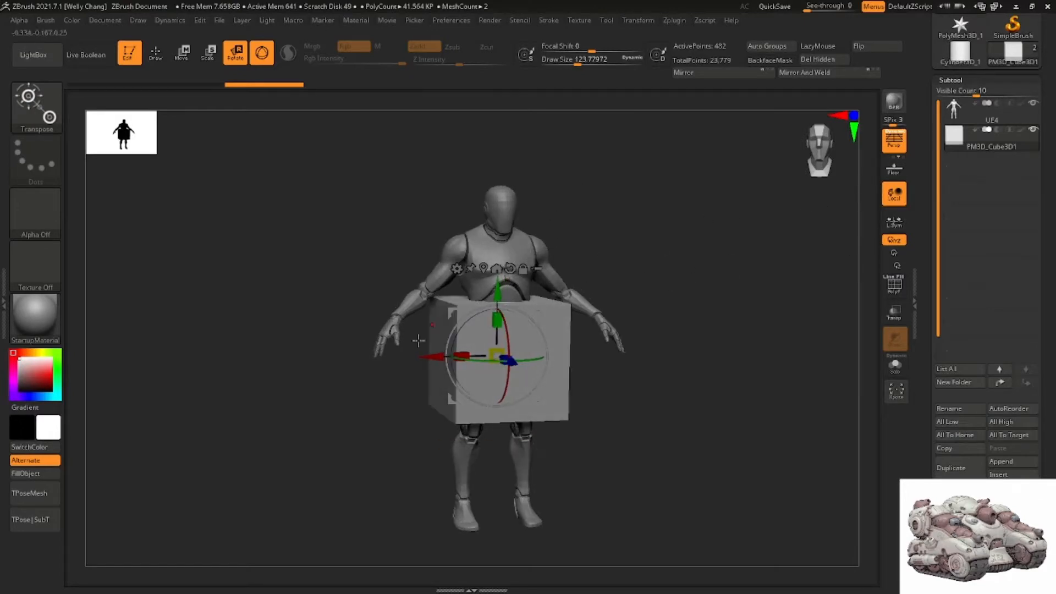
drag(1044, 98, 1039, 134)
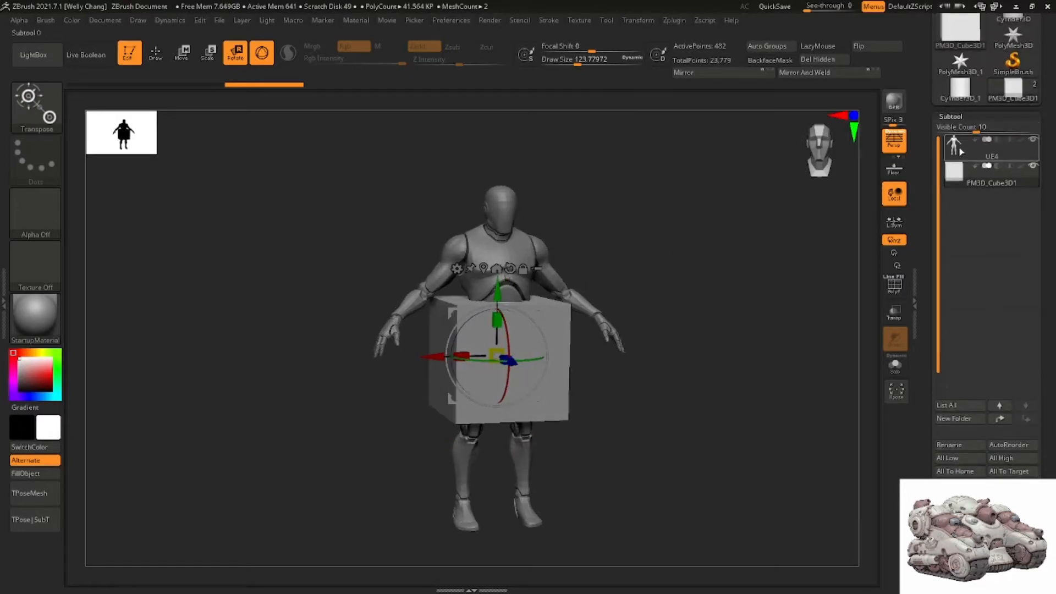
mouse_move(973, 98)
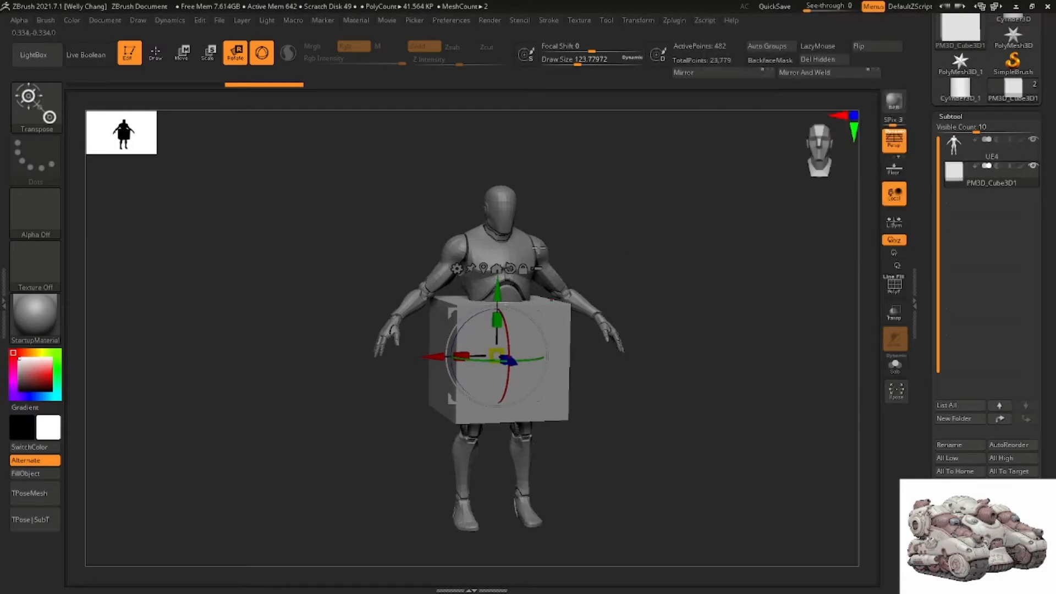
drag(1008, 111, 1020, 198)
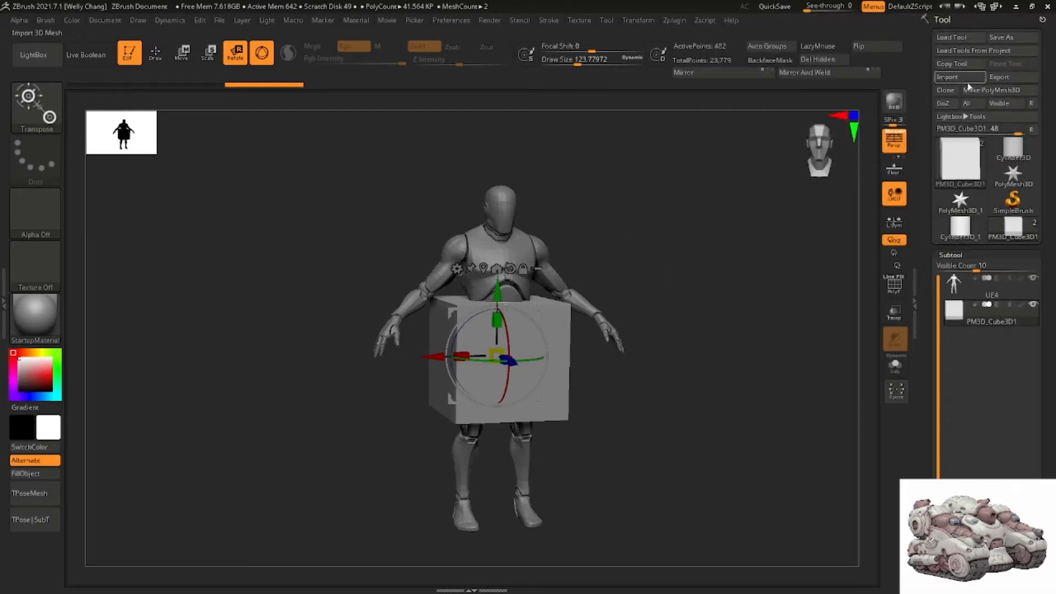
Import tank_demo from the Desktop > Summer 2019 > Demo folder over the cube, splitting nonstandard polygons into quads and triangles
click(948, 76)
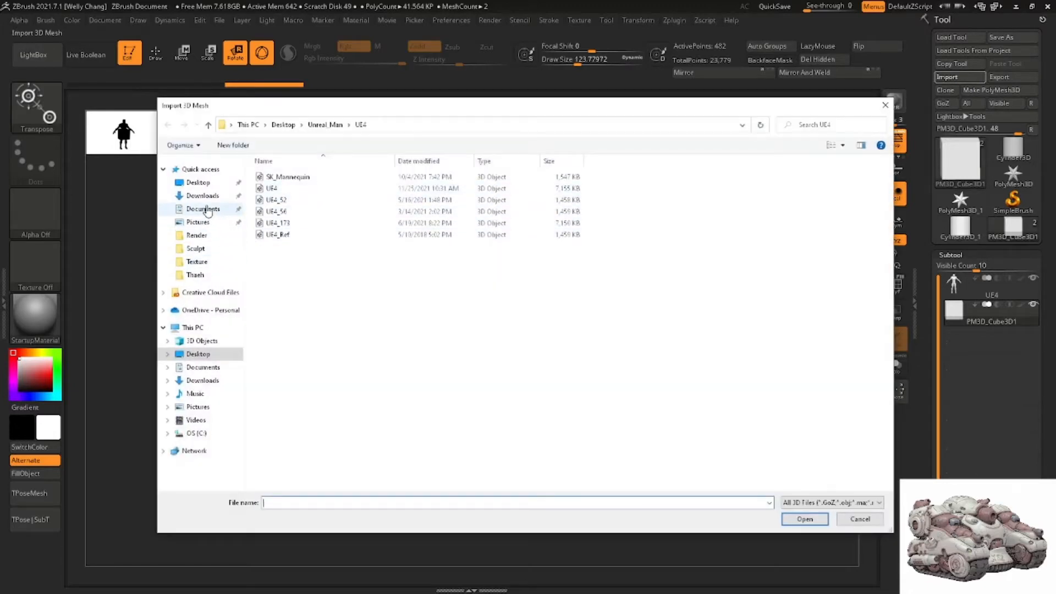
click(208, 185)
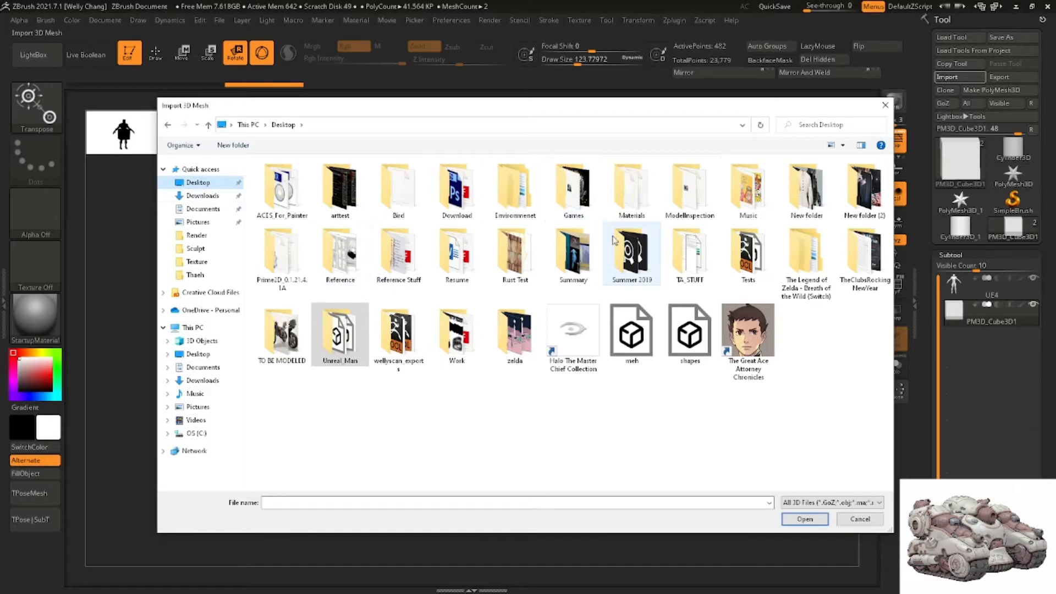
double_click(630, 253)
drag(603, 115, 652, 128)
double_click(477, 209)
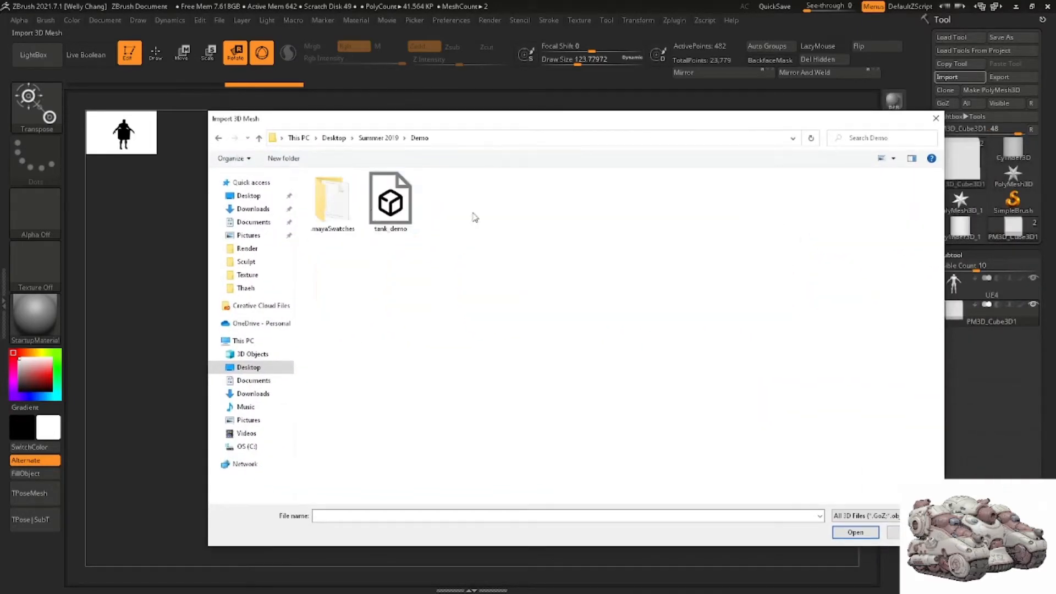
double_click(388, 206)
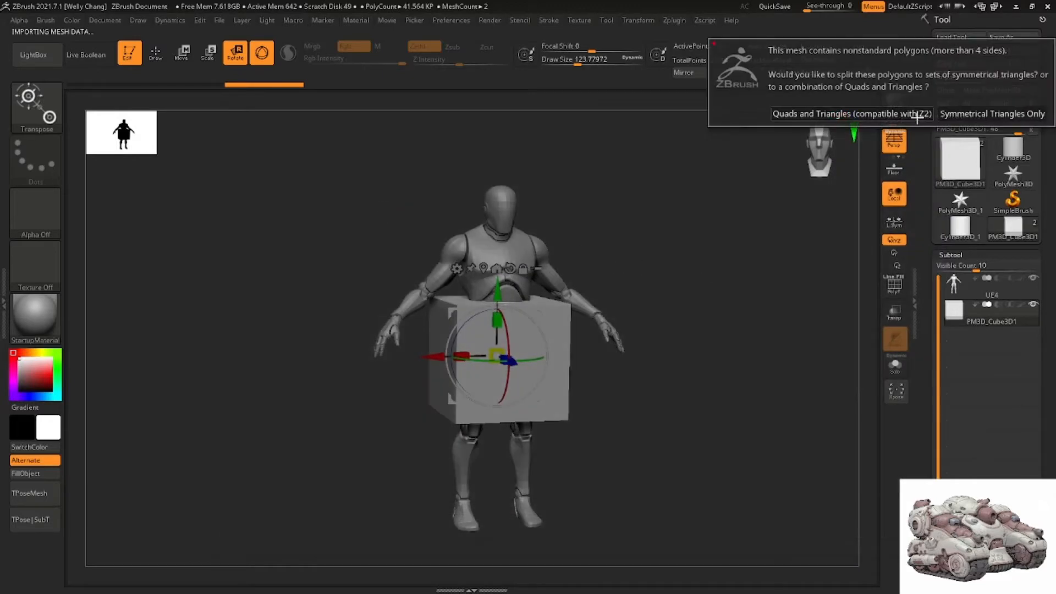
click(917, 115)
Turn on transparent display to check the tank against the UE4 mannequin, and make tank_demo the active subtool in Draw mode
right_drag(633, 264, 933, 307)
click(893, 319)
mouse_move(742, 308)
right_down()
mouse_move(682, 304)
mouse_move(737, 341)
mouse_move(703, 371)
right_up()
key(q)
right_drag(823, 327, 668, 341)
click(951, 290)
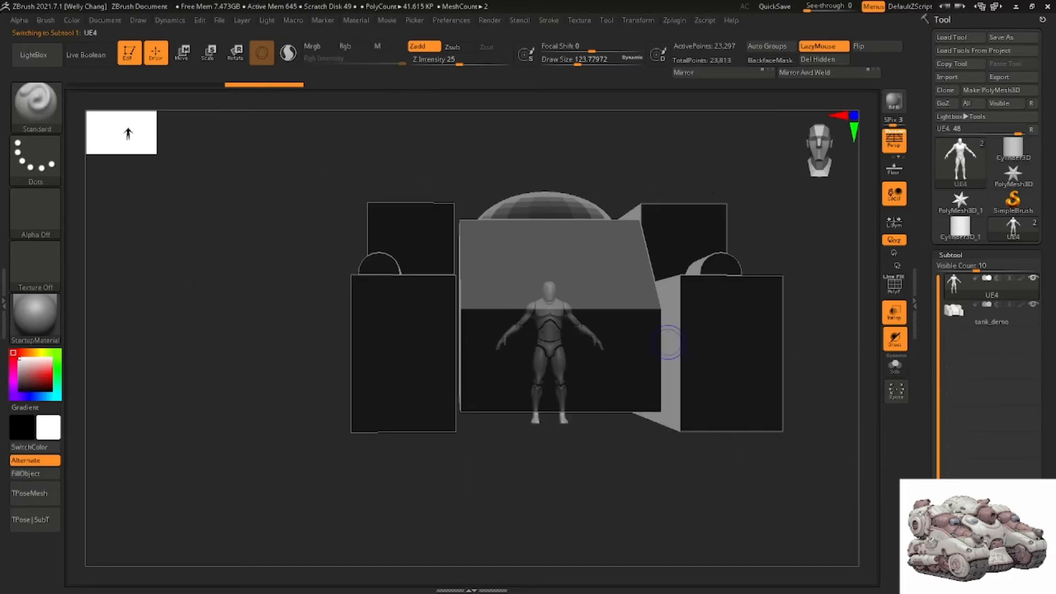
alt+click(674, 300)
alt+right_drag(706, 169, 666, 187)
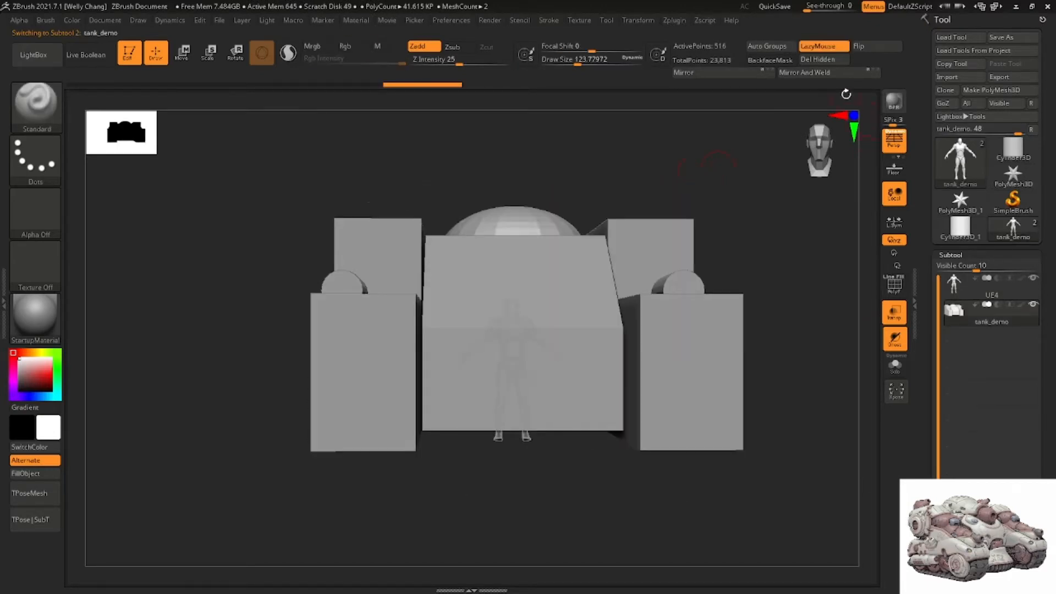
Try Mirror And Weld on tank_demo, both directly and after a Mirror, and undo the attempts
click(804, 77)
right_drag(723, 212, 729, 237)
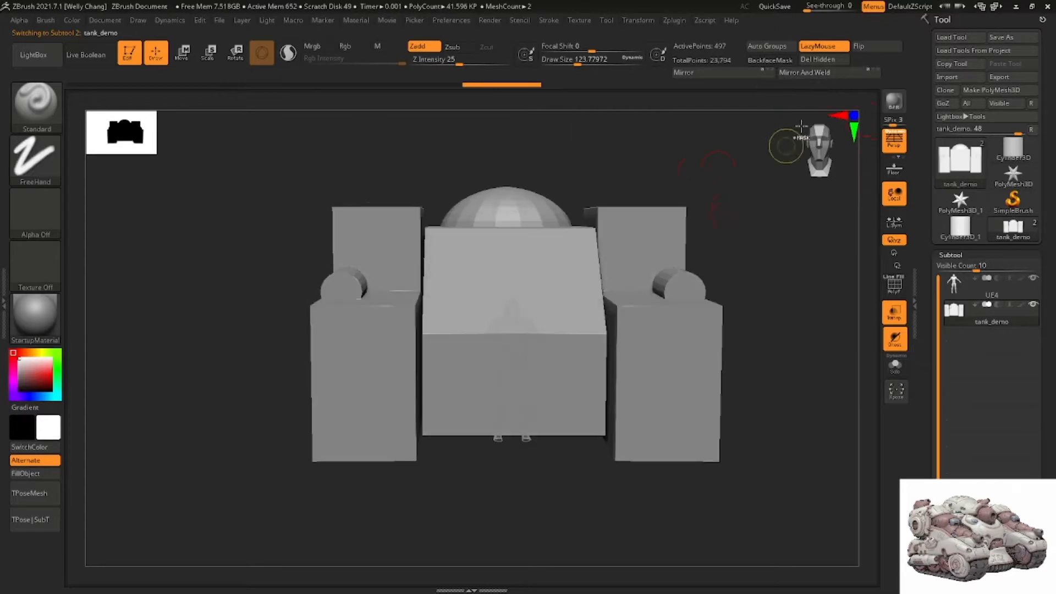
key(ctrl+z)
click(730, 73)
click(801, 79)
right_drag(729, 138, 724, 219)
key(ctrl+z)
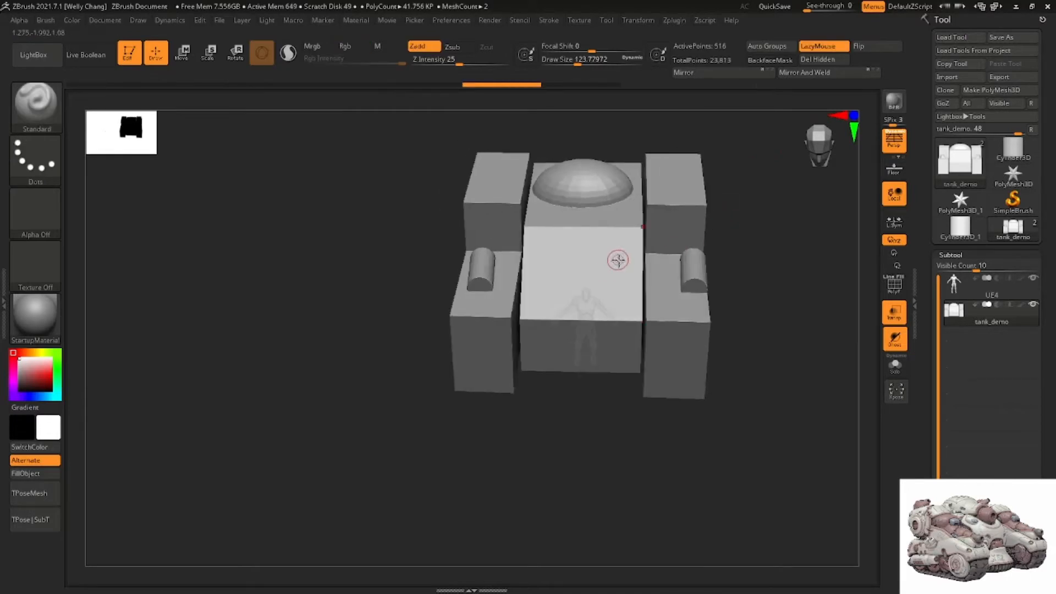
Mirror tank_demo, apply Mirror And Weld to it, and turn on the polyframe display
click(737, 75)
click(808, 76)
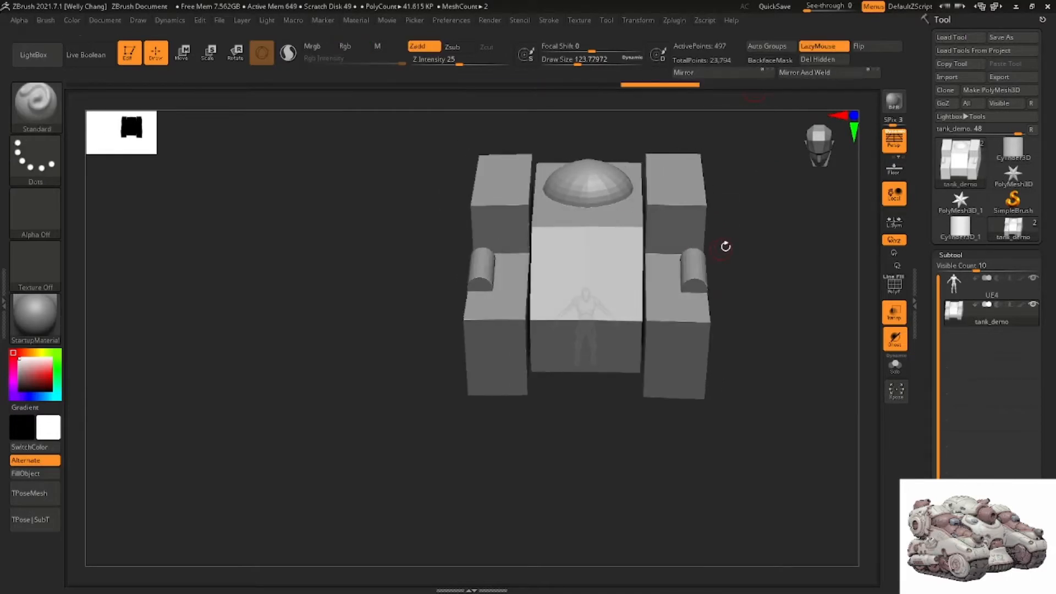
right_drag(725, 246, 815, 298)
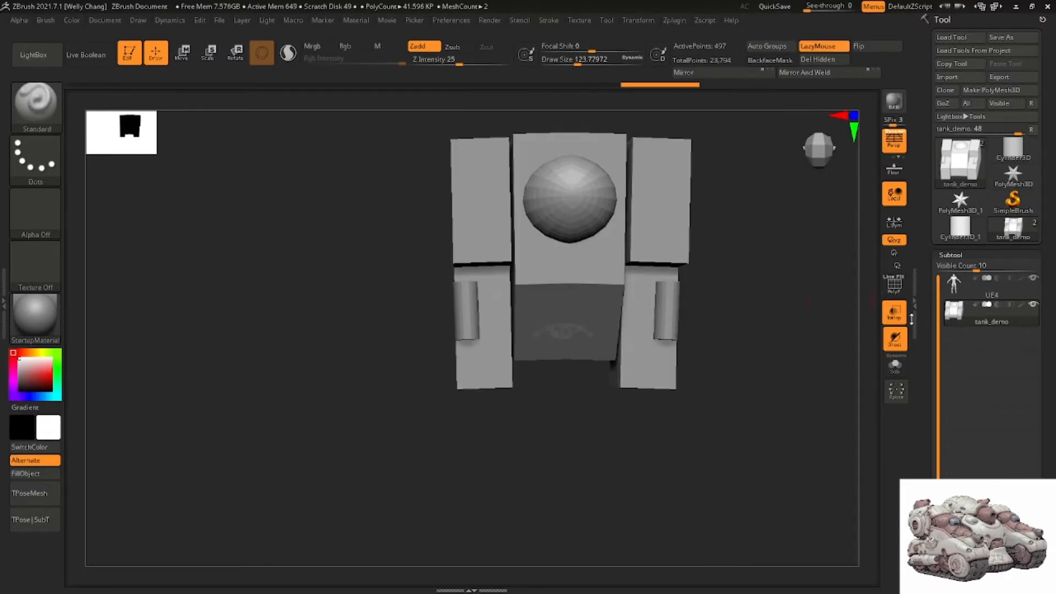
click(894, 286)
right_drag(748, 319, 745, 241)
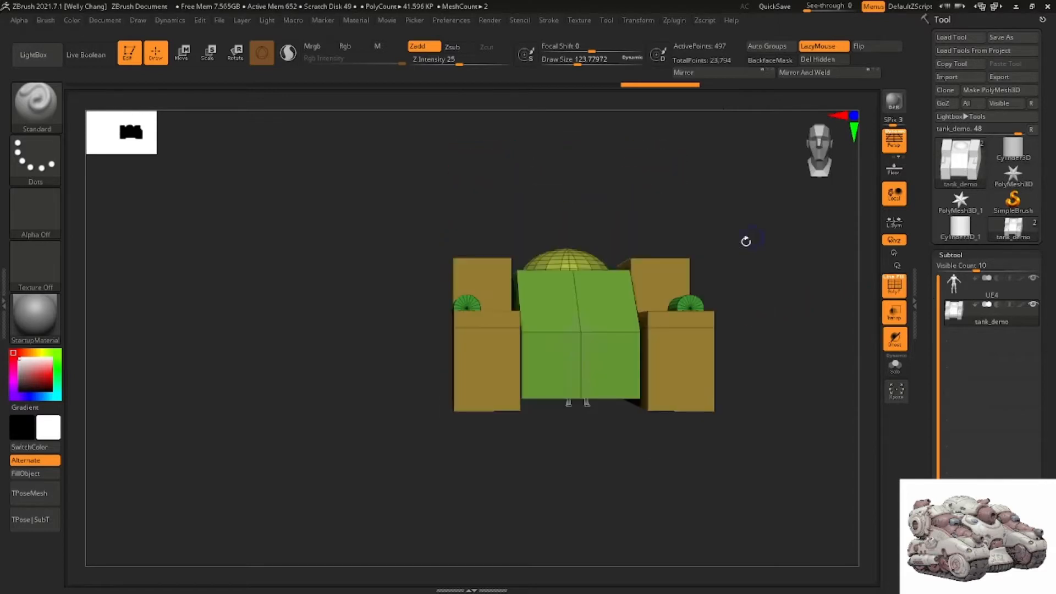
Isolate the track blocks' polygroup, try Mirror And Weld on it alone, and unhide the rest of the tank
ctrl+shift+click(662, 272)
right_drag(671, 264, 804, 112)
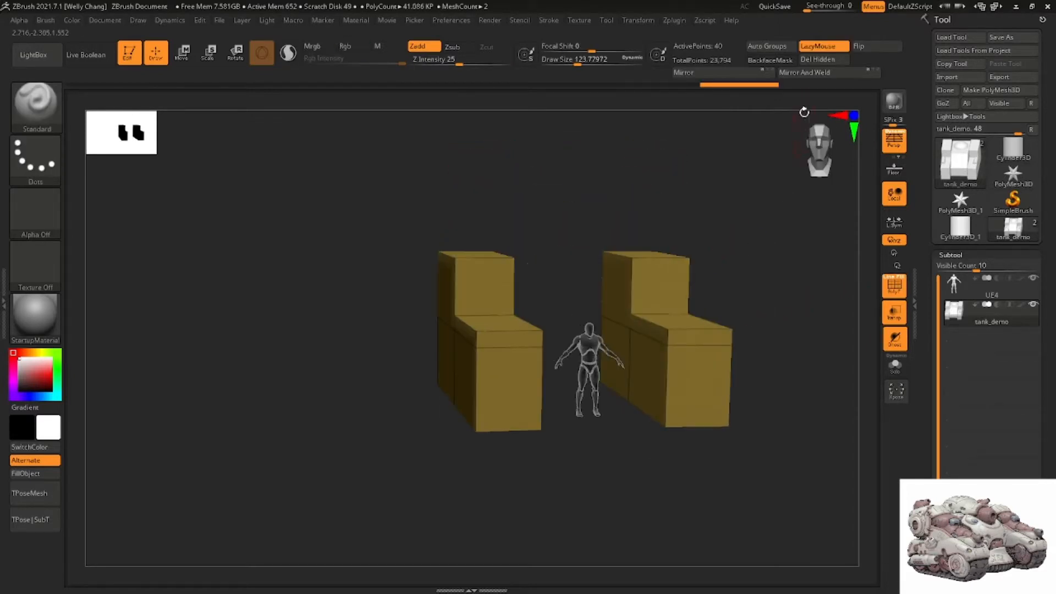
click(810, 75)
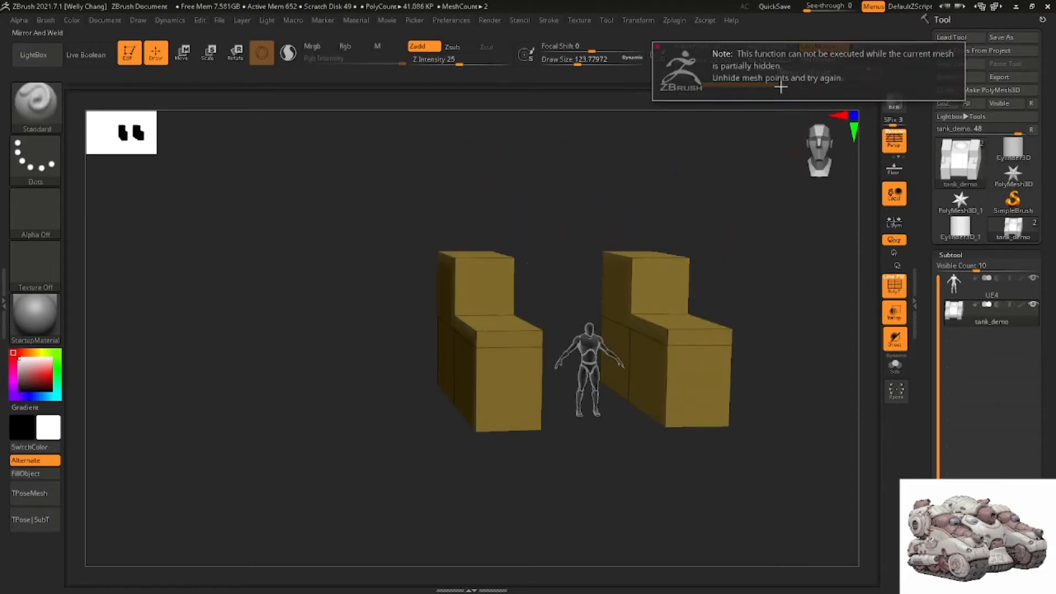
ctrl+shift+click(775, 427)
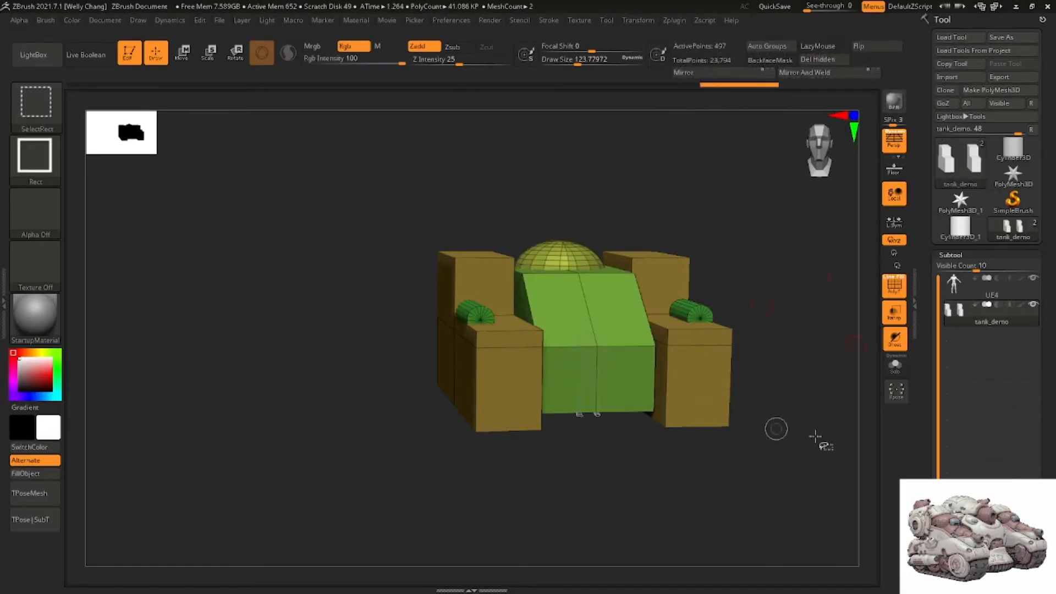
Split tank_demo into separate subtools by polygroup with Groups Split
drag(1044, 366, 1054, 302)
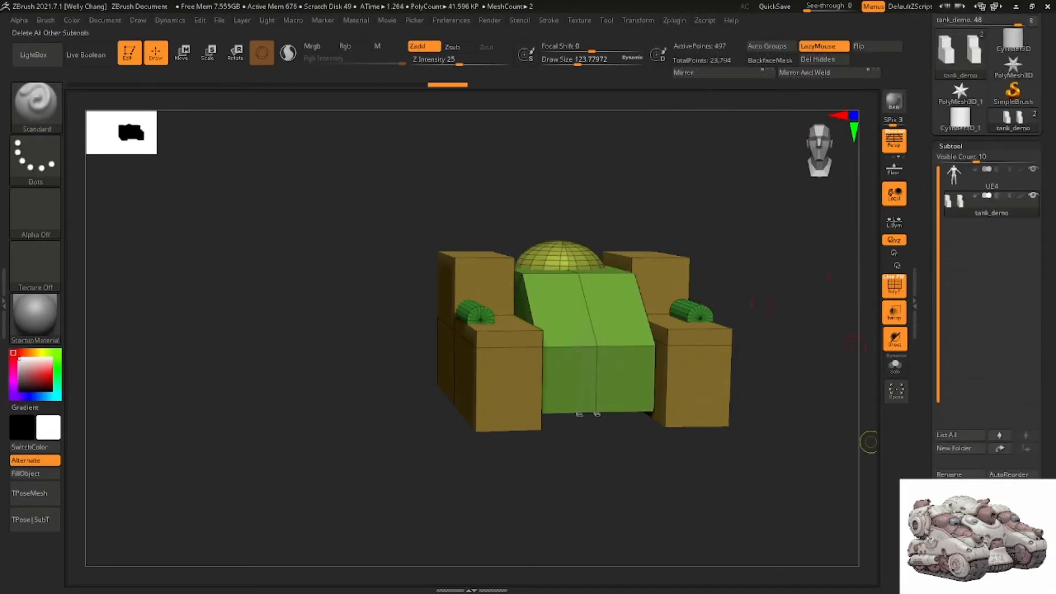
drag(1045, 509, 1045, 422)
click(981, 433)
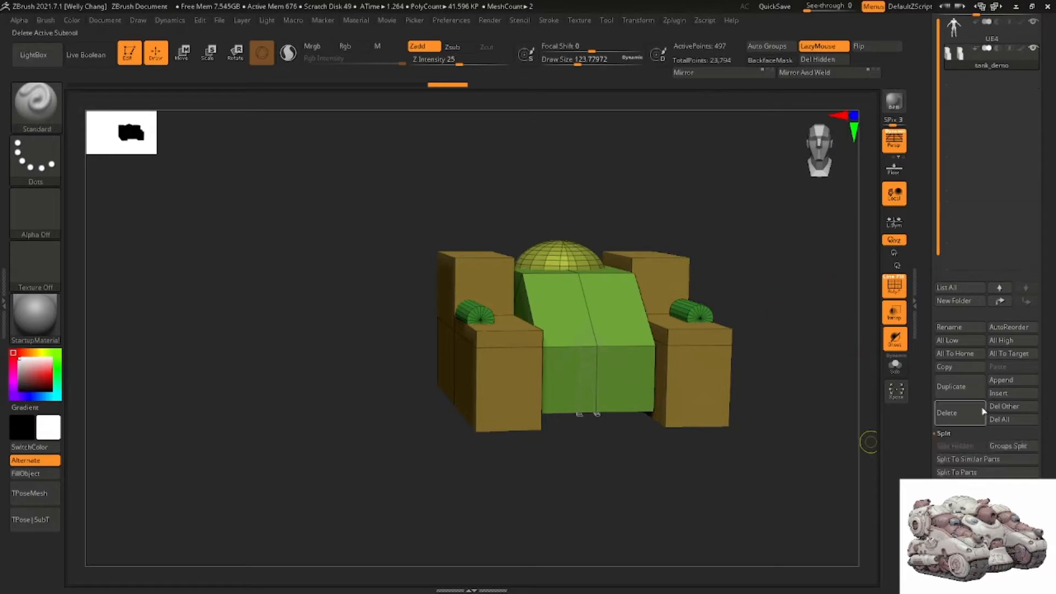
click(999, 447)
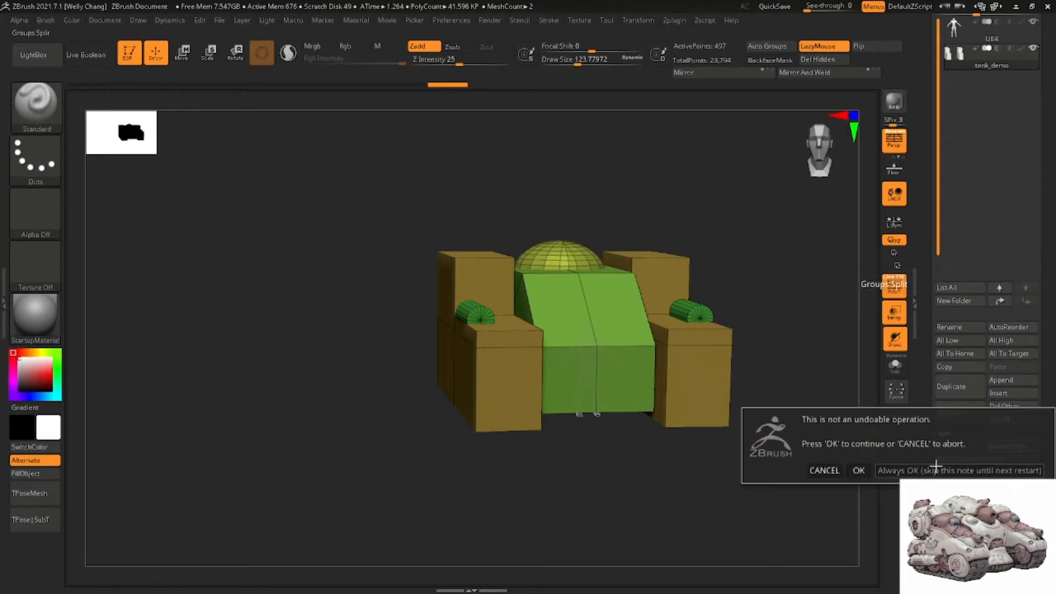
click(858, 471)
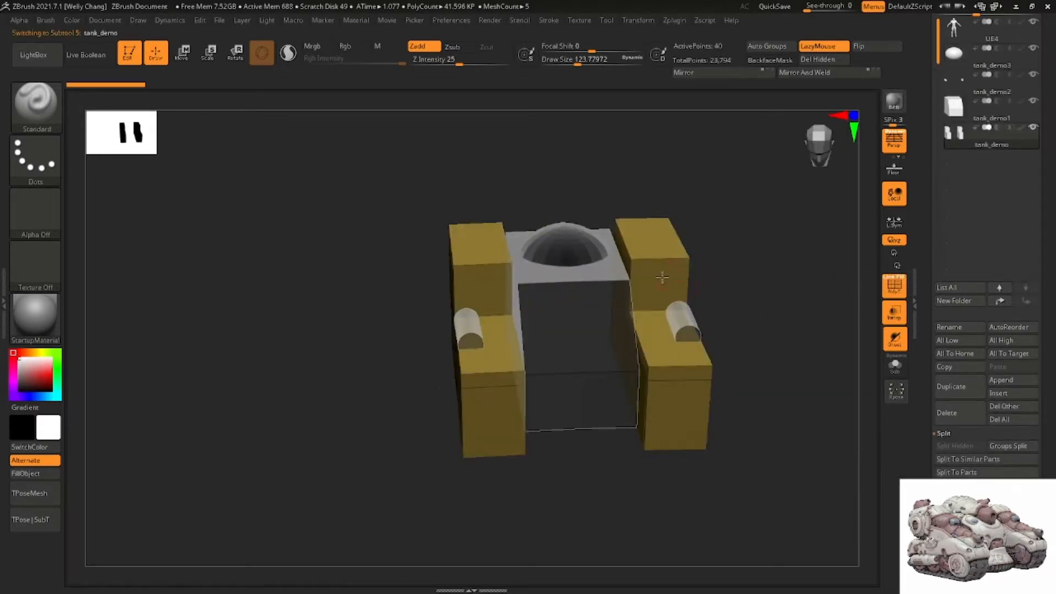
Move the dome subtool directly above the tank body in the subtool order and merge it down into the body
alt+click(583, 242)
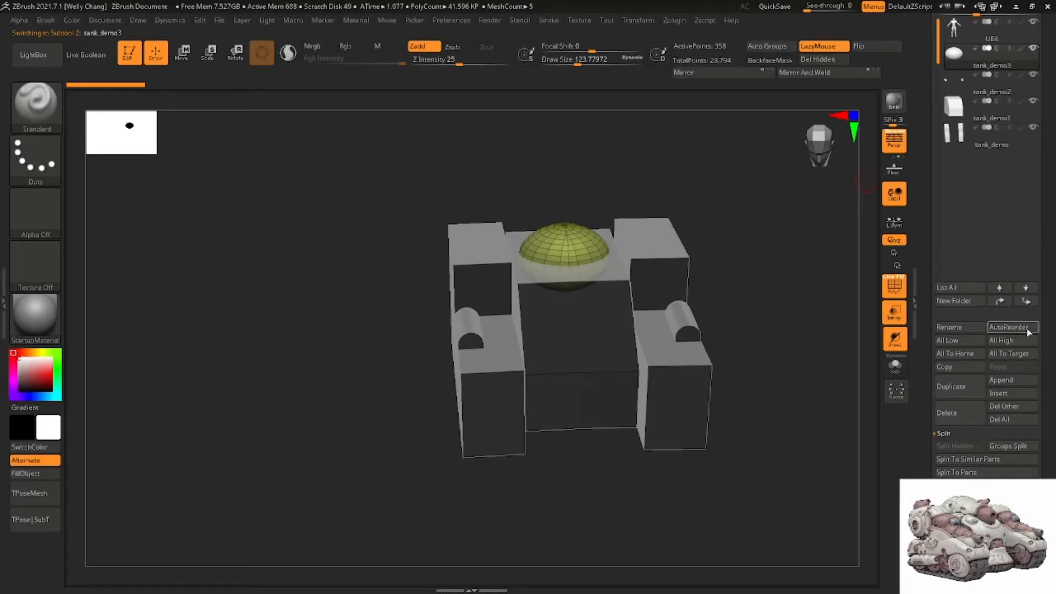
click(1026, 301)
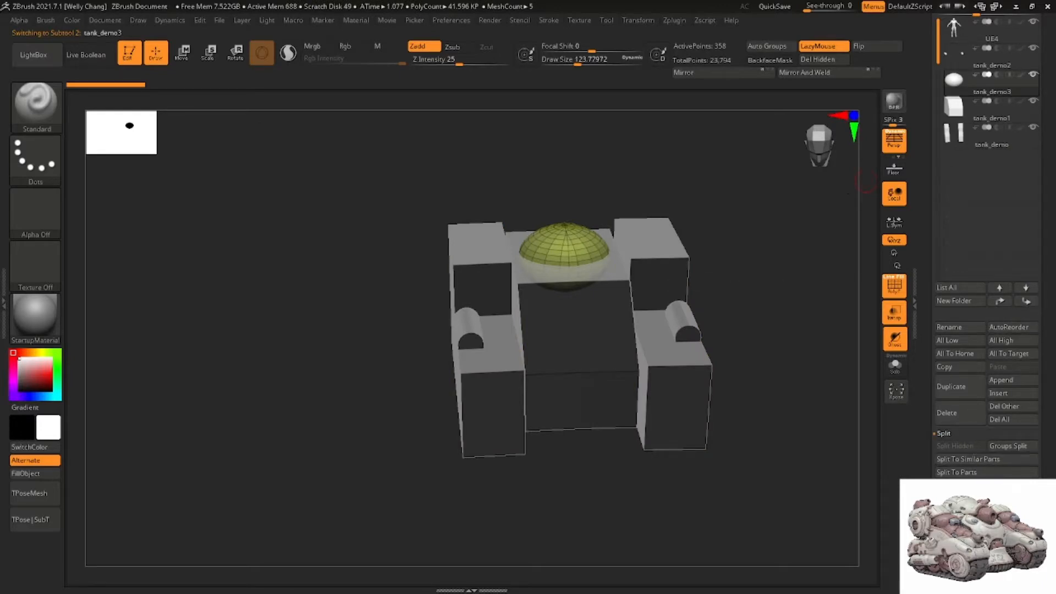
click(946, 512)
click(960, 463)
click(862, 488)
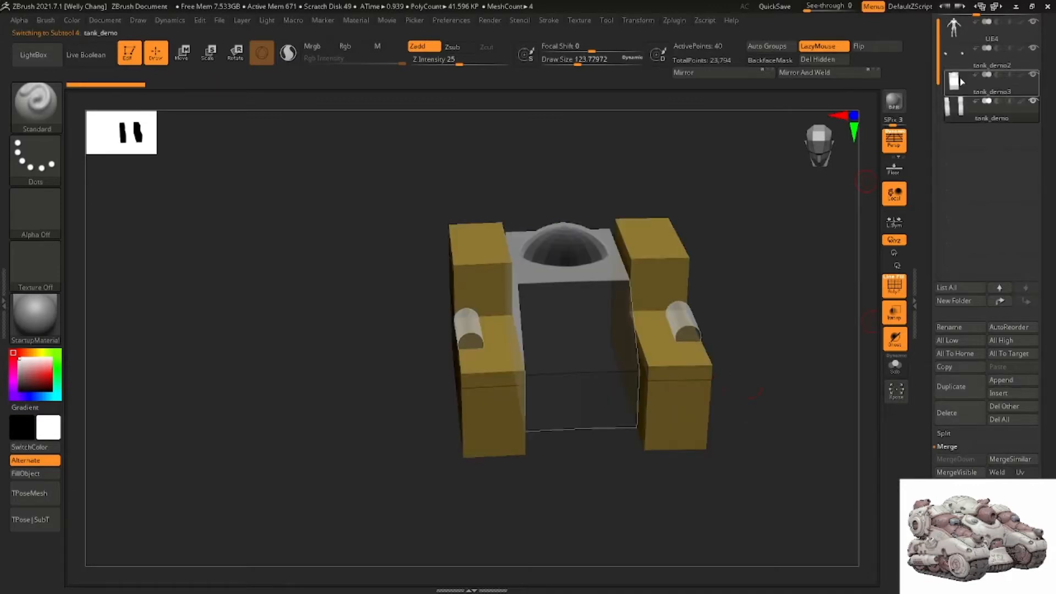
Merge the combined dome and body subtool down into the track blocks
click(960, 81)
click(955, 458)
click(859, 484)
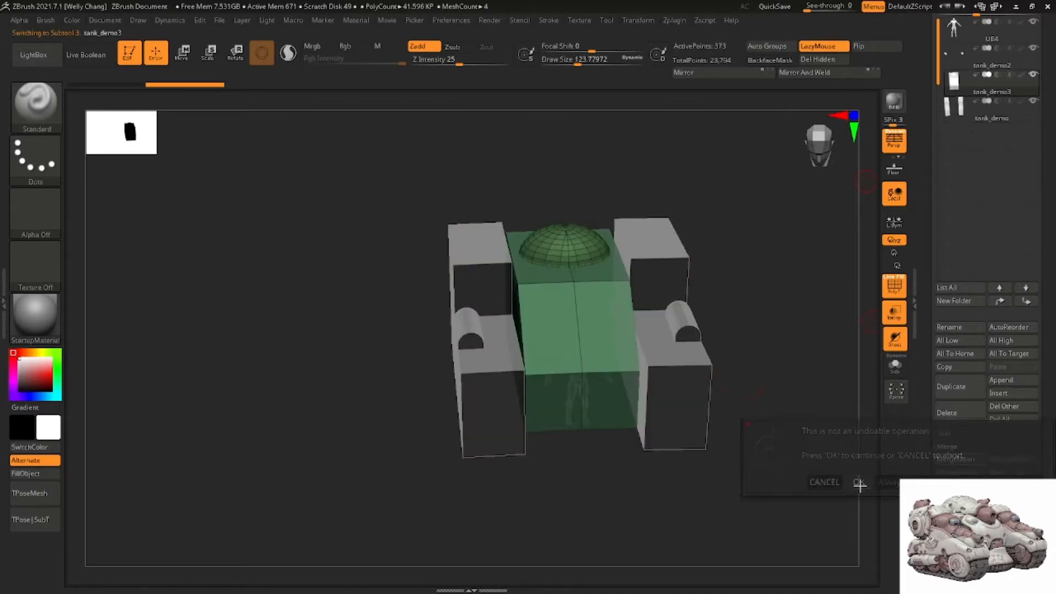
Split the merged dome, body and track blocks back into separate subtools with Groups Split
key(w)
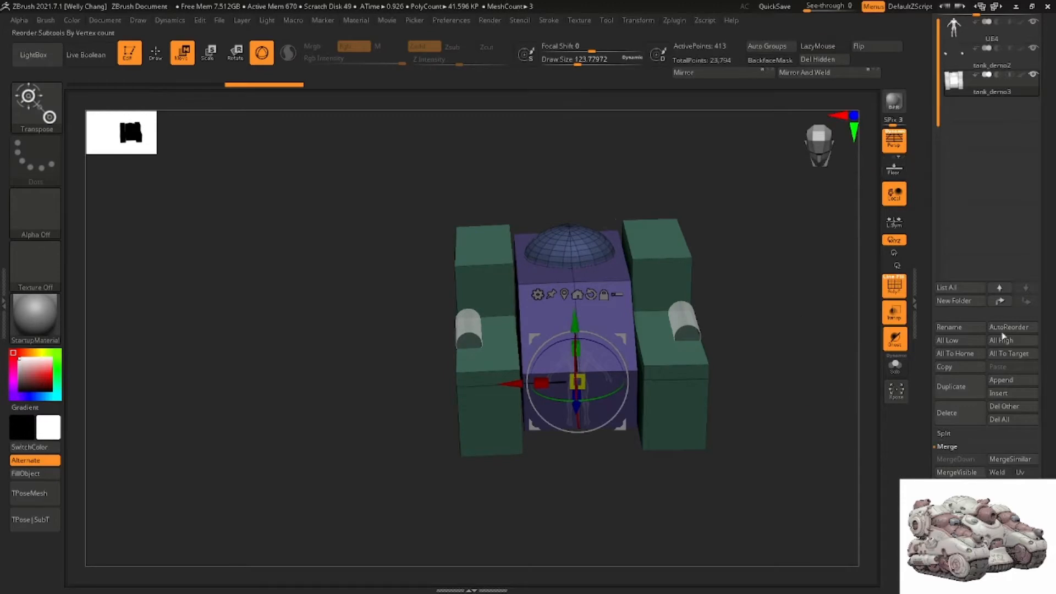
click(954, 434)
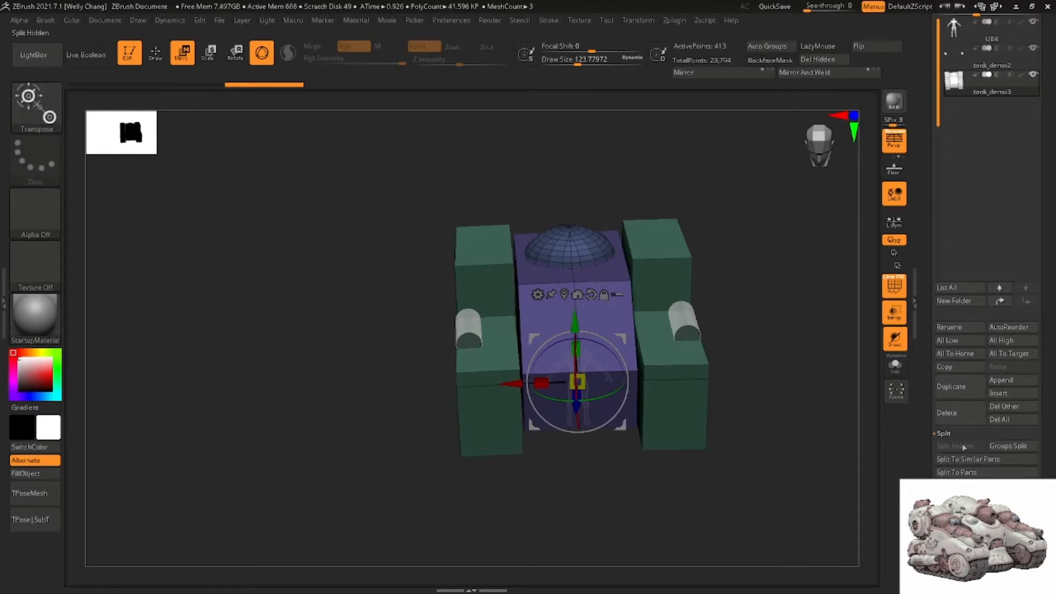
click(1011, 446)
click(859, 470)
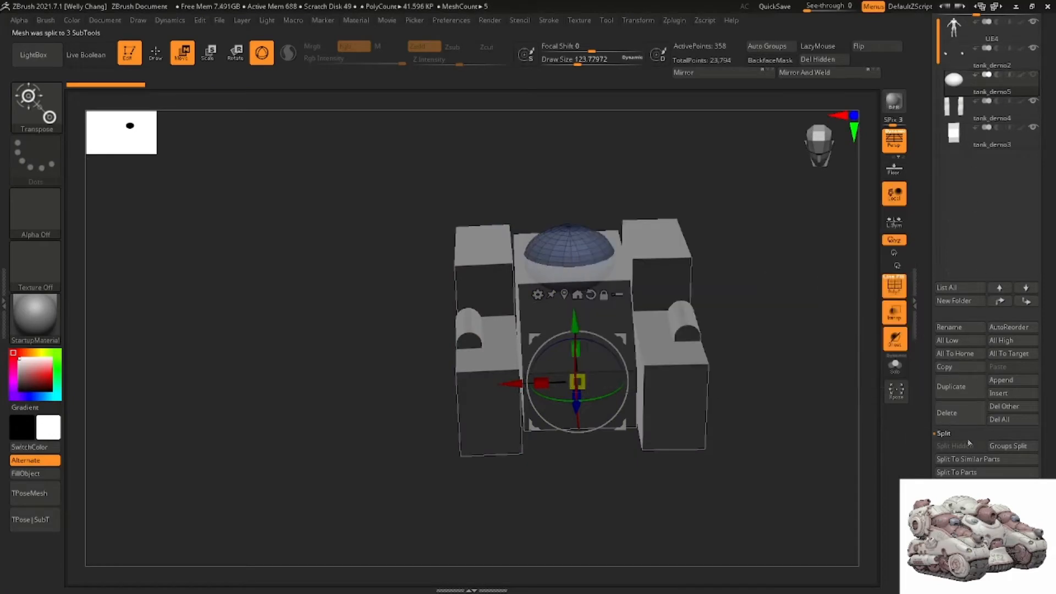
Move the dome subtool below the track blocks in the subtool order and merge it down into the tank body
click(947, 512)
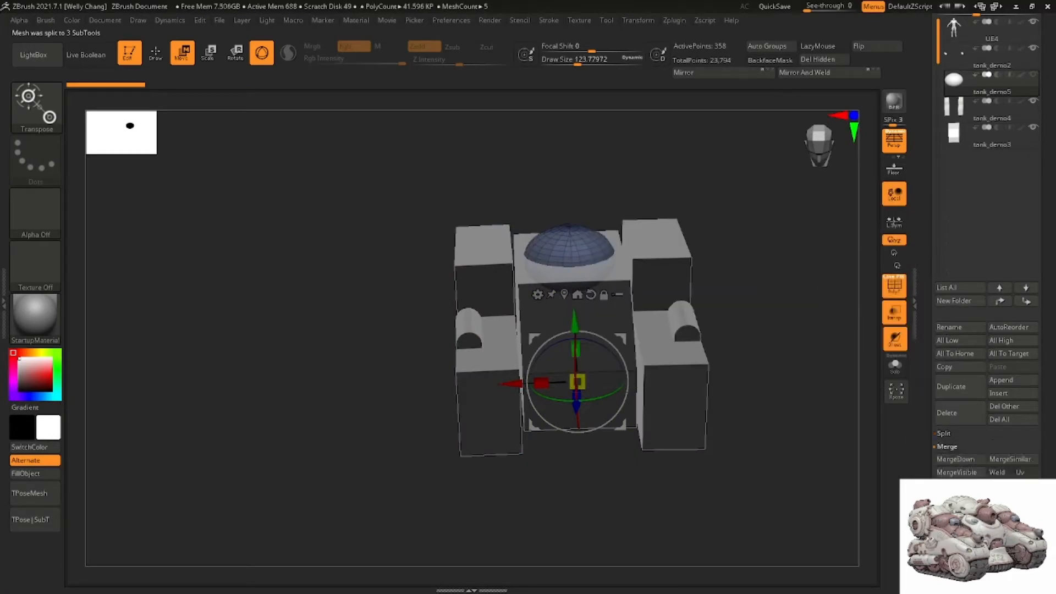
click(1026, 300)
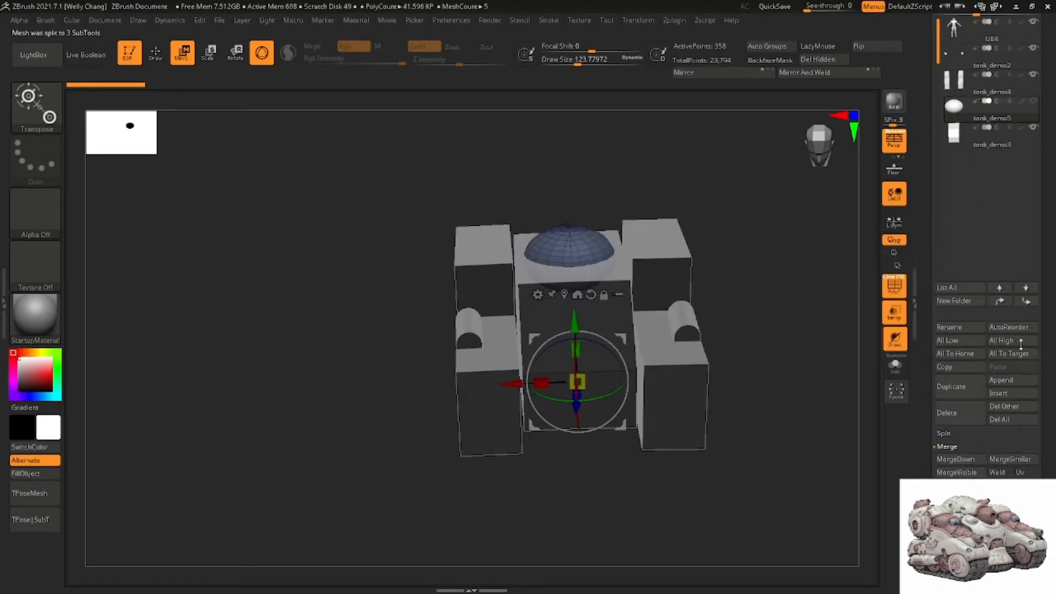
click(957, 459)
click(858, 486)
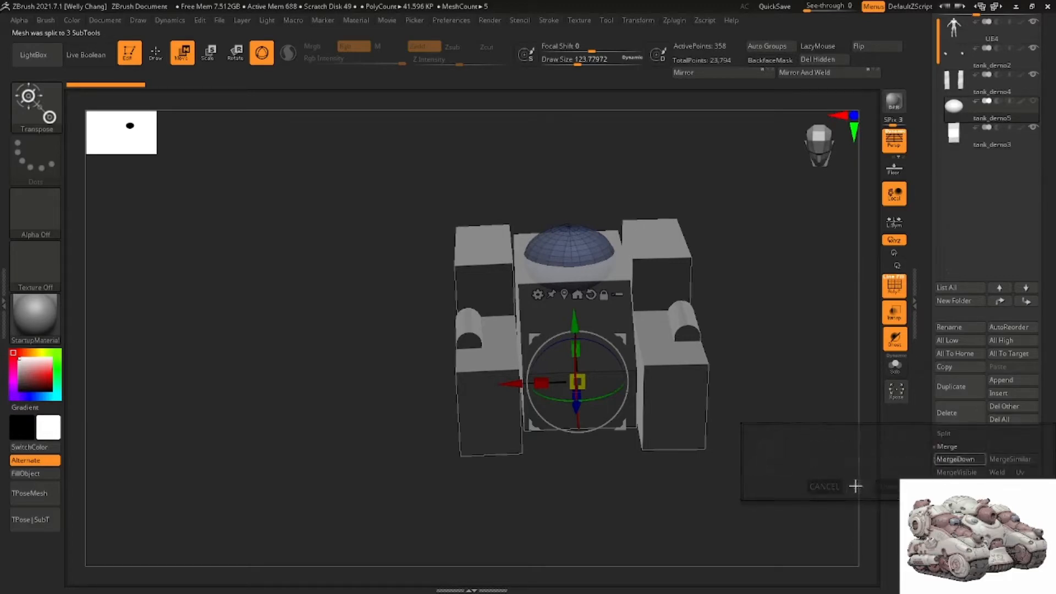
Merge the gun cylinders down into the track blocks and make the dome and body subtool visible again
click(957, 66)
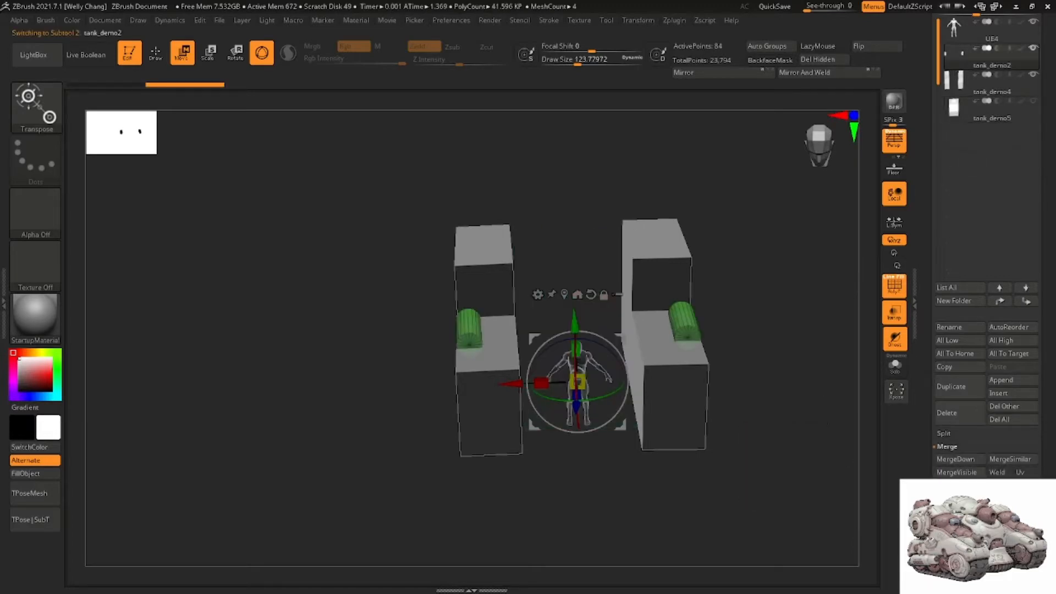
click(980, 462)
click(858, 487)
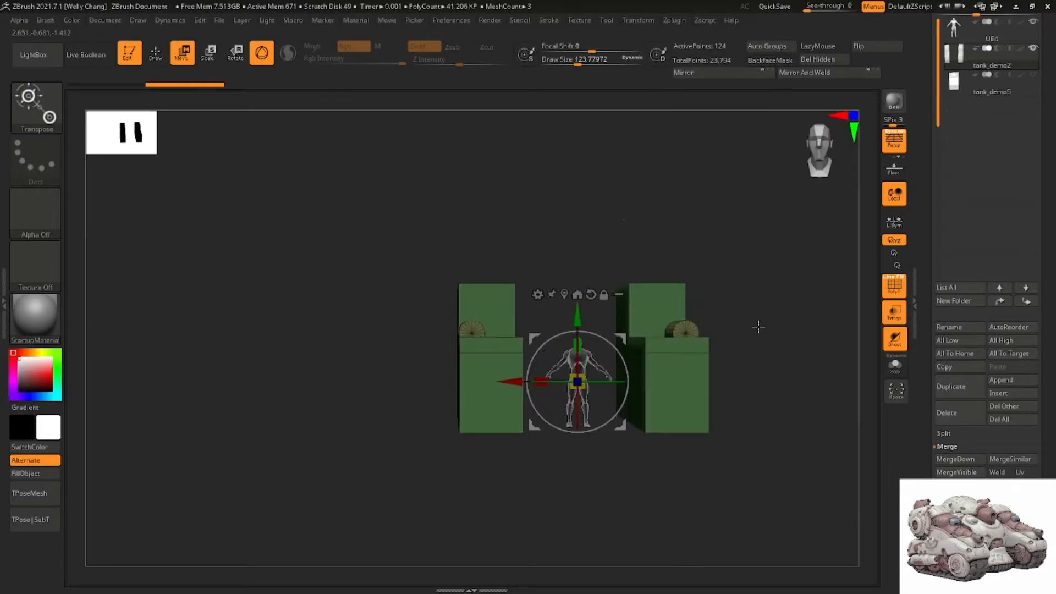
click(1037, 77)
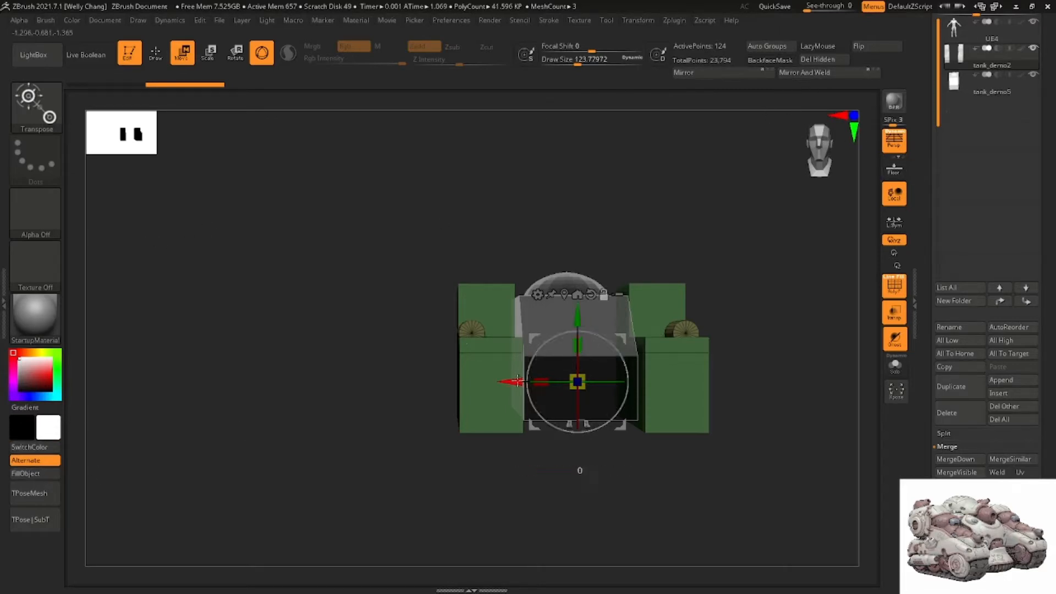
Move the merged tracks and guns about 1.69 along X so one side overlaps the body, apply Mirror And Weld, and return to Draw mode
mouse_move(517, 381)
mouse_down()
mouse_move(432, 380)
mouse_move(507, 381)
mouse_up()
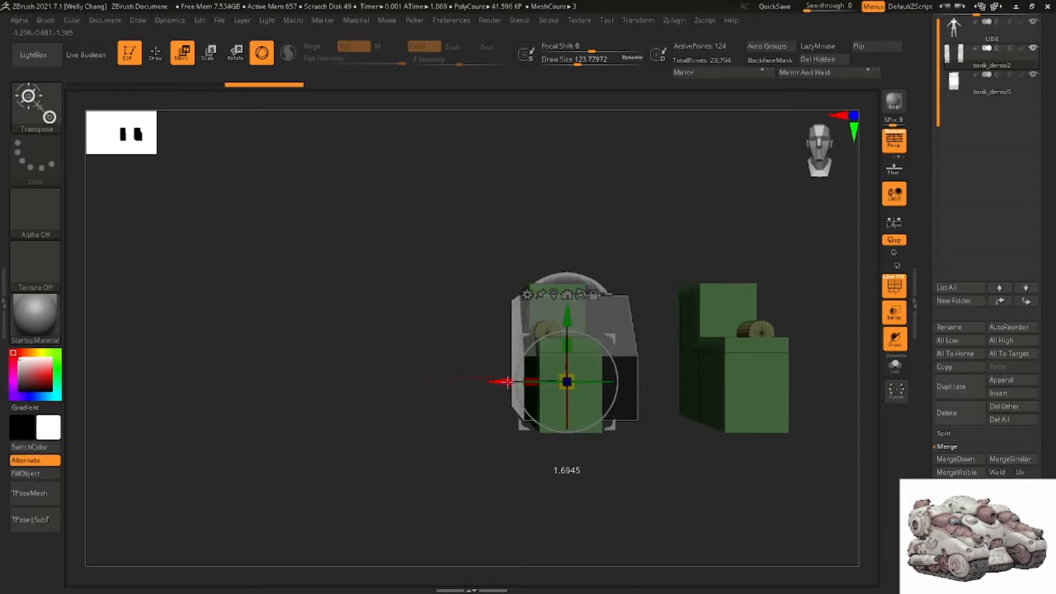
drag(700, 220, 798, 173)
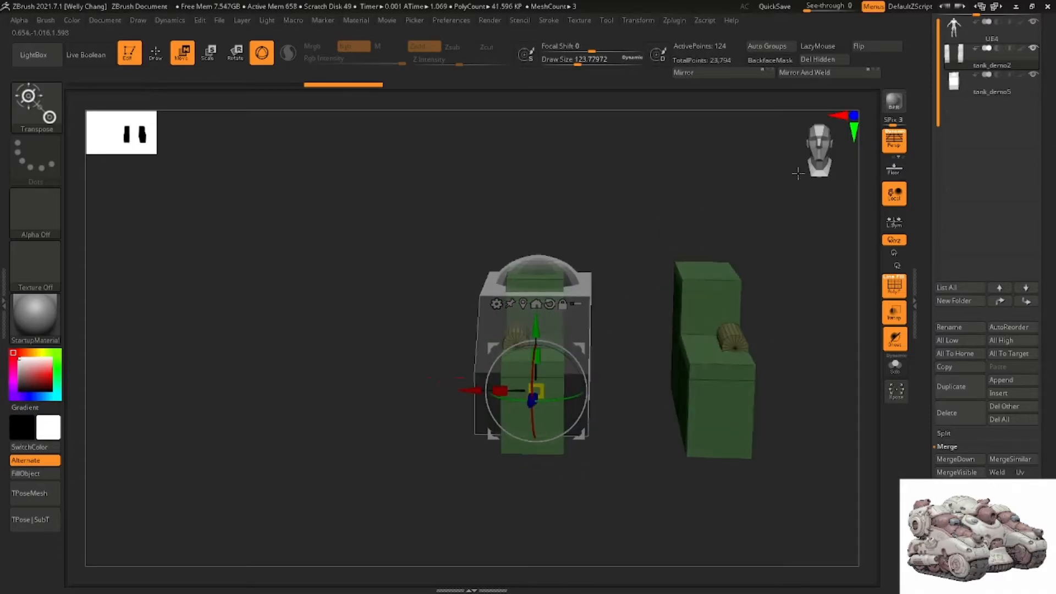
click(819, 74)
drag(731, 181, 721, 242)
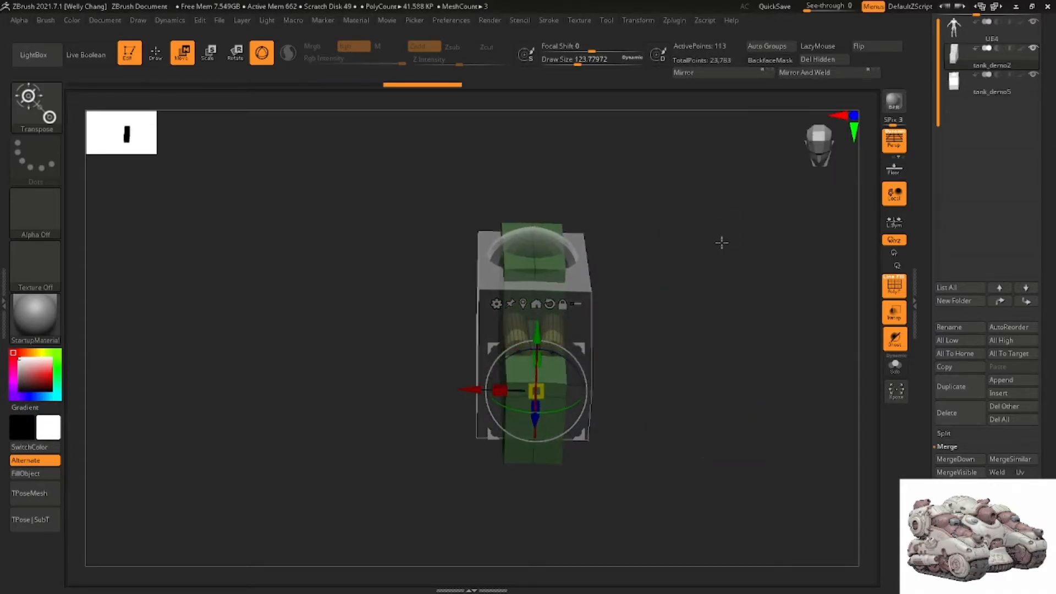
key(q)
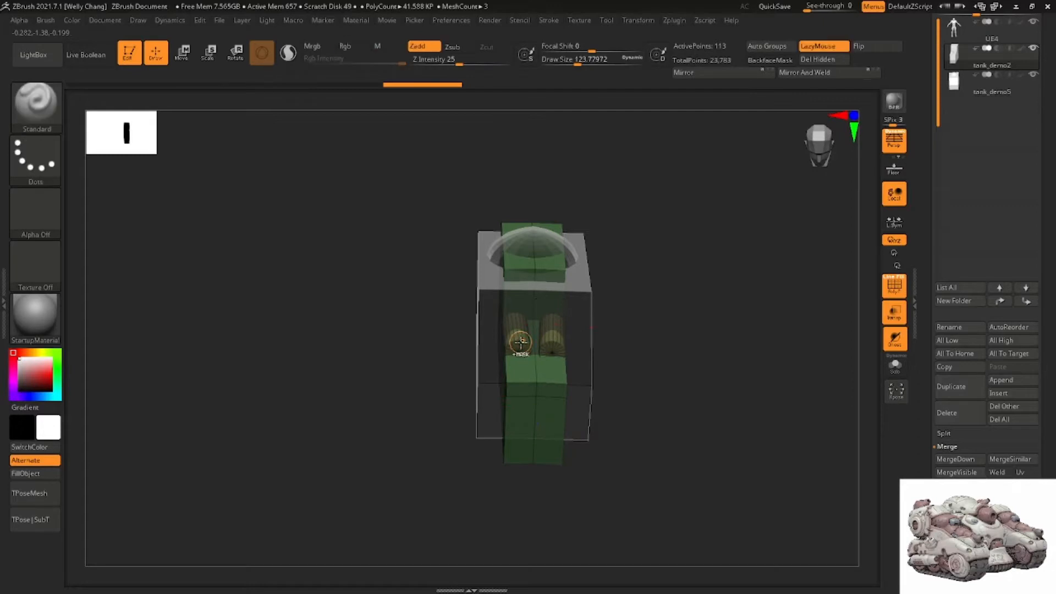
Nudge the tracks and guns slightly further along X and apply Mirror And Weld again so the two gun cylinders join at the centre
ctrl+shift+click(521, 352)
ctrl+shift+click(695, 316)
key(w)
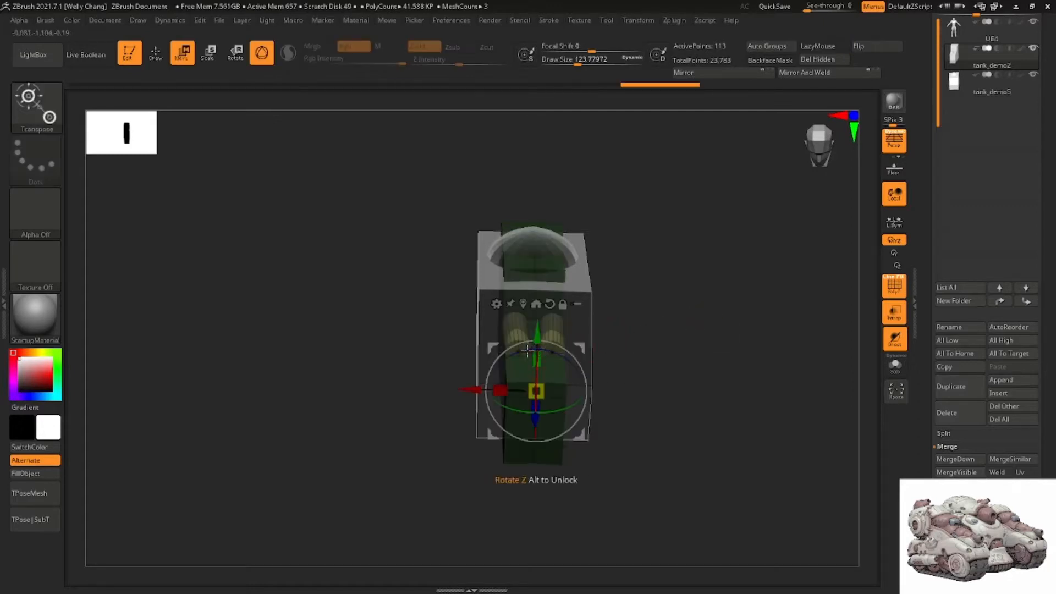
shift+drag(697, 354, 693, 321)
drag(475, 390, 490, 391)
drag(675, 292, 680, 308)
key(q)
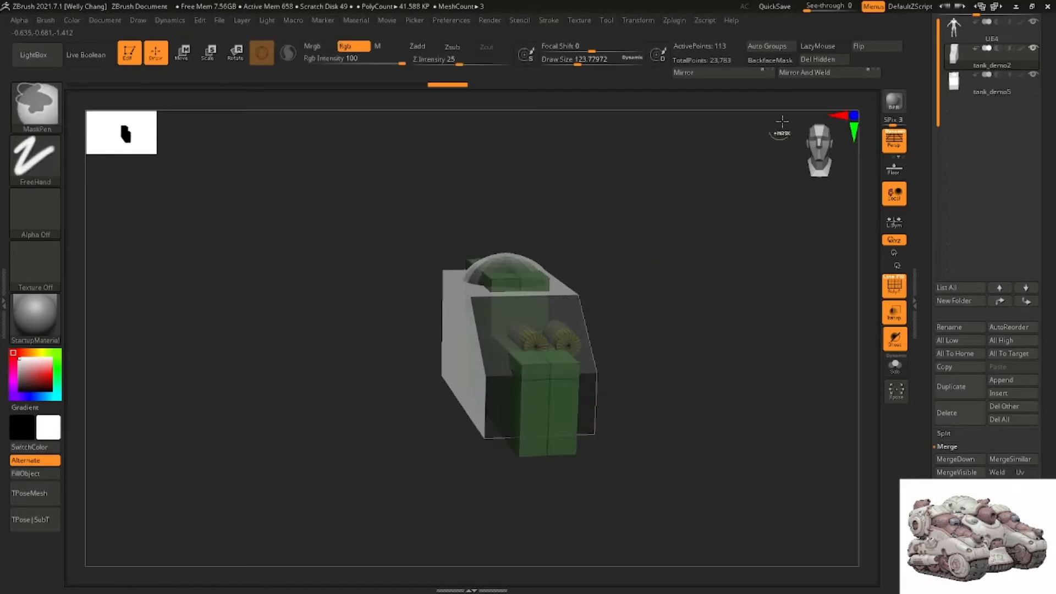
click(804, 72)
drag(721, 255, 702, 273)
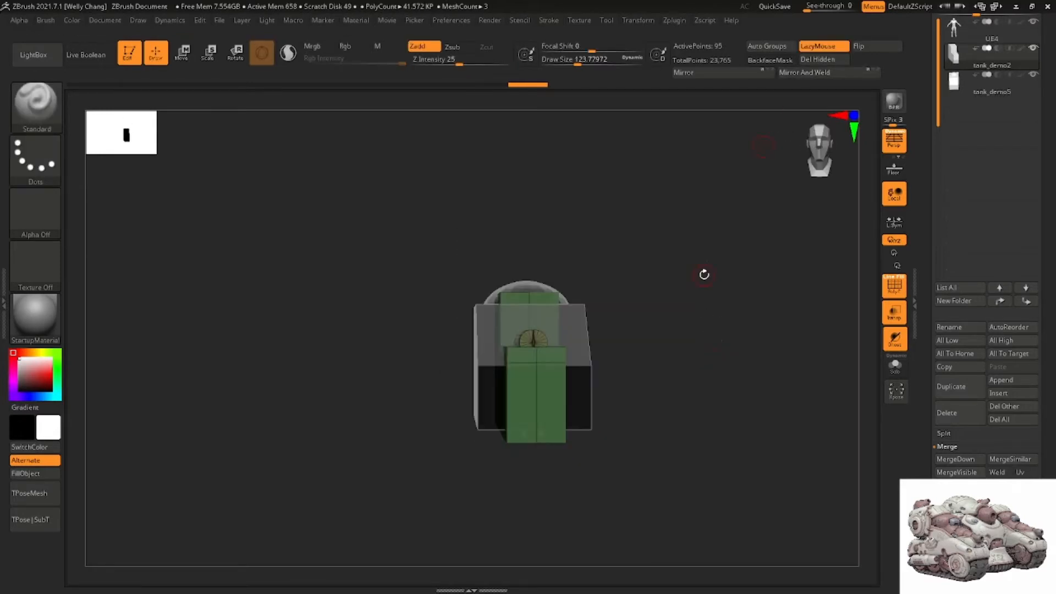
Store the current centred position of the tracks and guns as the Home Stage in the Geometry Stager
key(w)
scroll(1044, 301, down, 5)
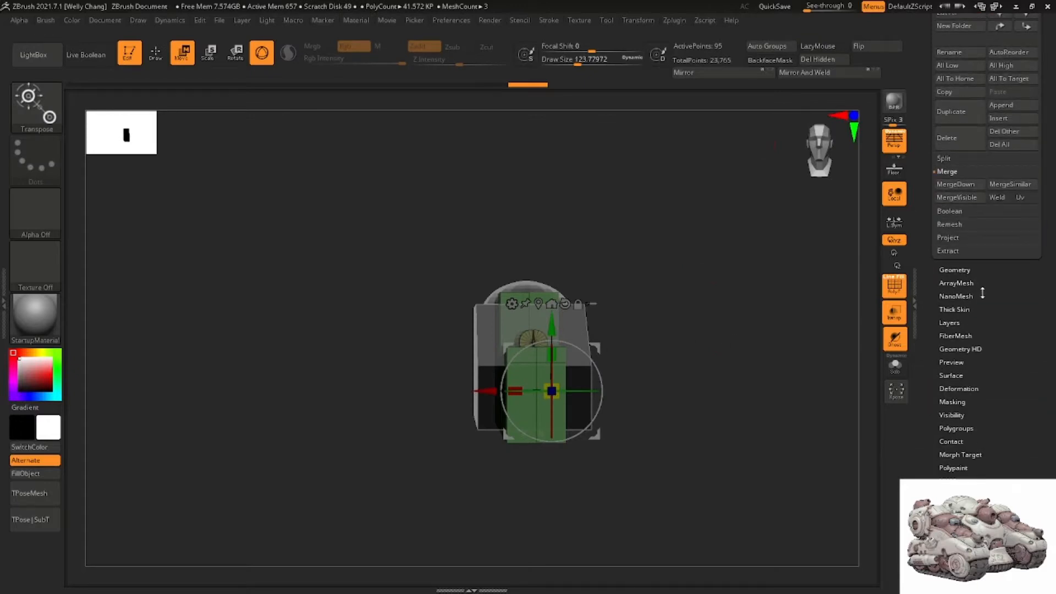
click(982, 272)
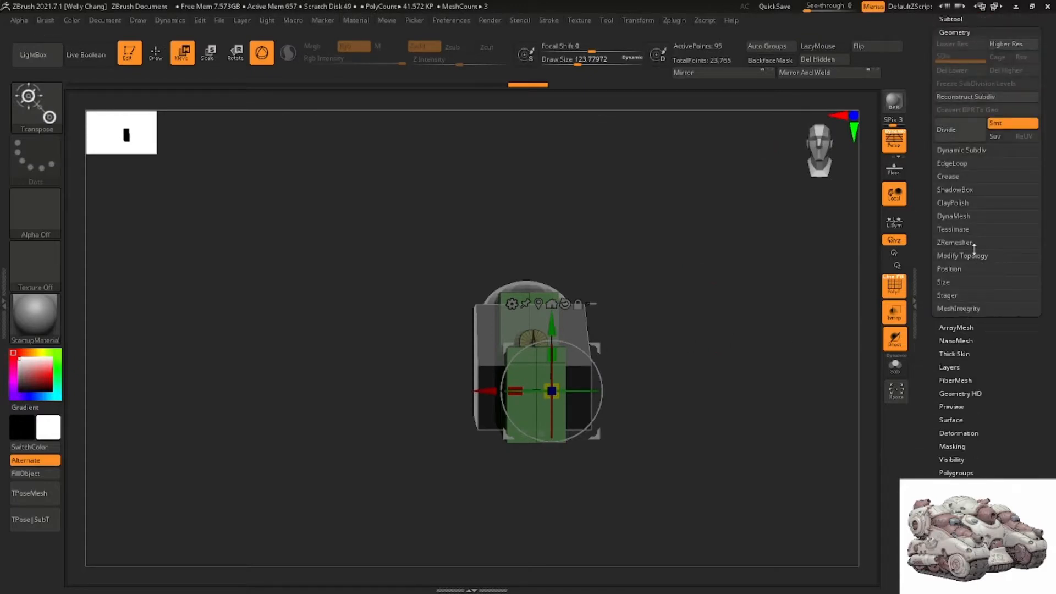
click(961, 297)
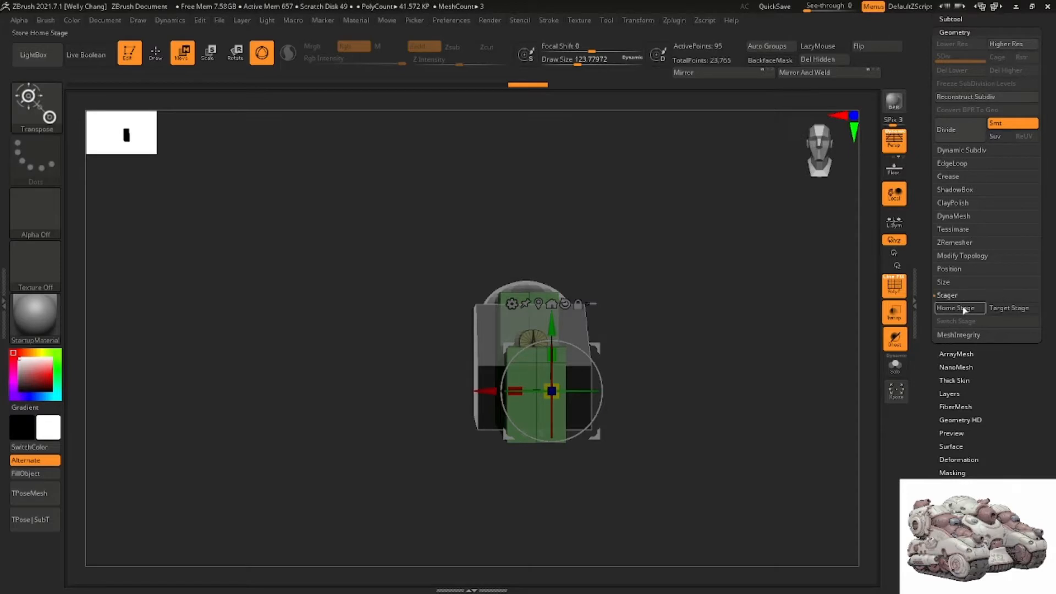
click(962, 309)
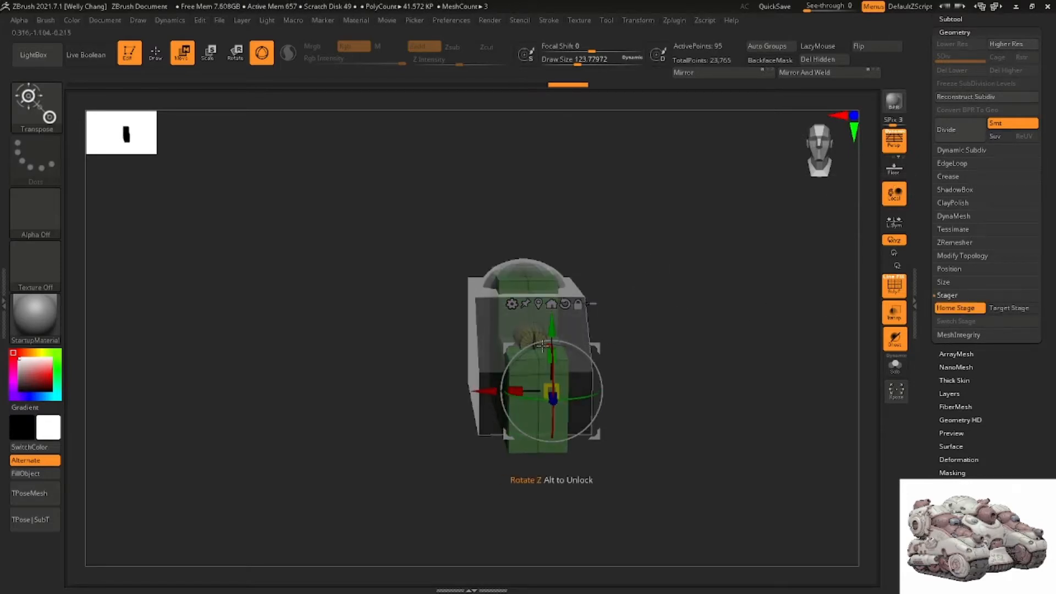
Move the tracks and guns along X until they sit beside the tank body, and store that position as the Target Stage
shift+drag(774, 350, 783, 349)
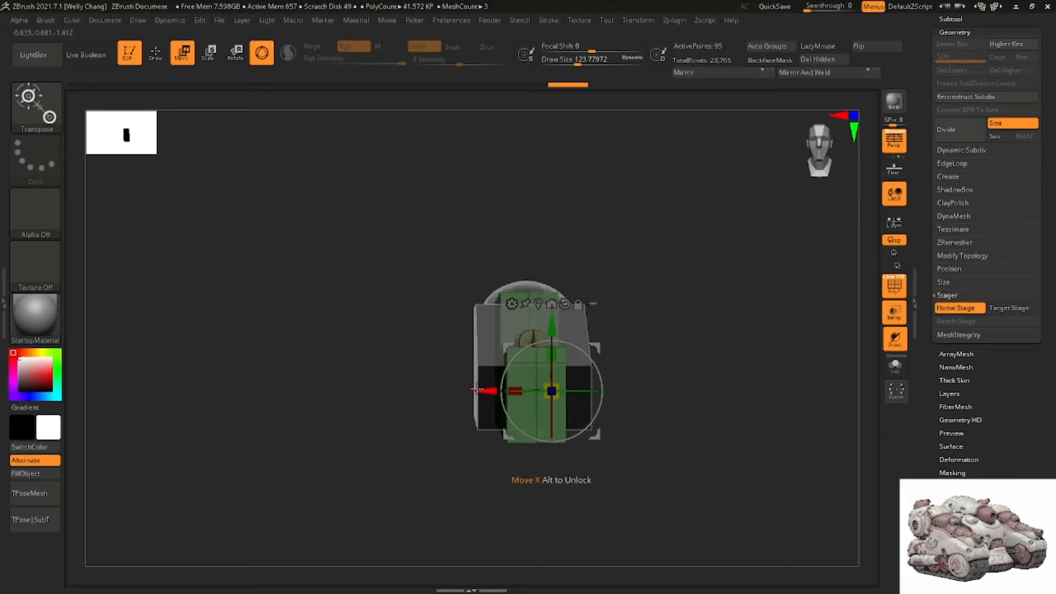
drag(477, 389, 388, 427)
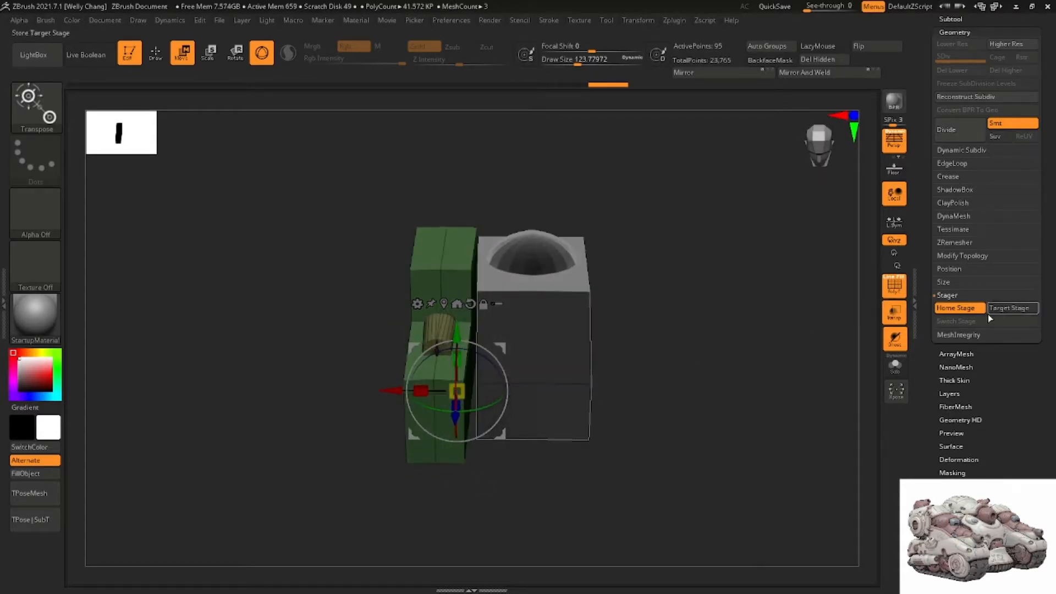
click(1013, 312)
Switch the tracks to the home stage and back to the target stage to check both stored positions
shift+drag(760, 373, 584, 395)
click(968, 322)
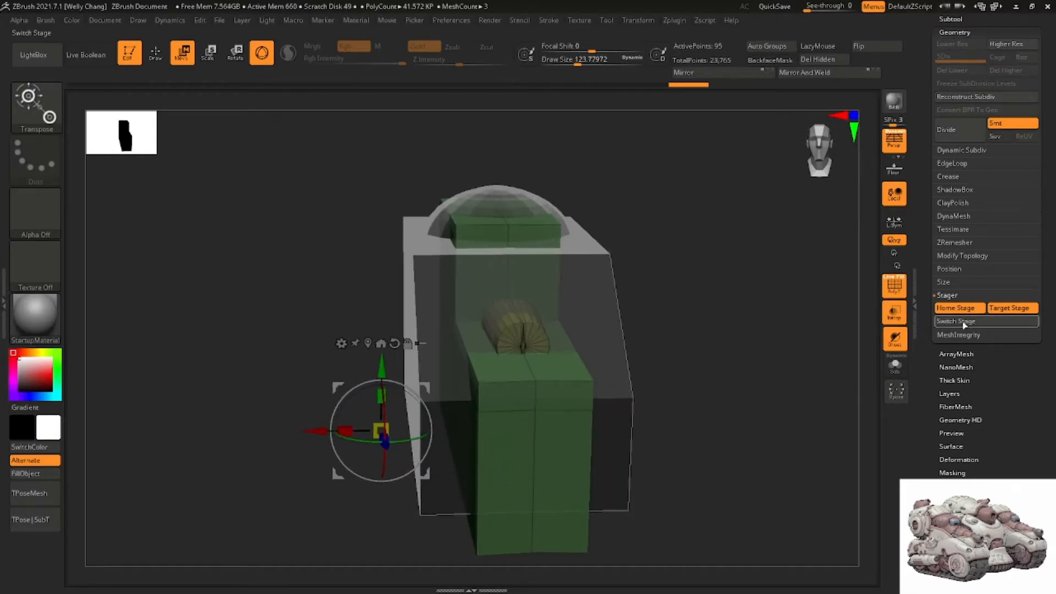
drag(687, 297, 397, 305)
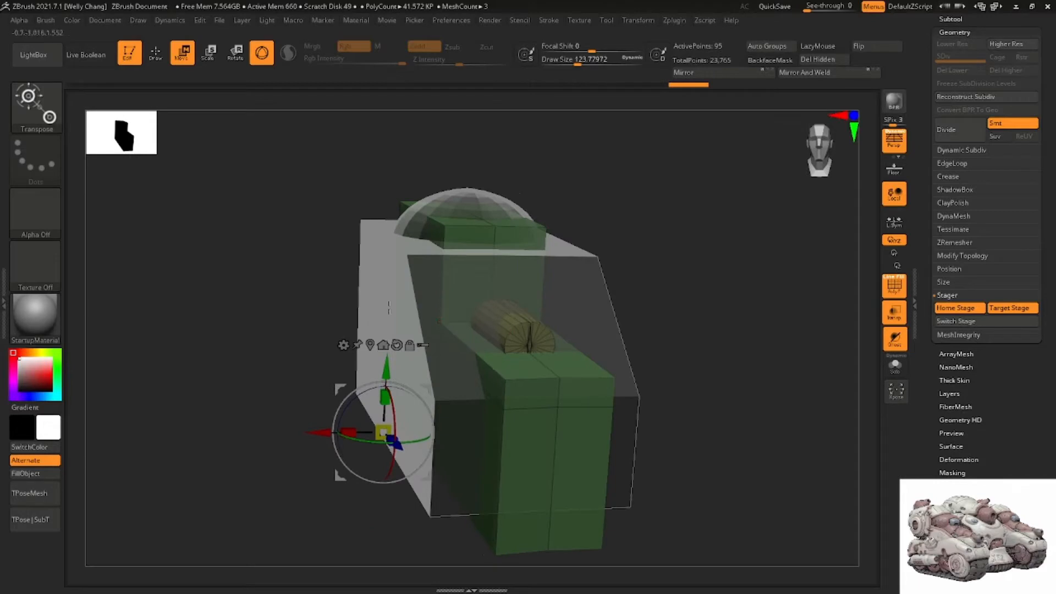
click(950, 324)
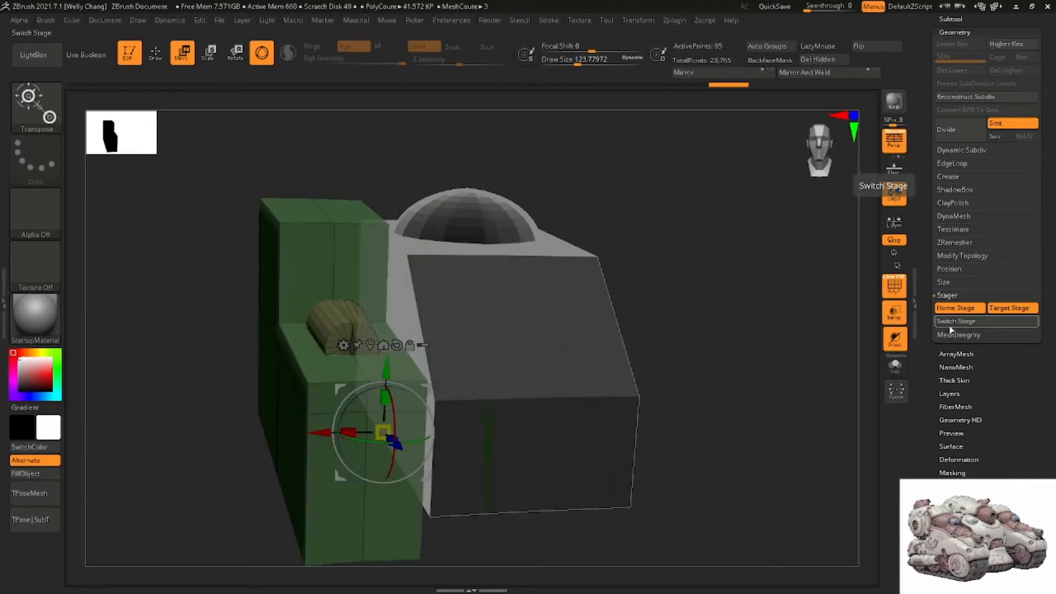
Turn on Array Mesh for the tracks with X Mirror and an X Amount of about 5.61, and return to Draw mode
click(961, 353)
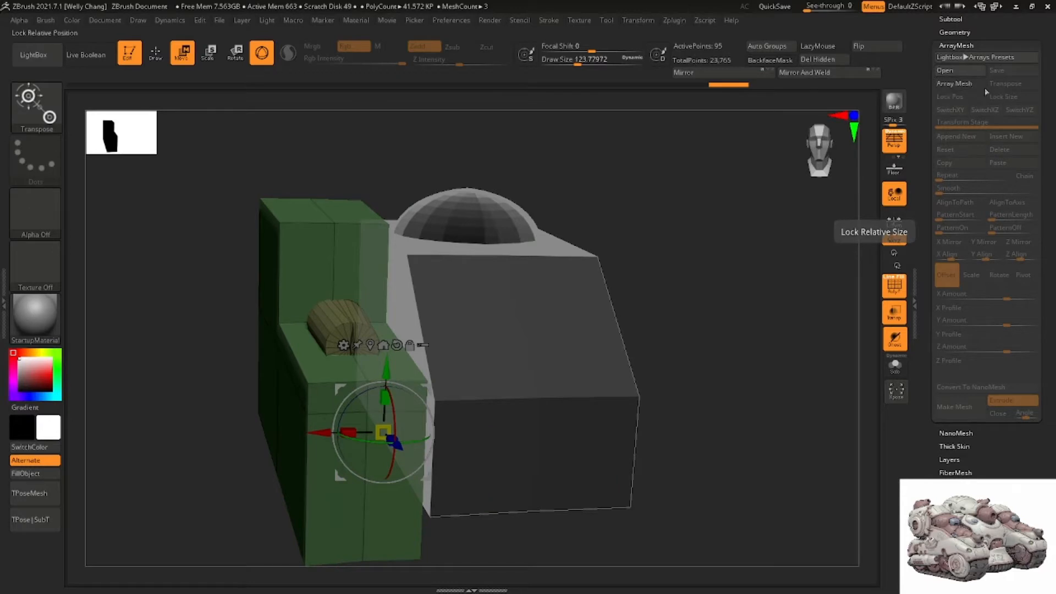
click(957, 89)
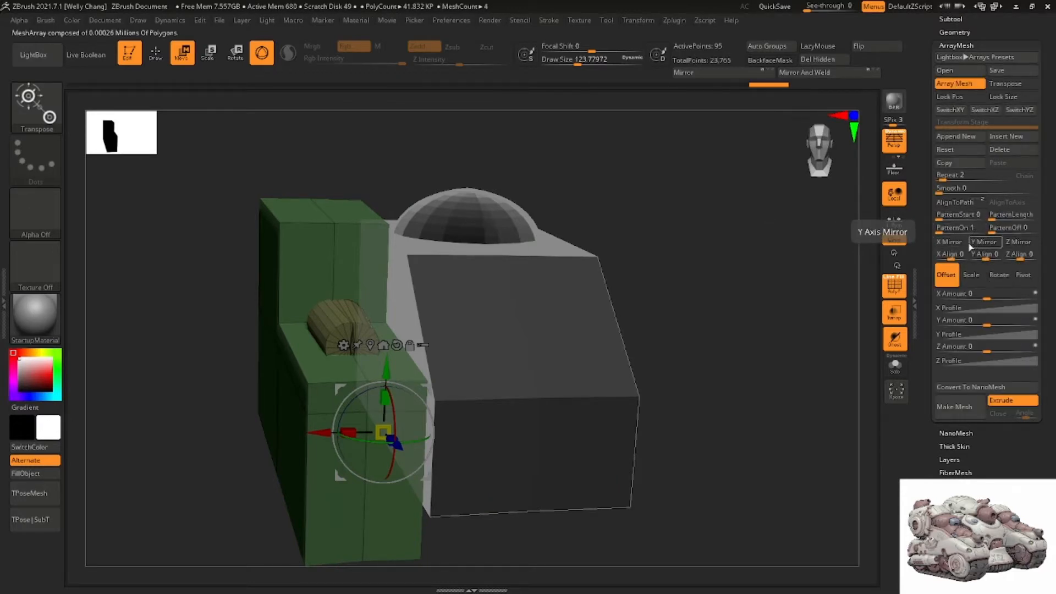
click(950, 242)
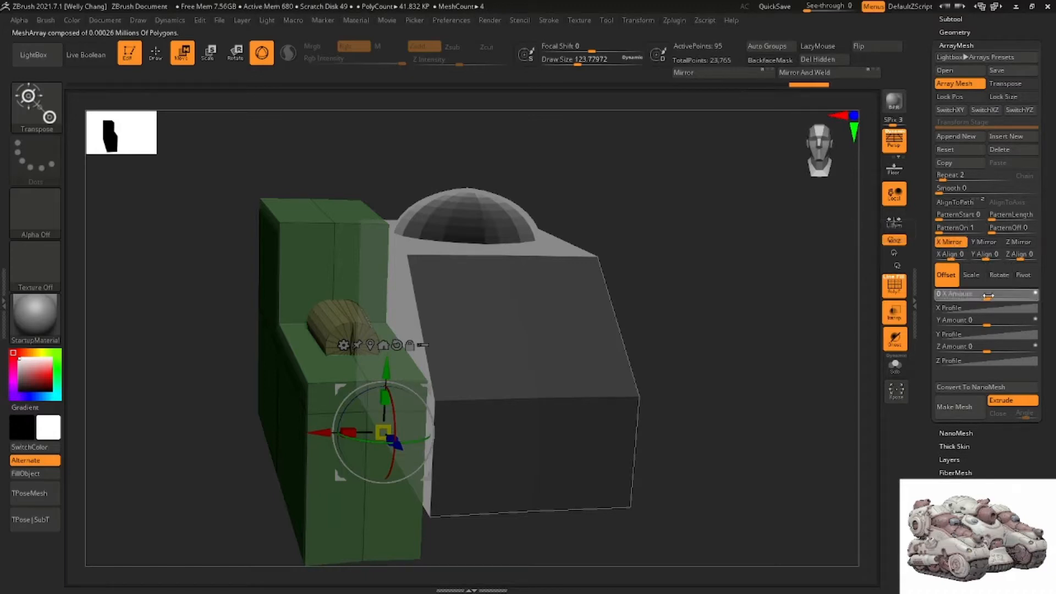
drag(988, 295, 1013, 298)
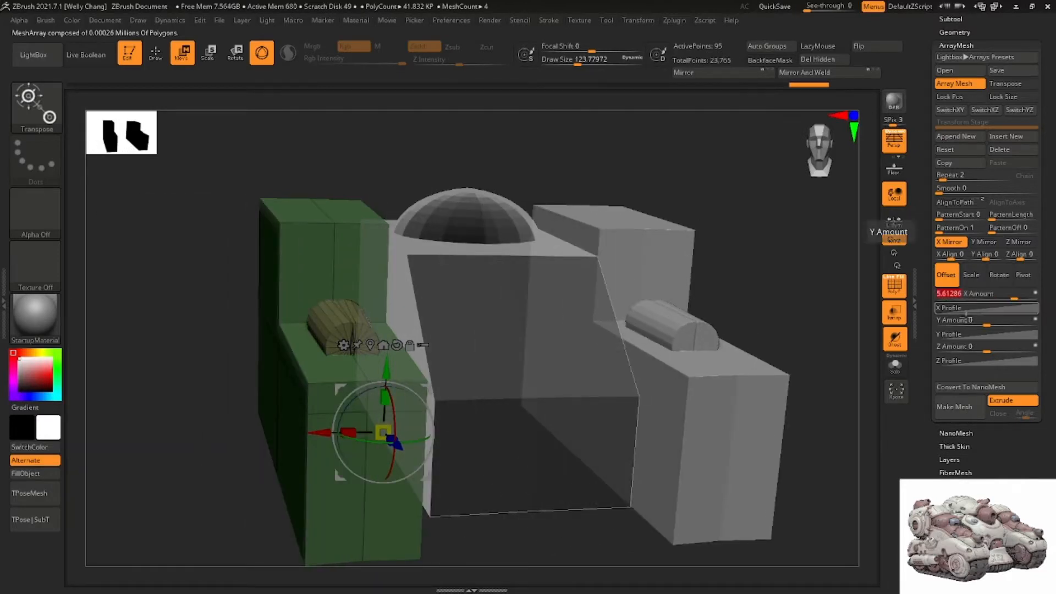
mouse_move(787, 247)
mouse_down()
mouse_move(734, 280)
mouse_move(708, 342)
mouse_move(717, 365)
mouse_move(650, 245)
mouse_move(648, 278)
mouse_move(718, 209)
mouse_move(695, 226)
mouse_move(709, 220)
mouse_up()
key(q)
Toggle the arrayed tracks repeatedly between their home and target stages to see how the mirrored copy behaves
click(953, 32)
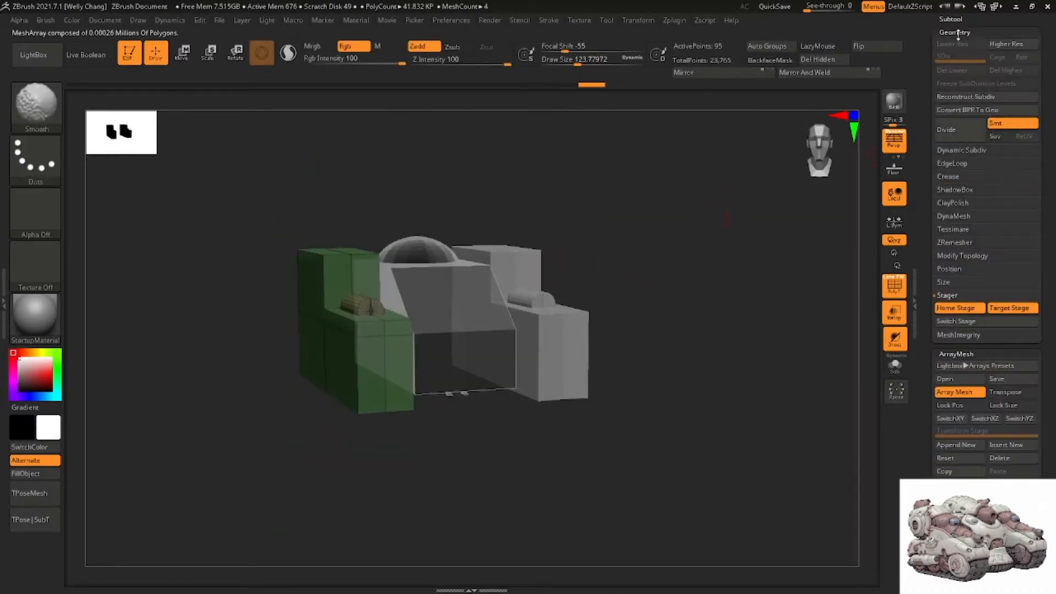
click(978, 321)
click(977, 321)
click(978, 321)
click(977, 321)
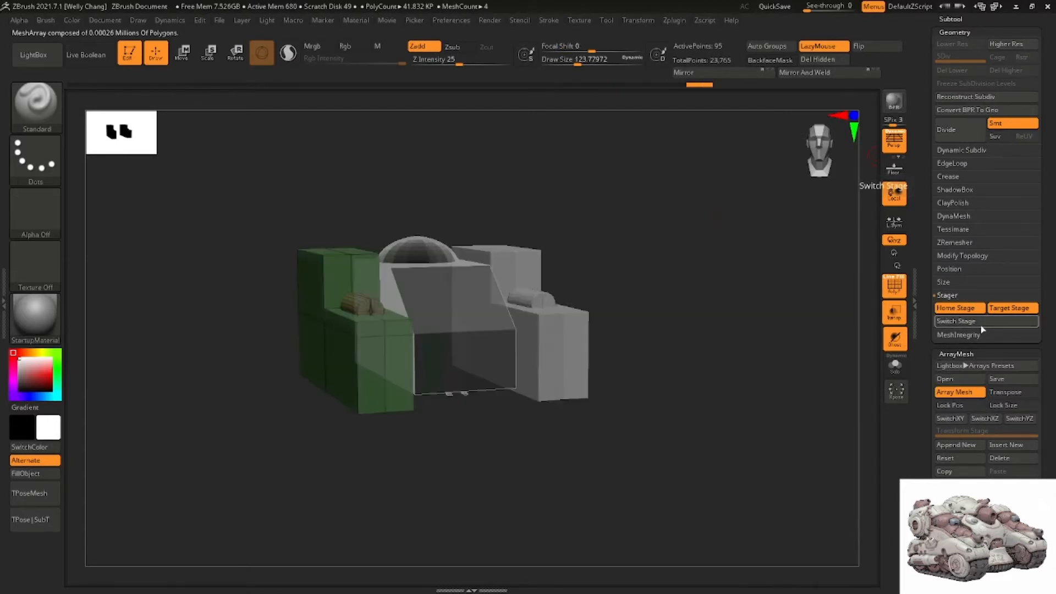
click(977, 322)
click(977, 321)
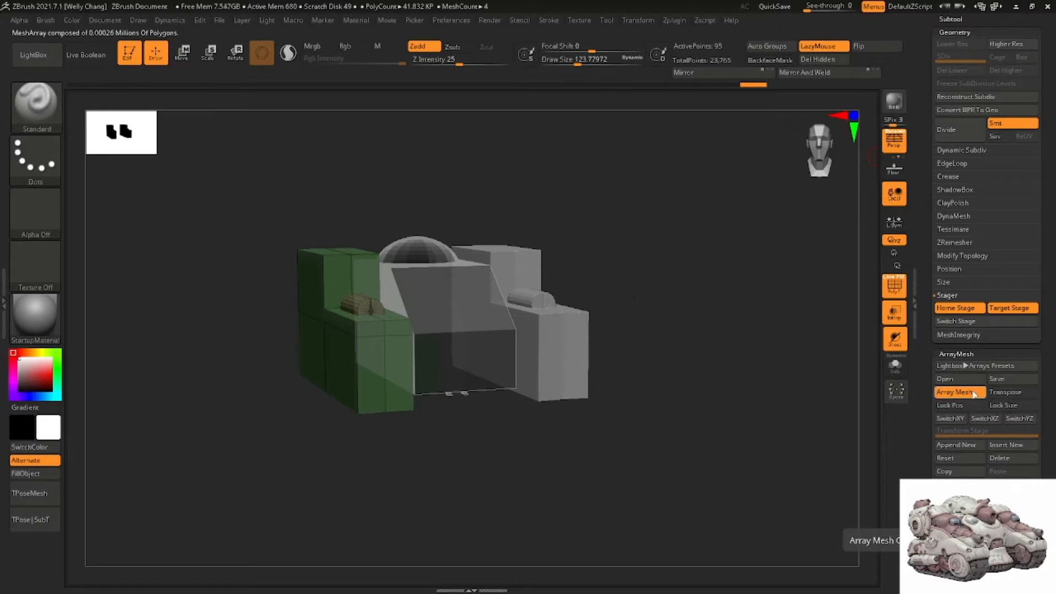
Turn off Array Mesh and switch the tracks and guns back to the home stage inside the body
click(973, 392)
click(972, 393)
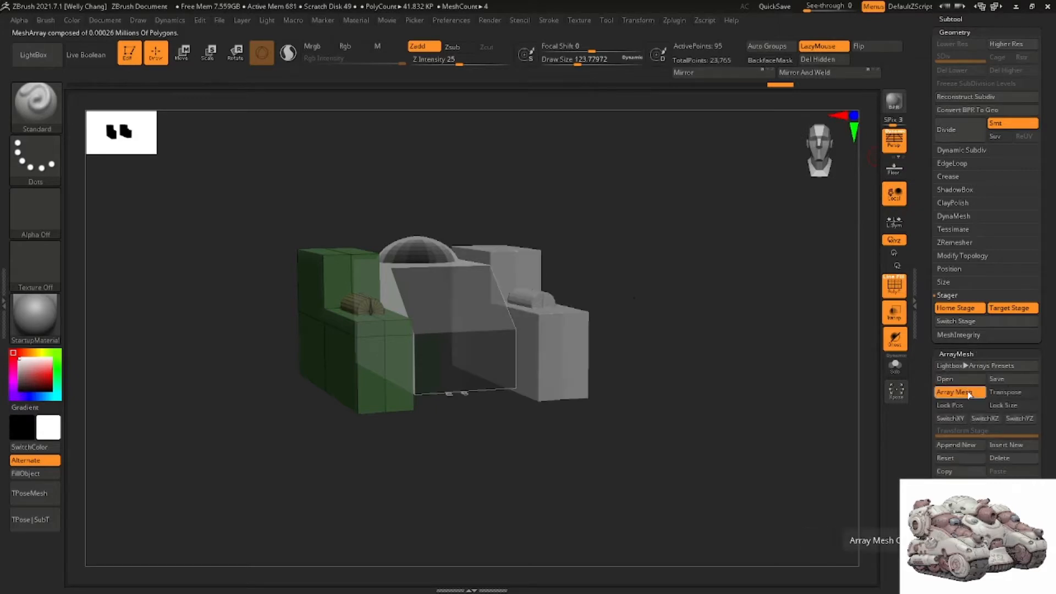
click(972, 392)
click(973, 325)
alt+drag(746, 344, 750, 308)
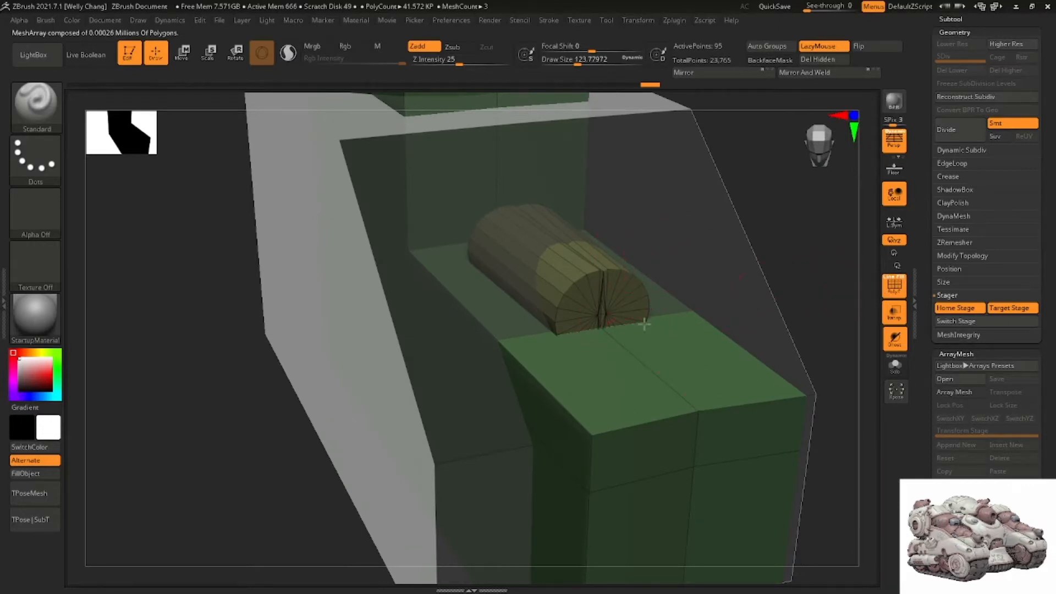
alt+drag(644, 324, 657, 299)
mouse_move(657, 300)
mouse_down()
mouse_move(679, 281)
mouse_move(667, 310)
mouse_up()
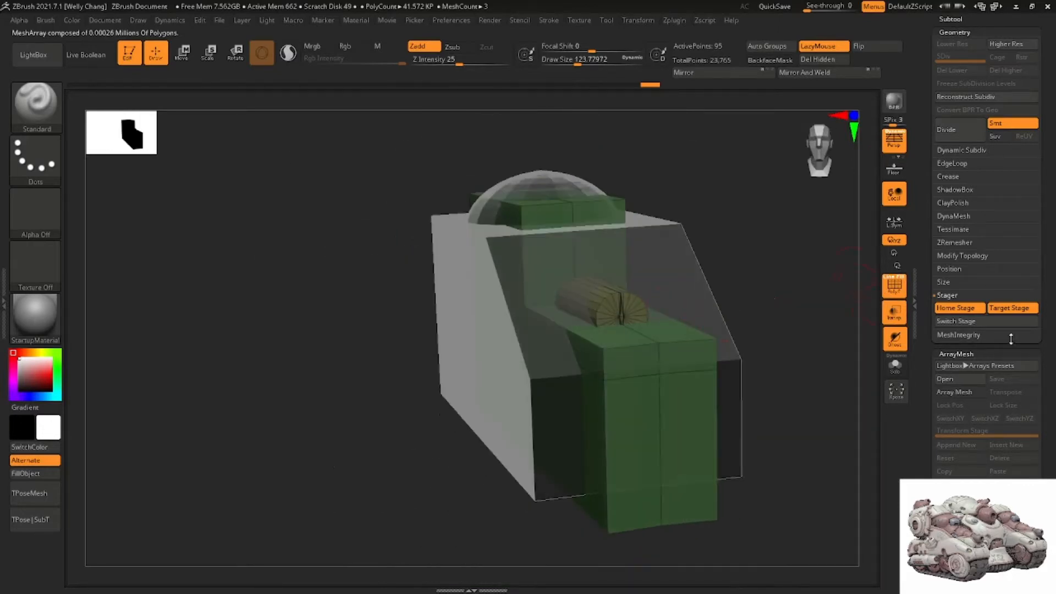
Try to DynaMesh the tracks and guns at resolution 128, and undo it
click(1001, 352)
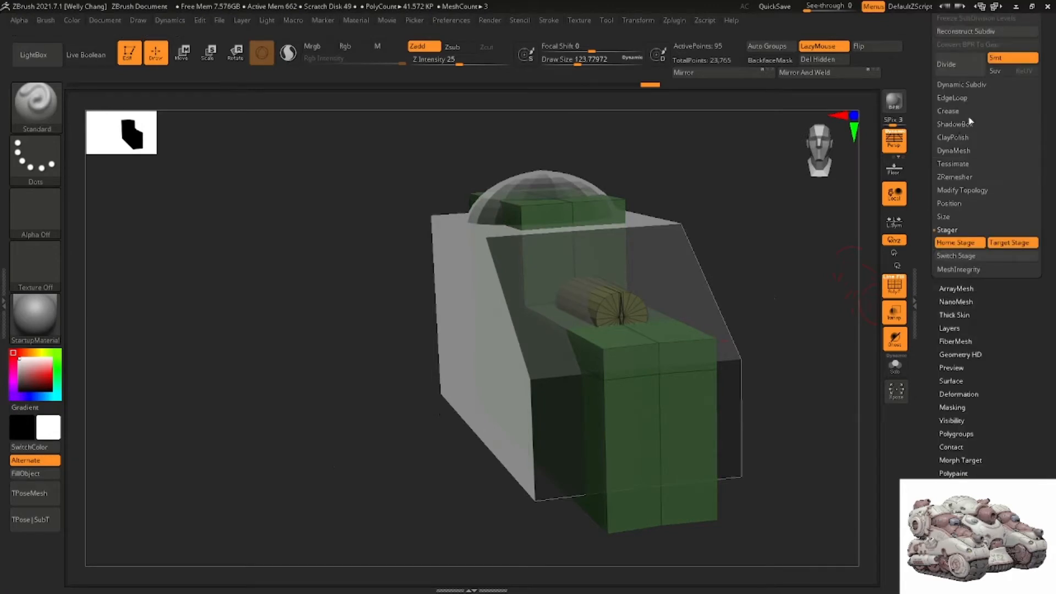
drag(1046, 132, 1047, 167)
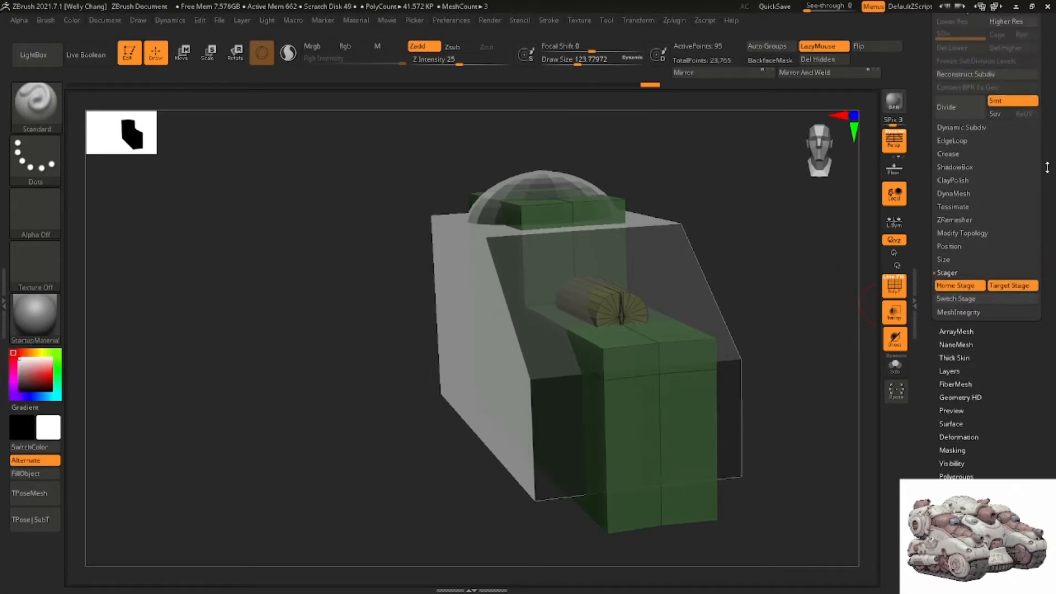
click(971, 194)
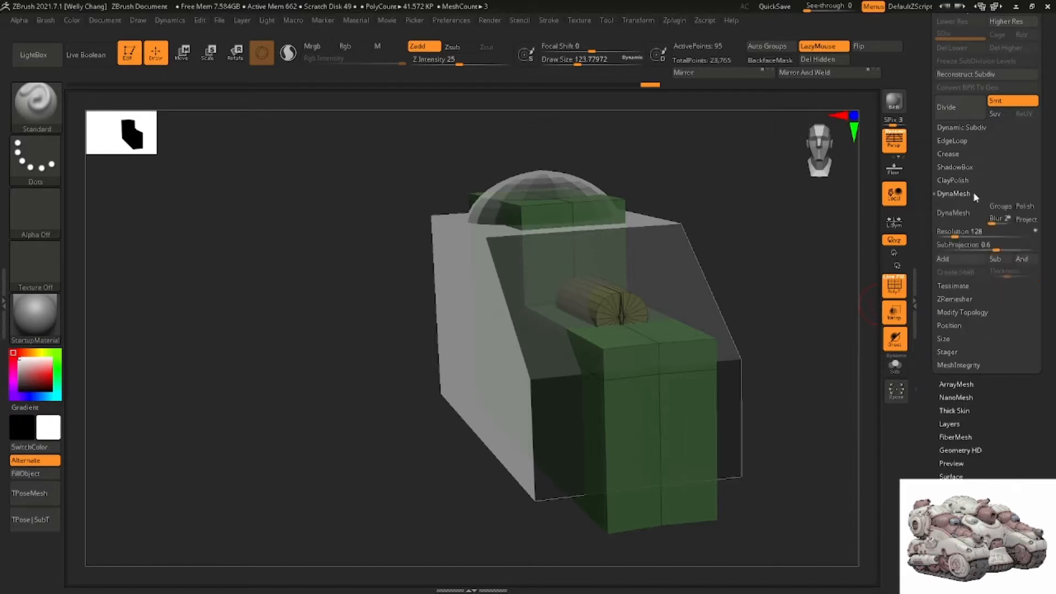
click(958, 213)
drag(701, 304, 678, 304)
key(ctrl+z)
DynaMesh the tracks and guns at resolution 24
drag(954, 237, 943, 238)
click(958, 213)
ctrl+right_drag(662, 327, 727, 360)
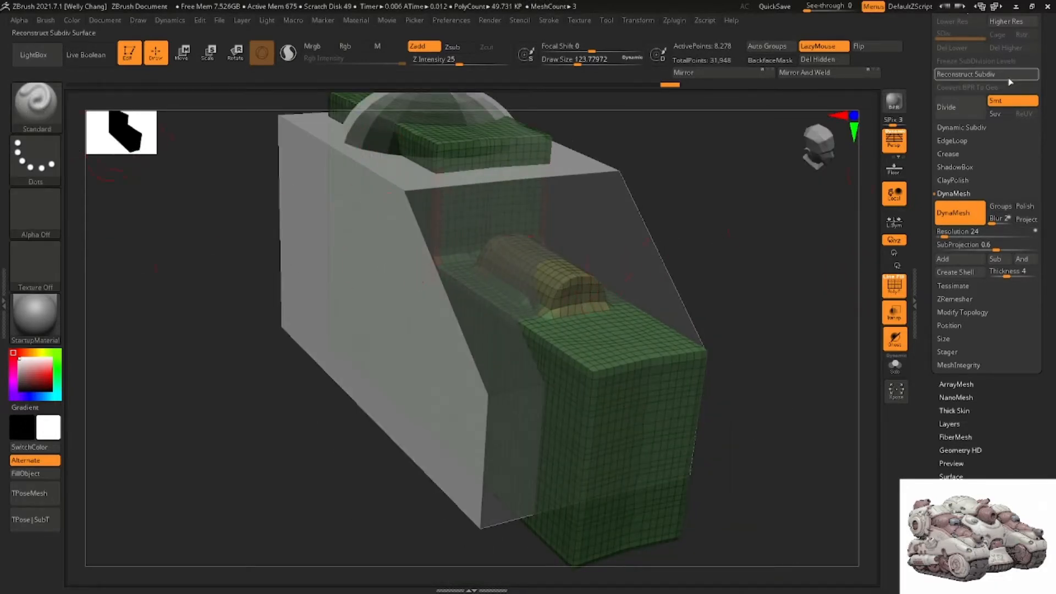
Hide the tank_demo5 body and dome subtool, and study the track shapes in the enlarged tank reference image
scroll(1034, 165, up, 5)
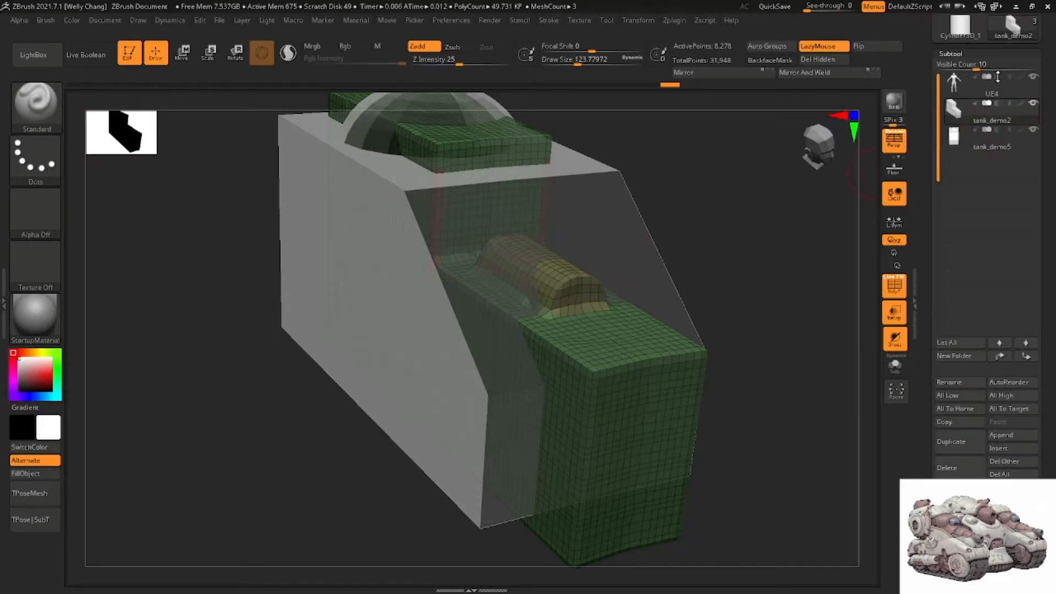
click(1034, 131)
right_drag(675, 266, 633, 265)
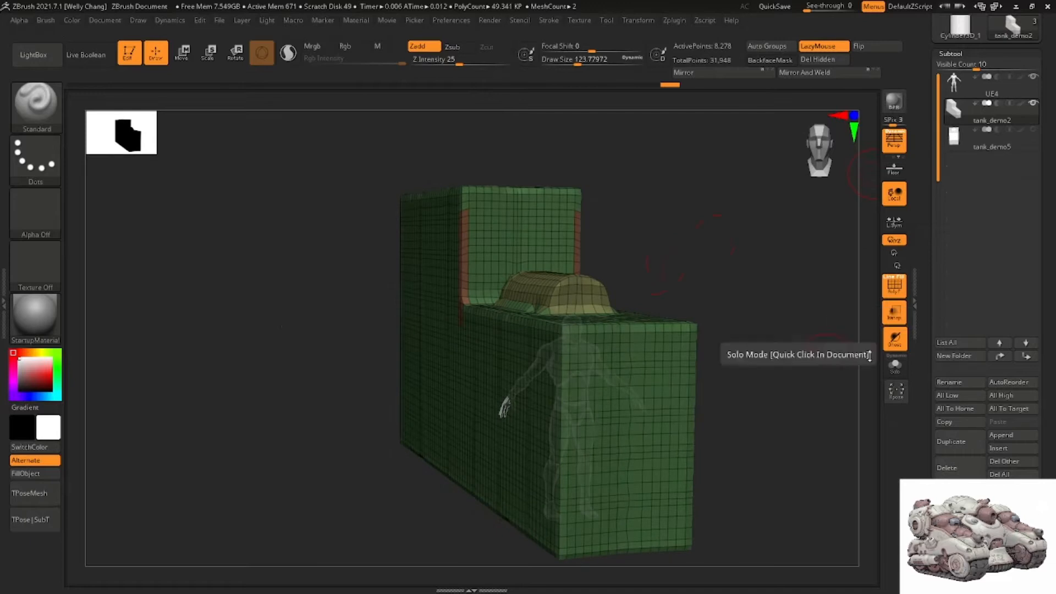
right_drag(1055, 358, 954, 345)
right_drag(705, 238, 687, 356)
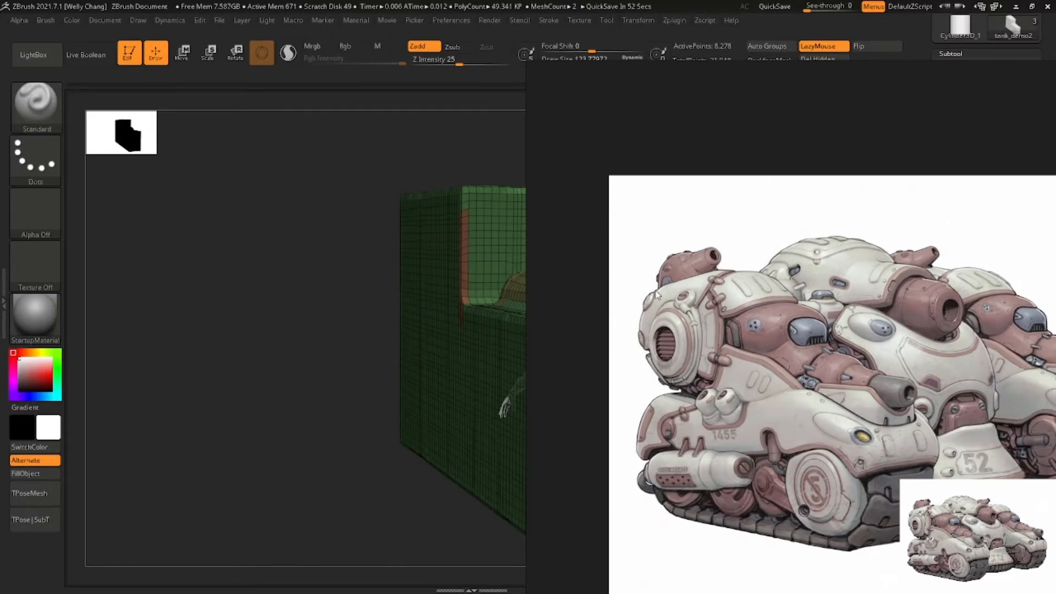
right_drag(657, 295, 1055, 308)
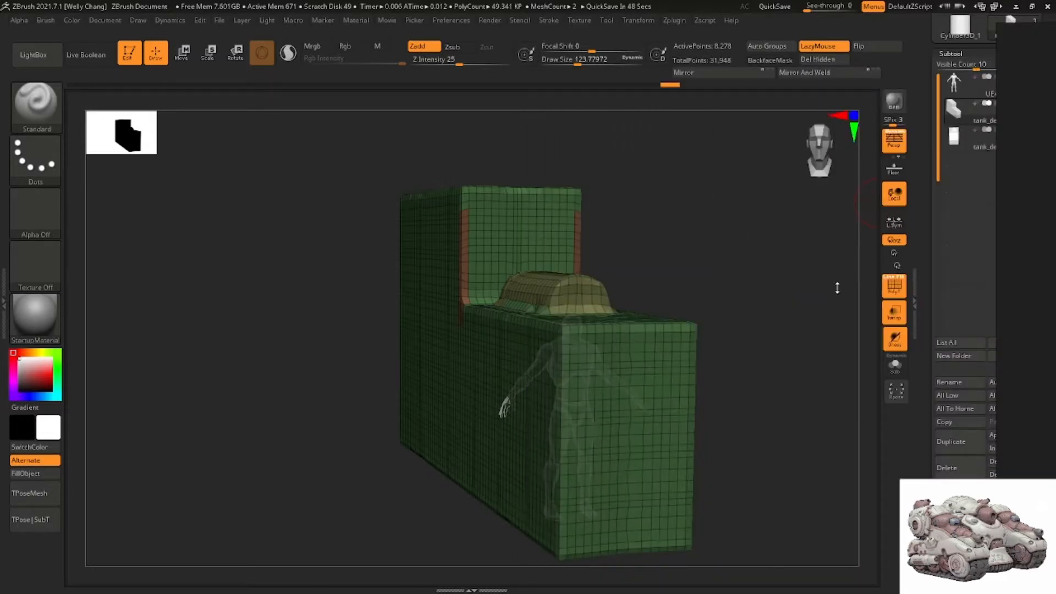
right_drag(555, 336, 582, 330)
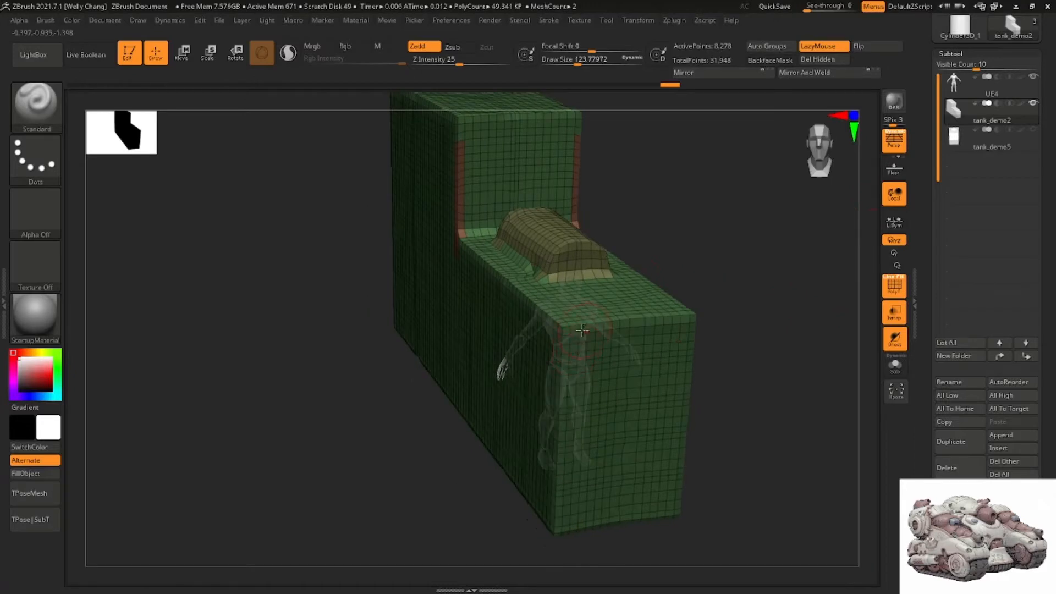
Set the draw size to about 212 and select the ClayBuildup brush
mouse_move(550, 299)
right_down()
mouse_move(546, 323)
mouse_move(593, 360)
right_up()
key(space)
drag(642, 292, 652, 292)
mouse_move(652, 292)
right_down()
mouse_move(630, 315)
mouse_move(469, 271)
mouse_move(528, 276)
mouse_move(534, 294)
right_up()
key(b)
key(c)
key(b)
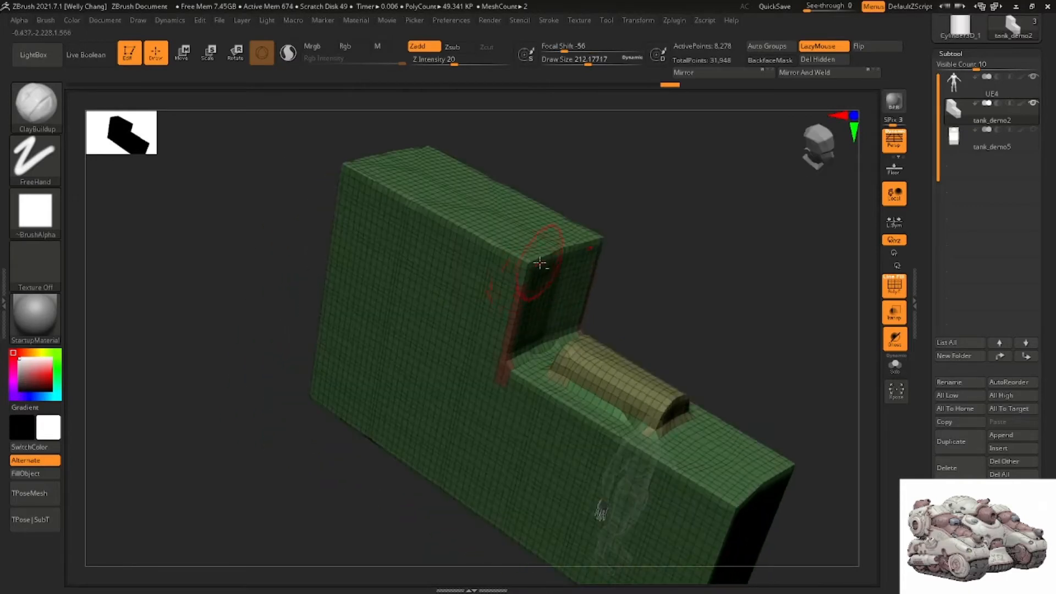
Sculpt along the top edges and rear corner of the tall rear track block with ClayBuildup to round its upper form
mouse_move(535, 264)
mouse_down()
mouse_move(475, 218)
mouse_move(351, 154)
mouse_up()
alt+right_drag(357, 174, 414, 240)
right_drag(414, 240, 455, 299)
mouse_move(393, 220)
mouse_down()
mouse_move(398, 209)
mouse_move(366, 199)
mouse_up()
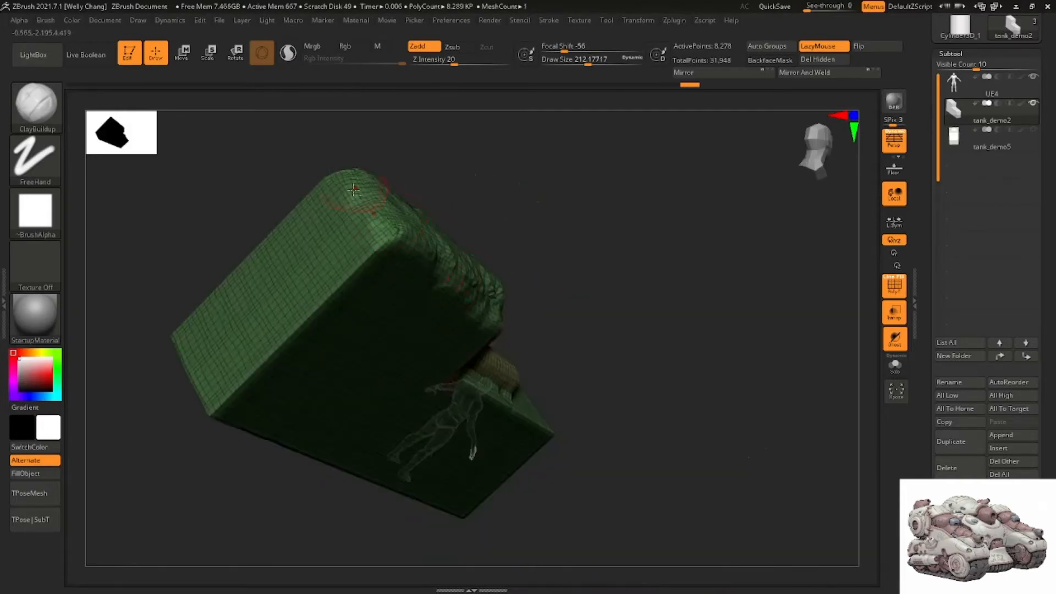
Carve a deep notch into the back of the track block with ClayBuildup and shape the rounded mass above it
mouse_move(361, 261)
mouse_down()
mouse_move(314, 311)
mouse_move(316, 350)
mouse_up()
mouse_move(316, 351)
right_down()
mouse_move(352, 302)
mouse_move(335, 279)
mouse_move(345, 331)
right_up()
mouse_move(345, 331)
alt+mouse_down()
mouse_move(307, 327)
mouse_move(310, 295)
alt+mouse_up()
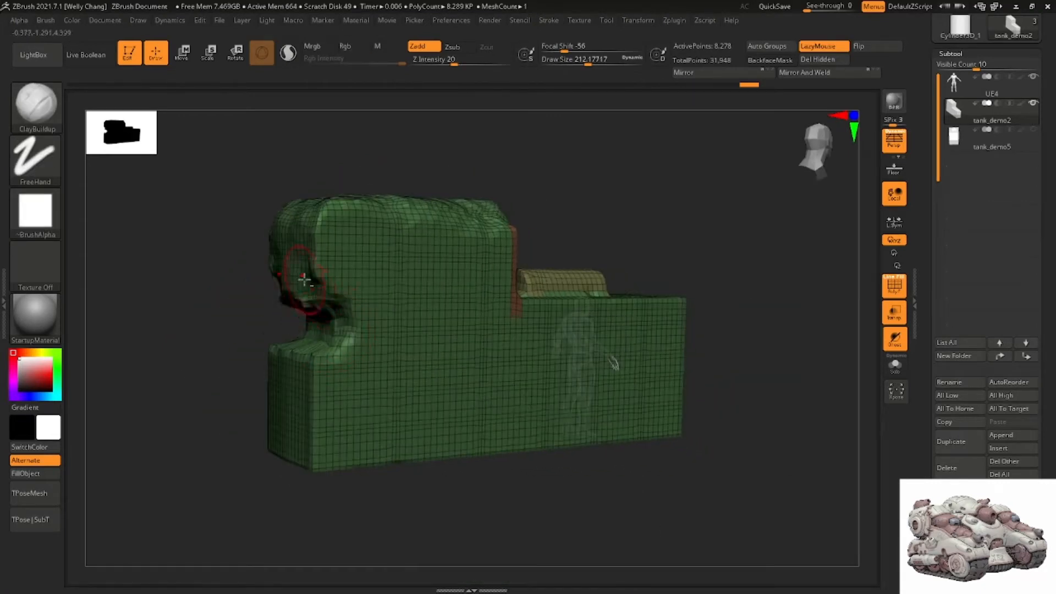
mouse_move(306, 252)
alt+mouse_down()
mouse_move(323, 220)
mouse_move(327, 248)
mouse_move(315, 219)
alt+mouse_up()
right_drag(300, 218, 321, 236)
alt+drag(306, 228, 363, 214)
Carve down the front edge of the rear block with ClayBuildup so it slopes towards the gun cylinder
right_drag(359, 233, 449, 181)
mouse_move(456, 149)
alt+mouse_down()
mouse_move(447, 181)
mouse_move(440, 165)
mouse_move(467, 176)
mouse_move(475, 198)
mouse_move(415, 186)
mouse_move(432, 215)
mouse_move(460, 221)
alt+mouse_up()
ctrl+right_drag(462, 220, 479, 281)
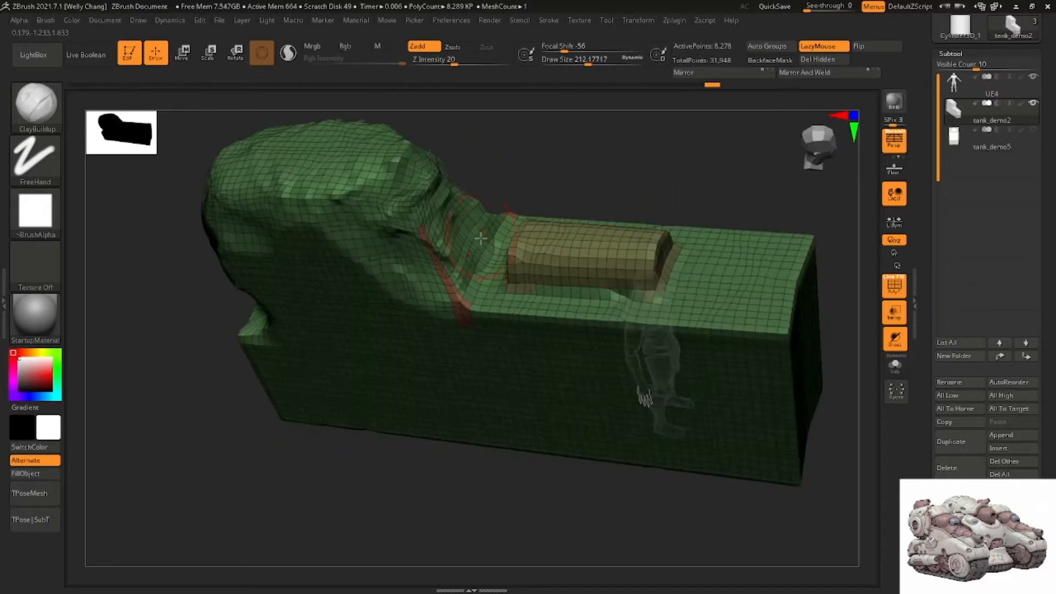
Build up a sloping mound with ClayBuildup between the tall rear block and the base of the gun cylinder
mouse_move(474, 228)
mouse_down()
mouse_move(472, 244)
mouse_move(517, 236)
mouse_move(467, 273)
mouse_move(474, 253)
mouse_up()
mouse_move(476, 250)
right_down()
mouse_move(490, 208)
mouse_move(442, 258)
right_up()
drag(441, 266, 477, 272)
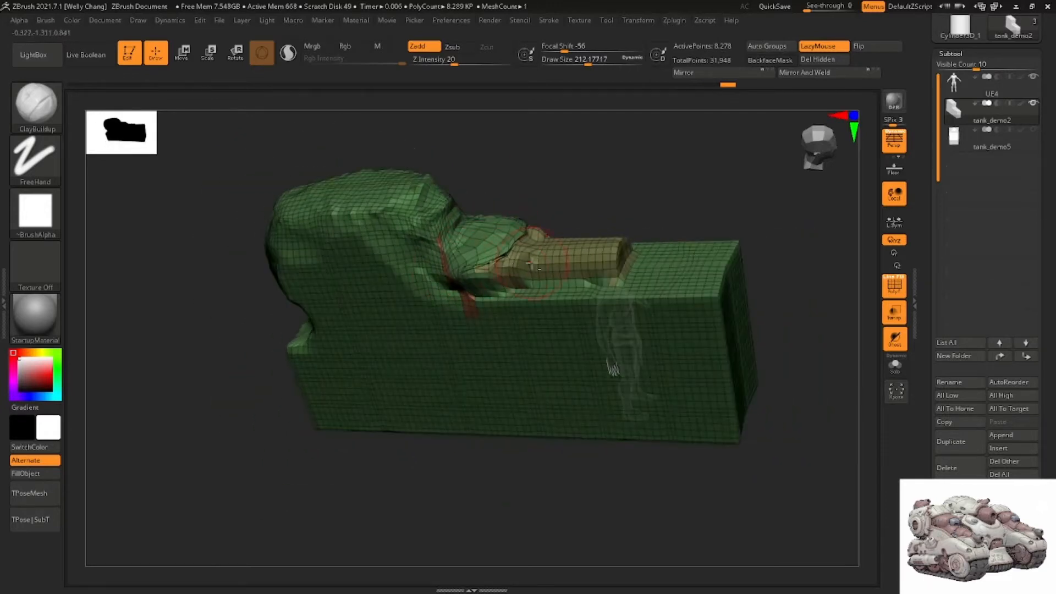
right_drag(477, 264, 447, 286)
Shape the side beneath the gun, the front end and the lower edges of the track block with ClayBuildup
mouse_move(447, 286)
mouse_down()
mouse_move(428, 302)
mouse_move(462, 316)
mouse_move(610, 335)
mouse_move(655, 316)
mouse_move(674, 341)
mouse_up()
right_drag(674, 341, 646, 299)
mouse_move(640, 349)
mouse_down()
mouse_move(700, 481)
mouse_move(686, 455)
mouse_up()
right_drag(686, 455, 640, 380)
mouse_move(675, 435)
mouse_down()
mouse_move(711, 427)
mouse_move(694, 434)
mouse_up()
alt+right_drag(693, 435, 686, 355)
drag(675, 341, 494, 514)
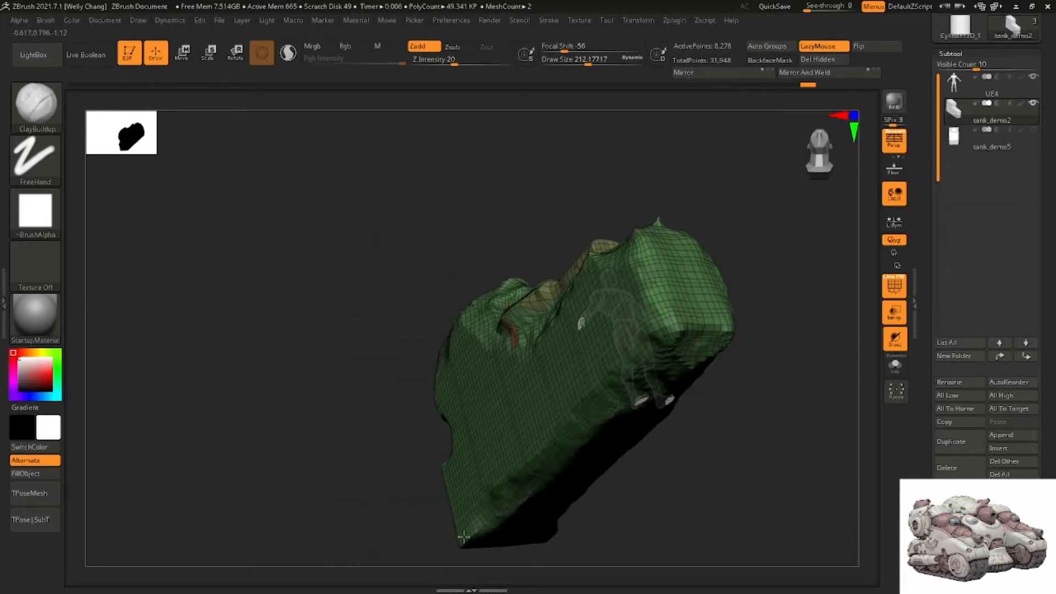
Round off the lower rear corner and the ledge below the back notch with ClayBuildup
mouse_move(494, 514)
right_down()
mouse_move(509, 391)
mouse_move(493, 392)
right_up()
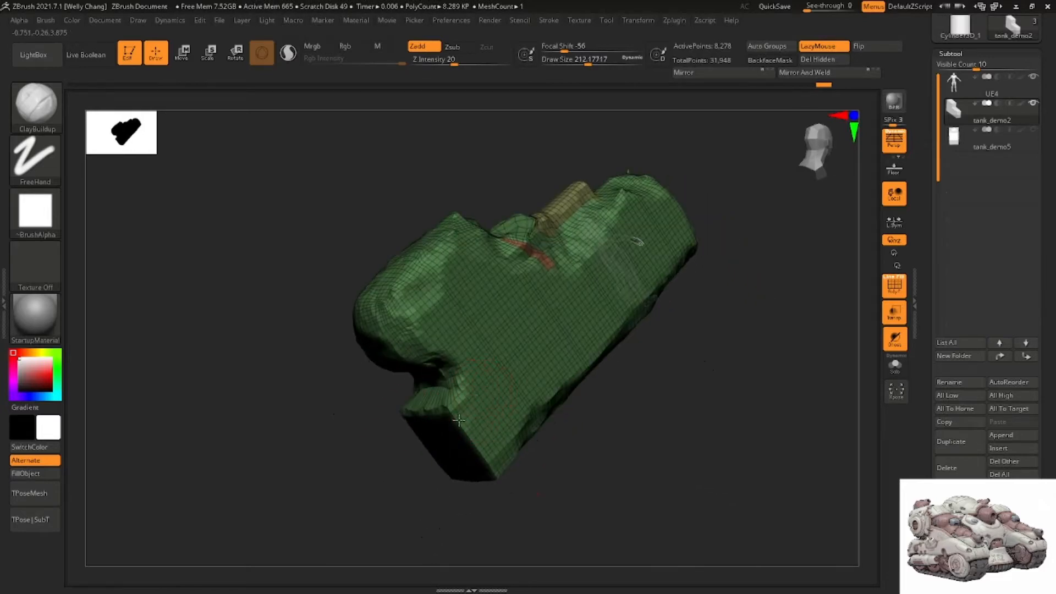
drag(458, 420, 432, 410)
mouse_move(439, 410)
right_down()
mouse_move(457, 429)
mouse_move(463, 421)
right_up()
drag(459, 412, 496, 463)
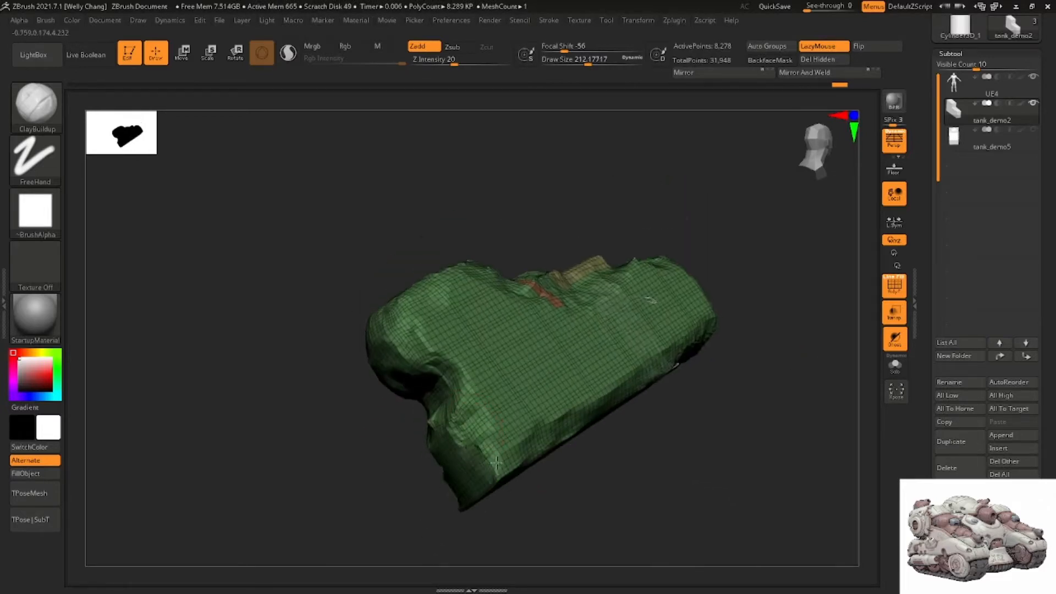
right_drag(486, 468, 480, 466)
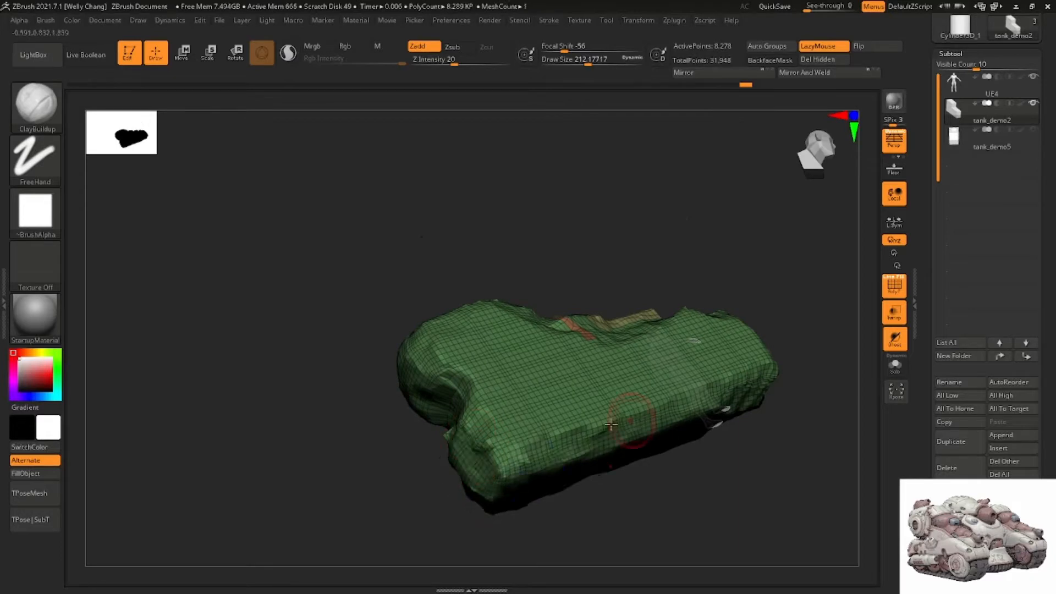
Smooth the back notch and the lower rear end of the track block
key(shift)
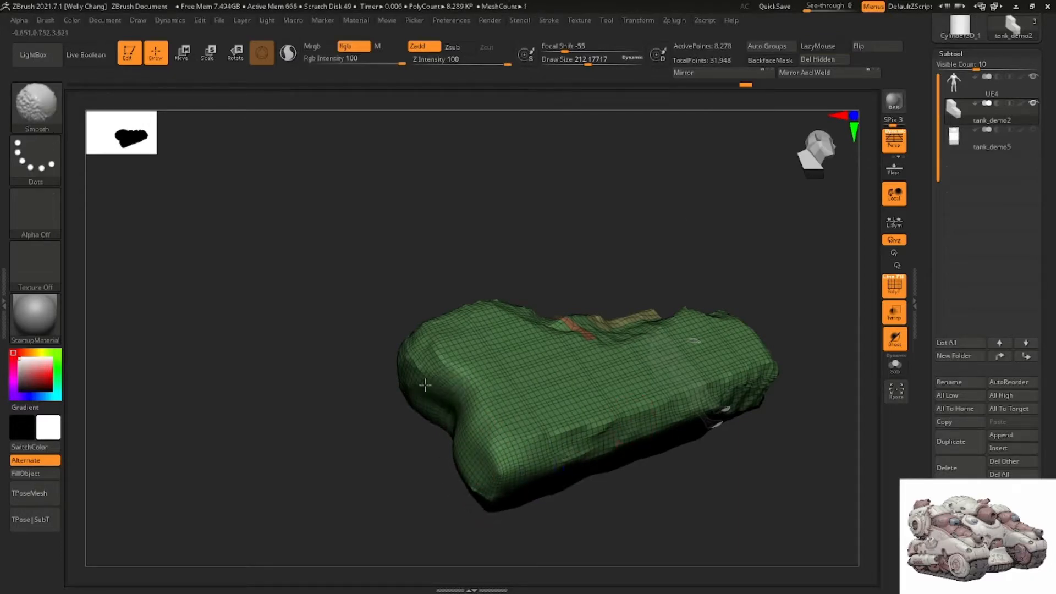
right_drag(425, 385, 436, 365)
key(shift)
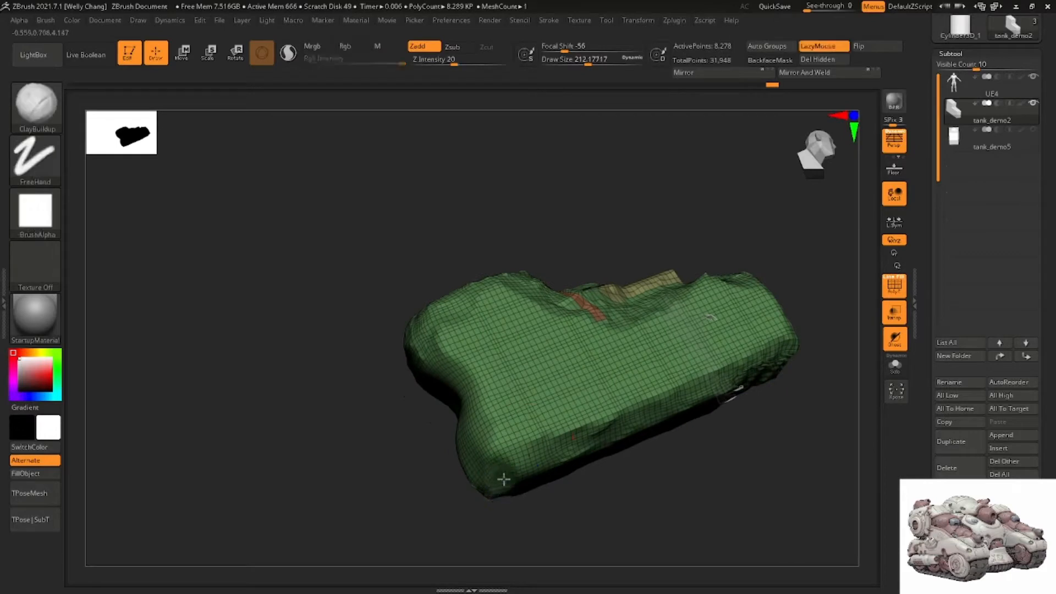
right_drag(507, 476, 498, 406)
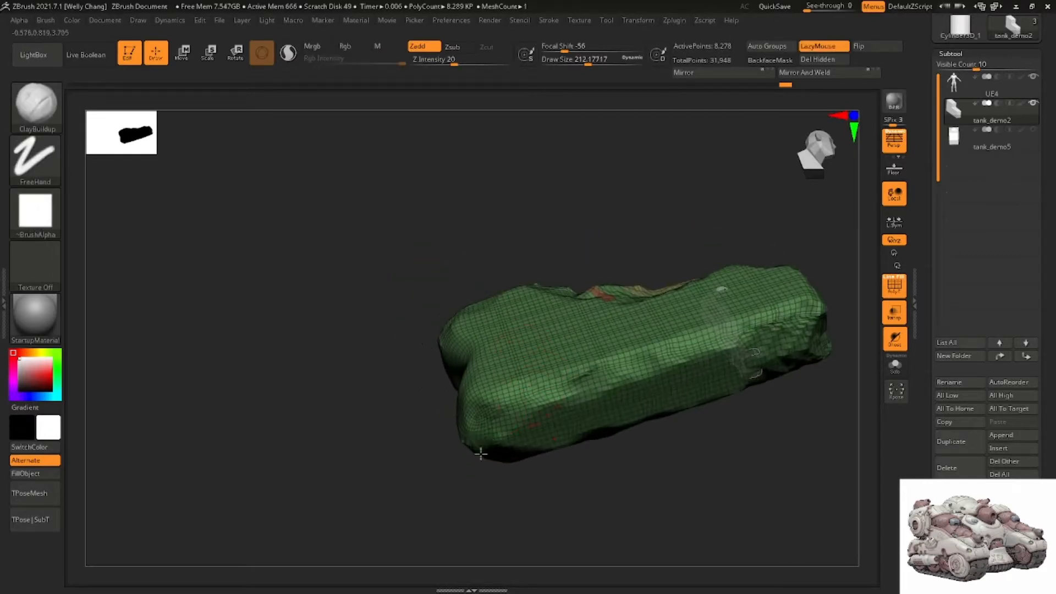
Round the long bottom edge and the front end of the track block with ClayBuildup
mouse_move(606, 421)
mouse_down()
mouse_move(654, 380)
mouse_move(715, 385)
mouse_move(801, 330)
mouse_up()
right_drag(801, 330, 711, 292)
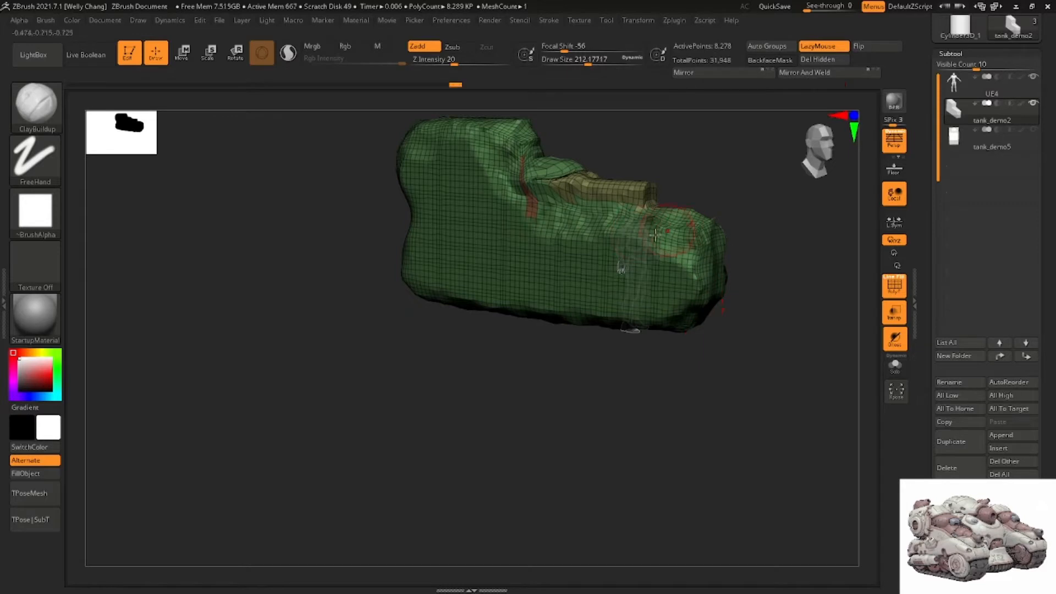
mouse_move(654, 235)
right_down()
mouse_move(659, 256)
mouse_move(638, 247)
mouse_move(600, 295)
mouse_move(630, 275)
mouse_move(605, 255)
right_up()
Reshape the gun's front end and the surrounding front hump with the Move brush, and remesh the block with DynaMesh
key(b)
key(m)
key(v)
mouse_move(588, 260)
mouse_down()
mouse_move(658, 294)
mouse_move(621, 271)
mouse_move(617, 304)
mouse_up()
mouse_move(616, 304)
right_down()
mouse_move(603, 300)
mouse_move(629, 292)
mouse_move(612, 296)
right_up()
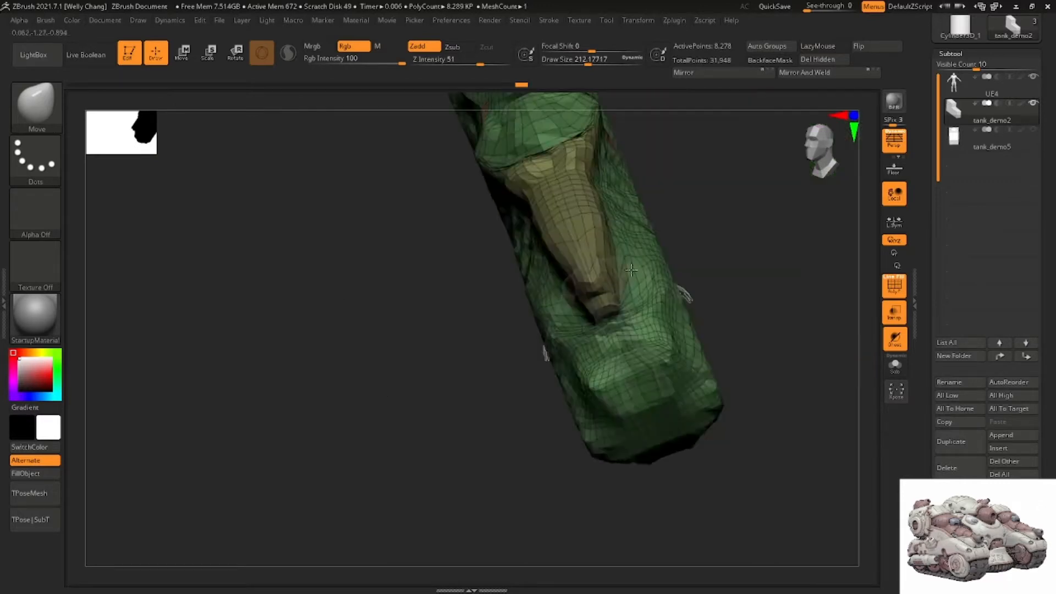
mouse_move(631, 269)
right_down()
mouse_move(628, 233)
mouse_move(637, 282)
right_up()
mouse_move(589, 342)
mouse_down()
mouse_move(601, 329)
mouse_move(562, 332)
mouse_up()
right_drag(624, 253, 652, 231)
ctrl+drag(655, 226, 649, 248)
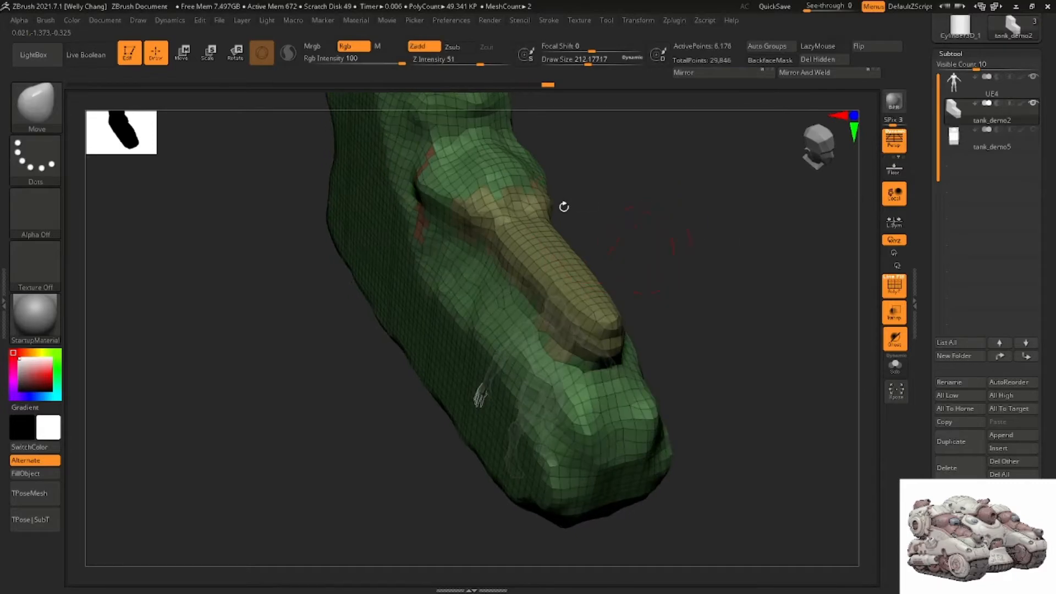
Build up a rounded boss on the side of the rear block with ClayBuildup
mouse_move(563, 205)
right_down()
mouse_move(556, 255)
mouse_move(551, 237)
mouse_move(426, 257)
right_up()
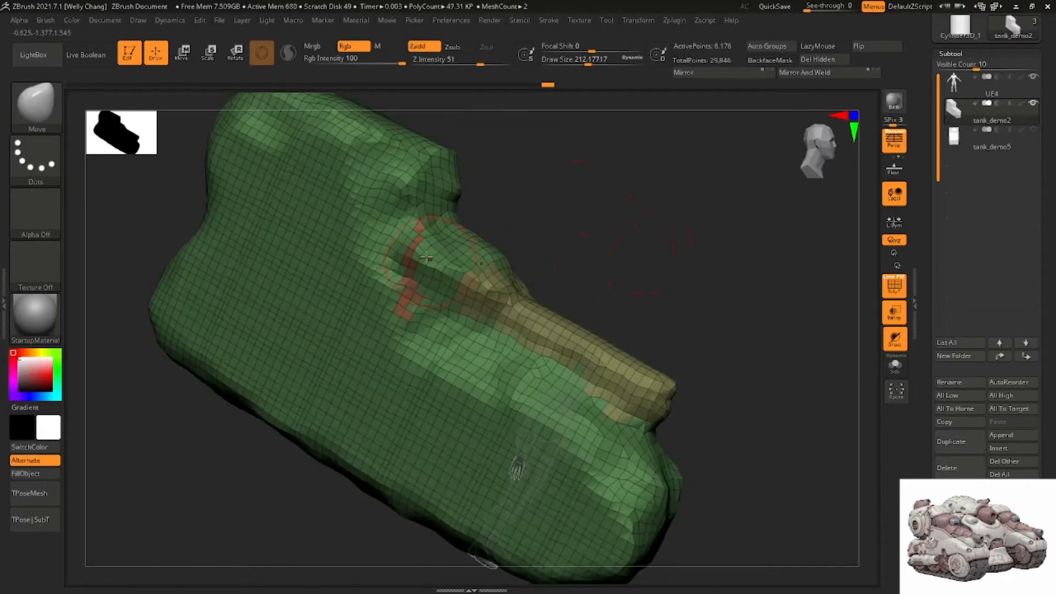
key(b)
key(c)
key(b)
alt+right_drag(402, 213, 475, 287)
mouse_move(341, 259)
mouse_down()
mouse_move(326, 251)
mouse_move(354, 229)
mouse_move(347, 246)
mouse_up()
right_drag(352, 242, 337, 253)
mouse_move(328, 300)
alt+right_down()
mouse_move(382, 273)
mouse_move(356, 302)
alt+right_up()
Carve a groove around and beneath the round side boss with DamStandard, continuing up its front side
key(b)
key(d)
key(s)
drag(335, 303, 303, 280)
mouse_move(376, 305)
right_down()
mouse_move(409, 283)
mouse_move(383, 311)
right_up()
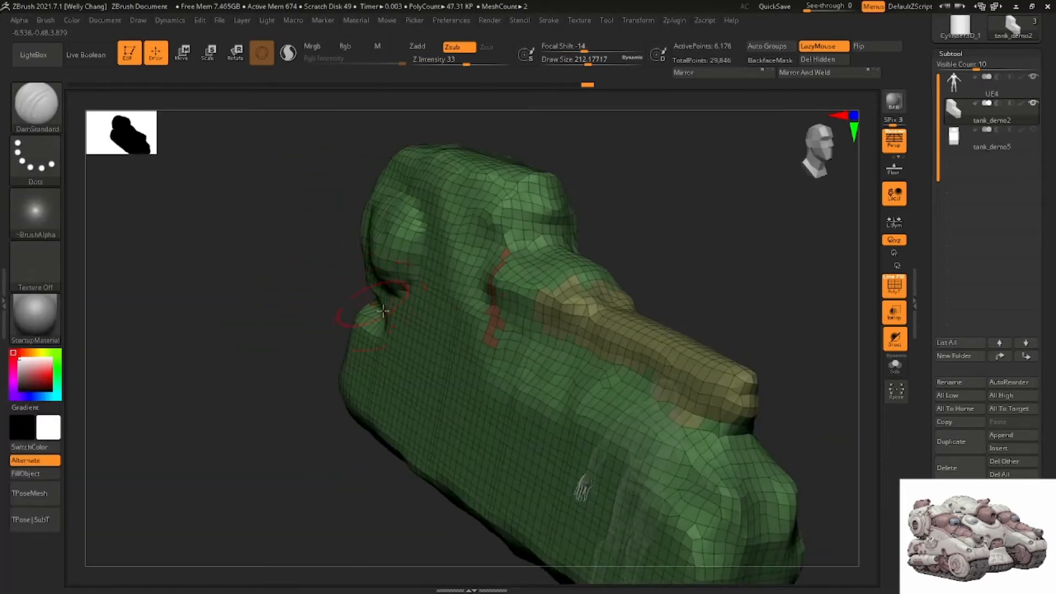
right_drag(437, 354, 440, 317)
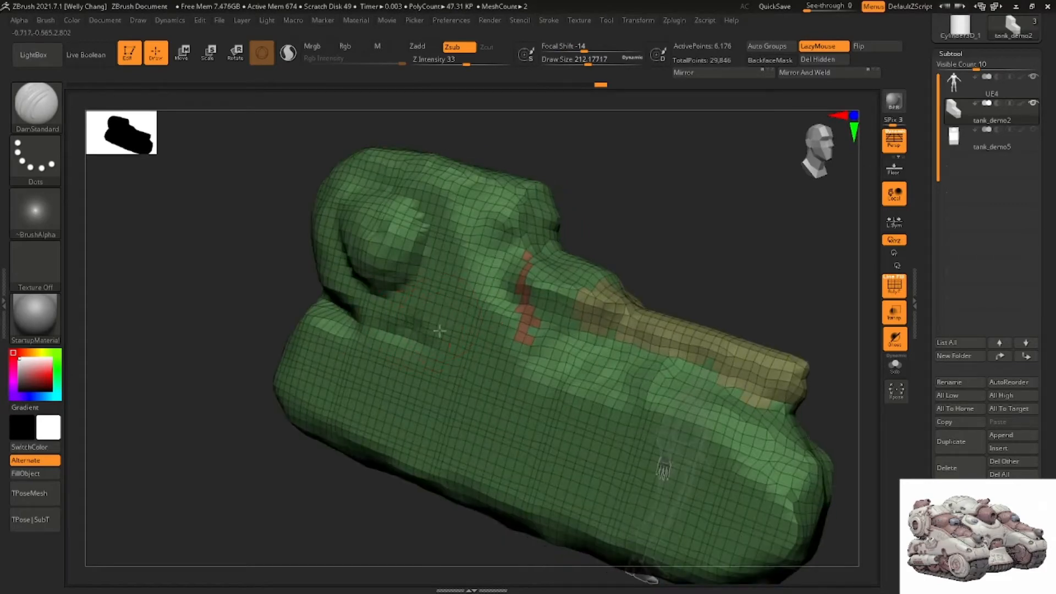
drag(474, 308, 484, 220)
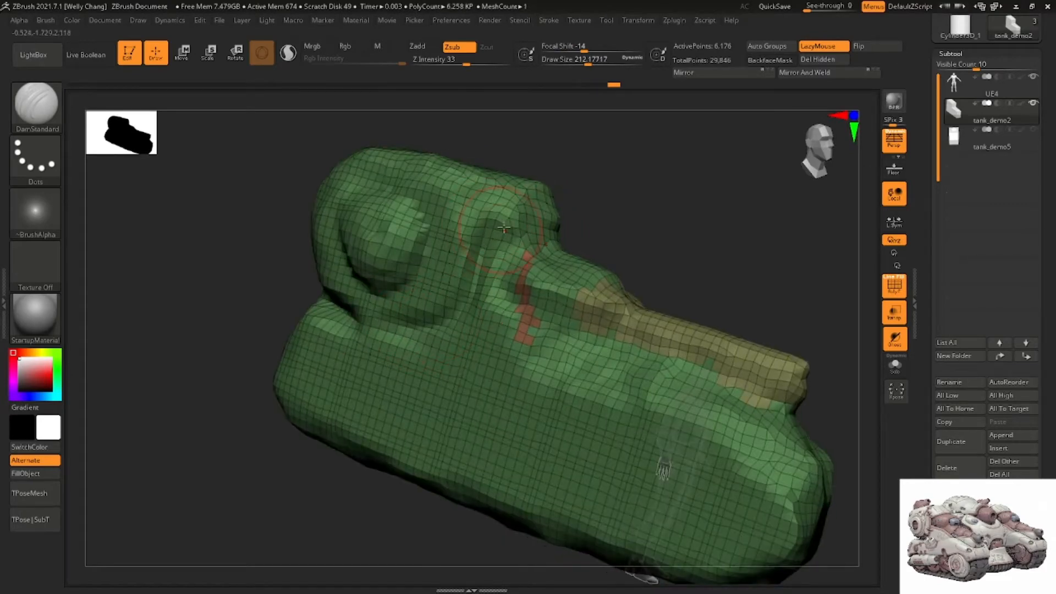
Carve seams with DamStandard across the top of the rear block and under the hump above the gun base
right_drag(504, 228, 484, 198)
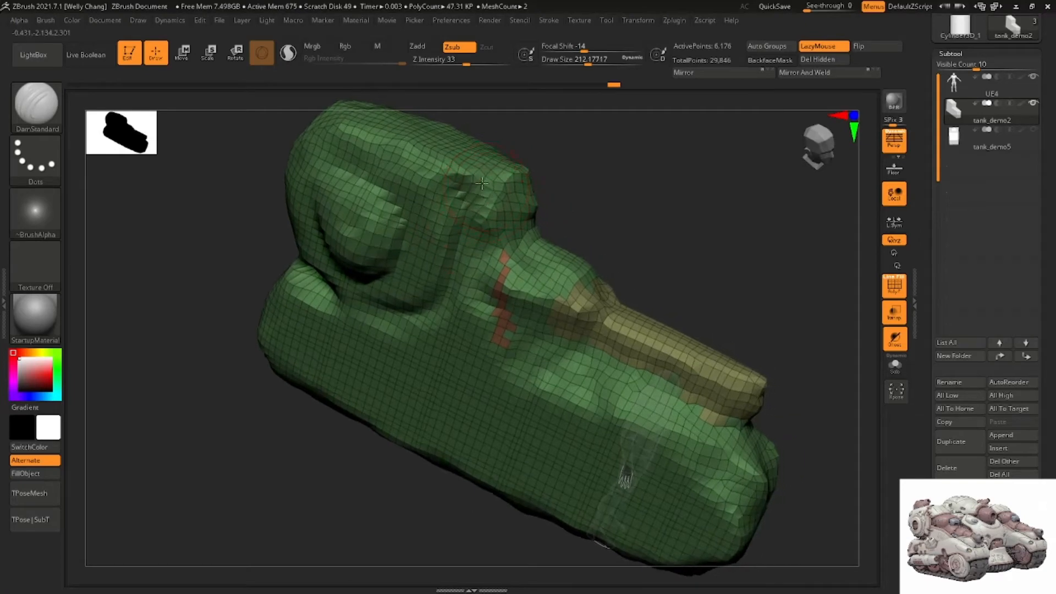
right_click(458, 198)
right_drag(434, 158, 441, 207)
mouse_move(497, 156)
mouse_down()
mouse_move(448, 192)
mouse_move(459, 210)
mouse_up()
right_drag(459, 210, 477, 196)
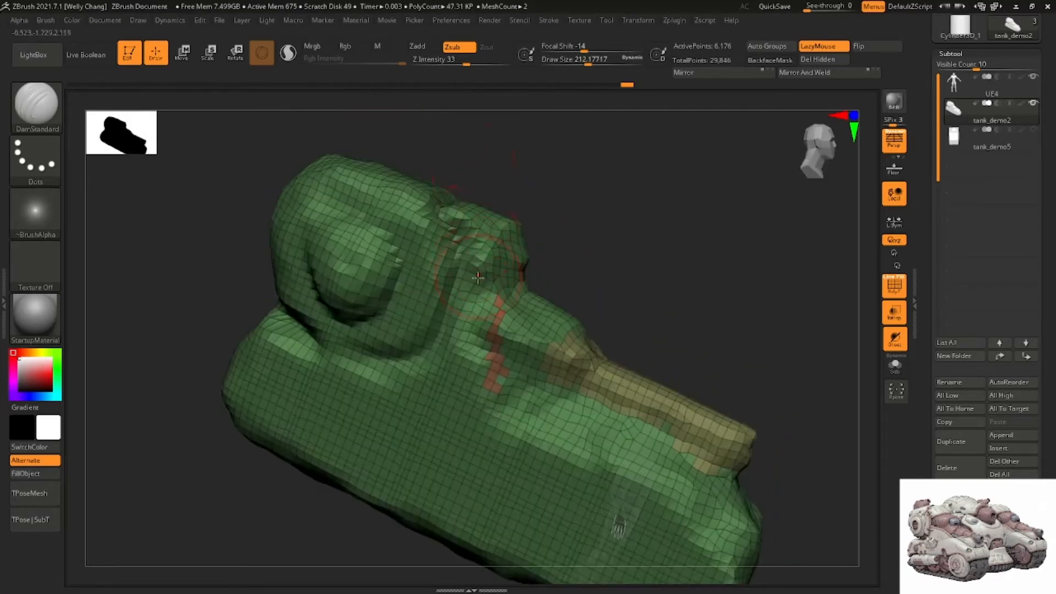
right_drag(477, 278, 460, 277)
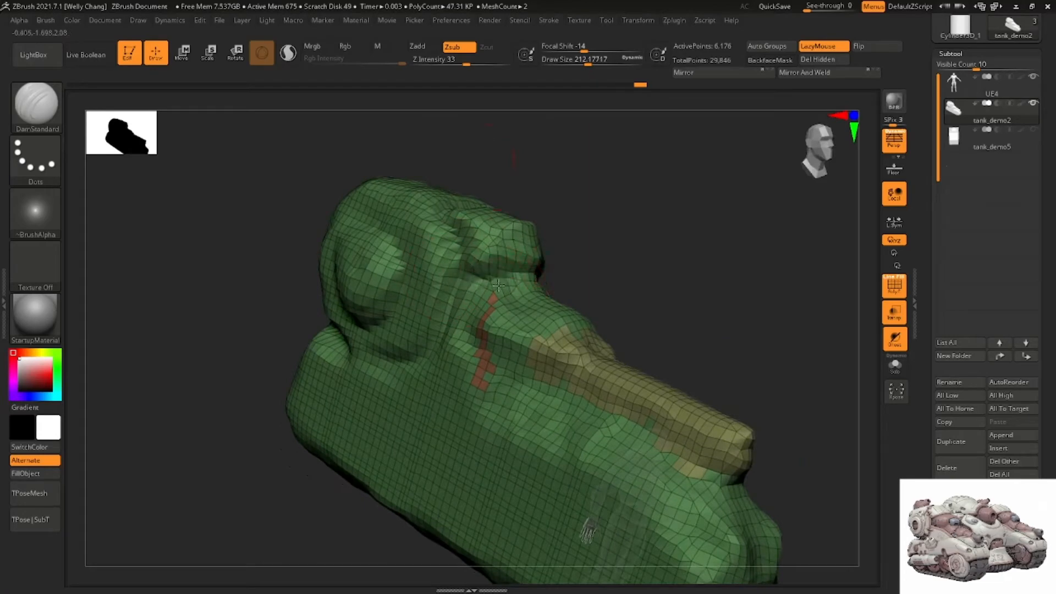
mouse_move(529, 304)
alt+right_down()
mouse_move(529, 236)
mouse_move(520, 251)
mouse_move(545, 274)
mouse_move(540, 307)
alt+right_up()
Adjust the track block with the Move brush and the transform gizmo, and remesh it with DynaMesh
key(b)
key(m)
key(v)
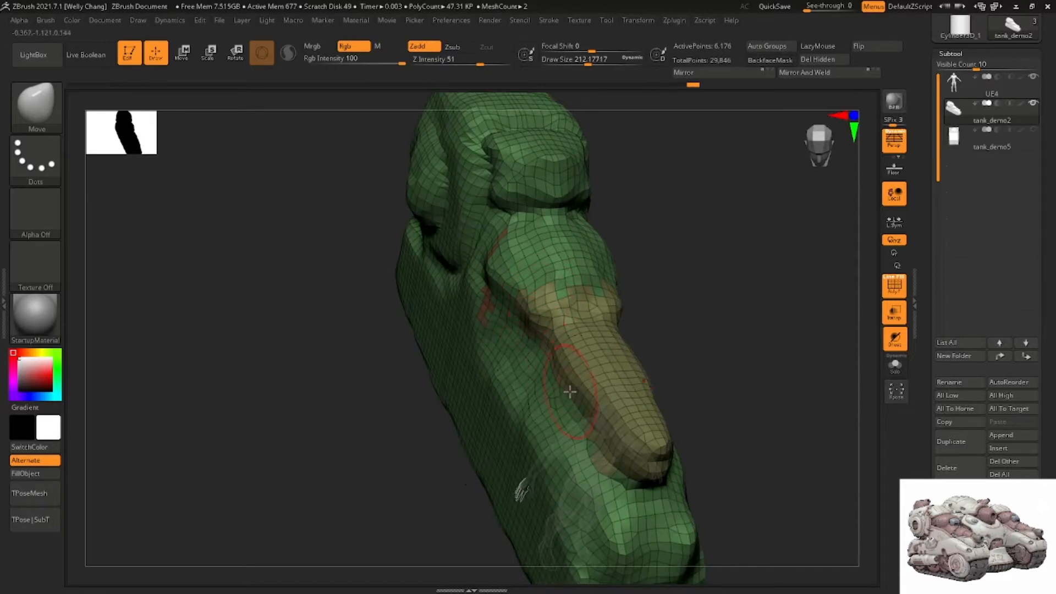
mouse_move(551, 371)
right_down()
mouse_move(556, 363)
mouse_move(558, 380)
mouse_move(556, 308)
mouse_move(525, 265)
right_up()
key(w)
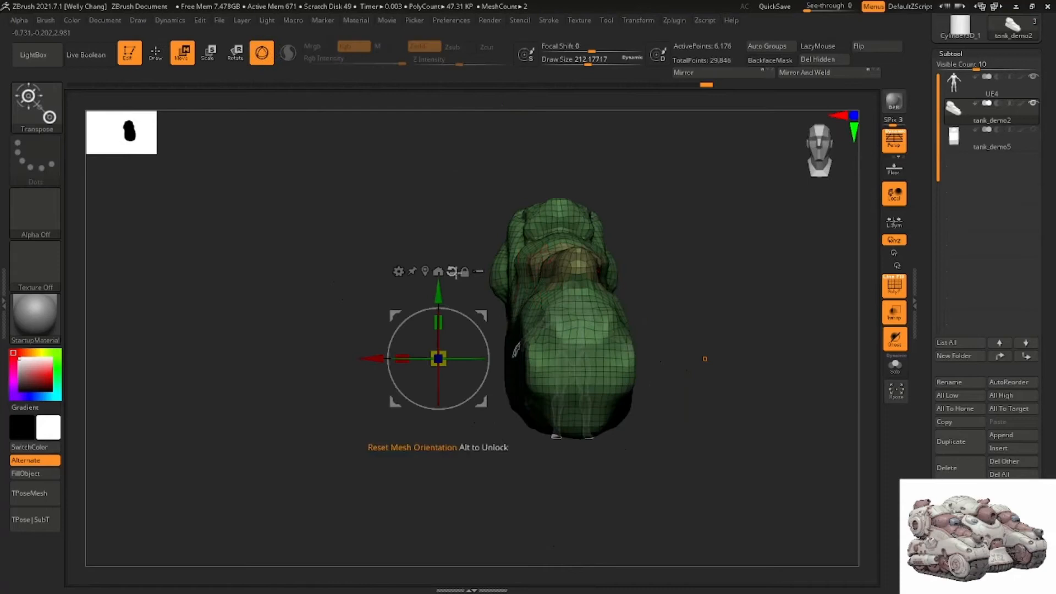
click(425, 272)
drag(487, 311, 470, 340)
key(q)
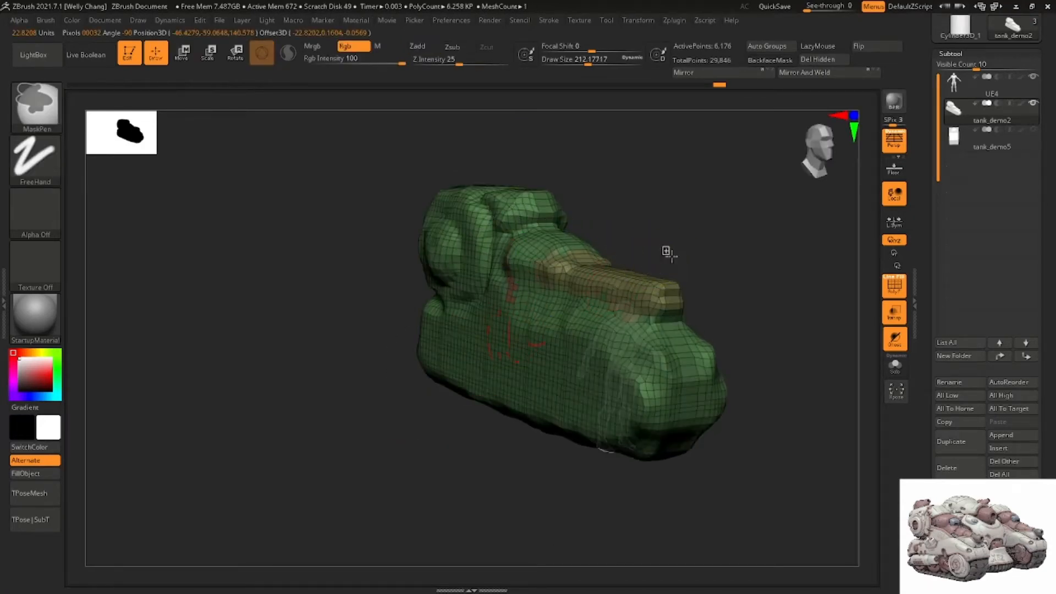
ctrl+drag(667, 249, 663, 257)
Carve a horizontal groove with DamStandard around the rear end of the track, below the back notch
mouse_move(483, 309)
right_down()
mouse_move(526, 309)
mouse_move(409, 314)
right_up()
key(b)
key(c)
key(b)
key(b)
key(d)
key(s)
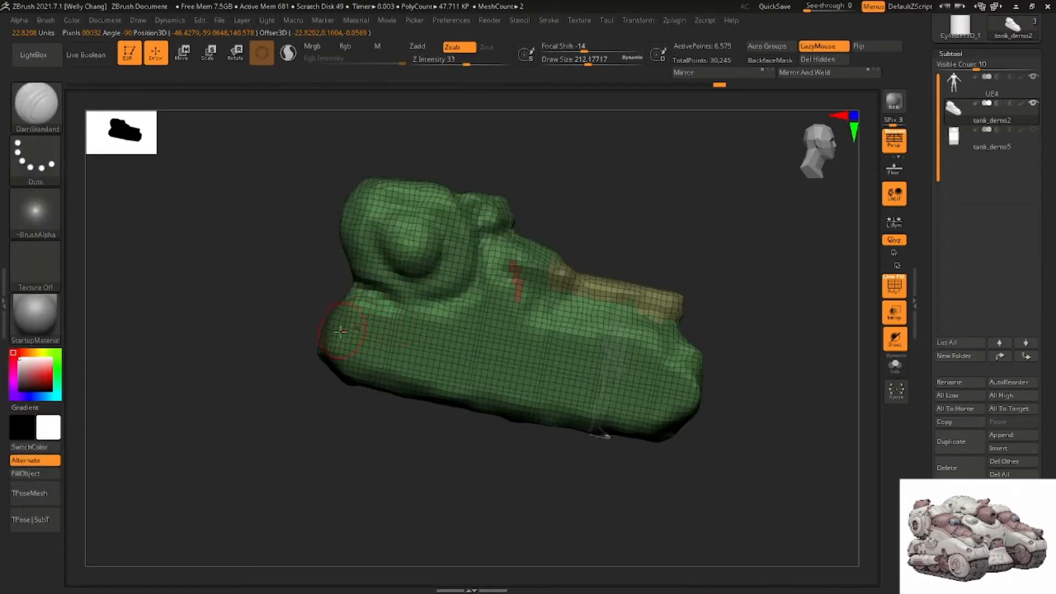
drag(364, 333, 398, 334)
right_drag(360, 332, 368, 328)
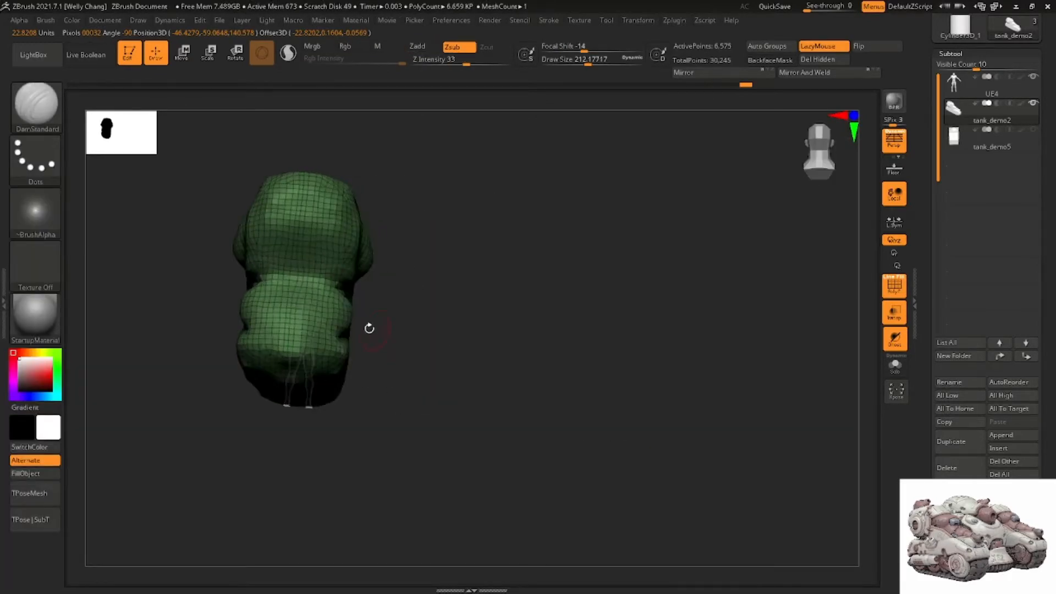
drag(329, 332, 275, 328)
mouse_move(396, 322)
right_down()
mouse_move(363, 315)
mouse_move(410, 322)
right_up()
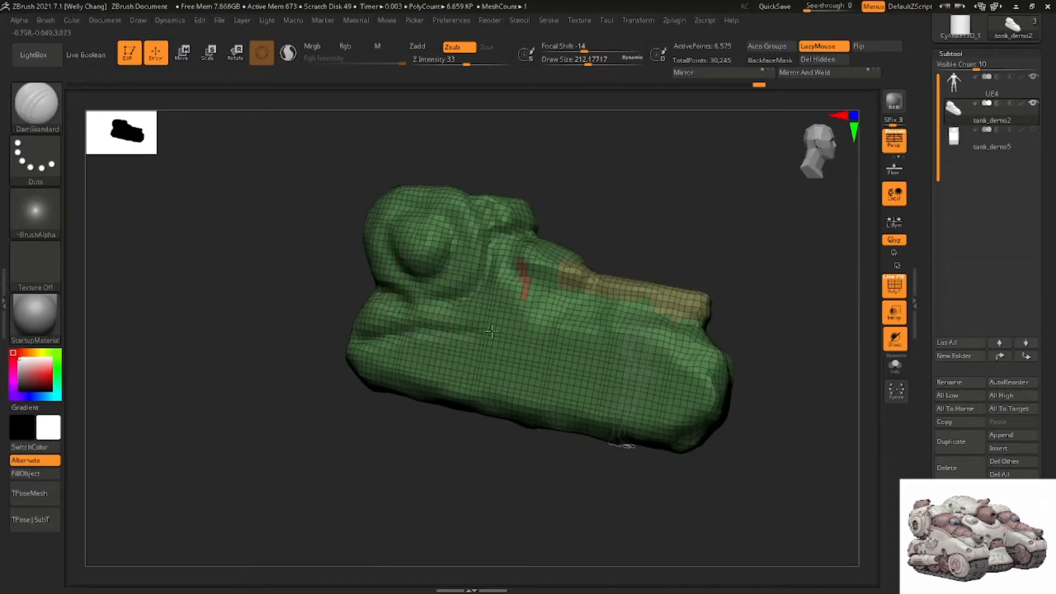
Undo the last stroke and carve the horizontal groove with DamStandard along the track's side and around its front end
key(ctrl+z)
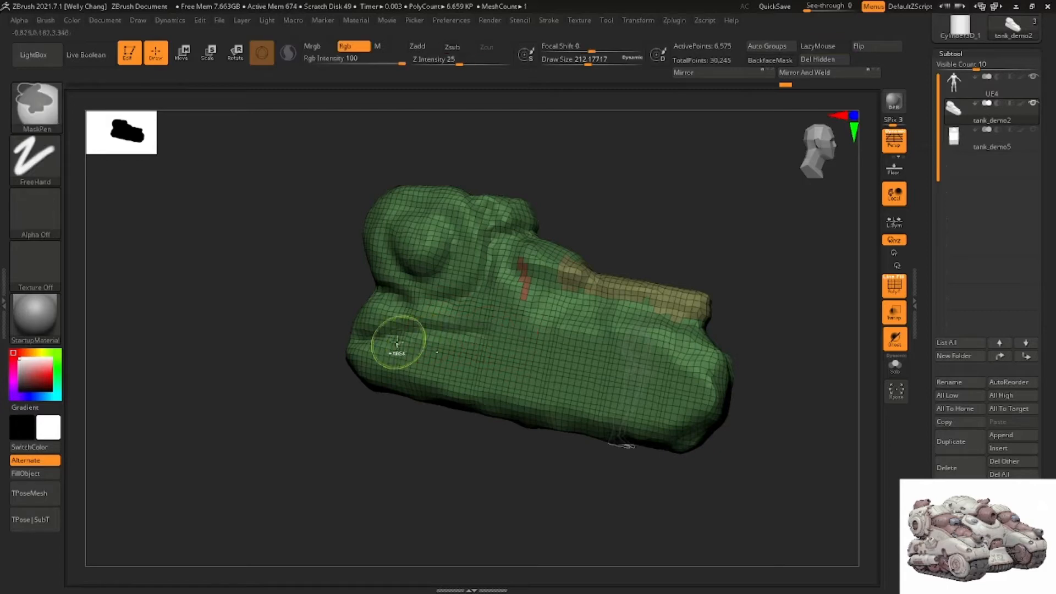
drag(375, 333, 566, 354)
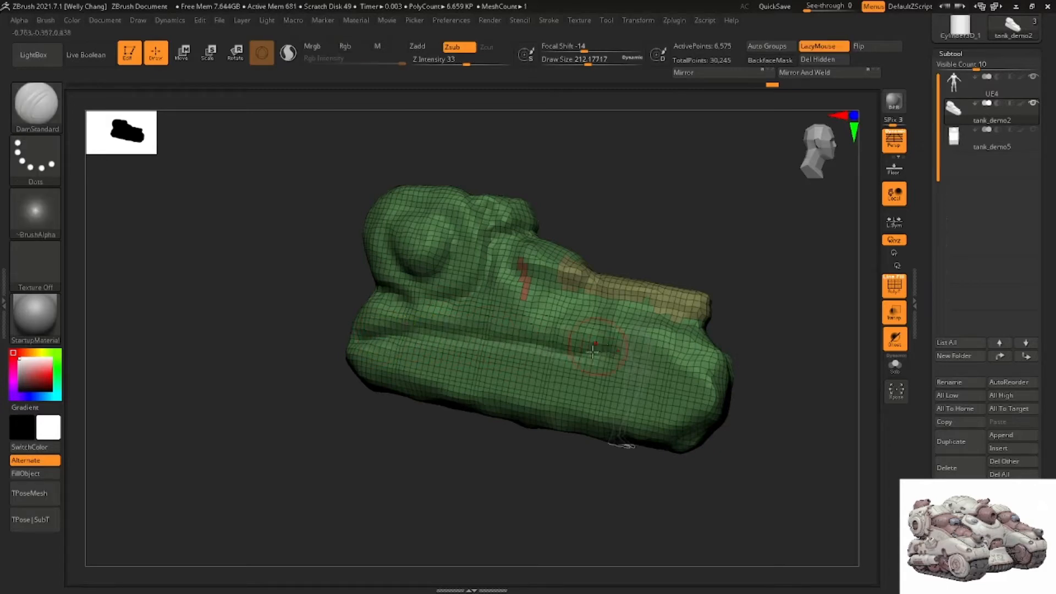
right_drag(658, 370, 662, 373)
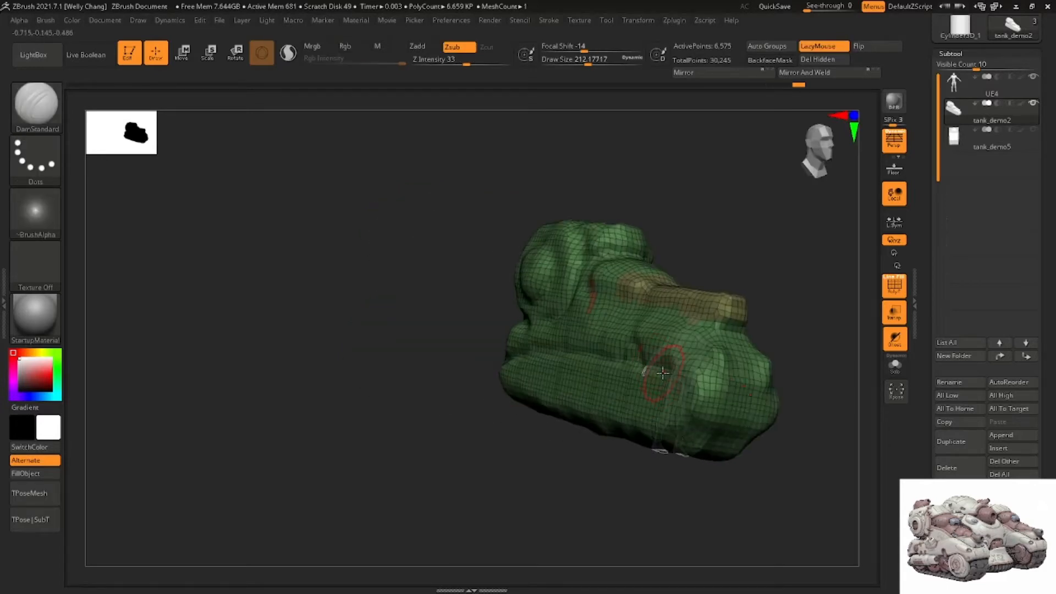
drag(685, 400, 771, 416)
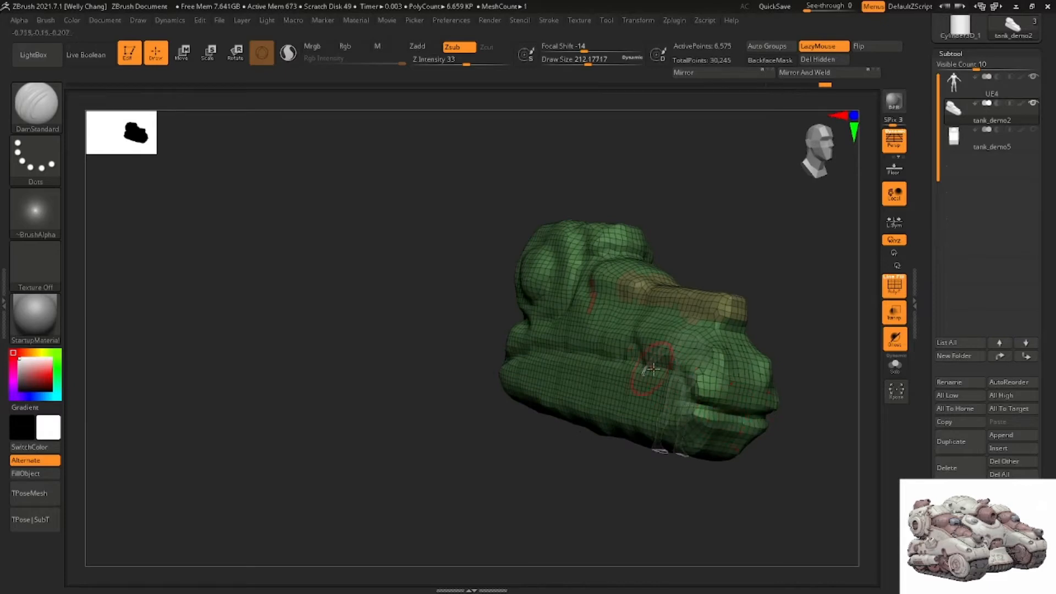
right_drag(652, 368, 618, 335)
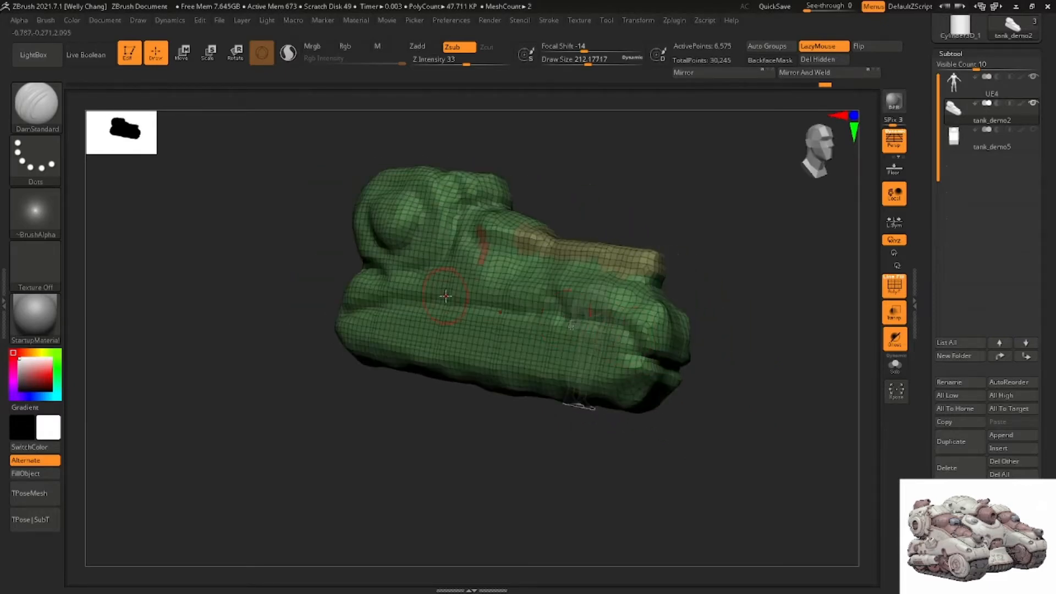
Refine the rear and front contours of the track block with the Move and ClayBuildup brushes
mouse_move(445, 296)
right_down()
mouse_move(371, 342)
mouse_move(365, 331)
mouse_move(289, 345)
mouse_move(314, 345)
mouse_move(303, 342)
right_up()
key(b)
key(m)
key(v)
mouse_move(350, 317)
right_down()
mouse_move(639, 393)
mouse_move(657, 375)
mouse_move(654, 384)
mouse_move(645, 374)
mouse_move(706, 263)
mouse_move(688, 287)
mouse_move(610, 308)
mouse_move(554, 304)
mouse_move(478, 380)
mouse_move(483, 406)
mouse_move(664, 434)
right_up()
key(b)
key(c)
key(b)
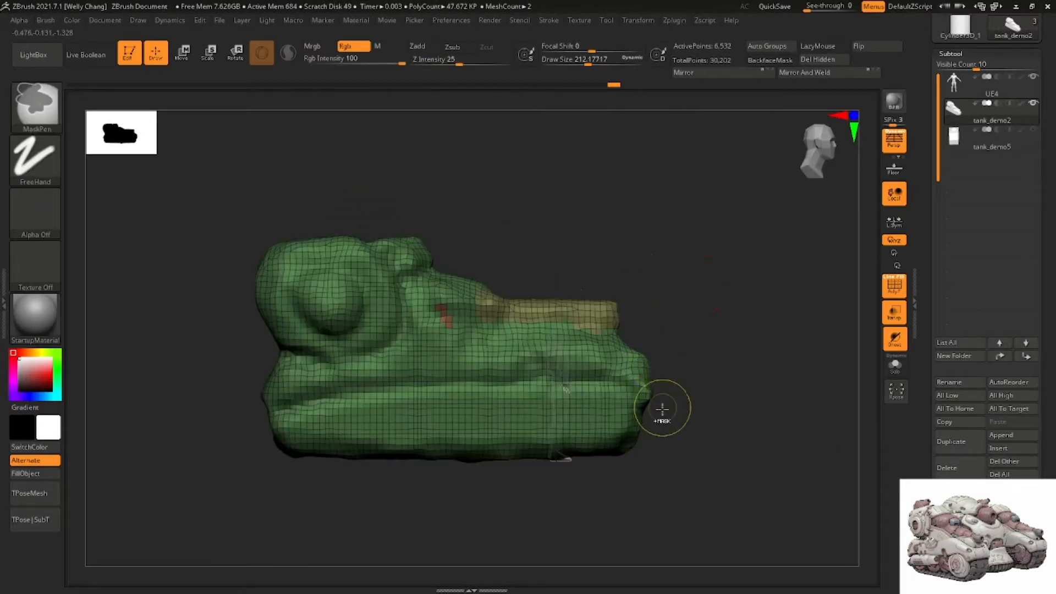
Mask the upper body above the horizontal groove with MaskLasso and invert the mask onto the lower track
key(ctrl+b)
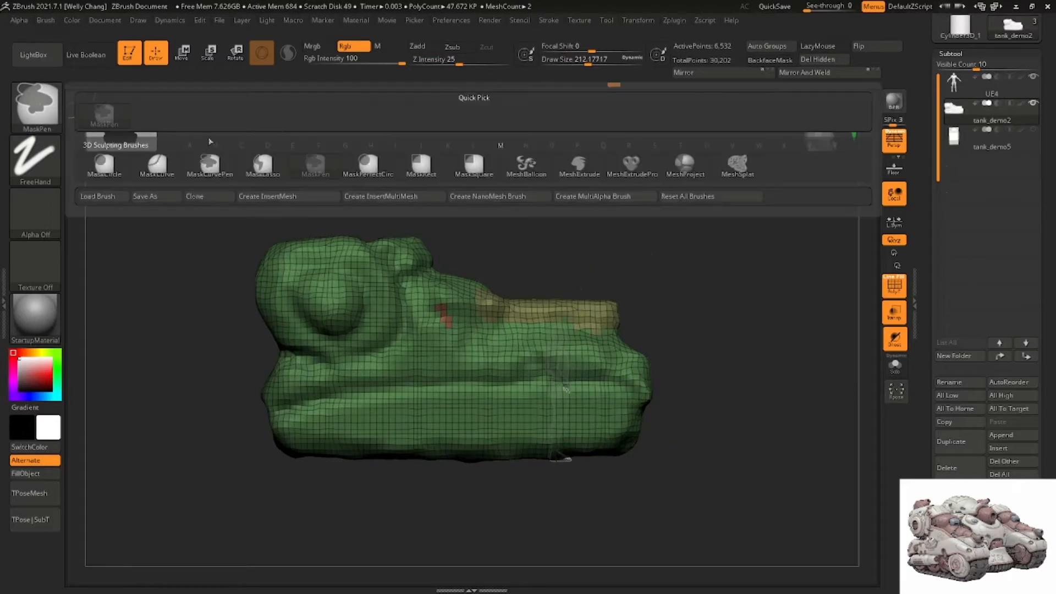
click(262, 166)
mouse_move(583, 379)
ctrl+mouse_down()
mouse_move(319, 388)
mouse_move(179, 330)
mouse_move(601, 191)
mouse_move(731, 308)
ctrl+mouse_up()
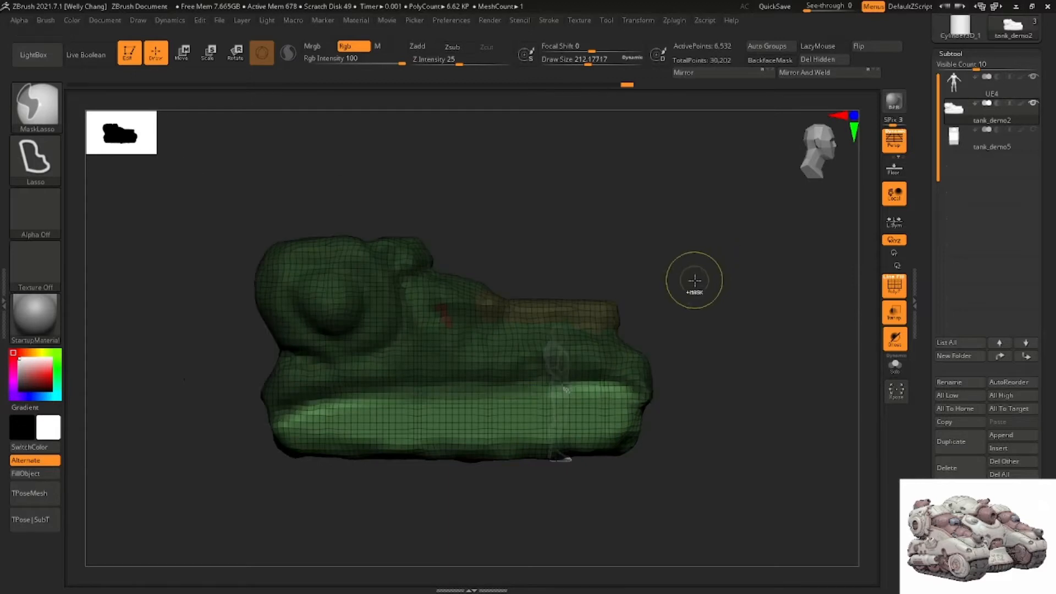
ctrl+click(695, 279)
drag(693, 278, 547, 278)
Adjust the unmasked part of the block sideways with the transform gizmo, inverting the mask between the upper body and track
key(w)
click(529, 257)
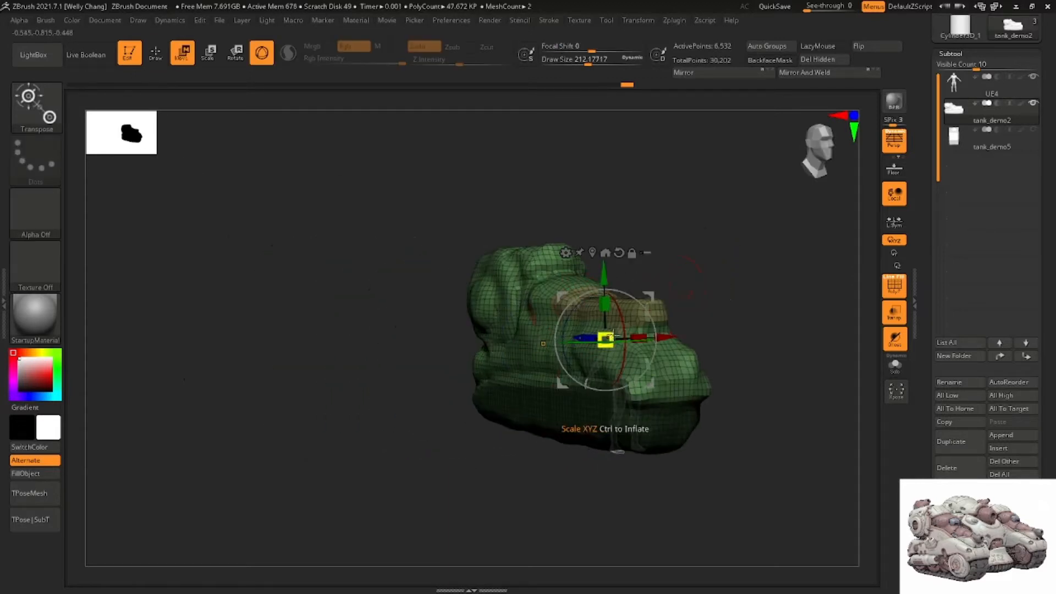
mouse_move(658, 337)
mouse_down()
mouse_move(669, 336)
mouse_move(626, 290)
mouse_move(635, 323)
mouse_up()
key(q)
key(w)
ctrl+click(641, 313)
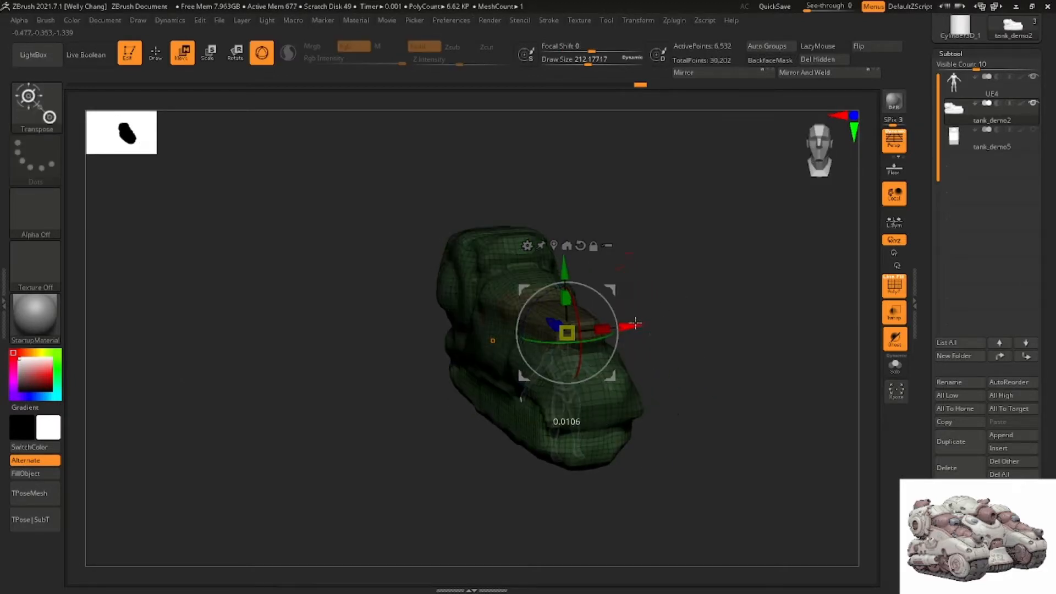
key(q)
Reshape and smooth the top of the rear block with the Move brush, and remesh the block with DynaMesh
mouse_move(607, 324)
right_down()
mouse_move(619, 247)
mouse_move(695, 226)
mouse_move(681, 160)
mouse_move(646, 177)
mouse_move(684, 186)
mouse_move(698, 212)
mouse_move(624, 243)
right_up()
mouse_move(375, 286)
right_down()
mouse_move(391, 273)
mouse_move(376, 295)
right_up()
mouse_move(382, 254)
right_down()
mouse_move(365, 236)
mouse_move(391, 233)
mouse_move(401, 195)
mouse_move(403, 219)
mouse_move(389, 208)
right_up()
key(b)
key(m)
key(v)
shift+drag(391, 231, 380, 243)
ctrl+drag(493, 201, 497, 212)
right_drag(493, 189, 513, 184)
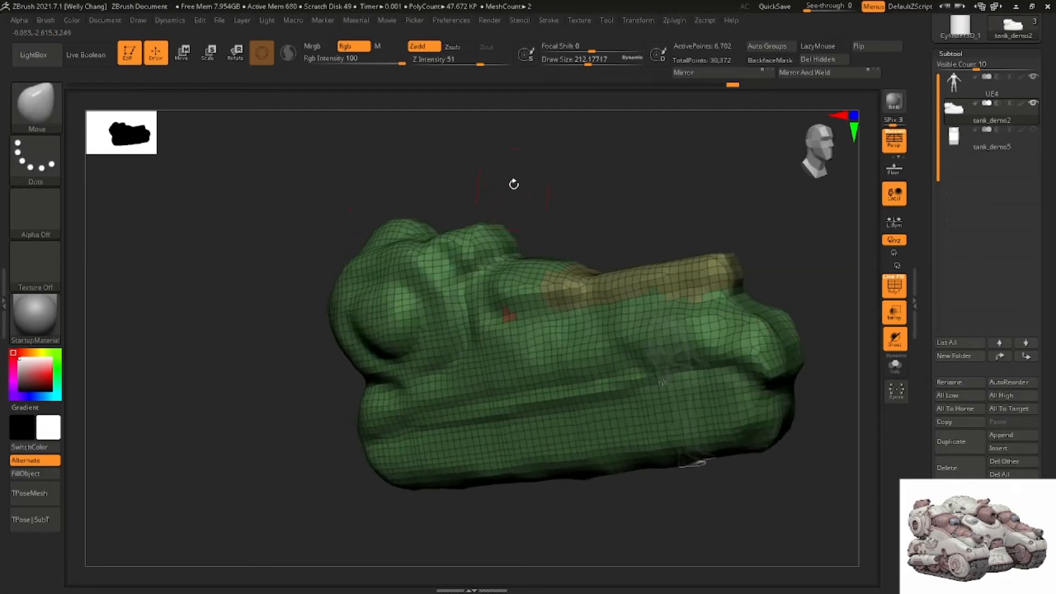
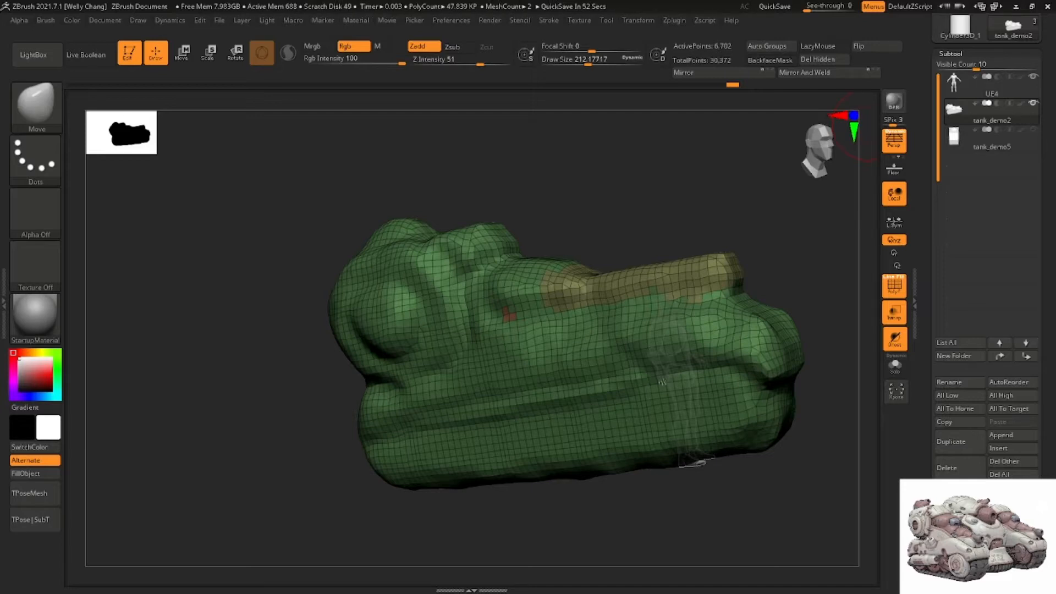
Make the tank_demo5 hull the active subtool, hide tank_demo2 and turn on the visibility of tank_demo5
drag(590, 201, 560, 301)
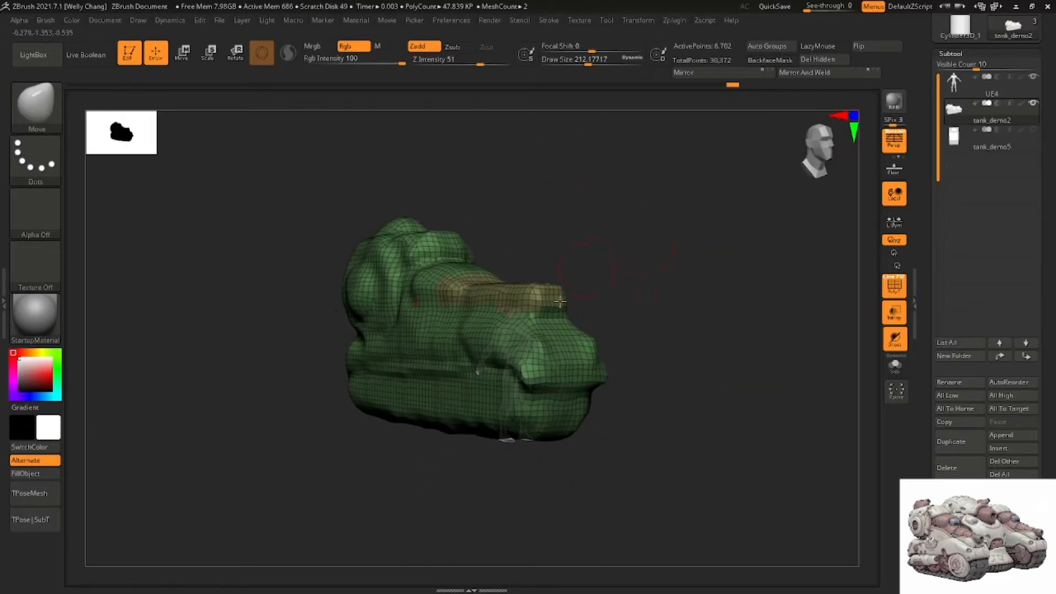
click(982, 132)
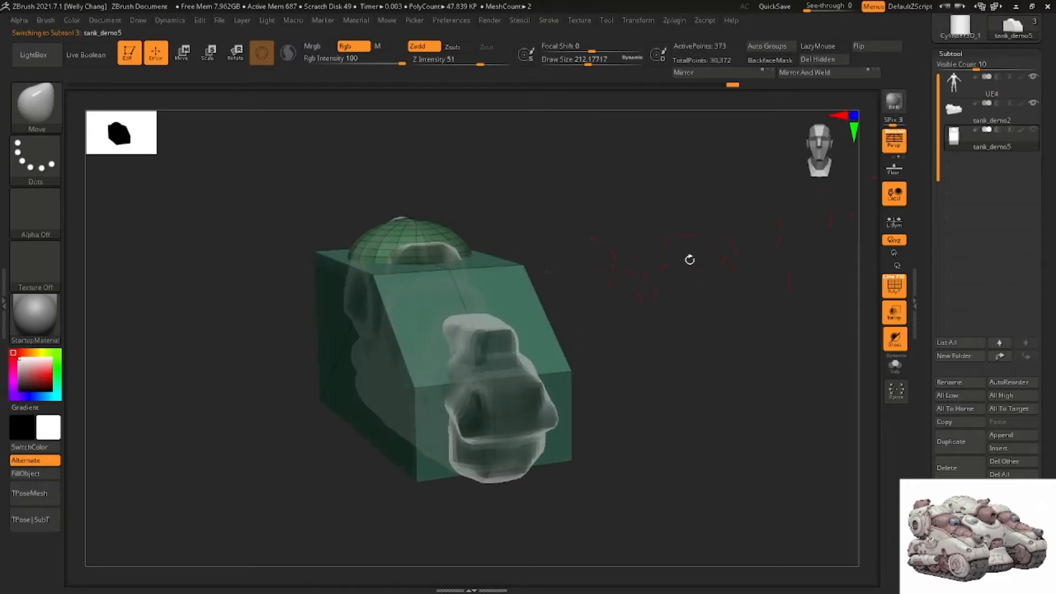
click(1034, 105)
click(1033, 130)
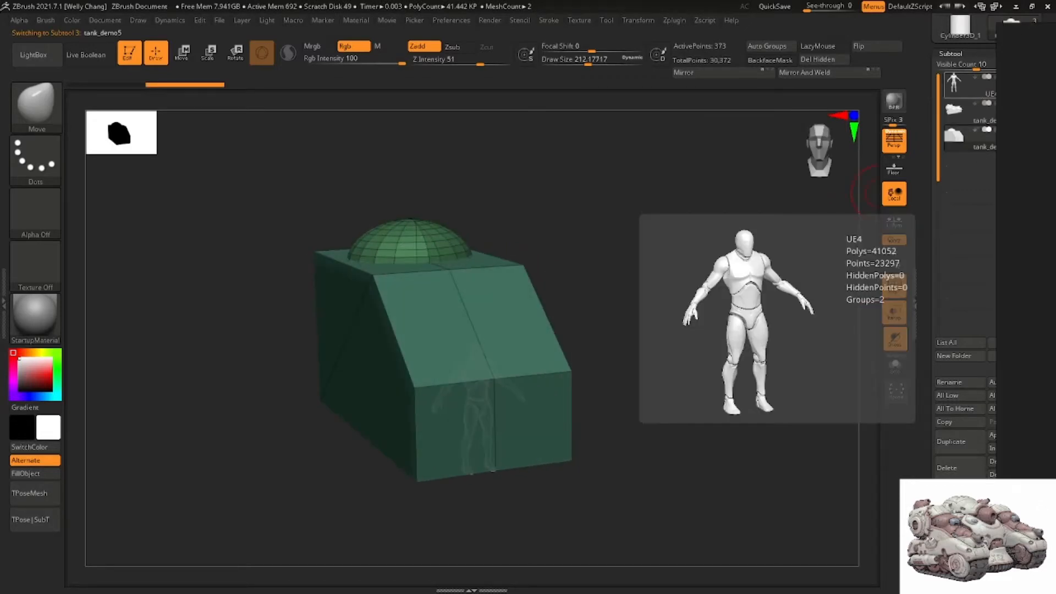
Remesh the tank_demo5 hull with DynaMesh at a resolution of 24
drag(581, 219, 612, 224)
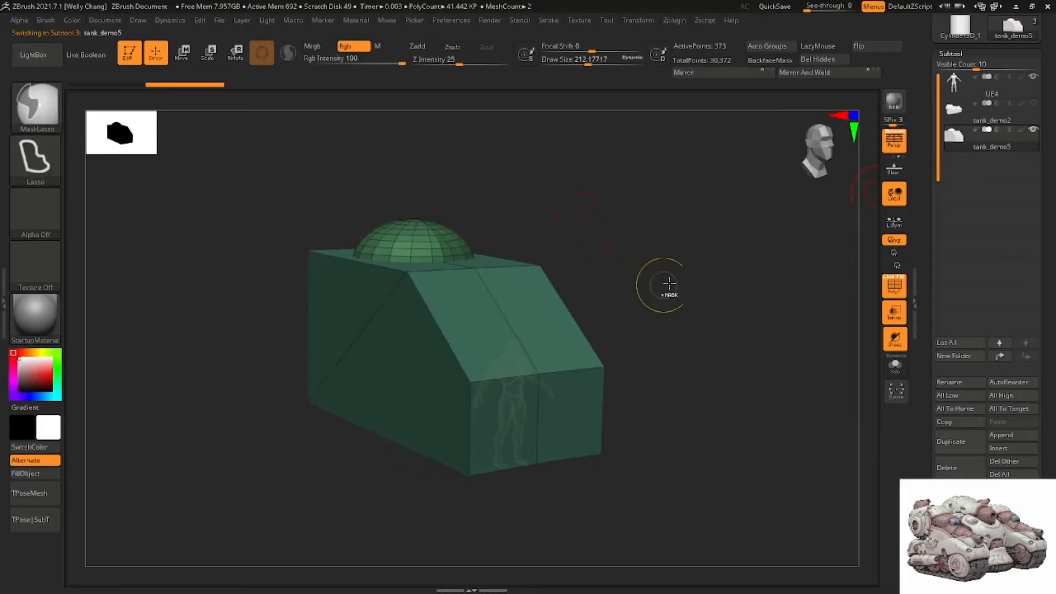
scroll(1024, 287, down, 10)
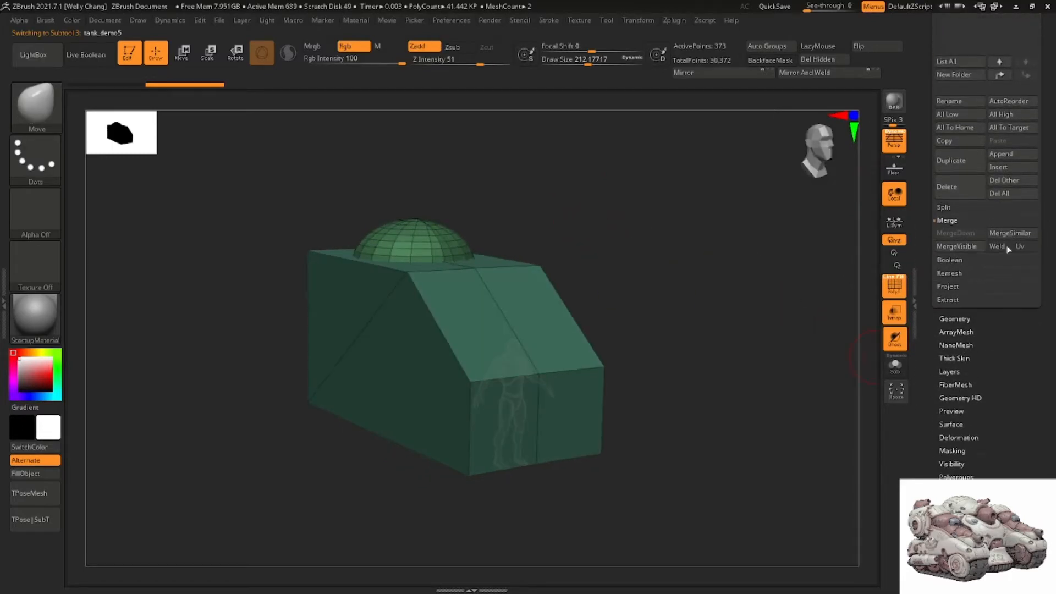
click(968, 319)
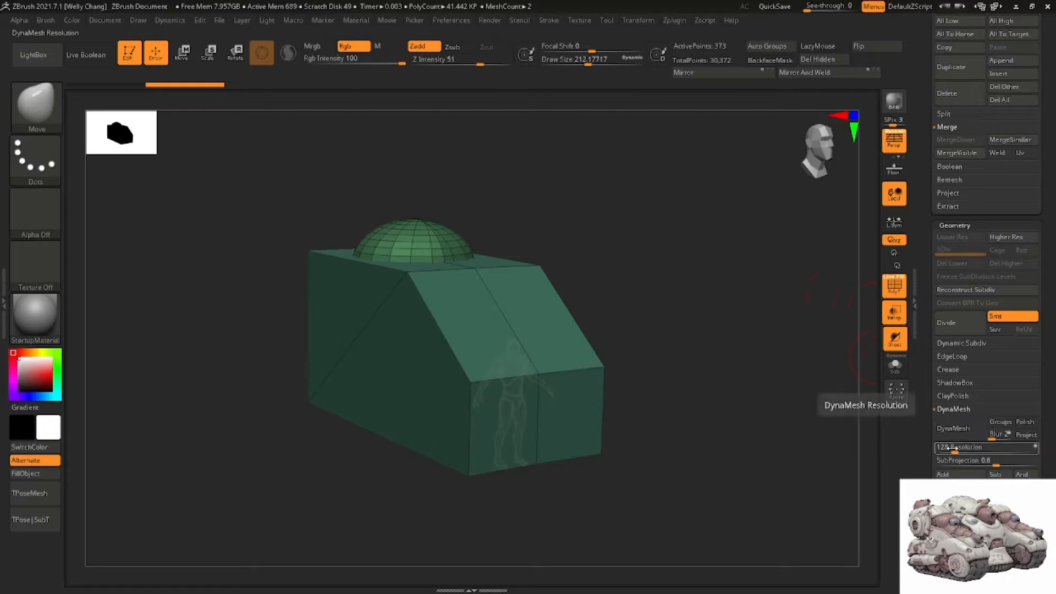
drag(955, 449, 942, 449)
click(952, 428)
drag(660, 307, 639, 324)
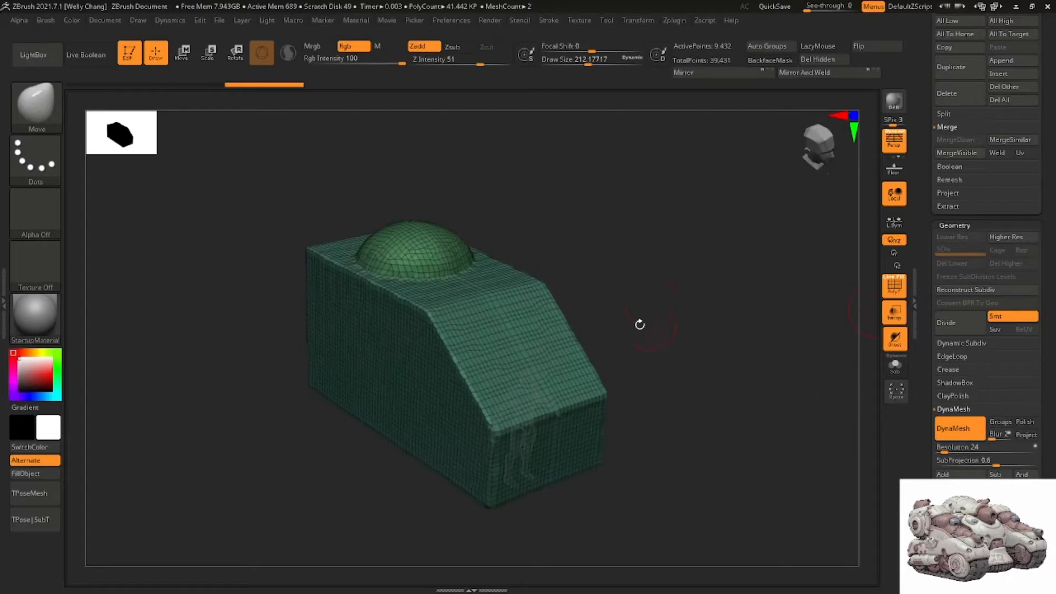
Adjust the Move brush's draw size and reshape the hull's upper corner beside the dome
right_click(447, 309)
right_drag(460, 261, 450, 291)
key(b)
key(m)
key(v)
right_click(454, 262)
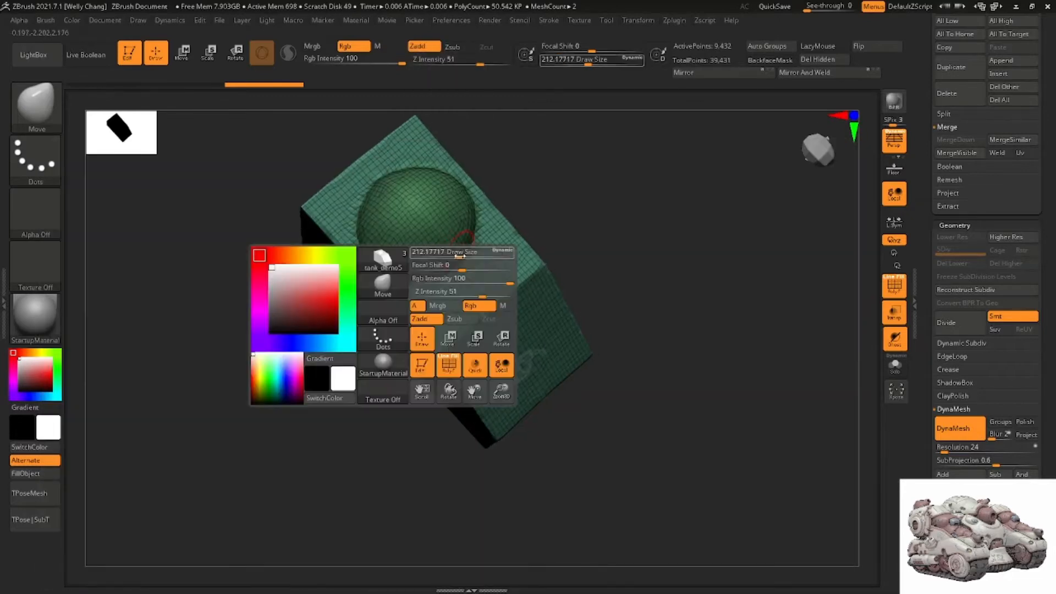
mouse_move(460, 255)
mouse_down()
mouse_move(479, 256)
mouse_move(427, 258)
mouse_up()
drag(364, 195, 396, 183)
right_drag(403, 234, 398, 197)
Carve down the hull's upper side edges around the dome with the ClayBuildup brush in subtractive mode
key(b)
key(c)
key(b)
right_drag(292, 232, 326, 226)
alt+drag(295, 216, 317, 240)
right_drag(293, 226, 314, 230)
mouse_move(302, 233)
alt+mouse_down()
mouse_move(221, 279)
mouse_move(215, 297)
alt+mouse_up()
right_drag(229, 299, 354, 269)
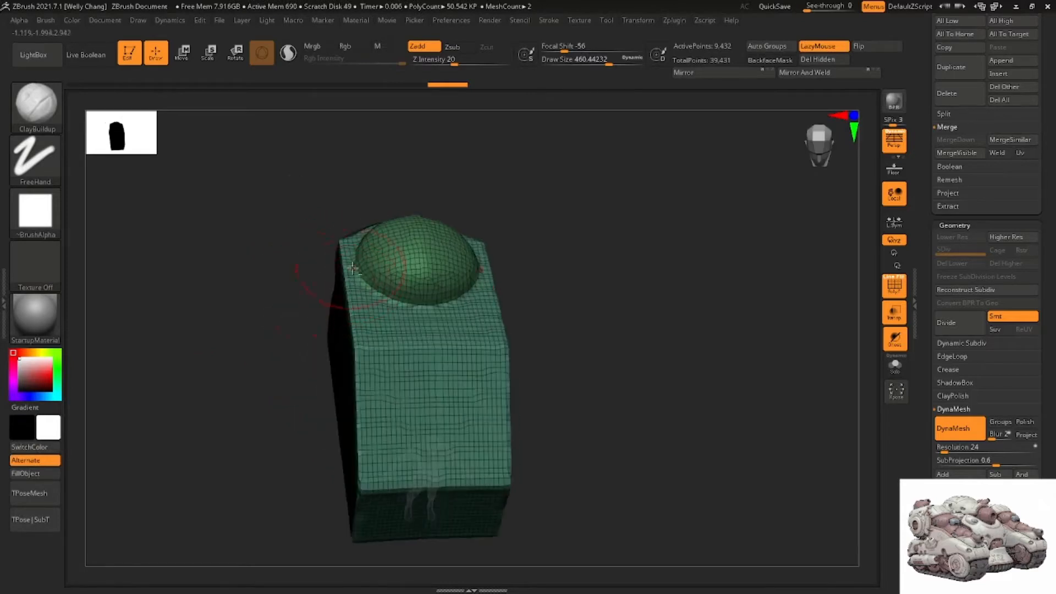
Carve and round the hull's sloped front and lower nose with subtractive ClayBuildup strokes
alt+drag(355, 309, 370, 365)
mouse_move(369, 365)
right_down()
mouse_move(411, 330)
mouse_move(431, 362)
mouse_move(466, 368)
right_up()
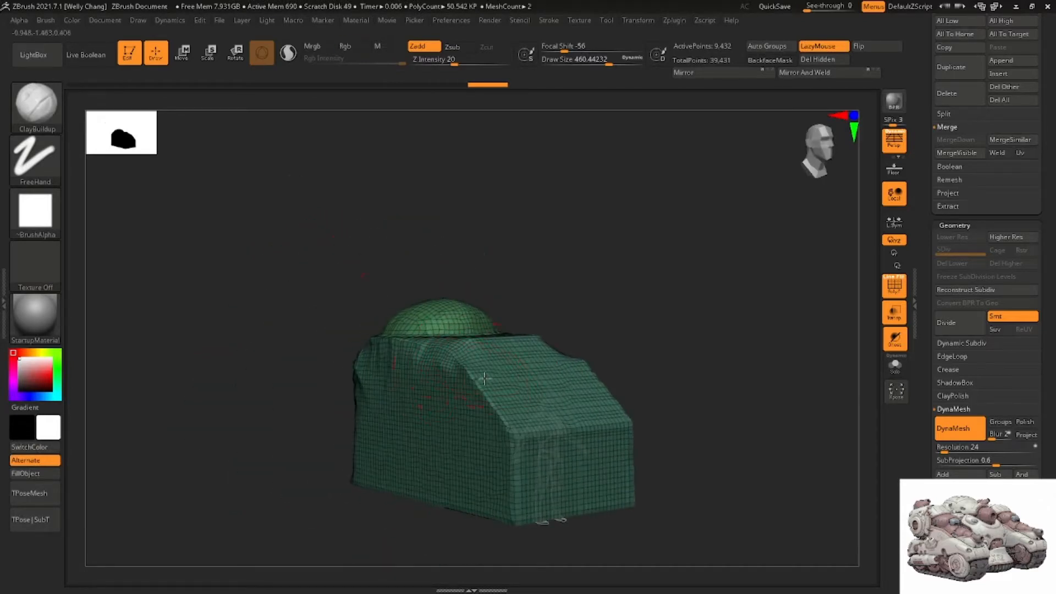
mouse_move(486, 382)
alt+mouse_down()
mouse_move(497, 410)
mouse_move(484, 404)
mouse_move(474, 369)
alt+mouse_up()
mouse_move(523, 417)
alt+mouse_down()
mouse_move(512, 444)
mouse_move(569, 454)
mouse_move(542, 434)
alt+mouse_up()
alt+right_drag(542, 435, 520, 377)
mouse_move(489, 432)
alt+mouse_down()
mouse_move(515, 435)
mouse_move(476, 444)
alt+mouse_up()
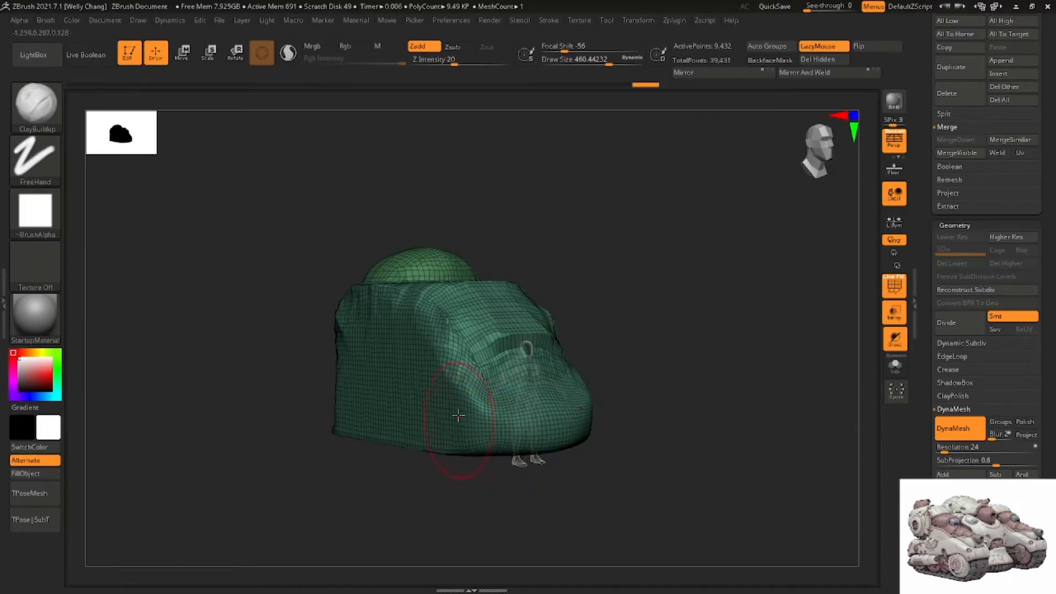
Round off the hull's lower side edge and rear corner with the ClayBuildup brush
right_drag(460, 415, 512, 424)
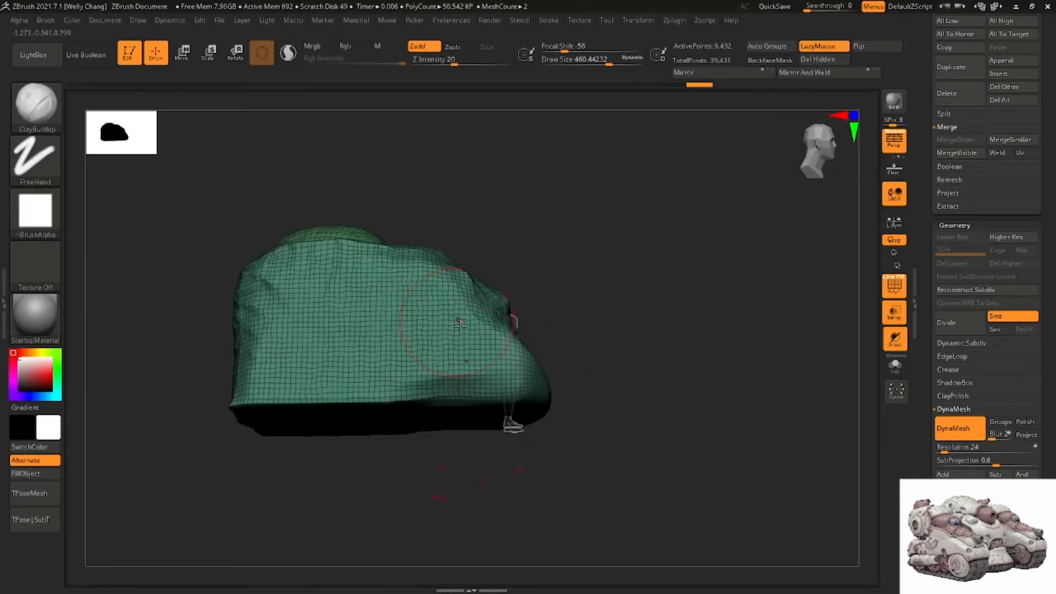
drag(367, 395, 299, 392)
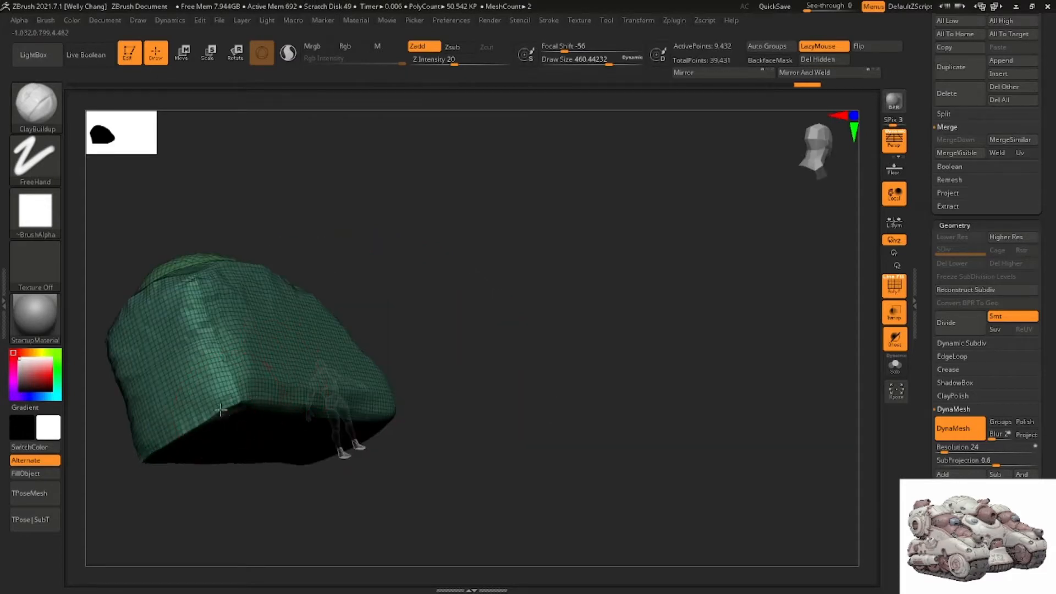
right_drag(220, 410, 303, 368)
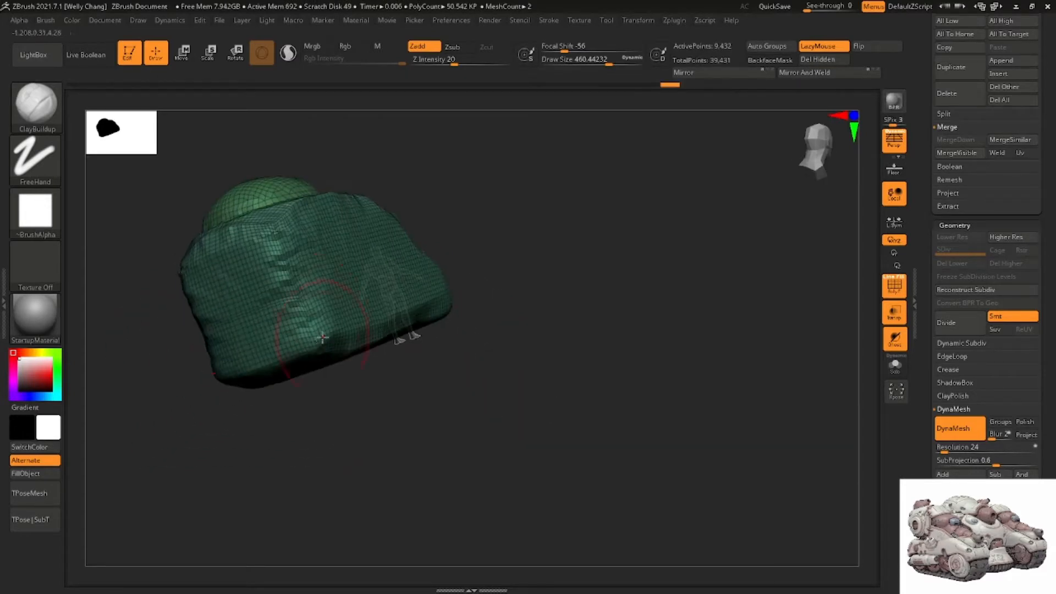
drag(316, 314, 267, 240)
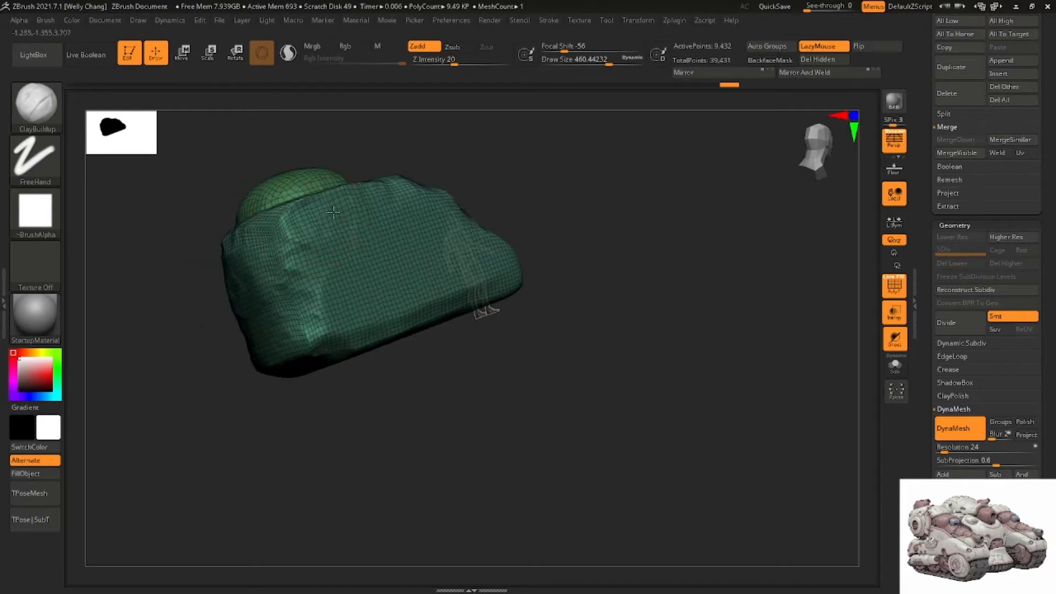
Sculpt the hull's top surface in front of the dome, carving a recess with ClayBuildup
right_drag(334, 213, 415, 198)
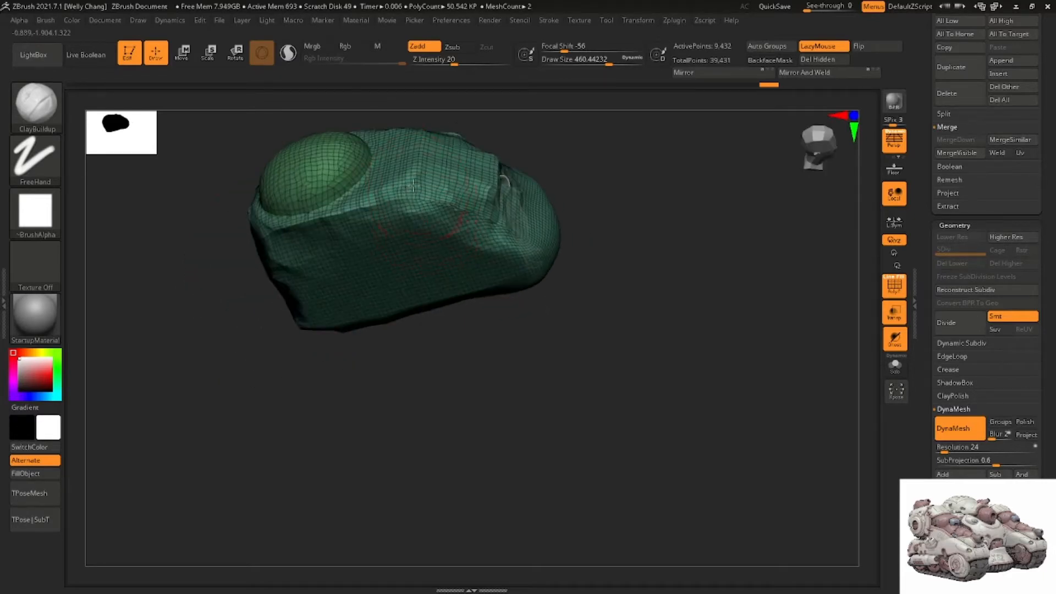
mouse_move(413, 186)
mouse_down()
mouse_move(406, 166)
mouse_move(402, 179)
mouse_move(439, 167)
mouse_up()
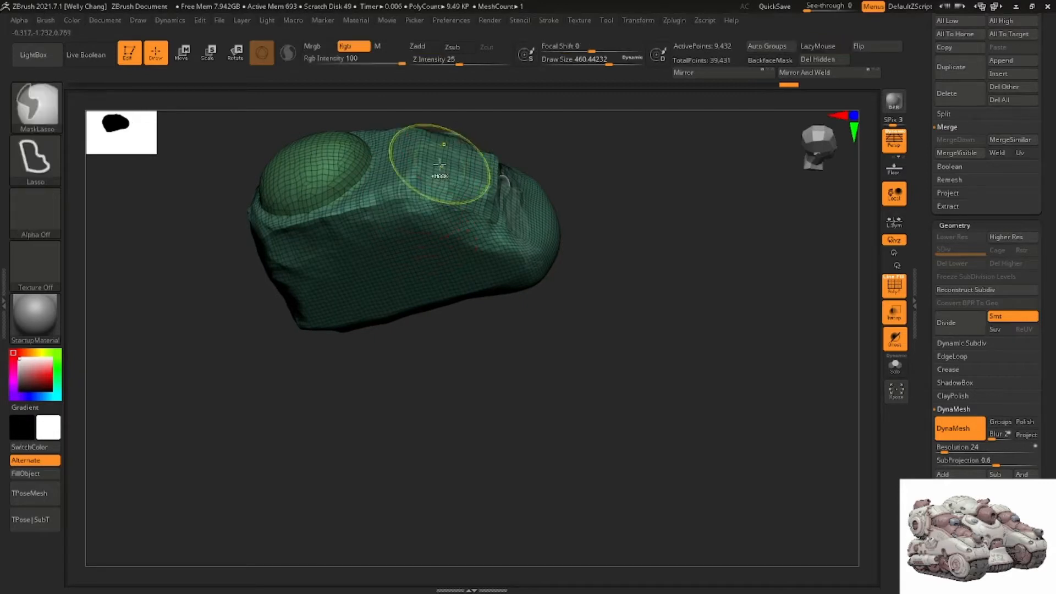
alt+right_drag(440, 165, 450, 217)
mouse_move(416, 248)
alt+mouse_down()
mouse_move(430, 212)
mouse_move(439, 230)
alt+mouse_up()
right_drag(448, 215, 429, 213)
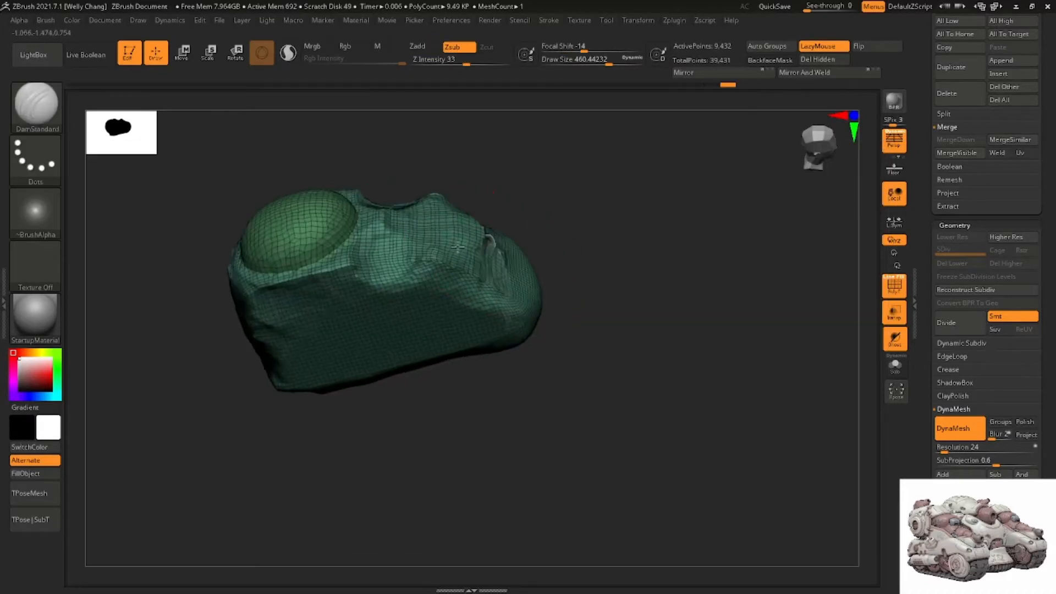
Sculpt the hull's side below the dome with ClayBuildup and remesh the hull with DynaMesh
mouse_move(440, 236)
right_down()
mouse_move(455, 231)
mouse_move(424, 273)
mouse_move(400, 272)
right_up()
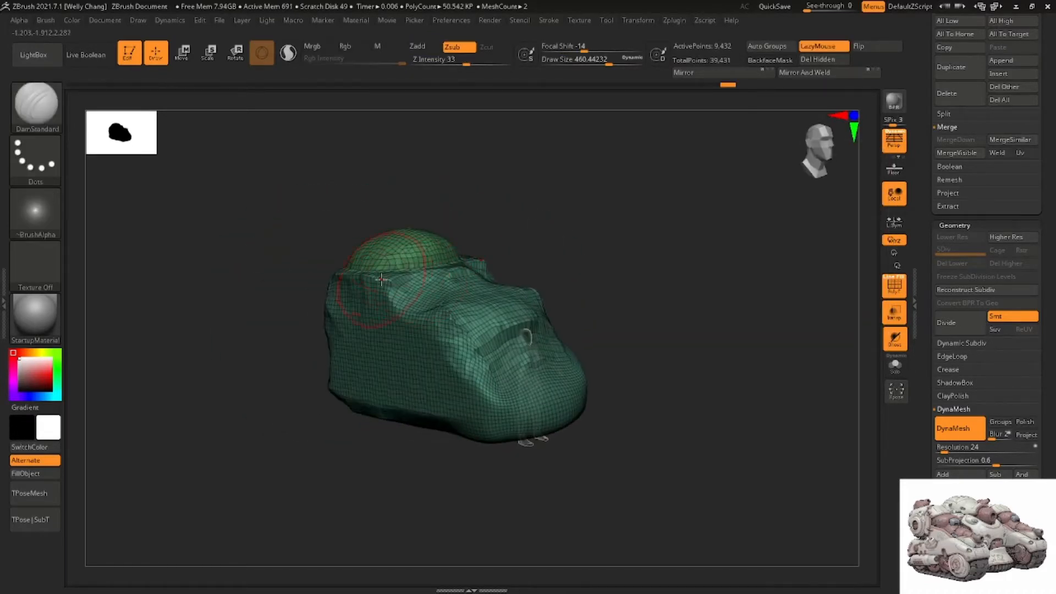
key(b)
key(c)
key(b)
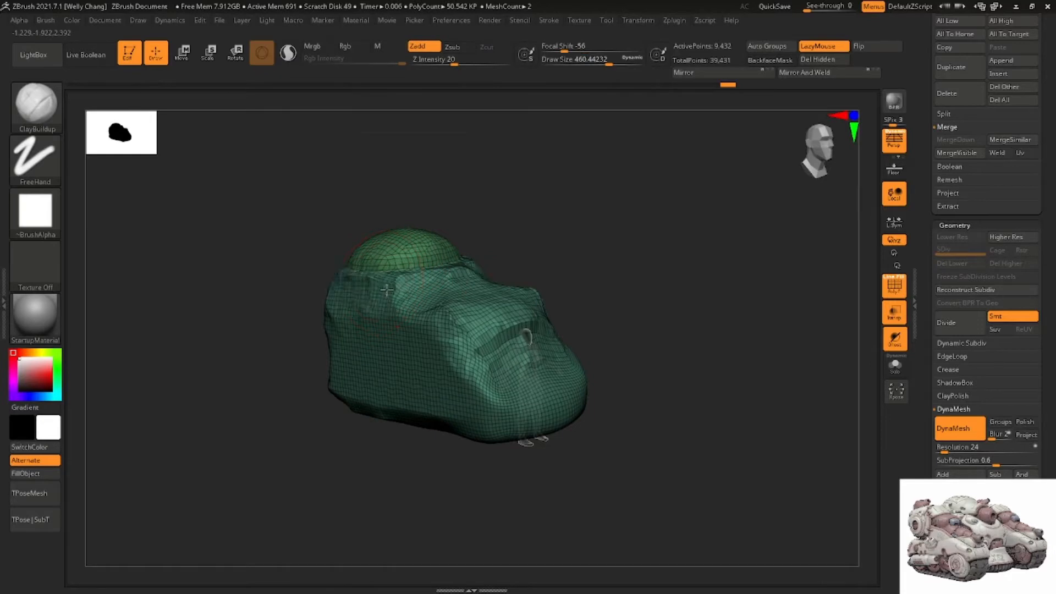
mouse_move(387, 290)
mouse_down()
mouse_move(403, 291)
mouse_move(436, 346)
mouse_up()
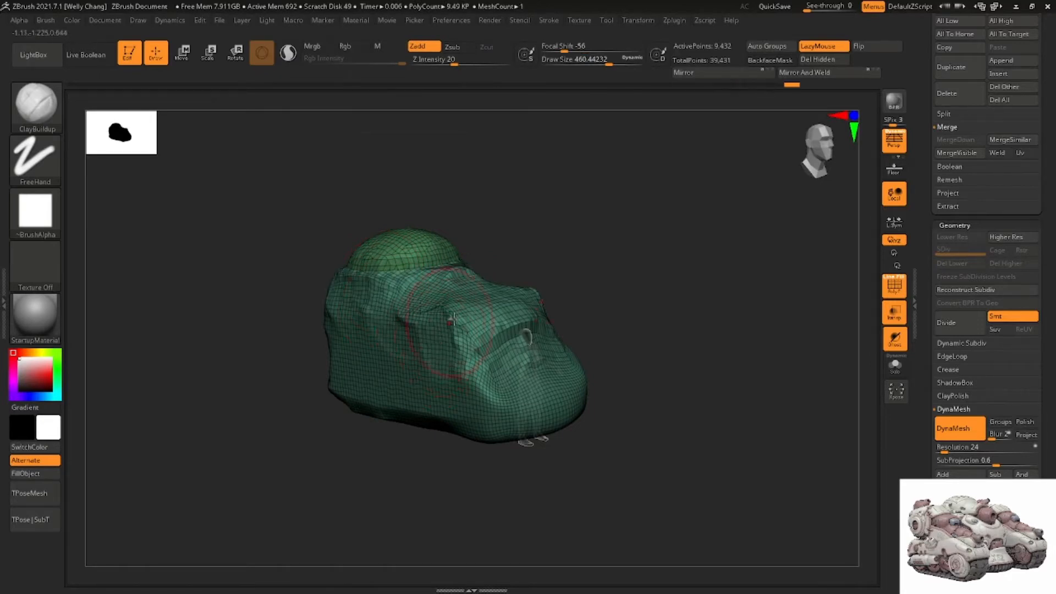
key(b)
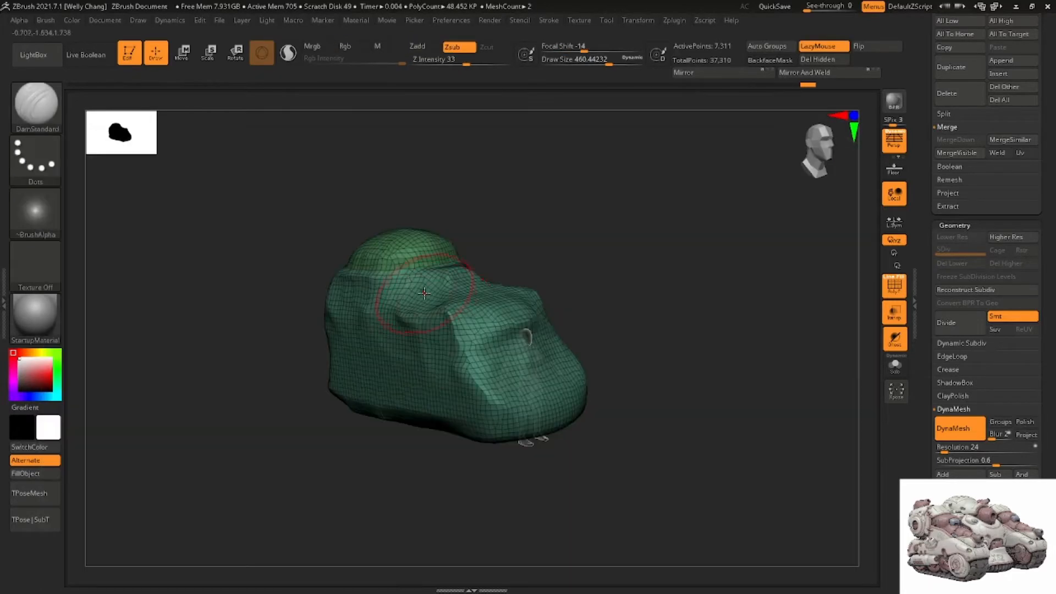
Reduce the DamStandard brush's draw size to about 351 and cut a groove along the hull's side toward the nose
key(space)
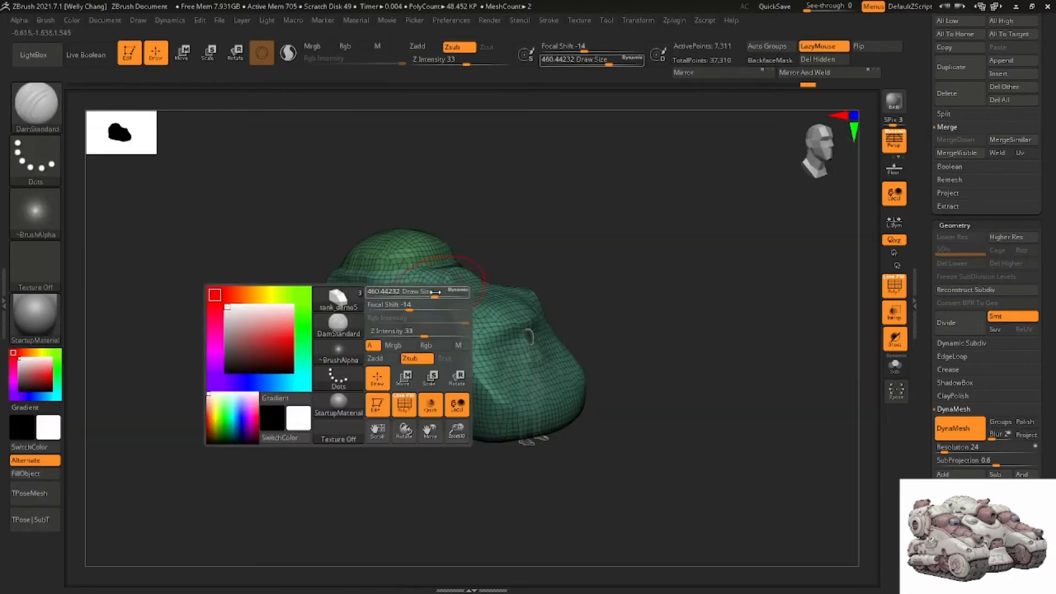
drag(434, 292, 400, 317)
key(ctrl+z)
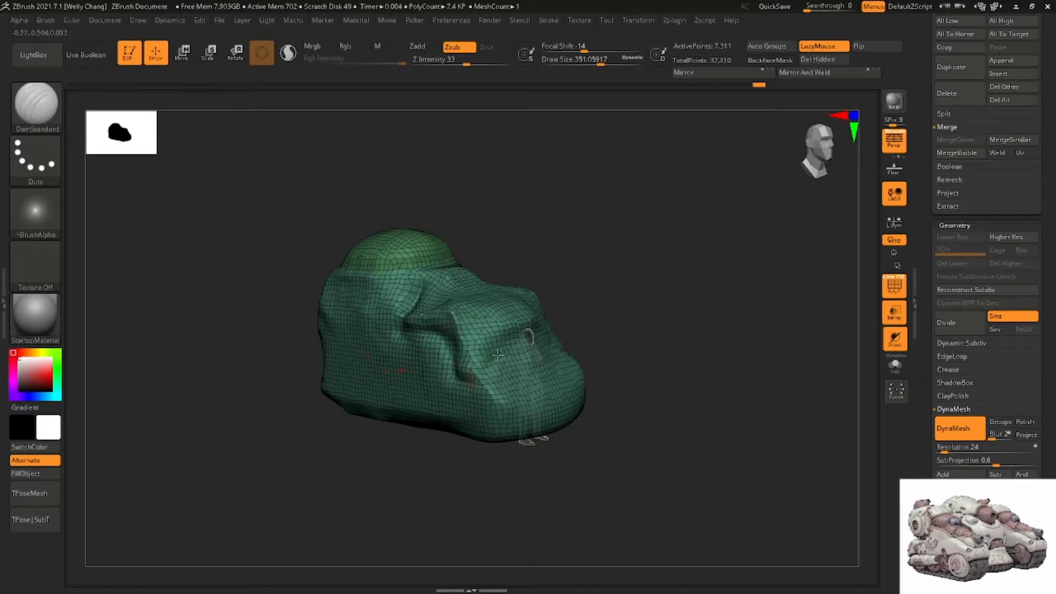
mouse_move(500, 304)
right_down()
mouse_move(465, 314)
mouse_move(478, 275)
right_up()
Adjust the raised front section and the side groove of the hull with the Move brush
key(b)
key(m)
key(v)
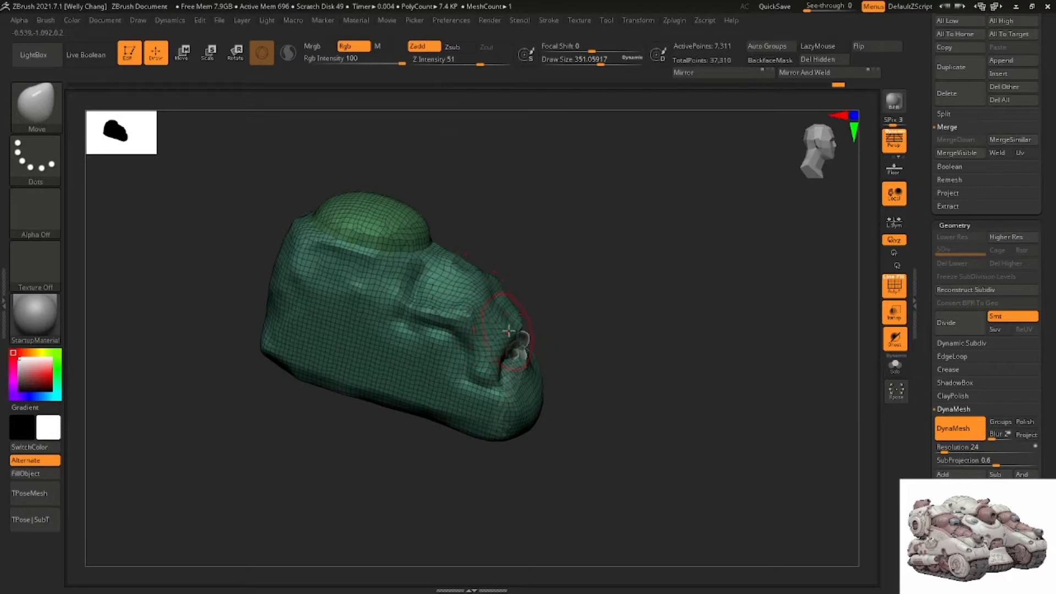
drag(516, 332, 509, 328)
right_drag(507, 328, 465, 337)
drag(462, 333, 455, 326)
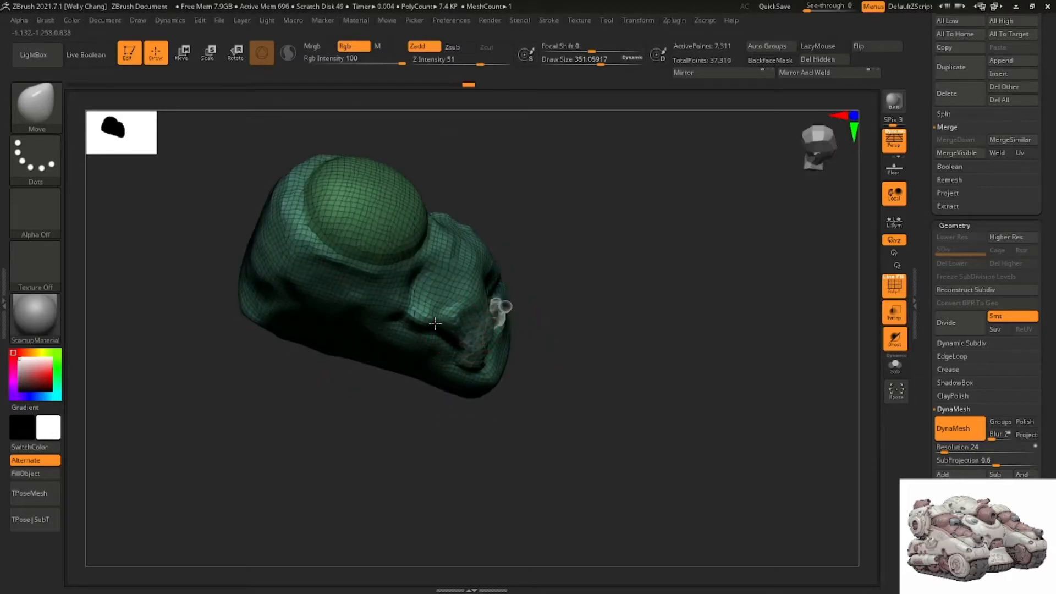
mouse_move(516, 308)
right_down()
mouse_move(487, 328)
mouse_move(505, 299)
mouse_move(491, 300)
right_up()
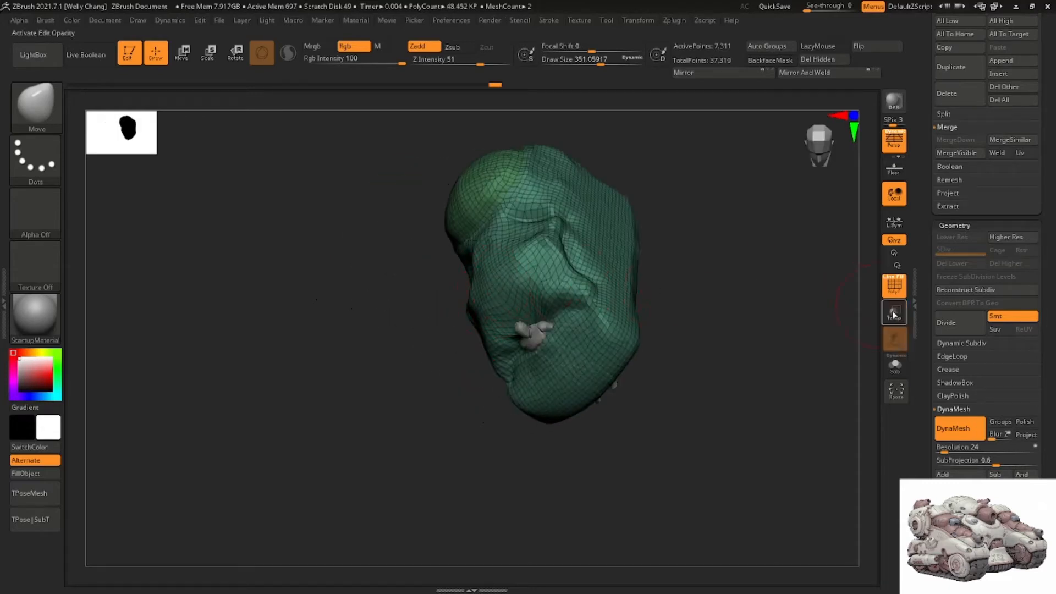
Turn off the polyframe display and insert a Cylinder3D as a new subtool
click(894, 284)
mouse_move(653, 238)
right_down()
mouse_move(588, 285)
mouse_move(507, 306)
mouse_move(521, 328)
right_up()
mouse_move(470, 369)
right_down()
mouse_move(444, 349)
mouse_move(459, 271)
right_up()
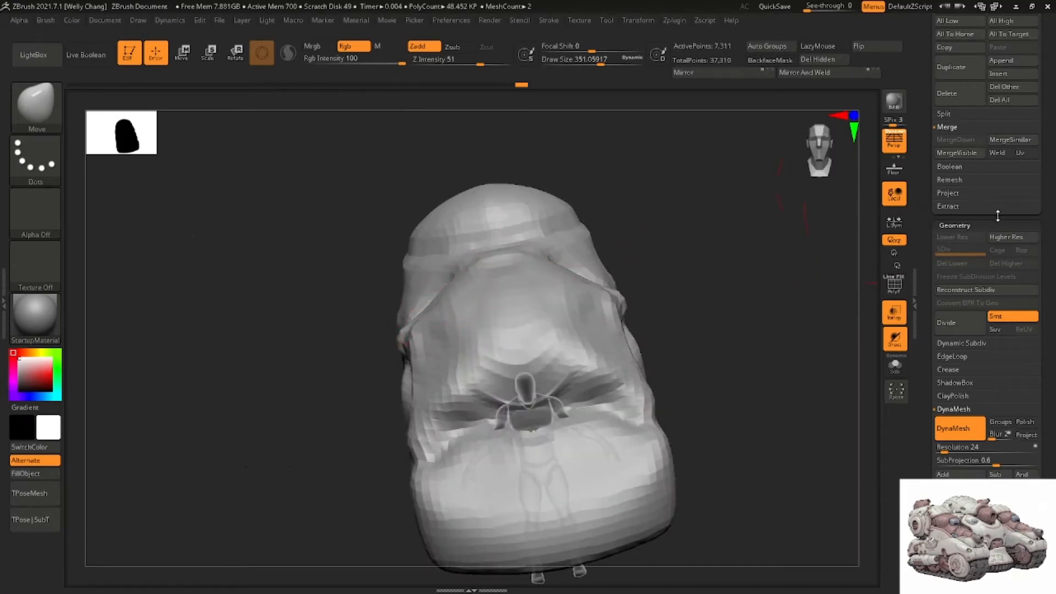
scroll(998, 215, up, 2)
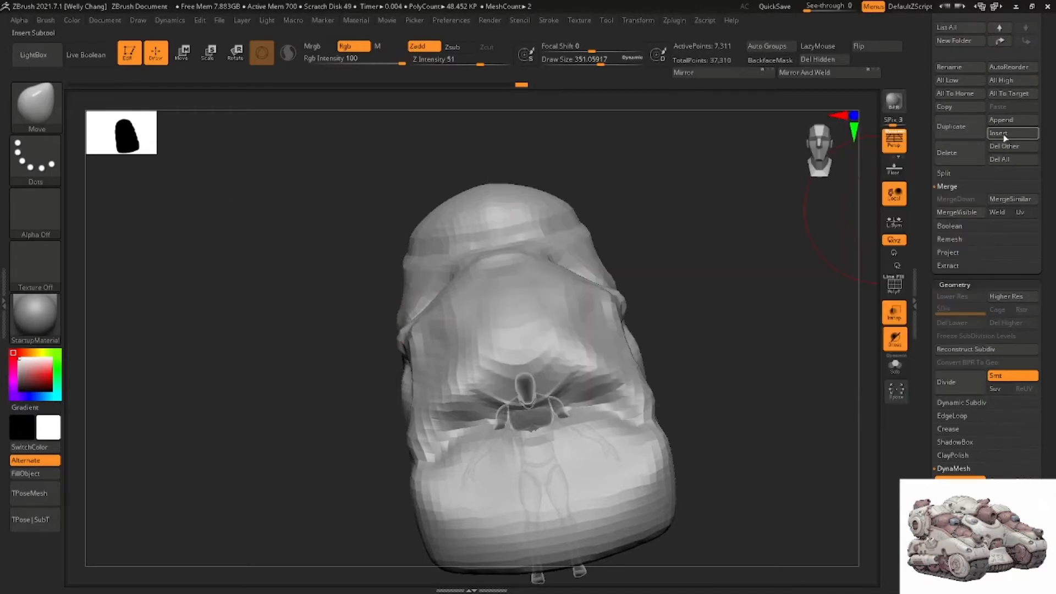
click(1004, 137)
drag(694, 212, 527, 323)
Rotate, scale and position the cylinder as a slim barrel centred on the hull in front of the dome
key(w)
ctrl+drag(562, 365, 498, 267)
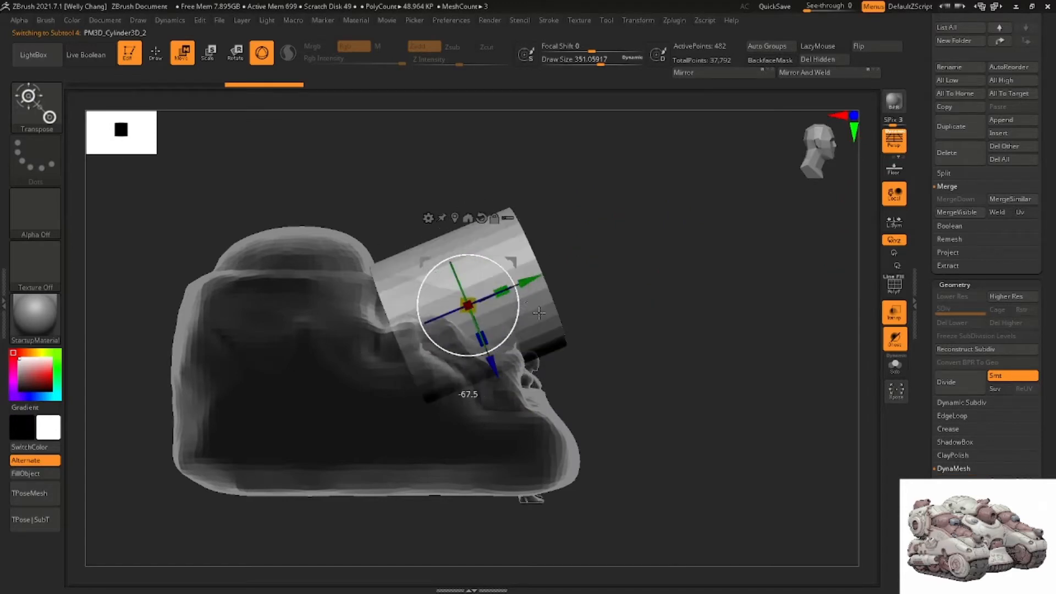
drag(541, 345, 507, 259)
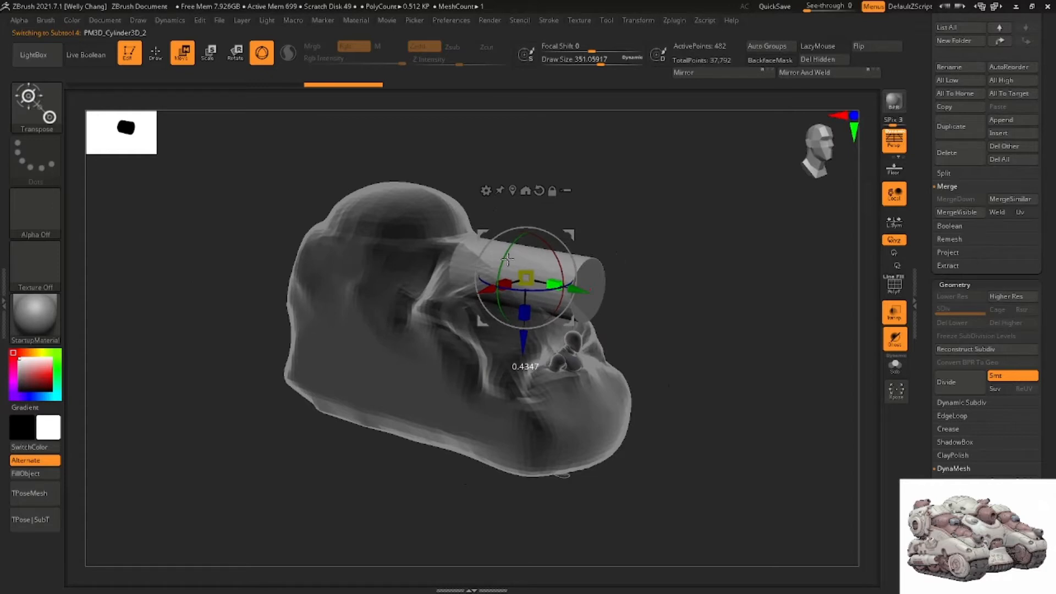
right_drag(507, 261, 518, 286)
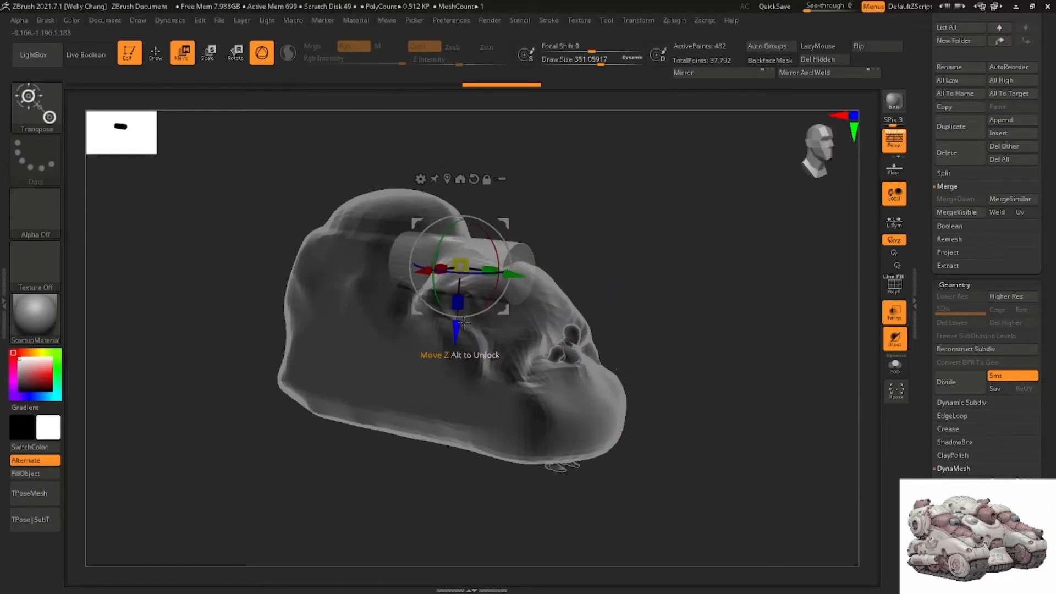
drag(464, 323, 455, 324)
right_drag(467, 312, 380, 308)
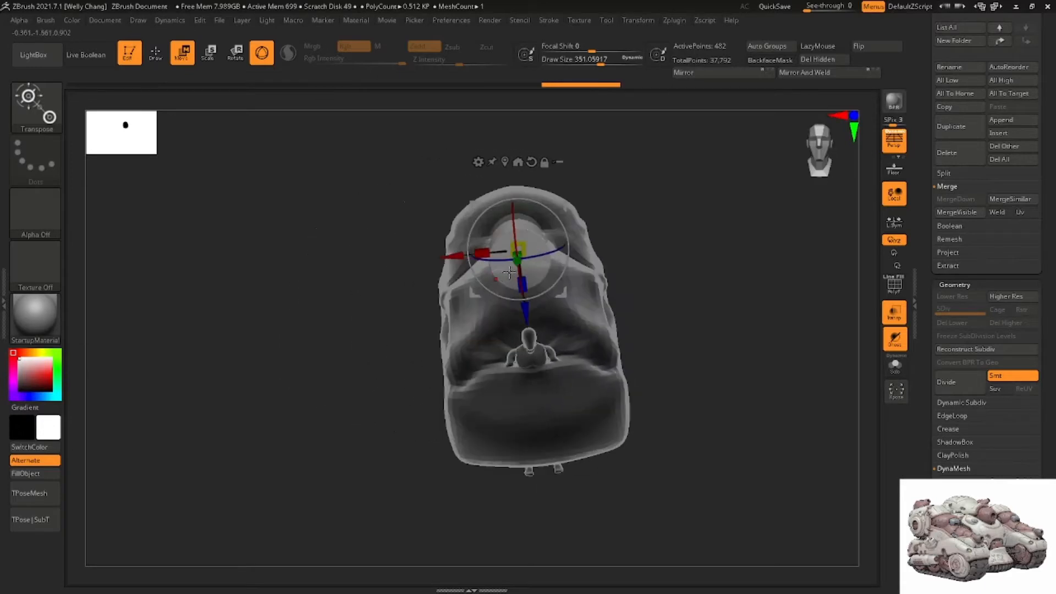
Reselect the hull subtool, activate the ClayBuildup brush and turn off the transparent display of other subtools
key(q)
alt+click(558, 287)
mouse_move(559, 287)
right_down()
mouse_move(469, 259)
mouse_move(518, 286)
mouse_move(537, 273)
mouse_move(539, 240)
mouse_move(521, 263)
mouse_move(479, 262)
mouse_move(596, 358)
mouse_move(583, 352)
right_up()
key(b)
key(c)
key(b)
key(b)
key(Escape)
click(895, 316)
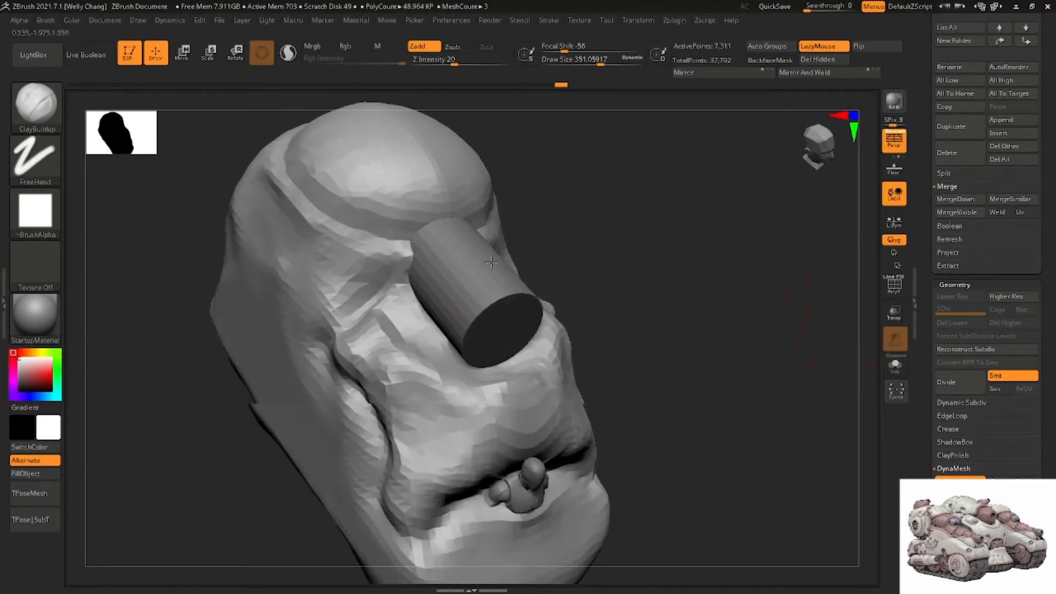
Turn on transparent display of the other subtools and refine the hull around the barrel using ClayBuildup at draw size about 163
mouse_move(522, 303)
right_down()
mouse_move(493, 302)
mouse_move(546, 289)
right_up()
right_click(546, 290)
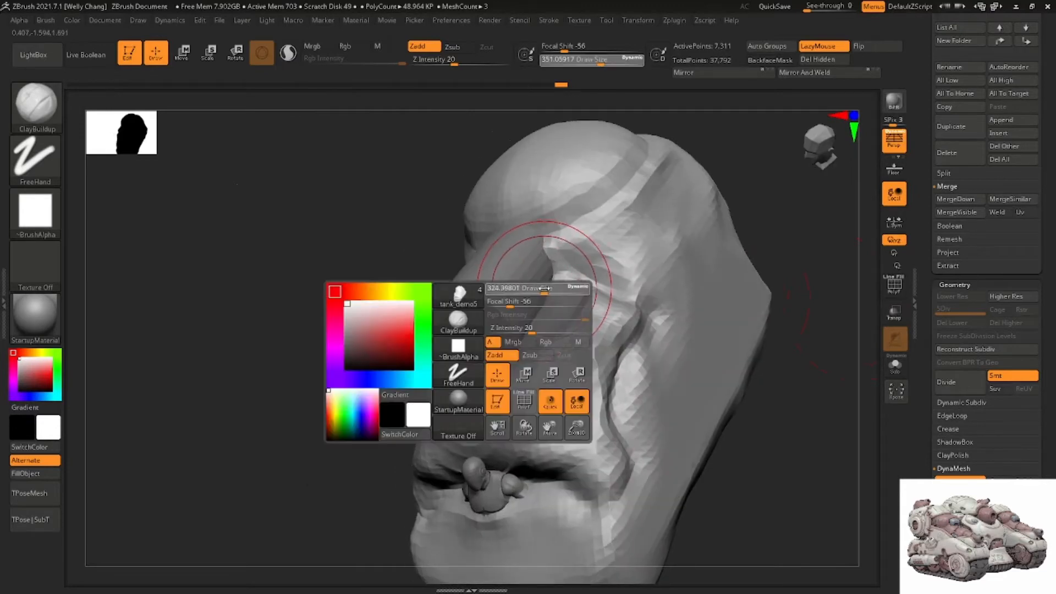
drag(531, 287, 519, 286)
mouse_move(518, 276)
right_down()
mouse_move(506, 277)
mouse_move(614, 427)
right_up()
click(894, 312)
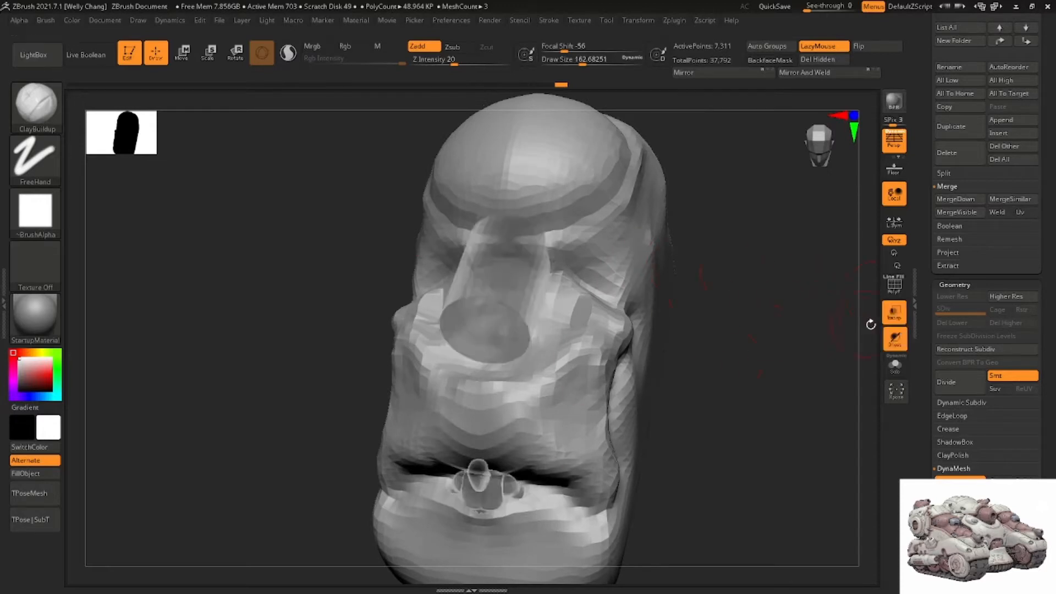
right_drag(589, 292, 614, 289)
mouse_move(509, 273)
right_down()
mouse_move(514, 250)
mouse_move(569, 242)
right_up()
mouse_move(497, 304)
right_down()
mouse_move(494, 258)
mouse_move(543, 252)
right_up()
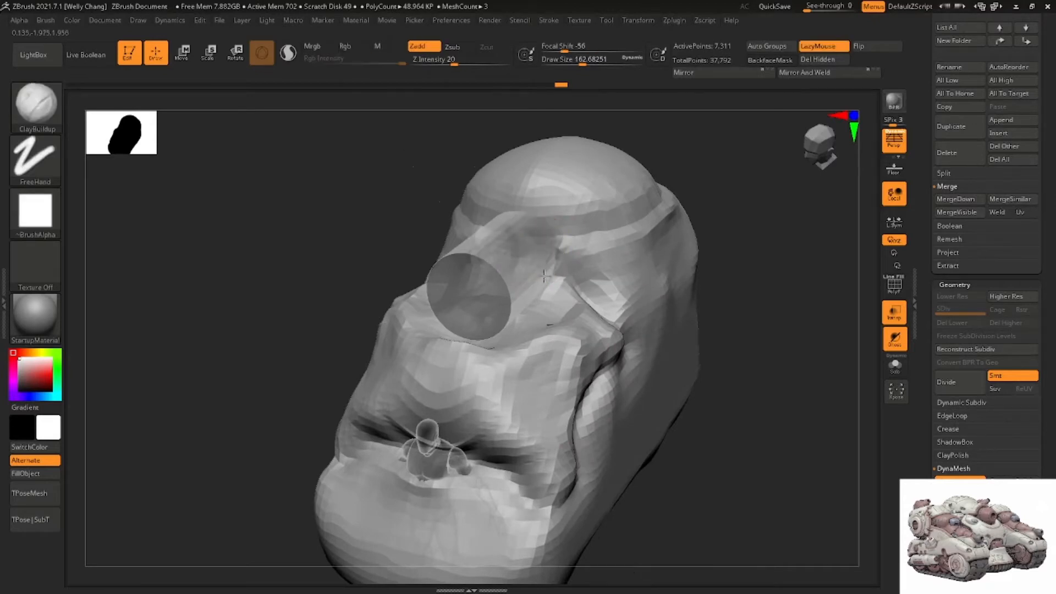
mouse_move(513, 258)
right_down()
mouse_move(484, 275)
mouse_move(506, 299)
mouse_move(575, 254)
mouse_move(537, 252)
mouse_move(533, 263)
mouse_move(561, 235)
mouse_move(550, 237)
mouse_move(560, 209)
right_up()
Reshape the rear and upper contour of the hull with the Move brush at a draw size of about 629
right_click(560, 209)
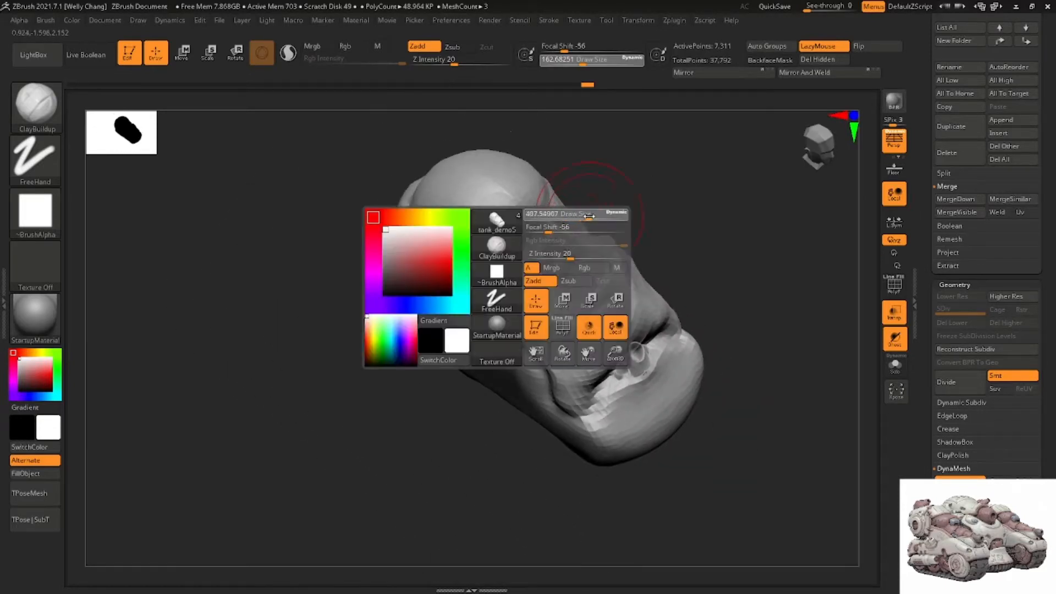
drag(589, 216, 591, 216)
key(b)
key(m)
key(v)
mouse_move(482, 304)
right_down()
mouse_move(499, 264)
mouse_move(457, 316)
right_up()
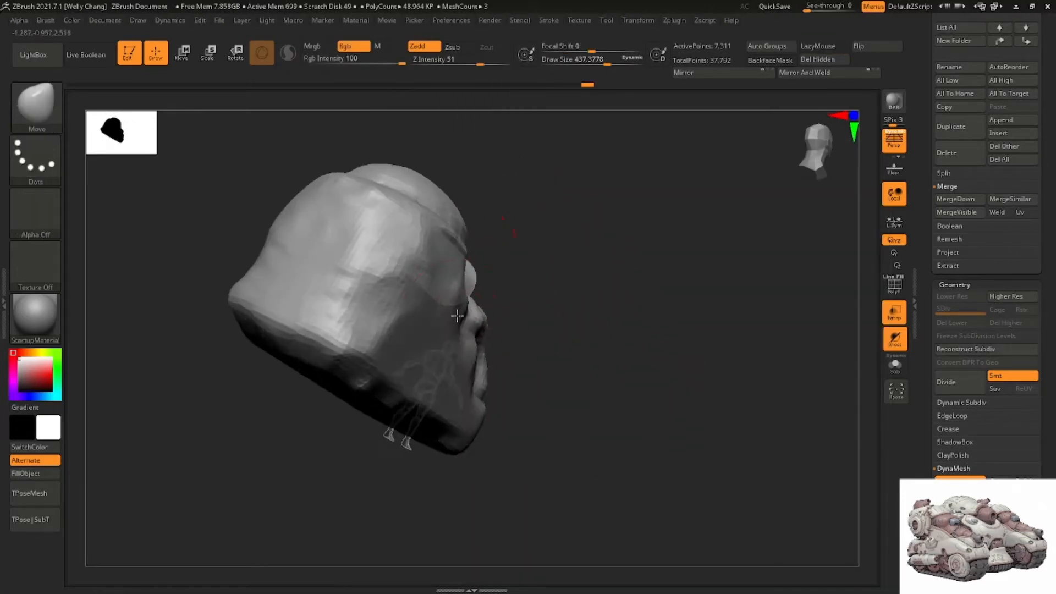
right_click(456, 316)
drag(456, 317, 469, 317)
mouse_move(409, 348)
mouse_down()
mouse_move(435, 358)
mouse_move(416, 291)
mouse_up()
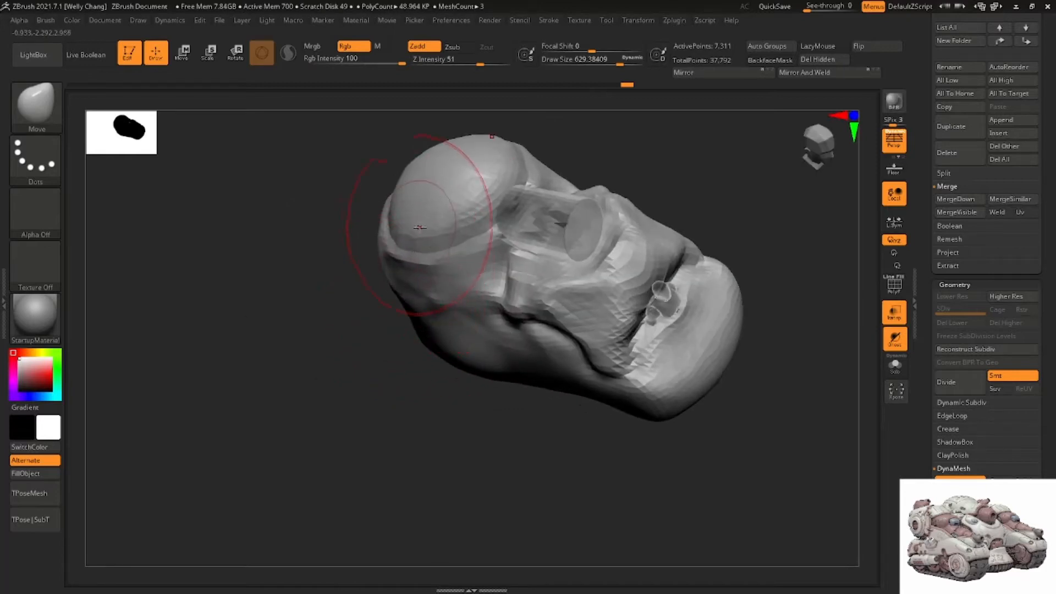
mouse_move(425, 242)
right_down()
mouse_move(431, 207)
mouse_move(417, 300)
mouse_move(433, 290)
right_up()
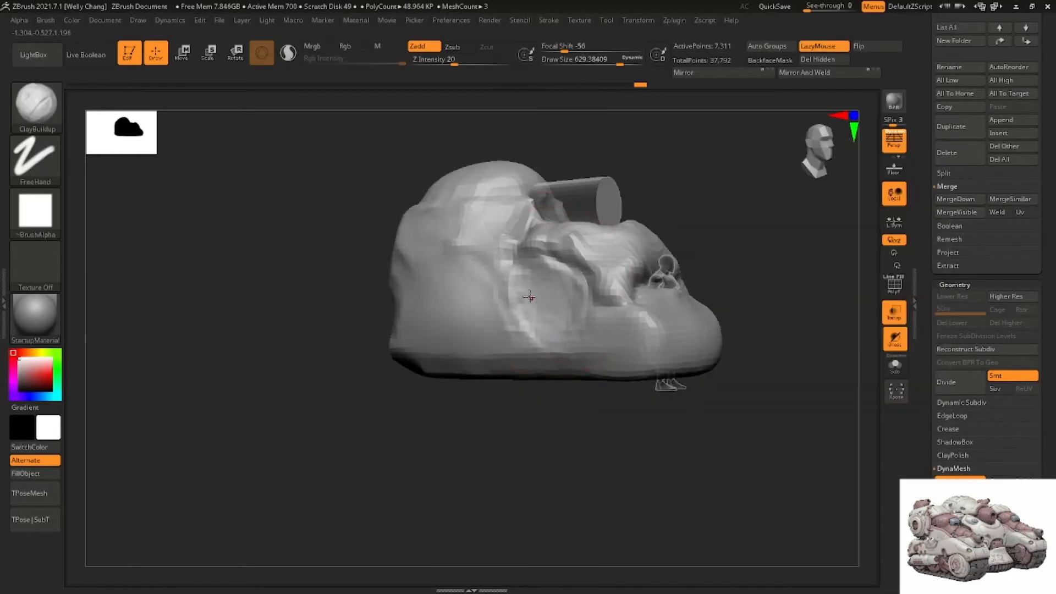
Build up the side of the hull below the groove with the ClayBuildup brush at a draw size of about 299
key(space)
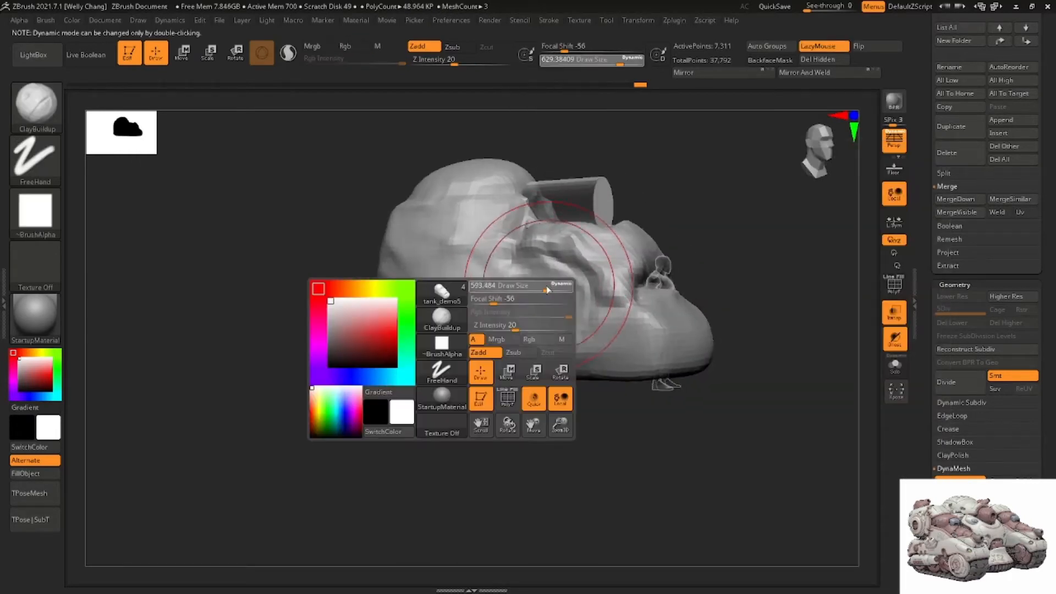
drag(547, 289, 534, 288)
right_drag(542, 277, 549, 271)
key(space)
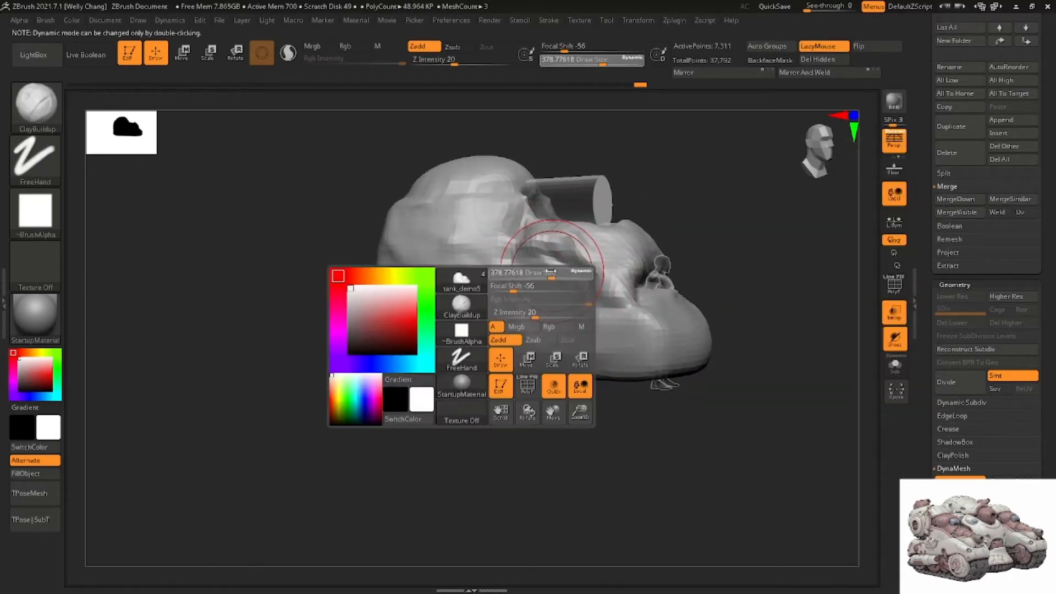
drag(550, 272, 540, 272)
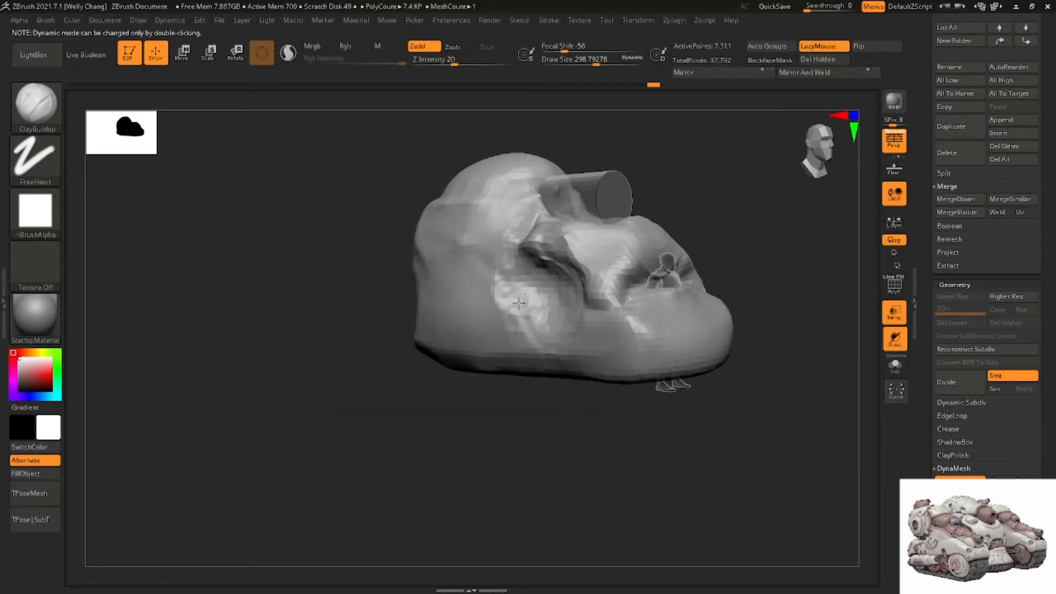
drag(519, 303, 526, 314)
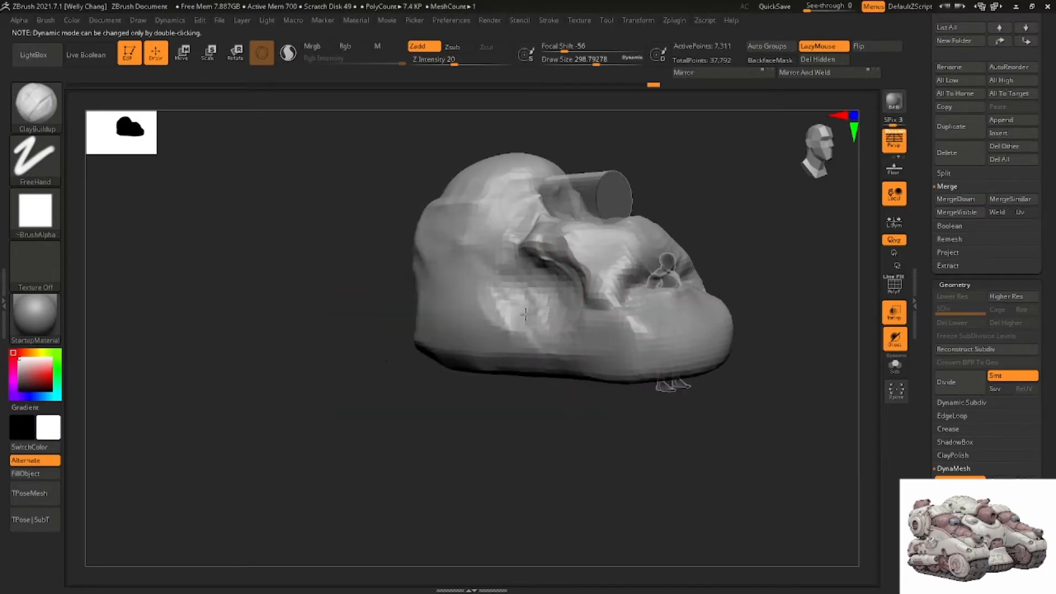
right_drag(550, 313, 566, 306)
right_drag(523, 281, 507, 283)
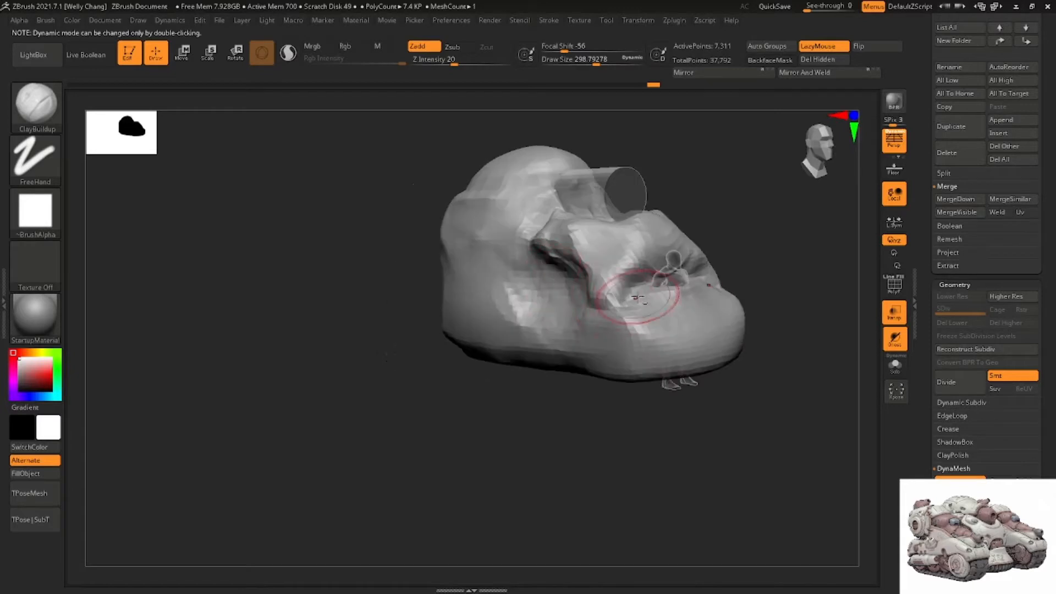
Carve the recess around the mannequin at the hull's front with the DamStandard brush at draw size about 245 and smooth the surface
alt+right_drag(641, 289, 570, 293)
ctrl+right_drag(570, 293, 580, 305)
key(space)
mouse_move(601, 302)
mouse_down()
mouse_move(604, 329)
mouse_move(618, 317)
mouse_up()
key(b)
key(d)
key(s)
mouse_move(619, 317)
mouse_down()
mouse_move(557, 327)
mouse_move(542, 314)
mouse_up()
right_drag(538, 264, 551, 276)
mouse_move(517, 237)
shift+mouse_down()
mouse_move(518, 252)
mouse_move(553, 208)
shift+mouse_up()
right_drag(507, 216, 526, 187)
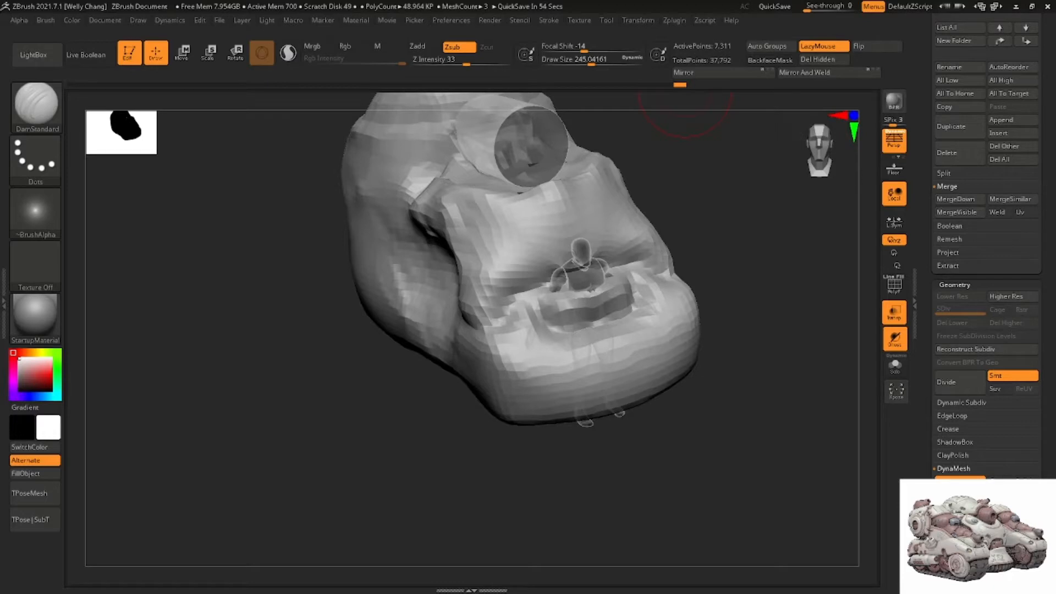
Turn off the transparent display, show the track block subtool tank_demo2 and make it the active subtool
click(891, 320)
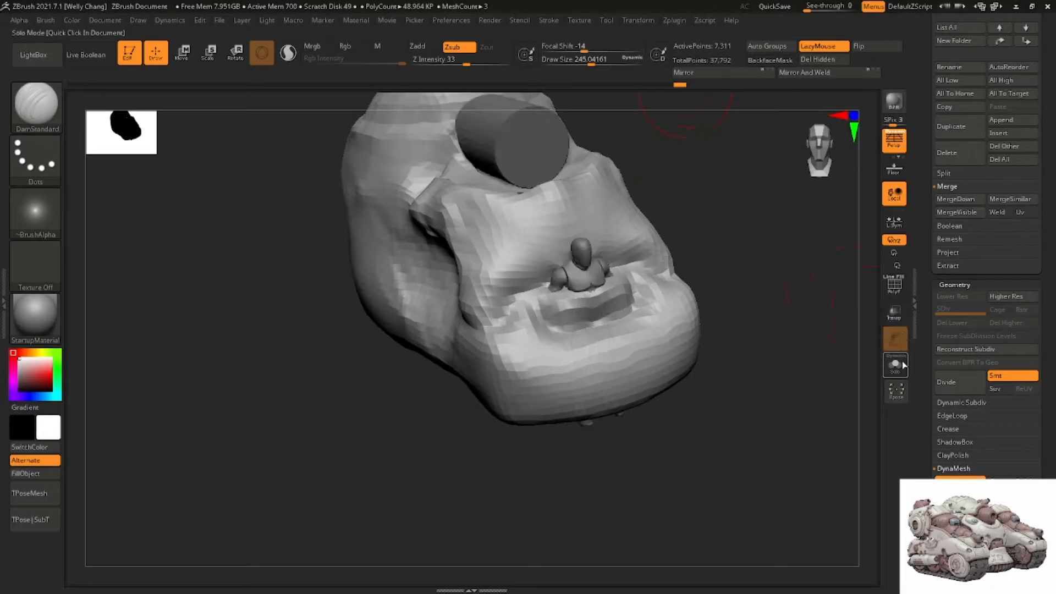
alt+drag(732, 264, 711, 303)
drag(1048, 95, 1039, 154)
click(1032, 87)
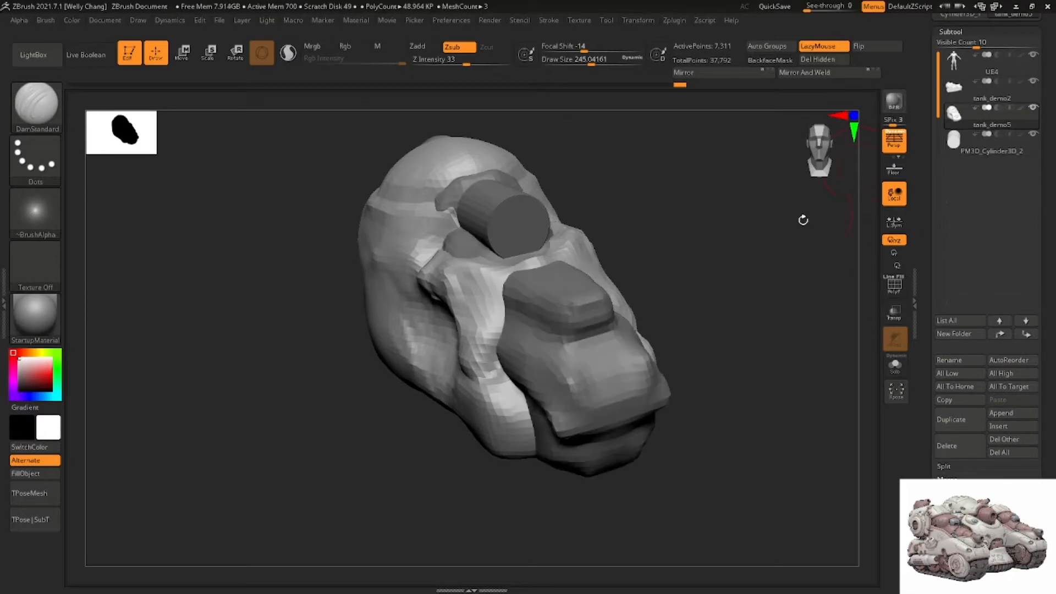
drag(803, 218, 767, 356)
Switch the track block to its other stored stage with Stager so it sits beside the hull
scroll(1041, 258, down, 5)
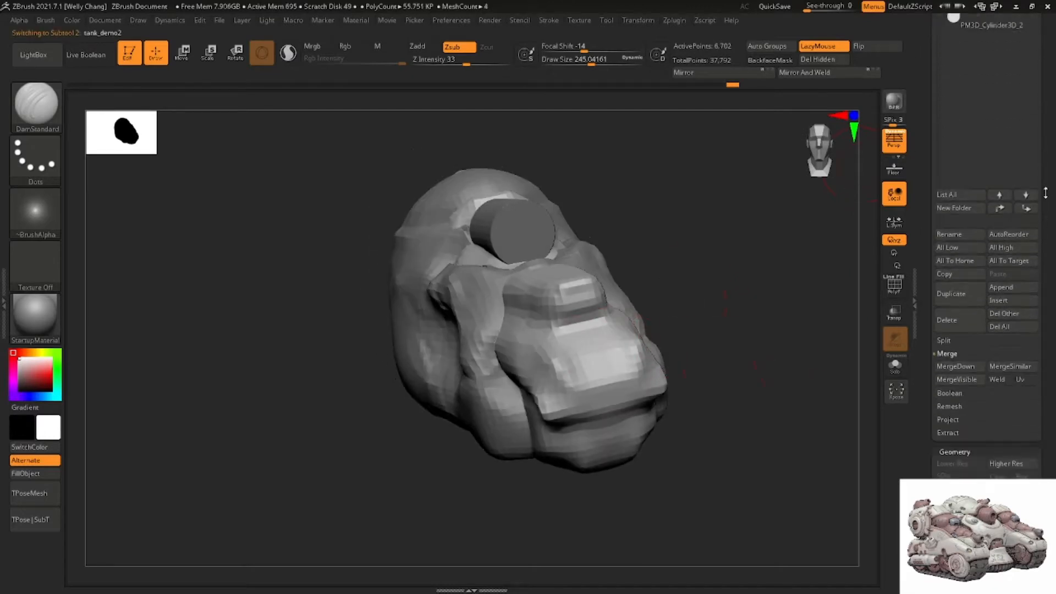
scroll(1047, 416, down, 5)
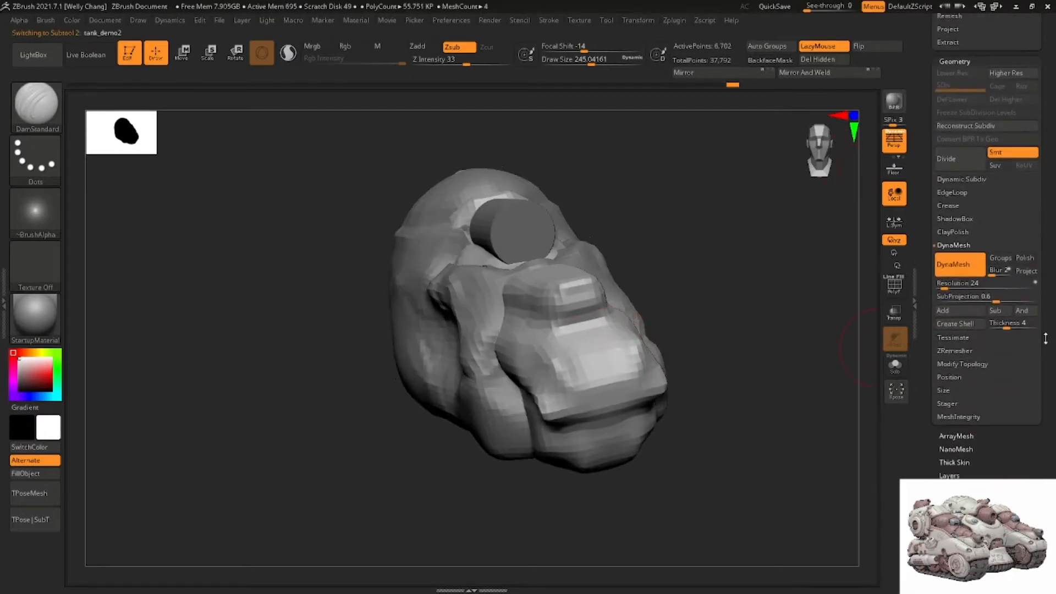
click(972, 347)
click(988, 268)
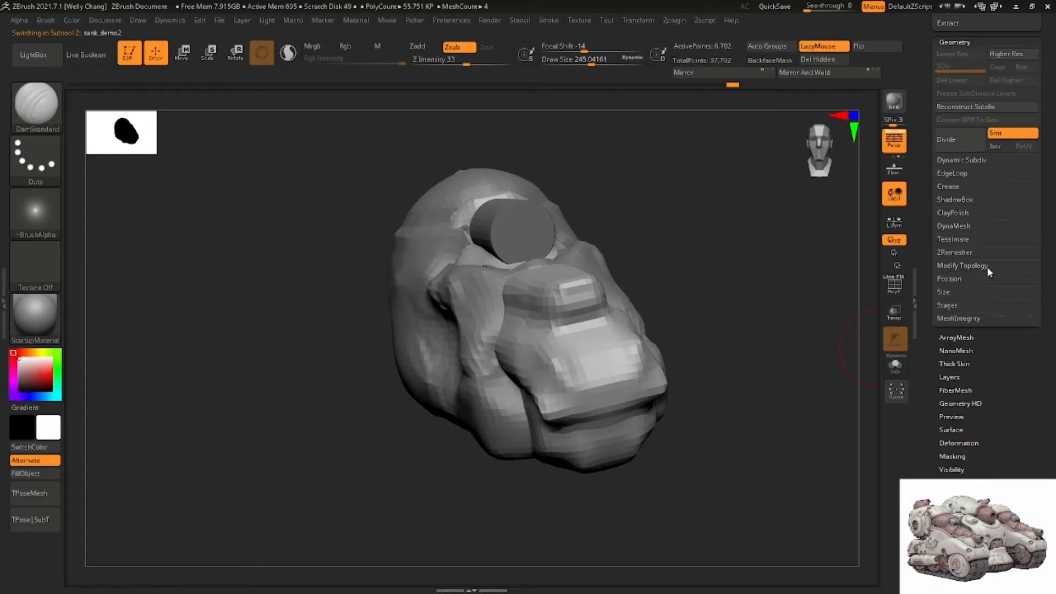
click(969, 304)
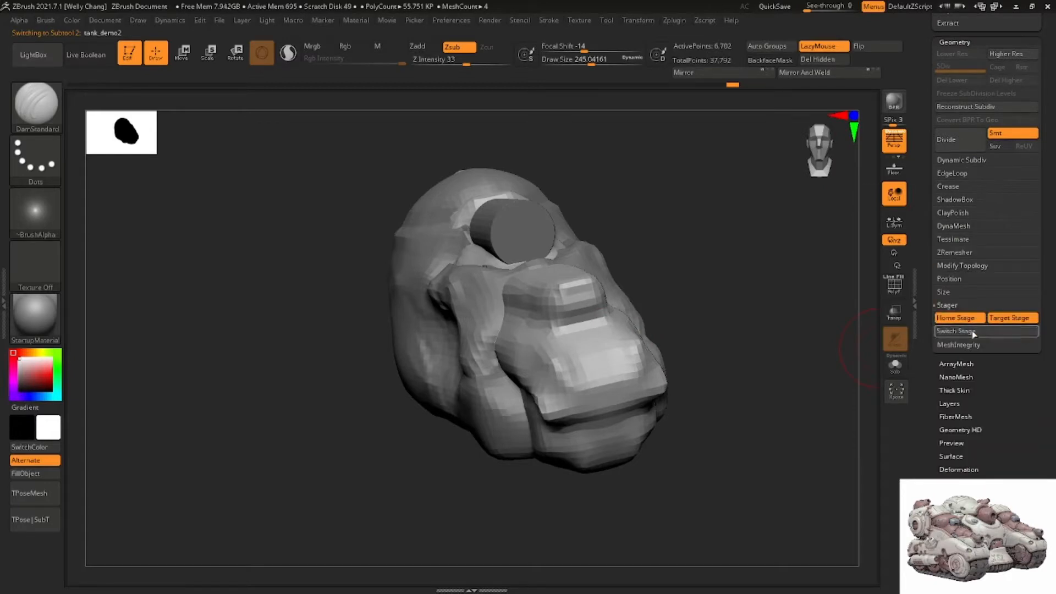
click(973, 332)
Enable Array Mesh on the track block to mirror it across the hull, with an X Amount of 3.61545
click(955, 364)
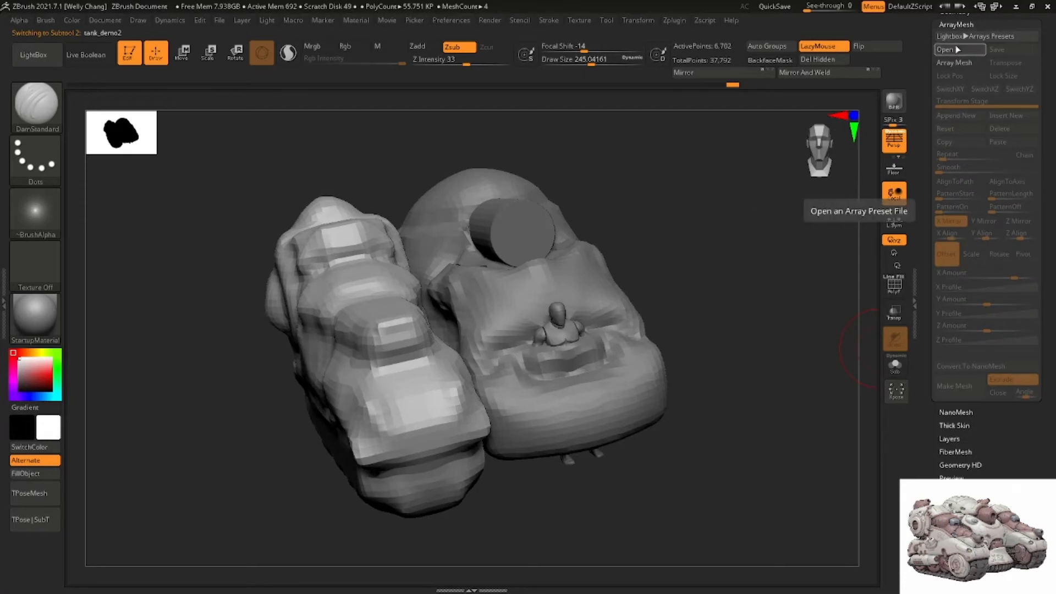
click(954, 62)
drag(655, 248, 694, 229)
drag(1043, 55, 1043, 112)
drag(1022, 335, 909, 337)
drag(702, 332, 733, 283)
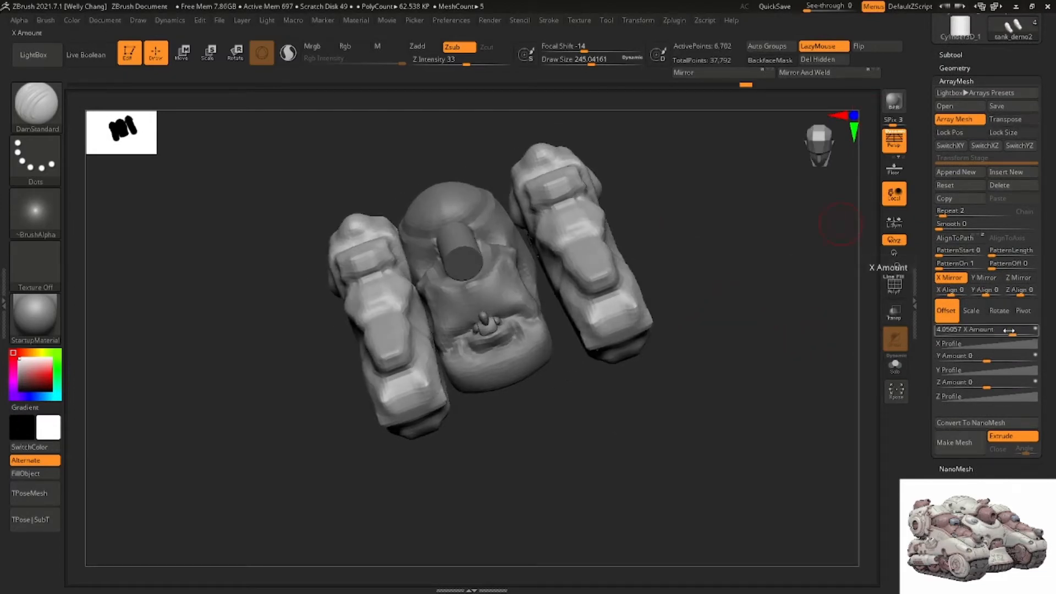
mouse_move(1008, 330)
mouse_down()
mouse_move(968, 331)
mouse_move(1012, 333)
mouse_up()
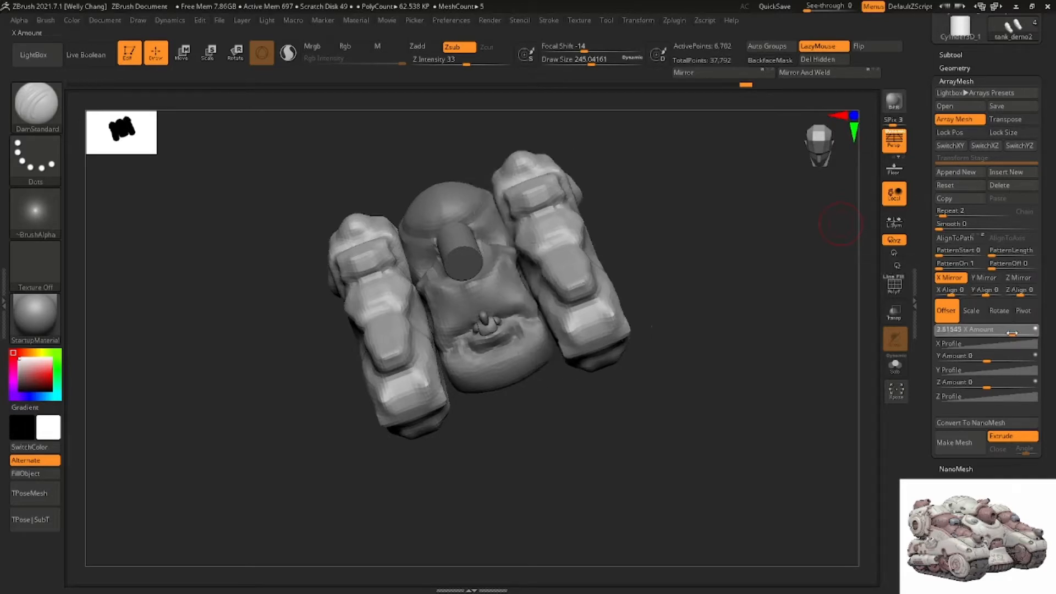
click(1006, 333)
mouse_move(717, 339)
mouse_down()
mouse_move(662, 288)
mouse_move(686, 280)
mouse_move(655, 307)
mouse_move(655, 348)
mouse_move(698, 332)
mouse_move(727, 348)
mouse_up()
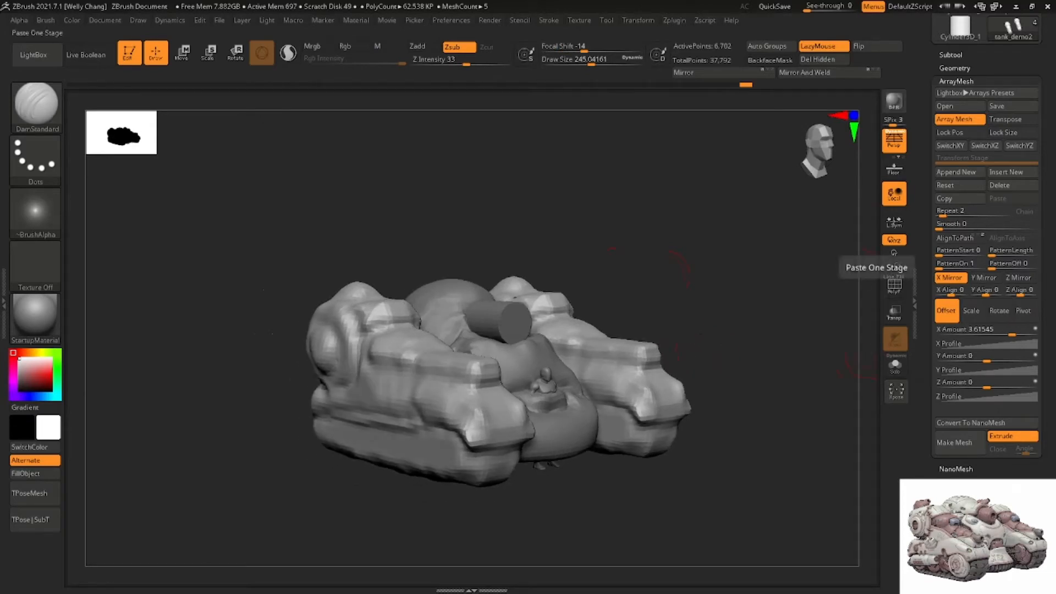
Bring up the tank reference image behind the document, set See-through to 13 and align the model view with the image
right_drag(1055, 378, 519, 380)
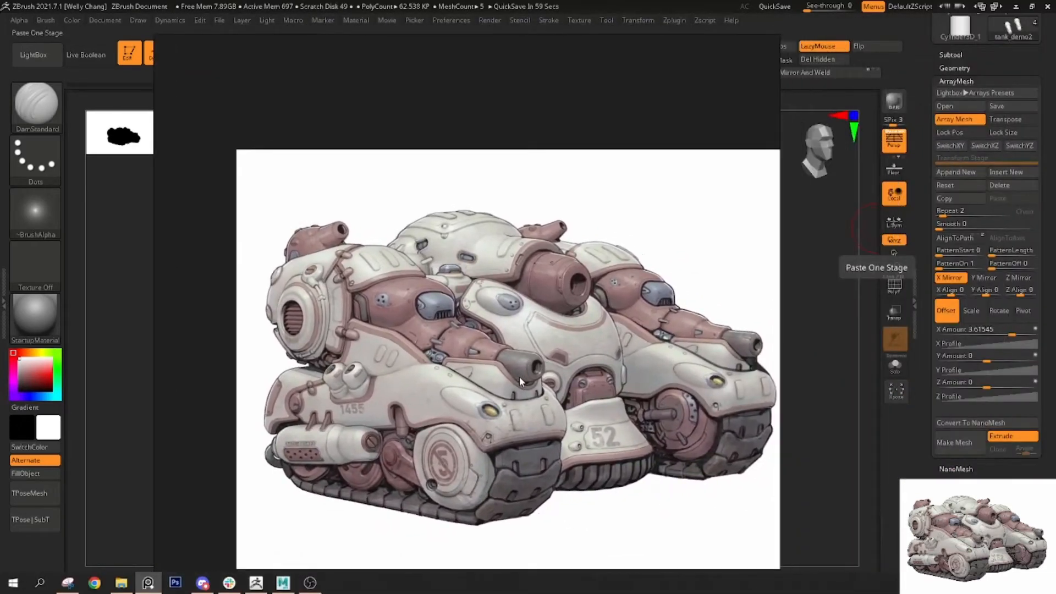
drag(809, 10, 820, 11)
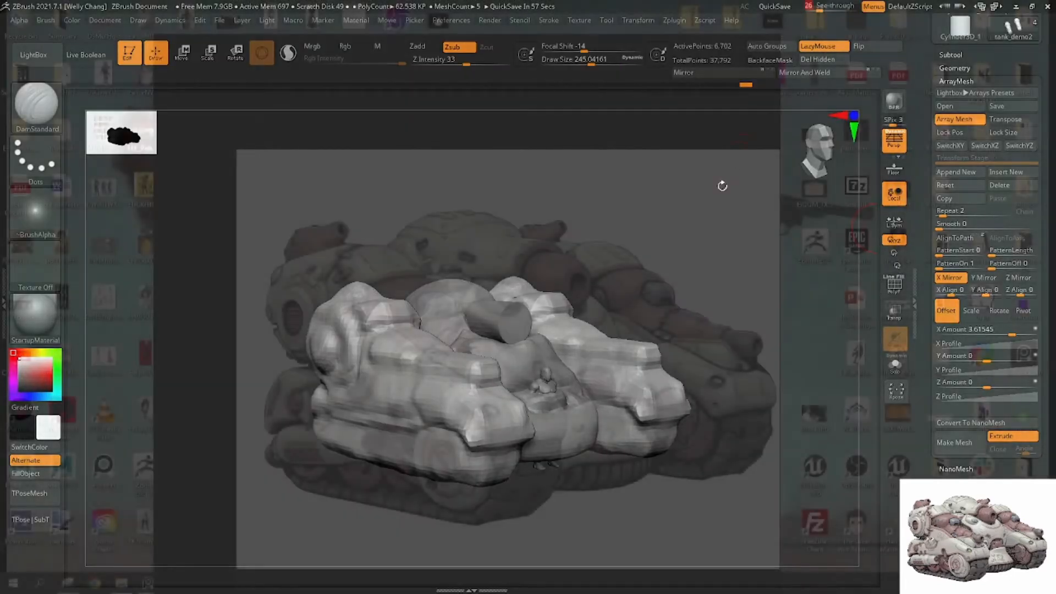
drag(721, 183, 695, 229)
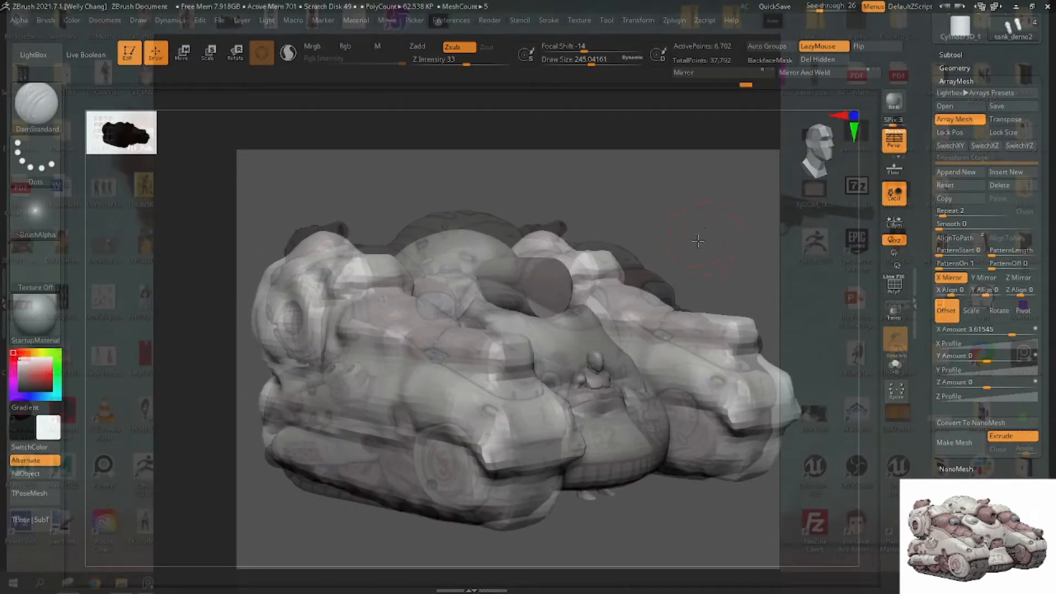
drag(694, 232, 695, 243)
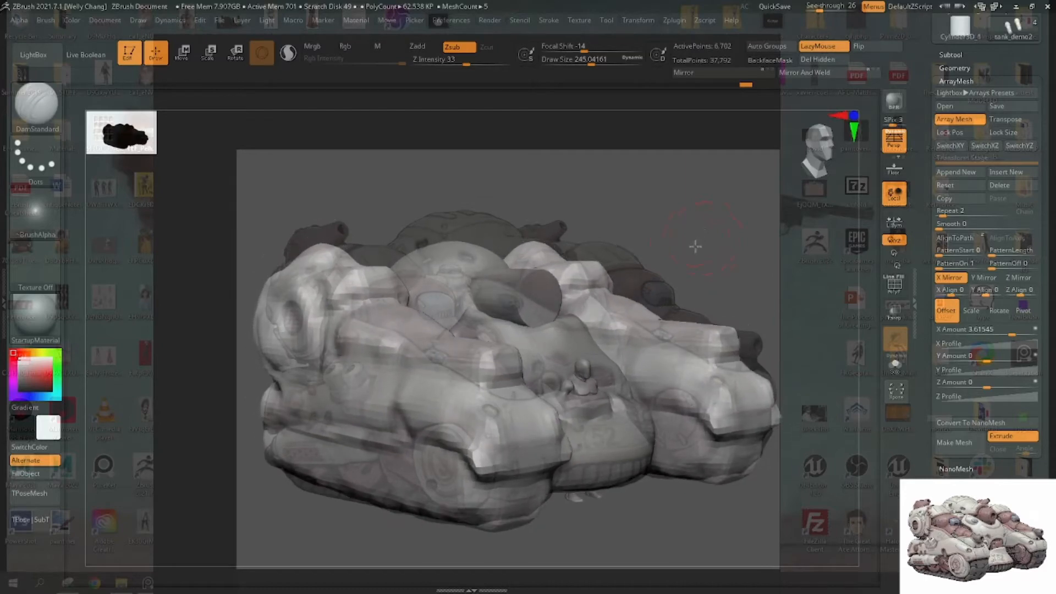
drag(822, 15, 816, 11)
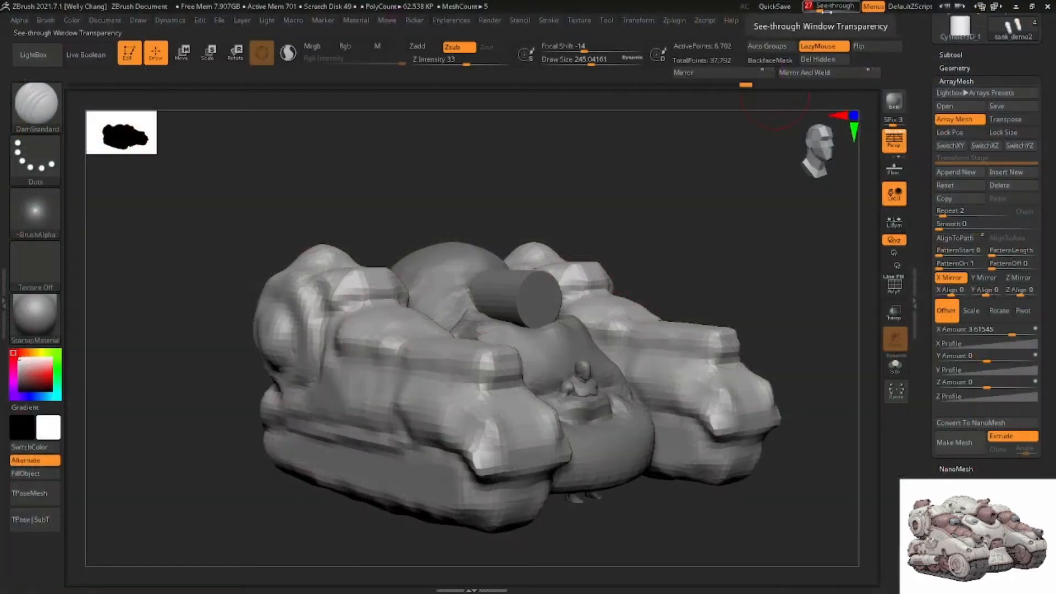
drag(820, 11, 810, 19)
drag(684, 245, 681, 271)
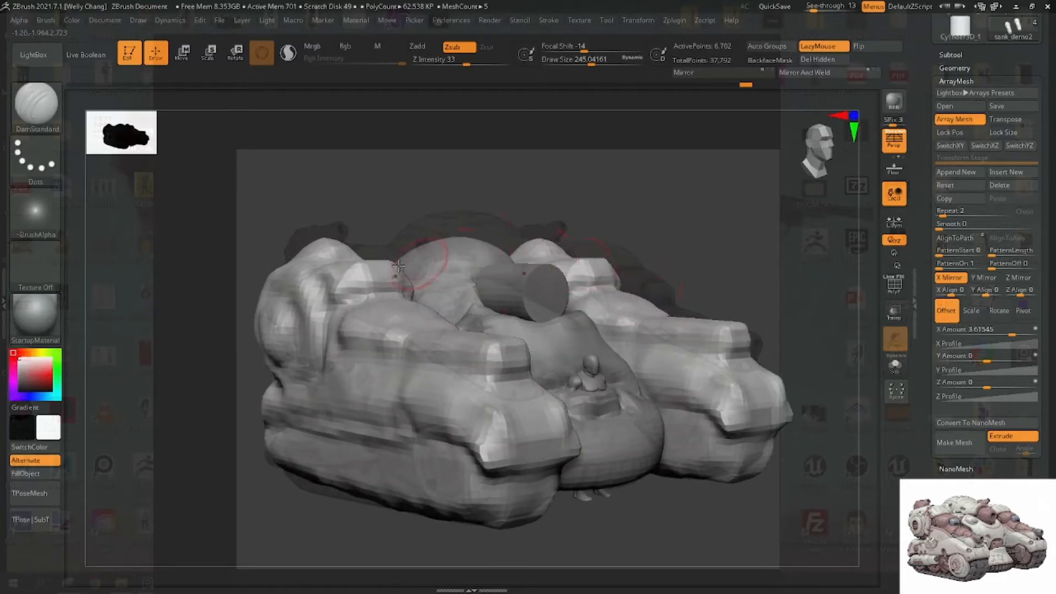
Select the central hull and tilt it about the X axis with the gizmo so its dome rises towards the reference
key(w)
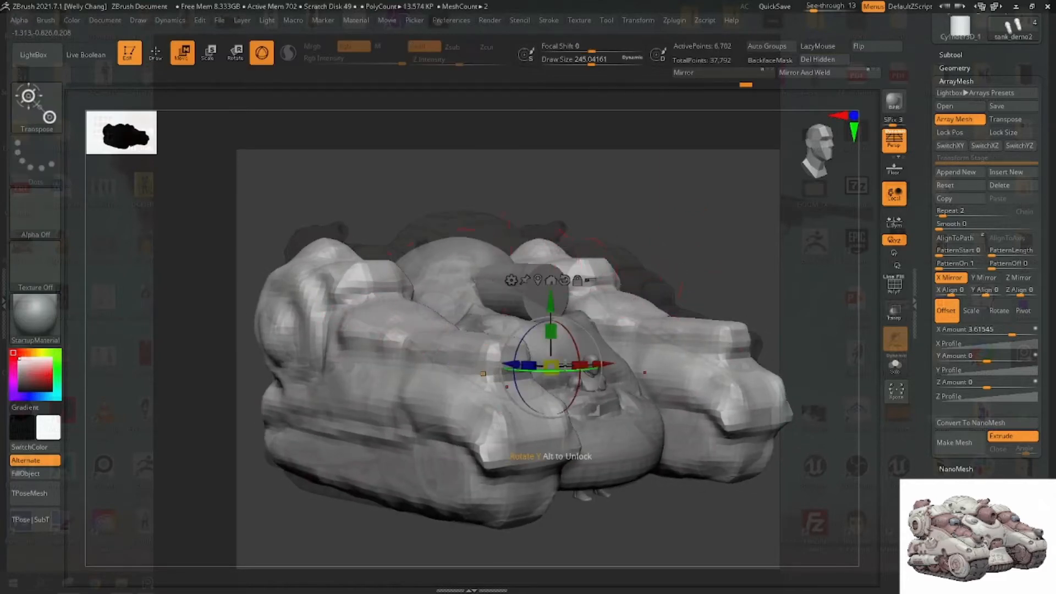
alt+click(598, 383)
key(r)
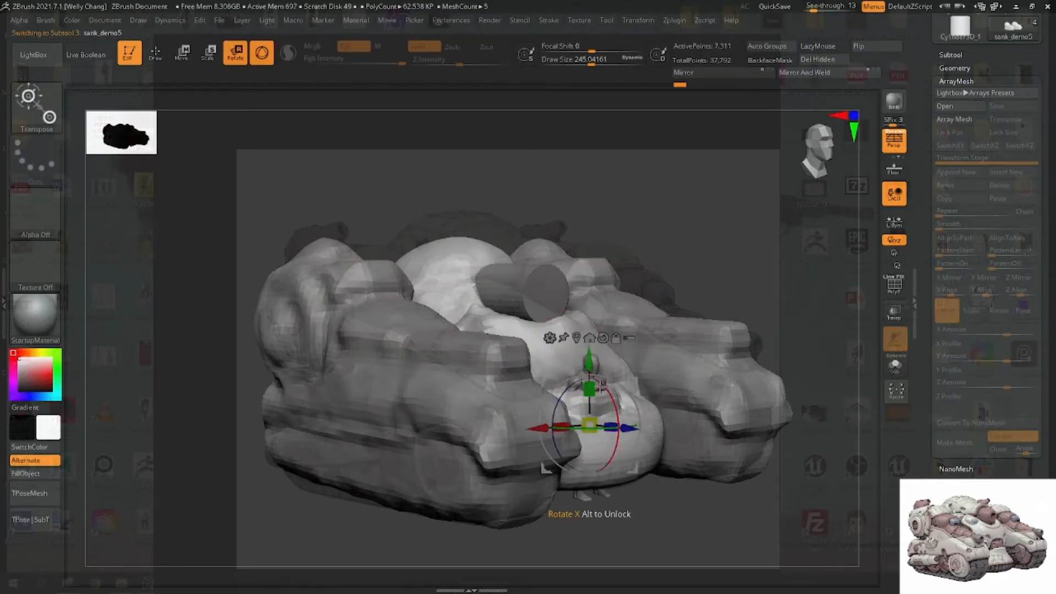
drag(601, 383, 589, 366)
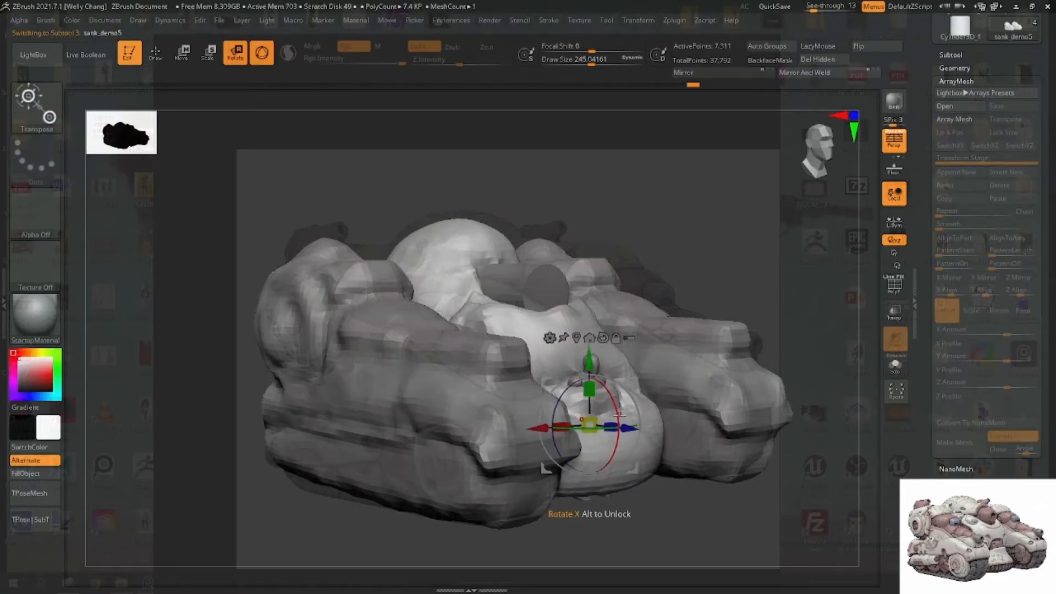
drag(611, 426, 553, 429)
key(q)
alt+click(672, 381)
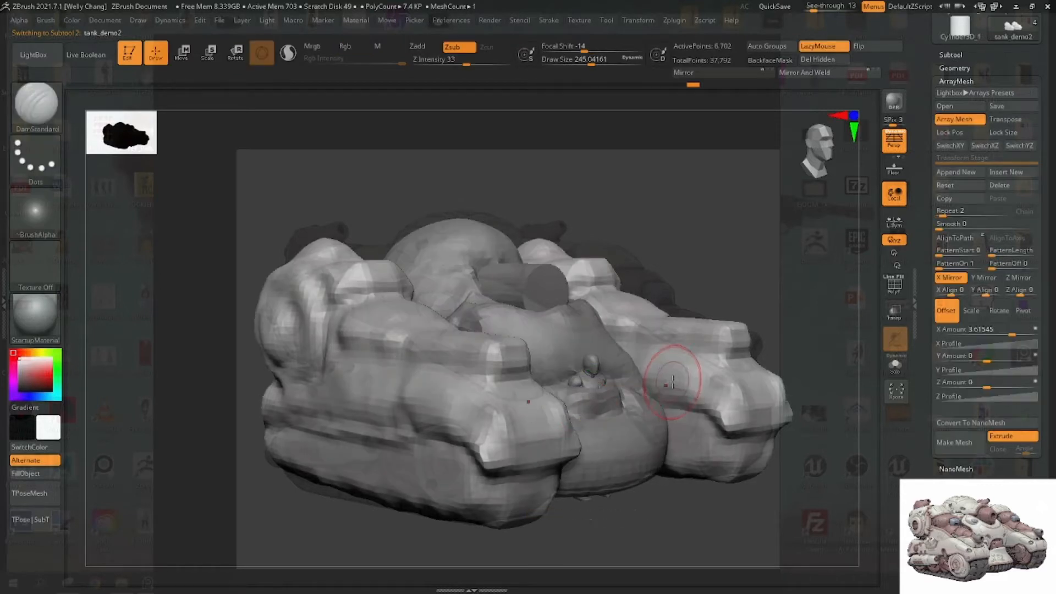
alt+click(541, 281)
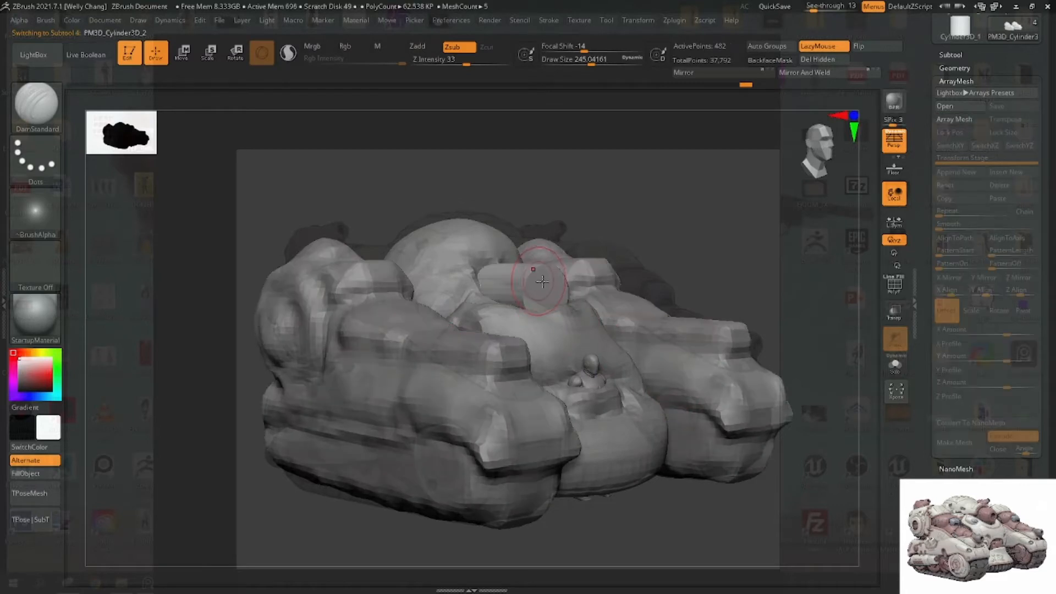
key(w)
key(q)
key(w)
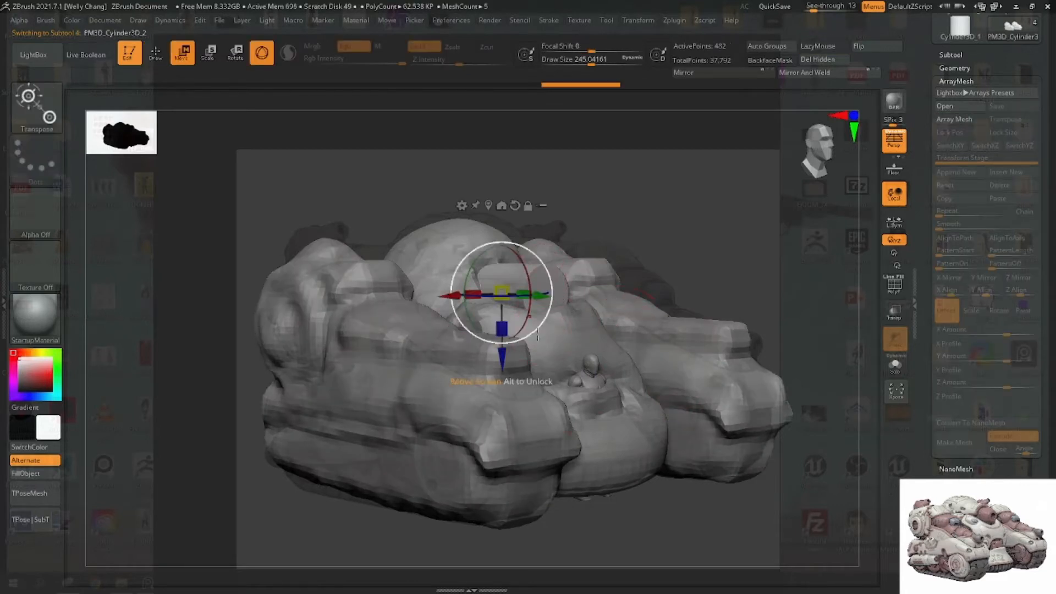
drag(506, 321, 506, 322)
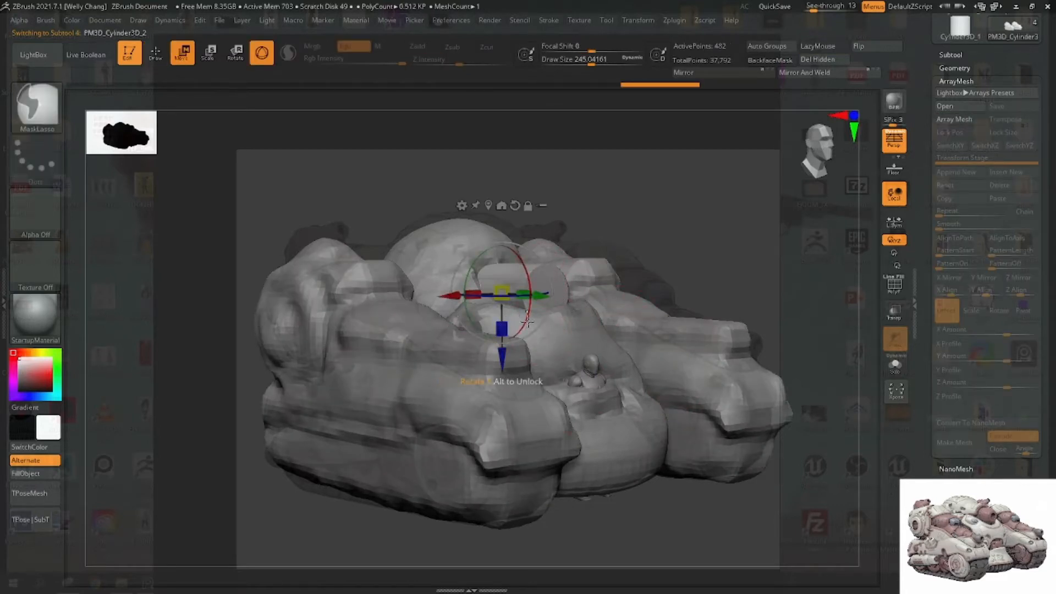
key(q)
alt+click(591, 347)
key(w)
key(r)
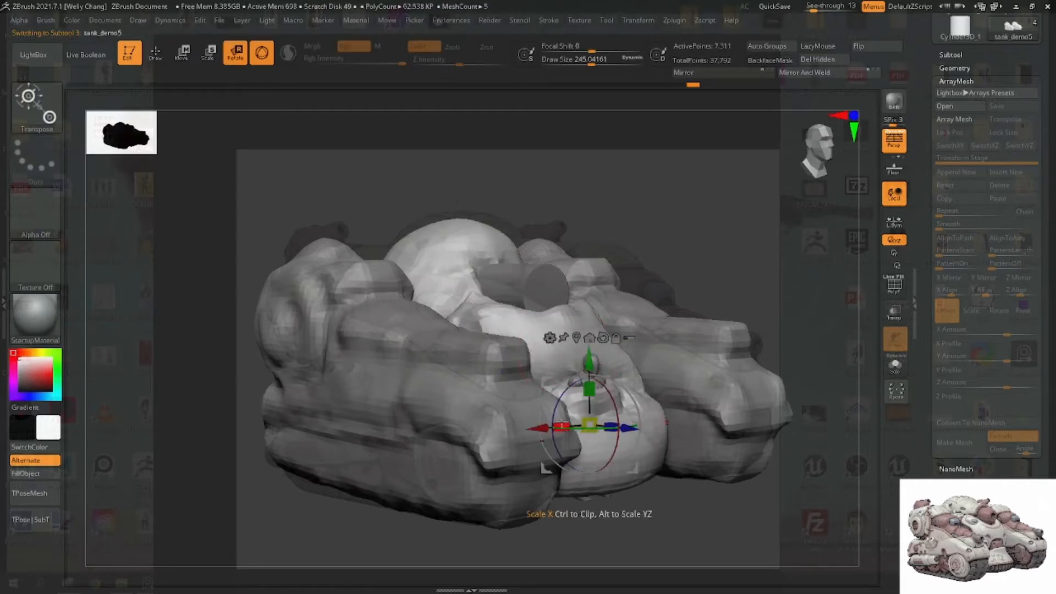
key(q)
Select the track block, place the gizmo pivot at its lower front end and adjust its placement against the reference
alt+click(591, 371)
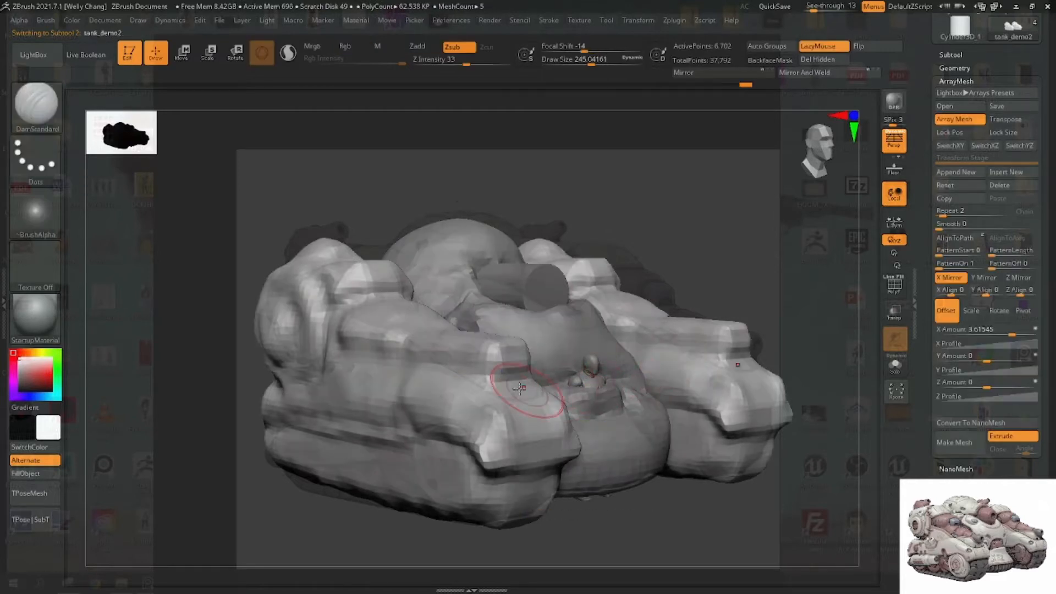
key(w)
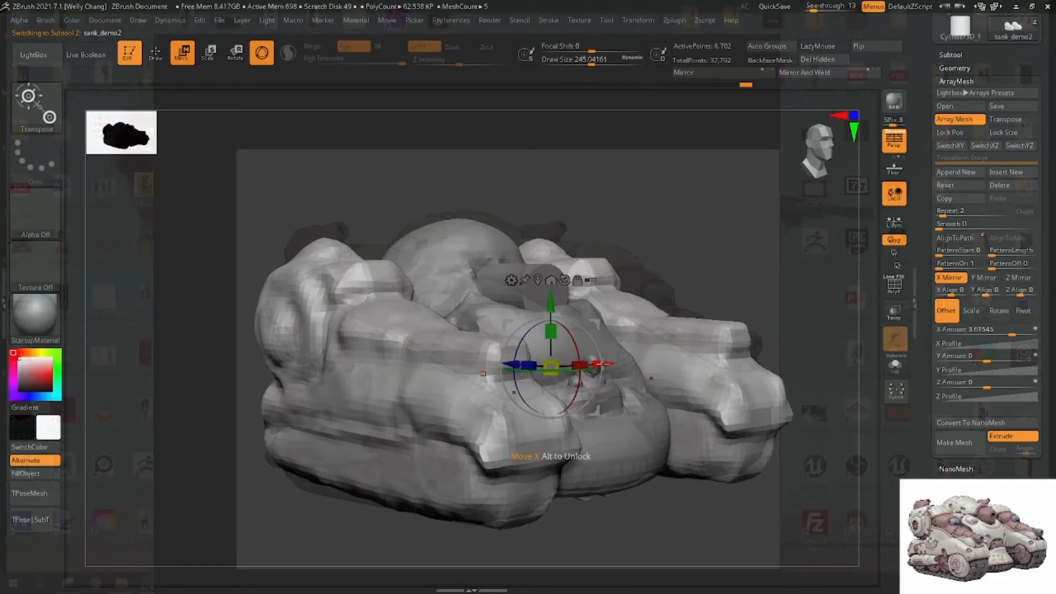
click(537, 280)
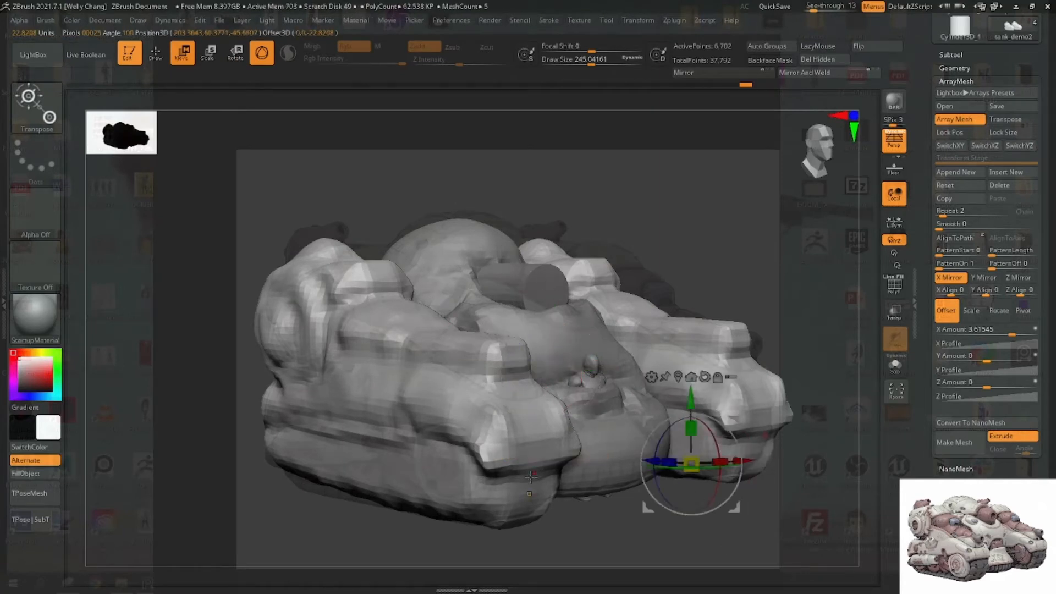
click(529, 494)
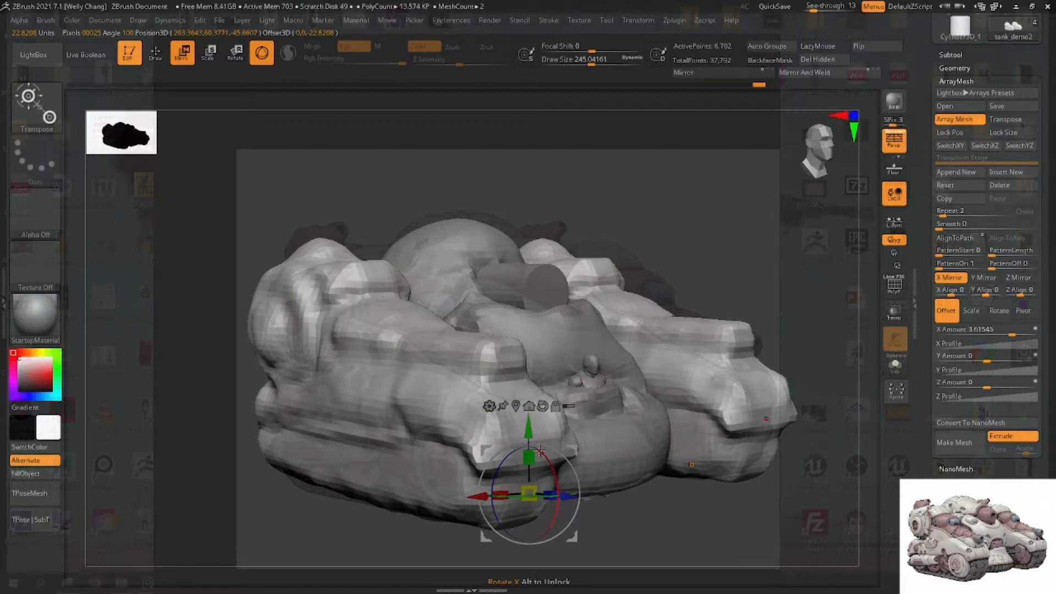
mouse_move(529, 420)
mouse_down()
mouse_move(530, 408)
mouse_move(530, 443)
mouse_move(530, 420)
mouse_up()
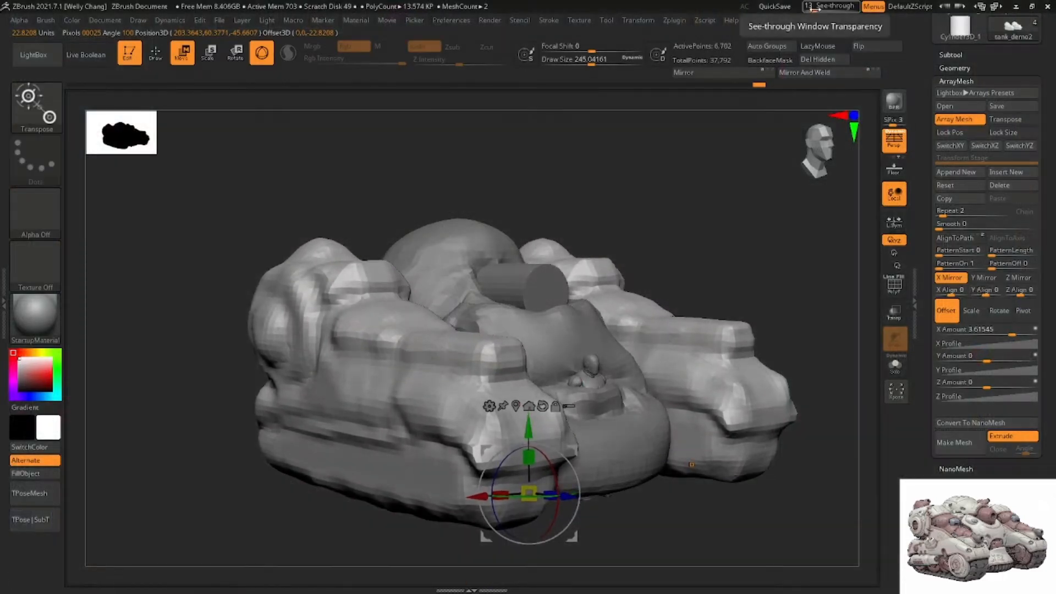
Set See-through to 37 and reshape the hull's dome towards the reference using the Move brush at a Draw Size of about 422
drag(812, 6, 819, 6)
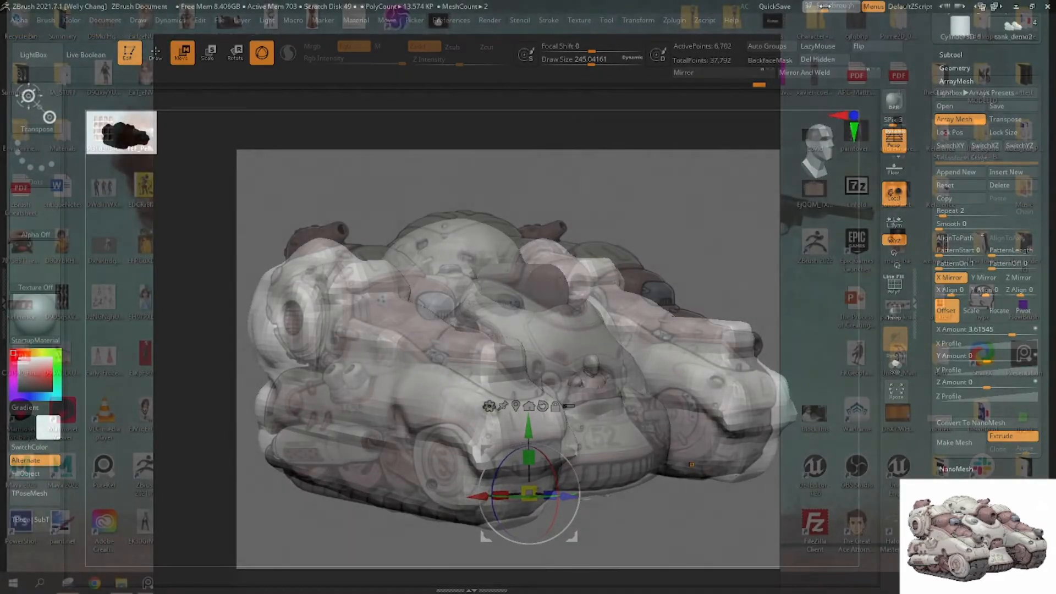
key(q)
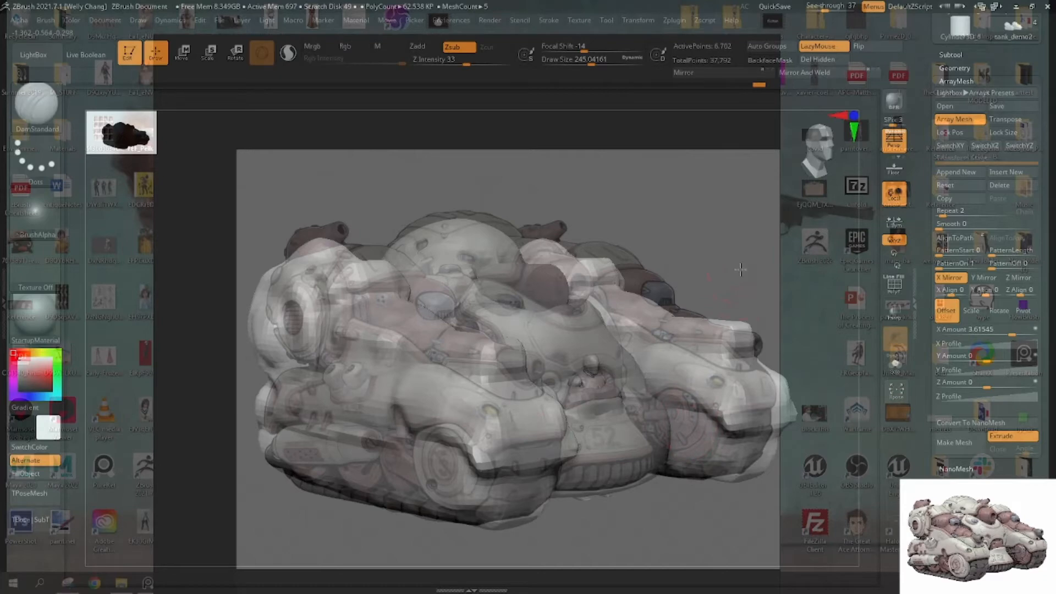
alt+click(461, 268)
key(b)
key(m)
key(v)
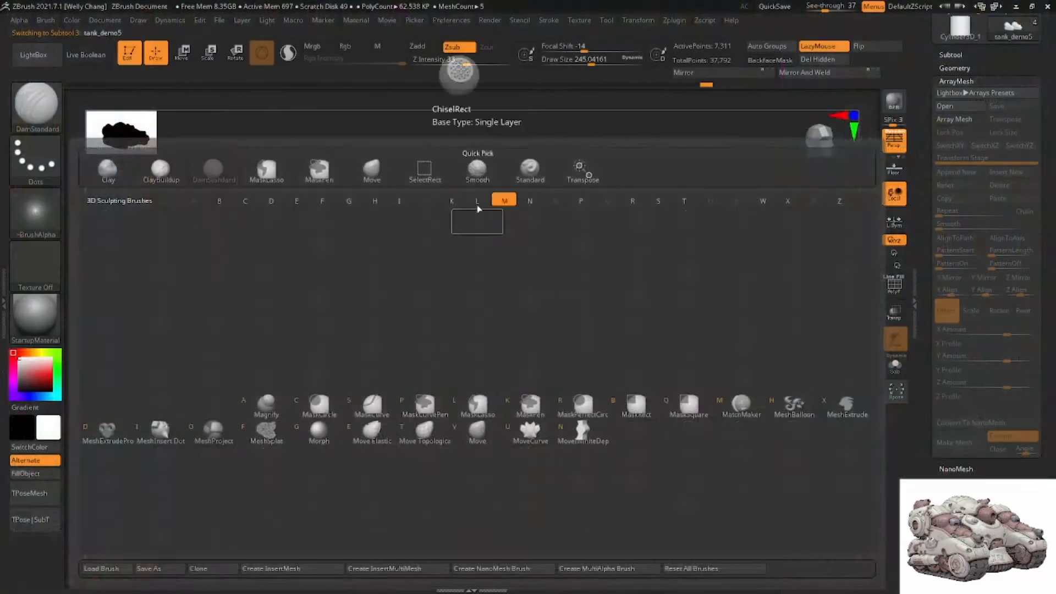
key(space)
drag(492, 199, 550, 184)
drag(420, 231, 415, 213)
Select the barrel cylinder and move it up and forward along its axis to line up with the reference barrel
alt+click(495, 256)
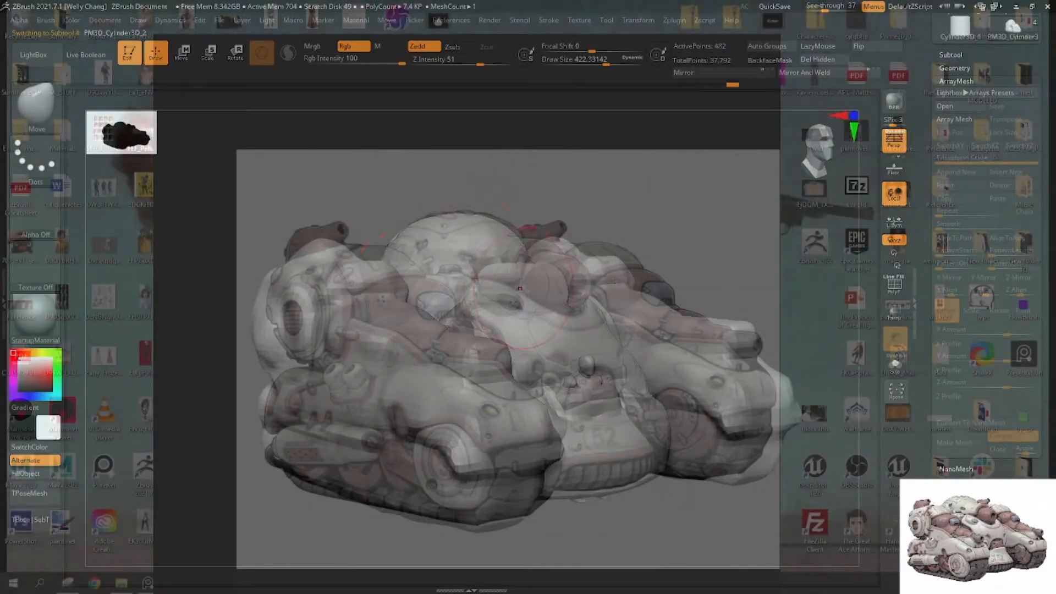
key(w)
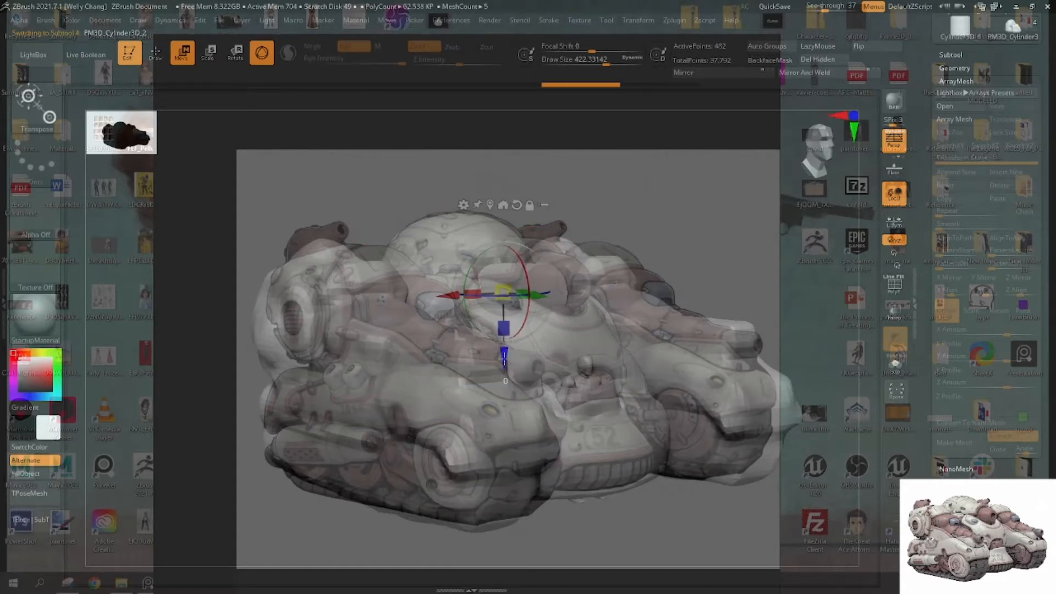
drag(504, 357, 503, 344)
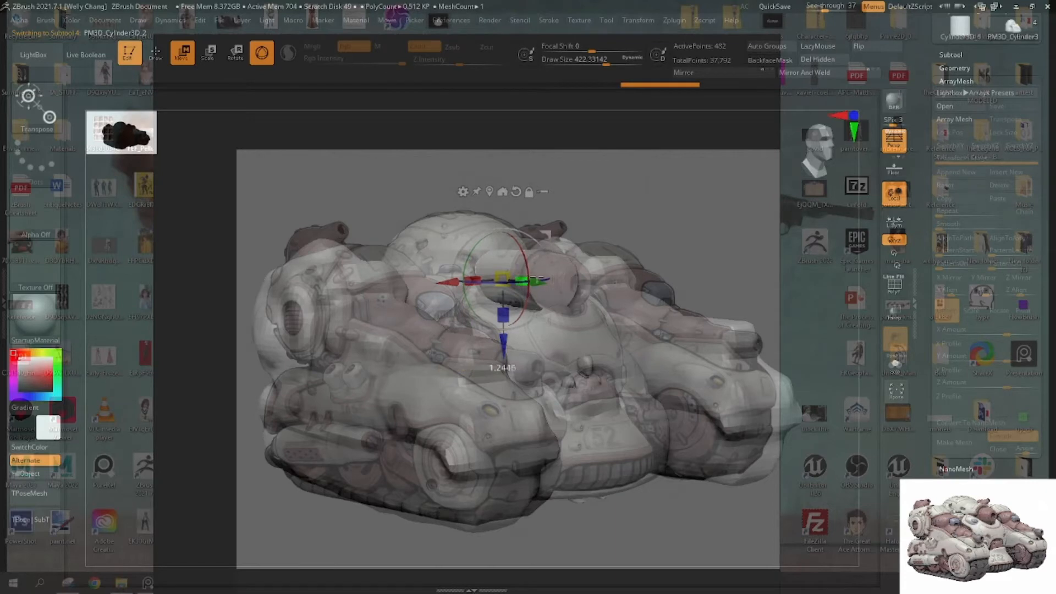
drag(537, 278, 547, 278)
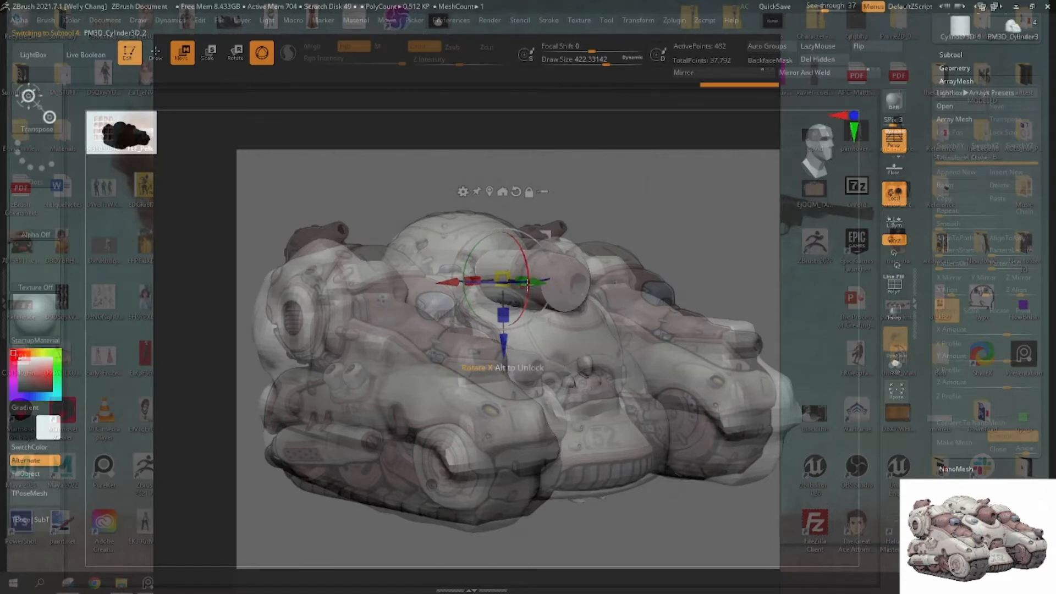
key(q)
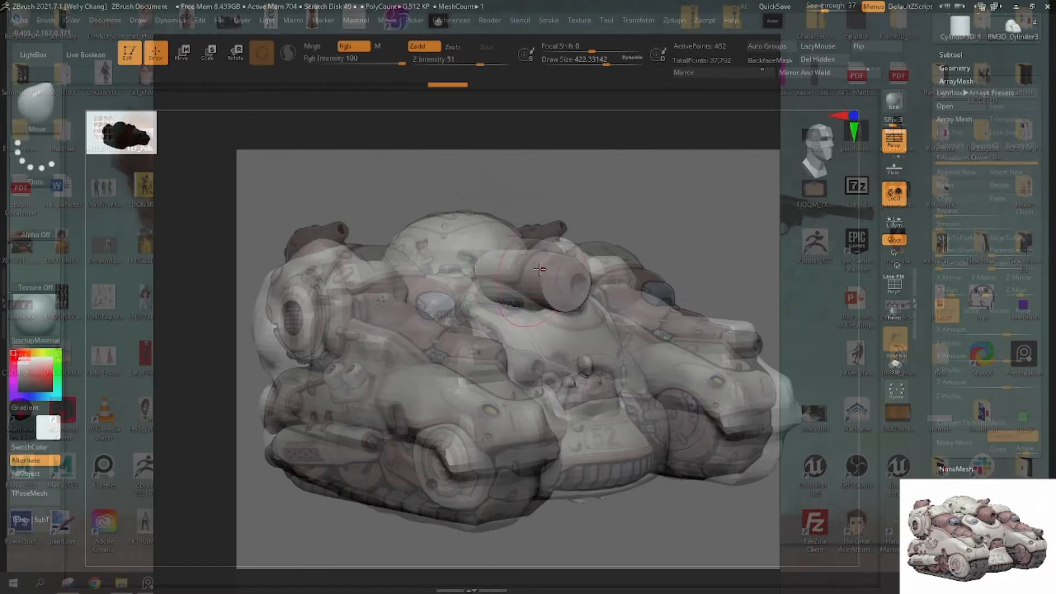
Select the hull and push its front surface upward with the Move brush, comparing the shape before and after the stroke
alt+click(533, 321)
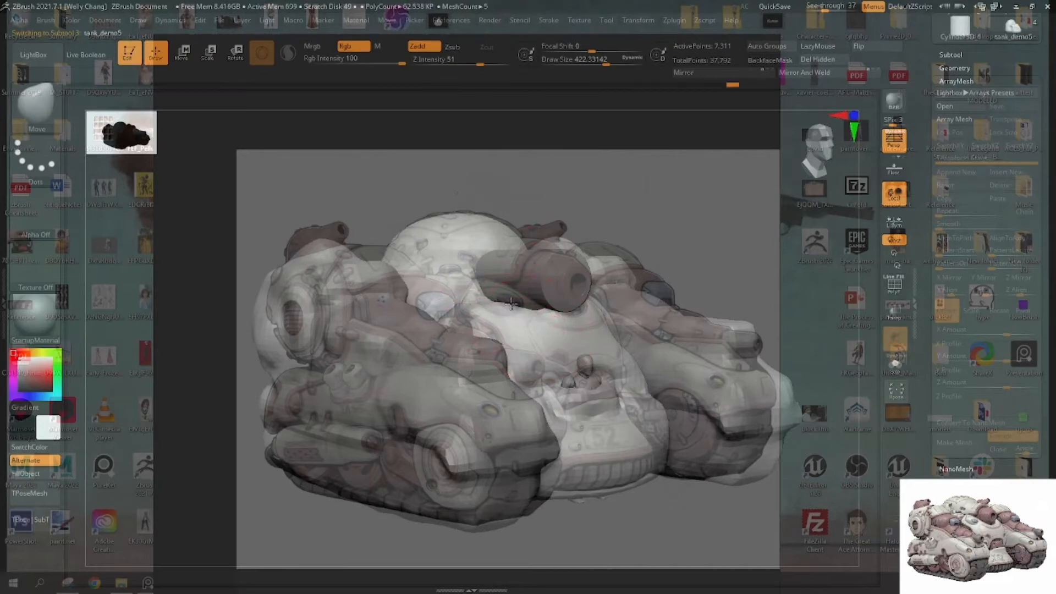
drag(599, 345, 599, 318)
key(ctrl+z)
key(ctrl+shift+z)
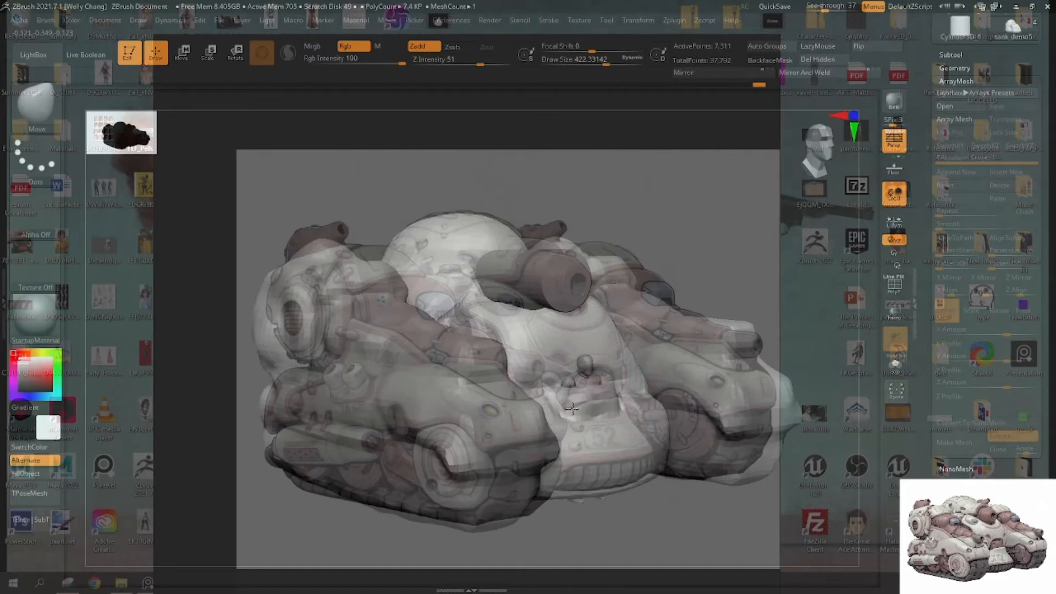
key(ctrl+shift+z)
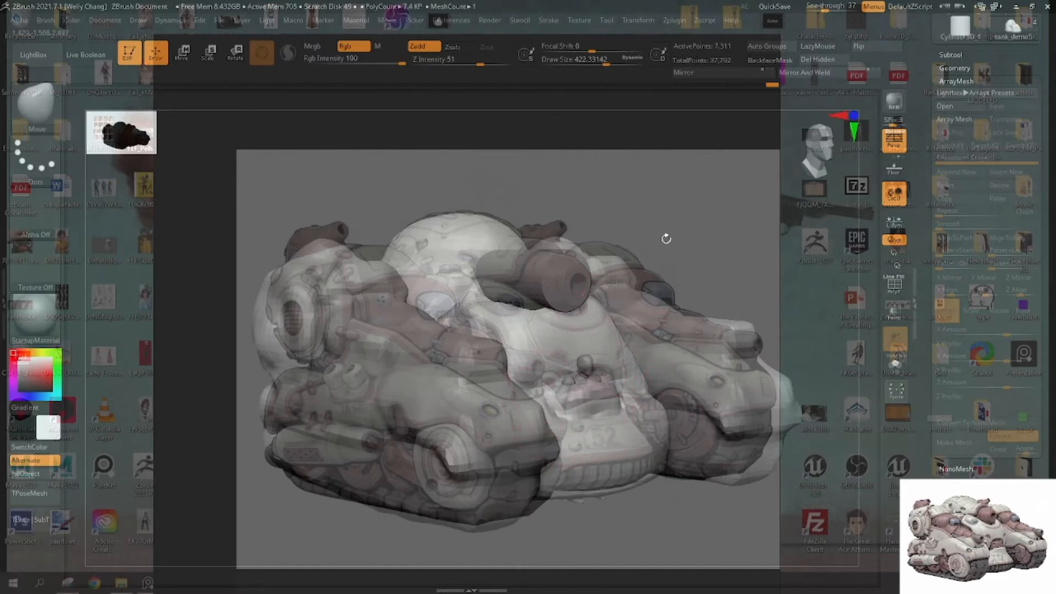
key(ctrl+z)
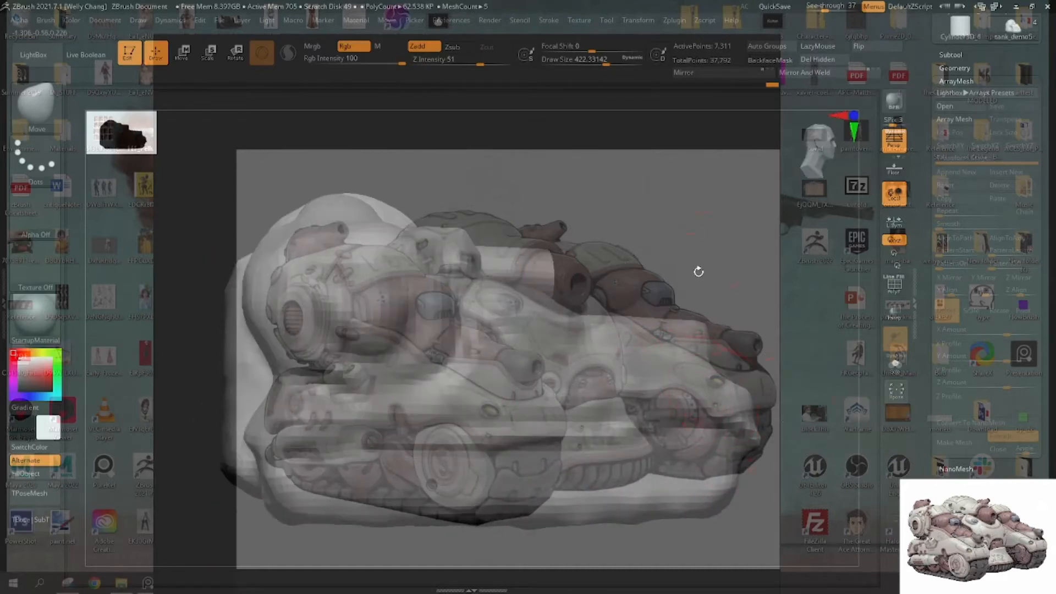
Pull the sides of the hull's lower front inward with the Move brush to match the narrower nose in the reference
drag(703, 258, 664, 263)
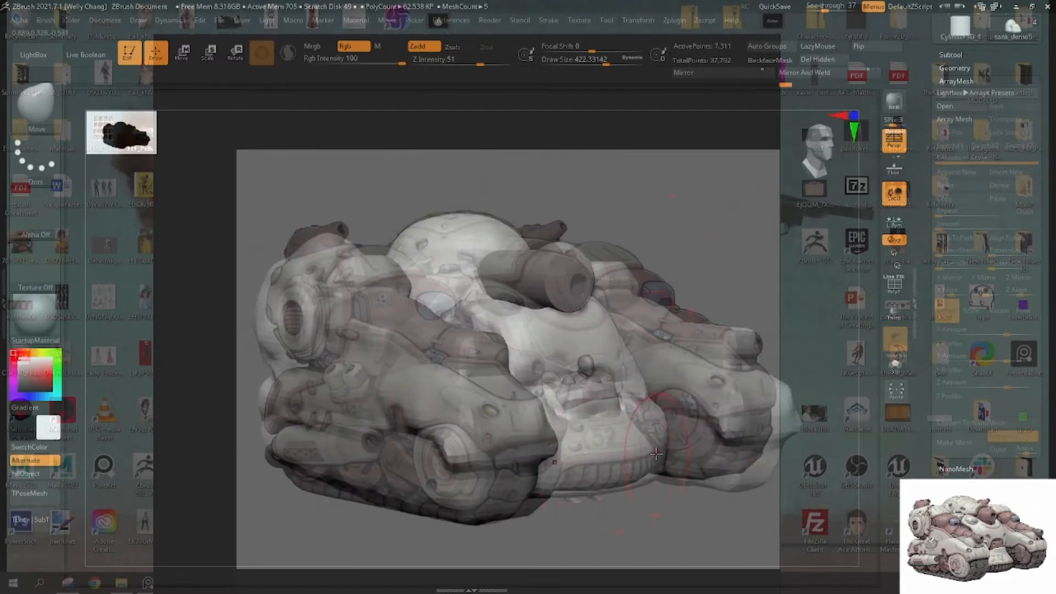
mouse_move(654, 427)
mouse_down()
mouse_move(653, 409)
mouse_move(628, 391)
mouse_move(648, 423)
mouse_move(638, 427)
mouse_up()
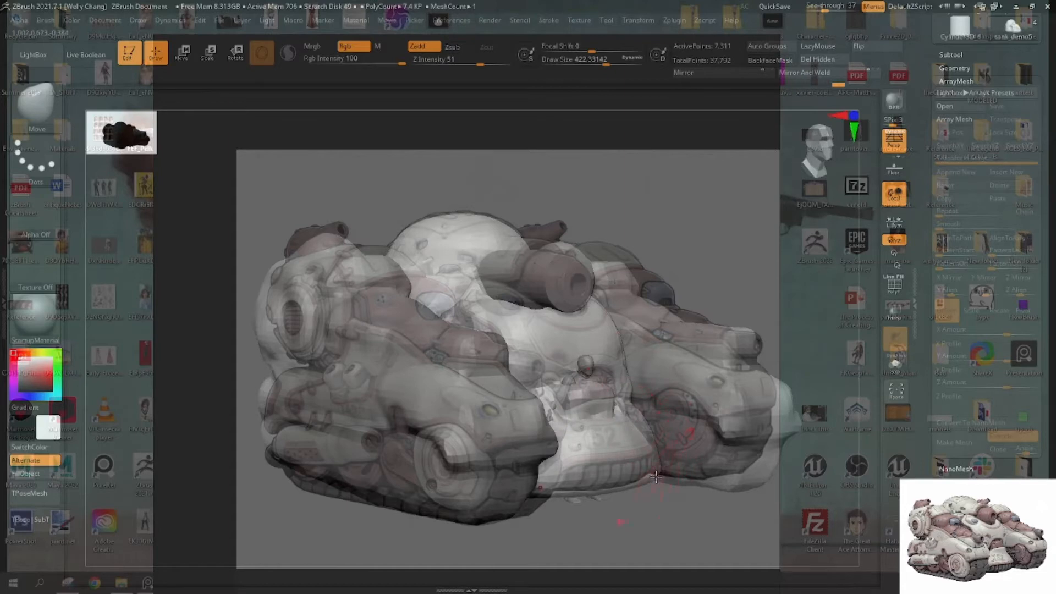
drag(656, 476, 639, 475)
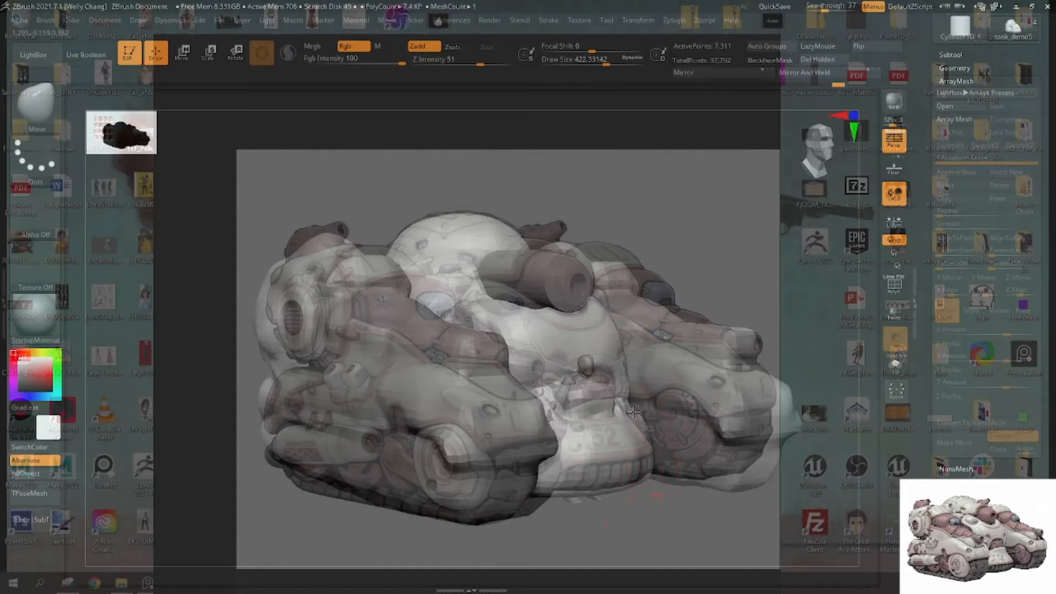
drag(627, 380, 616, 376)
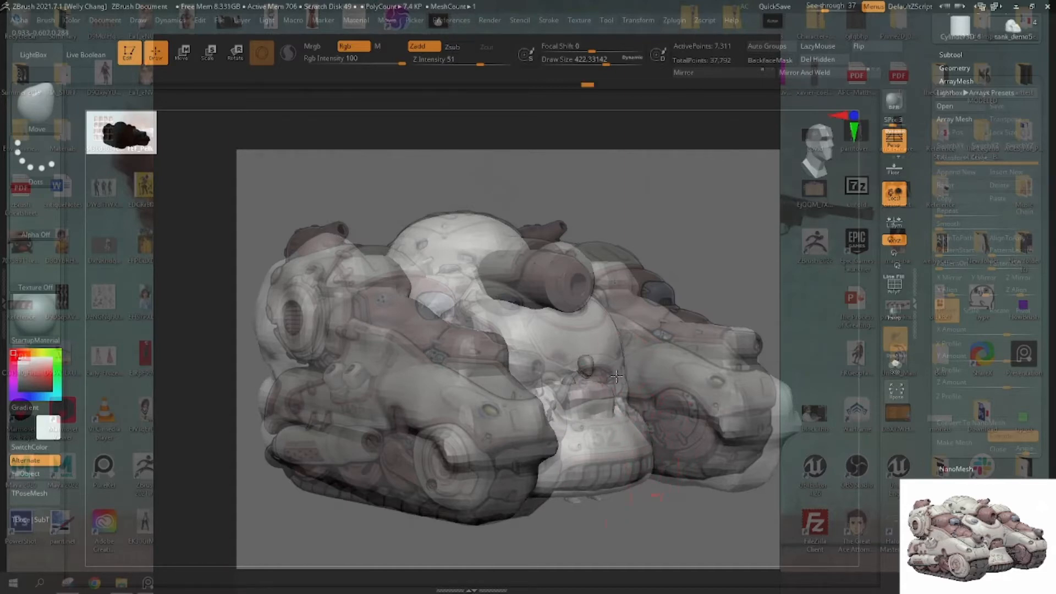
Select the track block, enable Local Symmetry and reshape its front end with the Move brush, using a Focal Shift of 18
alt+click(563, 281)
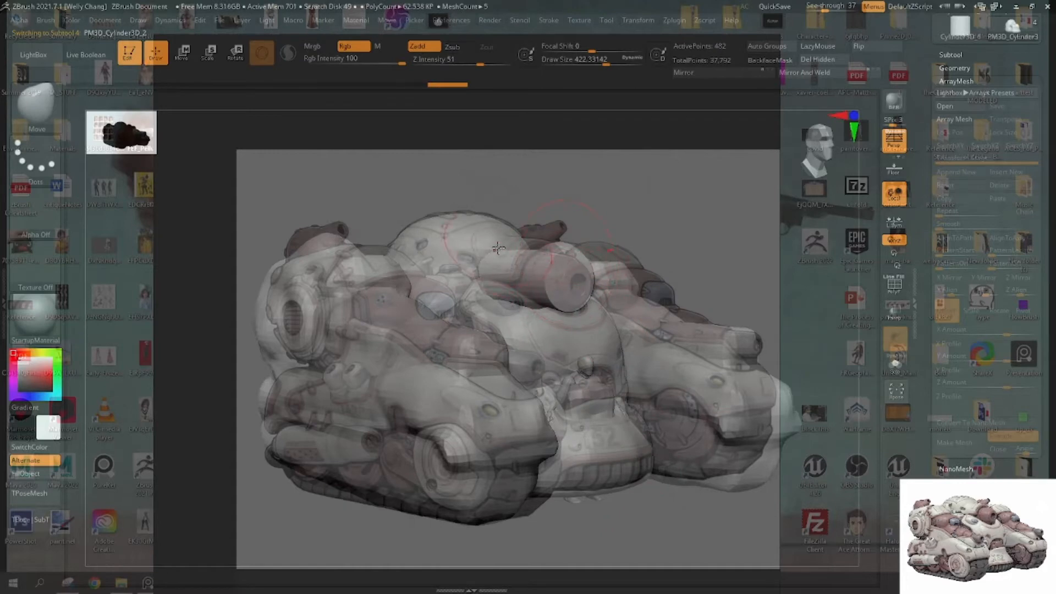
alt+click(394, 293)
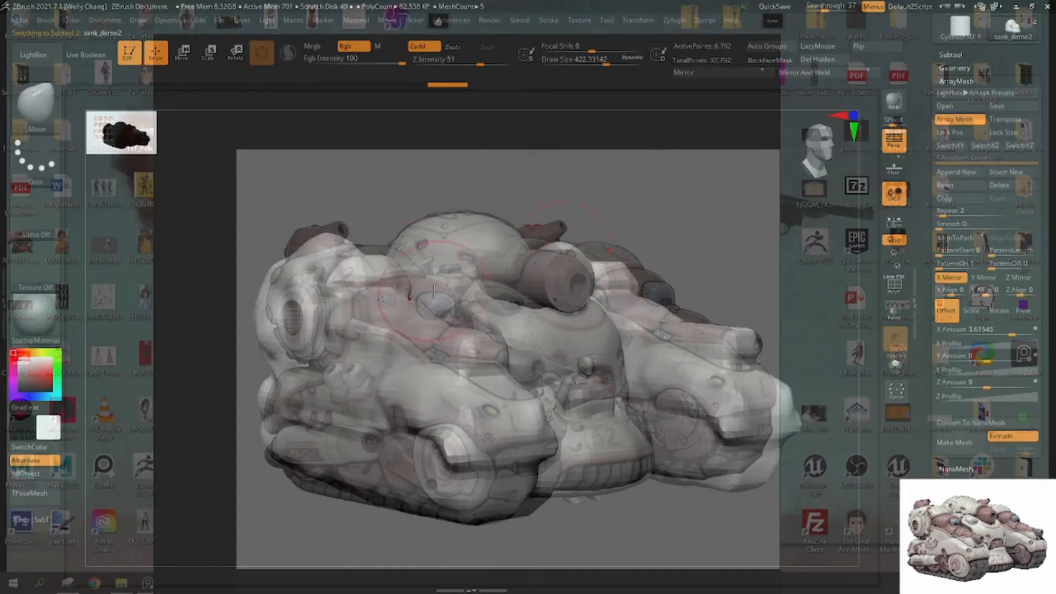
mouse_move(673, 209)
mouse_down()
mouse_move(697, 196)
mouse_move(710, 209)
mouse_move(700, 213)
mouse_up()
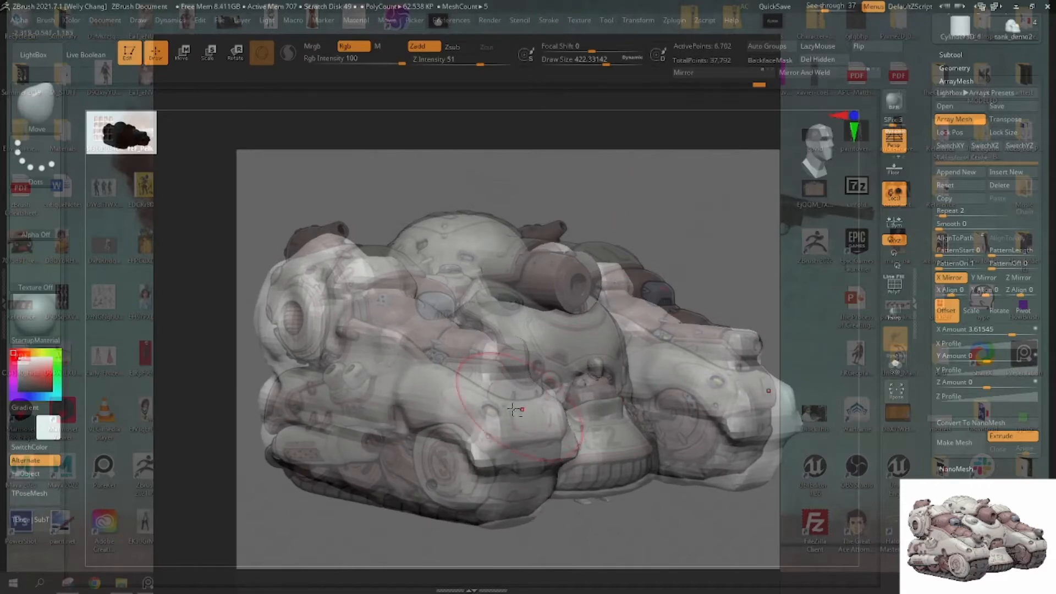
drag(483, 444, 479, 459)
key(ctrl+z)
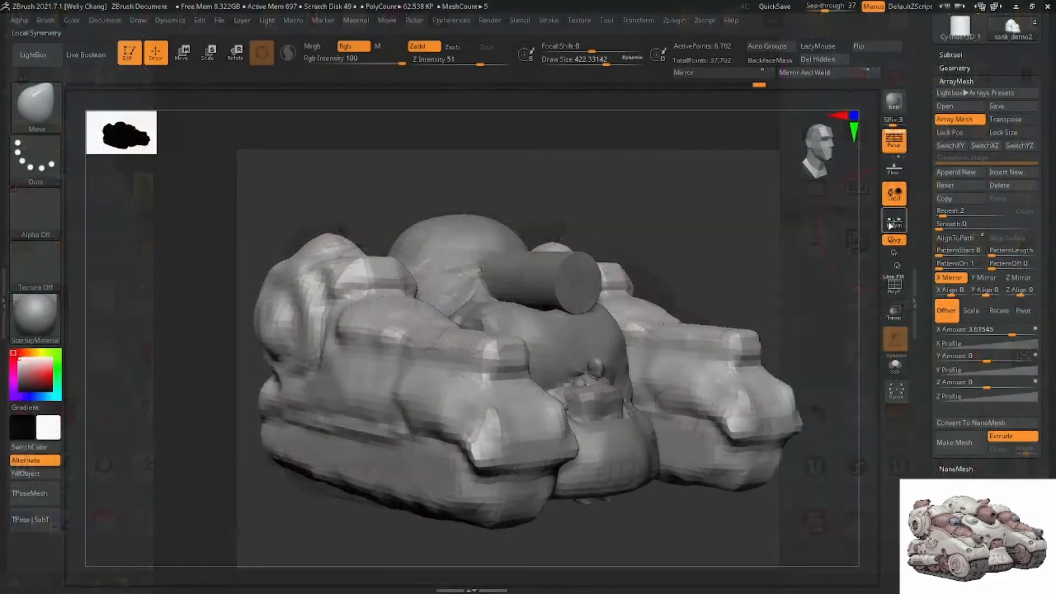
click(893, 222)
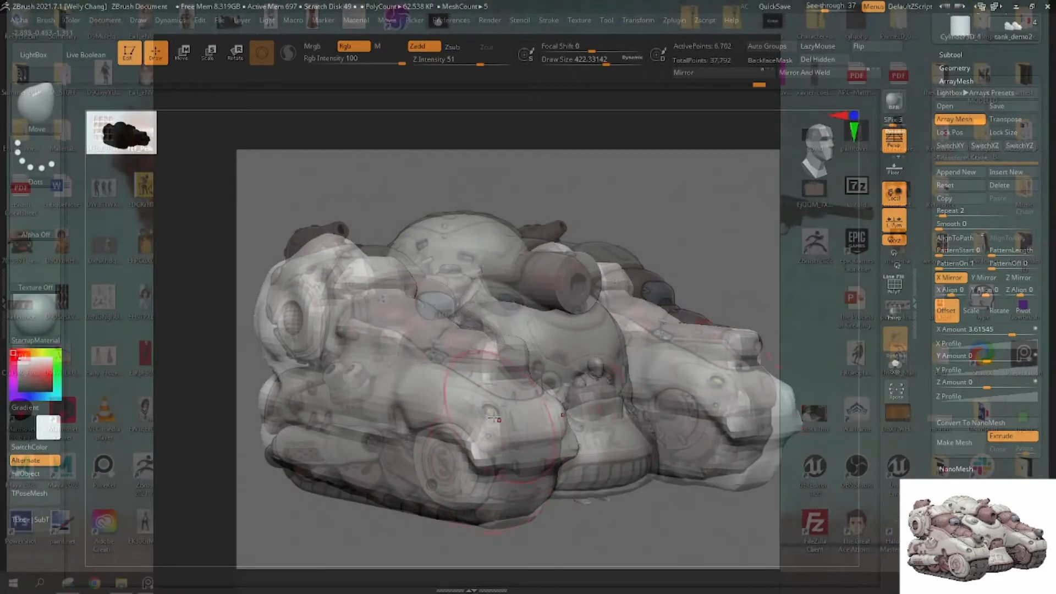
mouse_move(485, 460)
mouse_down()
mouse_move(480, 450)
mouse_move(529, 455)
mouse_move(484, 455)
mouse_up()
right_drag(529, 443, 474, 472)
key(space)
drag(553, 416, 548, 415)
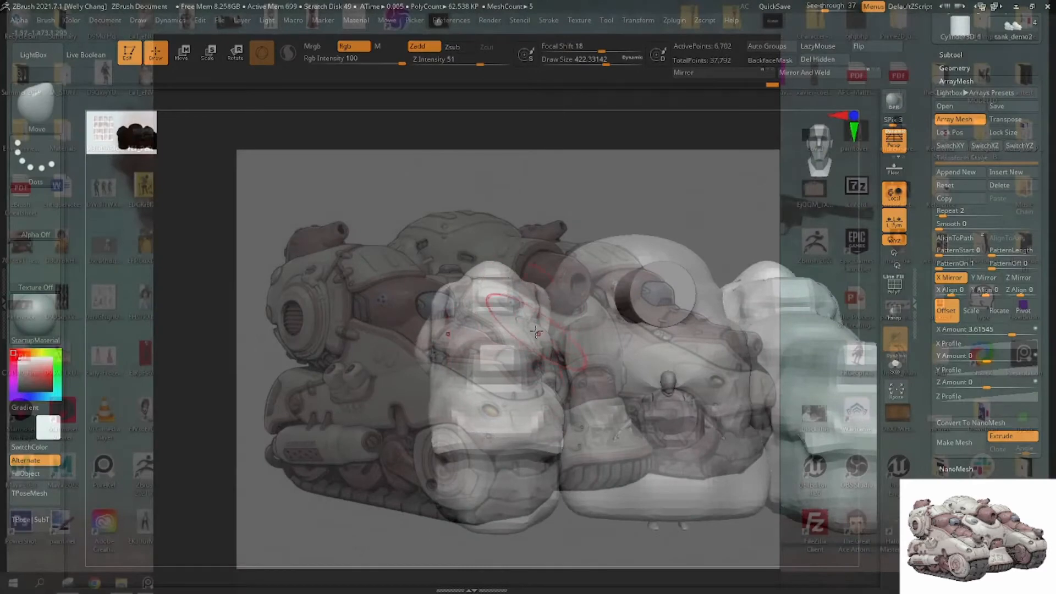
Tilt the track block sideways with the gizmo in front view and leave Local Symmetry switched on
key(w)
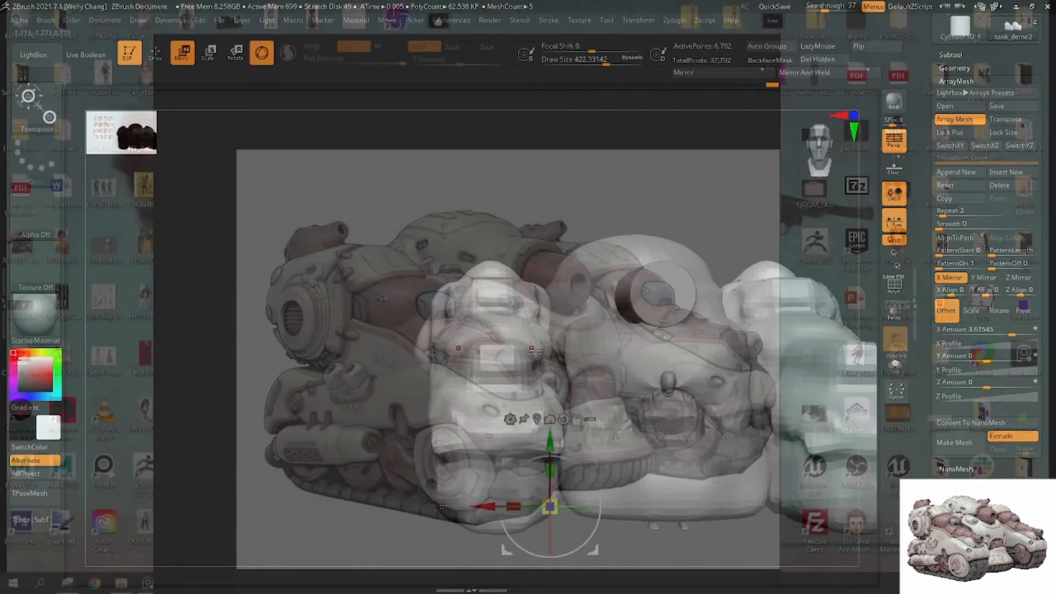
drag(577, 462, 552, 455)
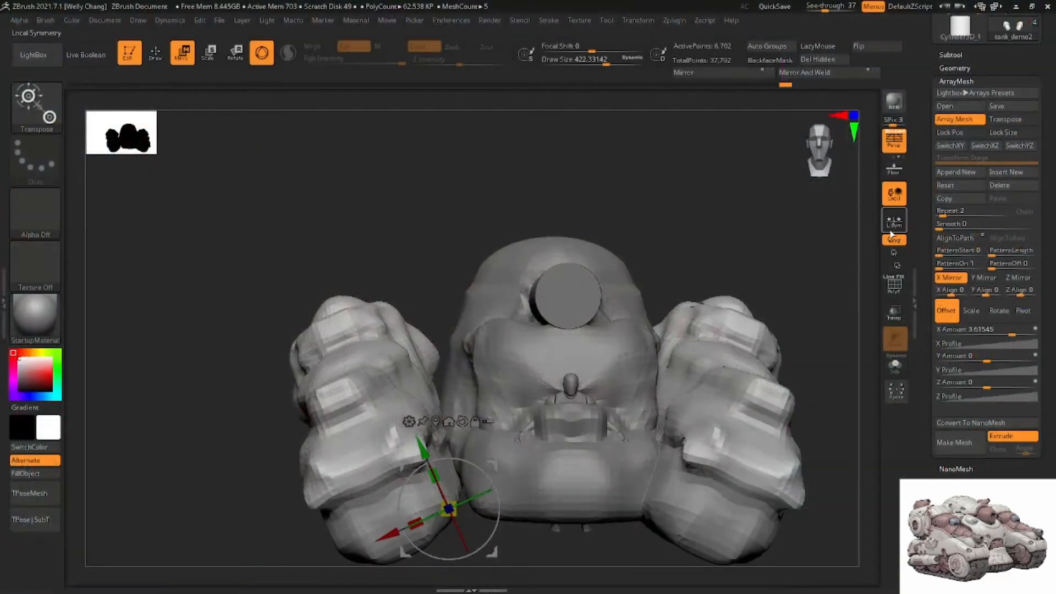
click(894, 221)
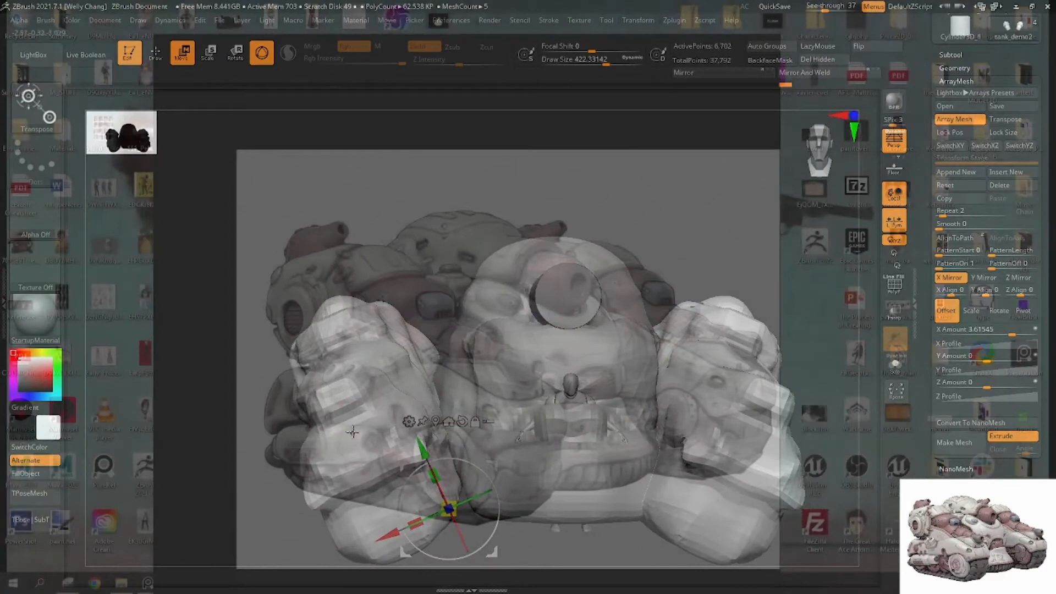
key(q)
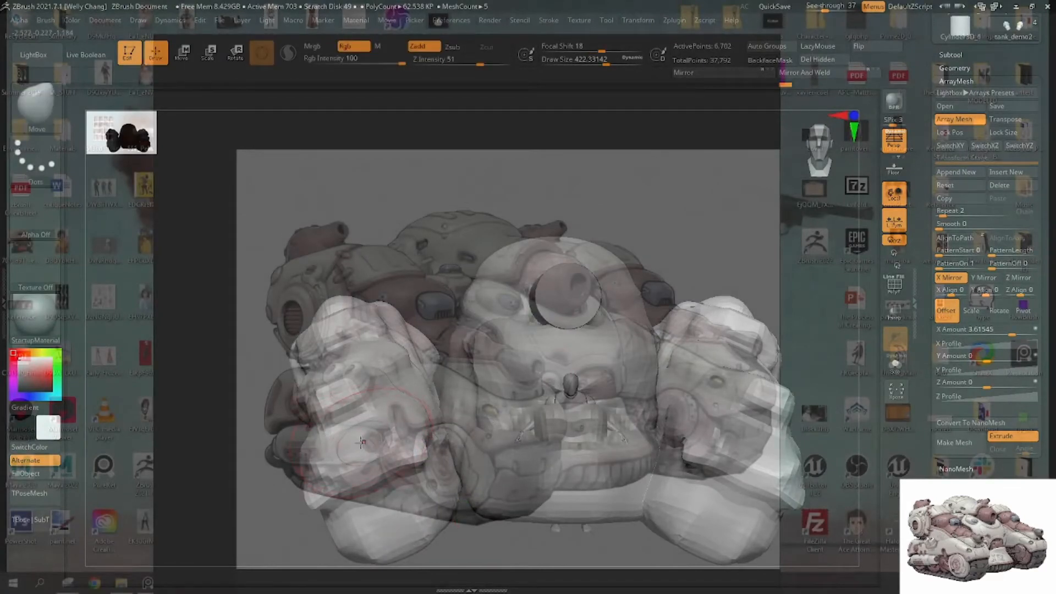
drag(362, 442, 366, 436)
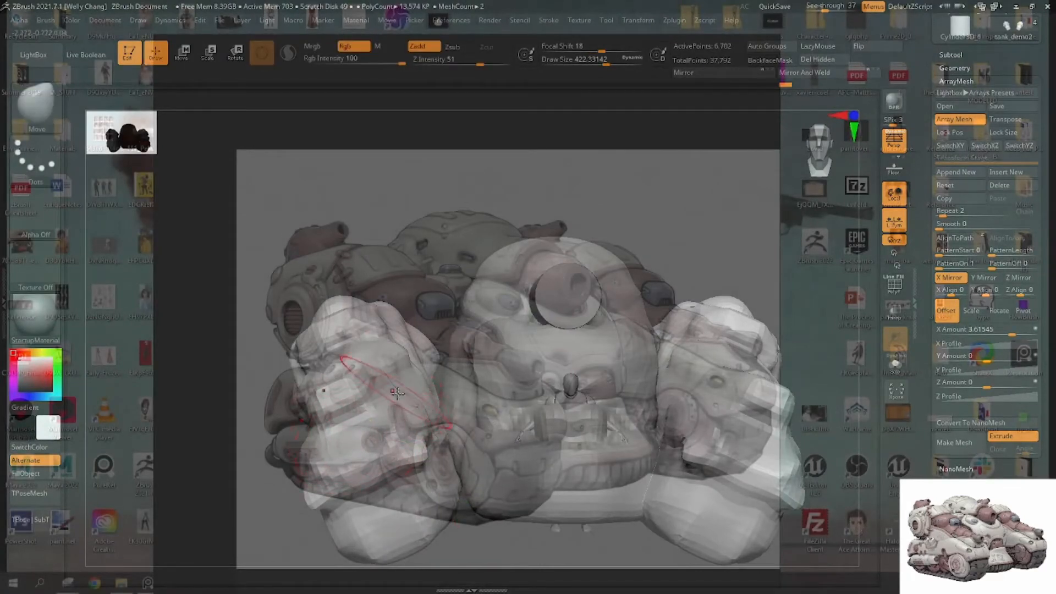
key(ctrl+z)
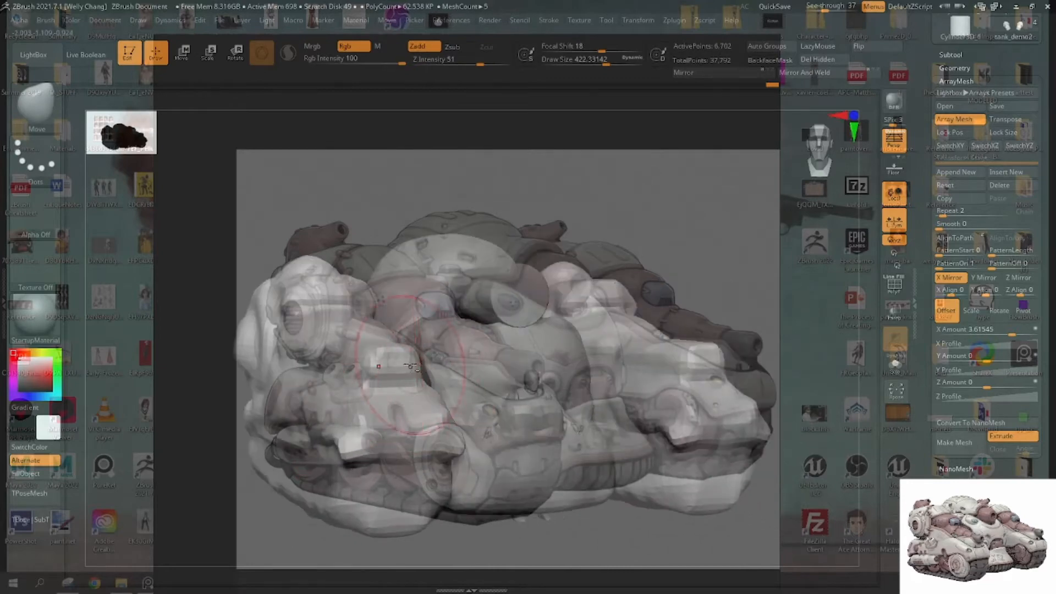
Check the hull against the reference in three-quarter view, then reselect the track block and enlarge the Move brush's Draw Size to about 899
alt+drag(538, 254, 573, 240)
mouse_move(615, 195)
mouse_down()
mouse_move(635, 193)
mouse_move(672, 220)
mouse_move(704, 199)
mouse_up()
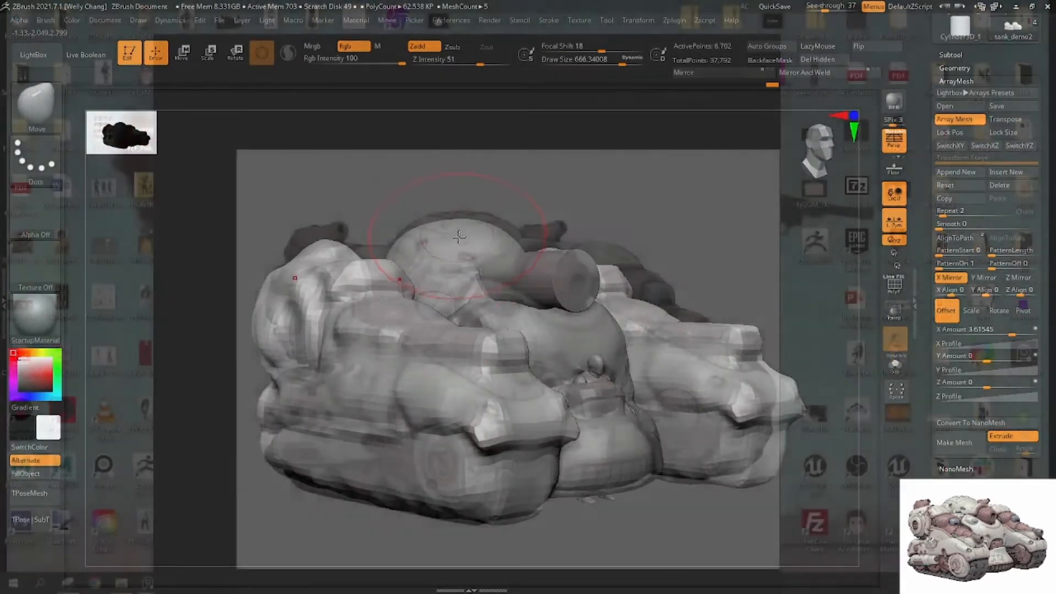
alt+click(423, 228)
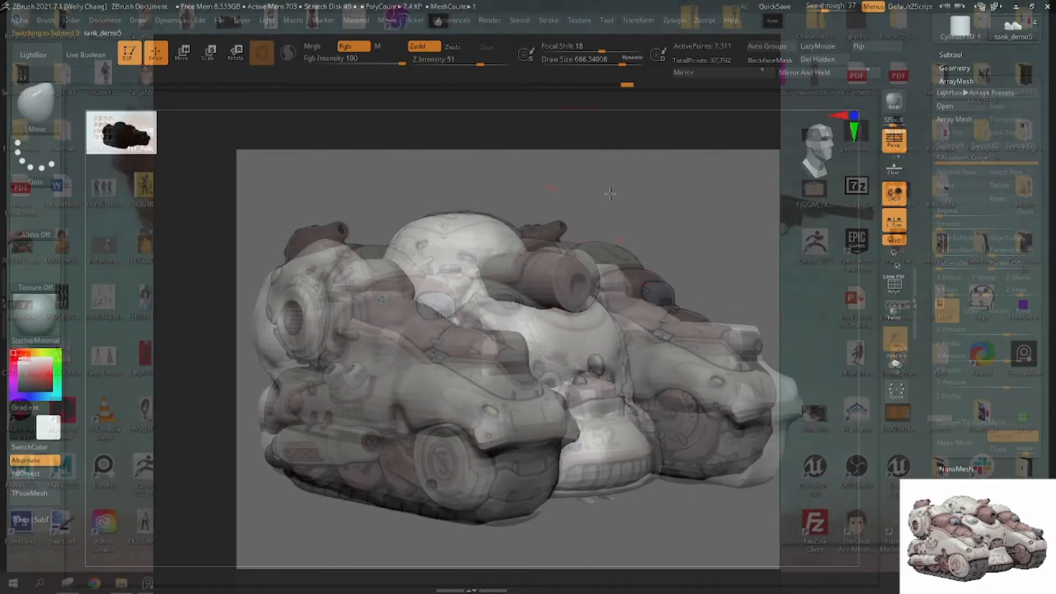
alt+click(336, 291)
key(space)
drag(310, 313, 323, 312)
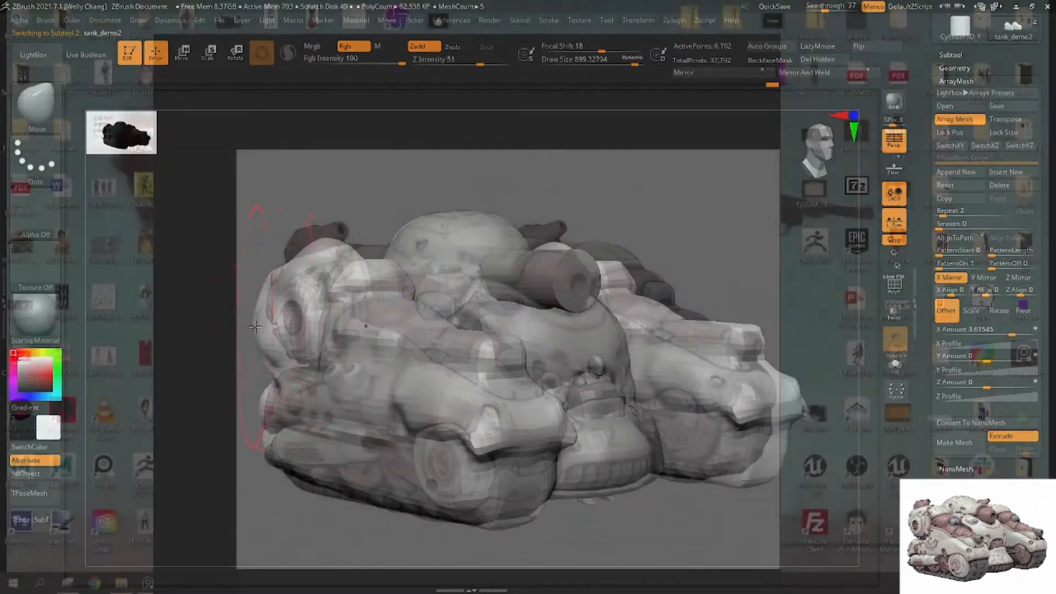
Reshape the rear and upper contours of the tank's side pod with the Move brush to match the reference behind it
mouse_move(255, 326)
mouse_down()
mouse_move(273, 329)
mouse_move(285, 364)
mouse_move(306, 361)
mouse_up()
key(space)
drag(290, 303, 301, 304)
drag(311, 252, 304, 233)
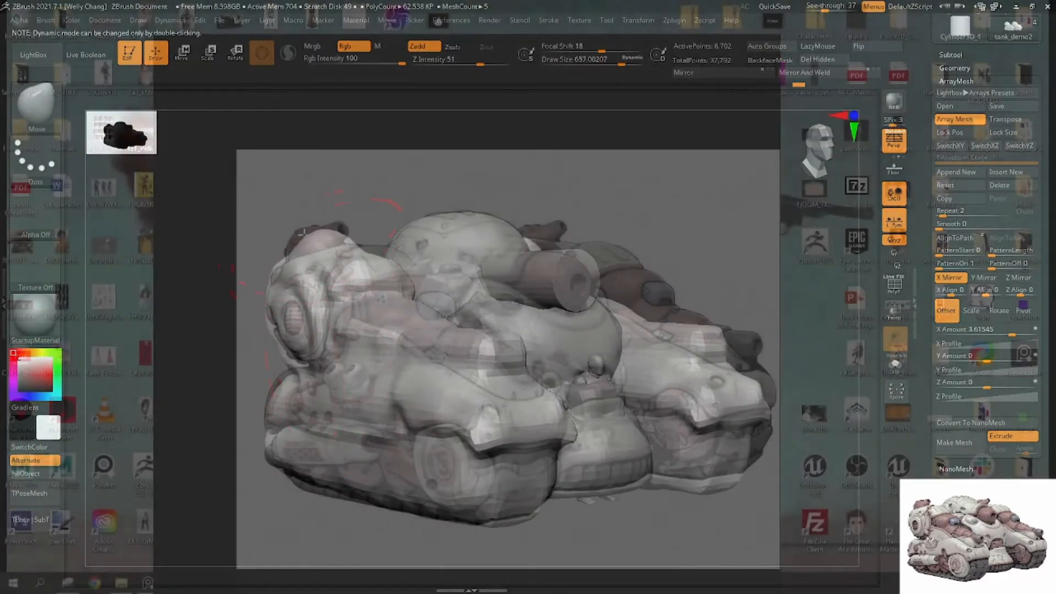
drag(381, 273, 393, 262)
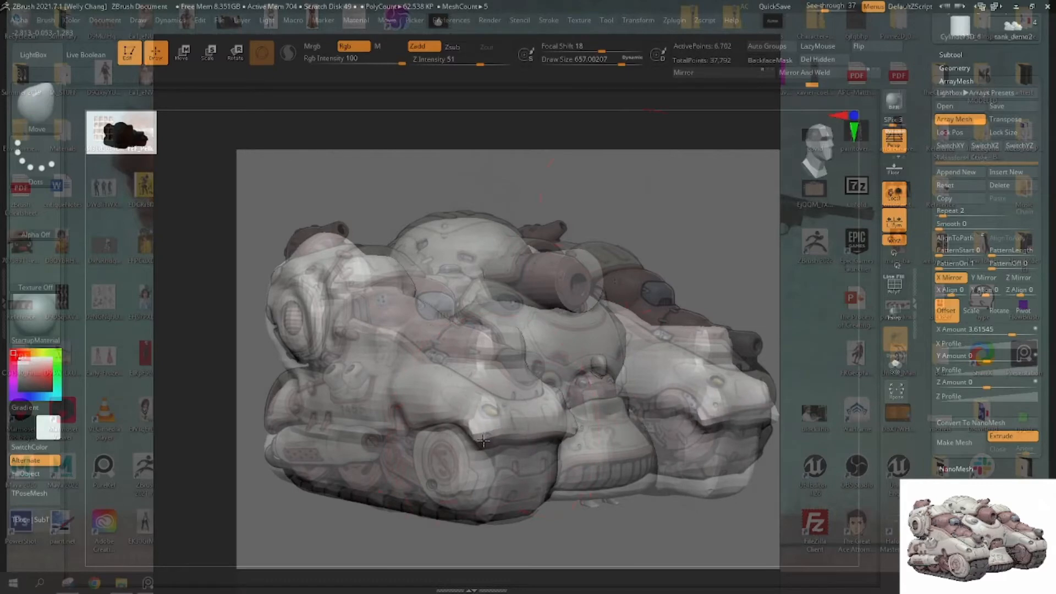
Refine the side pod's front and upper inner forms against the reference using smaller Move brush sizes
key(space)
drag(477, 398, 448, 397)
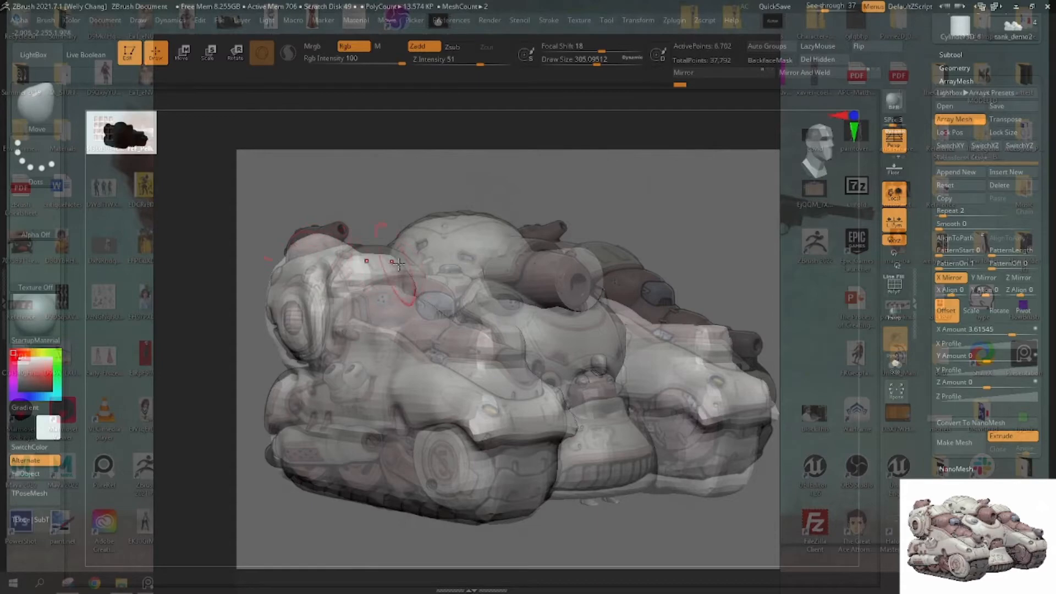
key(space)
mouse_move(398, 266)
mouse_down()
mouse_move(391, 255)
mouse_move(415, 292)
mouse_move(438, 299)
mouse_move(400, 282)
mouse_move(448, 297)
mouse_up()
key(ctrl+z)
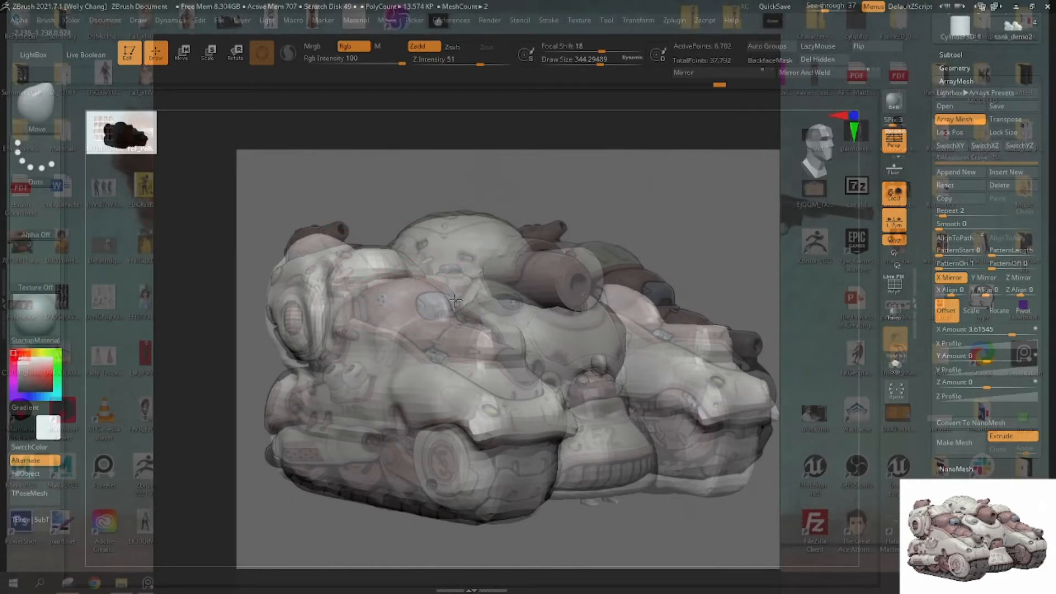
drag(509, 330, 502, 359)
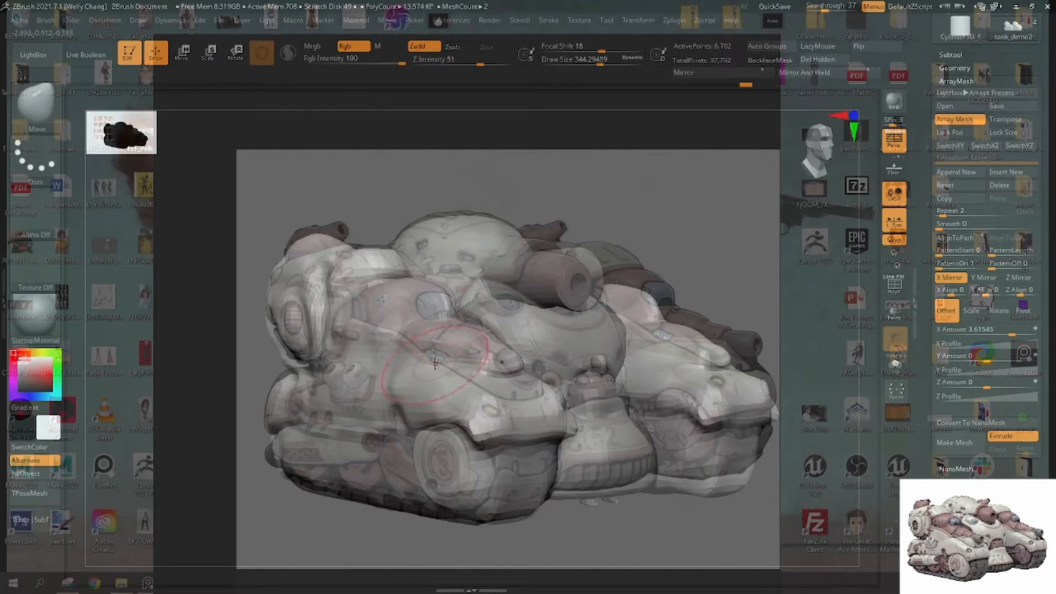
drag(435, 363, 433, 367)
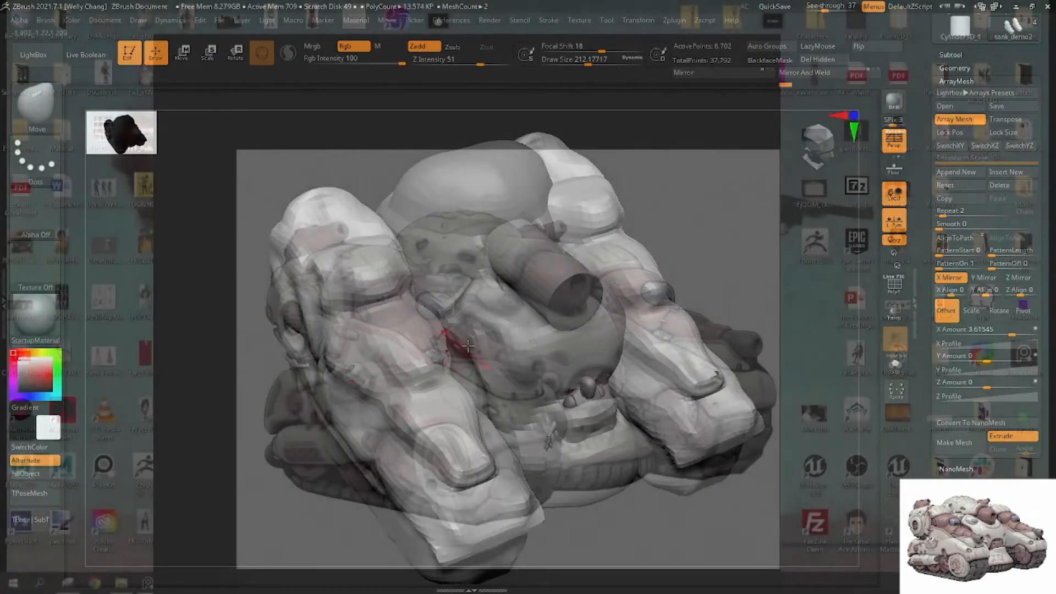
Select the tank's central body and set See-through to 0 to hide the reference
right_drag(468, 345, 572, 222)
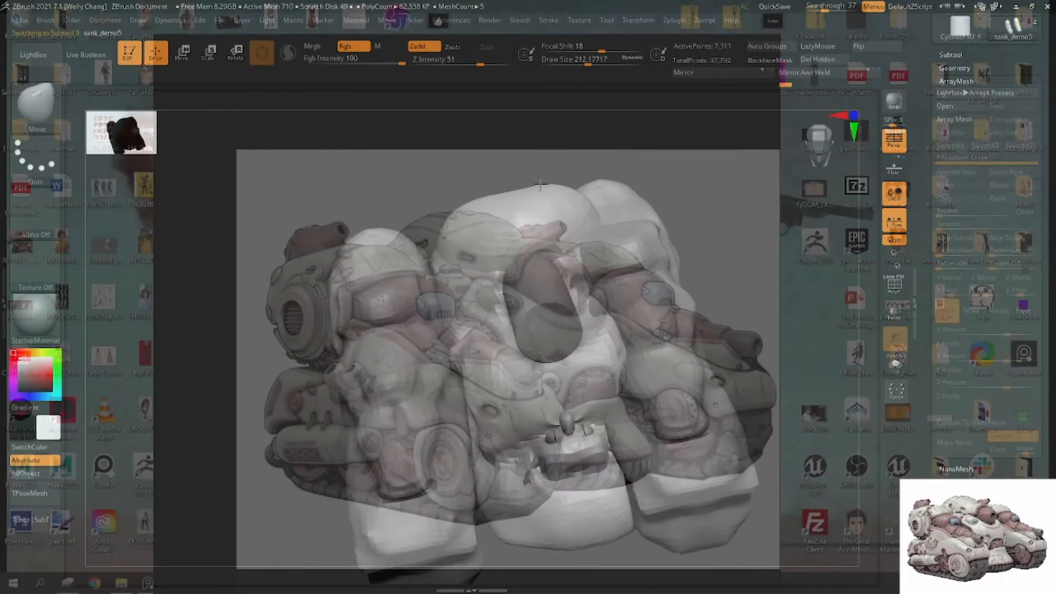
alt+click(542, 192)
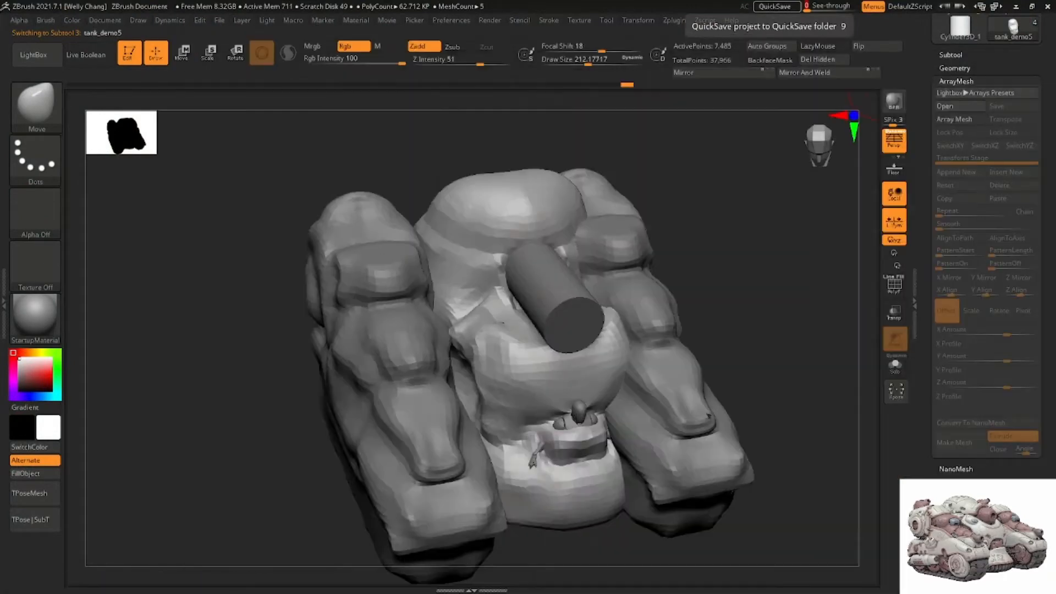
drag(708, 242, 610, 304)
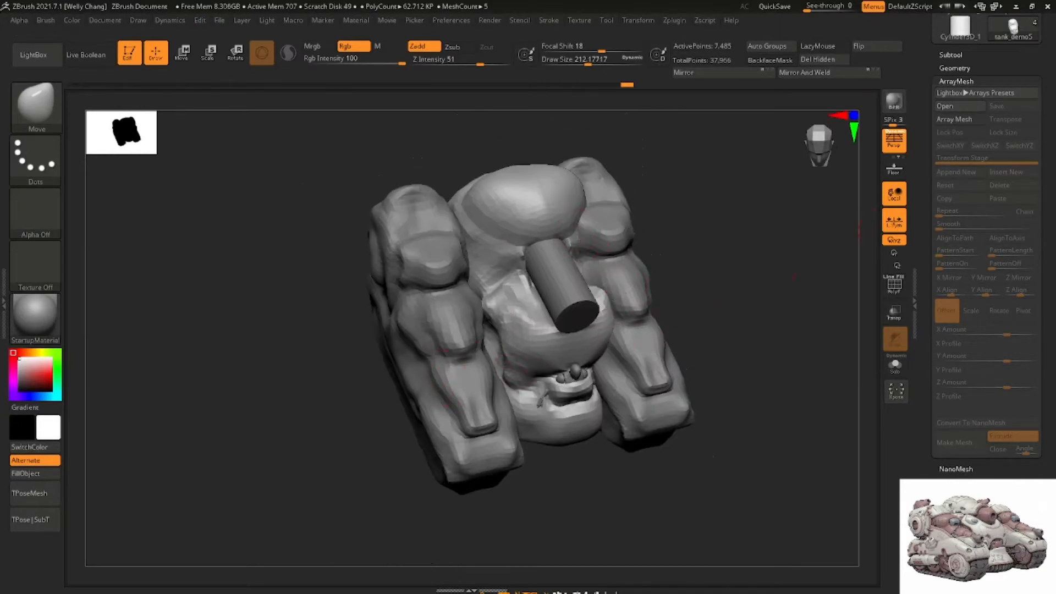
click(977, 67)
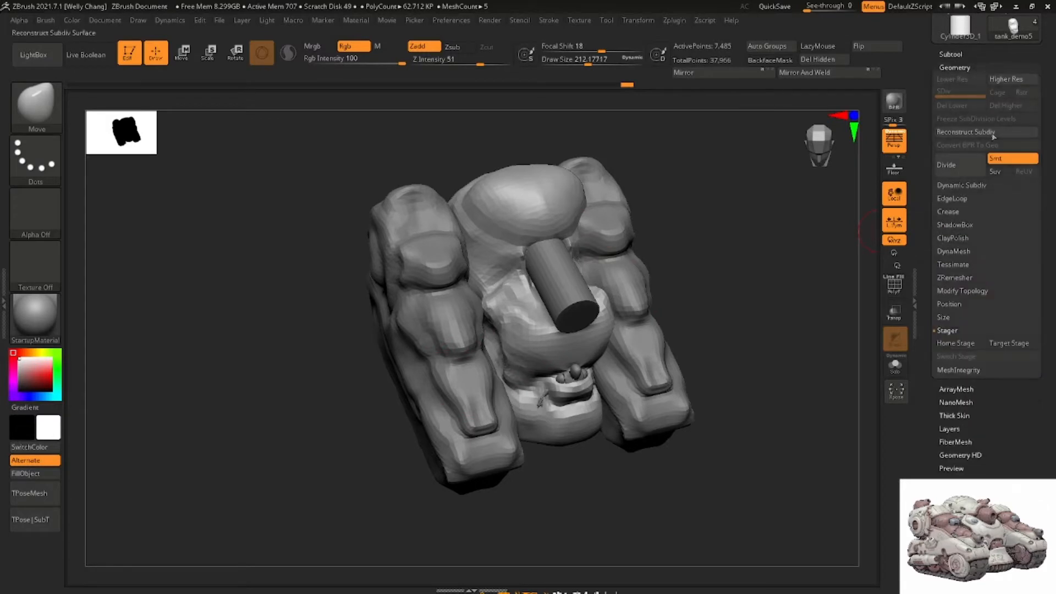
click(974, 389)
click(961, 251)
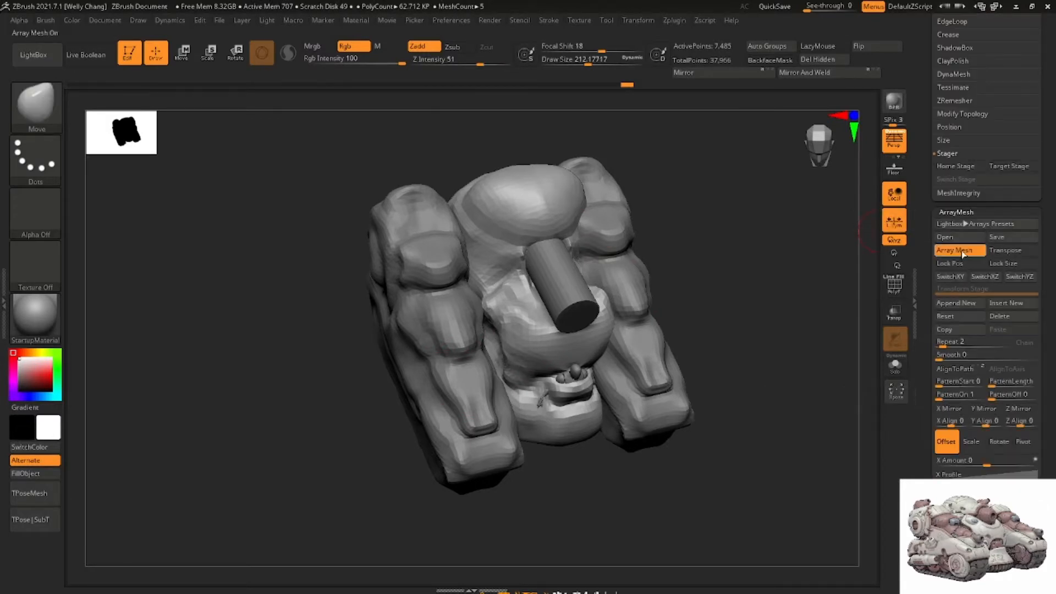
click(962, 253)
Try the side pod's other stage with its Array Mesh turned off, viewing it in solo before switching back
alt+click(467, 383)
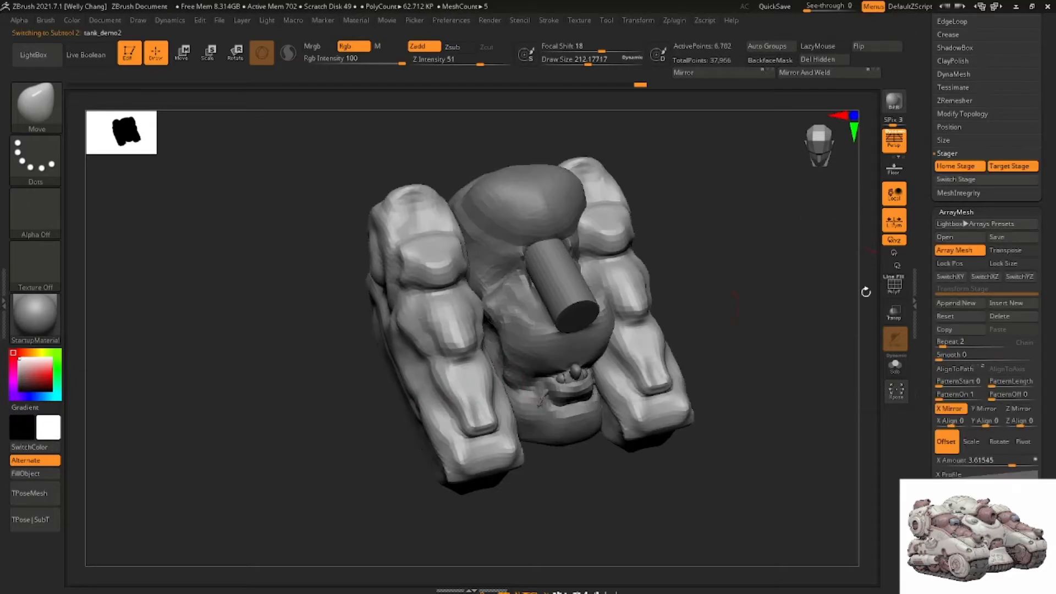
click(955, 254)
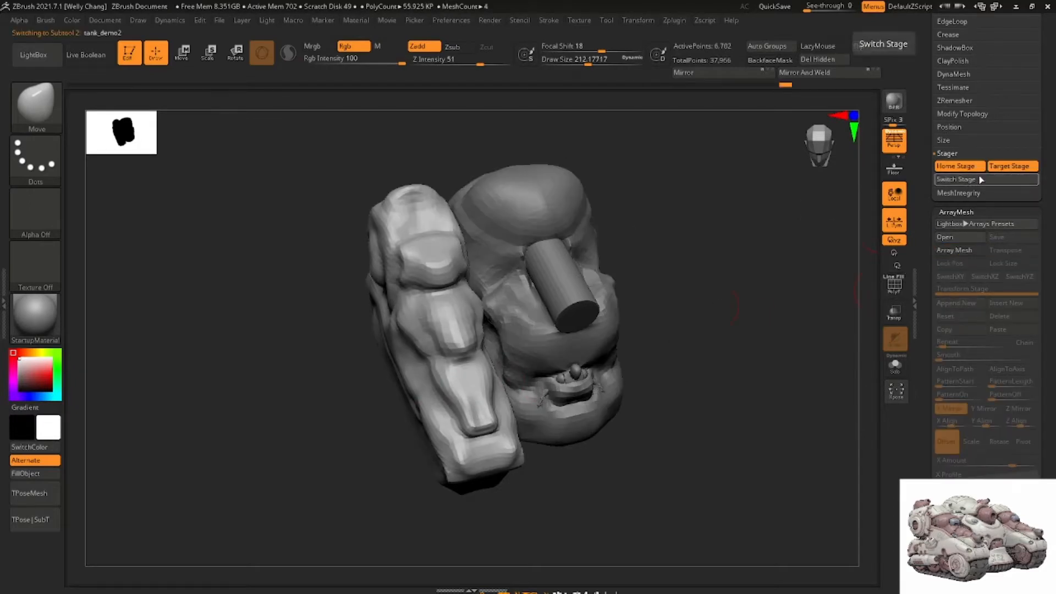
click(982, 180)
drag(681, 316, 657, 243)
click(896, 367)
drag(649, 300, 597, 301)
key(f)
key(f)
click(901, 371)
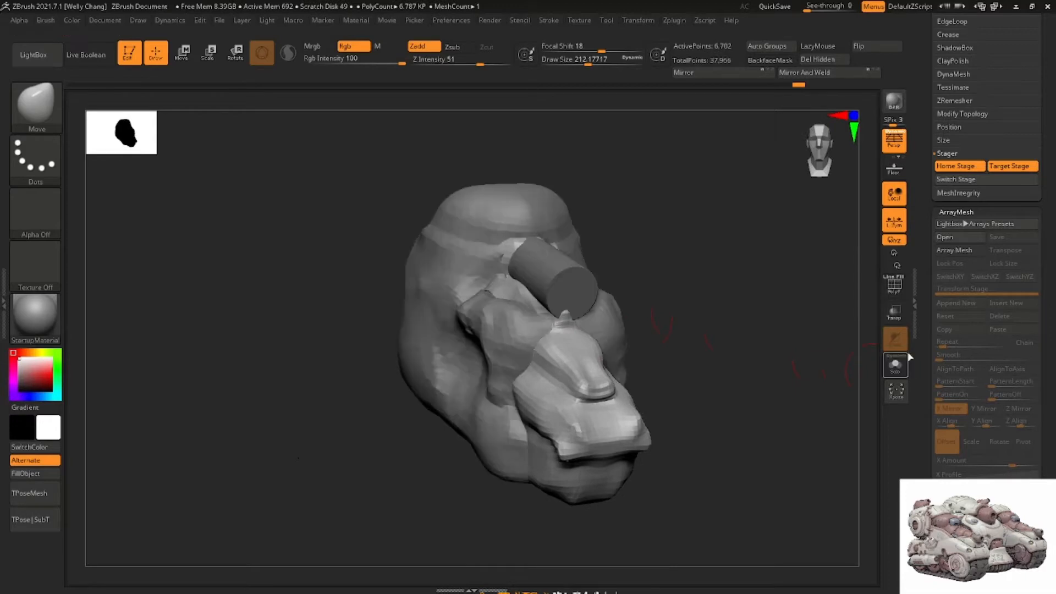
click(974, 182)
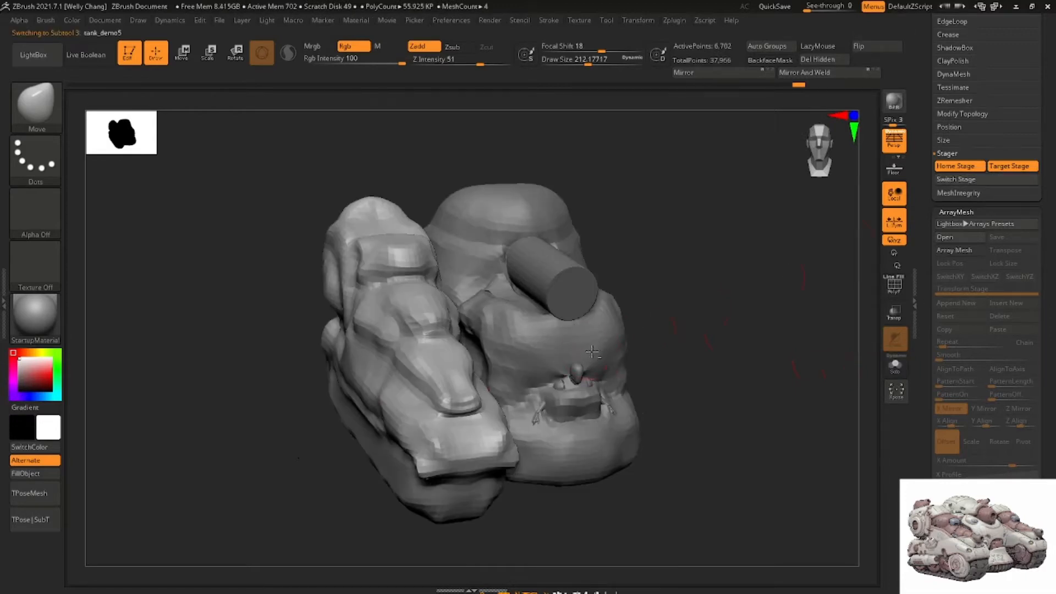
Re-enable Array Mesh on the side pod and set its X Amount offset to 4.52661
drag(592, 352, 668, 244)
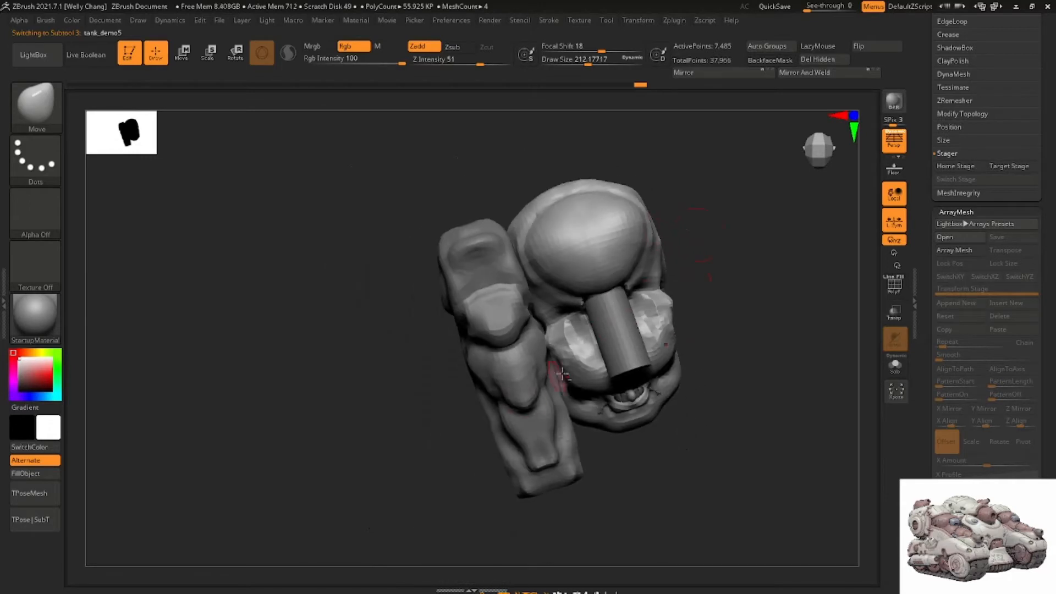
alt+click(562, 374)
click(967, 249)
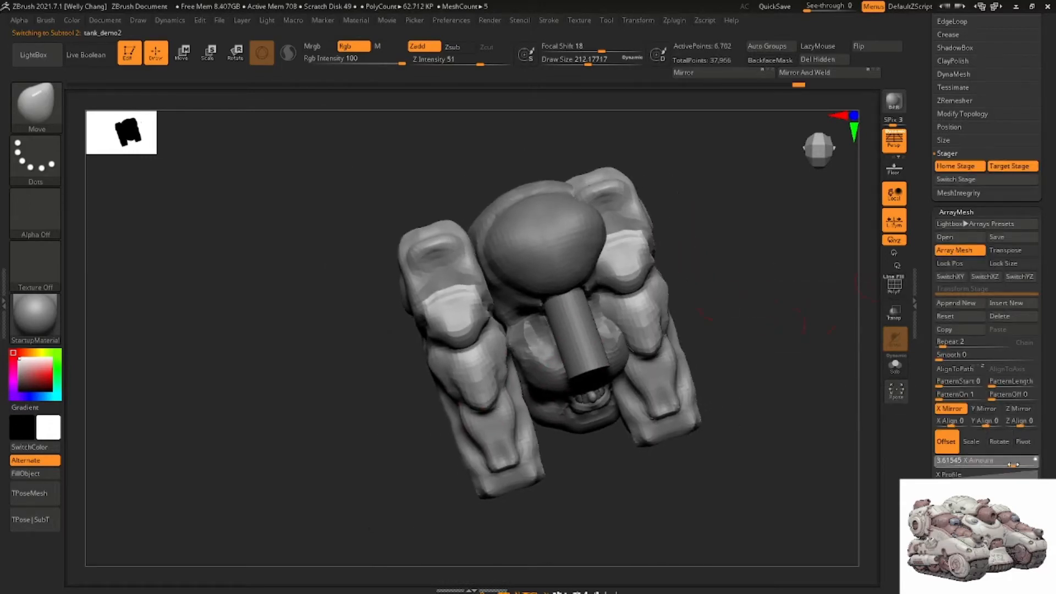
drag(1013, 464, 1014, 464)
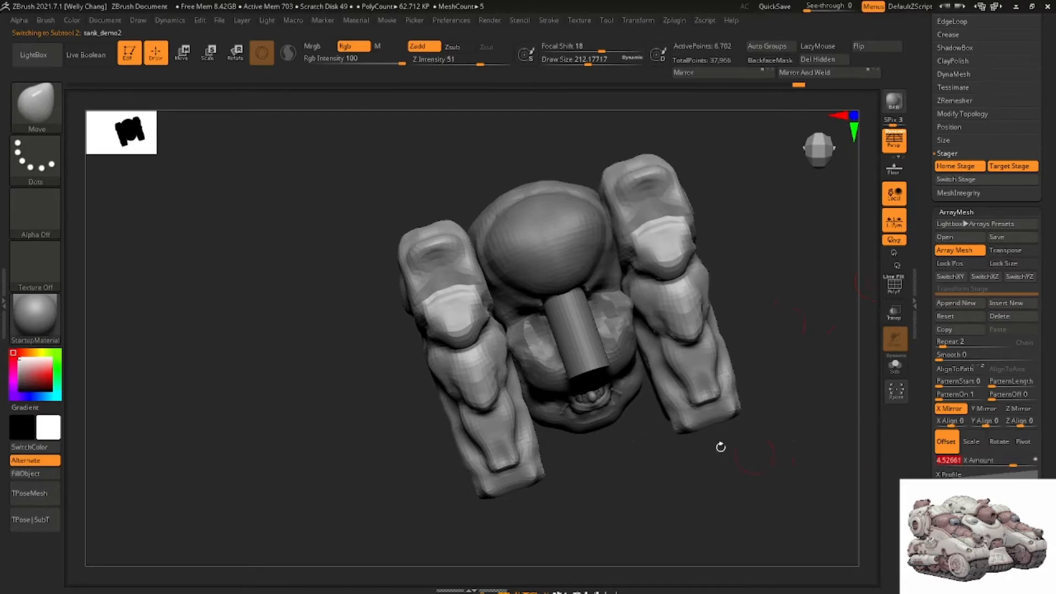
drag(720, 446, 641, 331)
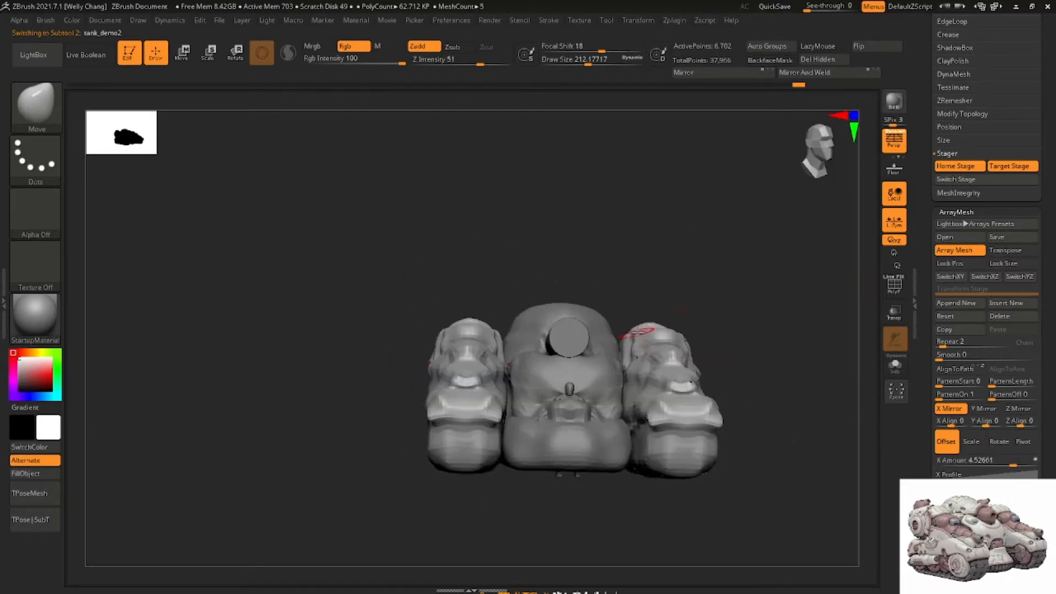
drag(709, 324, 641, 313)
Move the central body forward between the two side pods with the transform gizmo
alt+click(570, 344)
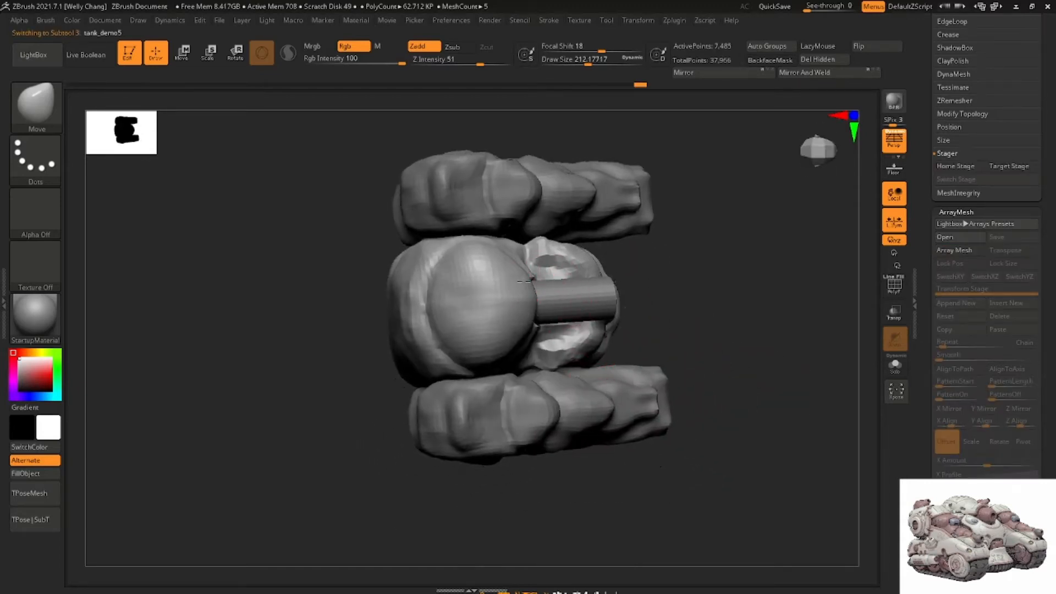
mouse_move(523, 281)
right_down()
mouse_move(510, 278)
mouse_move(525, 276)
mouse_move(520, 265)
mouse_move(532, 272)
right_up()
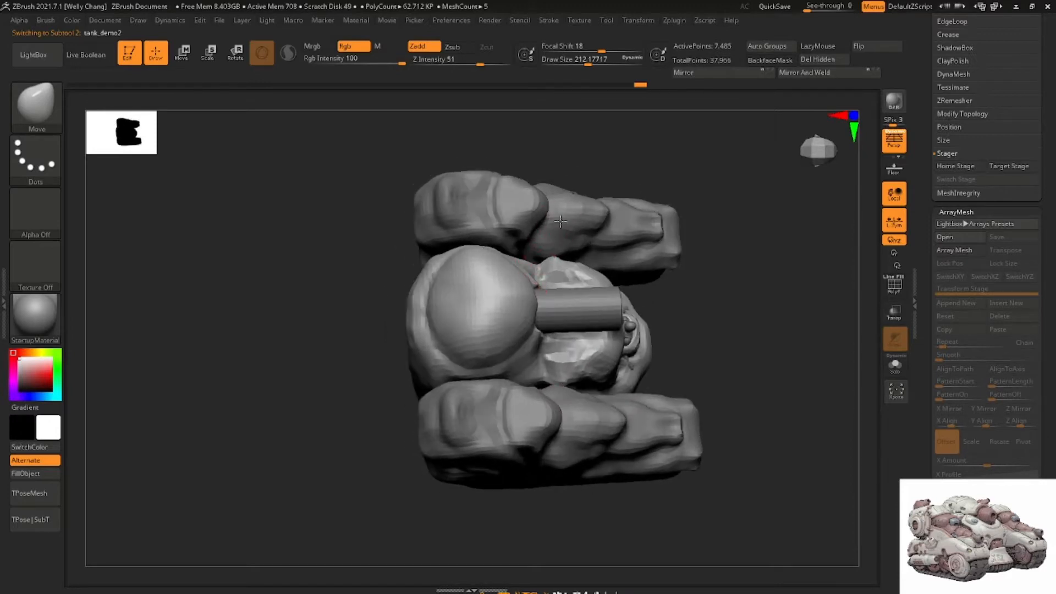
key(w)
drag(713, 413, 694, 406)
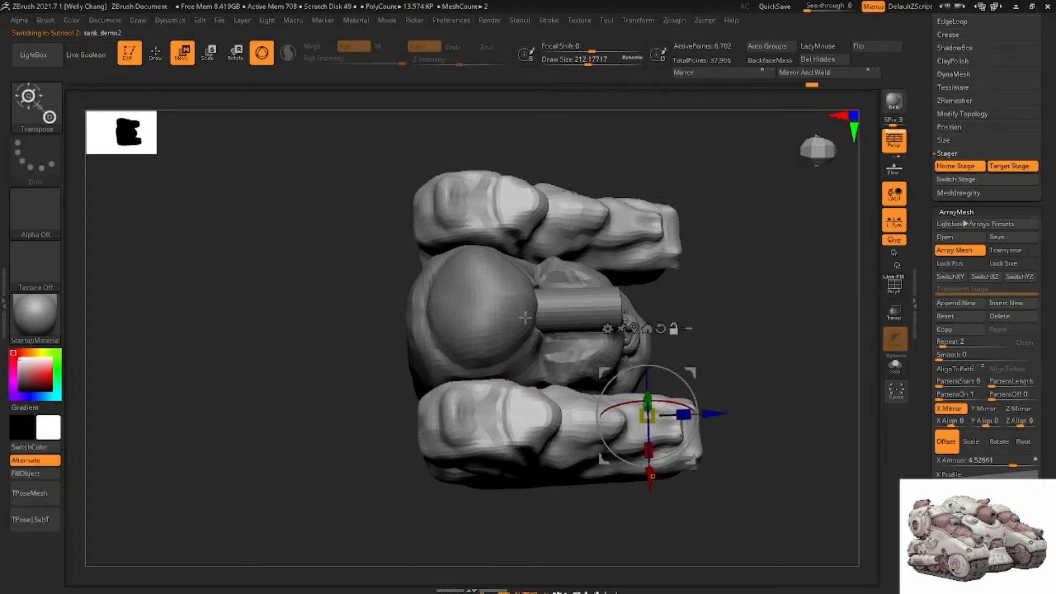
alt+click(584, 346)
drag(681, 337, 705, 337)
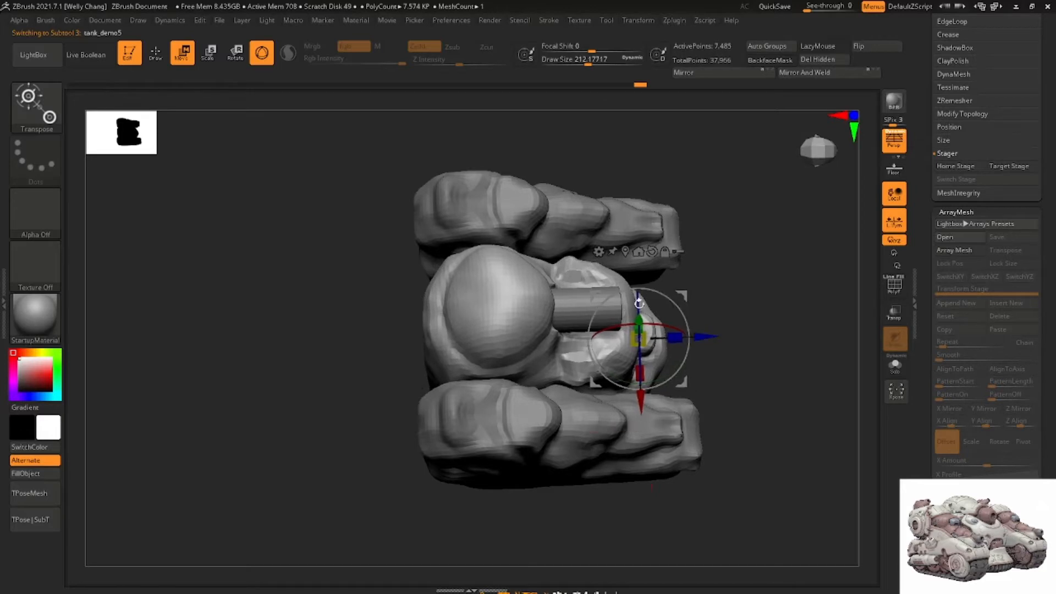
Reposition the cannon cylinder on the central body with the transform gizmo
key(q)
alt+click(598, 302)
key(w)
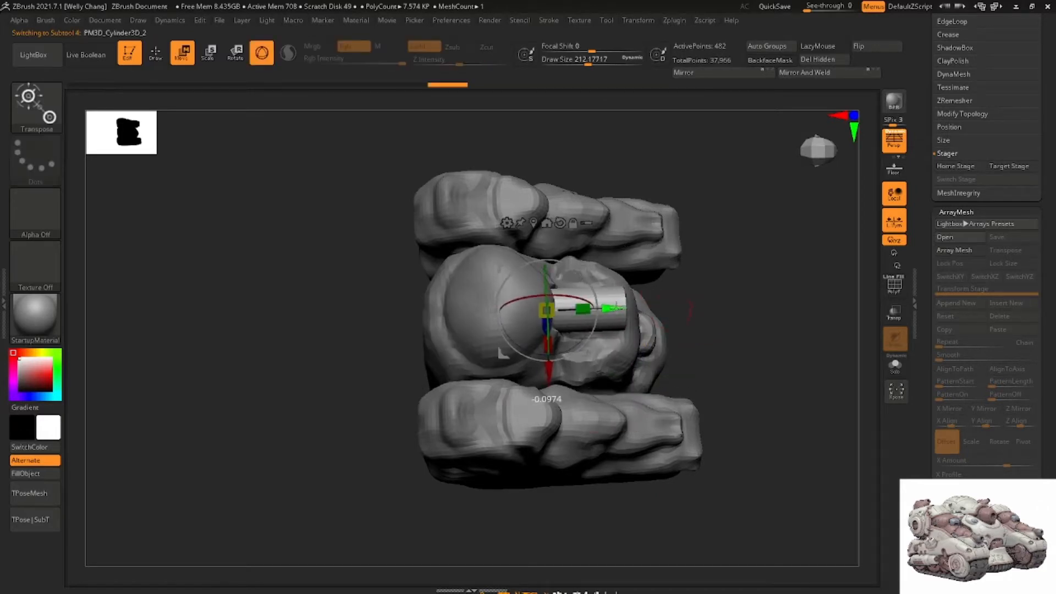
alt+click(634, 302)
key(q)
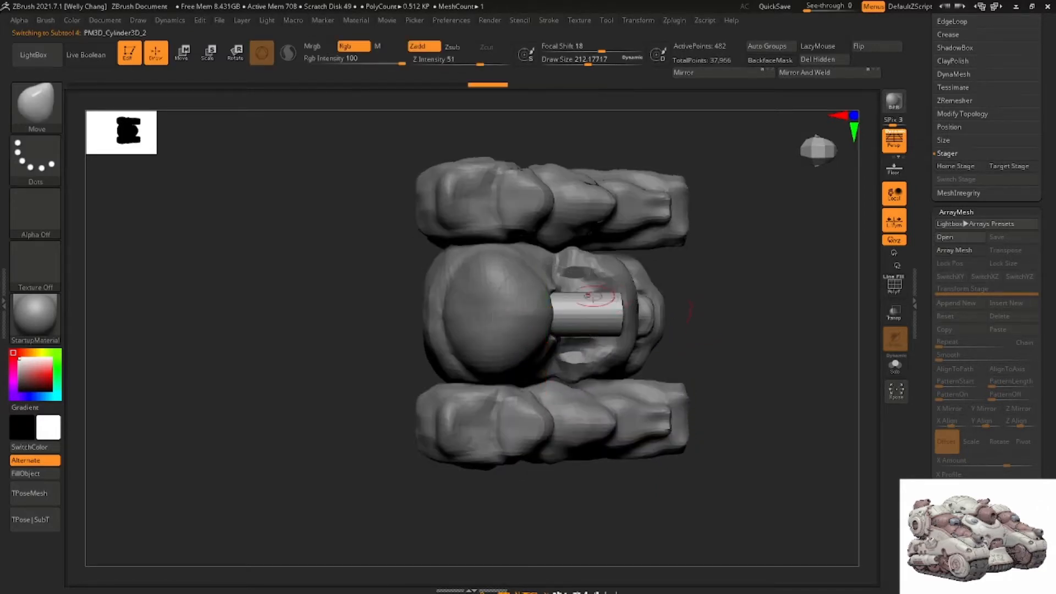
Enlarge the draw size to about 550 and shift the central body slightly forward along its length
key(space)
drag(514, 302, 546, 297)
shift+drag(489, 261, 451, 267)
key(w)
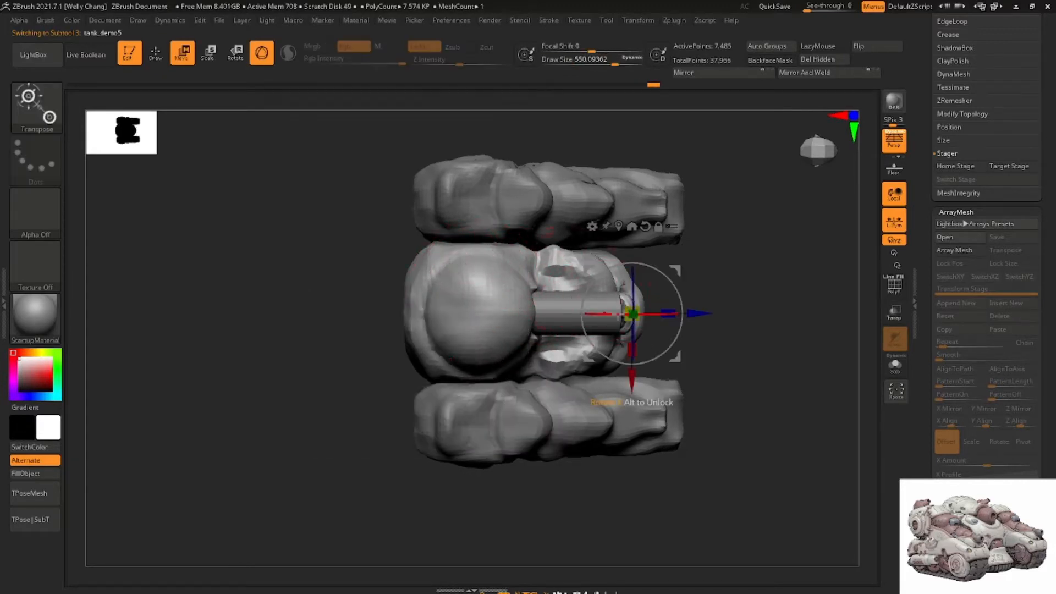
drag(696, 313, 710, 311)
key(q)
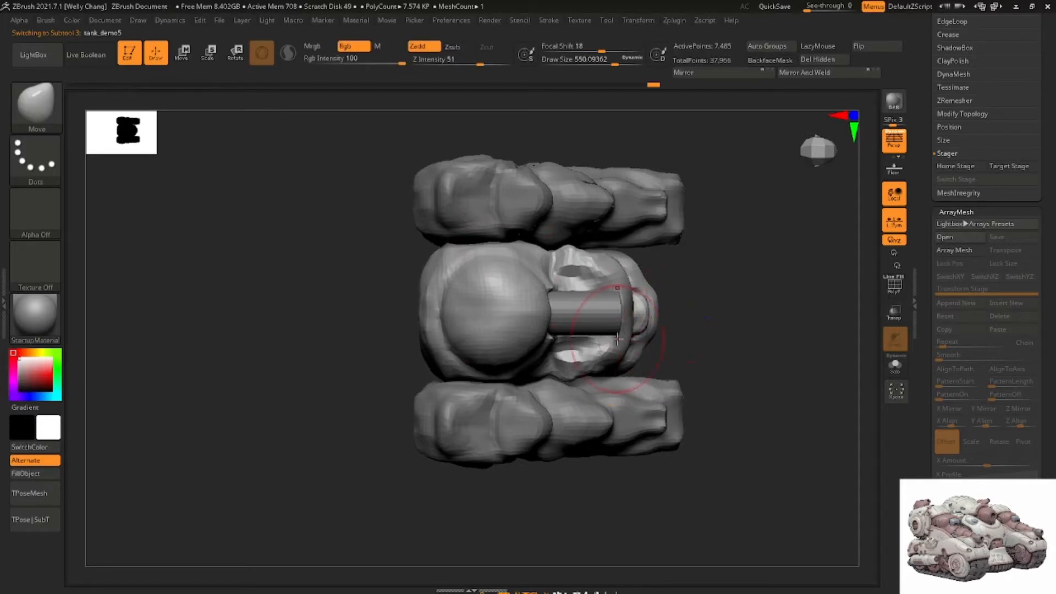
Pull the side pod's rear outer surface into shape with the Move brush at a draw size of about 550
mouse_move(651, 332)
right_down()
mouse_move(618, 240)
mouse_move(561, 237)
mouse_move(491, 261)
right_up()
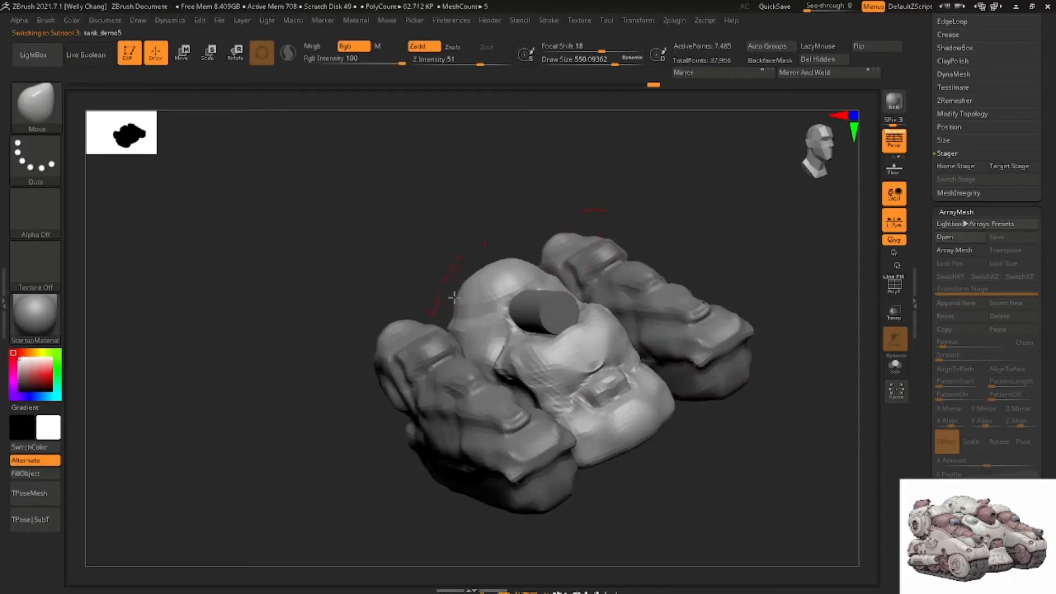
right_drag(456, 298, 571, 307)
alt+click(420, 371)
drag(370, 364, 319, 374)
right_drag(385, 338, 423, 334)
mouse_move(364, 352)
mouse_down()
mouse_move(342, 359)
mouse_move(394, 370)
mouse_up()
right_drag(409, 371, 346, 365)
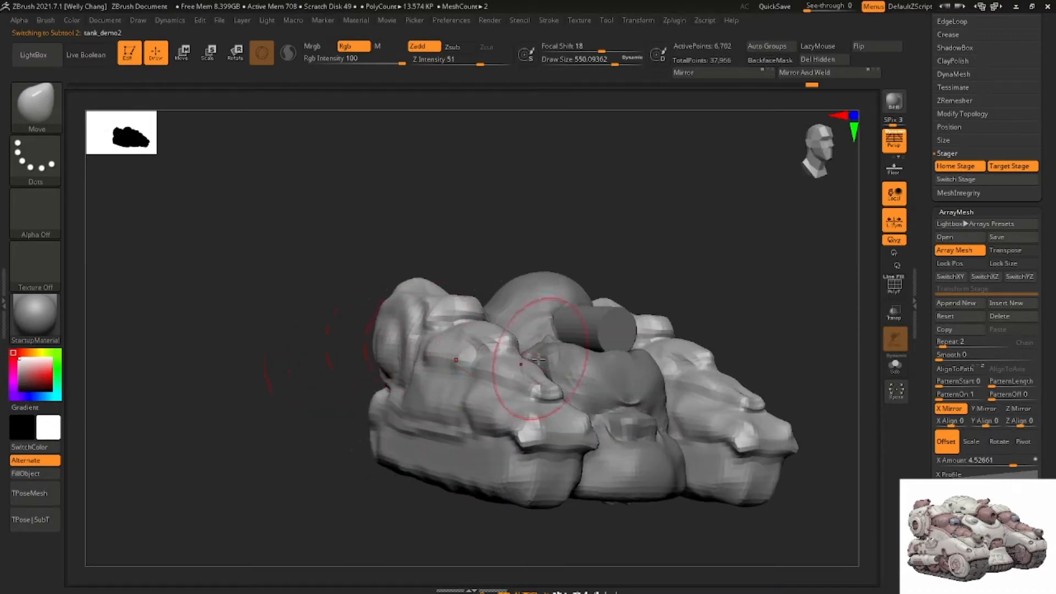
mouse_move(582, 335)
right_down()
mouse_move(550, 348)
mouse_move(593, 311)
right_up()
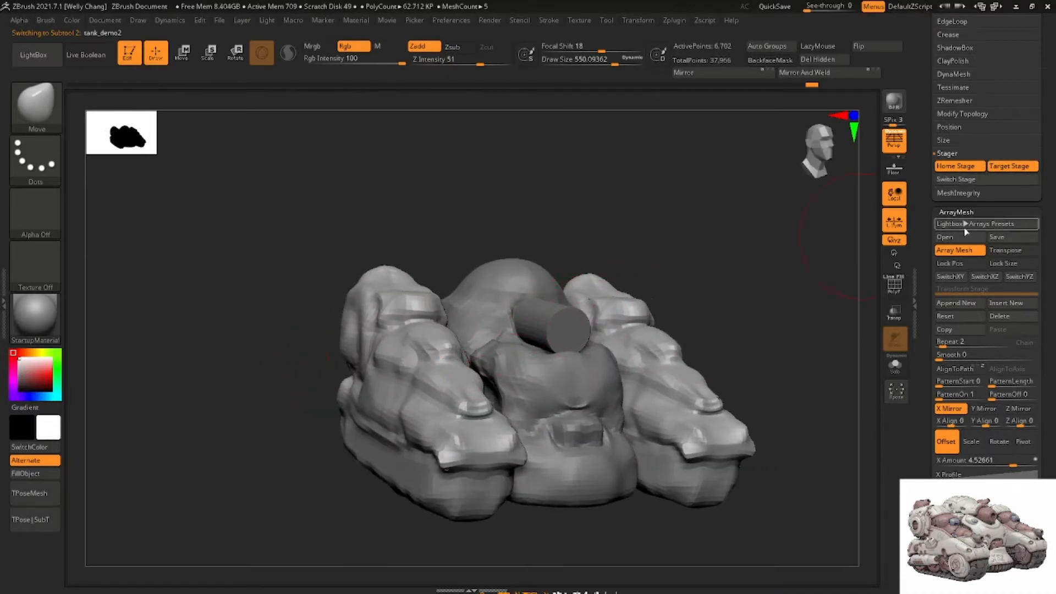
Open the side pod's DynaMesh settings and display its polygon wireframe
drag(1045, 119, 998, 175)
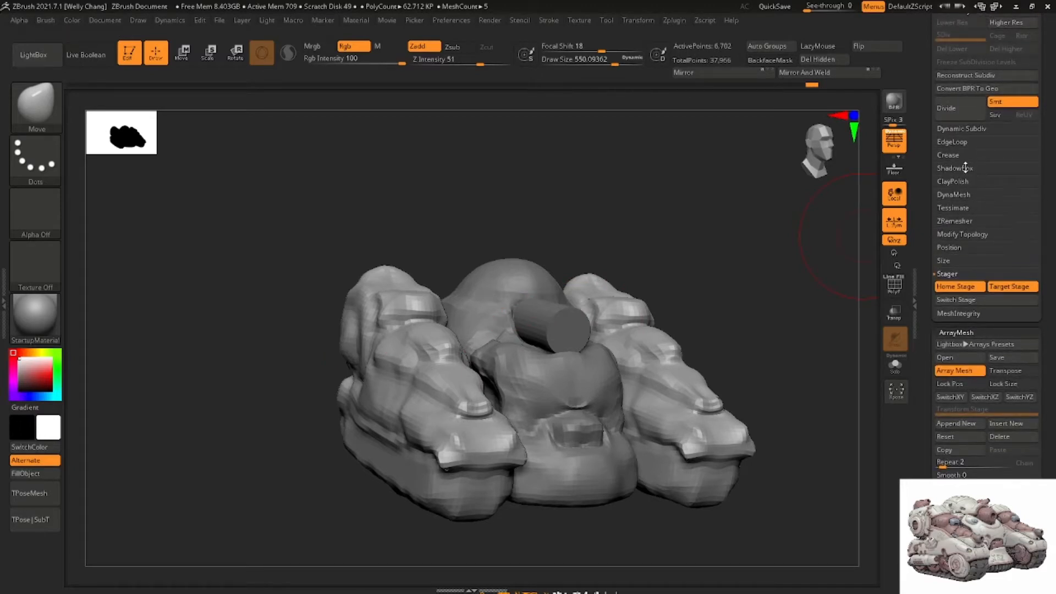
click(957, 194)
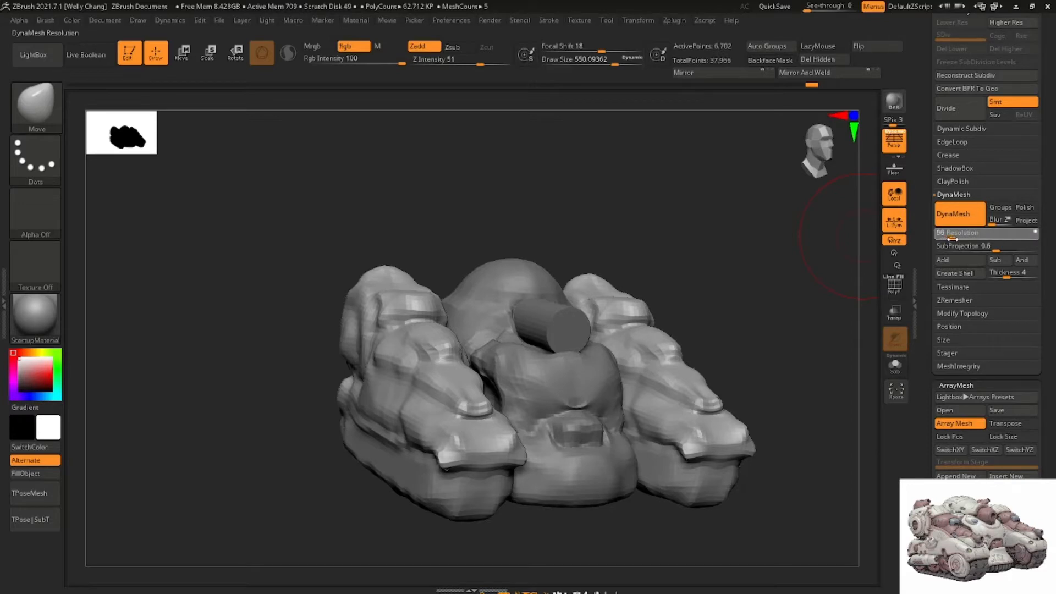
click(896, 288)
Remesh the side pod with DynaMesh at resolution 96
ctrl+right_drag(560, 319, 656, 231)
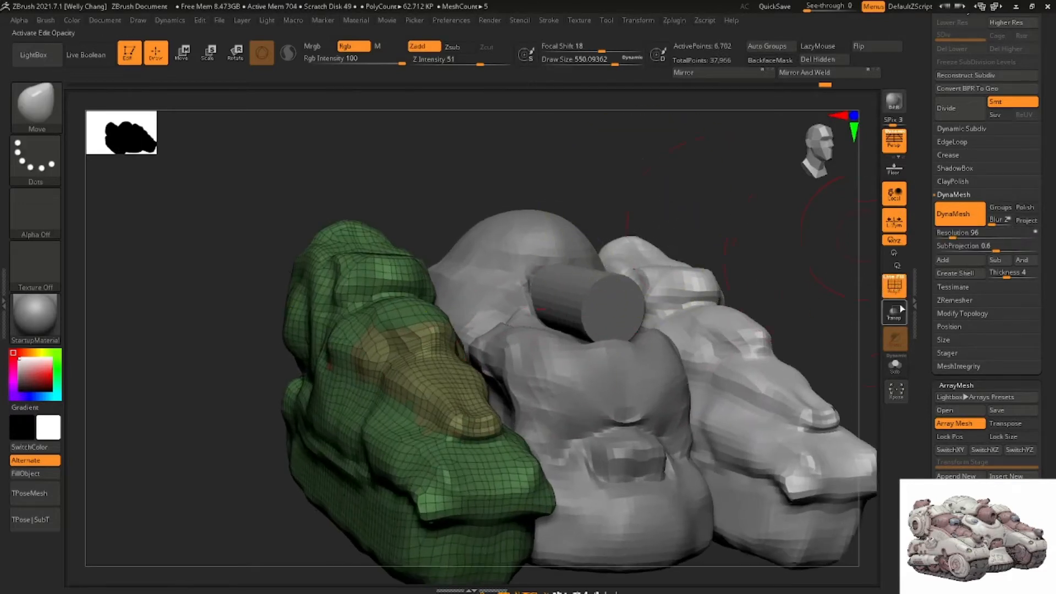
right_drag(658, 275, 682, 285)
ctrl+drag(568, 172, 613, 160)
right_drag(421, 248, 480, 372)
Replace the side pod's resolution 96 remesh with a DynaMesh at resolution 48 and hide the polygon wireframe
drag(952, 233, 947, 232)
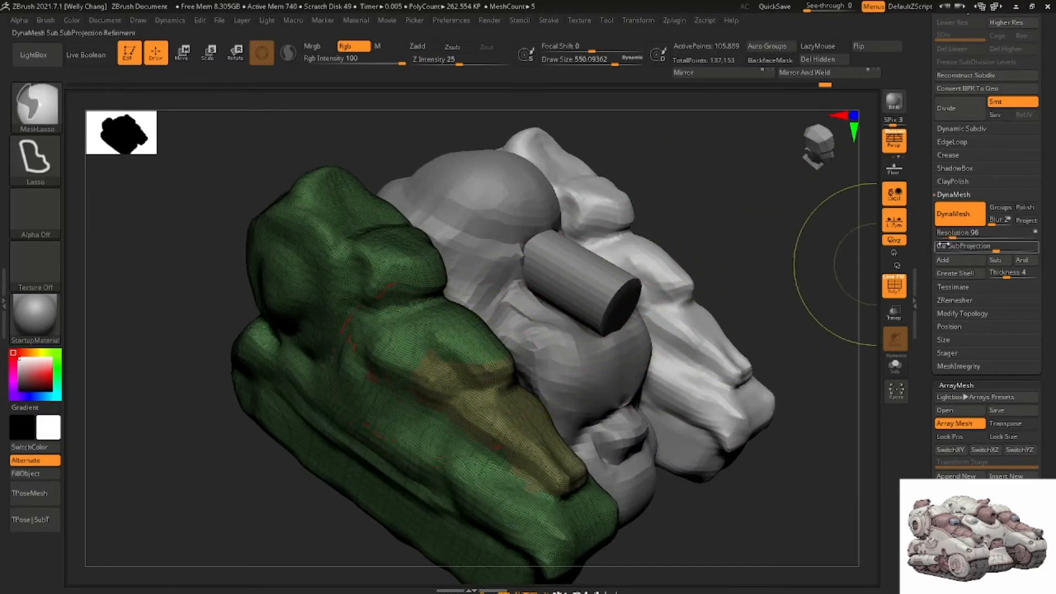
key(ctrl+z)
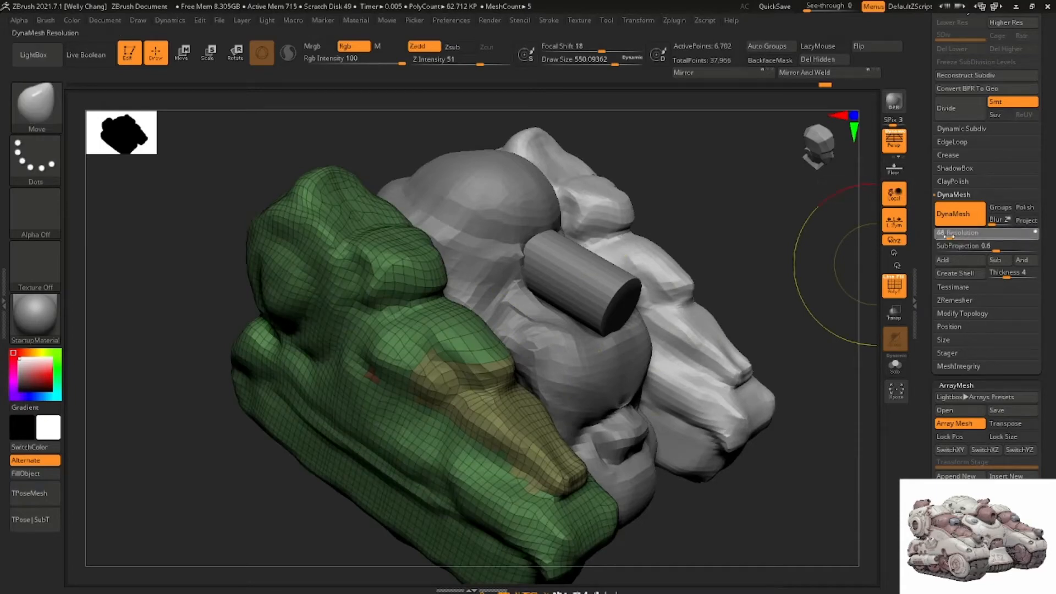
ctrl+drag(722, 230, 737, 241)
drag(758, 308, 649, 282)
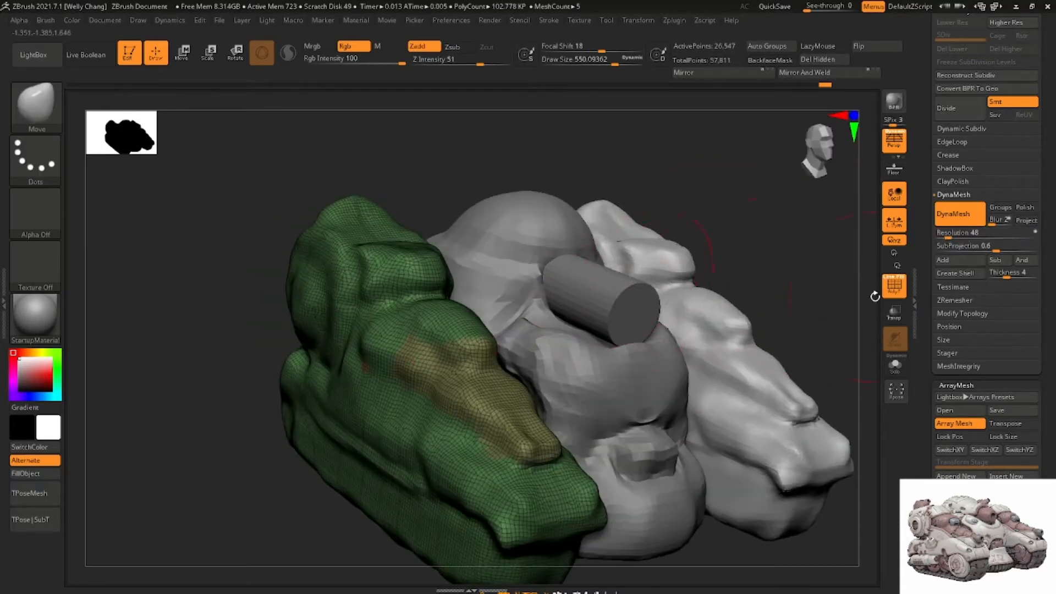
click(893, 296)
Select the central body and remesh it with DynaMesh at resolution 48
alt+click(660, 357)
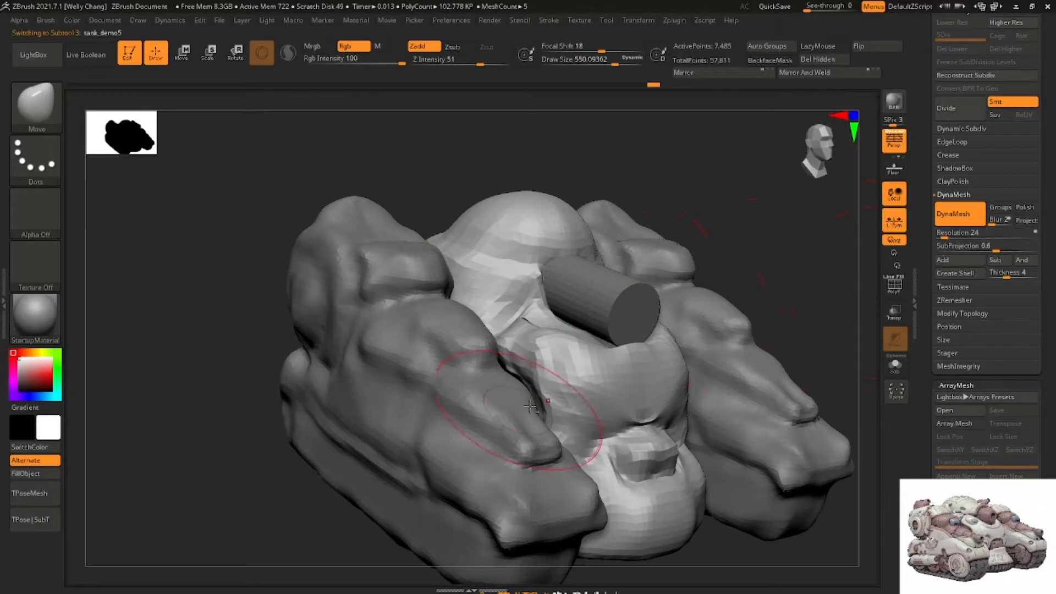
alt+click(472, 460)
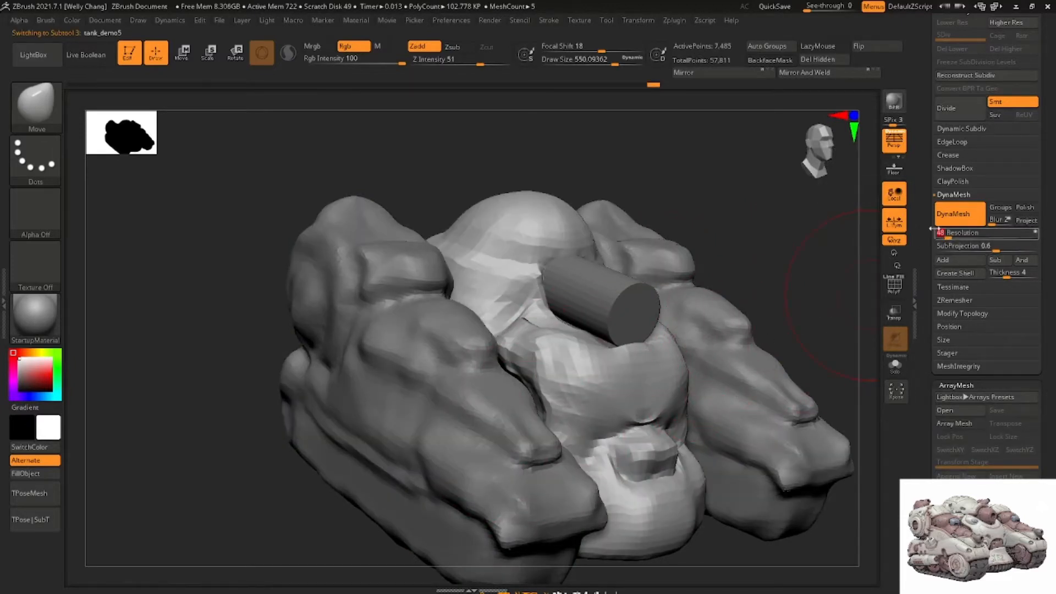
ctrl+drag(731, 241, 746, 253)
mouse_move(608, 314)
right_down()
mouse_move(573, 365)
mouse_move(504, 401)
mouse_move(556, 361)
mouse_move(504, 361)
right_up()
Build up the side pod's rear upper forms with the ClayBuildup brush at a draw size of about 223
alt+click(504, 401)
key(b)
key(c)
key(b)
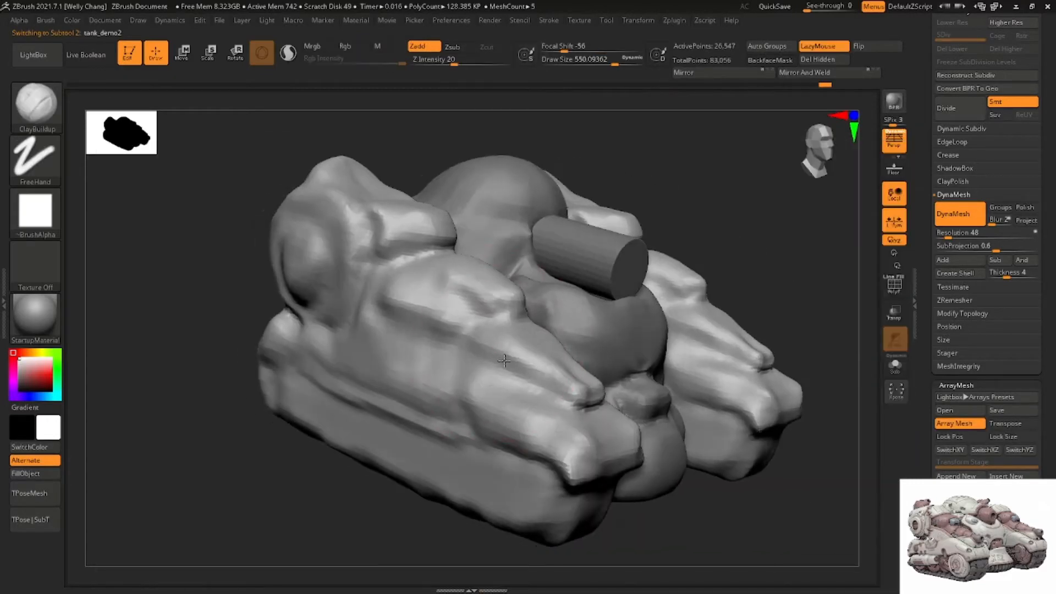
key(space)
drag(488, 329, 459, 324)
alt+right_drag(450, 308, 550, 372)
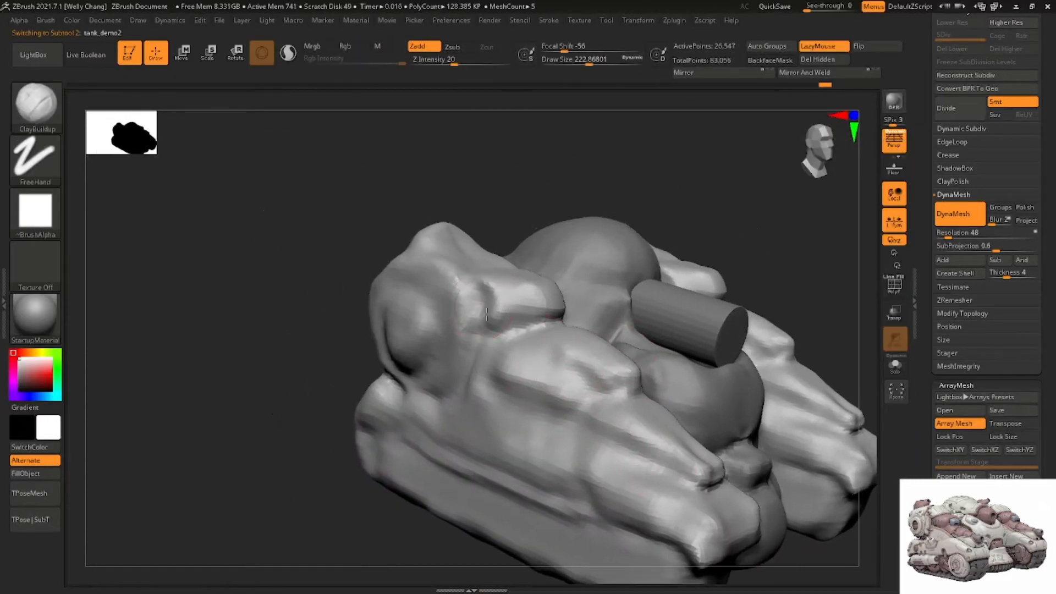
ctrl+right_drag(486, 314, 532, 366)
right_drag(477, 241, 492, 266)
right_drag(462, 306, 485, 264)
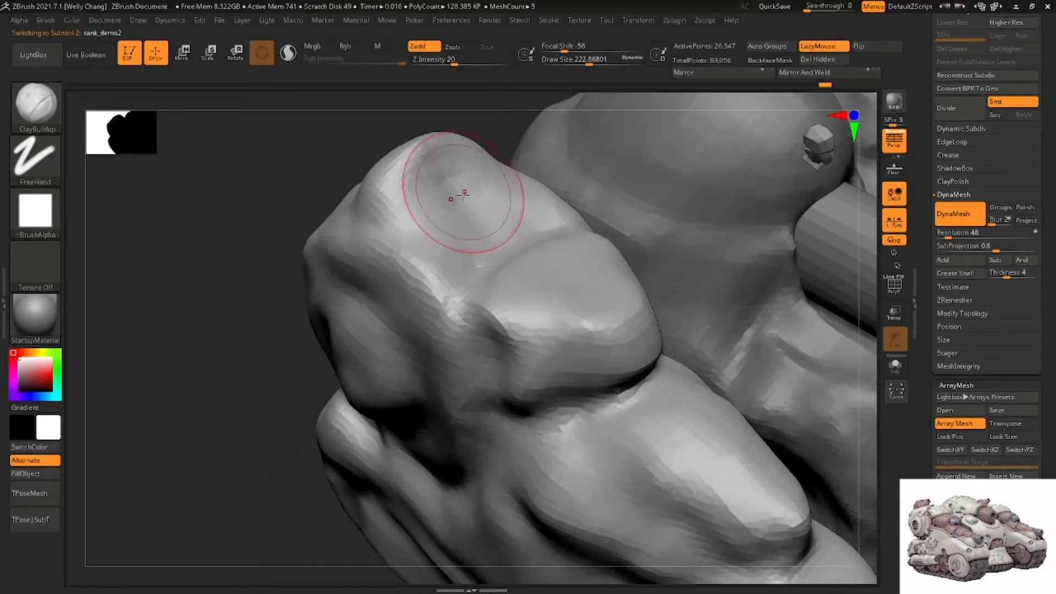
right_drag(464, 193, 522, 268)
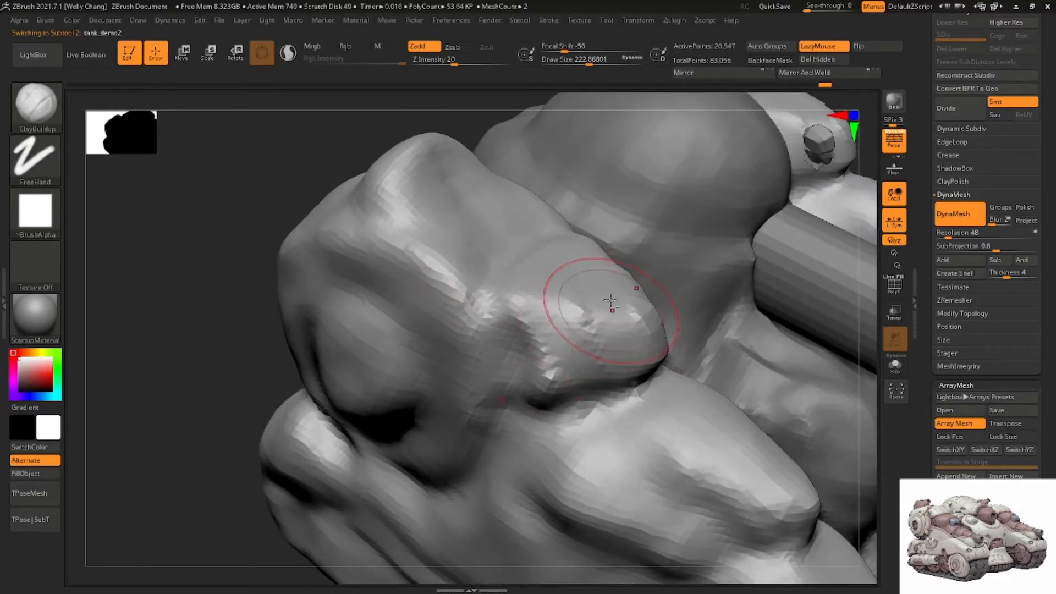
right_drag(602, 327, 641, 324)
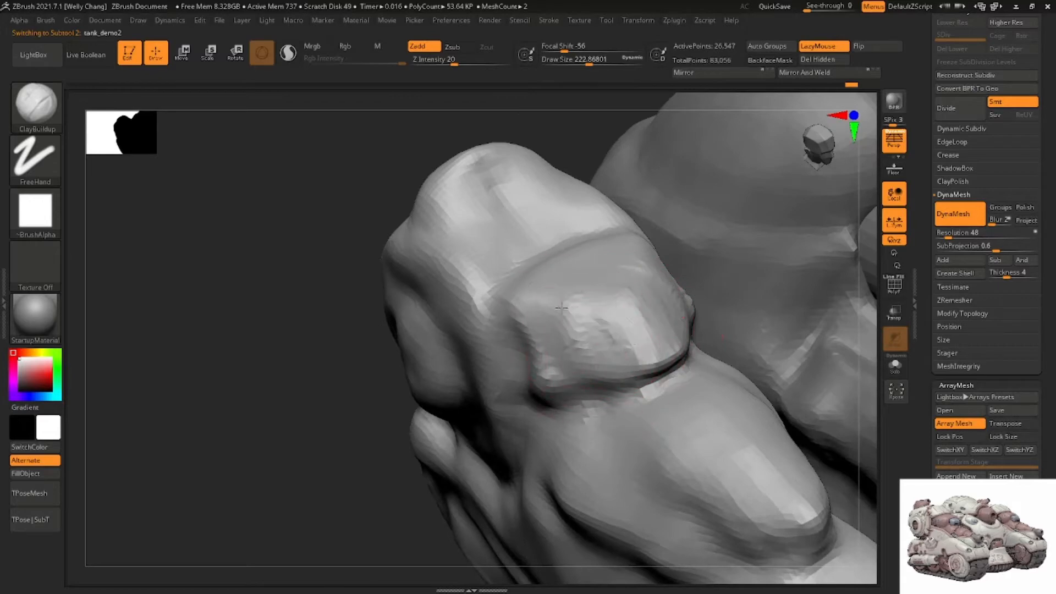
Shape the side pod's rear upper block and the edge where it meets the middle dome with the Move brush
key(b)
key(m)
key(v)
mouse_move(594, 313)
right_down()
mouse_move(591, 353)
mouse_move(605, 365)
mouse_move(598, 309)
mouse_move(613, 302)
mouse_move(565, 263)
mouse_move(538, 317)
right_up()
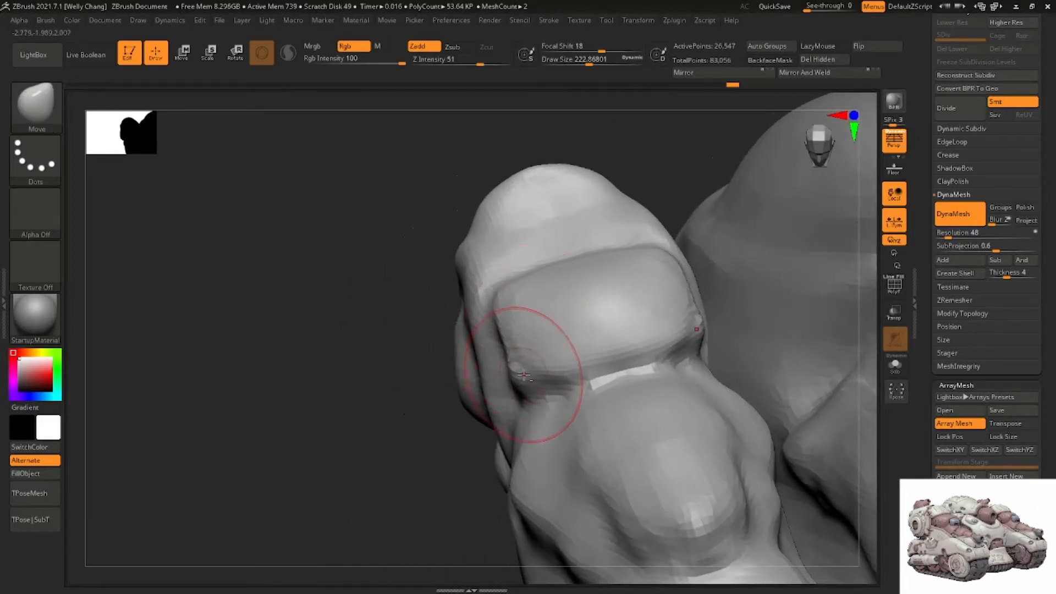
right_drag(523, 375, 497, 401)
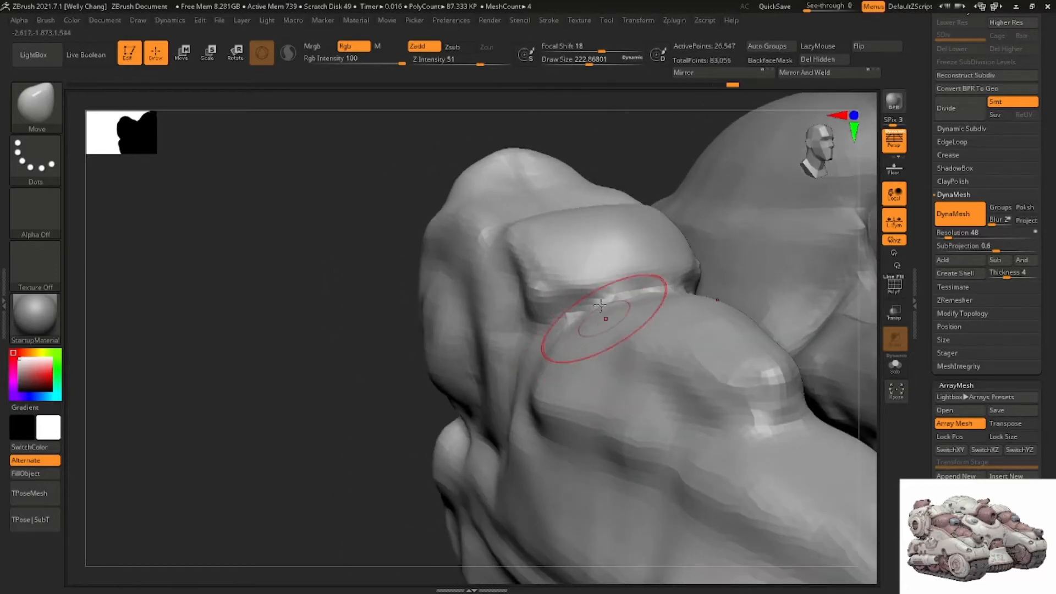
right_drag(599, 305, 600, 356)
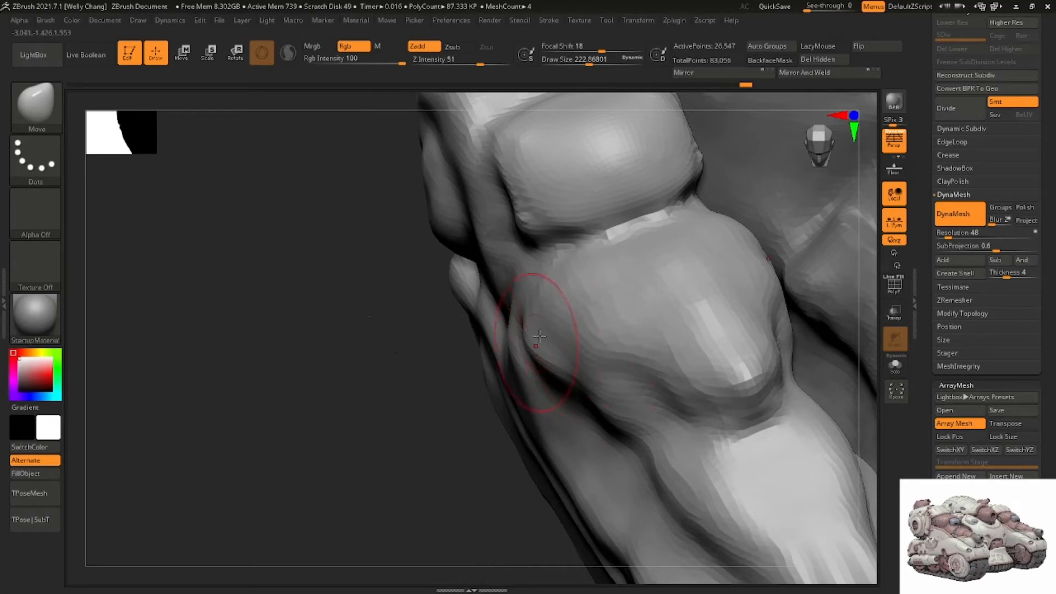
Add clay along the outer side of the side pod's middle dome with the ClayBuildup brush
key(b)
key(c)
key(b)
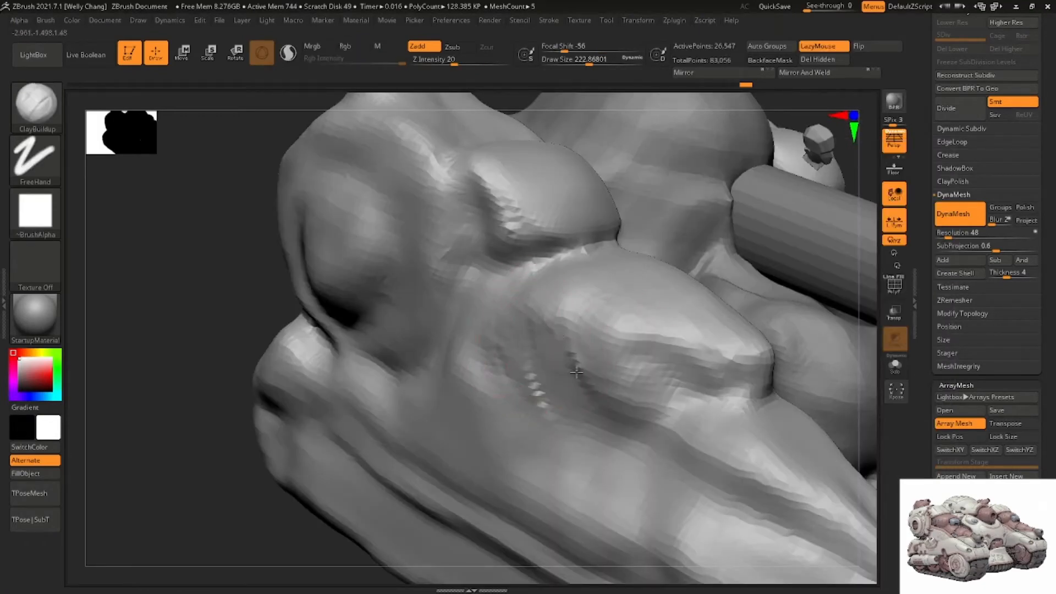
mouse_move(576, 372)
right_down()
mouse_move(607, 352)
mouse_move(572, 310)
mouse_move(575, 297)
right_up()
Carve a crease across the front of the middle dome with the DamStandard brush at a draw size of about 101
key(b)
key(d)
key(s)
key(space)
drag(577, 297, 574, 296)
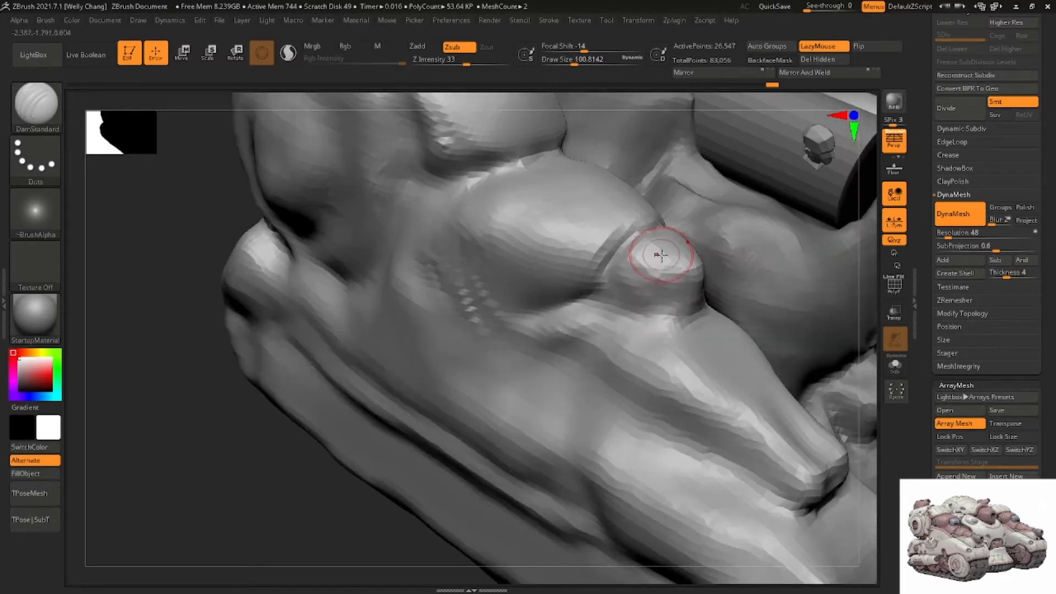
Pull the small knob in front of the middle dome into shape with the Move brush at a draw size of about 187
key(b)
key(m)
key(v)
key(space)
drag(672, 266, 688, 267)
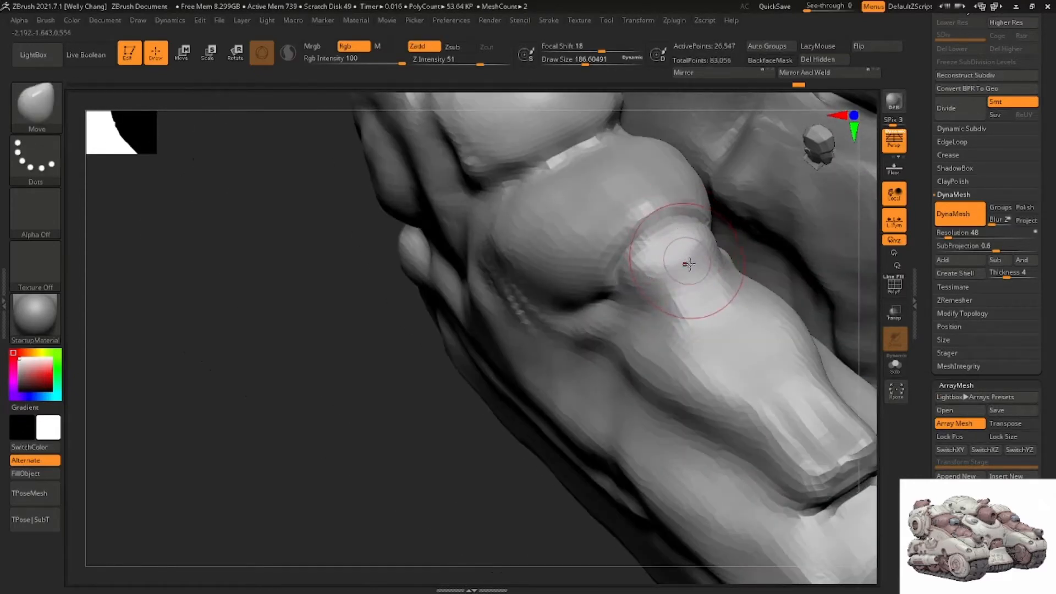
Deepen the crease around the small front knob of the side pod with the DamStandard brush
key(b)
key(d)
key(s)
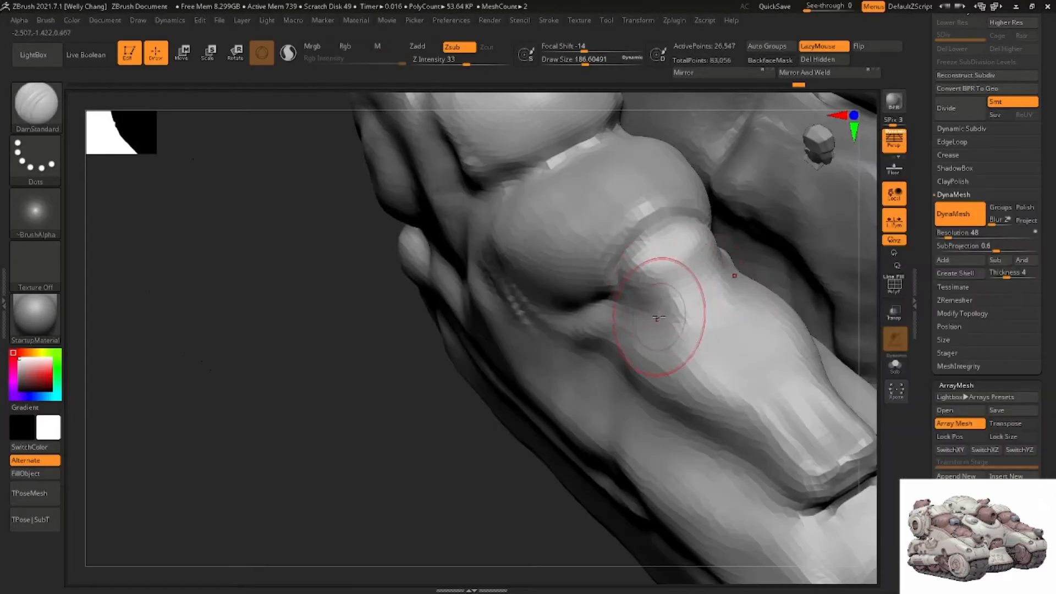
mouse_move(667, 299)
right_down()
mouse_move(684, 264)
mouse_move(726, 245)
mouse_move(711, 233)
right_up()
mouse_move(710, 234)
mouse_down()
mouse_move(697, 275)
mouse_move(617, 297)
mouse_up()
right_drag(605, 289, 638, 252)
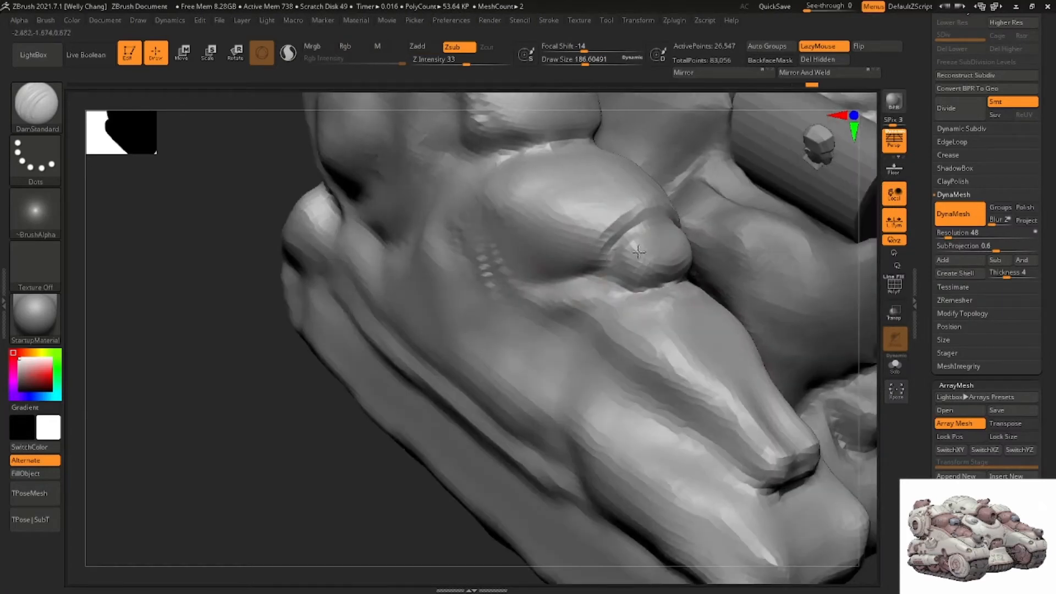
key(shift)
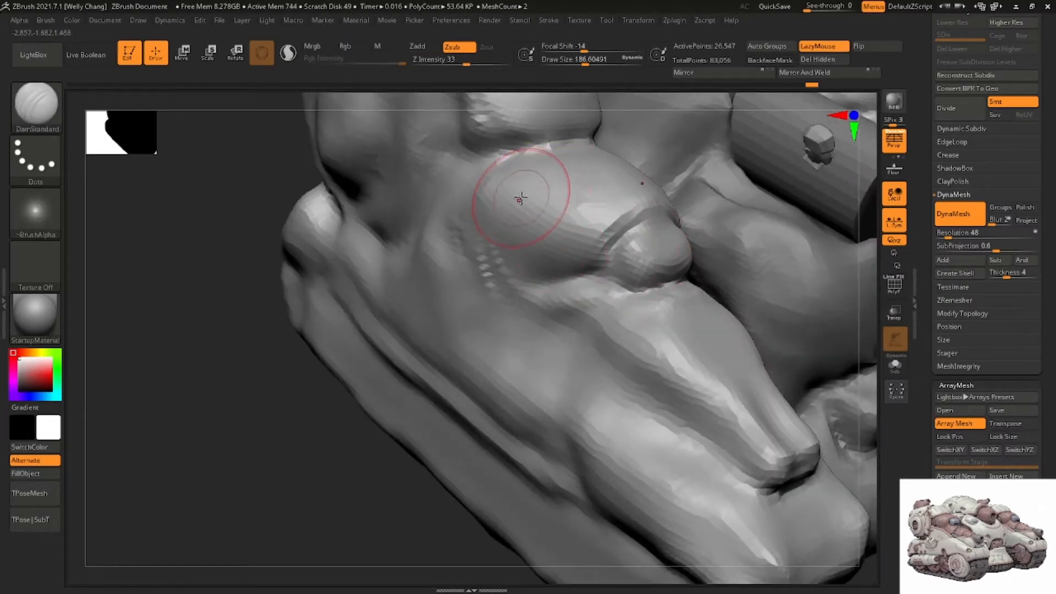
Carve a groove down the rear edge and along the lower outer edge of the side pod's middle dome
mouse_move(493, 202)
right_down()
mouse_move(502, 199)
mouse_move(493, 202)
right_up()
mouse_move(489, 175)
mouse_down()
mouse_move(455, 238)
mouse_move(462, 257)
mouse_move(535, 299)
mouse_up()
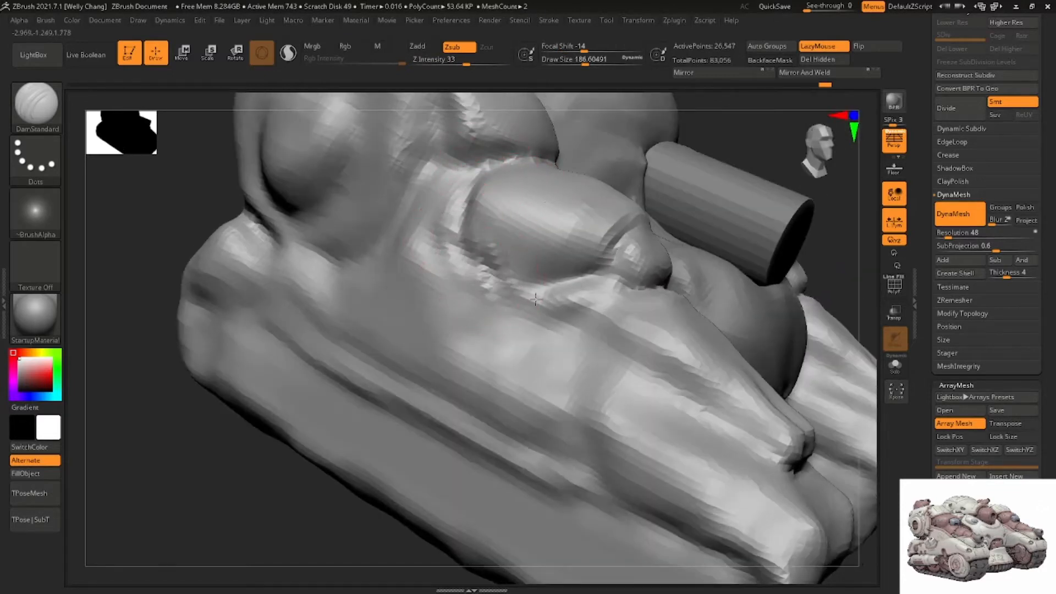
drag(472, 251, 545, 298)
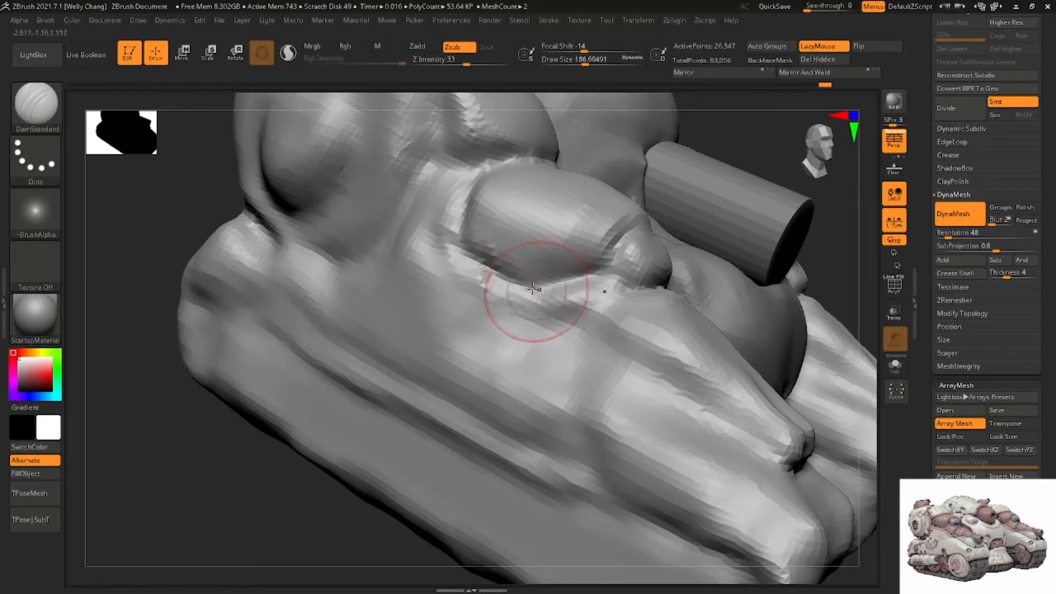
mouse_move(1055, 242)
right_down()
mouse_move(895, 245)
mouse_move(825, 231)
mouse_move(1055, 252)
right_up()
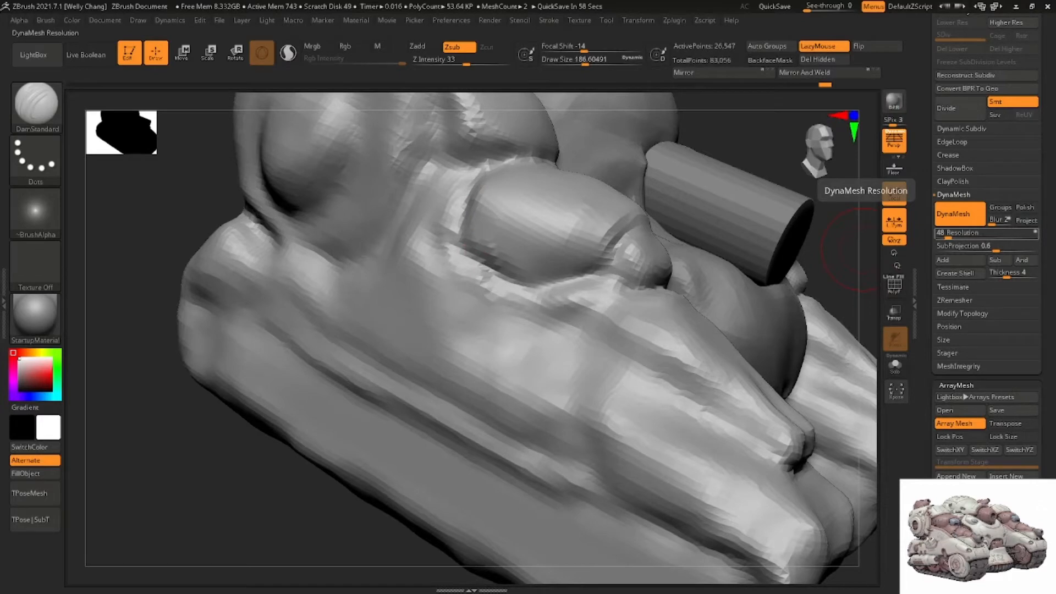
mouse_move(536, 216)
alt+right_down()
mouse_move(506, 207)
mouse_move(494, 226)
alt+right_up()
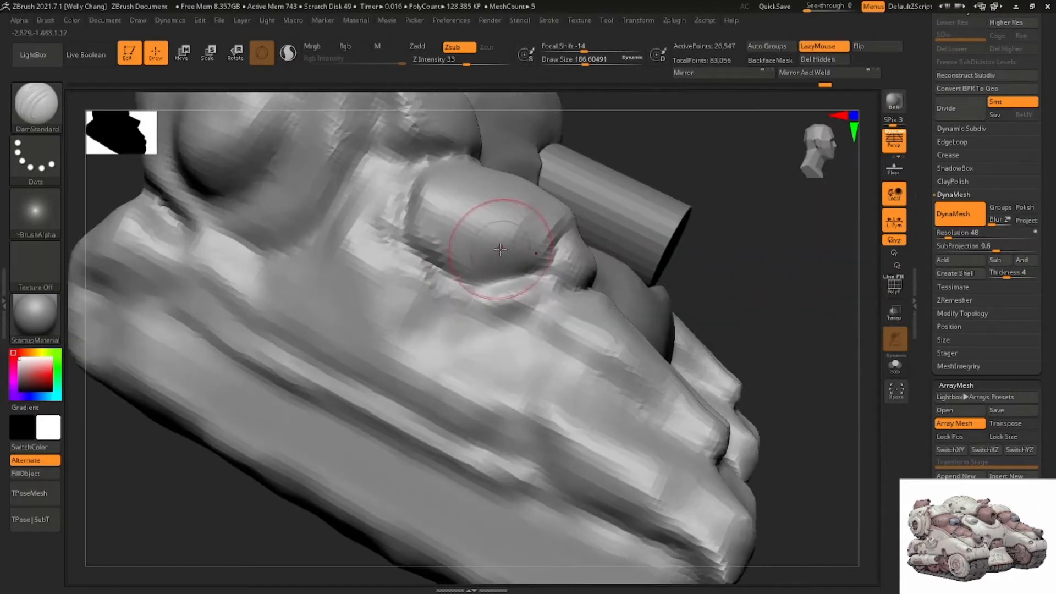
drag(453, 275, 516, 329)
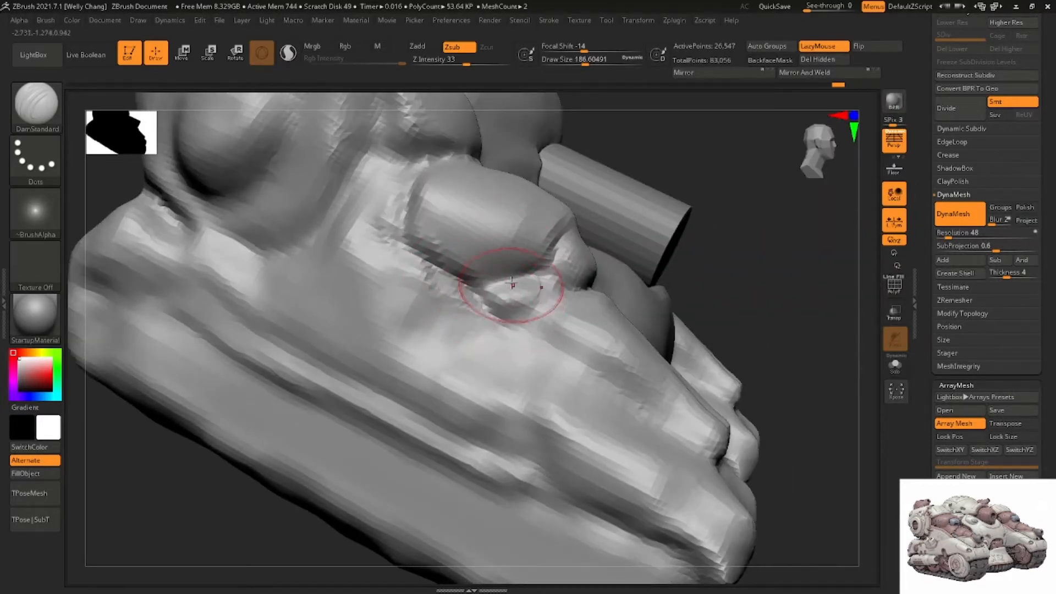
mouse_move(512, 284)
right_down()
mouse_move(487, 296)
mouse_move(559, 319)
right_up()
Build up the area ahead of the small knob with ClayBuildup and cut a crease across it with DamStandard
key(b)
key(c)
key(b)
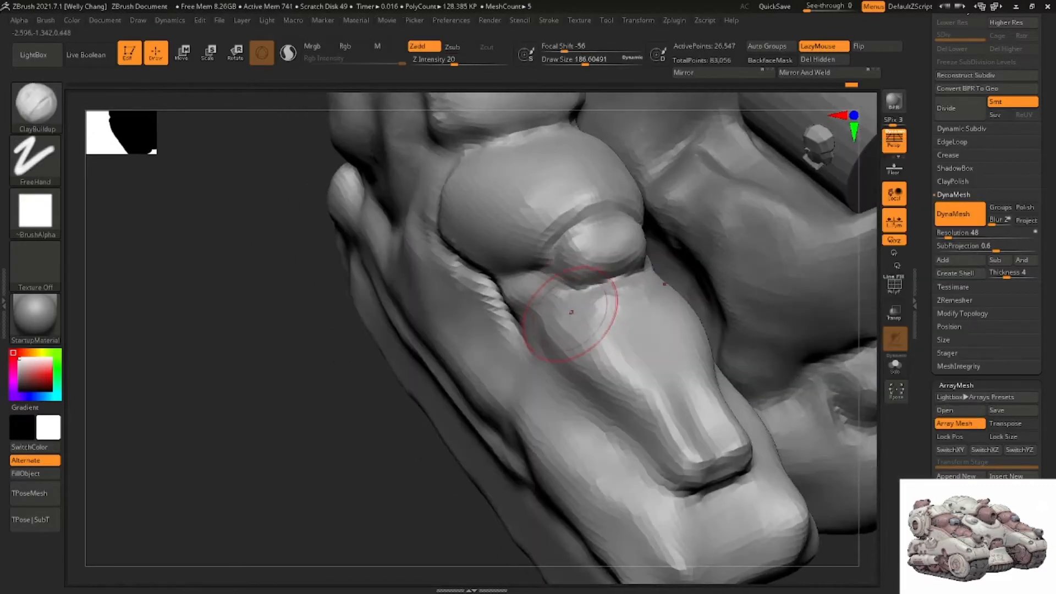
key(b)
key(d)
key(s)
mouse_move(557, 344)
mouse_down()
mouse_move(578, 330)
mouse_move(577, 306)
mouse_move(660, 294)
mouse_move(545, 345)
mouse_up()
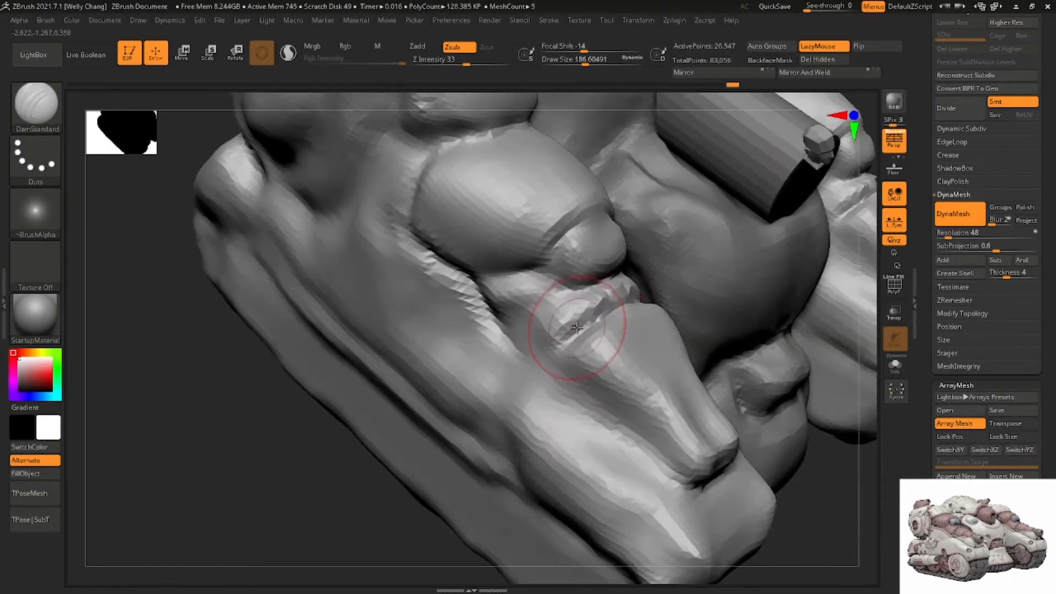
Build up the recess between the knob and the front prong with ClayBuildup at a draw size of about 128
key(b)
key(c)
key(b)
key(space)
mouse_move(604, 332)
mouse_down()
mouse_move(586, 328)
mouse_move(584, 312)
mouse_up()
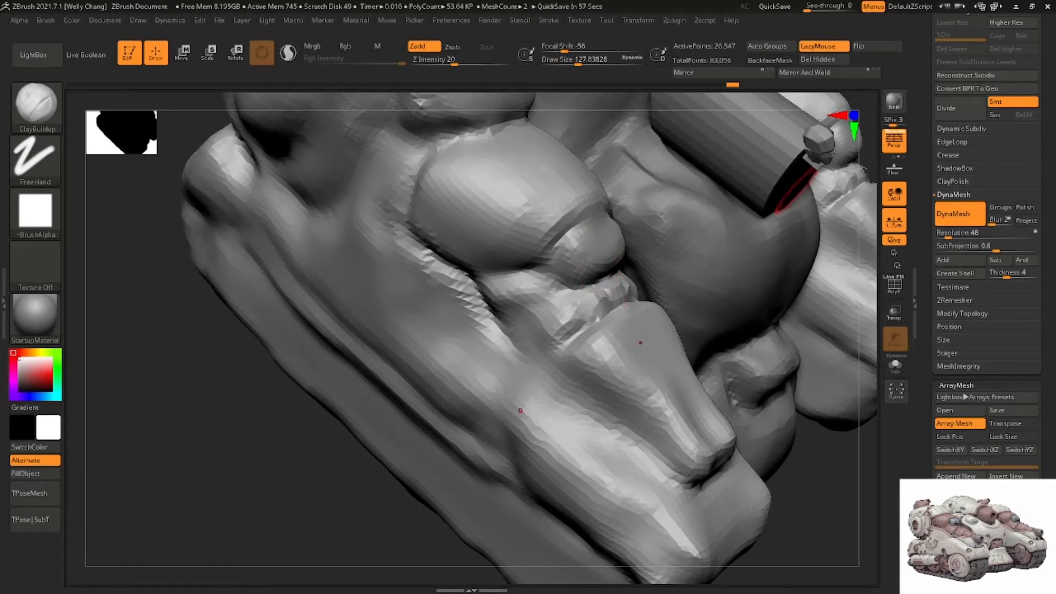
mouse_move(565, 306)
right_down()
mouse_move(607, 278)
mouse_move(582, 235)
mouse_move(573, 240)
right_up()
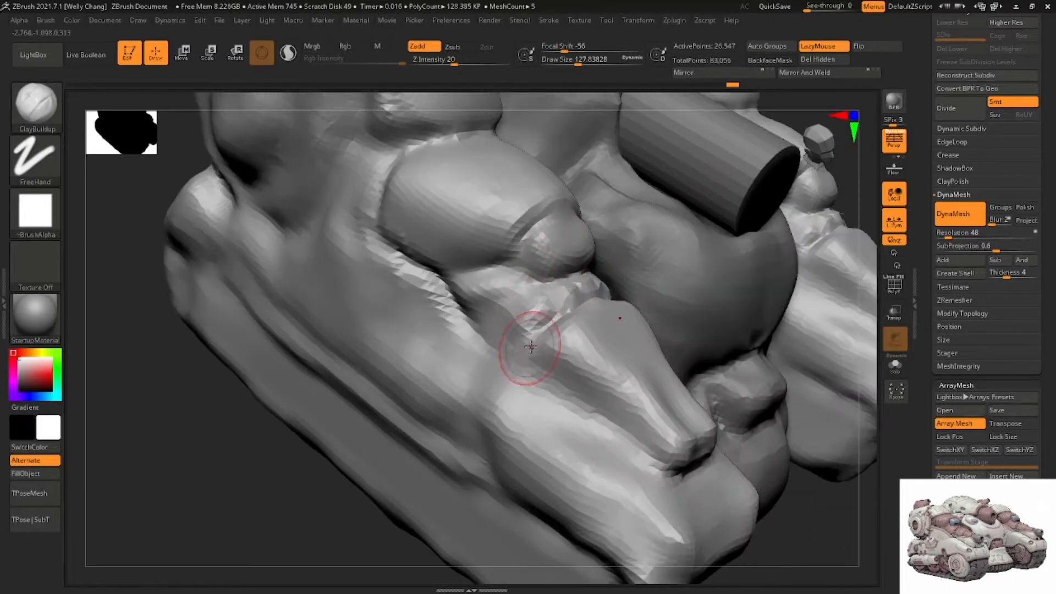
Carve a groove from the rear of the front prong back along the dome's lower outer edge with DamStandard
key(b)
key(d)
key(s)
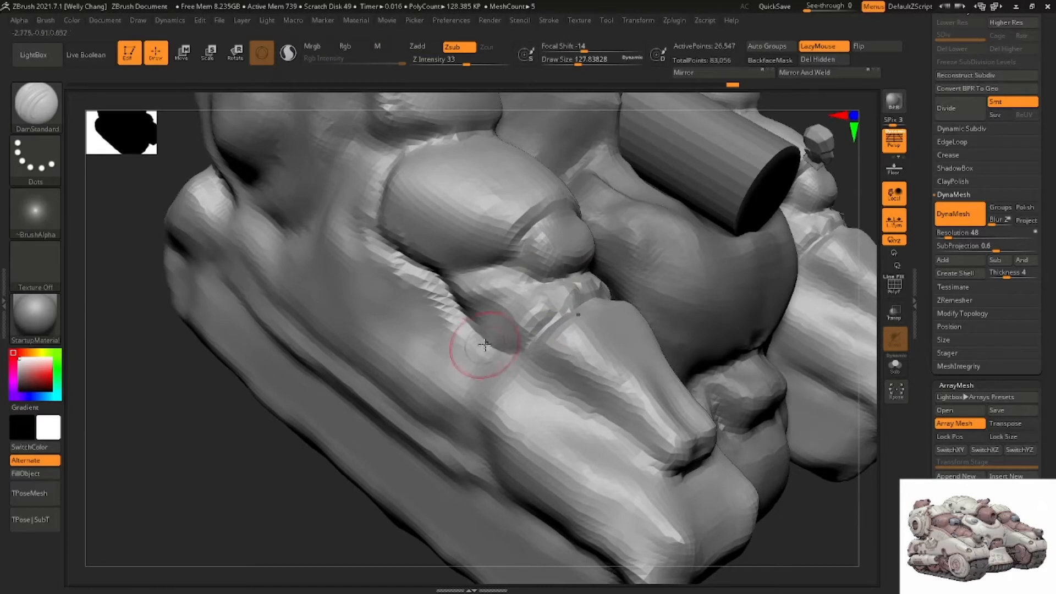
mouse_move(529, 347)
mouse_down()
mouse_move(498, 349)
mouse_move(448, 297)
mouse_up()
mouse_move(467, 311)
alt+right_down()
mouse_move(471, 264)
mouse_move(509, 254)
alt+right_up()
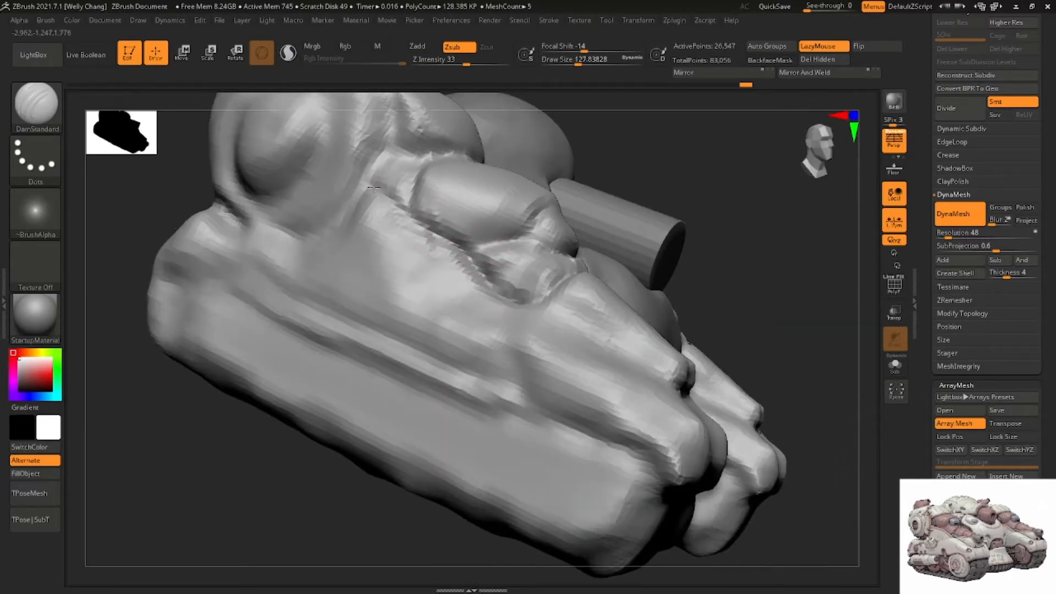
Extend the carved groove rearward beneath the side pod's large rear round form
drag(345, 213, 285, 249)
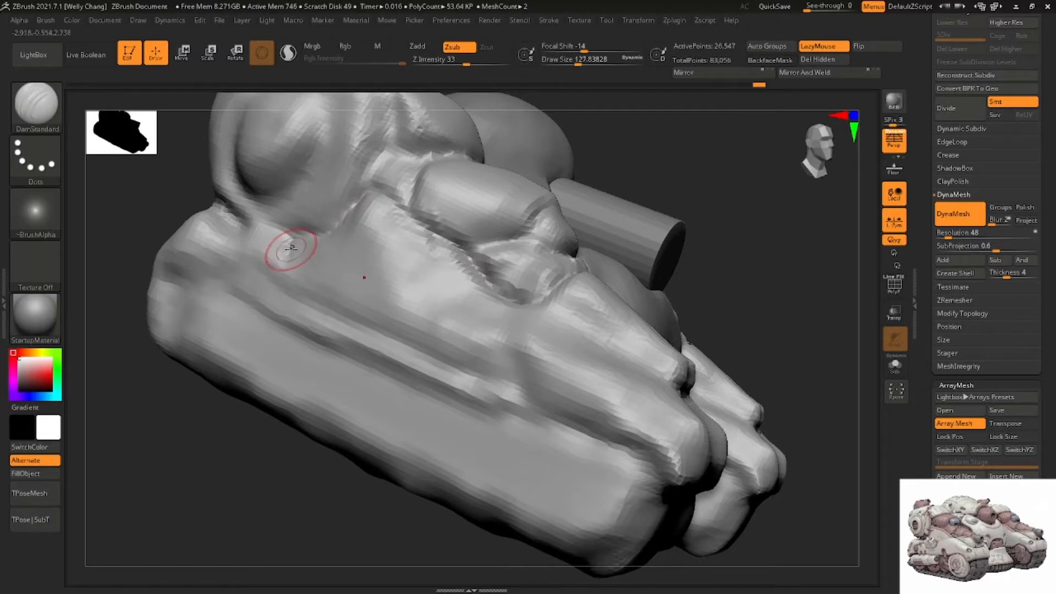
right_drag(307, 239, 325, 214)
drag(303, 240, 215, 214)
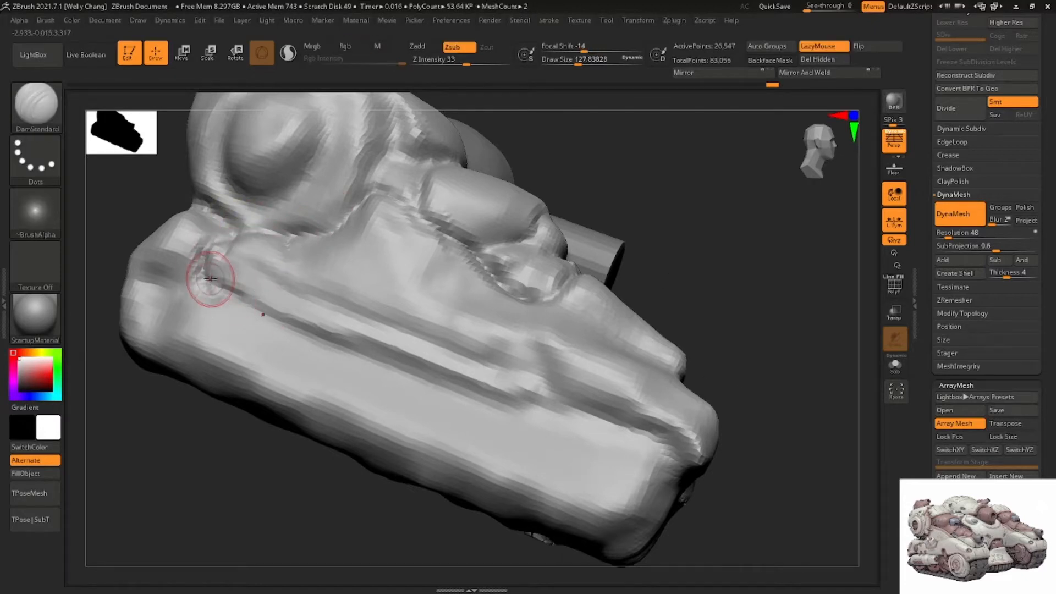
Carve a long groove along the side pod's outer lower flank with DamStandard and smooth the surface above it
mouse_move(209, 276)
mouse_down()
mouse_move(258, 297)
mouse_move(356, 308)
mouse_up()
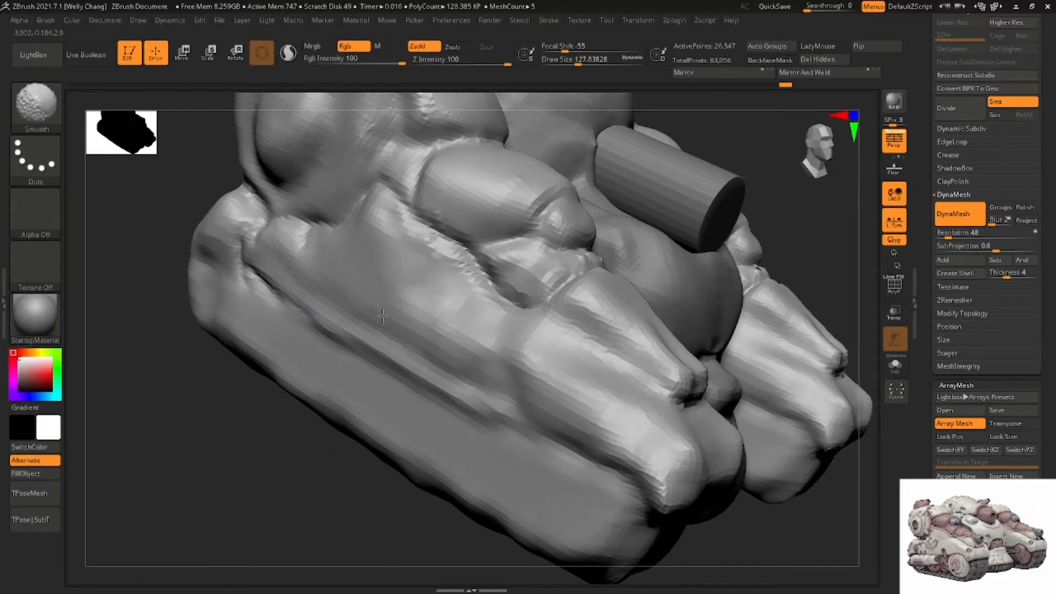
shift+drag(382, 315, 412, 344)
drag(254, 270, 407, 375)
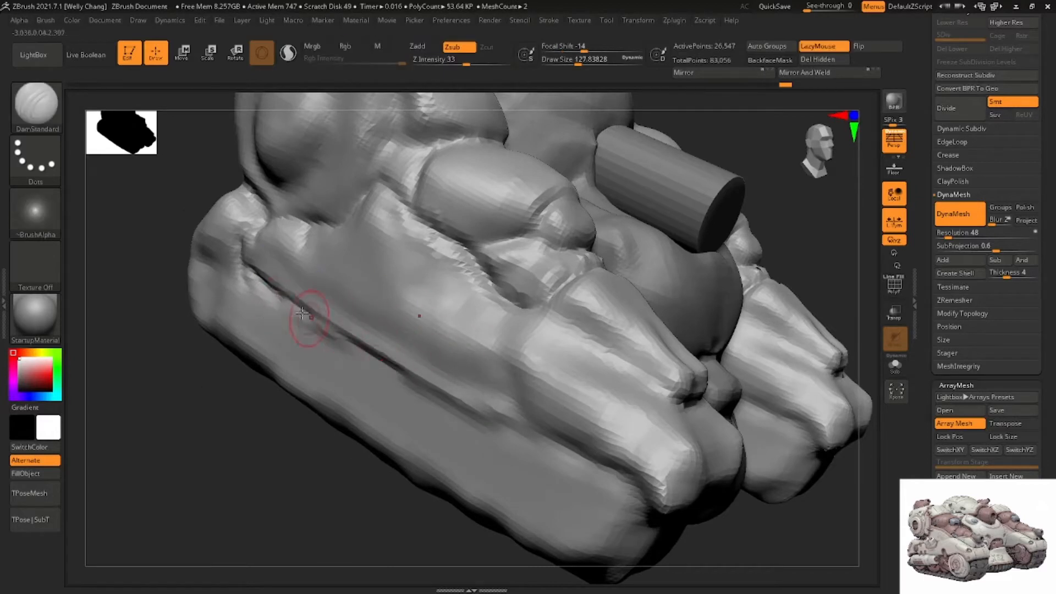
drag(302, 314, 414, 374)
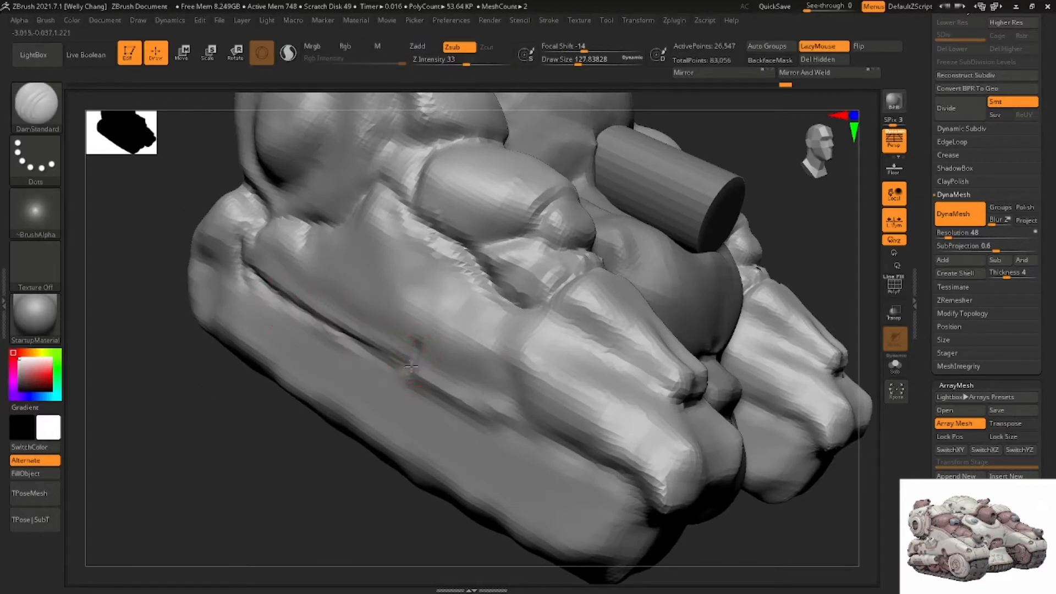
Carve a small arched tab at the middle of the side pod's flank groove with DamStandard and smooth the front lower armor
mouse_move(459, 332)
mouse_down()
mouse_move(461, 381)
mouse_move(459, 337)
mouse_move(420, 352)
mouse_up()
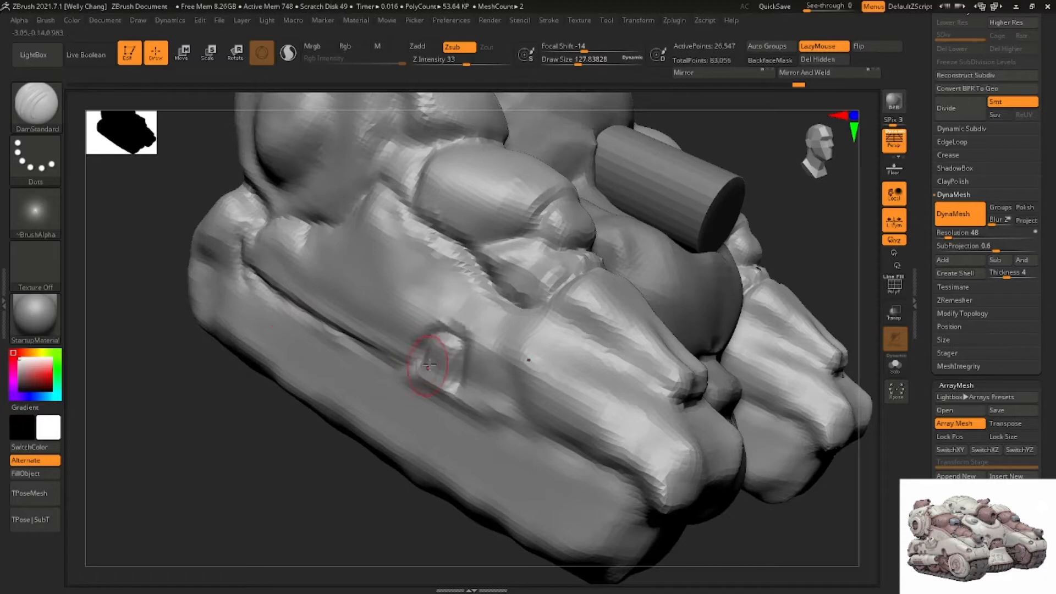
mouse_move(457, 365)
alt+right_down()
mouse_move(444, 323)
mouse_move(460, 341)
alt+right_up()
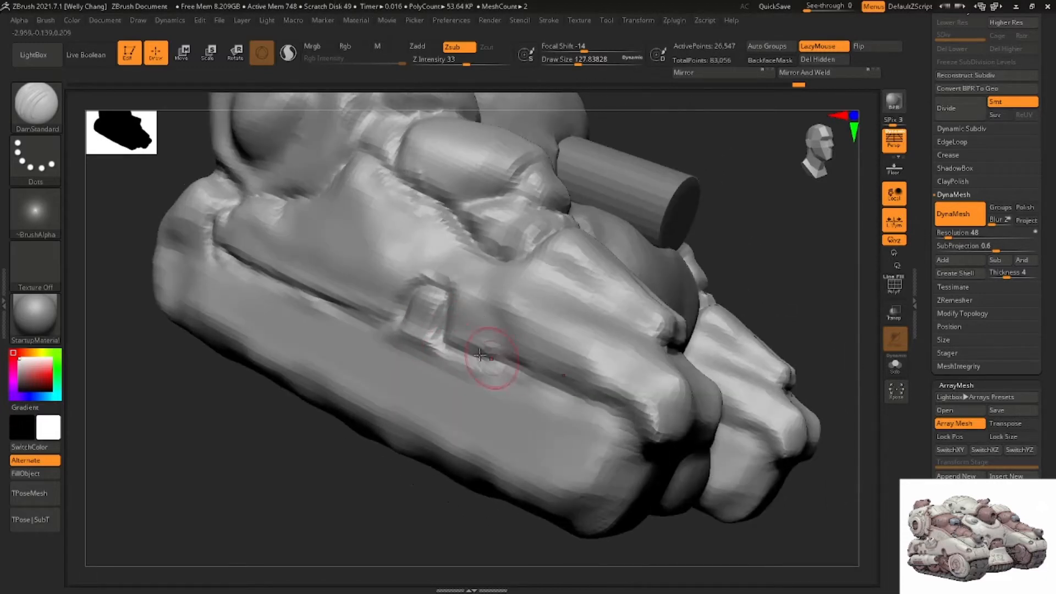
mouse_move(571, 393)
right_down()
mouse_move(519, 306)
mouse_move(478, 306)
mouse_move(571, 311)
mouse_move(577, 333)
right_up()
mouse_move(553, 335)
shift+mouse_down()
mouse_move(549, 348)
mouse_move(592, 331)
shift+mouse_up()
mouse_move(577, 324)
right_down()
mouse_move(567, 331)
mouse_move(584, 302)
right_up()
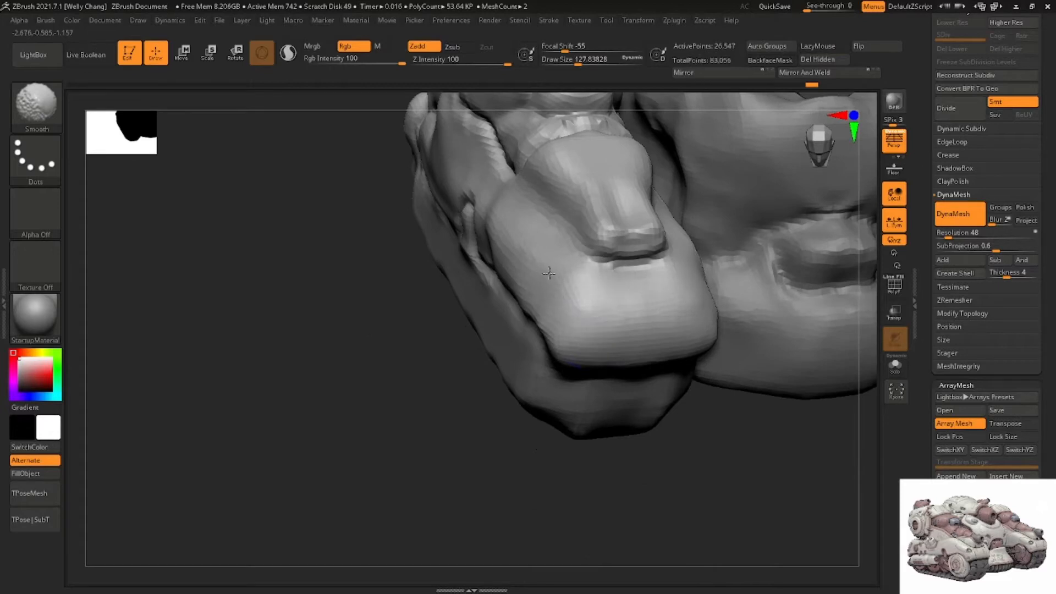
mouse_move(529, 254)
right_down()
mouse_move(523, 235)
mouse_move(490, 239)
right_up()
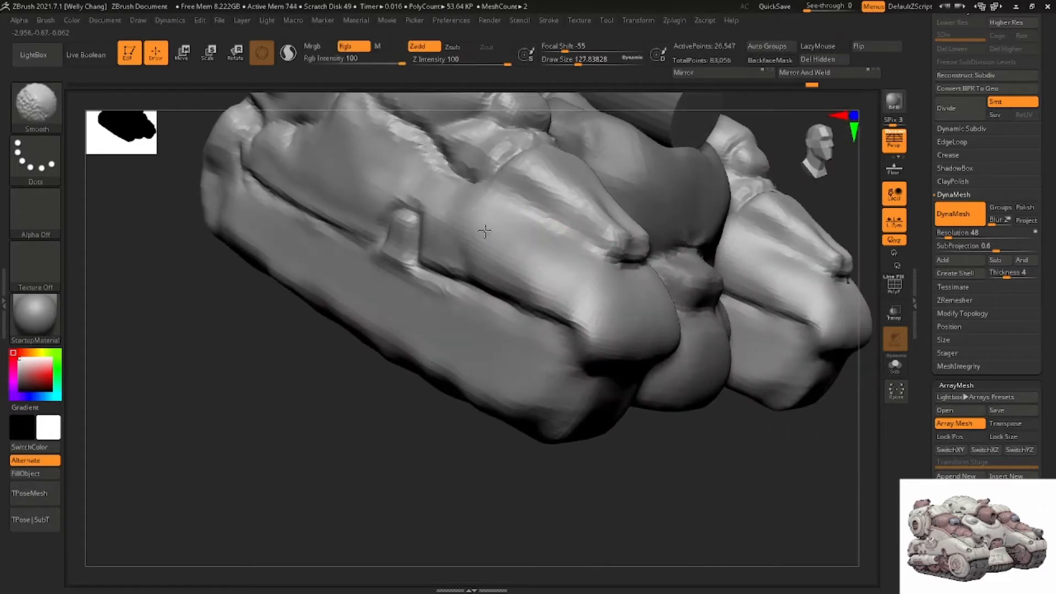
Smooth the pod's upper flank and carve a lengthwise groove across it below the dome with DamStandard
shift+drag(464, 178, 432, 165)
mouse_move(439, 162)
alt+right_down()
mouse_move(437, 245)
mouse_move(306, 231)
mouse_move(282, 212)
alt+right_up()
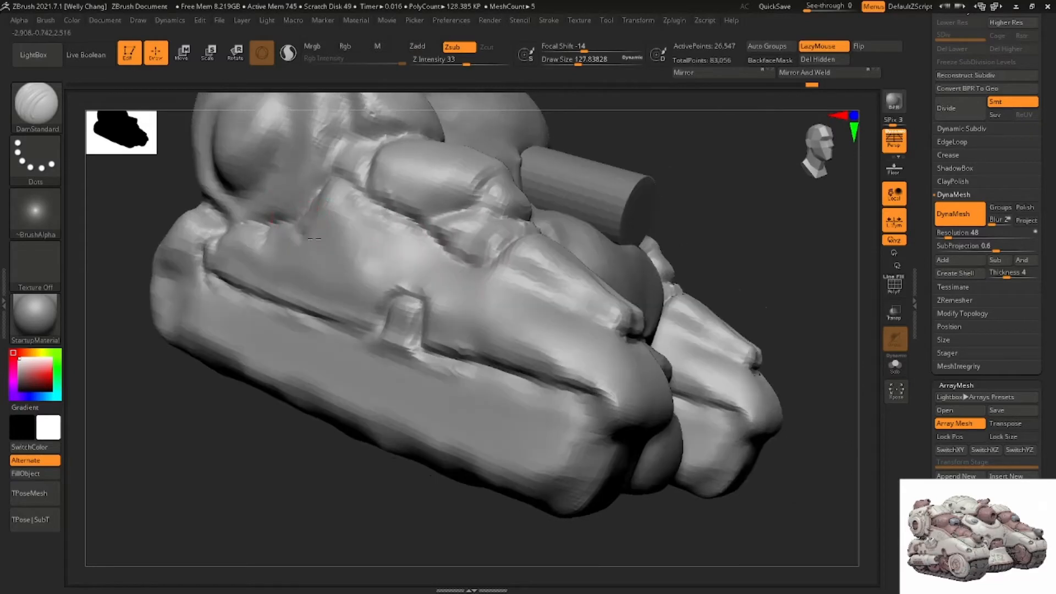
drag(367, 257, 448, 270)
right_drag(476, 269, 408, 238)
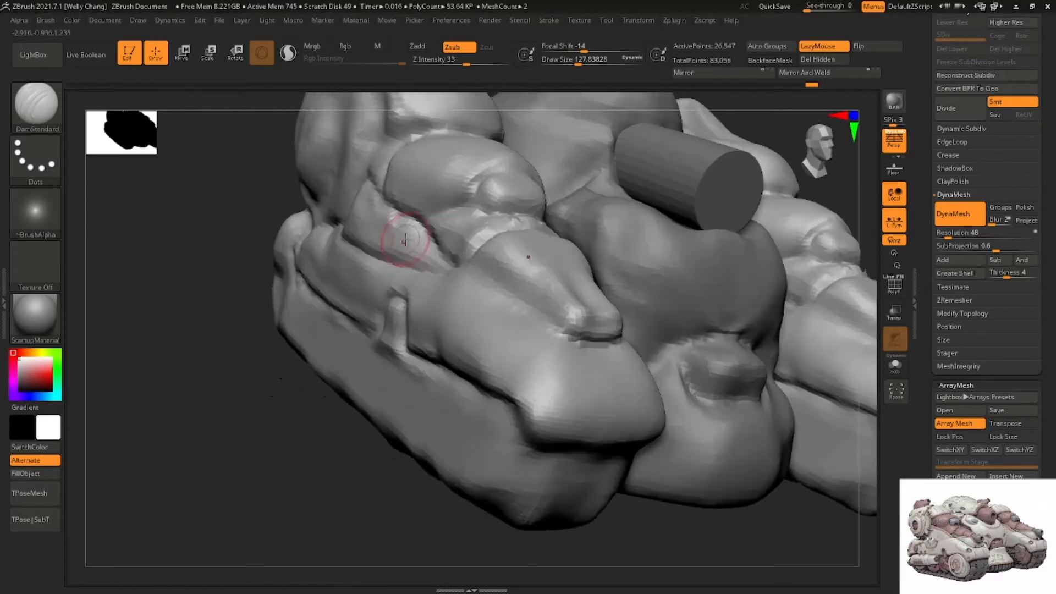
Shape the panel above the upper flank groove with the Move brush at a draw size of about 172
key(b)
key(m)
key(v)
key(space)
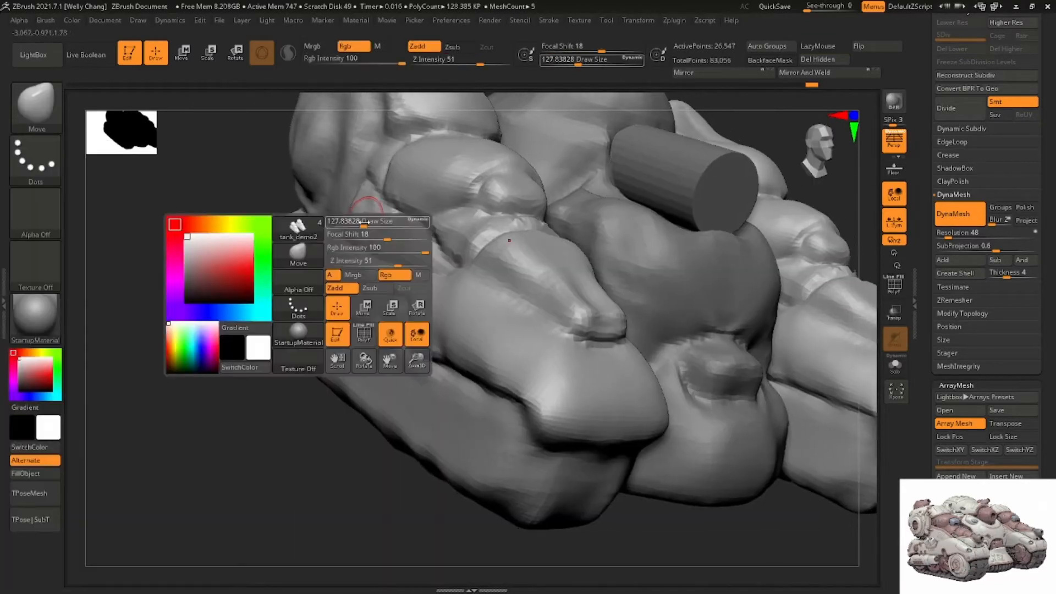
click(368, 220)
key(space)
click(381, 194)
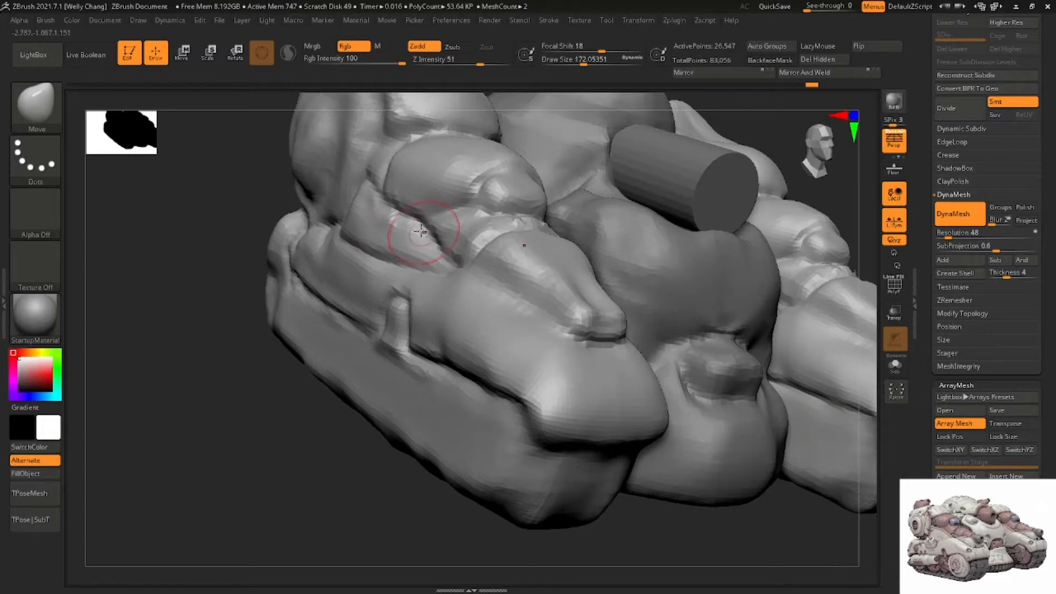
mouse_move(425, 232)
right_down()
mouse_move(473, 257)
mouse_move(469, 299)
right_up()
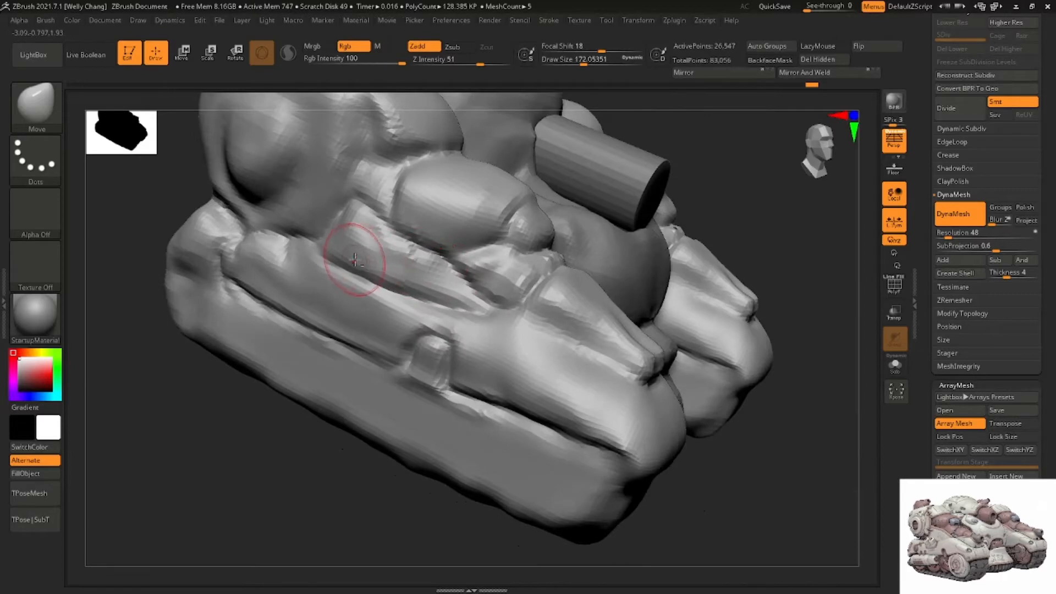
ctrl+right_drag(355, 252, 434, 246)
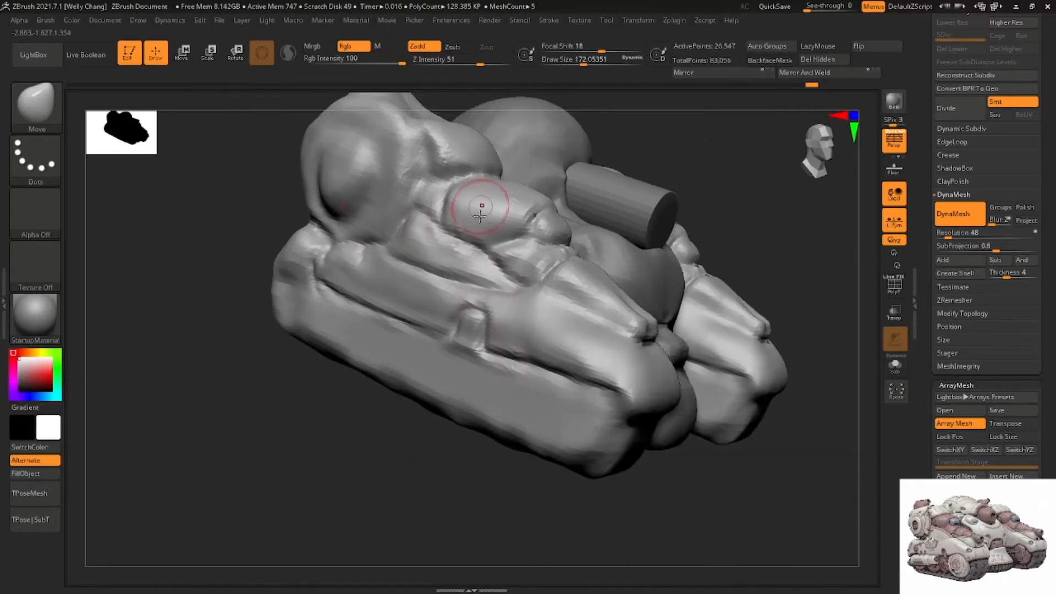
Reshape the flank panel and the outer side of the pod behind the front prong with the Move brush at a draw size of about 274
mouse_move(481, 209)
right_down()
mouse_move(471, 233)
mouse_move(433, 252)
mouse_move(429, 242)
mouse_move(489, 260)
right_up()
key(n)
key(b)
key(space)
drag(489, 260, 534, 284)
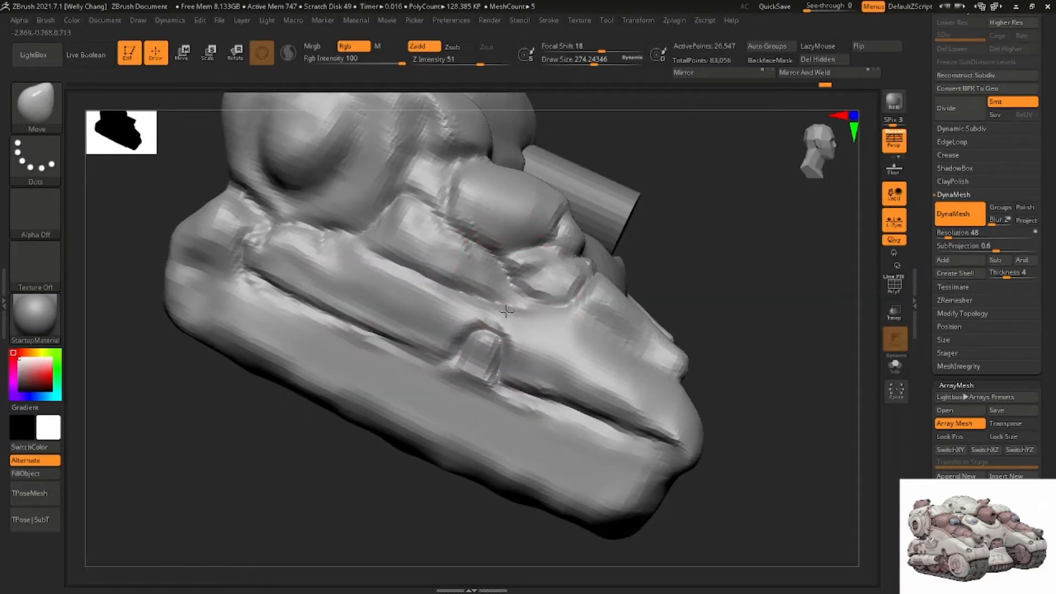
right_drag(512, 275, 500, 278)
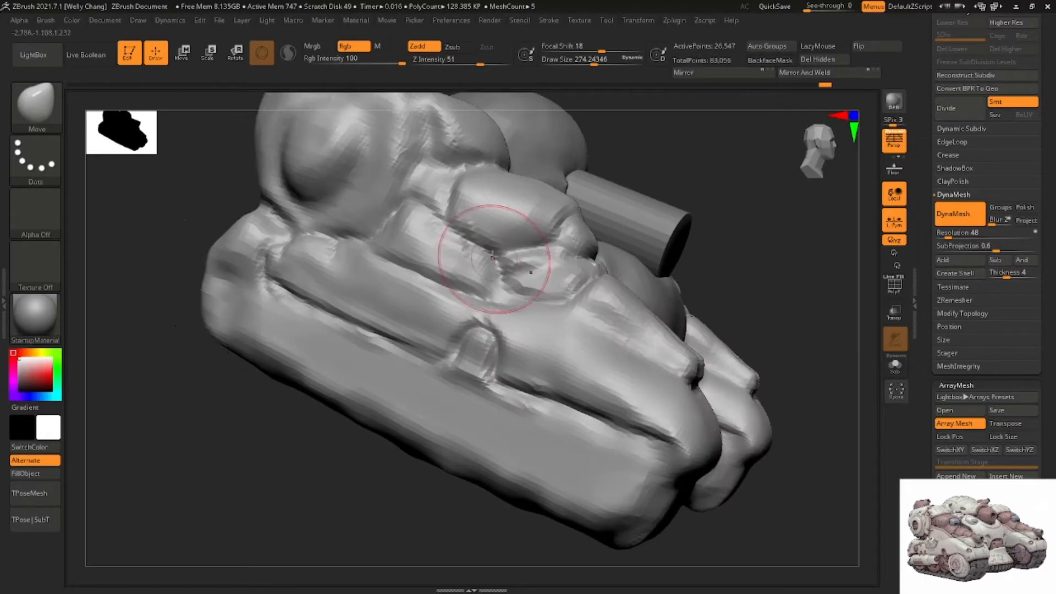
right_drag(498, 237, 434, 249)
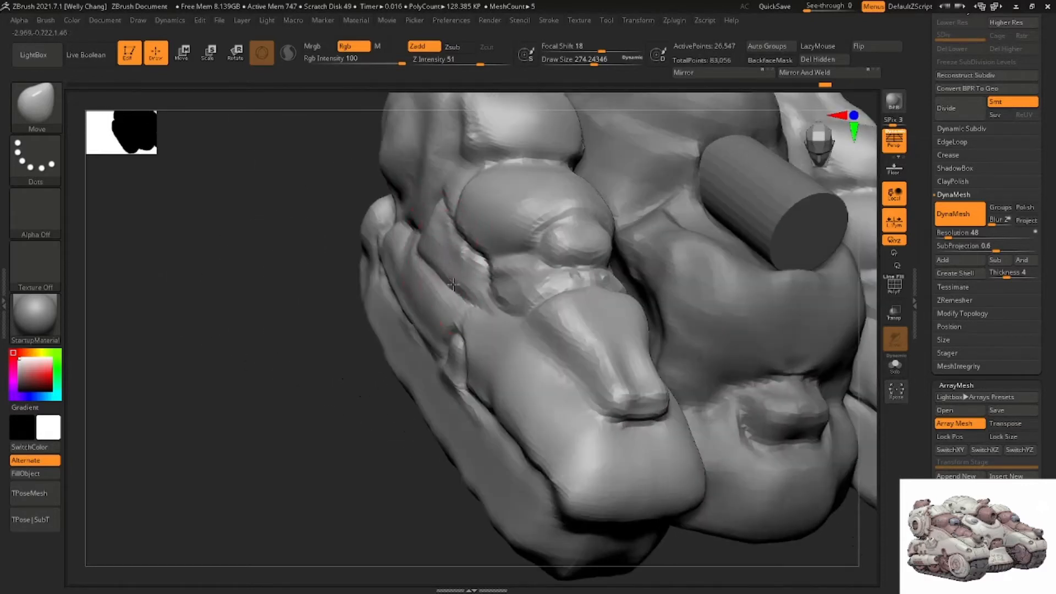
right_drag(437, 240, 458, 252)
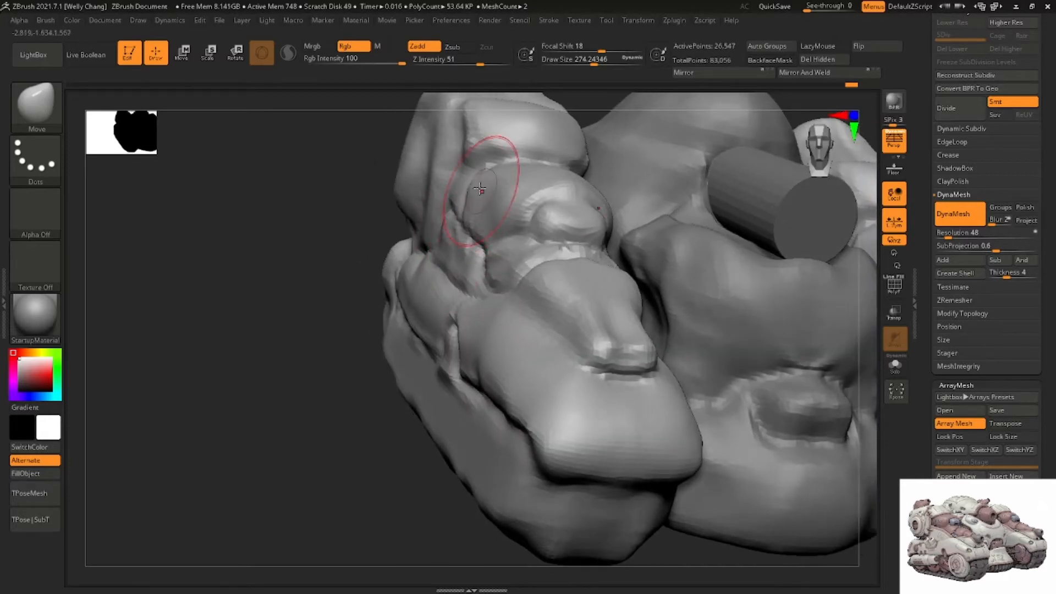
right_drag(479, 189, 449, 178)
mouse_move(471, 212)
right_down()
mouse_move(520, 224)
mouse_move(484, 226)
mouse_move(507, 274)
right_up()
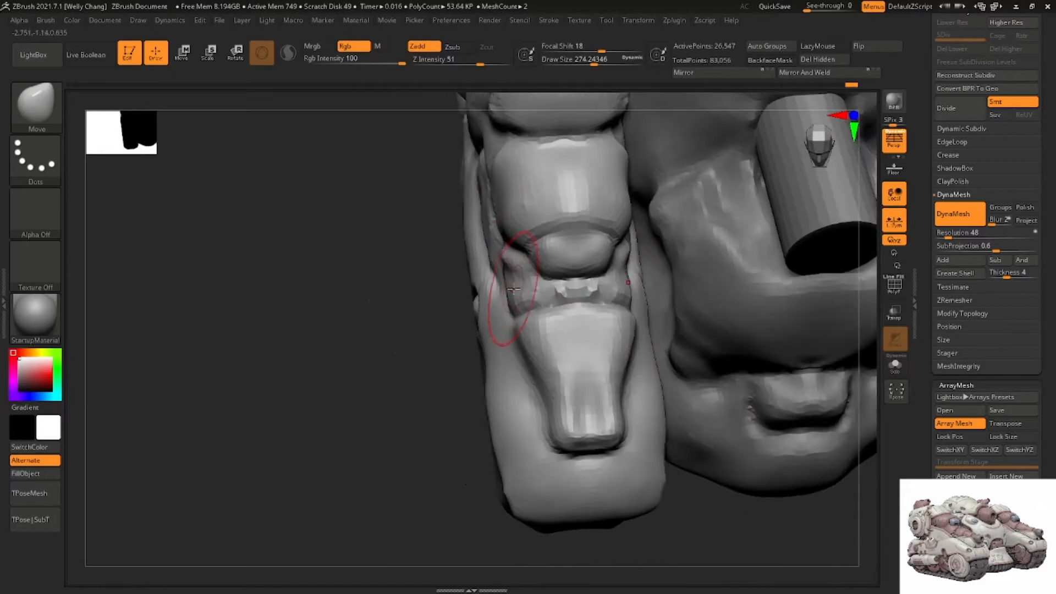
mouse_move(519, 332)
mouse_down()
mouse_move(542, 326)
mouse_move(539, 376)
mouse_up()
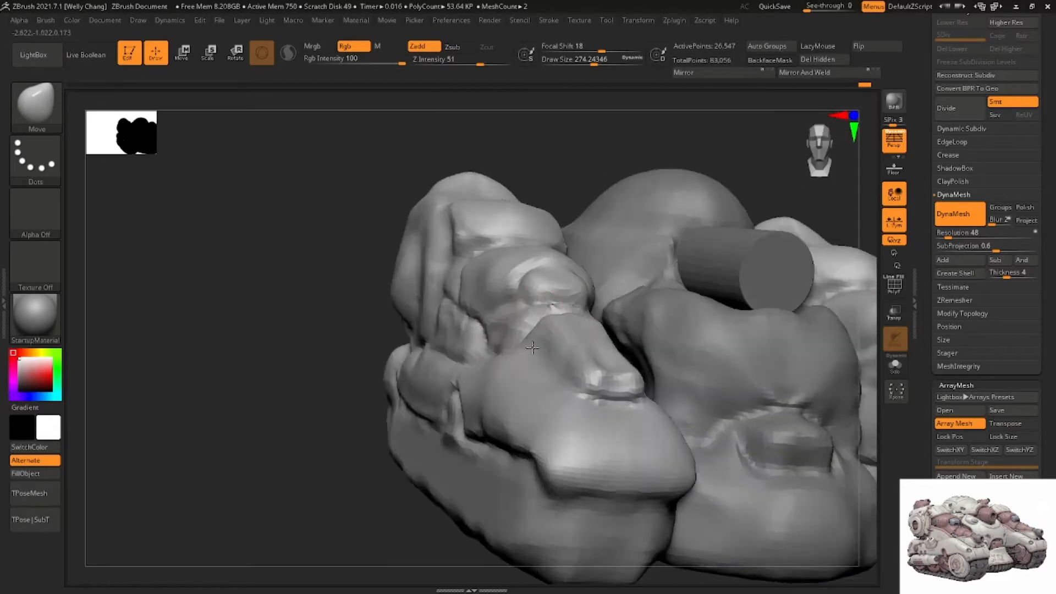
right_drag(544, 336, 578, 345)
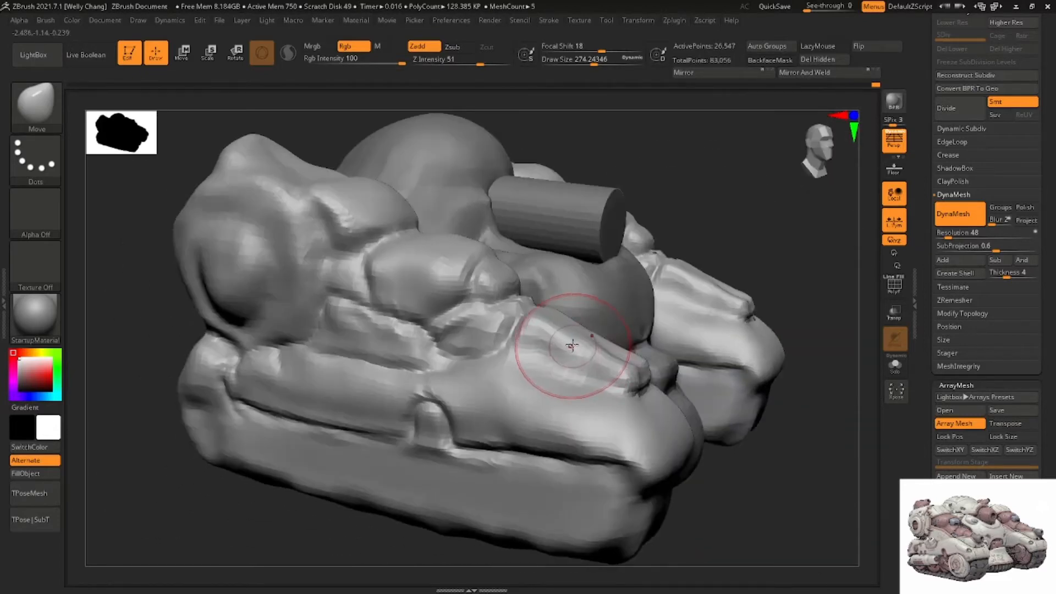
Build up the top surface of the front prong with ClayBuildup at a draw size of 112
key(b)
key(c)
key(b)
right_drag(566, 341, 548, 343)
key(space)
drag(547, 343, 529, 344)
alt+right_drag(542, 372, 550, 327)
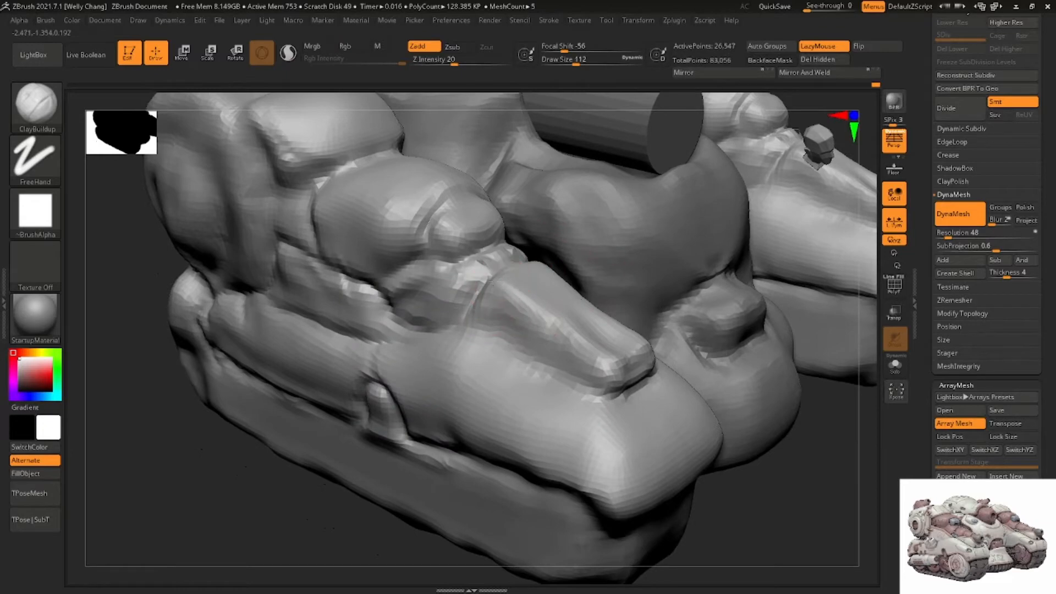
drag(491, 281, 479, 309)
right_drag(572, 319, 525, 313)
mouse_move(627, 367)
mouse_down()
mouse_move(559, 330)
mouse_move(618, 352)
mouse_up()
right_drag(542, 325, 592, 326)
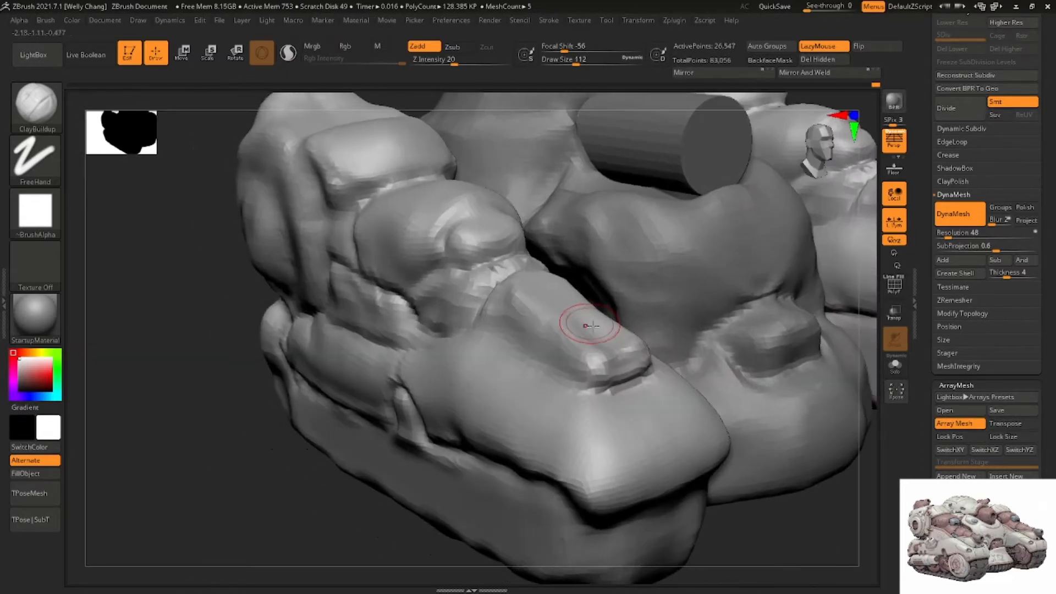
Raise the front prong's tip and adjust its upper contour with the Move brush at a draw size of 112
key(b)
key(m)
key(v)
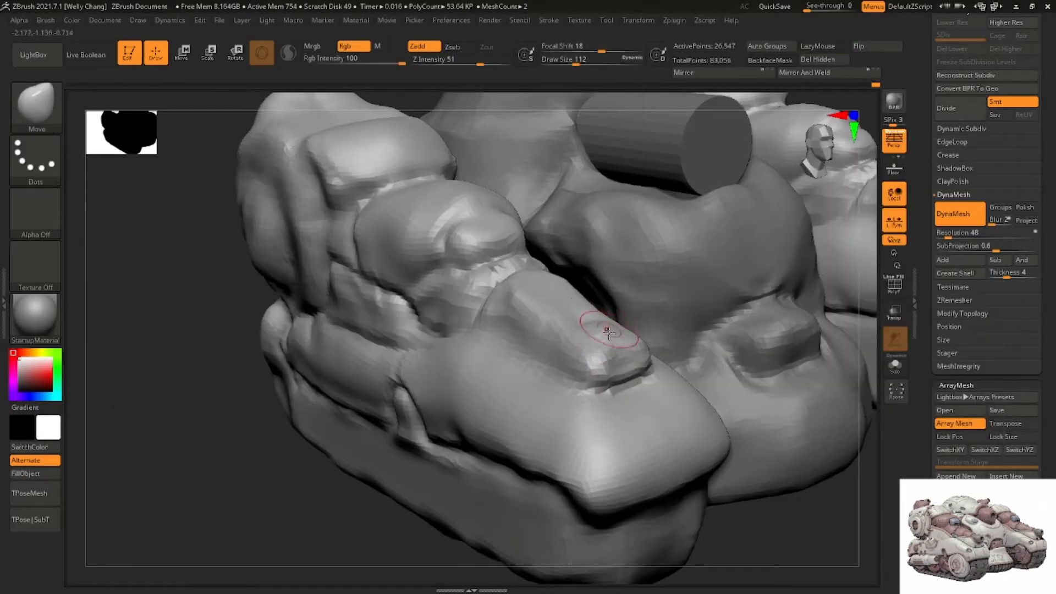
mouse_move(584, 331)
right_down()
mouse_move(576, 347)
mouse_move(563, 341)
mouse_move(584, 327)
right_up()
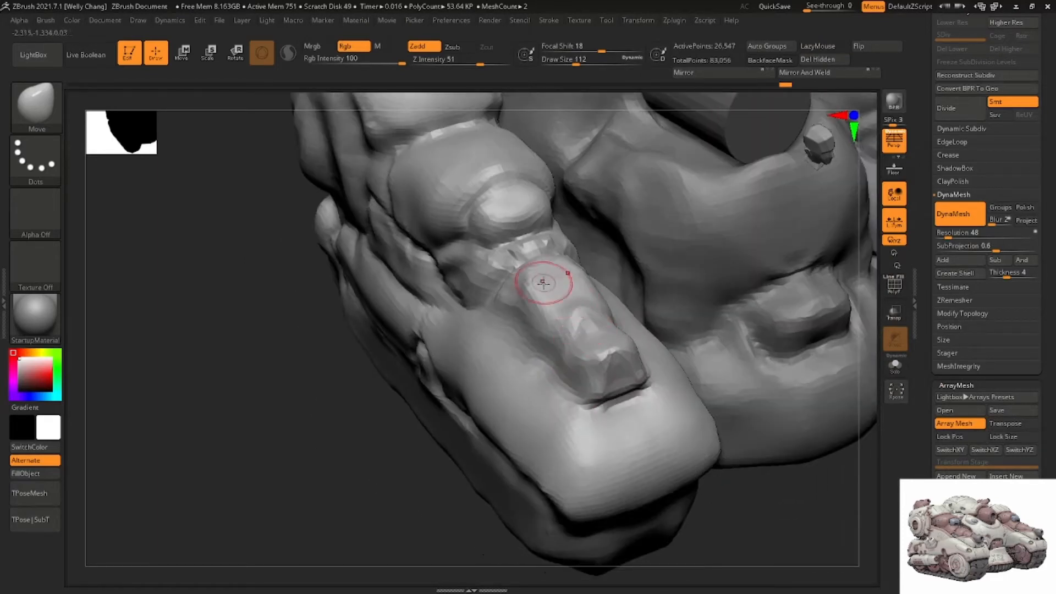
drag(559, 309, 559, 294)
key(v)
key(v)
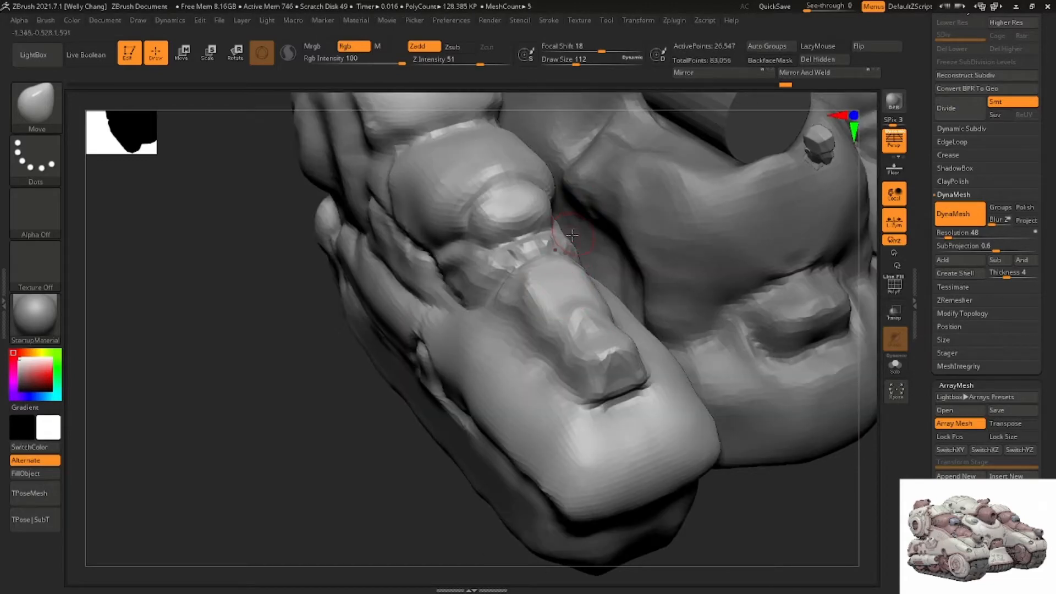
Add rough raised detail along the top of the front prong with ClayBuildup at a draw size of 112
key(b)
key(c)
key(d)
right_drag(548, 254, 553, 275)
key(b)
key(c)
key(b)
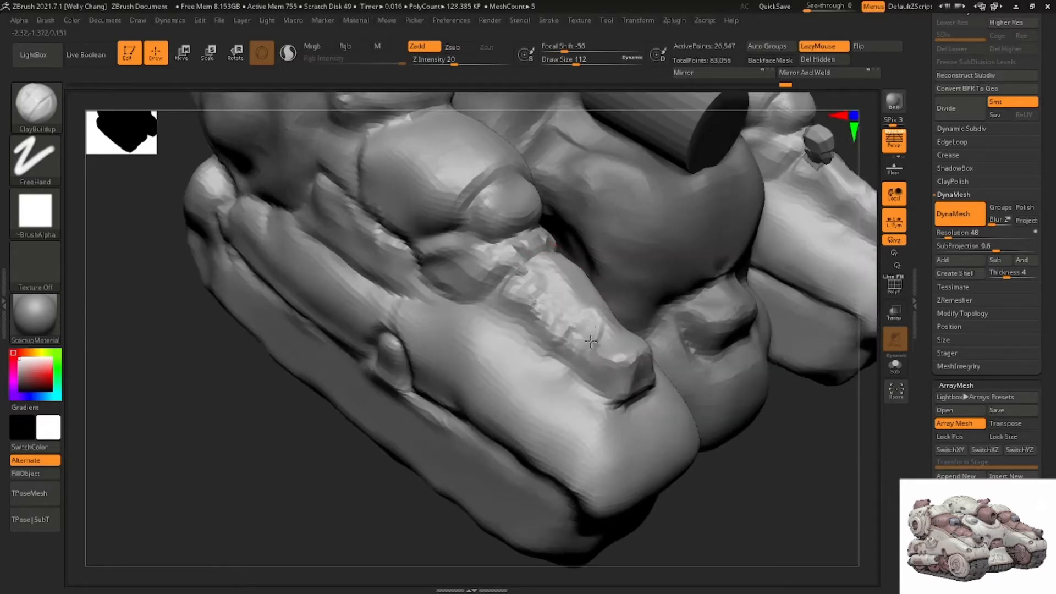
right_drag(590, 341, 589, 331)
mouse_move(629, 393)
right_down()
mouse_move(582, 349)
mouse_move(585, 329)
right_up()
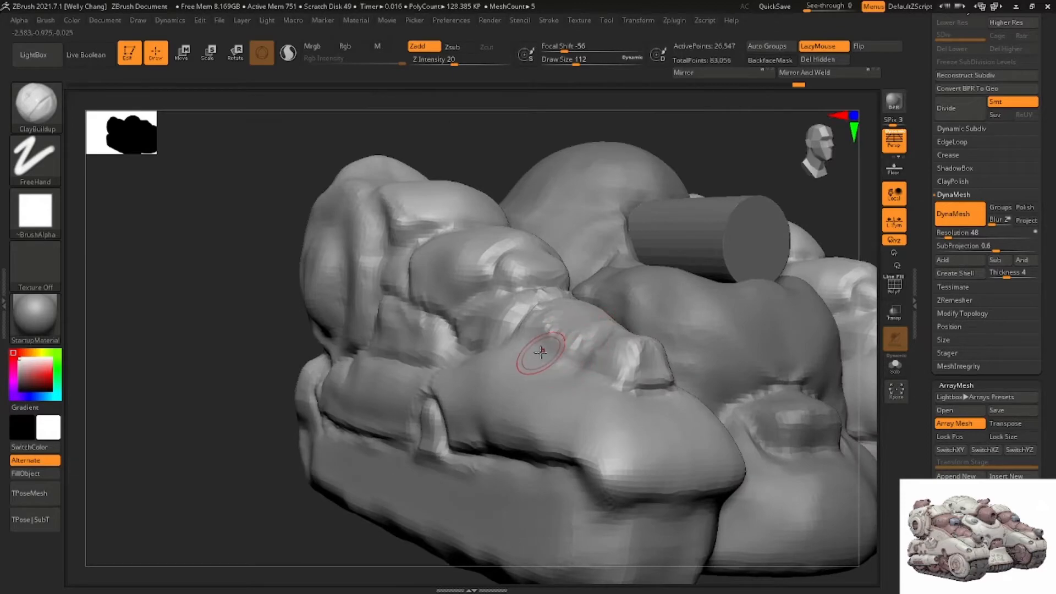
mouse_move(513, 339)
right_down()
mouse_move(523, 364)
mouse_move(526, 333)
mouse_move(566, 324)
mouse_move(567, 335)
right_up()
Adjust the side pod's contours toward its rear end with the Move brush at a draw size of about 207, undoing one stroke
key(b)
key(m)
key(v)
right_drag(566, 336, 537, 354)
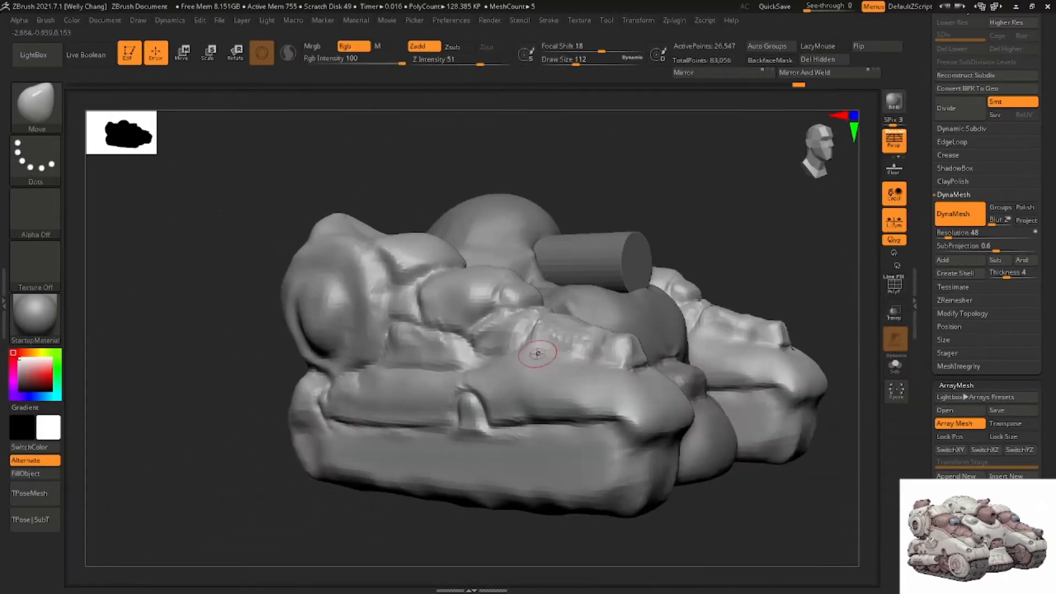
key(space)
drag(537, 360, 565, 360)
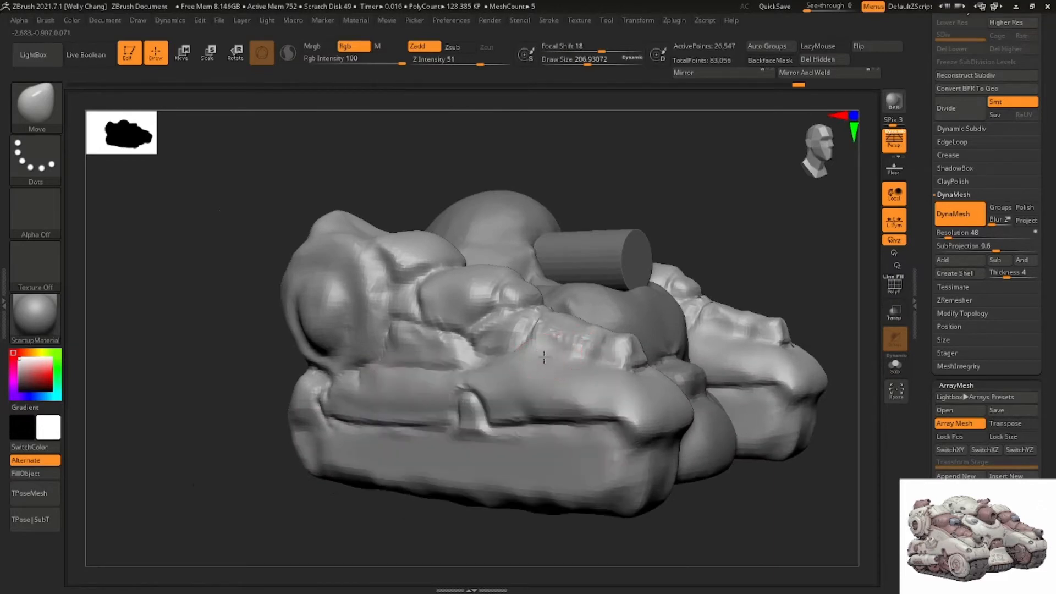
right_drag(603, 373, 337, 392)
key(ctrl+z)
drag(333, 372, 328, 370)
right_drag(269, 374, 369, 363)
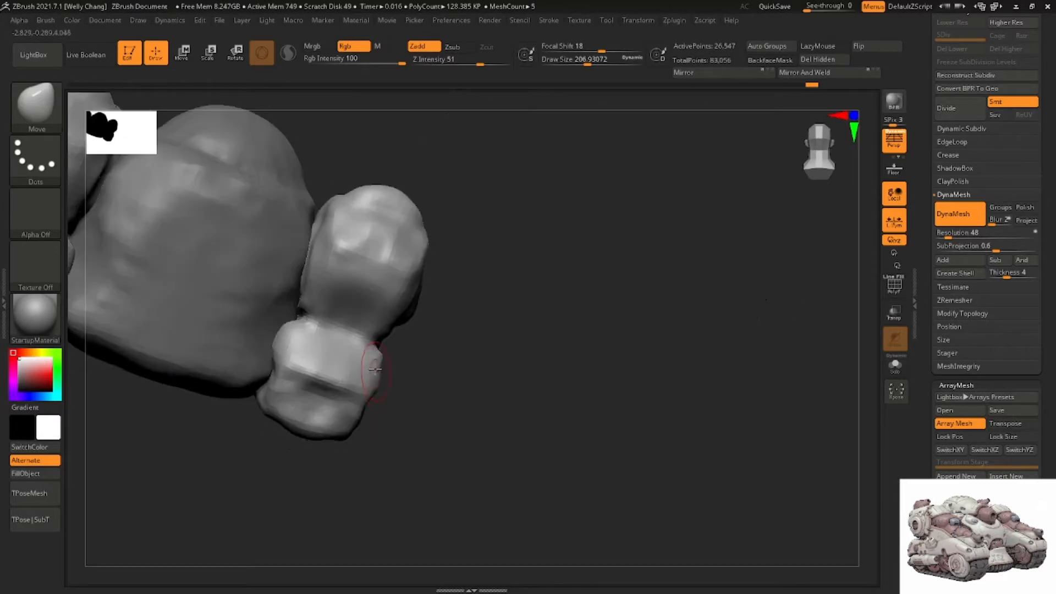
right_drag(434, 351, 336, 357)
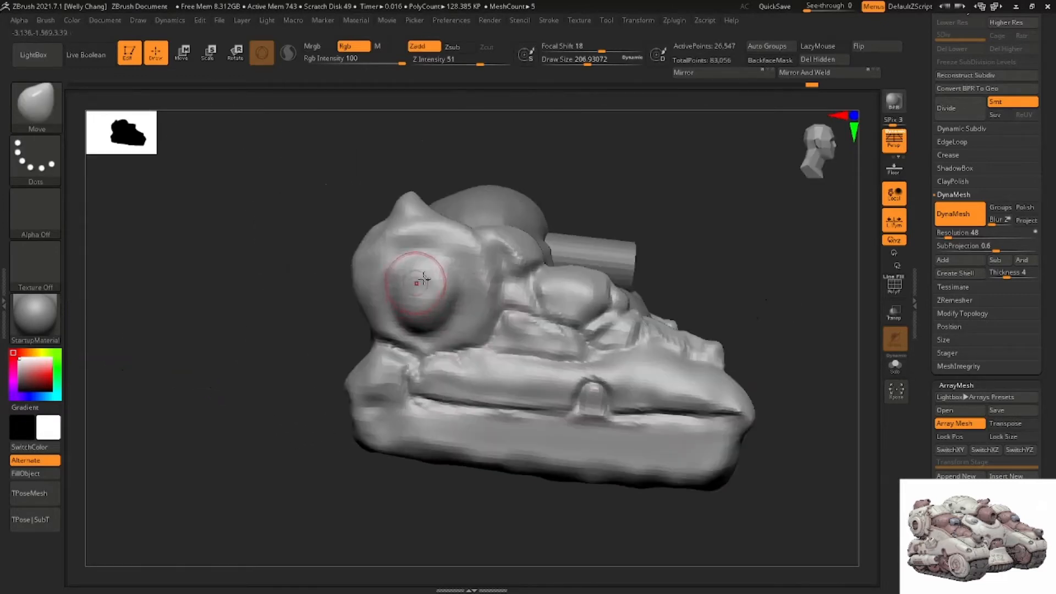
Mirror and weld the side pod mesh onto the opposite side of the tank
click(794, 73)
right_drag(631, 235, 596, 351)
alt+right_drag(383, 301, 521, 326)
Carve a circular groove around the boss on the rear round form with DamStandard at a draw size of about 207
key(b)
key(c)
key(b)
alt+right_drag(347, 347, 412, 346)
key(b)
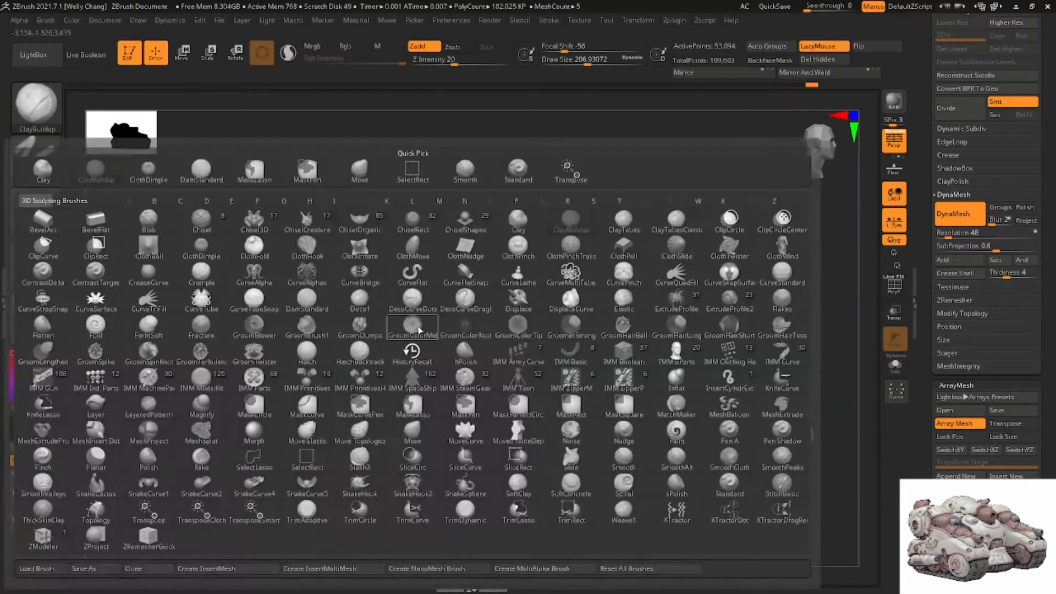
key(d)
key(s)
mouse_move(404, 368)
mouse_down()
mouse_move(379, 306)
mouse_move(466, 297)
mouse_up()
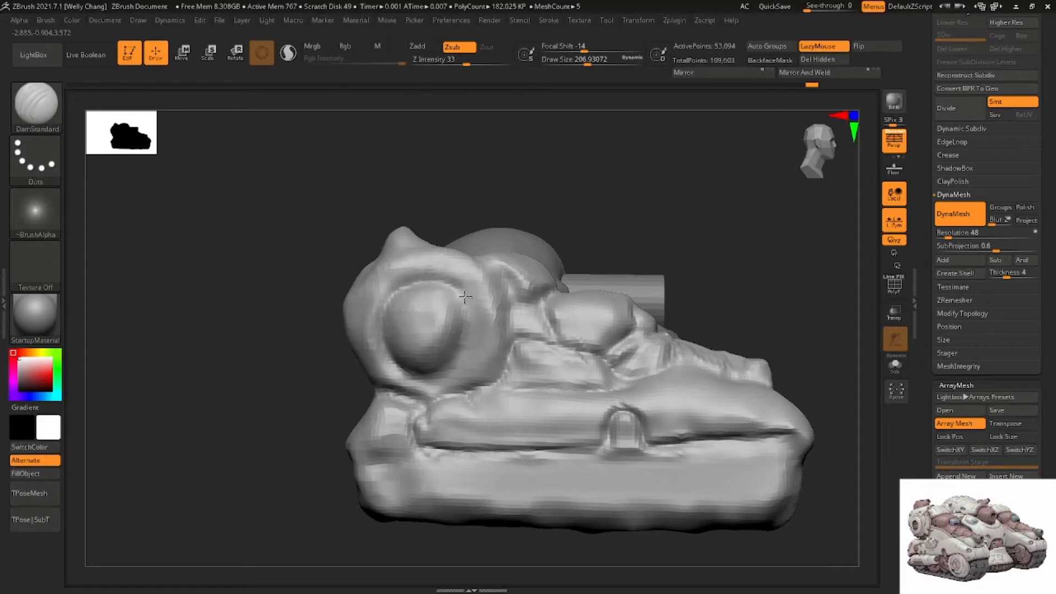
drag(433, 373, 387, 342)
Flatten the outer face of the rear round boss with the hPolish brush at a draw size of about 207
mouse_move(456, 306)
right_down()
mouse_move(410, 315)
mouse_move(426, 321)
right_up()
key(b)
key(h)
key(p)
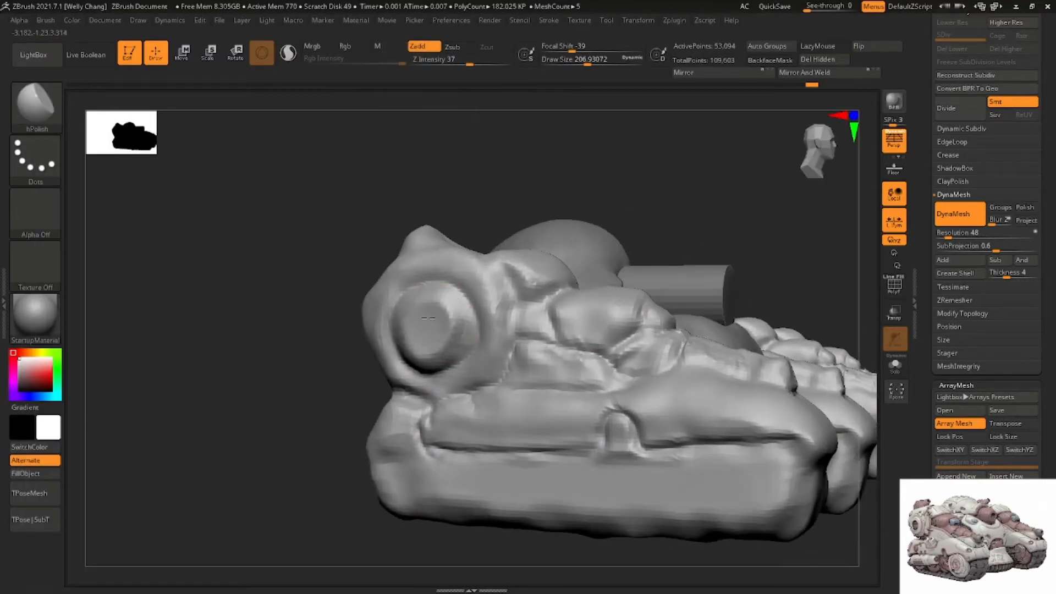
mouse_move(428, 318)
mouse_down()
mouse_move(427, 340)
mouse_move(424, 312)
mouse_up()
right_drag(449, 336, 502, 235)
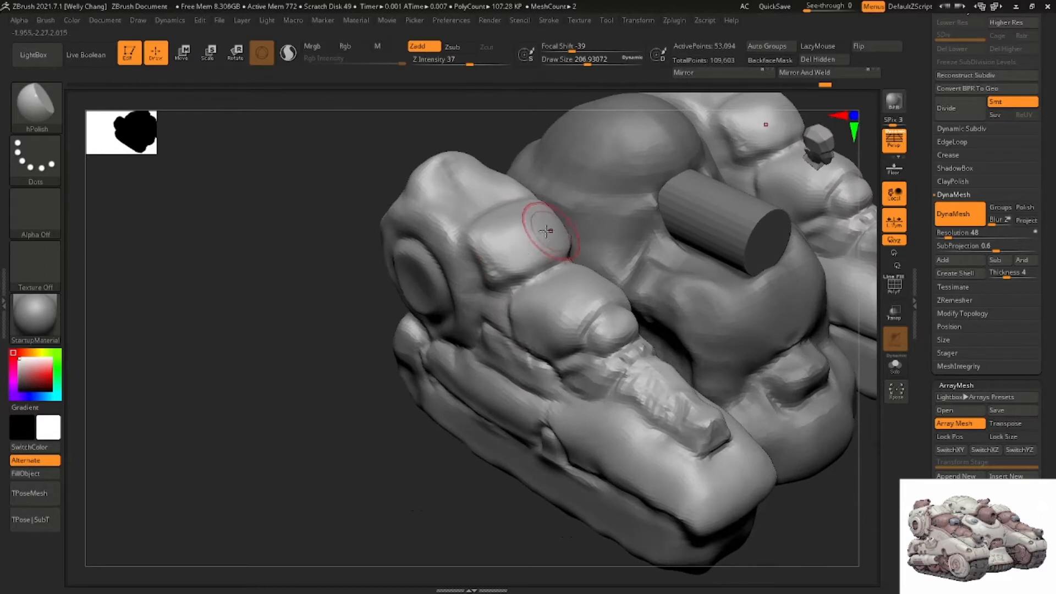
Polish the top of the upper armor block and the shoulder above the rear round boss with hPolish
mouse_move(506, 220)
right_down()
mouse_move(497, 239)
mouse_move(520, 238)
mouse_move(535, 269)
right_up()
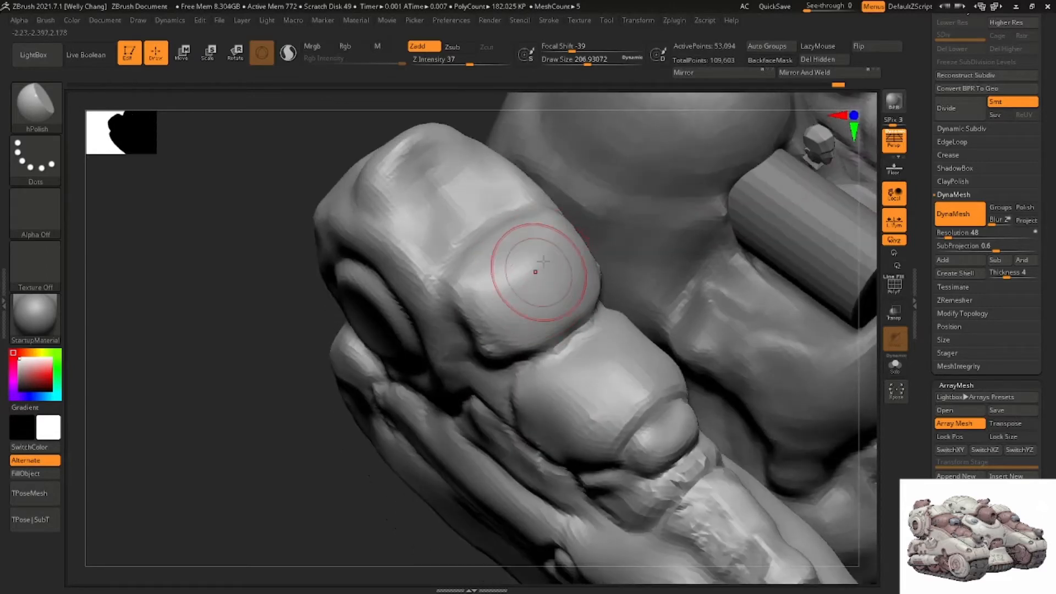
mouse_move(535, 269)
mouse_down()
mouse_move(499, 270)
mouse_move(491, 283)
mouse_up()
mouse_move(490, 283)
right_down()
mouse_move(479, 246)
mouse_move(436, 228)
right_up()
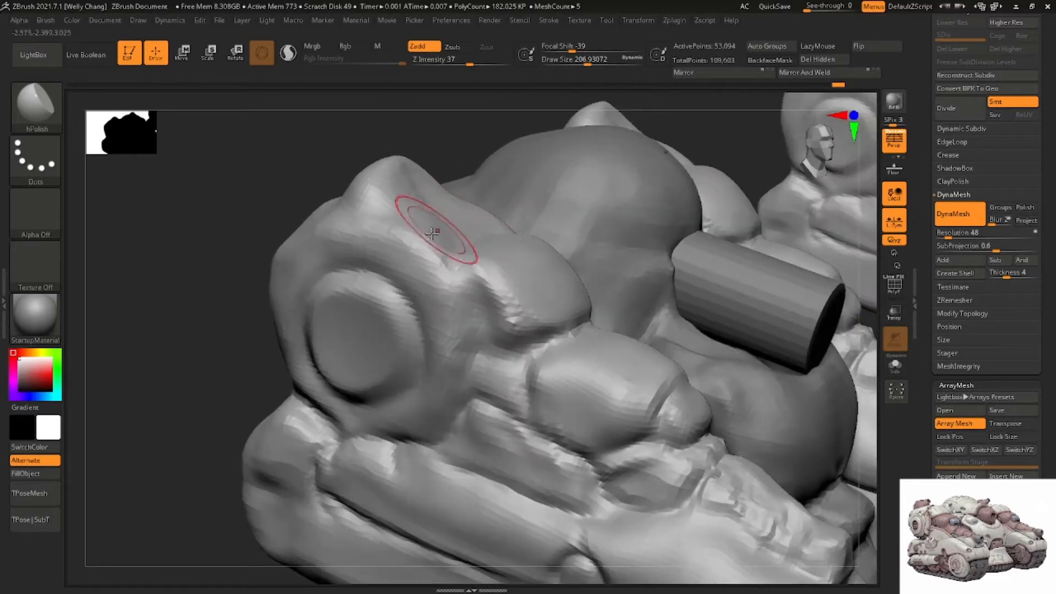
mouse_move(415, 217)
mouse_down()
mouse_move(409, 235)
mouse_move(394, 235)
mouse_move(412, 248)
mouse_move(372, 232)
mouse_up()
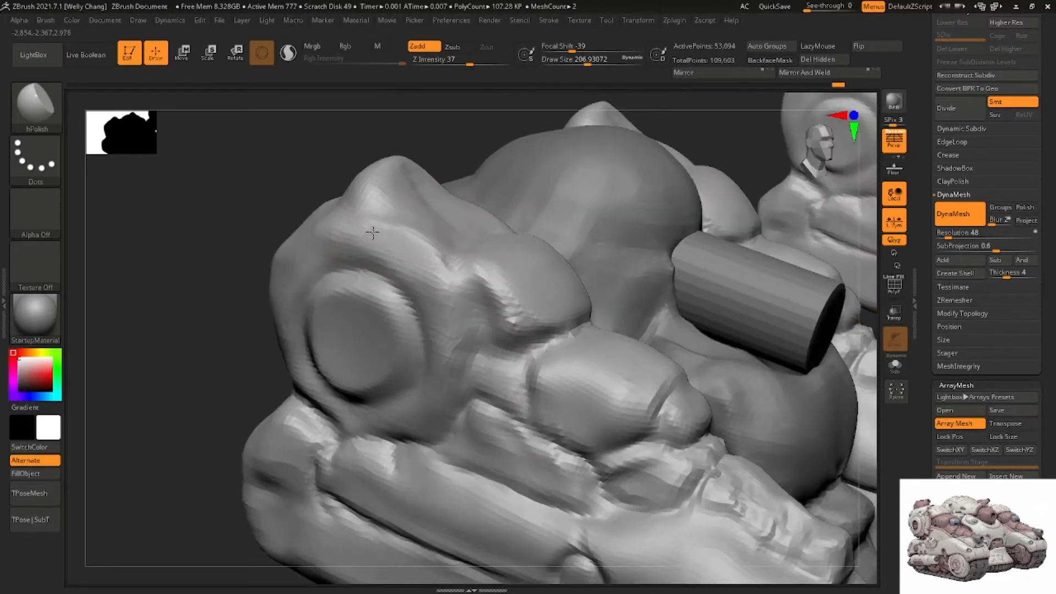
Bulge the inner back edge of the side pod's rear round form outward with the Move brush at a draw size of about 311
right_drag(306, 250, 368, 260)
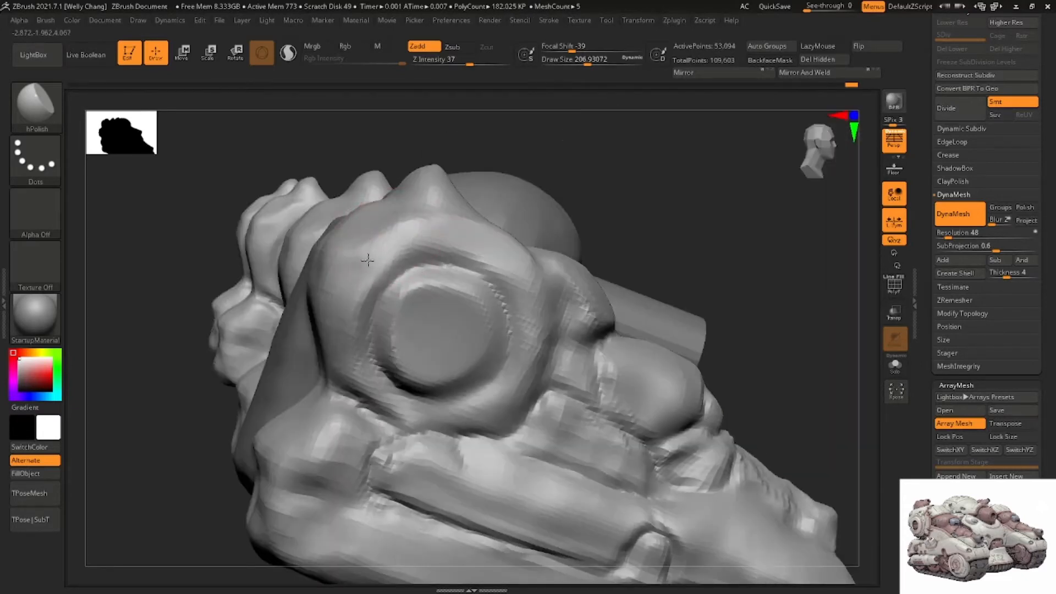
right_drag(318, 333, 377, 327)
key(b)
key(m)
key(v)
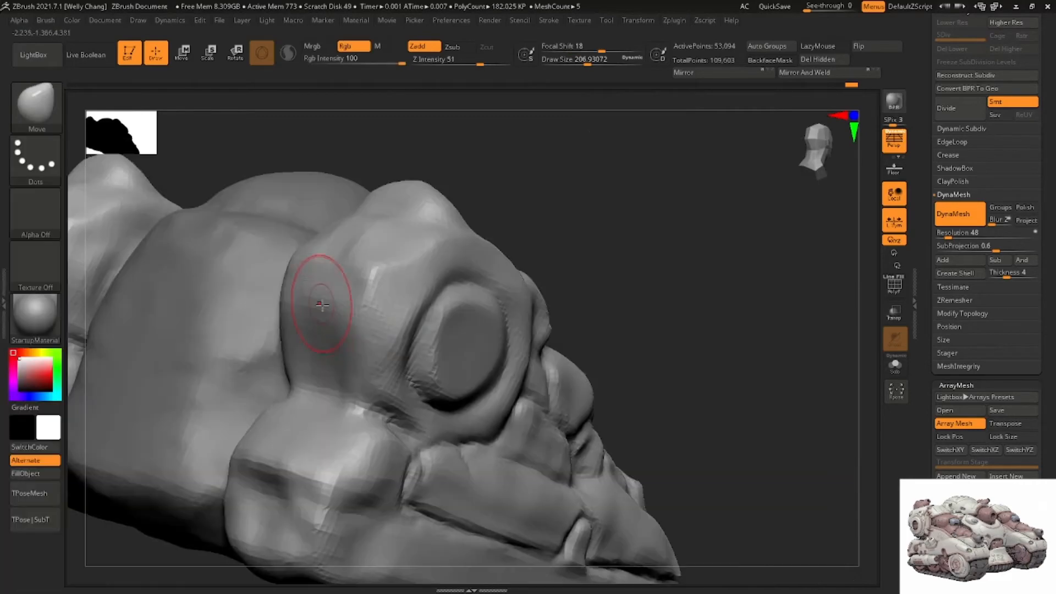
right_drag(318, 313, 315, 335)
key(space)
mouse_move(317, 334)
mouse_down()
mouse_move(328, 334)
mouse_move(301, 351)
mouse_move(279, 337)
mouse_up()
drag(345, 352, 341, 359)
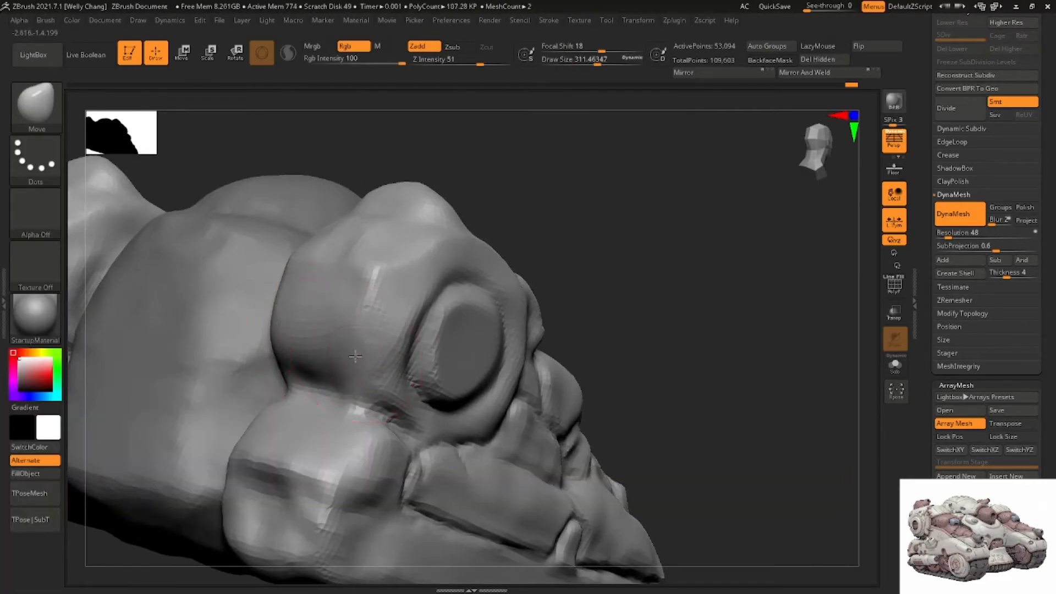
Mirror and weld the side pod mesh onto the opposite side of the tank, and turn off its Array Mesh
click(823, 72)
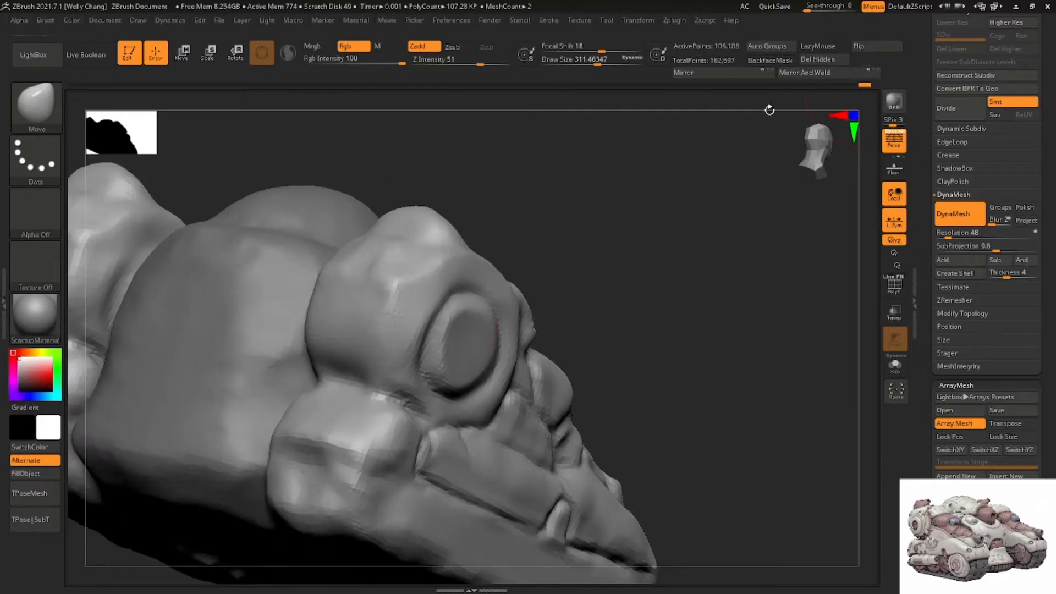
click(820, 73)
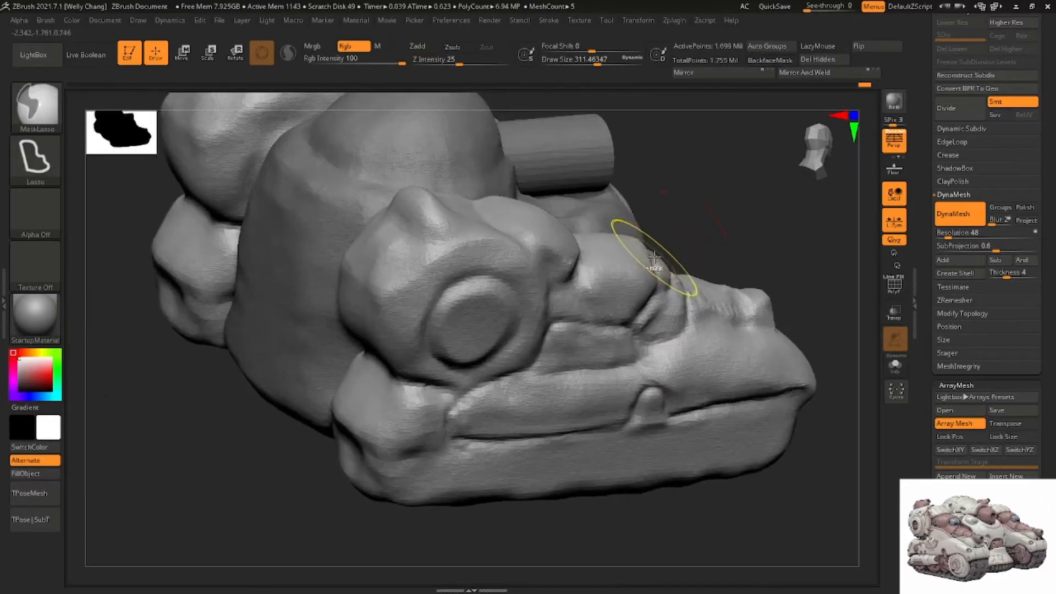
mouse_move(668, 252)
mouse_down()
mouse_move(671, 219)
mouse_move(702, 226)
mouse_move(708, 207)
mouse_move(685, 200)
mouse_move(667, 212)
mouse_up()
drag(662, 250, 591, 282)
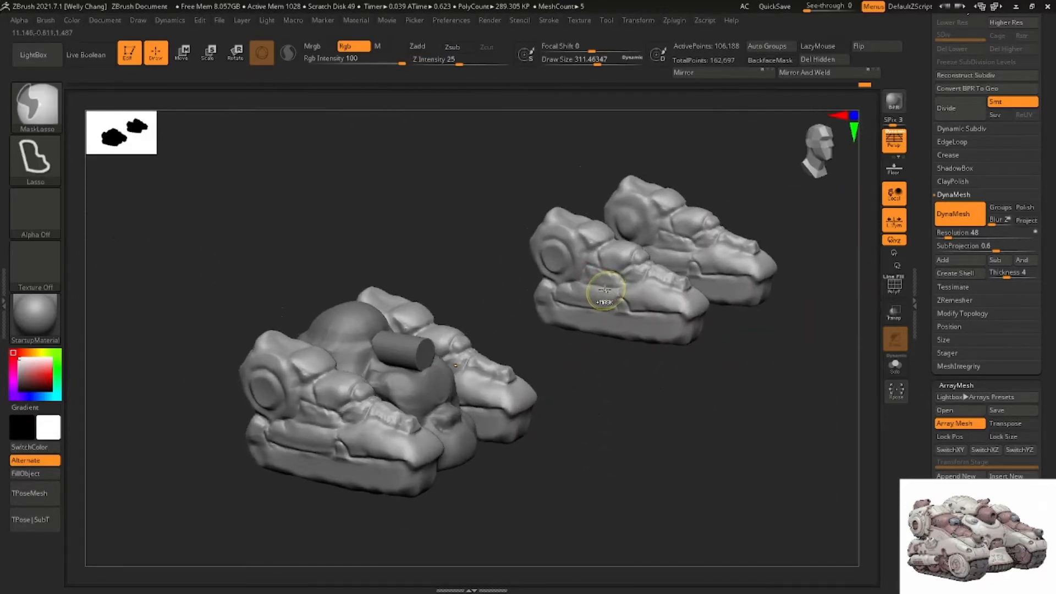
click(955, 424)
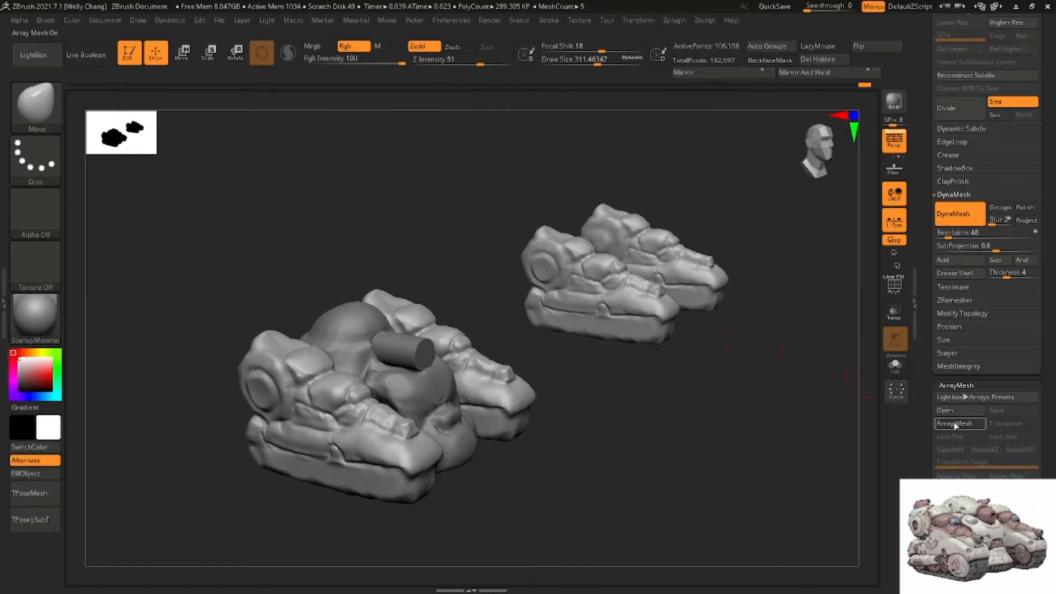
drag(709, 386, 715, 360)
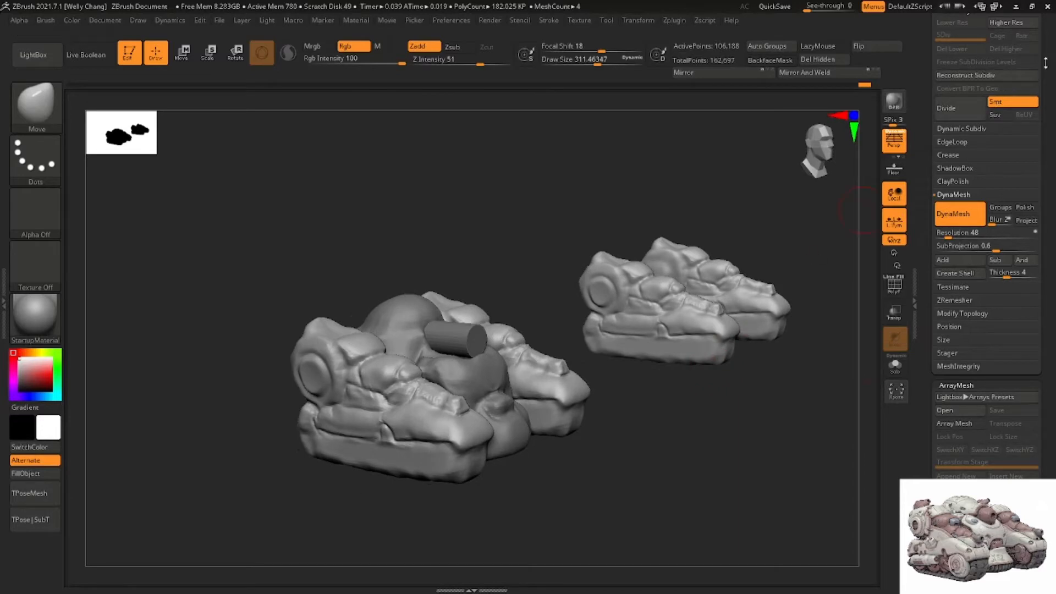
Save the tool as tank_block in the Demo folder inside Summer 2019 on the desktop
scroll(1047, 137, up, 3)
scroll(1049, 110, up, 3)
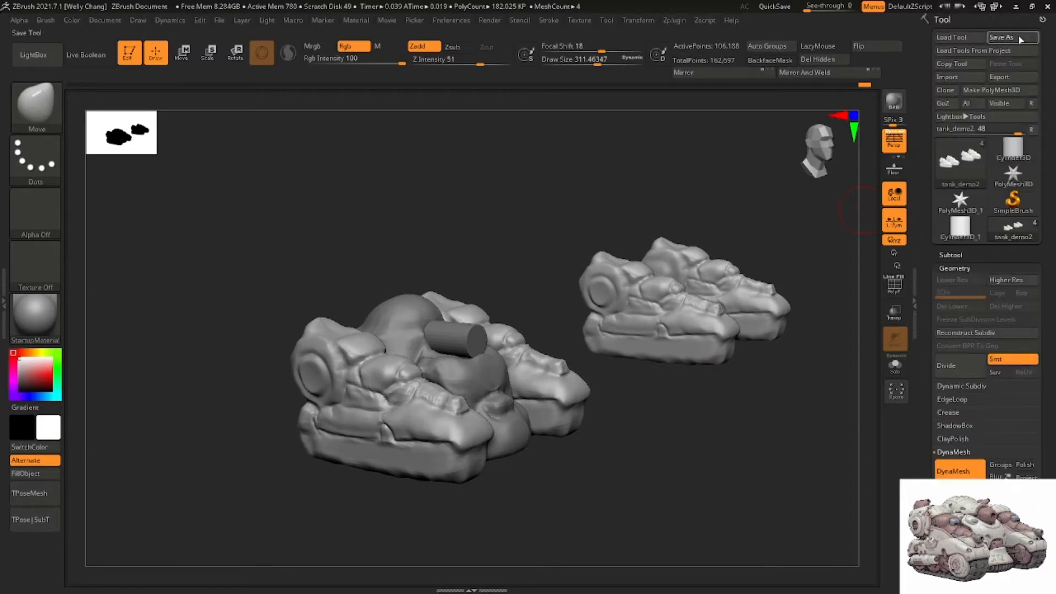
click(1019, 37)
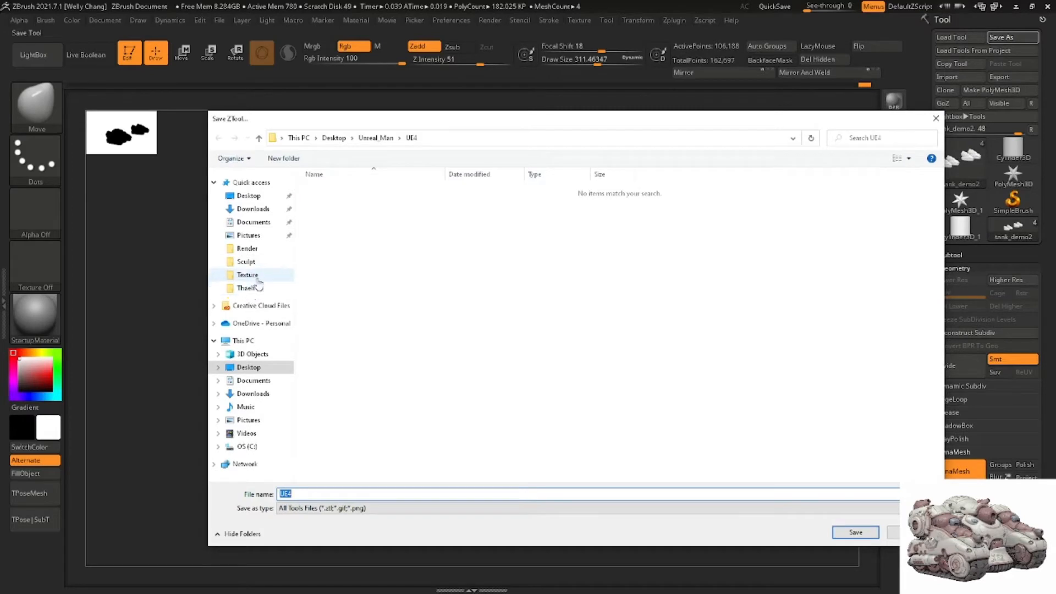
click(252, 197)
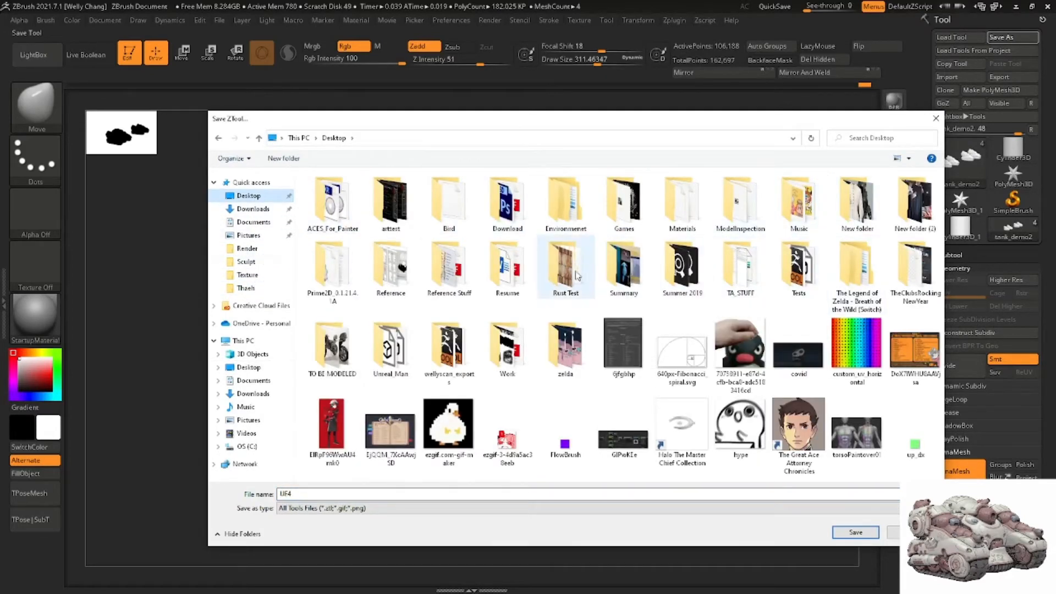
double_click(660, 270)
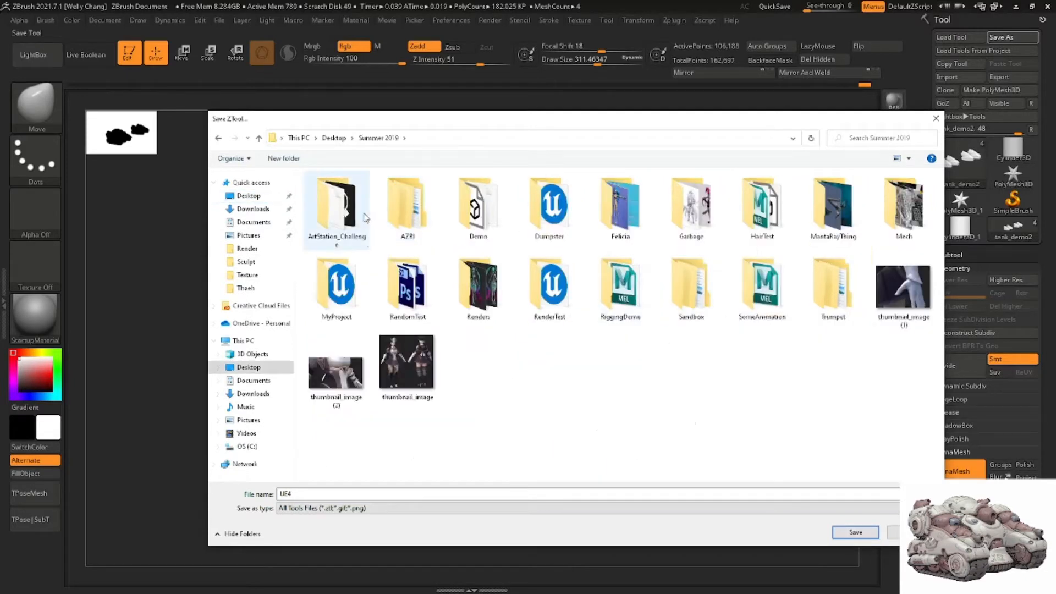
double_click(477, 211)
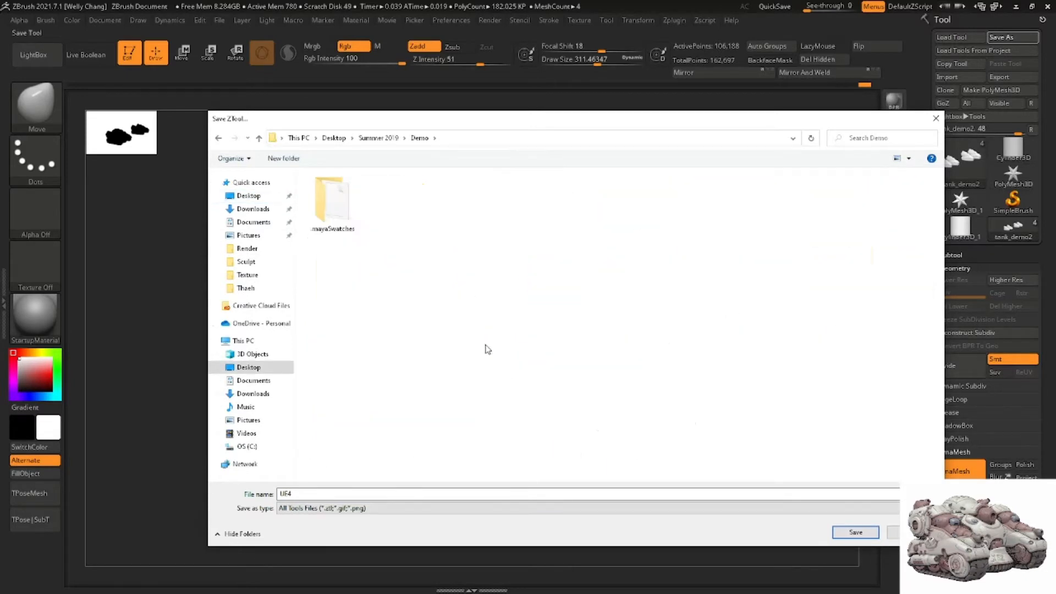
click(430, 494)
text(tank_block)
key(Return)
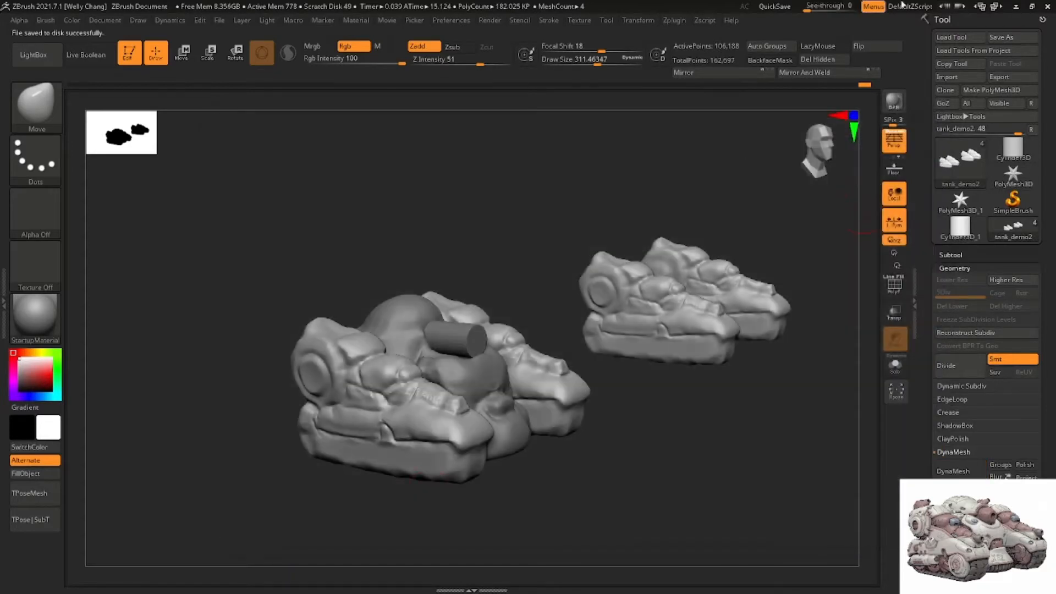
Close ZBrush without saving the project and launch it again from the desktop
click(1047, 6)
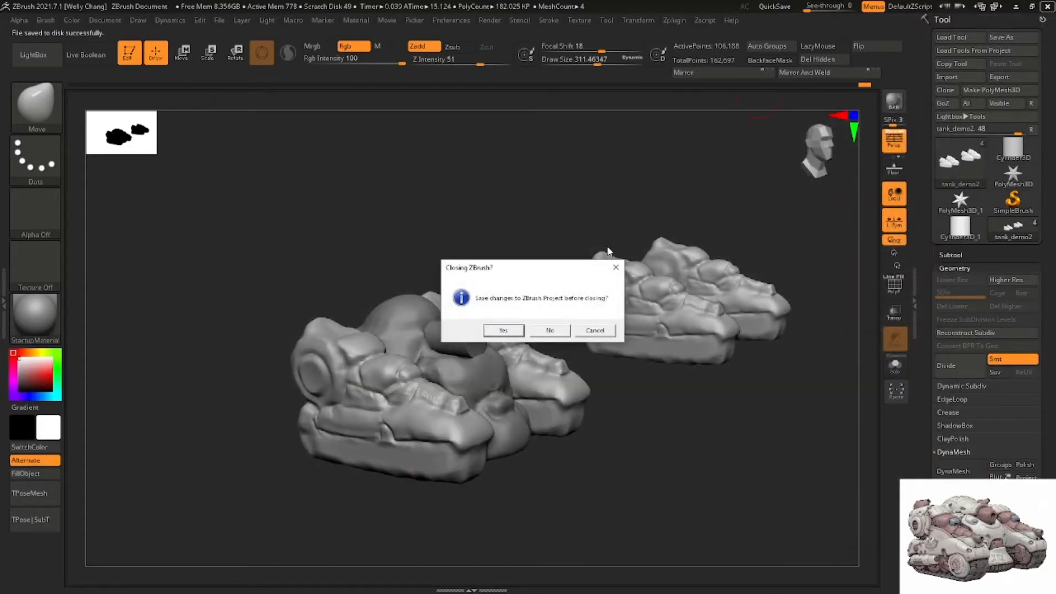
click(549, 330)
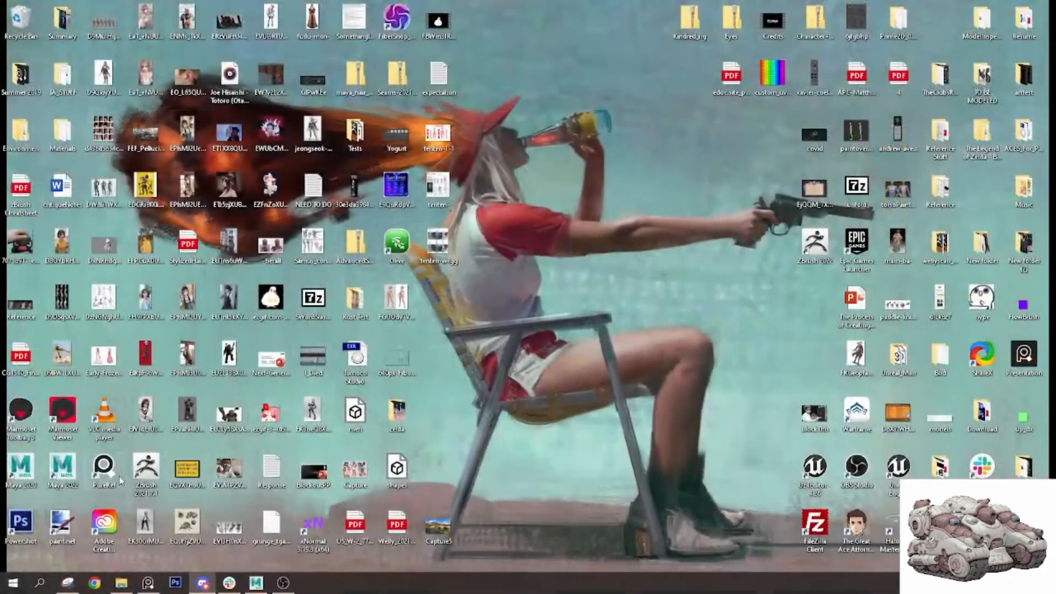
double_click(144, 468)
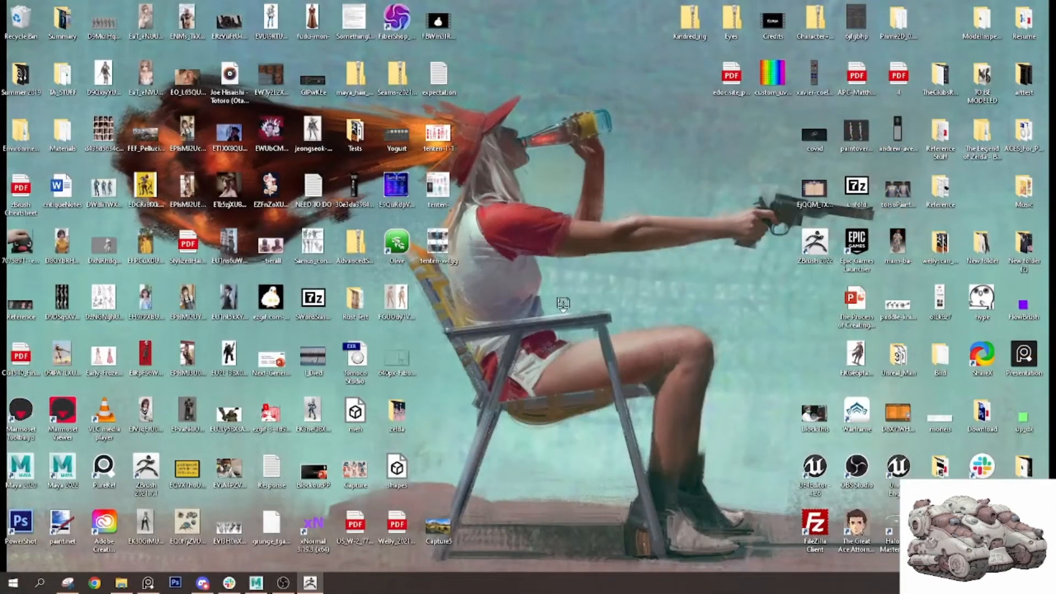
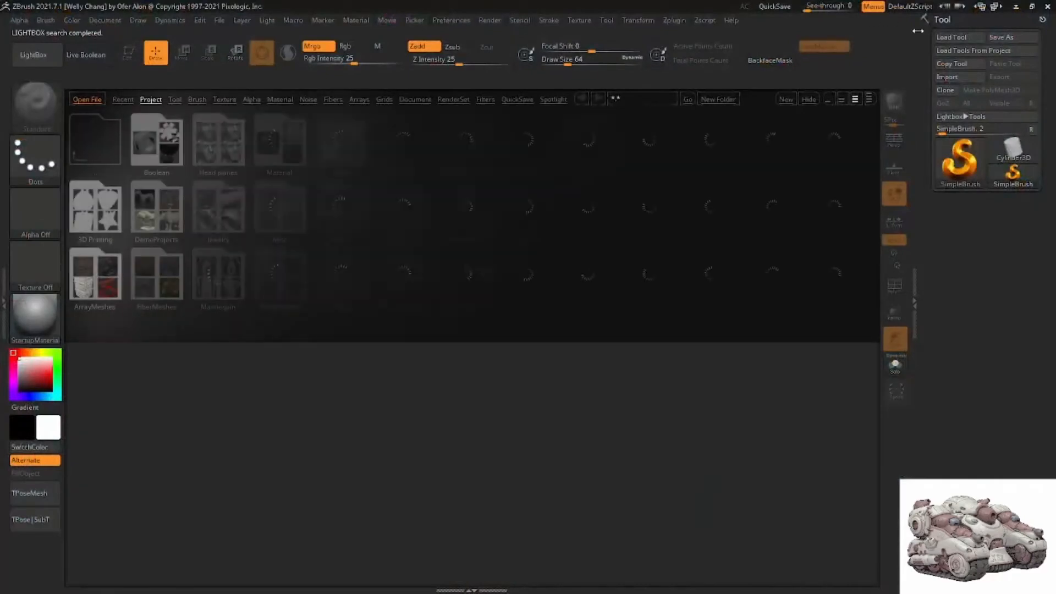
Load the saved tank tool, place it on the canvas and enter Edit mode
click(945, 40)
double_click(413, 198)
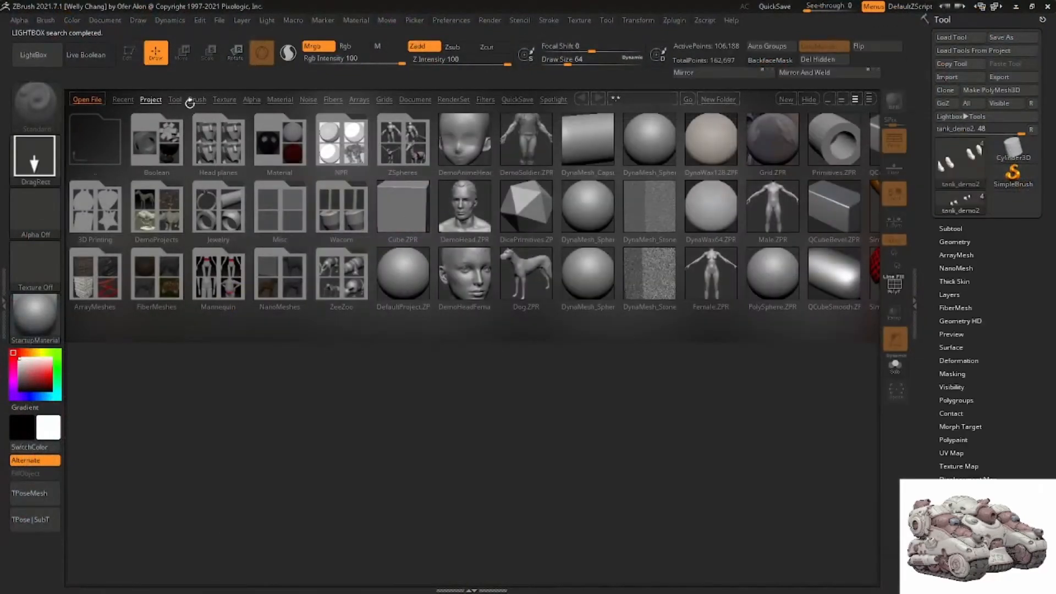
click(43, 59)
drag(577, 325, 572, 413)
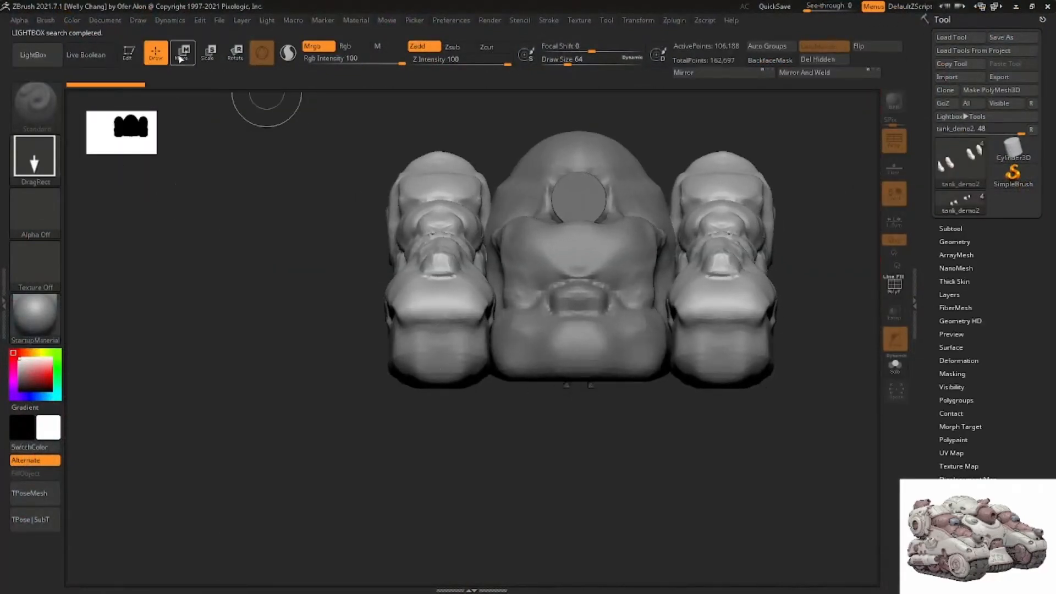
click(131, 62)
right_drag(456, 208, 380, 275)
ctrl+right_drag(683, 309, 647, 332)
click(952, 240)
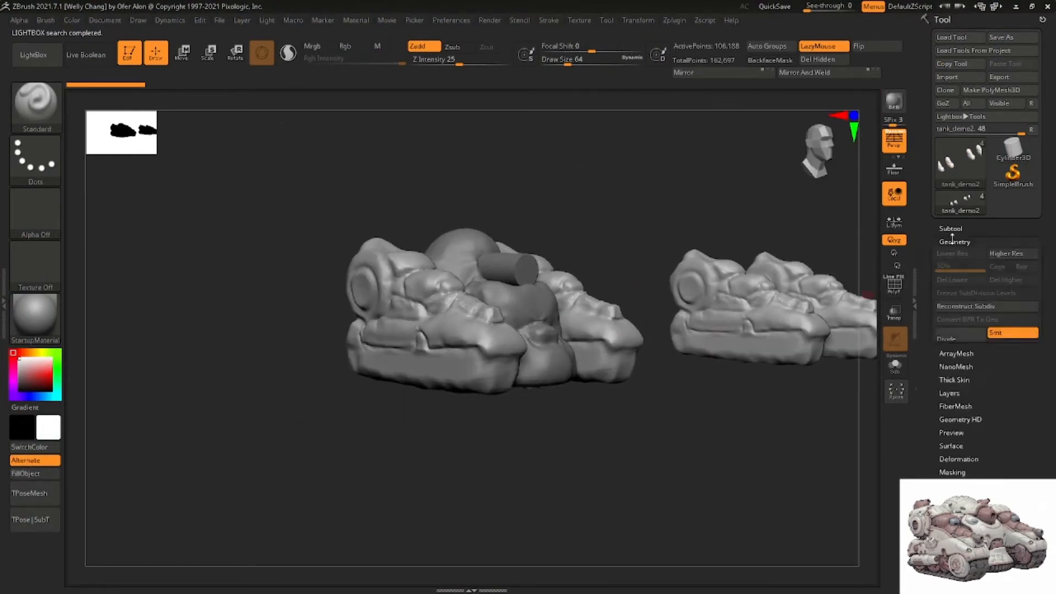
click(952, 241)
click(955, 254)
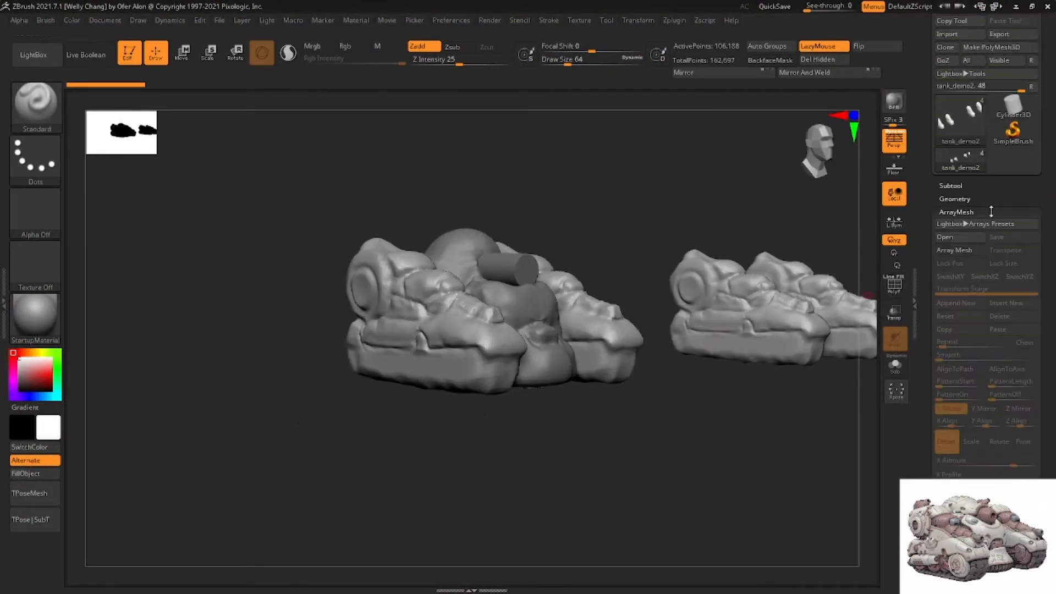
click(957, 251)
Solo the side pods with their polyframe shown, and turn on local symmetry
drag(876, 366, 780, 335)
click(895, 286)
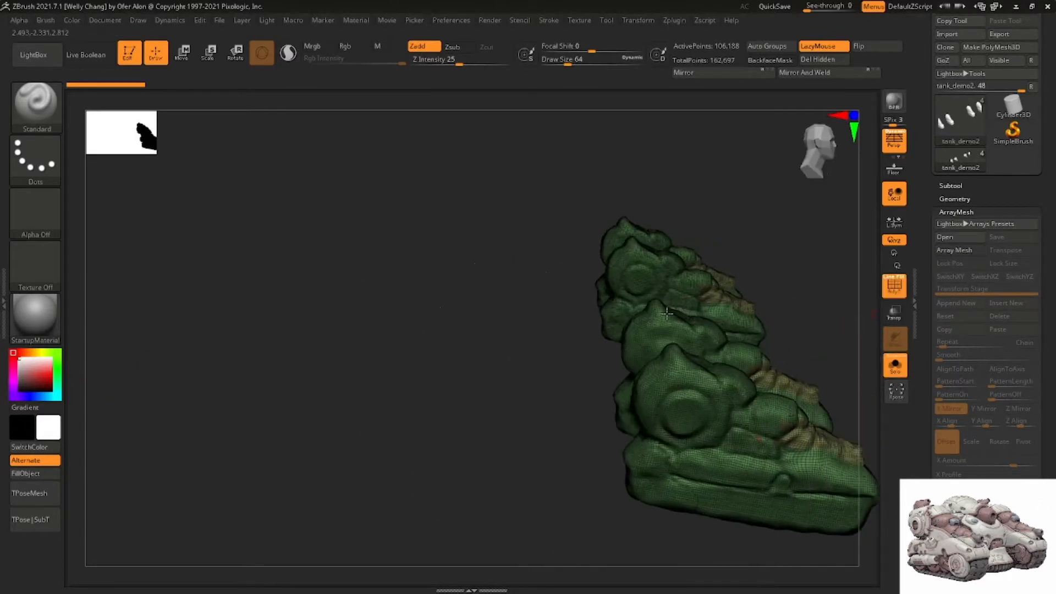
key(f)
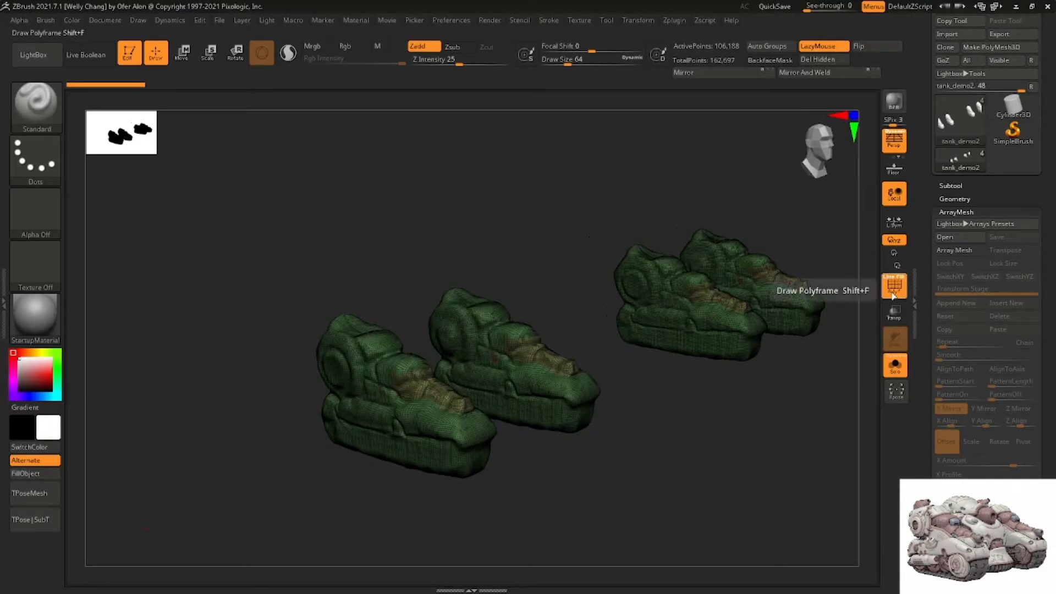
mouse_move(594, 326)
mouse_down()
mouse_move(573, 314)
mouse_move(552, 319)
mouse_move(596, 313)
mouse_up()
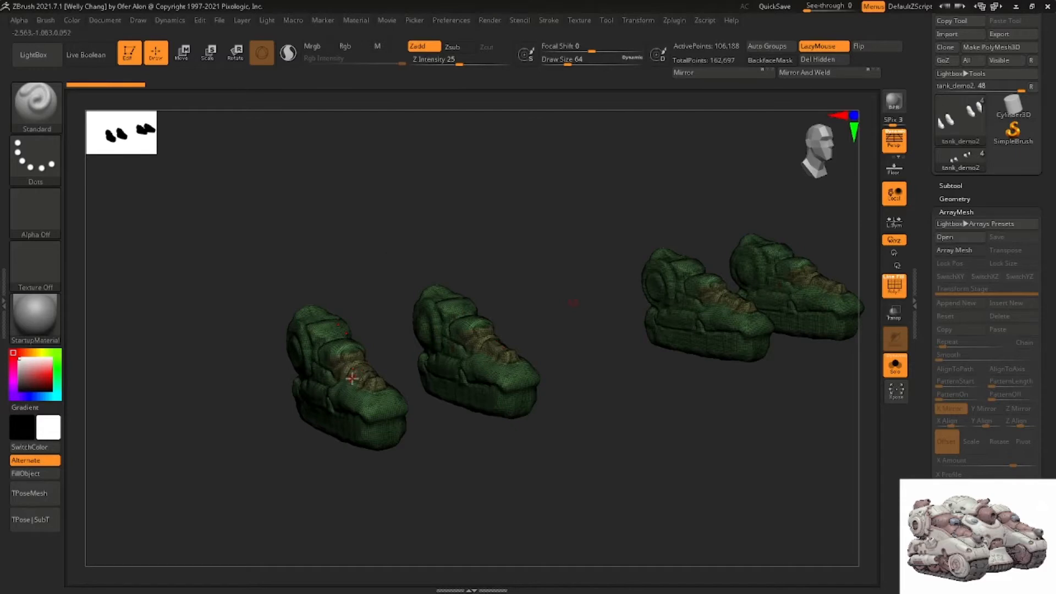
click(894, 221)
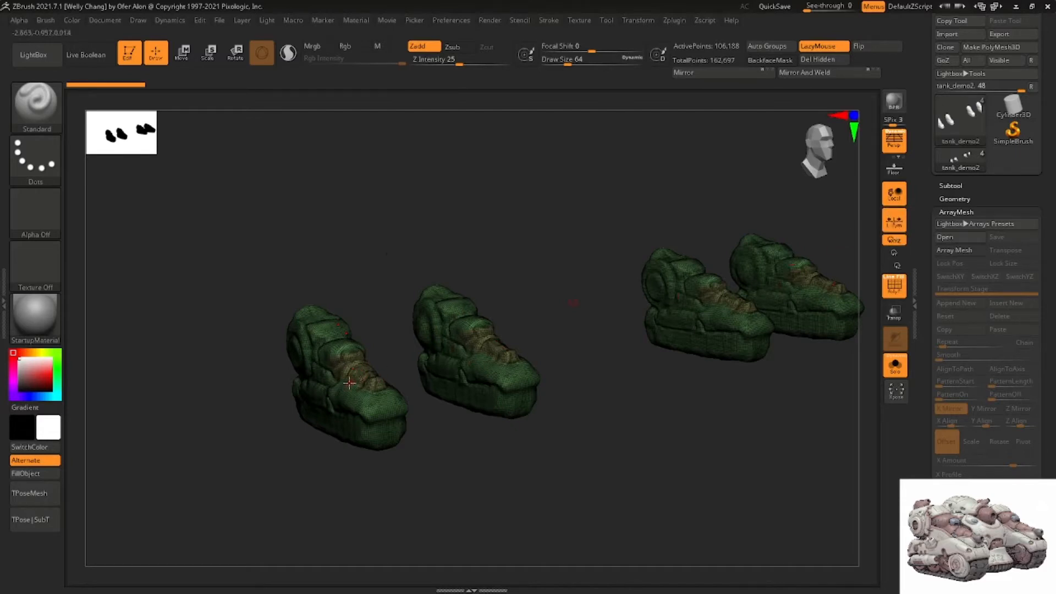
Hide the three extra side pod copies and delete the hidden geometry, keeping a single pod
drag(426, 398, 580, 325)
ctrl+alt+shift+drag(572, 184, 819, 401)
drag(476, 276, 525, 441)
key(ctrl+z)
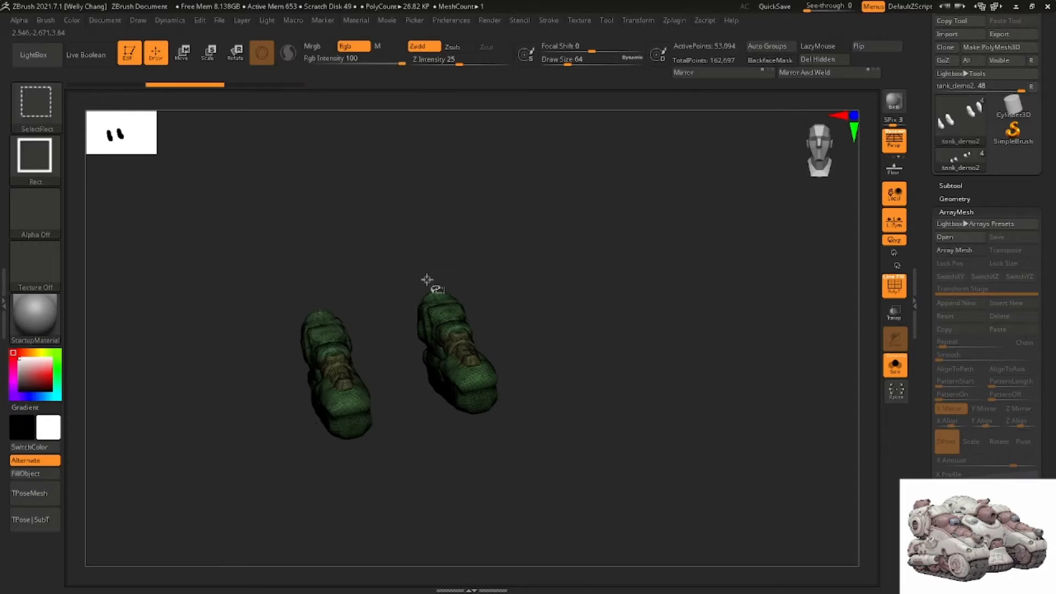
ctrl+alt+shift+drag(439, 322, 542, 415)
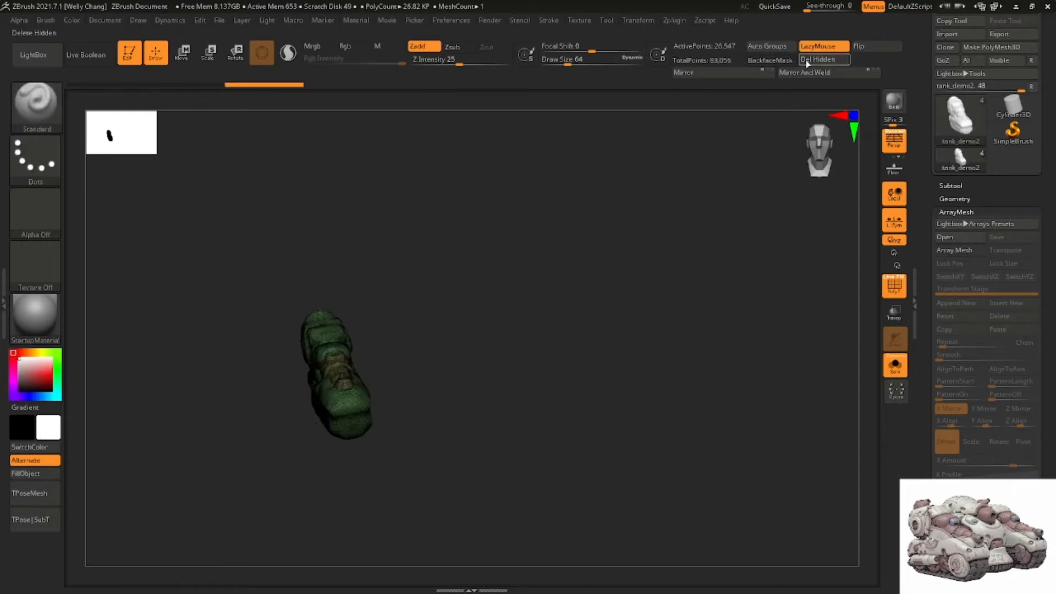
Store the single pod's home and target stages in Stager, and show the whole tank without the polyframe
click(957, 198)
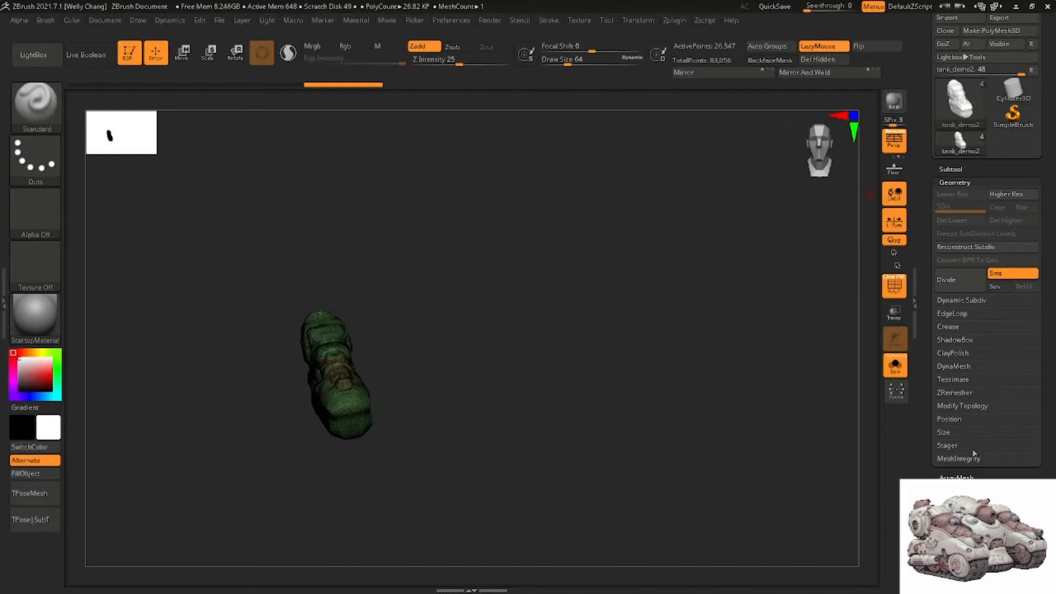
click(962, 446)
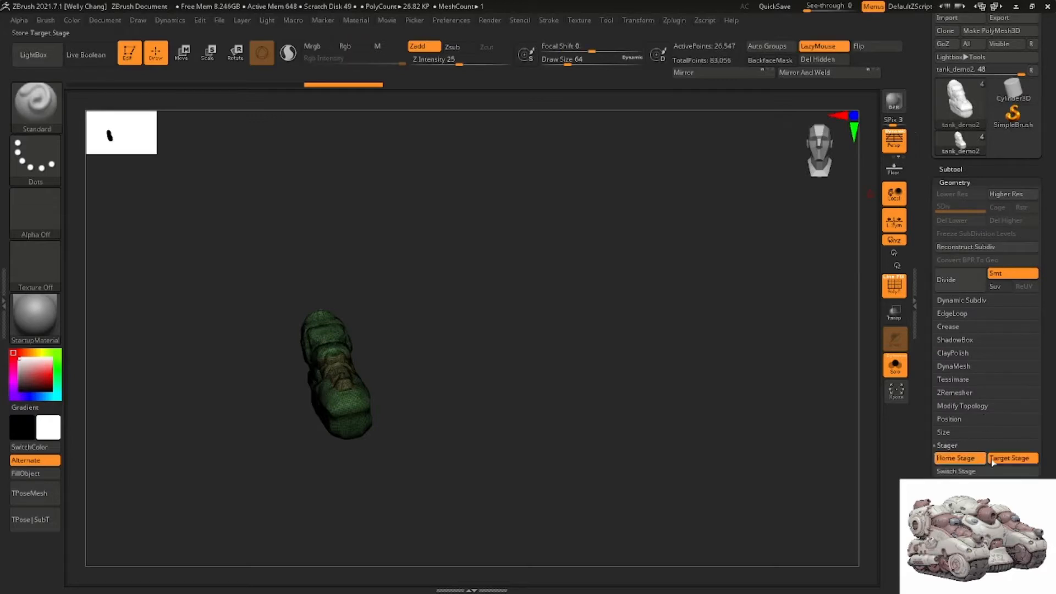
click(896, 373)
drag(476, 381, 508, 285)
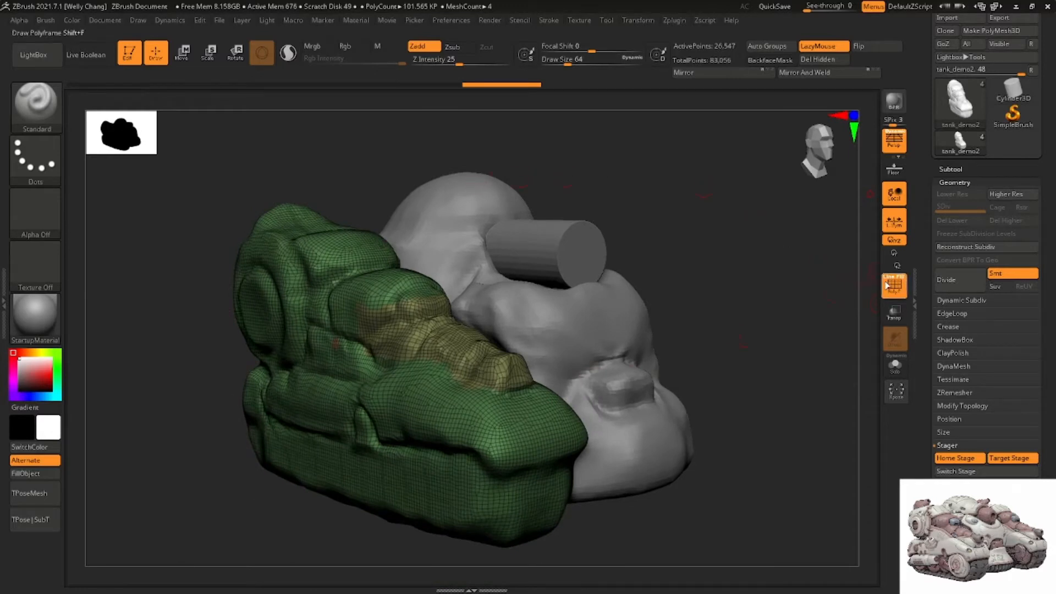
click(888, 284)
Choose the ClayBuildup brush for the pod's front deck and set the draw size to about 120
mouse_move(454, 349)
alt+right_down()
mouse_move(487, 340)
mouse_move(503, 387)
mouse_move(480, 365)
mouse_move(504, 369)
alt+right_up()
key(b)
key(c)
key(b)
key(space)
drag(505, 369, 515, 370)
mouse_move(515, 370)
right_down()
mouse_move(514, 338)
mouse_move(499, 356)
mouse_move(531, 368)
right_up()
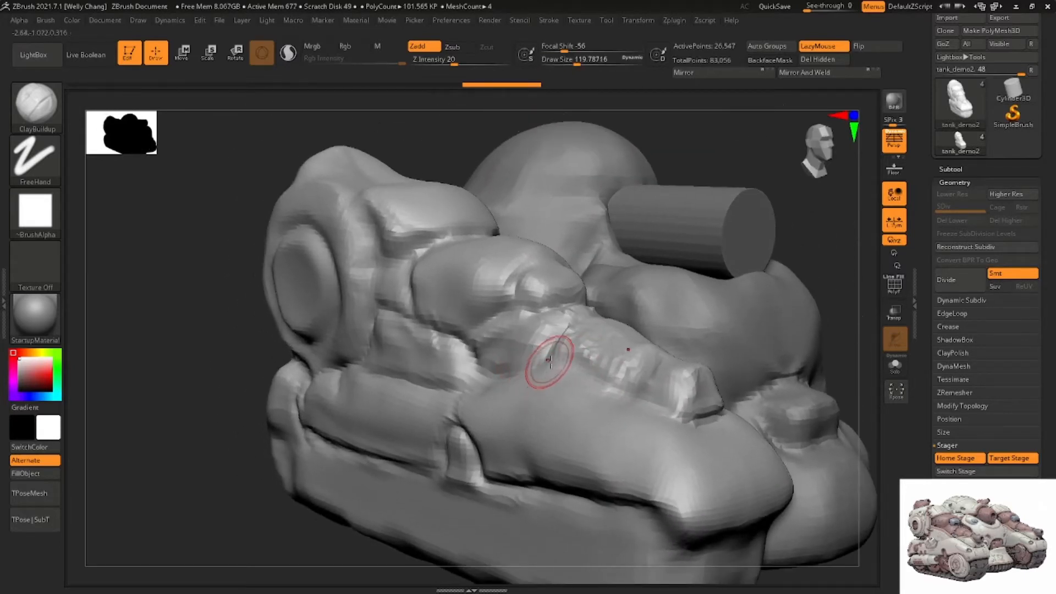
mouse_move(604, 390)
alt+right_down()
mouse_move(552, 328)
mouse_move(571, 315)
alt+right_up()
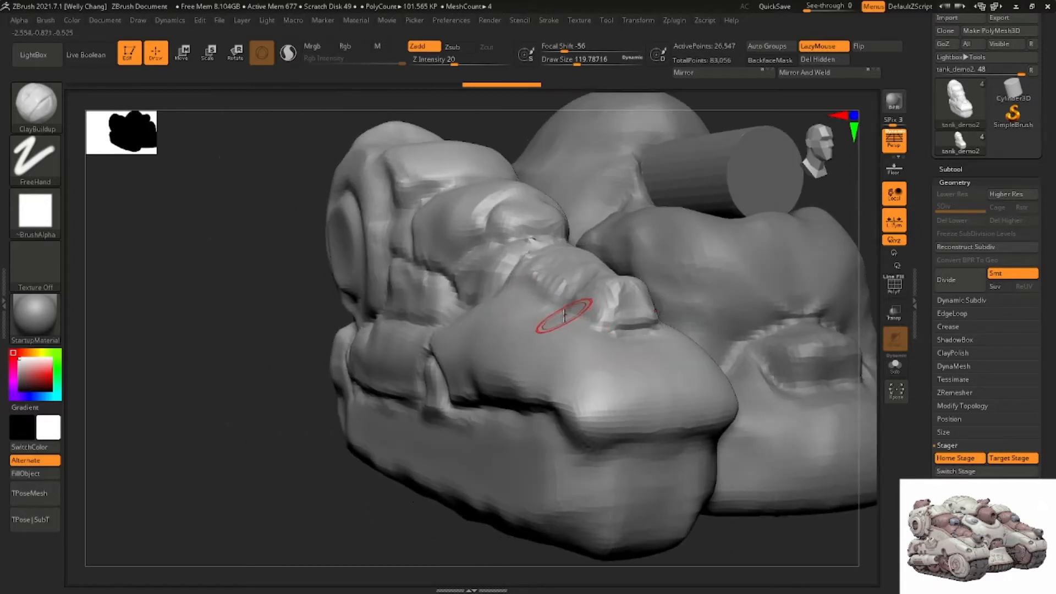
Carve a rounded wheel outline into the front of the pod's lower side with DamStandard at a draw size of about 120
mouse_move(561, 323)
right_down()
mouse_move(585, 311)
mouse_move(556, 321)
mouse_move(570, 330)
mouse_move(542, 327)
mouse_move(564, 346)
mouse_move(532, 354)
right_up()
key(b)
key(d)
key(s)
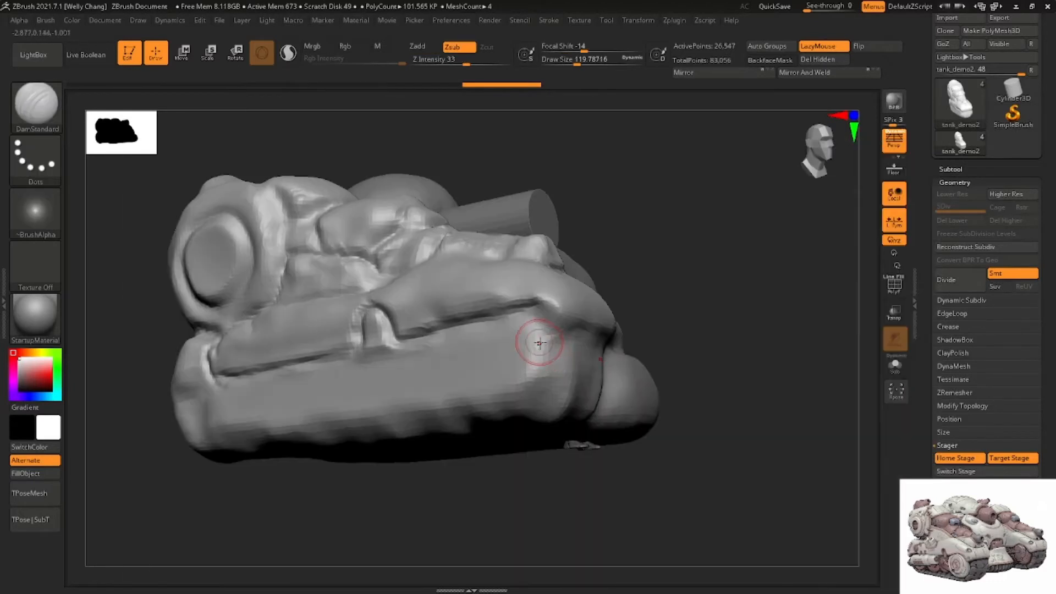
mouse_move(458, 370)
mouse_down()
mouse_move(458, 337)
mouse_move(448, 357)
mouse_up()
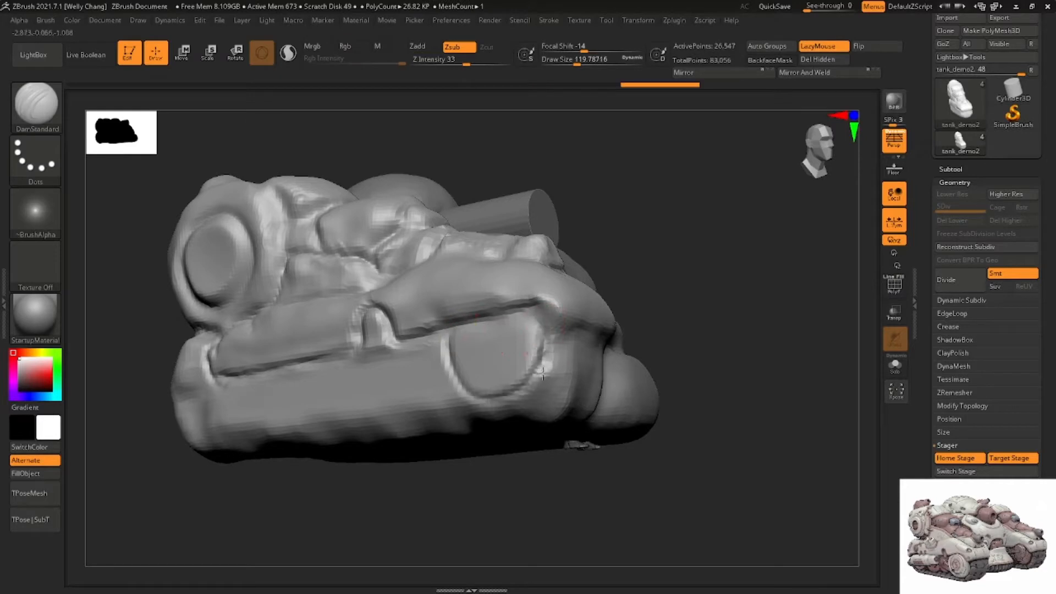
Carve three smaller rounded wheel outlines with DamStandard along the pod's lower side, behind the front wheel
mouse_move(447, 354)
right_down()
mouse_move(519, 329)
mouse_move(477, 331)
right_up()
drag(494, 376, 504, 372)
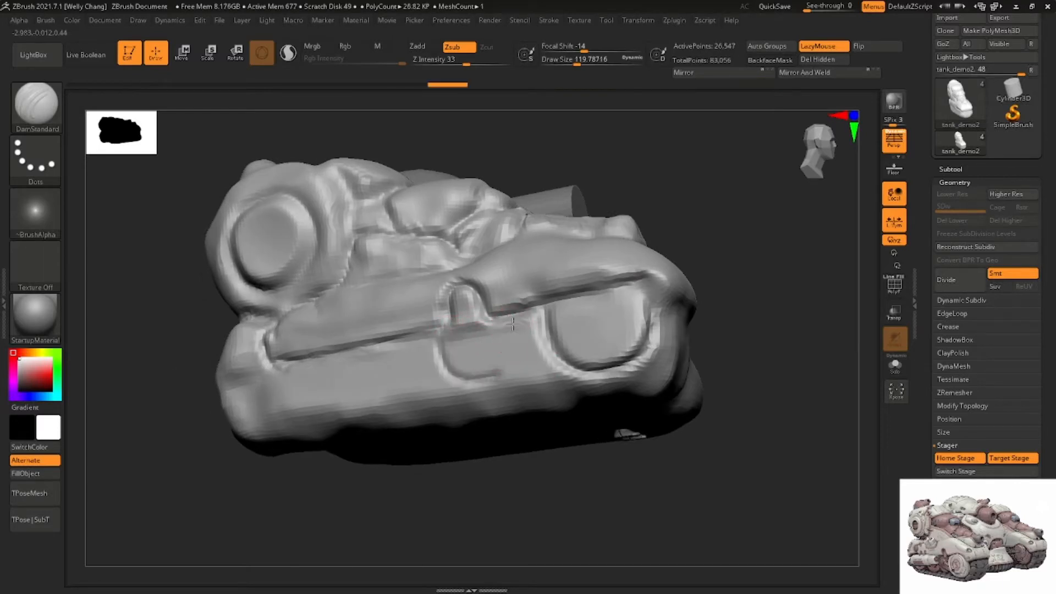
alt+right_drag(434, 339, 496, 314)
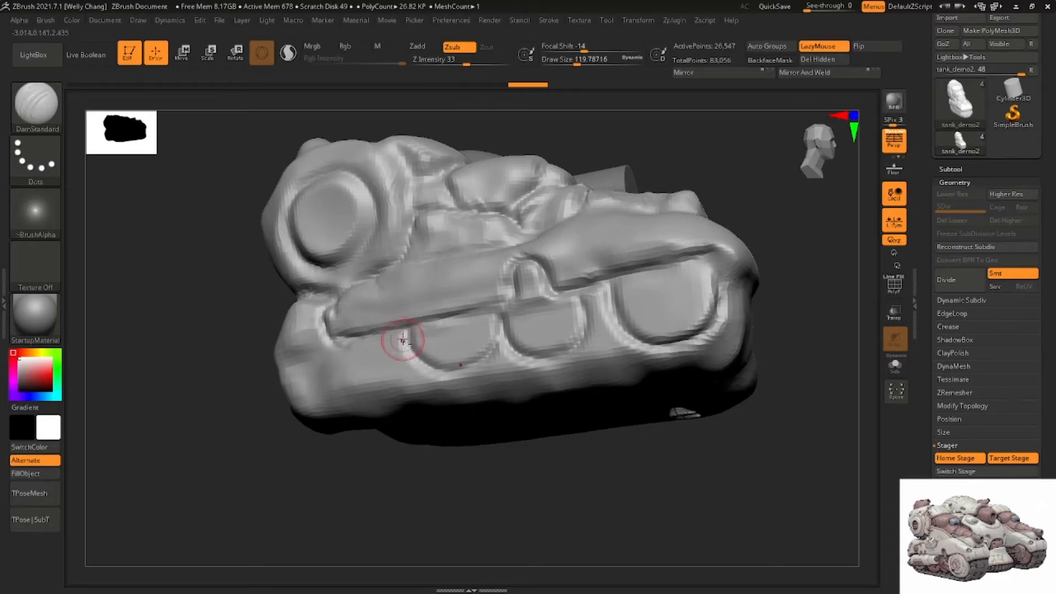
alt+right_drag(401, 330, 426, 343)
mouse_move(451, 360)
mouse_down()
mouse_move(388, 391)
mouse_move(377, 352)
mouse_up()
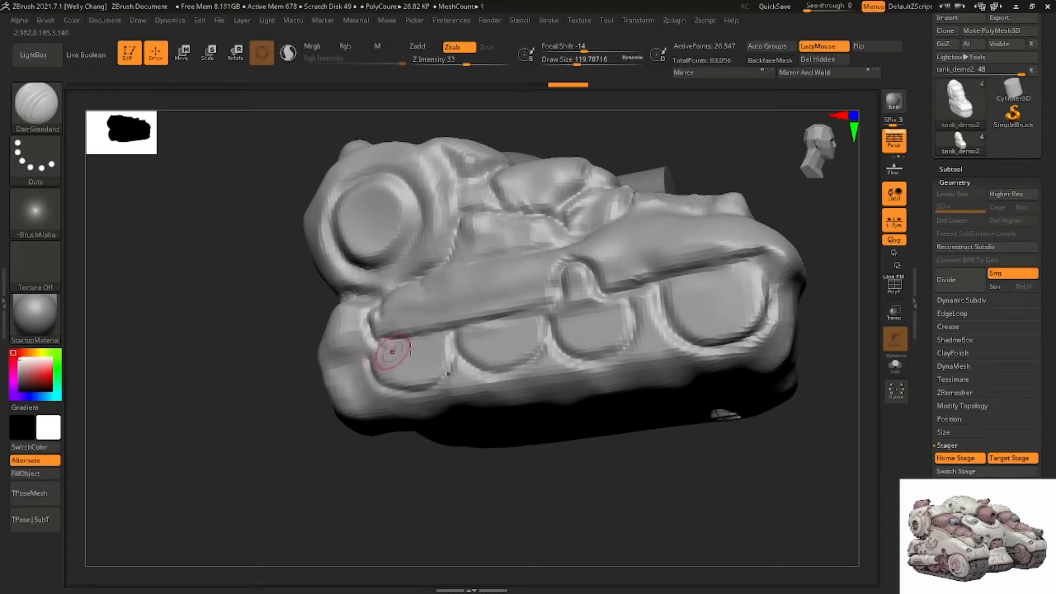
mouse_move(522, 343)
right_down()
mouse_move(471, 358)
mouse_move(480, 353)
right_up()
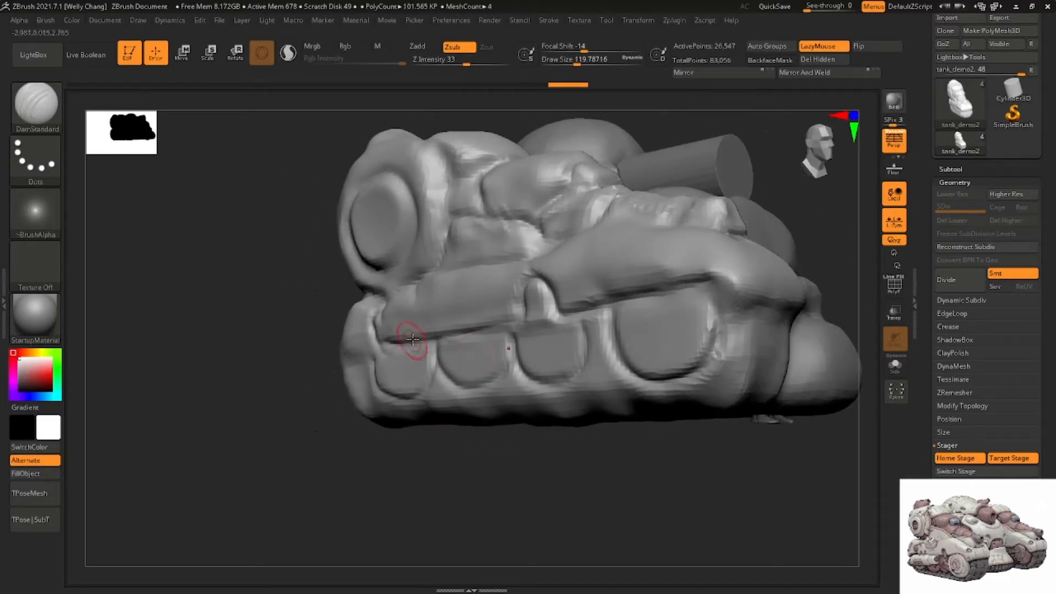
mouse_move(412, 339)
alt+right_down()
mouse_move(465, 334)
mouse_move(457, 325)
alt+right_up()
Sculpt the pod's rear lower corner with ClayBuildup, working the surface below the rear armor bulge
alt+right_drag(406, 391, 447, 327)
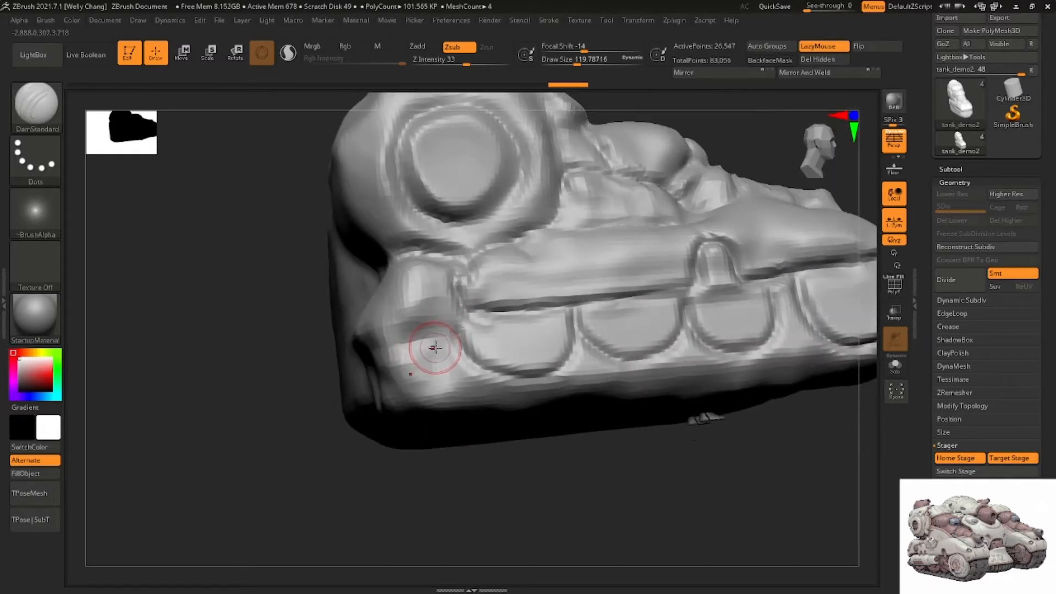
key(b)
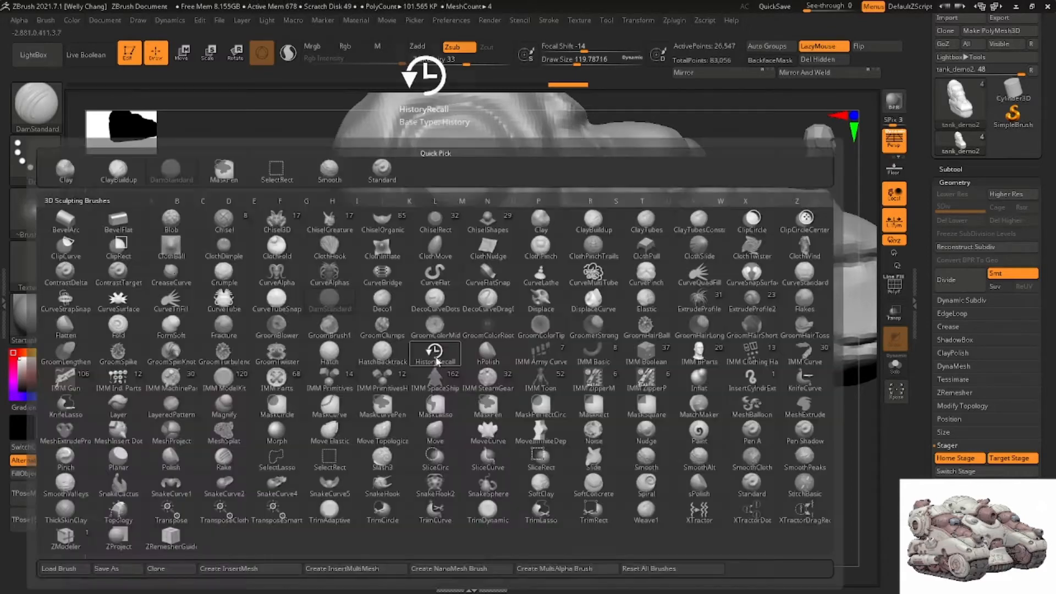
key(c)
key(b)
mouse_move(434, 355)
right_down()
mouse_move(362, 354)
mouse_move(379, 356)
right_up()
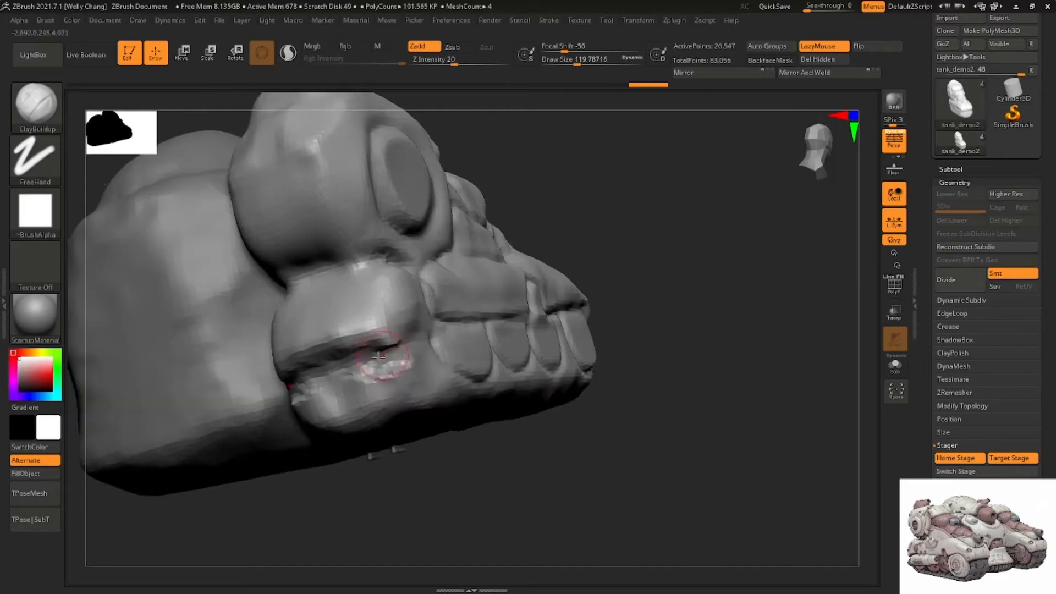
drag(380, 382, 401, 360)
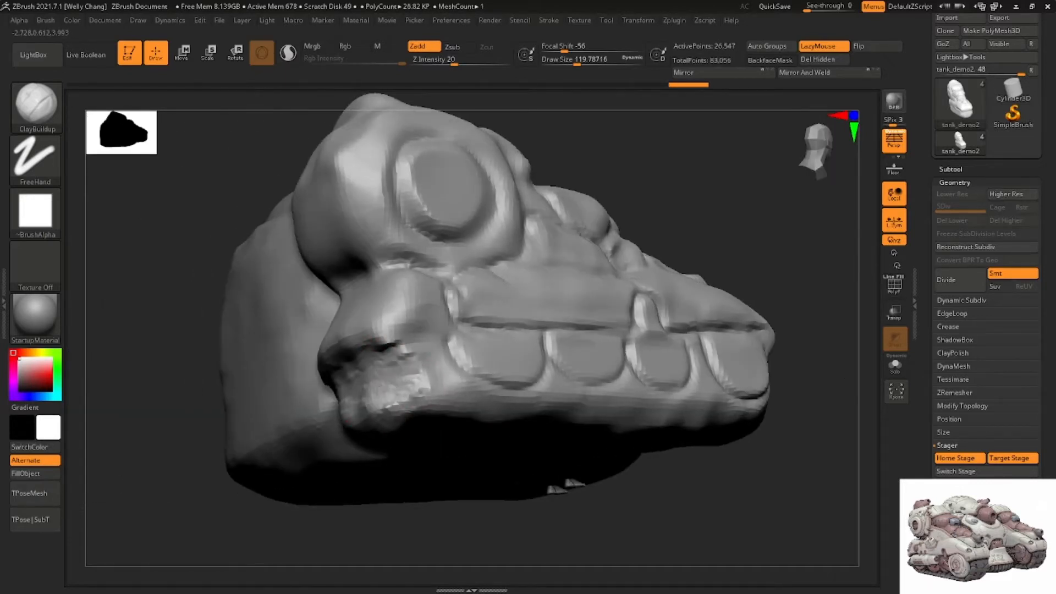
right_drag(358, 438, 384, 406)
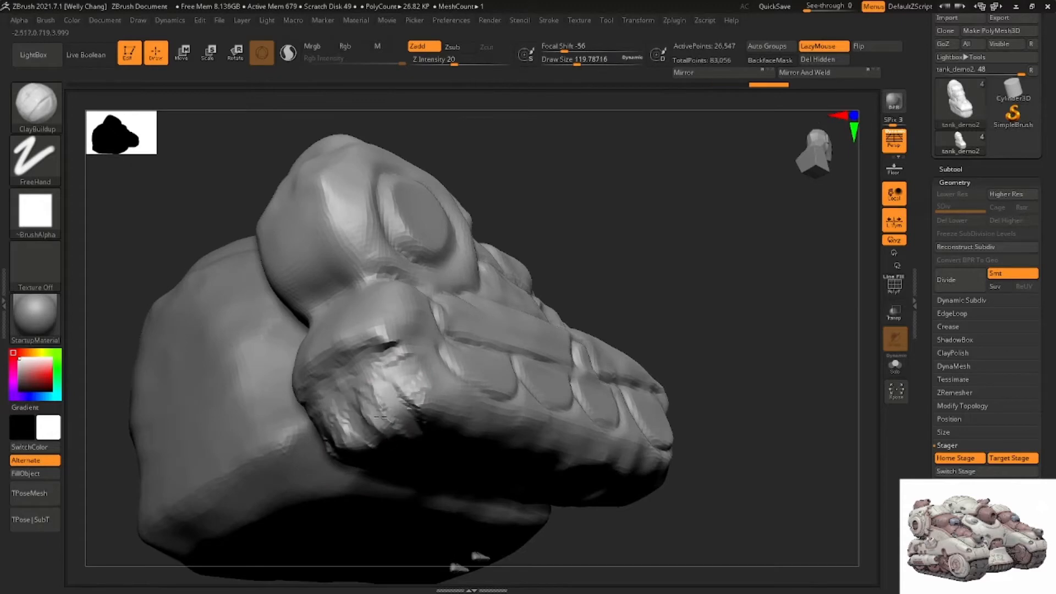
mouse_move(382, 415)
mouse_down()
mouse_move(387, 438)
mouse_move(443, 408)
mouse_up()
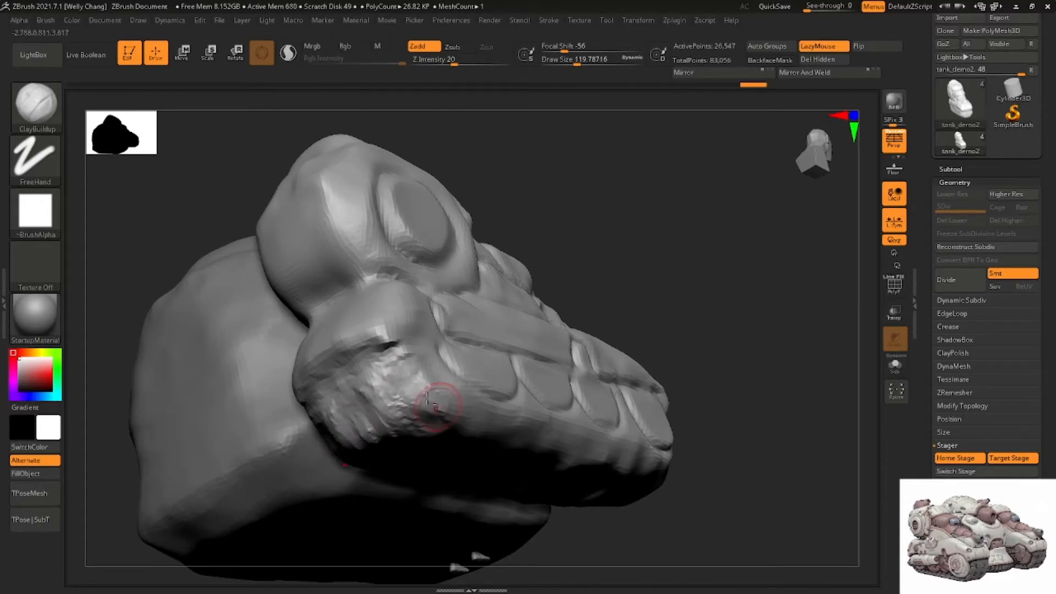
Cut the pod's rear end back into an undercut beneath the rear armor bulge with ClayBuildup
right_drag(444, 405, 467, 391)
drag(382, 372, 400, 397)
right_drag(379, 392, 398, 384)
drag(398, 383, 362, 385)
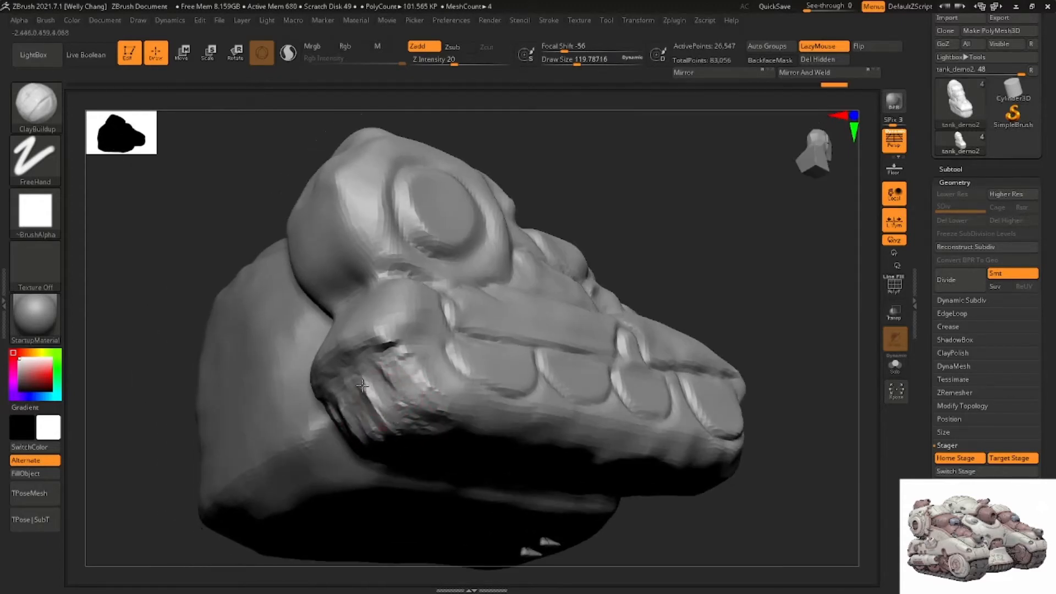
right_drag(417, 369, 423, 373)
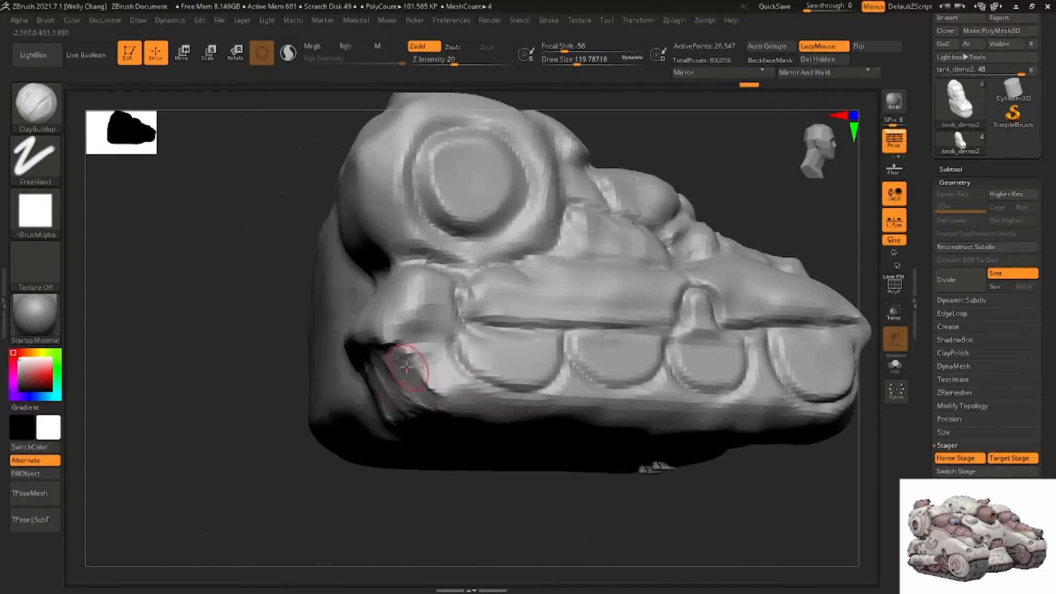
mouse_move(409, 356)
mouse_down()
mouse_move(387, 363)
mouse_move(400, 392)
mouse_up()
right_drag(397, 388, 420, 365)
mouse_move(420, 363)
mouse_down()
mouse_move(392, 435)
mouse_move(429, 385)
mouse_move(451, 374)
mouse_move(468, 396)
mouse_move(426, 426)
mouse_move(385, 417)
mouse_up()
mouse_move(436, 428)
right_down()
mouse_move(401, 372)
mouse_move(436, 388)
right_up()
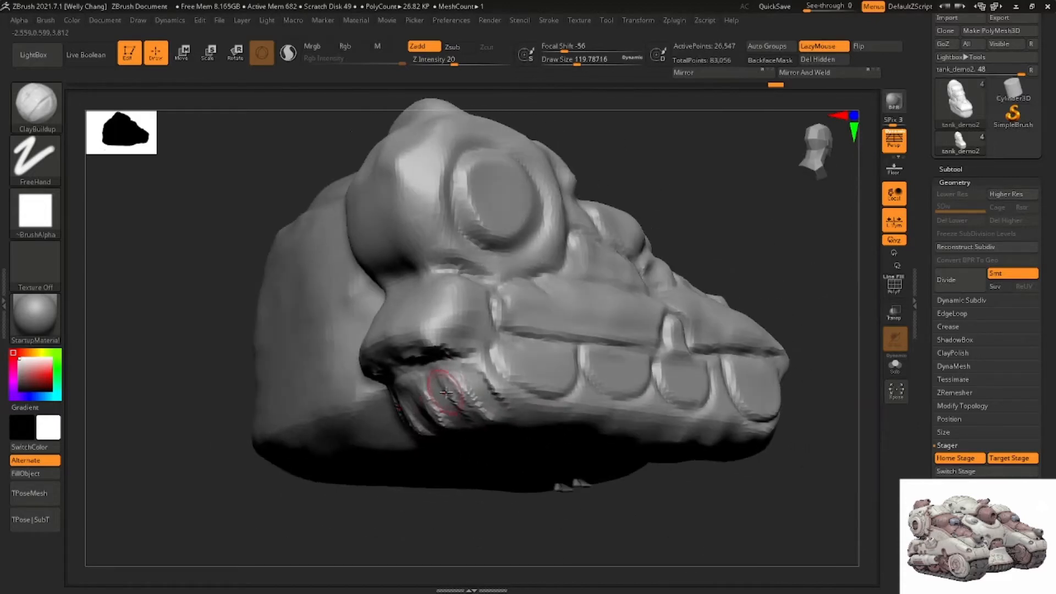
mouse_move(436, 388)
mouse_down()
mouse_move(464, 392)
mouse_move(452, 385)
mouse_up()
mouse_move(453, 383)
right_down()
mouse_move(465, 355)
mouse_move(468, 372)
right_up()
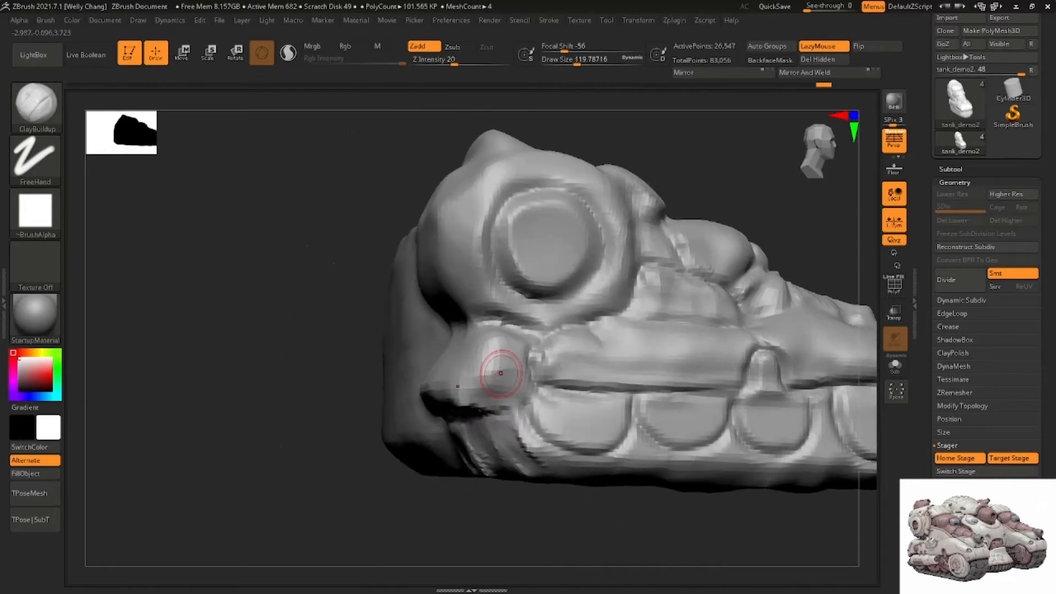
Carve a crease along the rear armor bulge below the large round disc with DamStandard
key(b)
key(d)
key(s)
right_drag(542, 358, 508, 355)
drag(506, 353, 471, 331)
Reshape the rear armor bulge with the Move brush at a draw size of about 192
key(b)
key(m)
key(v)
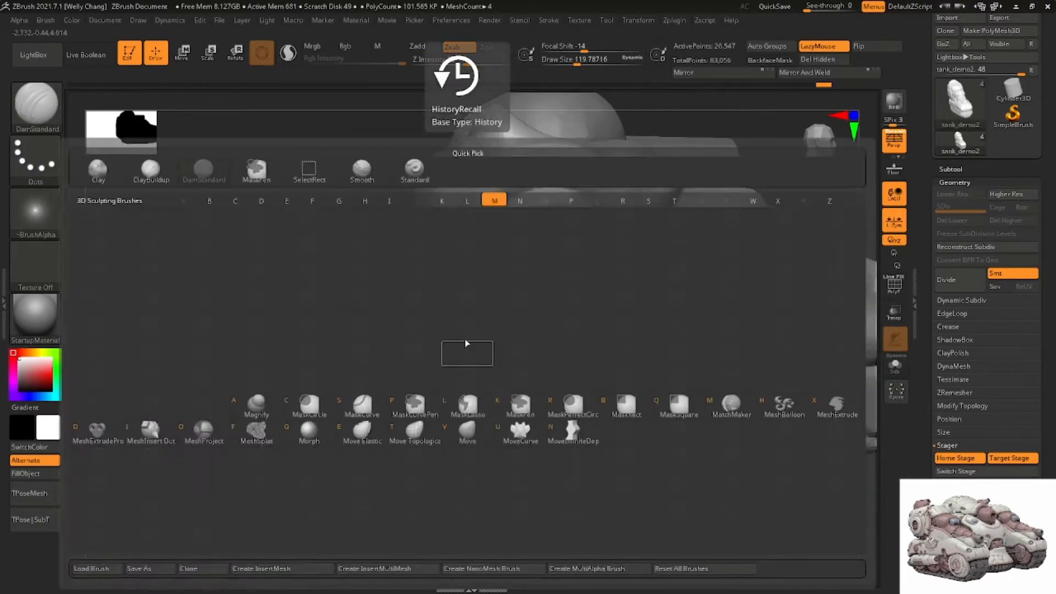
right_drag(448, 351, 456, 348)
key(space)
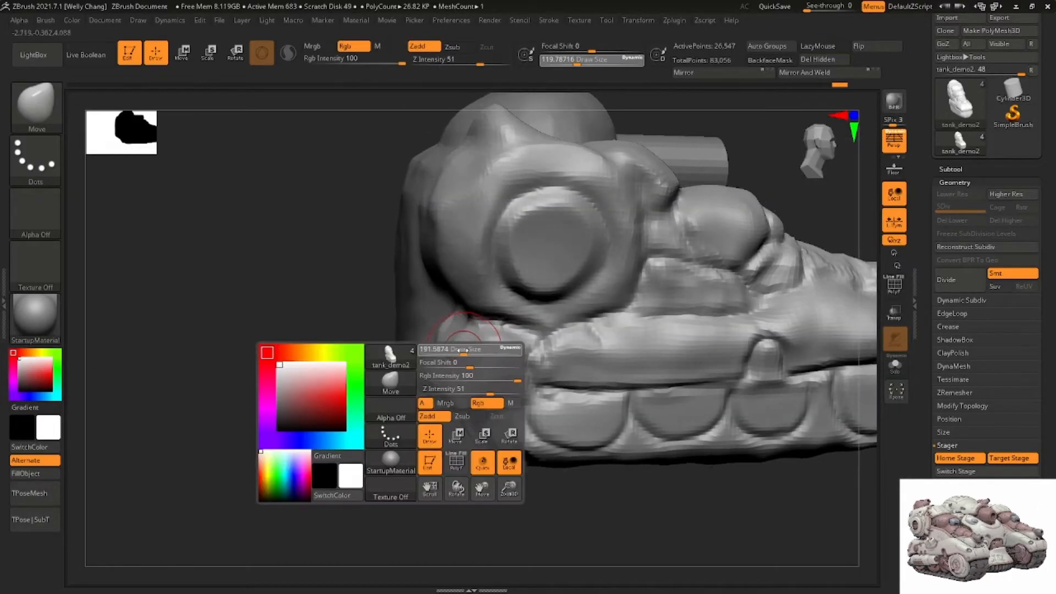
drag(463, 351, 451, 349)
right_drag(461, 352, 434, 354)
drag(458, 353, 443, 355)
right_drag(444, 355, 453, 365)
drag(453, 365, 445, 374)
Smooth the rear armor bulge and the uneven surface along the pod's underside
right_drag(446, 374, 464, 347)
shift+drag(464, 347, 445, 330)
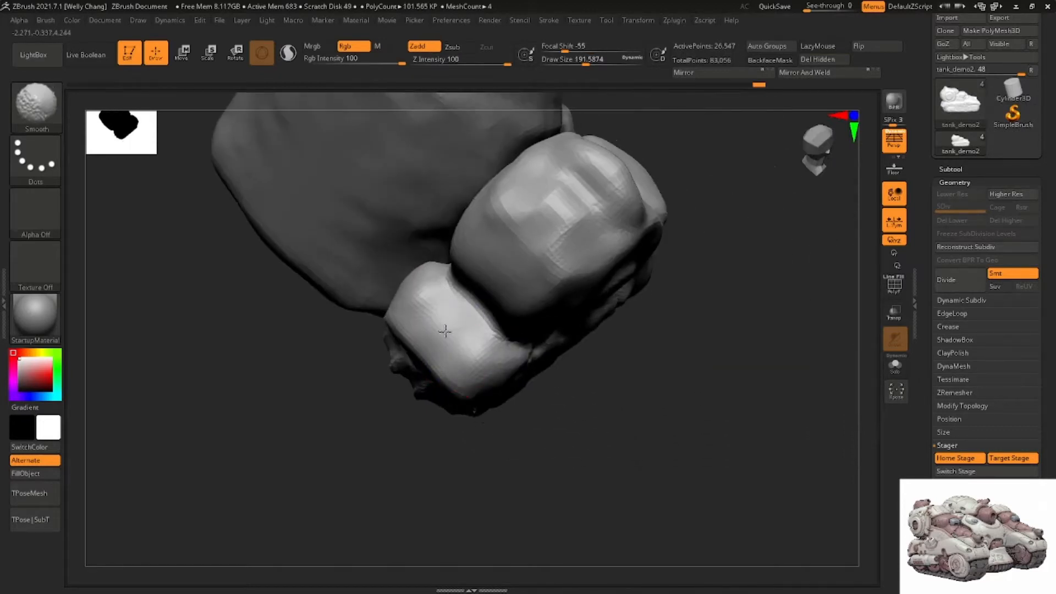
mouse_move(444, 330)
right_down()
mouse_move(467, 349)
mouse_move(419, 299)
mouse_move(396, 308)
right_up()
mouse_move(379, 368)
shift+mouse_down()
mouse_move(332, 342)
mouse_move(365, 337)
shift+mouse_up()
right_drag(365, 337, 340, 339)
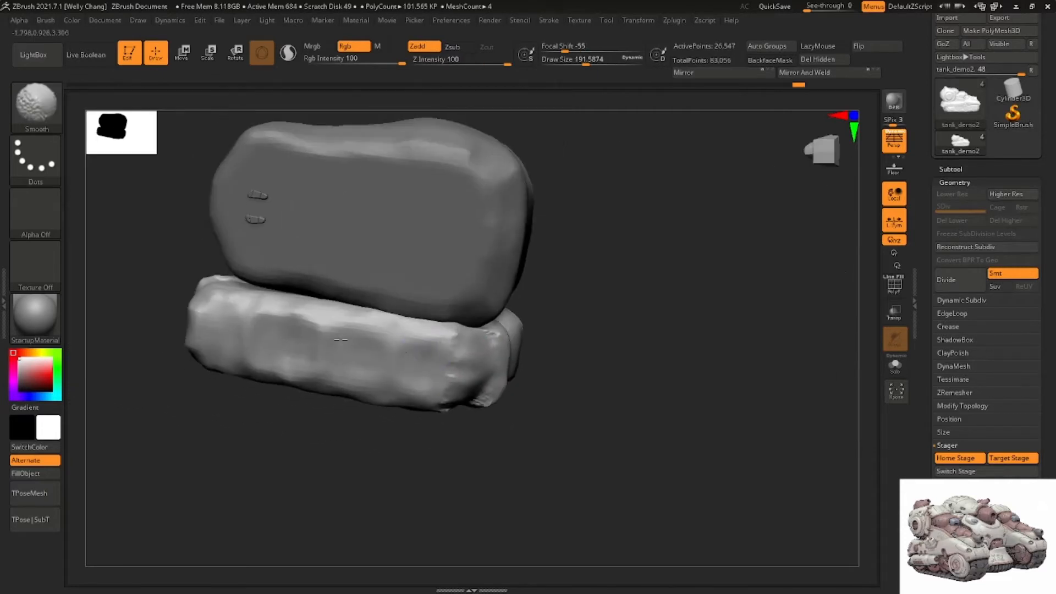
right_drag(238, 325, 290, 368)
shift+drag(301, 368, 307, 368)
mouse_move(316, 369)
right_down()
mouse_move(413, 337)
mouse_move(397, 350)
right_up()
Flatten the pod's underside with hPolish at a draw size of about 460
key(b)
key(m)
key(v)
key(b)
key(h)
key(p)
key(space)
drag(394, 354, 401, 355)
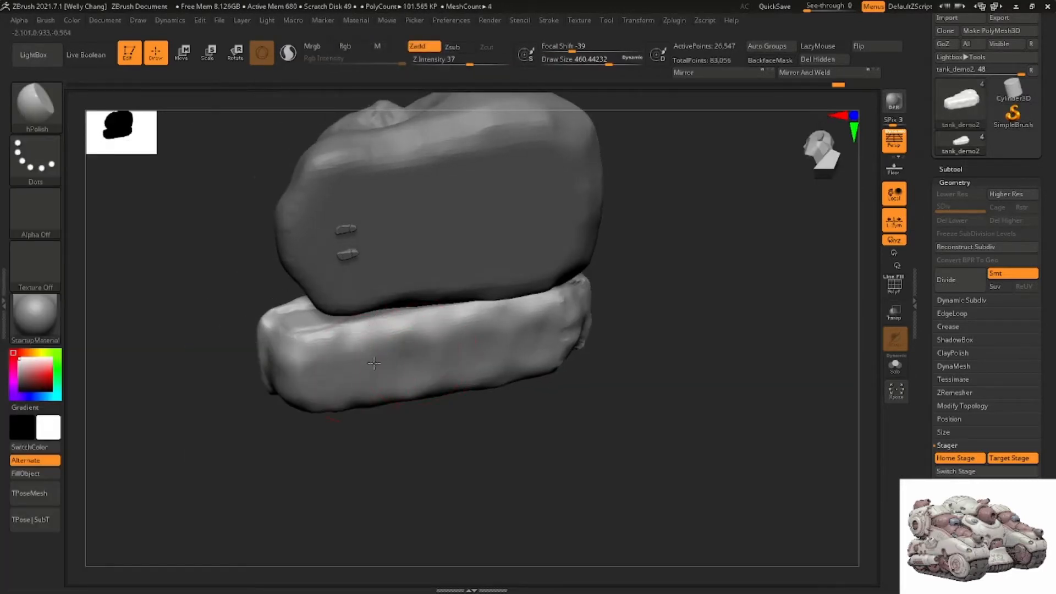
mouse_move(487, 344)
right_down()
mouse_move(413, 343)
mouse_move(454, 326)
mouse_move(428, 347)
right_up()
Reduce the draw size to about 124, mask the gaps between the four wheels and invert the mask
key(space)
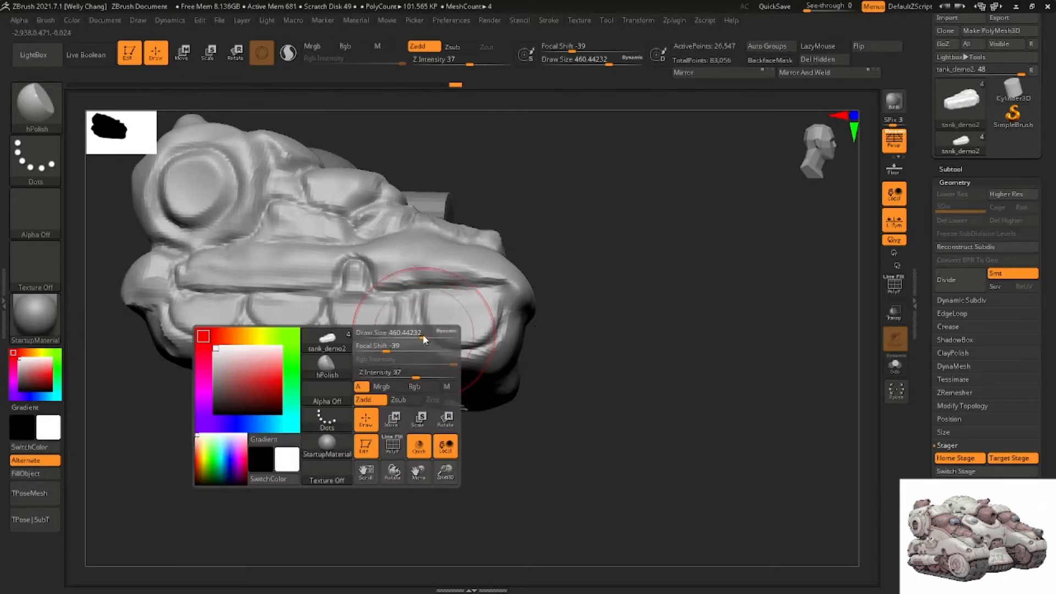
drag(424, 333, 391, 327)
key(ctrl)
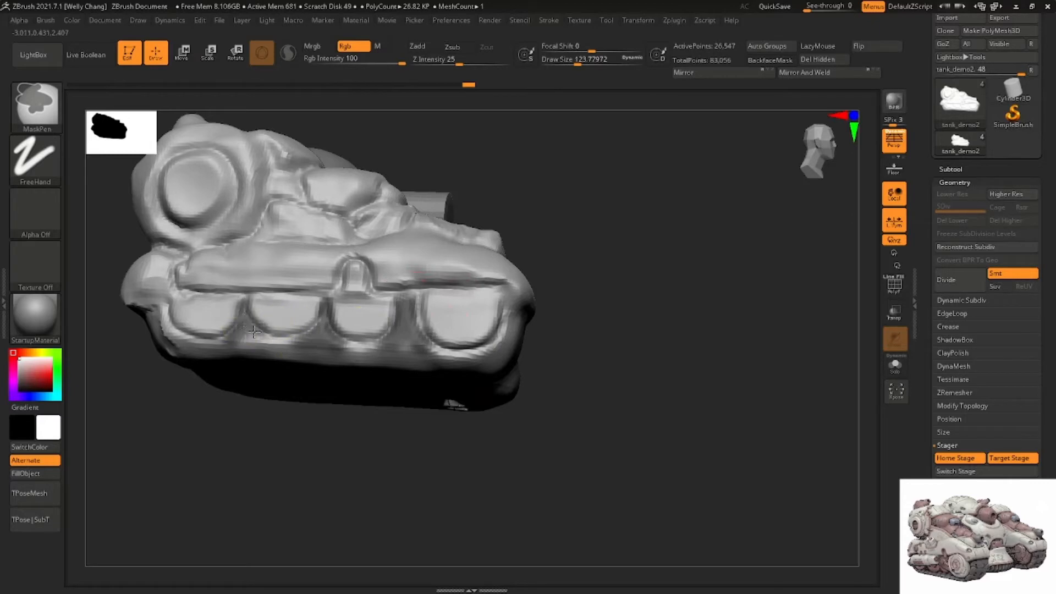
ctrl+drag(253, 332, 263, 337)
right_drag(498, 406, 455, 425)
ctrl+click(453, 427)
Push the unmasked gaps between the wheels into the pod with the Move gizmo and clear the mask
key(w)
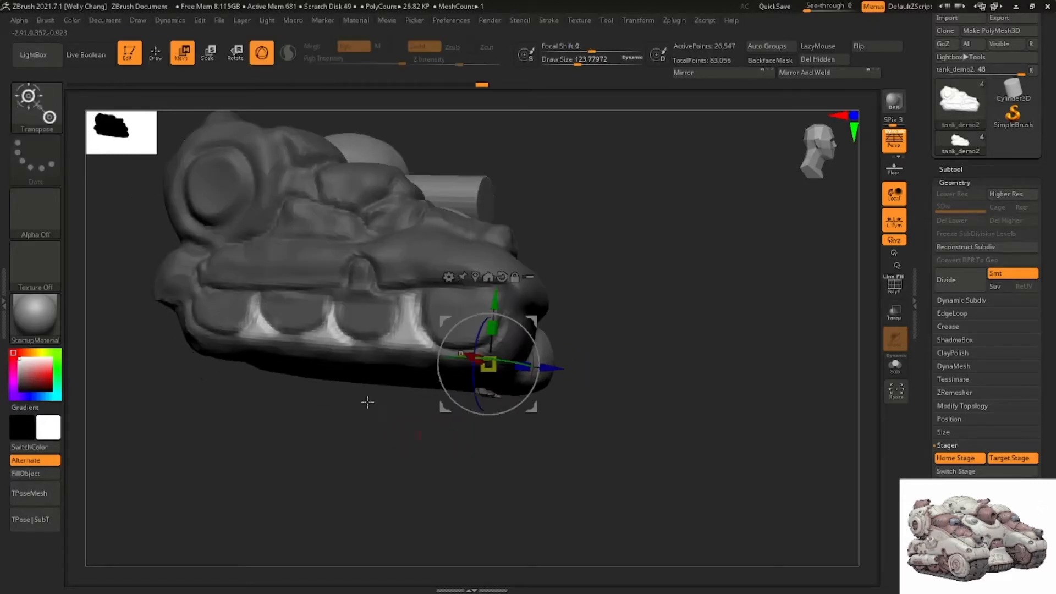
drag(367, 402, 337, 401)
drag(449, 356, 443, 355)
key(q)
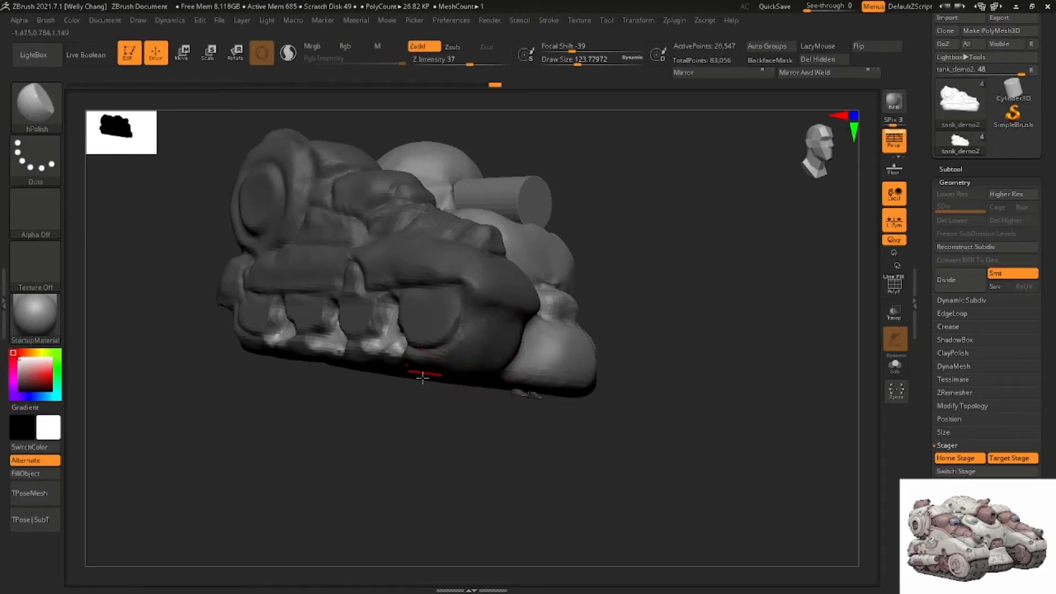
mouse_move(401, 418)
ctrl+mouse_down()
mouse_move(388, 427)
mouse_move(412, 403)
ctrl+mouse_up()
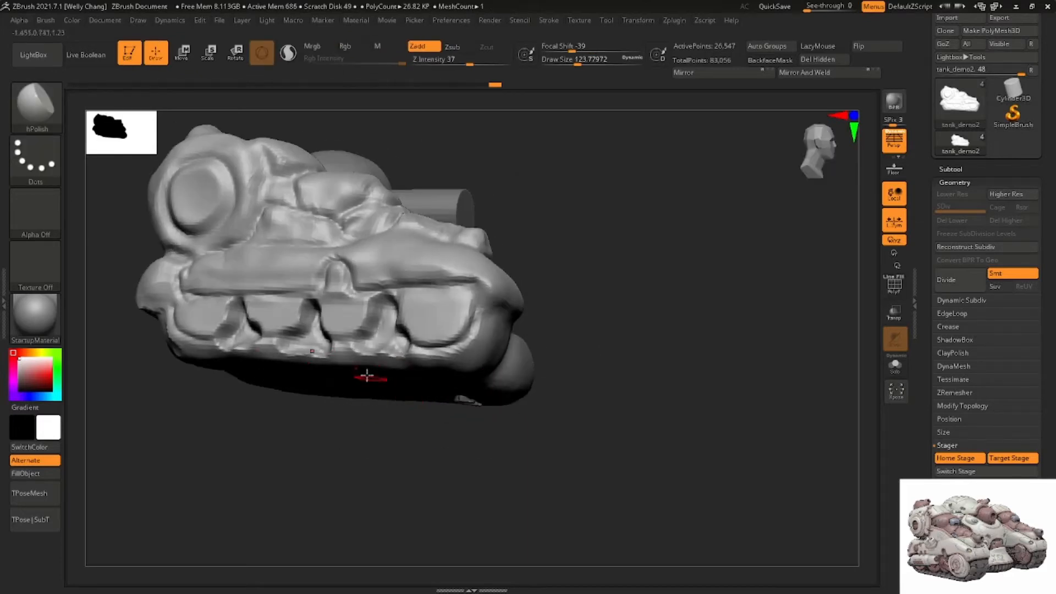
mouse_move(366, 375)
right_down()
mouse_move(351, 377)
mouse_move(380, 380)
right_up()
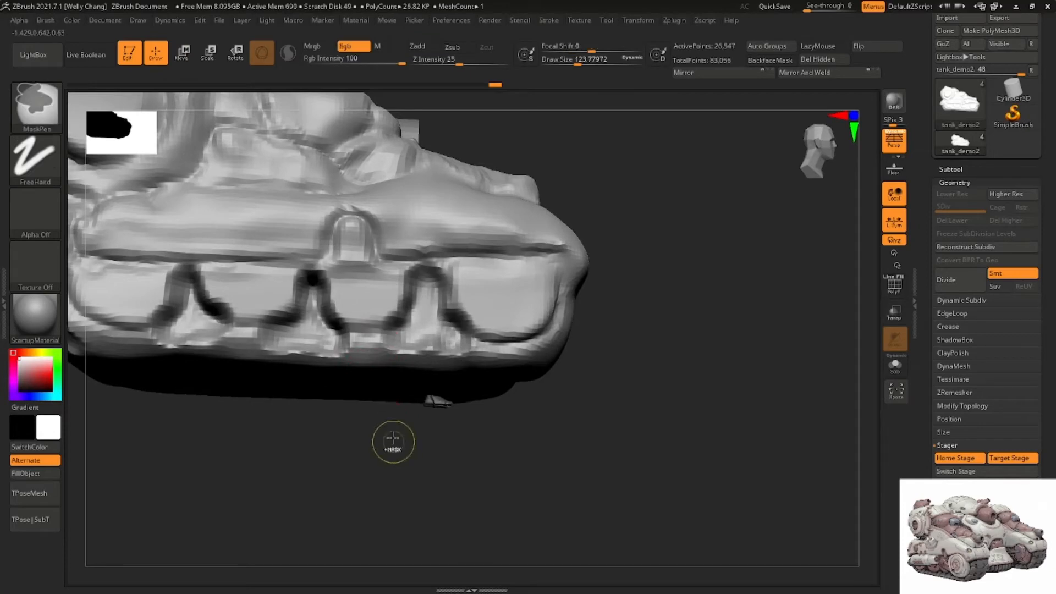
Choose the ClayBuildup brush and remesh the pod with DynaMesh at resolution 48
key(b)
key(c)
key(b)
click(952, 366)
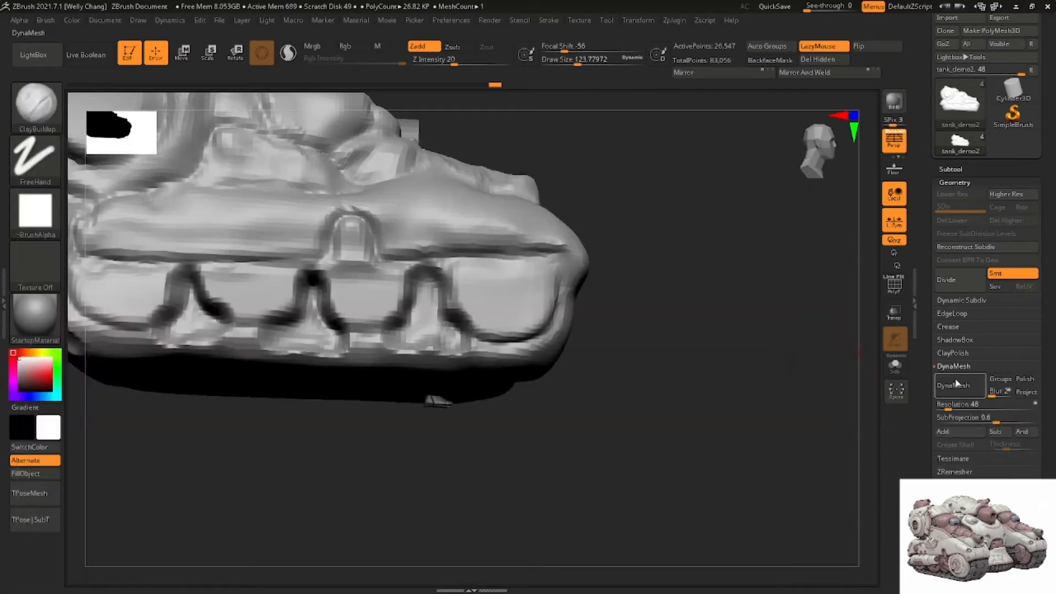
click(953, 385)
right_drag(433, 313, 406, 319)
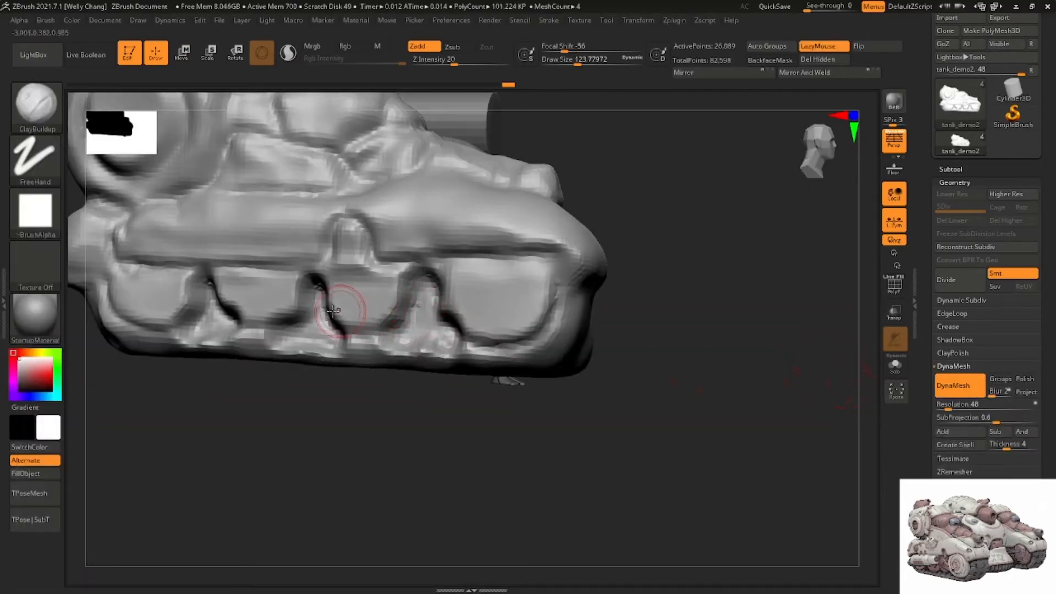
key(b)
key(m)
key(v)
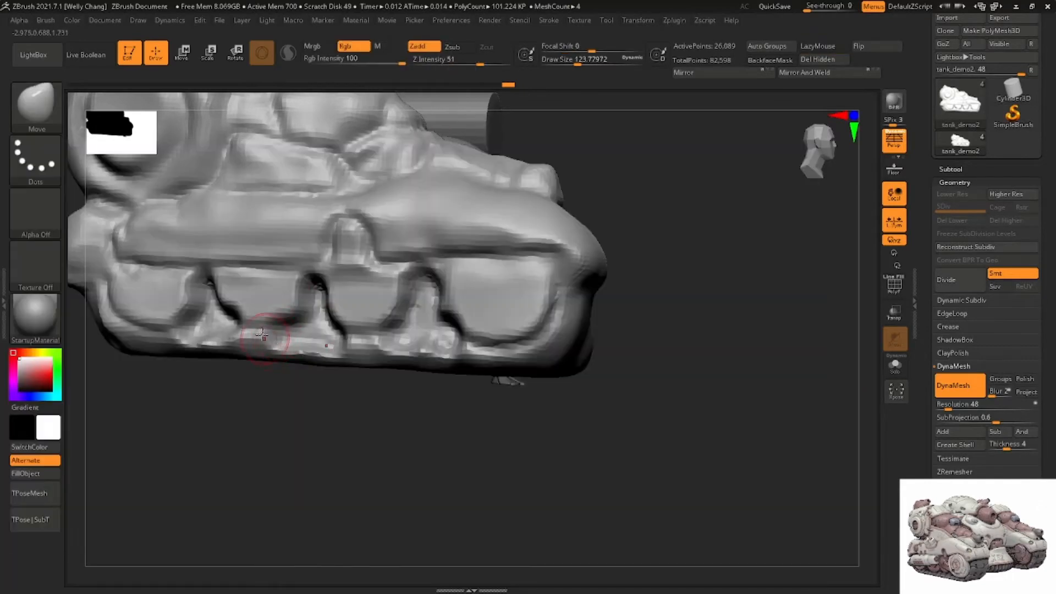
key(ctrl+z)
Build up an even strip beneath the wheels with ClayBuildup, and smooth it after updating the DynaMesh
key(b)
key(c)
key(b)
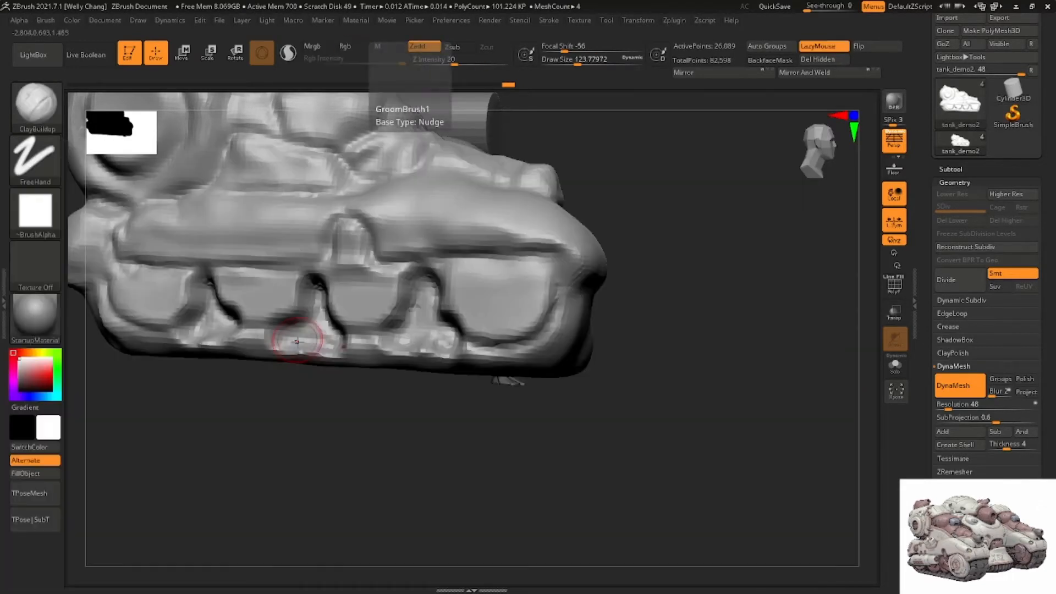
mouse_move(276, 340)
mouse_down()
mouse_move(307, 343)
mouse_move(275, 341)
mouse_up()
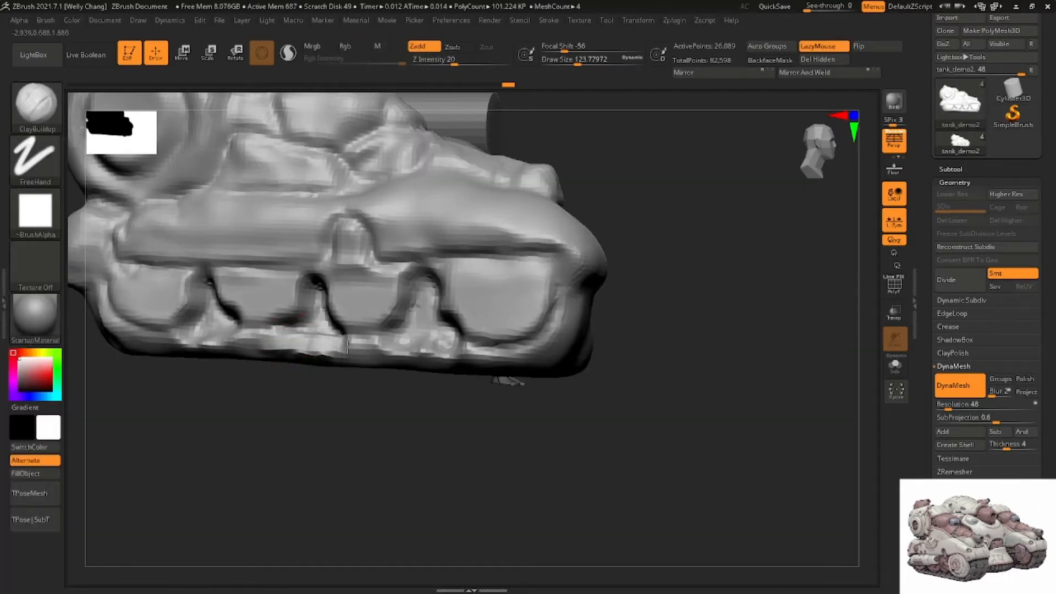
mouse_move(348, 346)
mouse_down()
mouse_move(405, 331)
mouse_move(457, 346)
mouse_move(212, 336)
mouse_move(242, 343)
mouse_up()
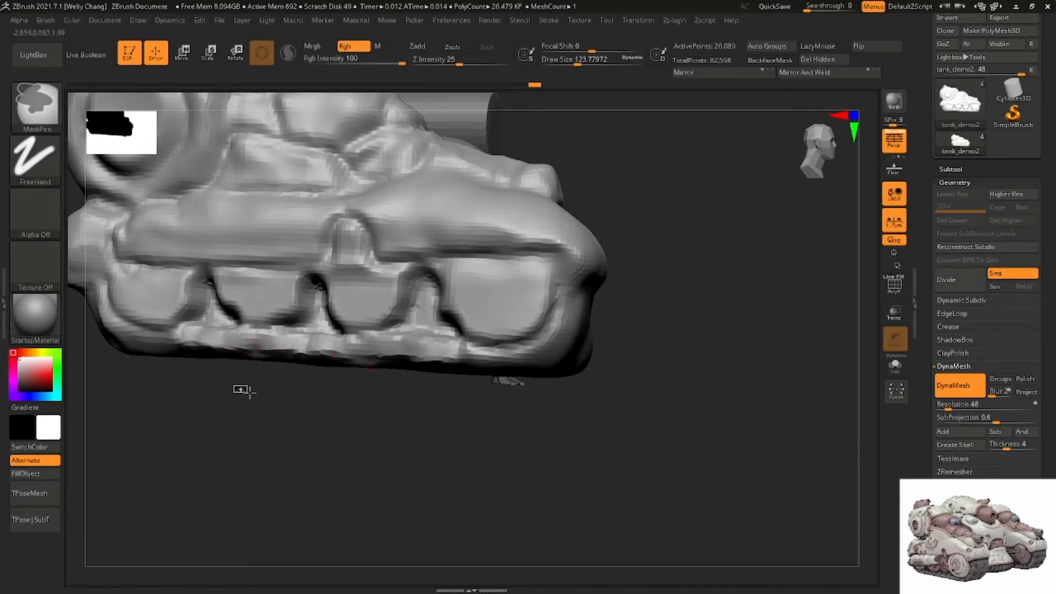
ctrl+drag(238, 389, 251, 398)
shift+drag(178, 331, 445, 345)
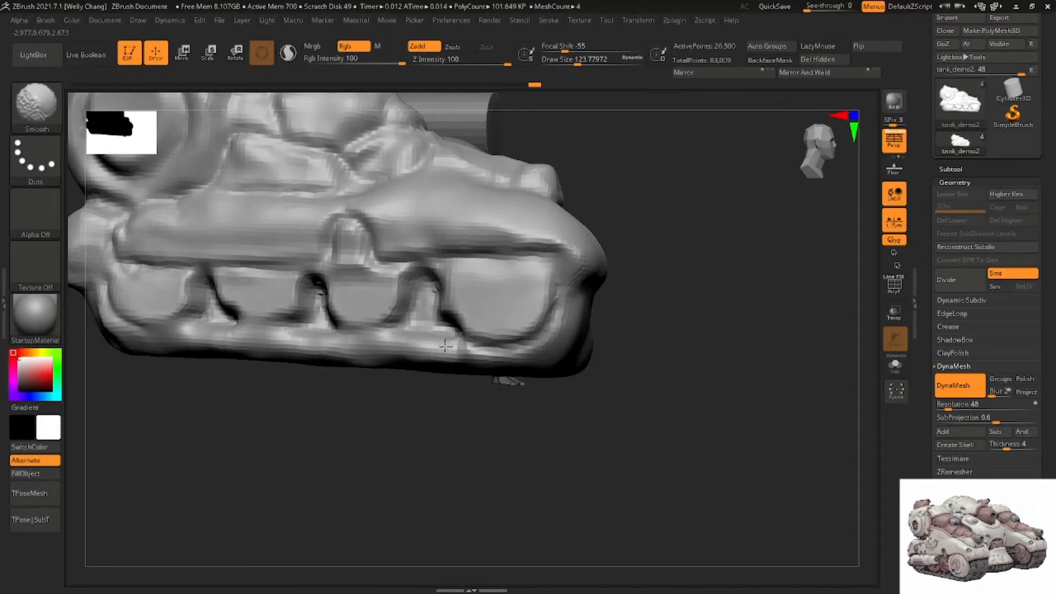
Round out the wheel outlines and narrow the gaps between them with the Move brush
mouse_move(466, 352)
right_down()
mouse_move(436, 328)
mouse_move(462, 300)
right_up()
key(b)
key(m)
key(v)
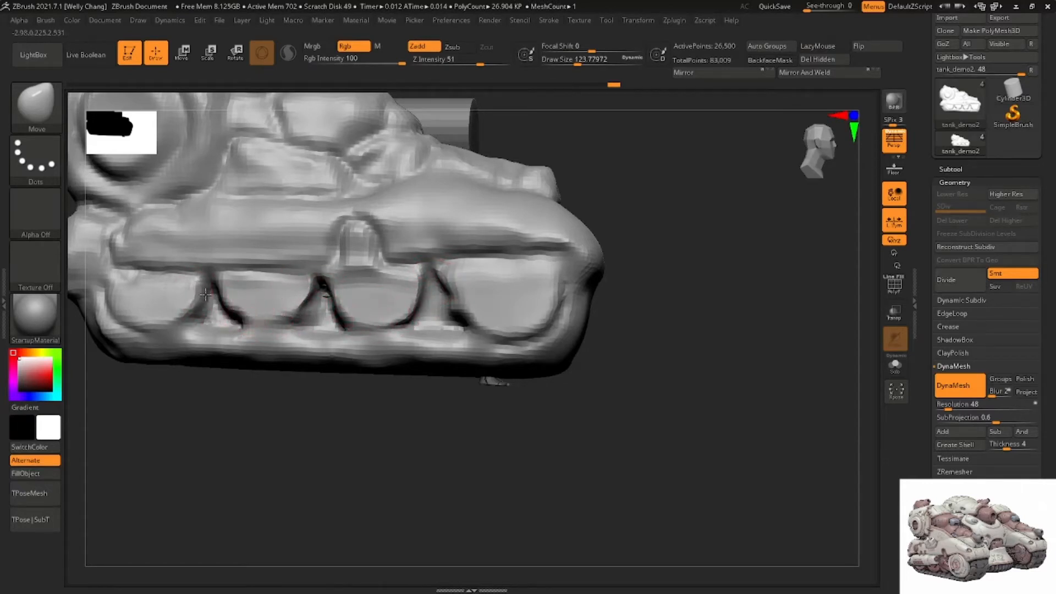
Carve a crease with DamStandard from the front wheel arch around the pod's nose, below the upper armor
alt+right_drag(259, 294, 304, 362)
ctrl+right_drag(304, 362, 330, 330)
right_drag(542, 333, 452, 307)
mouse_move(480, 369)
alt+right_down()
mouse_move(494, 315)
mouse_move(427, 289)
alt+right_up()
key(b)
key(d)
key(s)
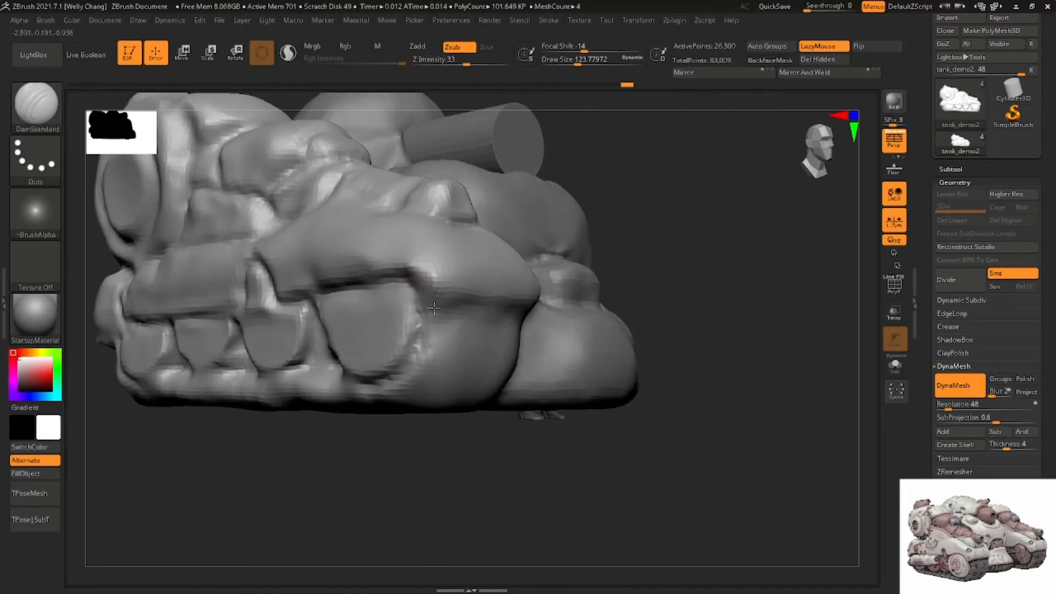
mouse_move(458, 308)
mouse_down()
mouse_move(512, 314)
mouse_move(501, 309)
mouse_up()
mouse_move(499, 303)
right_down()
mouse_move(566, 324)
mouse_move(448, 283)
mouse_move(429, 294)
right_up()
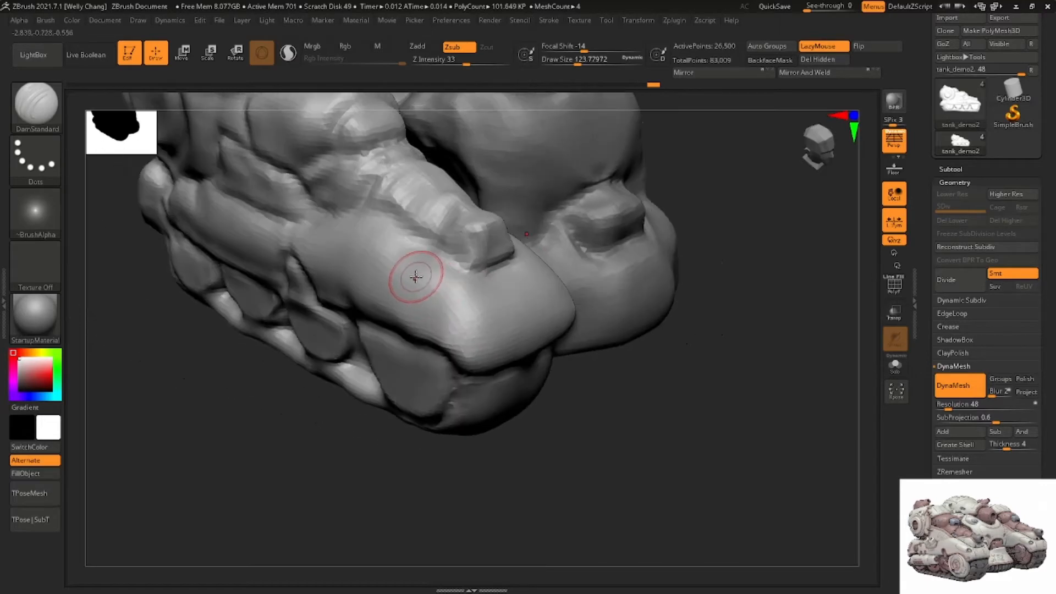
Build up a raised ridge with ClayBuildup on the pod's front fender beside the gun barrel, and smooth it
key(b)
key(c)
key(b)
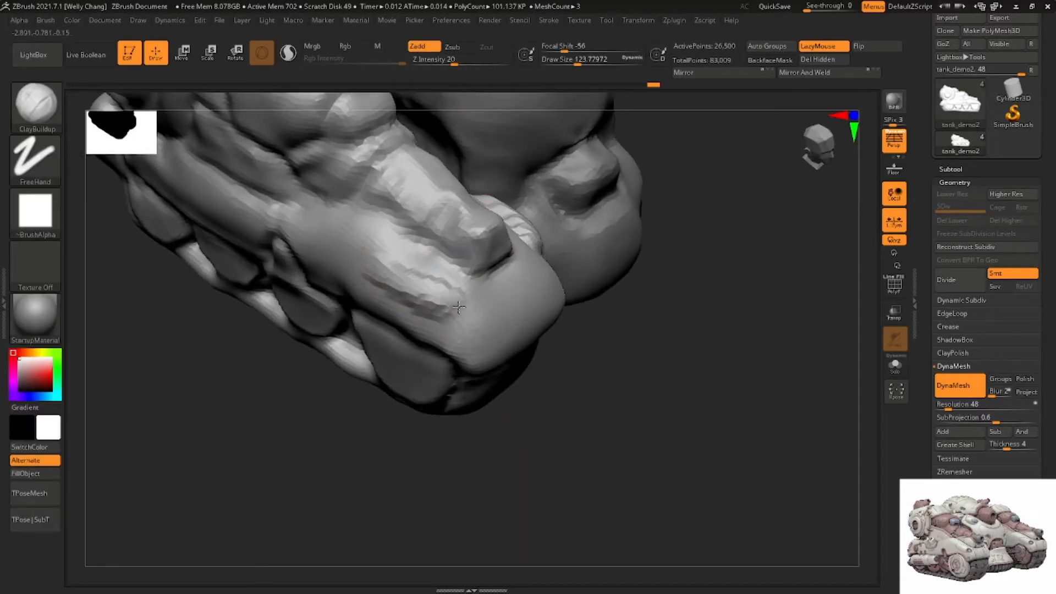
right_drag(449, 316, 431, 275)
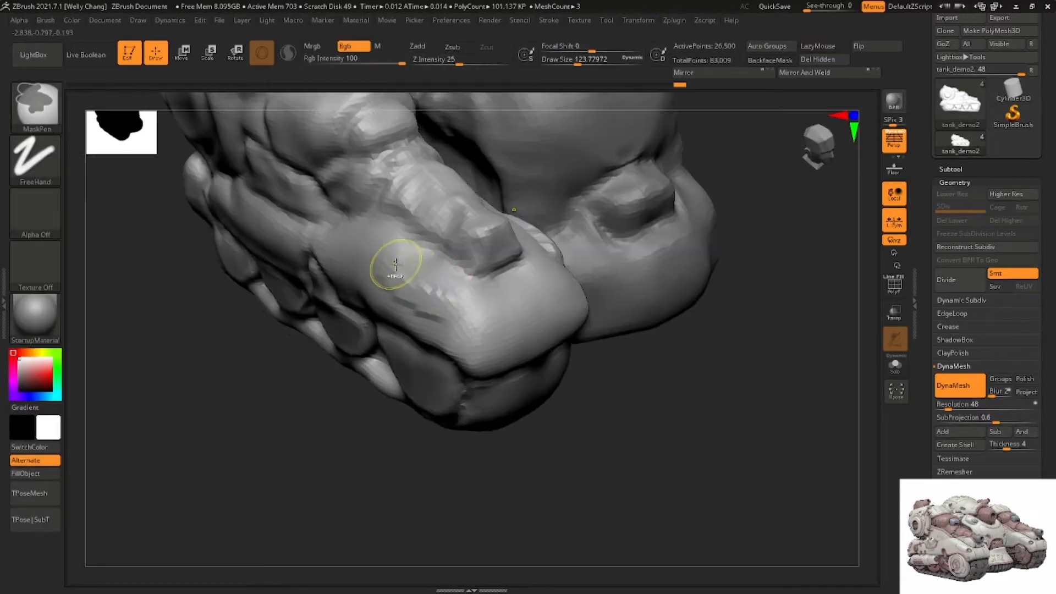
drag(420, 276, 452, 311)
key(shift)
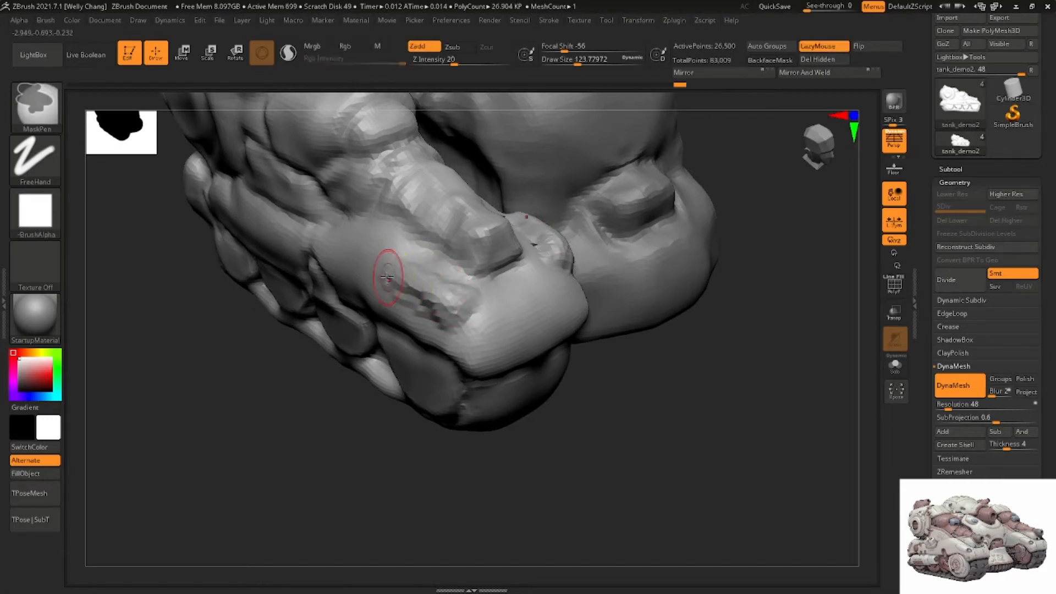
shift+drag(452, 287, 454, 299)
mouse_move(454, 300)
ctrl+right_down()
mouse_move(446, 275)
mouse_move(438, 283)
ctrl+right_up()
Choose the DamStandard brush with a draw size of about 71, and undo the last two edits
key(b)
key(d)
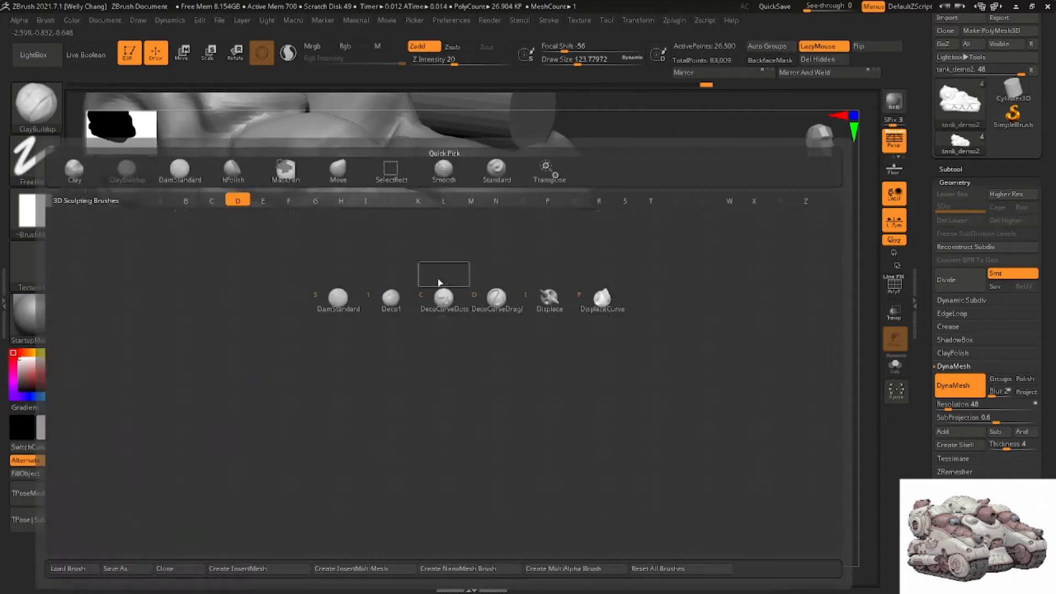
key(s)
mouse_move(428, 233)
ctrl+right_down()
mouse_move(442, 282)
mouse_move(399, 305)
ctrl+right_up()
key(space)
drag(406, 305, 401, 305)
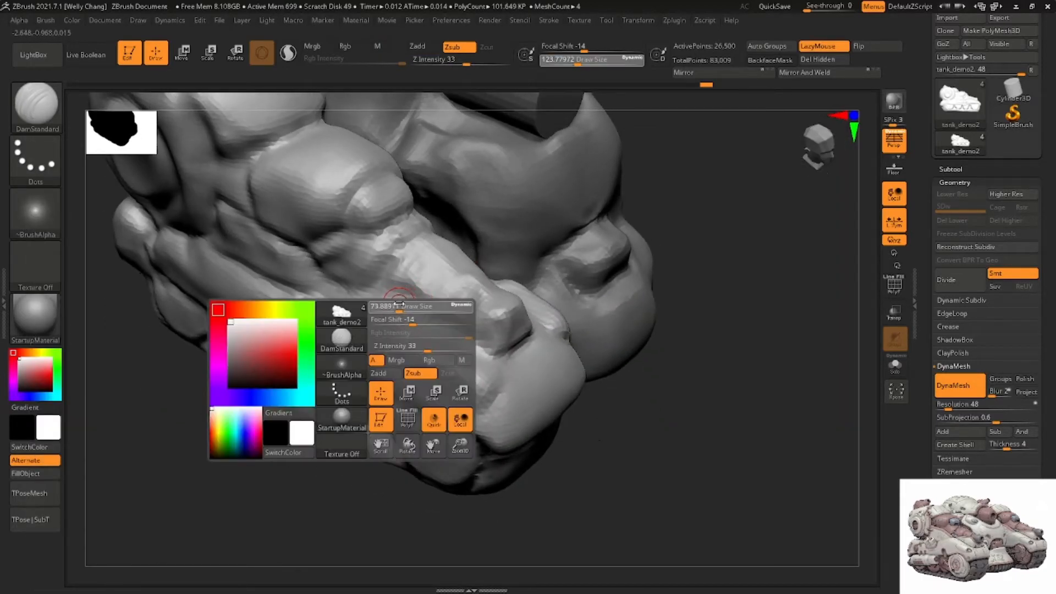
key(ctrl)
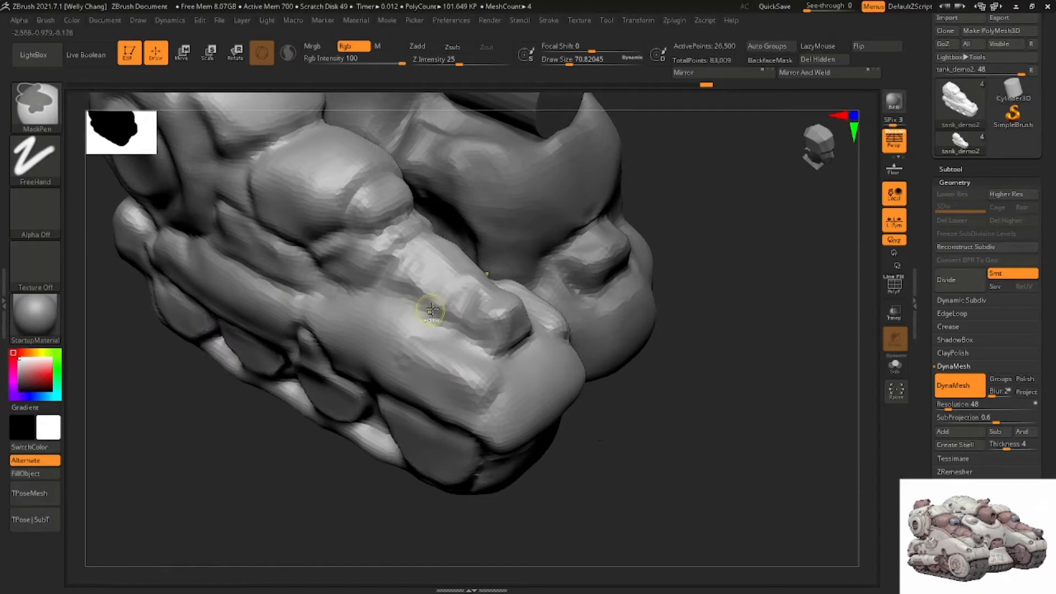
key(ctrl+z)
key(ctrl+z)
Mask the gun barrel on top of the pod's front fender
mouse_move(455, 305)
right_down()
mouse_move(450, 276)
mouse_move(407, 278)
mouse_move(605, 277)
mouse_move(521, 331)
mouse_move(528, 294)
mouse_move(348, 195)
right_up()
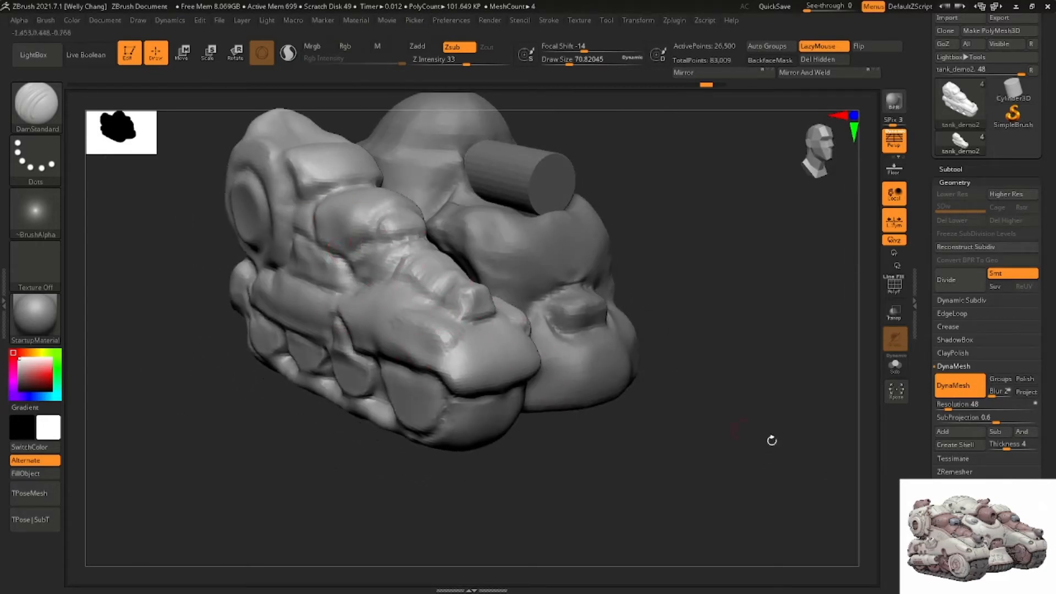
click(947, 525)
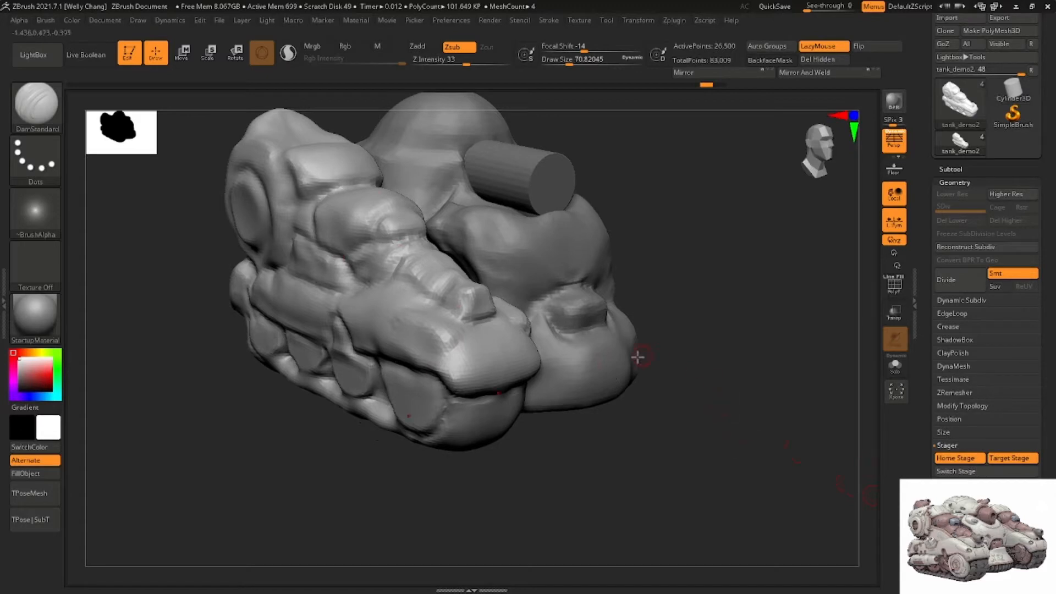
right_drag(568, 353, 560, 365)
right_drag(439, 285, 459, 350)
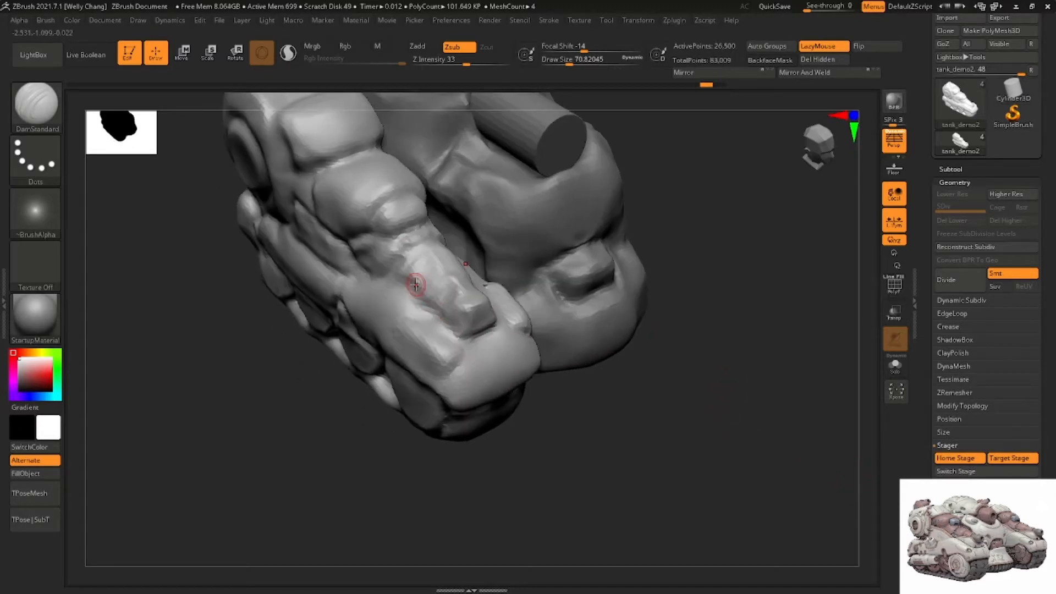
mouse_move(408, 281)
right_down()
mouse_move(436, 330)
mouse_move(408, 306)
right_up()
key(ctrl)
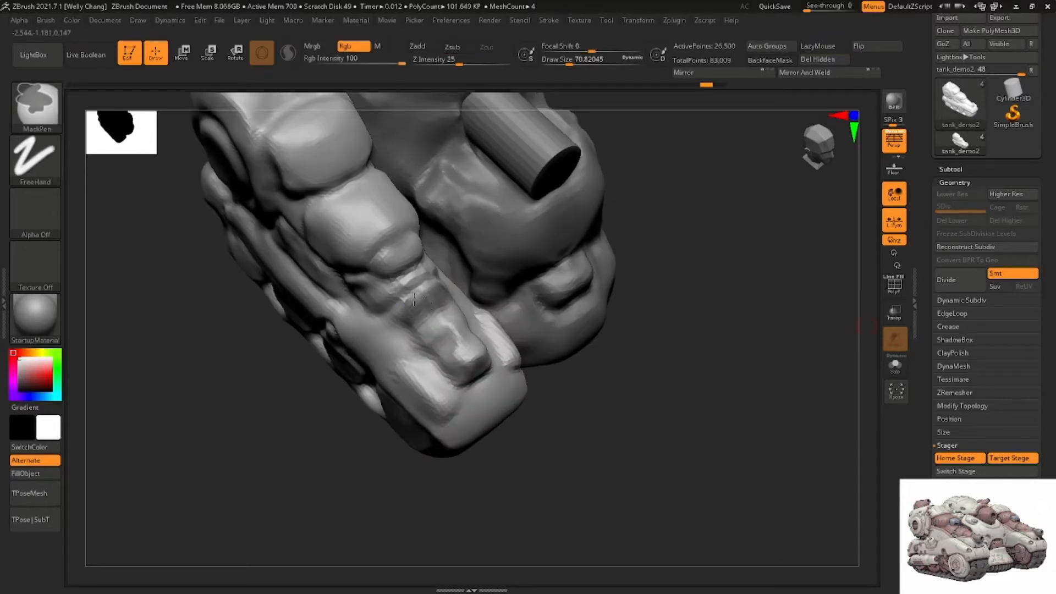
mouse_move(413, 298)
ctrl+mouse_down()
mouse_move(437, 340)
mouse_move(467, 347)
mouse_move(469, 370)
ctrl+mouse_up()
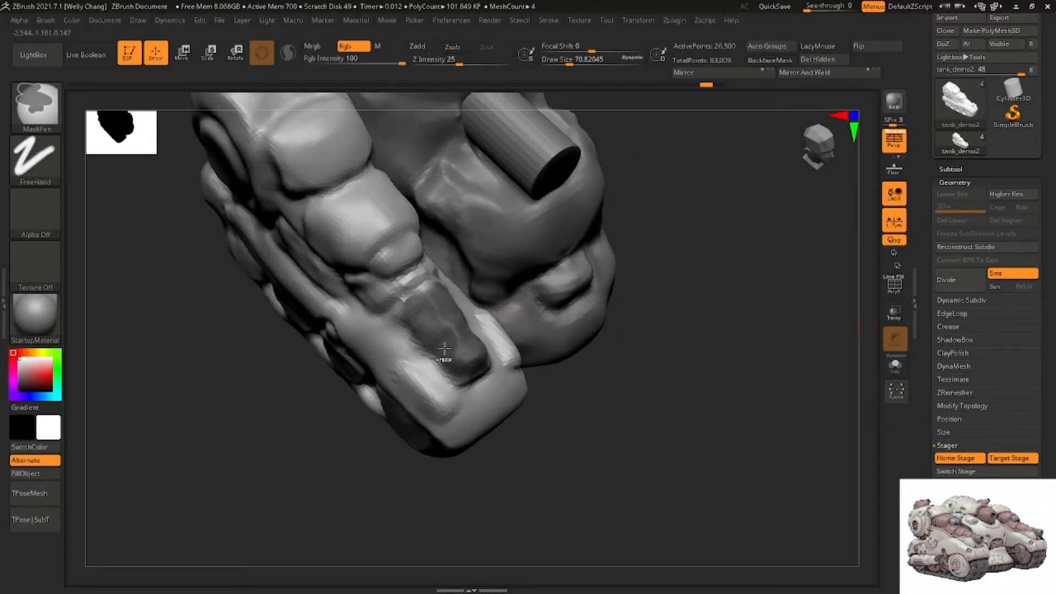
right_drag(445, 348, 432, 308)
ctrl+drag(427, 306, 428, 328)
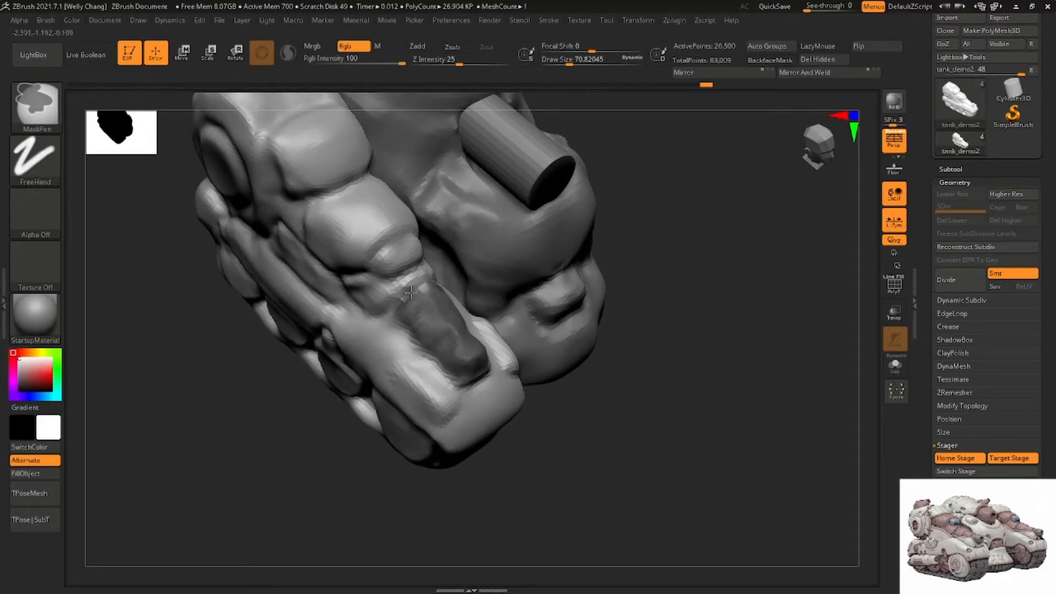
right_drag(410, 293, 412, 295)
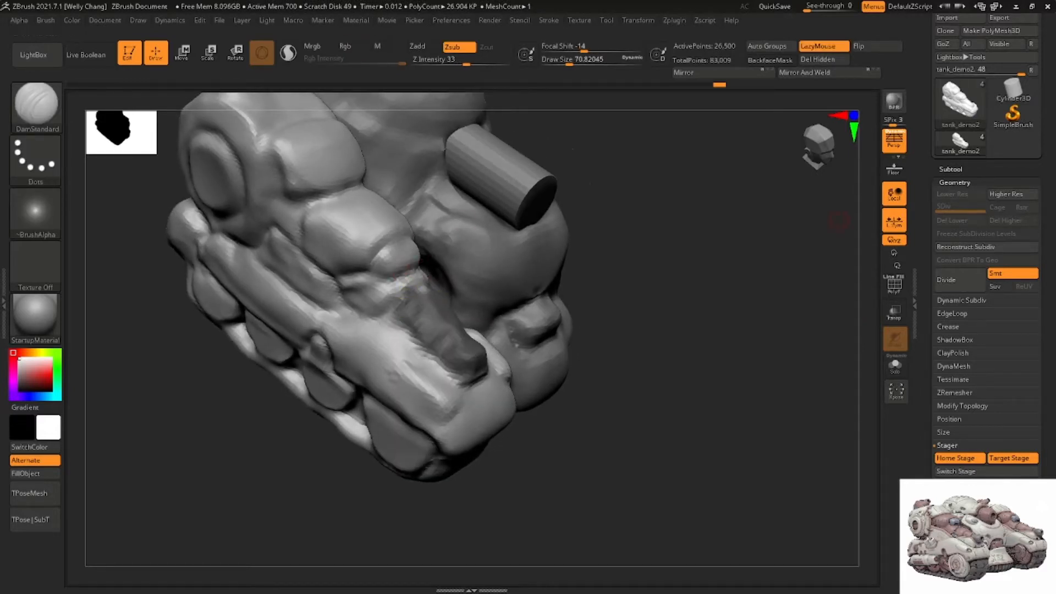
Extend the mask over the barrel's base and the rounded gun housing behind it, following the reference image
right_drag(1055, 217, 531, 230)
drag(568, 280, 523, 295)
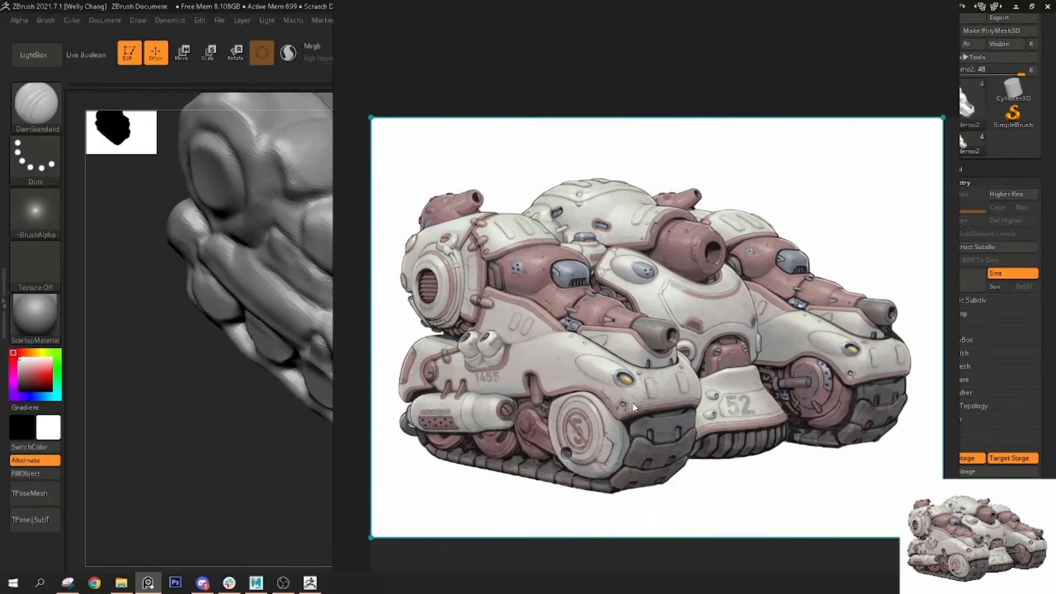
right_drag(539, 347, 1055, 357)
right_drag(1055, 308, 768, 321)
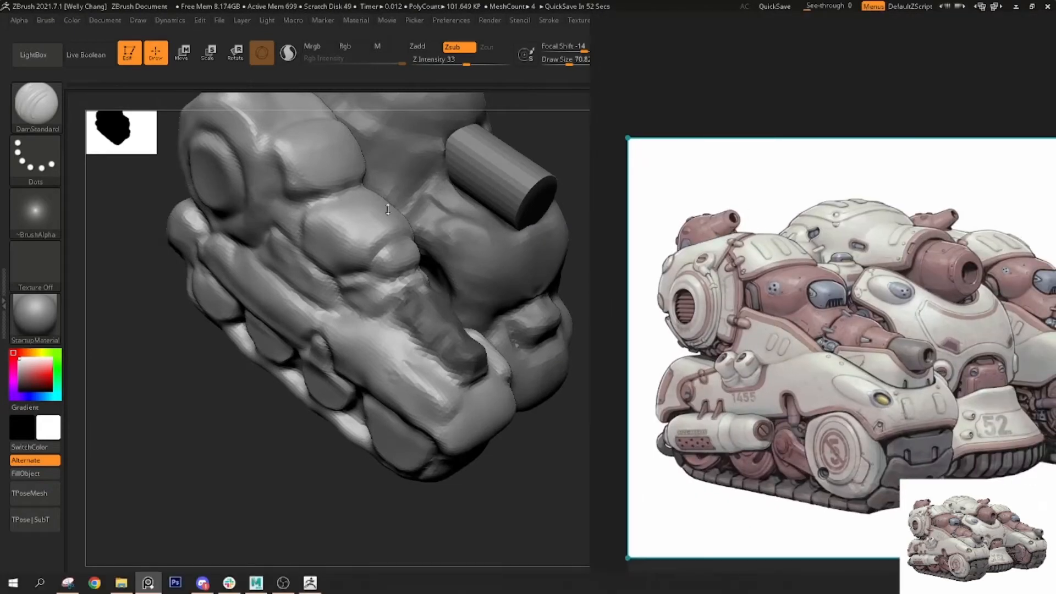
right_drag(742, 354, 1055, 356)
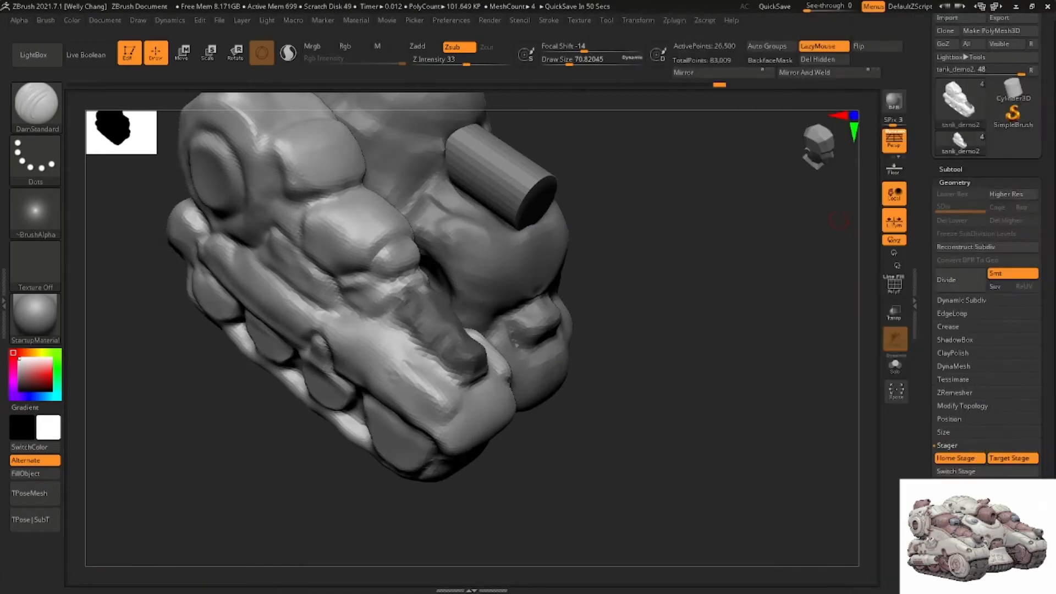
key(ctrl)
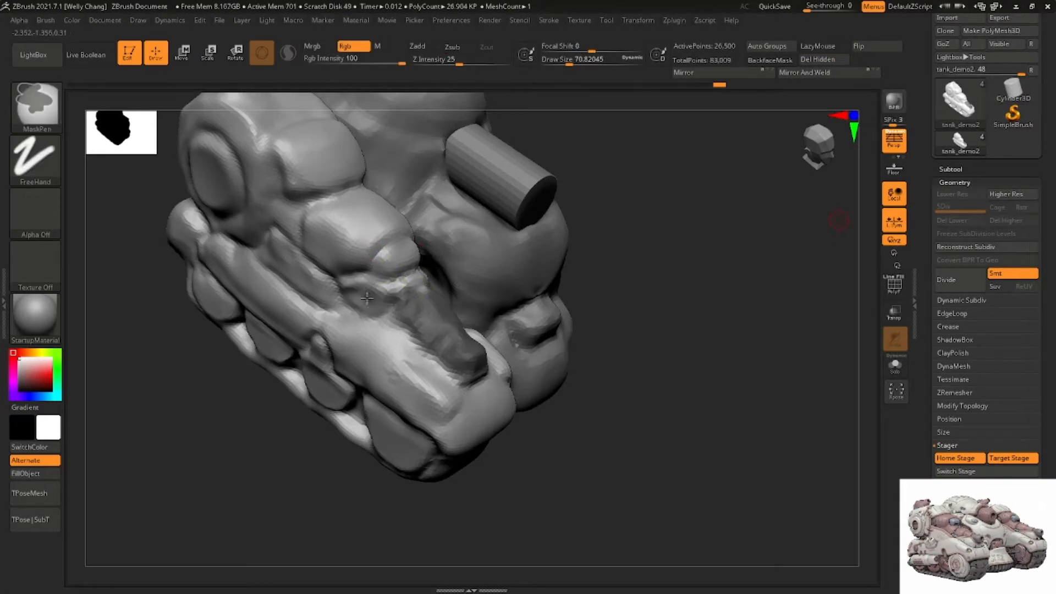
ctrl+drag(394, 290, 353, 279)
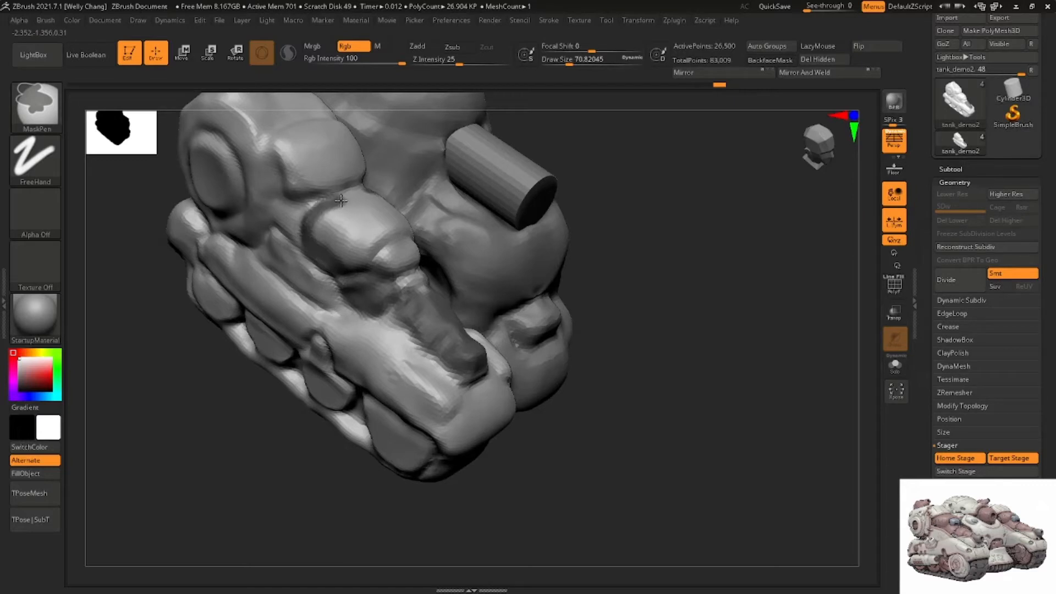
ctrl+drag(325, 207, 311, 213)
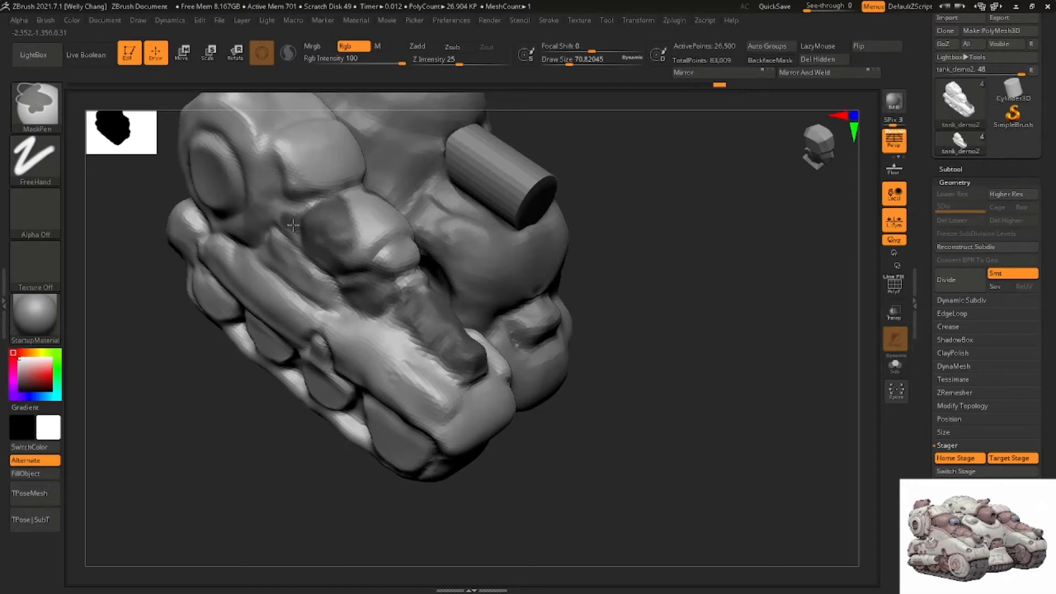
ctrl+drag(317, 207, 325, 202)
right_drag(324, 201, 298, 218)
mouse_move(336, 210)
ctrl+mouse_down()
mouse_move(373, 198)
mouse_move(393, 215)
mouse_move(352, 263)
mouse_move(404, 237)
mouse_move(389, 227)
ctrl+mouse_up()
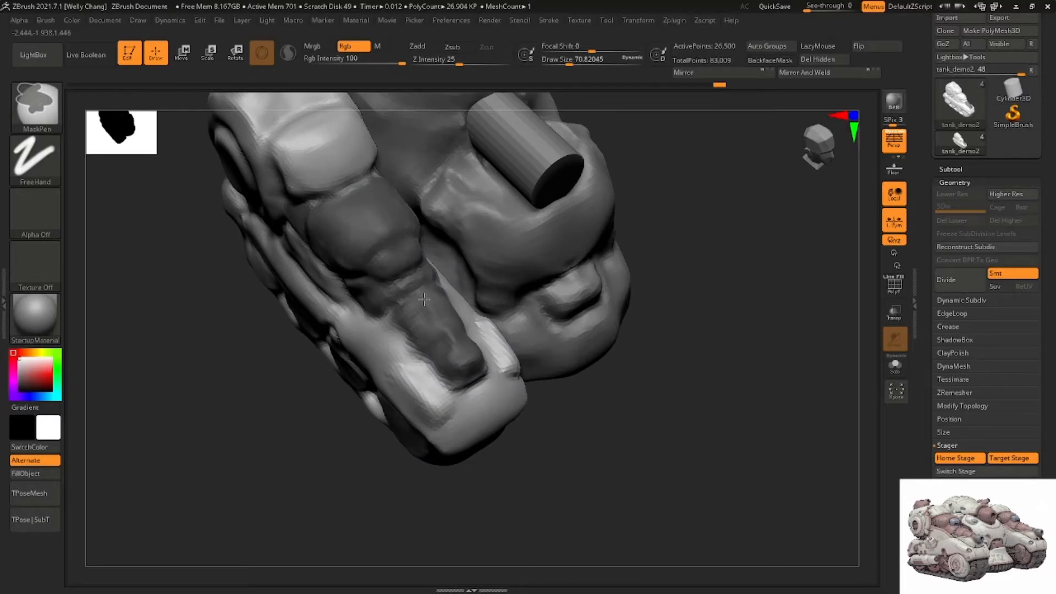
right_drag(365, 223, 514, 228)
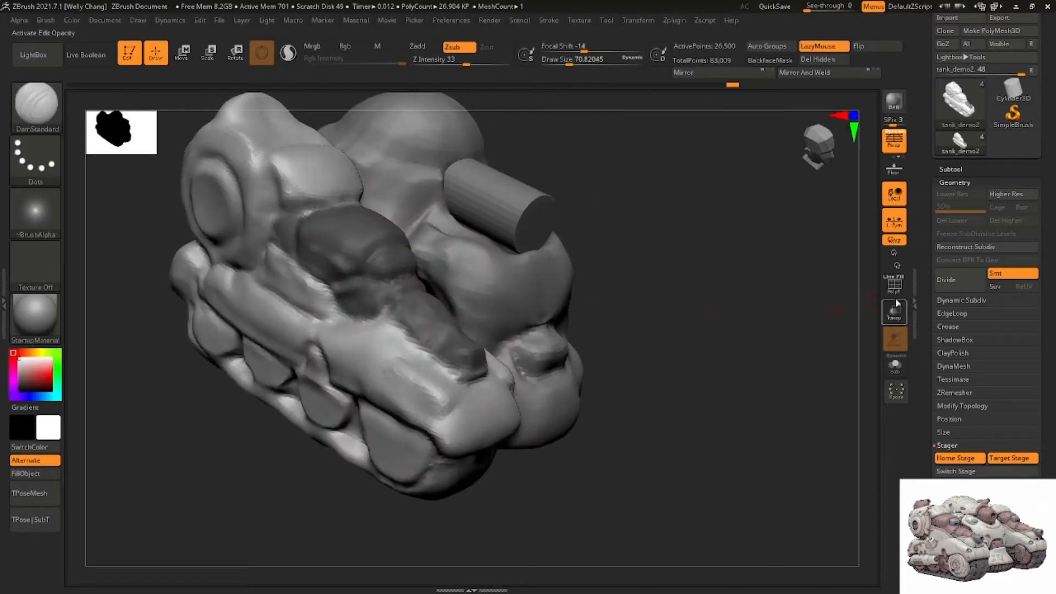
Show the polyframe and turn the masked gun area into its own polygroup
click(885, 288)
key(ctrl)
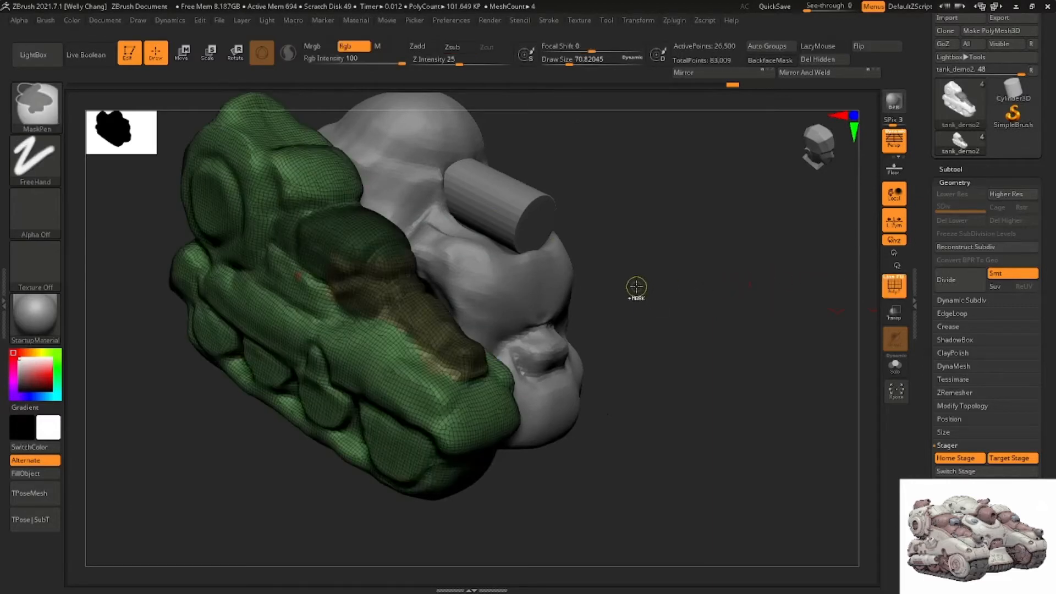
key(ctrl+w)
key(ctrl+z)
key(ctrl+w)
Assign a new polygroup to the rest of the pod with the gun hidden, and show the whole pod again
mouse_move(452, 285)
right_down()
mouse_move(479, 268)
mouse_move(448, 265)
right_up()
ctrl+shift+click(382, 252)
ctrl+shift+drag(618, 262, 637, 282)
key(ctrl+w)
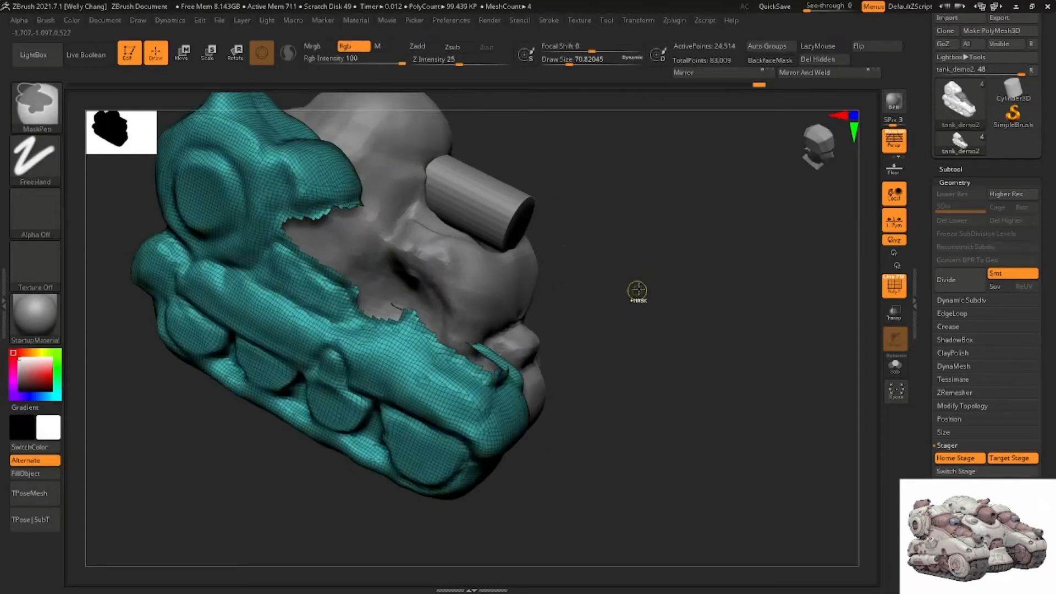
right_drag(637, 292, 648, 279)
ctrl+shift+click(687, 269)
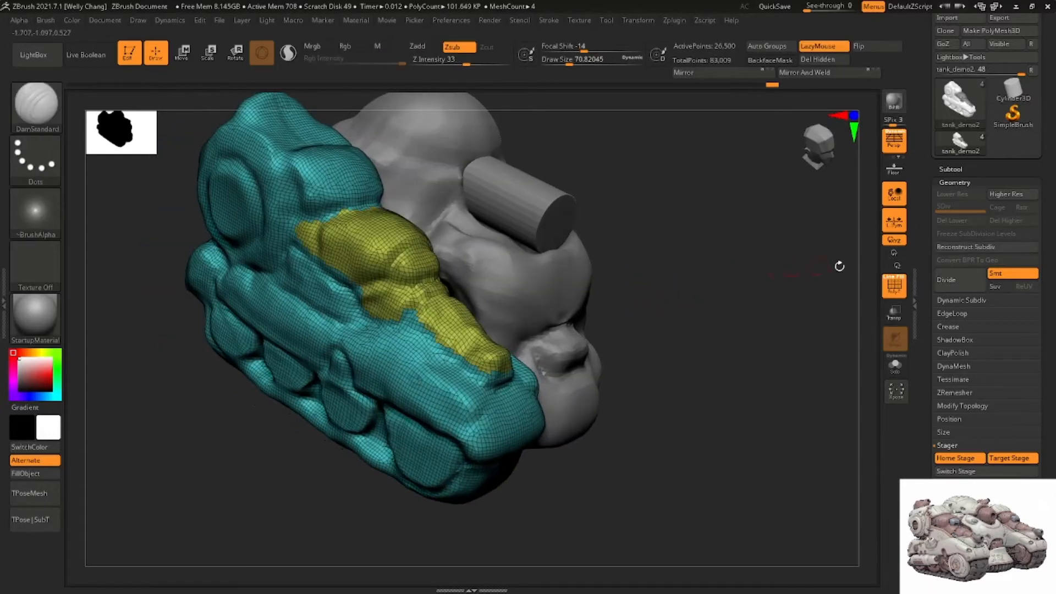
Remesh the pod with the DynaMesh Groups option enabled to separate the gun, and set the draw size to about 234
click(965, 366)
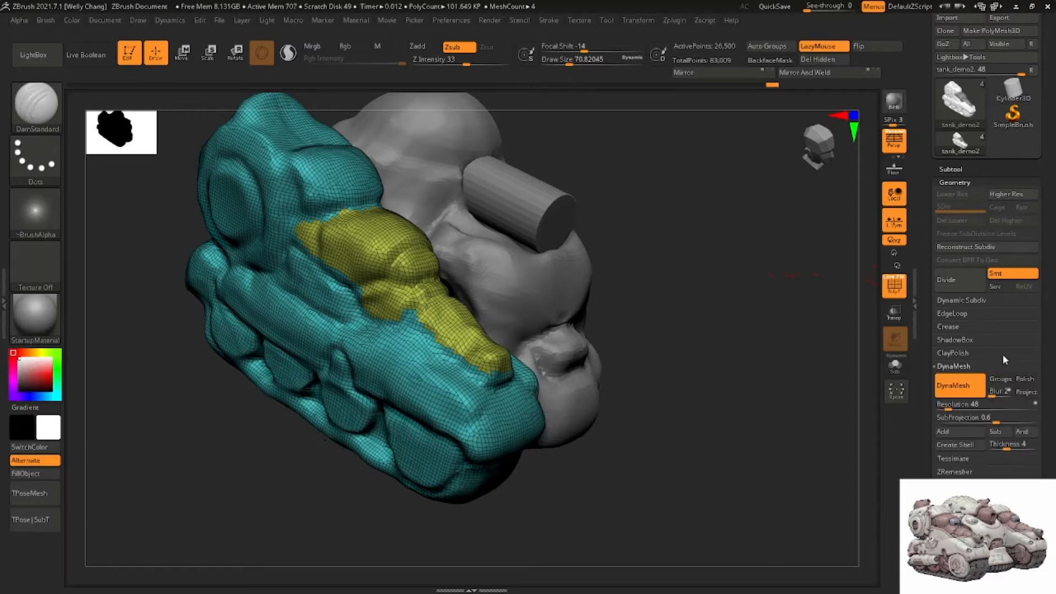
ctrl+drag(708, 327, 718, 344)
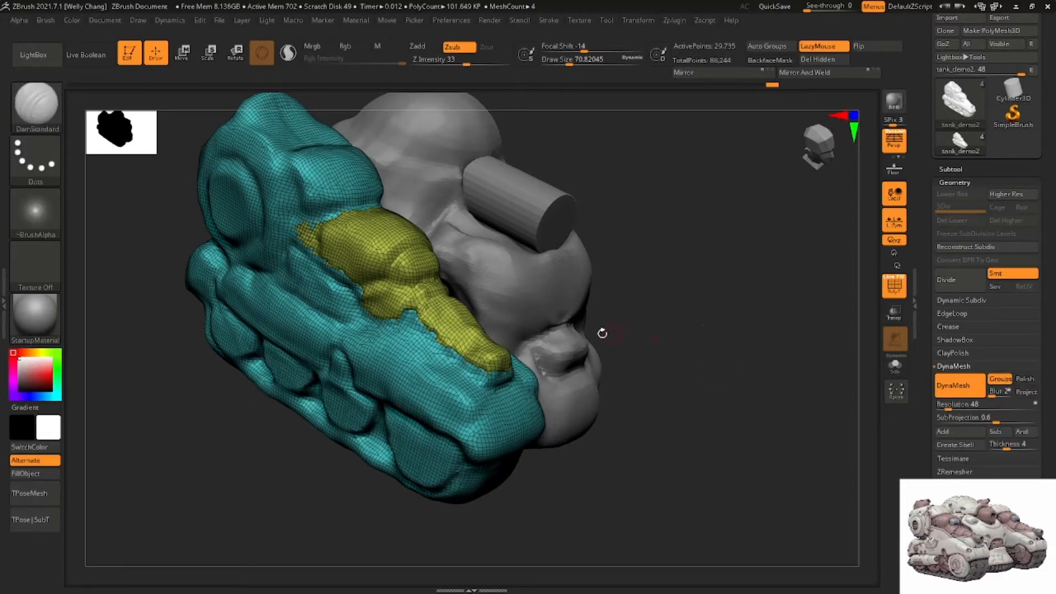
right_drag(412, 287, 451, 276)
key(shift)
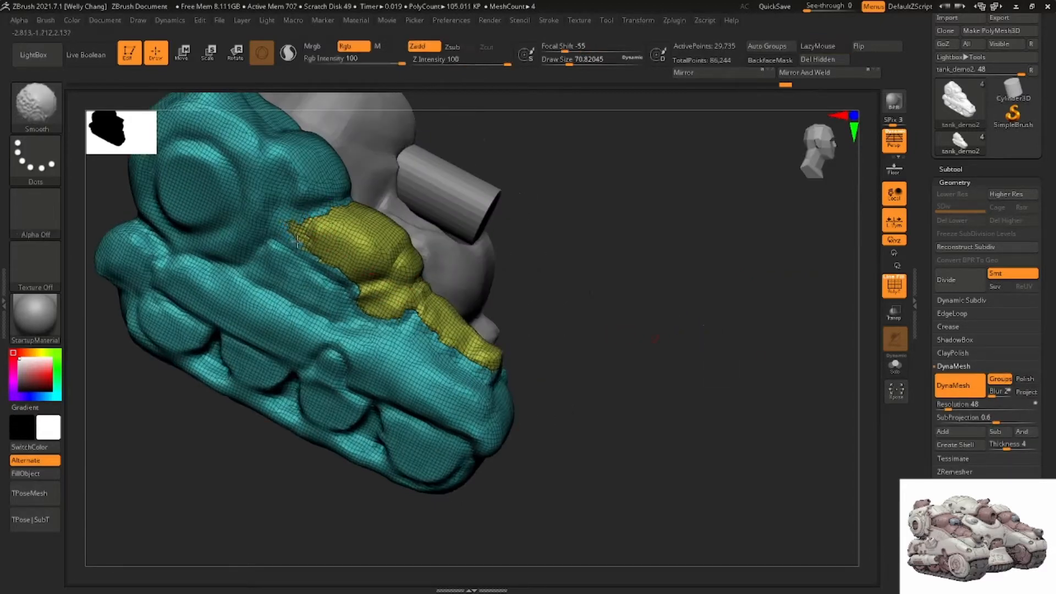
key(space)
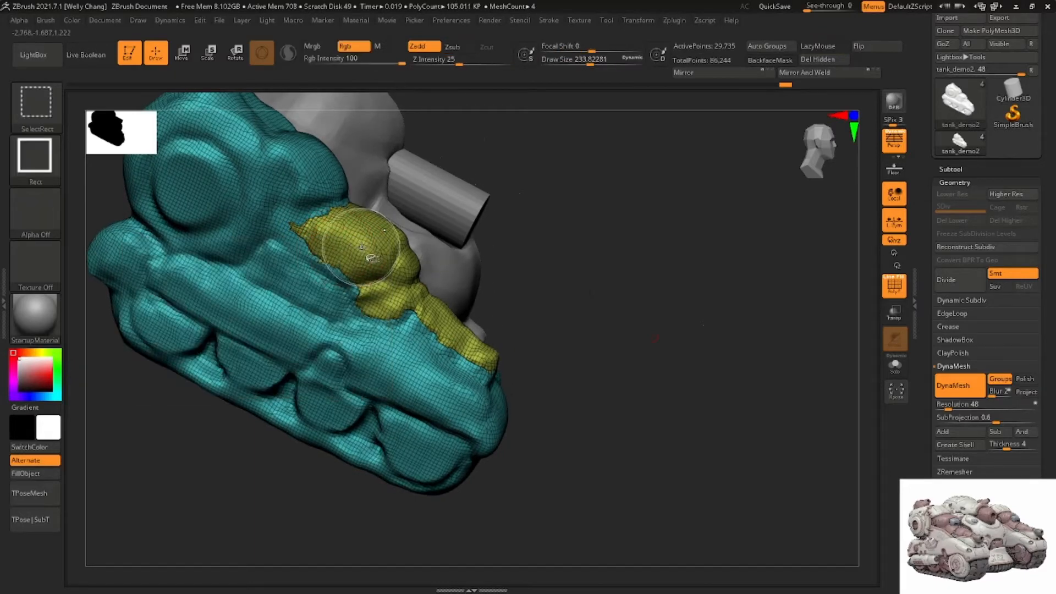
Inspect the pod surface beneath the separated gun, and apply Mirror And Weld
ctrl+shift+click(372, 246)
mouse_move(373, 246)
right_down()
mouse_move(460, 243)
mouse_move(385, 245)
right_up()
ctrl+shift+drag(533, 226, 546, 249)
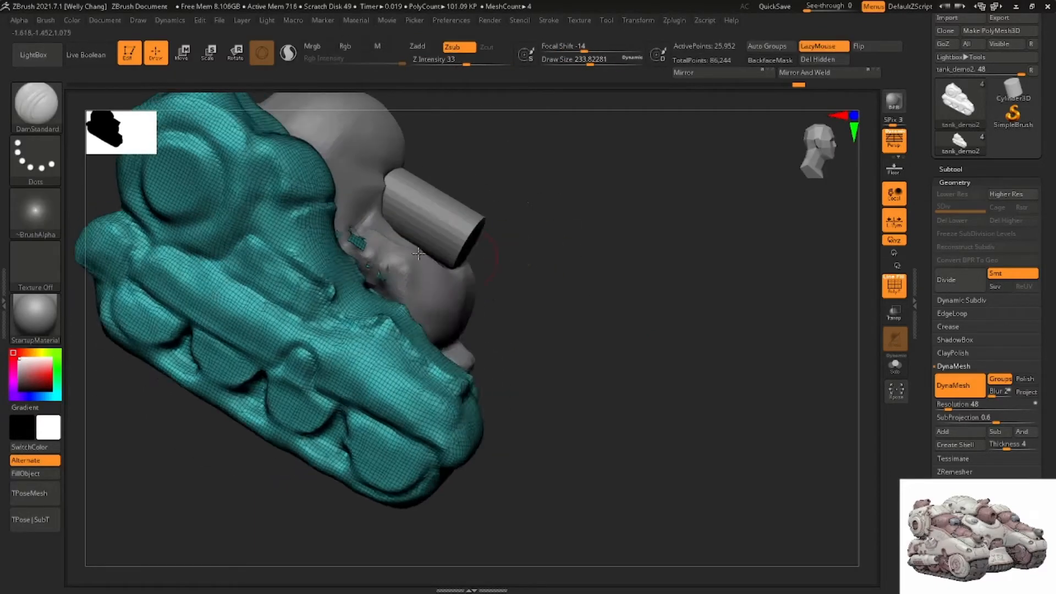
right_drag(380, 245, 324, 258)
right_drag(396, 269, 449, 248)
ctrl+shift+click(679, 278)
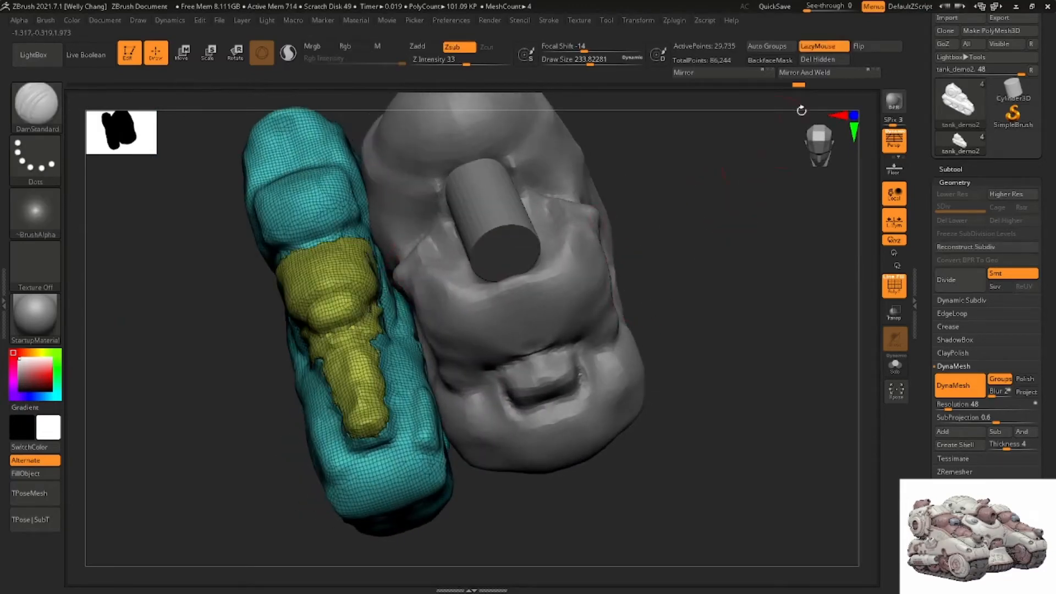
click(803, 73)
Hide the gun piece and smooth the pod surface beneath it
right_drag(429, 325, 494, 288)
alt+right_drag(401, 308, 447, 313)
ctrl+right_drag(448, 313, 484, 293)
ctrl+shift+click(407, 312)
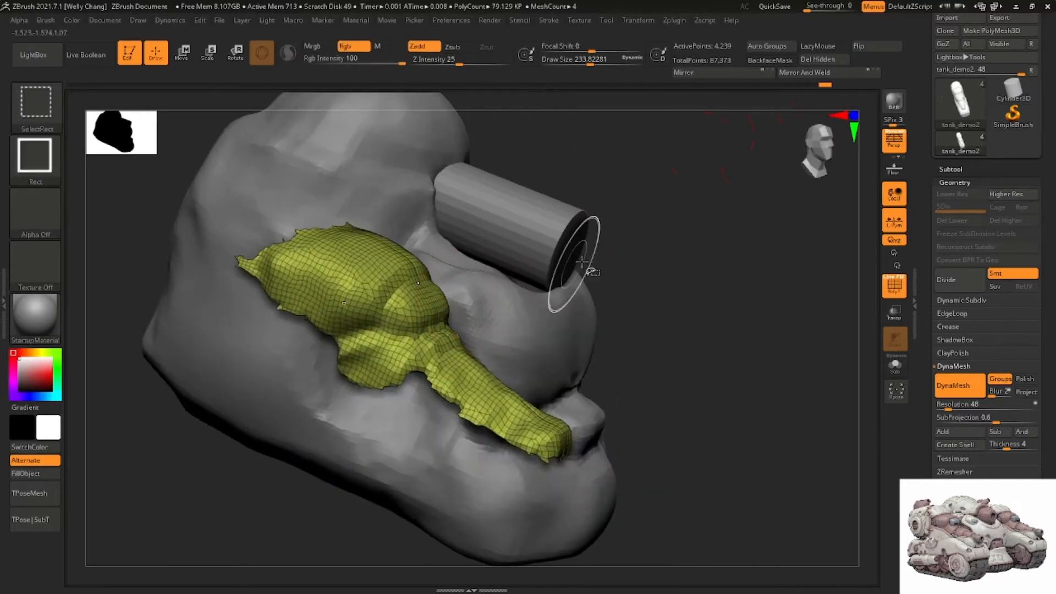
ctrl+shift+drag(661, 259, 675, 275)
right_drag(580, 288, 383, 315)
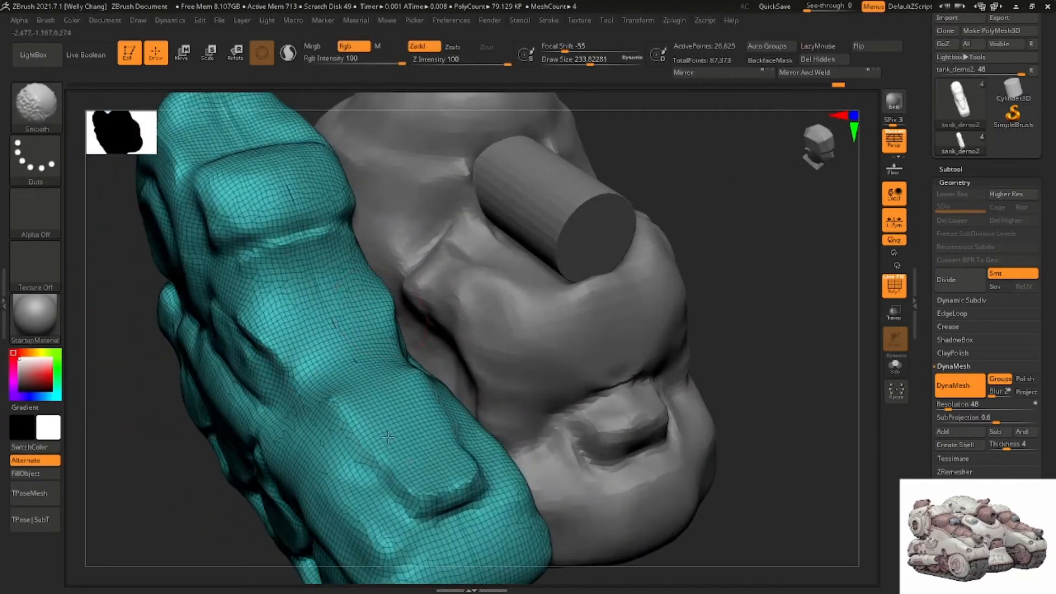
shift+drag(388, 437, 413, 461)
mouse_move(330, 347)
shift+mouse_down()
mouse_move(302, 325)
mouse_move(308, 300)
shift+mouse_up()
Build up raised forms on the pod surface beneath the hidden gun with ClayBuildup strokes
key(b)
key(c)
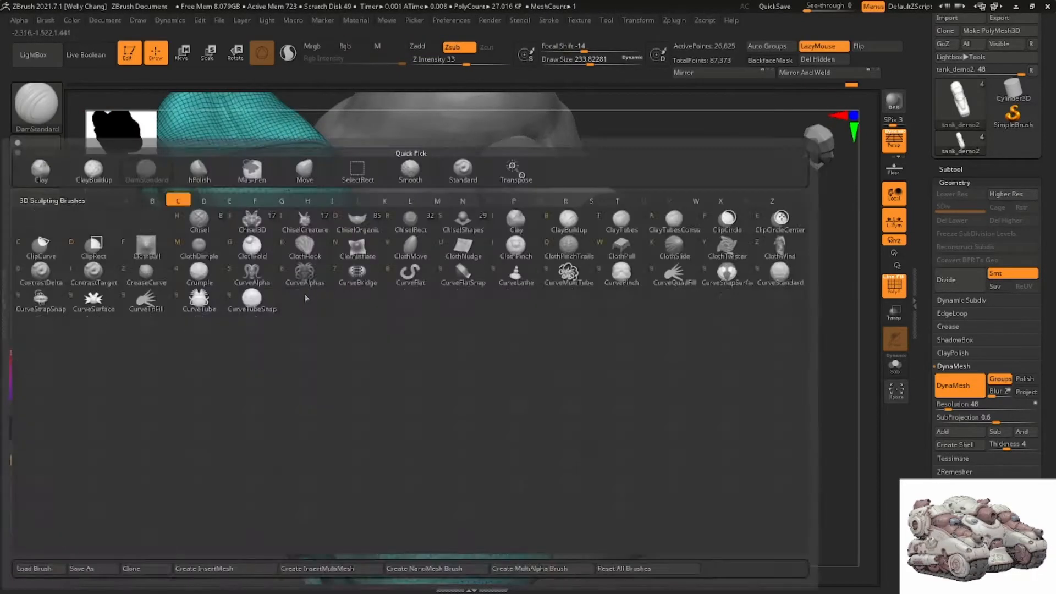
key(b)
right_drag(306, 298, 313, 308)
mouse_move(280, 278)
alt+mouse_down()
mouse_move(300, 330)
mouse_move(324, 275)
mouse_move(311, 321)
mouse_move(330, 330)
alt+mouse_up()
right_drag(325, 324, 325, 347)
drag(325, 348, 433, 513)
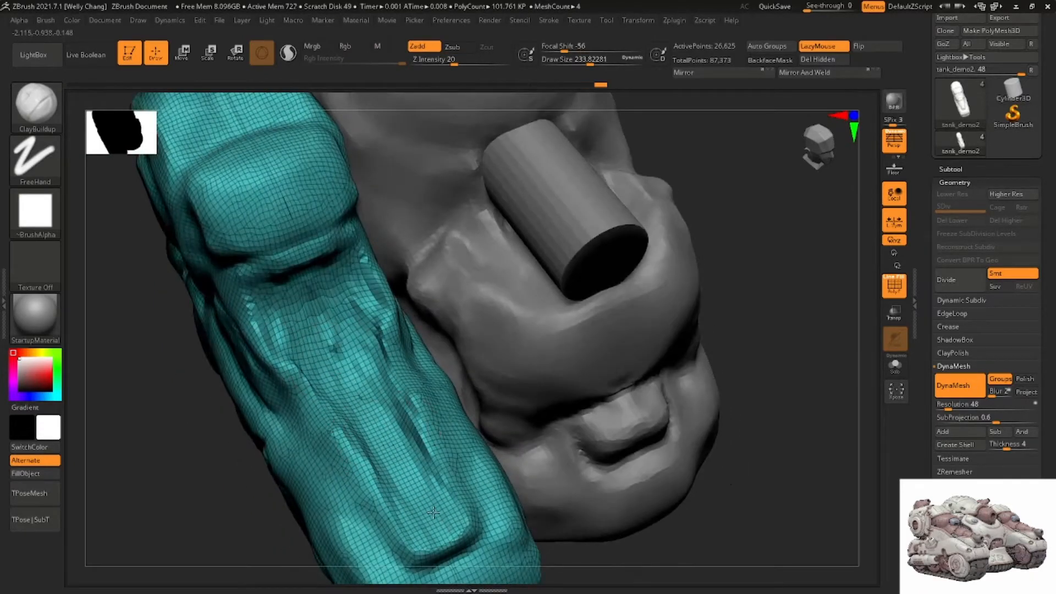
mouse_move(433, 512)
right_down()
mouse_move(406, 348)
mouse_move(429, 360)
mouse_move(406, 357)
right_up()
Mask the rim around the gun's recess at a draw size of about 97, and invert the mask to free it
key(space)
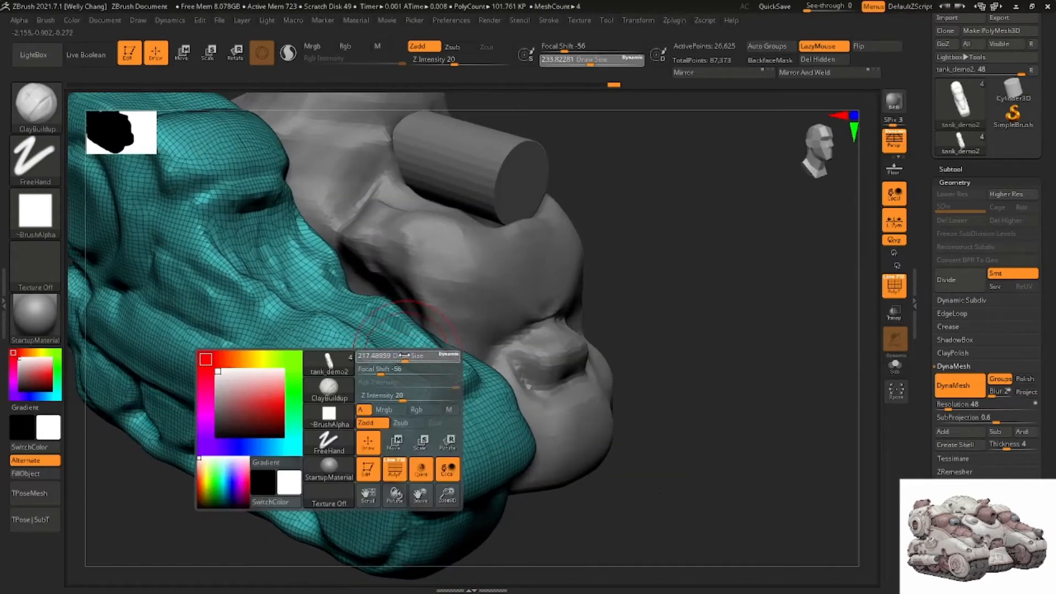
drag(393, 352, 390, 352)
right_drag(389, 353, 405, 379)
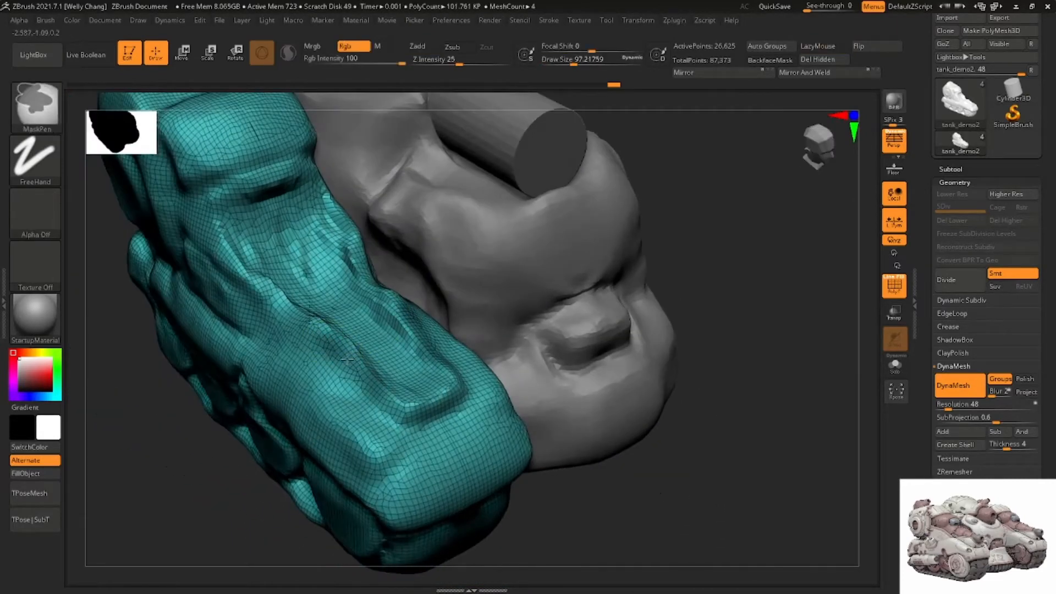
ctrl+click(672, 312)
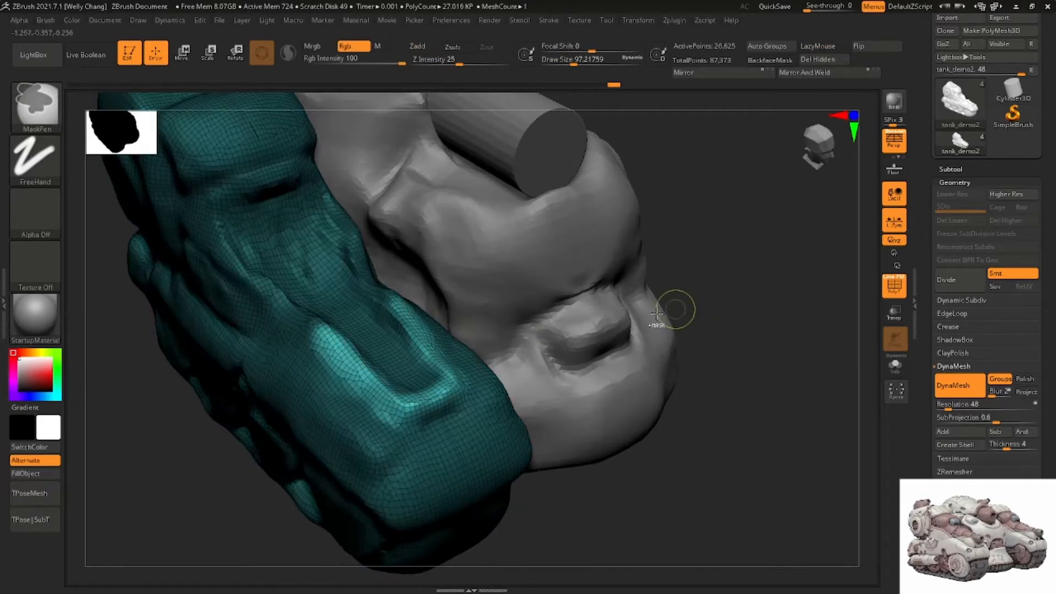
right_drag(497, 361, 476, 325)
Centre the Move gizmo on the unmasked rim and raise the rim about 13 units along Y
key(w)
alt+click(334, 324)
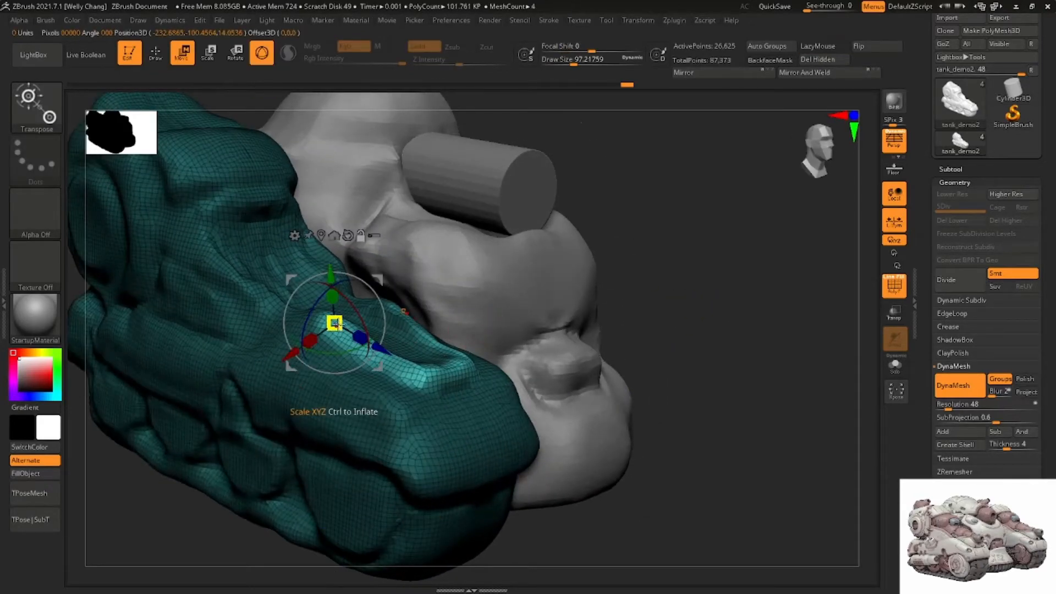
right_drag(360, 324, 292, 328)
alt+drag(292, 297, 294, 342)
right_drag(295, 344, 367, 330)
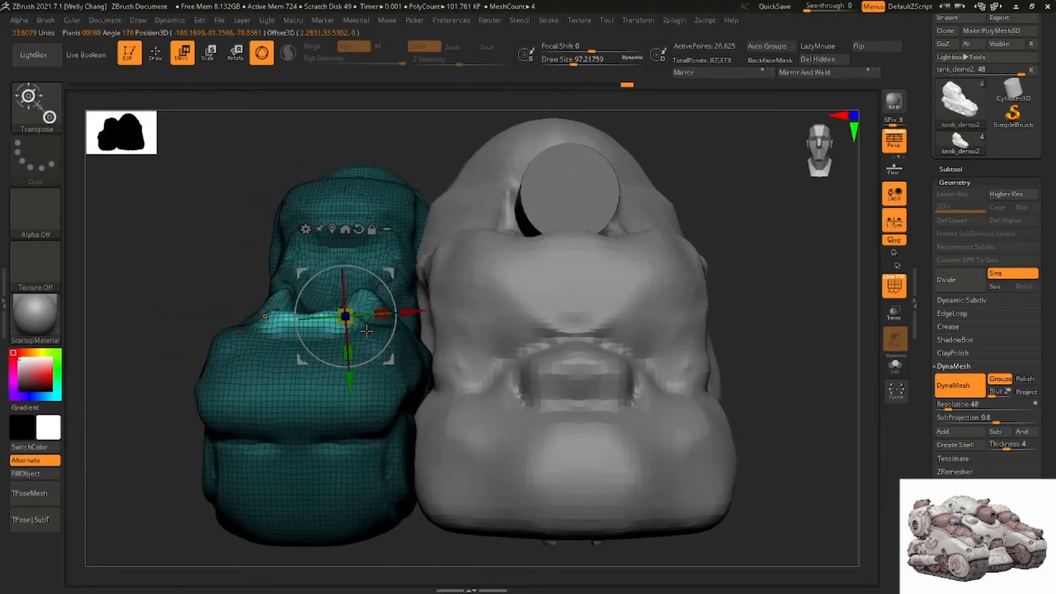
alt+click(328, 327)
drag(329, 388, 329, 369)
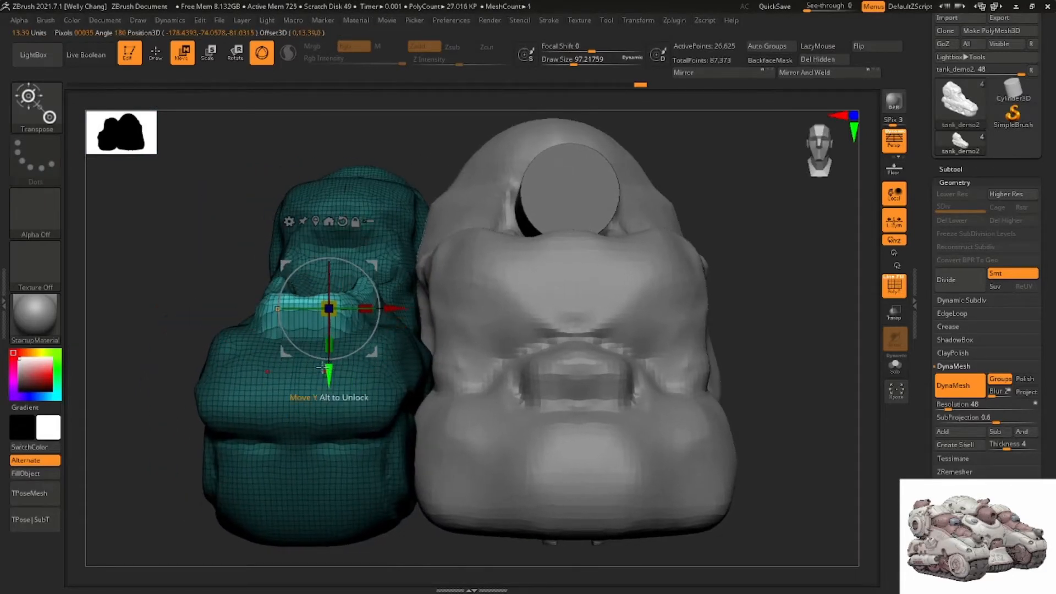
right_drag(329, 369, 414, 359)
drag(421, 360, 406, 396)
Shape the raised rim around the recess with the Move brush at a draw size of about 311
key(q)
right_drag(335, 371, 342, 335)
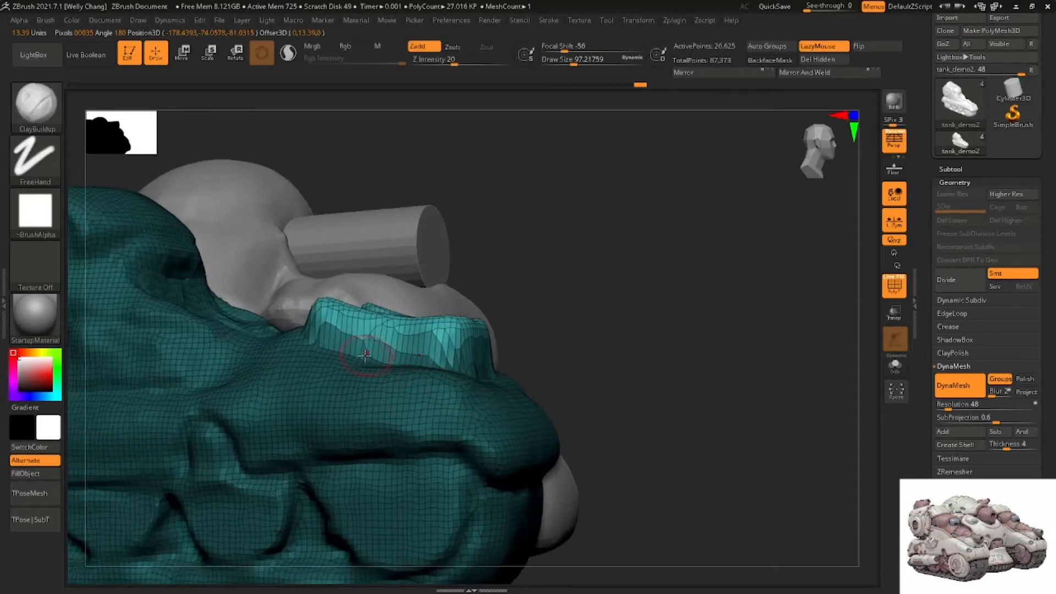
key(b)
key(m)
key(v)
key(space)
mouse_move(359, 334)
mouse_down()
mouse_move(318, 309)
mouse_move(315, 321)
mouse_up()
shift+drag(321, 328, 360, 331)
mouse_move(360, 331)
alt+right_down()
mouse_move(400, 342)
mouse_move(407, 375)
alt+right_up()
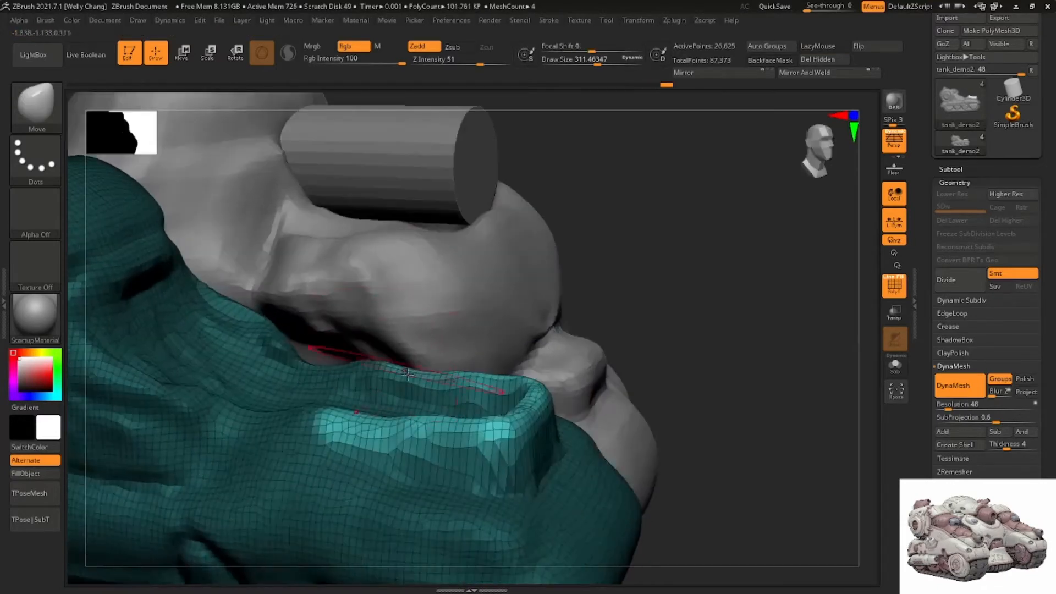
drag(376, 429, 375, 419)
Show the gun again and mask only the gun, leaving the rest of the pod editable
ctrl+shift+click(720, 383)
right_drag(558, 324, 491, 380)
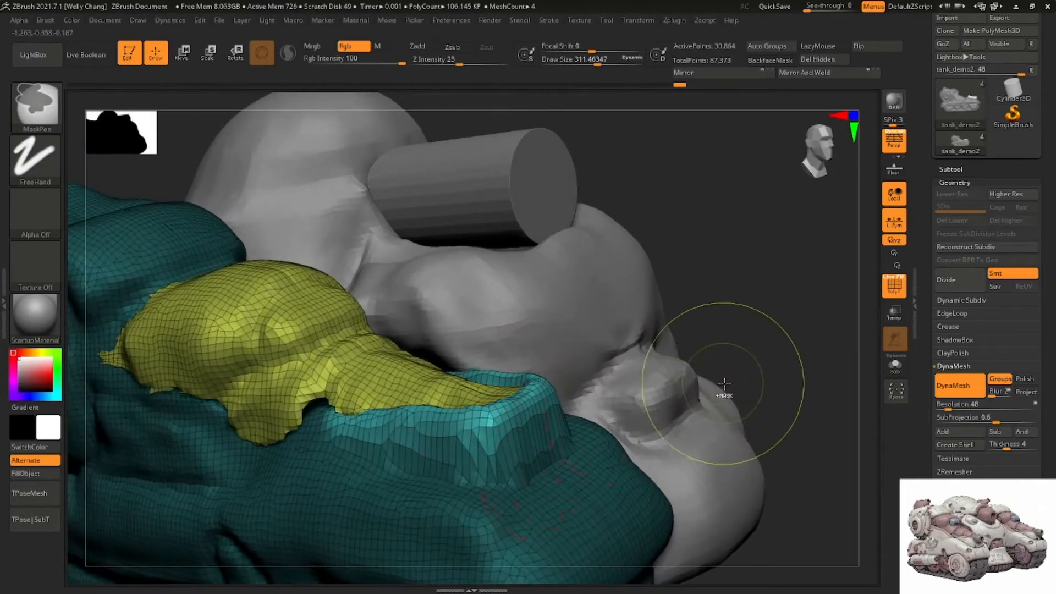
ctrl+click(752, 357)
right_drag(742, 356, 584, 354)
ctrl+click(767, 227)
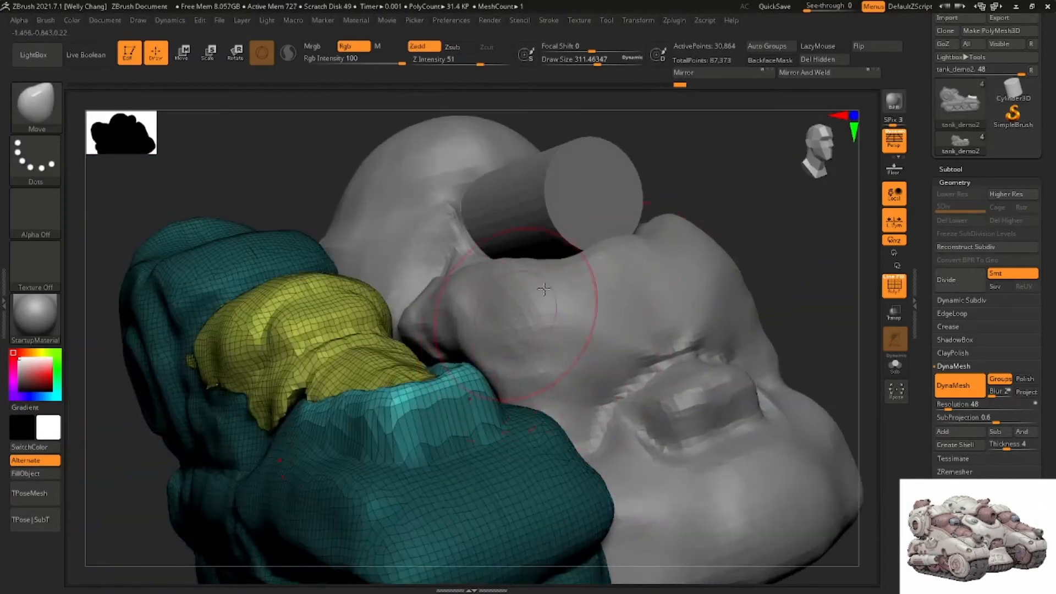
ctrl+drag(731, 195, 716, 225)
ctrl+shift+click(416, 371)
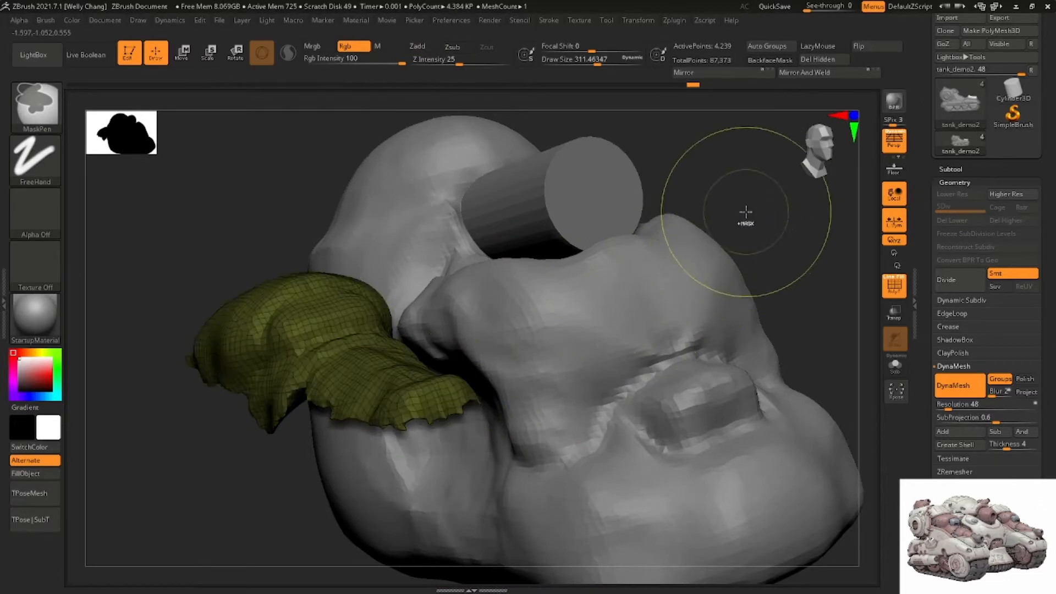
ctrl+shift+click(740, 208)
ctrl+click(731, 184)
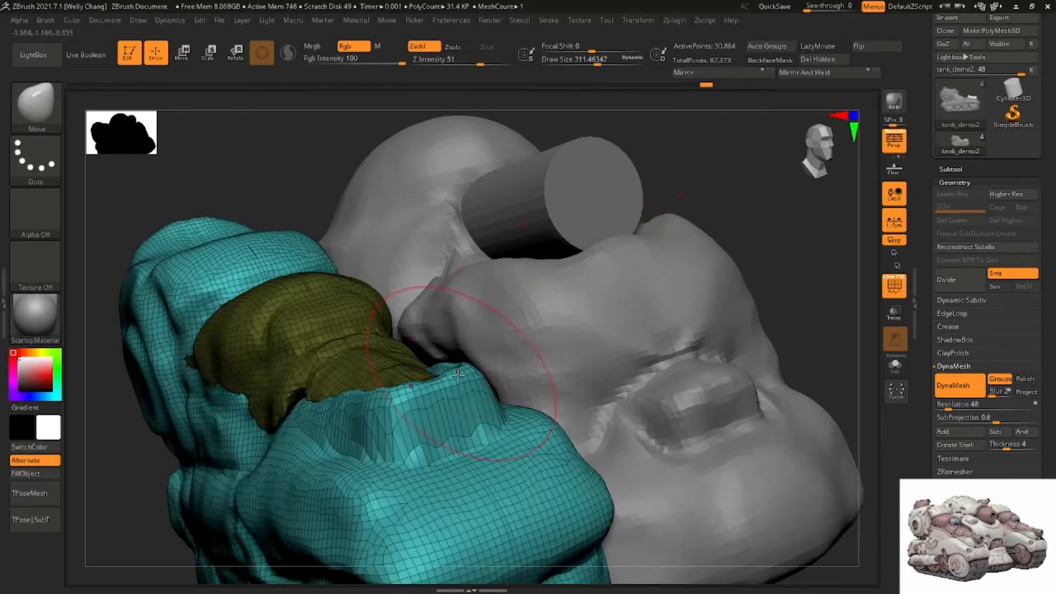
Fit the pod's raised rim around the gun with the Move brush, reducing the draw size to about 158
right_drag(459, 373, 450, 380)
mouse_move(451, 380)
mouse_down()
mouse_move(434, 381)
mouse_move(439, 421)
mouse_up()
mouse_move(438, 421)
right_down()
mouse_move(419, 428)
mouse_move(387, 363)
mouse_move(297, 305)
mouse_move(330, 304)
right_up()
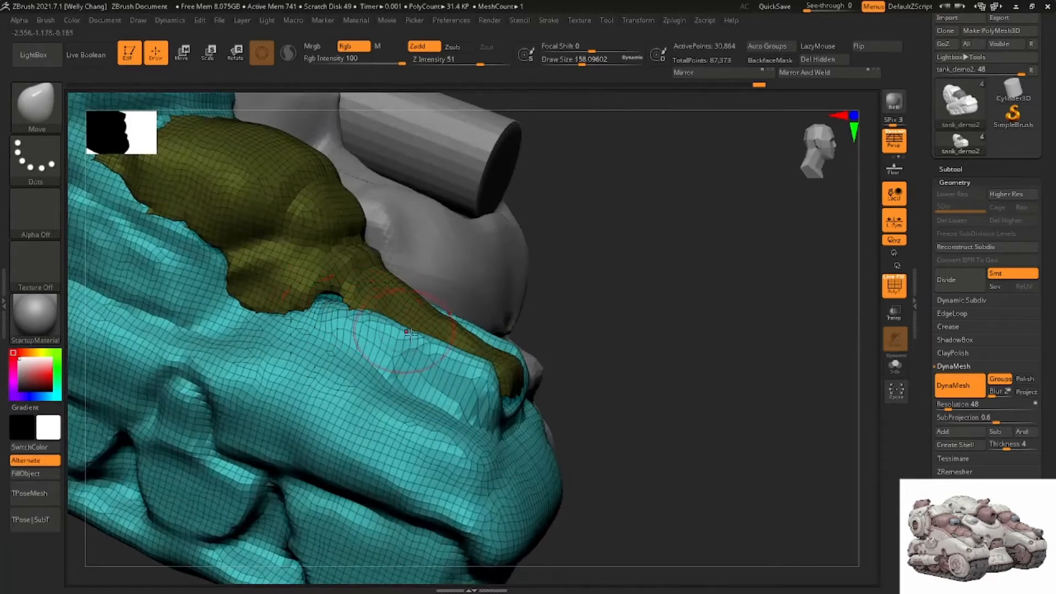
mouse_move(465, 369)
right_down()
mouse_move(539, 354)
mouse_move(475, 368)
mouse_move(535, 417)
mouse_move(487, 403)
right_up()
Choose the Inflat brush, clear the mask, and isolate the gun piece
key(b)
key(i)
key(n)
ctrl+drag(363, 431, 318, 465)
mouse_move(470, 397)
right_down()
mouse_move(431, 424)
mouse_move(512, 295)
mouse_move(446, 366)
right_up()
ctrl+shift+click(509, 305)
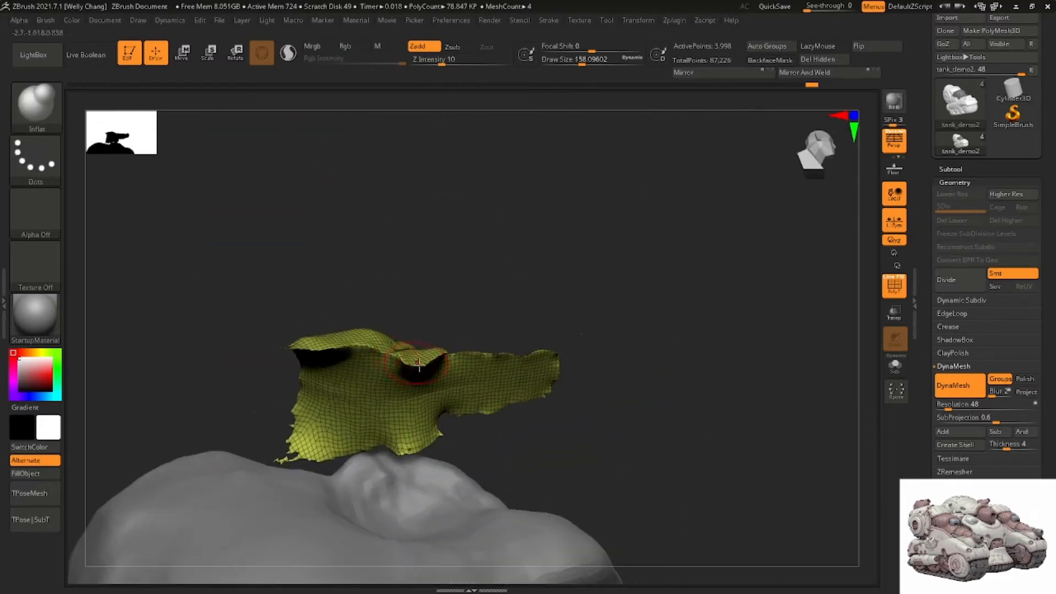
Inflate the gun's thin shell and barrel with the Inflat brush at a draw size of about 280
mouse_move(419, 335)
mouse_down()
mouse_move(336, 345)
mouse_move(348, 411)
mouse_move(330, 388)
mouse_move(283, 392)
mouse_move(316, 376)
mouse_move(319, 353)
mouse_move(242, 344)
mouse_move(248, 351)
mouse_up()
key(space)
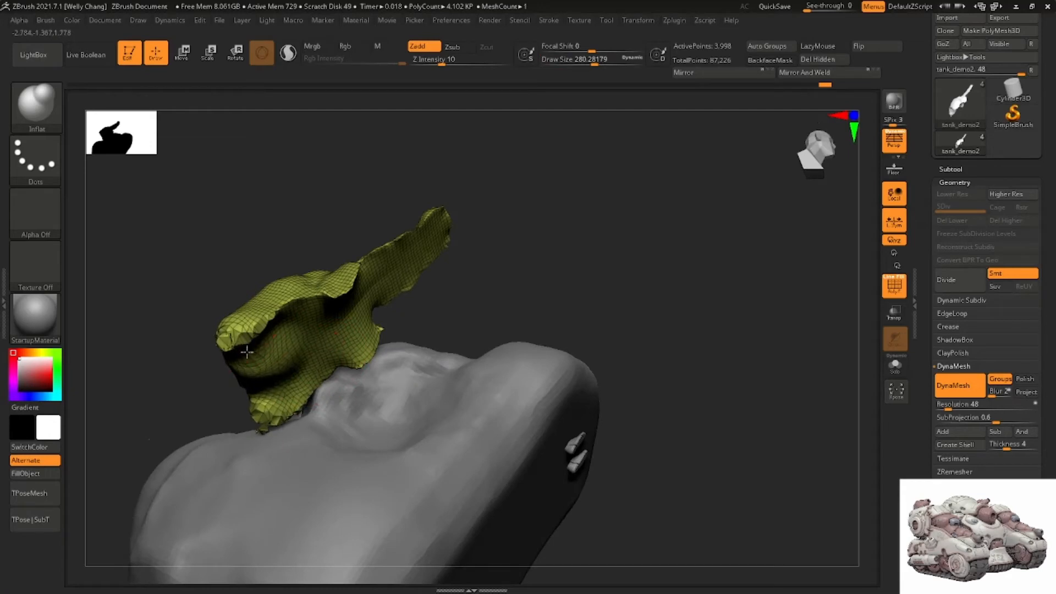
right_drag(247, 351, 280, 341)
mouse_move(253, 330)
mouse_down()
mouse_move(330, 278)
mouse_move(443, 234)
mouse_move(462, 240)
mouse_move(481, 223)
mouse_up()
right_drag(483, 221, 488, 238)
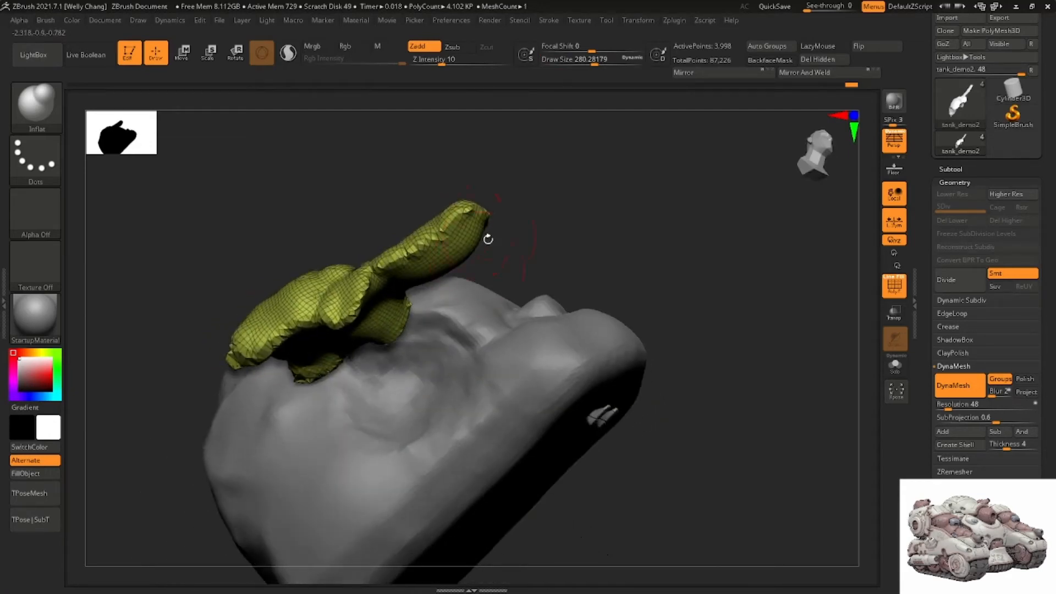
mouse_move(479, 216)
mouse_down()
mouse_move(469, 240)
mouse_move(368, 315)
mouse_up()
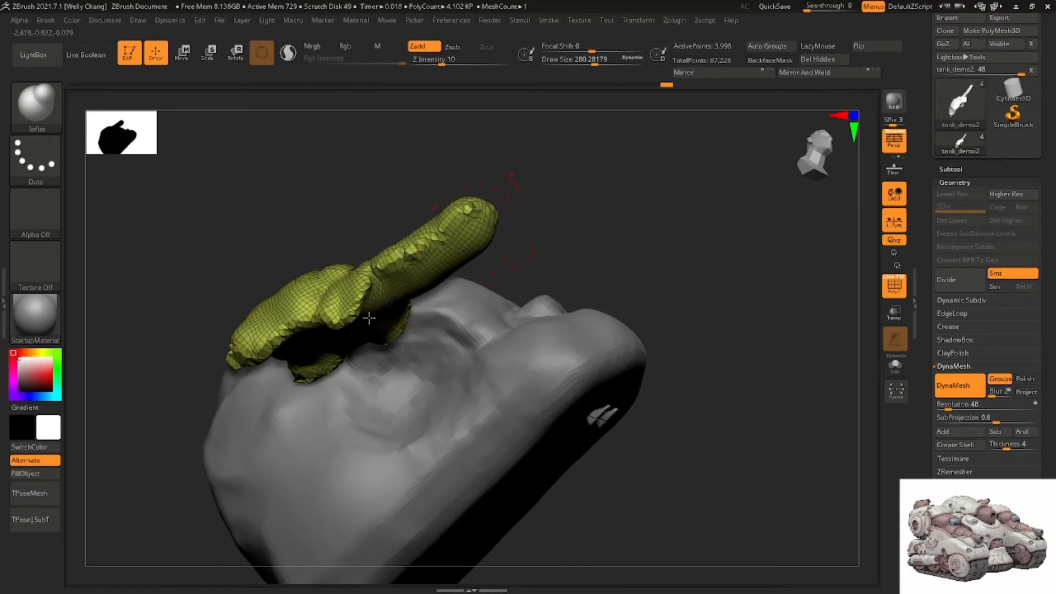
Thicken the gun's main body and rear underside with more Inflat strokes from several angles
right_drag(390, 318, 368, 301)
mouse_move(371, 301)
mouse_down()
mouse_move(406, 325)
mouse_move(414, 314)
mouse_up()
right_drag(410, 322, 352, 355)
mouse_move(324, 409)
mouse_down()
mouse_move(315, 409)
mouse_move(347, 397)
mouse_move(286, 397)
mouse_up()
right_drag(363, 385, 346, 364)
mouse_move(345, 364)
mouse_down()
mouse_move(324, 330)
mouse_move(336, 378)
mouse_up()
right_drag(344, 374, 324, 335)
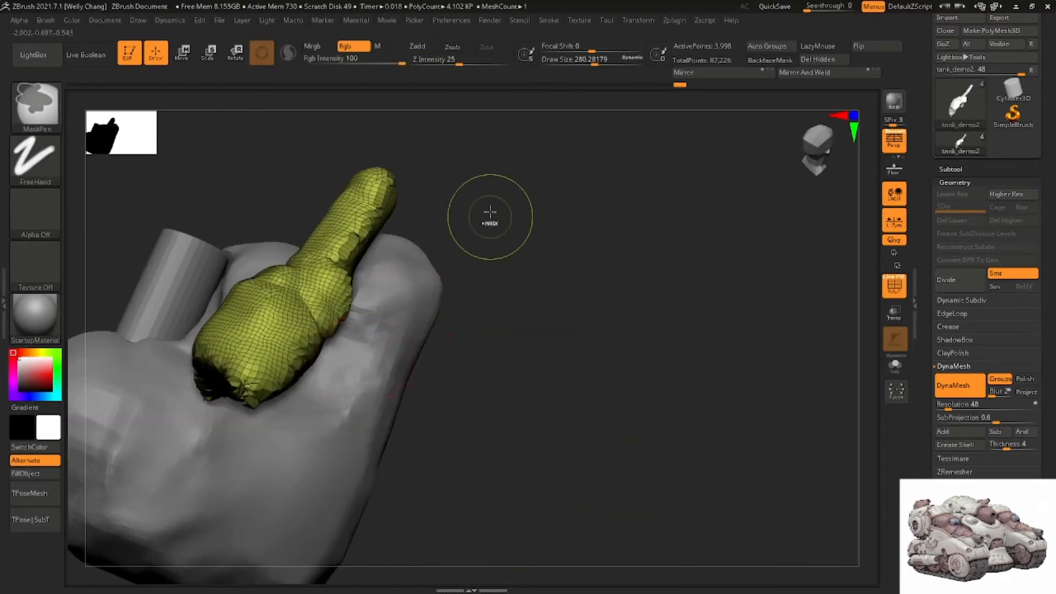
Show the whole pod again and remesh it with DynaMesh
ctrl+drag(489, 215, 500, 238)
right_drag(498, 236, 481, 223)
ctrl+shift+click(542, 204)
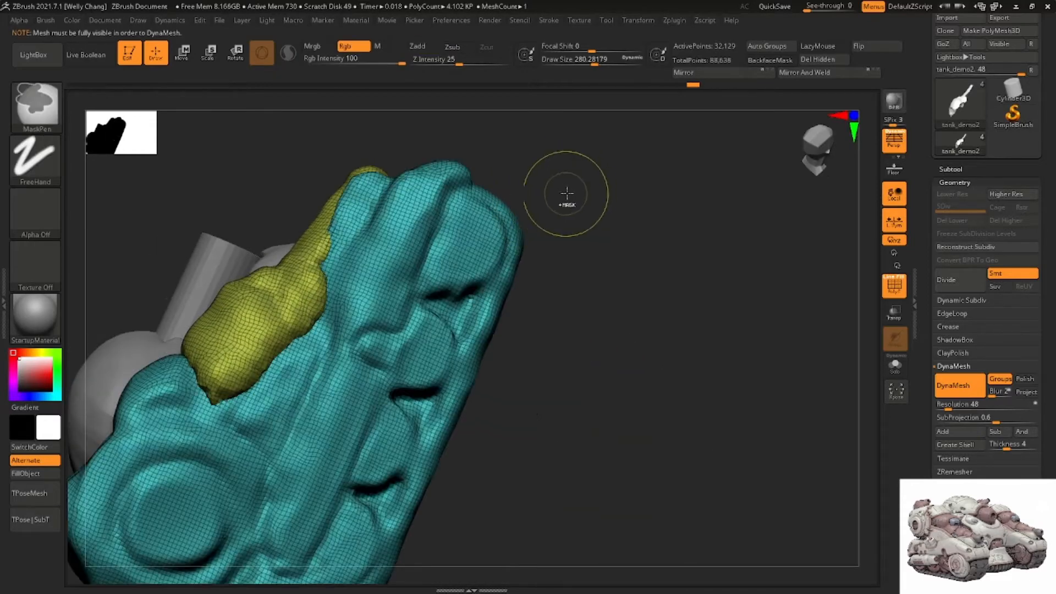
right_drag(566, 188, 358, 297)
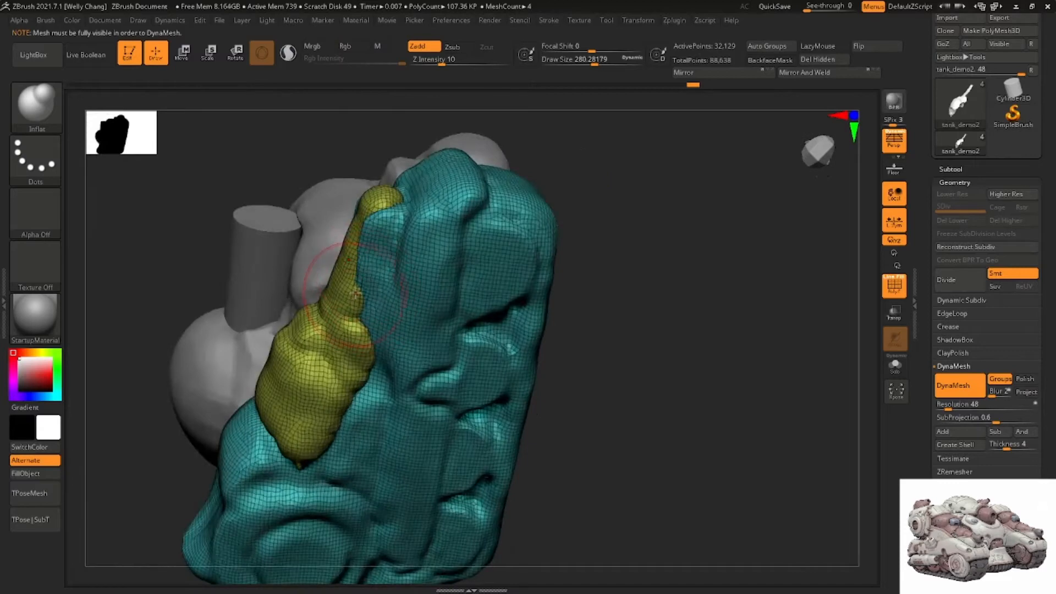
Adjust the gun's side where it meets the pod with the Move brush
key(b)
key(m)
key(v)
drag(376, 325, 367, 342)
right_drag(367, 342, 363, 324)
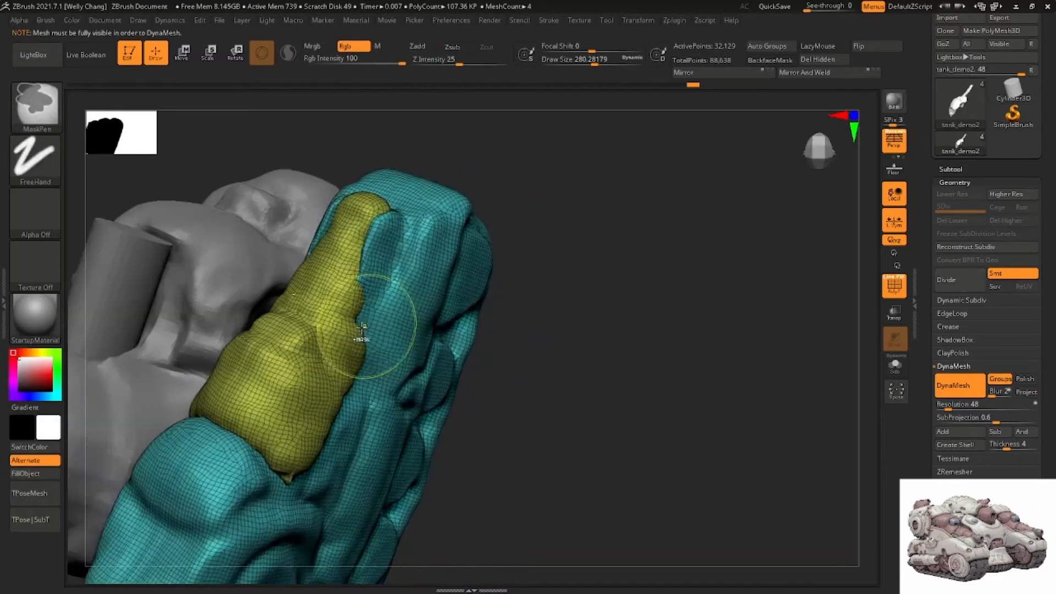
Mask the rest of the pod so that only the gun can be edited
ctrl+shift+click(325, 344)
ctrl+click(535, 321)
ctrl+shift+click(535, 322)
ctrl+click(535, 321)
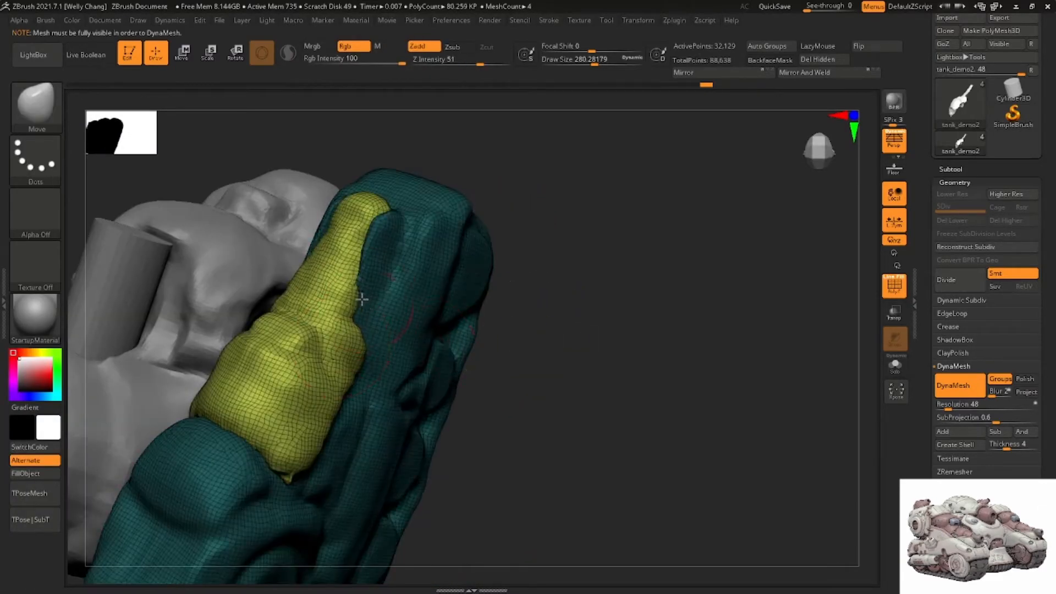
Pull the gun barrel into a straighter, longer form with the Move brush, reducing the draw size to about 187
mouse_move(376, 253)
right_down()
mouse_move(372, 187)
mouse_move(348, 220)
right_up()
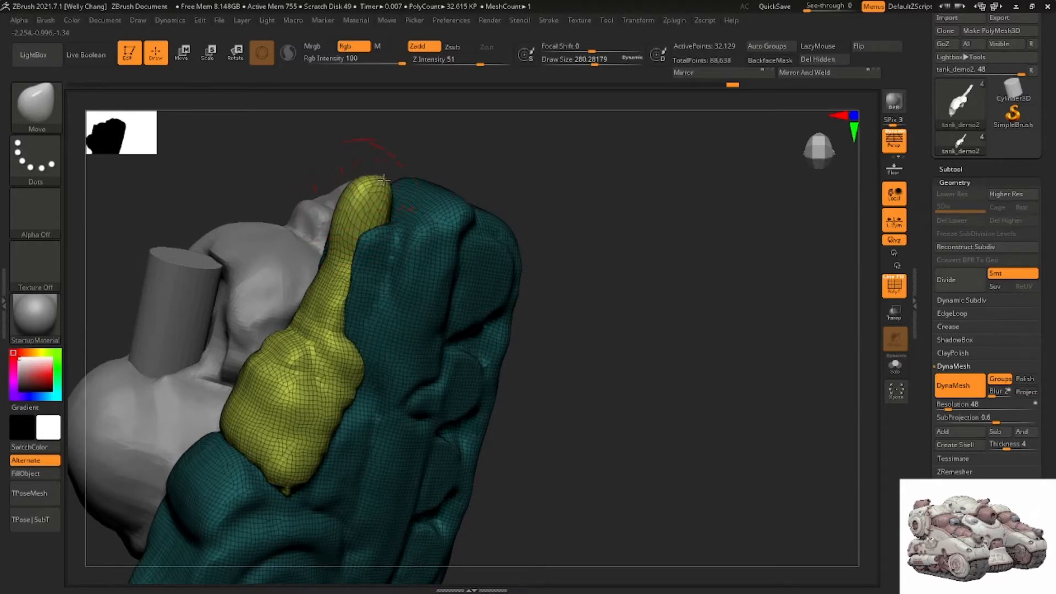
mouse_move(382, 187)
right_down()
mouse_move(383, 219)
mouse_move(357, 250)
mouse_move(343, 248)
mouse_move(351, 200)
mouse_move(372, 202)
right_up()
key(space)
click(374, 221)
drag(331, 198, 338, 188)
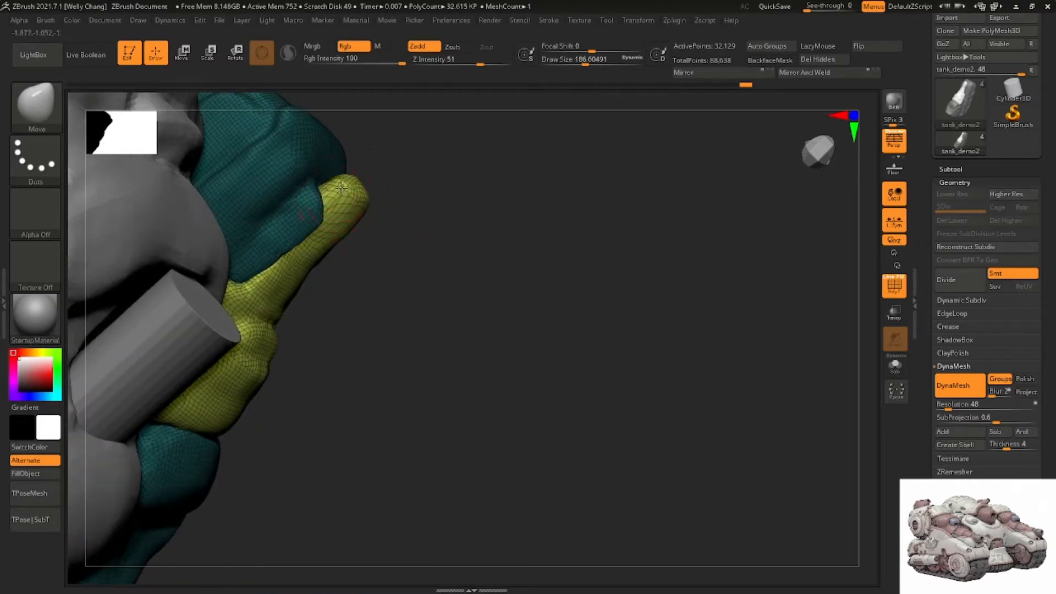
right_drag(339, 187, 316, 204)
Refine the gun's barrel and blunt muzzle end with the Move brush at a draw size of about 268
mouse_move(369, 178)
right_down()
mouse_move(384, 146)
mouse_move(415, 234)
mouse_move(434, 240)
mouse_move(450, 277)
mouse_move(433, 286)
right_up()
key(space)
drag(423, 286, 428, 285)
right_drag(447, 313, 479, 300)
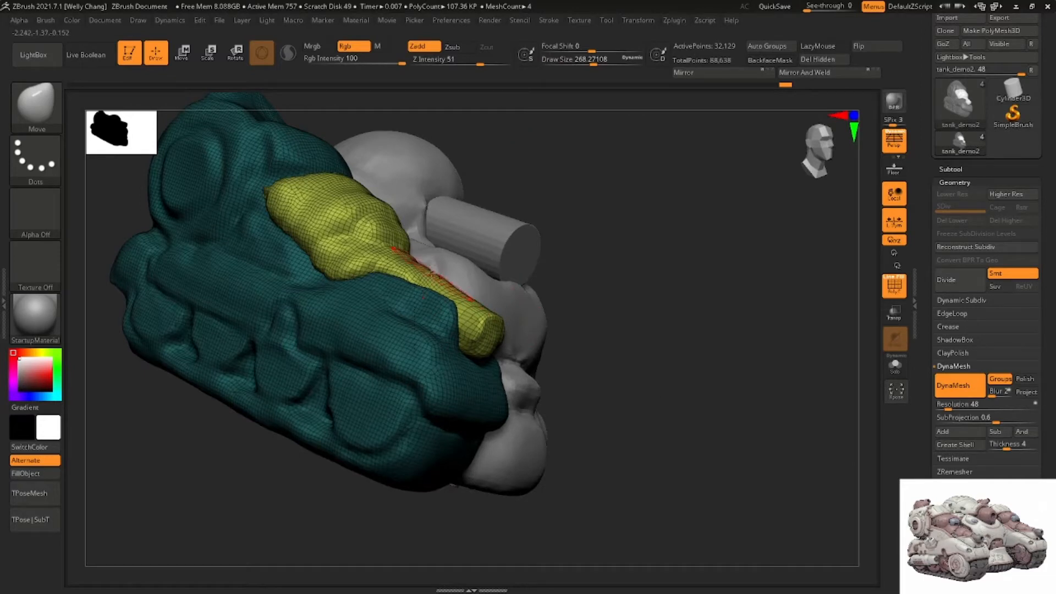
Reshape the gun's wide rear body with the Move brush at a draw size of about 408
mouse_move(432, 273)
right_down()
mouse_move(422, 322)
mouse_move(374, 308)
mouse_move(360, 274)
mouse_move(407, 254)
mouse_move(461, 264)
right_up()
key(shift)
key(space)
drag(467, 293, 479, 293)
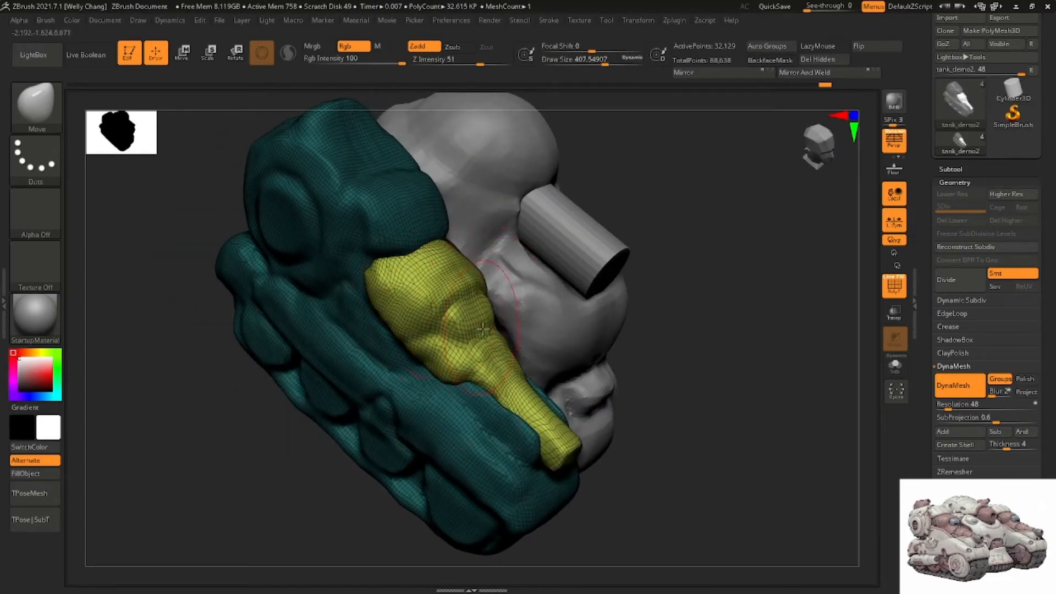
right_drag(482, 329, 389, 311)
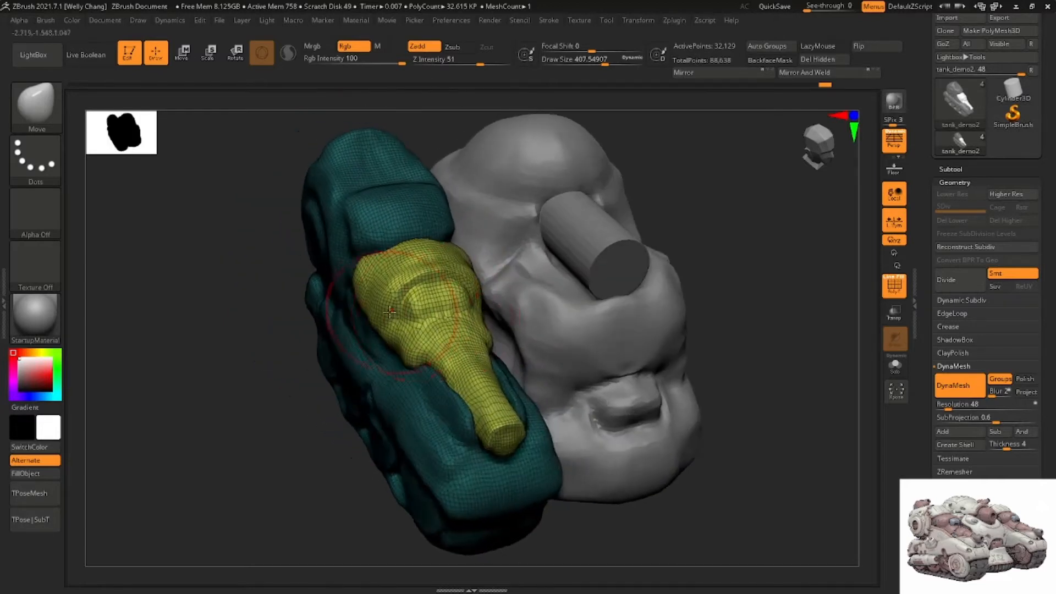
drag(359, 304, 374, 300)
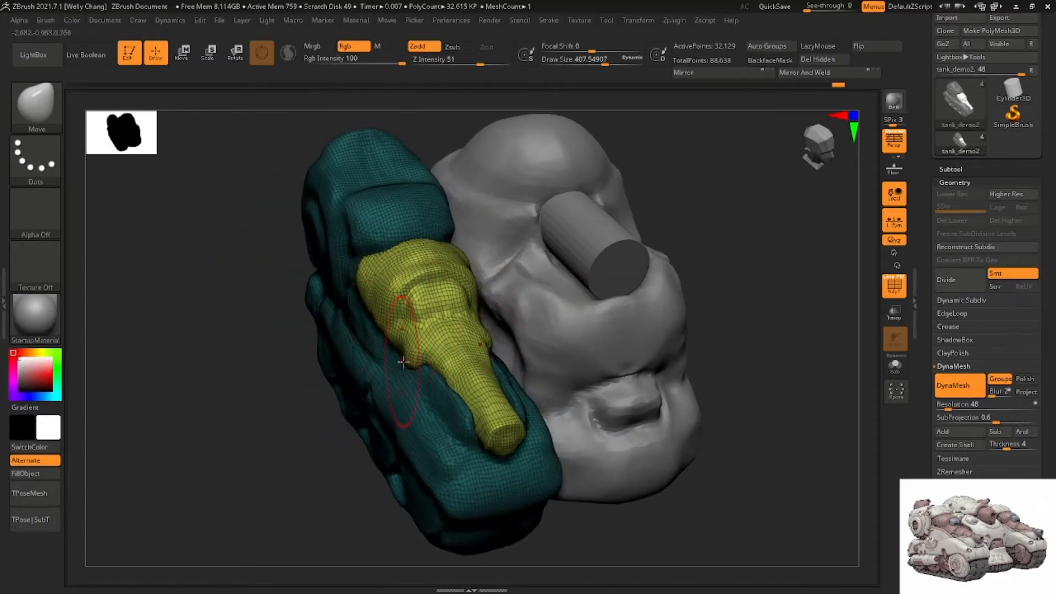
Set the DamStandard brush to a draw size of about 149, then clear the mask and remesh the pod
mouse_move(429, 358)
right_down()
mouse_move(457, 366)
mouse_move(495, 355)
right_up()
key(b)
key(d)
key(s)
key(space)
drag(464, 347, 442, 346)
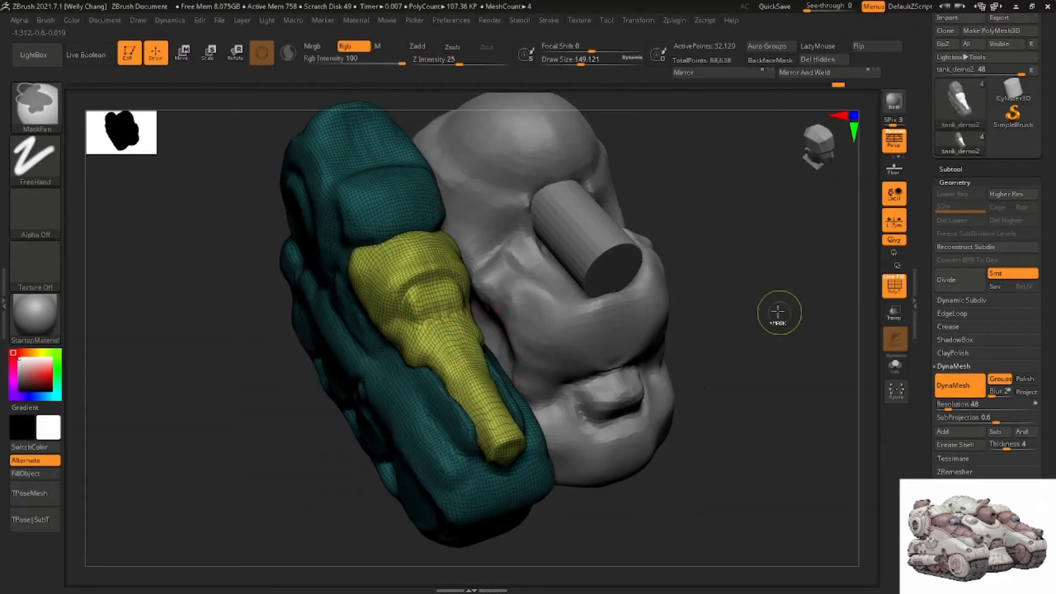
ctrl+drag(779, 312, 759, 318)
Carve ring grooves across the gun barrel with DamStandard at a draw size of about 108
ctrl+right_drag(440, 316, 460, 349)
key(space)
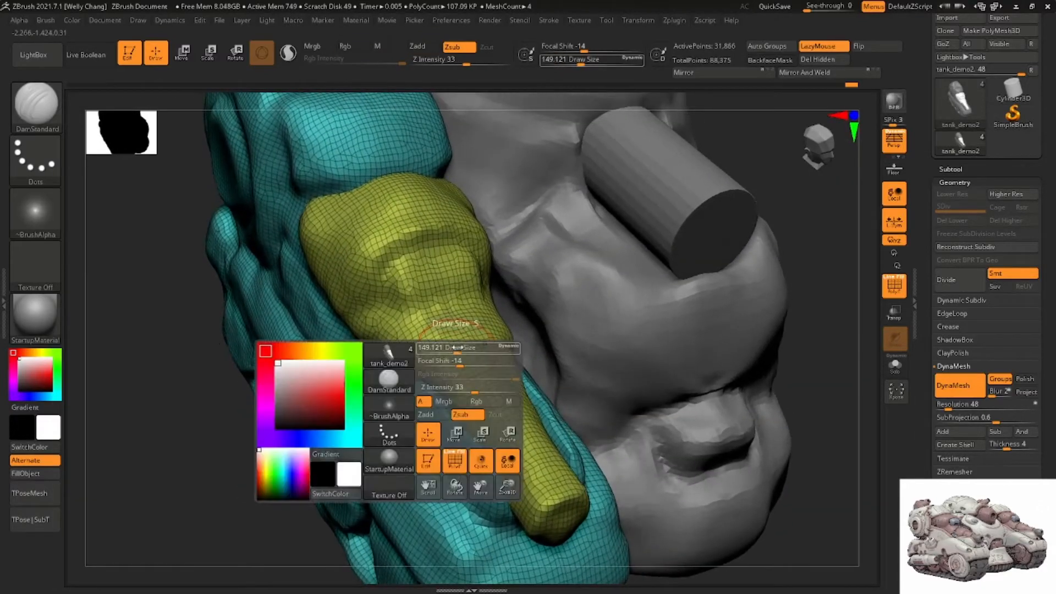
drag(454, 347, 434, 361)
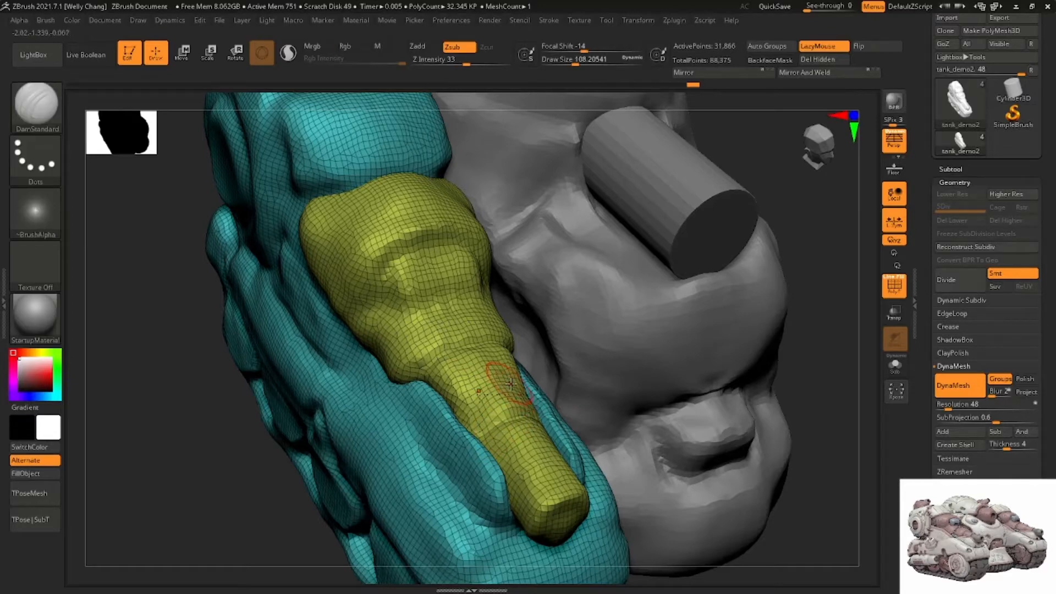
Refine the gun's silhouette around the base of the barrel with the Move brush at a draw size of about 182
mouse_move(474, 385)
right_down()
mouse_move(481, 365)
mouse_move(462, 362)
mouse_move(474, 358)
right_up()
key(b)
key(m)
key(v)
key(space)
drag(465, 358, 474, 358)
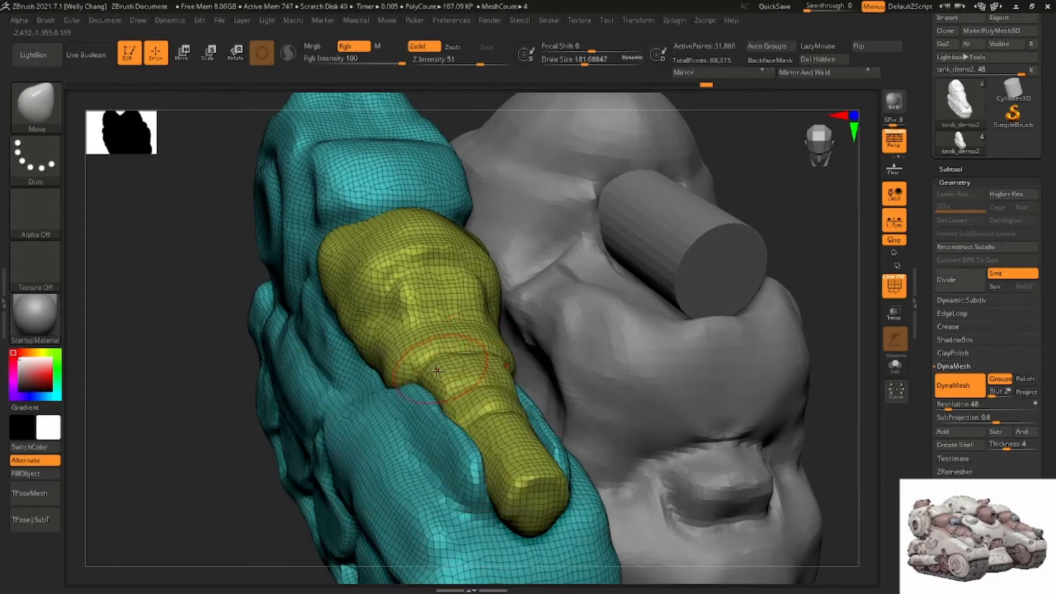
right_drag(437, 371, 456, 337)
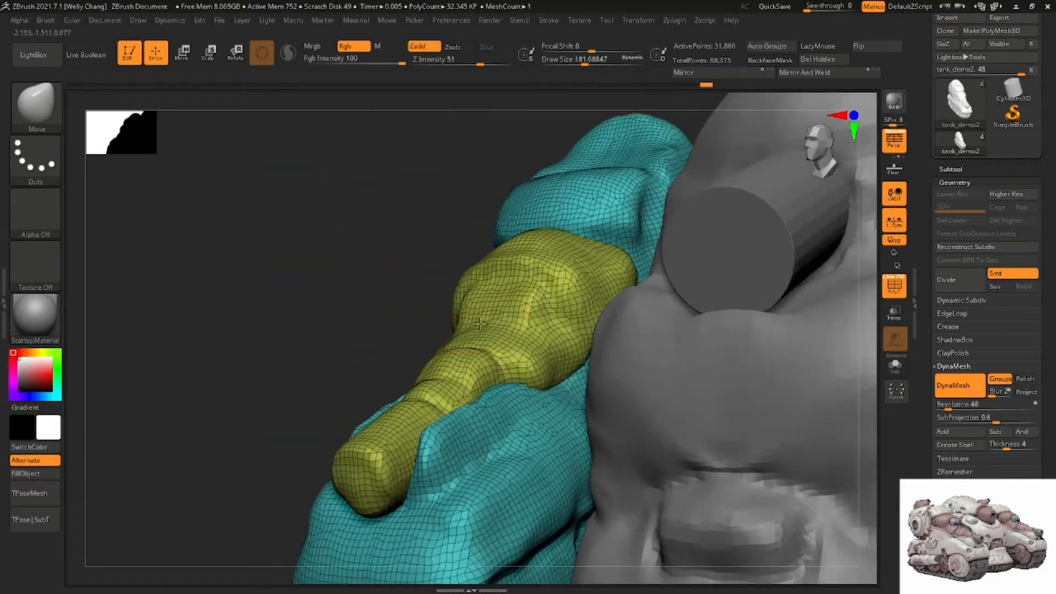
Carve panel grooves into the top of the gun's rear body with the DamStandard brush at a draw size of about 116
right_drag(486, 308, 504, 295)
key(b)
key(d)
key(s)
key(space)
mouse_move(500, 292)
mouse_down()
mouse_move(462, 293)
mouse_move(465, 309)
mouse_move(488, 315)
mouse_up()
right_drag(489, 315, 454, 271)
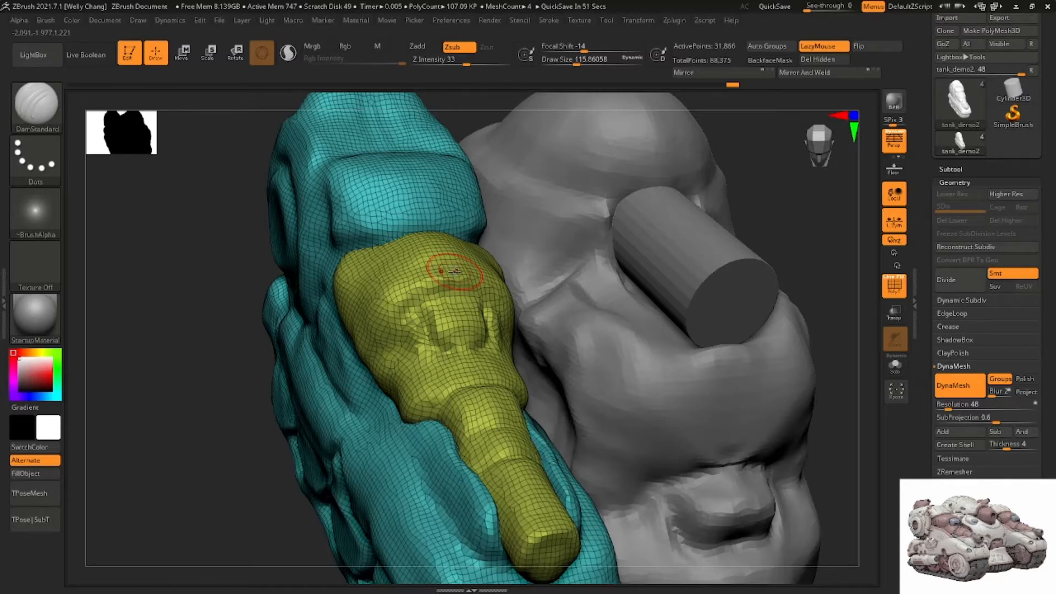
right_drag(414, 270, 466, 309)
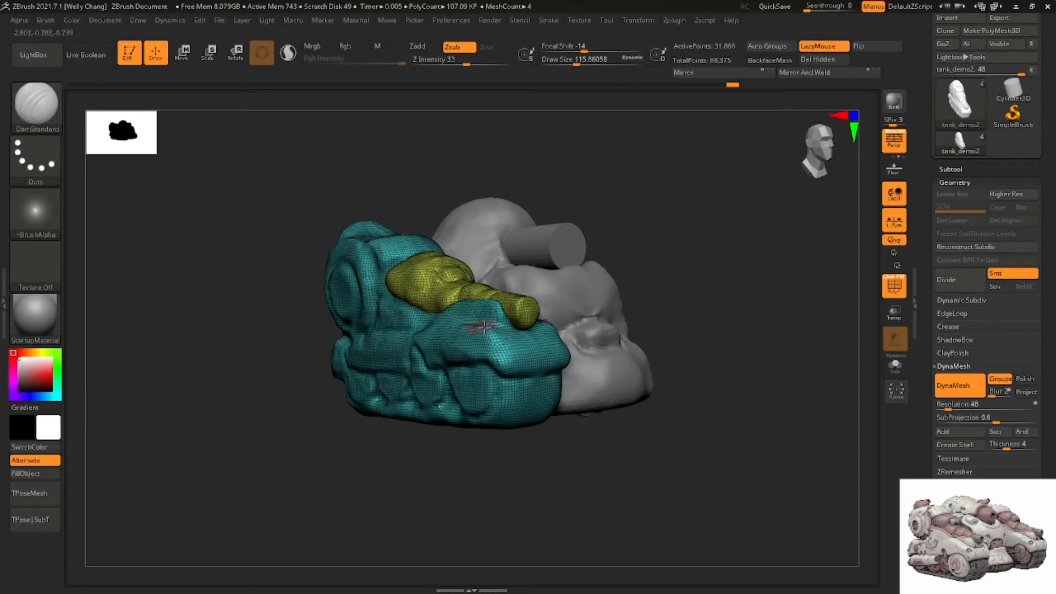
Examine the side pod and its gun against the hull from the front, the side and above
right_drag(437, 332, 519, 339)
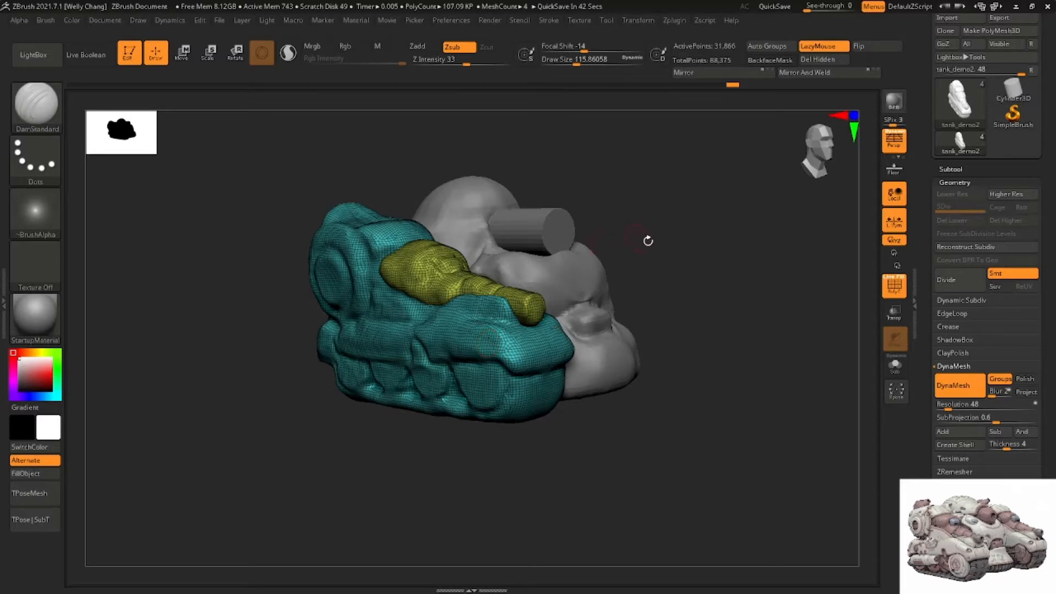
ctrl+right_drag(455, 275, 431, 276)
right_drag(333, 272, 350, 245)
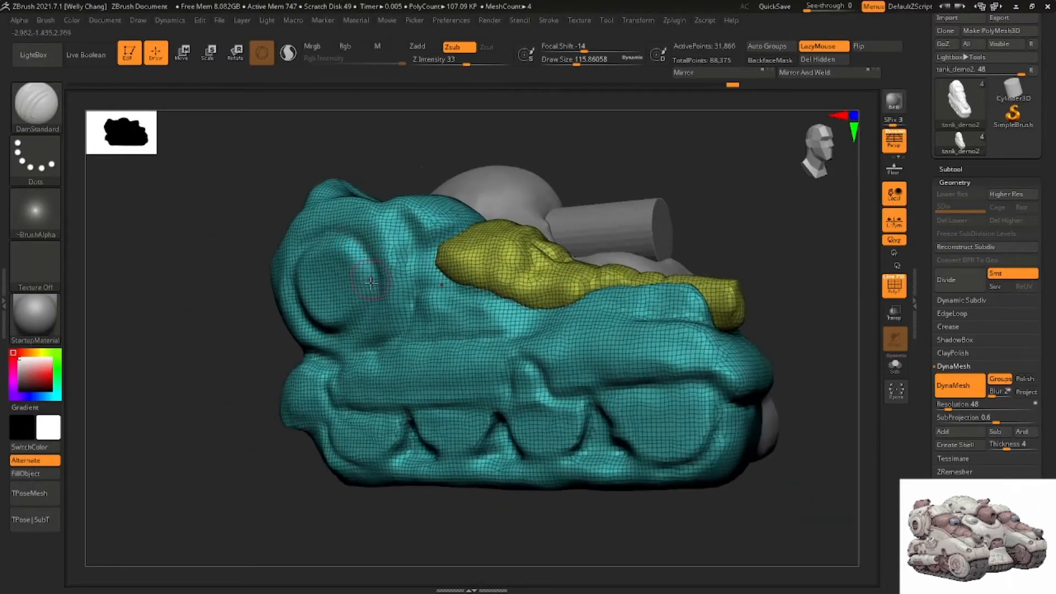
ctrl+right_drag(338, 297, 372, 314)
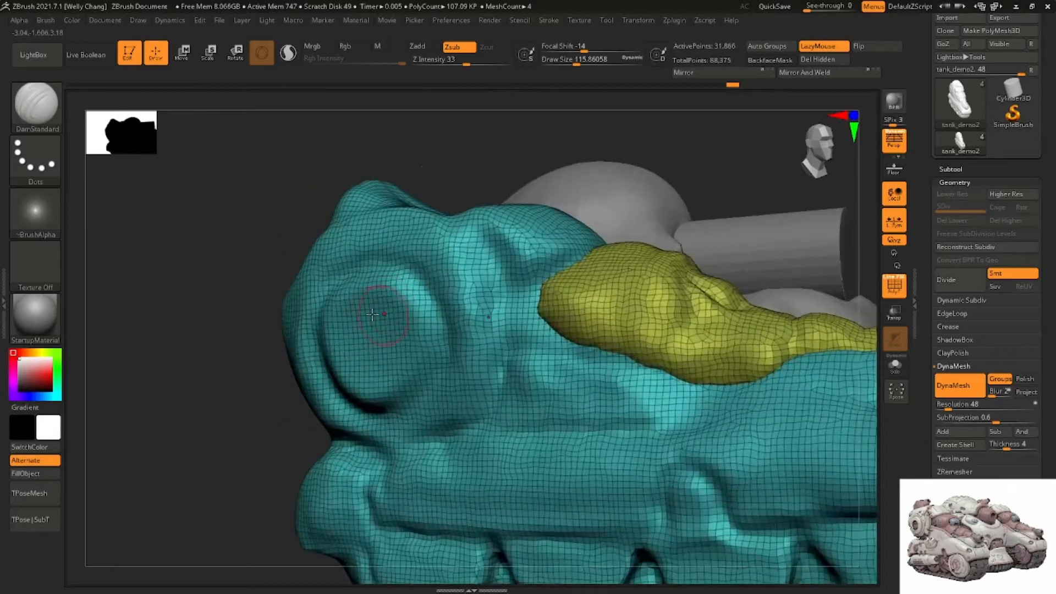
alt+right_drag(459, 352, 412, 245)
mouse_move(545, 333)
right_down()
mouse_move(566, 358)
mouse_move(542, 321)
right_up()
ctrl+right_drag(541, 322, 470, 275)
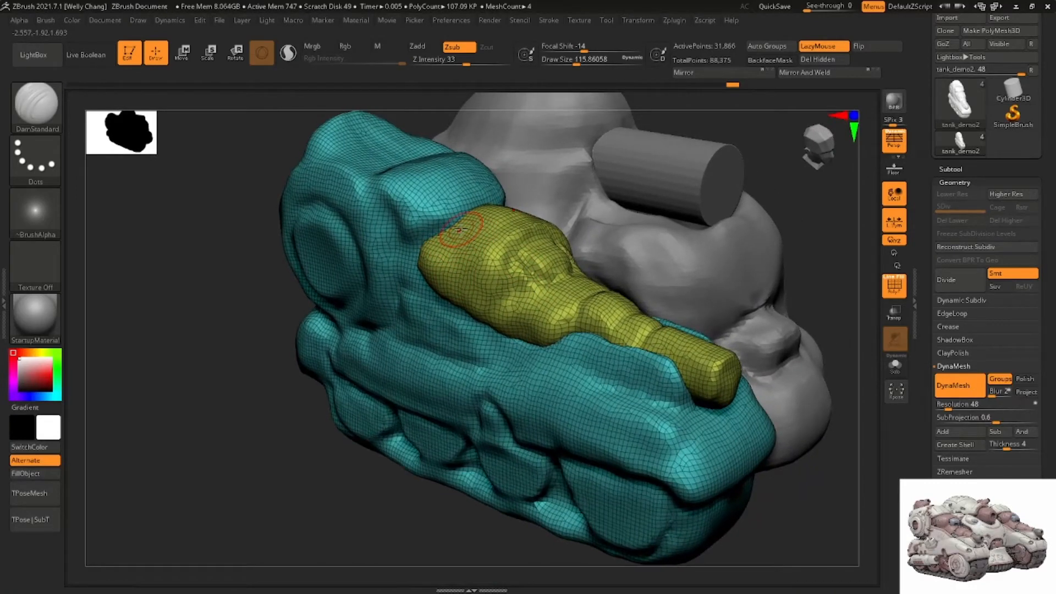
alt+right_drag(460, 229, 428, 262)
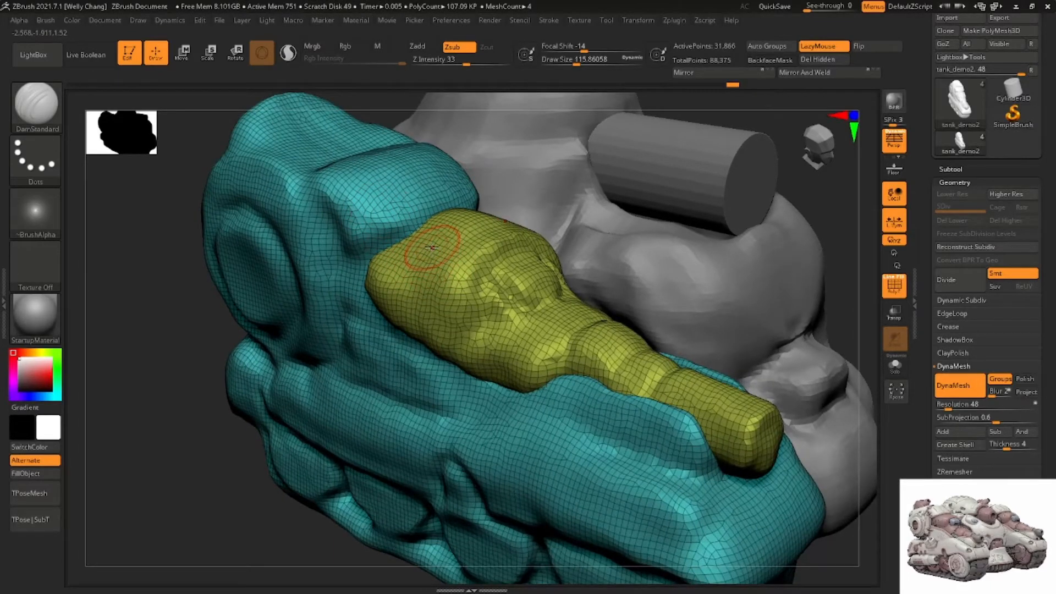
Pull out the rear end of the gun's body with the Move Topological brush at a draw size of about 192
key(b)
key(m)
key(v)
key(space)
drag(440, 248, 448, 248)
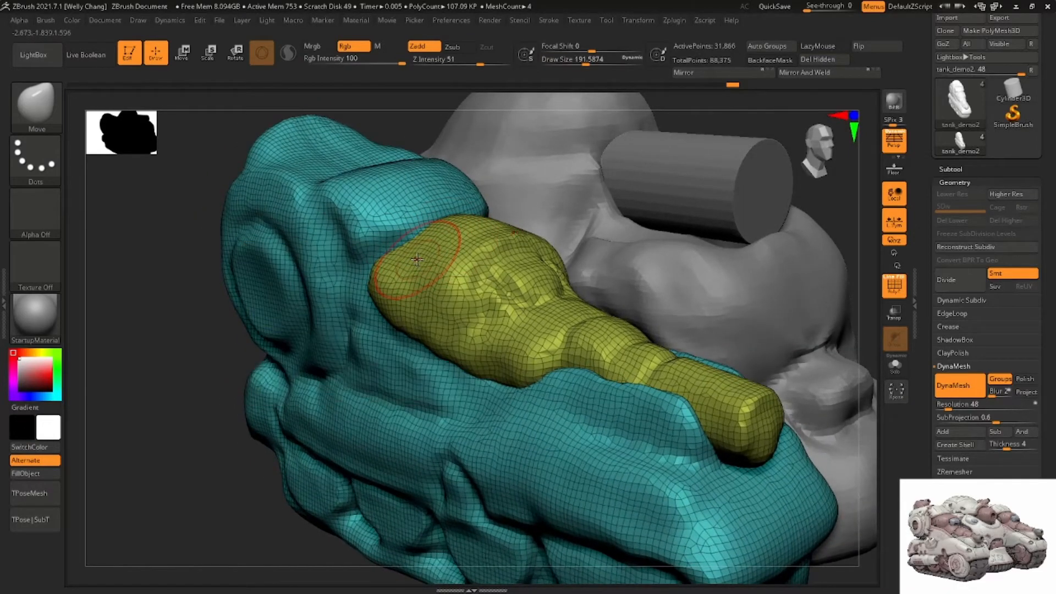
key(b)
key(m)
key(t)
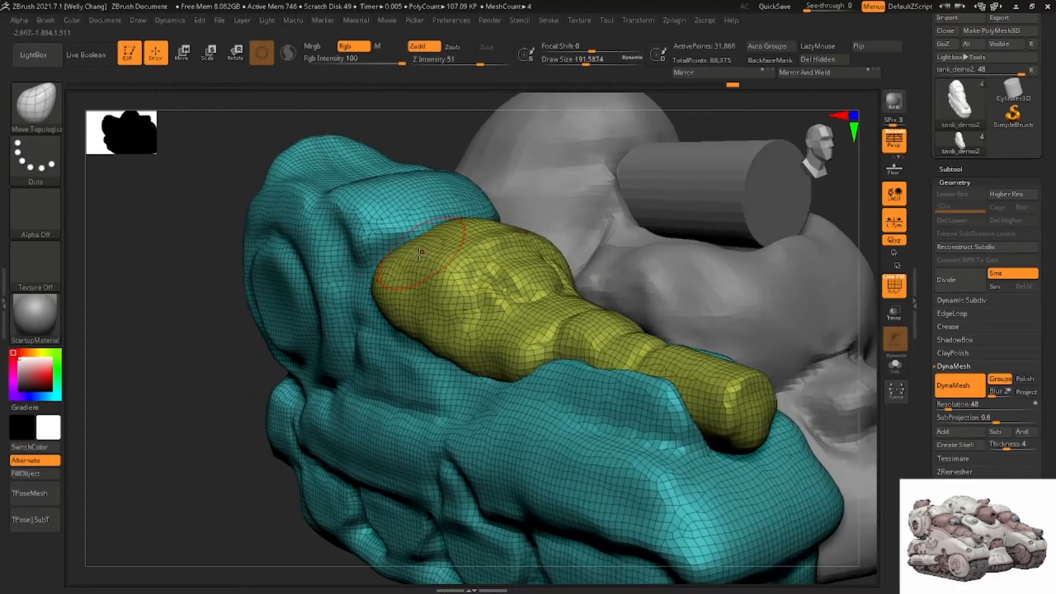
drag(400, 255, 389, 263)
right_drag(418, 314, 389, 292)
drag(389, 292, 389, 275)
drag(263, 197, 250, 161)
key(space)
right_drag(389, 245, 438, 231)
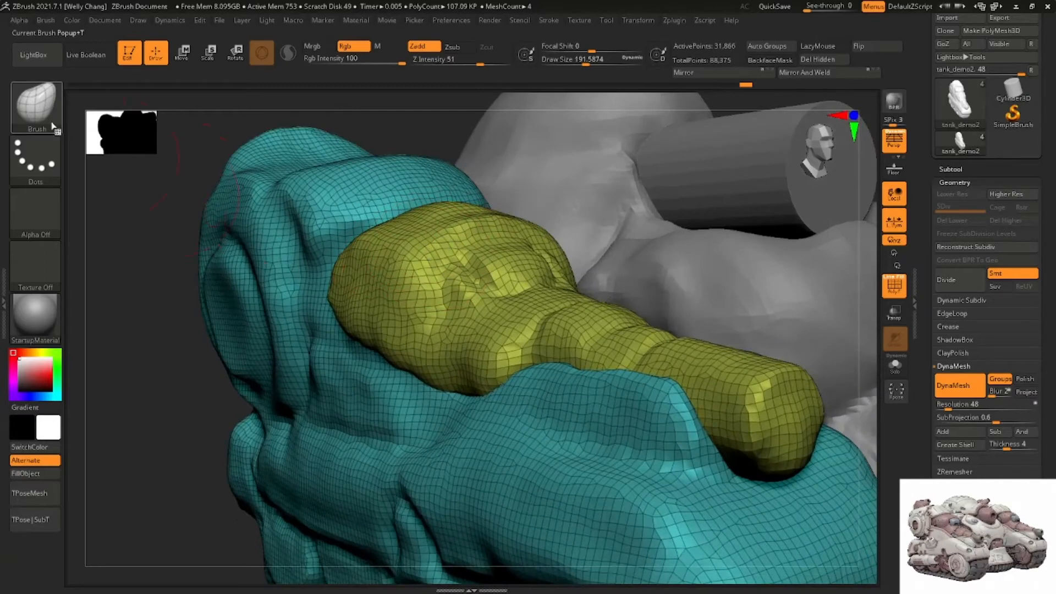
Flatten the gun's rear face and even out its lower edge along the pod with the Move Topological brush
right_drag(393, 275, 418, 283)
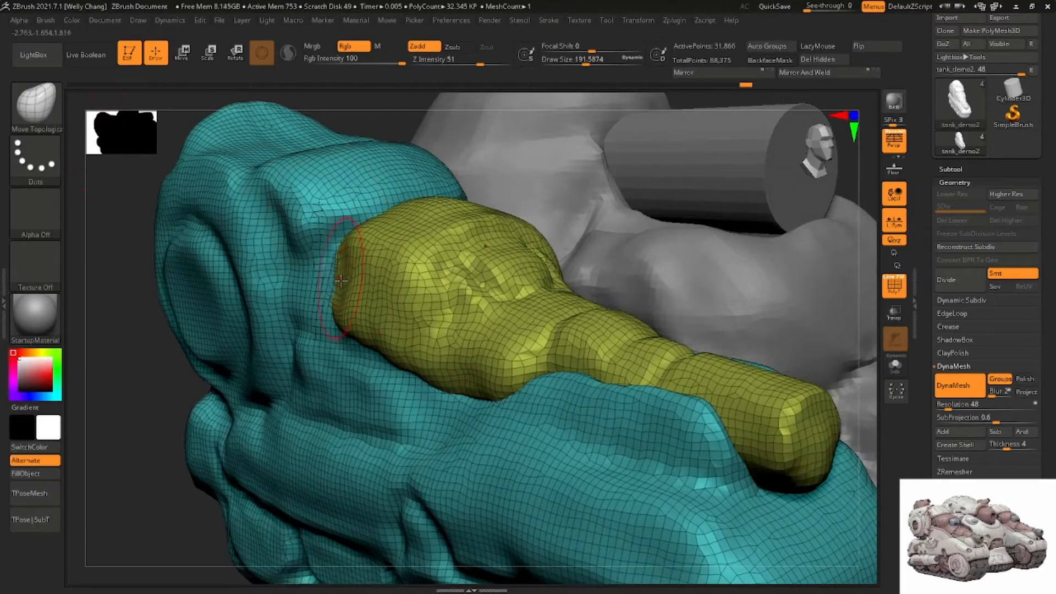
right_drag(344, 308, 372, 325)
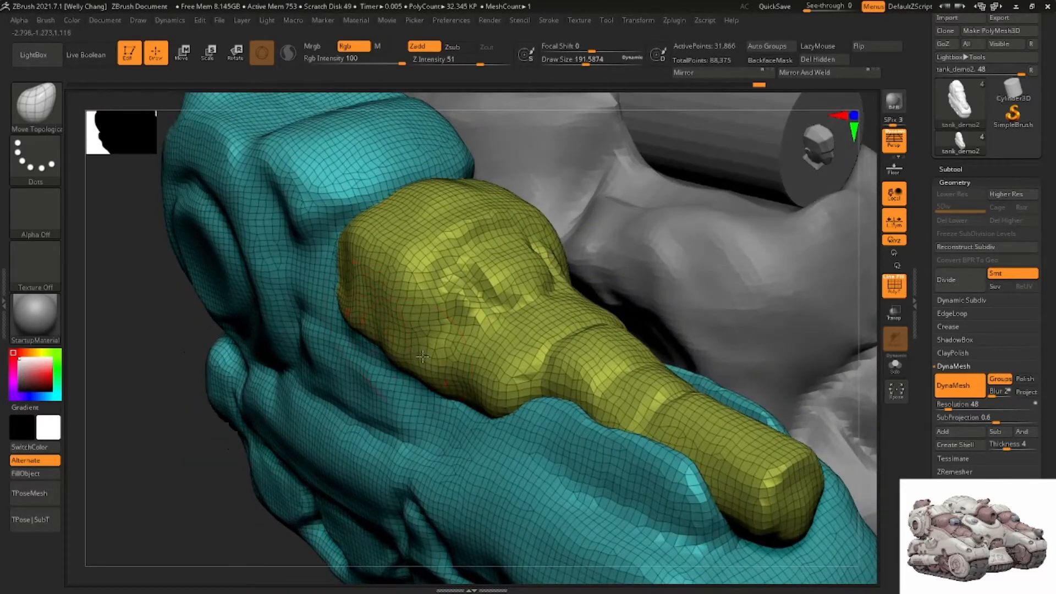
right_drag(484, 385, 500, 397)
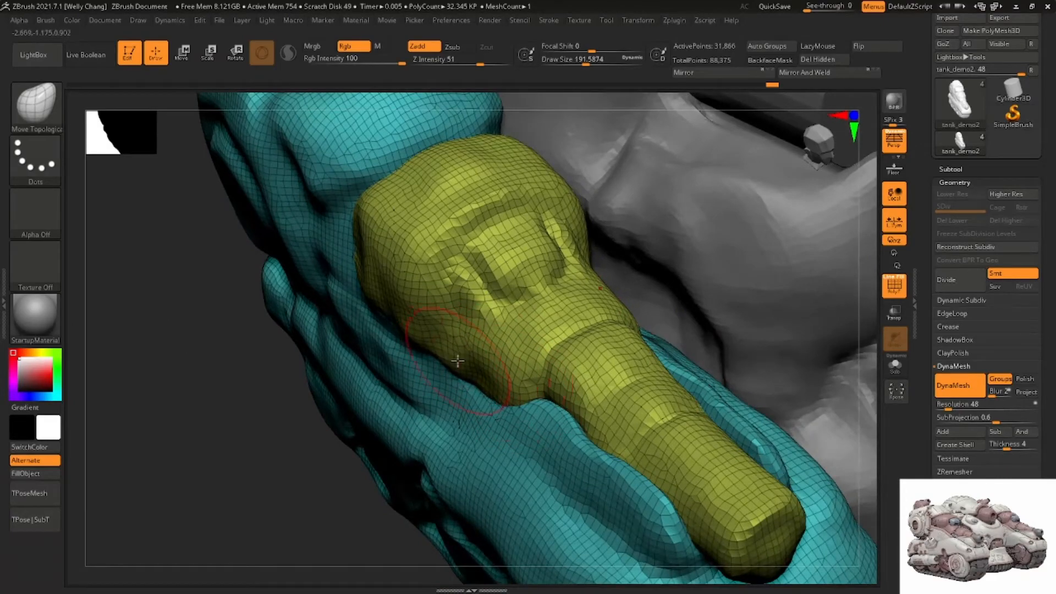
right_drag(458, 360, 277, 265)
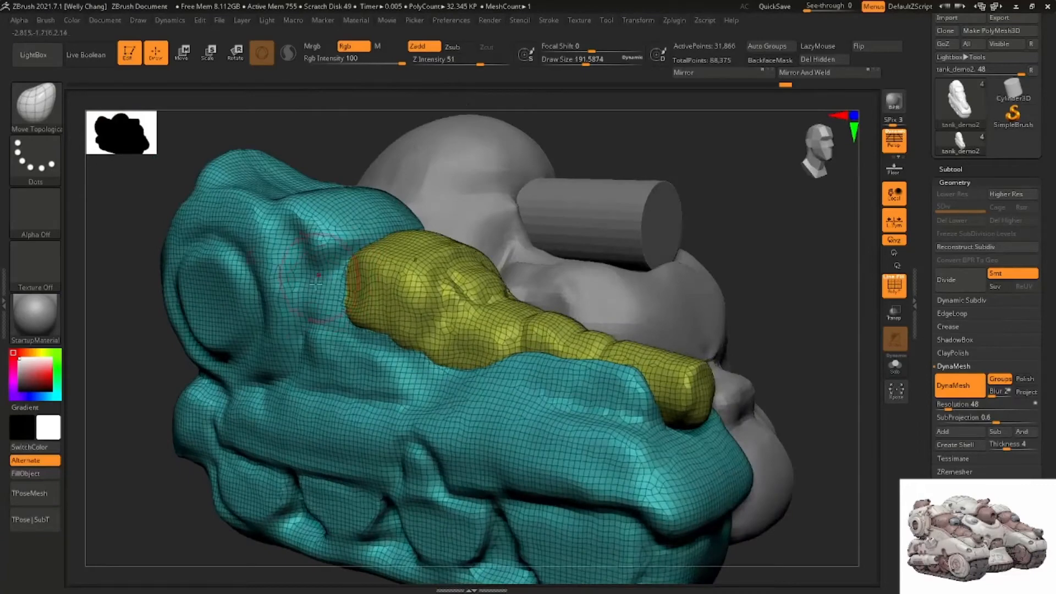
alt+right_drag(323, 267, 357, 242)
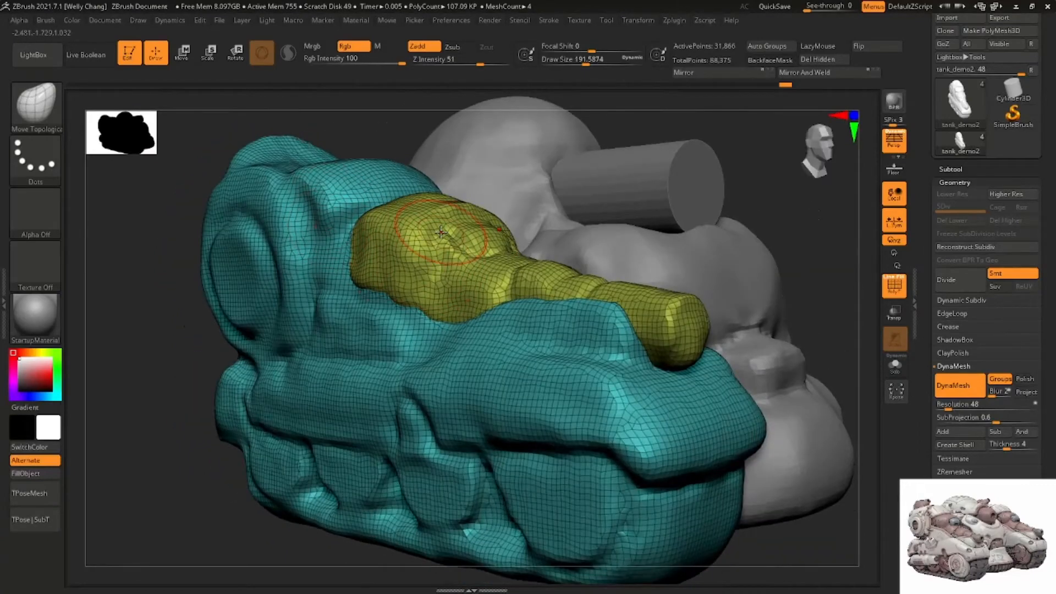
right_drag(444, 254, 429, 276)
Hide the polyframe and reshape the pod surface beside the gun's rear body with Move Topological at a draw size of about 305
click(898, 288)
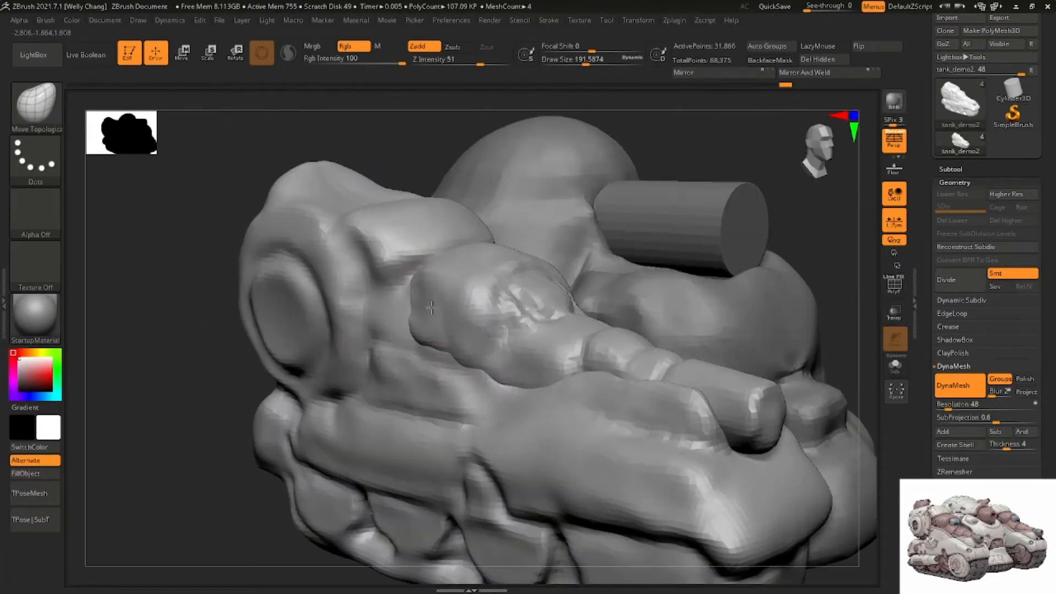
drag(431, 308, 457, 304)
key(space)
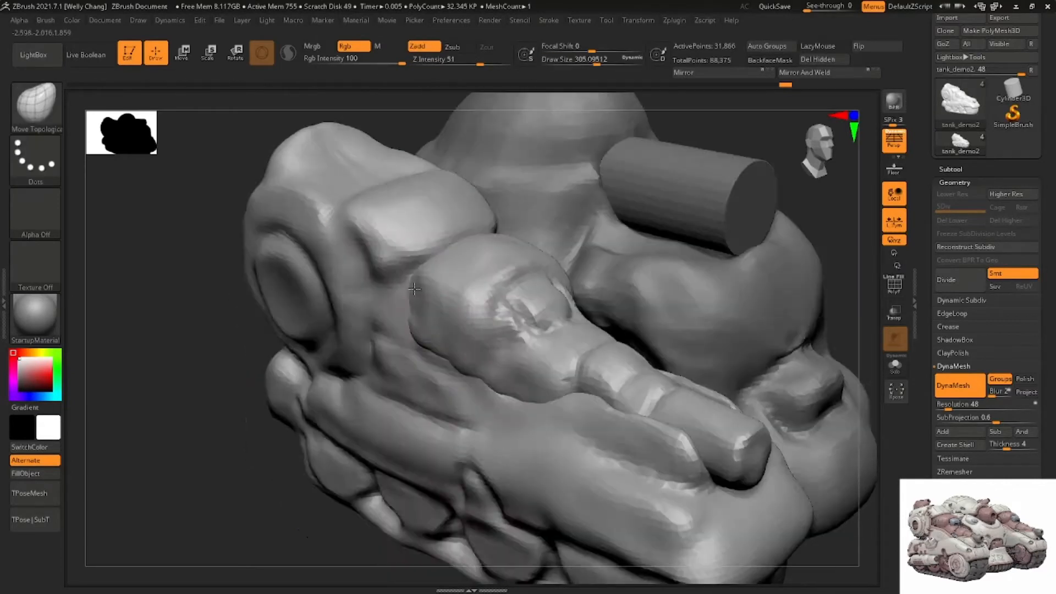
mouse_move(414, 289)
right_down()
mouse_move(427, 332)
mouse_move(439, 308)
right_up()
drag(441, 306, 476, 331)
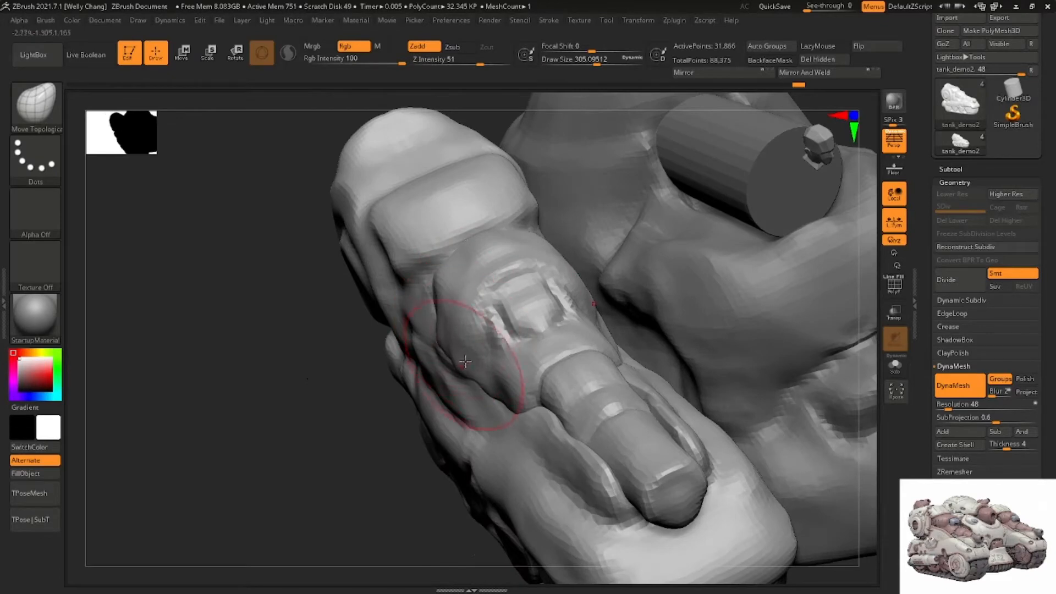
mouse_move(460, 369)
mouse_down()
mouse_move(443, 368)
mouse_move(471, 360)
mouse_up()
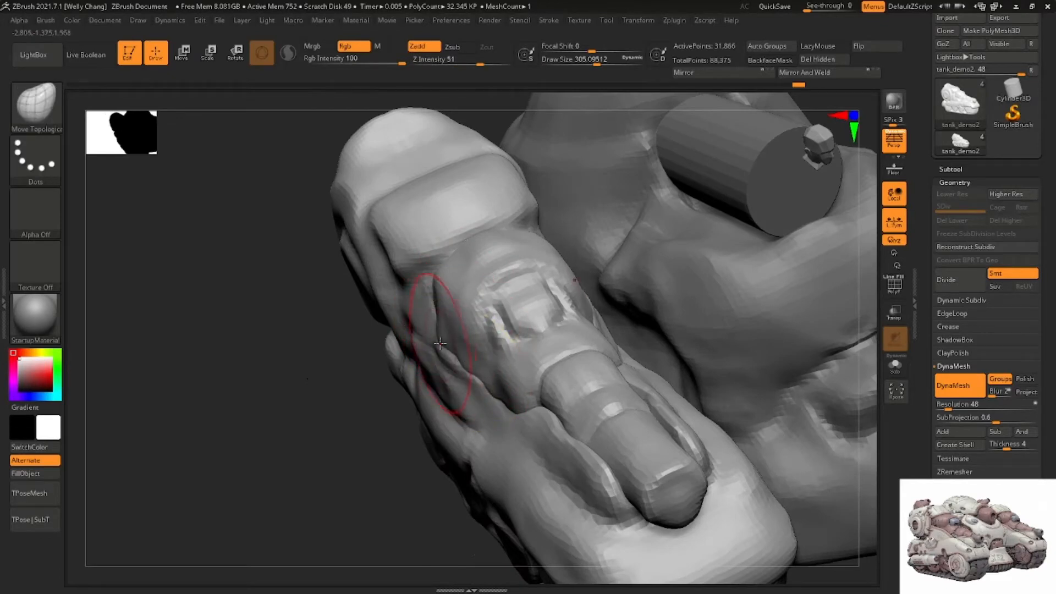
right_drag(440, 344, 542, 355)
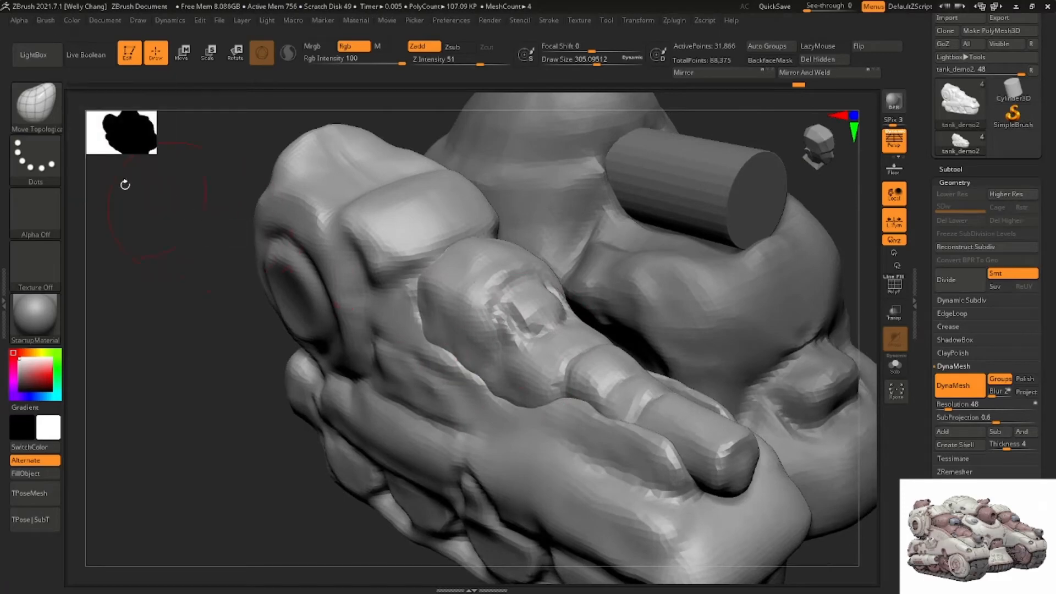
Shape the thin armor rim around the gun's rear body with Move Topological at a draw size of about 163
click(58, 113)
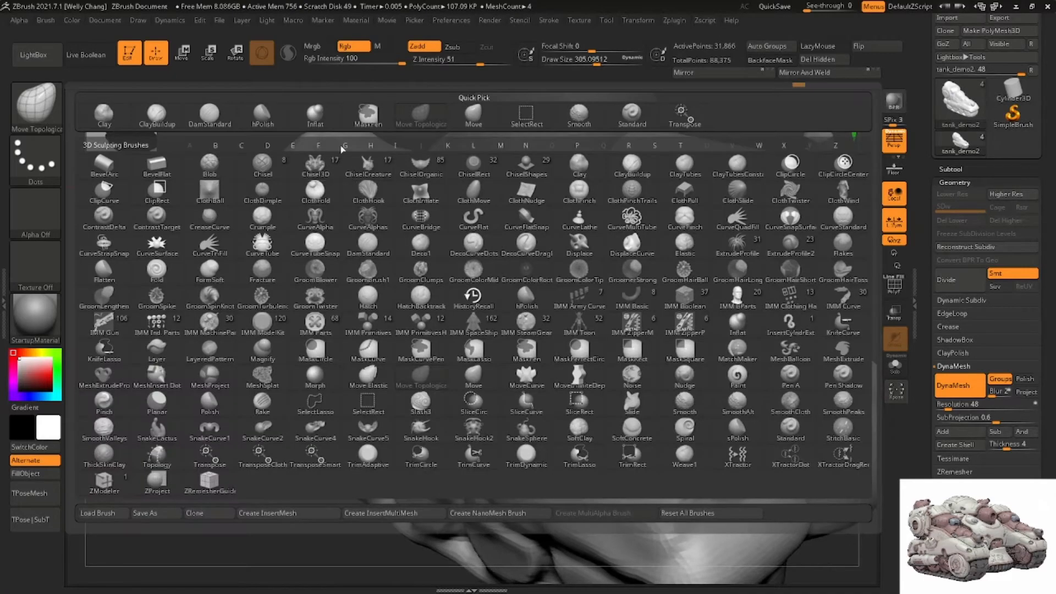
click(436, 125)
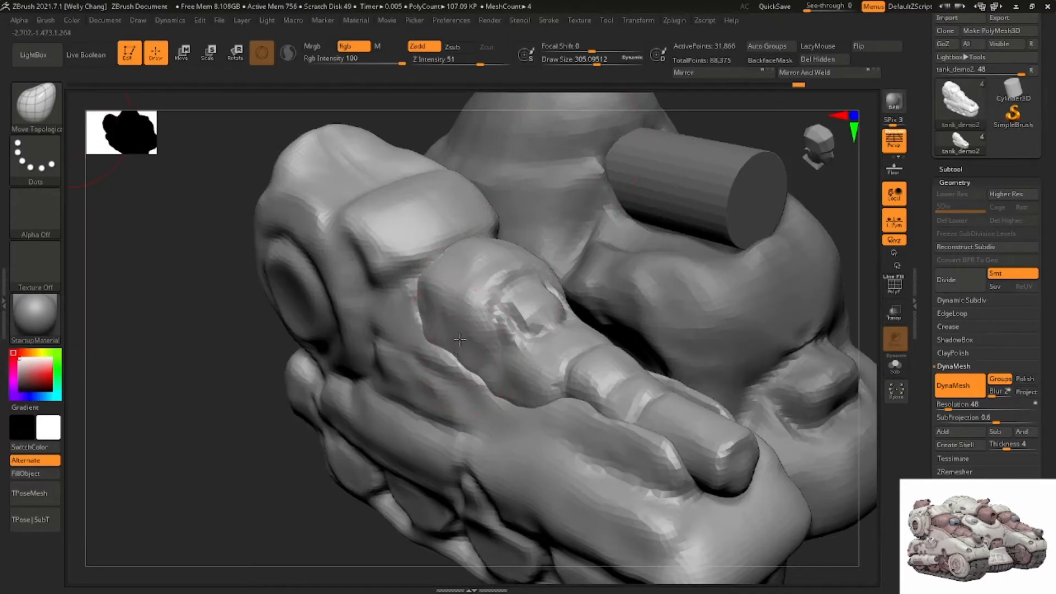
mouse_move(460, 339)
right_down()
mouse_move(493, 322)
mouse_move(477, 297)
mouse_move(494, 275)
right_up()
key(space)
drag(494, 275, 482, 274)
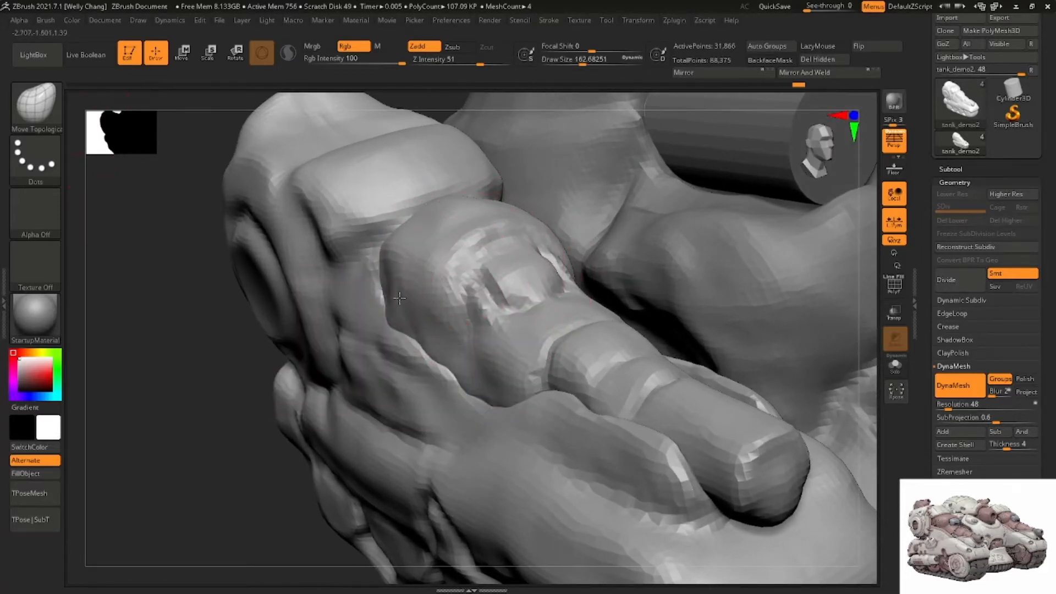
right_drag(409, 347, 408, 350)
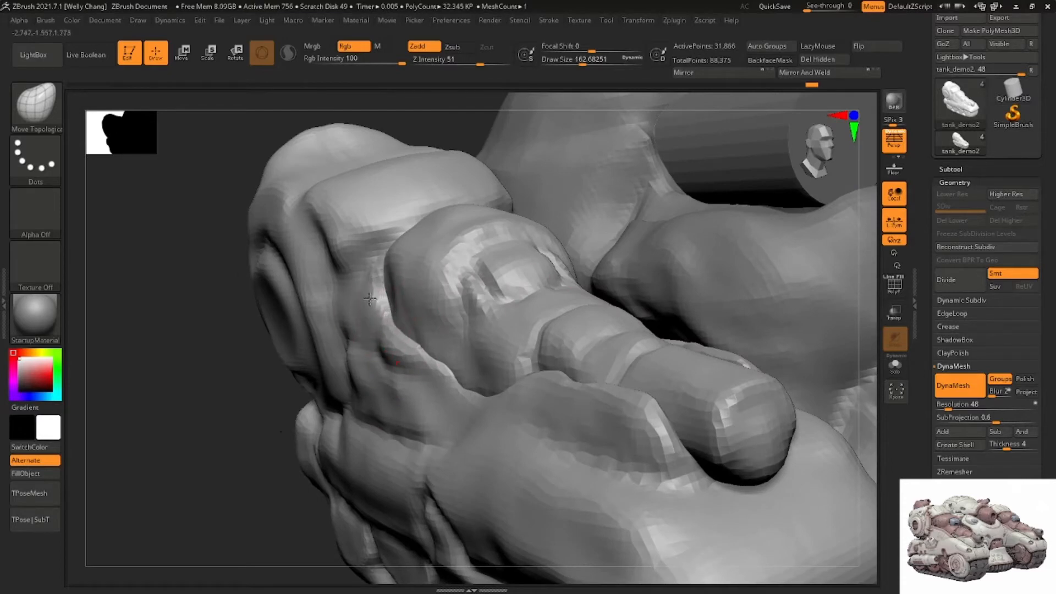
mouse_move(439, 384)
right_down()
mouse_move(473, 407)
mouse_move(437, 306)
mouse_move(461, 341)
mouse_move(453, 311)
mouse_move(431, 329)
mouse_move(474, 292)
right_up()
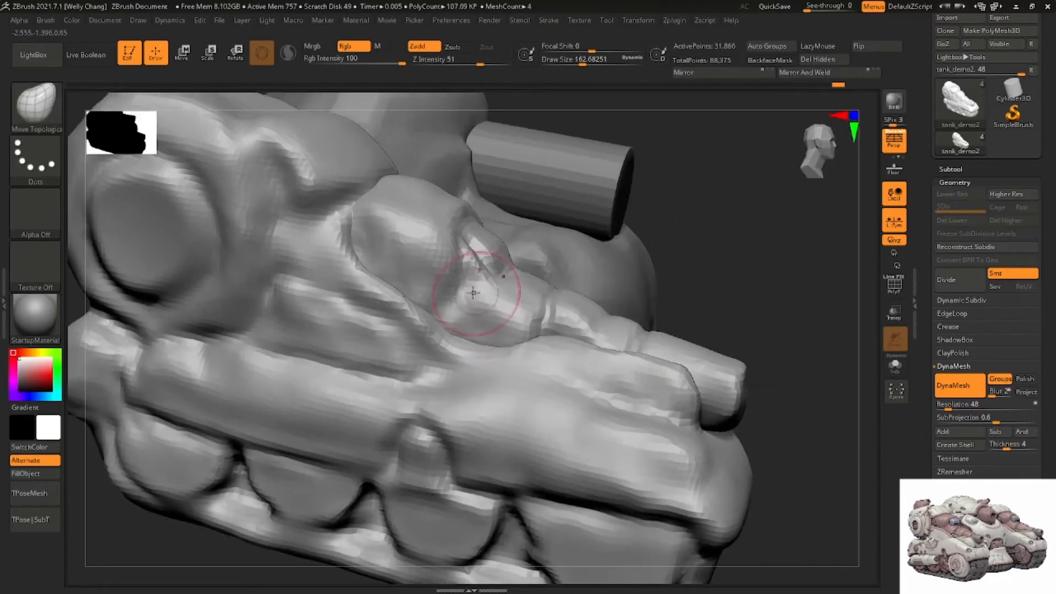
Widen the whole side pod slightly along the X axis with the gizmo
mouse_move(404, 243)
ctrl+right_down()
mouse_move(434, 228)
mouse_move(413, 216)
mouse_move(446, 231)
ctrl+right_up()
key(w)
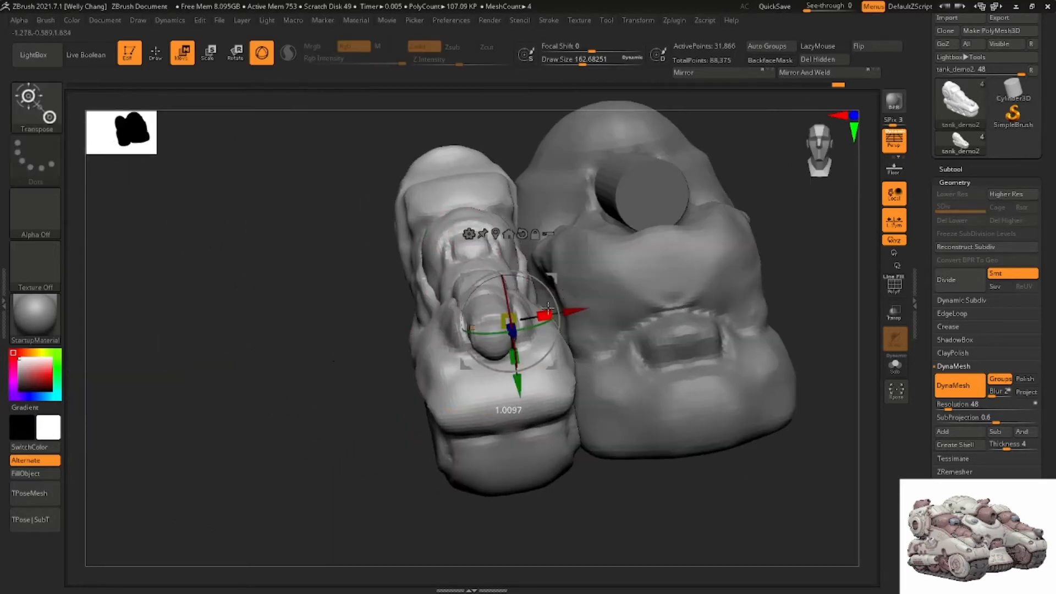
drag(547, 307, 551, 307)
key(q)
right_drag(491, 238, 484, 262)
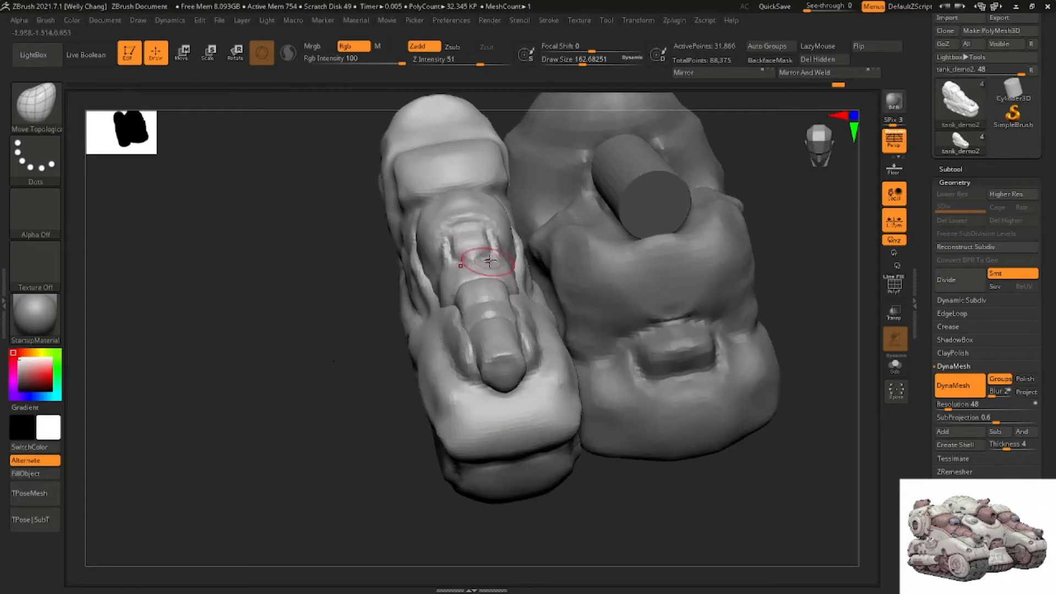
Isolate the gun's polygroup and mask the rest of the pod, leaving only the gun unmasked
ctrl+shift+click(488, 236)
ctrl+click(353, 344)
ctrl+shift+click(353, 344)
Scale the gun slightly along the X and Y axes with the gizmo, then clear the mask
key(w)
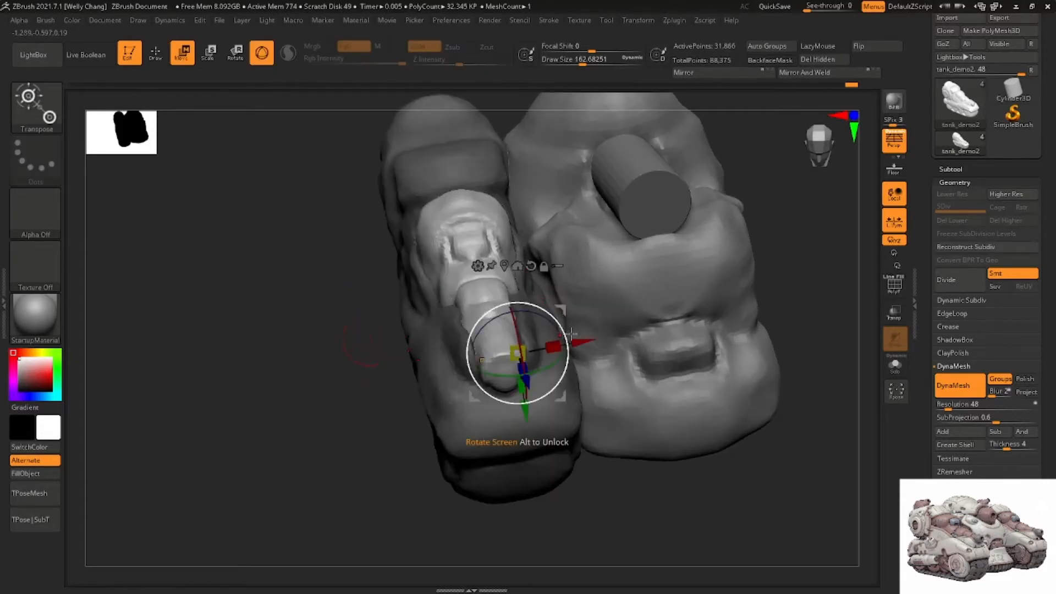
drag(551, 346, 553, 345)
right_drag(552, 342, 533, 357)
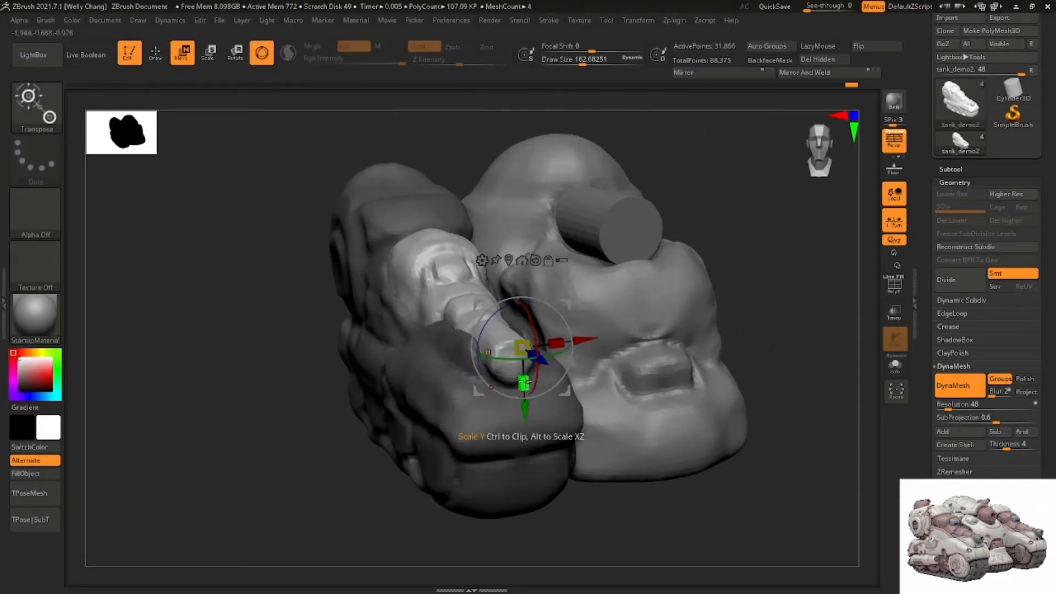
drag(524, 381, 524, 383)
key(q)
mouse_move(522, 381)
right_down()
mouse_move(551, 284)
mouse_move(530, 283)
mouse_move(568, 267)
mouse_move(648, 270)
right_up()
ctrl+click(633, 269)
Select the central hull and lower the top of its dome with Move Topological at a draw size of about 550
alt+click(455, 239)
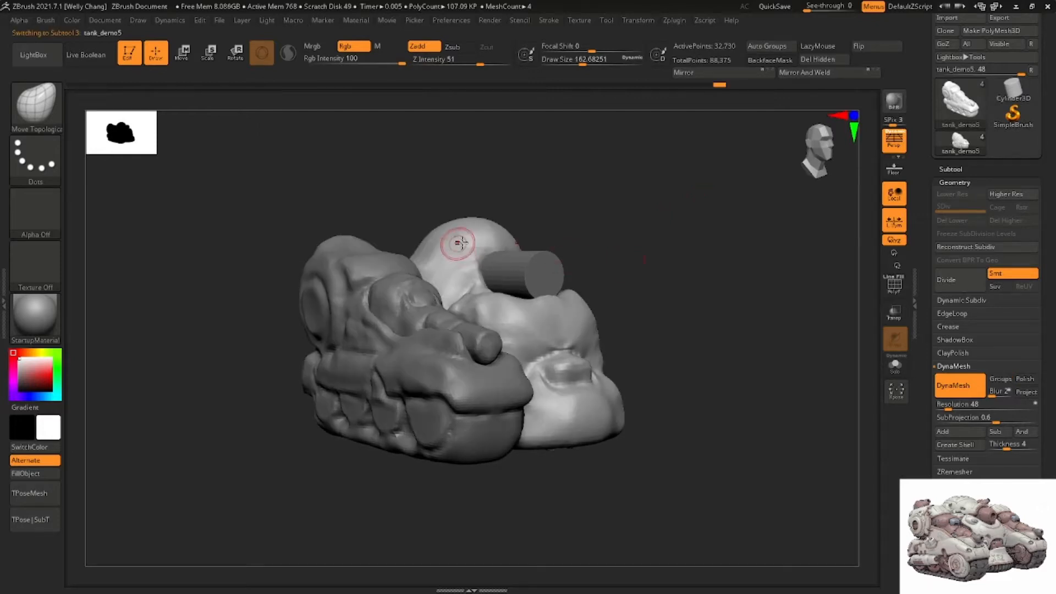
key(space)
drag(499, 244, 505, 243)
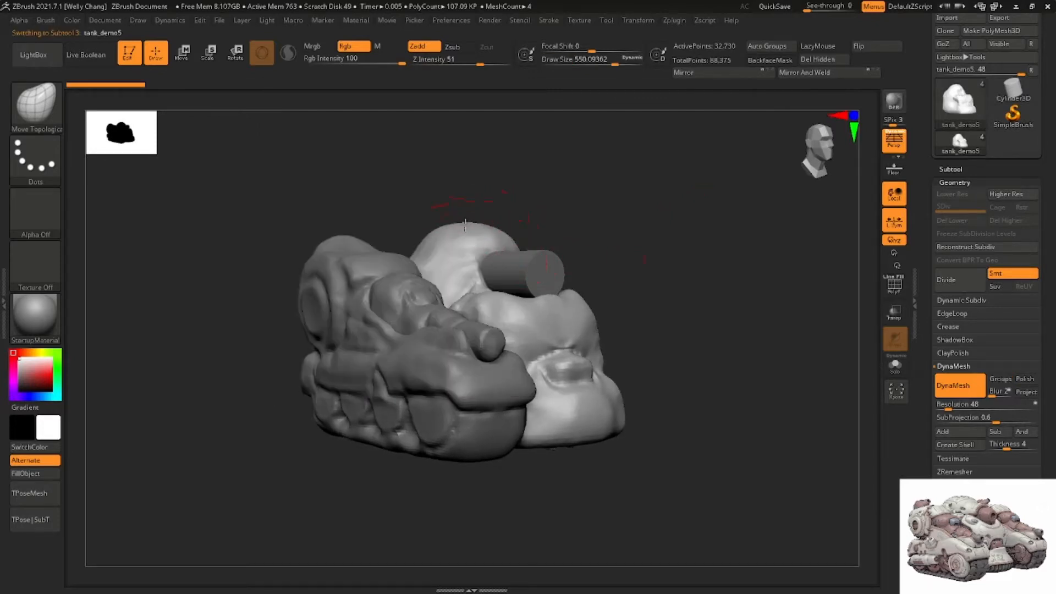
right_drag(433, 229, 459, 228)
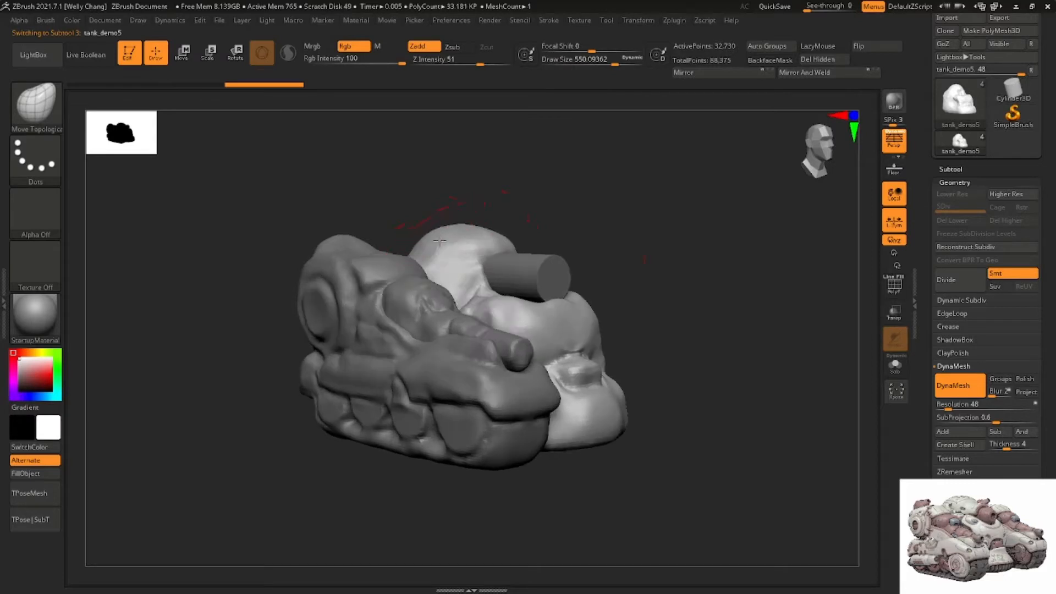
Select the side pod and adjust the silhouette of its upper rear corner with the Move Topological brush
alt+click(357, 265)
right_drag(407, 266, 467, 268)
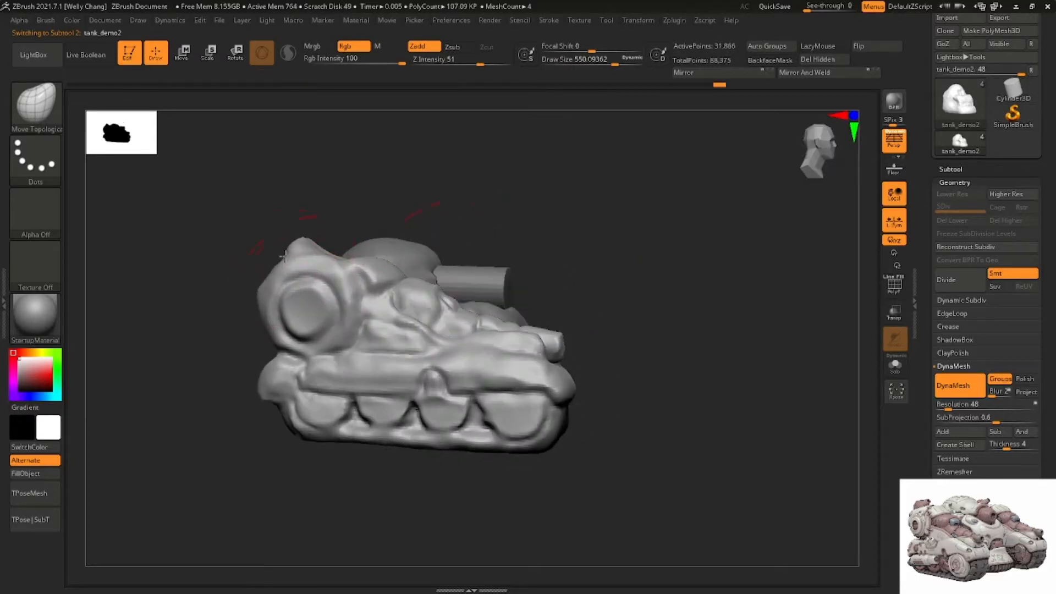
right_drag(304, 255, 414, 277)
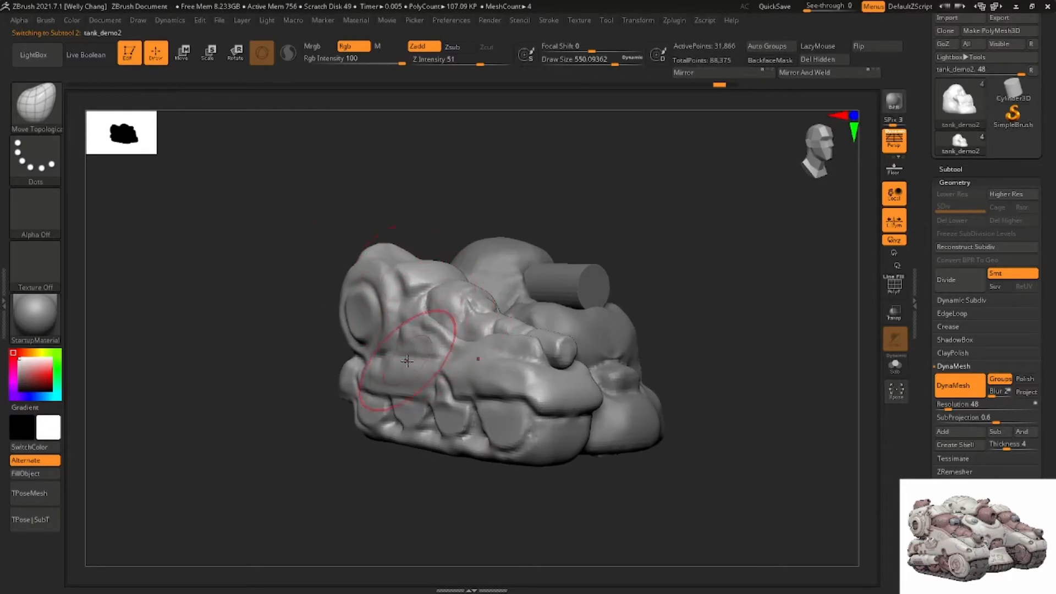
ctrl+right_drag(407, 361, 424, 301)
mouse_move(415, 341)
ctrl+right_down()
mouse_move(410, 373)
mouse_move(476, 379)
mouse_move(404, 365)
mouse_move(411, 319)
mouse_move(422, 344)
ctrl+right_up()
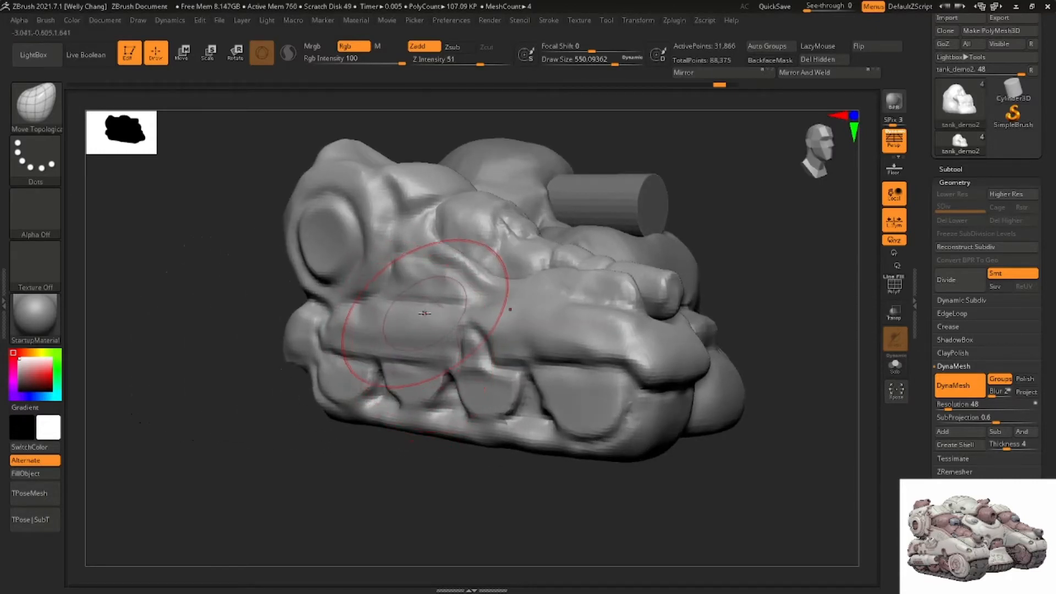
Carve a vertical groove in front of the side pod's round disc with DamStandard at a draw size of about 145
mouse_move(411, 270)
right_down()
mouse_move(419, 273)
mouse_move(402, 249)
right_up()
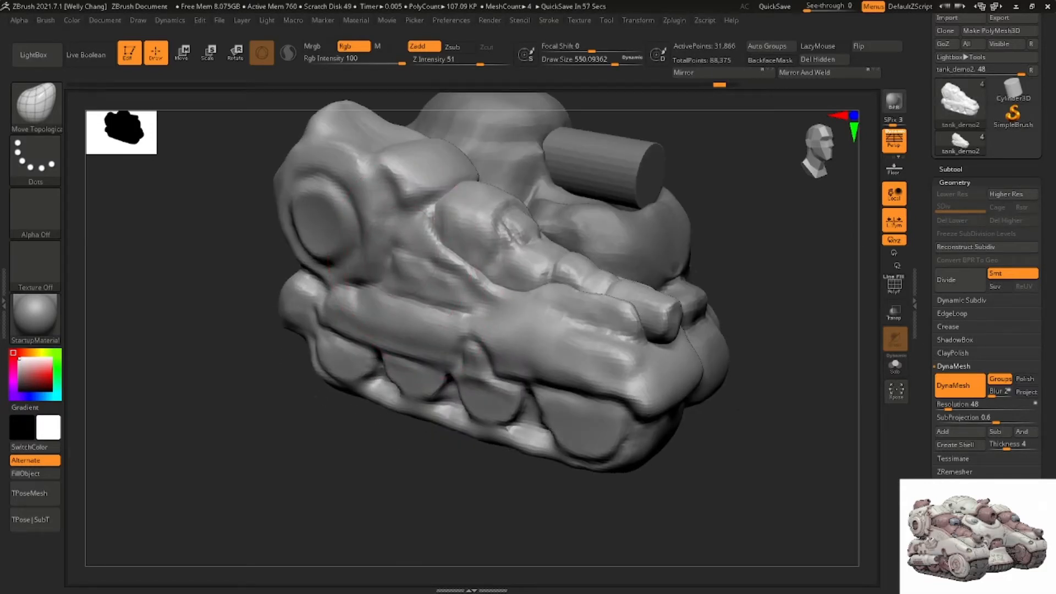
mouse_move(305, 416)
mouse_down()
mouse_move(300, 402)
mouse_move(324, 522)
mouse_up()
key(b)
key(d)
key(s)
right_drag(431, 304, 441, 296)
key(space)
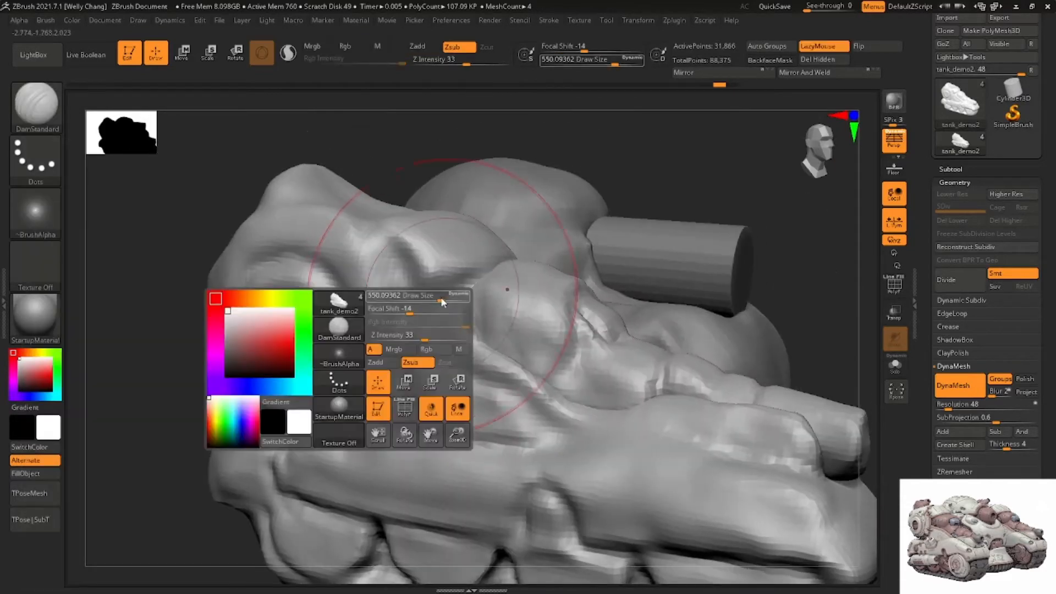
drag(441, 295, 406, 288)
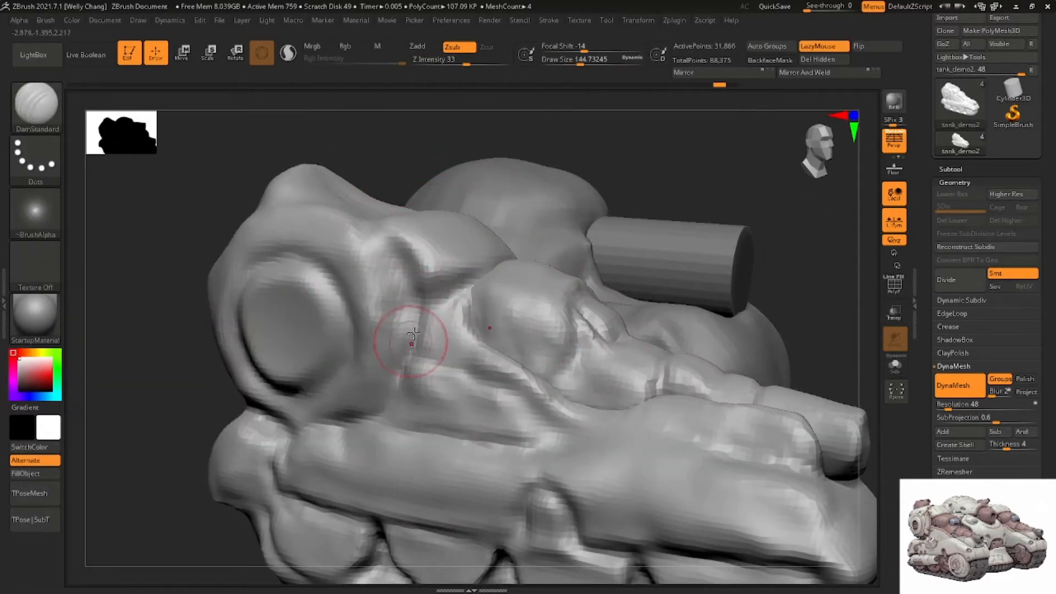
key(ctrl+z)
drag(416, 324, 402, 378)
Remesh the side pod with a DynaMesh resolution of 72
click(960, 405)
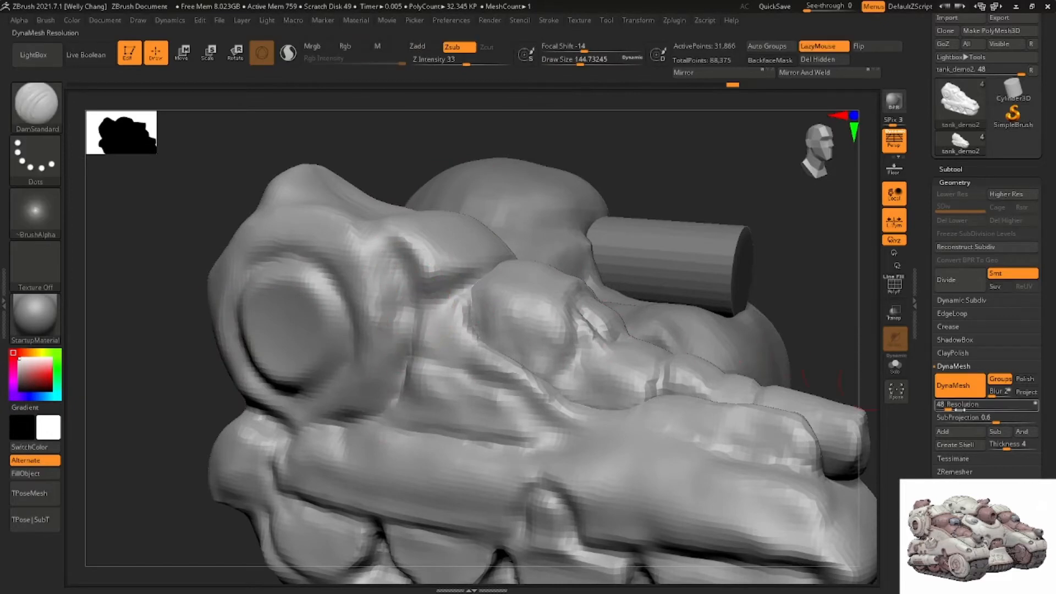
text(72)
key(Return)
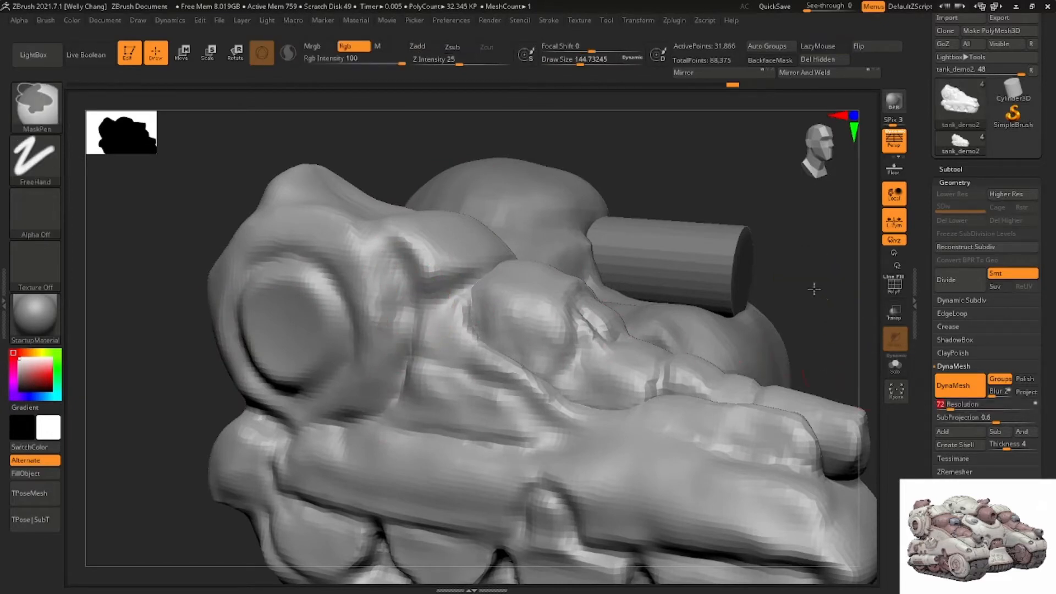
Extend the groove up and across the top of the side pod's rear armor with the DamStandard brush
right_drag(462, 286, 485, 292)
alt+right_drag(441, 325, 462, 315)
mouse_move(425, 284)
alt+right_down()
mouse_move(451, 295)
mouse_move(435, 283)
alt+right_up()
drag(392, 280, 427, 221)
right_drag(427, 221, 424, 225)
drag(437, 176, 461, 138)
mouse_move(461, 137)
alt+right_down()
mouse_move(453, 220)
mouse_move(479, 231)
alt+right_up()
mouse_move(405, 312)
mouse_down()
mouse_move(419, 259)
mouse_move(467, 172)
mouse_up()
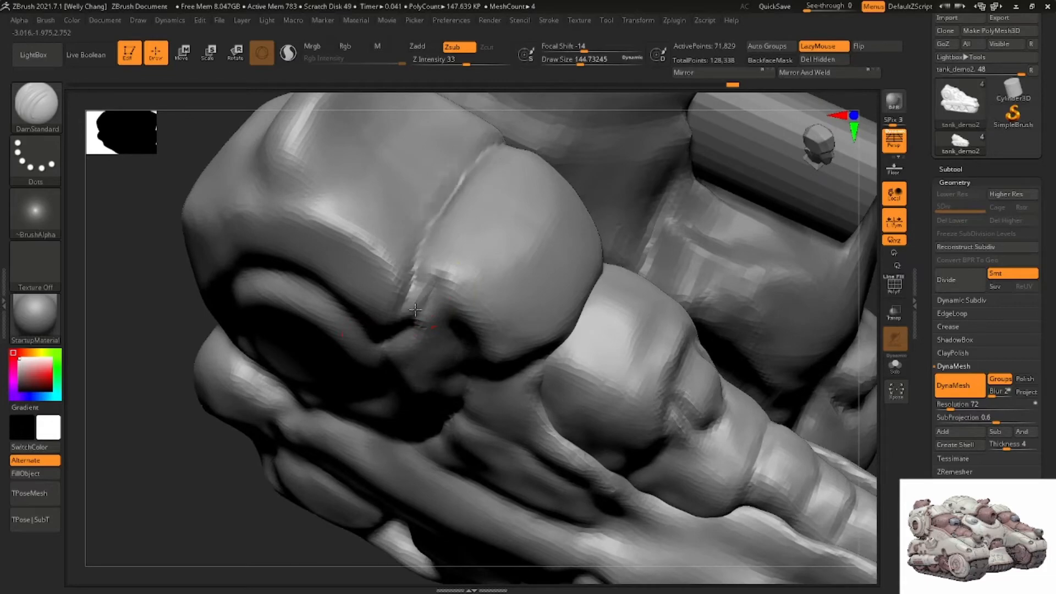
Shape a rounded bump on top of the side pod's rear armor with the Move brush at a draw size of about 274
mouse_move(396, 324)
right_down()
mouse_move(440, 238)
mouse_move(426, 195)
mouse_move(419, 216)
mouse_move(367, 211)
mouse_move(406, 212)
mouse_move(395, 181)
right_up()
key(b)
key(m)
key(v)
key(space)
mouse_move(394, 185)
mouse_down()
mouse_move(407, 184)
mouse_move(357, 164)
mouse_up()
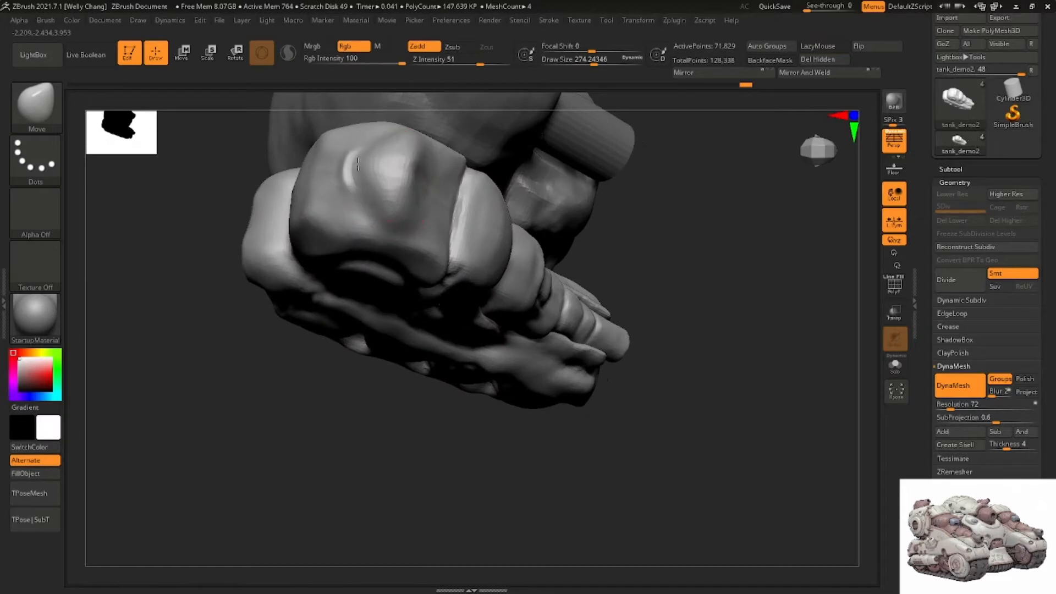
right_drag(365, 164, 401, 165)
mouse_move(422, 180)
mouse_down()
mouse_move(407, 182)
mouse_move(412, 191)
mouse_up()
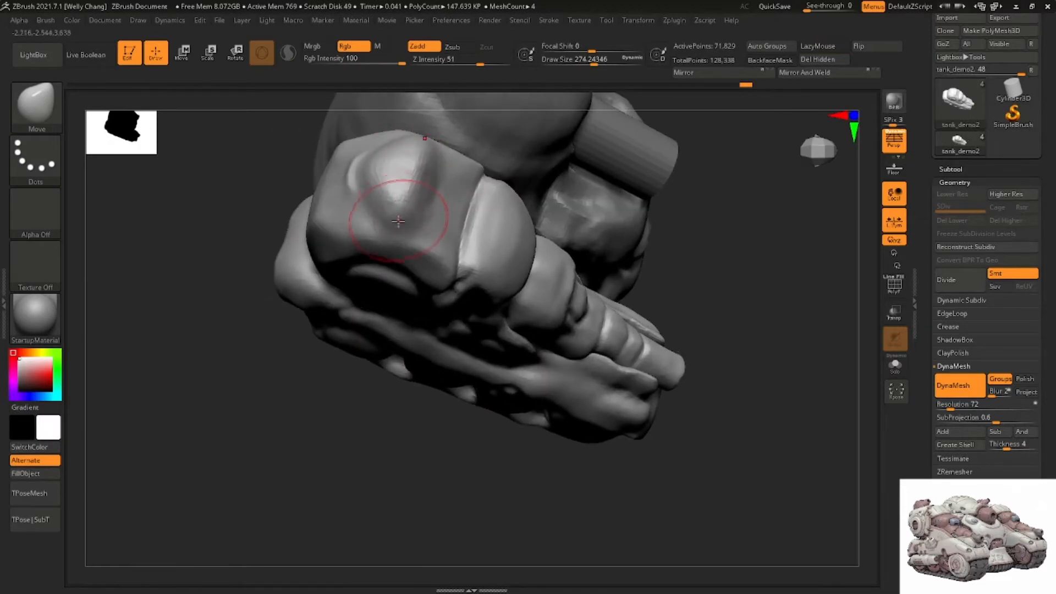
right_drag(398, 221, 400, 217)
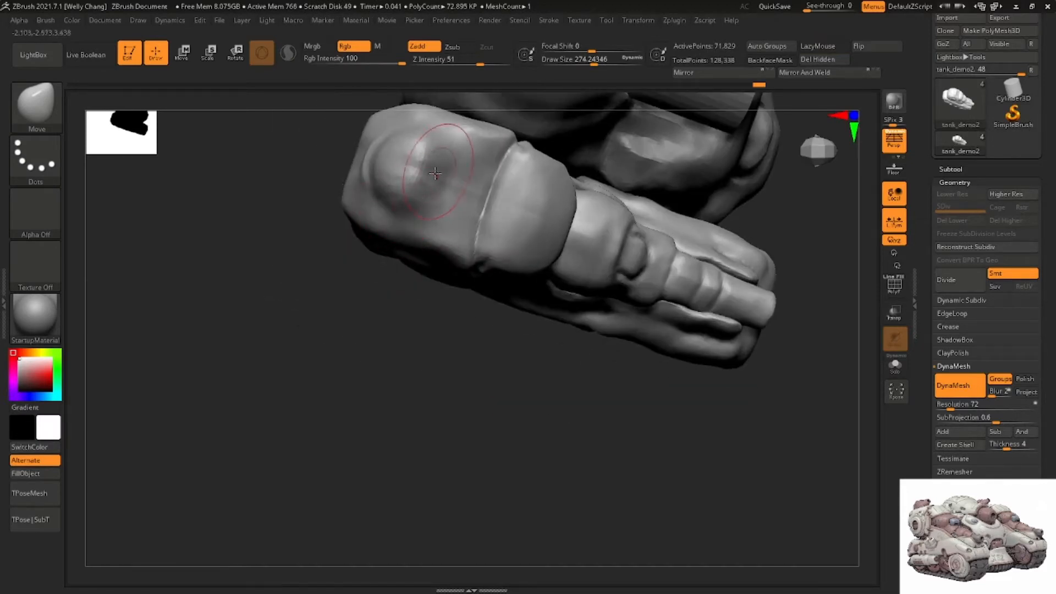
drag(429, 173, 437, 181)
right_drag(434, 184, 426, 157)
drag(410, 169, 398, 162)
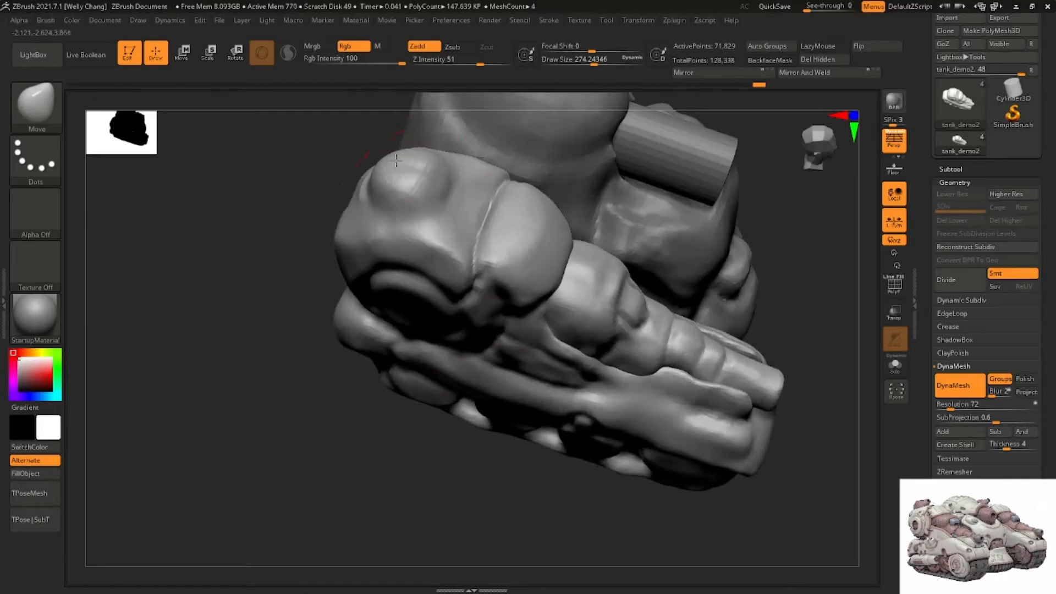
right_drag(404, 160, 429, 174)
Mask a small spot on the front of the rounded bump at a draw size of about 100, then invert the mask
key(space)
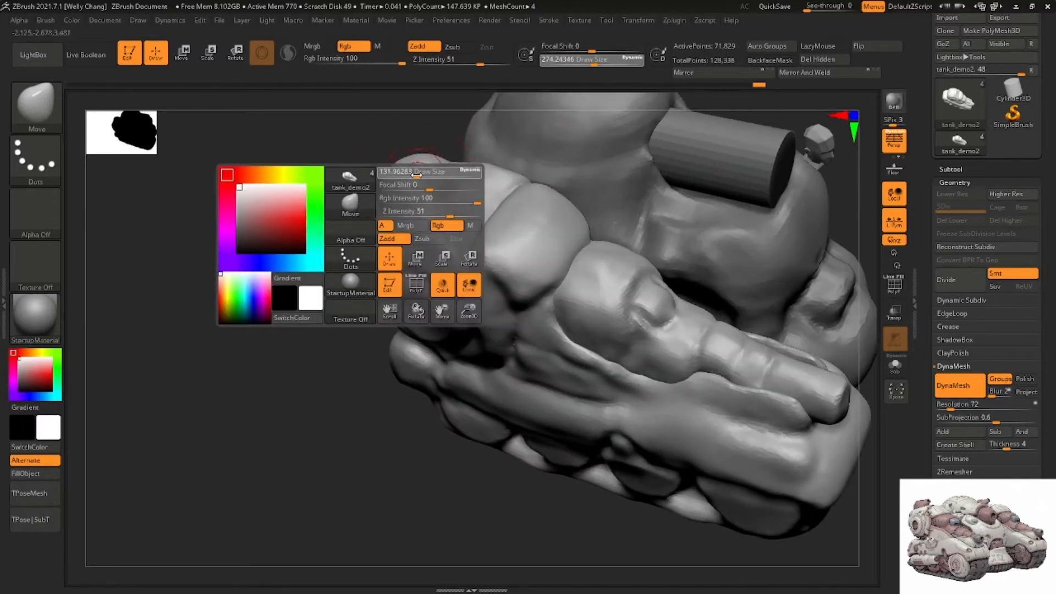
key(ctrl)
ctrl+drag(428, 176, 434, 179)
ctrl+click(340, 234)
right_drag(358, 250, 378, 207)
Pull the unmasked spot outward with the gizmo into a small barrel, then clear the mask and remesh the pod
key(w)
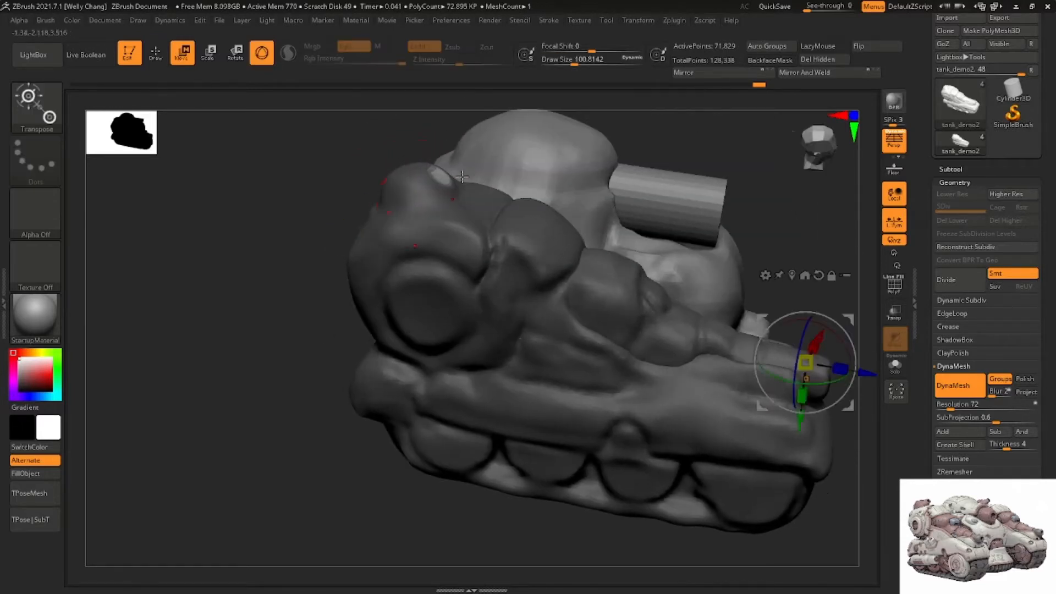
alt+click(441, 174)
drag(488, 128, 511, 101)
key(q)
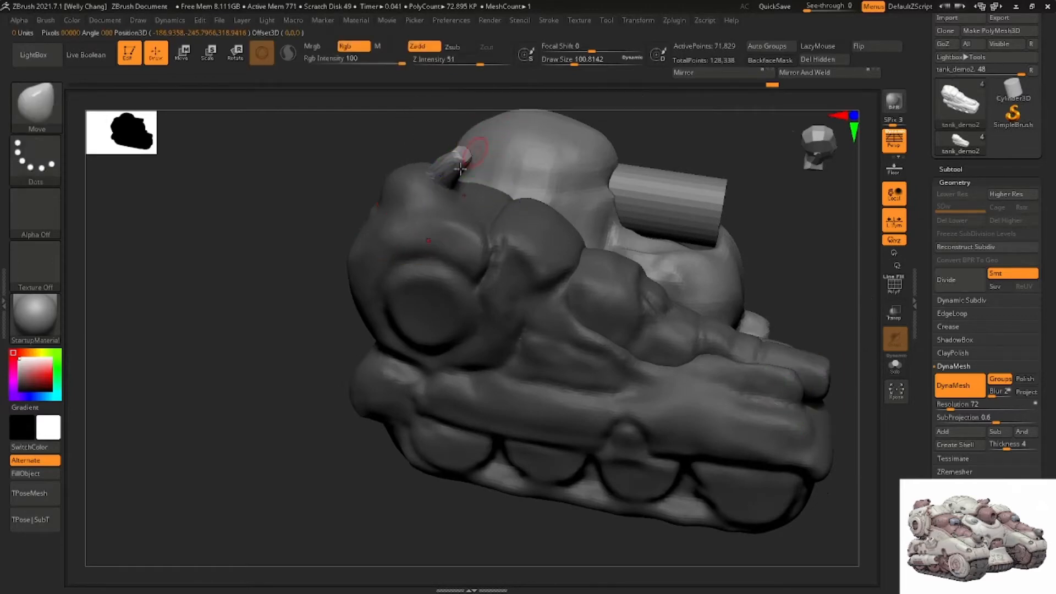
mouse_move(351, 214)
ctrl+mouse_down()
mouse_move(337, 237)
mouse_move(347, 245)
ctrl+mouse_up()
mouse_move(348, 240)
right_down()
mouse_move(364, 222)
mouse_move(384, 242)
right_up()
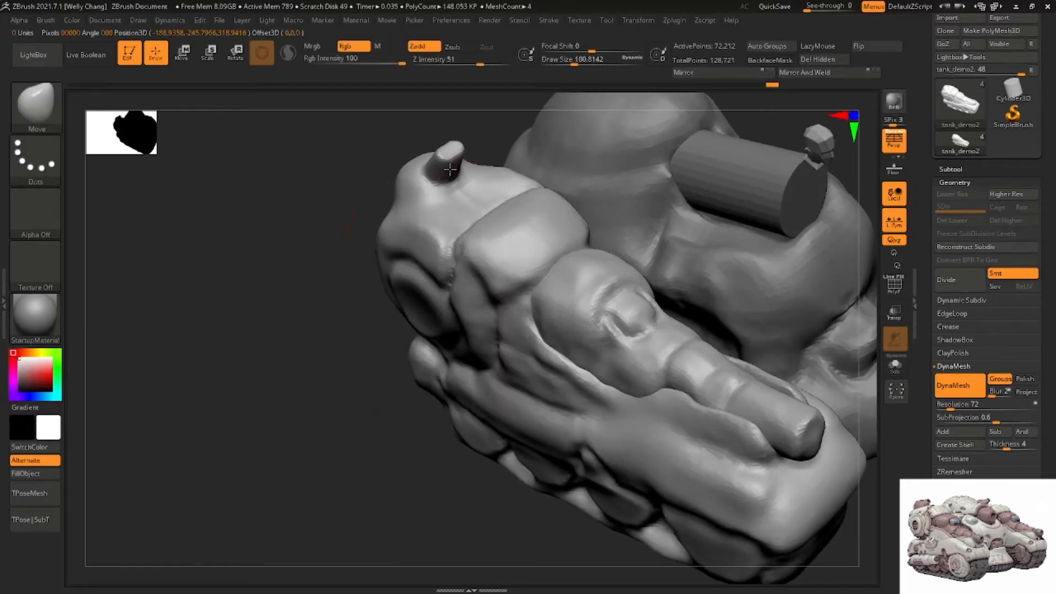
Crease the base of the rounded bump with DamStandard at a draw size of about 250 to separate it from the armor
key(space)
drag(443, 166, 457, 164)
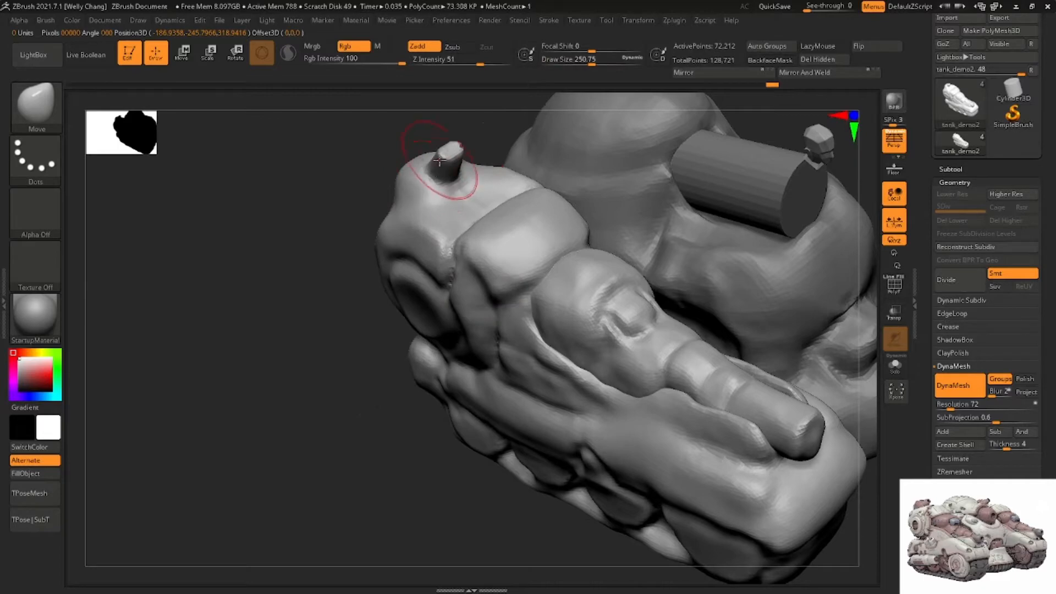
right_drag(425, 167, 451, 153)
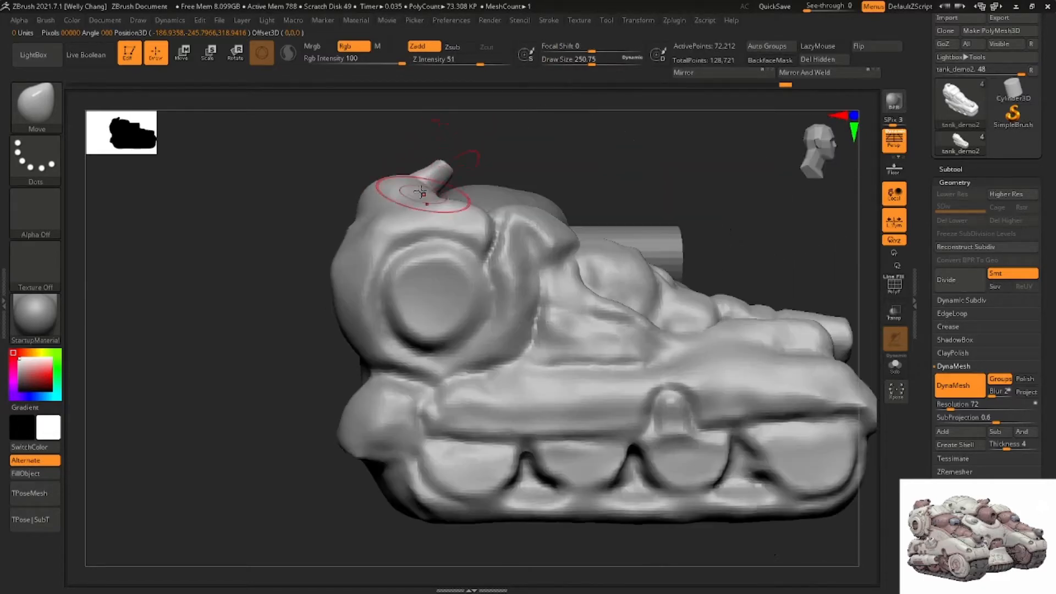
mouse_move(436, 166)
right_down()
mouse_move(436, 209)
mouse_move(429, 191)
right_up()
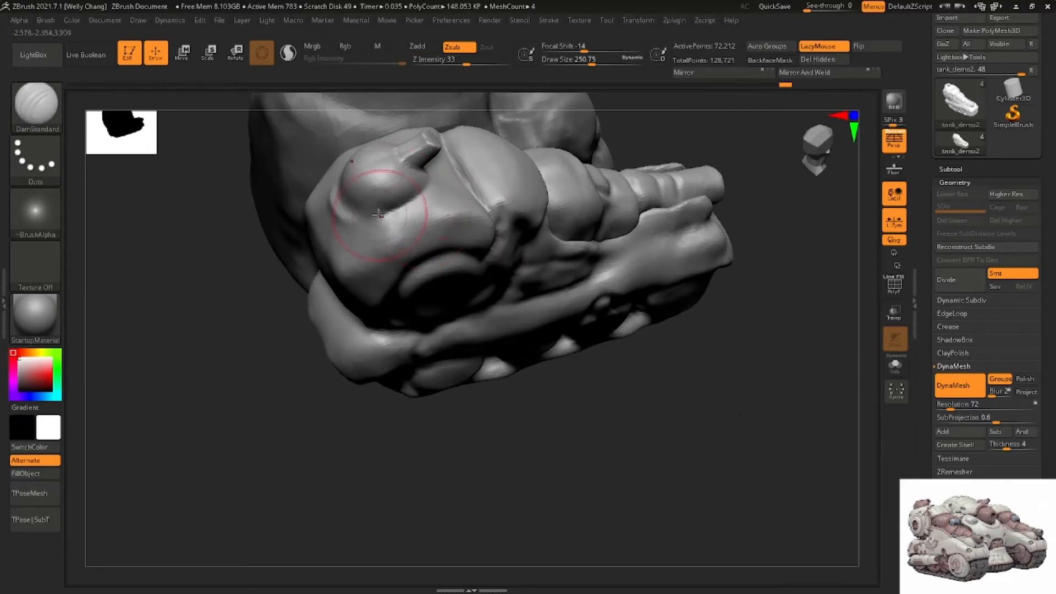
right_drag(349, 209, 383, 205)
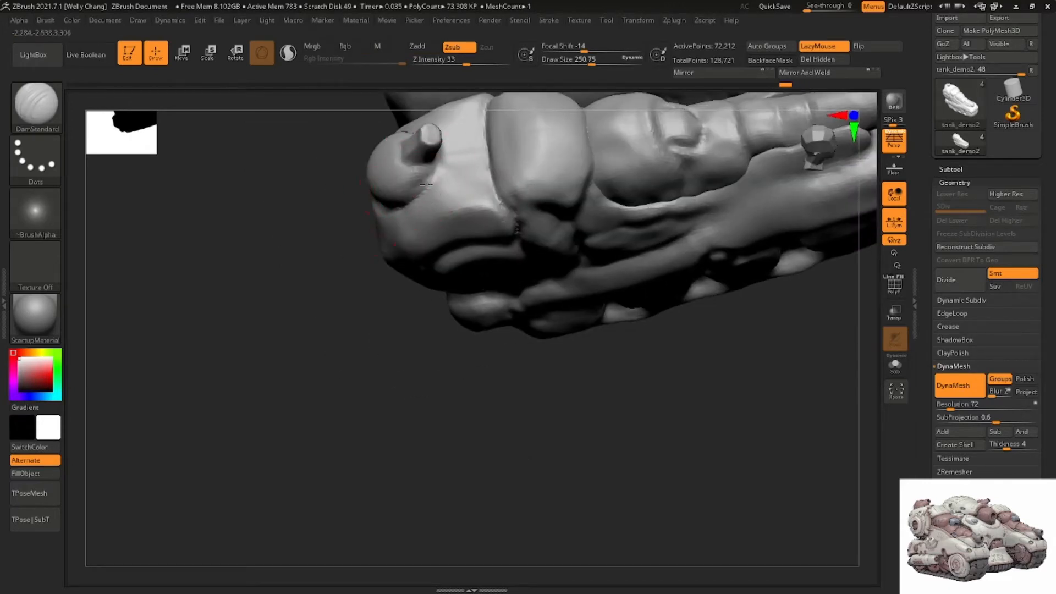
mouse_move(425, 177)
right_down()
mouse_move(439, 160)
mouse_move(426, 132)
mouse_move(456, 202)
mouse_move(380, 225)
mouse_move(382, 201)
right_up()
Reshape the small barrel on the rounded bump with the Move brush at a draw size of about 108
key(b)
key(m)
key(v)
key(space)
drag(370, 234, 368, 189)
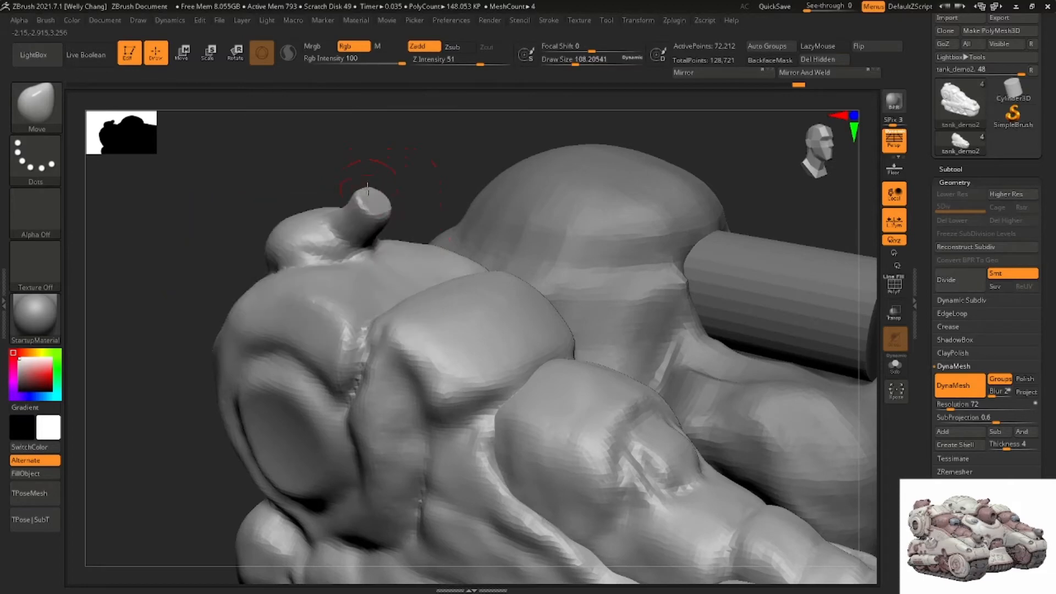
mouse_move(353, 199)
right_down()
mouse_move(368, 206)
mouse_move(320, 215)
right_up()
drag(337, 200, 346, 197)
right_drag(347, 199, 346, 237)
drag(341, 208, 347, 195)
right_drag(320, 199, 307, 193)
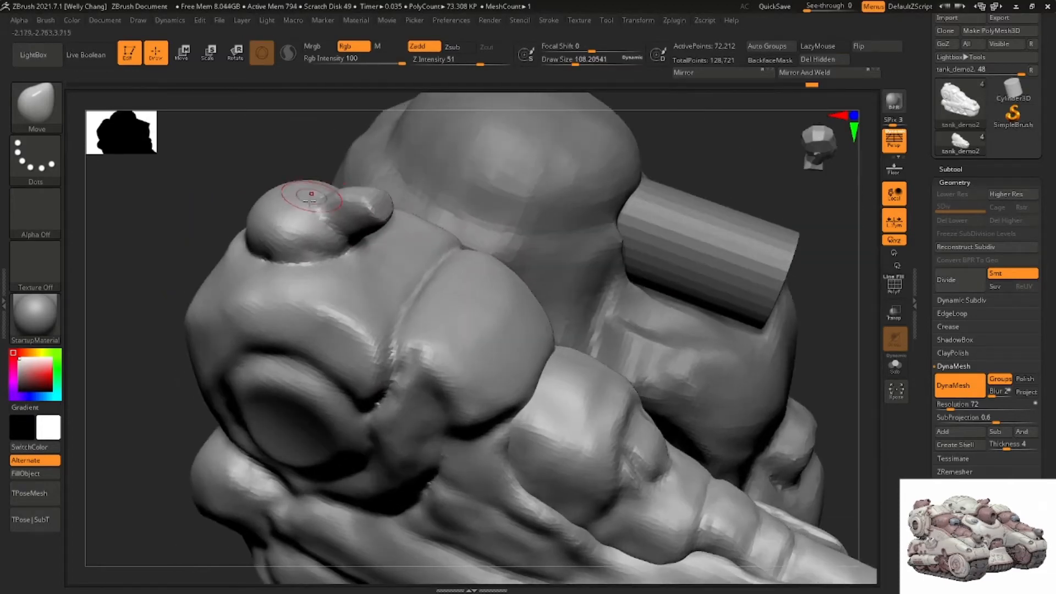
Round the small turret and adjust the armor around its base with Move at a draw size of about 228, smoothing the surface in front
key(space)
drag(310, 204, 343, 195)
right_drag(337, 215, 346, 199)
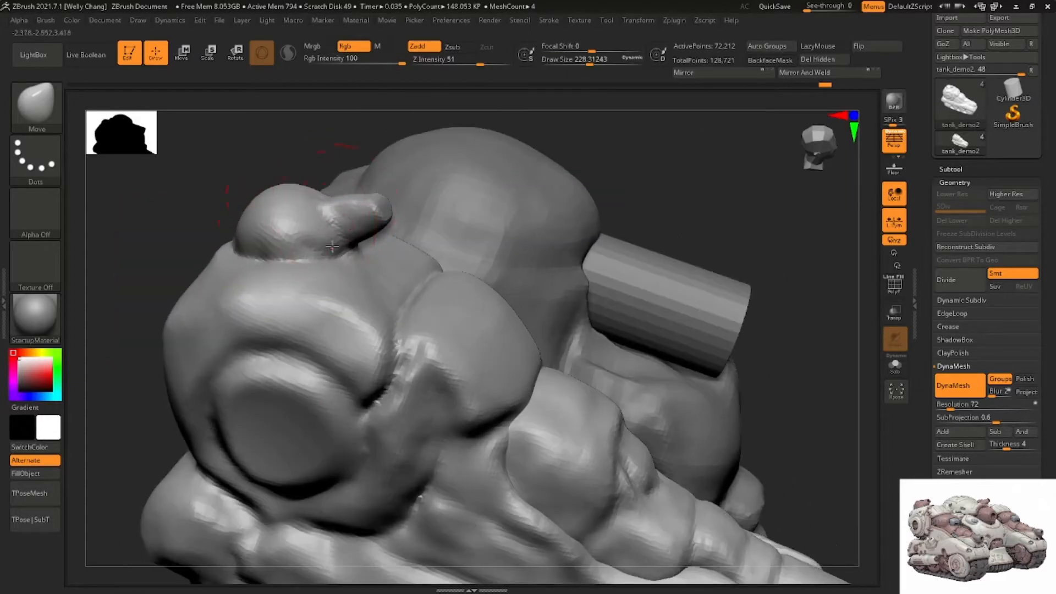
drag(340, 245, 328, 237)
right_drag(331, 230, 295, 233)
mouse_move(311, 237)
mouse_down()
mouse_move(307, 248)
mouse_move(350, 269)
mouse_up()
mouse_move(379, 231)
right_down()
mouse_move(353, 241)
mouse_move(365, 242)
right_up()
shift+drag(370, 255, 372, 265)
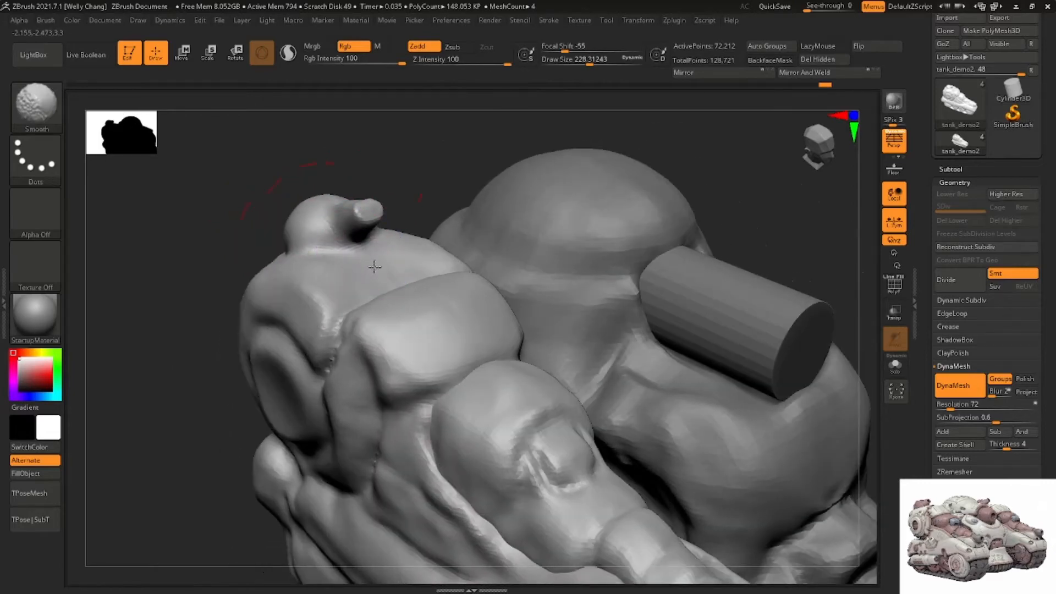
right_drag(352, 263, 377, 249)
drag(368, 205, 374, 215)
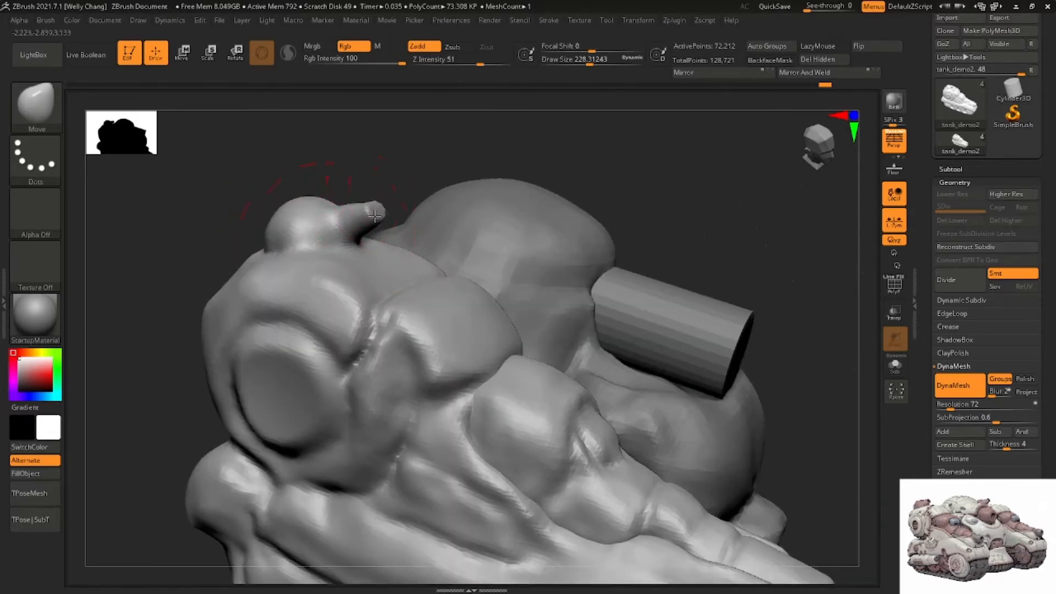
Deepen the crease between the small turret and the armor below it with DamStandard at a draw size of about 305
key(b)
key(d)
key(s)
right_drag(369, 242, 379, 241)
key(space)
drag(337, 248, 381, 249)
right_drag(381, 249, 349, 281)
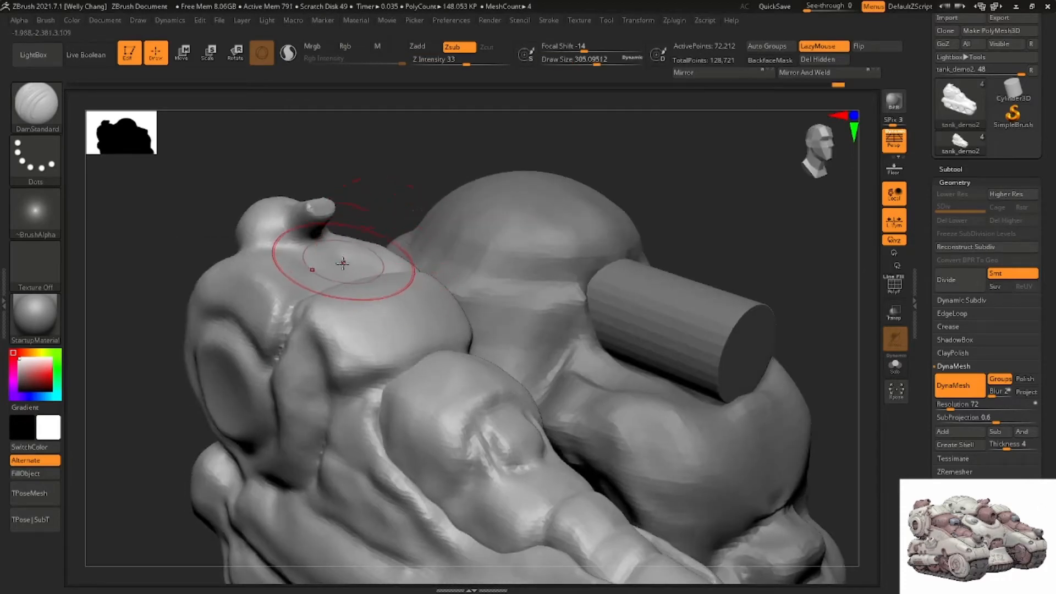
Try to reshape the armor in front of the small turret with the Move brush
key(b)
key(m)
key(v)
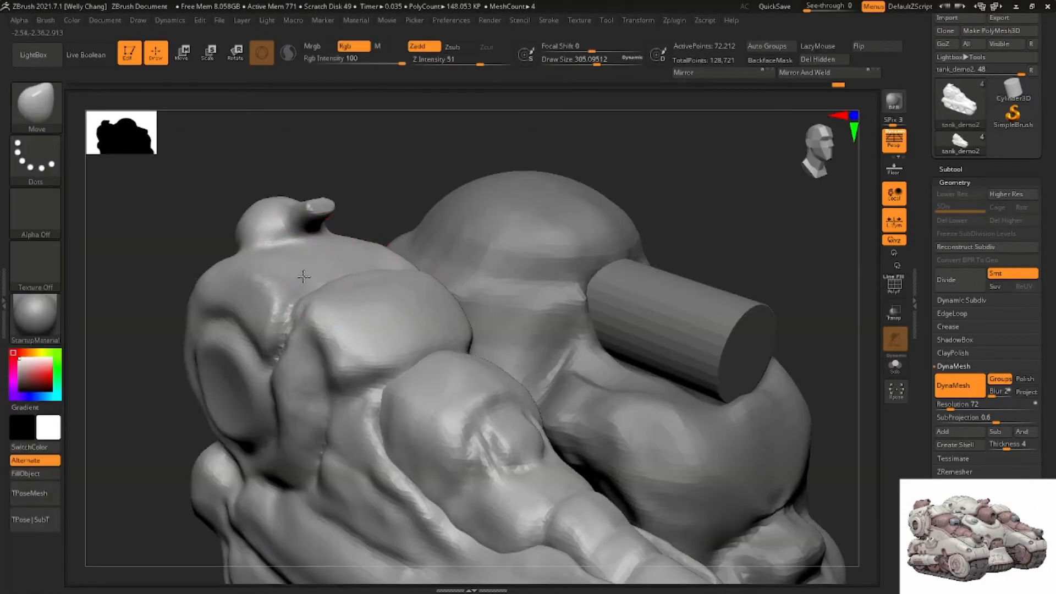
right_drag(303, 277, 324, 263)
key(ctrl)
drag(323, 252, 334, 259)
key(ctrl+z)
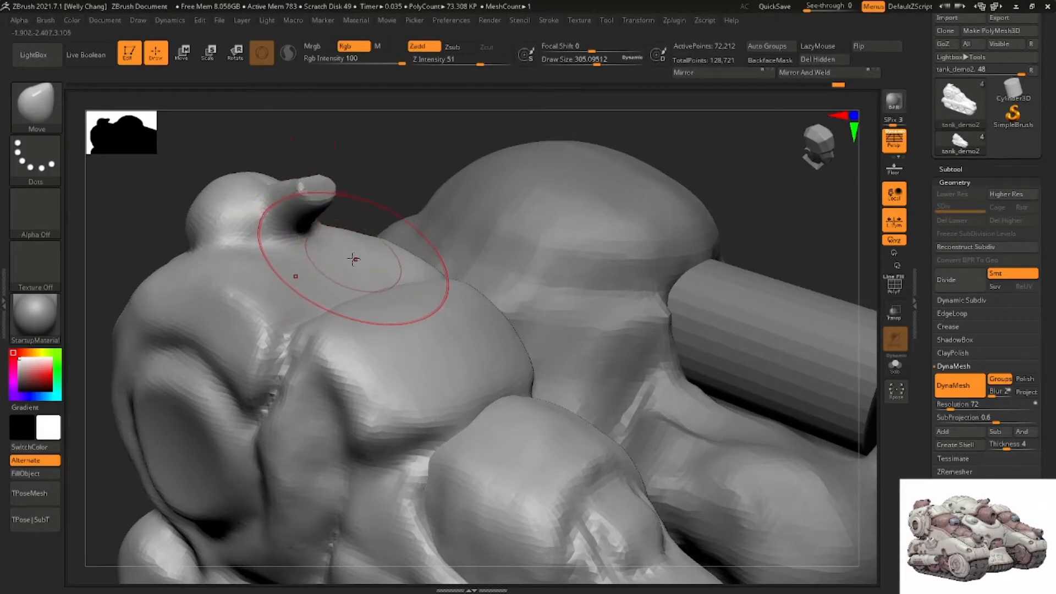
Refine the armor forms below the small turret with the Move brush at draw sizes of about 484 and 262
key(b)
key(m)
key(t)
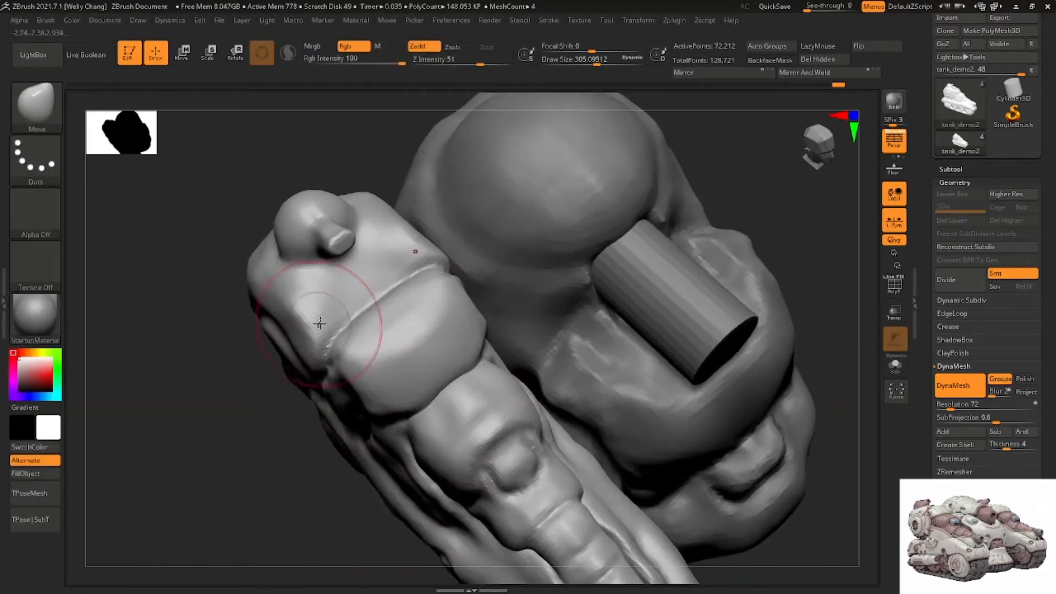
key(space)
drag(329, 311, 338, 342)
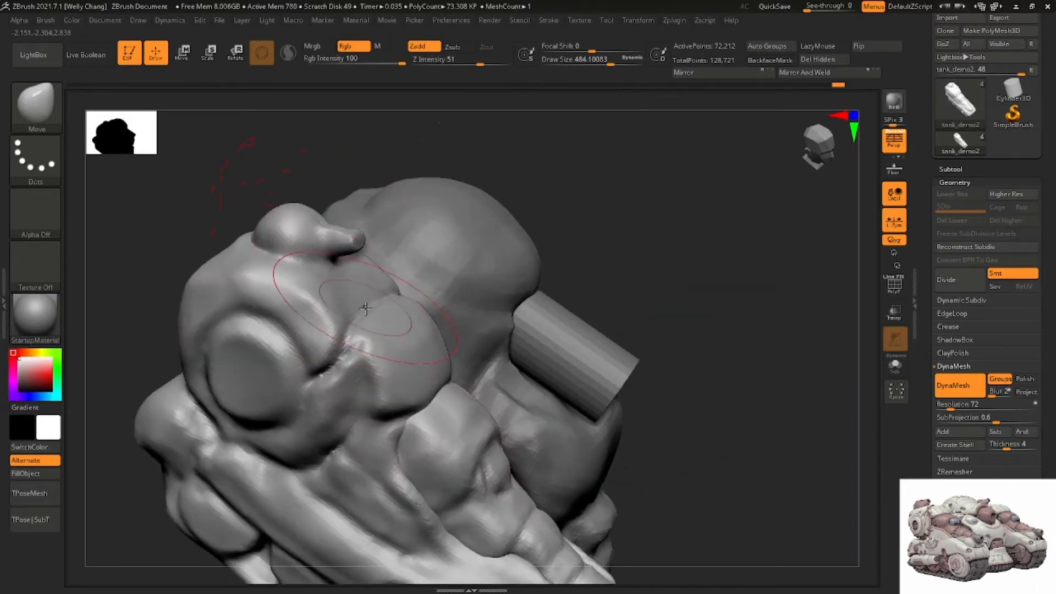
key(space)
drag(346, 300, 364, 290)
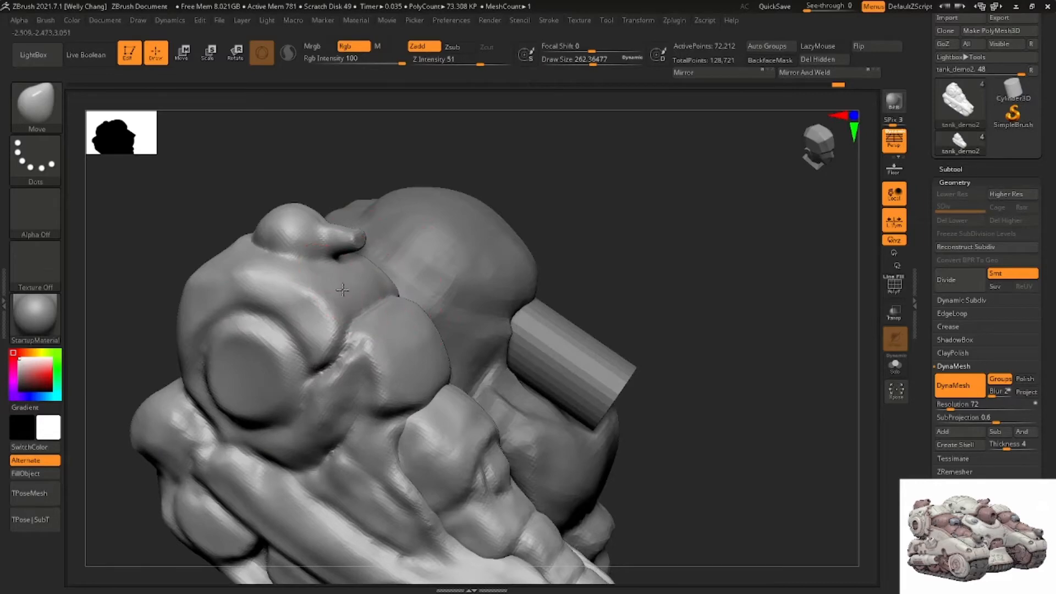
right_drag(342, 294, 320, 311)
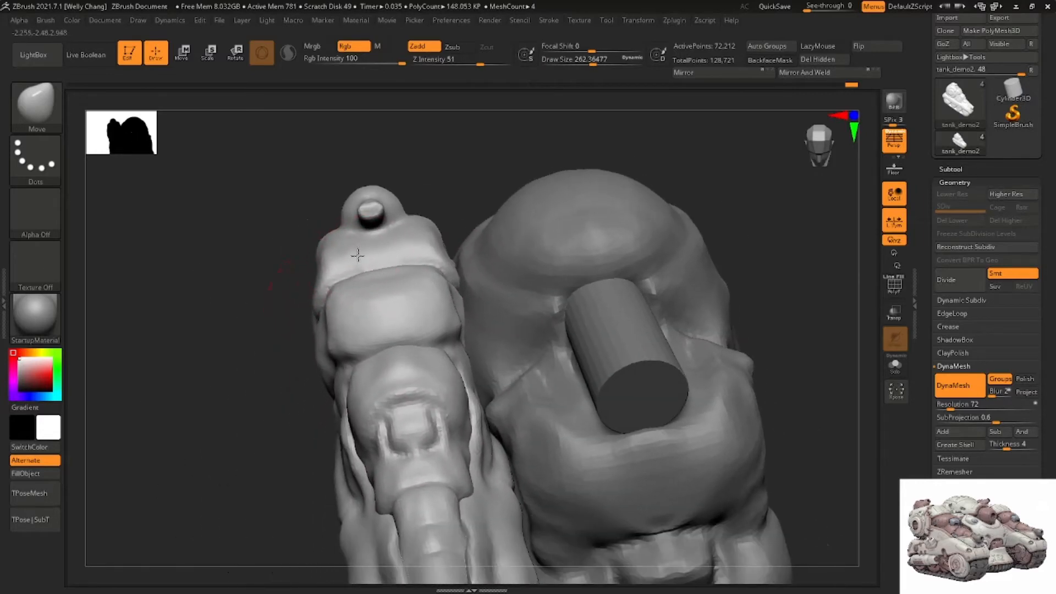
mouse_move(339, 300)
right_down()
mouse_move(341, 289)
mouse_move(320, 304)
mouse_move(348, 358)
right_up()
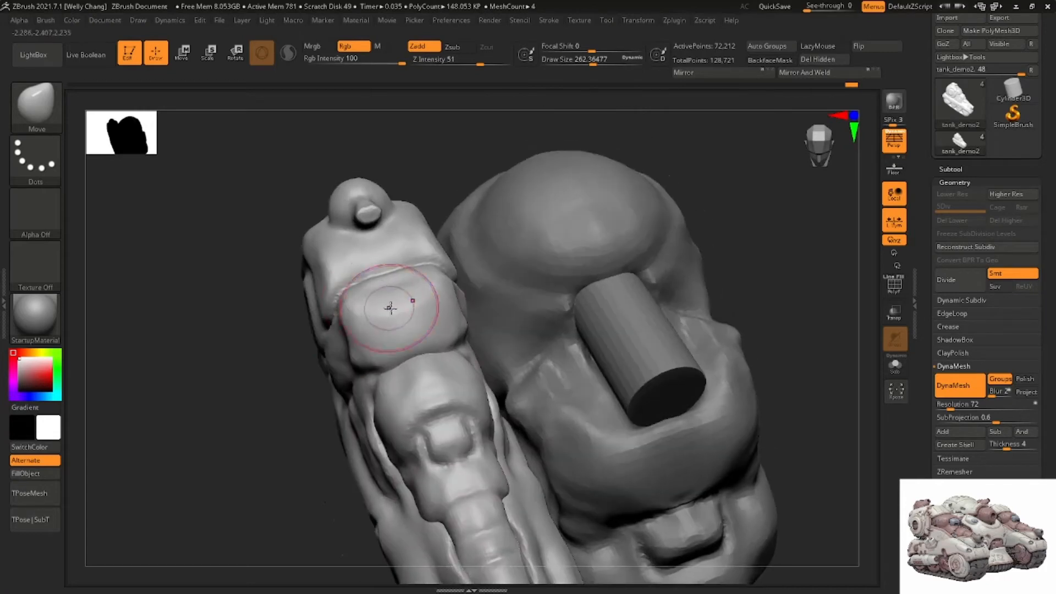
right_drag(388, 300, 381, 262)
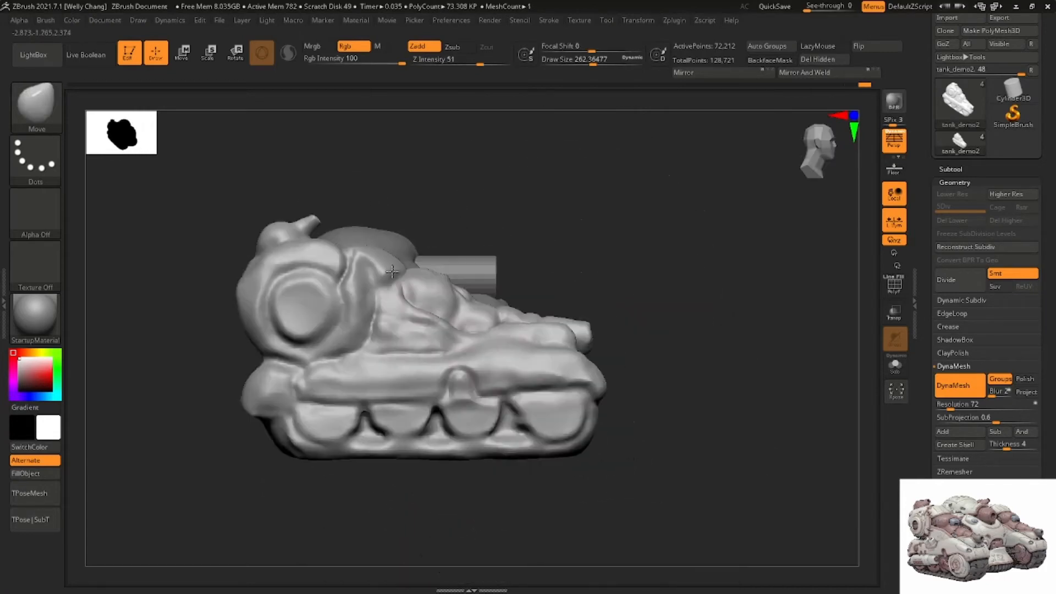
mouse_move(380, 263)
right_down()
mouse_move(395, 280)
mouse_move(364, 299)
right_up()
Flatten the narrow panel in front of the round disc with hPolish at a draw size of about 172
key(b)
key(h)
key(p)
key(space)
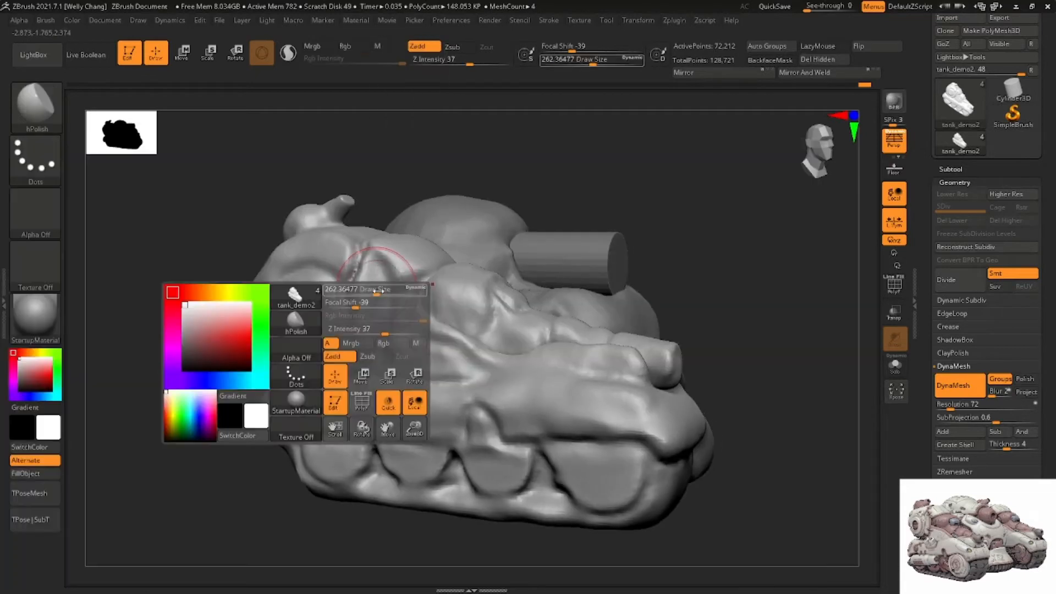
drag(364, 300, 352, 299)
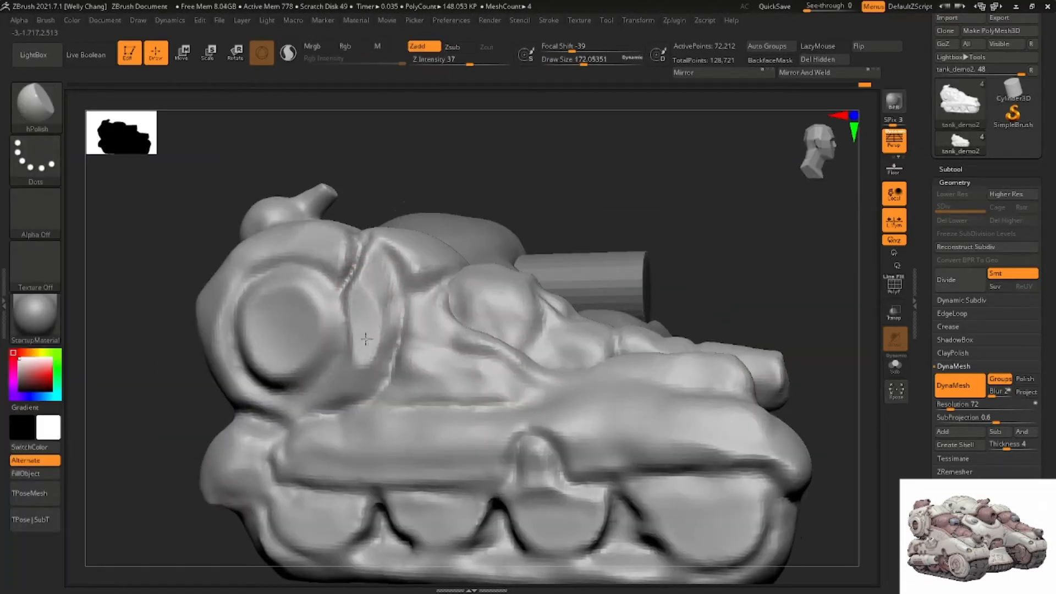
key(b)
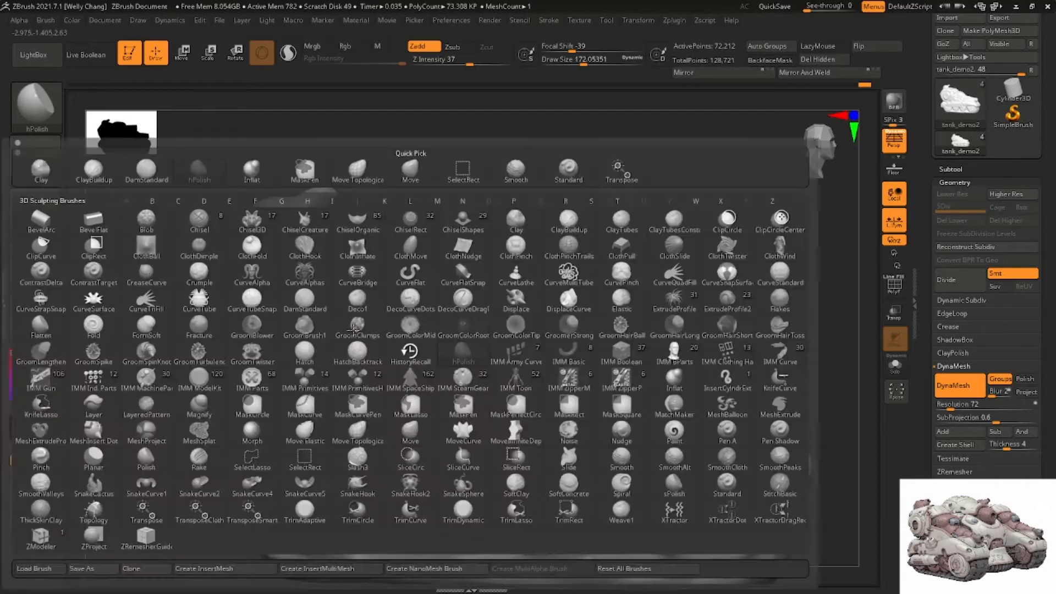
Carve the edges of the narrow panel in front of the round disc and the crease below the small turret with DamStandard
key(d)
key(s)
drag(324, 400, 383, 394)
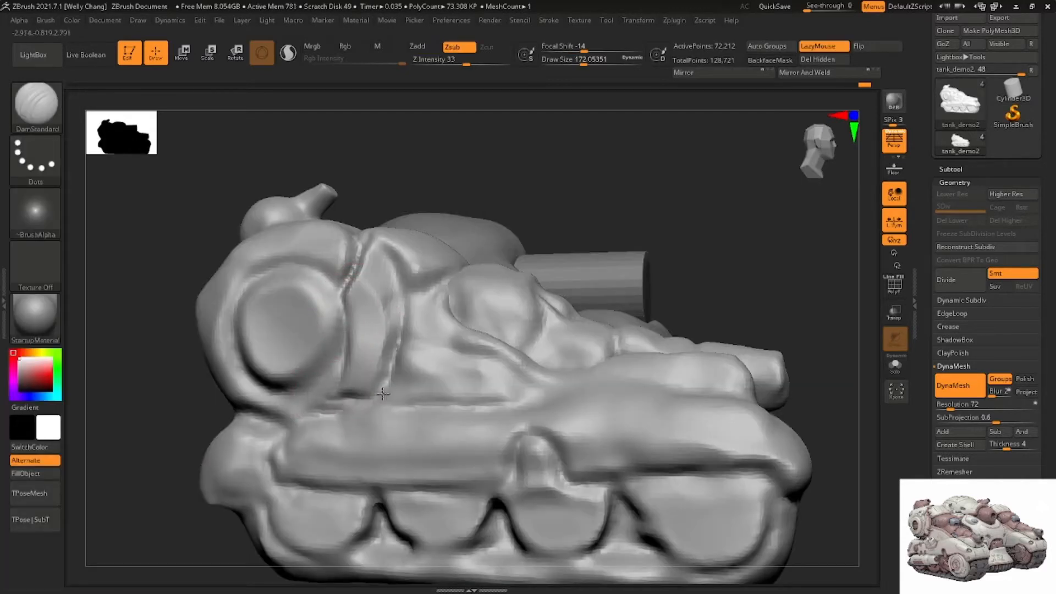
right_drag(391, 292, 404, 316)
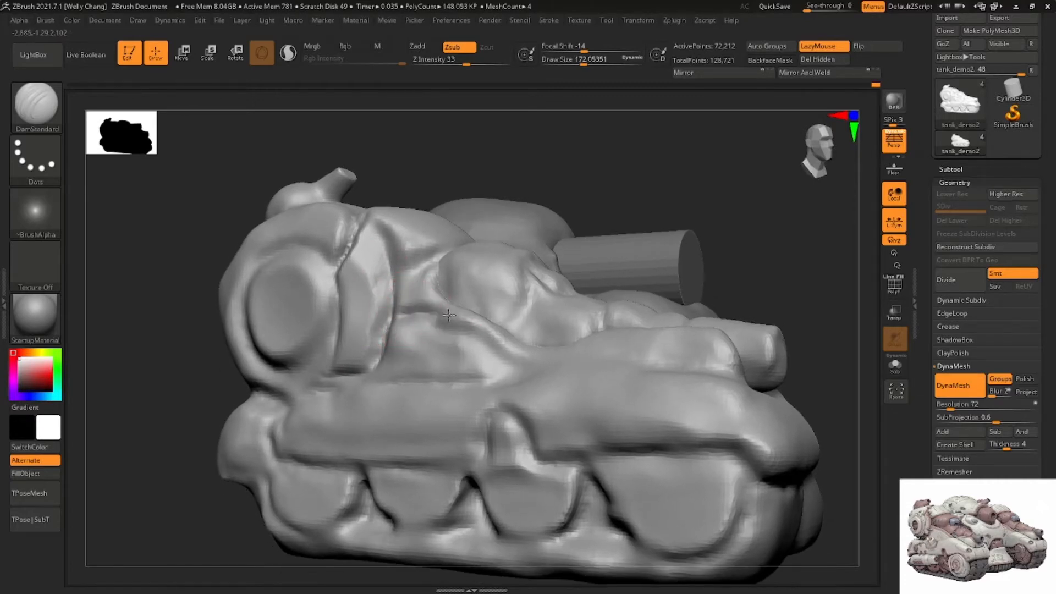
drag(449, 315, 441, 306)
right_drag(441, 306, 450, 313)
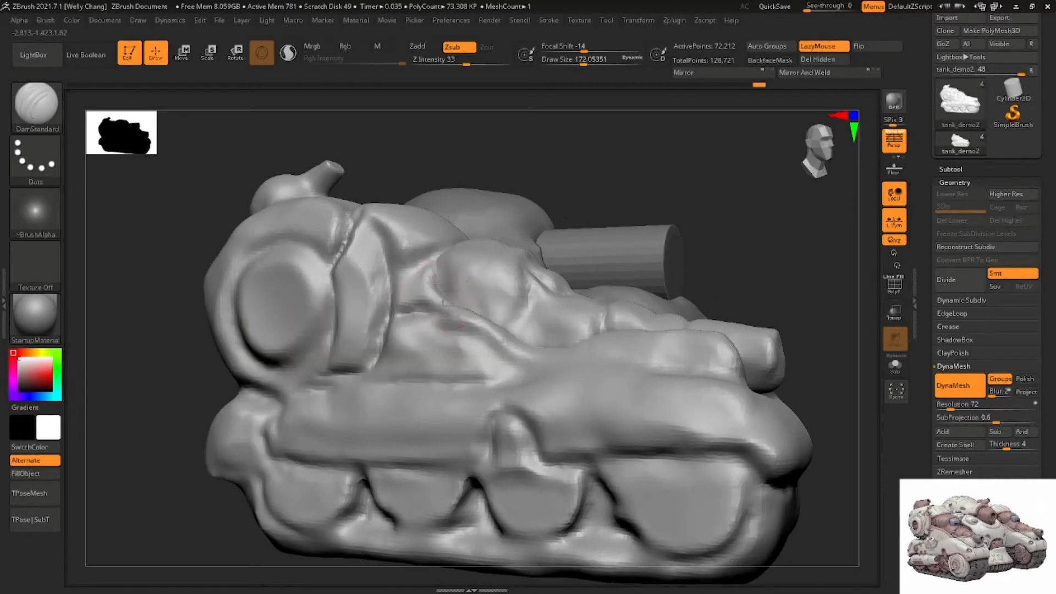
Build up the armor gap behind the small turret with ClayBuildup at a draw size of about 172
key(b)
key(c)
key(b)
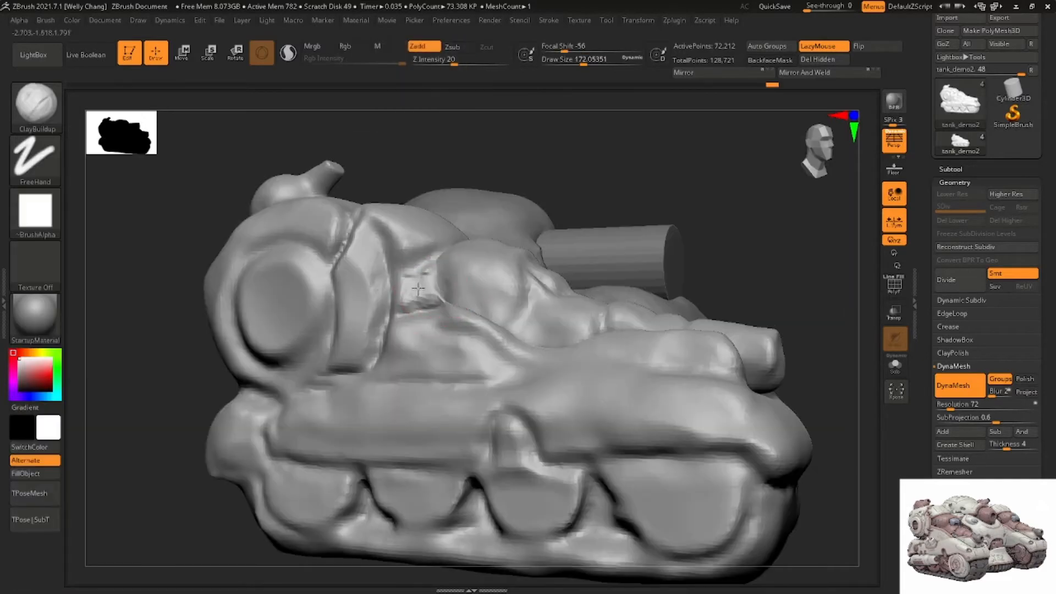
right_drag(430, 285, 451, 300)
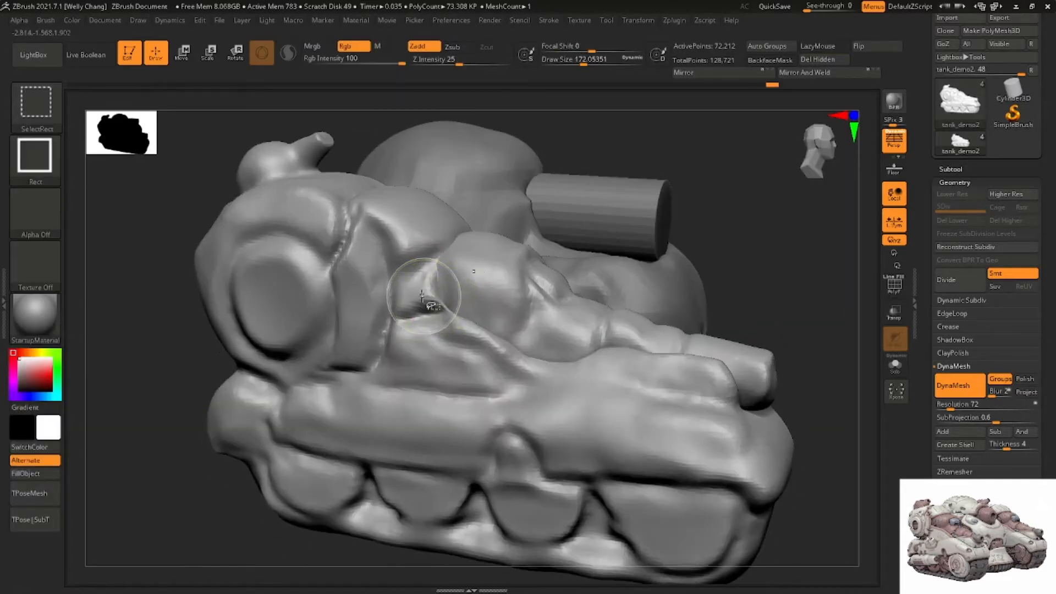
Mask only the small turret, keeping the surrounding armor visible and editable
ctrl+shift+click(430, 305)
ctrl+drag(770, 165, 756, 178)
ctrl+shift+click(746, 184)
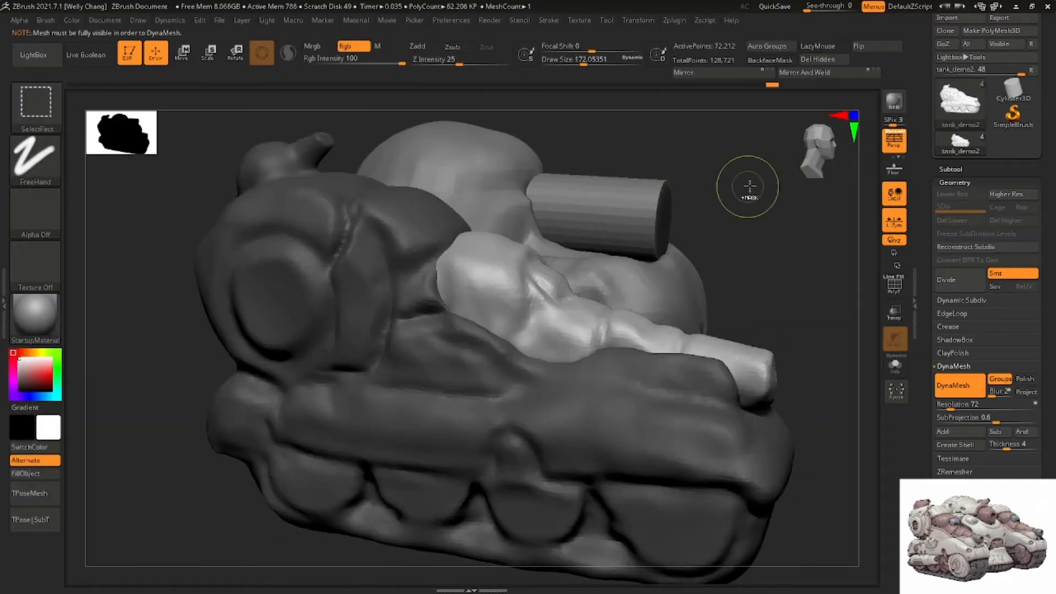
ctrl+click(736, 193)
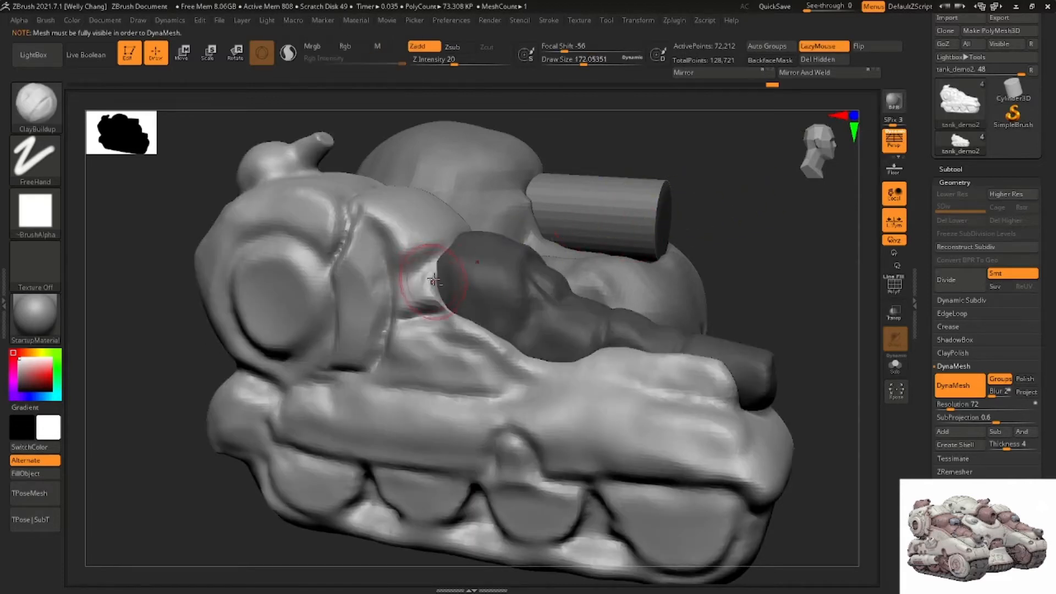
Carve into the armor directly behind the masked small turret with ClayBuildup
right_drag(430, 294, 454, 283)
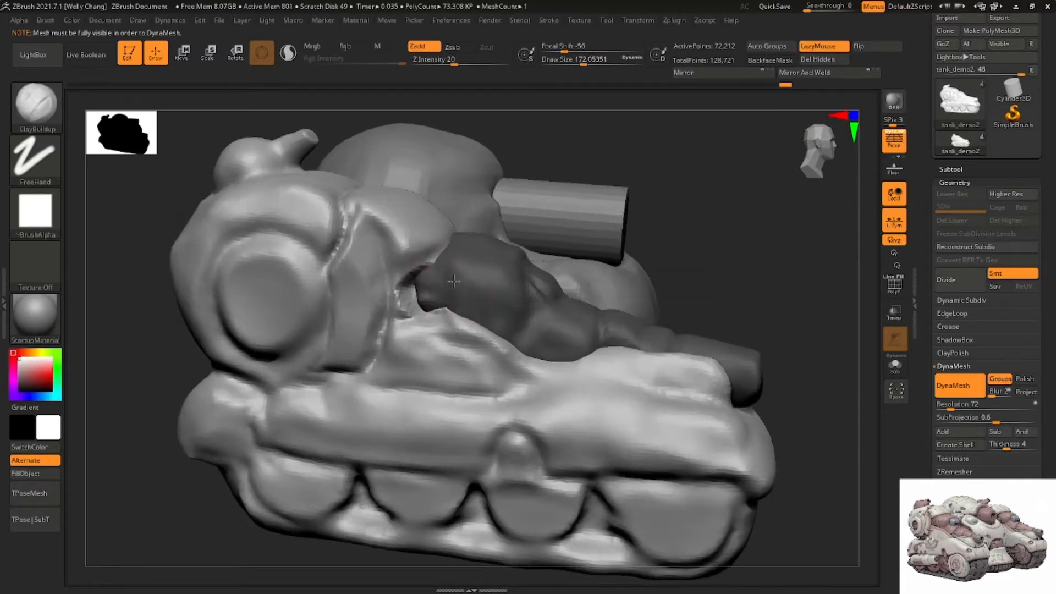
alt+drag(454, 282, 434, 287)
right_drag(433, 288, 423, 250)
Hide the small turret and cut a deeper recess beneath the upper armor's front edge with ClayBuildup
ctrl+shift+click(483, 334)
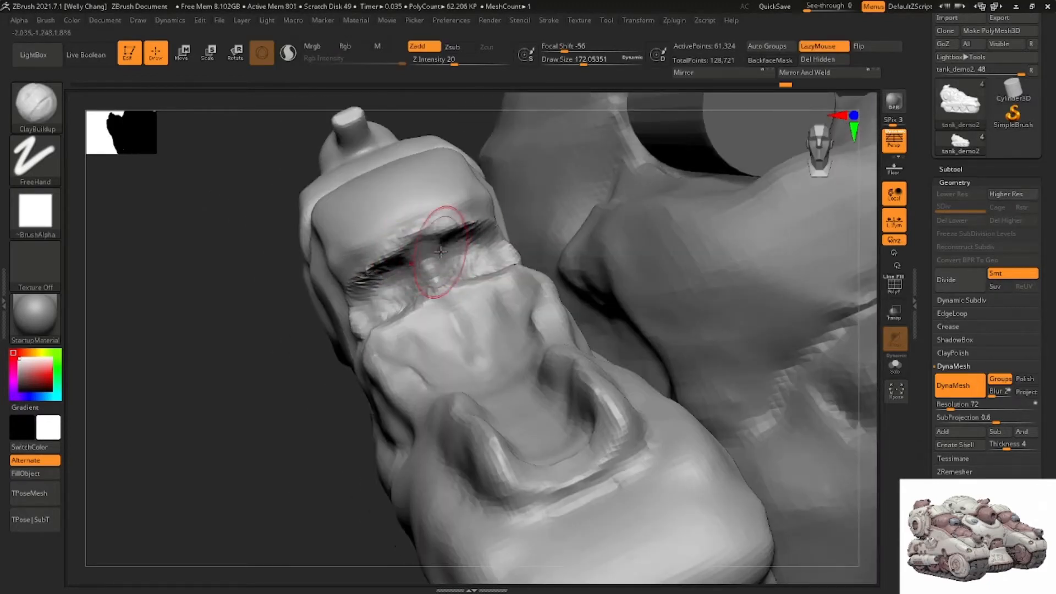
right_drag(434, 288, 456, 292)
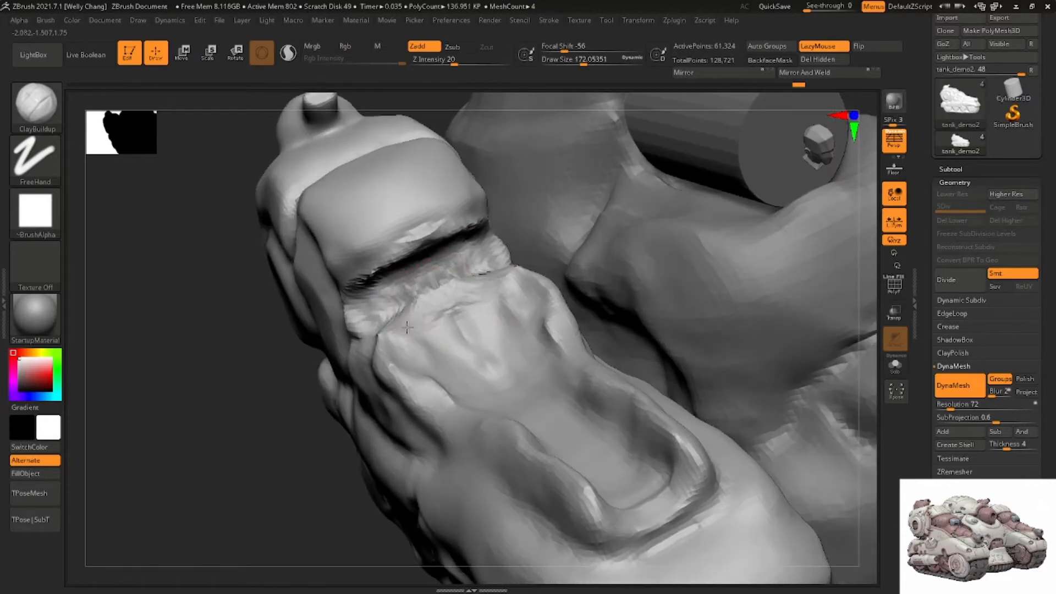
mouse_move(407, 328)
right_down()
mouse_move(454, 312)
mouse_move(381, 336)
right_up()
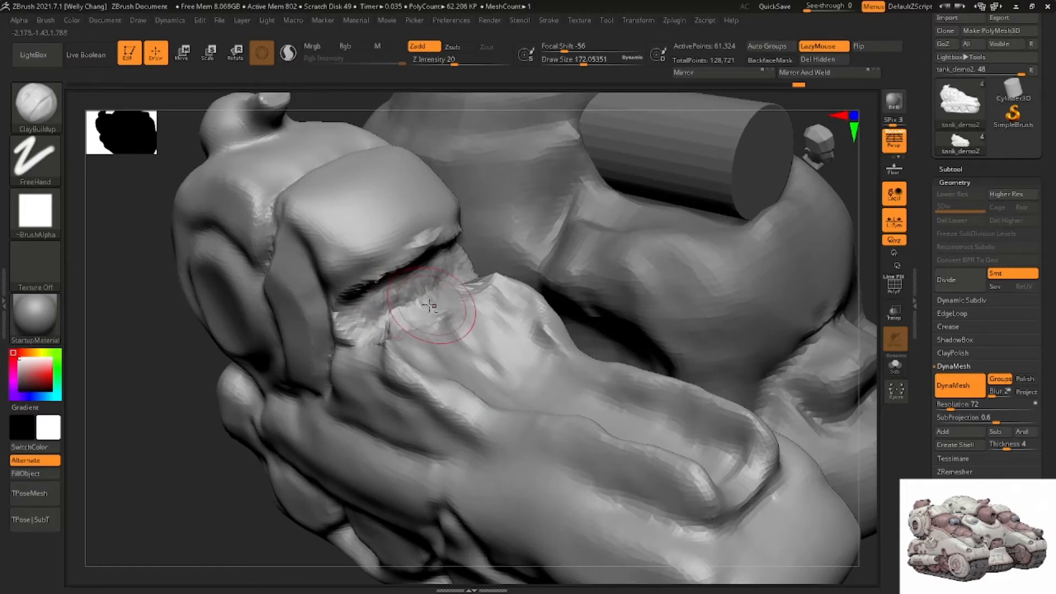
mouse_move(429, 306)
right_down()
mouse_move(407, 330)
mouse_move(348, 313)
mouse_move(349, 296)
mouse_move(434, 240)
right_up()
drag(370, 278, 404, 261)
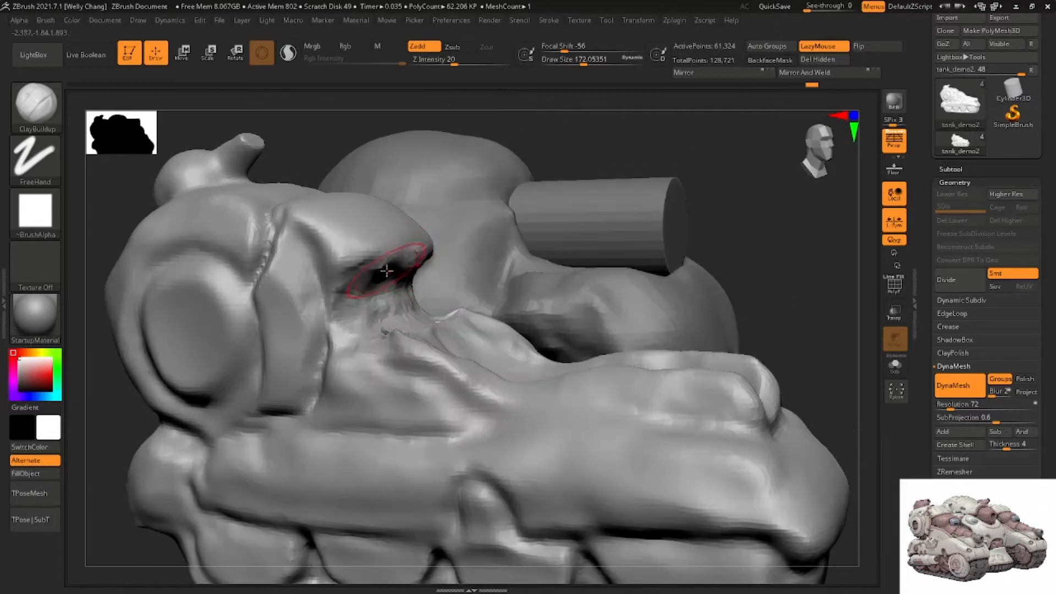
right_drag(406, 254, 388, 264)
drag(388, 264, 439, 252)
Rework the surface that slopes forward from the recess under the upper armor with ClayBuildup strokes
right_drag(434, 259, 401, 308)
drag(393, 316, 424, 325)
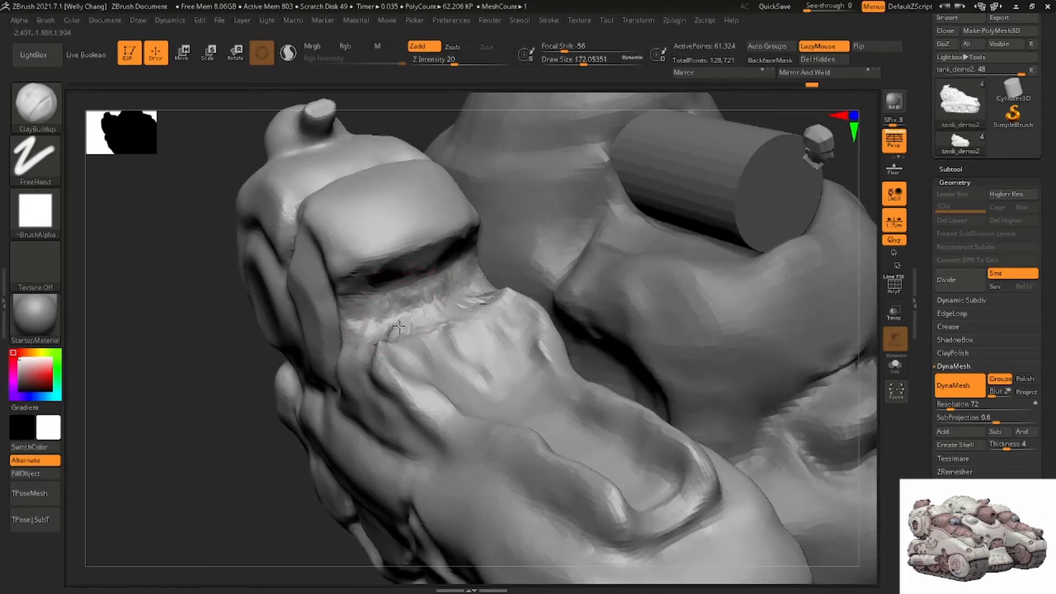
right_drag(429, 319, 436, 331)
mouse_move(436, 332)
mouse_down()
mouse_move(426, 335)
mouse_move(462, 336)
mouse_move(428, 344)
mouse_up()
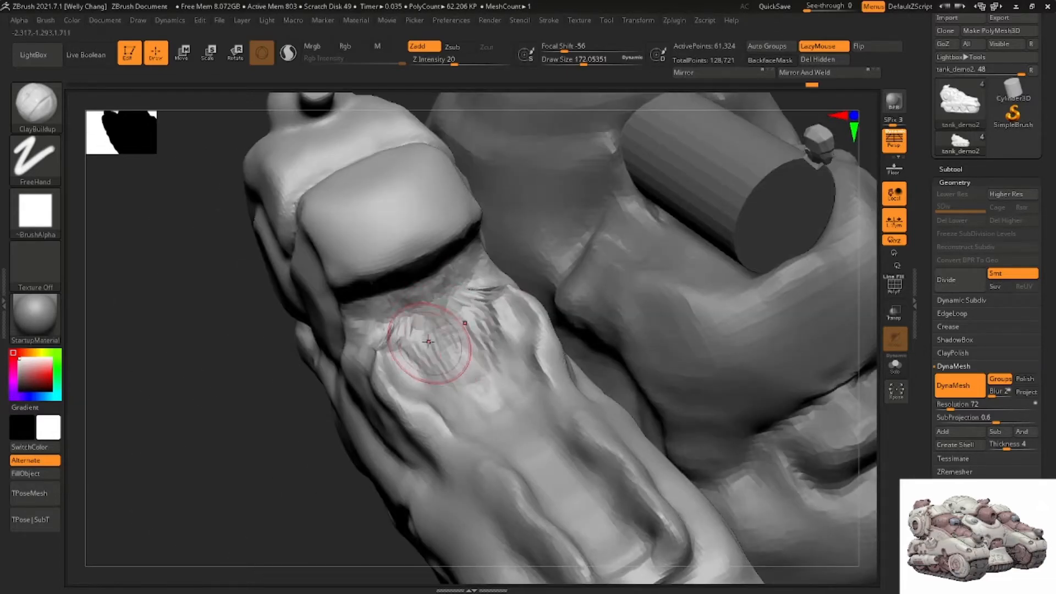
right_drag(428, 344, 424, 389)
drag(424, 380, 468, 352)
mouse_move(423, 366)
right_down()
mouse_move(420, 316)
mouse_move(484, 308)
mouse_move(379, 335)
right_up()
drag(355, 307, 368, 294)
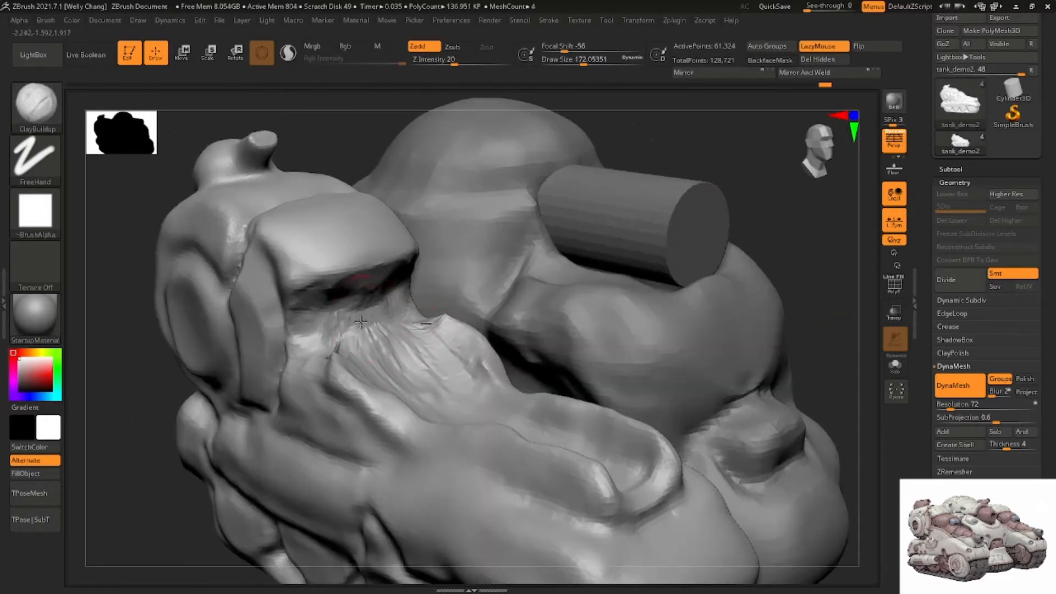
right_drag(360, 325, 418, 278)
Bring back the hidden small turret and smooth its rear where it meets the recess
ctrl+drag(606, 158, 622, 154)
right_drag(623, 154, 605, 185)
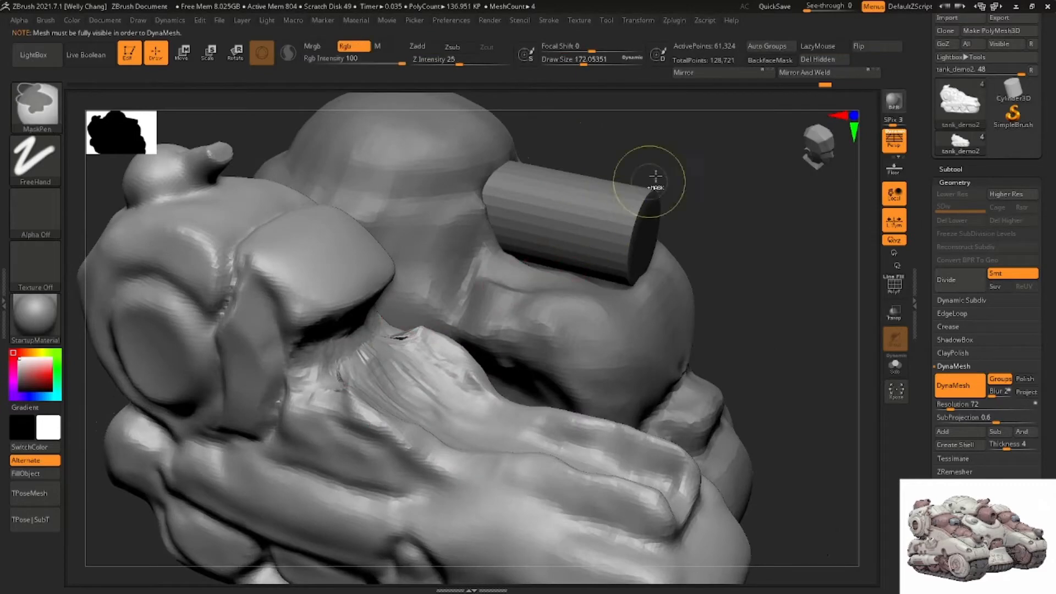
ctrl+shift+click(705, 167)
mouse_move(697, 163)
right_down()
mouse_move(654, 190)
mouse_move(621, 193)
right_up()
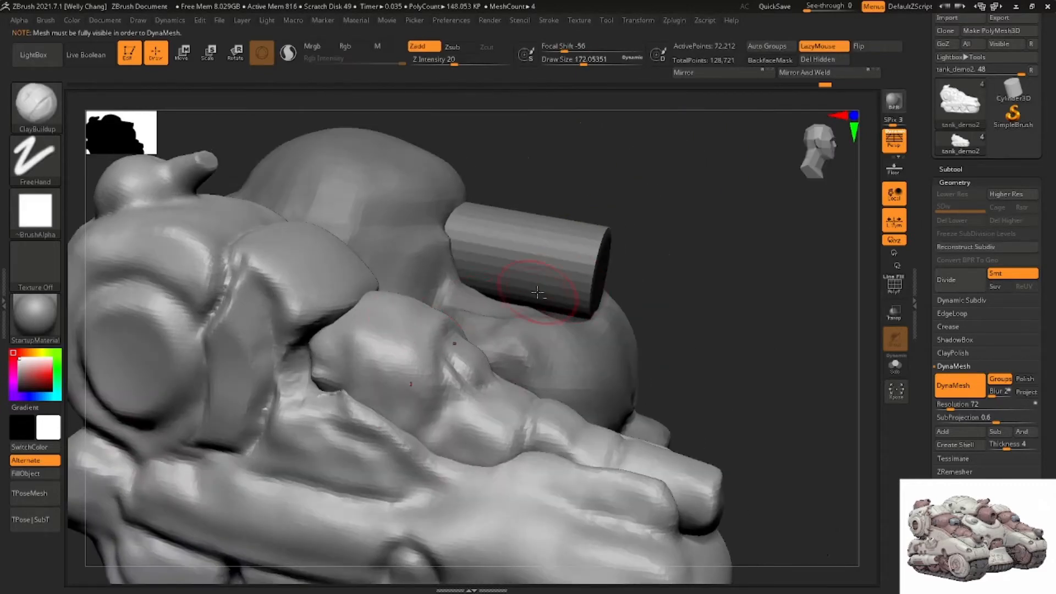
right_drag(541, 292, 484, 305)
shift+drag(378, 328, 376, 320)
Pull the rear end of the small turret back toward the recess with the Move brush
mouse_move(395, 337)
right_down()
mouse_move(405, 309)
mouse_move(379, 297)
right_up()
key(b)
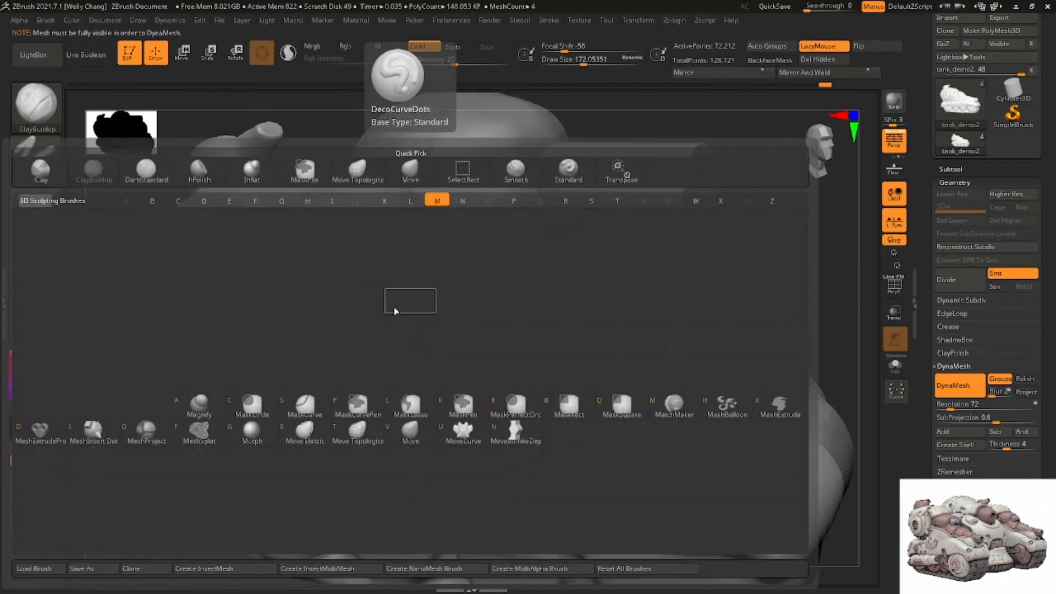
key(m)
key(v)
key(ctrl+z)
drag(397, 303, 361, 300)
Shape the small turret's rear end with the Move Topological brush at draw sizes of about 311 and 172
key(b)
key(m)
key(t)
right_drag(370, 303, 365, 296)
key(space)
mouse_move(367, 294)
mouse_down()
mouse_move(397, 269)
mouse_move(350, 287)
mouse_up()
right_drag(365, 271, 370, 278)
key(space)
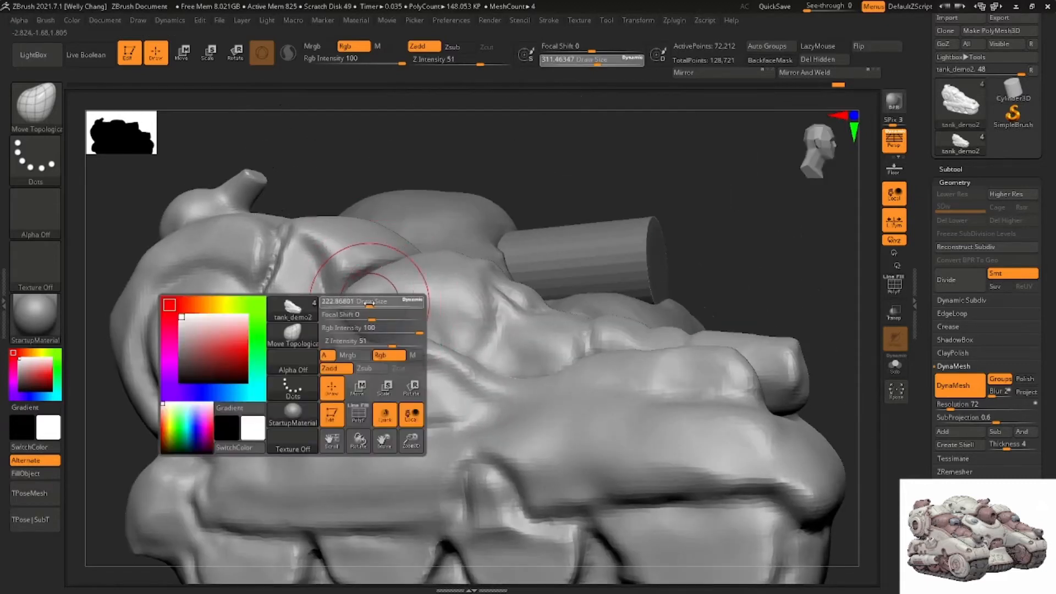
drag(385, 304, 365, 308)
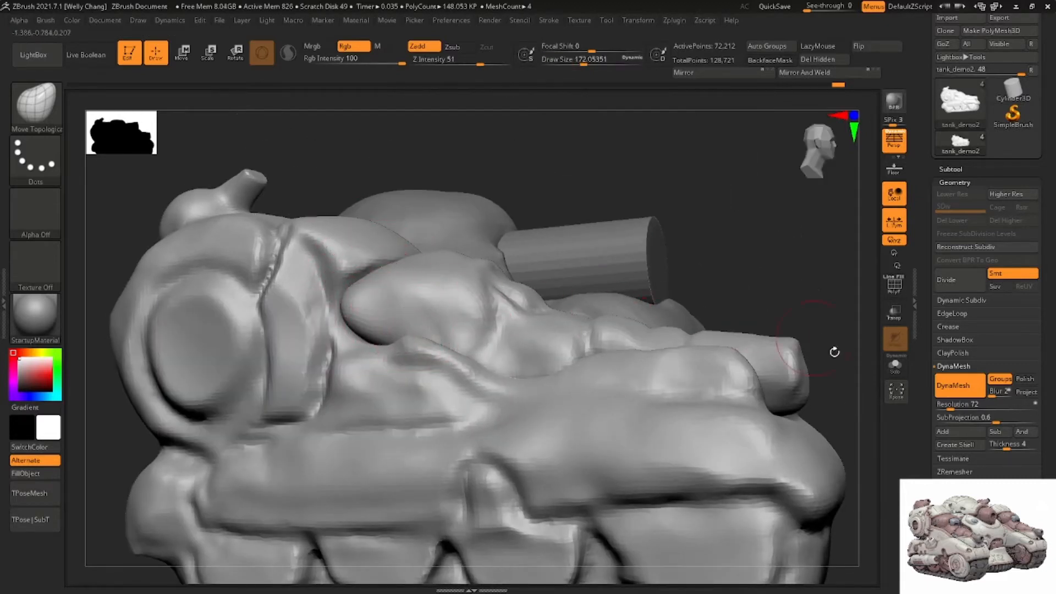
Hide the side pod armor and adjust the underside of the small turret's rear with Move Topological
ctrl+shift+click(504, 334)
right_drag(504, 334, 525, 333)
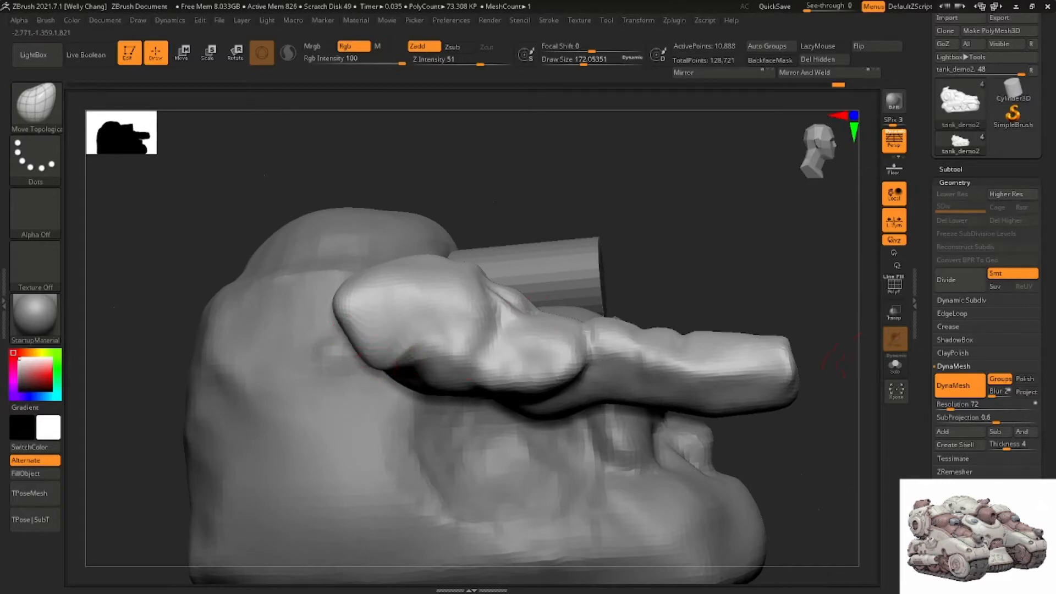
right_drag(334, 334, 462, 378)
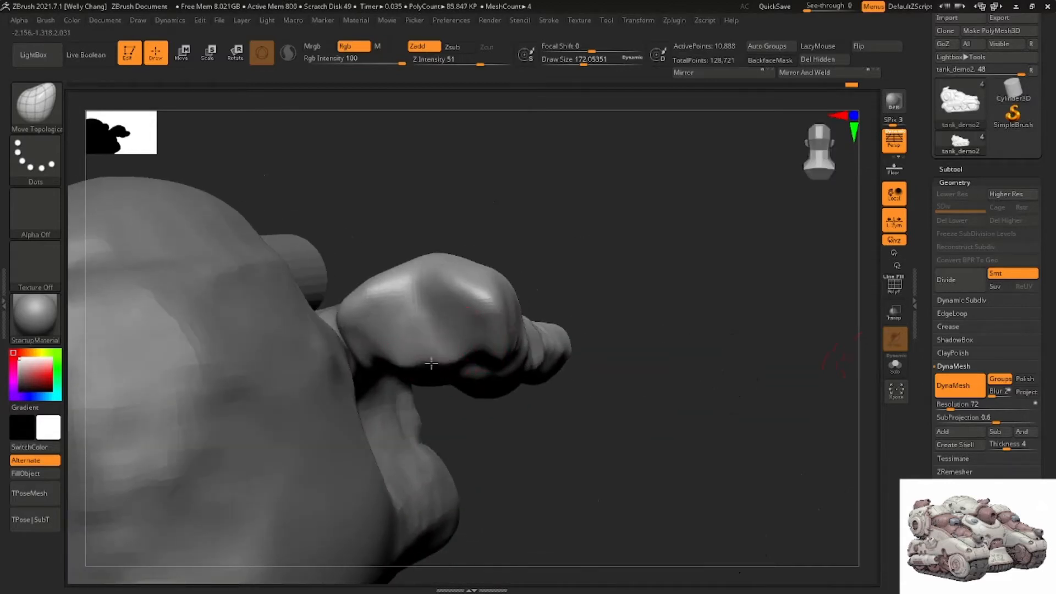
right_drag(429, 338, 426, 415)
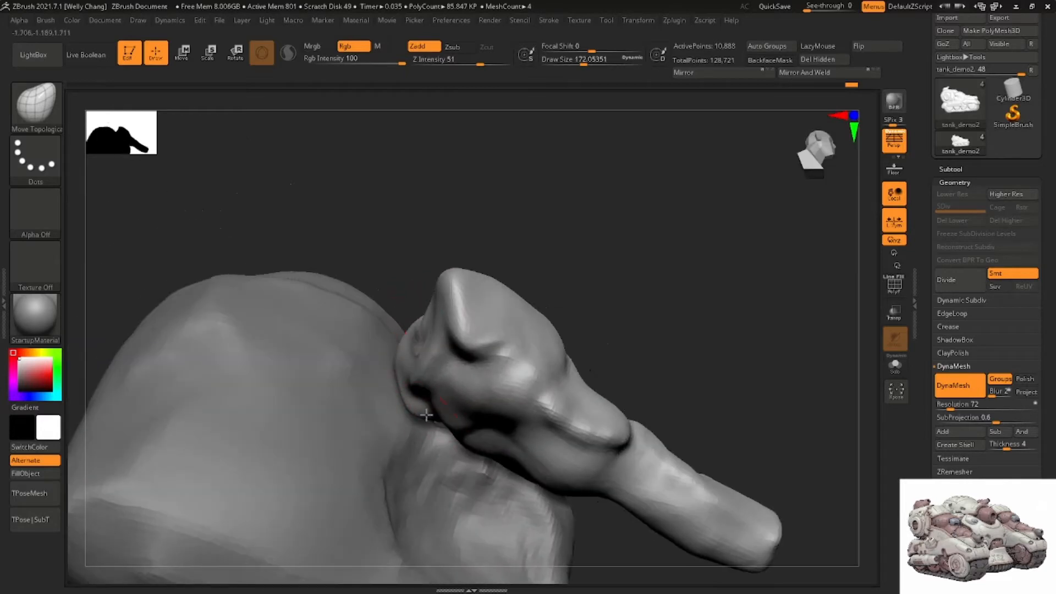
drag(426, 415, 431, 419)
Round and smooth the small turret's rear corners with Move Topological, and restore the visibility of the side pod armor
mouse_move(434, 431)
right_down()
mouse_move(436, 463)
mouse_move(483, 428)
mouse_move(509, 244)
right_up()
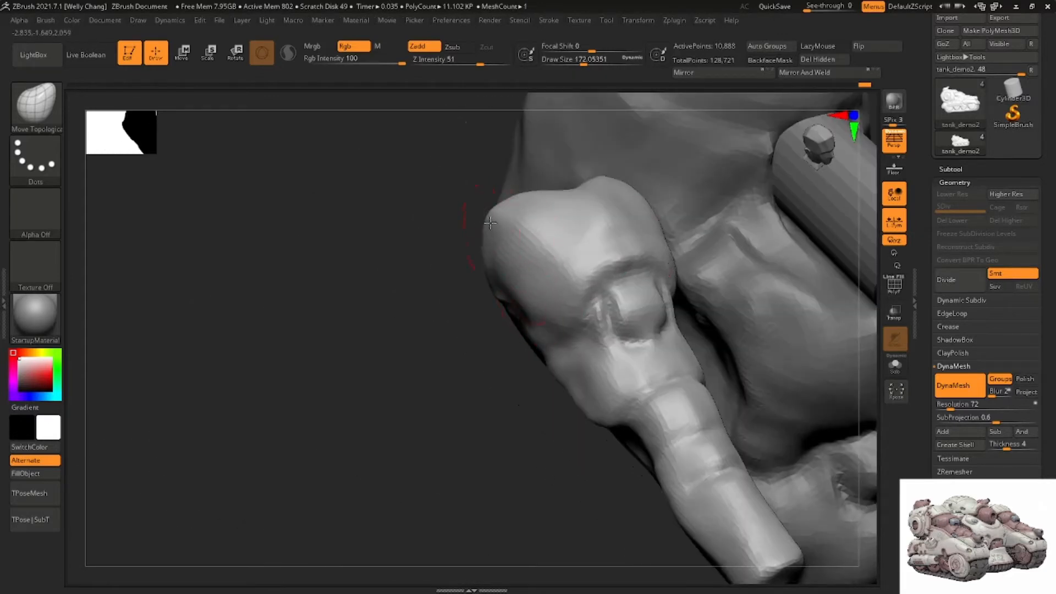
drag(523, 215, 538, 233)
right_drag(541, 206, 548, 249)
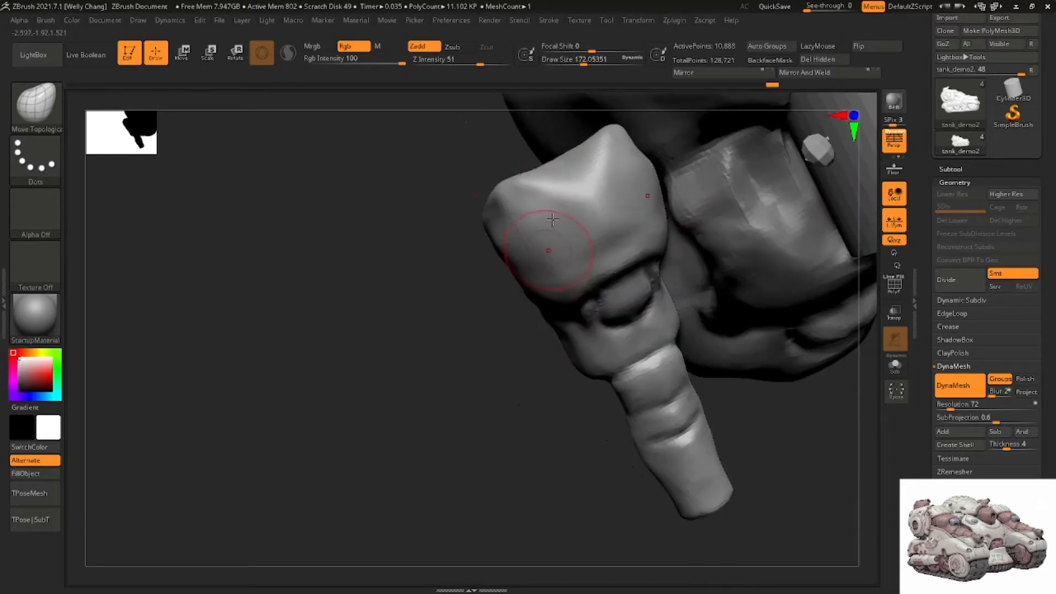
mouse_move(557, 175)
mouse_down()
mouse_move(559, 154)
mouse_move(552, 163)
mouse_up()
mouse_move(553, 173)
right_down()
mouse_move(554, 198)
mouse_move(555, 186)
mouse_move(571, 196)
right_up()
shift+drag(580, 204, 613, 200)
right_drag(538, 226, 600, 220)
click(889, 365)
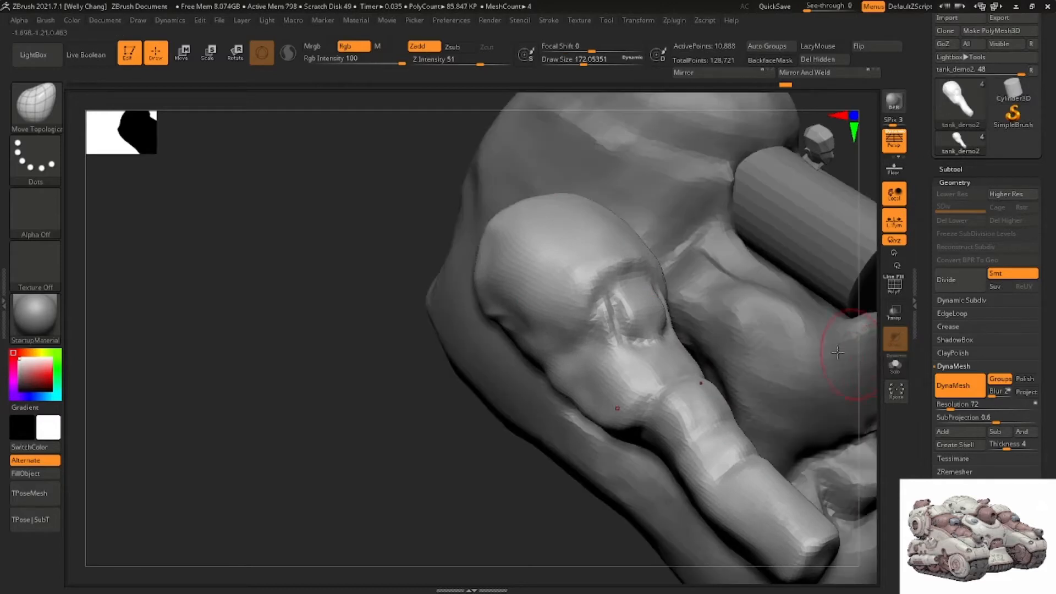
ctrl+shift+click(384, 418)
Refine the end of the small turret's barrel with Move Topological at a draw size of about 83
right_drag(461, 390, 511, 330)
mouse_move(512, 330)
right_down()
mouse_move(545, 344)
mouse_move(502, 337)
right_up()
ctrl+right_drag(442, 310, 483, 330)
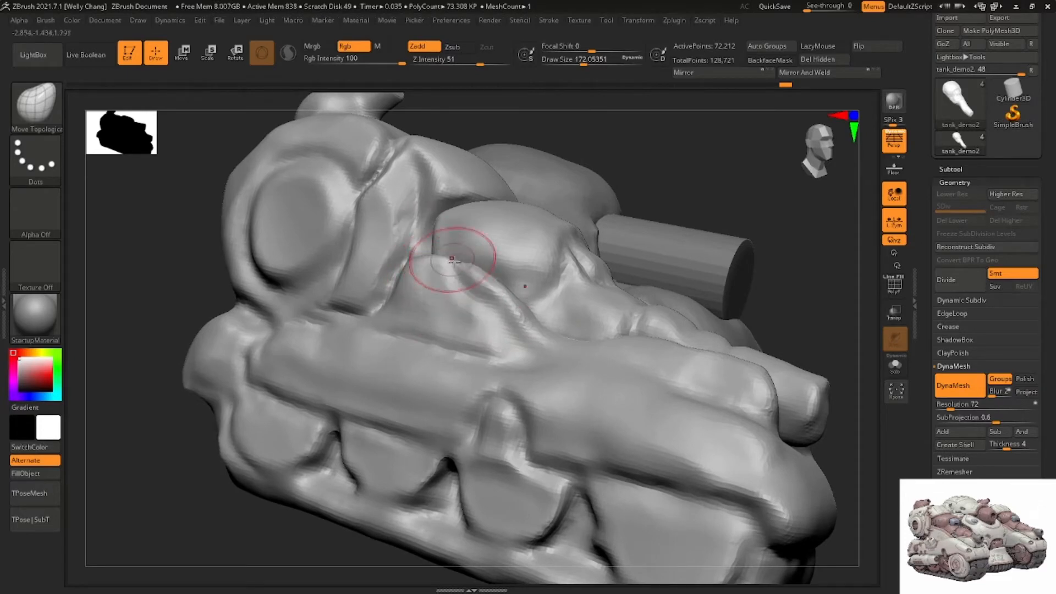
mouse_move(477, 267)
ctrl+right_down()
mouse_move(479, 284)
mouse_move(469, 265)
mouse_move(483, 246)
mouse_move(489, 283)
mouse_move(461, 306)
mouse_move(542, 300)
mouse_move(516, 283)
mouse_move(559, 301)
ctrl+right_up()
ctrl+right_drag(558, 301, 513, 317)
mouse_move(597, 318)
alt+right_down()
mouse_move(570, 311)
mouse_move(641, 351)
mouse_move(613, 323)
mouse_move(622, 332)
mouse_move(579, 316)
mouse_move(603, 328)
mouse_move(591, 311)
alt+right_up()
key(space)
drag(591, 311, 580, 309)
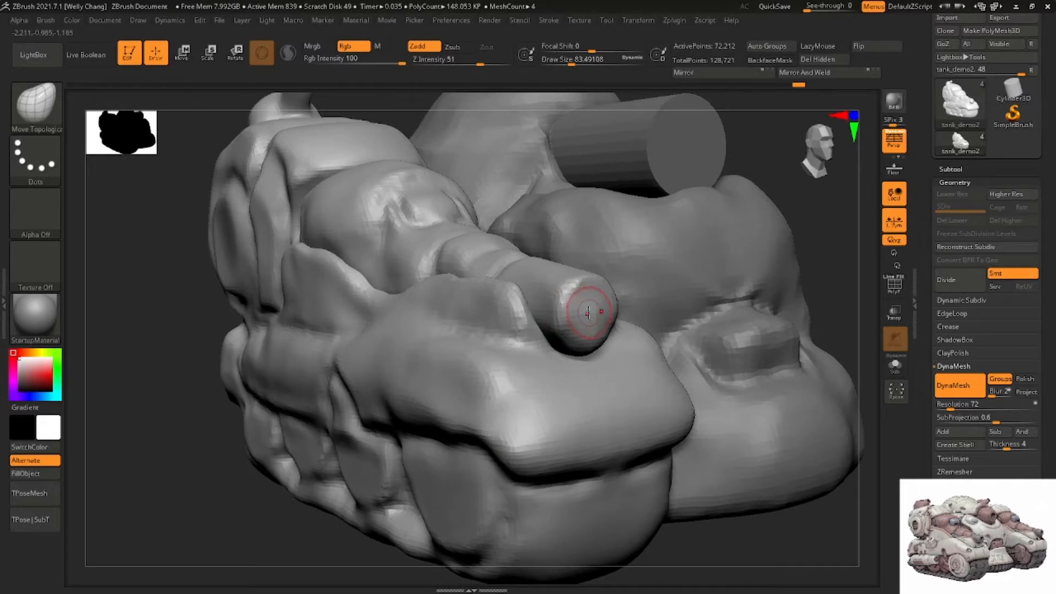
right_drag(587, 314, 599, 324)
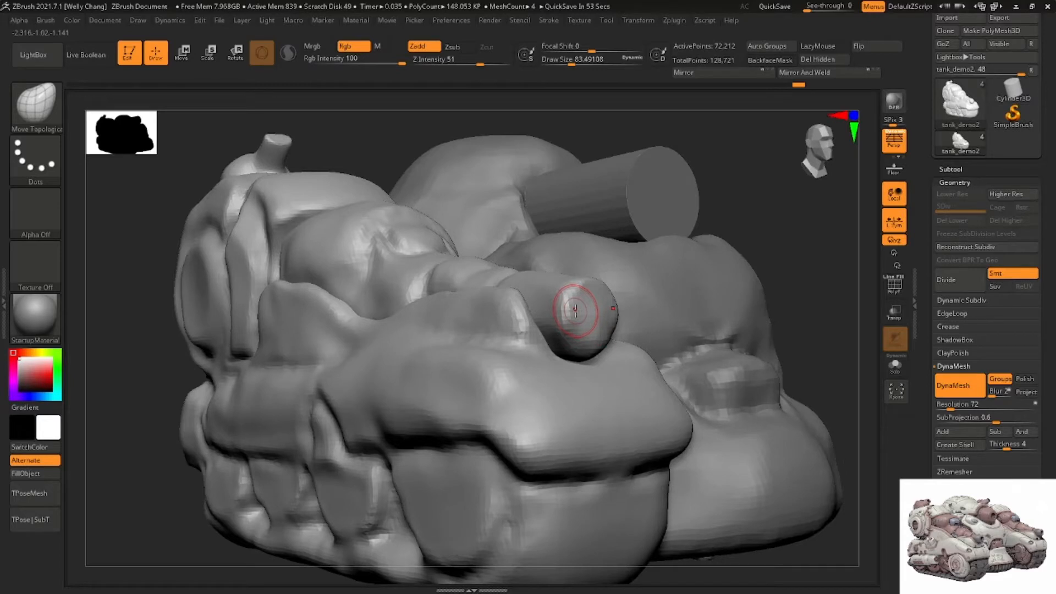
Hollow out a muzzle opening in the end of the small turret's barrel with ClayBuildup at a draw size of about 83
right_drag(512, 323, 451, 363)
right_click(451, 364)
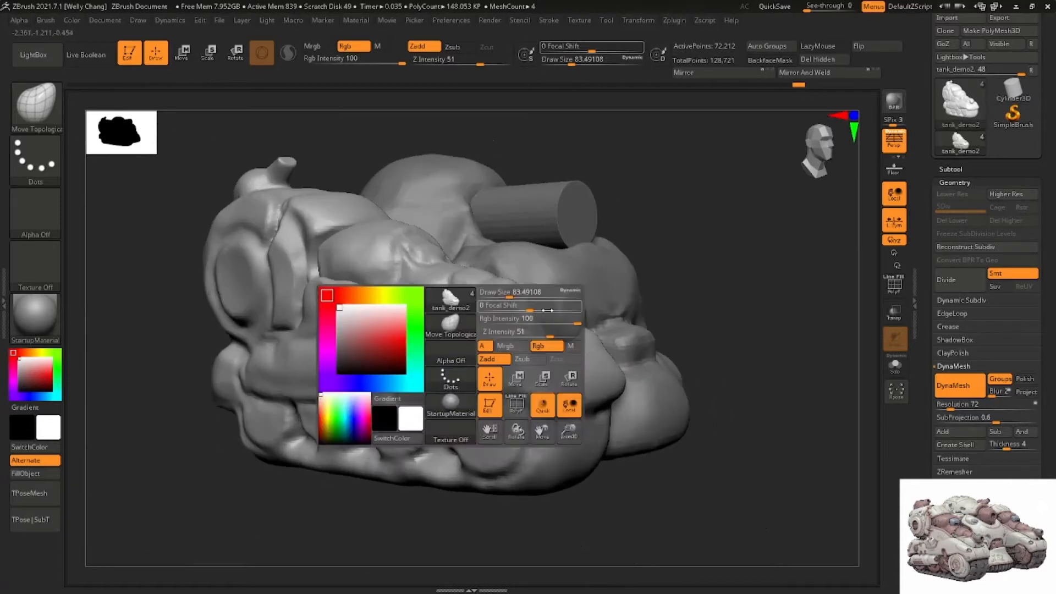
right_drag(593, 265, 586, 318)
right_drag(586, 318, 562, 303)
mouse_move(474, 313)
right_down()
mouse_move(503, 318)
mouse_move(498, 329)
mouse_move(484, 320)
mouse_move(476, 353)
right_up()
key(b)
key(c)
key(b)
key(shift)
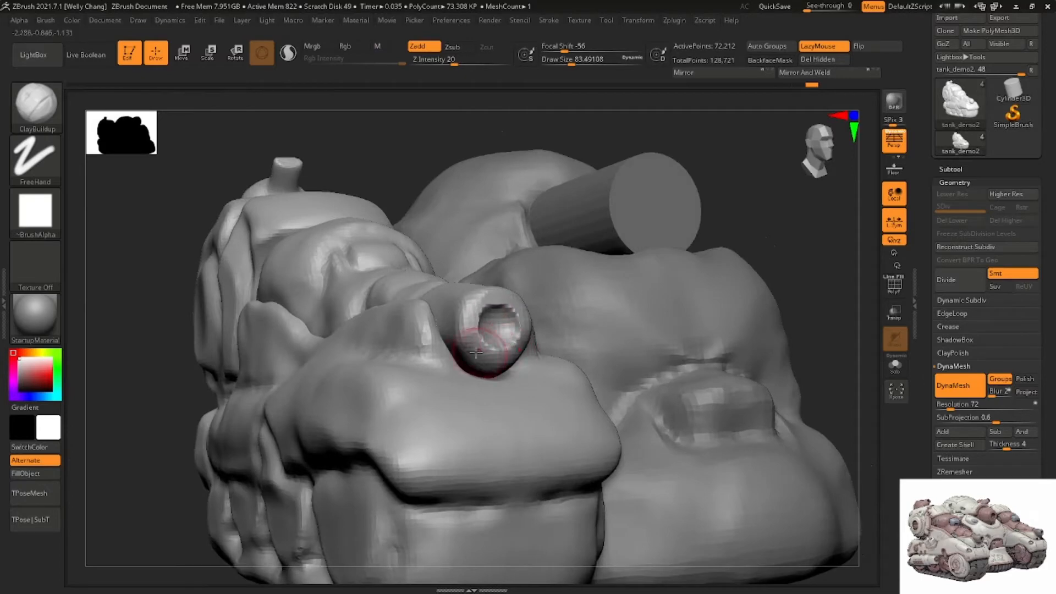
Adjust the shape of the barrel's muzzle with the Move brush at a draw size of about 158
key(b)
key(m)
key(v)
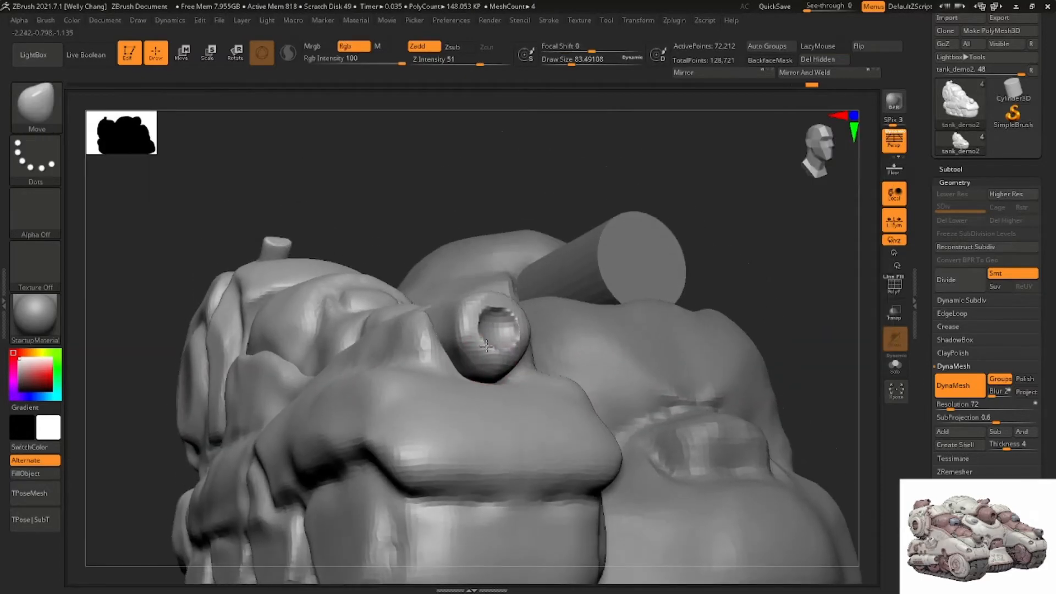
key(space)
drag(500, 360, 502, 360)
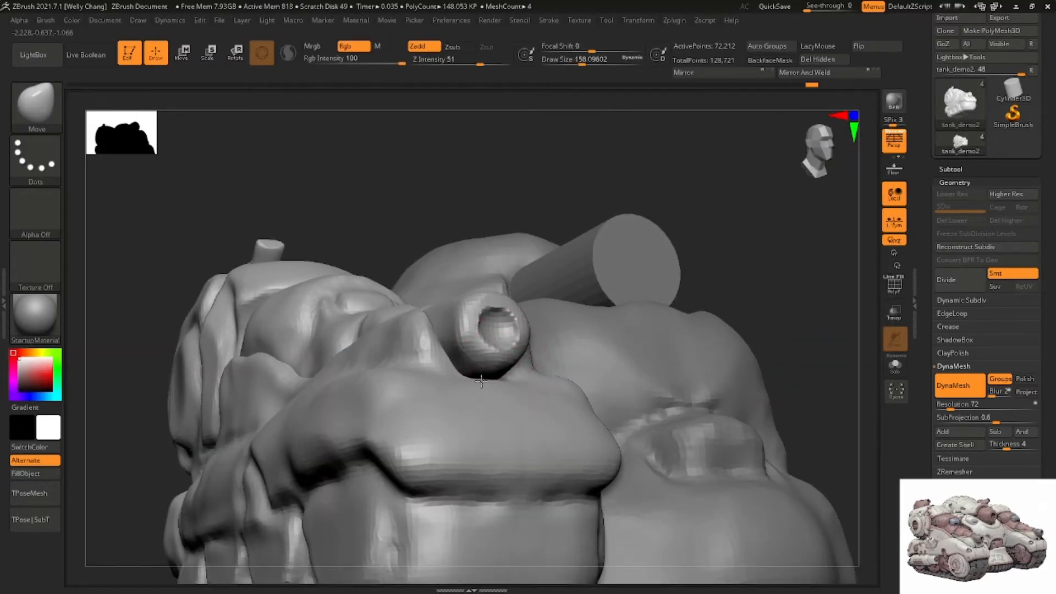
right_drag(470, 366, 511, 350)
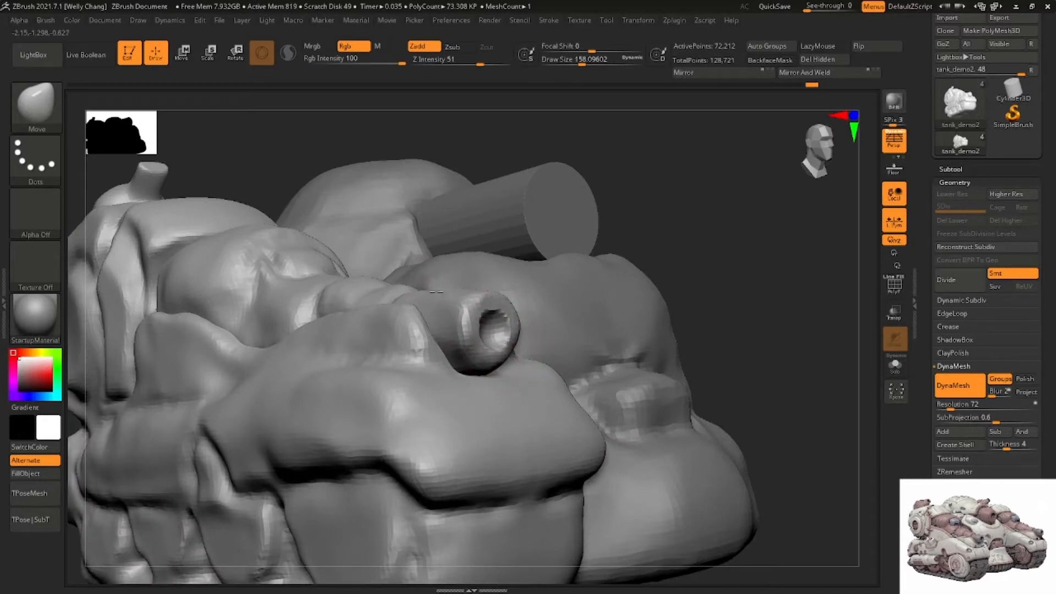
Hide the side pod armor and reshape the side of the small turret's barrel with the Move brush
mouse_move(436, 291)
right_down()
mouse_move(483, 316)
mouse_move(473, 426)
mouse_move(427, 397)
right_up()
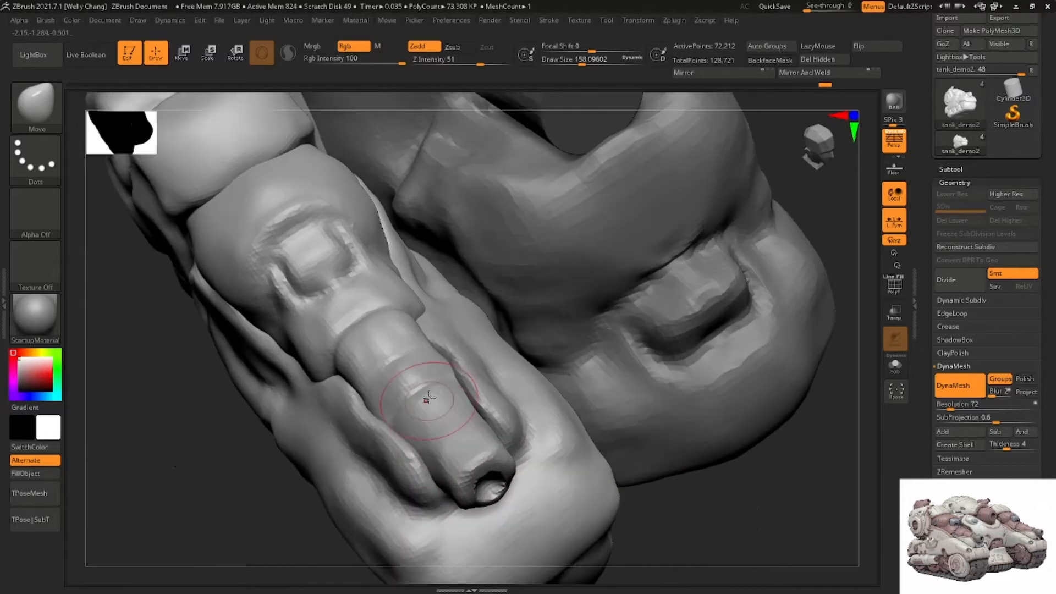
mouse_move(353, 421)
right_down()
mouse_move(393, 410)
mouse_move(416, 360)
right_up()
ctrl+shift+click(413, 377)
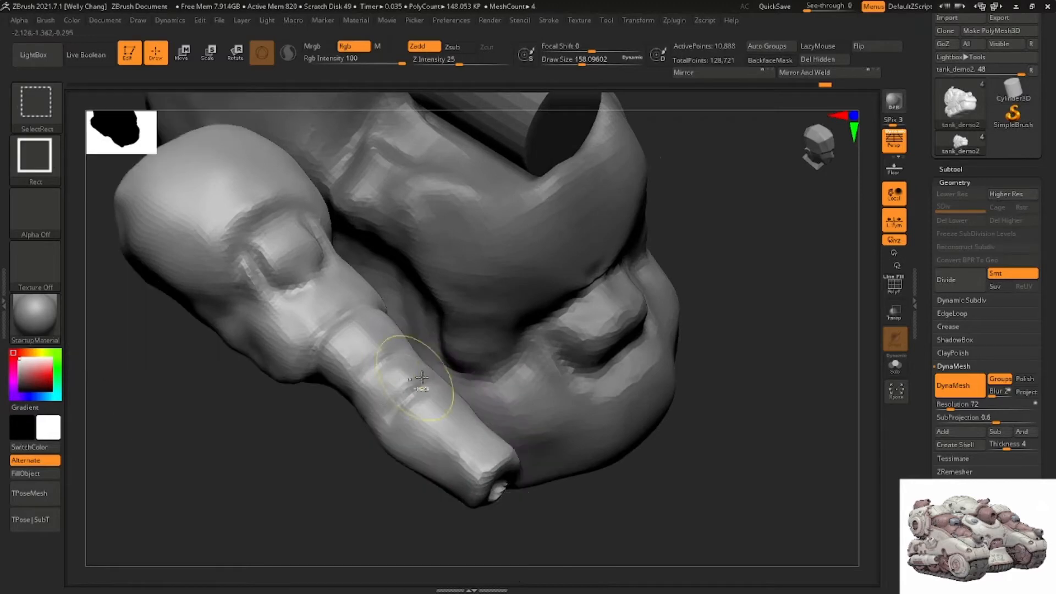
right_drag(575, 345, 361, 387)
drag(361, 387, 331, 385)
right_drag(331, 393, 349, 341)
drag(352, 398, 332, 406)
right_drag(367, 399, 434, 298)
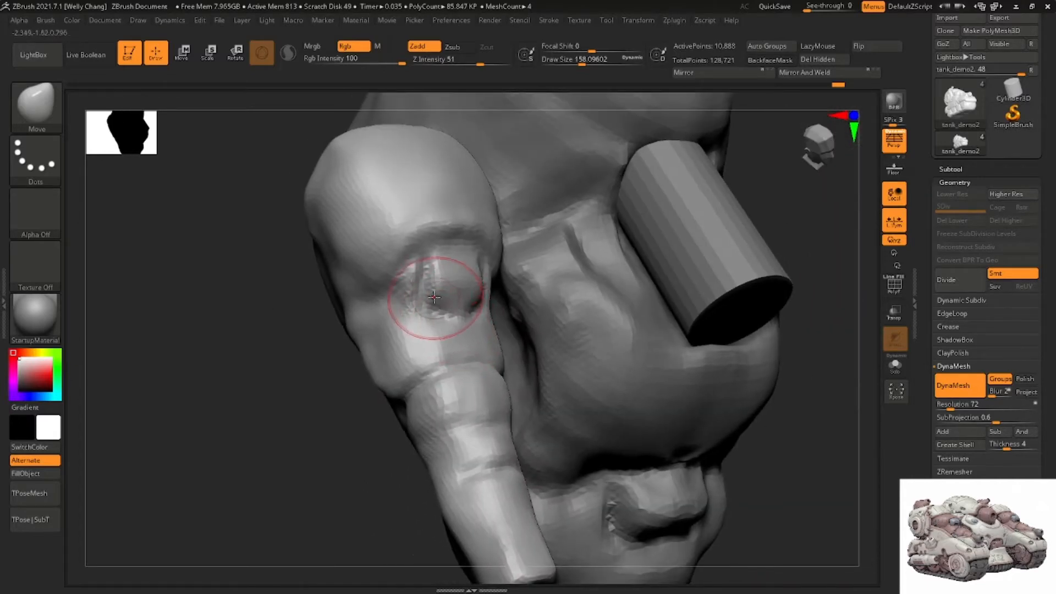
Carve grooves beside the small recessed block on the gun barrel's base with the DamStandard brush at draw size about 62
key(b)
key(d)
key(s)
key(space)
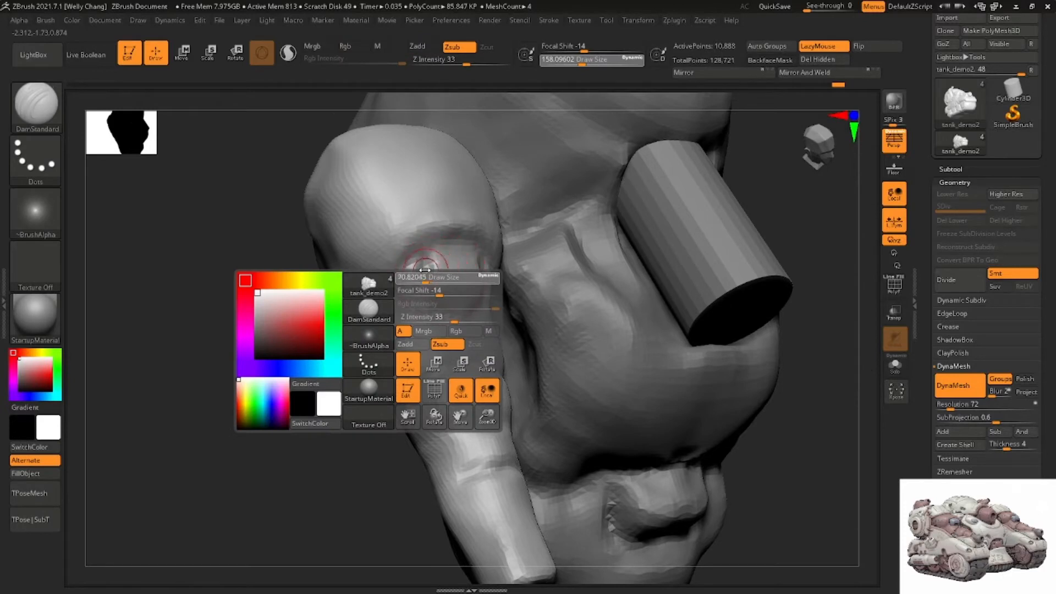
drag(425, 269, 423, 269)
right_drag(473, 246, 468, 250)
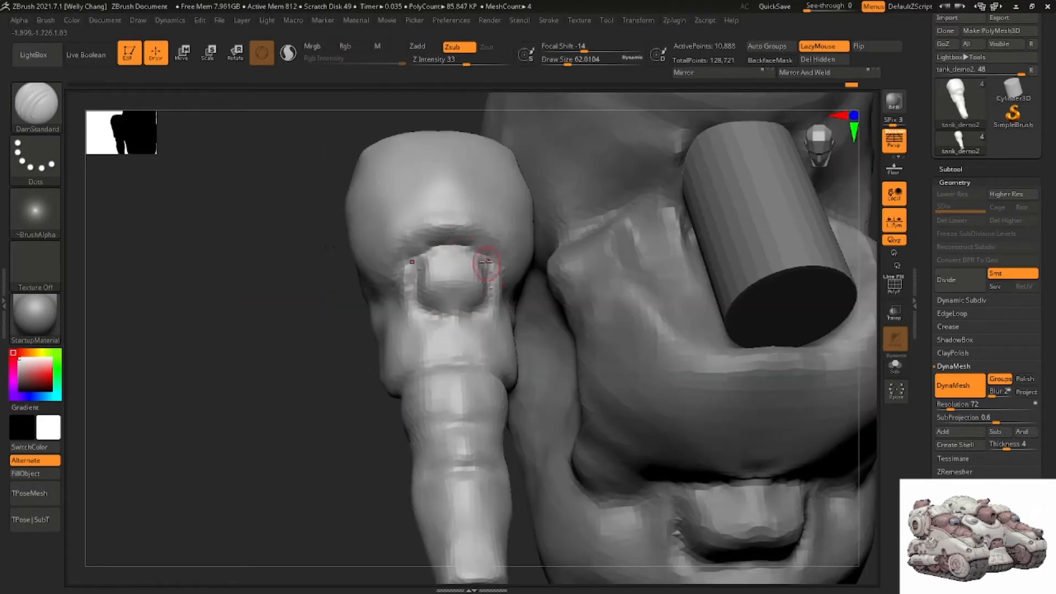
mouse_move(430, 311)
right_down()
mouse_move(416, 274)
mouse_move(429, 280)
mouse_move(419, 289)
mouse_move(437, 281)
right_up()
Adjust the gun barrel's base with the Move brush at draw size about 158 and unhide the rest of the hull
key(space)
drag(444, 324, 458, 325)
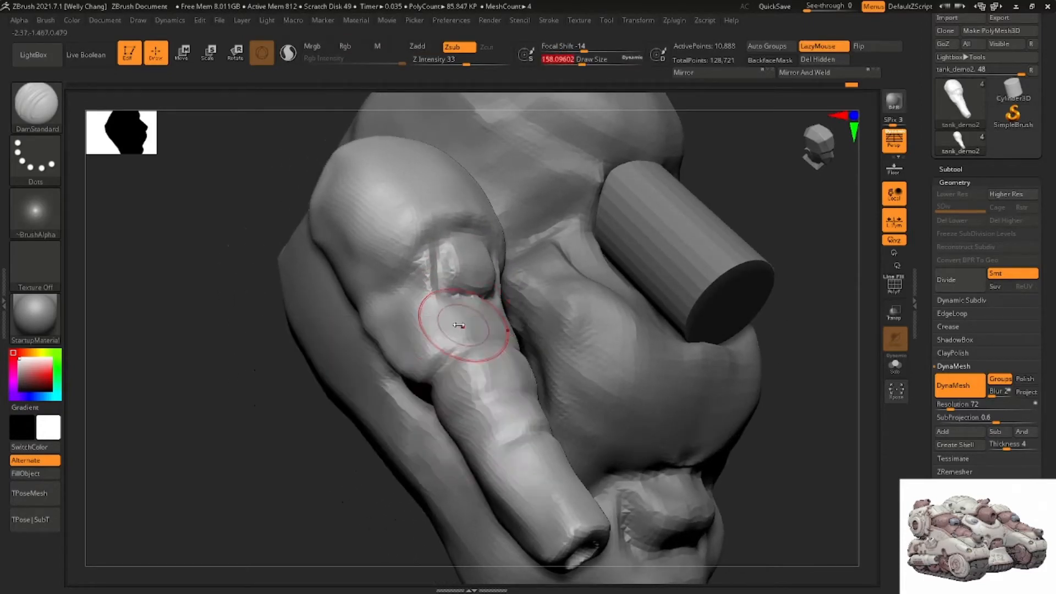
key(b)
key(m)
key(v)
mouse_move(449, 352)
right_down()
mouse_move(416, 362)
mouse_move(377, 259)
right_up()
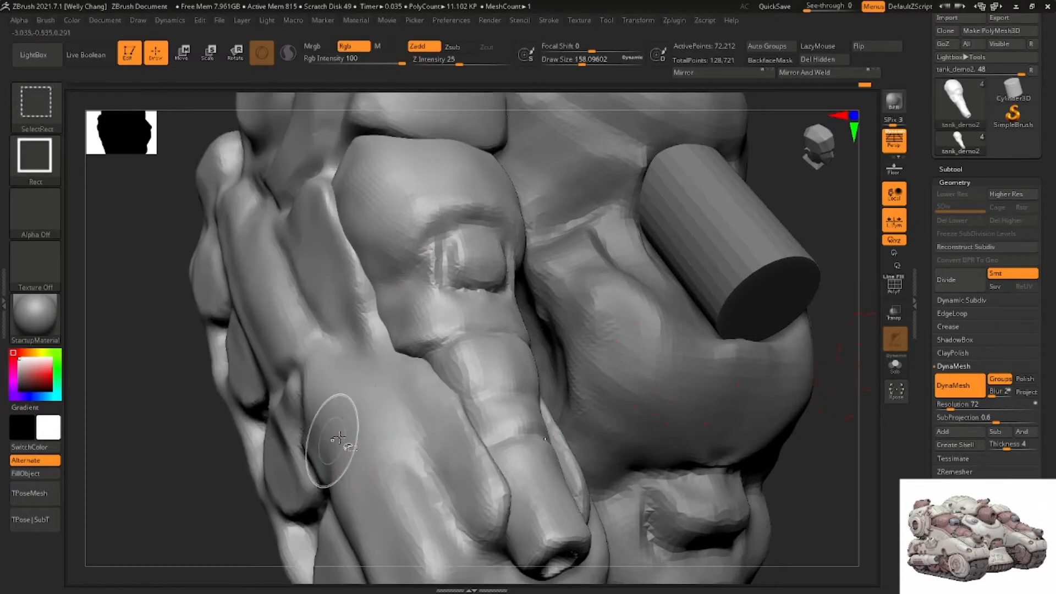
Reshape the upper contour of the front fender in side view with the Move brush at draw size about 274
mouse_move(330, 436)
right_down()
mouse_move(365, 382)
mouse_move(431, 330)
mouse_move(367, 279)
right_up()
key(space)
drag(367, 279, 381, 279)
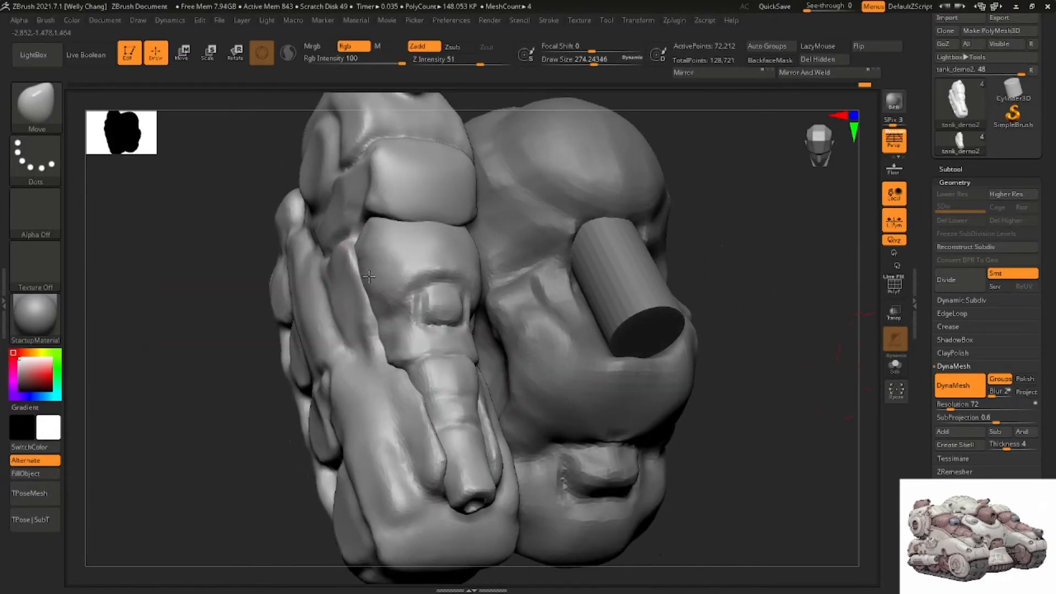
mouse_move(366, 283)
right_down()
mouse_move(357, 265)
mouse_move(398, 258)
mouse_move(409, 292)
mouse_move(442, 231)
mouse_move(508, 193)
right_up()
ctrl+right_drag(509, 193, 461, 229)
mouse_move(465, 307)
right_down()
mouse_move(404, 311)
mouse_move(447, 306)
mouse_move(460, 278)
mouse_move(470, 288)
mouse_move(514, 285)
mouse_move(505, 283)
right_up()
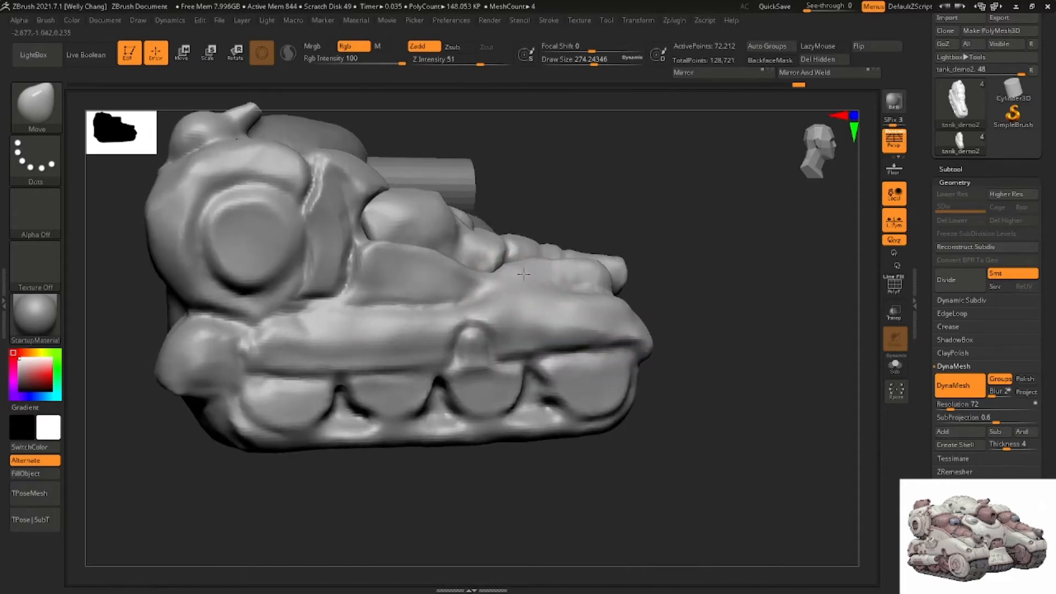
right_click(504, 284)
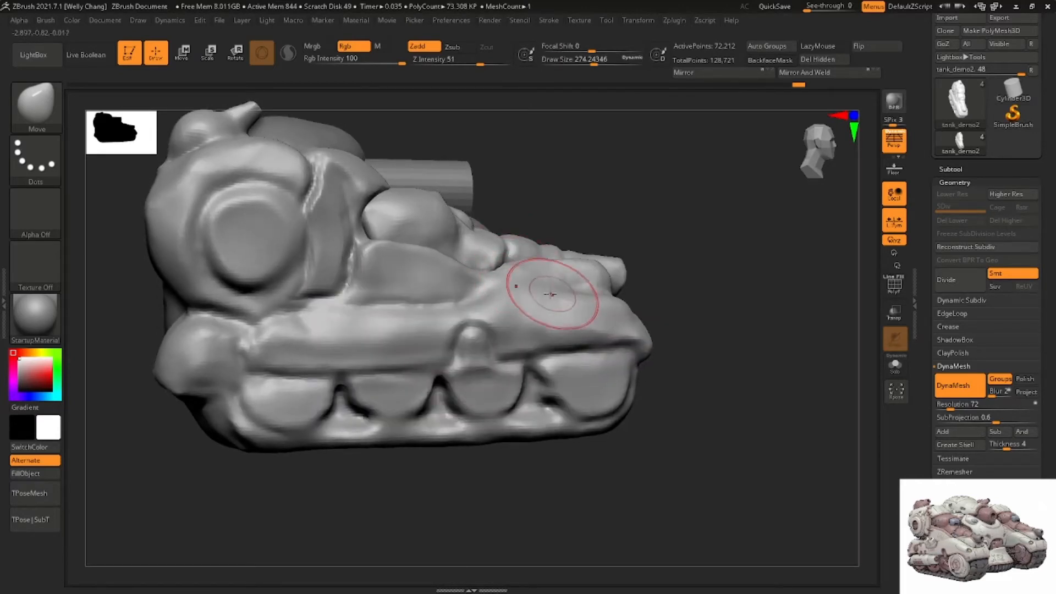
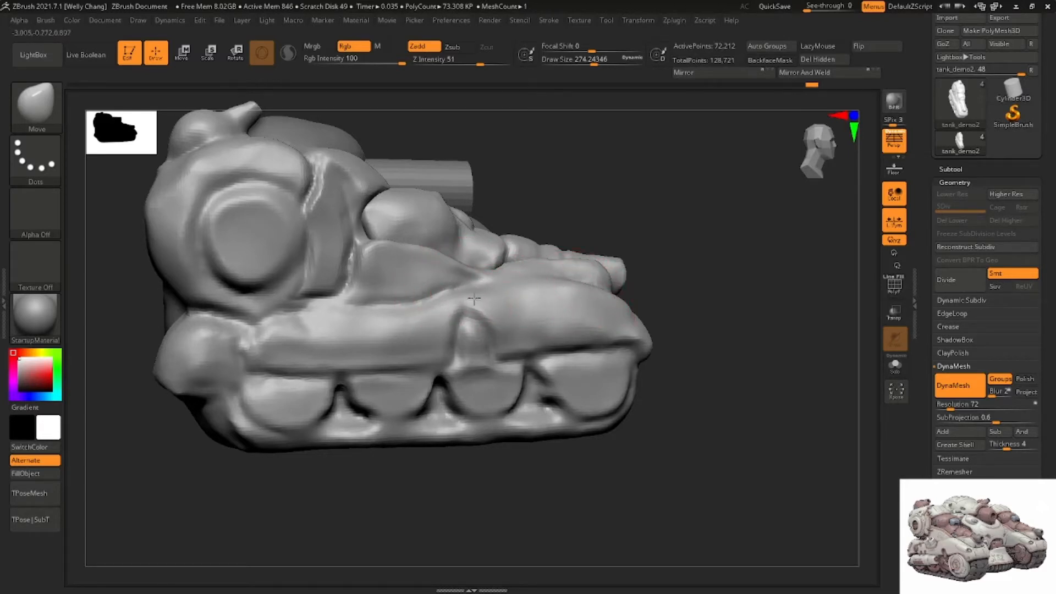
Refine the fender's nose and the edge above the front wheel with the Move brush
mouse_move(520, 277)
right_down()
mouse_move(530, 272)
mouse_move(525, 282)
right_up()
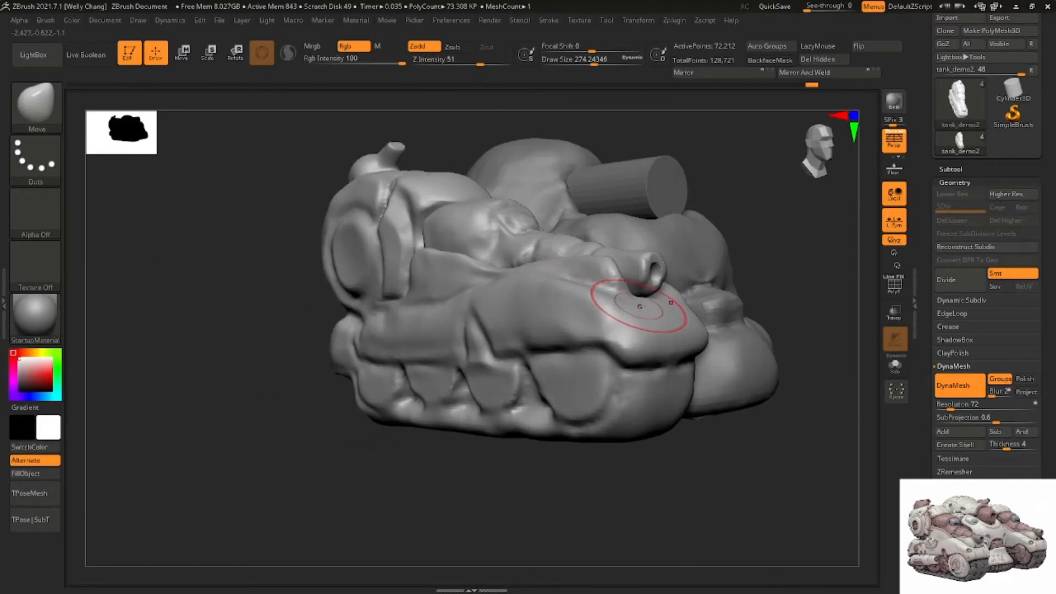
right_drag(647, 306, 641, 313)
drag(641, 313, 659, 306)
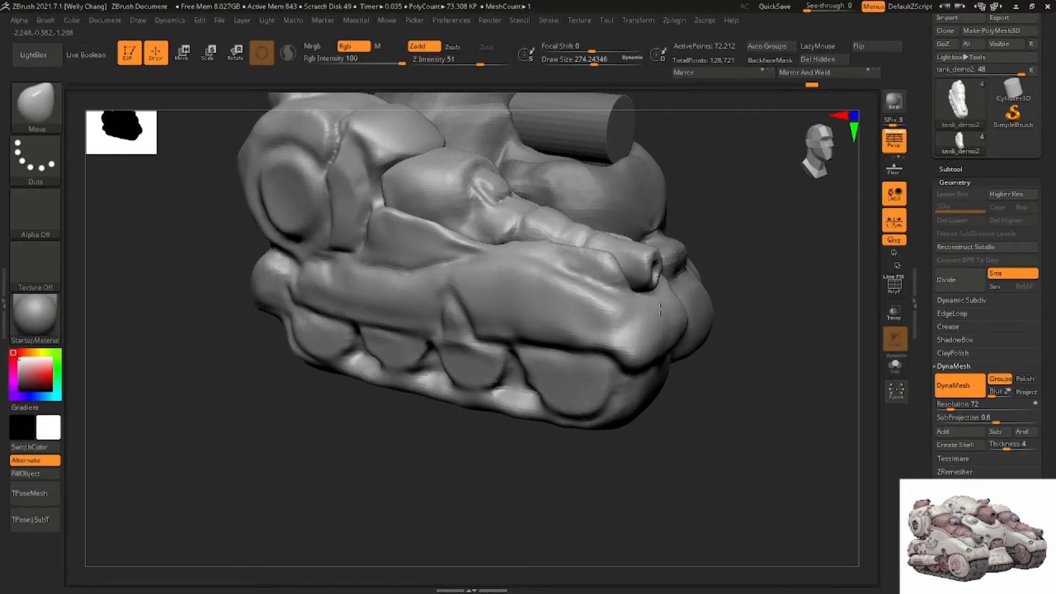
drag(633, 357, 628, 352)
right_drag(628, 352, 592, 373)
drag(617, 352, 624, 350)
right_drag(604, 335, 623, 339)
key(shift)
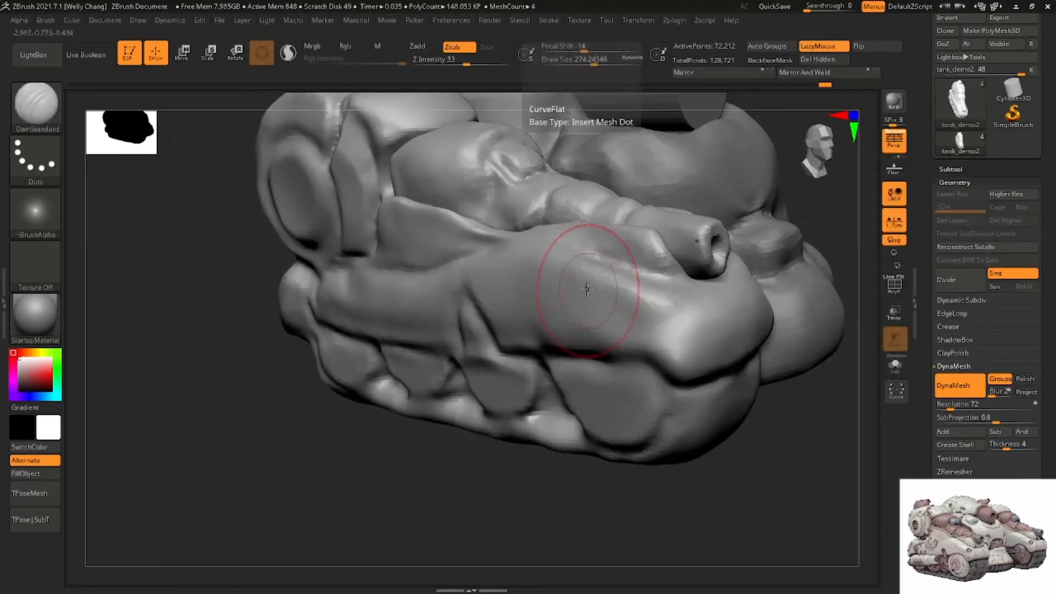
Carve an elongated oval outline into the top of the front fender with the DamStandard brush at draw size about 132
key(space)
drag(588, 293, 581, 292)
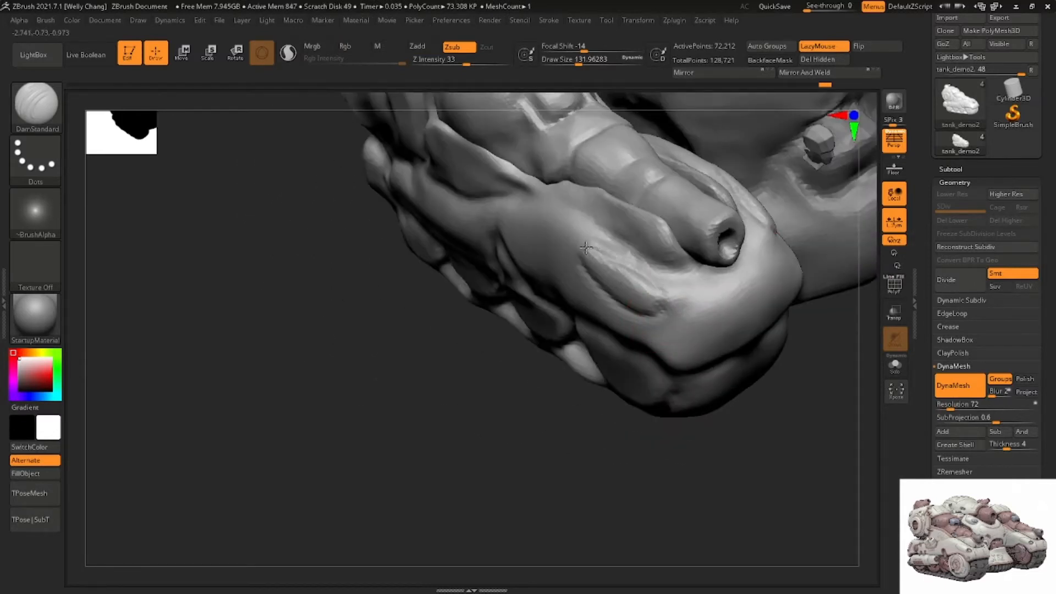
drag(661, 296, 663, 308)
right_drag(663, 308, 653, 301)
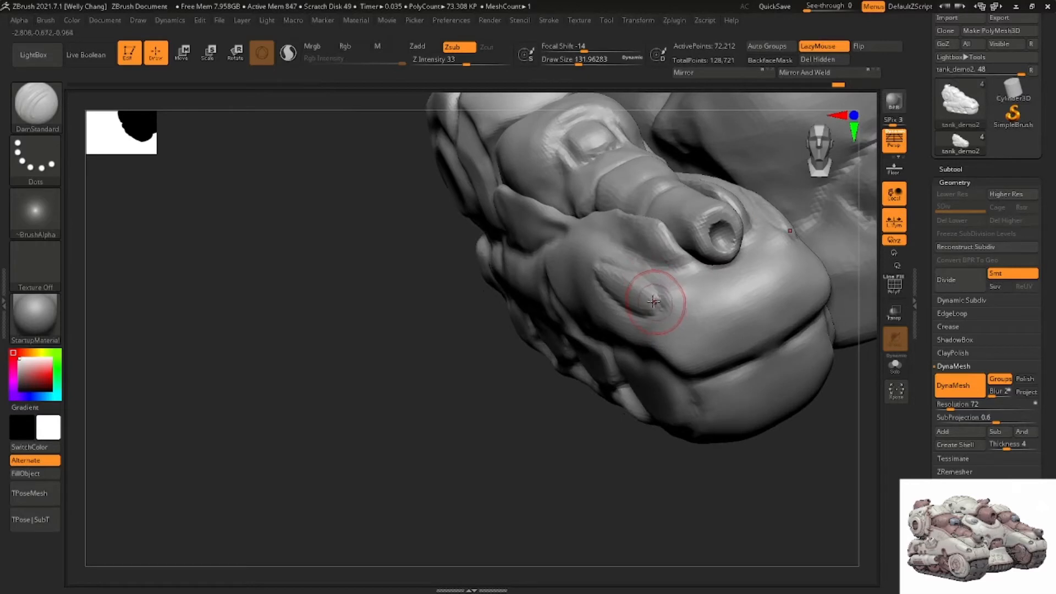
Mask the hull except the oval patch on the front fender and shift that patch with the Move gizmo
key(ctrl)
ctrl+click(543, 365)
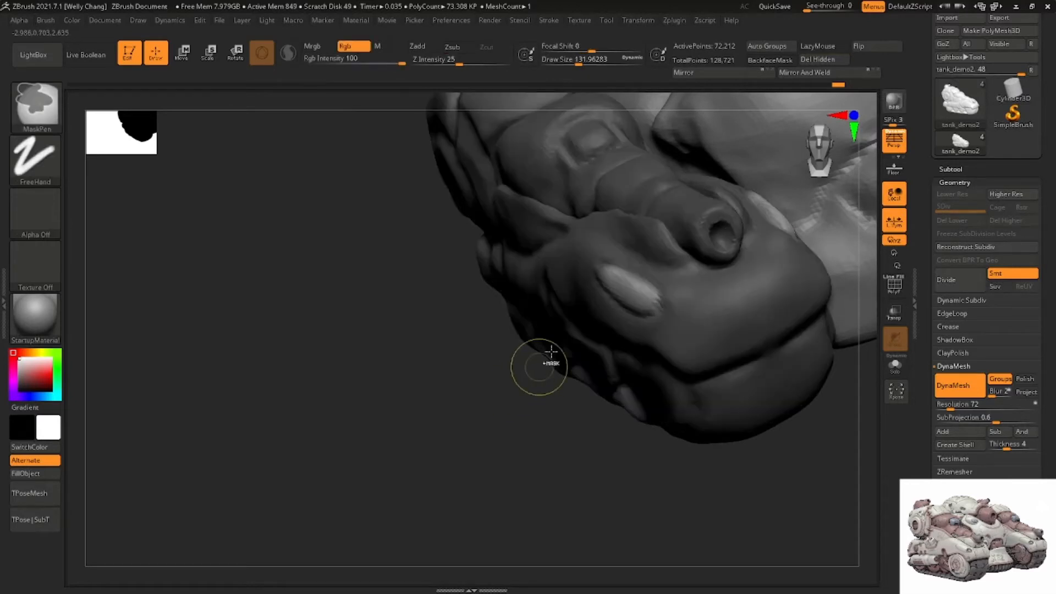
key(w)
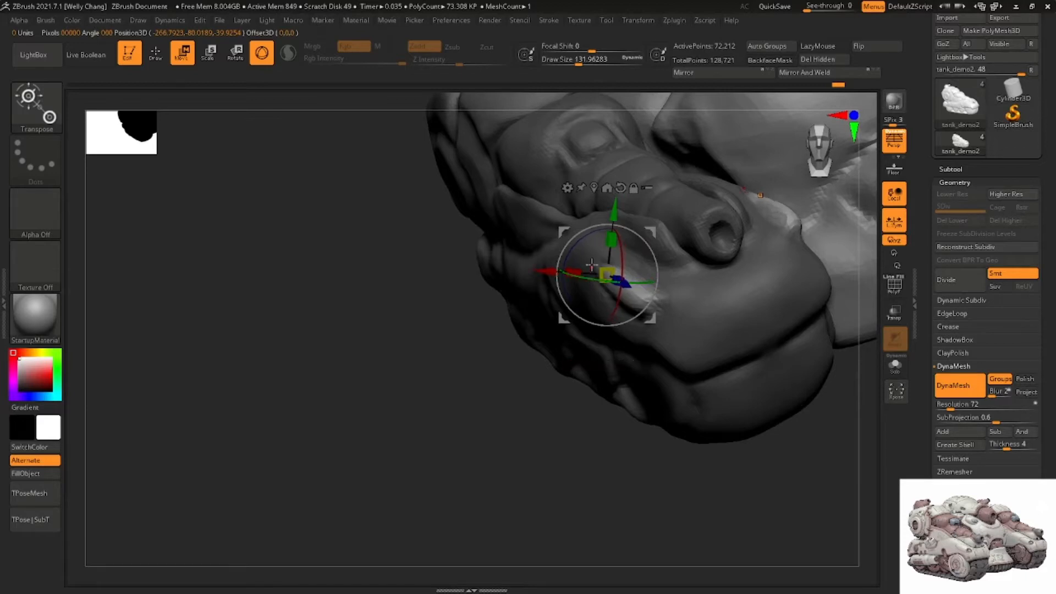
right_drag(591, 265, 619, 256)
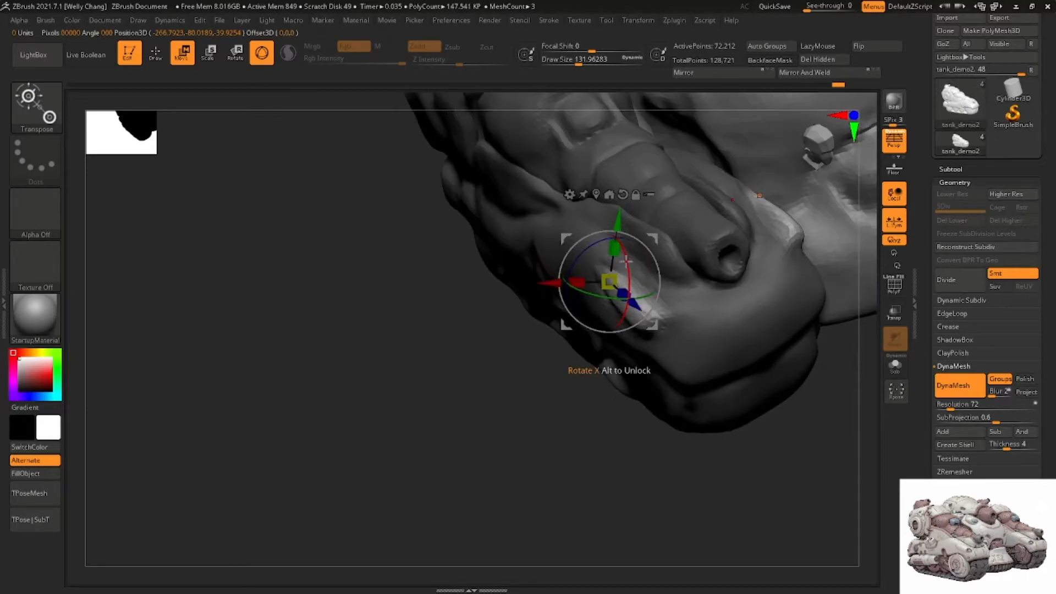
key(q)
mouse_move(581, 275)
right_down()
mouse_move(601, 266)
mouse_move(620, 297)
mouse_move(507, 370)
mouse_move(536, 374)
mouse_move(577, 236)
right_up()
Reshape the front fender around the oval detail with the Move brush at draw size about 274
key(b)
key(m)
key(v)
key(space)
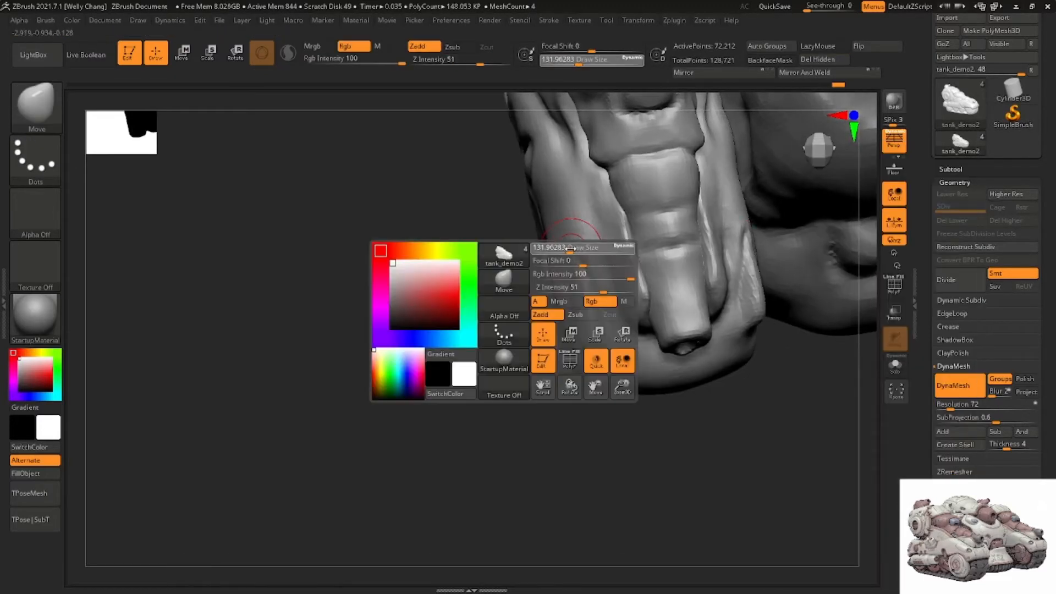
drag(583, 248, 585, 249)
right_drag(585, 249, 582, 228)
right_drag(547, 294, 547, 281)
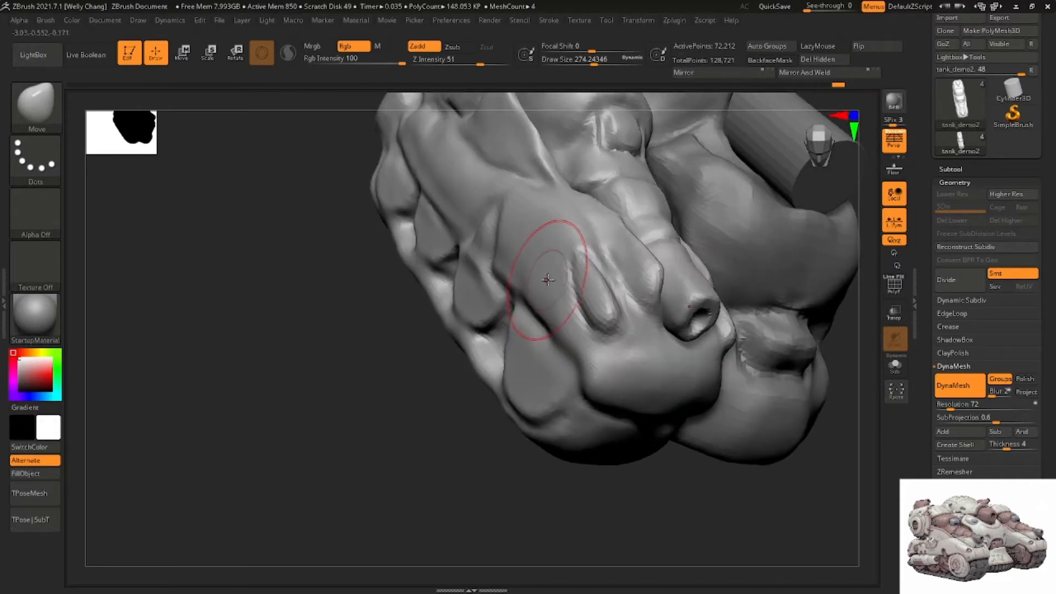
drag(546, 281, 551, 302)
right_drag(551, 302, 547, 330)
mouse_move(547, 289)
right_down()
mouse_move(575, 306)
mouse_move(550, 314)
mouse_move(515, 280)
right_up()
Shape the notch in the side skirt above the wheels with the Move brush at draw size about 172
key(space)
mouse_move(515, 279)
mouse_down()
mouse_move(505, 279)
mouse_move(516, 292)
mouse_move(496, 320)
mouse_up()
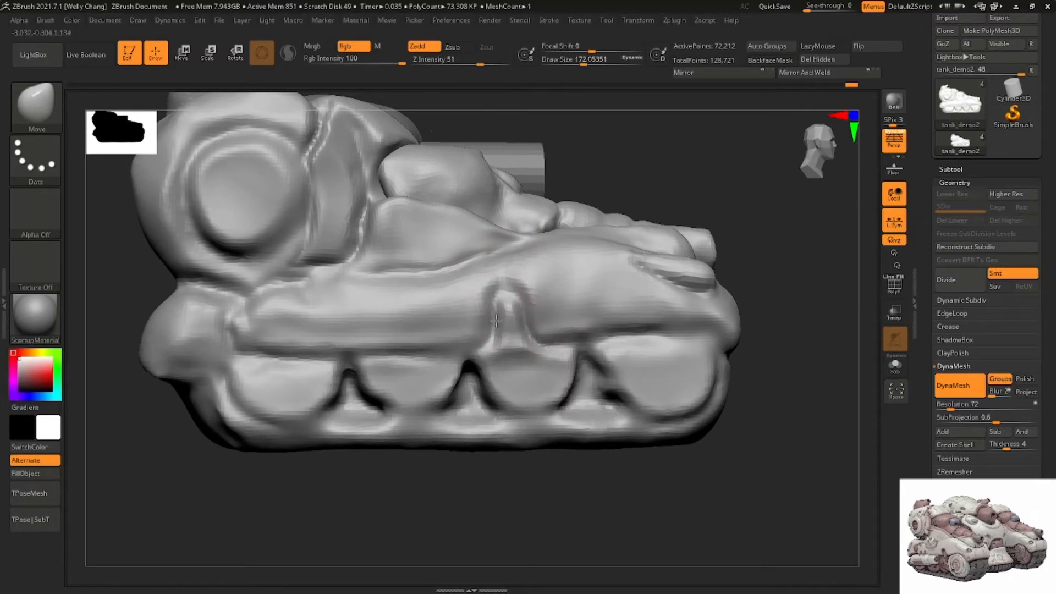
right_drag(511, 346, 520, 317)
Build up the inside of the side skirt notch with ClayBuildup at draw size about 101 and smooth the strokes
key(b)
key(c)
key(b)
key(space)
drag(521, 316, 512, 316)
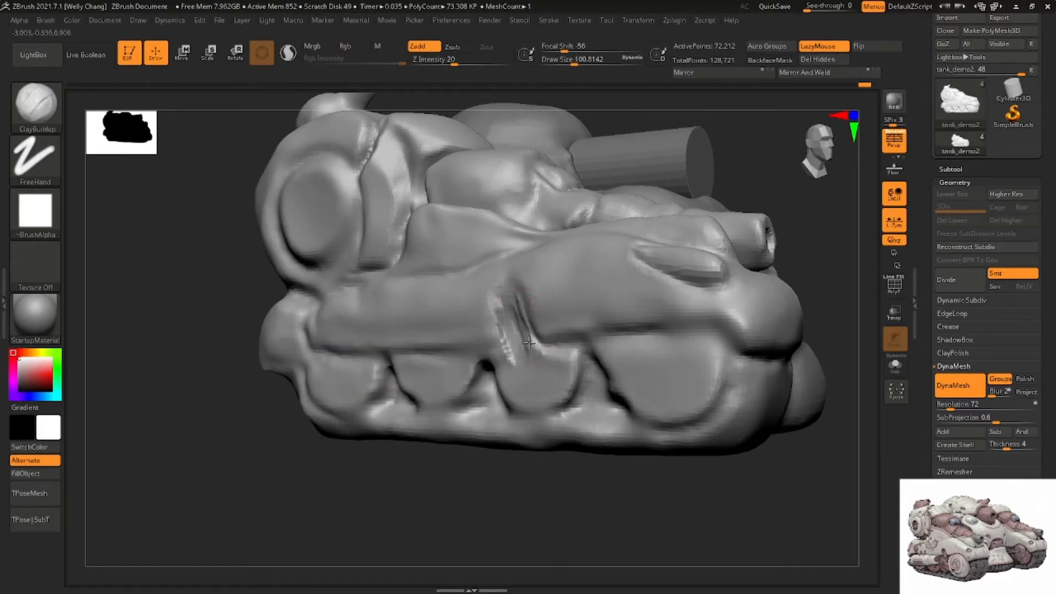
right_drag(508, 311, 519, 308)
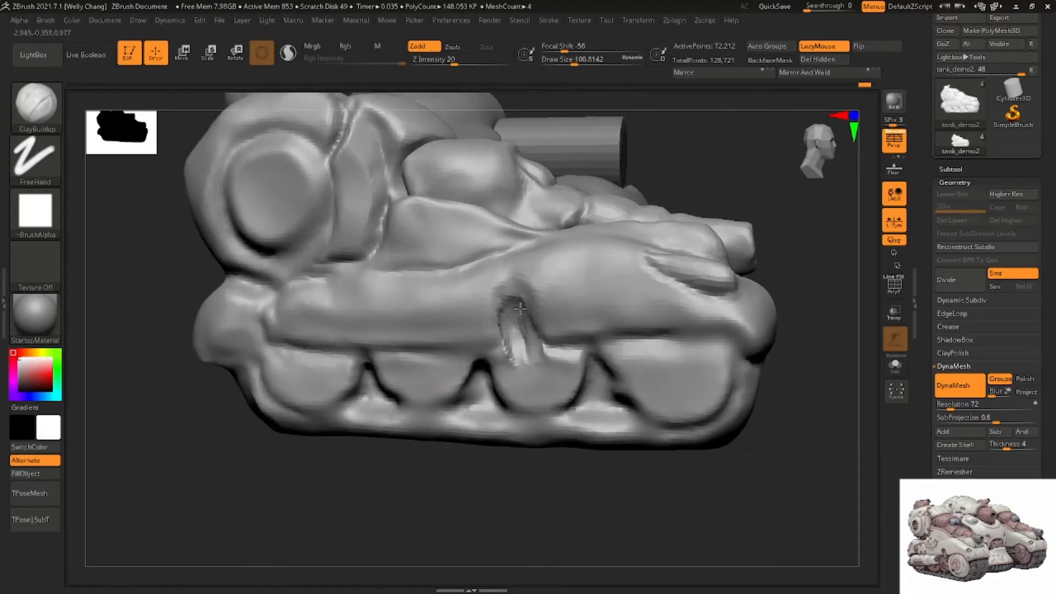
key(shift)
shift+drag(511, 358, 507, 357)
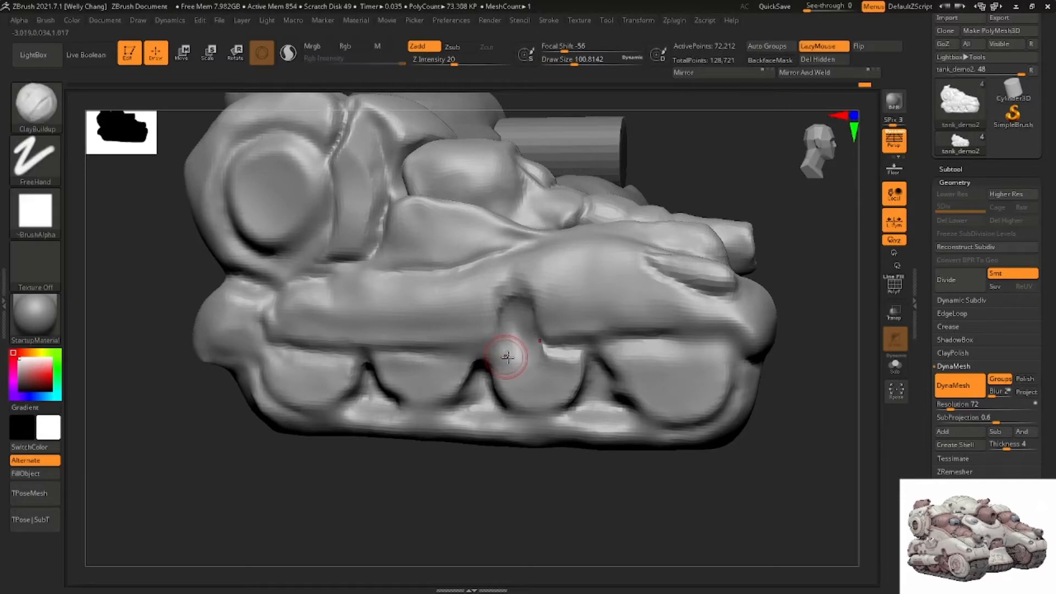
right_drag(505, 346, 503, 345)
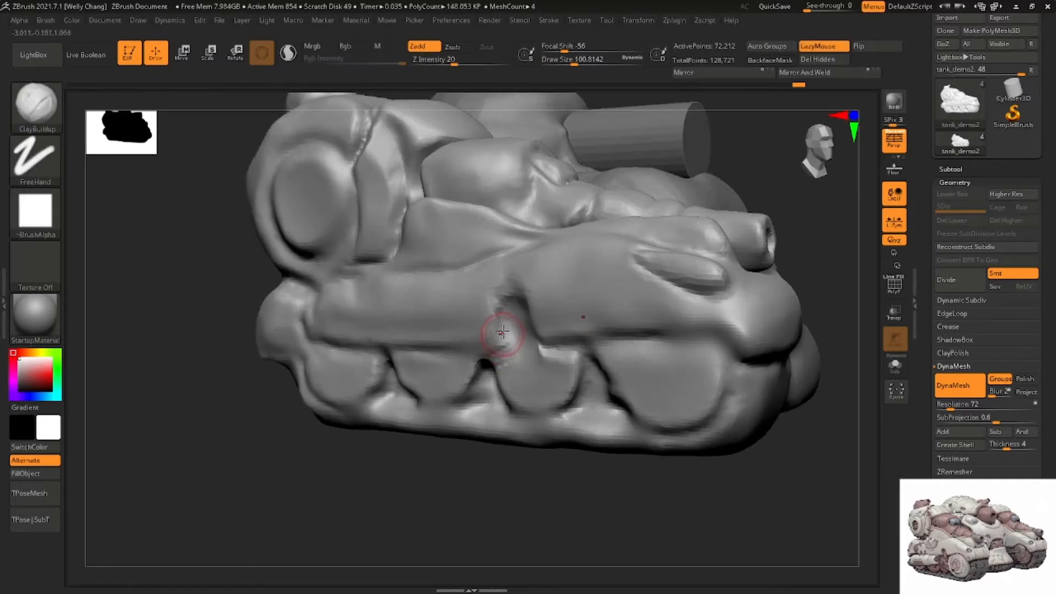
Sharpen the notch edge and the lower edge of the side skirt and front fender with the DamStandard brush
key(b)
key(d)
key(s)
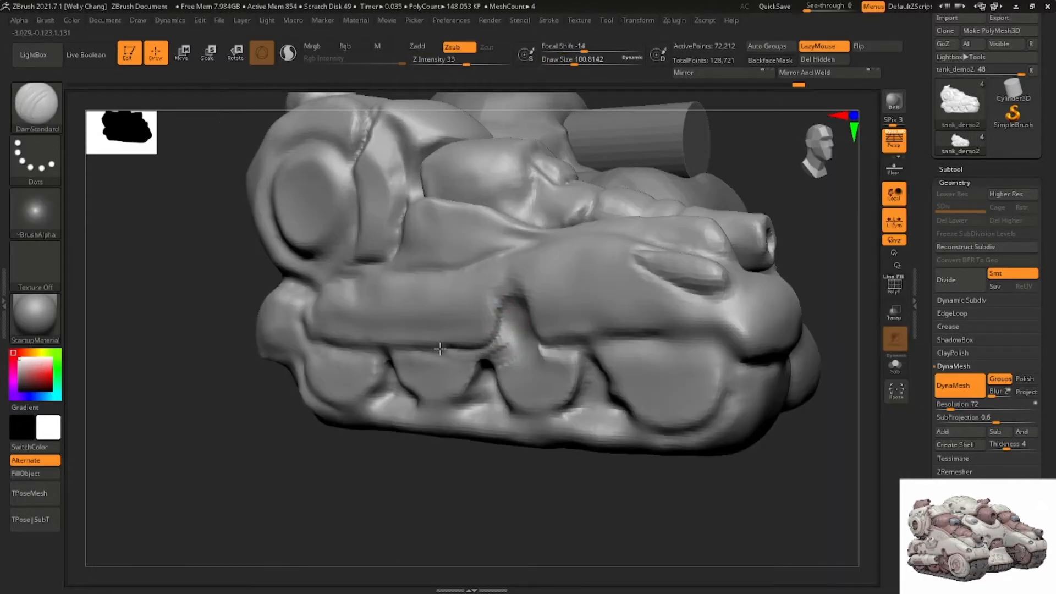
right_drag(350, 350, 481, 296)
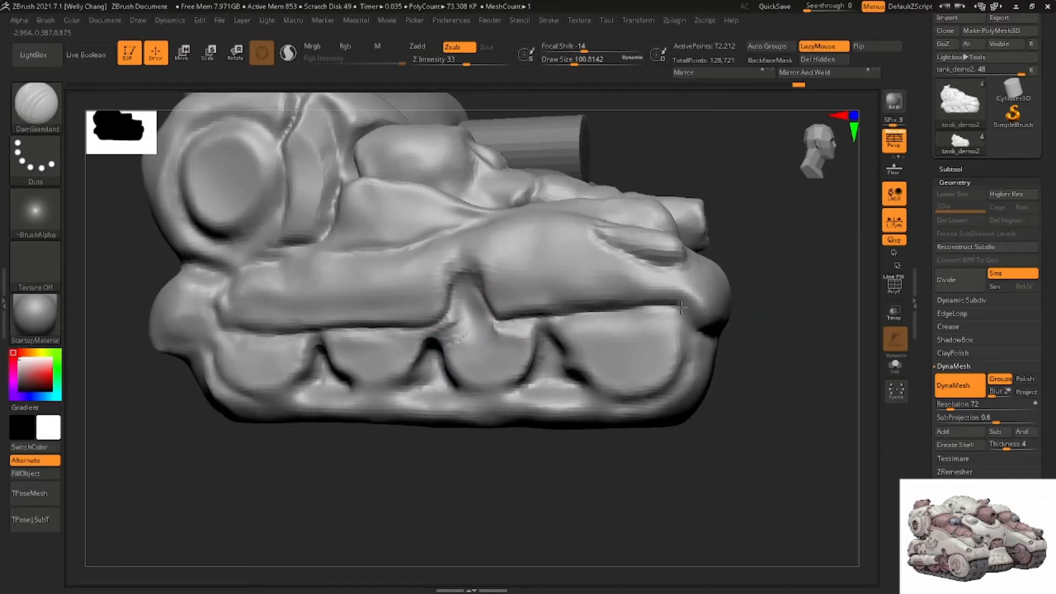
drag(681, 308, 699, 331)
mouse_move(803, 337)
right_down()
mouse_move(705, 334)
mouse_move(783, 322)
right_up()
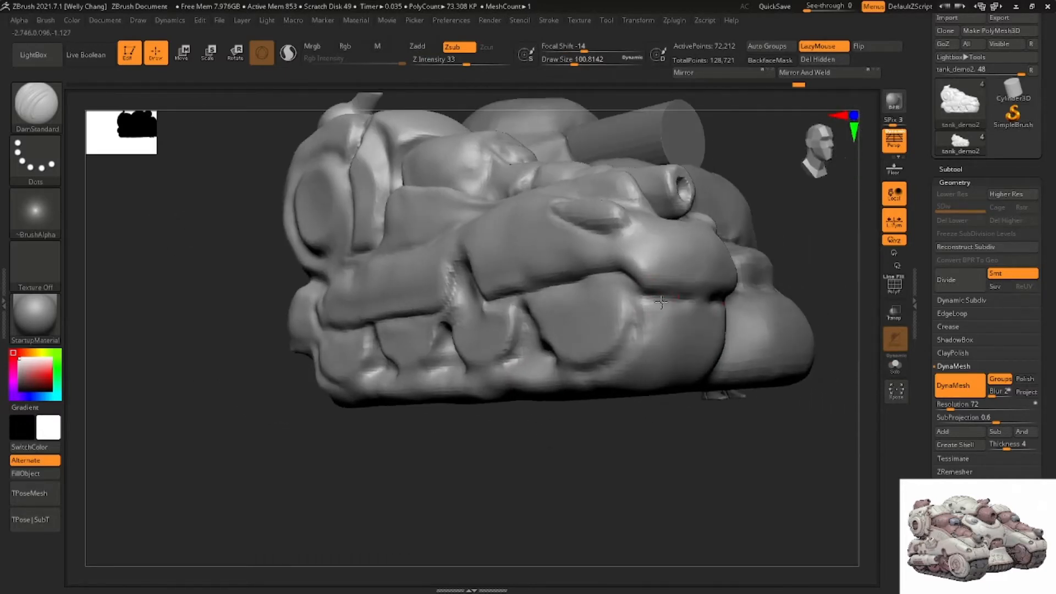
right_drag(543, 298, 802, 229)
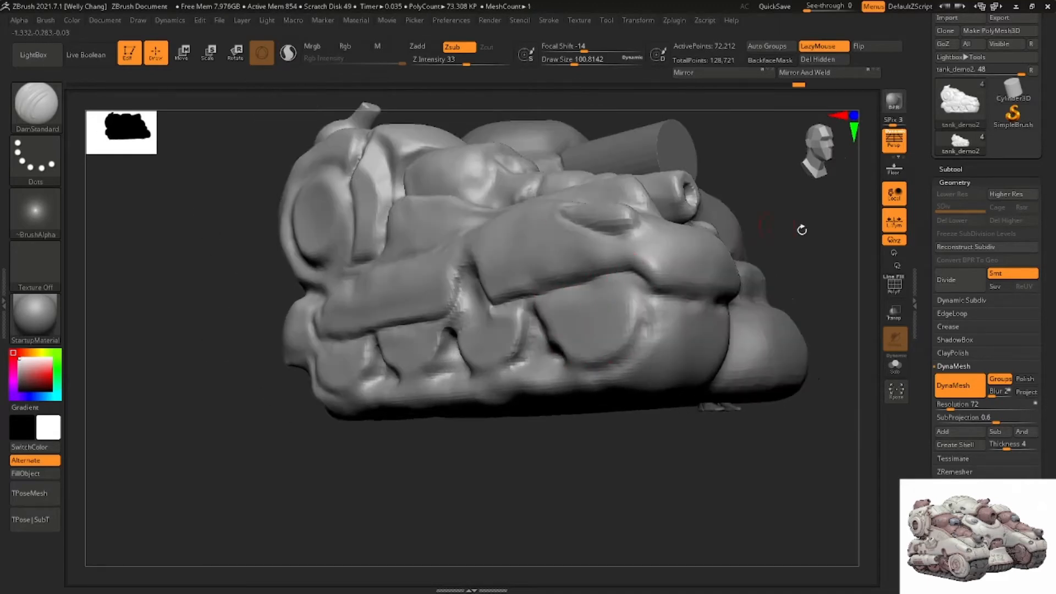
Insert a Cylinder3D as a new subtool and make it the active one
click(952, 170)
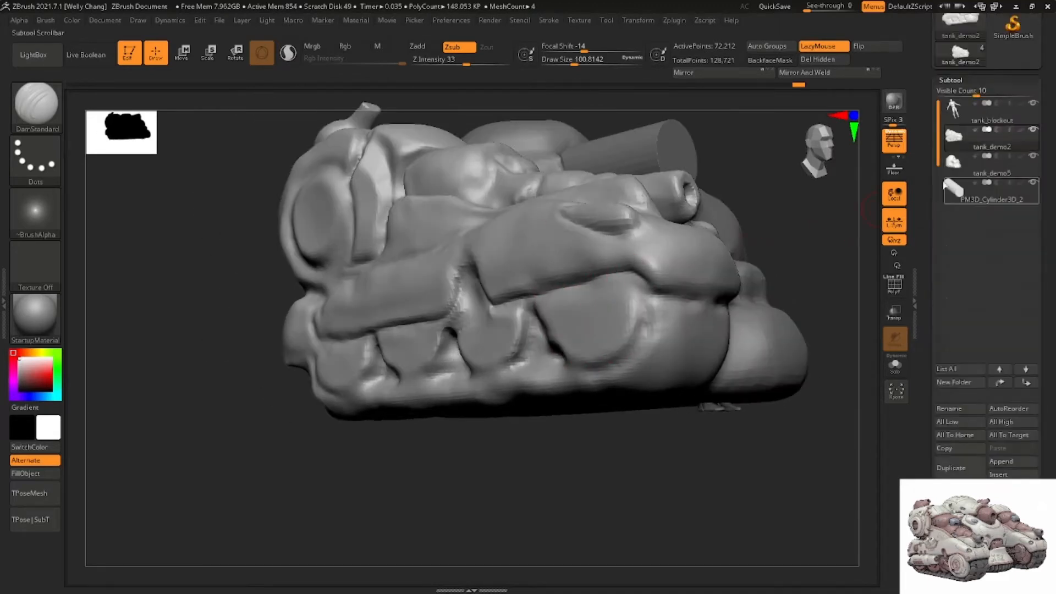
click(1013, 474)
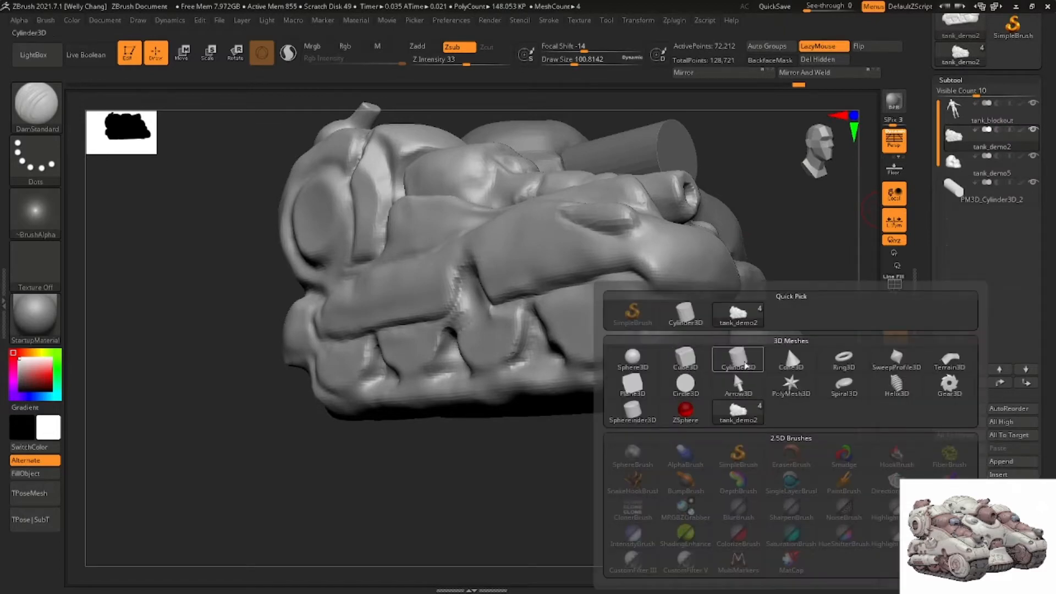
click(745, 365)
alt+click(772, 341)
Move the new cylinder to the front of the near track and rotate it so its flat face points outward
key(w)
right_drag(773, 335, 681, 294)
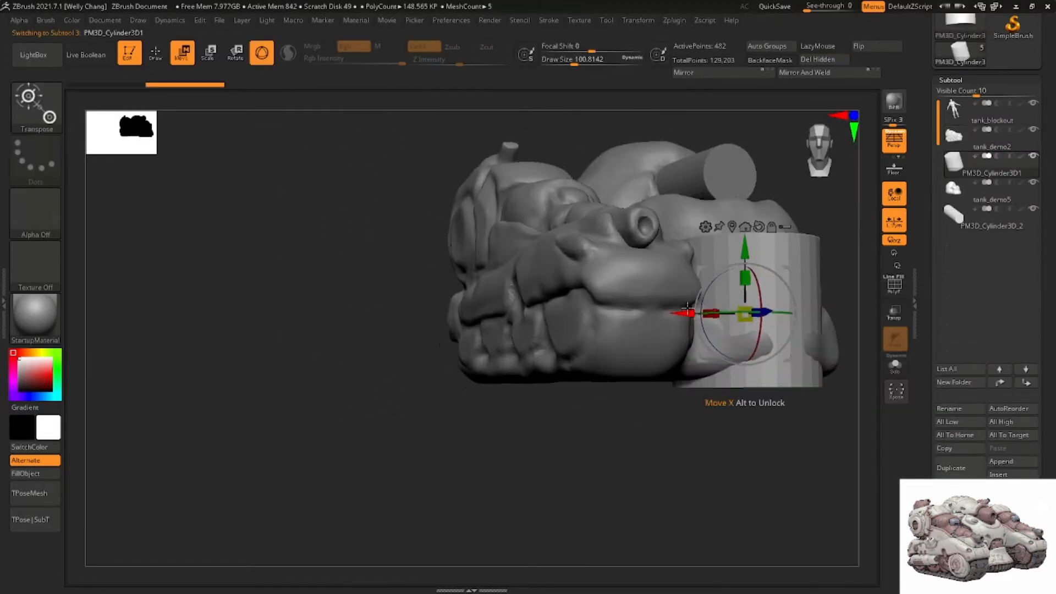
drag(687, 309, 523, 309)
drag(575, 346, 624, 259)
right_drag(590, 276, 583, 276)
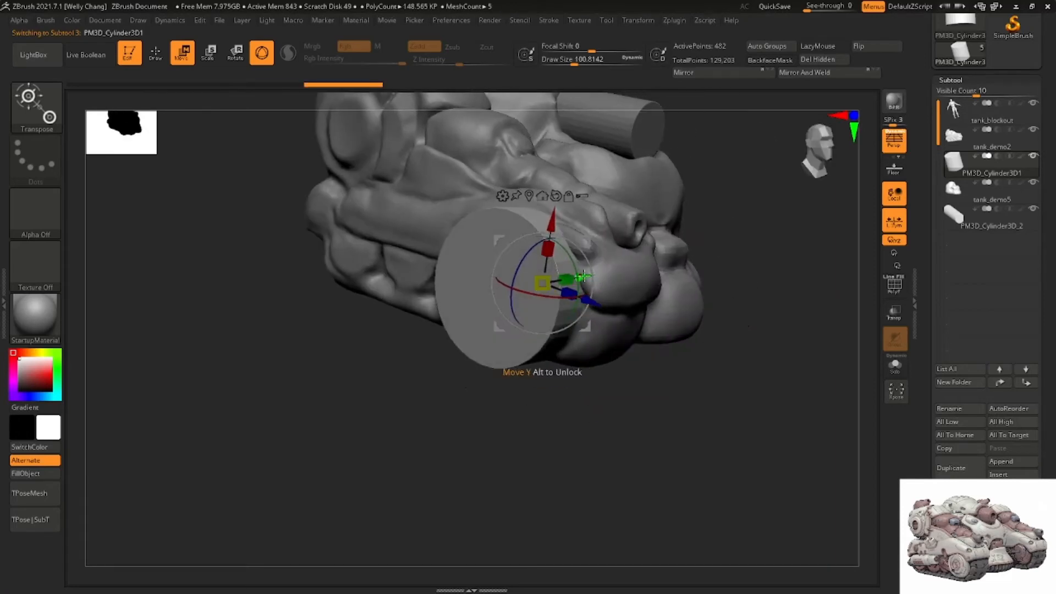
Scale the cylinder down uniformly and place it over the front wheel area of the track
drag(543, 283, 519, 295)
mouse_move(588, 302)
mouse_down()
mouse_move(607, 308)
mouse_move(589, 290)
mouse_move(572, 292)
mouse_up()
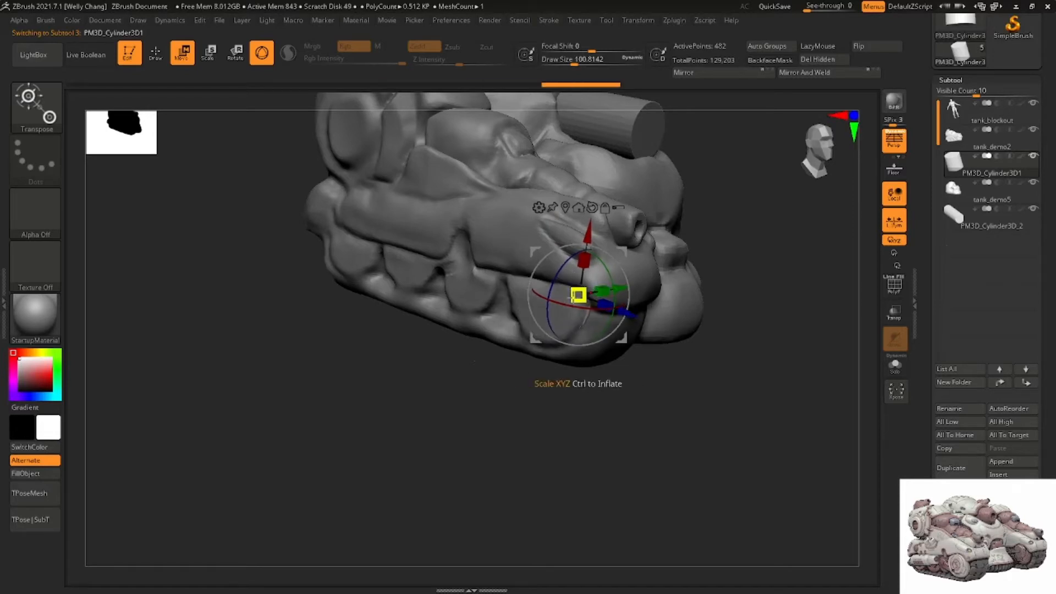
shift+right_drag(572, 292, 613, 292)
Turn on transparency and align the cylinder with the front wheel area of the track from the side
click(895, 312)
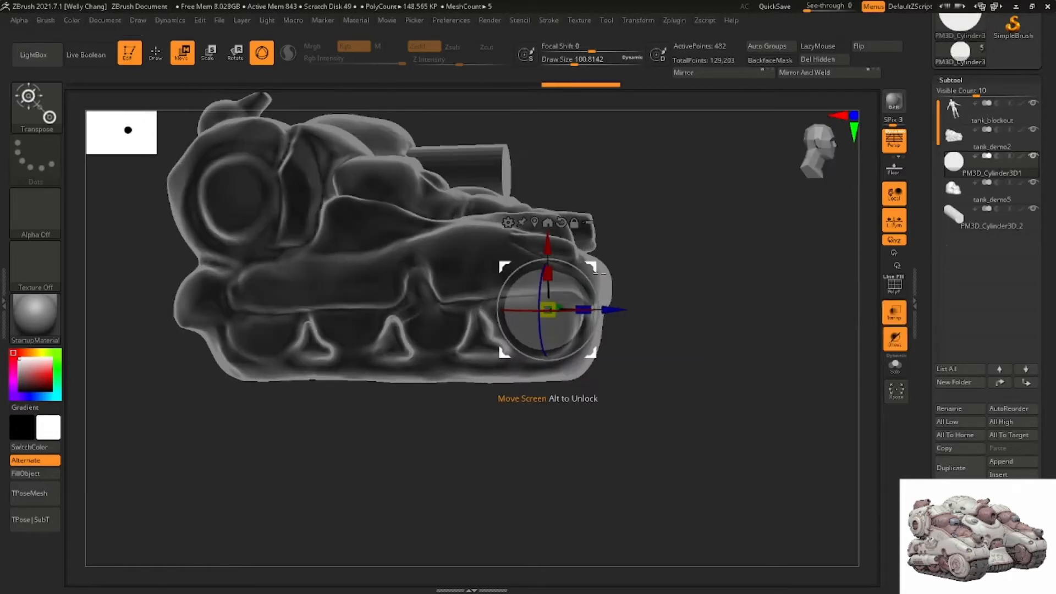
drag(610, 309, 596, 309)
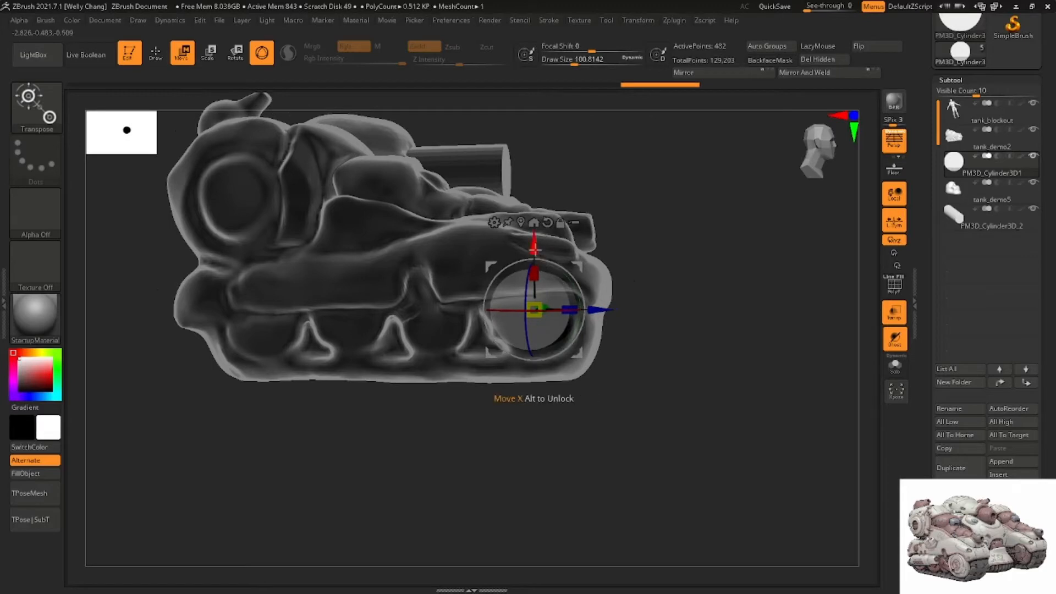
drag(535, 249, 536, 255)
right_drag(583, 301, 557, 321)
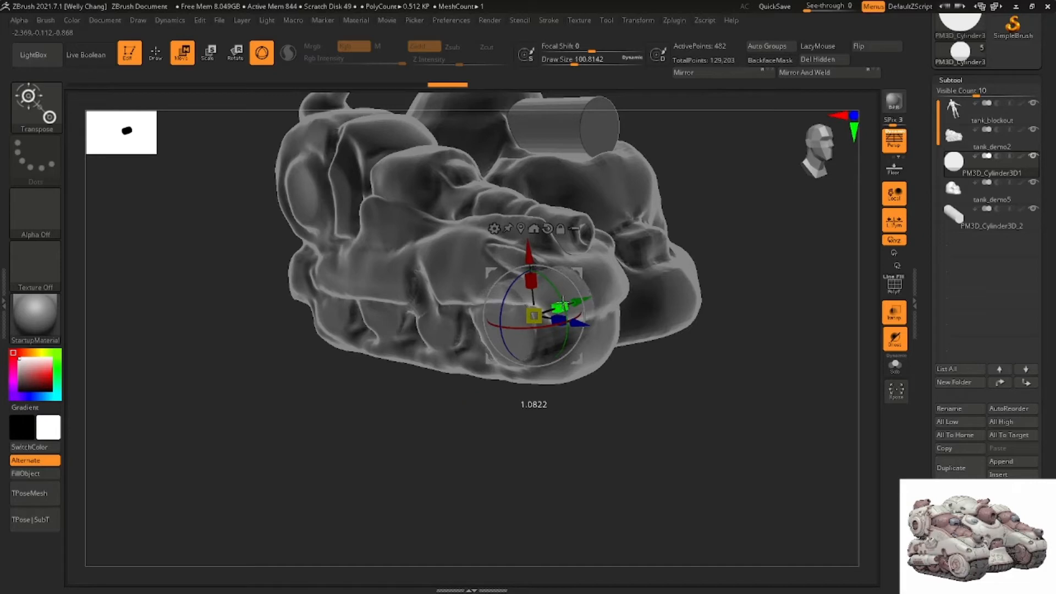
Scale the front wheel cylinder along its axis and shift it sideways to fit the width of the track
drag(549, 303, 576, 289)
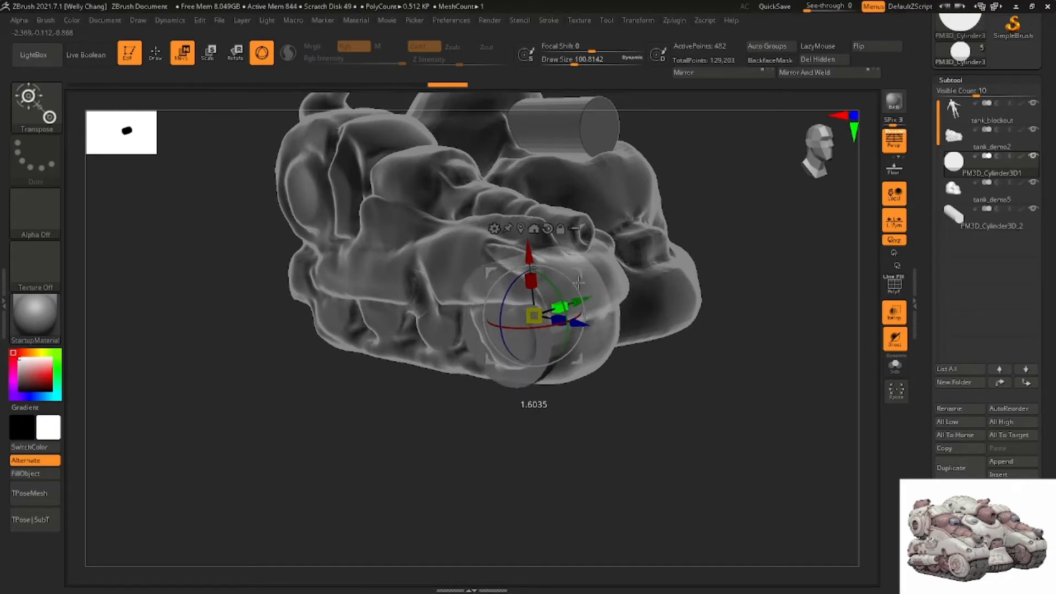
mouse_move(572, 288)
mouse_down()
mouse_move(557, 305)
mouse_move(572, 302)
mouse_move(543, 307)
mouse_up()
shift+right_drag(543, 307, 549, 293)
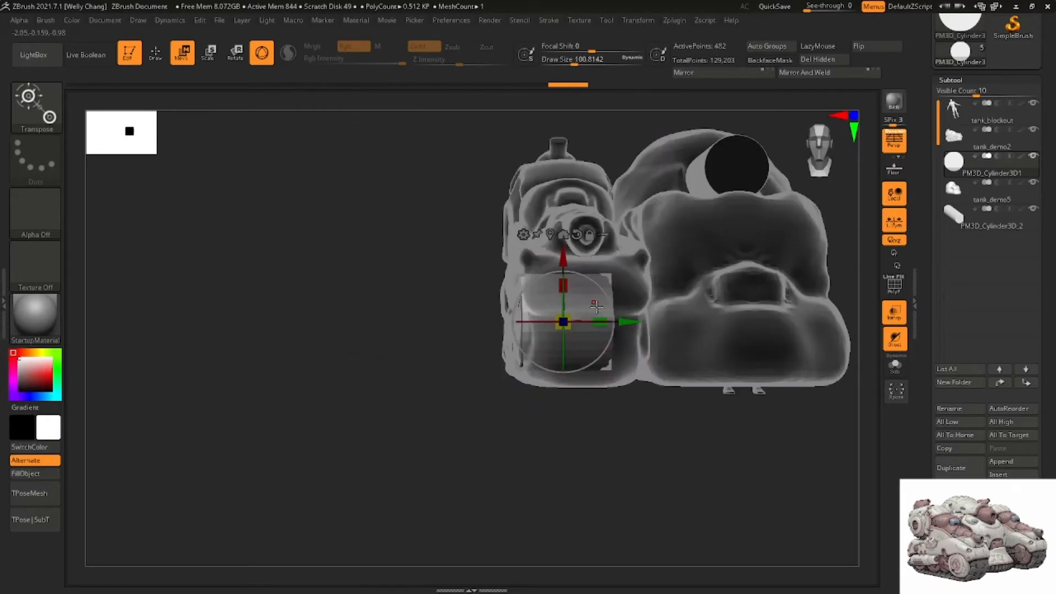
mouse_move(610, 306)
alt+right_down()
mouse_move(595, 301)
mouse_move(610, 306)
alt+right_up()
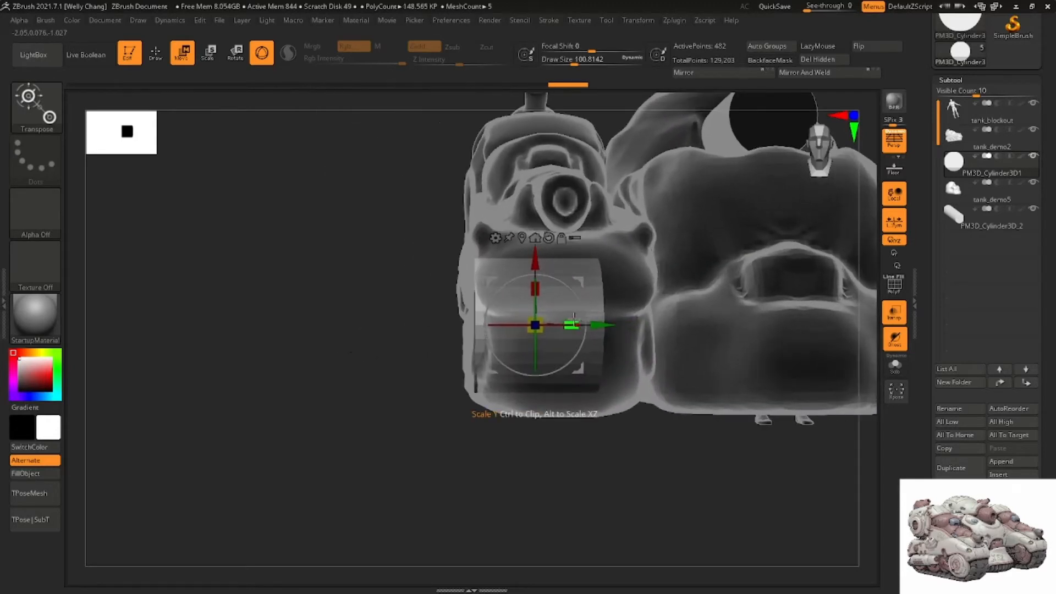
drag(570, 322, 594, 325)
right_drag(589, 322, 627, 315)
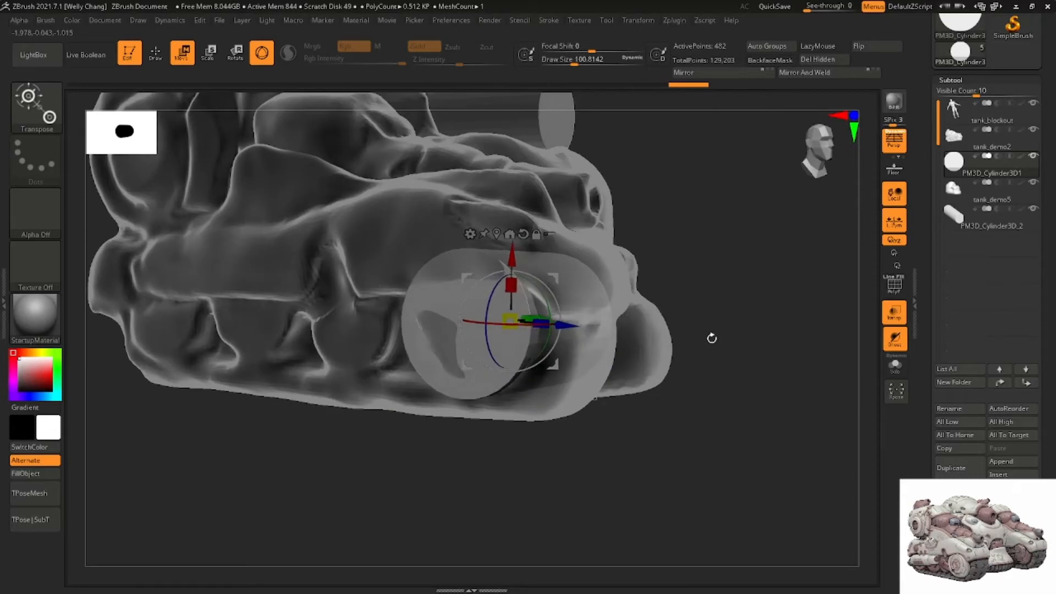
Duplicate the front wheel cylinder, scale the copy down and place it behind the front wheel under the skirt notch
shift+right_drag(712, 337, 721, 337)
alt+right_drag(587, 300, 630, 306)
ctrl+drag(639, 328, 486, 328)
mouse_move(477, 319)
right_down()
mouse_move(455, 315)
mouse_move(469, 324)
right_up()
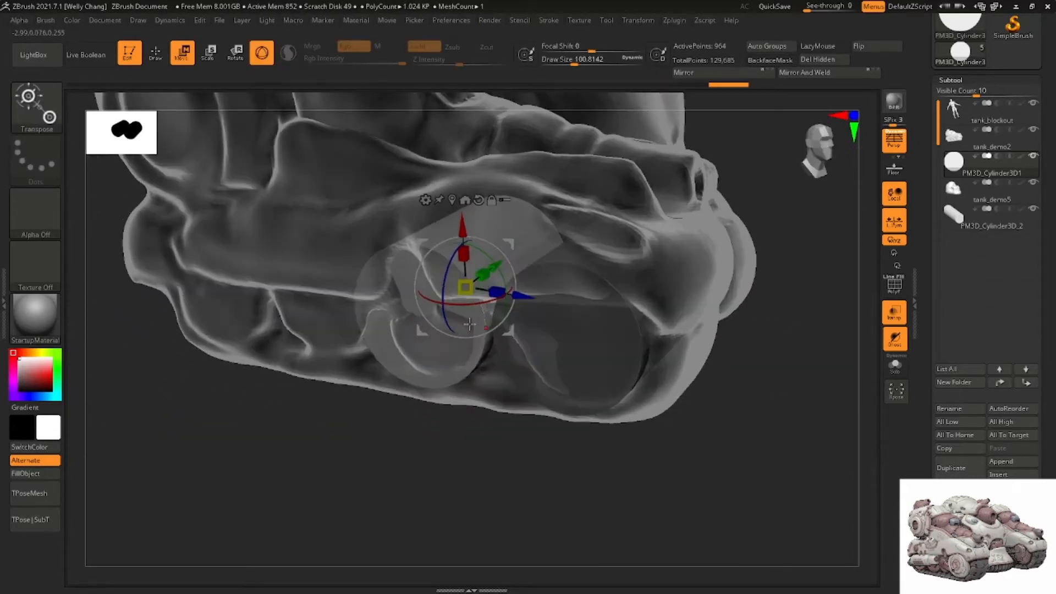
drag(486, 274, 475, 282)
shift+right_drag(473, 285, 464, 275)
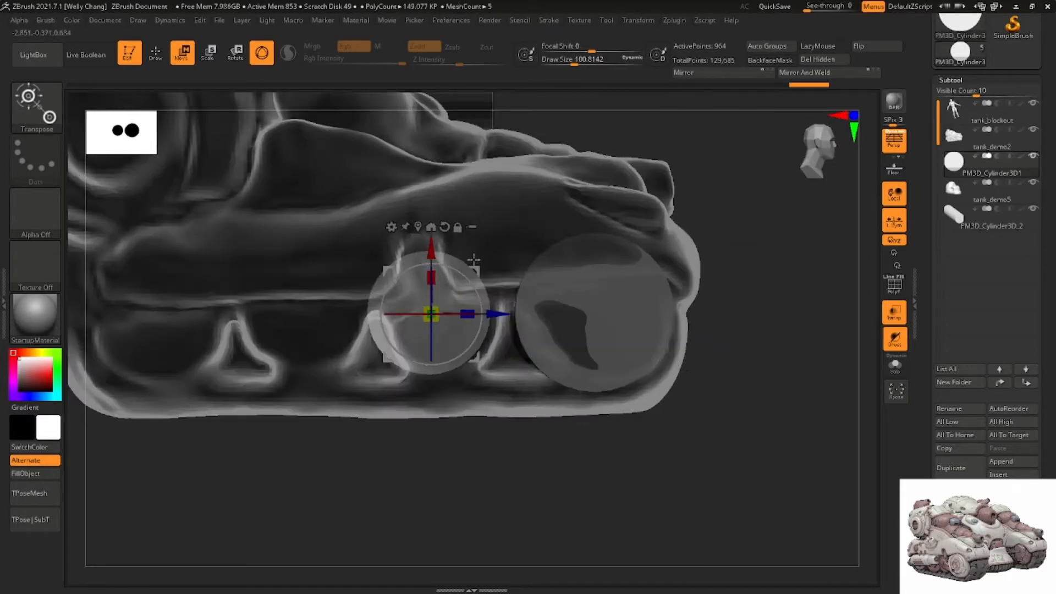
drag(477, 268, 492, 276)
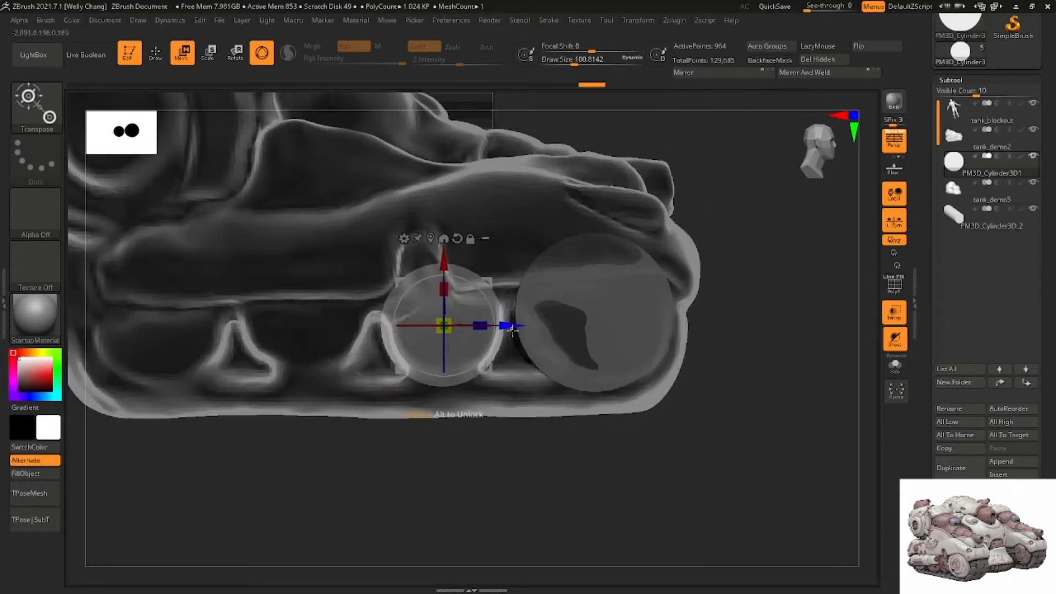
Duplicate the smaller wheel twice toward the rear of the track, then leave transform mode and clear the mask
ctrl+drag(514, 321, 372, 326)
alt+right_drag(372, 327, 523, 306)
ctrl+drag(523, 305, 414, 302)
key(q)
right_drag(552, 305, 502, 306)
ctrl+drag(471, 417, 501, 466)
mouse_move(654, 364)
alt+right_down()
mouse_move(578, 365)
mouse_move(523, 312)
alt+right_up()
Turn off transparency, make the tank_demo2 hull active and carve its surface back over the smaller wheels with ClayBuildup
click(900, 322)
alt+click(773, 328)
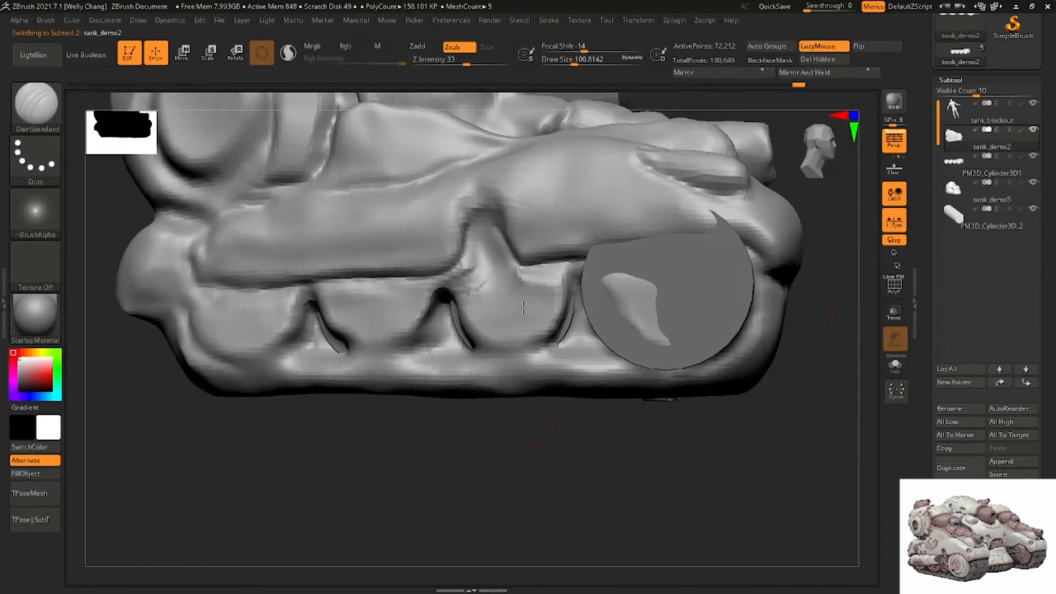
key(b)
key(c)
key(b)
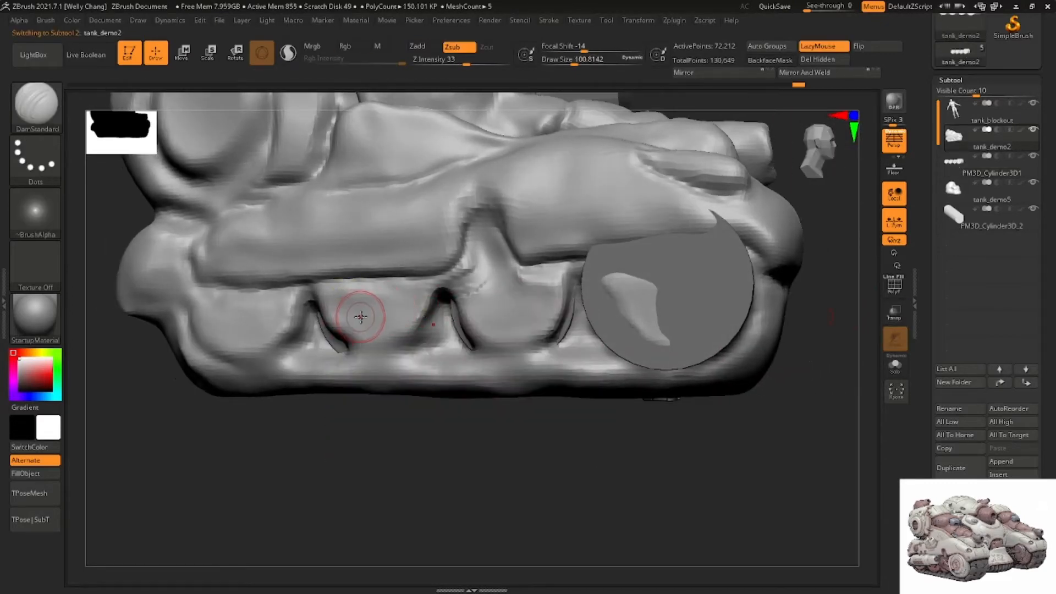
right_drag(367, 320, 372, 320)
key(space)
drag(372, 321, 379, 320)
mouse_move(270, 322)
alt+mouse_down()
mouse_move(197, 326)
mouse_move(248, 313)
mouse_move(292, 330)
mouse_move(272, 356)
mouse_move(330, 310)
mouse_move(379, 297)
mouse_move(423, 322)
mouse_move(433, 301)
mouse_move(485, 269)
mouse_move(492, 289)
alt+mouse_up()
Carve the hull back around the skirt notch and the wheel beneath it with ClayBuildup at draw size about 104
right_drag(488, 278, 492, 278)
key(space)
drag(493, 278, 483, 279)
mouse_move(491, 238)
alt+mouse_down()
mouse_move(488, 269)
mouse_move(466, 298)
mouse_move(498, 346)
mouse_move(571, 317)
mouse_move(549, 280)
mouse_move(524, 288)
alt+mouse_up()
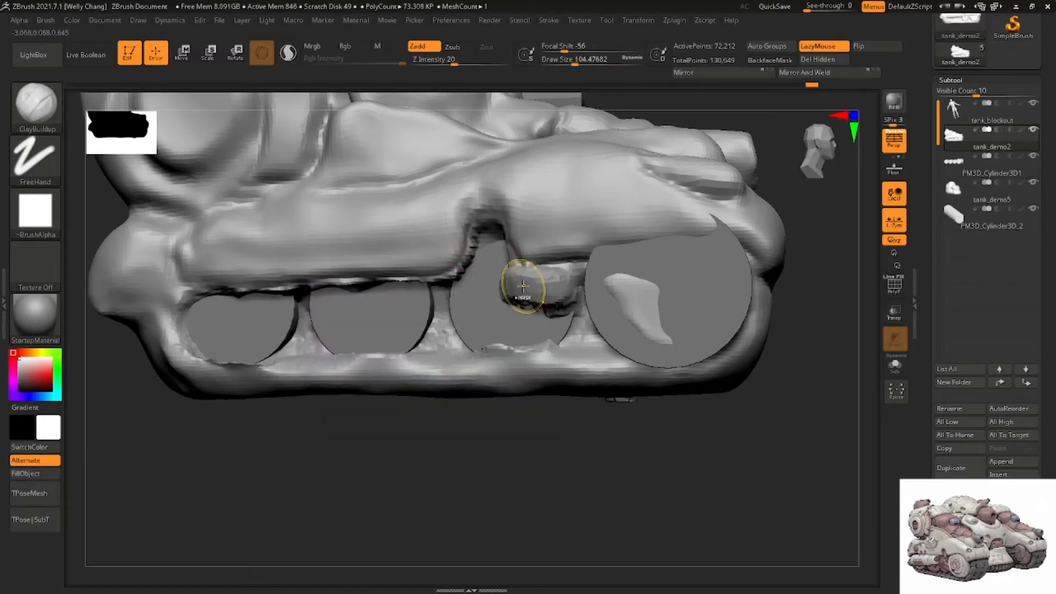
key(ctrl+z)
right_drag(523, 288, 542, 295)
mouse_move(543, 295)
alt+mouse_down()
mouse_move(470, 329)
mouse_move(558, 297)
mouse_move(478, 264)
mouse_move(487, 237)
mouse_move(572, 285)
mouse_move(560, 301)
alt+mouse_up()
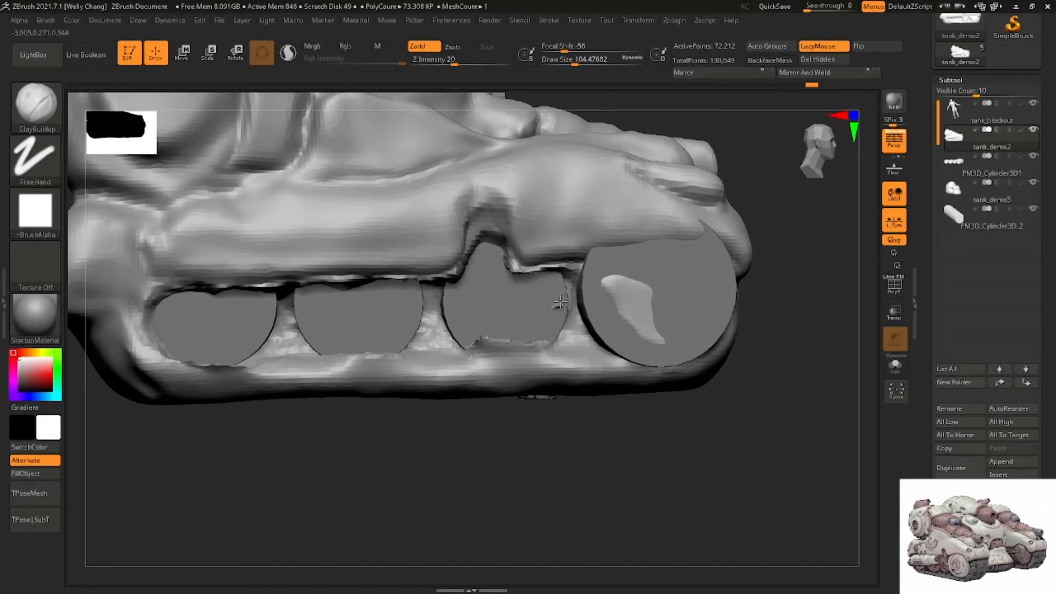
alt+drag(488, 230, 481, 252)
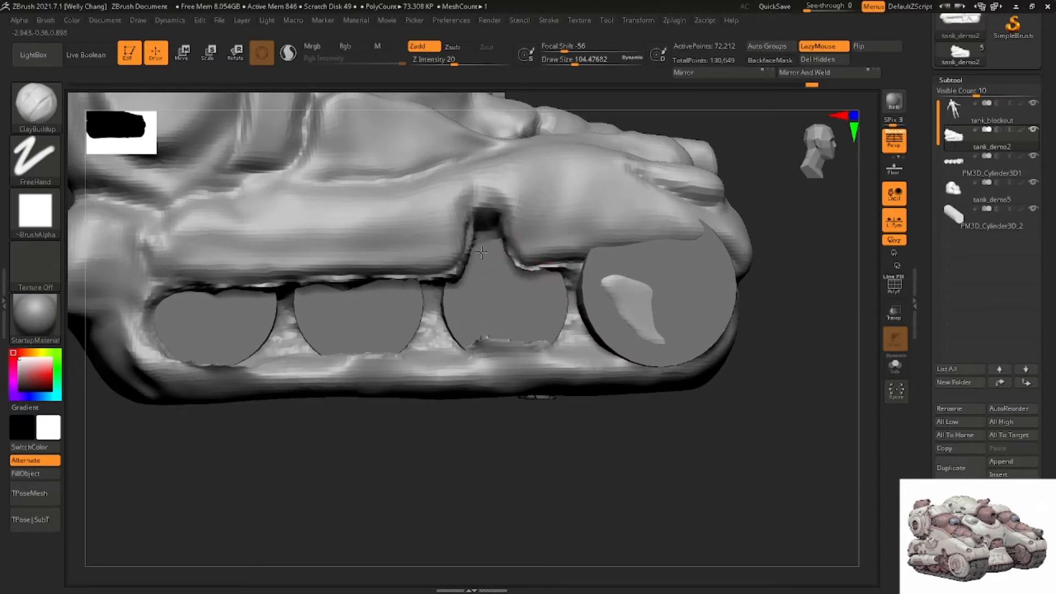
right_drag(457, 288, 485, 245)
alt+drag(542, 274, 604, 294)
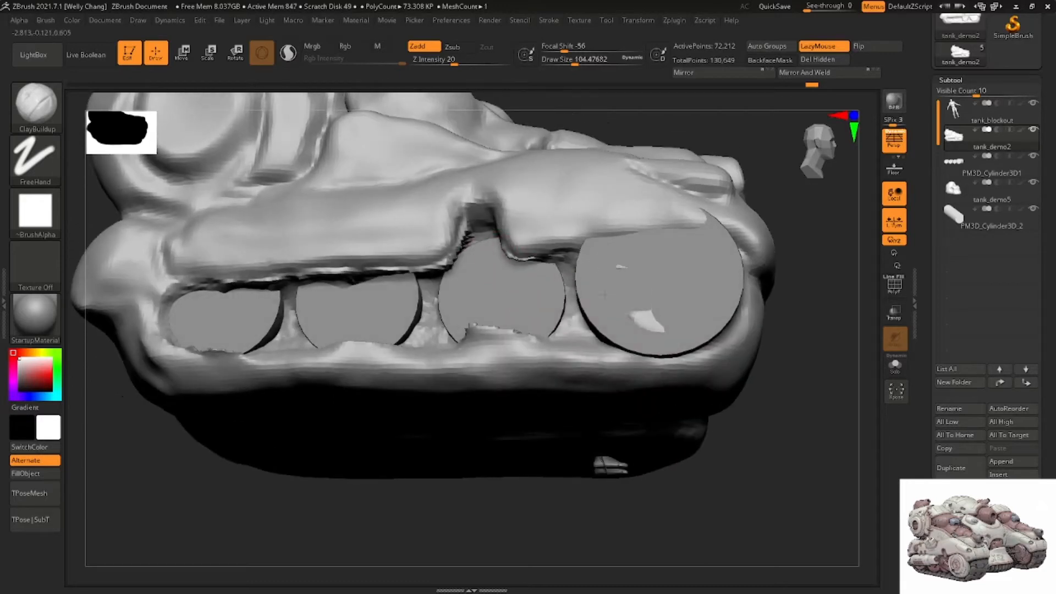
right_drag(636, 302, 655, 304)
drag(734, 277, 723, 309)
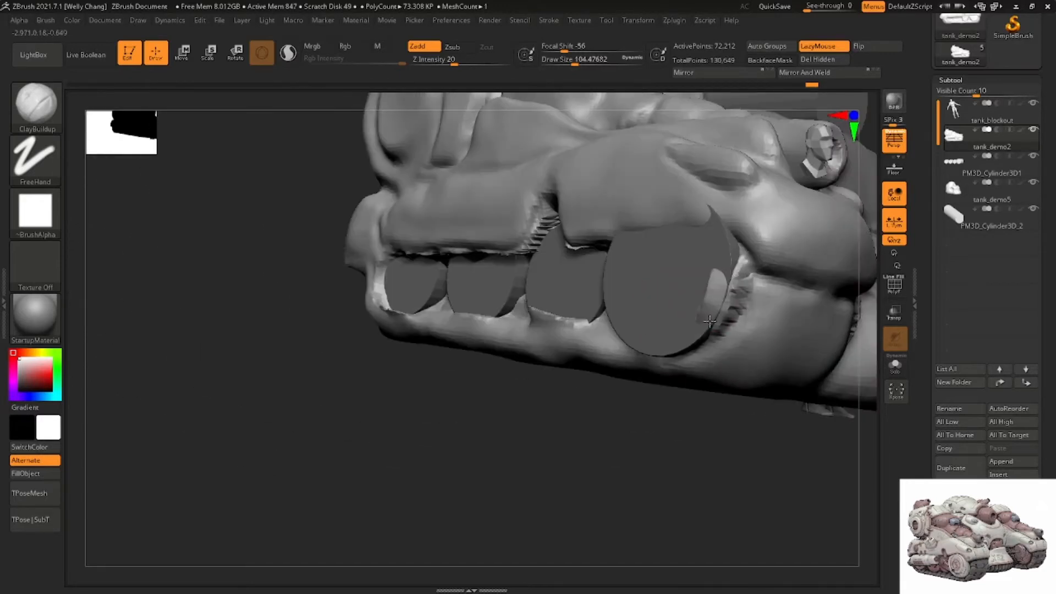
key(ctrl+z)
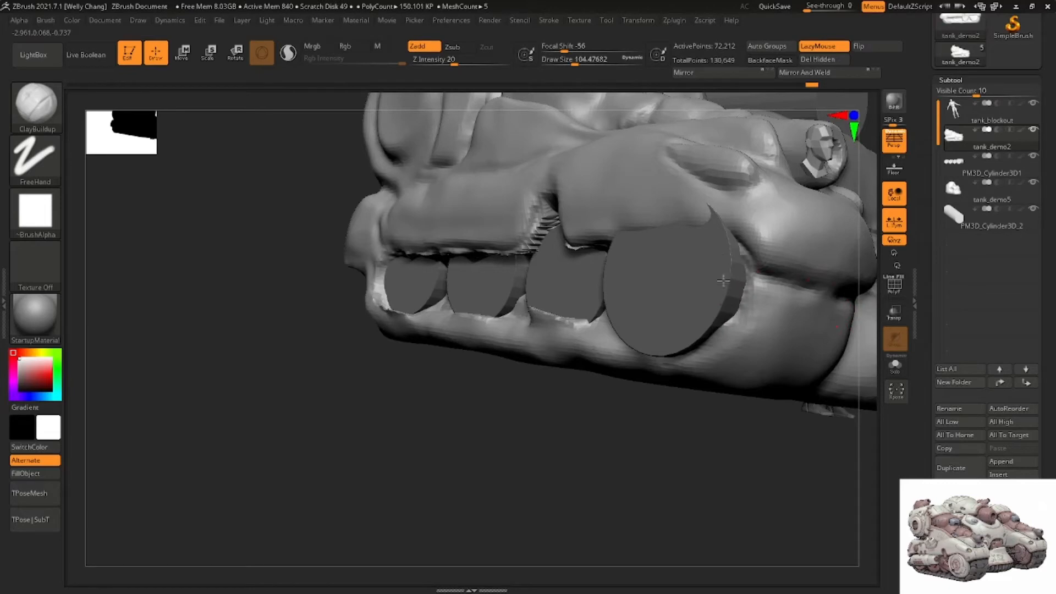
Turn on transparency and carve a recess into the hull inside the front wheel outline with ClayBuildup
click(894, 312)
right_drag(855, 299, 791, 297)
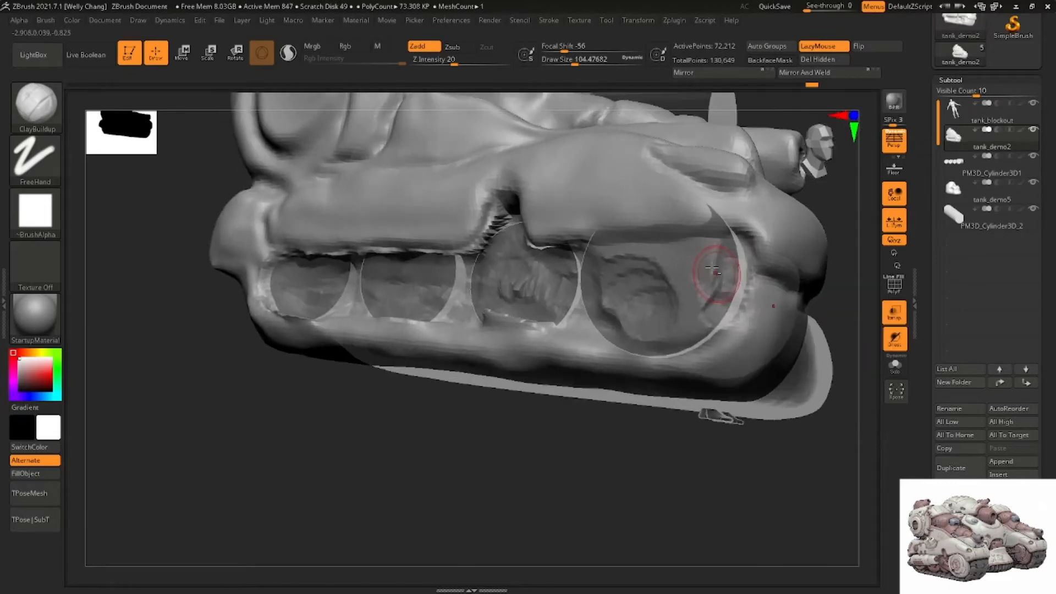
mouse_move(715, 270)
alt+mouse_down()
mouse_move(603, 258)
mouse_move(690, 289)
mouse_move(679, 291)
mouse_move(726, 292)
mouse_move(636, 331)
mouse_move(621, 308)
mouse_move(632, 288)
mouse_move(618, 284)
alt+mouse_up()
right_drag(618, 284, 654, 237)
mouse_move(622, 297)
mouse_down()
mouse_move(581, 286)
mouse_move(651, 255)
mouse_up()
right_drag(650, 255, 621, 286)
mouse_move(655, 264)
mouse_down()
mouse_move(684, 283)
mouse_move(584, 314)
mouse_up()
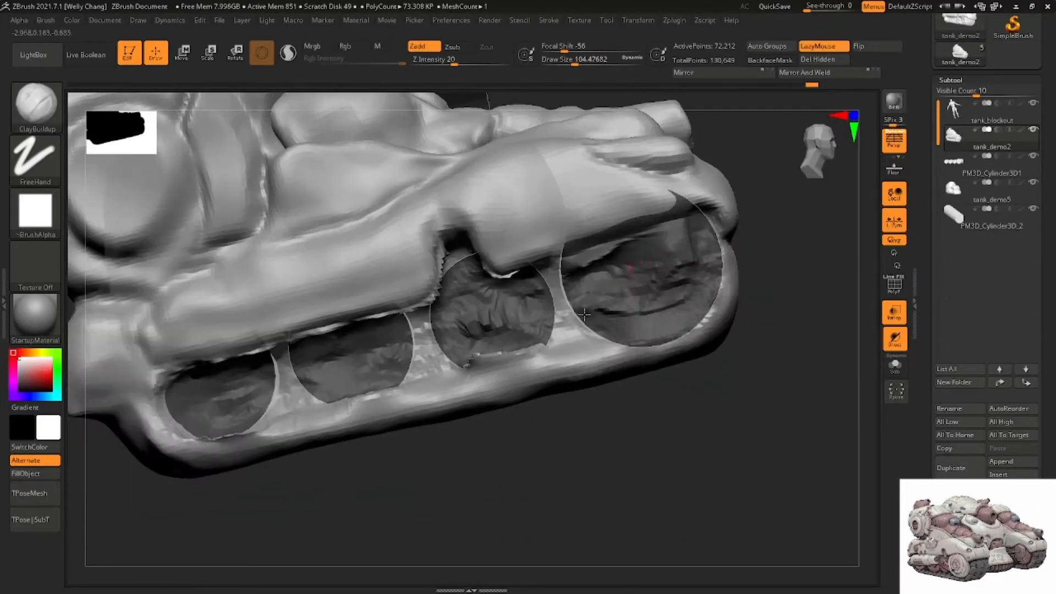
Deepen the wheel recesses with ClayBuildup at draw size about 223 and smooth the lower track rim between the wheels
key(space)
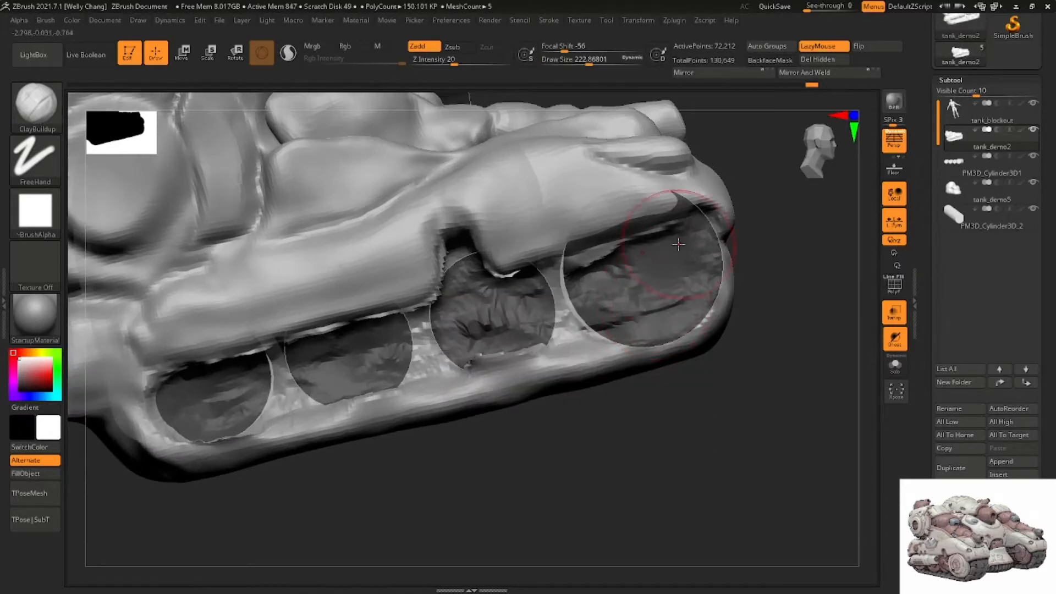
mouse_move(580, 275)
mouse_down()
mouse_move(605, 321)
mouse_move(657, 288)
mouse_move(495, 306)
mouse_move(534, 312)
mouse_move(352, 363)
mouse_up()
mouse_move(352, 363)
right_down()
mouse_move(483, 307)
mouse_move(637, 293)
right_up()
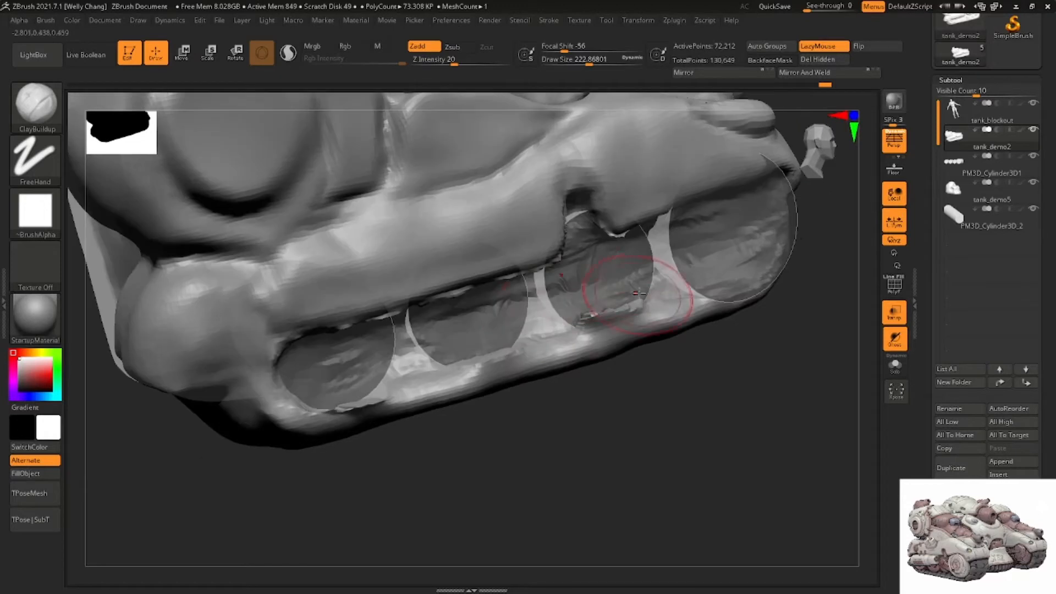
mouse_move(614, 312)
mouse_down()
mouse_move(597, 329)
mouse_move(641, 313)
mouse_move(539, 327)
mouse_move(556, 321)
mouse_up()
shift+drag(357, 385, 413, 392)
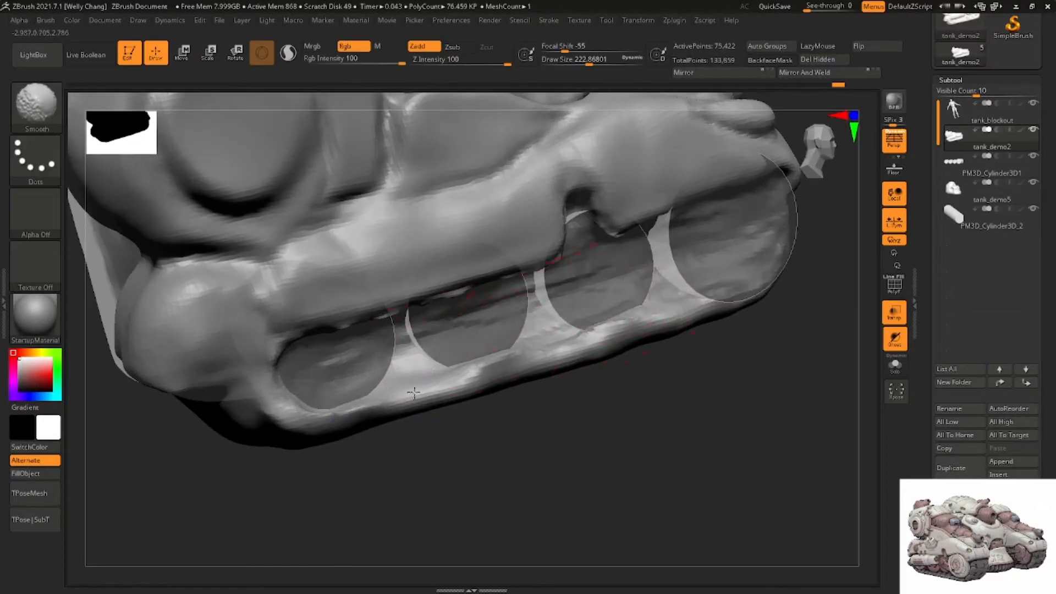
mouse_move(670, 323)
right_down()
mouse_move(676, 232)
mouse_move(699, 243)
right_up()
Turn off transparency, switch to the Move brush at draw size about 145 and smooth the front fender surface
click(894, 311)
mouse_move(825, 286)
right_down()
mouse_move(701, 223)
mouse_move(685, 241)
mouse_move(650, 217)
mouse_move(659, 185)
mouse_move(632, 186)
mouse_move(627, 209)
mouse_move(618, 185)
right_up()
key(b)
key(m)
key(v)
key(space)
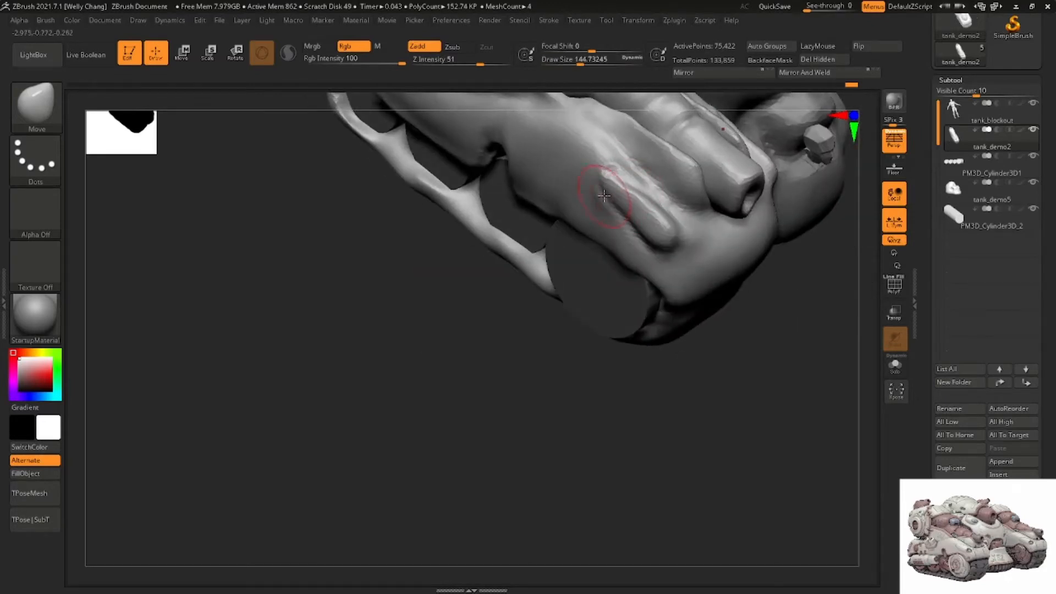
mouse_move(608, 196)
right_down()
mouse_move(650, 242)
mouse_move(671, 243)
mouse_move(668, 233)
mouse_move(680, 242)
right_up()
right_drag(611, 232, 644, 229)
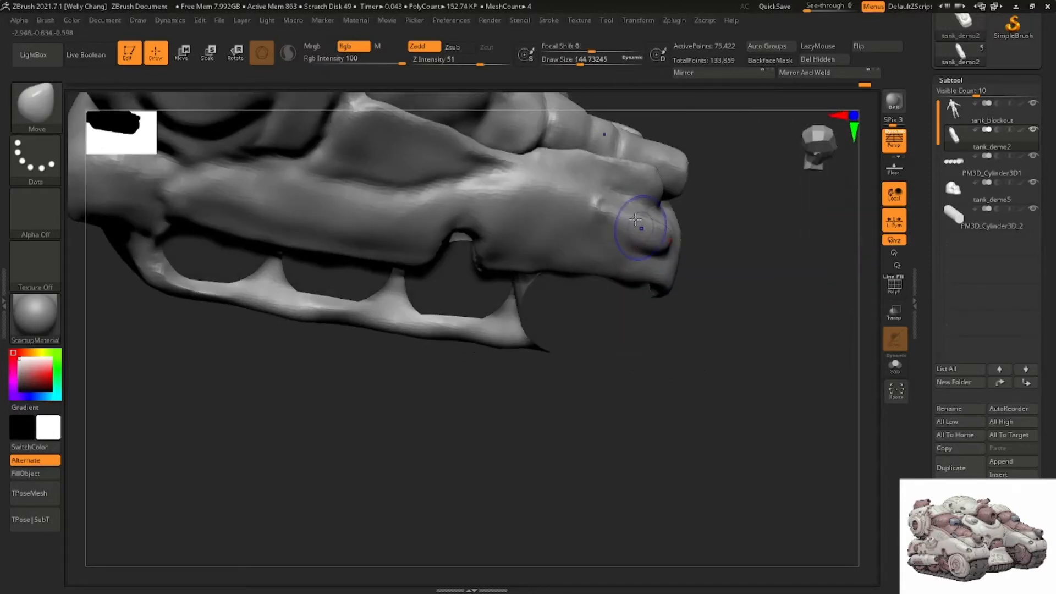
shift+drag(635, 226, 604, 209)
Smooth the surface of the track's underside and rear end
mouse_move(610, 215)
right_down()
mouse_move(652, 242)
mouse_move(585, 216)
mouse_move(625, 329)
mouse_move(641, 343)
mouse_move(622, 304)
right_up()
mouse_move(622, 304)
ctrl+right_down()
mouse_move(621, 326)
mouse_move(651, 330)
ctrl+right_up()
shift+drag(477, 328, 452, 326)
mouse_move(408, 335)
alt+right_down()
mouse_move(580, 351)
mouse_move(660, 324)
alt+right_up()
shift+drag(452, 342, 411, 337)
Carve a crease beneath and around the rear bulge above the track with the DamStandard brush
key(b)
key(d)
key(s)
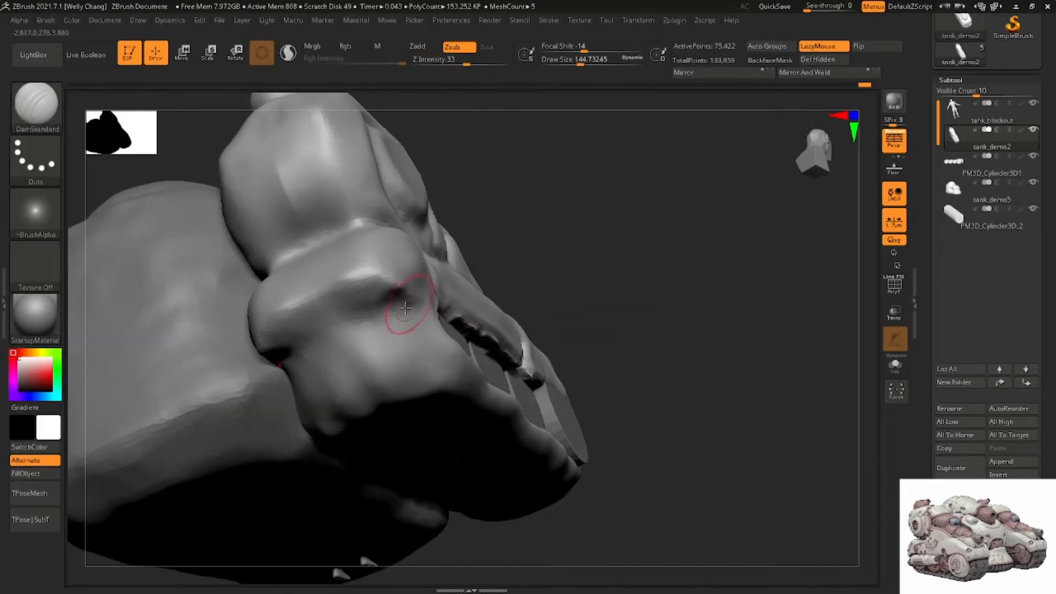
drag(338, 313, 424, 302)
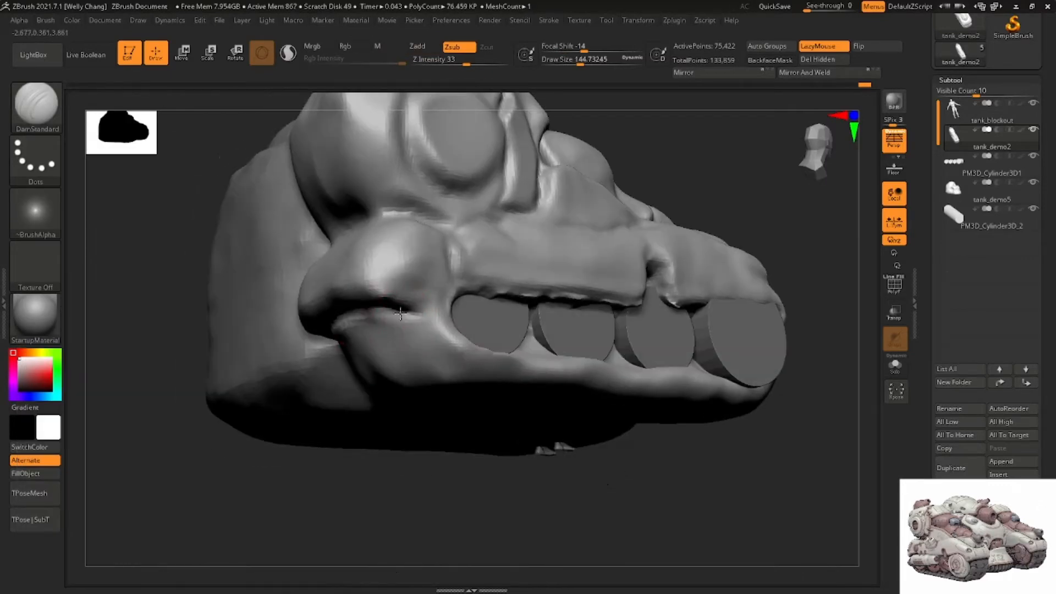
right_drag(426, 298, 448, 279)
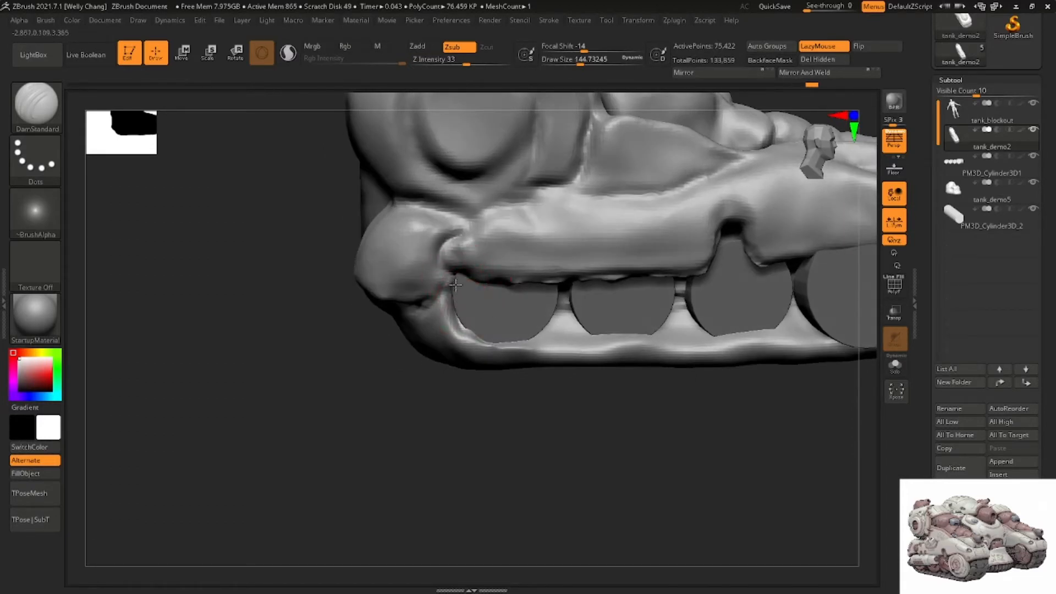
right_drag(490, 296, 497, 289)
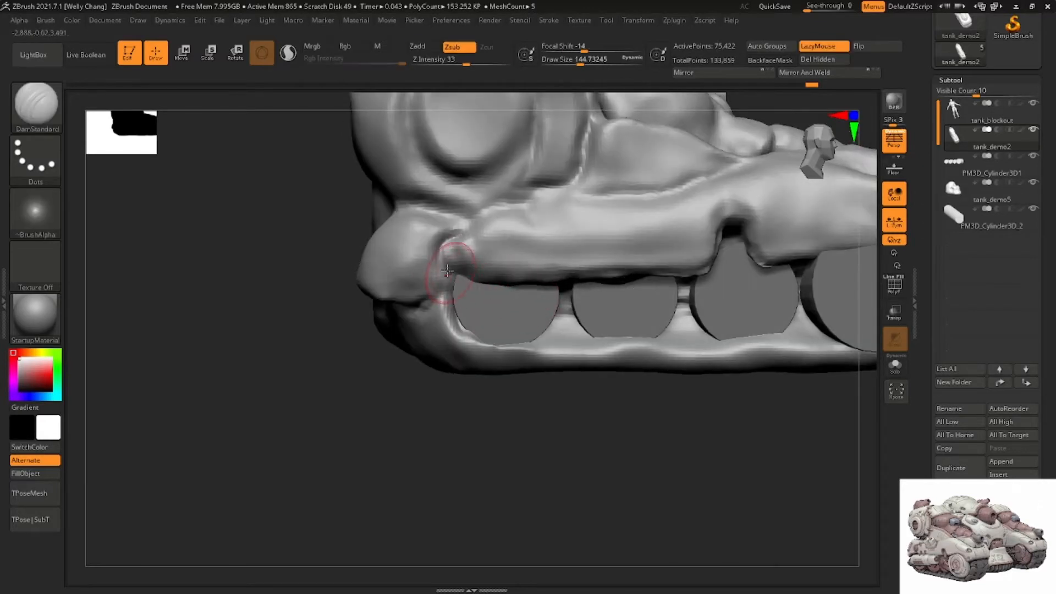
Reshape the rear bulge with the Move brush at draw size about 286 and smooth the back of the round housing
mouse_move(644, 290)
right_down()
mouse_move(425, 272)
mouse_move(430, 259)
right_up()
key(b)
key(m)
key(v)
key(space)
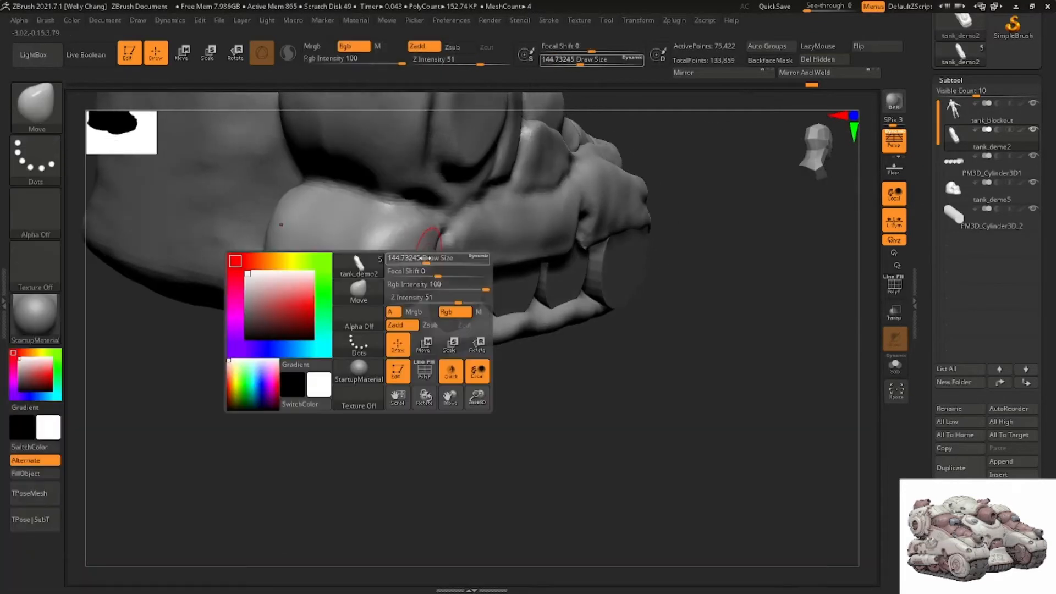
mouse_move(430, 259)
mouse_down()
mouse_move(442, 258)
mouse_move(397, 251)
mouse_up()
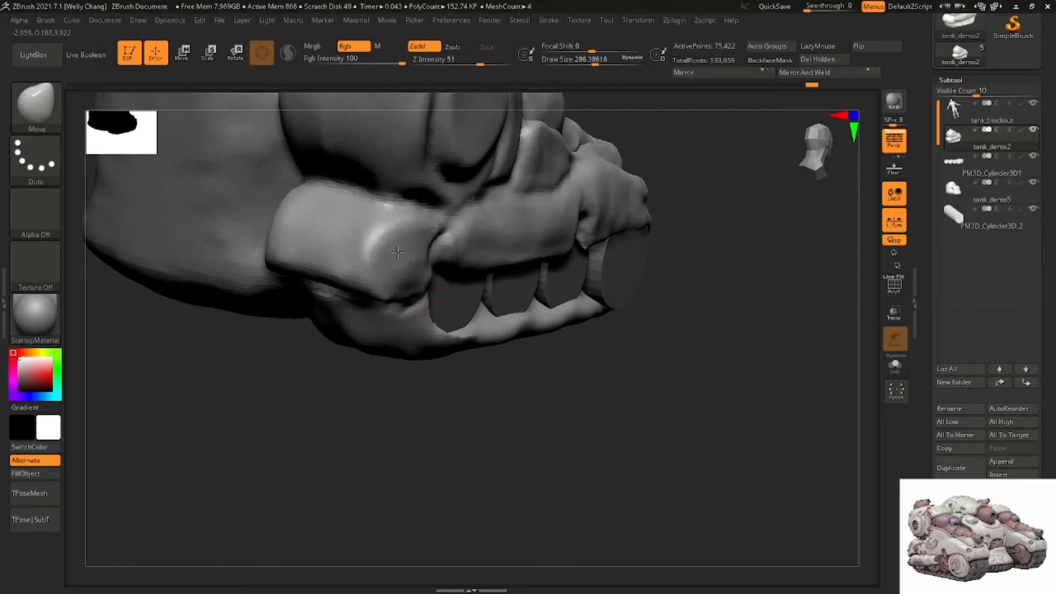
mouse_move(312, 256)
right_down()
mouse_move(346, 237)
mouse_move(420, 297)
mouse_move(400, 209)
right_up()
shift+drag(407, 197, 405, 215)
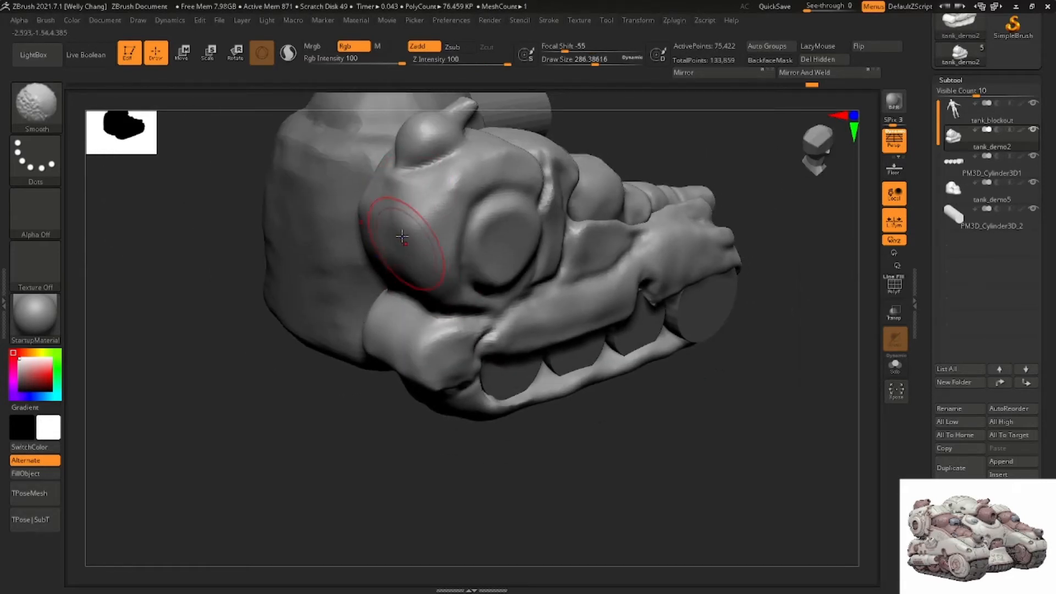
Carve horizontal grooves across the back of the round housing and along its base with DamStandard at draw size about 167
key(b)
mouse_move(402, 236)
right_down()
mouse_move(420, 214)
mouse_move(441, 242)
right_up()
key(d)
key(s)
key(space)
drag(440, 241, 427, 240)
right_drag(428, 245, 464, 288)
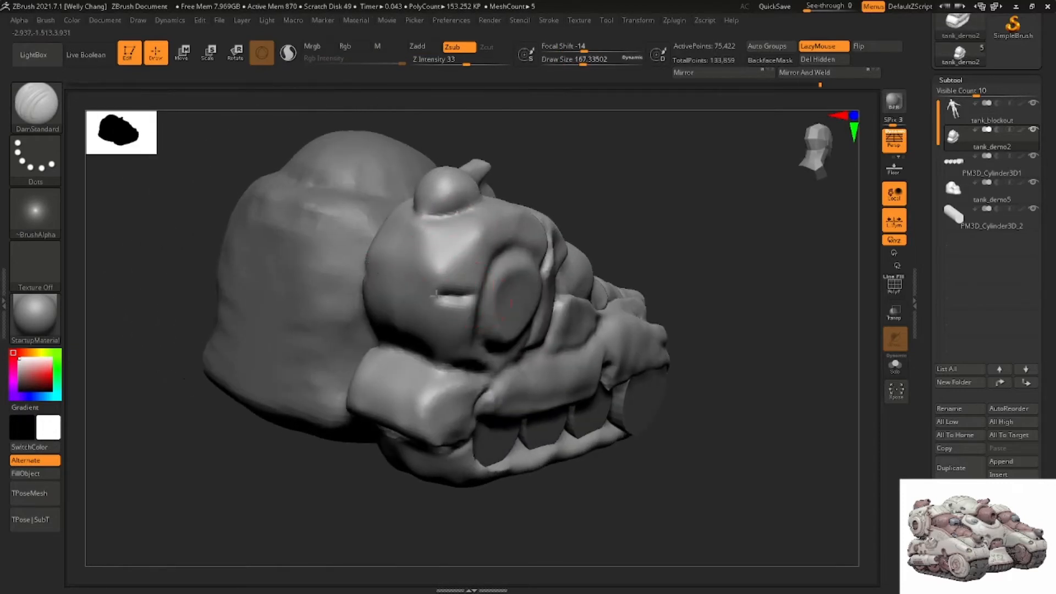
mouse_move(413, 285)
right_down()
mouse_move(425, 274)
mouse_move(407, 278)
mouse_move(472, 339)
mouse_move(463, 356)
right_up()
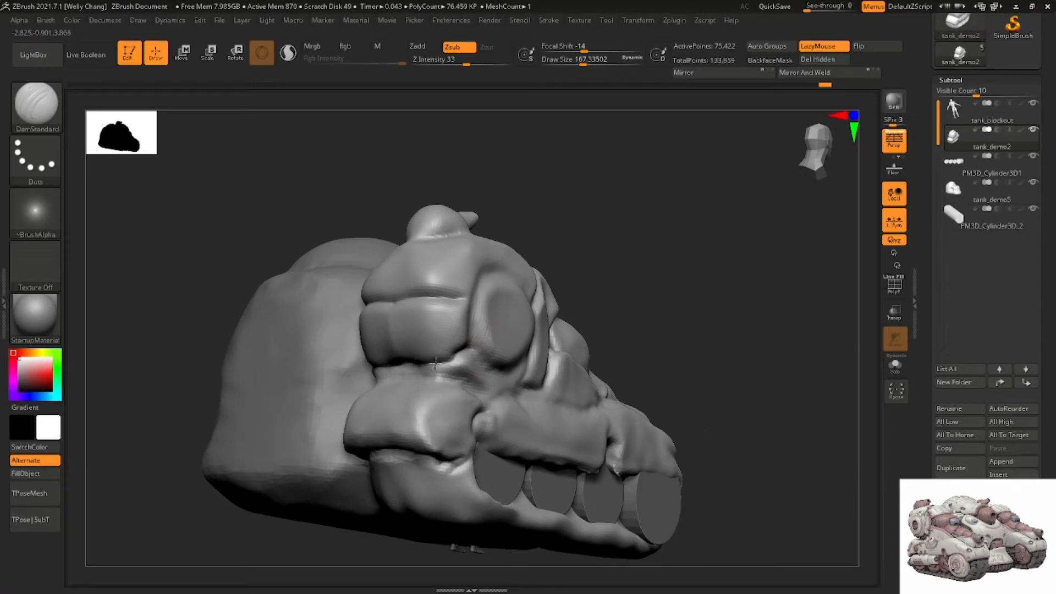
drag(435, 363, 381, 366)
mouse_move(418, 374)
right_down()
mouse_move(402, 379)
mouse_move(449, 366)
right_up()
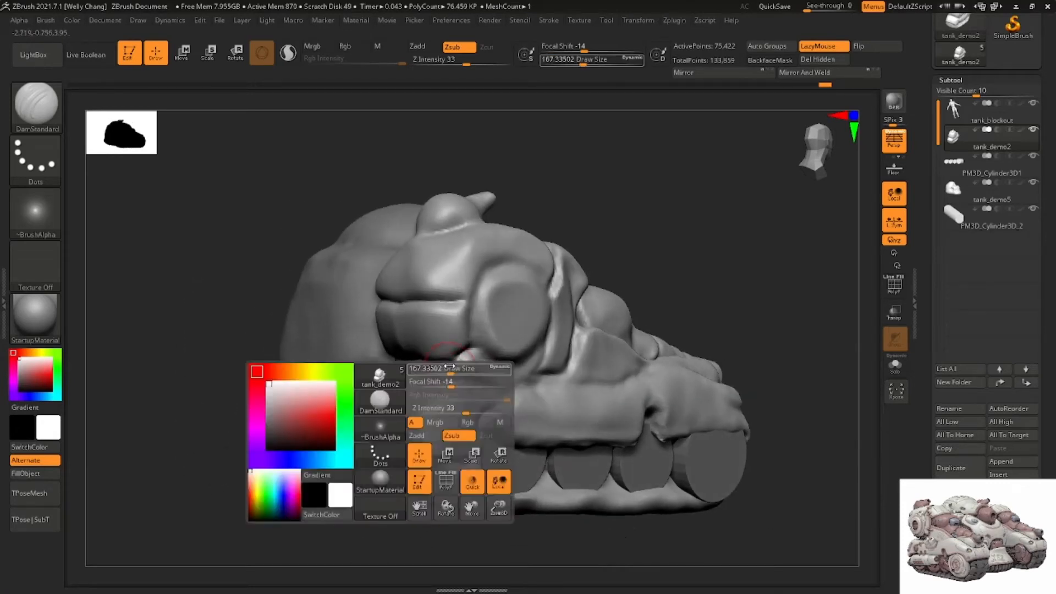
Mask the track mesh except the band beneath the round housing and shift that band with the Transpose gizmo
drag(449, 366, 438, 369)
key(ctrl+z)
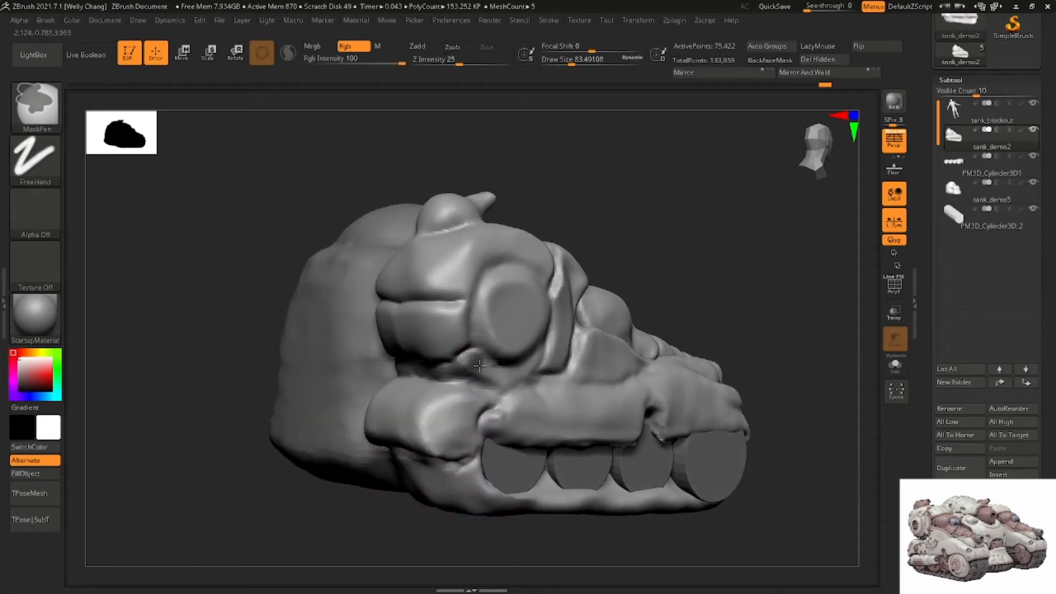
right_drag(479, 365, 479, 365)
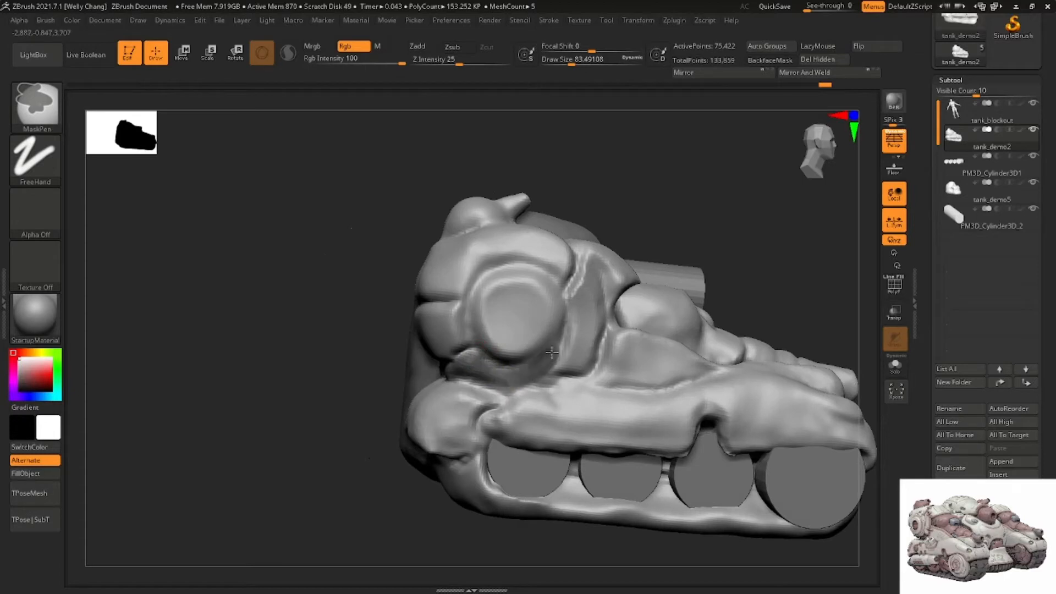
right_drag(331, 391, 422, 365)
key(w)
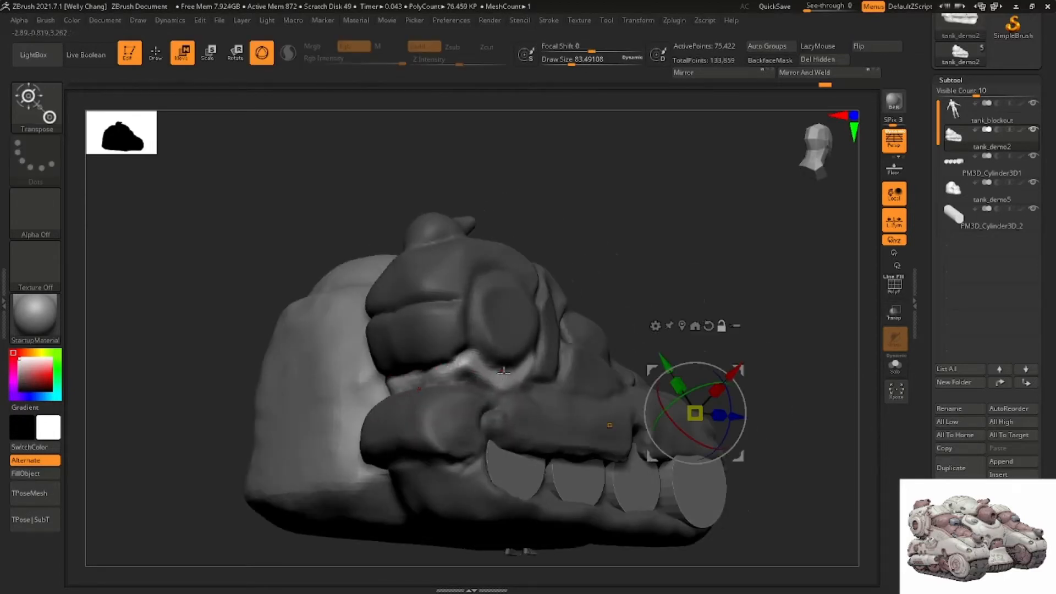
click(499, 385)
drag(547, 361, 537, 364)
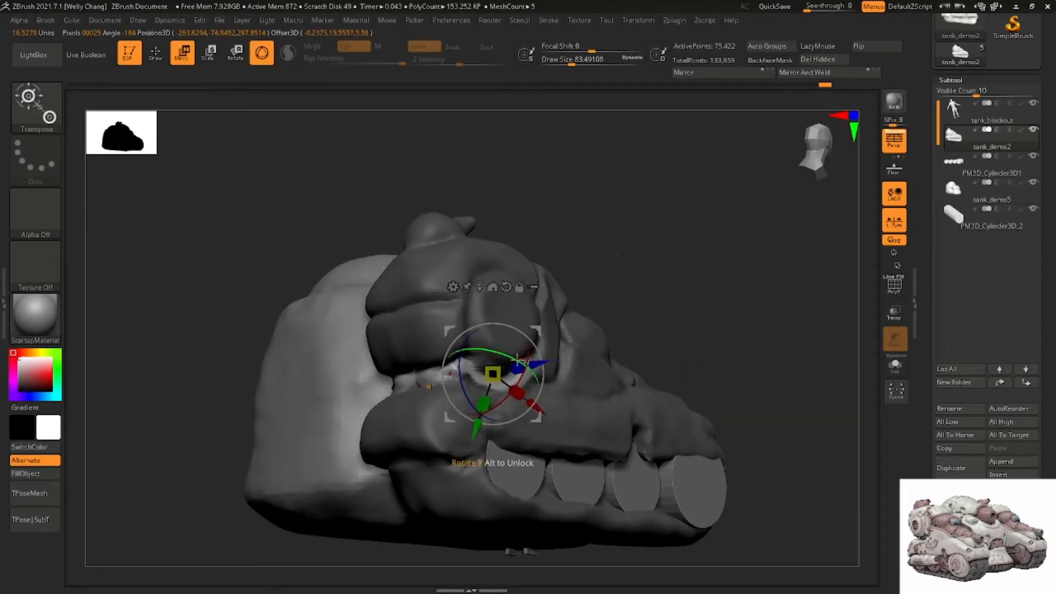
Clear the mask, re-DynaMesh the track mesh and smooth the band beneath the round housing
key(q)
ctrl+drag(634, 258, 659, 279)
ctrl+drag(636, 261, 654, 277)
right_drag(599, 269, 454, 385)
key(shift)
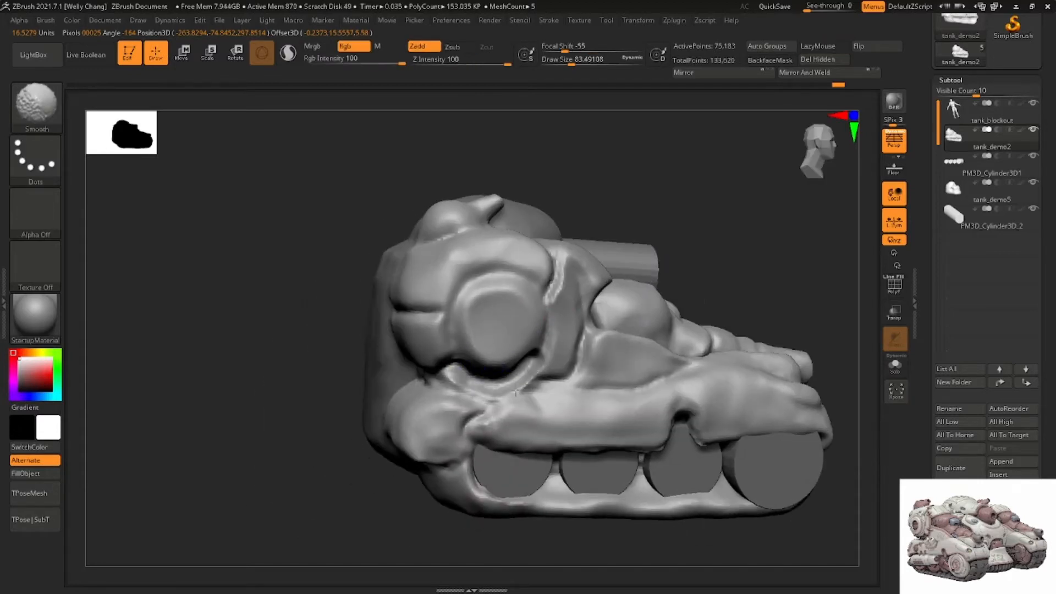
right_drag(521, 377, 522, 347)
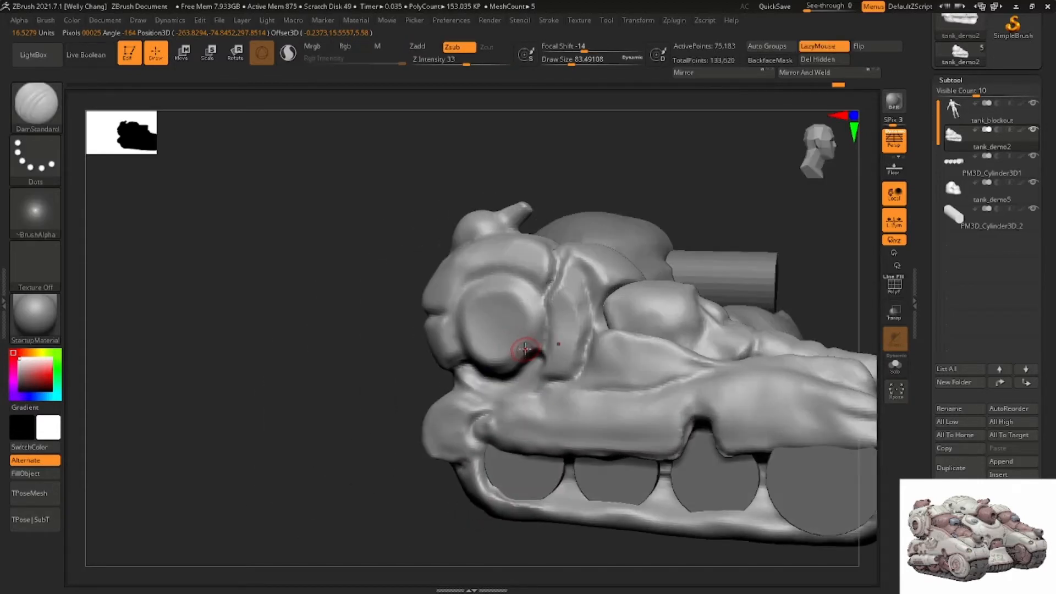
Reshape the lower edge and back of the round housing with the Move brush at draw size about 228
key(b)
key(m)
key(v)
key(space)
drag(539, 349, 536, 352)
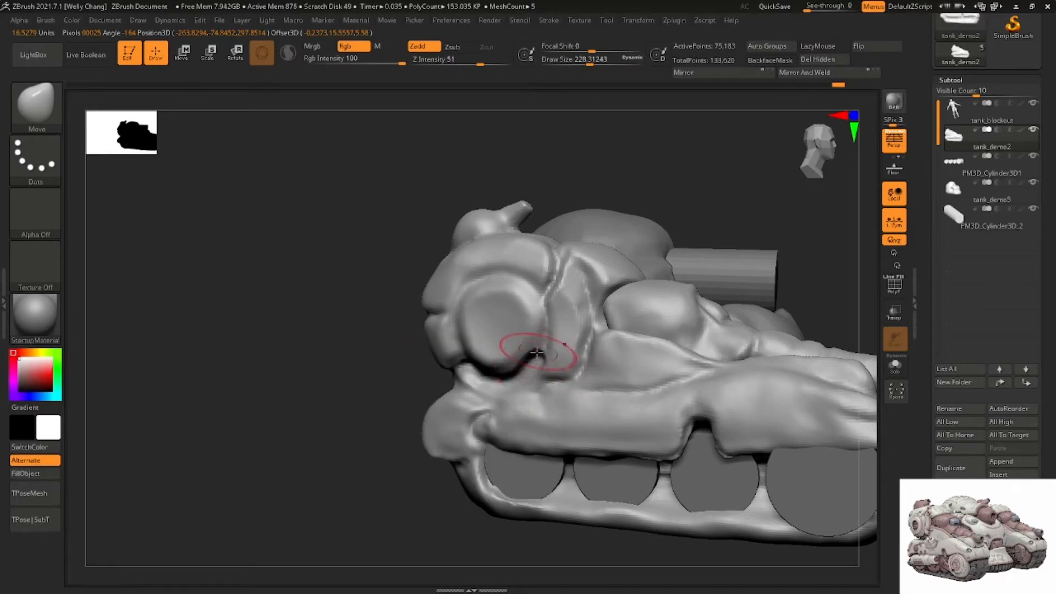
drag(467, 341, 463, 338)
Carve an inner ring with slanted slats into the round housing's face with DamStandard at draw size about 90
mouse_move(463, 338)
right_down()
mouse_move(484, 330)
mouse_move(474, 318)
mouse_move(498, 327)
right_up()
key(b)
key(d)
key(s)
key(space)
drag(497, 327, 489, 326)
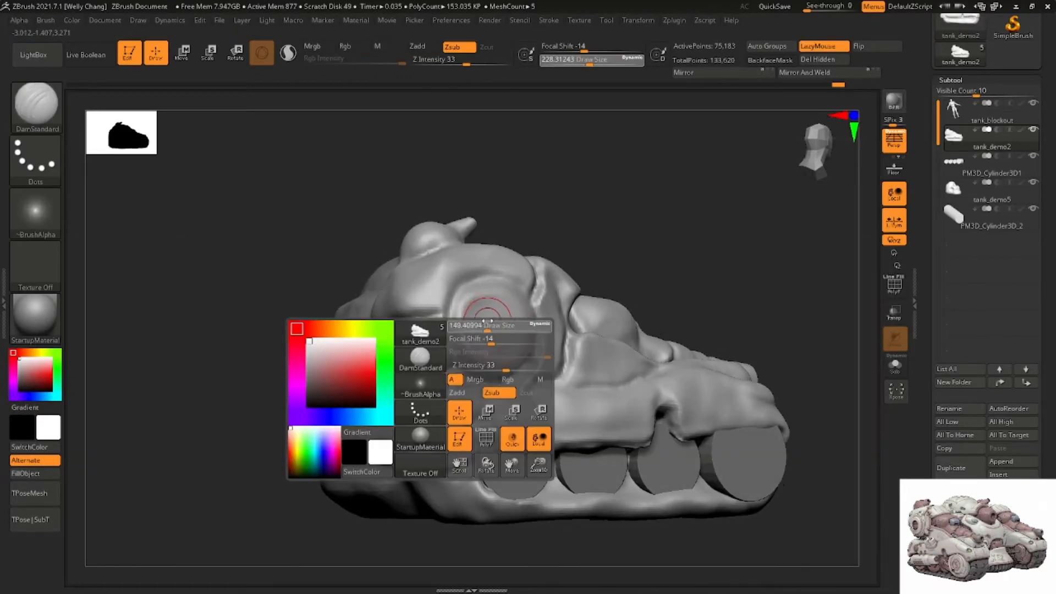
right_drag(489, 325, 496, 337)
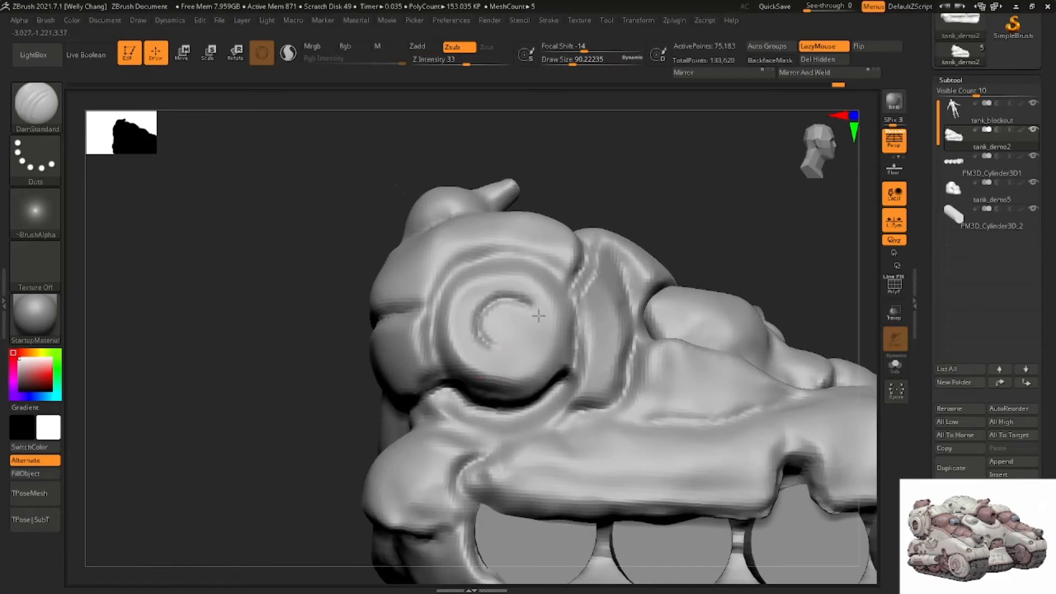
right_drag(544, 322, 531, 305)
right_drag(582, 272, 538, 276)
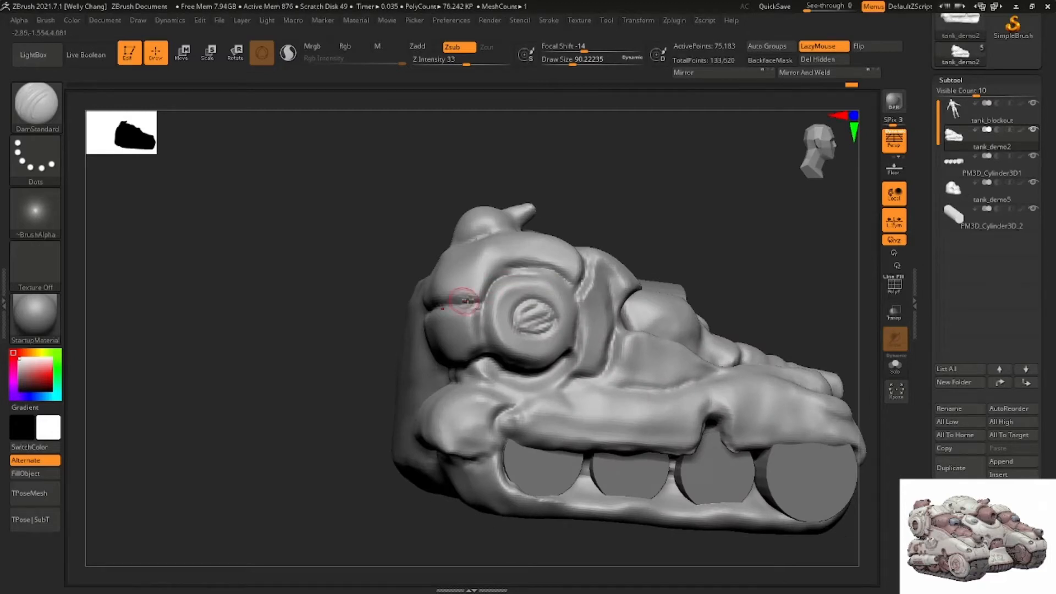
Smooth the casing surface just above the round housing
mouse_move(464, 301)
right_down()
mouse_move(522, 277)
mouse_move(565, 302)
right_up()
right_drag(550, 243, 537, 273)
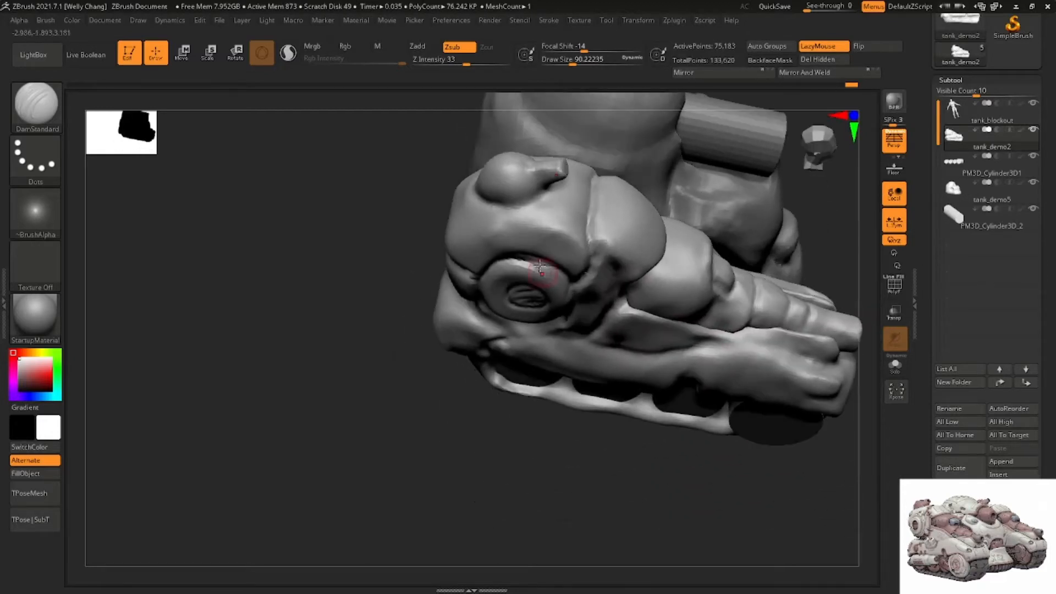
shift+drag(531, 240, 469, 245)
Reshape the upper rear casing around the small dome with the Move brush at draw sizes about 177 and 234
mouse_move(469, 244)
right_down()
mouse_move(504, 253)
mouse_move(489, 286)
right_up()
key(b)
key(m)
key(v)
key(space)
drag(487, 287, 494, 287)
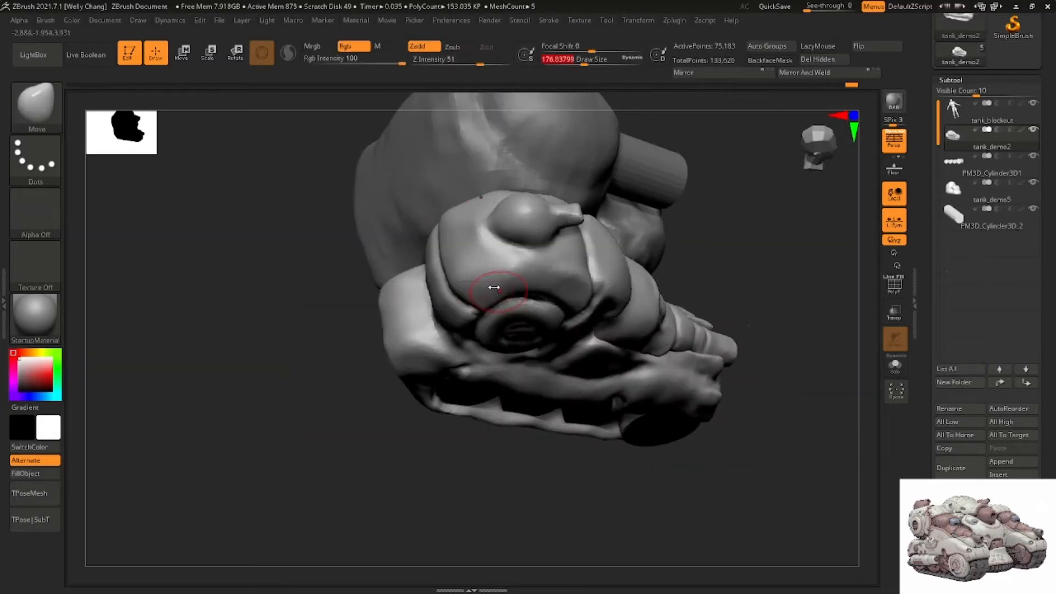
mouse_move(466, 296)
right_down()
mouse_move(492, 278)
mouse_move(462, 198)
mouse_move(479, 190)
right_up()
key(space)
key(space)
drag(476, 191, 483, 191)
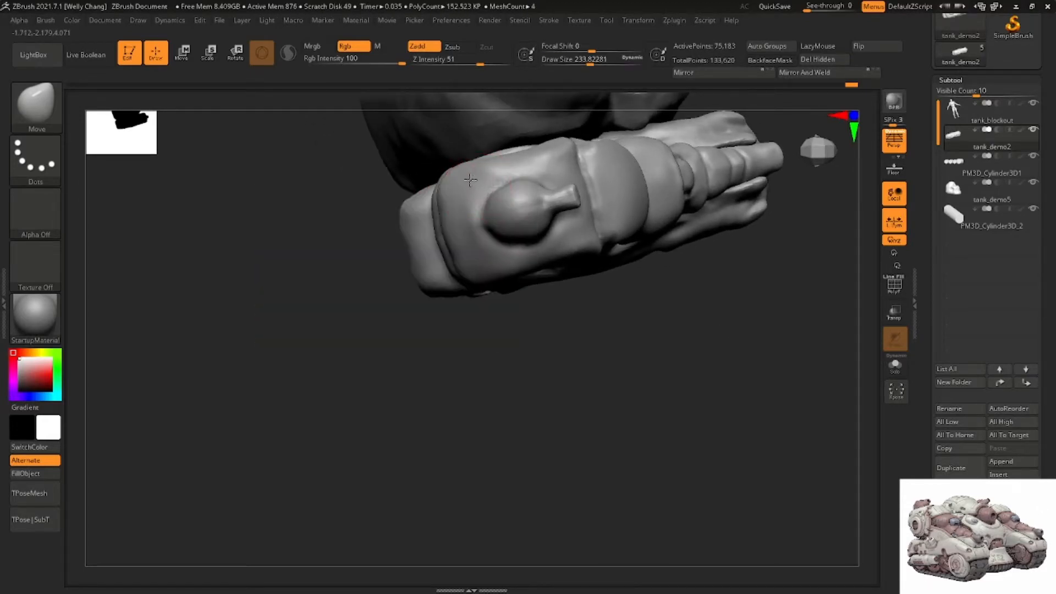
right_drag(473, 179, 497, 204)
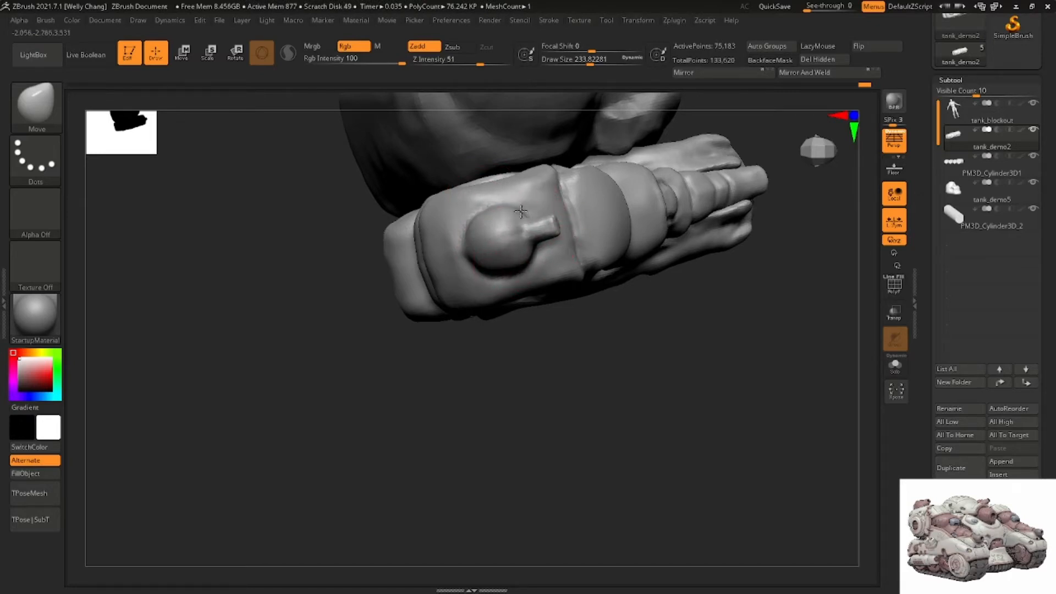
mouse_move(519, 264)
right_down()
mouse_move(489, 223)
mouse_move(527, 238)
mouse_move(543, 219)
mouse_move(507, 246)
mouse_move(450, 242)
mouse_move(417, 266)
mouse_move(470, 281)
mouse_move(558, 270)
right_up()
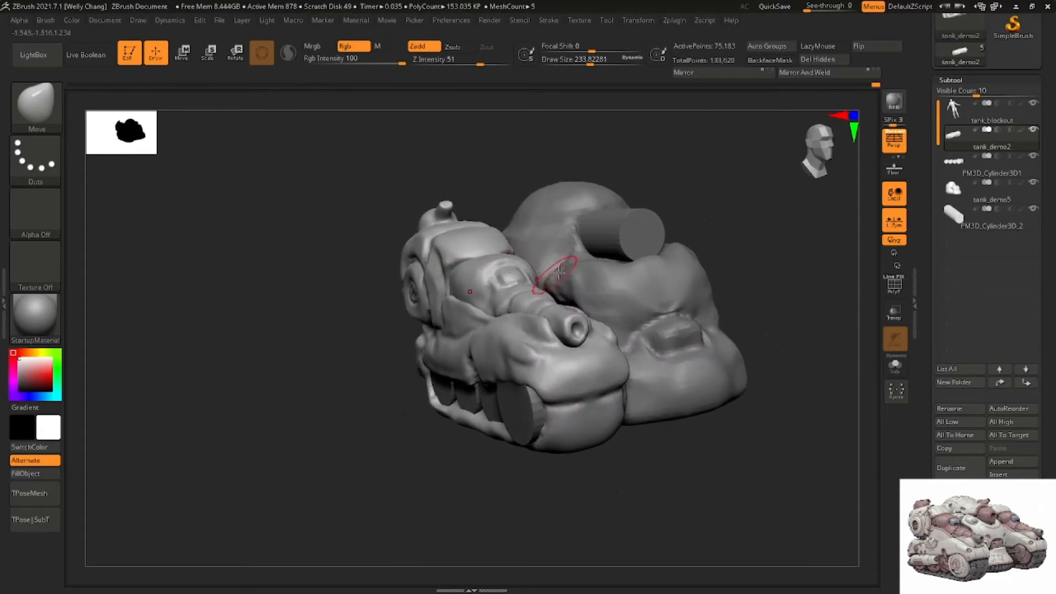
Select the central hull subtool and carve a recess beside the large cylinder with DamStandard at draw size about 234
alt+click(657, 309)
mouse_move(657, 309)
right_down()
mouse_move(556, 282)
mouse_move(516, 306)
mouse_move(518, 294)
mouse_move(499, 373)
right_up()
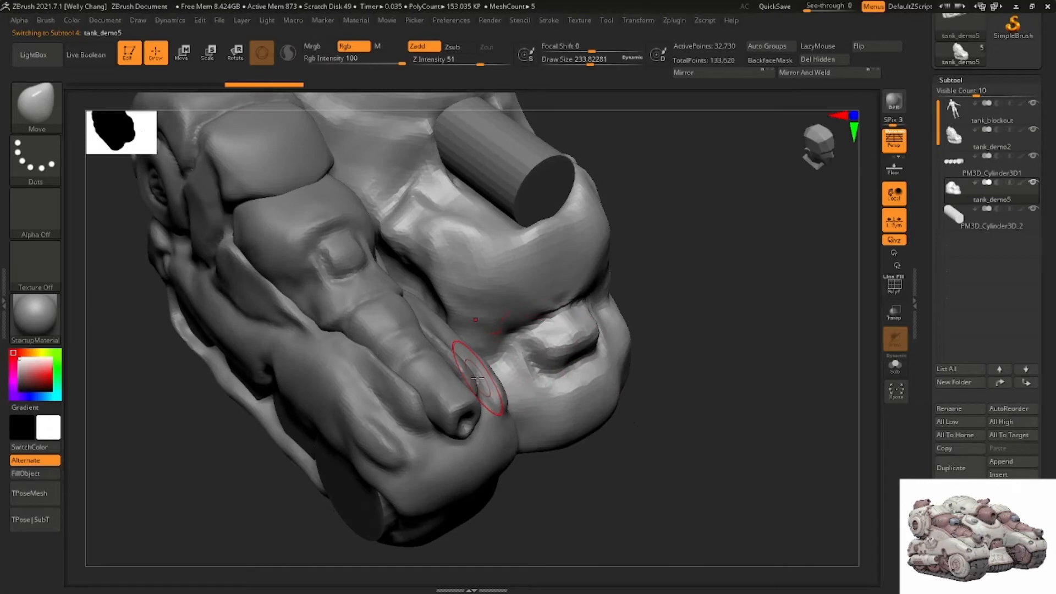
mouse_move(534, 273)
right_down()
mouse_move(504, 246)
mouse_move(450, 254)
mouse_move(476, 250)
right_up()
key(b)
key(c)
key(b)
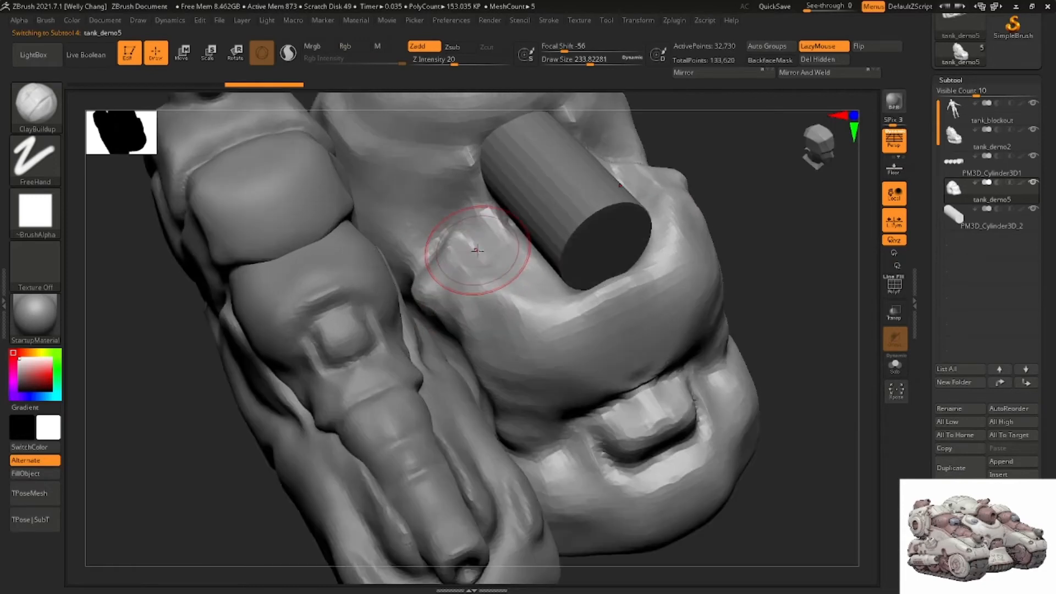
key(b)
key(d)
key(s)
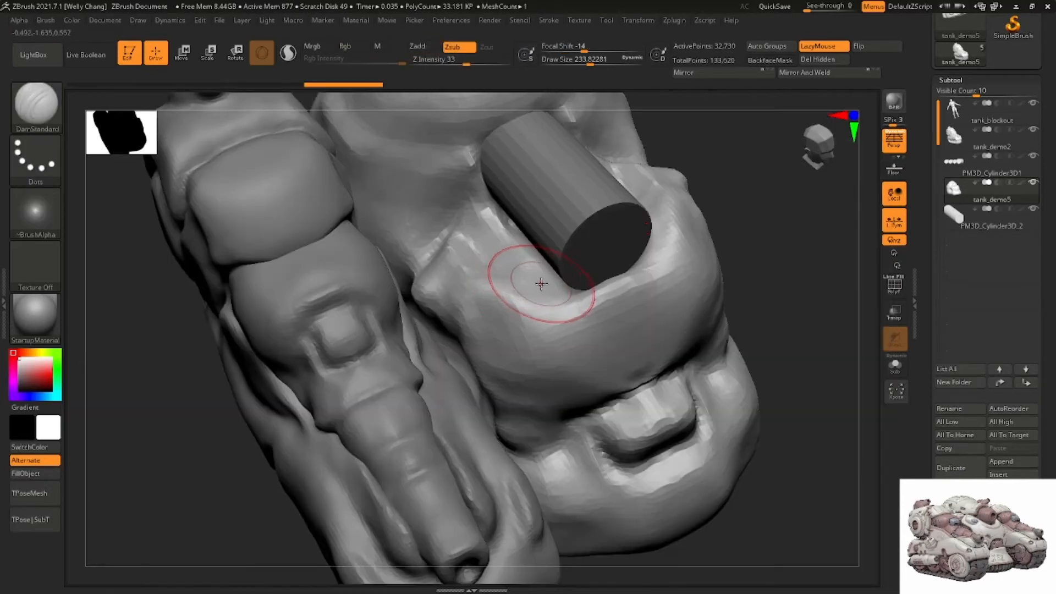
mouse_move(552, 287)
mouse_down()
mouse_move(483, 259)
mouse_move(509, 260)
mouse_up()
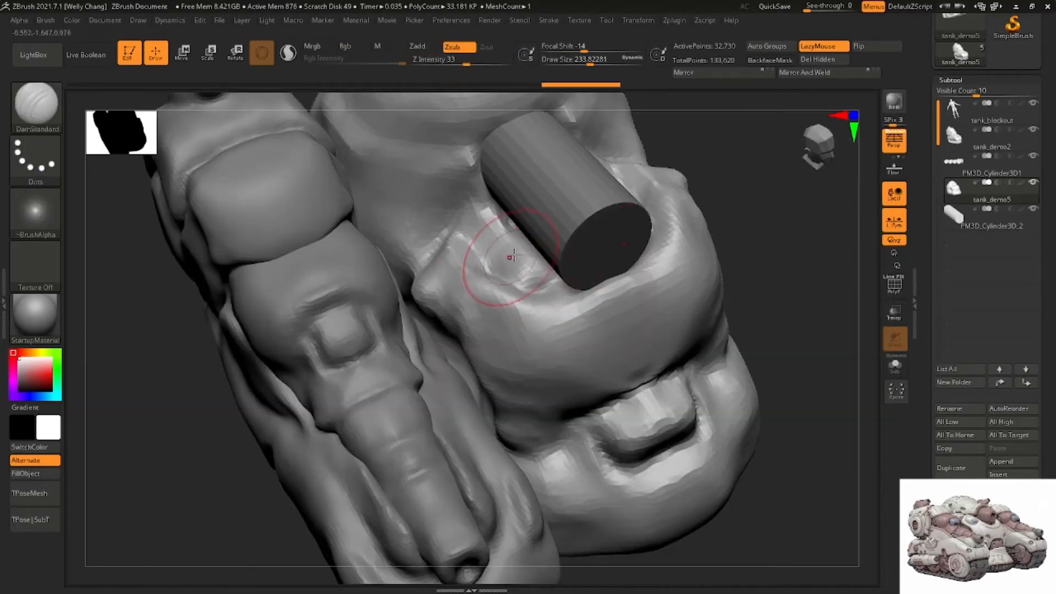
Carve a sharper crease along the hull beside the cylinder's base with DamStandard at draw size about 138
right_drag(509, 260, 517, 254)
key(space)
drag(517, 254, 508, 254)
alt+right_drag(485, 213, 486, 242)
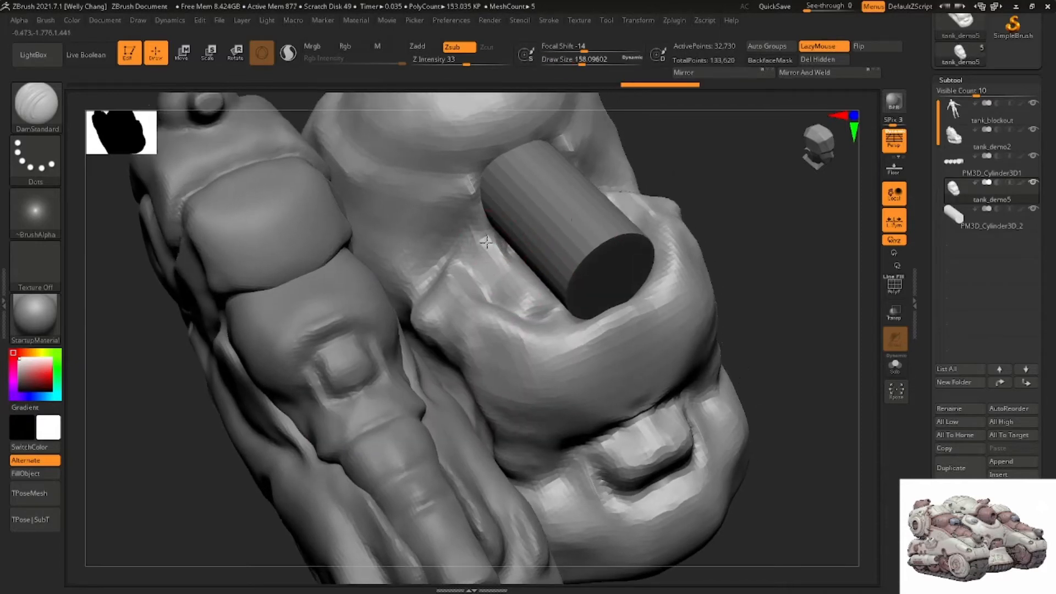
drag(475, 249, 490, 266)
right_drag(491, 266, 484, 253)
drag(483, 252, 510, 299)
right_drag(509, 299, 498, 270)
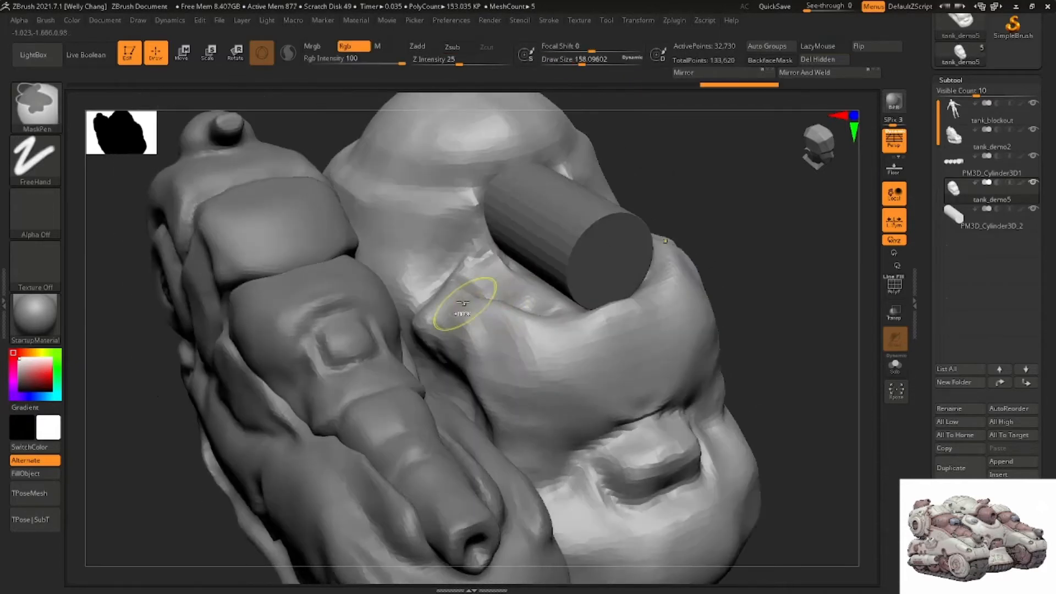
Mask the raised collar below the cylinder, give it its own polygroup and check the grouping by toggling its visibility
mouse_move(462, 302)
ctrl+mouse_down()
mouse_move(463, 331)
mouse_move(648, 341)
mouse_move(528, 417)
mouse_move(633, 401)
mouse_move(580, 402)
ctrl+mouse_up()
mouse_move(470, 339)
ctrl+mouse_down()
mouse_move(514, 330)
mouse_move(521, 347)
mouse_move(625, 339)
ctrl+mouse_up()
ctrl+drag(455, 314, 462, 313)
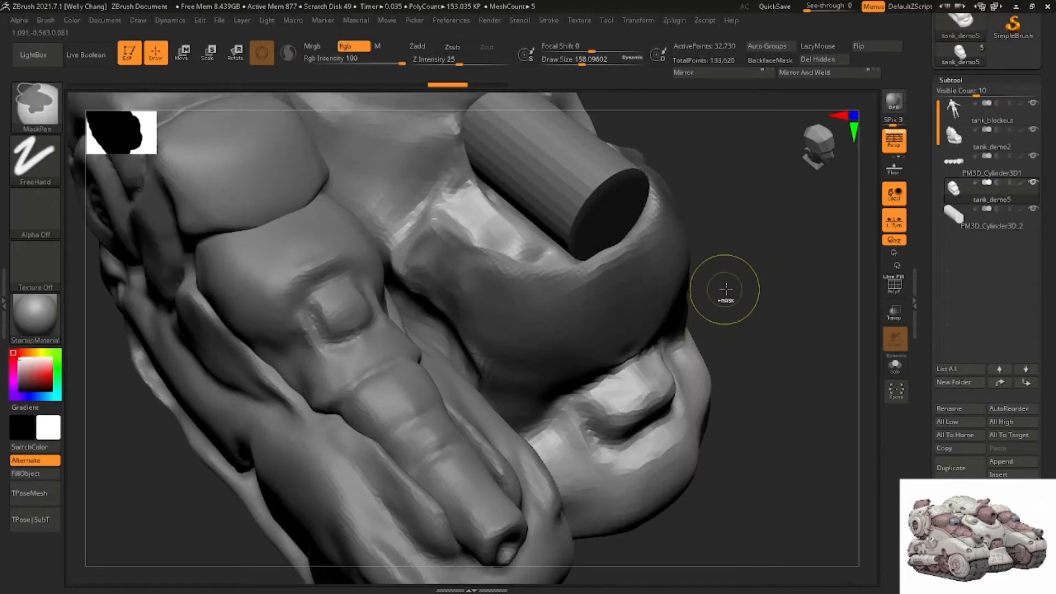
key(shift+f)
ctrl+shift+click(661, 315)
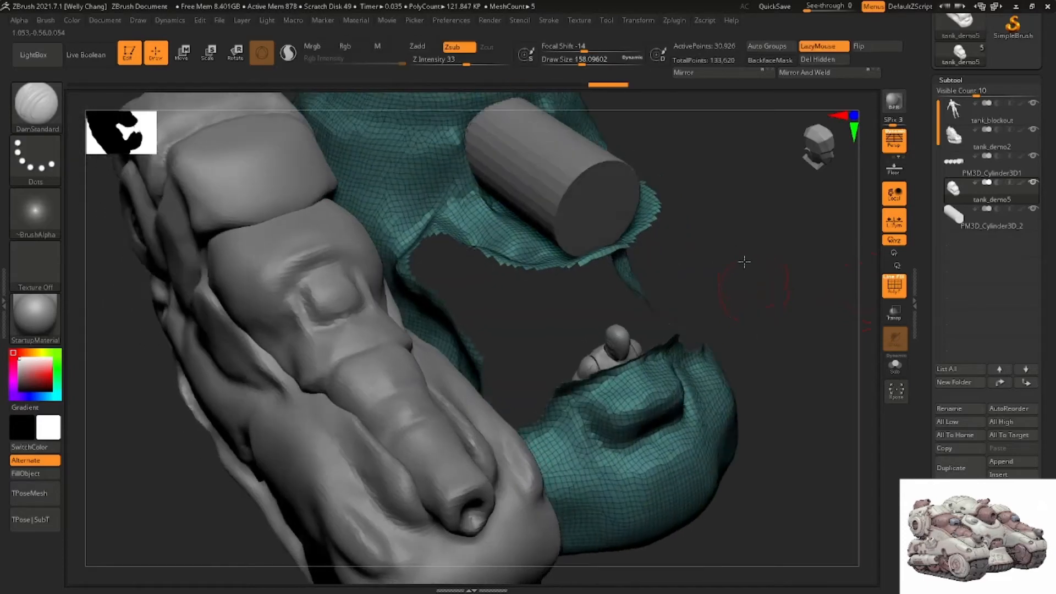
ctrl+shift+click(743, 261)
Enable Groups for DynaMesh and remesh the hull at resolution 48 to separate the collar from the body
scroll(1045, 233, down, 5)
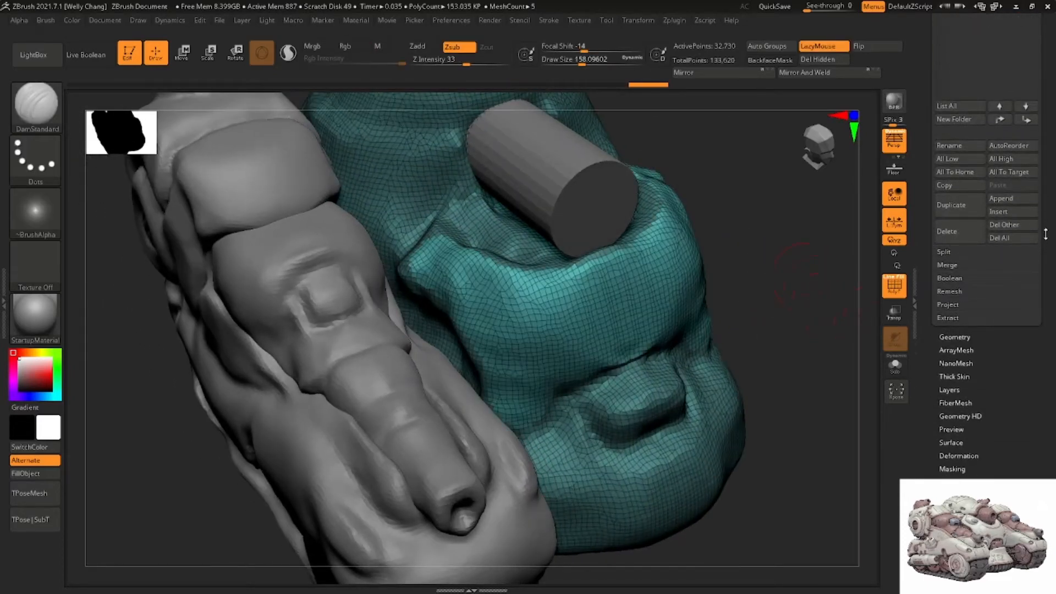
scroll(1044, 233, down, 1)
click(982, 322)
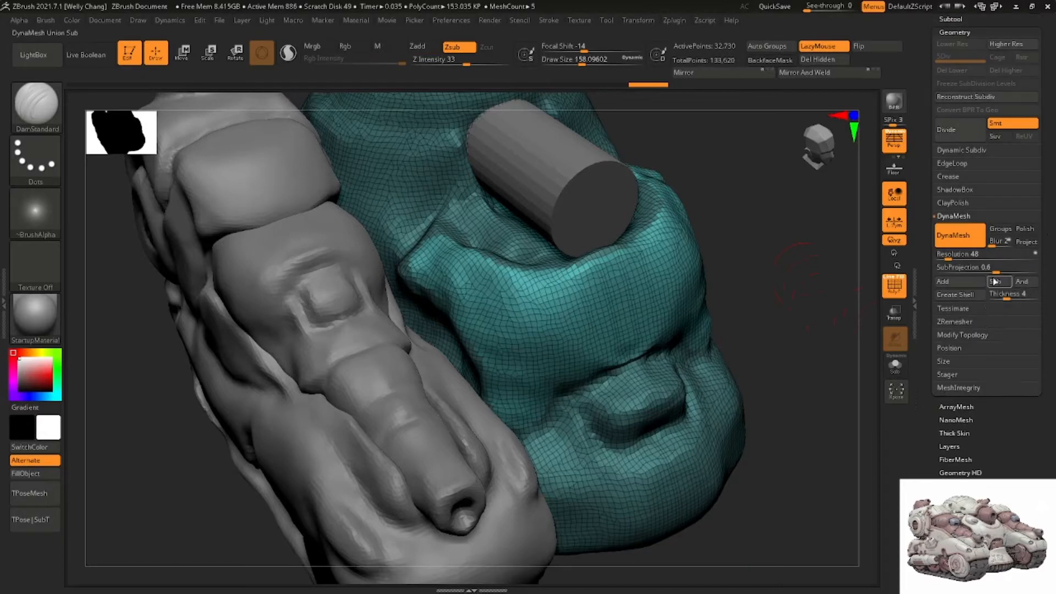
click(999, 228)
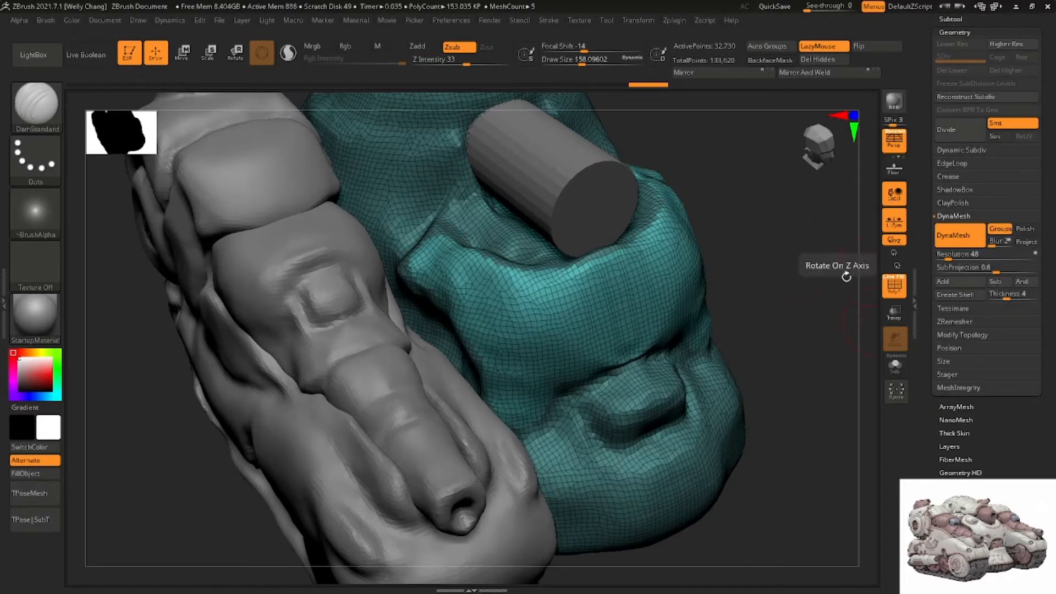
mouse_move(843, 274)
ctrl+mouse_down()
mouse_move(753, 297)
mouse_move(706, 269)
ctrl+mouse_up()
Smooth the collar's jagged borders and side arms with the Smooth brush at draw size about 257
key(space)
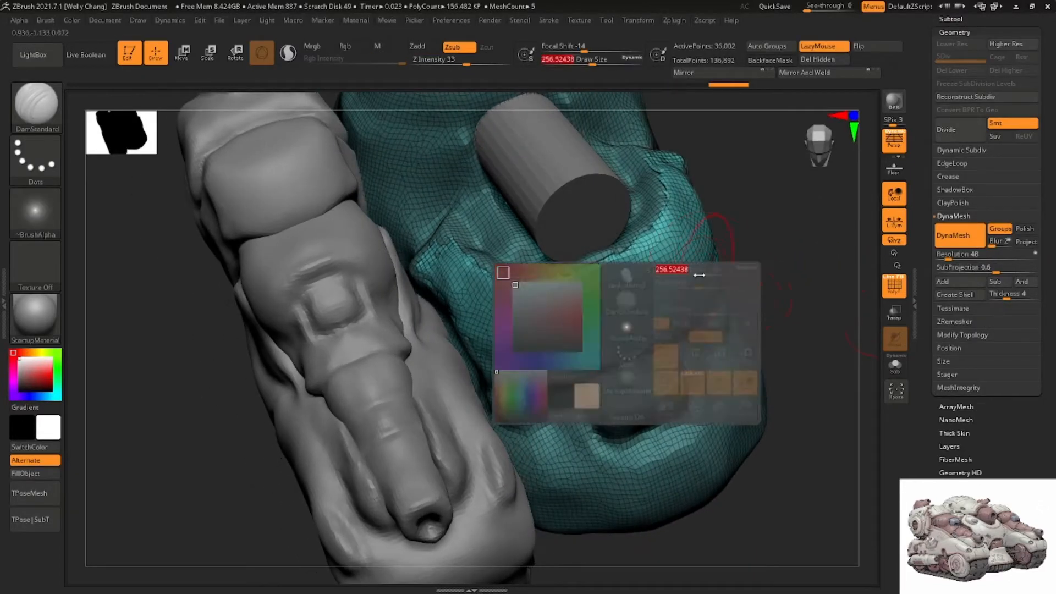
shift+drag(775, 270, 753, 258)
alt+right_drag(695, 265, 634, 277)
shift+drag(566, 302, 623, 336)
right_drag(698, 346, 632, 355)
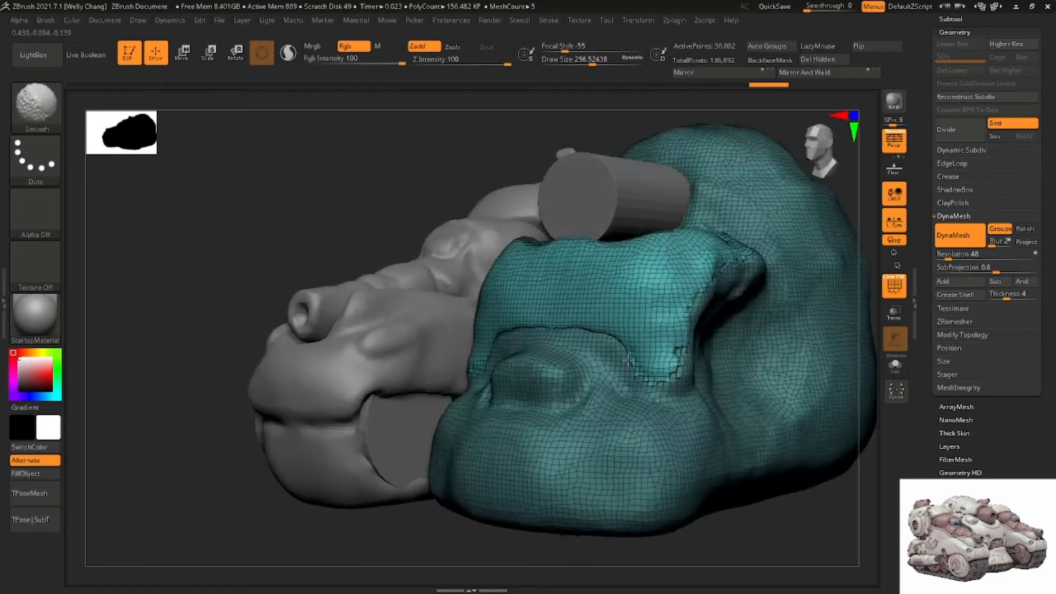
shift+drag(676, 361, 666, 364)
right_drag(676, 360, 599, 352)
shift+drag(764, 283, 715, 310)
mouse_move(715, 313)
right_down()
mouse_move(701, 321)
mouse_move(695, 385)
right_up()
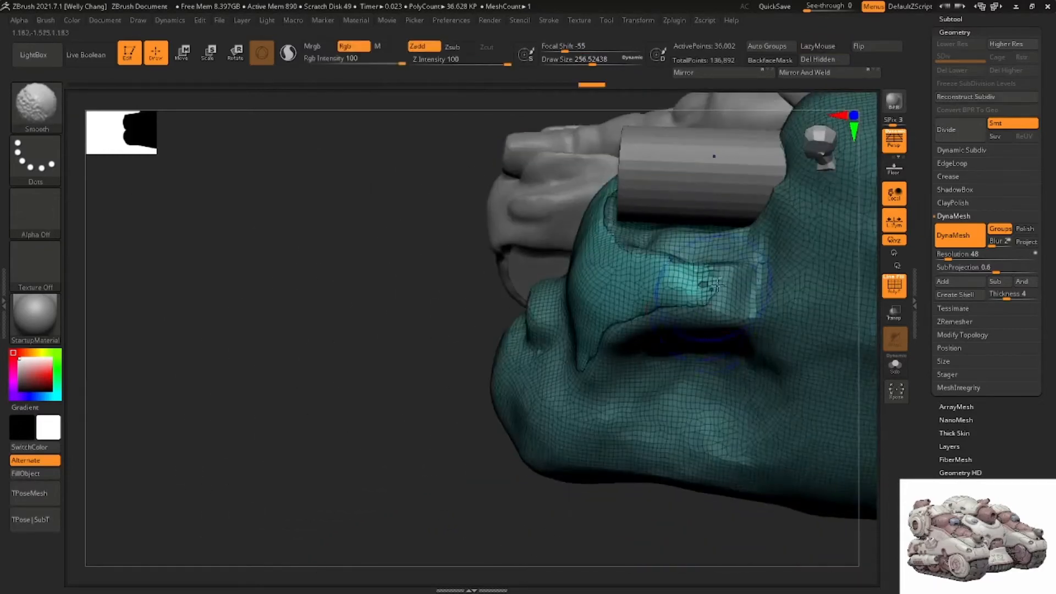
shift+drag(704, 286, 655, 261)
right_drag(655, 261, 695, 234)
shift+drag(616, 258, 575, 181)
right_drag(589, 220, 666, 242)
Split the collar piece from the hull into a separate subtool
click(985, 31)
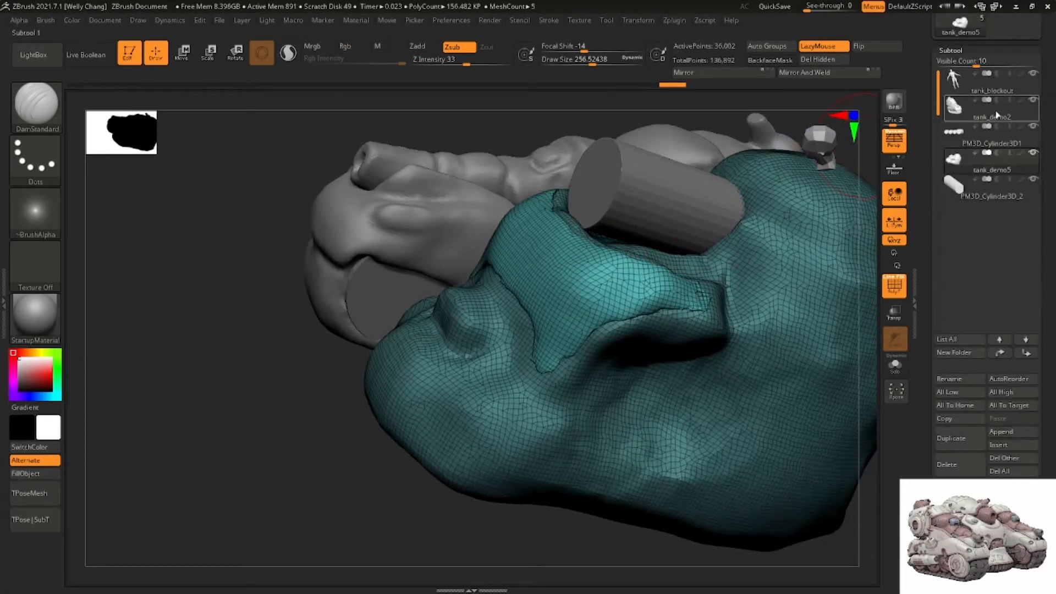
mouse_move(958, 156)
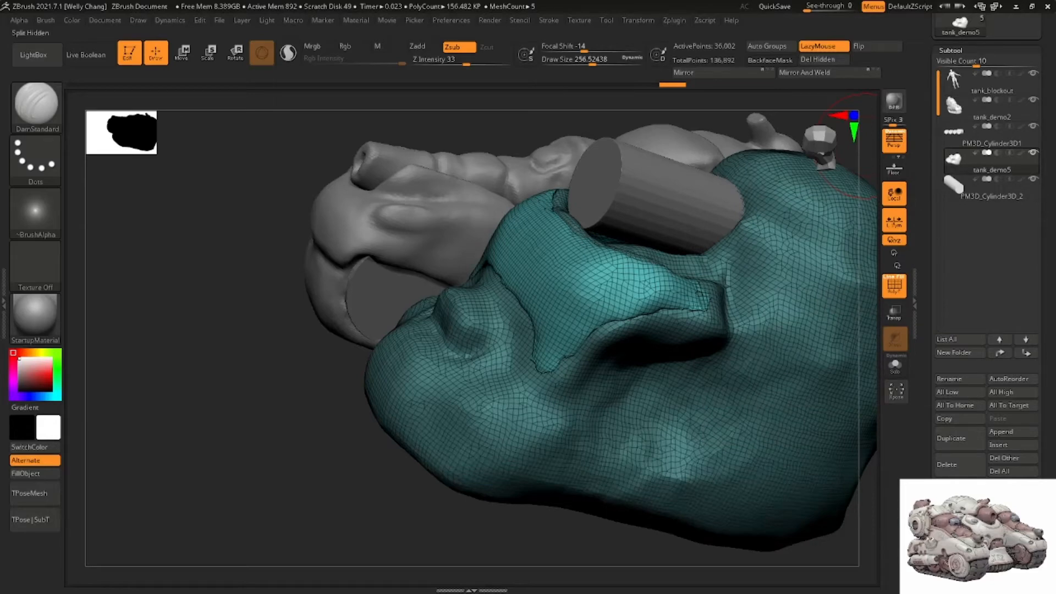
click(1011, 498)
click(867, 522)
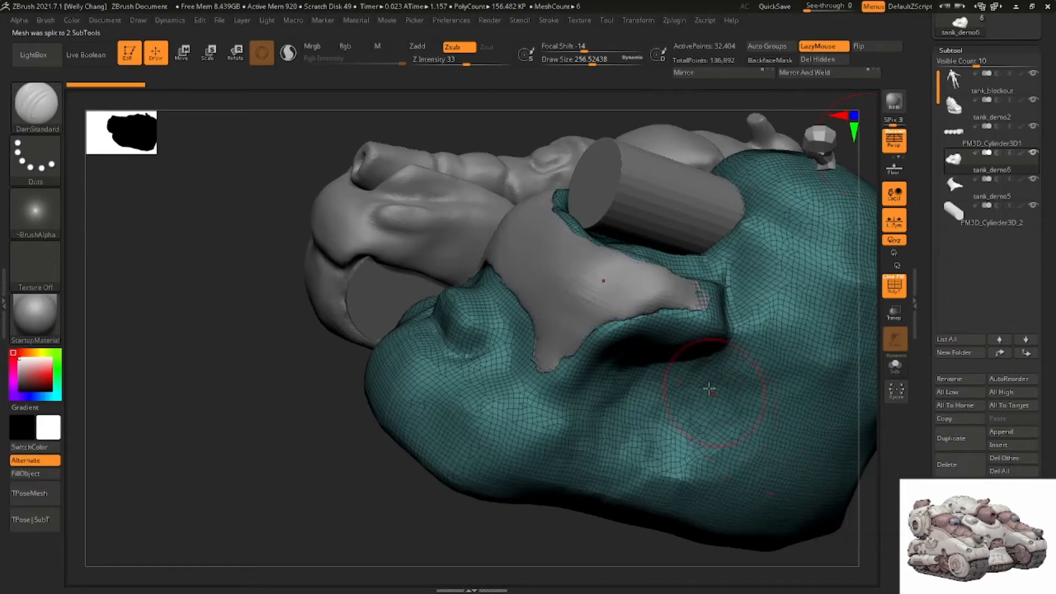
Select the collar subtool, thicken its side arm and edges with the Inflate brush and remesh it
shift+right_drag(709, 388, 679, 377)
alt+click(630, 304)
mouse_move(704, 332)
right_down()
mouse_move(627, 363)
mouse_move(651, 374)
right_up()
key(b)
key(i)
key(n)
mouse_move(675, 383)
mouse_down()
mouse_move(679, 391)
mouse_move(719, 324)
mouse_up()
right_drag(721, 312, 701, 335)
mouse_move(726, 319)
mouse_down()
mouse_move(792, 265)
mouse_move(718, 282)
mouse_up()
drag(723, 279, 657, 268)
ctrl+drag(361, 434, 385, 457)
Select the hull subtool and build up its surface between the cylinder and the collar with the ClayBuildup brush
mouse_move(711, 290)
right_down()
mouse_move(683, 334)
mouse_move(653, 328)
right_up()
alt+click(684, 337)
key(b)
key(c)
key(b)
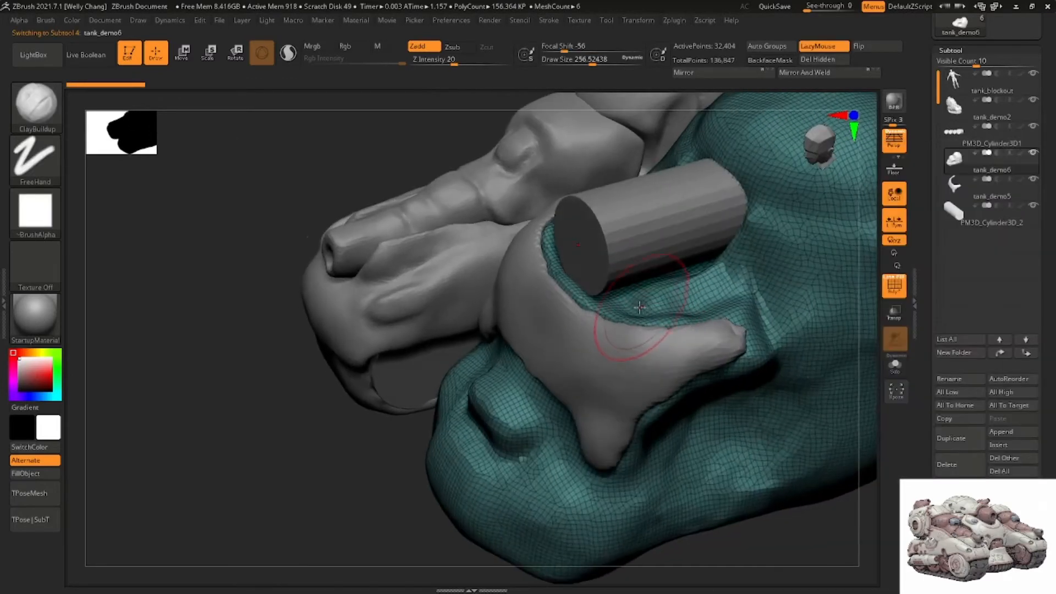
drag(615, 320, 696, 306)
right_drag(625, 314, 616, 314)
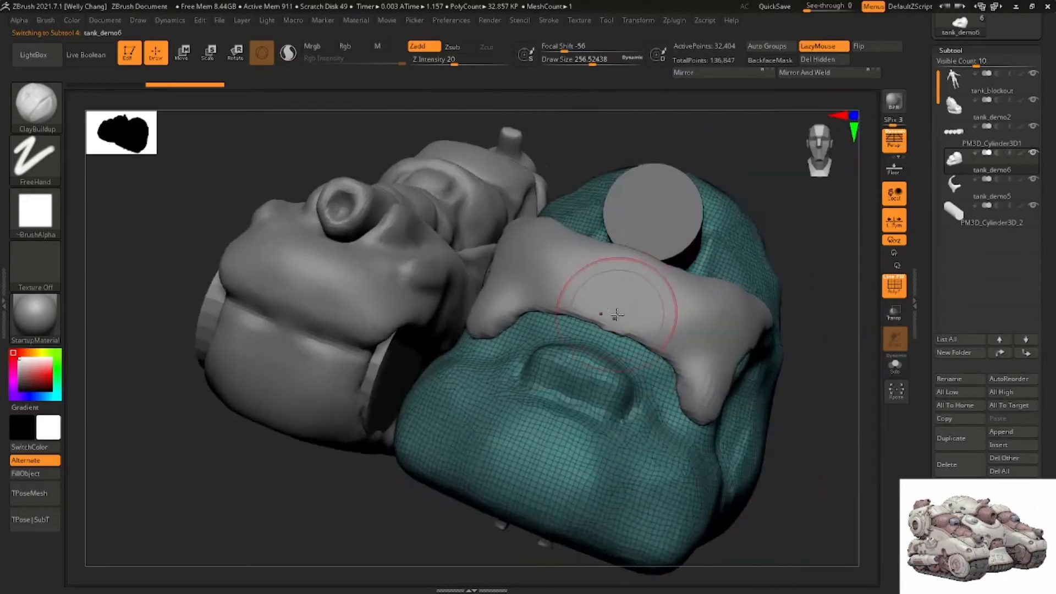
right_drag(669, 356, 556, 295)
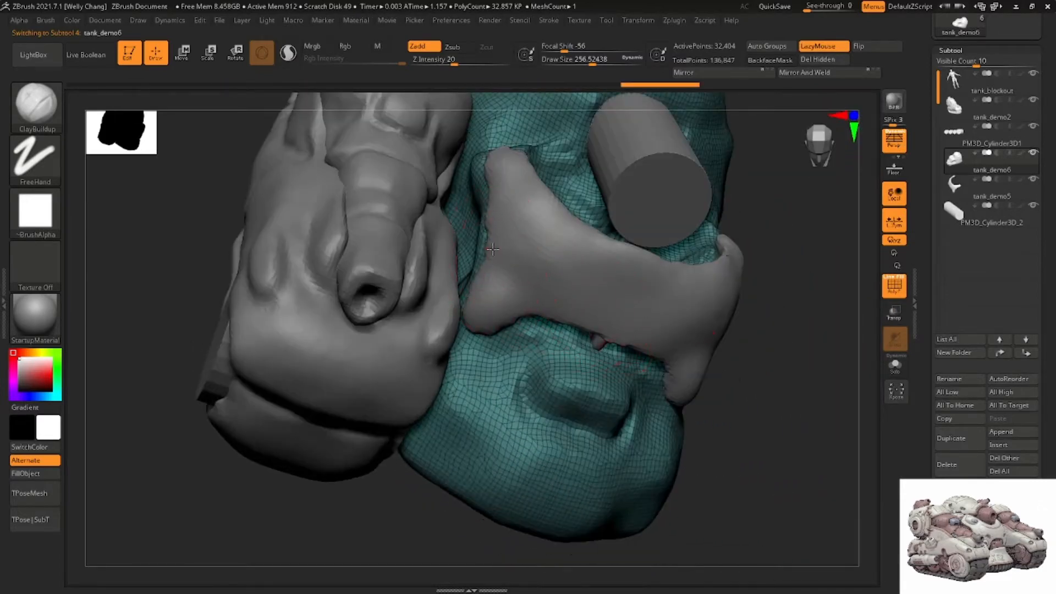
Build up the hull surface between the cylinder and the collar with ClayBuildup at draw size about 257 and smooth it
right_drag(514, 231, 499, 221)
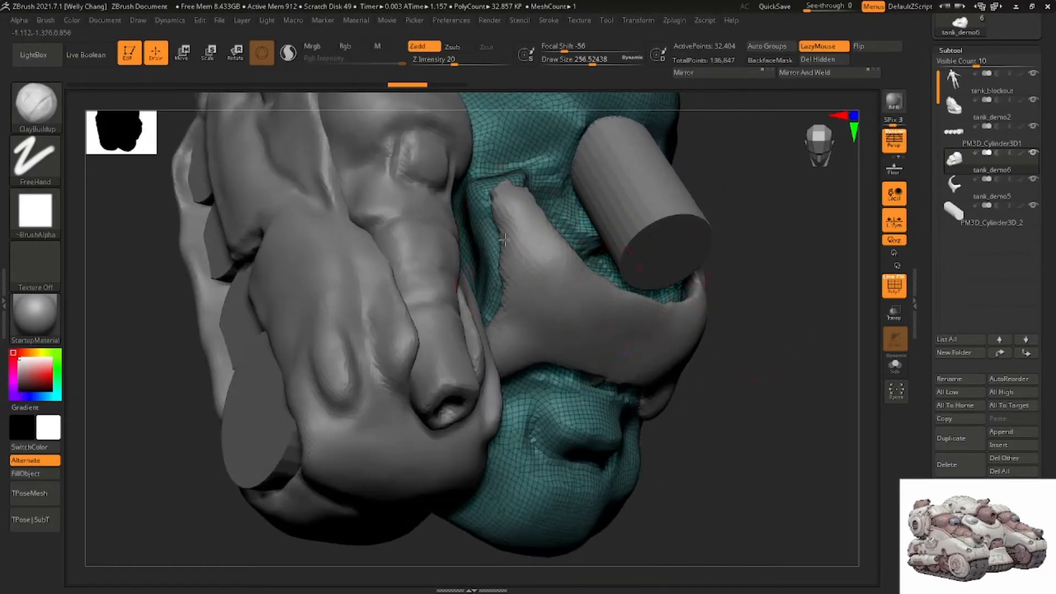
shift+right_drag(494, 280, 500, 286)
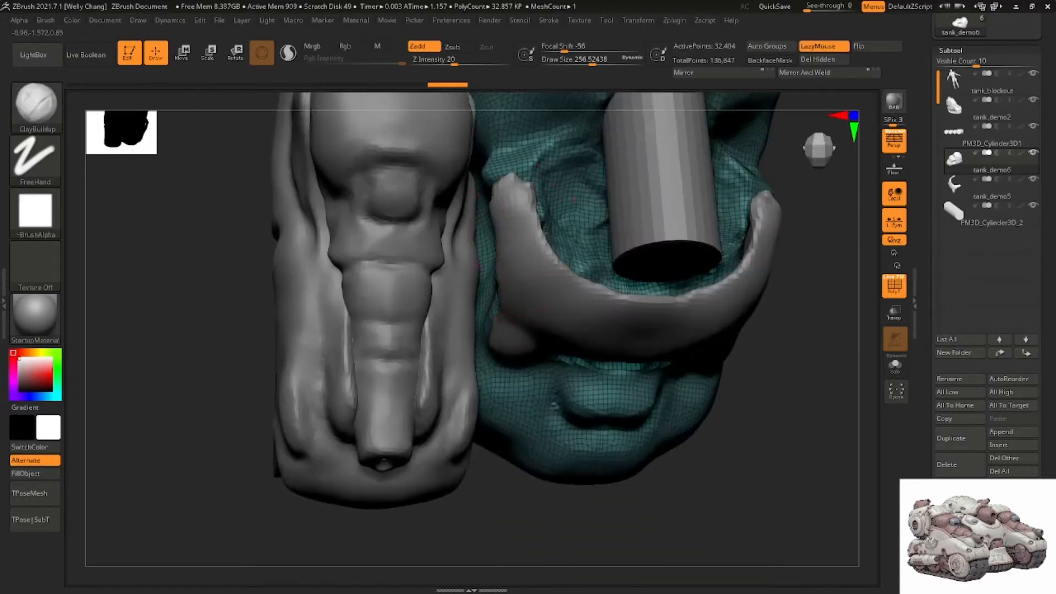
drag(496, 172, 531, 217)
shift+right_drag(548, 234, 529, 213)
drag(532, 205, 568, 278)
right_drag(568, 274, 578, 230)
shift+drag(574, 229, 537, 204)
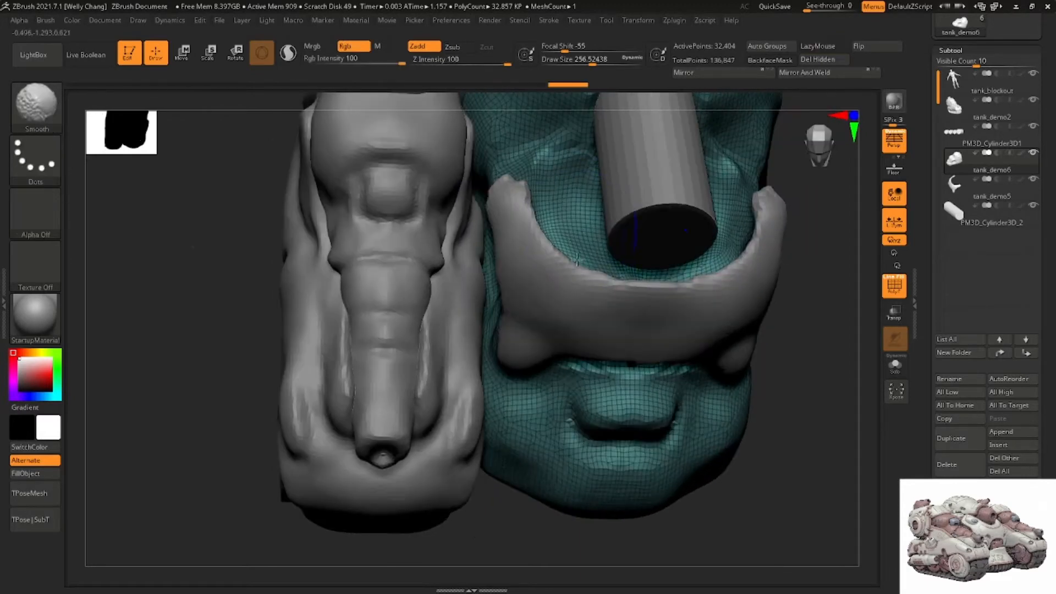
right_drag(576, 258, 632, 218)
Select the collar subtool and reshape its lower edge and side arms with the Move brush, enlarging the draw size to about 468
alt+click(564, 279)
mouse_move(561, 282)
right_down()
mouse_move(506, 298)
mouse_move(440, 363)
mouse_move(438, 388)
right_up()
key(b)
key(m)
key(v)
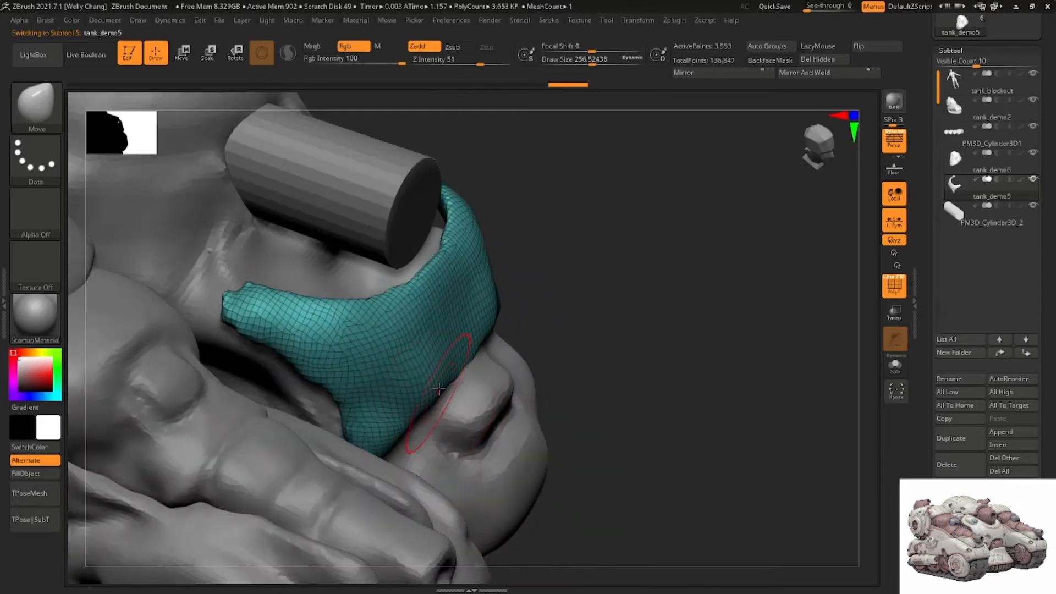
mouse_move(439, 388)
mouse_down()
mouse_move(442, 330)
mouse_move(433, 320)
mouse_up()
key(space)
drag(271, 318, 251, 306)
right_drag(429, 290, 380, 297)
Scale the collar slightly across its width with the transform gizmo
key(w)
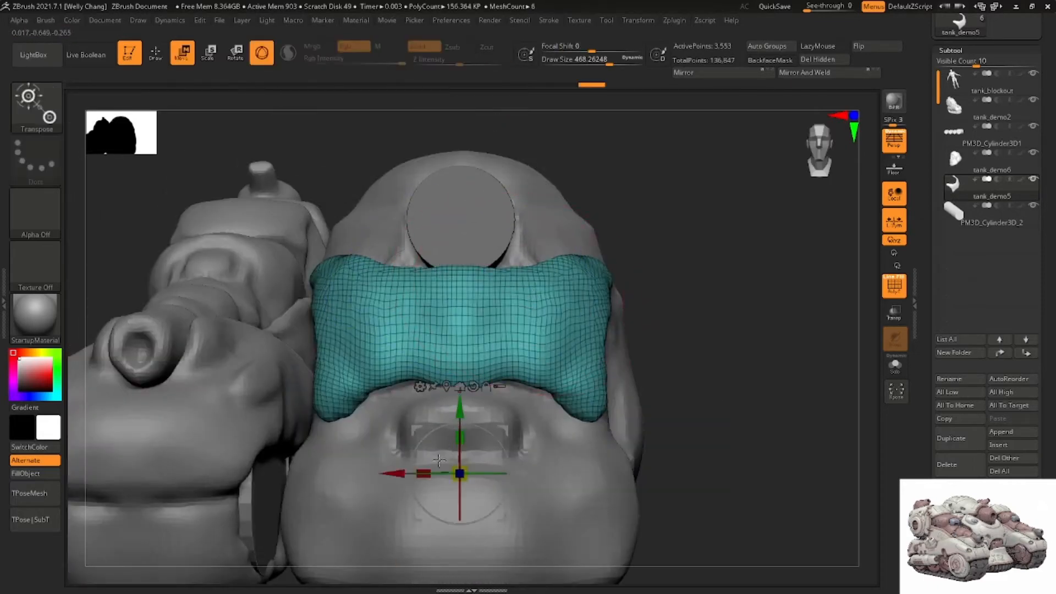
drag(423, 473, 433, 466)
key(q)
Adjust the collar's form against the hull with the Move brush at draw size about 262
right_drag(440, 440, 492, 380)
key(space)
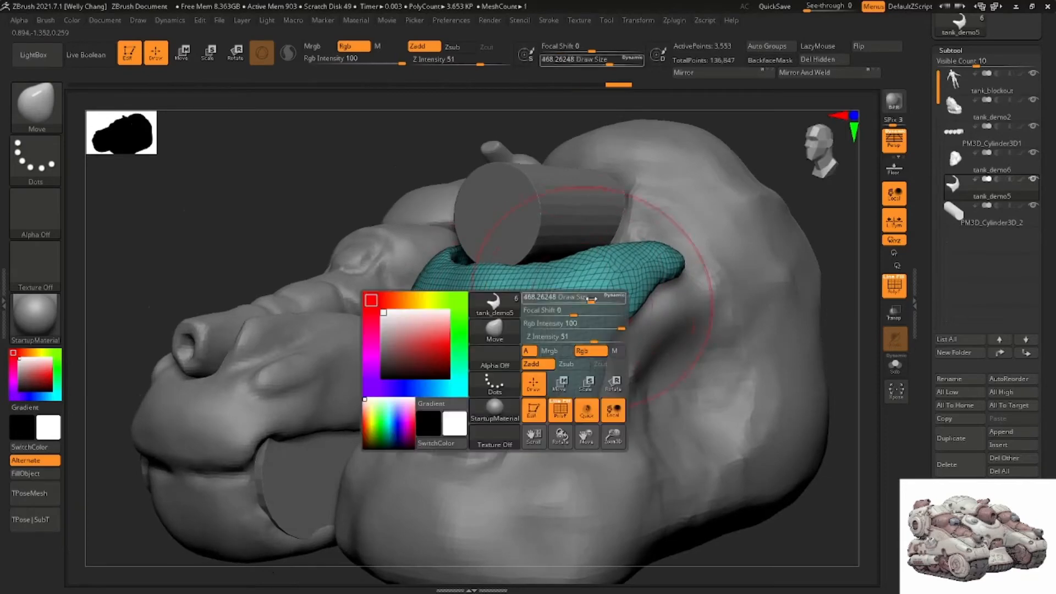
drag(591, 298, 575, 299)
drag(477, 306, 462, 309)
right_drag(446, 300, 445, 338)
right_drag(460, 403, 424, 364)
Select the hull subtool and reshape the rim of its front recess with the Move brush
alt+click(438, 373)
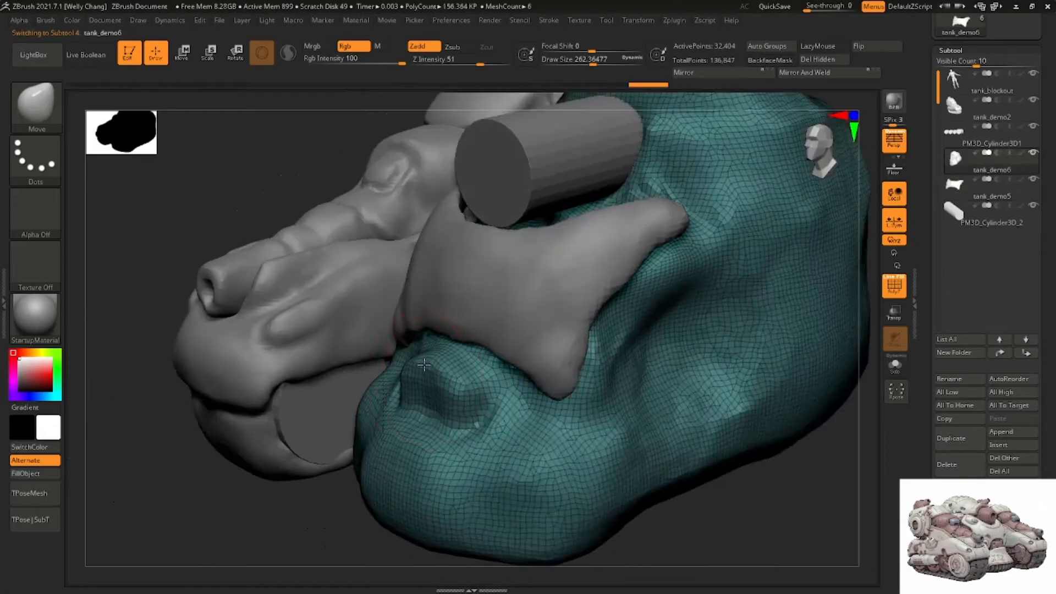
drag(409, 362, 474, 408)
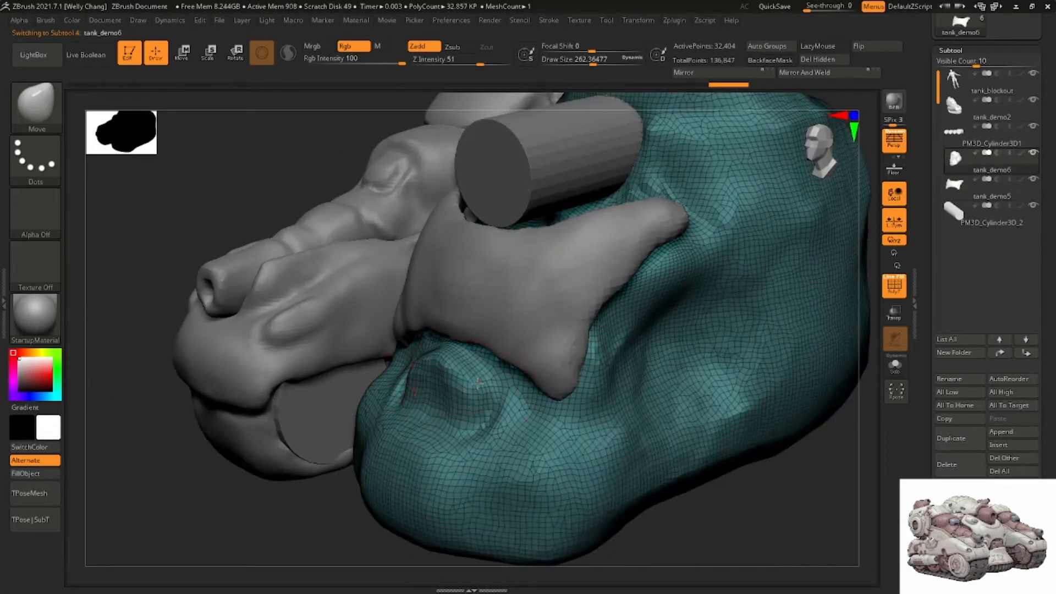
mouse_move(478, 381)
right_down()
mouse_move(491, 312)
mouse_move(517, 286)
mouse_move(490, 312)
right_up()
Carve a crease around the hull's front recess with DamStandard at draw size about 163 and remesh the hull
key(b)
key(d)
key(s)
key(space)
drag(491, 311, 480, 312)
right_drag(480, 312, 477, 332)
mouse_move(435, 339)
mouse_down()
mouse_move(522, 345)
mouse_move(573, 332)
mouse_up()
right_drag(581, 290, 576, 343)
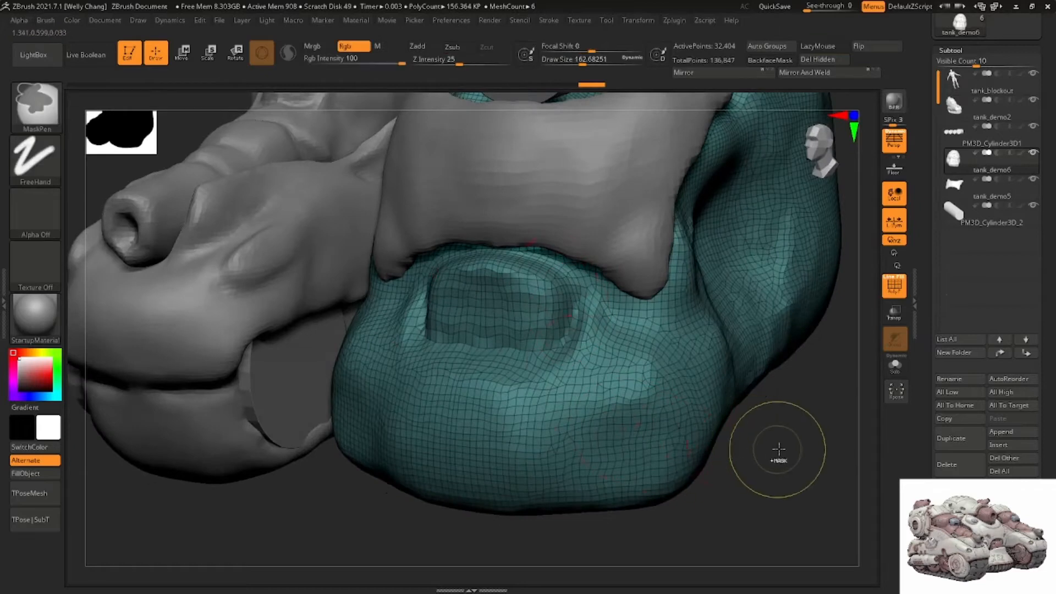
ctrl+drag(778, 448, 791, 460)
right_drag(608, 318, 579, 293)
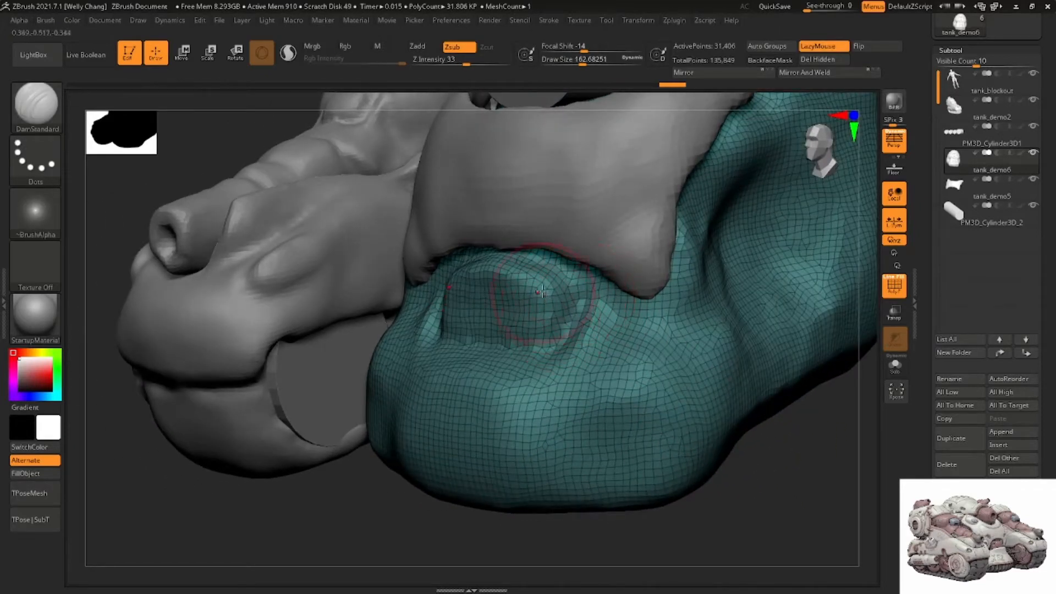
Select the collar subtool and fit its lower edge and corner lobes around the hull's recess with the Move brush at size about 163
alt+click(552, 246)
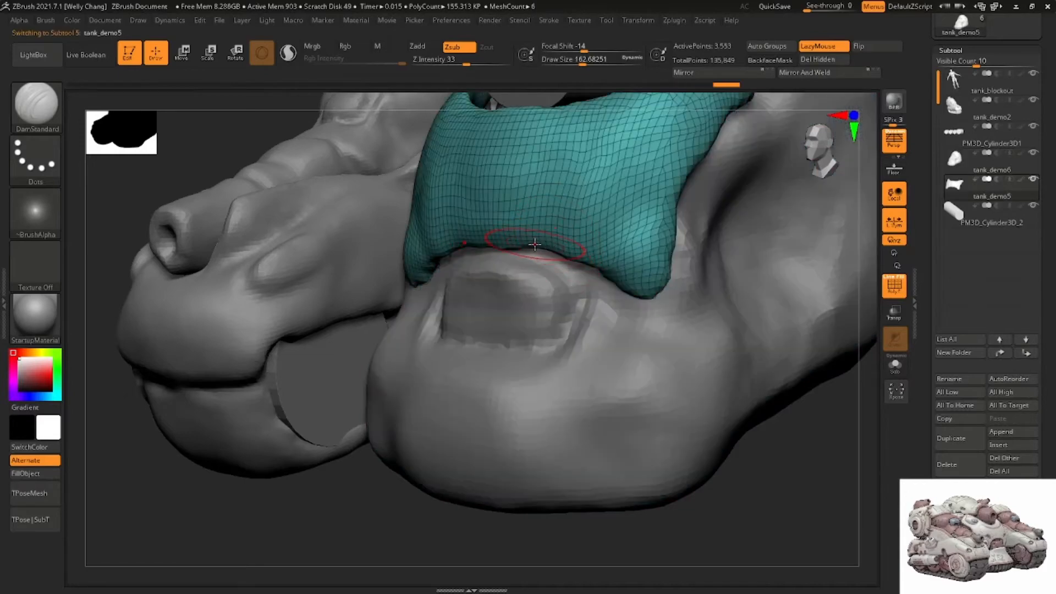
key(b)
key(m)
key(v)
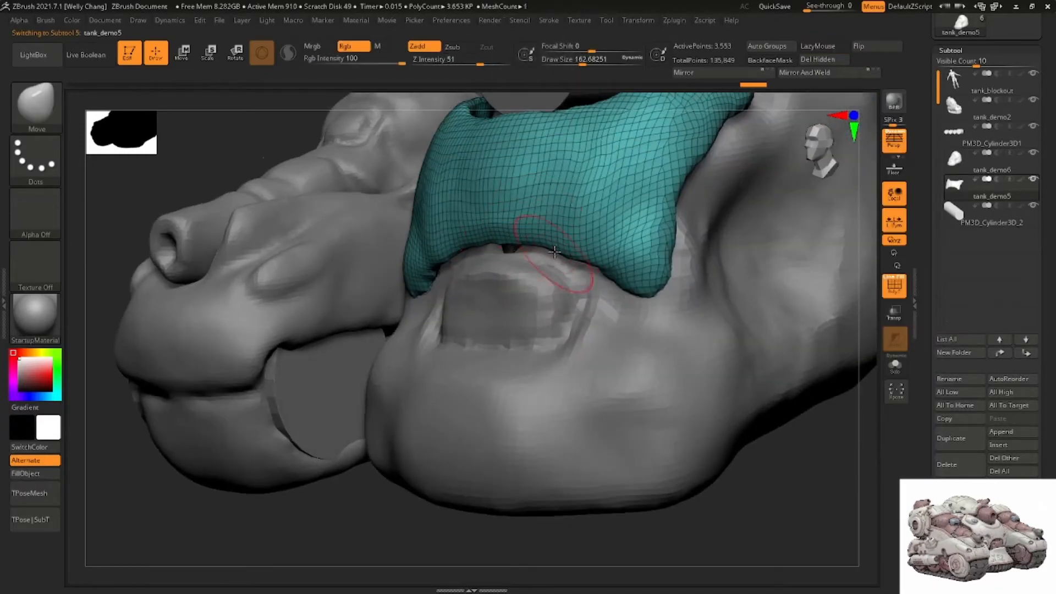
mouse_move(612, 289)
mouse_down()
mouse_move(604, 287)
mouse_move(628, 297)
mouse_move(596, 297)
mouse_up()
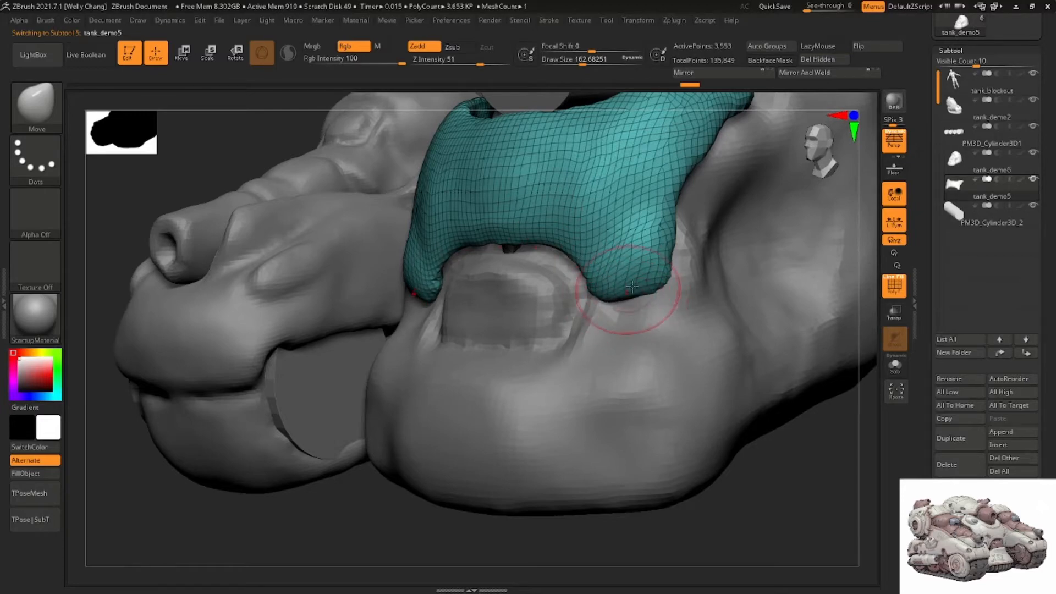
mouse_move(632, 286)
right_down()
mouse_move(644, 272)
mouse_move(630, 288)
right_up()
drag(630, 288, 615, 288)
mouse_move(615, 289)
alt+right_down()
mouse_move(582, 350)
mouse_move(594, 277)
alt+right_up()
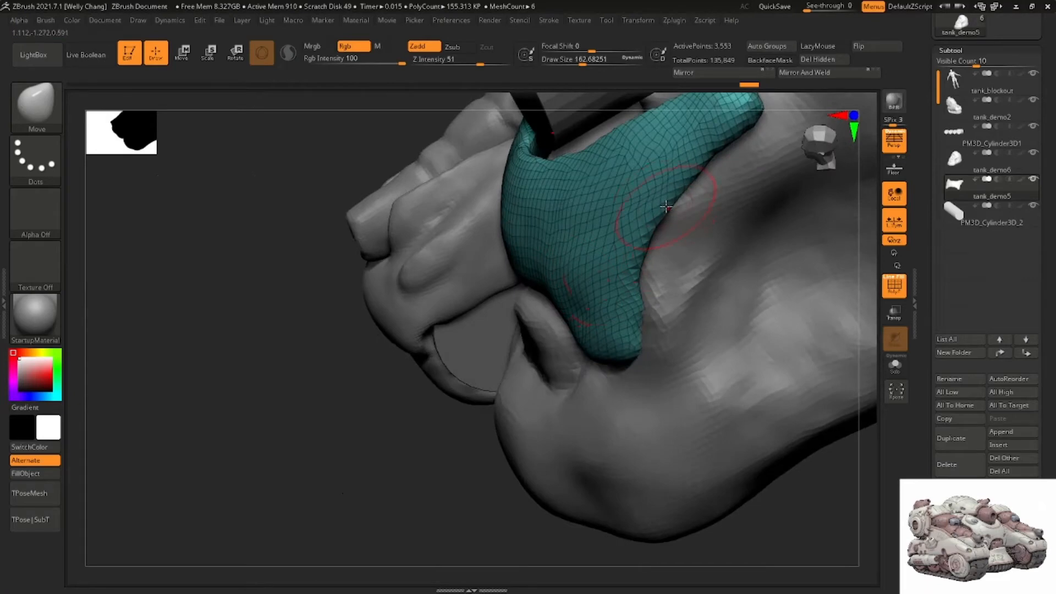
Reshape the collar's side arms beside the cylinder with the Move brush at draw size about 293
mouse_move(673, 215)
right_down()
mouse_move(661, 186)
mouse_move(687, 187)
mouse_move(679, 180)
right_up()
mouse_move(674, 137)
right_down()
mouse_move(669, 130)
mouse_move(588, 236)
mouse_move(623, 236)
mouse_move(736, 281)
mouse_move(717, 270)
right_up()
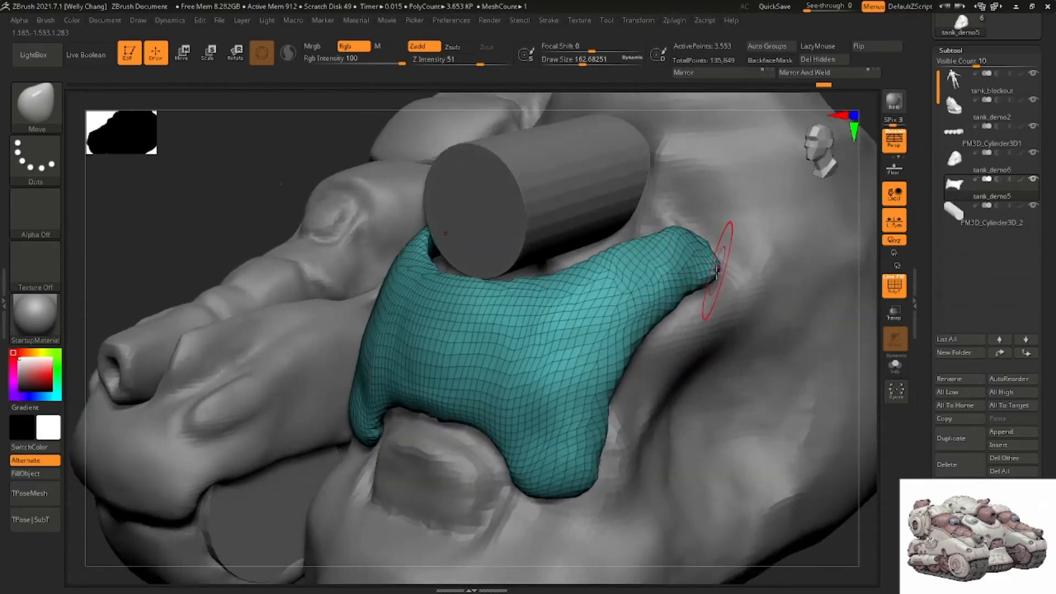
right_drag(653, 211, 656, 245)
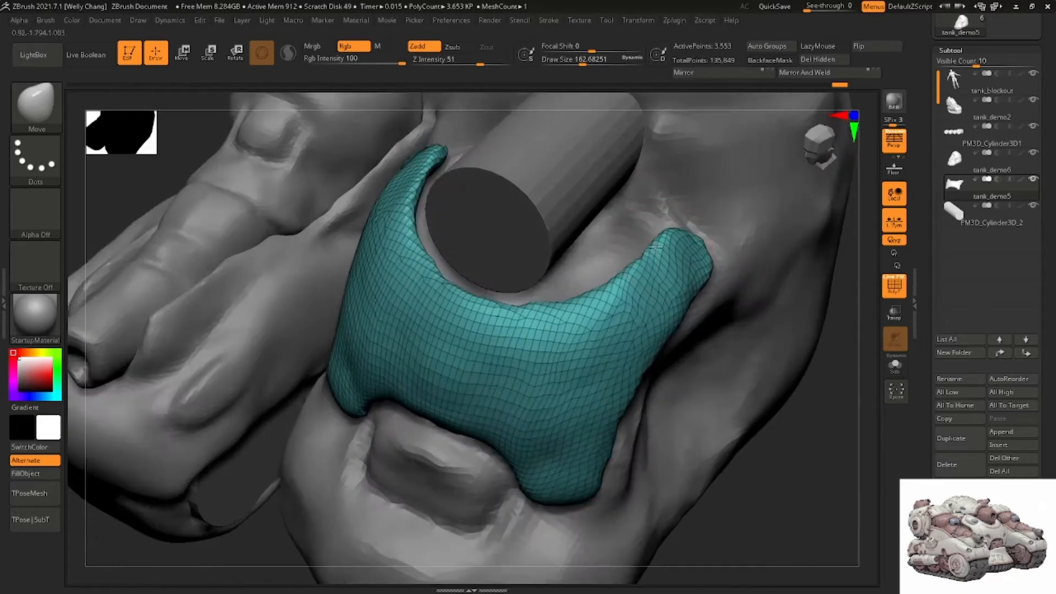
key(space)
drag(660, 252, 672, 253)
right_drag(673, 252, 471, 239)
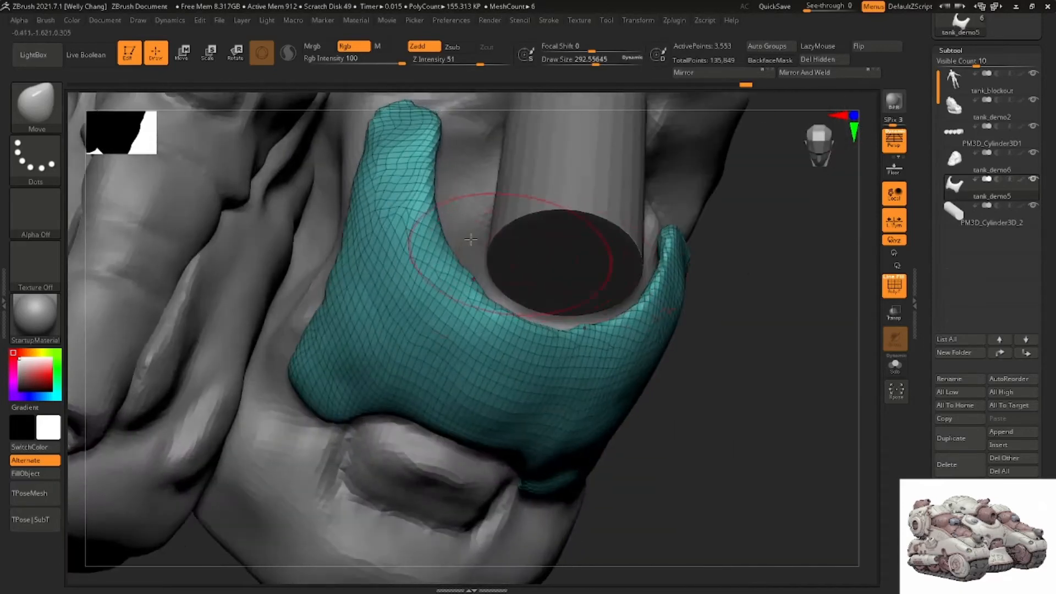
drag(367, 190, 377, 187)
right_drag(378, 187, 308, 178)
drag(433, 160, 453, 156)
Widen and square off the tips of the collar's side arms with the Move brush at draw size about 177
right_drag(453, 158, 451, 199)
key(space)
drag(450, 203, 439, 203)
right_drag(438, 202, 451, 203)
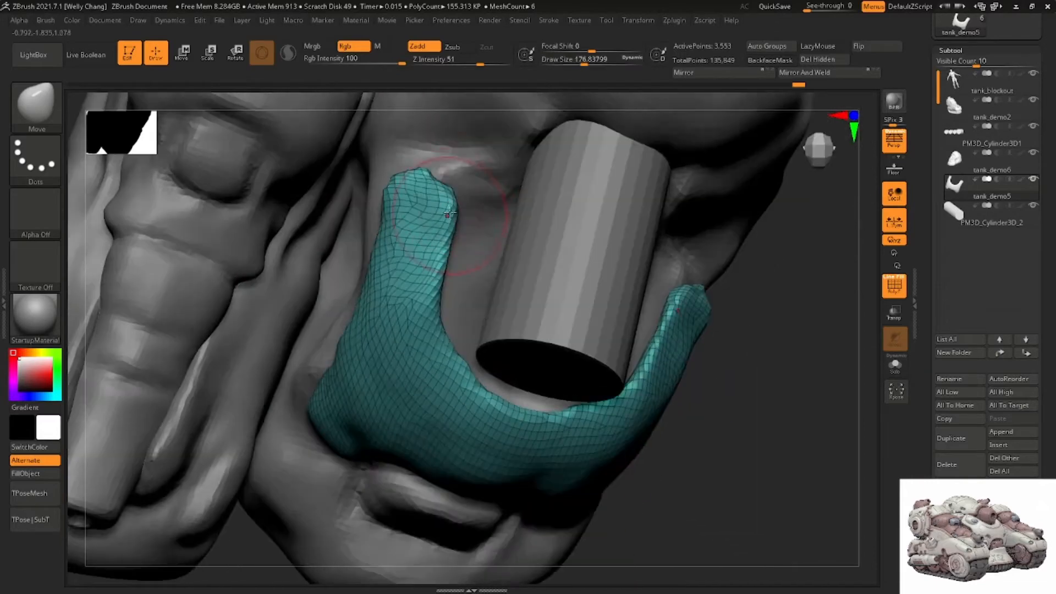
mouse_move(451, 188)
mouse_down()
mouse_move(462, 177)
mouse_move(442, 159)
mouse_up()
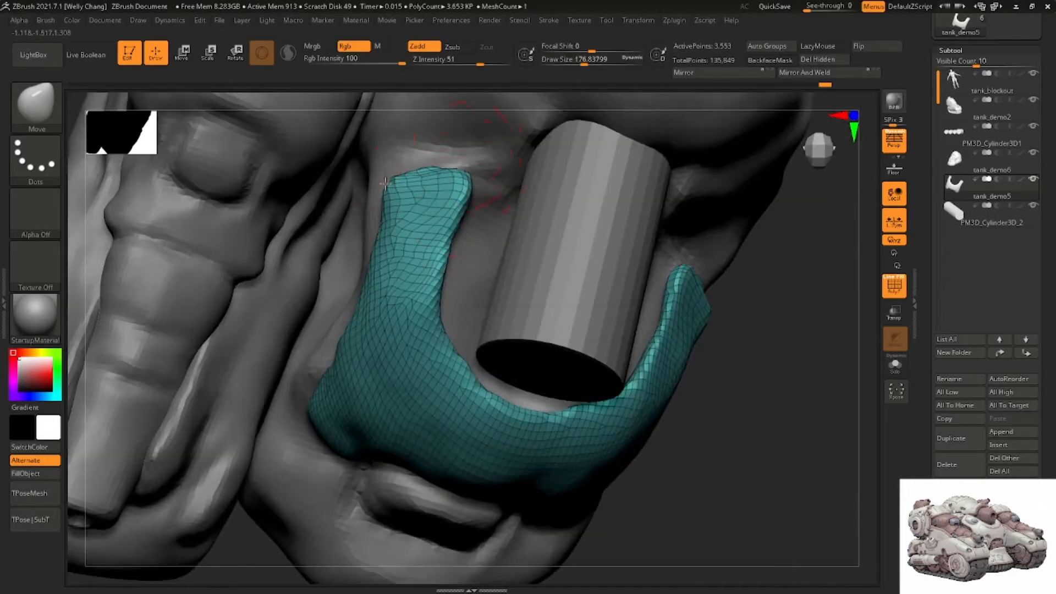
right_drag(461, 190, 400, 296)
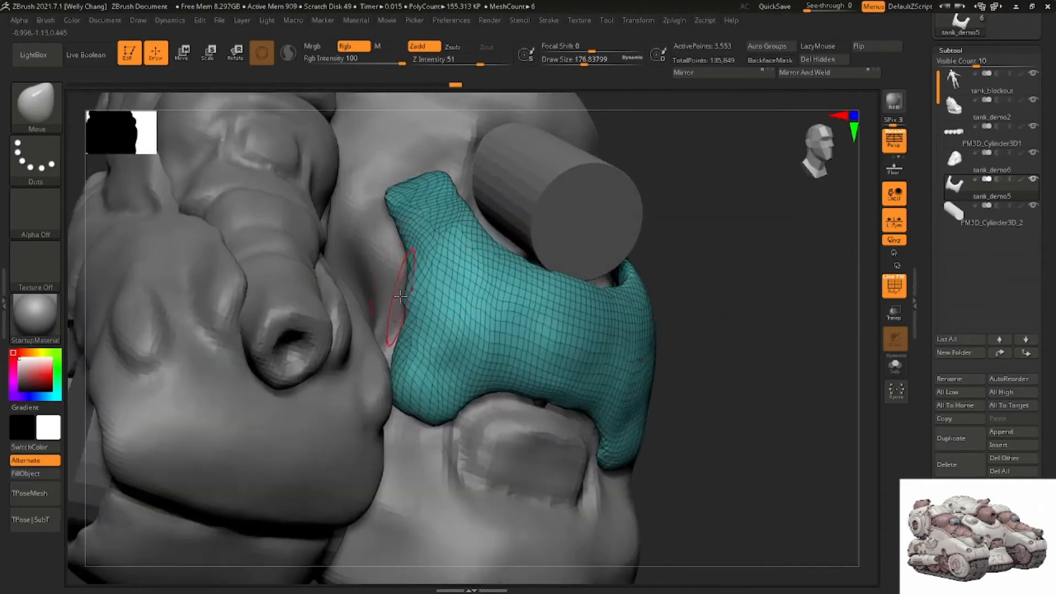
mouse_move(440, 361)
right_down()
mouse_move(426, 360)
mouse_move(510, 292)
mouse_move(558, 270)
mouse_move(658, 288)
right_up()
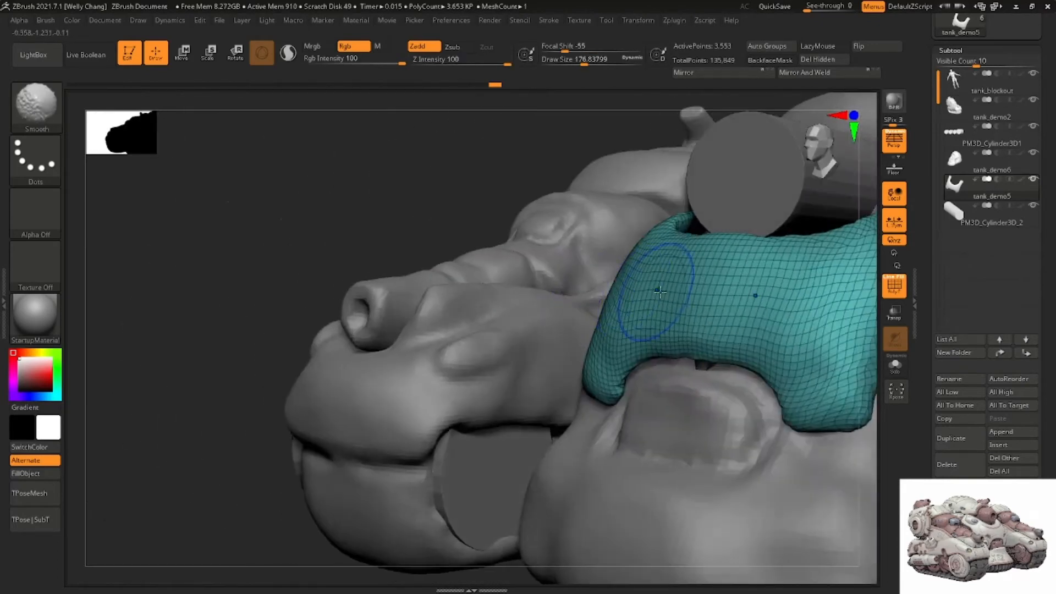
Adjust the collar's overall shape over the hull with the Move brush at draw size about 542
mouse_move(456, 280)
right_down()
mouse_move(594, 268)
mouse_move(510, 264)
right_up()
key(space)
drag(514, 260, 544, 262)
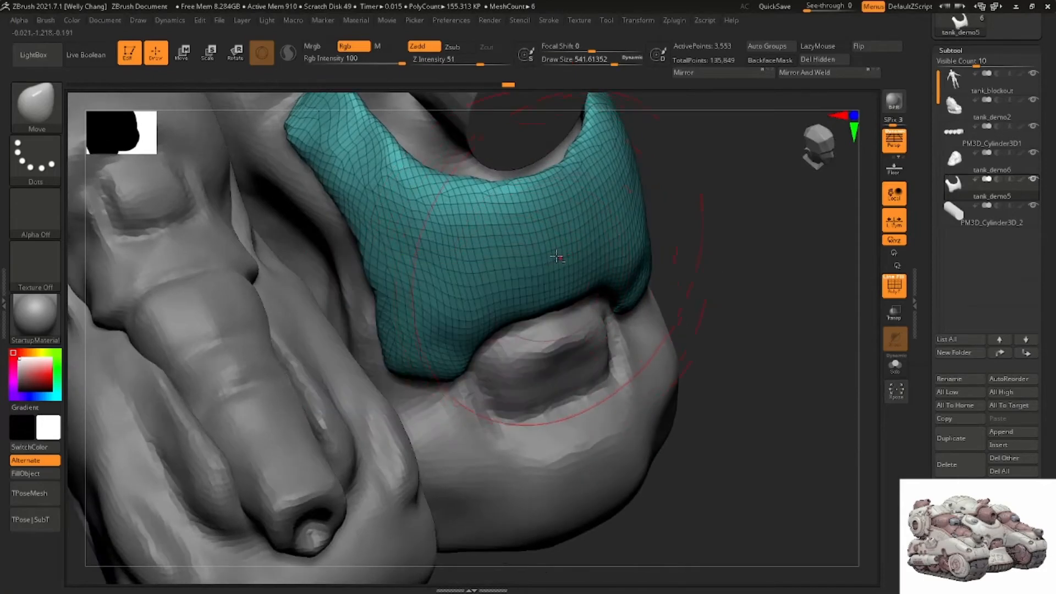
right_drag(544, 281, 456, 266)
drag(449, 237, 460, 242)
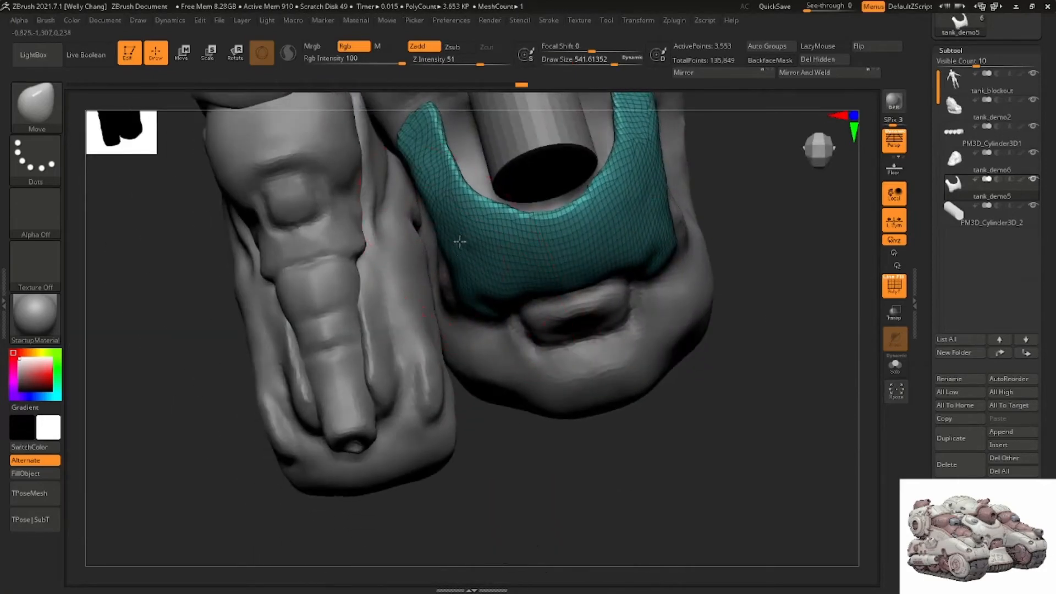
Refine the collar's arms and its inner curve below the cylinder with the Move brush at draw size about 207
right_drag(460, 243, 501, 216)
key(space)
drag(501, 218, 484, 216)
key(space)
mouse_move(477, 184)
right_down()
mouse_move(490, 203)
mouse_move(551, 177)
right_up()
click(489, 204)
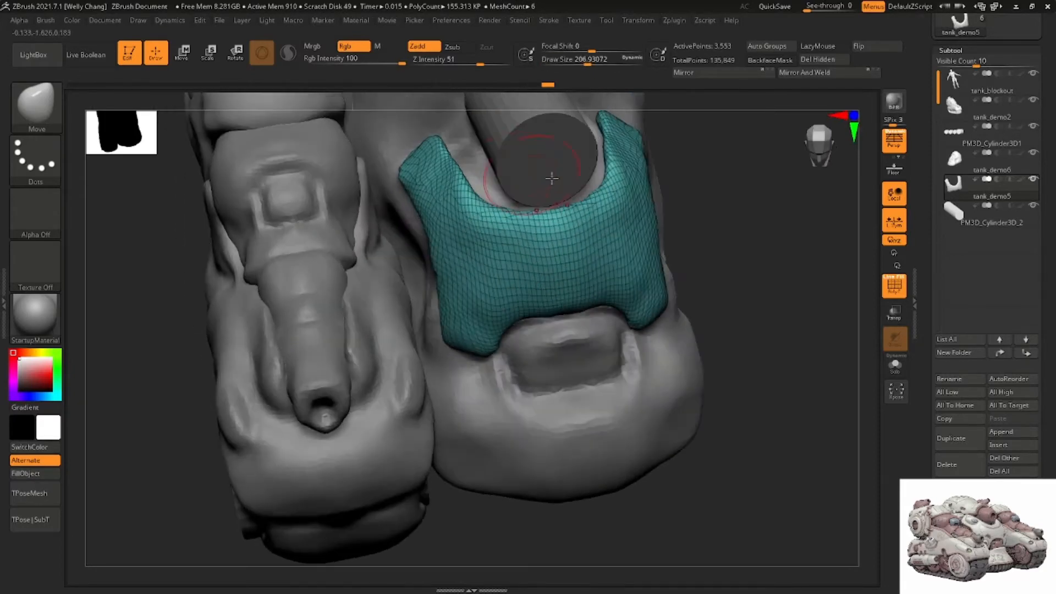
right_drag(624, 166, 558, 145)
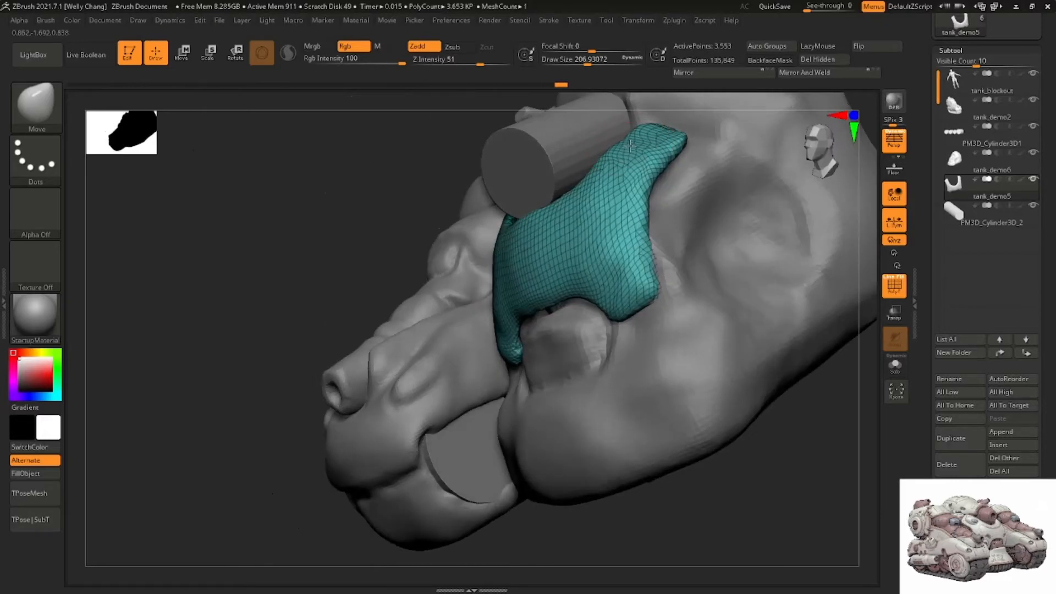
drag(633, 159, 627, 165)
right_drag(549, 178, 632, 208)
mouse_move(632, 208)
ctrl+right_down()
mouse_move(601, 198)
mouse_move(643, 217)
mouse_move(597, 228)
mouse_move(649, 237)
mouse_move(598, 237)
mouse_move(626, 217)
mouse_move(612, 193)
mouse_move(467, 231)
mouse_move(491, 174)
mouse_move(476, 149)
ctrl+right_up()
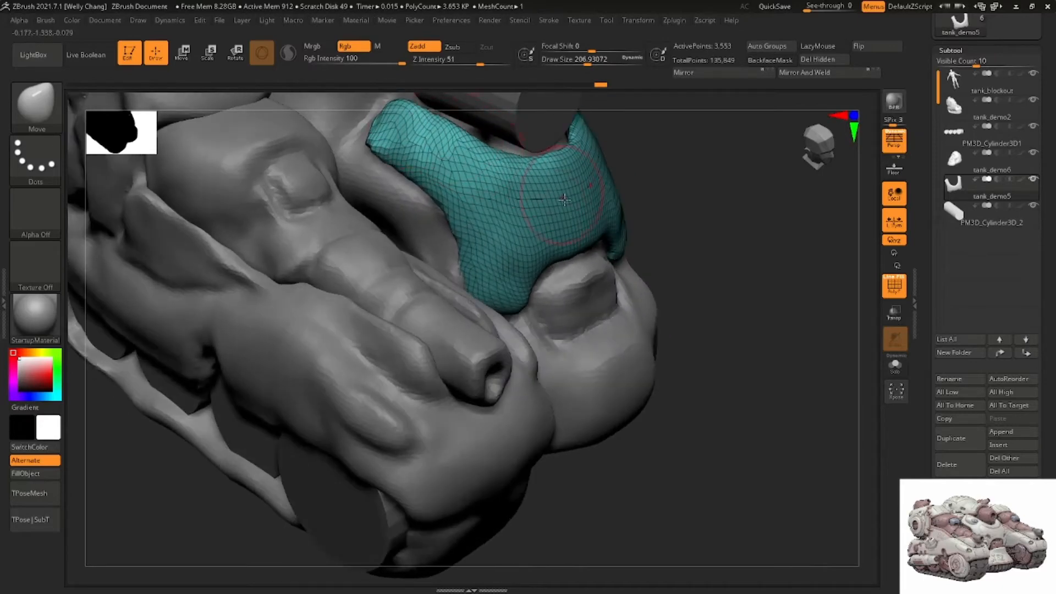
mouse_move(528, 212)
right_down()
mouse_move(603, 231)
mouse_move(584, 247)
mouse_move(587, 261)
mouse_move(554, 282)
mouse_move(540, 323)
mouse_move(572, 297)
right_up()
Select the hull subtool and build up a ridge below its front recess with the ClayBuildup brush
alt+click(584, 254)
key(b)
key(c)
key(b)
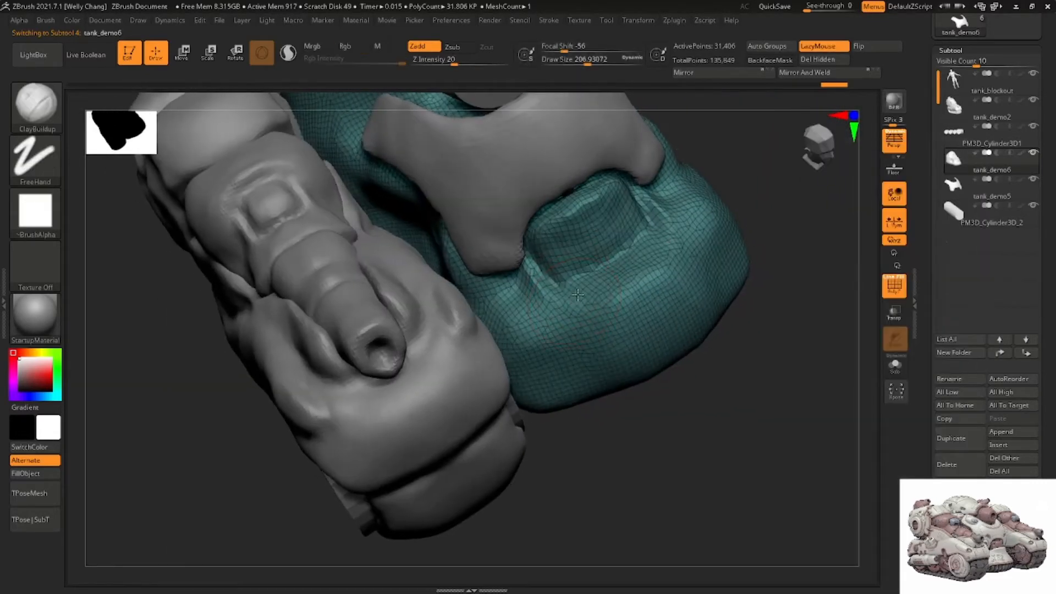
right_click(577, 294)
mouse_move(577, 294)
mouse_down()
mouse_move(544, 303)
mouse_move(657, 251)
mouse_move(559, 302)
mouse_up()
key(ctrl+z)
right_drag(521, 314, 541, 248)
Carve a horizontal groove across the hull's lower front with DamStandard at draw size about 140
key(b)
key(d)
key(s)
right_drag(632, 379, 657, 340)
mouse_move(660, 338)
mouse_down()
mouse_move(585, 360)
mouse_move(662, 335)
mouse_up()
alt+right_drag(615, 354, 611, 327)
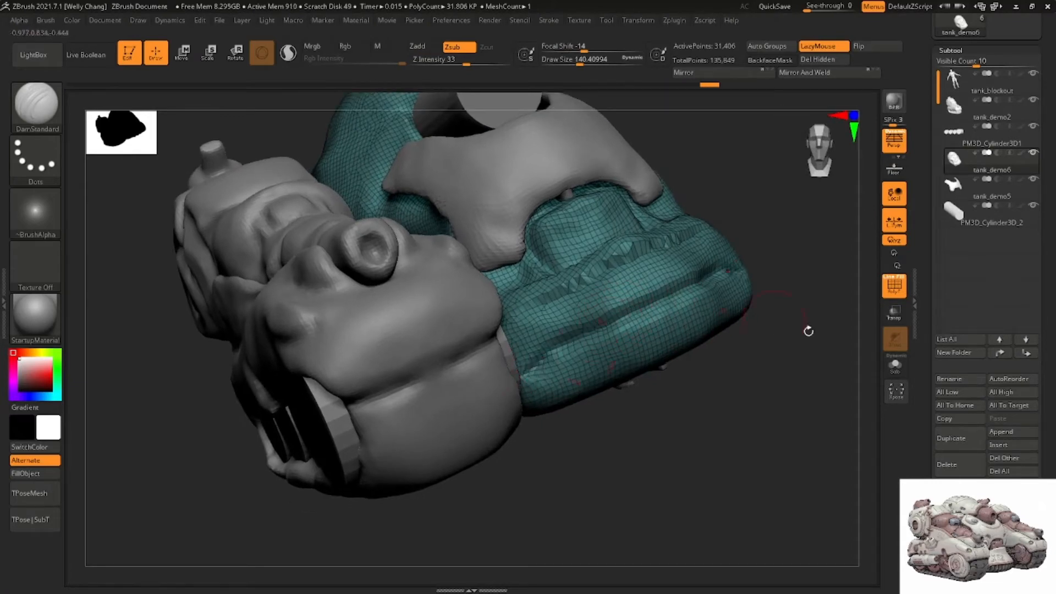
Isolate the hull subtool and extend the front groove back along its side with DamStandard, undoing the last stroke
click(895, 366)
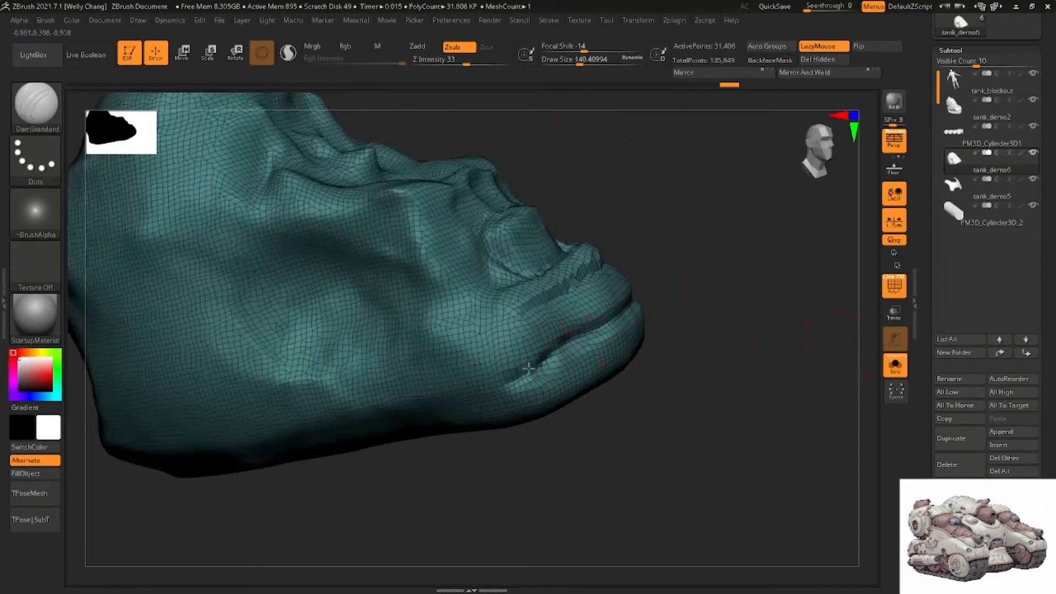
drag(528, 368, 454, 390)
drag(480, 389, 402, 397)
mouse_move(404, 395)
alt+right_down()
mouse_move(507, 319)
mouse_move(542, 323)
alt+right_up()
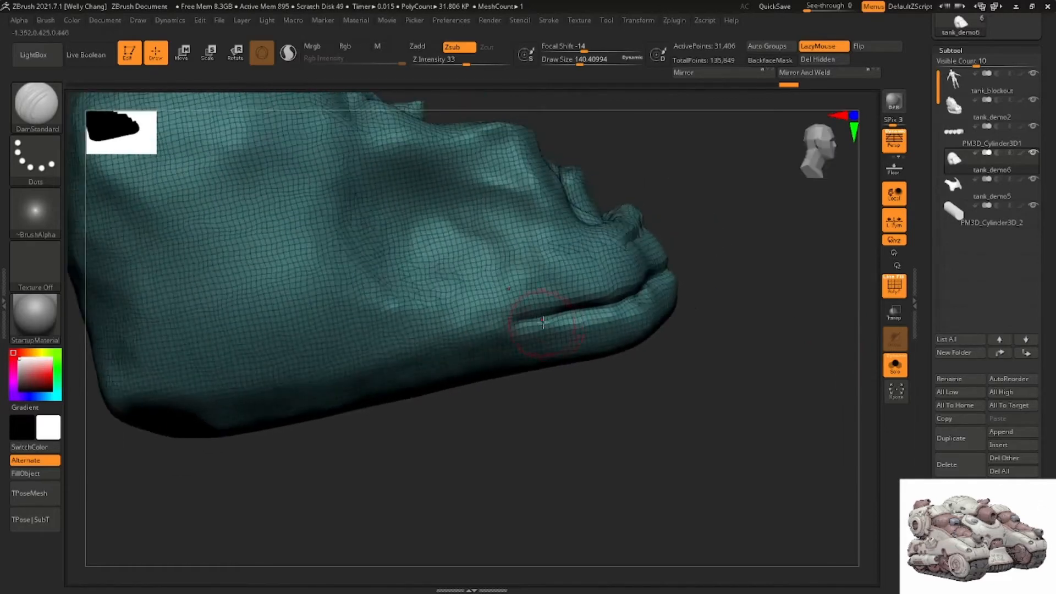
mouse_move(496, 383)
right_down()
mouse_move(505, 374)
mouse_move(499, 290)
right_up()
key(ctrl+z)
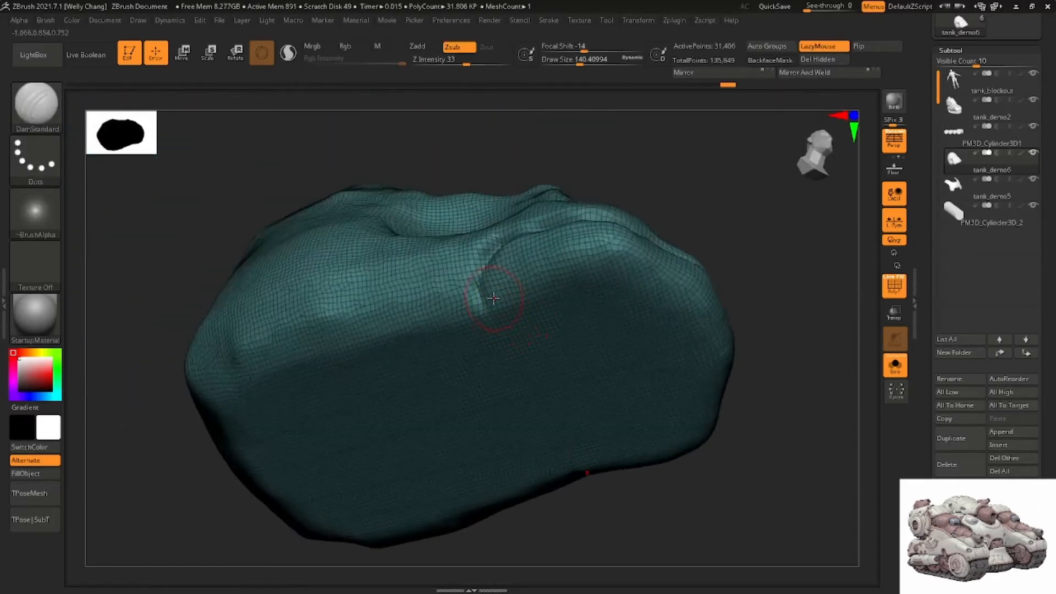
Carve the groove's end around the hull's lower edge with DamStandard and smooth the surrounding surface
drag(526, 325, 616, 305)
mouse_move(608, 309)
shift+mouse_down()
mouse_move(518, 319)
mouse_move(615, 300)
mouse_move(501, 311)
shift+mouse_up()
right_drag(506, 286, 520, 324)
mouse_move(528, 317)
mouse_down()
mouse_move(488, 292)
mouse_move(485, 261)
mouse_up()
mouse_move(486, 258)
right_down()
mouse_move(492, 283)
mouse_move(486, 272)
right_up()
drag(517, 230, 509, 235)
mouse_move(509, 235)
alt+right_down()
mouse_move(555, 250)
mouse_move(503, 287)
mouse_move(428, 243)
alt+right_up()
right_drag(474, 196, 638, 279)
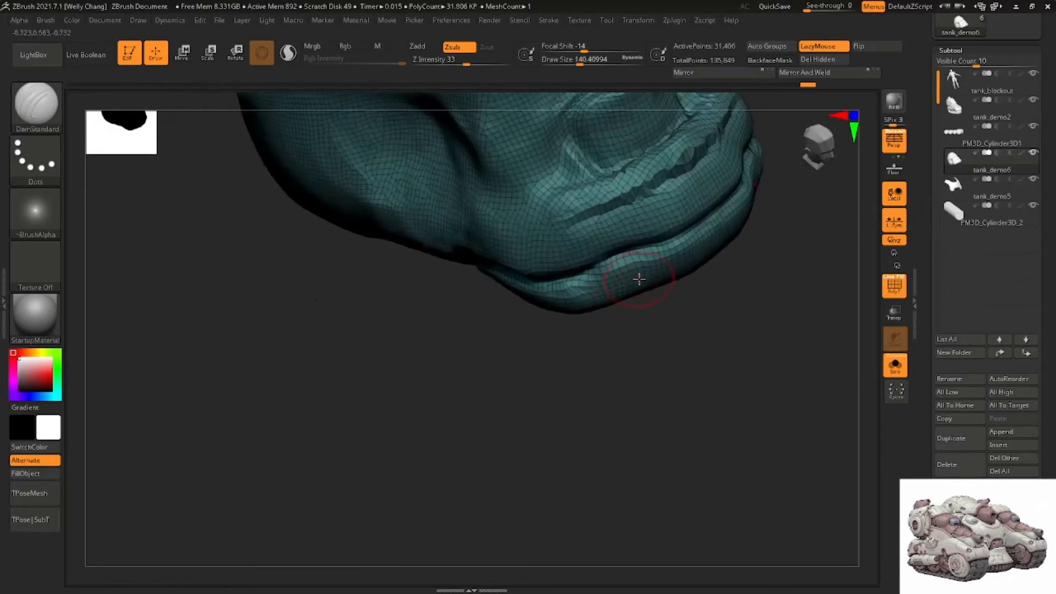
Pull up the ridge below the hull's front recess with the Move brush at draw size about 167
key(b)
key(m)
key(v)
key(space)
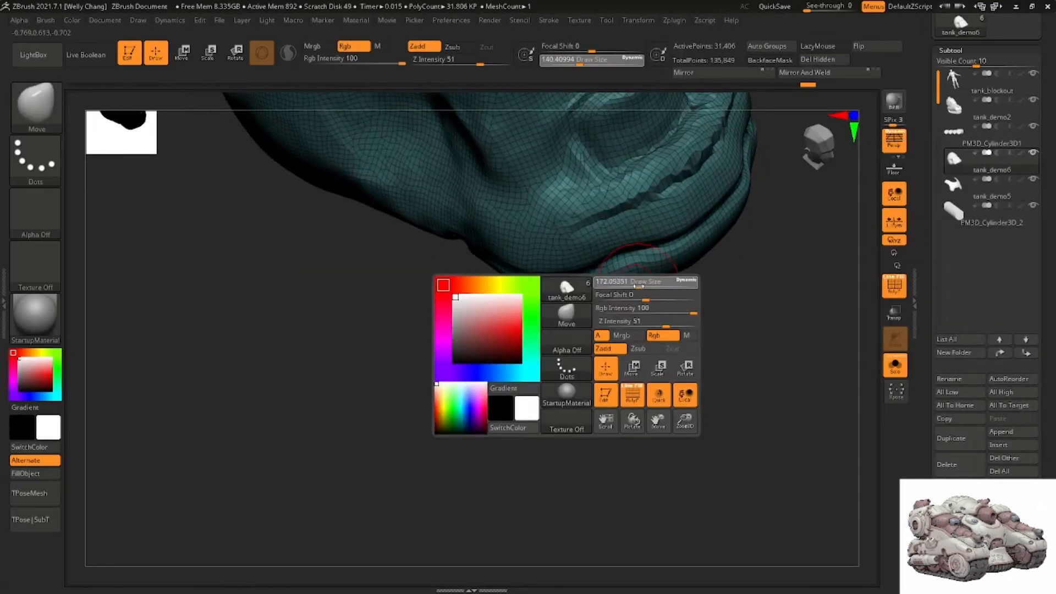
drag(624, 282, 627, 294)
mouse_move(627, 294)
right_down()
mouse_move(650, 216)
mouse_move(626, 262)
mouse_move(585, 216)
right_up()
key(space)
drag(583, 221, 574, 221)
alt+right_drag(577, 214, 559, 248)
key(b)
key(m)
key(v)
mouse_move(546, 257)
mouse_down()
mouse_move(535, 239)
mouse_move(559, 225)
mouse_up()
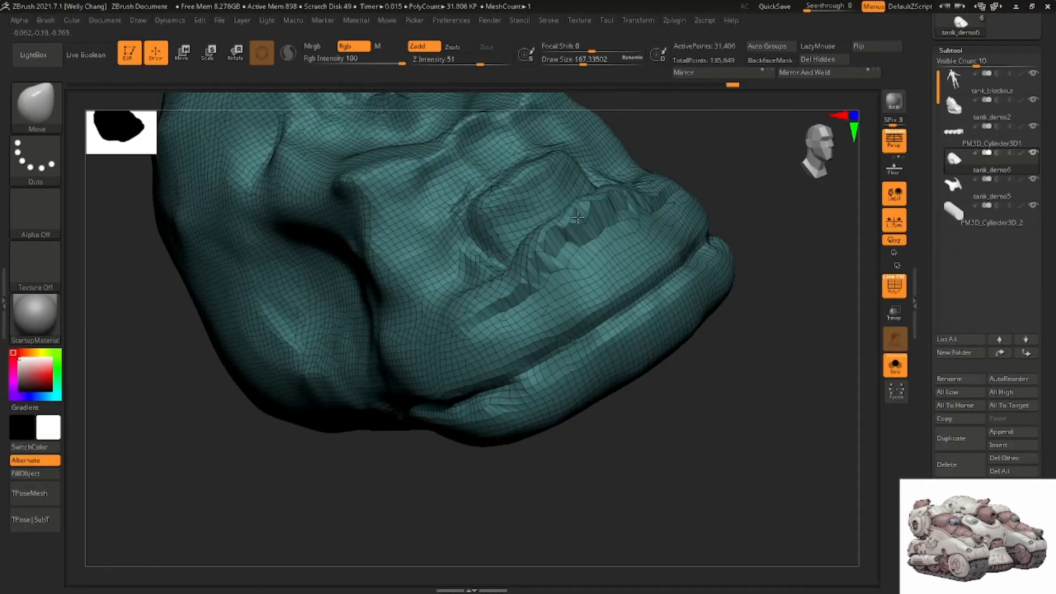
right_drag(577, 217, 536, 265)
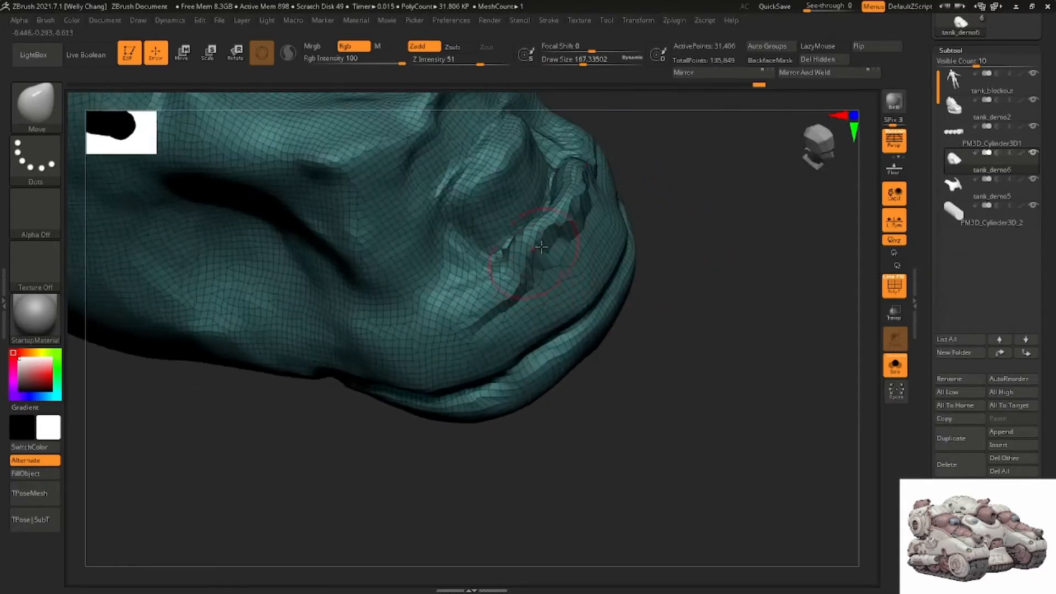
Close up the jagged edge above the hull's front ridge with the Move brush, remesh the hull and show the other subtools
drag(541, 248, 559, 218)
mouse_move(535, 242)
right_down()
mouse_move(578, 214)
mouse_move(579, 224)
right_up()
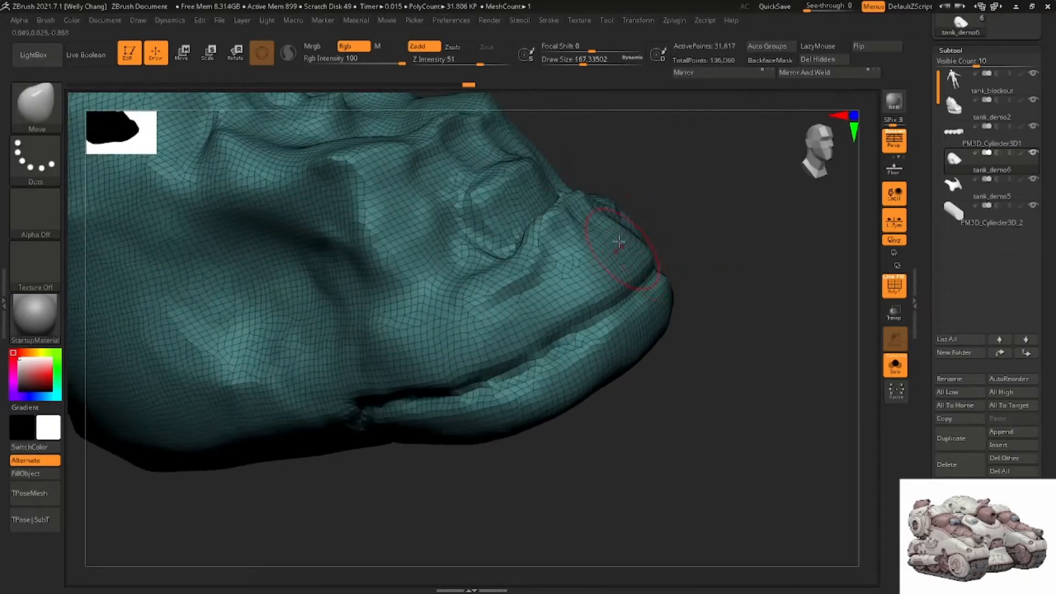
right_drag(691, 212, 807, 312)
click(896, 371)
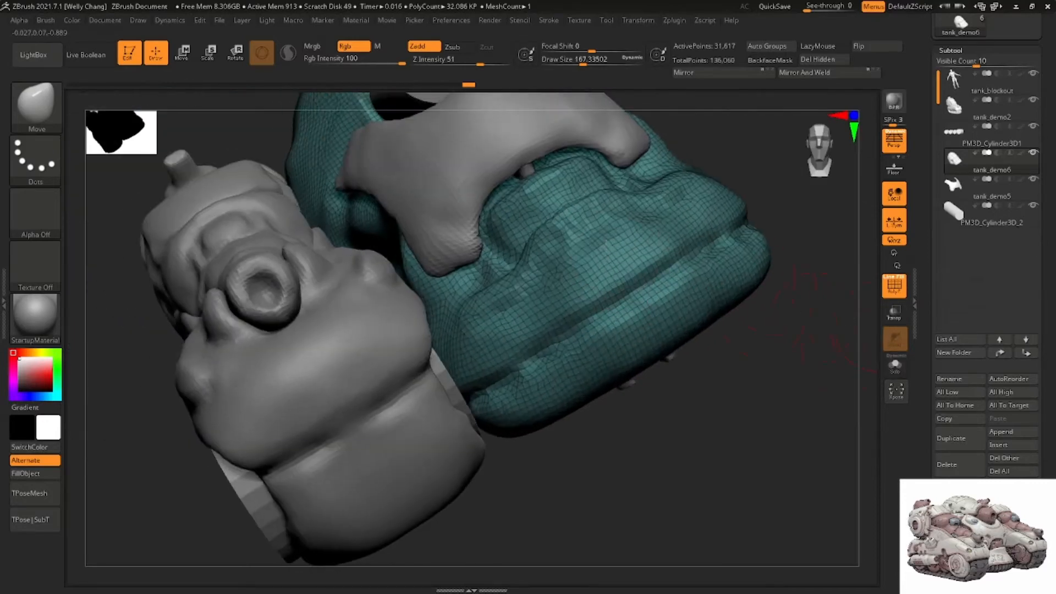
Examine the hull's groove, side and upper surfaces against the neighbouring parts from several angles
mouse_move(549, 286)
right_down()
mouse_move(489, 262)
mouse_move(572, 299)
right_up()
right_drag(496, 238, 530, 245)
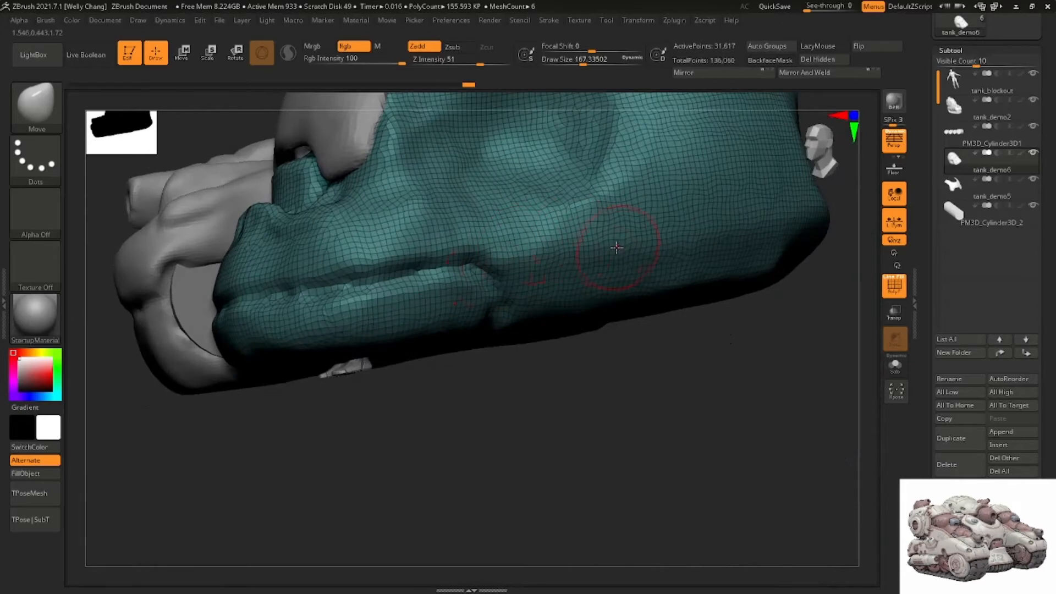
key(b)
key(c)
key(b)
mouse_move(602, 187)
alt+right_down()
mouse_move(574, 255)
mouse_move(560, 235)
mouse_move(552, 292)
alt+right_up()
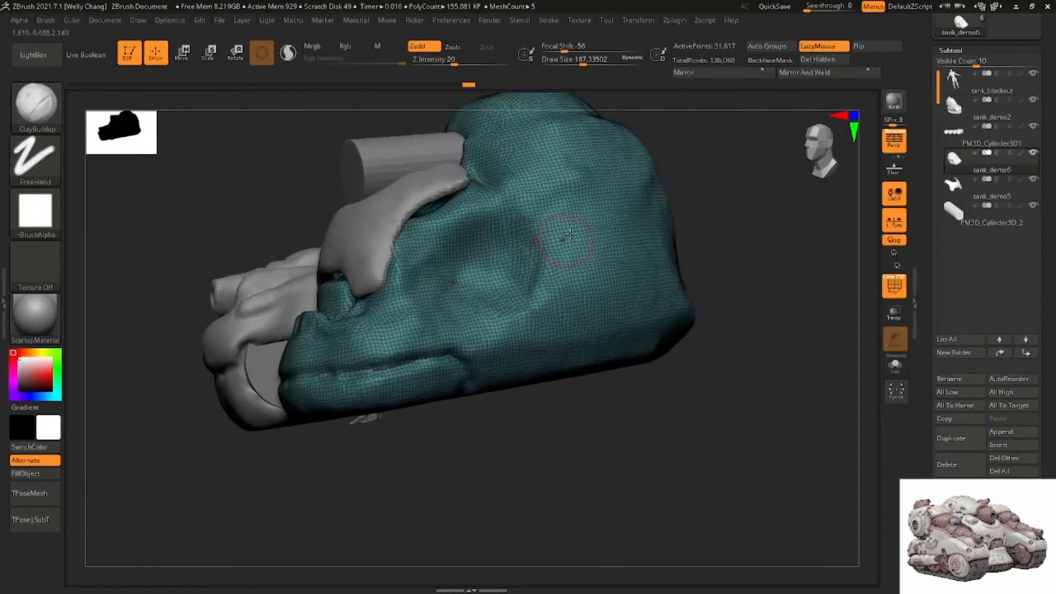
right_drag(569, 235, 472, 316)
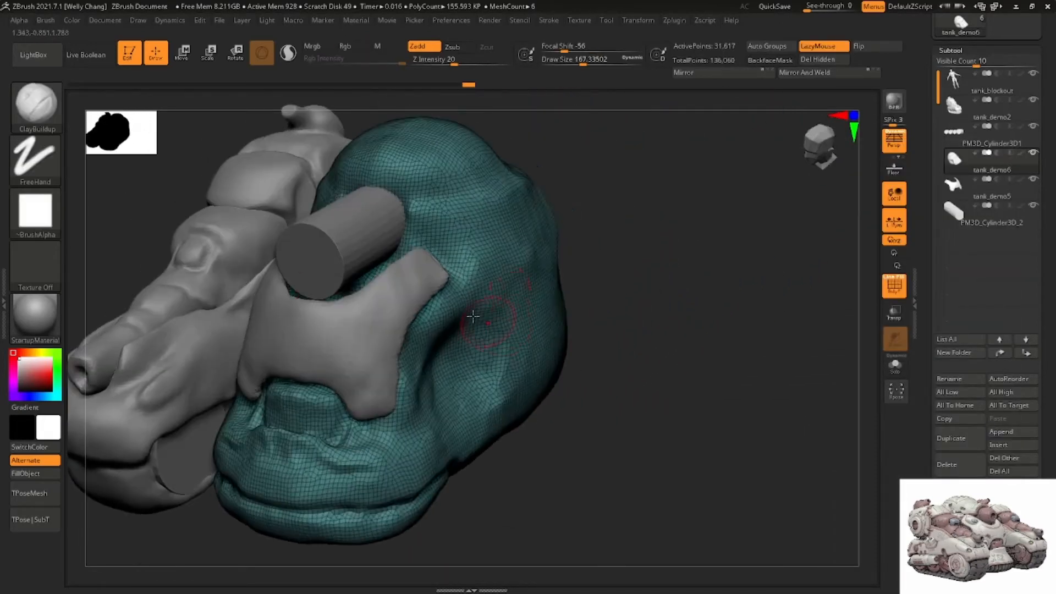
alt+right_drag(475, 229, 523, 279)
right_drag(439, 272, 552, 323)
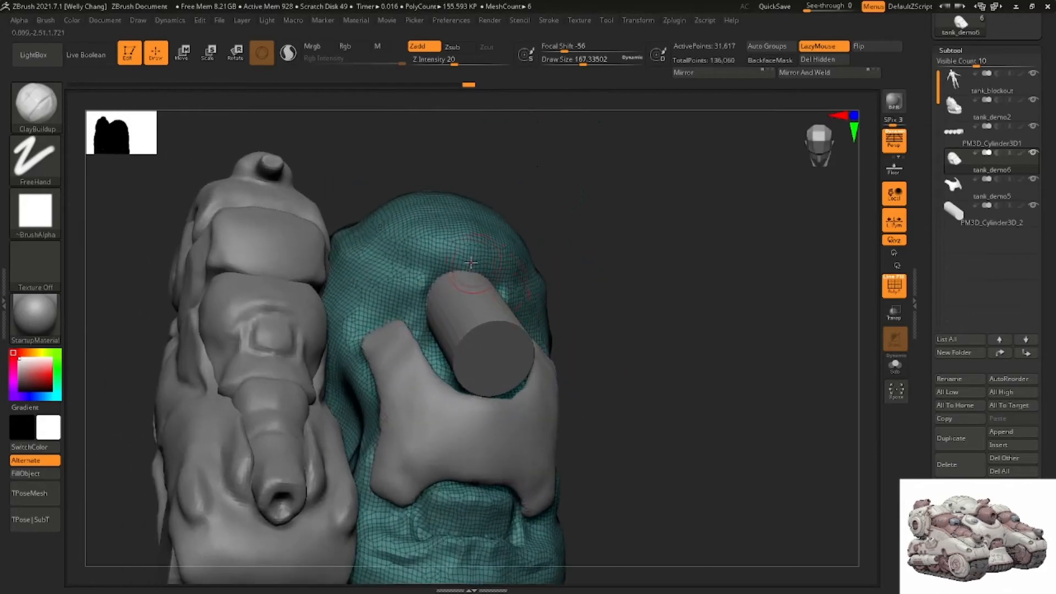
right_drag(470, 263, 414, 260)
right_drag(368, 269, 444, 308)
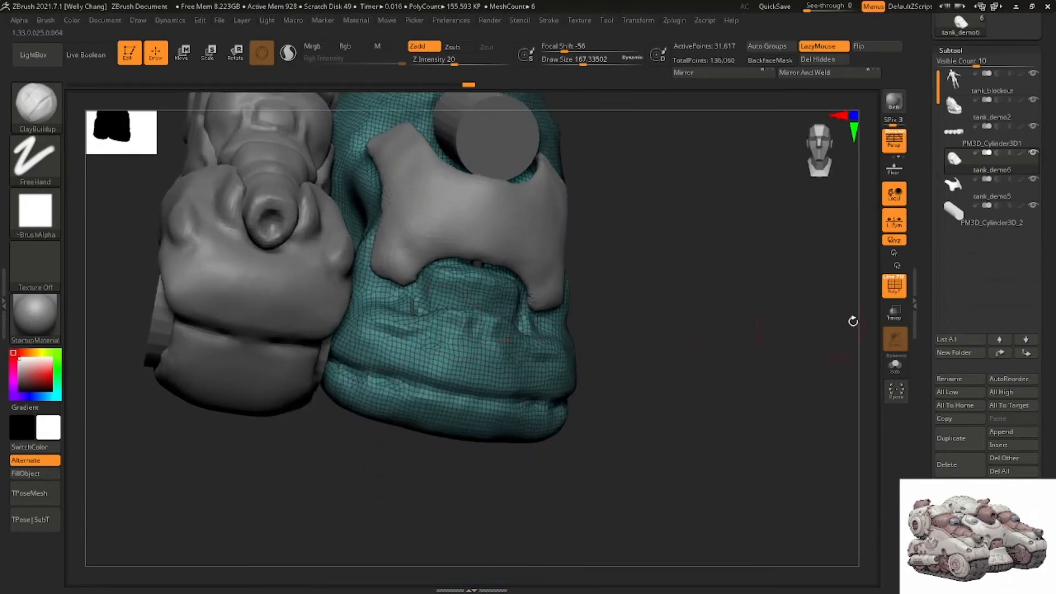
Hide the wireframe and smooth the creases on the ridge below the hull's front recess
click(894, 284)
right_drag(521, 333, 484, 335)
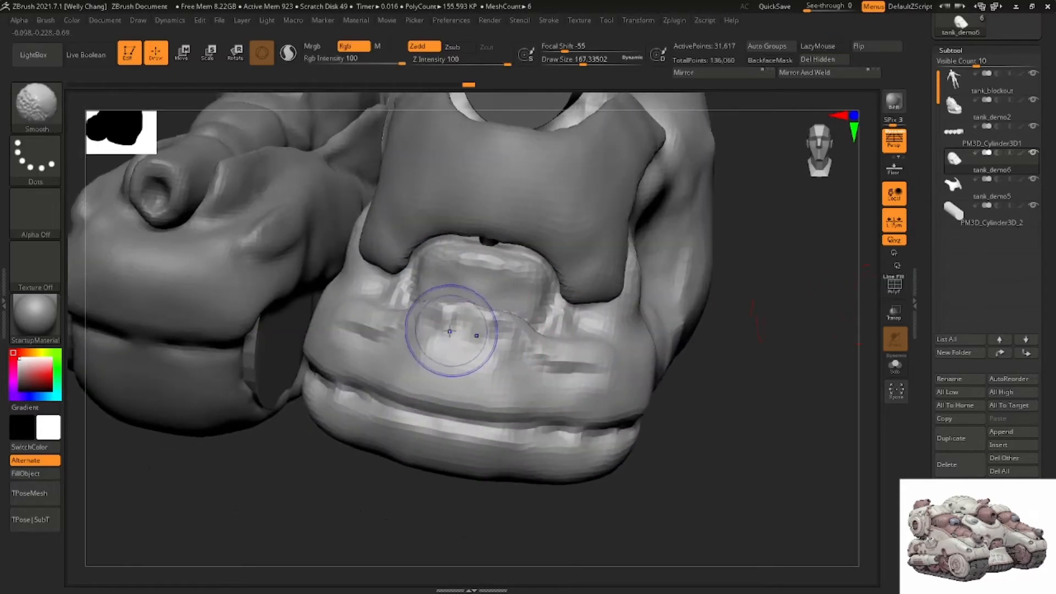
mouse_move(449, 331)
shift+mouse_down()
mouse_move(518, 352)
mouse_move(503, 348)
shift+mouse_up()
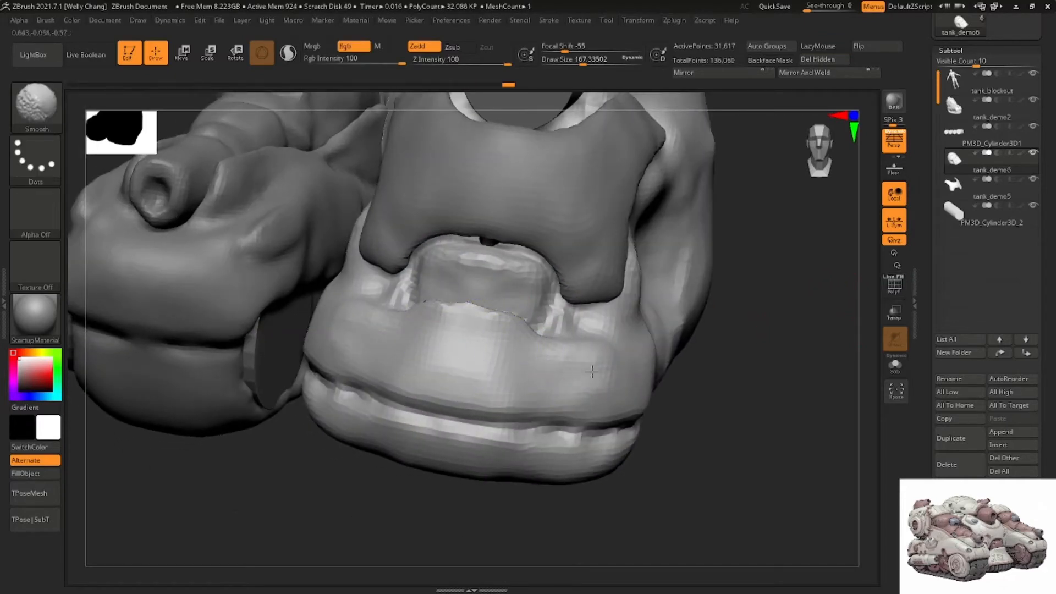
Carve a crease around the side end of the hull's front ridge with DamStandard at draw size about 167
mouse_move(592, 372)
right_down()
mouse_move(566, 330)
mouse_move(577, 325)
right_up()
key(b)
key(d)
key(s)
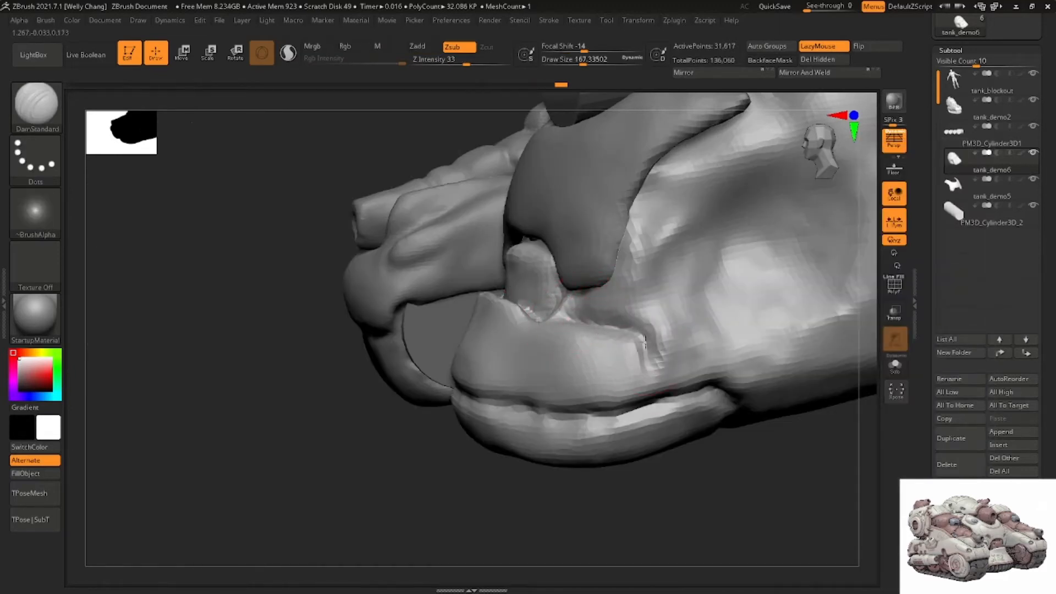
mouse_move(645, 339)
right_down()
mouse_move(643, 382)
mouse_move(632, 327)
mouse_move(622, 330)
right_up()
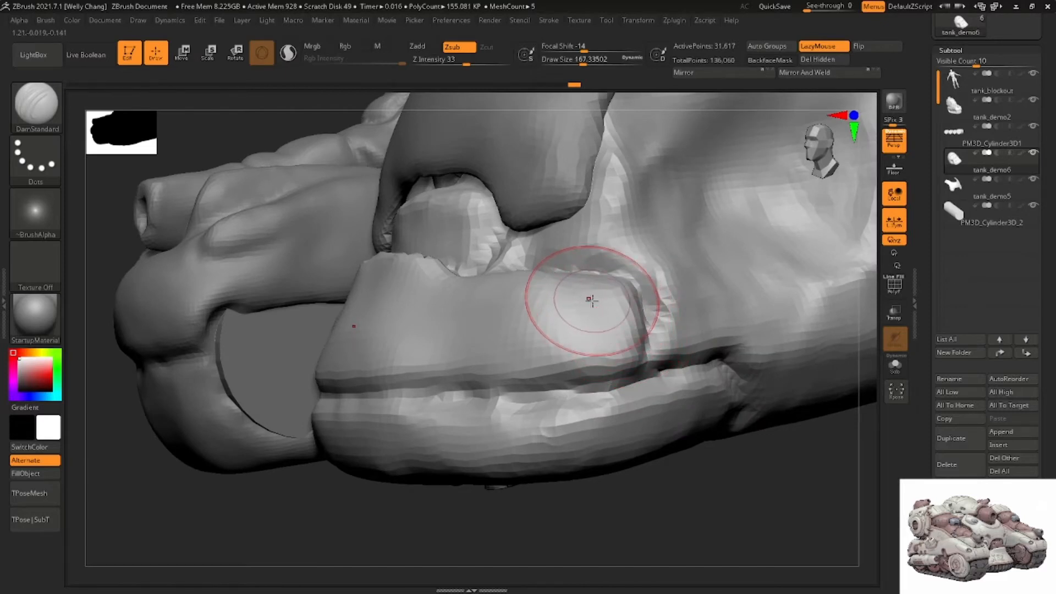
Reshape the side end and underside of the hull's front ridge with the Move brush at draw size about 331
mouse_move(553, 278)
right_down()
mouse_move(593, 312)
mouse_move(580, 286)
mouse_move(584, 299)
right_up()
key(b)
key(m)
key(v)
key(space)
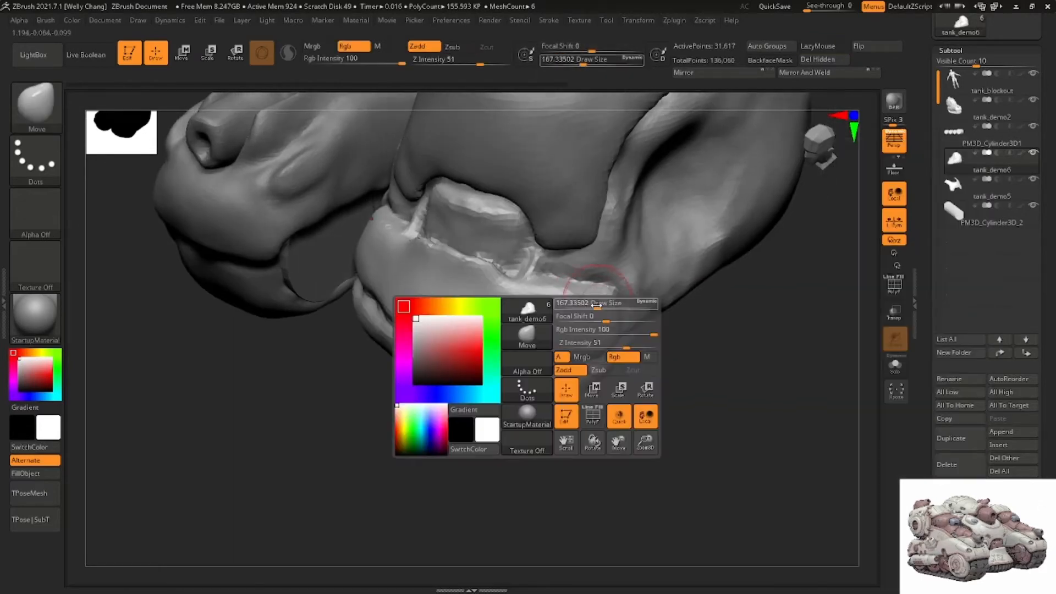
drag(594, 302, 608, 309)
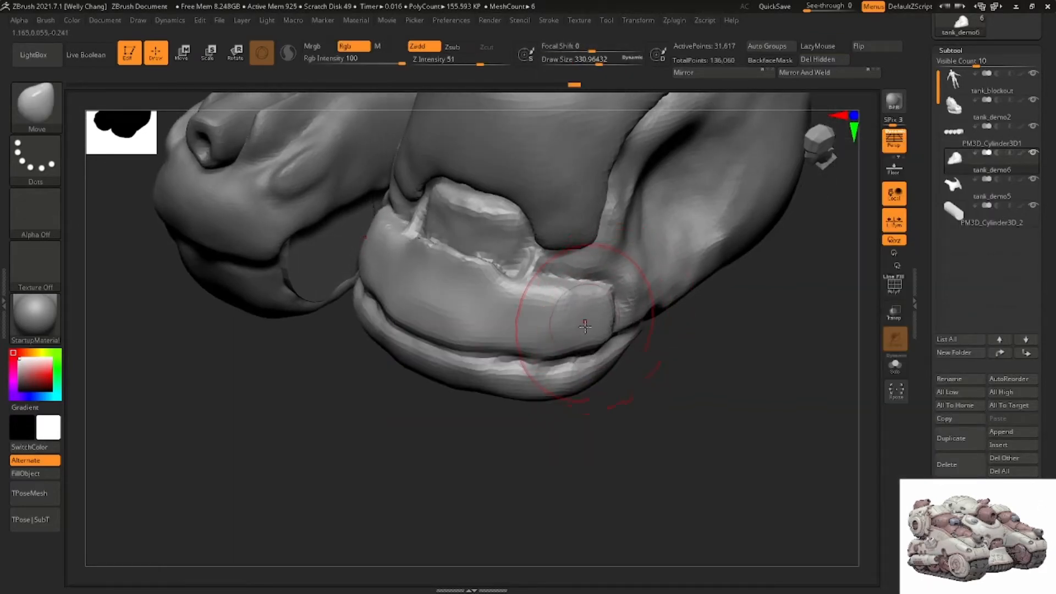
mouse_move(584, 326)
right_down()
mouse_move(573, 328)
mouse_move(597, 321)
right_up()
mouse_move(620, 359)
right_down()
mouse_move(585, 302)
mouse_move(542, 283)
right_up()
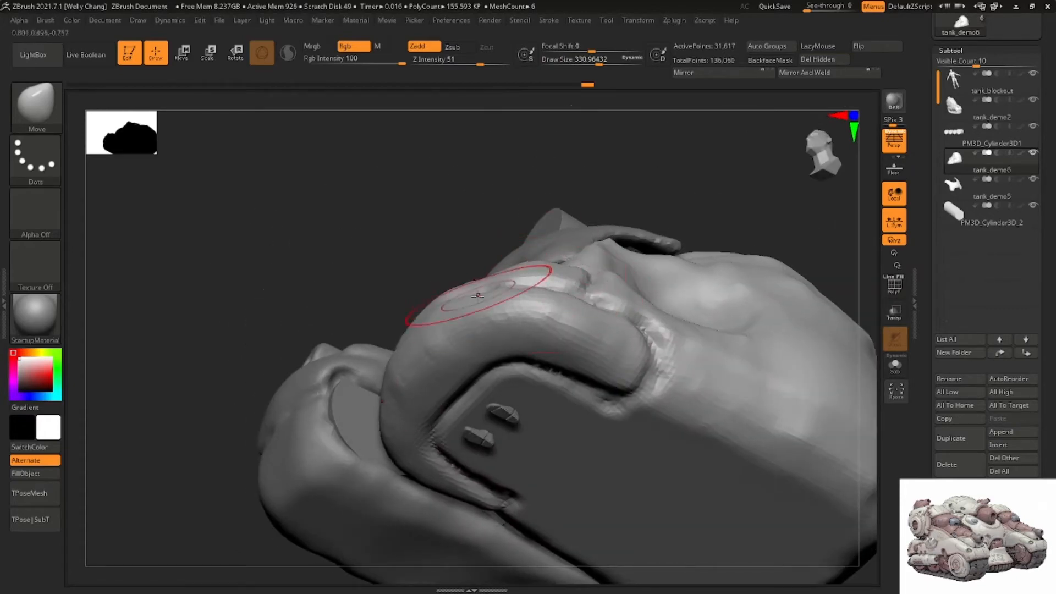
mouse_move(477, 295)
right_down()
mouse_move(509, 300)
mouse_move(487, 355)
mouse_move(496, 377)
mouse_move(461, 357)
mouse_move(472, 302)
right_up()
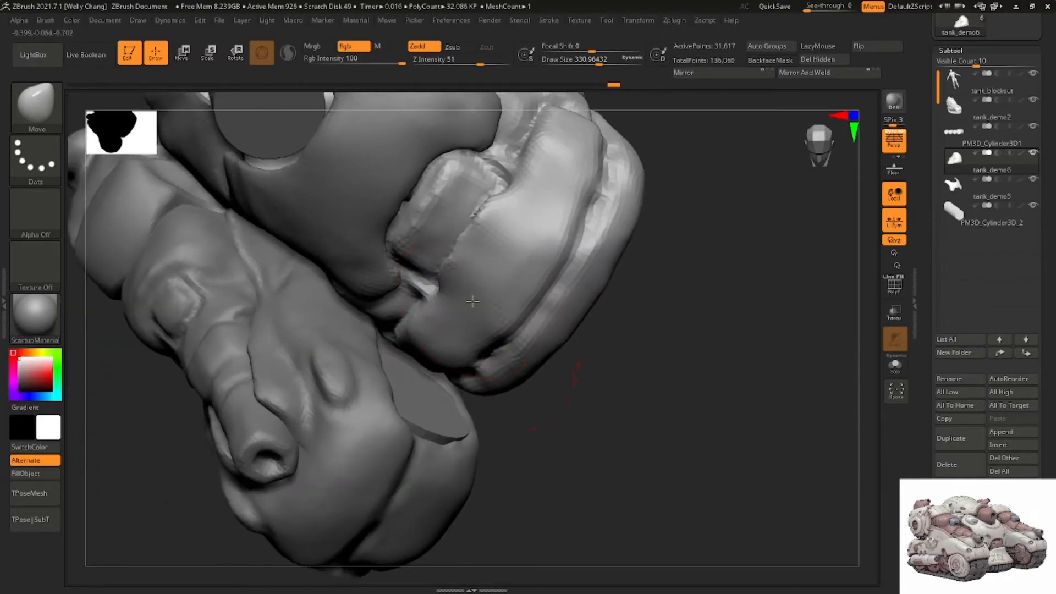
Refine the ridge's upper edge beside the recess with the Move brush at draw size about 207 and smooth it
key(space)
drag(472, 302, 458, 308)
mouse_move(446, 322)
right_down()
mouse_move(511, 276)
mouse_move(499, 228)
right_up()
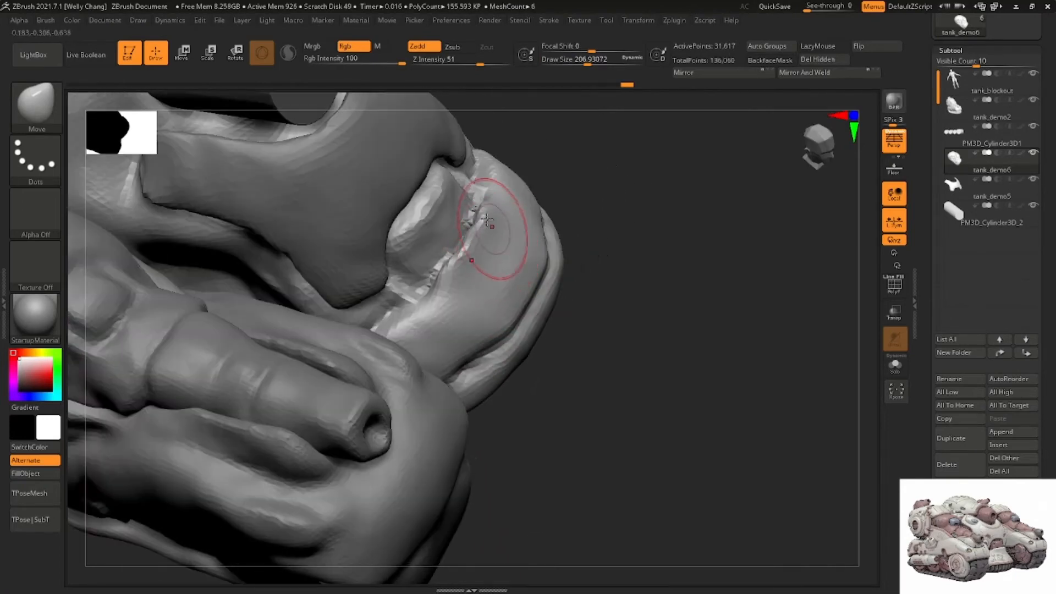
mouse_move(479, 211)
shift+mouse_down()
mouse_move(454, 235)
mouse_move(473, 214)
shift+mouse_up()
mouse_move(487, 209)
right_down()
mouse_move(473, 212)
mouse_move(499, 229)
mouse_move(508, 220)
mouse_move(550, 346)
mouse_move(512, 310)
mouse_move(500, 325)
mouse_move(486, 304)
right_up()
mouse_move(536, 268)
right_down()
mouse_move(517, 264)
mouse_move(519, 237)
right_up()
Build up the hull's surface beside the collar's upper arm with ClayBuildup and smooth it
key(b)
key(c)
key(b)
key(space)
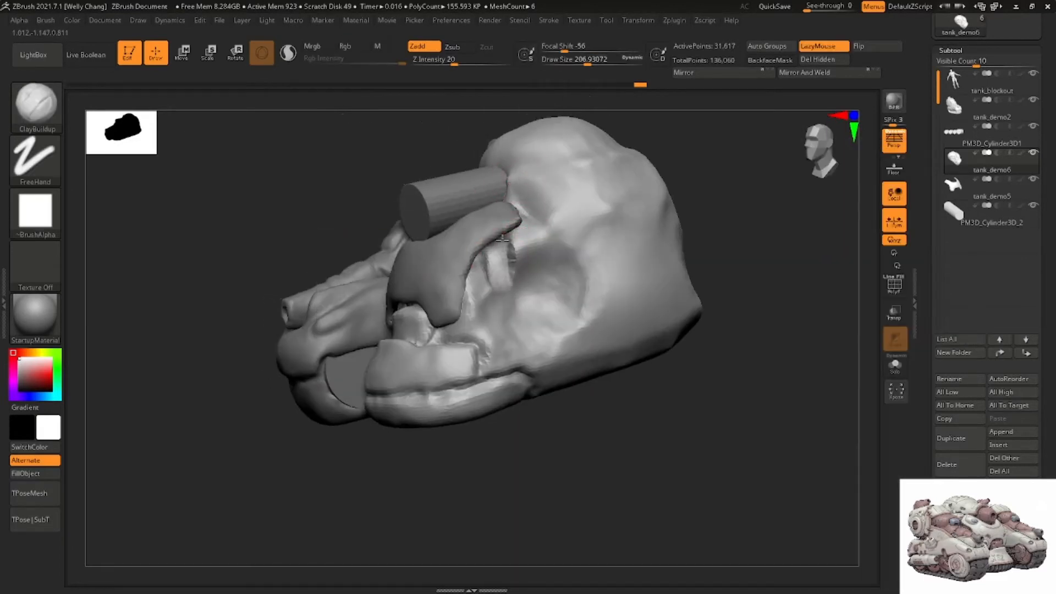
drag(477, 281, 479, 300)
mouse_move(484, 297)
right_down()
mouse_move(542, 305)
mouse_move(549, 324)
mouse_move(536, 319)
right_up()
mouse_move(509, 261)
shift+mouse_down()
mouse_move(519, 275)
mouse_move(508, 256)
shift+mouse_up()
alt+right_drag(509, 253, 511, 330)
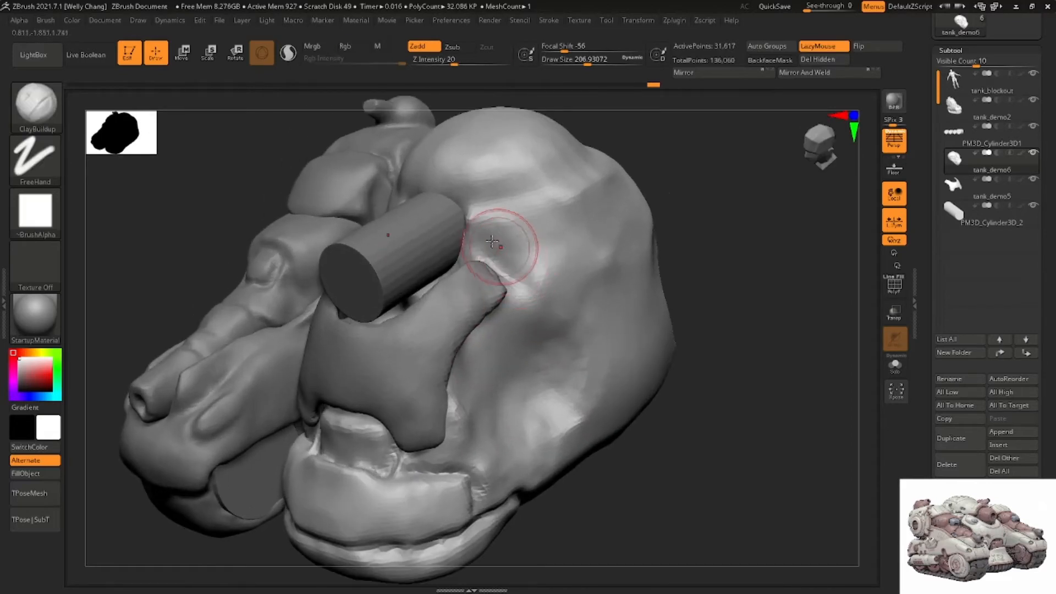
Isolate the hull and build up a rounded hood above the cylinder's mount with ClayBuildup
click(888, 370)
right_drag(537, 275, 444, 246)
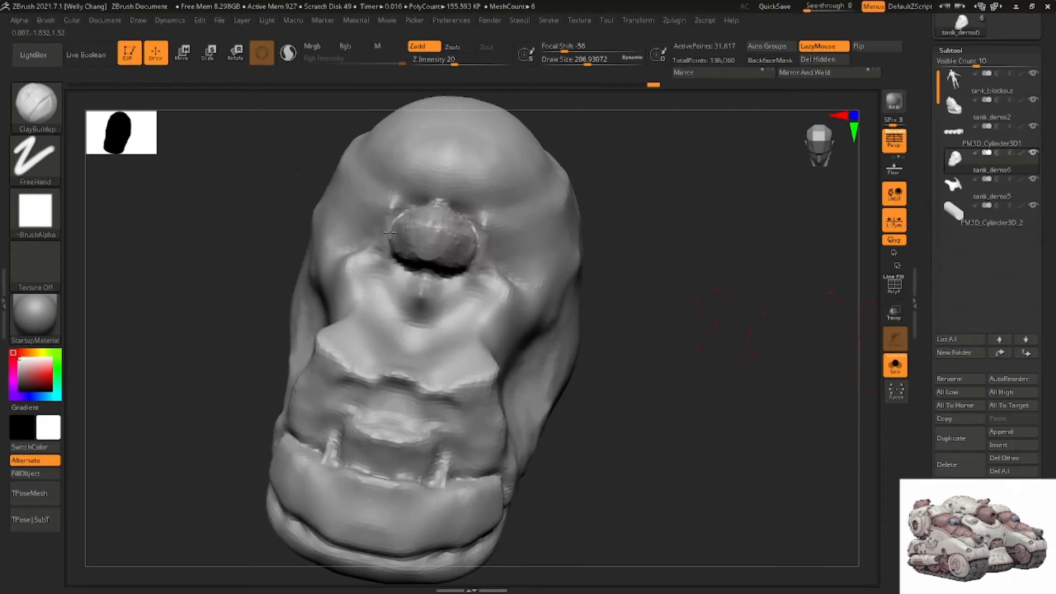
shift+right_drag(416, 206, 428, 186)
mouse_move(404, 205)
mouse_down()
mouse_move(465, 203)
mouse_move(442, 209)
mouse_up()
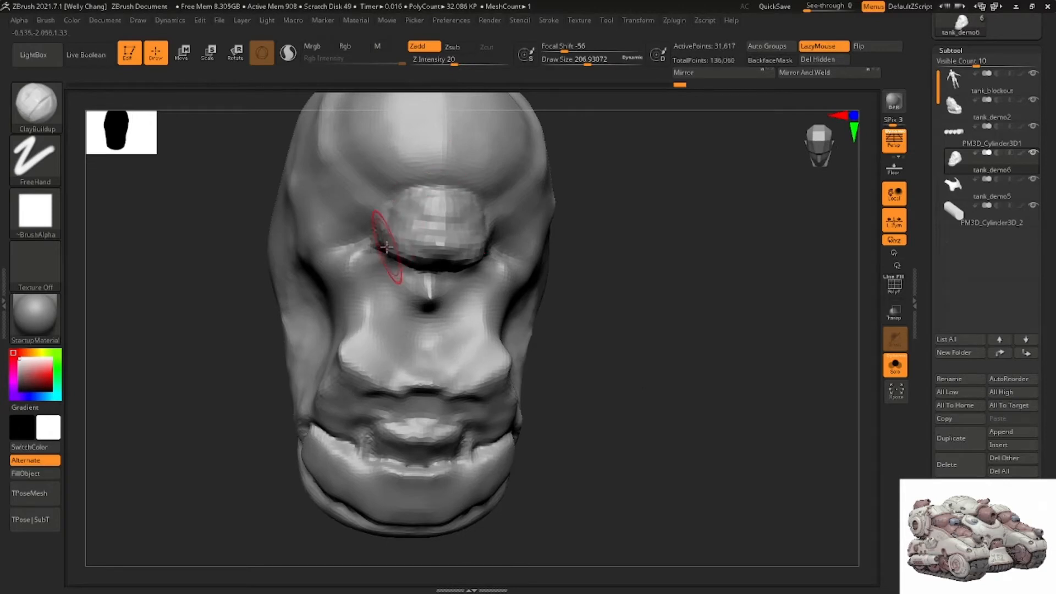
right_drag(387, 247, 416, 247)
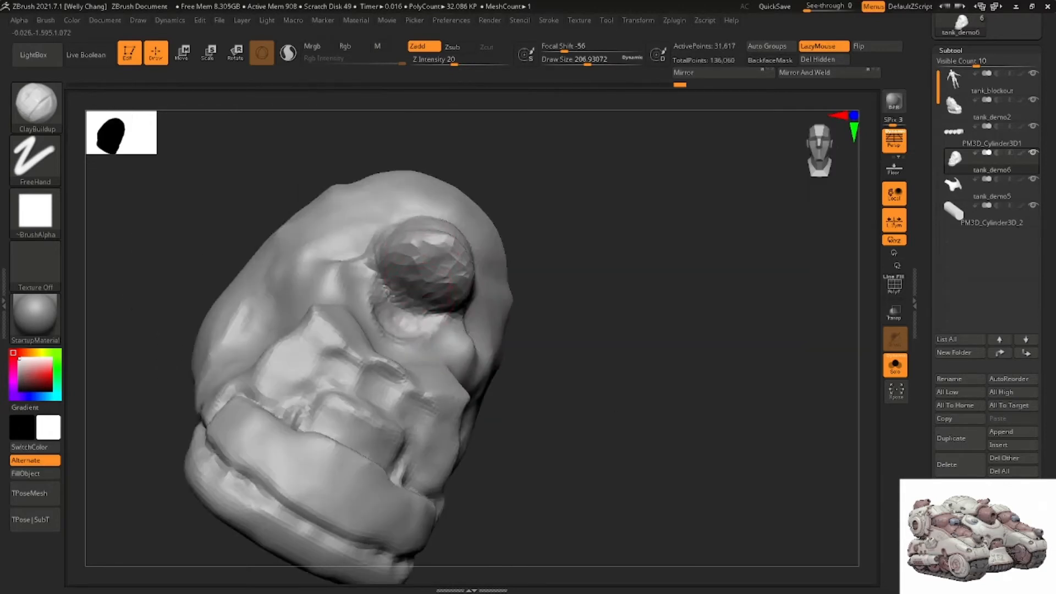
Hollow out the hood's underside, remesh the hull, smooth the cavity and show all subtools again
drag(424, 269, 427, 278)
shift+drag(427, 277, 458, 273)
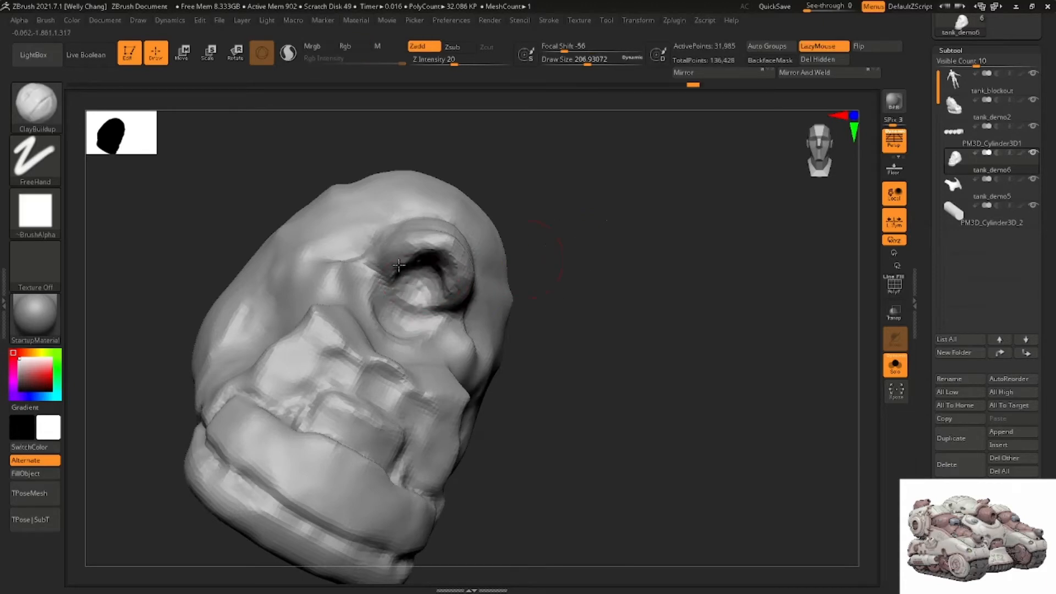
right_drag(390, 271, 407, 240)
mouse_move(409, 269)
shift+mouse_down()
mouse_move(422, 271)
mouse_move(405, 268)
mouse_move(391, 286)
shift+mouse_up()
right_drag(405, 284, 388, 292)
shift+drag(410, 307, 428, 314)
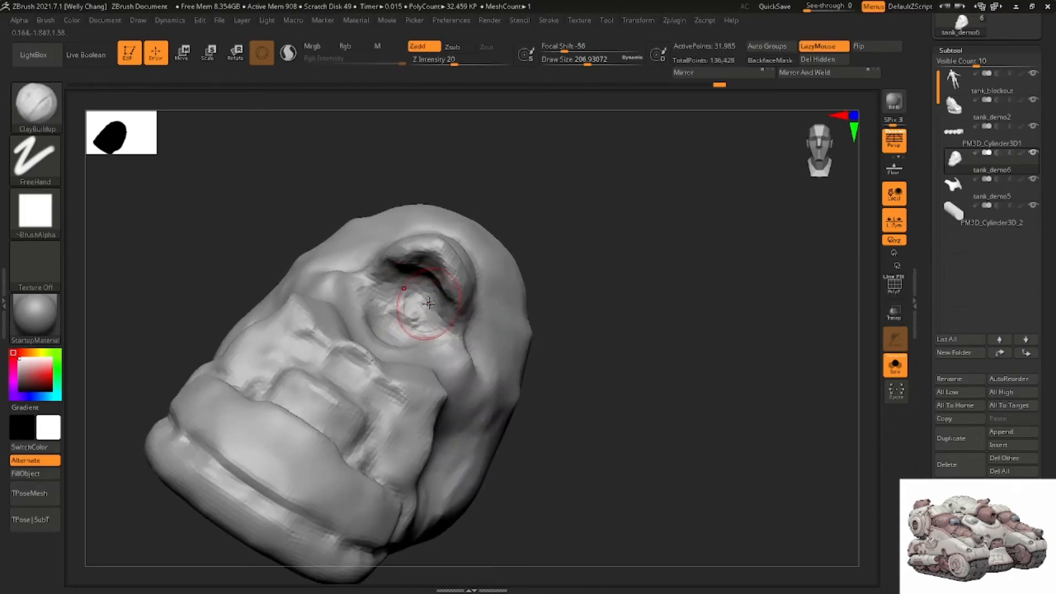
right_drag(438, 328, 459, 287)
click(894, 365)
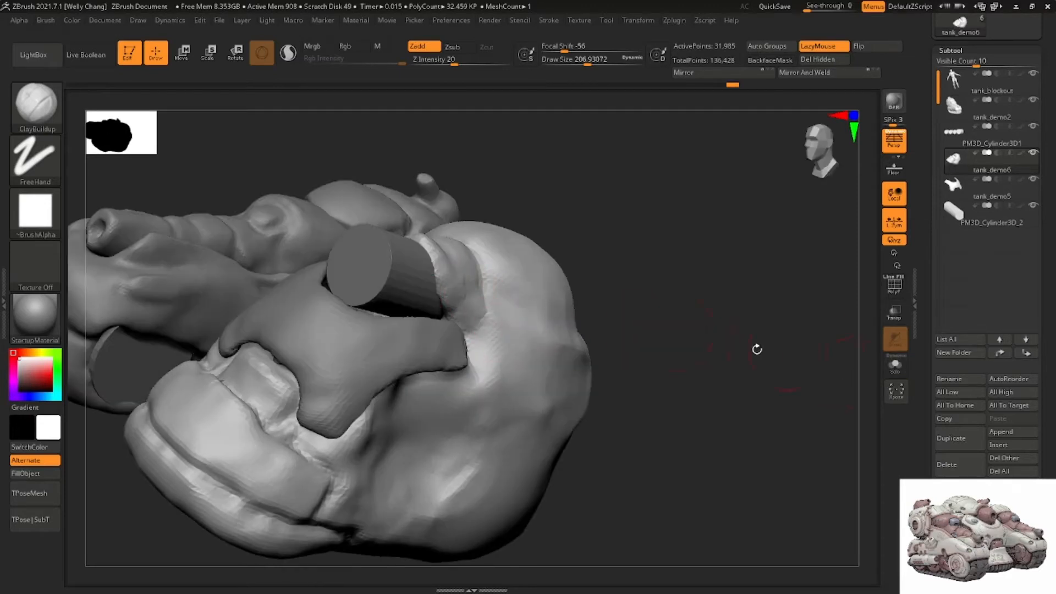
Pull the hull's hood forward around the cylinder with the Move brush at draw size about 207
mouse_move(525, 312)
right_down()
mouse_move(484, 308)
mouse_move(463, 321)
mouse_move(439, 292)
right_up()
key(b)
key(m)
key(v)
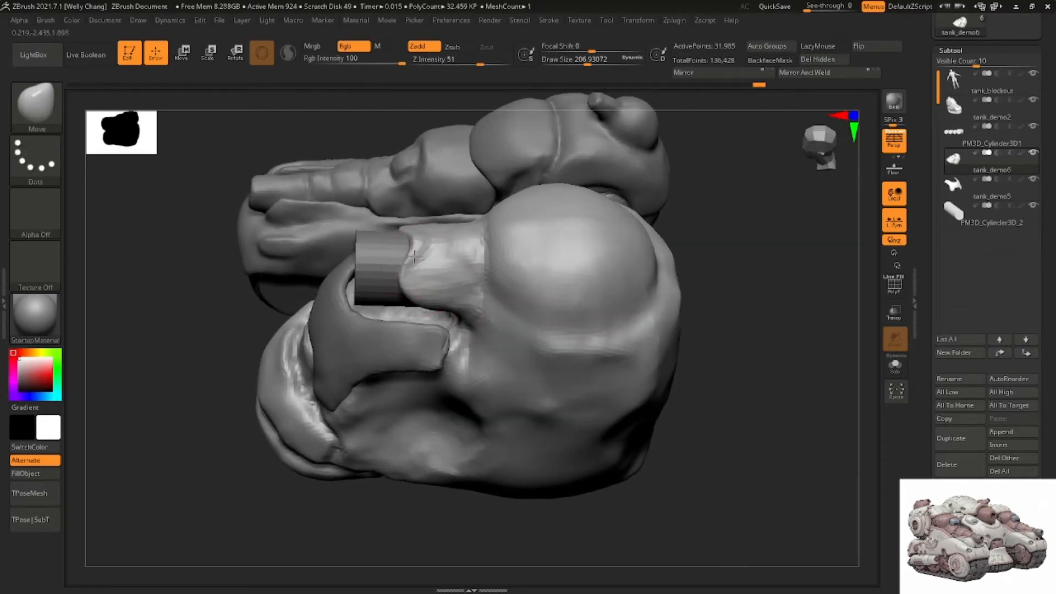
mouse_move(401, 248)
right_down()
mouse_move(436, 235)
mouse_move(389, 257)
mouse_move(374, 289)
mouse_move(372, 239)
mouse_move(414, 252)
mouse_move(388, 251)
right_up()
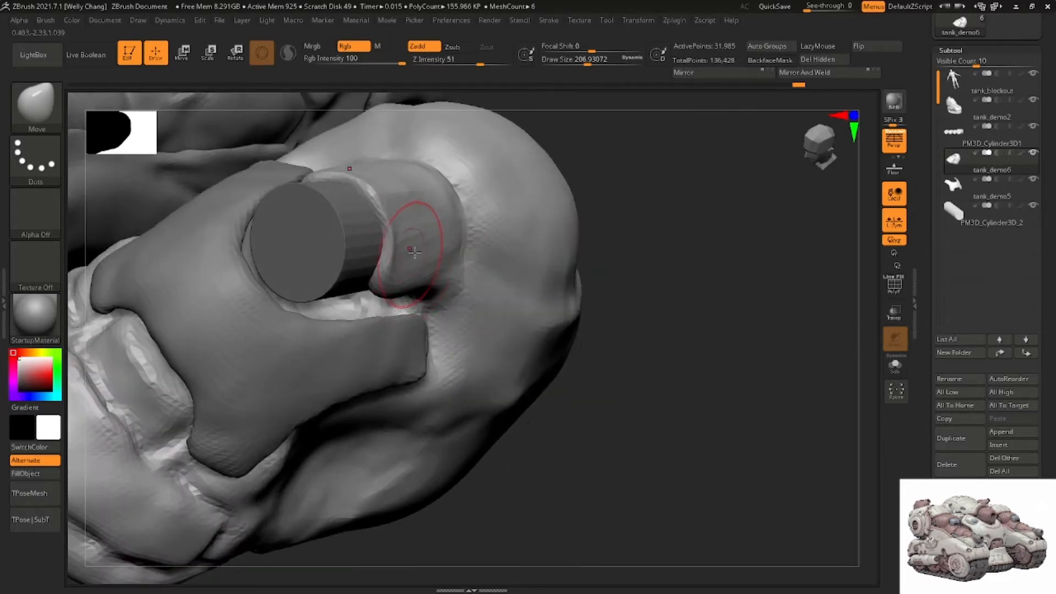
Refine the hood's rim into a fitted sleeve over the cylinder with the Move brush at draw size about 182
right_drag(411, 204, 436, 209)
key(space)
mouse_move(424, 223)
mouse_down()
mouse_move(442, 209)
mouse_move(398, 236)
mouse_up()
mouse_move(356, 268)
right_down()
mouse_move(329, 290)
mouse_move(384, 280)
right_up()
key(space)
drag(380, 303, 361, 305)
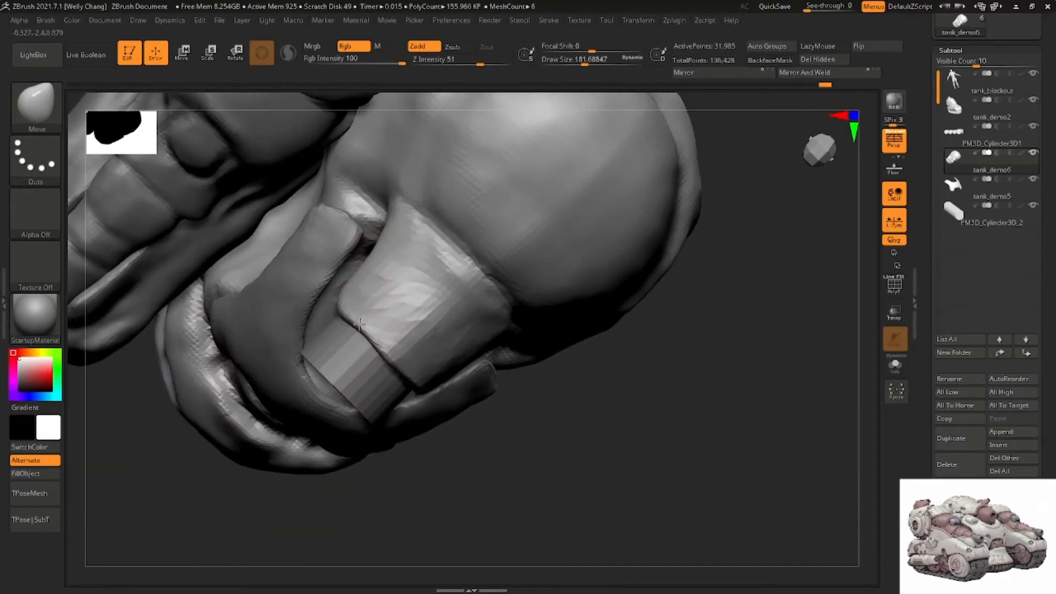
mouse_move(359, 324)
right_down()
mouse_move(471, 389)
mouse_move(477, 332)
mouse_move(456, 358)
right_up()
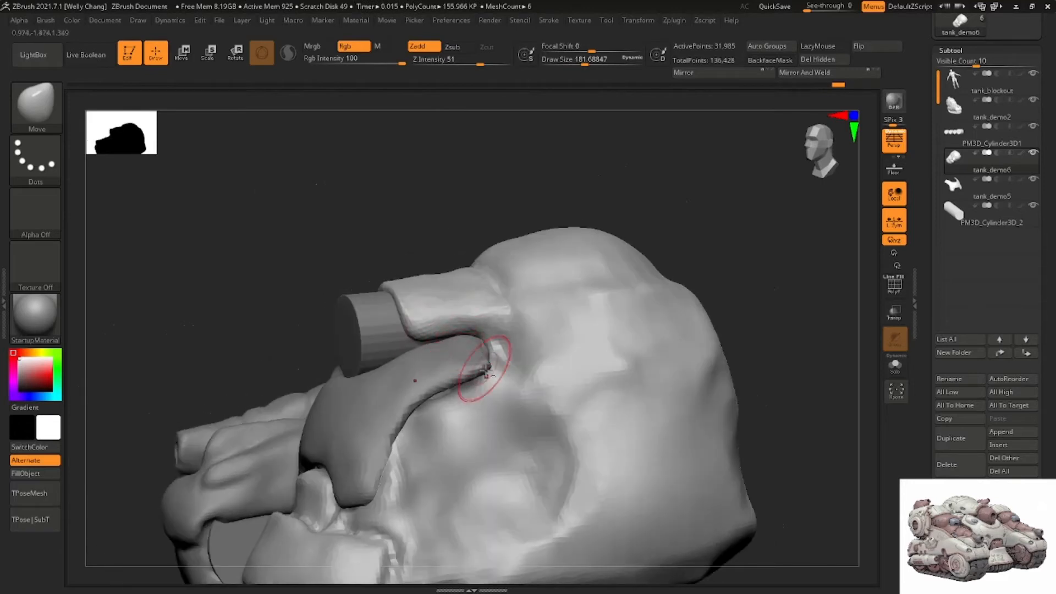
Select the front collar subtool and adjust its upper arm beneath the sleeve with the Move brush
right_drag(486, 406, 471, 348)
alt+click(451, 302)
right_drag(450, 301, 468, 293)
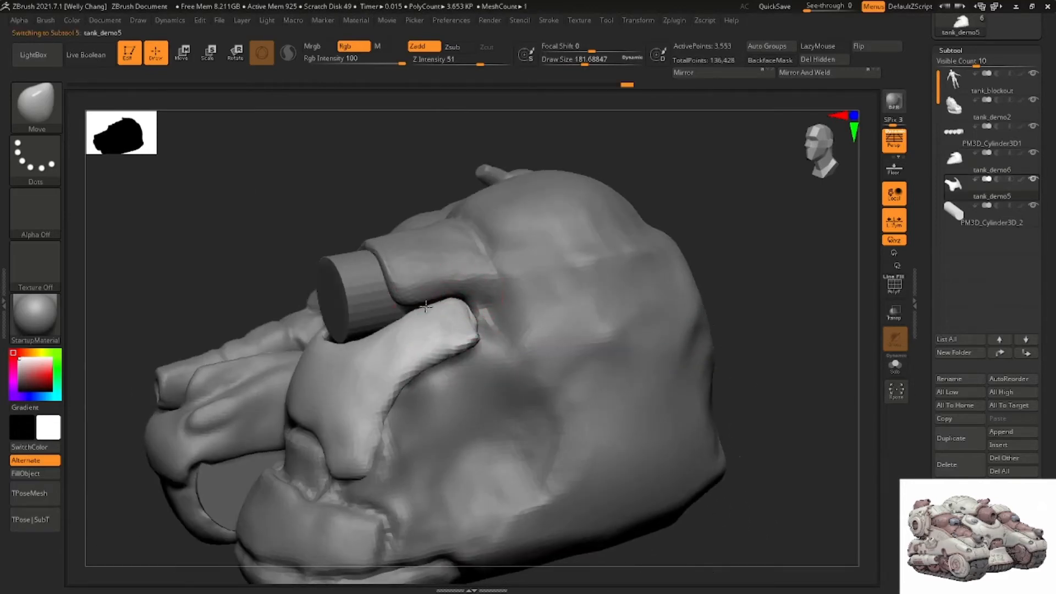
mouse_move(424, 312)
alt+right_down()
mouse_move(447, 286)
mouse_move(467, 288)
alt+right_up()
Add a small ClayBuildup stroke to the collar's upper arm at draw size about 68
key(b)
key(c)
key(b)
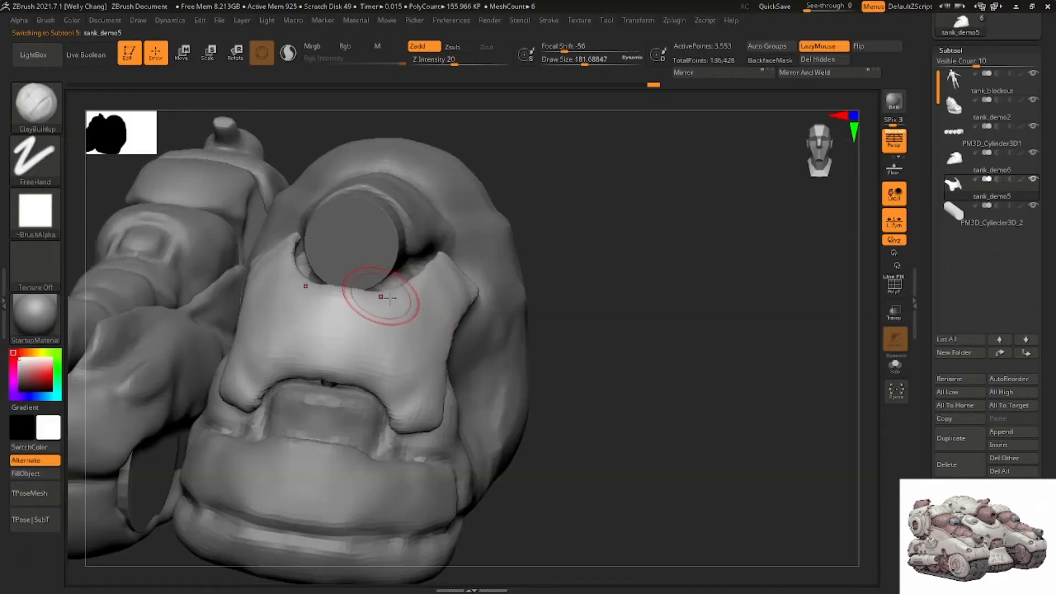
right_drag(382, 297, 453, 341)
key(space)
drag(530, 255, 513, 257)
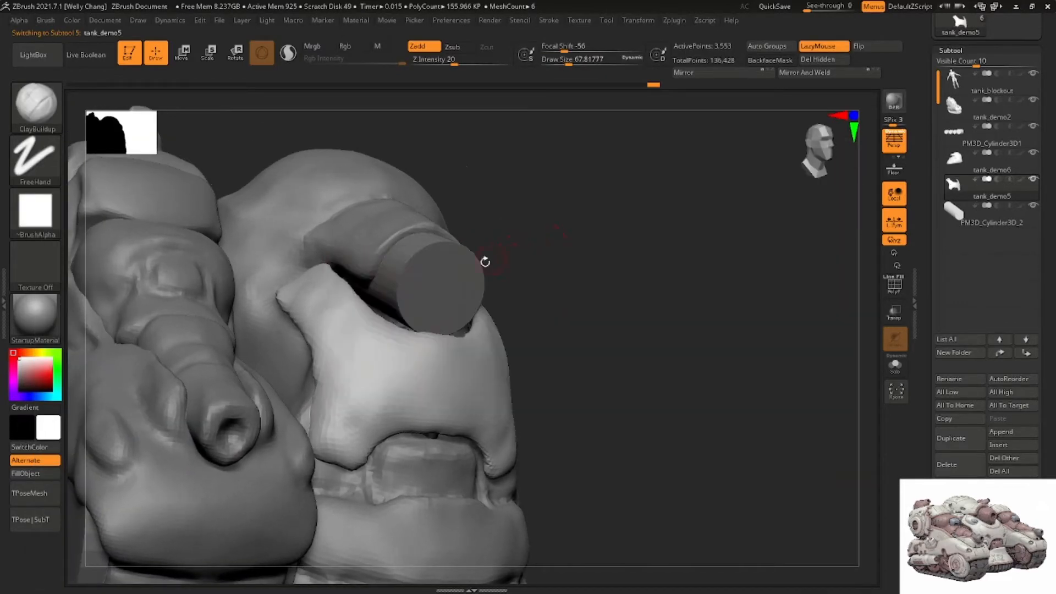
ctrl+right_drag(356, 278, 353, 317)
mouse_move(323, 318)
mouse_down()
mouse_move(337, 360)
mouse_move(324, 320)
mouse_up()
right_drag(326, 321, 370, 332)
Check the collar in isolation and rough in a short recess along its upper arm with ClayBuildup at draw size 112
click(900, 369)
mouse_move(658, 348)
right_down()
mouse_move(520, 308)
mouse_move(608, 337)
mouse_move(618, 354)
mouse_move(602, 292)
mouse_move(709, 352)
right_up()
click(894, 366)
right_drag(407, 323, 440, 302)
key(space)
drag(387, 299, 391, 360)
mouse_move(386, 352)
mouse_down()
mouse_move(392, 366)
mouse_move(410, 358)
mouse_move(401, 344)
mouse_up()
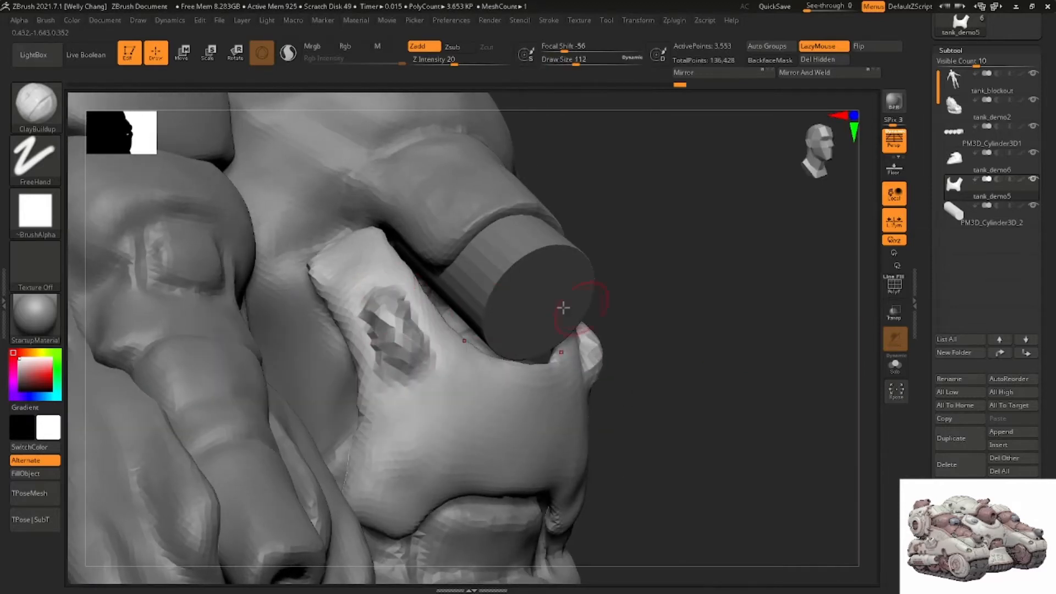
Set the collar's DynaMesh resolution to 80, remesh it and smooth the recess on its upper arm
drag(1047, 281, 1041, 214)
click(965, 399)
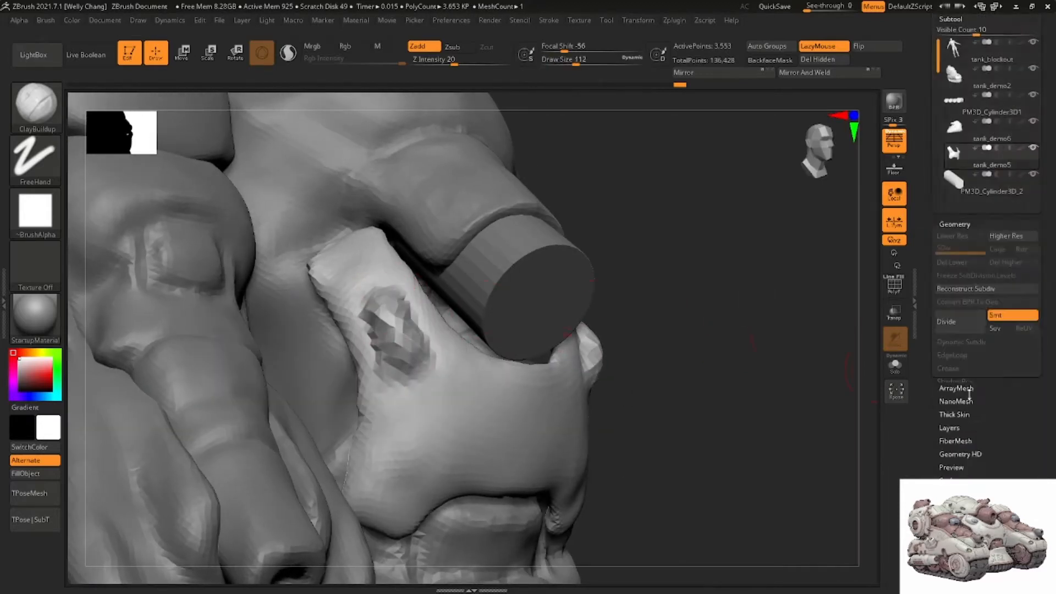
click(943, 254)
text(80)
key(Return)
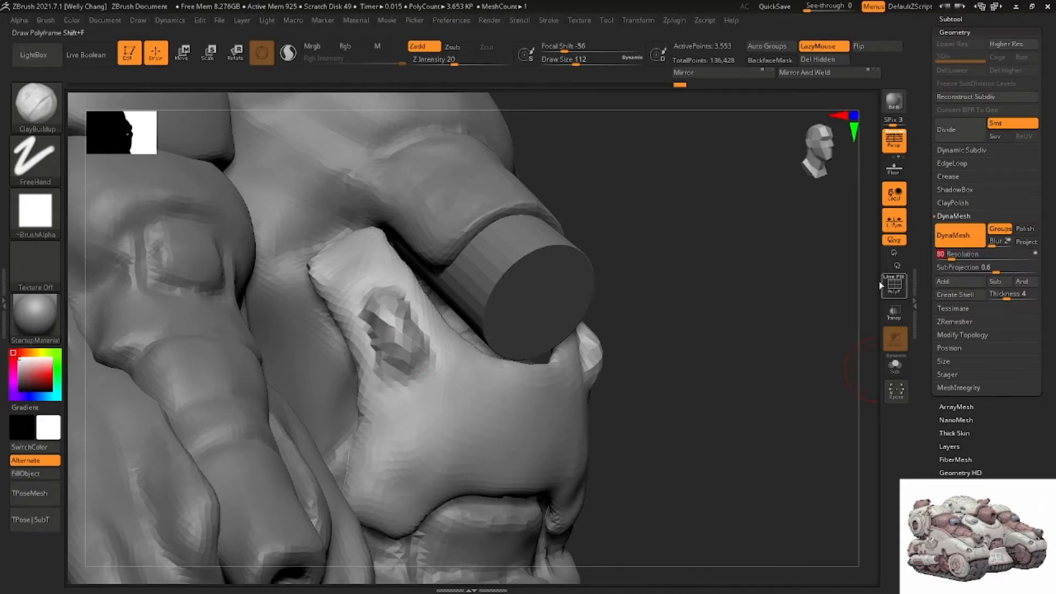
ctrl+drag(801, 272, 748, 317)
mouse_move(382, 308)
shift+mouse_down()
mouse_move(397, 333)
mouse_move(388, 344)
shift+mouse_up()
mouse_move(413, 322)
right_down()
mouse_move(394, 292)
mouse_move(406, 287)
mouse_move(354, 283)
right_up()
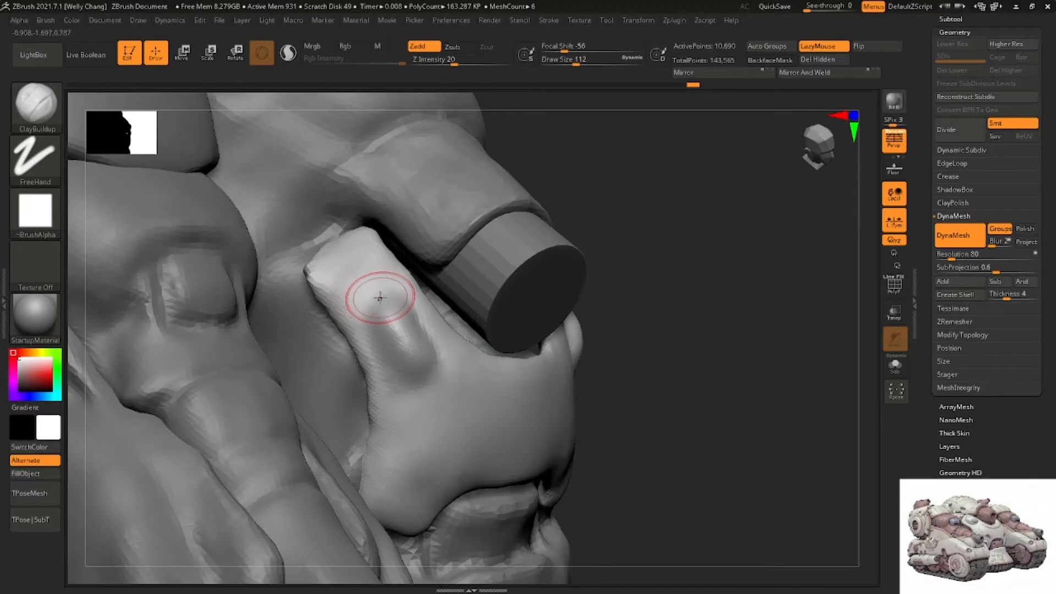
Undo the recess and its remesh on the collar, and rough in a short raised pad on the upper arm with ClayBuildup
key(ctrl)
key(ctrl+z)
key(ctrl+z)
key(ctrl+z)
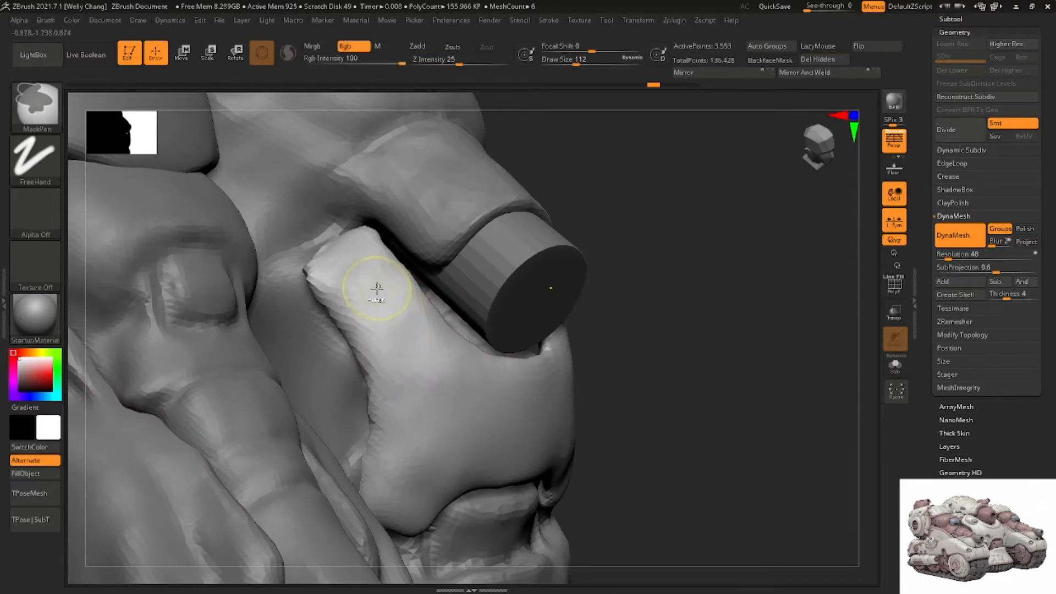
mouse_move(369, 287)
mouse_down()
mouse_move(365, 300)
mouse_move(397, 333)
mouse_up()
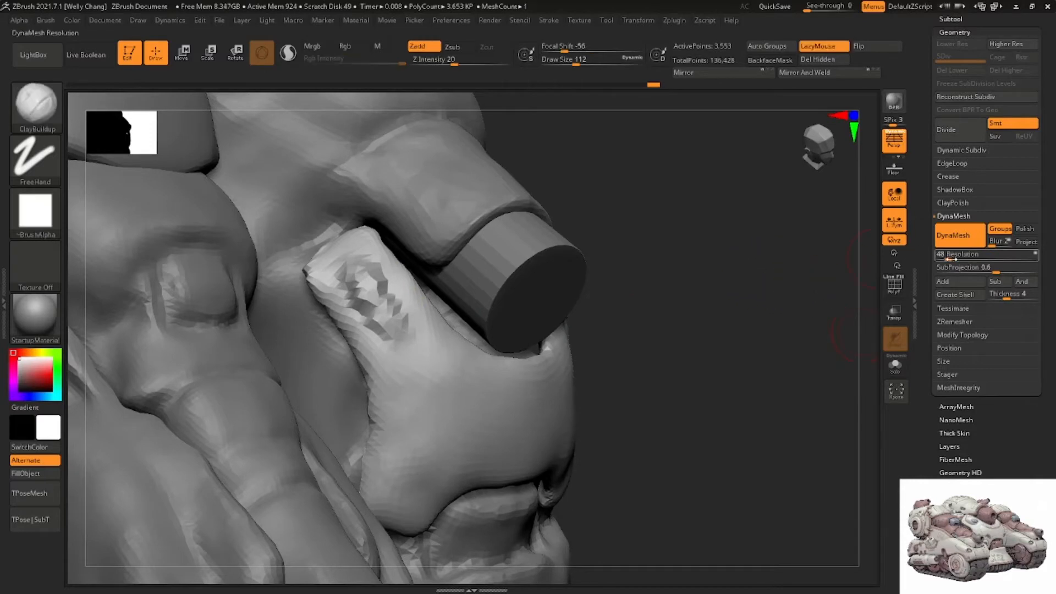
Set the collar's DynaMesh resolution to 88, remesh it, and build up and smooth the raised pad on its upper arm
click(951, 259)
click(950, 259)
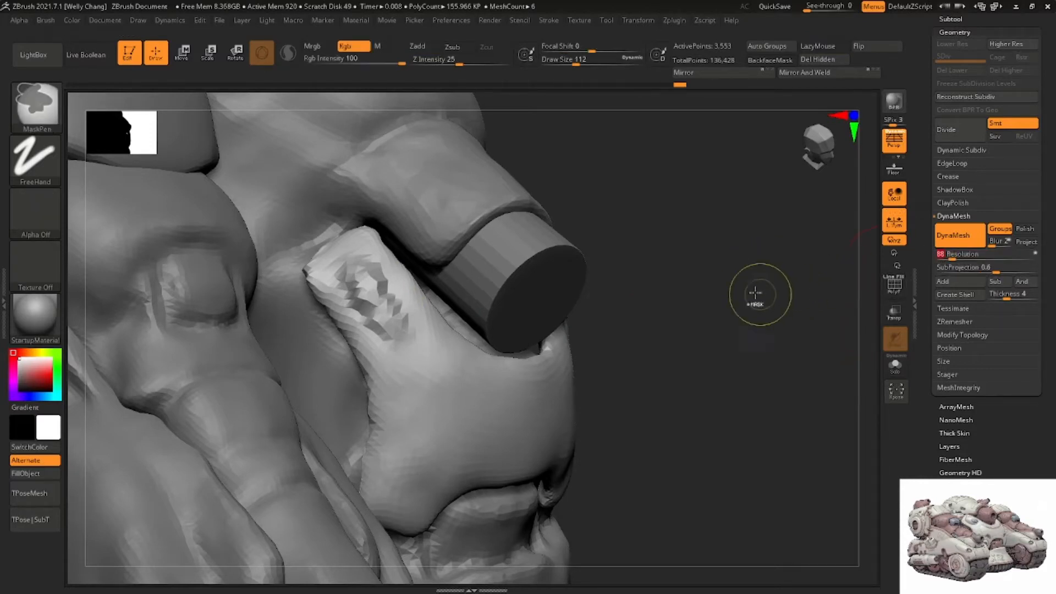
ctrl+drag(756, 294, 765, 325)
right_drag(427, 341, 368, 278)
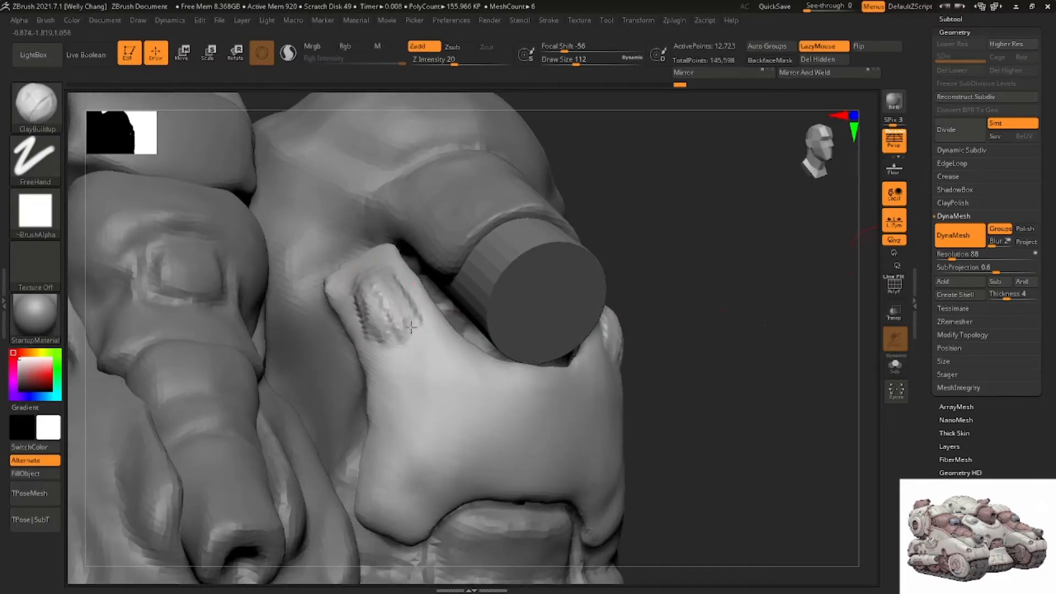
mouse_move(388, 314)
mouse_down()
mouse_move(392, 337)
mouse_move(402, 332)
mouse_move(393, 316)
mouse_up()
shift+drag(384, 308, 390, 347)
Check the collar in isolation and carve a groove around the upper-arm pad with DamStandard at draw size 112
right_drag(391, 284, 236, 341)
click(897, 364)
alt+right_drag(781, 347, 747, 351)
click(895, 371)
right_drag(484, 363, 436, 314)
key(b)
key(d)
key(s)
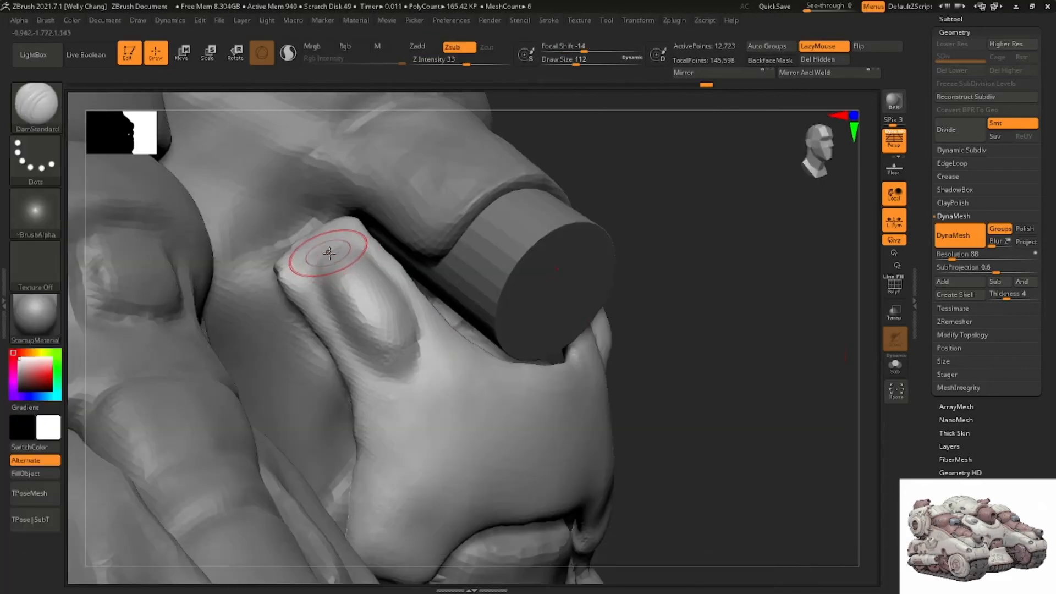
mouse_move(330, 243)
right_down()
mouse_move(323, 270)
mouse_move(337, 259)
mouse_move(377, 266)
right_up()
right_drag(424, 366, 424, 302)
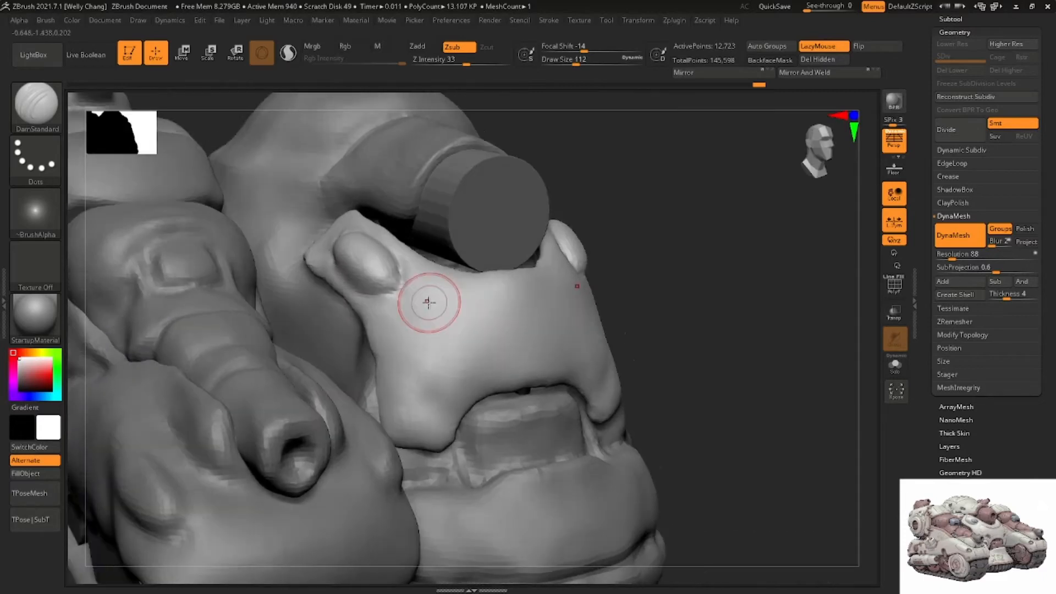
Build up a small round boss on the collar's lower corner with ClayBuildup
right_drag(440, 358, 406, 362)
key(b)
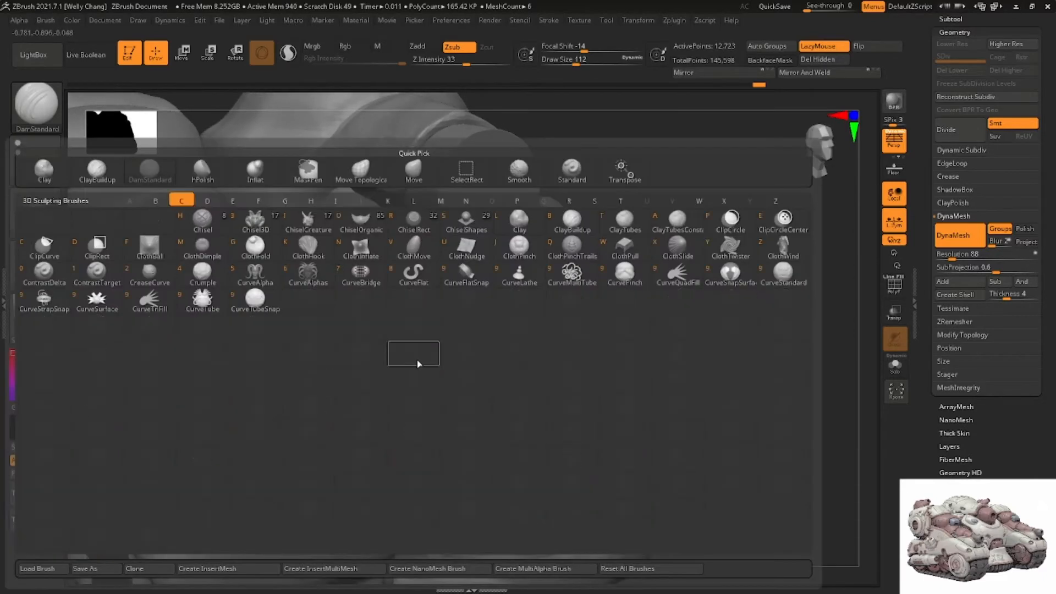
key(c)
key(b)
drag(412, 363, 405, 370)
right_drag(430, 356, 413, 351)
Carve a groove around the lower-corner boss with DamStandard at draw size 112
key(b)
key(d)
key(s)
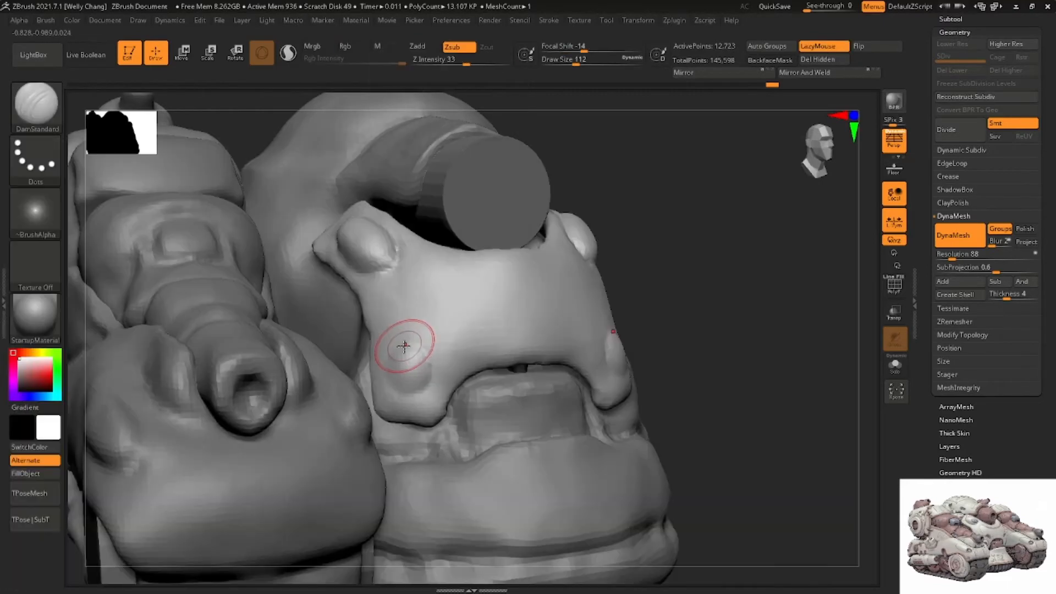
drag(402, 354, 414, 359)
Flatten the lower-corner boss with hPolish at draw size about 77
key(b)
key(h)
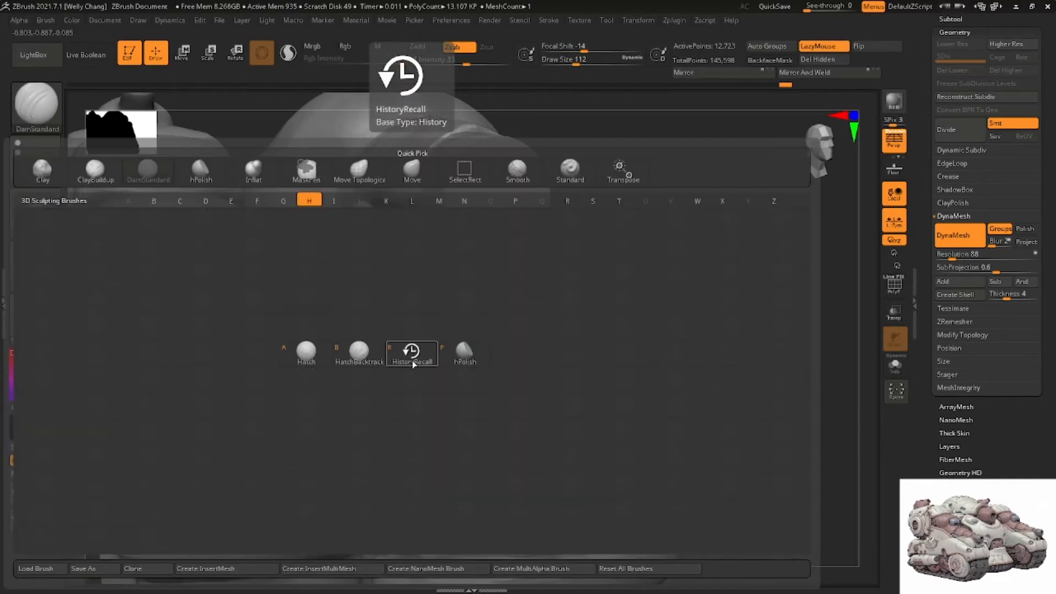
key(p)
right_drag(411, 360, 425, 358)
key(space)
drag(425, 358, 411, 358)
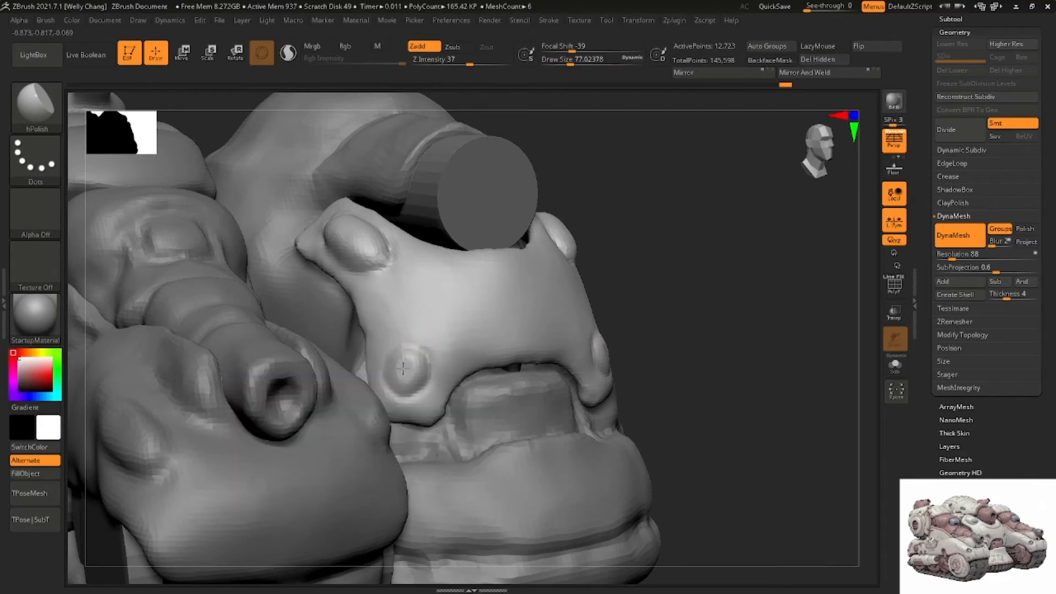
right_drag(414, 359, 406, 364)
Mask everything on the collar except the lower boss, pull the boss outward with the gizmo and clear the mask
ctrl+drag(407, 370, 417, 365)
ctrl+click(665, 302)
key(w)
click(405, 371)
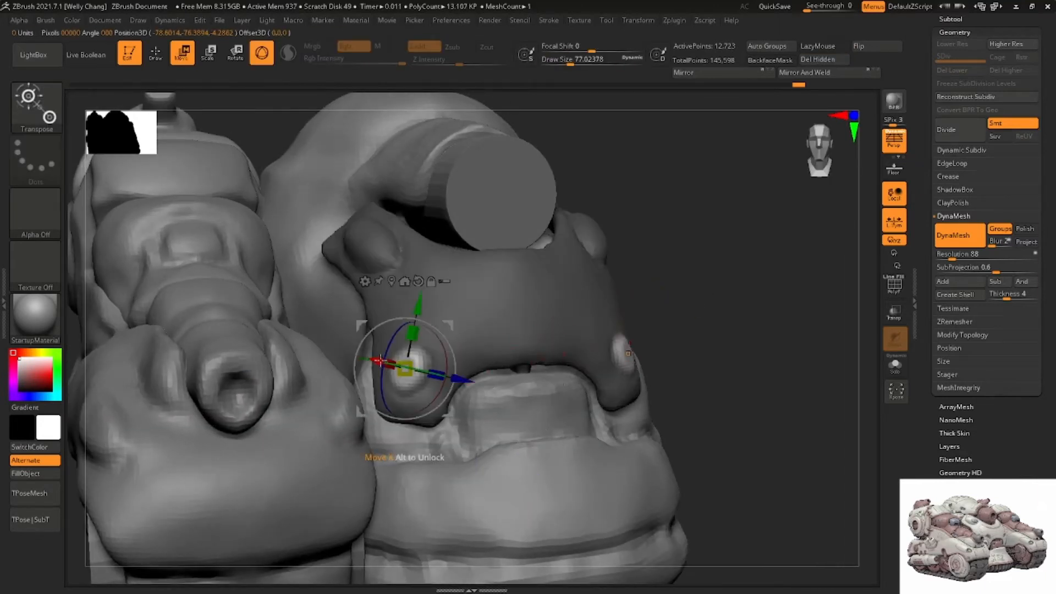
right_drag(380, 361, 359, 358)
drag(359, 356, 352, 355)
key(q)
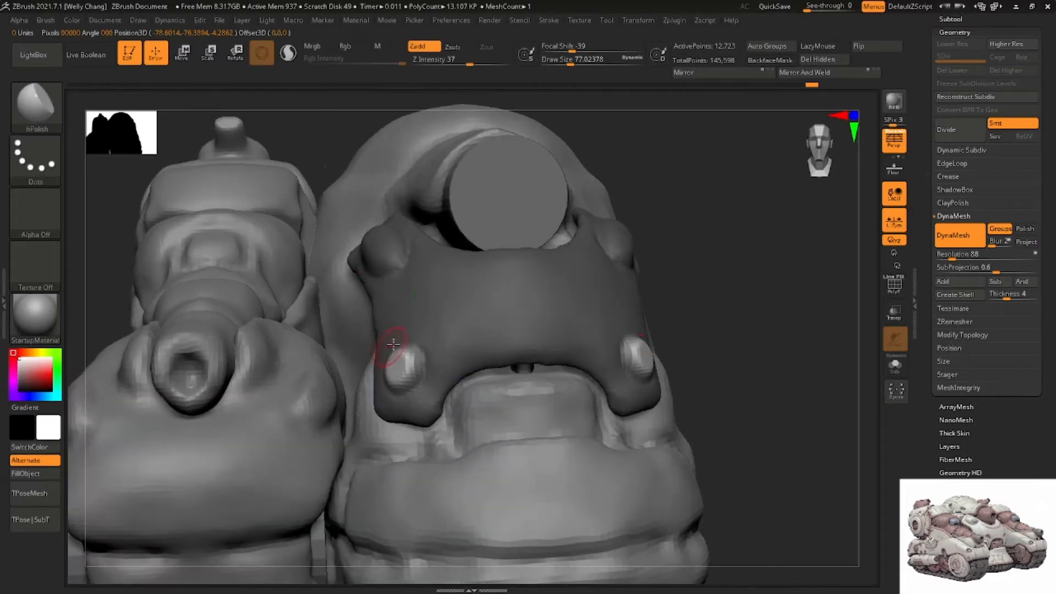
right_drag(393, 345, 448, 336)
ctrl+drag(641, 306, 667, 312)
right_drag(520, 301, 494, 309)
key(w)
alt+click(500, 281)
alt+click(413, 281)
alt+click(522, 273)
alt+click(477, 284)
alt+click(401, 279)
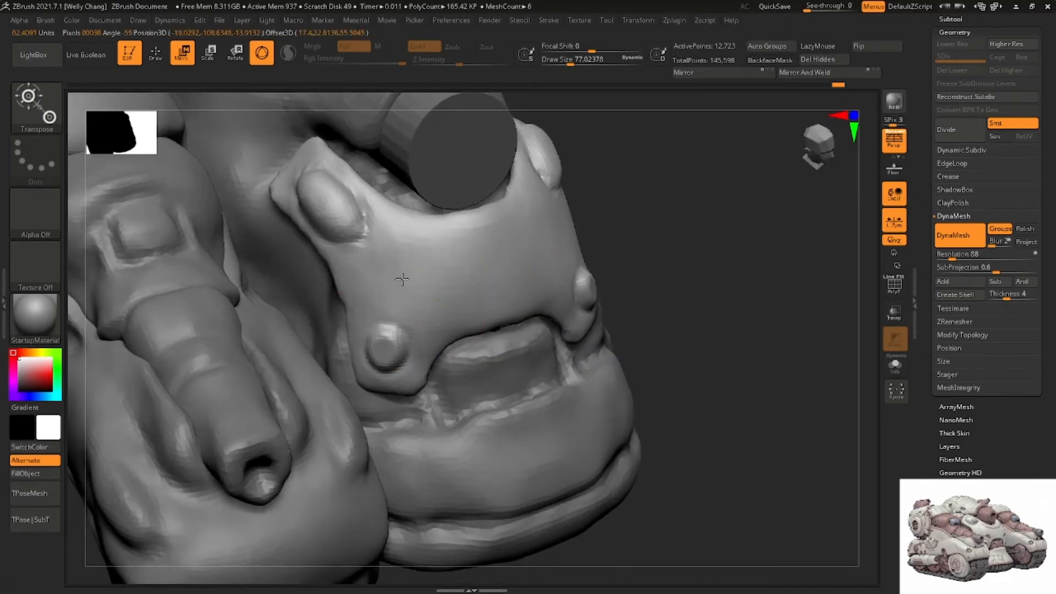
alt+click(496, 280)
alt+click(391, 277)
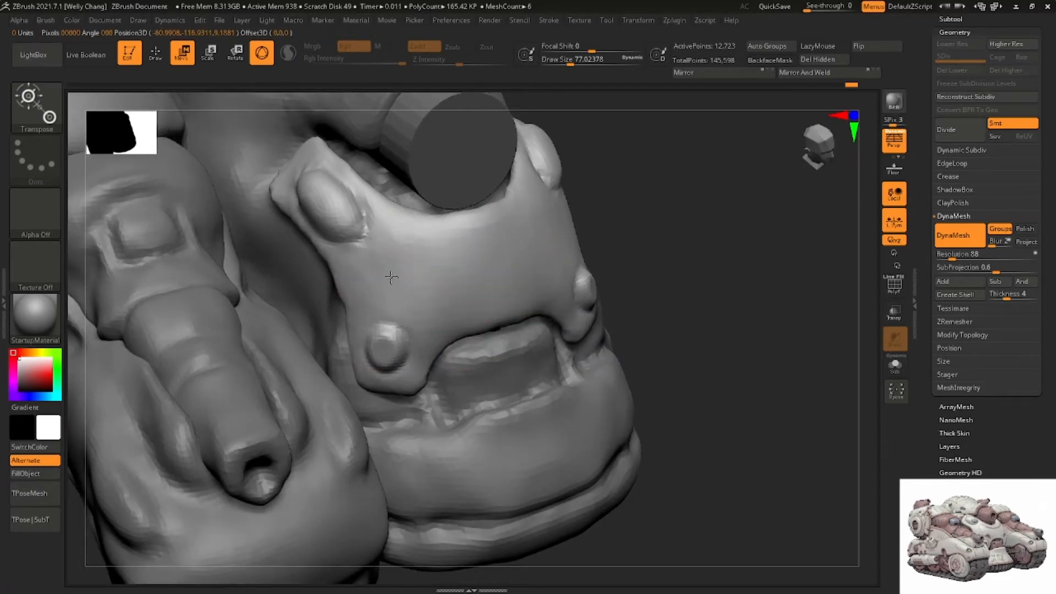
alt+click(454, 243)
alt+click(371, 229)
alt+click(403, 309)
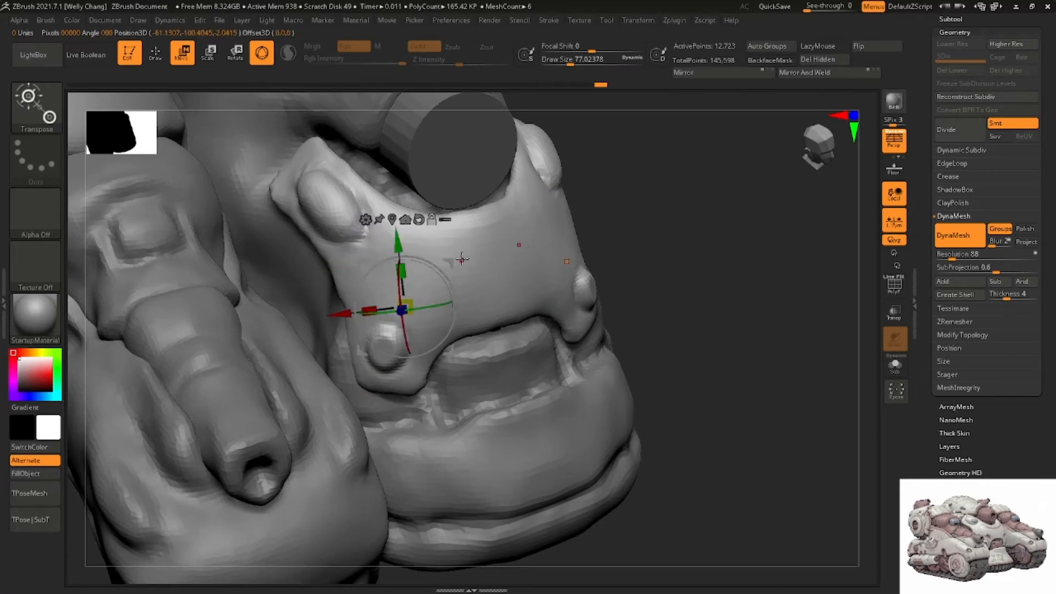
right_drag(461, 258, 511, 277)
alt+click(542, 269)
alt+click(428, 263)
key(q)
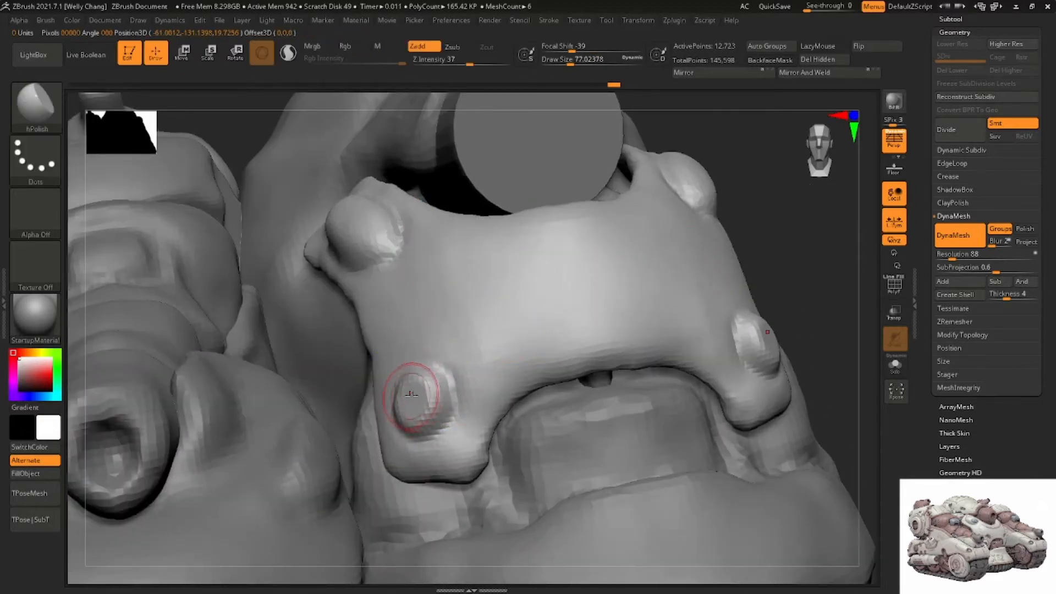
Mask the lower boss on the collar and invert the mask so only the boss stays editable
mouse_move(414, 395)
right_down()
mouse_move(443, 393)
mouse_move(434, 362)
right_up()
key(ctrl)
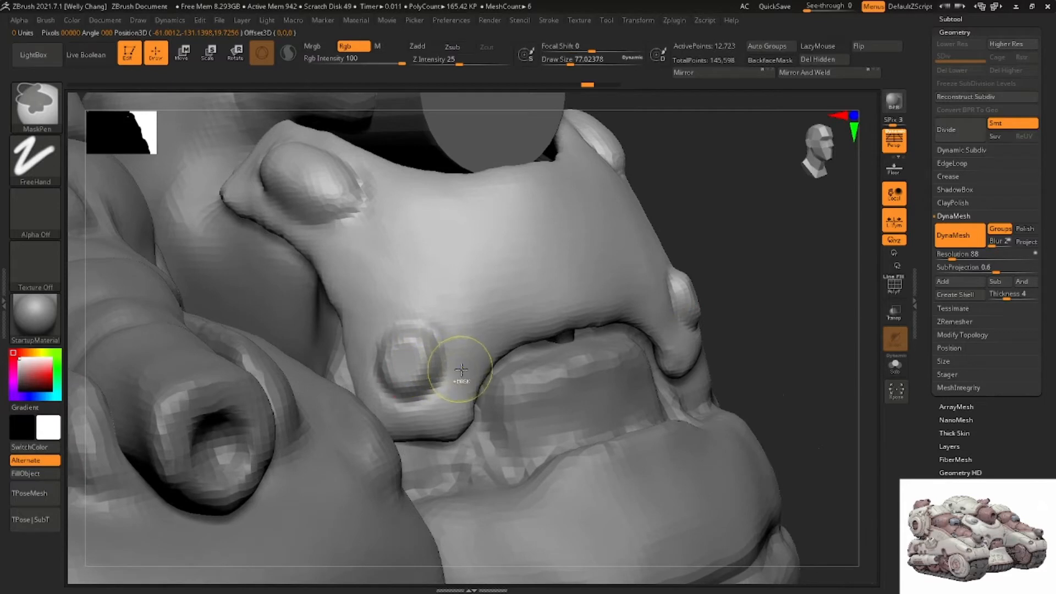
key(shift)
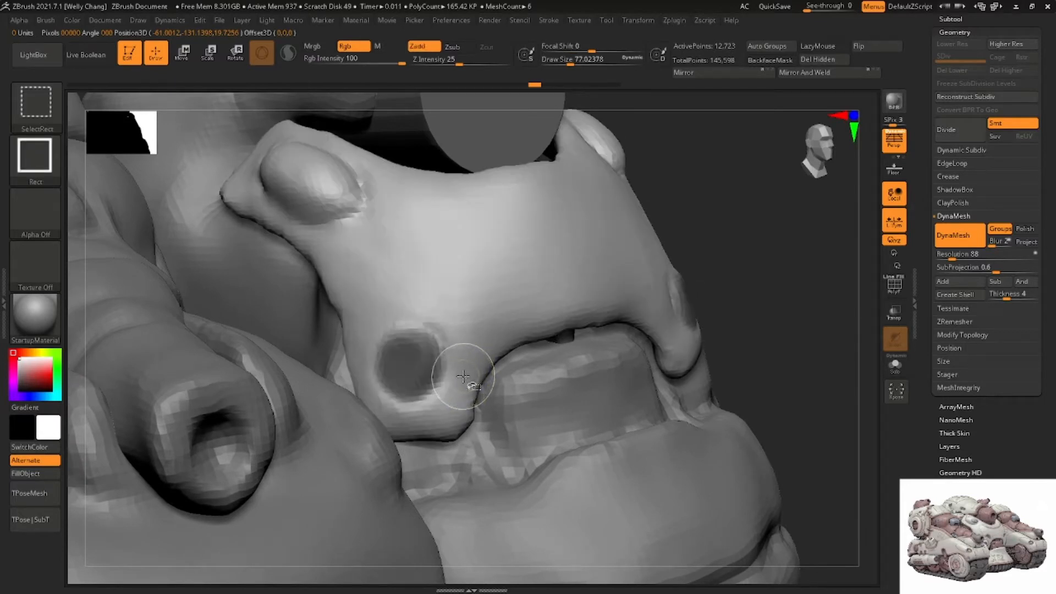
key(ctrl+z)
key(ctrl+shift+z)
key(ctrl+i)
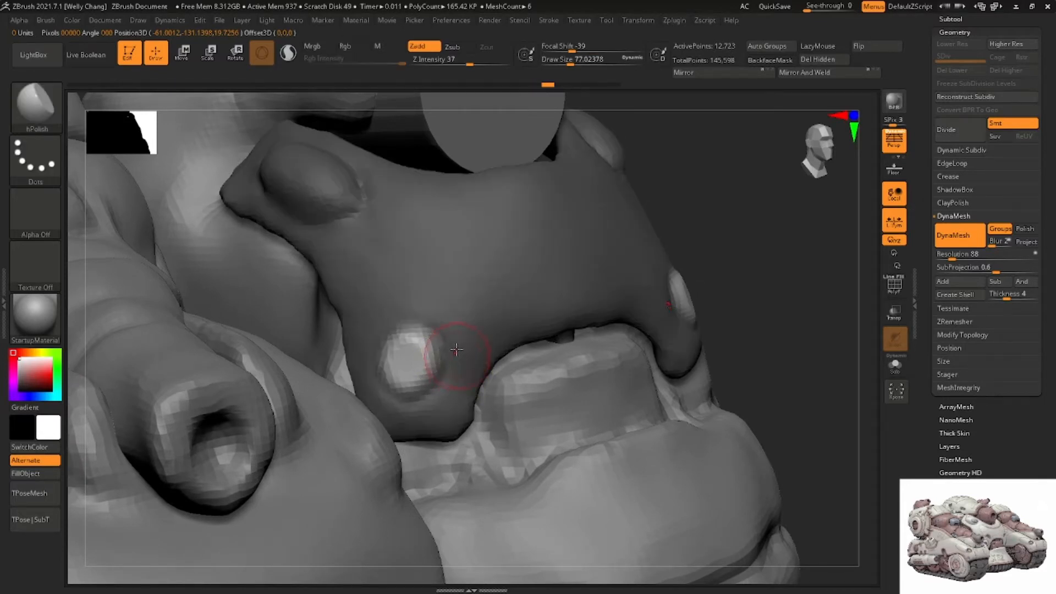
right_drag(455, 349, 405, 359)
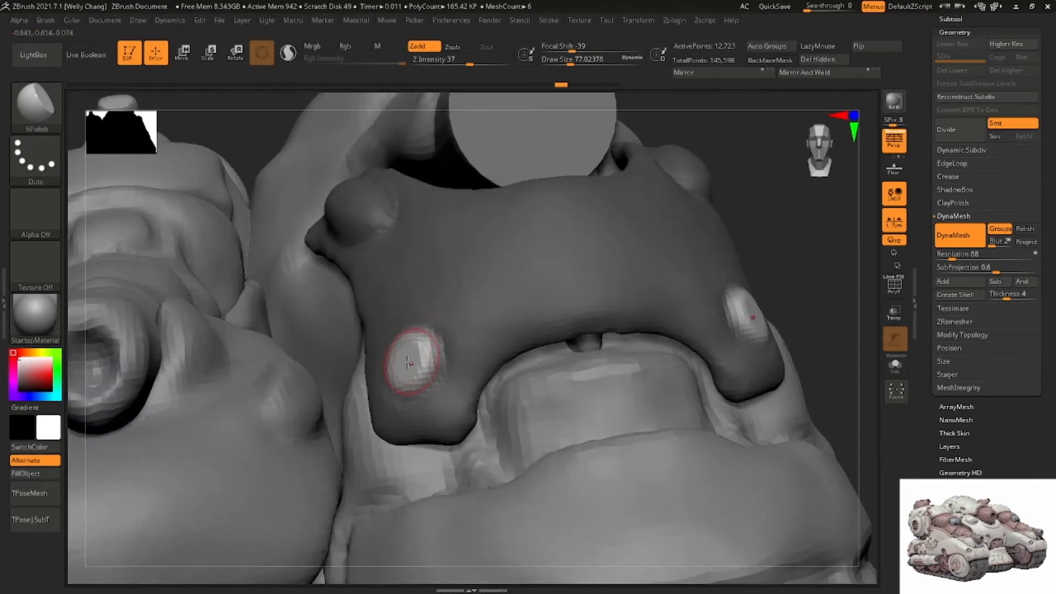
Place the gizmo on the lower boss, move the boss further outward from the collar and clear the mask
key(w)
right_drag(500, 345, 552, 381)
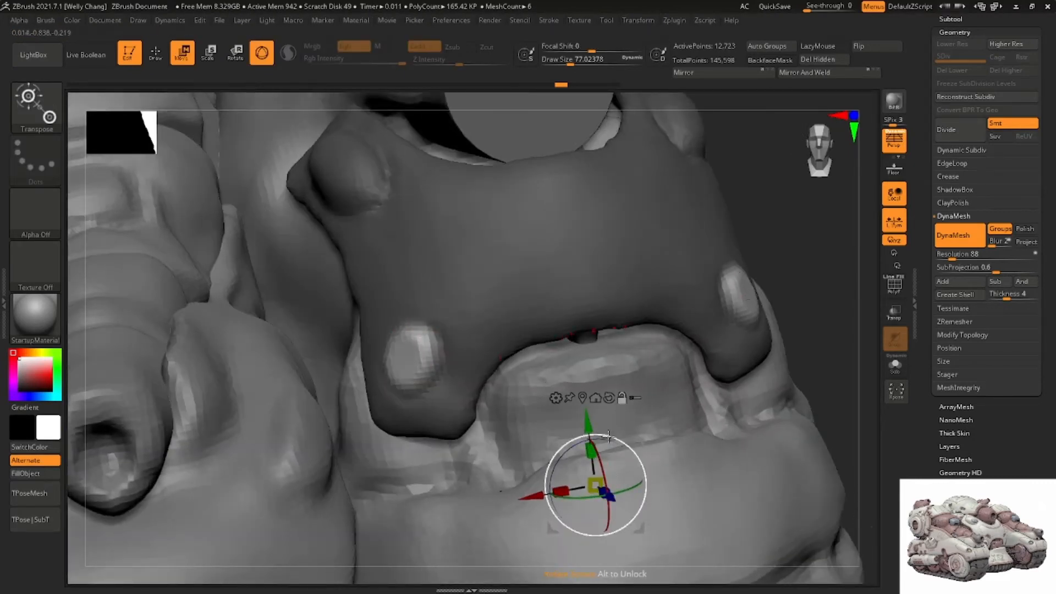
click(406, 363)
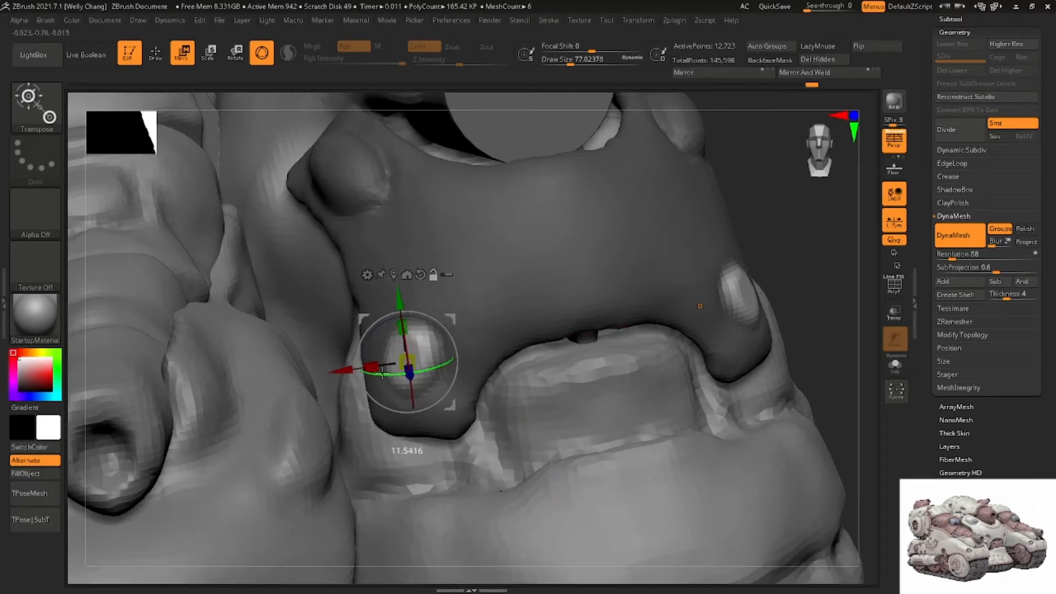
drag(382, 374, 384, 347)
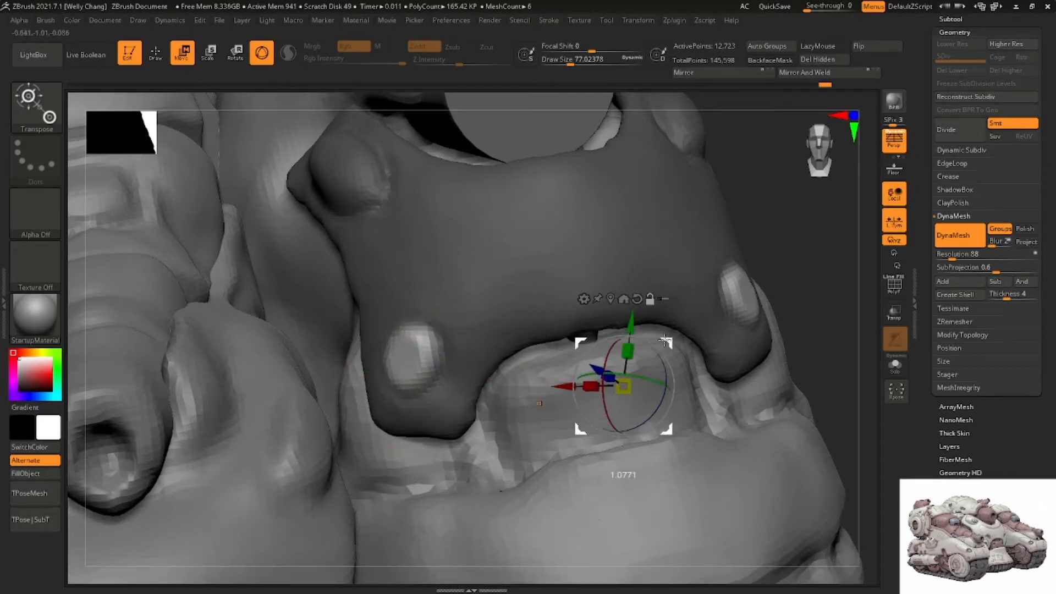
drag(446, 315, 436, 405)
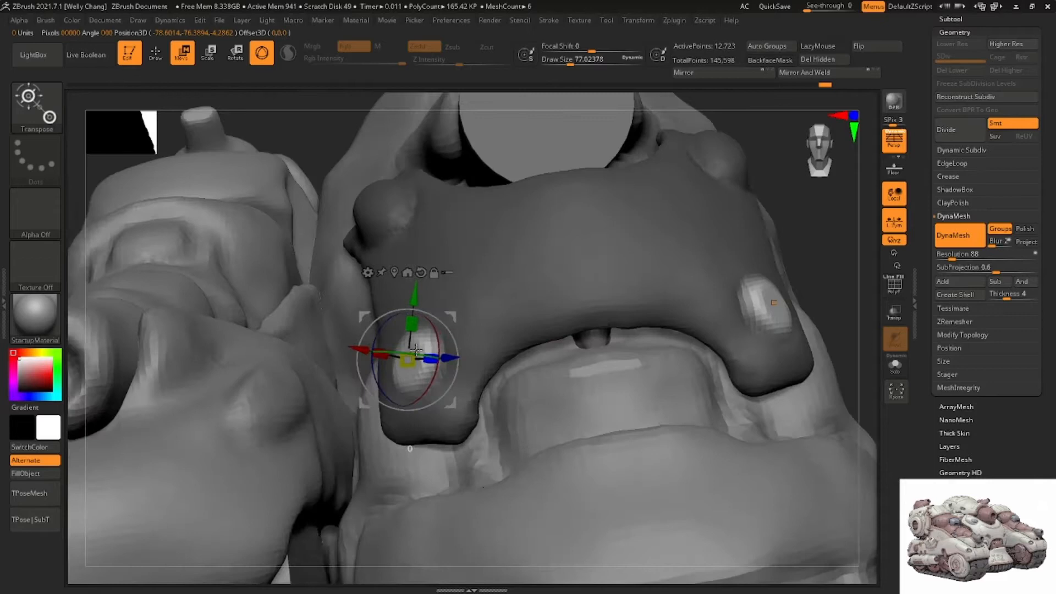
right_drag(416, 350, 387, 342)
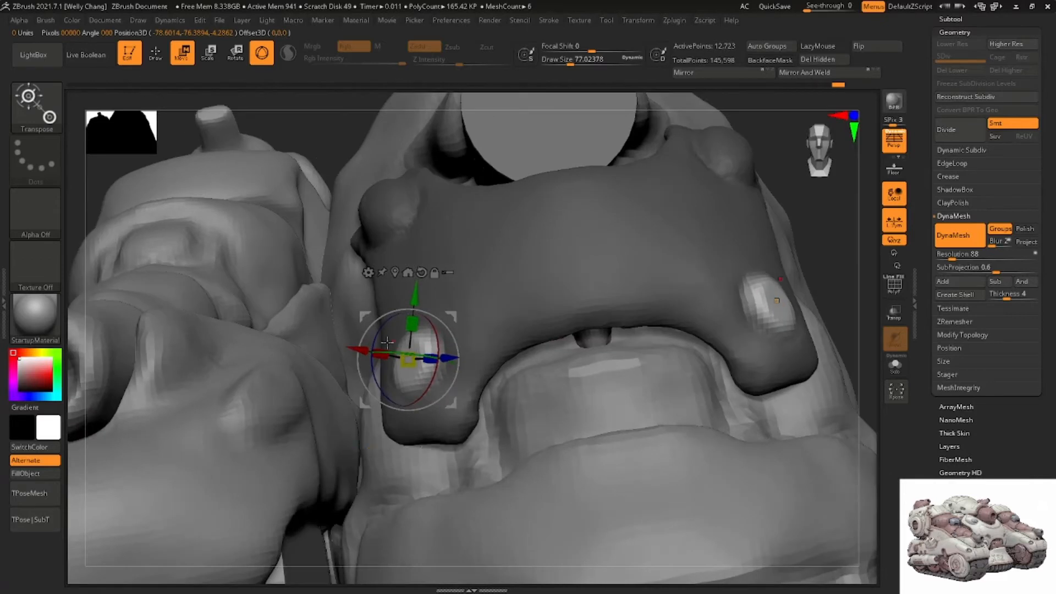
drag(359, 347, 351, 346)
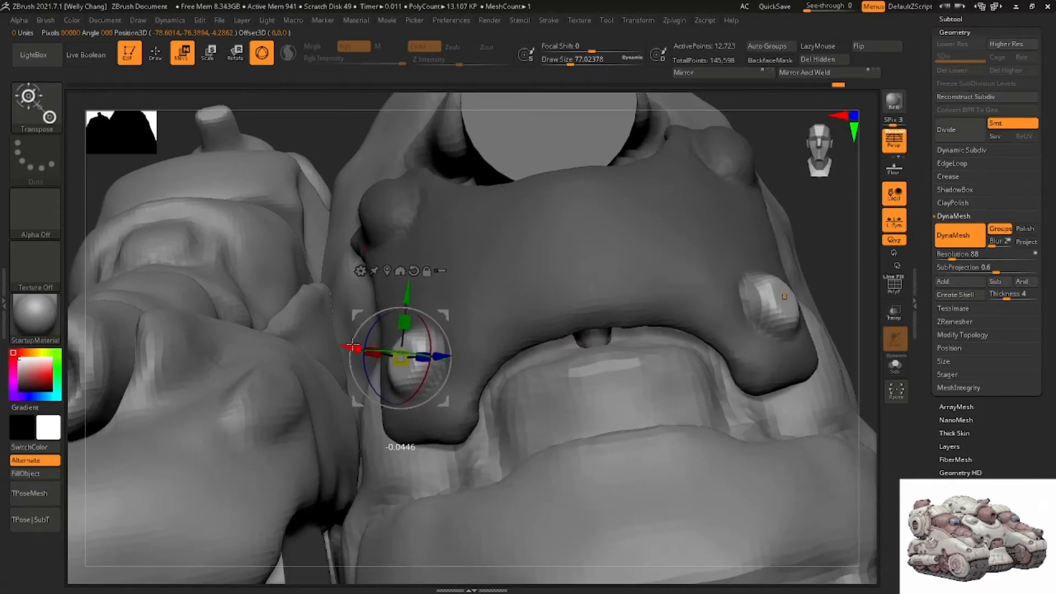
key(q)
right_drag(484, 352, 610, 347)
mouse_move(610, 346)
ctrl+right_down()
mouse_move(626, 330)
mouse_move(495, 374)
ctrl+right_up()
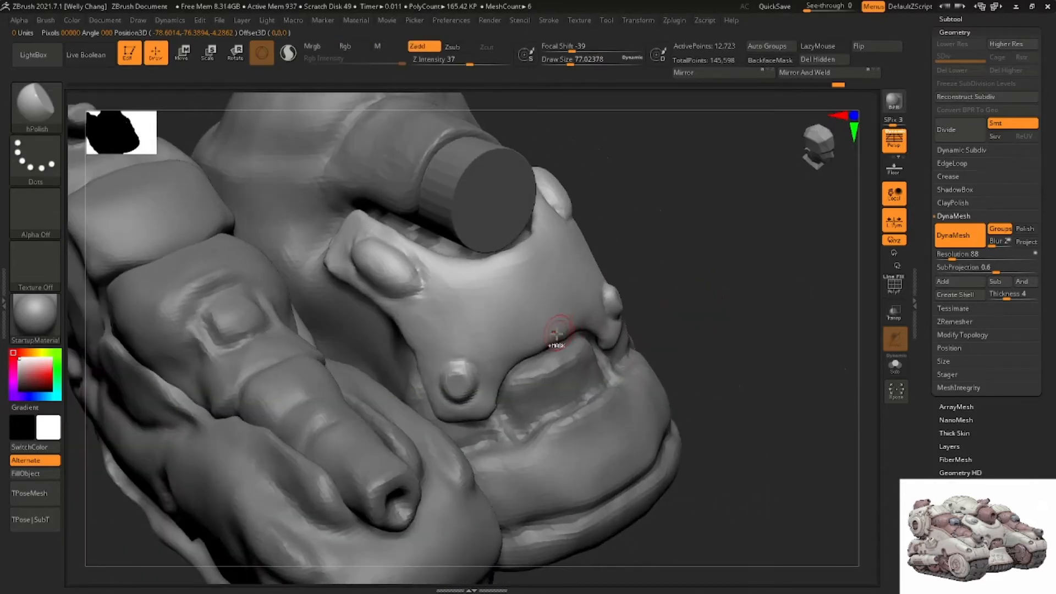
key(w)
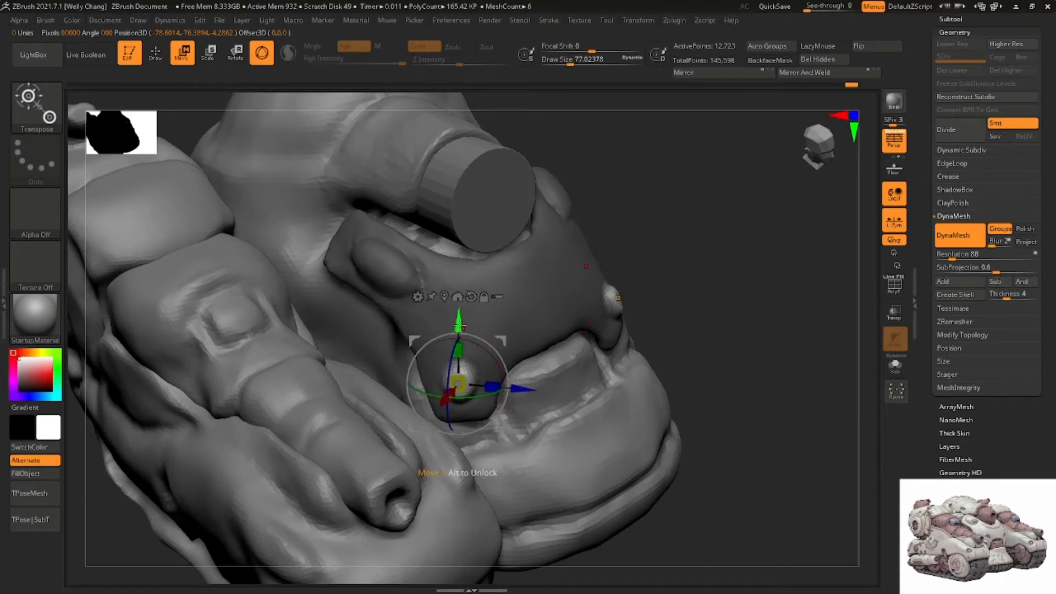
key(q)
Adjust the collar's lower corner around the boss with the Move brush at draw size about 167
right_drag(660, 275, 499, 326)
key(b)
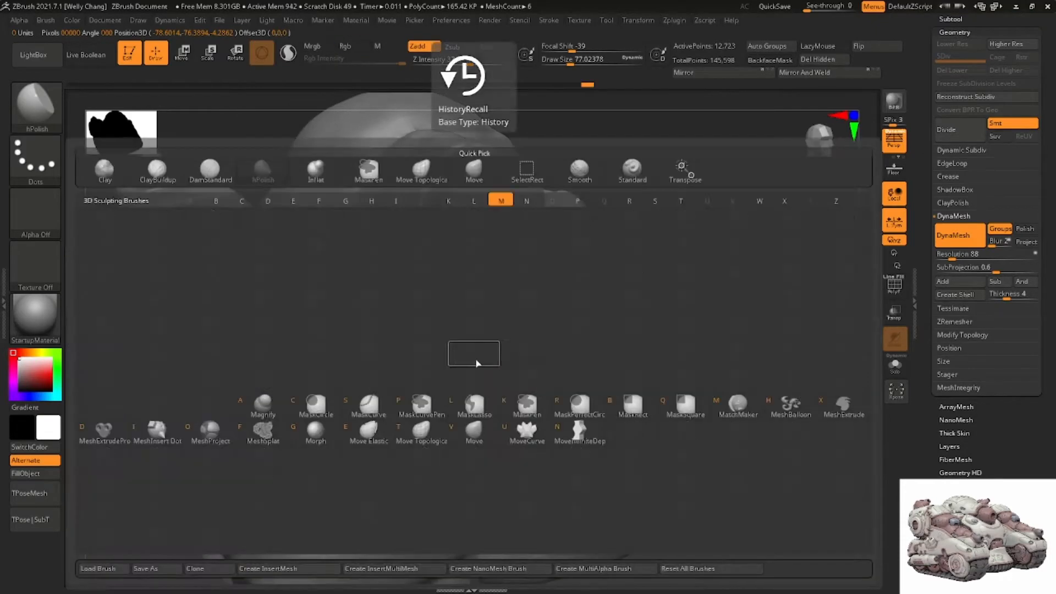
key(m)
key(v)
key(space)
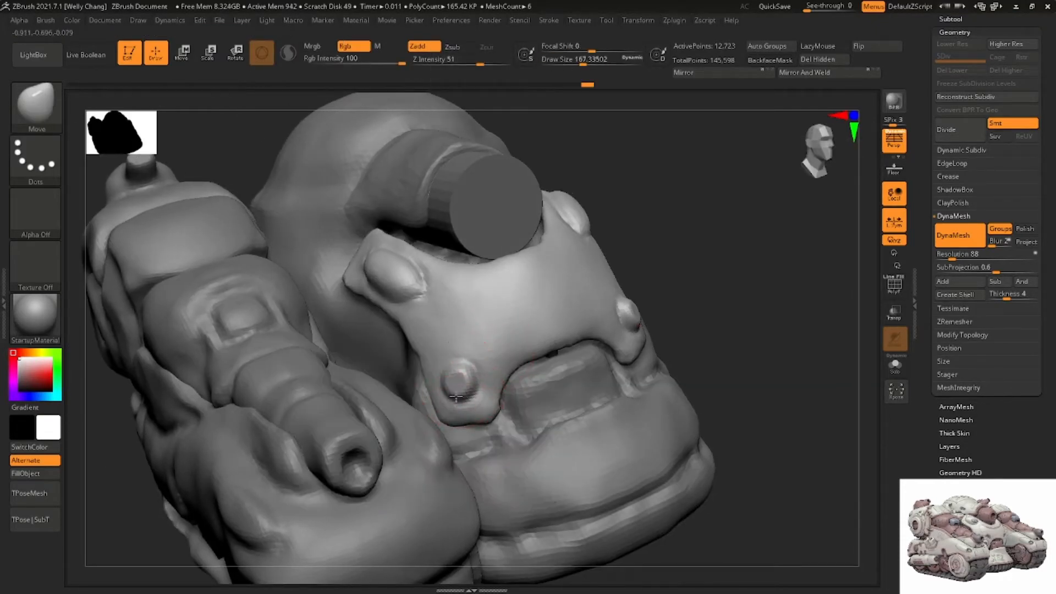
mouse_move(512, 366)
right_down()
mouse_move(483, 308)
mouse_move(525, 333)
mouse_move(450, 412)
right_up()
Select the hull subtool and adjust the sleeve around the cylinder with the Move brush at draw size about 280
key(b)
key(d)
key(s)
alt+click(498, 359)
key(space)
drag(522, 339, 532, 339)
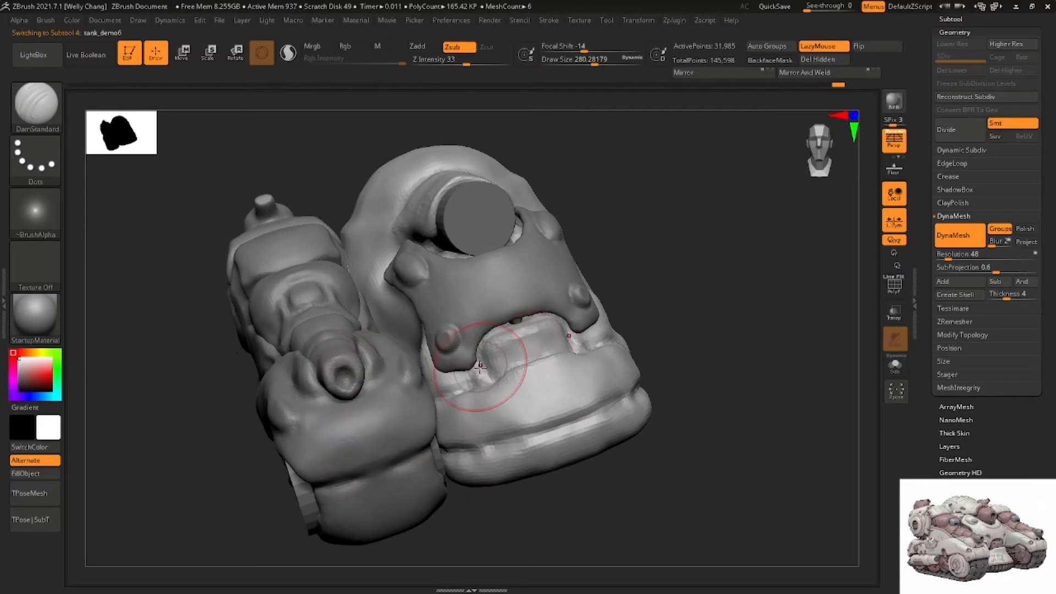
key(b)
key(m)
key(v)
right_drag(494, 337, 533, 379)
right_drag(455, 283, 459, 320)
drag(460, 320, 455, 300)
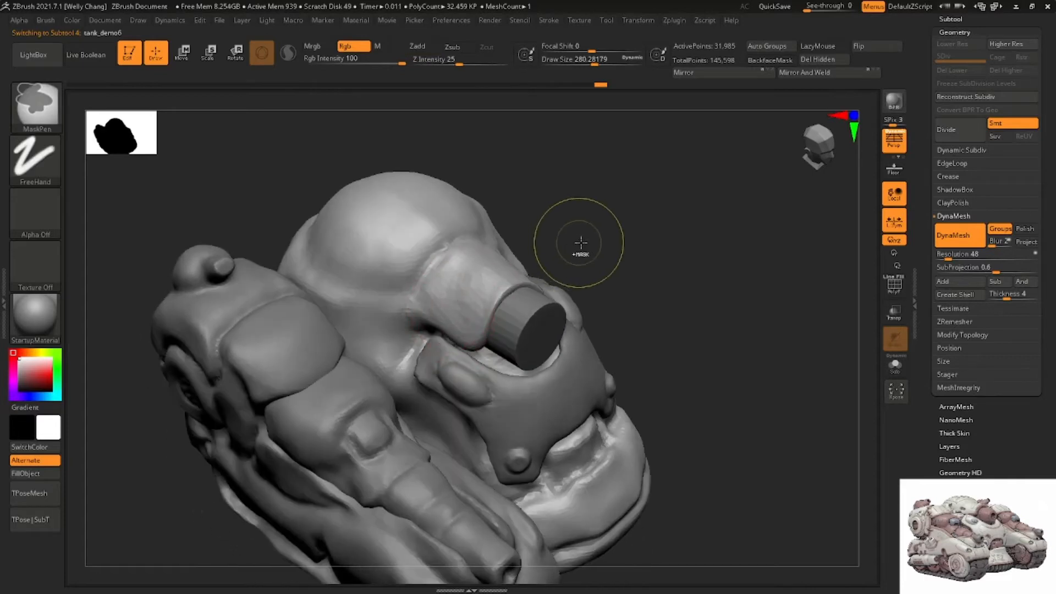
Remesh the hull with DynaMesh at resolution 48 and smooth the sleeve's surface
ctrl+drag(579, 245, 593, 264)
shift+drag(471, 287, 467, 314)
right_drag(467, 314, 467, 277)
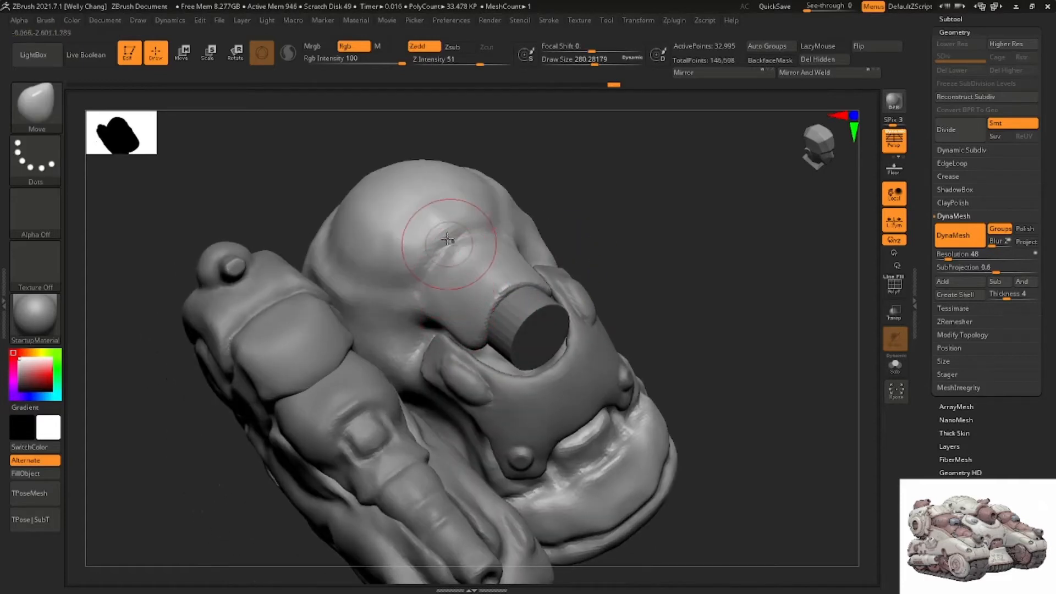
Enlarge the Move brush to a draw size of about 492 for broad shaping of the hull
mouse_move(448, 239)
right_down()
mouse_move(436, 293)
mouse_move(431, 274)
right_up()
key(space)
key(space)
drag(431, 273, 448, 274)
mouse_move(403, 259)
right_down()
mouse_move(428, 266)
mouse_move(396, 235)
mouse_move(412, 253)
mouse_move(396, 275)
mouse_move(405, 299)
mouse_move(328, 244)
right_up()
mouse_move(345, 294)
right_down()
mouse_move(393, 282)
mouse_move(406, 350)
right_up()
Carve a crease between the dome and the hull's side with the DamStandard brush at draw size about 338
key(b)
key(d)
key(s)
key(space)
drag(435, 345, 424, 345)
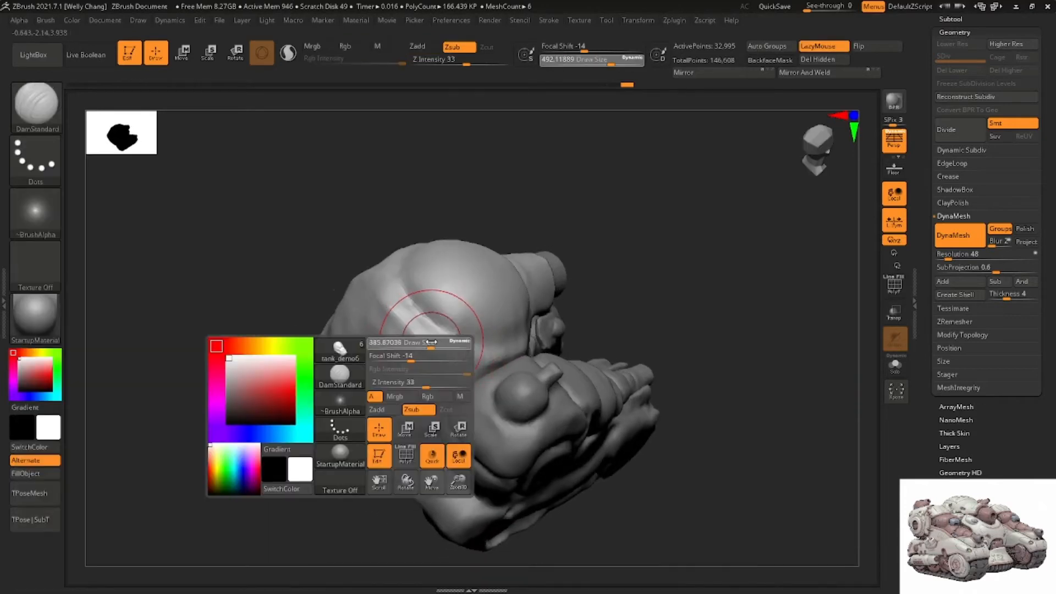
mouse_move(424, 344)
right_down()
mouse_move(429, 321)
mouse_move(348, 274)
right_up()
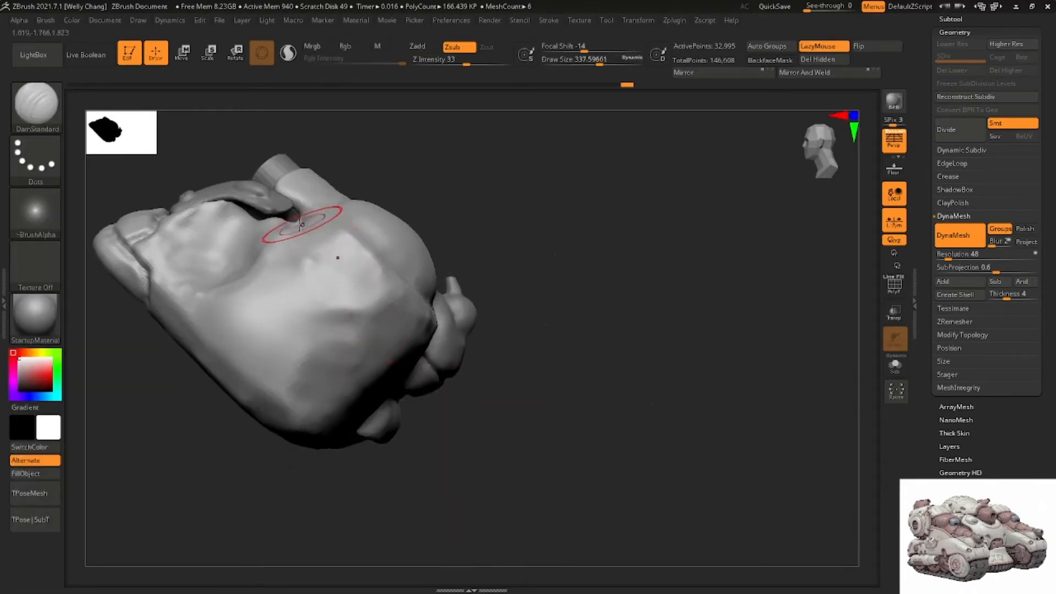
mouse_move(304, 235)
right_down()
mouse_move(299, 218)
mouse_move(305, 243)
mouse_move(338, 244)
right_up()
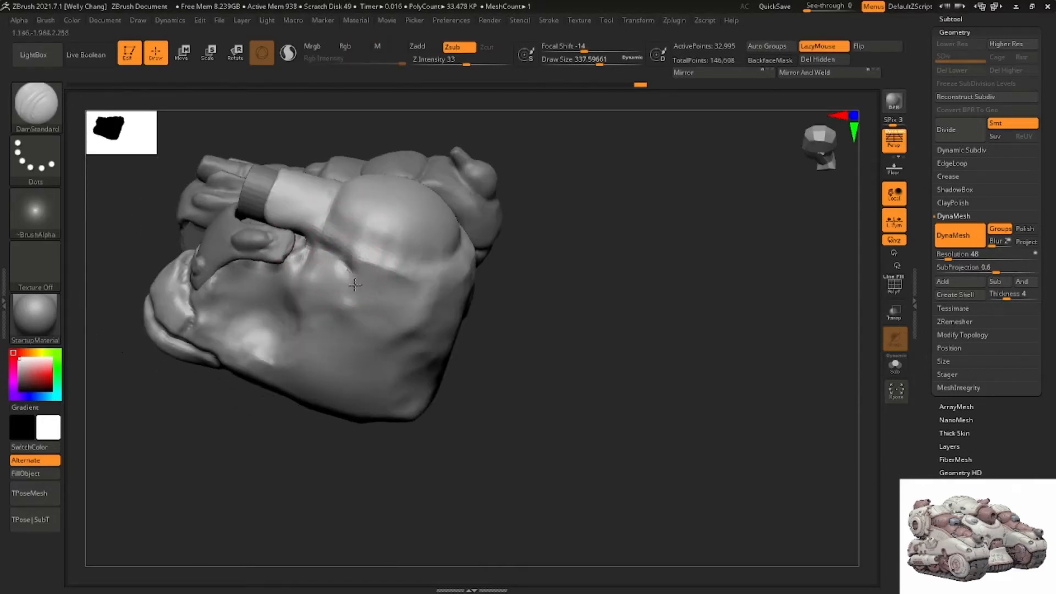
right_drag(355, 284, 358, 259)
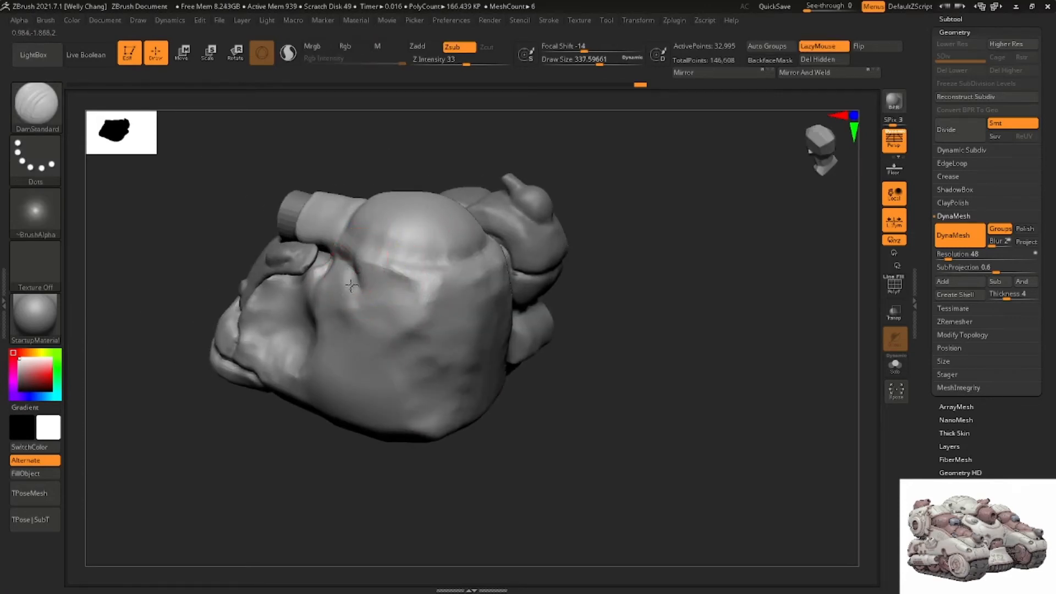
Deepen the horizontal groove across the hull's rear below the dome with the DamStandard brush
mouse_move(427, 296)
right_down()
mouse_move(460, 283)
mouse_move(482, 301)
mouse_move(522, 295)
mouse_move(526, 334)
mouse_move(526, 276)
mouse_move(504, 303)
mouse_move(436, 295)
right_up()
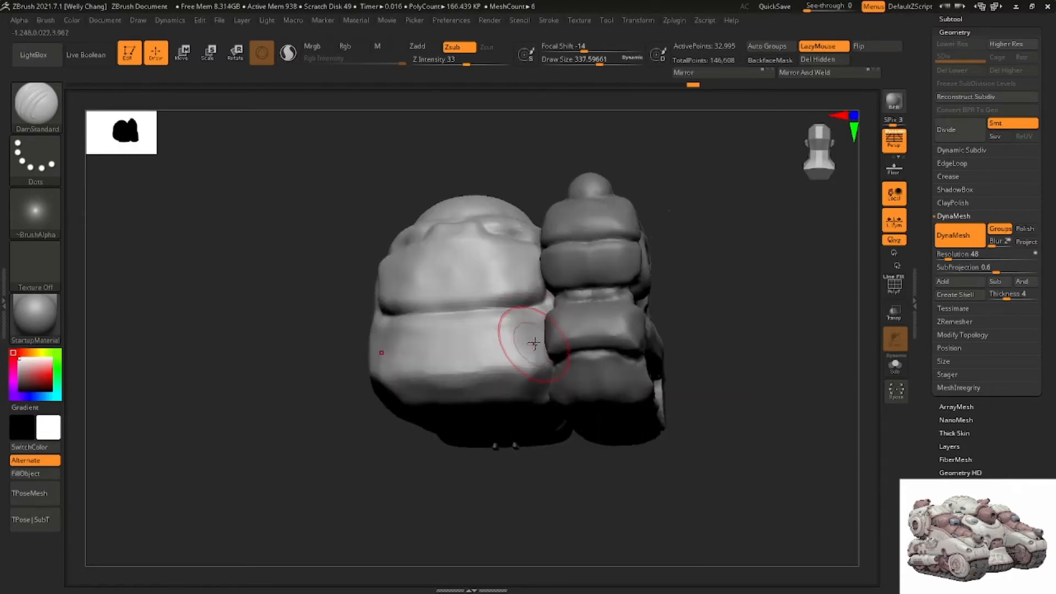
drag(533, 343, 444, 346)
drag(532, 341, 506, 344)
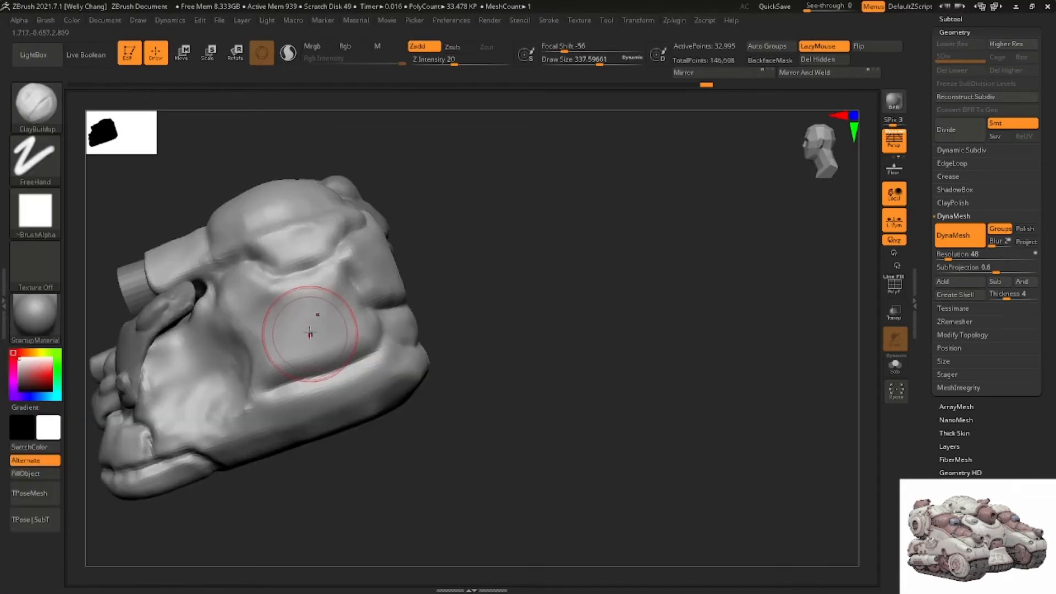
Build up volume on the hull's side panel with the ClayBuildup brush at draw size about 338
mouse_move(306, 330)
mouse_down()
mouse_move(280, 361)
mouse_move(347, 338)
mouse_move(321, 291)
mouse_move(261, 310)
mouse_move(236, 298)
mouse_move(295, 314)
mouse_up()
mouse_move(296, 315)
right_down()
mouse_move(341, 324)
mouse_move(358, 313)
right_up()
mouse_move(308, 341)
mouse_down()
mouse_move(294, 321)
mouse_move(258, 319)
mouse_move(297, 291)
mouse_move(316, 294)
mouse_up()
mouse_move(316, 295)
right_down()
mouse_move(358, 294)
mouse_move(518, 238)
mouse_move(666, 251)
mouse_move(621, 248)
right_up()
Capture the central turret of the tank reference with Snipping Tool and trace its dome and gun sleeve outlines in green
right_drag(1055, 361, 637, 345)
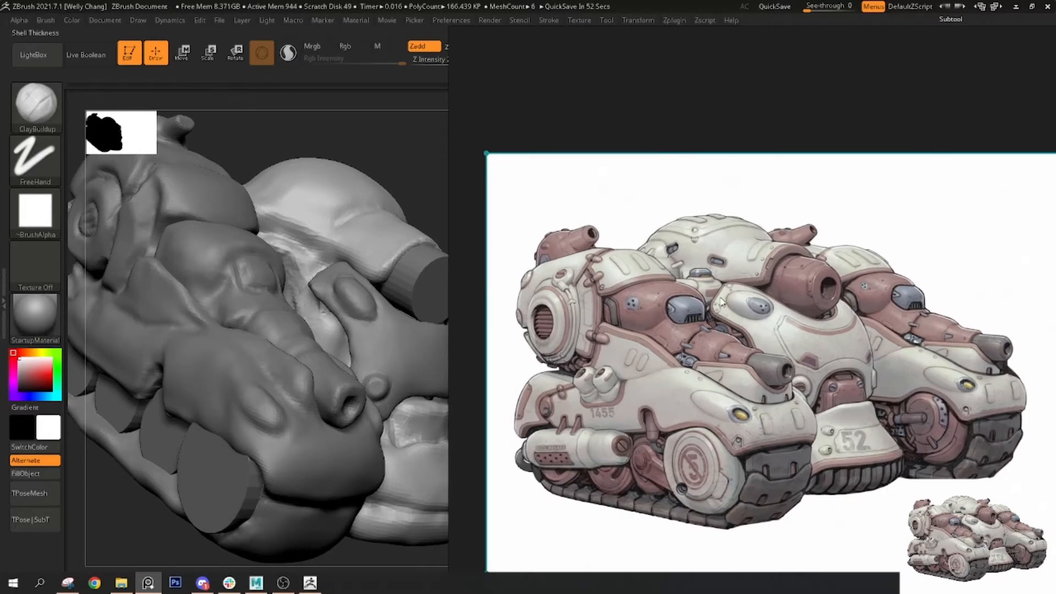
scroll(715, 306, up, 4)
scroll(701, 303, down, 3)
scroll(715, 307, up, 2)
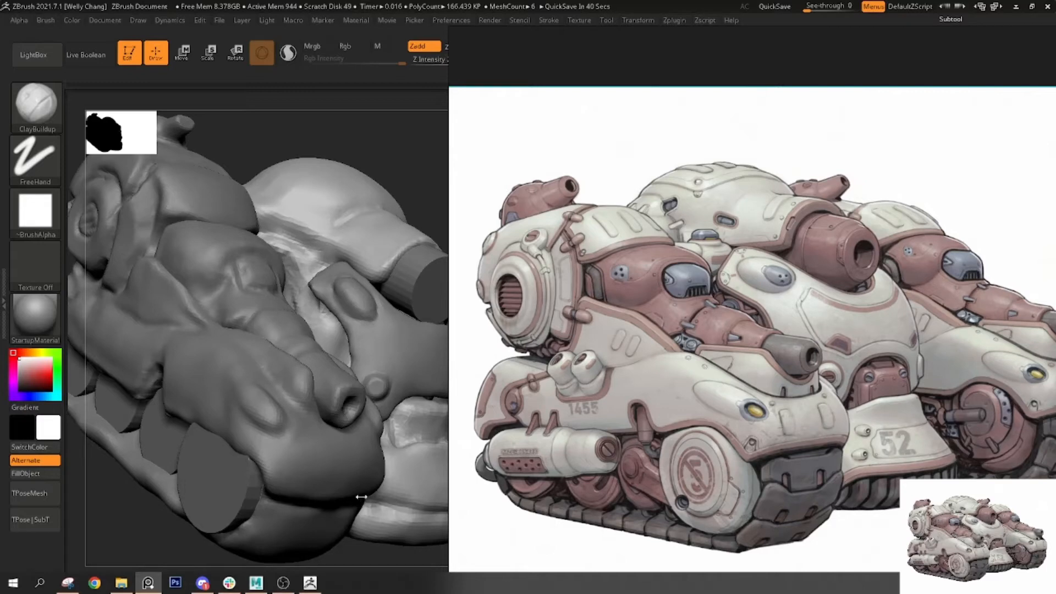
click(68, 582)
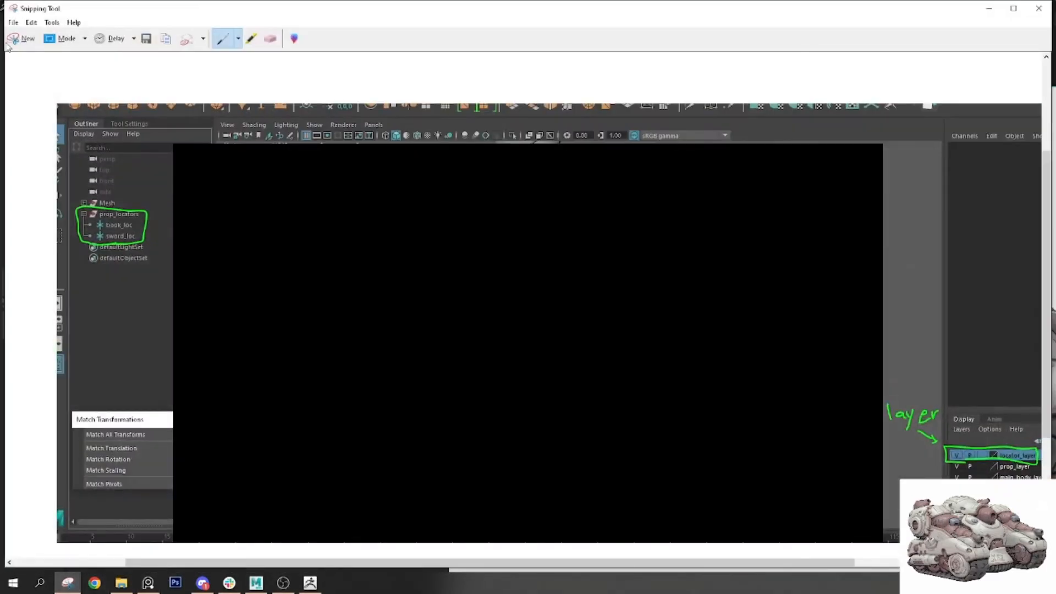
click(12, 40)
drag(565, 129, 967, 469)
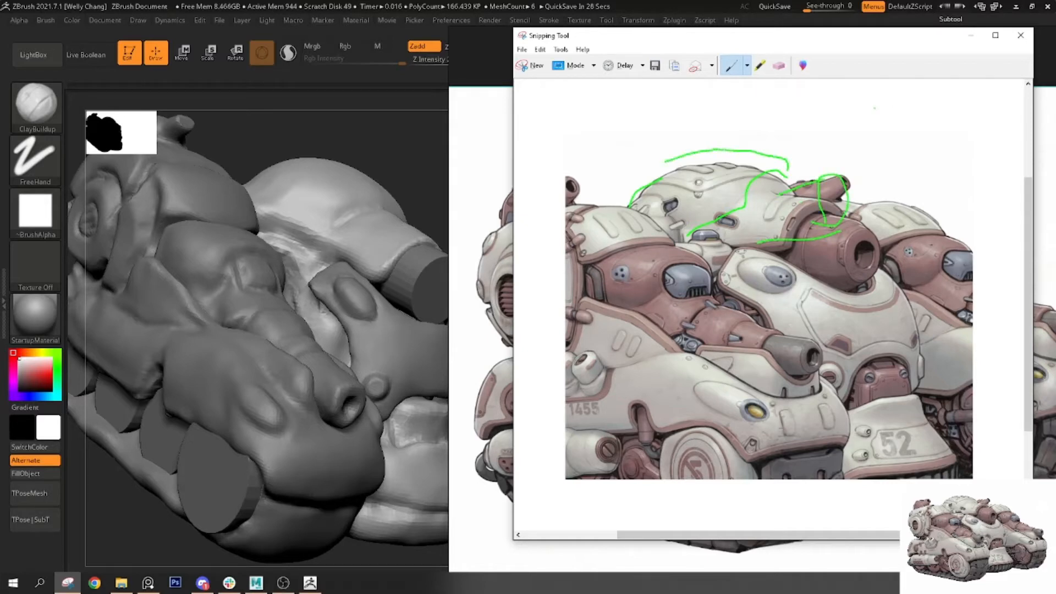
Move the annotated capture clear of the reference image and examine the tank's dome and side pod there
drag(754, 47, 1055, 49)
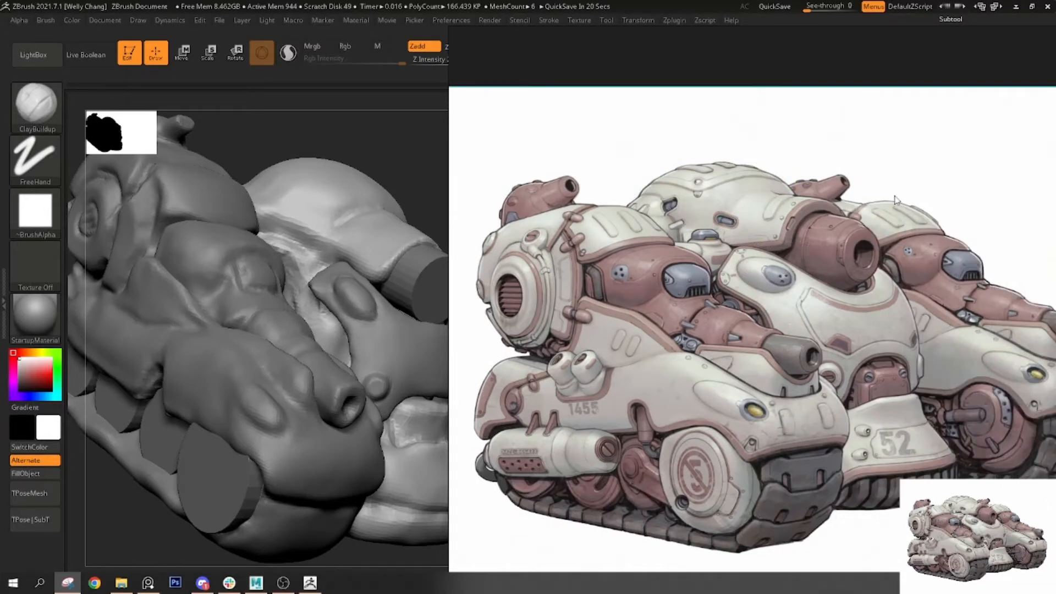
drag(1055, 106, 465, 127)
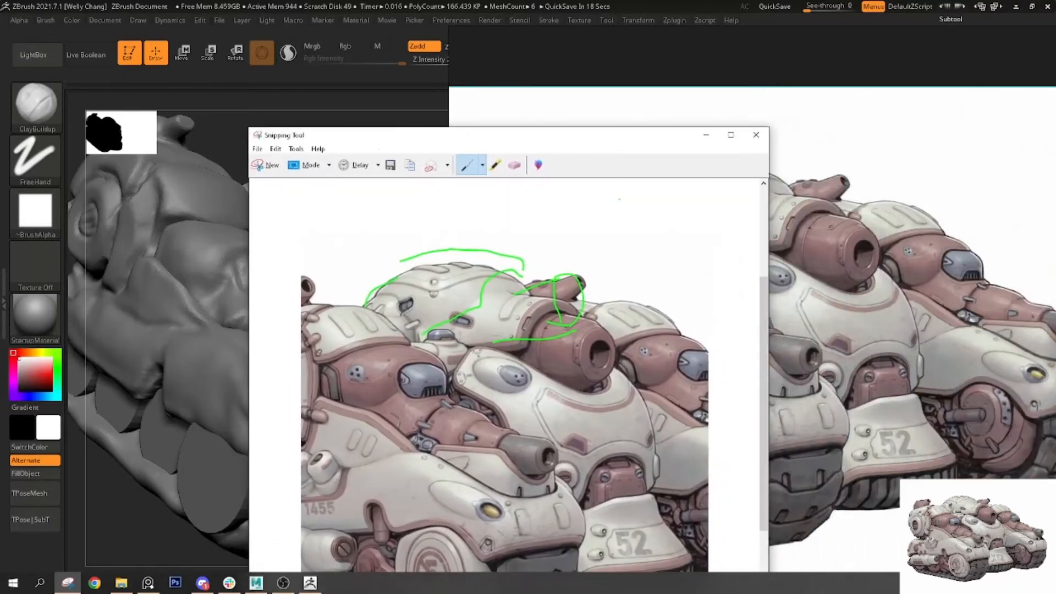
drag(585, 135, 1055, 126)
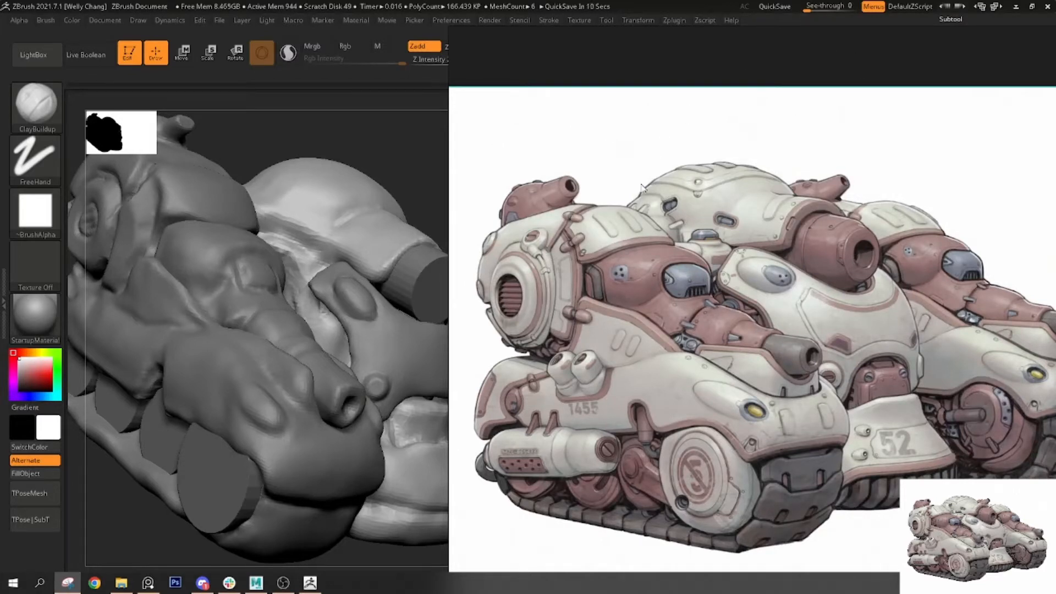
drag(641, 187, 656, 164)
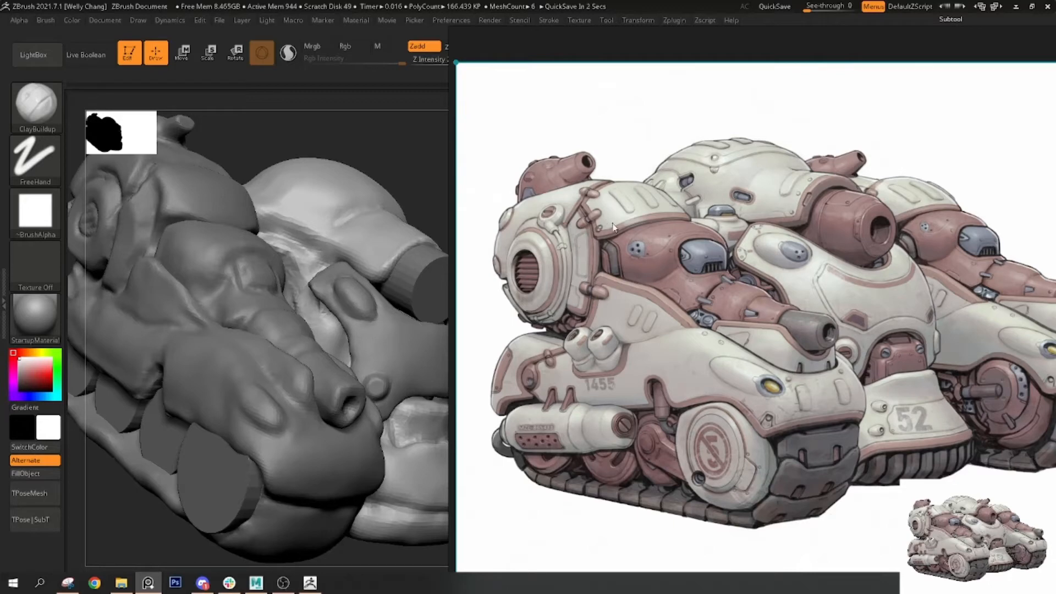
Select the side pod subtool and compare the model's front with the tank reference image
click(231, 202)
alt+click(202, 200)
drag(528, 226, 245, 221)
right_drag(246, 220, 293, 234)
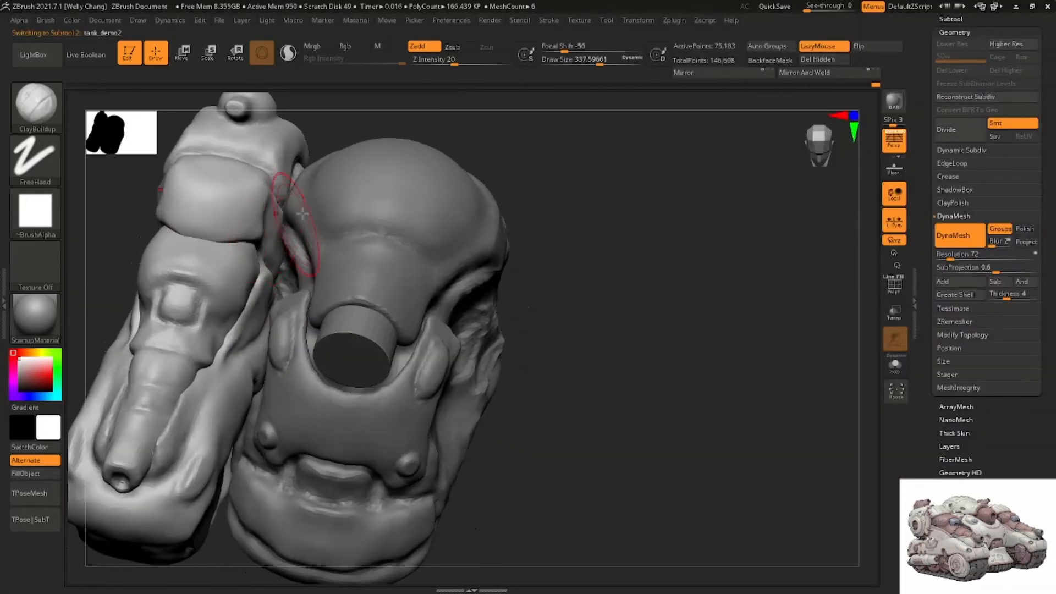
mouse_move(165, 236)
right_down()
mouse_move(256, 263)
mouse_move(277, 307)
mouse_move(303, 295)
right_up()
right_drag(234, 264, 237, 290)
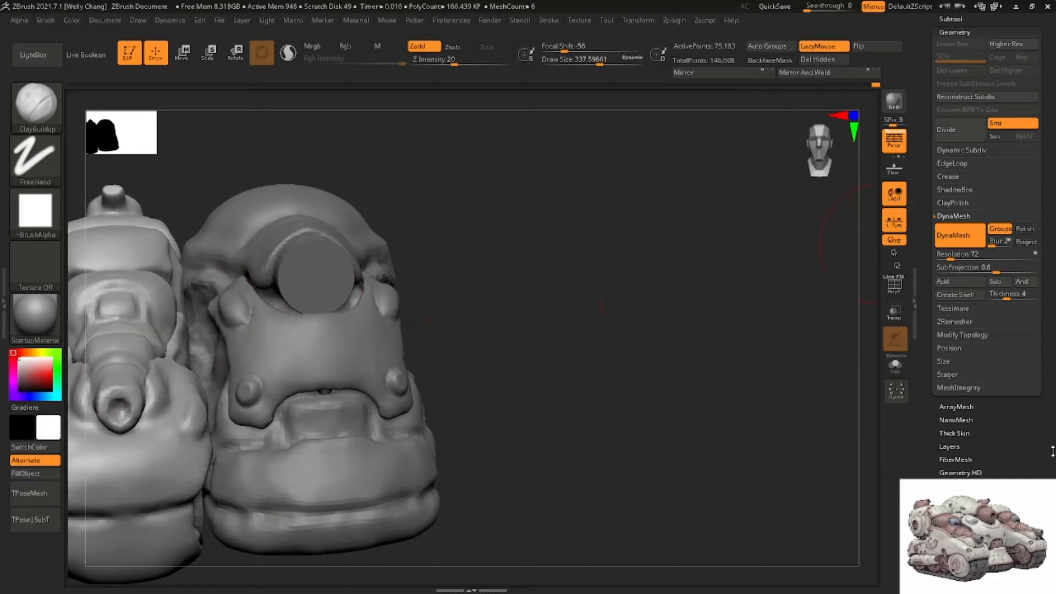
key(alt+Tab)
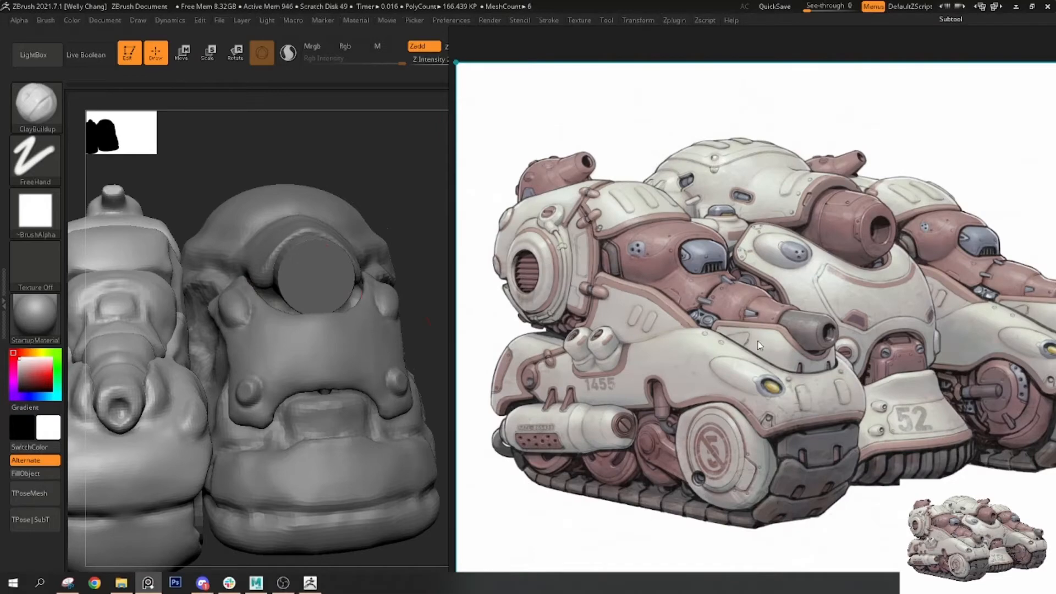
drag(756, 341, 712, 350)
drag(886, 350, 830, 340)
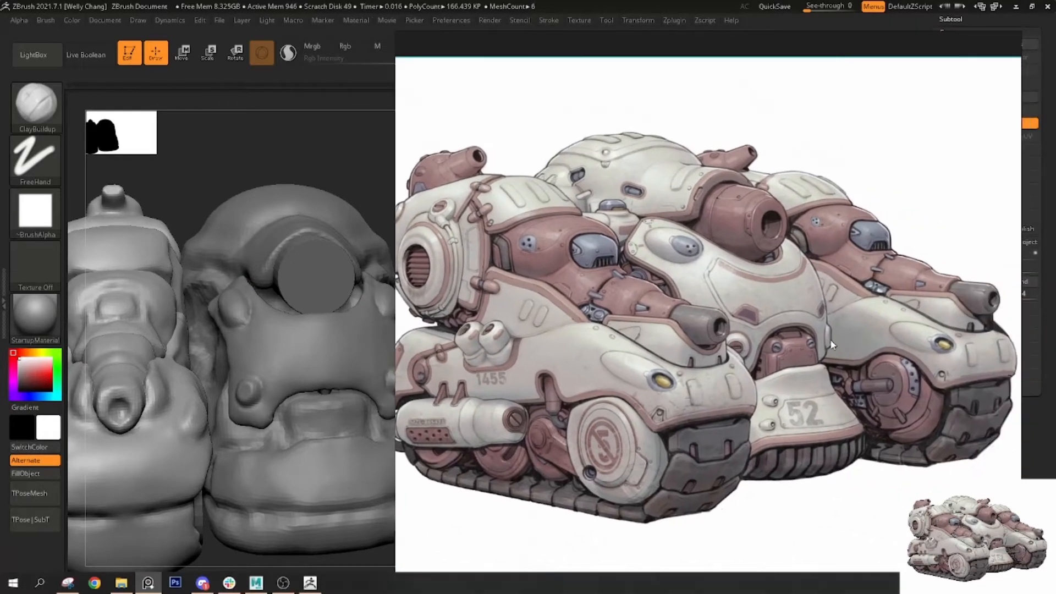
key(alt+Tab)
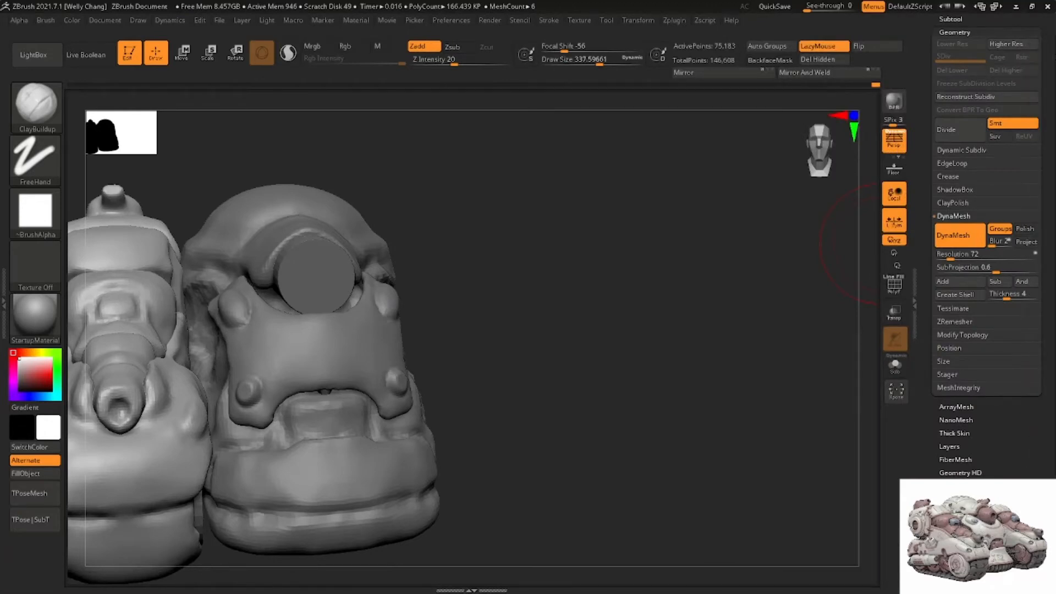
Select the hull subtool and reduce the ClayBuildup brush to a draw size of about 187
alt+right_drag(306, 307, 391, 323)
right_drag(330, 242, 390, 259)
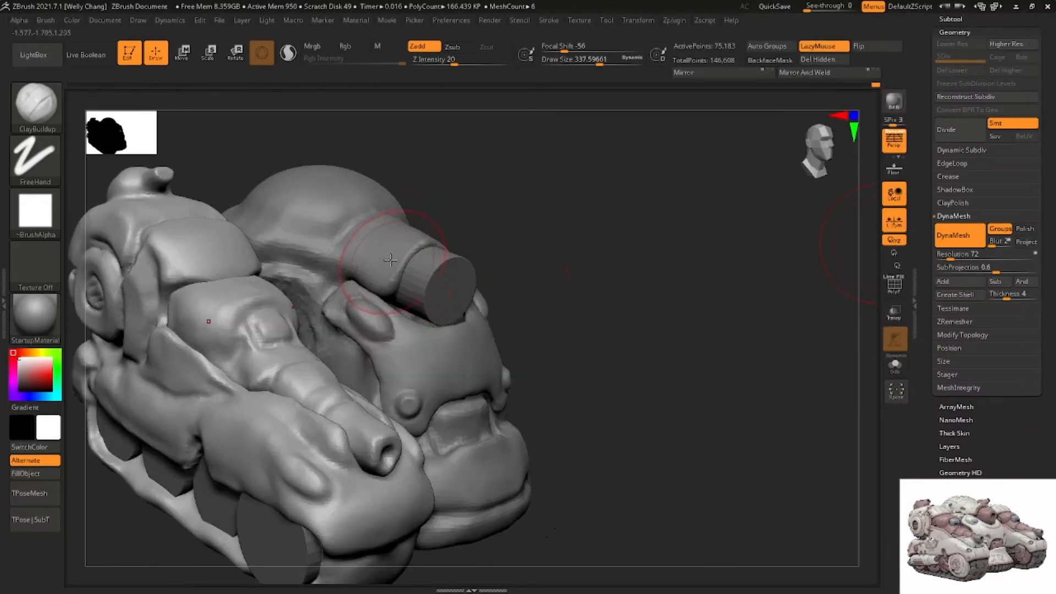
alt+click(333, 233)
alt+right_drag(335, 220, 377, 301)
right_drag(377, 301, 358, 301)
key(space)
drag(358, 302, 342, 298)
right_drag(341, 297, 327, 286)
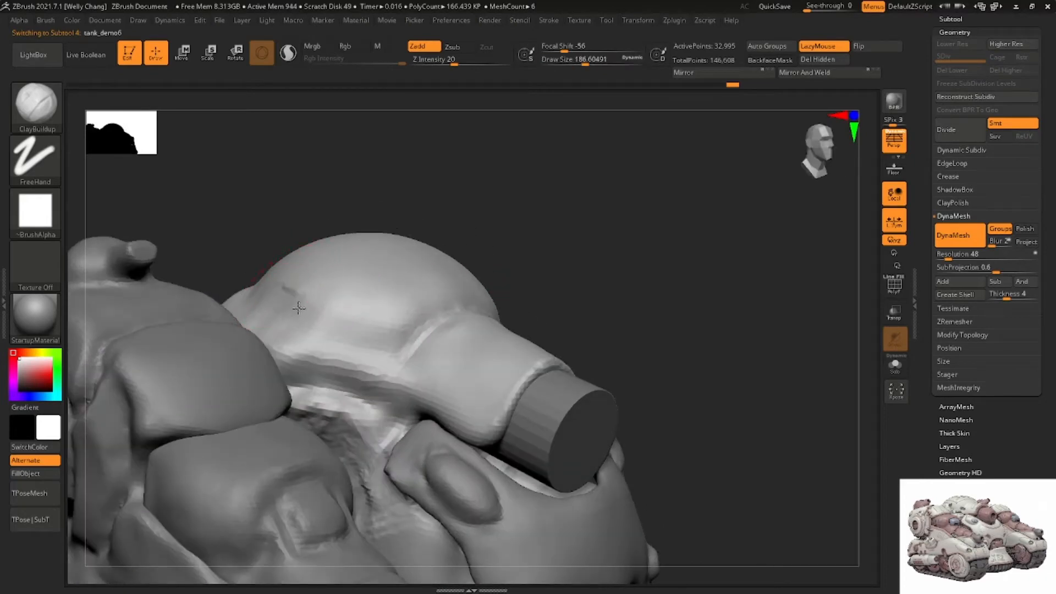
Carve creases around the raised block beside the dome with DamStandard at draw size about 124, smoothing the surrounding surface
key(b)
key(d)
key(s)
key(space)
drag(299, 301, 317, 344)
right_drag(316, 347, 299, 330)
mouse_move(308, 320)
shift+mouse_down()
mouse_move(291, 307)
mouse_move(329, 407)
shift+mouse_up()
mouse_move(324, 385)
right_down()
mouse_move(312, 304)
mouse_move(333, 306)
right_up()
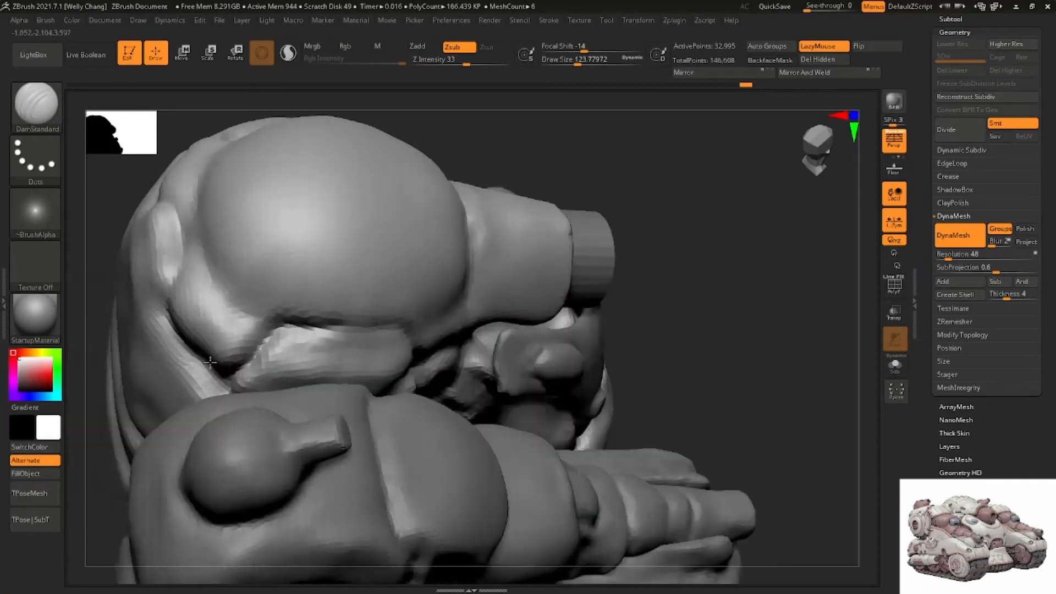
right_drag(209, 362, 306, 349)
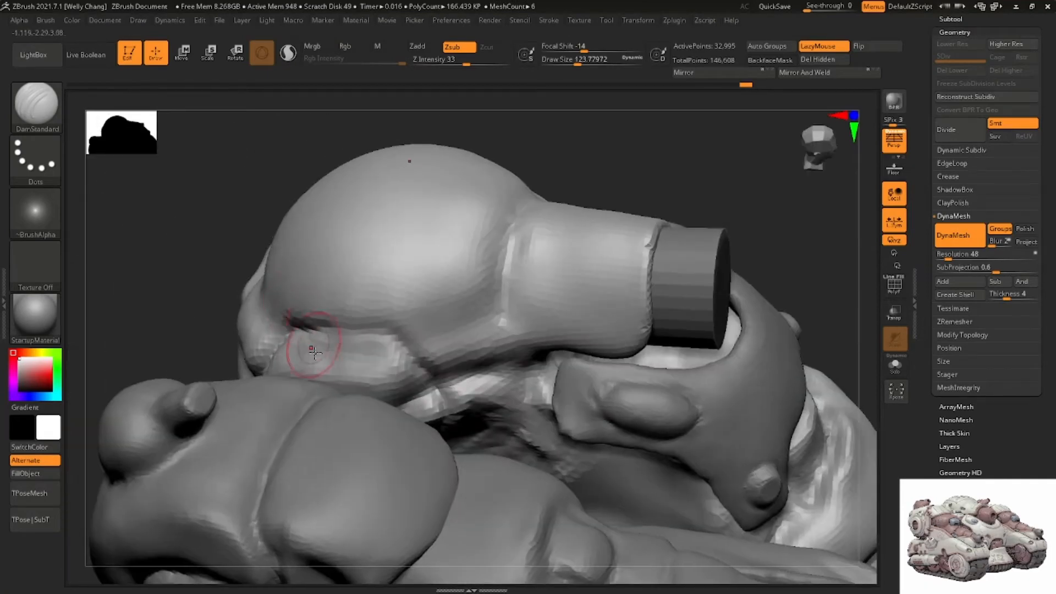
Mask the raised block on the dome's lower side and invert the mask to isolate it
key(ctrl)
mouse_move(383, 374)
right_down()
mouse_move(387, 390)
mouse_move(382, 368)
right_up()
ctrl+drag(381, 324, 429, 374)
right_drag(407, 363, 362, 330)
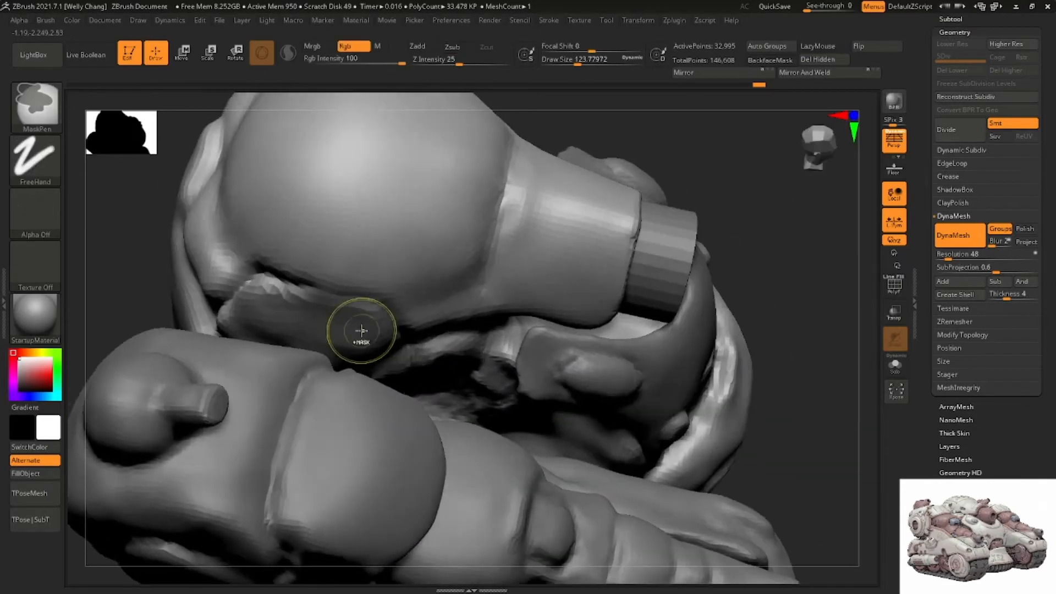
mouse_move(361, 330)
ctrl+mouse_down()
mouse_move(264, 294)
mouse_move(233, 313)
ctrl+mouse_up()
key(ctrl+i)
Place the gizmo on the isolated block beside the dome and reposition the block
right_drag(542, 275, 458, 302)
key(w)
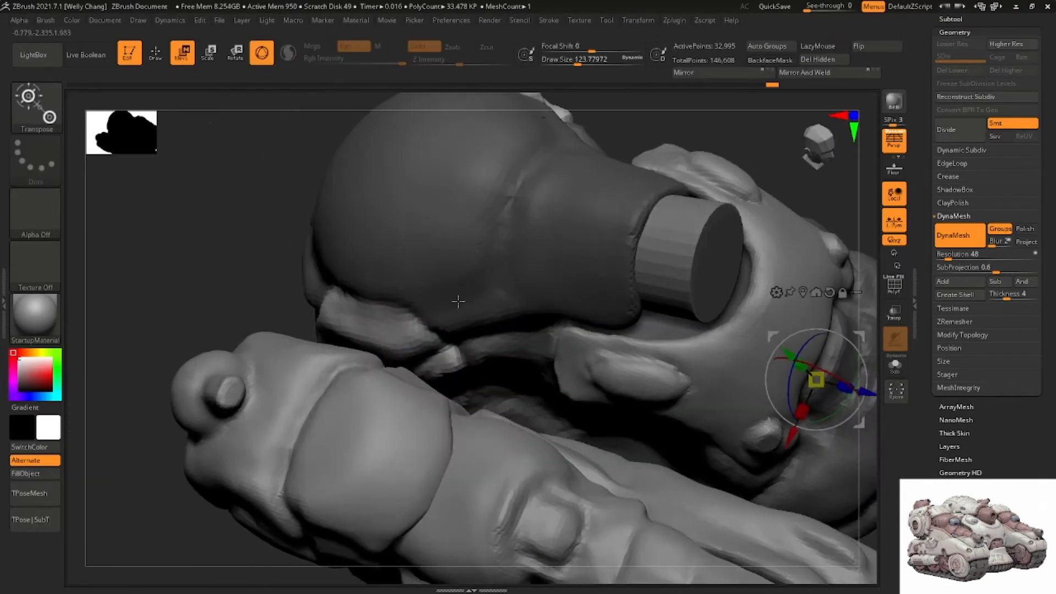
alt+click(388, 331)
right_drag(388, 331, 341, 291)
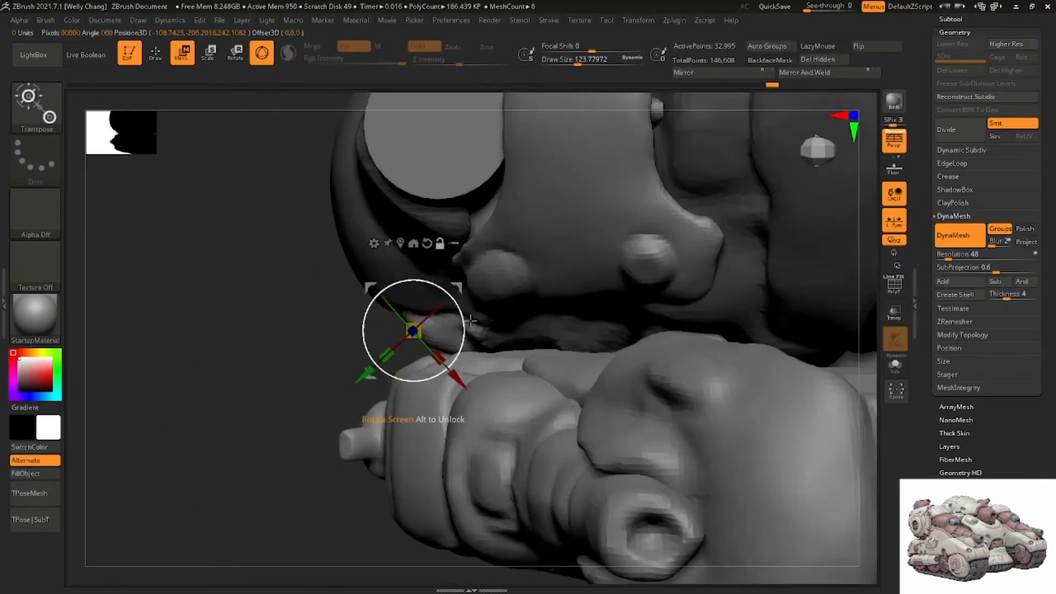
drag(378, 364, 444, 335)
drag(447, 266, 449, 288)
key(q)
mouse_move(449, 288)
right_down()
mouse_move(492, 285)
mouse_move(431, 285)
mouse_move(440, 210)
mouse_move(493, 200)
mouse_move(582, 212)
mouse_move(544, 240)
right_up()
Shift the isolated block inward along X toward the dome, clear the mask and remesh the hull with DynaMesh
key(w)
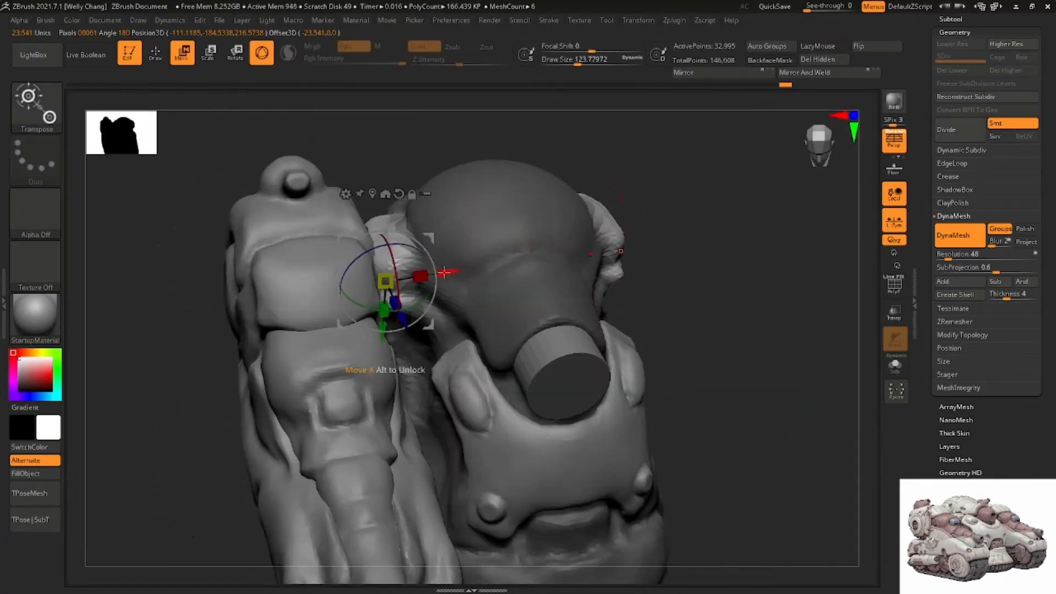
drag(457, 272, 465, 272)
key(q)
ctrl+drag(672, 220, 687, 242)
Build up clay in the recess below the side block with the ClayBuildup brush at draw size about 124
mouse_move(523, 244)
right_down()
mouse_move(414, 259)
mouse_move(441, 278)
mouse_move(421, 305)
right_up()
key(b)
key(d)
key(s)
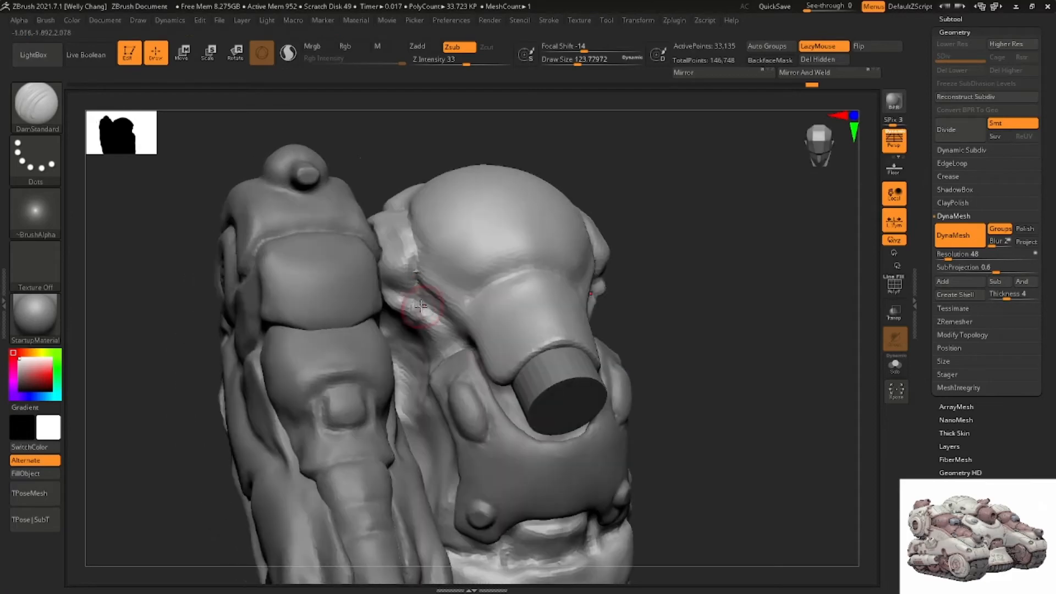
key(b)
key(c)
key(b)
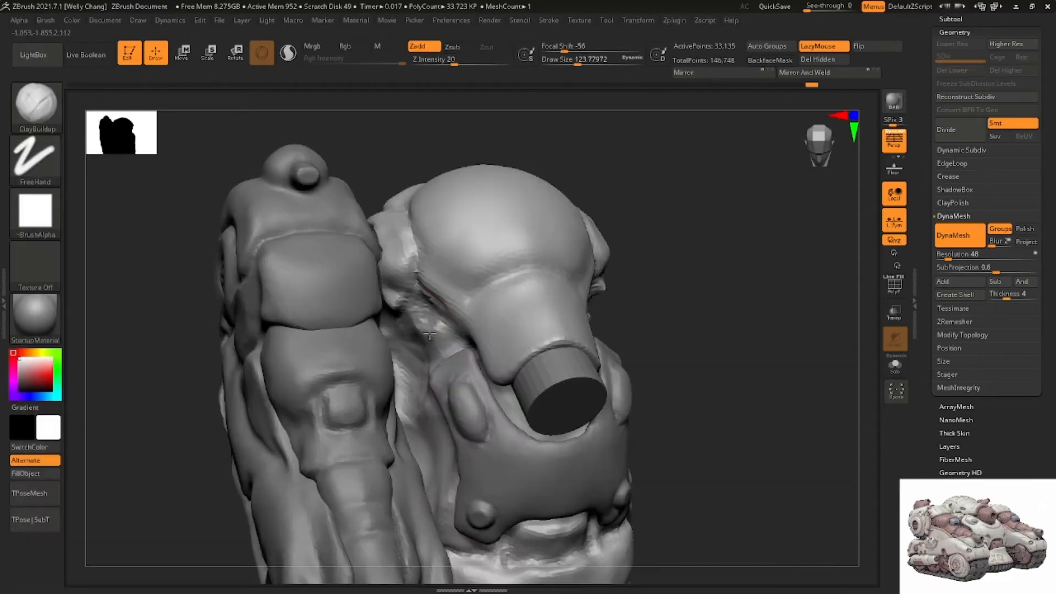
right_drag(419, 309, 630, 256)
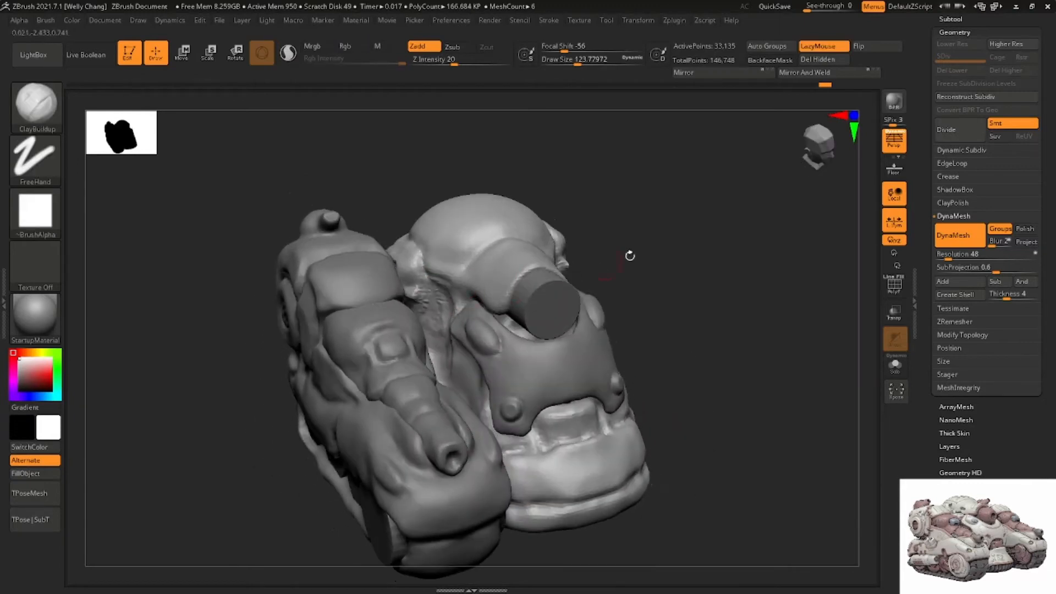
Add a Cylinder3D primitive to the tank model as a new subtool
click(1030, 20)
click(1000, 400)
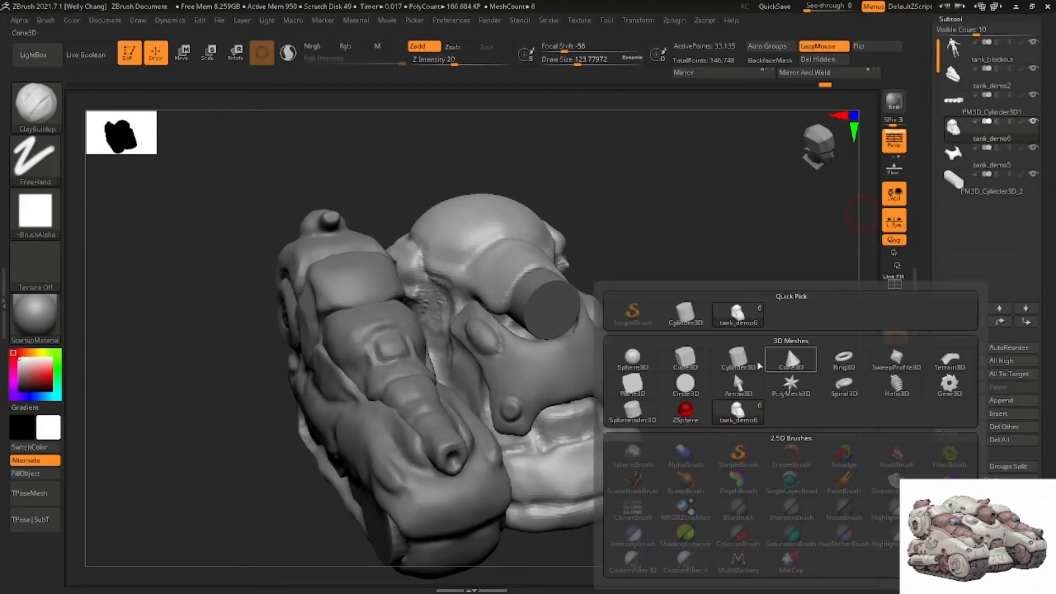
click(735, 355)
key(f)
drag(634, 286, 589, 343)
Move the new cylinder with the gizmo into the upper gap between the side pod and the hull
key(w)
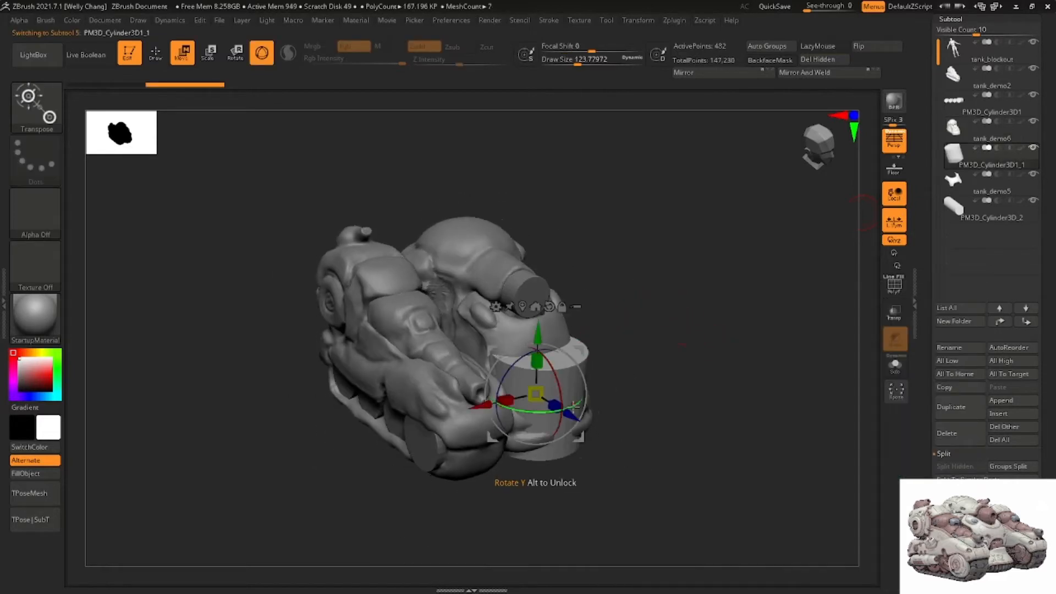
drag(571, 415, 496, 371)
shift+drag(610, 330, 583, 313)
drag(492, 300, 492, 233)
drag(427, 304, 386, 304)
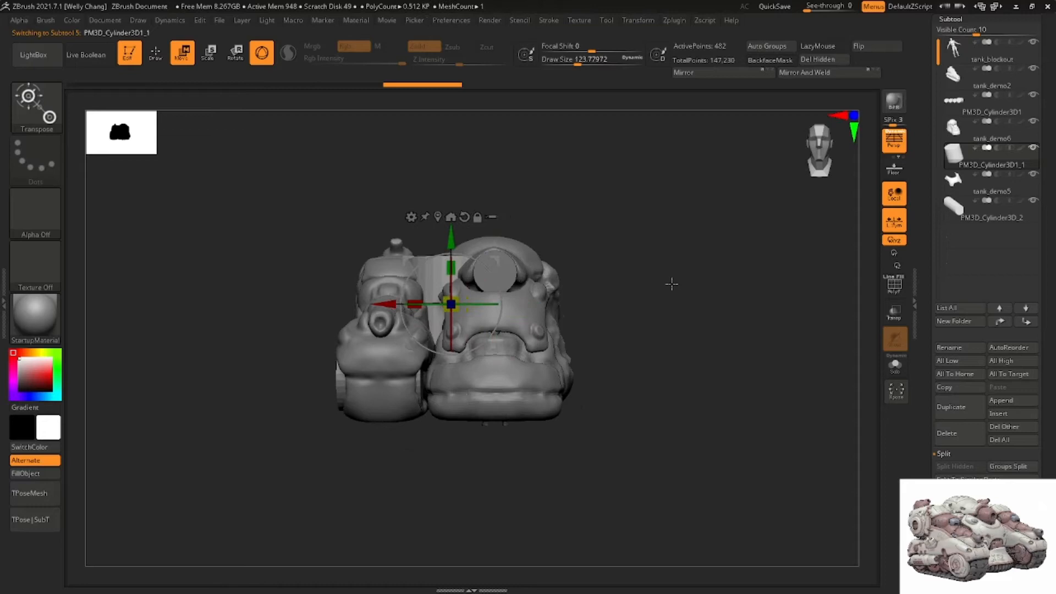
Turn off local symmetry, then shrink the new cylinder and shift it into the gap between the side pod and the turret
click(892, 227)
right_drag(451, 270, 484, 292)
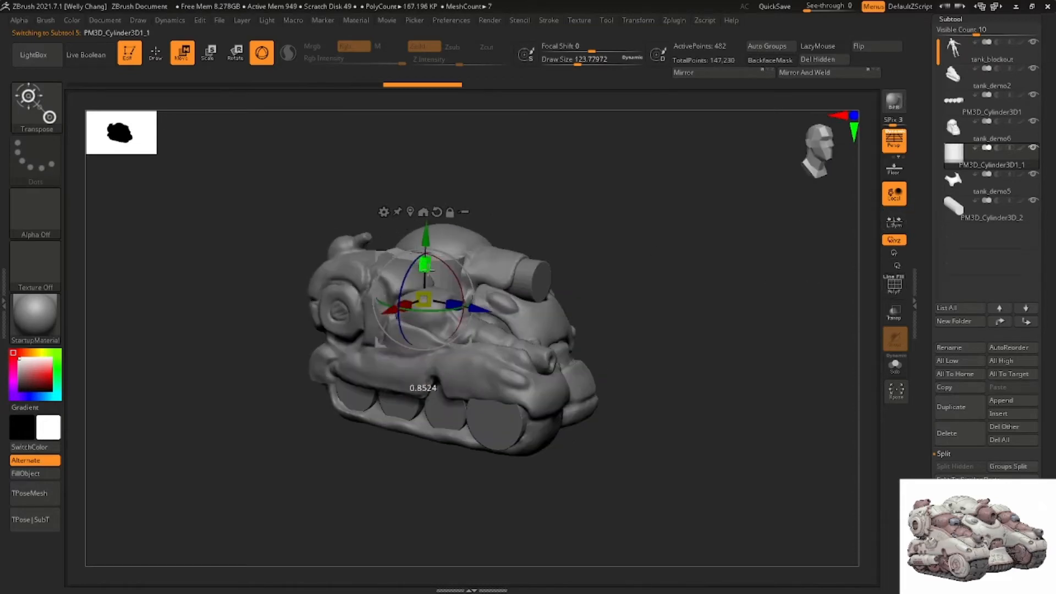
drag(425, 265, 425, 267)
right_drag(451, 264, 459, 308)
drag(477, 314, 498, 323)
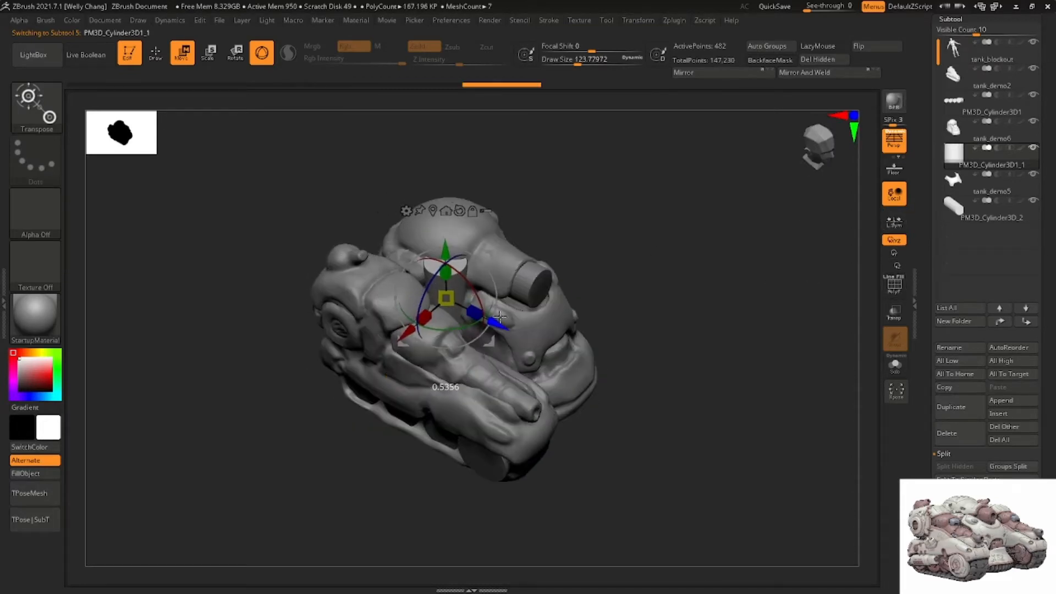
drag(405, 333, 394, 342)
ctrl+right_drag(418, 318, 443, 291)
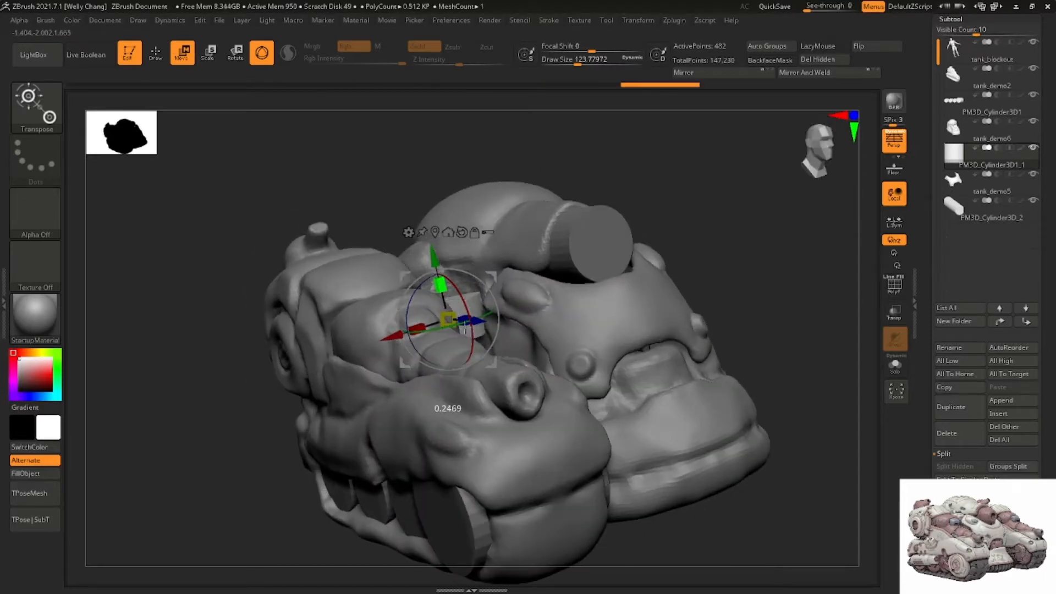
Flatten the small cylinder along Y and fine-tune its X and Z placement against the dome's base with the gizmo
right_drag(434, 242, 417, 320)
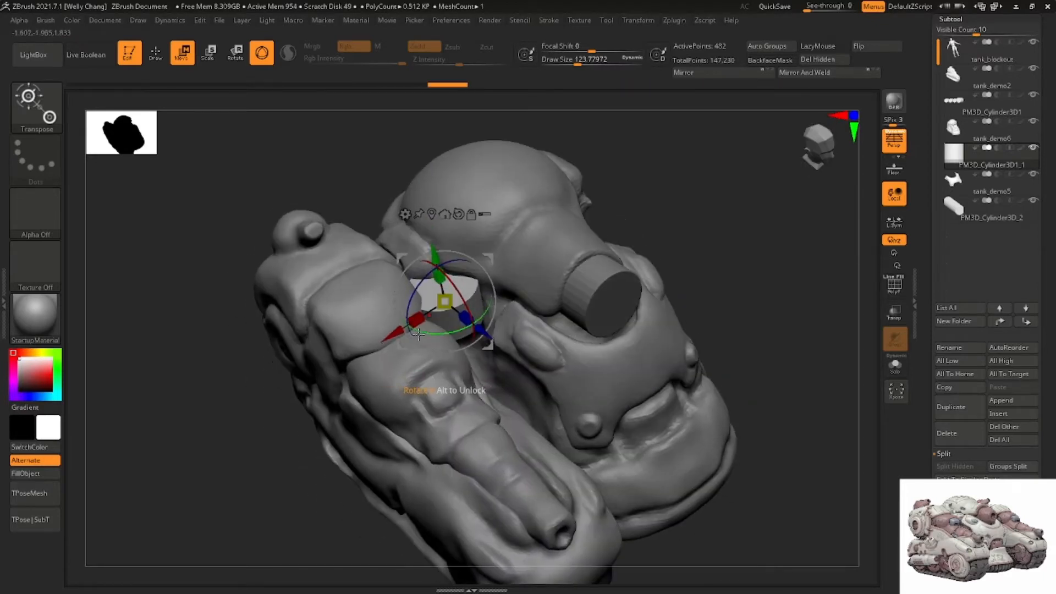
drag(415, 322, 418, 320)
ctrl+right_drag(426, 311, 456, 341)
right_drag(468, 291, 462, 241)
ctrl+right_drag(462, 241, 463, 275)
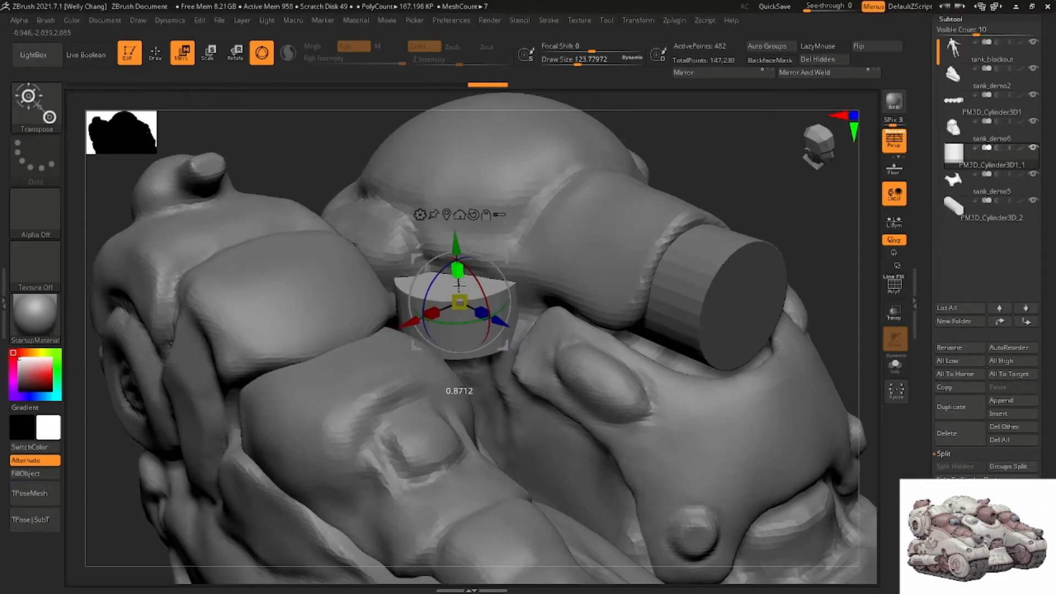
drag(459, 286, 460, 283)
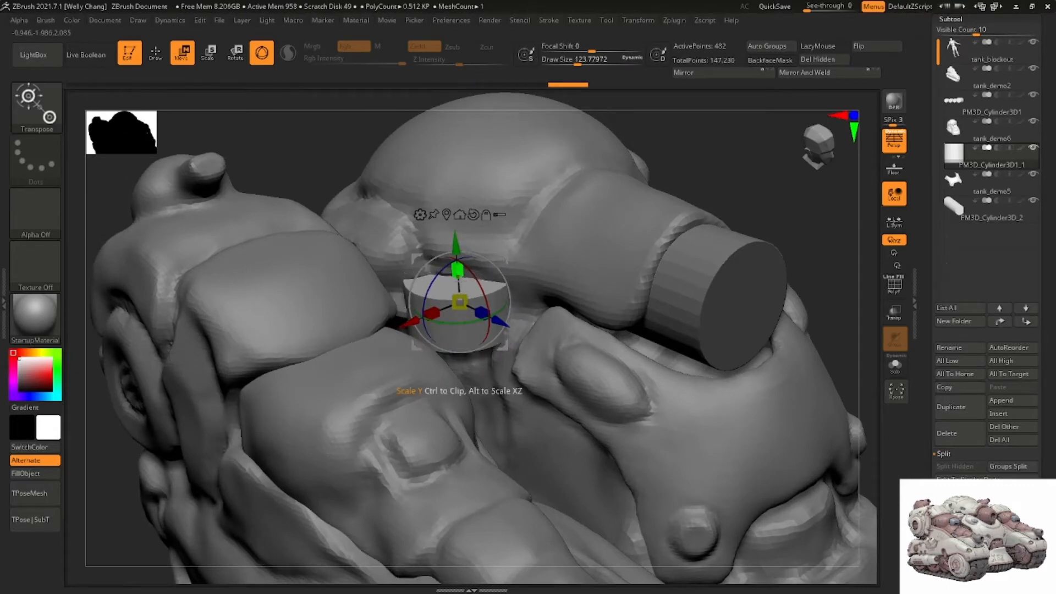
right_drag(458, 271, 440, 313)
drag(412, 324, 394, 335)
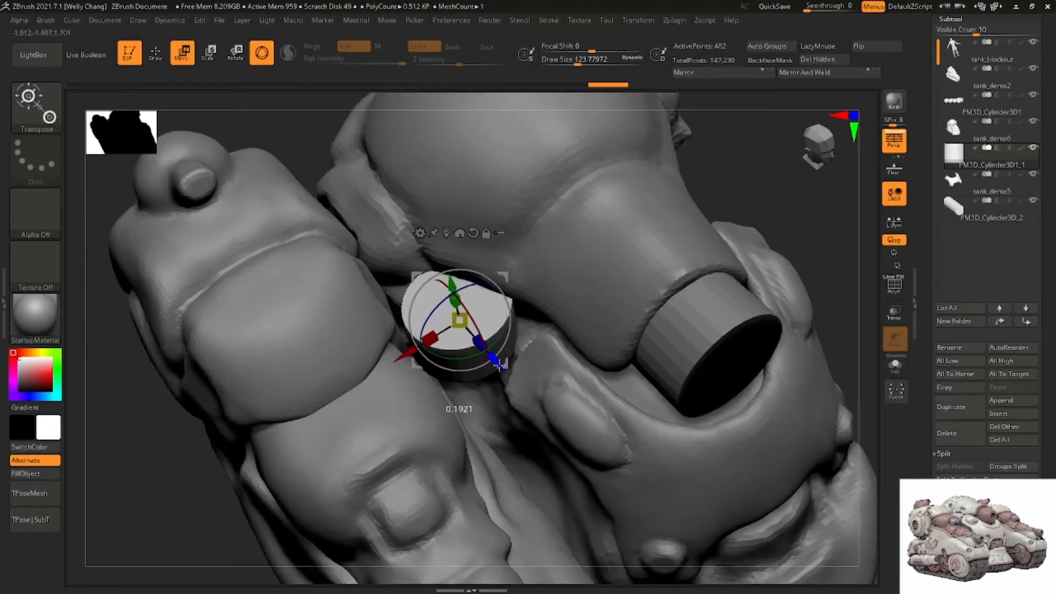
drag(498, 366, 499, 366)
right_drag(460, 325, 455, 299)
drag(455, 299, 457, 311)
key(q)
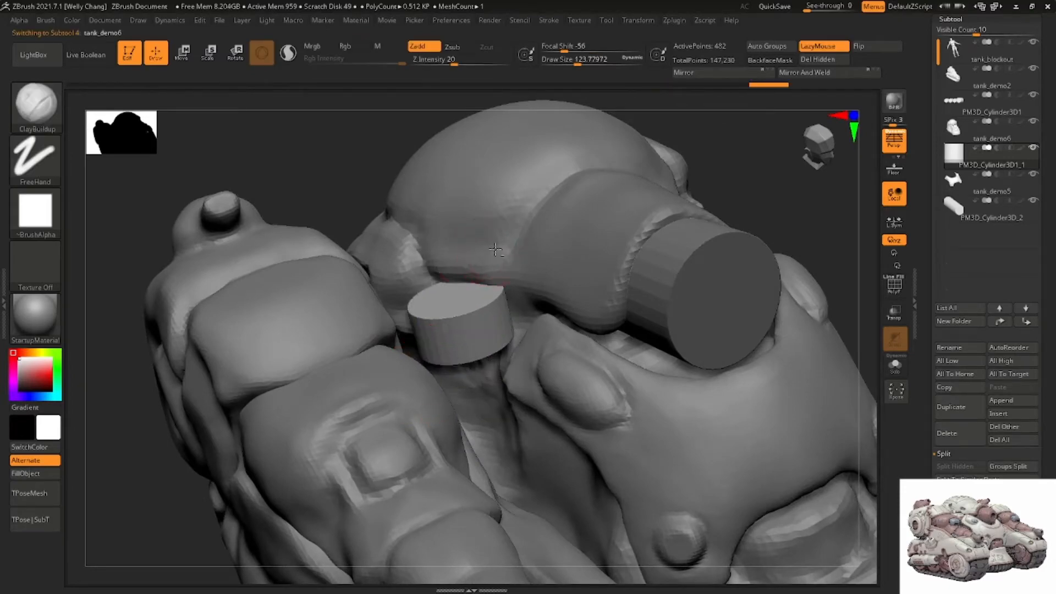
Reshape the dome's lower edge beside the small cylinder with the Move brush at draw size about 207
right_drag(495, 250, 491, 268)
key(space)
drag(501, 267, 511, 267)
right_drag(508, 267, 487, 283)
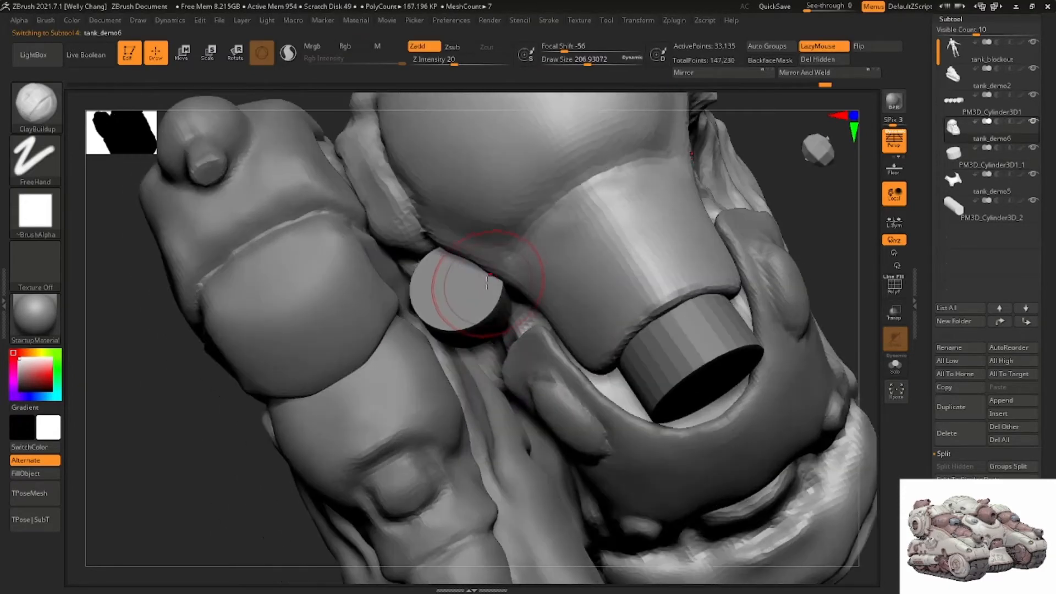
key(b)
key(m)
key(v)
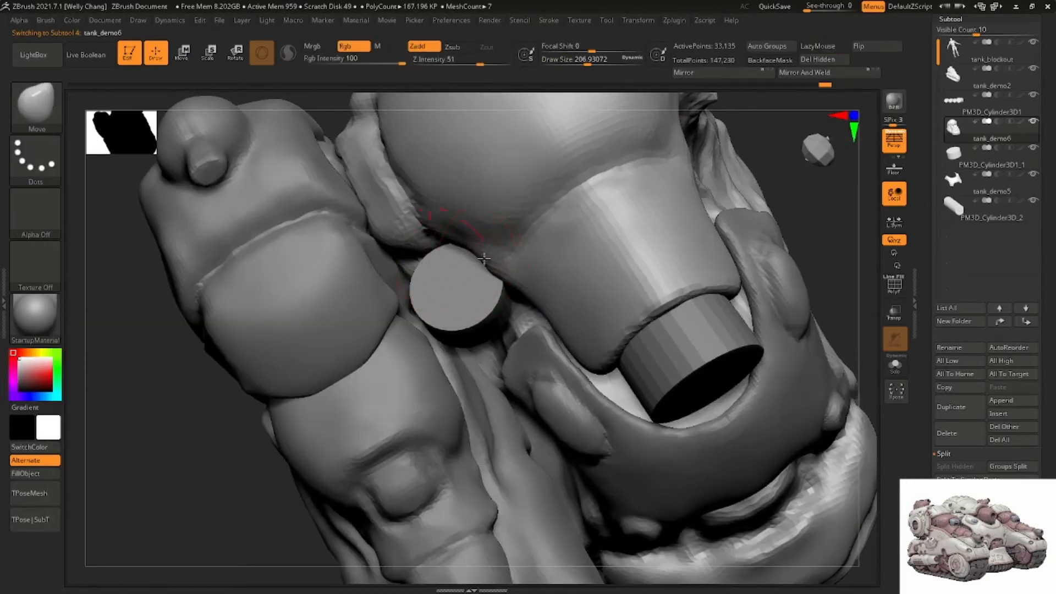
drag(484, 258, 506, 255)
right_drag(519, 267, 527, 253)
drag(546, 319, 560, 313)
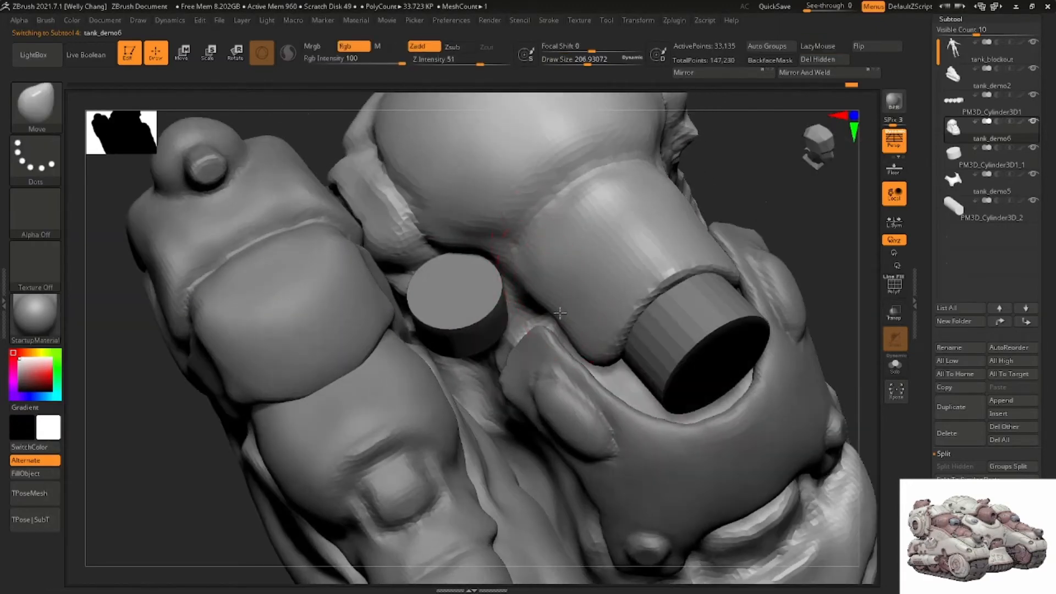
Select the main gun barrel cylinder and remesh it with DynaMesh at resolution 40
right_drag(587, 334, 587, 317)
mouse_move(663, 339)
right_down()
mouse_move(691, 308)
mouse_move(647, 284)
mouse_move(789, 297)
right_up()
alt+click(688, 324)
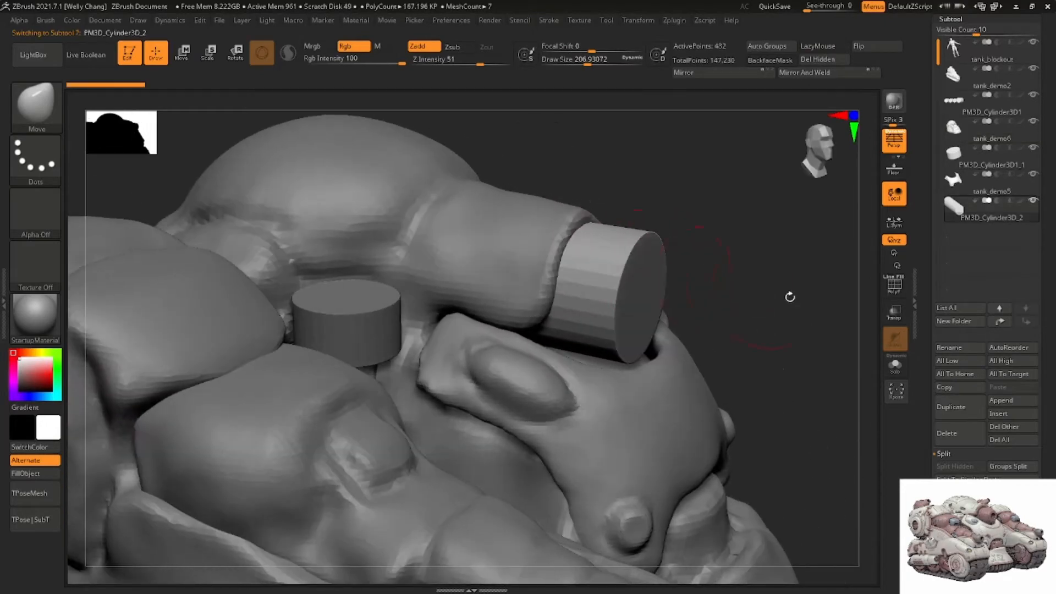
click(892, 285)
click(891, 284)
right_drag(722, 292, 832, 299)
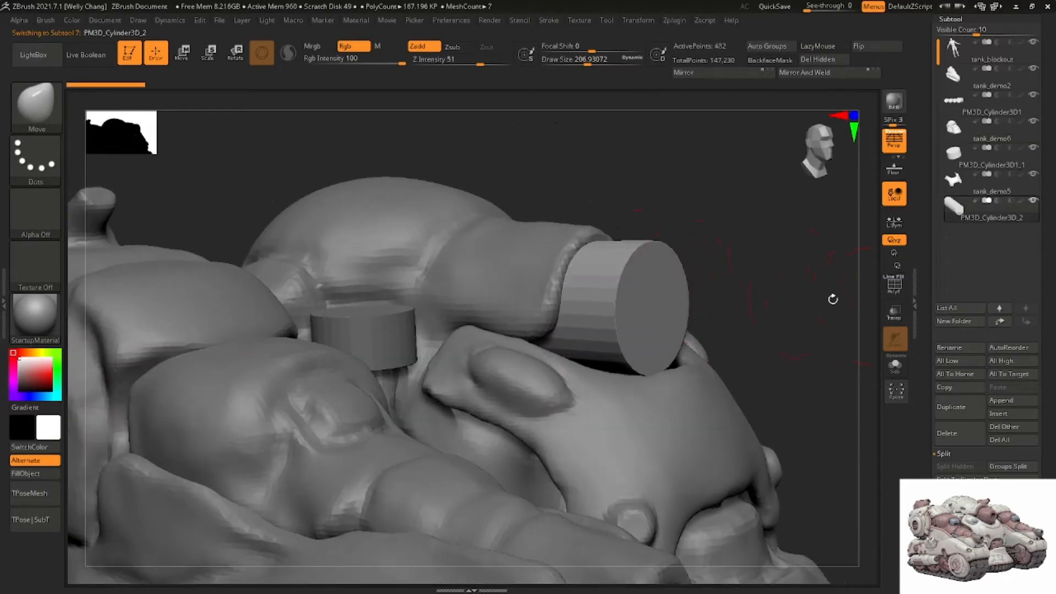
drag(1053, 464, 1047, 366)
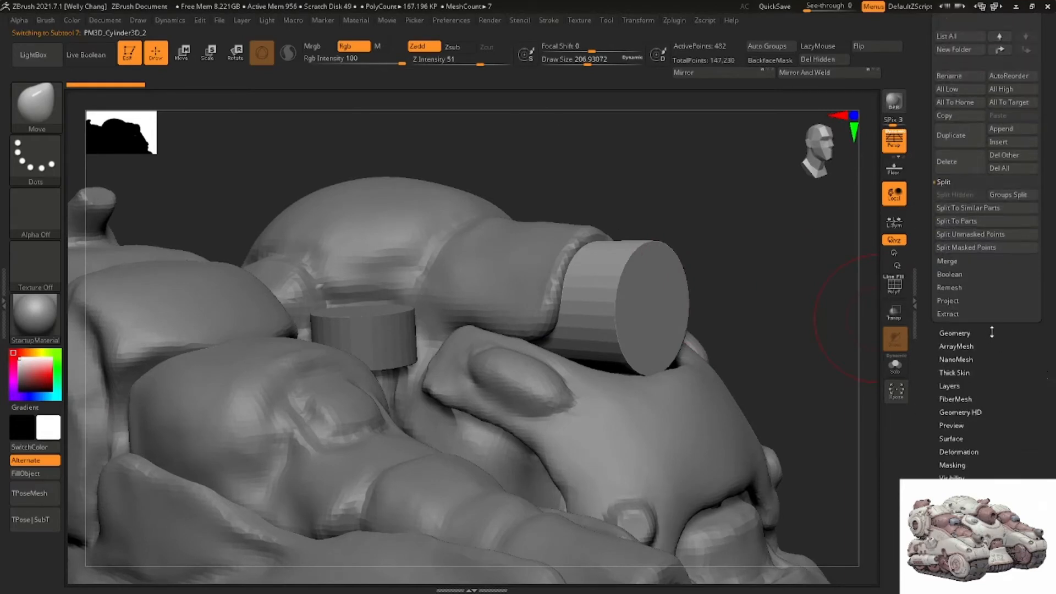
click(988, 333)
drag(959, 252, 948, 254)
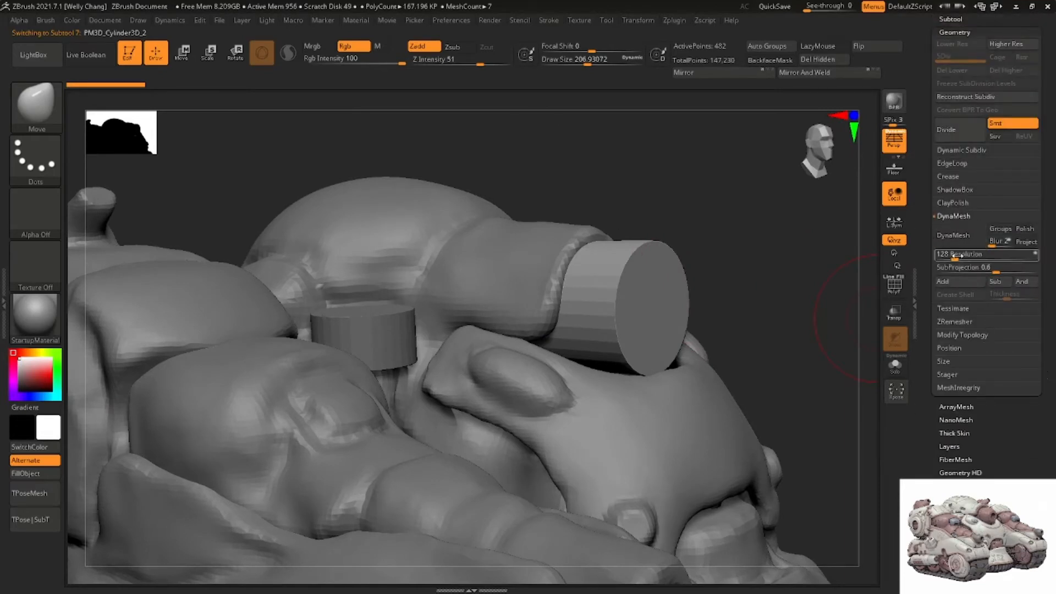
click(953, 235)
Round and taper the front end of the gun barrel with the Move brush at draw size about 379
right_drag(672, 268, 628, 257)
key(b)
key(m)
key(v)
key(space)
drag(638, 252, 648, 251)
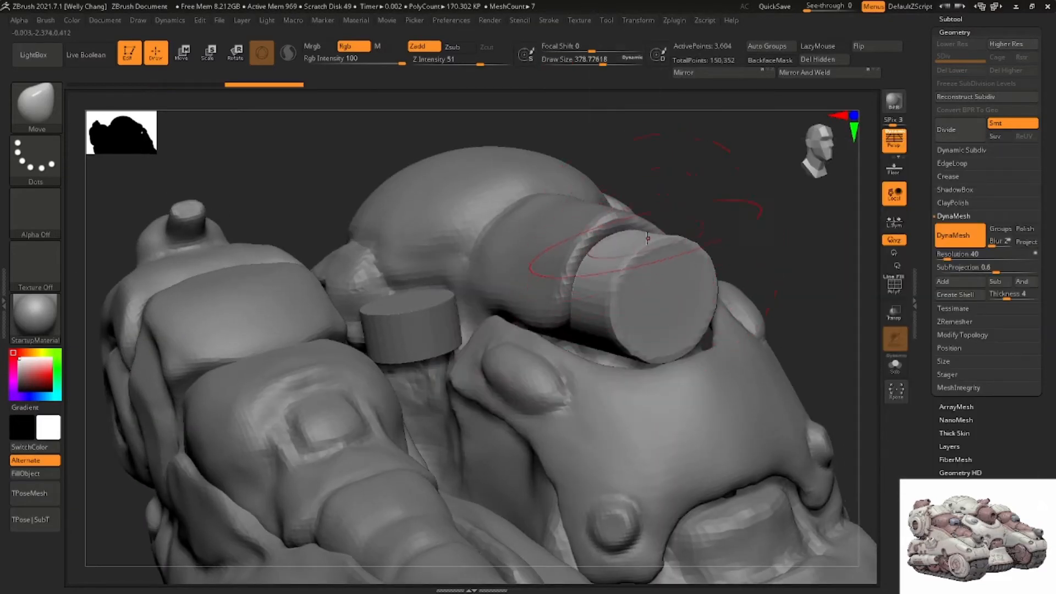
right_drag(628, 242, 694, 253)
key(ctrl)
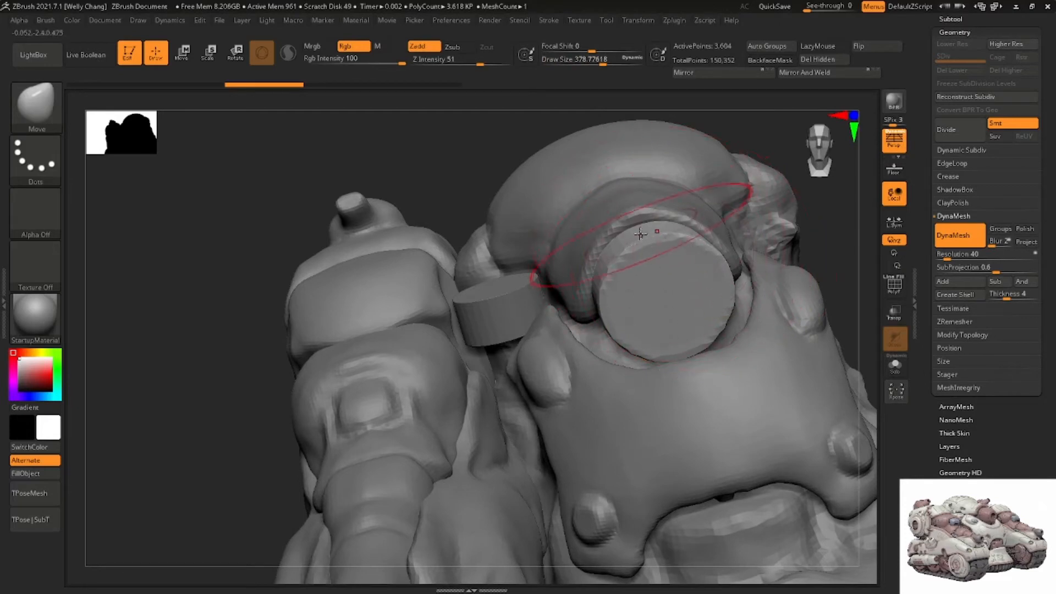
right_drag(618, 307, 648, 314)
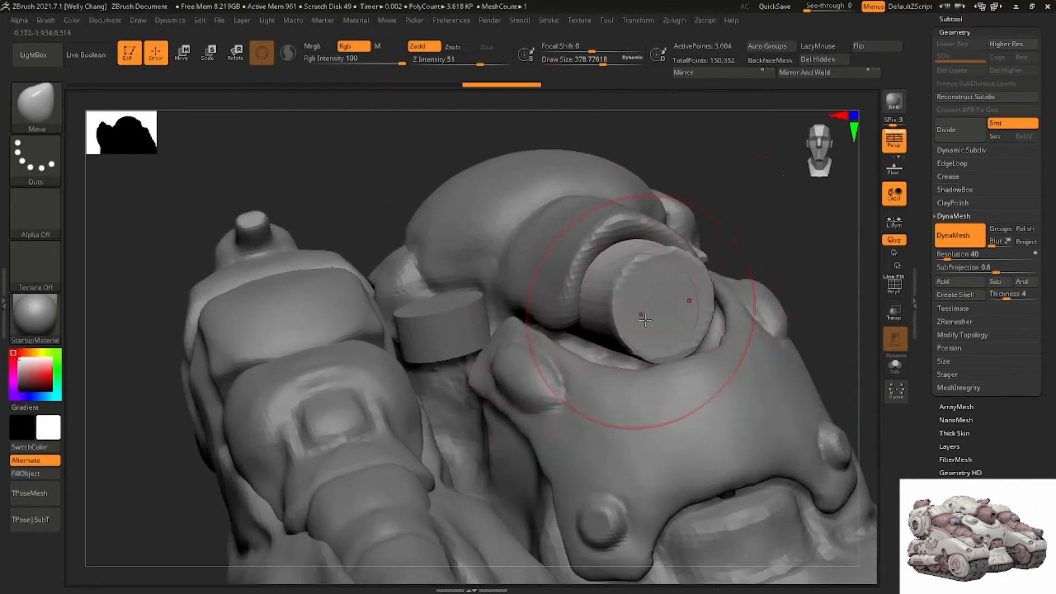
drag(649, 315, 653, 300)
drag(659, 337, 665, 314)
right_drag(632, 290, 647, 288)
drag(648, 288, 660, 302)
right_drag(632, 294, 651, 310)
drag(651, 309, 665, 319)
Select the dome subtool and pull the collar around the gun barrel into shape with the Move brush
alt+click(588, 219)
drag(594, 216, 594, 224)
right_drag(594, 223, 617, 246)
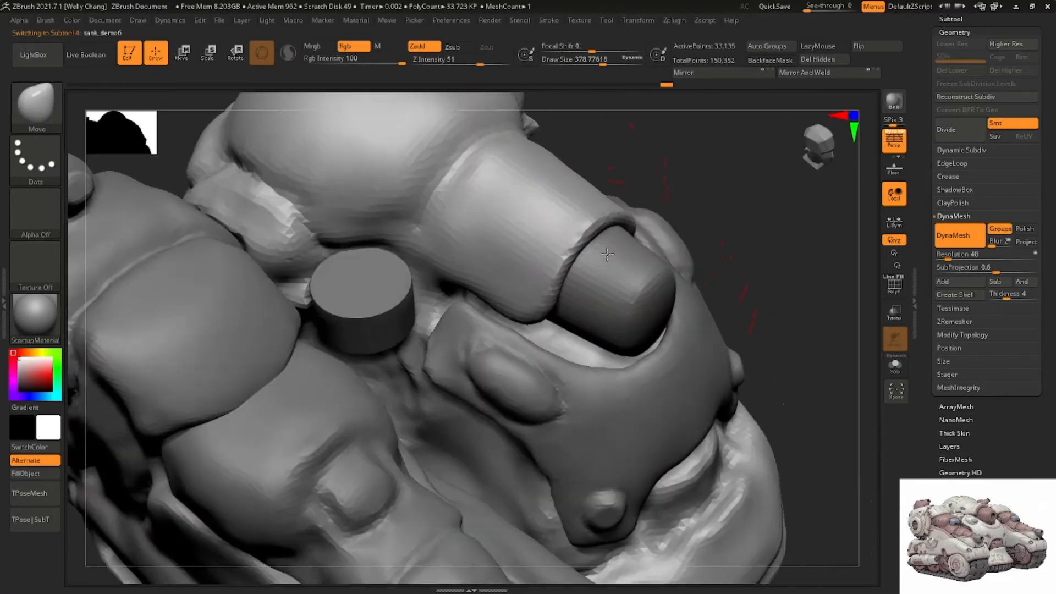
drag(591, 207, 580, 216)
mouse_move(557, 185)
right_down()
mouse_move(584, 184)
mouse_move(584, 165)
right_up()
right_drag(584, 165, 579, 184)
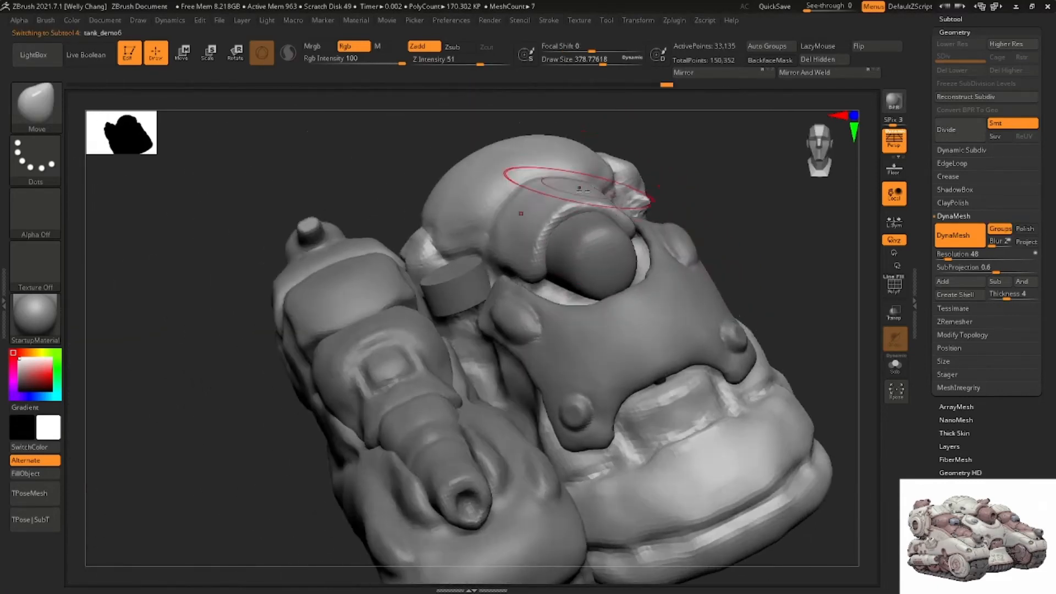
drag(578, 185, 574, 199)
right_drag(577, 219, 602, 206)
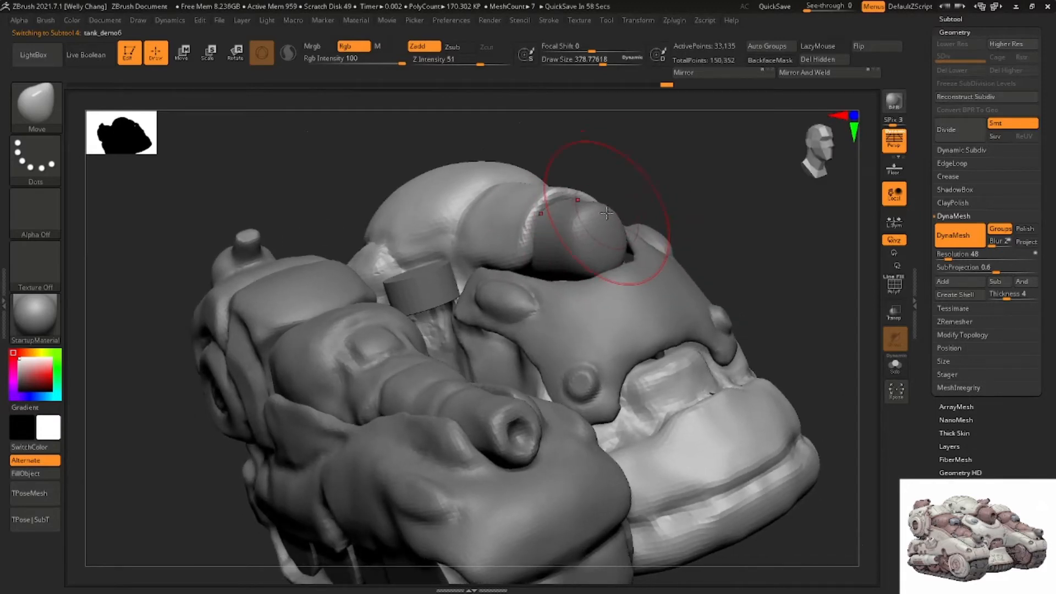
Study the tank concept image, examining the turret dome, gun barrel, front plate, side pods and tracks up close
right_drag(1055, 271, 622, 250)
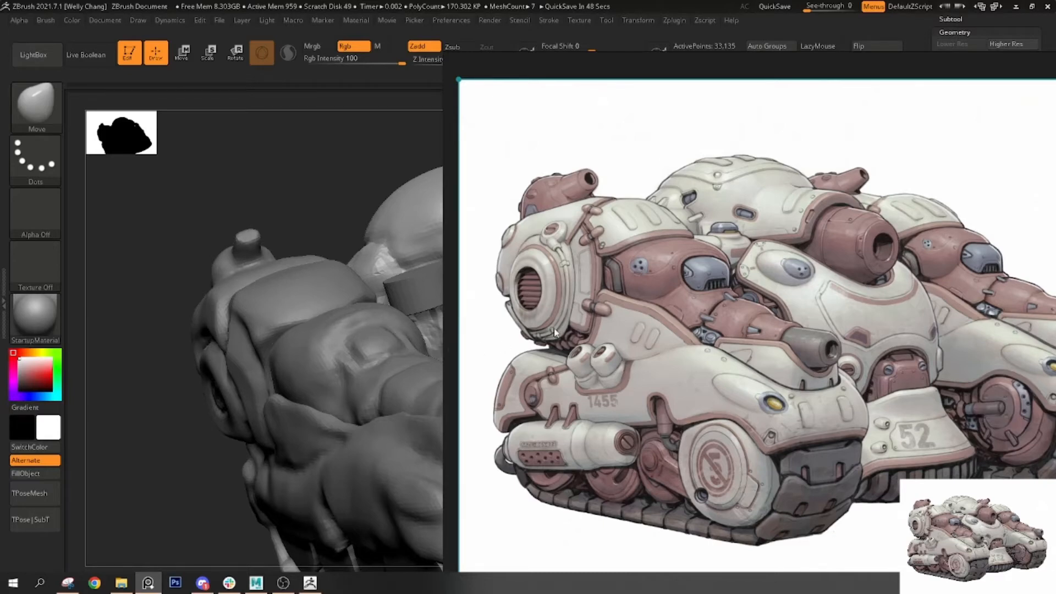
scroll(755, 218, up, 3)
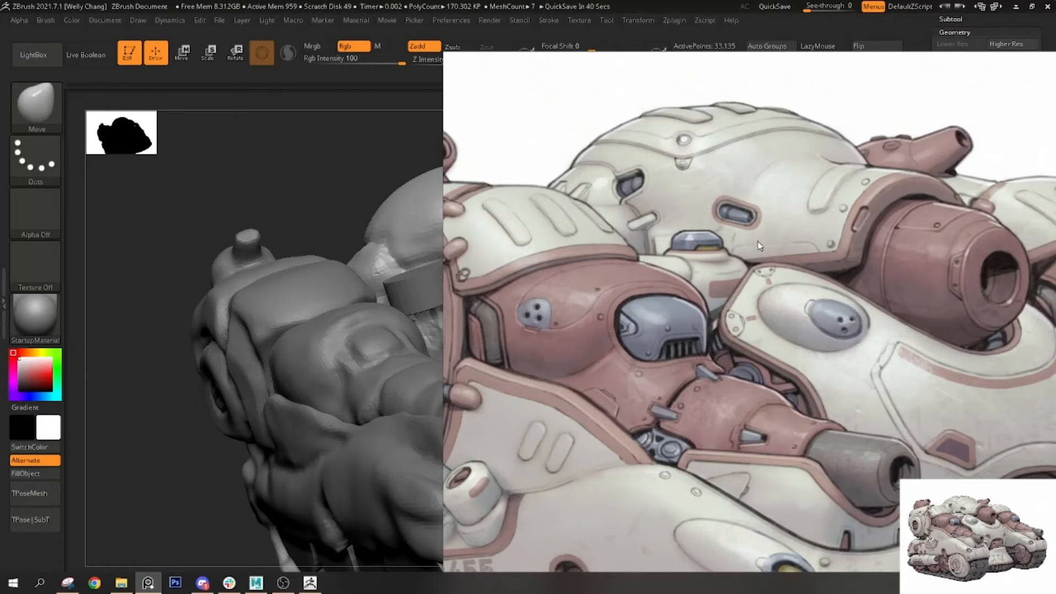
middle_drag(738, 336, 749, 260)
middle_drag(783, 331, 775, 295)
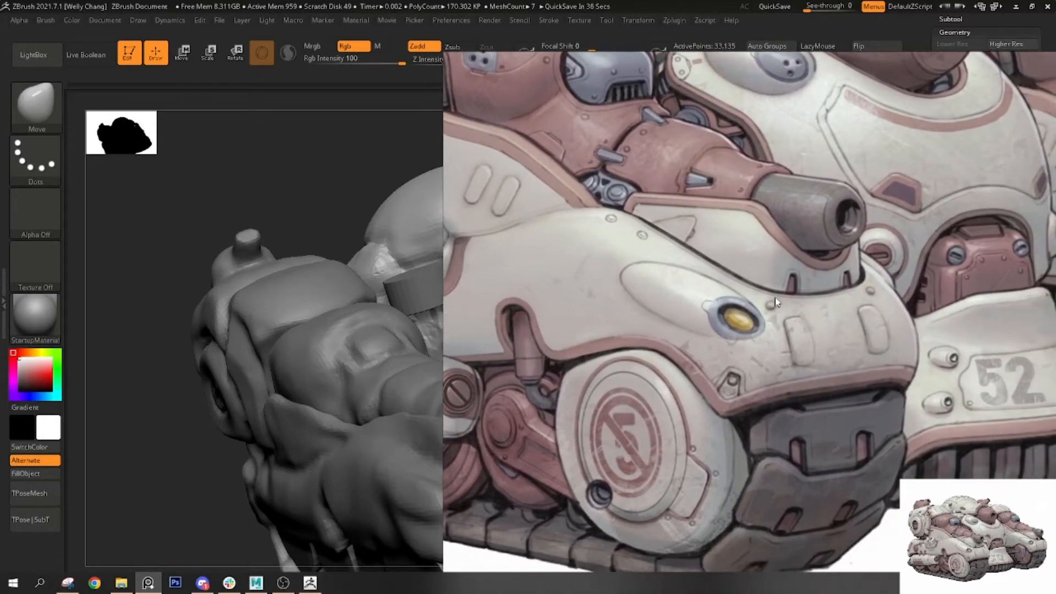
scroll(793, 301, down, 2)
middle_drag(851, 302, 798, 291)
middle_drag(693, 355, 784, 344)
middle_drag(723, 334, 799, 348)
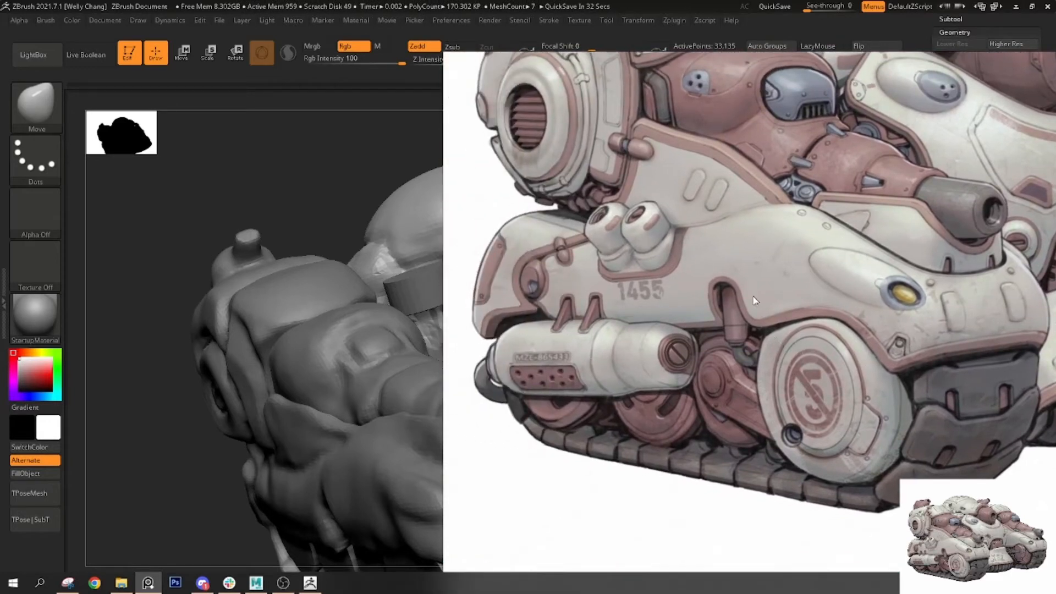
middle_drag(752, 296, 742, 361)
middle_drag(742, 225, 689, 263)
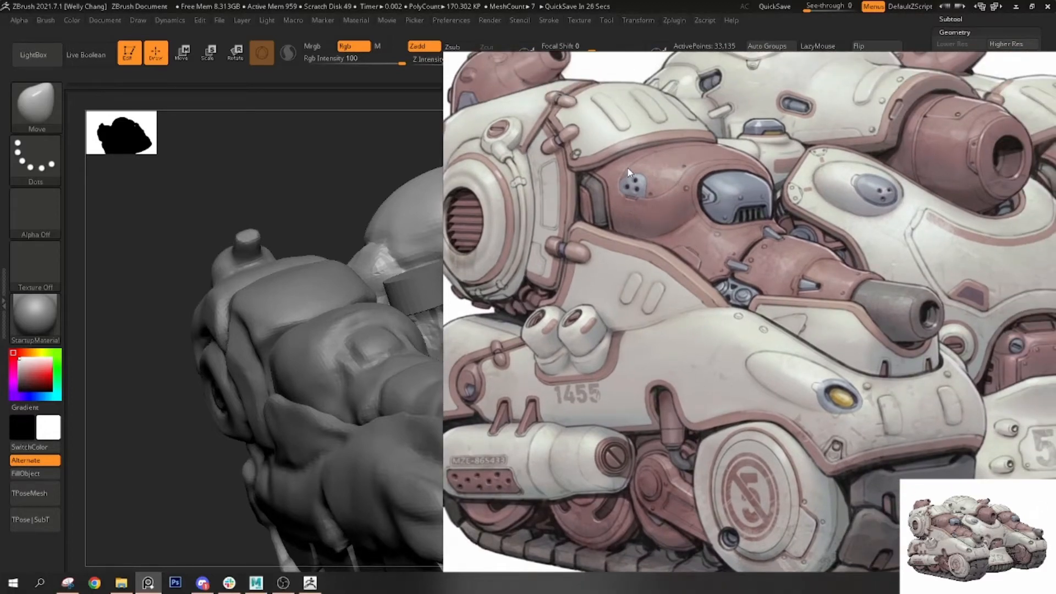
middle_drag(783, 241, 694, 252)
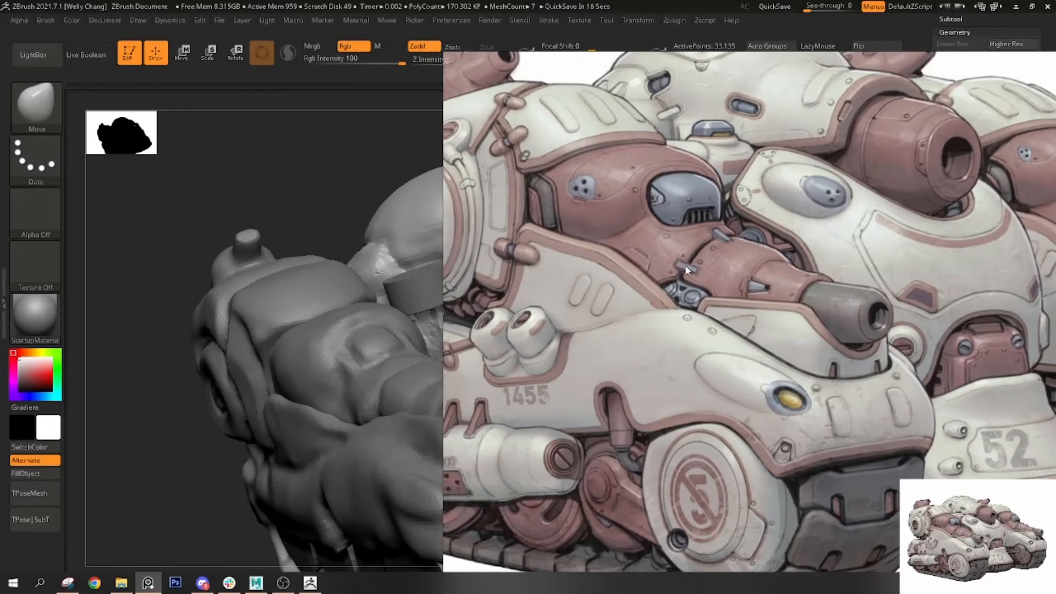
scroll(692, 275, down, 4)
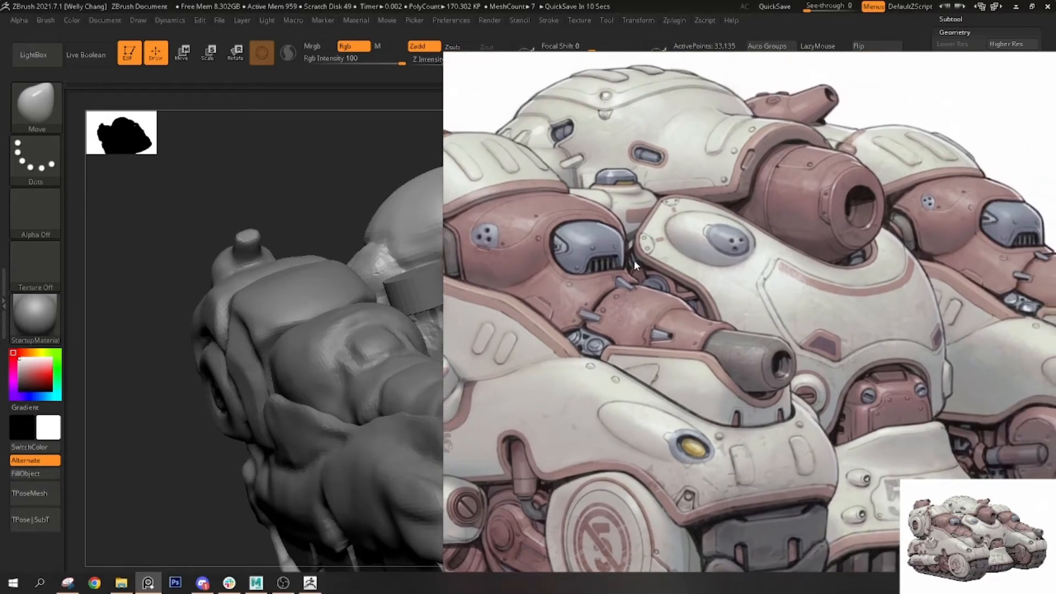
middle_drag(581, 247, 594, 258)
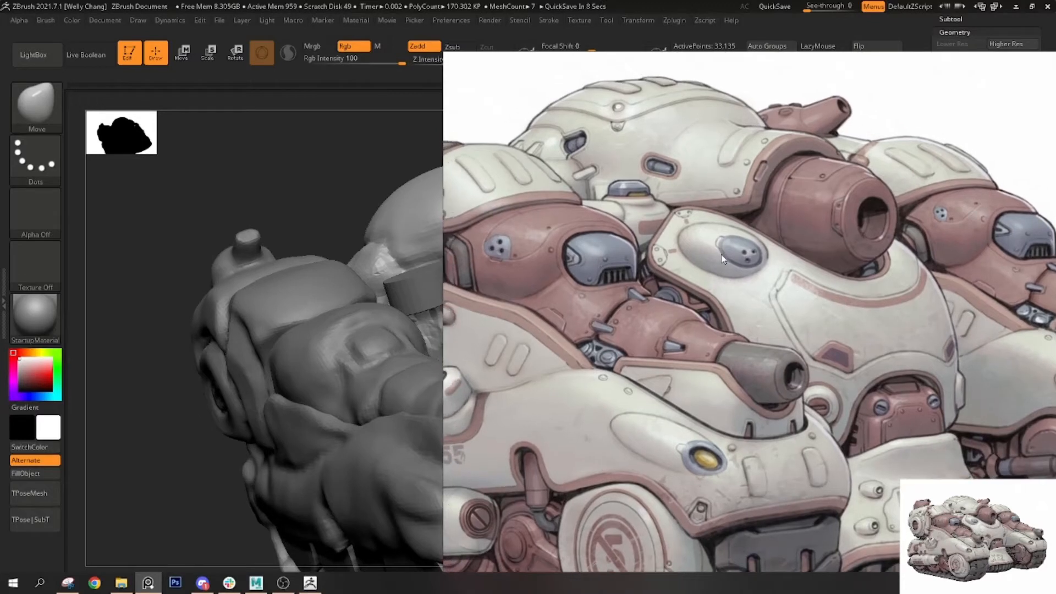
middle_drag(777, 192, 762, 200)
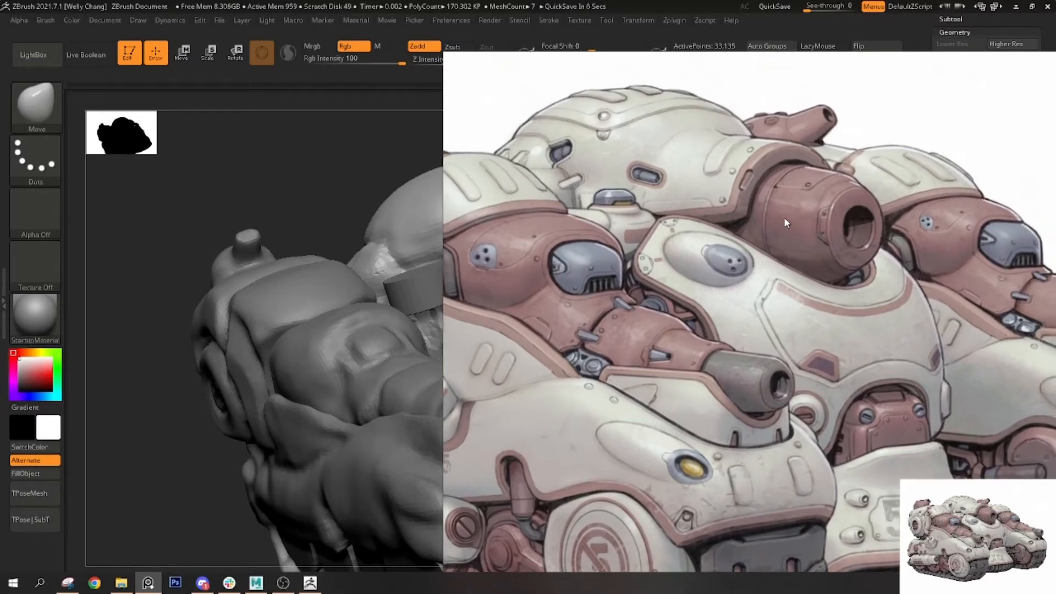
middle_drag(837, 232, 803, 235)
middle_drag(785, 365, 773, 309)
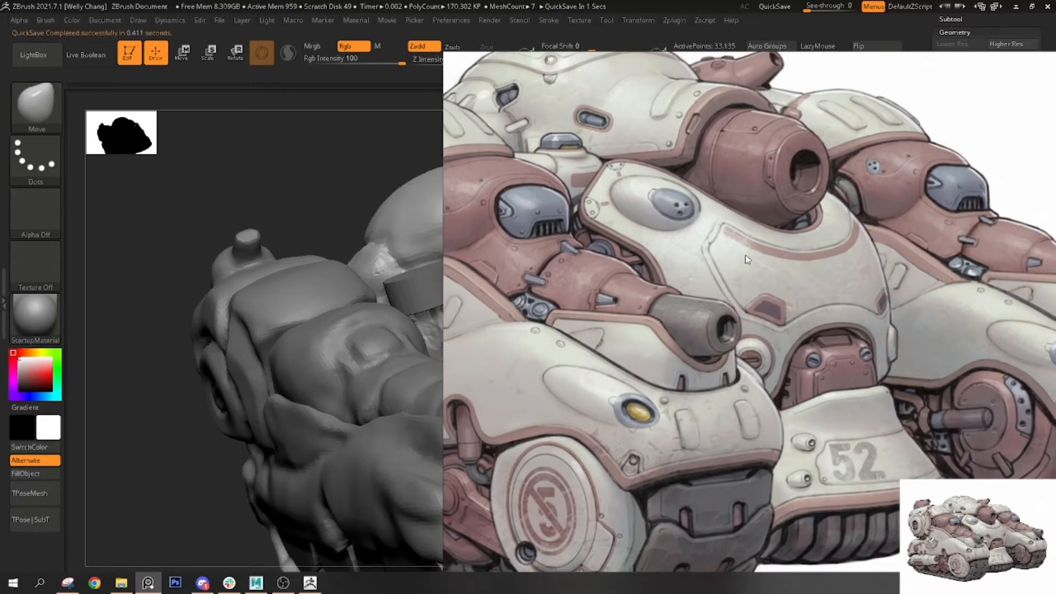
middle_drag(603, 212, 703, 230)
middle_drag(628, 137, 669, 178)
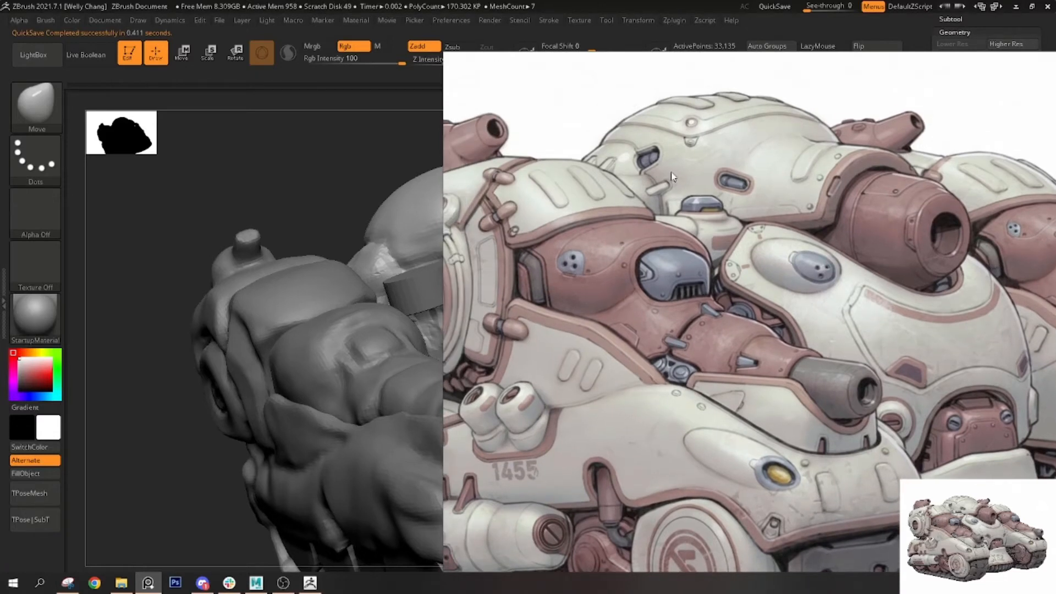
middle_drag(671, 174, 658, 184)
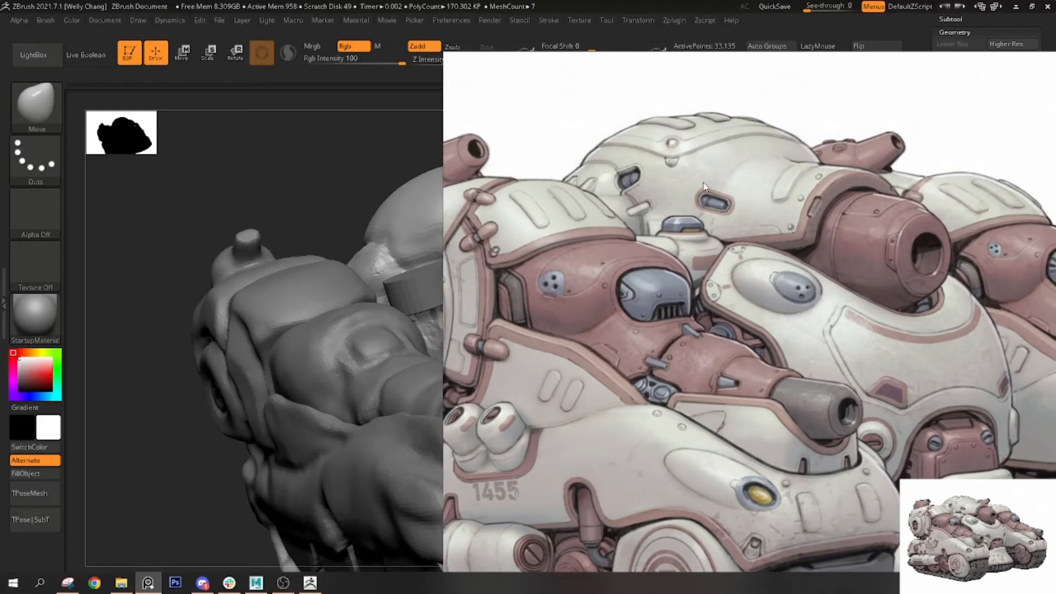
right_drag(688, 187, 1055, 242)
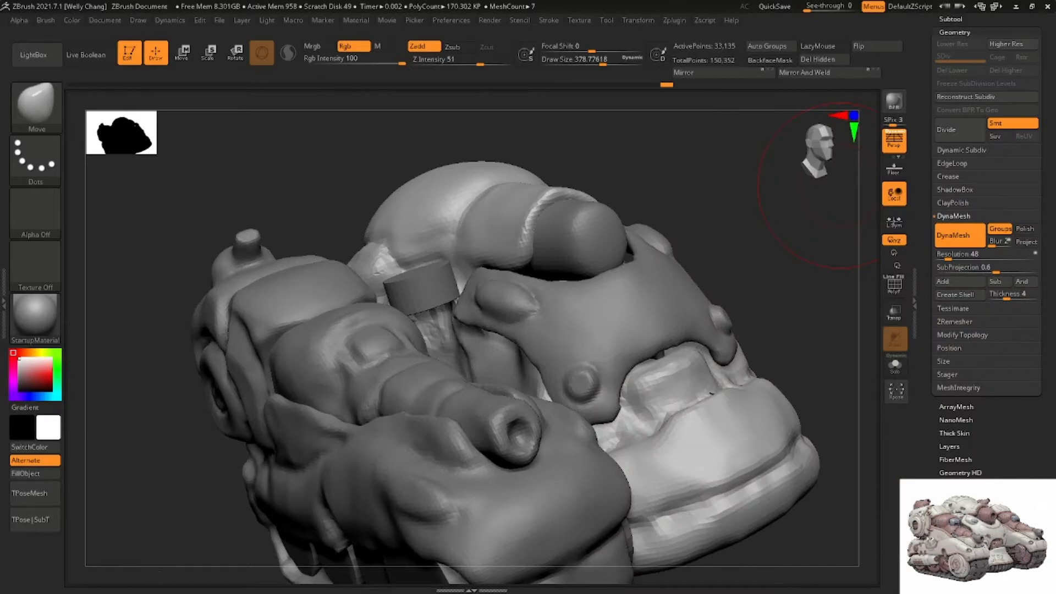
Select the small cylinder beside the turret, adjust its height and position with the gizmo, and mirror it to the opposite side
drag(632, 189, 586, 262)
alt+right_drag(588, 264, 581, 303)
alt+click(560, 269)
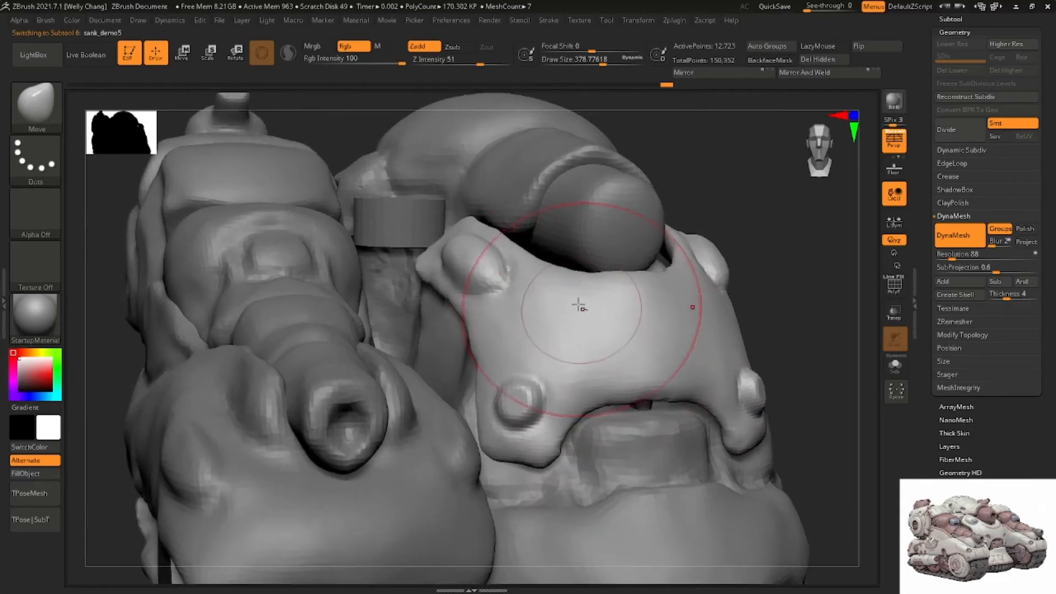
right_drag(490, 245, 530, 236)
alt+right_drag(456, 208, 475, 288)
alt+click(402, 276)
key(w)
right_drag(403, 276, 452, 263)
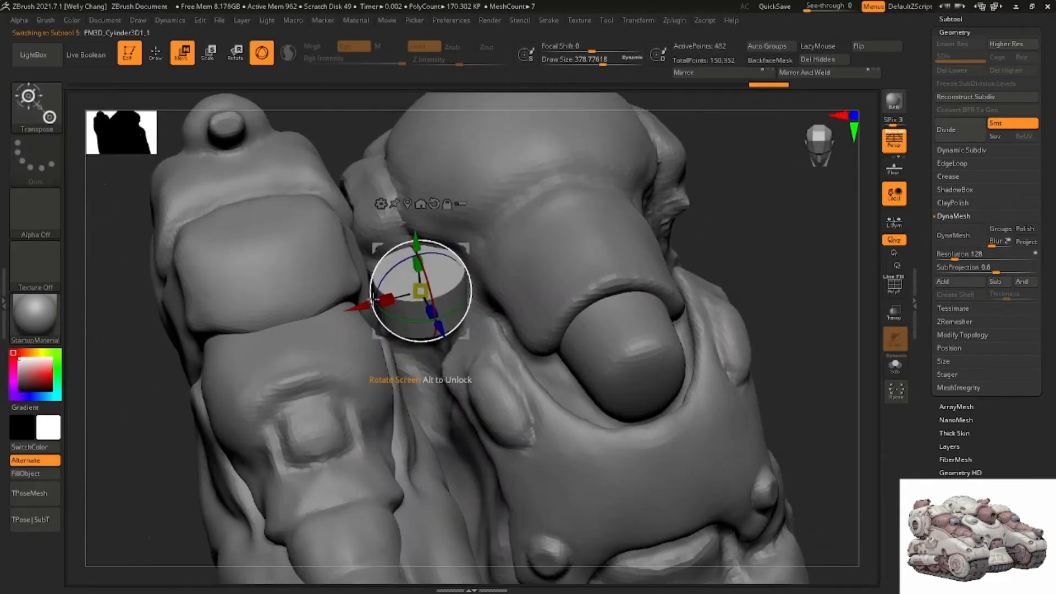
right_drag(434, 308, 400, 286)
right_drag(393, 325, 419, 342)
drag(419, 342, 422, 344)
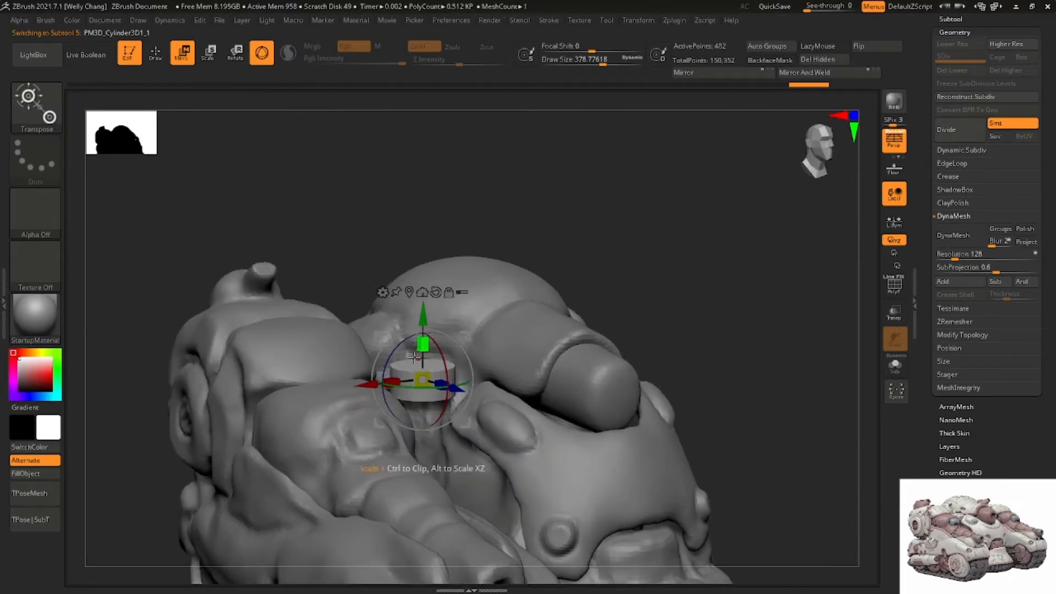
drag(374, 377, 376, 379)
right_drag(376, 380, 392, 406)
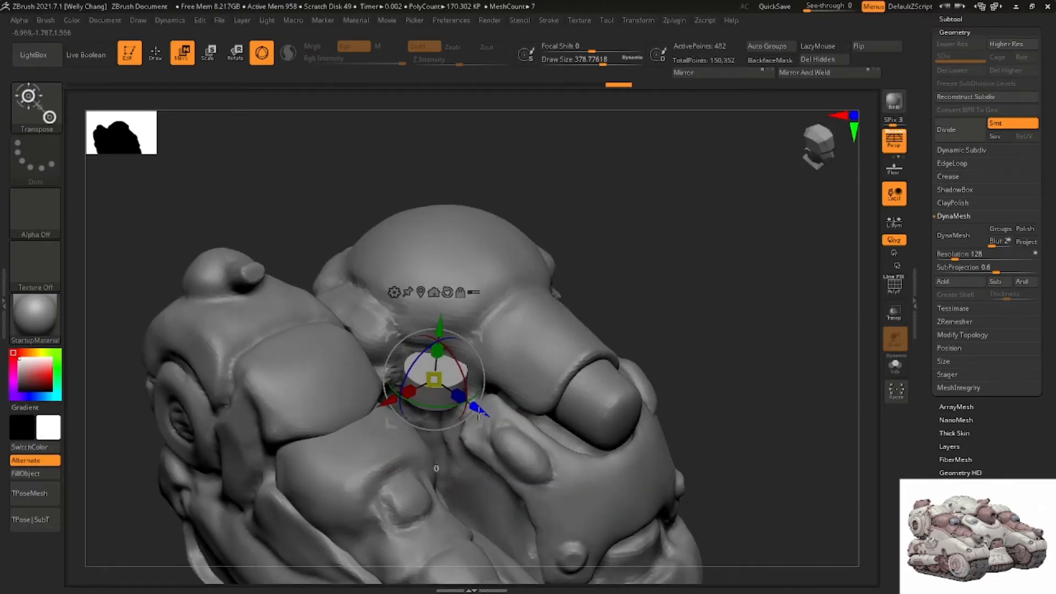
drag(483, 411, 480, 408)
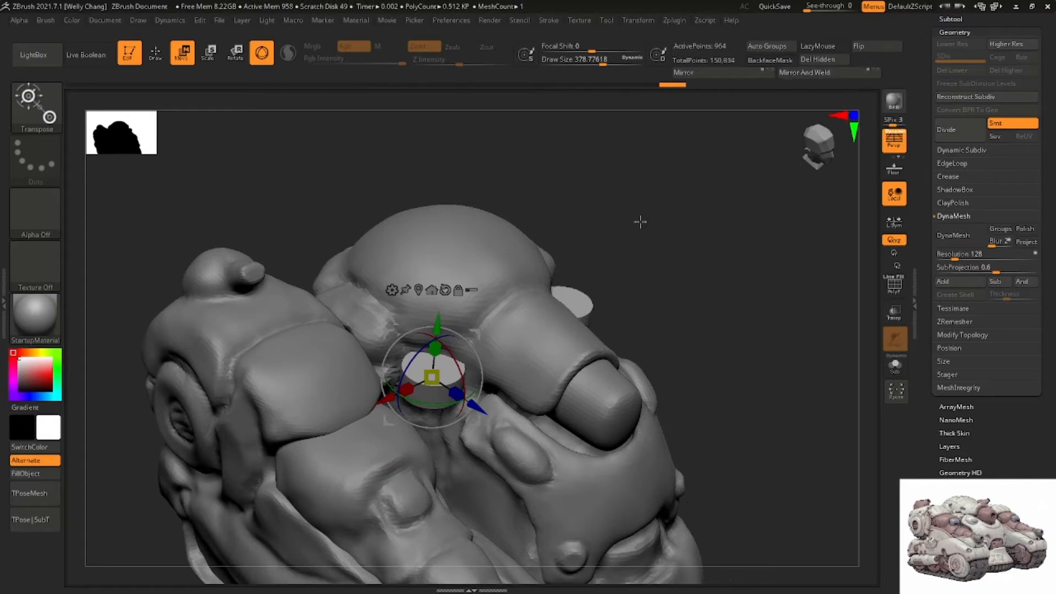
Select the hull subtool and shape and smooth the area beneath the small cylinder with the Move brush at draw size about 217
key(space)
right_drag(493, 344, 503, 243)
key(q)
mouse_move(459, 308)
right_down()
mouse_move(463, 331)
mouse_move(484, 326)
right_up()
alt+click(458, 341)
key(space)
mouse_move(472, 309)
mouse_down()
mouse_move(440, 311)
mouse_move(446, 267)
mouse_up()
right_drag(463, 285, 454, 319)
mouse_move(455, 319)
mouse_down()
mouse_move(444, 315)
mouse_move(455, 366)
mouse_up()
right_drag(426, 319, 406, 309)
shift+drag(442, 320, 443, 330)
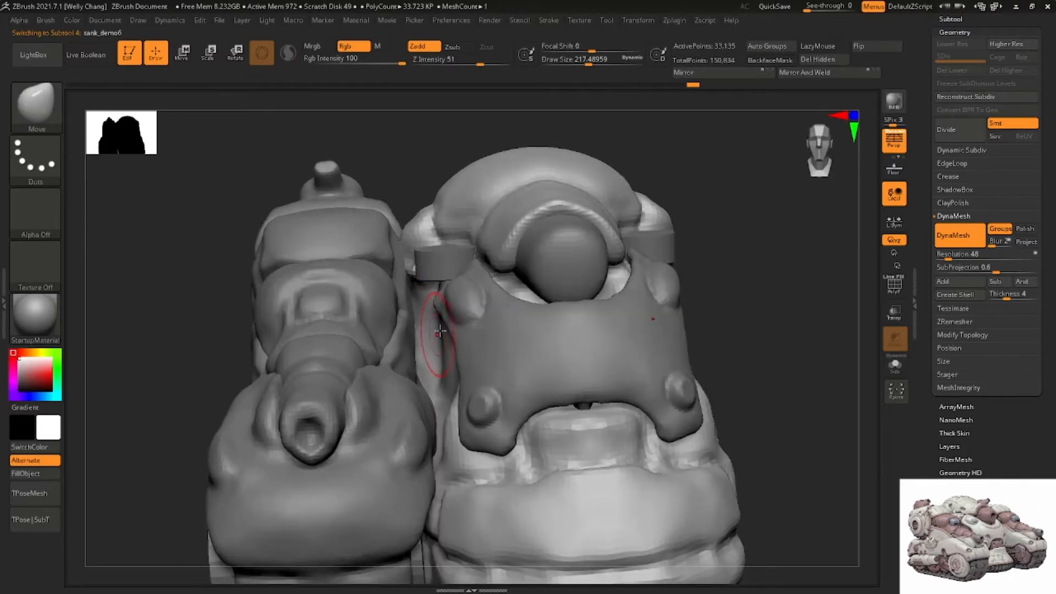
Select the main gun barrel and remesh it with DynaMesh at resolution 112
right_drag(443, 330, 504, 293)
alt+click(575, 294)
mouse_move(575, 294)
right_down()
mouse_move(509, 280)
mouse_move(554, 297)
mouse_move(568, 290)
mouse_move(532, 280)
right_up()
alt+click(529, 227)
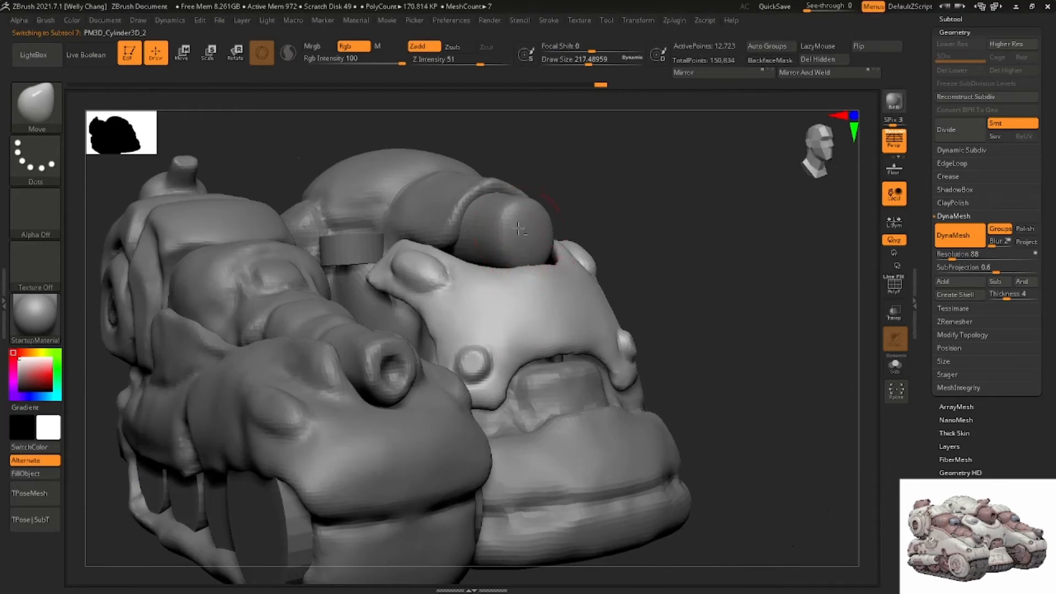
ctrl+right_drag(531, 224, 578, 235)
key(space)
drag(577, 236, 565, 234)
drag(947, 259, 953, 258)
ctrl+drag(724, 239, 737, 253)
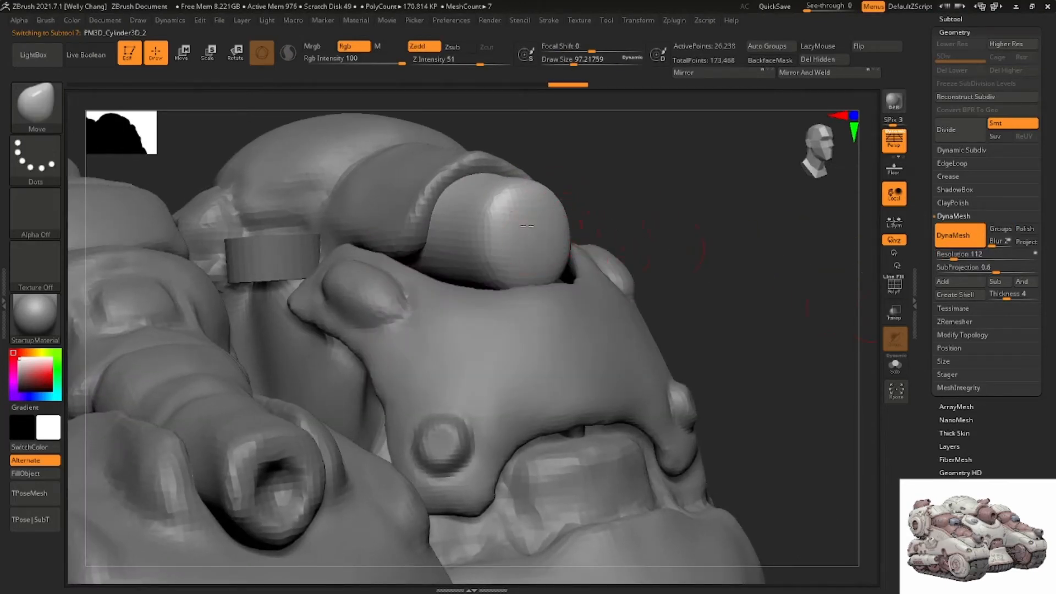
Hollow the muzzle by masking a circle on the barrel's front face, inverting the mask and moving the circle inward, with the bore smoothed
key(space)
mouse_move(525, 224)
right_down()
mouse_move(538, 233)
mouse_move(532, 197)
mouse_move(512, 192)
right_up()
ctrl+drag(532, 233, 539, 236)
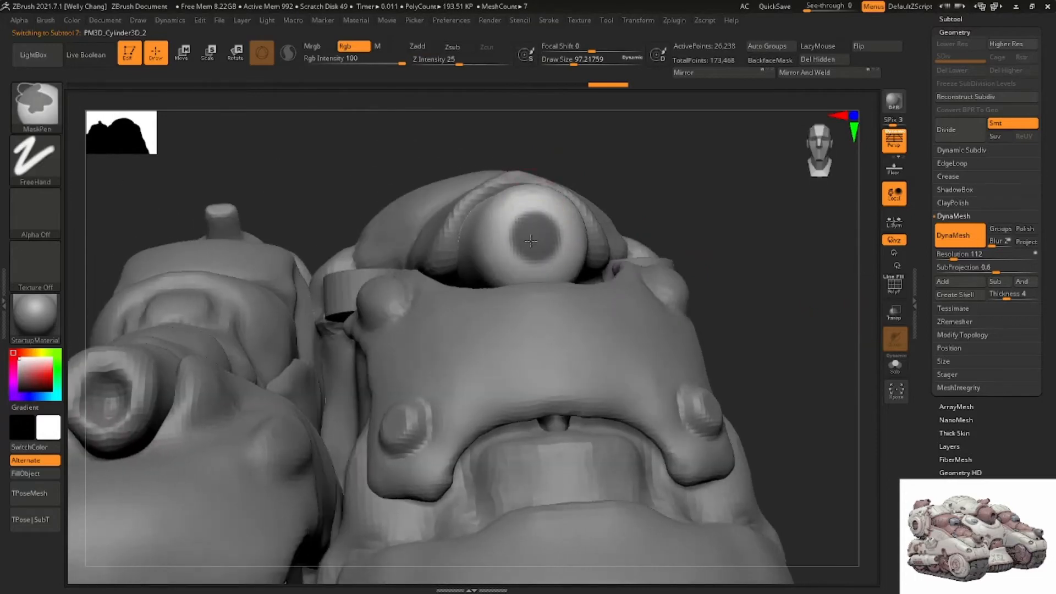
right_drag(534, 234, 525, 228)
ctrl+click(664, 188)
right_drag(584, 205, 604, 255)
key(w)
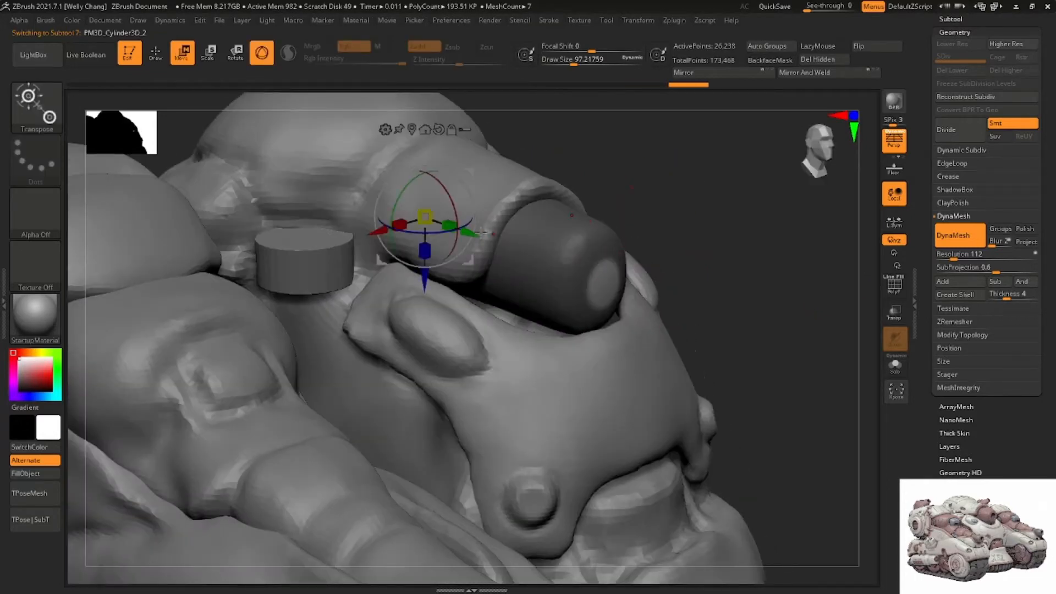
drag(483, 233, 450, 224)
key(q)
right_drag(622, 228, 589, 207)
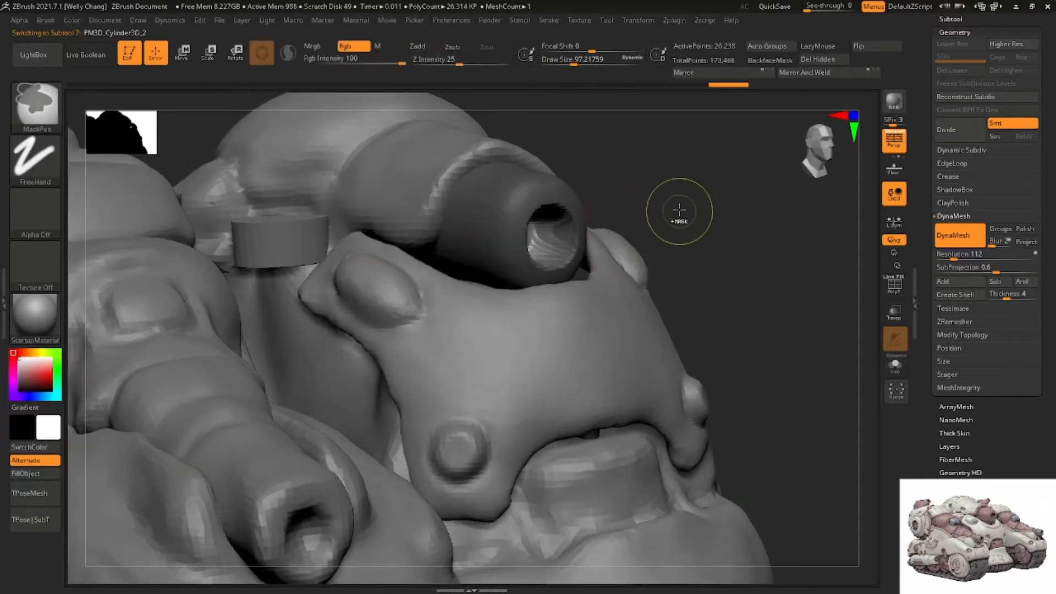
ctrl+drag(679, 210, 688, 221)
shift+drag(553, 232, 546, 238)
Carve a ring groove around the muzzle rim with the DamStandard brush at draw size about 56, following the concept image
mouse_move(508, 204)
right_down()
mouse_move(544, 248)
mouse_move(535, 237)
right_up()
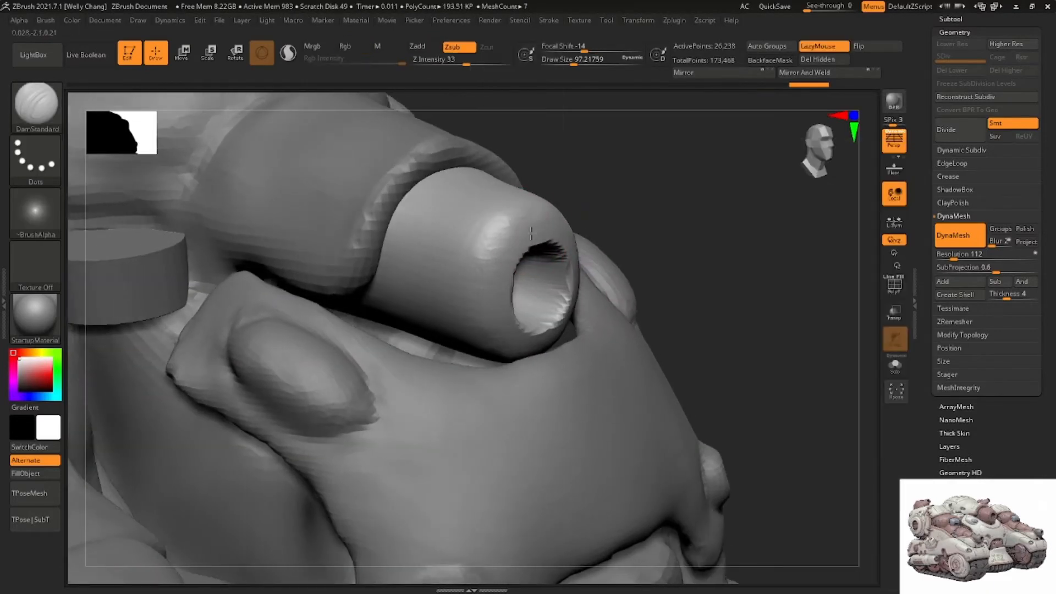
key(space)
right_drag(531, 239, 533, 174)
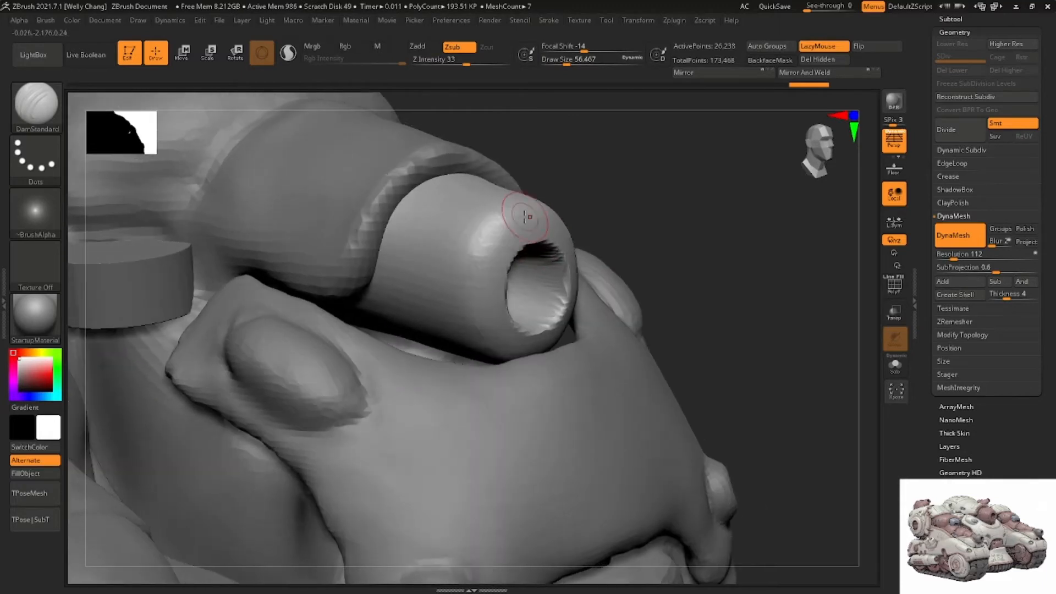
right_drag(1055, 220, 744, 236)
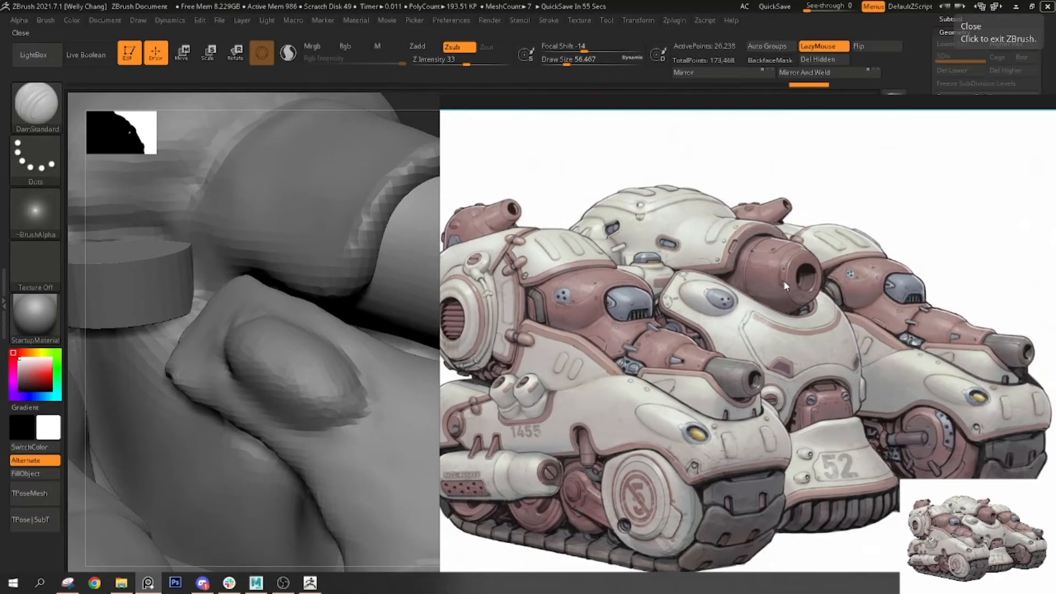
right_drag(680, 287, 1055, 297)
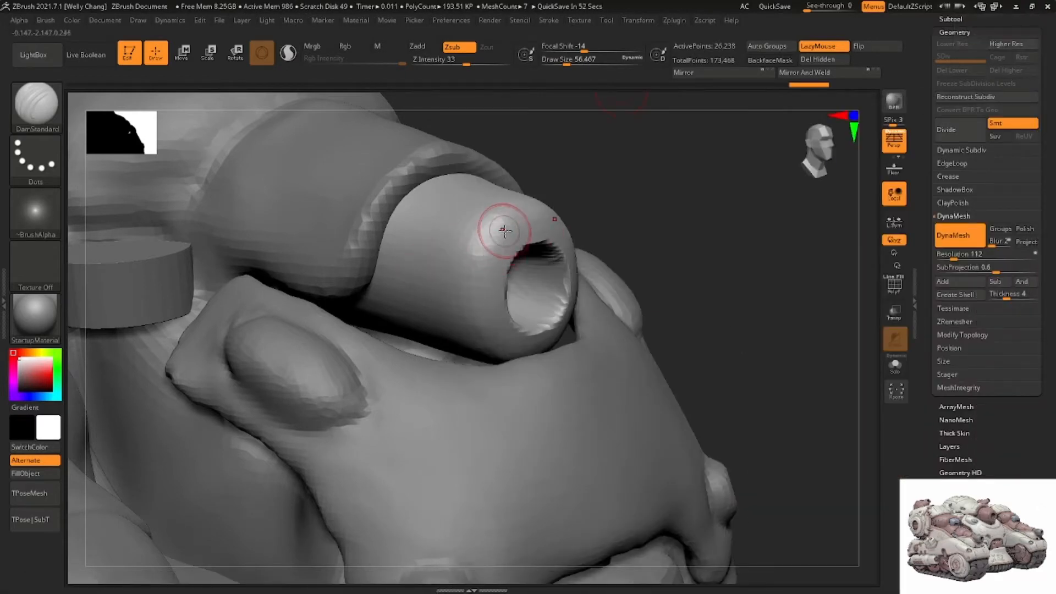
drag(503, 226, 482, 238)
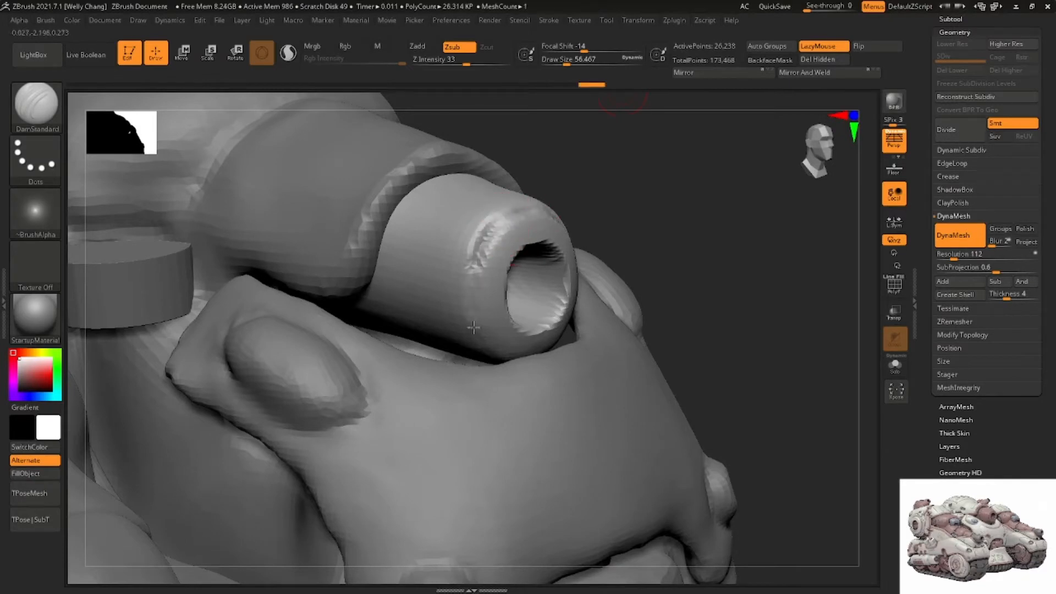
click(894, 366)
drag(790, 342, 737, 308)
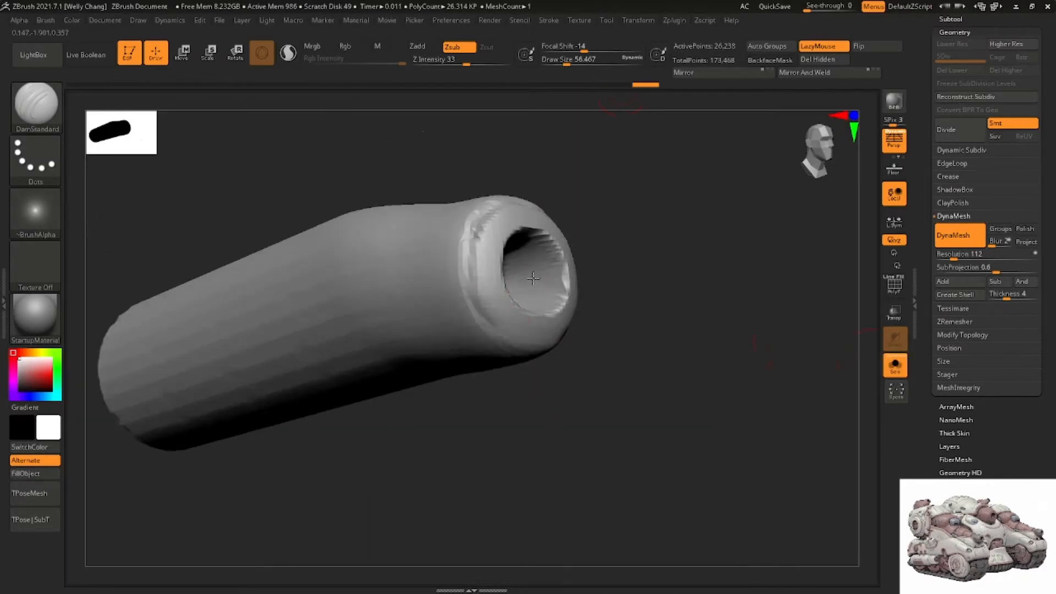
mouse_move(491, 329)
mouse_down()
mouse_move(532, 346)
mouse_move(483, 308)
mouse_up()
click(894, 365)
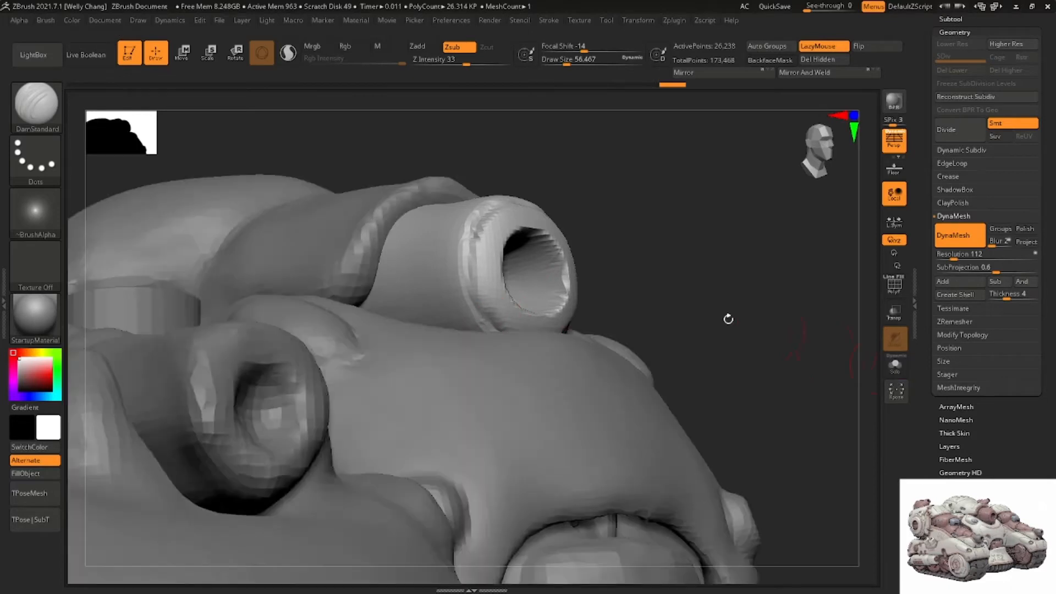
drag(728, 319, 866, 363)
Carve a second ring groove on the barrel beside the collar and a stepped panel line between the two grooves
right_drag(544, 293, 476, 247)
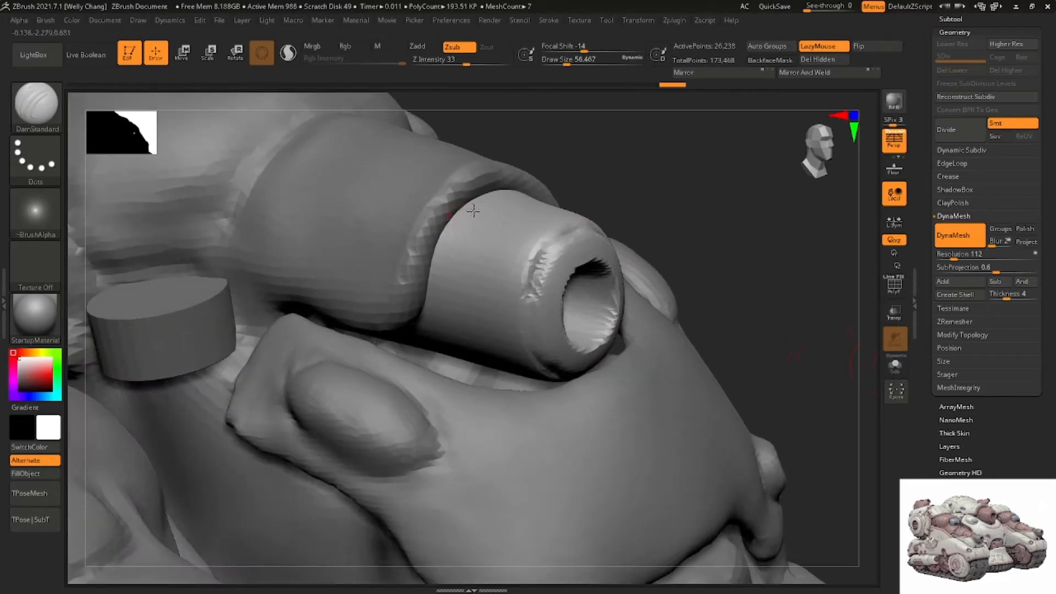
drag(513, 193, 437, 301)
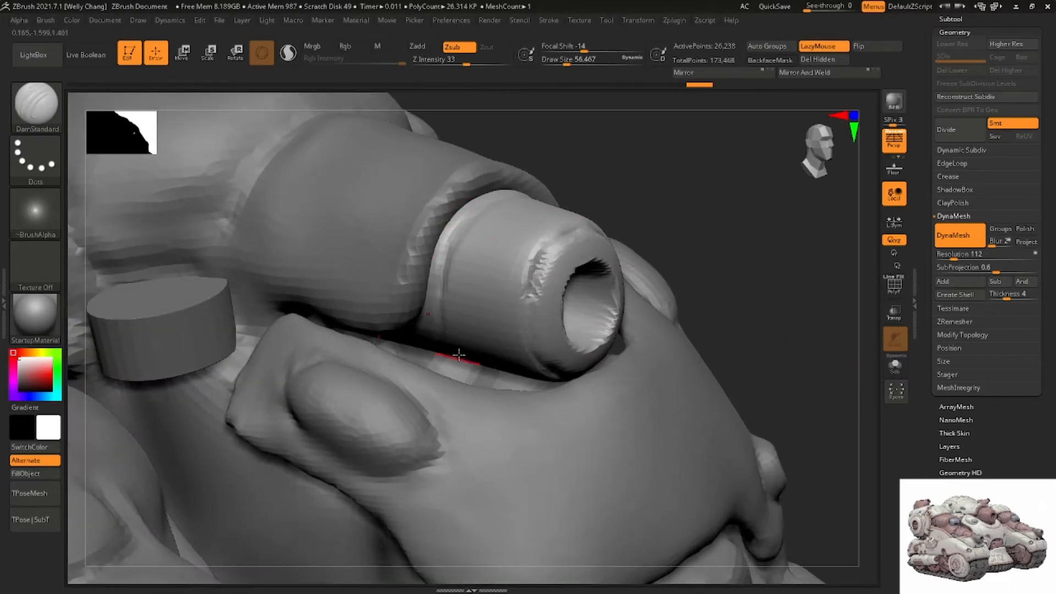
right_drag(459, 354, 525, 321)
click(895, 364)
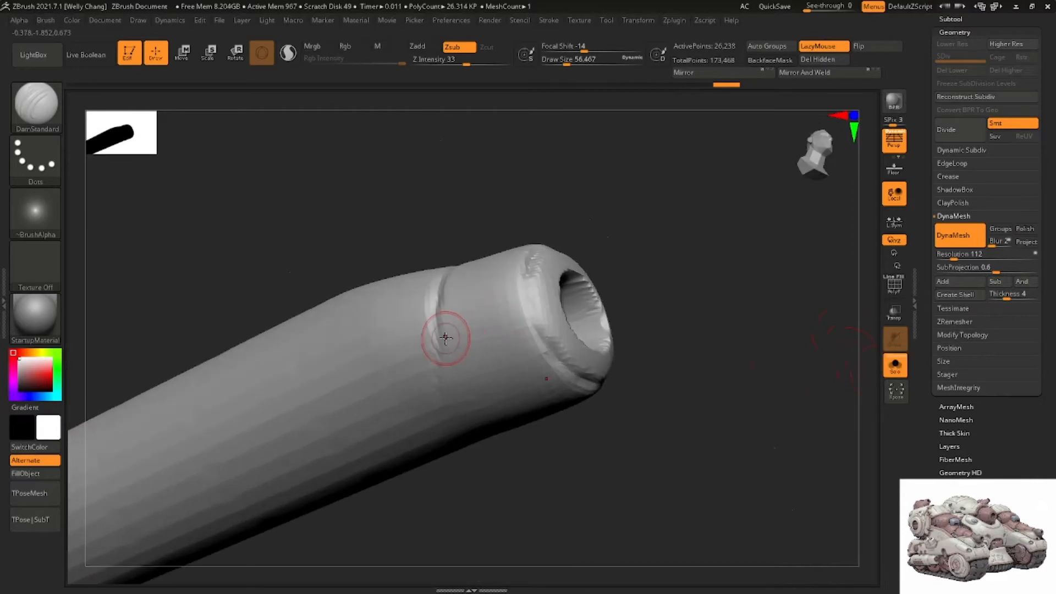
click(895, 365)
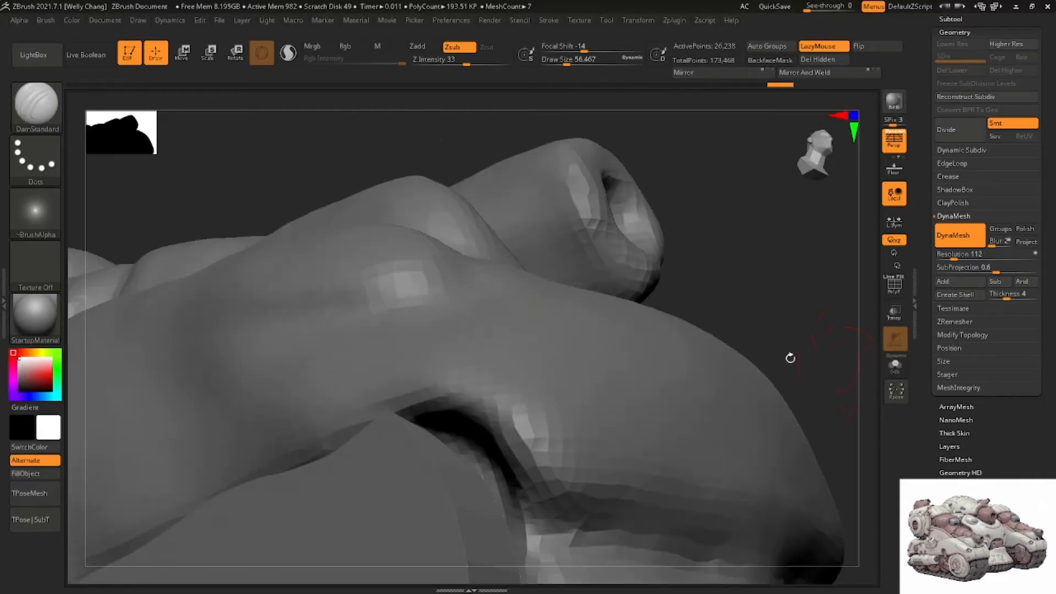
right_drag(526, 296, 483, 250)
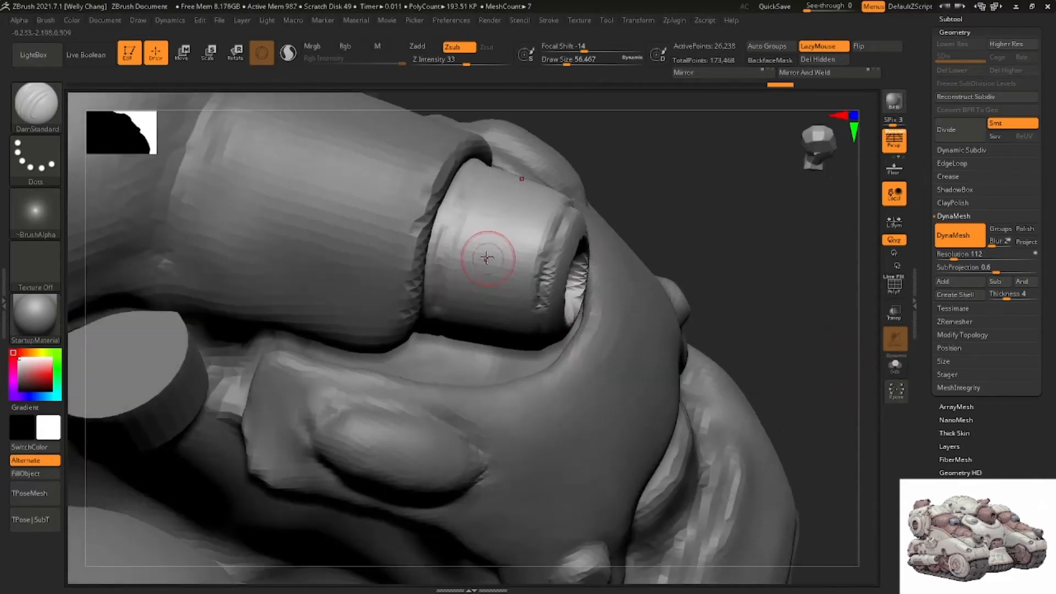
right_drag(541, 226, 538, 292)
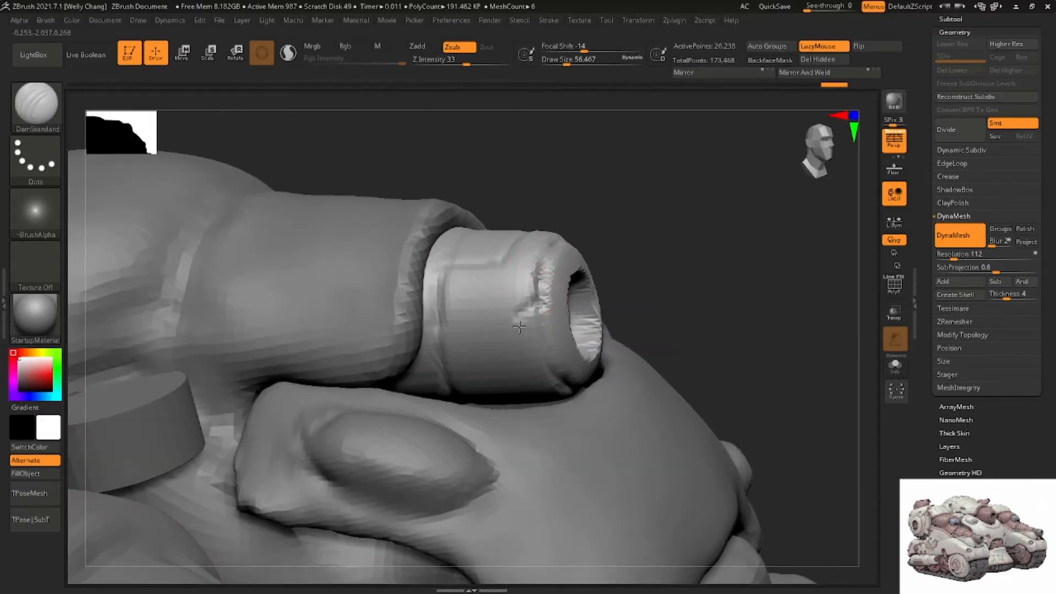
mouse_move(519, 327)
right_down()
mouse_move(518, 295)
mouse_move(566, 266)
mouse_move(557, 292)
mouse_move(624, 297)
mouse_move(611, 275)
mouse_move(617, 306)
mouse_move(639, 324)
mouse_move(606, 295)
mouse_move(558, 297)
mouse_move(580, 295)
right_up()
Mask the barrel around its bore, scale the unmasked bore with the gizmo, and remesh the barrel with the mask cleared
key(ctrl)
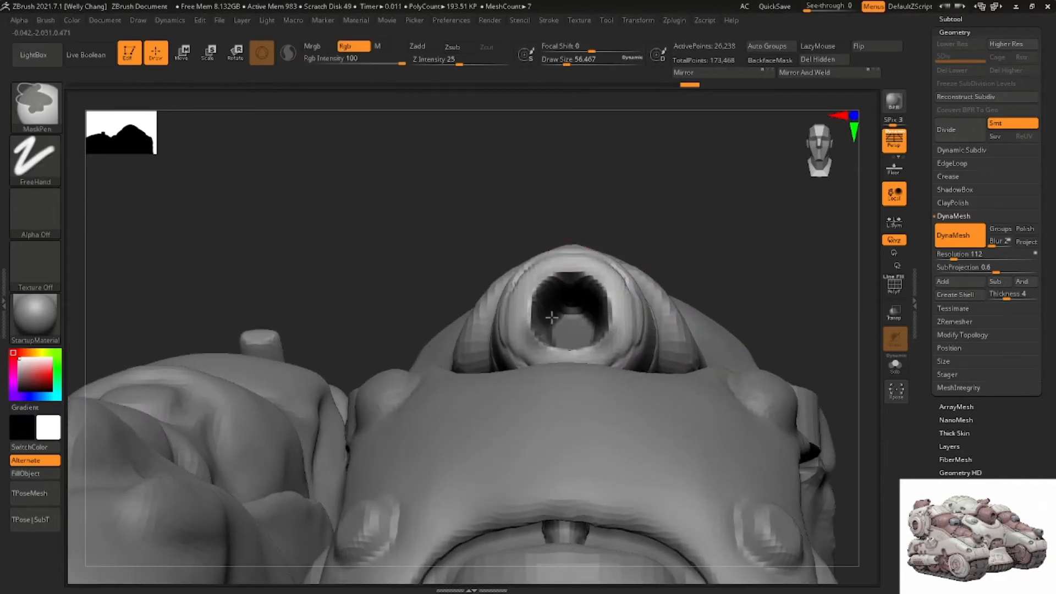
right_drag(555, 324, 690, 300)
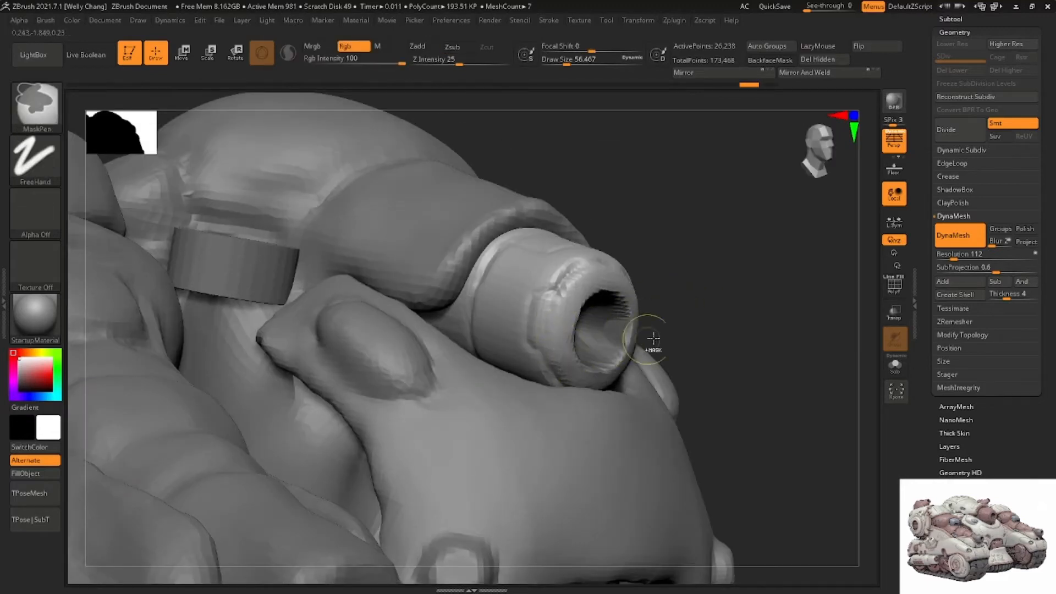
ctrl+click(705, 325)
key(w)
right_drag(636, 318, 548, 309)
alt+click(560, 315)
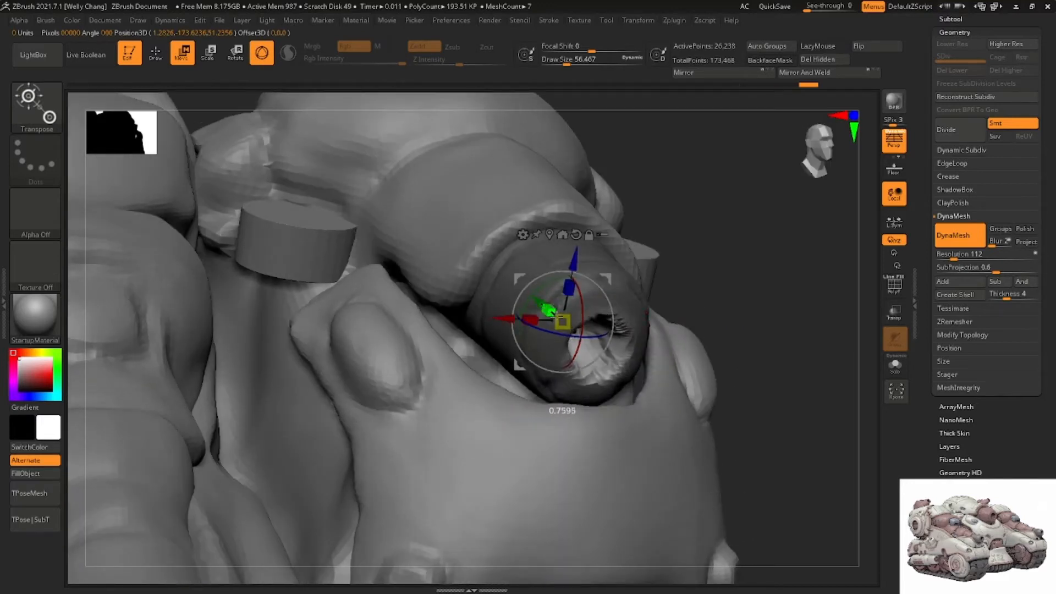
key(q)
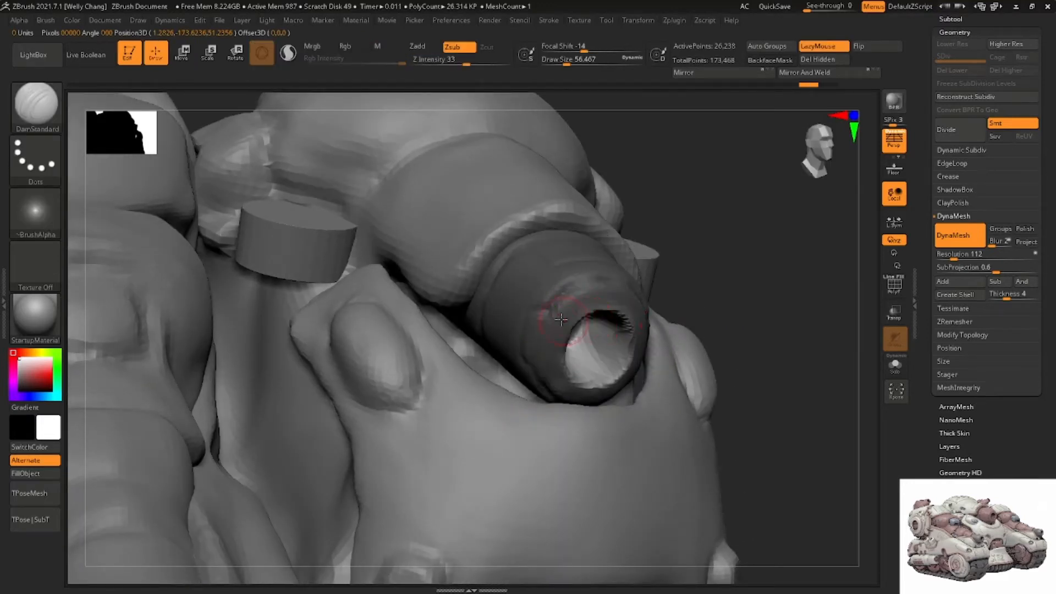
key(w)
drag(560, 318, 555, 319)
key(q)
ctrl+drag(709, 292, 722, 301)
ctrl+drag(709, 292, 722, 302)
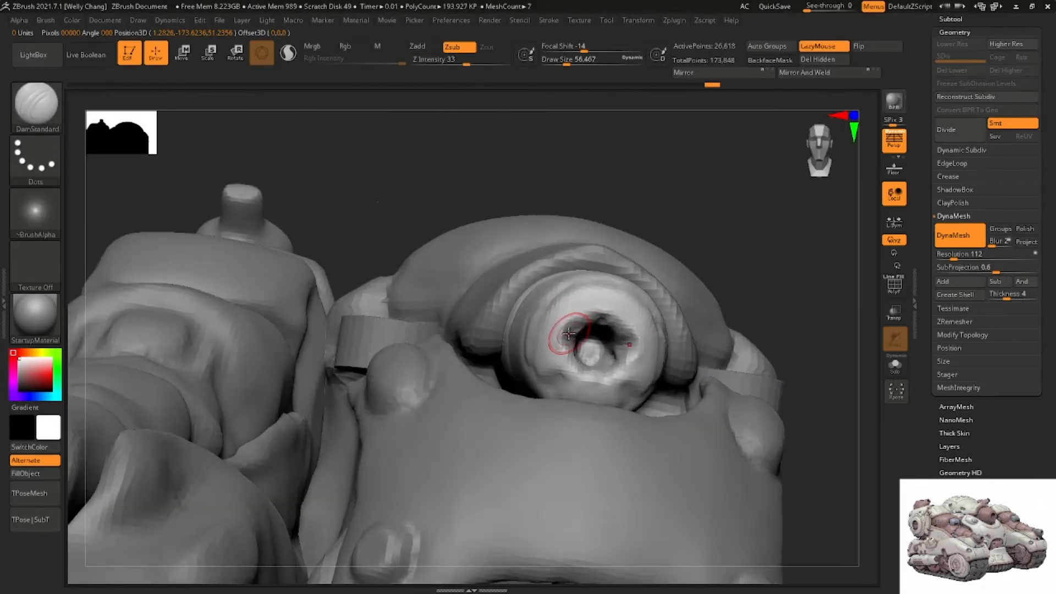
Reshape and smooth the edge of the muzzle opening with the Move brush at draw size about 56
key(b)
key(m)
key(v)
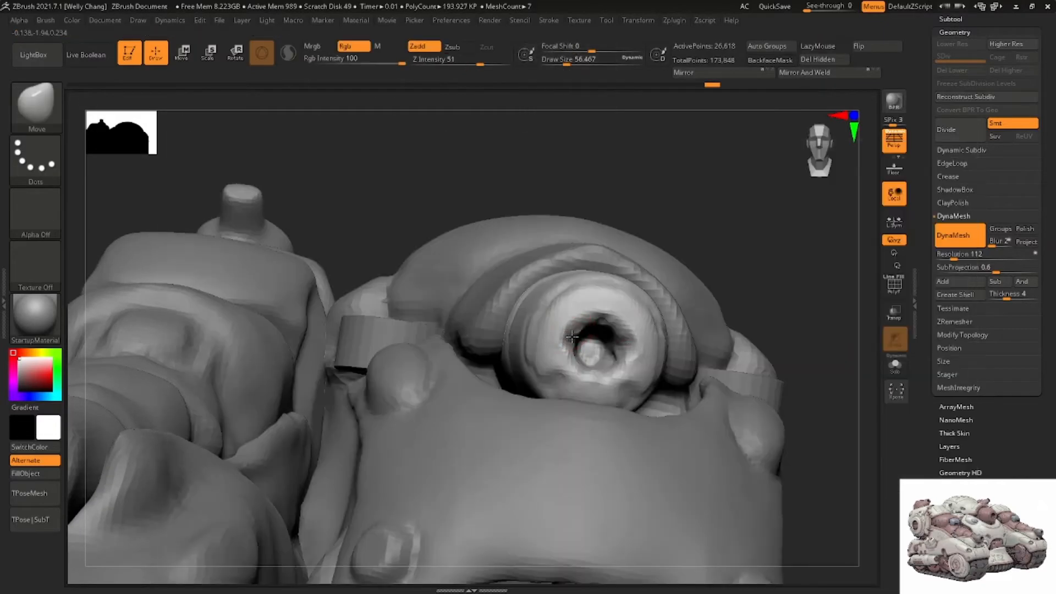
key(shift)
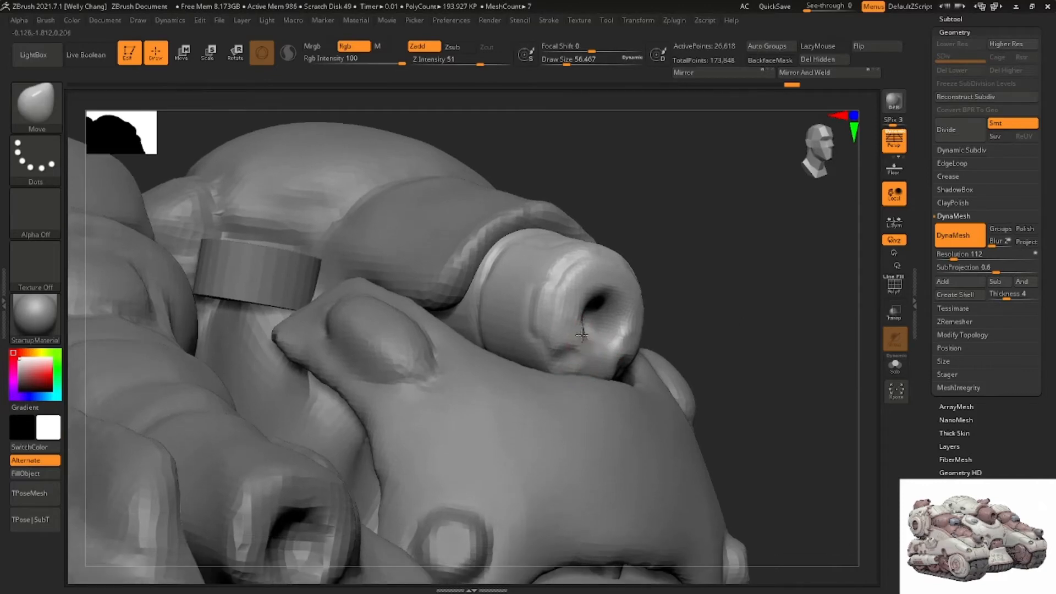
key(shift)
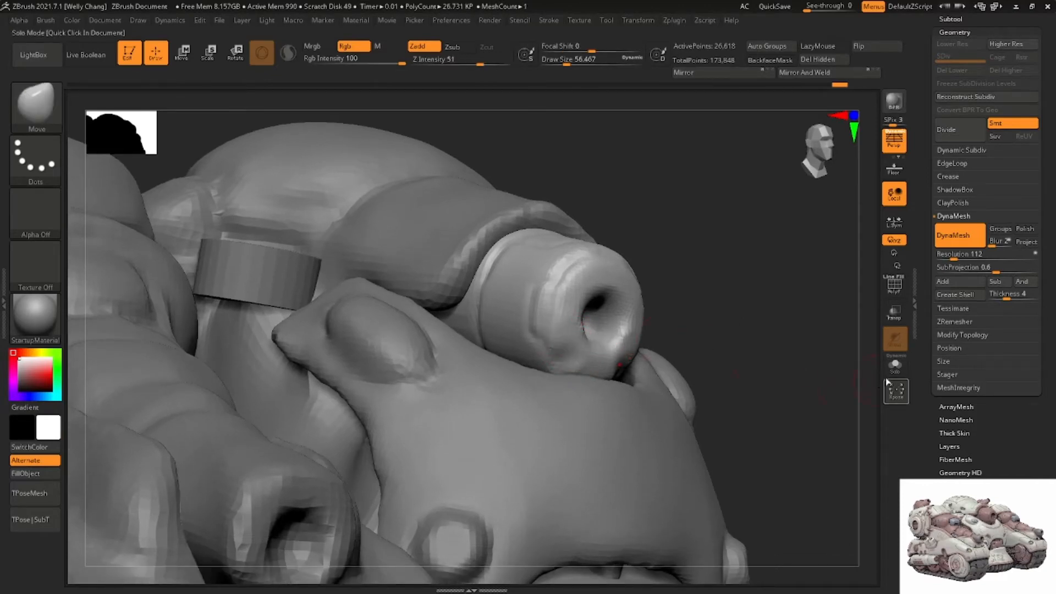
Isolate the gun barrel and build up the lower part of its muzzle face with the ClayBuildup brush
click(894, 366)
key(b)
key(d)
key(s)
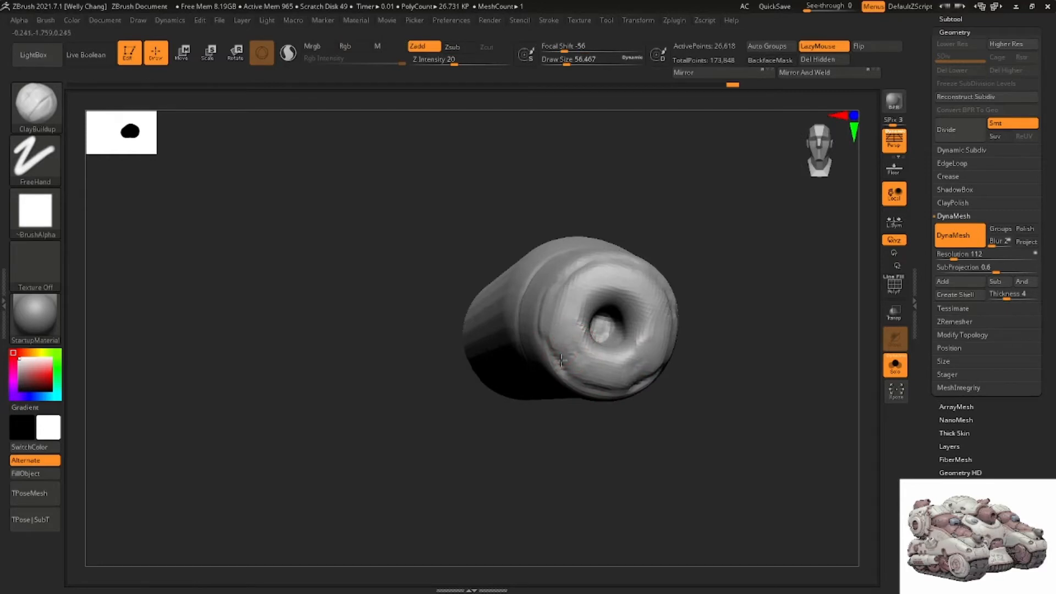
mouse_move(561, 360)
mouse_down()
mouse_move(572, 350)
mouse_move(575, 359)
mouse_up()
right_drag(575, 359, 586, 318)
Show the whole tank again and check how the gun barrel sits in its sleeve from several sides
key(b)
key(d)
key(s)
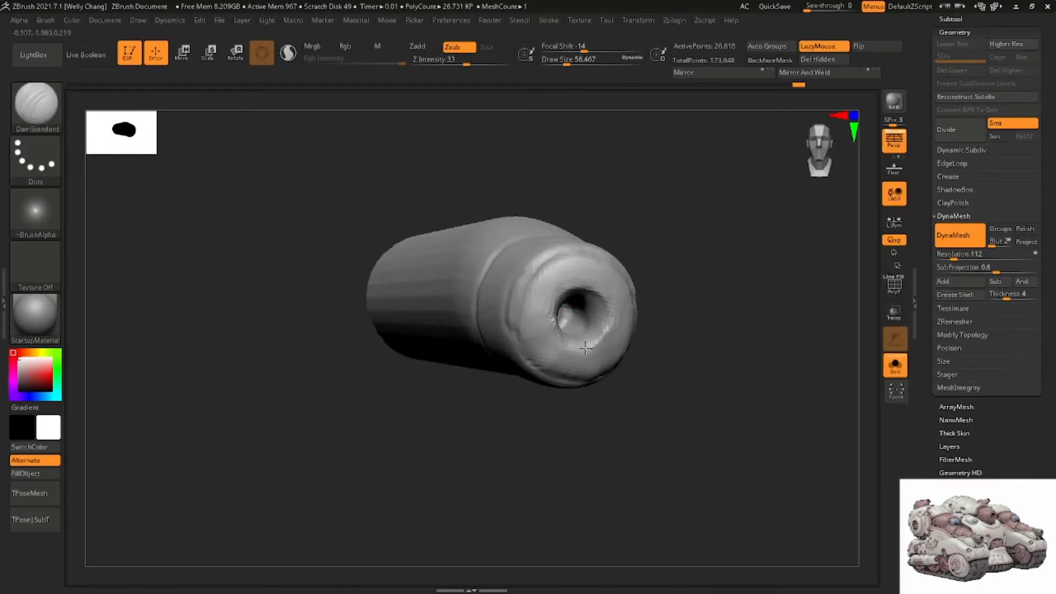
right_drag(586, 347, 782, 346)
click(891, 370)
right_drag(674, 322, 506, 274)
ctrl+right_drag(607, 291, 637, 225)
ctrl+right_drag(638, 226, 604, 324)
mouse_move(563, 275)
ctrl+right_down()
mouse_move(574, 306)
mouse_move(568, 290)
mouse_move(561, 298)
mouse_move(541, 229)
ctrl+right_up()
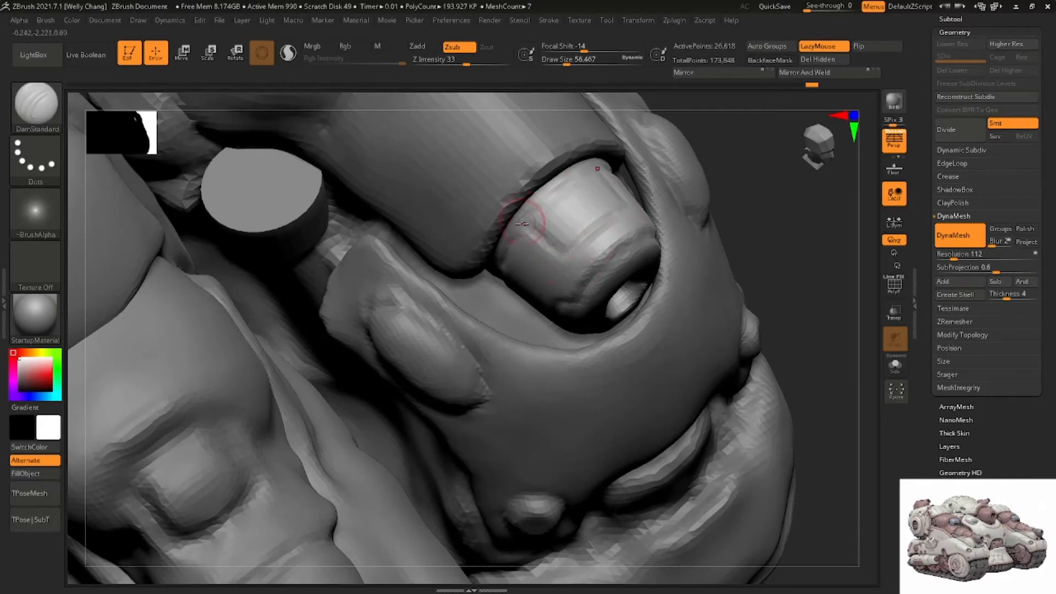
mouse_move(584, 183)
right_down()
mouse_move(590, 265)
mouse_move(620, 271)
mouse_move(631, 289)
right_up()
Reshape the gun barrel's silhouette with the Move brush at draw size about 136
key(b)
key(m)
key(v)
key(space)
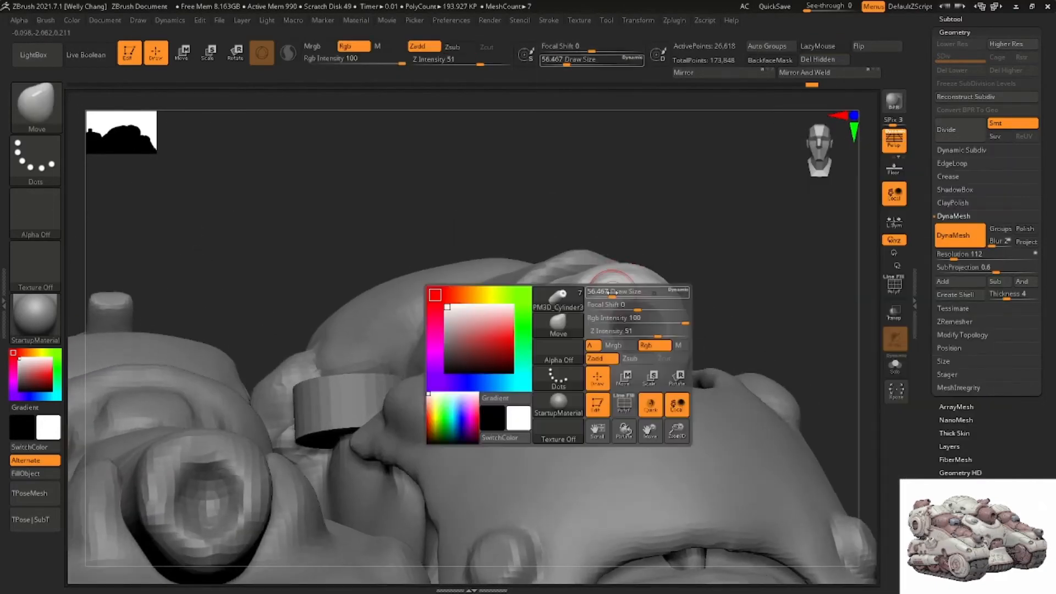
drag(630, 292, 626, 292)
right_drag(625, 275, 673, 309)
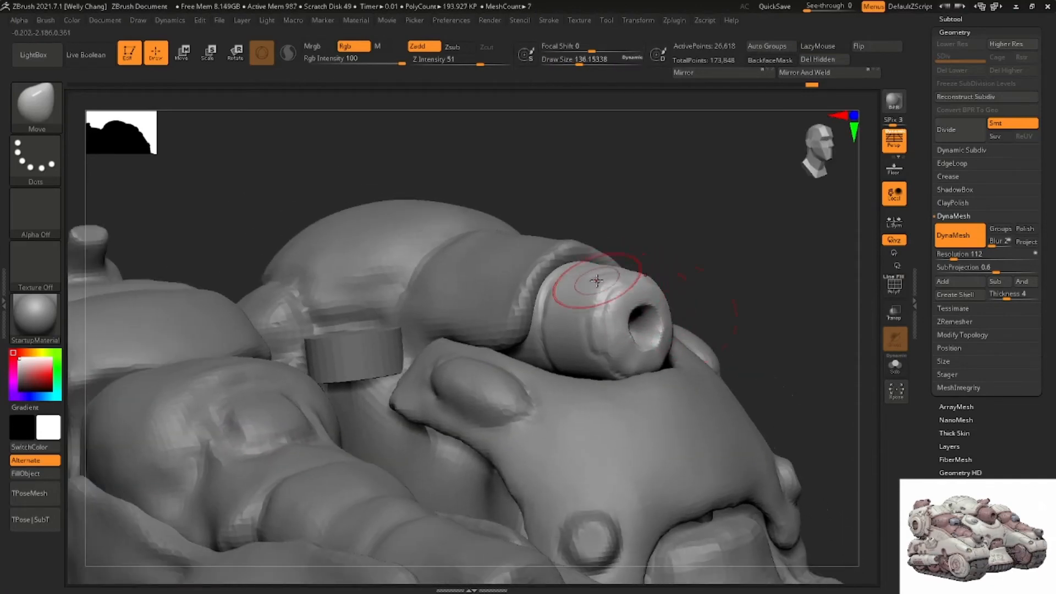
right_drag(597, 280, 602, 289)
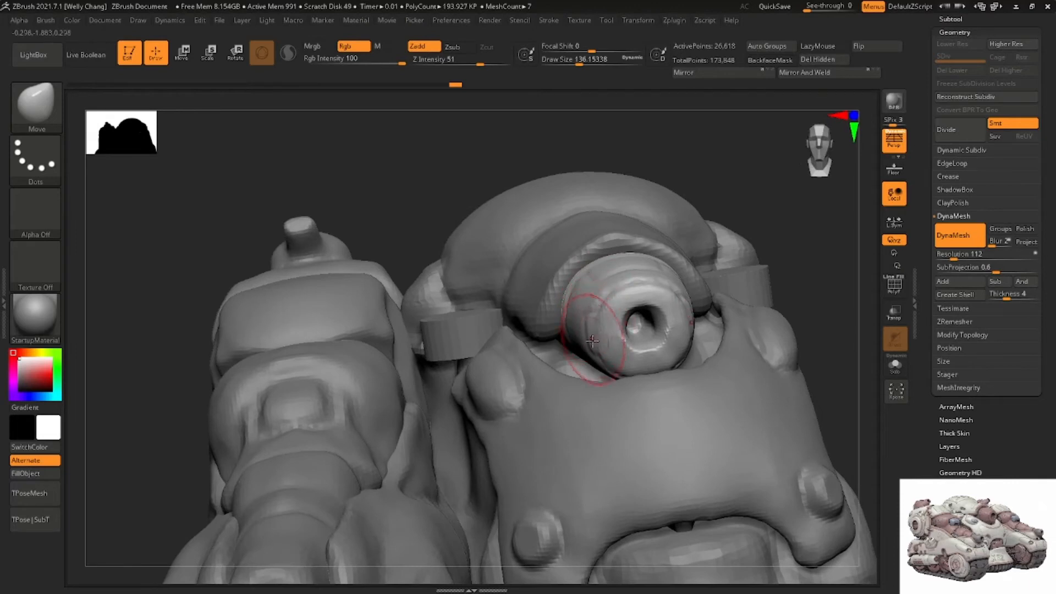
drag(606, 362, 616, 366)
right_drag(621, 371, 693, 357)
Mask the barrel body at draw size about 87, shift the muzzle end along the barrel with the gizmo, and clear the mask
key(space)
drag(660, 327, 653, 327)
right_drag(652, 326, 655, 269)
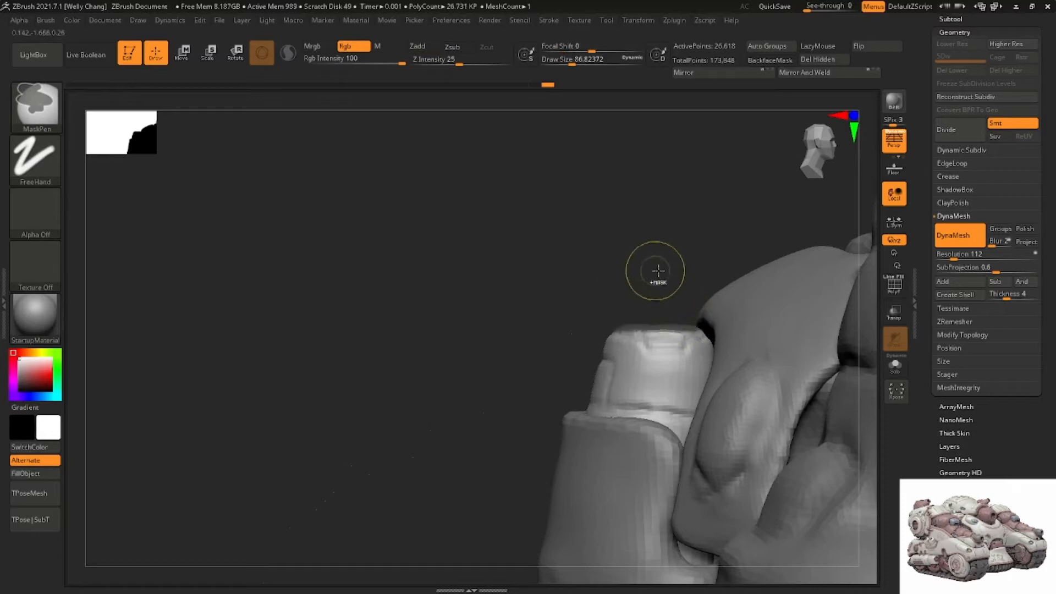
key(w)
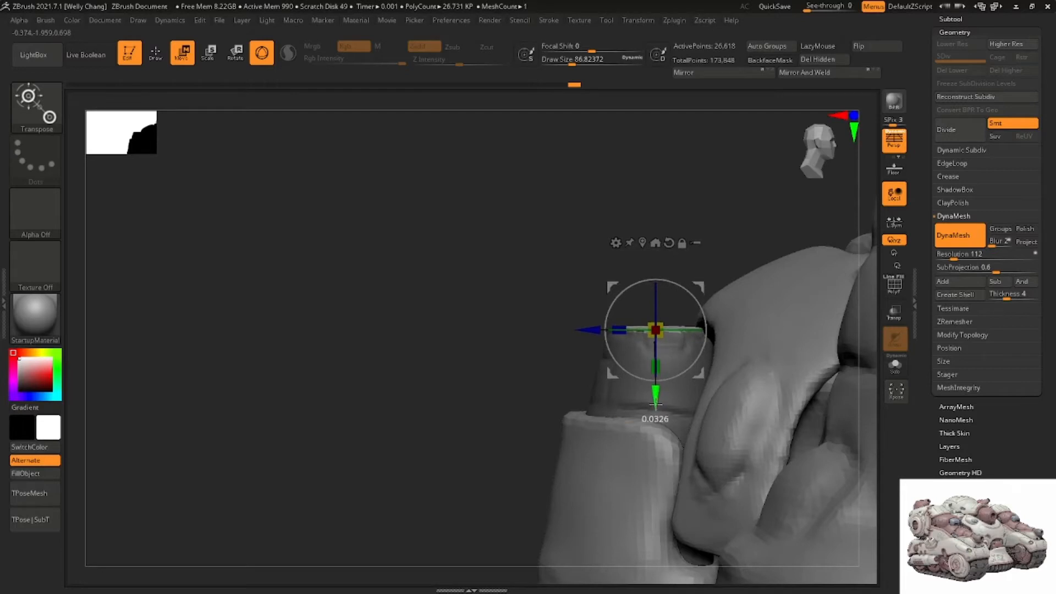
key(q)
ctrl+drag(542, 278, 568, 301)
Fine-tune the muzzle end's position along the barrel axis with the gizmo and check its profile
right_drag(568, 302, 566, 358)
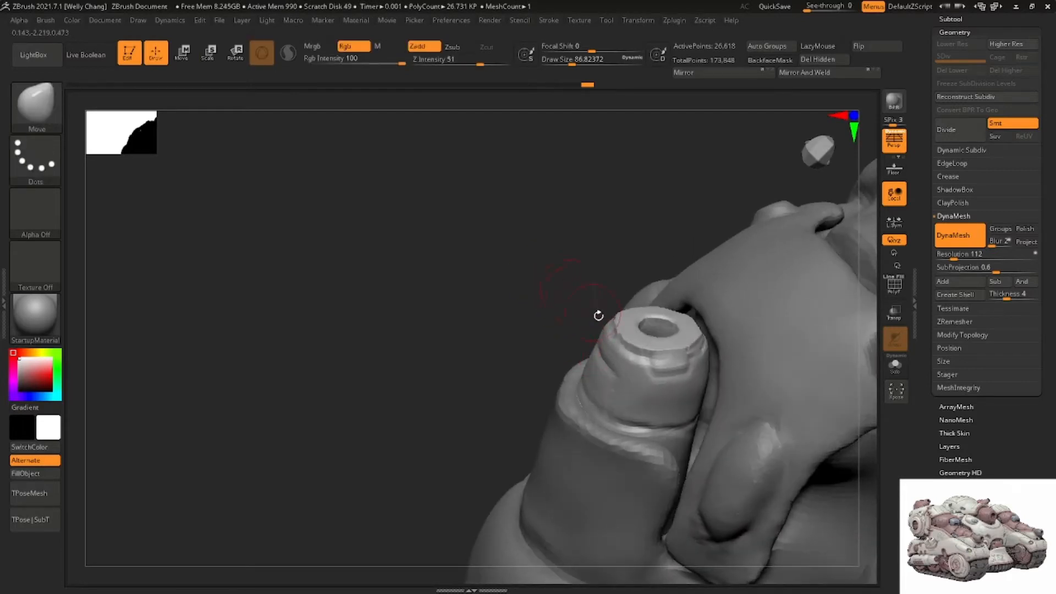
drag(598, 315, 682, 339)
key(w)
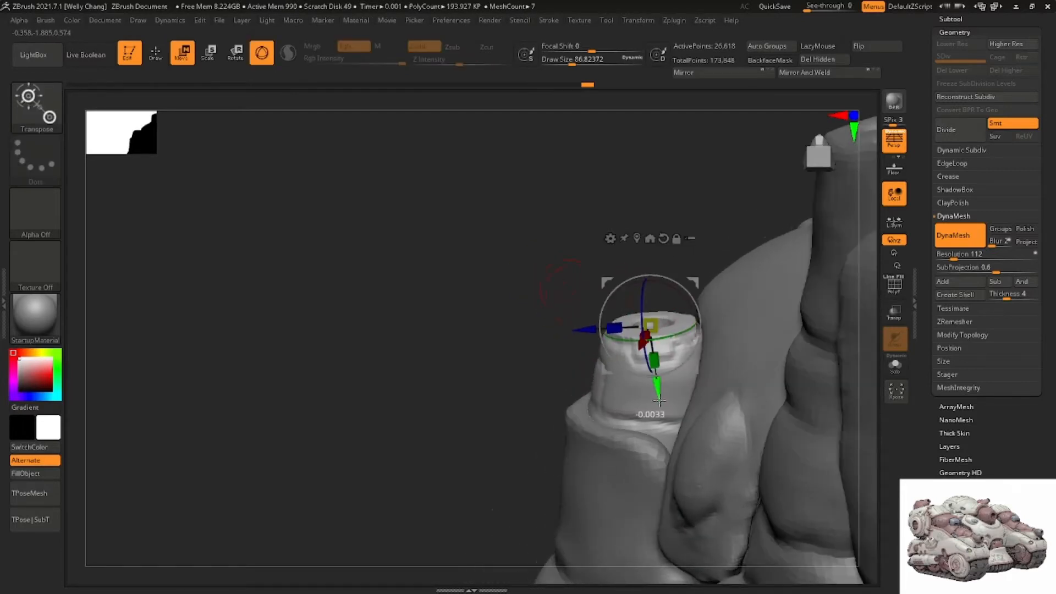
drag(659, 402, 659, 394)
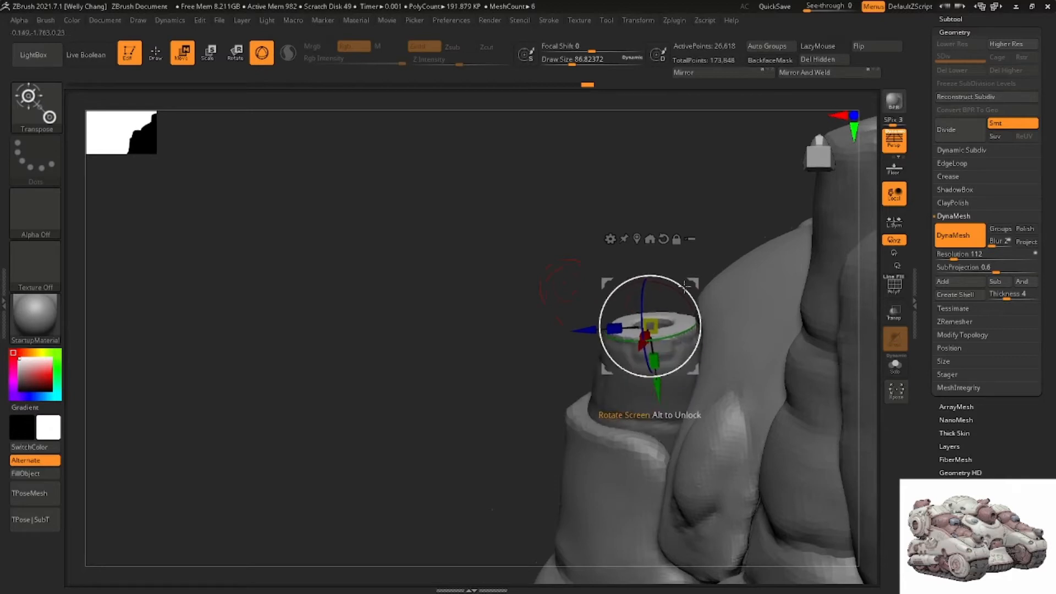
key(q)
mouse_move(624, 249)
mouse_down()
mouse_move(629, 283)
mouse_move(618, 302)
mouse_move(679, 238)
mouse_move(641, 184)
mouse_move(633, 293)
mouse_up()
mouse_move(633, 293)
right_down()
mouse_move(645, 301)
mouse_move(624, 286)
mouse_move(595, 310)
mouse_move(580, 302)
right_up()
Make the tank_demo6 hull the active subtool and reshape the turret dome with the Move brush at draw size about 299
alt+click(598, 286)
key(b)
key(m)
key(v)
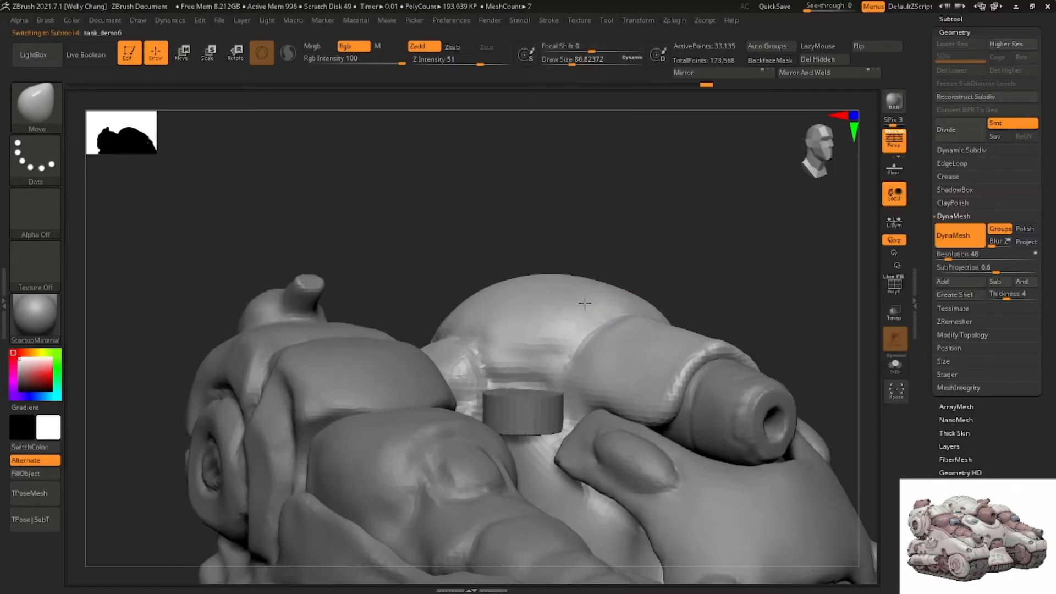
key(s)
drag(582, 302, 607, 299)
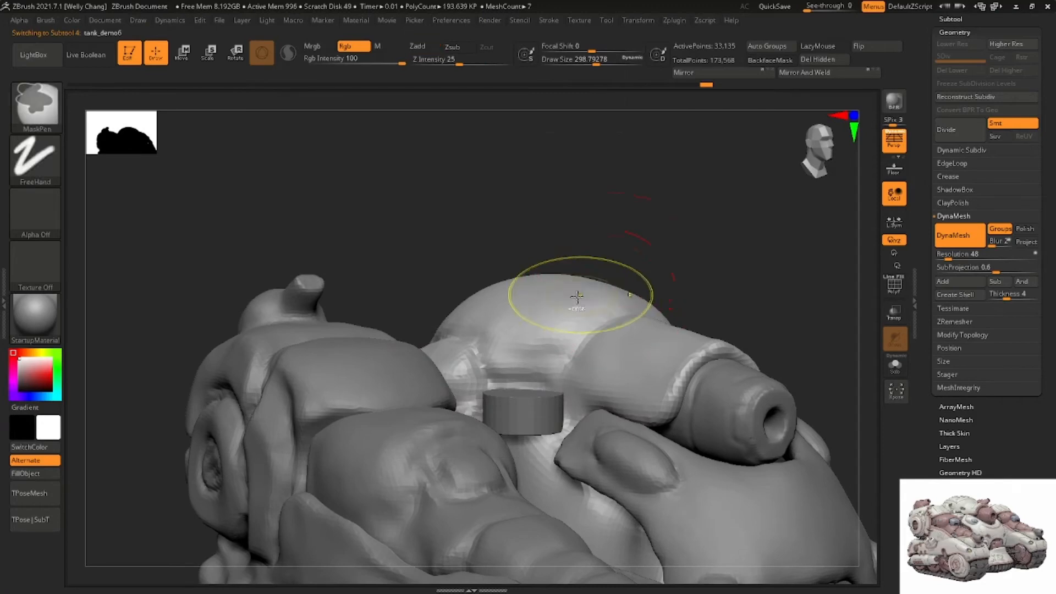
drag(543, 281, 550, 281)
right_drag(552, 279, 500, 312)
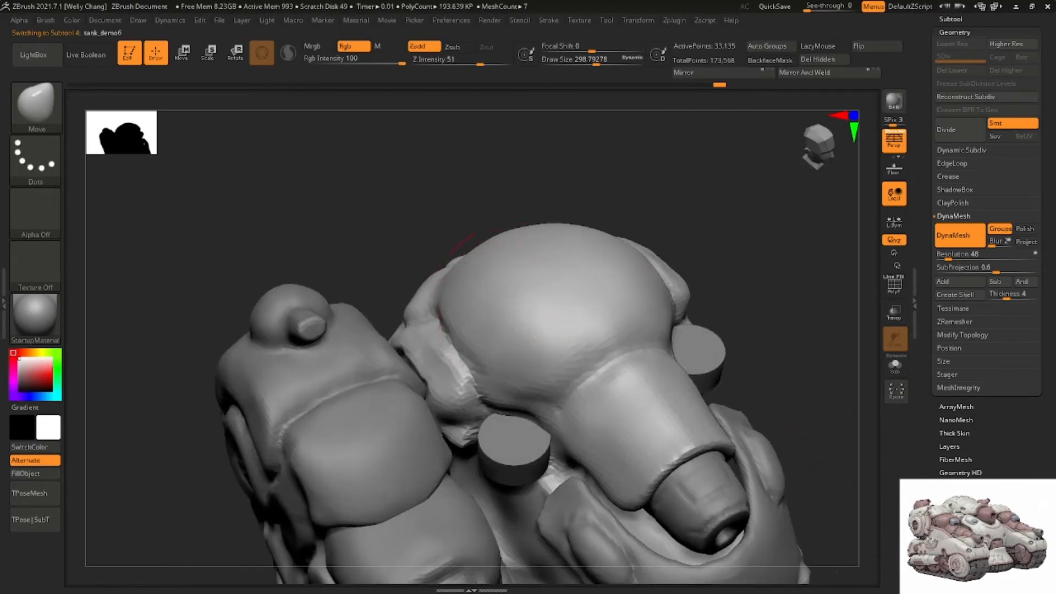
Pull the rim behind the turret dome into shape with the Move brush and smooth it
mouse_move(484, 270)
right_down()
mouse_move(519, 276)
mouse_move(487, 330)
mouse_move(566, 236)
mouse_move(584, 231)
mouse_move(566, 196)
mouse_move(591, 297)
mouse_move(483, 330)
mouse_move(564, 330)
mouse_move(512, 283)
right_up()
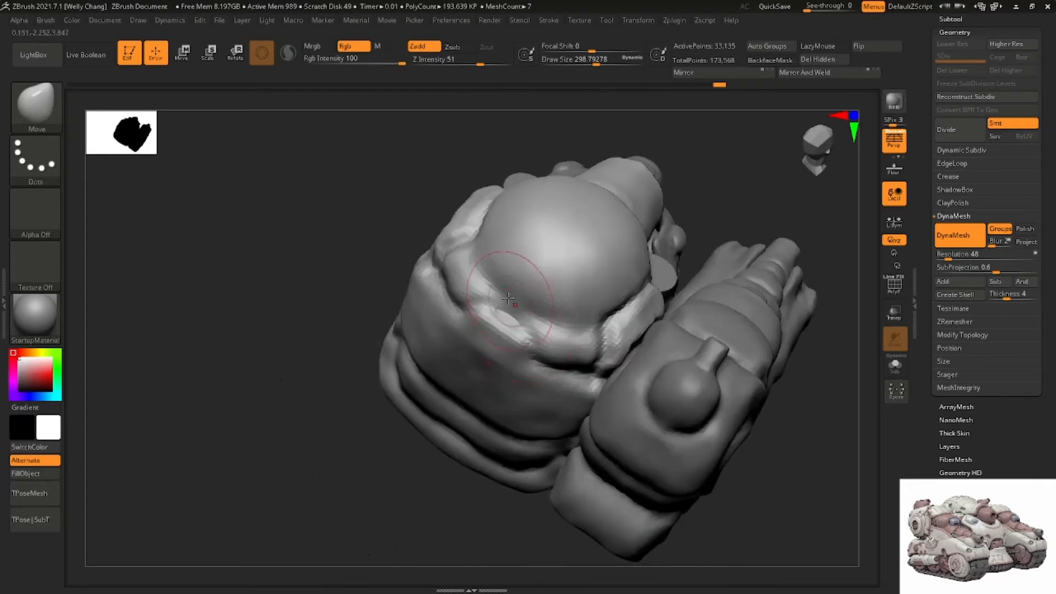
mouse_move(508, 278)
mouse_down()
mouse_move(489, 264)
mouse_move(483, 275)
mouse_up()
right_drag(495, 291, 487, 279)
drag(488, 279, 484, 283)
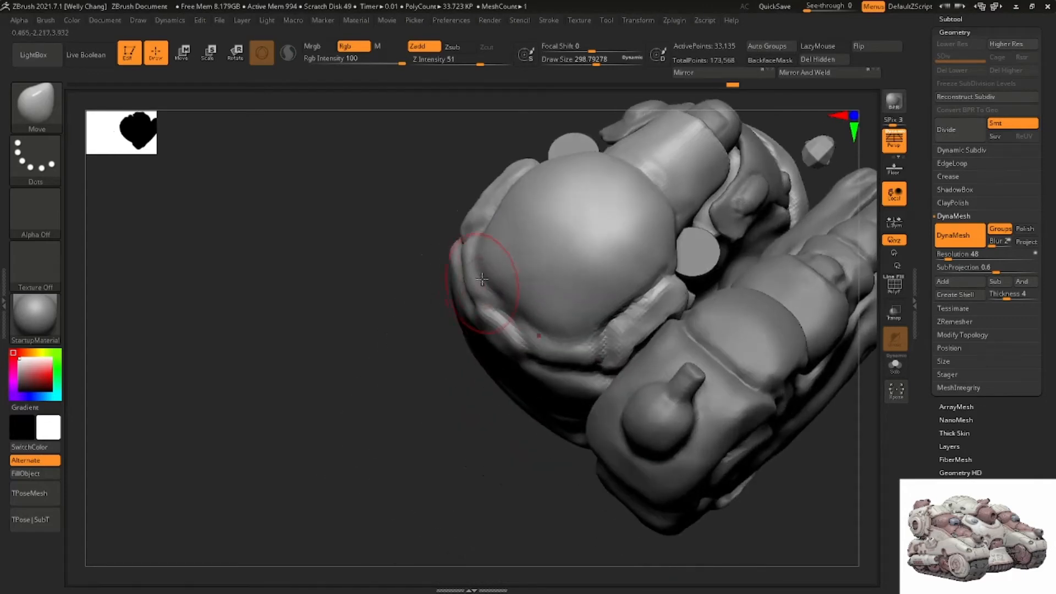
right_drag(484, 283, 481, 255)
shift+drag(481, 255, 528, 325)
Carve the crease around the rear of the turret dome with the DamStandard brush at draw size about 202
mouse_move(527, 324)
right_down()
mouse_move(522, 352)
mouse_move(513, 283)
mouse_move(534, 302)
right_up()
key(b)
key(d)
key(s)
key(space)
mouse_move(534, 303)
mouse_down()
mouse_move(514, 303)
mouse_move(531, 312)
mouse_move(528, 338)
mouse_move(563, 358)
mouse_up()
mouse_move(563, 351)
right_down()
mouse_move(591, 342)
mouse_move(604, 319)
mouse_move(556, 319)
mouse_move(557, 332)
right_up()
Adjust the raised rim segments around the rear of the turret dome with the Move brush
key(b)
key(m)
key(v)
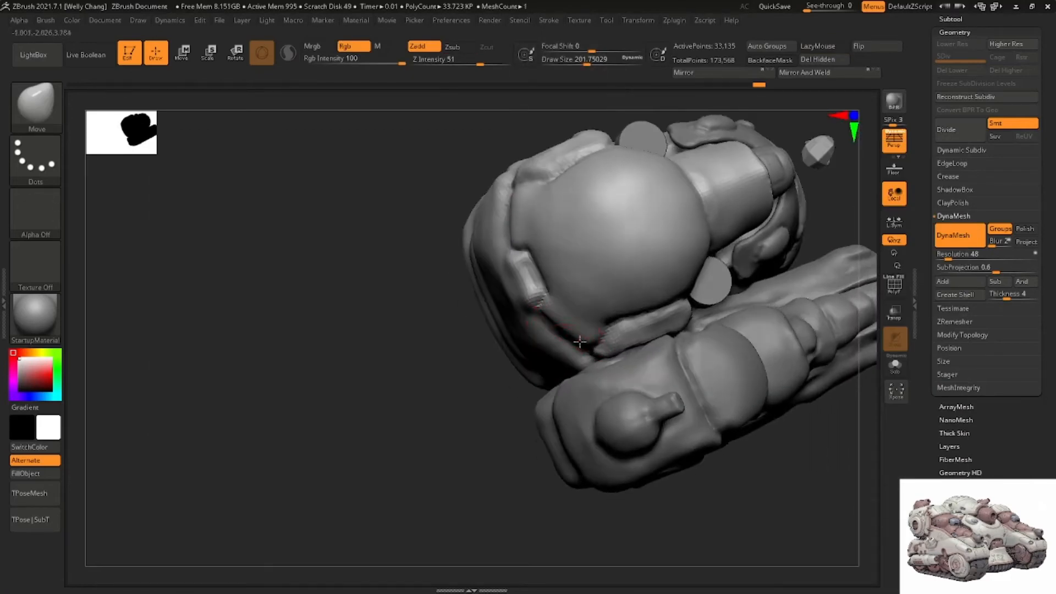
mouse_move(562, 256)
right_down()
mouse_move(537, 200)
mouse_move(532, 213)
right_up()
drag(562, 170, 562, 167)
drag(536, 231, 535, 231)
right_drag(539, 237, 552, 228)
Reshape the hull rim between the turret dome and the side cylinder with the Move brush at draw size about 293
key(space)
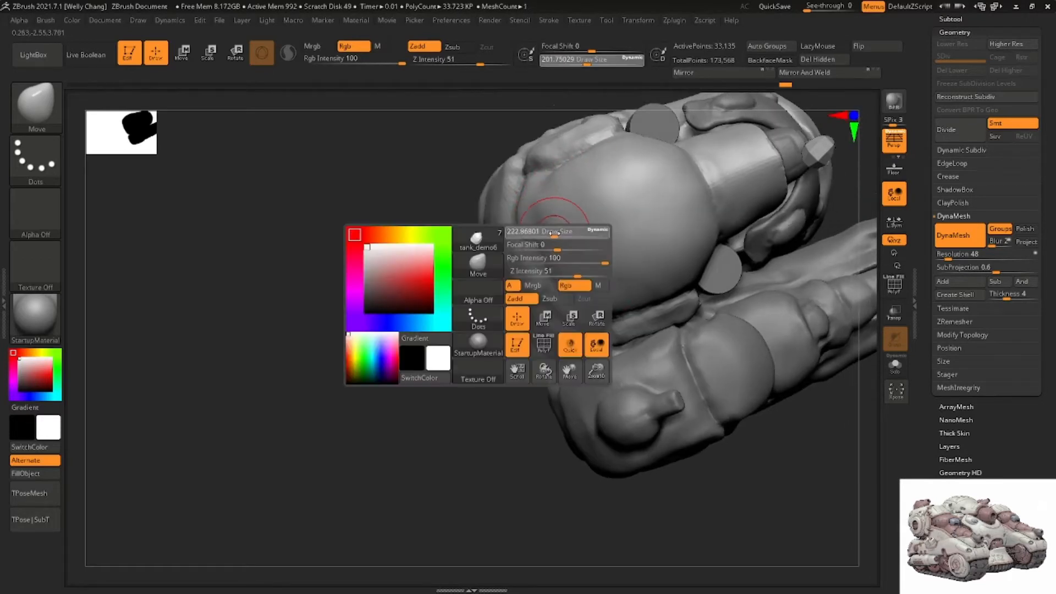
drag(551, 236, 559, 236)
right_drag(561, 229, 576, 246)
right_drag(646, 147, 628, 157)
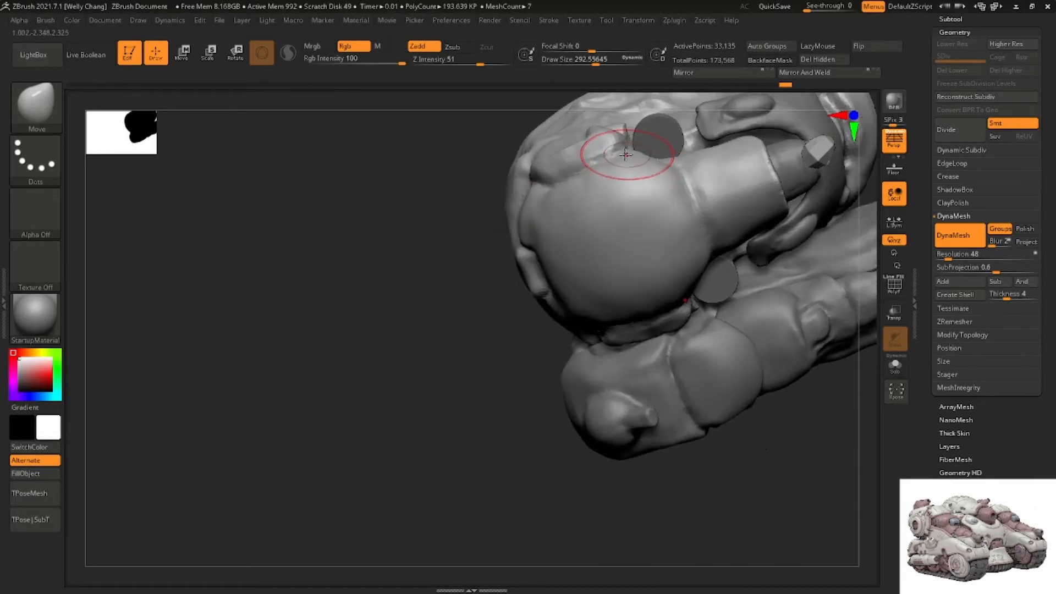
drag(625, 155, 619, 150)
right_drag(603, 184, 599, 135)
Switch to the DamStandard brush at draw size about 172 and bring the hull's lower front bumper into view
mouse_move(611, 220)
right_down()
mouse_move(593, 194)
mouse_move(627, 206)
mouse_move(635, 250)
right_up()
key(b)
key(d)
key(s)
key(space)
drag(630, 254, 620, 254)
mouse_move(620, 254)
right_down()
mouse_move(542, 229)
mouse_move(500, 266)
mouse_move(573, 323)
mouse_move(498, 336)
mouse_move(436, 384)
mouse_move(552, 330)
mouse_move(550, 308)
mouse_move(528, 295)
mouse_move(539, 277)
right_up()
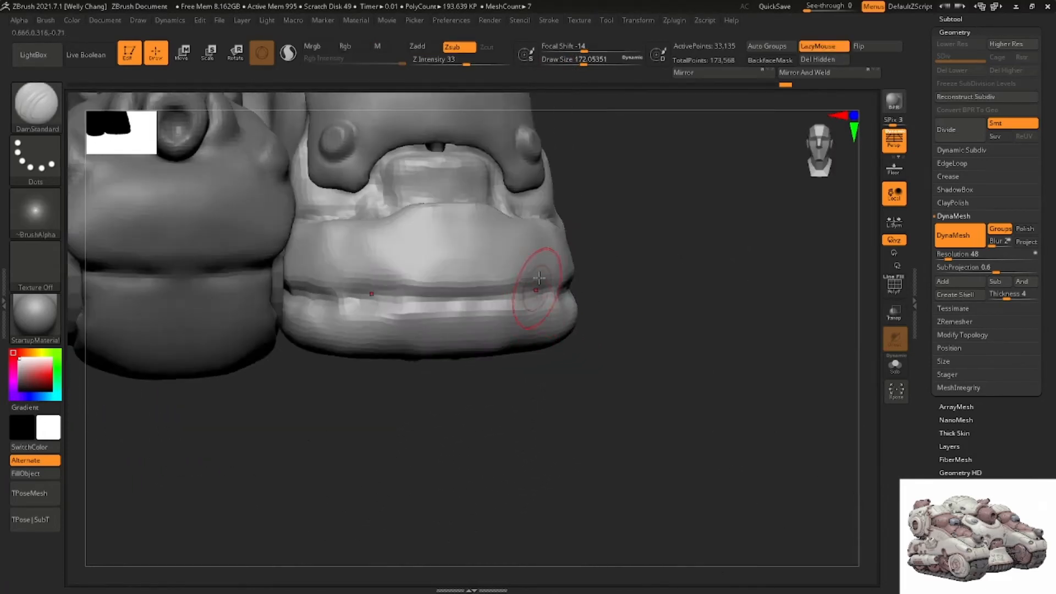
Try interpolating between the last two strokes on the front bumper, undo it, and check the stroke modifiers
click(555, 21)
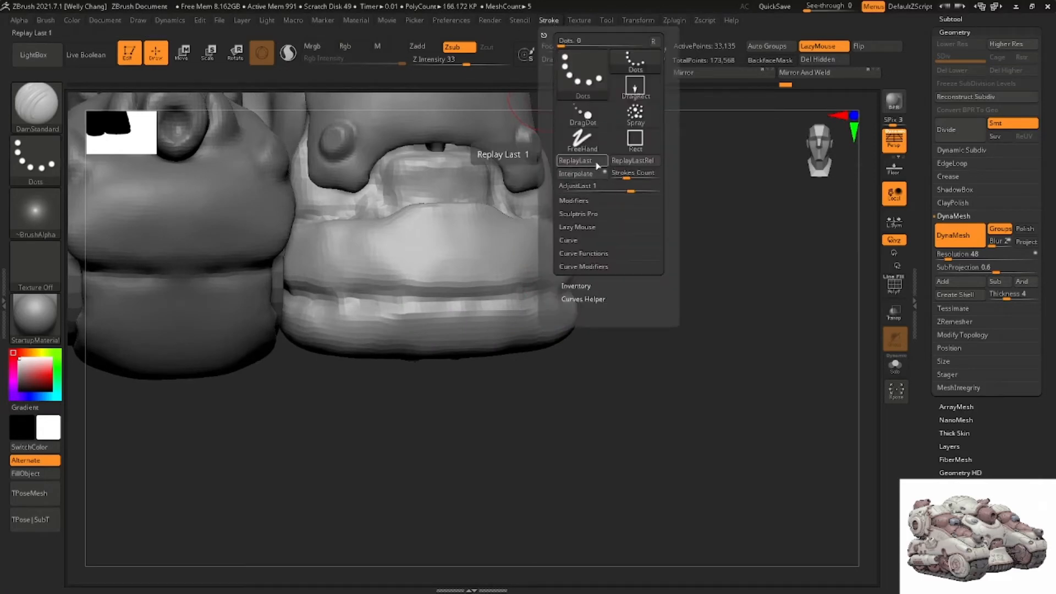
click(584, 175)
key(ctrl+z)
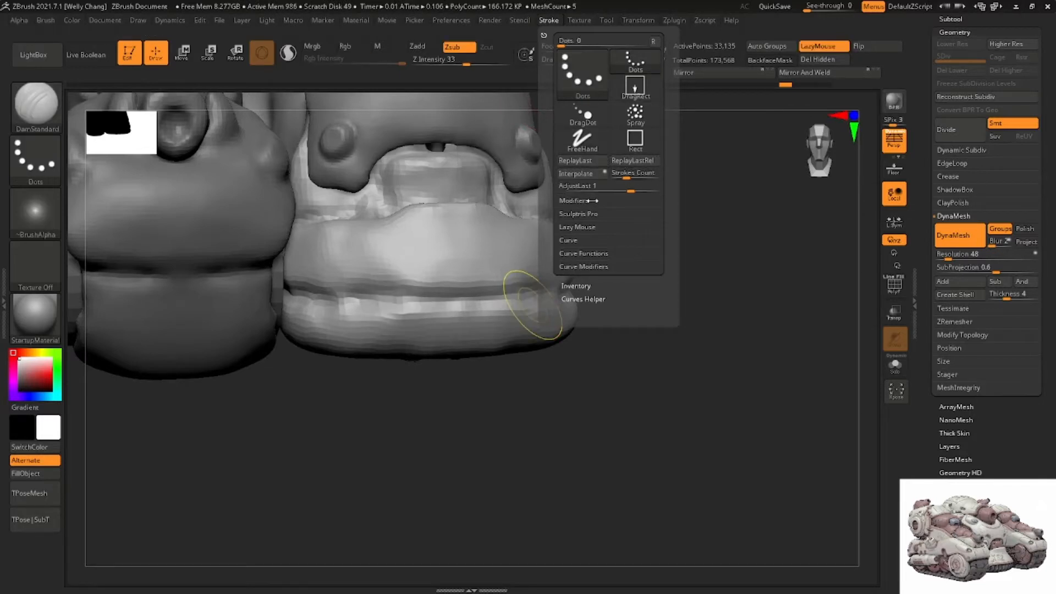
click(574, 200)
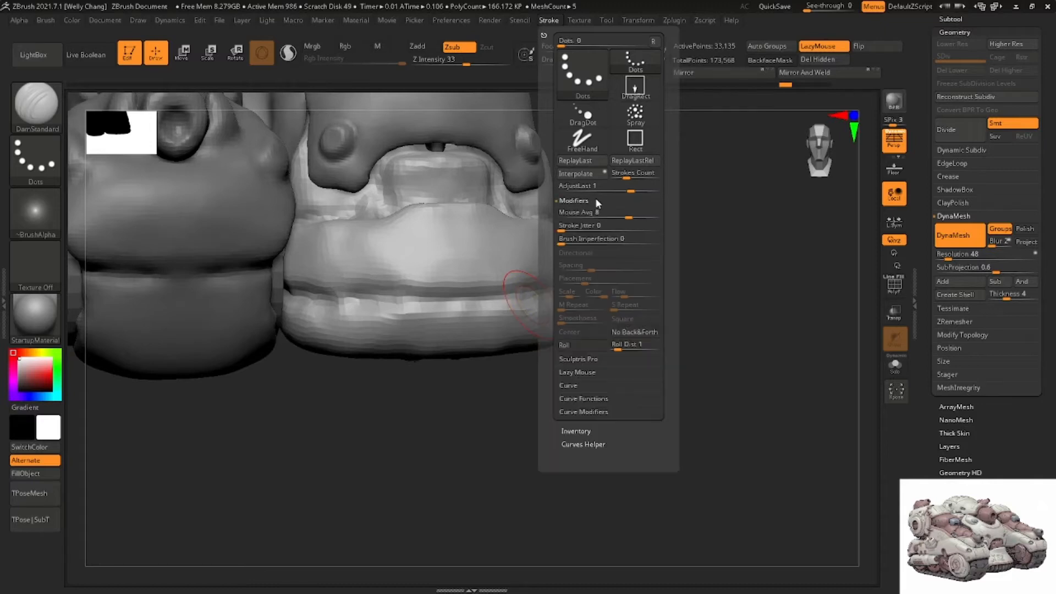
click(598, 198)
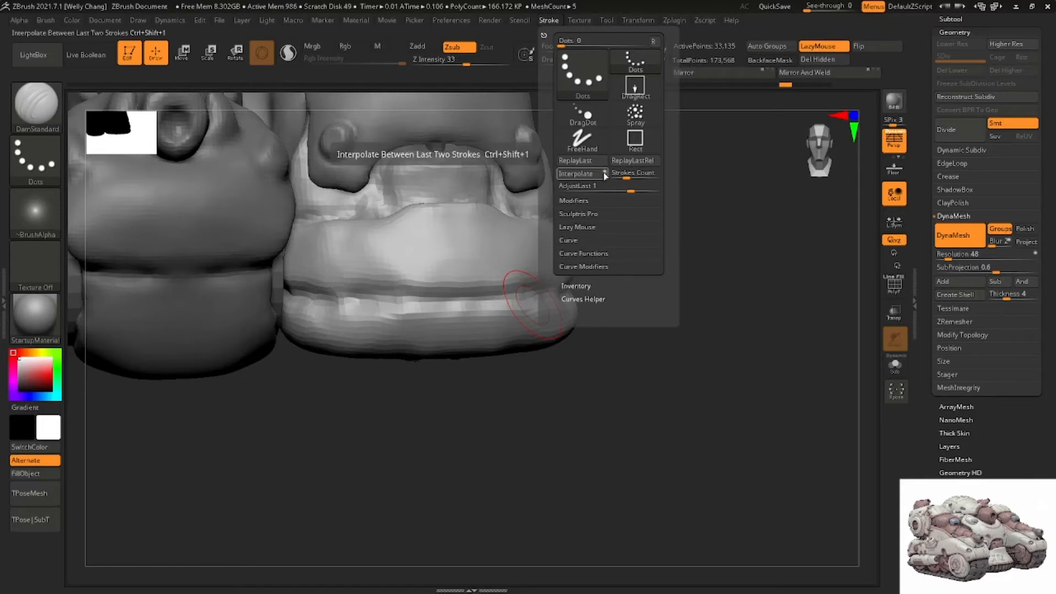
Carve vertical grooves at the centre and outer end of the front bumper with DamStandard at draw size about 83
alt+right_drag(436, 270, 480, 252)
key(space)
drag(491, 259, 478, 257)
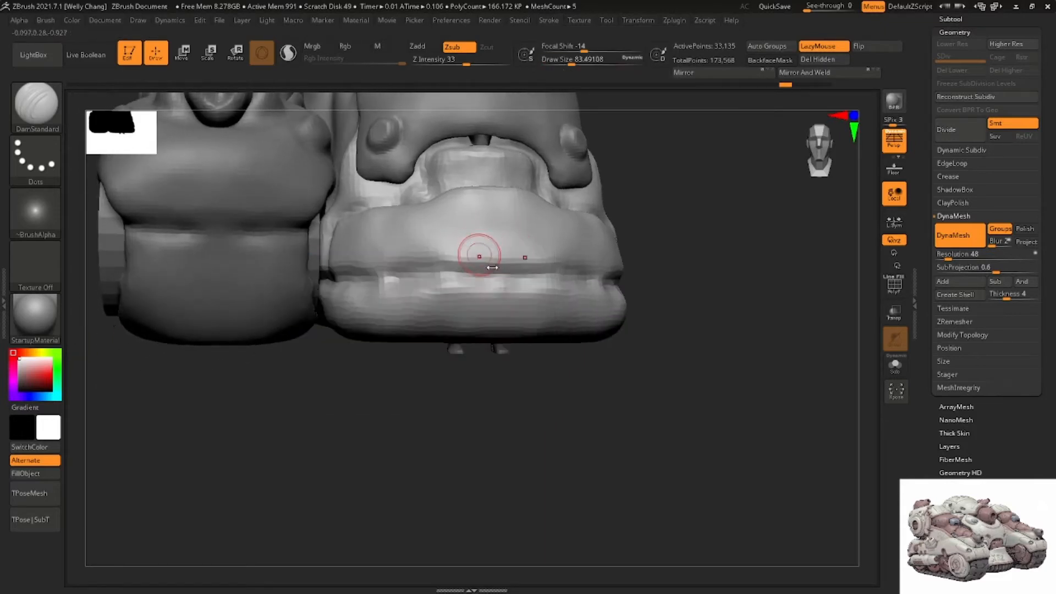
shift+right_drag(489, 271, 493, 280)
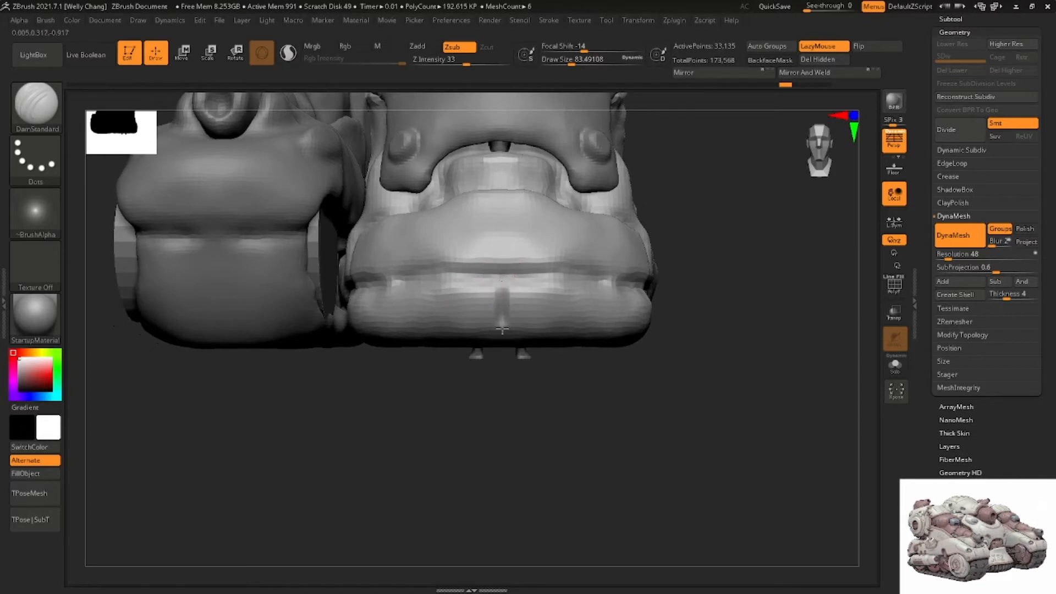
drag(499, 336, 495, 265)
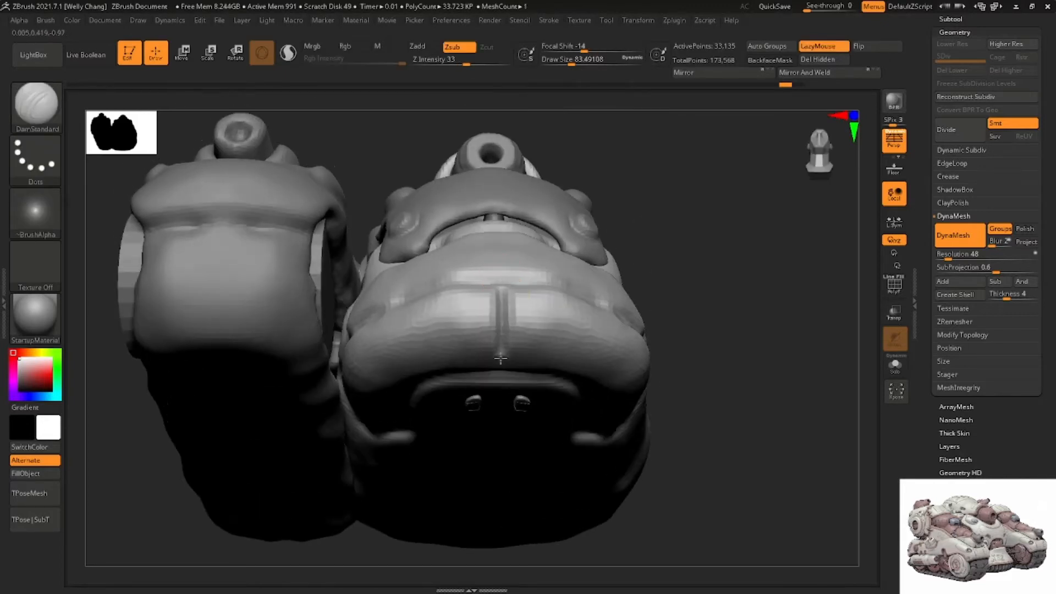
mouse_move(499, 370)
mouse_down()
mouse_move(608, 295)
mouse_move(636, 312)
mouse_up()
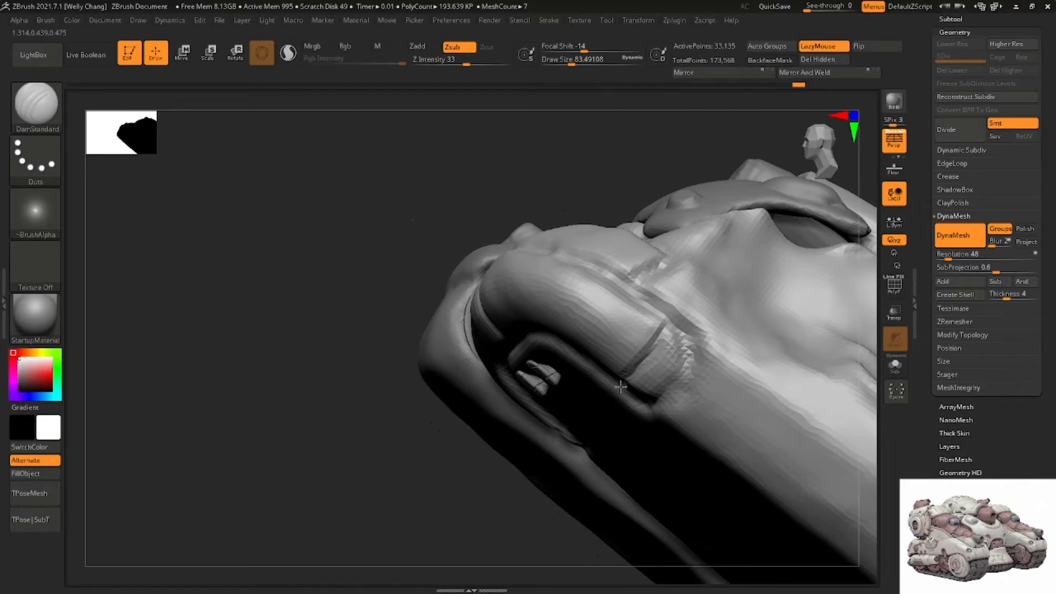
Try the Interpolate stroke function on the bumper grooves, and smooth and recut the outer groove
click(548, 21)
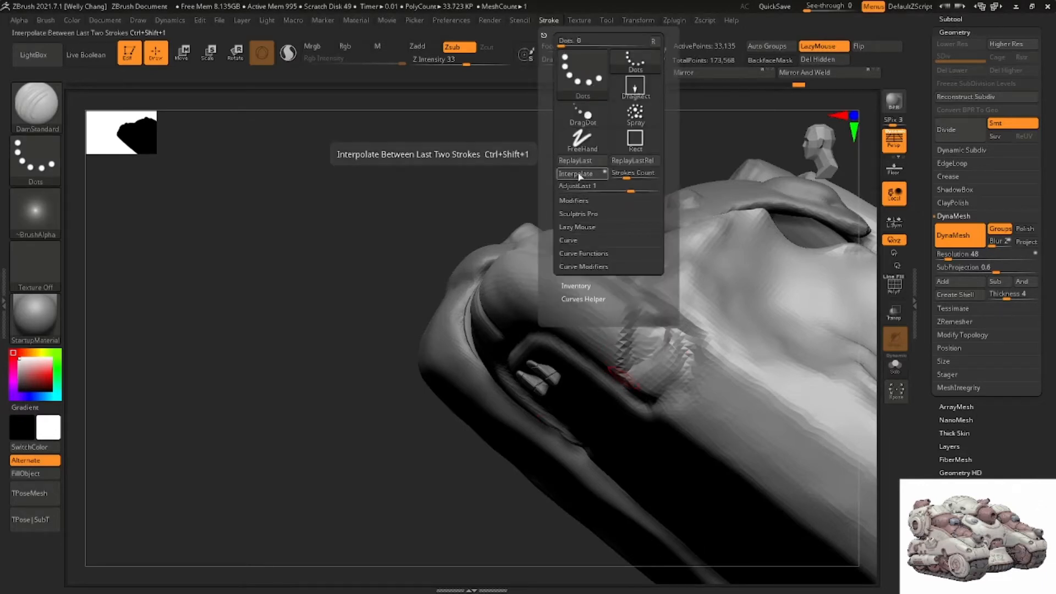
click(605, 173)
right_drag(518, 231, 514, 235)
shift+drag(646, 330, 641, 365)
right_drag(522, 263, 446, 234)
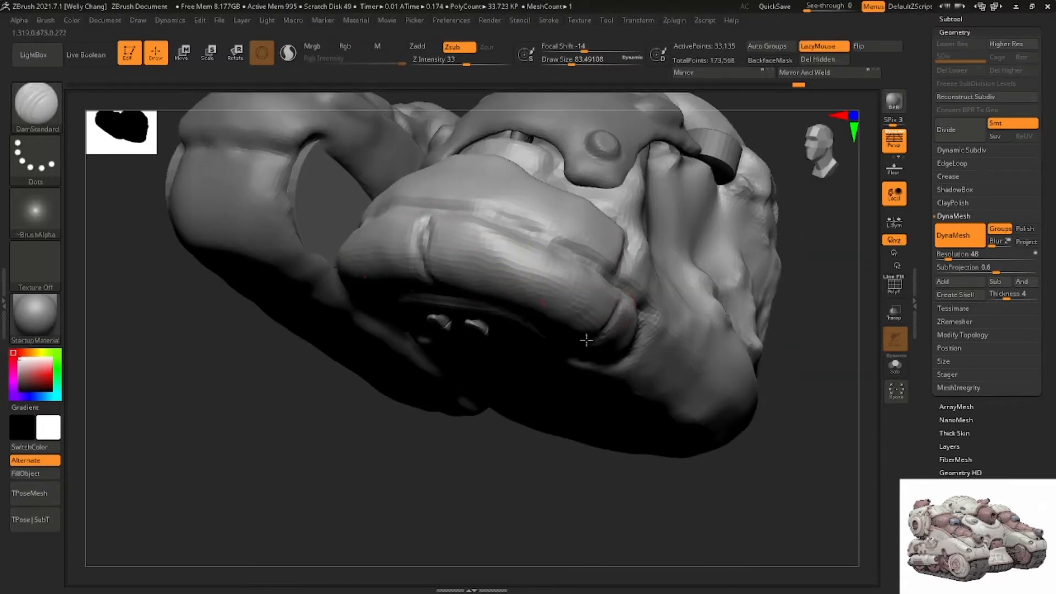
Try interpolating between the bumper's centre and outer grooves with a strokes count of 10
click(546, 20)
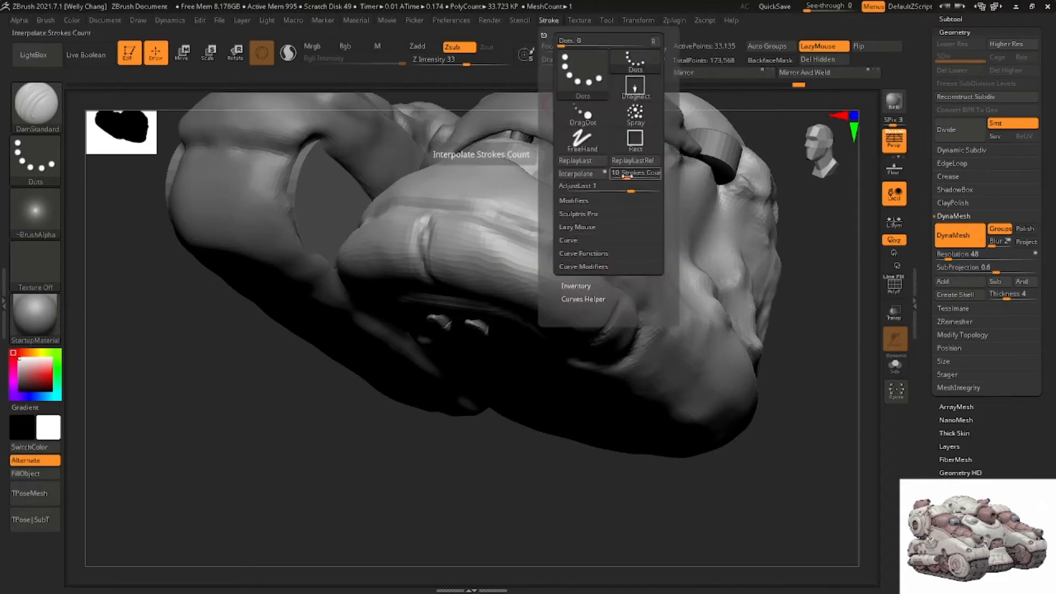
click(575, 173)
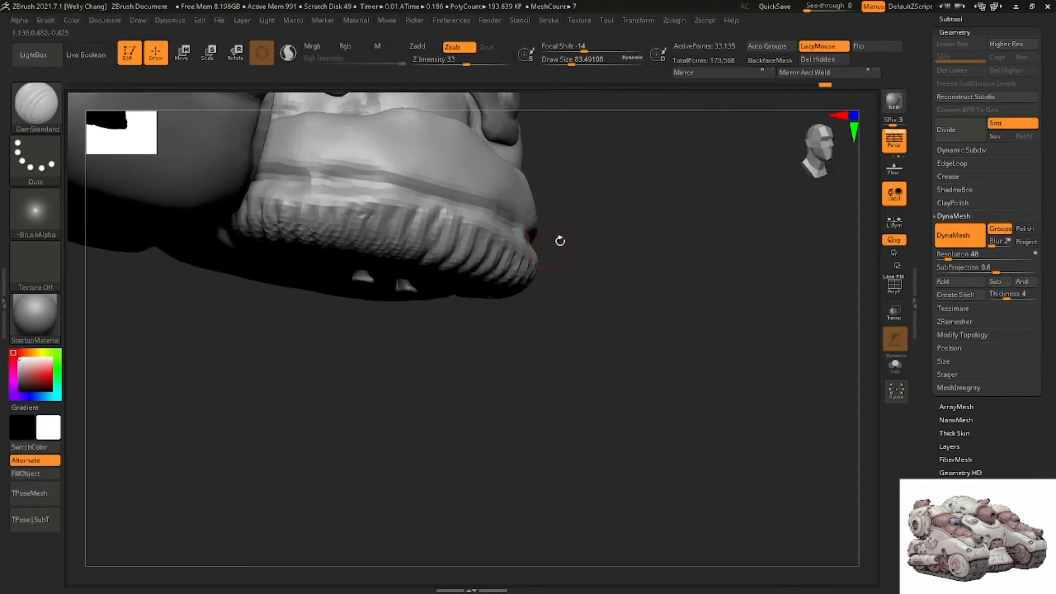
drag(558, 238, 577, 212)
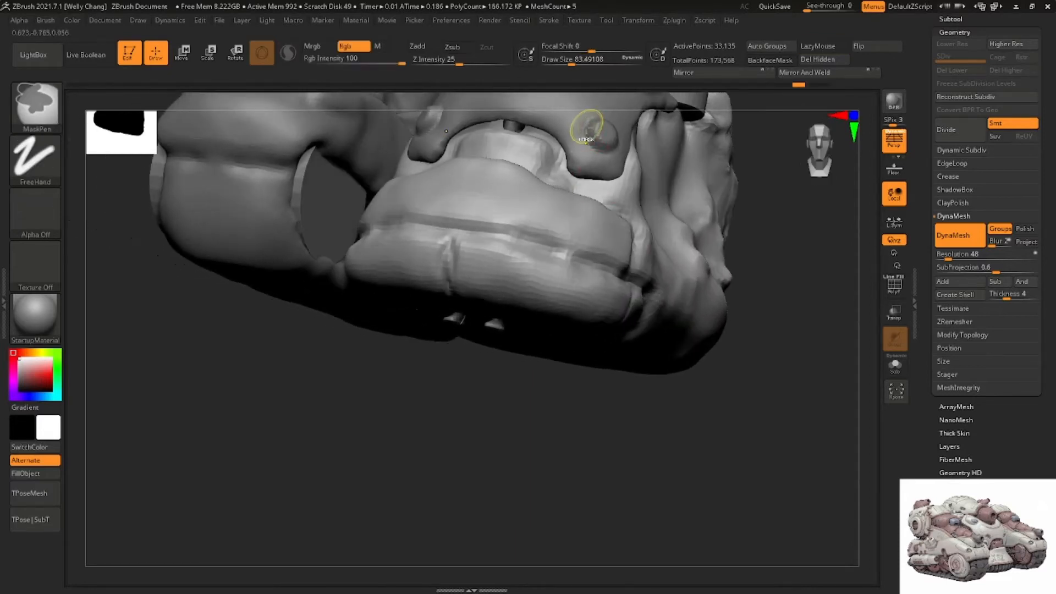
Recut the bumper's centre and outer grooves and interpolate between them to fill the bumper with wider-spaced vertical ribs
mouse_move(577, 165)
mouse_down()
mouse_move(543, 165)
mouse_move(460, 220)
mouse_up()
mouse_move(461, 220)
right_down()
mouse_move(472, 201)
mouse_move(465, 208)
right_up()
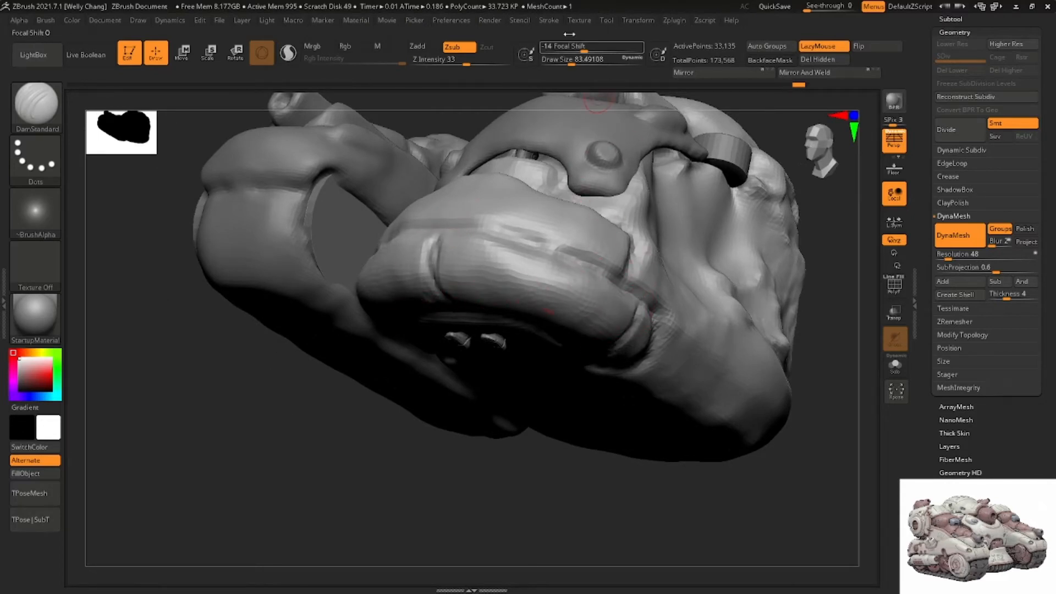
click(550, 21)
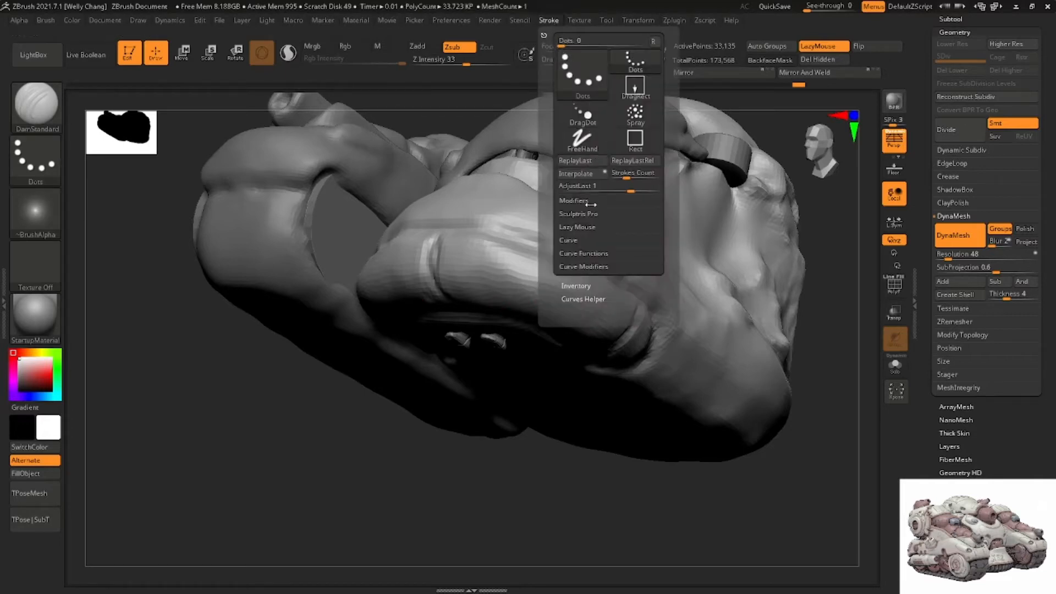
click(577, 174)
mouse_move(502, 257)
right_down()
mouse_move(504, 346)
mouse_move(497, 297)
mouse_move(478, 275)
mouse_move(434, 259)
mouse_move(489, 258)
right_up()
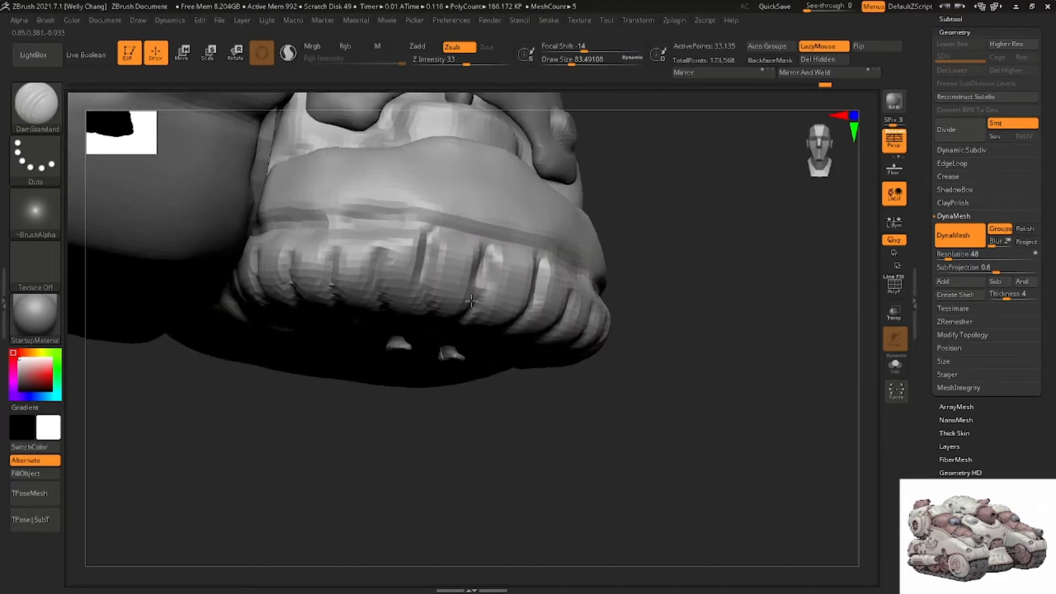
Remesh the ribbed front bumper mesh with DynaMesh at resolution 88
right_drag(472, 301, 420, 301)
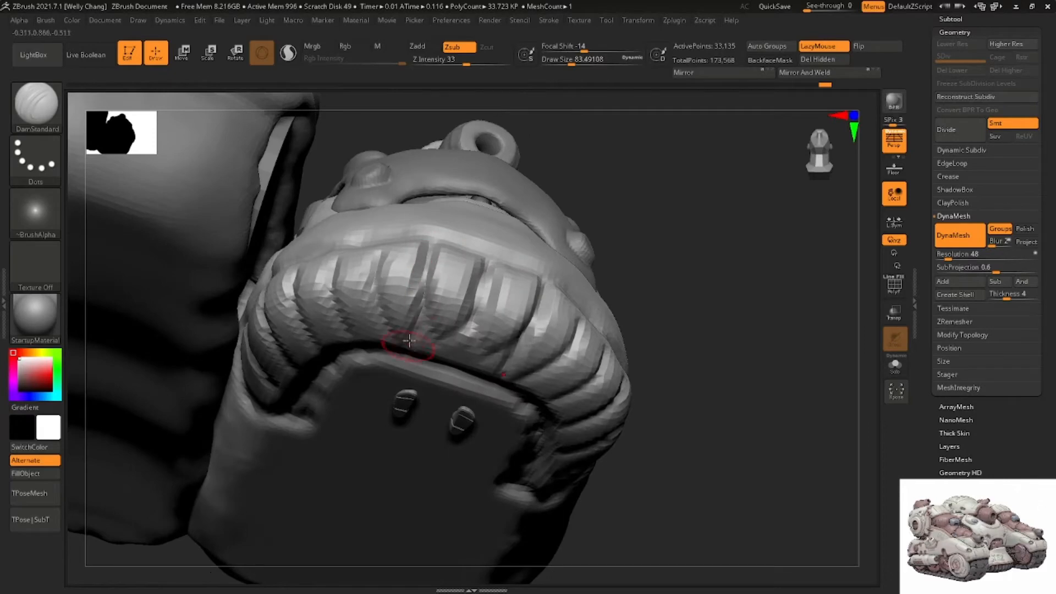
mouse_move(409, 341)
right_down()
mouse_move(393, 297)
mouse_move(403, 324)
mouse_move(346, 336)
mouse_move(371, 345)
mouse_move(396, 295)
mouse_move(432, 278)
right_up()
key(b)
key(m)
key(v)
right_drag(510, 368, 707, 349)
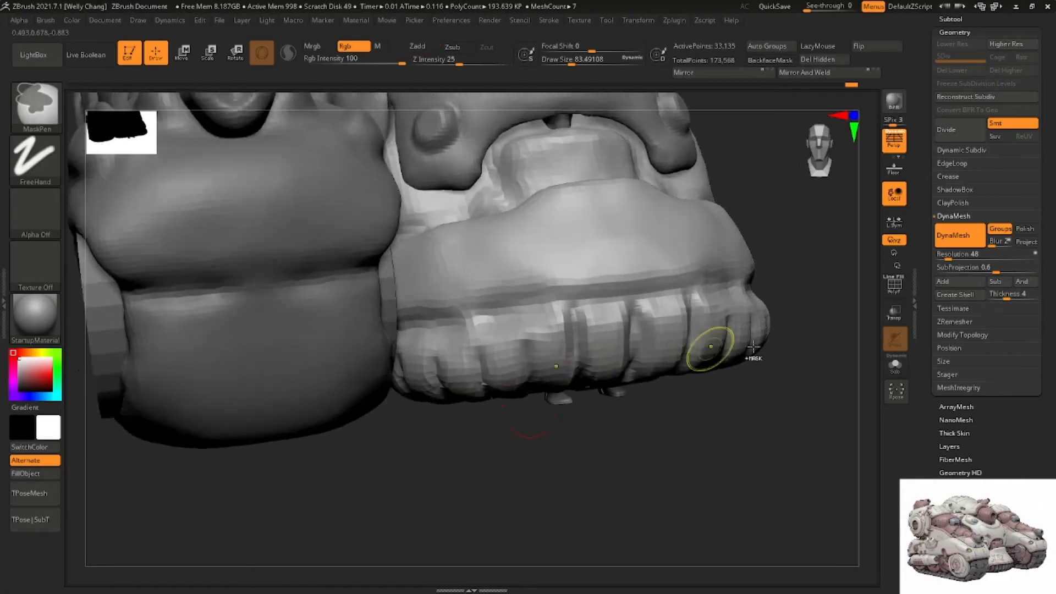
click(941, 255)
drag(951, 254, 954, 255)
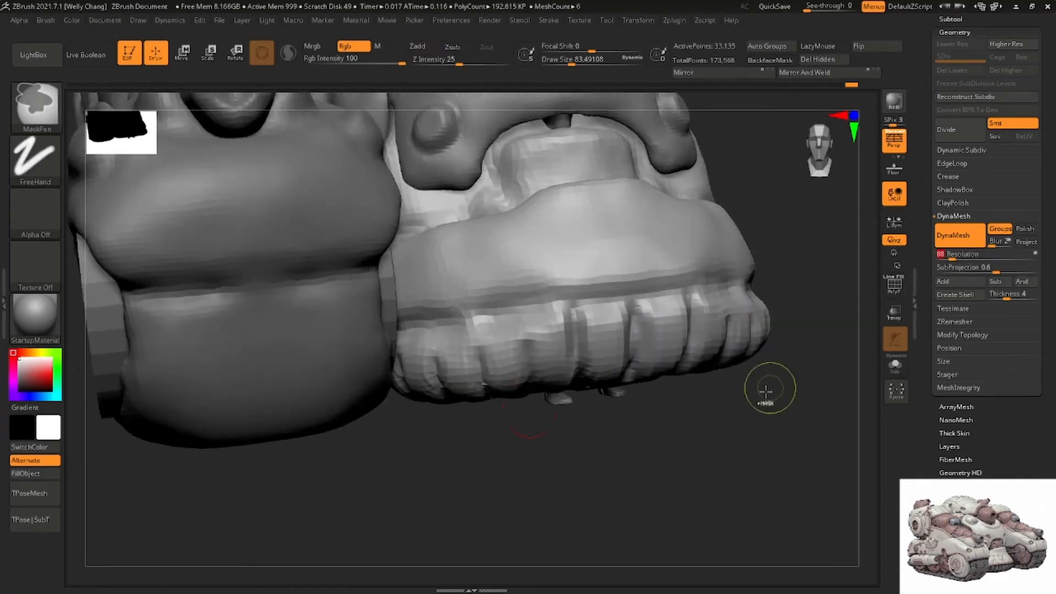
ctrl+drag(768, 386, 781, 402)
Deepen a vertical groove near the middle of the front bumper with a short DamStandard stroke at draw size about 83
right_drag(608, 353, 547, 326)
drag(509, 323, 521, 366)
key(ctrl+z)
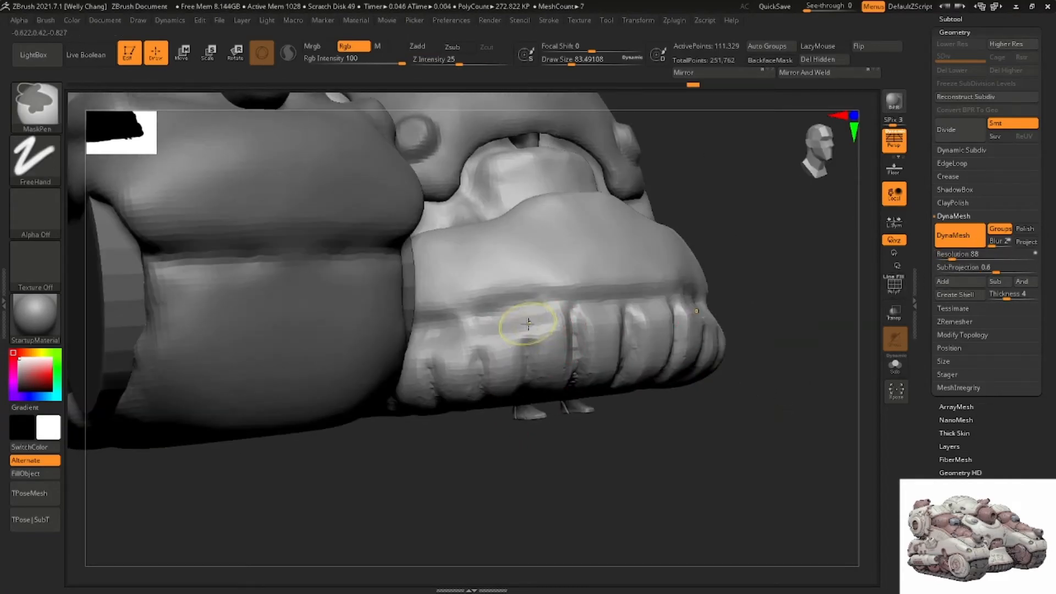
key(b)
key(d)
key(s)
drag(523, 316, 522, 345)
right_drag(523, 336, 504, 329)
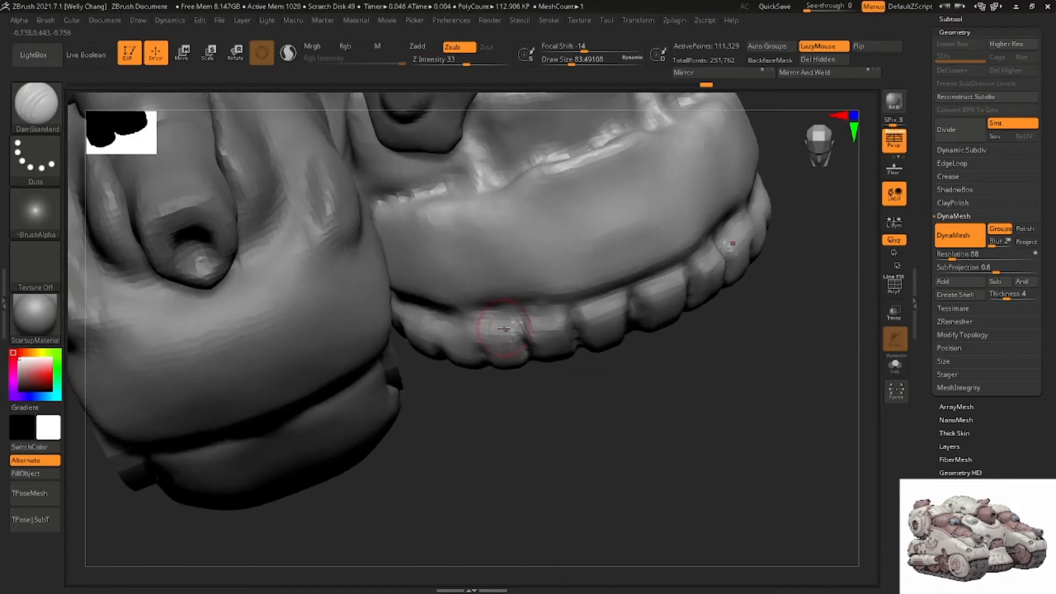
Build up the bumper's outer side end with ClayBuildup at draw size about 149, bridging the ribs and the panel above
mouse_move(549, 299)
right_down()
mouse_move(572, 275)
mouse_move(637, 263)
mouse_move(594, 289)
mouse_move(561, 292)
mouse_move(591, 286)
right_up()
key(b)
key(c)
key(b)
mouse_move(597, 261)
alt+mouse_down()
mouse_move(580, 287)
mouse_move(589, 295)
alt+mouse_up()
key(space)
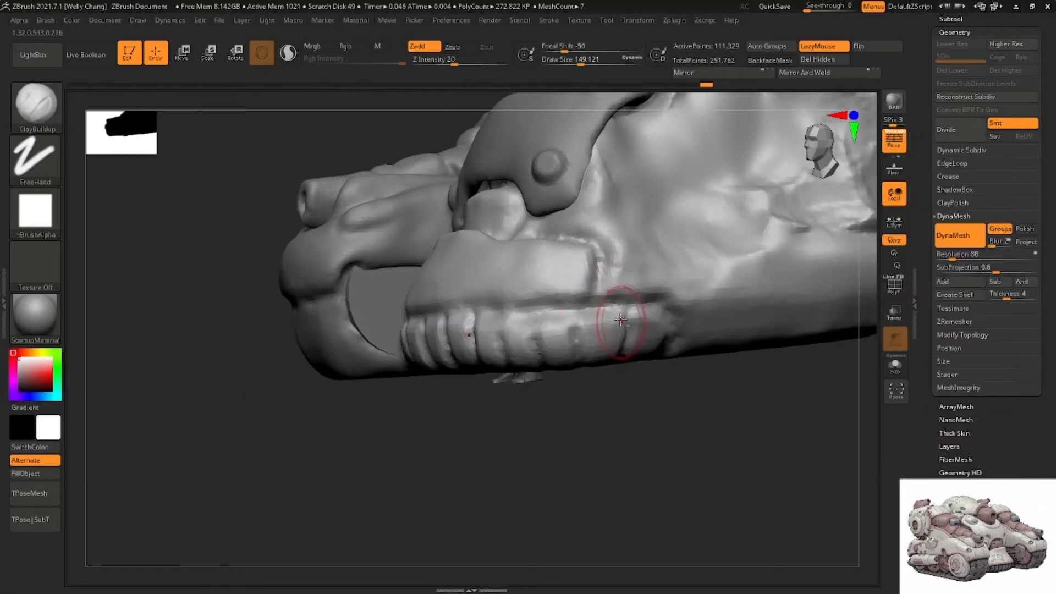
drag(609, 329, 563, 283)
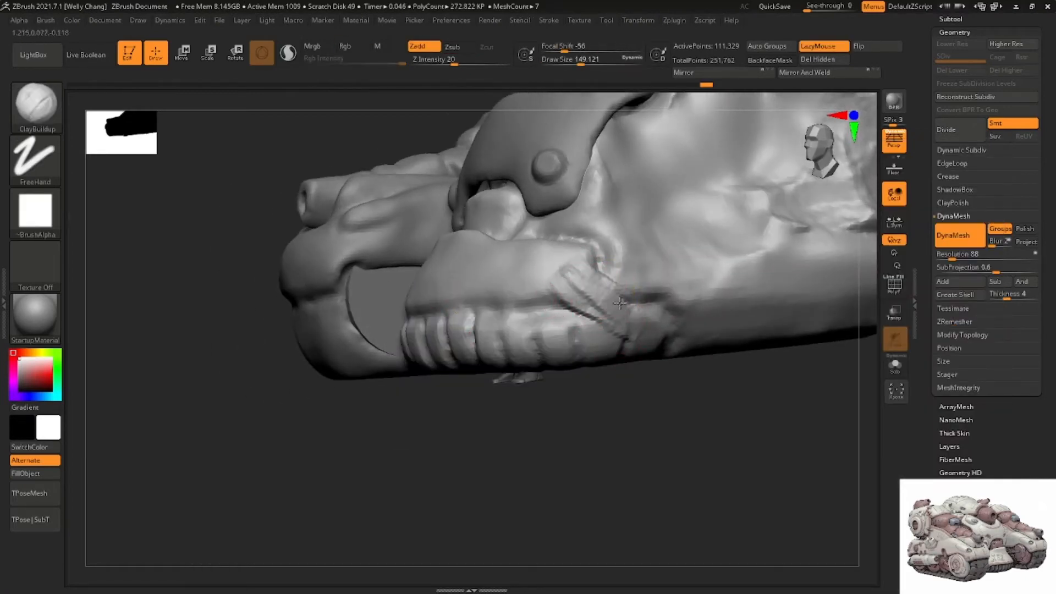
mouse_move(609, 314)
right_down()
mouse_move(607, 285)
mouse_move(602, 309)
mouse_move(589, 297)
right_up()
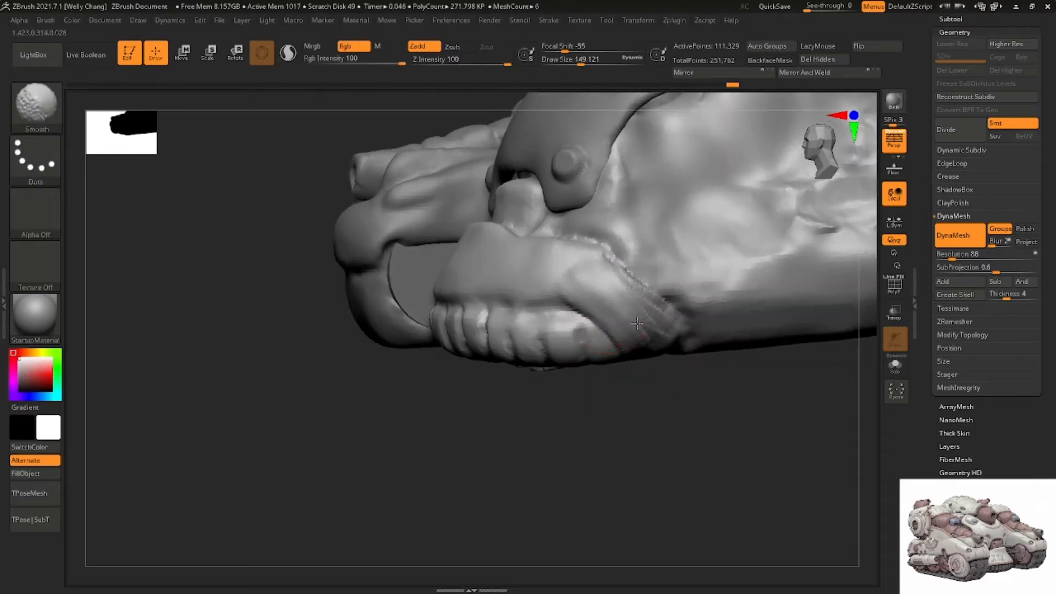
Carve a deeper diagonal crease at the side end of the front bumper, above the tread, with DamStandard
key(b)
key(d)
key(s)
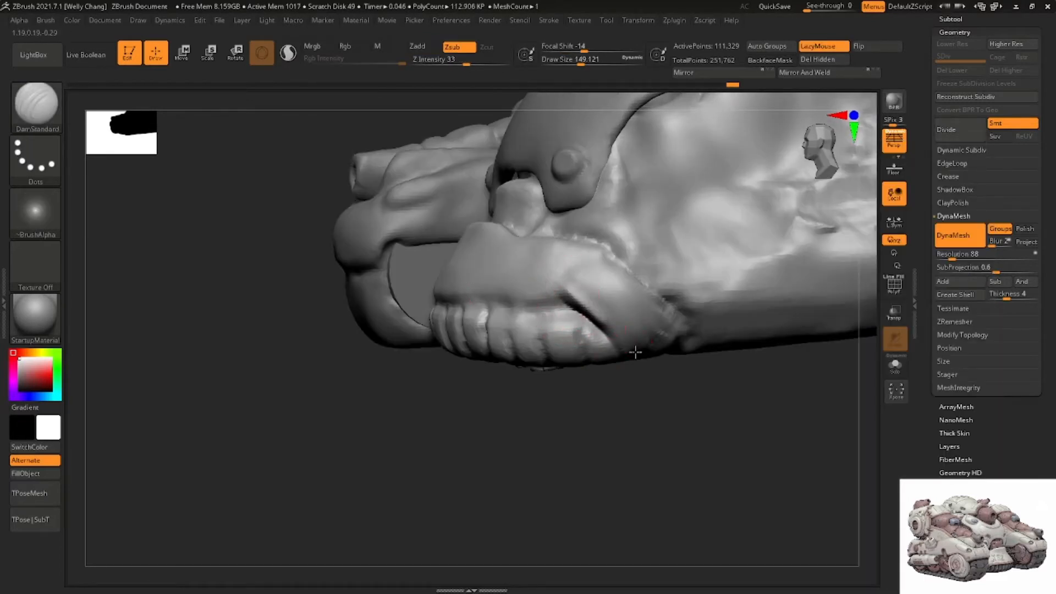
right_drag(635, 351, 630, 289)
Flatten the front bumper's face and side corner with the hPolish brush
key(b)
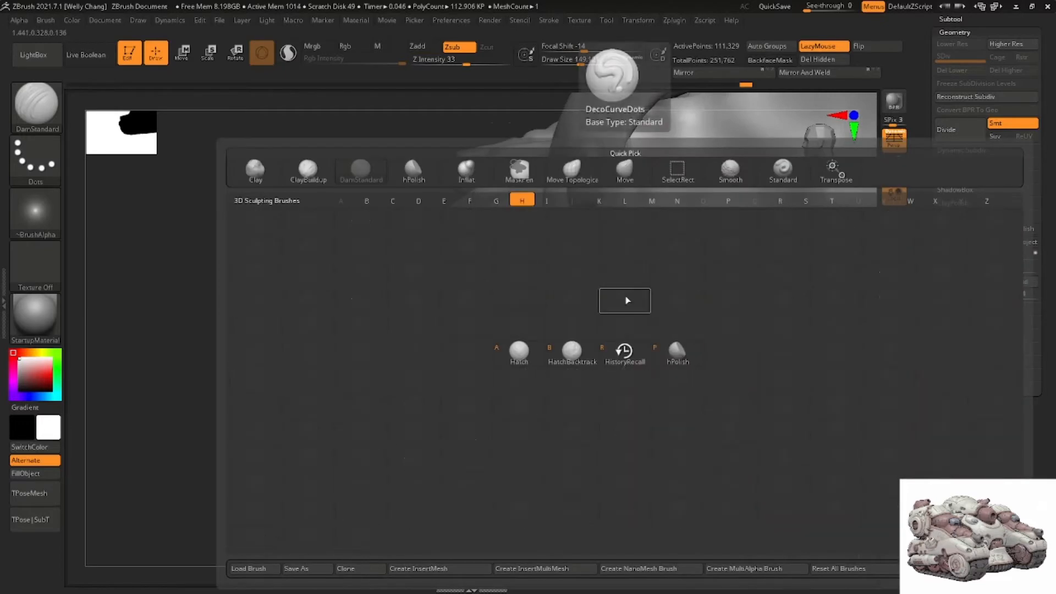
key(h)
key(p)
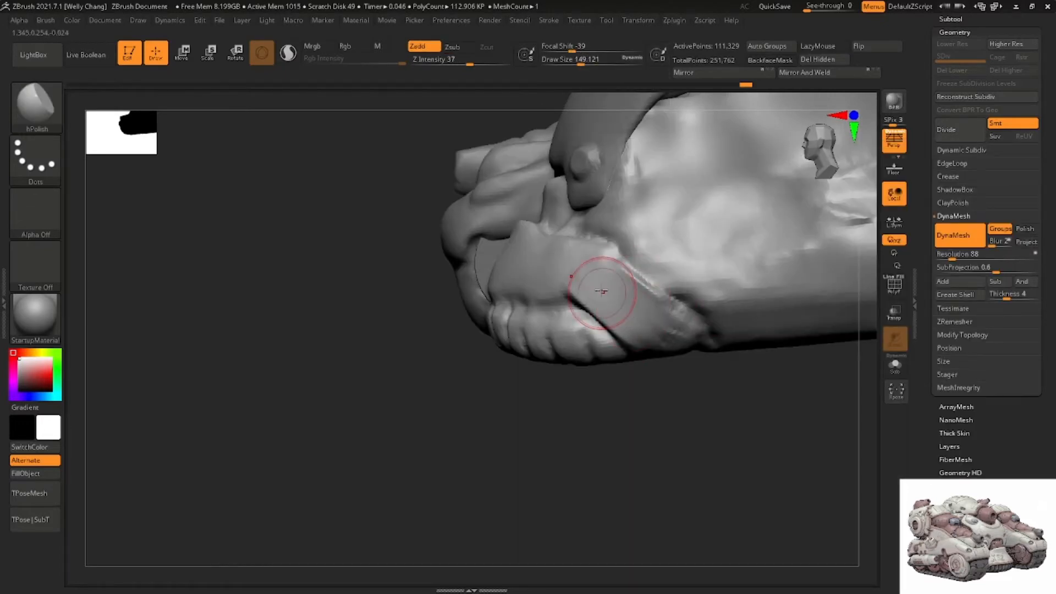
right_drag(602, 292, 578, 268)
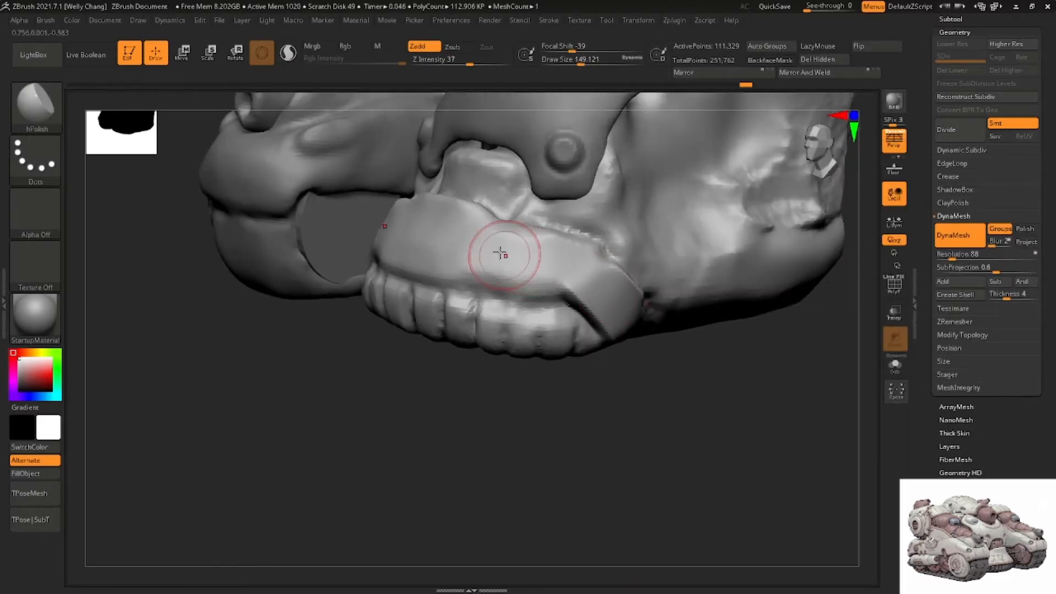
mouse_move(500, 253)
right_down()
mouse_move(482, 271)
mouse_move(444, 277)
right_up()
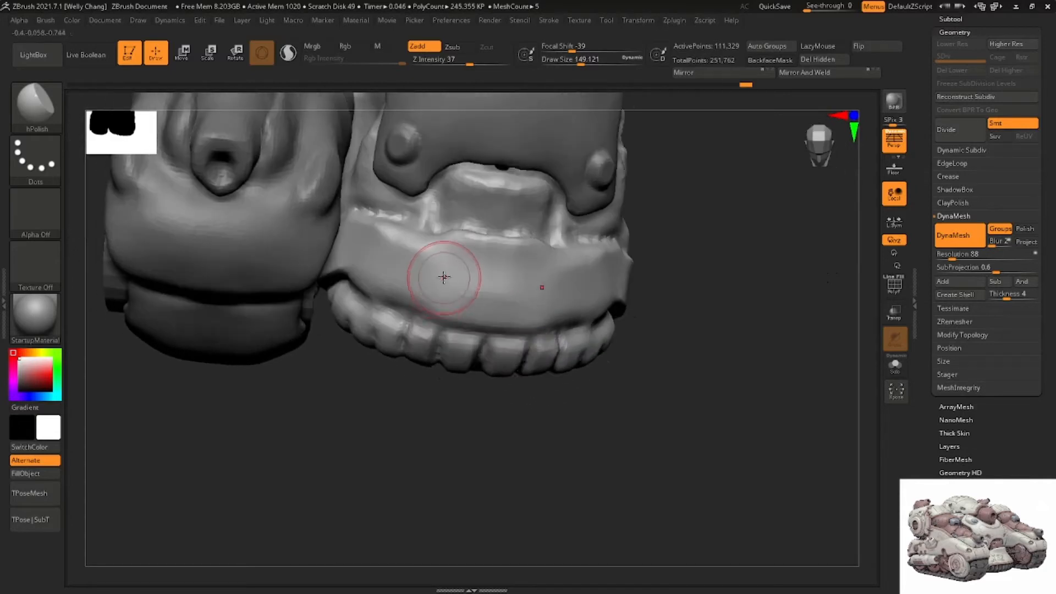
Reshape the front bumper's outer ends around the tread using the Move brush at draw size about 217
key(b)
key(m)
key(v)
right_drag(577, 278, 616, 279)
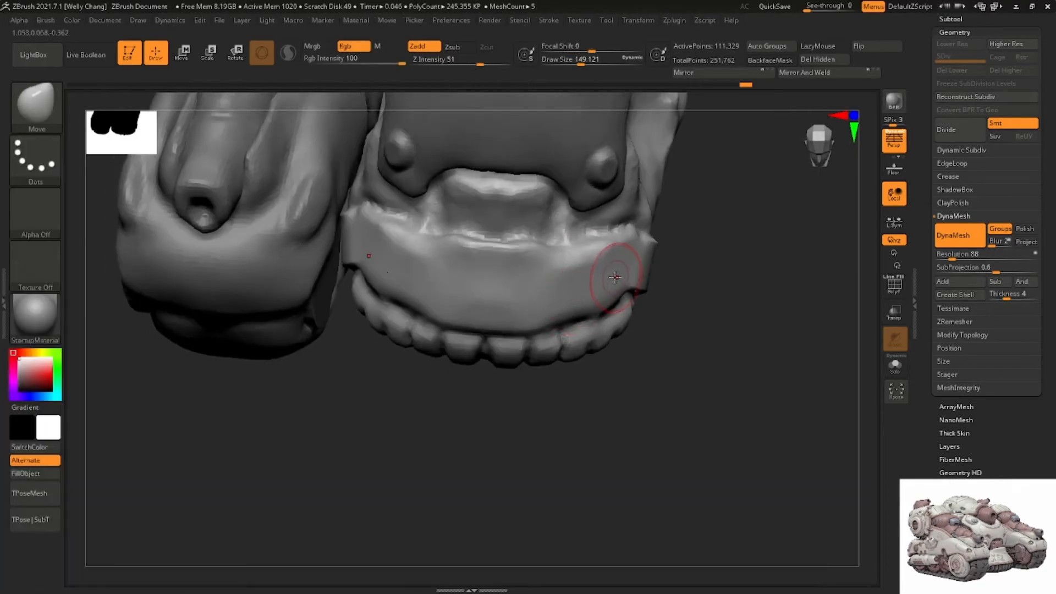
key(space)
mouse_move(617, 283)
mouse_down()
mouse_move(626, 283)
mouse_move(616, 283)
mouse_up()
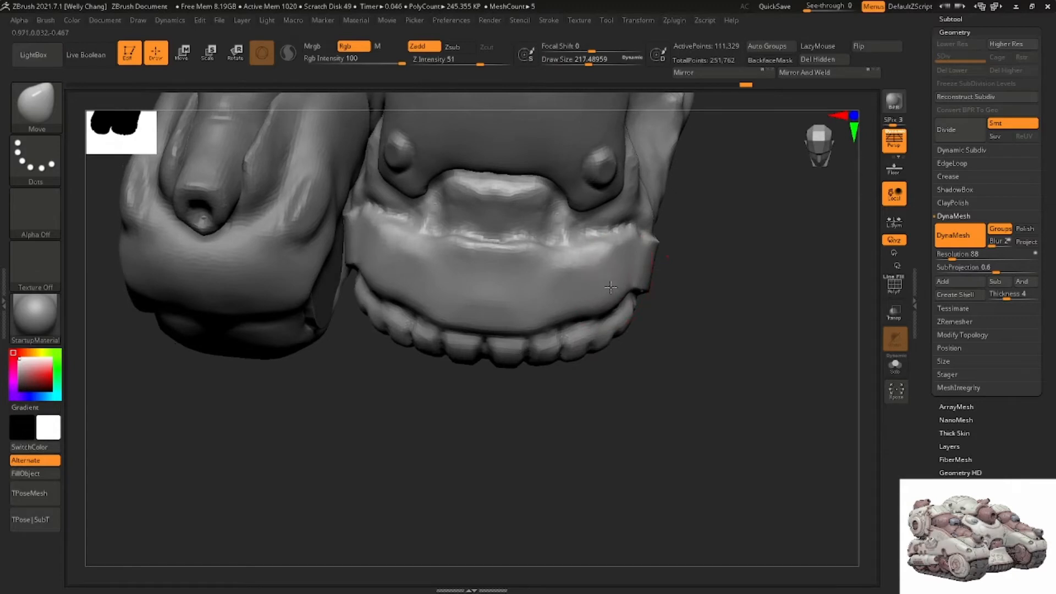
right_drag(596, 286, 586, 295)
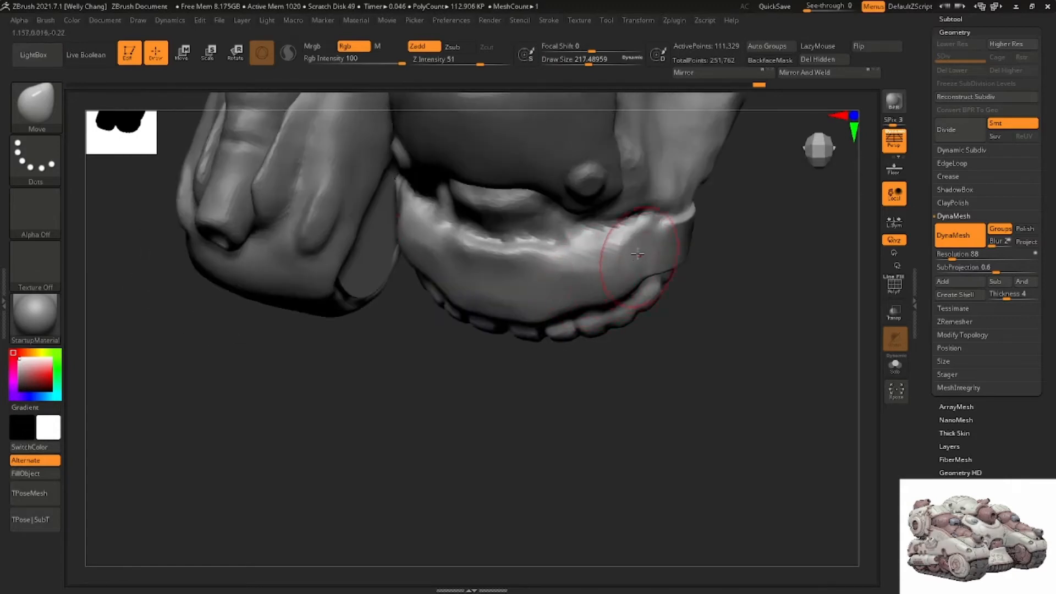
right_drag(637, 254, 695, 254)
drag(694, 254, 683, 260)
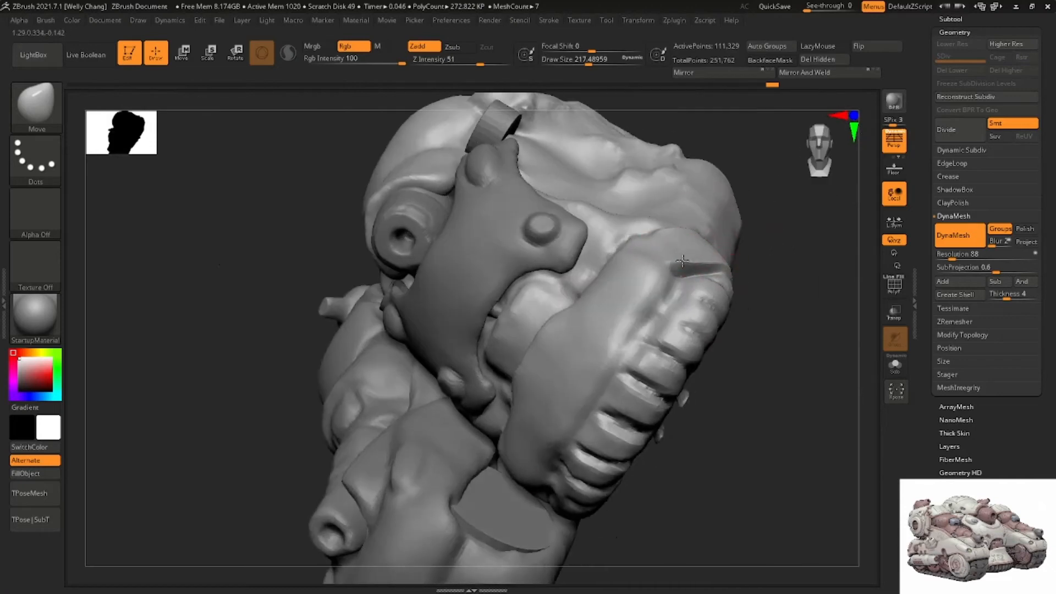
mouse_move(683, 260)
right_down()
mouse_move(631, 247)
mouse_move(572, 304)
right_up()
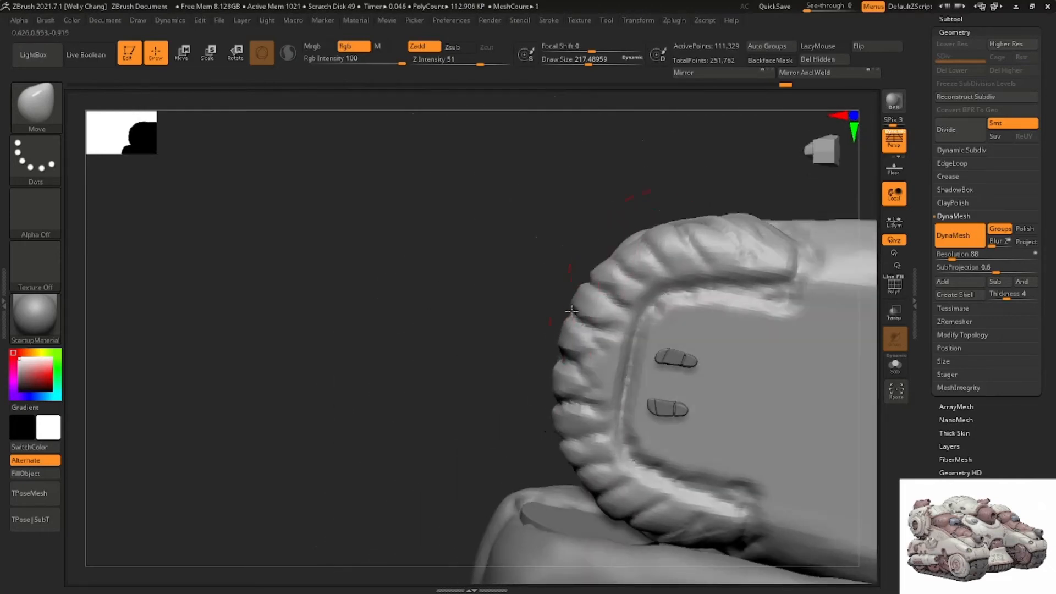
mouse_move(564, 364)
right_down()
mouse_move(566, 323)
mouse_move(573, 330)
mouse_move(529, 327)
mouse_move(474, 365)
mouse_move(511, 262)
mouse_move(526, 277)
mouse_move(526, 258)
mouse_move(605, 299)
mouse_move(558, 312)
mouse_move(589, 262)
mouse_move(526, 212)
mouse_move(546, 253)
mouse_move(476, 294)
mouse_move(486, 341)
mouse_move(488, 292)
mouse_move(431, 304)
right_up()
Carve an angled panel line across the top of the turret dome with DamStandard, undoing the first stroke and redrawing it
key(b)
key(c)
key(b)
key(b)
key(d)
key(s)
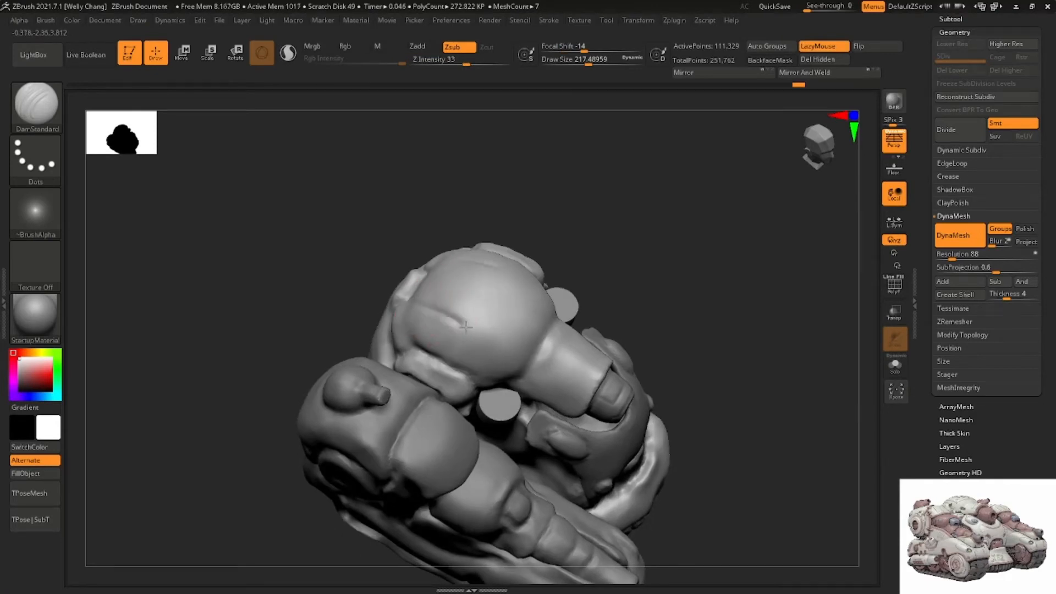
drag(466, 328, 474, 333)
key(ctrl+z)
drag(417, 315, 452, 329)
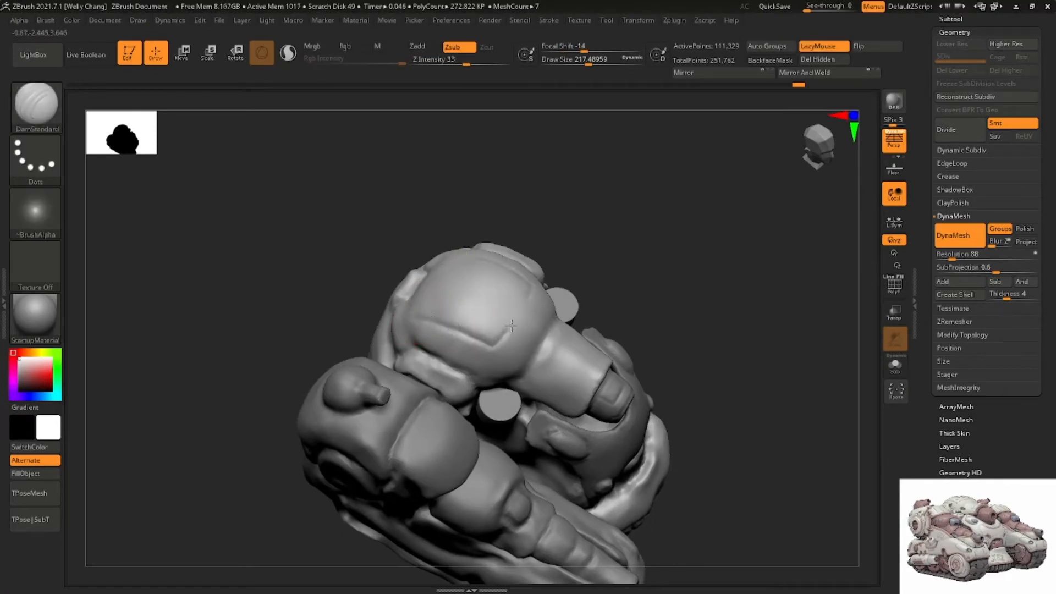
mouse_move(523, 311)
right_down()
mouse_move(495, 295)
mouse_move(488, 332)
right_up()
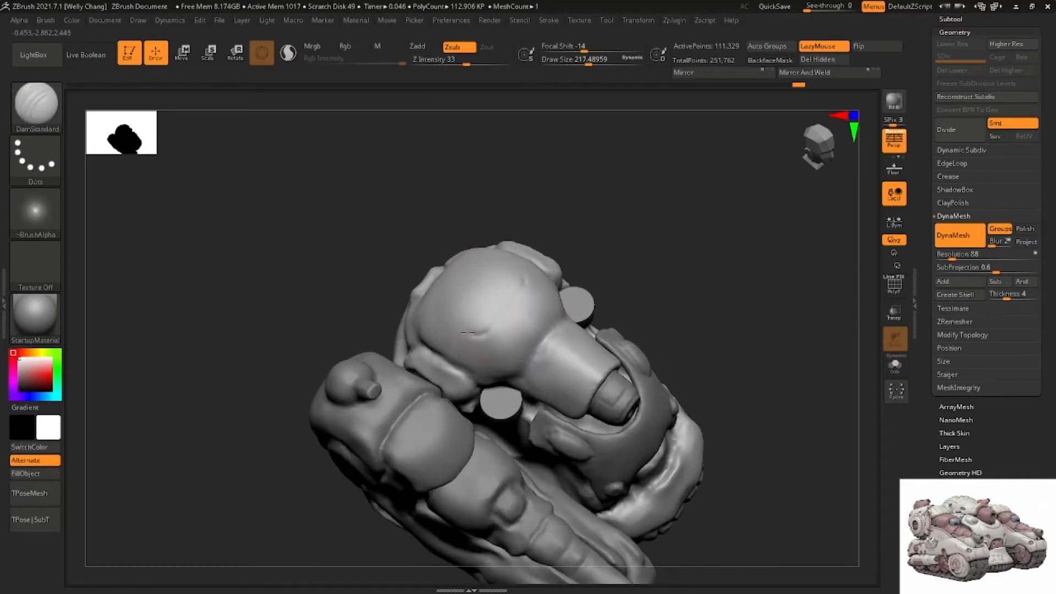
right_drag(420, 307, 443, 315)
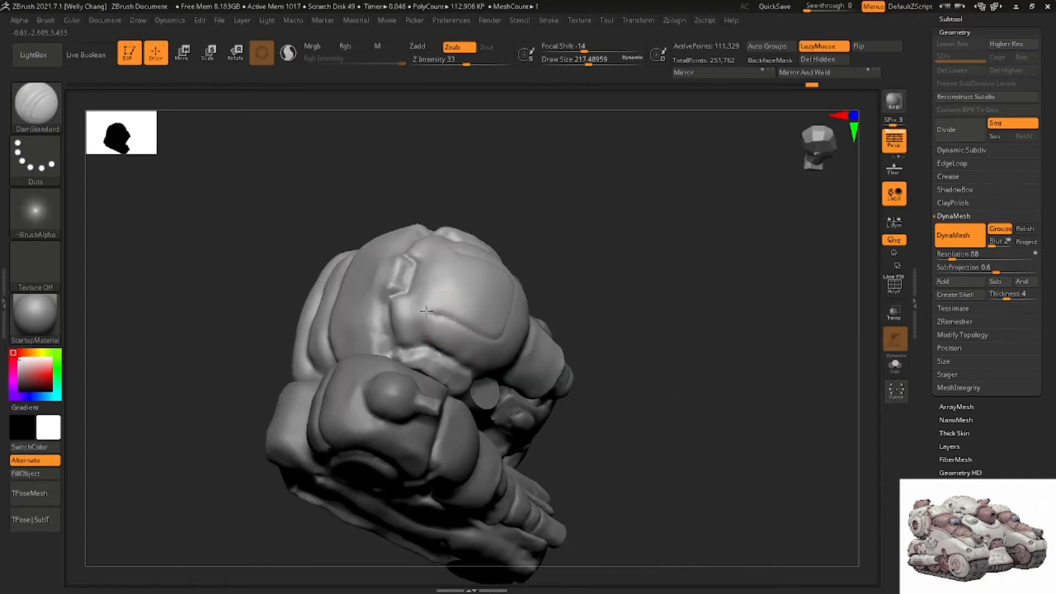
Select the tank_blockout human figure and place it on top of the turret dome to compare scale
mouse_move(439, 267)
right_down()
mouse_move(543, 319)
mouse_move(762, 175)
right_up()
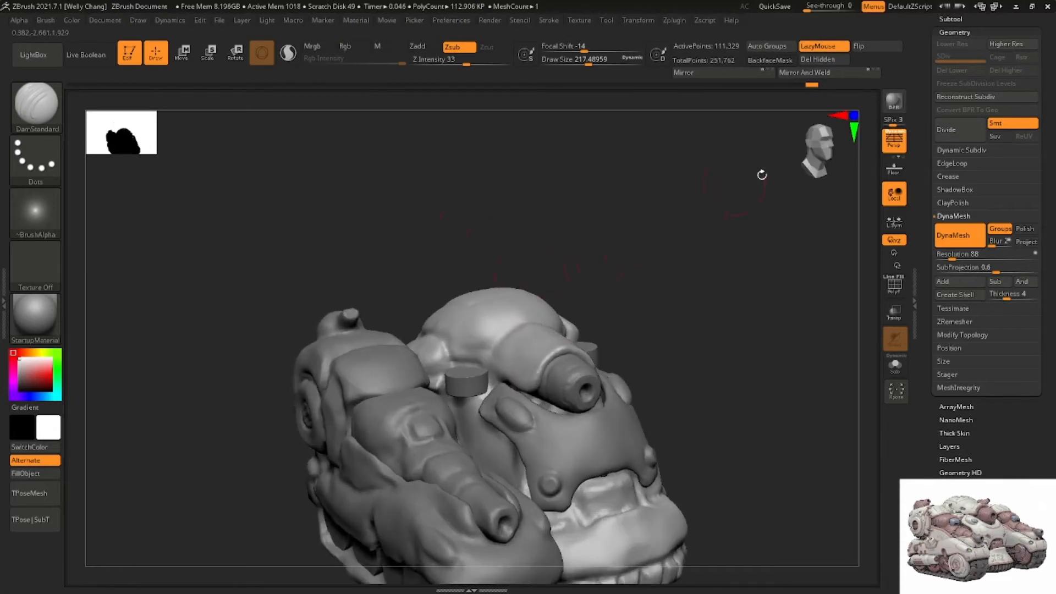
click(989, 32)
click(984, 20)
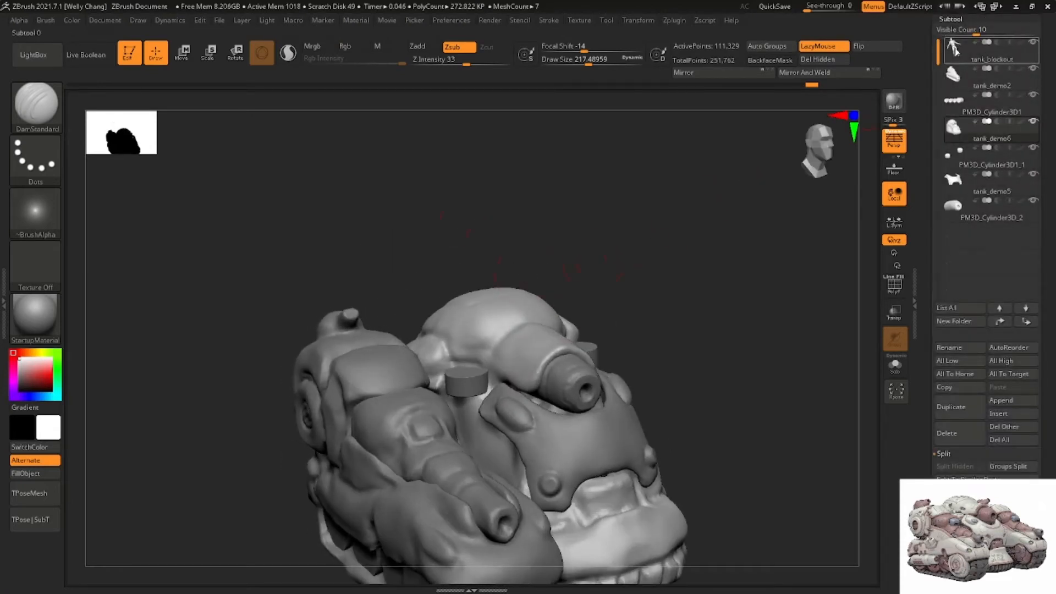
click(983, 53)
right_drag(684, 248, 686, 281)
key(w)
drag(719, 398, 522, 190)
ctrl+right_drag(522, 190, 560, 264)
right_drag(561, 264, 581, 251)
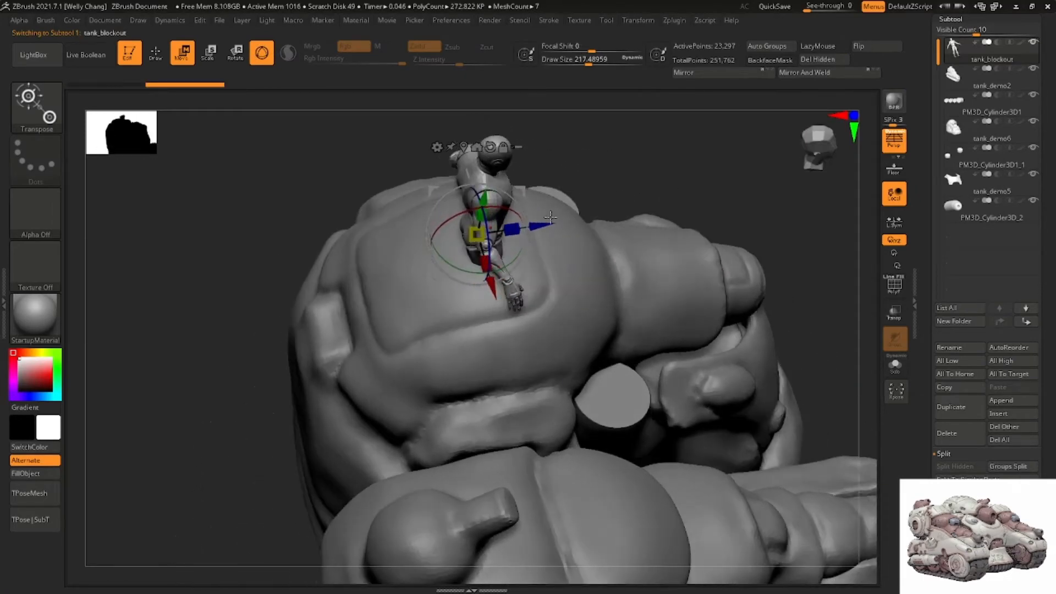
drag(546, 226, 508, 231)
mouse_move(508, 231)
right_down()
mouse_move(528, 183)
mouse_move(580, 184)
mouse_move(579, 171)
mouse_move(565, 193)
mouse_move(522, 203)
mouse_move(549, 207)
right_up()
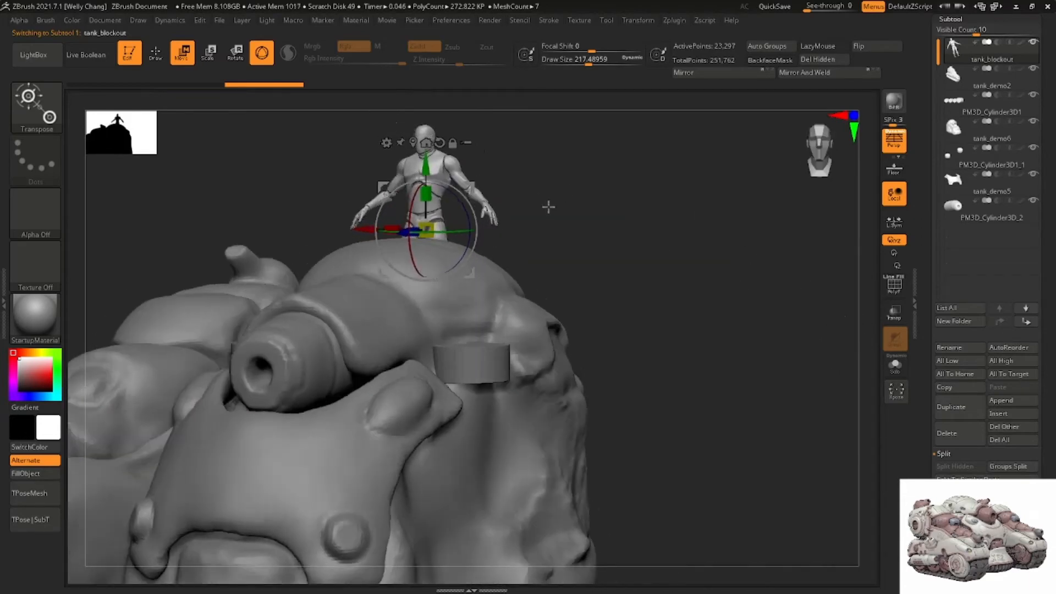
Undo the moves of the human scale figure
key(ctrl+z)
key(ctrl+z)
mouse_move(611, 231)
right_down()
mouse_move(582, 228)
mouse_move(615, 252)
mouse_move(703, 120)
right_up()
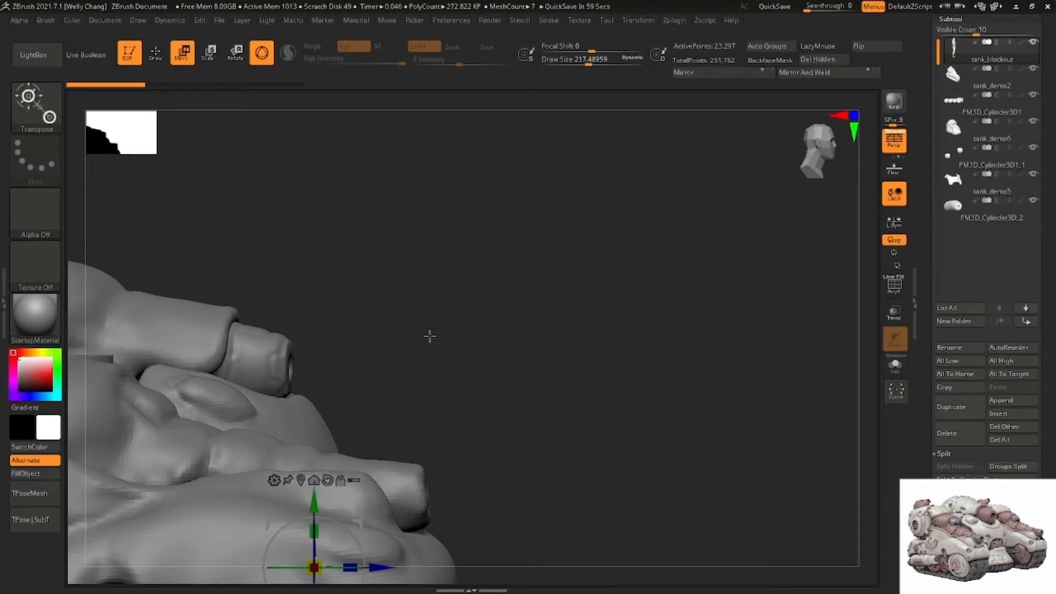
Select the tank_demo6 body and sharpen the gun sleeve's lower edge and front rim with DamStandard at draw size about 132
mouse_move(429, 334)
alt+right_down()
mouse_move(546, 276)
mouse_move(434, 264)
mouse_move(478, 302)
mouse_move(443, 316)
mouse_move(474, 347)
alt+right_up()
key(q)
alt+click(435, 291)
key(space)
drag(490, 352, 480, 351)
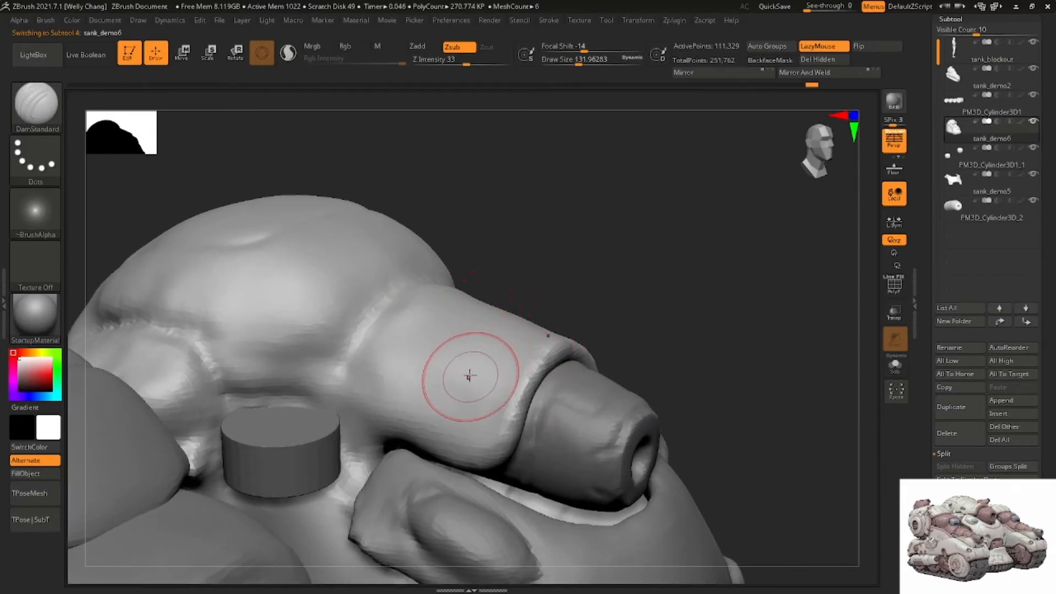
key(b)
key(d)
key(s)
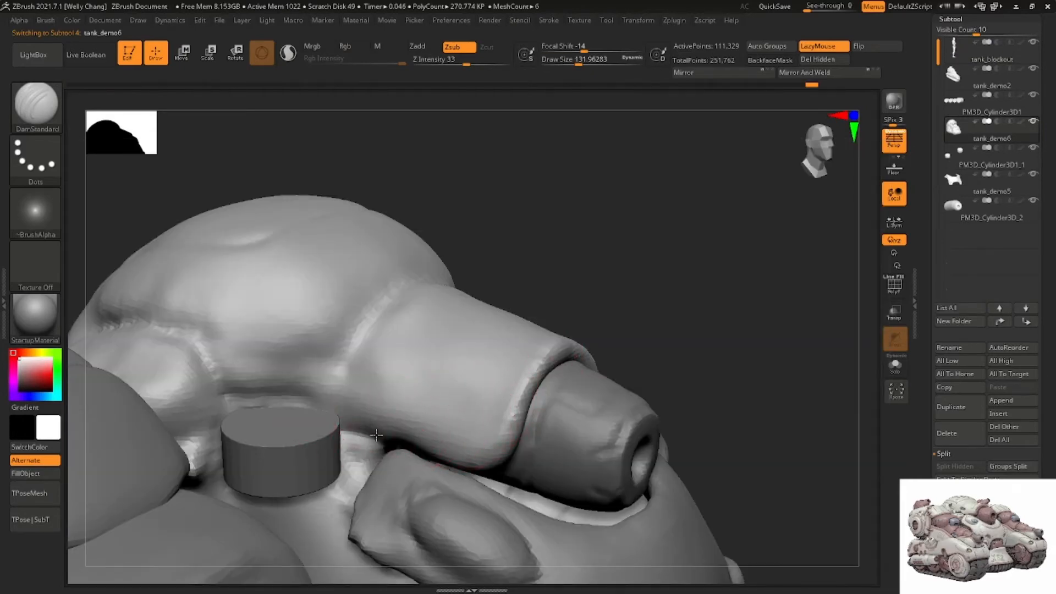
right_drag(365, 412, 377, 406)
drag(342, 393, 372, 425)
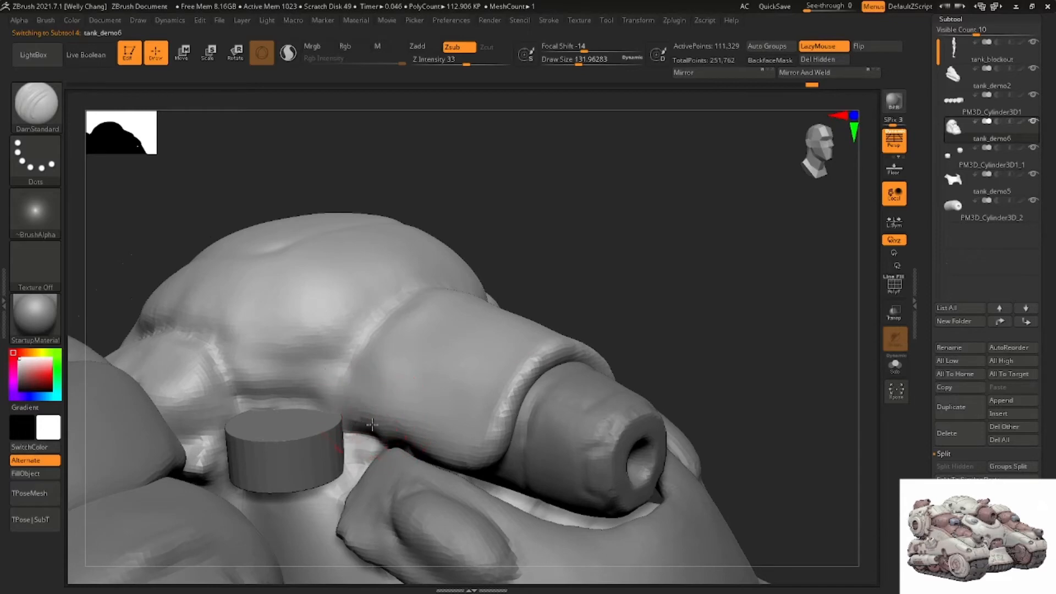
drag(483, 451, 486, 446)
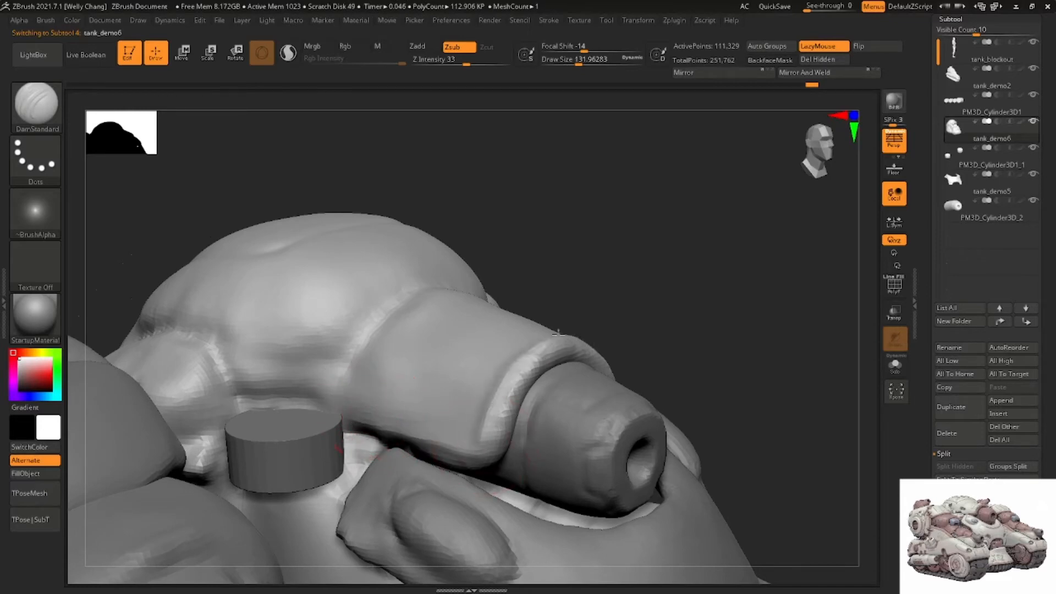
Flatten the front rim of the gun sleeve with the hPolish brush
key(b)
key(h)
key(p)
right_drag(589, 381, 575, 357)
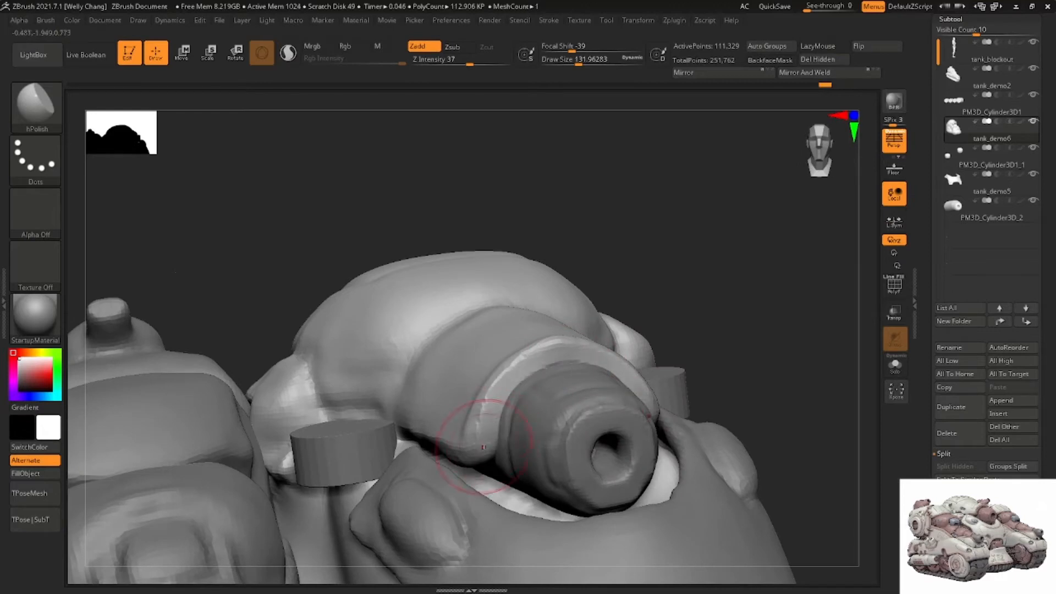
mouse_move(483, 447)
right_down()
mouse_move(499, 385)
mouse_move(467, 374)
right_up()
Carve a panel line along the gun sleeve's lower edge and around its front rim with DamStandard at draw size about 62
key(b)
key(d)
key(s)
key(s)
drag(467, 374, 455, 372)
alt+right_drag(455, 372, 394, 376)
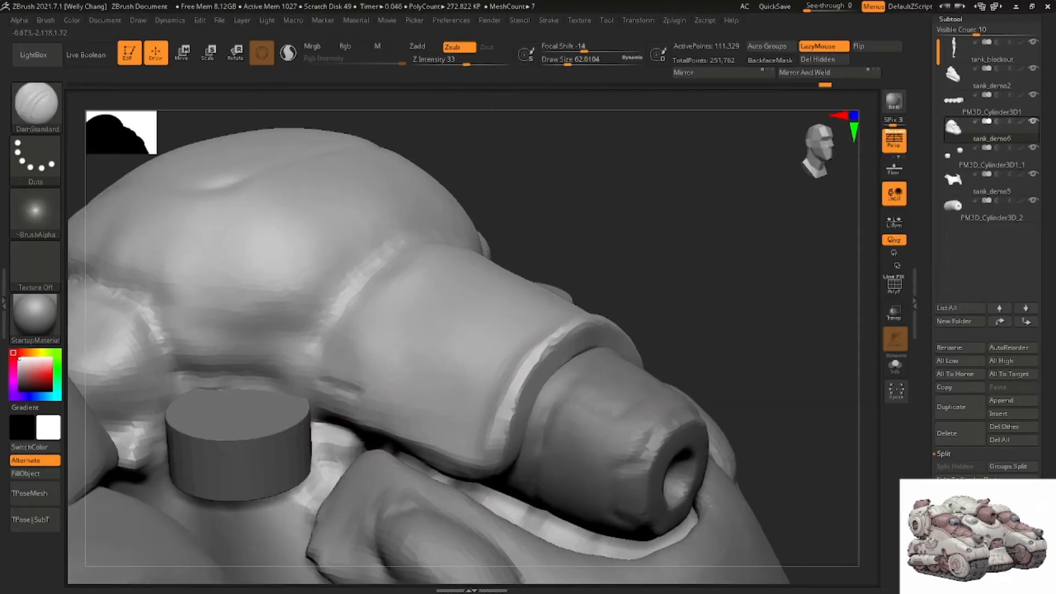
mouse_move(388, 395)
mouse_down()
mouse_move(450, 432)
mouse_move(474, 428)
mouse_up()
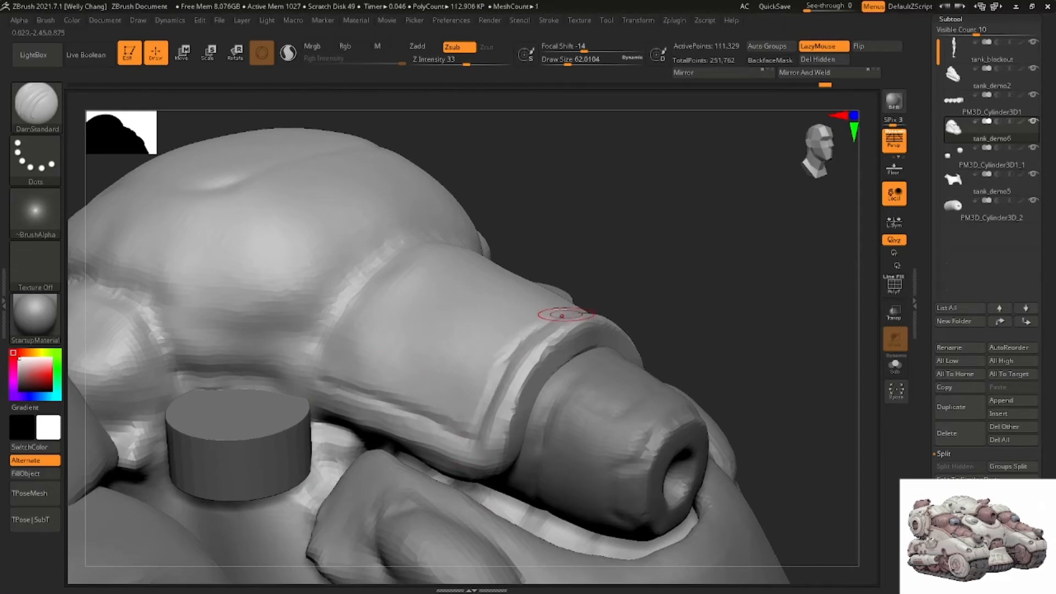
mouse_move(561, 316)
right_down()
mouse_move(510, 381)
mouse_move(575, 329)
mouse_move(571, 304)
mouse_move(567, 328)
right_up()
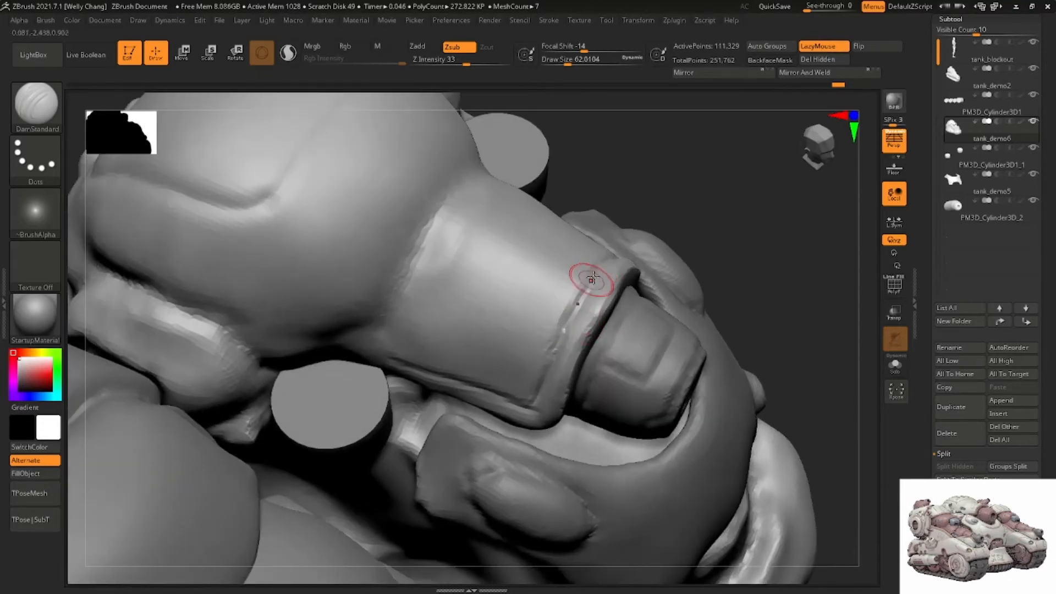
right_drag(592, 280, 517, 338)
Smooth the turret dome beside the gun sleeve joint, enlarging the draw size to about 77 and then about 163
right_drag(429, 353, 379, 313)
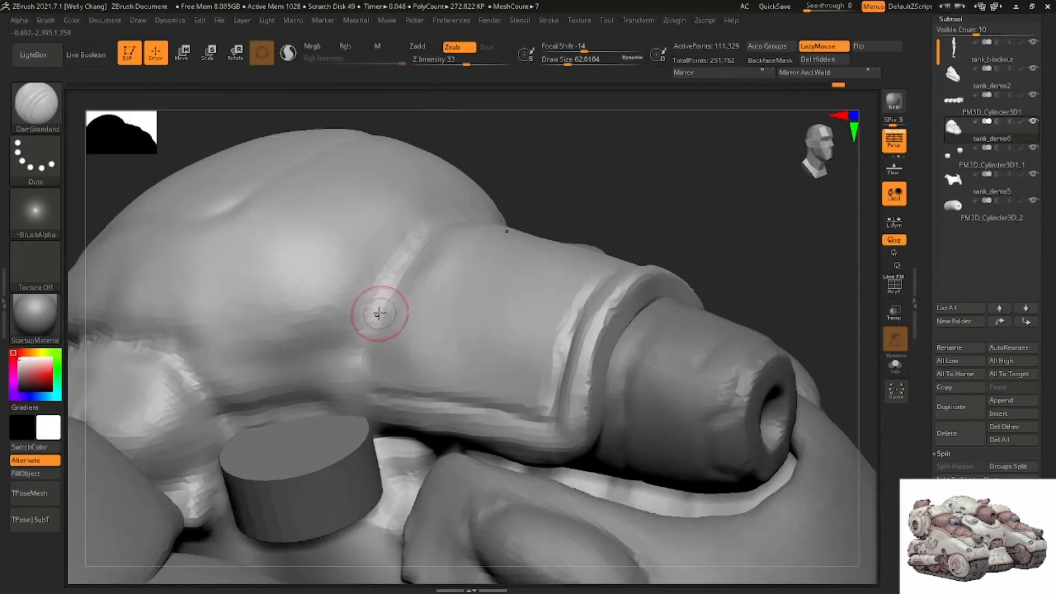
key(shift)
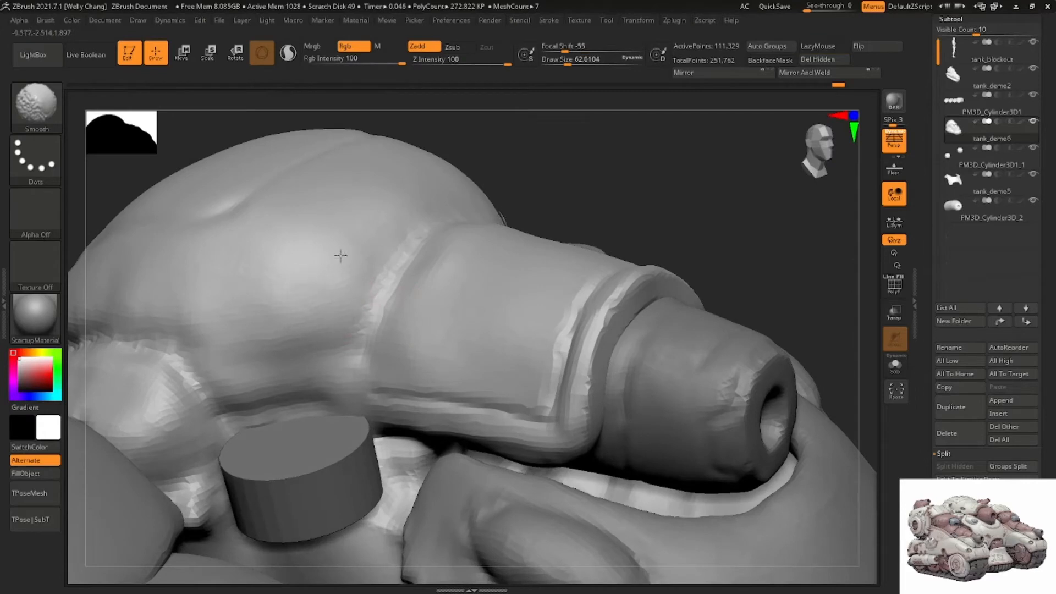
right_drag(354, 241, 377, 275)
key(space)
drag(377, 277, 380, 278)
key(shift)
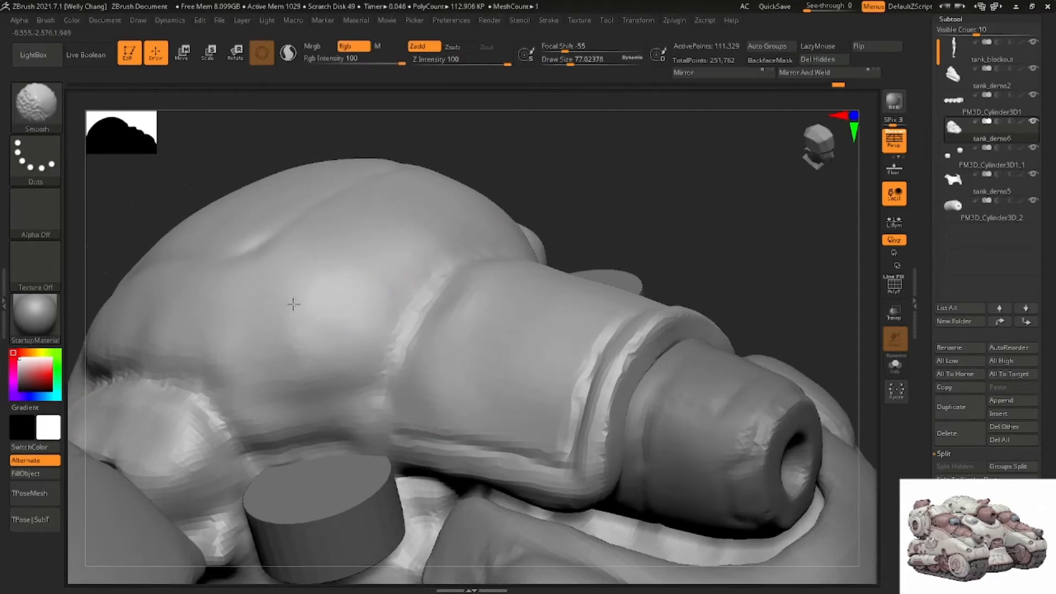
right_drag(342, 306, 345, 307)
key(space)
mouse_move(344, 306)
mouse_down()
mouse_move(353, 309)
mouse_move(323, 336)
mouse_up()
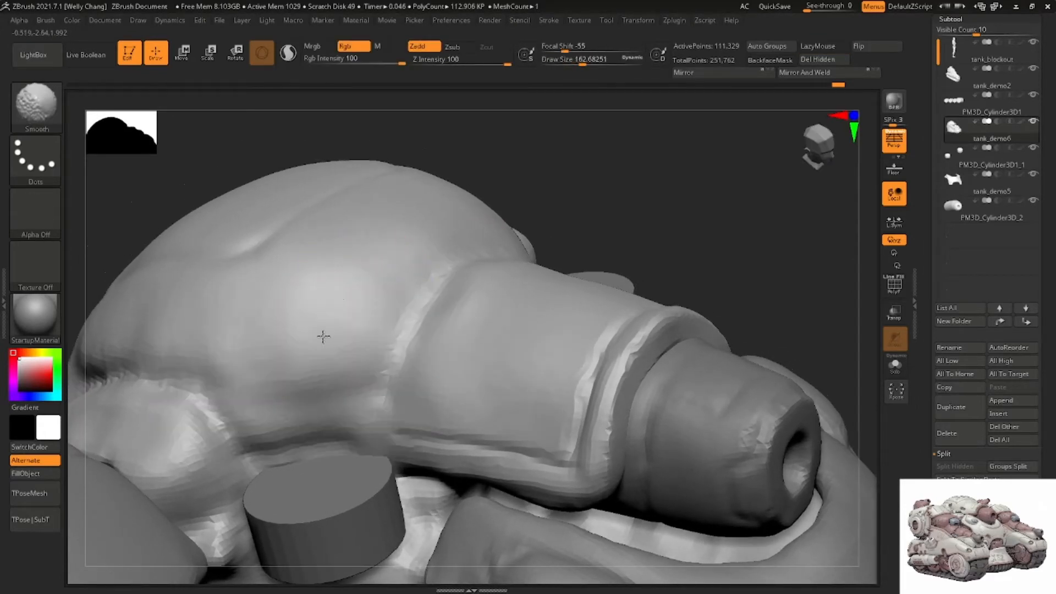
mouse_move(322, 334)
right_down()
mouse_move(370, 278)
mouse_move(357, 283)
mouse_move(377, 245)
mouse_move(415, 299)
right_up()
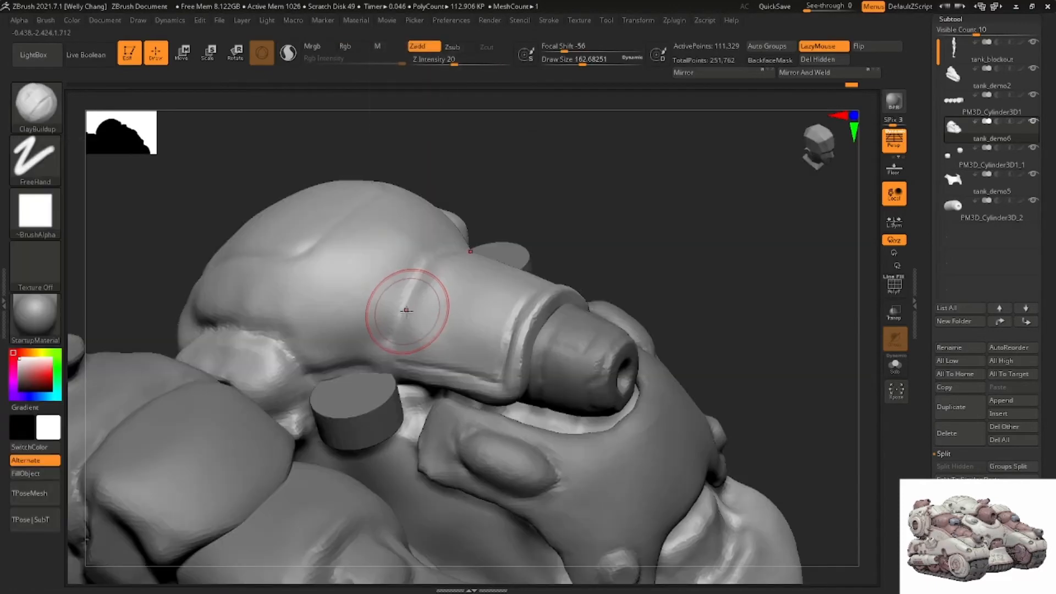
Sculpt a small recess where the dome meets the gun sleeve with ClayBuildup at draw size about 62, undoing and redoing the stroke
key(space)
drag(394, 309, 392, 309)
ctrl+right_drag(391, 311, 381, 331)
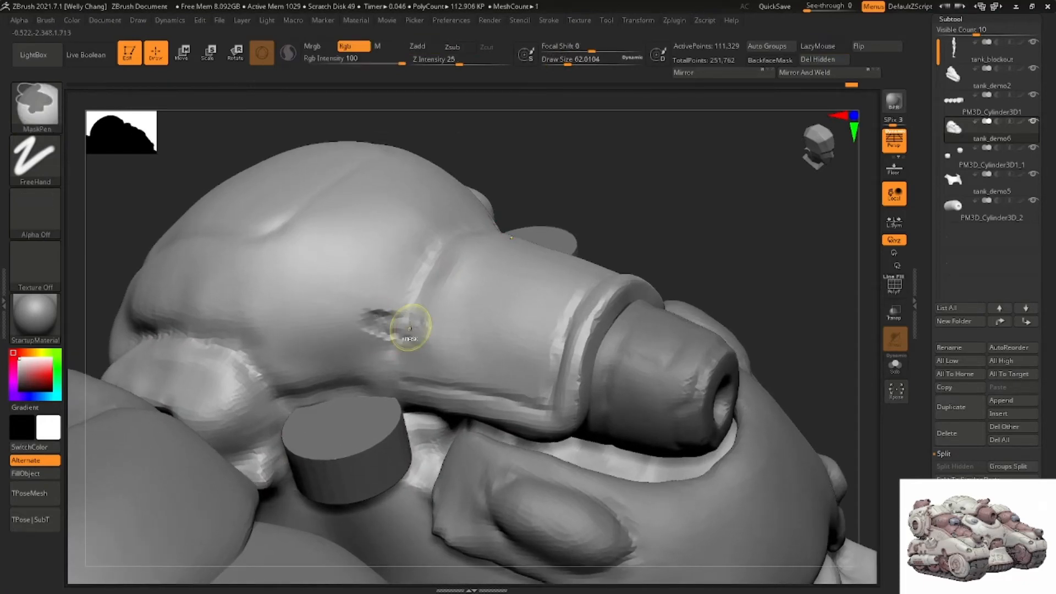
key(ctrl+z)
drag(387, 326, 410, 325)
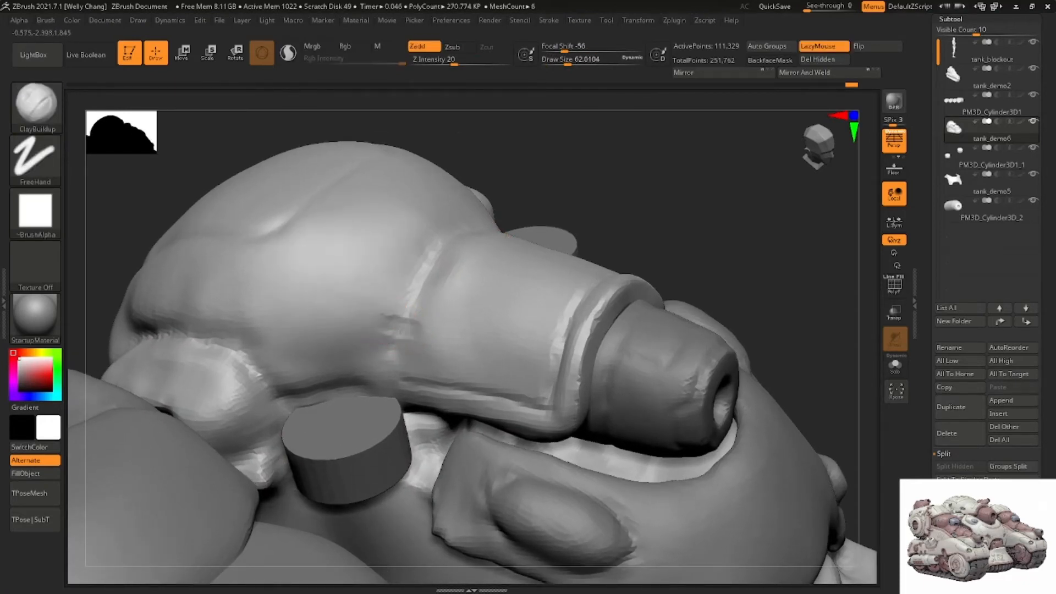
Sculpt bands wrapping around the gun sleeve between the dome and the front rim with ClayBuildup
mouse_move(446, 318)
right_down()
mouse_move(427, 302)
mouse_move(446, 312)
mouse_move(478, 297)
right_up()
mouse_move(472, 325)
mouse_down()
mouse_move(501, 245)
mouse_move(465, 326)
mouse_up()
drag(485, 260, 452, 331)
drag(500, 235, 474, 292)
mouse_move(475, 297)
right_down()
mouse_move(481, 254)
mouse_move(556, 340)
right_up()
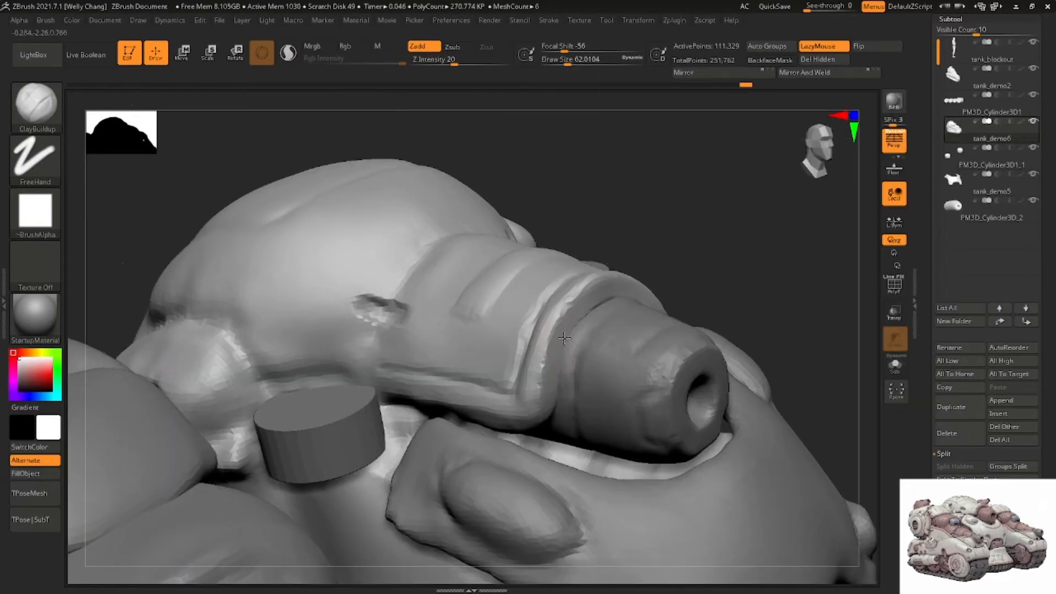
Sculpt detail into the gun sleeve's front rim groove with ClayBuildup at draw size about 41
key(space)
drag(556, 338, 546, 342)
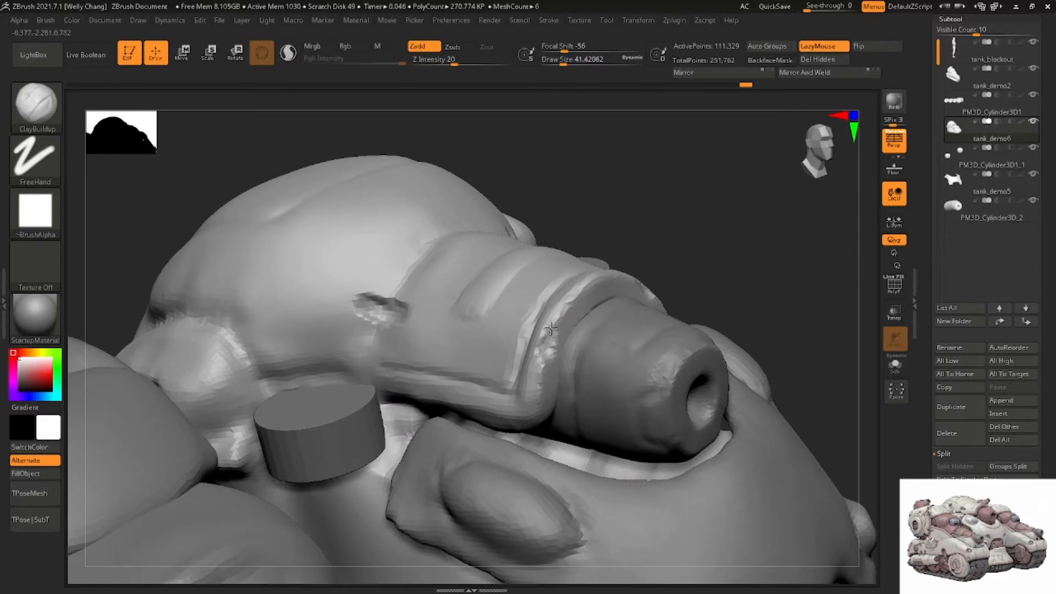
right_drag(545, 347, 347, 372)
Sculpt a small recess on the turret dome's lower rear side with ClayBuildup at draw size about 65, undo one stroke and smooth the area
key(space)
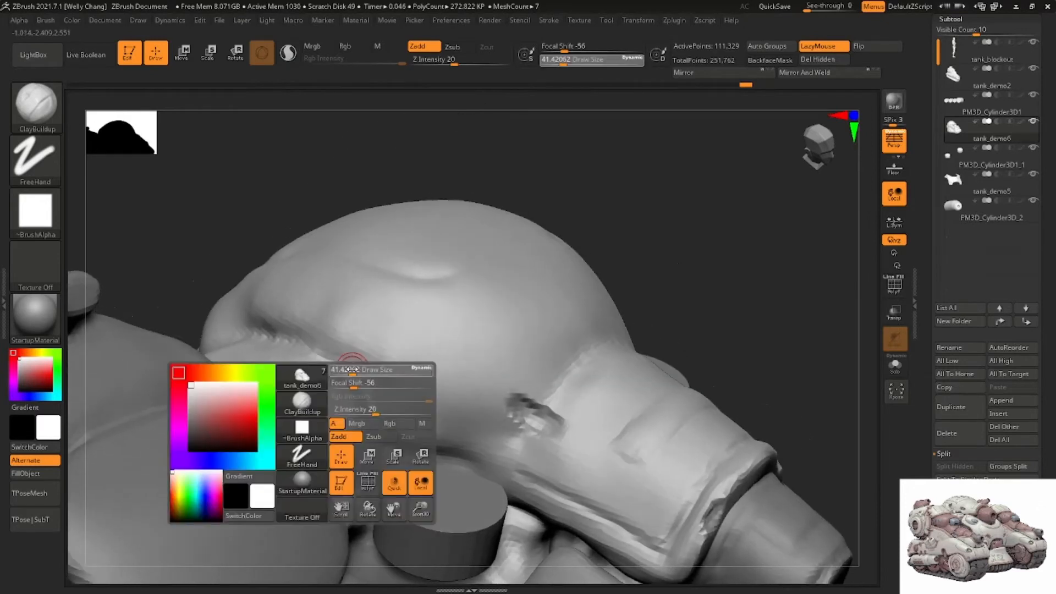
mouse_move(372, 367)
alt+mouse_down()
mouse_move(341, 370)
mouse_move(338, 355)
alt+mouse_up()
key(ctrl+z)
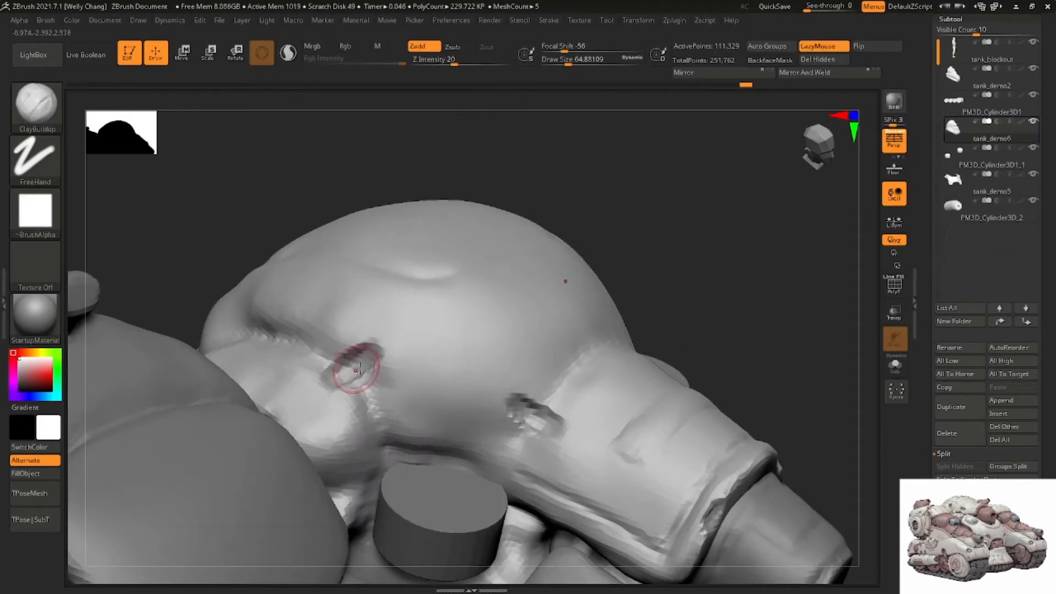
mouse_move(357, 370)
right_down()
mouse_move(377, 330)
mouse_move(374, 340)
right_up()
mouse_move(352, 344)
shift+mouse_down()
mouse_move(379, 360)
mouse_move(363, 363)
shift+mouse_up()
mouse_move(360, 365)
ctrl+right_down()
mouse_move(351, 307)
mouse_move(361, 349)
mouse_move(396, 330)
mouse_move(379, 302)
mouse_move(394, 330)
mouse_move(351, 320)
mouse_move(374, 312)
mouse_move(381, 325)
ctrl+right_up()
Adjust the turret dome's shape with the Move brush at draw size about 145
key(b)
key(m)
key(v)
key(space)
drag(382, 326, 393, 327)
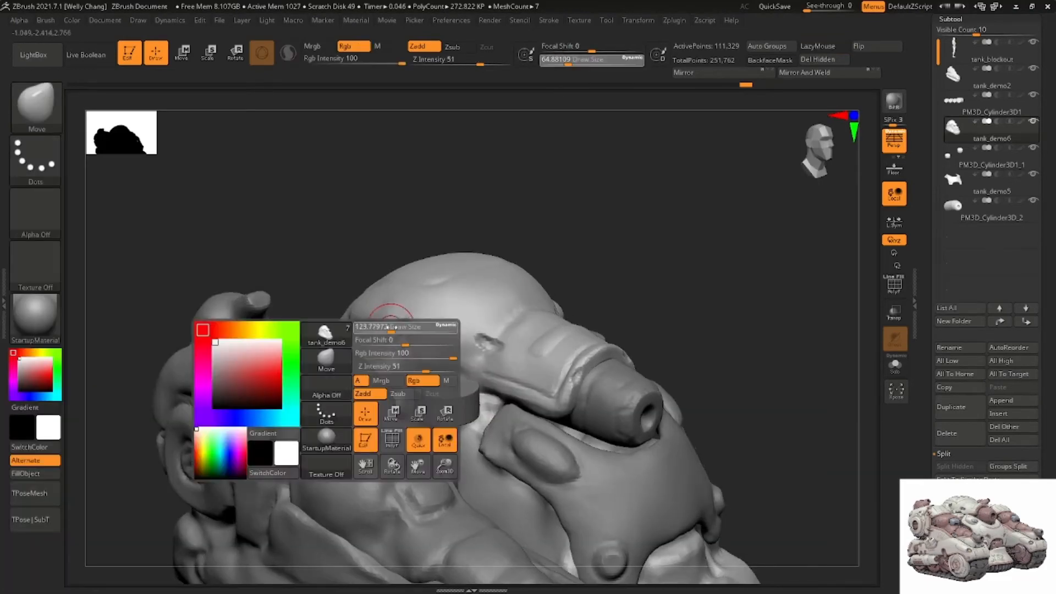
mouse_move(373, 326)
right_down()
mouse_move(396, 283)
mouse_move(431, 309)
mouse_move(419, 302)
right_up()
Carve the panel outline across the top of the turret dome with DamStandard at draw size about 145
key(b)
key(d)
key(s)
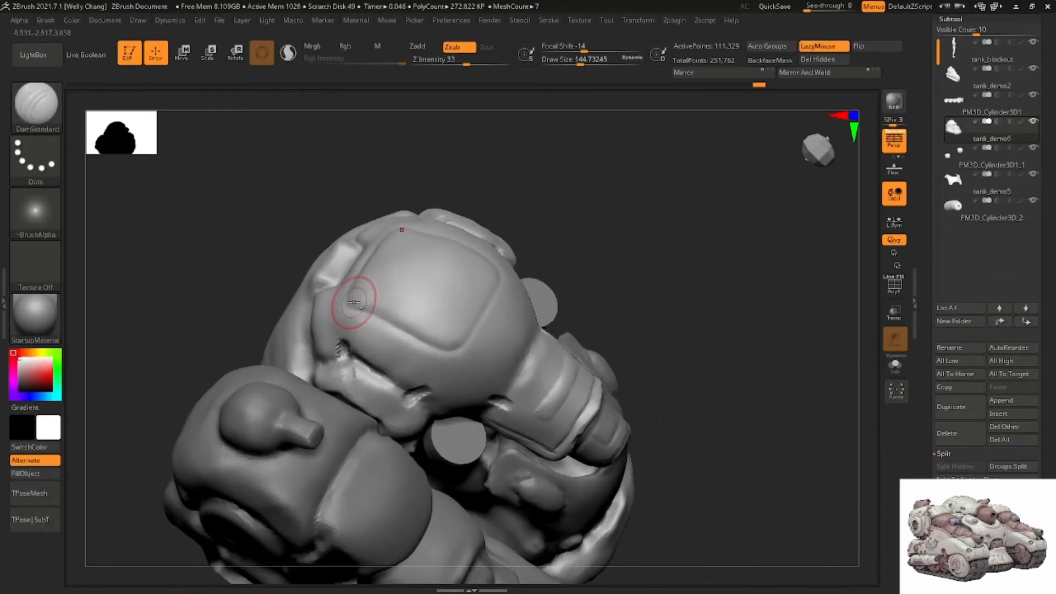
right_drag(354, 293, 378, 300)
mouse_move(329, 276)
mouse_down()
mouse_move(347, 274)
mouse_move(355, 243)
mouse_up()
mouse_move(332, 242)
right_down()
mouse_move(354, 231)
mouse_move(443, 344)
mouse_move(472, 349)
right_up()
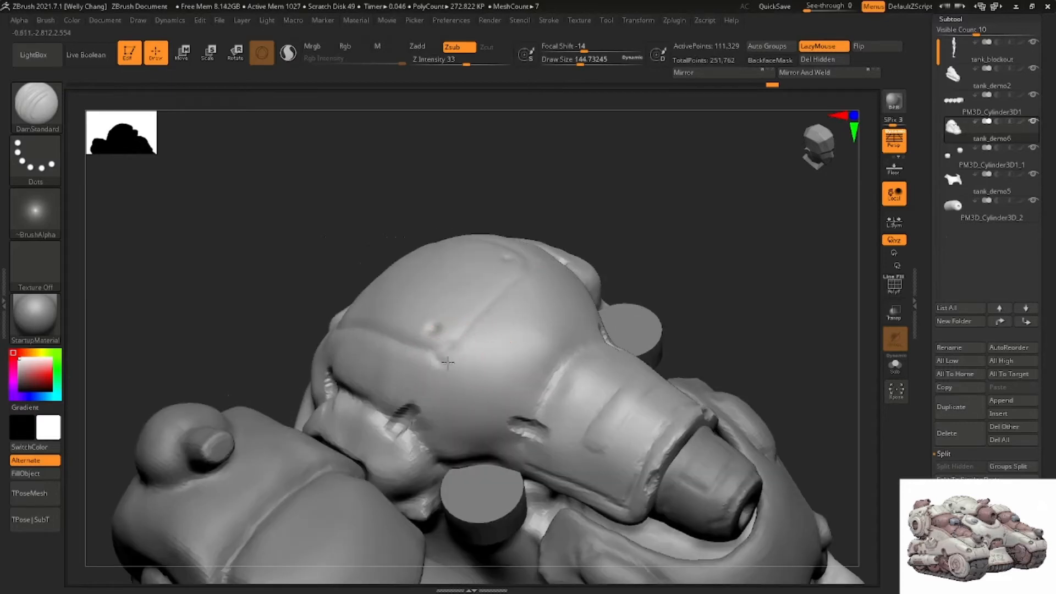
Undo the oversized stroke at the dome panel's front corner and recarve the detail with DamStandard at draw size about 74
drag(447, 363, 466, 342)
key(ctrl+z)
right_drag(467, 342, 462, 347)
key(space)
drag(462, 347, 433, 356)
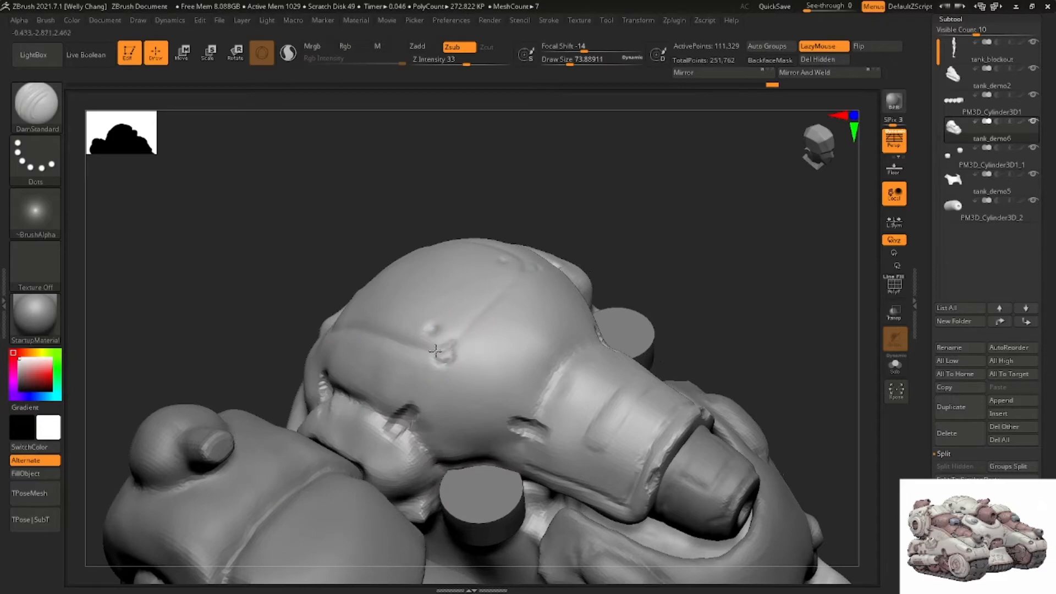
Mask along the outline of the dome's top panel to isolate the panel from the rest of the mesh
mouse_move(498, 294)
right_down()
mouse_move(464, 347)
mouse_move(442, 329)
right_up()
key(b)
key(c)
key(b)
mouse_move(450, 338)
ctrl+mouse_down()
mouse_move(486, 293)
mouse_move(455, 333)
mouse_move(412, 340)
mouse_move(349, 297)
ctrl+mouse_up()
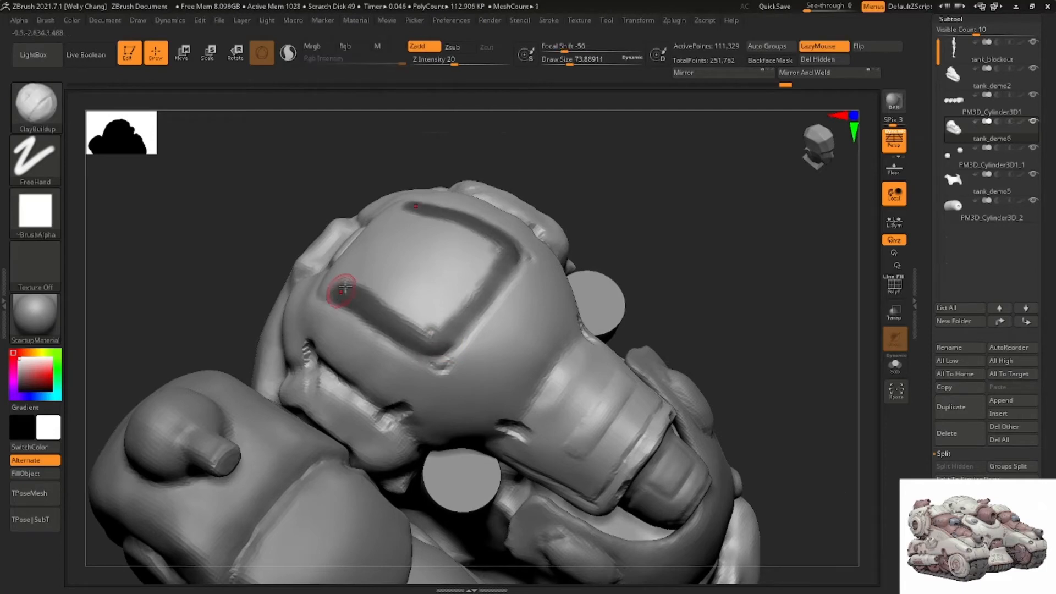
right_drag(346, 292, 387, 293)
mouse_move(355, 291)
ctrl+mouse_down()
mouse_move(312, 285)
mouse_move(313, 255)
mouse_move(337, 199)
mouse_move(370, 207)
ctrl+mouse_up()
right_drag(380, 213, 342, 224)
mouse_move(333, 222)
ctrl+mouse_down()
mouse_move(348, 205)
mouse_move(422, 215)
mouse_move(442, 265)
mouse_move(401, 242)
mouse_move(320, 257)
ctrl+mouse_up()
Switch to the Move gizmo and center it on the unmasked dome panel
right_drag(329, 292, 456, 243)
key(w)
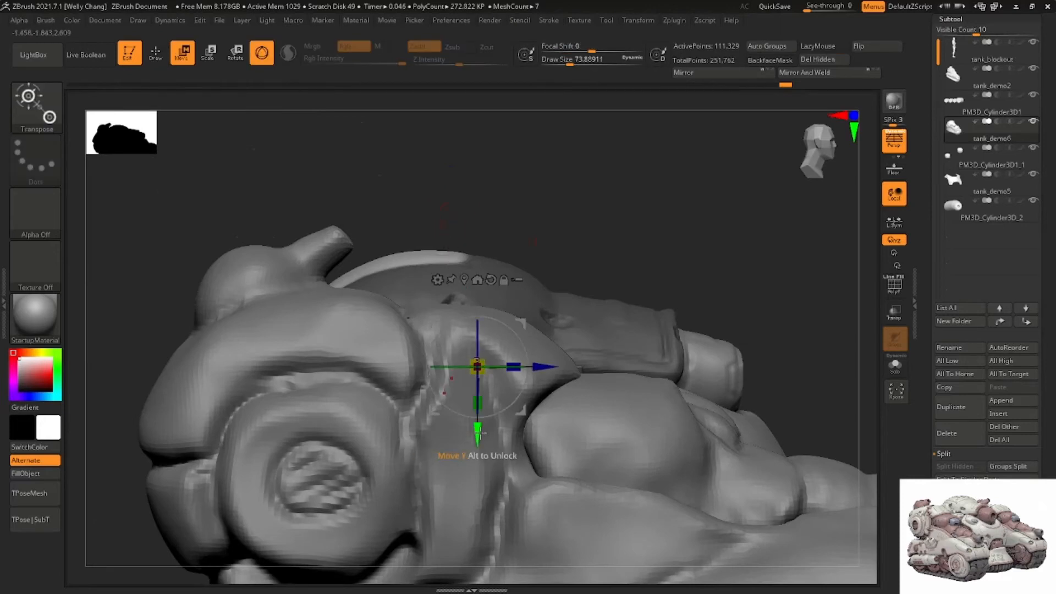
drag(477, 432, 477, 428)
right_drag(472, 342, 431, 356)
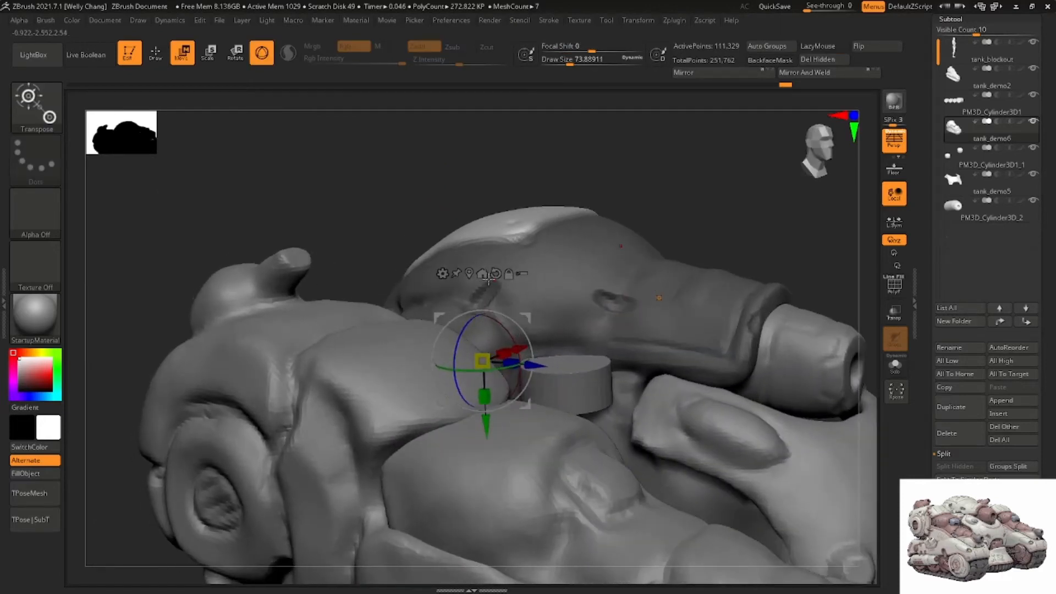
click(470, 276)
right_drag(473, 278, 476, 363)
Scale the unmasked dome panel to about 1.03 along one axis, adjust it so it stands out from the dome, and clear the mask
drag(483, 179, 489, 169)
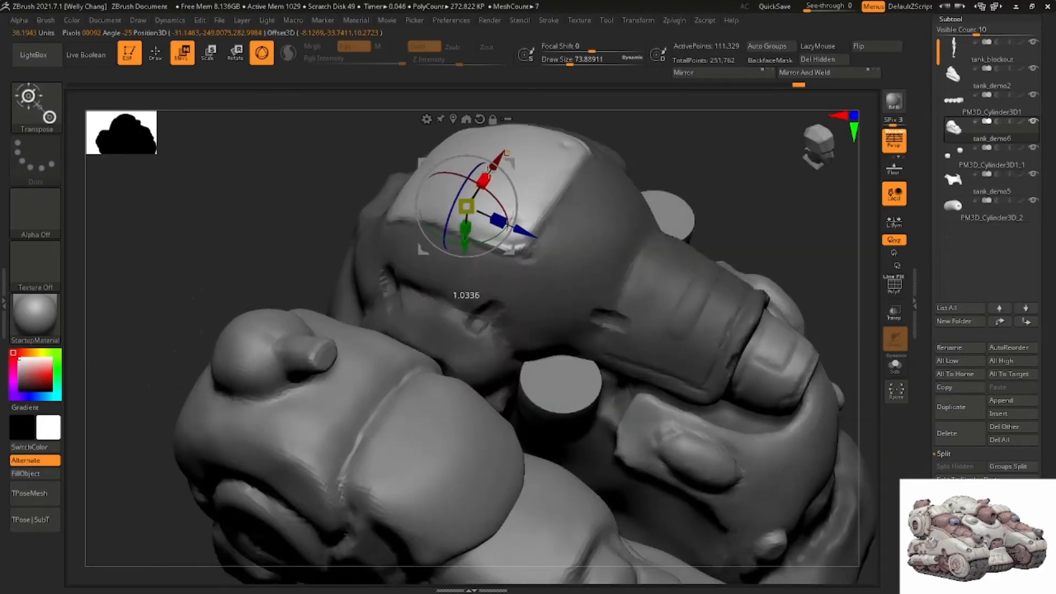
right_drag(488, 178, 505, 212)
drag(484, 214, 490, 221)
key(q)
mouse_move(490, 221)
right_down()
mouse_move(551, 184)
mouse_move(602, 174)
right_up()
ctrl+drag(612, 177, 624, 190)
mouse_move(619, 178)
right_down()
mouse_move(582, 167)
mouse_move(573, 216)
mouse_move(545, 216)
mouse_move(553, 250)
mouse_move(517, 249)
right_up()
Refine the shape of the raised dome panel with the Move brush at draw size about 234
mouse_move(483, 212)
right_down()
mouse_move(491, 245)
mouse_move(487, 222)
right_up()
key(b)
key(m)
key(v)
key(space)
mouse_move(485, 222)
mouse_down()
mouse_move(502, 222)
mouse_move(437, 214)
mouse_move(436, 231)
mouse_up()
mouse_move(446, 233)
right_down()
mouse_move(441, 219)
mouse_move(462, 235)
mouse_move(469, 223)
right_up()
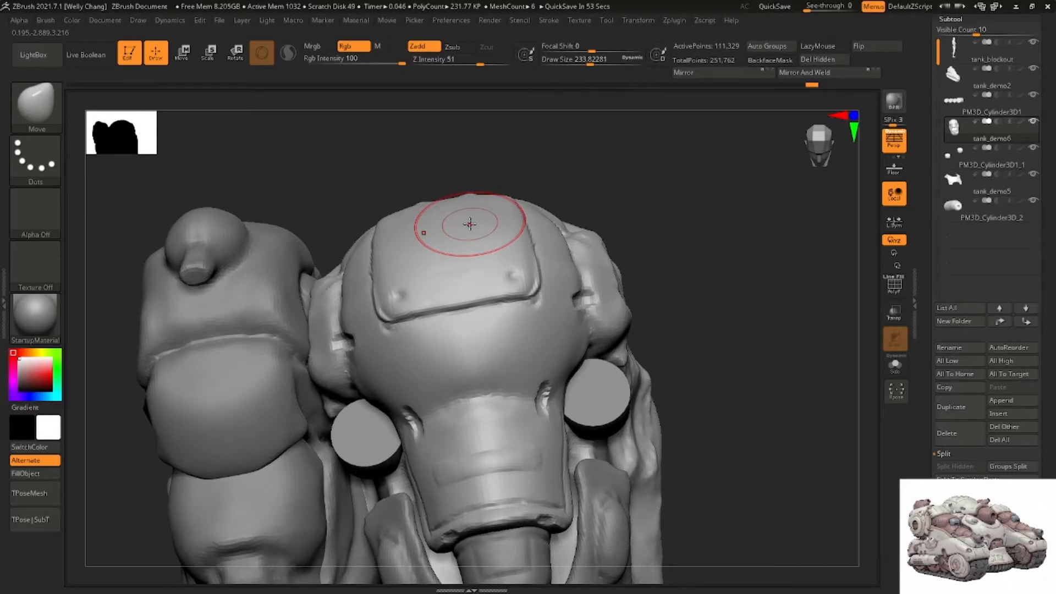
right_drag(469, 223, 269, 190)
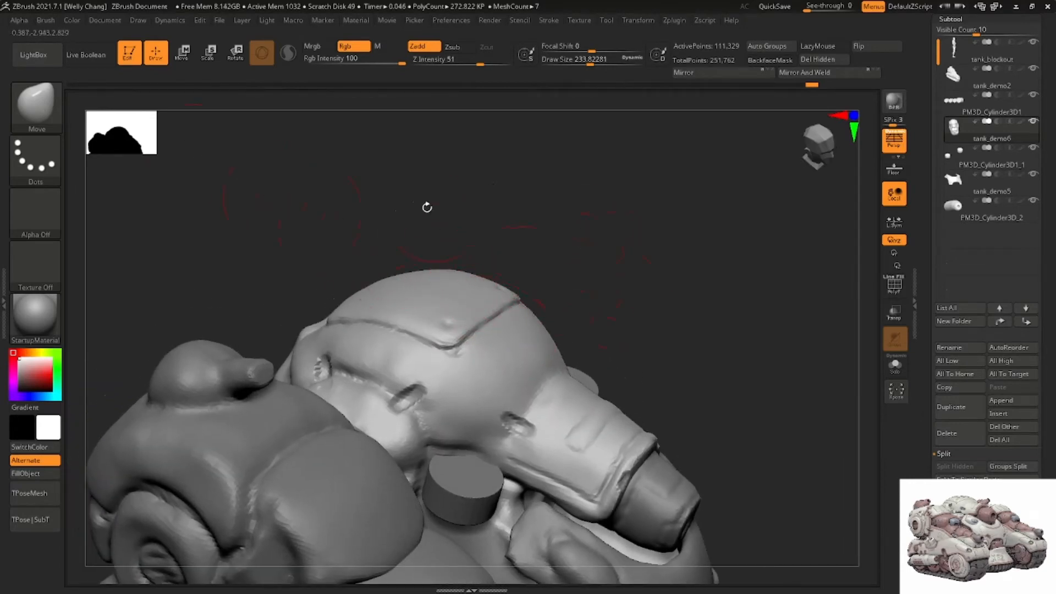
right_drag(426, 208, 482, 330)
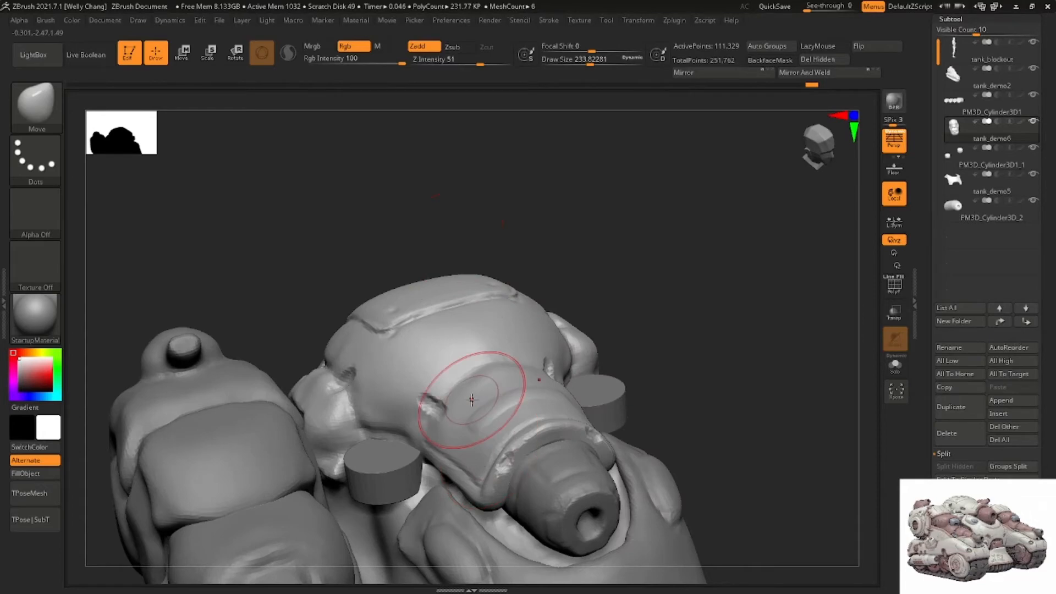
Sculpt parallel slots across the dome's top panel with ClayBuildup at draw size about 116, undoing and redoing one stroke
mouse_move(484, 248)
right_down()
mouse_move(454, 292)
mouse_move(382, 286)
mouse_move(401, 281)
right_up()
key(b)
key(c)
key(b)
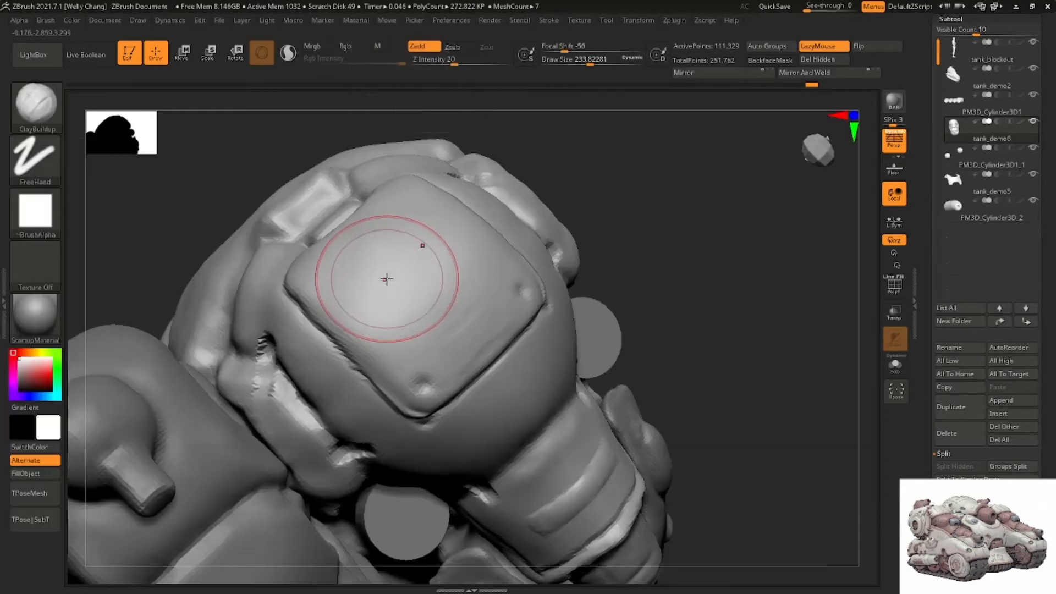
key(space)
drag(388, 275, 364, 277)
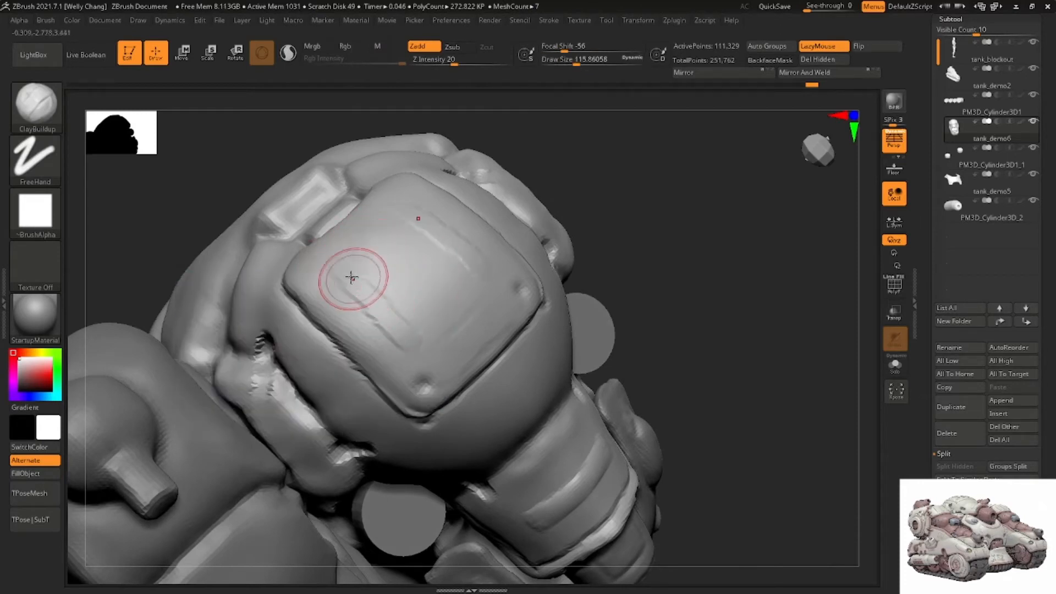
drag(397, 330, 398, 332)
drag(379, 241, 435, 297)
right_drag(434, 294, 408, 277)
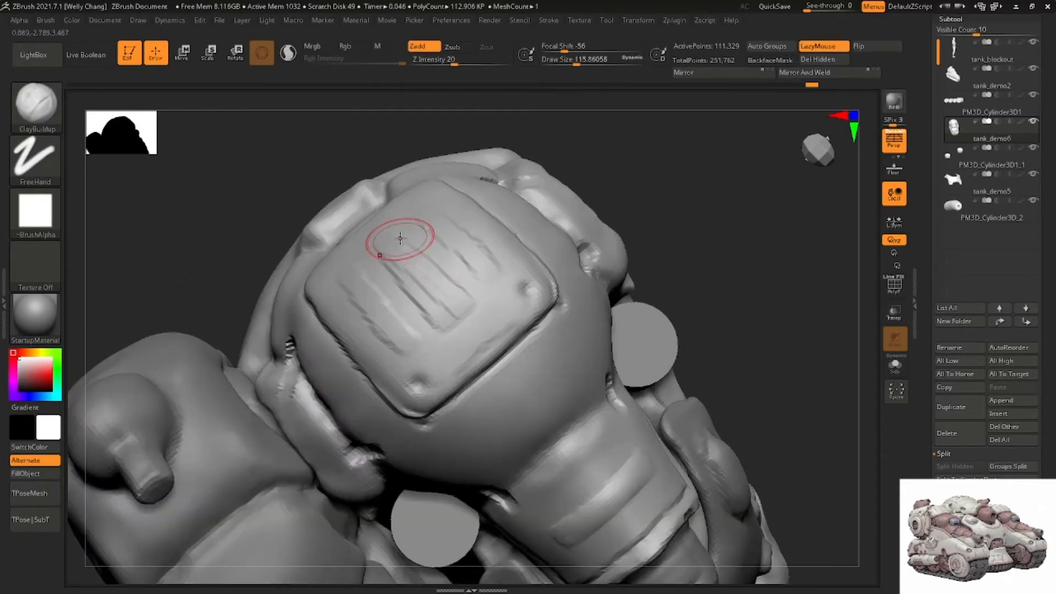
key(ctrl+z)
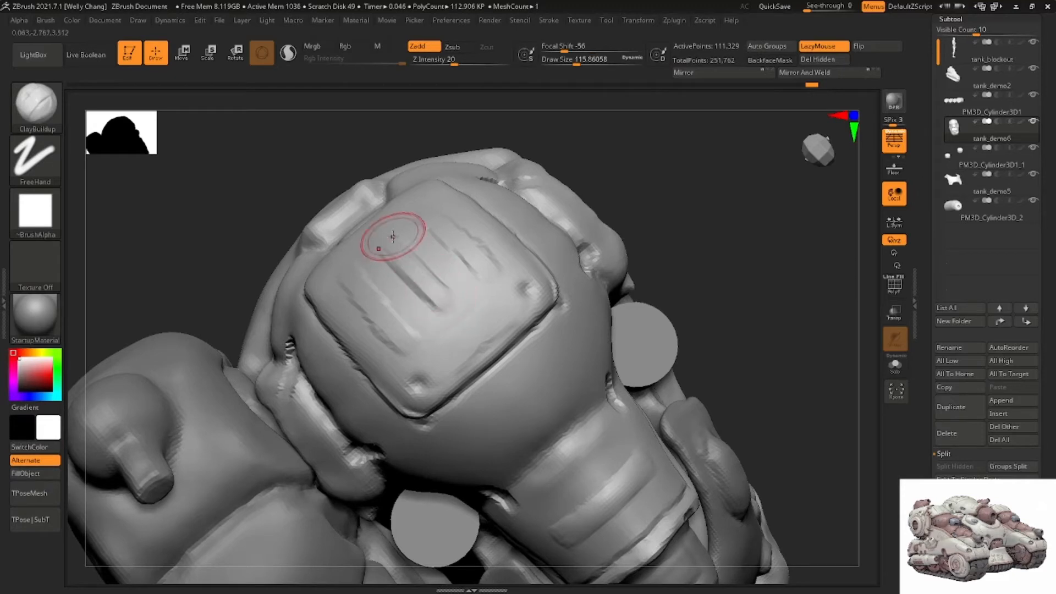
drag(388, 235, 425, 283)
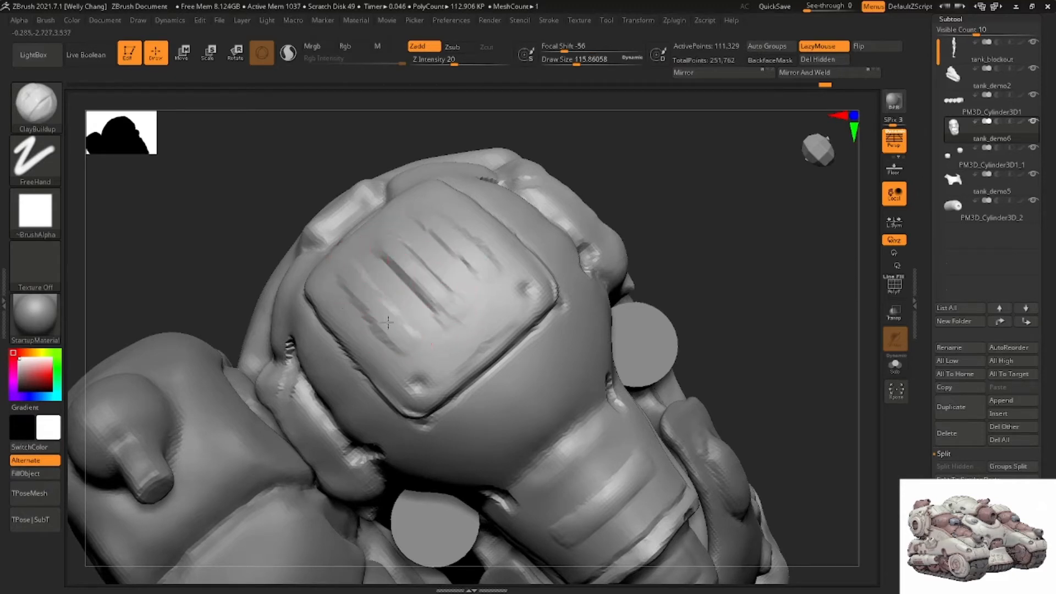
Check the tank reference image, then sharpen the dome panel's slots and edges with DamStandard at draw size about 56
mouse_move(413, 328)
right_down()
mouse_move(426, 289)
mouse_move(412, 287)
mouse_move(483, 276)
right_up()
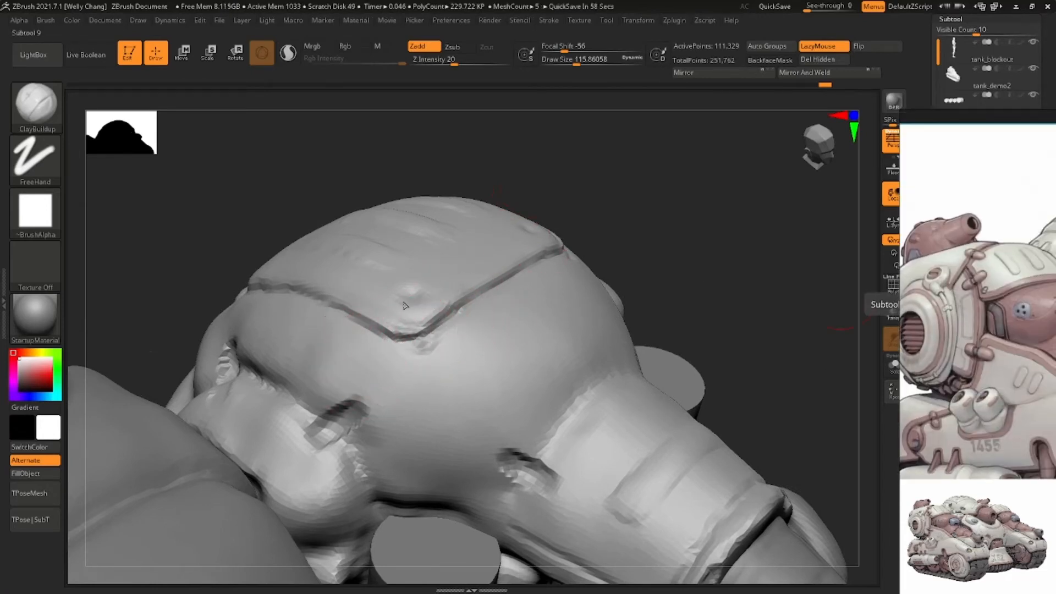
right_drag(1039, 276, 685, 287)
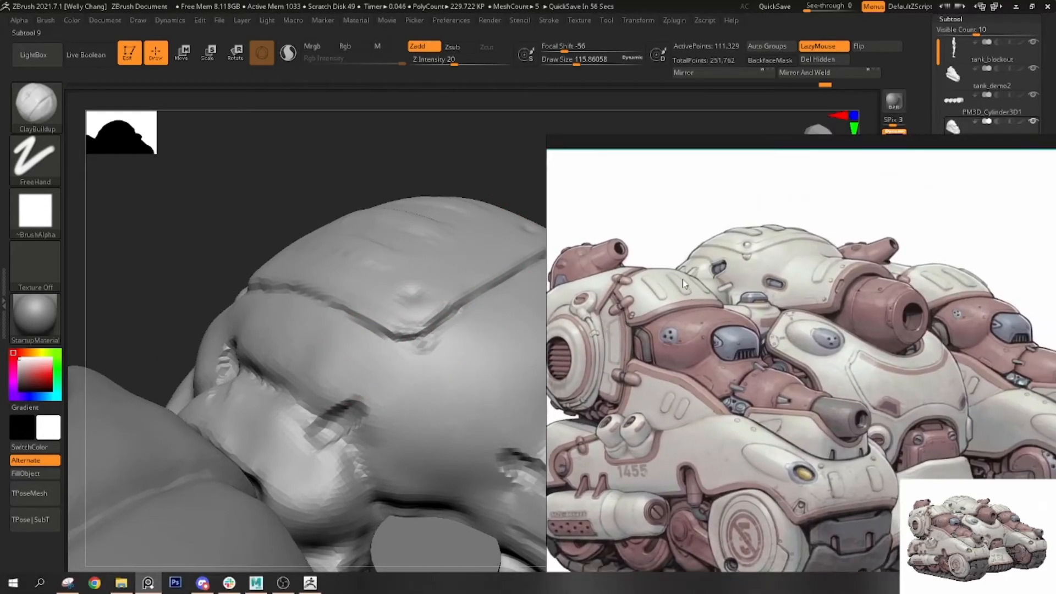
scroll(719, 256, up, 5)
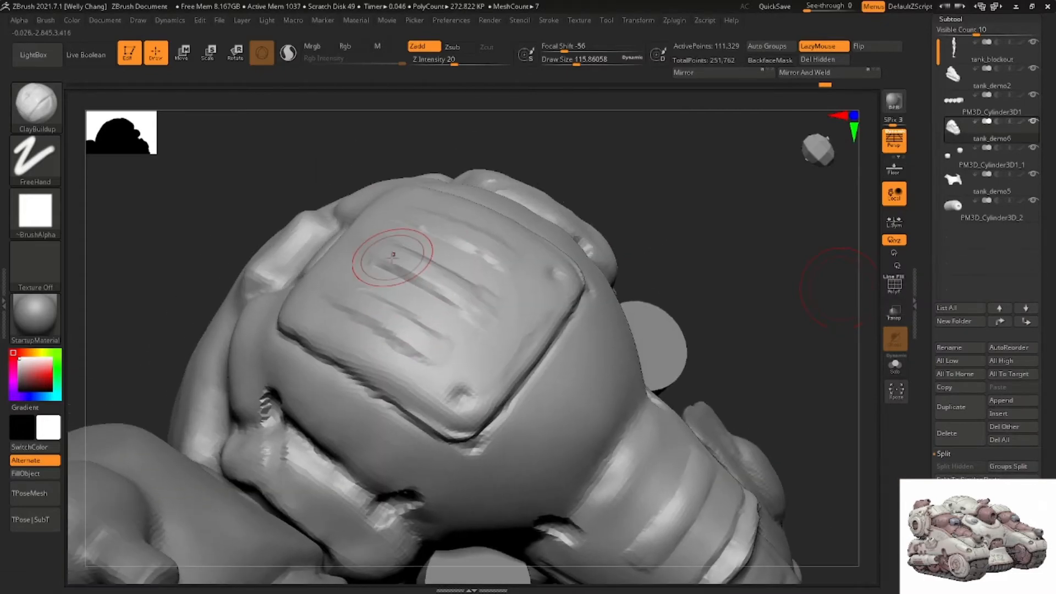
key(b)
key(d)
key(s)
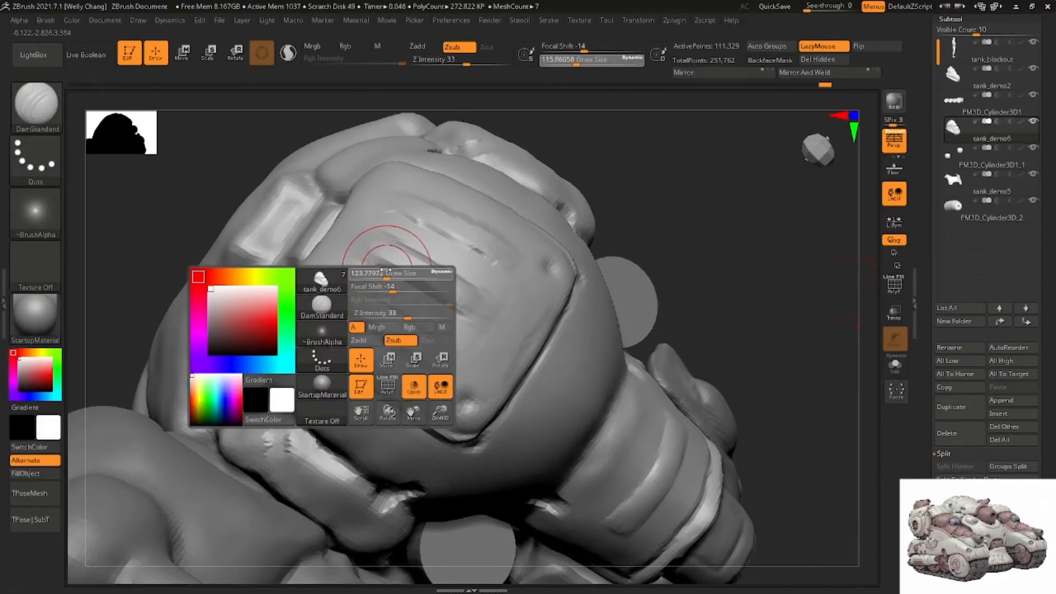
drag(432, 297, 453, 306)
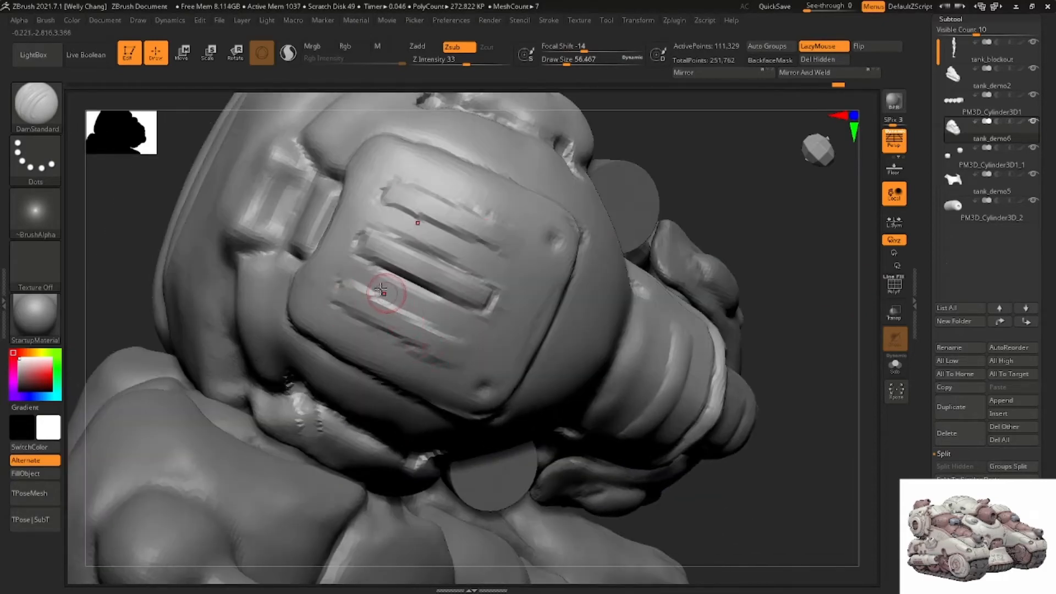
drag(385, 299, 464, 360)
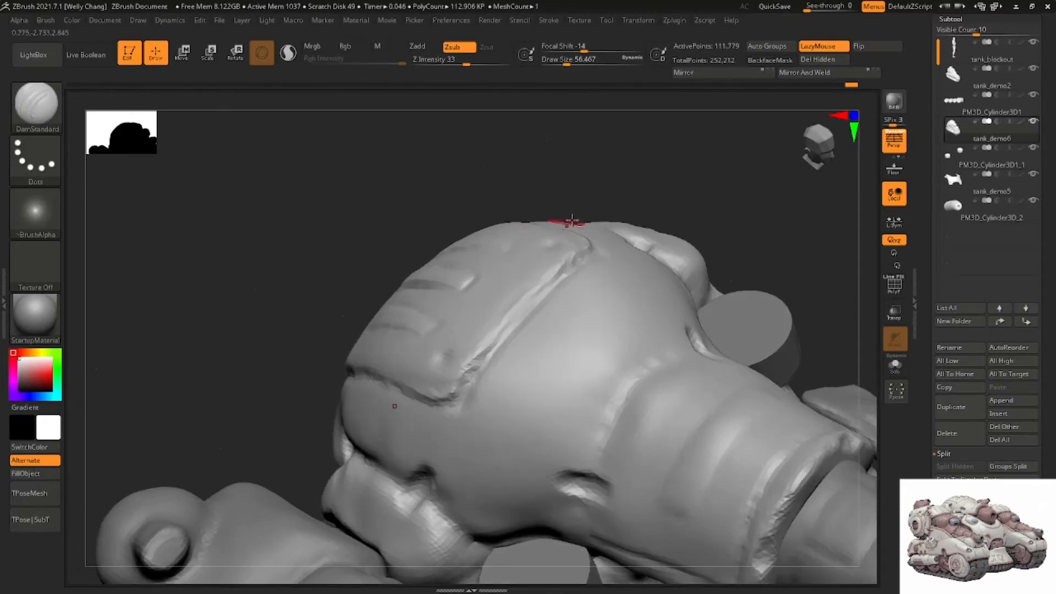
mouse_move(560, 223)
mouse_down()
mouse_move(521, 205)
mouse_move(572, 217)
mouse_move(511, 261)
mouse_move(407, 259)
mouse_up()
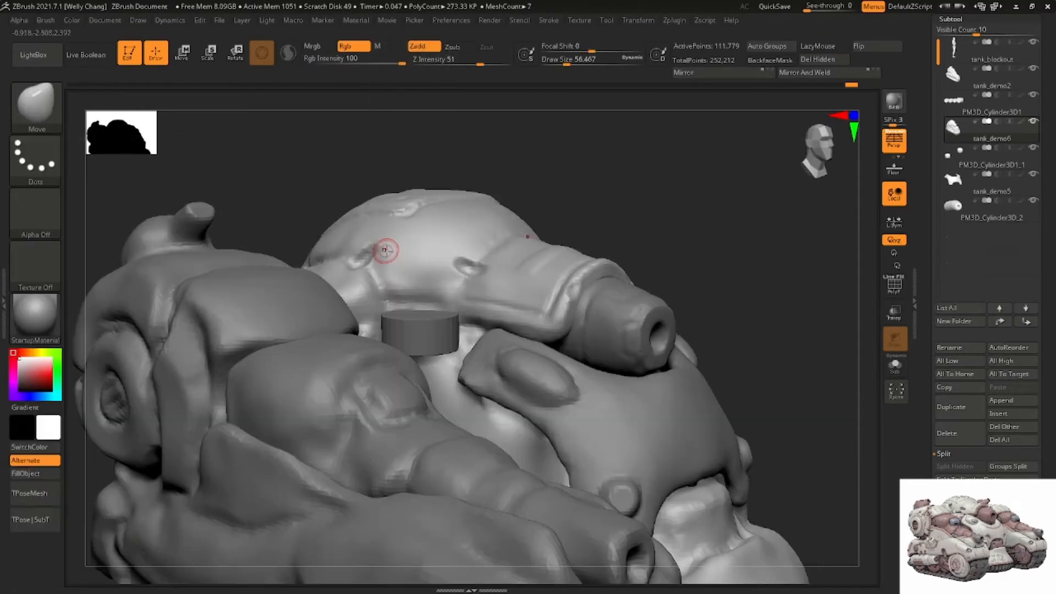
Reshape the turret dome's side around the rear recess with the Move brush at draw size about 197
key(space)
key(b)
key(m)
key(v)
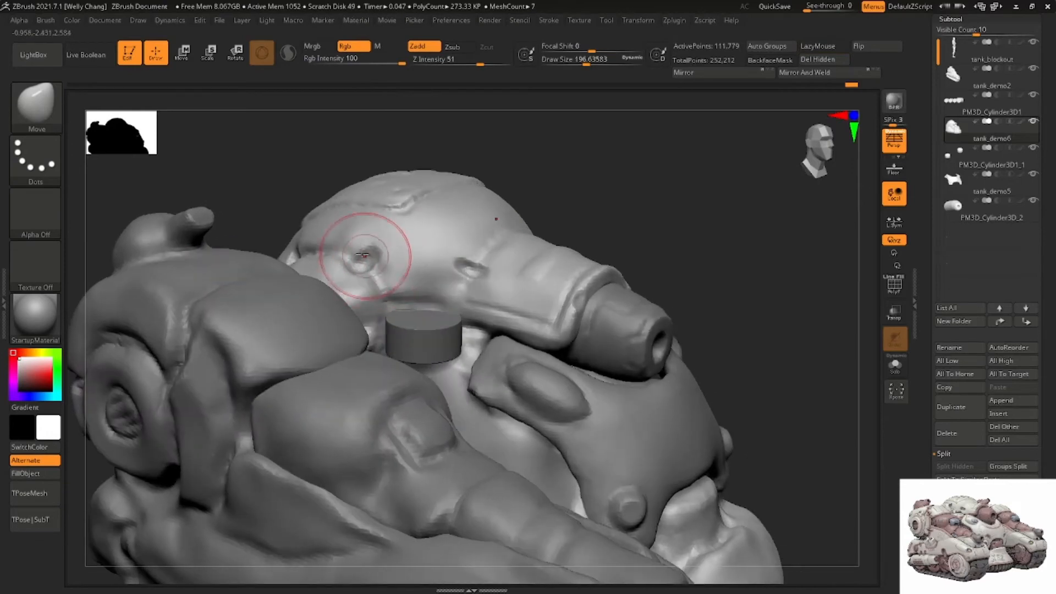
right_drag(364, 255, 347, 241)
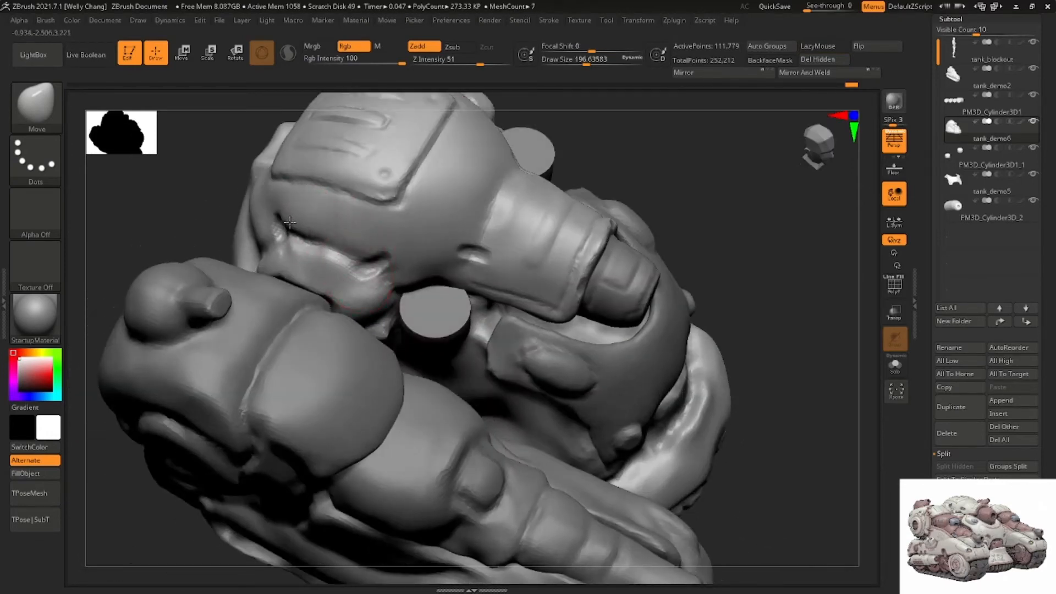
mouse_move(289, 222)
right_down()
mouse_move(300, 252)
mouse_move(342, 224)
mouse_move(465, 267)
mouse_move(468, 242)
mouse_move(481, 260)
mouse_move(416, 247)
mouse_move(406, 259)
right_up()
Select the front armor plate subtool tank_demo5, set the Move brush's draw size to about 97 and isolate the plate in Solo mode
alt+click(483, 279)
key(space)
drag(406, 246, 393, 244)
right_drag(392, 244, 413, 275)
click(894, 365)
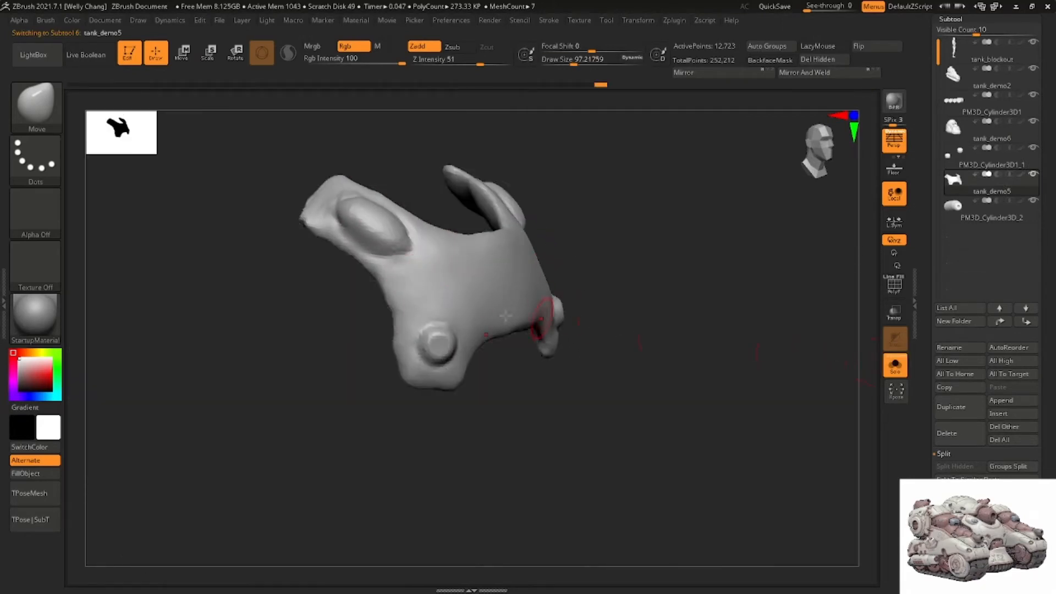
Crease the outer edges of the isolated armor plate with DamStandard at draw size about 97
mouse_move(368, 242)
right_down()
mouse_move(408, 236)
mouse_move(372, 231)
mouse_move(326, 200)
right_up()
key(b)
key(d)
key(s)
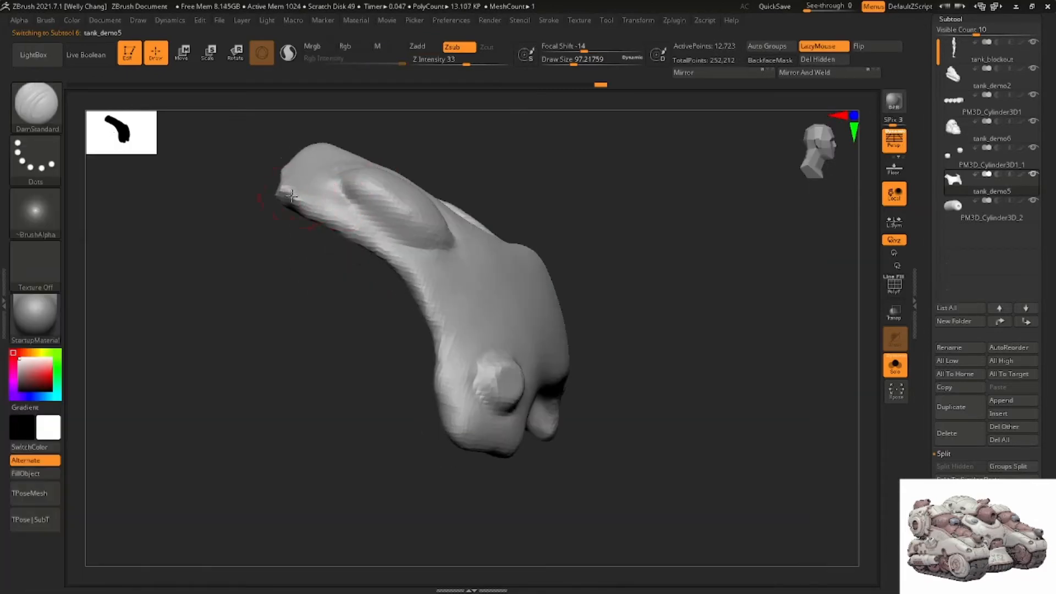
mouse_move(292, 193)
mouse_down()
mouse_move(365, 230)
mouse_move(426, 293)
mouse_up()
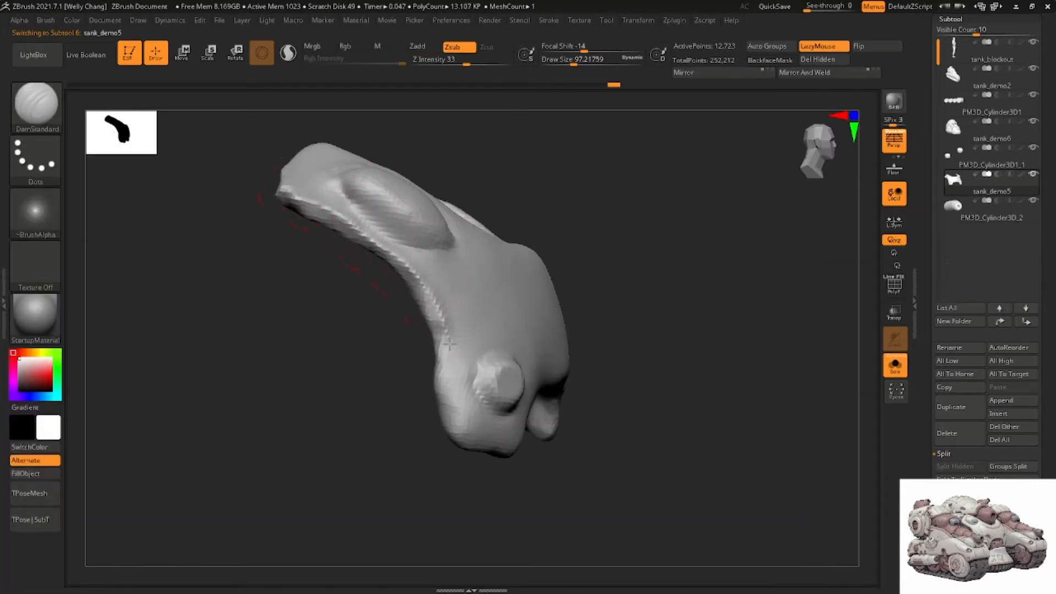
right_drag(460, 393, 448, 397)
right_drag(508, 453, 518, 389)
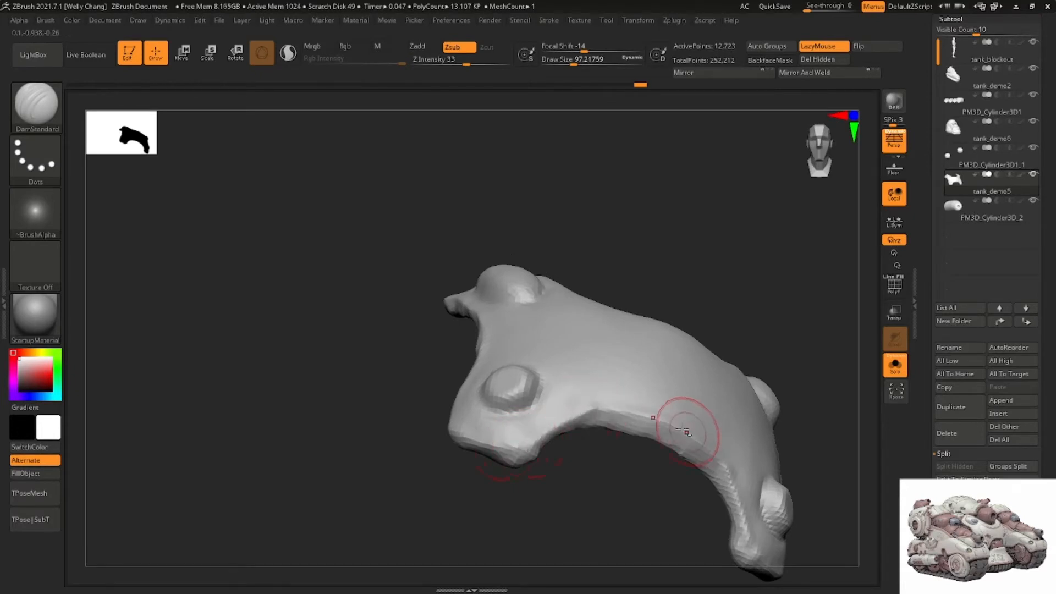
right_drag(681, 431, 618, 206)
mouse_move(618, 206)
mouse_down()
mouse_move(587, 361)
mouse_move(641, 410)
mouse_up()
mouse_move(665, 385)
right_down()
mouse_move(608, 379)
mouse_move(613, 331)
right_up()
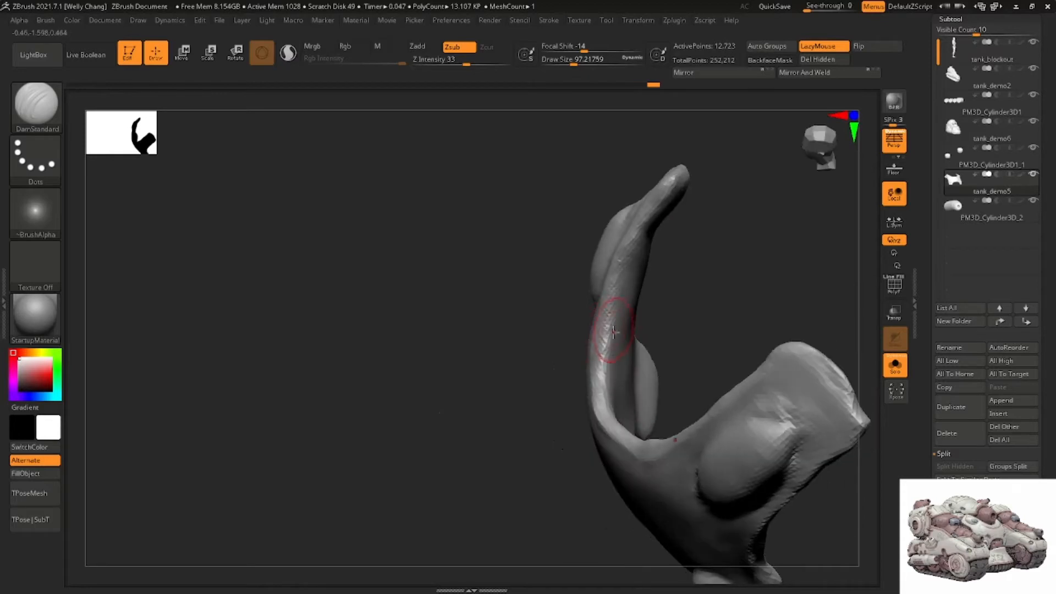
Flatten and polish the creased outer edges of the armor plate with the hPolish brush at draw size about 97
key(b)
key(h)
key(p)
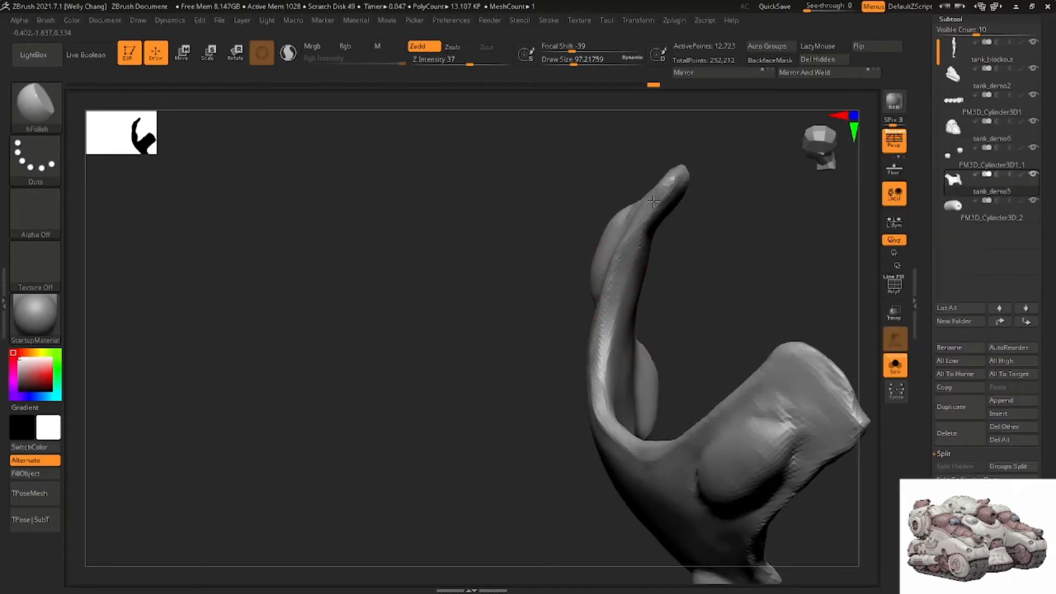
mouse_move(649, 203)
right_down()
mouse_move(657, 188)
mouse_move(641, 165)
mouse_move(673, 198)
mouse_move(632, 218)
right_up()
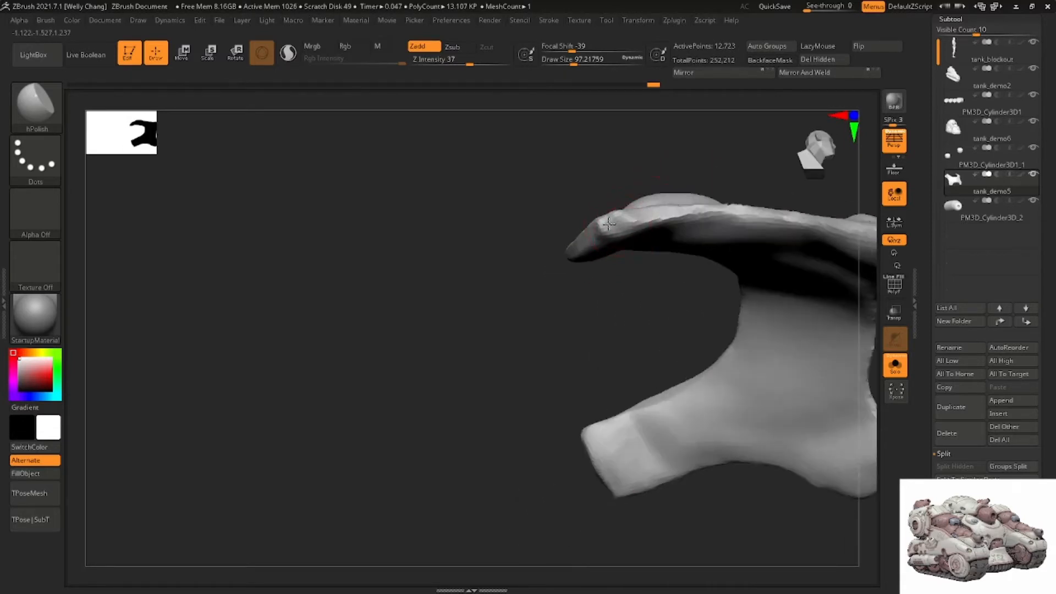
right_drag(716, 208, 620, 218)
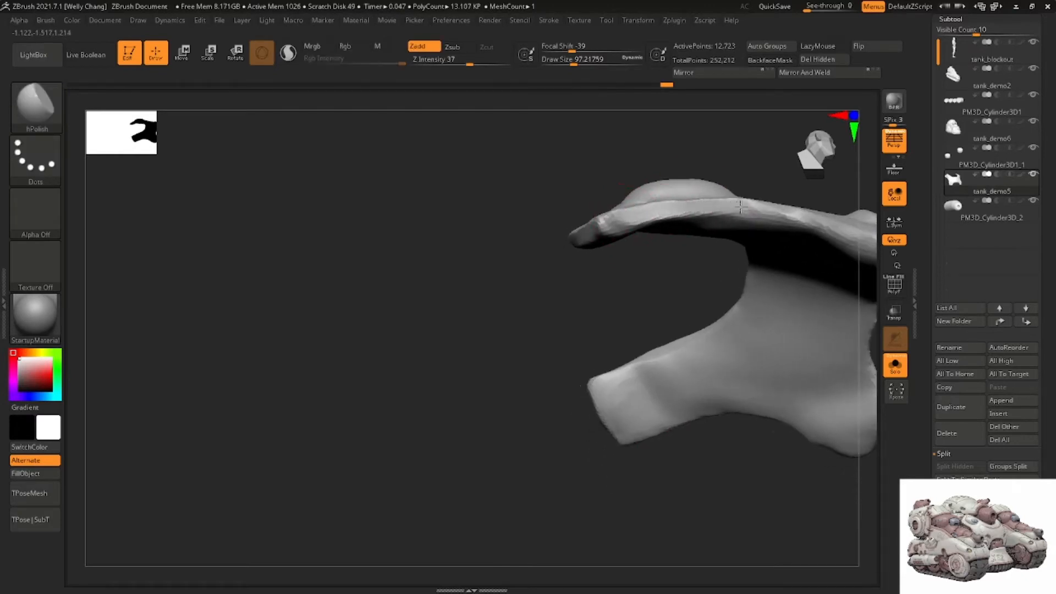
key(f)
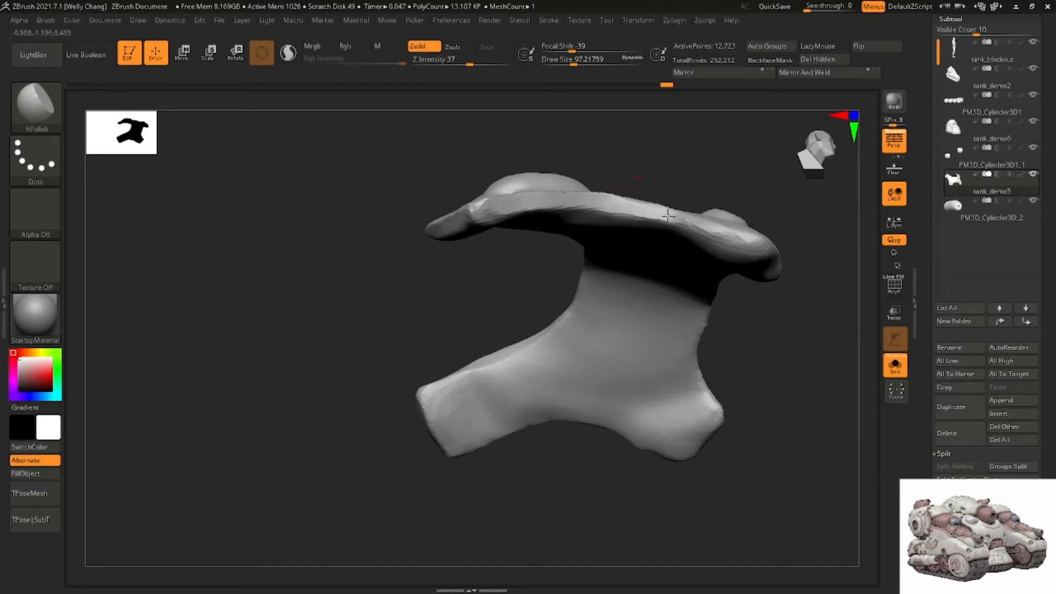
mouse_move(729, 238)
right_down()
mouse_move(664, 230)
mouse_move(672, 202)
right_up()
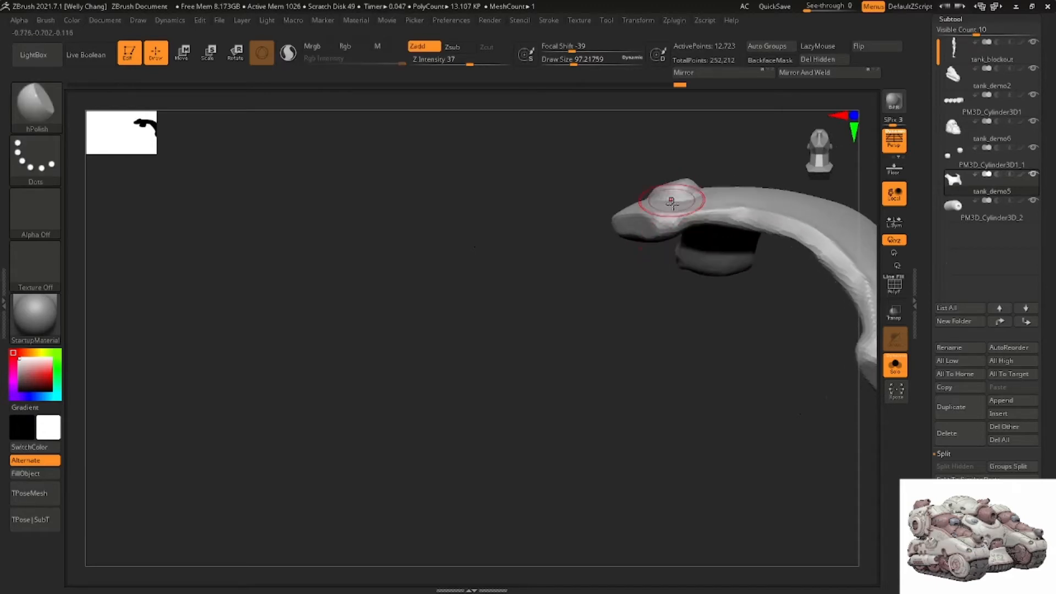
drag(713, 217, 731, 217)
right_drag(668, 220, 635, 297)
Reshape the oval bump on the plate's upper arm with the Move brush at draw size about 97
mouse_move(674, 222)
alt+right_down()
mouse_move(586, 257)
mouse_move(632, 249)
mouse_move(627, 273)
mouse_move(632, 266)
mouse_move(615, 269)
mouse_move(621, 259)
mouse_move(491, 213)
mouse_move(460, 187)
alt+right_up()
key(b)
key(m)
key(v)
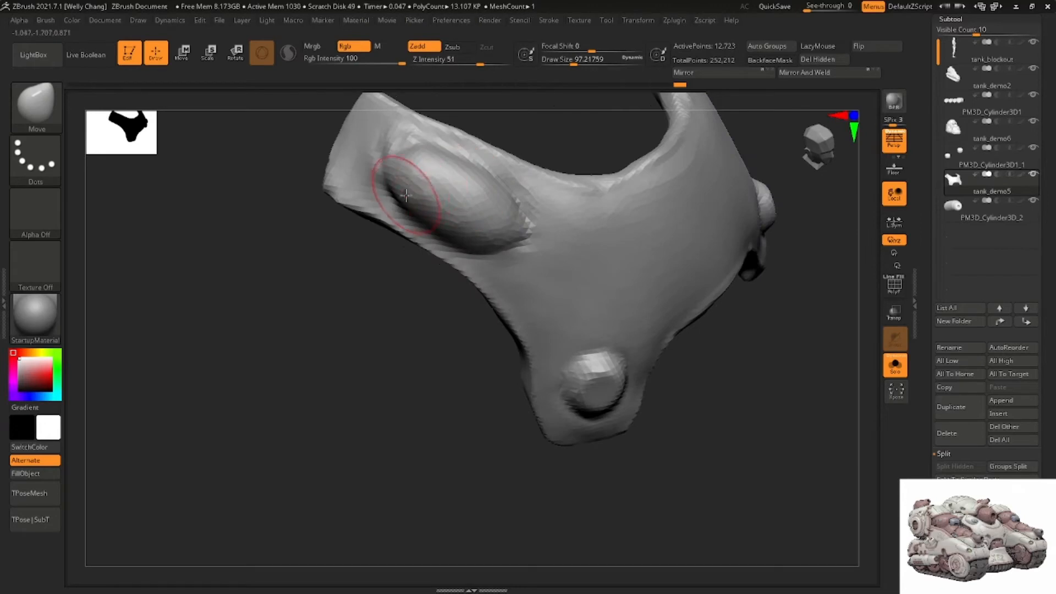
right_drag(419, 154, 447, 184)
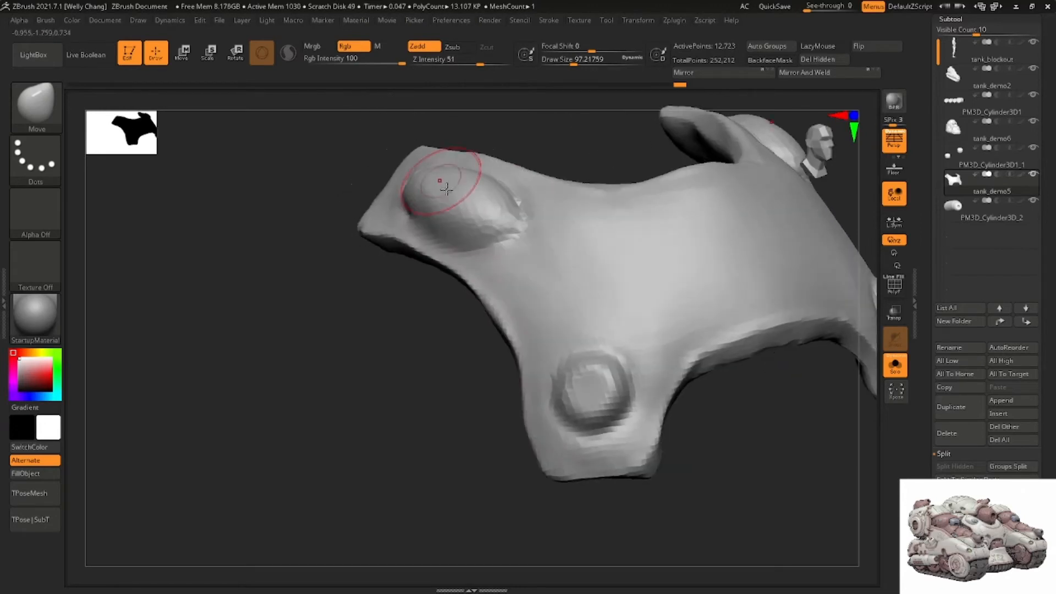
drag(511, 229, 513, 214)
right_drag(517, 184, 510, 204)
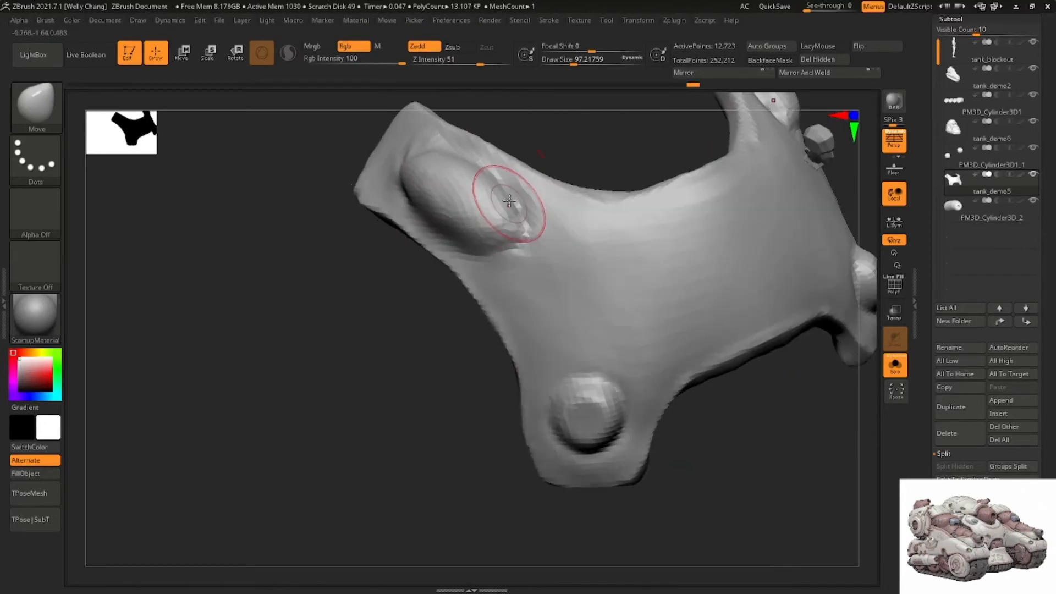
drag(509, 204, 517, 196)
drag(501, 231, 490, 244)
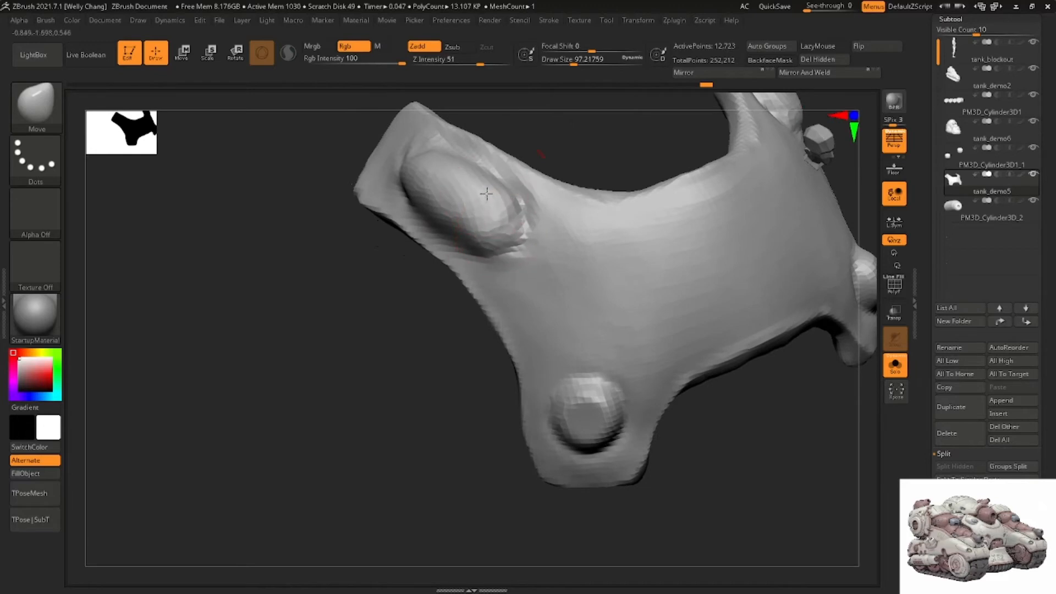
right_drag(484, 200, 476, 235)
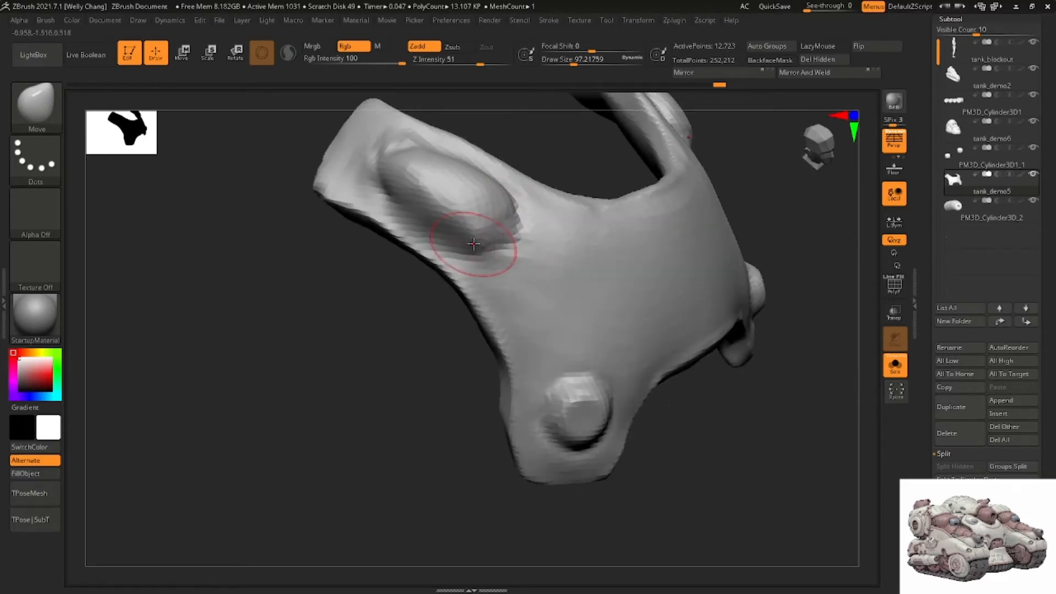
mouse_move(473, 244)
mouse_down()
mouse_move(507, 205)
mouse_move(474, 239)
mouse_up()
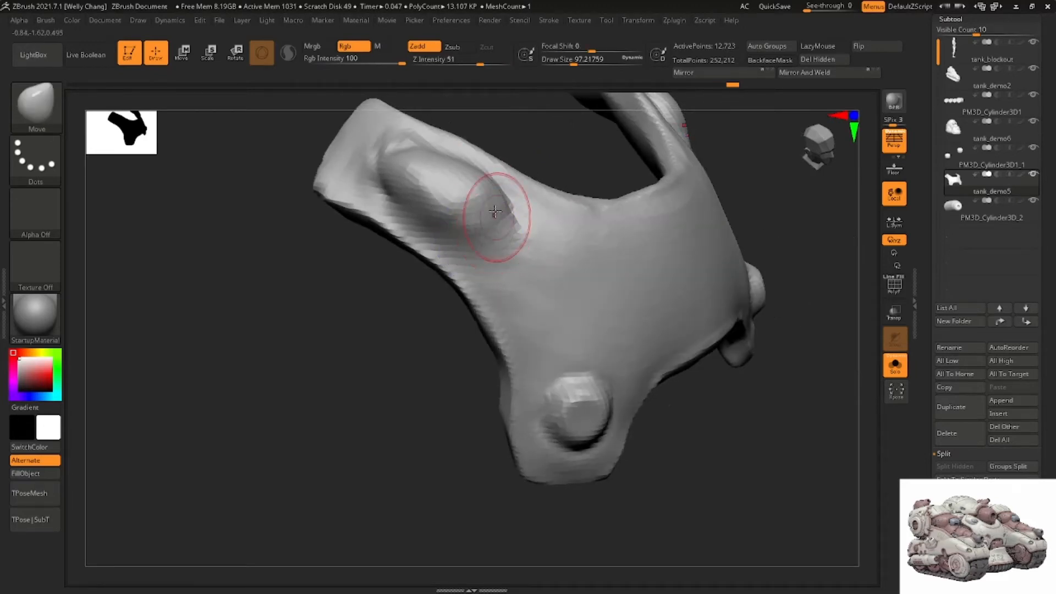
Carve a crease along the lower edge of the oval bump with DamStandard at draw size about 97
mouse_move(491, 211)
right_down()
mouse_move(464, 217)
mouse_move(454, 205)
right_up()
key(b)
key(d)
key(s)
drag(408, 226, 478, 254)
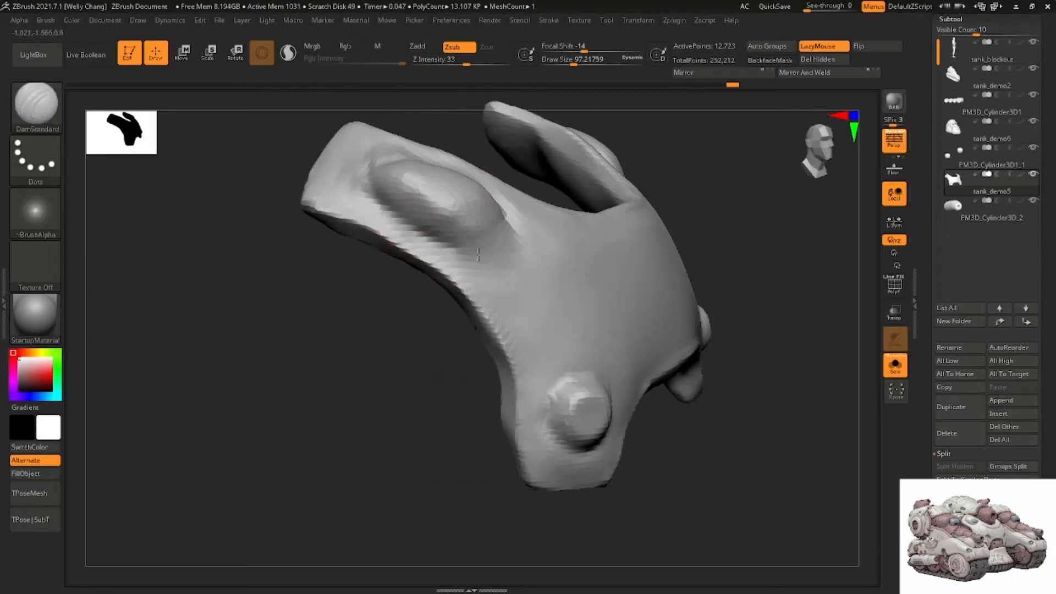
Raise the plate's DynaMesh resolution to 112 and remesh it
scroll(1050, 243, down, 7)
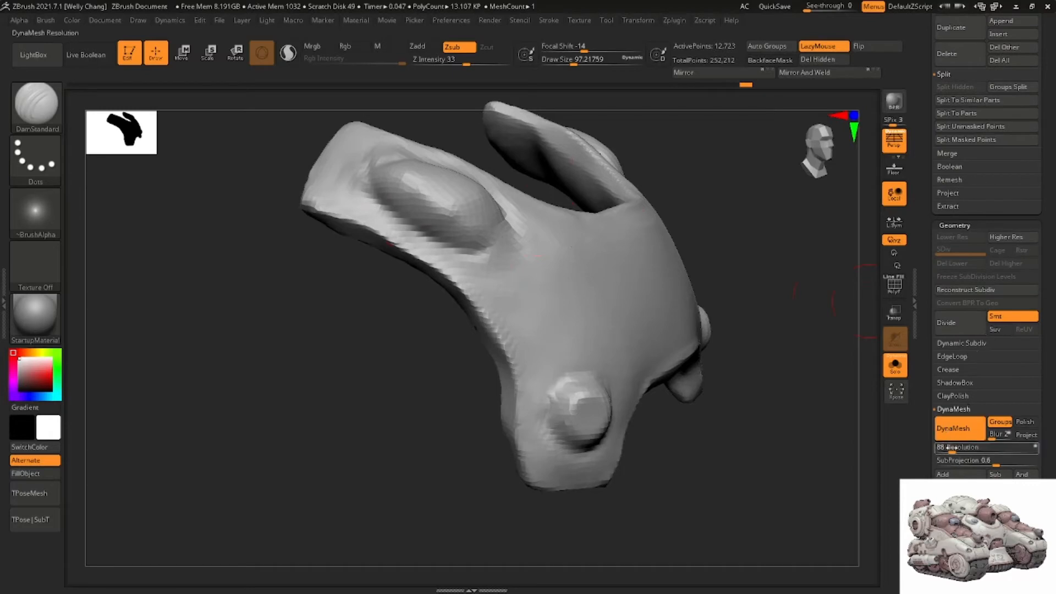
drag(953, 449, 955, 450)
ctrl+drag(730, 424, 754, 419)
Smooth the plate's broad surface beside the oval bump and across its middle
right_drag(674, 387, 578, 363)
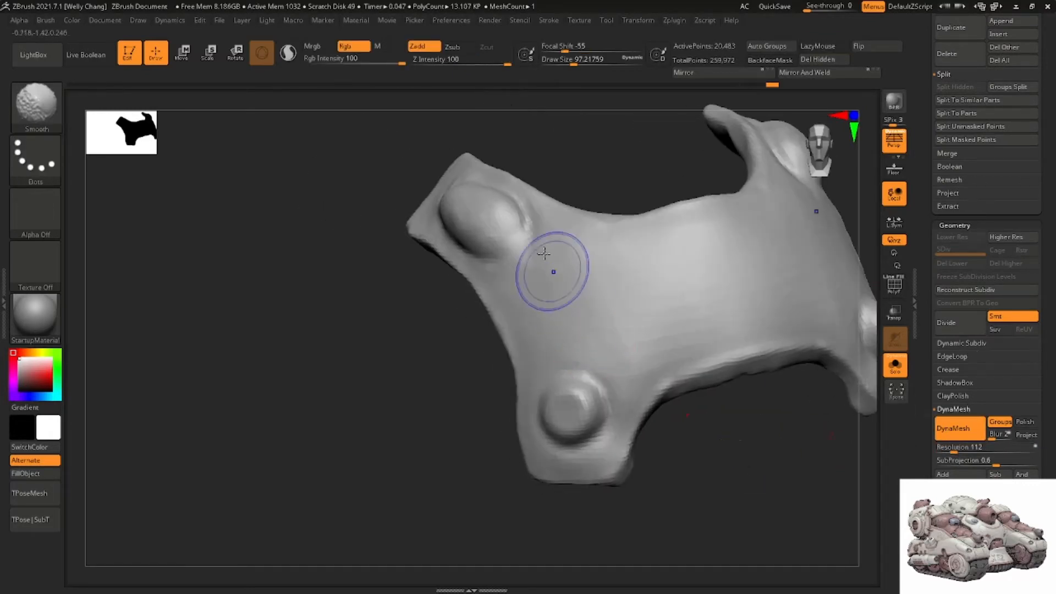
shift+drag(551, 271, 522, 267)
right_drag(671, 246, 636, 228)
shift+drag(654, 242, 661, 284)
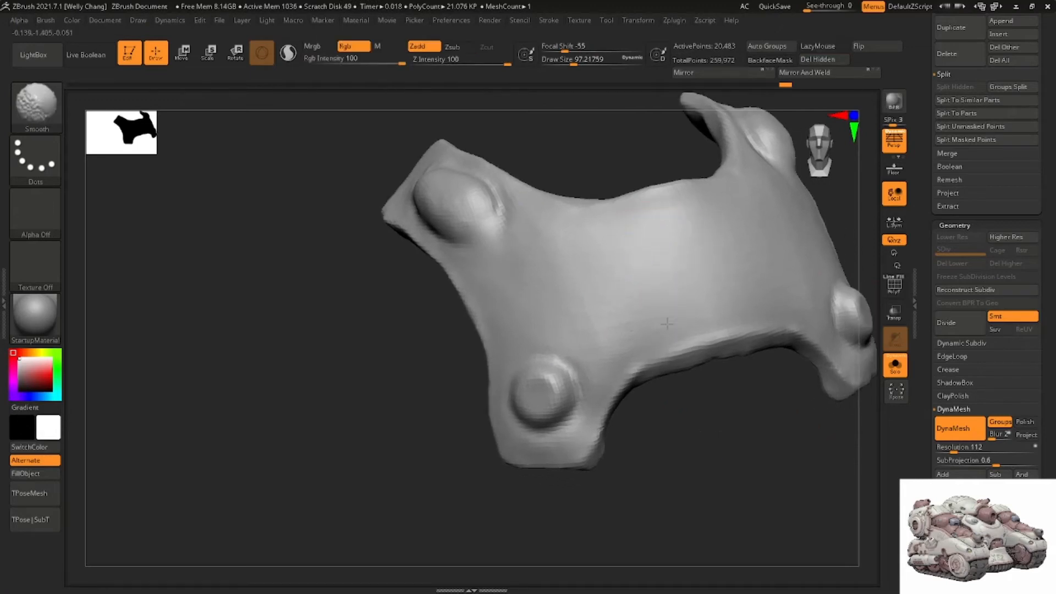
shift+drag(669, 321, 690, 236)
right_drag(687, 220, 660, 253)
mouse_move(648, 203)
shift+mouse_down()
mouse_move(678, 188)
mouse_move(648, 201)
shift+mouse_up()
Deepen the crease around the oval bump with DamStandard at draw size about 97
right_drag(583, 176, 489, 176)
alt+right_drag(489, 176, 549, 237)
key(b)
key(d)
key(s)
mouse_move(550, 237)
mouse_down()
mouse_move(536, 262)
mouse_move(483, 217)
mouse_up()
Slice off the end corners of the plate's upper arm with KnifeCurve and smooth the cut edges
mouse_move(483, 216)
right_down()
mouse_move(514, 235)
mouse_move(457, 252)
mouse_move(419, 236)
right_up()
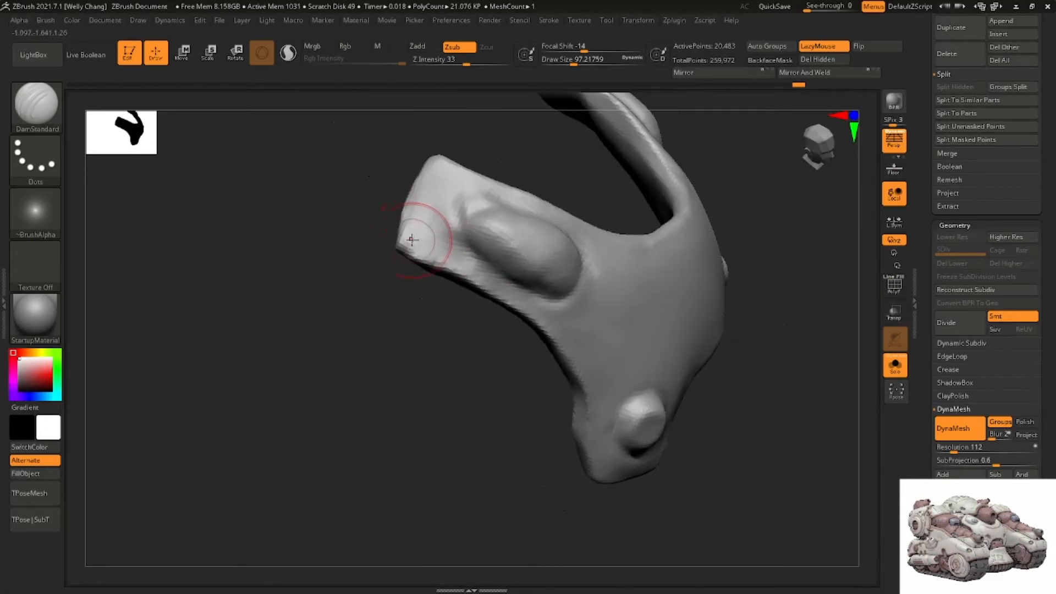
key(ctrl+shift)
click(35, 102)
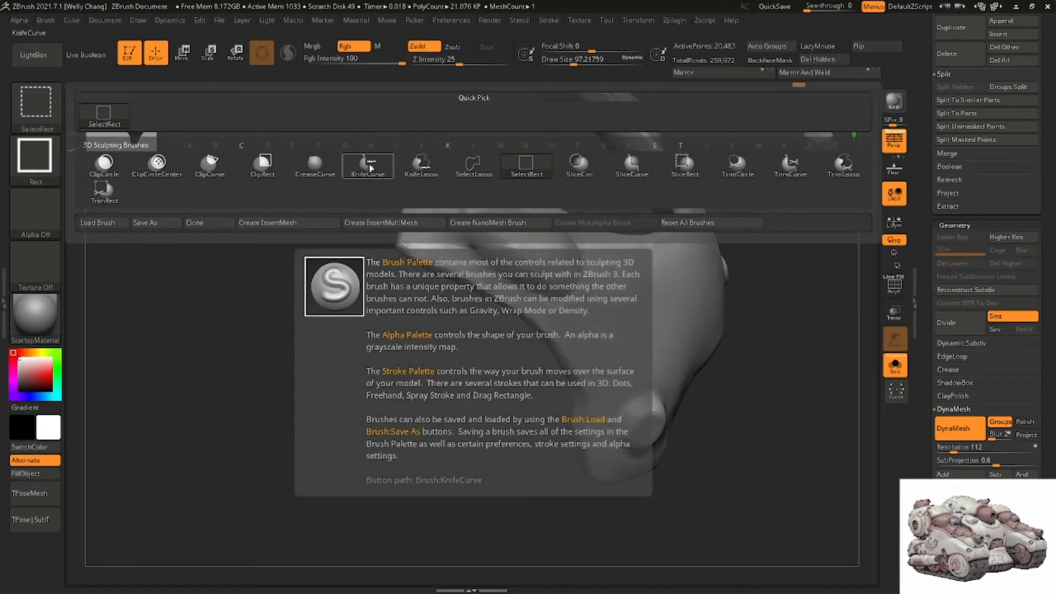
alt+right_drag(362, 284, 312, 308)
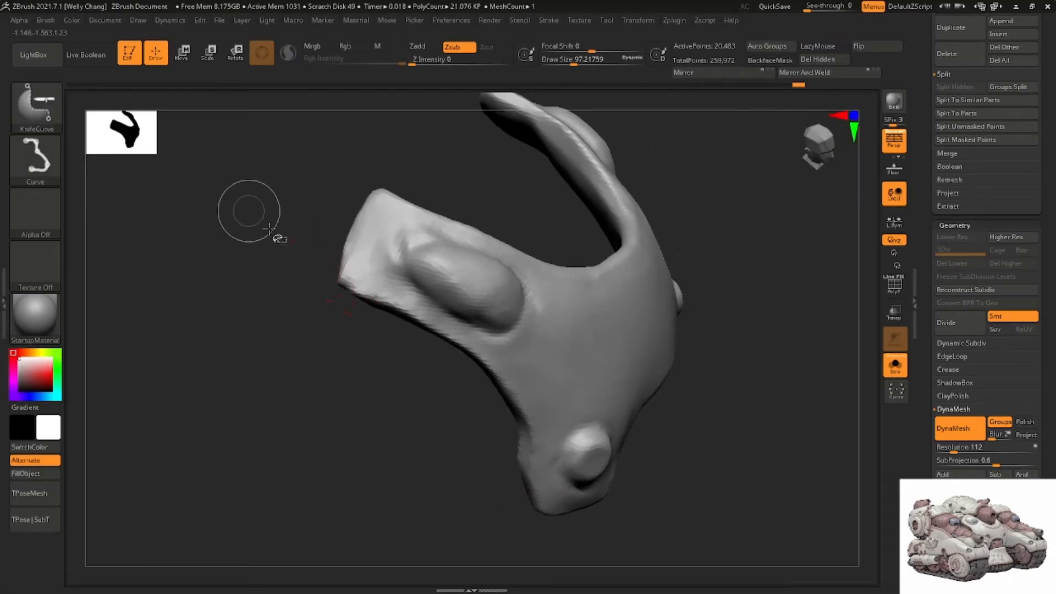
right_drag(278, 236, 308, 242)
ctrl+shift+drag(372, 325, 326, 220)
right_drag(324, 228, 357, 197)
ctrl+shift+drag(344, 196, 418, 189)
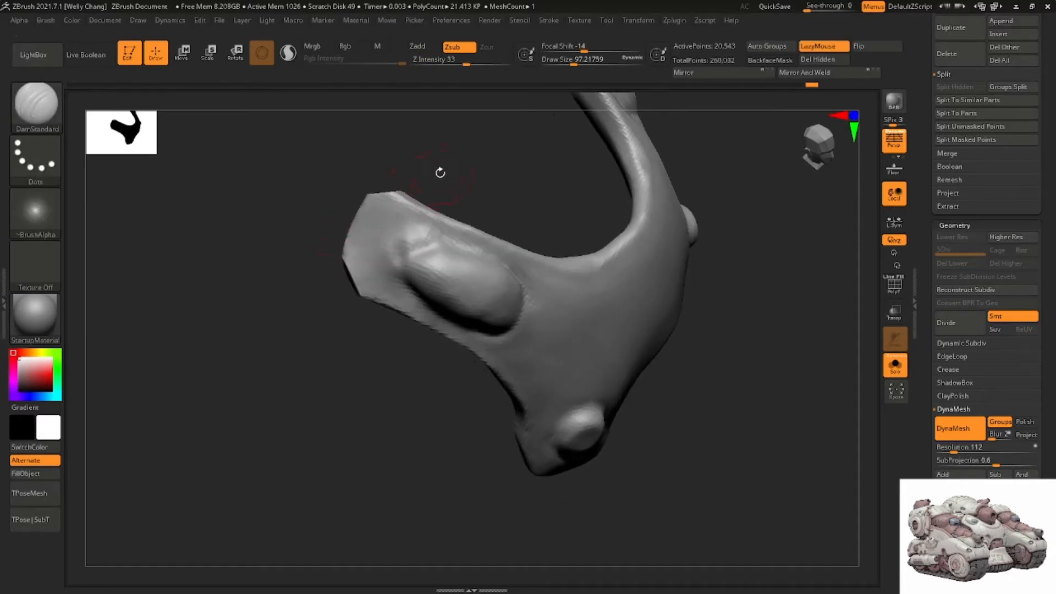
alt+right_drag(439, 172, 366, 279)
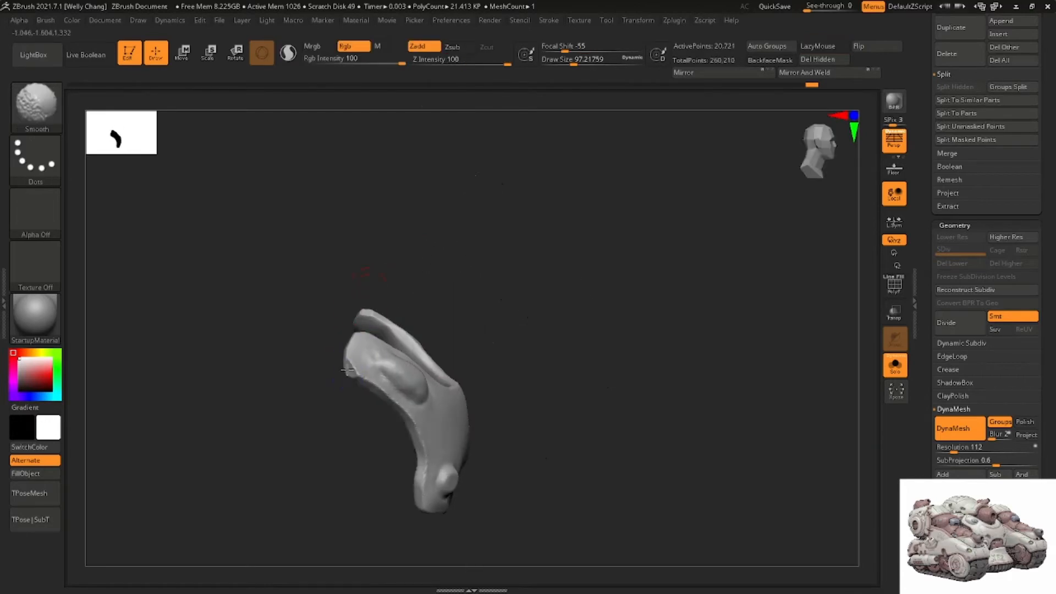
right_drag(365, 350, 372, 377)
mouse_move(375, 440)
right_down()
mouse_move(372, 337)
mouse_move(471, 295)
mouse_move(440, 299)
mouse_move(516, 313)
mouse_move(483, 247)
right_up()
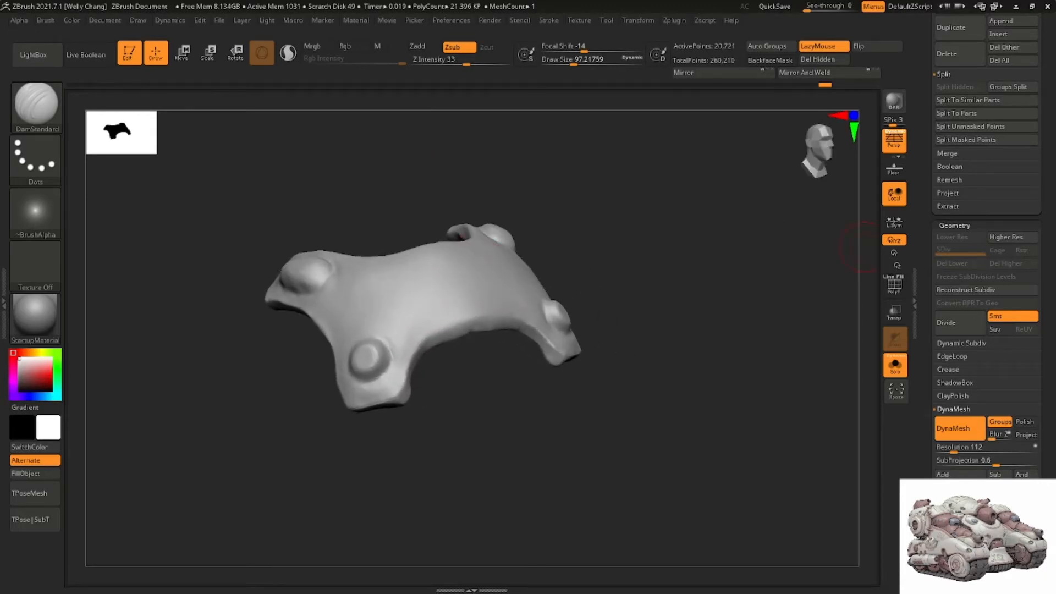
Set the Move brush's draw size to about 49, try a dent in the oval bump and undo it
mouse_move(398, 326)
alt+right_down()
mouse_move(447, 292)
mouse_move(449, 326)
mouse_move(372, 392)
mouse_move(381, 424)
mouse_move(475, 419)
mouse_move(537, 395)
mouse_move(483, 318)
mouse_move(502, 290)
mouse_move(505, 311)
mouse_move(488, 288)
alt+right_up()
key(b)
key(m)
key(v)
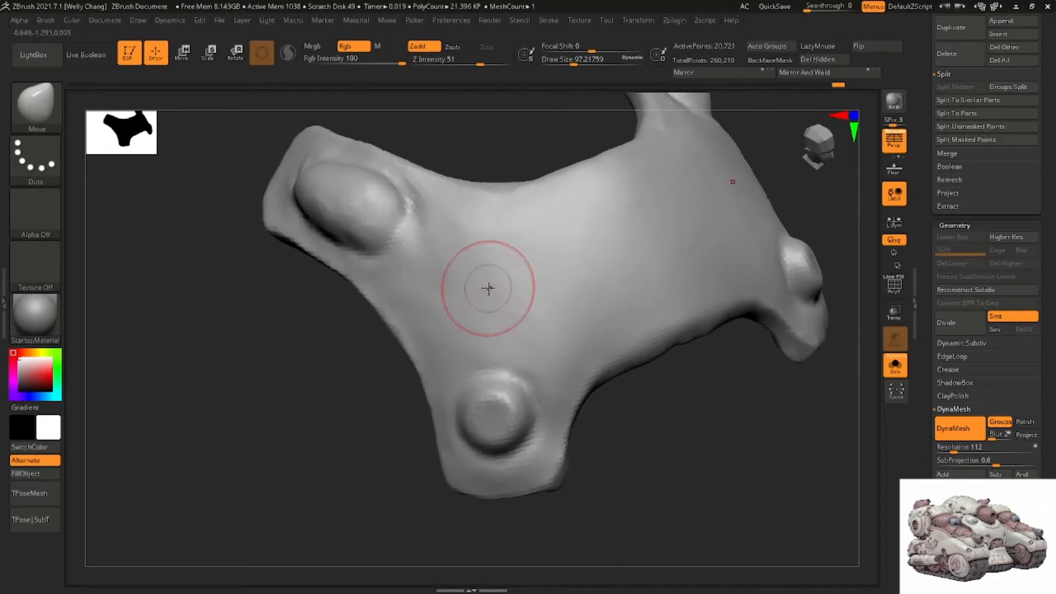
mouse_move(424, 231)
right_down()
mouse_move(409, 257)
mouse_move(426, 268)
right_up()
key(space)
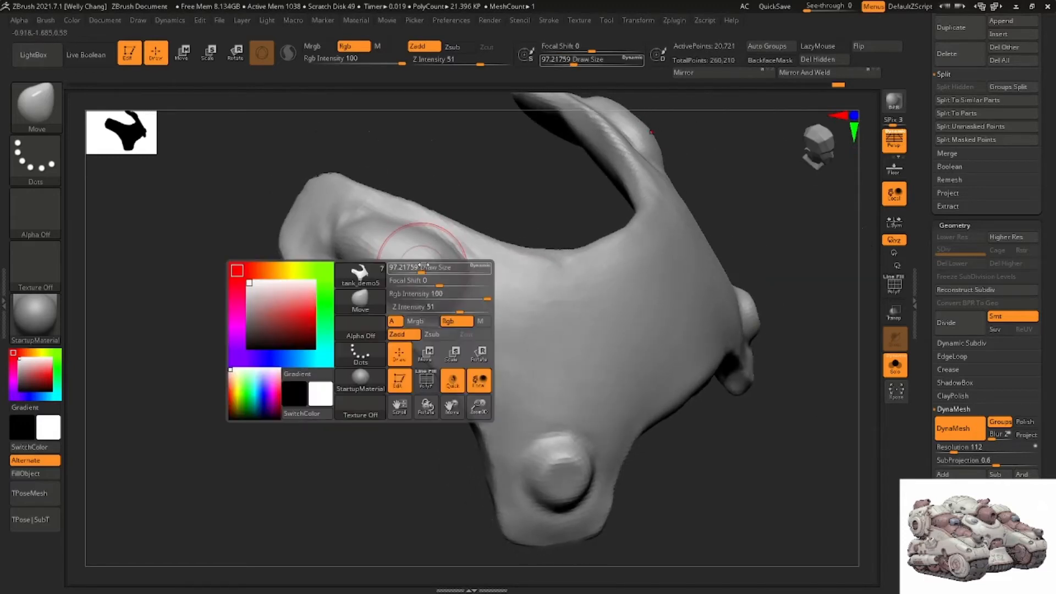
drag(426, 268, 412, 265)
right_drag(412, 265, 408, 248)
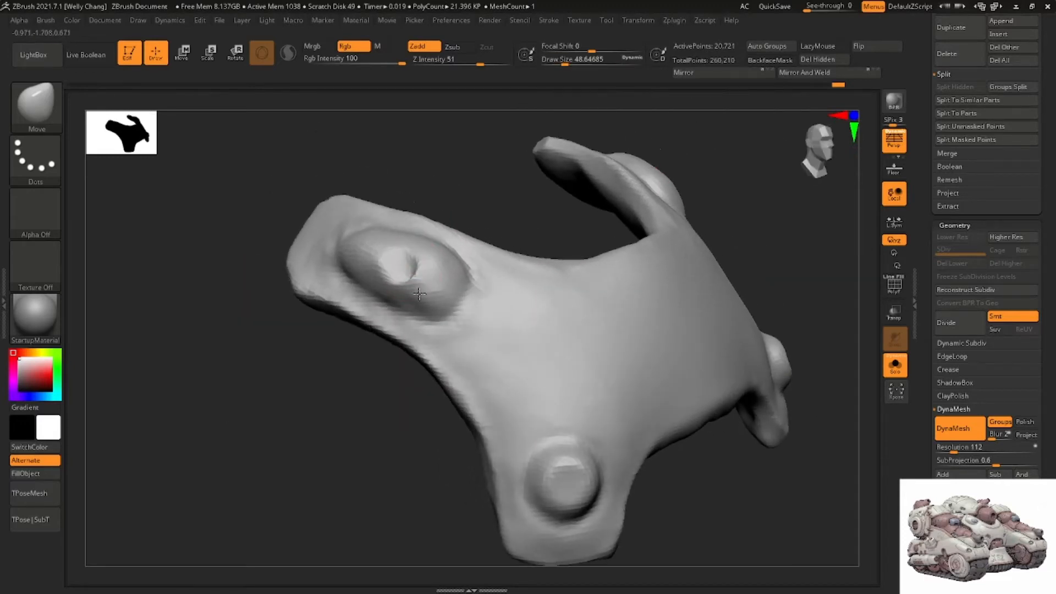
key(ctrl+z)
Carve a circular groove into the inner end of the oval bump with DamStandard at draw size about 49
key(b)
key(d)
key(s)
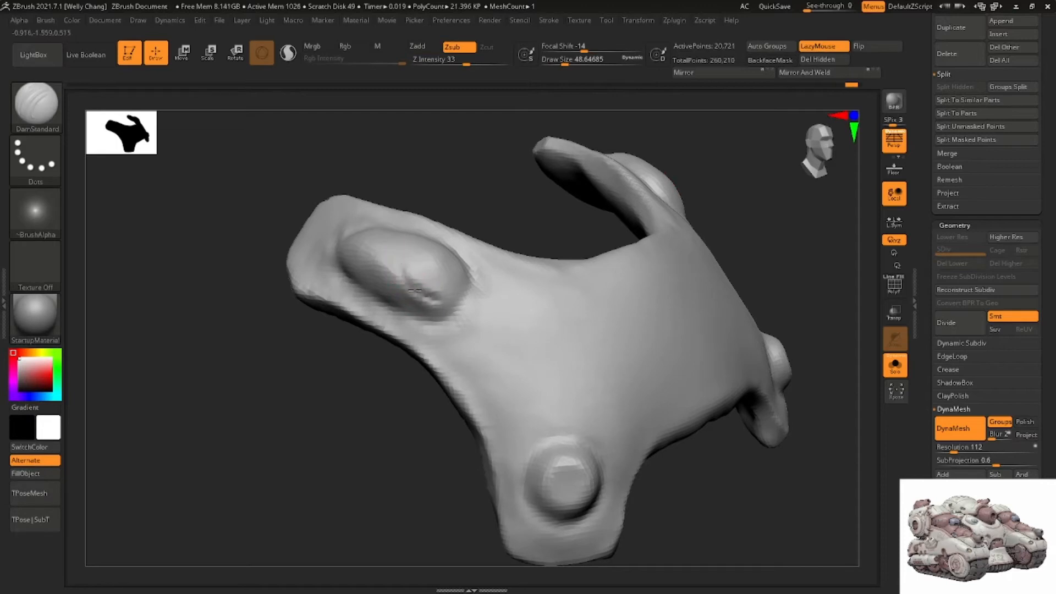
shift+drag(445, 262, 396, 264)
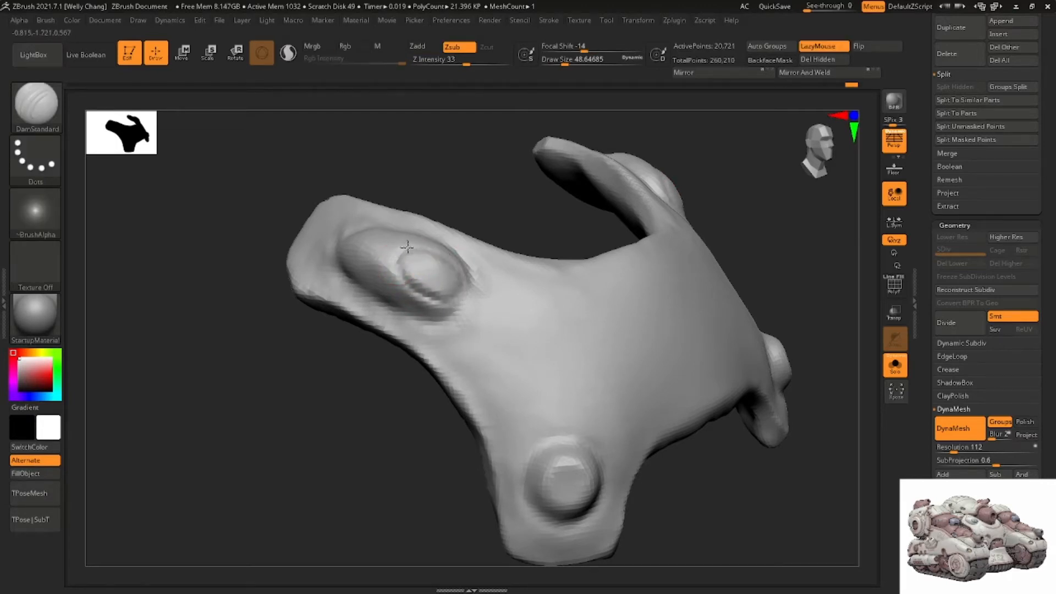
drag(407, 247, 415, 256)
Reduce DamStandard's draw size to about 31 and remesh the plate at DynaMesh resolution 168
mouse_move(418, 263)
alt+right_down()
mouse_move(438, 261)
mouse_move(450, 281)
alt+right_up()
key(space)
drag(451, 281, 447, 281)
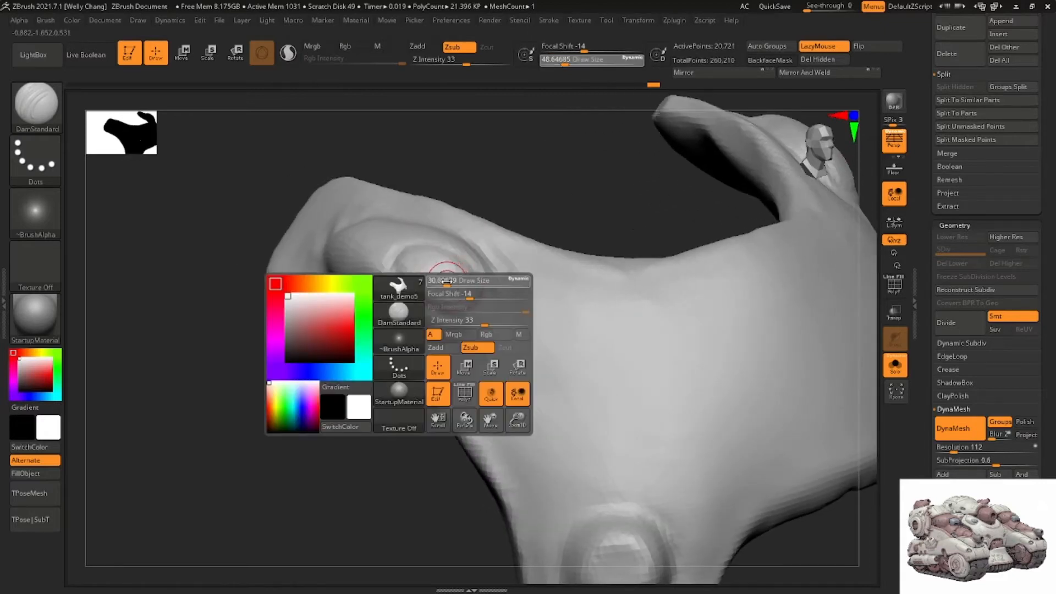
click(957, 452)
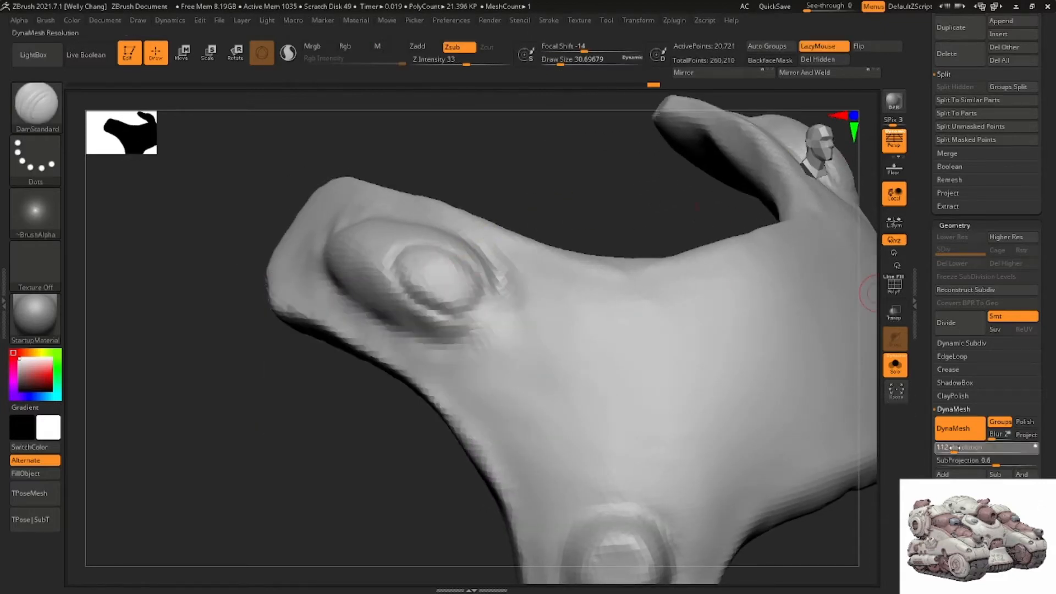
ctrl+drag(620, 195, 637, 208)
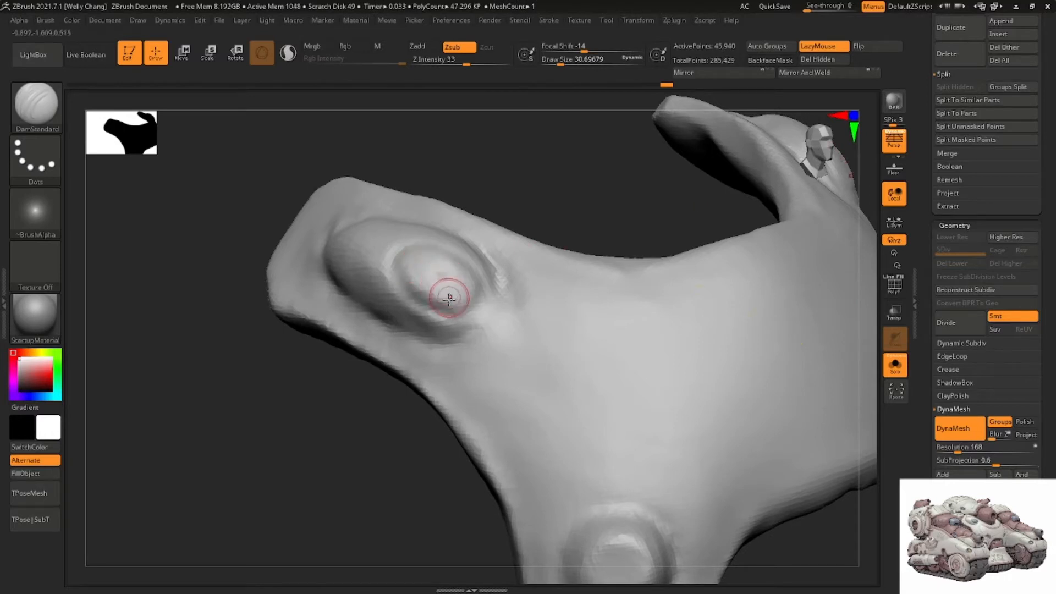
Sharpen the circular groove on the oval bump and dot small holes into its disc with DamStandard at draw size about 31
right_drag(477, 261, 456, 243)
right_drag(469, 278, 428, 265)
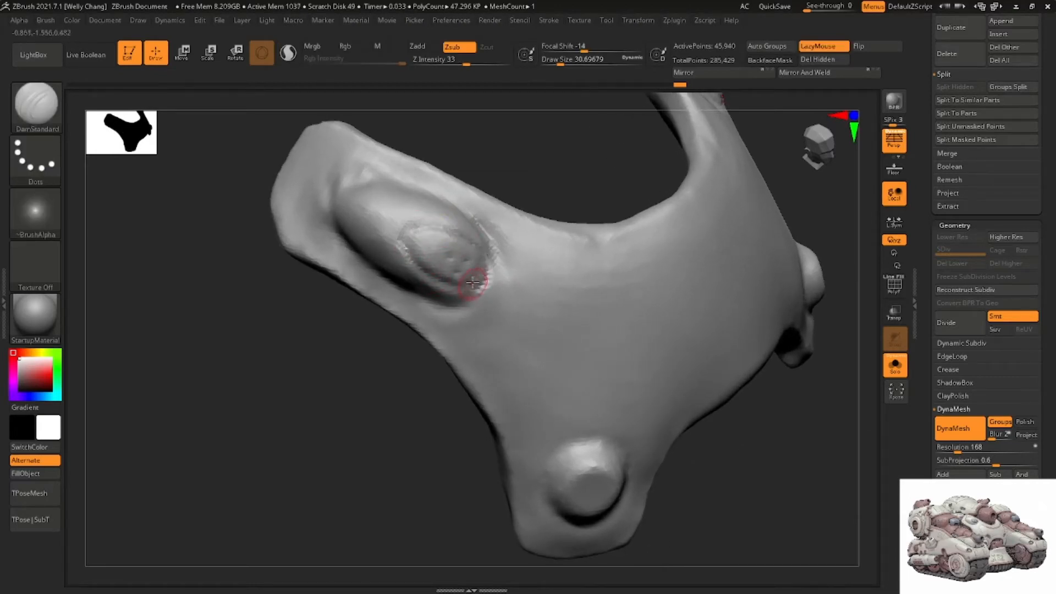
right_drag(473, 282, 471, 251)
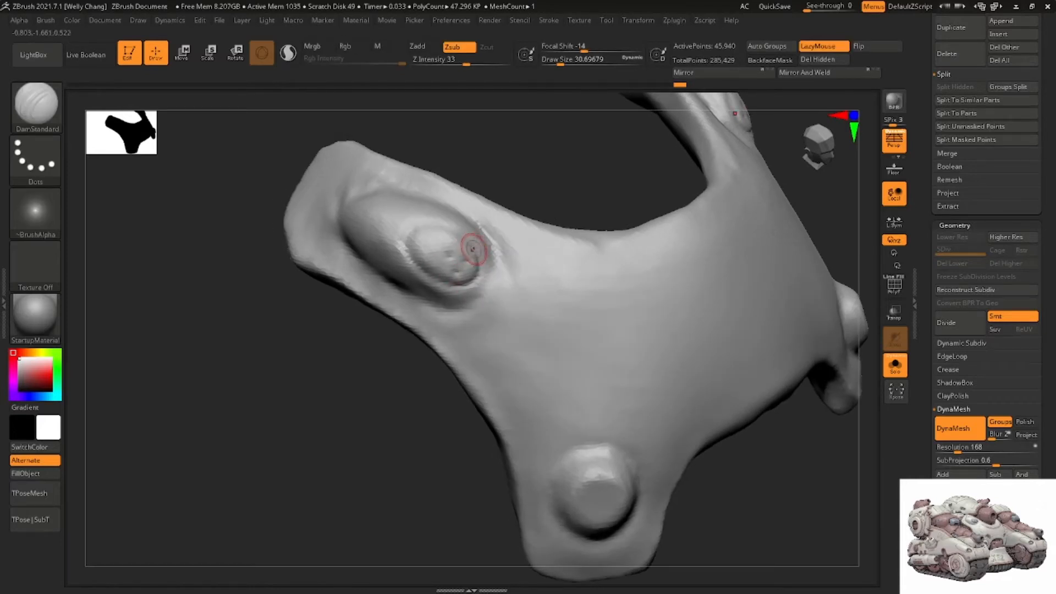
right_drag(413, 247, 386, 212)
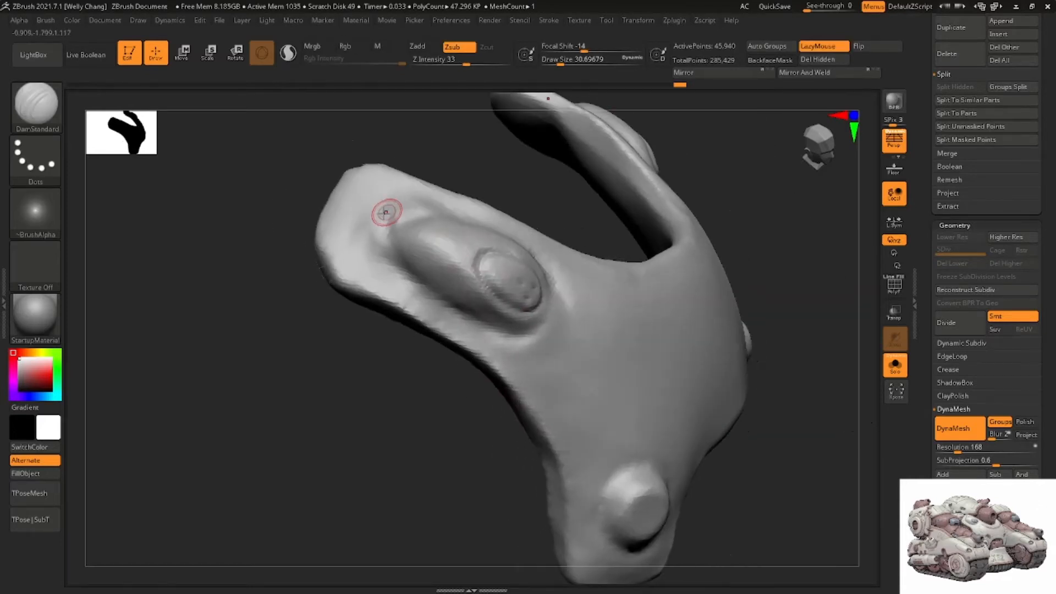
Reshape the outer end of the front plate's upper arm with the Move brush at draw size about 132
right_drag(330, 249, 359, 252)
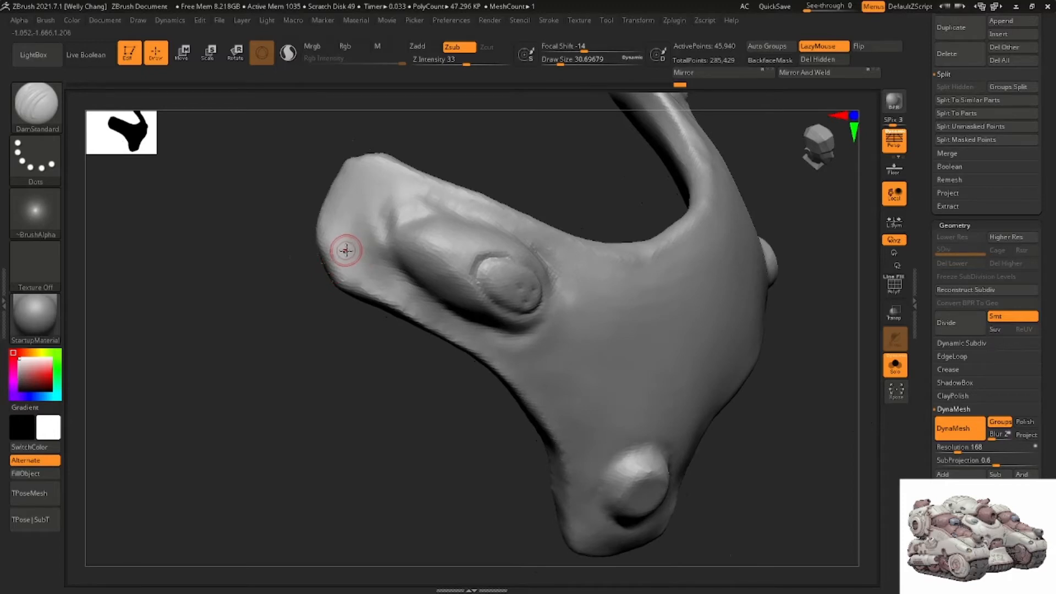
key(b)
key(m)
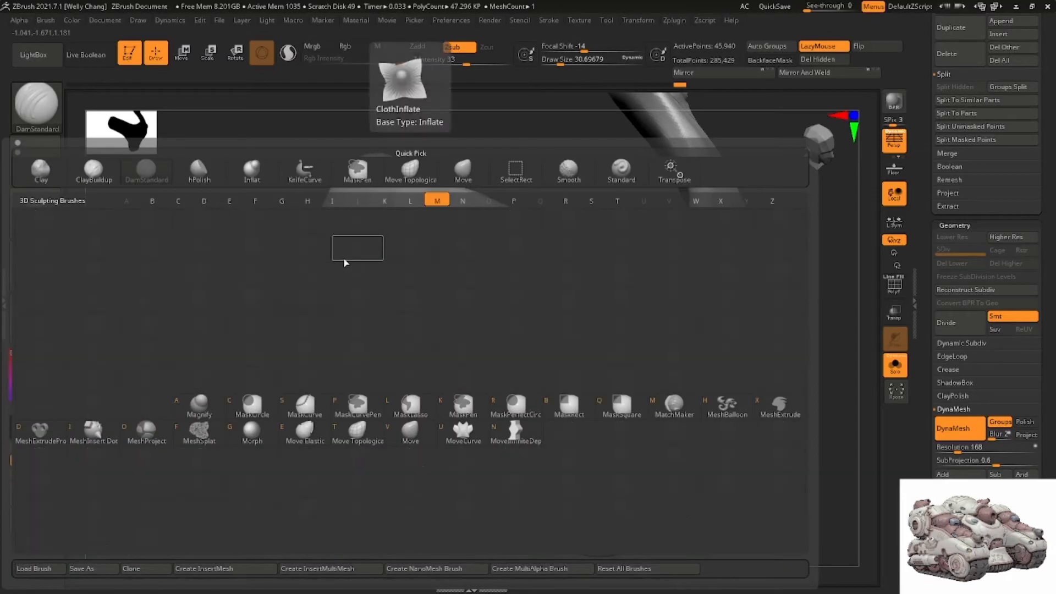
key(v)
key(space)
drag(348, 254, 376, 253)
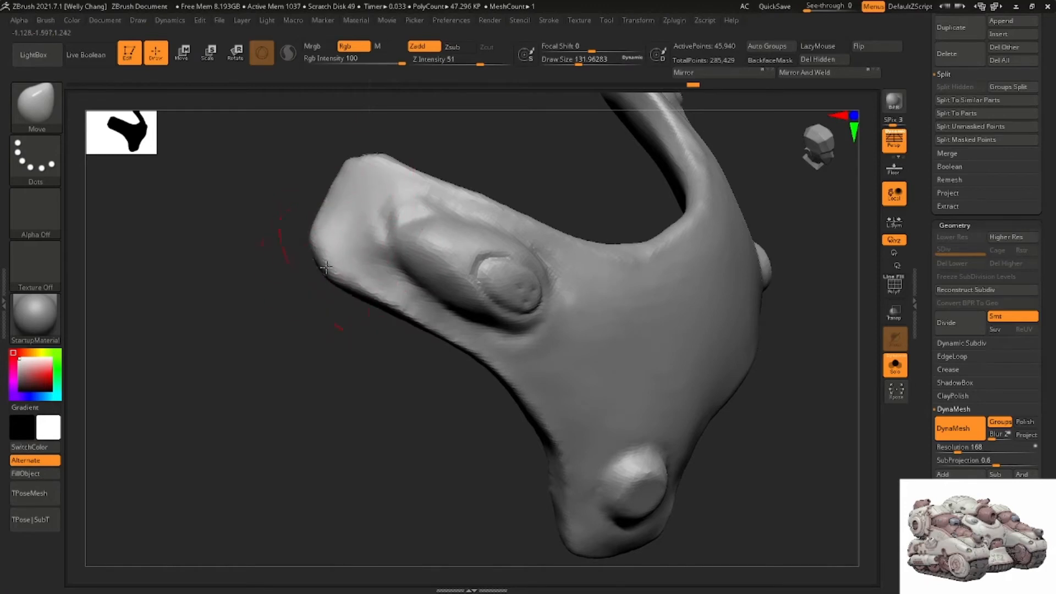
drag(373, 170, 377, 164)
drag(385, 330, 338, 284)
Smooth the surface beside the oval bump's outer end and refine the bump's border with DamStandard at draw size about 56
key(space)
click(391, 212)
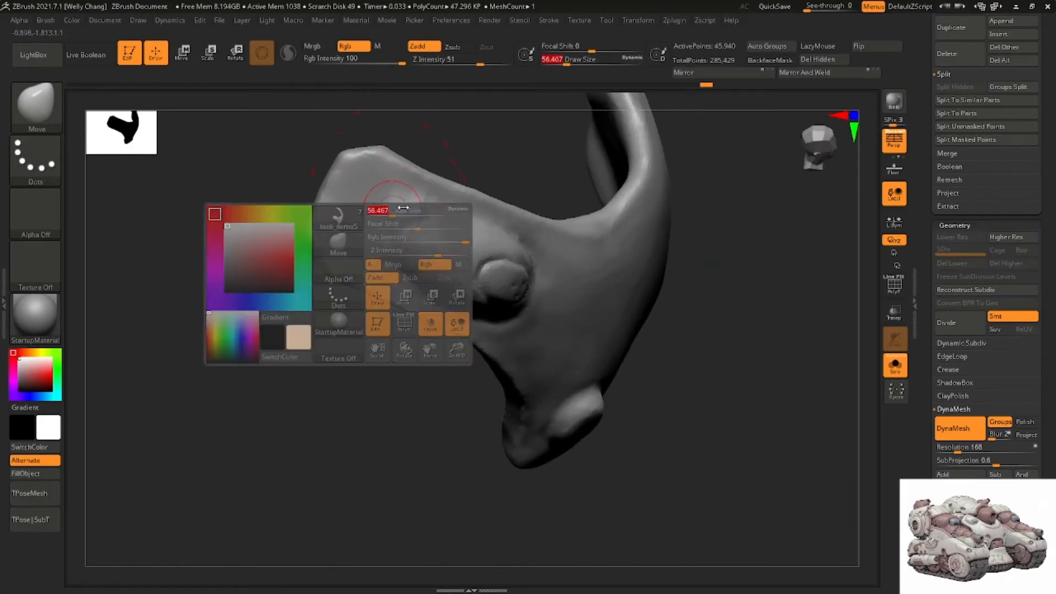
shift+drag(393, 213, 390, 220)
key(b)
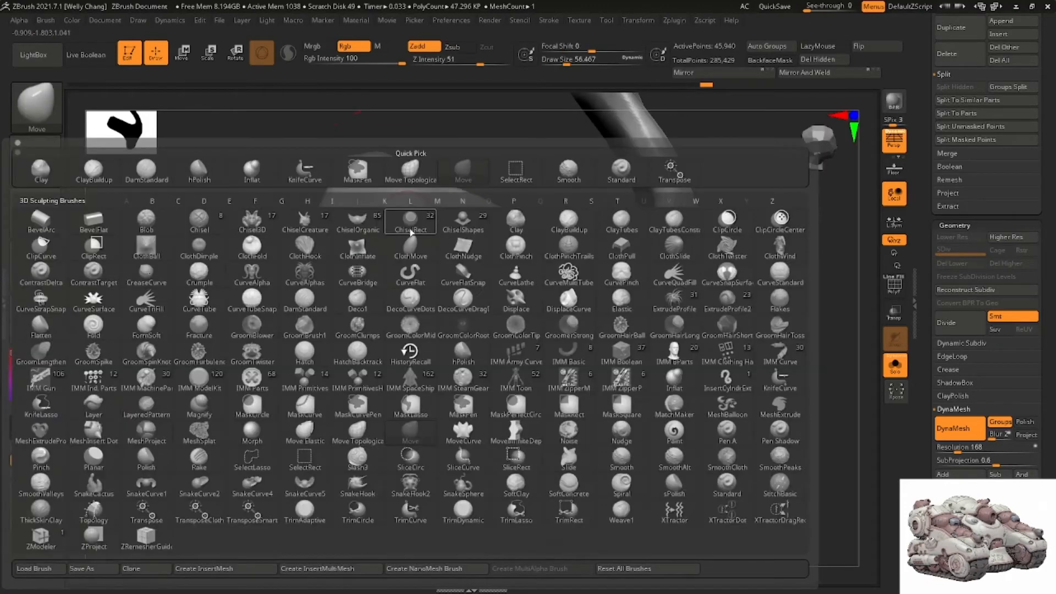
key(d)
key(s)
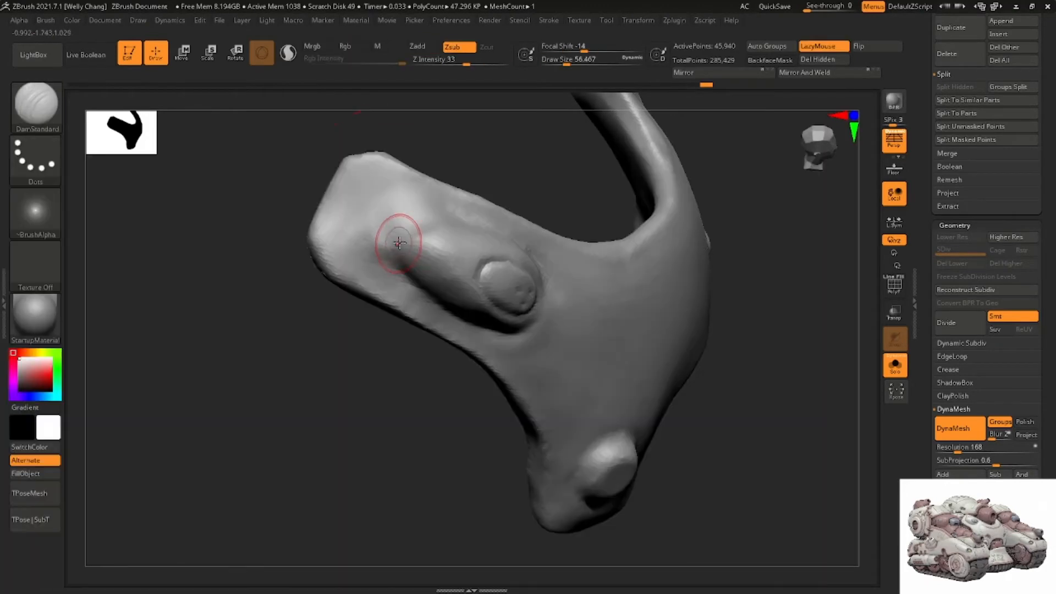
right_drag(443, 214, 397, 241)
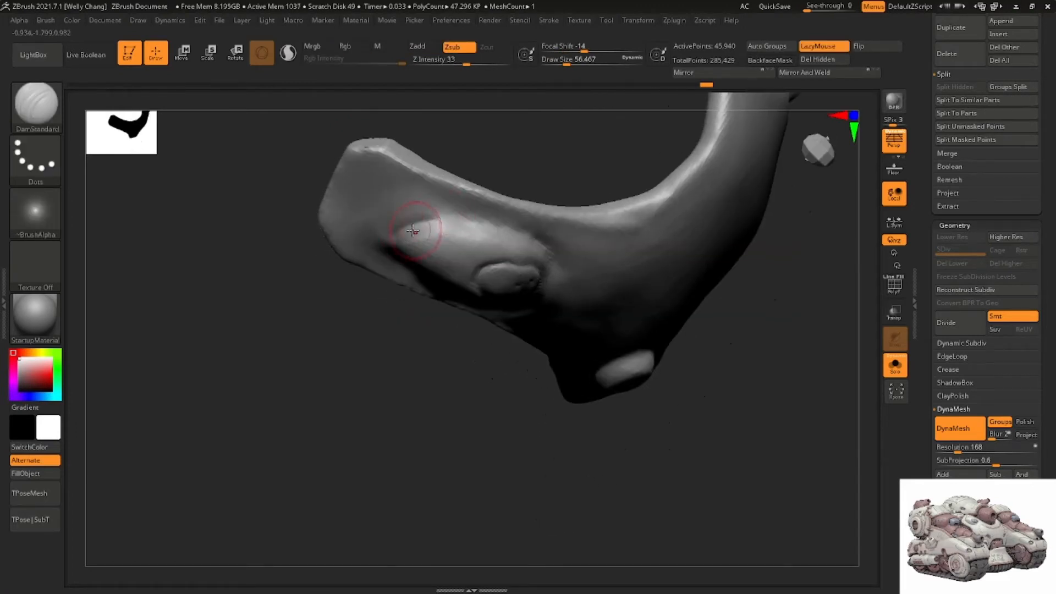
mouse_move(488, 214)
right_down()
mouse_move(467, 231)
mouse_move(505, 227)
right_up()
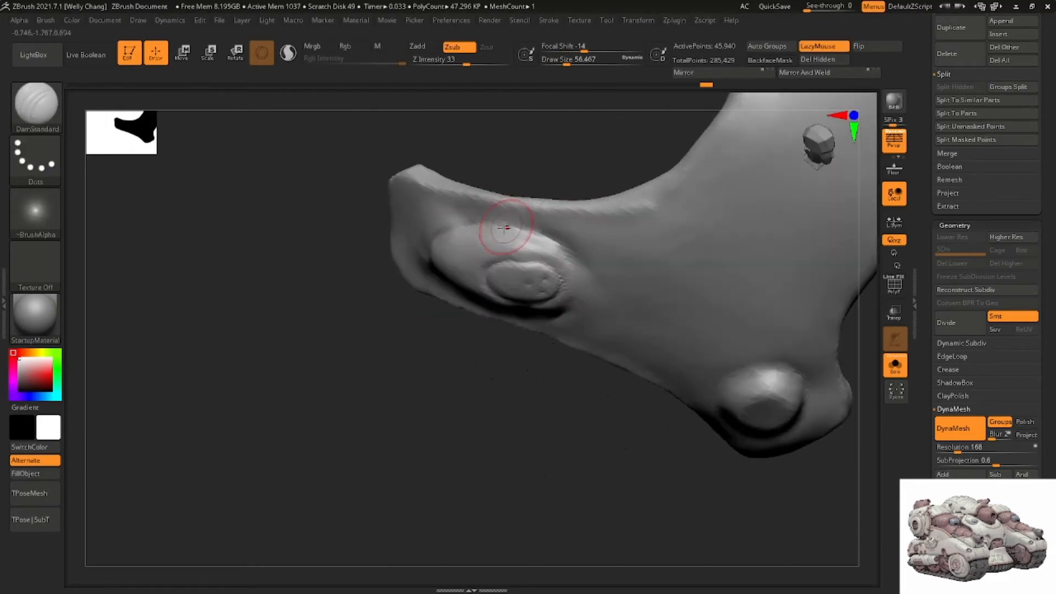
right_drag(573, 274, 560, 319)
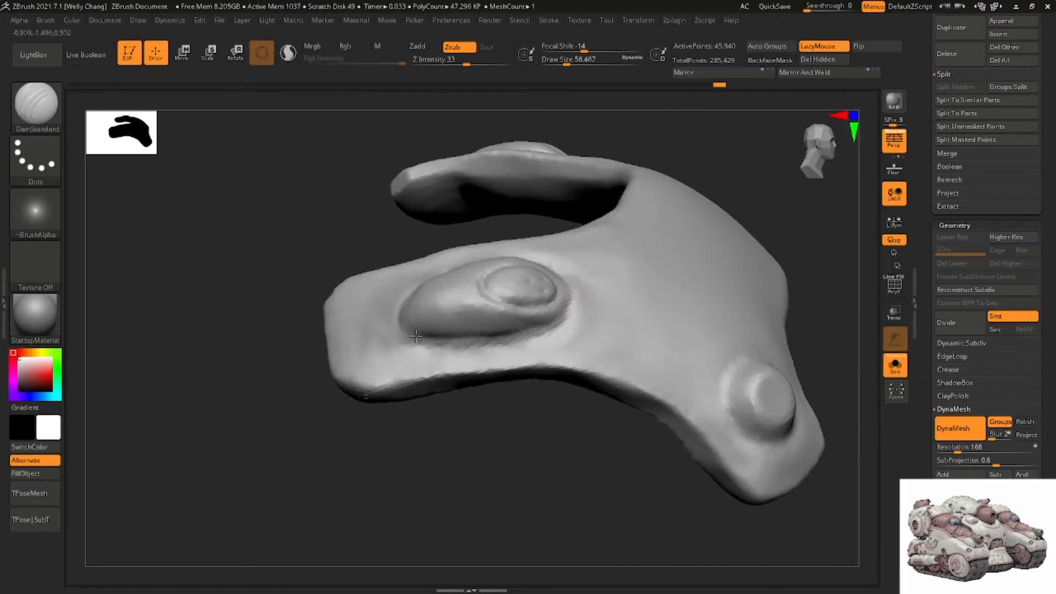
Reshape the raised profile of the oval bump with the Move brush at draw size about 83
mouse_move(416, 335)
right_down()
mouse_move(438, 264)
mouse_move(469, 267)
mouse_move(481, 299)
right_up()
key(b)
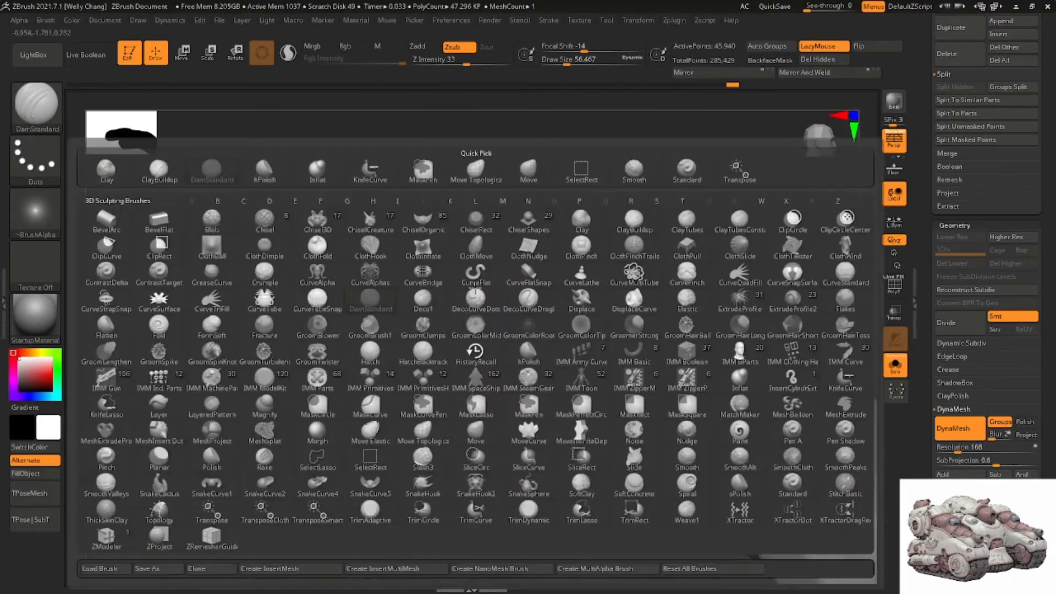
key(m)
key(v)
key(space)
click(450, 297)
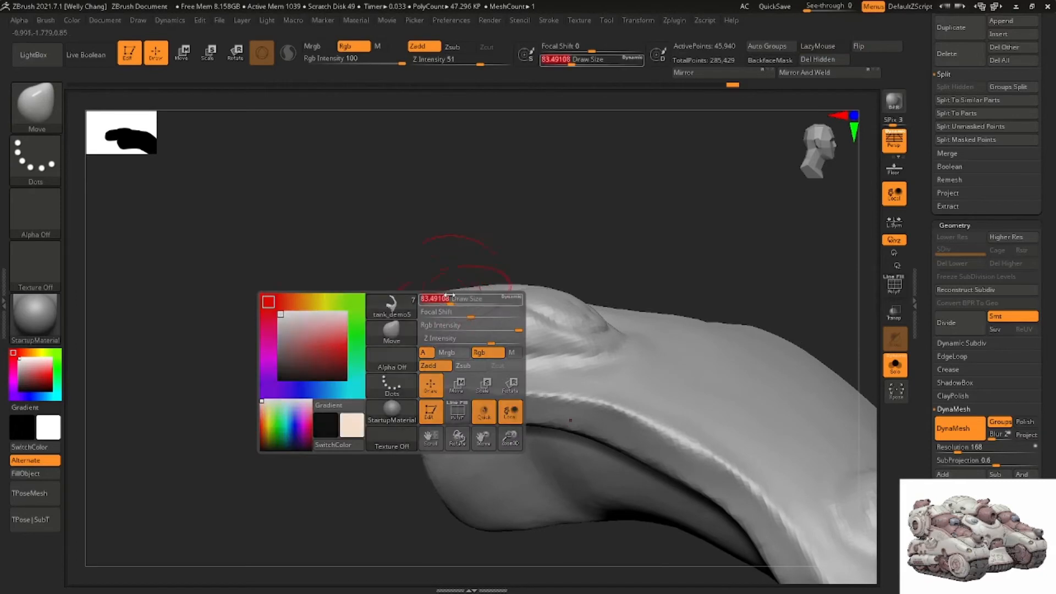
ctrl+right_drag(449, 297, 449, 309)
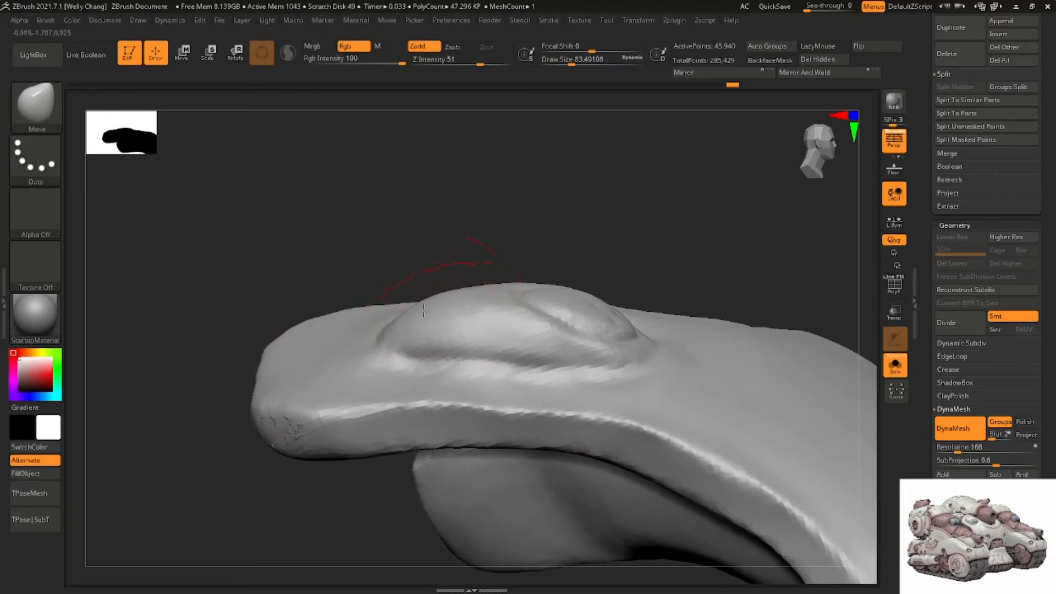
mouse_move(575, 298)
mouse_down()
mouse_move(597, 304)
mouse_move(560, 250)
mouse_up()
mouse_move(560, 250)
right_down()
mouse_move(570, 279)
mouse_move(582, 214)
mouse_move(606, 264)
mouse_move(601, 349)
mouse_move(577, 347)
right_up()
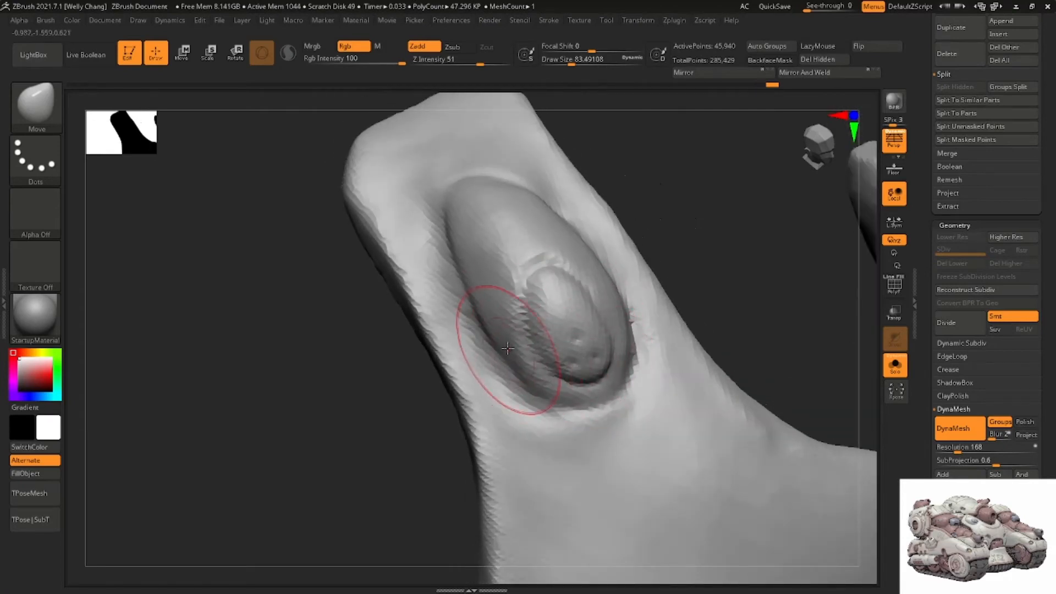
Push the oval bump's outer side and tip outward with the Move brush to fill out its outline
drag(497, 331, 486, 315)
drag(467, 249, 459, 236)
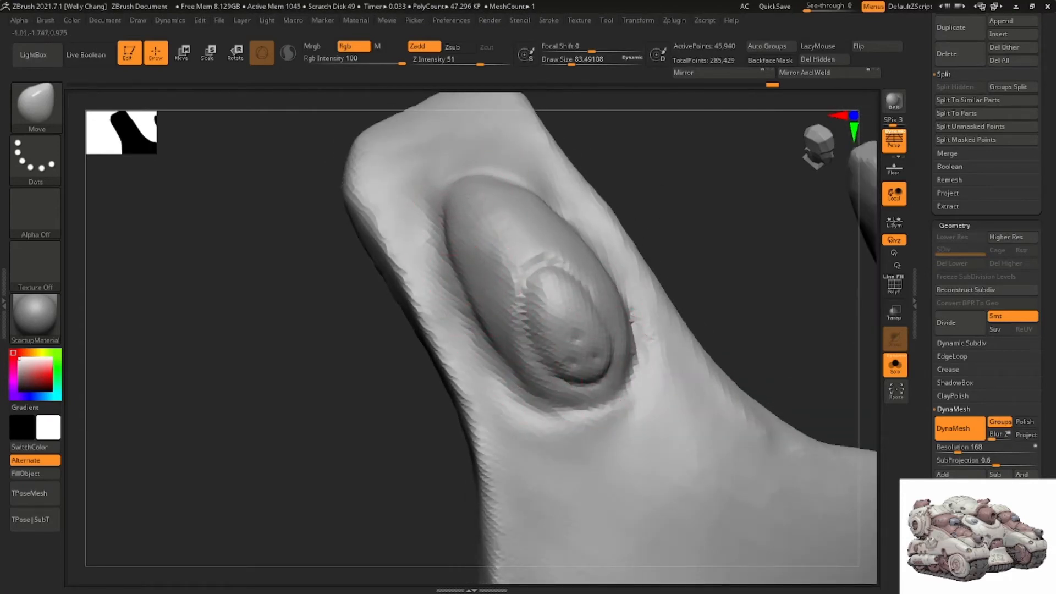
right_drag(478, 188, 479, 208)
drag(478, 208, 480, 181)
mouse_move(480, 181)
right_down()
mouse_move(528, 184)
mouse_move(538, 219)
mouse_move(548, 193)
mouse_move(484, 180)
right_up()
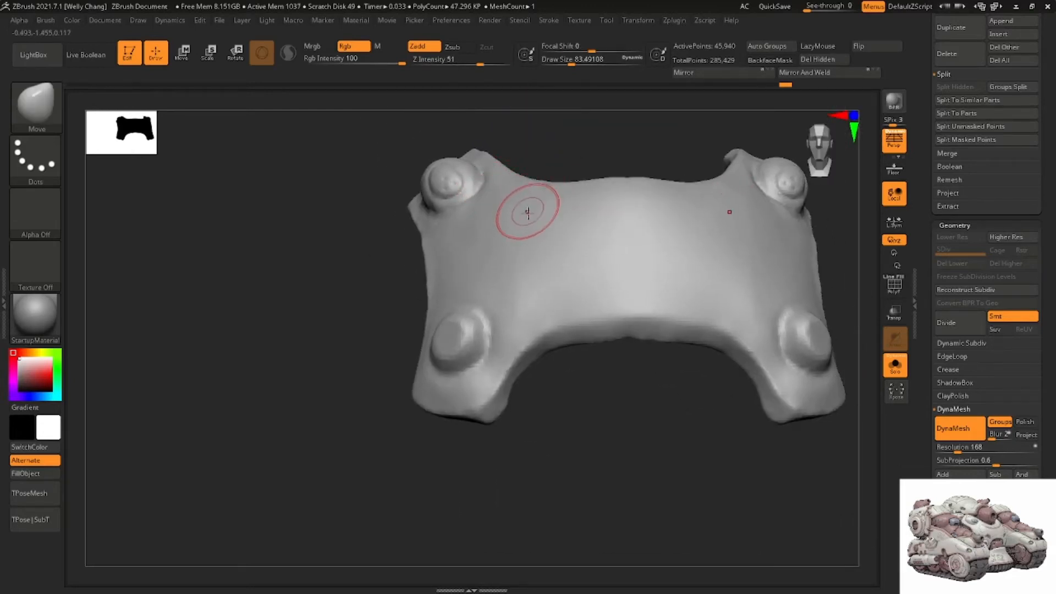
Carve an angular panel line down the side of the plate's central area with DamStandard at draw size about 83
key(b)
key(d)
key(s)
right_drag(523, 212, 516, 236)
drag(487, 231, 490, 260)
key(ctrl+z)
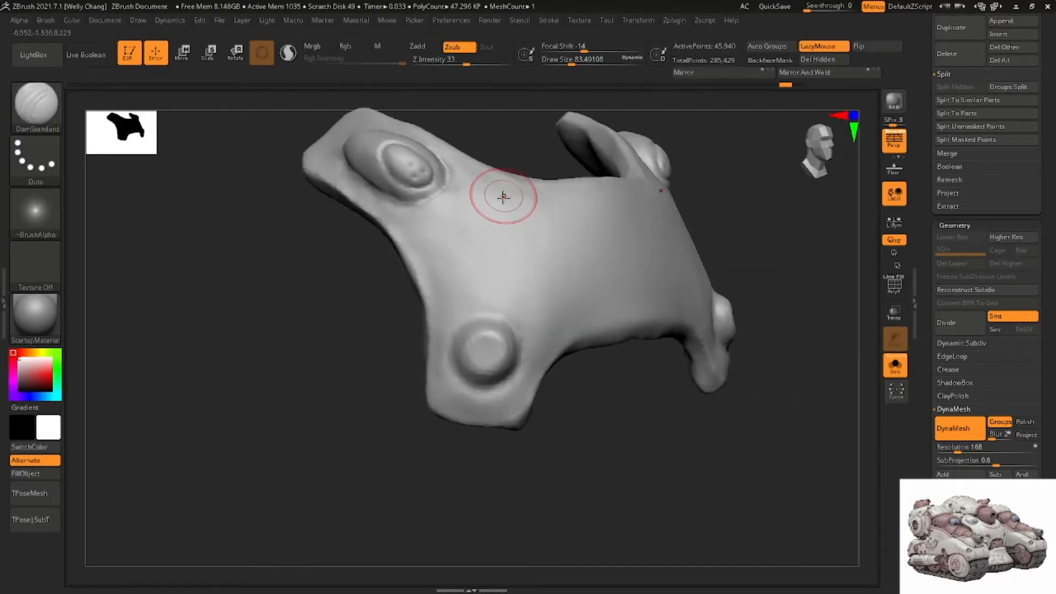
drag(495, 285, 544, 314)
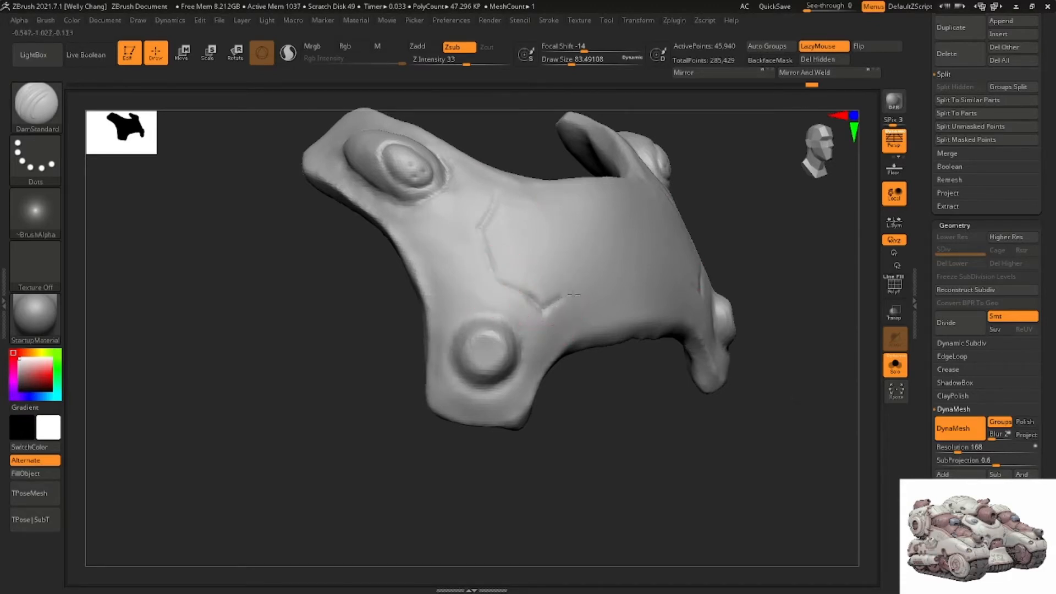
Rework the panel line along the plate's lower edge into a straighter groove and close the outline along the upper edge
shift+drag(616, 286, 537, 306)
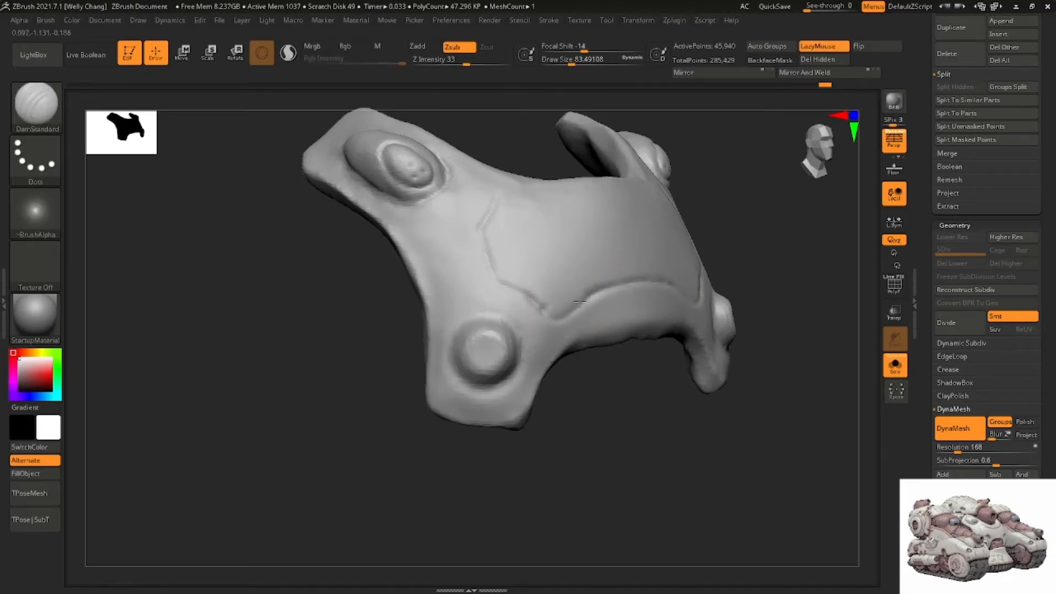
mouse_move(580, 301)
shift+mouse_down()
mouse_move(542, 320)
mouse_move(549, 311)
mouse_move(562, 321)
shift+mouse_up()
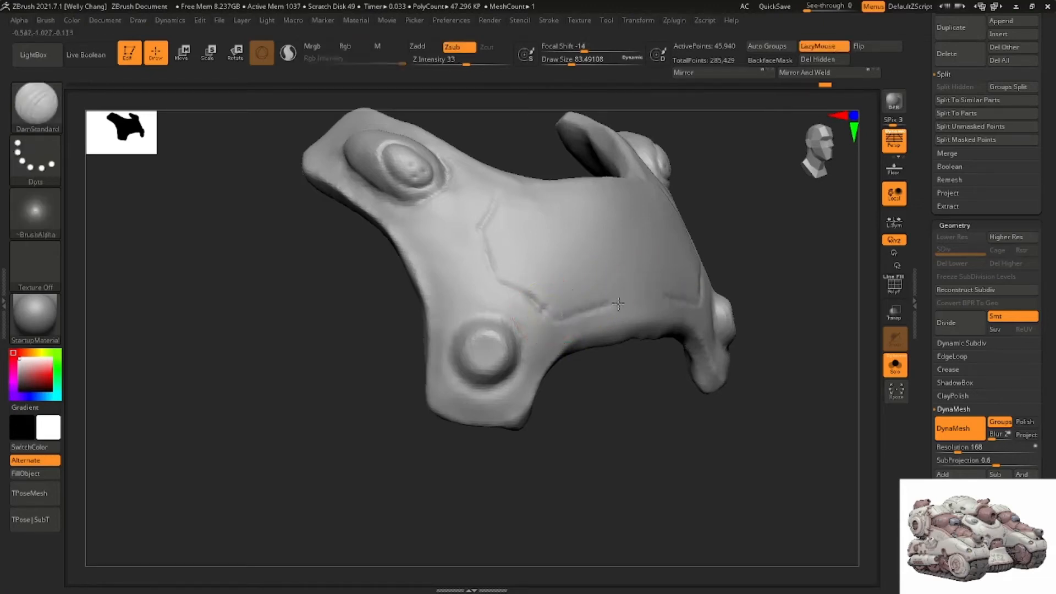
right_drag(531, 229, 513, 233)
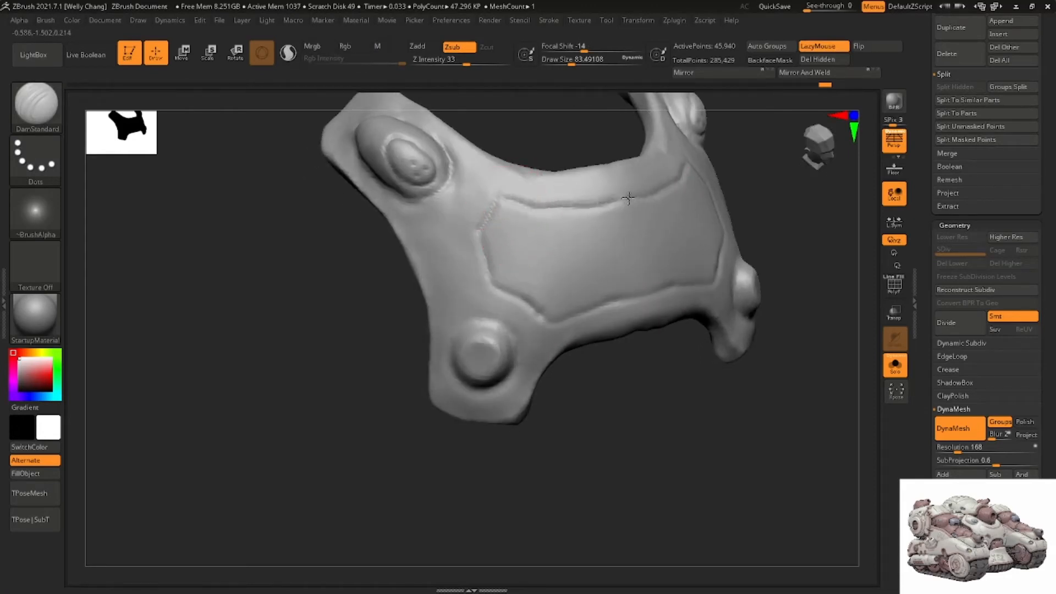
Turn off Solo to show the plate together with the rest of the tank
alt+right_drag(620, 241, 603, 185)
click(896, 372)
right_drag(668, 259, 624, 267)
key(n)
key(comma)
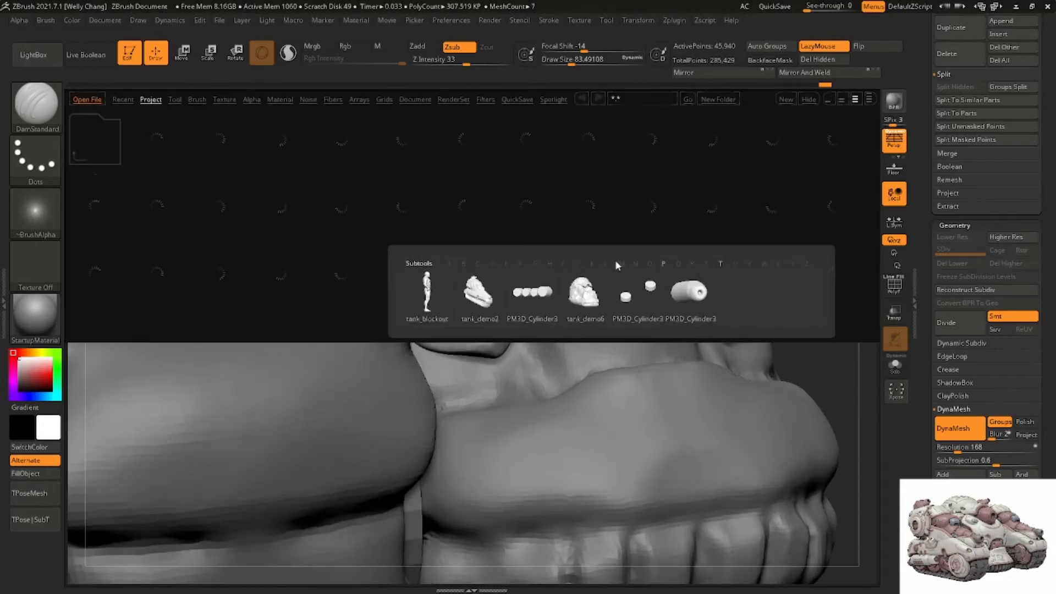
key(comma)
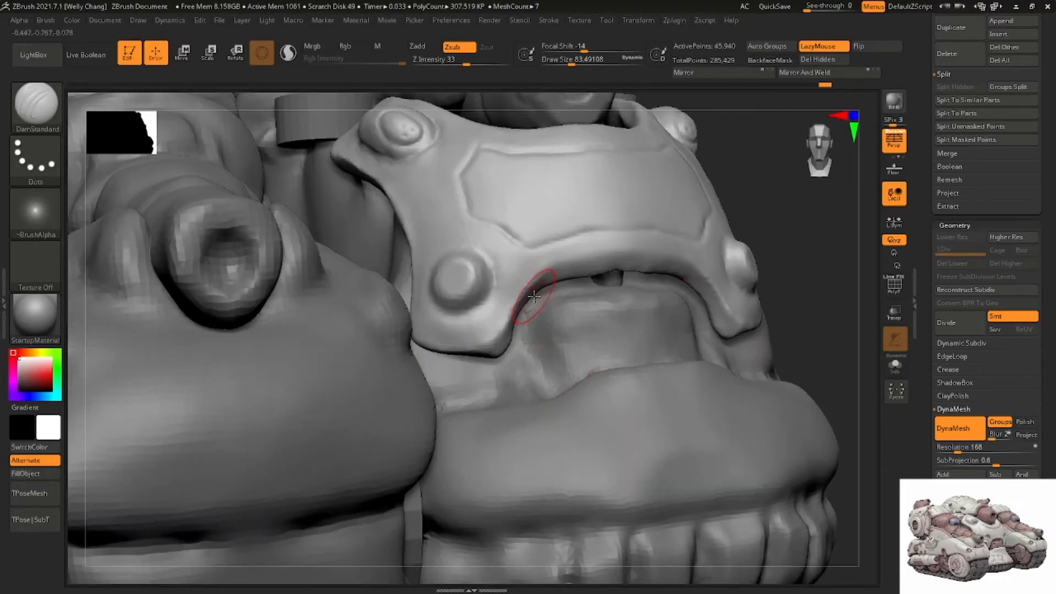
Pull the plate's lower corners and their round bumps downward with the Move brush at draw size about 163
key(b)
click(536, 257)
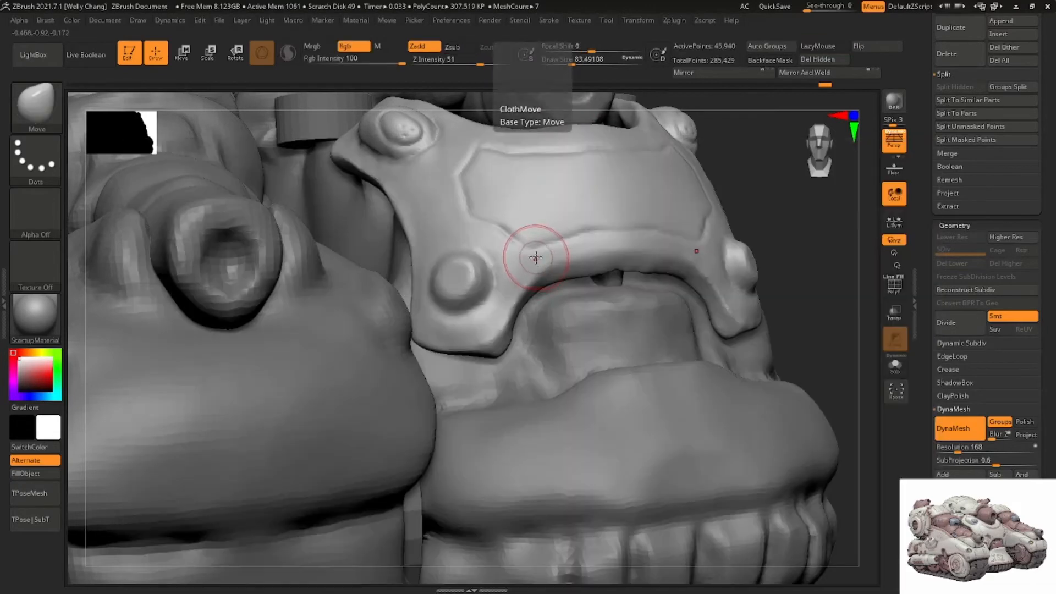
right_drag(561, 288, 565, 278)
key(space)
drag(567, 278, 581, 278)
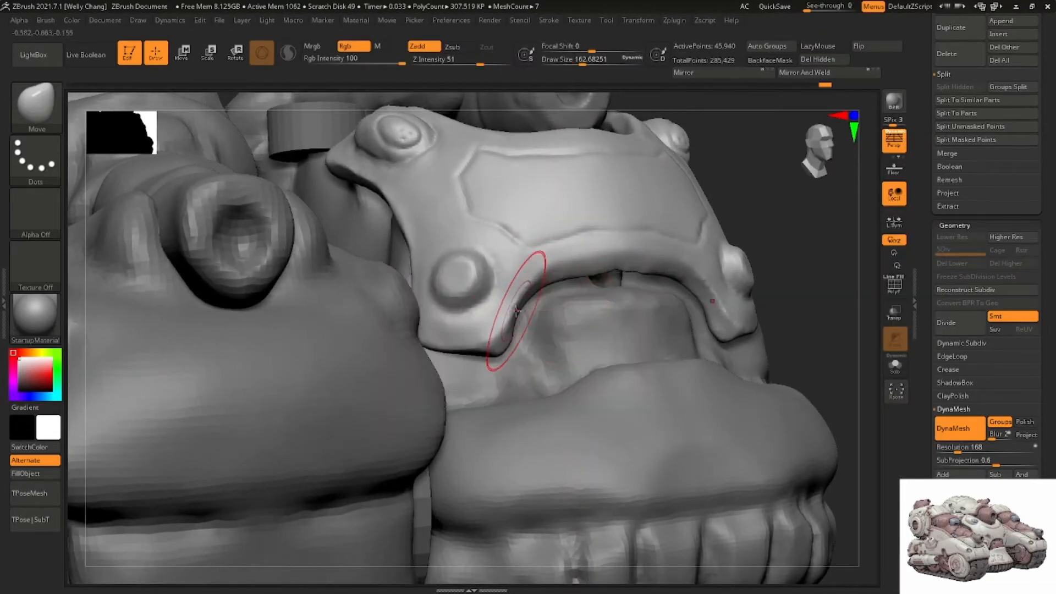
drag(498, 353, 499, 361)
mouse_move(469, 354)
right_down()
mouse_move(476, 386)
mouse_move(466, 383)
right_up()
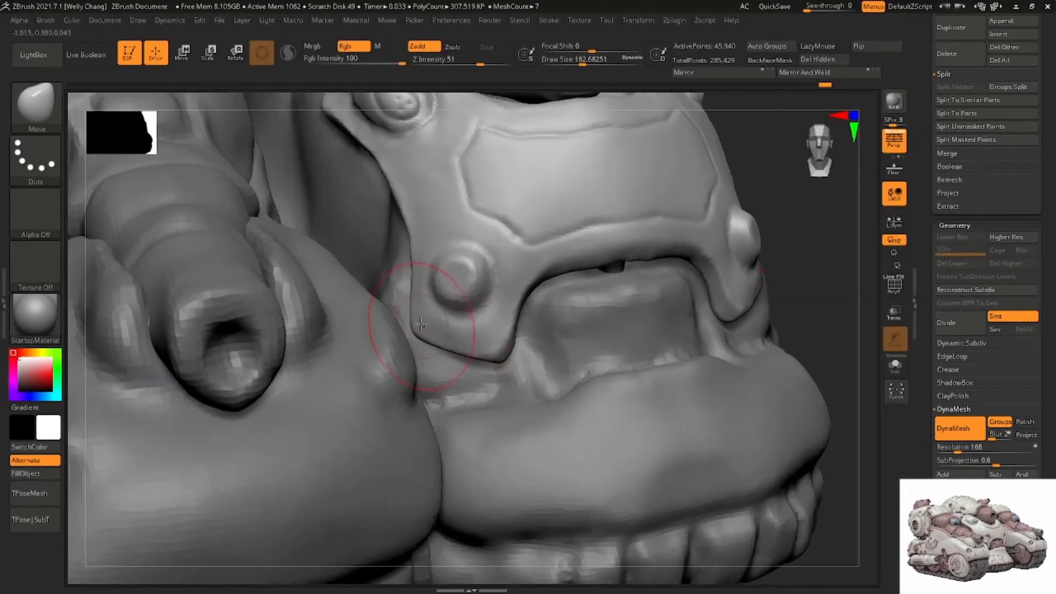
drag(420, 324, 420, 340)
drag(455, 265, 454, 281)
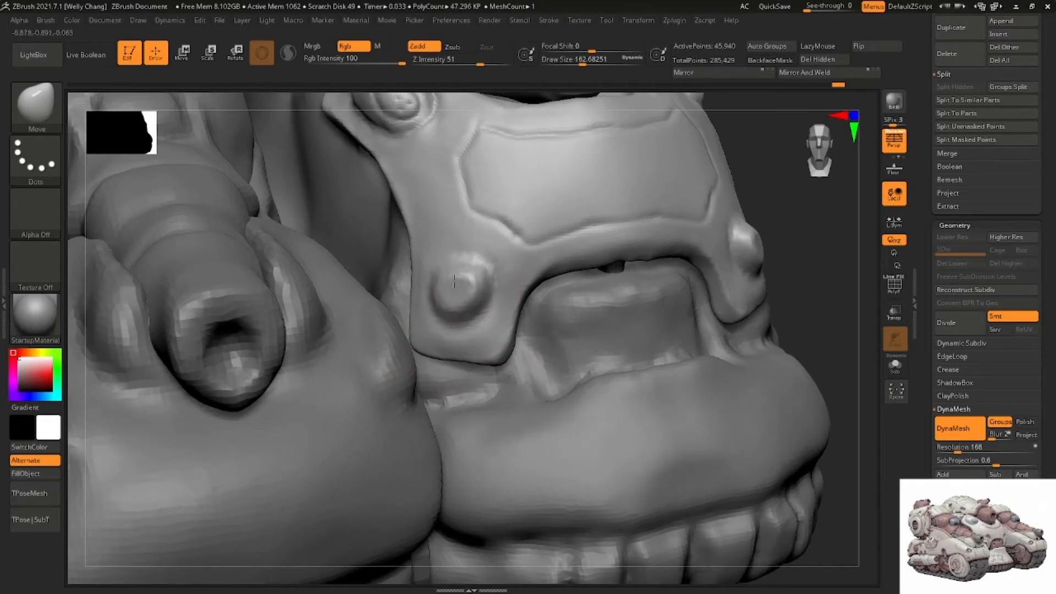
Reshape the plate's lower edge into a smoother arch and lower the panel line's bottom corners with the Move brush
drag(622, 250, 622, 260)
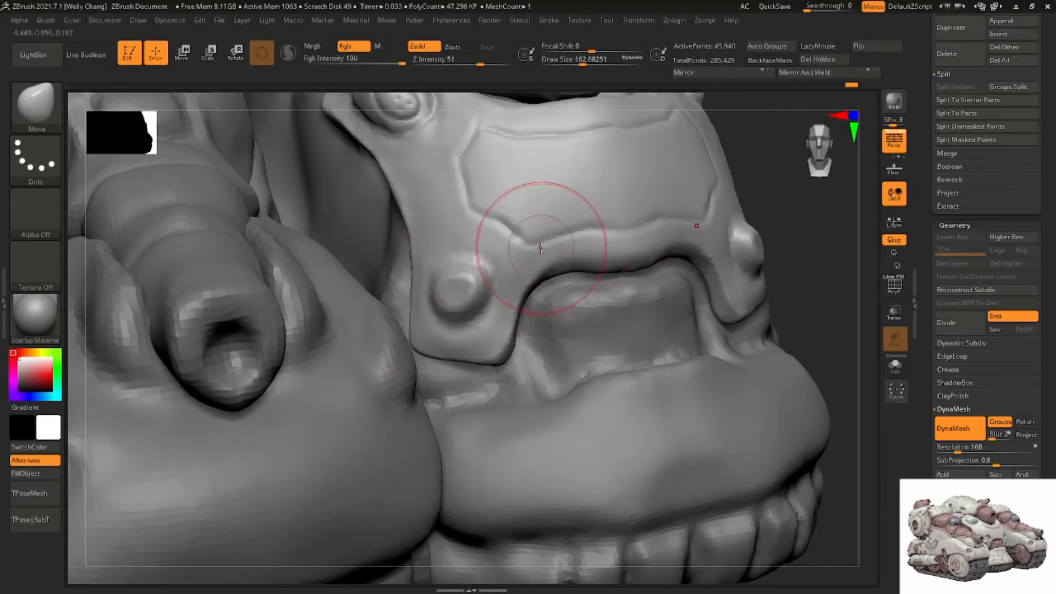
drag(527, 246, 530, 262)
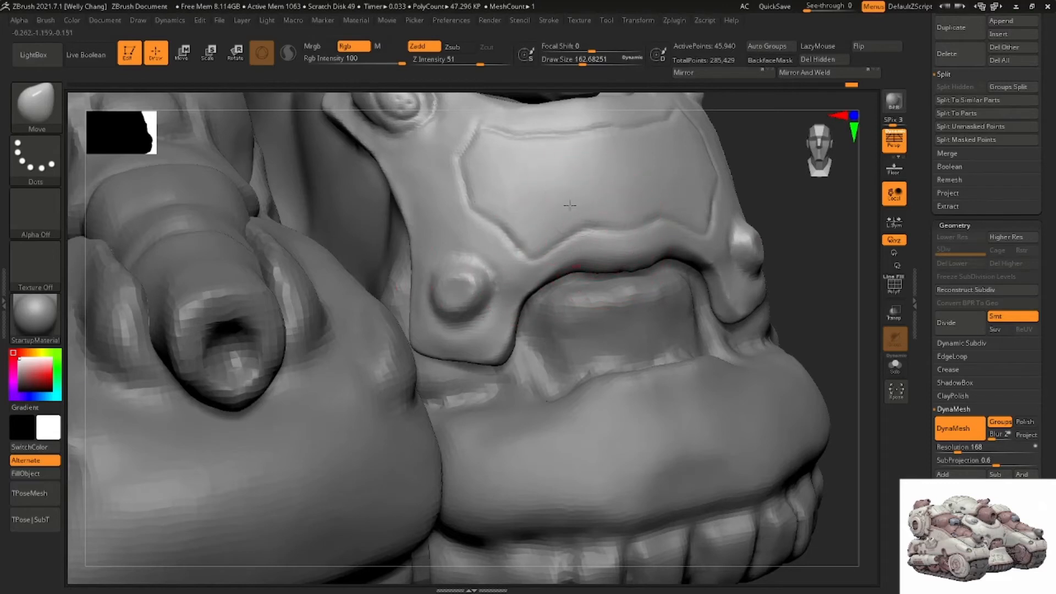
drag(585, 224, 616, 259)
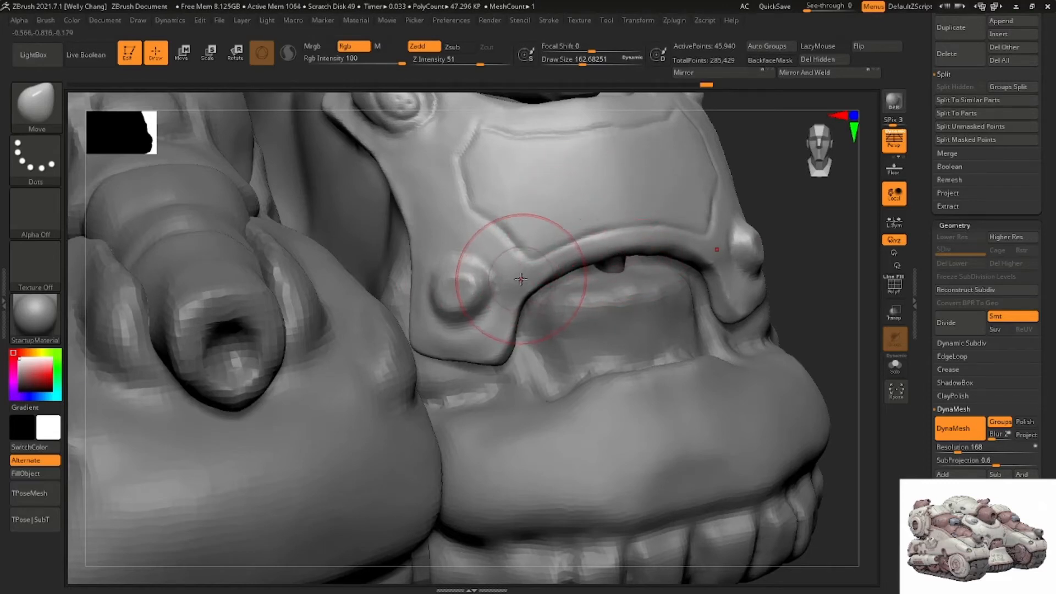
drag(520, 278, 522, 288)
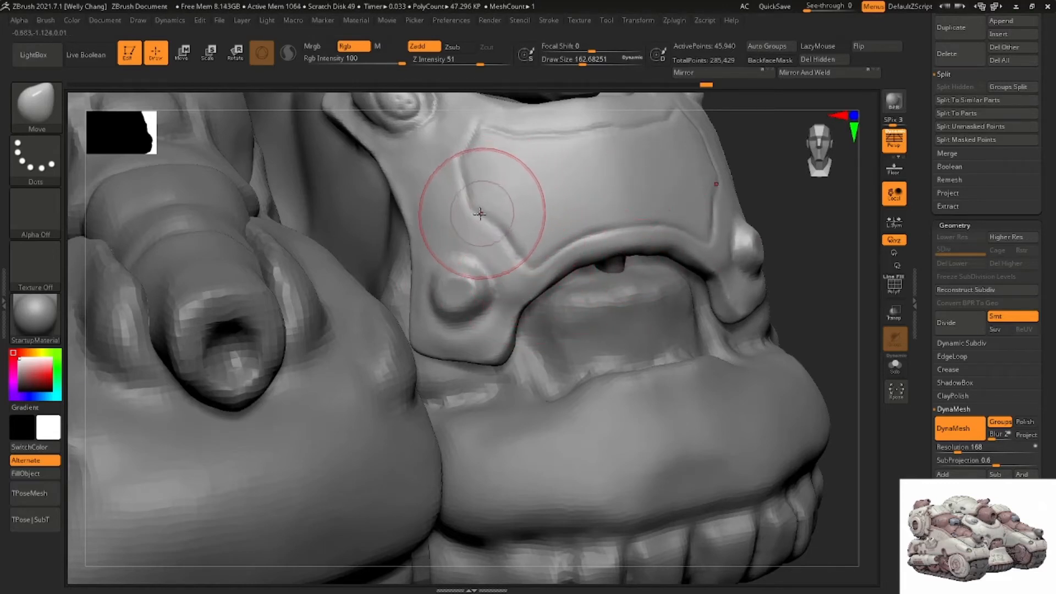
Adjust the inner edges of the plate's lower corners with the Move brush, and reduce its draw size to about 104
mouse_move(491, 218)
right_down()
mouse_move(481, 231)
mouse_move(508, 225)
mouse_move(531, 185)
mouse_move(535, 201)
right_up()
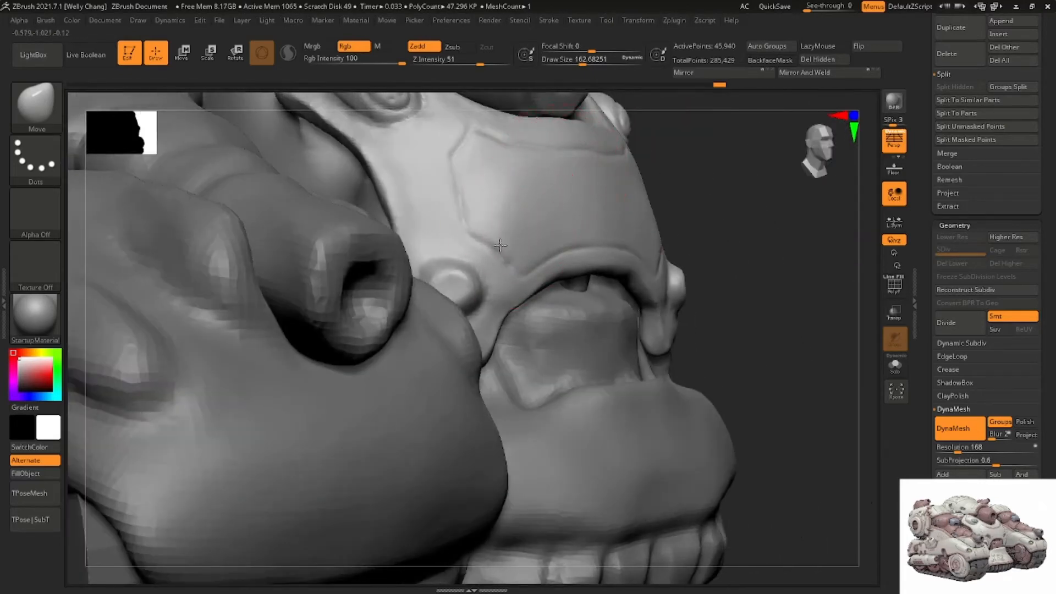
right_drag(494, 233, 554, 208)
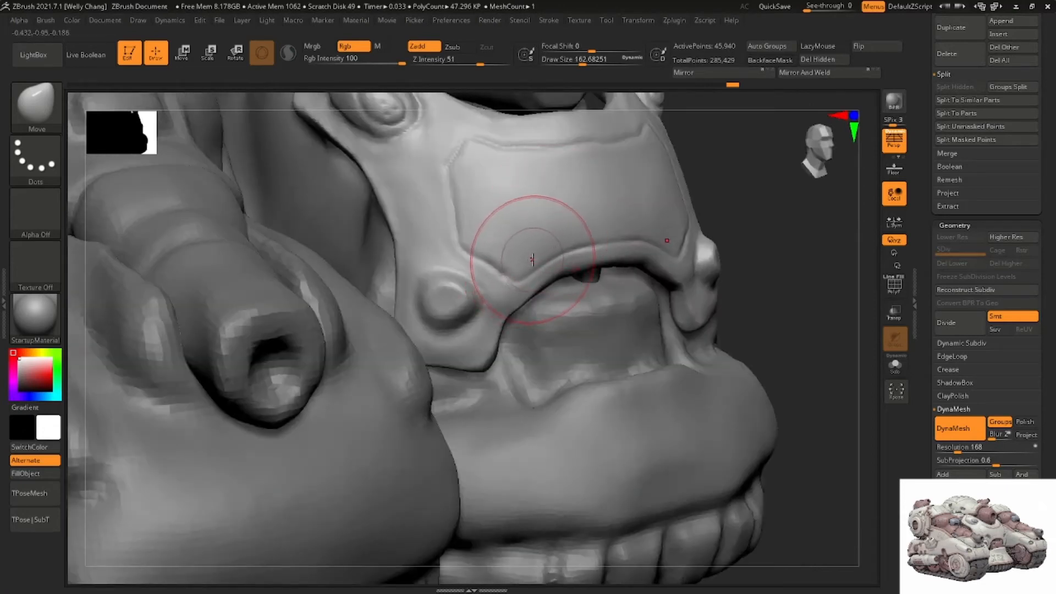
right_drag(531, 259, 523, 297)
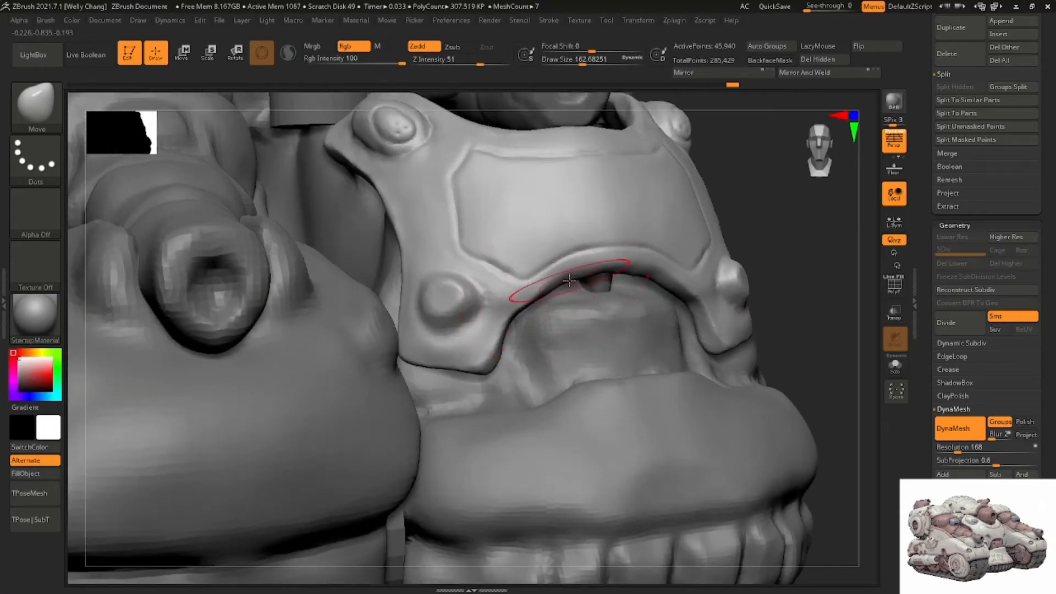
drag(503, 339, 517, 349)
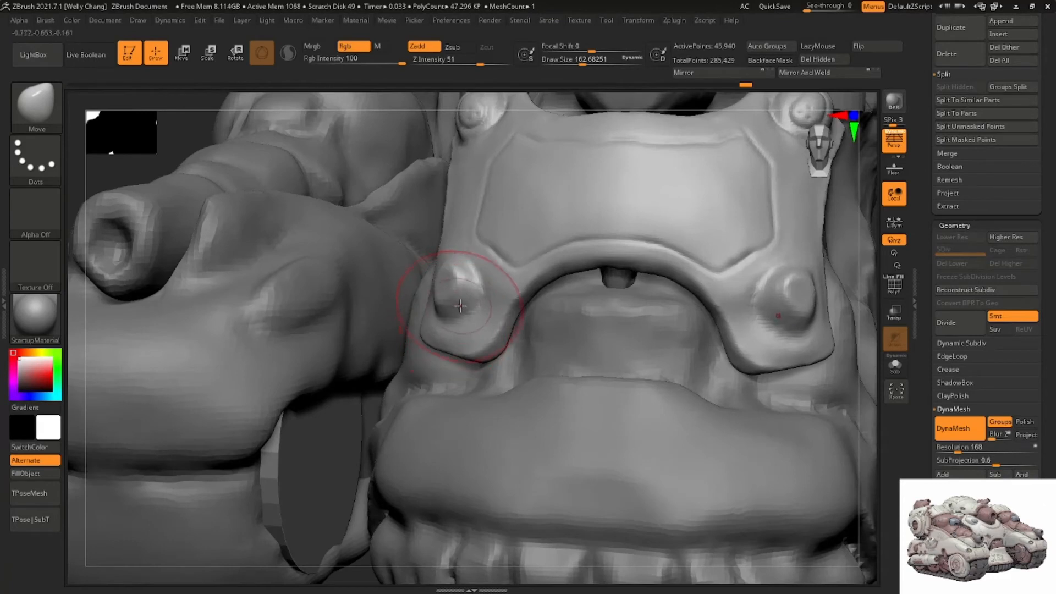
key(space)
drag(474, 303, 462, 302)
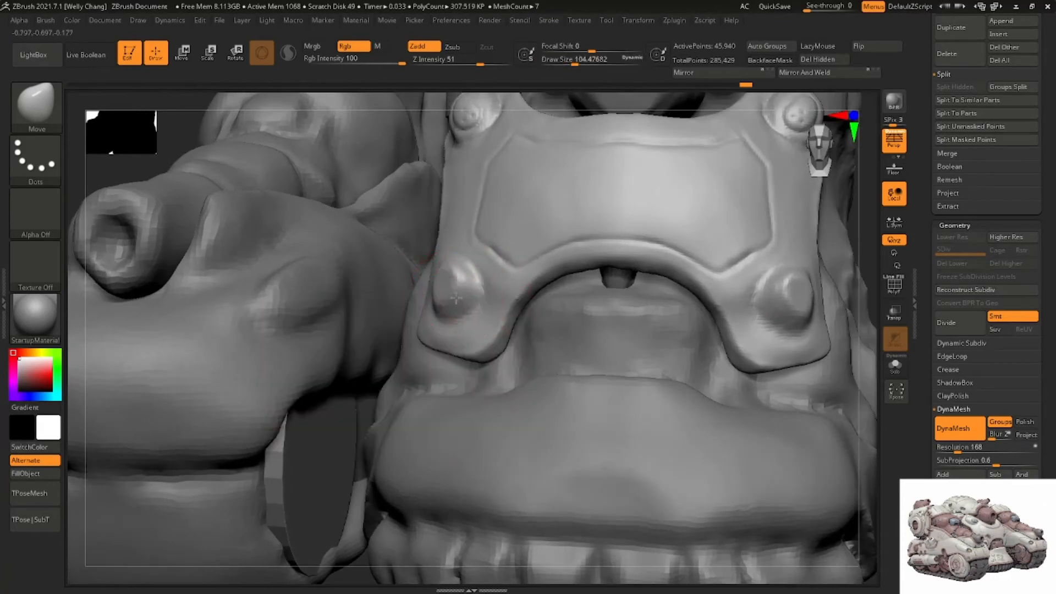
Select the front hull and carve a broad recess across the bumper's upper surface with DamStandard at draw size about 234
right_drag(454, 300, 468, 282)
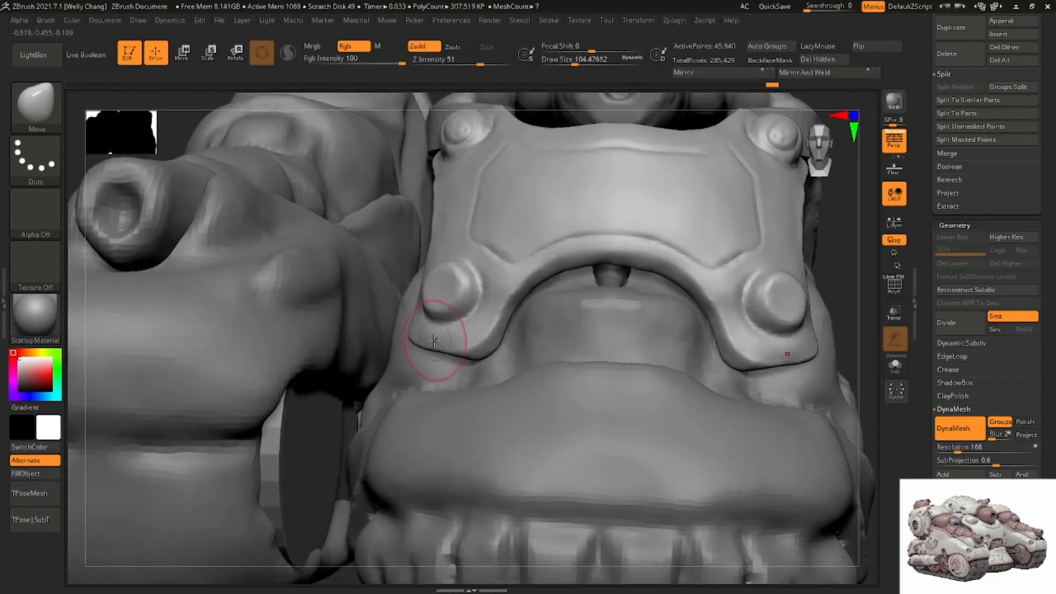
mouse_move(412, 330)
right_down()
mouse_move(477, 300)
mouse_move(472, 321)
mouse_move(483, 325)
mouse_move(523, 314)
mouse_move(510, 304)
mouse_move(522, 299)
right_up()
right_click(510, 304)
drag(510, 303, 527, 303)
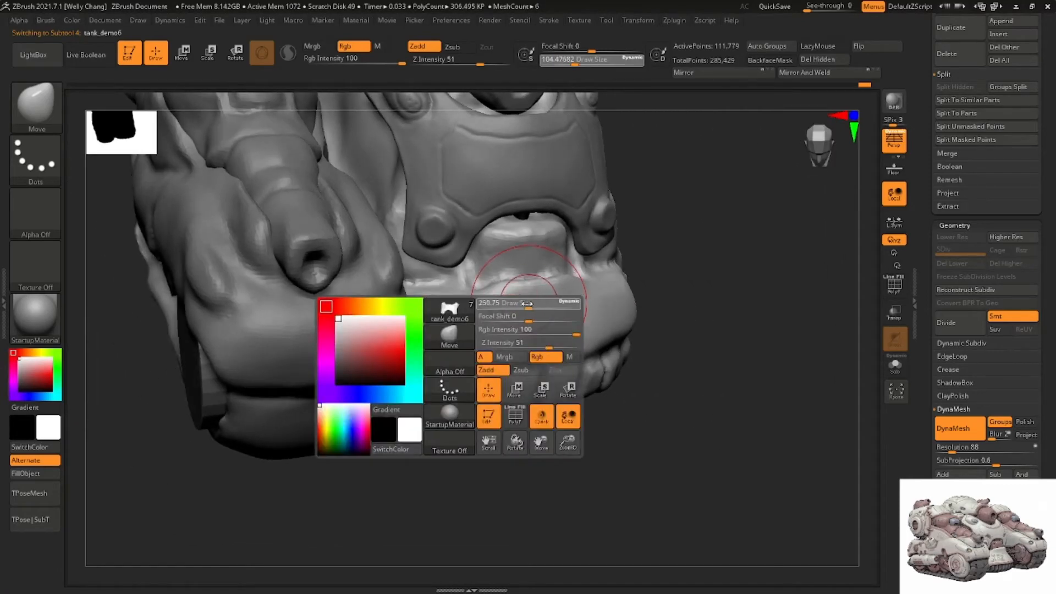
key(b)
key(d)
key(s)
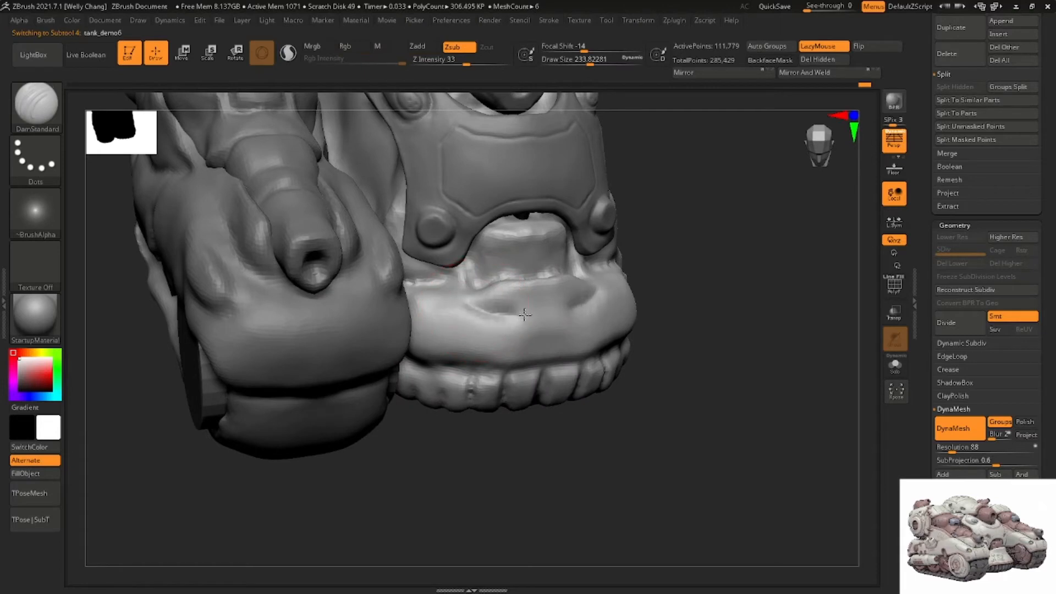
Mask the bumper's recess, invert the mask so only the recess stays editable, and centre the gizmo on it
key(ctrl)
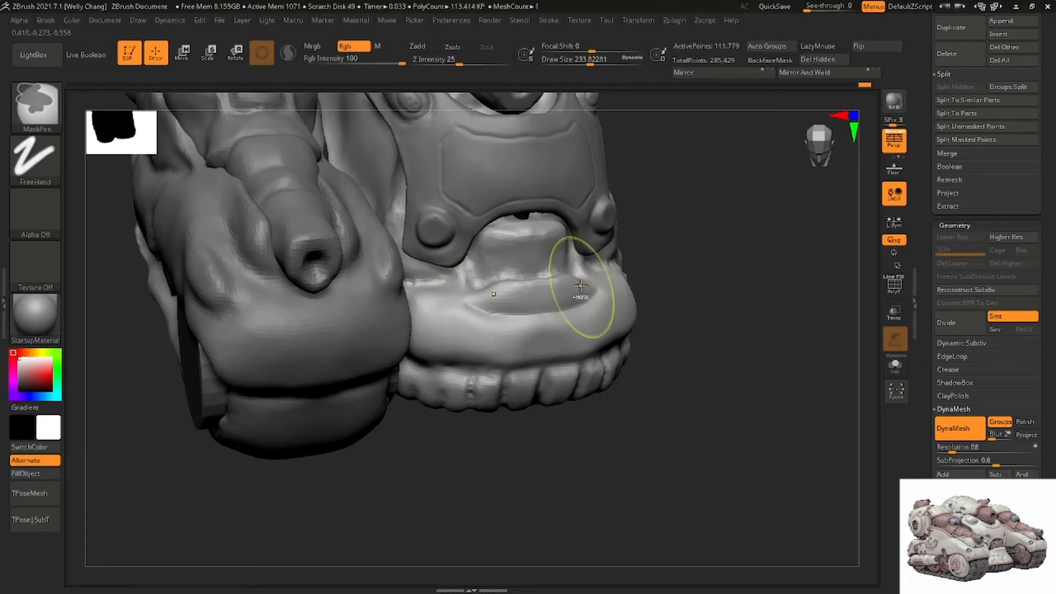
ctrl+drag(568, 291, 530, 295)
ctrl+click(692, 261)
key(w)
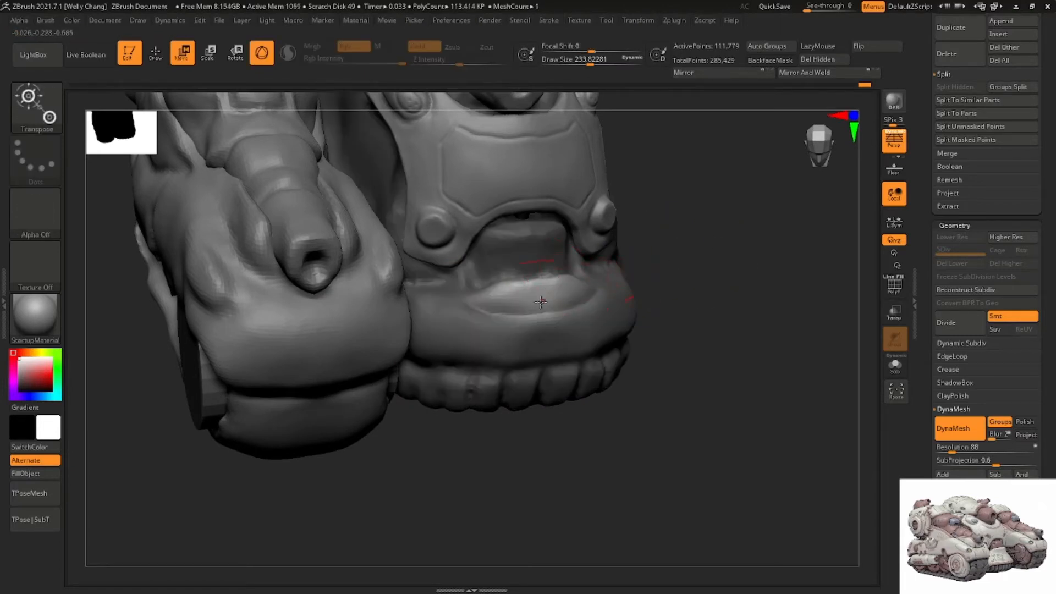
alt+click(538, 296)
ctrl+click(537, 297)
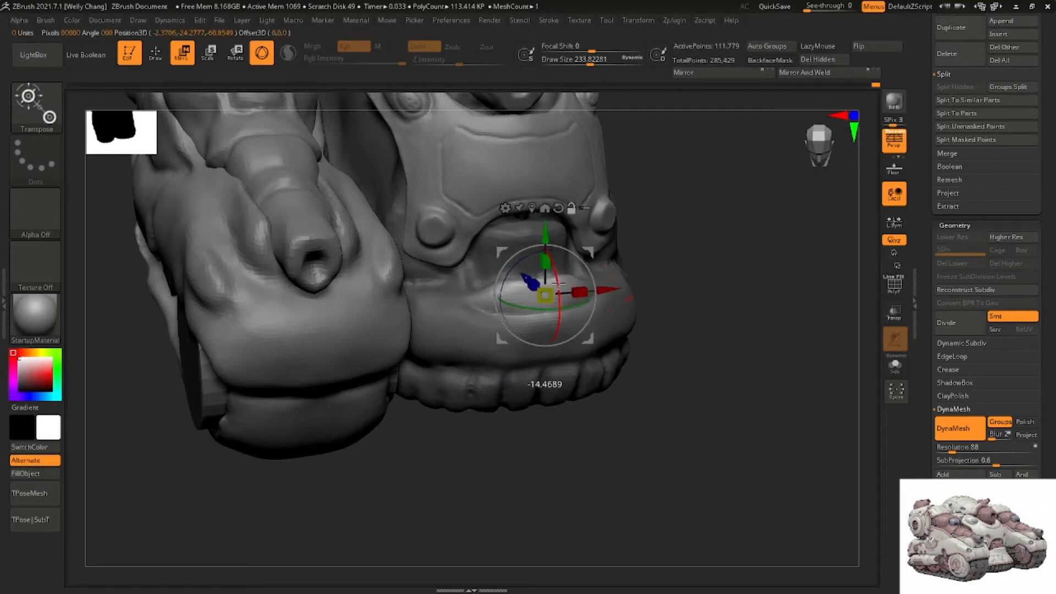
Shift the unmasked recess along its Z axis and clear the mask from the hull
drag(526, 266, 521, 259)
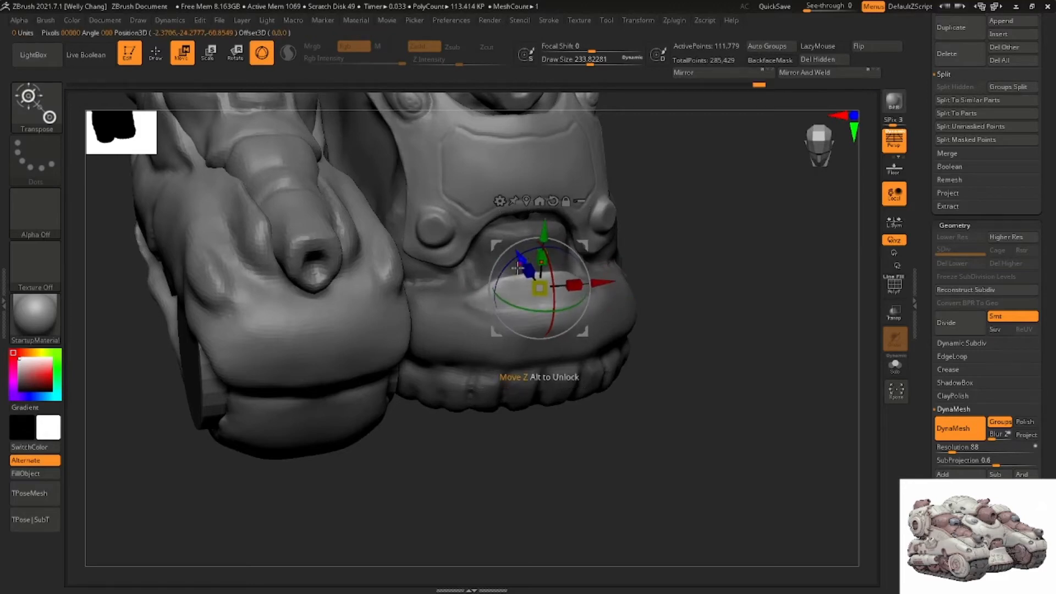
key(q)
right_drag(550, 292, 632, 318)
key(w)
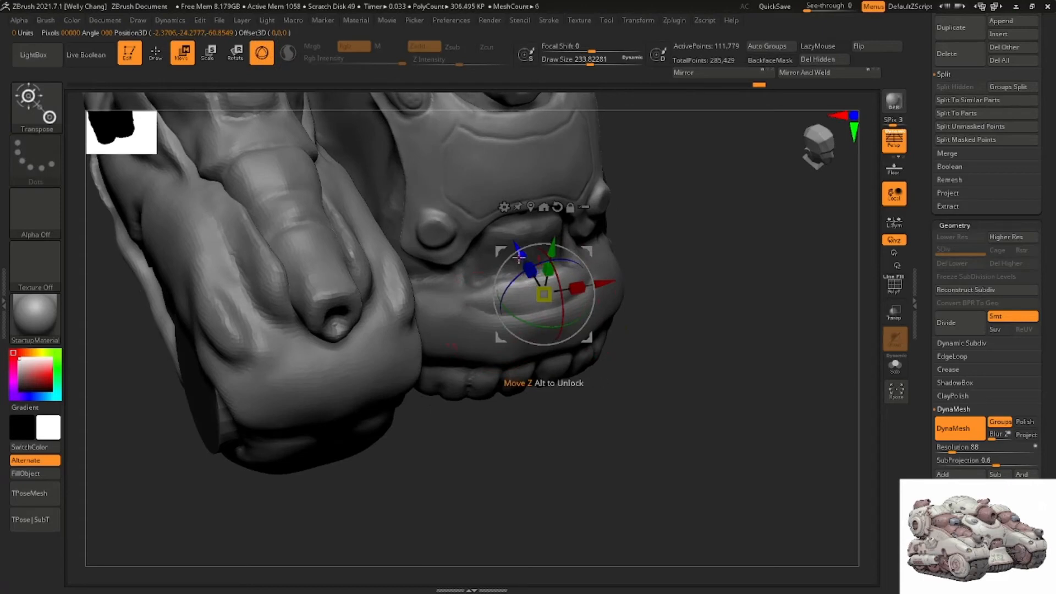
key(q)
ctrl+click(654, 245)
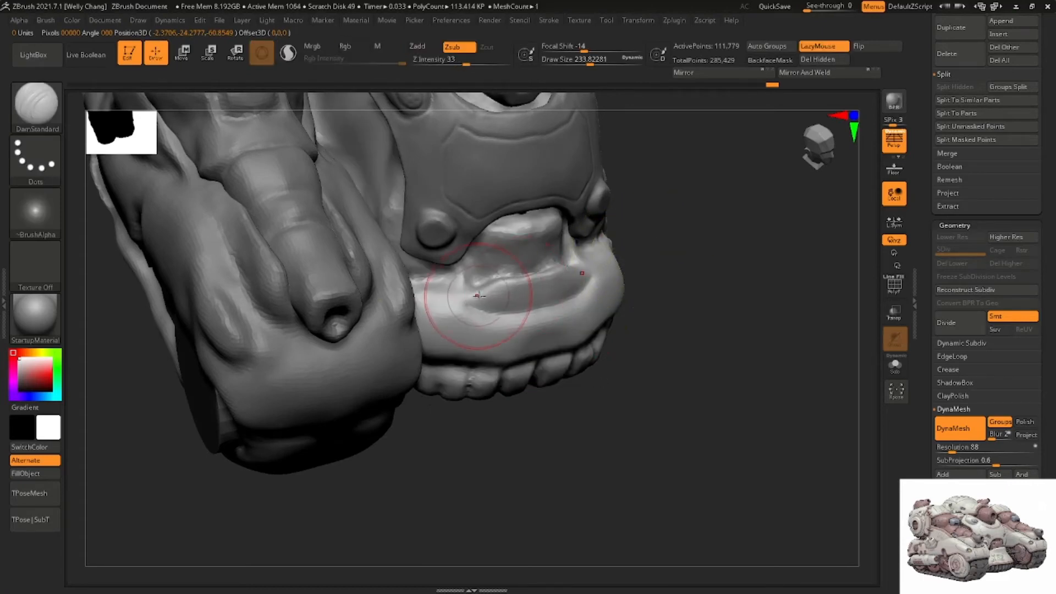
Adjust the hull between the bumper's recess and the armor plate's arch with the Move brush, reducing its draw size to about 101
key(b)
key(m)
key(v)
mouse_move(467, 287)
right_down()
mouse_move(485, 295)
mouse_move(503, 258)
mouse_move(510, 282)
mouse_move(514, 264)
right_up()
drag(515, 264, 506, 237)
right_drag(506, 238, 540, 262)
key(space)
drag(540, 262, 522, 263)
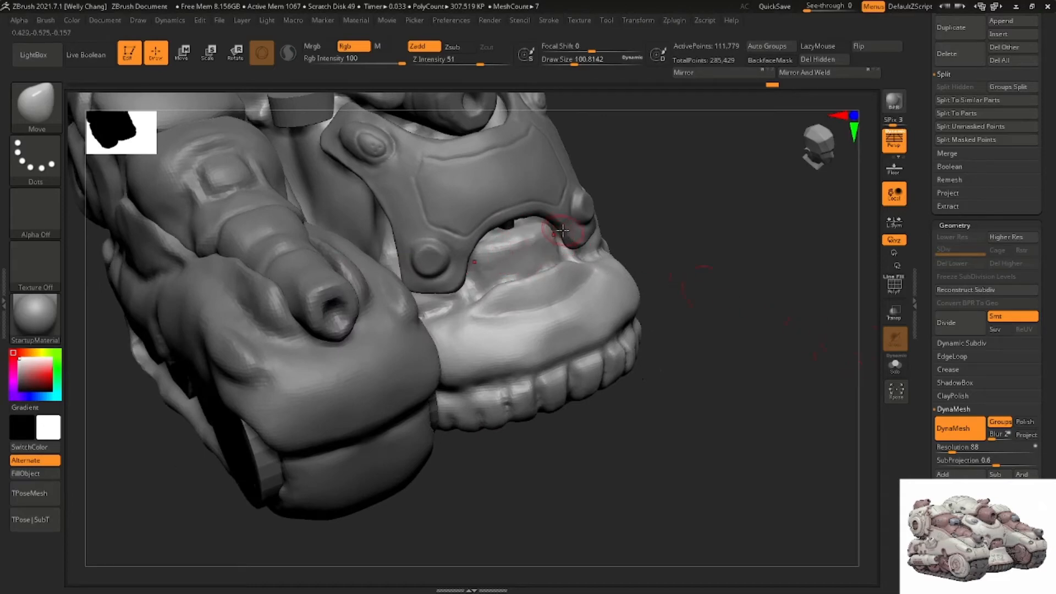
Reshape the bumper around the recess with the Move brush at draw size about 207
right_drag(562, 231, 482, 271)
mouse_move(605, 282)
right_down()
mouse_move(502, 258)
mouse_move(466, 292)
mouse_move(485, 278)
mouse_move(495, 287)
right_up()
key(b)
key(m)
key(v)
key(space)
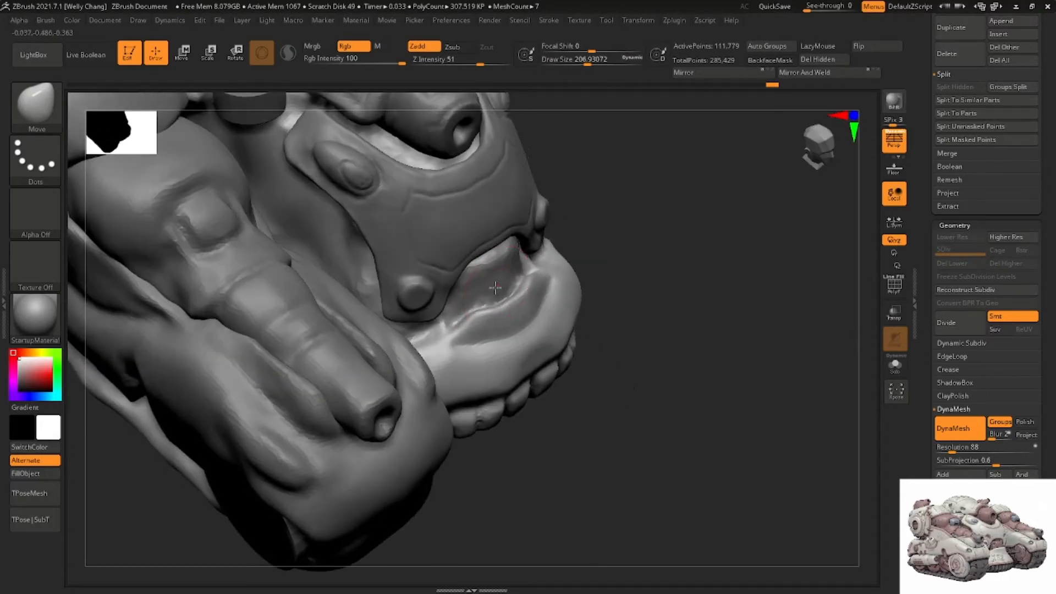
mouse_move(515, 334)
right_down()
mouse_move(476, 348)
mouse_move(447, 329)
mouse_move(638, 258)
mouse_move(640, 287)
mouse_move(514, 351)
mouse_move(512, 380)
mouse_move(522, 355)
mouse_move(554, 349)
mouse_move(560, 361)
mouse_move(555, 330)
right_up()
right_click(523, 354)
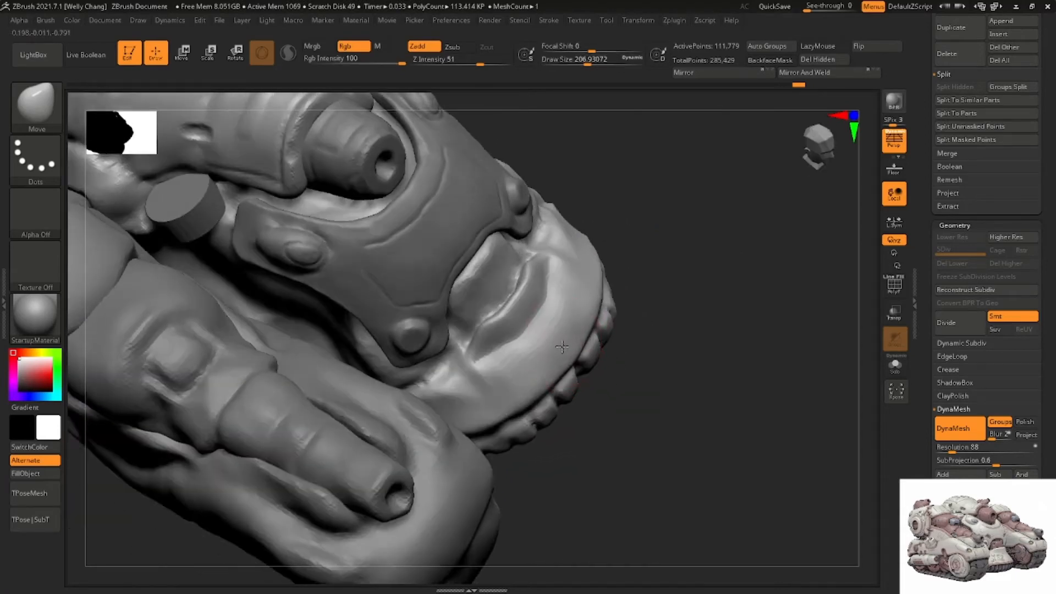
Flatten the bumper's surface beside the recess with hPolish and refine its shape with the Move brush
key(b)
key(h)
key(p)
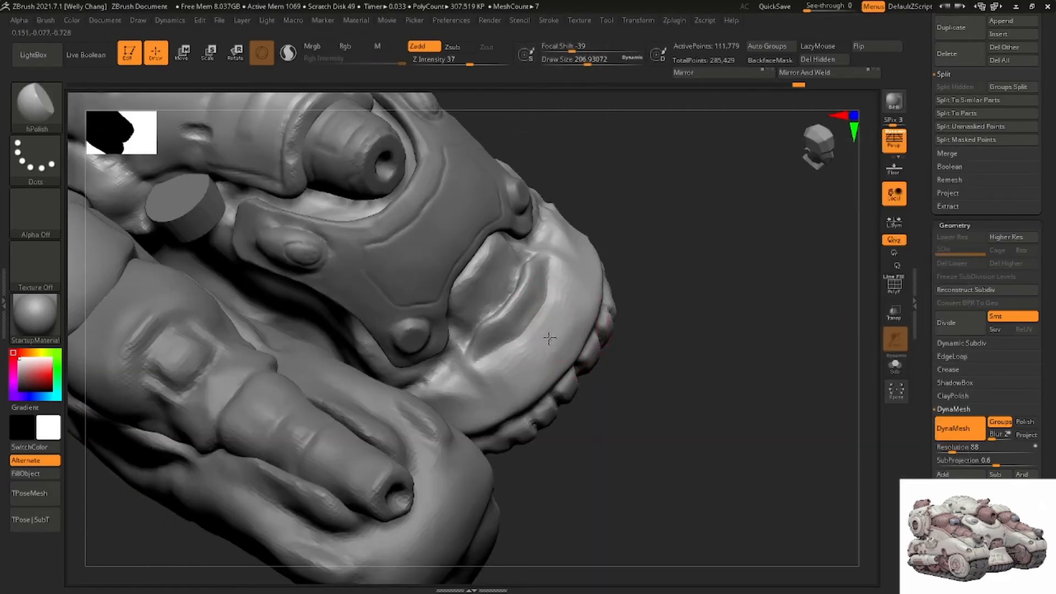
mouse_move(565, 311)
right_down()
mouse_move(601, 179)
mouse_move(542, 299)
mouse_move(560, 356)
mouse_move(506, 296)
mouse_move(627, 269)
mouse_move(672, 308)
mouse_move(673, 291)
mouse_move(624, 259)
mouse_move(641, 241)
mouse_move(629, 247)
right_up()
key(b)
key(m)
key(v)
Raise the front hull slightly along the Y axis with the gizmo
key(w)
alt+right_drag(562, 283, 573, 337)
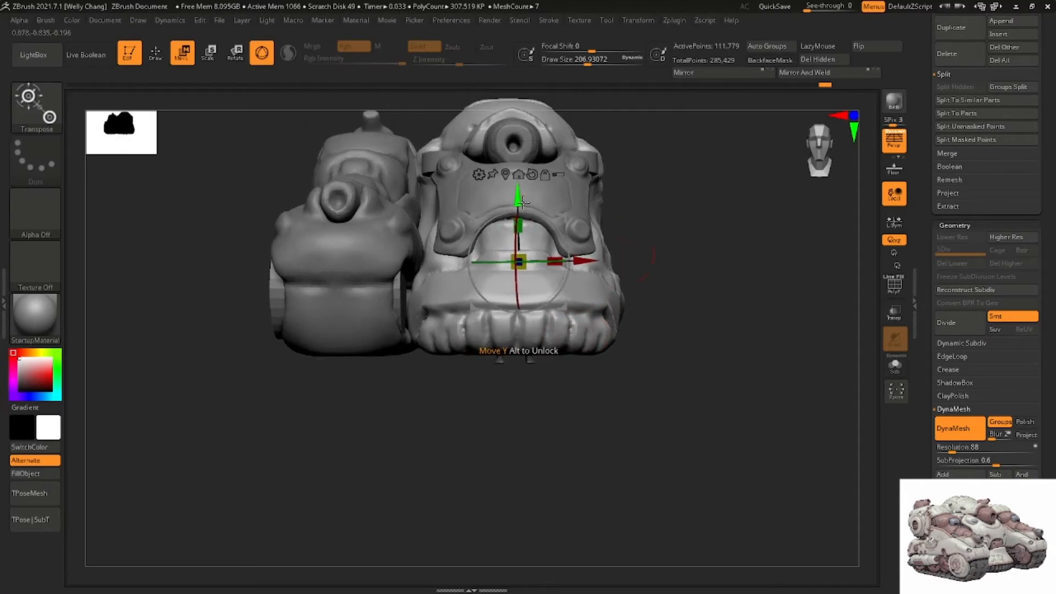
drag(519, 195, 517, 185)
right_drag(627, 255, 593, 227)
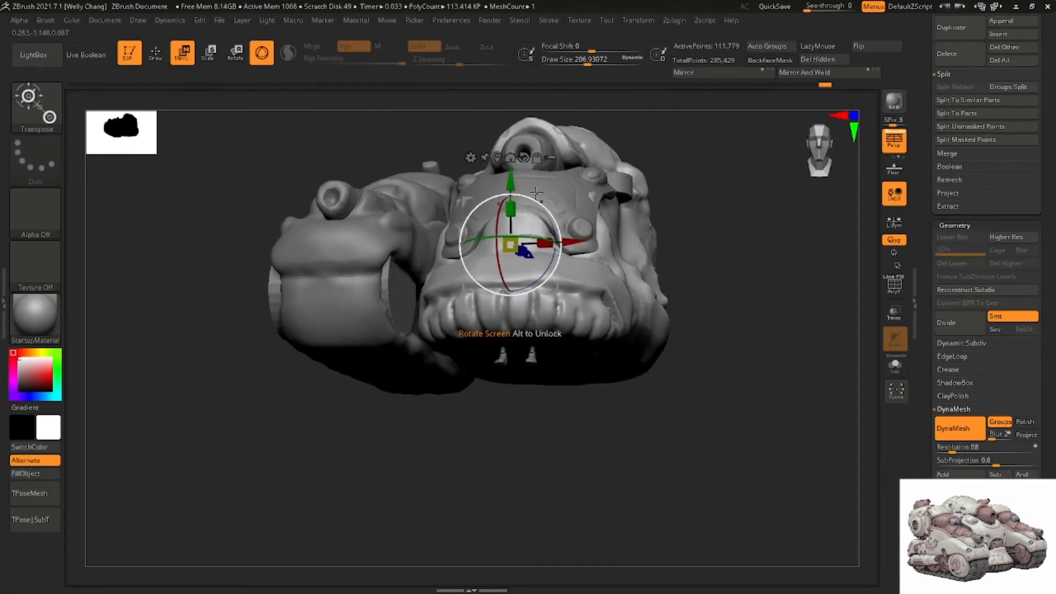
drag(514, 185, 511, 178)
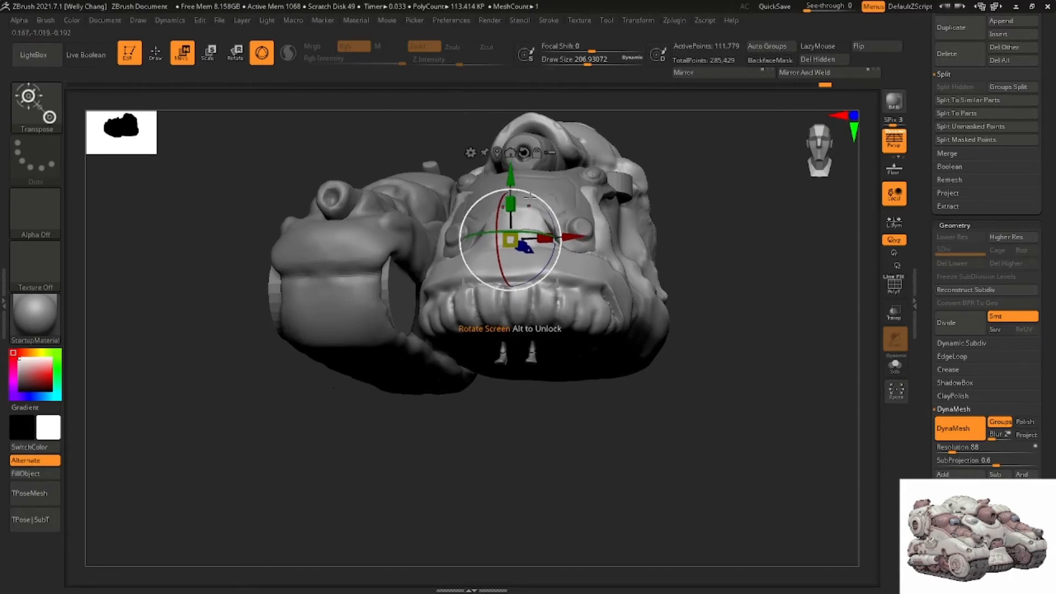
Select the front armor plate and move it vertically to fit the raised hull
mouse_move(511, 241)
ctrl+right_down()
mouse_move(509, 227)
mouse_move(546, 244)
mouse_move(517, 228)
mouse_move(510, 203)
ctrl+right_up()
key(q)
alt+click(510, 202)
key(w)
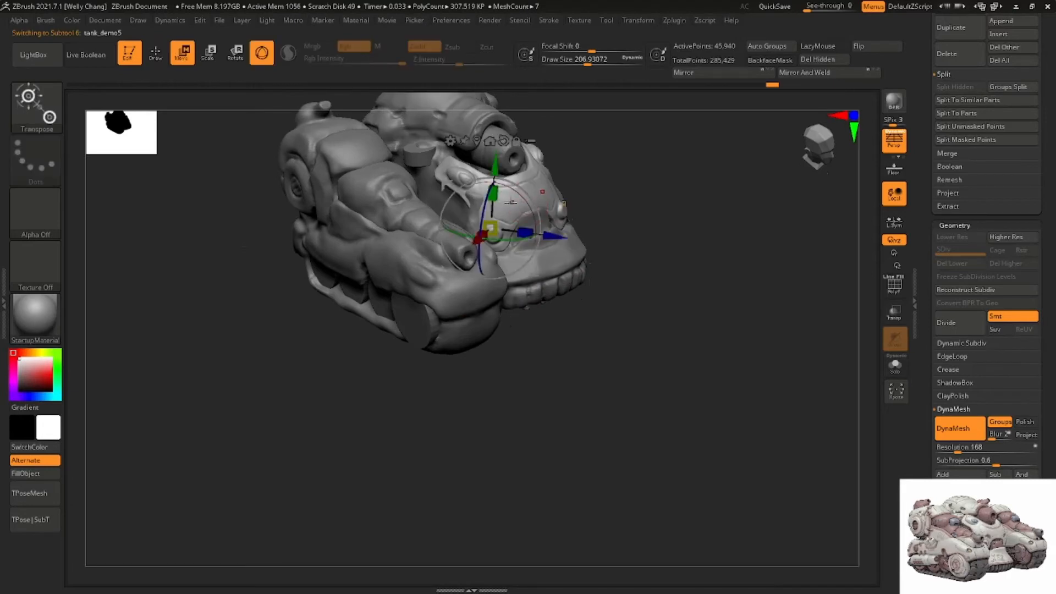
shift+right_drag(516, 165, 495, 220)
shift+drag(560, 246, 560, 281)
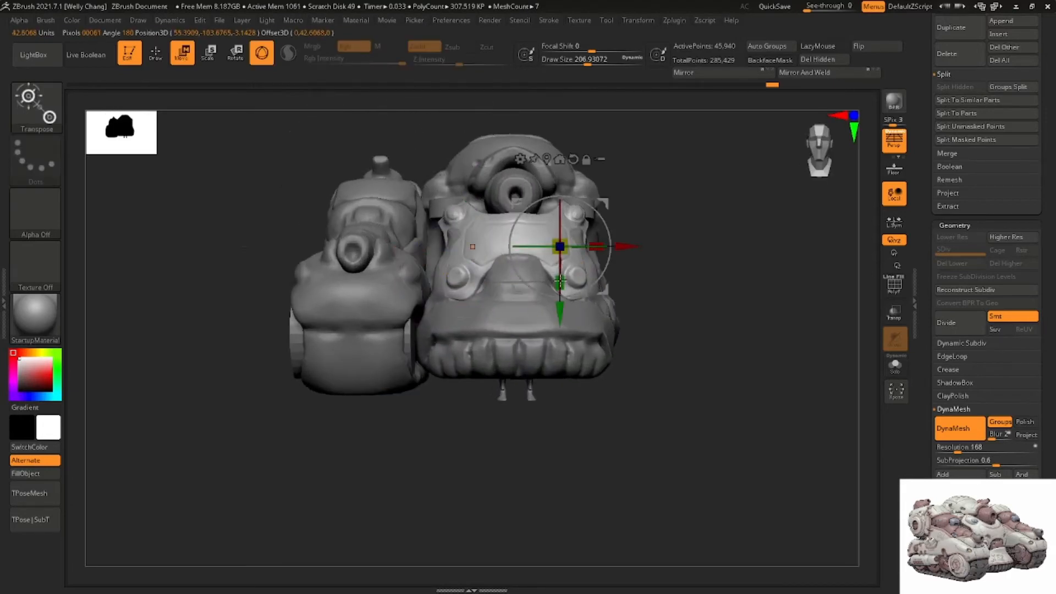
Select the central gun cylinder and raise it to sit in the turret opening
alt+click(514, 193)
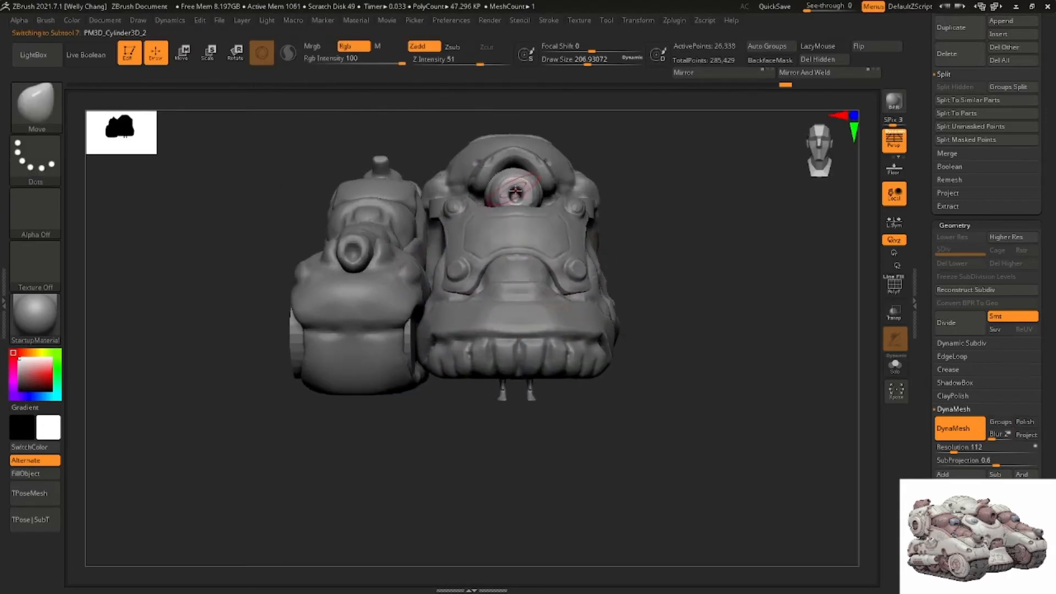
key(w)
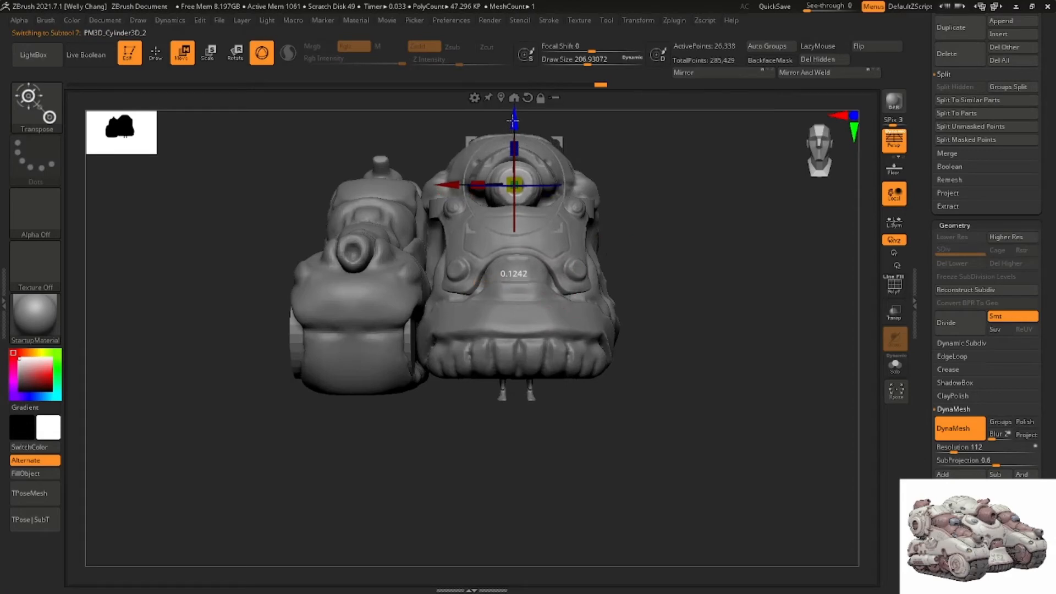
key(q)
right_drag(513, 123, 529, 199)
Select the small cylinder beside the armor plate and adjust its height along the Y axis
alt+click(531, 201)
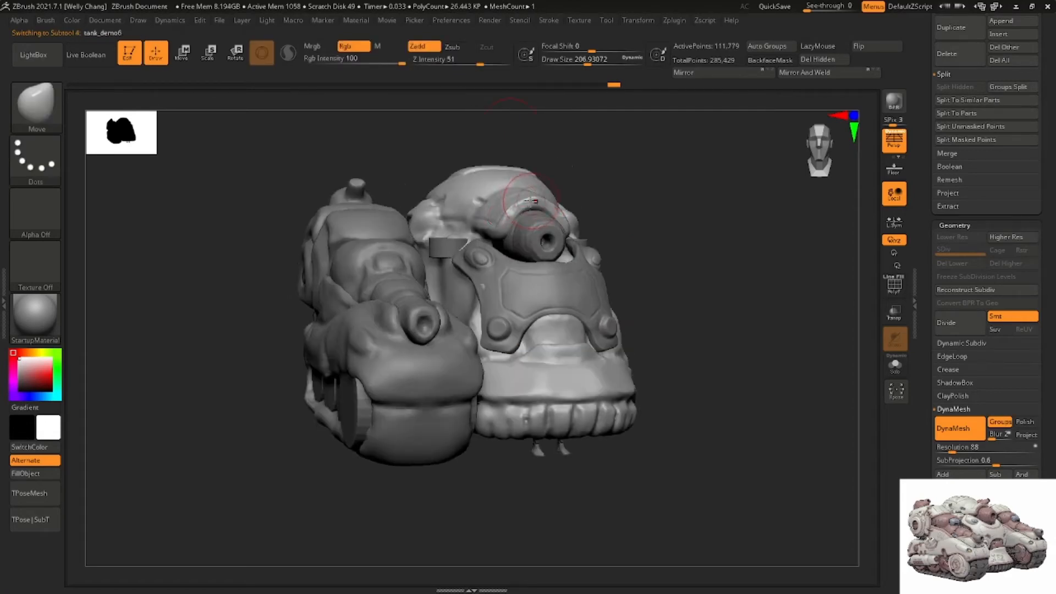
alt+click(452, 245)
right_drag(451, 246, 463, 281)
key(w)
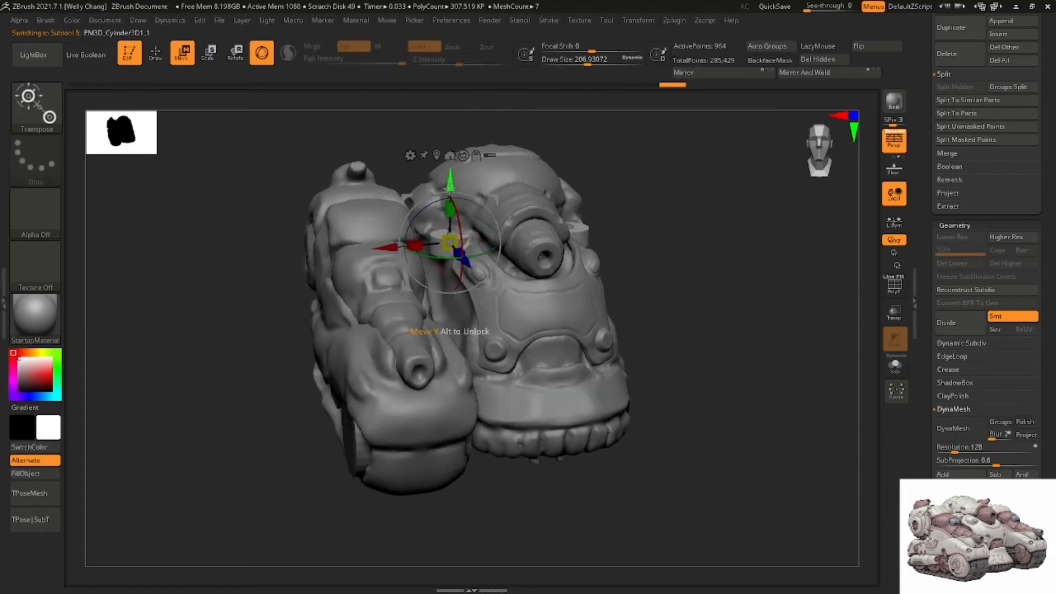
key(q)
Select the side hull around the wheels, switch to DamStandard, and show the hull alone with Solo
mouse_move(450, 179)
right_down()
mouse_move(480, 272)
mouse_move(523, 260)
mouse_move(549, 282)
mouse_move(551, 269)
mouse_move(492, 308)
mouse_move(479, 289)
right_up()
alt+click(478, 337)
mouse_move(479, 289)
ctrl+right_down()
mouse_move(513, 297)
mouse_move(539, 328)
mouse_move(545, 302)
mouse_move(525, 272)
mouse_move(549, 250)
mouse_move(545, 283)
mouse_move(804, 351)
ctrl+right_up()
key(b)
key(d)
key(s)
right_click(525, 272)
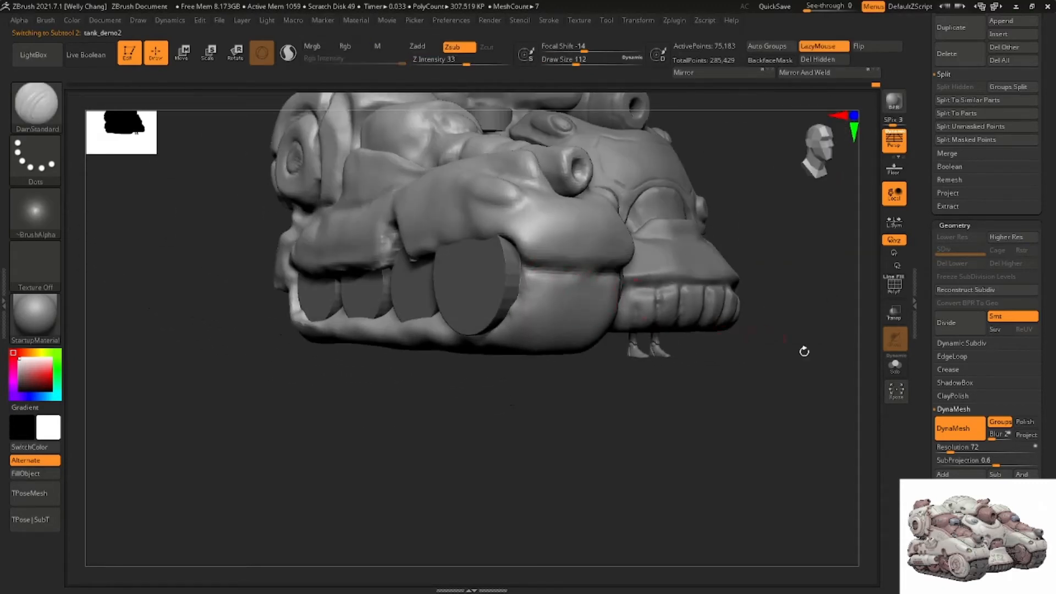
click(895, 366)
Set the selection brush to SelectLasso and check the side hull's polygroups with PolyFrame
key(ctrl+shift)
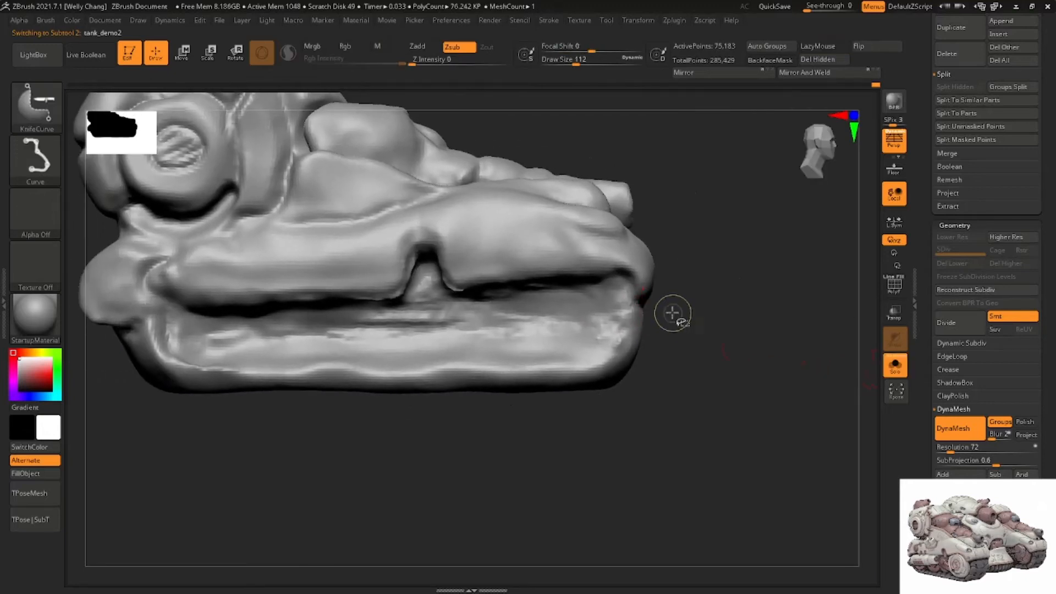
click(35, 107)
click(429, 166)
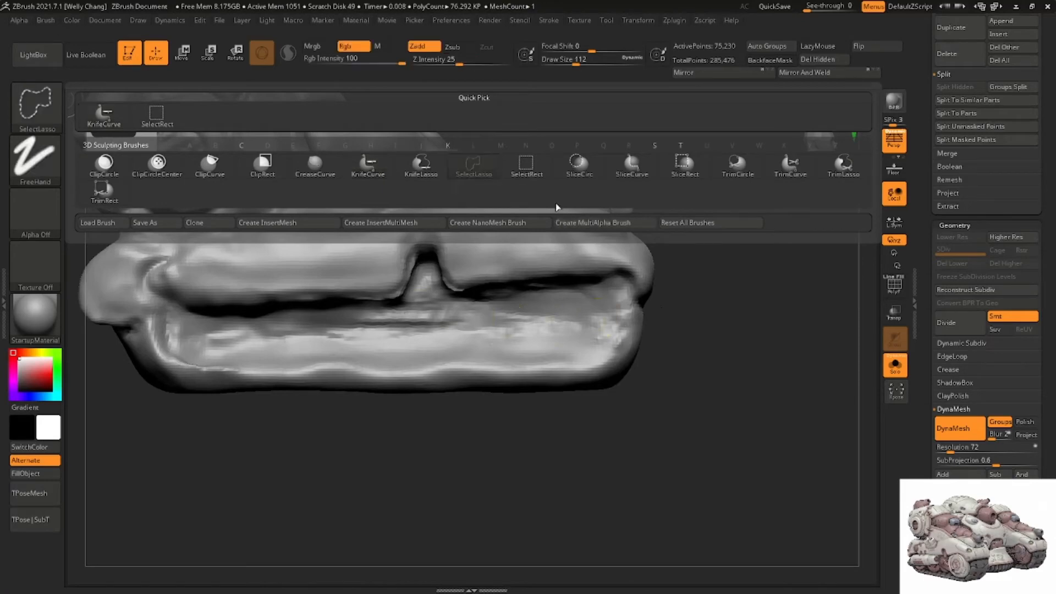
click(894, 284)
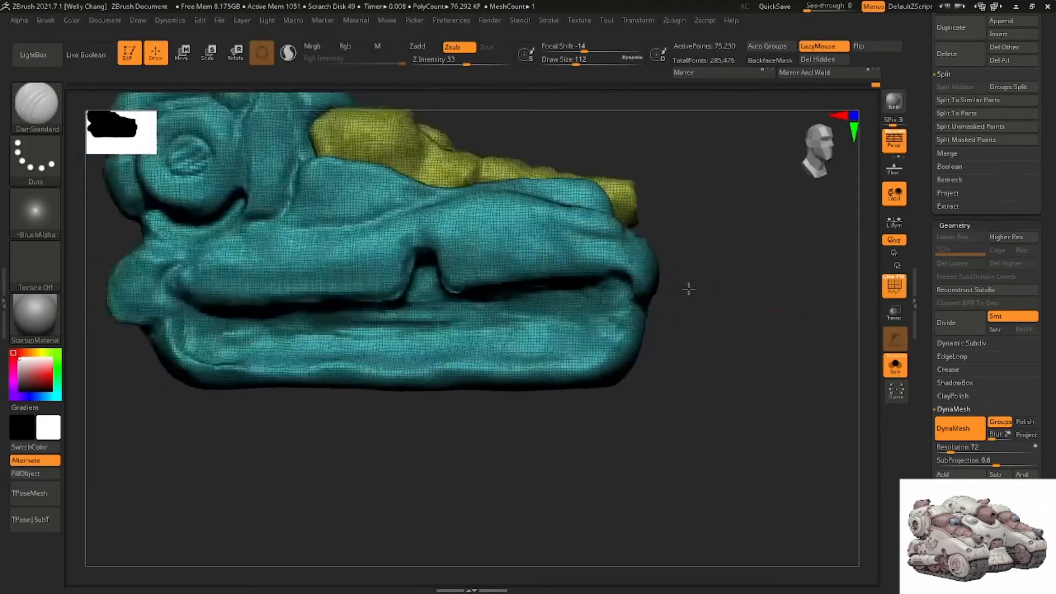
key(ctrl+shift)
click(894, 284)
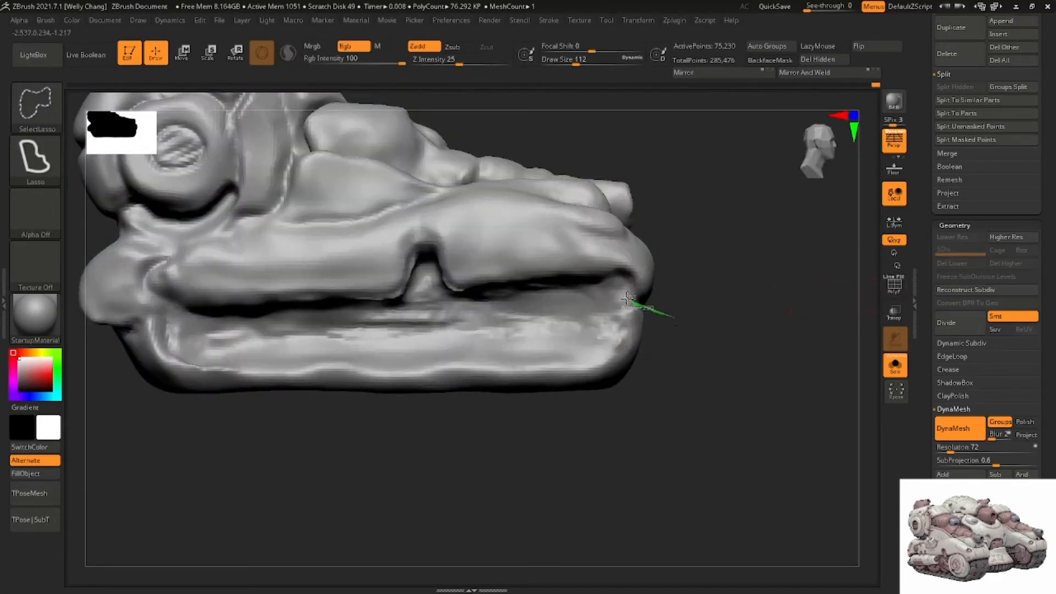
Try to isolate the side hull's lower section with a lasso selection and hide its protruding front corner
mouse_move(627, 297)
ctrl+shift+mouse_down()
mouse_move(417, 292)
mouse_move(108, 327)
mouse_move(212, 441)
mouse_move(731, 455)
mouse_move(735, 436)
ctrl+shift+mouse_up()
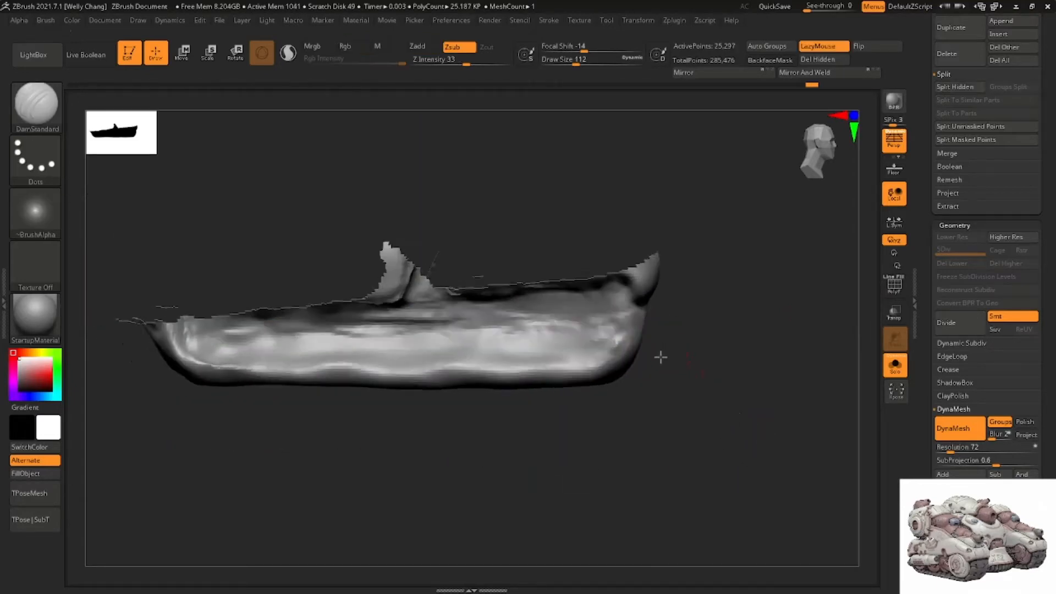
mouse_move(661, 357)
mouse_down()
mouse_move(568, 349)
mouse_move(796, 352)
mouse_move(733, 341)
mouse_up()
key(ctrl+shift)
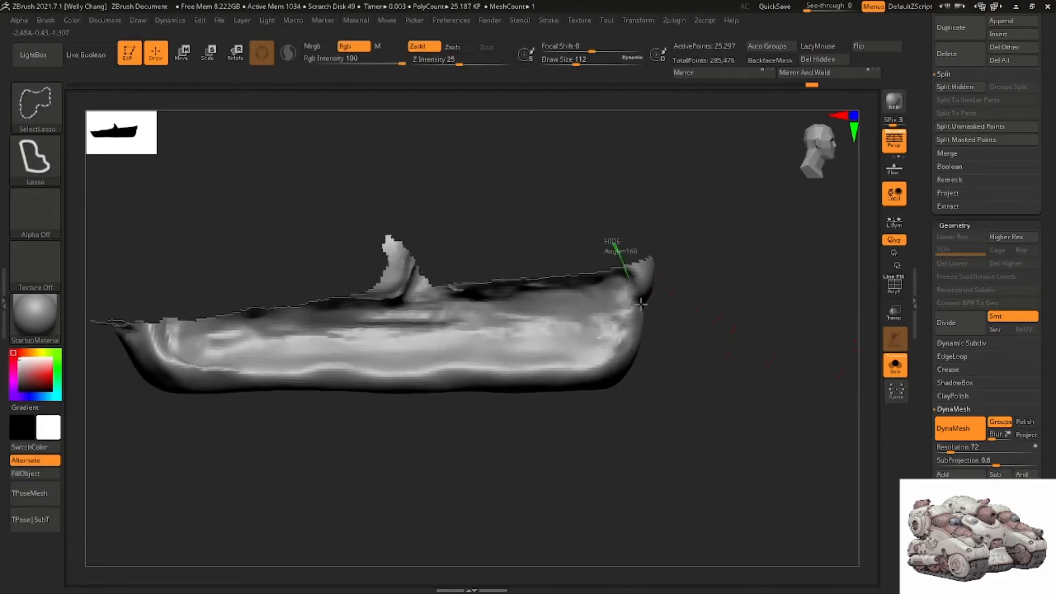
ctrl+shift+drag(640, 304, 710, 164)
key(ctrl+z)
mouse_move(662, 266)
mouse_down()
mouse_move(667, 250)
mouse_move(655, 264)
mouse_up()
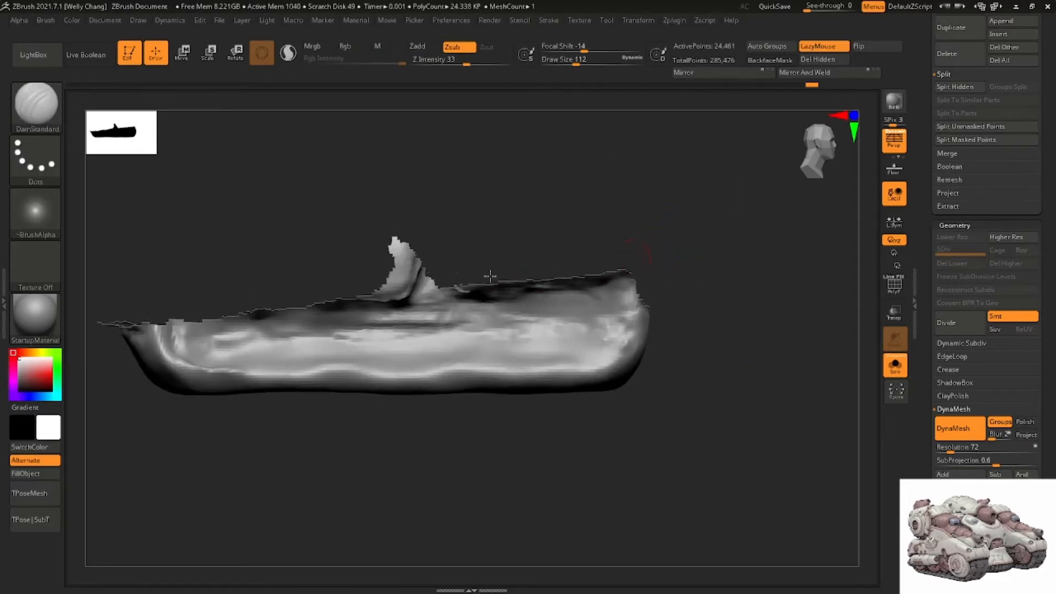
Try to hide the upright tab and the leftover upper edges at the rear of the isolated lower section
alt+drag(490, 275, 547, 292)
drag(478, 248, 489, 263)
key(ctrl+shift)
ctrl+shift+drag(458, 320, 432, 199)
key(ctrl+z)
mouse_move(482, 256)
ctrl+alt+shift+mouse_down()
mouse_move(415, 309)
mouse_move(439, 240)
mouse_move(565, 227)
ctrl+alt+shift+mouse_up()
mouse_move(389, 280)
shift+mouse_down()
mouse_move(341, 296)
mouse_move(330, 276)
mouse_move(334, 305)
shift+mouse_up()
key(ctrl+shift)
mouse_move(312, 354)
ctrl+shift+mouse_down()
mouse_move(245, 292)
mouse_move(248, 273)
mouse_move(337, 274)
mouse_move(457, 219)
mouse_move(362, 296)
mouse_move(547, 346)
mouse_move(471, 299)
mouse_move(500, 255)
ctrl+shift+mouse_up()
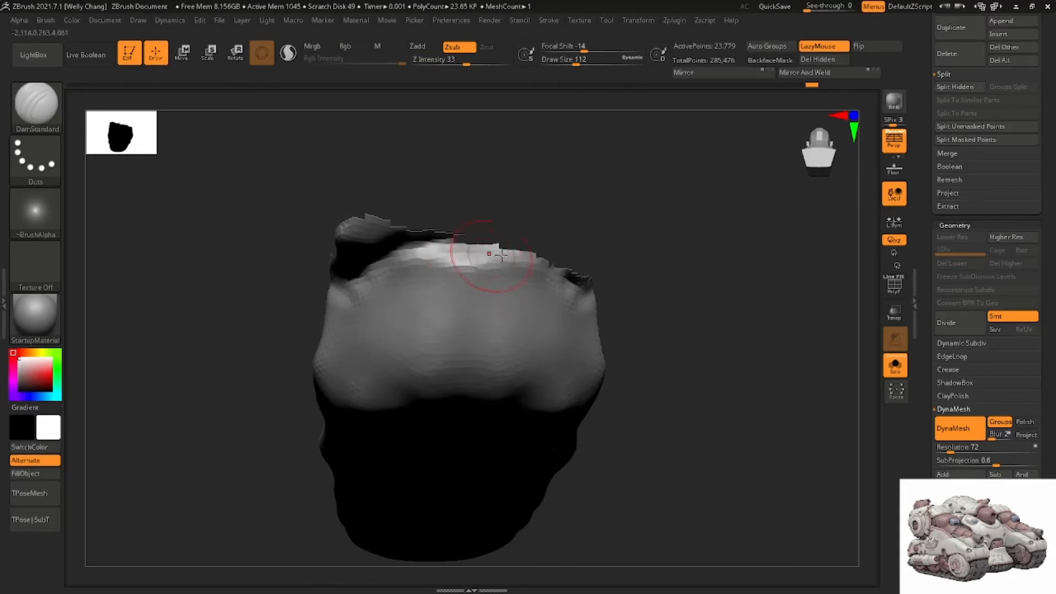
Undo the lasso visibility changes to restore the complete side hull
right_drag(534, 266, 542, 236)
key(ctrl+z)
key(ctrl+z)
mouse_move(663, 254)
right_down()
mouse_move(648, 287)
mouse_move(632, 275)
mouse_move(523, 259)
mouse_move(666, 272)
mouse_move(495, 283)
mouse_move(531, 273)
mouse_move(629, 296)
mouse_move(396, 293)
mouse_move(584, 321)
right_up()
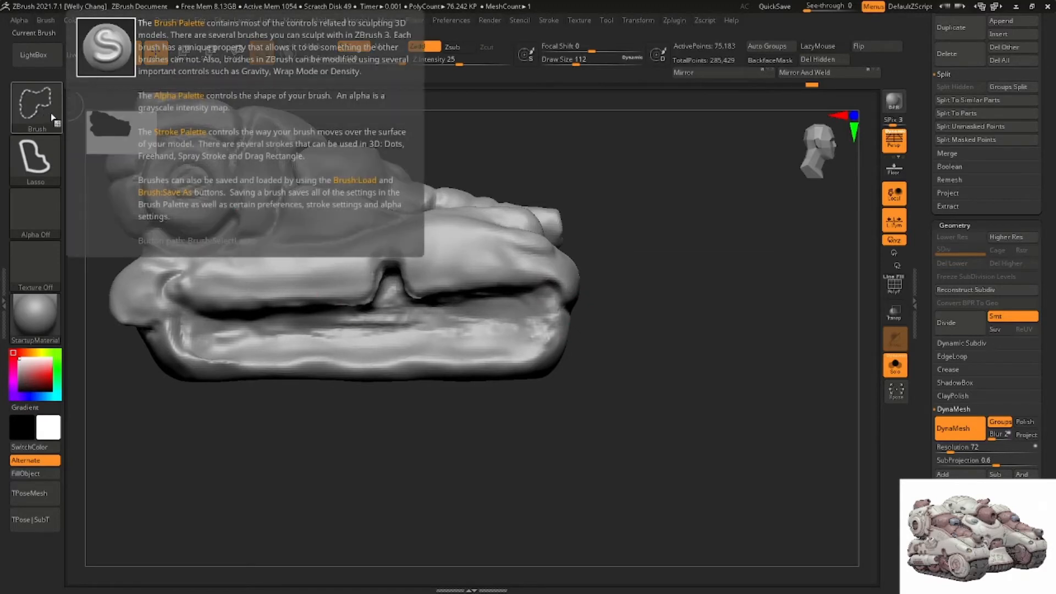
Try a SelectLasso selection on the side hull's upper front, and show the whole hull again
click(57, 128)
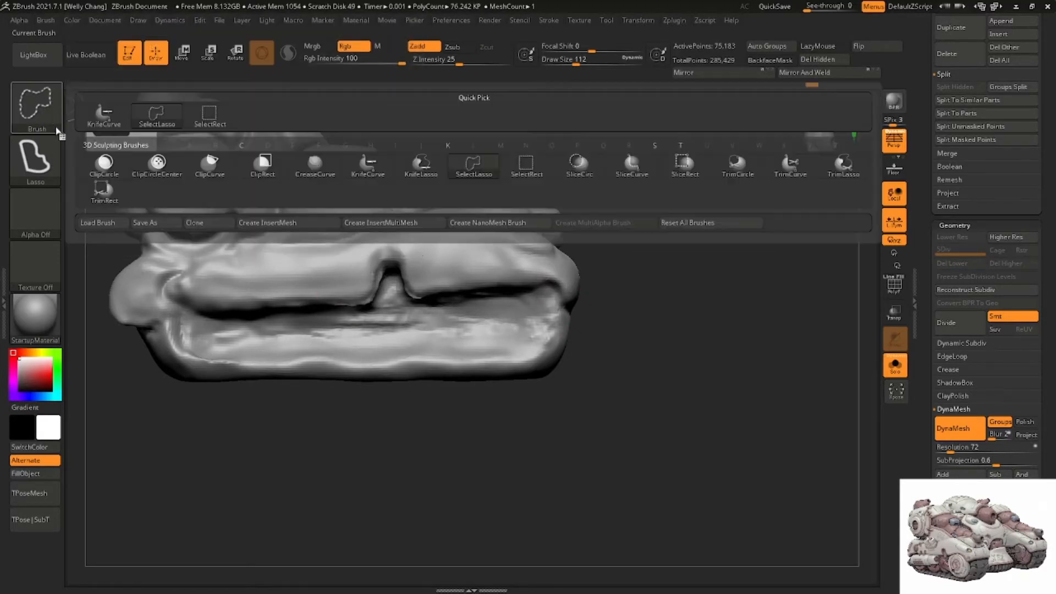
click(332, 168)
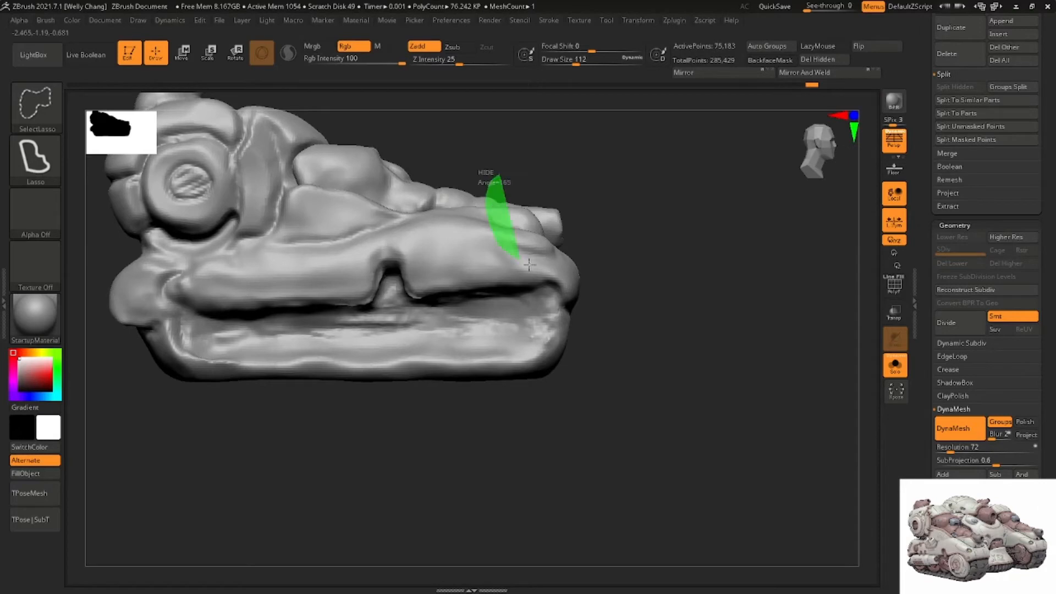
mouse_move(529, 264)
ctrl+shift+mouse_down()
mouse_move(621, 163)
mouse_move(546, 157)
ctrl+shift+mouse_up()
ctrl+shift+click(513, 179)
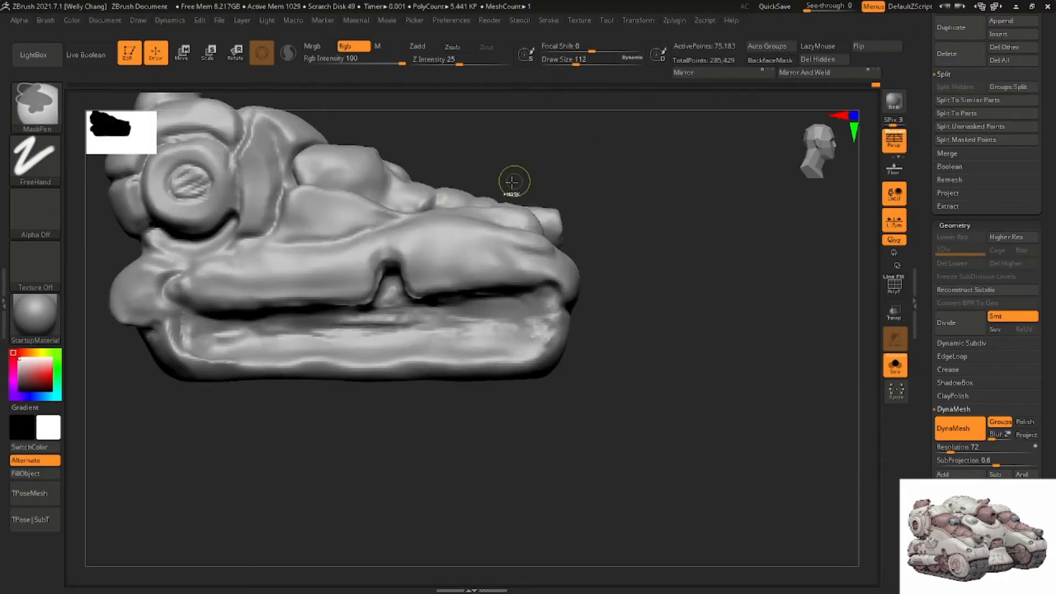
Try lasso selections around the side hull's lower front corner, and show the whole hull again
ctrl+shift+drag(423, 158, 488, 149)
ctrl+shift+click(488, 165)
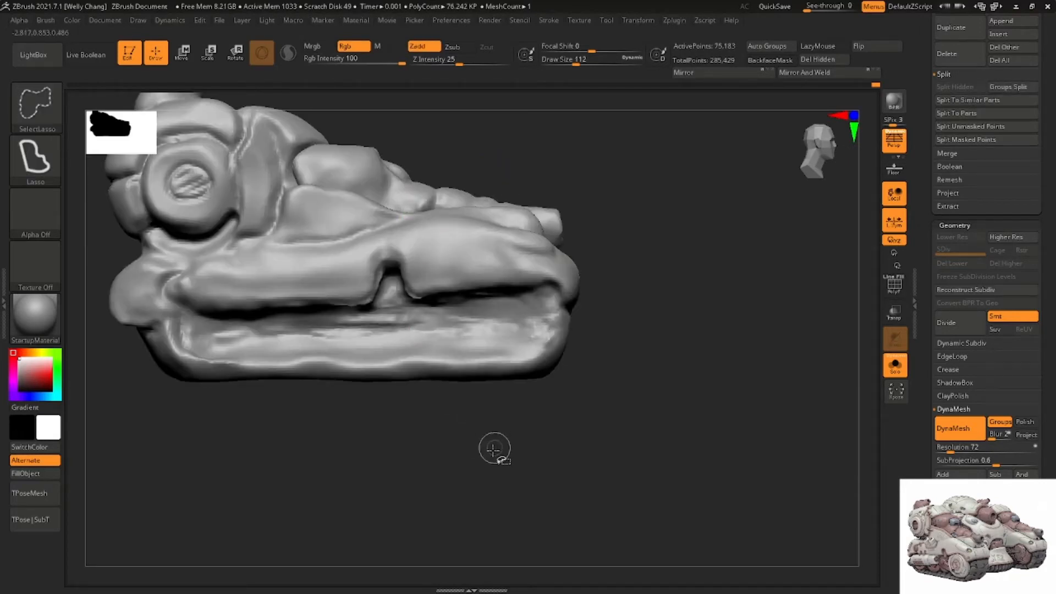
mouse_move(493, 448)
ctrl+shift+mouse_down()
mouse_move(601, 325)
mouse_move(604, 334)
ctrl+shift+mouse_up()
ctrl+shift+click(608, 352)
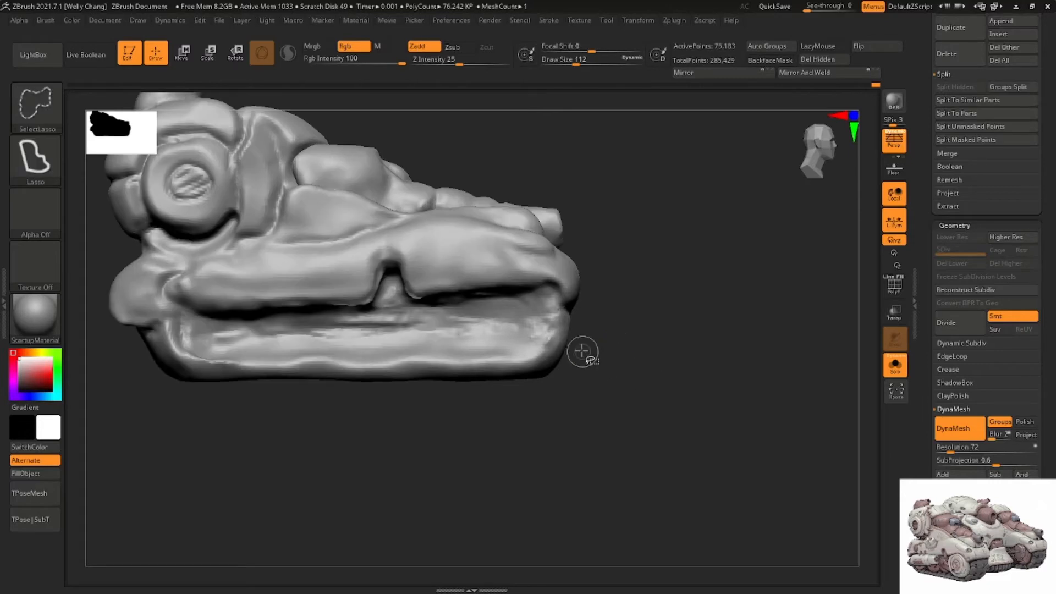
mouse_move(589, 332)
ctrl+shift+mouse_down()
mouse_move(550, 301)
mouse_move(479, 372)
mouse_move(517, 413)
mouse_move(519, 390)
ctrl+shift+mouse_up()
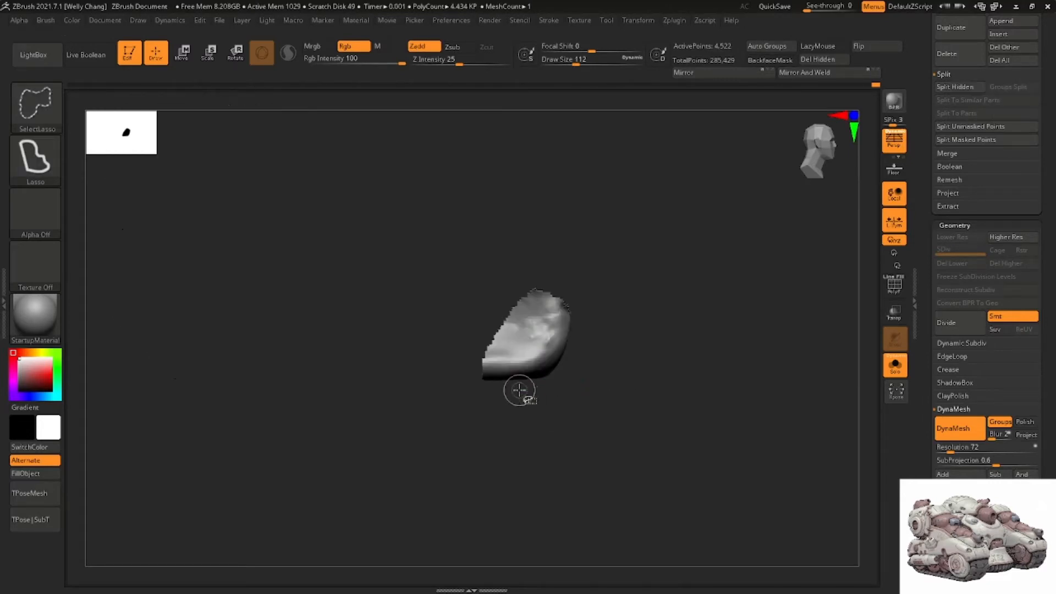
ctrl+shift+click(594, 290)
mouse_move(587, 320)
ctrl+shift+mouse_down()
mouse_move(479, 396)
mouse_move(567, 418)
ctrl+shift+mouse_up()
ctrl+shift+click(596, 321)
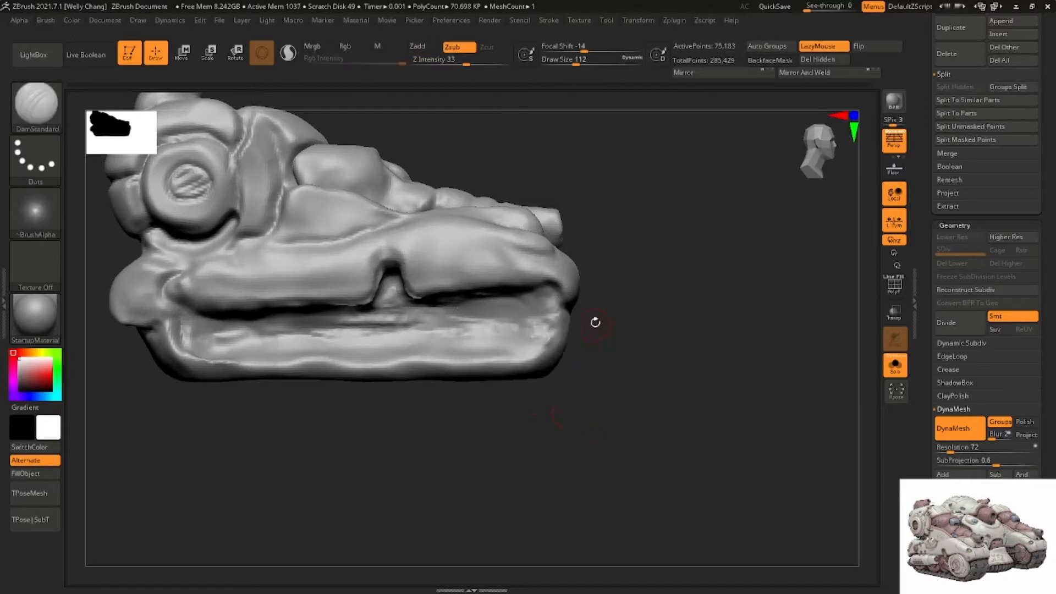
Outline the side hull's lower section, including its upright tab, with SelectLasso and hide it
mouse_move(536, 286)
ctrl+shift+mouse_down()
mouse_move(445, 303)
mouse_move(384, 272)
mouse_move(333, 312)
mouse_move(171, 317)
mouse_move(112, 336)
mouse_move(275, 447)
mouse_move(606, 474)
ctrl+shift+mouse_up()
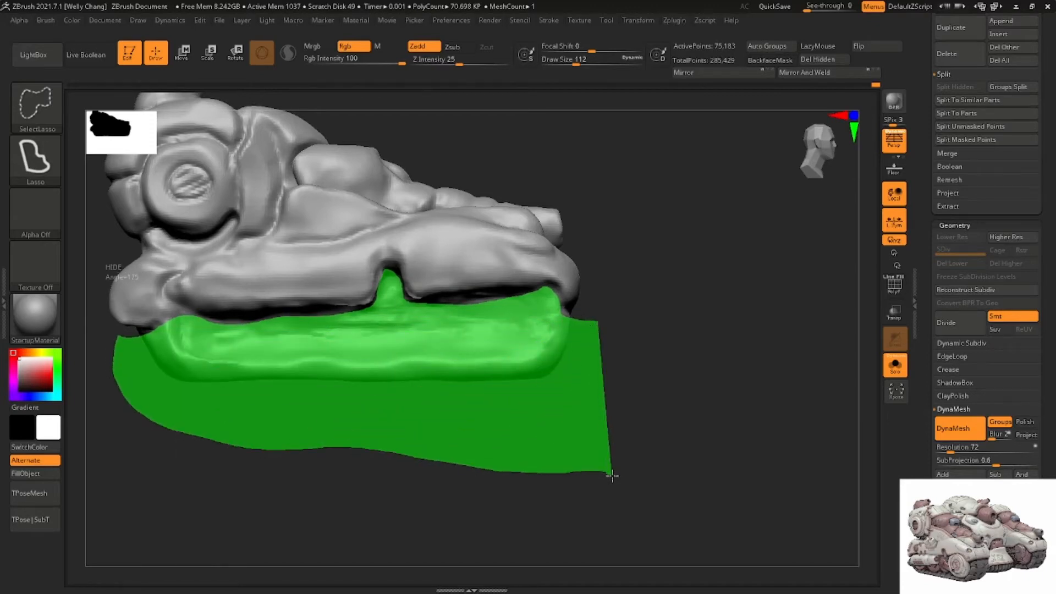
key(ctrl+w)
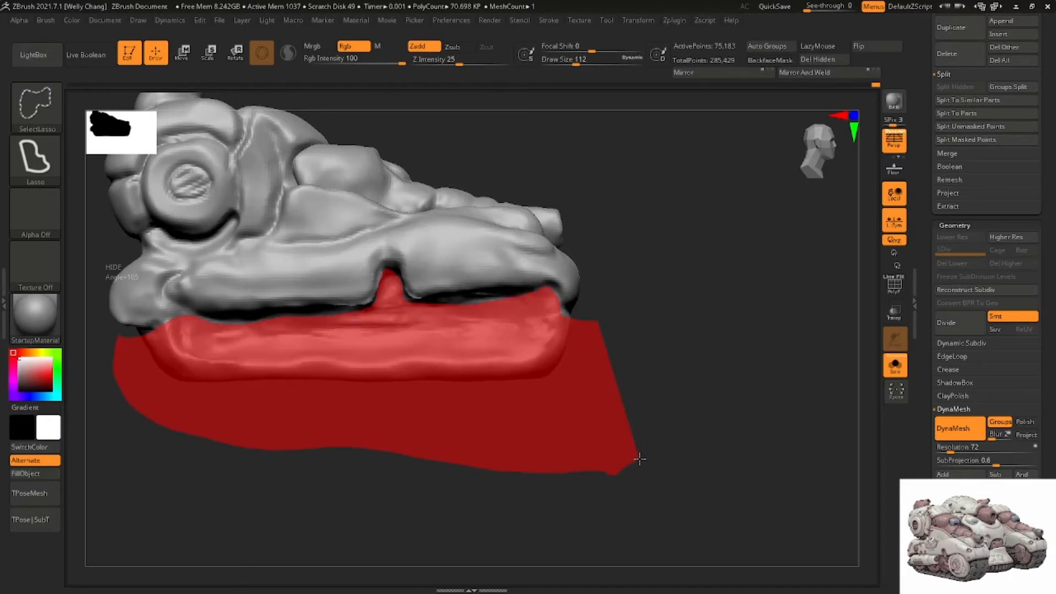
ctrl+alt+shift+drag(639, 458, 638, 458)
mouse_move(609, 392)
mouse_down()
mouse_move(554, 314)
mouse_move(551, 358)
mouse_up()
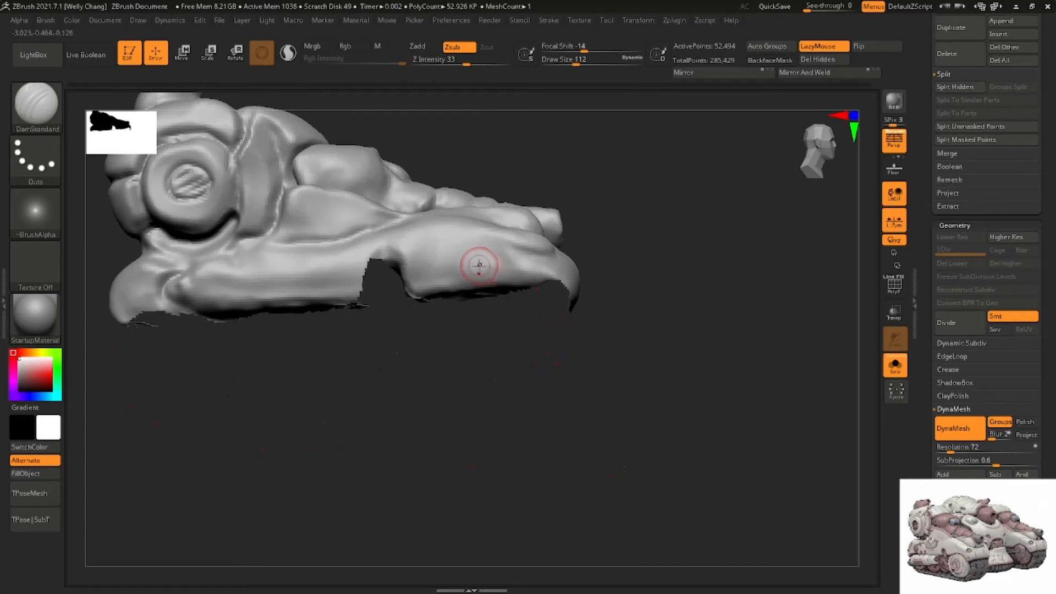
Try building up and carving a patch on the upper hull's side with the ClayBuildup brush
key(b)
key(c)
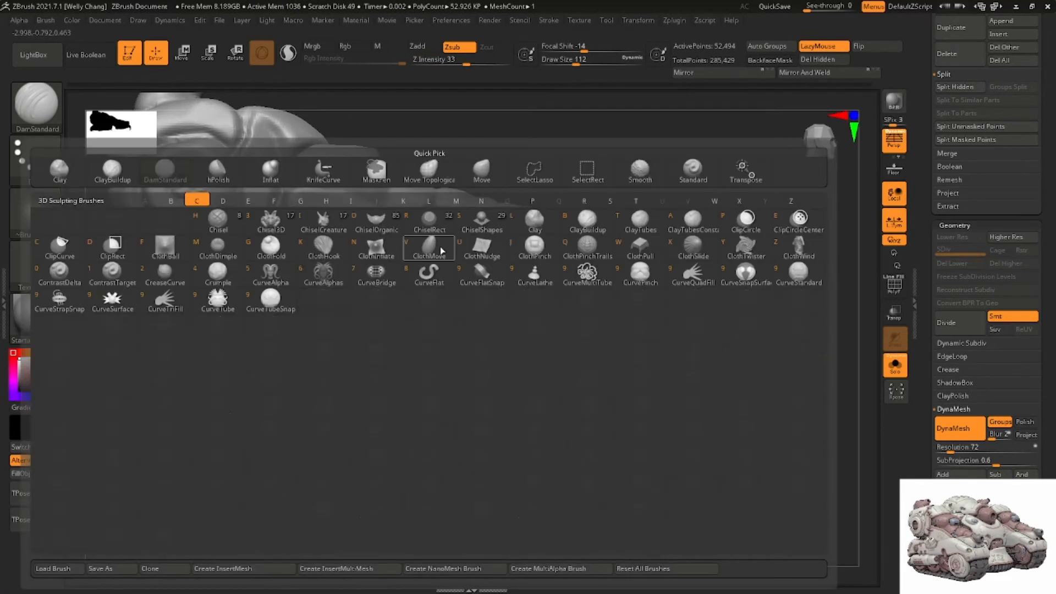
key(b)
alt+right_drag(425, 236, 467, 240)
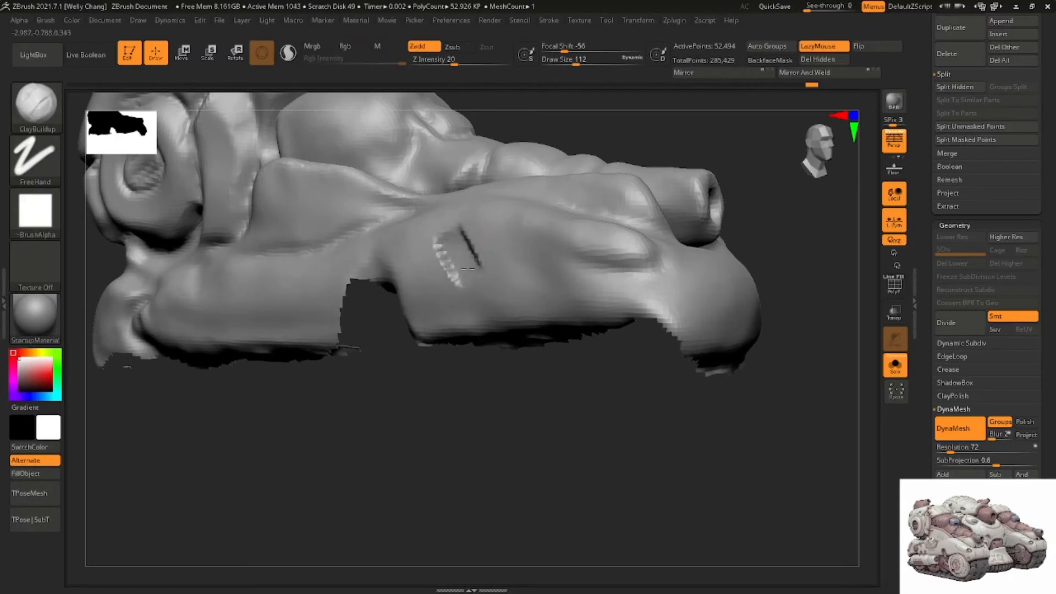
shift+drag(468, 268, 449, 243)
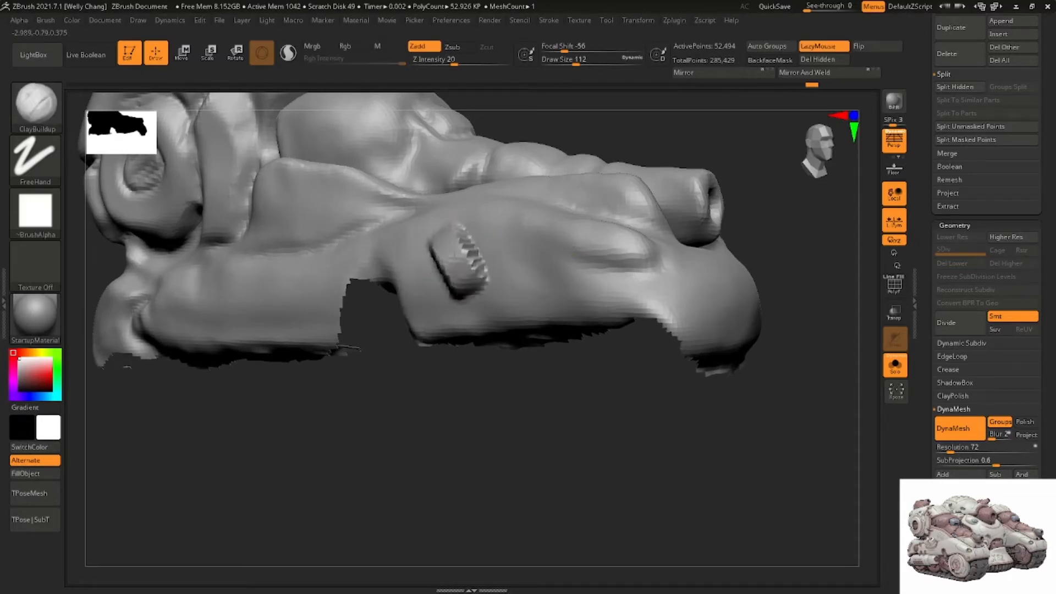
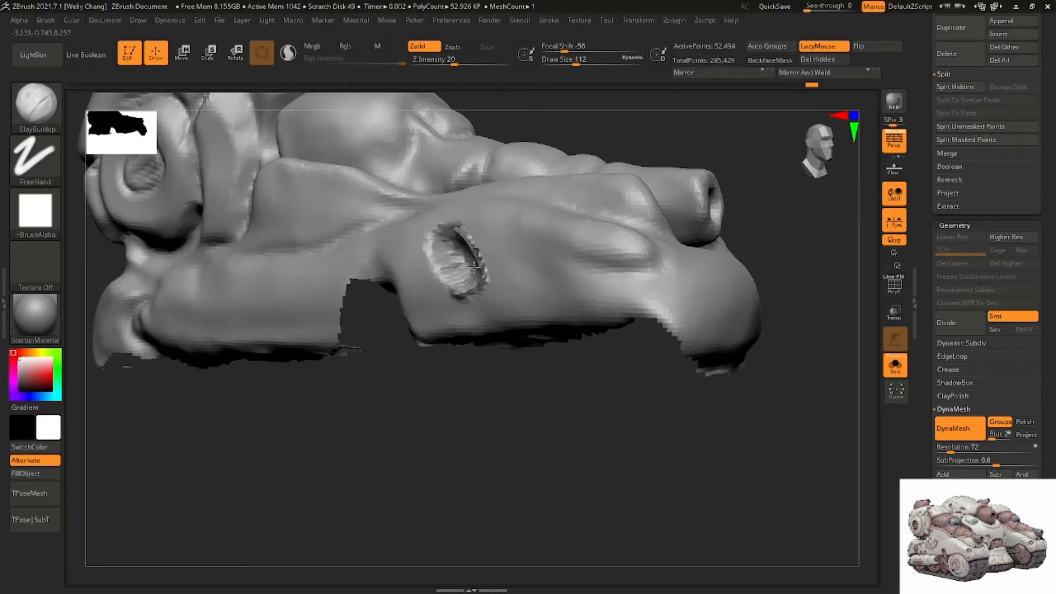
right_drag(474, 268, 470, 214)
shift+drag(513, 250, 525, 266)
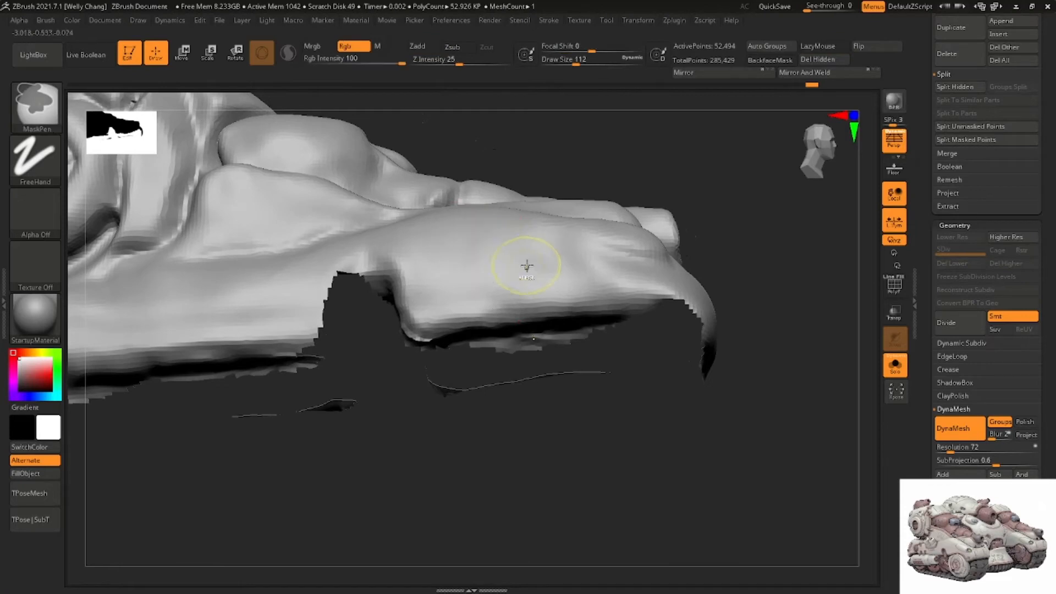
Isolate the hull's lower section as its own polygroup and turn on the polyframe display
mouse_move(532, 265)
right_down()
mouse_move(504, 269)
mouse_move(518, 264)
right_up()
mouse_move(646, 262)
right_down()
mouse_move(625, 213)
mouse_move(679, 215)
mouse_move(665, 210)
mouse_move(663, 251)
right_up()
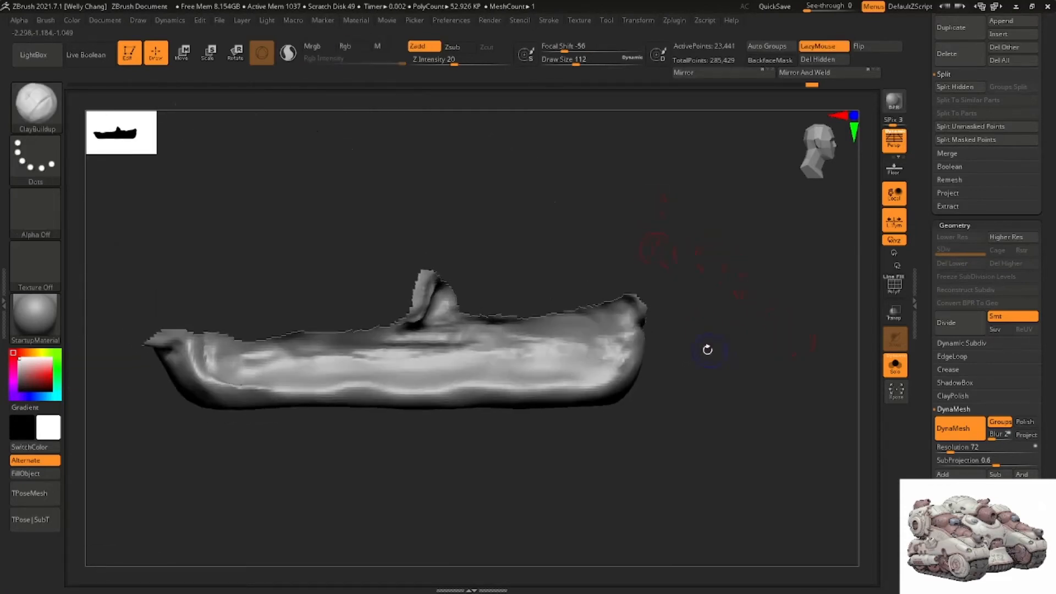
key(ctrl)
key(shift+f)
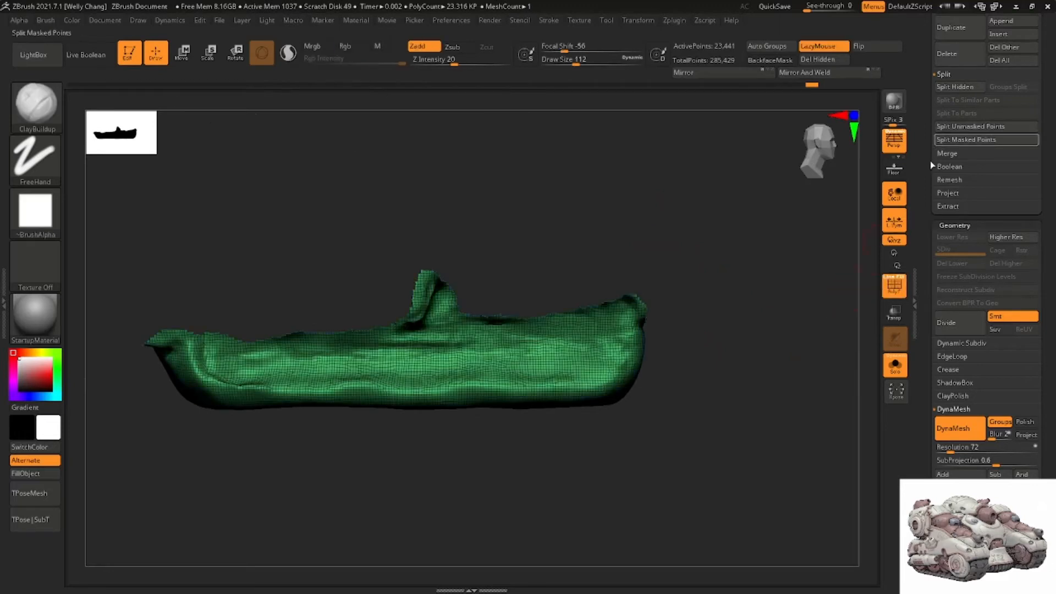
ctrl+shift+click(782, 295)
key(ctrl+z)
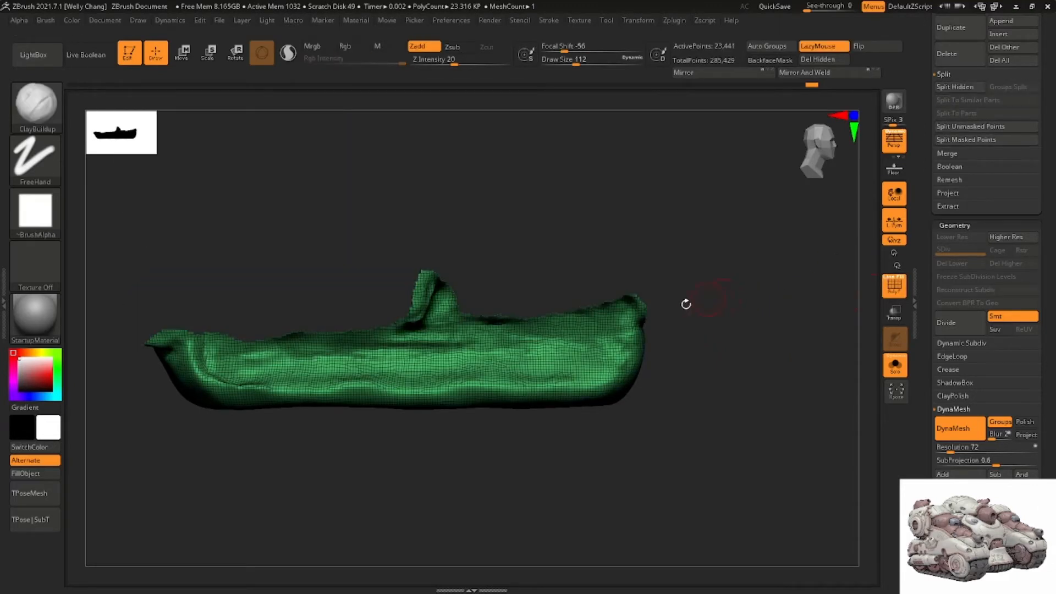
Hide the outer part of the upright tab and the protruding upper rear corner of the lower section
right_drag(686, 302, 582, 283)
key(ctrl+shift)
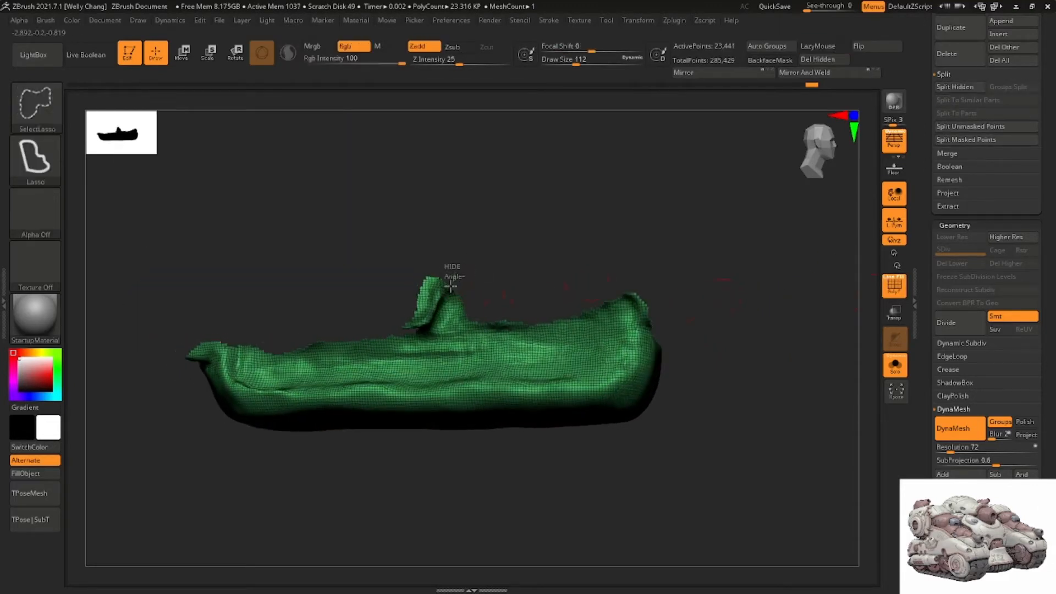
mouse_move(423, 268)
right_down()
mouse_move(431, 253)
mouse_move(542, 292)
mouse_move(479, 282)
mouse_move(646, 288)
right_up()
key(ctrl+shift)
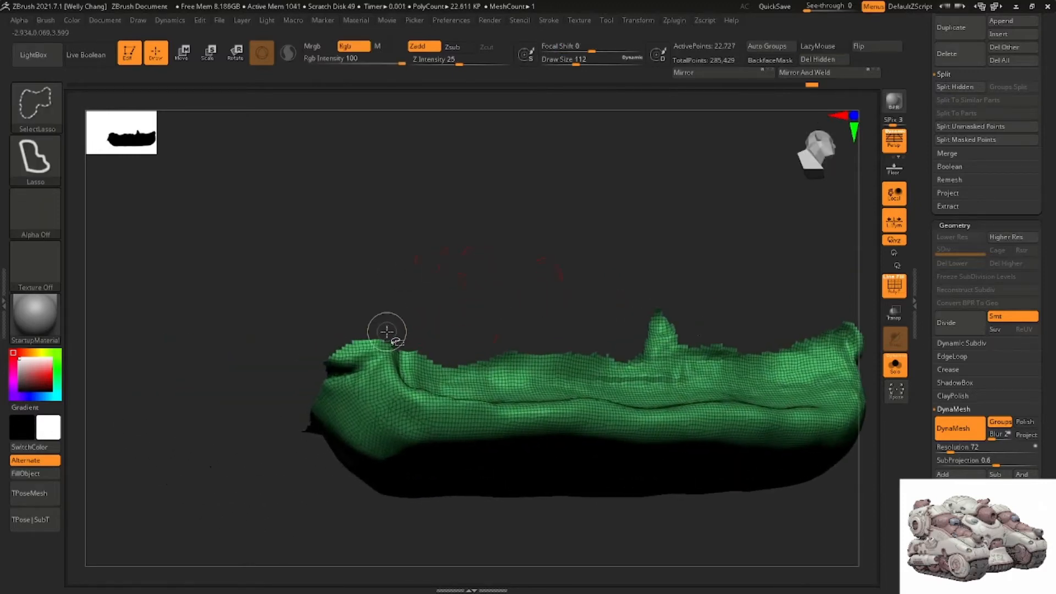
ctrl+alt+shift+drag(364, 363, 319, 334)
mouse_move(352, 312)
right_down()
mouse_move(427, 328)
mouse_move(521, 285)
right_up()
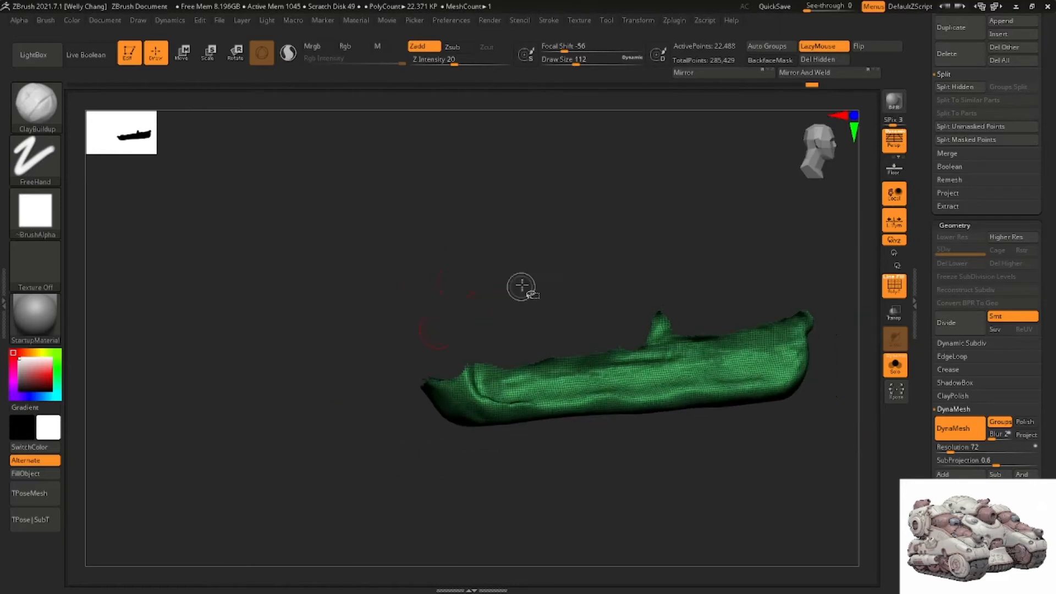
Switch visibility to the rest of the side hull and regroup it with Auto Groups
ctrl+shift+drag(522, 285, 556, 273)
right_drag(568, 268, 769, 268)
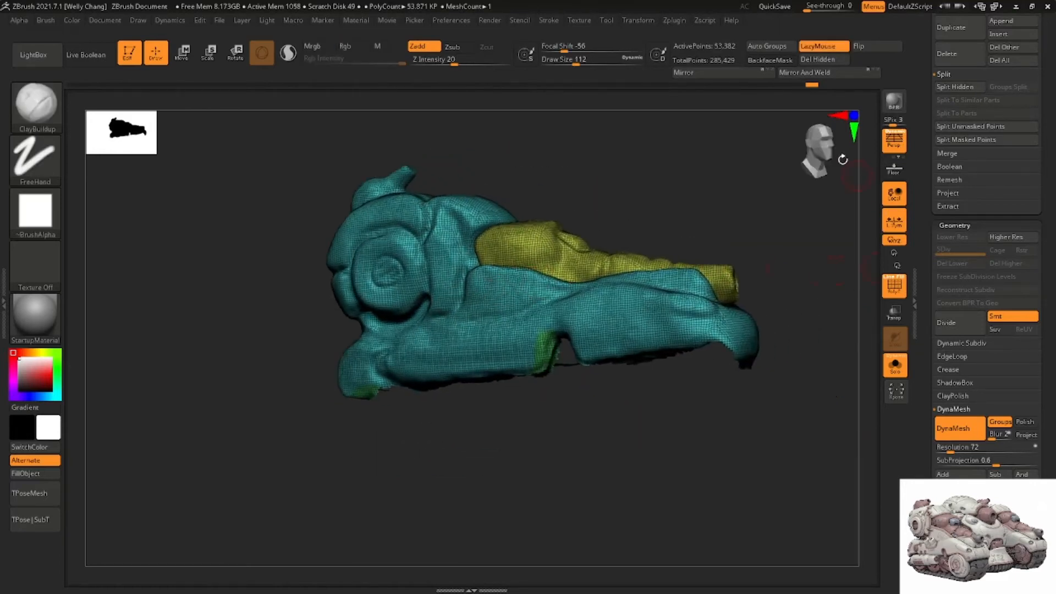
click(774, 47)
right_drag(737, 134, 687, 176)
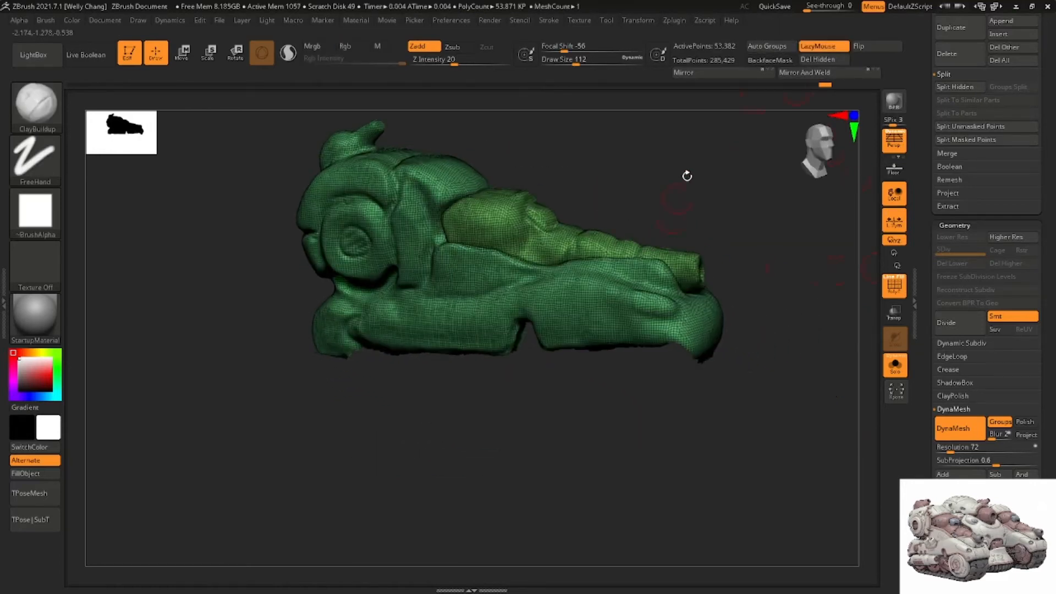
click(781, 47)
click(781, 46)
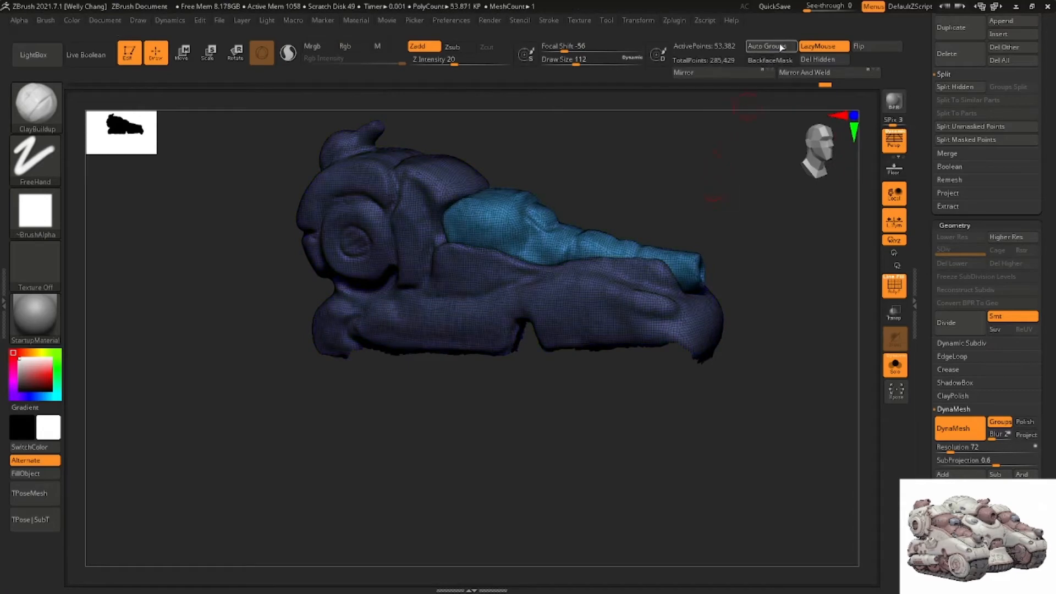
Show only the lower section again and split the hidden hull part into a separate subtool
ctrl+shift+drag(691, 194, 685, 203)
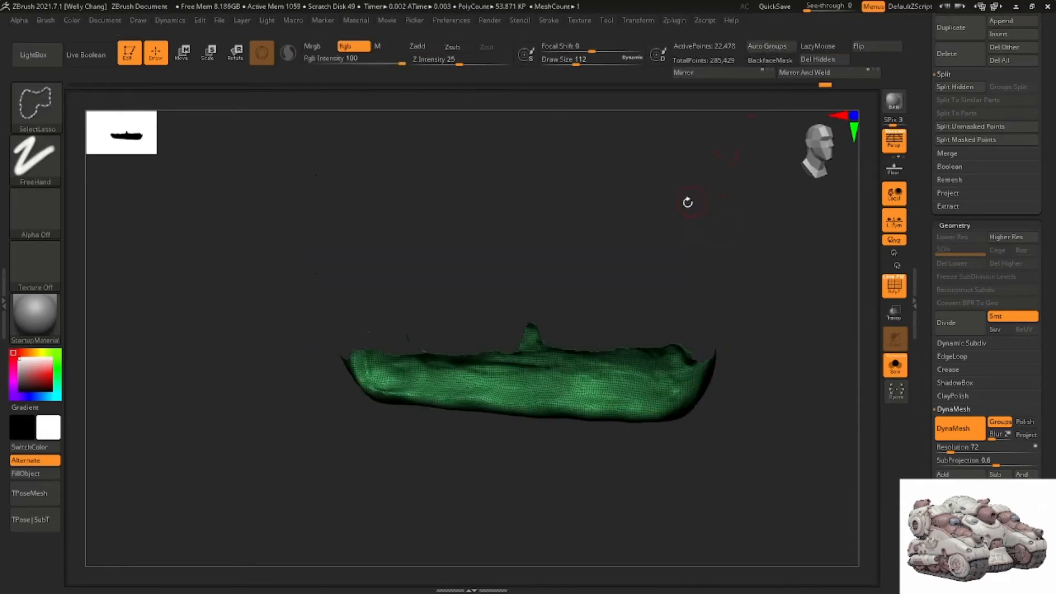
right_drag(686, 203, 705, 190)
drag(1041, 70, 1043, 200)
click(954, 390)
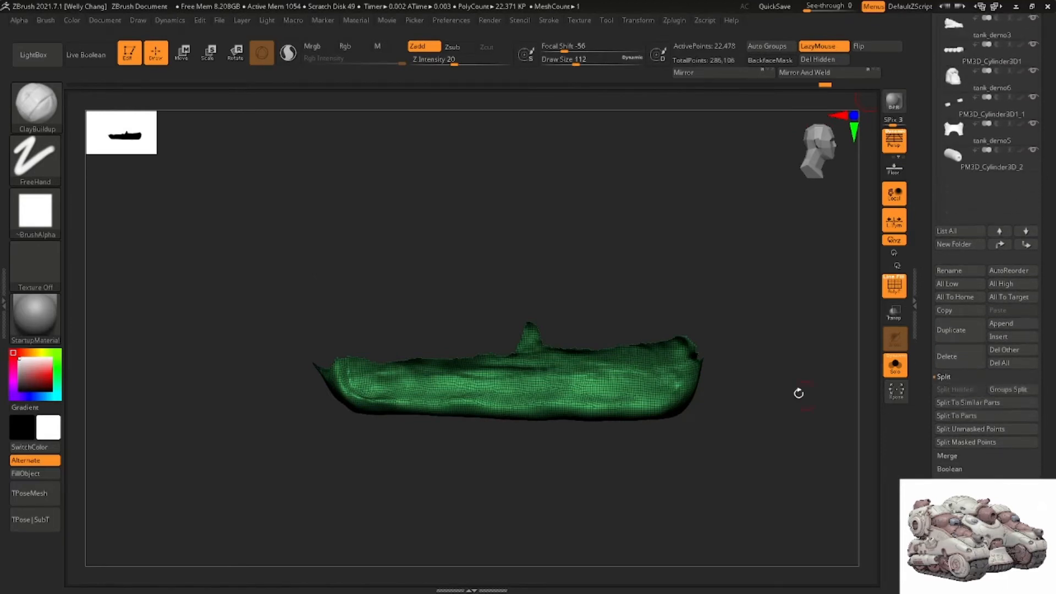
Try to lasso-hide part of the split lower section, starting at its rear corner, and show it all again
drag(753, 275, 677, 226)
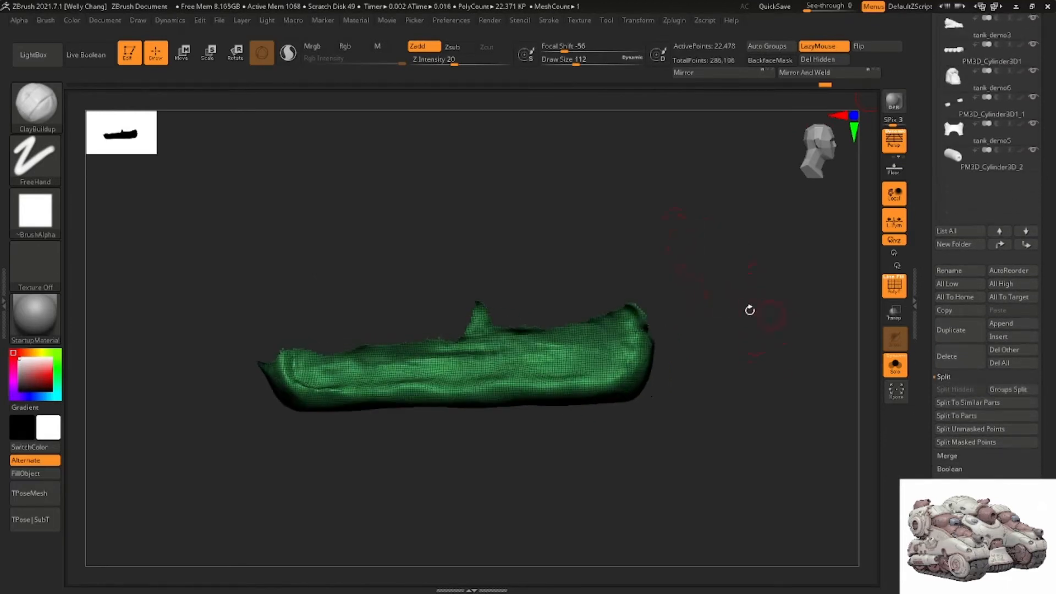
drag(749, 310, 737, 311)
key(ctrl+shift)
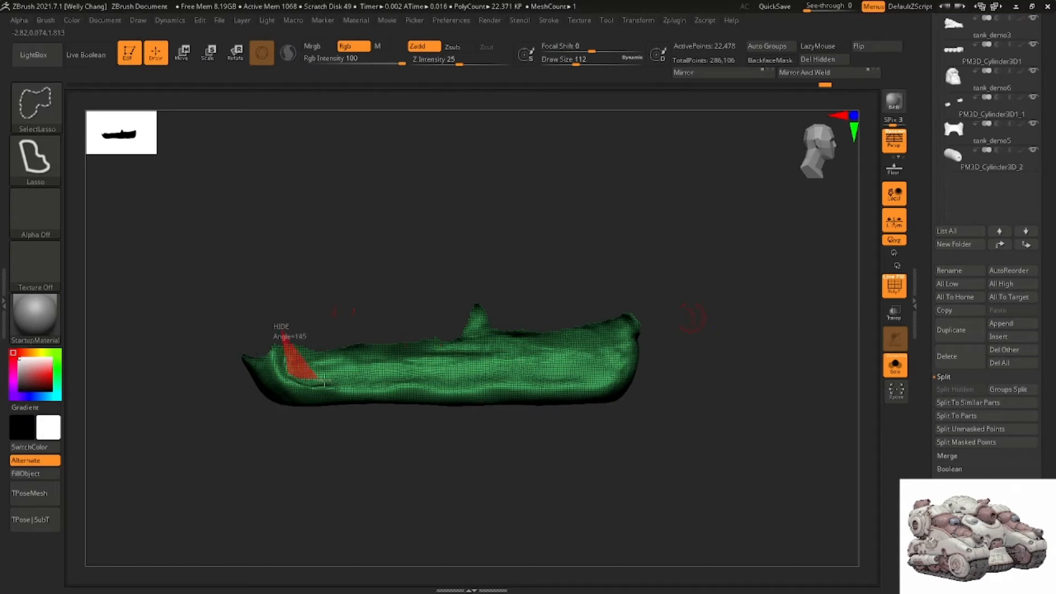
mouse_move(596, 372)
ctrl+alt+shift+mouse_down()
mouse_move(617, 317)
mouse_move(615, 279)
mouse_move(618, 334)
mouse_move(642, 296)
mouse_move(619, 283)
mouse_move(641, 296)
mouse_move(651, 283)
mouse_move(599, 301)
mouse_move(526, 292)
mouse_move(533, 302)
mouse_move(523, 301)
ctrl+alt+shift+mouse_up()
ctrl+shift+click(643, 278)
Enlarge the draw size to about 239, remesh the lower section with DynaMesh and smooth its rough upper edges
key(space)
mouse_move(523, 302)
mouse_down()
mouse_move(469, 325)
mouse_move(556, 301)
mouse_up()
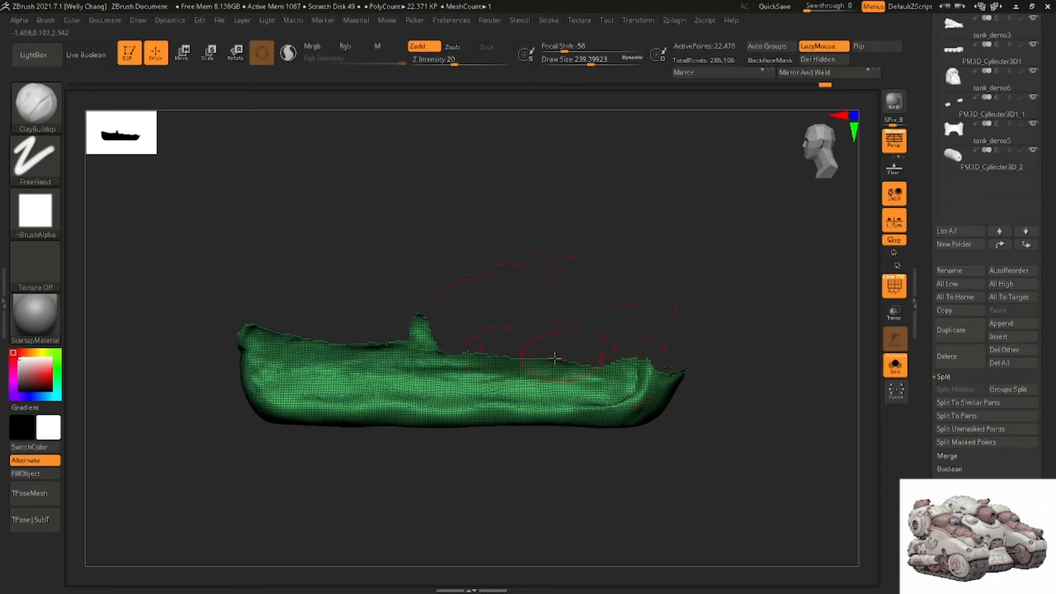
mouse_move(739, 329)
mouse_down()
mouse_move(724, 336)
mouse_move(727, 356)
mouse_up()
mouse_move(720, 351)
mouse_down()
mouse_move(712, 384)
mouse_move(713, 361)
mouse_up()
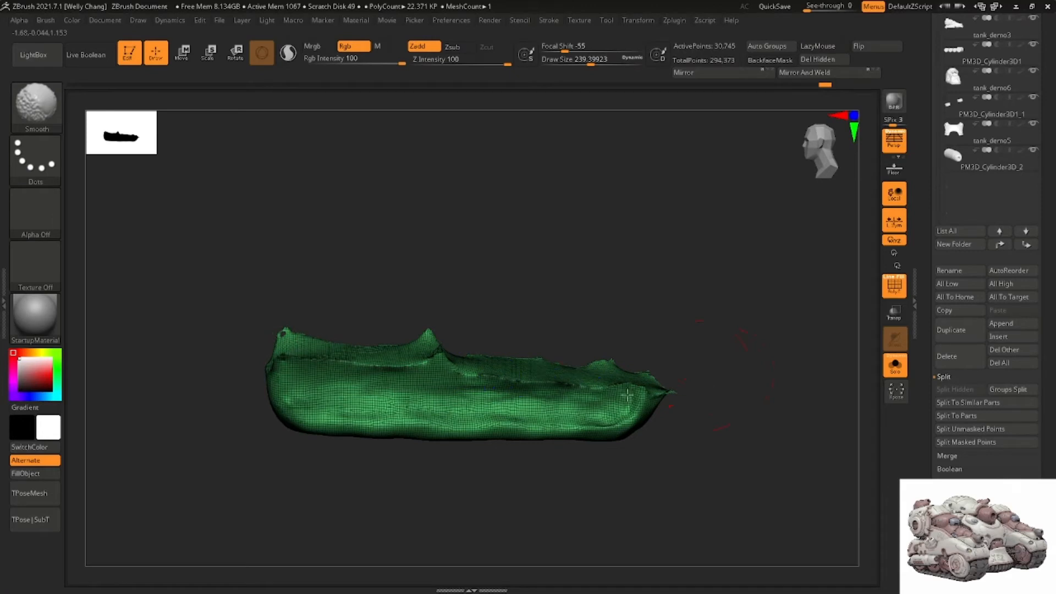
drag(491, 333, 487, 353)
Place the transform gizmo on the lower section and show it within the full tank with transparency on
key(w)
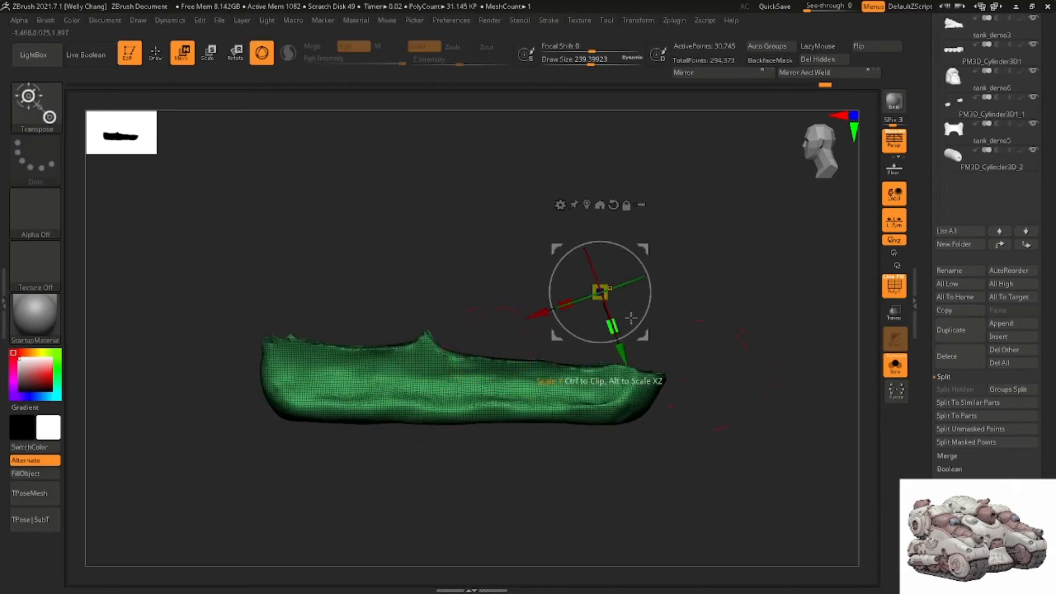
alt+click(518, 387)
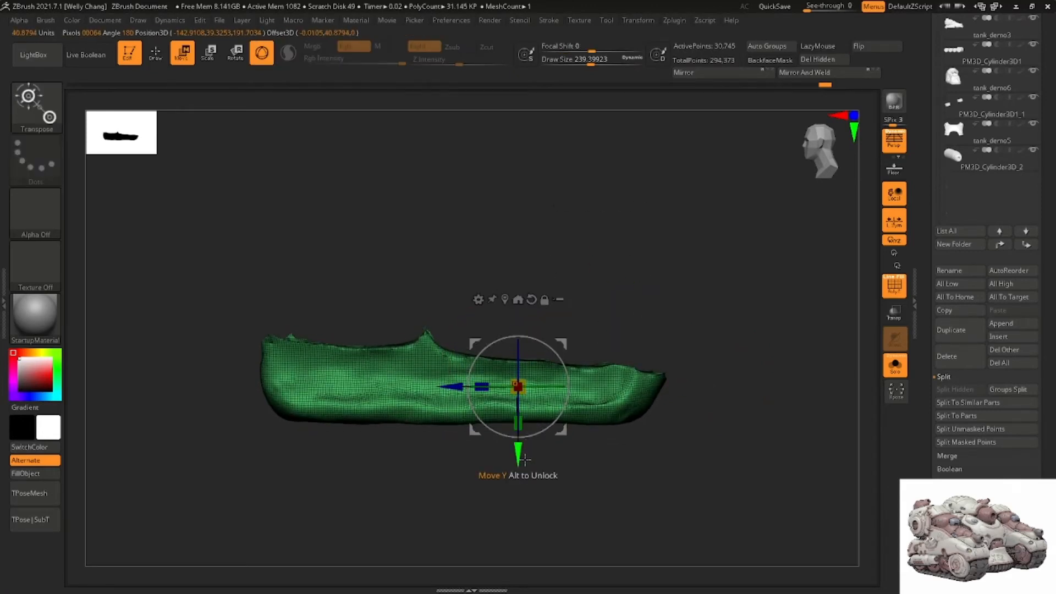
drag(518, 455, 519, 483)
click(894, 366)
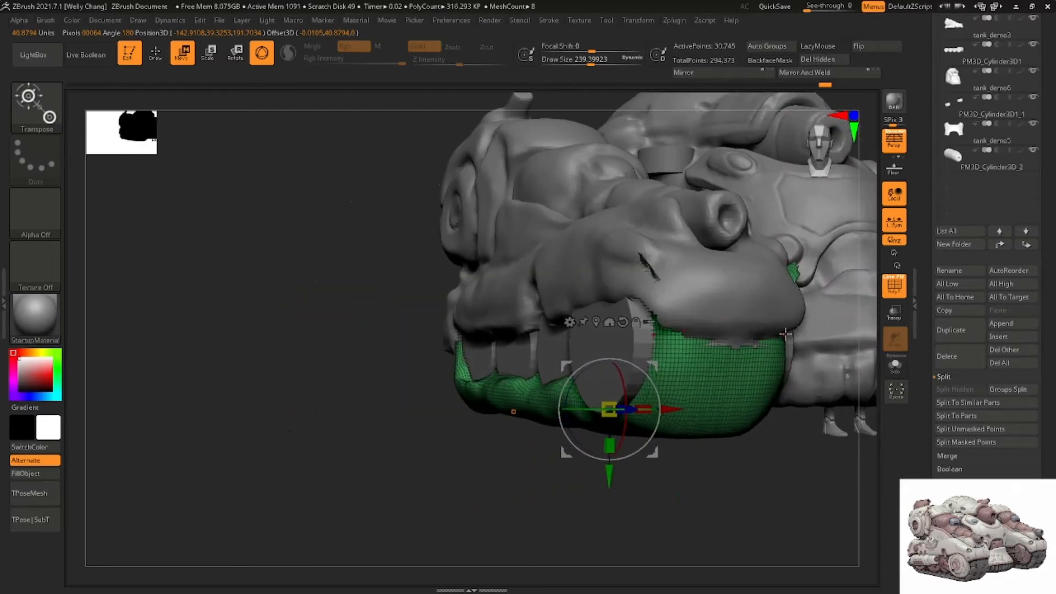
click(897, 311)
mouse_move(769, 324)
right_down()
mouse_move(653, 321)
mouse_move(655, 306)
mouse_move(563, 323)
right_up()
key(q)
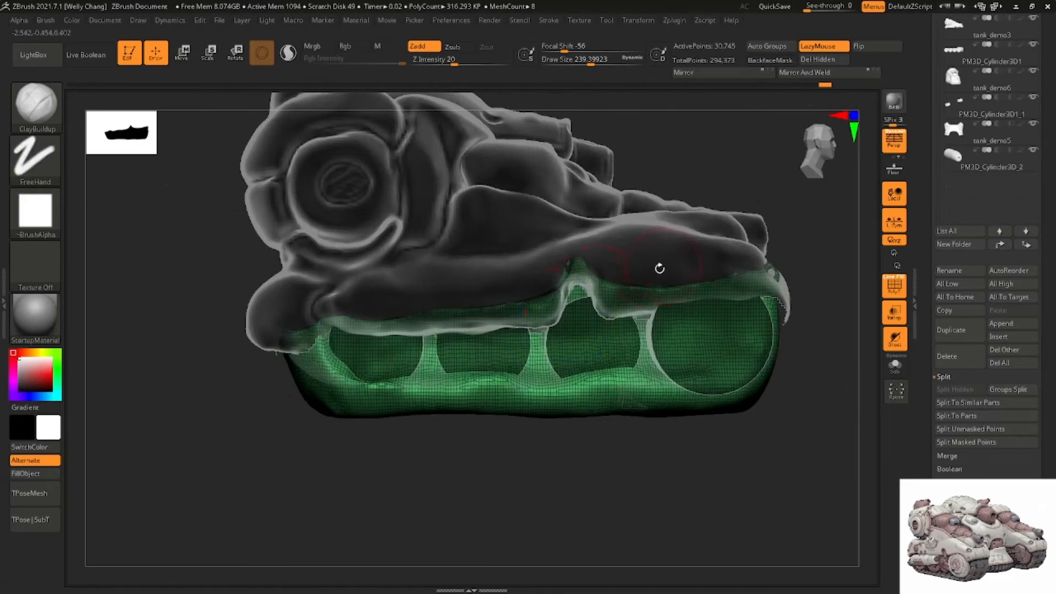
Reshape the lower section's upper edge beneath the hull with the Move brush at a draw size of about 408
key(b)
key(m)
key(v)
key(space)
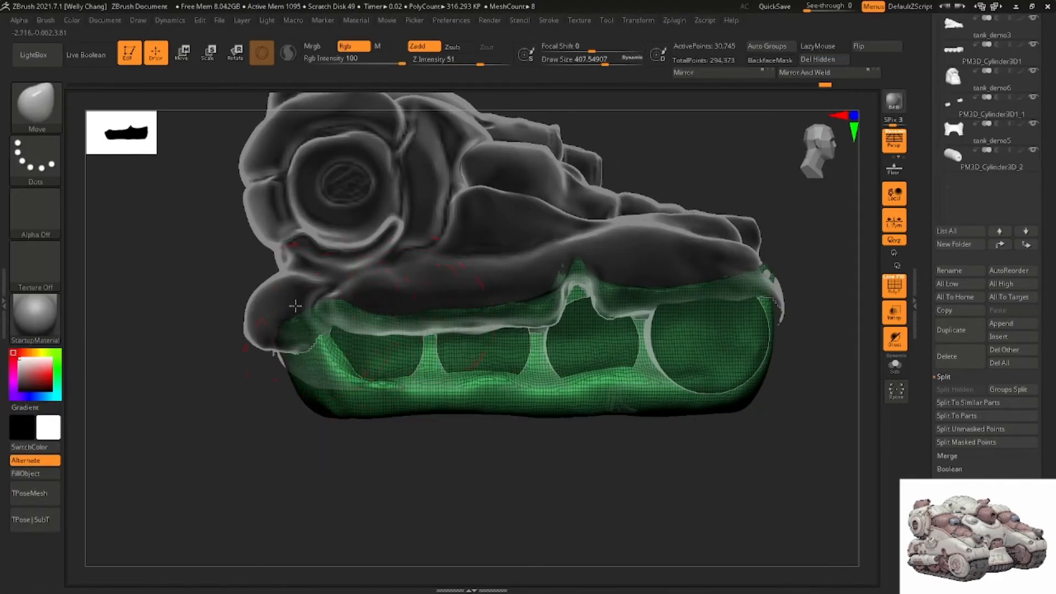
key(ctrl+z)
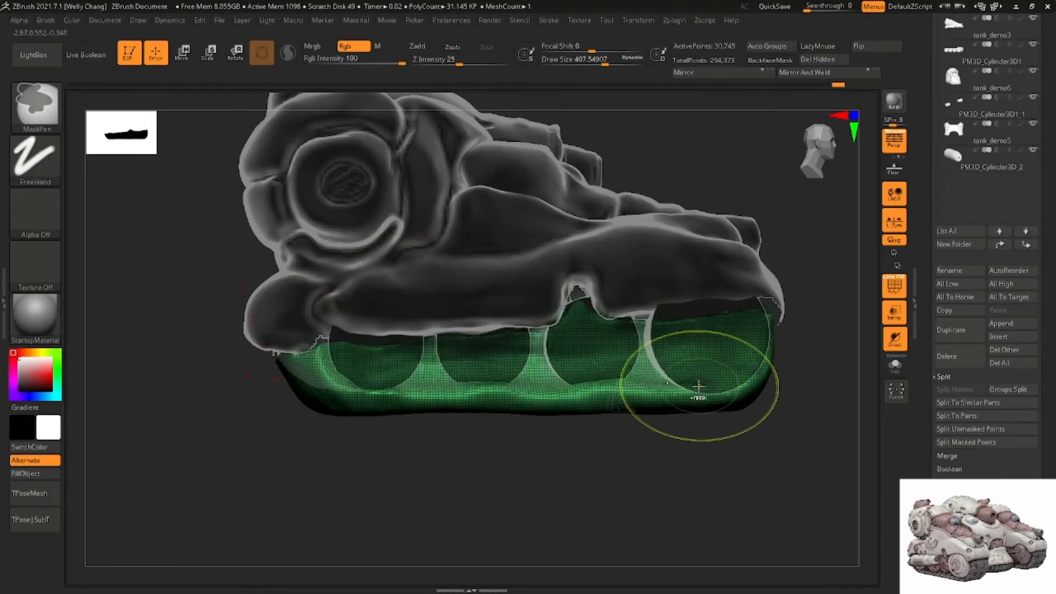
Insert a Cube3D as a new subtool alongside the lower section
alt+right_drag(729, 367, 641, 355)
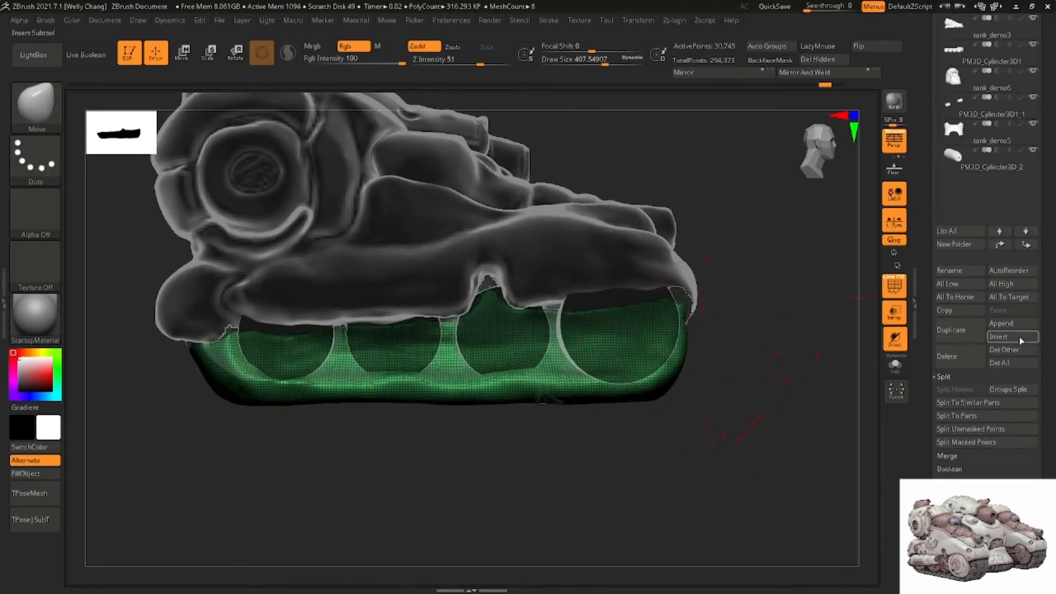
click(1012, 337)
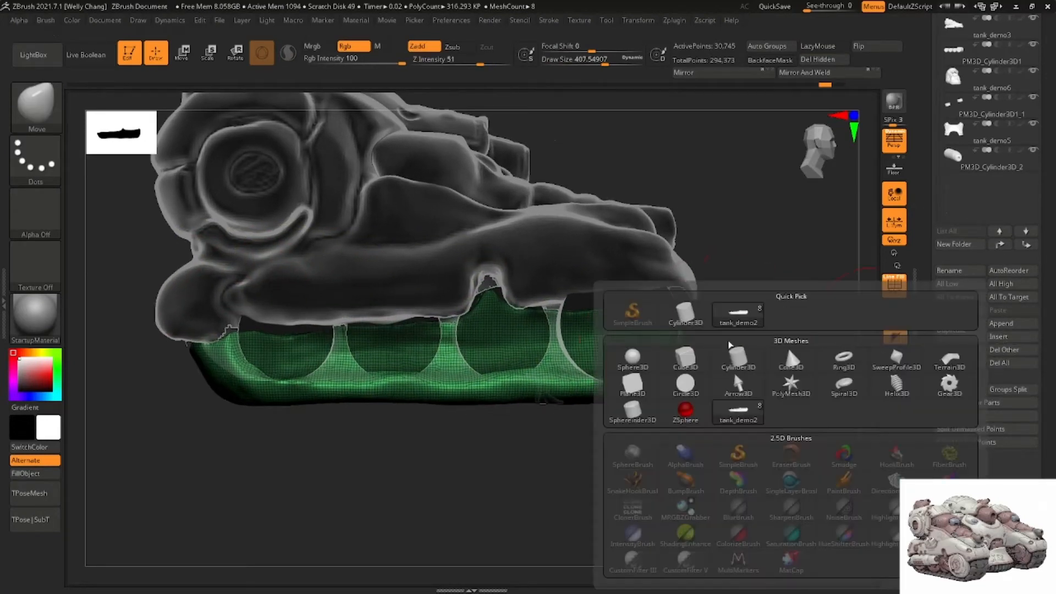
click(786, 346)
Move the cube sideways along X into line with the side hull and undo the extra gizmo adjustment
key(w)
right_drag(605, 261, 476, 317)
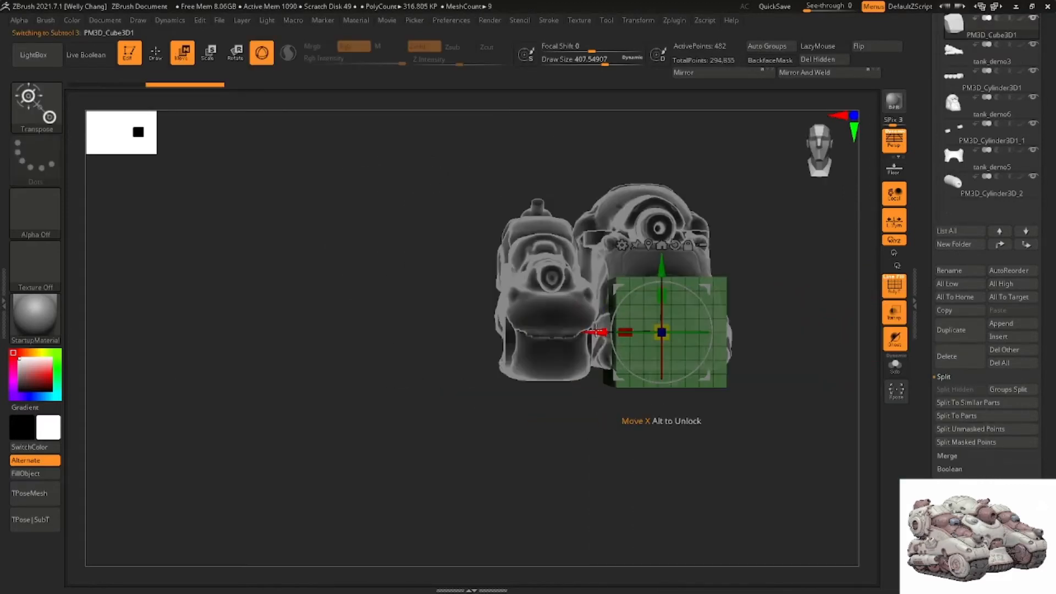
drag(594, 331, 478, 332)
alt+right_drag(478, 332, 484, 352)
drag(533, 333, 554, 337)
key(ctrl+z)
Stretch the cube lengthwise in side view and shift it to cover the full wheel section
shift+right_drag(554, 337, 670, 316)
drag(604, 329, 693, 329)
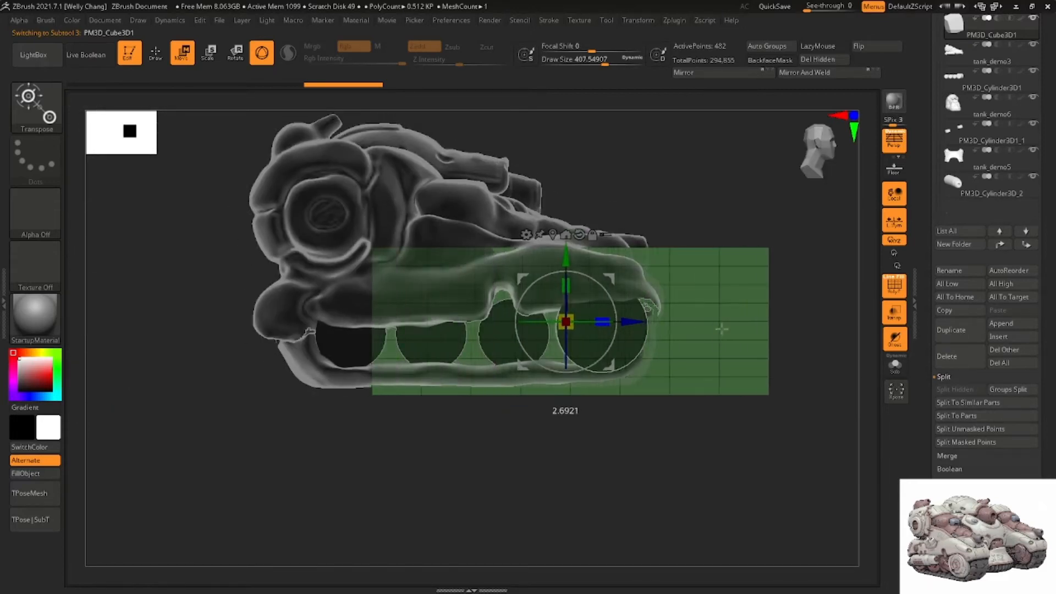
mouse_move(572, 277)
mouse_down()
mouse_move(466, 281)
mouse_move(458, 248)
mouse_move(457, 266)
mouse_up()
key(q)
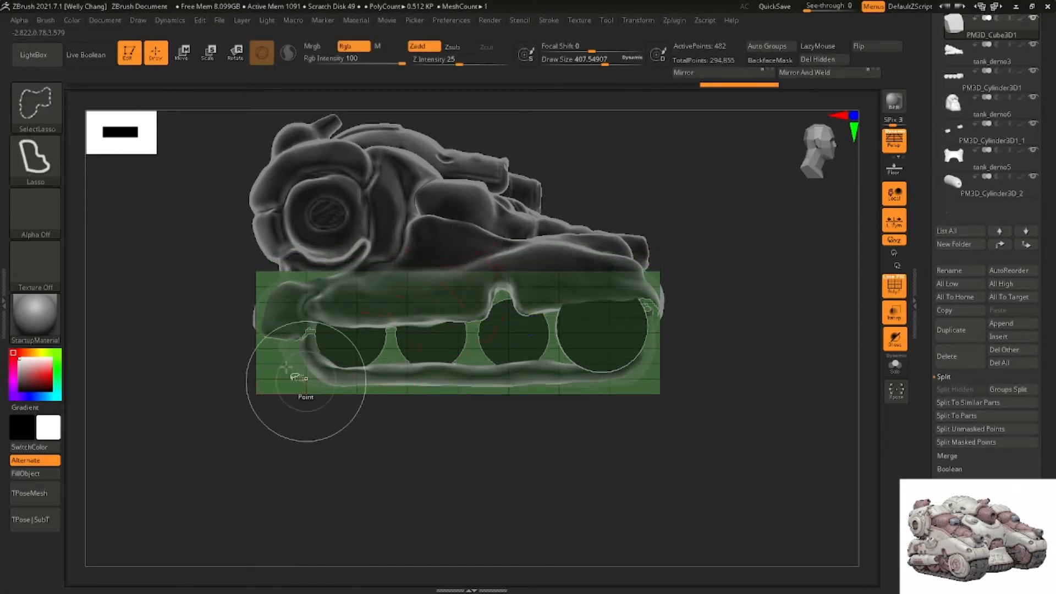
Turn off perspective and slice off the block's lower and upper corners at the end beneath the large round disc with KnifeCurve
click(48, 129)
click(678, 173)
click(900, 146)
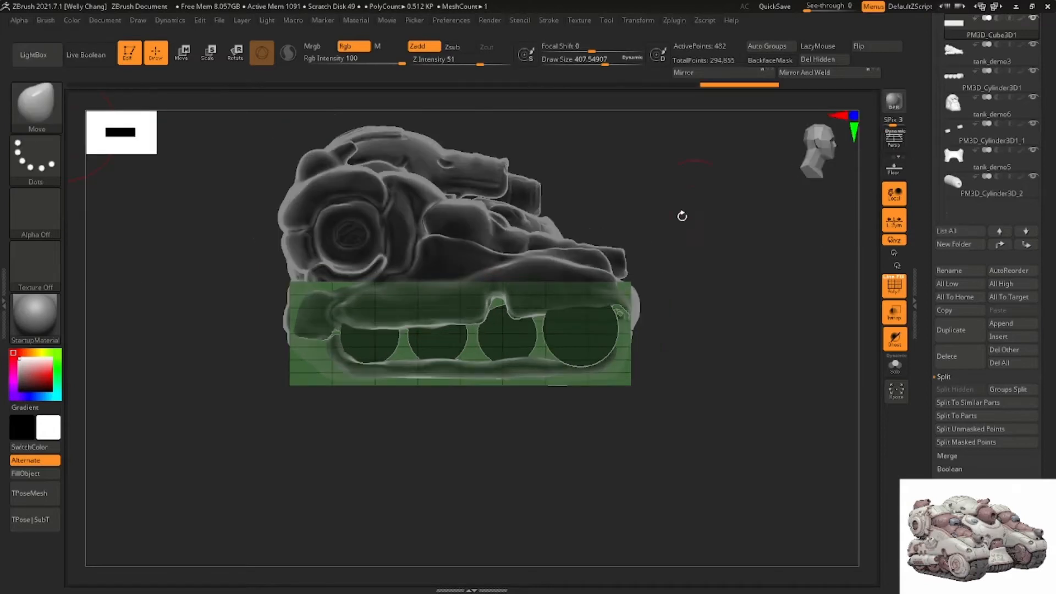
alt+drag(681, 216, 675, 270)
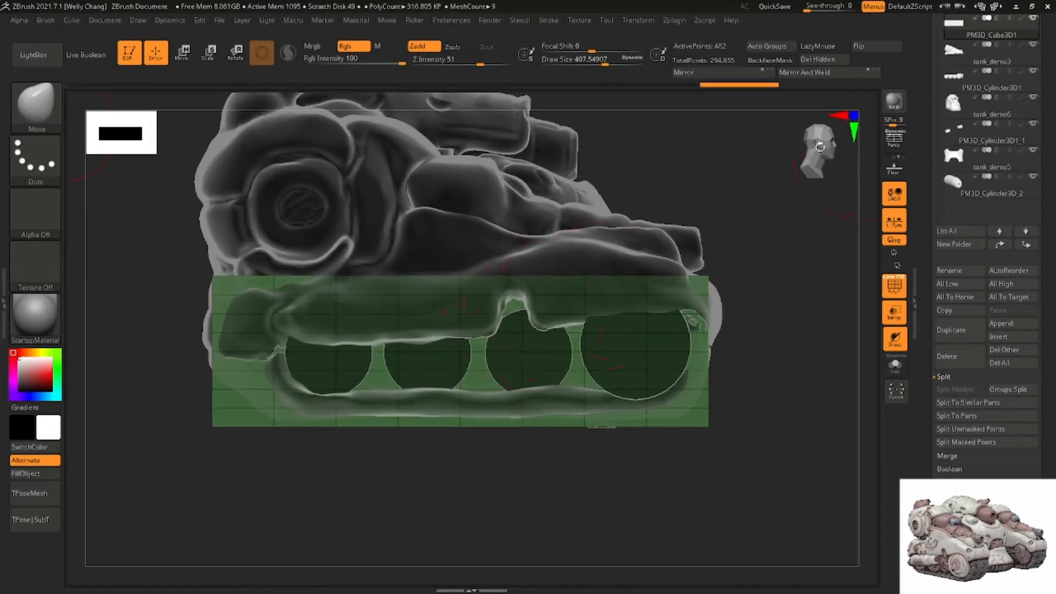
ctrl+shift+click(47, 110)
ctrl+shift+click(104, 114)
ctrl+shift+drag(298, 457, 210, 381)
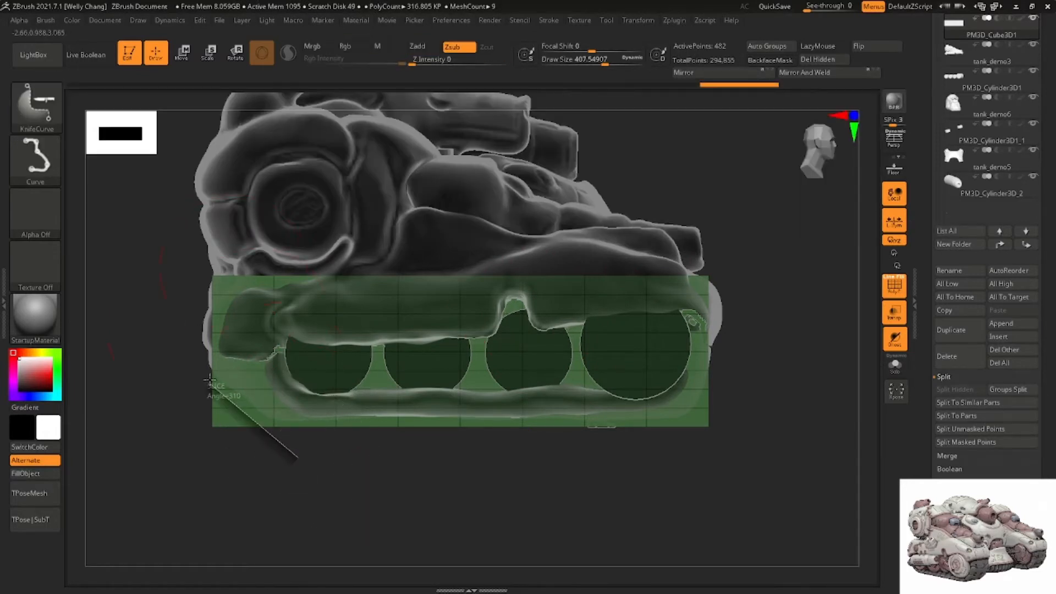
ctrl+shift+drag(188, 344, 188, 347)
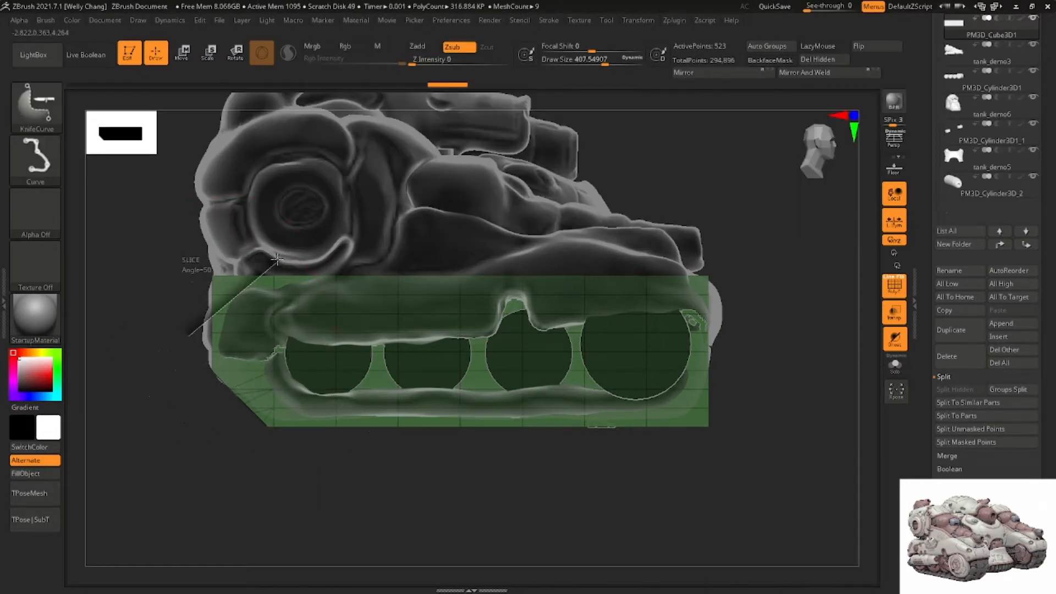
ctrl+shift+drag(287, 252, 289, 252)
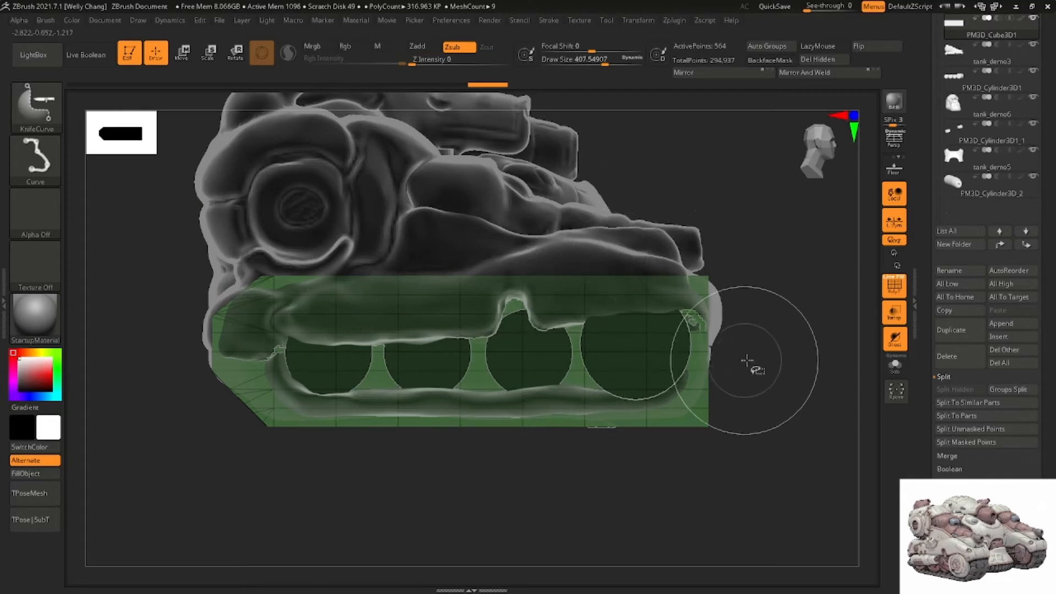
Slice off the block's lower and upper corners at the end beside the largest wheel opening with KnifeCurve
ctrl+shift+drag(653, 243, 789, 243)
ctrl+shift+drag(752, 337, 685, 425)
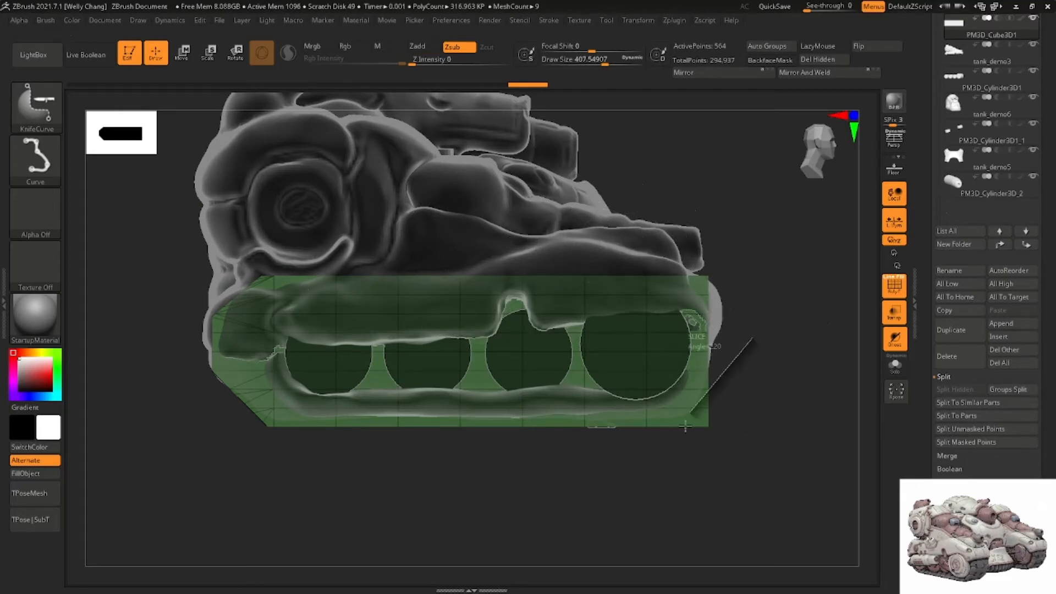
ctrl+shift+drag(646, 476, 644, 479)
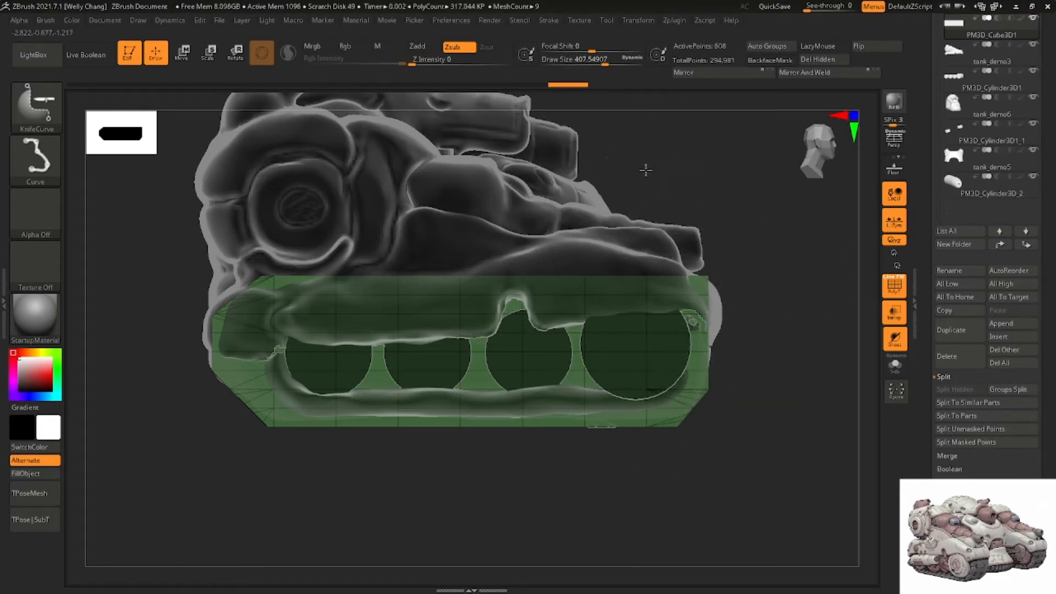
mouse_move(800, 296)
ctrl+shift+mouse_down()
mouse_move(754, 332)
mouse_move(741, 362)
ctrl+shift+mouse_up()
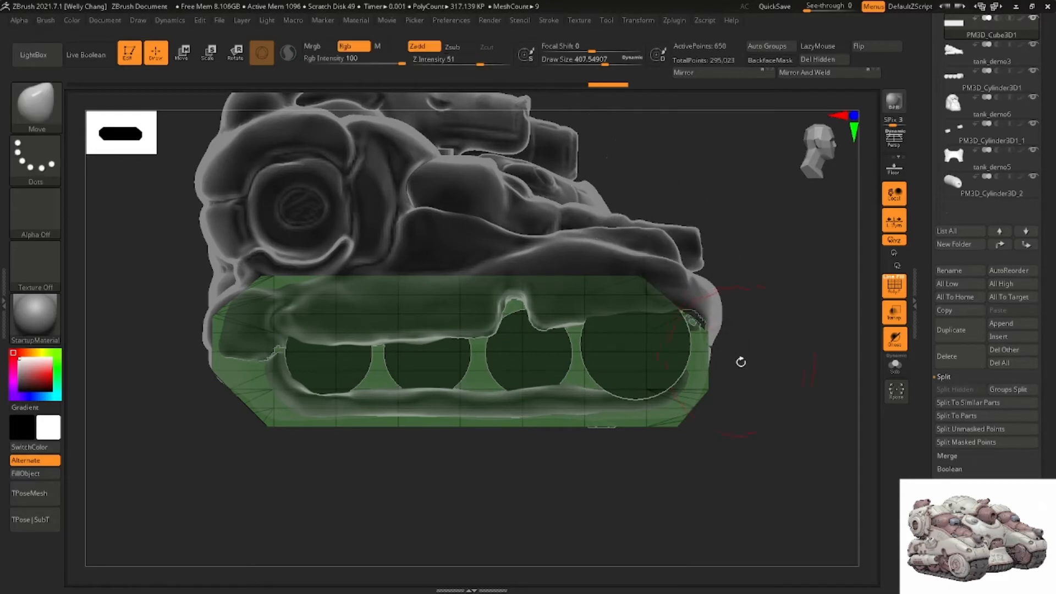
Slice the block's top edge at a slant so that it slopes down towards the end beneath the round disc
mouse_move(129, 270)
ctrl+shift+mouse_down()
mouse_move(709, 206)
mouse_move(660, 168)
mouse_move(582, 177)
ctrl+shift+mouse_up()
mouse_move(691, 184)
ctrl+shift+mouse_down()
mouse_move(707, 184)
mouse_move(676, 163)
mouse_move(602, 175)
mouse_move(704, 171)
mouse_move(670, 167)
mouse_move(709, 176)
ctrl+shift+mouse_up()
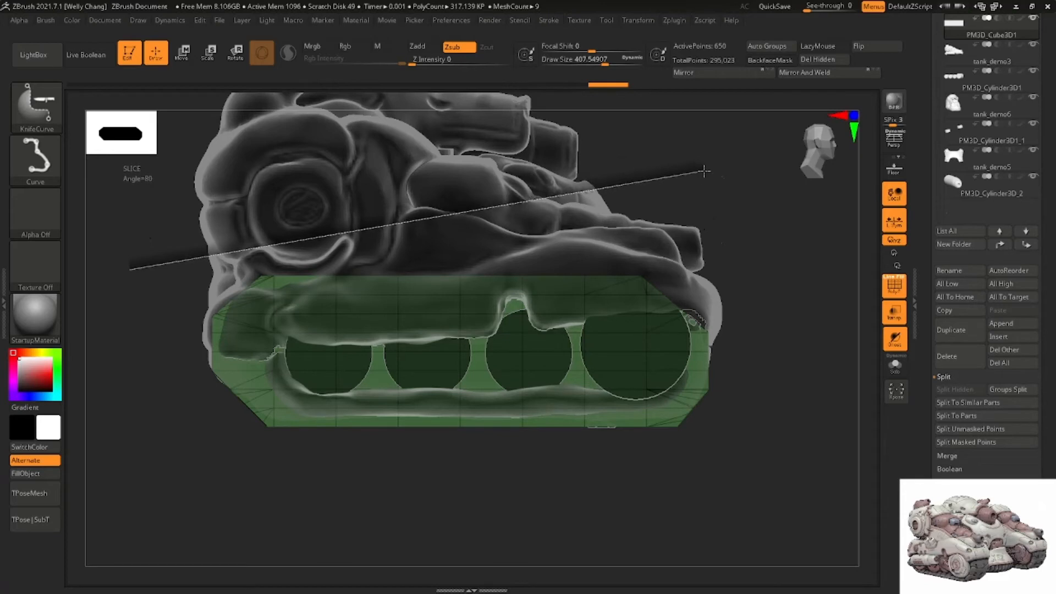
mouse_move(706, 176)
ctrl+shift+mouse_down()
mouse_move(707, 210)
mouse_move(754, 243)
mouse_move(664, 214)
mouse_move(685, 184)
mouse_move(759, 246)
mouse_move(717, 210)
mouse_move(714, 240)
mouse_move(707, 189)
mouse_move(723, 260)
mouse_move(710, 217)
mouse_move(728, 203)
mouse_move(705, 221)
mouse_move(676, 203)
mouse_move(697, 213)
mouse_move(713, 262)
mouse_move(763, 257)
mouse_move(733, 245)
ctrl+shift+mouse_up()
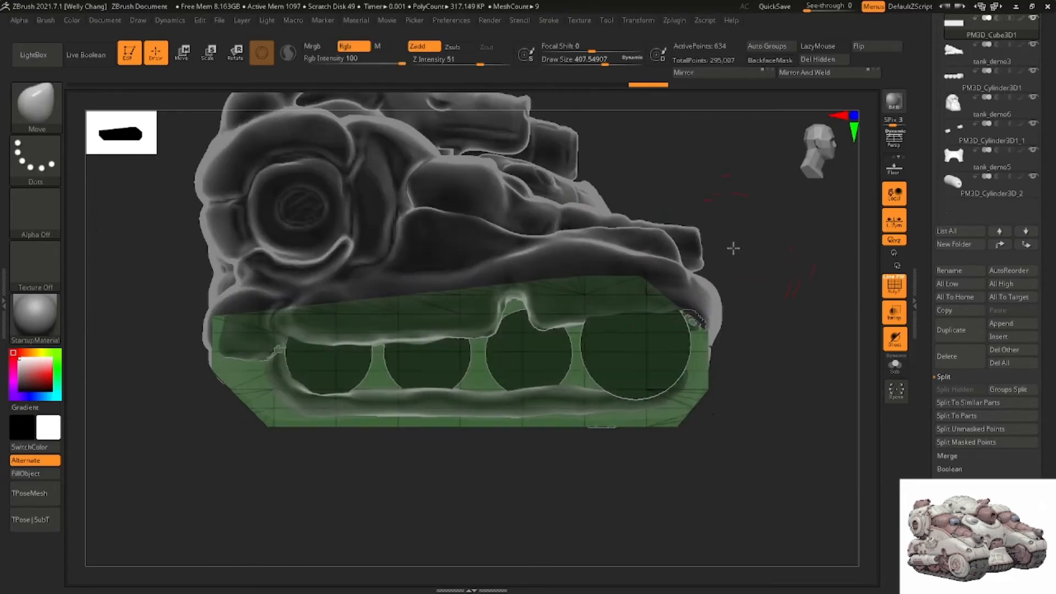
Trim the block's upright end beneath the round disc with several near-vertical KnifeCurve cuts
key(ctrl+shift)
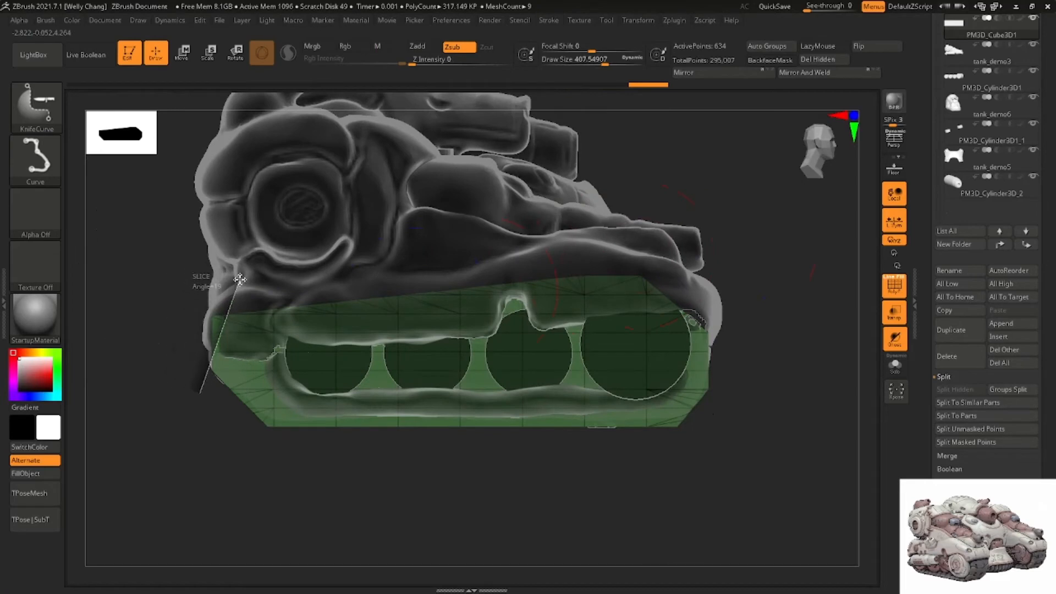
ctrl+shift+drag(239, 280, 240, 278)
ctrl+shift+drag(192, 429, 194, 334)
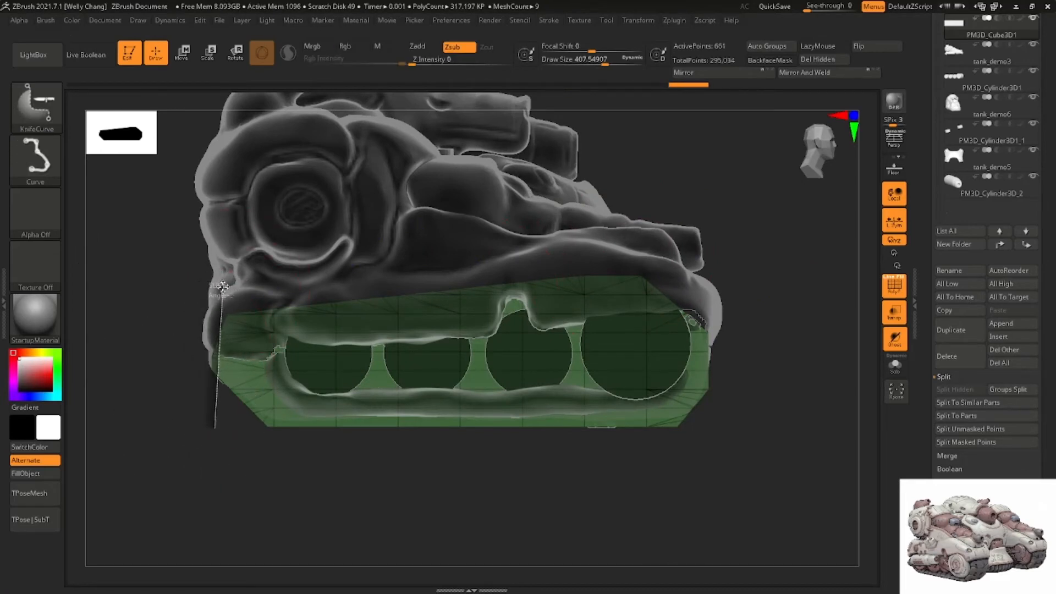
ctrl+shift+drag(222, 286, 222, 287)
ctrl+shift+drag(223, 431, 201, 329)
ctrl+shift+drag(202, 287, 202, 287)
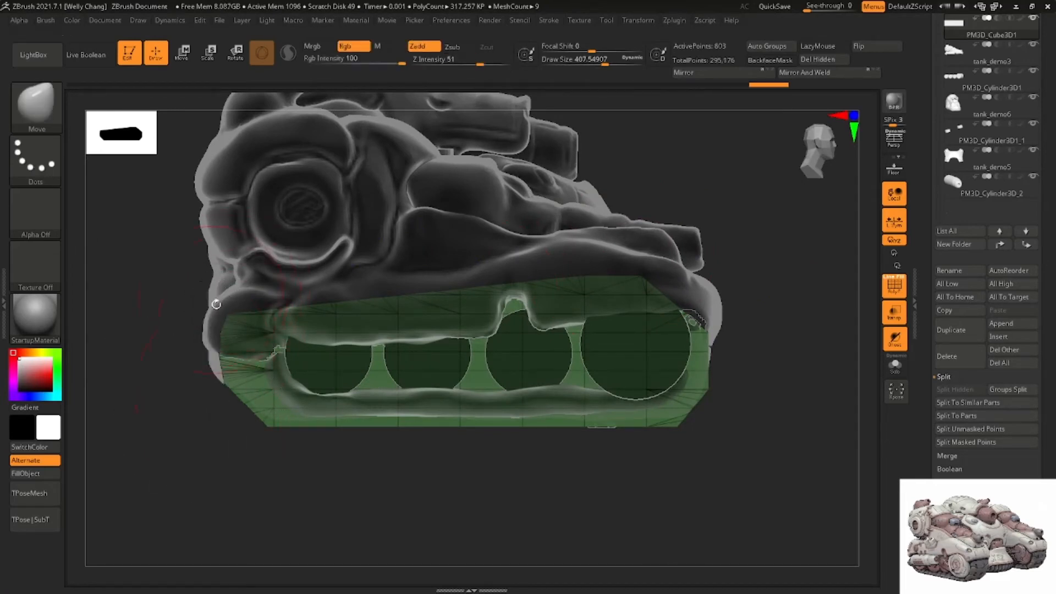
Bevel the block's lower corners at both ends further with shallow KnifeCurve cuts
right_drag(410, 393, 385, 402)
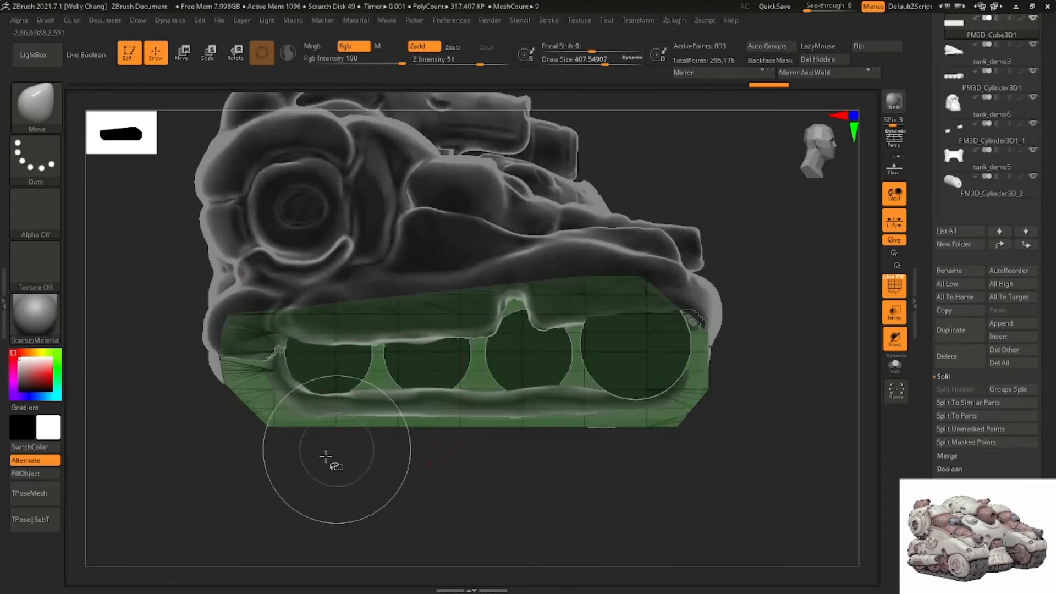
ctrl+shift+drag(342, 468, 215, 398)
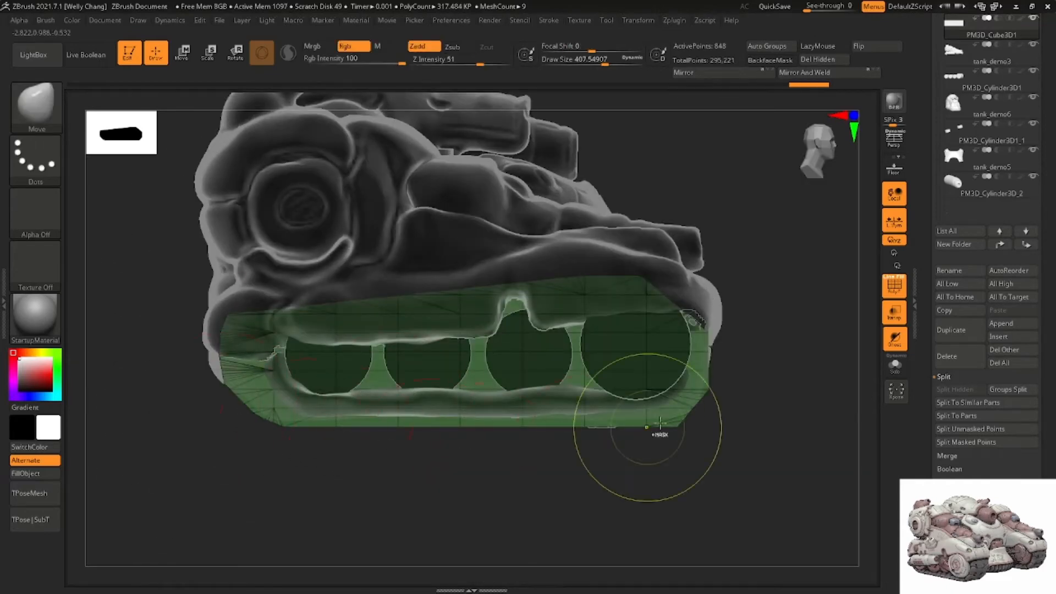
ctrl+shift+drag(729, 404, 696, 417)
ctrl+shift+drag(606, 437, 606, 437)
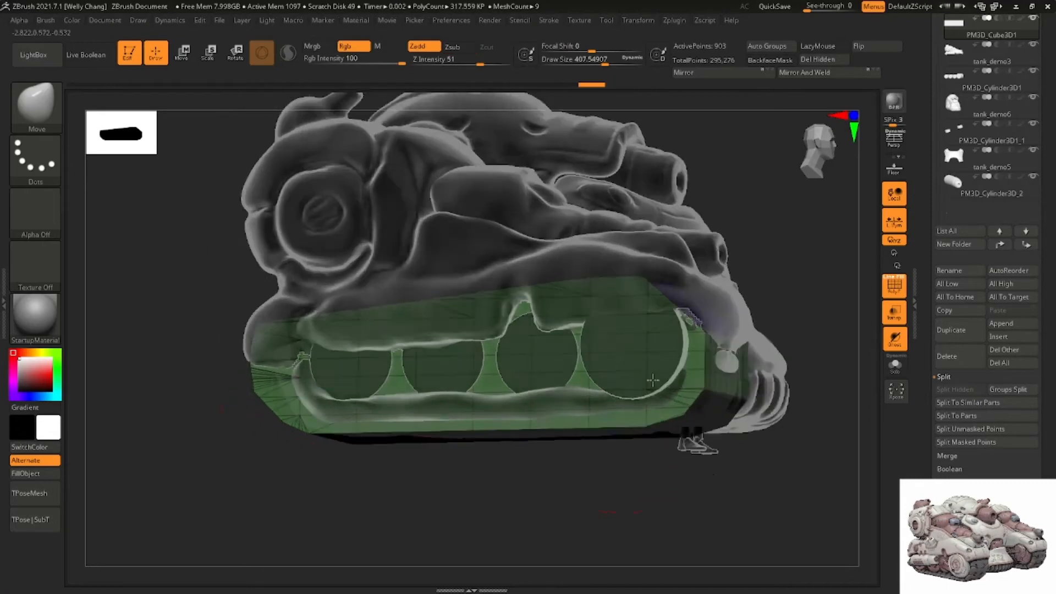
mouse_move(606, 438)
right_down()
mouse_move(608, 354)
mouse_move(594, 347)
mouse_move(648, 373)
right_up()
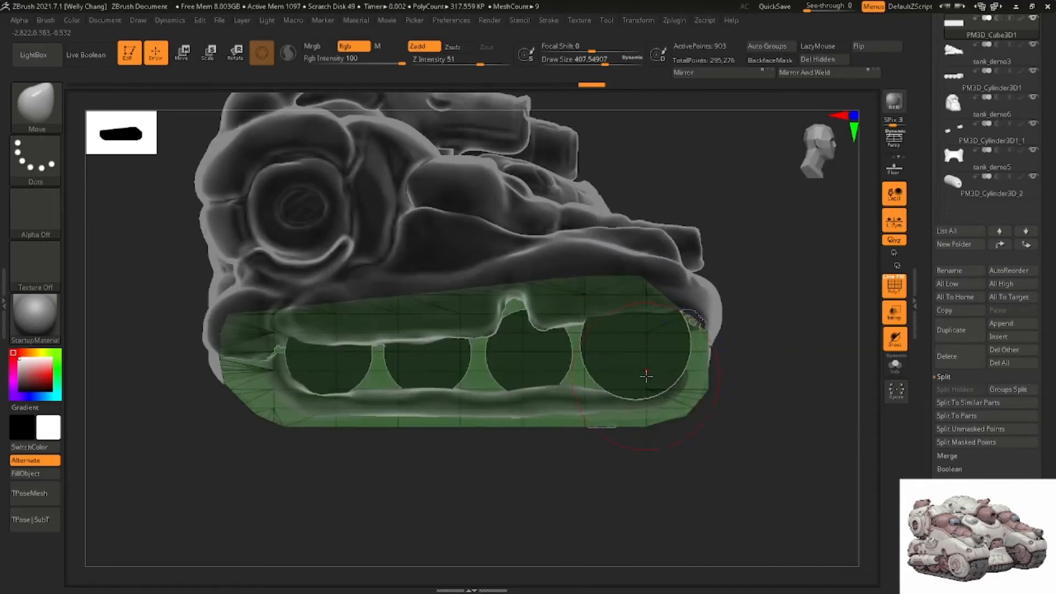
Combine the whole sliced block into a single polygroup
key(w)
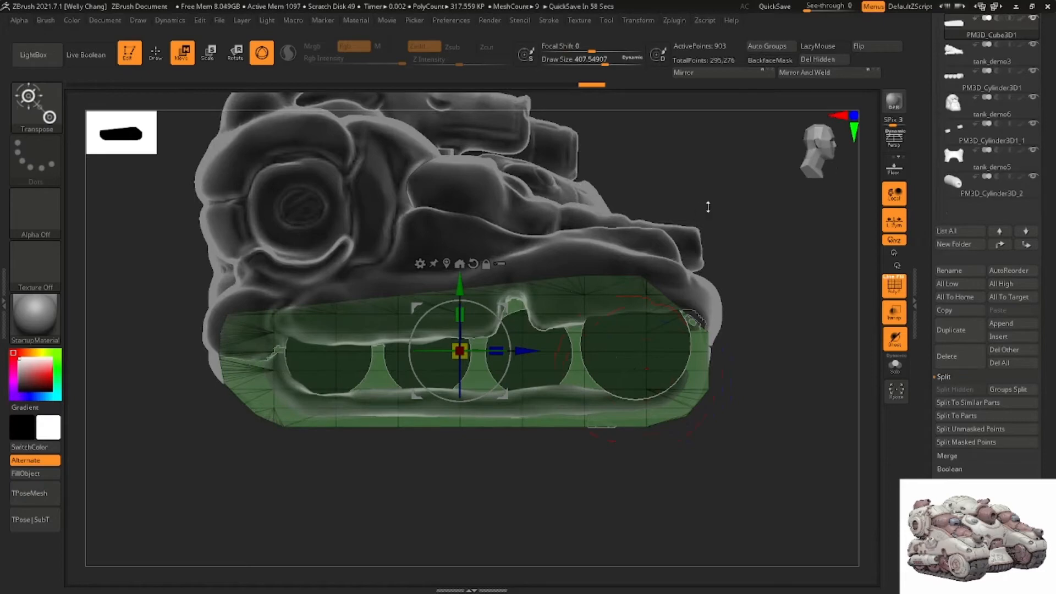
mouse_move(658, 163)
right_down()
mouse_move(523, 331)
mouse_move(580, 282)
mouse_move(698, 301)
mouse_move(659, 272)
mouse_move(667, 226)
mouse_move(686, 217)
mouse_move(723, 290)
right_up()
key(q)
key(ctrl+w)
key(ctrl+shift)
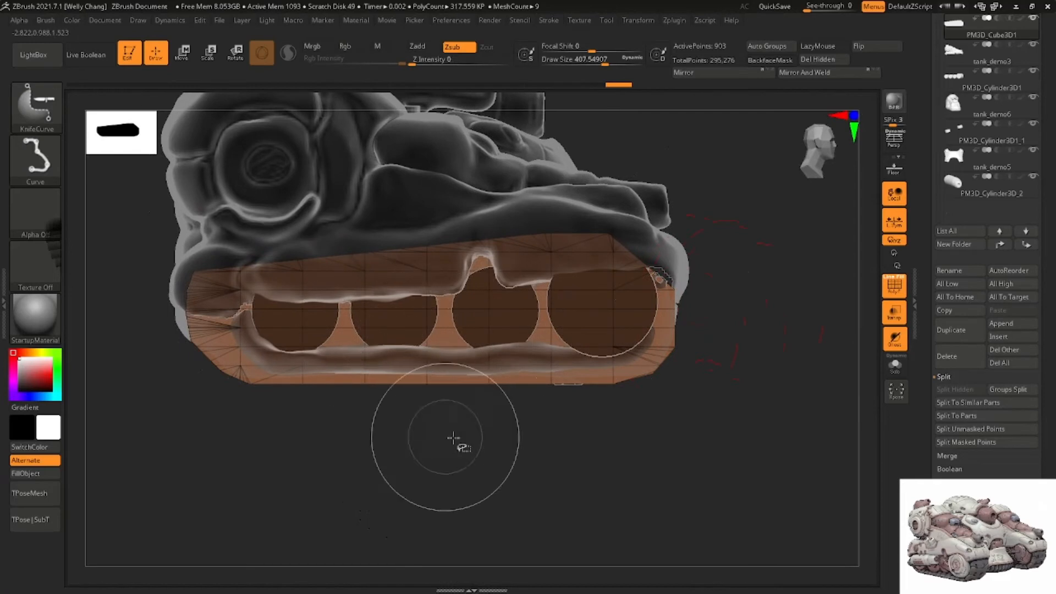
Try to isolate the block's side polygons with a KnifeCurve stroke and SelectRect selections
scroll(1048, 310, down, 5)
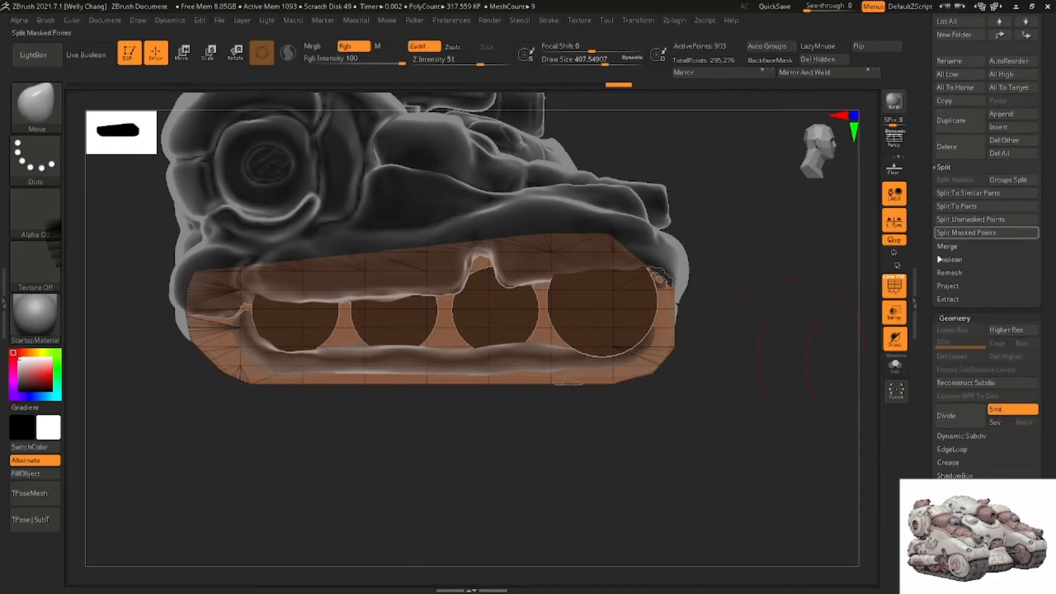
ctrl+shift+drag(385, 434, 663, 483)
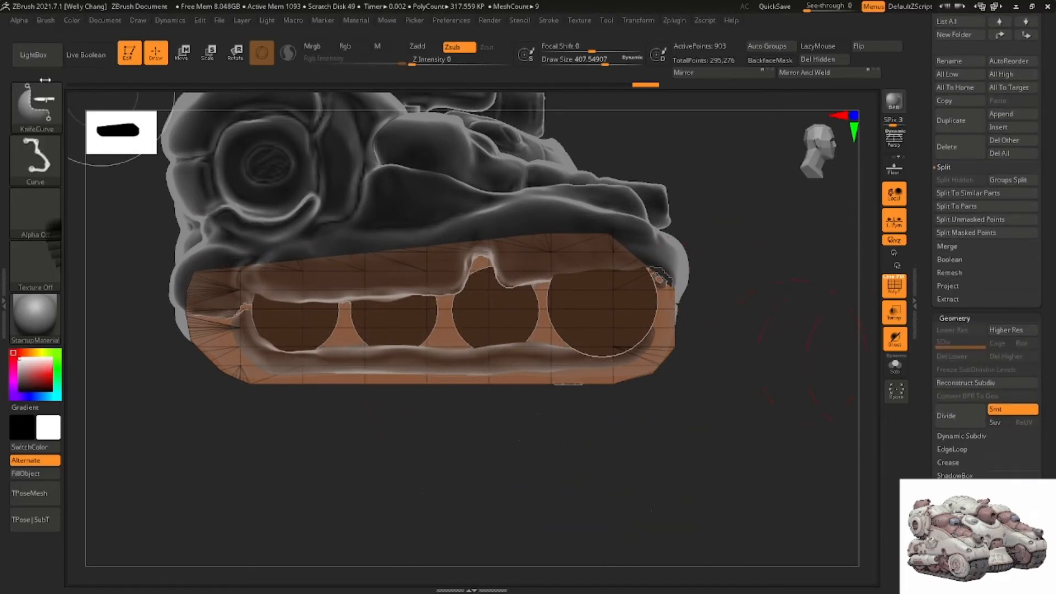
ctrl+shift+click(36, 107)
ctrl+shift+click(203, 117)
ctrl+shift+drag(233, 442, 424, 477)
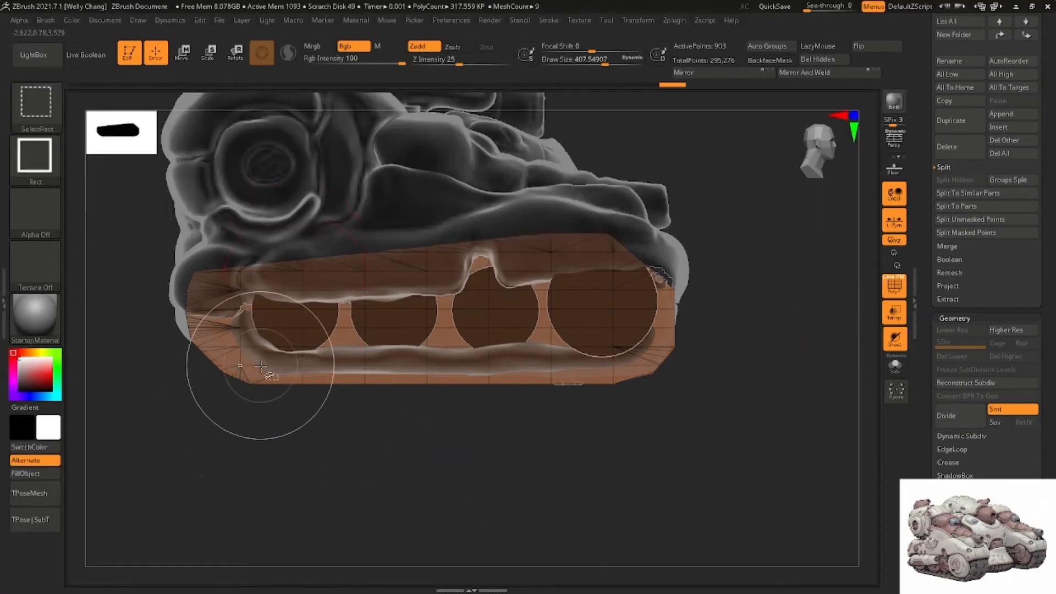
mouse_move(268, 377)
ctrl+alt+shift+mouse_down()
mouse_move(237, 374)
mouse_move(226, 344)
ctrl+alt+shift+mouse_up()
ctrl+shift+click(193, 291)
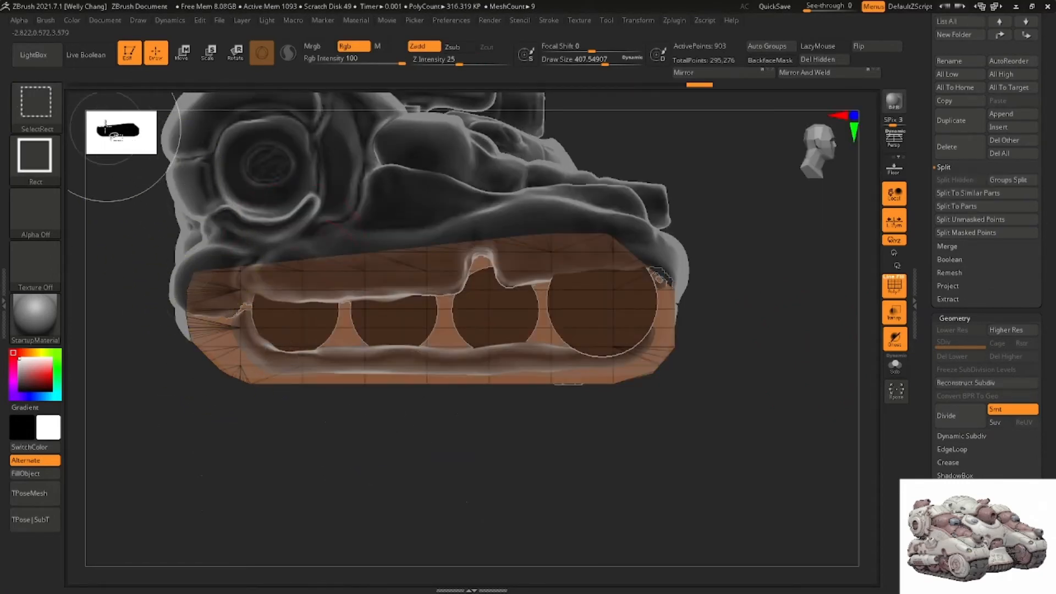
Lasso-hide the block's large side face over the wheels with the SelectLasso brush
ctrl+shift+click(38, 109)
click(156, 114)
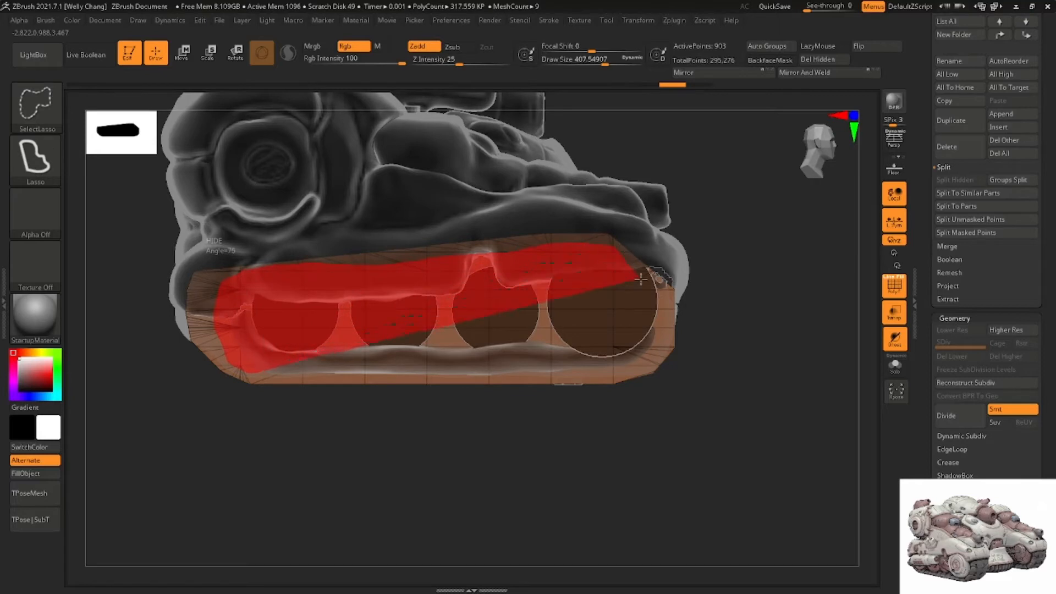
mouse_move(606, 374)
ctrl+alt+shift+mouse_down()
mouse_move(589, 377)
mouse_move(610, 381)
ctrl+alt+shift+mouse_up()
key(ctrl+shift)
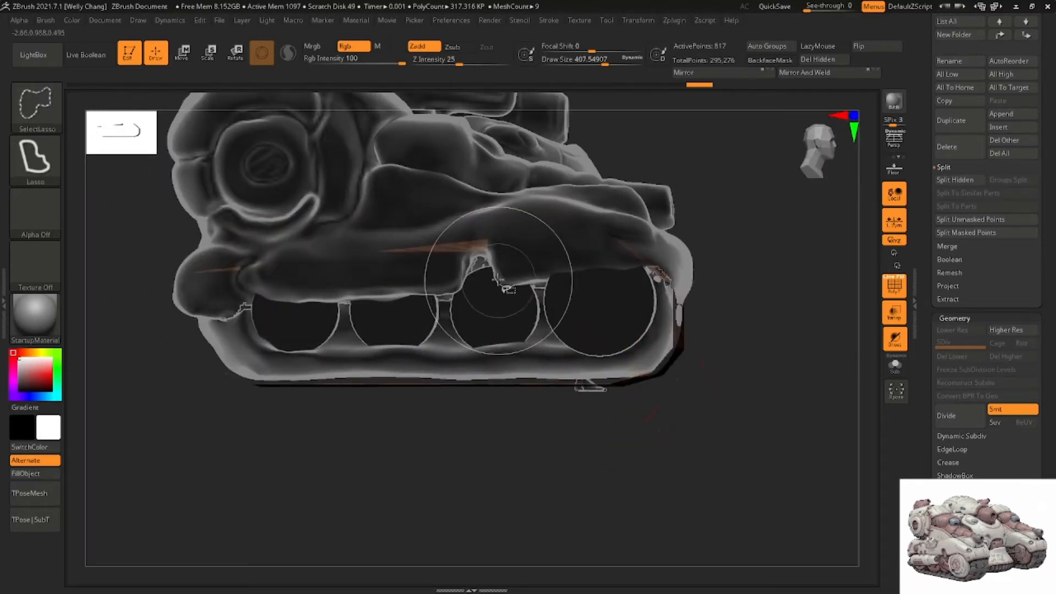
Hide the leftover sliver polygons of the block's side face one by one
mouse_move(492, 251)
right_down()
mouse_move(490, 285)
mouse_move(457, 279)
mouse_move(457, 253)
mouse_move(500, 205)
mouse_move(458, 291)
right_up()
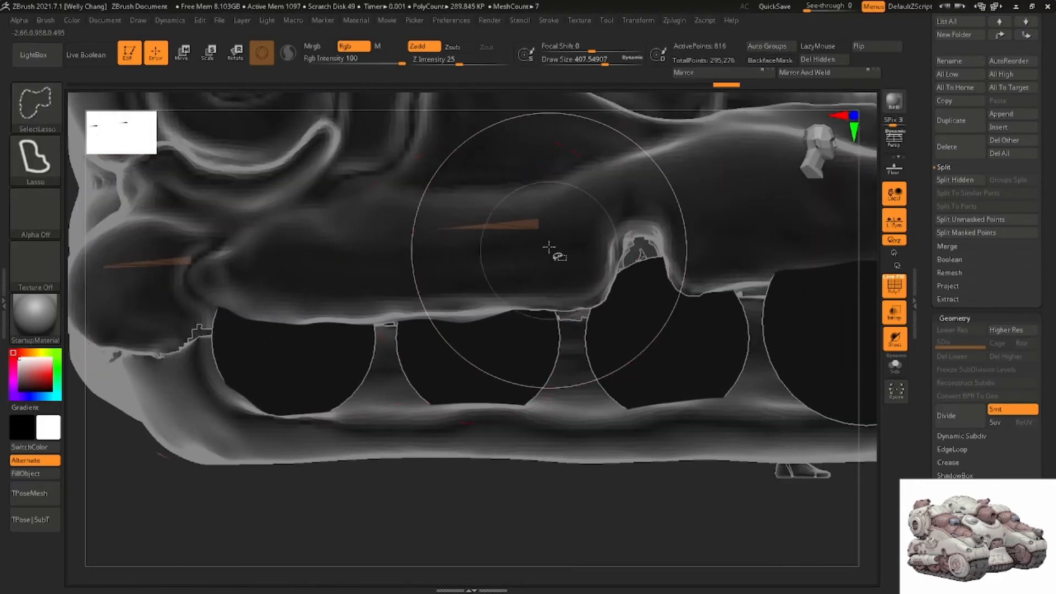
mouse_move(544, 247)
ctrl+alt+shift+mouse_down()
mouse_move(524, 235)
mouse_move(534, 240)
ctrl+alt+shift+mouse_up()
alt+right_drag(423, 302, 564, 292)
key(ctrl+shift)
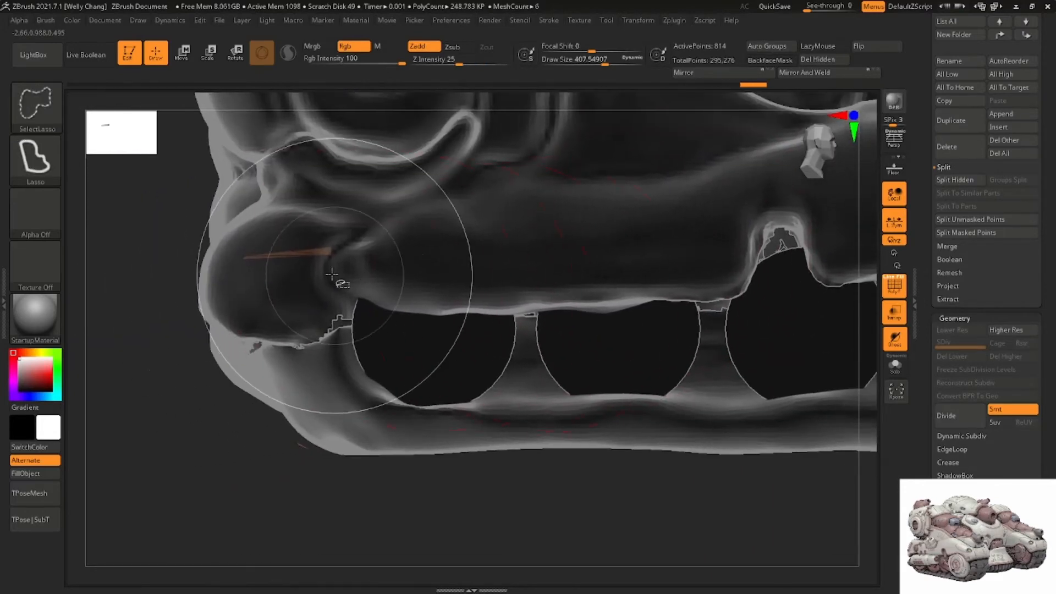
ctrl+shift+click(336, 254)
mouse_move(337, 255)
right_down()
mouse_move(396, 269)
mouse_move(440, 341)
mouse_move(542, 291)
mouse_move(472, 234)
mouse_move(429, 258)
mouse_move(473, 233)
right_up()
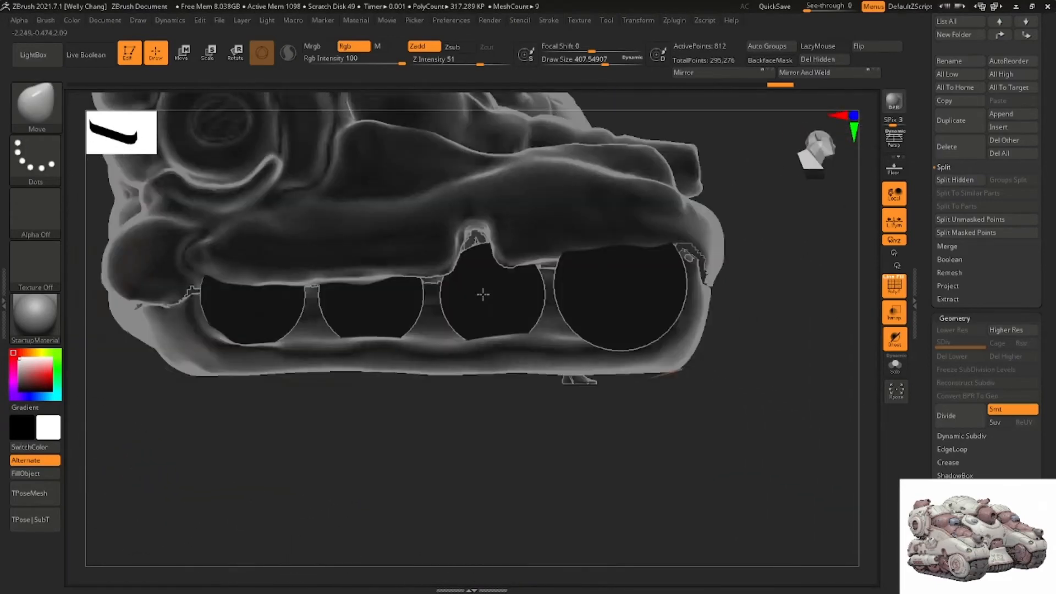
Delete the block's hidden side polygons and check the open shell from below
alt+right_drag(560, 282, 500, 292)
mouse_move(691, 245)
ctrl+shift+mouse_down()
mouse_move(725, 263)
mouse_move(735, 221)
ctrl+shift+mouse_up()
click(812, 60)
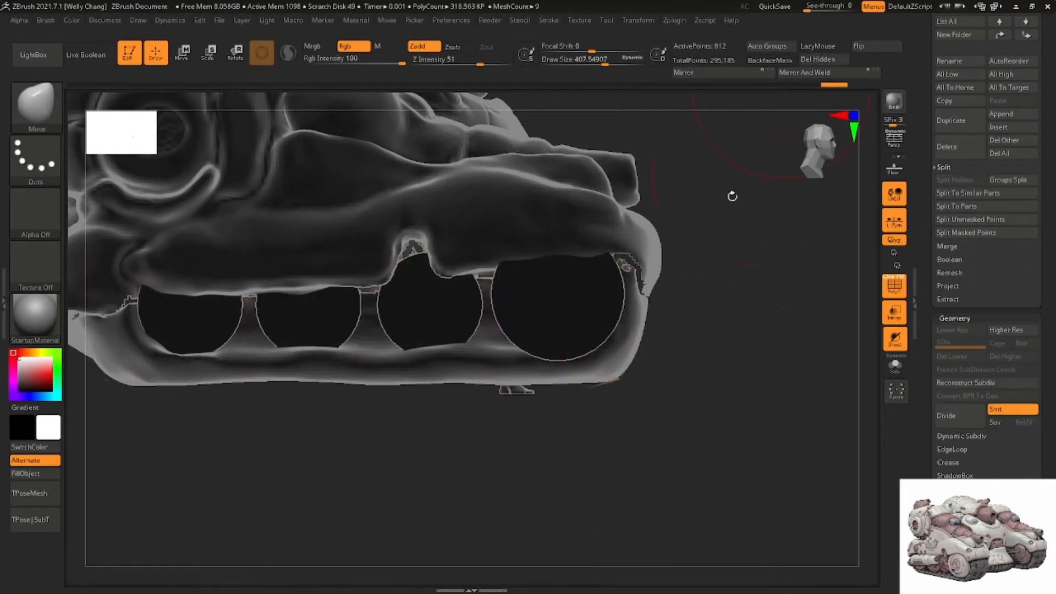
right_drag(733, 196, 685, 158)
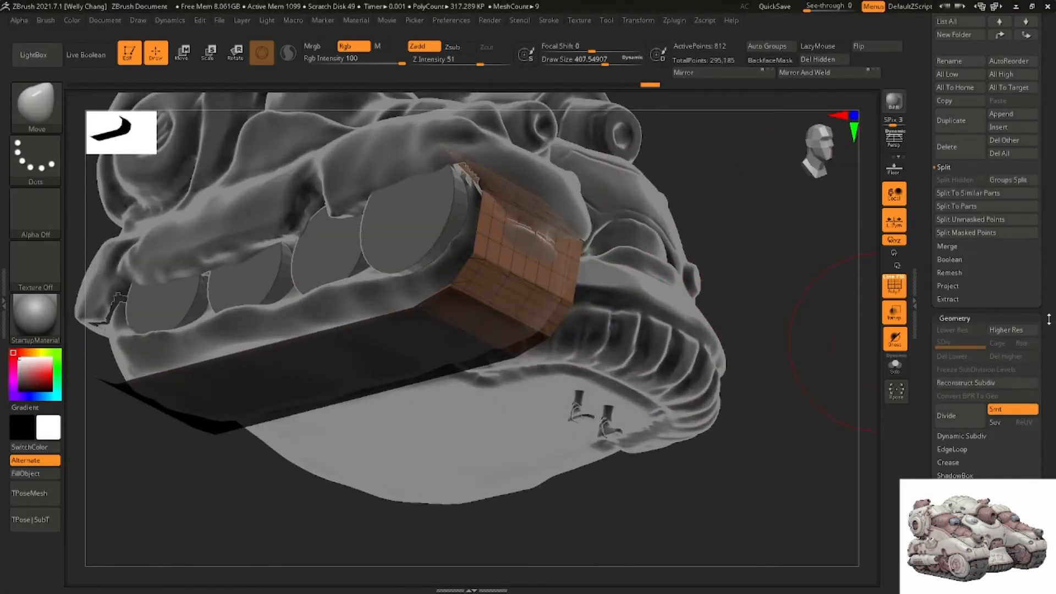
Try Panel Loops on the track shell and set its Polish and Bevel to 0 and Elevation to -100
scroll(1049, 319, down, 5)
click(982, 187)
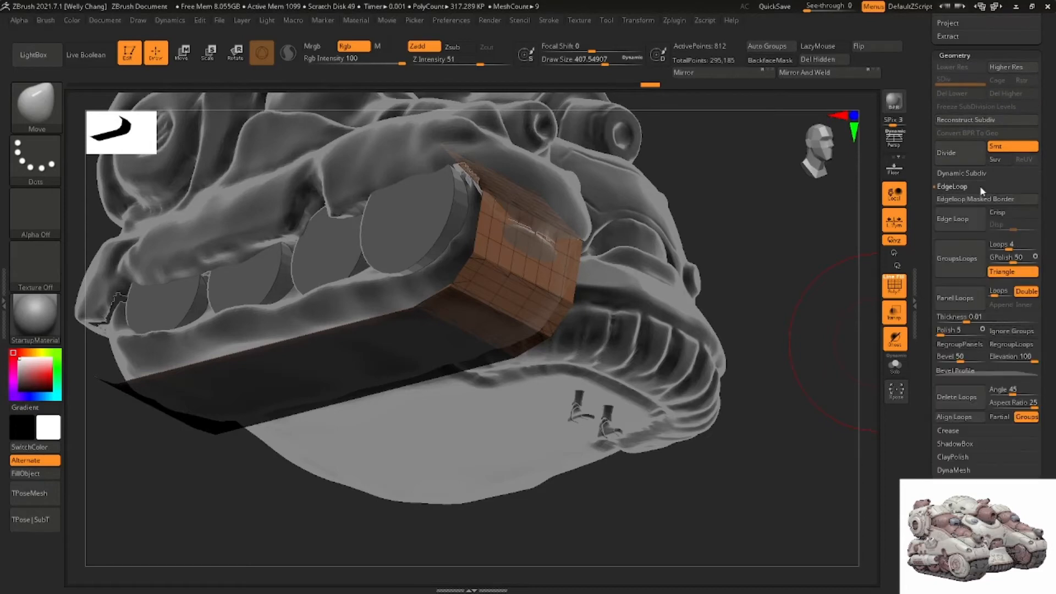
click(965, 298)
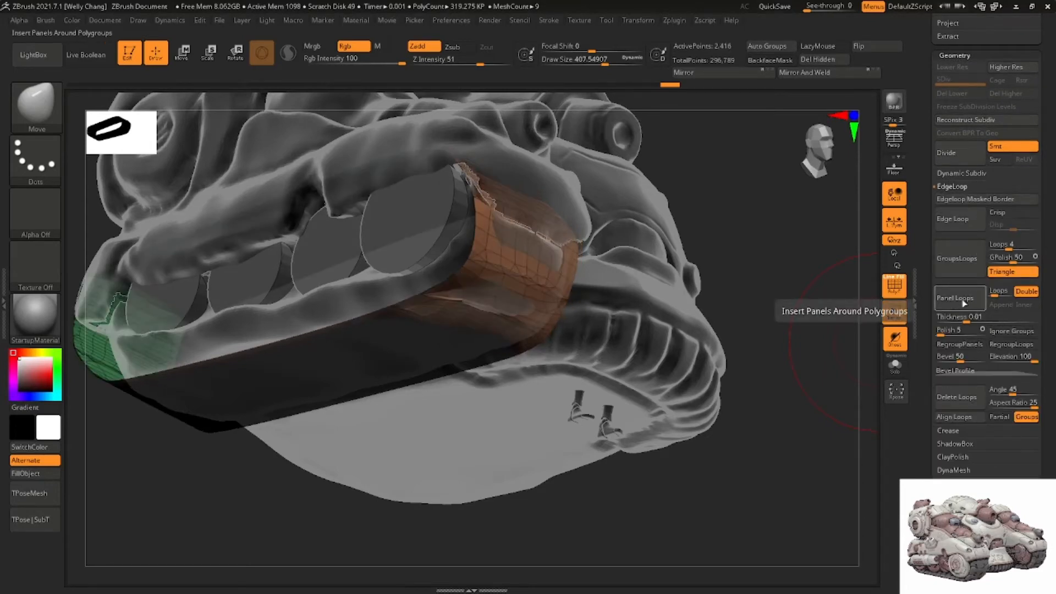
drag(953, 330, 935, 340)
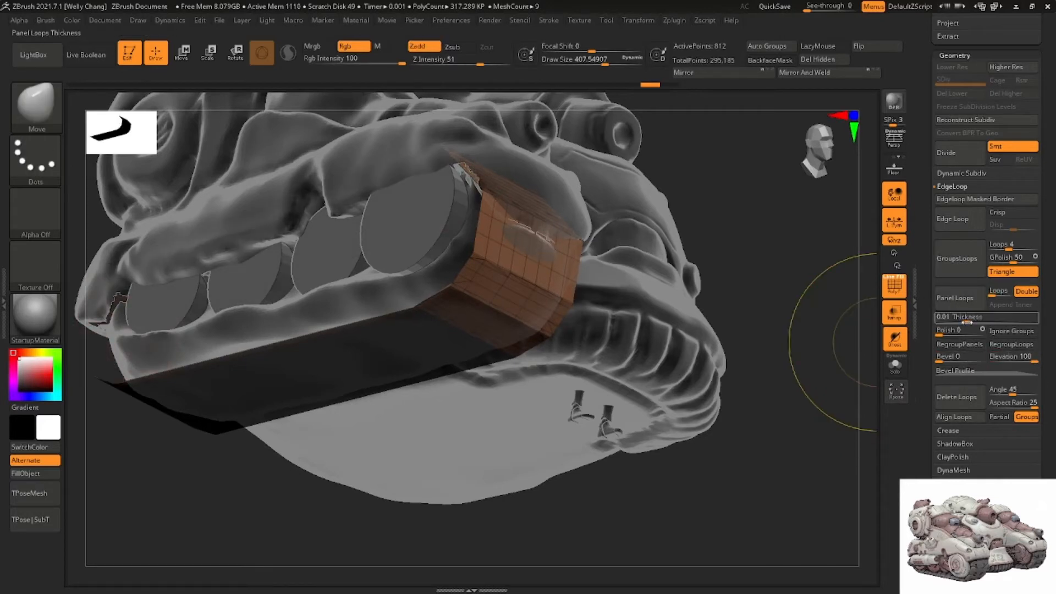
click(964, 321)
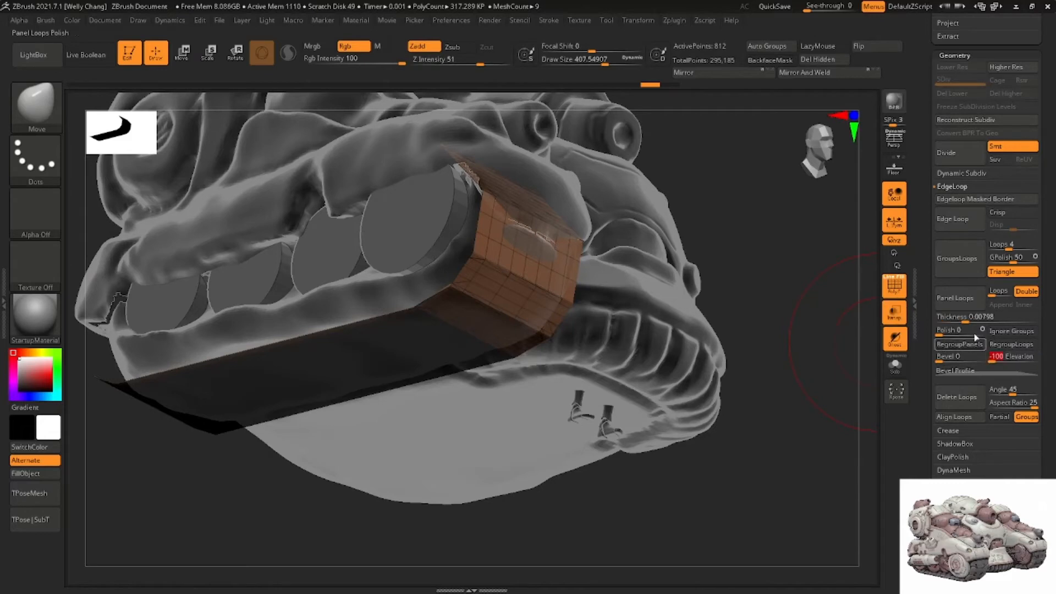
Thicken the track shell with Panel Loops, testing thicknesses of 0.00798 and 0.03925 before settling on 0.18511
click(957, 297)
key(ctrl+z)
click(973, 317)
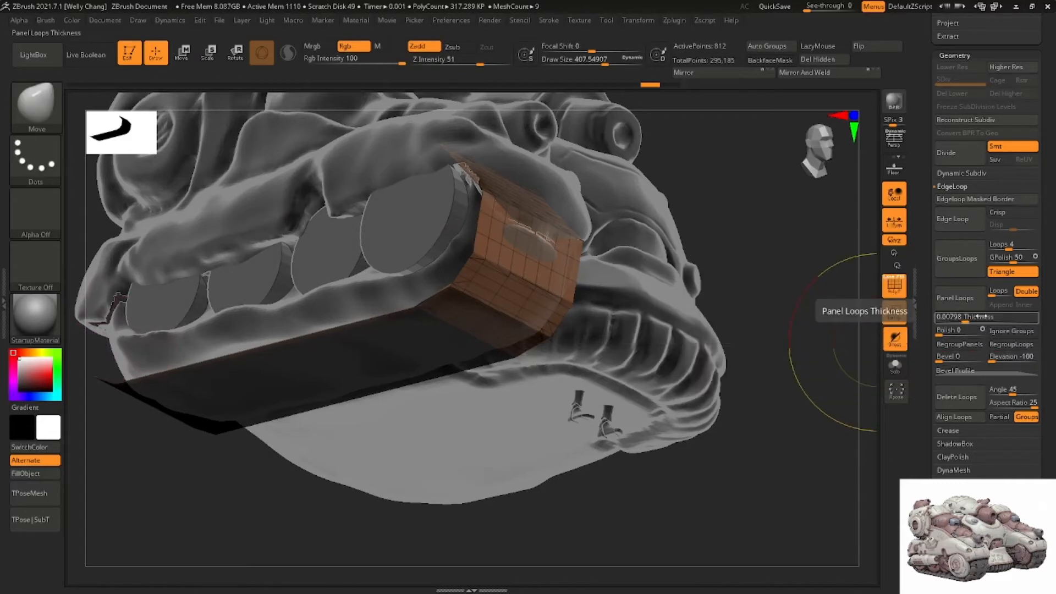
drag(967, 324, 964, 319)
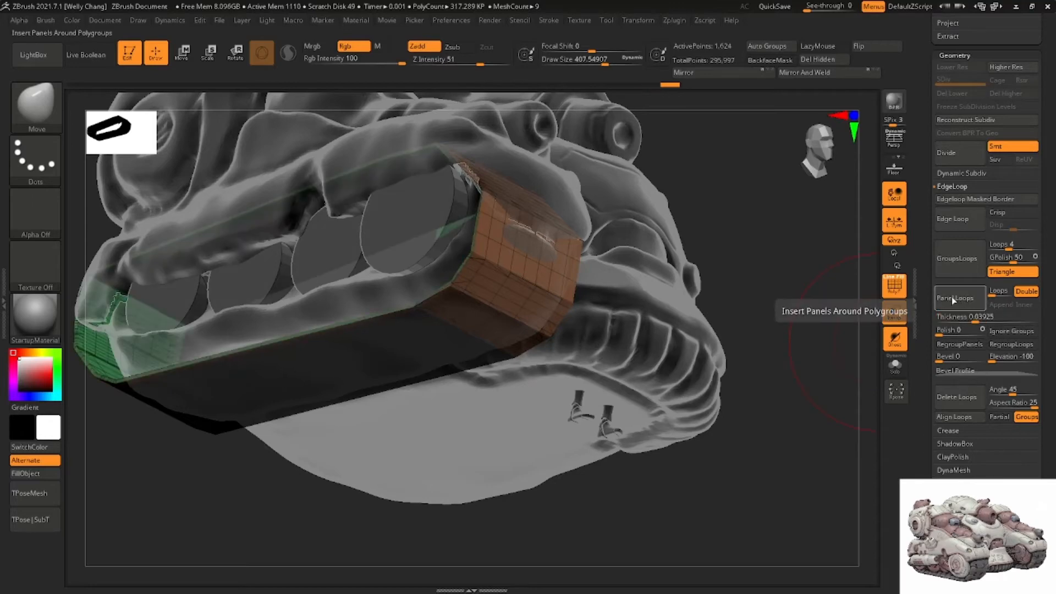
drag(971, 317, 985, 318)
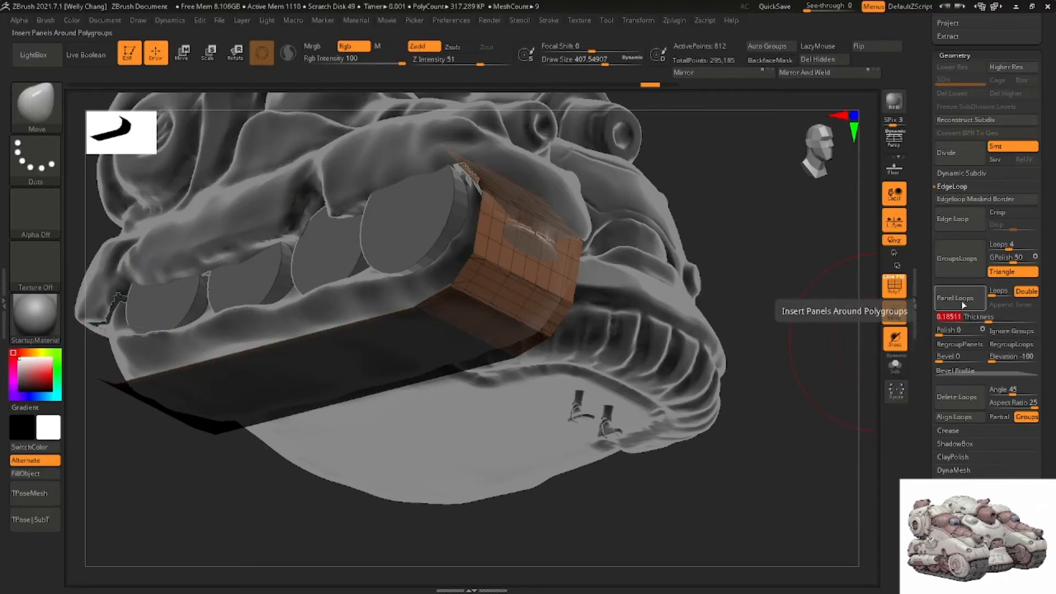
click(957, 298)
Hide the tank_demo2 side hull and make the thickened track shell the active subtool again
drag(735, 383, 596, 336)
alt+click(563, 316)
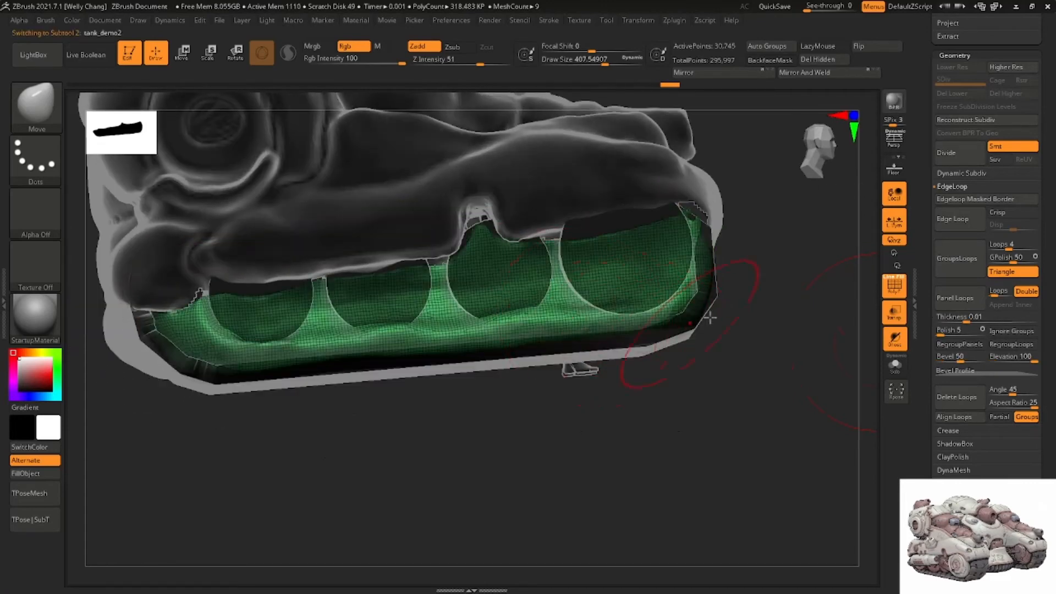
drag(990, 49, 1050, 227)
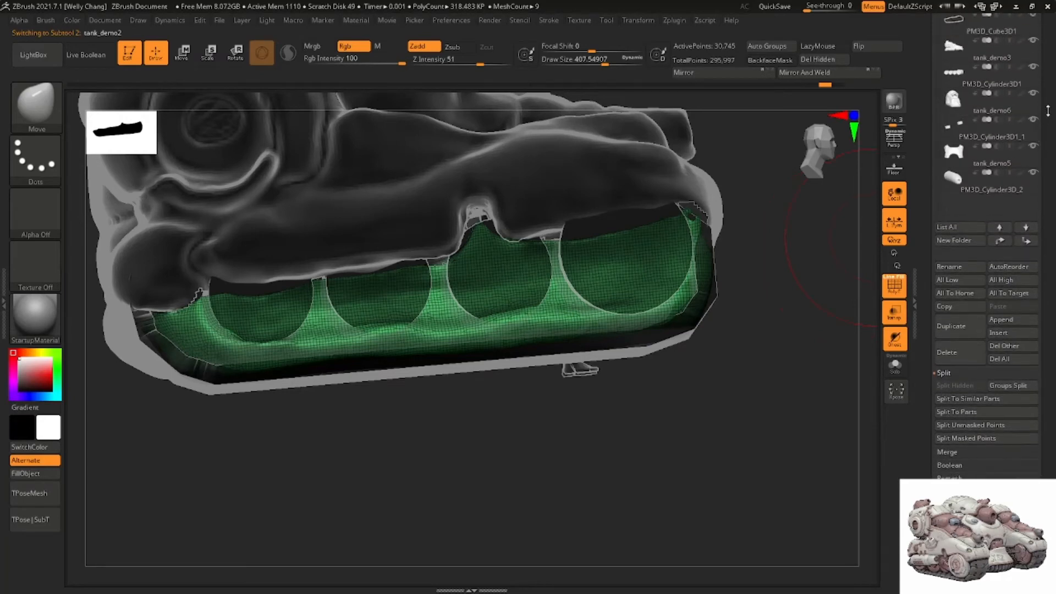
drag(1048, 110, 1047, 174)
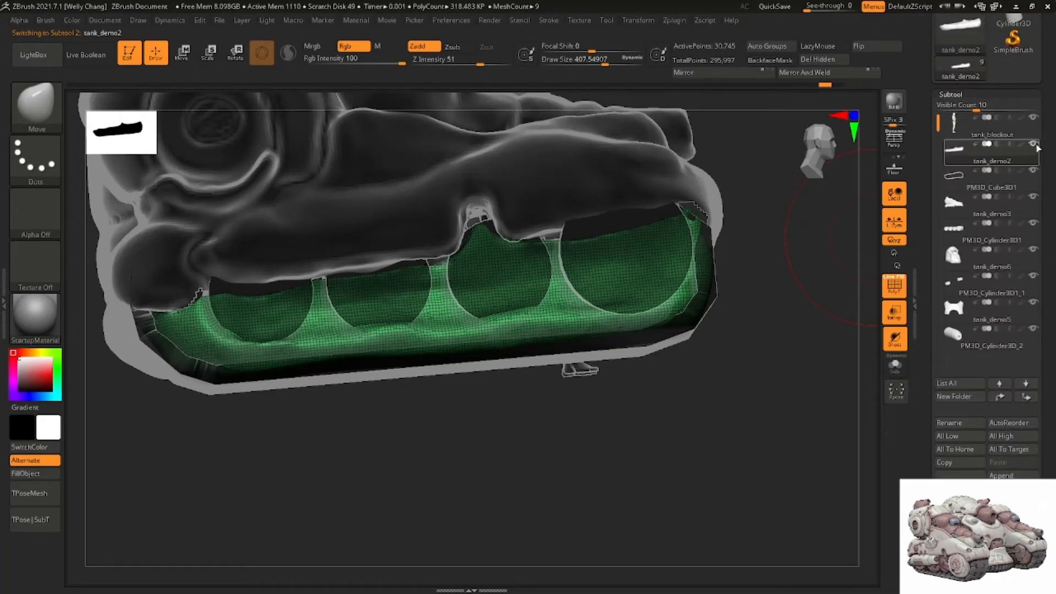
alt+click(704, 318)
mouse_move(702, 318)
right_down()
mouse_move(681, 326)
mouse_move(693, 325)
right_up()
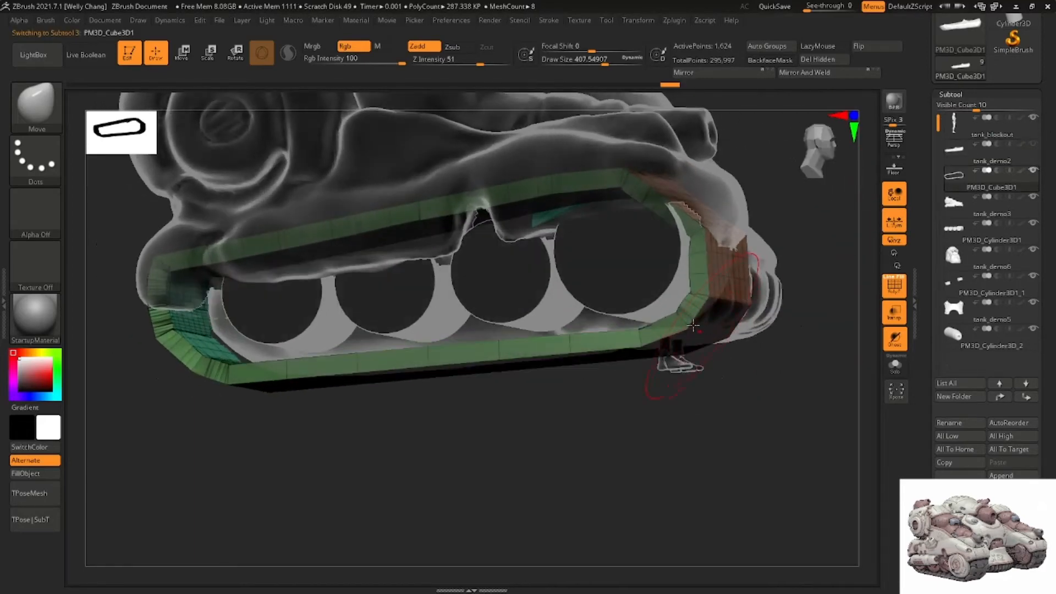
Move the track shell up slightly around the wheels and show the tank_demo2 subtool again
key(w)
drag(439, 219, 437, 205)
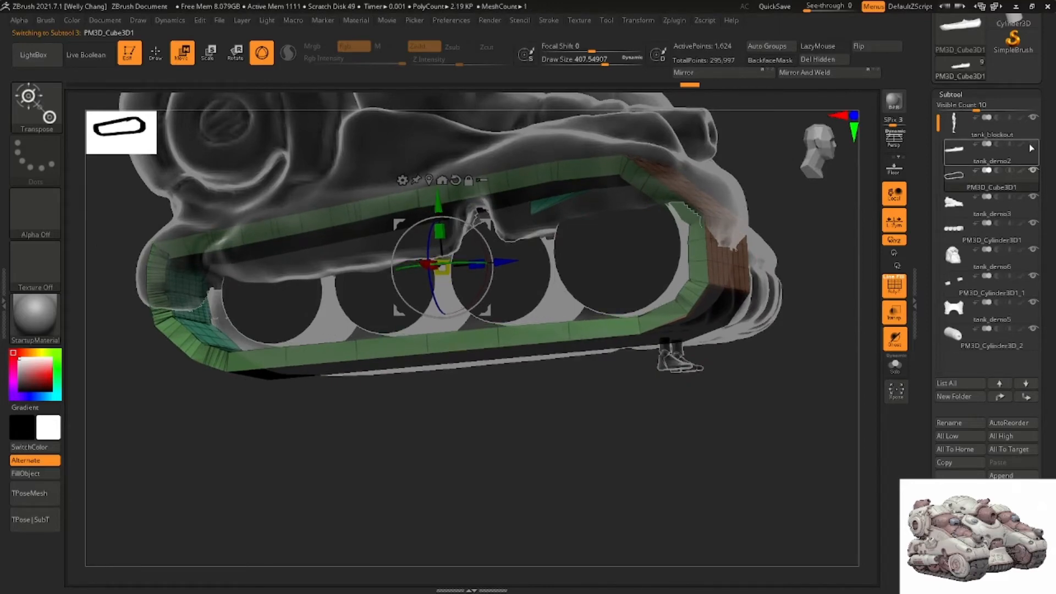
click(1031, 146)
Scale the track shell's width to about 1.0756 and shift it about -0.006 along X
right_drag(730, 278, 591, 341)
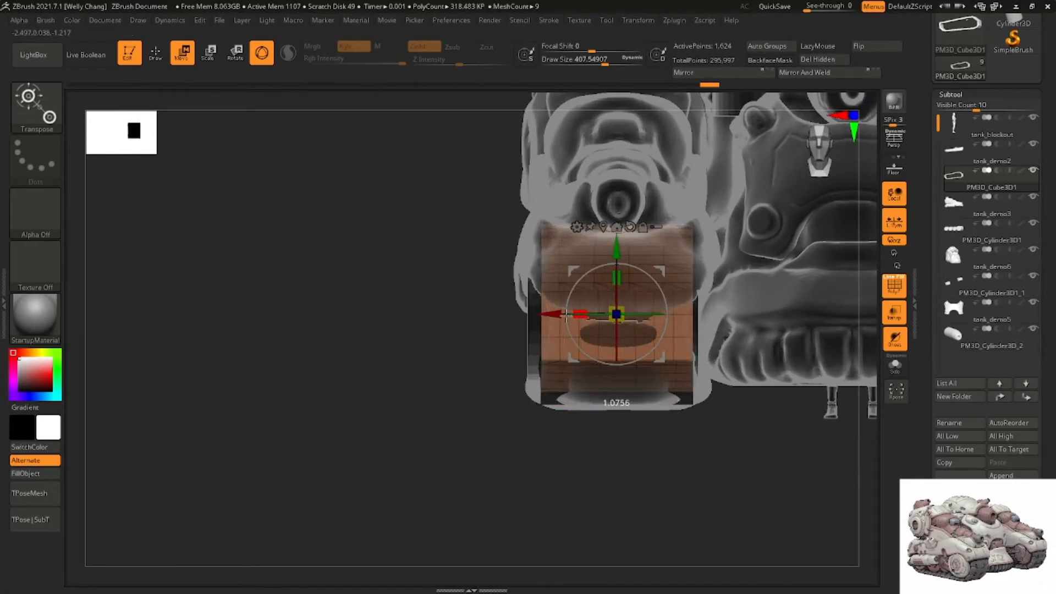
mouse_move(553, 315)
right_down()
mouse_move(605, 330)
mouse_move(658, 313)
right_up()
key(q)
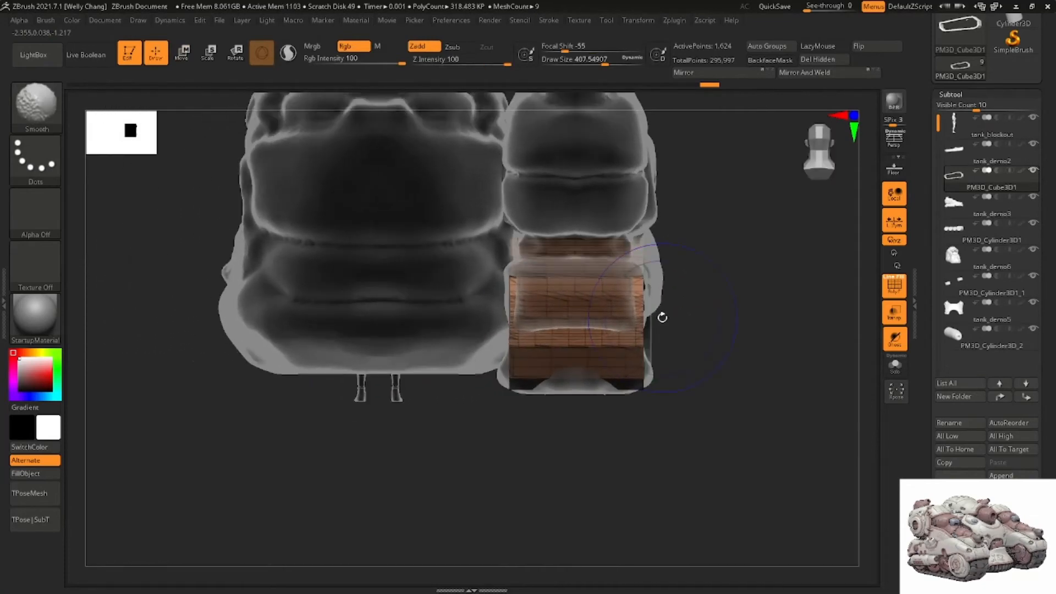
key(w)
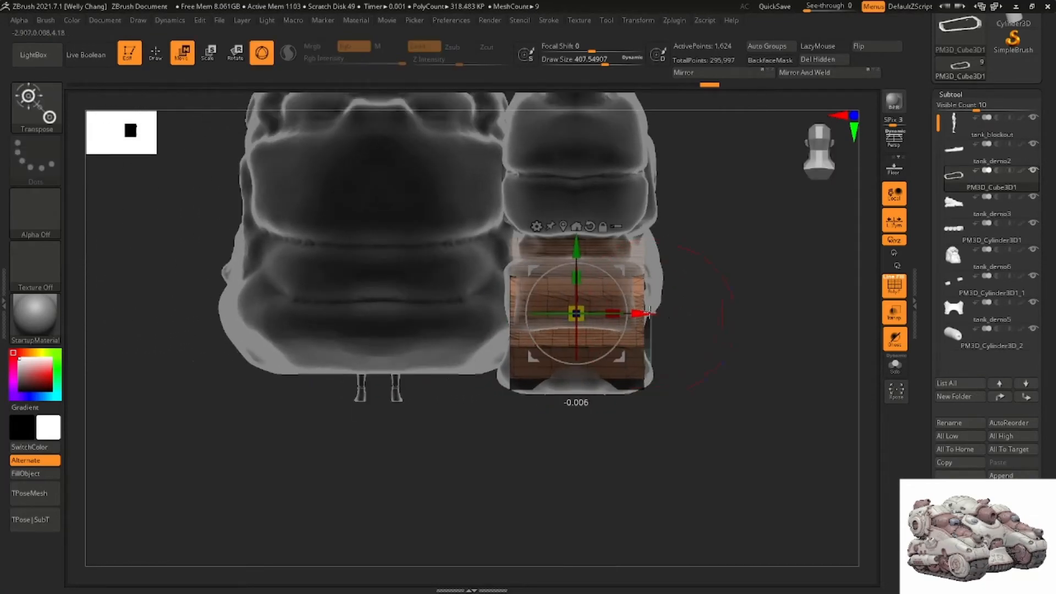
key(q)
mouse_move(699, 299)
right_down()
mouse_move(658, 283)
mouse_move(616, 286)
mouse_move(619, 267)
right_up()
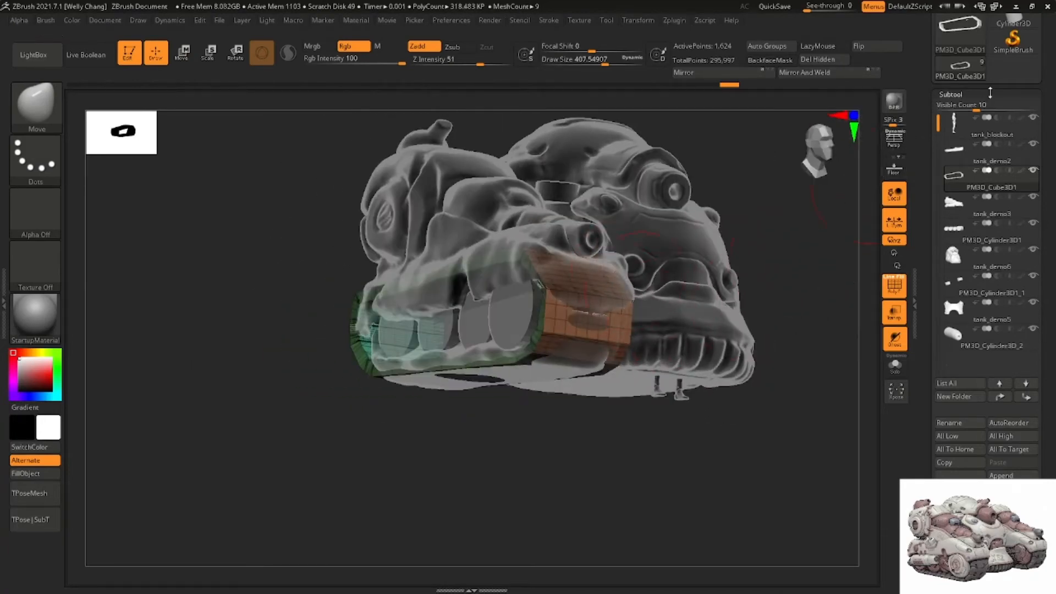
Turn off transparency and isolate the track shell in Solo mode
click(985, 96)
click(955, 108)
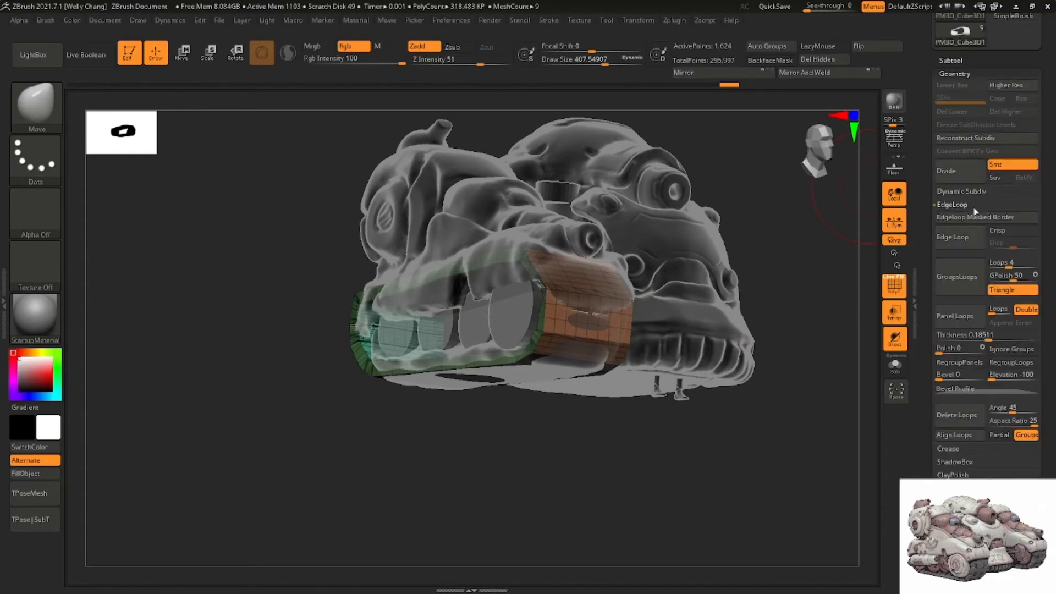
right_drag(636, 319, 575, 297)
ctrl+right_drag(575, 297, 605, 230)
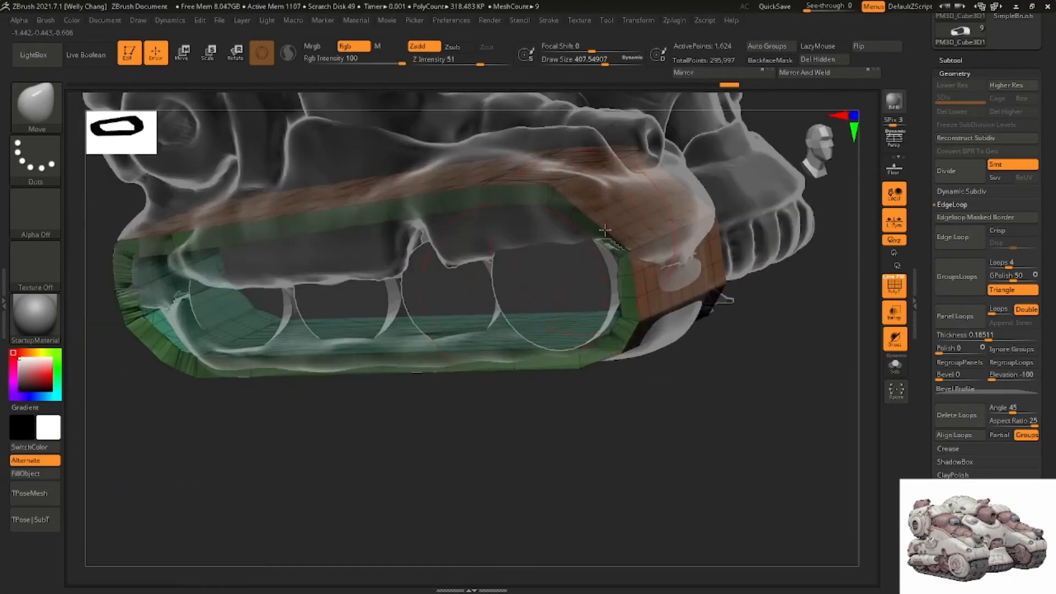
click(887, 308)
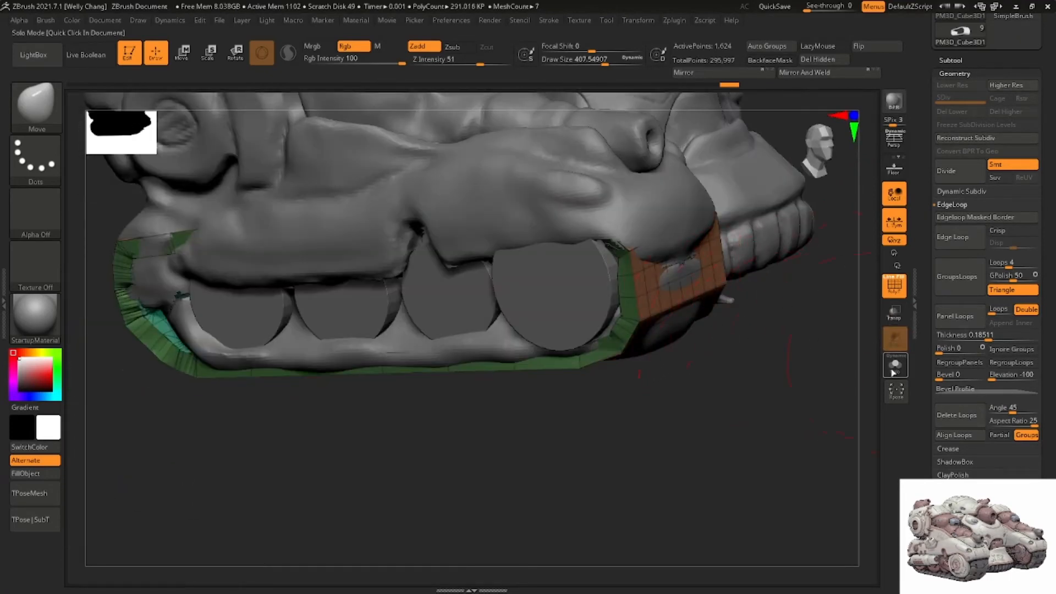
click(893, 366)
Apply Mirror And Weld to the isolated track shell, check its shape and show the whole tank again
right_drag(690, 332, 734, 263)
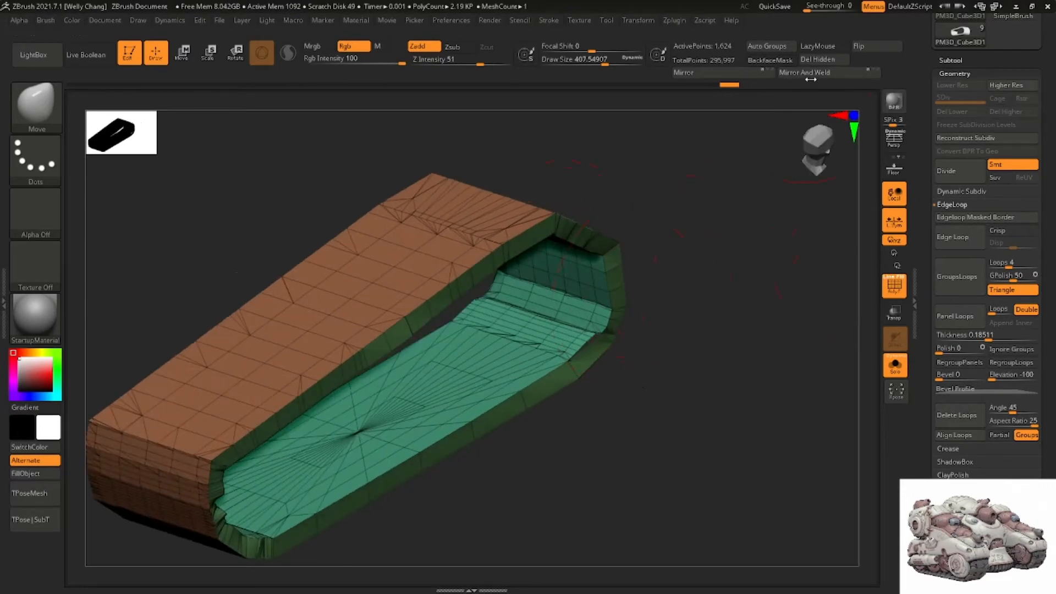
right_drag(710, 198, 653, 260)
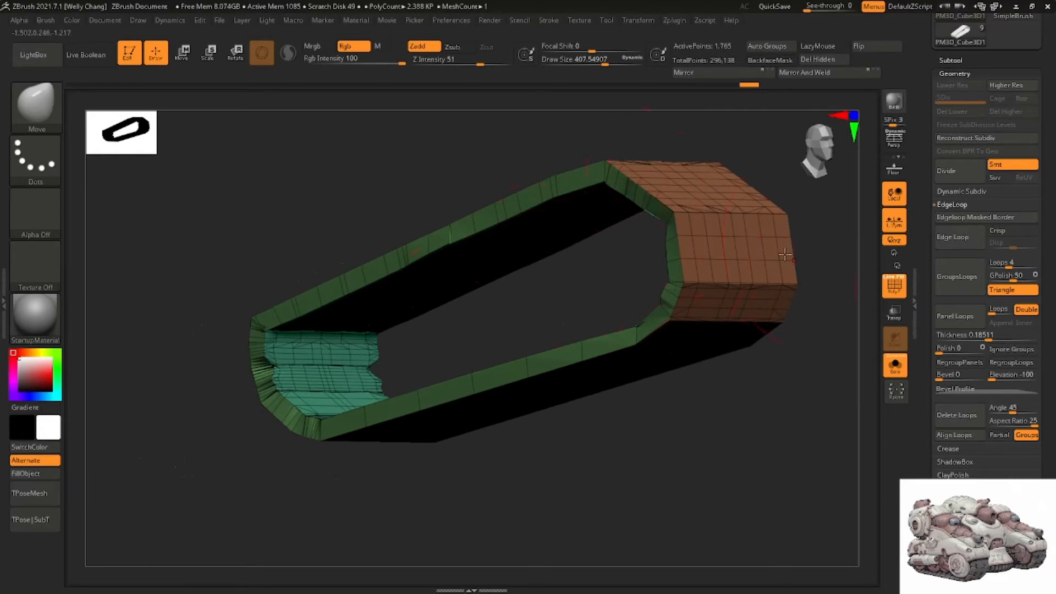
right_drag(591, 243, 625, 181)
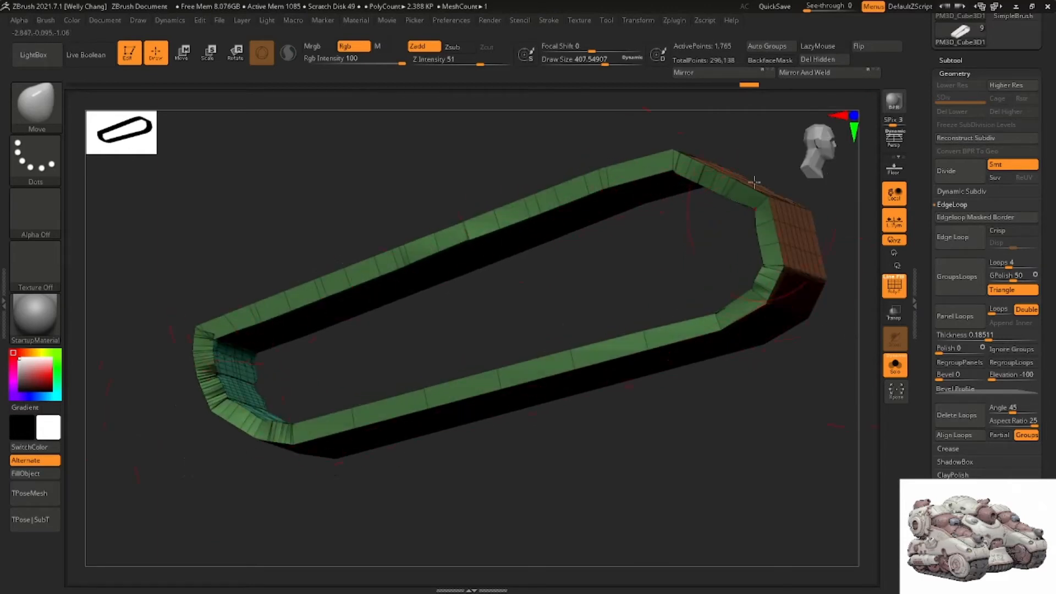
click(897, 369)
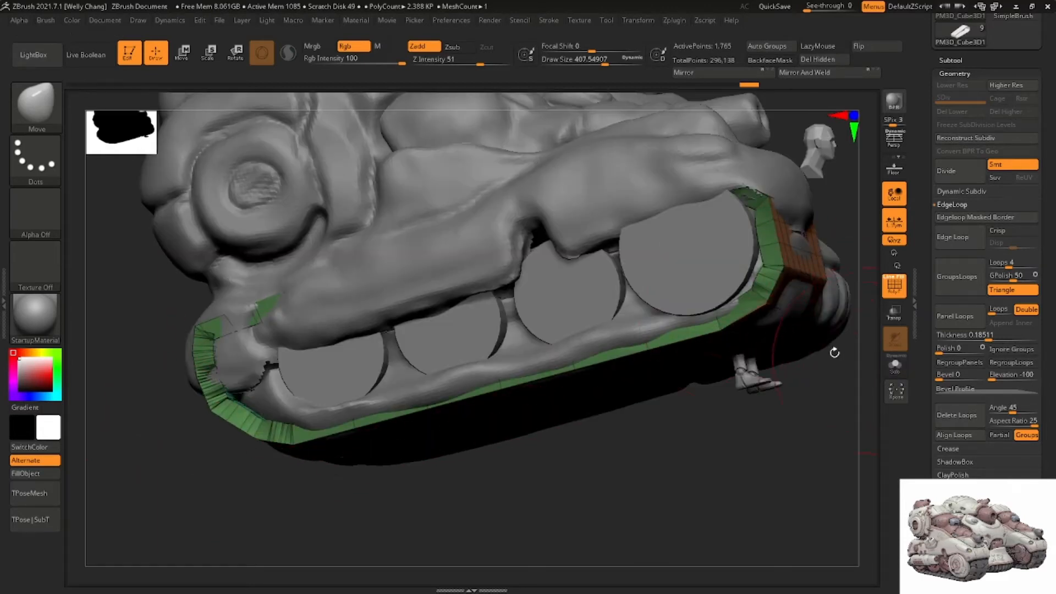
Adjust the track shell slightly along its width to fit beneath the side hull
right_drag(834, 352, 675, 243)
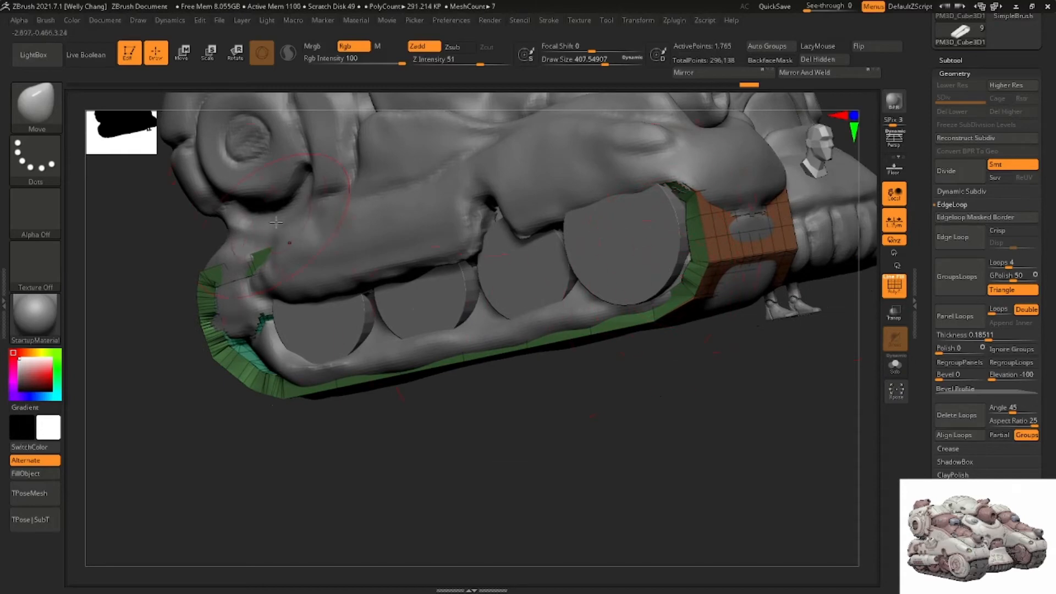
right_drag(253, 309, 341, 337)
right_drag(337, 296, 367, 281)
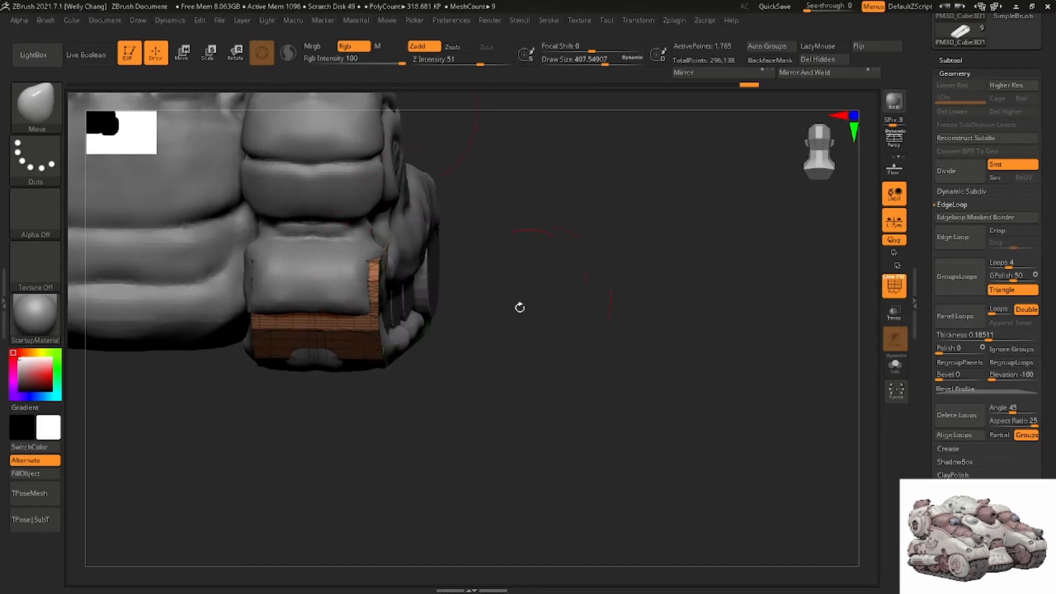
right_drag(519, 306, 478, 254)
key(w)
alt+right_drag(376, 300, 418, 231)
drag(428, 372, 425, 372)
key(q)
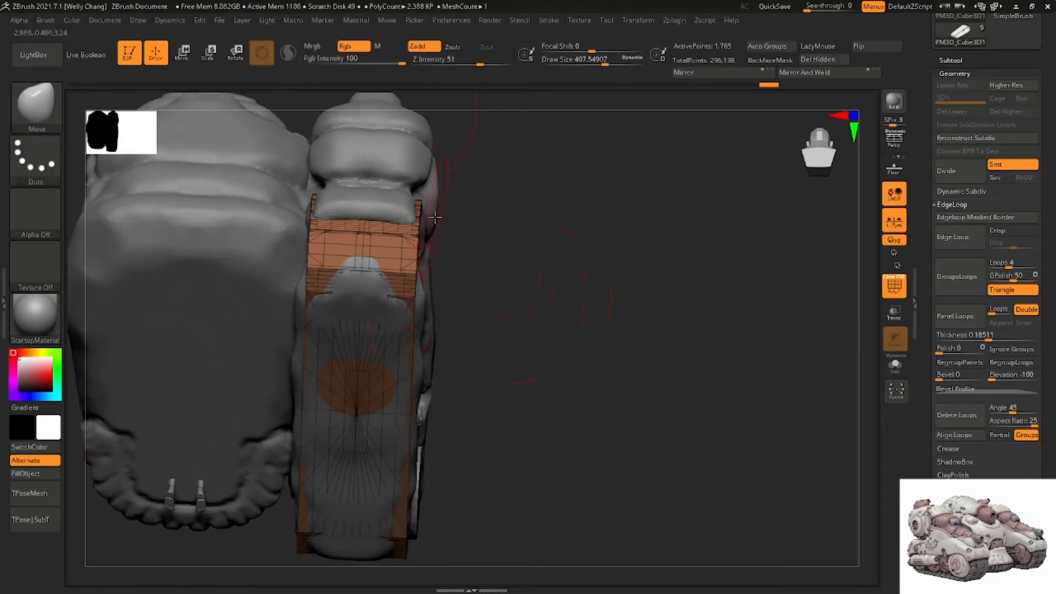
Hide the tank_demo2 hull piece around the wheels and reselect the track shell for a side check
right_drag(452, 262, 400, 265)
right_drag(365, 226, 454, 232)
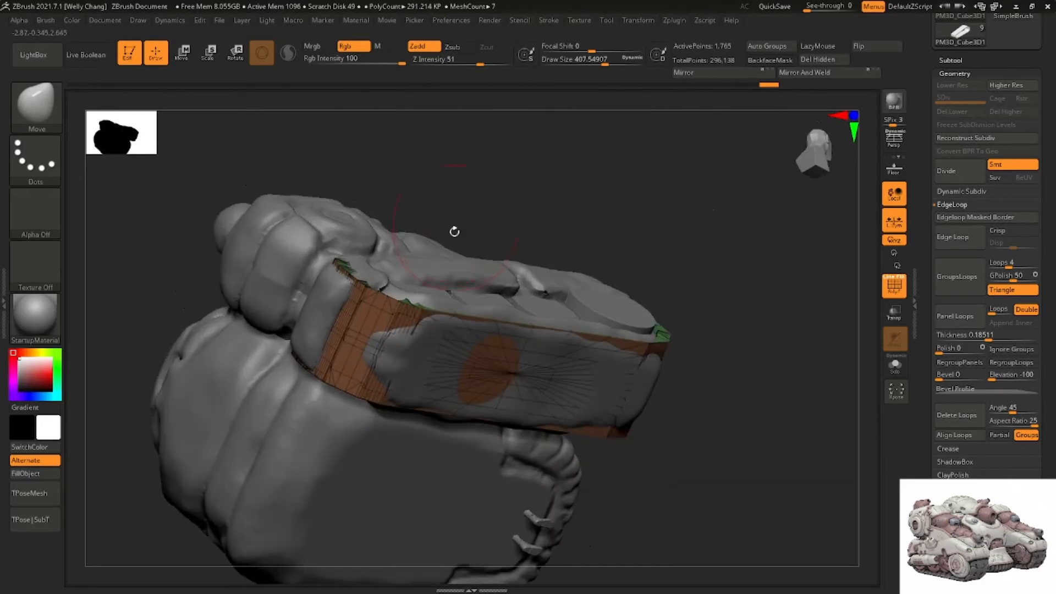
right_drag(367, 299, 376, 296)
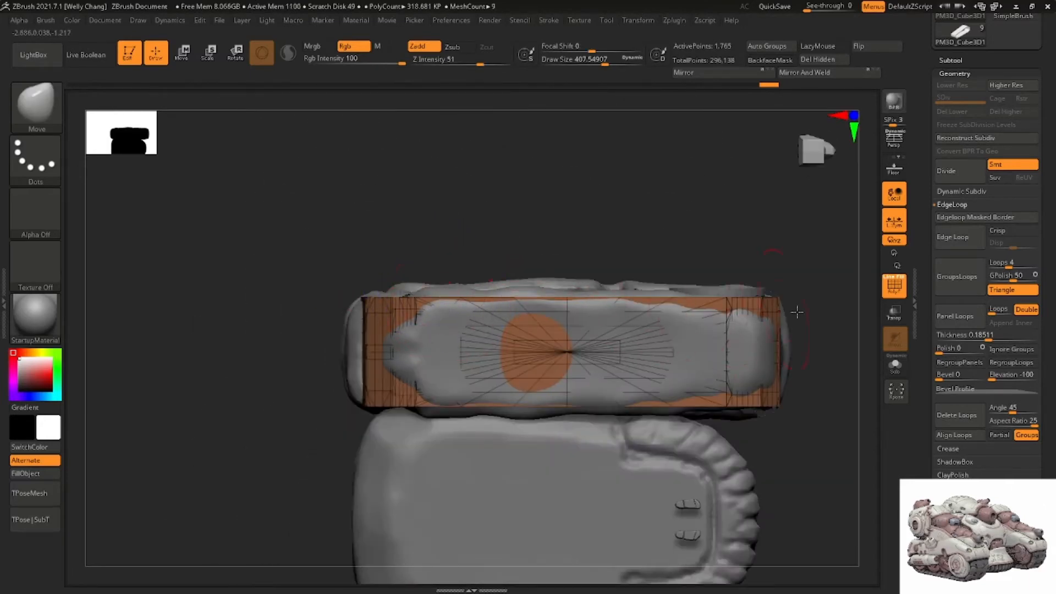
right_drag(686, 309, 586, 292)
alt+click(589, 311)
click(987, 62)
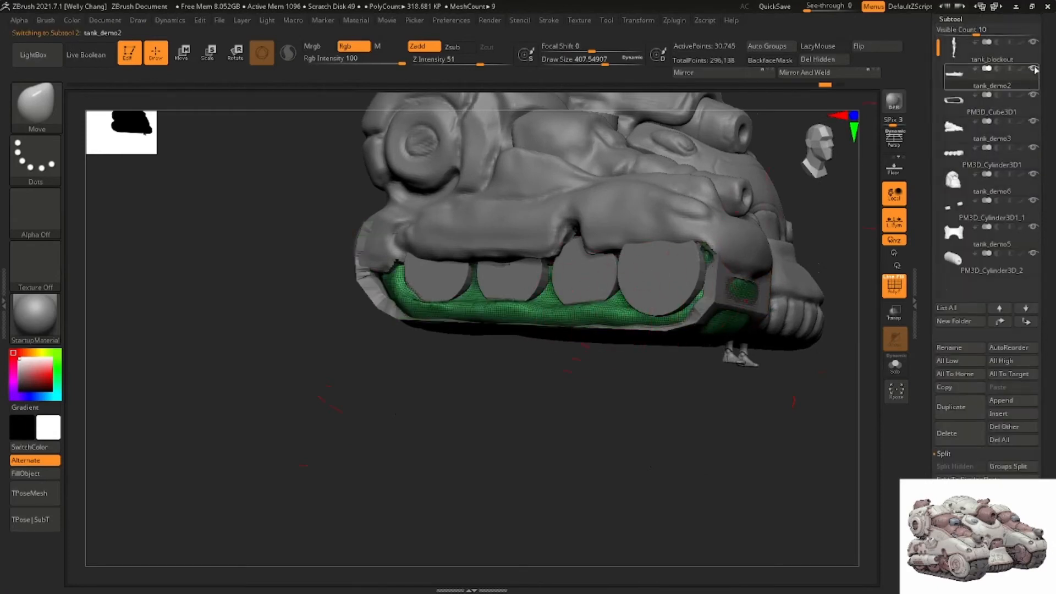
alt+click(713, 312)
right_drag(713, 311, 567, 366)
right_drag(566, 365, 540, 284)
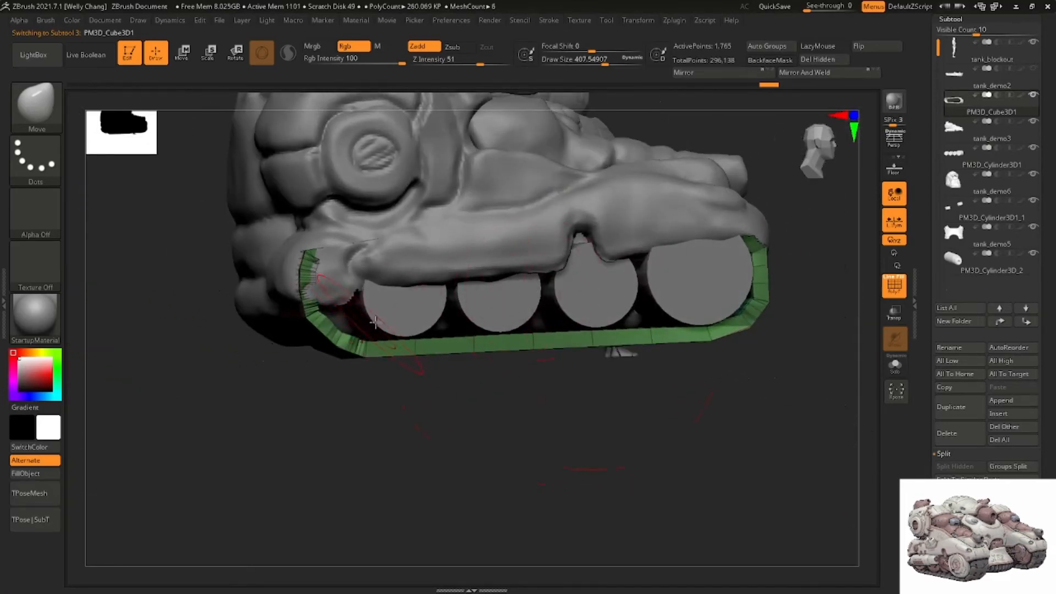
Place the gizmo pivot at the track shell's front end and scale the shell to about 0.9833 along Z
alt+right_drag(379, 301, 583, 280)
key(w)
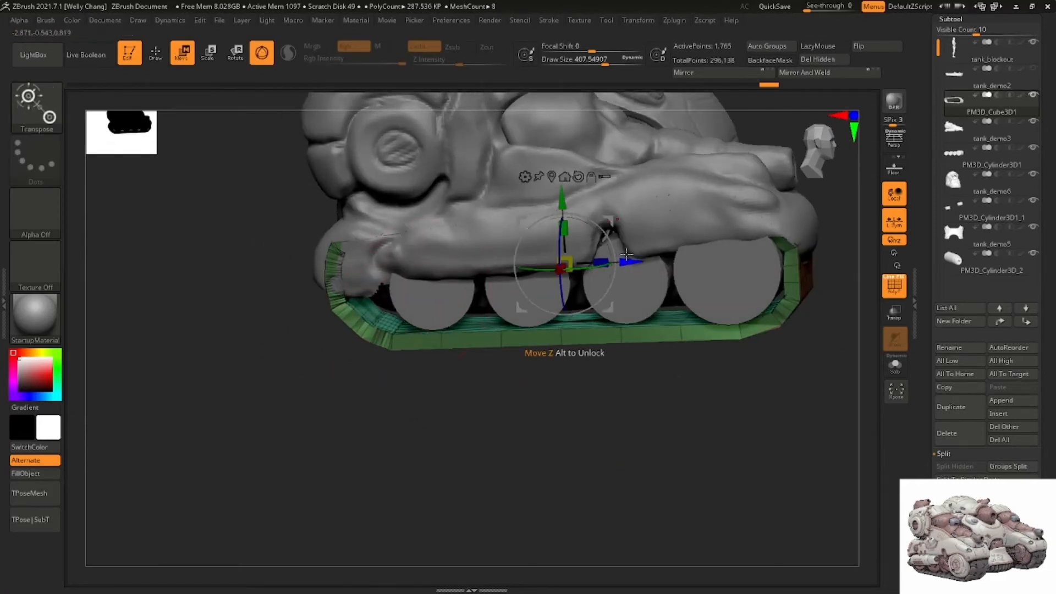
alt+drag(626, 256, 811, 268)
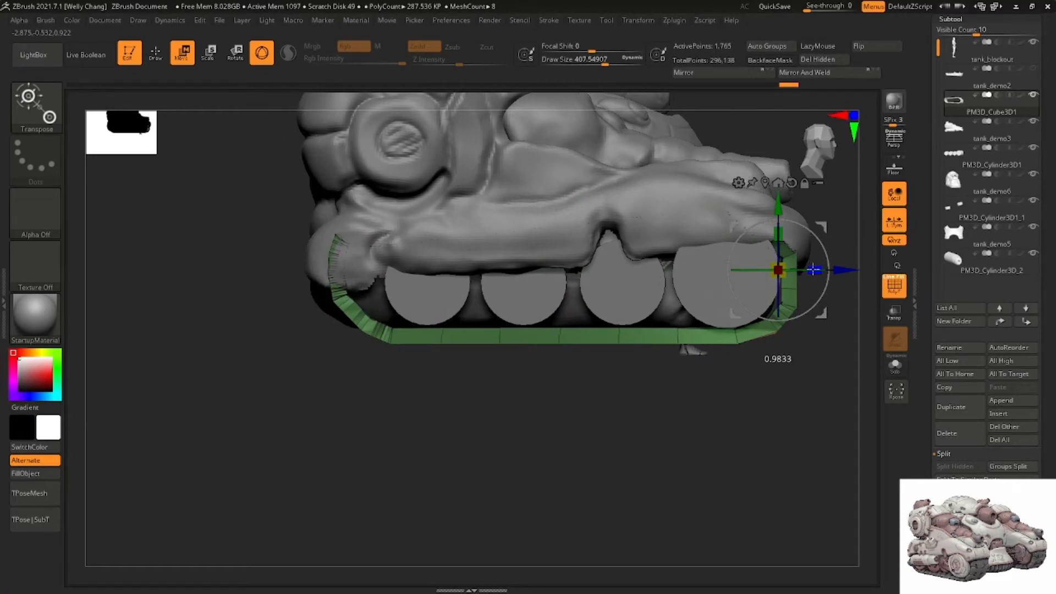
key(q)
Select the PM3D_Cylinder3D1 wheels and nudge them slightly along Z inside the track shell
right_drag(481, 264, 505, 305)
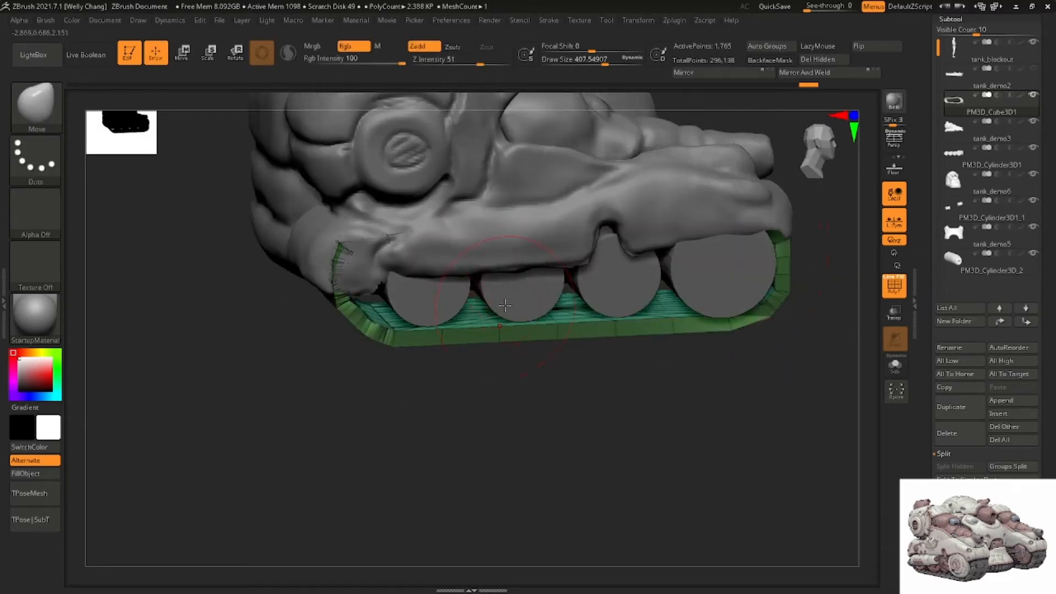
alt+click(441, 291)
shift+right_drag(441, 291, 484, 286)
key(w)
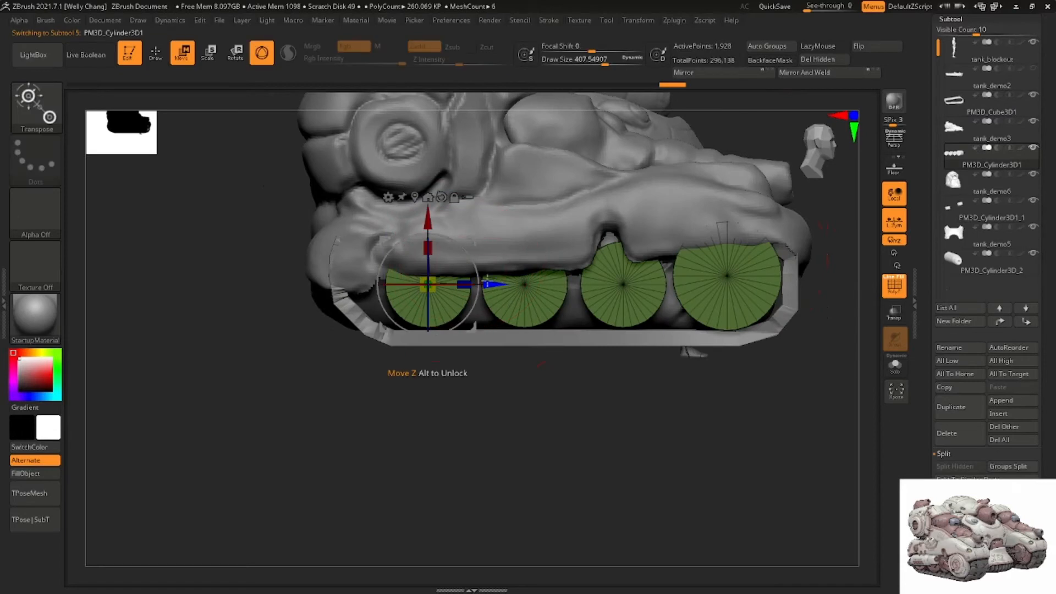
drag(493, 284, 496, 285)
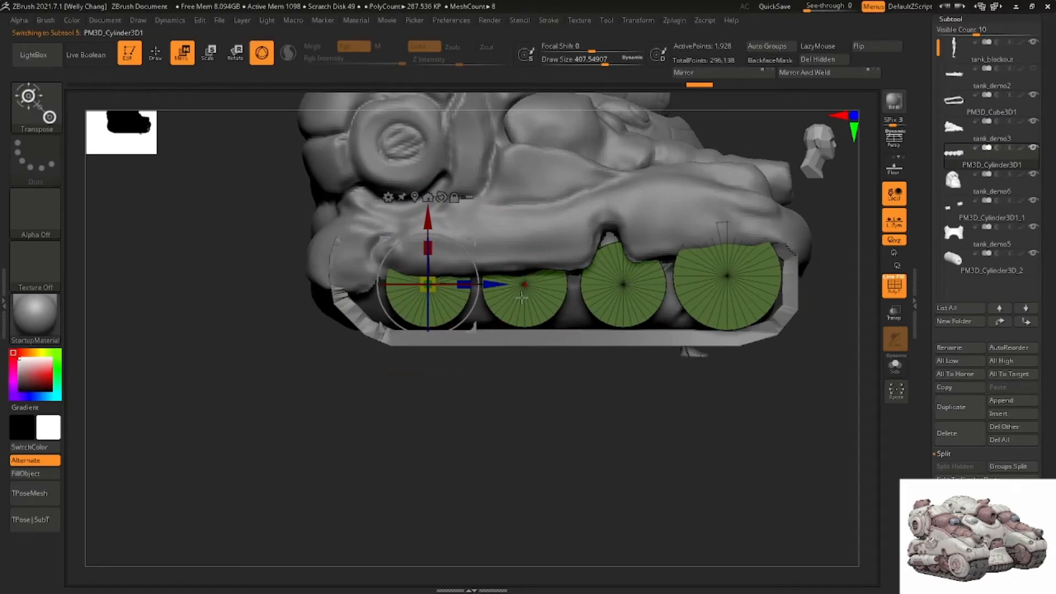
Give each PM3D_Cylinder3D1 wheel its own polygroup with Auto Groups
key(q)
key(ctrl+shift)
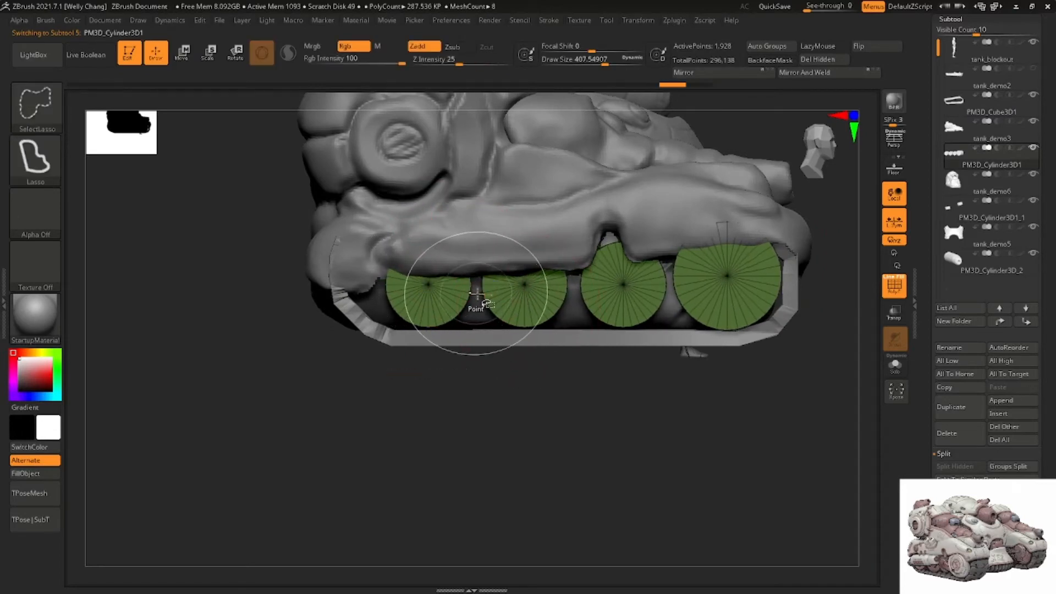
right_drag(484, 290, 523, 277)
key(w)
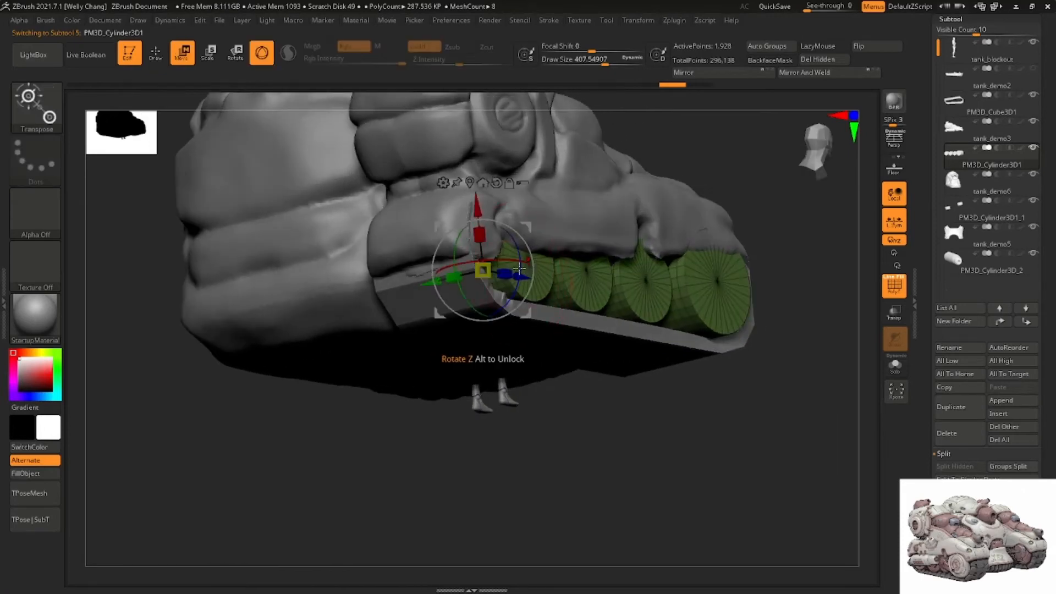
drag(483, 270, 489, 274)
key(q)
right_drag(550, 282, 668, 280)
key(ctrl+shift)
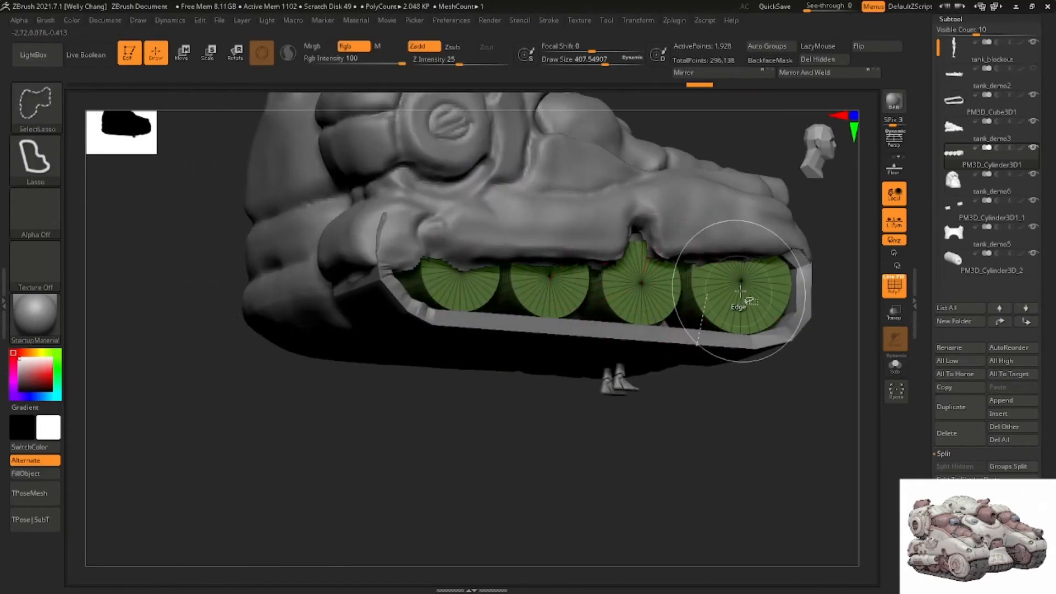
click(783, 48)
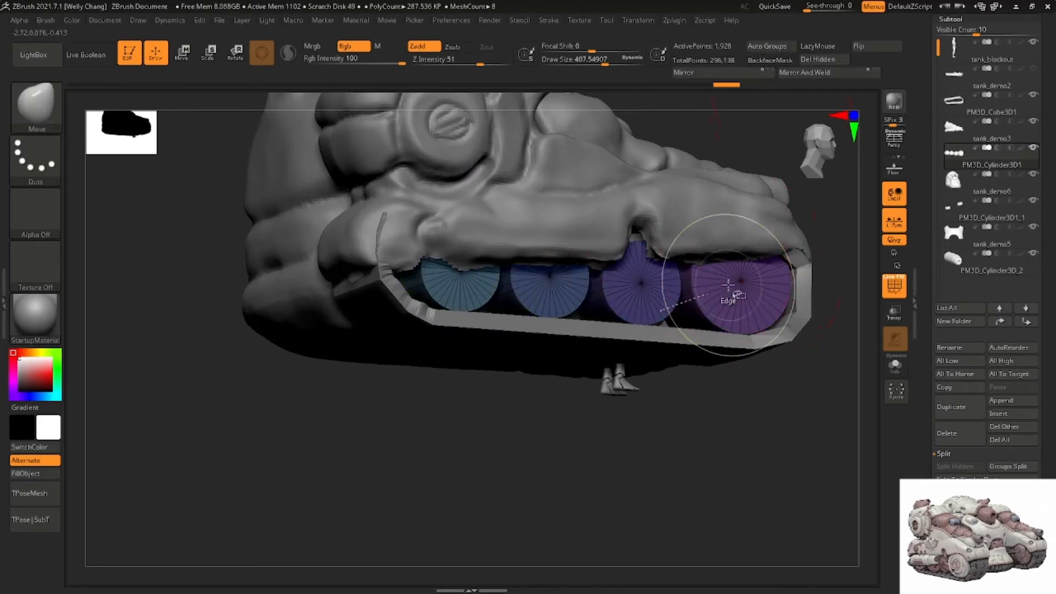
Isolate the rearmost wheel and move it about 0.42 along Z into the rear end of the track shell
right_drag(734, 297, 638, 301)
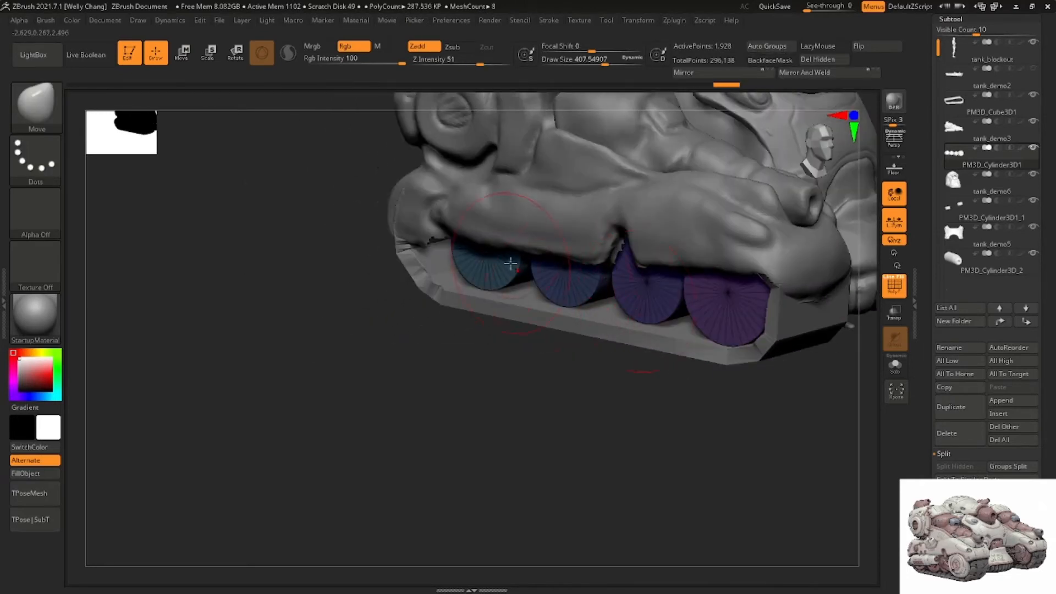
right_drag(511, 263, 486, 263)
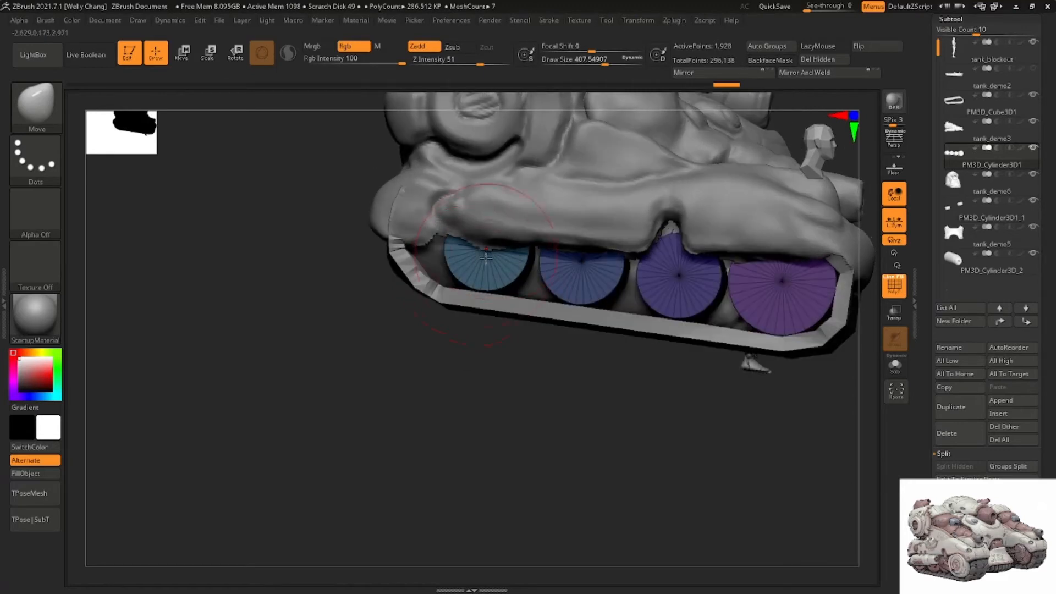
ctrl+shift+click(485, 262)
key(w)
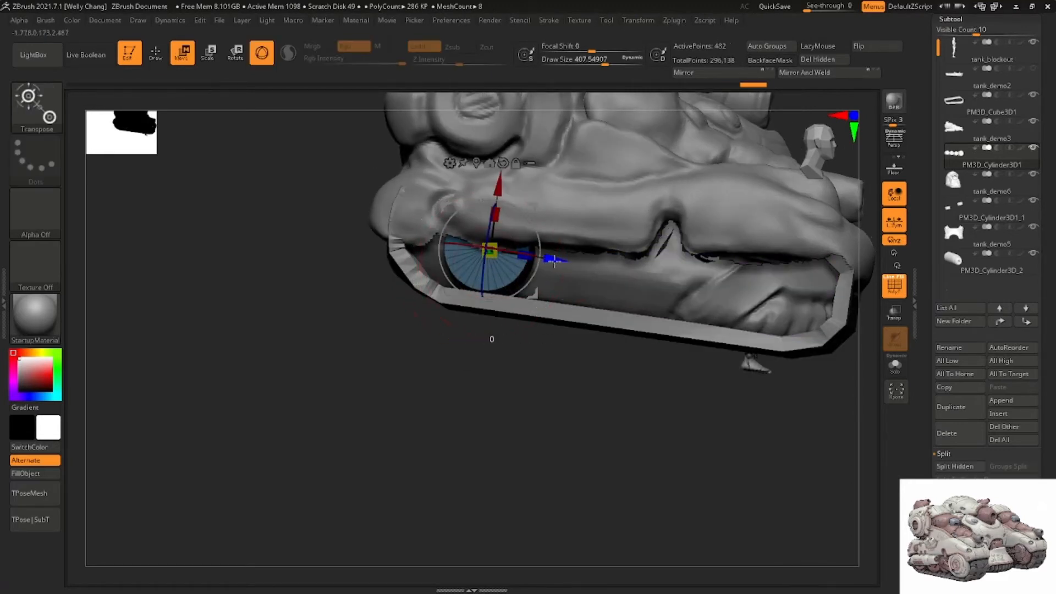
drag(554, 261, 521, 252)
key(ctrl+z)
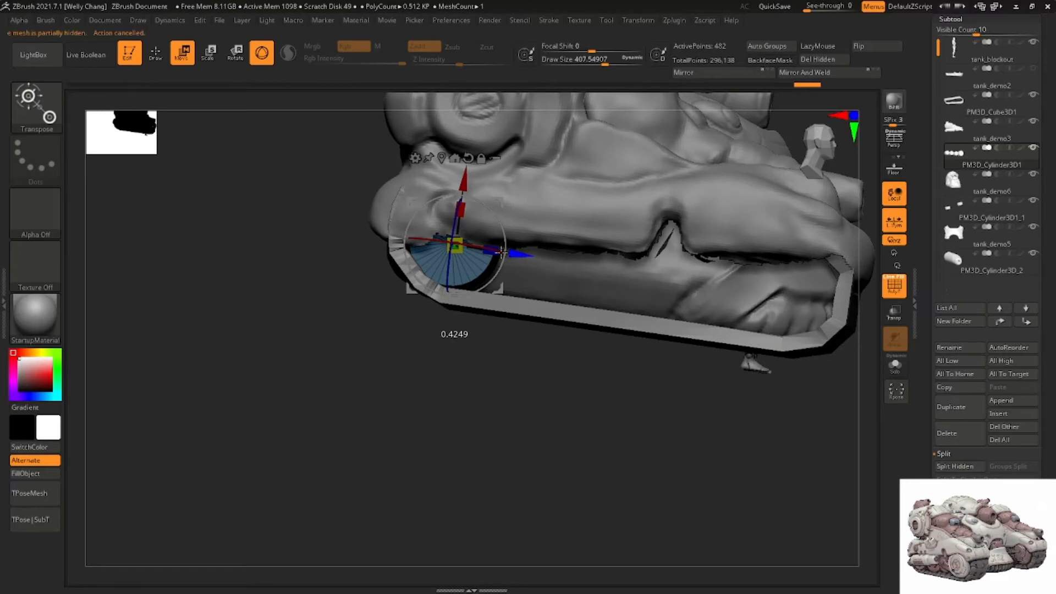
ctrl+right_drag(501, 253, 526, 265)
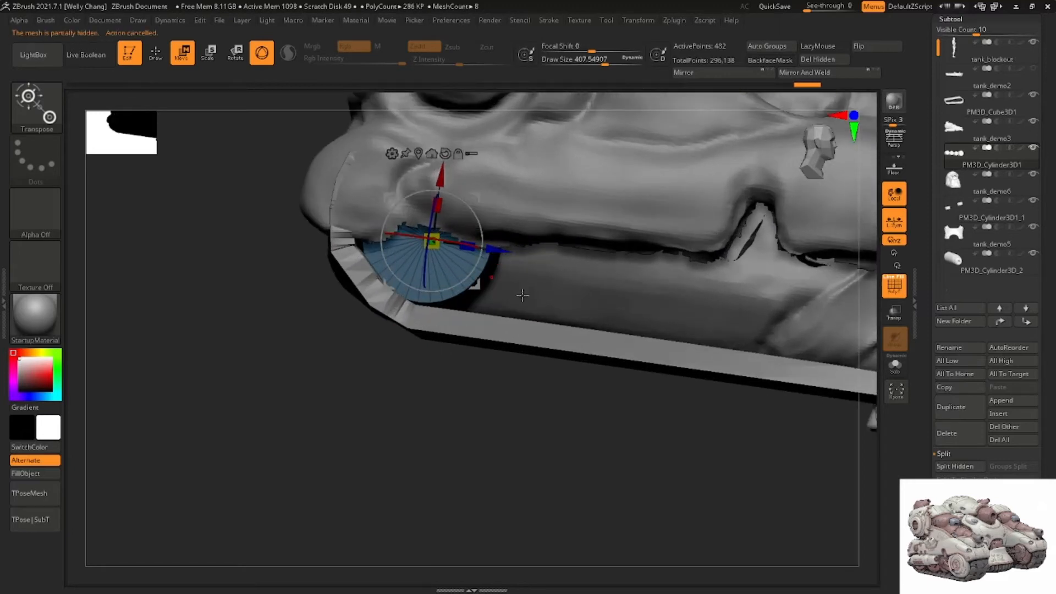
Mask all wheels except the rearmost one and bring the hidden wheels back into view
key(q)
ctrl+shift+click(467, 425)
key(ctrl+z)
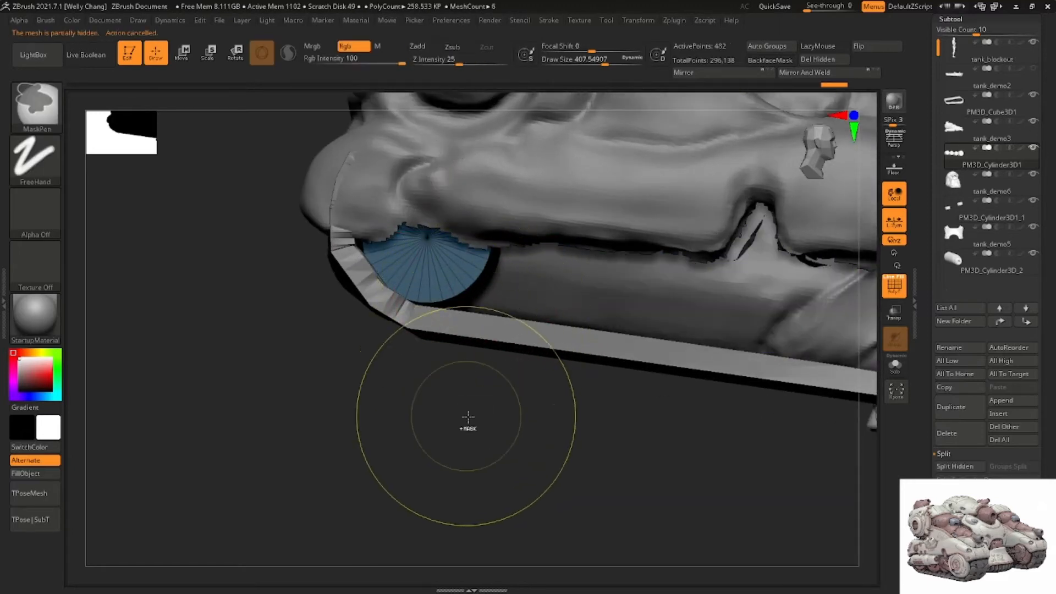
ctrl+shift+click(468, 416)
key(w)
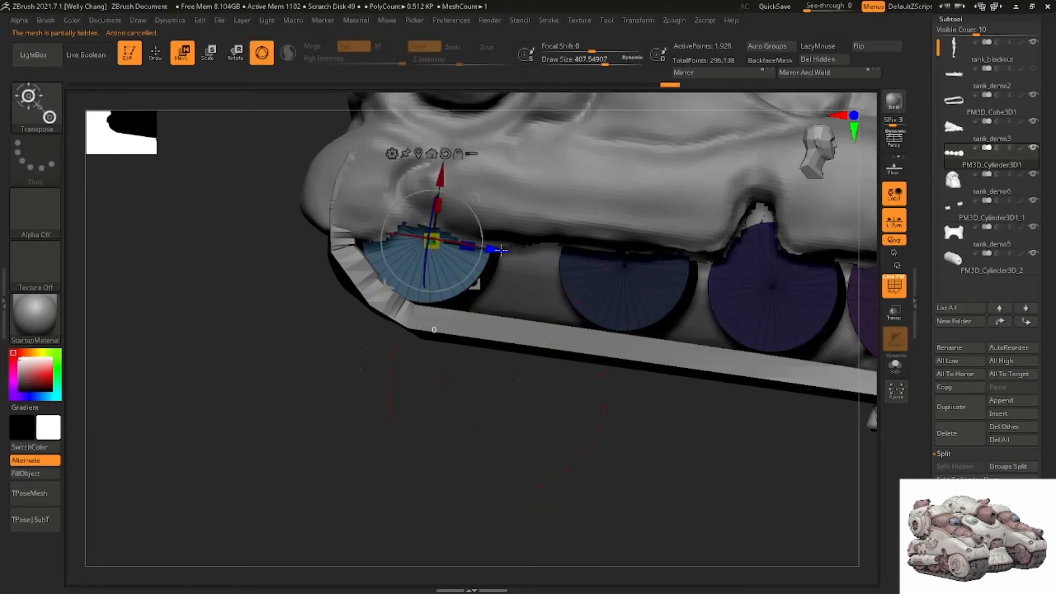
Duplicate the rearmost wheel three times along Z to fill the gaps between the wheels, and clear the mask
ctrl+drag(501, 250, 601, 266)
right_drag(534, 254, 502, 247)
ctrl+drag(555, 270, 725, 291)
alt+right_drag(665, 270, 539, 258)
ctrl+drag(588, 281, 732, 313)
mouse_move(657, 275)
right_down()
mouse_move(683, 296)
mouse_move(634, 279)
mouse_move(663, 258)
mouse_move(653, 255)
mouse_move(625, 329)
mouse_move(598, 357)
right_up()
key(q)
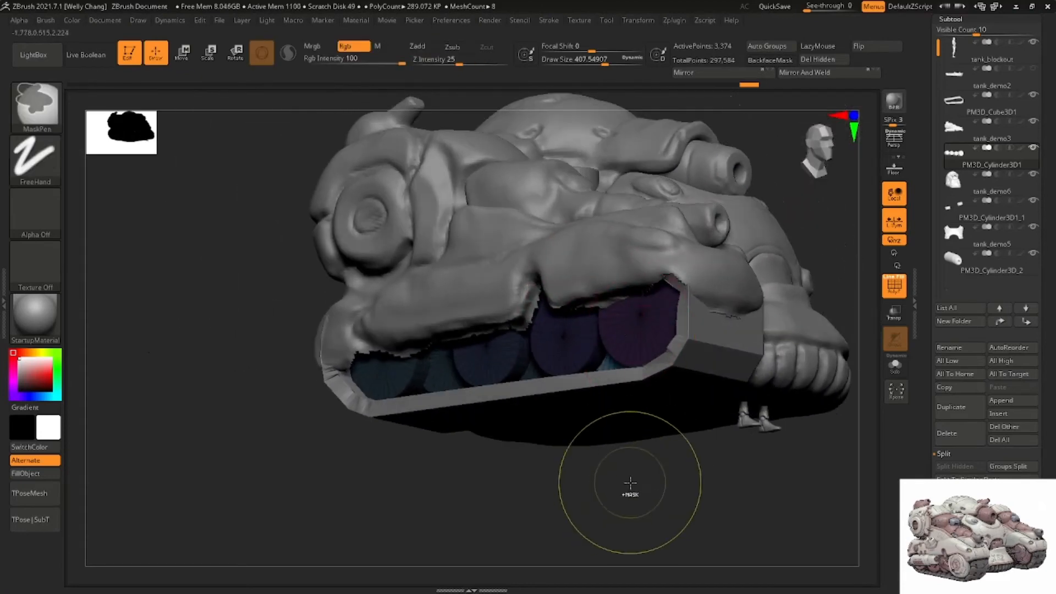
ctrl+drag(629, 483, 646, 503)
right_drag(638, 467, 648, 308)
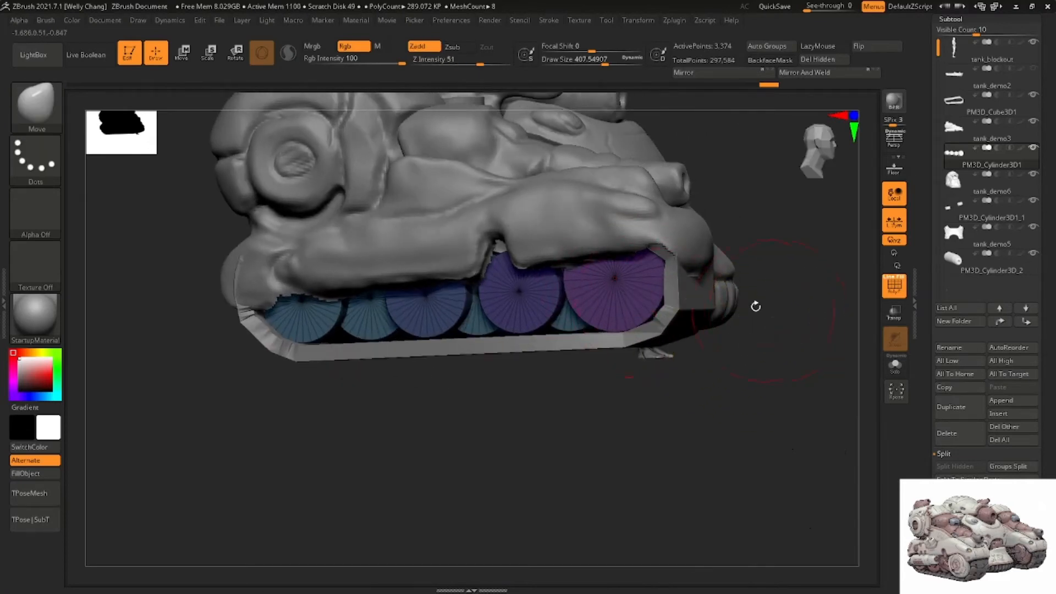
Split the front wheel into its own subtool and DynaMesh it at resolution 48
ctrl+shift+click(620, 298)
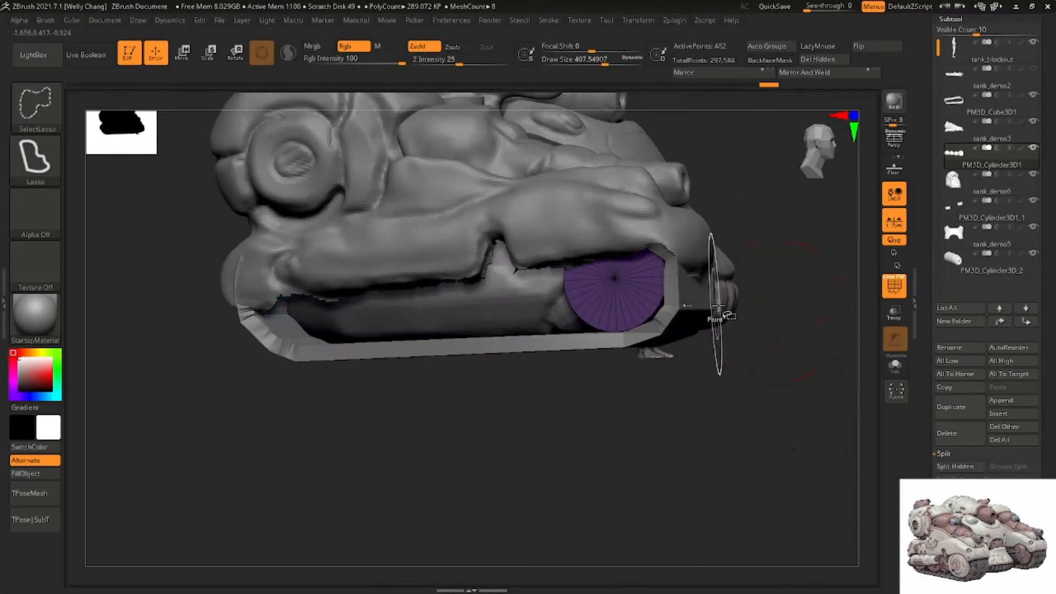
click(957, 466)
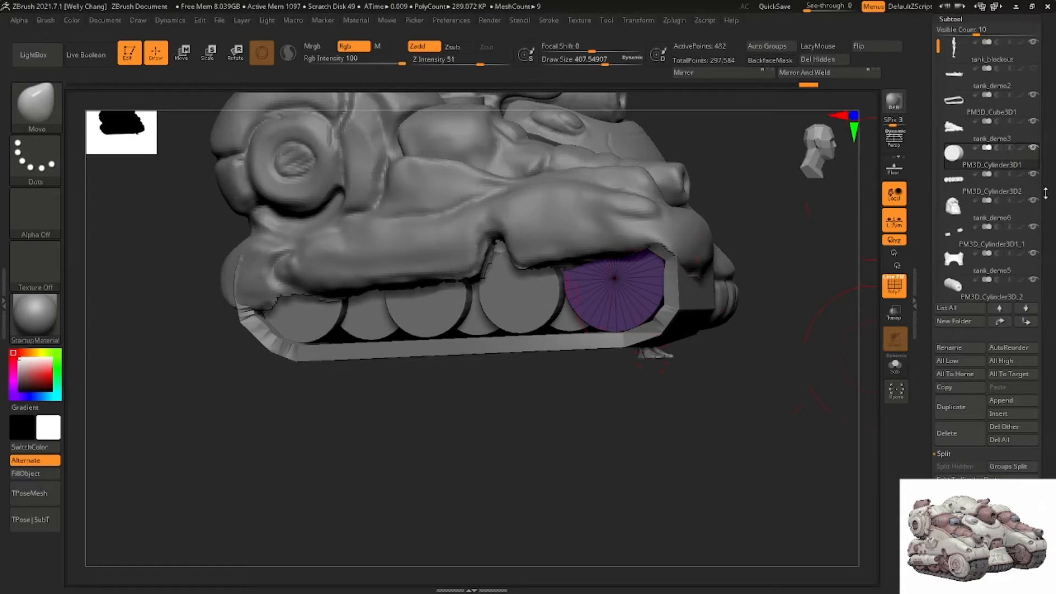
scroll(981, 399, down, 5)
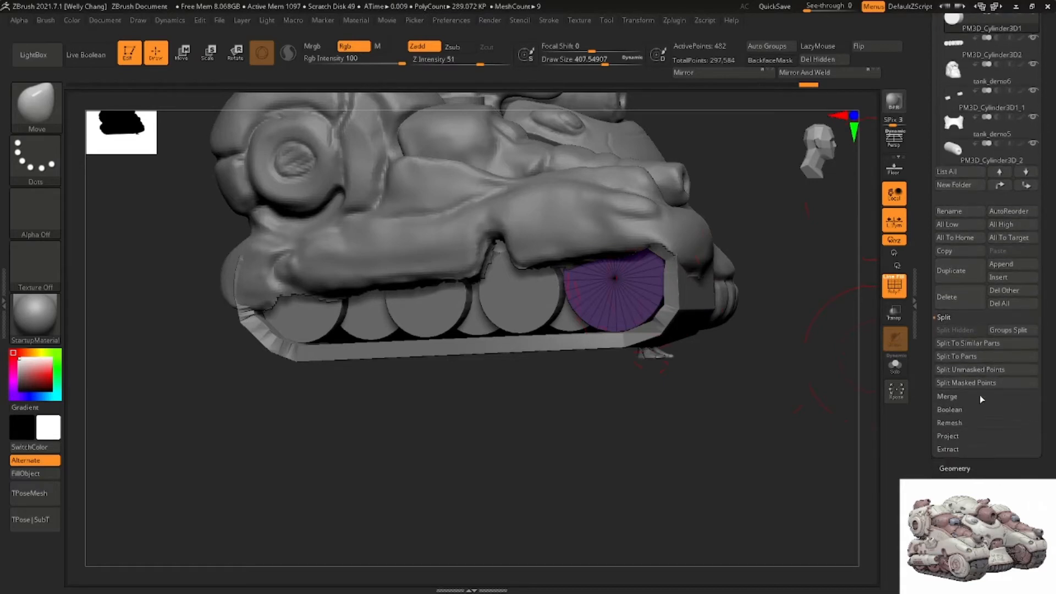
click(966, 468)
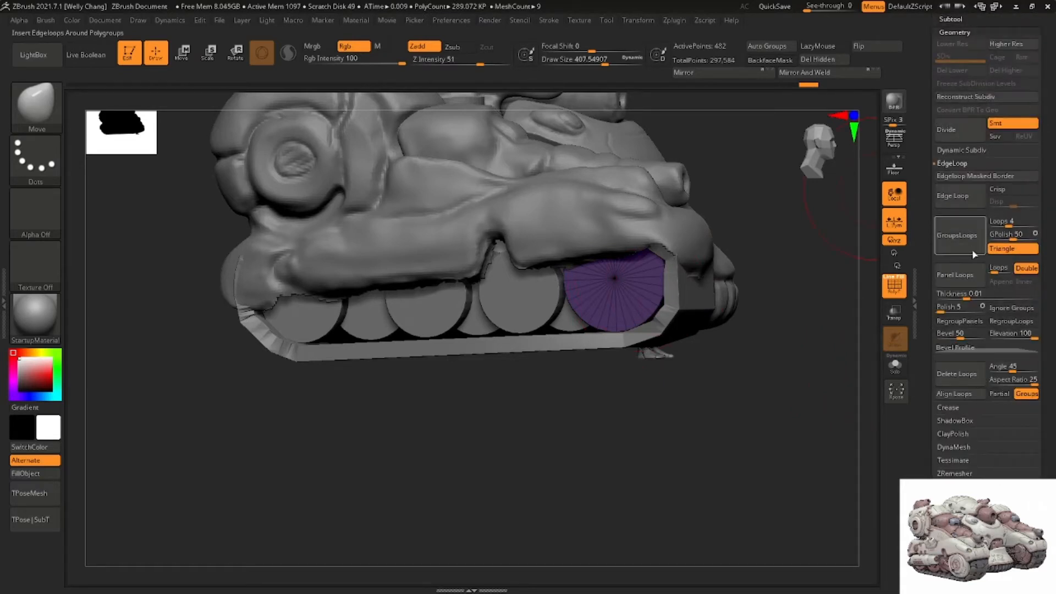
click(969, 163)
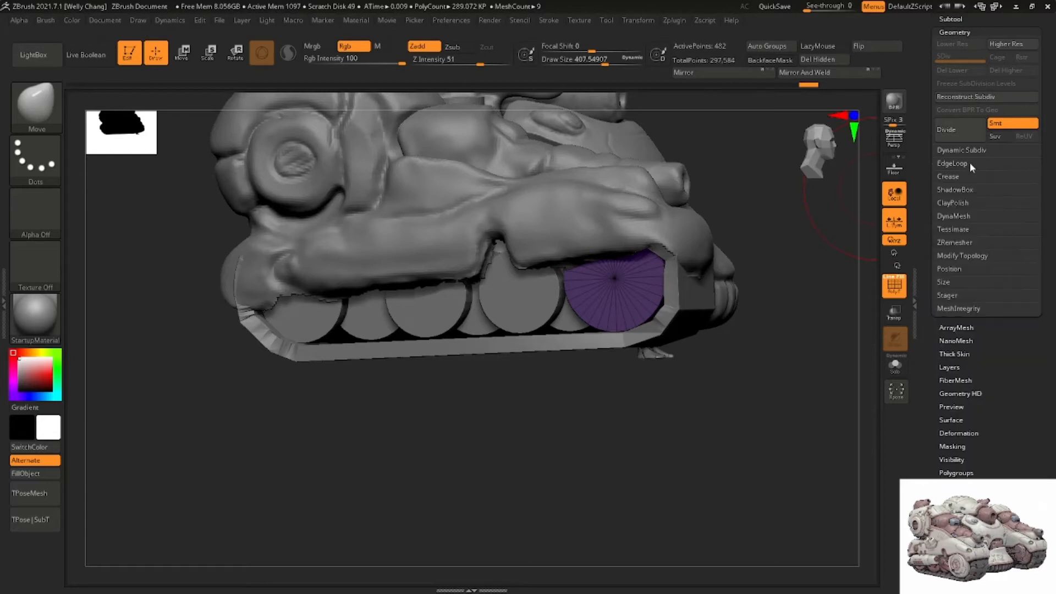
click(971, 158)
click(955, 216)
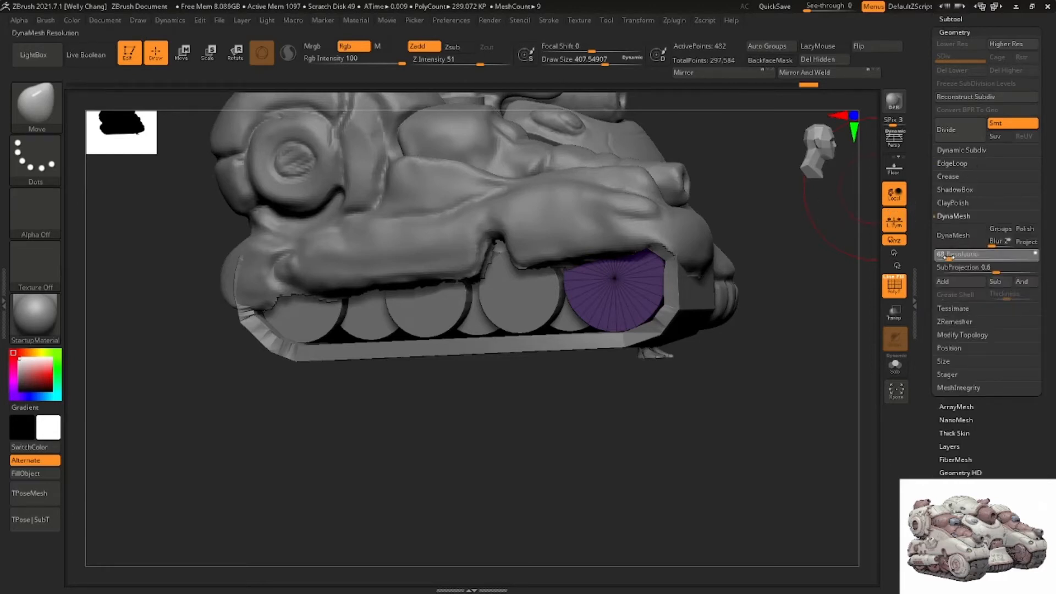
click(955, 240)
Scale the front wheel slightly along Y so it reaches further out of the track shell
ctrl+right_drag(622, 292, 631, 305)
right_drag(643, 291, 599, 252)
key(w)
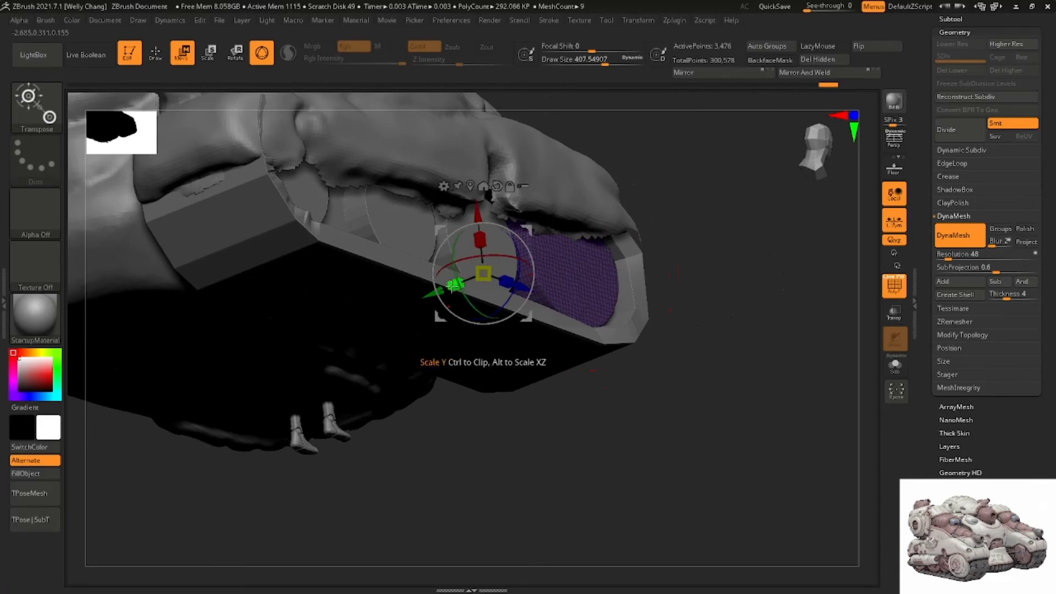
key(q)
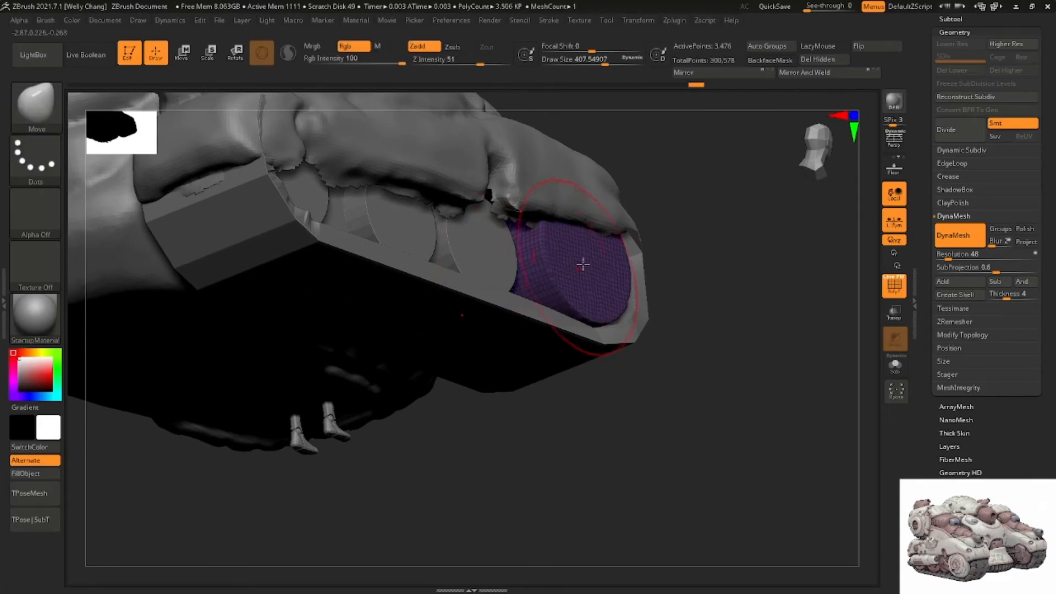
Set the draw size to about 124 and mask the central area of the front wheel's outer face
mouse_move(582, 264)
right_down()
mouse_move(552, 264)
mouse_move(499, 330)
right_up()
key(space)
drag(592, 257, 564, 255)
right_drag(565, 257, 600, 267)
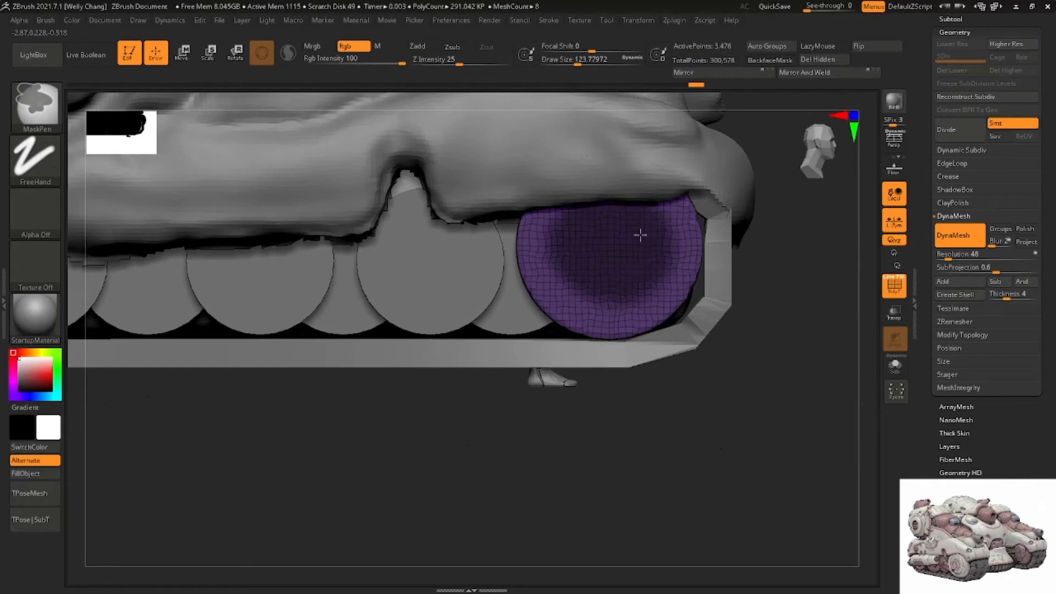
right_drag(759, 276, 675, 280)
Move the central disc of the front wheel's face outward along Y
key(w)
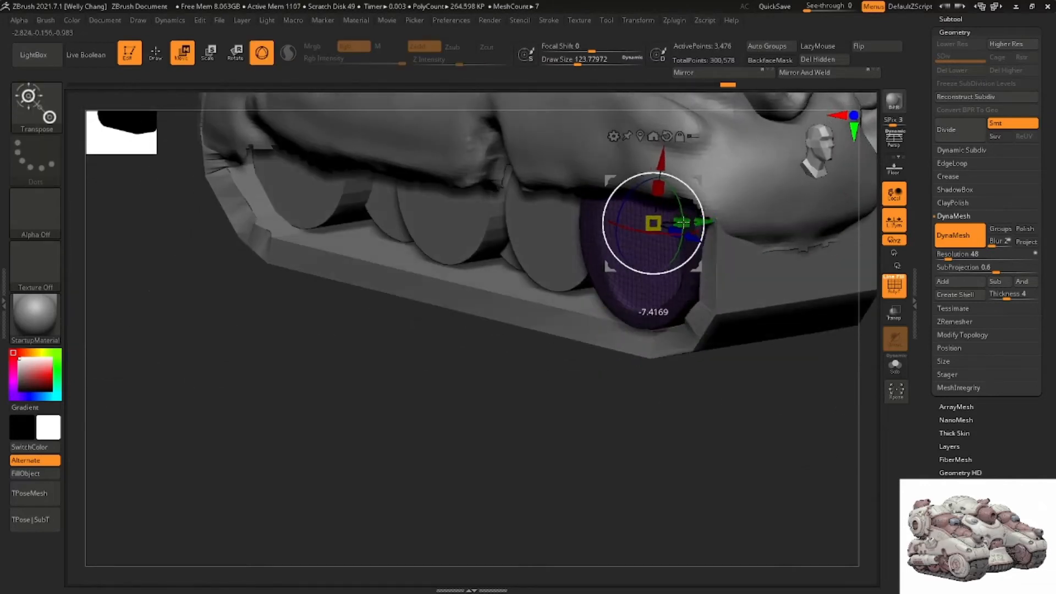
drag(702, 216, 727, 206)
alt+click(637, 224)
right_drag(636, 225, 652, 221)
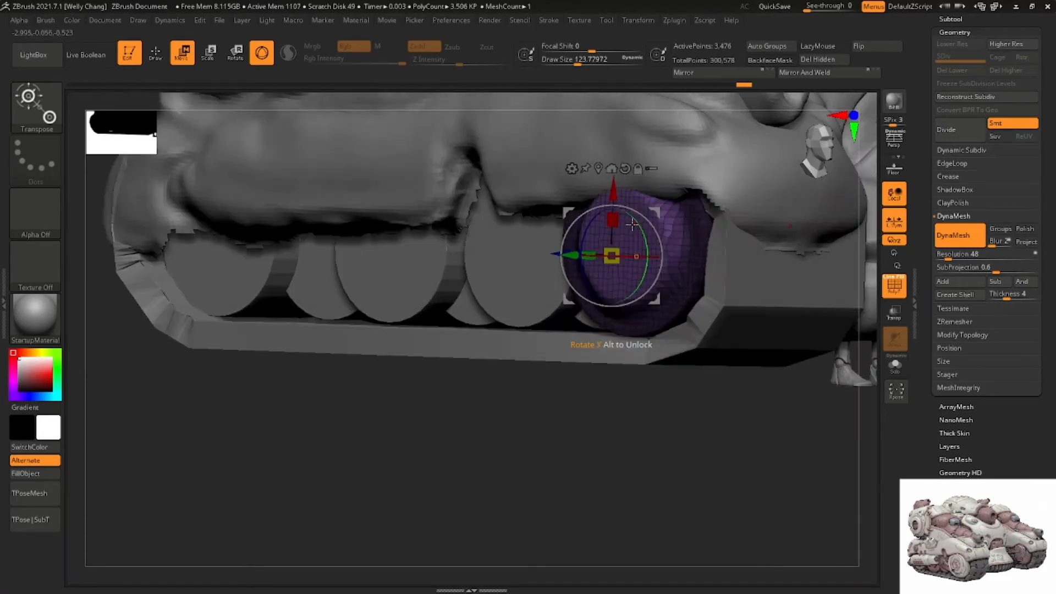
mouse_move(606, 279)
right_down()
mouse_move(599, 242)
mouse_move(600, 297)
right_up()
drag(598, 333, 602, 335)
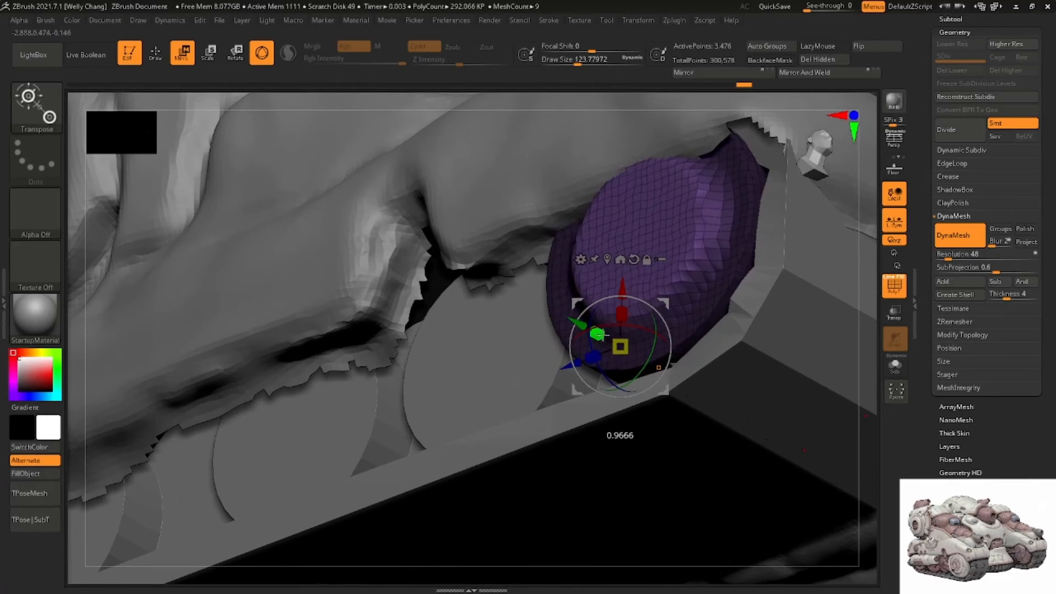
right_drag(611, 314, 587, 333)
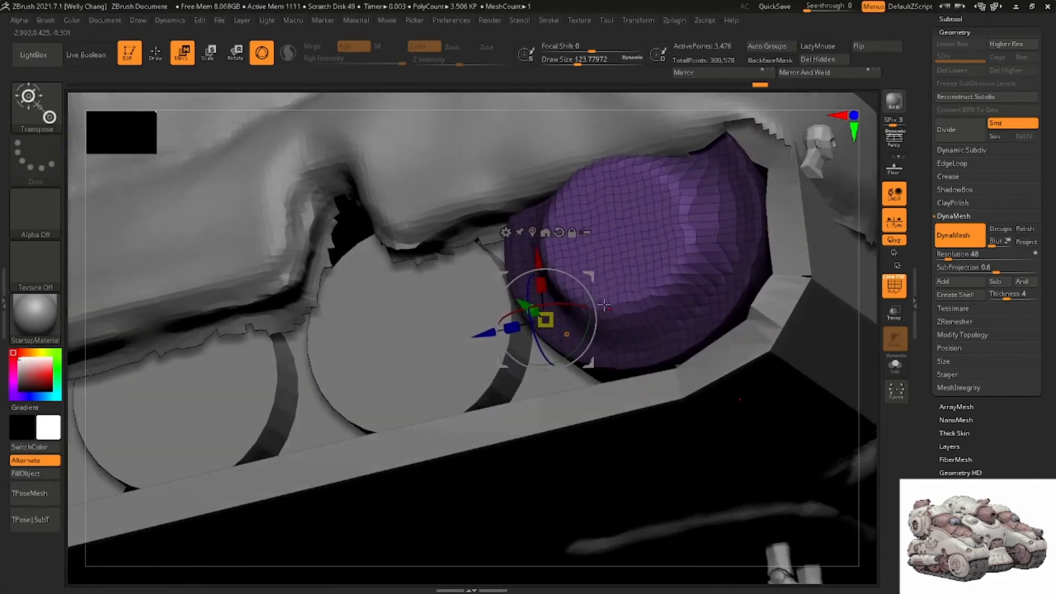
key(ctrl+z)
Place the gizmo on the front wheel's raised face and flatten that area slightly along Y
click(552, 247)
right_drag(653, 277, 672, 254)
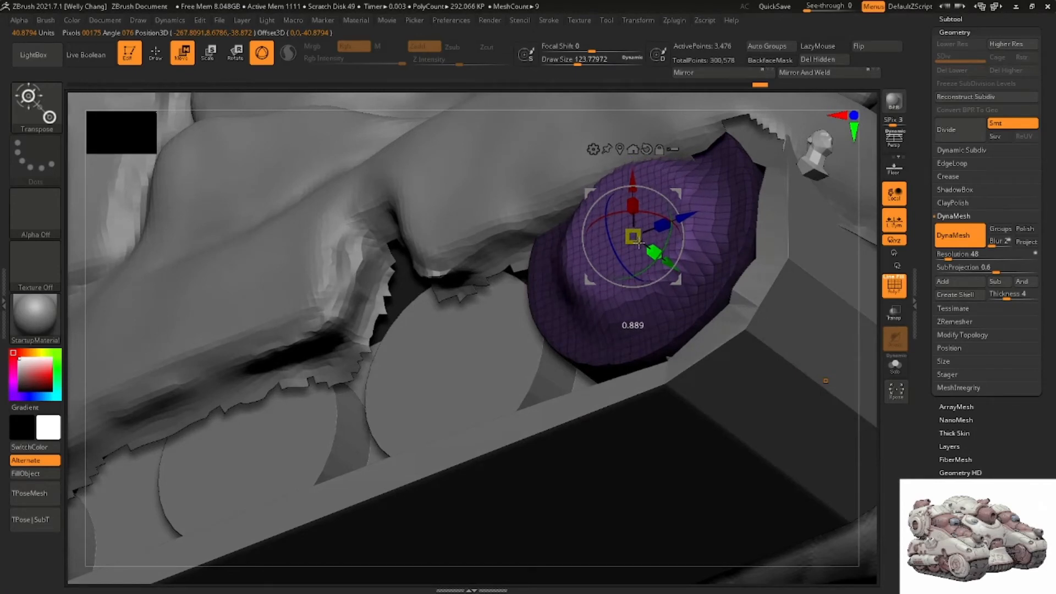
drag(664, 261, 670, 265)
key(q)
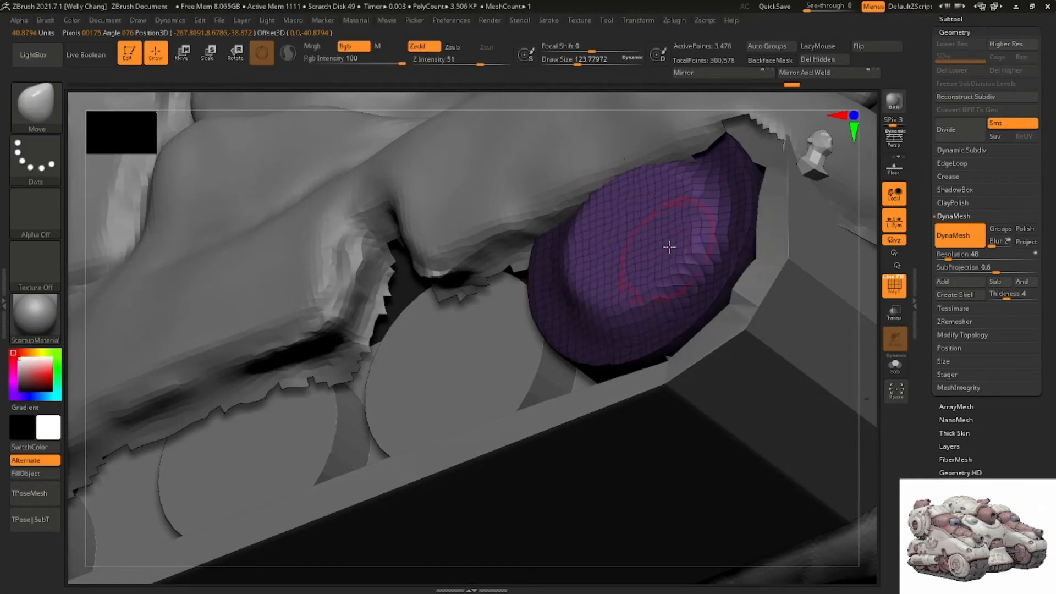
Clear the front wheel's mask and smooth the edge of its outer face
right_drag(669, 245, 630, 246)
ctrl+drag(816, 392, 806, 395)
mouse_move(659, 360)
alt+right_down()
mouse_move(620, 400)
mouse_move(614, 347)
alt+right_up()
shift+drag(522, 289, 511, 251)
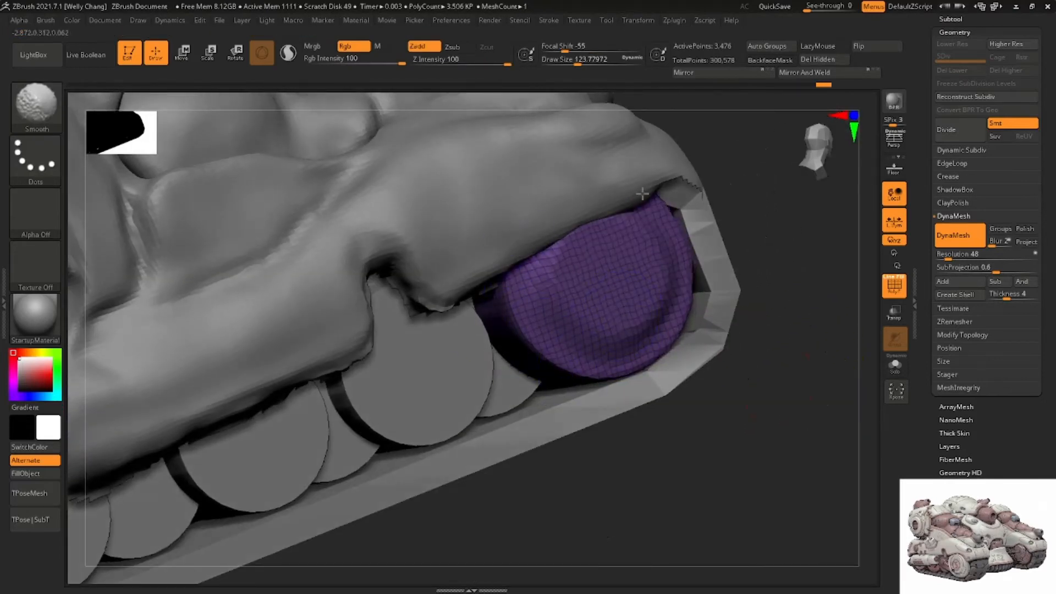
Select the side hull above the wheels and re-DynaMesh it
mouse_move(625, 337)
right_down()
mouse_move(682, 297)
mouse_move(622, 275)
mouse_move(687, 264)
mouse_move(709, 247)
right_up()
alt+click(726, 179)
ctrl+drag(408, 447, 422, 459)
mouse_move(588, 324)
alt+right_down()
mouse_move(536, 363)
mouse_move(592, 281)
alt+right_up()
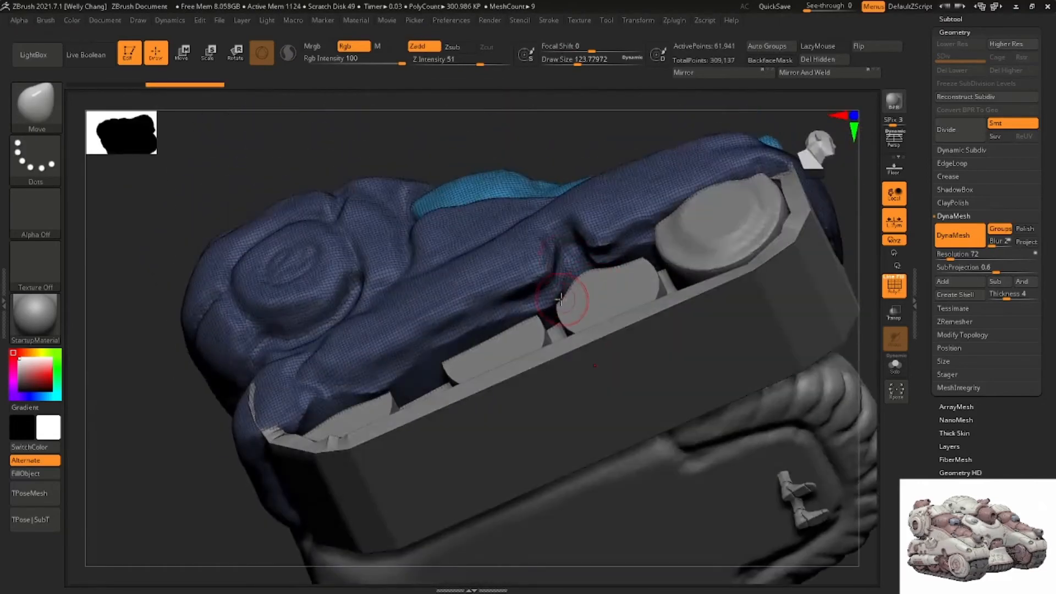
Carve the side hull's underside along the tops of the wheels with the ClayBuildup brush
key(b)
key(c)
key(b)
mouse_move(566, 302)
mouse_down()
mouse_move(424, 367)
mouse_move(418, 384)
mouse_up()
alt+right_drag(417, 385, 461, 361)
alt+drag(460, 361, 353, 404)
Isolate the side hull, hollow out its underside with ClayBuildup at a draw size of about 268, and show the whole tank again
click(894, 366)
right_drag(621, 357, 584, 285)
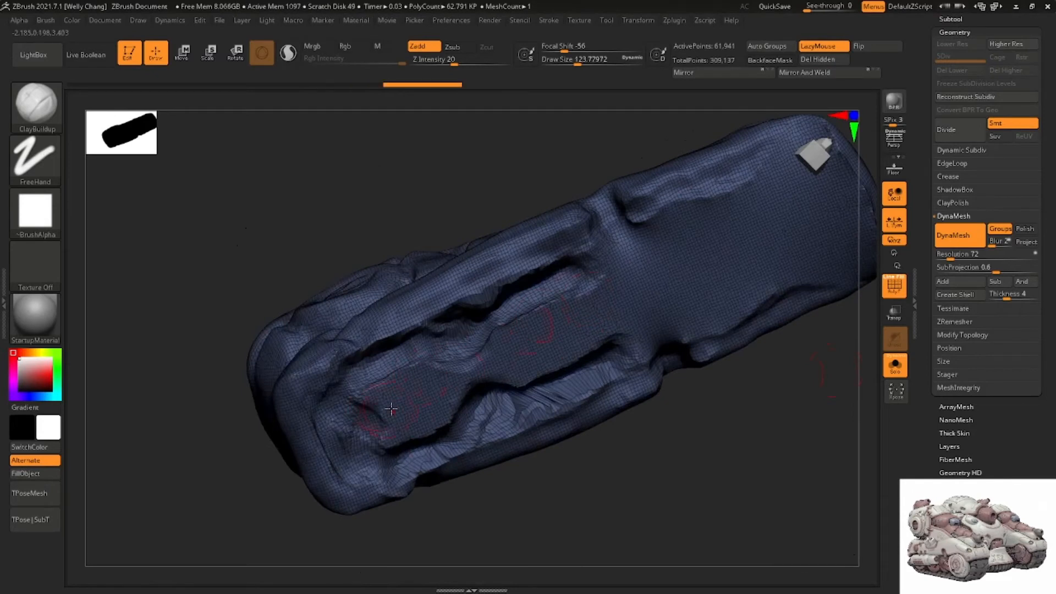
key(space)
drag(391, 403, 731, 249)
alt+right_drag(717, 241, 639, 267)
mouse_move(640, 266)
alt+mouse_down()
mouse_move(731, 205)
mouse_move(649, 244)
mouse_move(739, 231)
mouse_move(579, 346)
mouse_move(707, 244)
mouse_move(555, 325)
alt+mouse_up()
right_drag(555, 324, 561, 396)
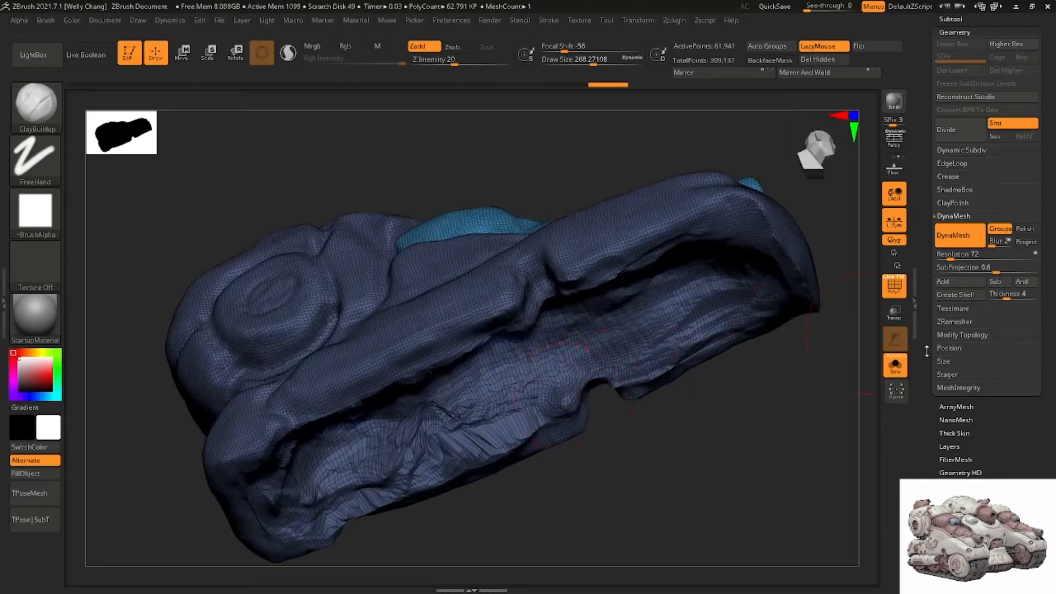
click(895, 365)
Activate the Move brush and select the track band that surrounds the wheels
right_drag(768, 335, 753, 447)
alt+right_drag(720, 311, 673, 351)
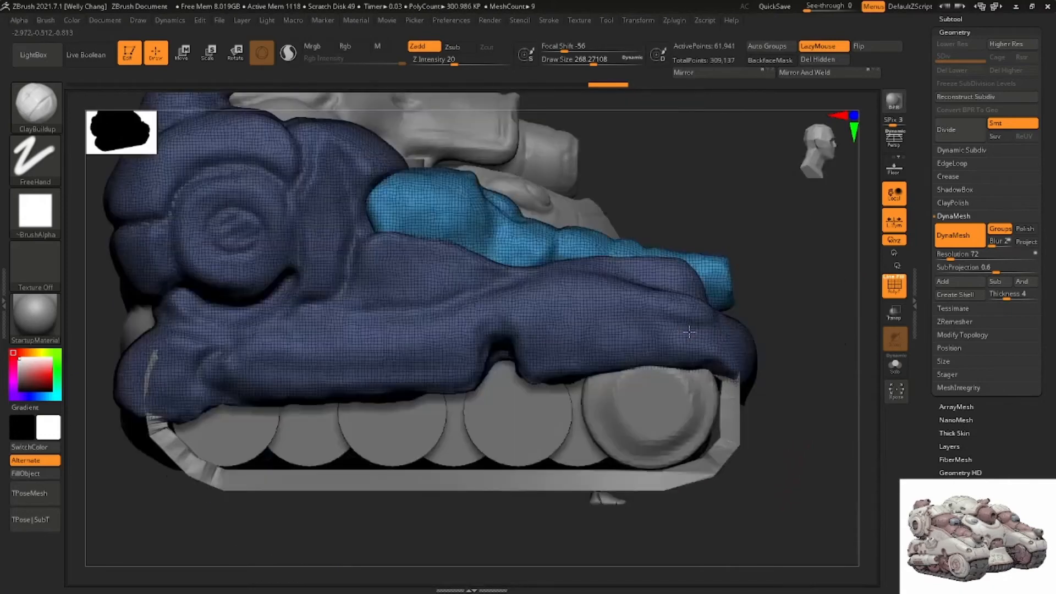
alt+right_drag(667, 311, 561, 330)
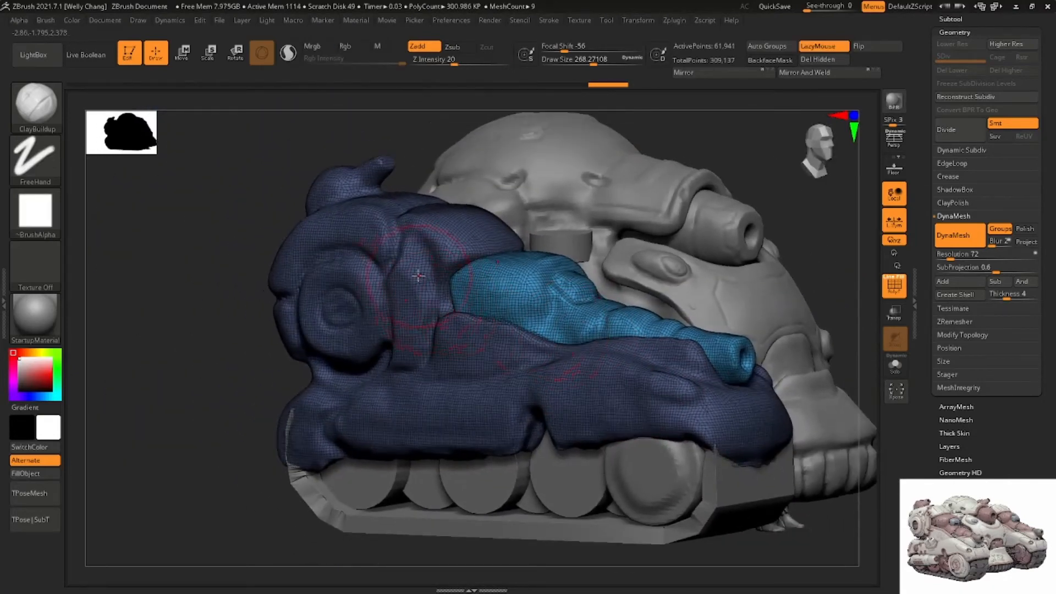
alt+right_drag(404, 246, 409, 305)
right_click(331, 379)
mouse_move(242, 338)
right_down()
mouse_move(262, 359)
mouse_move(257, 336)
mouse_move(284, 352)
right_up()
key(b)
key(m)
key(v)
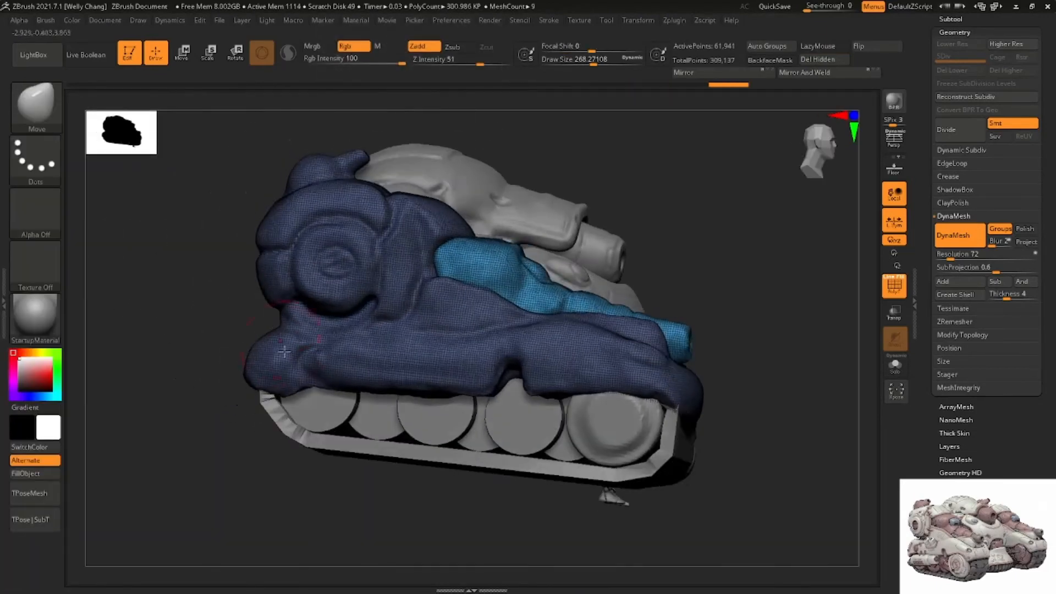
alt+click(291, 424)
right_drag(467, 407, 375, 334)
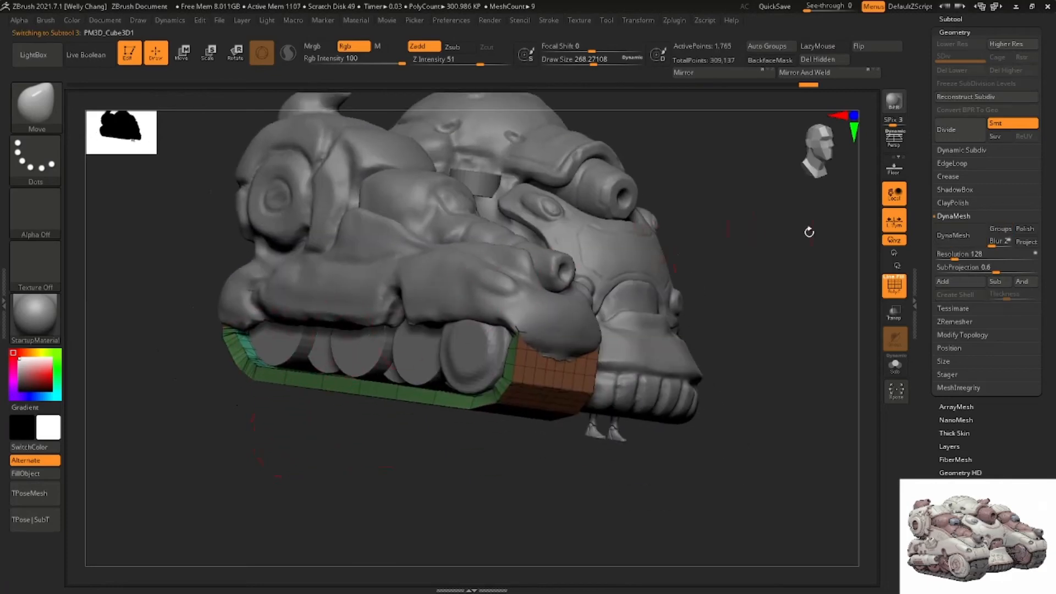
Try to DynaMesh the track band at a resolution of 184, and undo it
text(184)
key(Return)
click(959, 235)
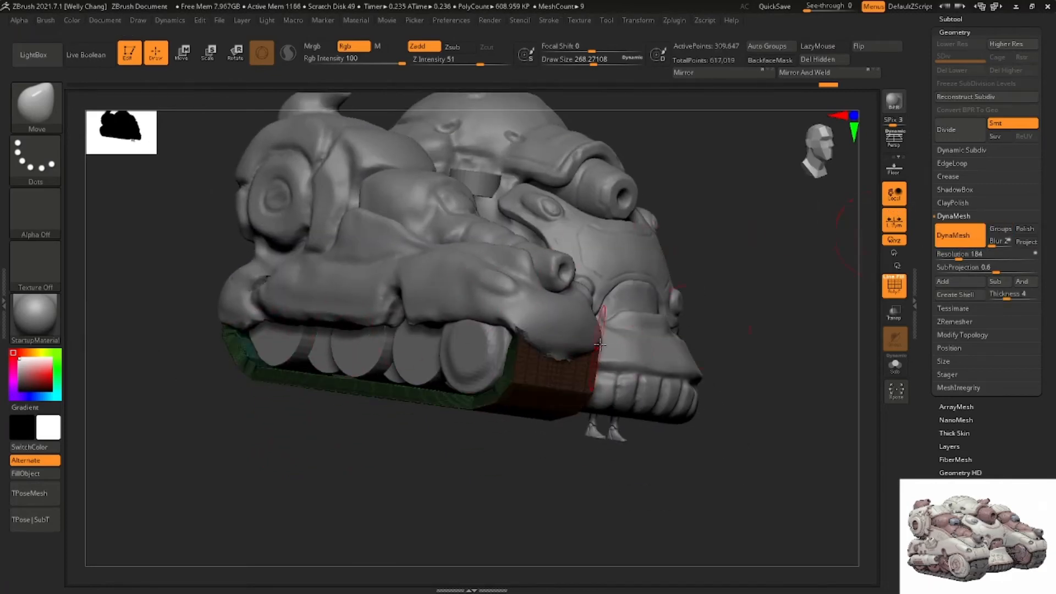
key(ctrl+z)
DynaMesh the track band at a resolution of 64
click(953, 254)
text(64)
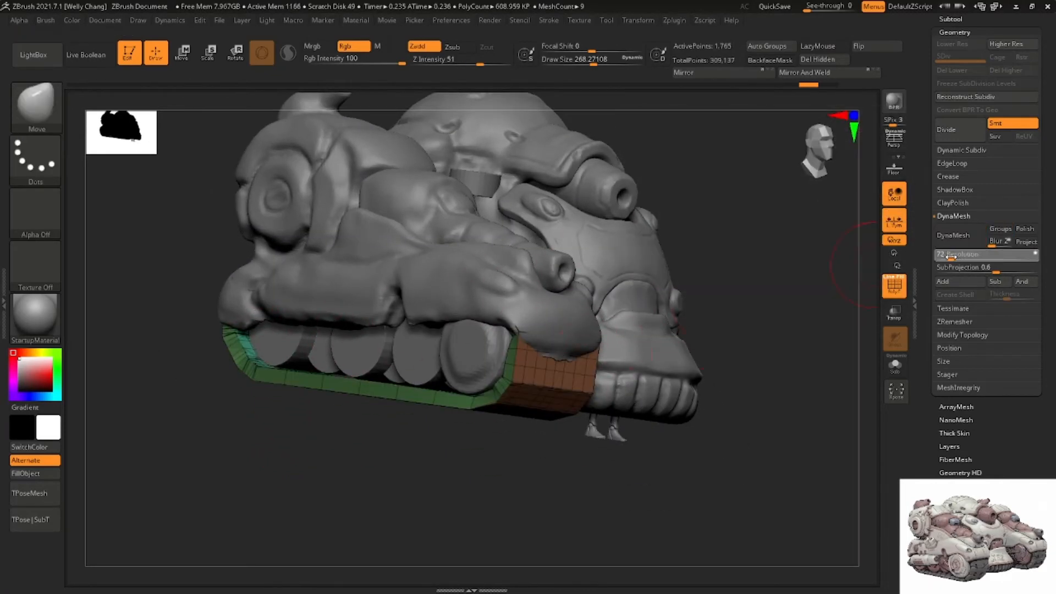
key(Return)
click(959, 235)
Smooth the track band's hard corners at its front end and along its lower edges
shift+drag(533, 409, 486, 410)
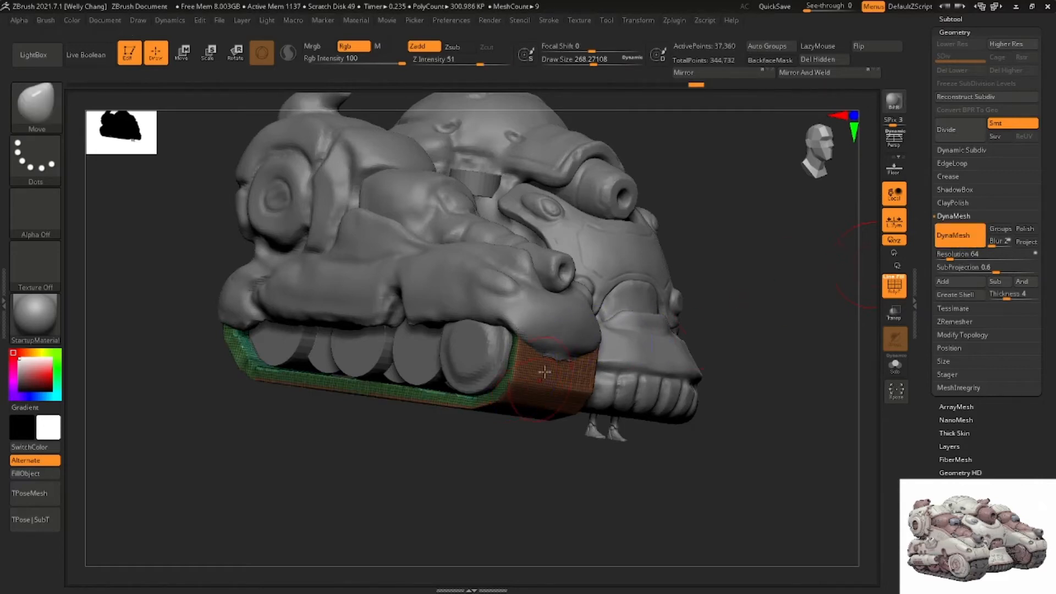
right_drag(544, 370, 498, 358)
shift+drag(511, 341, 505, 390)
right_drag(504, 390, 533, 394)
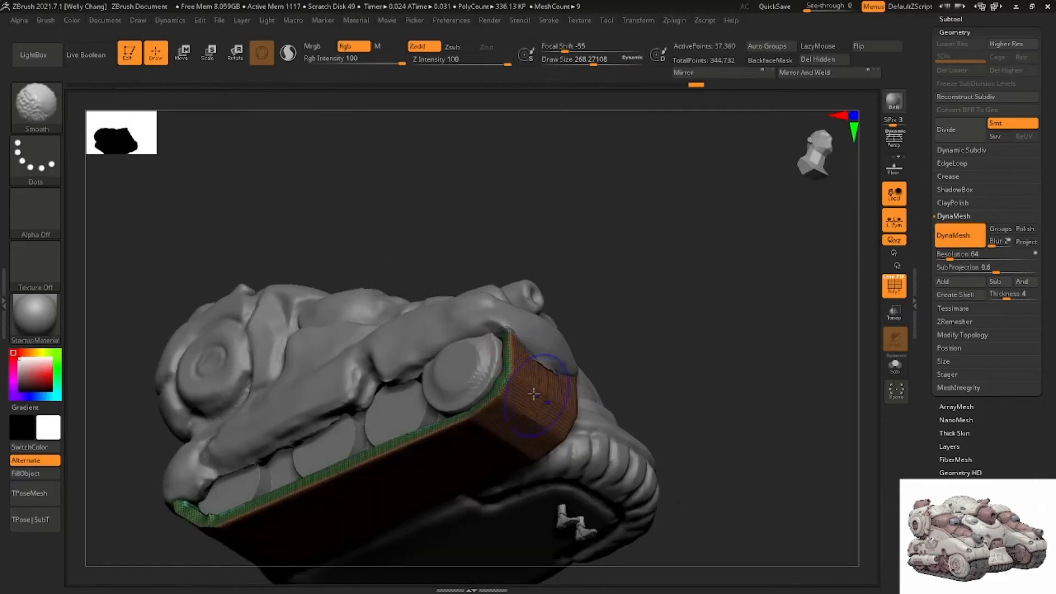
right_drag(383, 459, 411, 420)
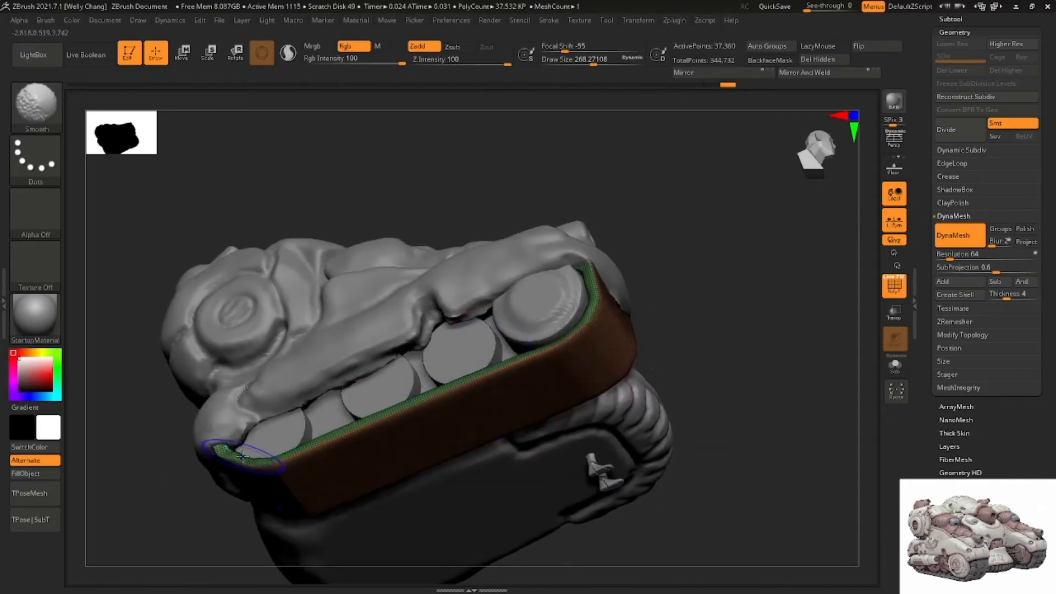
right_drag(222, 467, 352, 367)
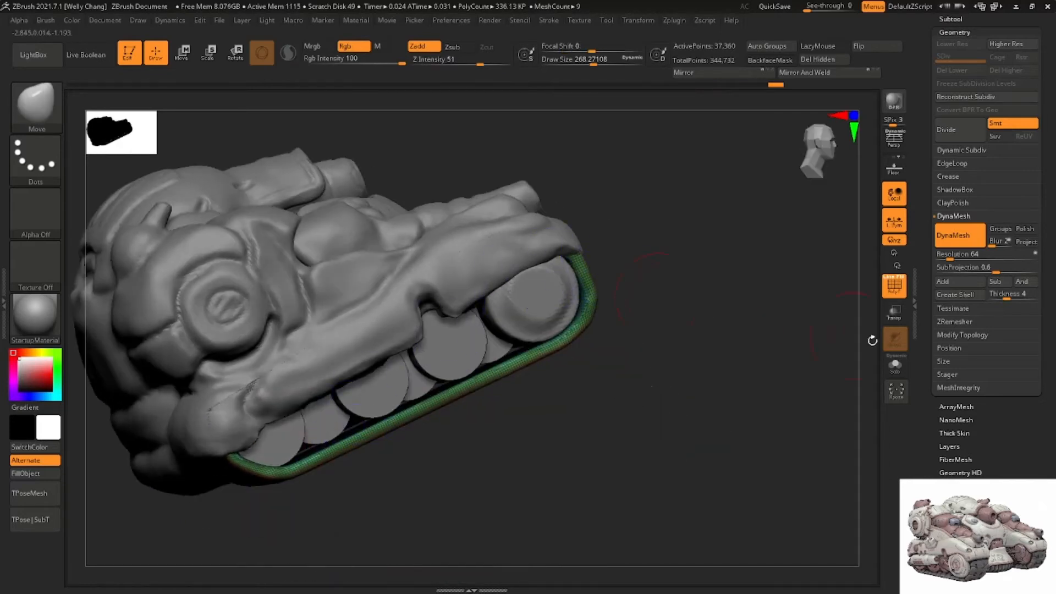
Isolate the track band, inflate it slightly with the Inflate deformation, and show the whole tank again
click(894, 365)
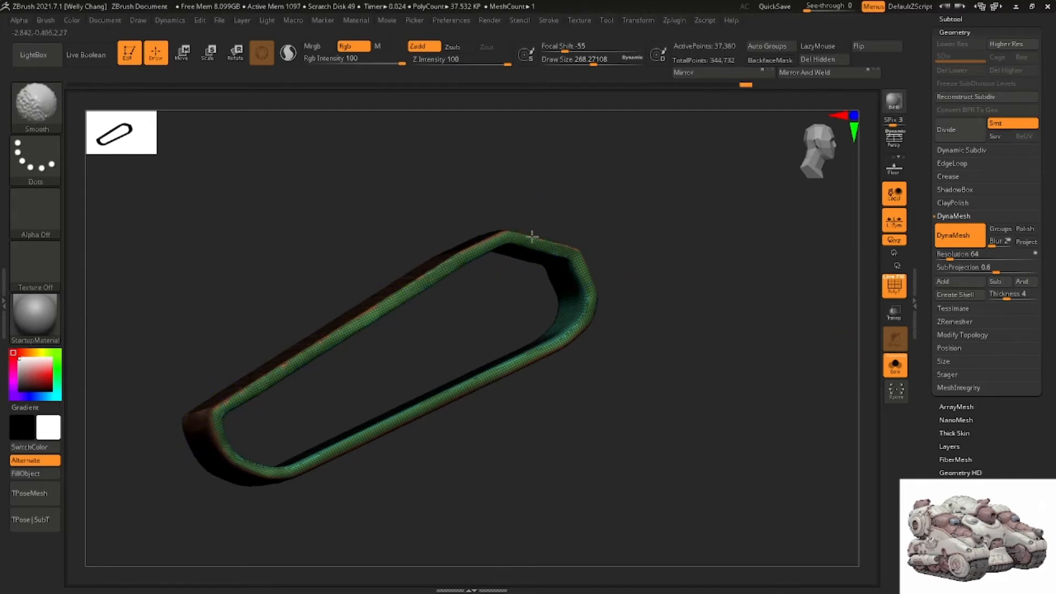
drag(998, 479, 998, 393)
click(982, 422)
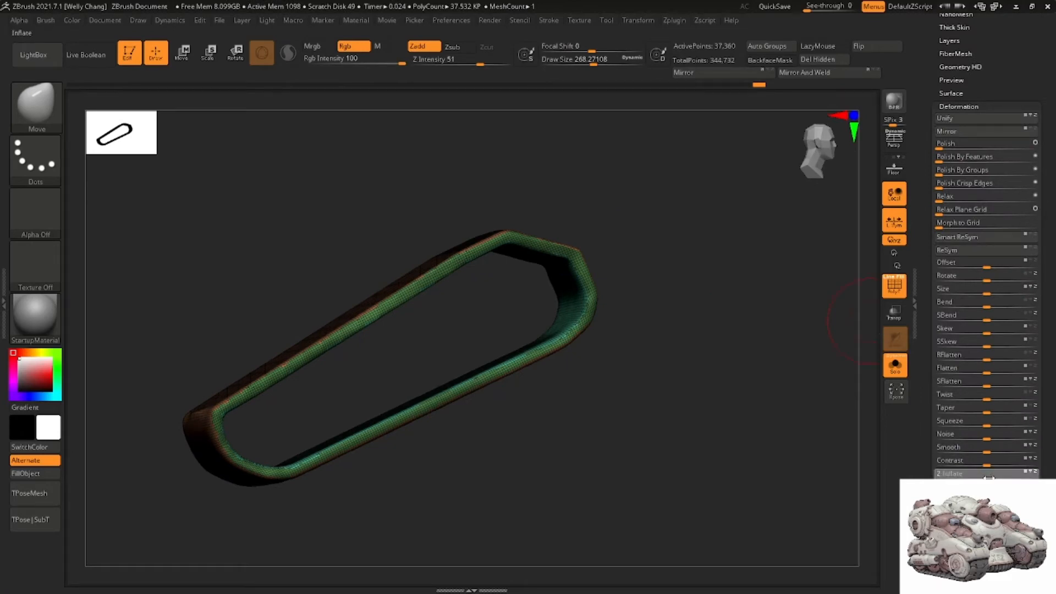
drag(989, 478, 992, 478)
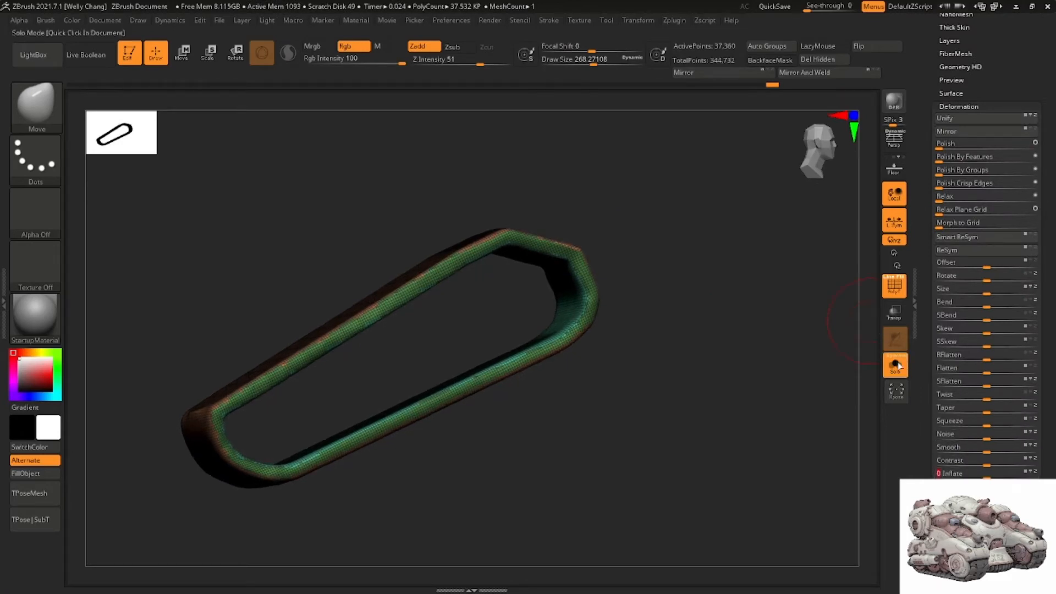
click(895, 365)
Try to mask one side of the track band from the front view
drag(669, 372, 663, 356)
key(w)
mouse_move(577, 308)
right_down()
mouse_move(546, 269)
mouse_move(556, 265)
right_up()
key(q)
ctrl+drag(714, 464, 598, 194)
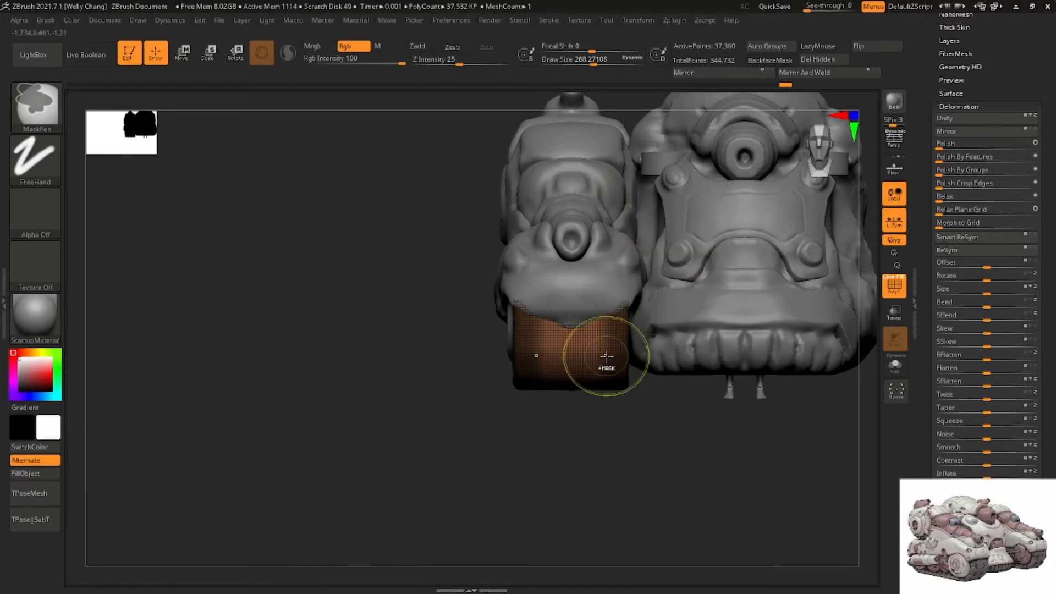
ctrl+click(638, 427)
Thin the track band slightly with a small negative Inflate deformation
right_drag(631, 394, 693, 357)
key(w)
right_drag(589, 370, 663, 323)
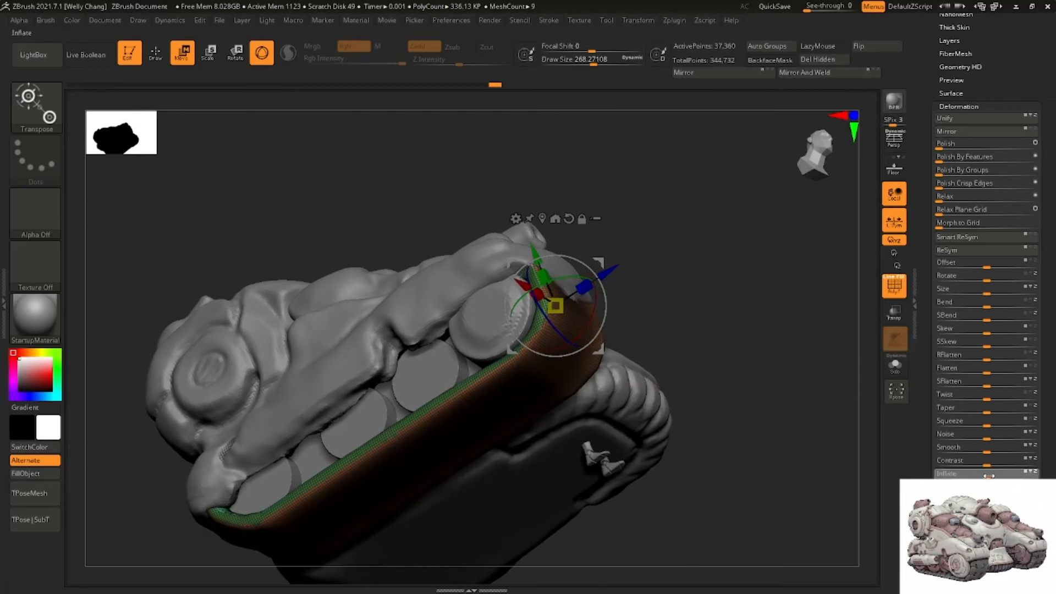
drag(988, 473, 978, 476)
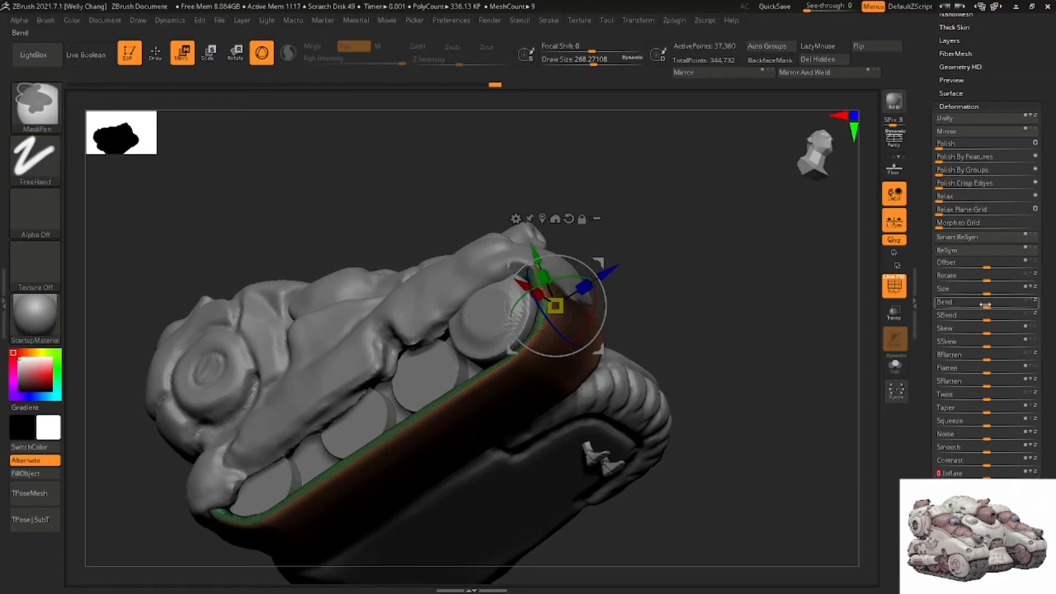
Scale the track band down vertically with the gizmo to about 0.93
right_drag(577, 324, 615, 340)
alt+drag(642, 331, 471, 342)
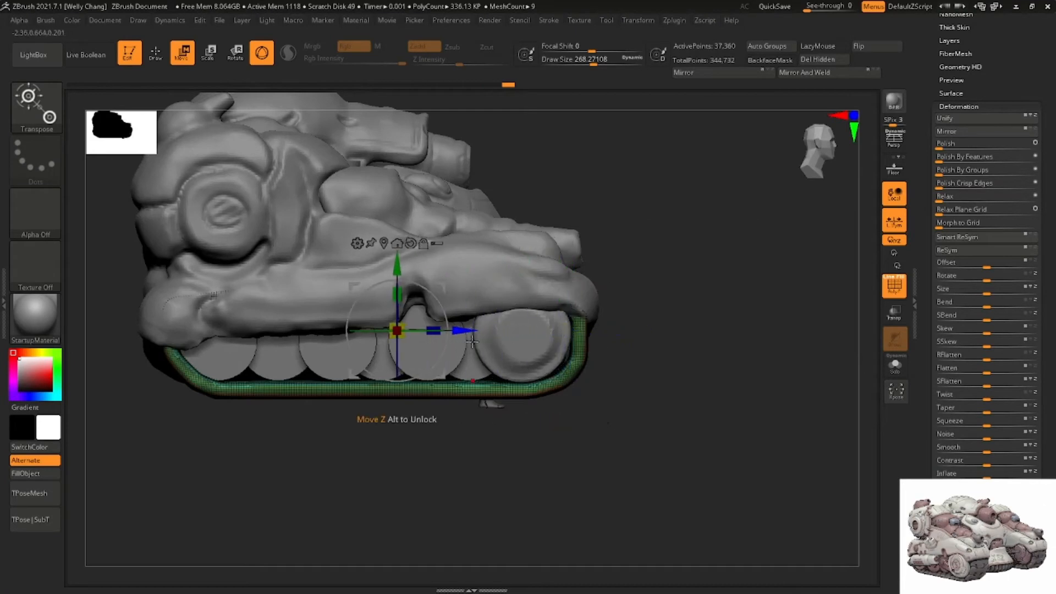
right_drag(471, 341, 435, 312)
drag(416, 306, 419, 333)
right_drag(420, 331, 433, 312)
drag(434, 311, 438, 323)
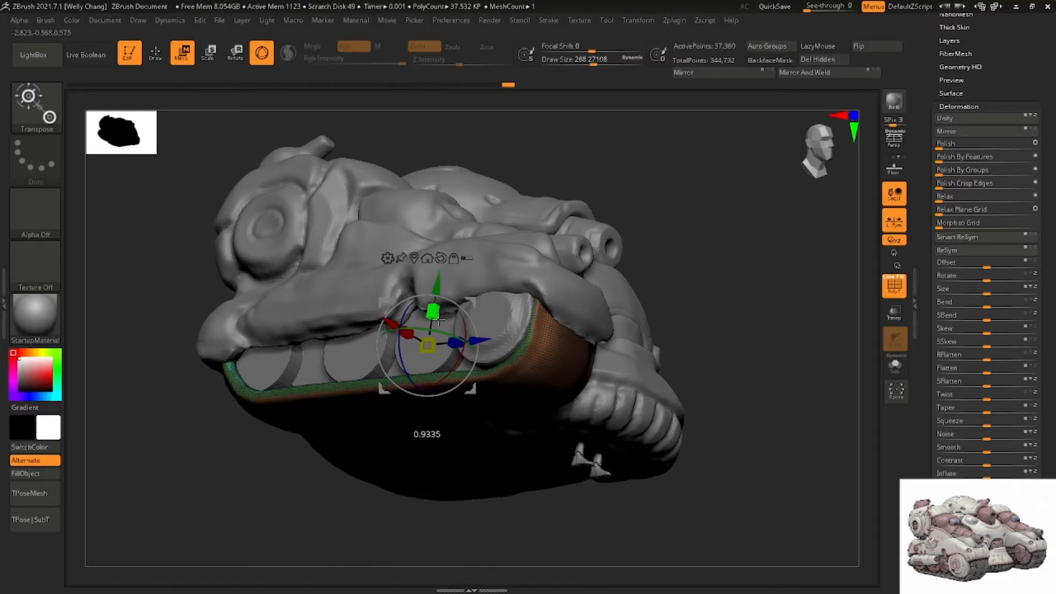
Smooth the outer surface and edges of the track band along its underside
key(q)
mouse_move(516, 335)
right_down()
mouse_move(536, 281)
mouse_move(550, 303)
mouse_move(538, 276)
mouse_move(595, 305)
right_up()
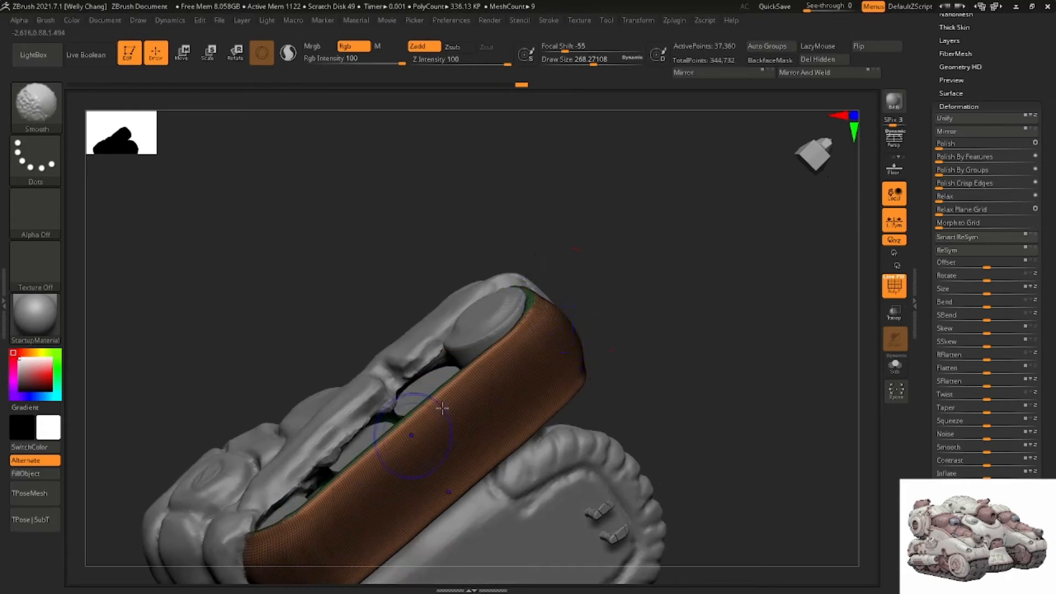
shift+drag(412, 435, 300, 522)
alt+right_drag(300, 523, 370, 426)
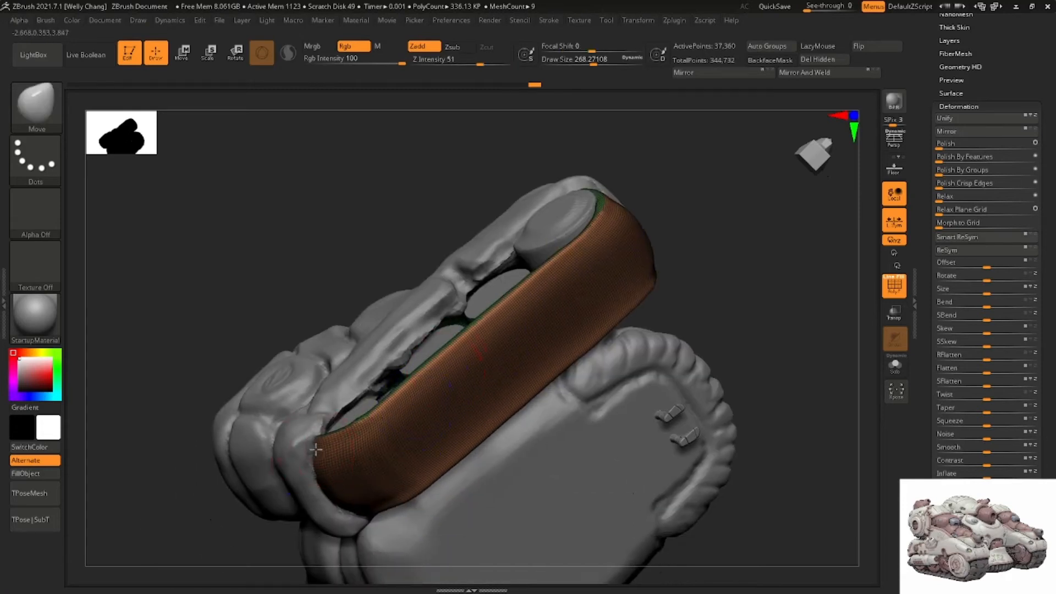
mouse_move(316, 450)
right_down()
mouse_move(365, 448)
mouse_move(352, 406)
mouse_move(349, 426)
mouse_move(407, 424)
mouse_move(482, 346)
mouse_move(512, 334)
right_up()
Hide the polyframe and carve the first cross grooves into the track band's front with DamStandard at a draw size of about 136
key(ctrl)
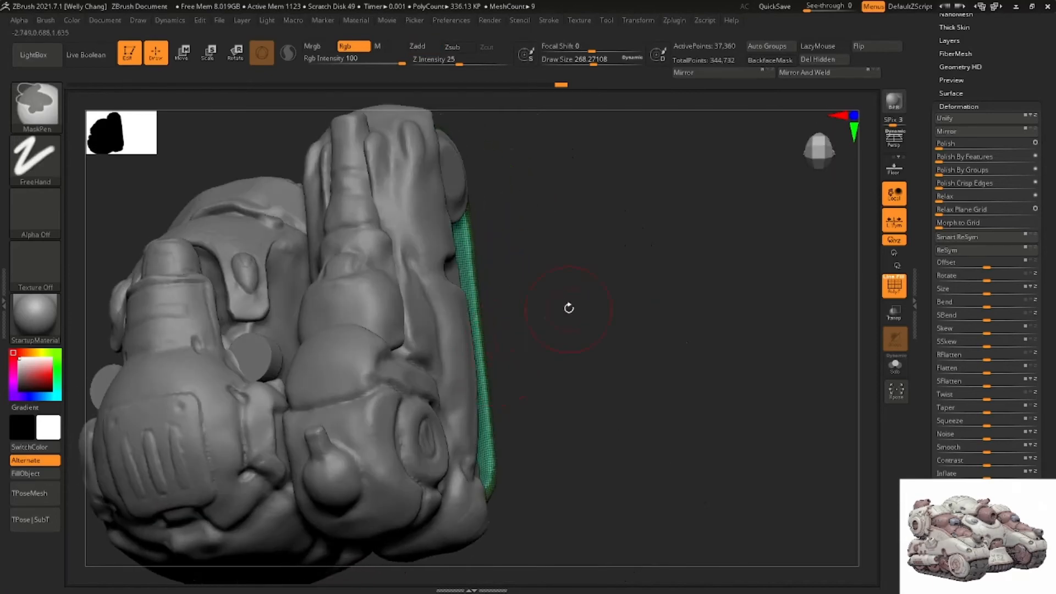
mouse_move(568, 308)
right_down()
mouse_move(537, 294)
mouse_move(552, 233)
mouse_move(540, 279)
mouse_move(502, 305)
right_up()
shift+right_drag(501, 239, 511, 233)
shift+right_click(510, 233)
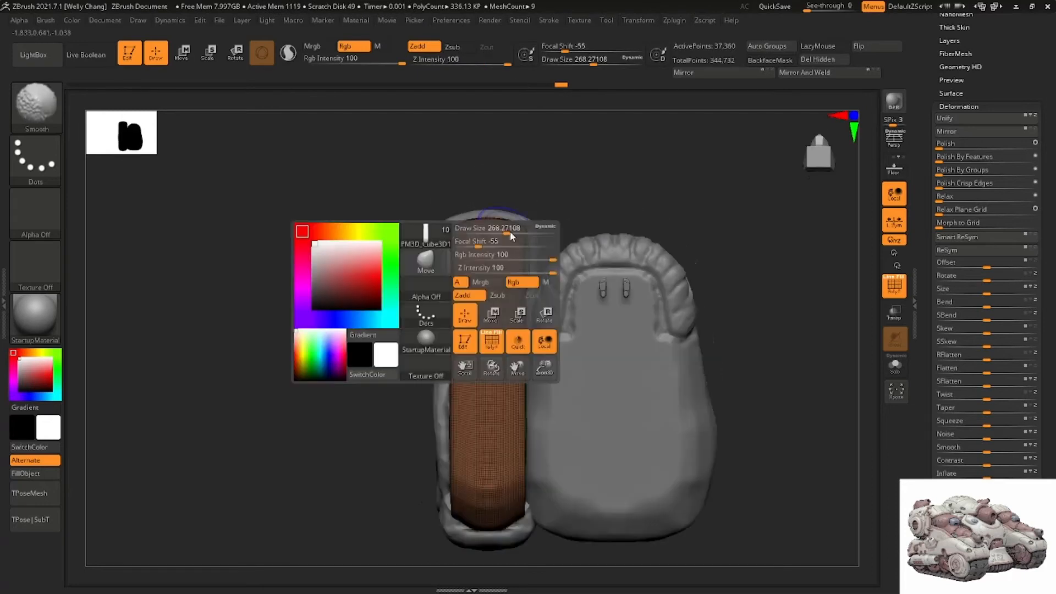
click(510, 233)
right_drag(526, 177, 523, 236)
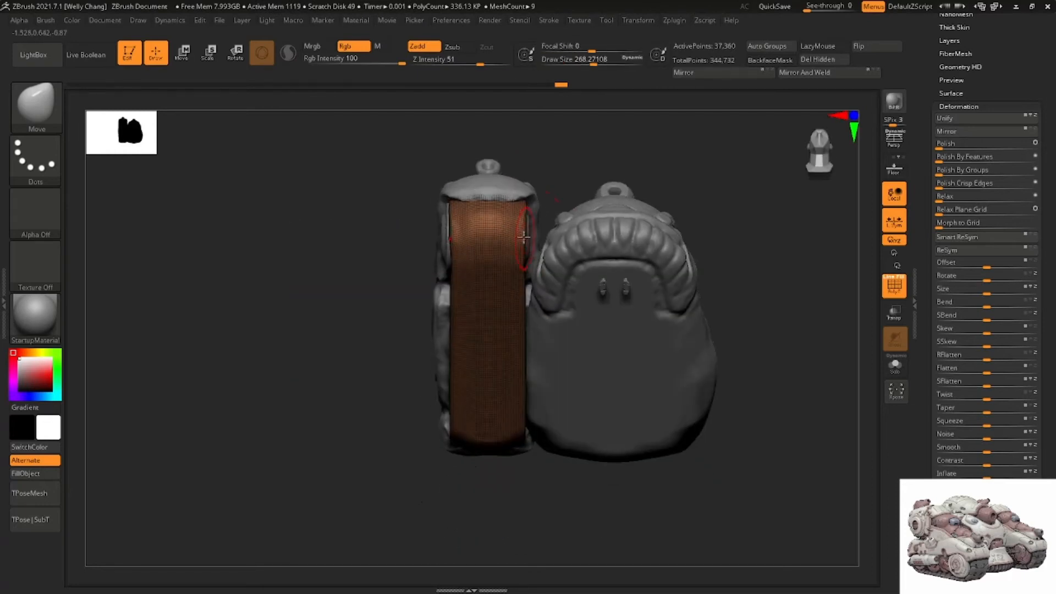
key(b)
key(d)
key(s)
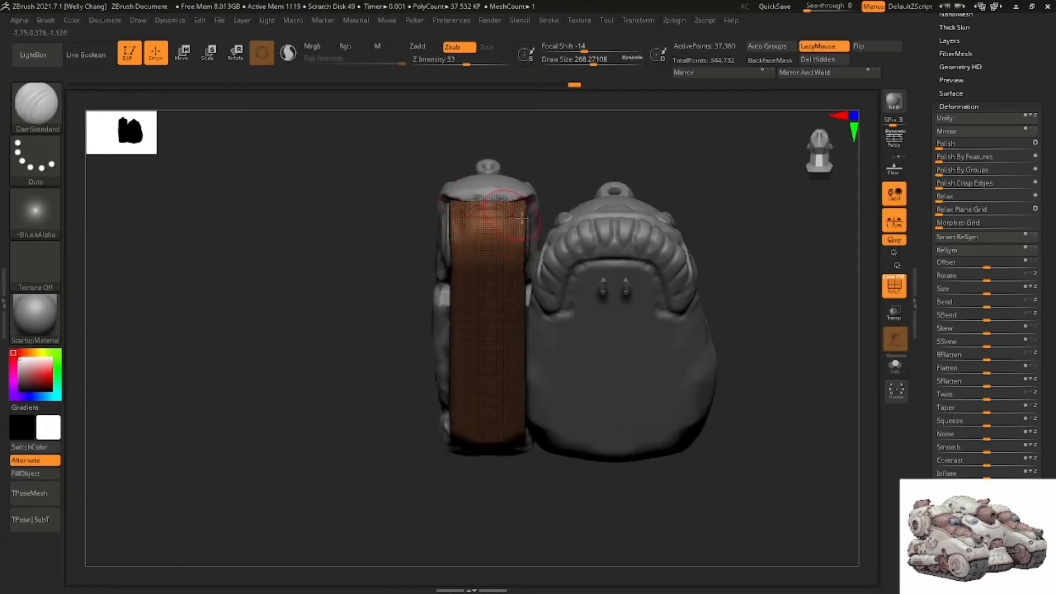
click(892, 285)
right_drag(657, 194, 643, 200)
key(space)
drag(633, 180, 623, 180)
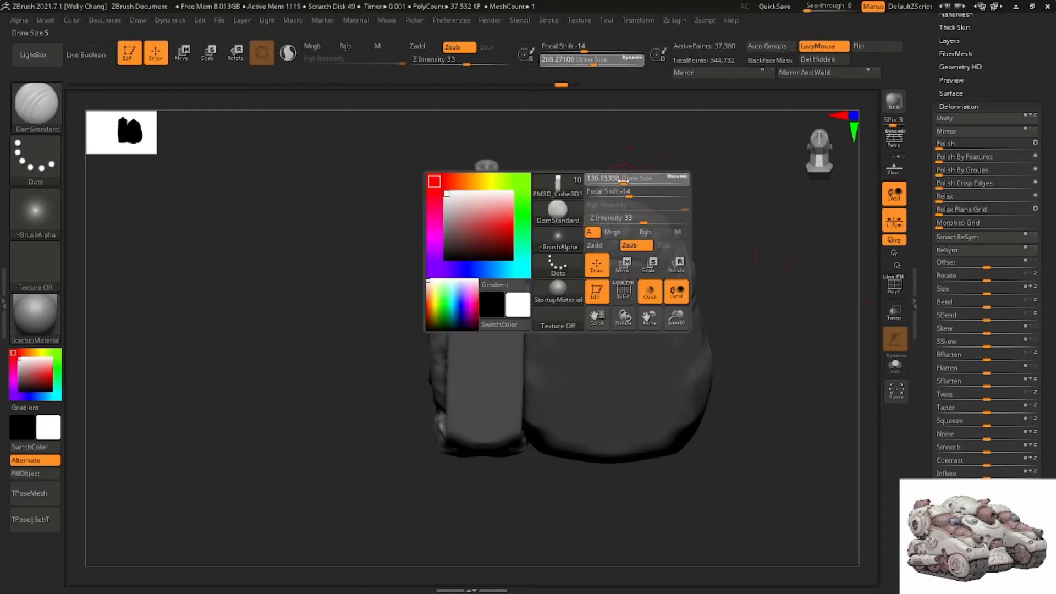
mouse_move(623, 181)
right_down()
mouse_move(610, 201)
mouse_move(601, 189)
right_up()
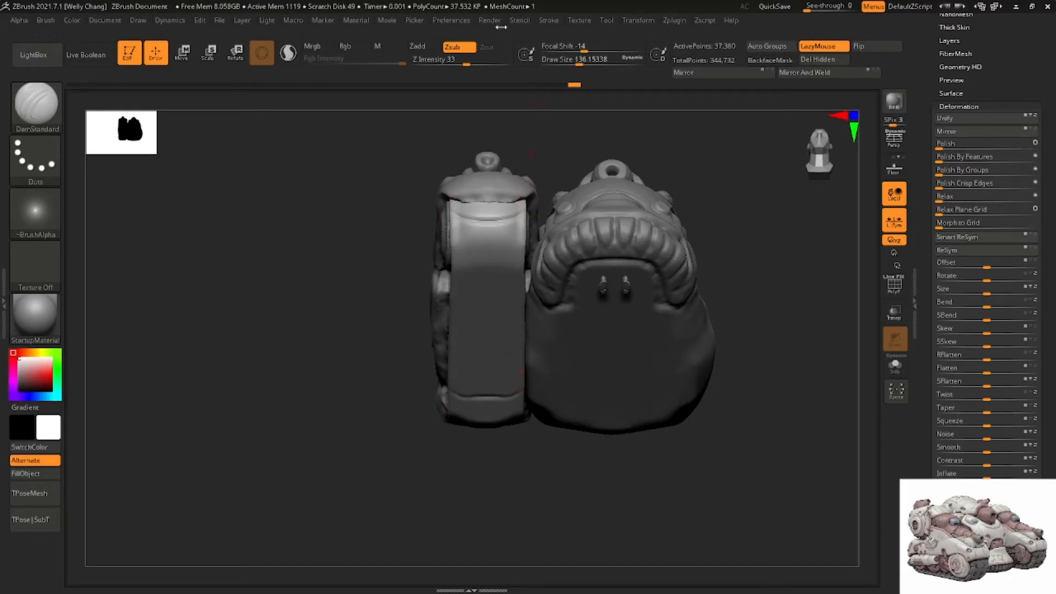
Carve evenly spaced cross grooves along the track band's underside to its rear end, and check the band in isolation
click(541, 20)
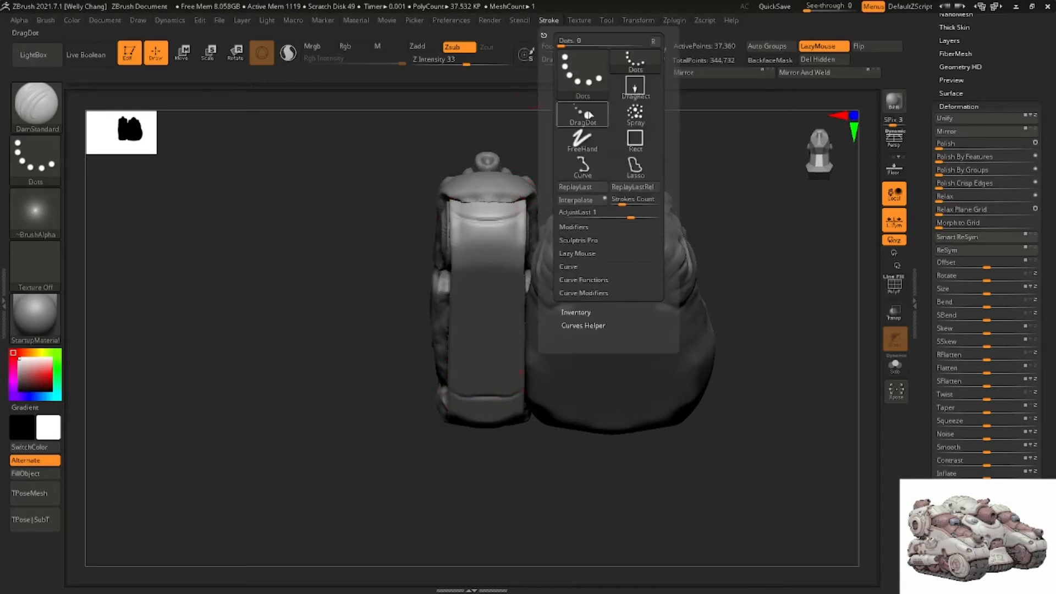
click(583, 206)
mouse_move(517, 308)
right_down()
mouse_move(514, 245)
mouse_move(503, 250)
right_up()
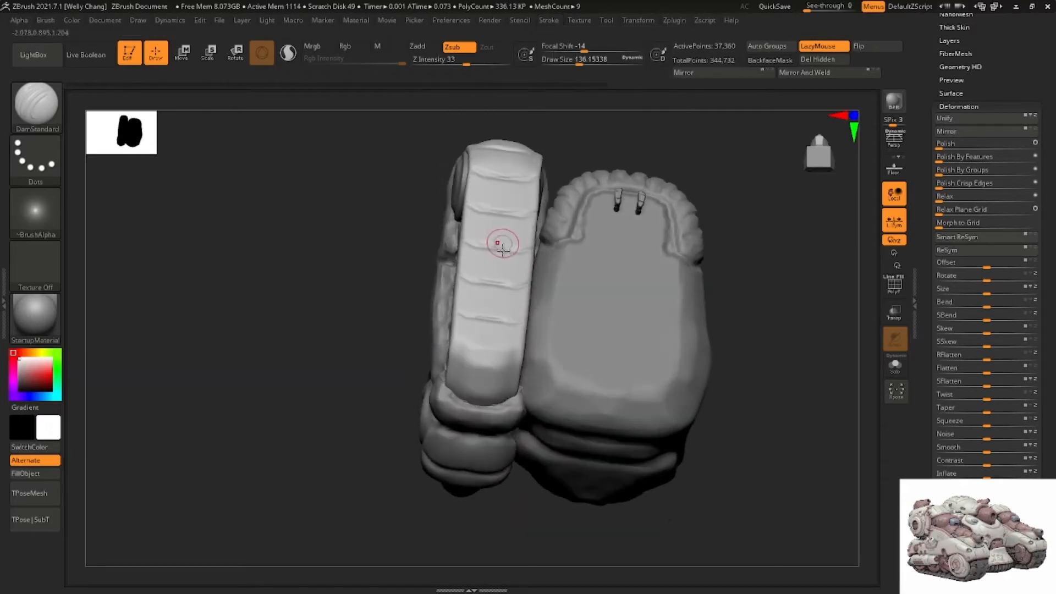
alt+right_drag(467, 352, 478, 299)
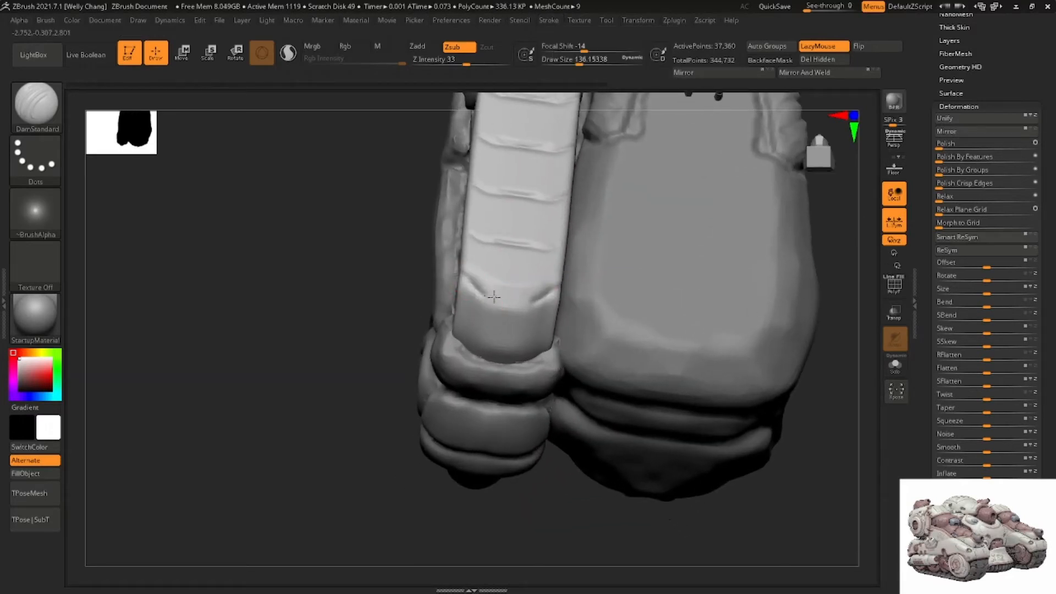
alt+right_drag(533, 219, 530, 341)
right_drag(506, 238, 530, 266)
alt+right_drag(454, 292, 433, 300)
click(893, 365)
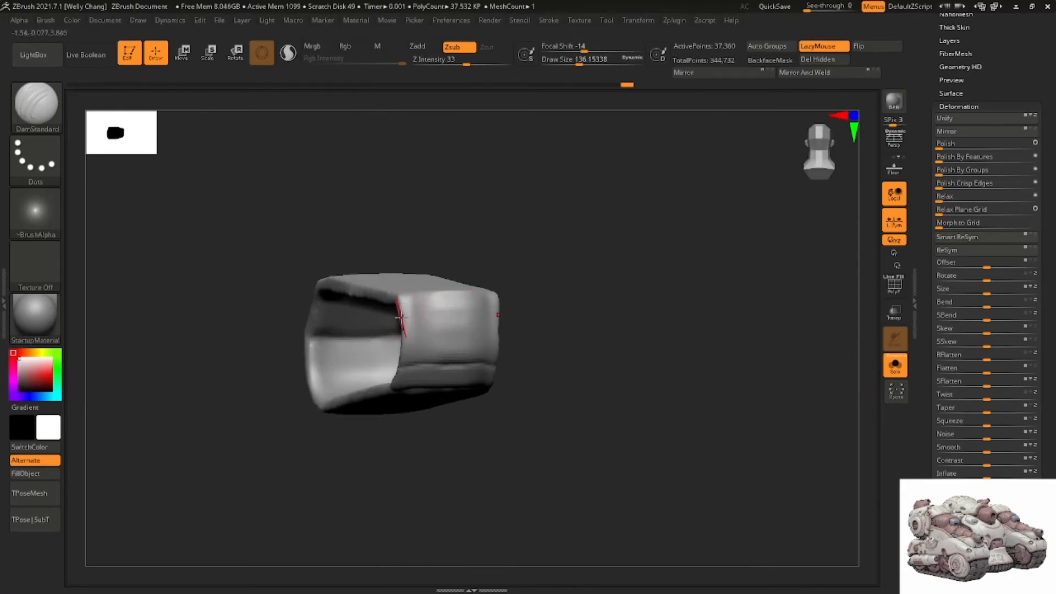
click(886, 366)
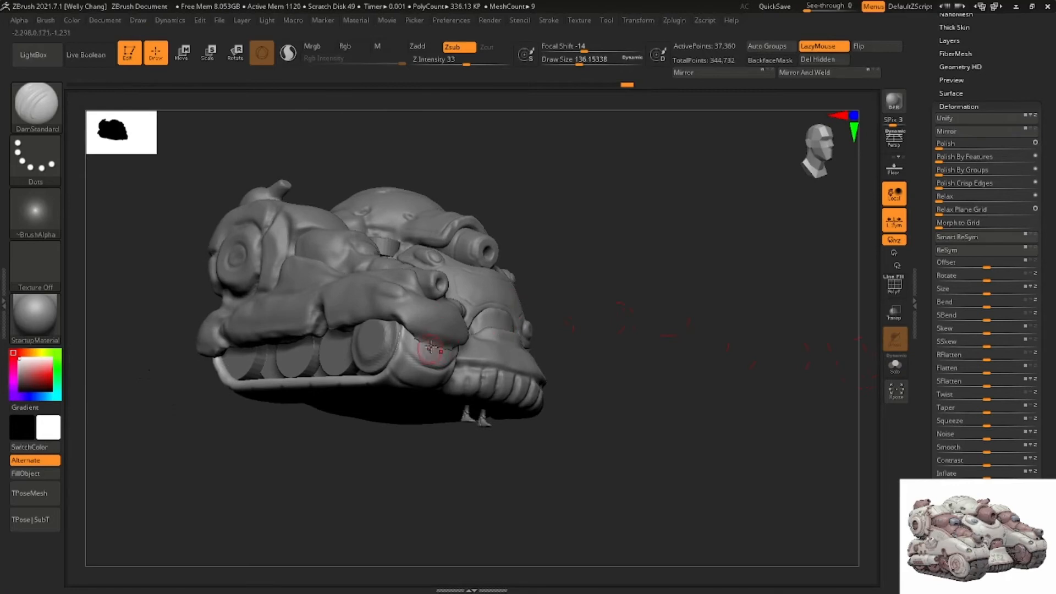
Adjust the front end of the track band with the Move brush at a draw size of about 393
key(n)
key(b)
key(m)
key(v)
mouse_move(433, 344)
ctrl+right_down()
mouse_move(455, 349)
mouse_move(466, 338)
ctrl+right_up()
key(space)
drag(466, 337, 491, 338)
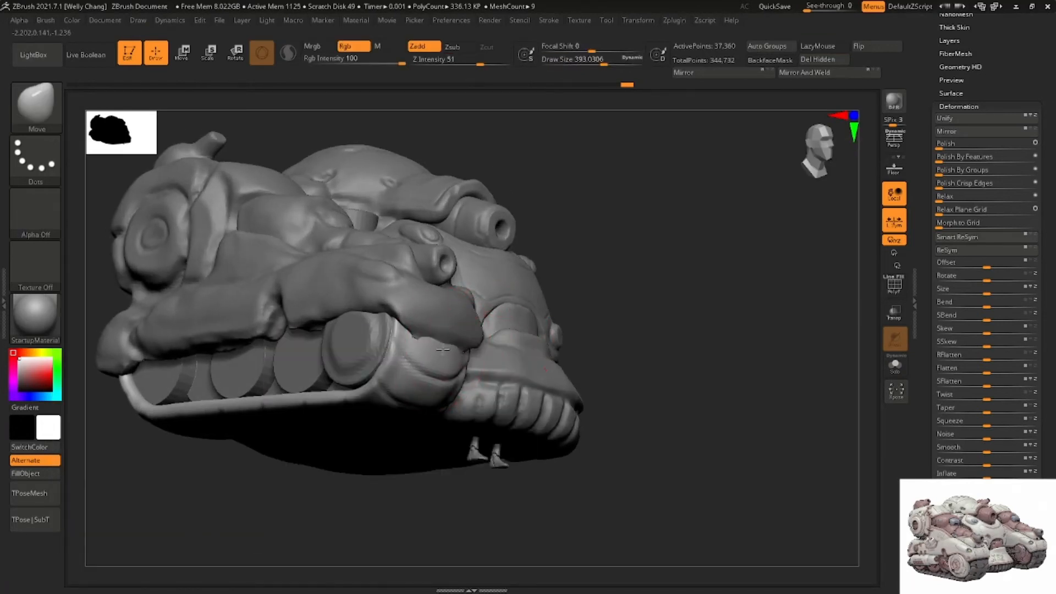
Select the side hull and shape its lower front edge over the track with the Move brush at a draw size of about 245
alt+click(430, 326)
mouse_move(431, 325)
right_down()
mouse_move(440, 308)
mouse_move(456, 308)
right_up()
ctrl+right_drag(455, 308, 460, 314)
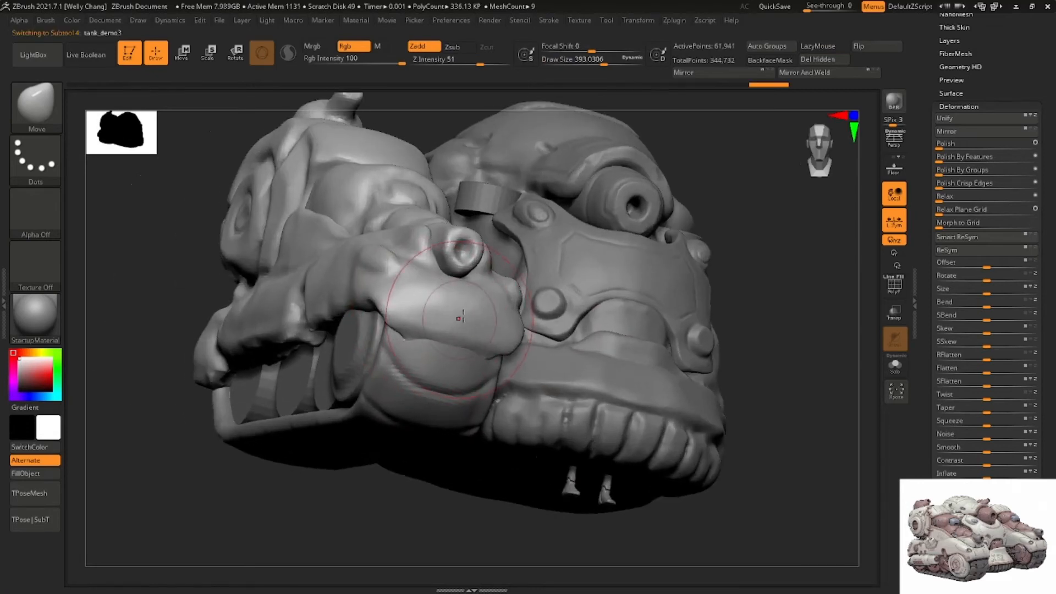
key(space)
drag(461, 314, 450, 320)
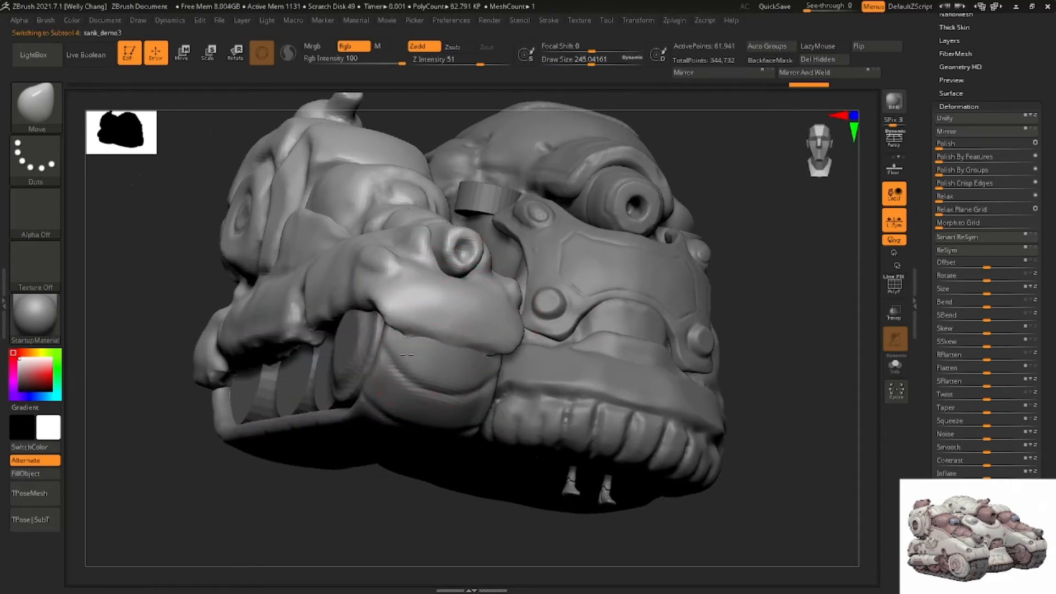
drag(406, 355, 436, 359)
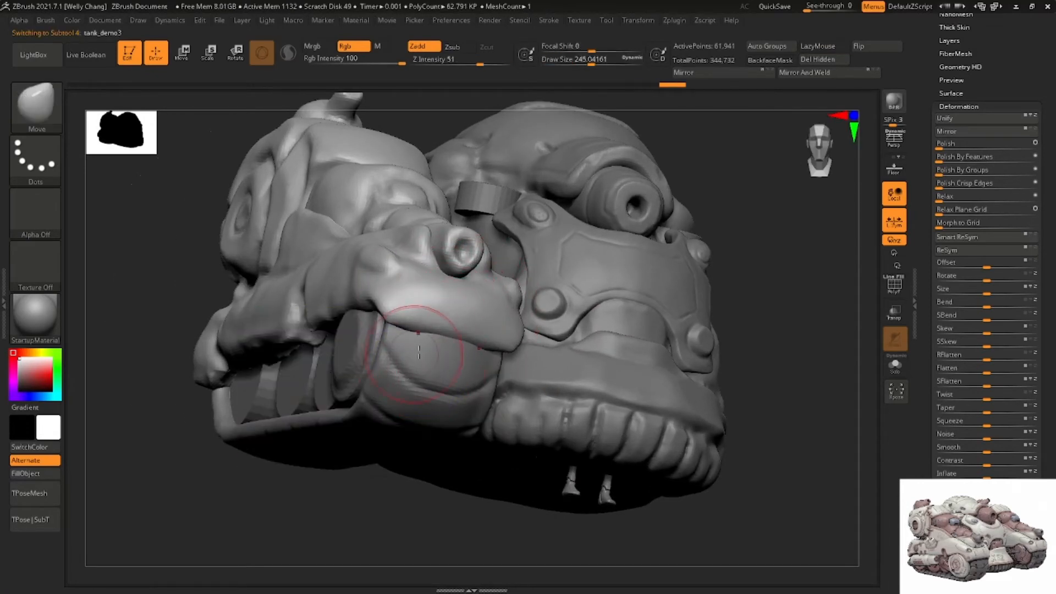
right_drag(419, 352, 435, 354)
drag(411, 350, 407, 345)
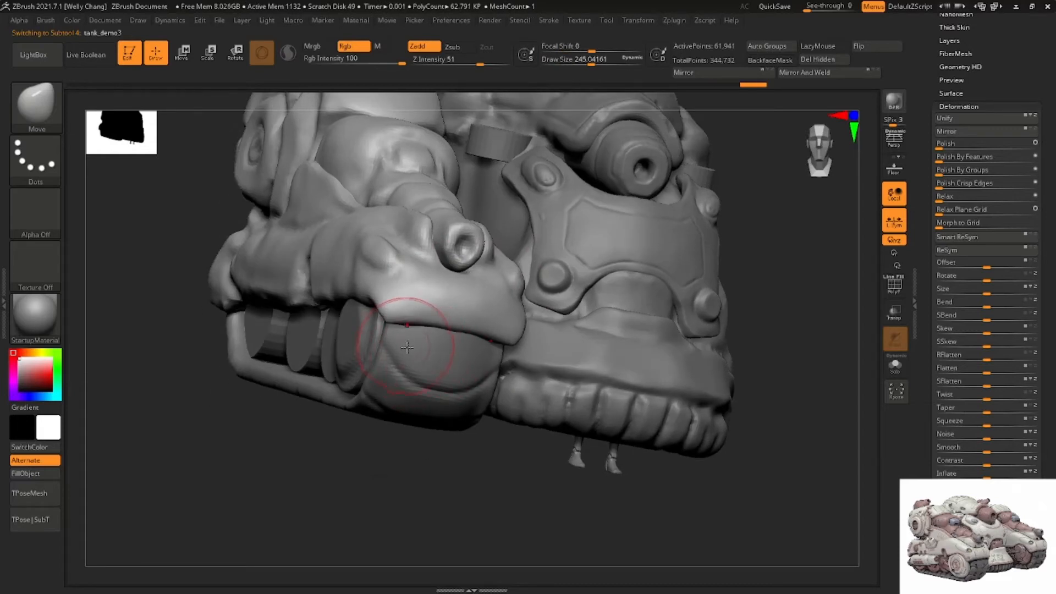
Adjust the outer side of the hull's front edge above the track and reduce the draw size to about 197
right_drag(391, 340, 420, 335)
mouse_move(360, 309)
alt+right_down()
mouse_move(396, 344)
mouse_move(380, 359)
mouse_move(381, 324)
alt+right_up()
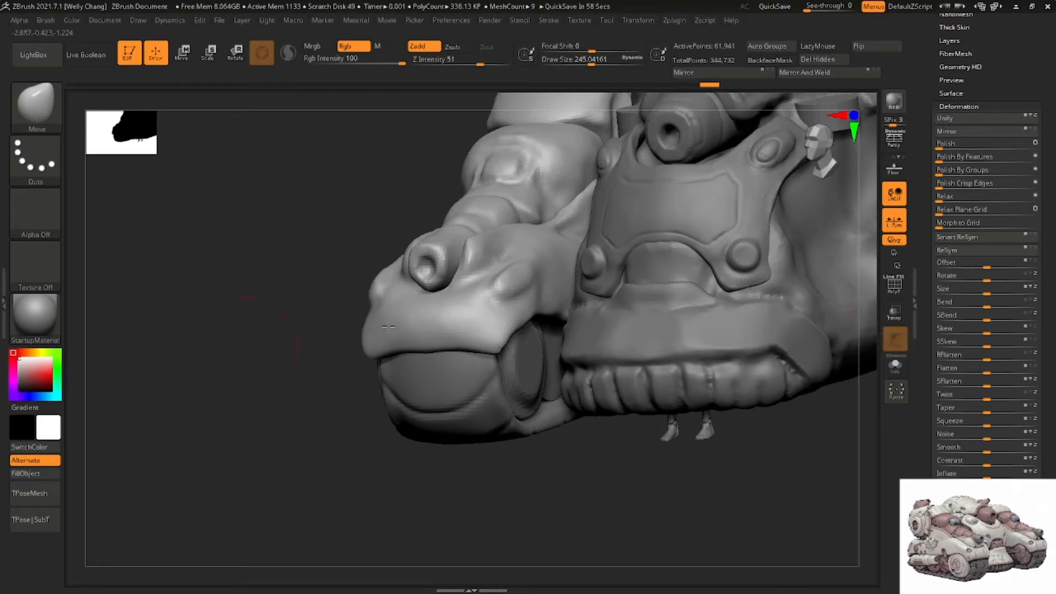
mouse_move(248, 344)
mouse_down()
mouse_move(394, 329)
mouse_move(455, 348)
mouse_move(355, 341)
mouse_move(370, 355)
mouse_up()
key(space)
mouse_move(357, 344)
alt+right_down()
mouse_move(396, 324)
mouse_move(380, 313)
mouse_move(405, 311)
mouse_move(380, 354)
mouse_move(396, 335)
mouse_move(387, 352)
mouse_move(397, 361)
alt+right_up()
Append a cube primitive as a new subtool and make it the active one
drag(990, 80, 977, 128)
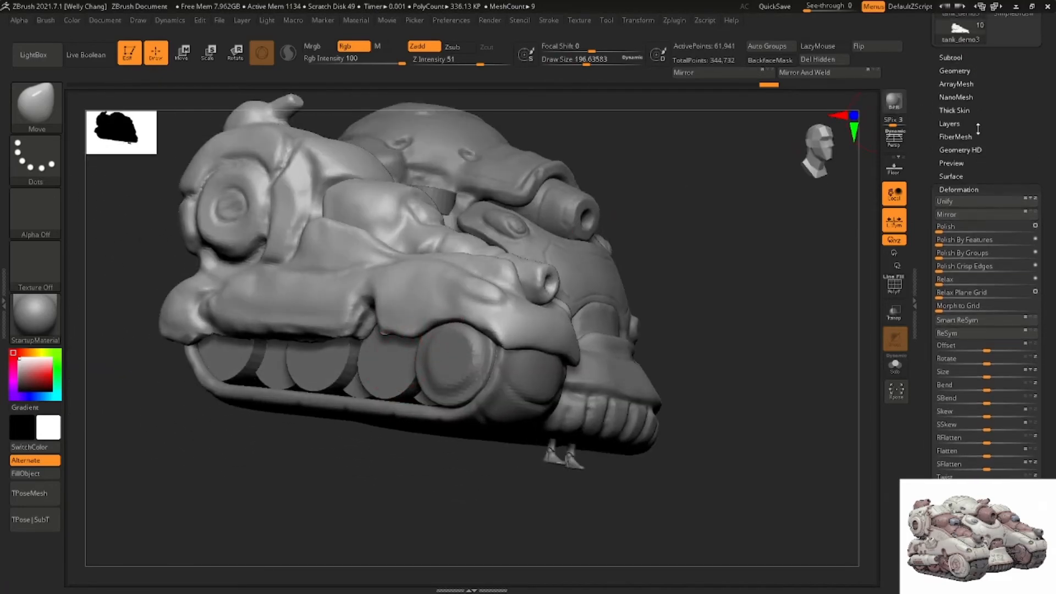
click(976, 57)
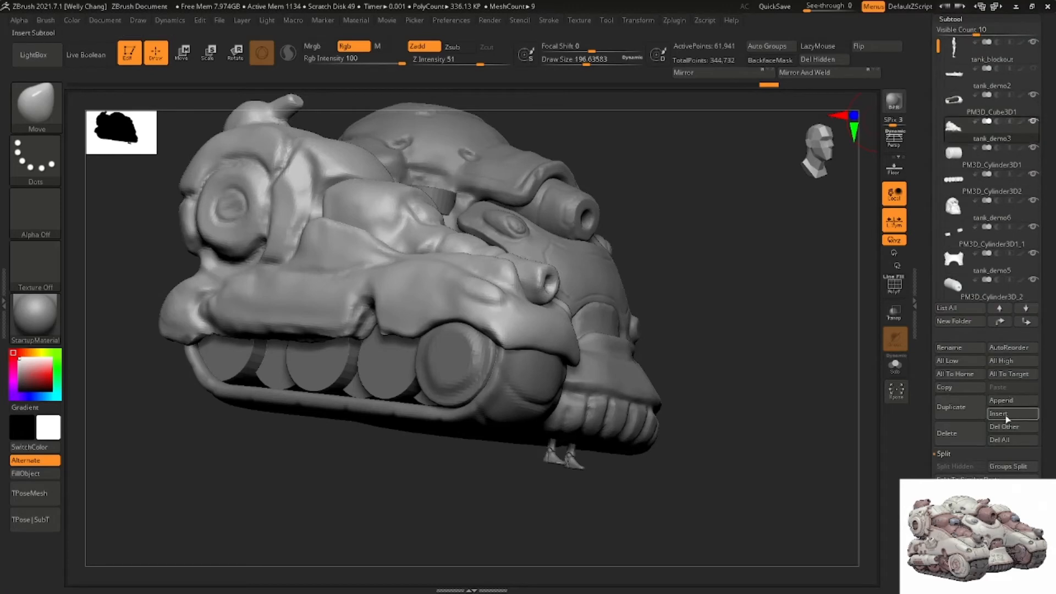
click(1001, 400)
click(685, 360)
alt+click(649, 373)
Scale the appended cube down to a small flat block and position it by the front wheels beneath the side hull
ctrl+right_drag(648, 373, 636, 337)
key(w)
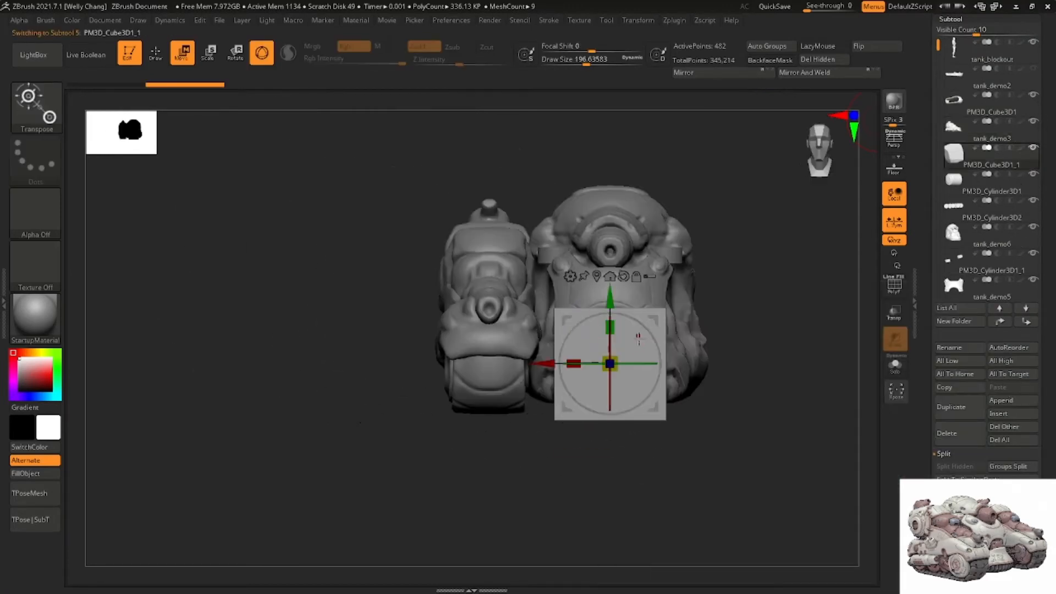
drag(573, 363, 606, 363)
drag(653, 321, 503, 311)
shift+right_drag(493, 320, 547, 321)
drag(409, 316, 415, 353)
drag(452, 310, 436, 322)
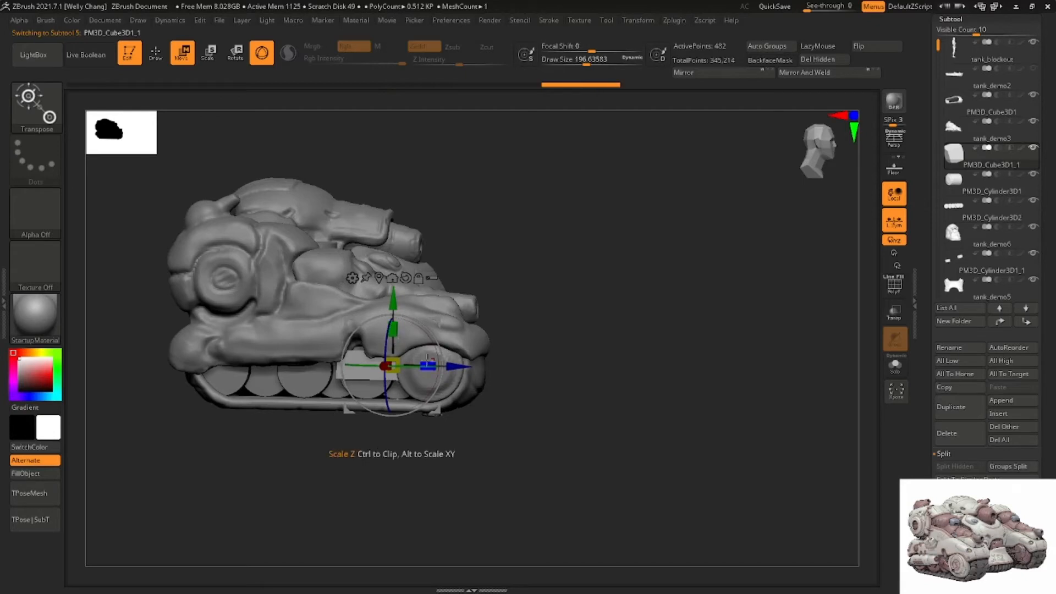
drag(428, 343, 429, 345)
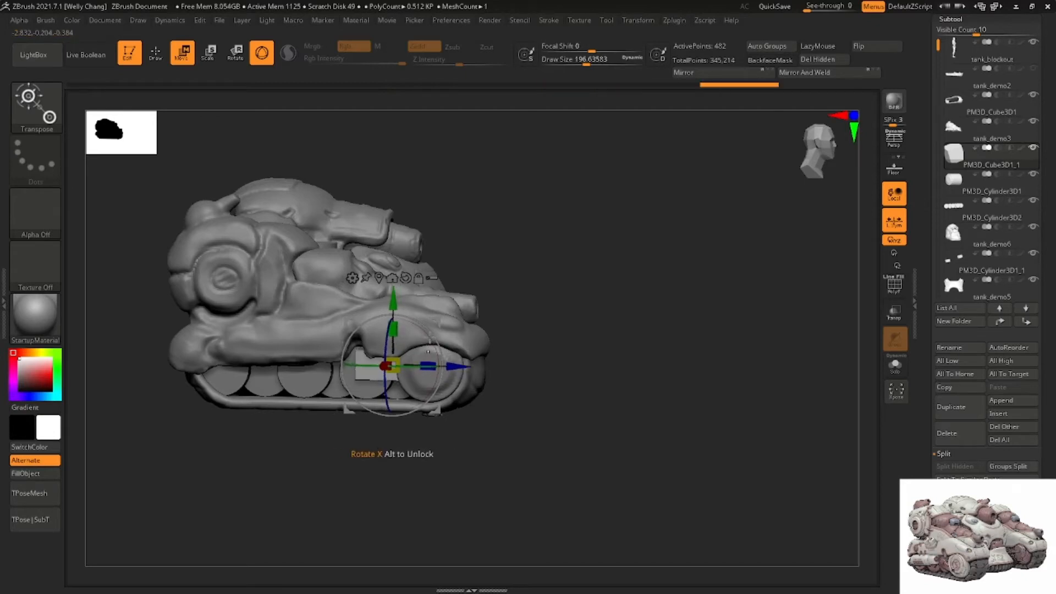
Rotate, flatten and position the cube block between the front wheel and the road wheels
right_drag(428, 342, 402, 336)
drag(428, 332, 435, 342)
drag(409, 301, 401, 338)
drag(407, 308, 406, 313)
right_drag(405, 324, 384, 358)
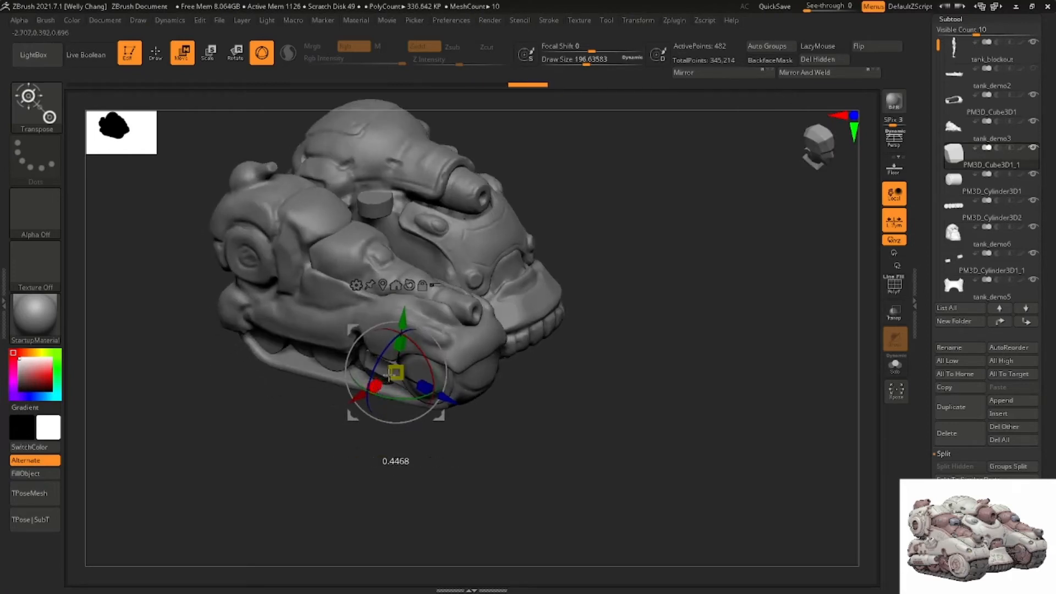
drag(398, 365, 398, 363)
mouse_move(360, 394)
mouse_down()
mouse_move(350, 402)
mouse_move(371, 393)
mouse_move(359, 397)
mouse_up()
right_drag(361, 398, 540, 293)
Turn on perspective distortion and raise the flattened block slightly behind the front wheel
key(q)
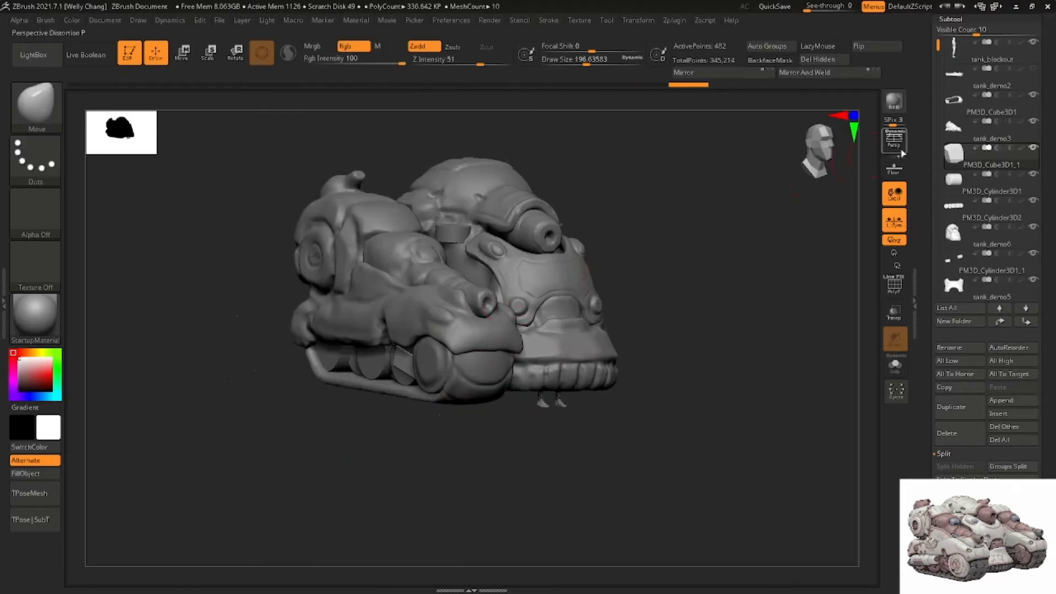
click(901, 153)
mouse_move(622, 292)
right_down()
mouse_move(679, 266)
mouse_move(747, 281)
mouse_move(632, 307)
right_up()
key(w)
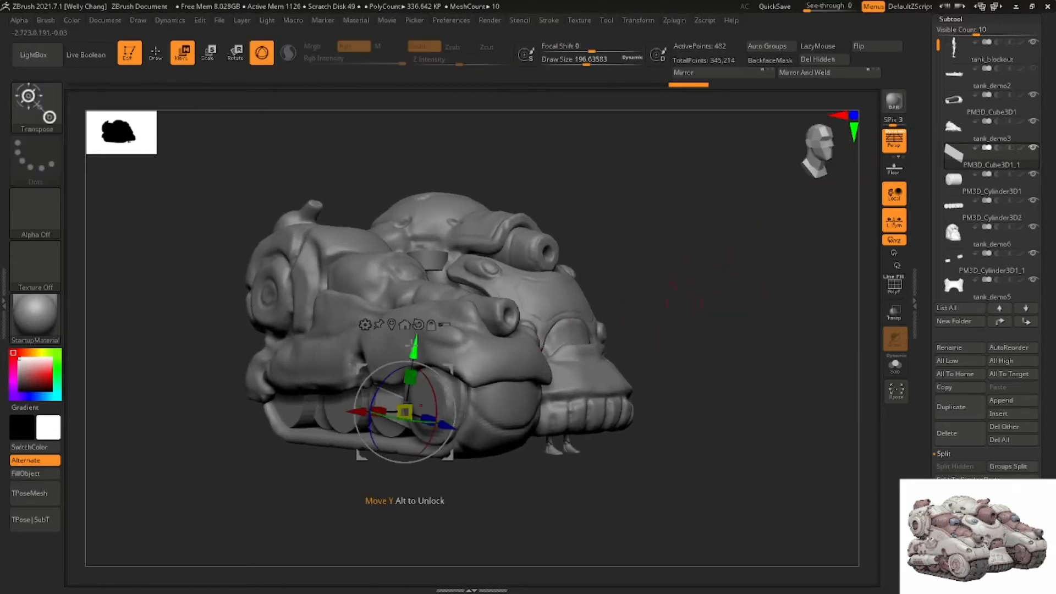
drag(411, 345, 412, 342)
key(q)
right_drag(641, 238, 582, 268)
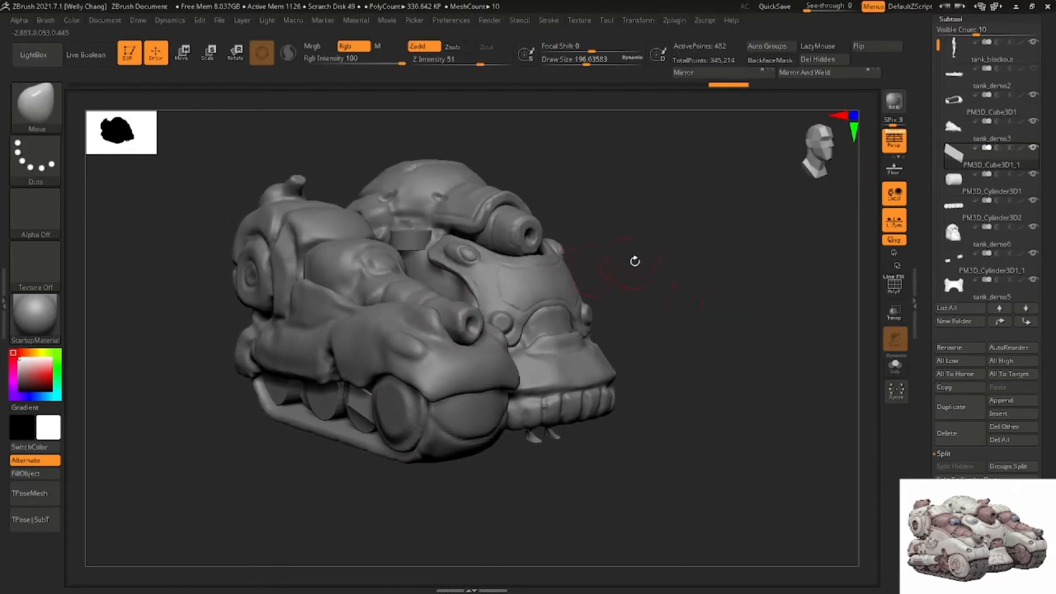
Select the tank_demo3 subtool and save the tool over the existing tank_blockout file
alt+click(483, 288)
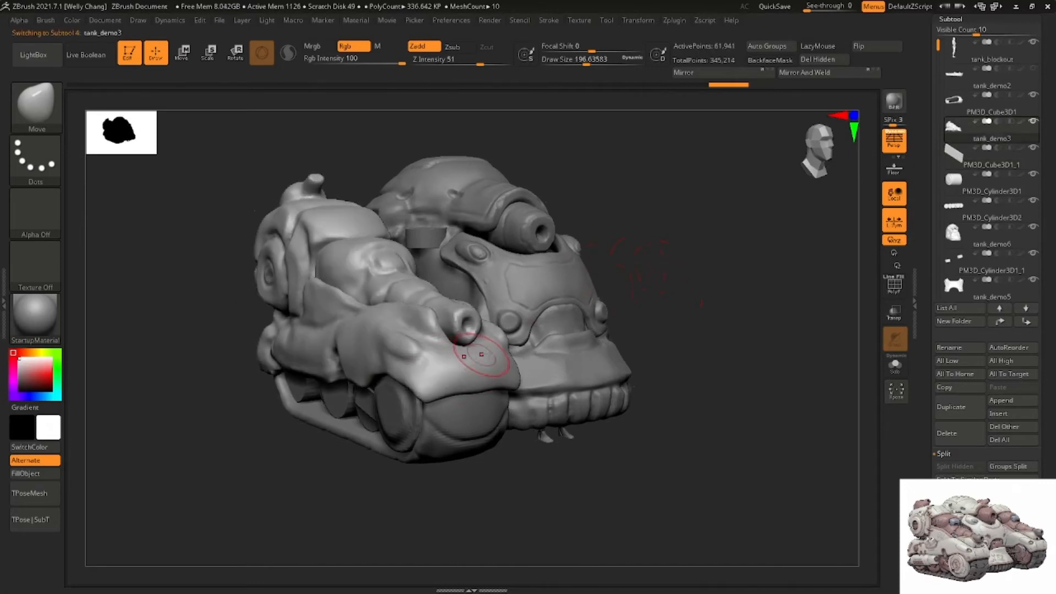
right_drag(679, 273, 551, 272)
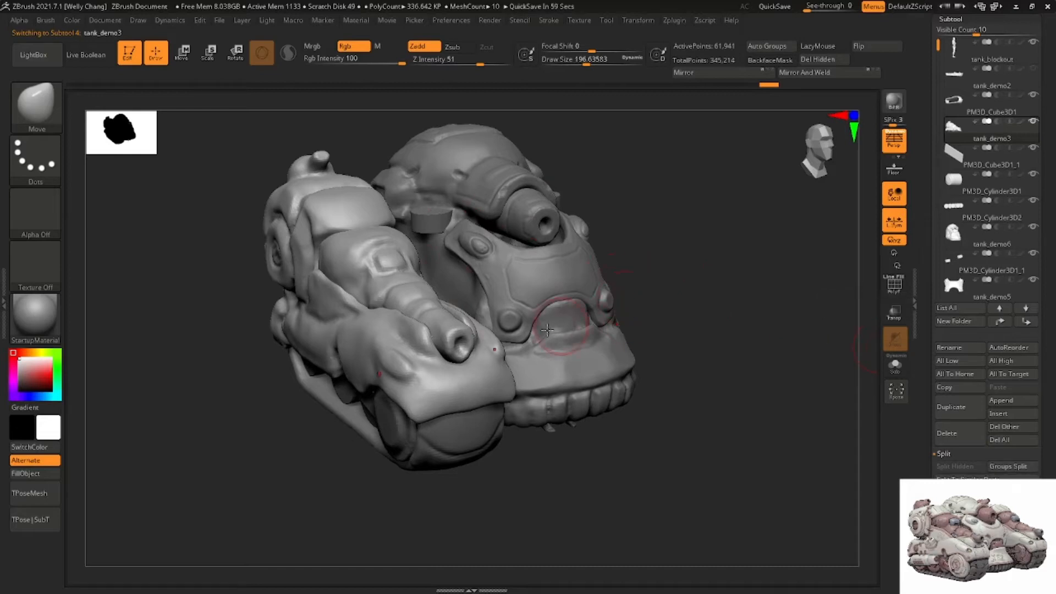
right_drag(547, 329, 596, 312)
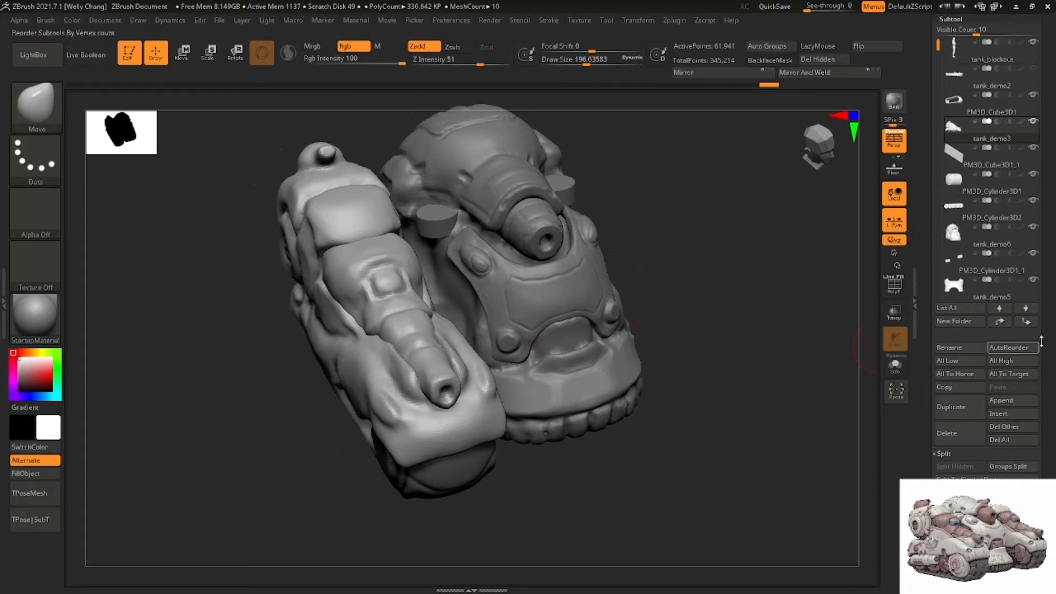
scroll(1000, 220, up, 5)
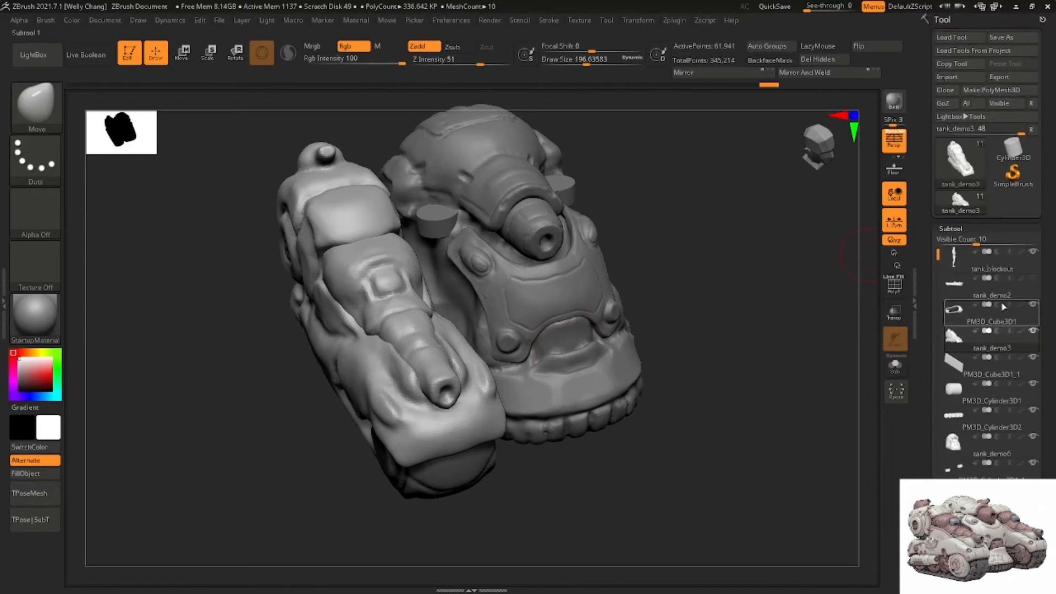
click(1016, 50)
key(Escape)
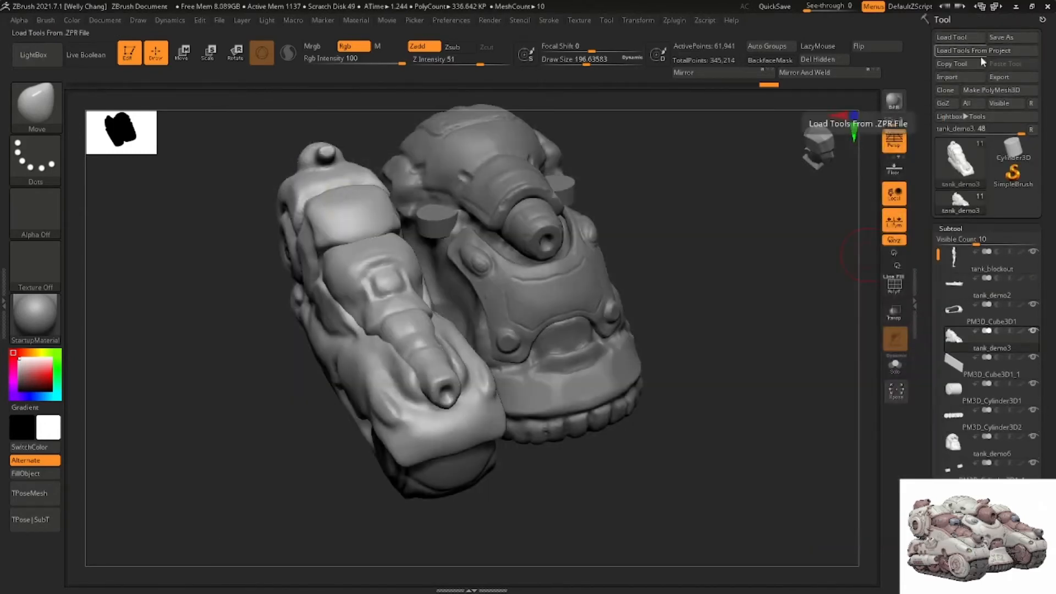
click(1004, 37)
click(396, 214)
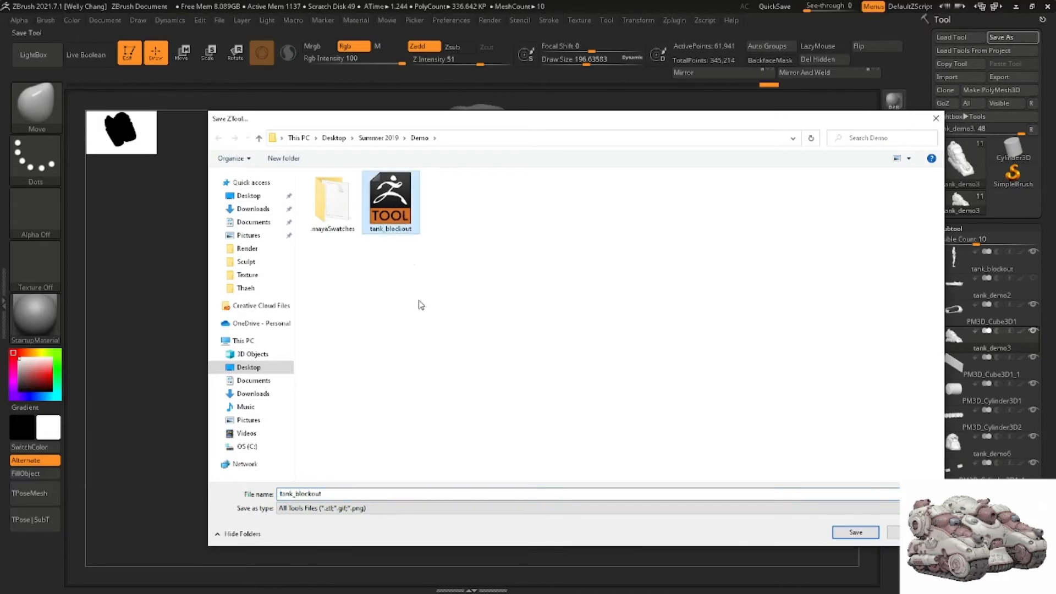
click(855, 532)
click(558, 290)
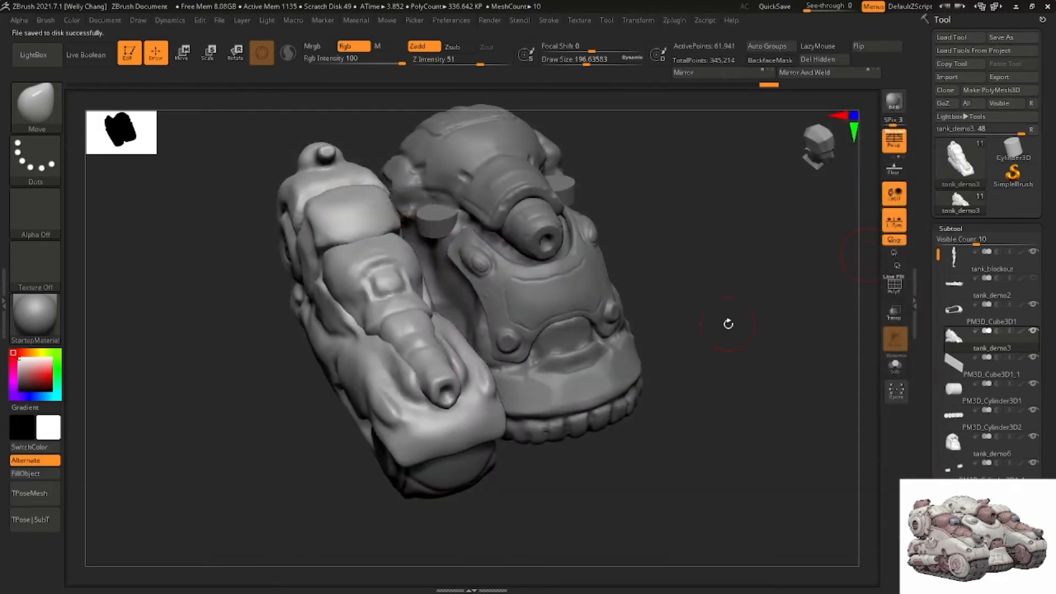
Mirror and weld the tank_demo3 side hull to the other side of the tank
drag(728, 324, 841, 309)
scroll(1036, 202, down, 1)
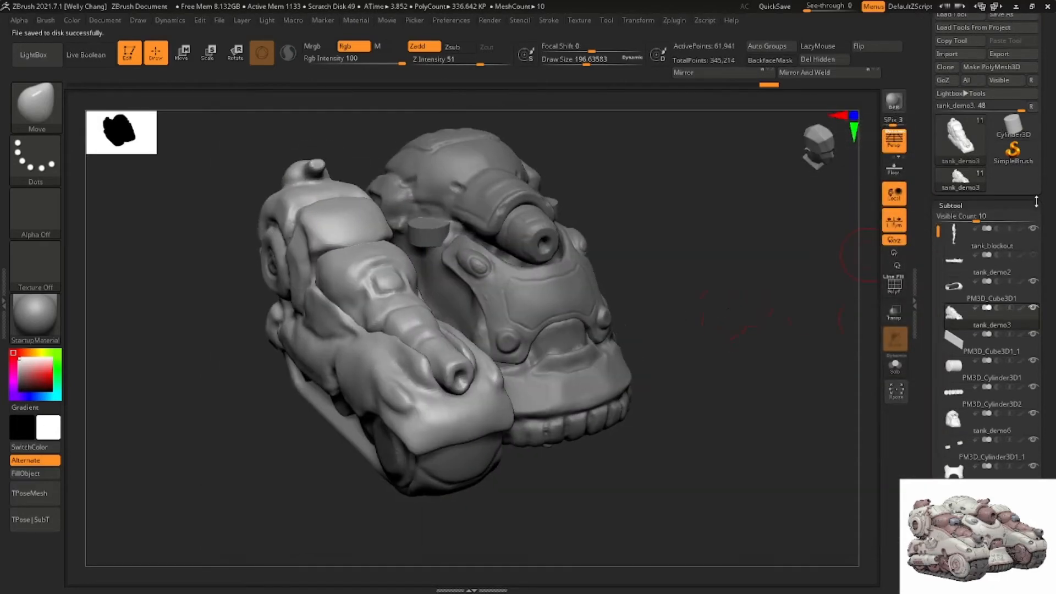
scroll(1036, 202, down, 5)
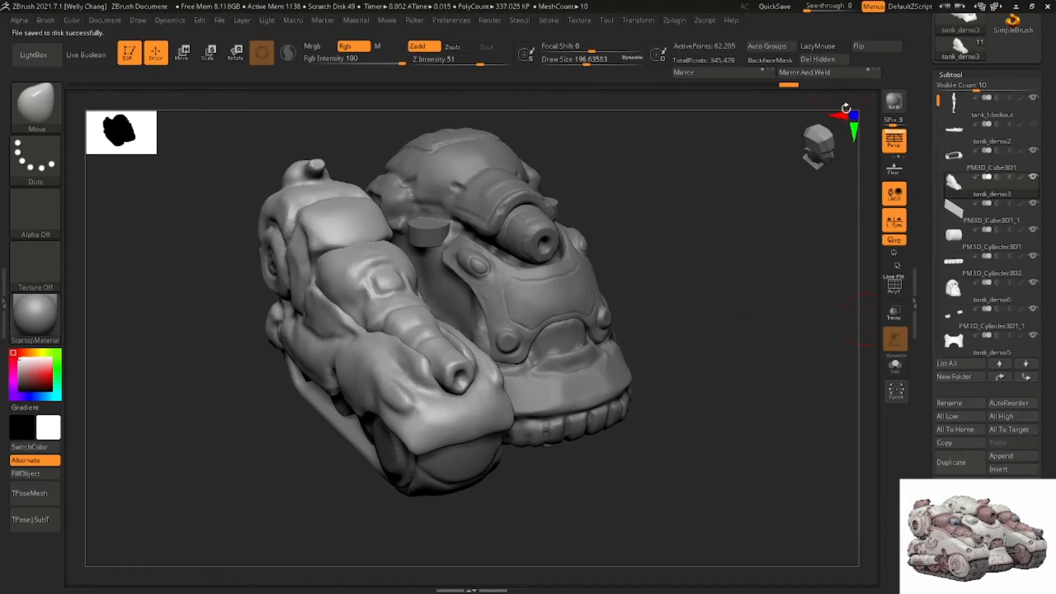
click(824, 74)
click(817, 69)
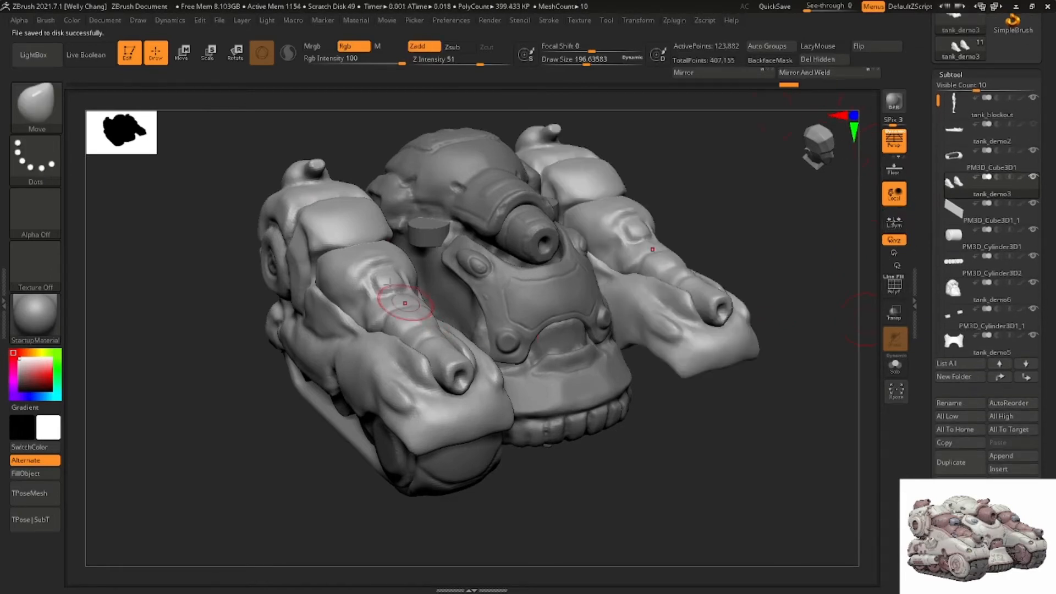
Mirror and weld the front wheel cylinder and the row of road wheels to the opposite side
drag(286, 165, 363, 104)
alt+click(428, 416)
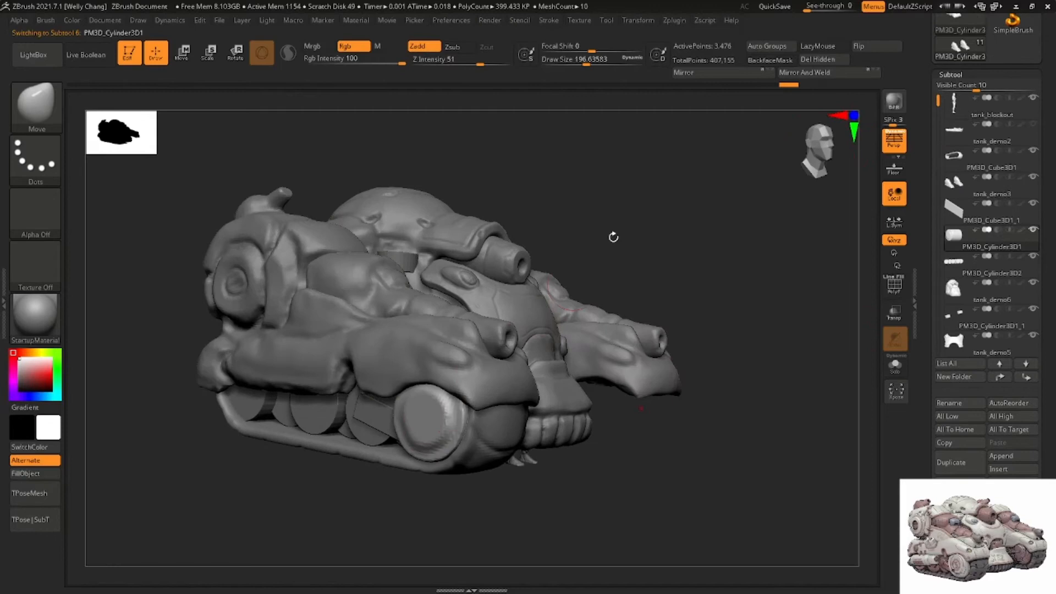
click(804, 72)
alt+click(364, 415)
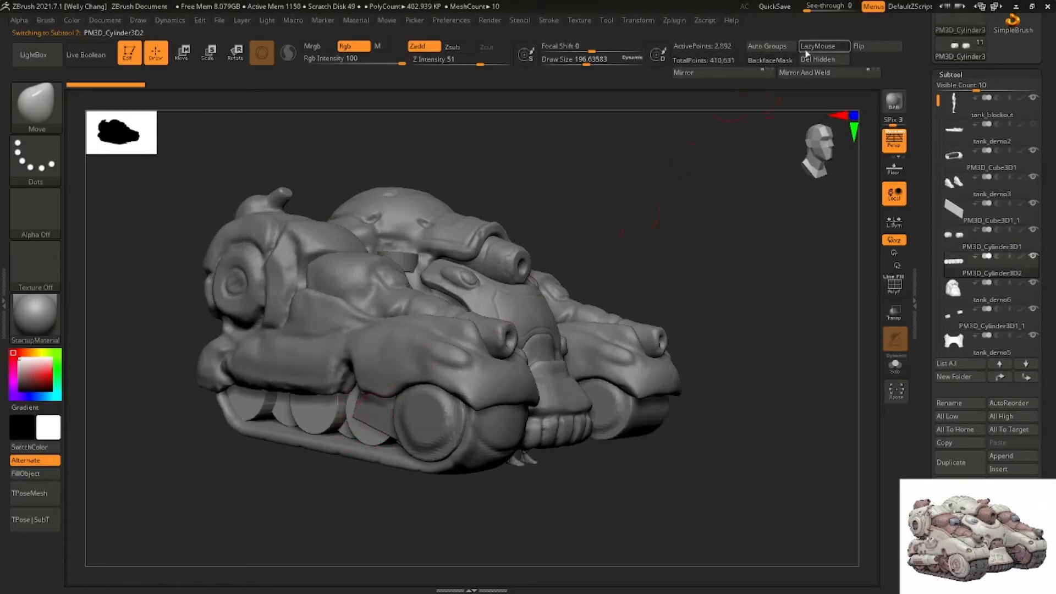
drag(682, 258, 655, 176)
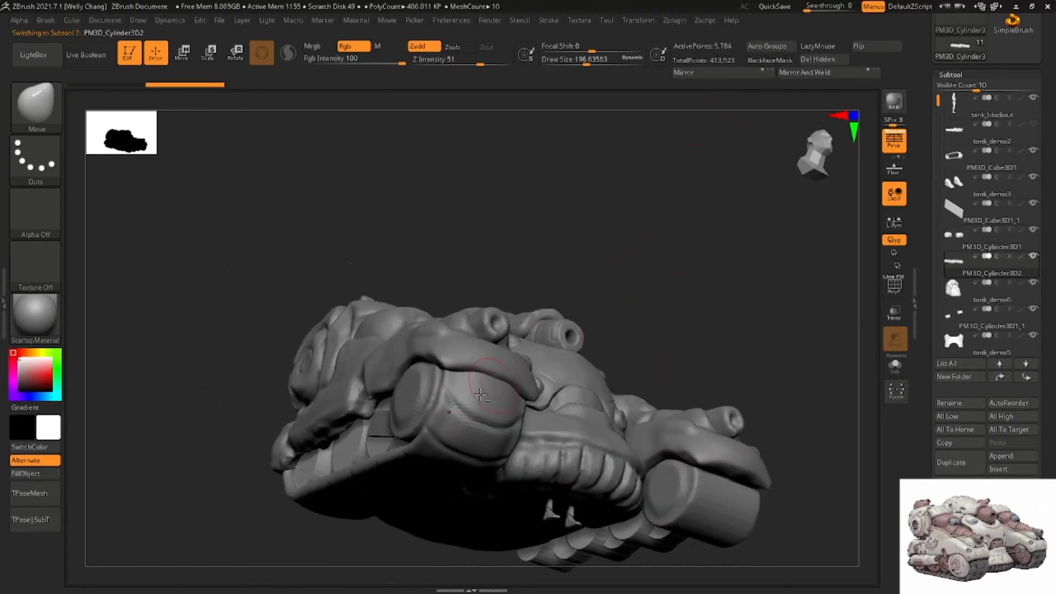
Mirror and weld the flattened block and the track frame to the opposite side of the tank
drag(621, 231, 699, 269)
alt+click(411, 428)
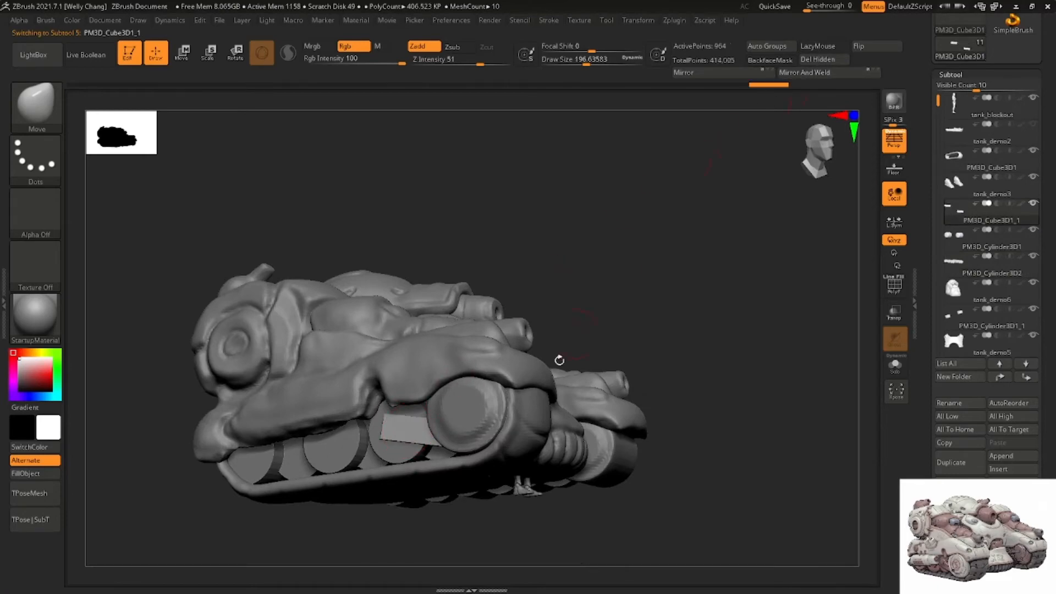
alt+click(530, 413)
click(791, 72)
drag(648, 214, 714, 228)
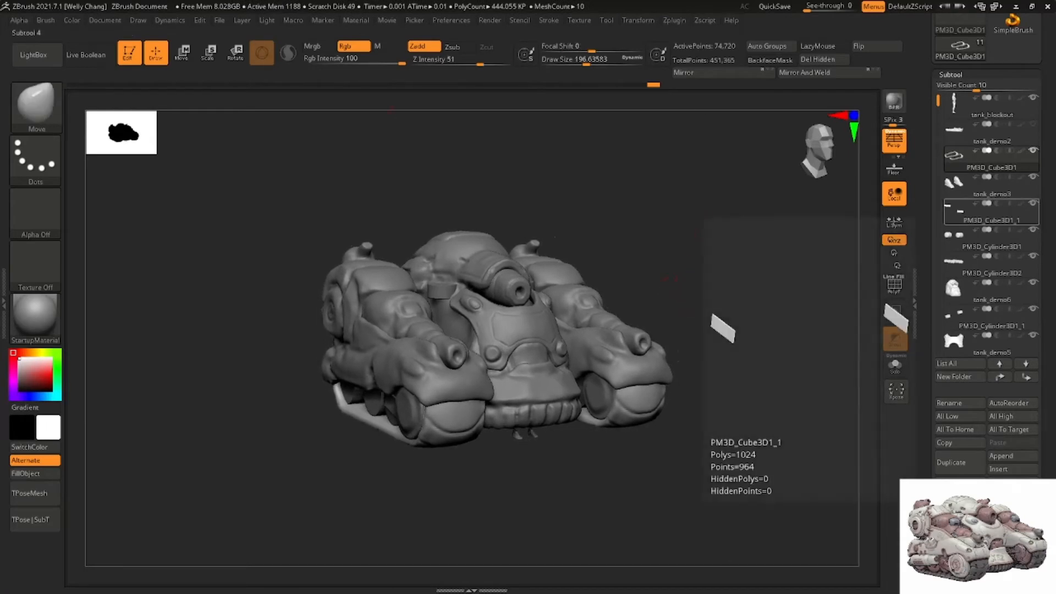
drag(813, 278, 737, 308)
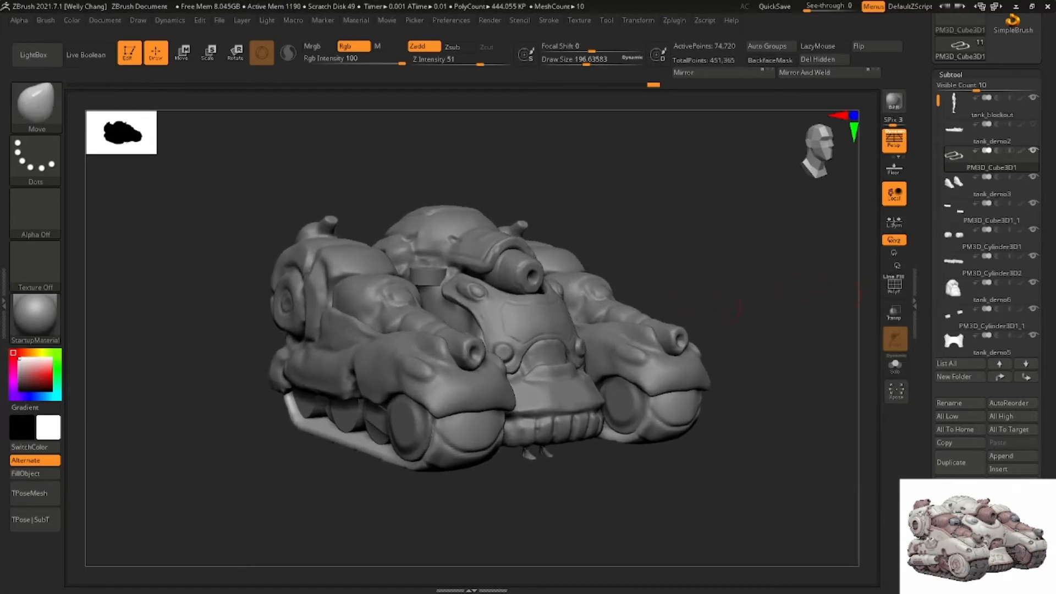
Enlarge and place the tank reference image behind the canvas, and set See-through to 39
right_drag(1055, 324, 610, 305)
scroll(972, 239, down, 2)
scroll(646, 309, up, 1)
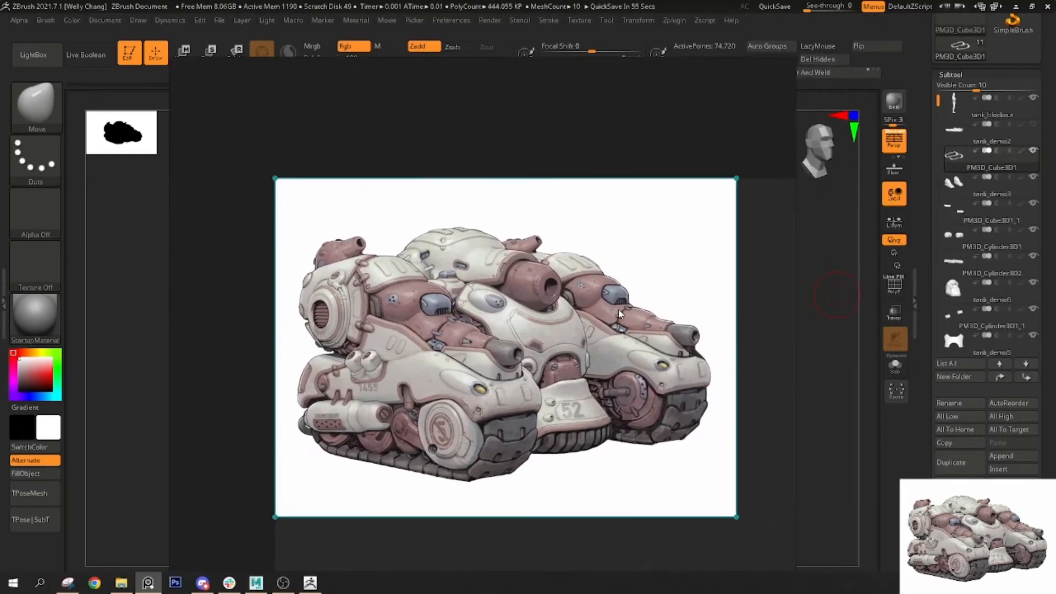
drag(807, 10, 826, 10)
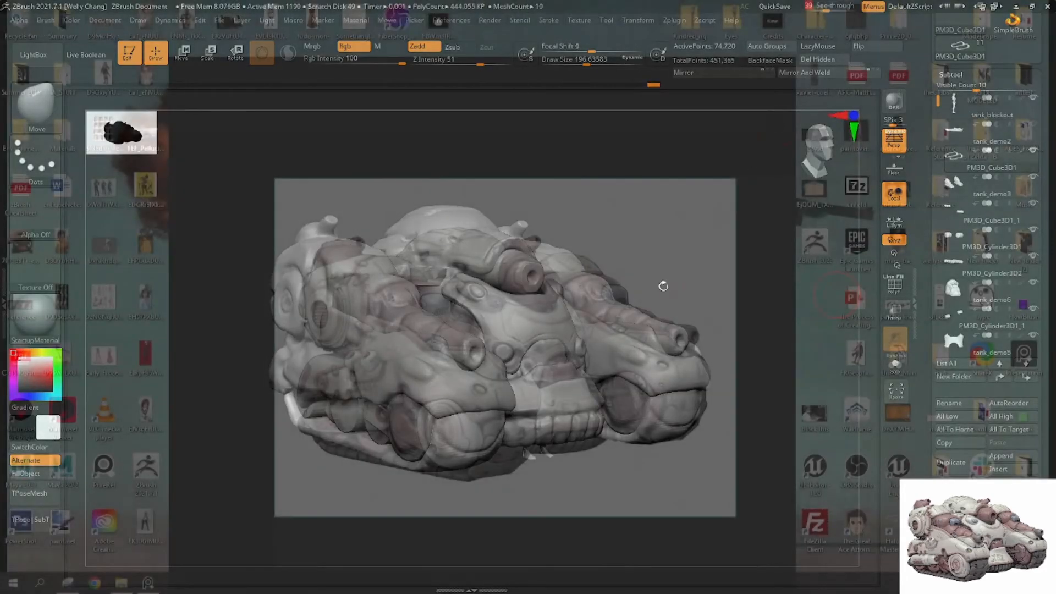
Adjust the tank's view angle, position and scale to line it up with the reference image behind it
alt+drag(662, 285, 700, 270)
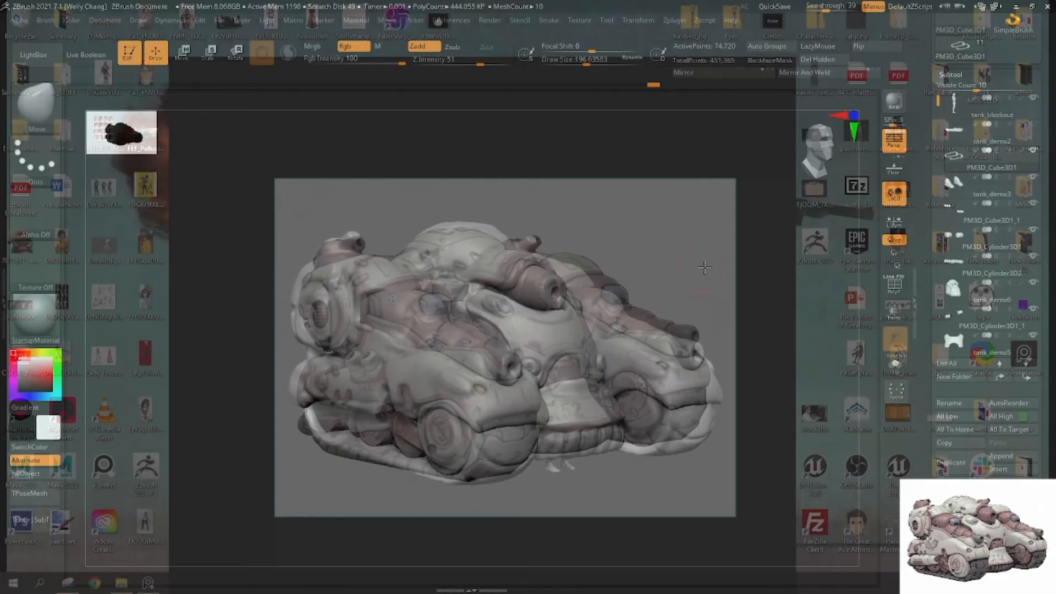
drag(704, 267, 704, 262)
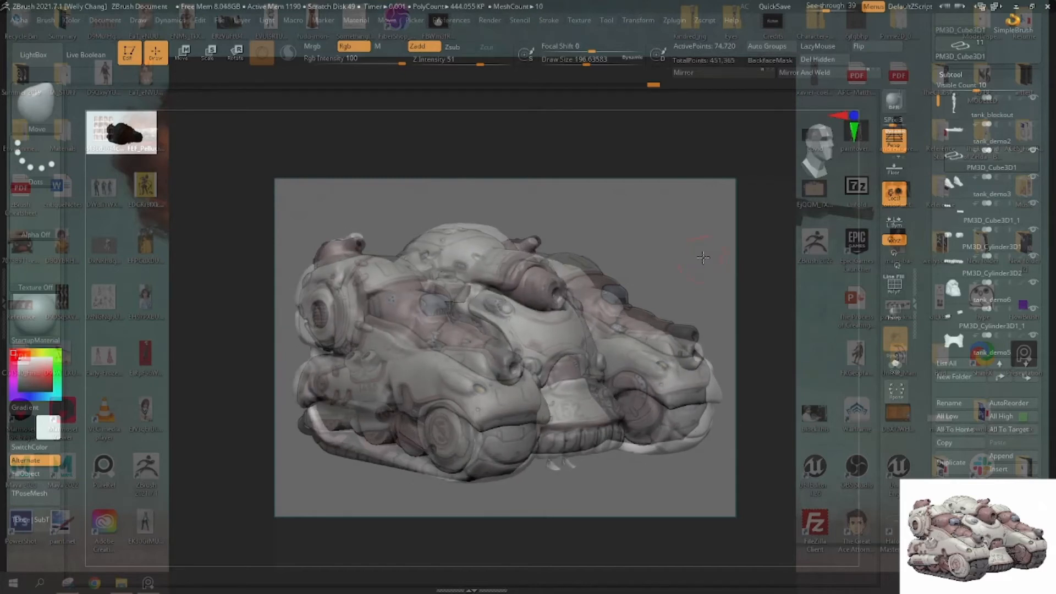
drag(702, 256, 702, 257)
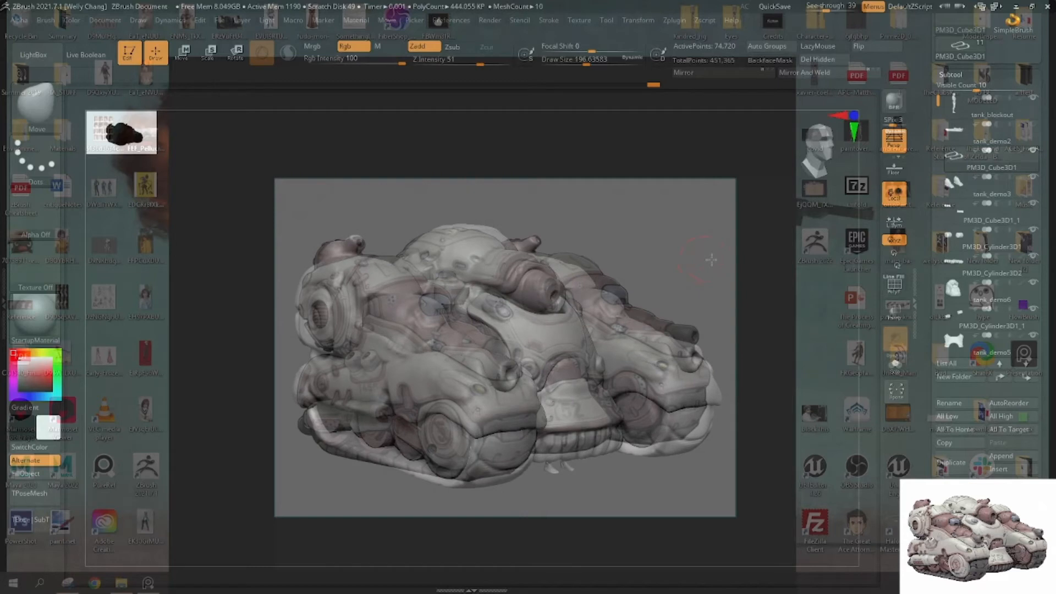
mouse_move(703, 270)
mouse_down()
mouse_move(697, 252)
mouse_move(714, 266)
mouse_move(704, 266)
mouse_up()
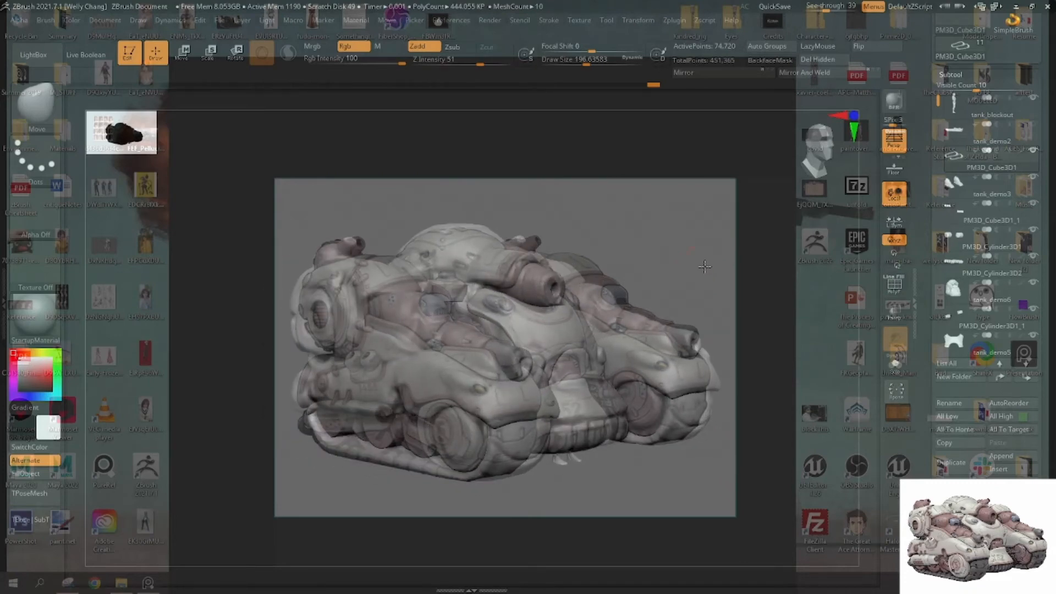
drag(704, 264, 704, 250)
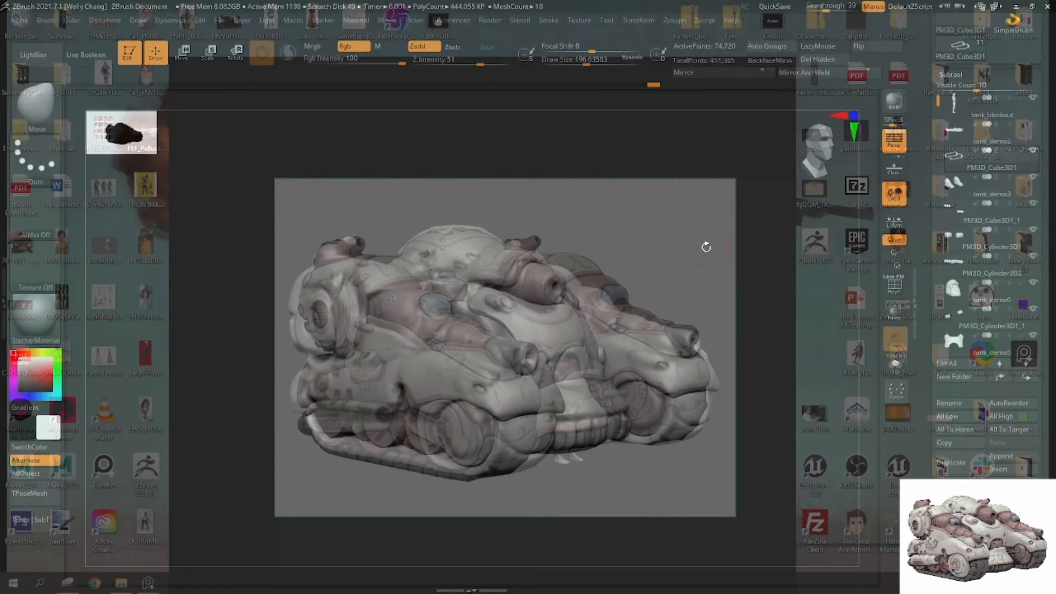
drag(634, 270, 597, 374)
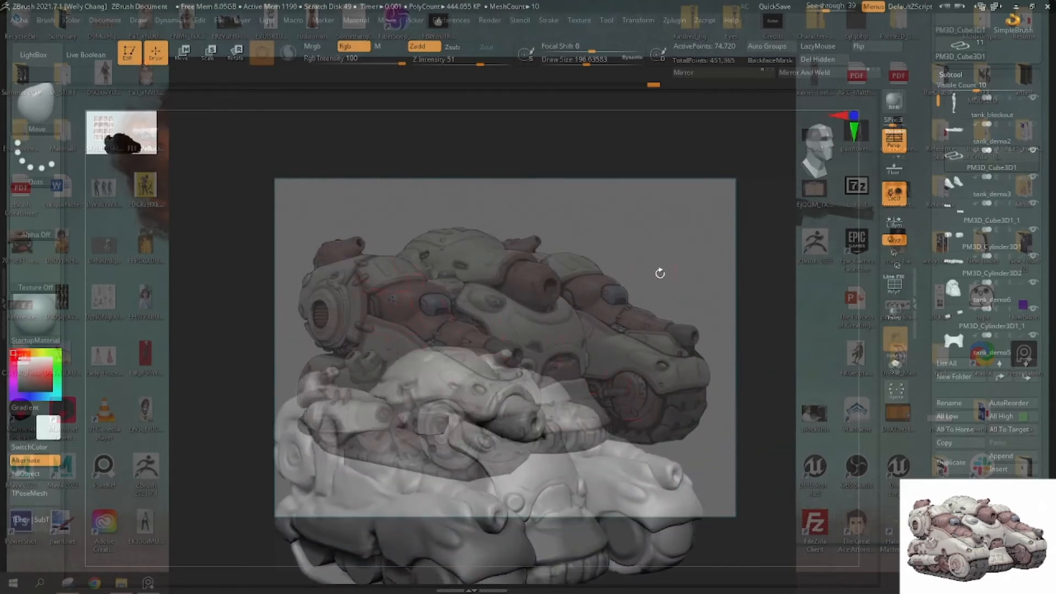
drag(669, 312, 676, 222)
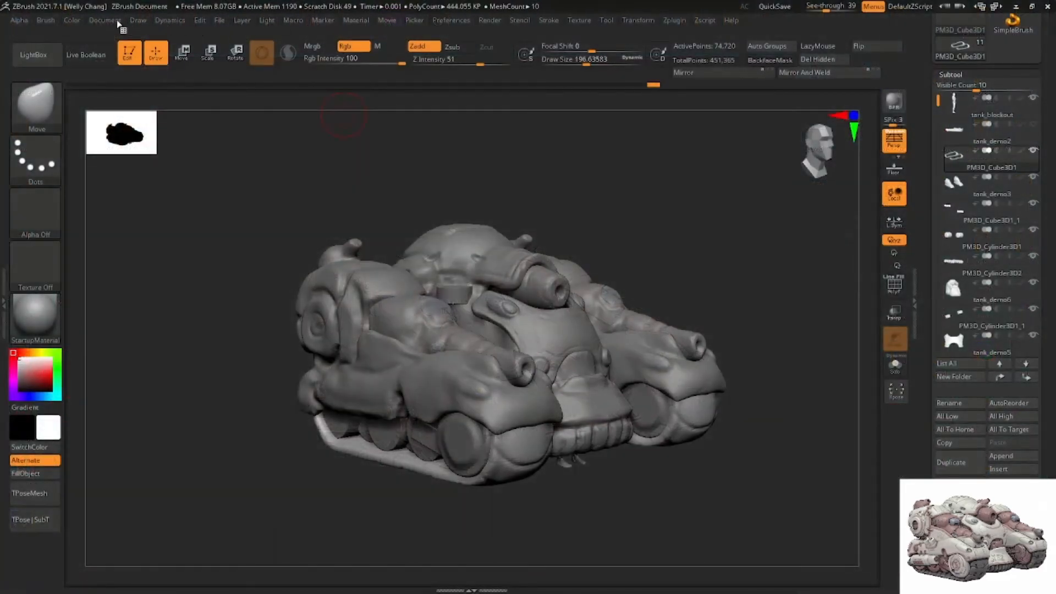
click(118, 24)
mouse_move(140, 21)
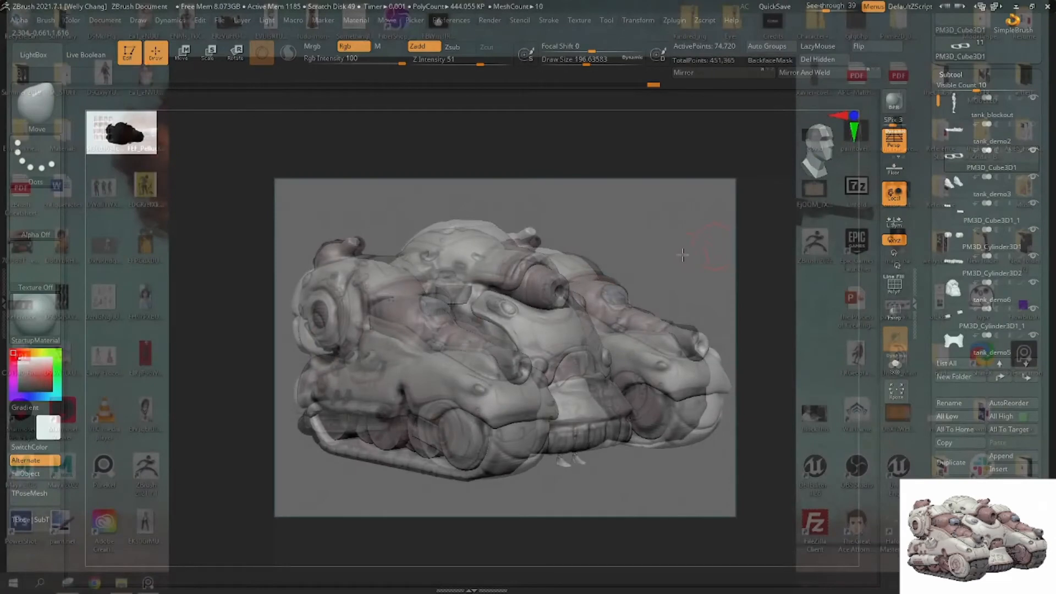
drag(683, 255, 187, 451)
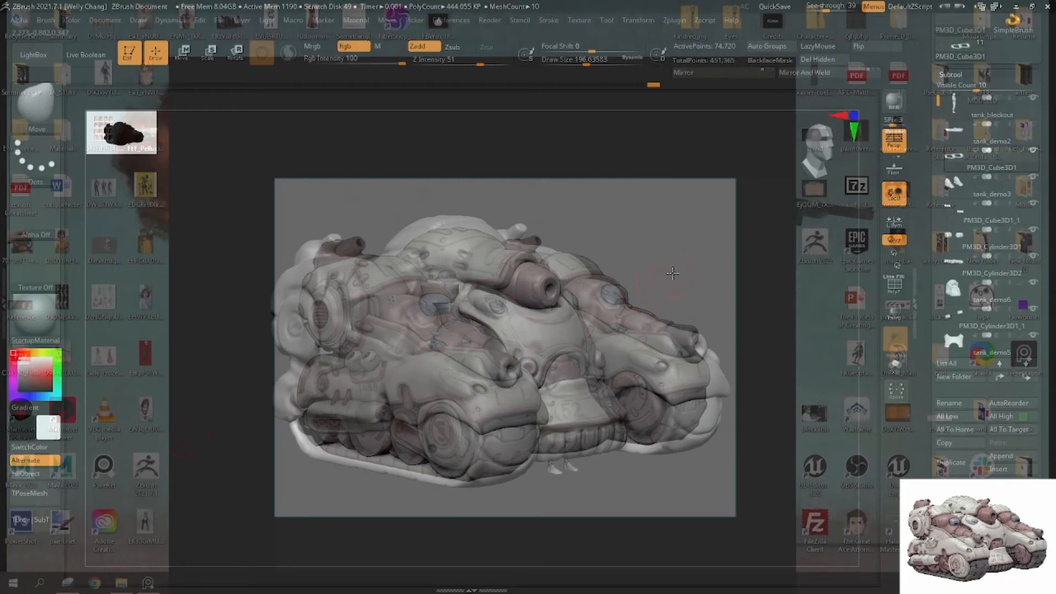
drag(672, 273, 633, 248)
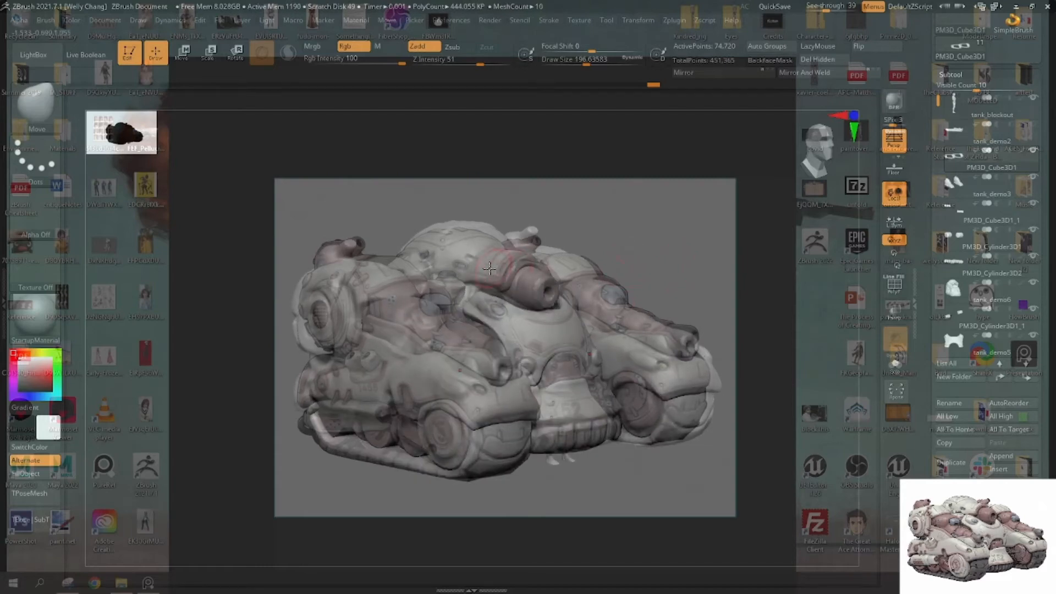
Create a combined Transpose Master mesh of the tank and hide its central hull and turret
alt+click(535, 303)
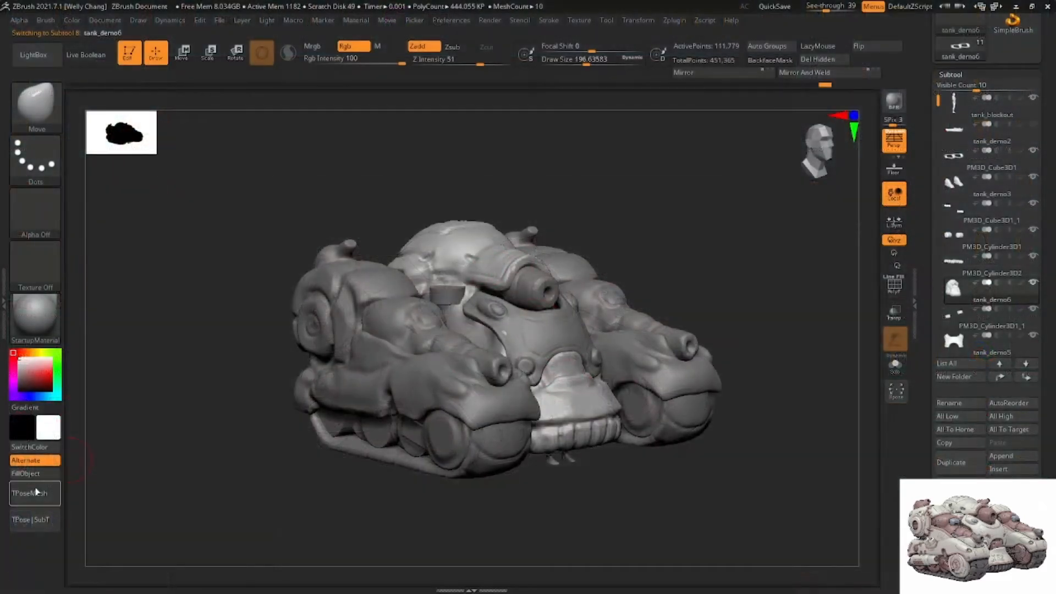
click(32, 496)
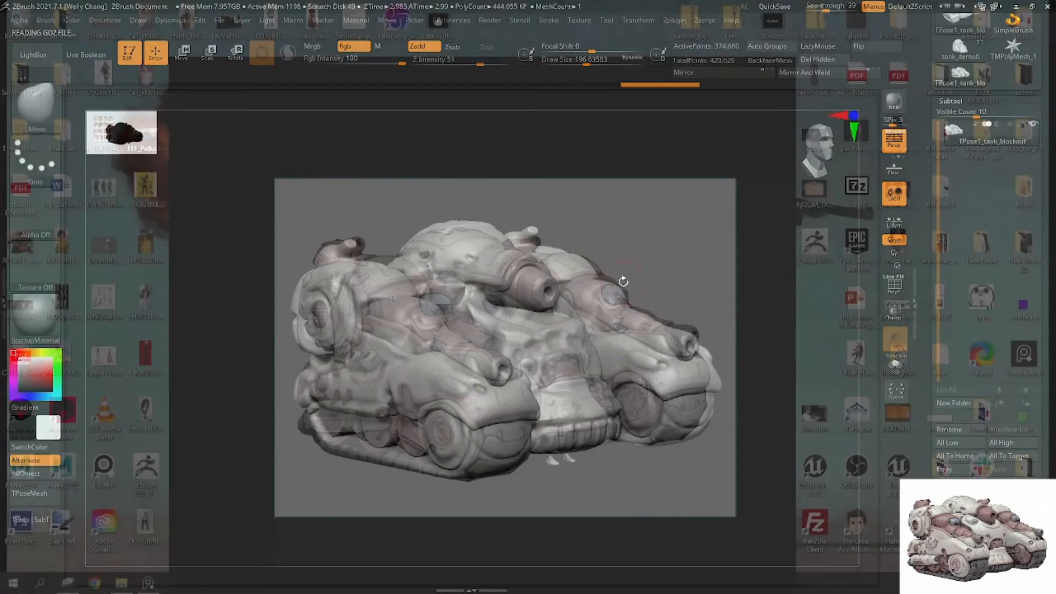
ctrl+shift+click(528, 284)
ctrl+shift+click(490, 263)
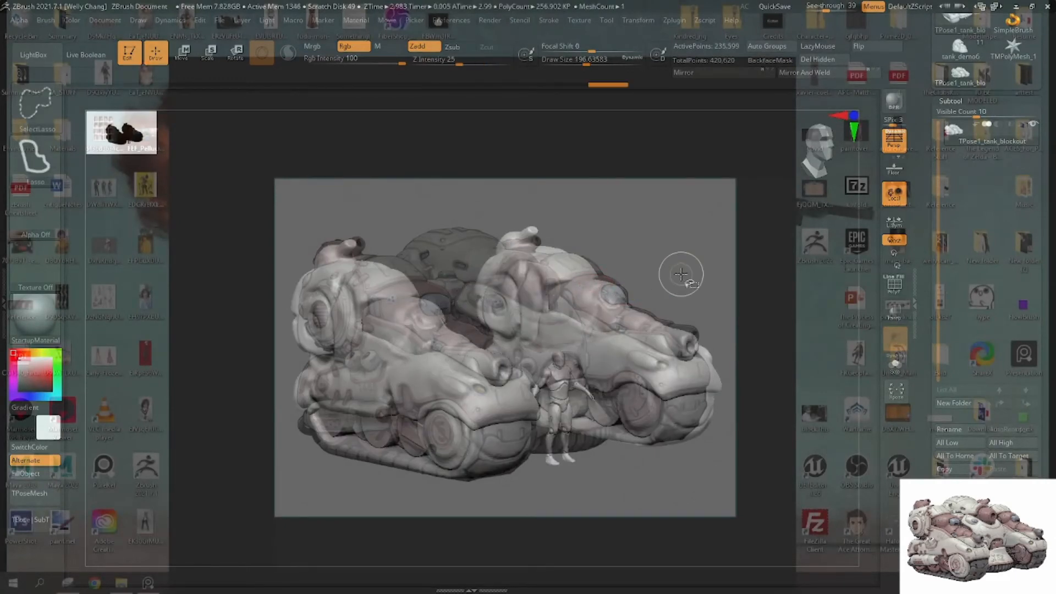
Mask the side modules, unhide the central hull and turret, and move and scale them to fit the reference, clearing the mask
ctrl+shift+click(683, 244)
ctrl+shift+click(683, 244)
key(w)
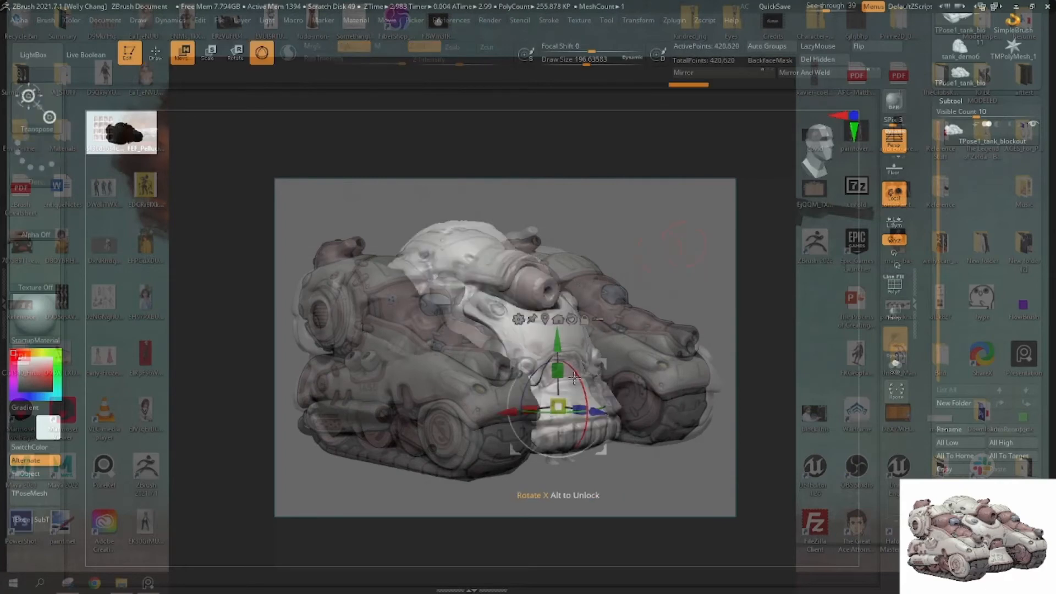
drag(560, 404, 596, 409)
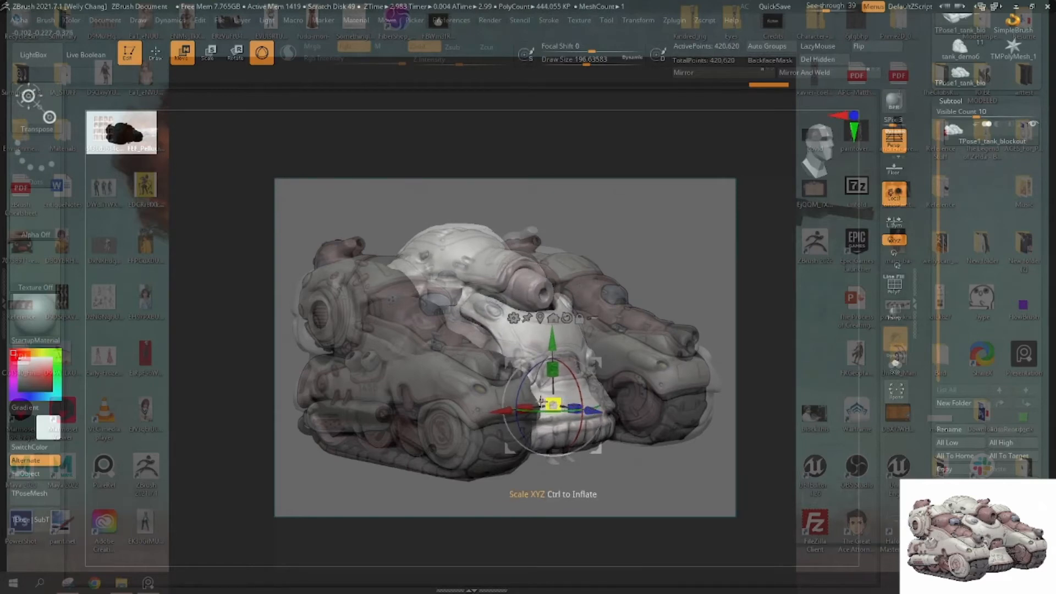
drag(532, 407, 573, 408)
key(q)
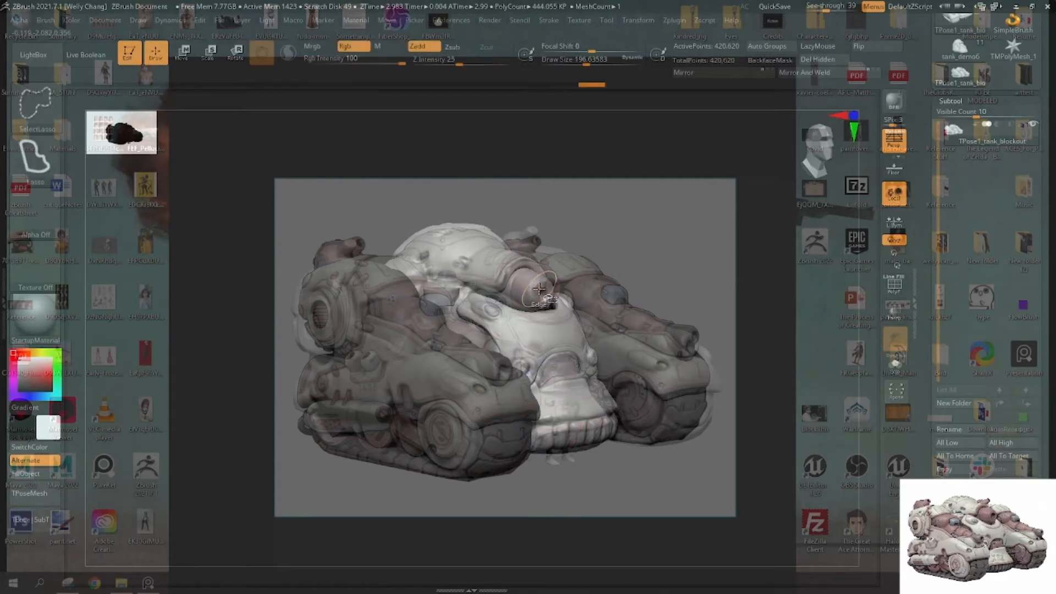
ctrl+drag(649, 246, 658, 259)
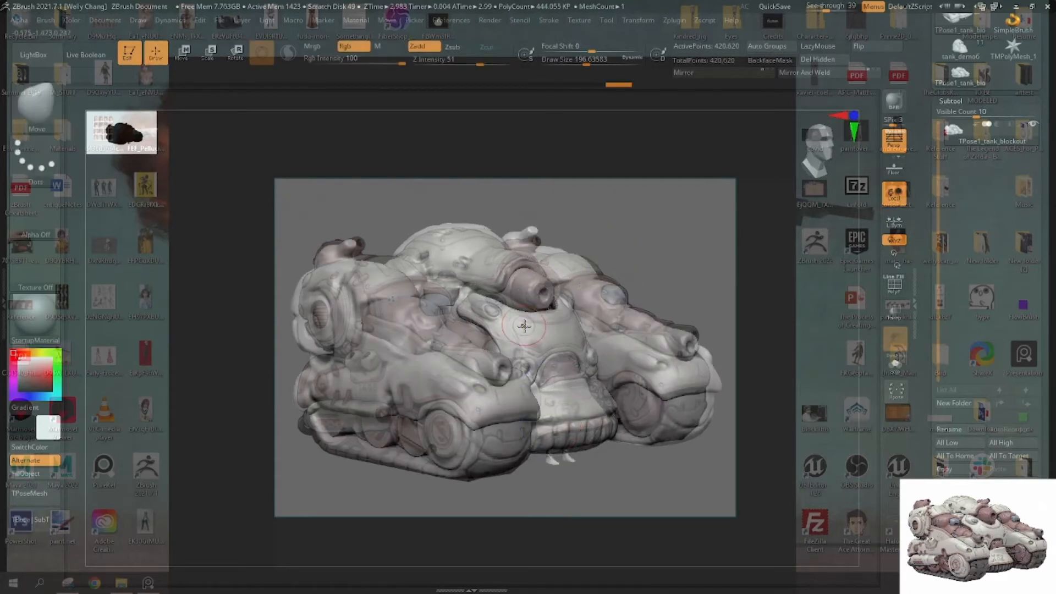
Mask everything except the front armor plate and reshape the plate toward the reference with the Move brush at draw size about 559
key(ctrl+shift)
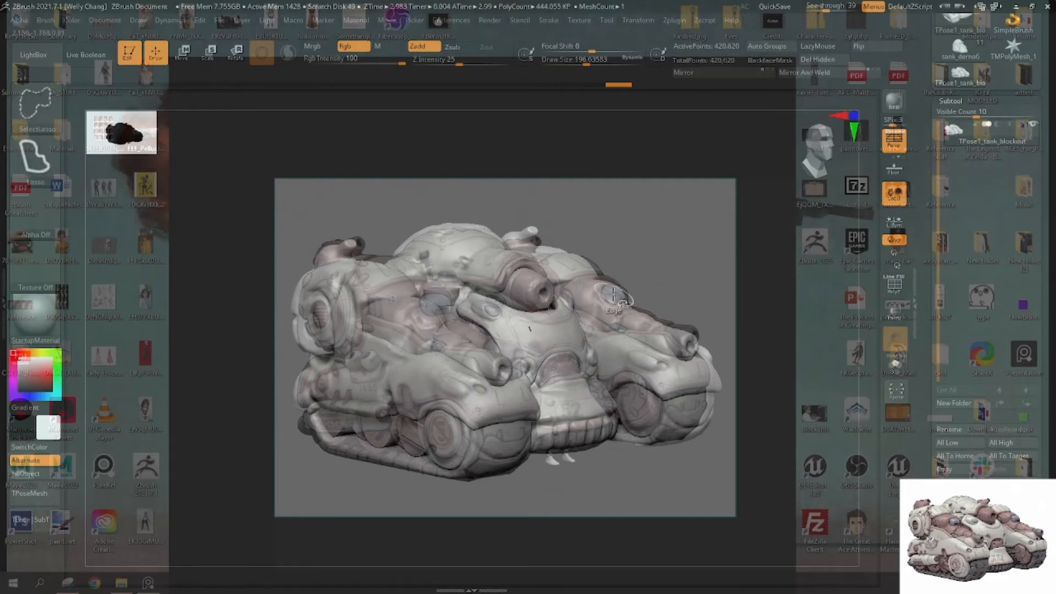
ctrl+shift+click(529, 329)
ctrl+click(652, 264)
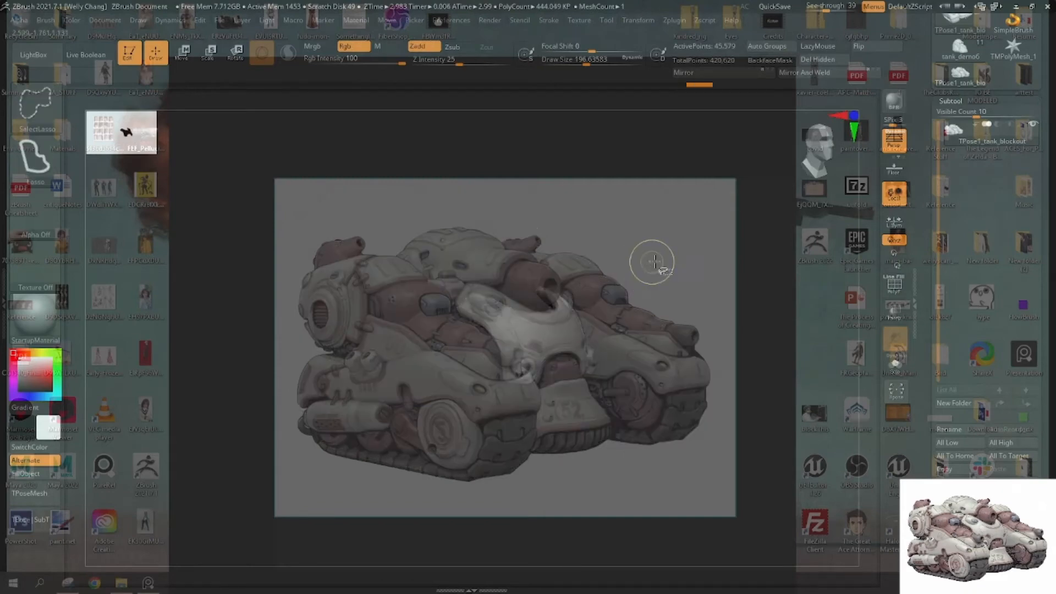
ctrl+shift+click(655, 262)
ctrl+click(655, 261)
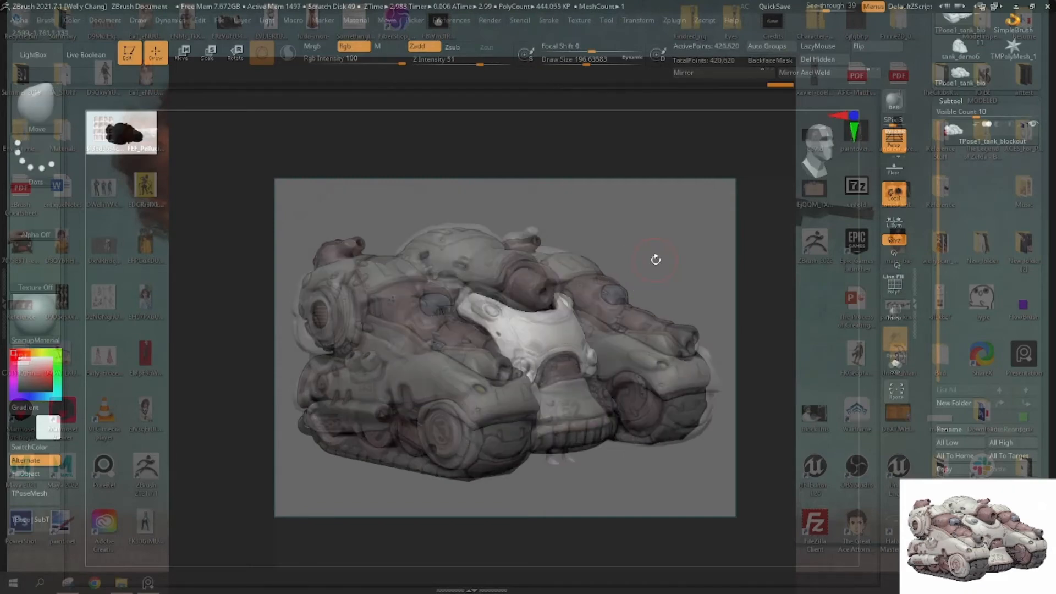
key(space)
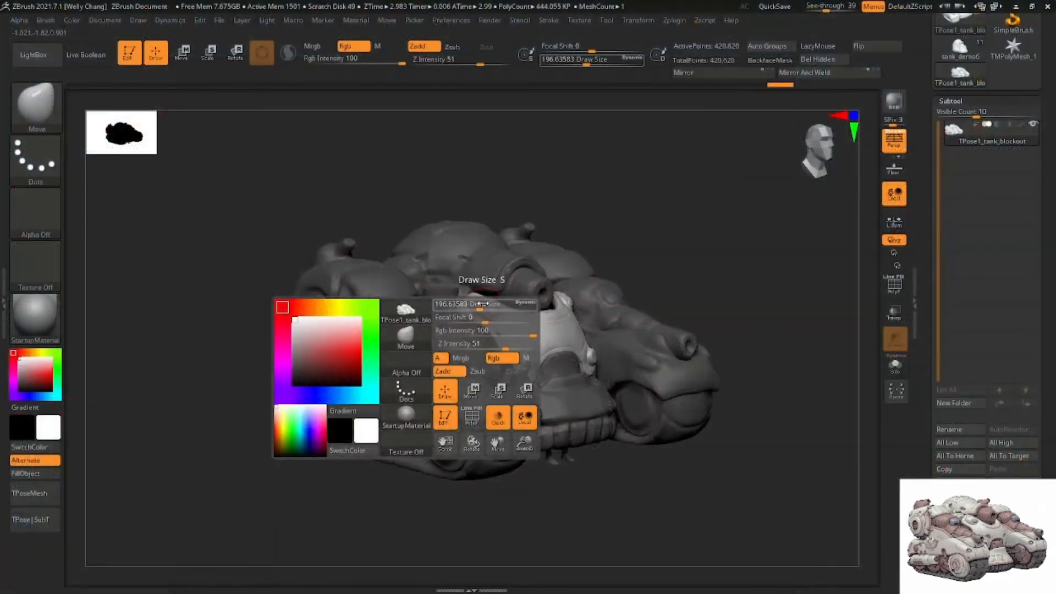
mouse_move(479, 304)
mouse_down()
mouse_move(510, 306)
mouse_move(462, 283)
mouse_up()
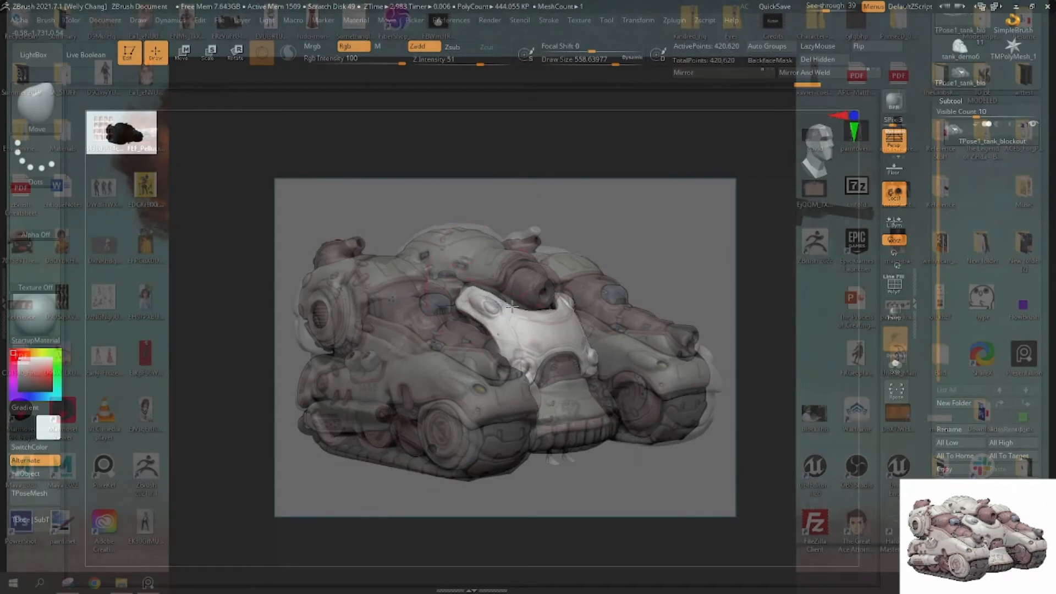
key(ctrl+z)
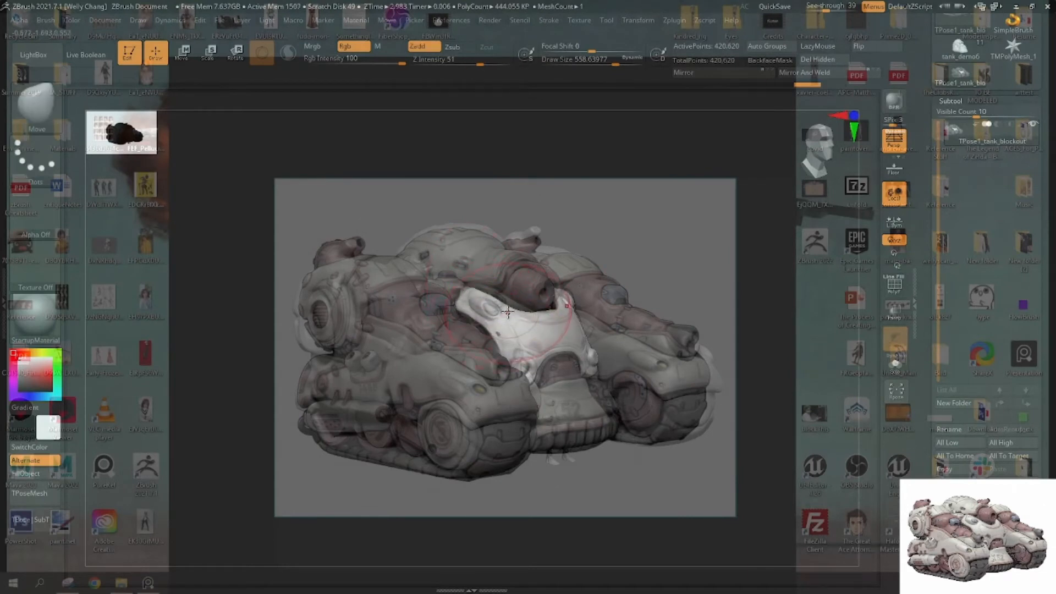
drag(507, 312, 511, 302)
ctrl+drag(608, 233, 624, 241)
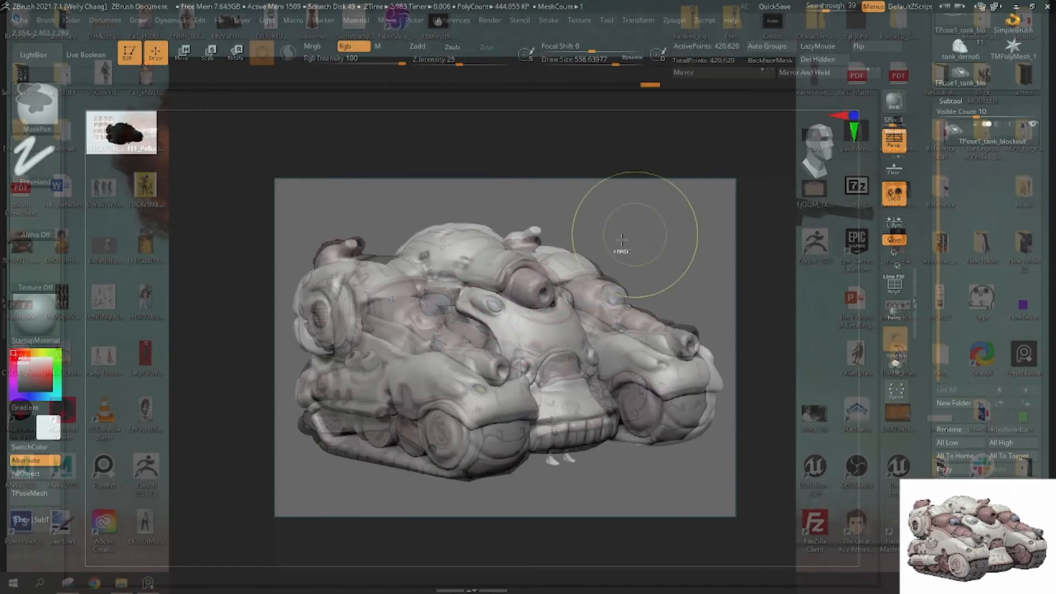
Mask everything except the central cannon barrel, push the barrel's end to match the reference with the Move brush, and clear the mask
ctrl+shift+click(519, 281)
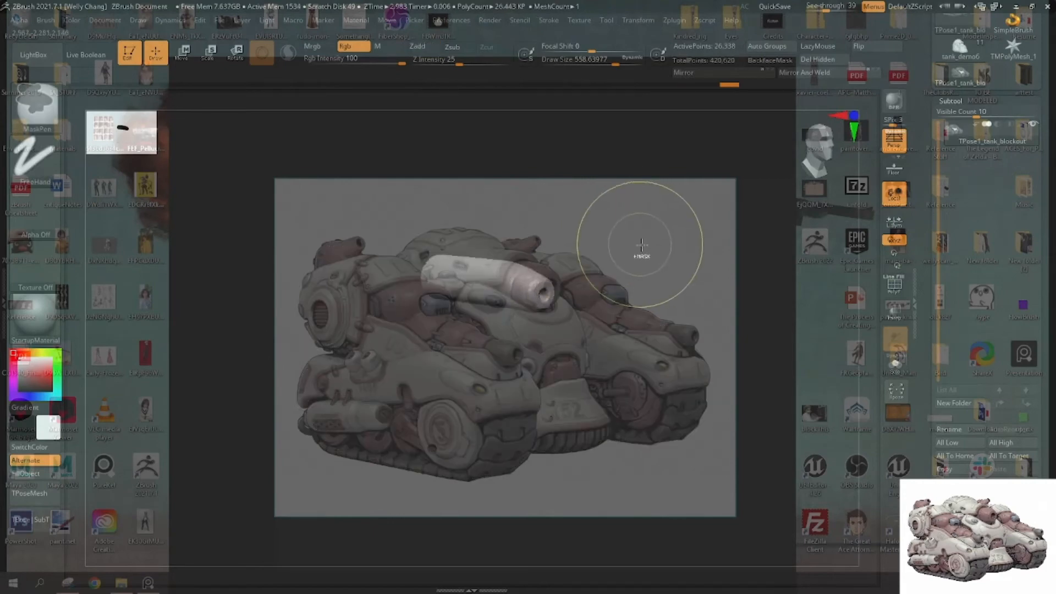
ctrl+click(642, 243)
ctrl+shift+click(641, 240)
ctrl+shift+click(532, 286)
drag(546, 280, 555, 273)
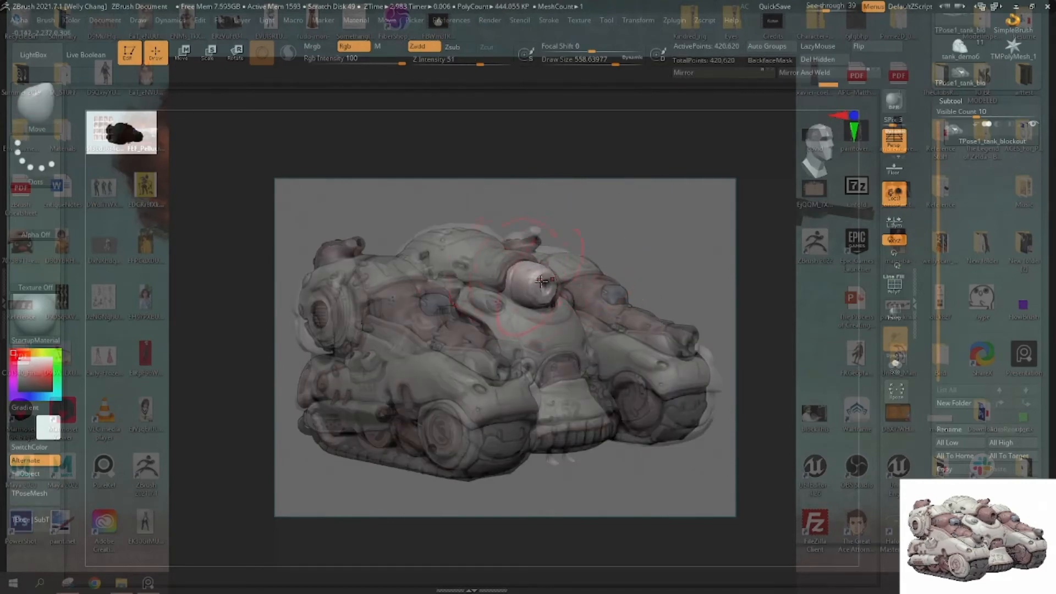
drag(556, 297, 556, 297)
ctrl+drag(629, 218, 638, 229)
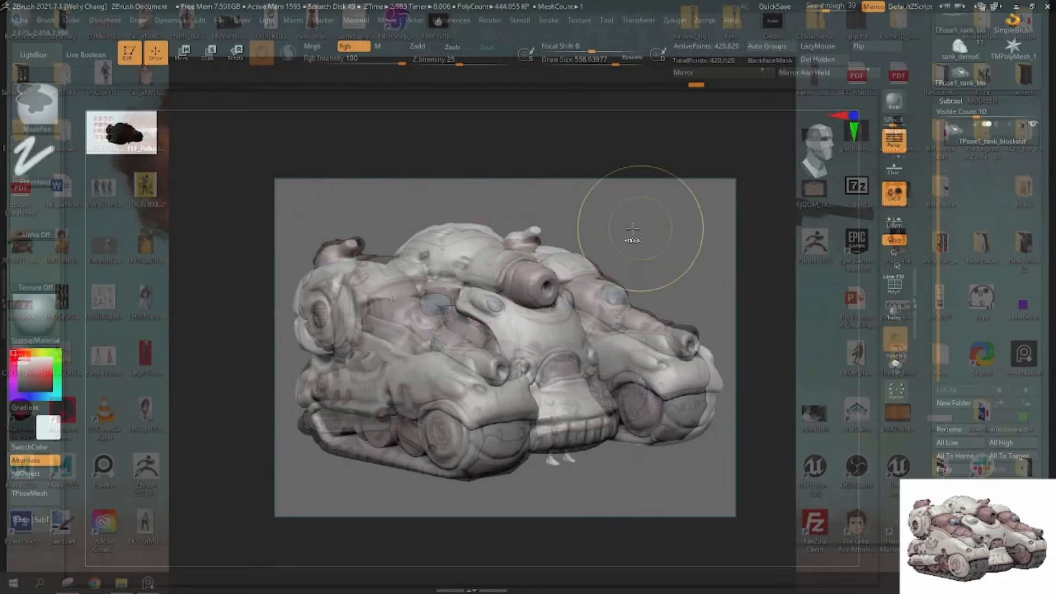
Isolate the central hull with an inverted mask, reshape its front skirt and turret dome to the reference, and clear the mask
ctrl+shift+click(482, 276)
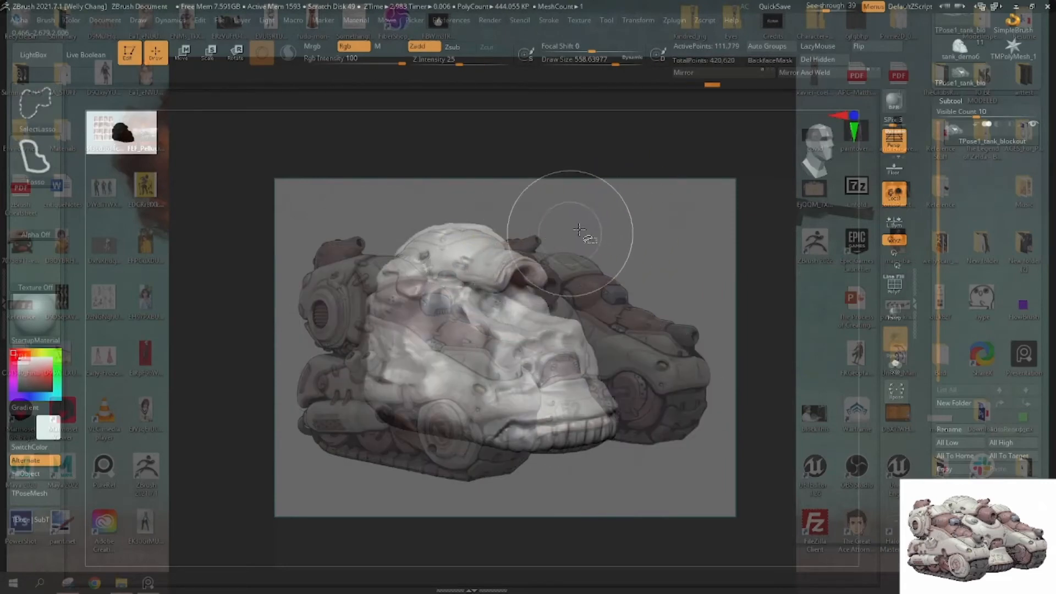
ctrl+shift+click(612, 231)
ctrl+drag(617, 231, 631, 222)
ctrl+click(634, 220)
ctrl+click(642, 218)
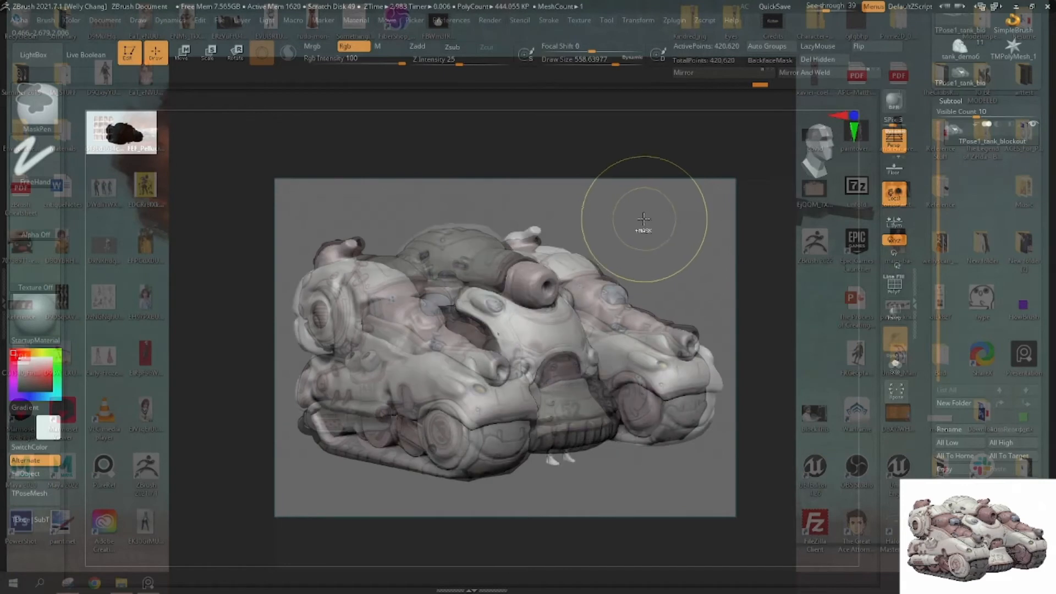
ctrl+click(643, 220)
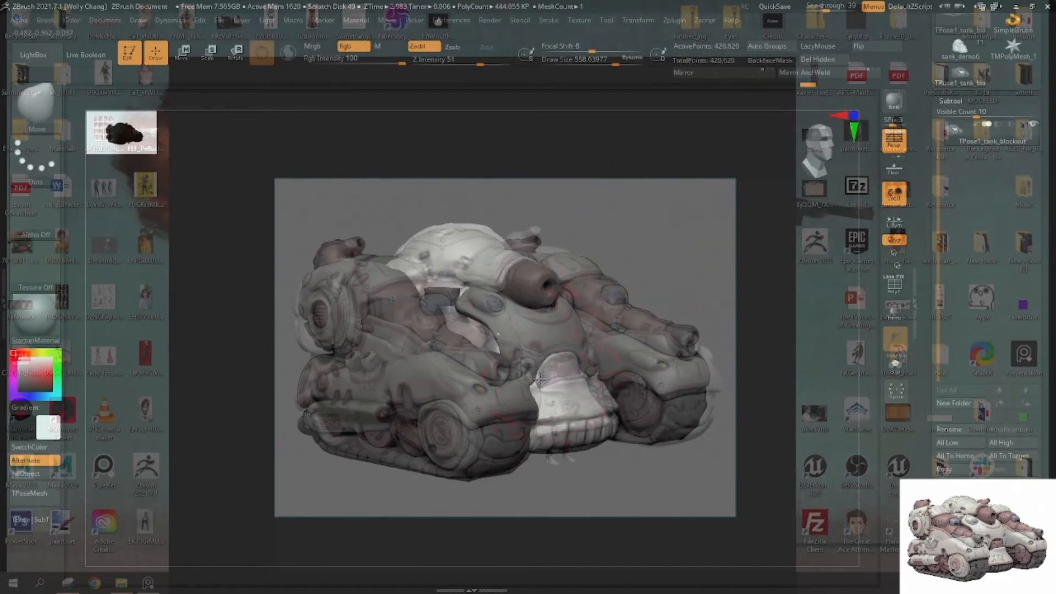
drag(539, 427, 620, 410)
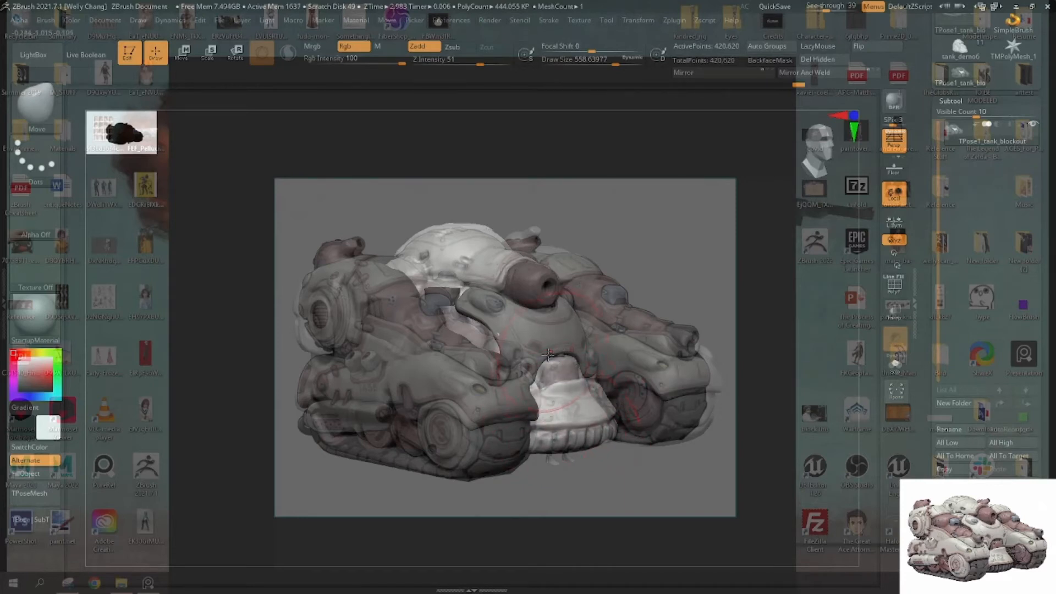
drag(537, 441, 532, 438)
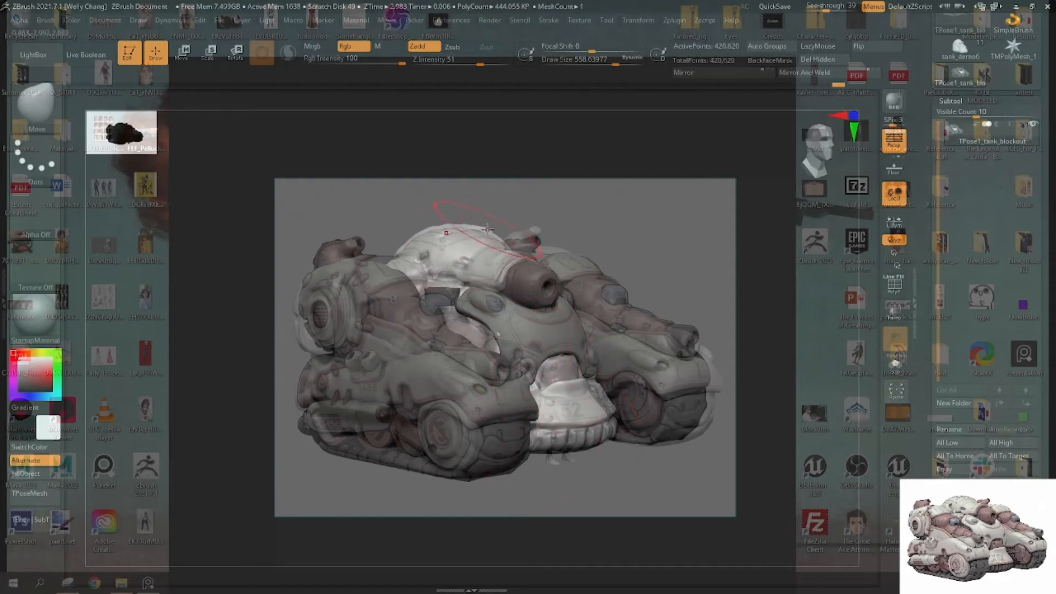
drag(485, 231, 444, 236)
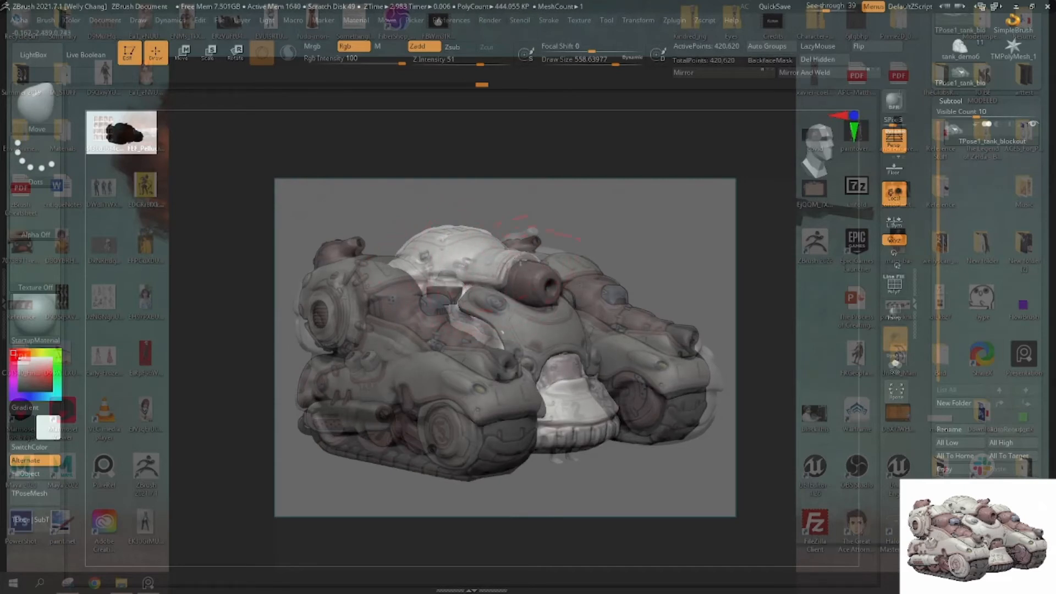
ctrl+drag(632, 263, 637, 264)
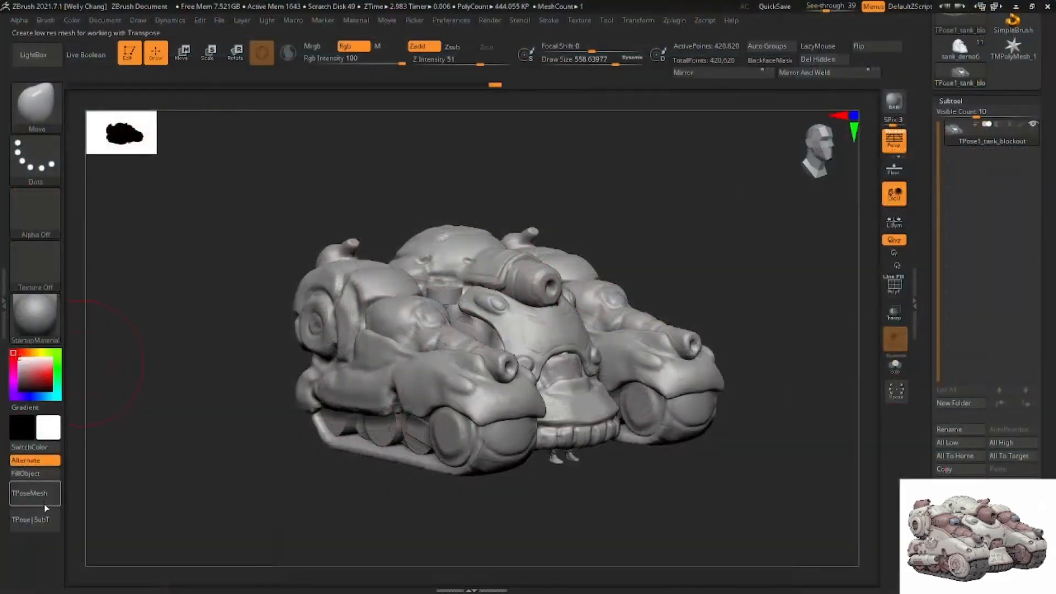
Transfer the Transpose Master changes back to the tank's subtools and set See-through to 0
click(46, 519)
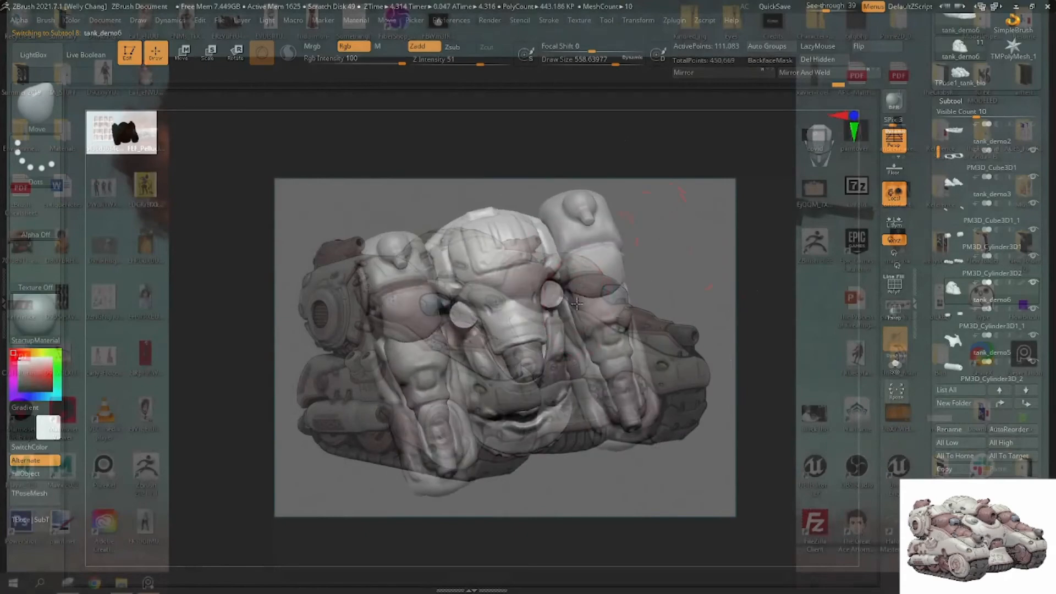
key(alt+Tab)
click(707, 72)
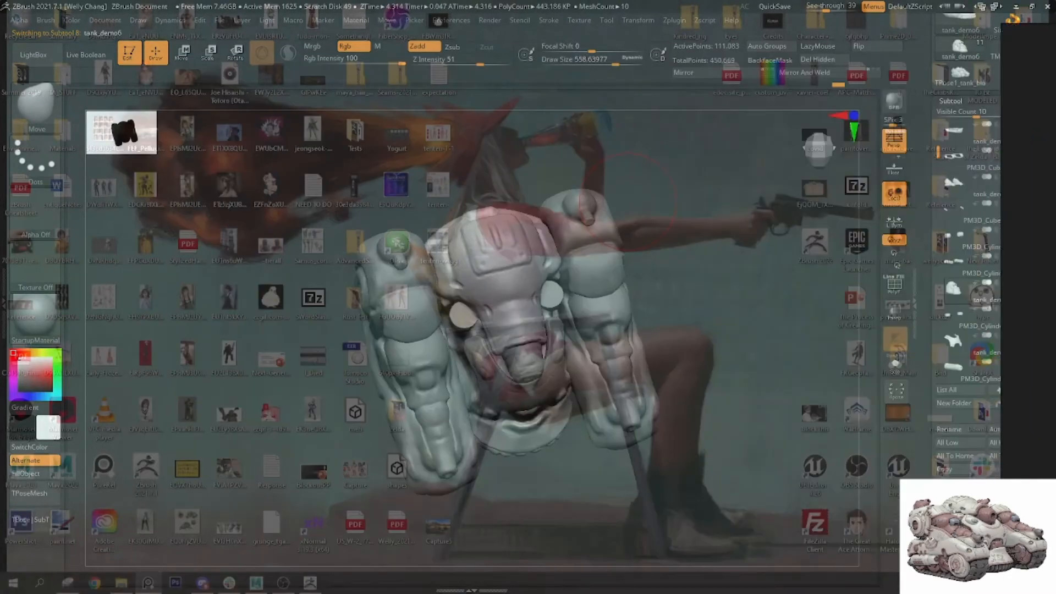
drag(826, 13, 804, 11)
Adjust the outer contour of the central hull and turret dome with the Move brush at a draw size of about 804
drag(671, 211, 690, 310)
right_drag(493, 256, 477, 211)
key(space)
drag(478, 211, 472, 211)
mouse_move(472, 206)
right_down()
mouse_move(466, 181)
mouse_move(498, 233)
mouse_move(481, 231)
right_up()
key(space)
drag(481, 231, 497, 232)
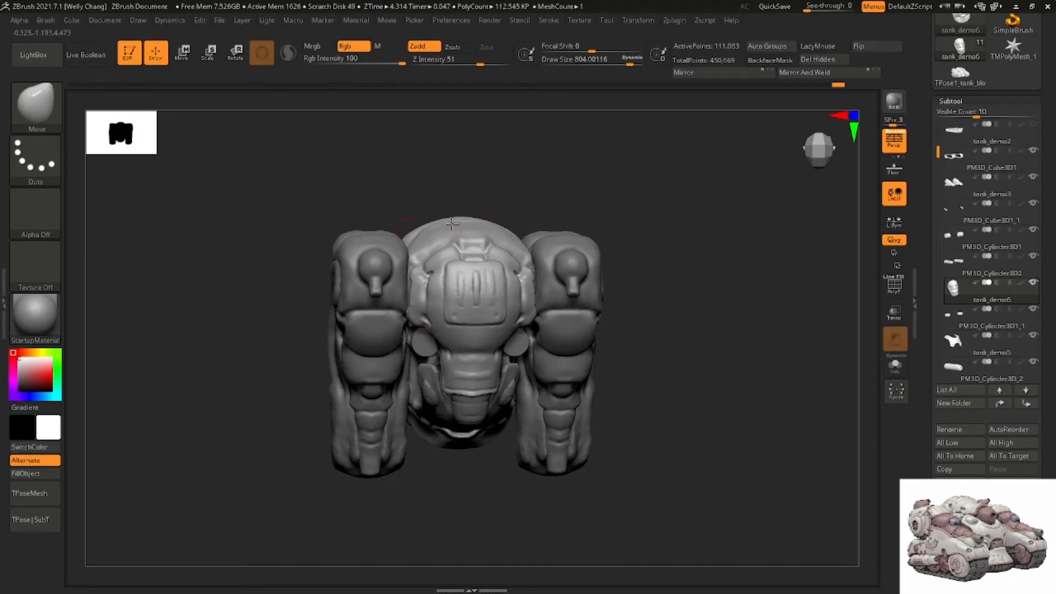
mouse_move(450, 216)
right_down()
mouse_move(489, 242)
mouse_move(478, 245)
mouse_move(500, 187)
mouse_move(485, 165)
mouse_move(500, 269)
mouse_move(515, 252)
mouse_move(513, 216)
mouse_move(537, 198)
mouse_move(525, 180)
right_up()
right_drag(532, 237, 469, 242)
ctrl+right_drag(469, 242, 516, 301)
Reduce the draw size to about 331 and adjust the rear of the tank_demo3 side modules with the Move brush
key(space)
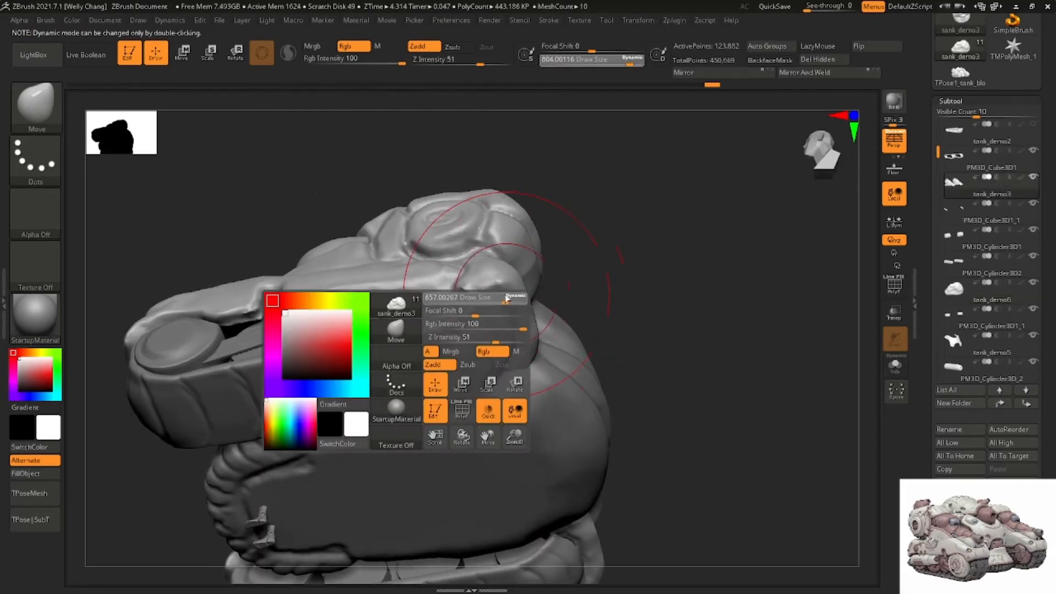
drag(484, 294, 482, 295)
mouse_move(510, 306)
right_down()
mouse_move(513, 288)
mouse_move(509, 305)
mouse_move(467, 308)
right_up()
mouse_move(521, 278)
right_down()
mouse_move(524, 308)
mouse_move(547, 298)
right_up()
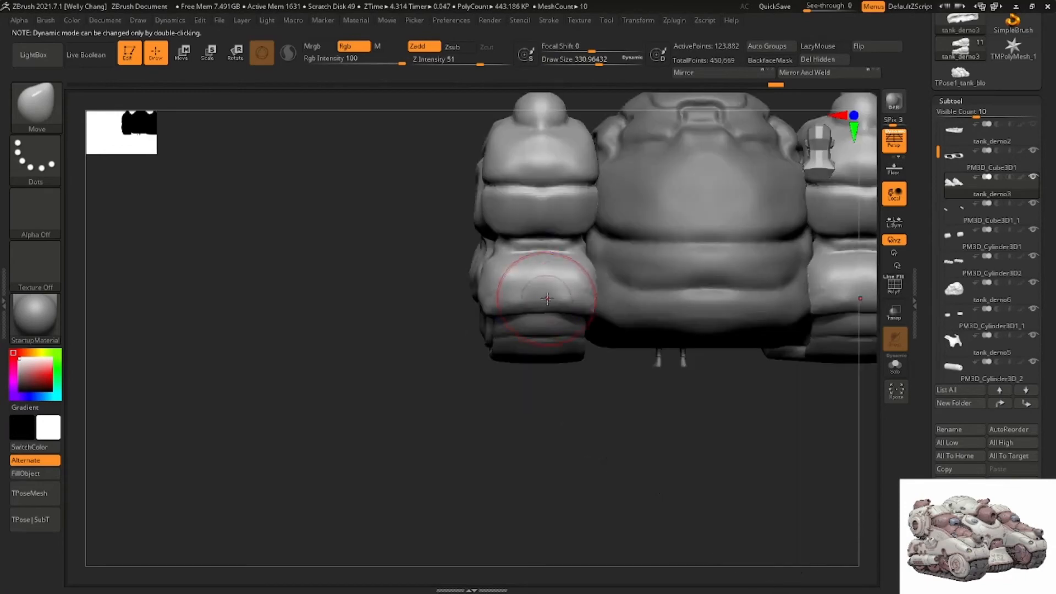
drag(544, 300, 561, 309)
Refine the side modules' shells and upper armor around the tank with the Move brush, checking the shapes from several angles
alt+right_drag(589, 269, 452, 307)
right_drag(698, 320, 580, 317)
right_drag(610, 282, 456, 275)
right_drag(593, 255, 456, 280)
alt+right_drag(456, 281, 579, 280)
alt+right_drag(687, 242, 611, 288)
alt+right_drag(629, 254, 562, 286)
right_drag(522, 243, 516, 269)
shift+right_drag(490, 160, 492, 220)
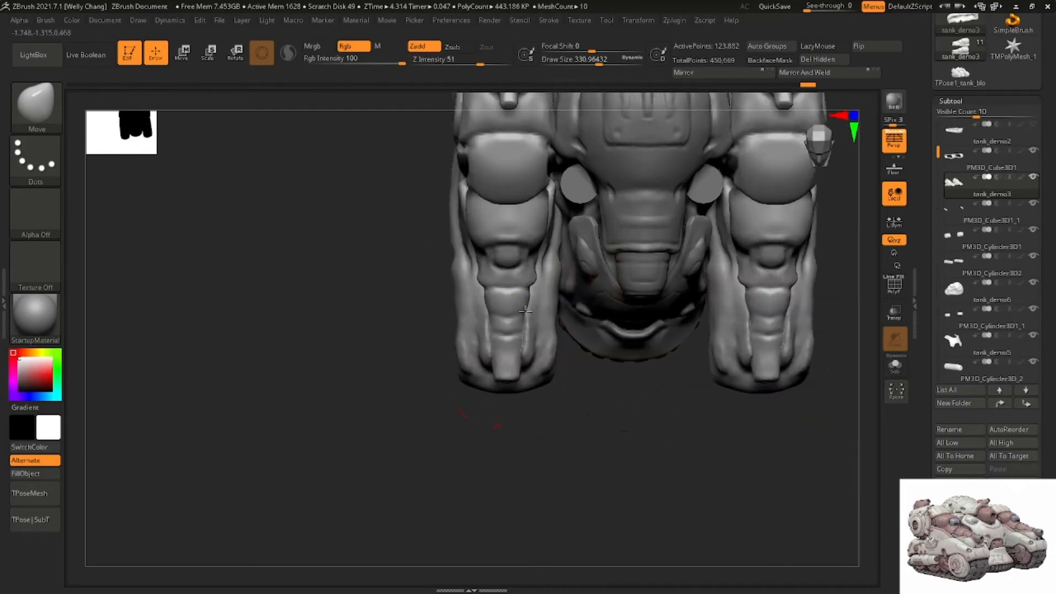
ctrl+right_drag(588, 291, 600, 190)
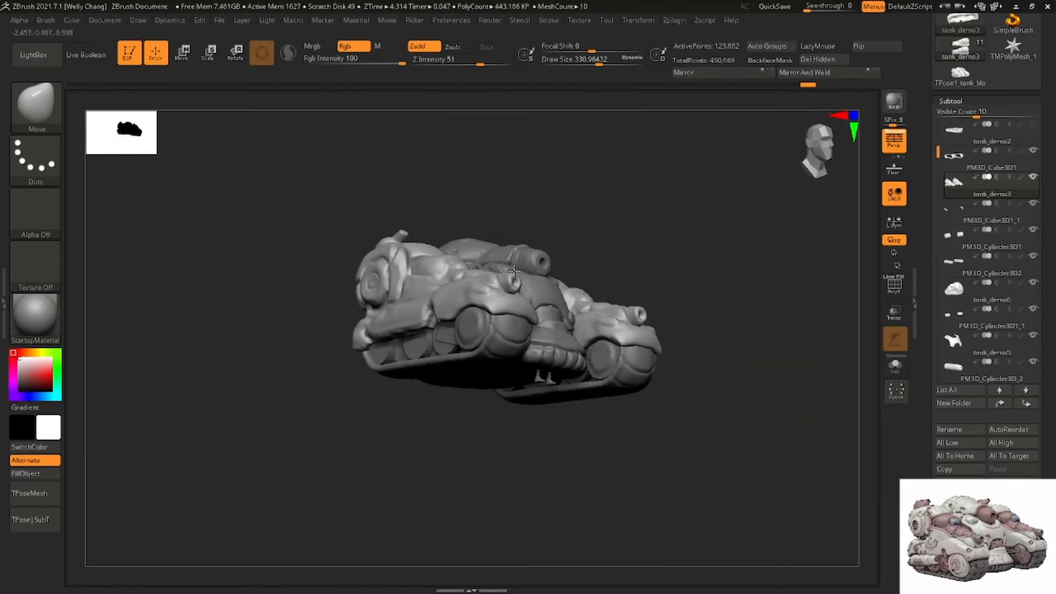
mouse_move(468, 269)
ctrl+right_down()
mouse_move(471, 317)
mouse_move(428, 286)
mouse_move(426, 231)
mouse_move(506, 165)
ctrl+right_up()
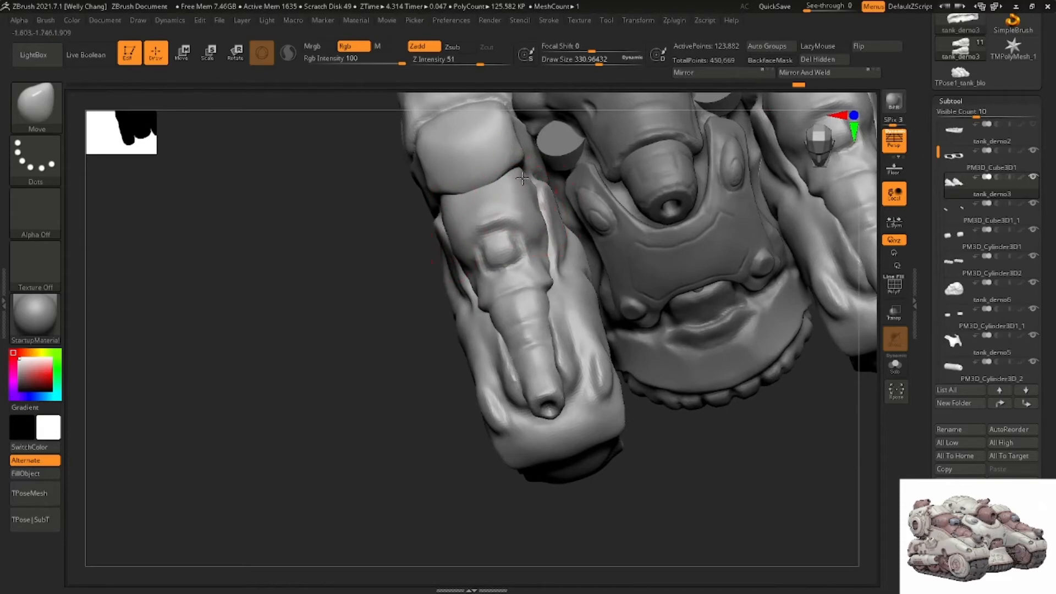
right_drag(522, 179, 767, 301)
drag(1050, 390, 1023, 258)
click(961, 313)
click(1003, 410)
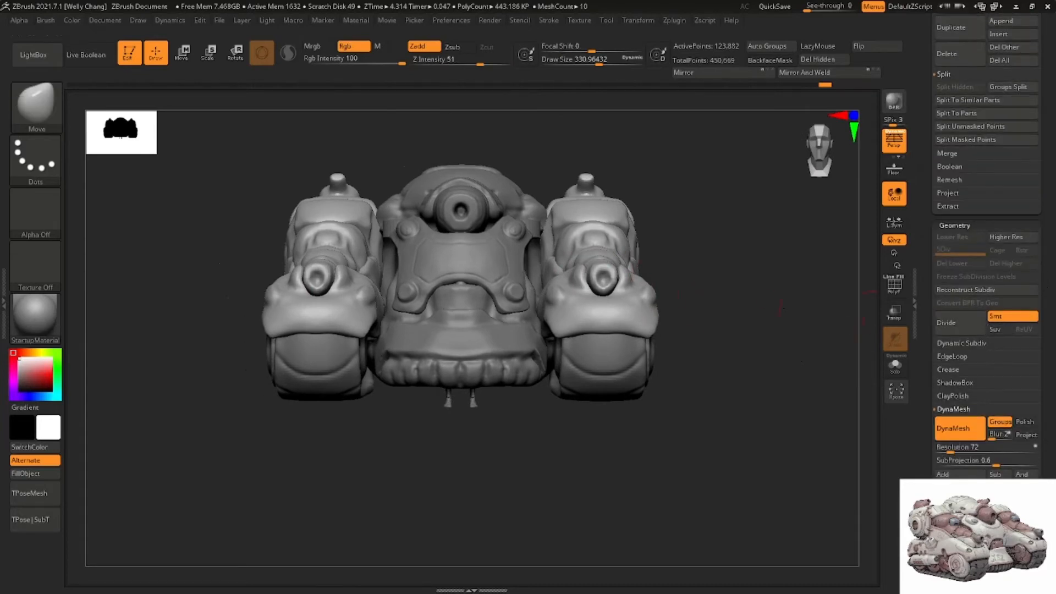
click(953, 408)
key(1)
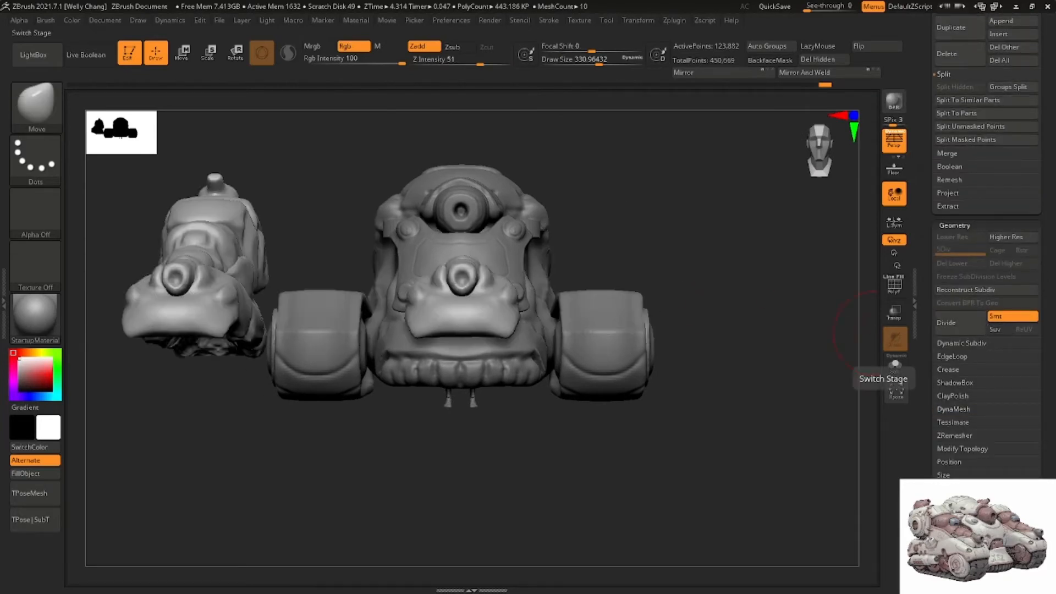
key(1)
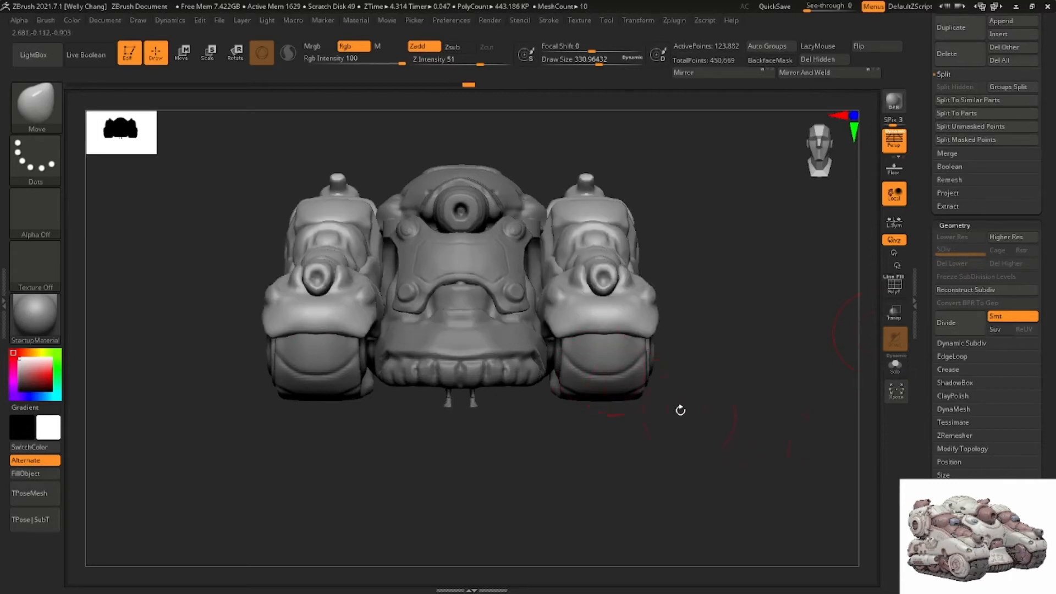
Examine the tank's side modules, wheels and underside tracks from the front, side and below
alt+click(619, 377)
drag(668, 424, 732, 426)
alt+click(547, 355)
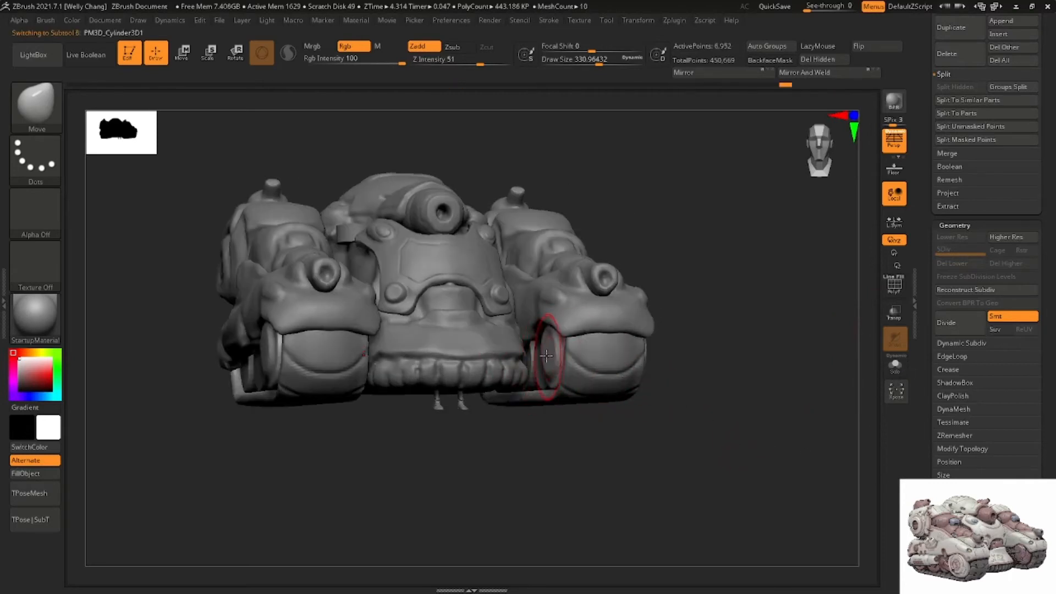
right_drag(443, 298, 474, 319)
alt+click(287, 215)
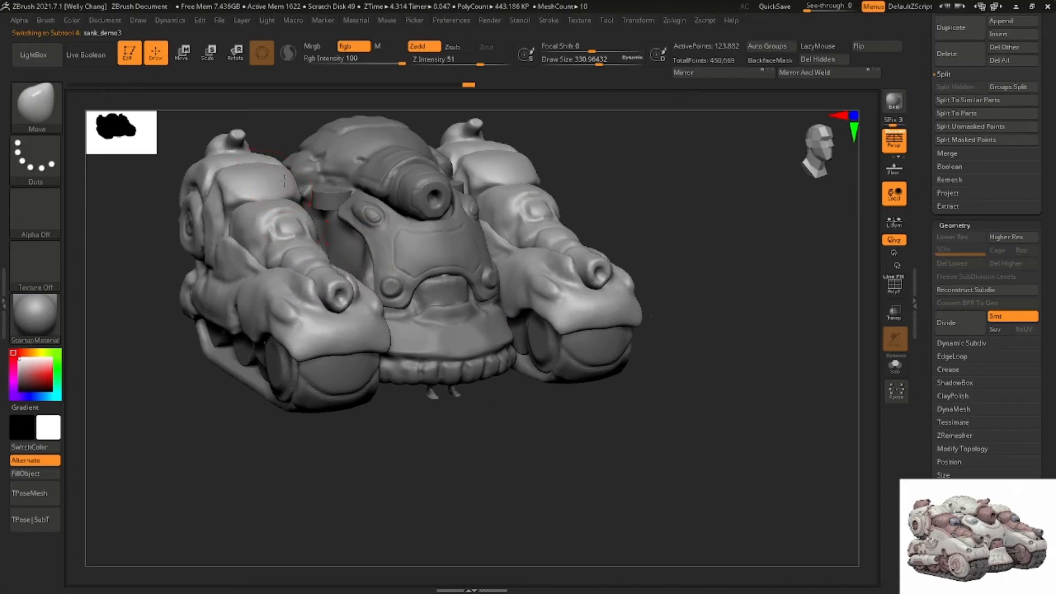
right_drag(287, 199, 285, 406)
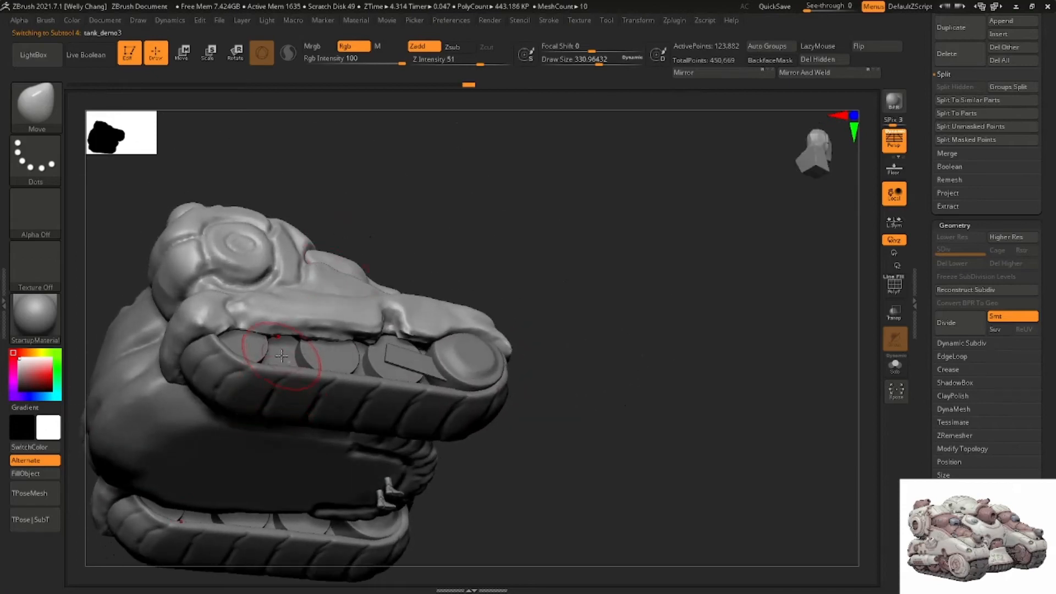
mouse_move(388, 349)
right_down()
mouse_move(349, 302)
mouse_move(392, 342)
mouse_move(483, 306)
mouse_move(554, 330)
mouse_move(436, 306)
mouse_move(488, 334)
mouse_move(424, 275)
mouse_move(373, 311)
mouse_move(385, 305)
right_up()
Reduce the draw size to about 71 and make the tank_demo5 front armor shell the active subtool
key(space)
drag(384, 305, 356, 300)
mouse_move(357, 300)
ctrl+right_down()
mouse_move(354, 273)
mouse_move(456, 273)
ctrl+right_up()
right_drag(492, 314, 450, 286)
alt+click(547, 261)
ctrl+right_drag(451, 286, 429, 295)
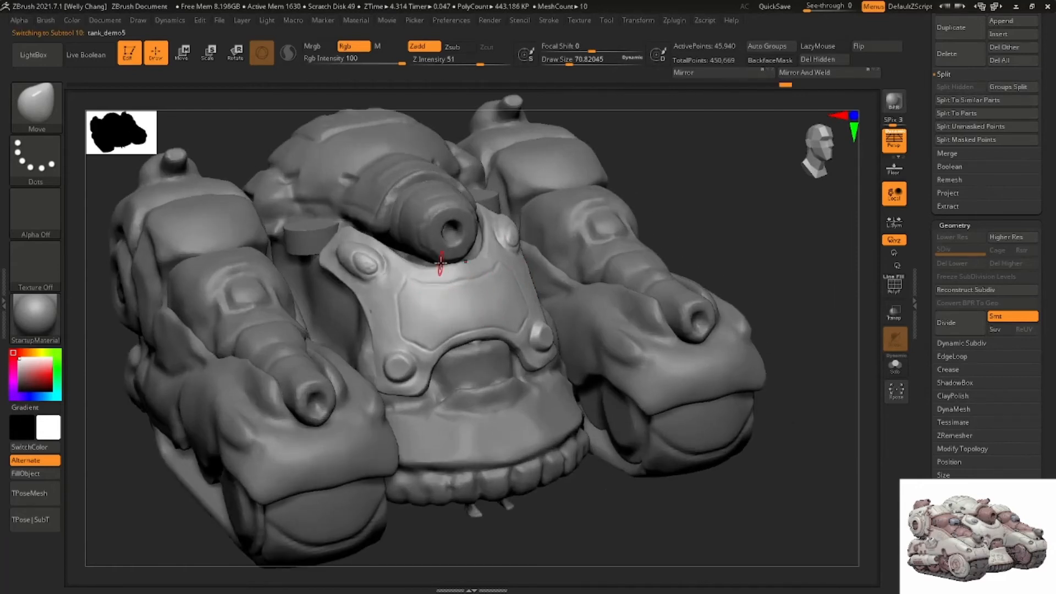
right_drag(739, 201, 752, 185)
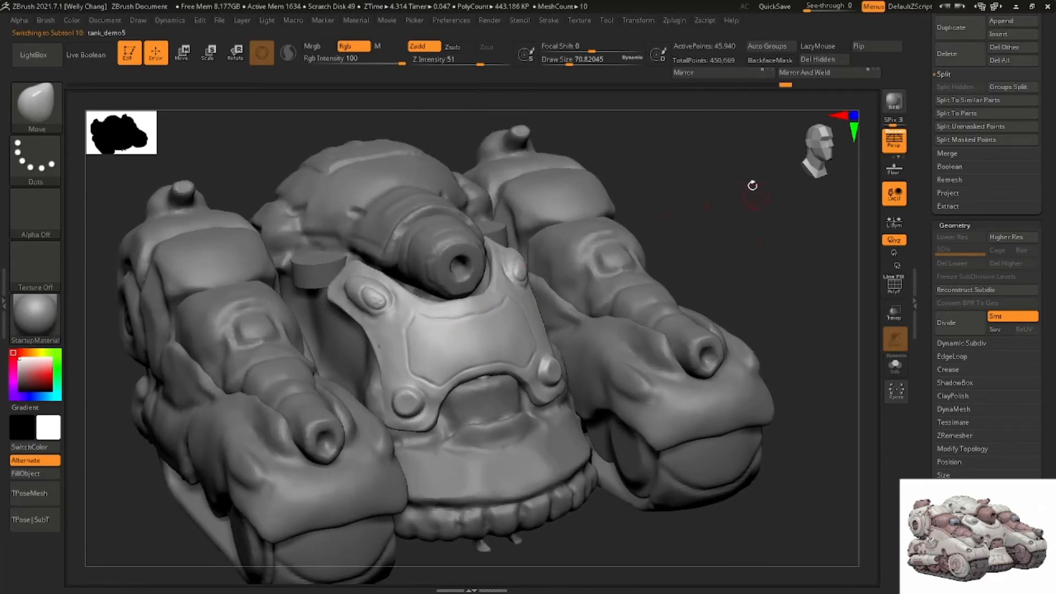
Save the tank tool to the Demo folder, replacing the existing tank_blockout file
double_click(4, 304)
drag(1043, 101, 1039, 206)
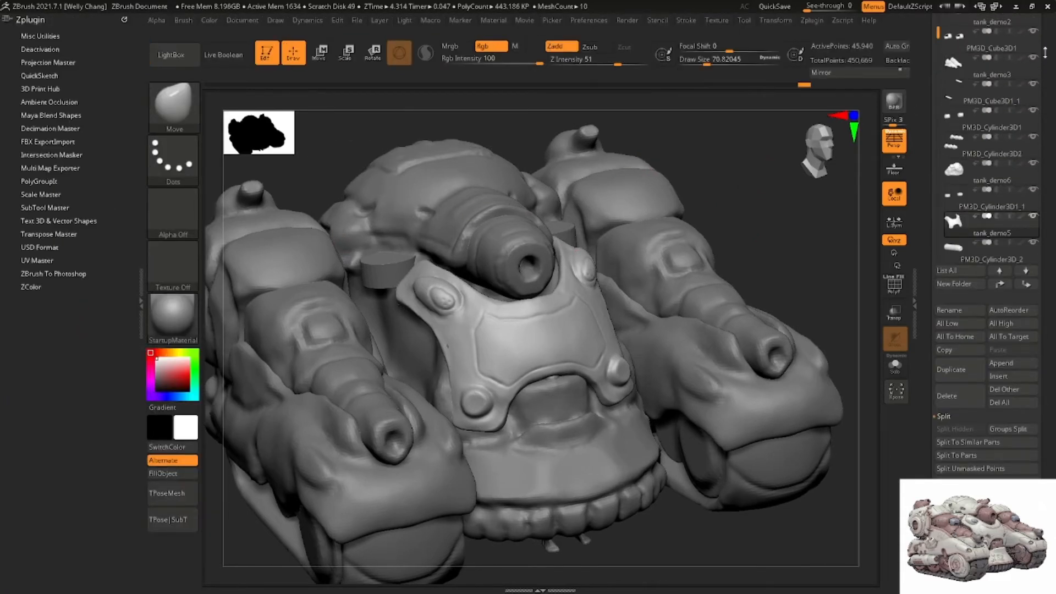
drag(1044, 51, 1033, 142)
drag(1040, 41, 1041, 69)
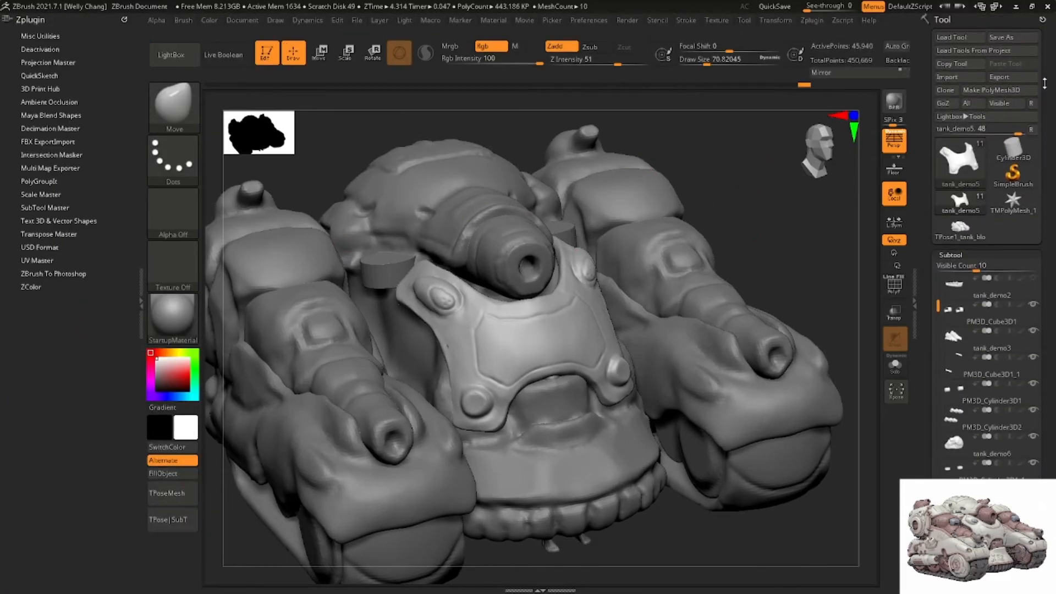
click(1011, 37)
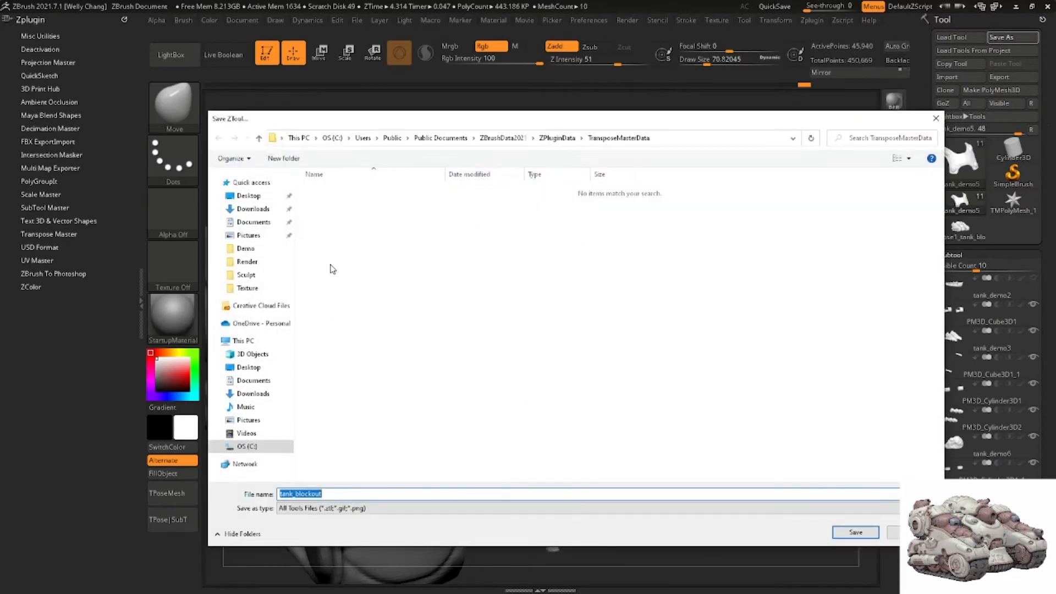
click(258, 275)
click(246, 248)
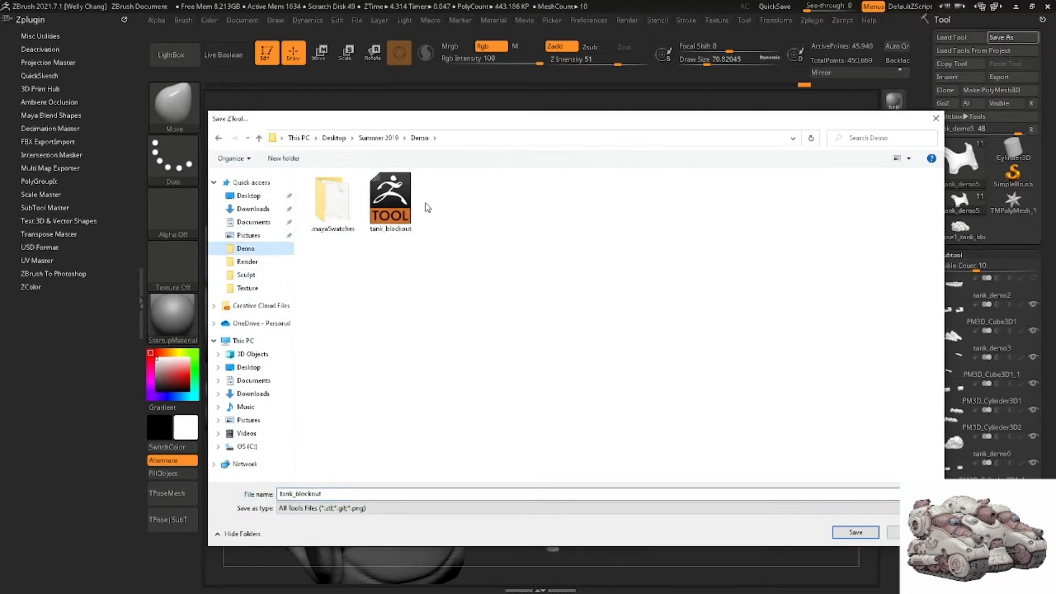
double_click(391, 201)
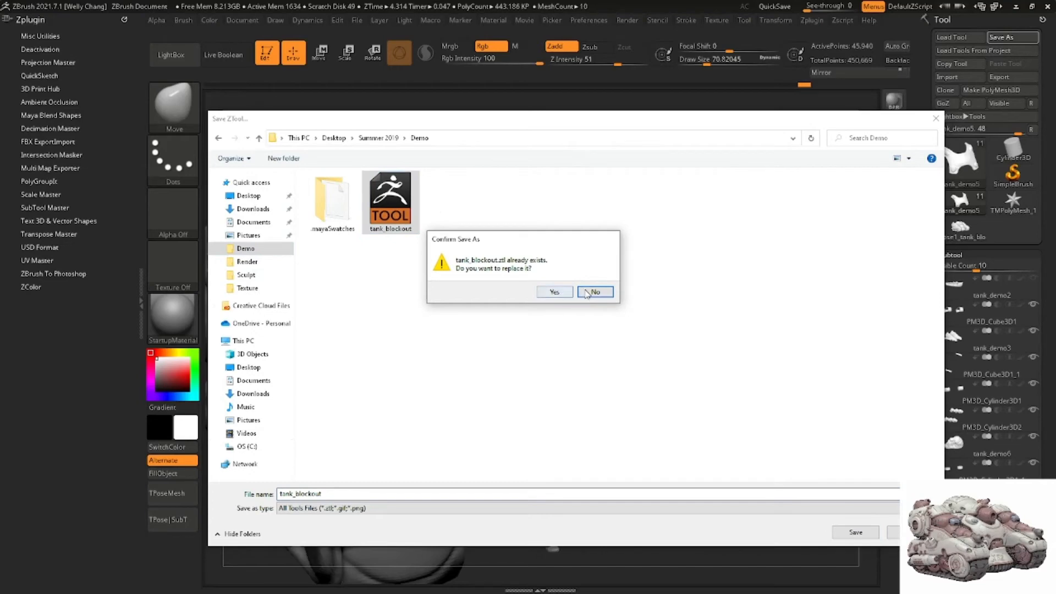
click(555, 291)
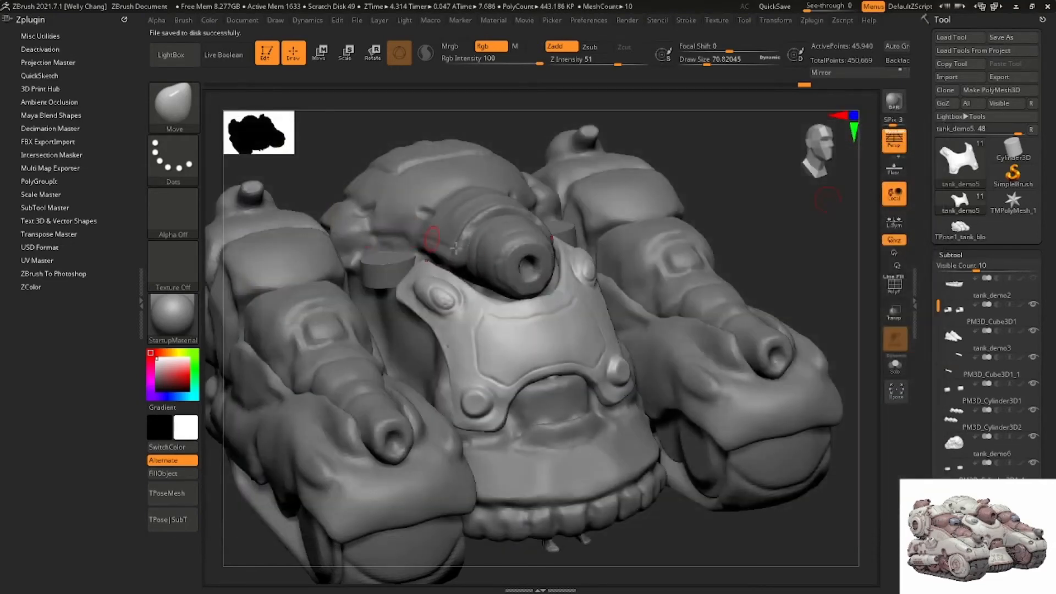
Decimate the front armor shell with Decimation Master's 20k preset and check its wireframe and point count
click(55, 127)
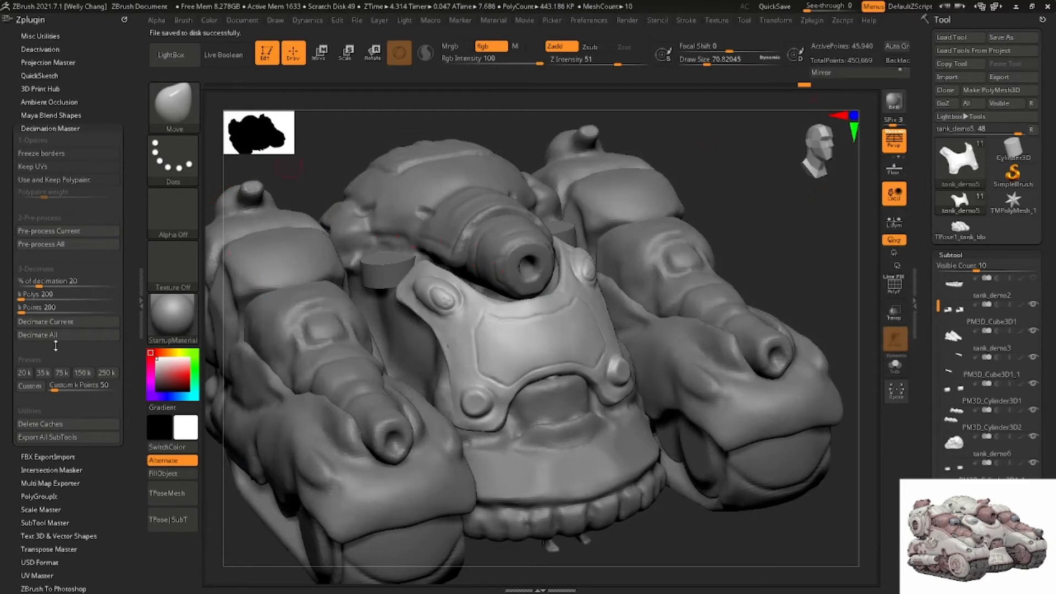
click(27, 373)
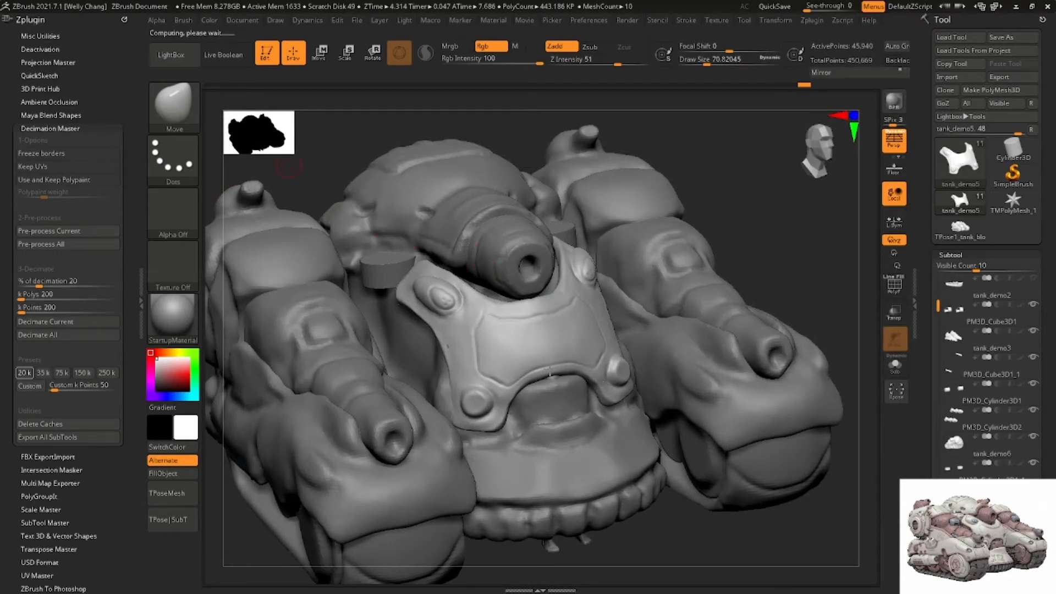
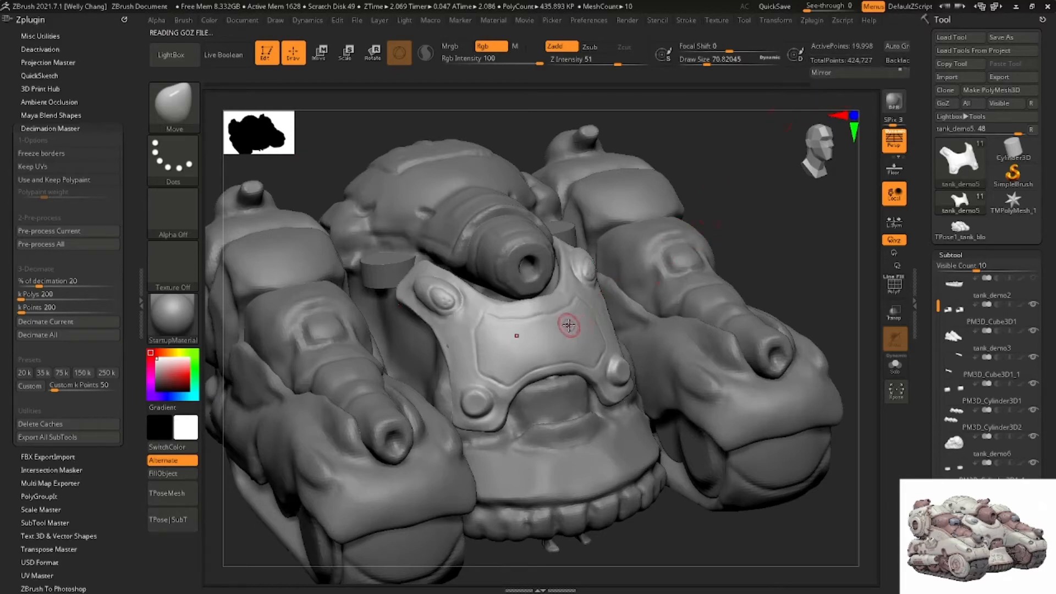
click(895, 285)
click(894, 285)
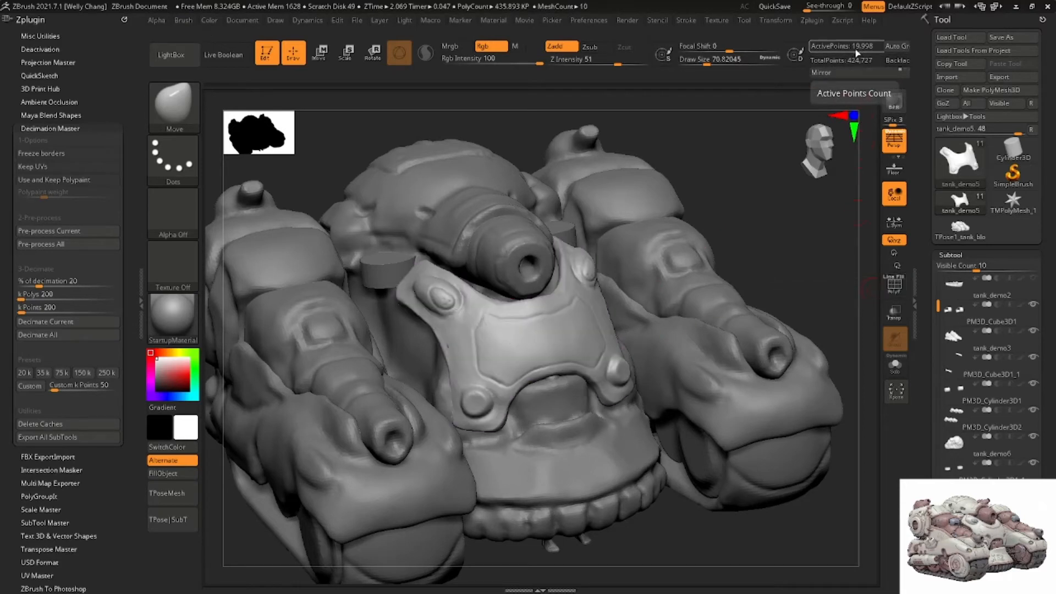
drag(718, 238, 723, 233)
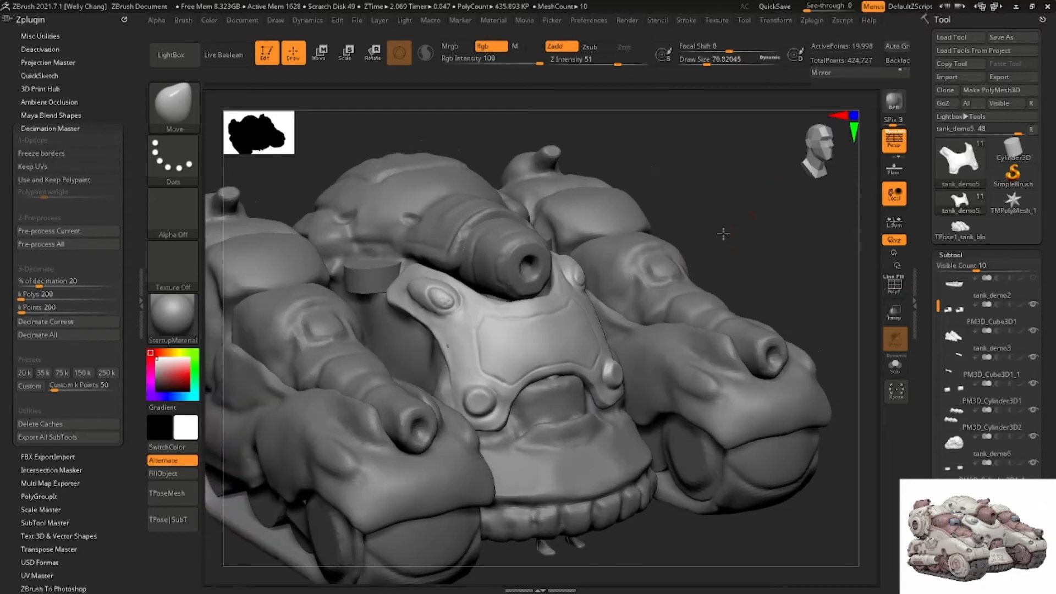
ctrl+right_drag(544, 309, 492, 365)
Export the decimated front armor shell as an OBJ named tank_frontshell into the Demo folder
click(1027, 76)
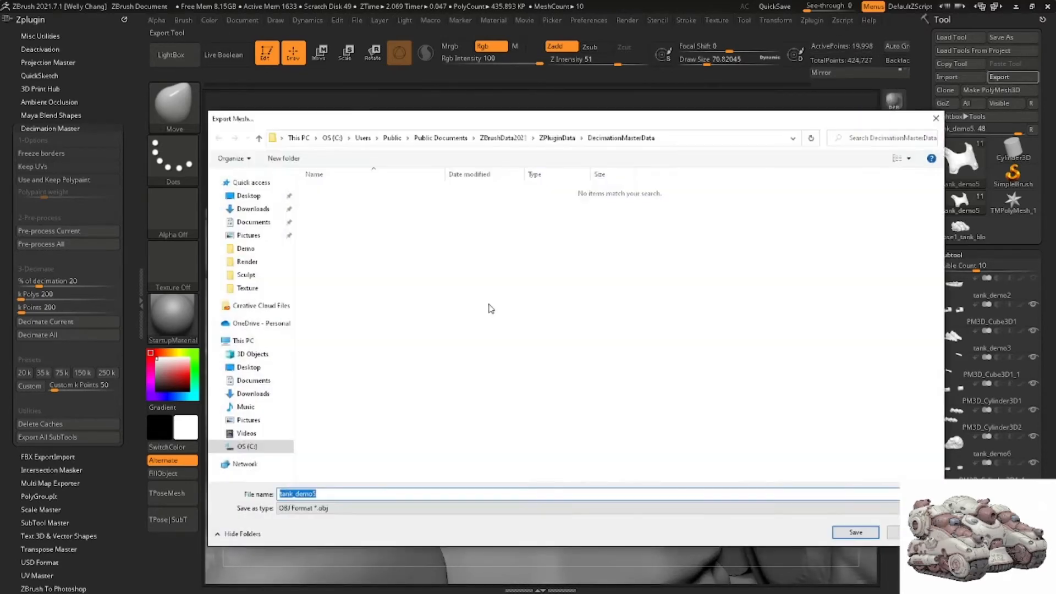
click(245, 249)
double_click(335, 483)
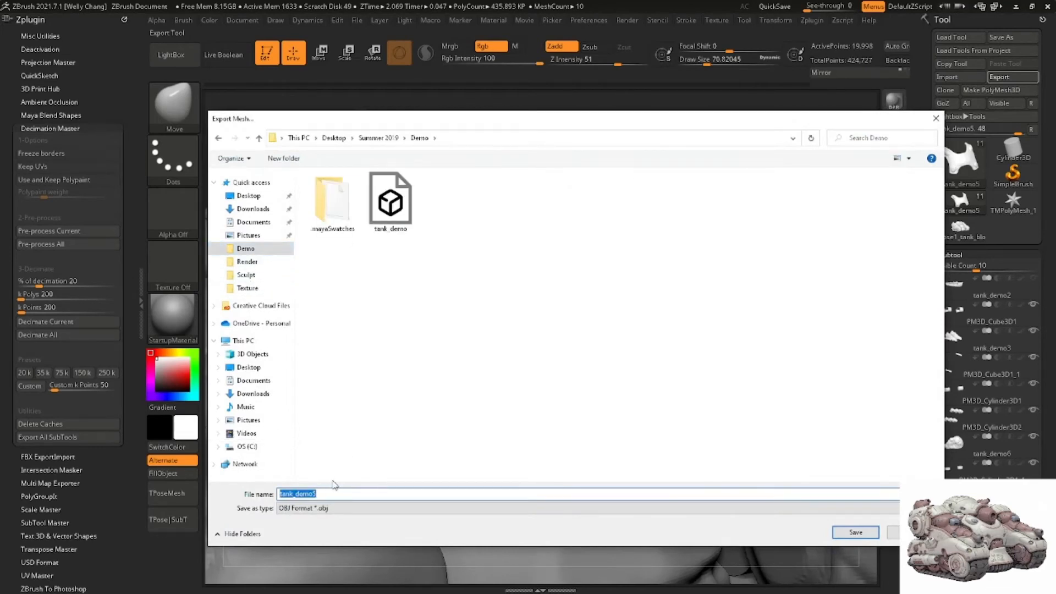
text(tanks)
text(frontsh)
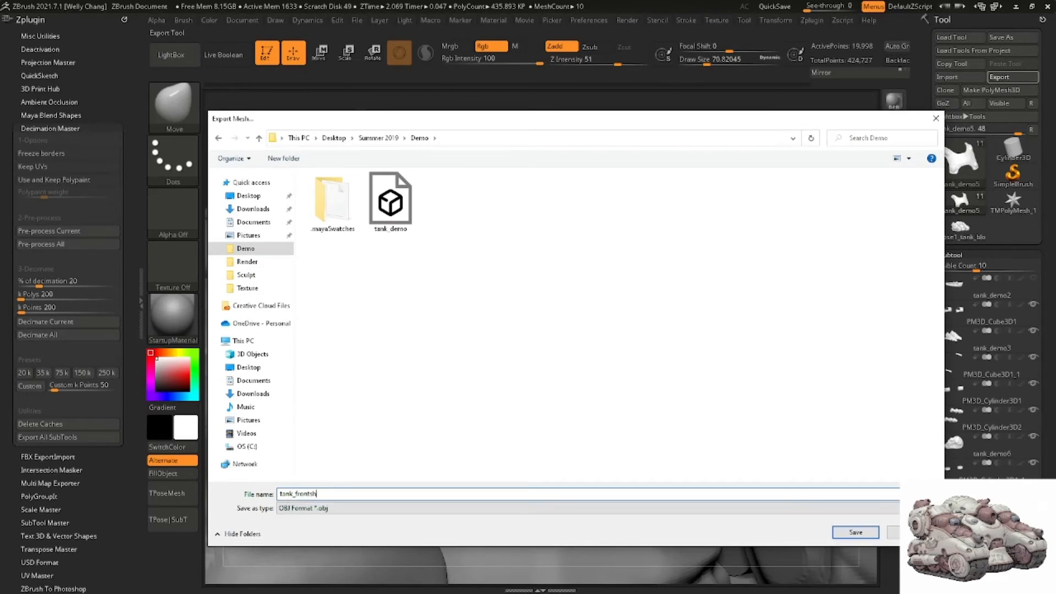
key(Return)
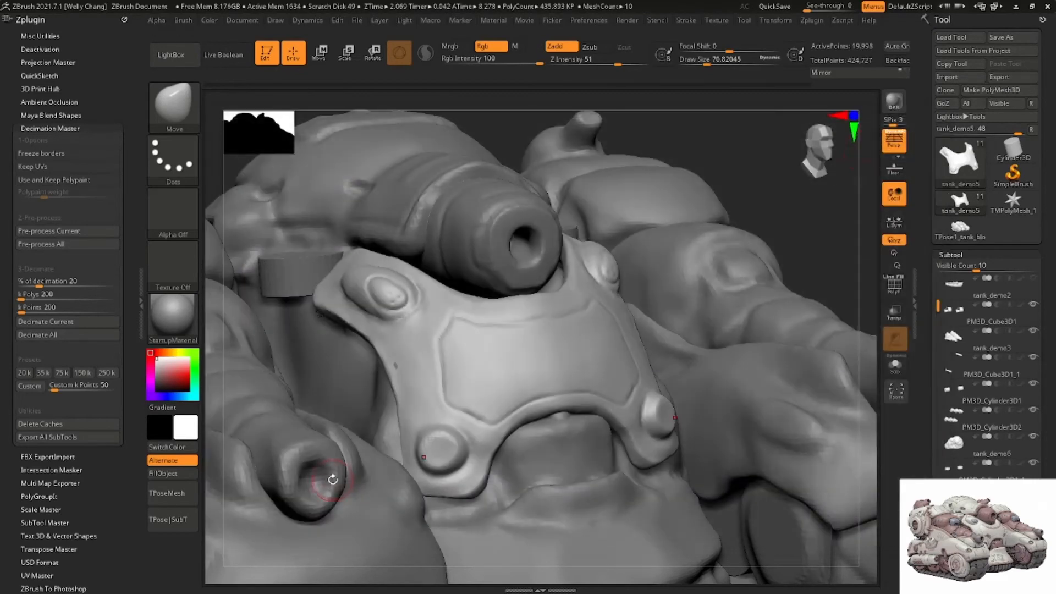
Switch to Maya, assign all the tank's box blockout meshes to a new display layer and hide that layer
click(1016, 7)
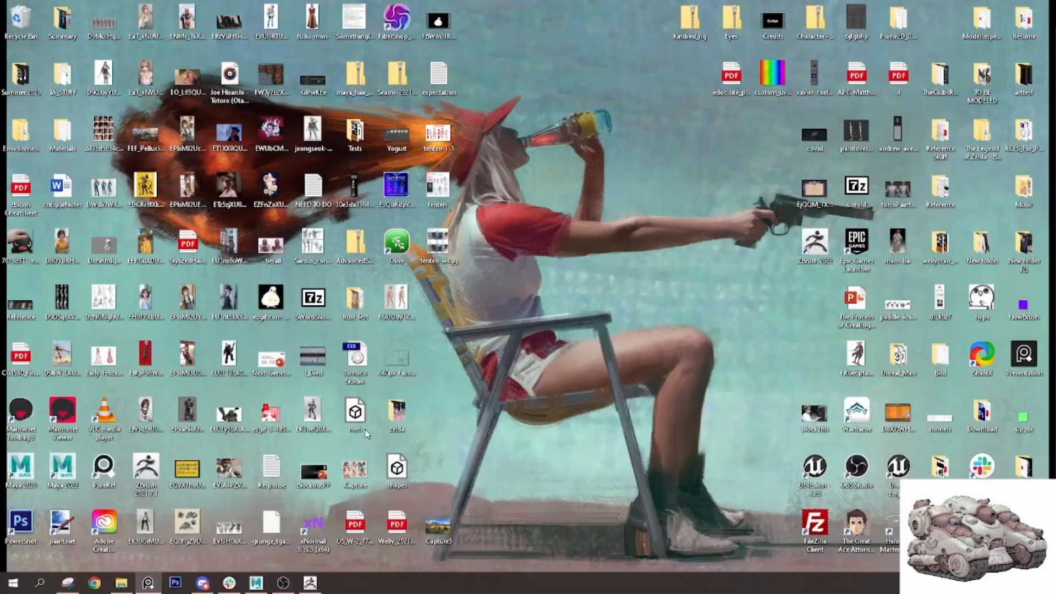
click(258, 584)
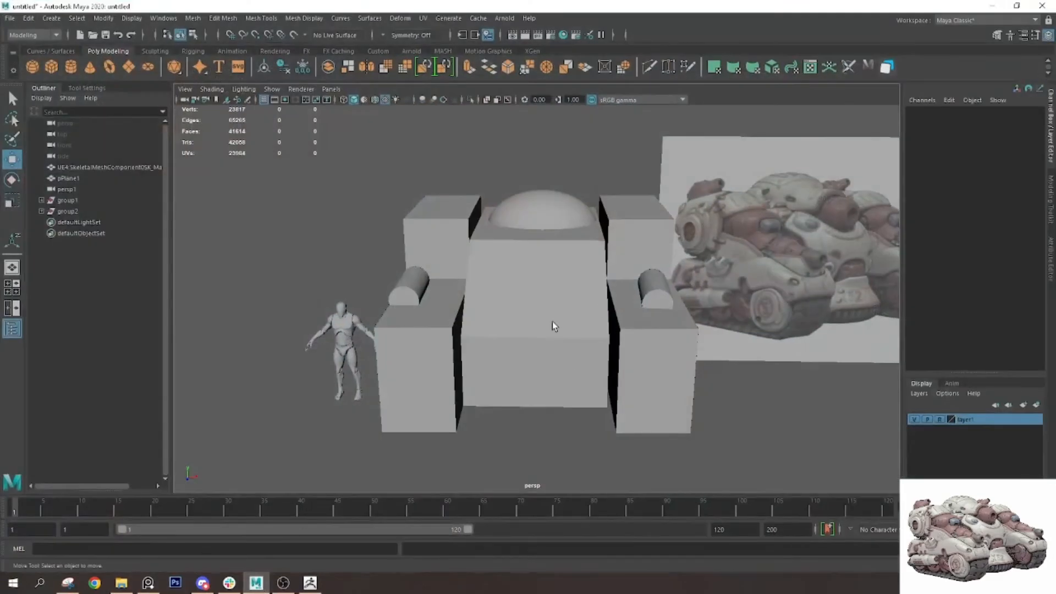
alt+drag(552, 321, 477, 237)
click(586, 359)
key(ctrl+z)
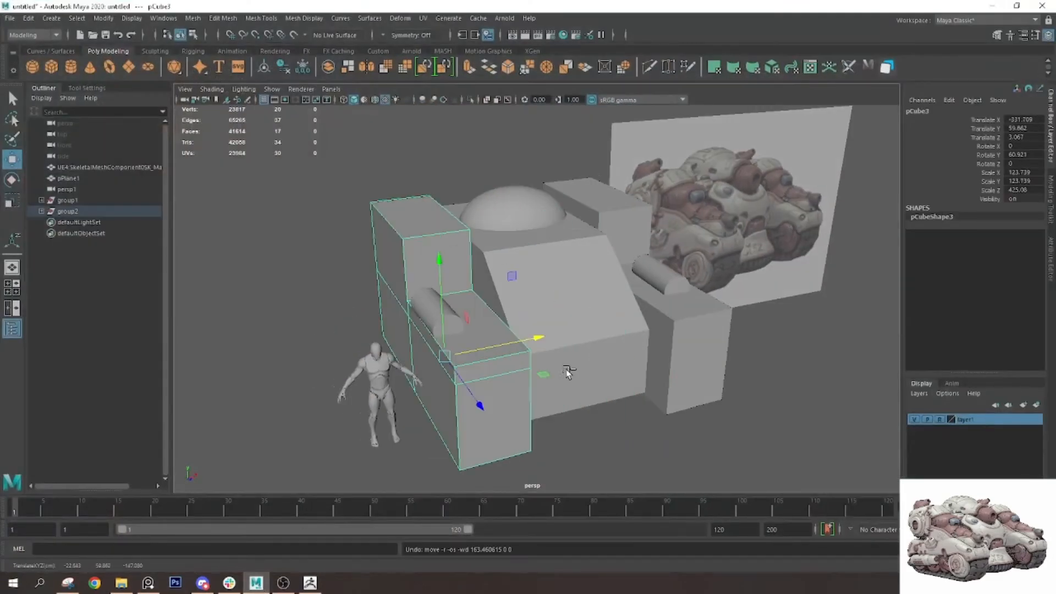
drag(718, 438, 439, 173)
click(1036, 408)
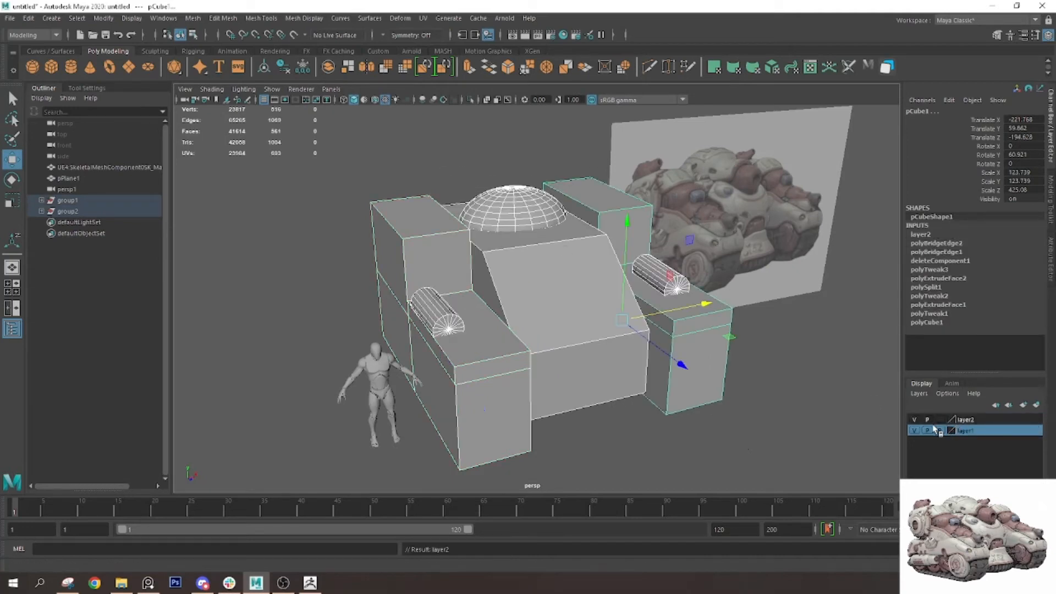
click(914, 419)
click(699, 437)
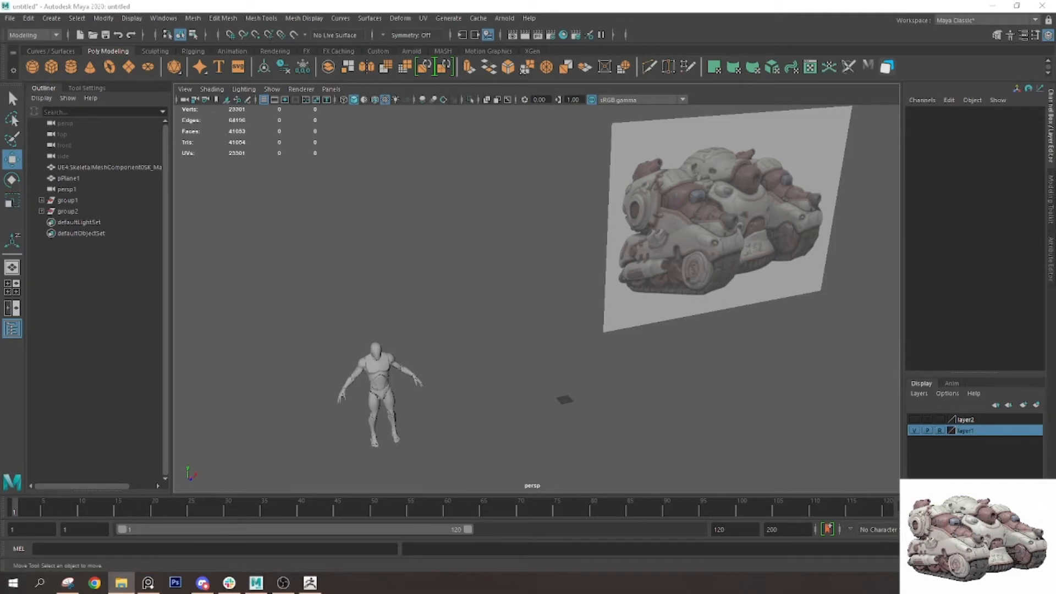
Import the tank_frontshell OBJ into the scene and frame it in the perspective view
drag(1055, 294, 682, 293)
click(565, 297)
key(f)
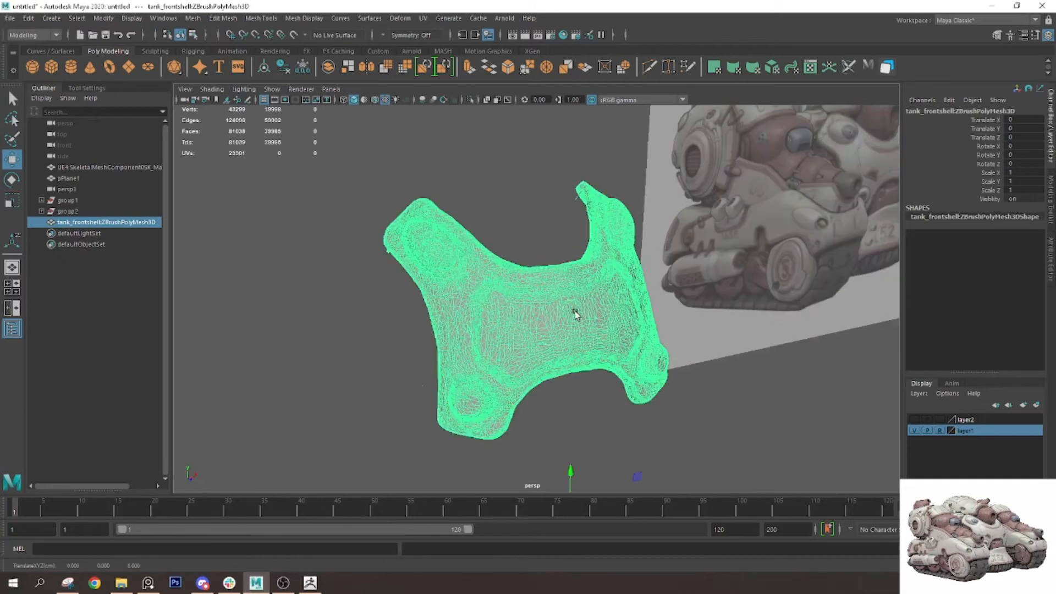
click(476, 220)
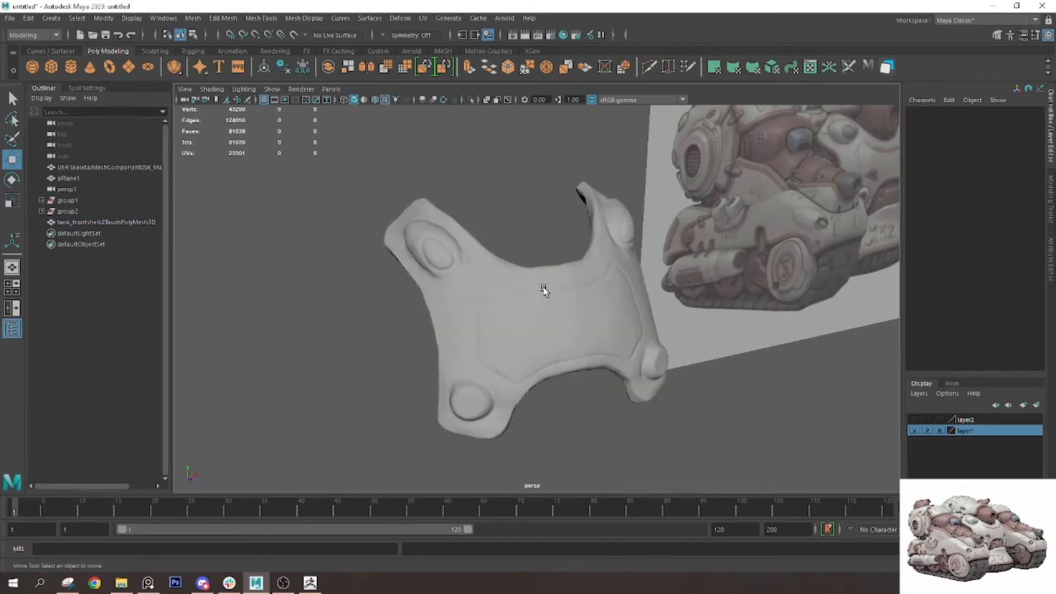
alt+drag(542, 290, 492, 254)
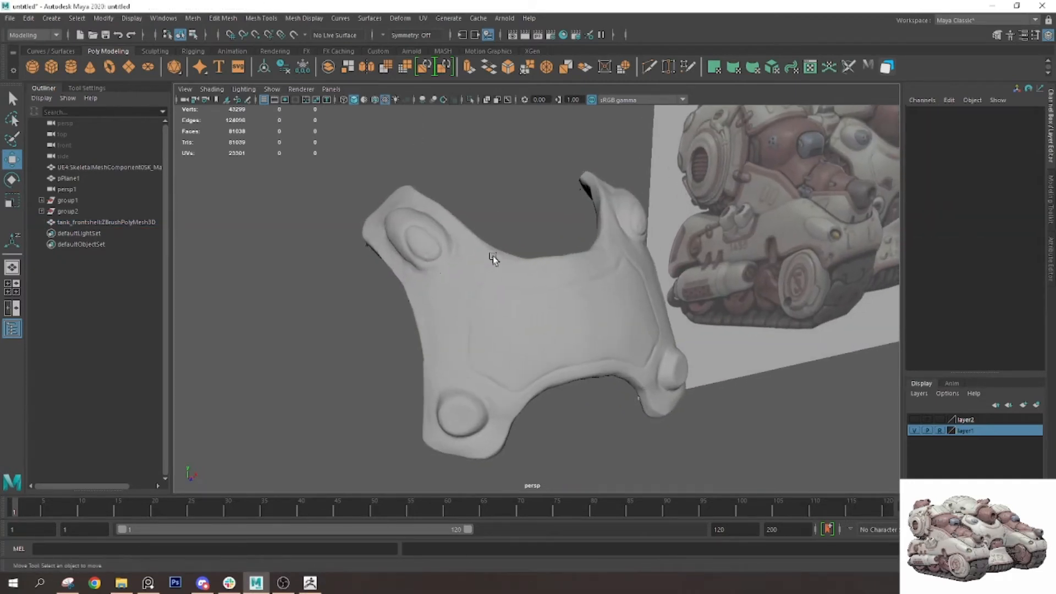
Make the imported front shell a live surface and set symmetry to World X
click(479, 327)
click(294, 35)
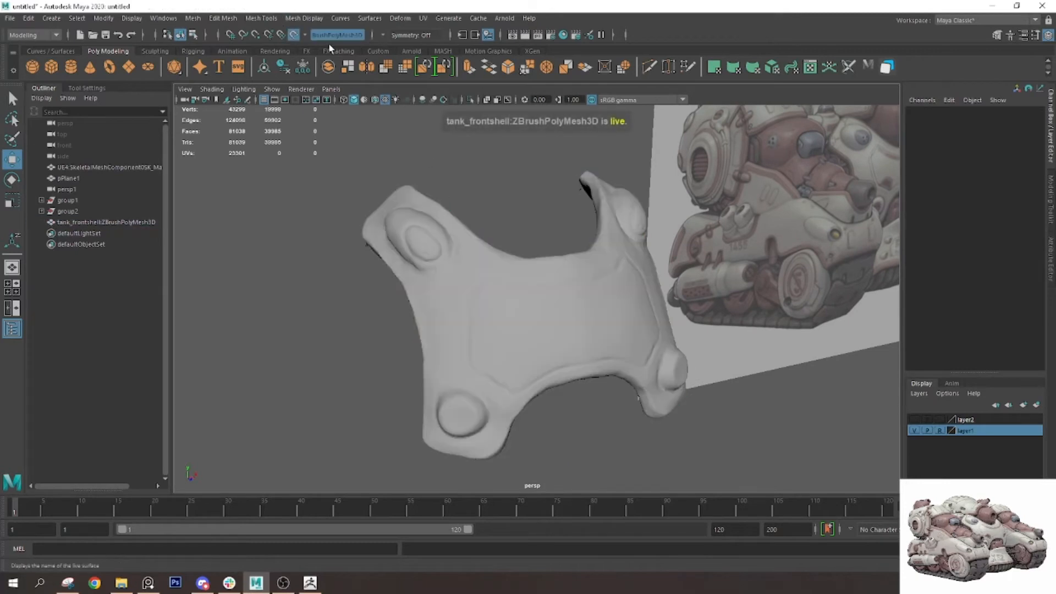
click(389, 37)
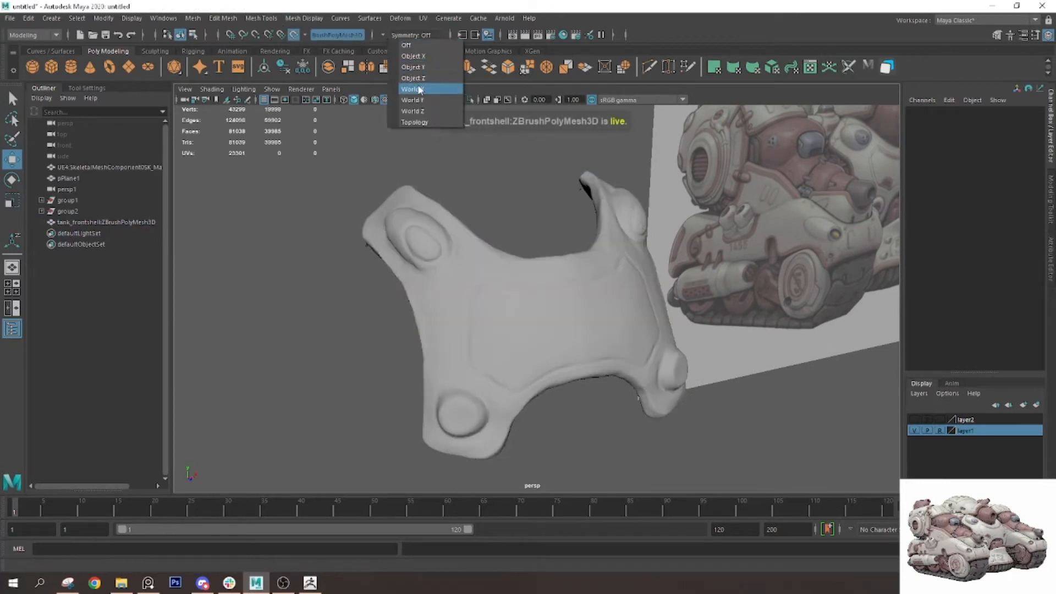
click(423, 91)
Place two rows of Quad Draw points along the front shell's upper rim, out to the tip of the upper arm
click(687, 68)
alt+right_drag(401, 261, 582, 275)
alt+drag(583, 274, 608, 311)
click(572, 280)
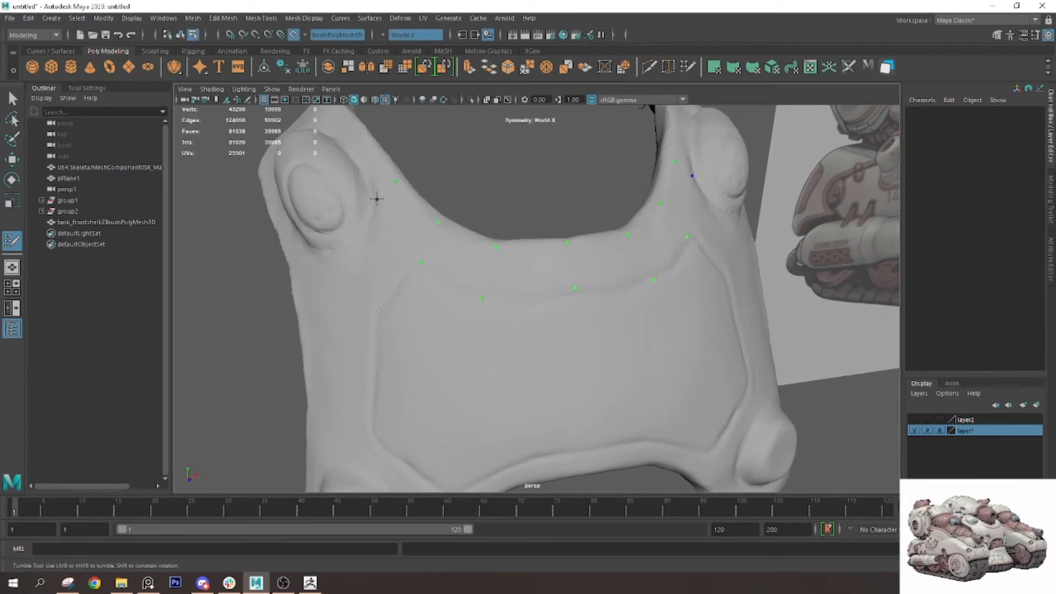
alt+drag(376, 198, 379, 236)
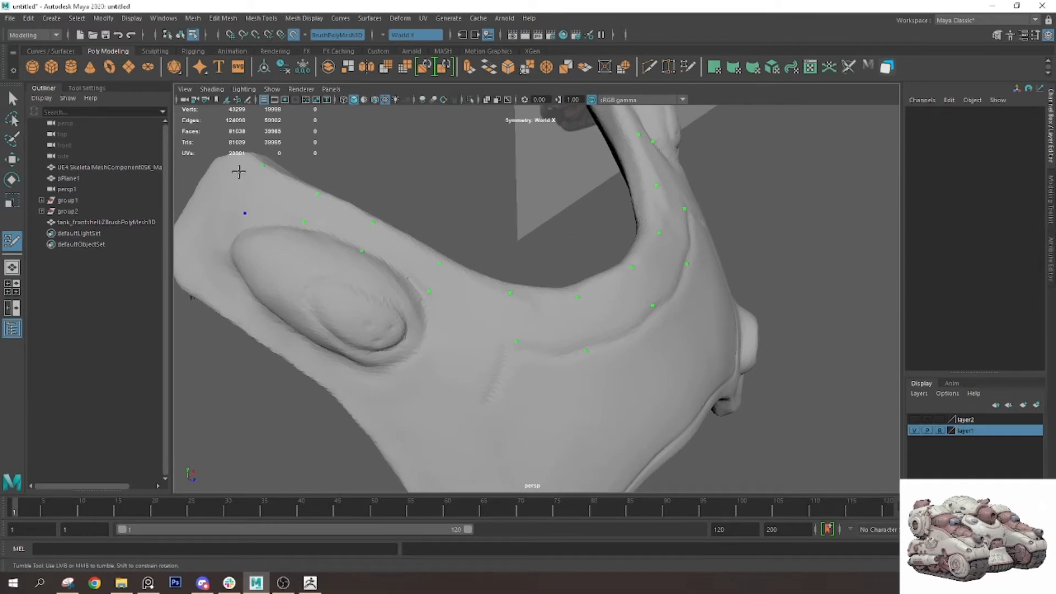
mouse_move(215, 159)
alt+mouse_down()
mouse_move(271, 197)
mouse_move(305, 195)
alt+mouse_up()
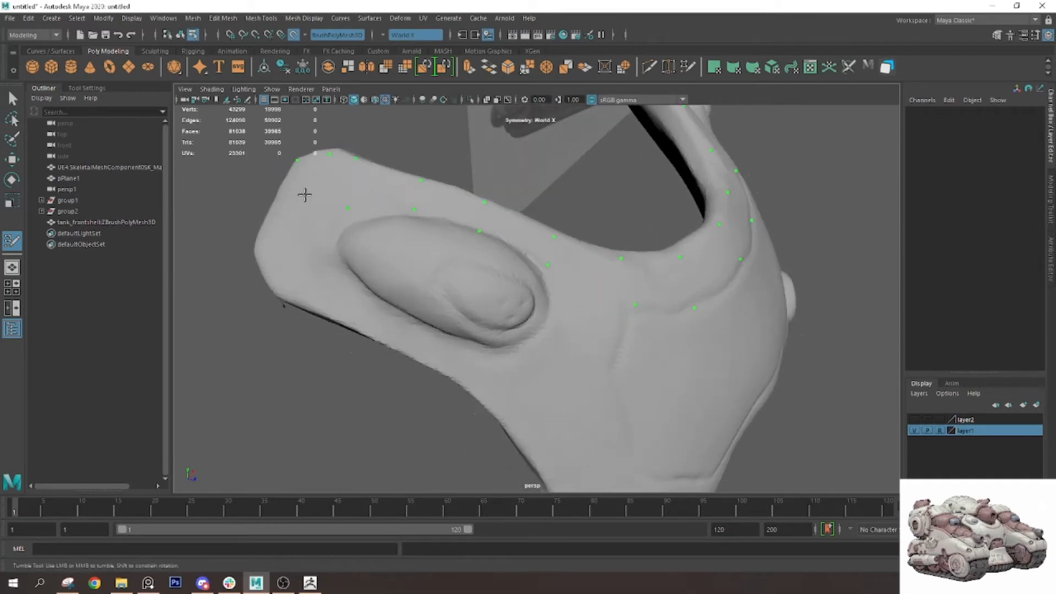
Fill the placed points with a continuous strip of quads along the front shell's upper rim
shift+click(333, 184)
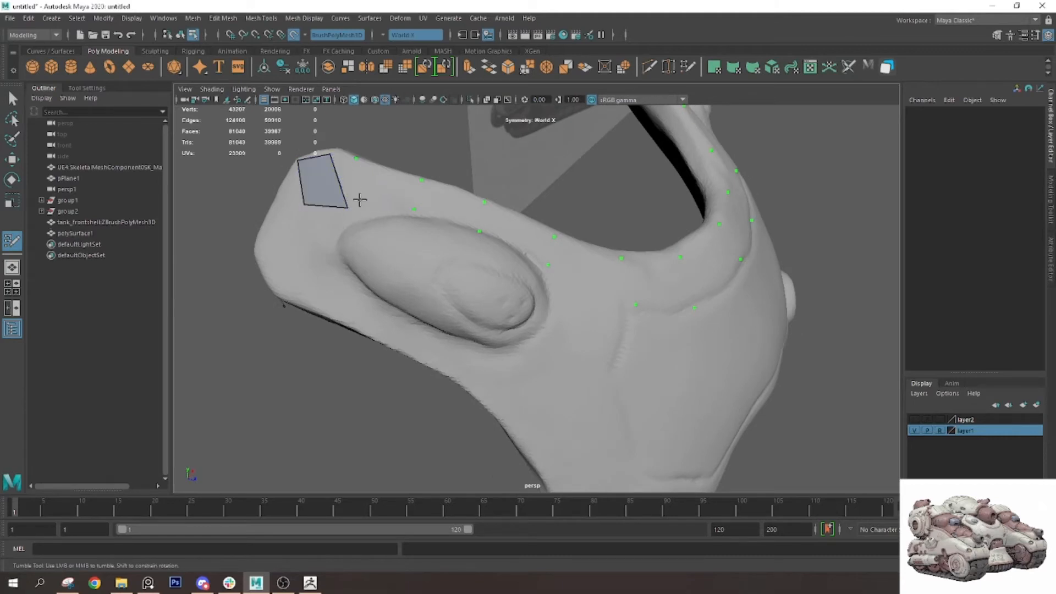
drag(348, 206, 483, 228)
shift+click(517, 235)
shift+click(582, 266)
shift+click(660, 288)
shift+click(711, 275)
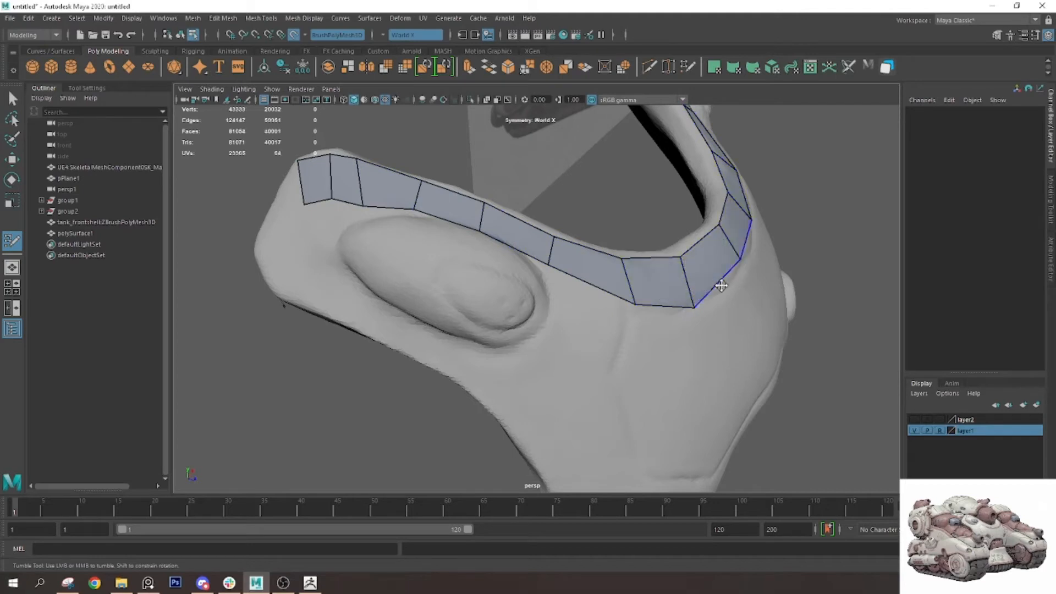
Extrude the strip's front edges down the shell's central panel to the top of the lower arch
alt+drag(720, 288, 710, 286)
alt+middle_drag(660, 278, 651, 196)
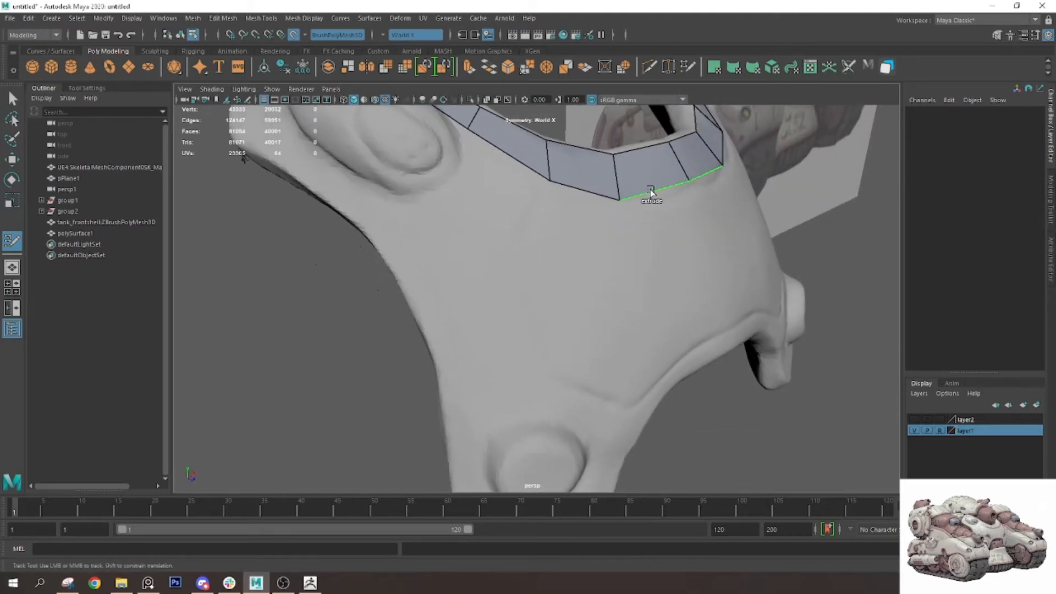
drag(651, 196, 590, 270)
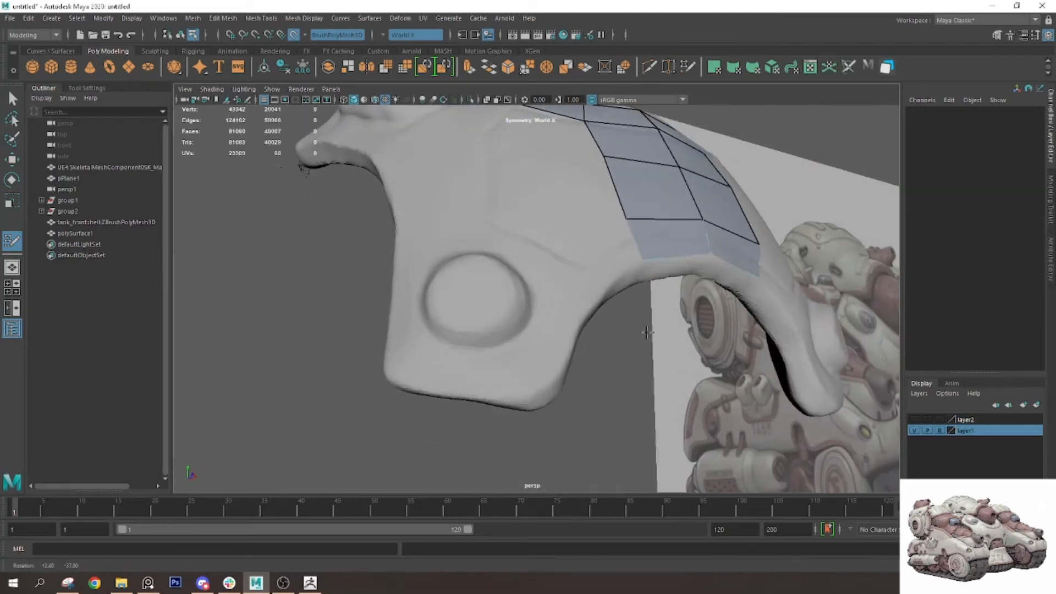
Add Quad Draw quads along the lower arch edge, down the leg to its inner bottom corner
shift+click(598, 275)
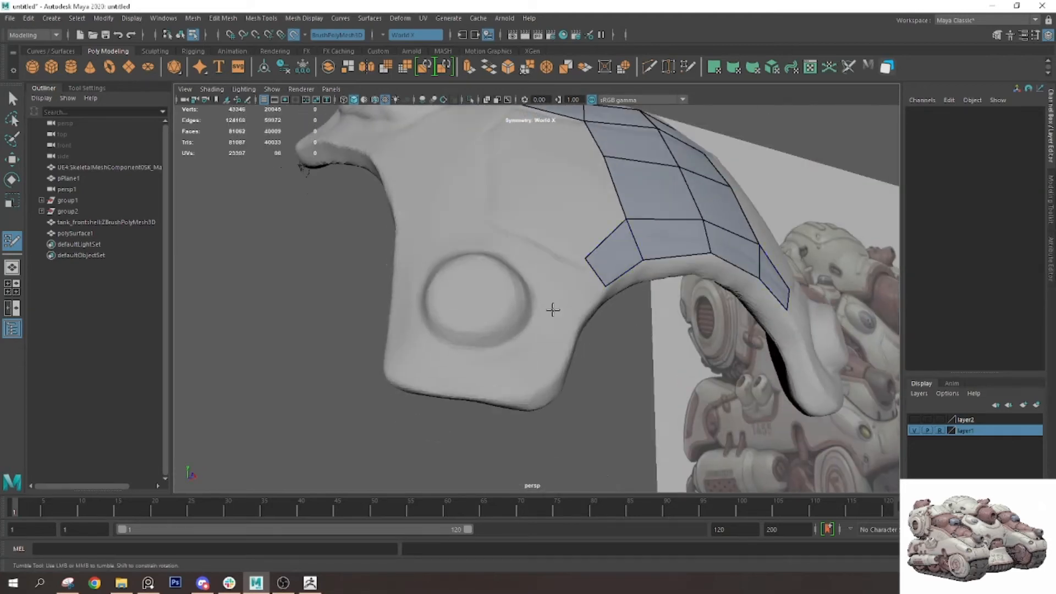
shift+click(575, 323)
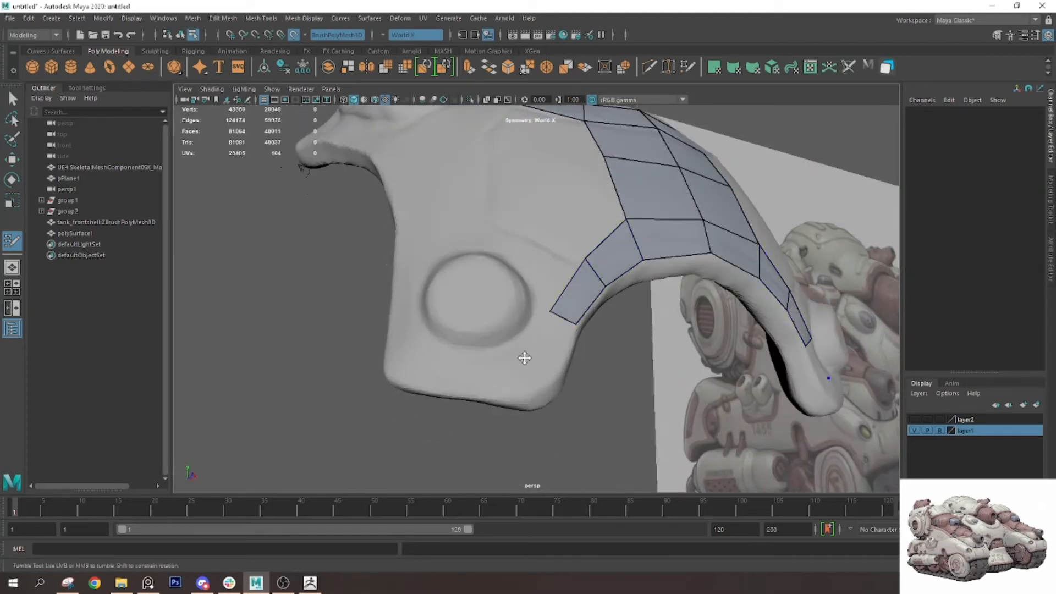
shift+click(559, 374)
click(512, 392)
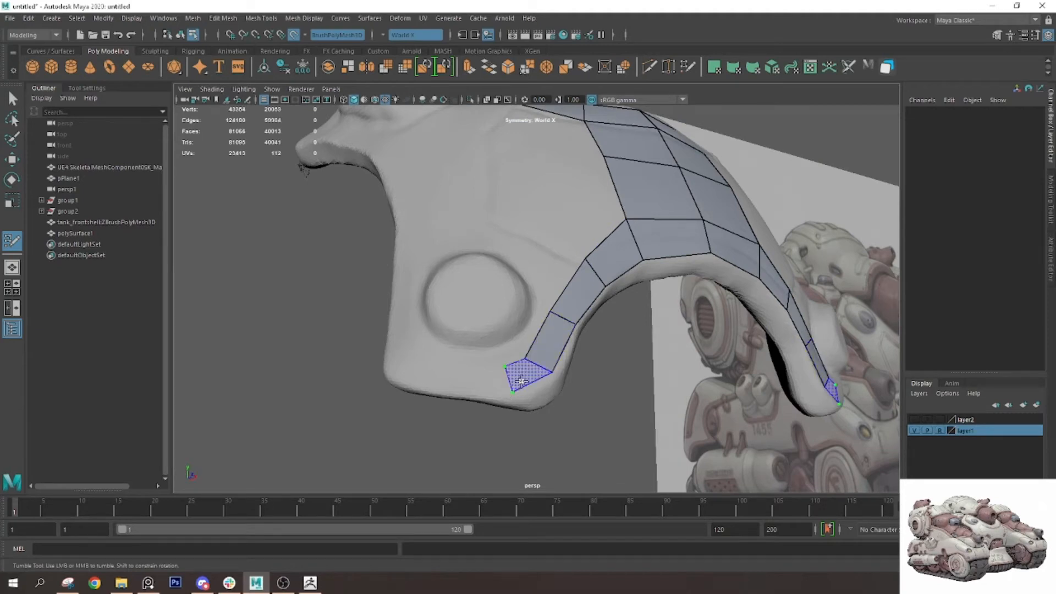
shift+click(522, 377)
Continue the quad strip along the leg's bottom edge, below the round boss, toward the outer corner
click(459, 361)
shift+click(456, 388)
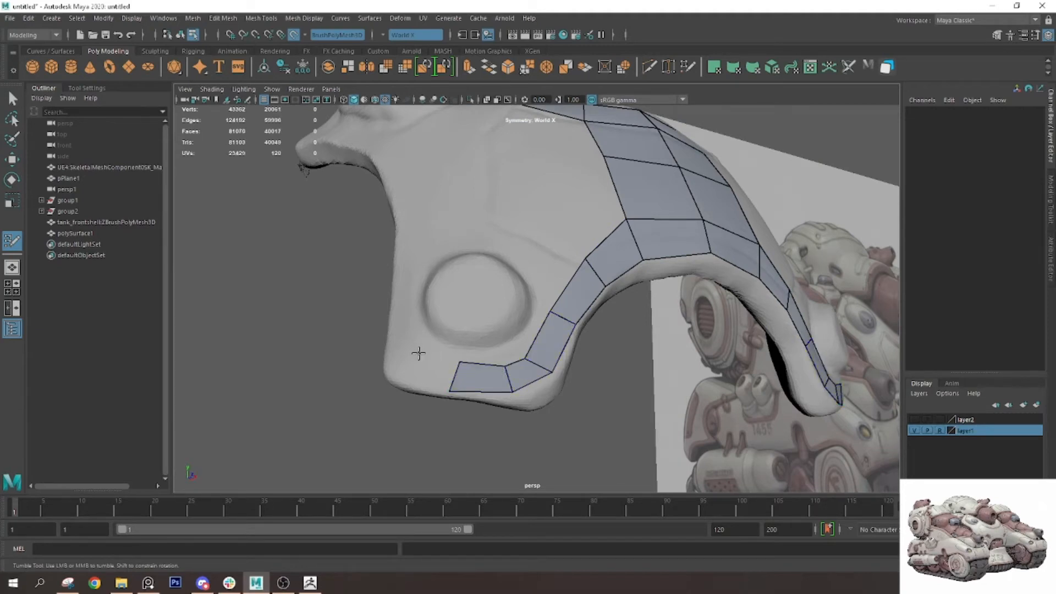
click(404, 386)
shift+click(435, 369)
alt+drag(436, 368, 440, 394)
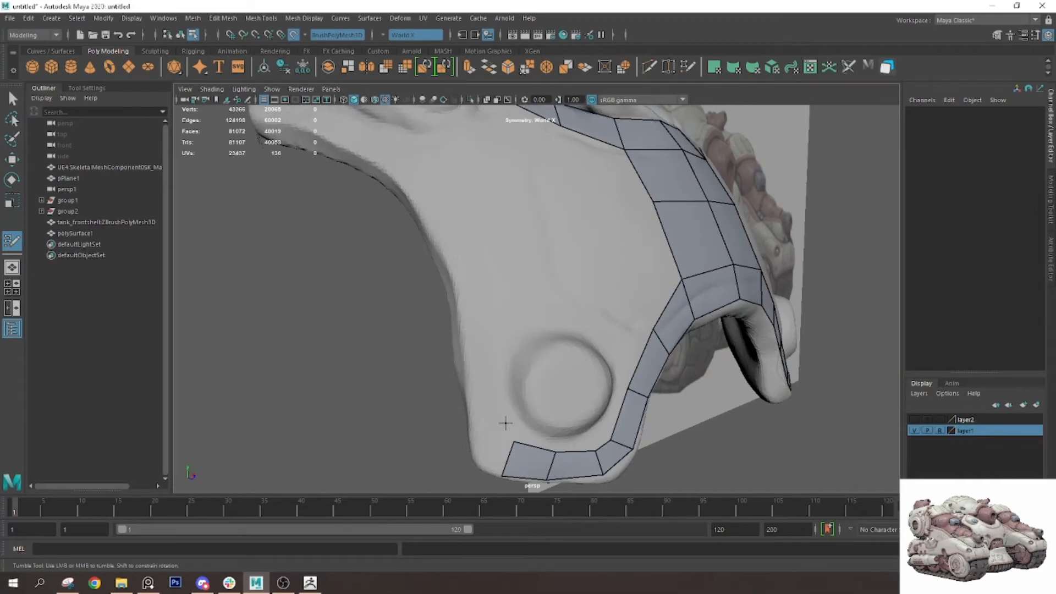
alt+drag(505, 423, 487, 380)
alt+right_drag(488, 380, 504, 400)
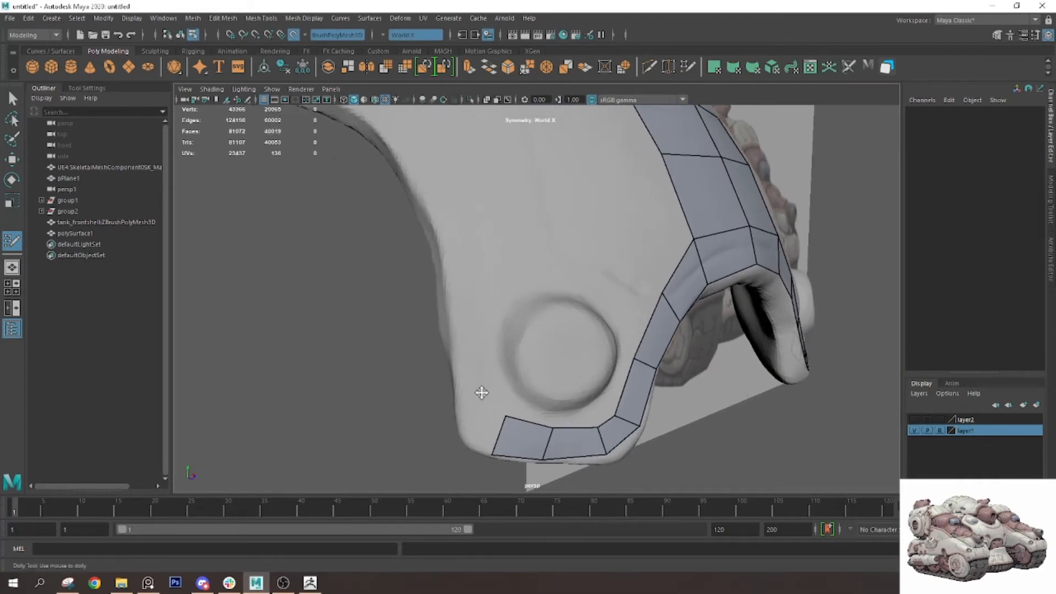
Turn the strip around the leg's outer corner, extrude it up the outer edge to the arm, and align its points with the contour
shift+click(473, 412)
drag(470, 402, 465, 328)
drag(479, 373, 492, 374)
alt+right_drag(497, 370, 497, 324)
alt+middle_drag(497, 324, 507, 372)
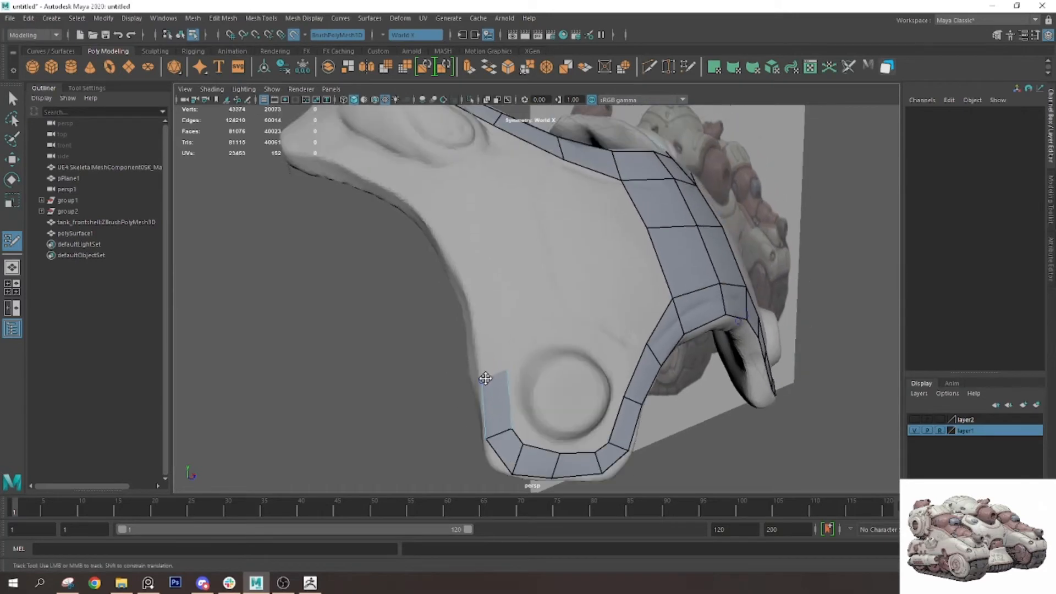
mouse_move(483, 368)
mouse_down()
mouse_move(488, 288)
mouse_move(467, 238)
mouse_move(425, 196)
mouse_move(481, 234)
mouse_up()
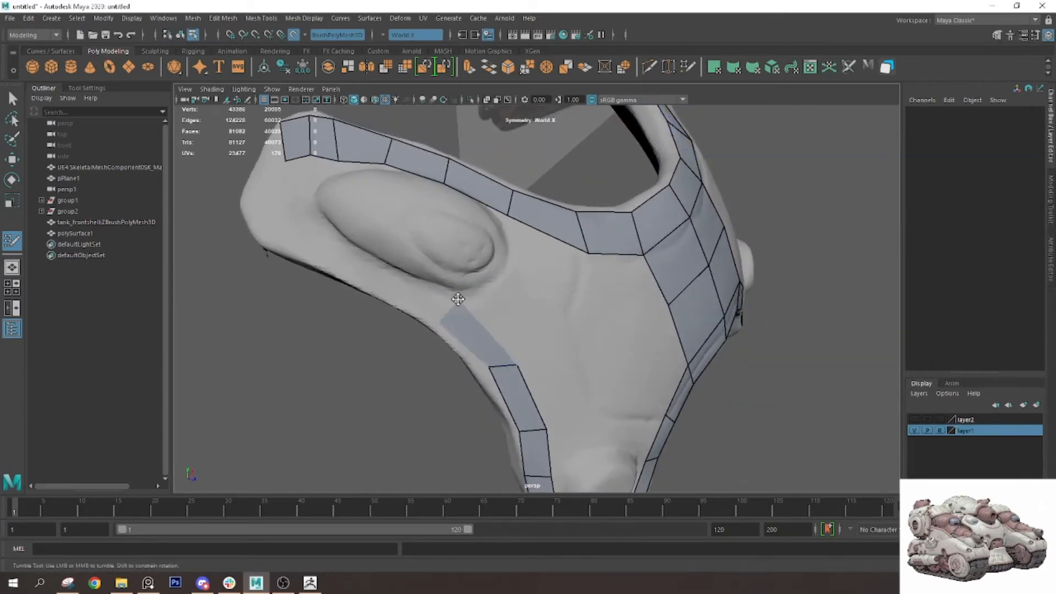
drag(465, 328, 463, 335)
drag(516, 371, 493, 371)
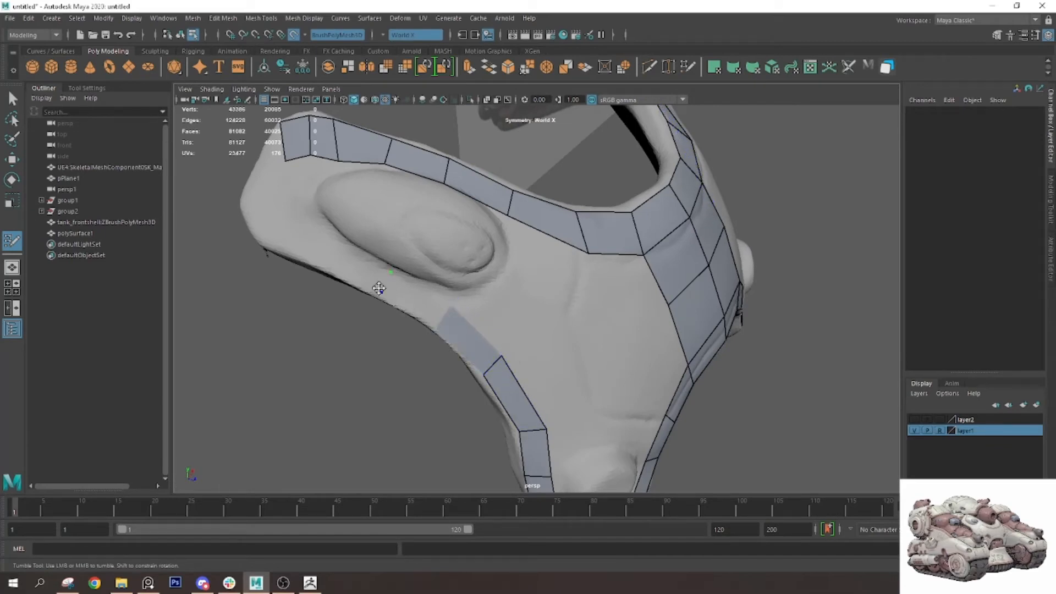
Undo the last edit and extend the quad strip along the arm's lower edge, beneath the oval bulge
key(Caps_Lock)
key(ctrl+z)
shift+click(348, 266)
shift+click(417, 299)
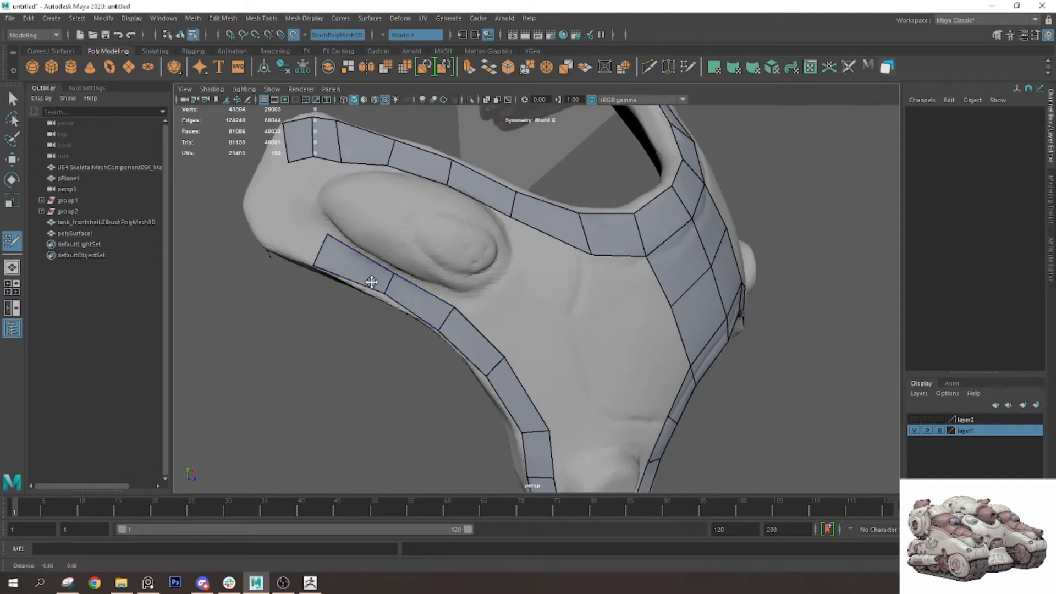
alt+middle_drag(372, 283, 499, 352)
click(410, 288)
shift+click(419, 308)
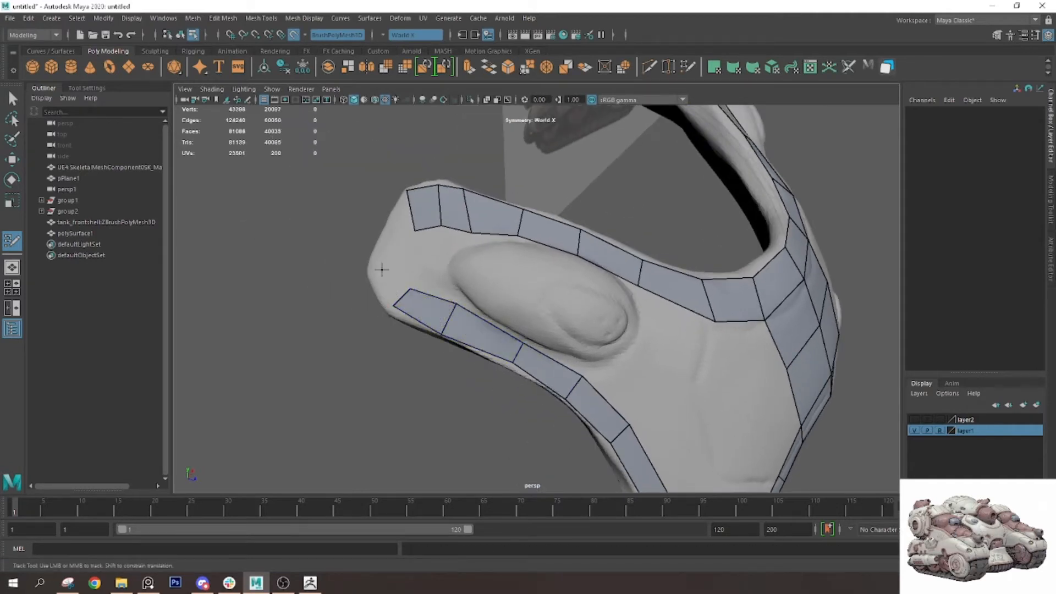
Join the upper and lower strips with quads around the arm's tip and pull the corner points out to the silhouette
click(396, 265)
shift+click(392, 283)
shift+click(398, 239)
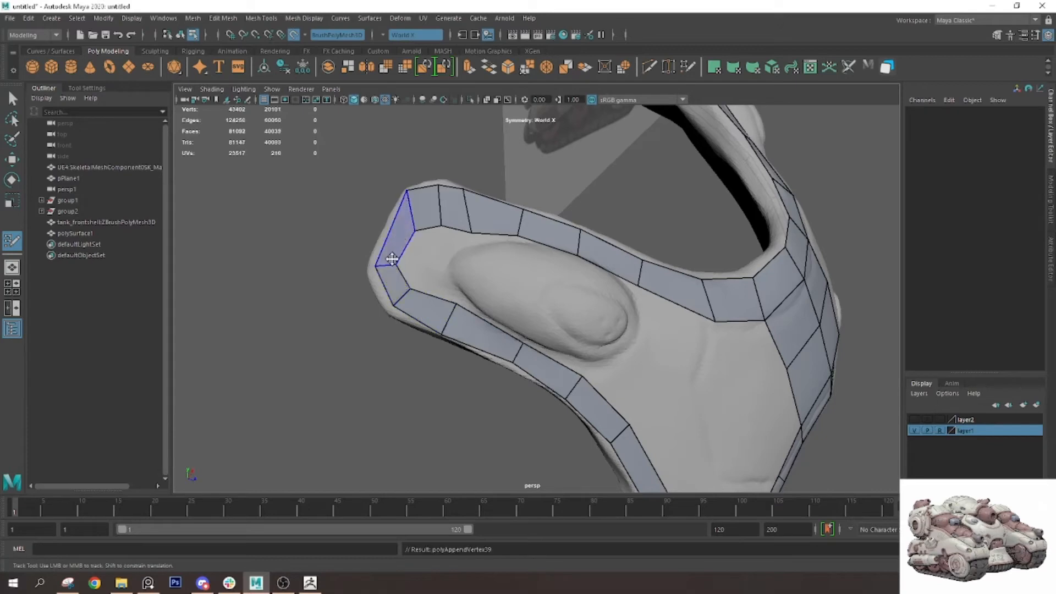
drag(378, 269, 370, 267)
drag(392, 306, 385, 305)
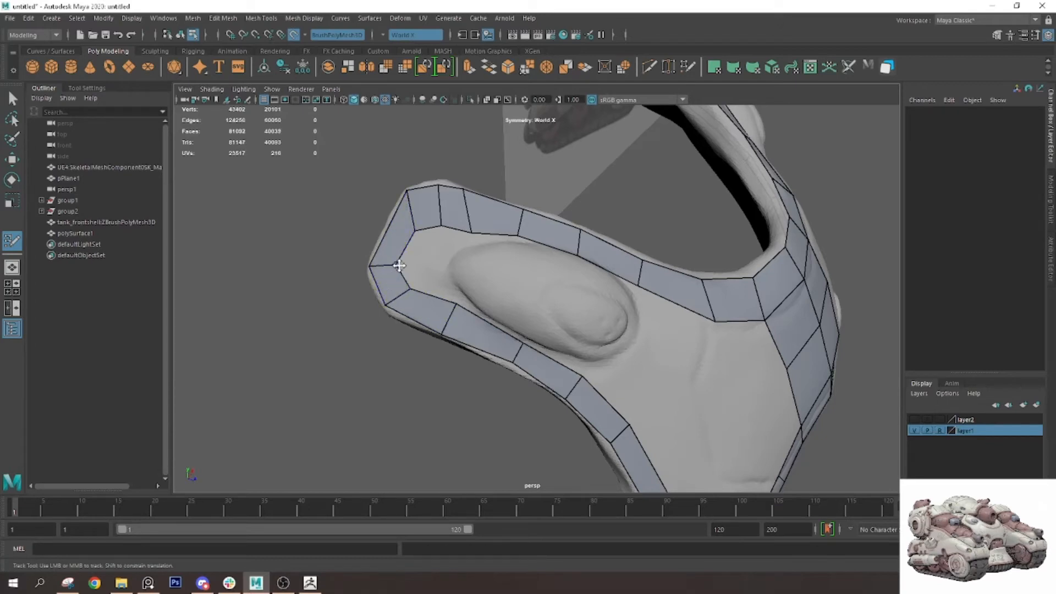
Delete the surplus edge in the upper strip near the arm's tip and even out the spacing of the neighbouring edges
ctrl+shift+click(467, 212)
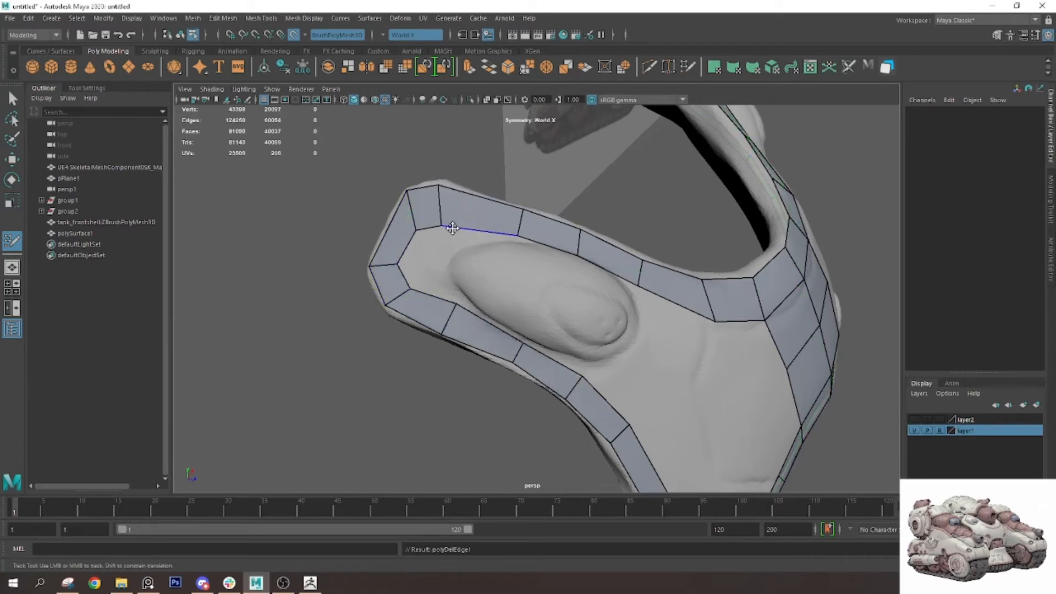
drag(442, 206, 450, 204)
drag(517, 234, 511, 219)
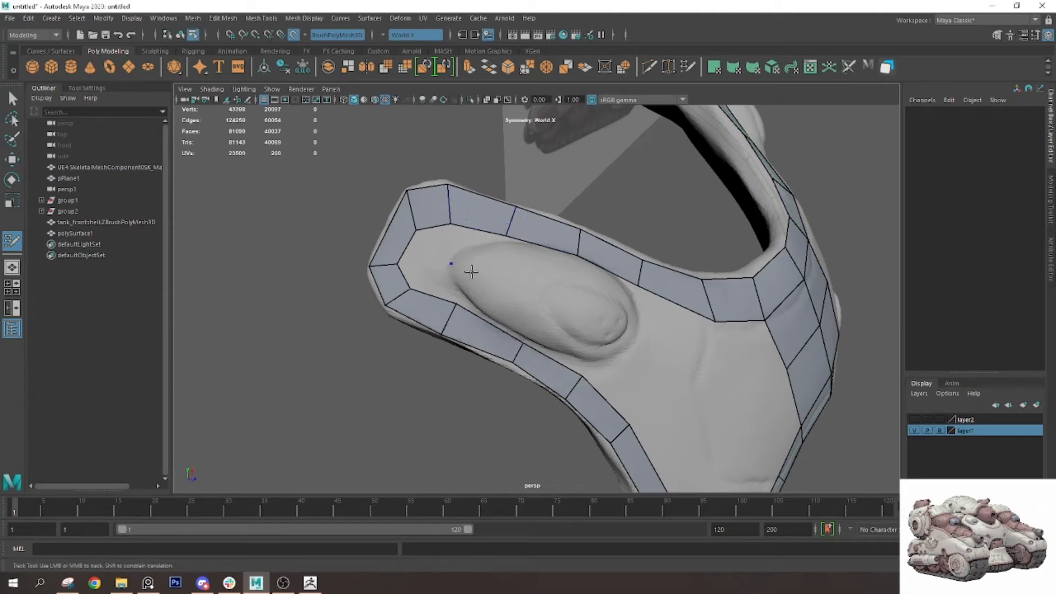
Place the first two Quad Draw quads at the outer end of the arm's oval bulge
key(alt+Tab)
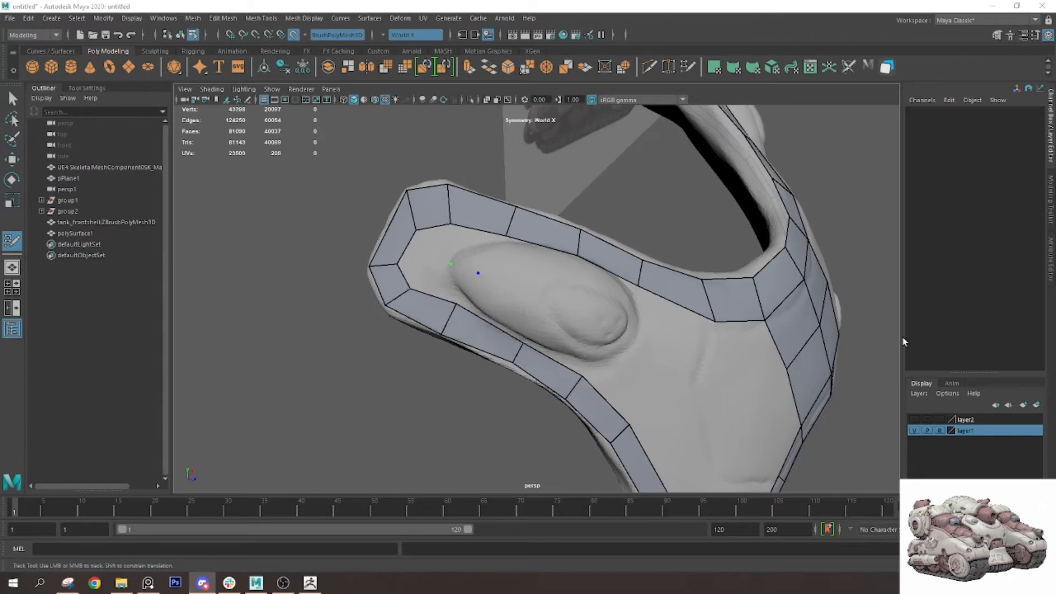
alt+middle_drag(582, 323, 572, 289)
alt+right_drag(535, 275, 577, 274)
alt+drag(426, 250, 518, 174)
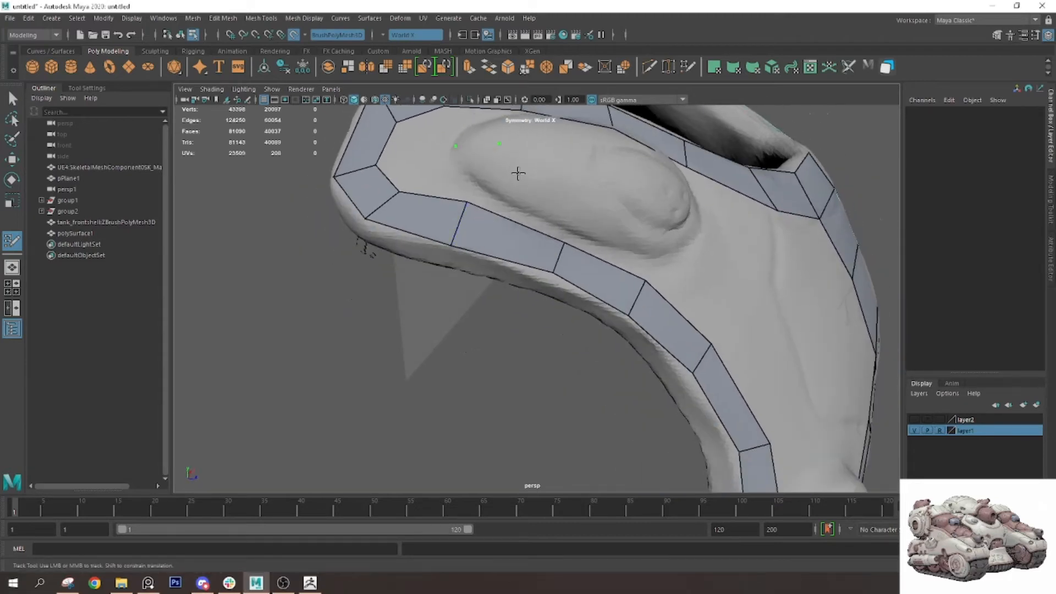
alt+right_drag(518, 174, 500, 224)
shift+click(484, 213)
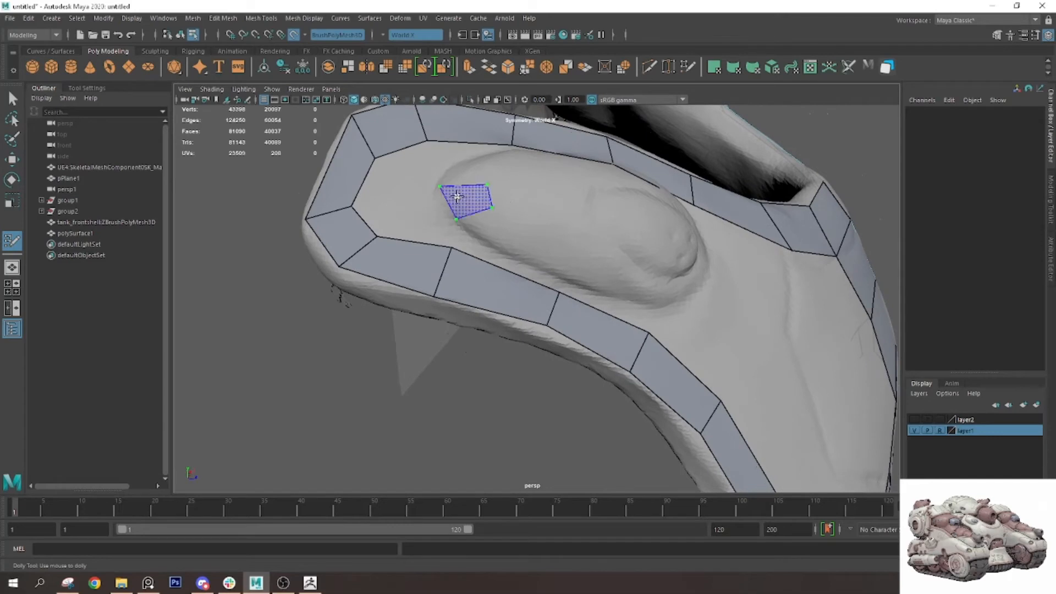
alt+drag(524, 176, 522, 195)
shift+click(487, 287)
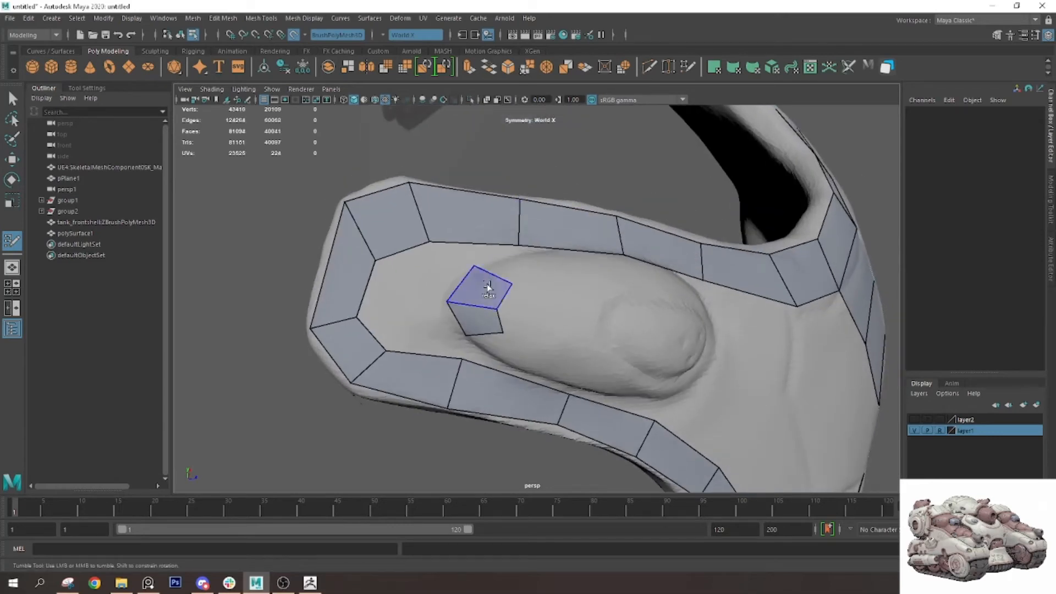
Extend the quads into a two-row band along the top of the oval bulge and around its inner end
drag(513, 289, 542, 329)
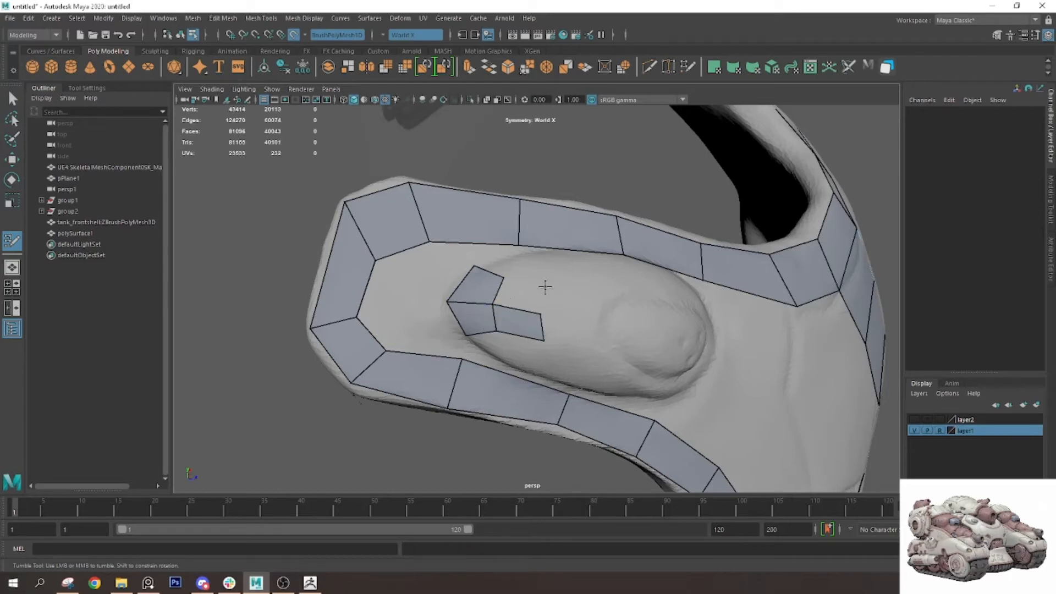
click(545, 286)
shift+click(521, 296)
middle_drag(543, 298, 597, 310)
alt+drag(618, 315, 552, 284)
mouse_move(472, 244)
mouse_down()
mouse_move(621, 321)
mouse_move(580, 332)
mouse_move(597, 293)
mouse_up()
drag(613, 356, 597, 287)
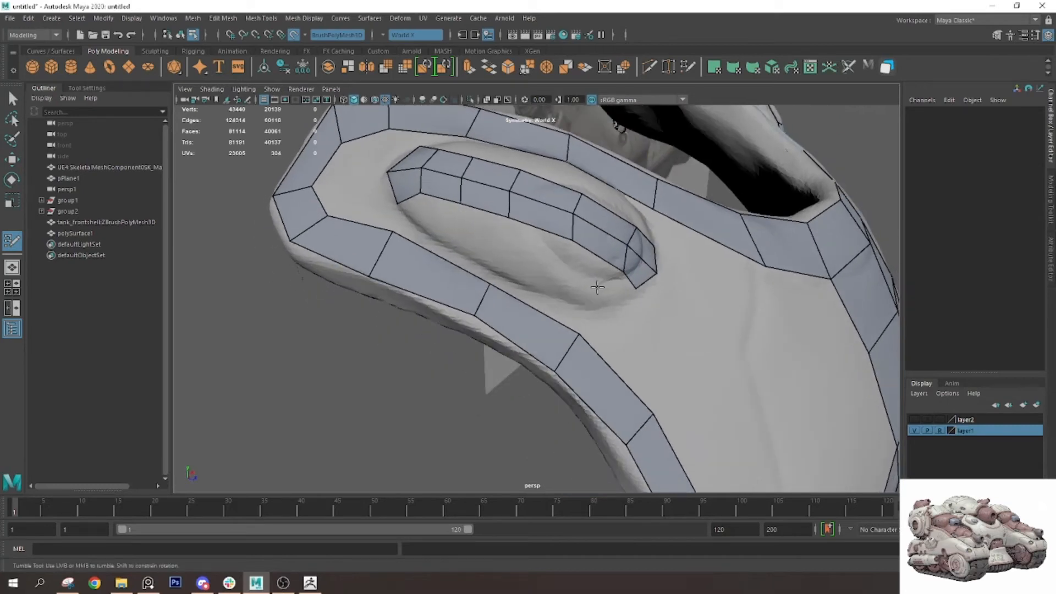
Add quads down the bulge's lower side at its outer end and shift the nearby points for even spacing
shift+click(451, 219)
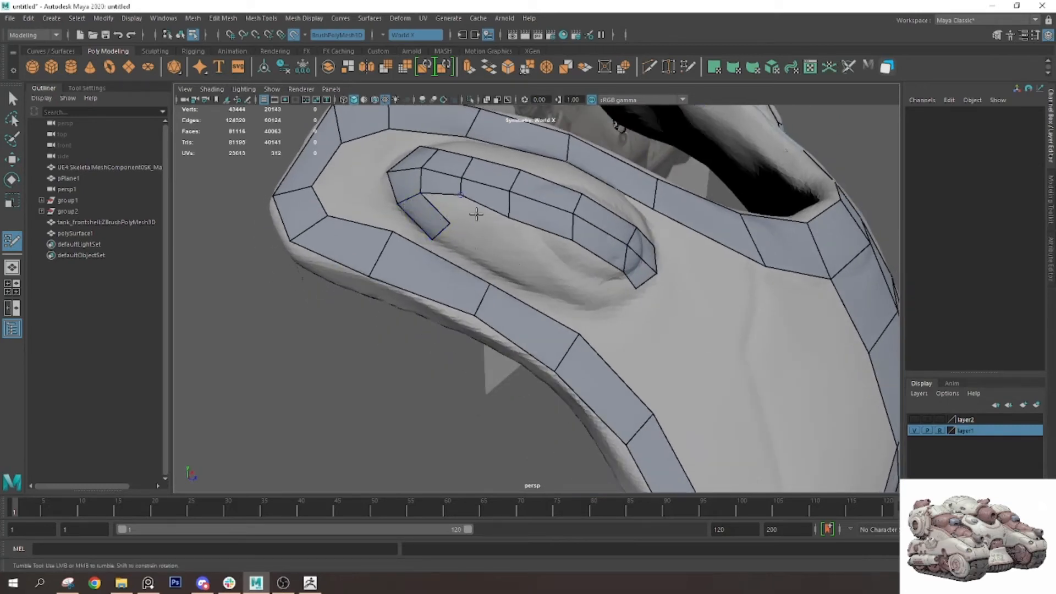
shift+click(503, 201)
mouse_move(509, 202)
mouse_down()
mouse_move(494, 191)
mouse_move(514, 189)
mouse_up()
ctrl+click(533, 195)
key(Tab)
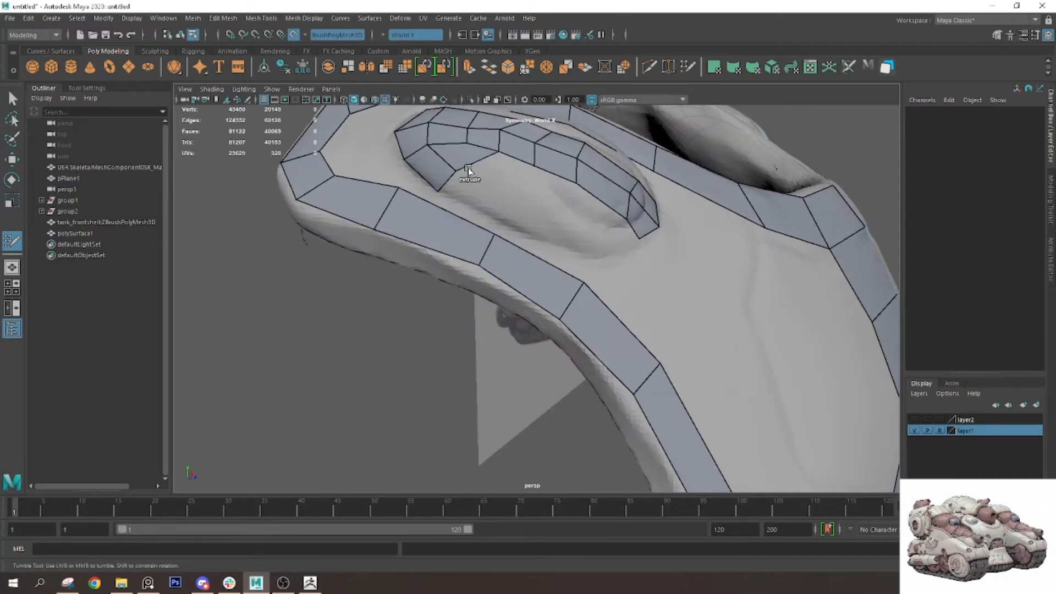
Extrude and fill quads across the bulge's lower side until they meet the band at its inner end
middle_drag(467, 169, 503, 182)
drag(475, 204, 497, 214)
key(Tab)
middle_drag(500, 204, 544, 222)
drag(543, 220, 572, 231)
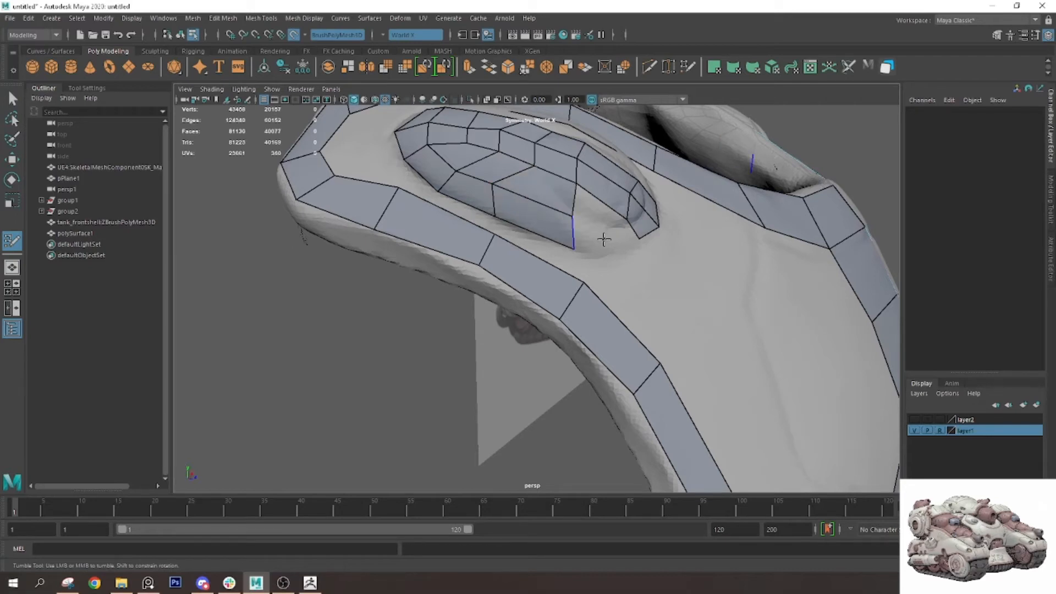
shift+click(608, 235)
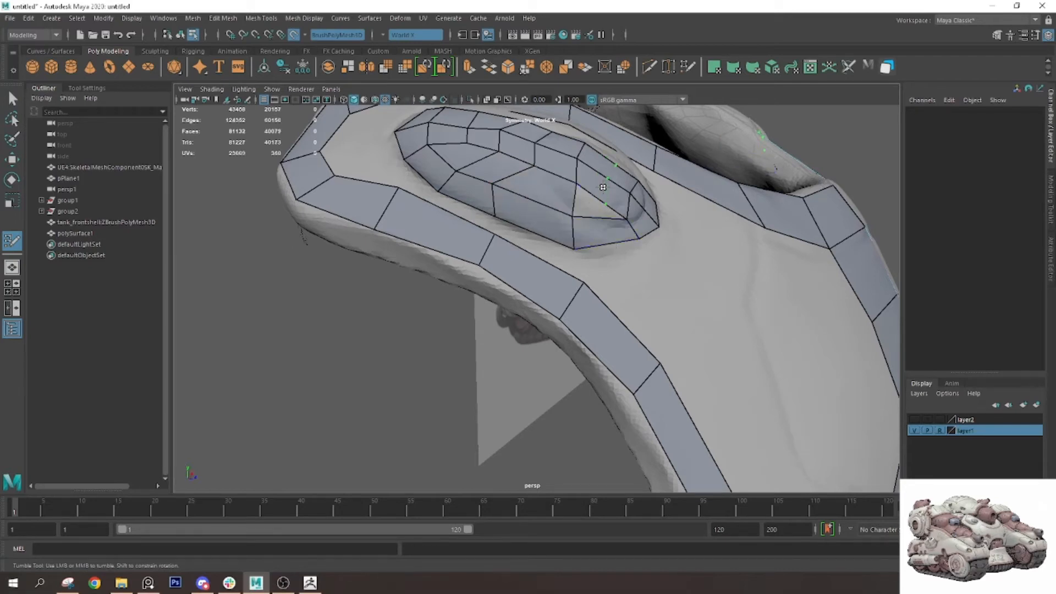
shift+click(594, 203)
Extrude another row of quads from the band's border along the bulge's upper side
alt+drag(593, 203, 575, 232)
alt+drag(513, 254, 484, 264)
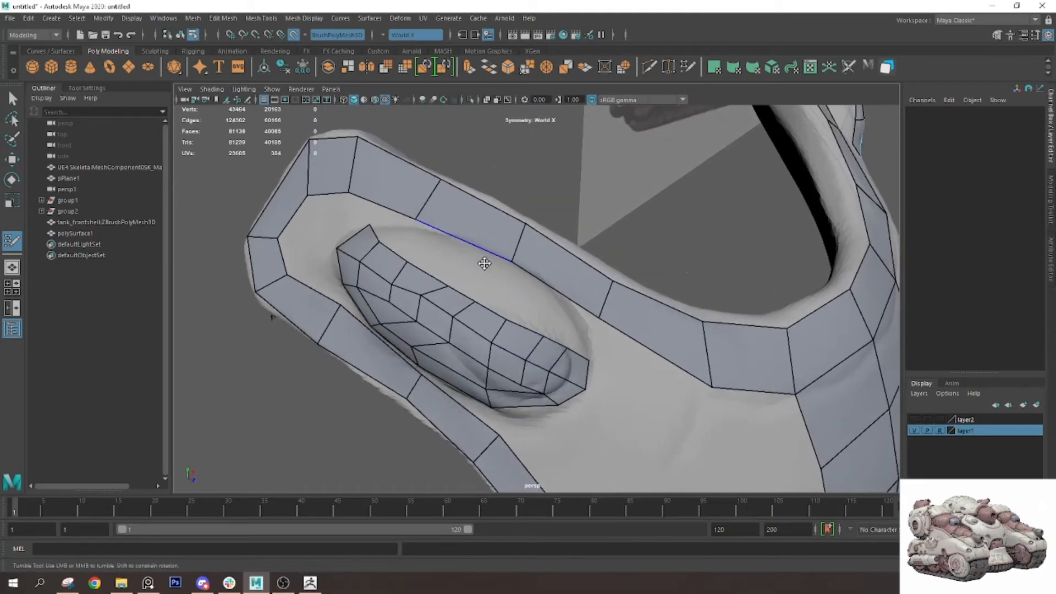
middle_drag(448, 285, 467, 275)
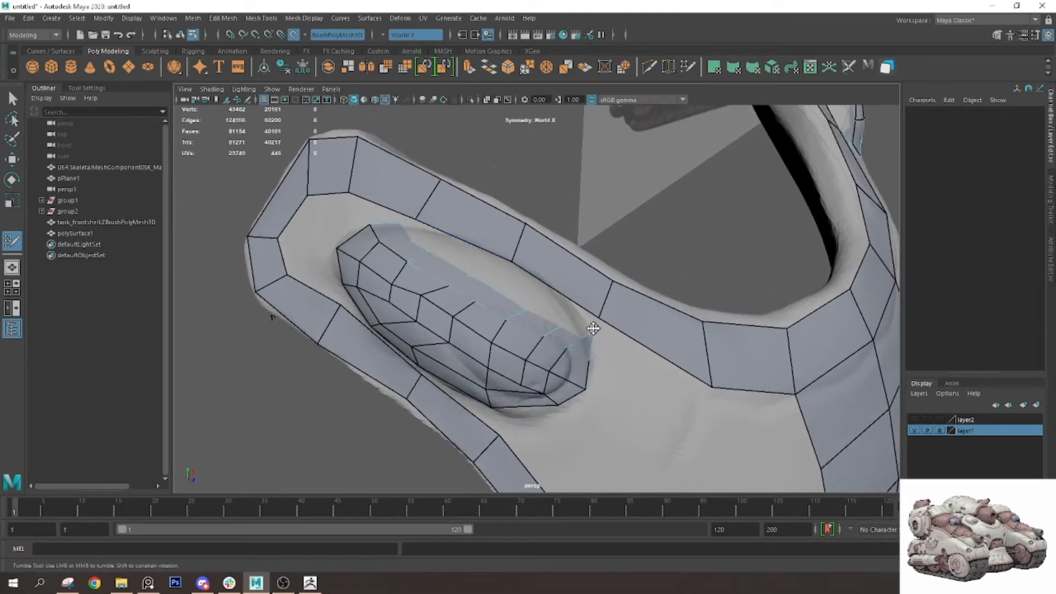
key(Tab)
drag(568, 330, 570, 332)
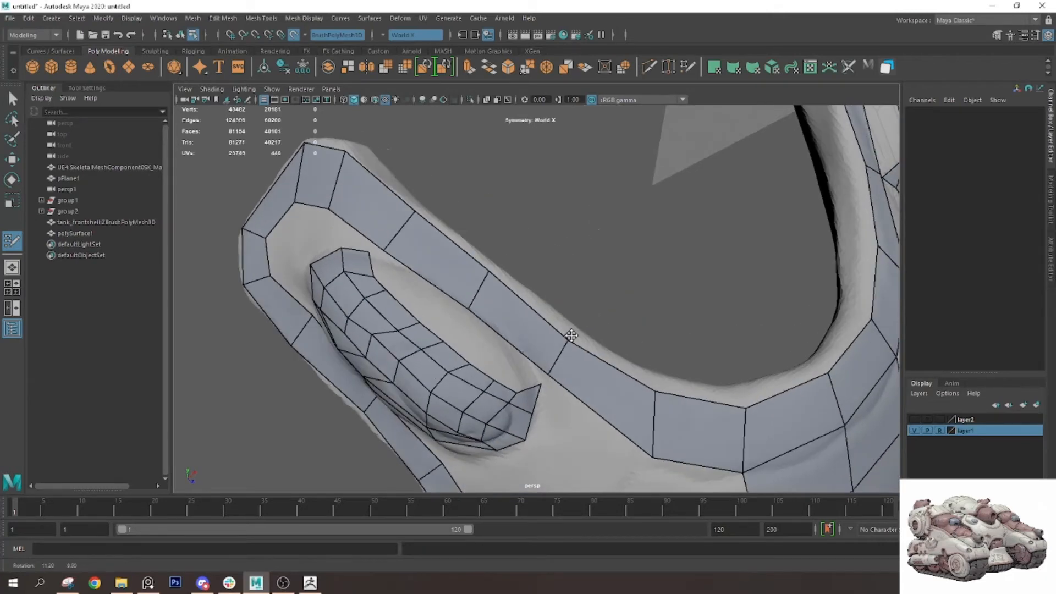
Fill the remaining gap on the bulge's upper side with quads between its two ends
key(Tab)
drag(476, 371, 506, 353)
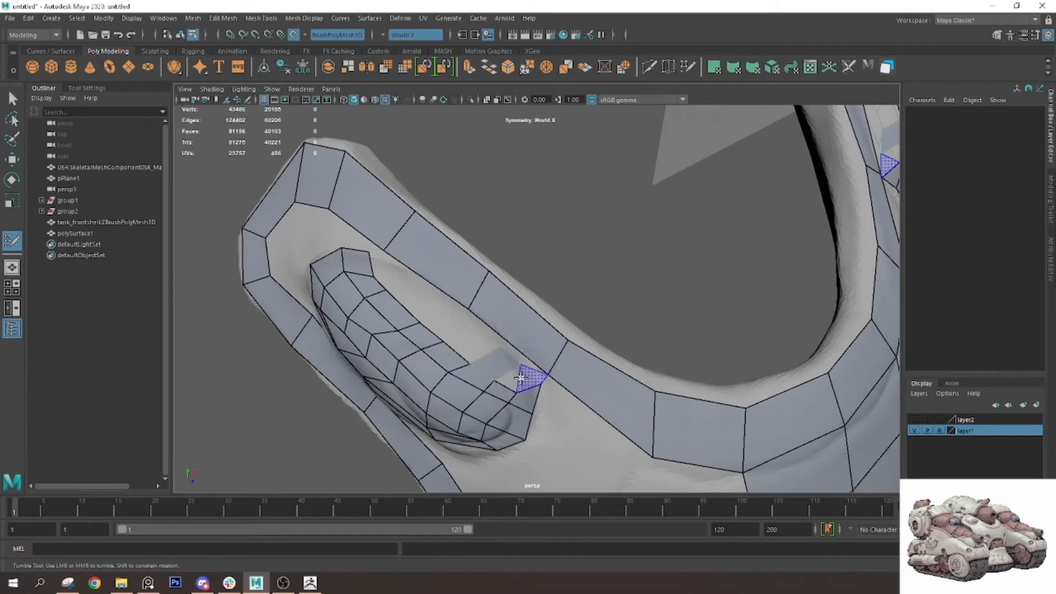
shift+click(524, 377)
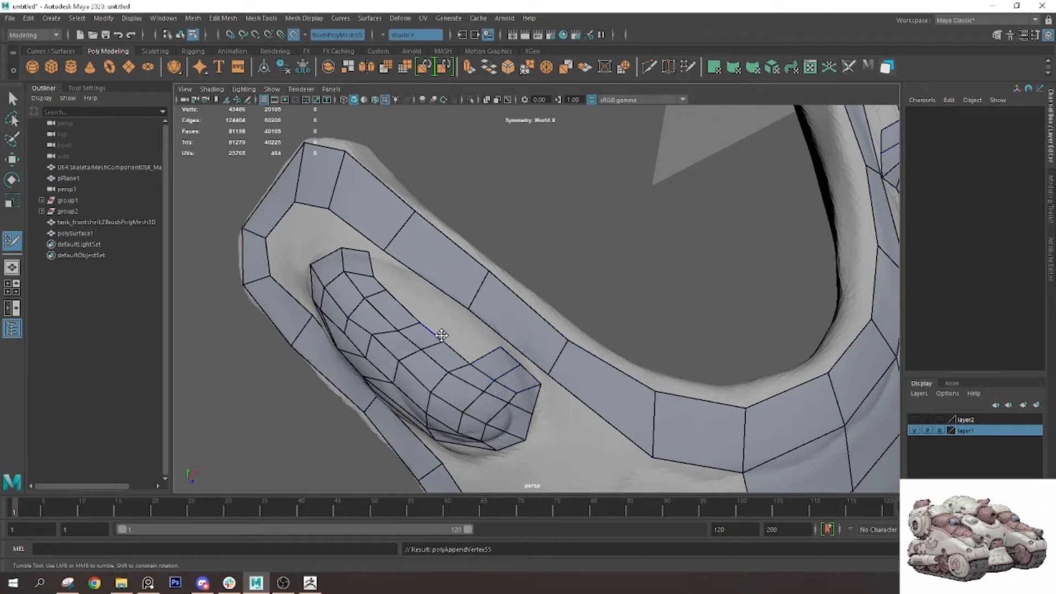
click(404, 273)
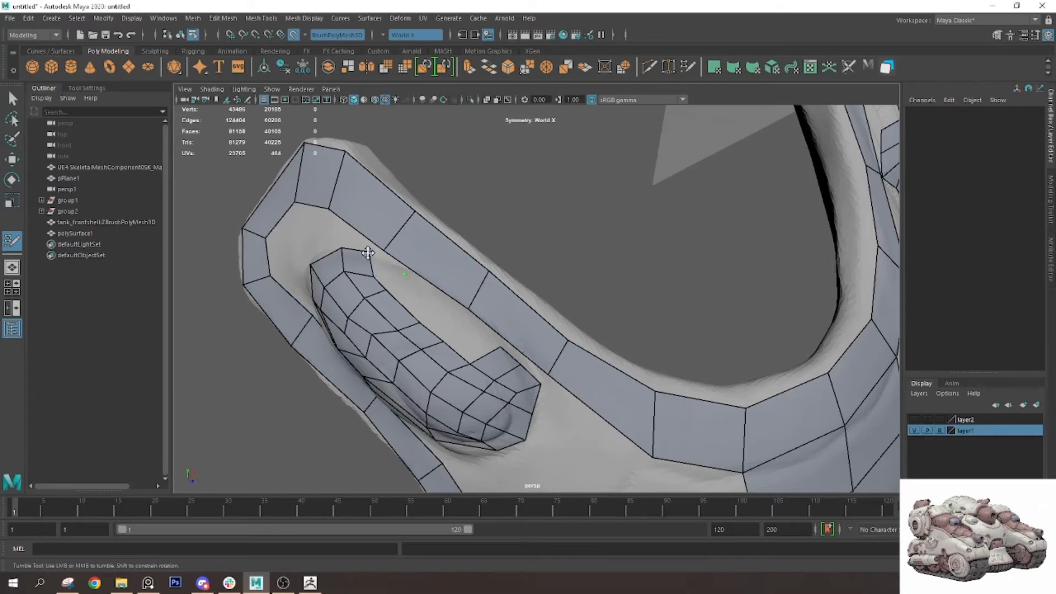
shift+click(392, 281)
Delete surplus edges across the middle of the bulge and relax the remaining quads into an even flow
mouse_move(412, 306)
ctrl+mouse_down()
mouse_move(424, 287)
mouse_move(485, 336)
mouse_move(465, 312)
ctrl+mouse_up()
ctrl+shift+click(455, 307)
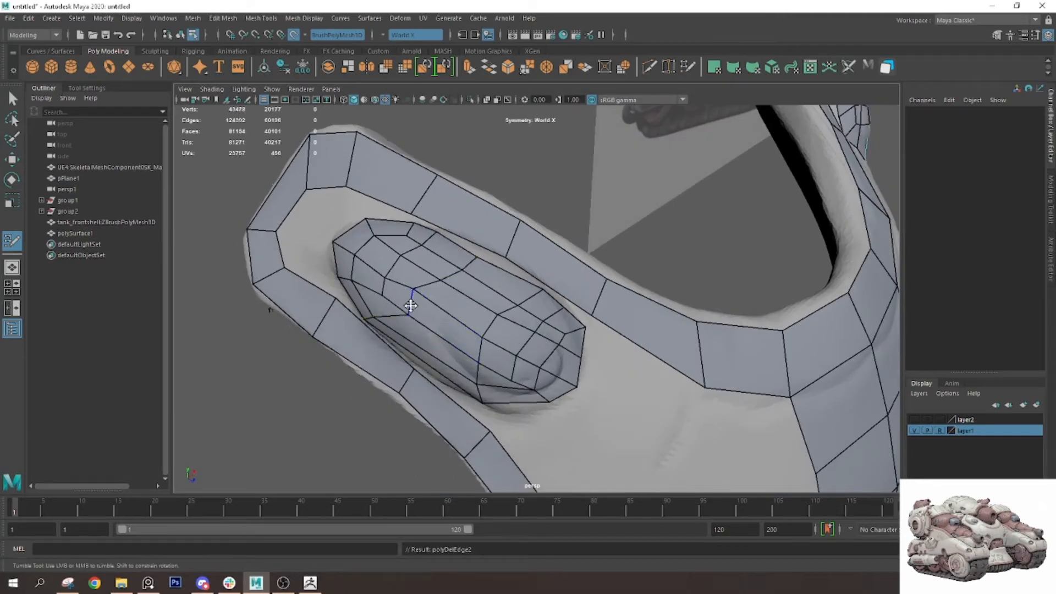
mouse_move(468, 387)
shift+mouse_down()
mouse_move(484, 347)
mouse_move(454, 354)
mouse_move(398, 310)
mouse_move(388, 324)
shift+mouse_up()
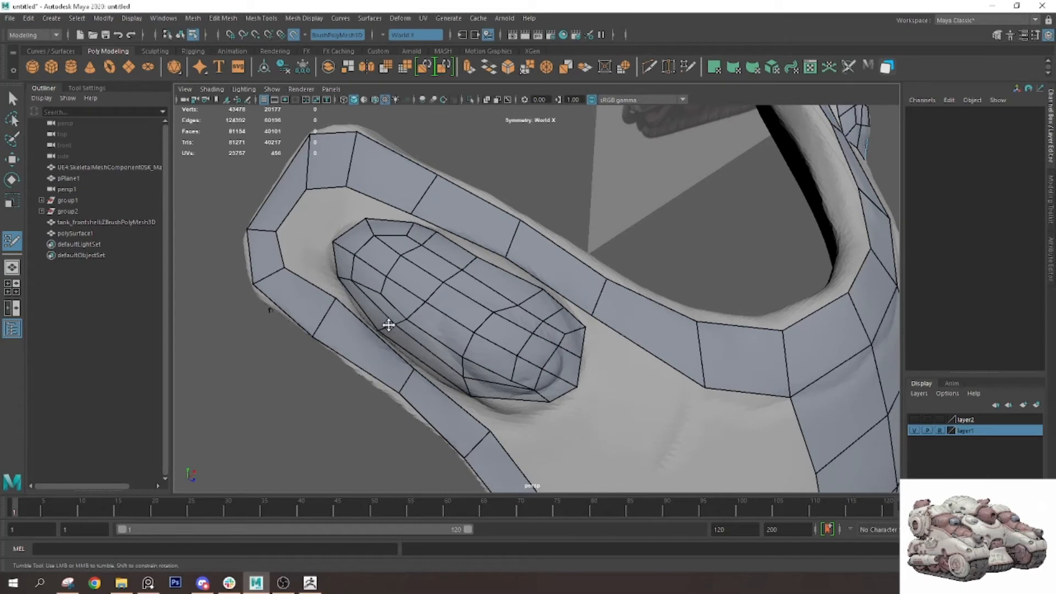
Insert an edge loop across the middle of the bulge and relax its quads into an even flow over the surface
drag(479, 260, 479, 251)
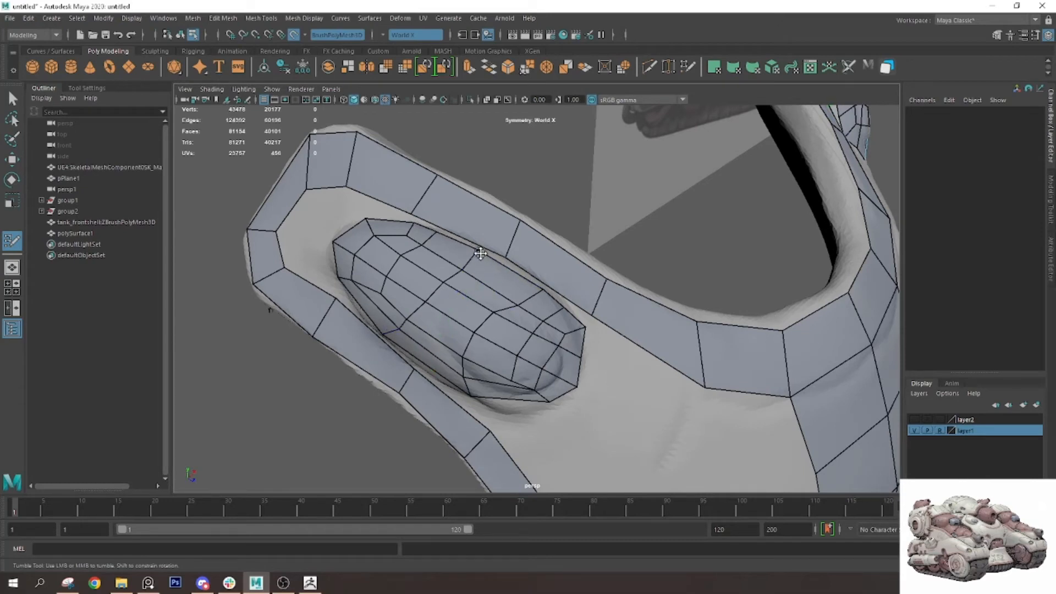
ctrl+click(468, 297)
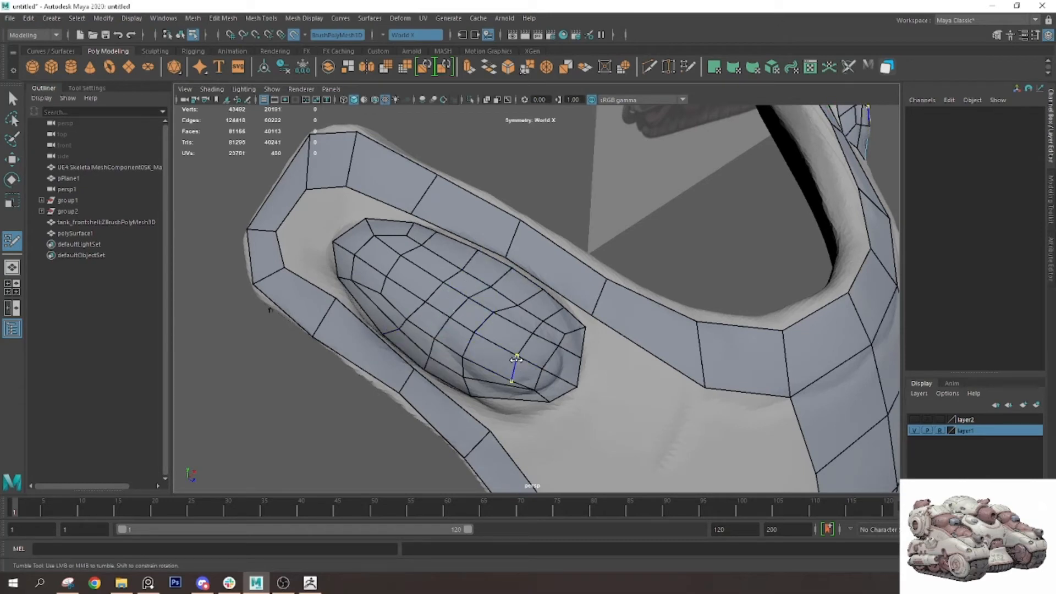
mouse_move(558, 383)
shift+mouse_down()
mouse_move(530, 370)
mouse_move(523, 385)
mouse_move(537, 405)
mouse_move(527, 419)
mouse_move(486, 401)
mouse_move(532, 401)
mouse_move(517, 417)
mouse_move(560, 407)
shift+mouse_up()
drag(581, 359, 582, 383)
mouse_move(577, 333)
alt+mouse_down()
mouse_move(420, 292)
mouse_move(406, 370)
alt+mouse_up()
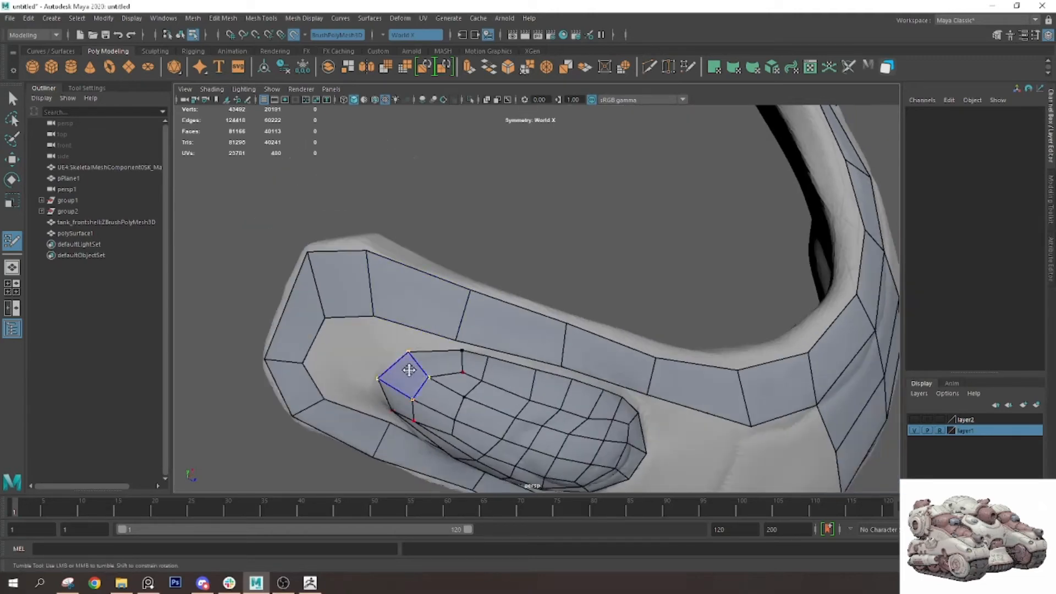
mouse_move(517, 397)
shift+mouse_down()
mouse_move(522, 433)
mouse_move(504, 447)
mouse_move(417, 353)
shift+mouse_up()
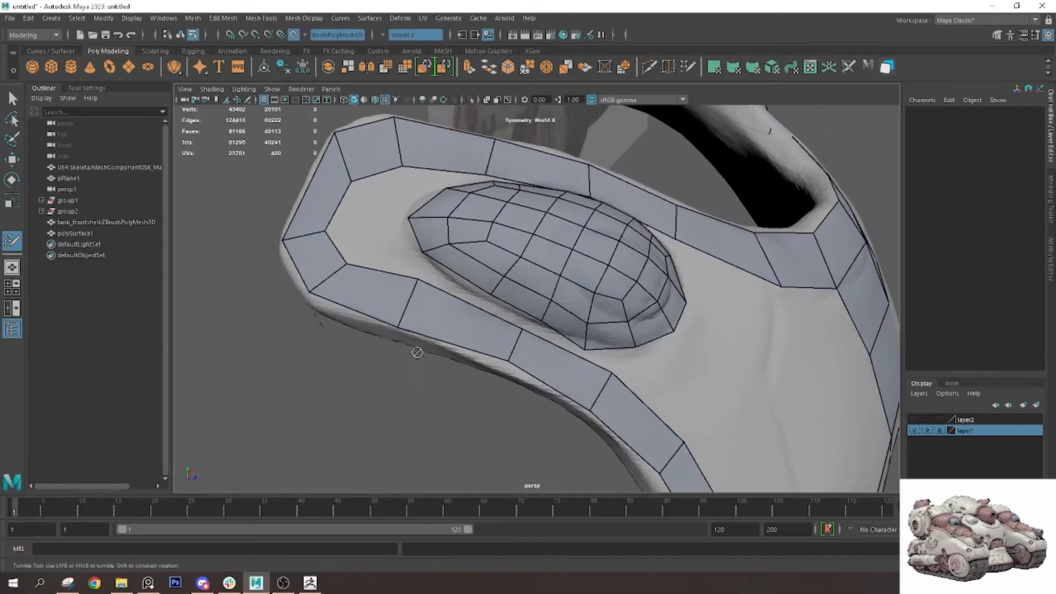
mouse_move(454, 252)
shift+mouse_down()
mouse_move(462, 278)
mouse_move(504, 291)
mouse_move(549, 236)
mouse_move(536, 275)
mouse_move(556, 248)
mouse_move(542, 381)
mouse_move(481, 346)
mouse_move(394, 339)
shift+mouse_up()
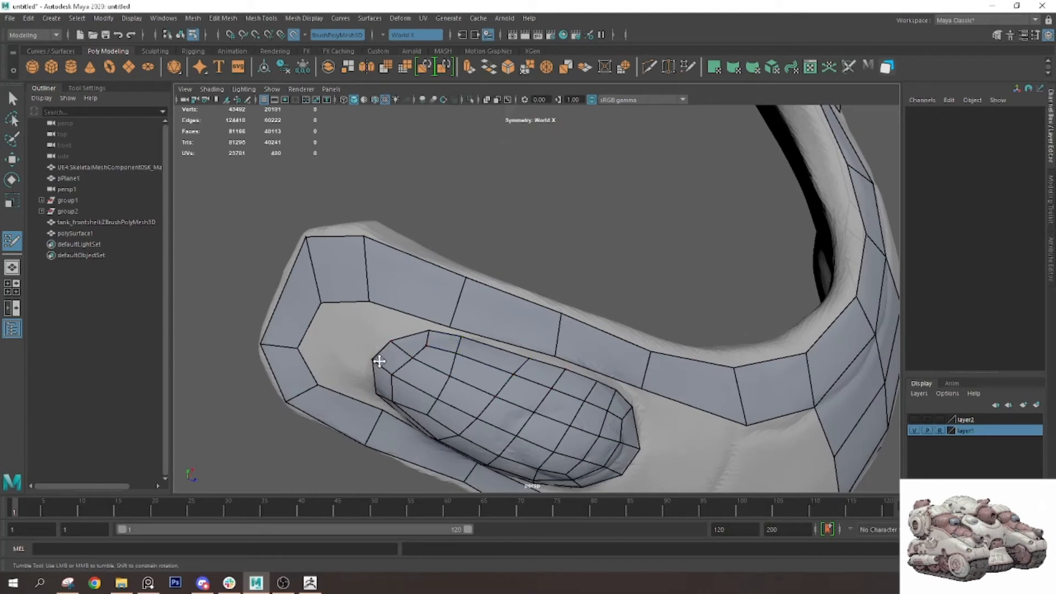
alt+drag(385, 392, 439, 312)
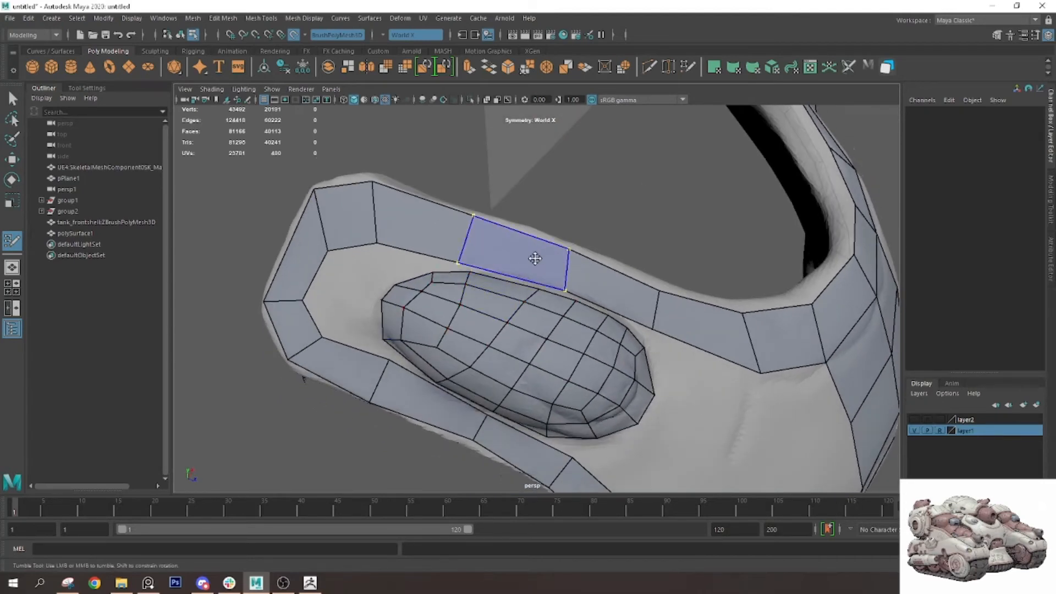
Insert edges across the upper border band and weld its inner vertices to the bulge's upper border, realigning the outer vertices
ctrl+click(518, 259)
ctrl+drag(513, 258, 492, 275)
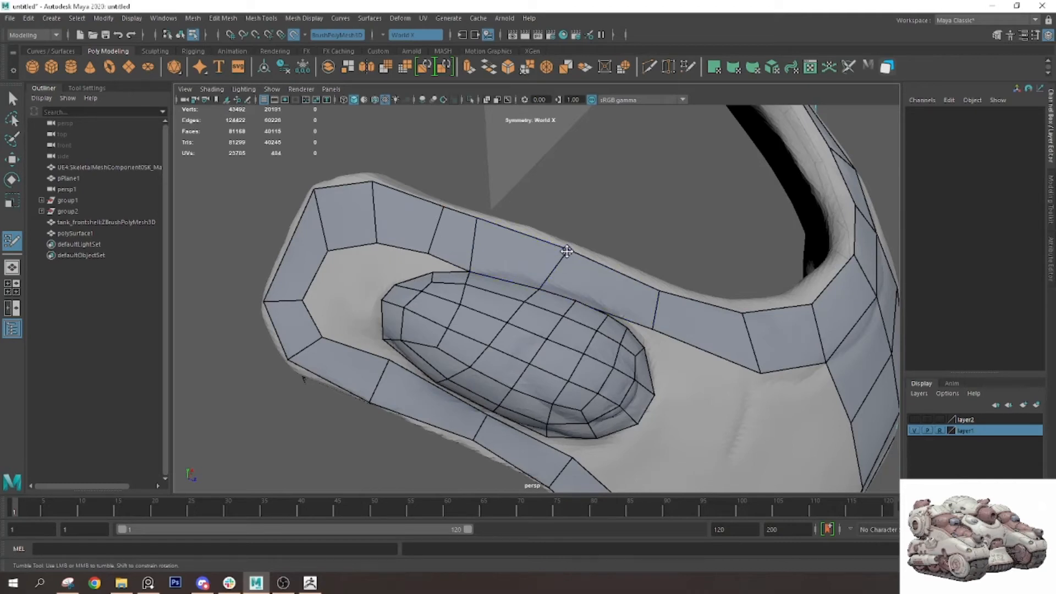
drag(566, 251, 544, 240)
ctrl+click(587, 275)
mouse_move(586, 278)
alt+mouse_down()
mouse_move(615, 294)
mouse_move(560, 321)
alt+mouse_up()
ctrl+click(553, 305)
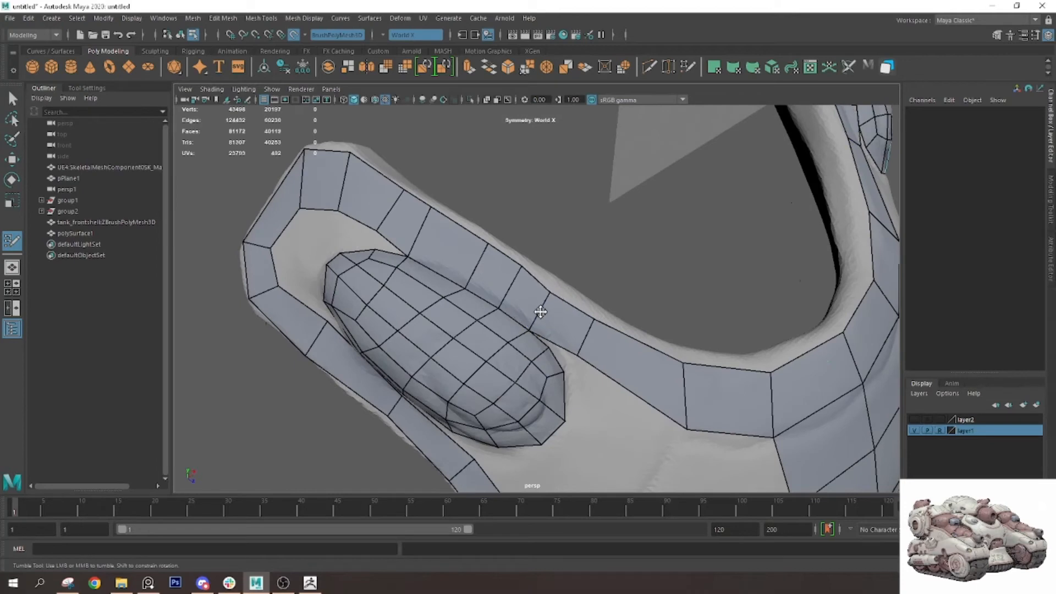
drag(585, 342, 583, 315)
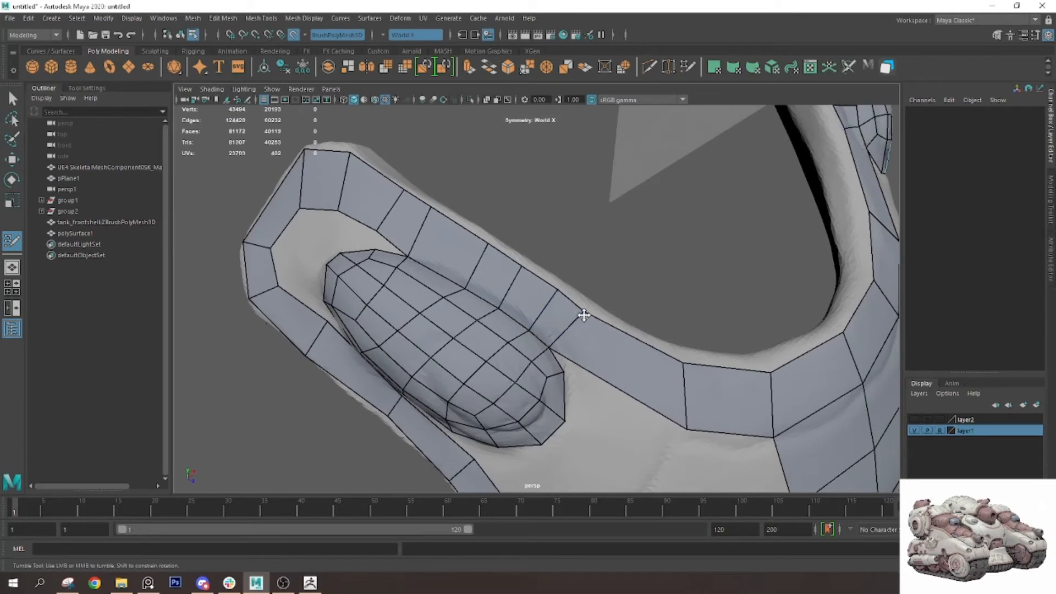
ctrl+click(612, 368)
mouse_move(613, 370)
mouse_down()
mouse_move(576, 353)
mouse_move(600, 325)
mouse_up()
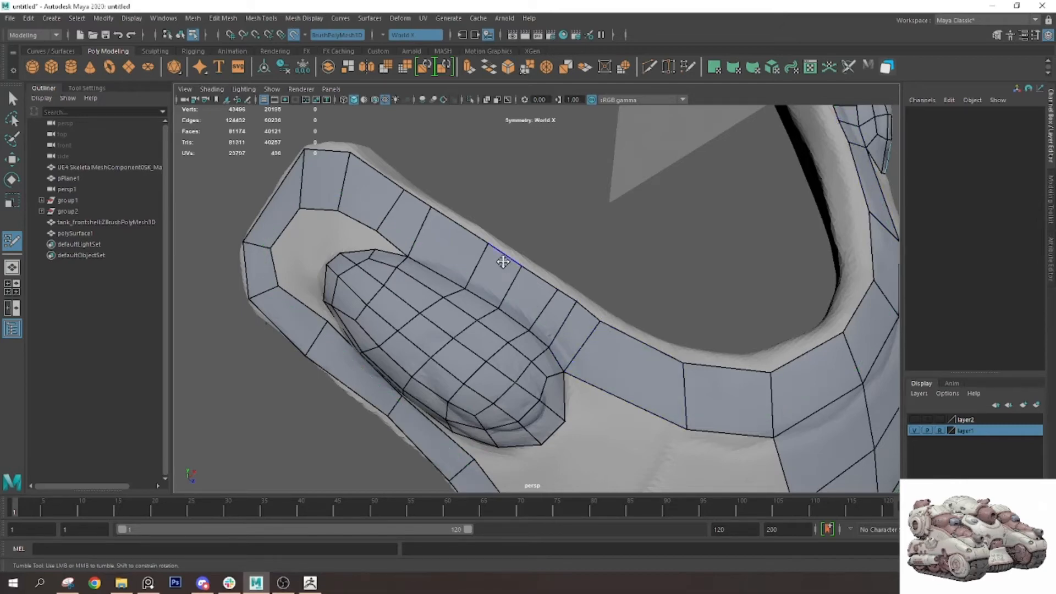
Split the band's end with a new edge and bridge it to the bulge's outer tip with a quad
alt+drag(502, 262, 406, 337)
ctrl+click(337, 333)
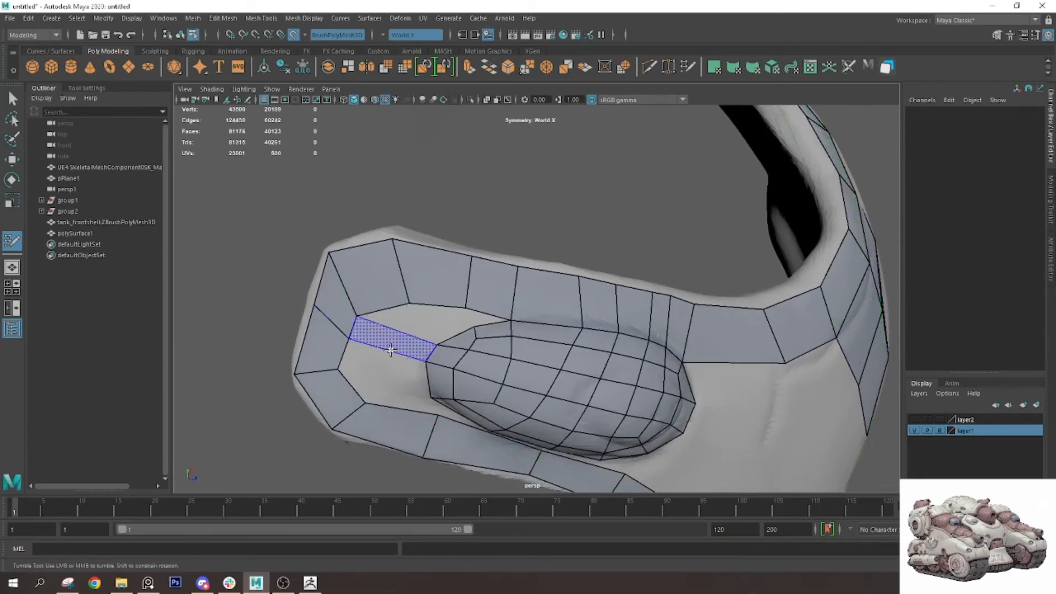
shift+click(390, 349)
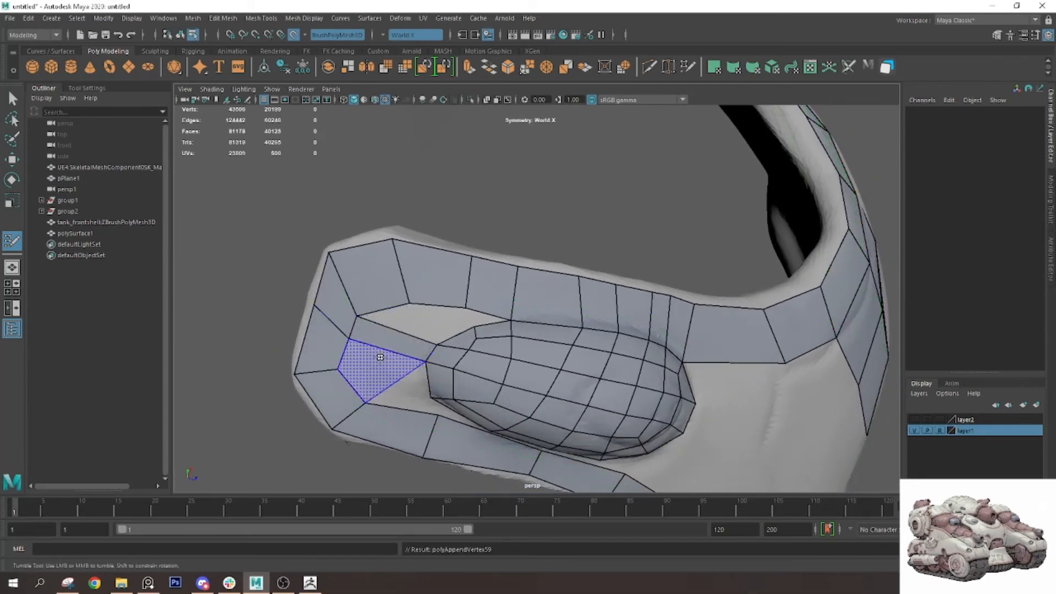
Add an edge across the lower band, weld the band's vertices to the bulge's lower border, and relax the bulge
alt+drag(389, 377, 406, 356)
ctrl+click(466, 345)
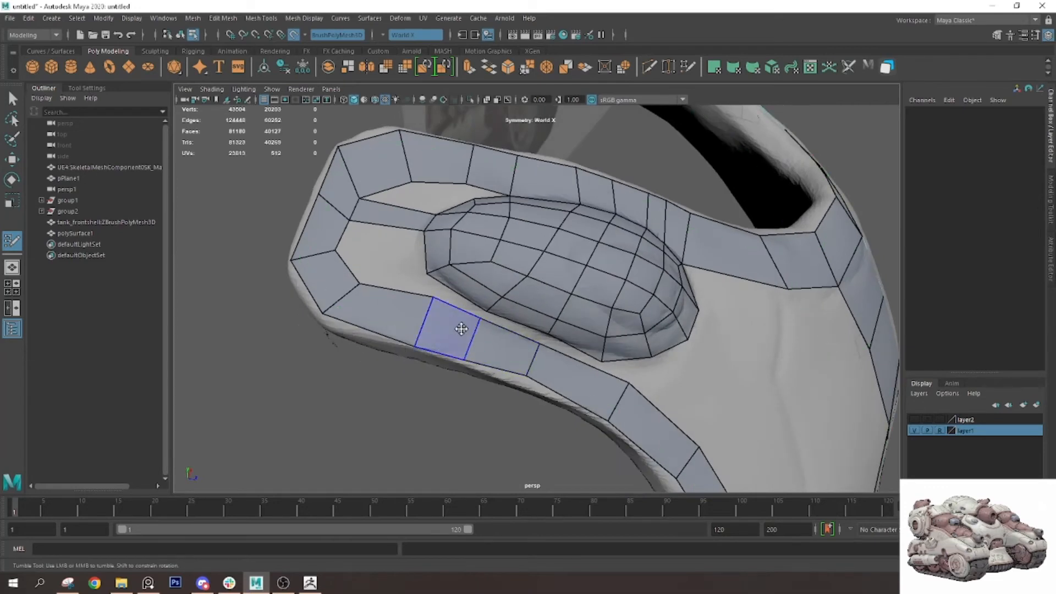
mouse_move(452, 289)
mouse_down()
mouse_move(451, 298)
mouse_move(471, 302)
mouse_move(435, 286)
mouse_up()
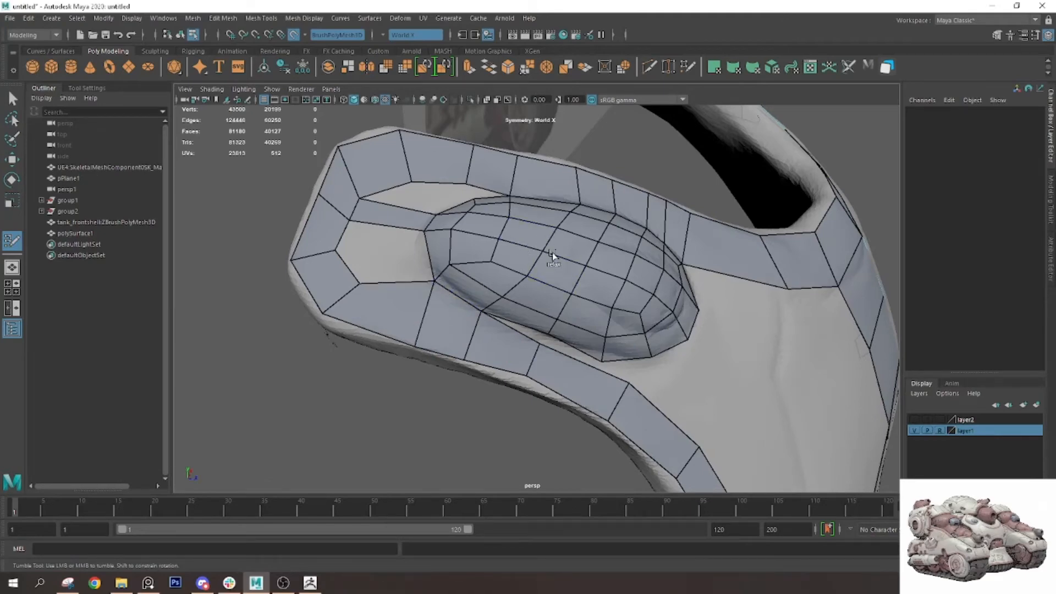
alt+drag(552, 252, 592, 234)
drag(556, 311, 540, 303)
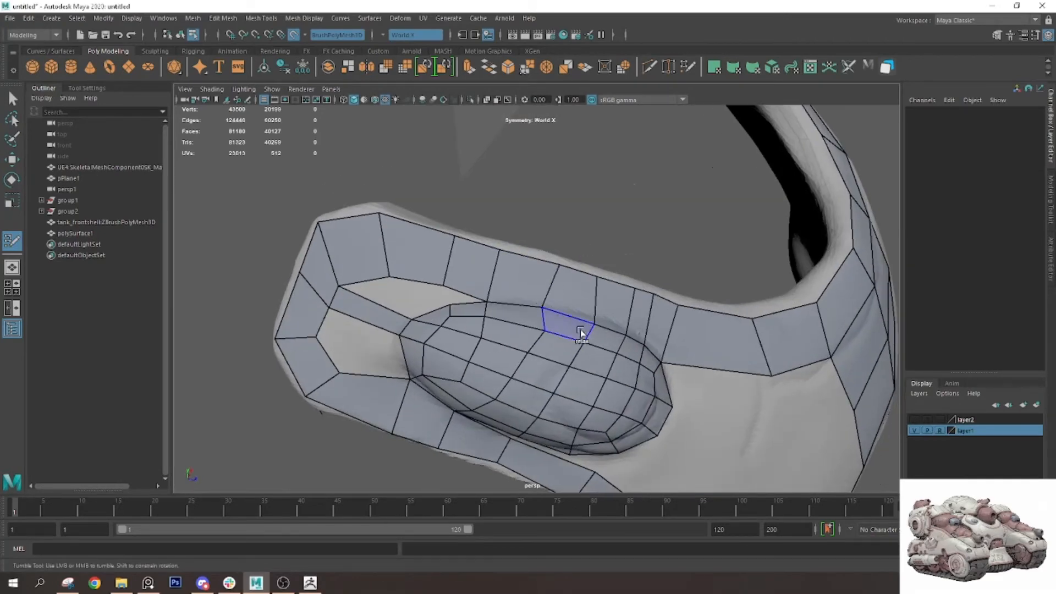
mouse_move(580, 332)
shift+mouse_down()
mouse_move(653, 354)
mouse_move(622, 377)
mouse_move(630, 406)
shift+mouse_up()
Weld the lower band to the bulge toward its inner end, then split the next band quad and fill the adjoining corner
alt+drag(556, 407, 556, 392)
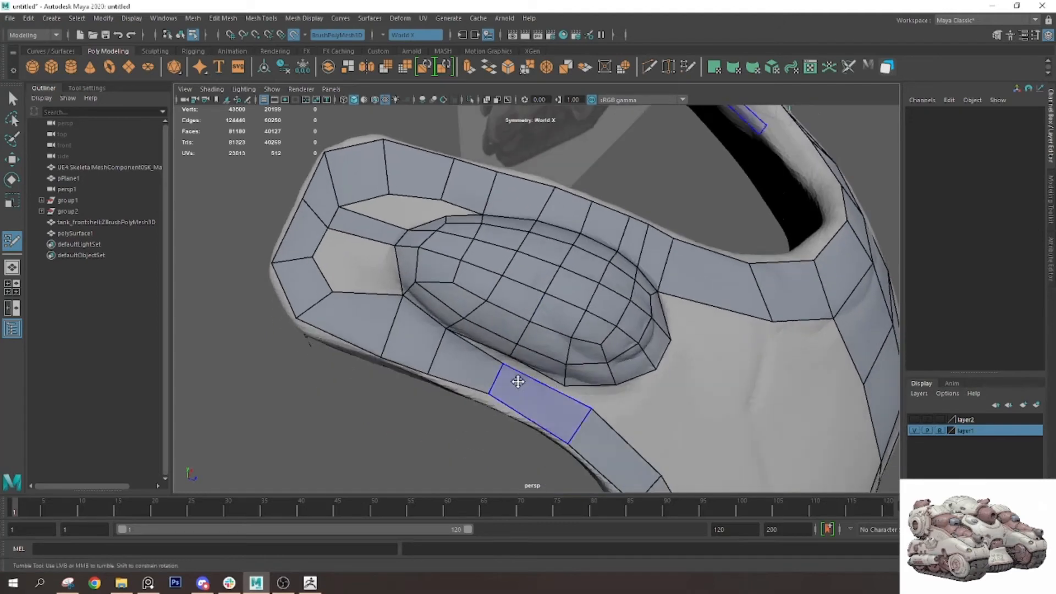
mouse_move(501, 367)
mouse_down()
mouse_move(509, 359)
mouse_move(491, 401)
mouse_up()
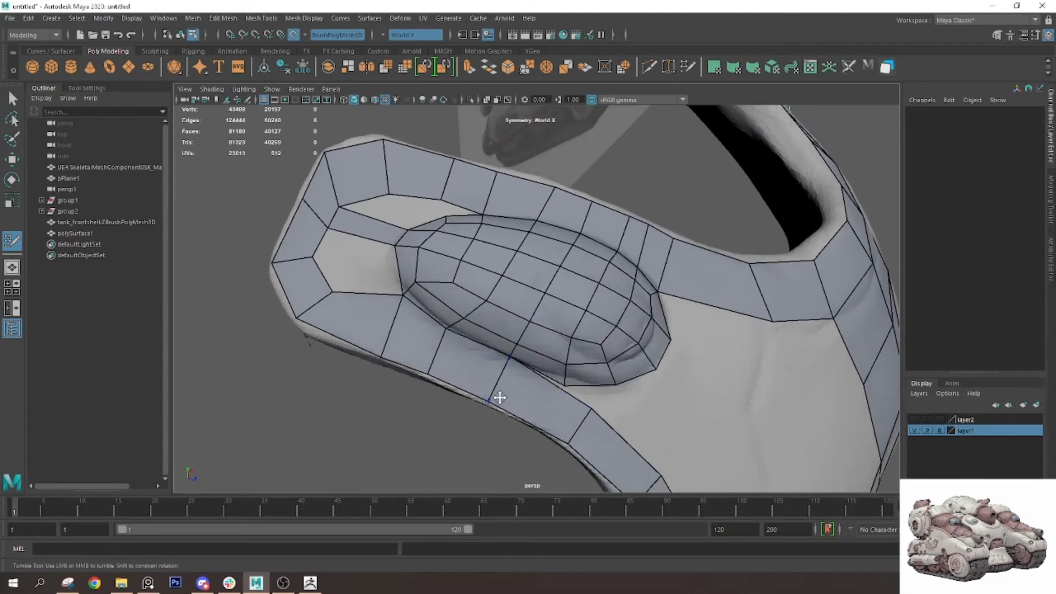
drag(589, 409, 566, 397)
mouse_move(567, 441)
mouse_down()
mouse_move(554, 415)
mouse_move(550, 424)
mouse_up()
ctrl+click(592, 432)
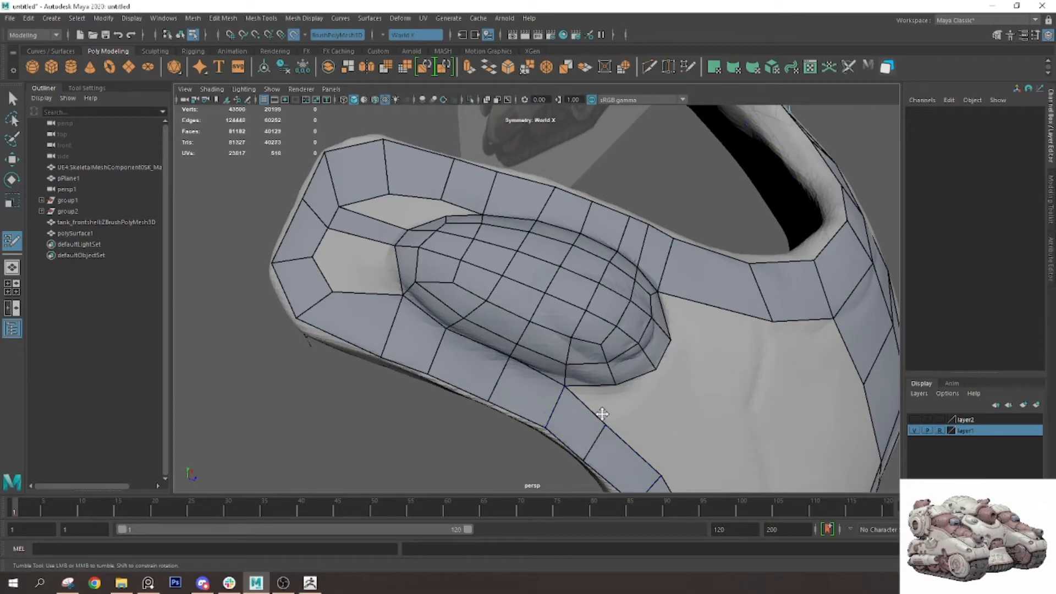
shift+click(601, 401)
alt+drag(601, 401, 593, 342)
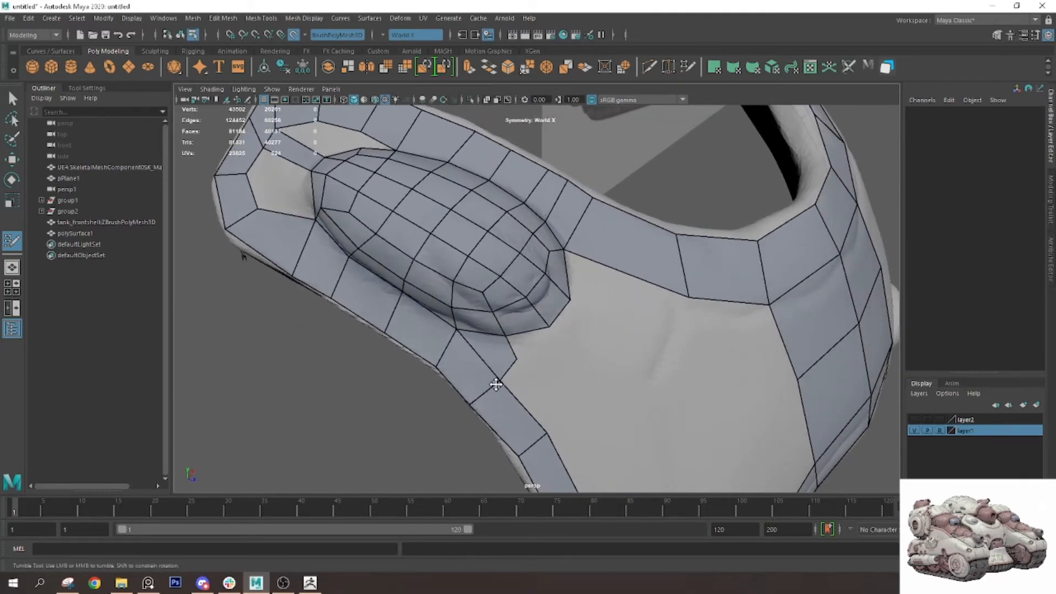
alt+right_drag(525, 368, 539, 350)
alt+drag(539, 350, 471, 266)
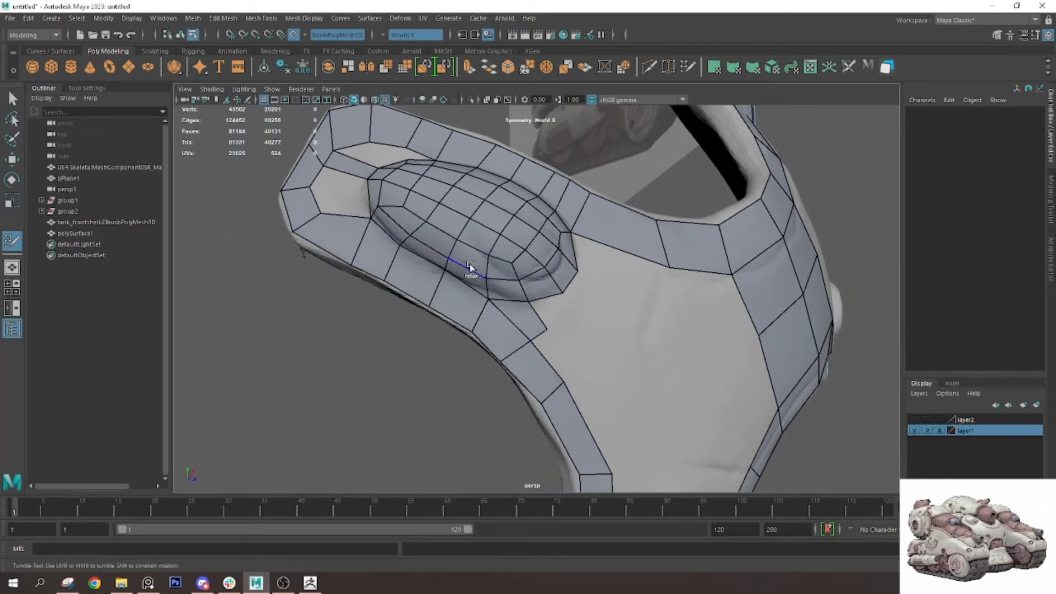
alt+middle_drag(487, 273, 546, 336)
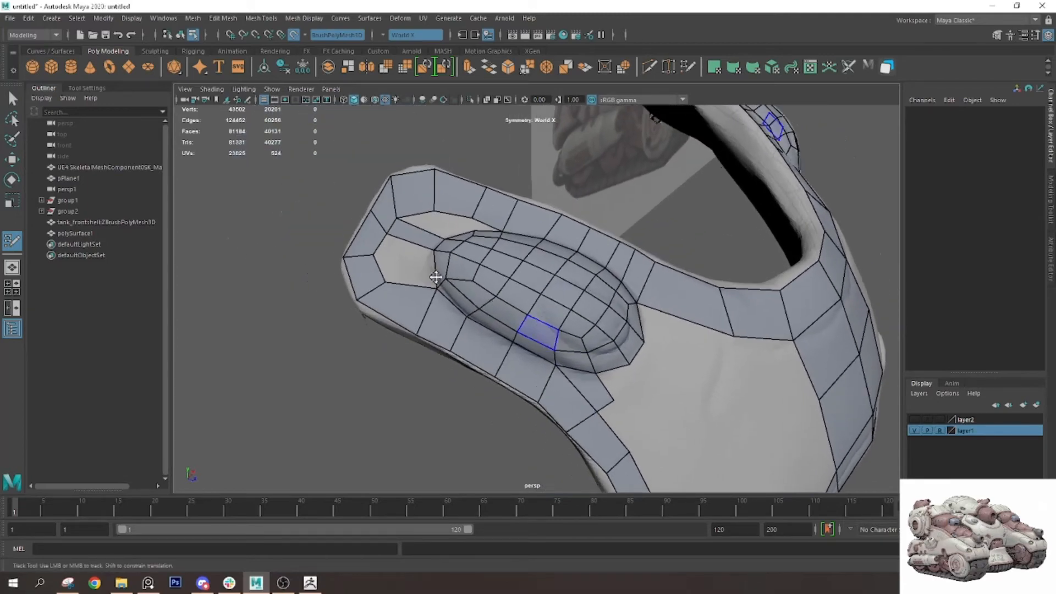
alt+drag(436, 278, 453, 308)
alt+right_drag(453, 309, 461, 310)
shift+click(414, 266)
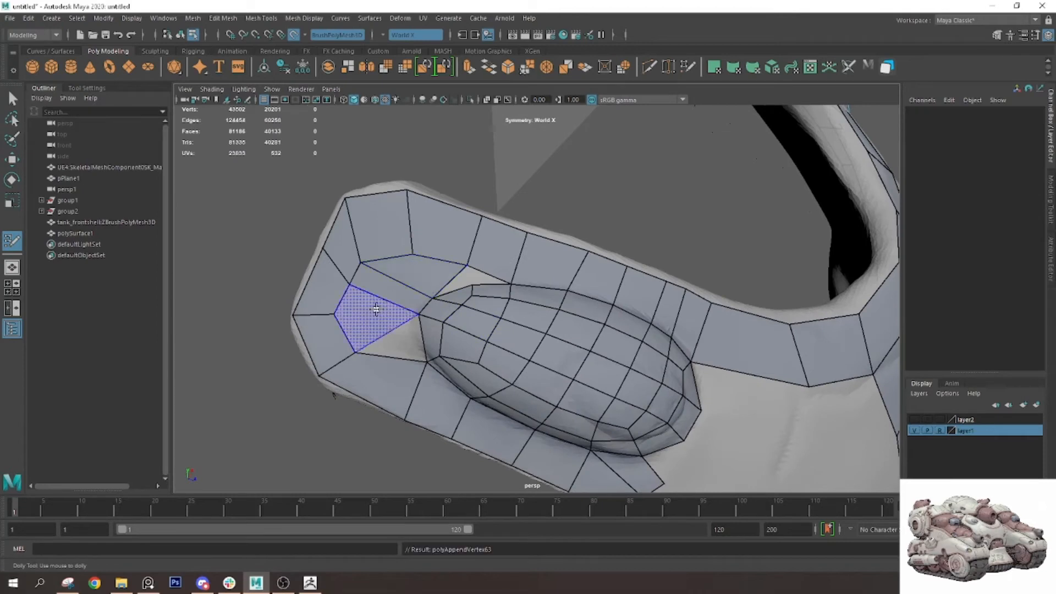
shift+click(369, 314)
key(ctrl+z)
key(ctrl+z)
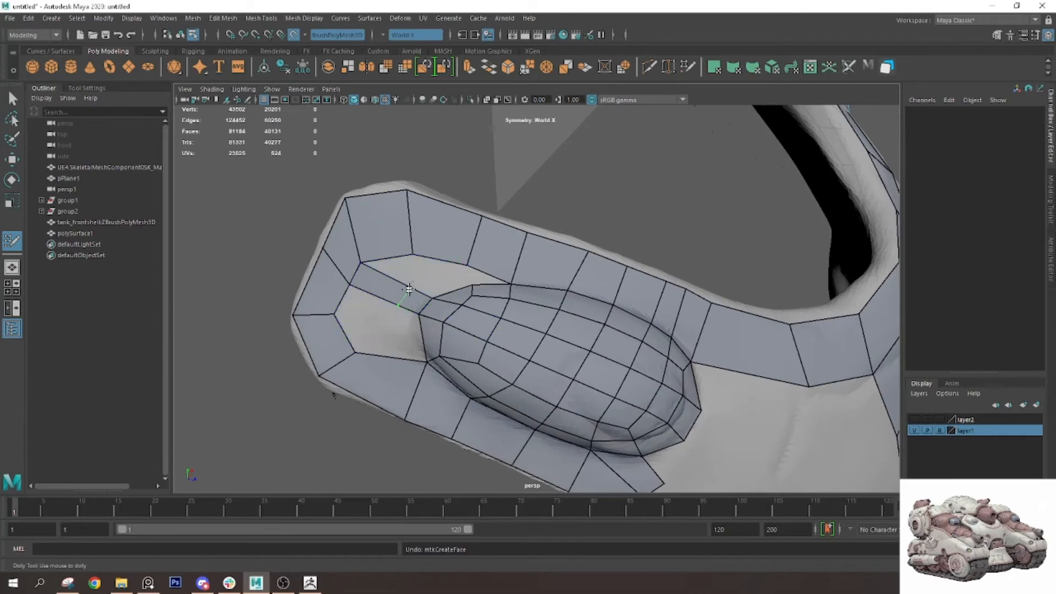
shift+click(408, 266)
key(ctrl+z)
Shift the upper band's vertices toward the outer end and fill a quad on each side of the split bridge to the bulge's tip
drag(413, 242, 443, 235)
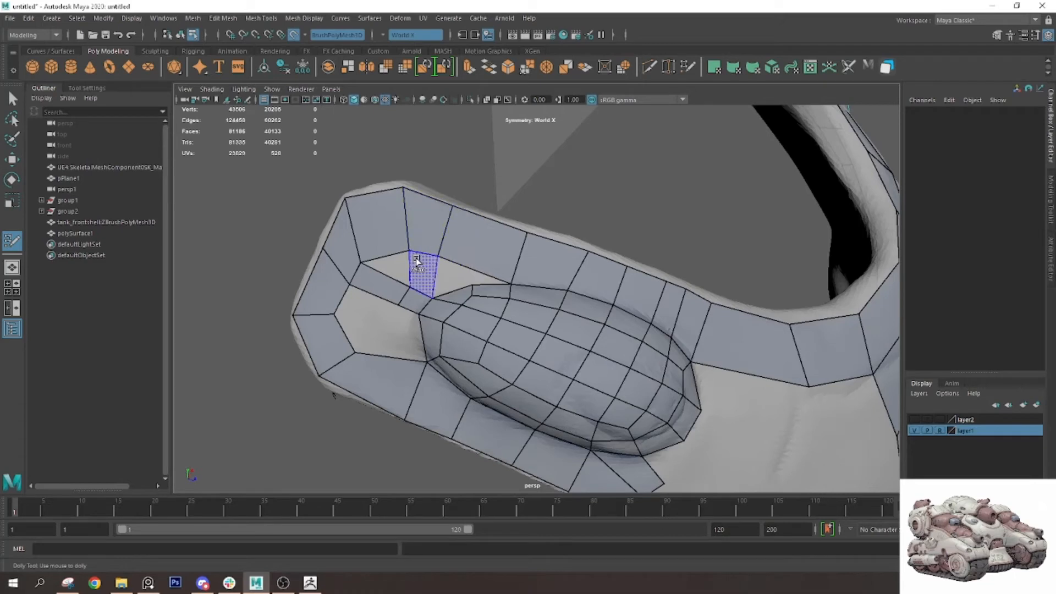
shift+click(409, 268)
shift+click(364, 315)
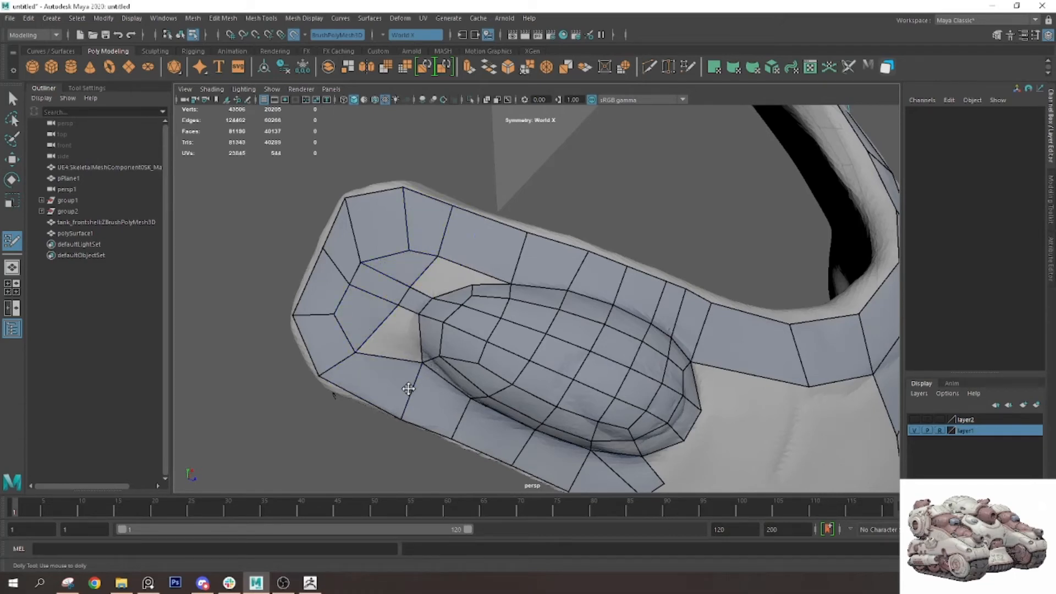
drag(414, 387, 407, 386)
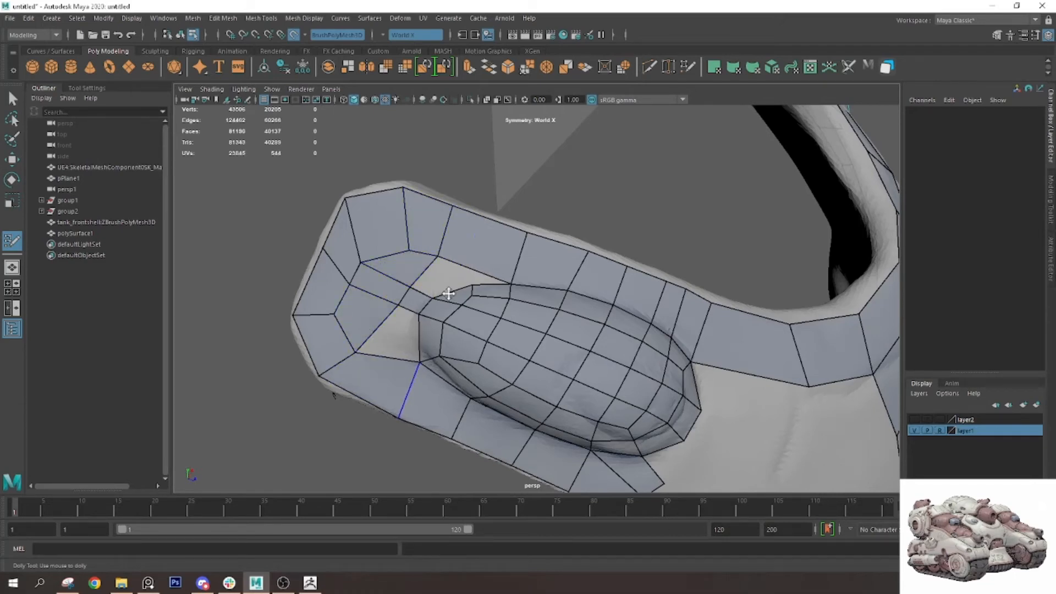
Insert another edge across the upper band, fill the remaining gaps around the bulge's outer tip, and relax the new quads
shift+click(484, 256)
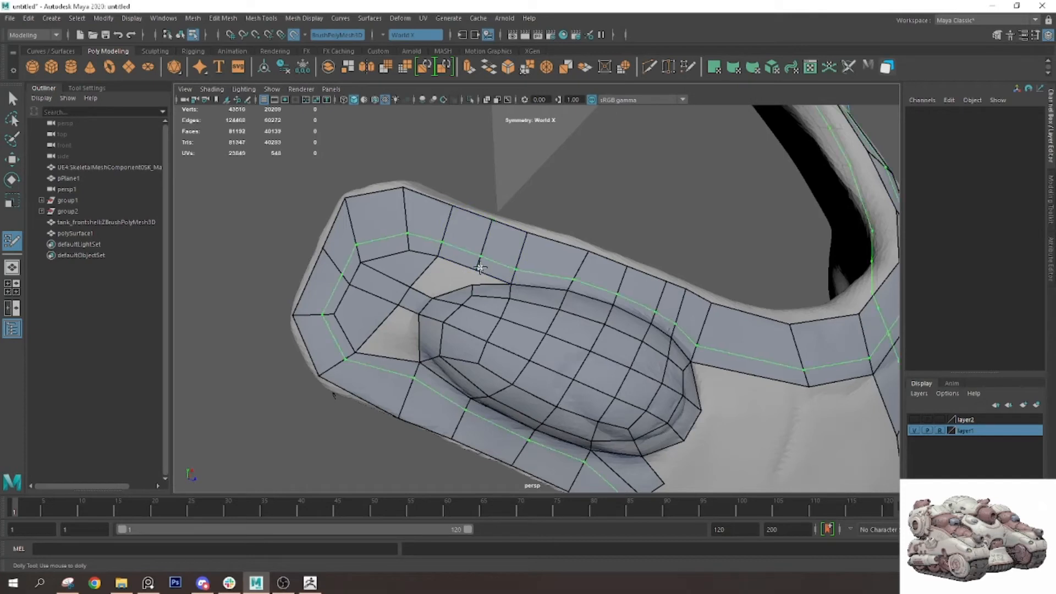
shift+click(446, 270)
shift+click(393, 336)
drag(424, 363, 424, 365)
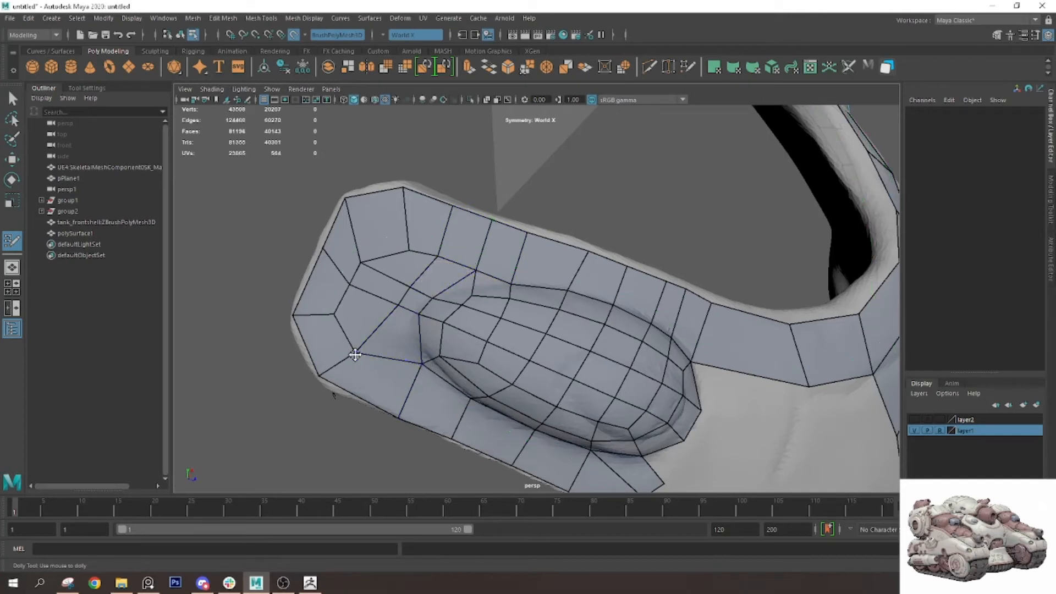
mouse_move(355, 354)
shift+mouse_down()
mouse_move(410, 288)
mouse_move(372, 301)
mouse_move(368, 277)
mouse_move(382, 348)
mouse_move(419, 323)
shift+mouse_up()
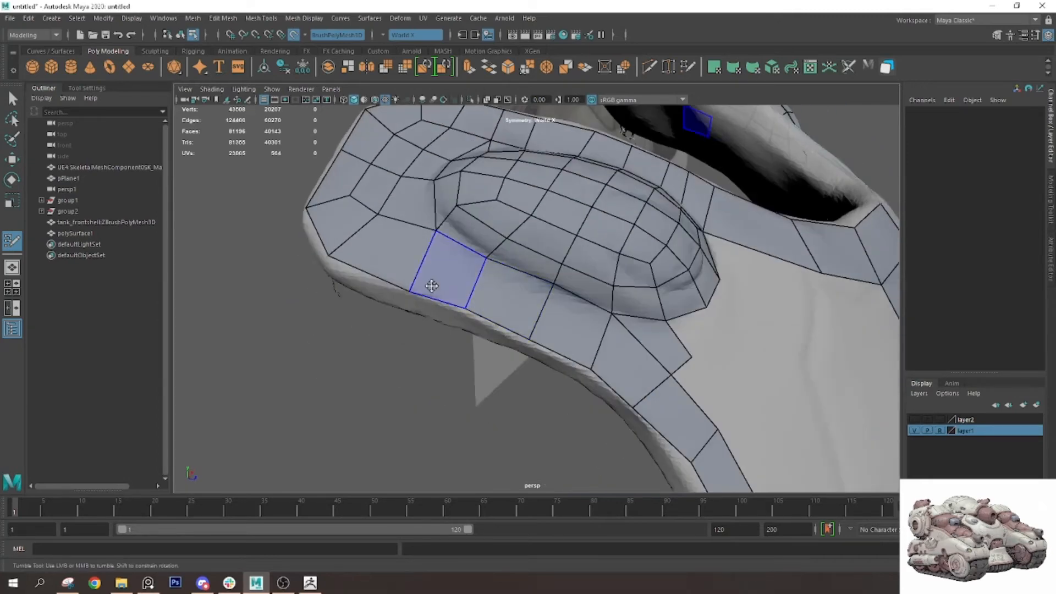
Fill a quad between the bulge's inner end and the upper band, then split it with an edge running through the band
alt+drag(537, 306, 573, 310)
click(517, 338)
shift+click(509, 299)
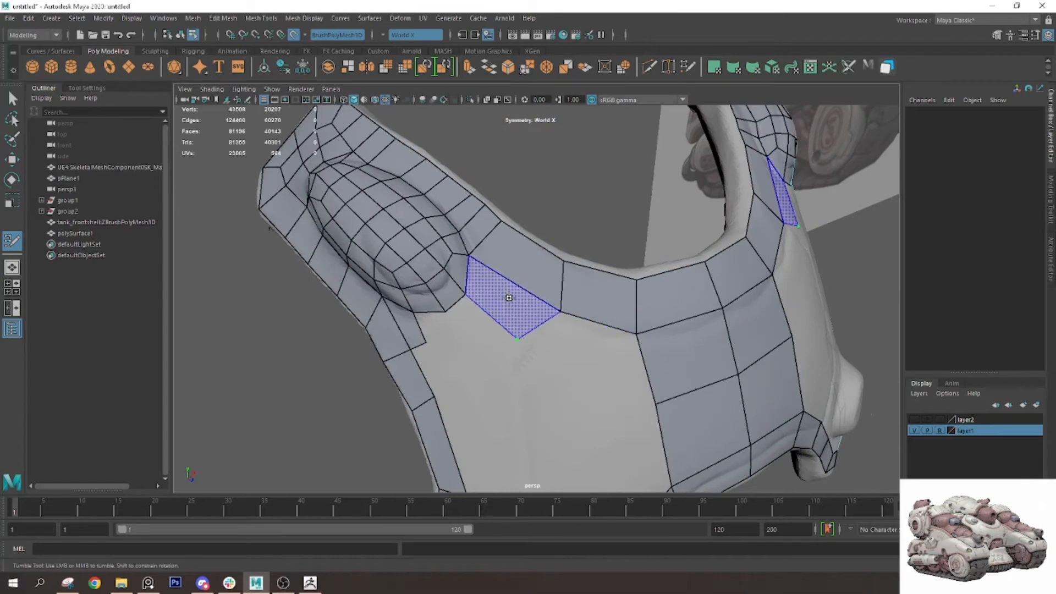
ctrl+click(524, 265)
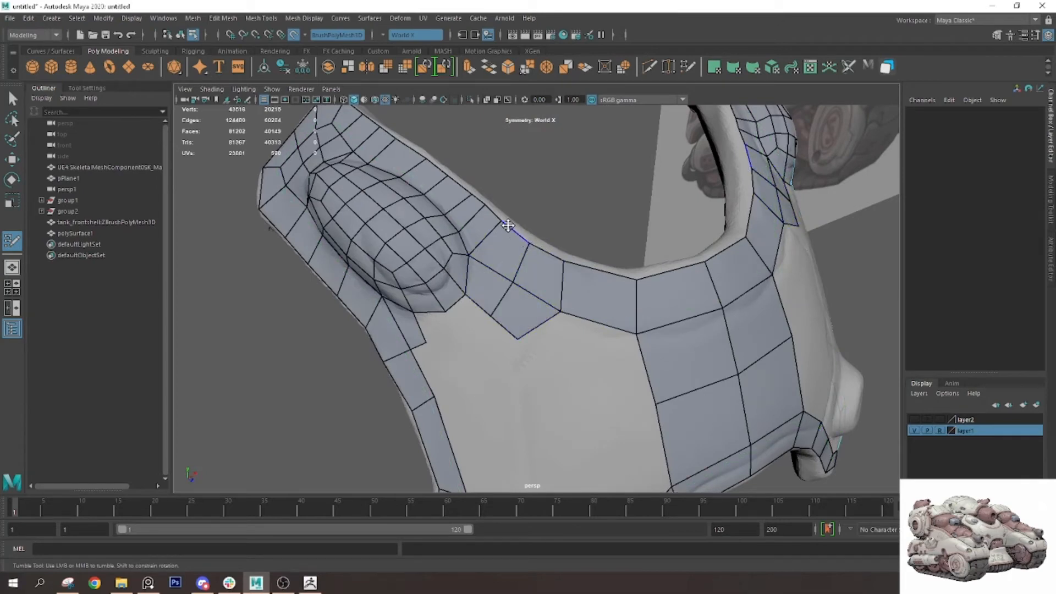
Fill quads around the bulge's inner end so they join the upper band to the lower band
shift+click(444, 347)
click(476, 357)
click(451, 373)
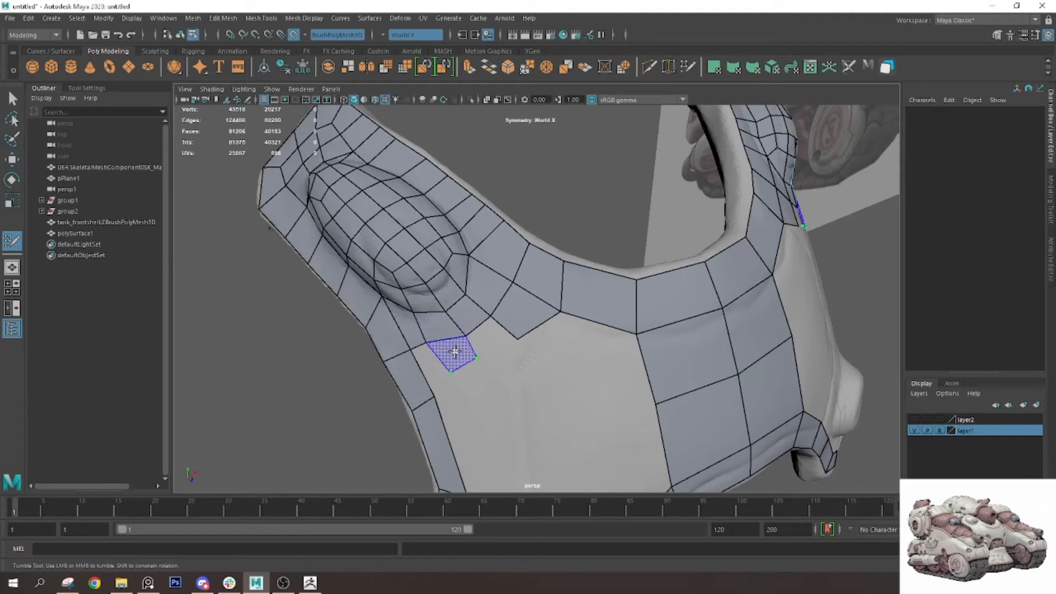
shift+click(455, 352)
shift+click(431, 367)
shift+click(498, 336)
mouse_move(499, 335)
shift+mouse_down()
mouse_move(462, 365)
mouse_move(517, 327)
shift+mouse_up()
Extrude a patch of quads from the shell's central strip across the open side surface and bridge it to the outer band
alt+middle_drag(549, 363, 528, 272)
scroll(529, 272, down, 2)
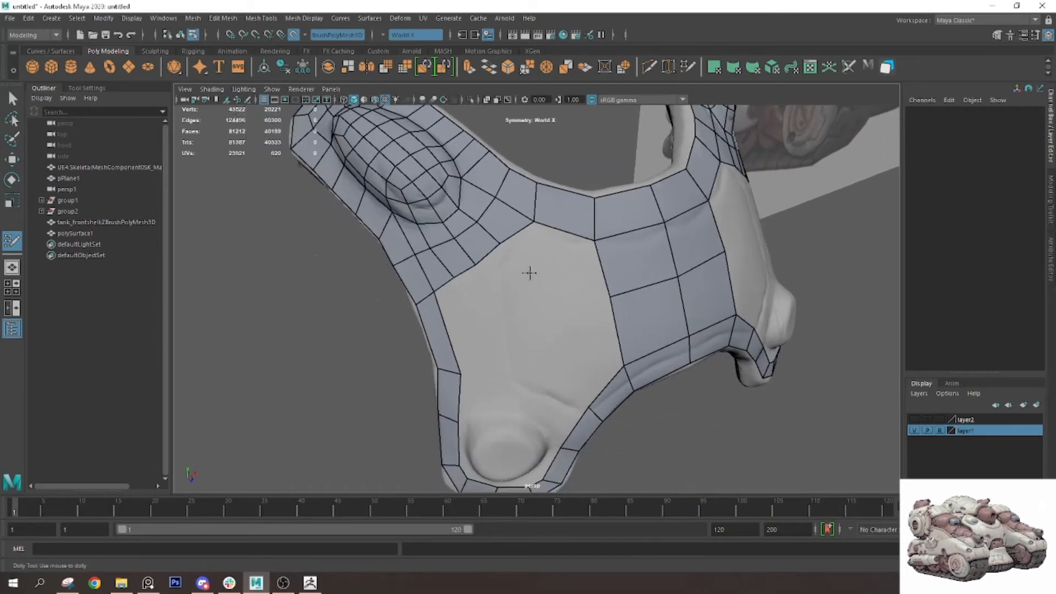
key(Tab)
middle_drag(600, 275, 500, 304)
alt+drag(503, 308, 509, 313)
scroll(509, 313, up, 3)
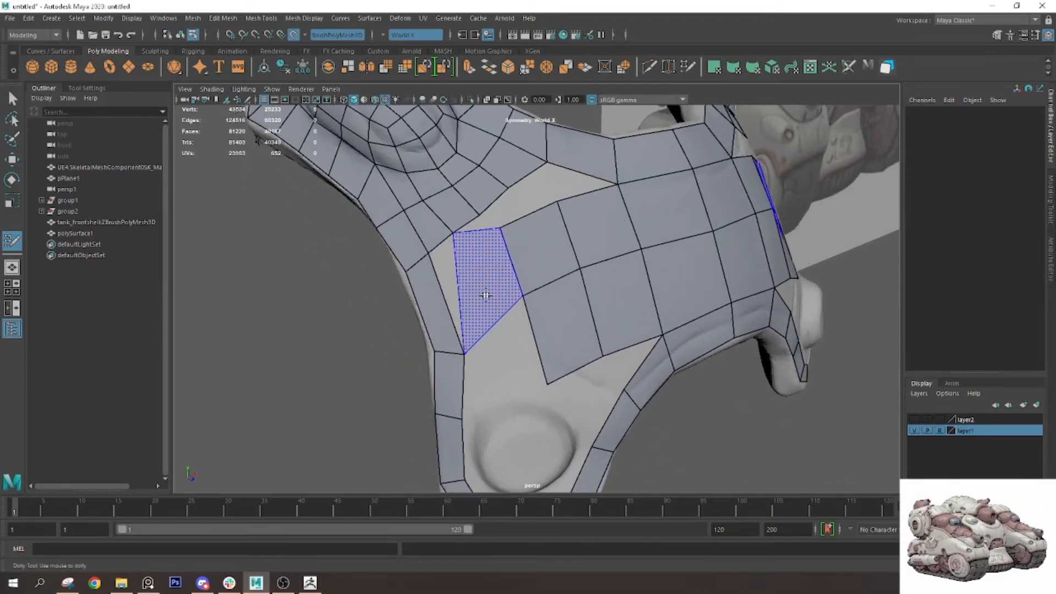
shift+click(475, 307)
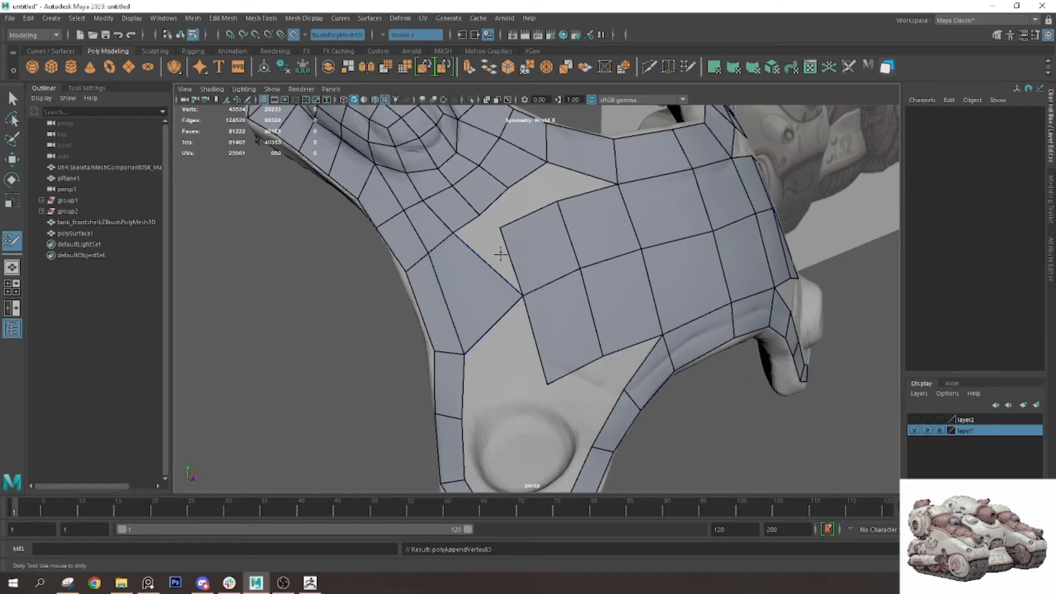
Join the side patch to the surrounding bands by filling the open quad, inserting two edge loops, and repositioning and welding the border vertices
drag(530, 330, 510, 350)
shift+click(499, 394)
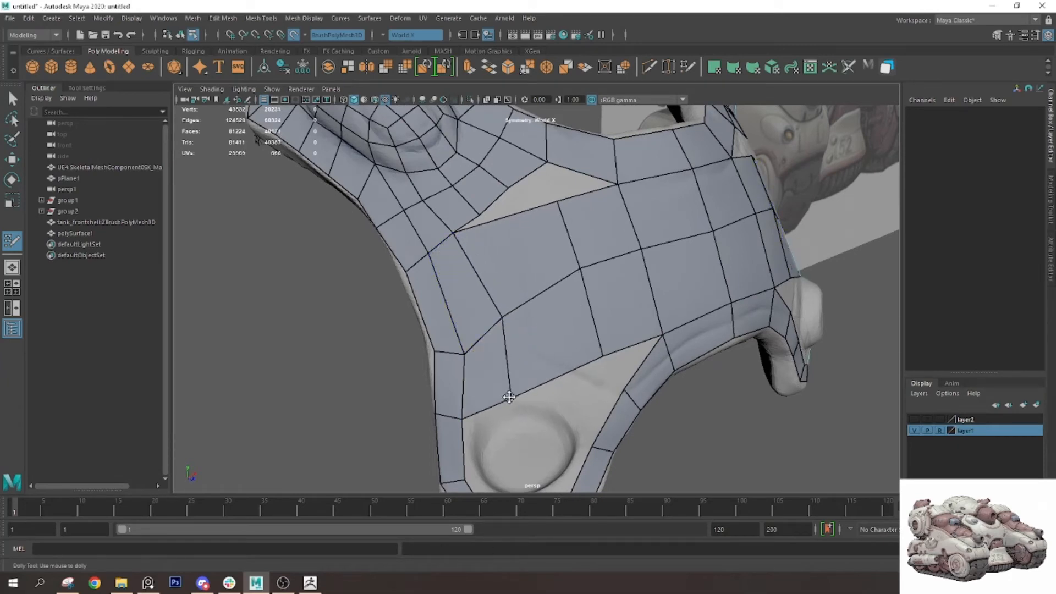
ctrl+click(539, 305)
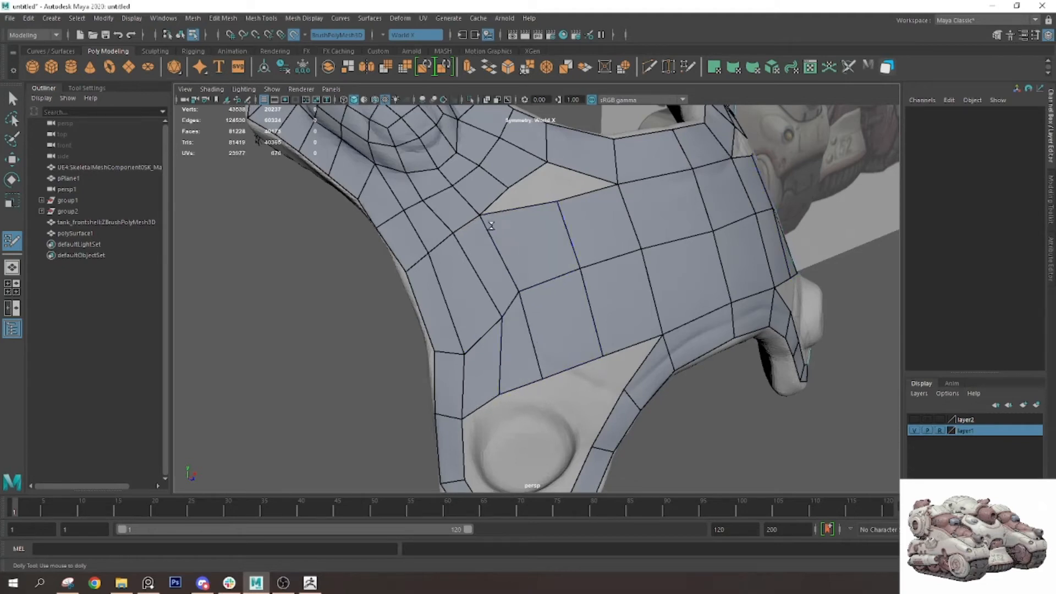
drag(557, 202, 546, 163)
ctrl+click(540, 256)
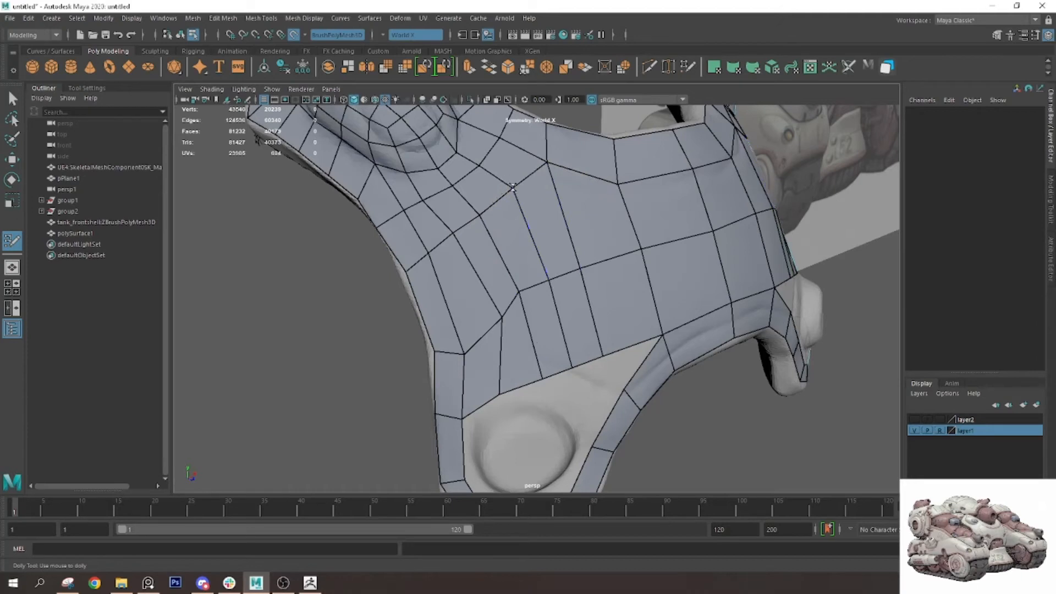
drag(514, 188, 522, 199)
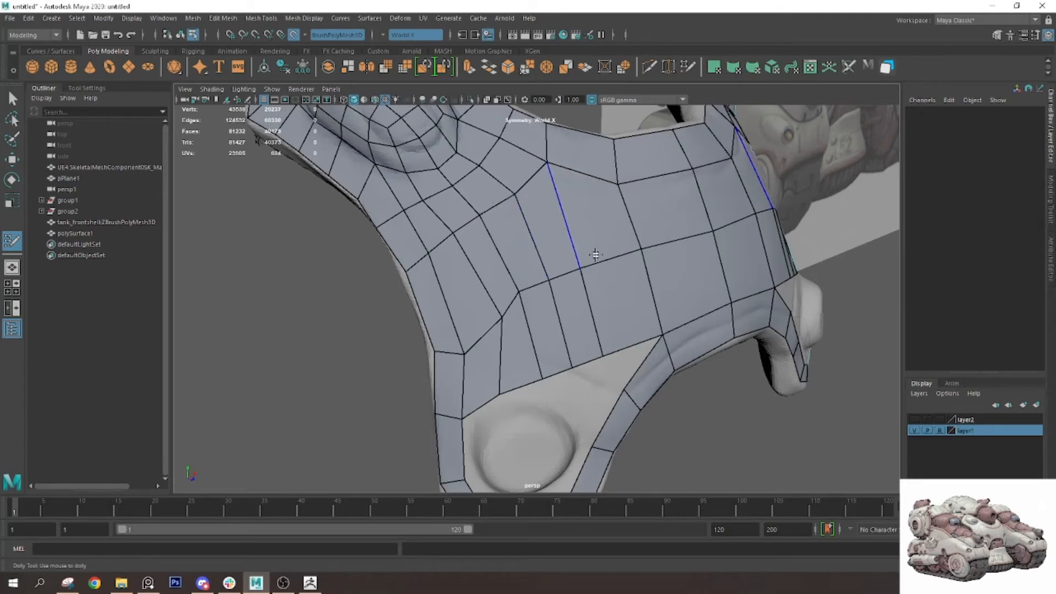
Insert a lengthwise edge loop across the side patch, relax its quads, and add a crosswise edge loop beside the central strip
ctrl+click(591, 291)
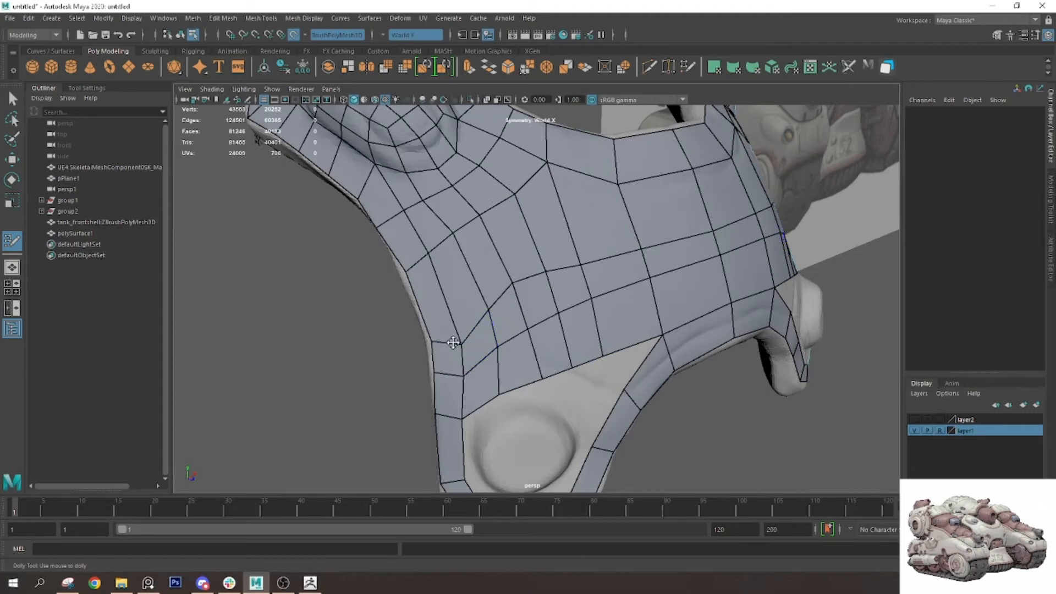
mouse_move(445, 308)
shift+mouse_down()
mouse_move(588, 283)
mouse_move(558, 288)
mouse_move(577, 282)
mouse_move(520, 331)
mouse_move(485, 318)
mouse_move(644, 281)
mouse_move(448, 264)
mouse_move(433, 236)
mouse_move(532, 217)
mouse_move(622, 236)
shift+mouse_up()
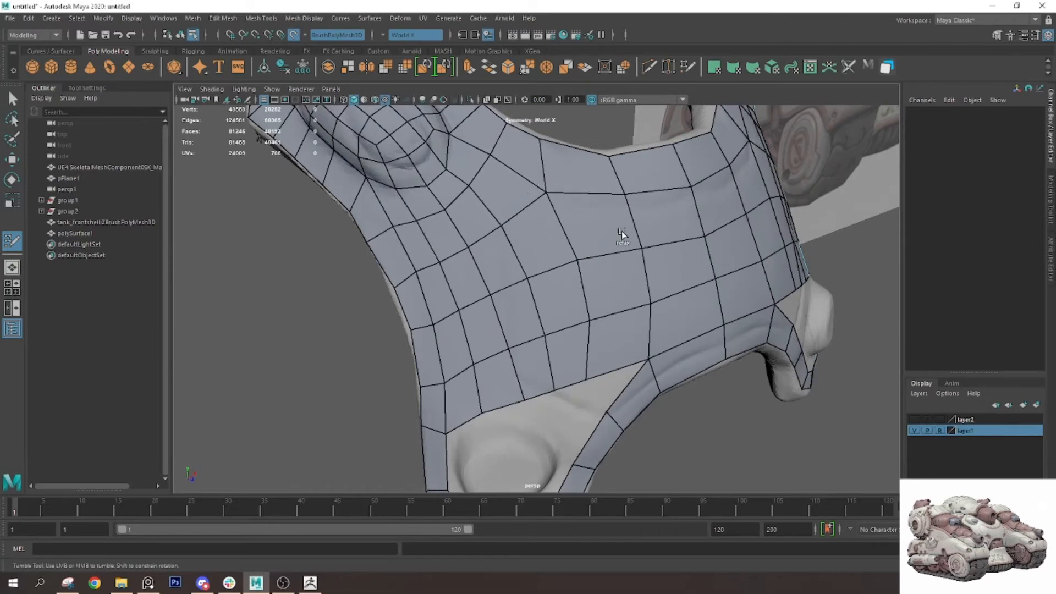
alt+drag(674, 262, 630, 236)
ctrl+click(612, 281)
Slide the upper band's crosswise edges outward to even their spacing and relax the quads across the shell's front
alt+middle_drag(609, 221, 613, 272)
drag(605, 171, 591, 166)
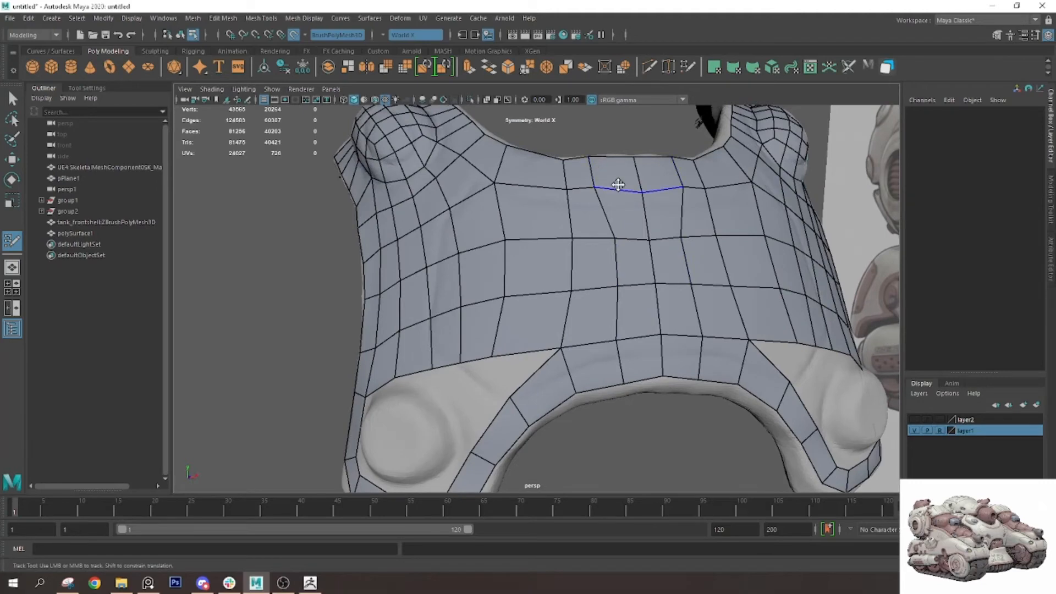
alt+middle_drag(618, 185, 608, 207)
alt+right_drag(608, 207, 585, 221)
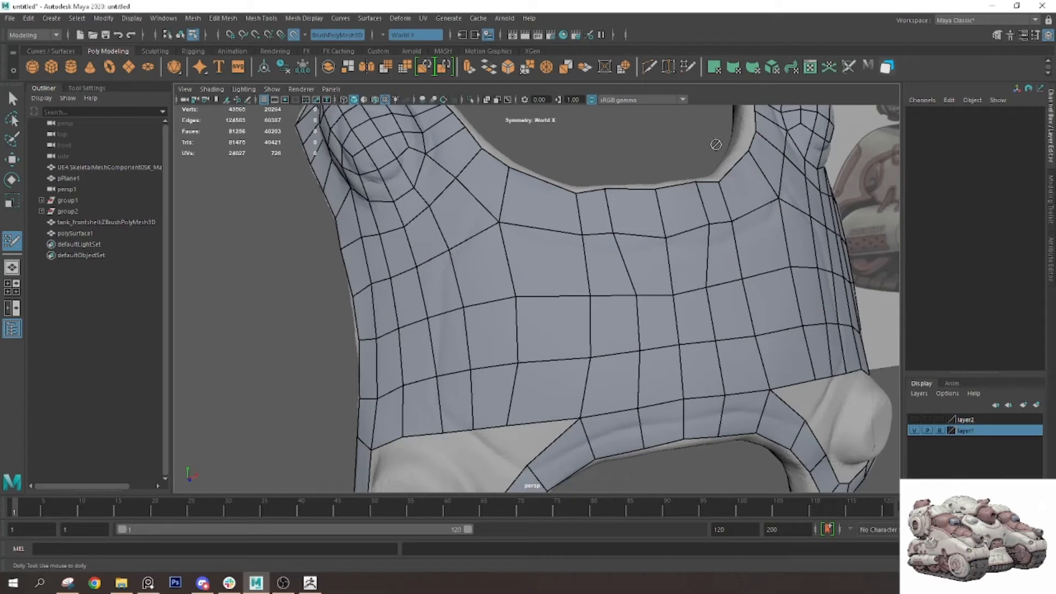
drag(579, 216, 555, 211)
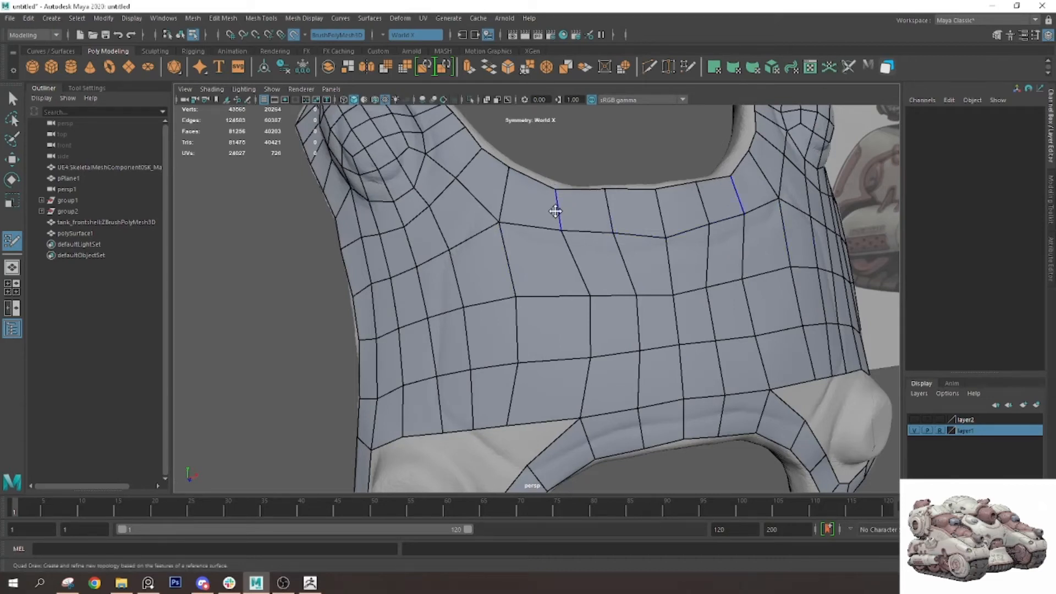
mouse_move(669, 268)
shift+mouse_down()
mouse_move(686, 259)
mouse_move(625, 308)
shift+mouse_up()
alt+middle_drag(625, 309, 644, 287)
alt+right_drag(643, 287, 634, 271)
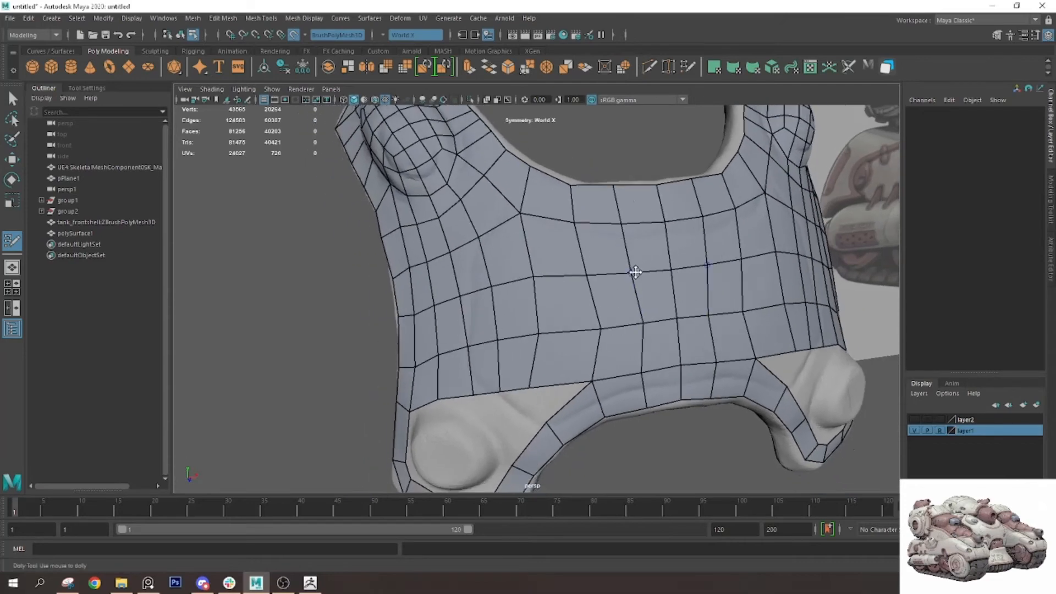
mouse_move(634, 271)
shift+mouse_down()
mouse_move(582, 334)
mouse_move(538, 314)
mouse_move(618, 288)
mouse_move(485, 203)
mouse_move(420, 210)
mouse_move(435, 222)
shift+mouse_up()
Select the edge loop around the oval bulge's base in wireframe display and bevel it with fraction 0.5 and one segment
mouse_move(435, 222)
alt+right_down()
mouse_move(452, 240)
mouse_move(434, 231)
alt+right_up()
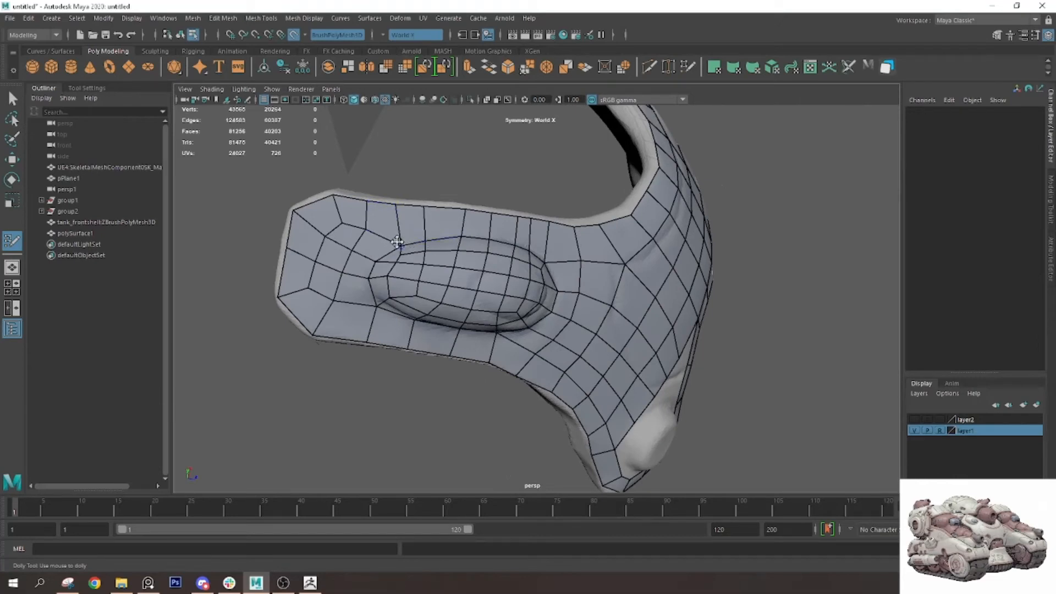
mouse_move(499, 272)
alt+mouse_down()
mouse_move(533, 295)
mouse_move(557, 273)
mouse_move(554, 263)
alt+mouse_up()
alt+middle_drag(528, 238, 576, 319)
scroll(575, 319, up, 3)
key(q)
right_drag(464, 274, 464, 241)
click(450, 265)
double_click(493, 271)
key(4)
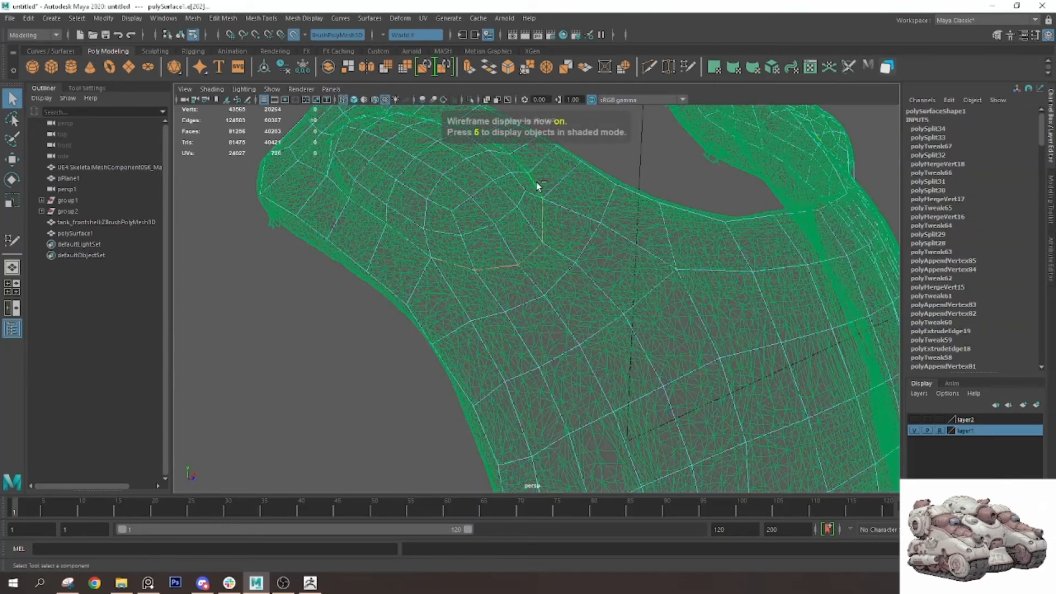
alt+drag(537, 184, 395, 309)
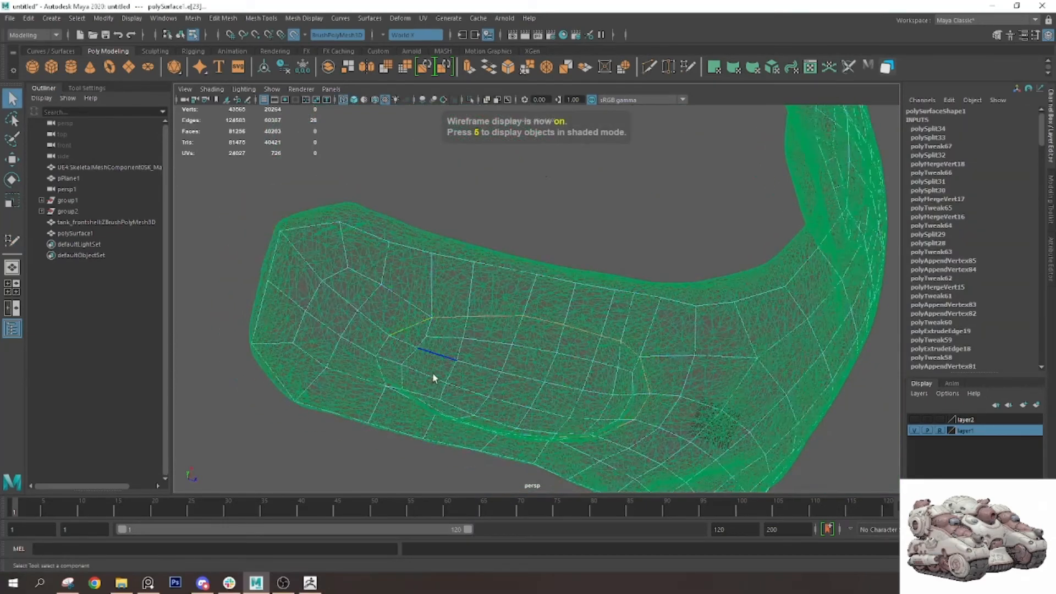
alt+drag(434, 378, 422, 341)
key(ctrl+b)
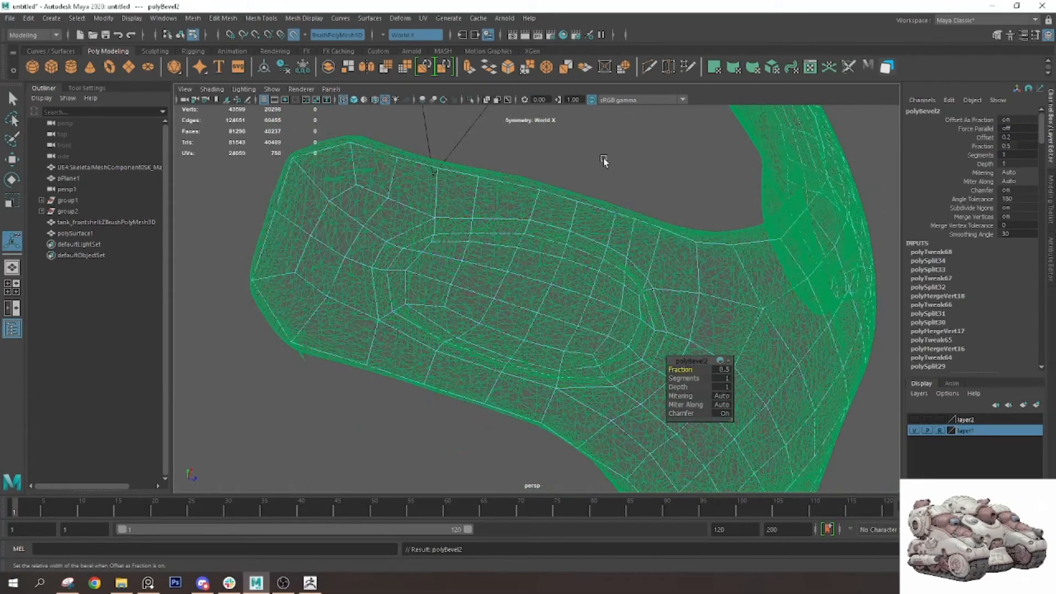
Resume Quad Draw in shaded display and adjust the vertices around the bulge's outer end to even out the surrounding quads
click(689, 68)
key(5)
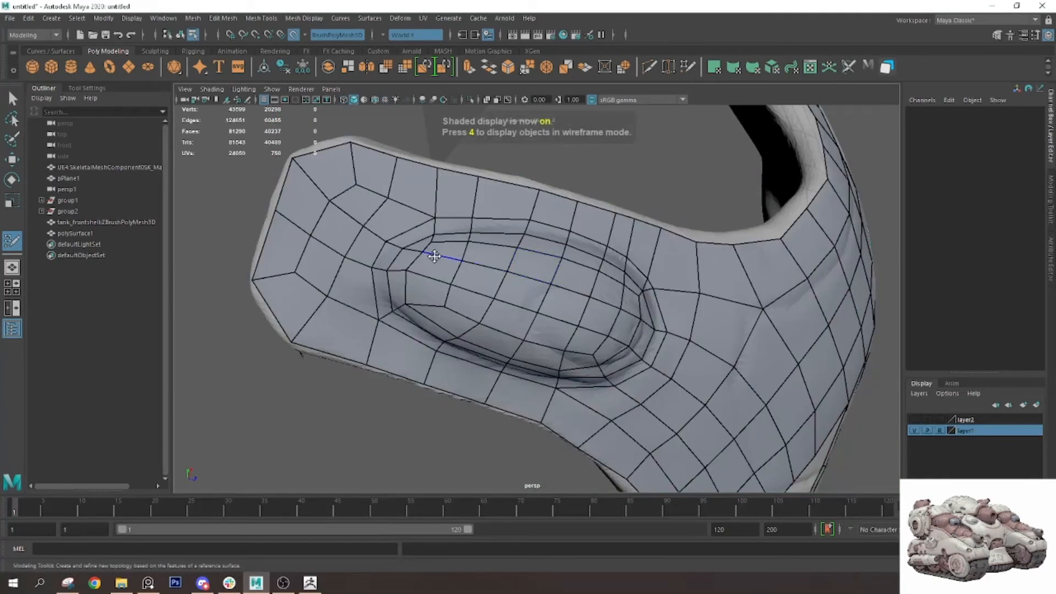
drag(431, 213, 457, 209)
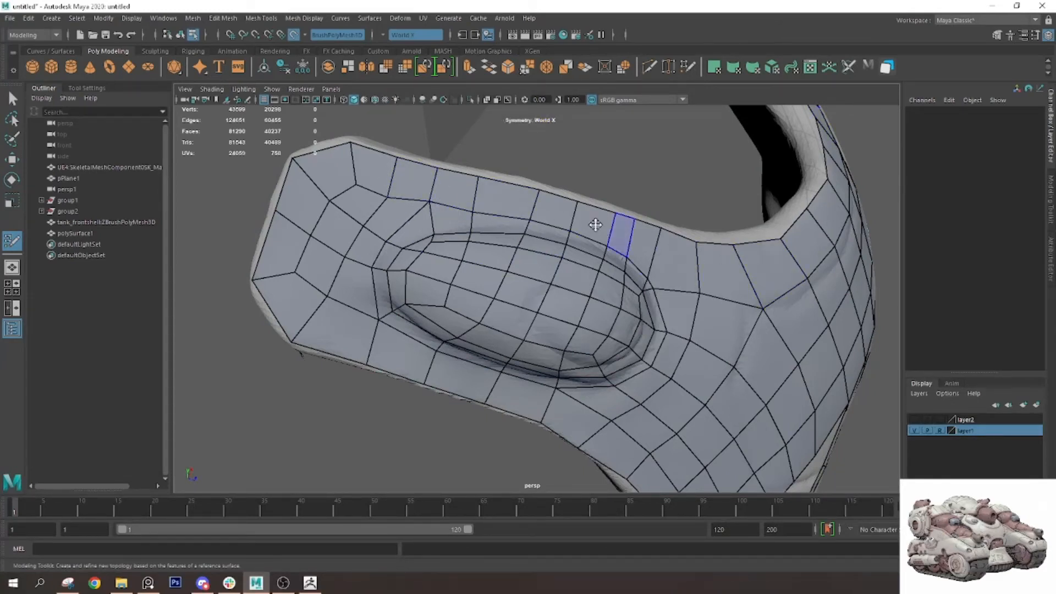
drag(384, 196, 386, 192)
mouse_move(319, 299)
mouse_down()
mouse_move(314, 313)
mouse_move(374, 329)
mouse_up()
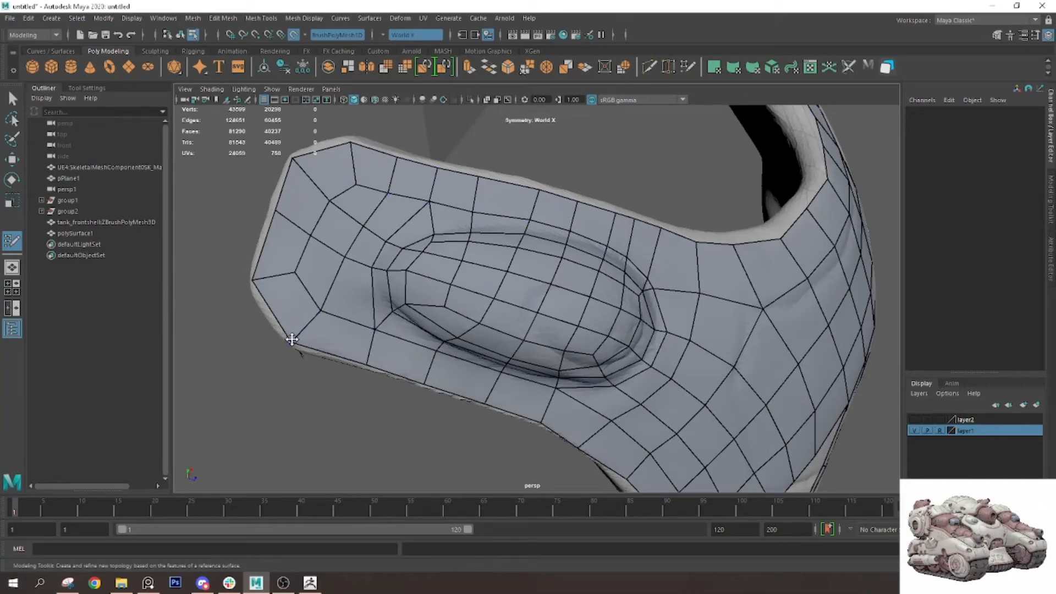
drag(292, 339, 299, 343)
Switch to the tank reference image, snip its front shell in Snipping Tool, sketch the edge flow in green, and return to Maya
alt+drag(311, 279, 815, 252)
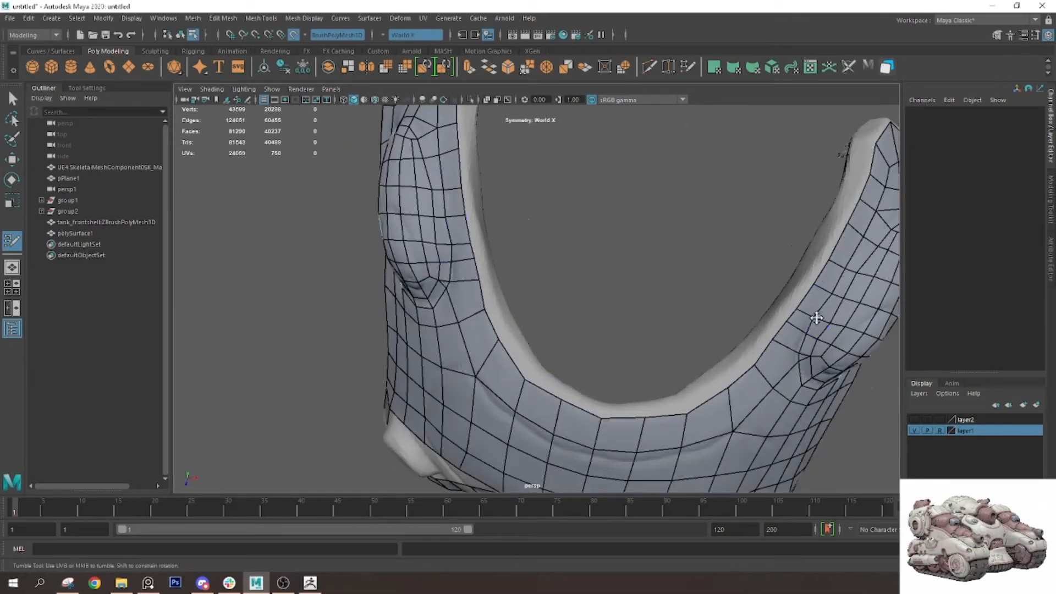
alt+drag(742, 342, 379, 153)
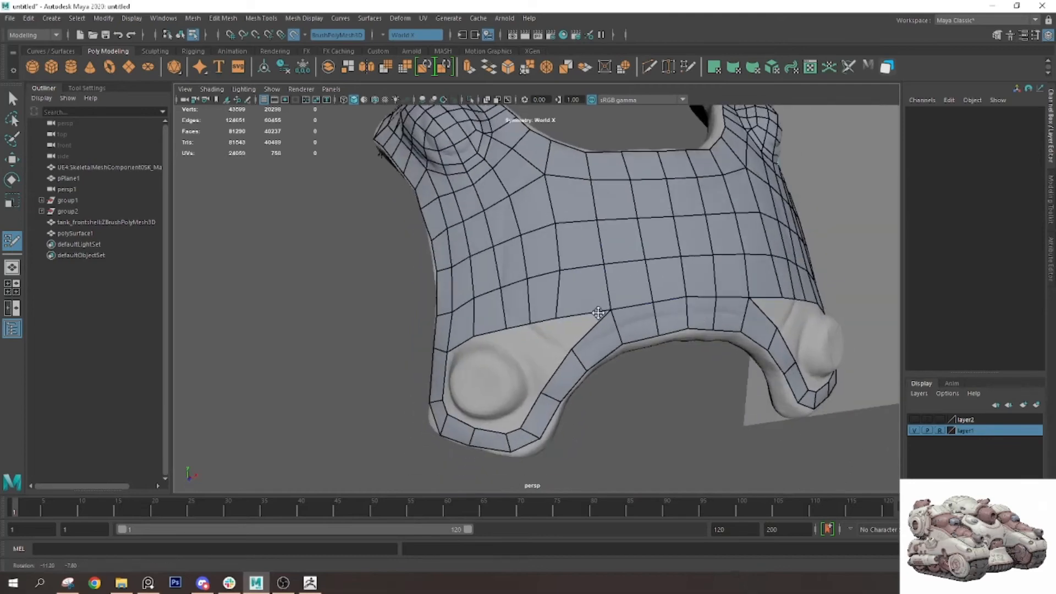
click(148, 582)
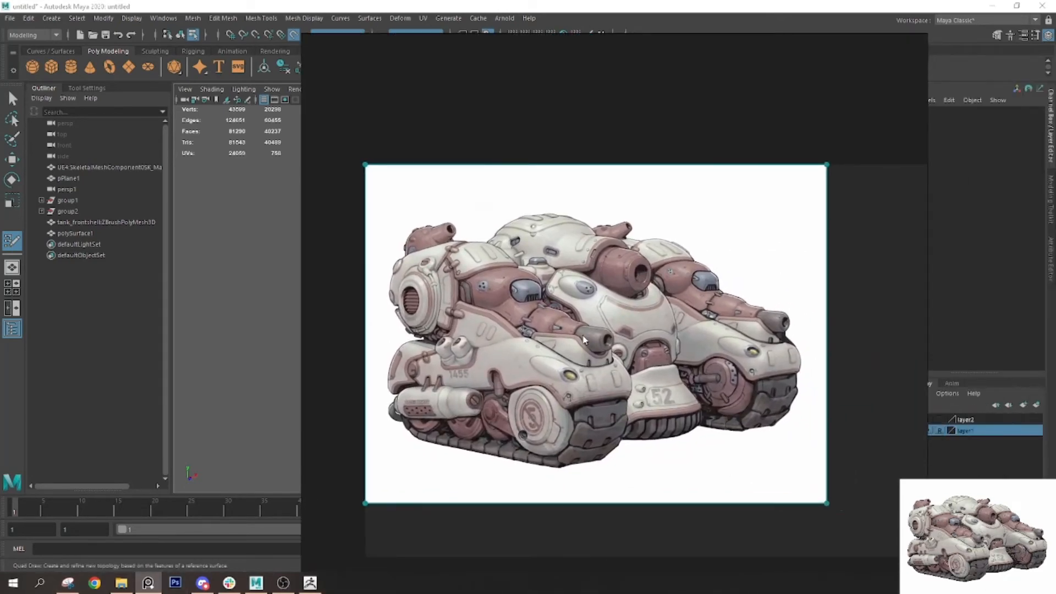
scroll(583, 336, up, 3)
click(67, 583)
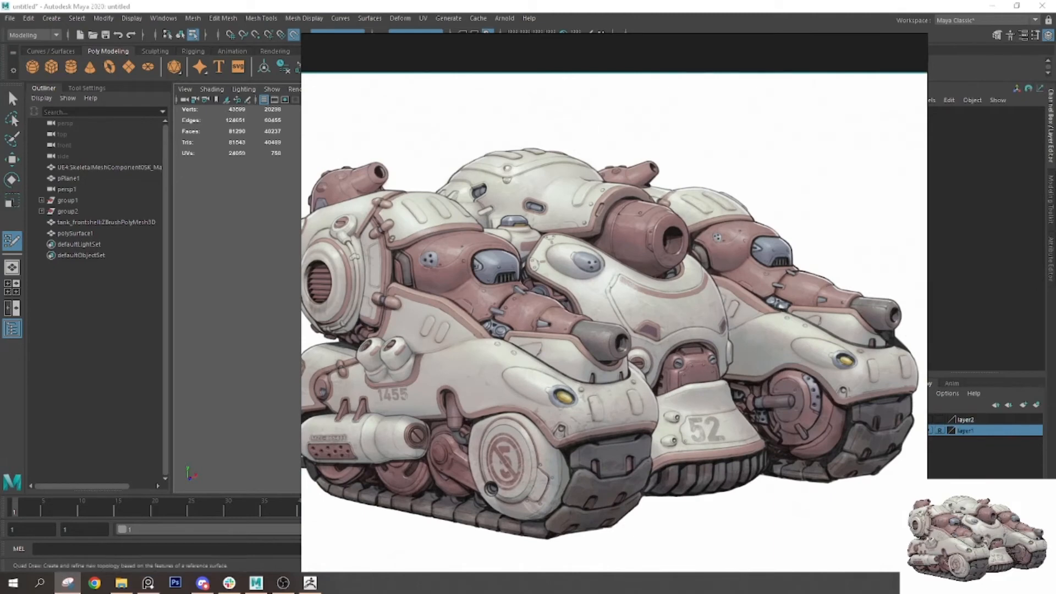
key(ctrl+n)
drag(379, 117, 855, 474)
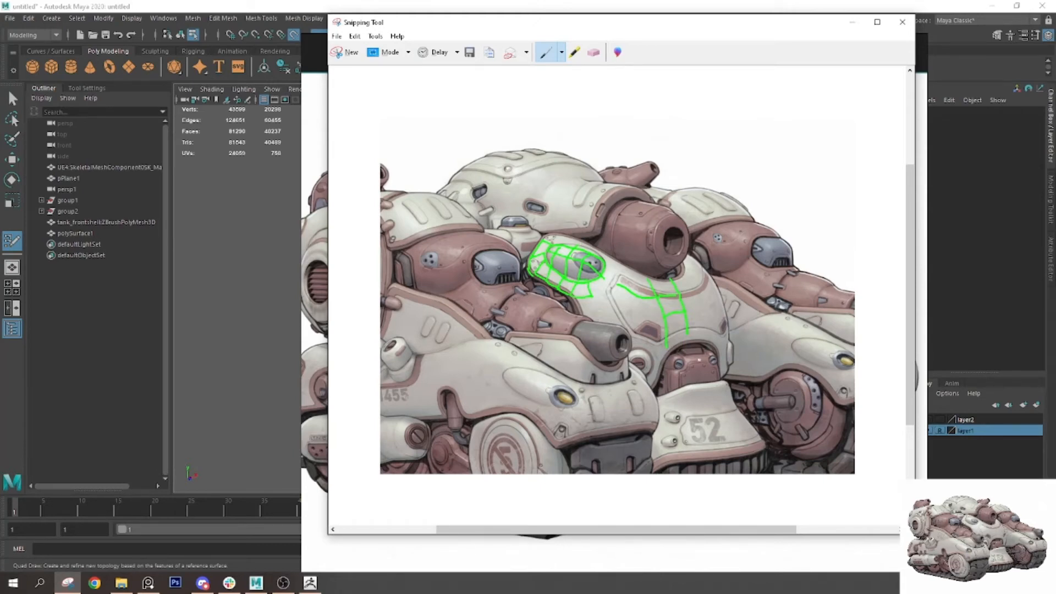
click(858, 23)
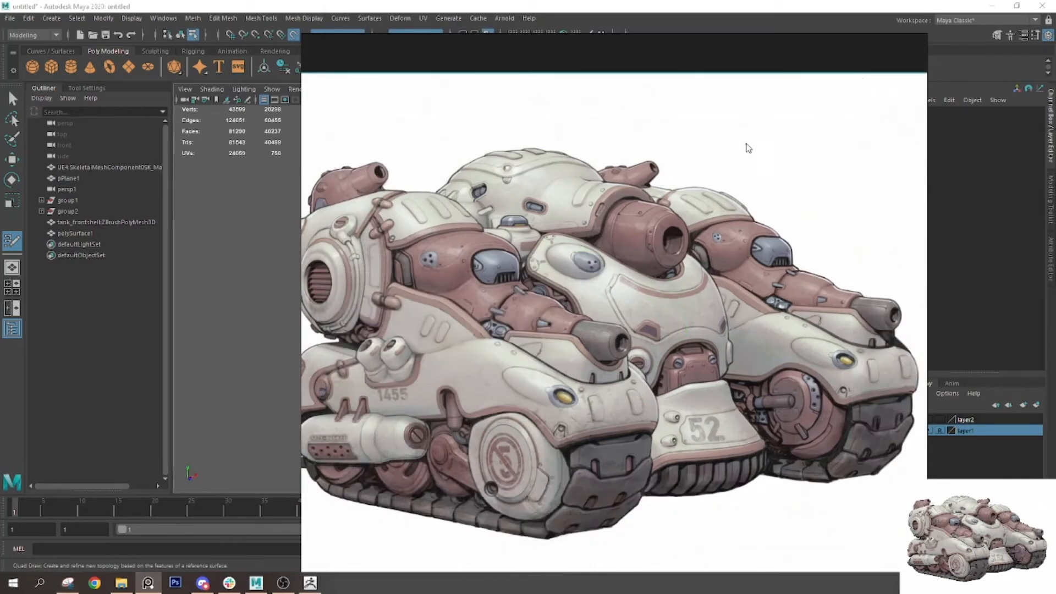
right_drag(748, 149, 1003, 164)
right_drag(889, 394, 1055, 394)
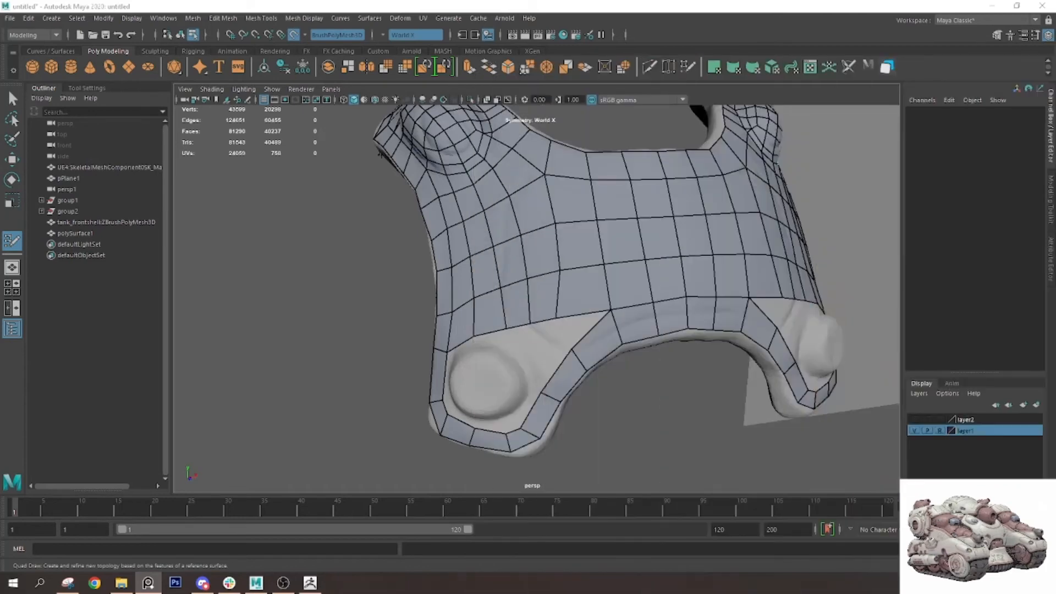
Examine the retopologized quad flow around the beveled bulge and across the side of the shell
alt+drag(506, 289, 556, 242)
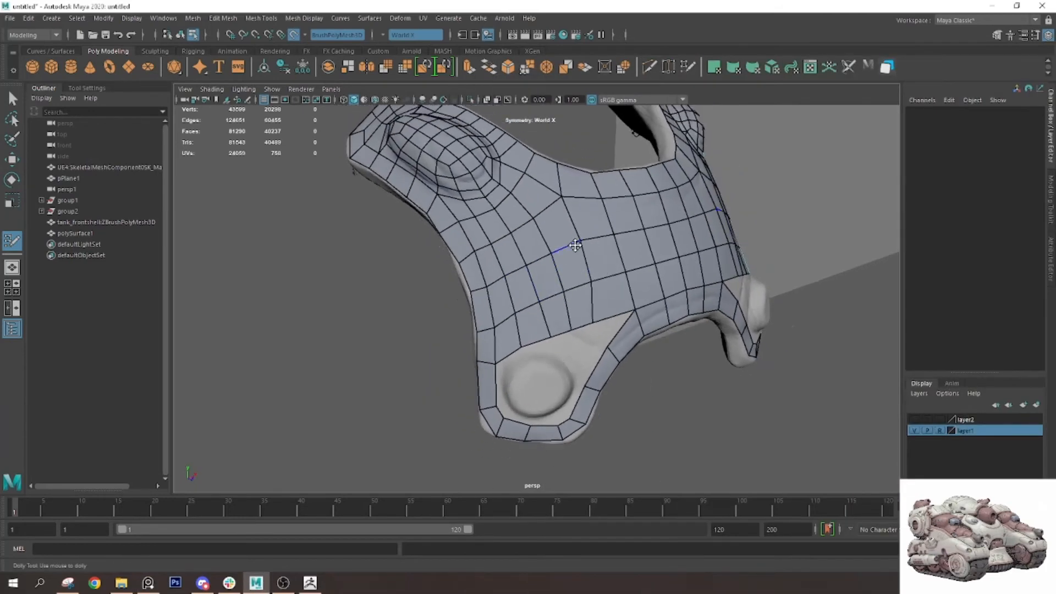
alt+middle_drag(547, 237, 569, 286)
alt+right_drag(456, 217, 548, 235)
alt+drag(552, 187, 537, 233)
alt+right_drag(501, 220, 522, 209)
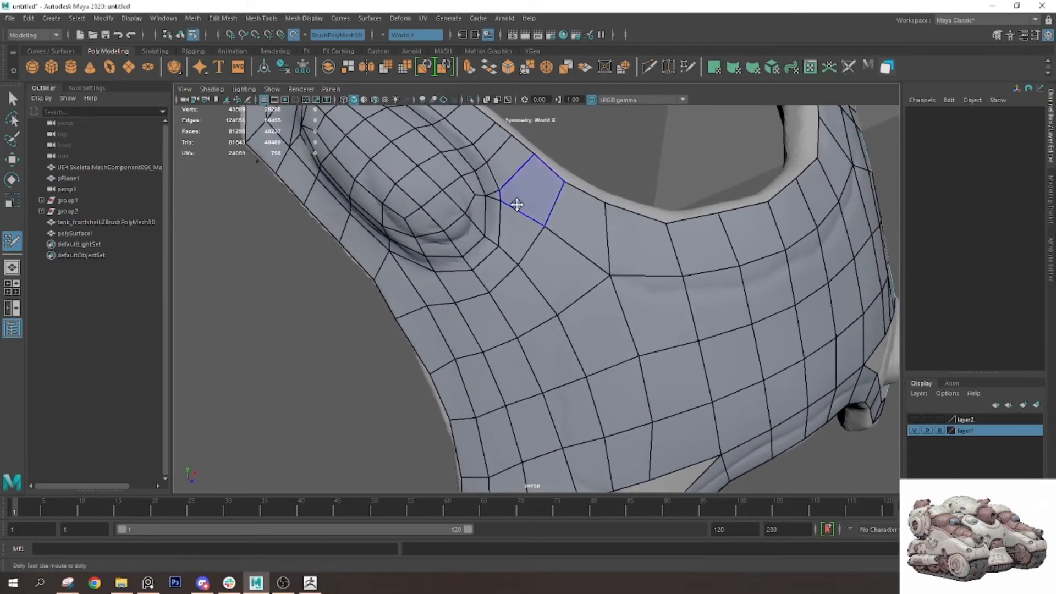
alt+drag(500, 184, 501, 251)
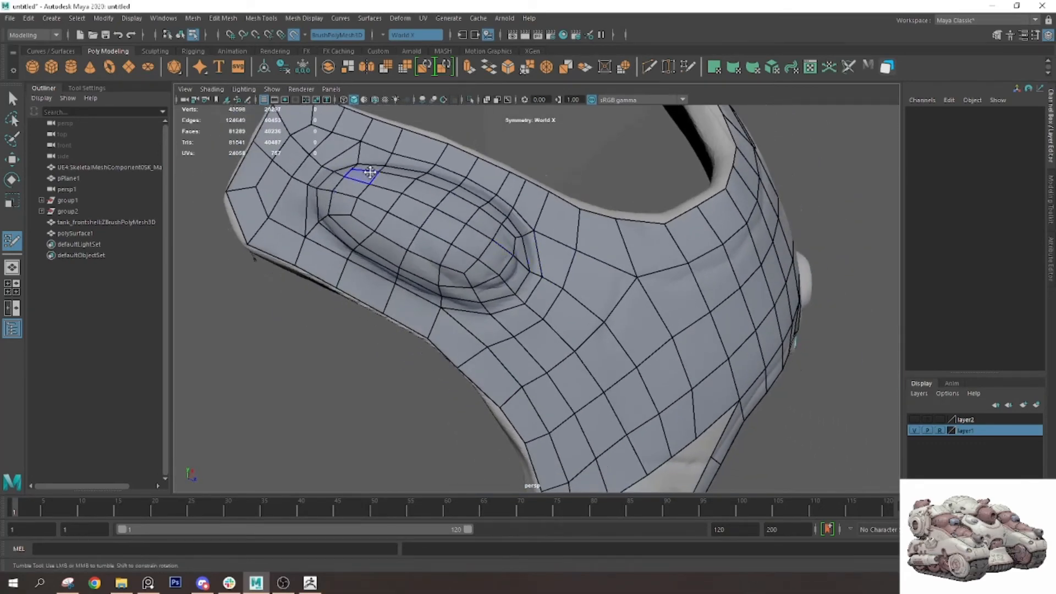
alt+drag(356, 170, 356, 203)
alt+right_drag(449, 237, 378, 217)
Place new vertices above the round boss and fill three quads along the patch's lower border, starting at the inner band
alt+drag(545, 339, 475, 330)
alt+middle_drag(542, 409, 544, 343)
alt+drag(544, 343, 554, 325)
alt+right_drag(554, 324, 561, 323)
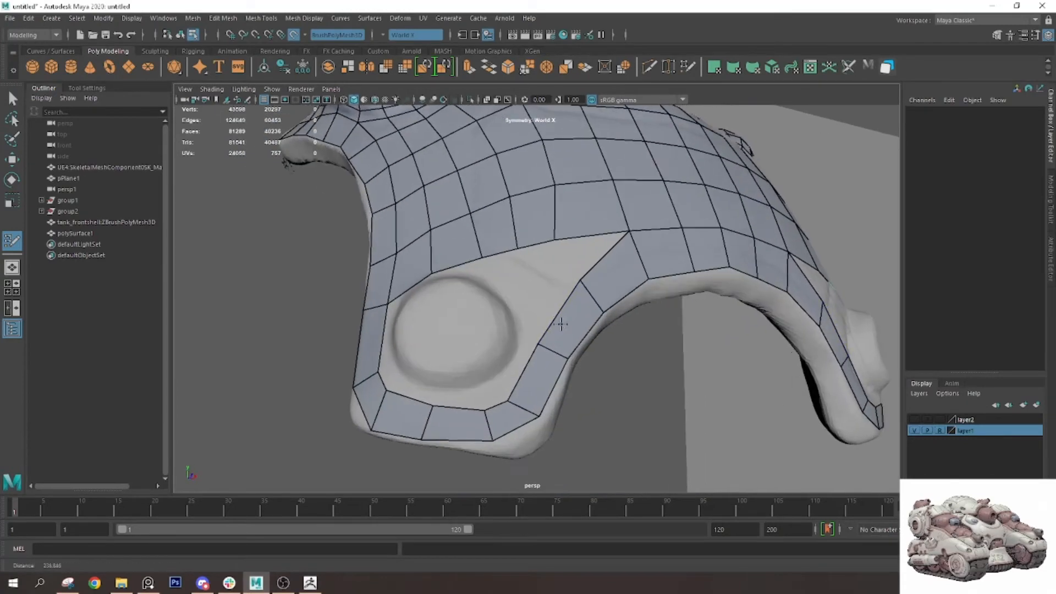
click(537, 283)
shift+click(575, 263)
shift+click(509, 274)
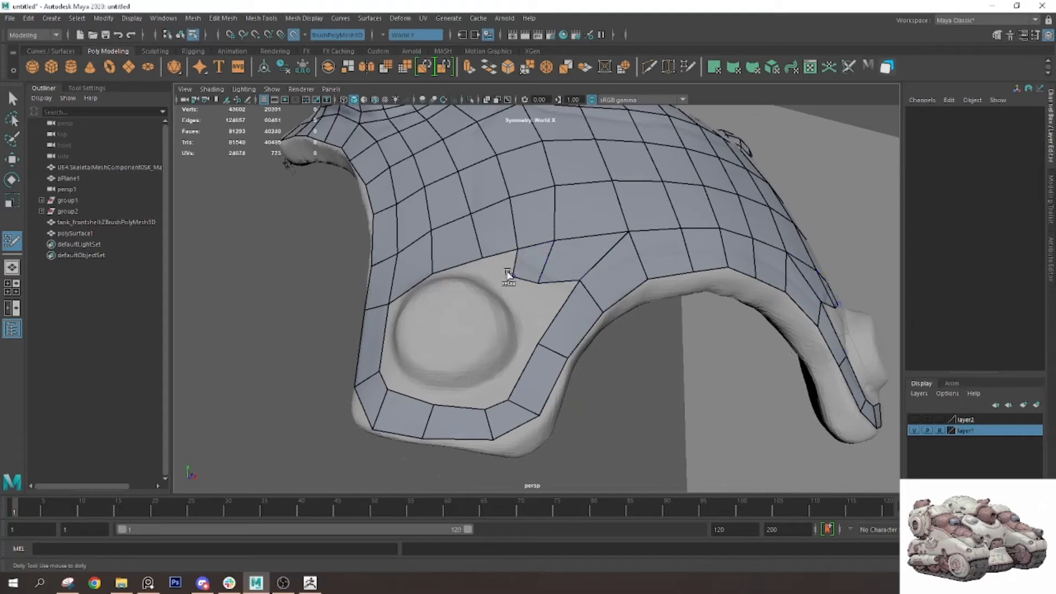
click(486, 275)
shift+click(486, 273)
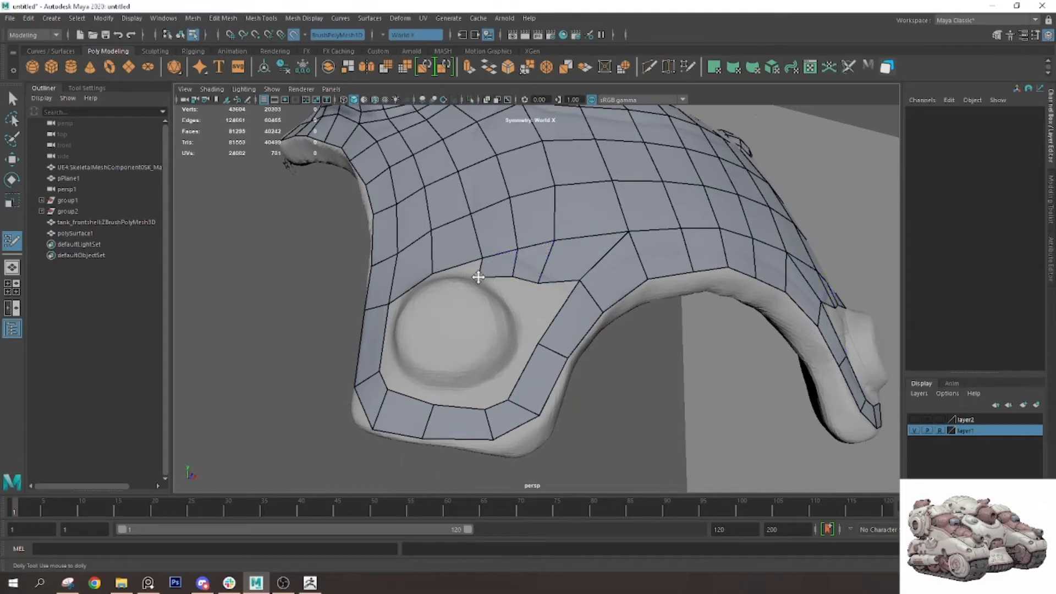
Fill one quad on the round boss's inner side and two quads beneath it against the outer band
click(520, 326)
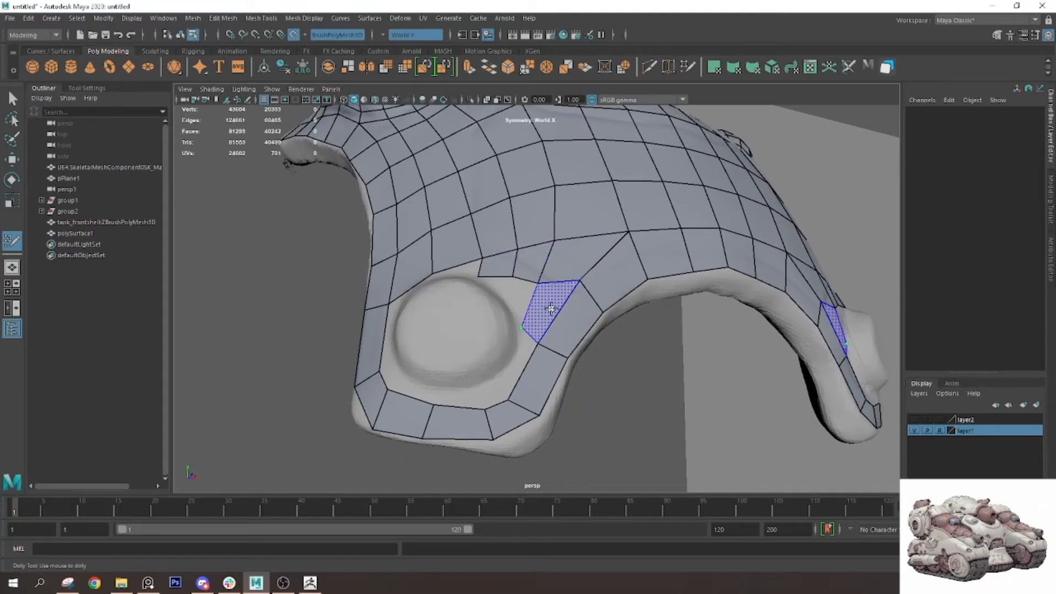
shift+click(536, 313)
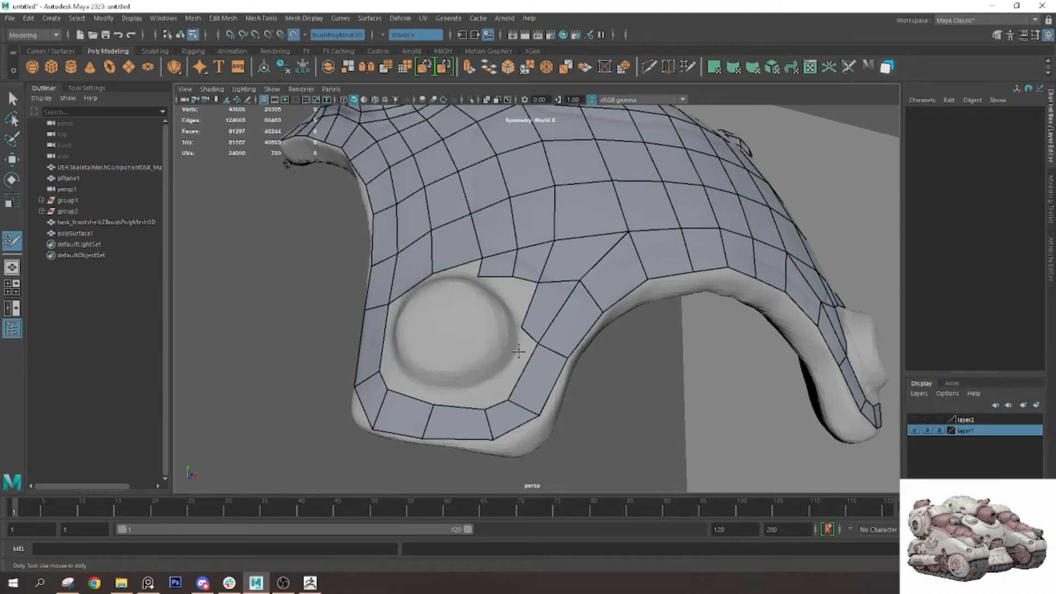
click(472, 384)
shift+click(446, 391)
shift+click(482, 393)
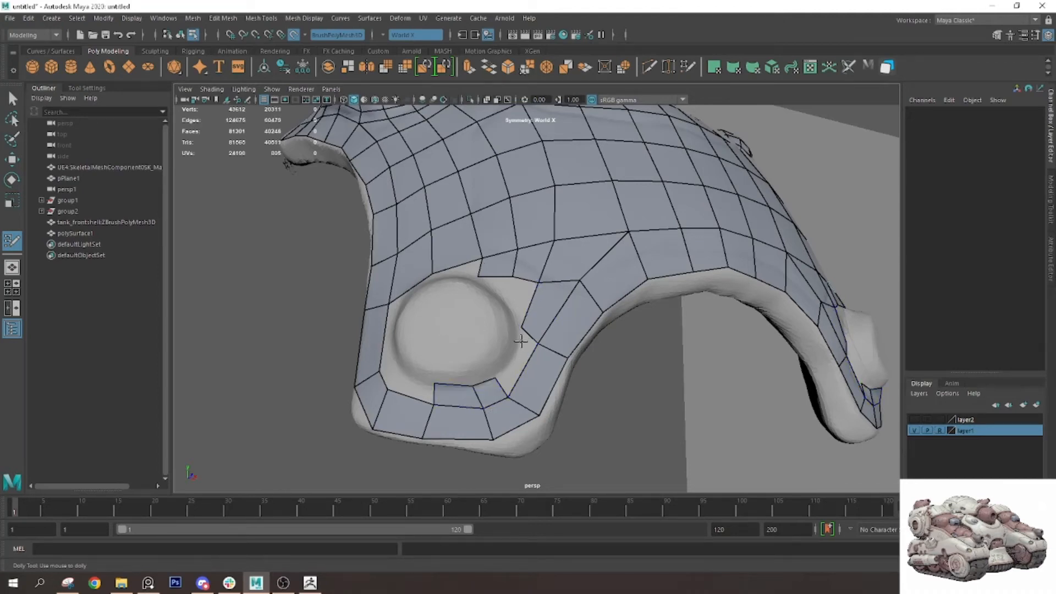
Fill the gap at the round boss's lower inner corner, split it with an edge, and move the band's corner vertices toward the rim
shift+click(518, 360)
ctrl+click(538, 378)
drag(526, 421, 526, 428)
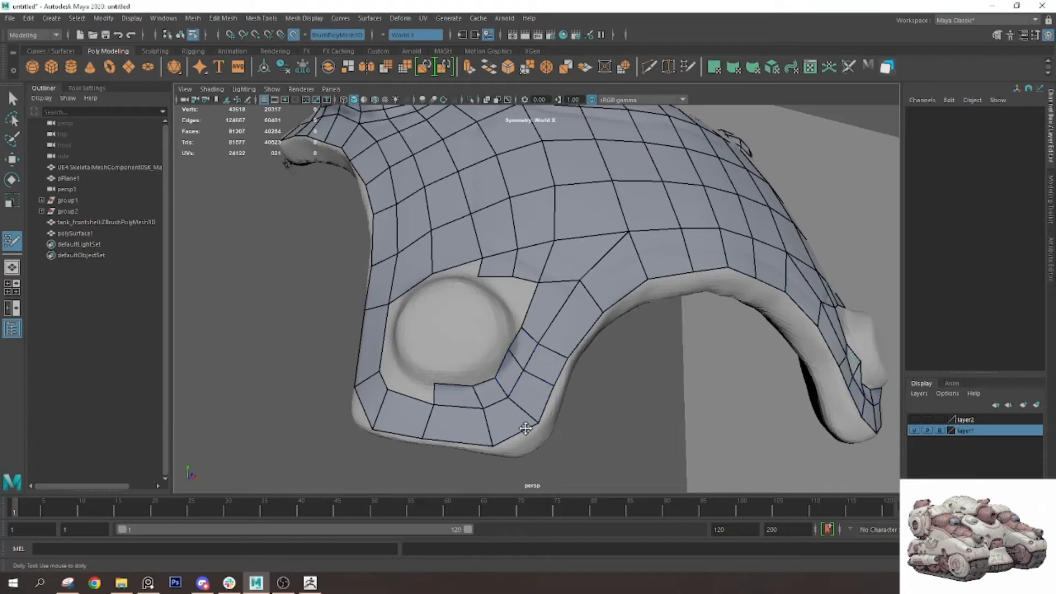
scroll(512, 358, up, 2)
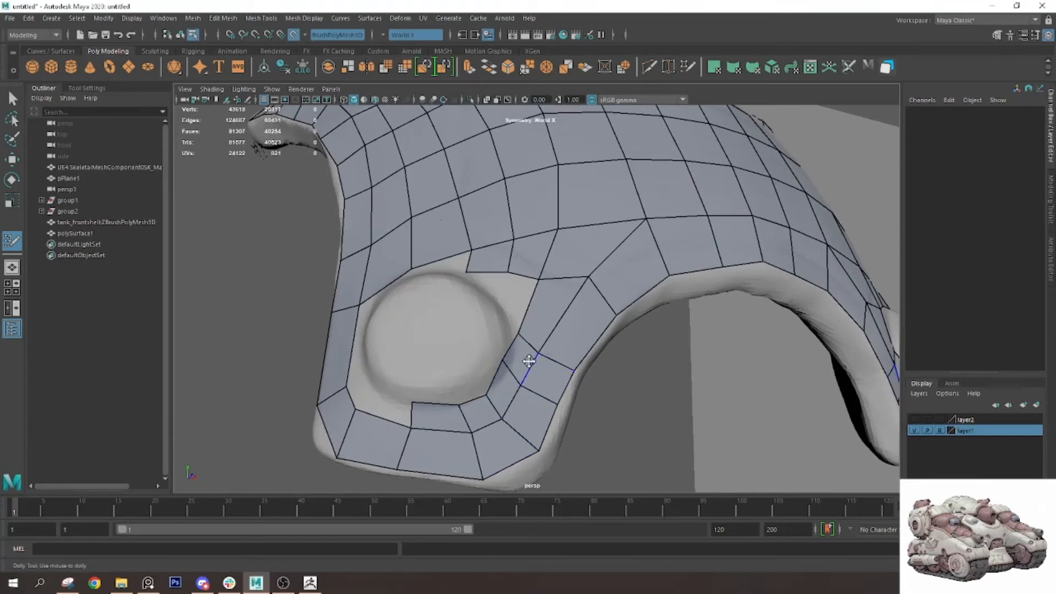
Pull the patch's inner corner vertex down to the round boss, delete the two distorted faces beside it, and fill a new quad there
alt+drag(501, 366, 518, 389)
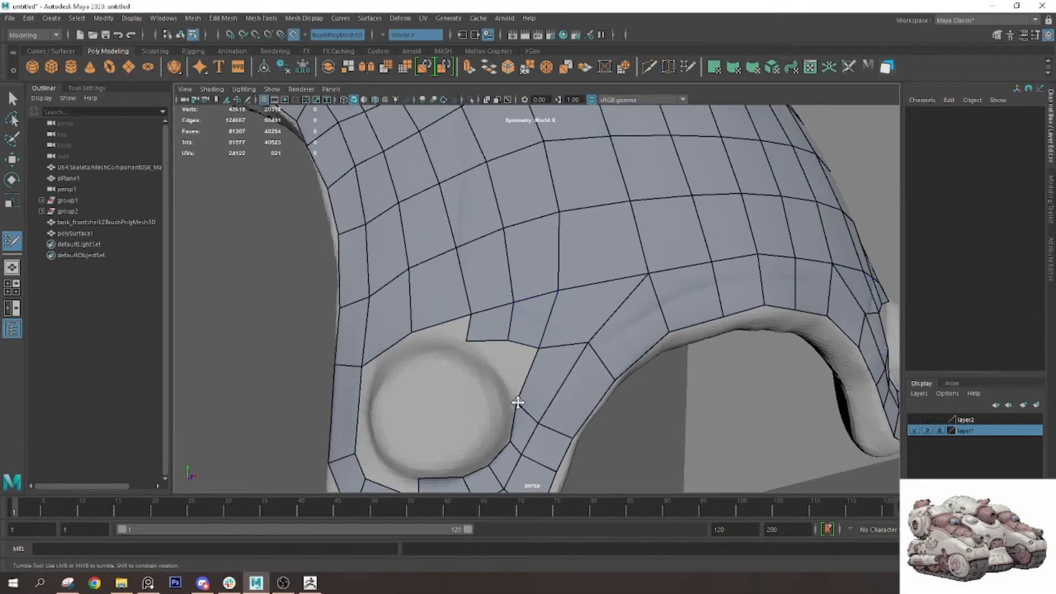
drag(528, 346, 512, 381)
ctrl+shift+click(549, 327)
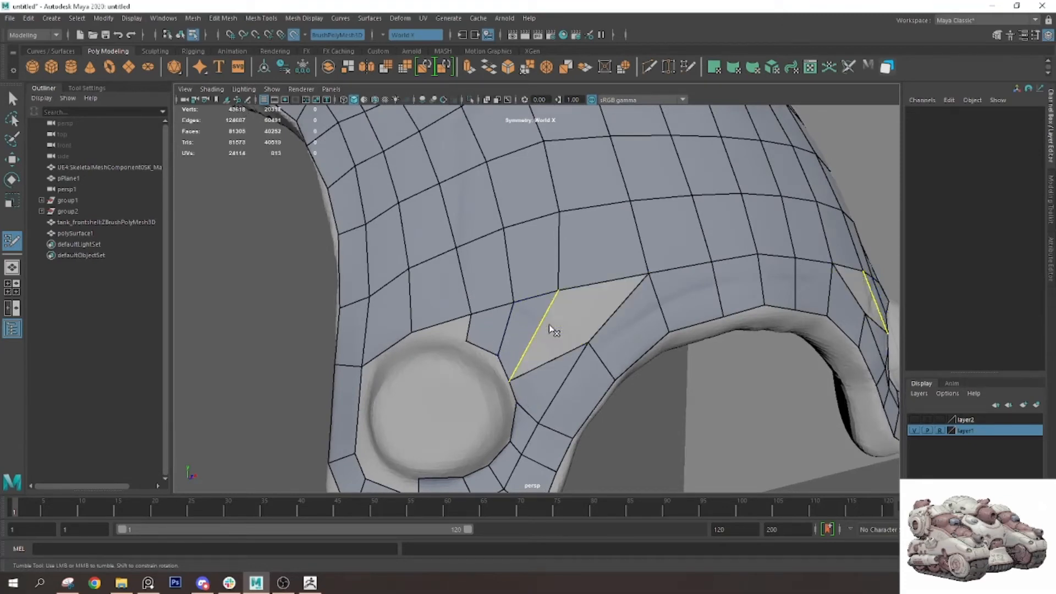
ctrl+shift+click(534, 329)
shift+click(538, 341)
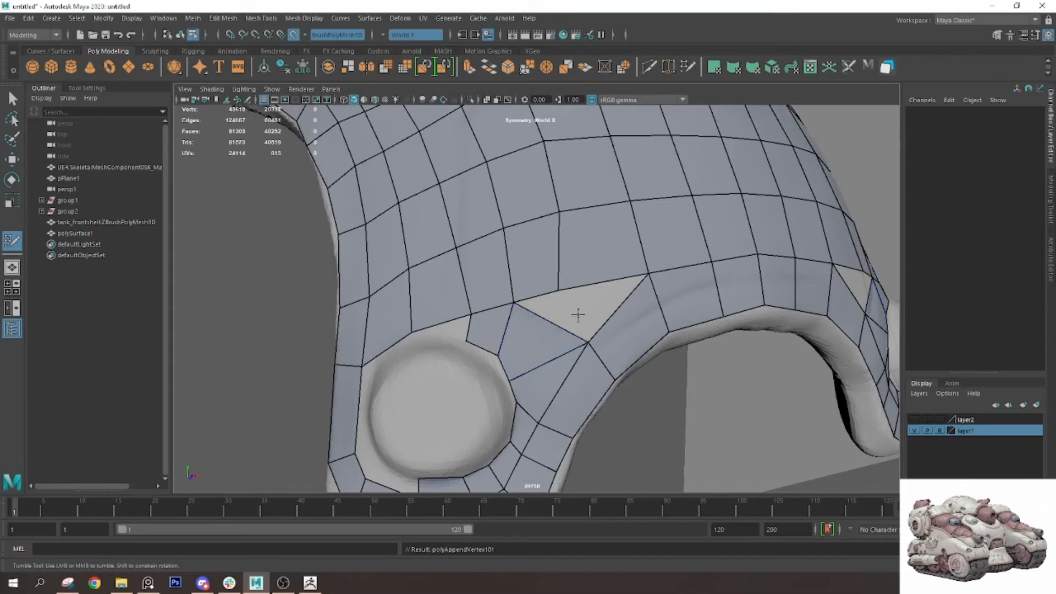
Insert an edge loop along the arch band and fill the gap beside the round boss with quads, adjusting the adjoining vertices
drag(556, 290, 592, 283)
ctrl+click(627, 322)
shift+click(584, 307)
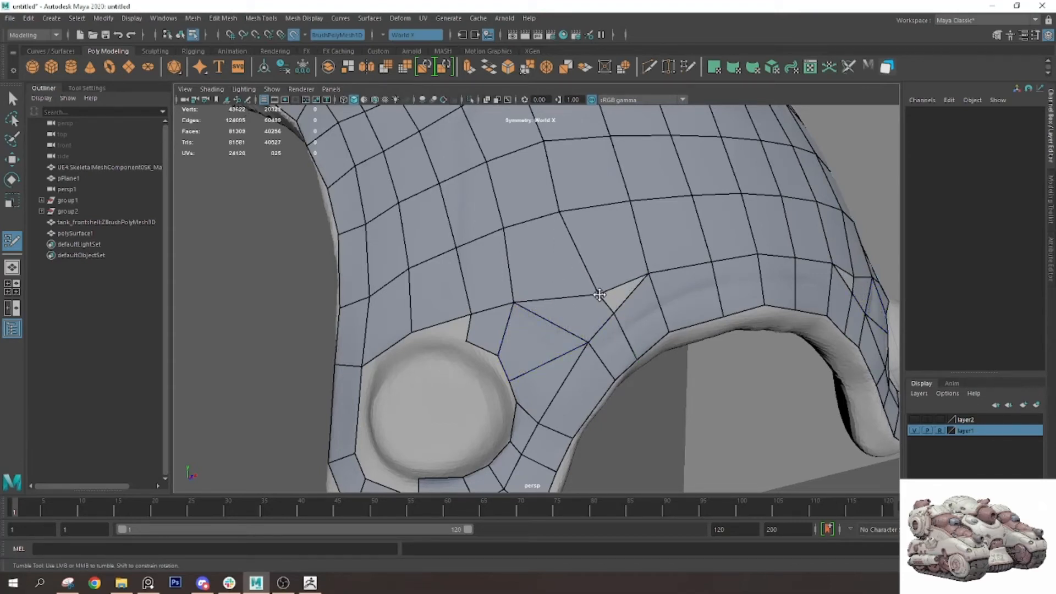
shift+click(633, 297)
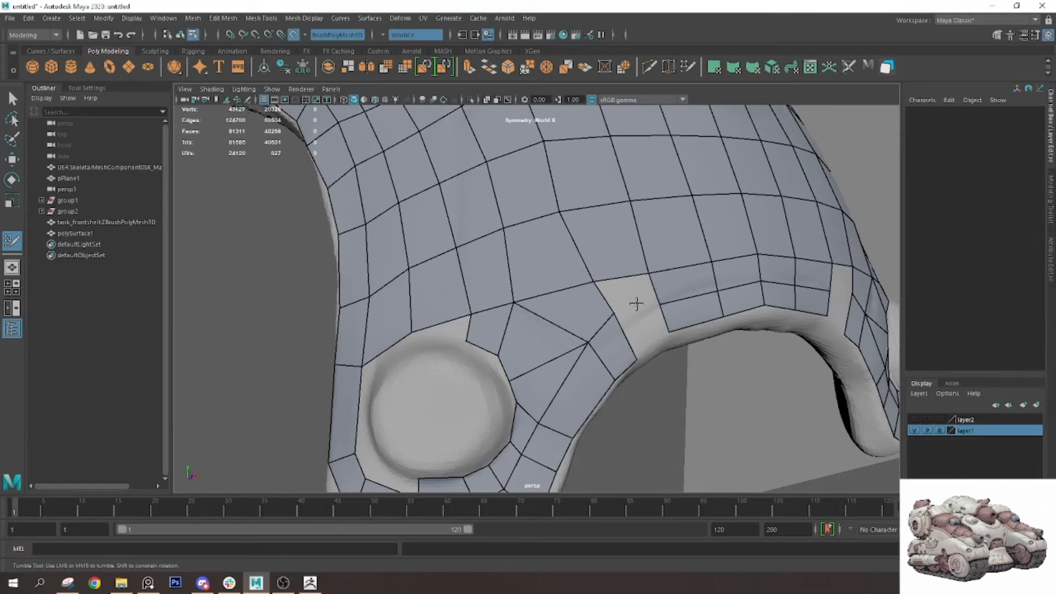
shift+click(638, 320)
drag(614, 316, 619, 326)
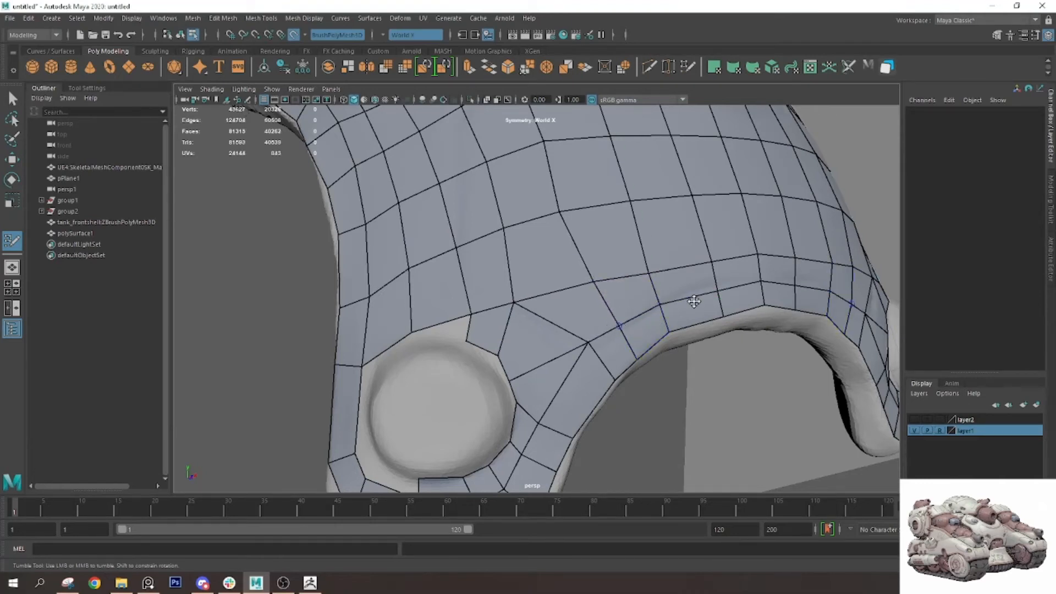
drag(706, 297, 705, 295)
mouse_move(762, 251)
shift+mouse_down()
mouse_move(618, 251)
mouse_move(660, 226)
mouse_move(681, 232)
shift+mouse_up()
scroll(681, 232, down, 3)
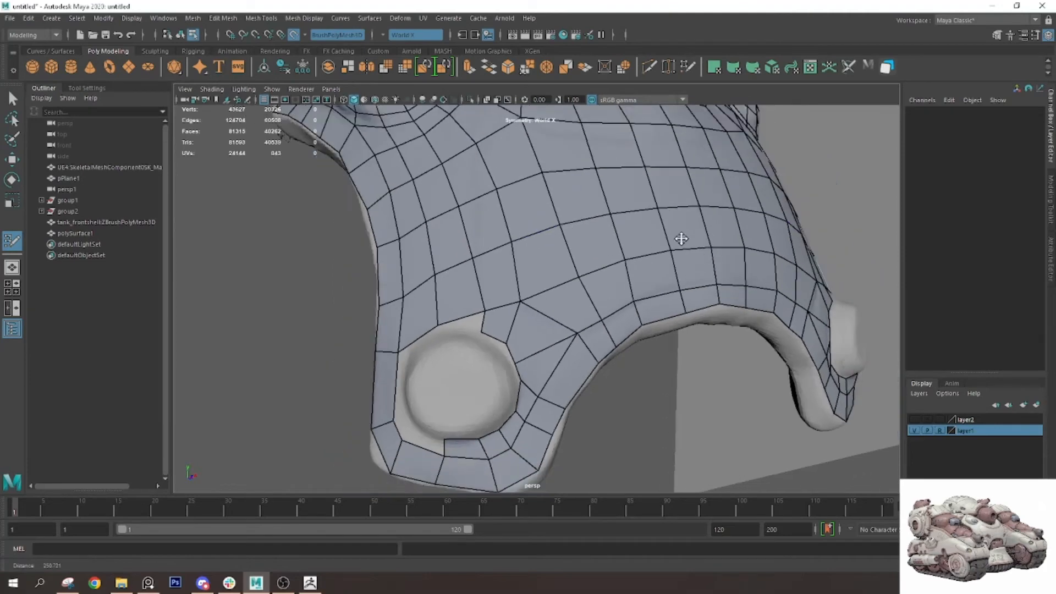
Show the textured reference image and compare the retopologized shell with it and with the blockout on layer2, then hide the blockout
scroll(466, 266, down, 4)
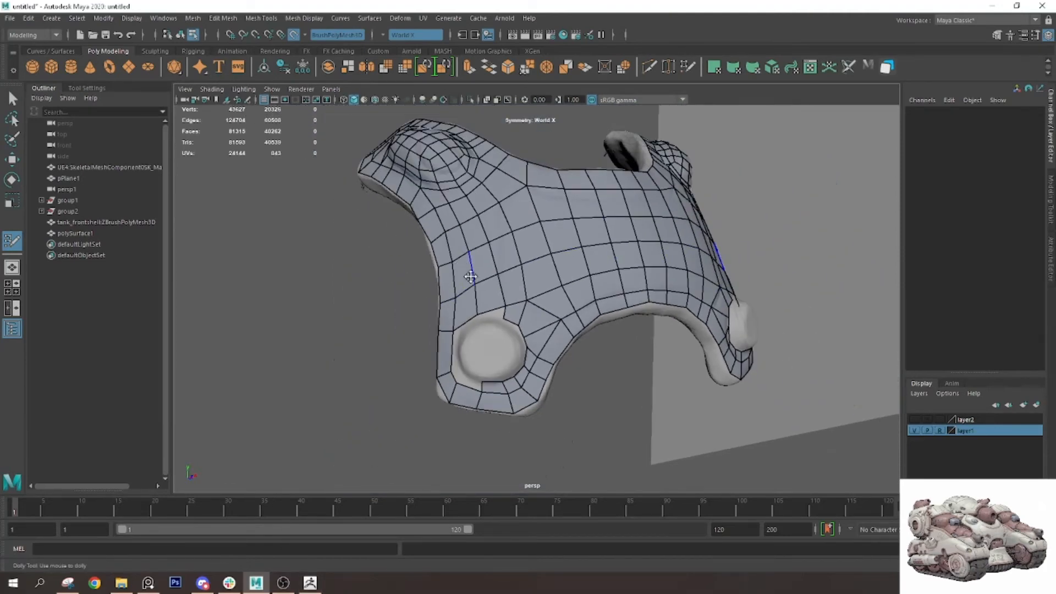
alt+drag(610, 312, 646, 316)
click(914, 431)
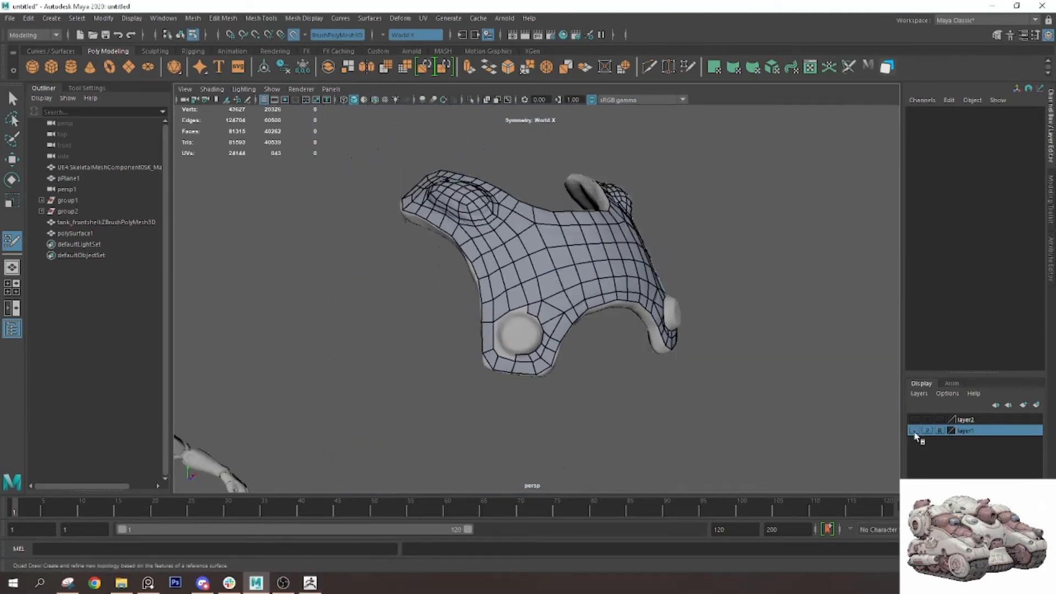
click(914, 431)
key(6)
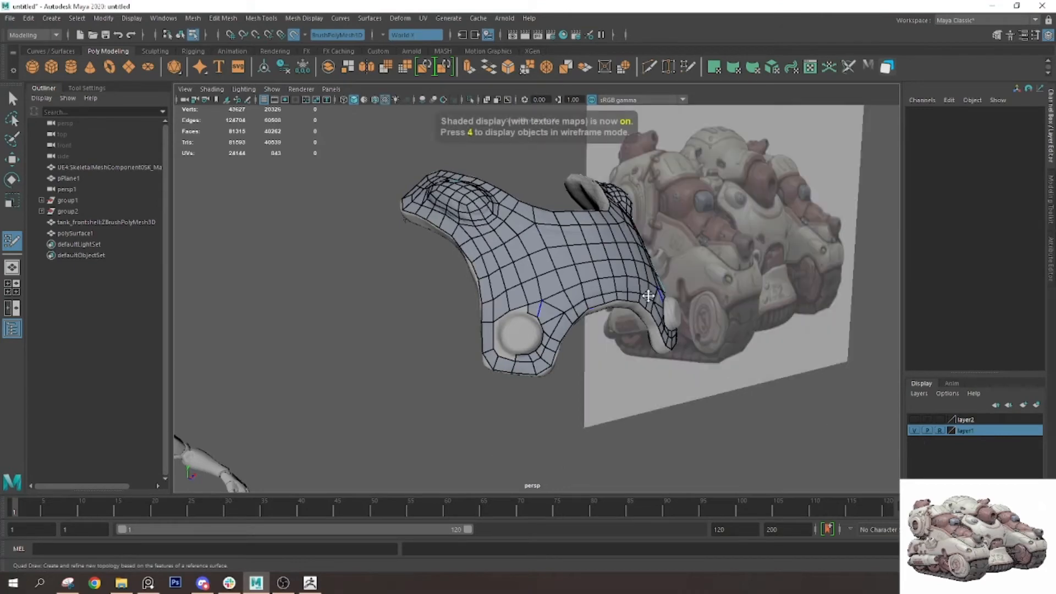
alt+drag(728, 381, 603, 278)
click(914, 420)
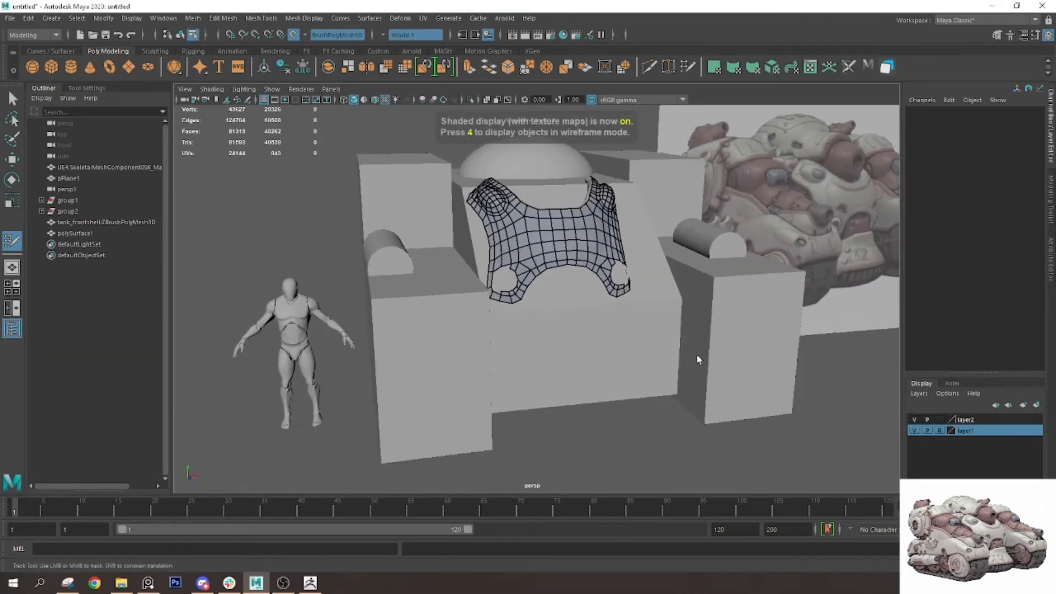
alt+drag(695, 356, 691, 230)
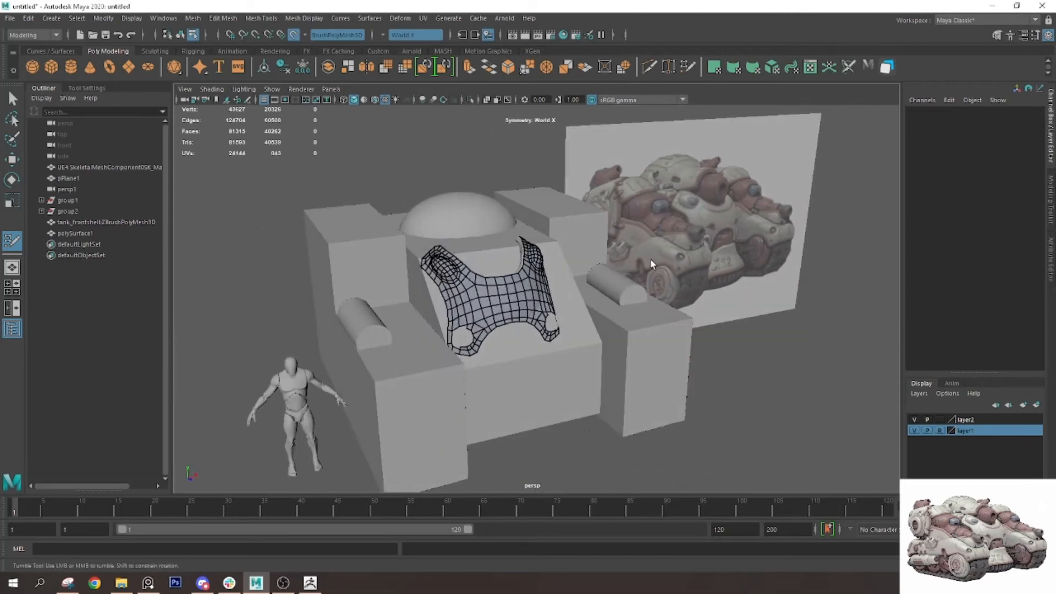
alt+drag(651, 264, 654, 260)
alt+drag(300, 385, 599, 269)
alt+drag(498, 305, 336, 303)
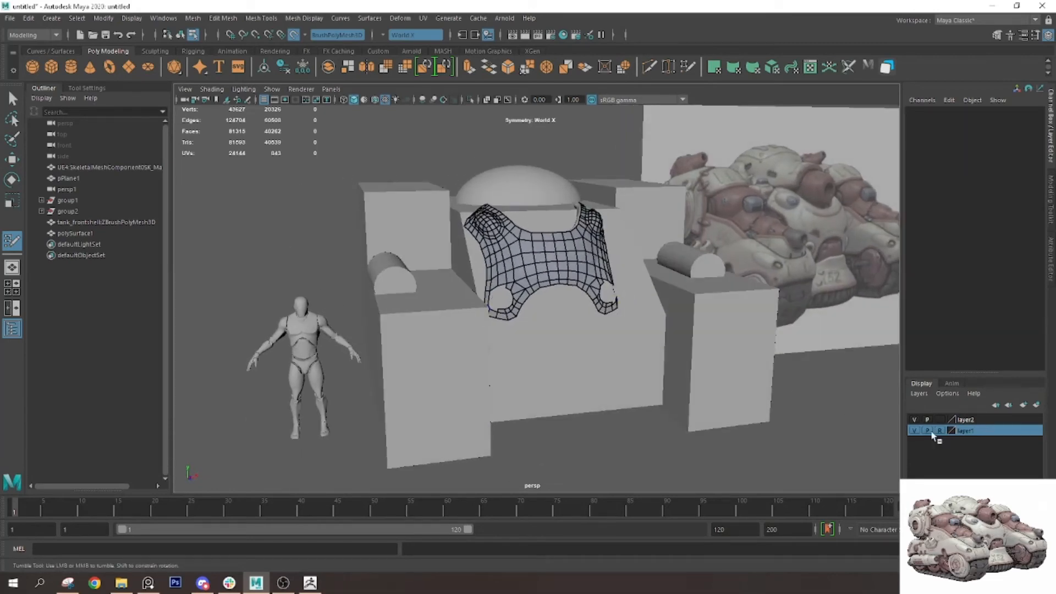
click(915, 419)
click(915, 419)
click(915, 420)
Switch to ZBrush and examine the sculpted front shell and its round bosses from several angles
click(310, 583)
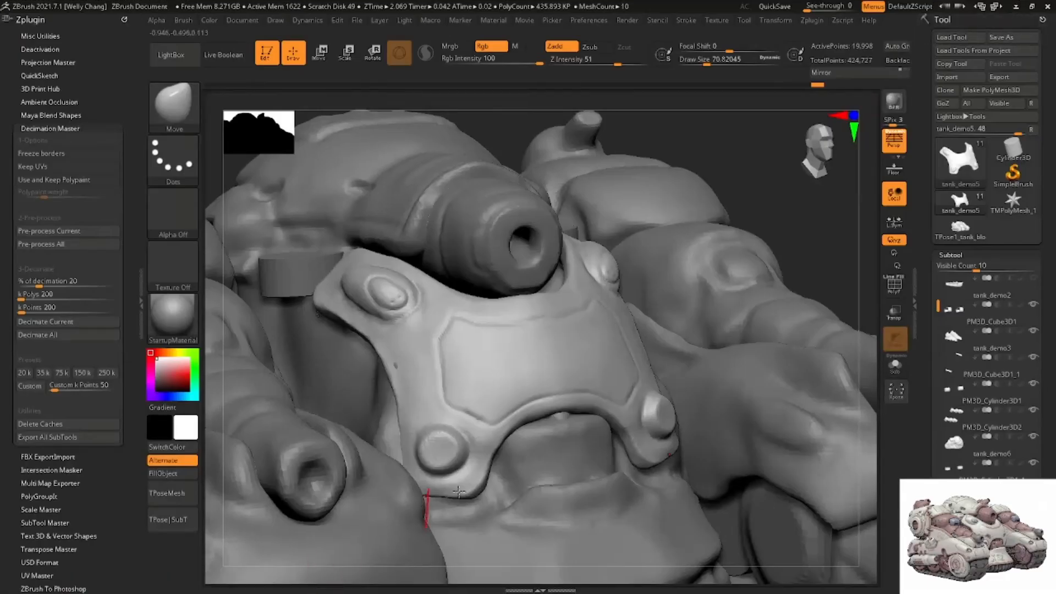
ctrl+right_drag(694, 422, 567, 352)
right_drag(484, 352, 461, 375)
right_drag(638, 365, 577, 341)
ctrl+right_drag(502, 318, 507, 303)
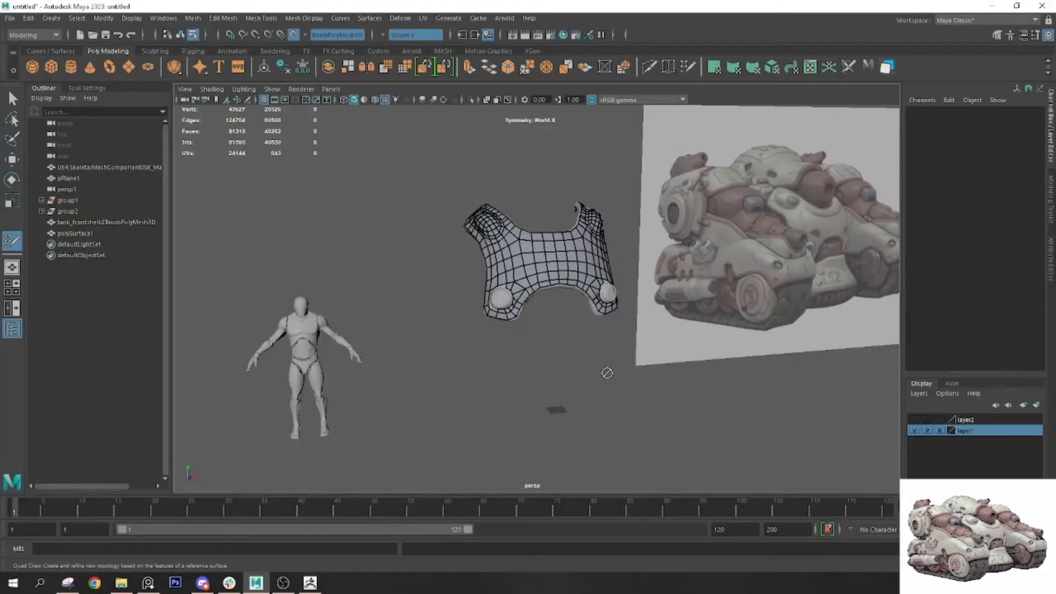
Return to Maya and fill the quads along the round boss's upper edge, moving the adjacent outer band vertex upward
alt+drag(550, 354, 523, 344)
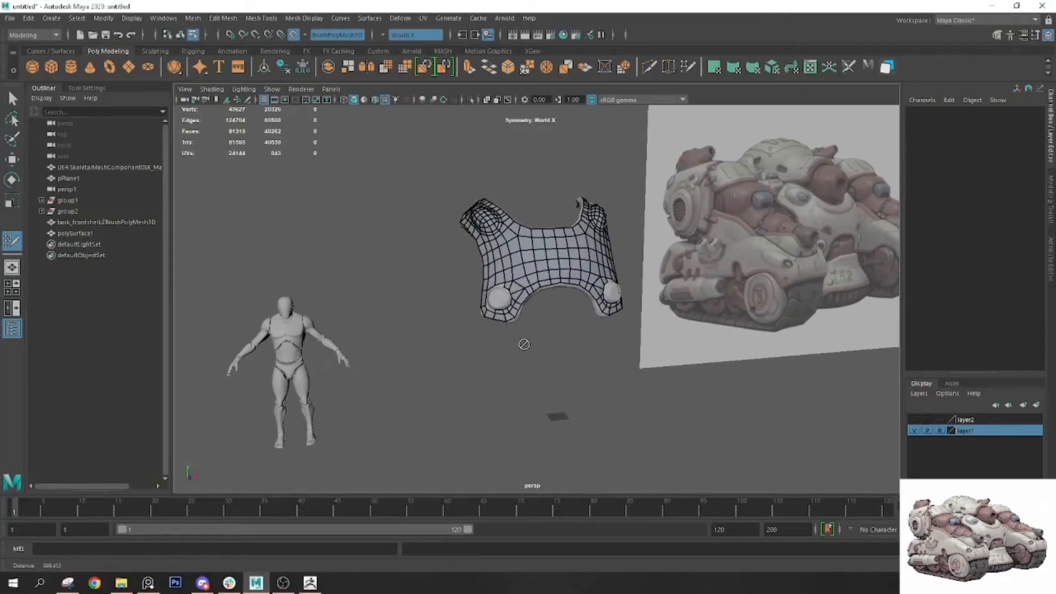
alt+right_drag(523, 344, 553, 360)
alt+right_drag(497, 316, 519, 349)
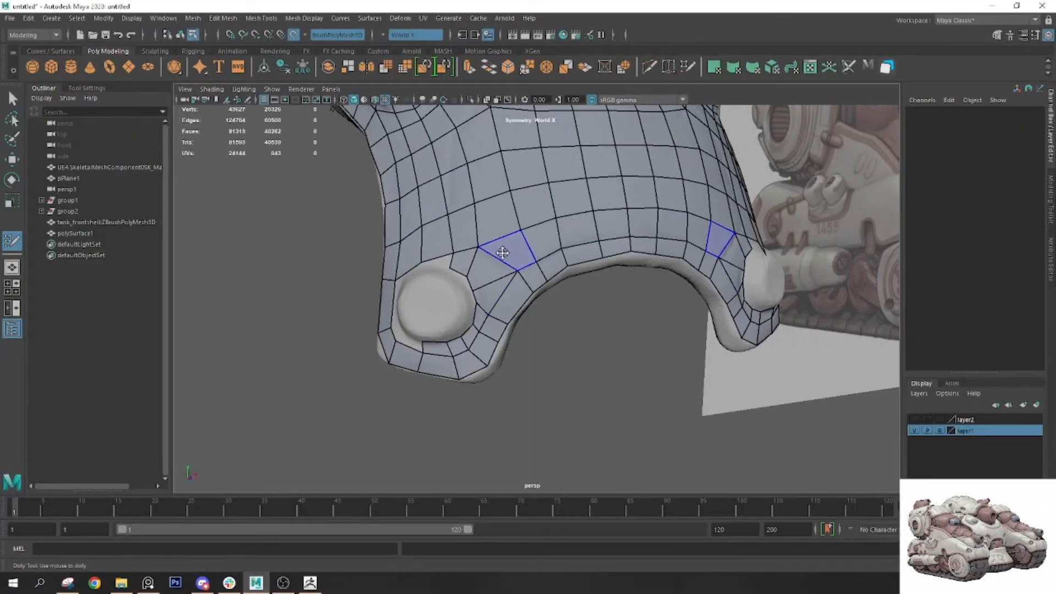
scroll(491, 290, up, 3)
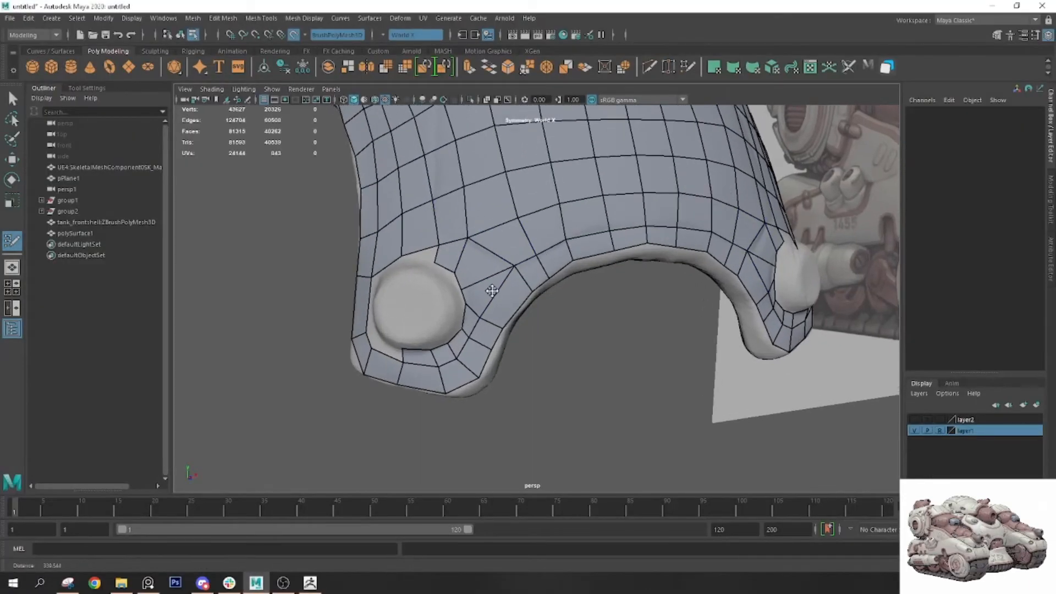
alt+middle_drag(335, 250, 398, 283)
alt+right_drag(398, 282, 477, 310)
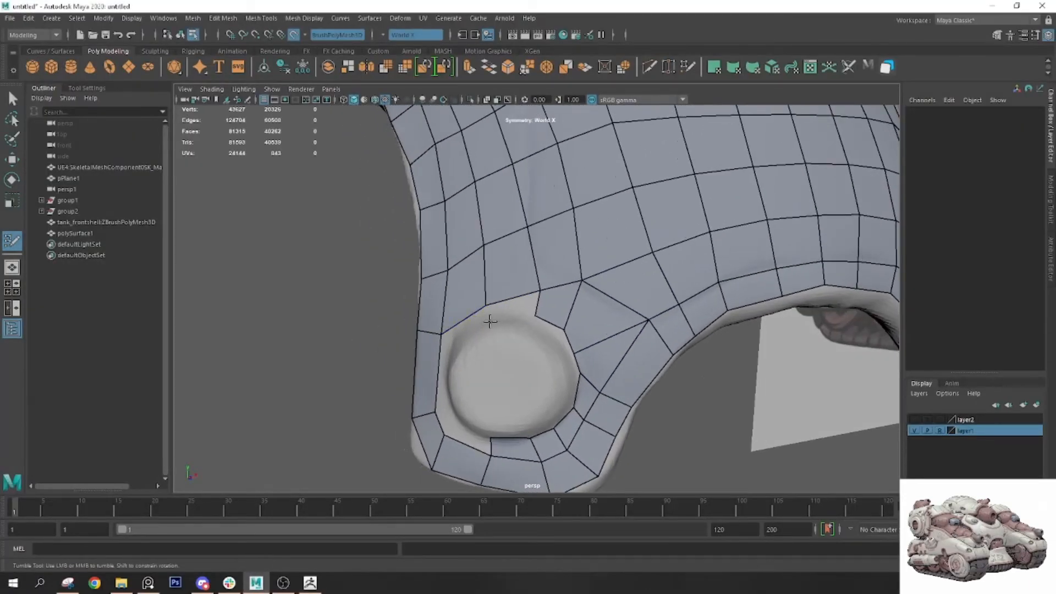
mouse_move(517, 311)
alt+mouse_down()
mouse_move(523, 337)
mouse_move(510, 358)
alt+mouse_up()
shift+click(539, 377)
drag(469, 395, 473, 380)
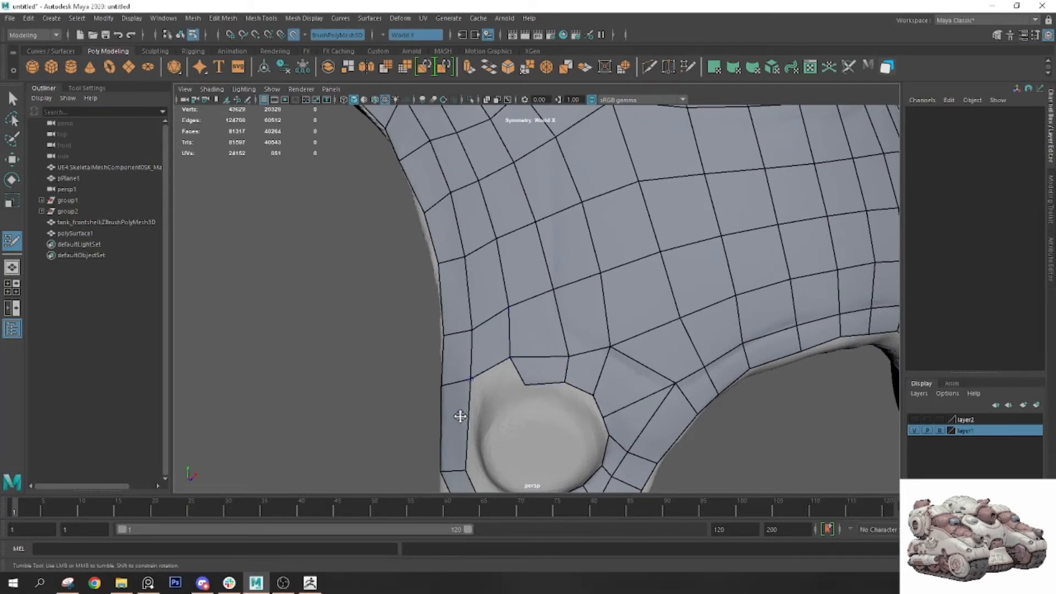
shift+click(495, 385)
Fill the remaining quads down the round boss's outer side and around its lower corner to close the ring
alt+middle_drag(483, 424, 540, 368)
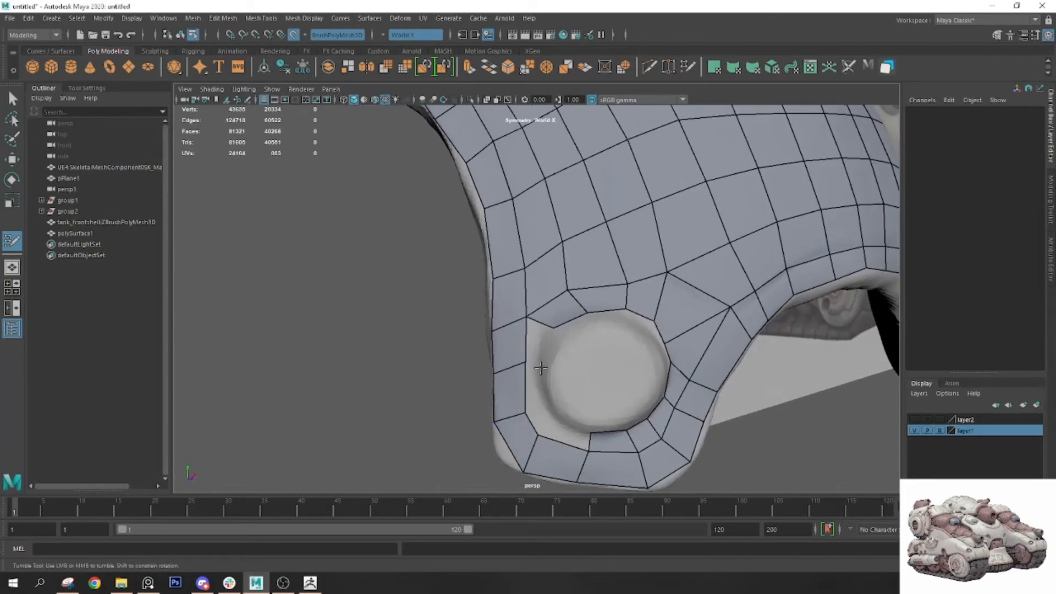
shift+click(538, 360)
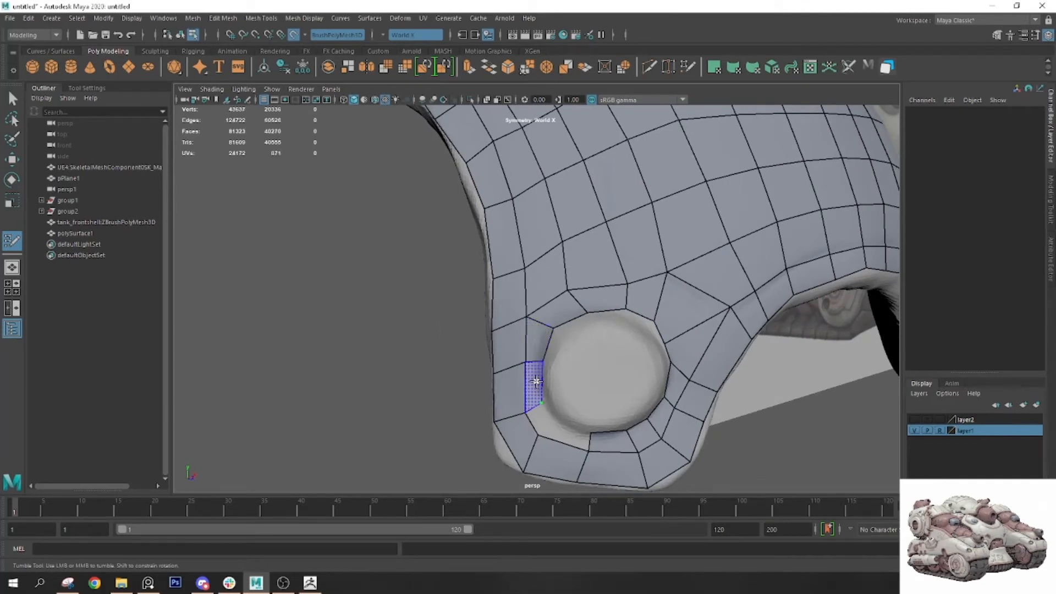
shift+click(539, 385)
shift+click(539, 417)
alt+middle_drag(638, 387, 630, 382)
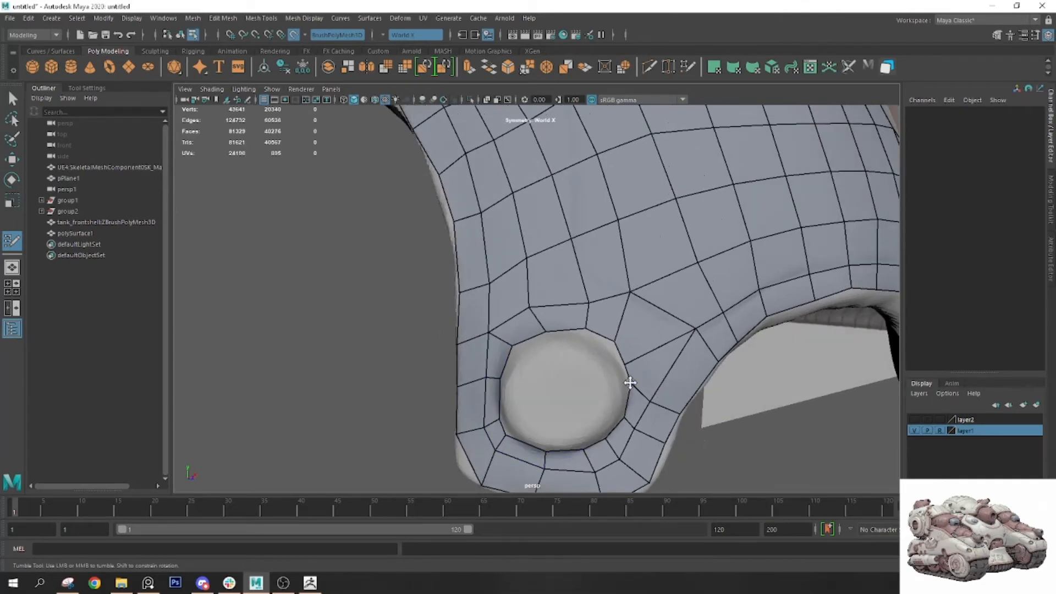
Extrude the border edges around the round boss opening and move them outward to the boss's raised face in wireframe display
key(q)
mouse_move(605, 280)
right_down()
mouse_move(606, 309)
mouse_move(612, 254)
right_up()
click(593, 337)
key(ctrl+e)
alt+drag(596, 323, 440, 288)
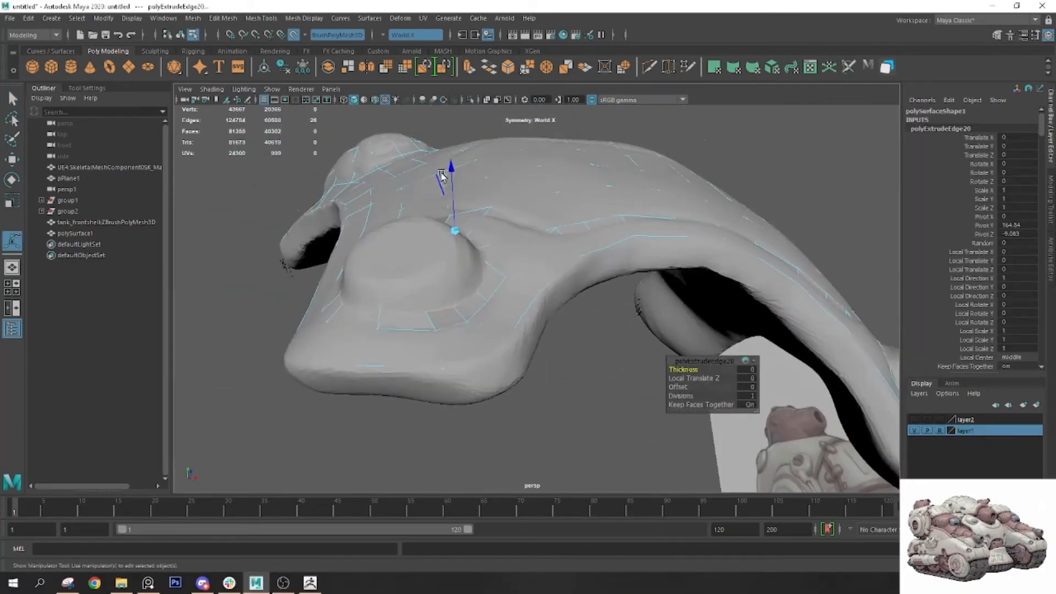
click(439, 183)
key(ctrl+z)
key(4)
alt+drag(463, 249, 648, 381)
key(w)
drag(698, 298, 706, 289)
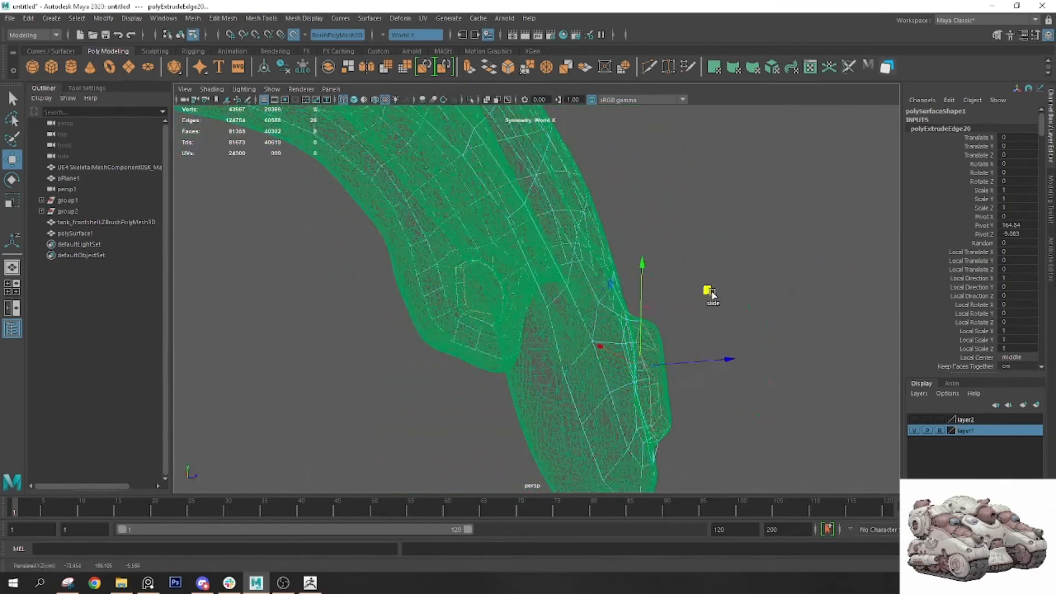
Fill the open end of the extruded boss and poke the cap into triangles meeting at its center
click(584, 70)
click(547, 70)
mouse_move(770, 388)
alt+mouse_down()
mouse_move(683, 370)
mouse_move(679, 295)
mouse_move(573, 297)
mouse_move(420, 245)
alt+mouse_up()
key(5)
Delete the retopologized shell's construction history and isolate the shell in the viewport
right_drag(378, 242, 430, 222)
key(alt+shift+d)
key(ctrl+1)
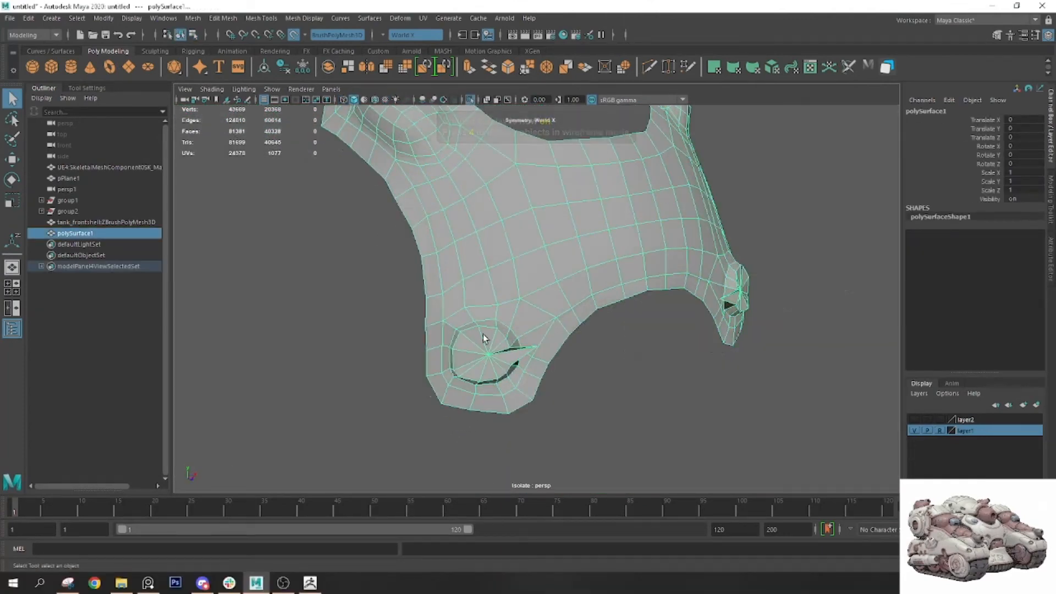
Move the stray vertex sticking out of the boss cap back in line with the cap's rim
alt+drag(483, 337, 436, 279)
right_drag(436, 280, 379, 279)
click(470, 312)
click(491, 316)
key(w)
drag(496, 321, 452, 320)
key(q)
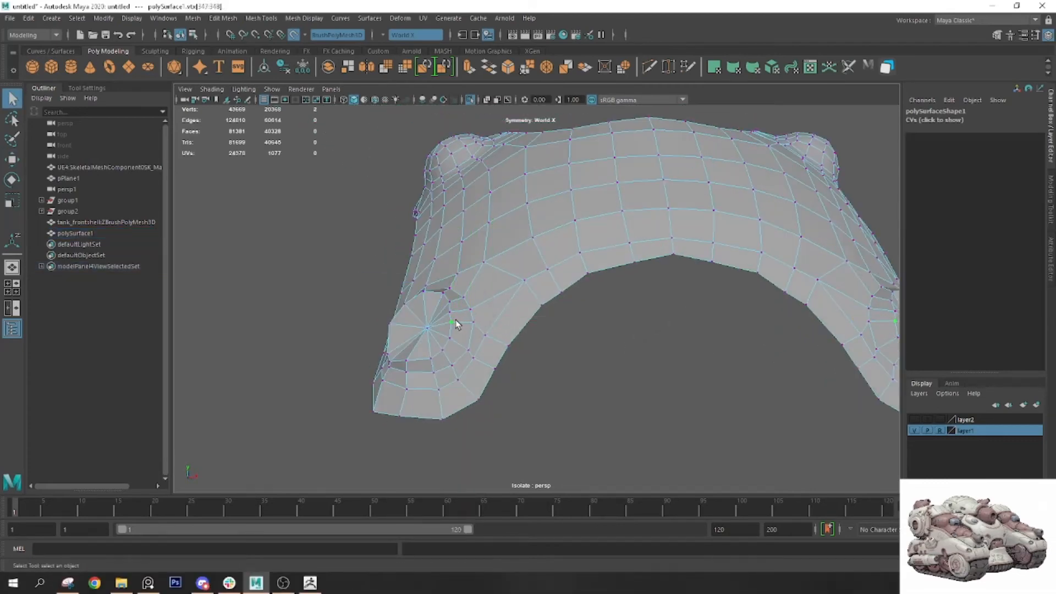
Disable the live surface and circularize the vertex ring around the boss cap's rim
click(293, 35)
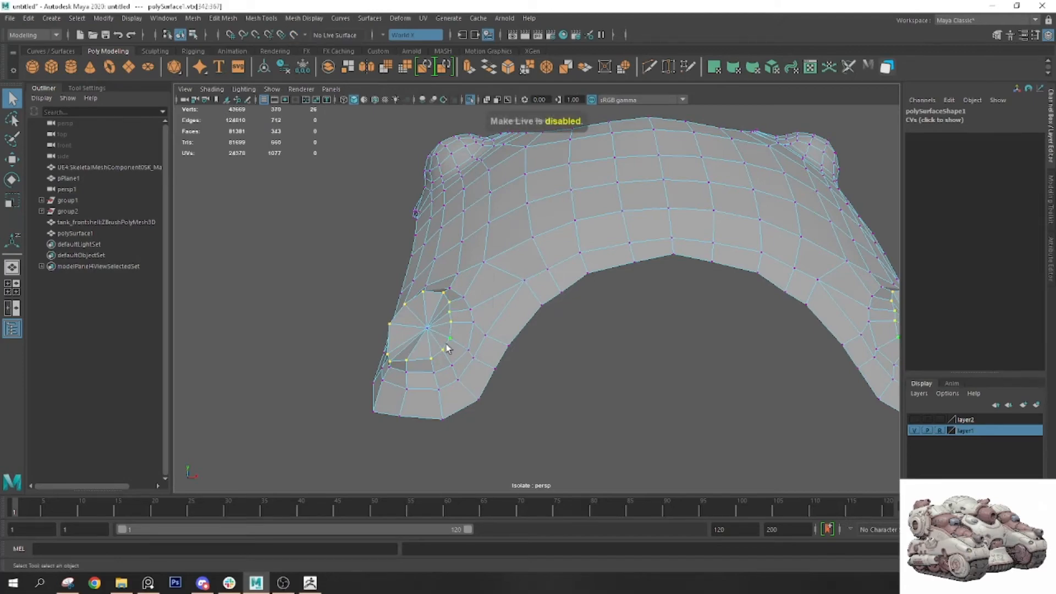
alt+drag(446, 347, 555, 345)
click(621, 69)
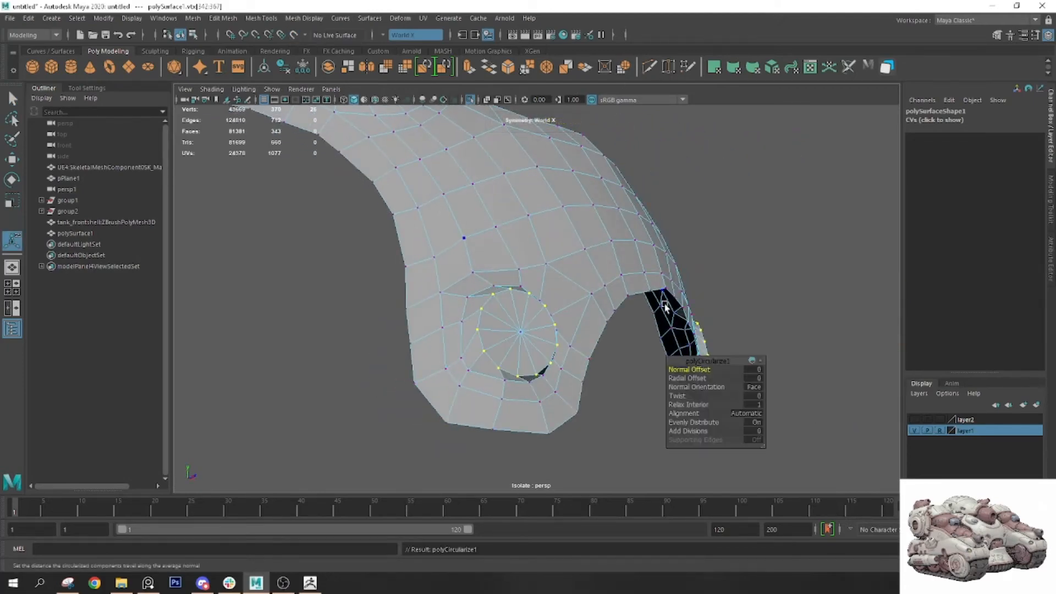
Circularize the vertex ring at the base of the round boss and set its twist to -6.6
key(q)
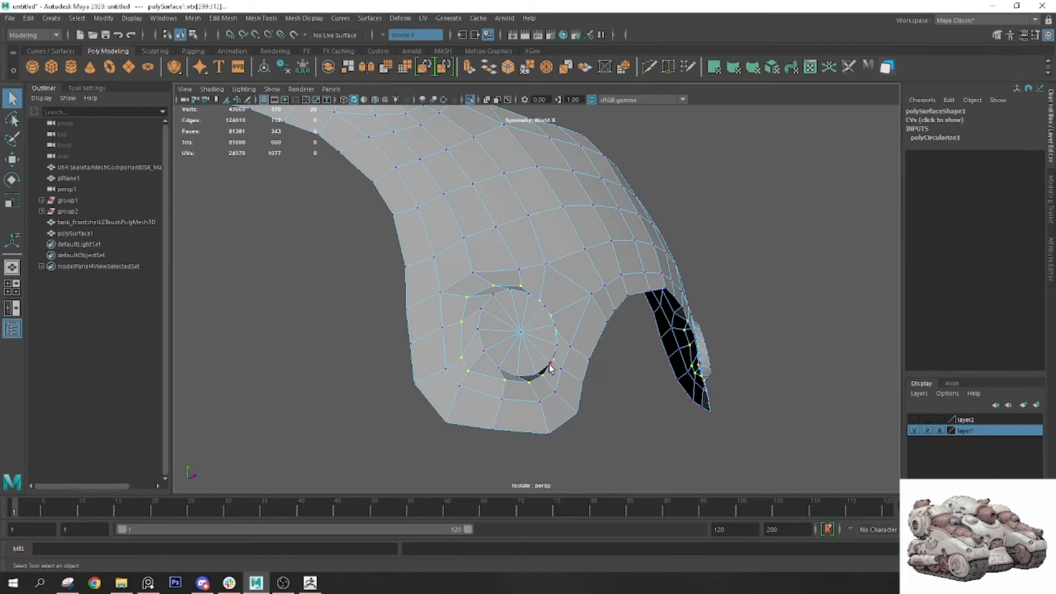
key(g)
alt+drag(591, 376, 556, 378)
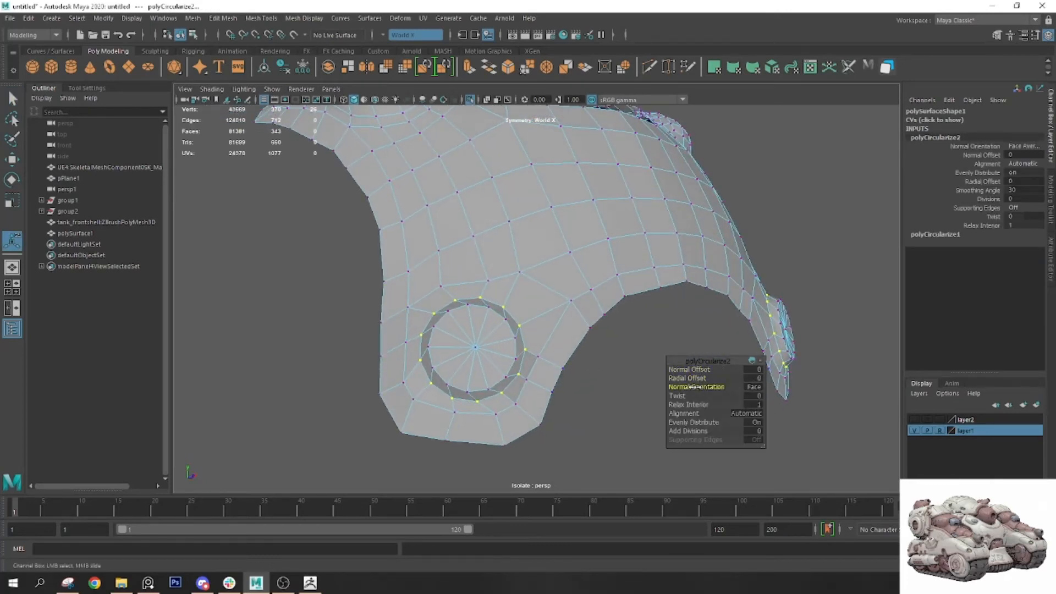
drag(687, 395, 646, 400)
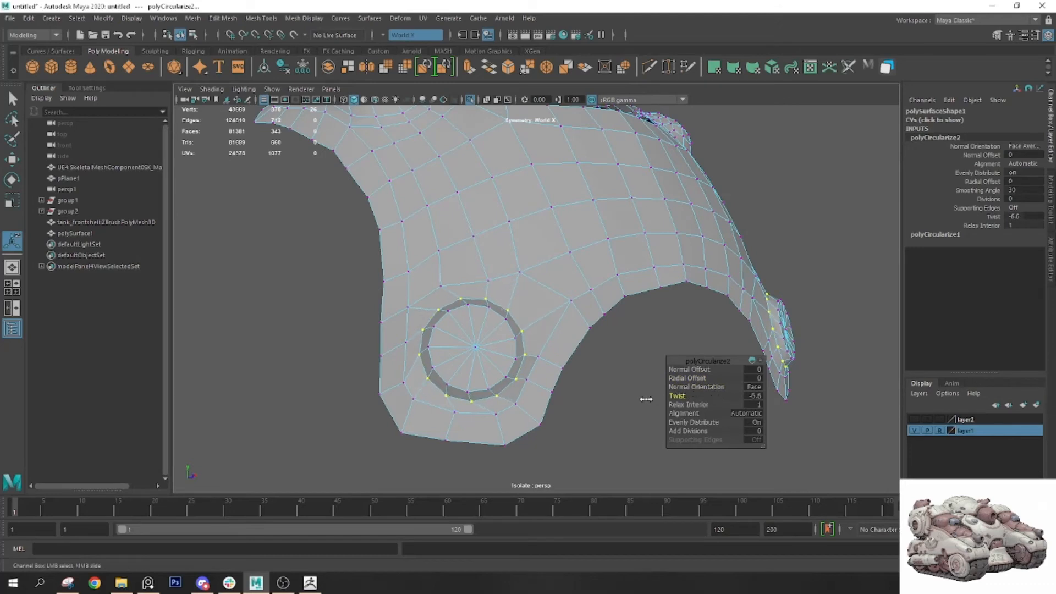
Circularize the boss cap's rim vertices again with a twist of 9.2 to align them with the base ring
key(q)
click(481, 314)
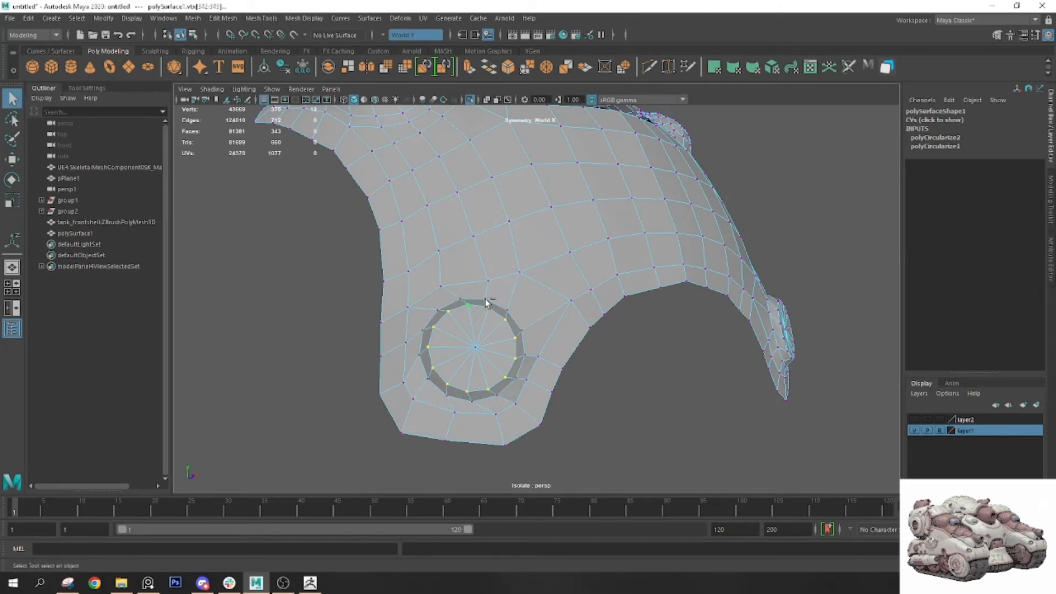
click(623, 68)
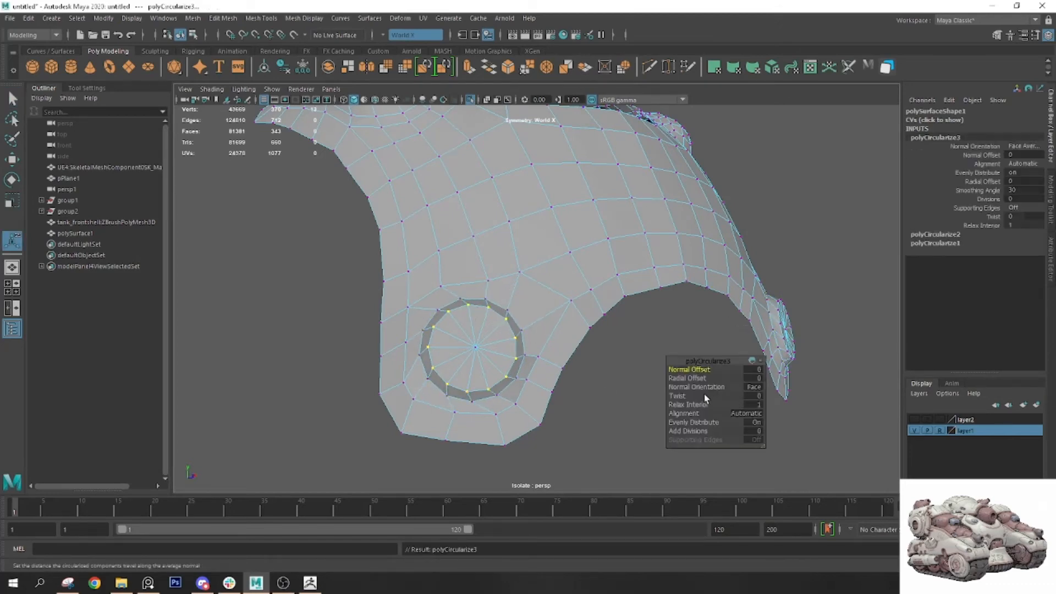
drag(697, 390, 732, 395)
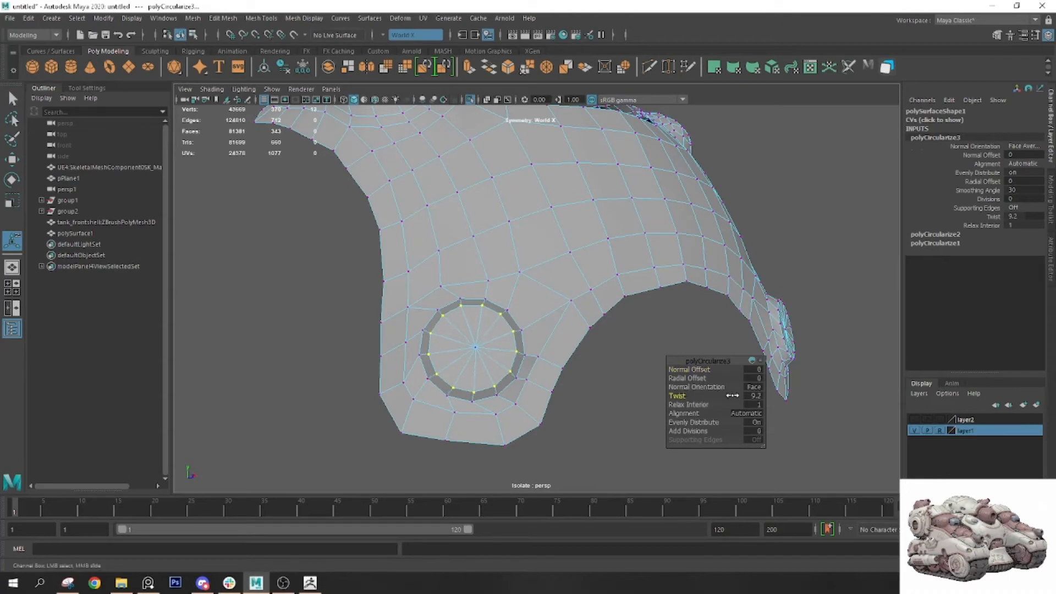
Leave vertex editing on the retopologized shell and delete its construction history in object mode
key(q)
click(478, 348)
key(w)
alt+drag(547, 349, 558, 309)
key(q)
scroll(559, 309, down, 3)
right_drag(611, 207, 651, 186)
key(alt+shift+d)
Preview the retopologized shell smoothed and examine its overall form
alt+drag(582, 243, 702, 307)
click(763, 241)
click(701, 306)
key(3)
click(655, 346)
alt+drag(655, 347, 546, 301)
Exit isolation and select only the retopologized mesh polySurface1, in shaded display without smoothing
key(ctrl+1)
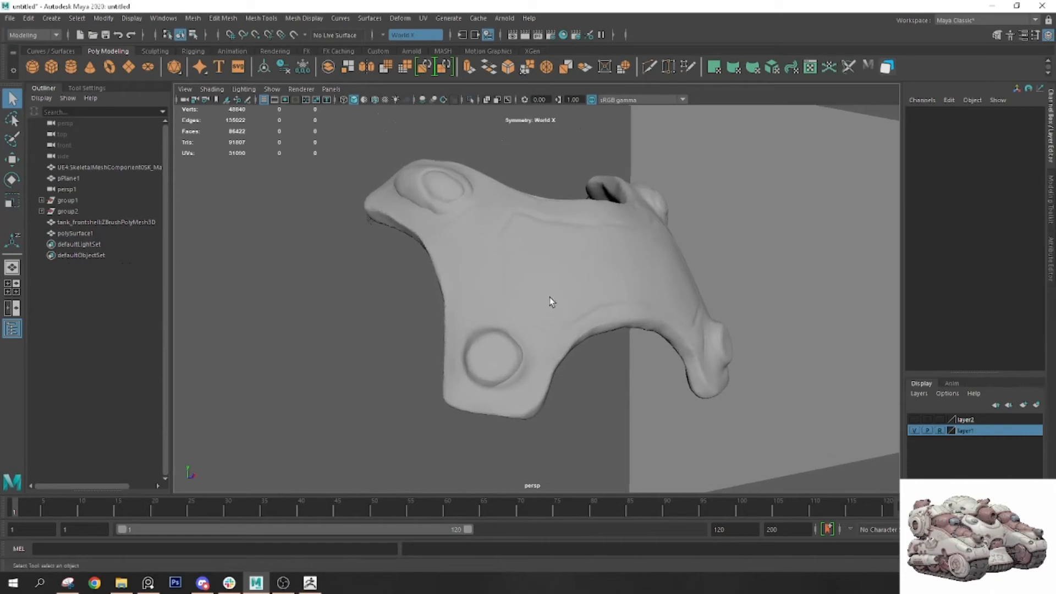
key(4)
click(531, 297)
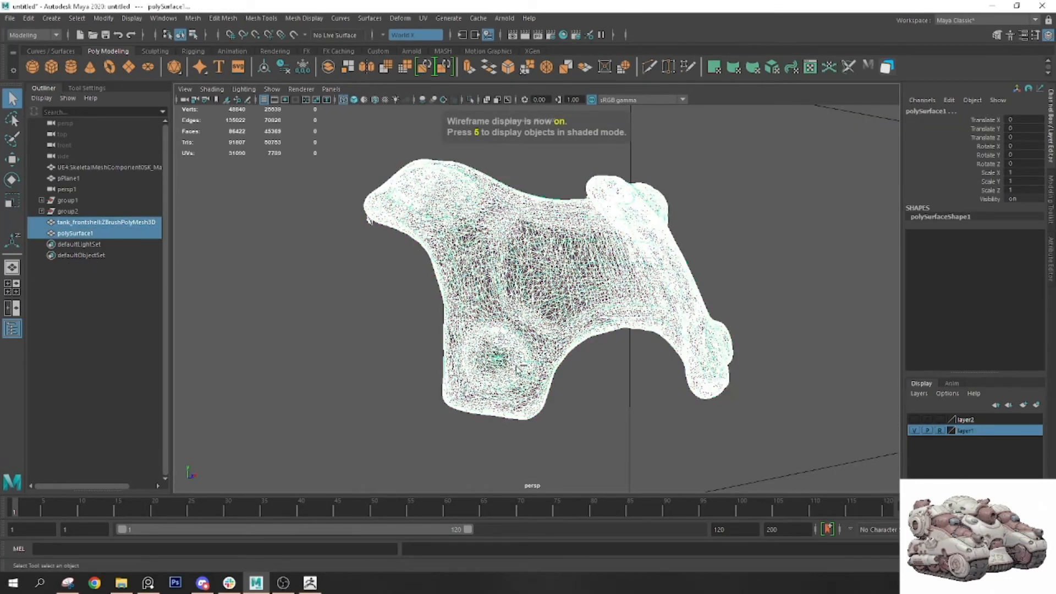
click(519, 367)
key(5)
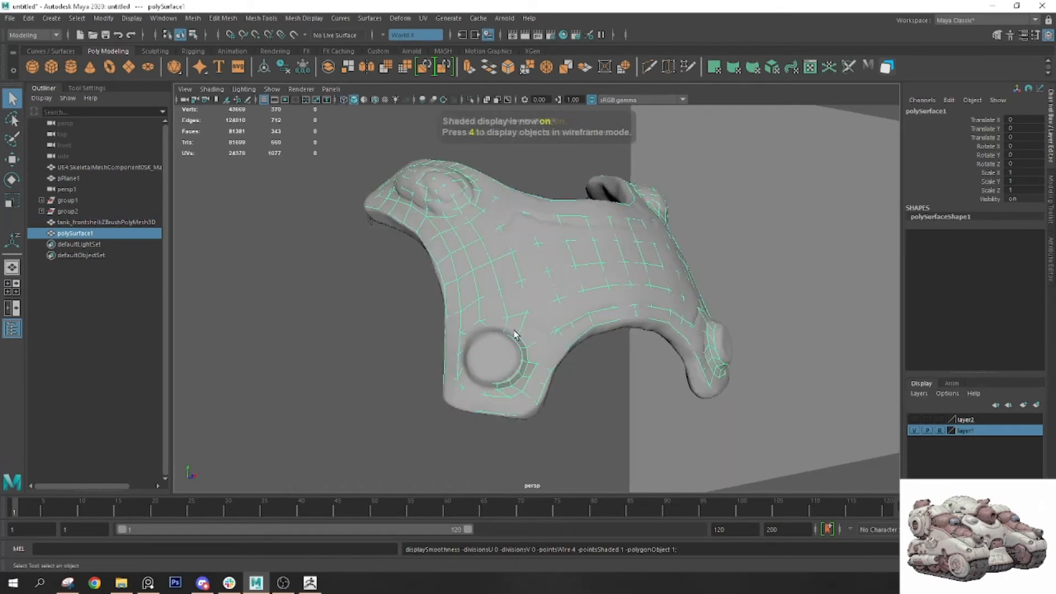
Export the selected mesh as an OBJ named tank_frontshell_rebuild.obj in the Demo folder
click(10, 18)
click(61, 163)
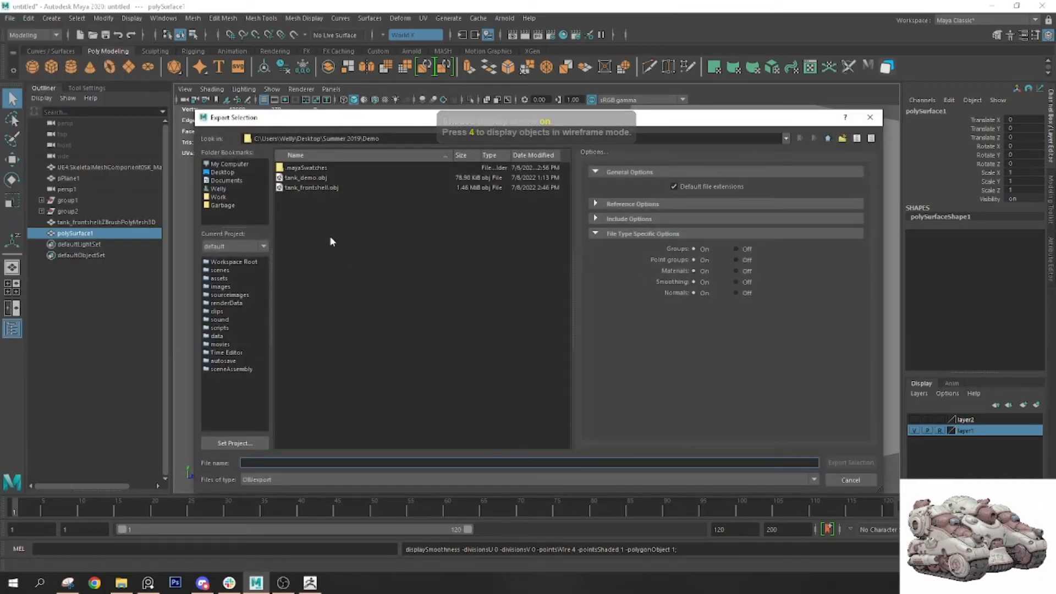
click(324, 187)
click(329, 462)
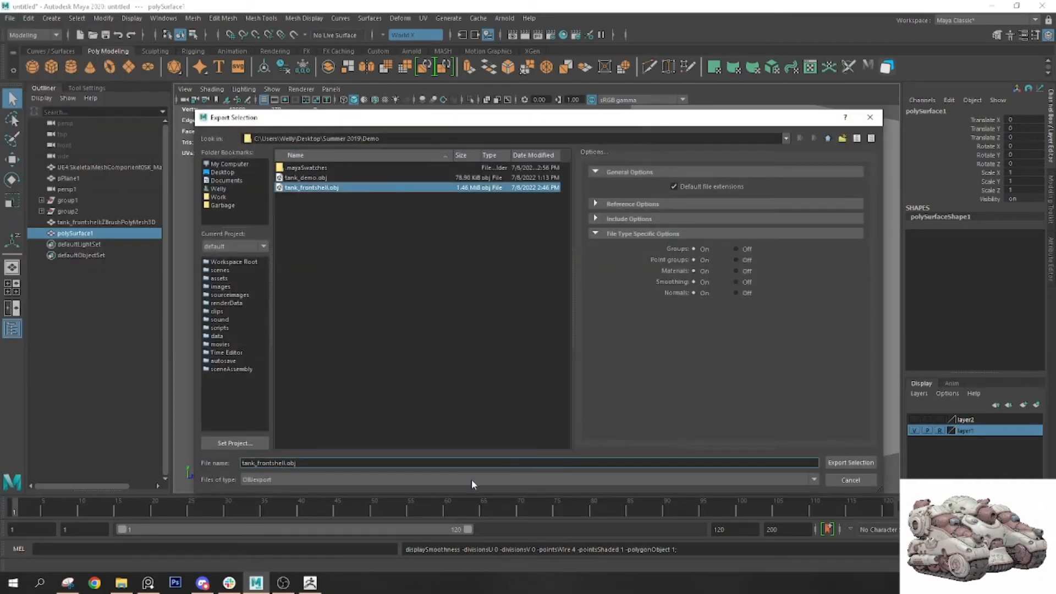
text(_rebuild)
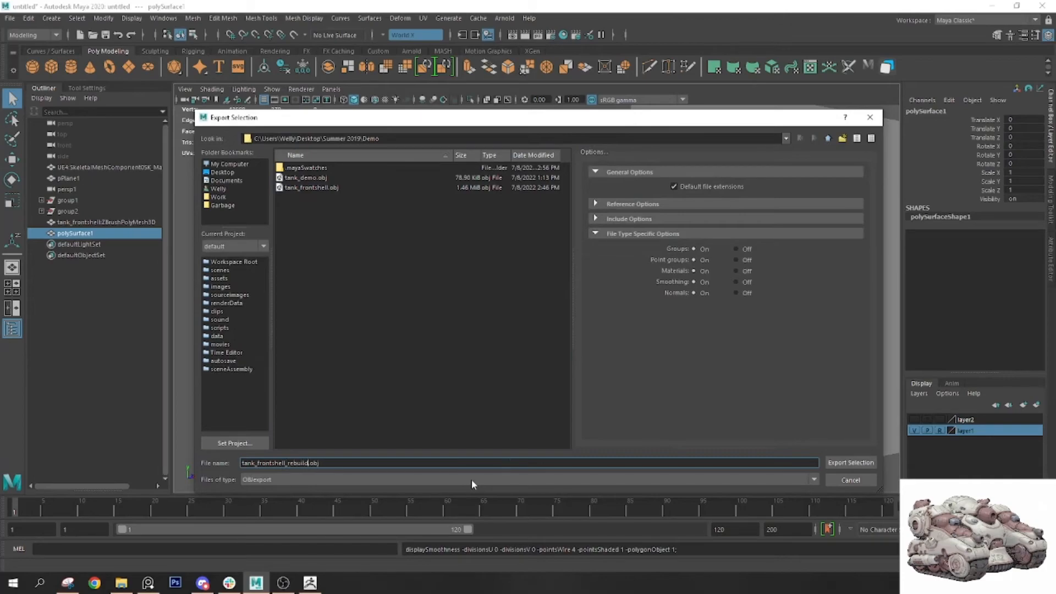
key(Return)
Switch to ZBrush and append a cube as a new subtool after tank_demo5
click(310, 582)
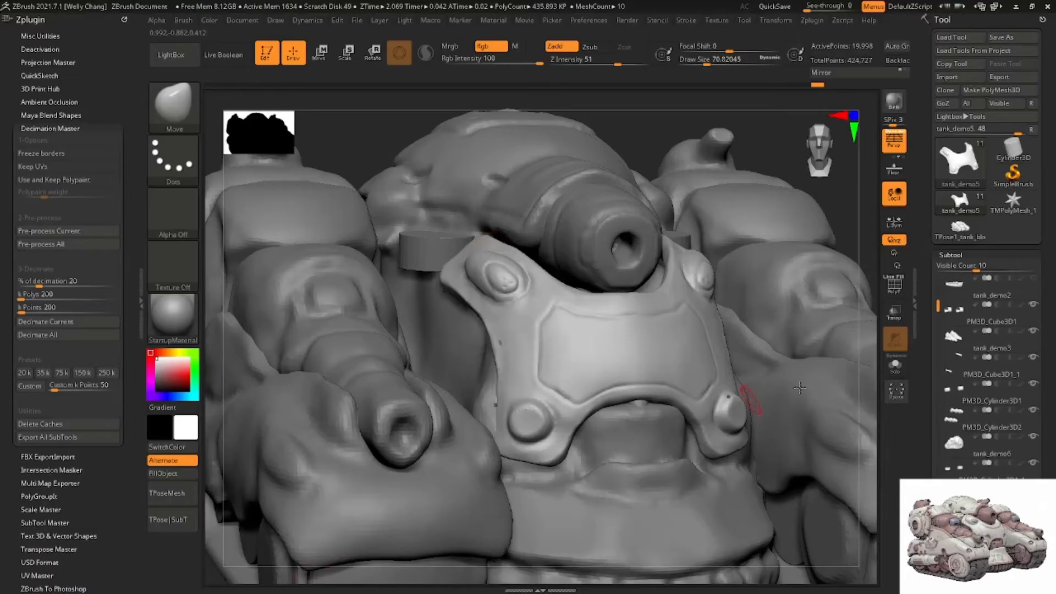
drag(1041, 439, 1041, 365)
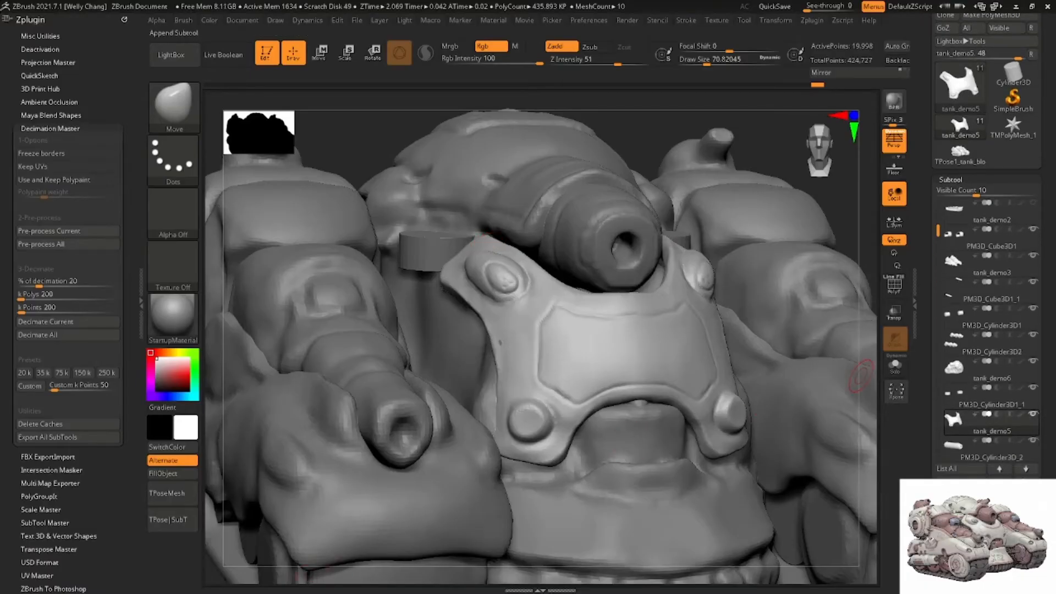
click(1013, 551)
click(579, 385)
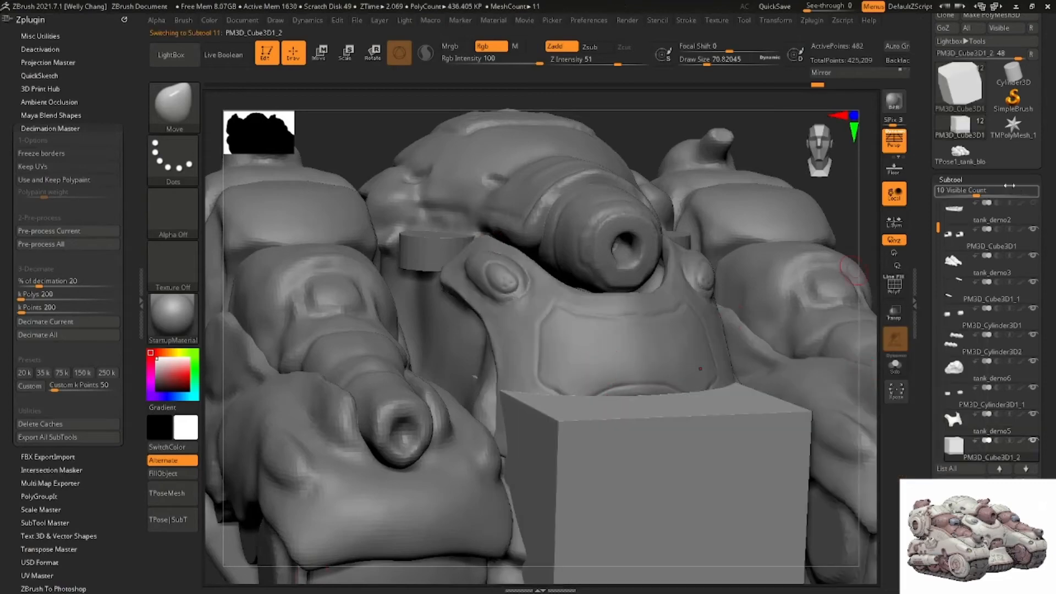
Import tank_frontshell_rebuild into the cube subtool, splitting its nonstandard polygons into quads and triangles
scroll(959, 80, up, 3)
click(954, 81)
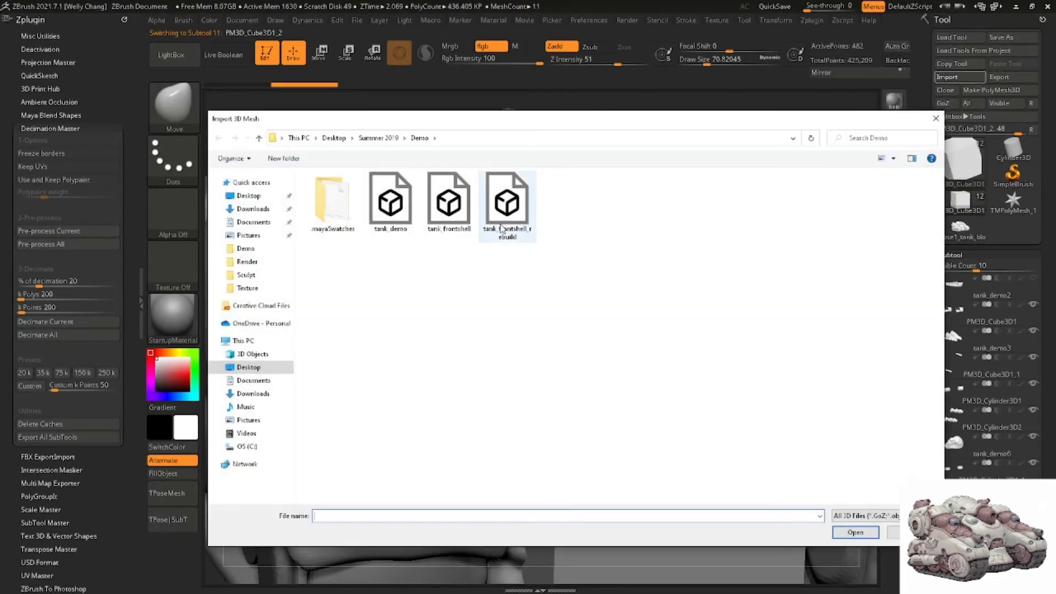
double_click(507, 204)
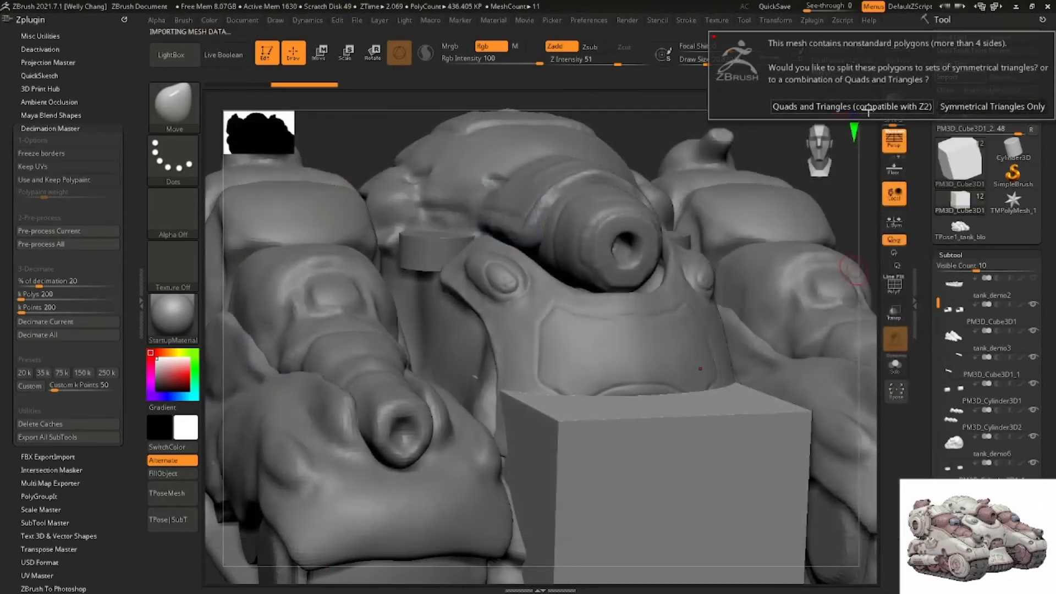
click(868, 106)
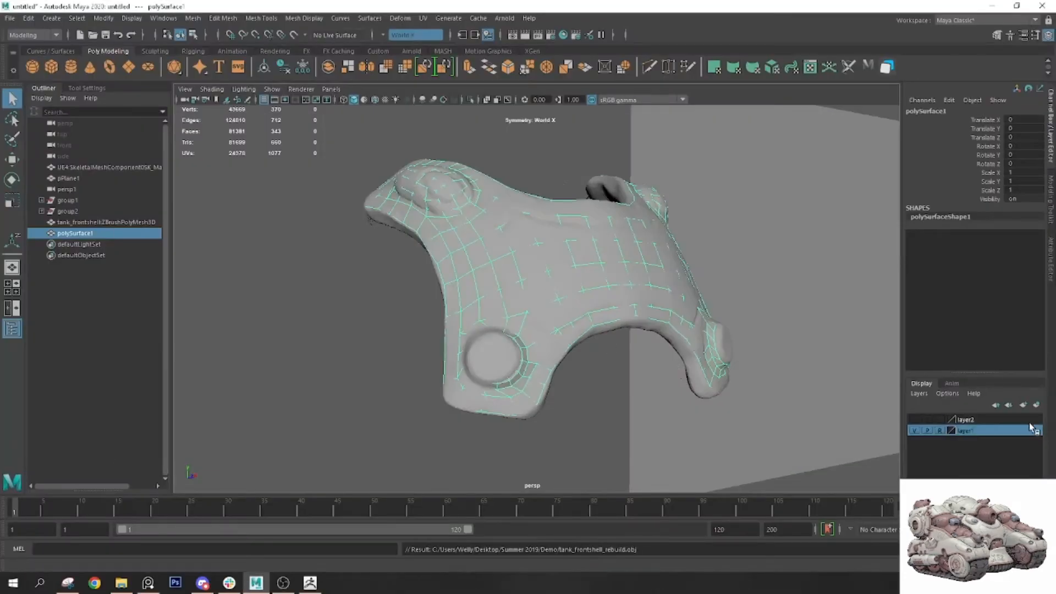
Switch back to Maya, isolate polySurface1 and check it with Cleanup for faces with more than four sides
key(ctrl+1)
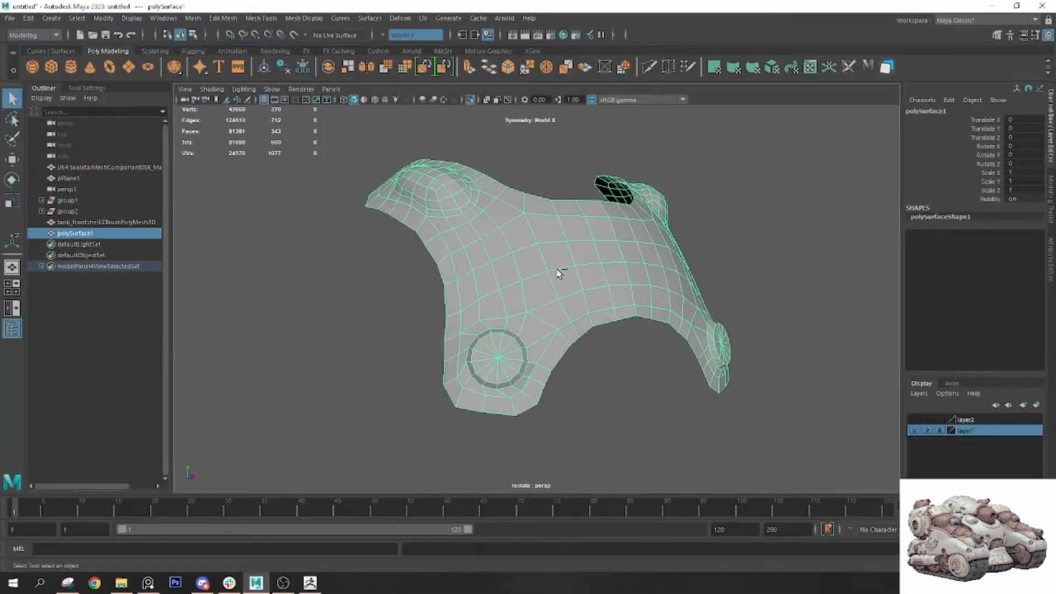
click(190, 19)
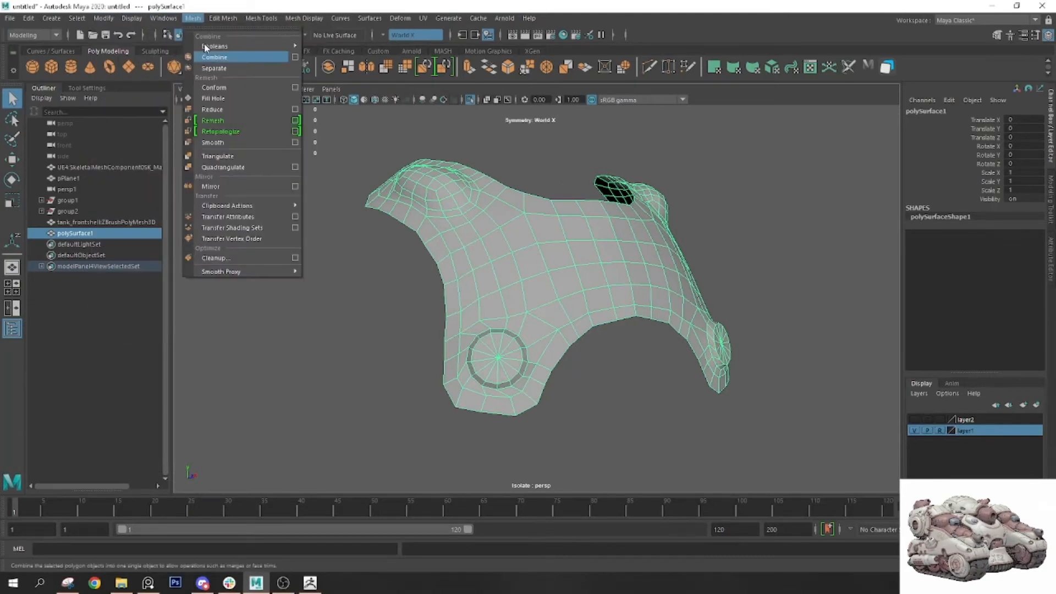
click(295, 258)
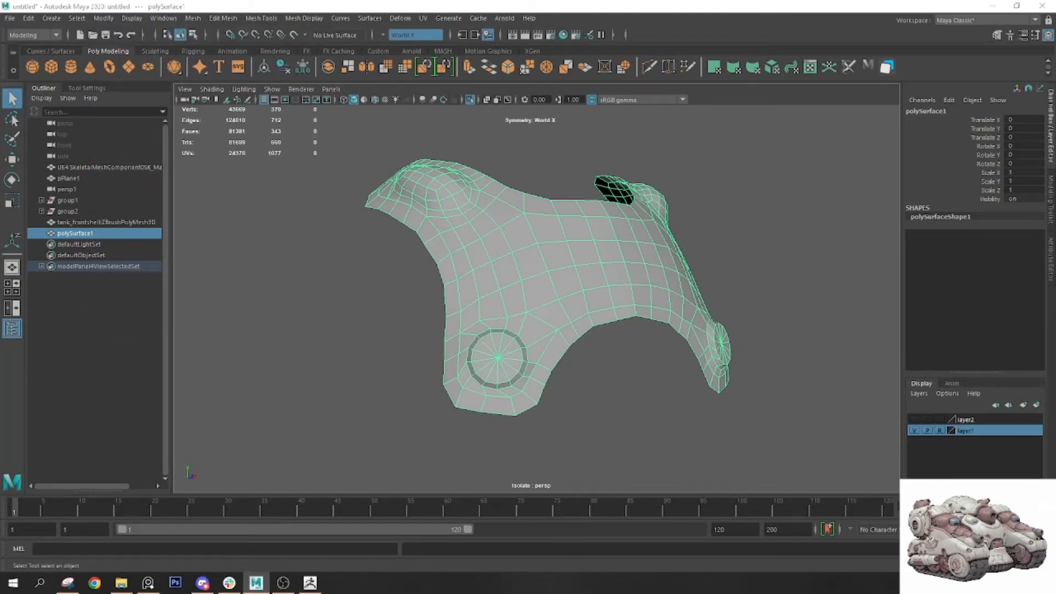
alt+drag(620, 231, 631, 265)
alt+middle_drag(459, 208, 526, 258)
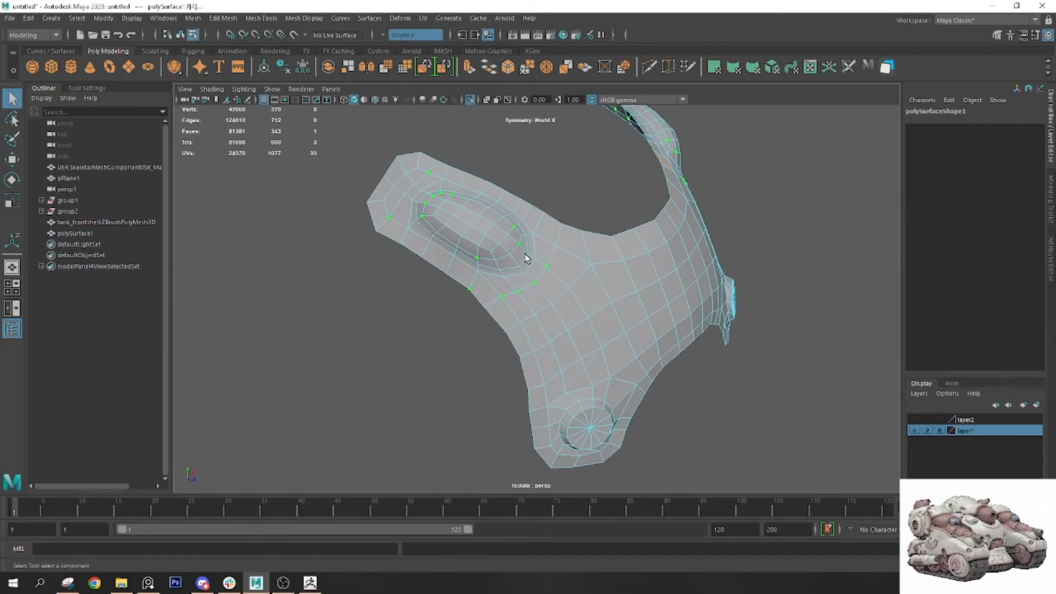
Examine the vertices around the shell's oval boss with the smooth preview on and off
mouse_move(488, 236)
right_down()
mouse_move(534, 221)
mouse_move(480, 241)
right_up()
alt+right_drag(480, 269, 566, 306)
alt+drag(577, 271, 614, 306)
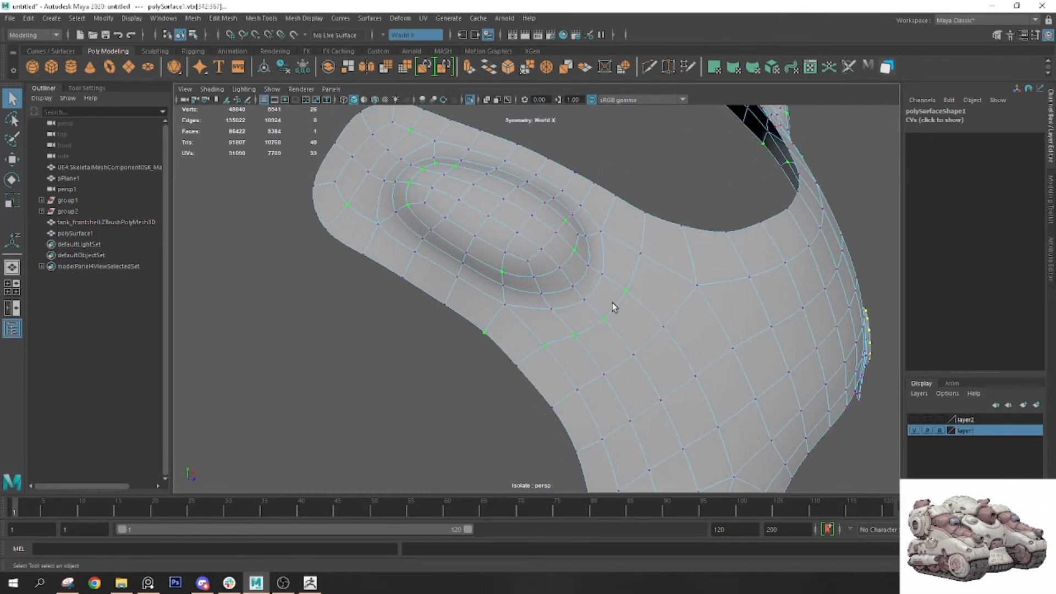
click(616, 155)
double_click(590, 241)
key(1)
key(3)
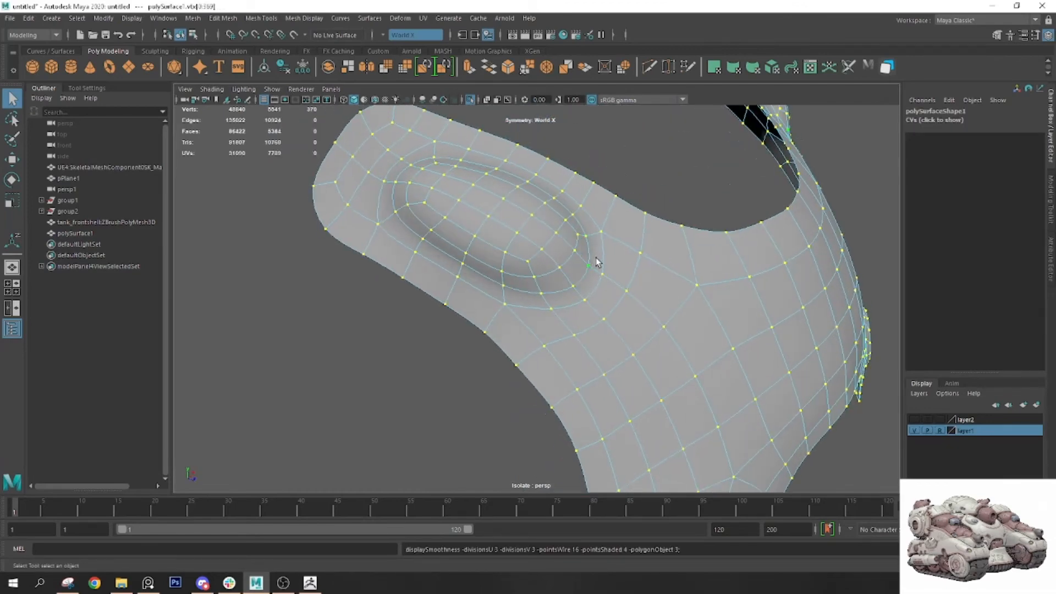
key(1)
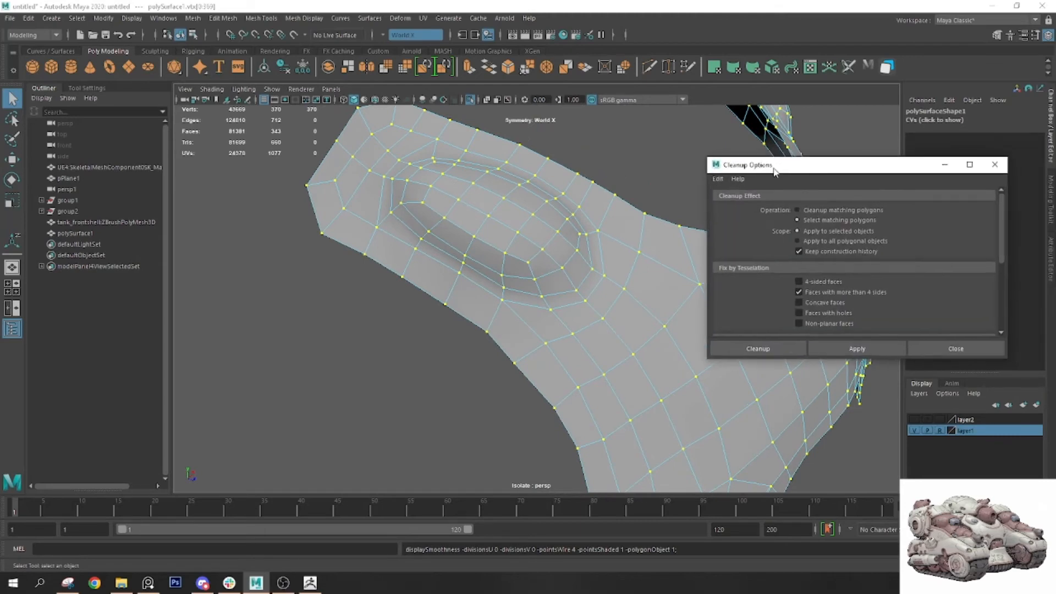
Reselect the shell as an object and run Cleanup to select faces with more than four sides
drag(773, 168, 748, 170)
right_drag(478, 199, 520, 189)
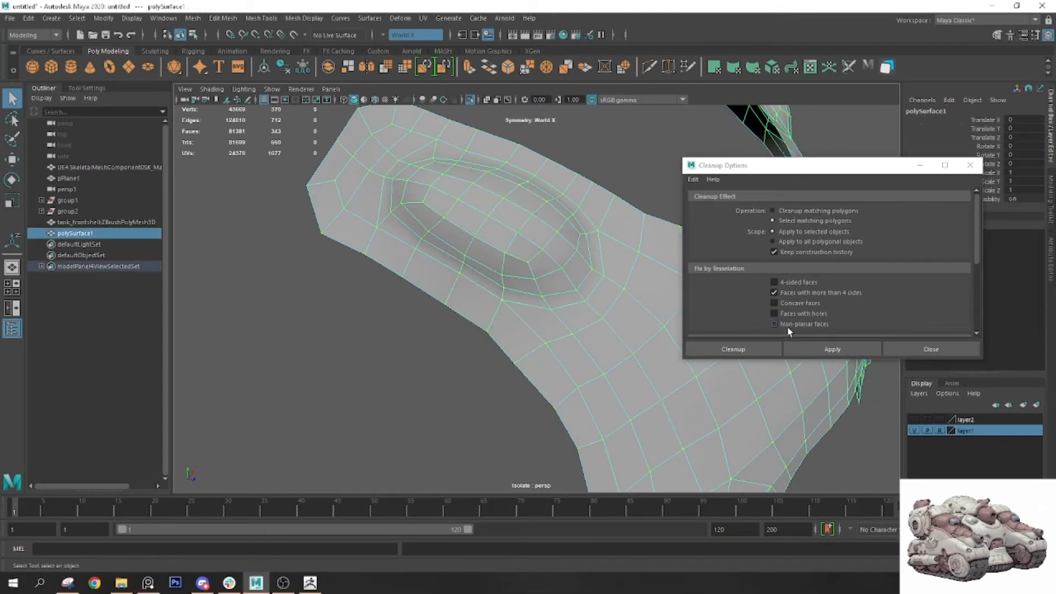
click(807, 345)
alt+middle_drag(644, 308, 601, 305)
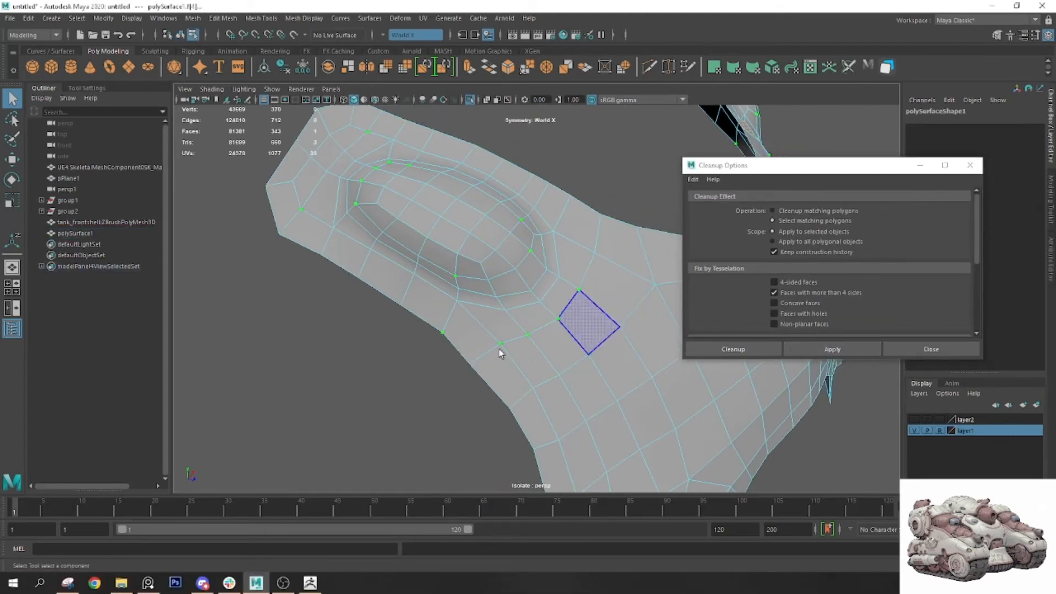
Select all faces of the shell and apply a planar UV projection to them
click(810, 67)
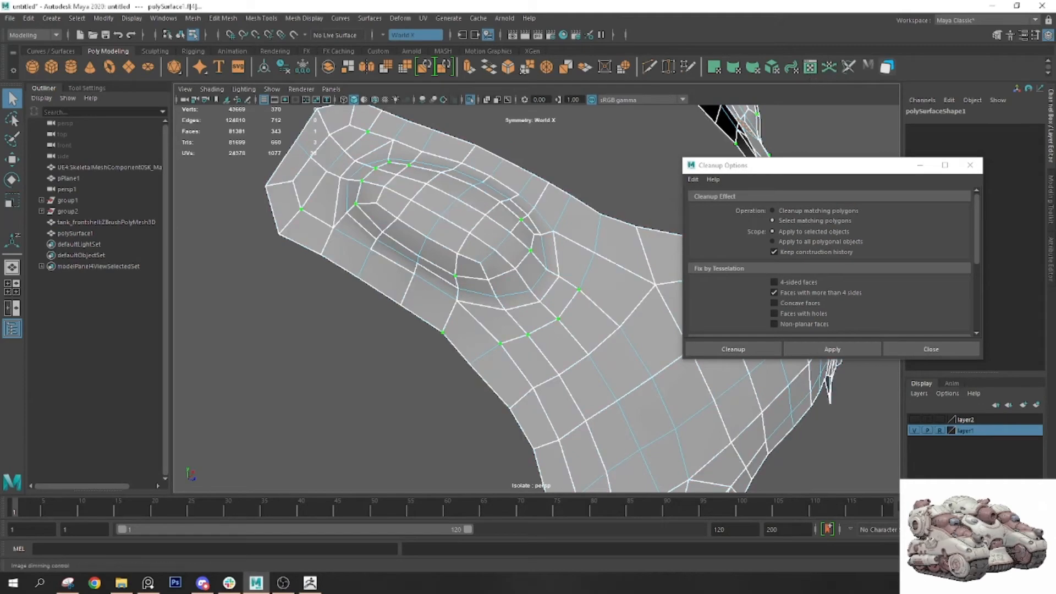
click(517, 419)
double_click(562, 385)
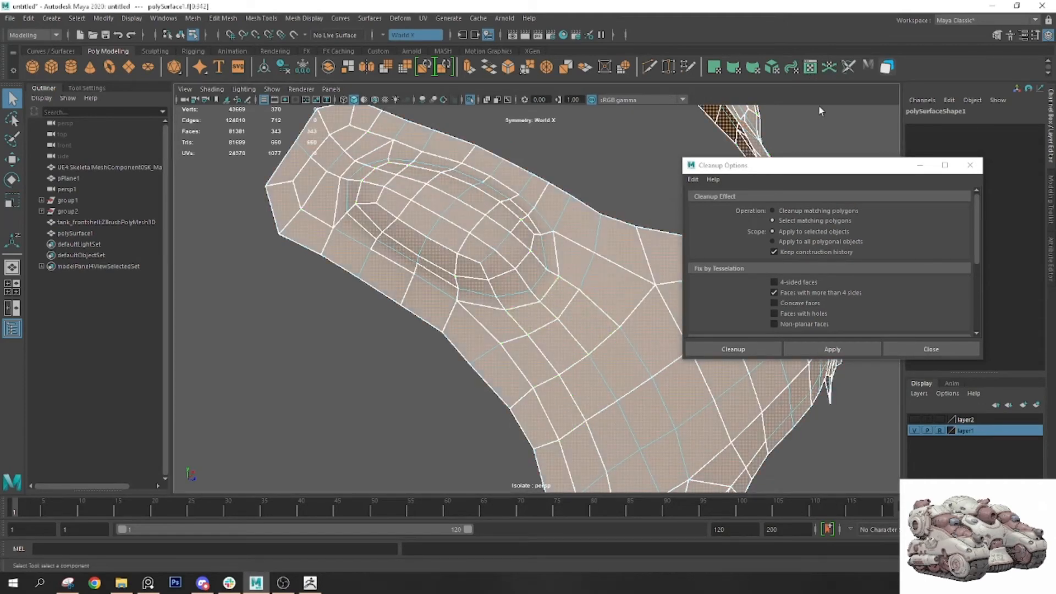
click(714, 67)
key(q)
right_drag(584, 245, 631, 230)
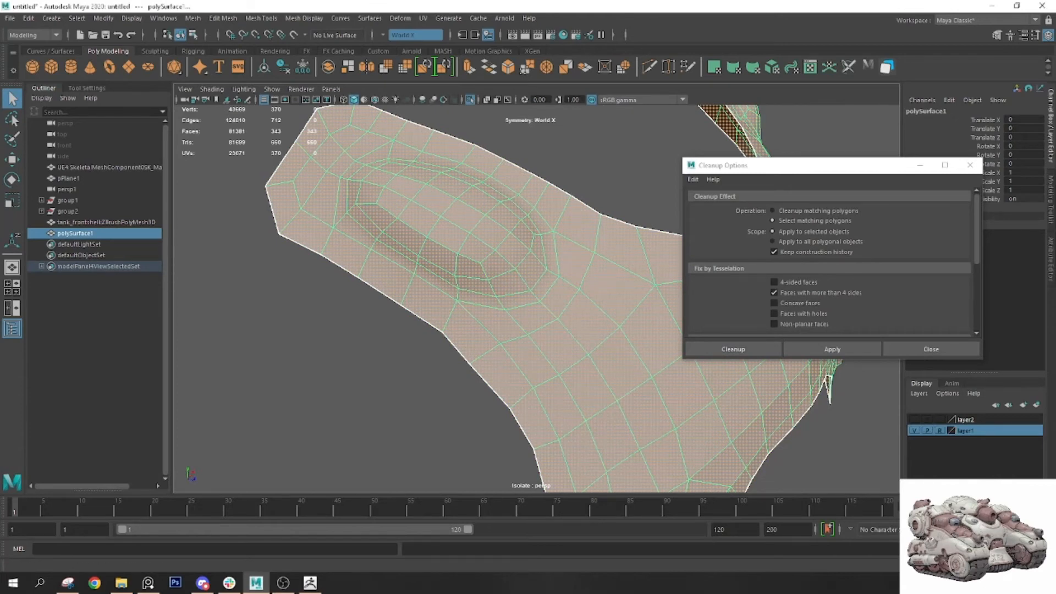
Repeat the Cleanup check for faces with more than four sides on the newly UV-projected shell
right_drag(502, 259, 562, 242)
click(823, 349)
alt+drag(574, 284, 516, 226)
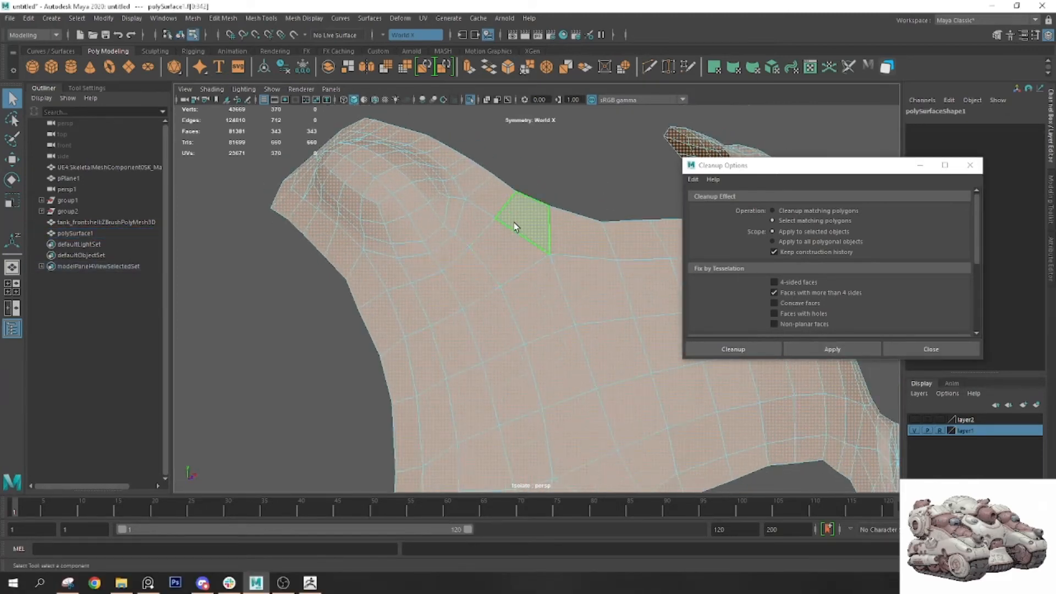
right_drag(515, 227, 558, 211)
click(534, 305)
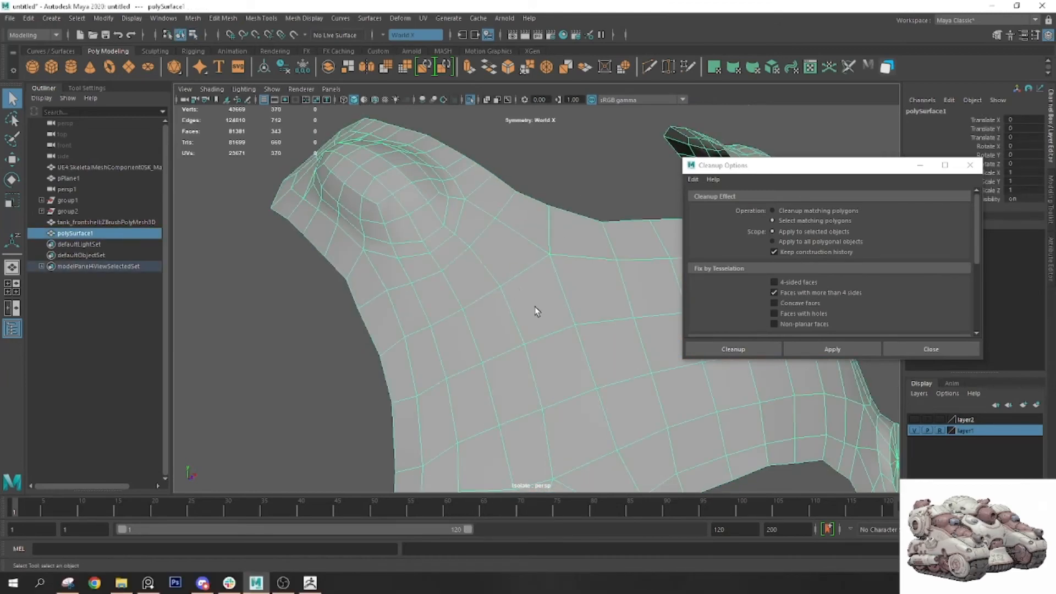
click(851, 352)
Return the shell to object mode and turn symmetry off
alt+drag(500, 316, 596, 174)
right_drag(597, 174, 632, 154)
click(385, 34)
click(407, 39)
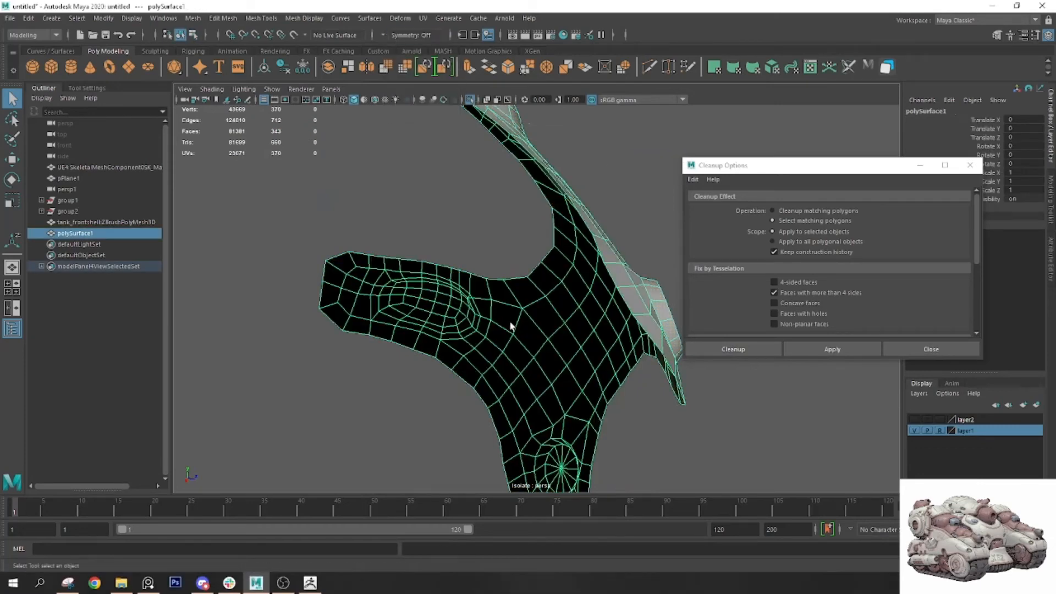
Freeze the shell's transformations, delete its history and center its pivot
alt+drag(510, 325, 619, 290)
click(564, 188)
alt+drag(563, 188, 536, 276)
click(536, 275)
click(302, 66)
click(287, 67)
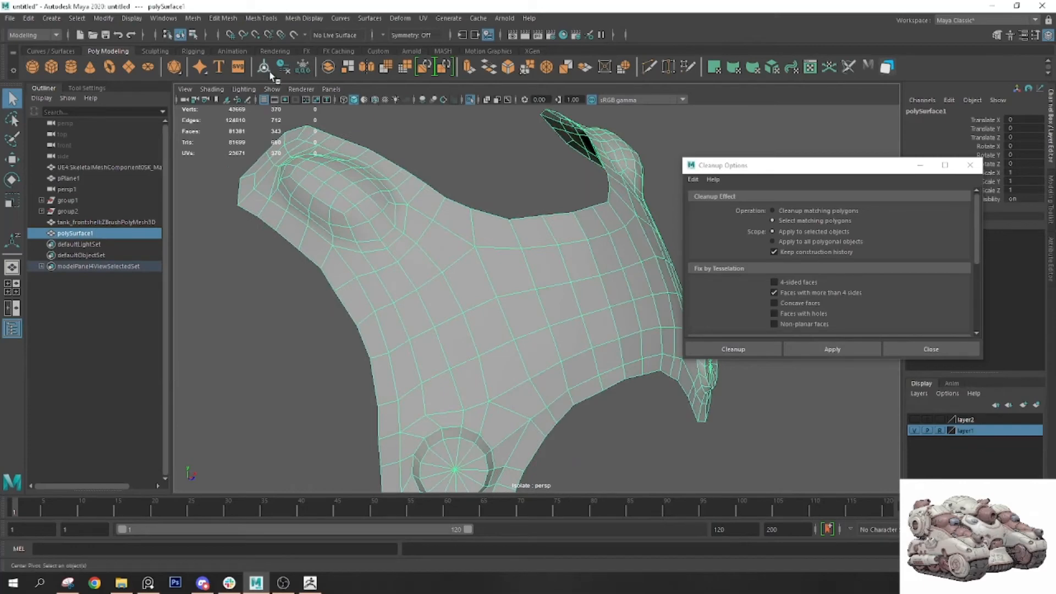
click(267, 67)
Run Cleanup on the shell with symmetry off and examine its vertices around the oval boss
click(511, 182)
click(544, 241)
click(838, 345)
alt+drag(660, 417, 627, 387)
right_drag(553, 296, 510, 280)
key(3)
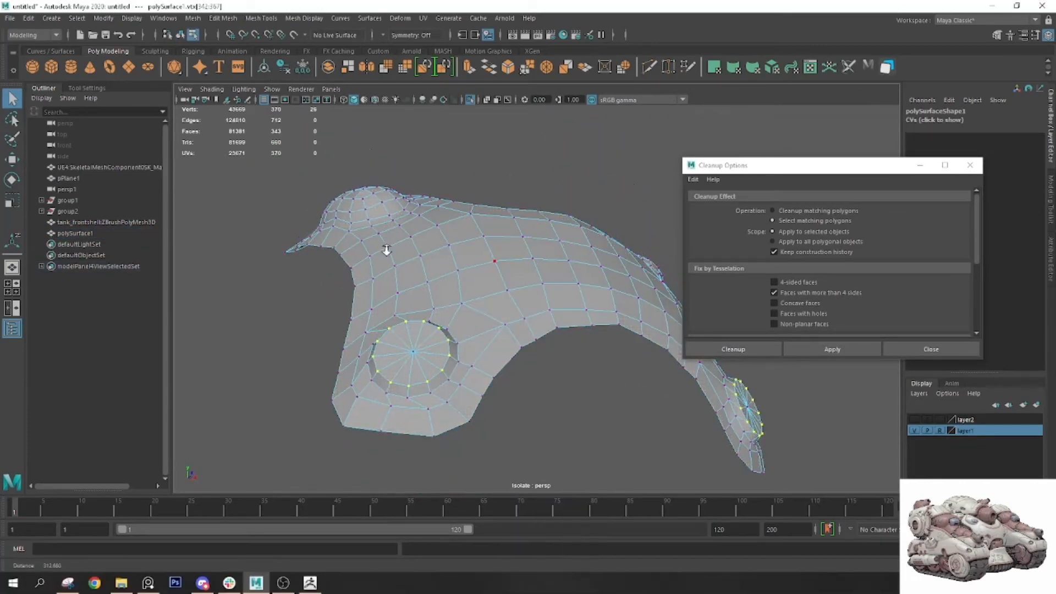
alt+right_drag(385, 250, 459, 292)
alt+drag(460, 292, 526, 305)
key(1)
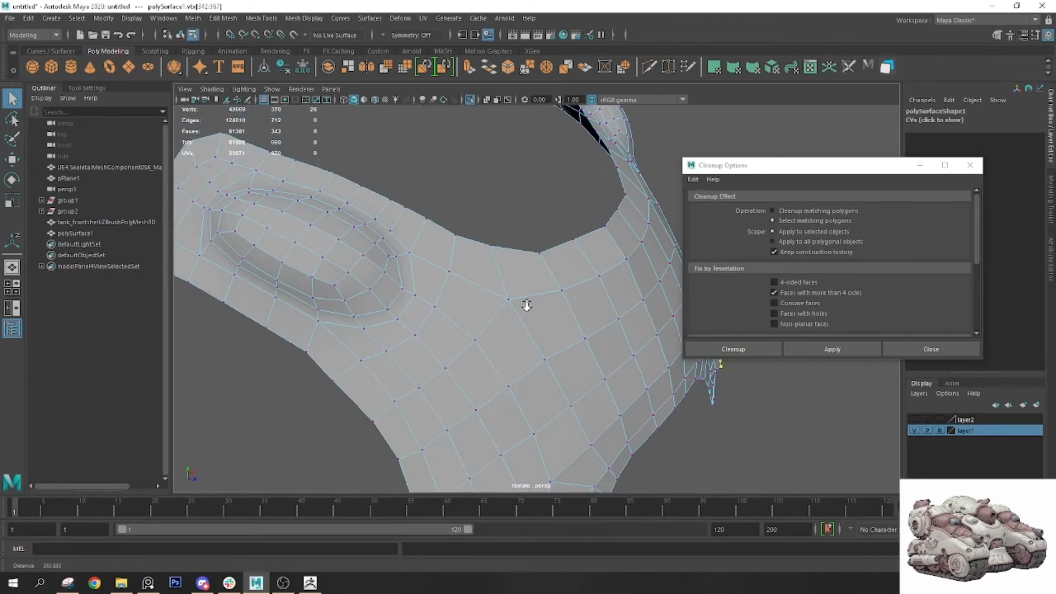
Apply Cleanup once more and locate the face it selects on the shell
right_drag(550, 281, 486, 278)
click(831, 350)
alt+drag(486, 278, 502, 291)
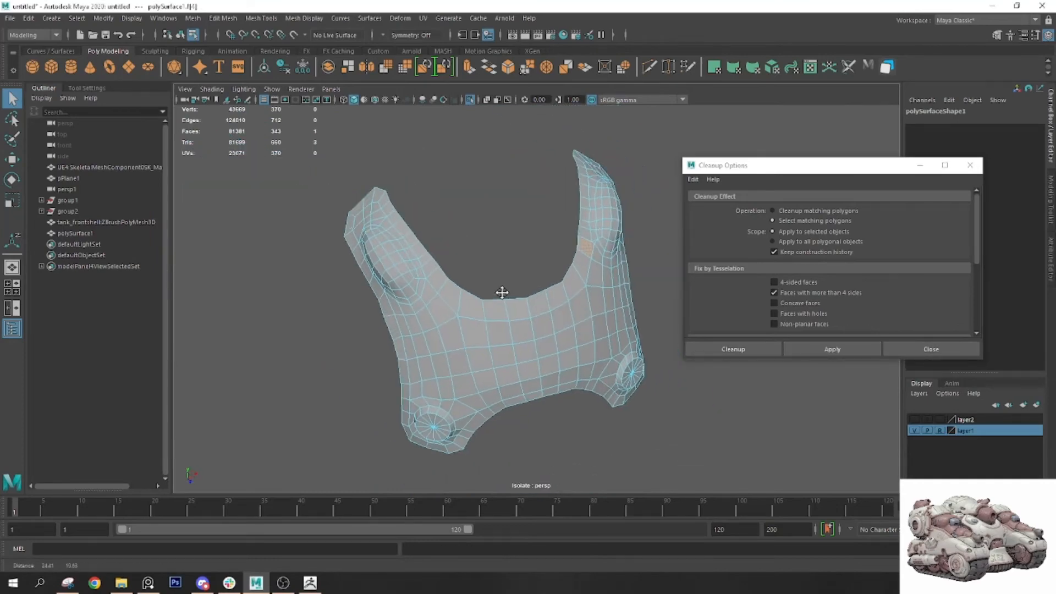
alt+right_drag(501, 292, 537, 331)
Mirror the shell across the world X axis in the positive direction with a merge threshold of 1
right_drag(533, 254, 584, 240)
scroll(451, 275, down, 3)
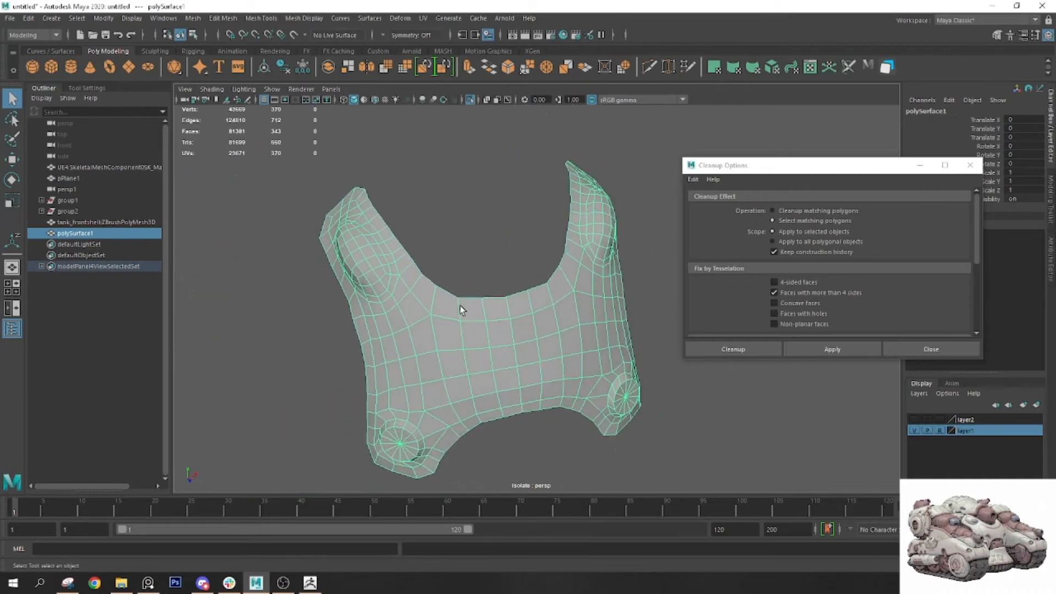
click(368, 68)
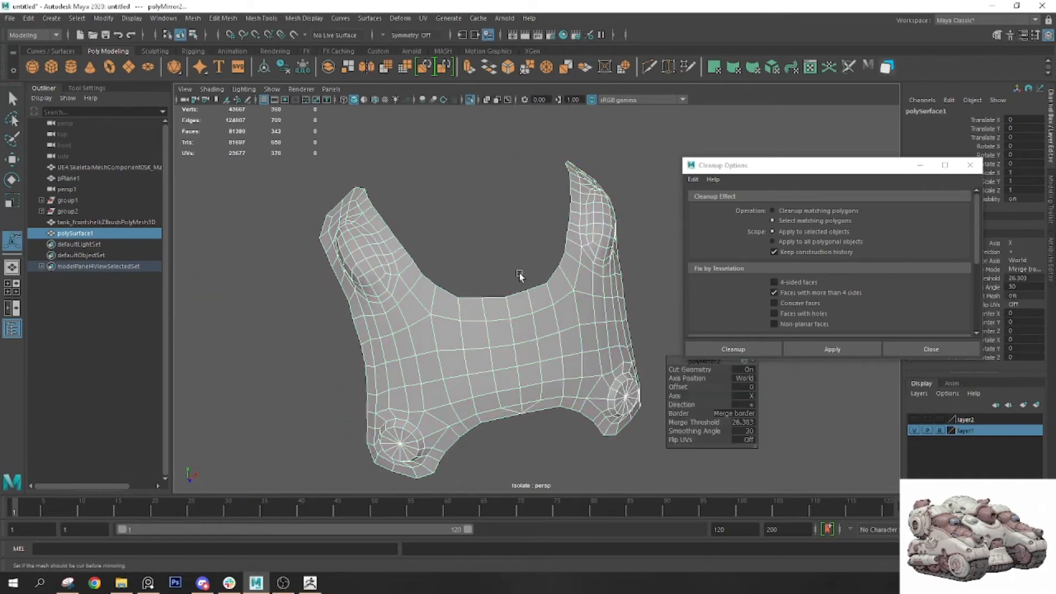
right_drag(520, 276, 519, 276)
drag(710, 423, 708, 421)
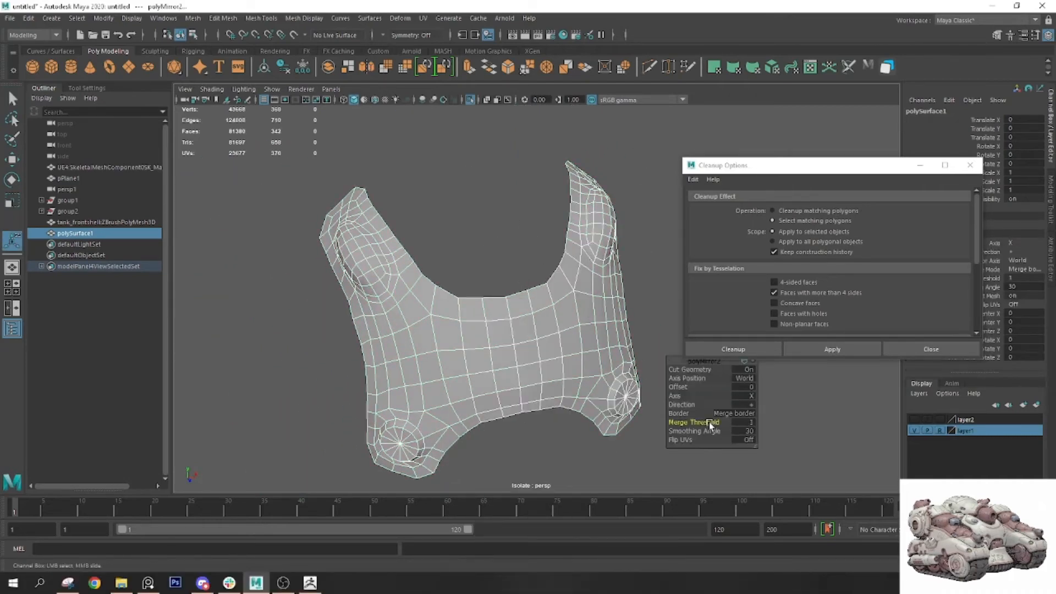
key(q)
right_drag(483, 280, 511, 265)
alt+drag(463, 351, 509, 360)
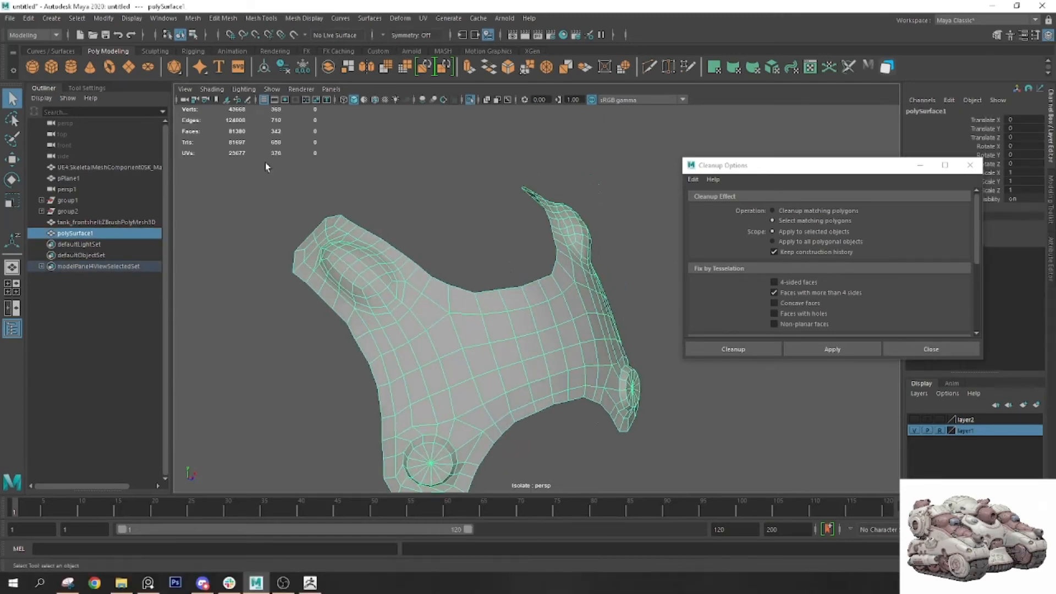
Export the selected shell as tank_frontshell_rebuild.obj, replacing the existing file, and switch to the tank sculpt in ZBrush
click(9, 19)
click(64, 160)
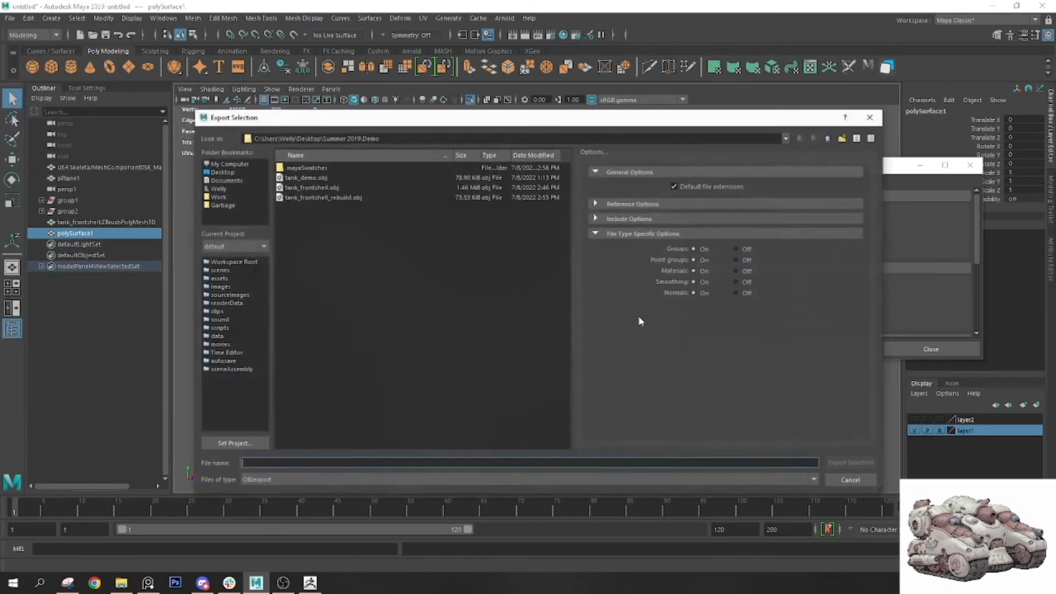
double_click(314, 197)
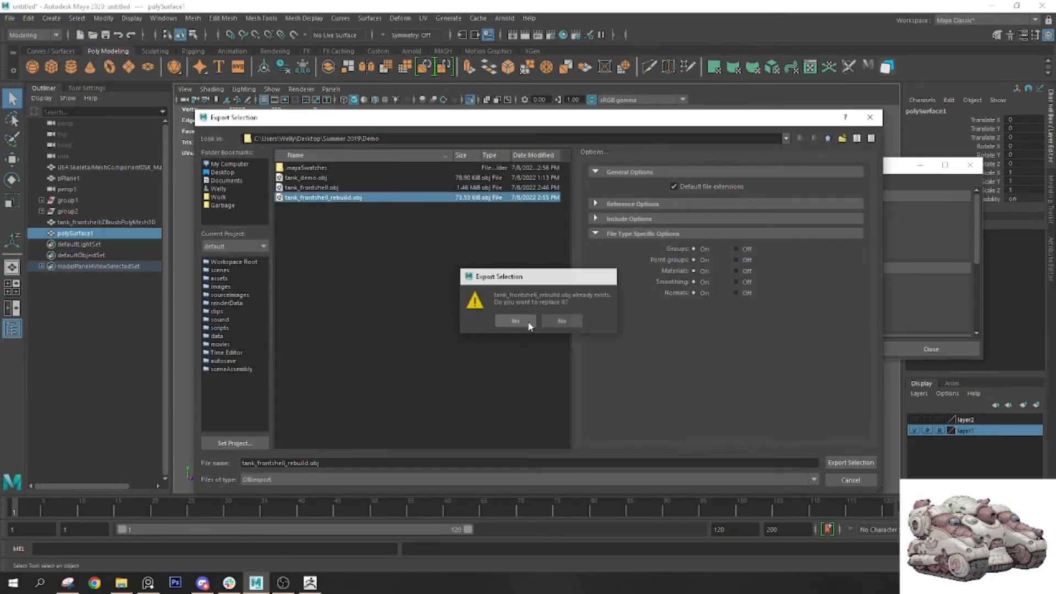
click(528, 321)
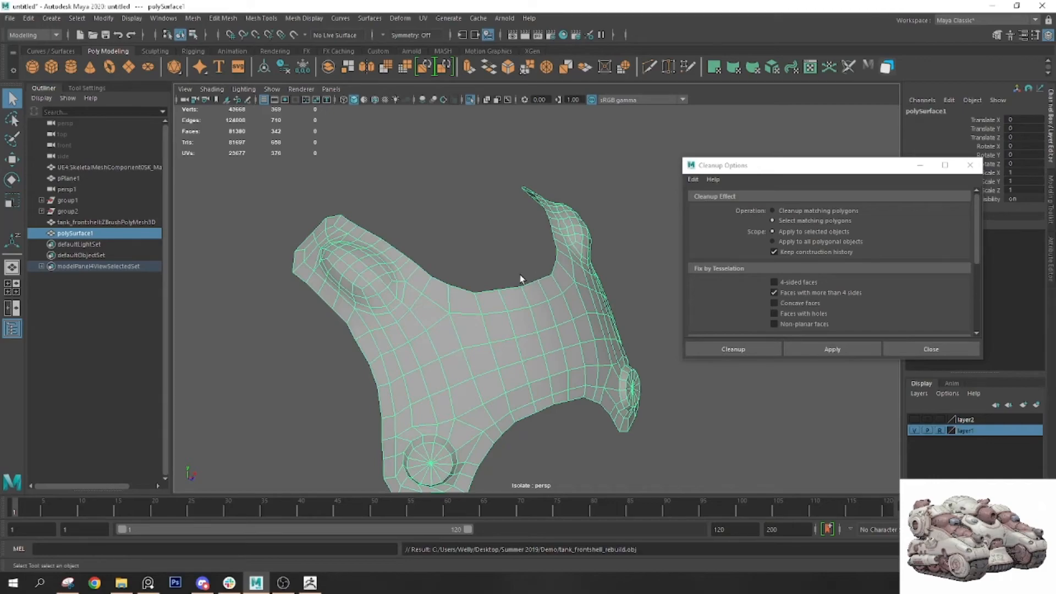
click(310, 583)
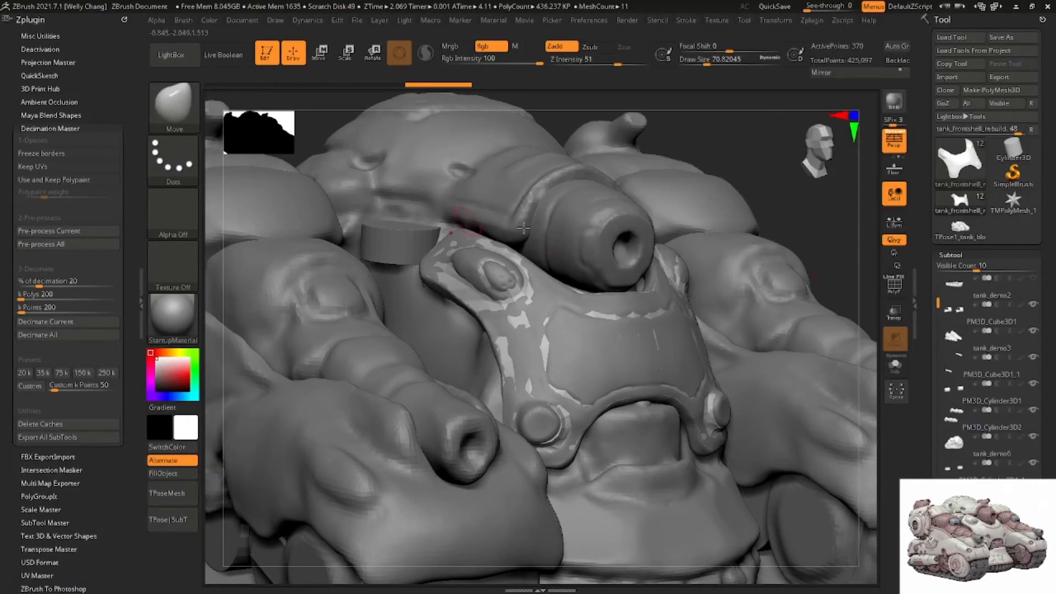
alt+right_drag(567, 286, 542, 363)
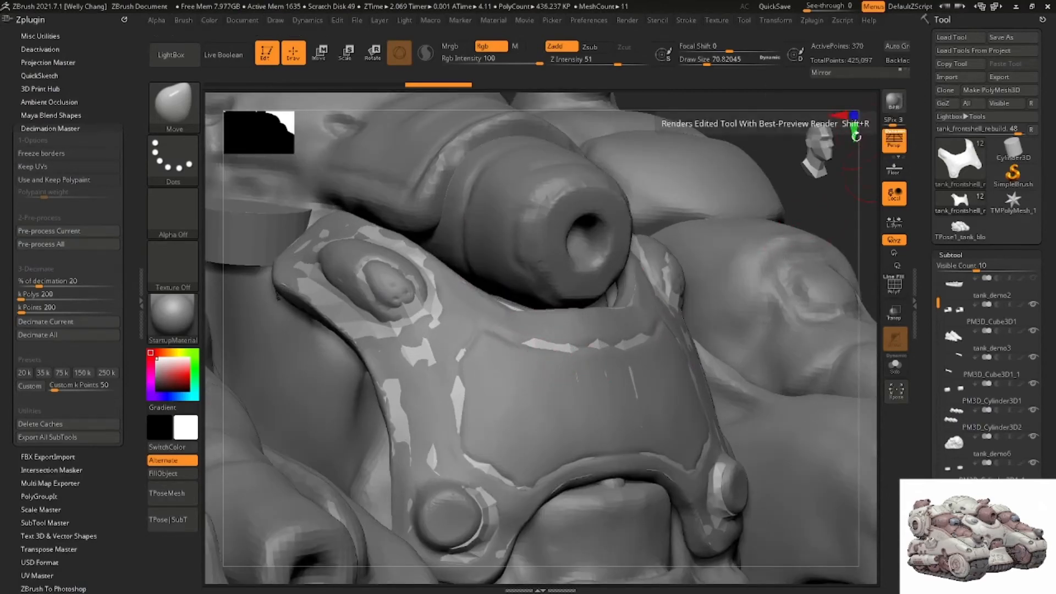
Duplicate the sculpted front shell subtool and isolate the copy
alt+click(649, 341)
drag(1044, 448, 1044, 194)
click(966, 398)
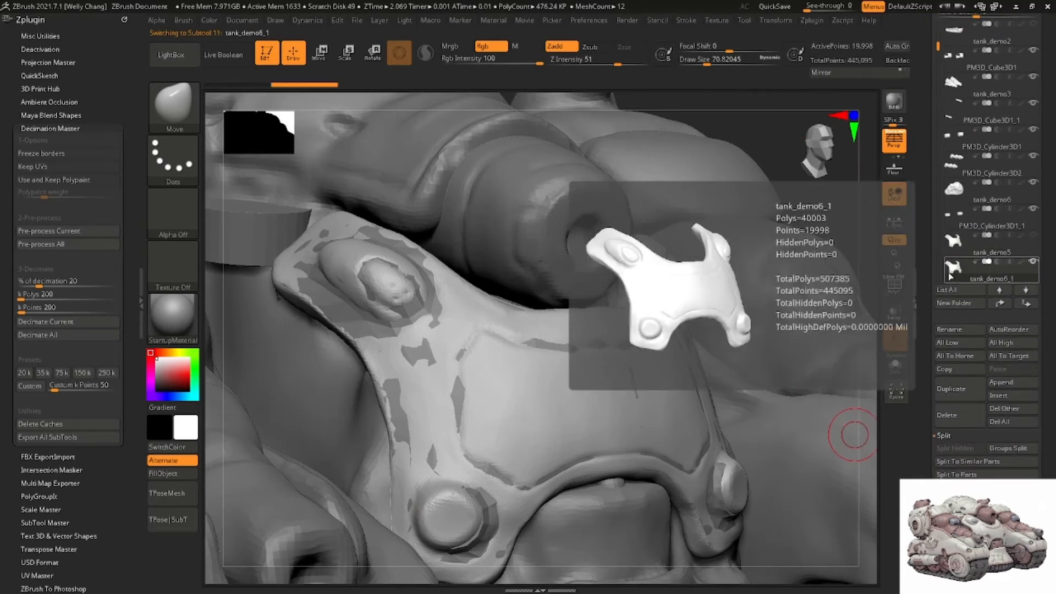
click(895, 365)
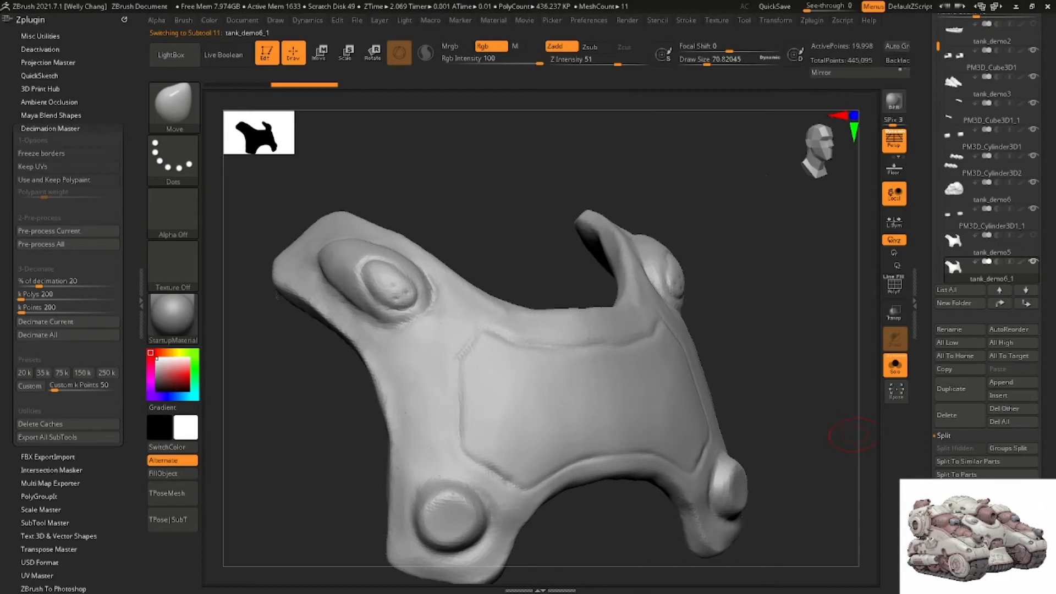
Remesh the shell copy with ZRemesher at Half with AdaptiveSize 0 and display its polyframe
scroll(1014, 389, down, 10)
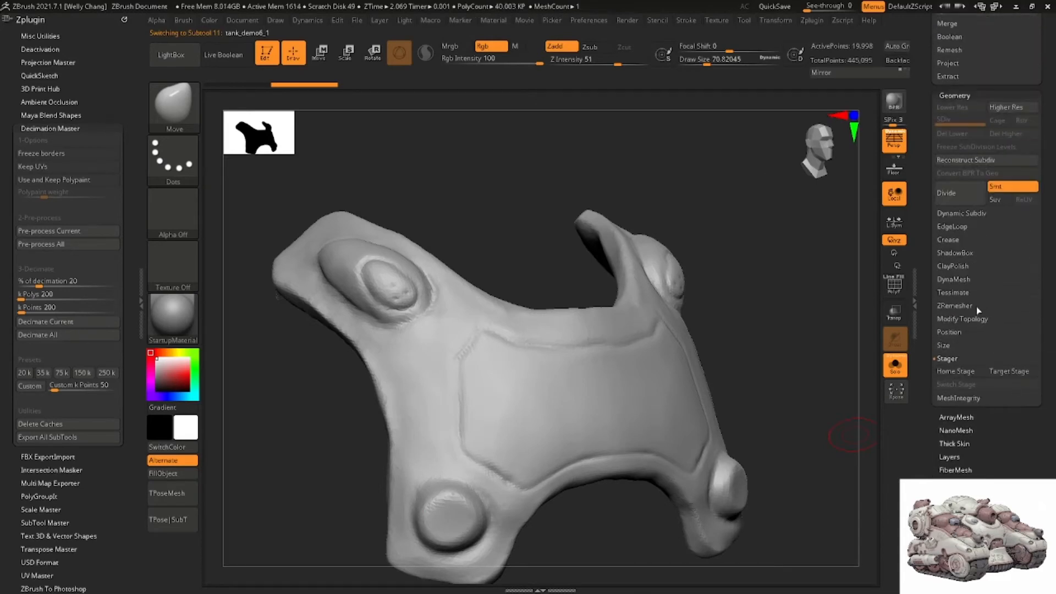
click(975, 306)
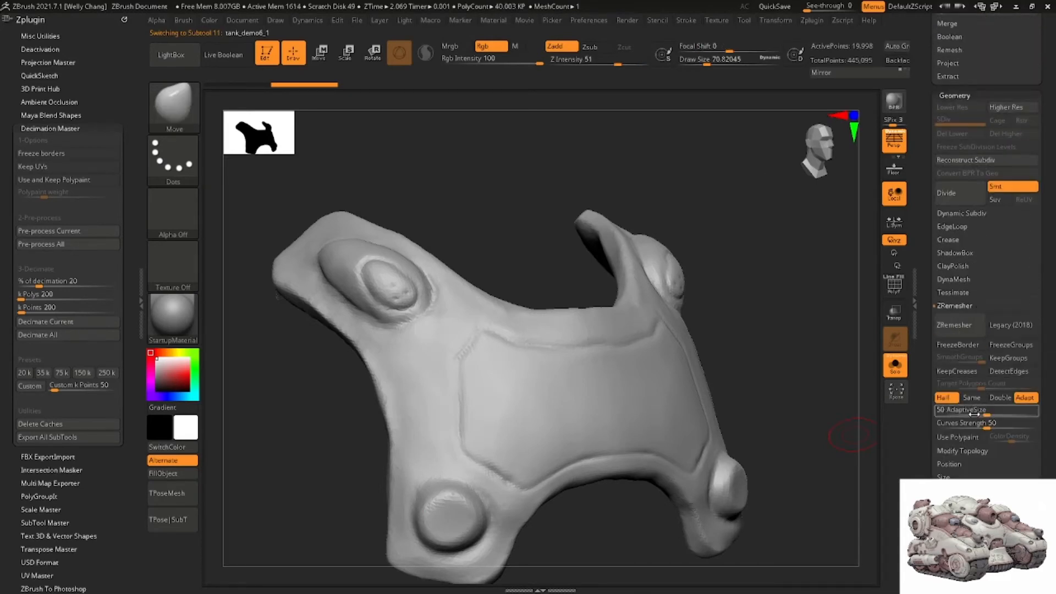
click(943, 397)
click(954, 324)
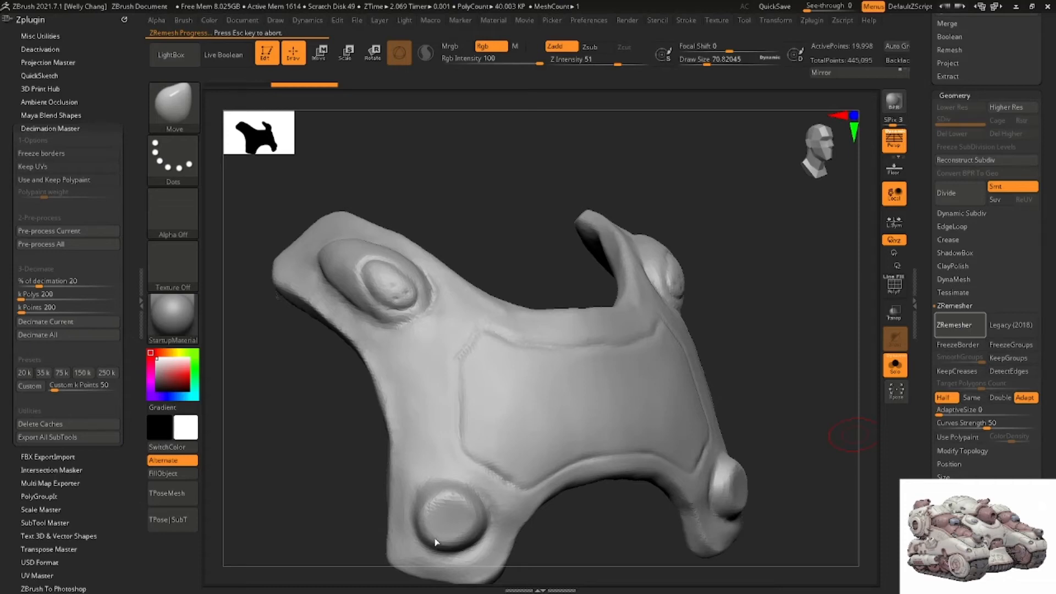
click(888, 292)
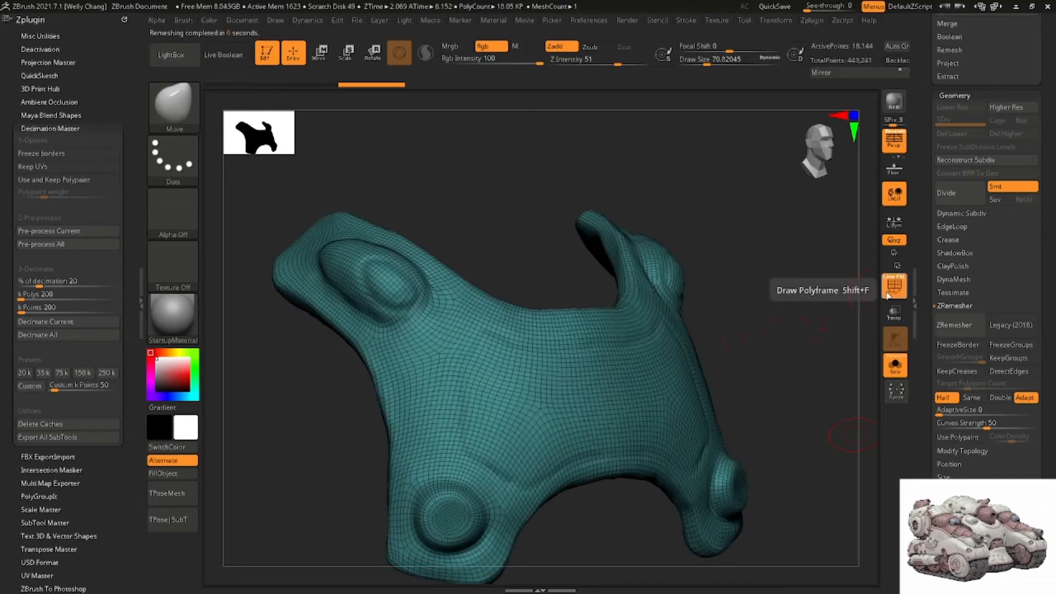
Try to run ZRemesher again on the remeshed shell copy with the same Half setting
click(956, 330)
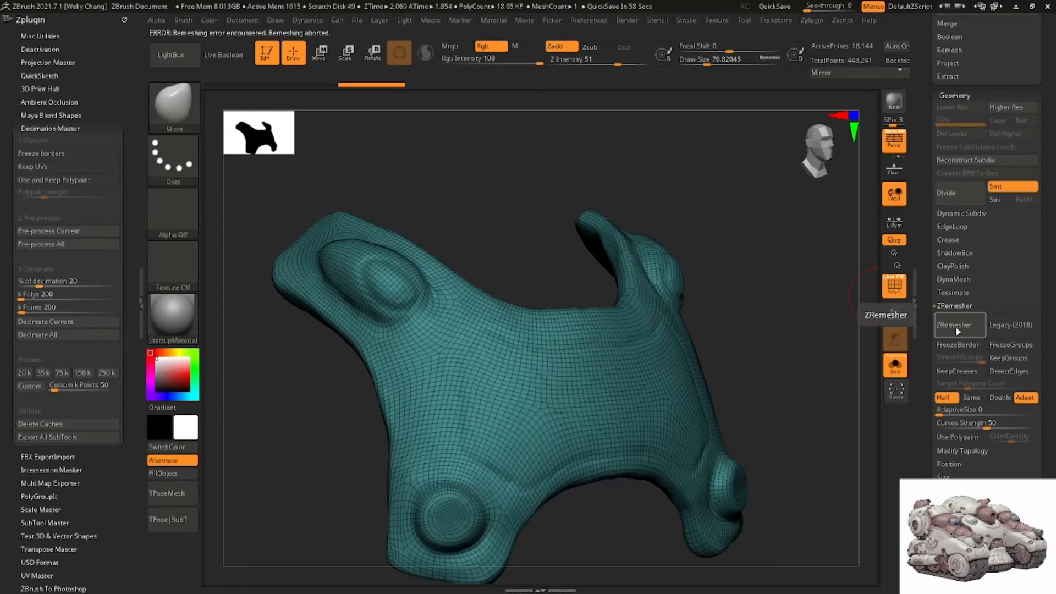
click(955, 329)
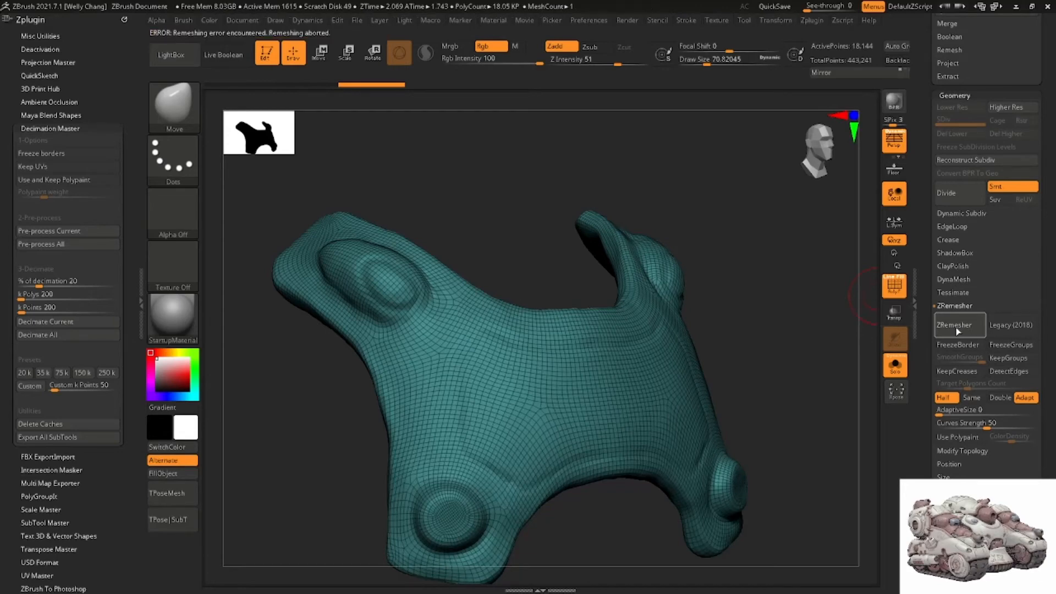
drag(680, 241, 726, 238)
click(955, 335)
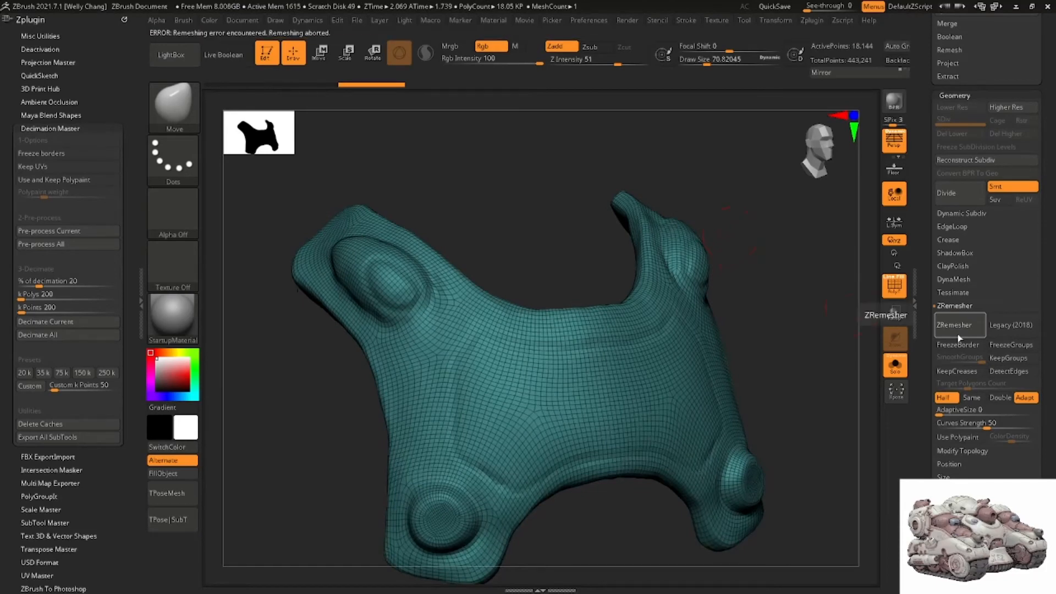
Remesh the shell copy with ZRemesher's Legacy (2018) option and inspect the topology from both sides
click(1014, 326)
click(940, 323)
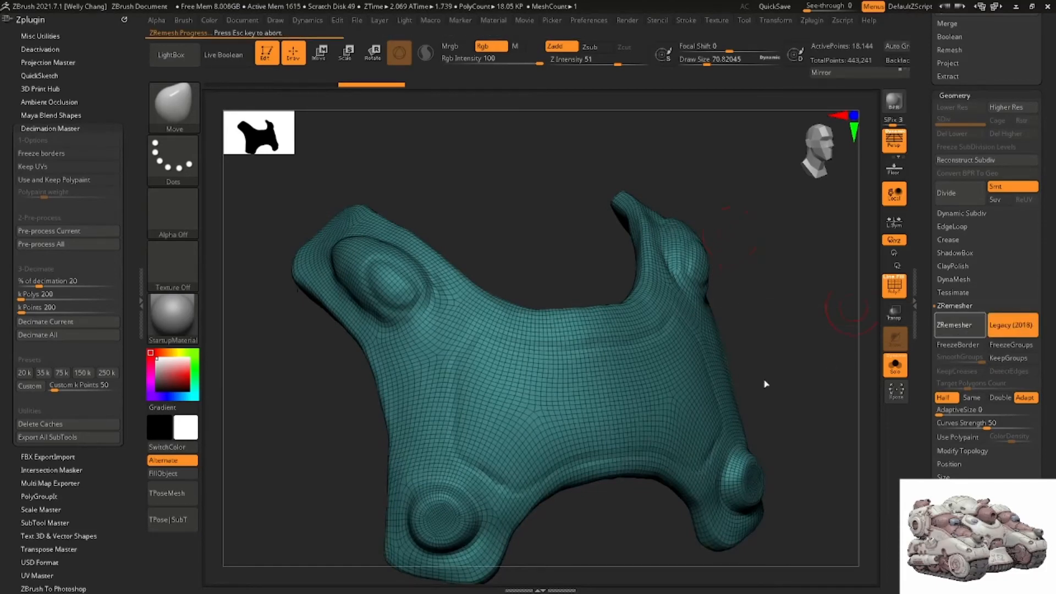
click(958, 323)
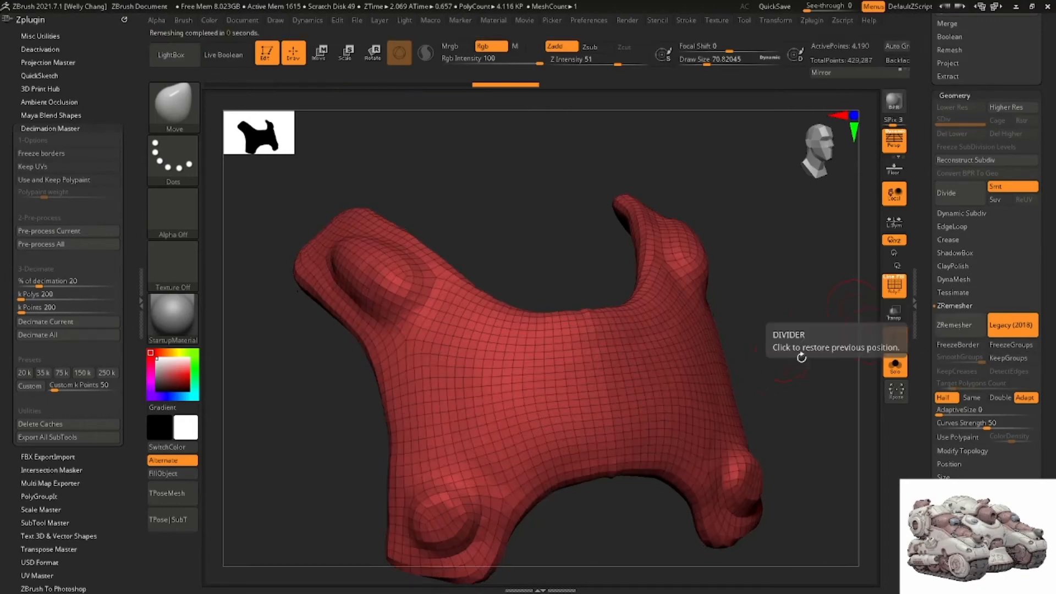
drag(801, 357, 778, 360)
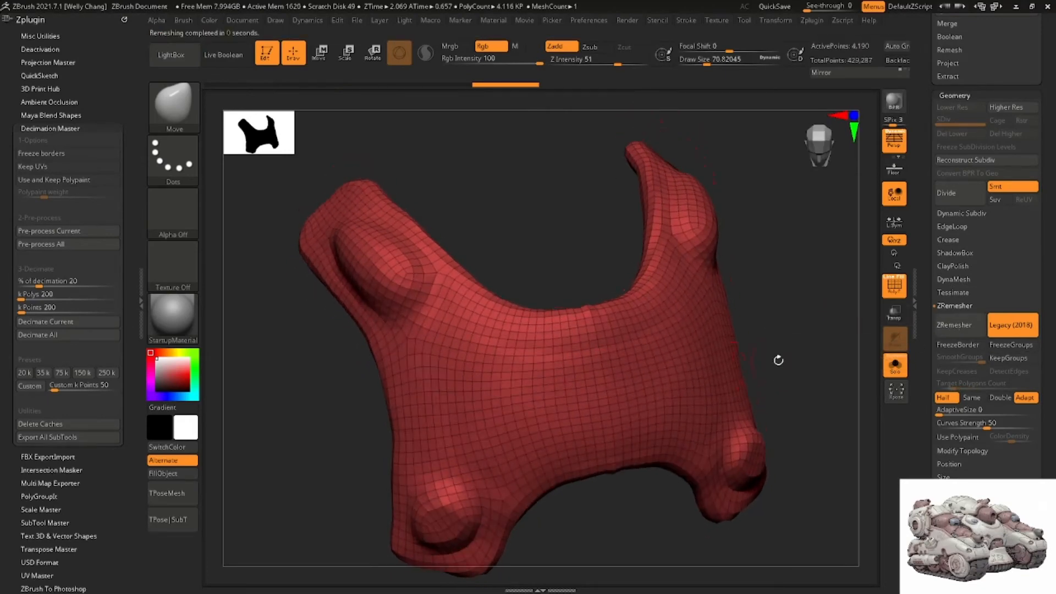
right_drag(572, 348, 573, 318)
right_drag(637, 352, 440, 370)
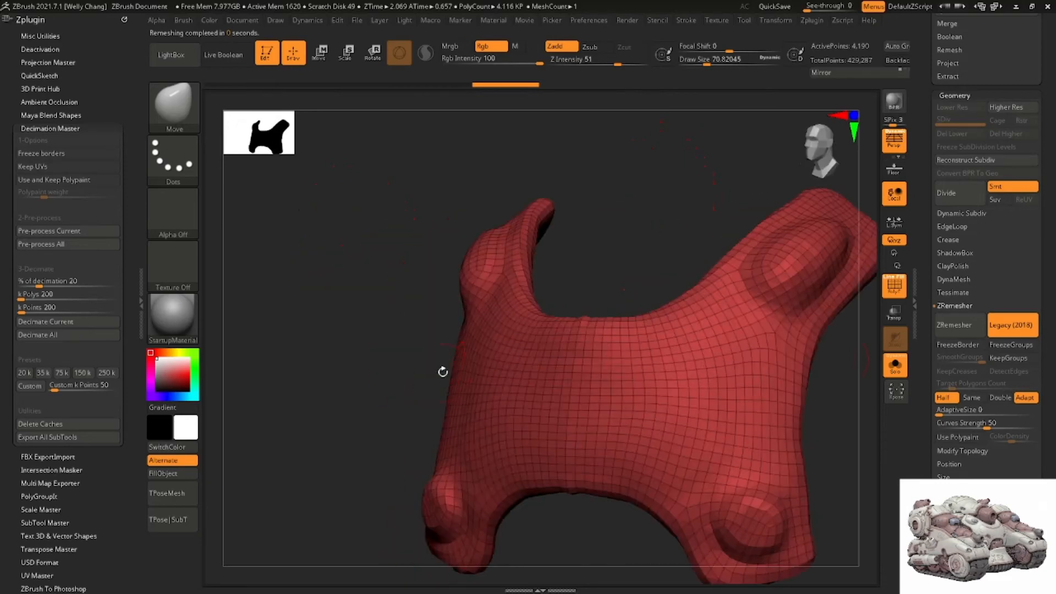
right_drag(607, 394, 779, 356)
Delete the remeshed duplicate subtool tank_demo6_1
drag(1011, 82, 1029, 223)
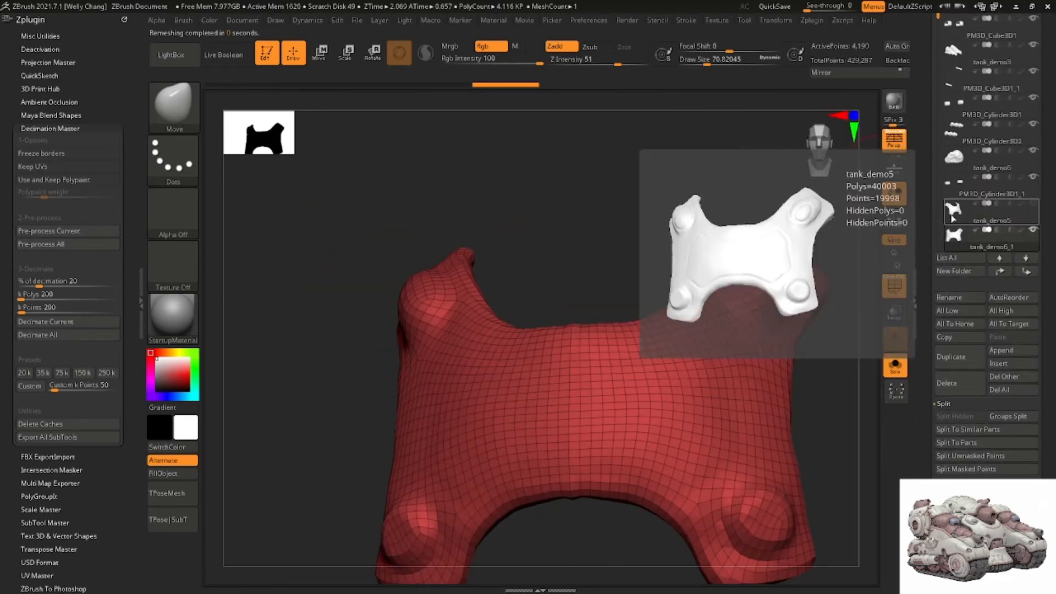
click(957, 385)
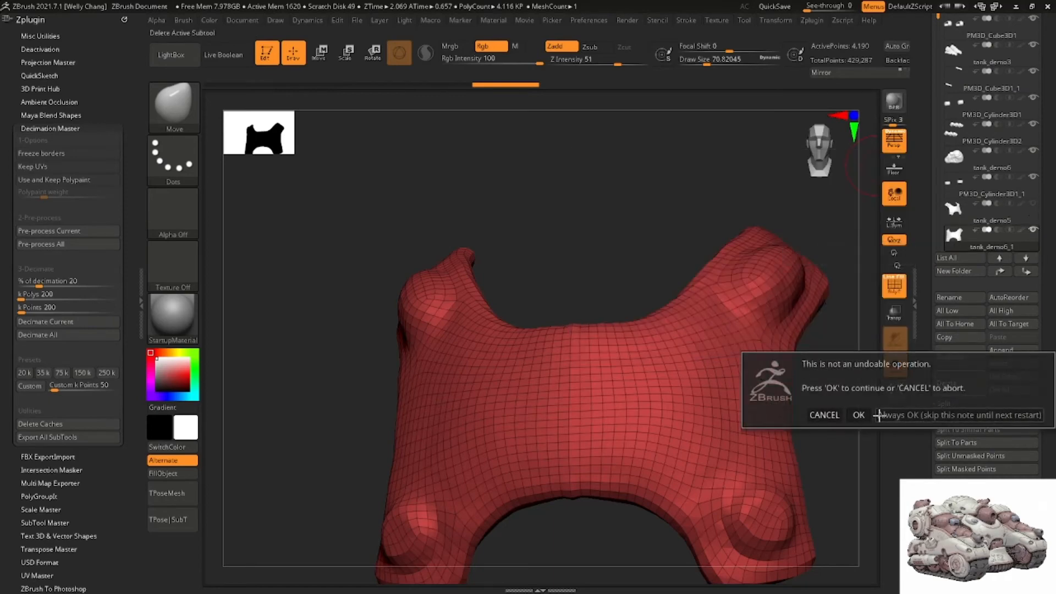
click(859, 414)
Undo the tank_frontshell_rebuild subtool back to its placeholder cube and import the updated tank_frontshell_rebuild OBJ into it
drag(858, 414, 625, 253)
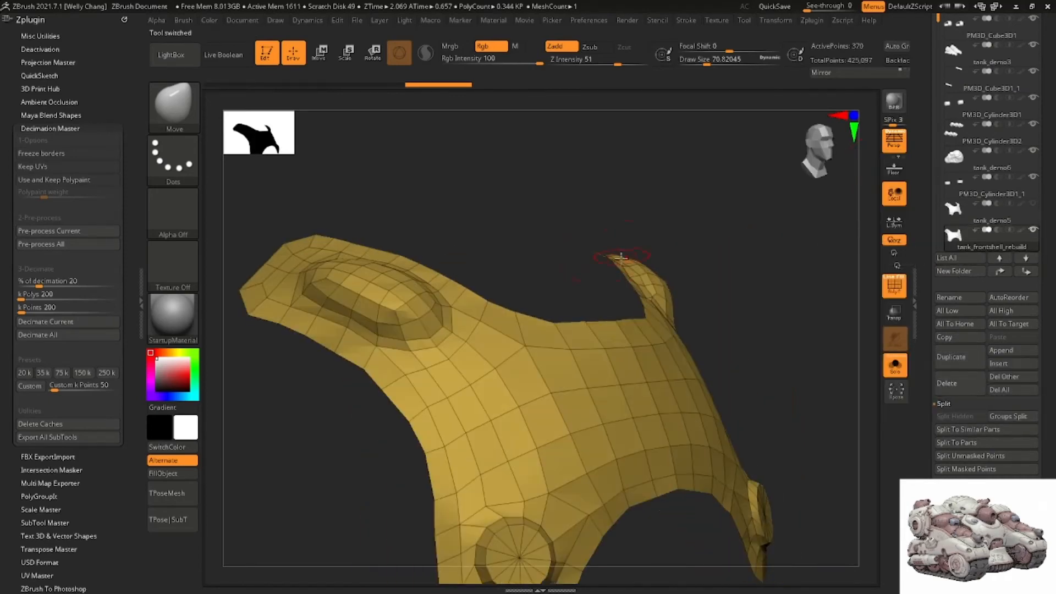
key(d)
drag(783, 247, 794, 272)
key(ctrl+z)
drag(1048, 174, 1047, 267)
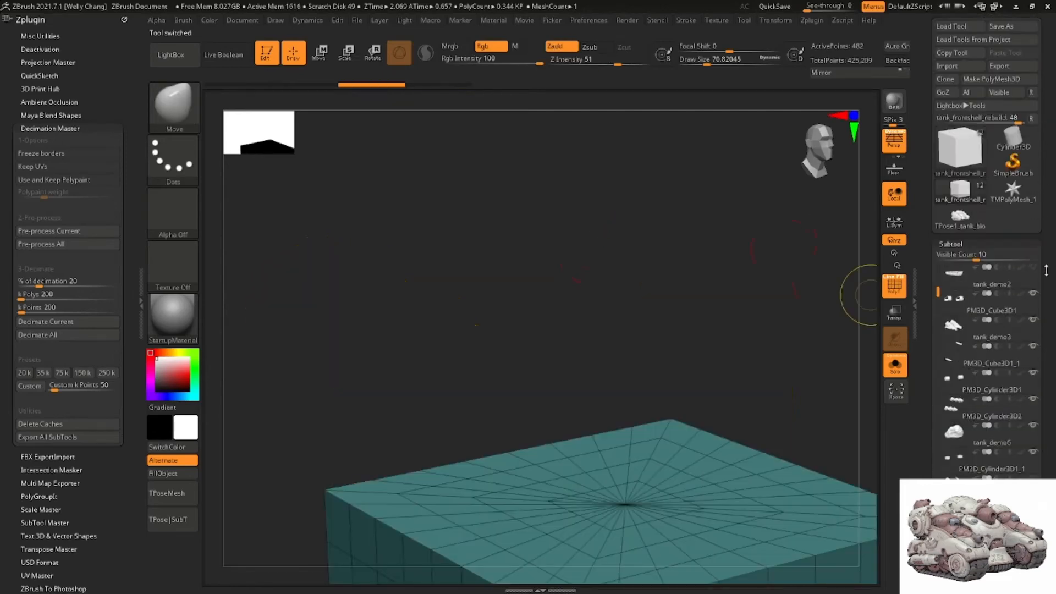
click(961, 68)
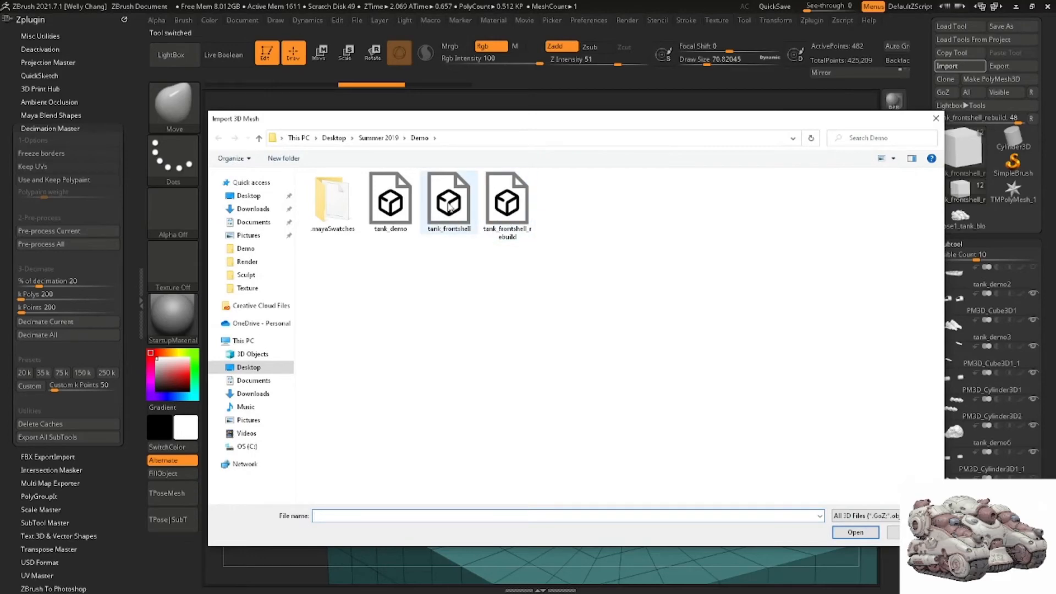
double_click(503, 224)
drag(603, 283, 321, 203)
Preview Dynamic Subdiv on the imported shell among the other subtools, always accepting auto-activation, and turn the preview off
click(894, 365)
key(d)
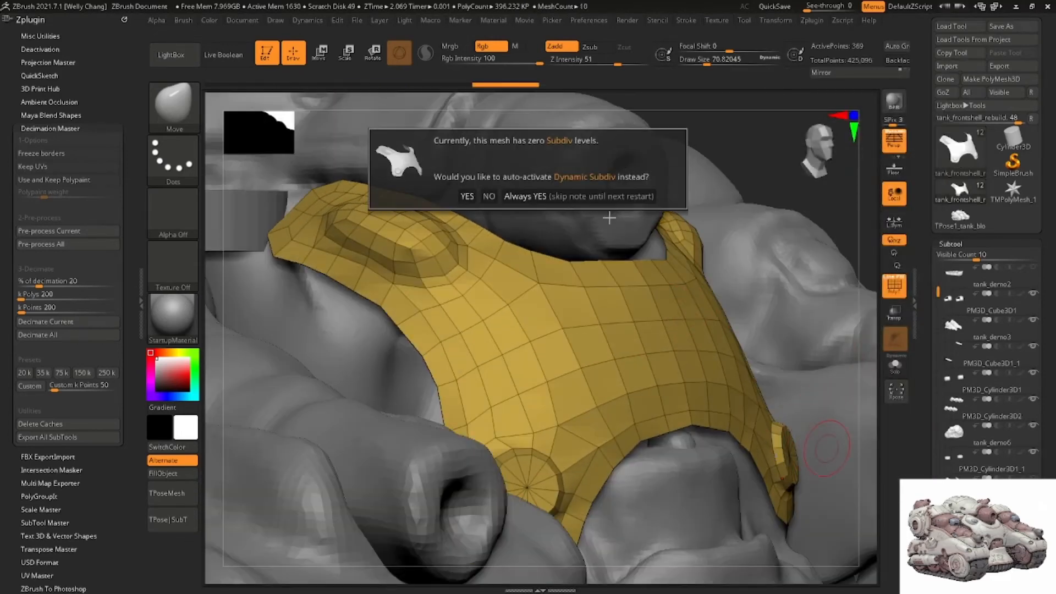
click(606, 198)
key(shift+d)
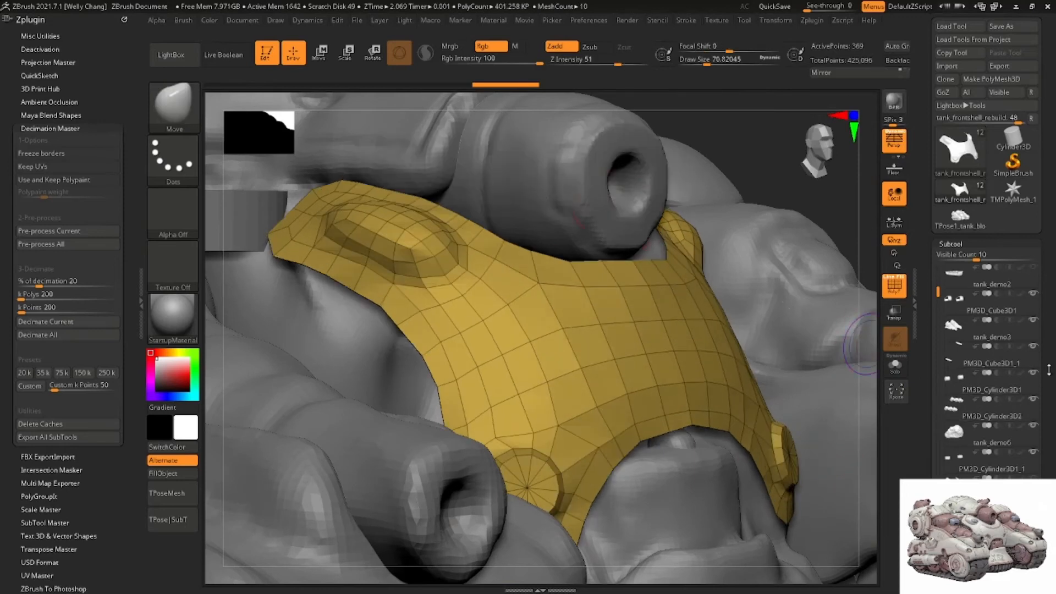
Open the EdgeLoop geometry settings and isolate the rebuilt shell to examine its surface from the side and front
drag(1042, 384, 1042, 281)
drag(1045, 588, 994, 384)
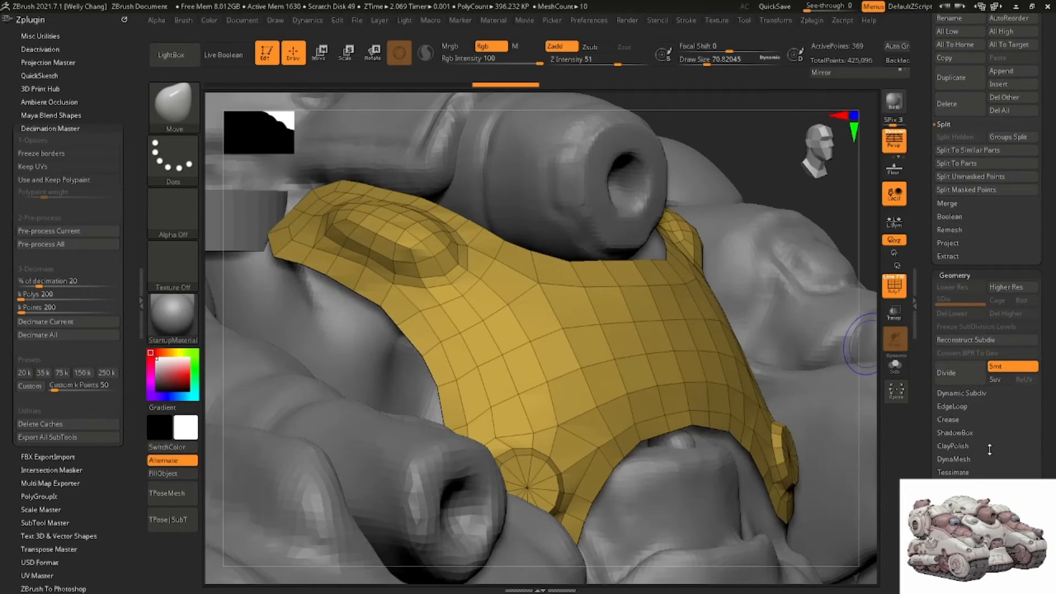
click(972, 406)
click(896, 367)
drag(660, 409, 684, 395)
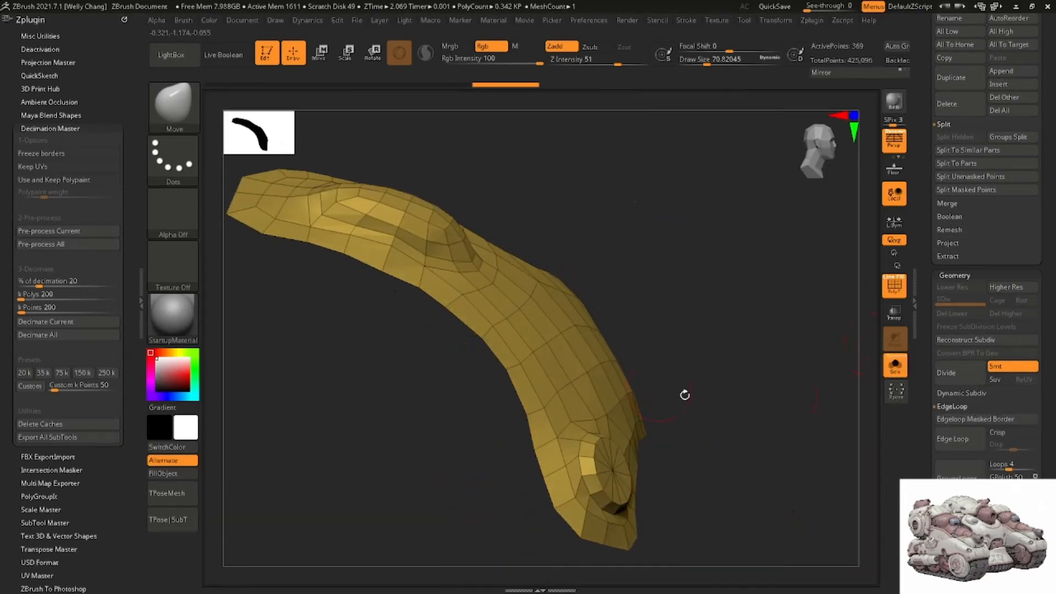
drag(903, 455, 480, 330)
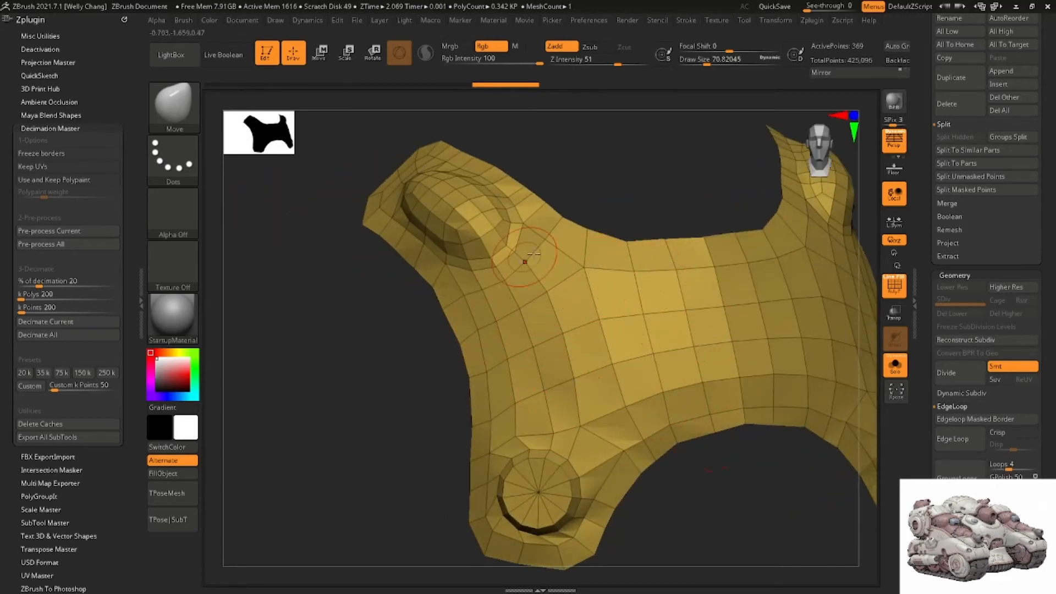
mouse_move(486, 354)
right_down()
mouse_move(531, 351)
mouse_move(515, 366)
mouse_move(545, 357)
right_up()
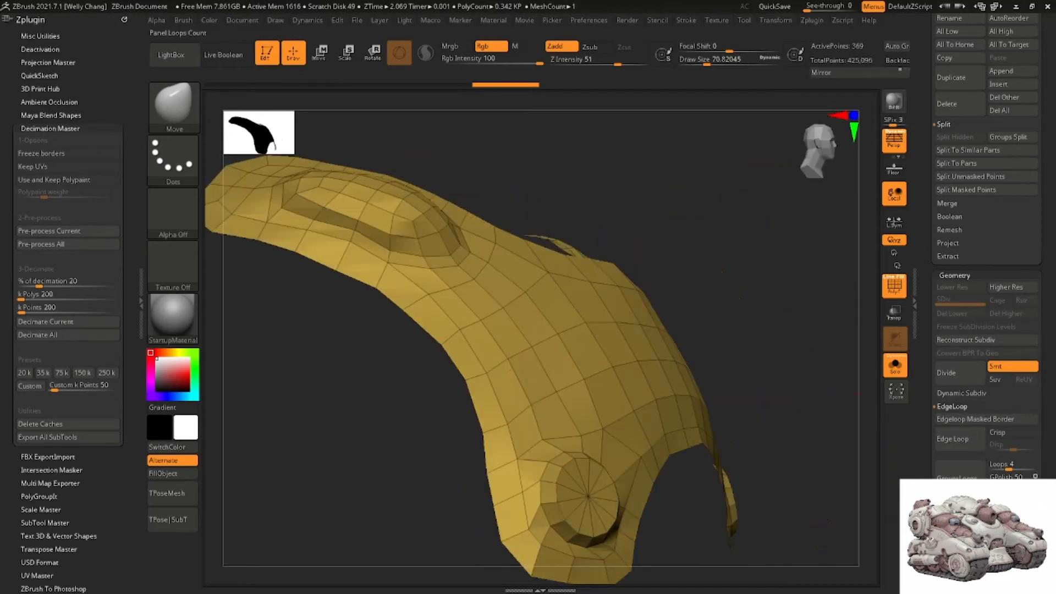
Try Panel Loops on the rebuilt shell with a thickness of 0.01 and undo it
scroll(962, 474, down, 3)
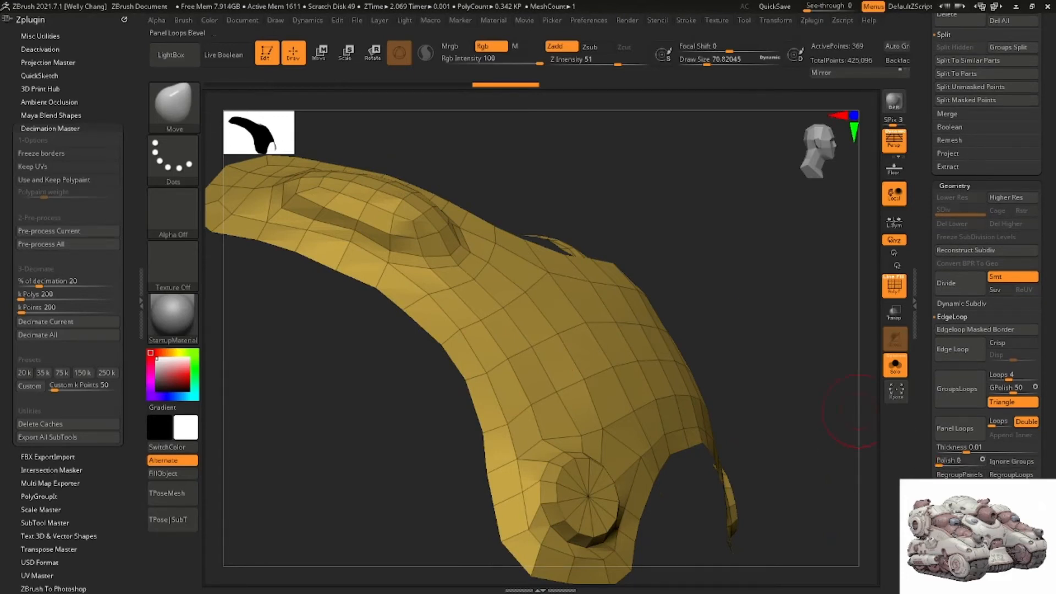
click(965, 435)
right_drag(584, 378, 555, 350)
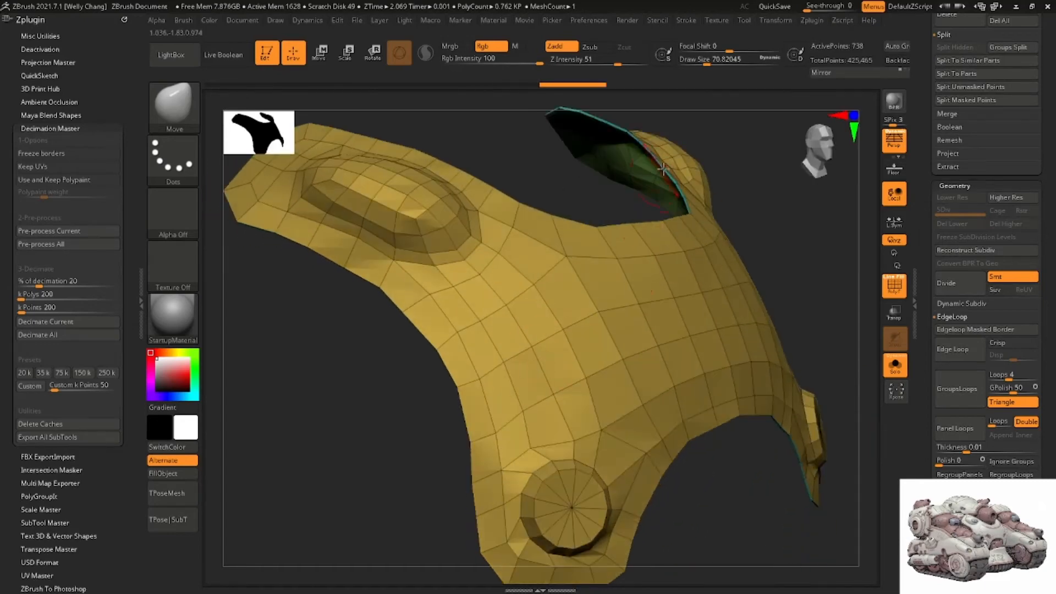
key(ctrl+z)
Try Panel Loops with a thickness of 0.05, compare the shell with the rest of the tank, and undo it
click(960, 447)
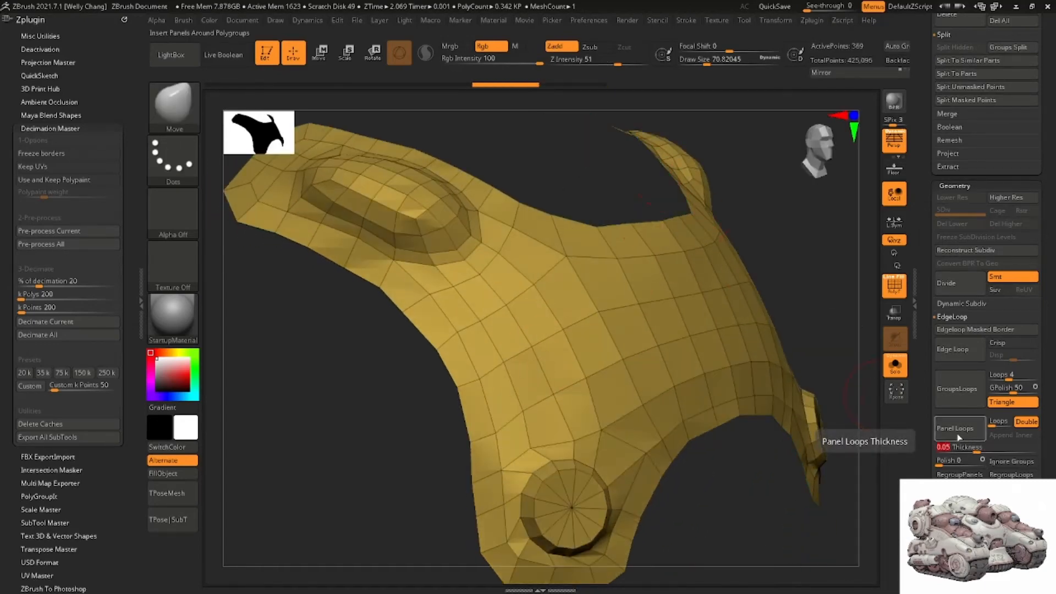
click(959, 436)
right_drag(825, 325, 754, 320)
click(895, 367)
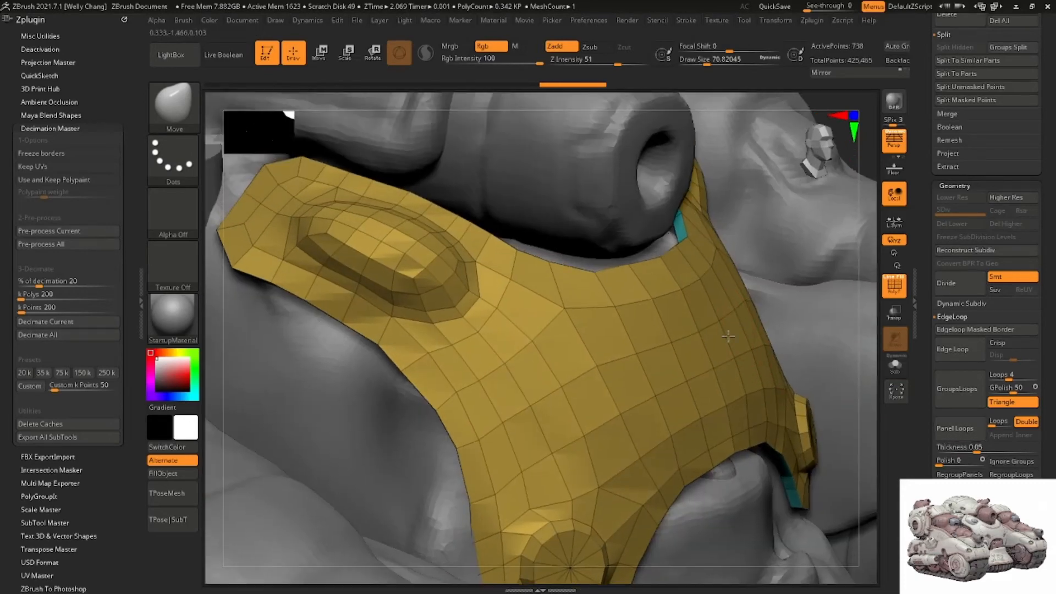
right_drag(717, 362, 701, 341)
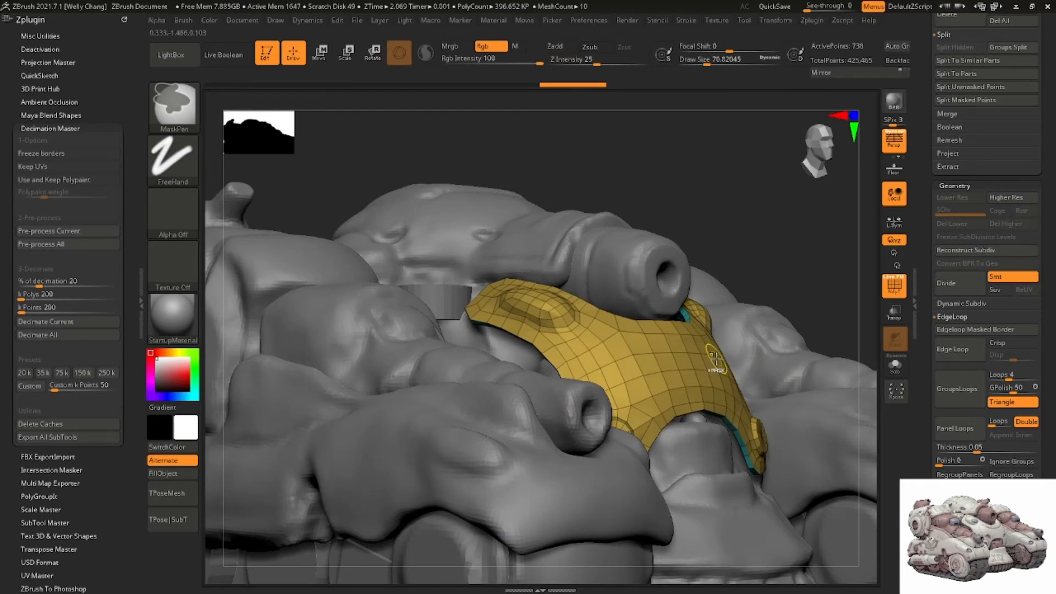
key(ctrl+z)
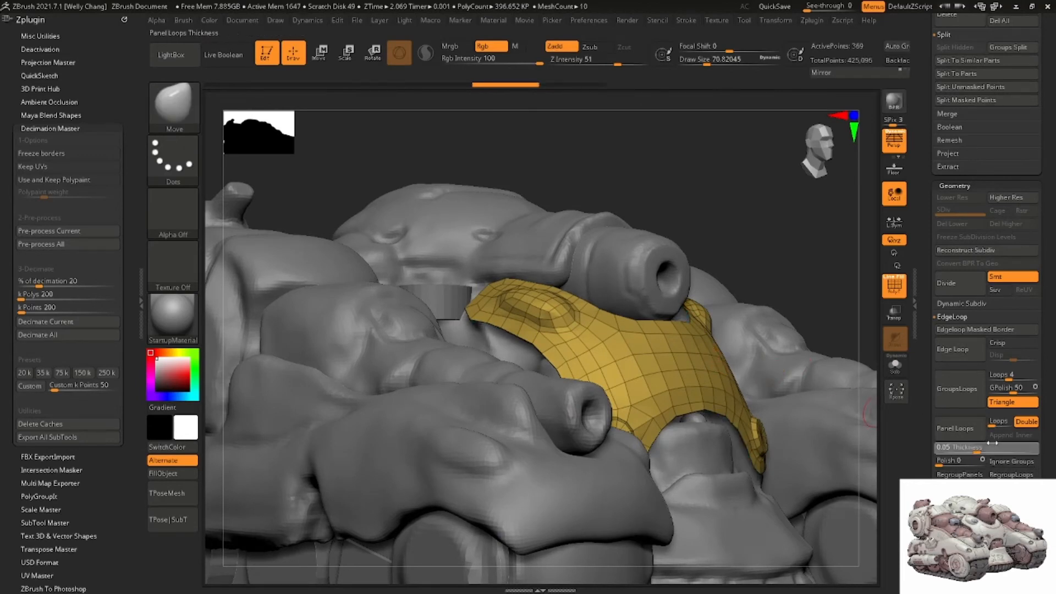
Give the rebuilt shell panel thickness using Panel Loops with a thickness of 0.1, and isolate it
click(991, 445)
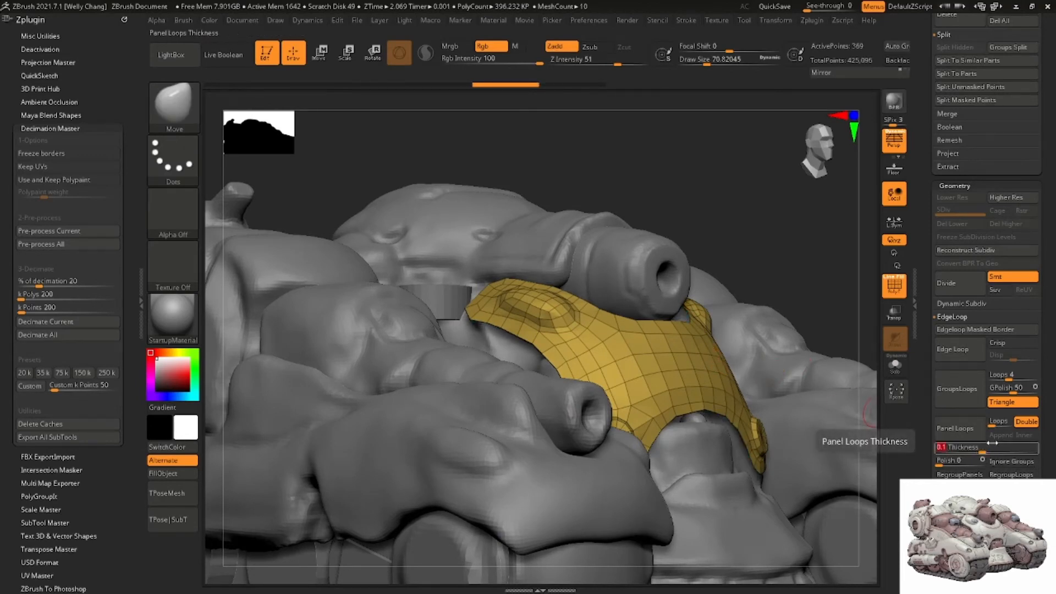
click(978, 432)
mouse_move(728, 321)
alt+right_down()
mouse_move(643, 288)
mouse_move(633, 347)
mouse_move(586, 342)
mouse_move(533, 308)
mouse_move(476, 335)
mouse_move(649, 368)
mouse_move(731, 330)
alt+right_up()
click(896, 368)
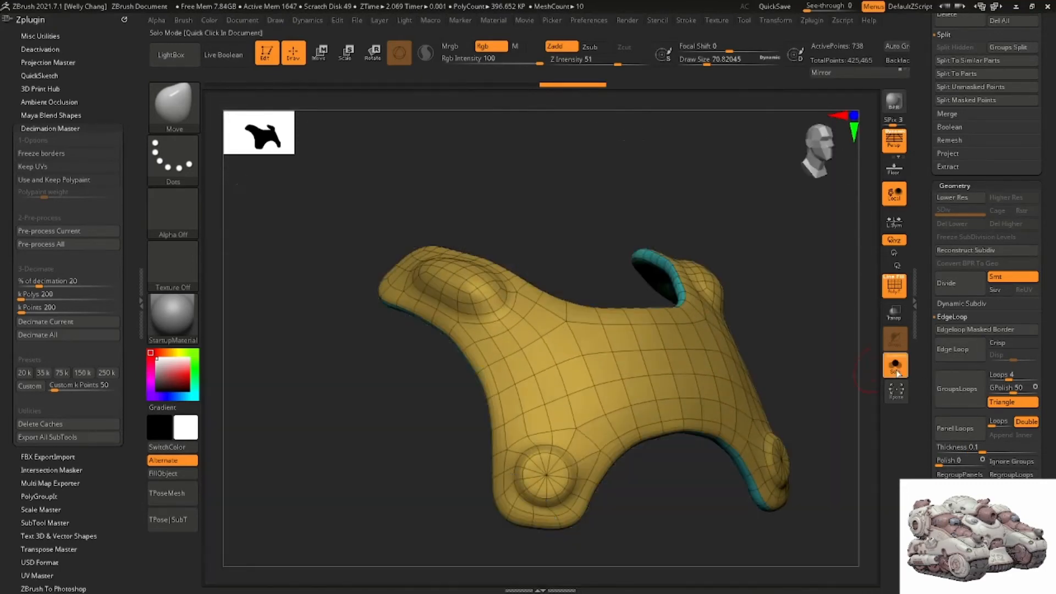
Check the thickened shell's unsmoothed edges, and preview it with Dynamic Subdiv at a SmoothSubdiv of 5
ctrl+right_drag(821, 303, 704, 380)
key(shift+d)
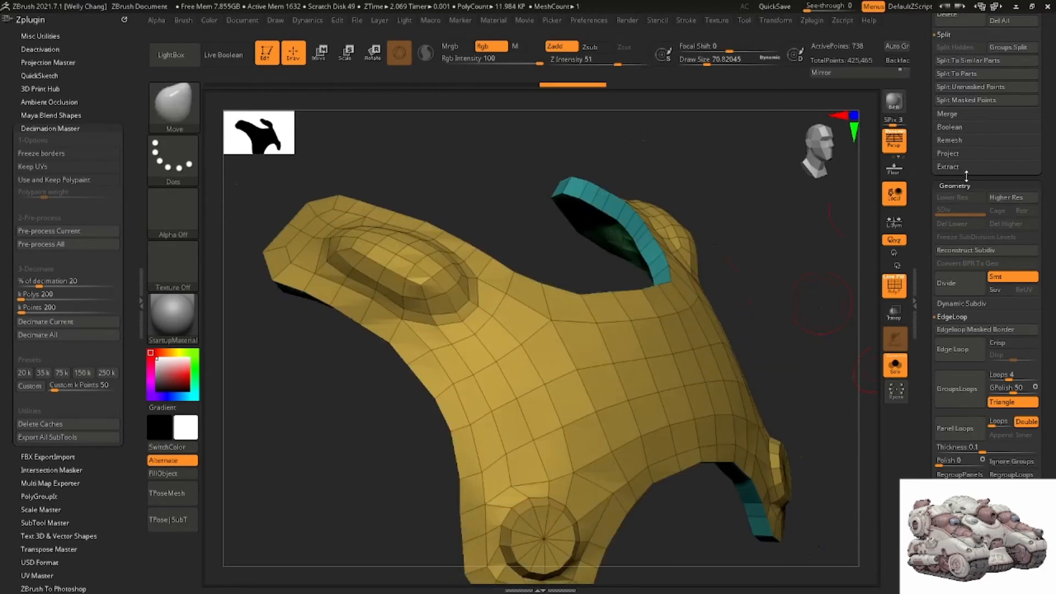
ctrl+right_drag(687, 263, 707, 300)
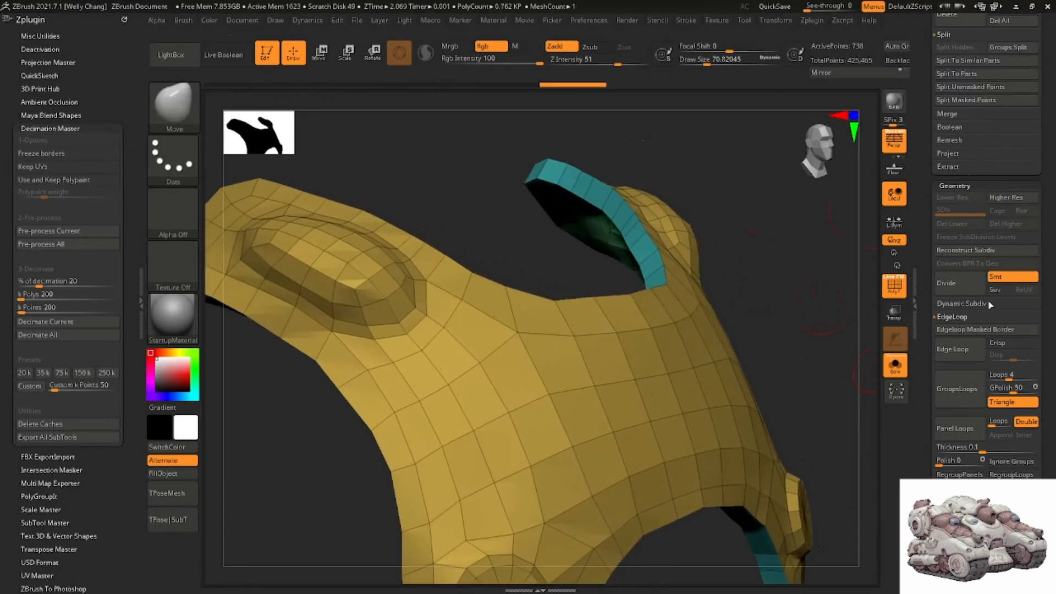
drag(1048, 298, 1042, 253)
click(966, 250)
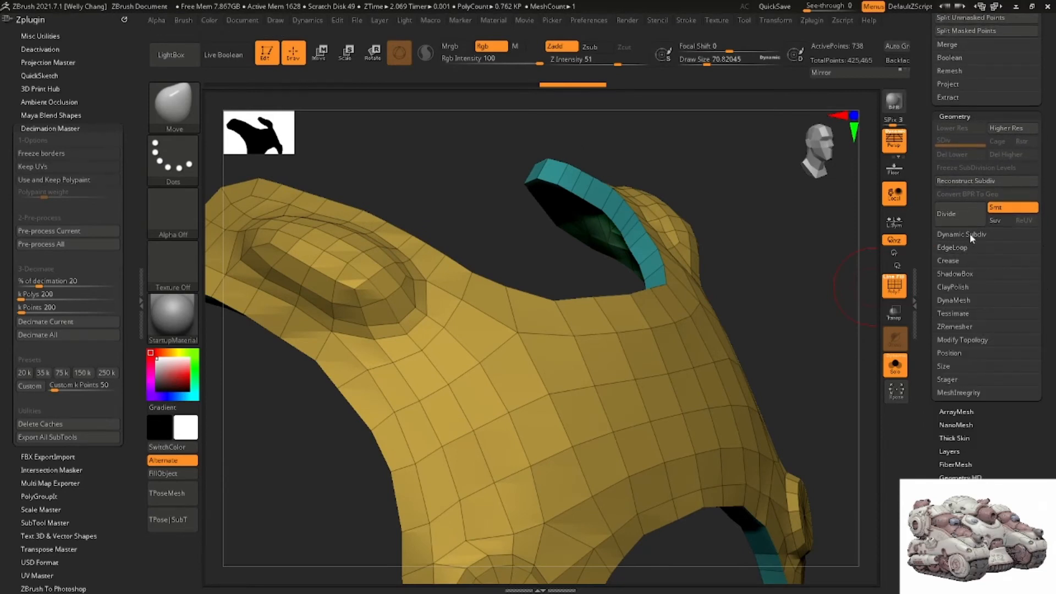
click(969, 233)
key(d)
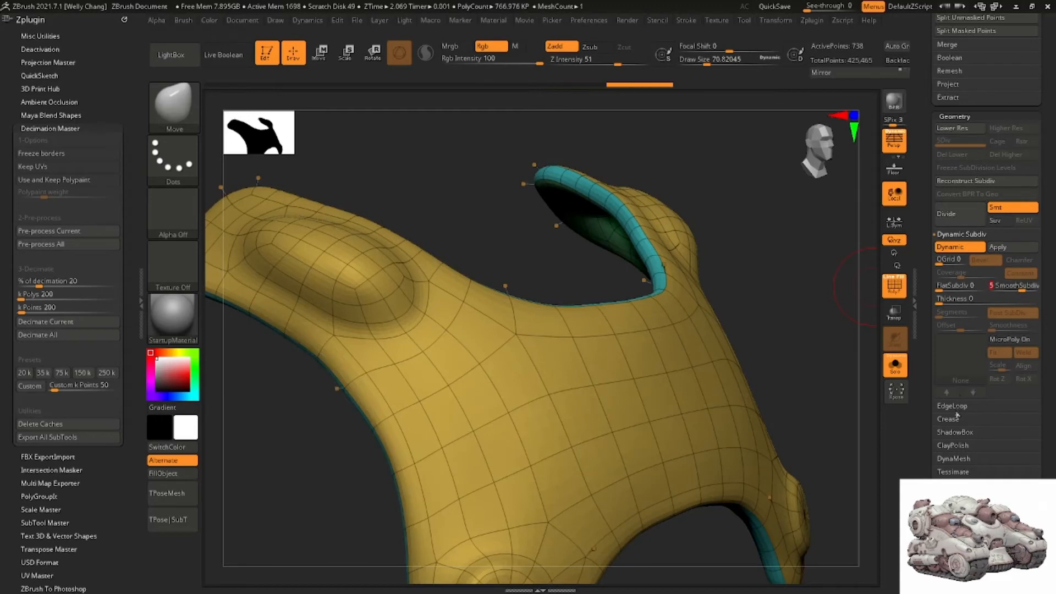
Crease the shell's polygroup borders with Crease PG at a crease level of 2 and inspect the rim
click(957, 419)
click(967, 314)
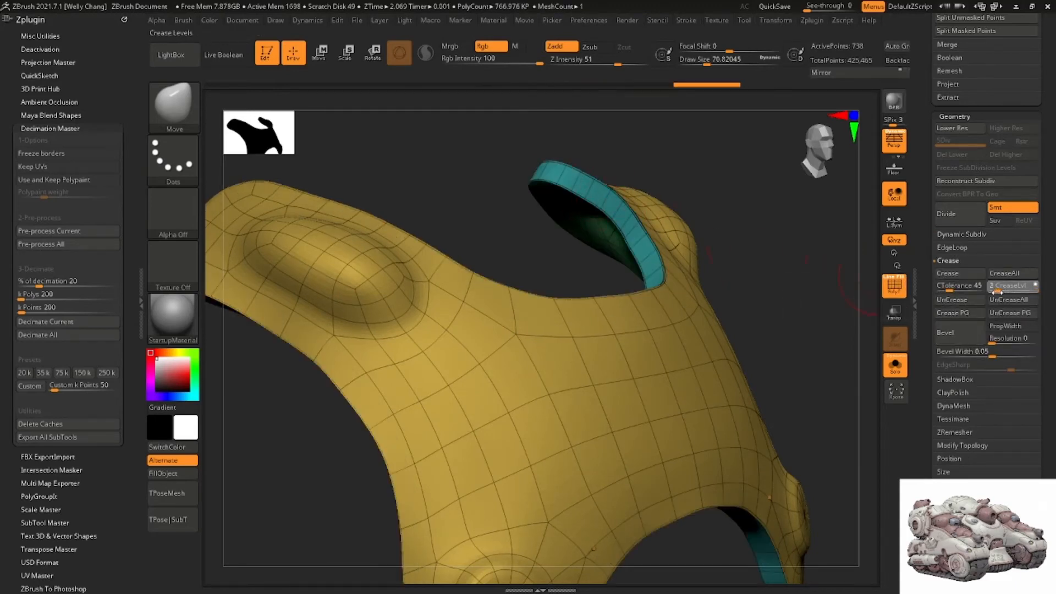
click(894, 286)
right_drag(715, 292, 702, 333)
ctrl+right_drag(703, 272, 877, 287)
click(894, 285)
right_drag(770, 275, 632, 261)
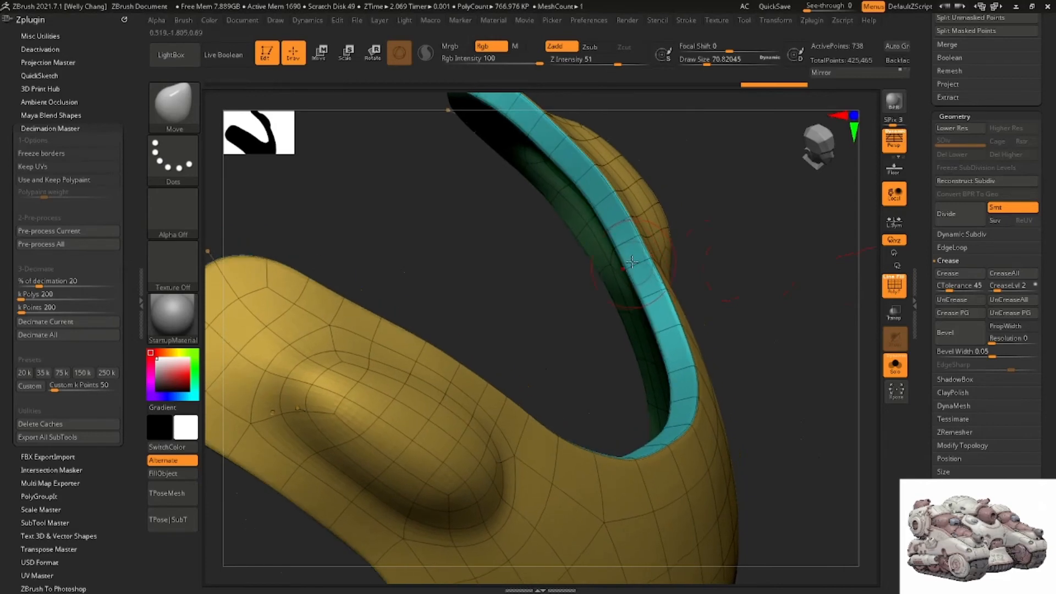
Enlarge the Move brush to a draw size of about 94 and nudge the outline of the upper arm's oval bump
key(shift+d)
key(d)
key(b)
key(m)
key(v)
right_drag(626, 251, 654, 262)
key(space)
drag(627, 257, 636, 259)
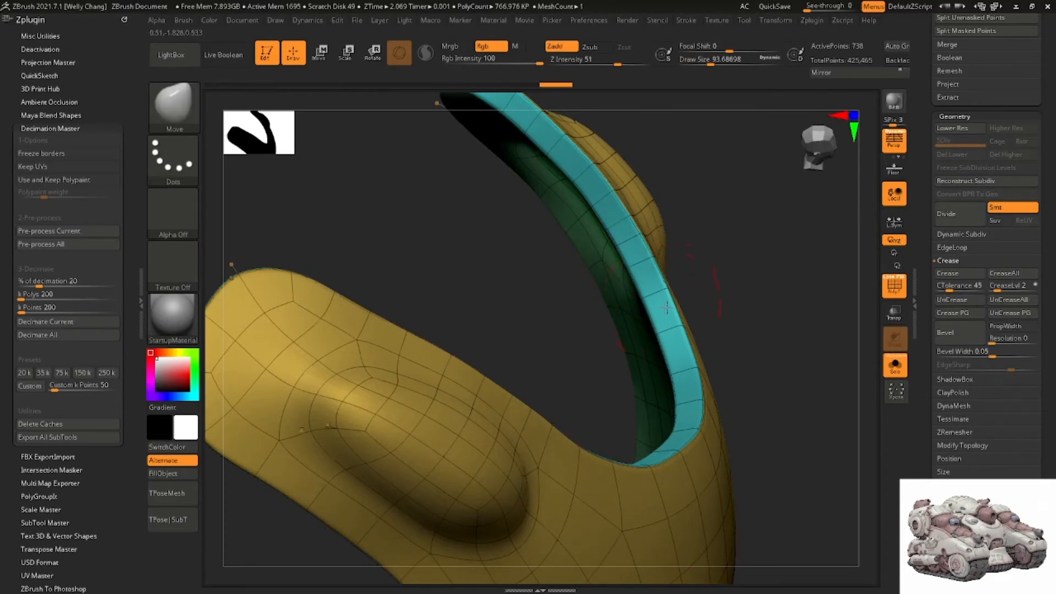
right_drag(673, 317, 635, 257)
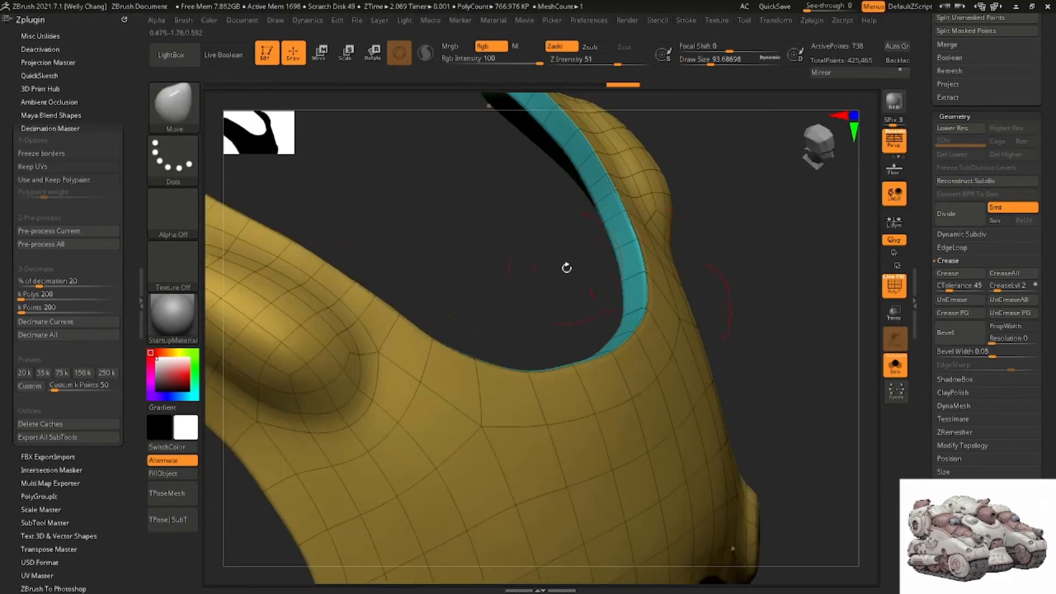
mouse_move(567, 268)
right_down()
mouse_move(676, 228)
mouse_move(748, 170)
mouse_move(621, 352)
right_up()
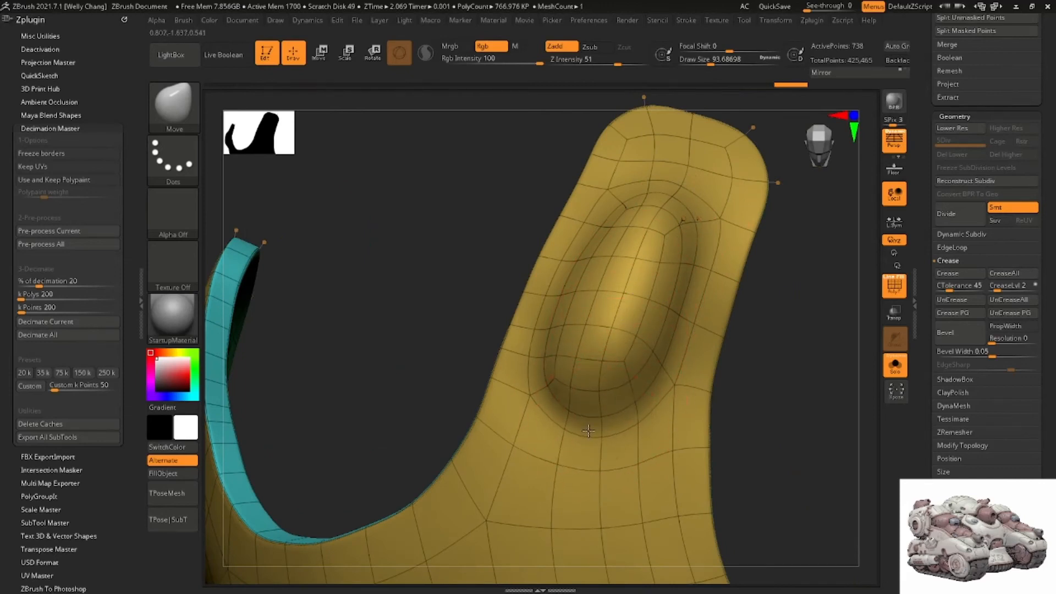
drag(550, 411, 545, 409)
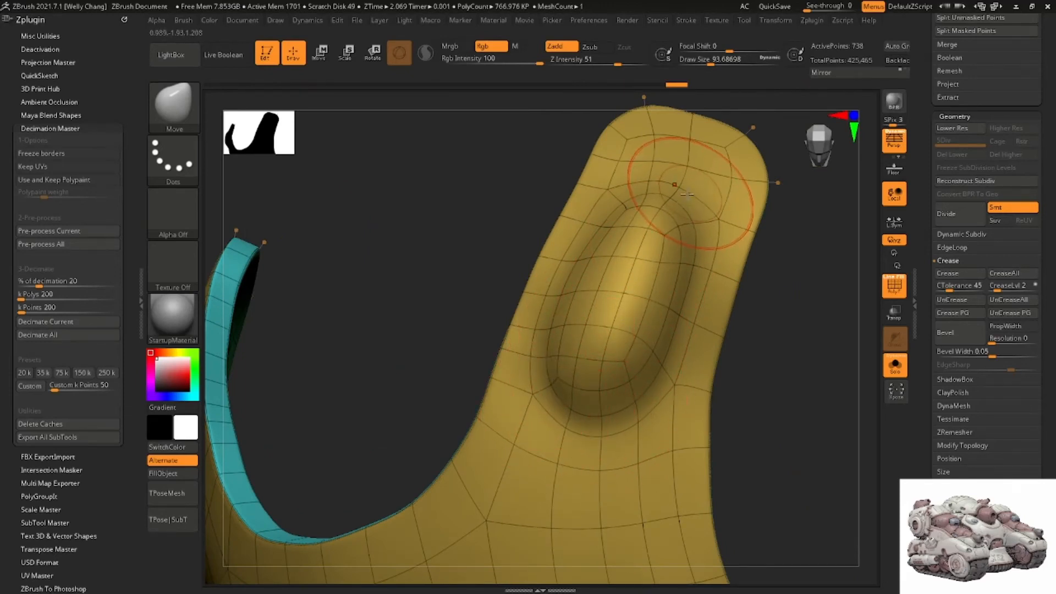
mouse_move(688, 194)
right_down()
mouse_move(660, 209)
mouse_move(682, 209)
mouse_move(666, 204)
right_up()
Crease the complete edge loop around the oval bump's base with ZModeler and preview it smoothed without the polyframe
key(b)
key(d)
key(s)
key(shift+d)
key(b)
key(z)
key(m)
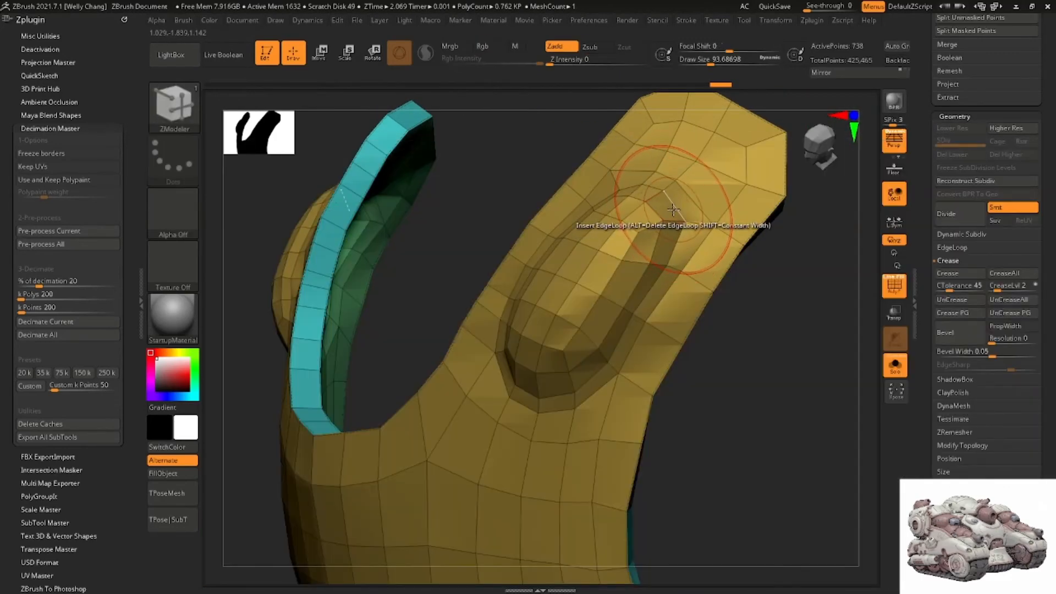
key(space)
click(571, 289)
click(602, 368)
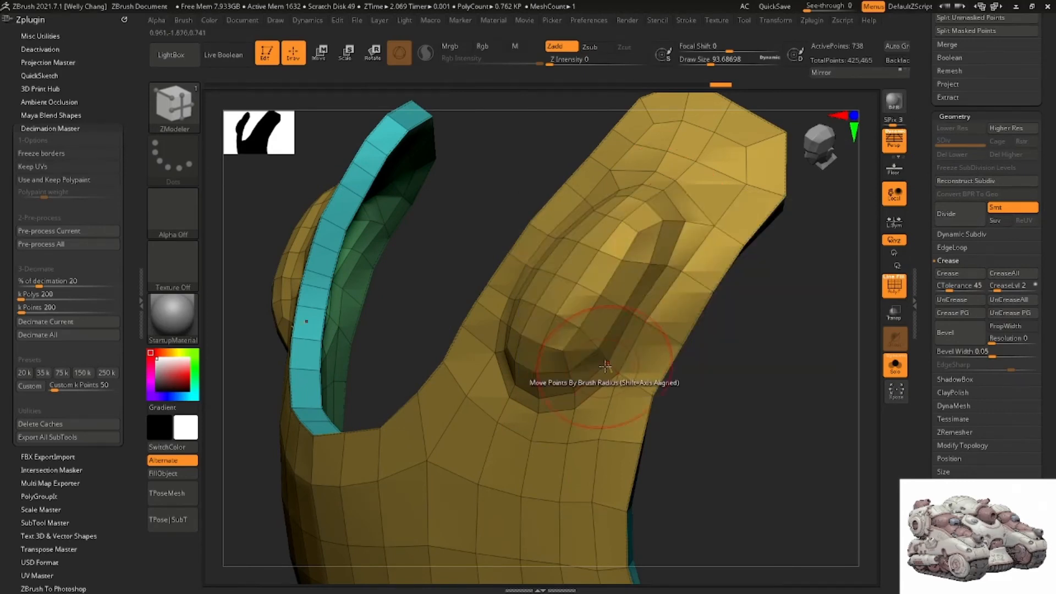
right_drag(605, 367, 598, 299)
key(d)
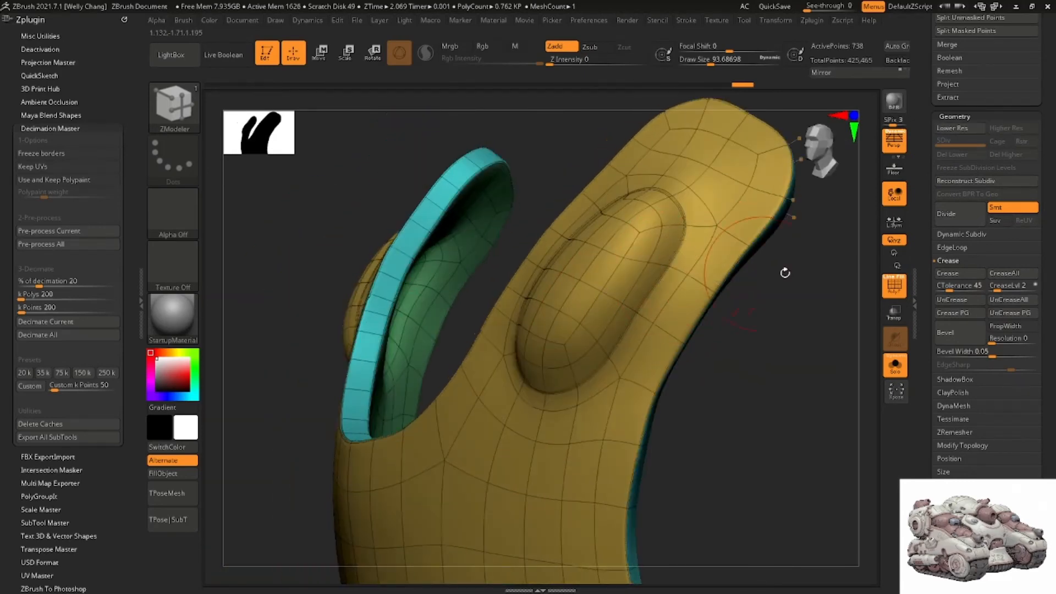
click(890, 292)
mouse_move(770, 248)
right_down()
mouse_move(641, 255)
mouse_move(667, 265)
right_up()
Reduce the Move brush to a draw size of about 62 and refine the creased oval bump's contour
key(b)
key(m)
key(v)
key(space)
drag(667, 265, 661, 266)
mouse_move(660, 266)
right_down()
mouse_move(631, 299)
mouse_move(629, 353)
mouse_move(659, 342)
right_up()
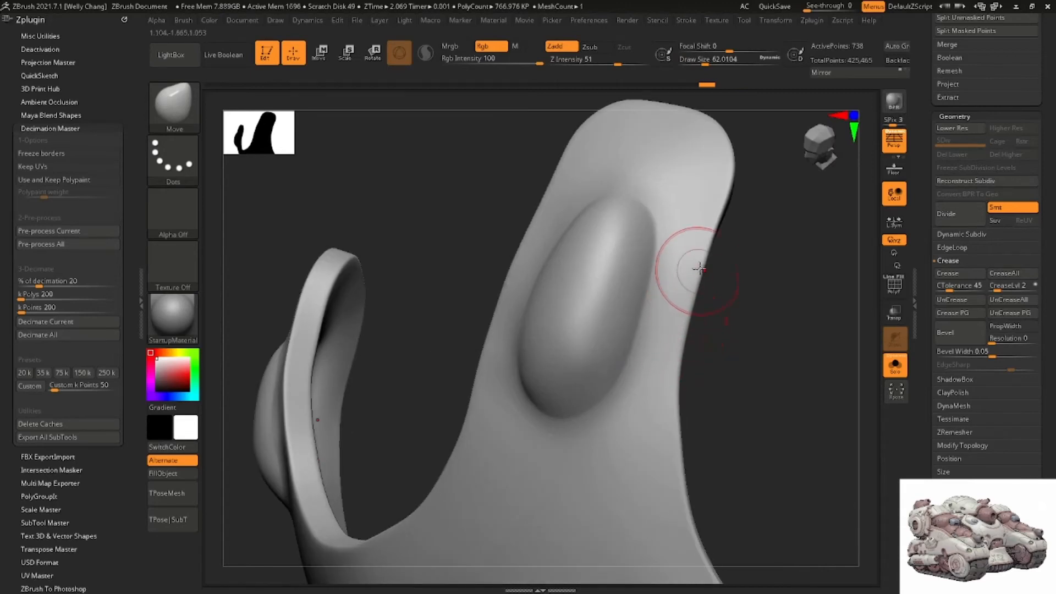
mouse_move(685, 233)
right_down()
mouse_move(652, 288)
mouse_move(610, 253)
mouse_move(563, 242)
mouse_move(616, 217)
right_up()
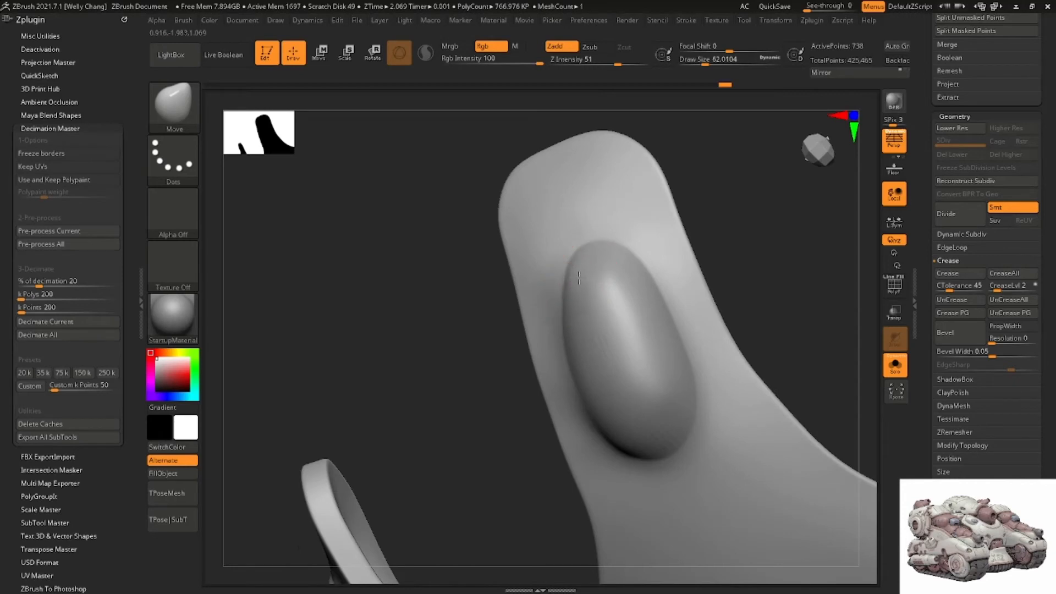
mouse_move(578, 278)
right_down()
mouse_move(608, 256)
mouse_move(568, 270)
right_up()
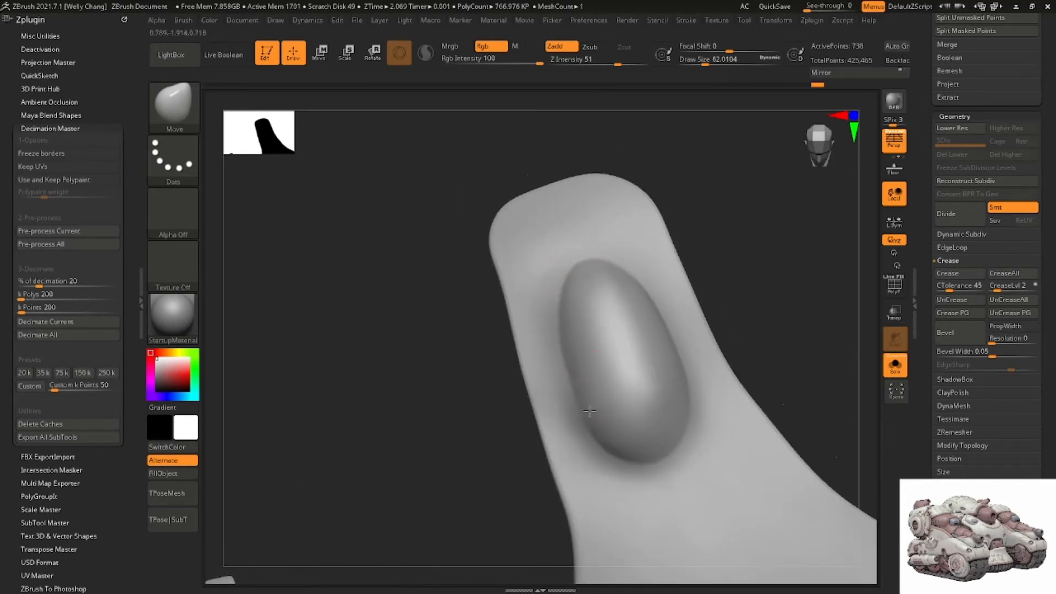
mouse_move(597, 427)
right_down()
mouse_move(615, 432)
mouse_move(586, 287)
right_up()
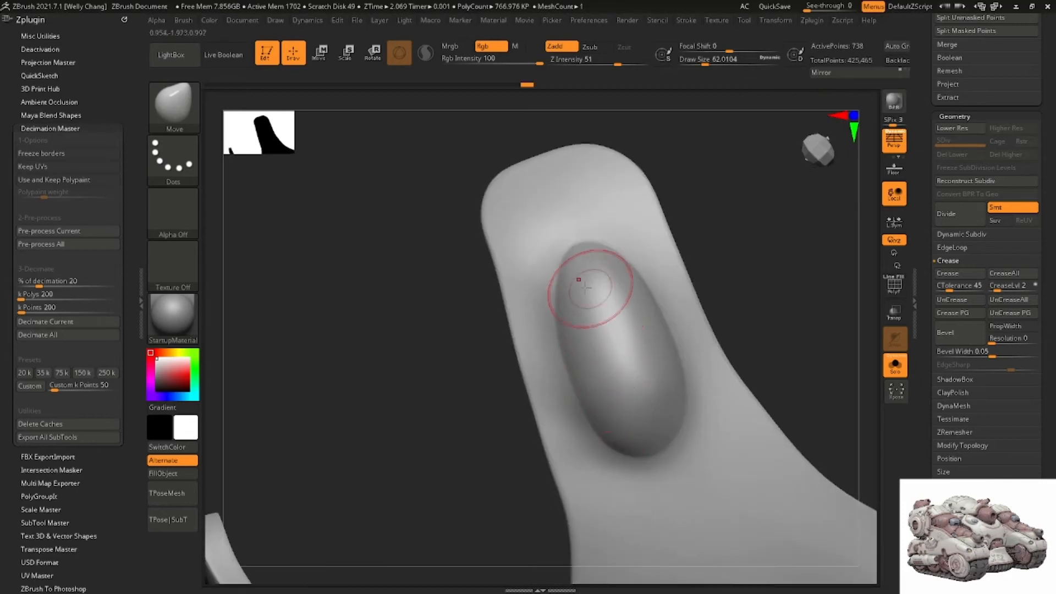
Reshape the outer end and sides of the oval bump with the Move brush, checking from several angles
mouse_move(570, 322)
right_down()
mouse_move(607, 251)
mouse_move(641, 255)
mouse_move(585, 265)
right_up()
drag(598, 273, 590, 275)
mouse_move(572, 261)
right_down()
mouse_move(611, 244)
mouse_move(598, 276)
mouse_move(586, 278)
right_up()
drag(586, 278, 560, 285)
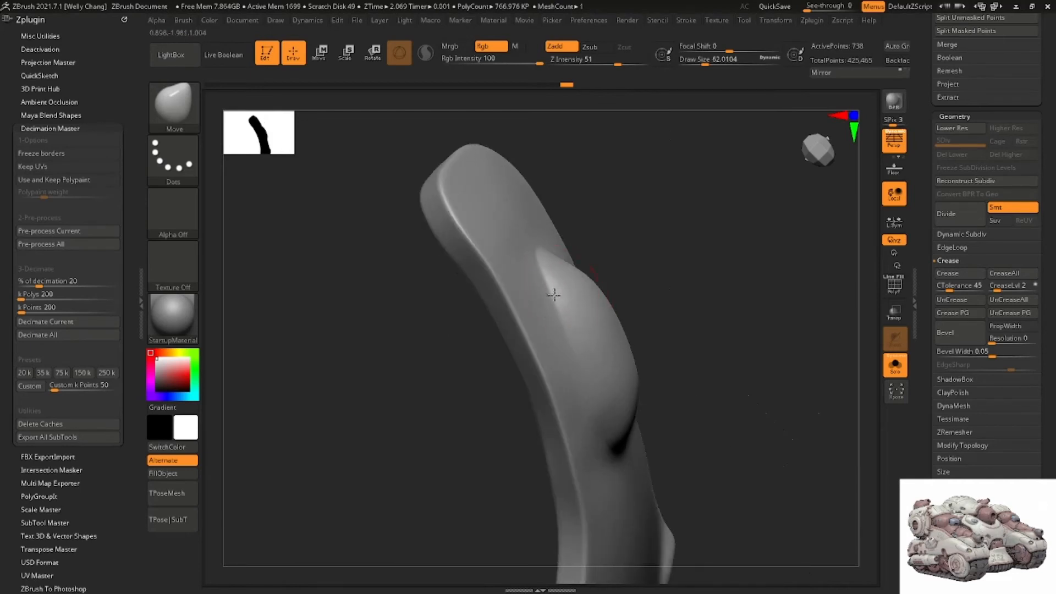
mouse_move(557, 288)
right_down()
mouse_move(578, 270)
mouse_move(560, 283)
right_up()
drag(559, 285, 569, 280)
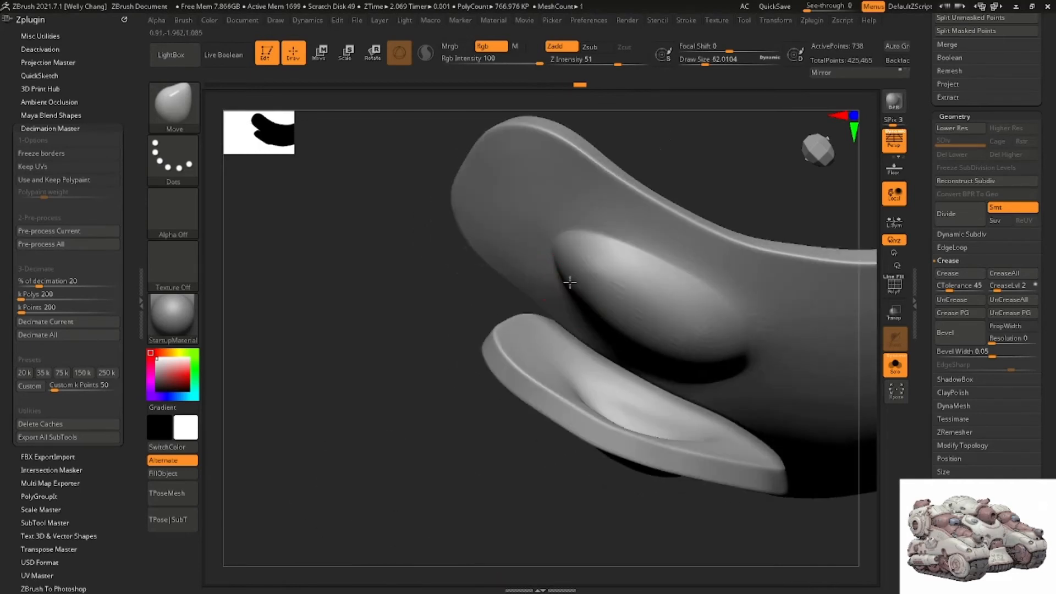
mouse_move(568, 280)
right_down()
mouse_move(586, 226)
mouse_move(671, 287)
mouse_move(584, 283)
mouse_move(626, 269)
mouse_move(638, 309)
mouse_move(625, 320)
right_up()
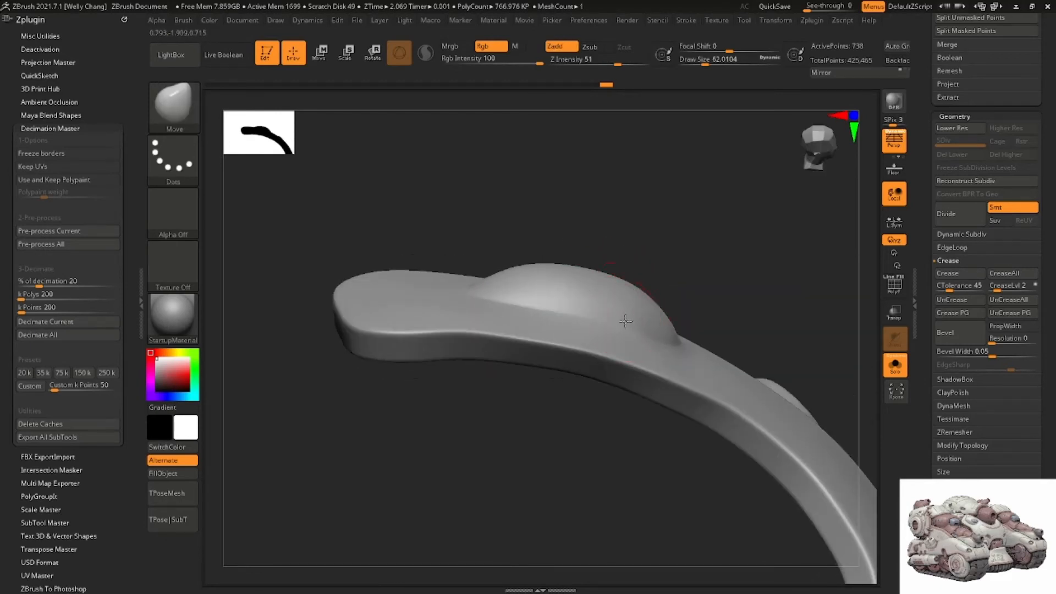
right_drag(600, 282, 655, 288)
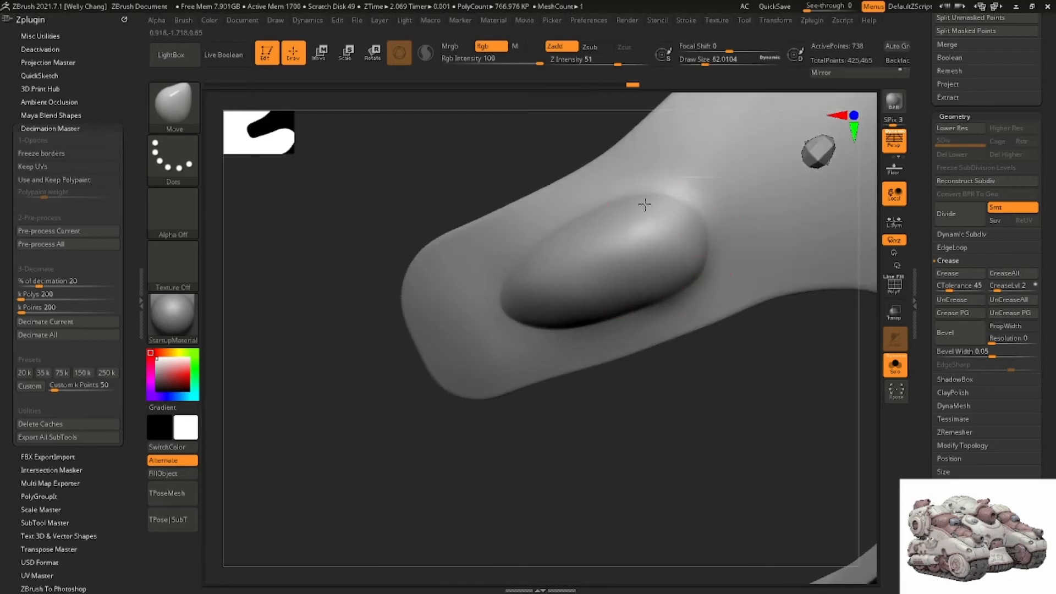
right_drag(644, 204, 645, 285)
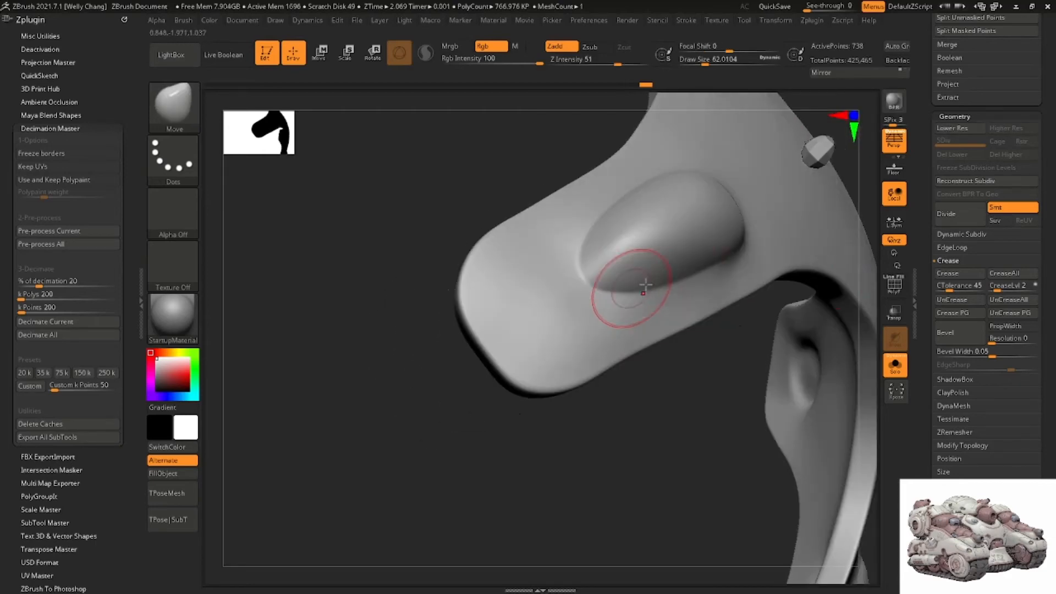
Set ZModeler's crease target to a single edge and crease the rim's corner edges at the upper arm's end
click(893, 283)
mouse_move(585, 330)
right_down()
mouse_move(530, 294)
mouse_move(550, 307)
mouse_move(528, 316)
right_up()
key(b)
key(z)
key(m)
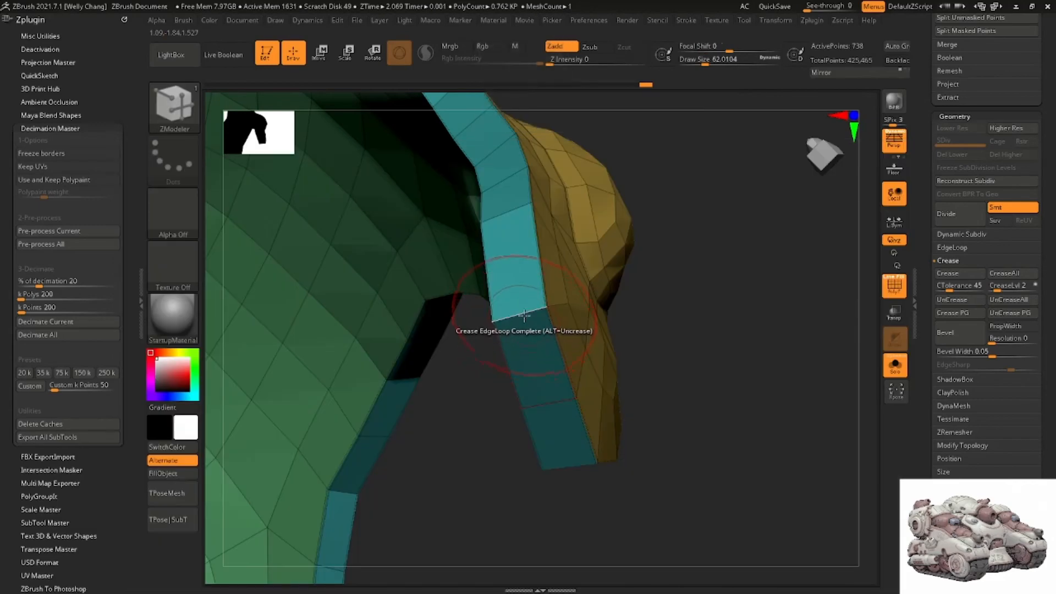
key(space)
click(428, 384)
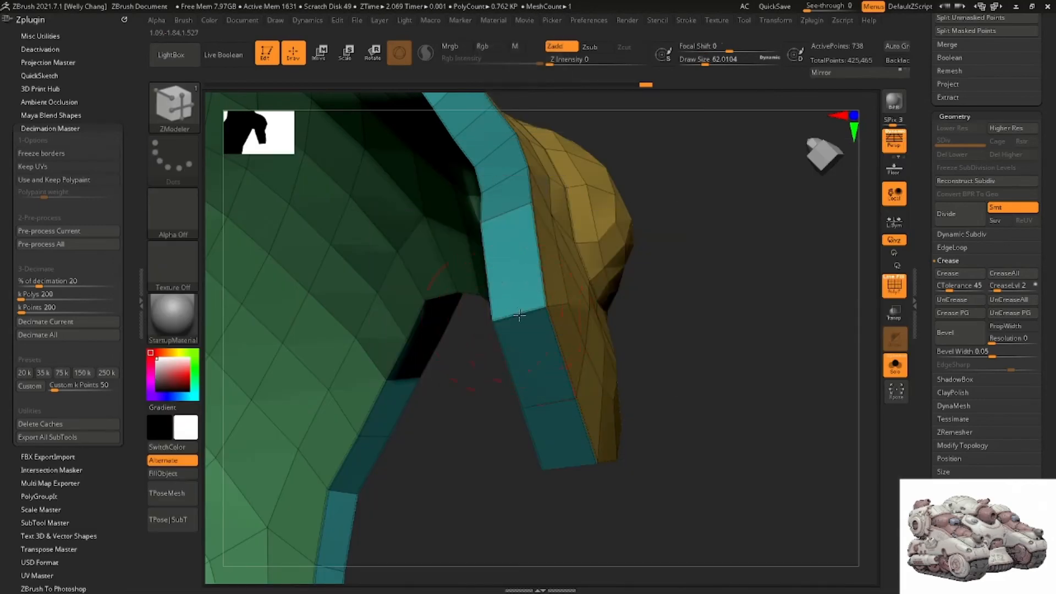
right_drag(506, 252, 545, 345)
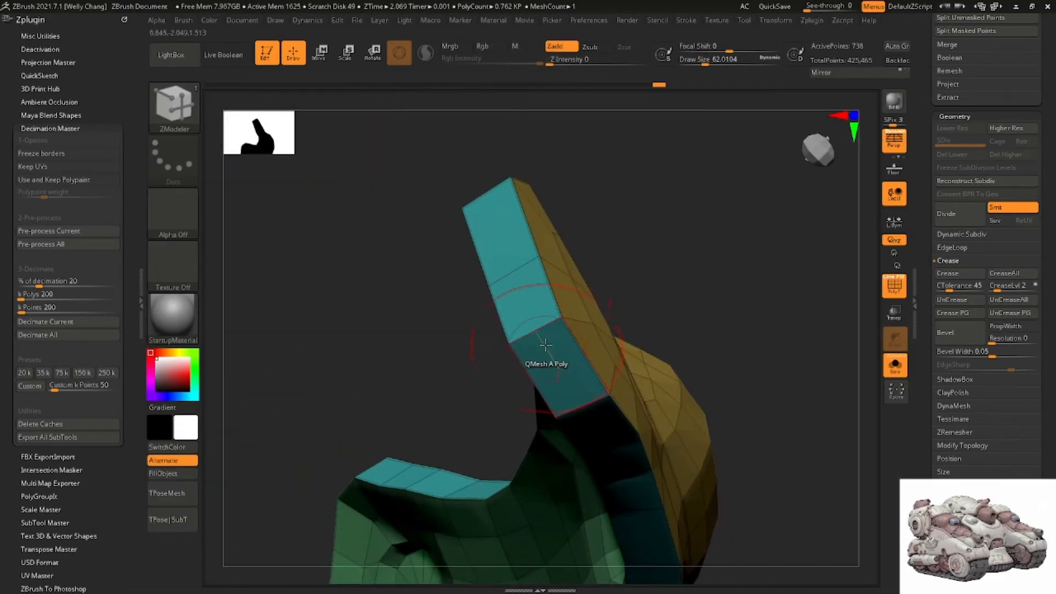
click(540, 330)
Preview the creased shell with smooth subdivision and the polyframe hidden, viewing the whole shape
right_drag(622, 343, 596, 231)
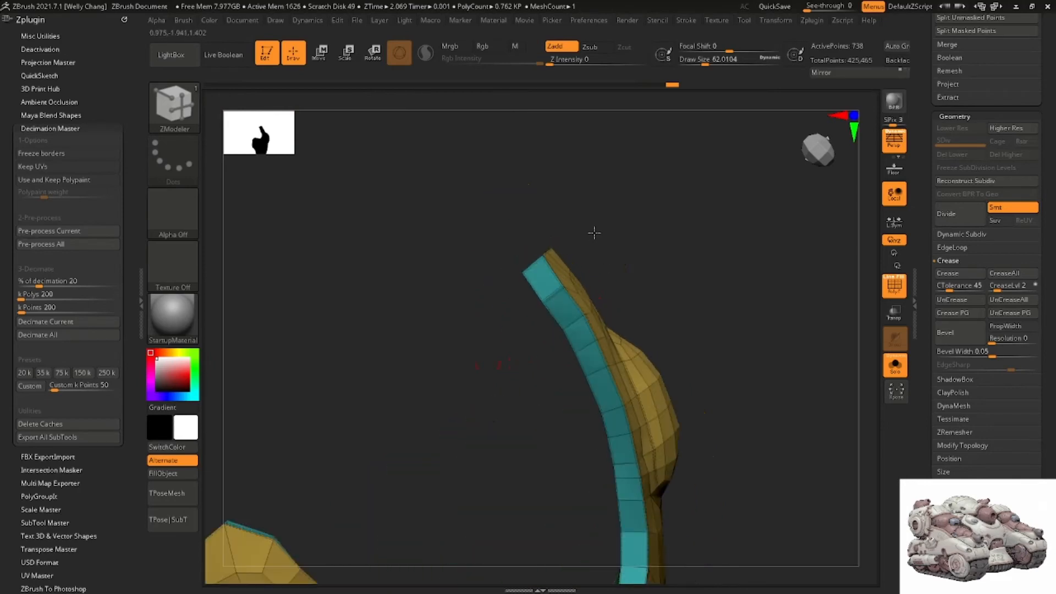
key(d)
right_drag(686, 278, 664, 304)
click(893, 294)
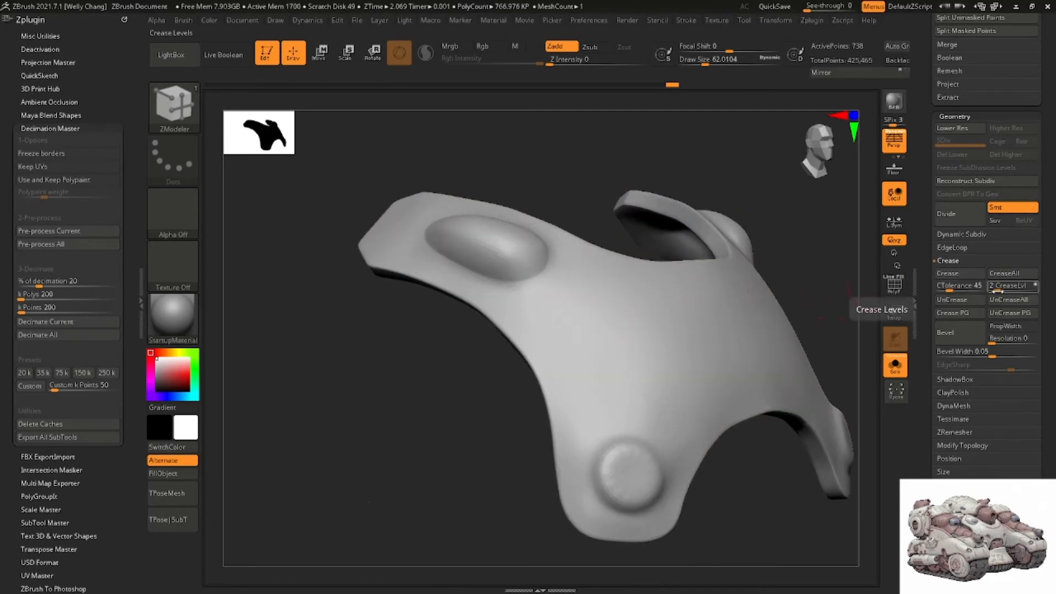
alt+right_drag(783, 301, 695, 323)
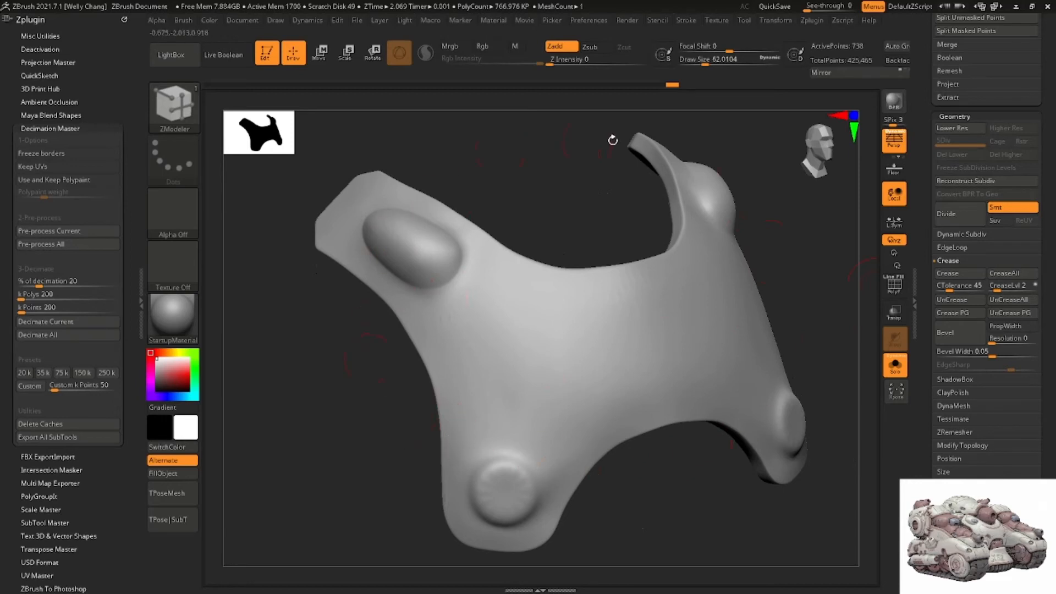
Try creasing a single edge on the shell's central surface with the polyframe shown, and undo it
click(896, 297)
ctrl+right_drag(650, 297, 684, 321)
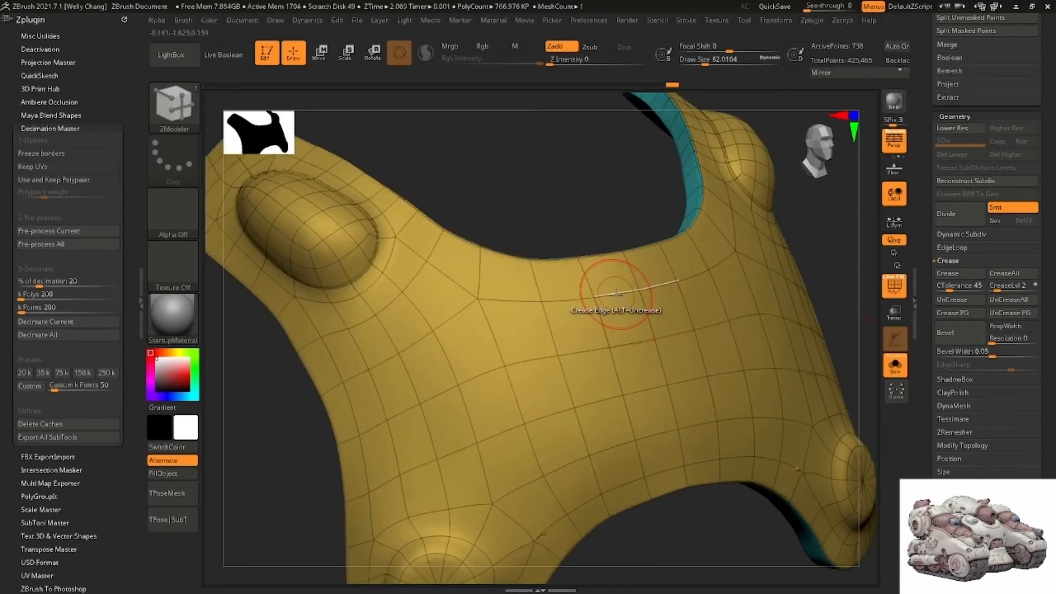
ctrl+right_drag(606, 312, 630, 320)
click(634, 295)
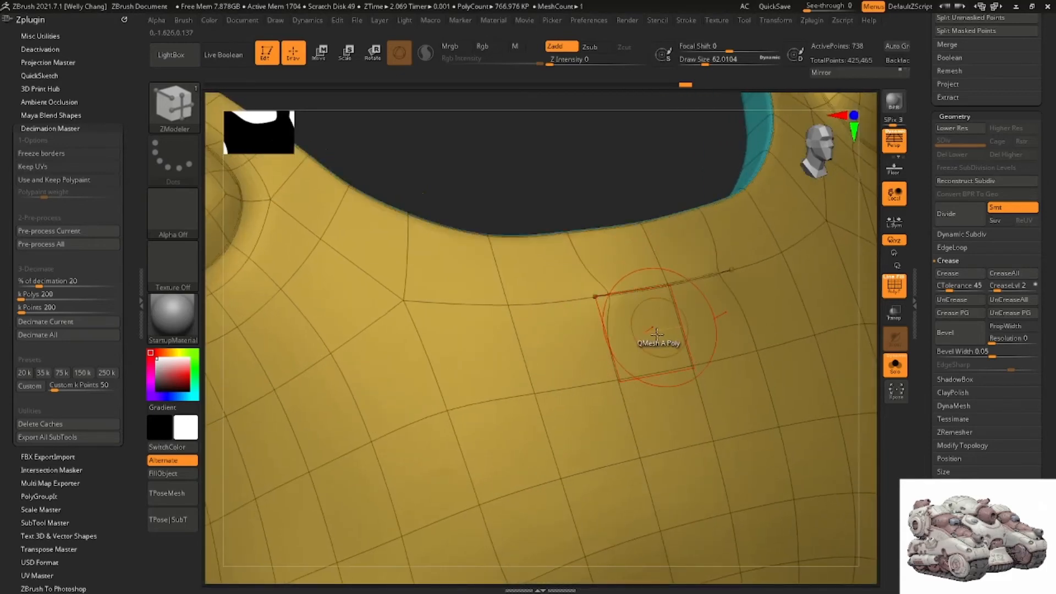
key(ctrl+z)
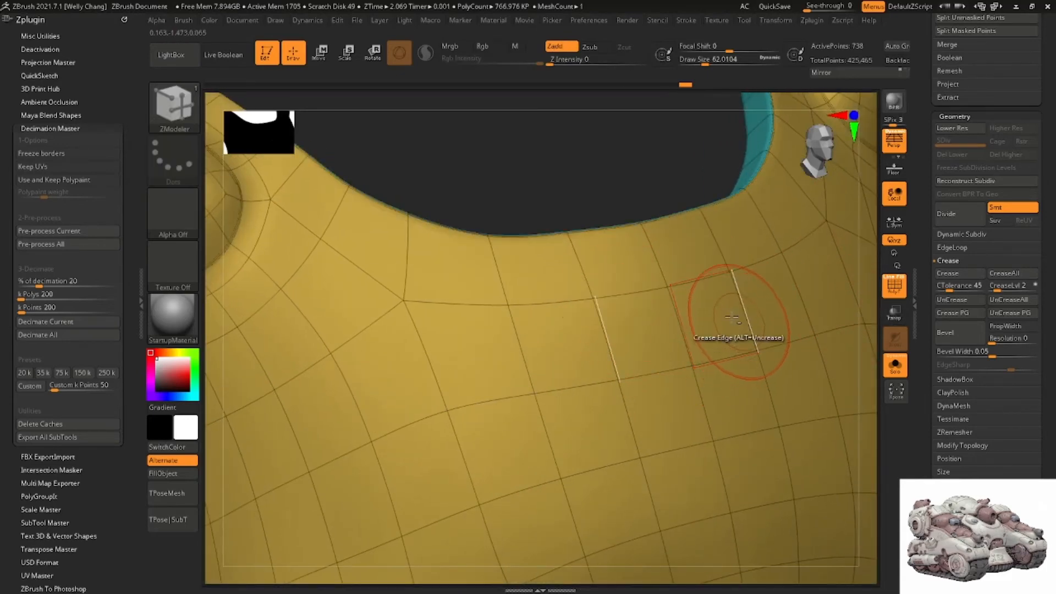
Switch ZModeler's crease target to the complete edge loop and crease the base of the round lower bump
mouse_move(747, 324)
ctrl+right_down()
mouse_move(679, 267)
mouse_move(648, 305)
mouse_move(663, 328)
ctrl+right_up()
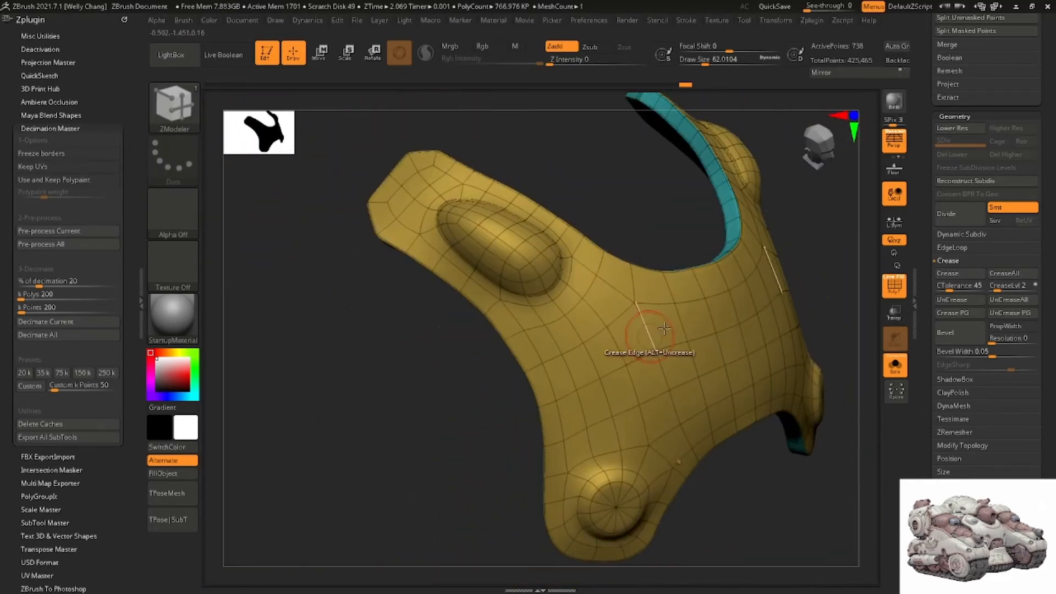
alt+right_drag(619, 413, 667, 314)
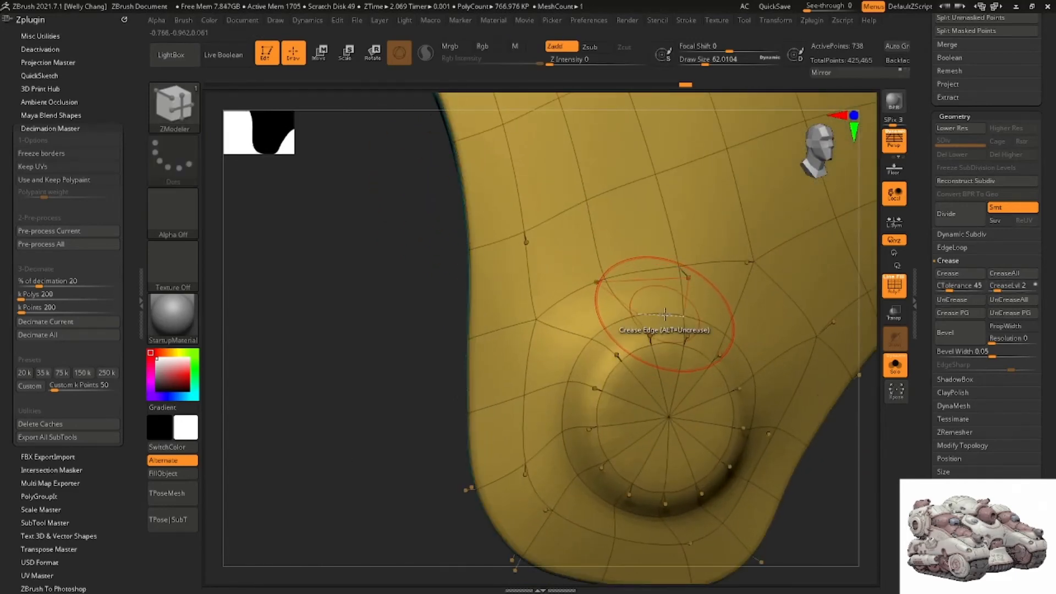
key(space)
click(576, 385)
click(595, 361)
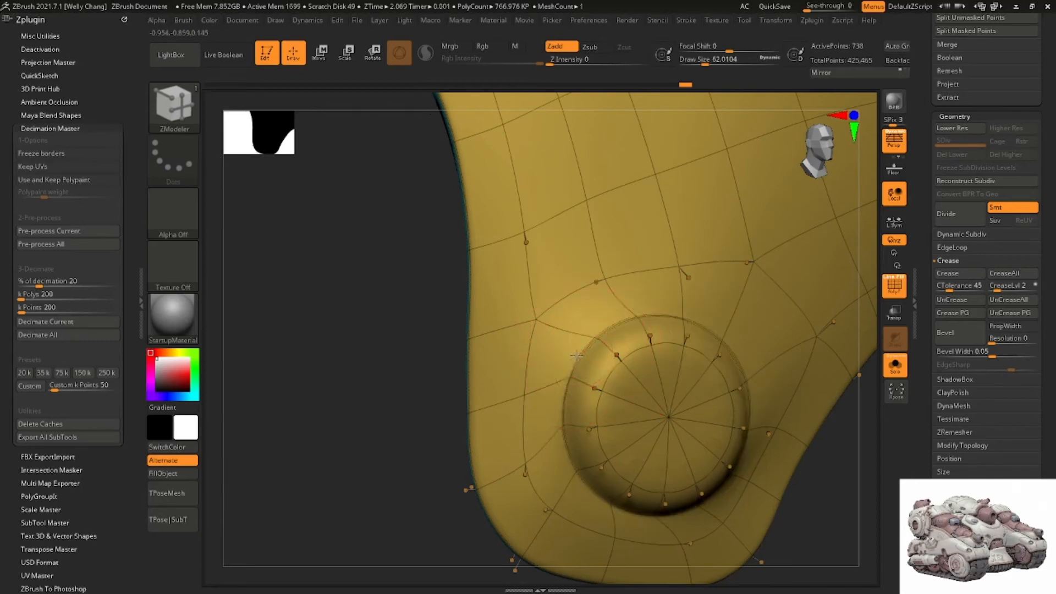
Crease the edge loop around the top rim of the round boss and examine the smoothed shape without the polyframe
click(611, 369)
right_drag(610, 364, 583, 302)
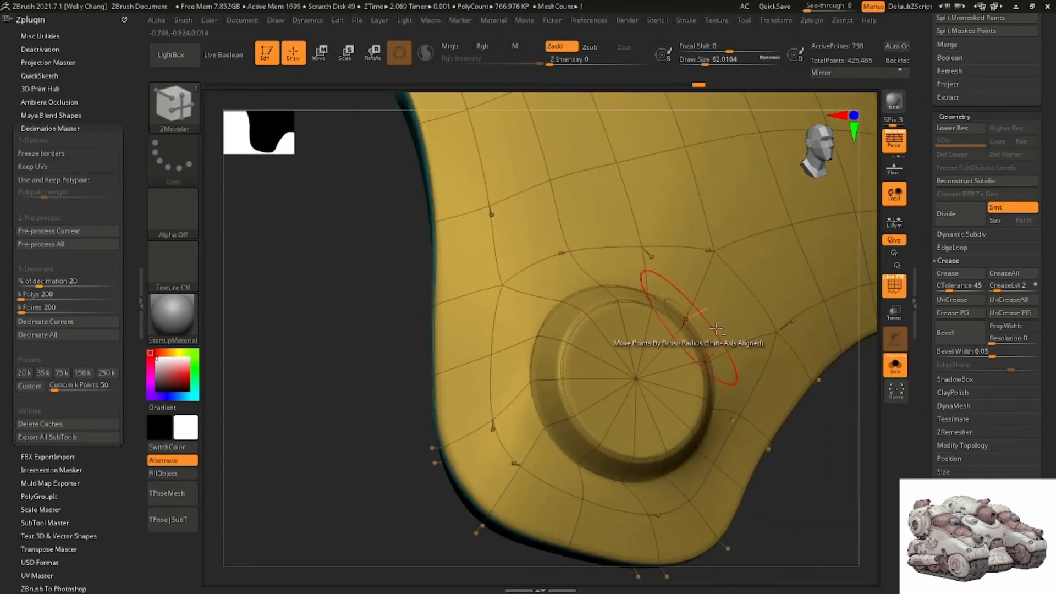
click(893, 286)
right_drag(781, 308, 717, 313)
ctrl+right_drag(718, 313, 593, 354)
mouse_move(593, 355)
ctrl+right_down()
mouse_move(587, 414)
mouse_move(553, 443)
mouse_move(554, 424)
mouse_move(619, 436)
ctrl+right_up()
Switch to the Move brush, show the polyframe on the plate's corner arm and drop to the lowest subdivision level
key(b)
key(m)
key(v)
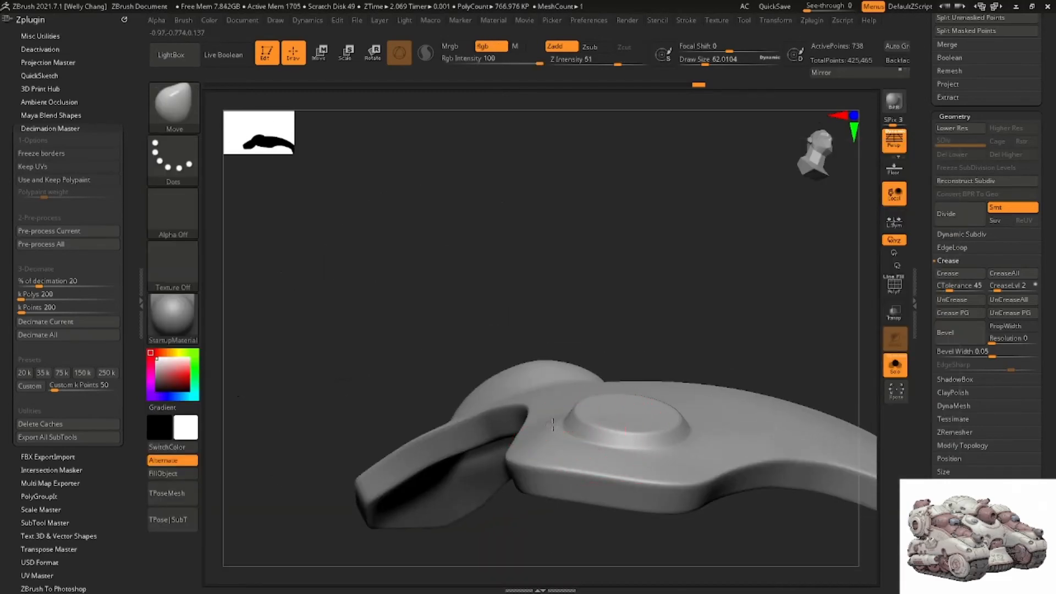
mouse_move(555, 402)
right_down()
mouse_move(617, 411)
mouse_move(620, 353)
mouse_move(651, 349)
mouse_move(631, 329)
mouse_move(631, 348)
mouse_move(584, 398)
mouse_move(601, 325)
mouse_move(667, 377)
mouse_move(648, 257)
mouse_move(650, 382)
right_up()
click(894, 284)
alt+right_drag(593, 468, 546, 325)
key(shift+d)
Crease the individual edges across the plate's thickness at the arm corners with ZModeler's Edge target, and return to the smoothed level without the polyframe
key(b)
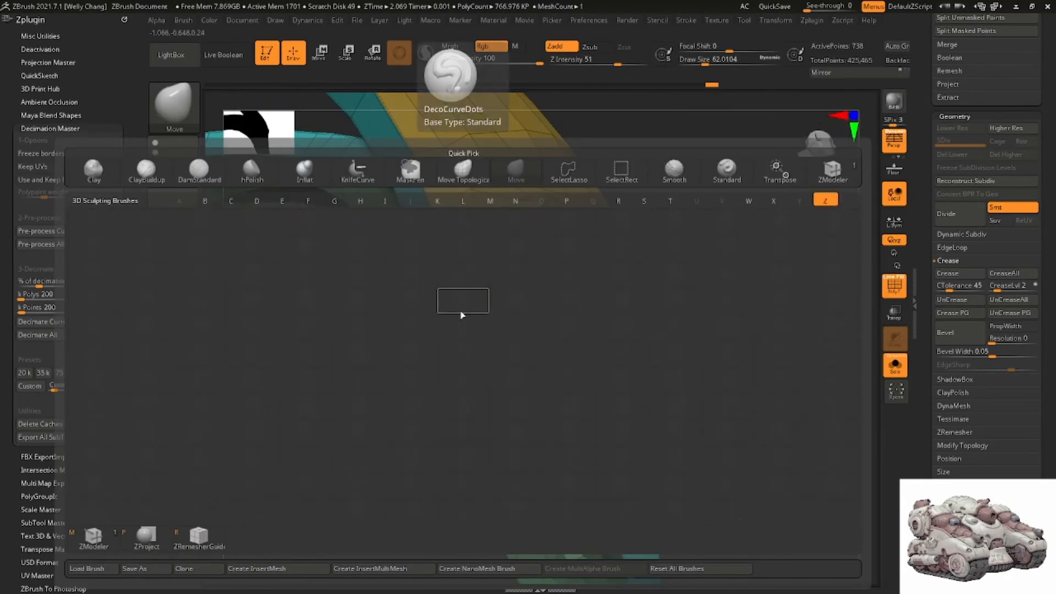
key(z)
key(m)
key(d)
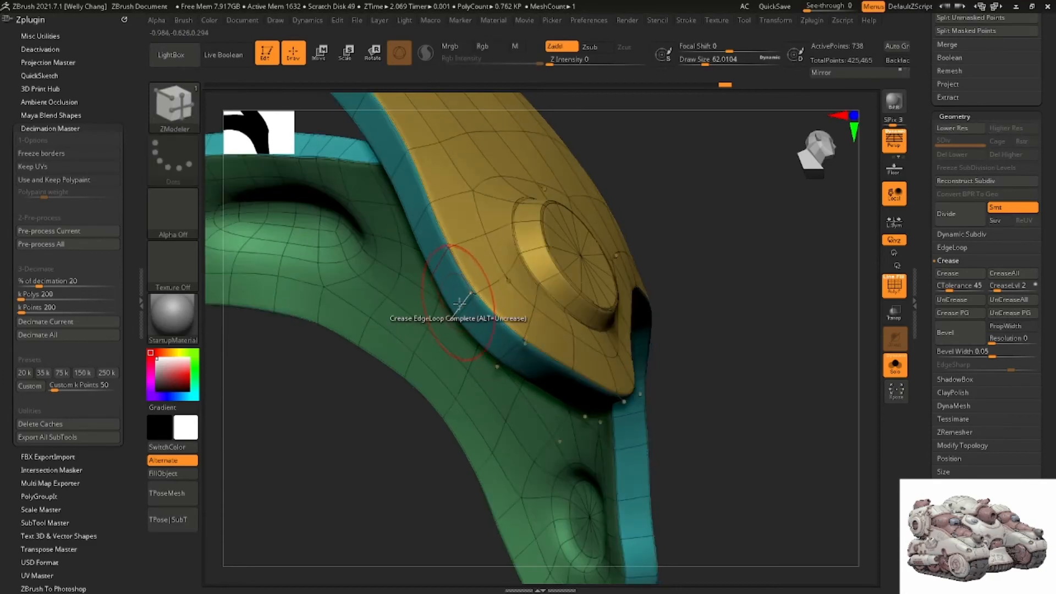
key(shift+d)
key(space)
click(383, 371)
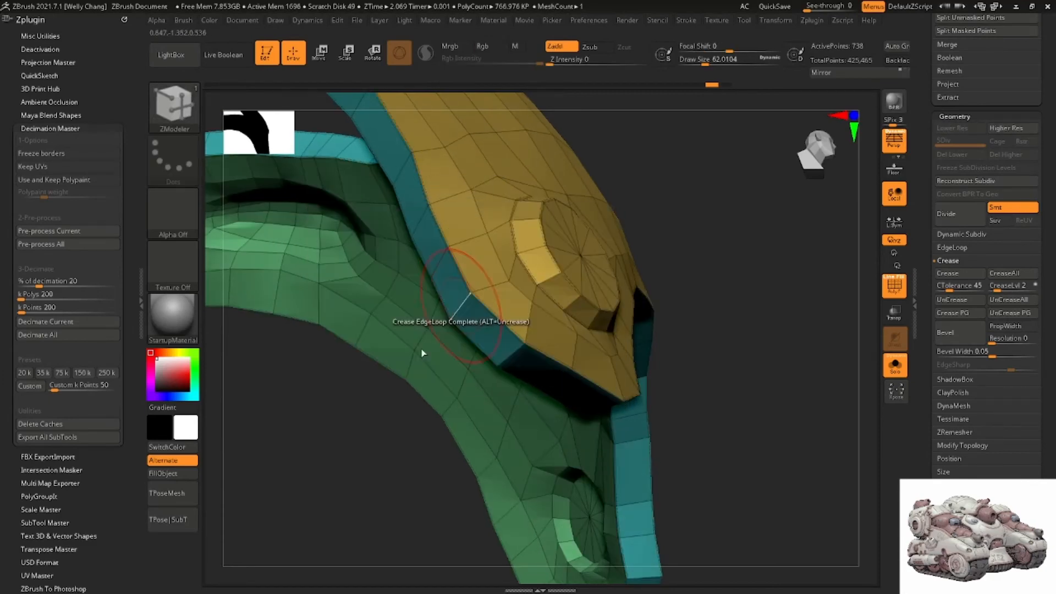
right_drag(514, 350, 590, 400)
right_drag(635, 426, 636, 396)
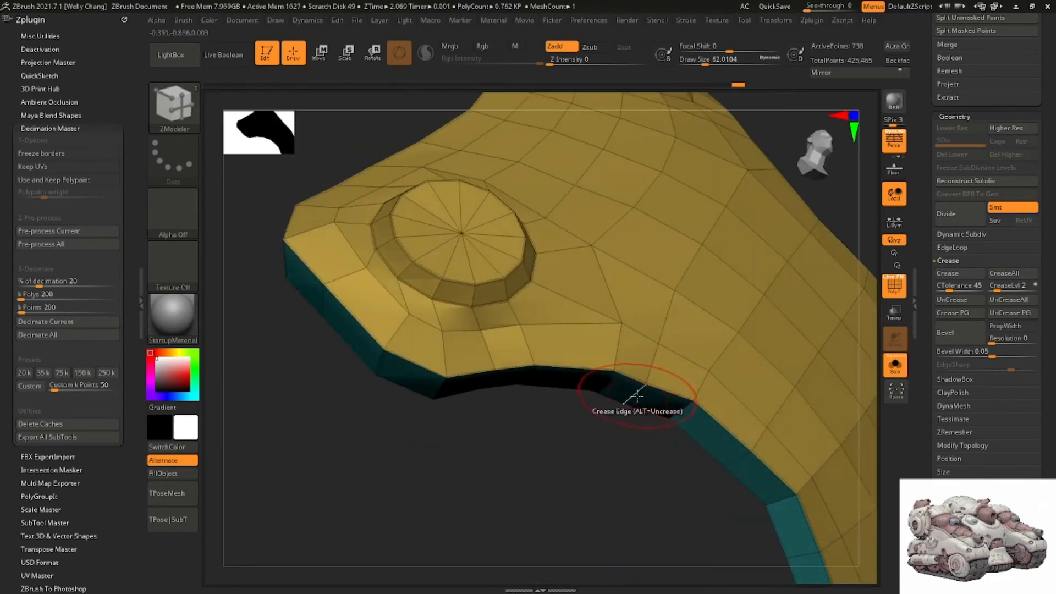
key(space)
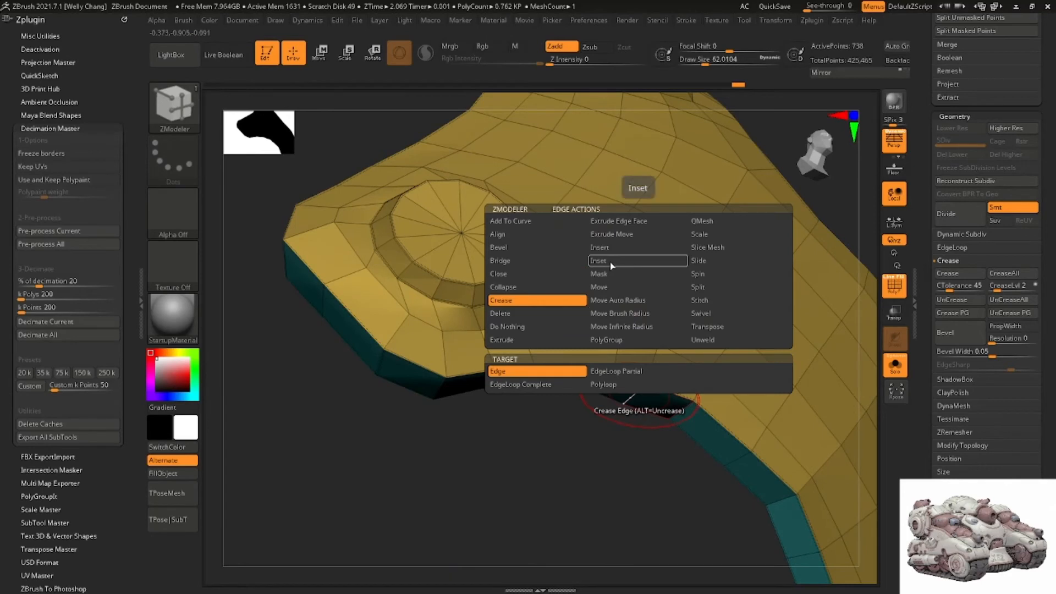
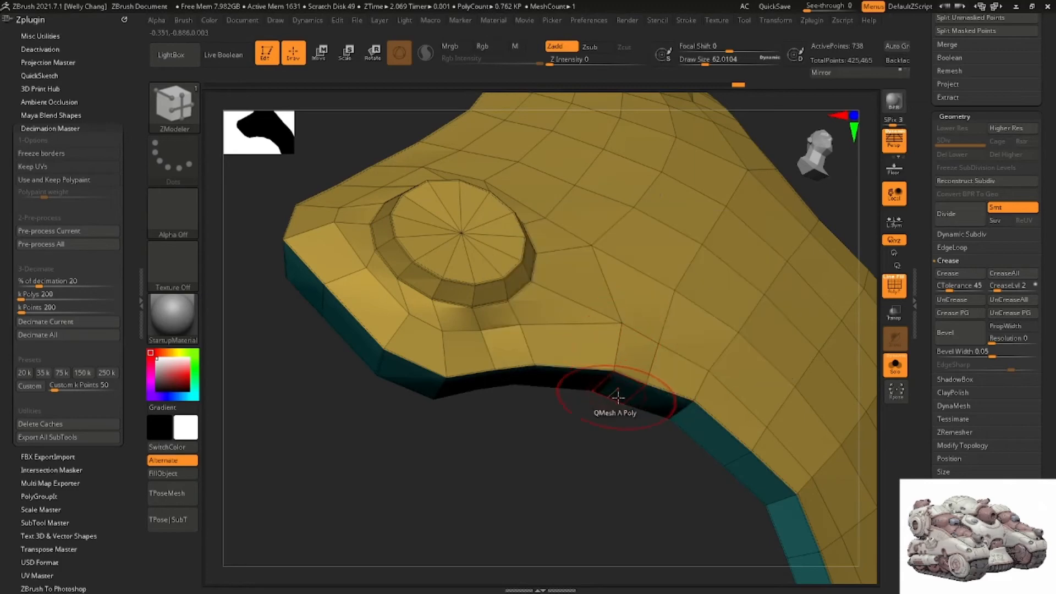
alt+right_drag(654, 385, 779, 257)
key(d)
click(896, 292)
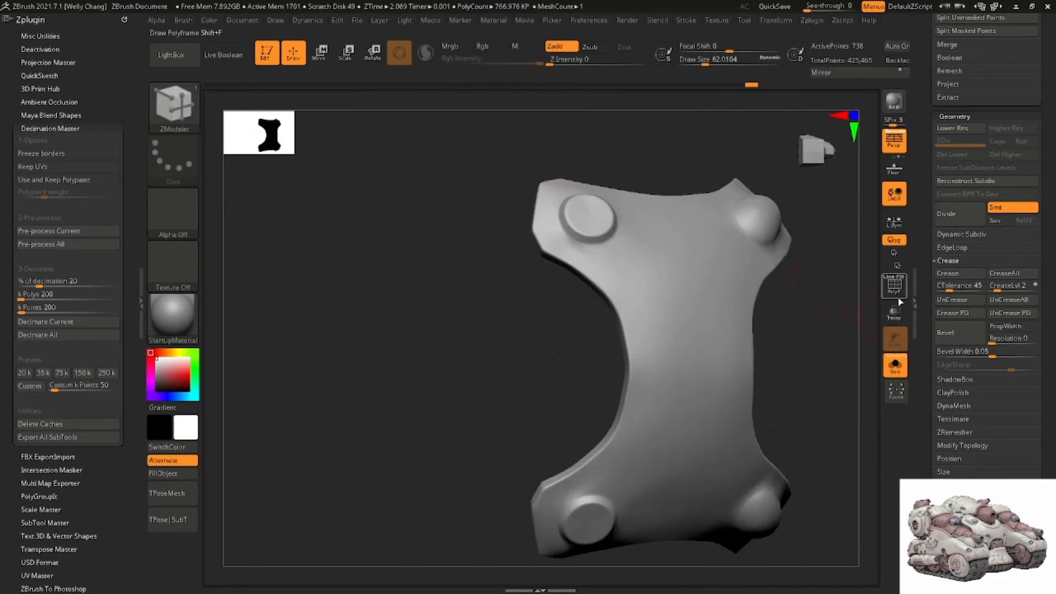
Adjust the arm's edge beside the oval bump using the Move brush with a draw size of about 192
right_drag(709, 250, 550, 425)
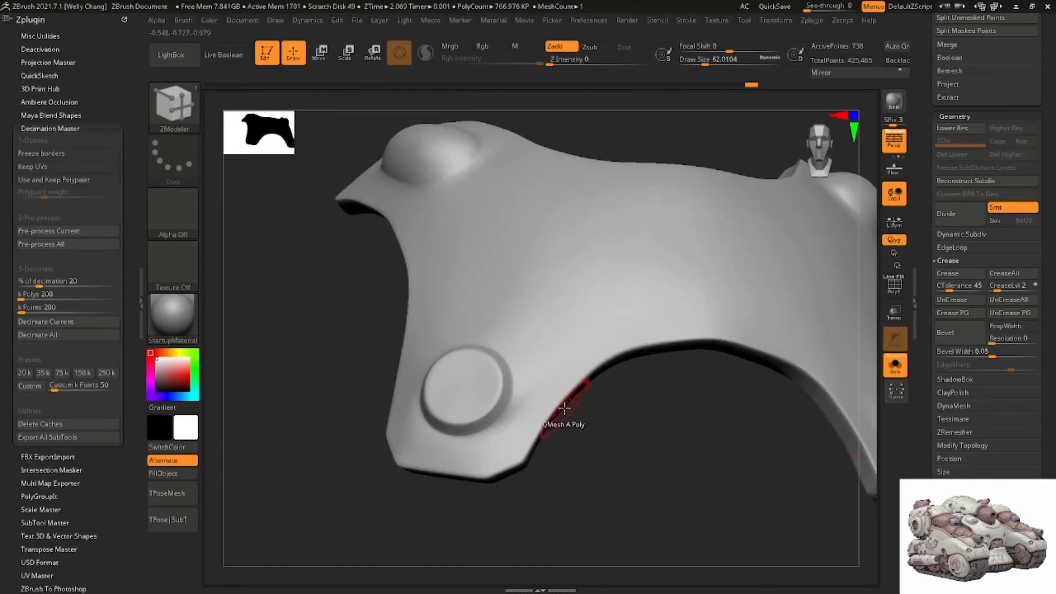
mouse_move(621, 330)
right_down()
mouse_move(549, 318)
mouse_move(615, 289)
mouse_move(561, 299)
mouse_move(584, 338)
mouse_move(585, 292)
right_up()
key(b)
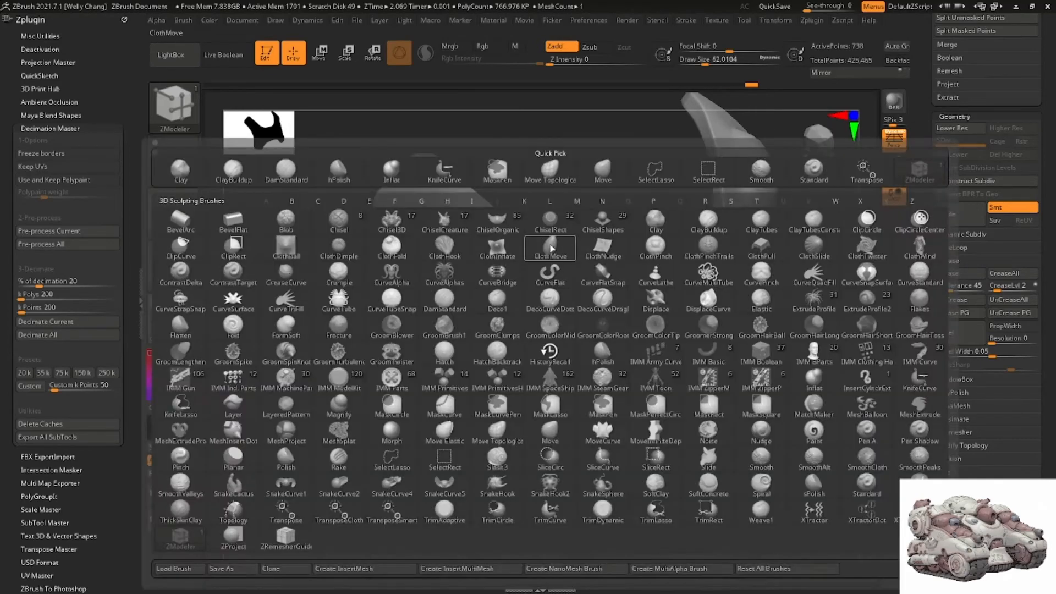
key(m)
key(v)
key(space)
drag(559, 232, 583, 232)
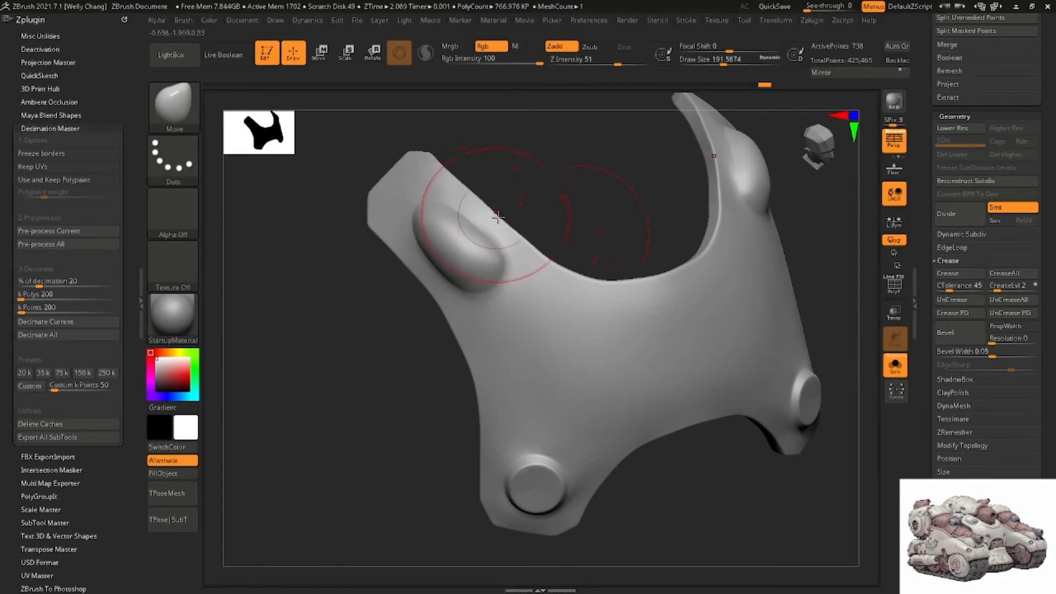
Compare the arm and its oval bump with the tank reference image
key(alt+Tab)
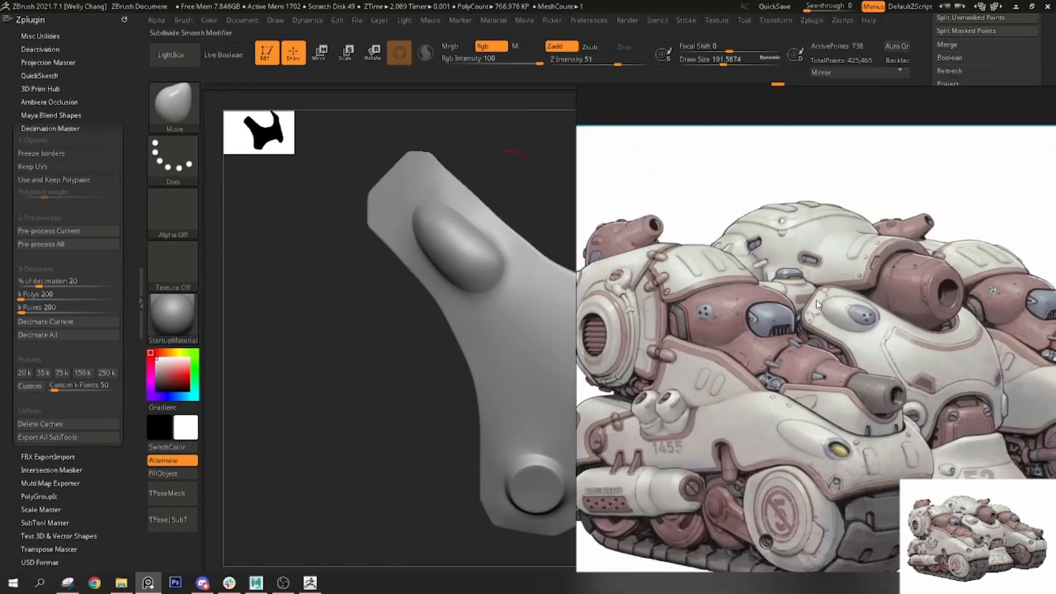
right_drag(877, 313, 704, 289)
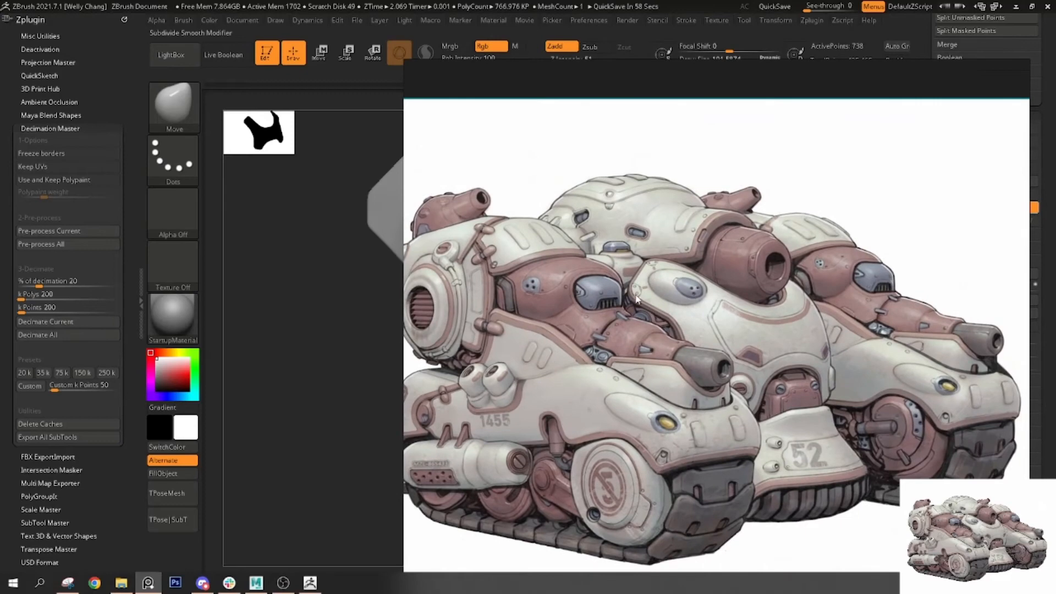
key(alt+Tab)
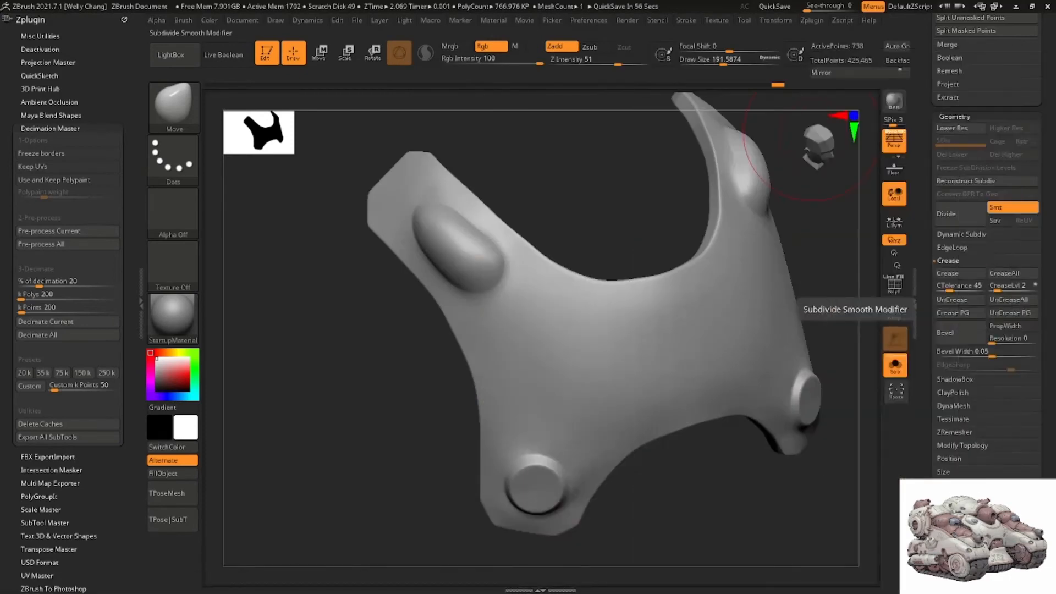
drag(582, 219, 528, 201)
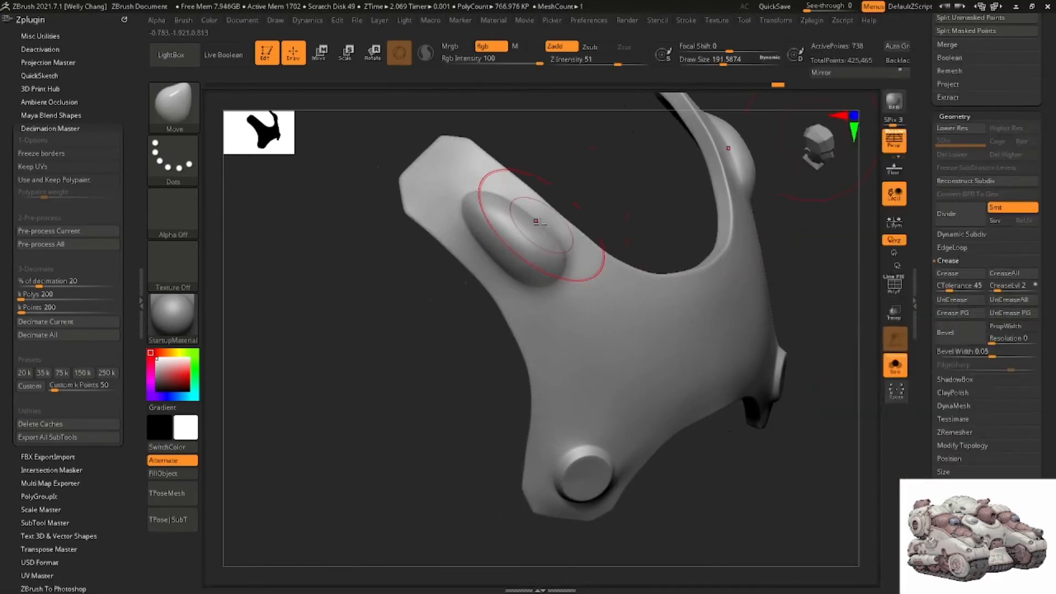
key(alt+Tab)
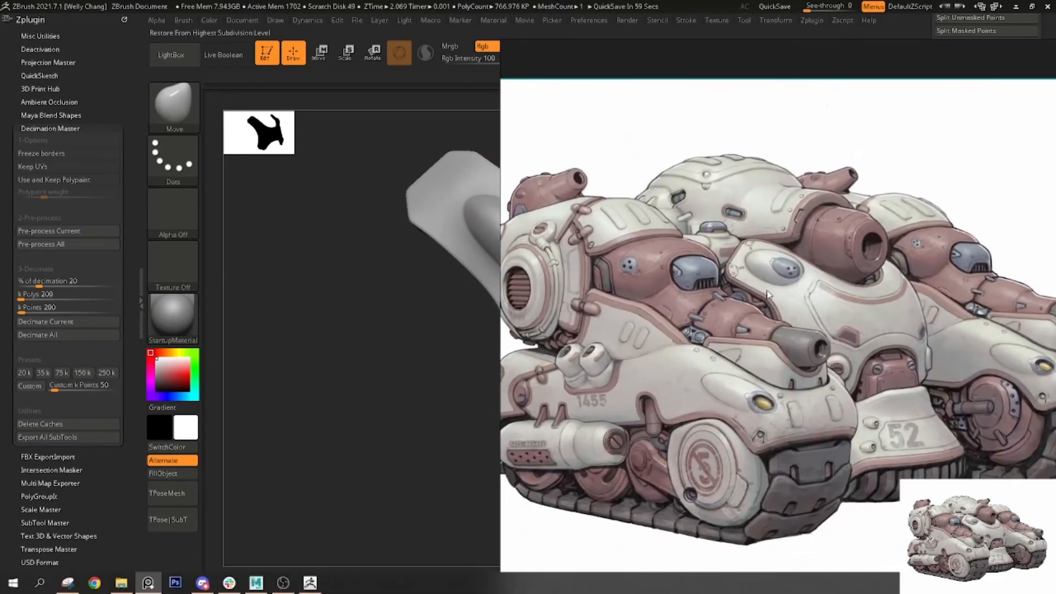
right_drag(767, 291, 1055, 288)
click(517, 237)
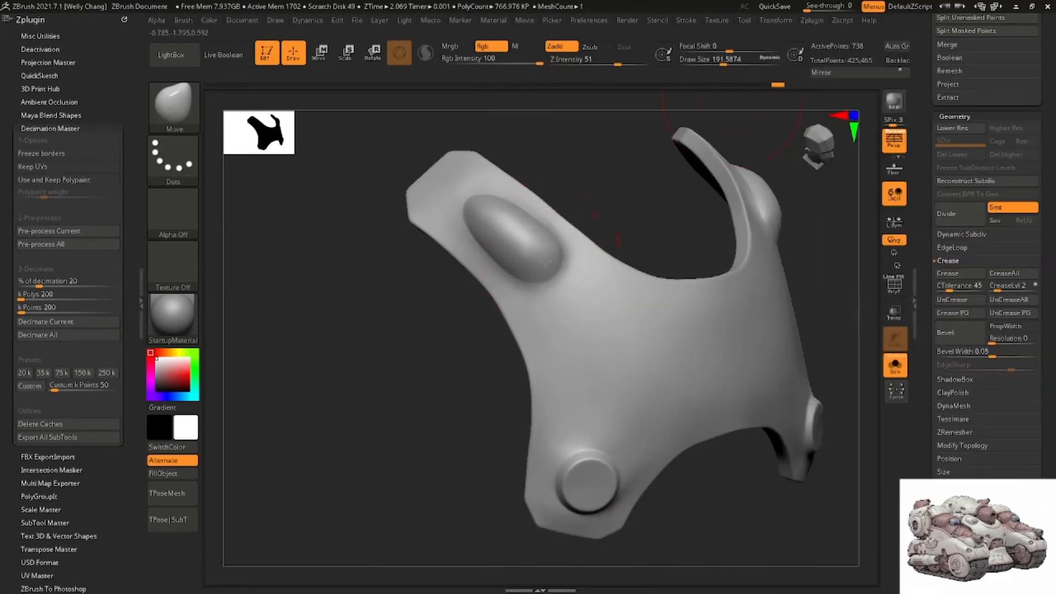
Reshape the oval bump and the arm edge around it with the Move brush, reducing the draw size to about 145
mouse_move(541, 234)
right_down()
mouse_move(528, 220)
mouse_move(507, 234)
right_up()
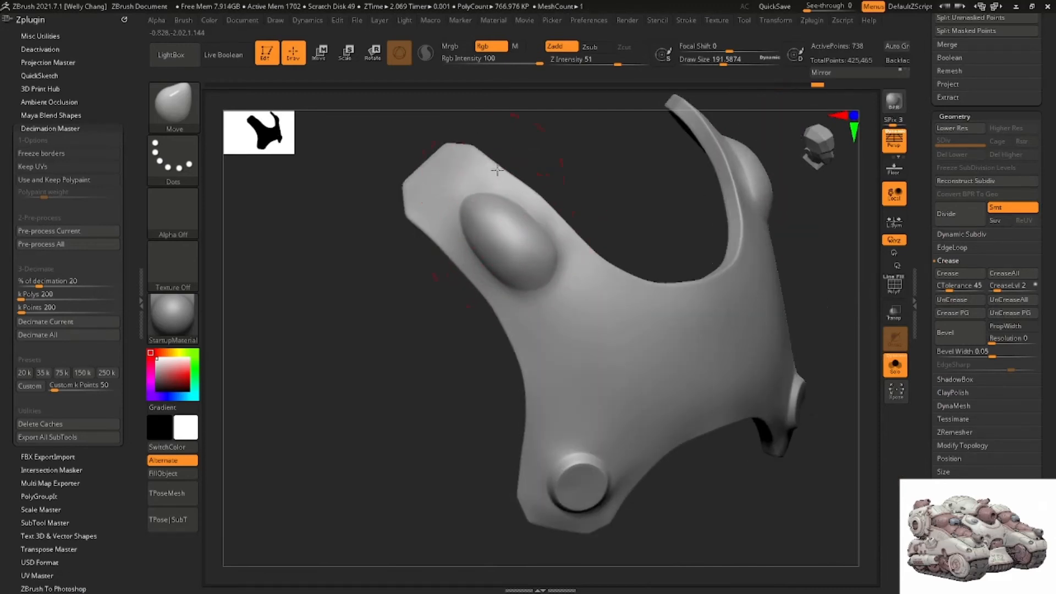
right_drag(520, 206, 515, 203)
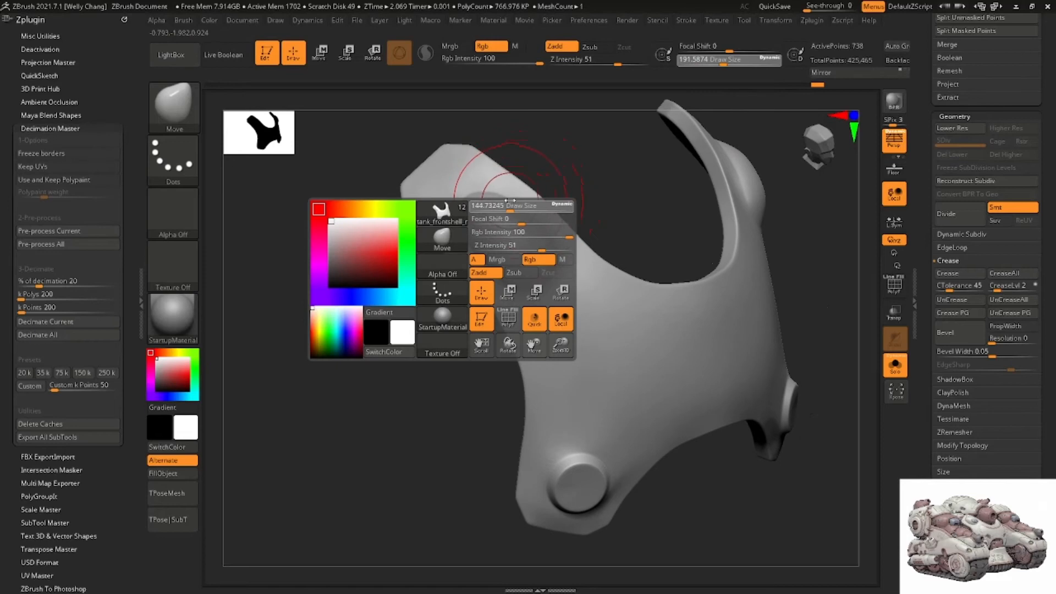
drag(515, 202, 510, 202)
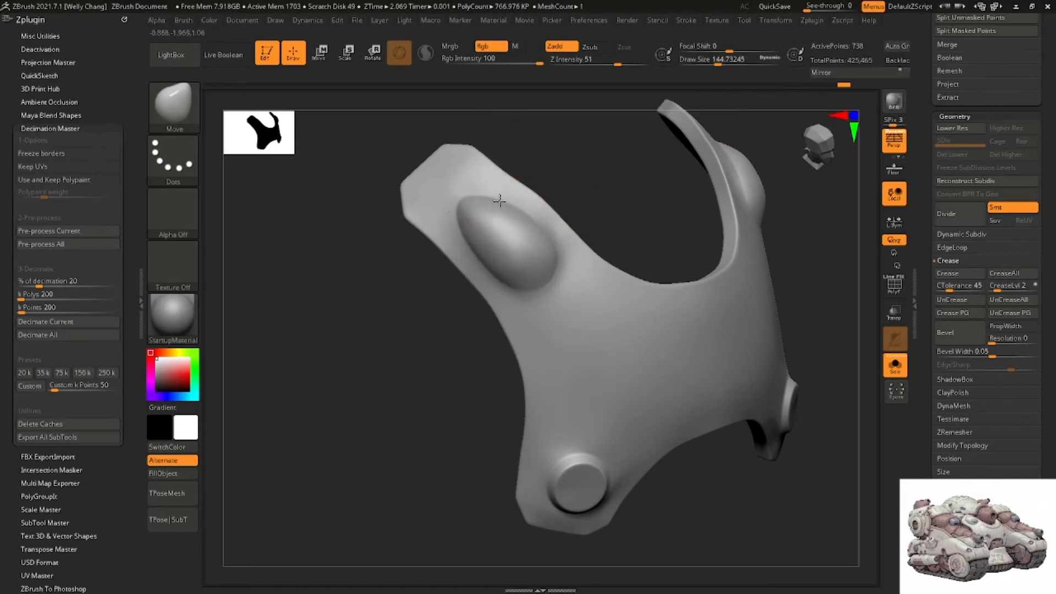
right_drag(522, 217, 544, 202)
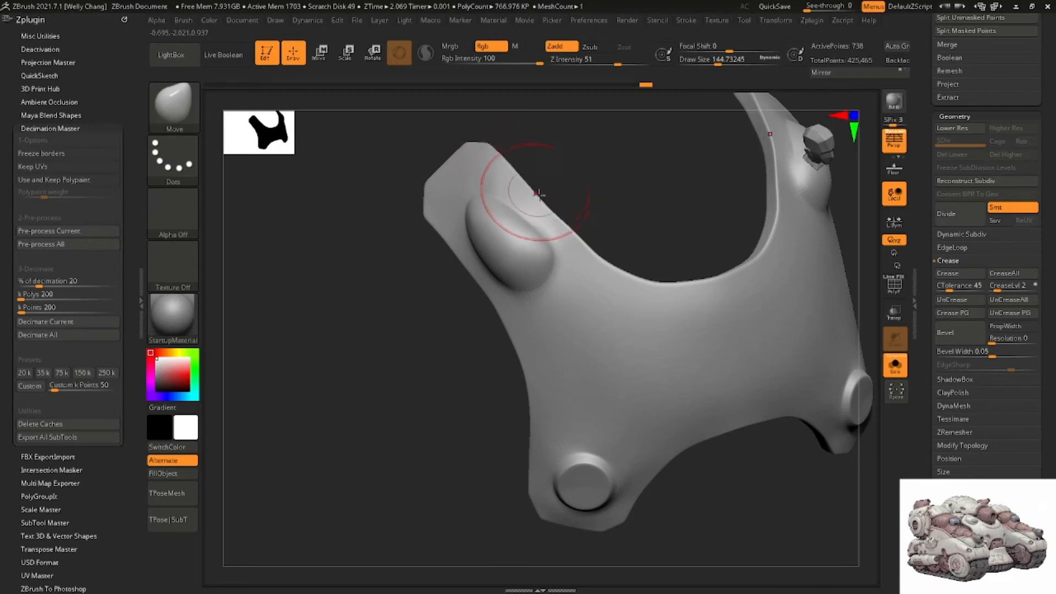
right_drag(559, 220, 561, 226)
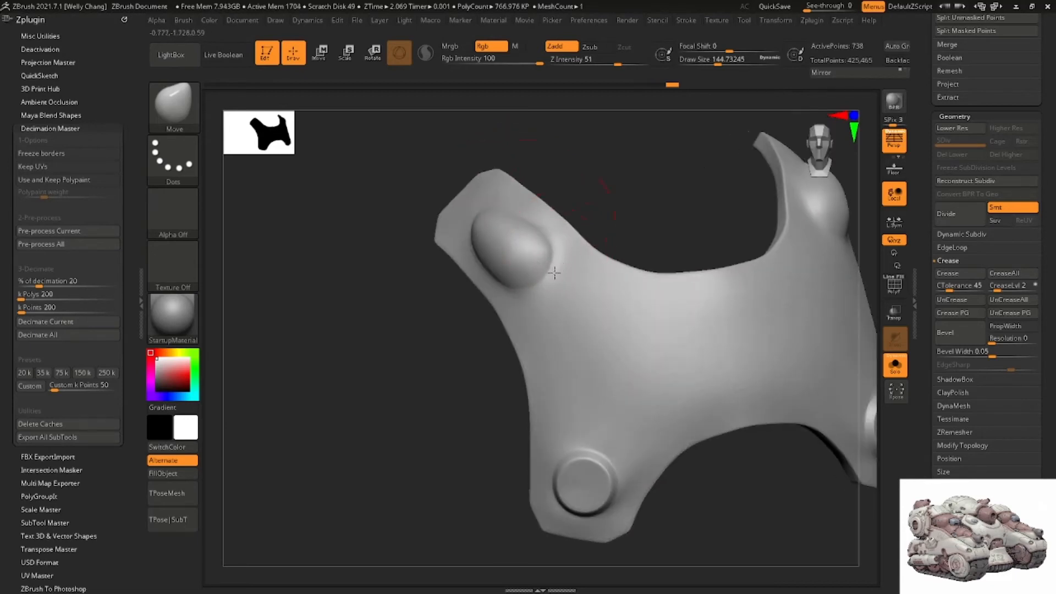
mouse_move(555, 273)
right_down()
mouse_move(548, 259)
mouse_move(544, 294)
mouse_move(524, 256)
right_up()
mouse_move(560, 226)
right_down()
mouse_move(559, 243)
mouse_move(530, 248)
mouse_move(545, 206)
mouse_move(577, 236)
mouse_move(642, 245)
mouse_move(608, 259)
mouse_move(614, 177)
right_up()
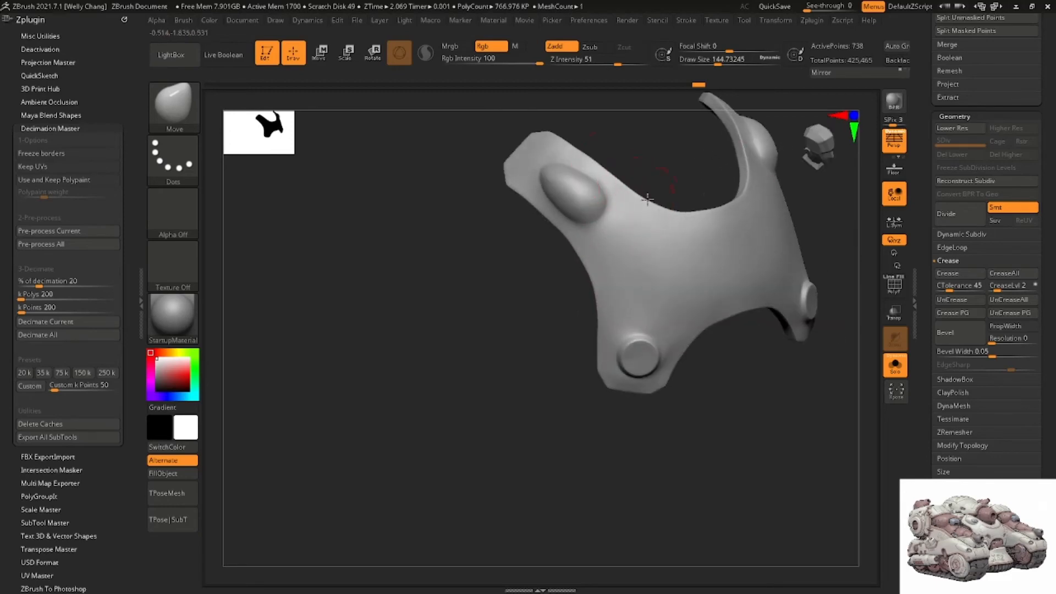
Show the polyframe, switch to the ZModeler brush and drop the plate to its lowest subdivision level
click(895, 285)
mouse_move(541, 245)
right_down()
mouse_move(641, 250)
mouse_move(589, 264)
mouse_move(416, 206)
mouse_move(363, 230)
right_up()
key(b)
key(z)
key(m)
key(shift+d)
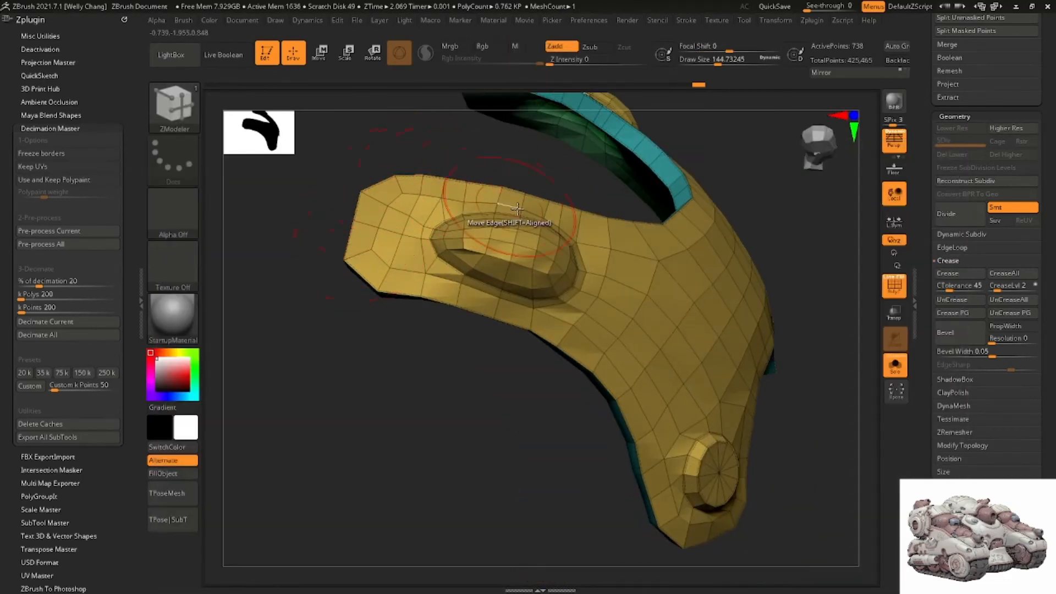
right_drag(497, 203, 404, 187)
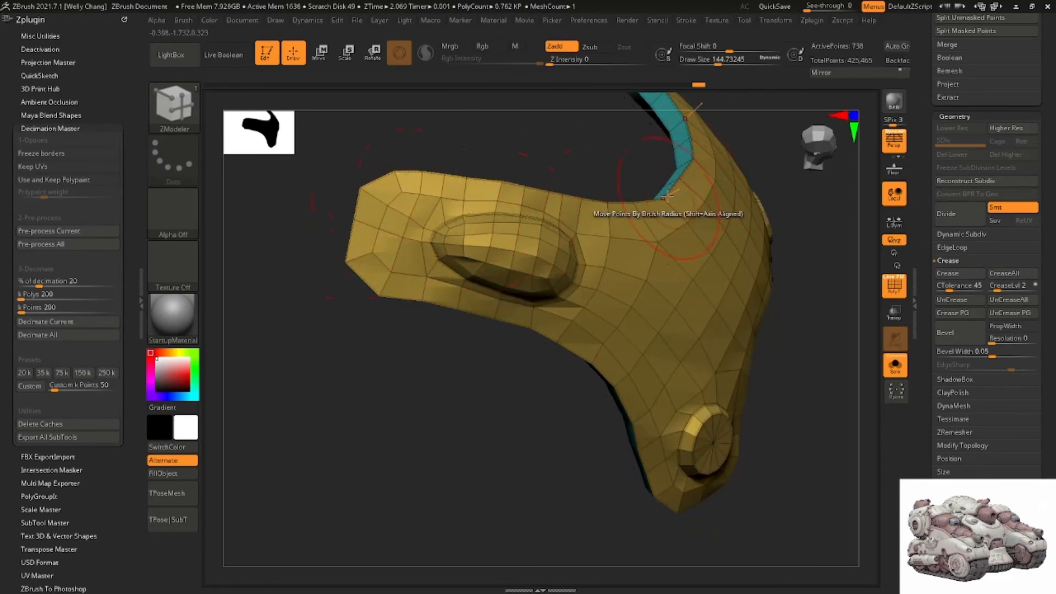
right_drag(665, 196, 622, 215)
key(space)
click(614, 246)
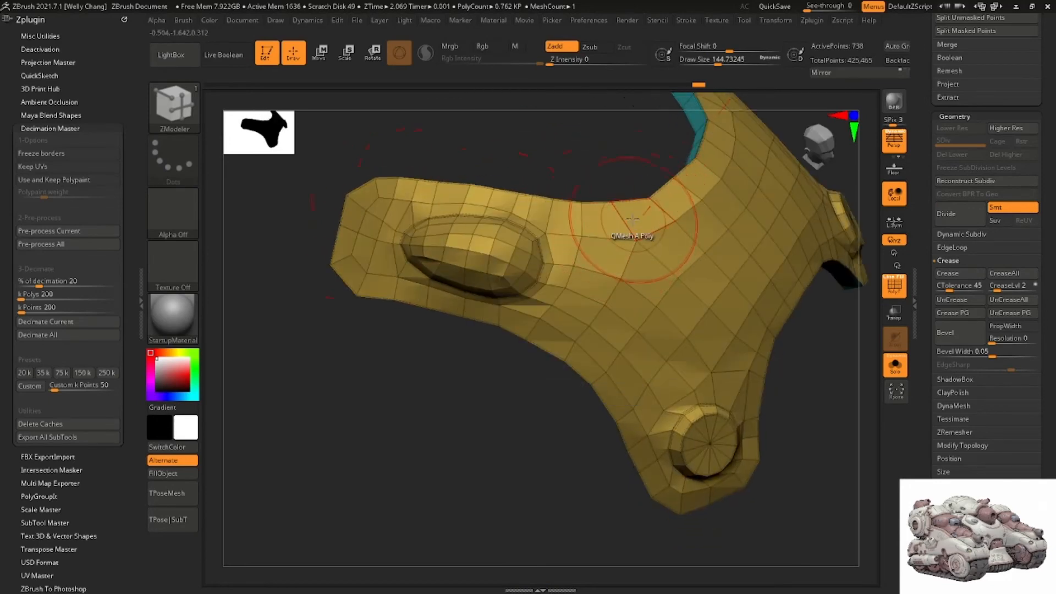
click(616, 213)
mouse_move(628, 231)
right_down()
mouse_move(632, 264)
mouse_move(542, 273)
mouse_move(535, 261)
mouse_move(523, 283)
mouse_move(553, 245)
mouse_move(587, 260)
right_up()
key(ctrl+z)
Extrude the plate's whole border polygroup outward using ZModeler QMesh with the Polygroup All target and a draw size of about 59
key(d)
key(space)
drag(655, 186, 640, 186)
mouse_move(542, 251)
right_down()
mouse_move(505, 284)
mouse_move(541, 295)
right_up()
key(b)
key(z)
key(m)
key(space)
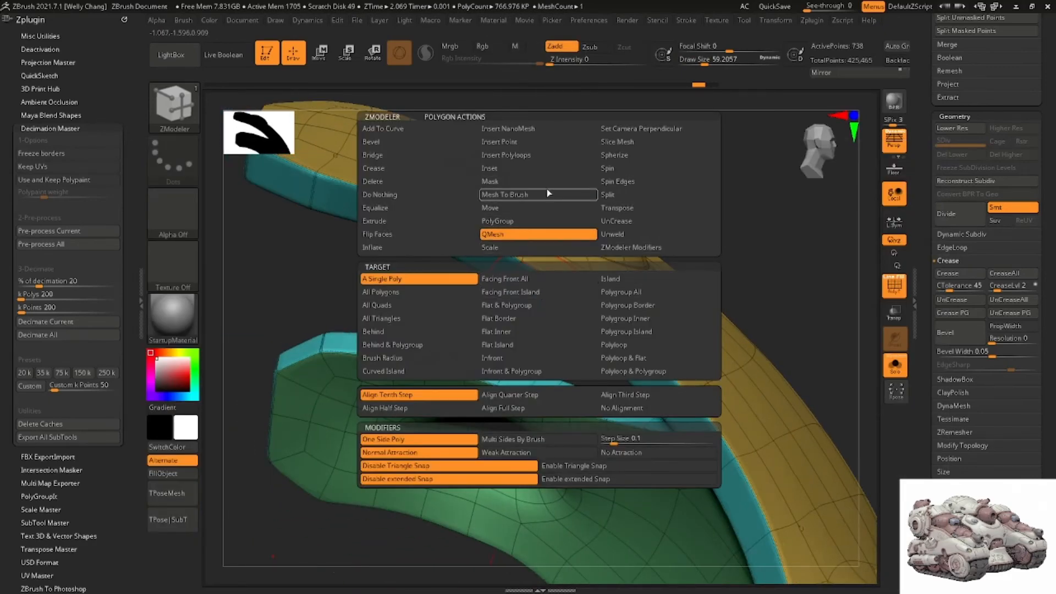
click(623, 294)
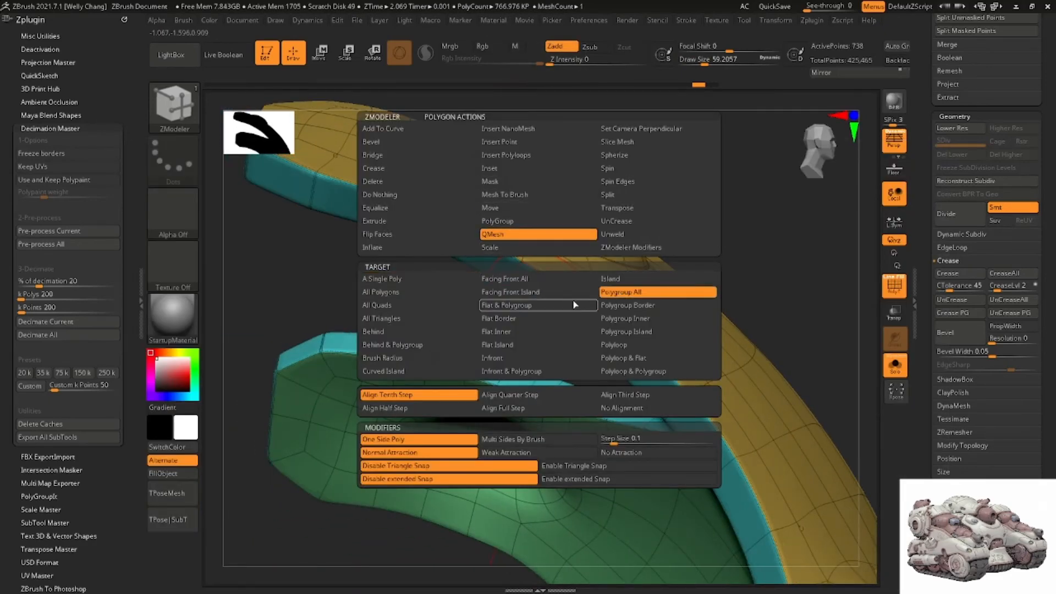
right_drag(603, 287, 531, 291)
drag(533, 290, 519, 300)
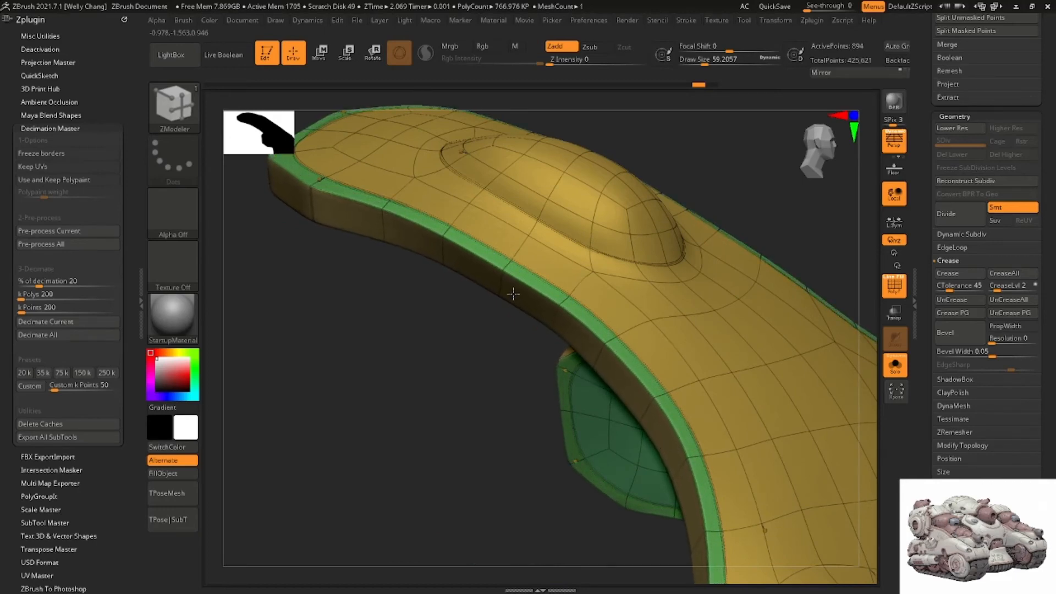
Drop the plate to its lowest subdivision level and crease the border's corner edges, front and underside, using ZModeler Crease with the Edge target
right_drag(513, 293, 406, 289)
key(shift+d)
key(space)
key(space)
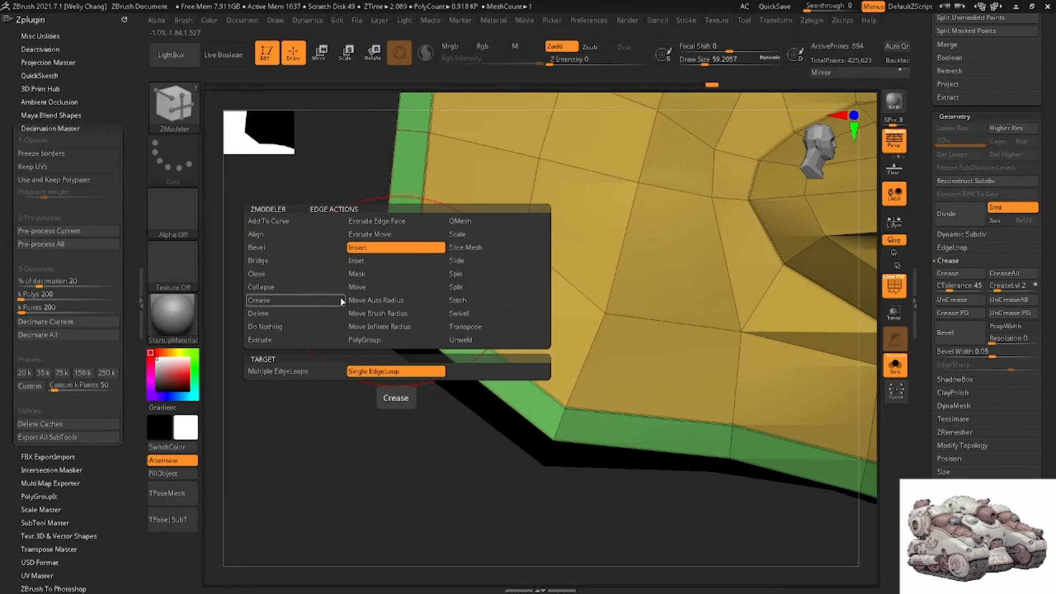
click(323, 300)
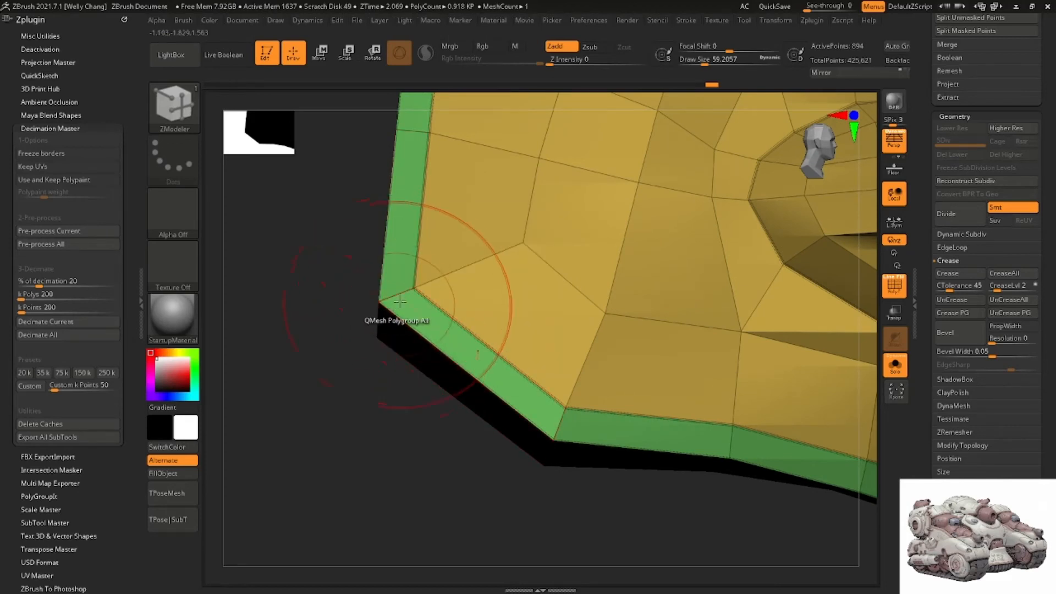
right_drag(551, 360, 538, 200)
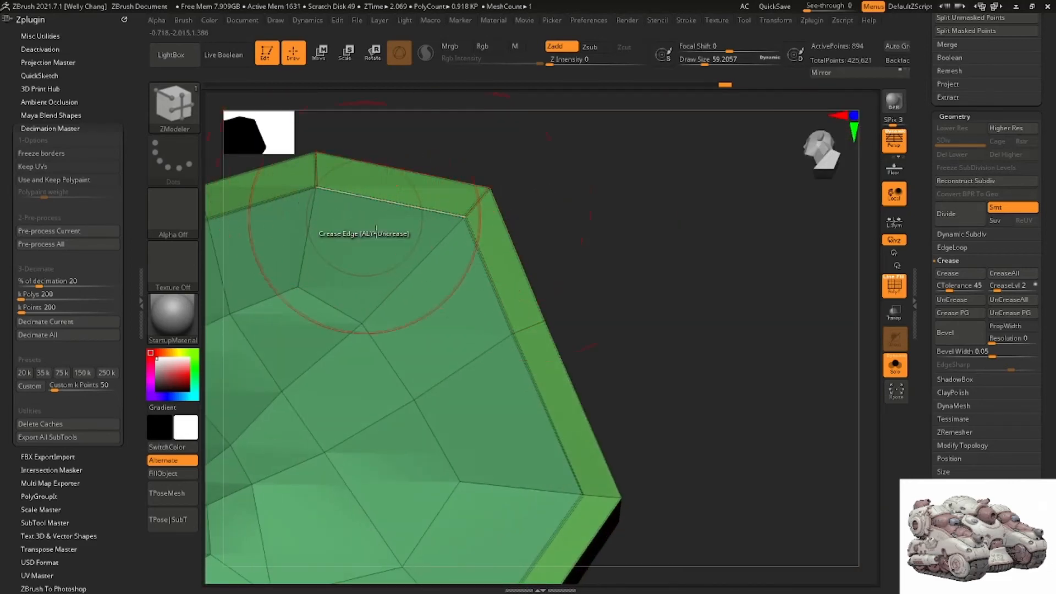
right_drag(575, 508, 354, 370)
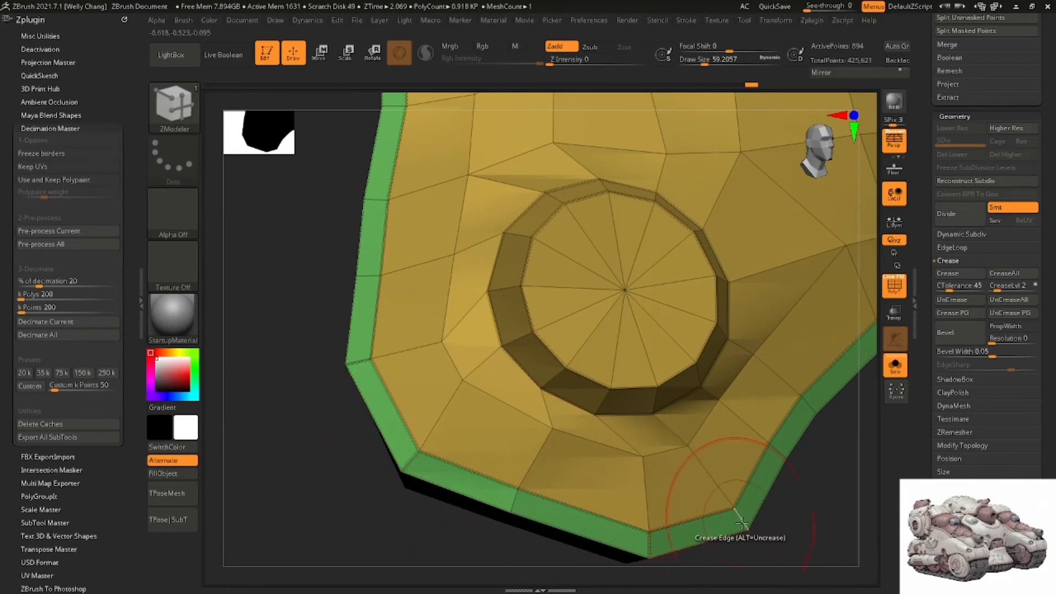
right_drag(699, 470, 660, 275)
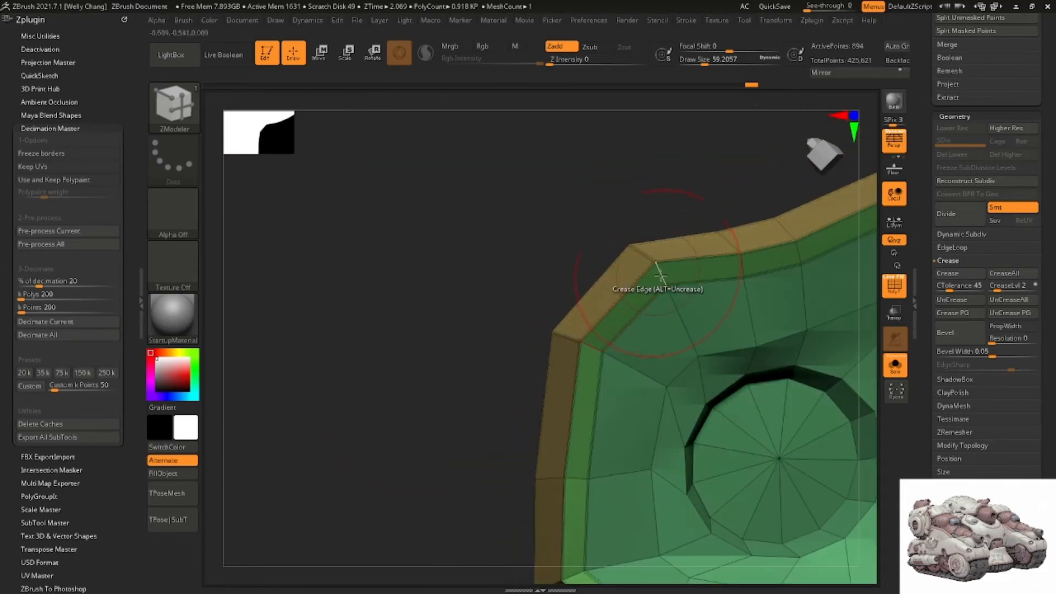
right_drag(628, 351, 607, 249)
right_drag(654, 180, 550, 384)
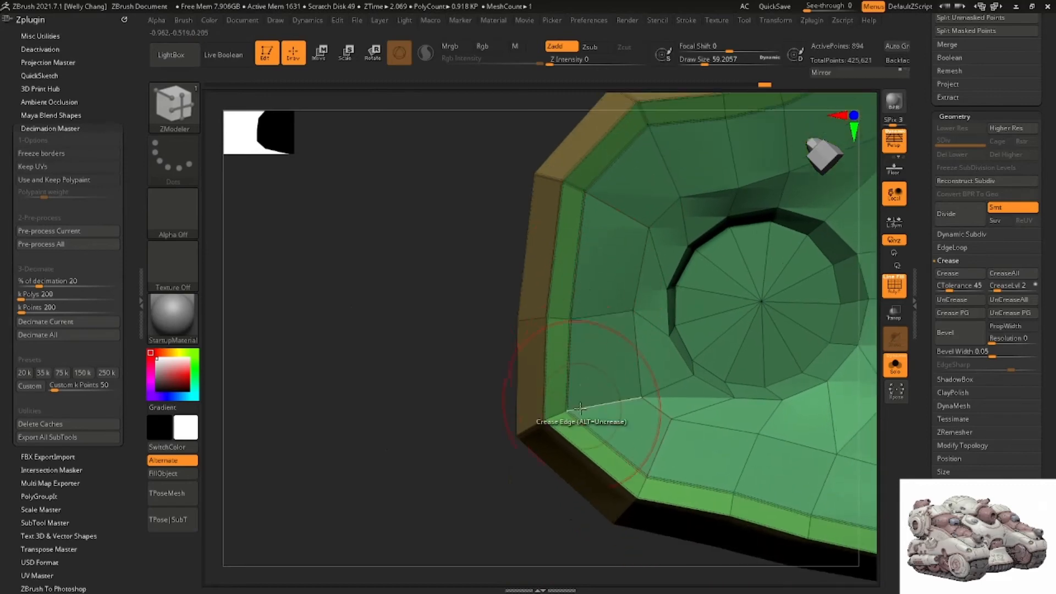
right_drag(652, 491, 675, 440)
click(895, 292)
right_drag(679, 352, 637, 283)
click(893, 295)
ctrl+right_drag(591, 357, 542, 308)
Insert two single edge loops into the green border close to its inner edge with the ZModeler Insert action at the lowest subdivision level
key(shift+d)
key(space)
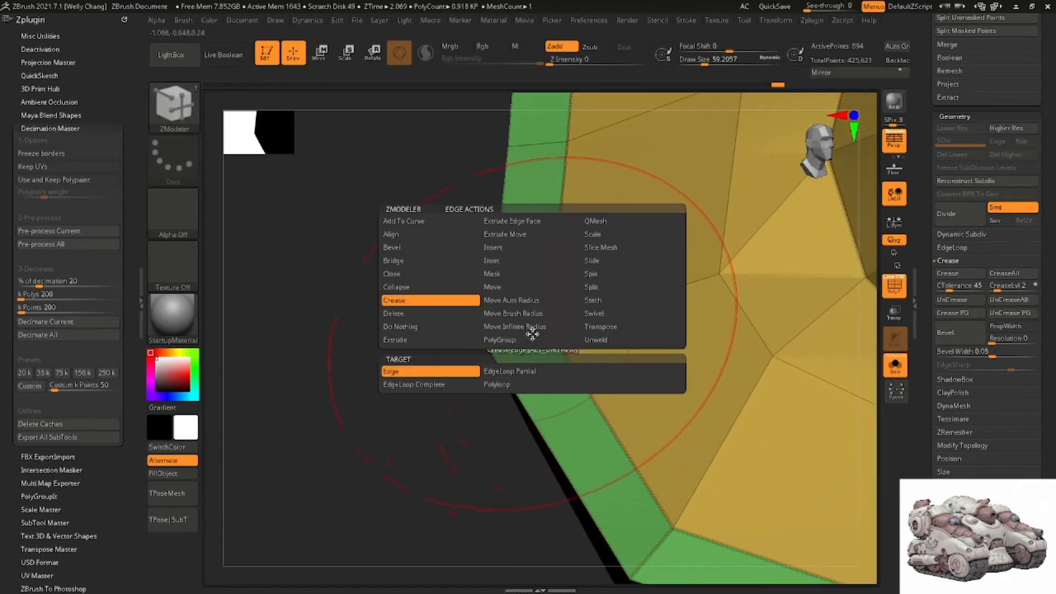
click(521, 248)
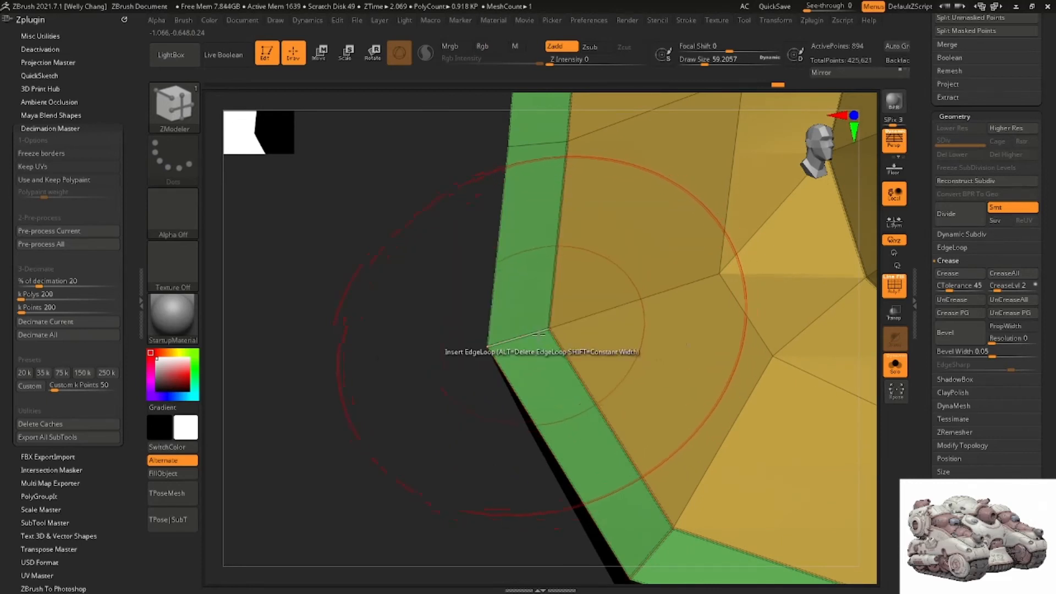
click(541, 330)
click(541, 330)
ctrl+right_drag(541, 330, 580, 344)
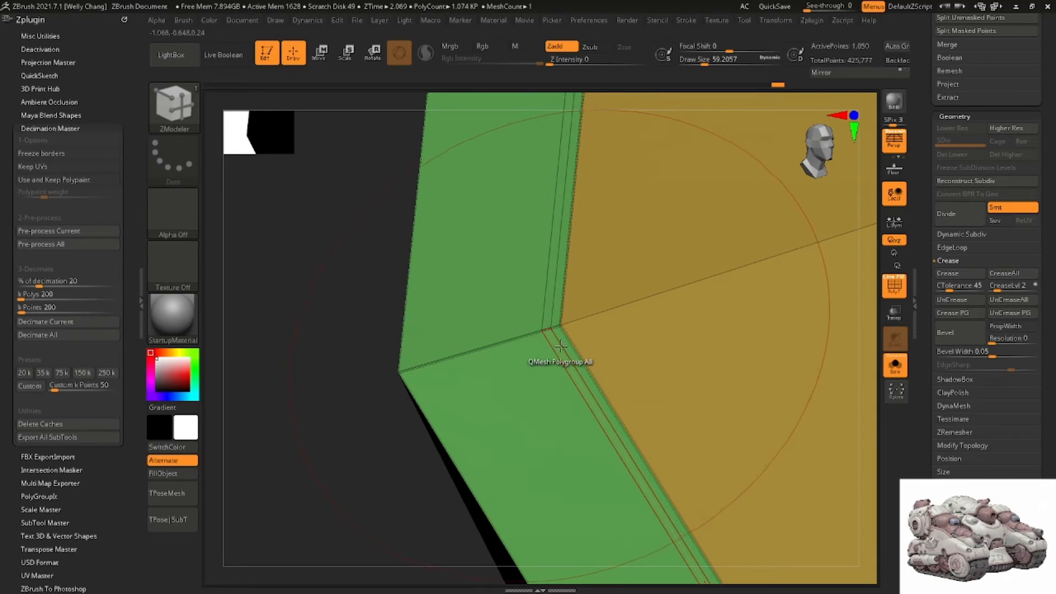
Reduce the draw size to 1, mask the middle border edge loop with ZModeler Mask EdgeLoop Complete, and invert the mask
mouse_move(550, 345)
right_down()
mouse_move(392, 285)
mouse_move(274, 349)
right_up()
key(space)
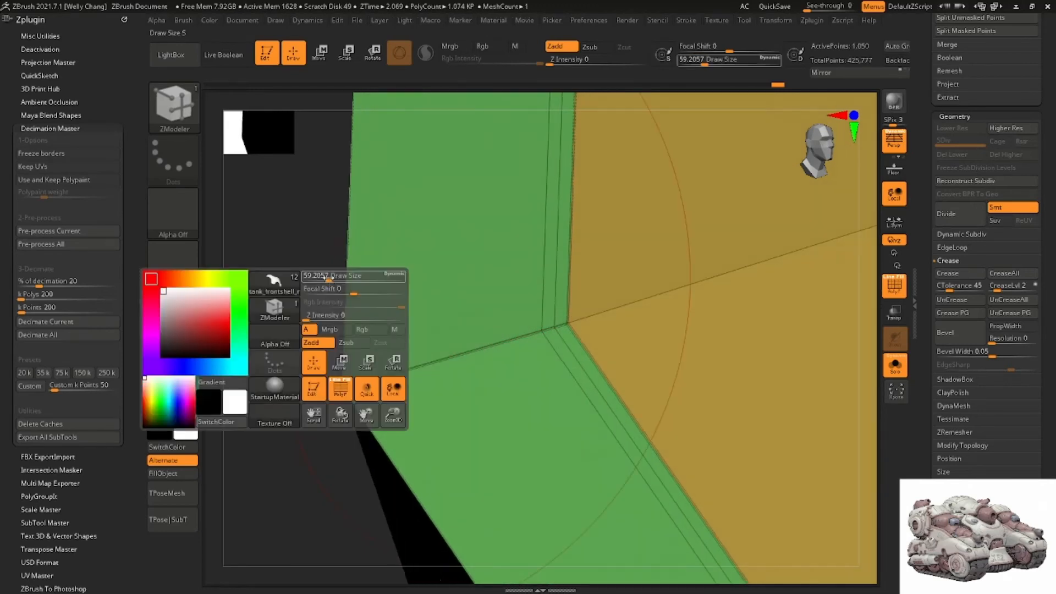
drag(328, 277, 302, 277)
ctrl+right_drag(550, 358, 574, 354)
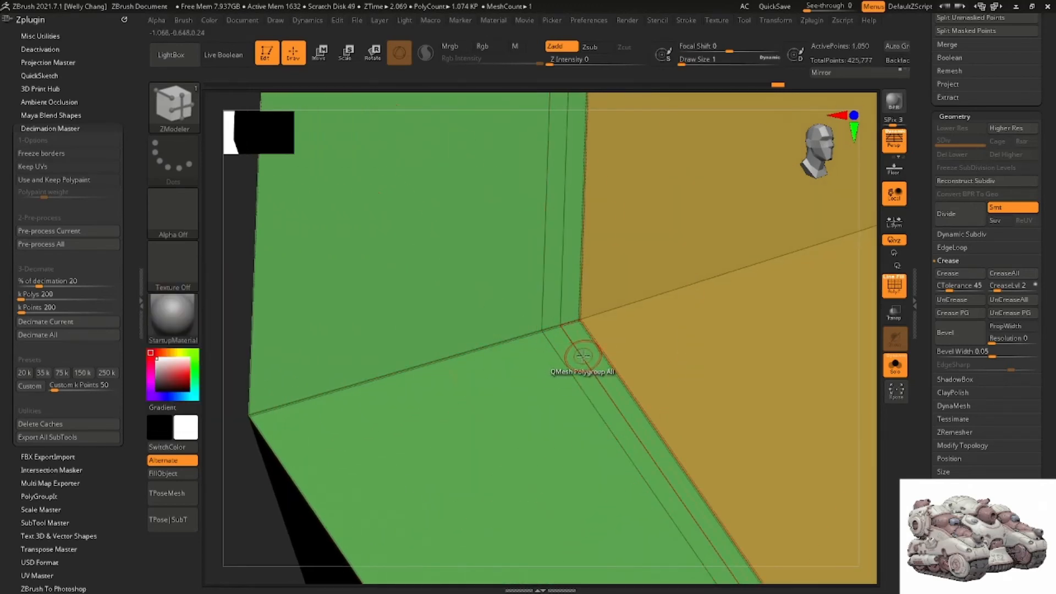
key(space)
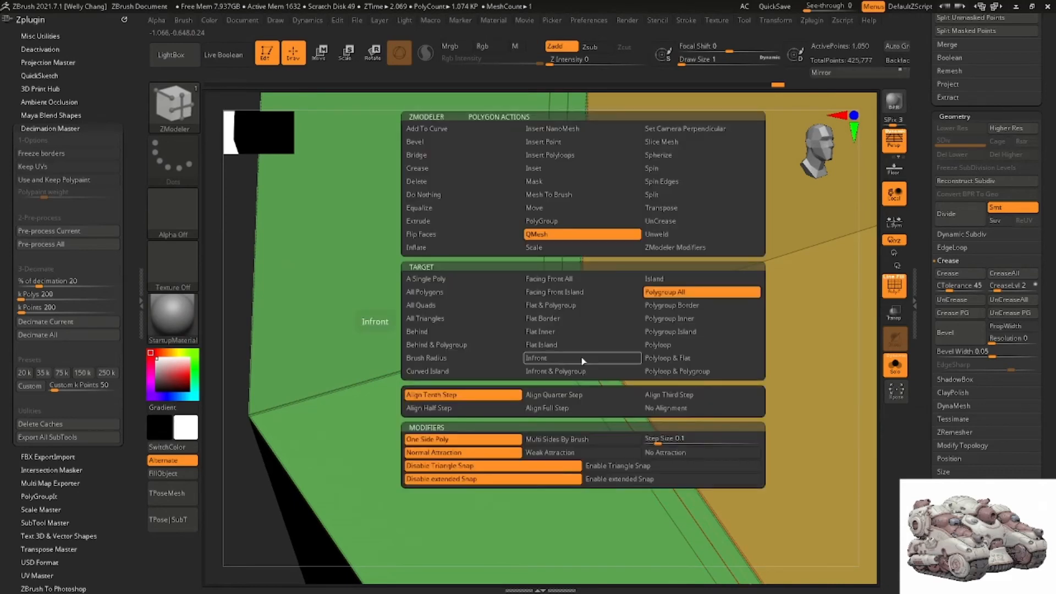
click(550, 234)
key(space)
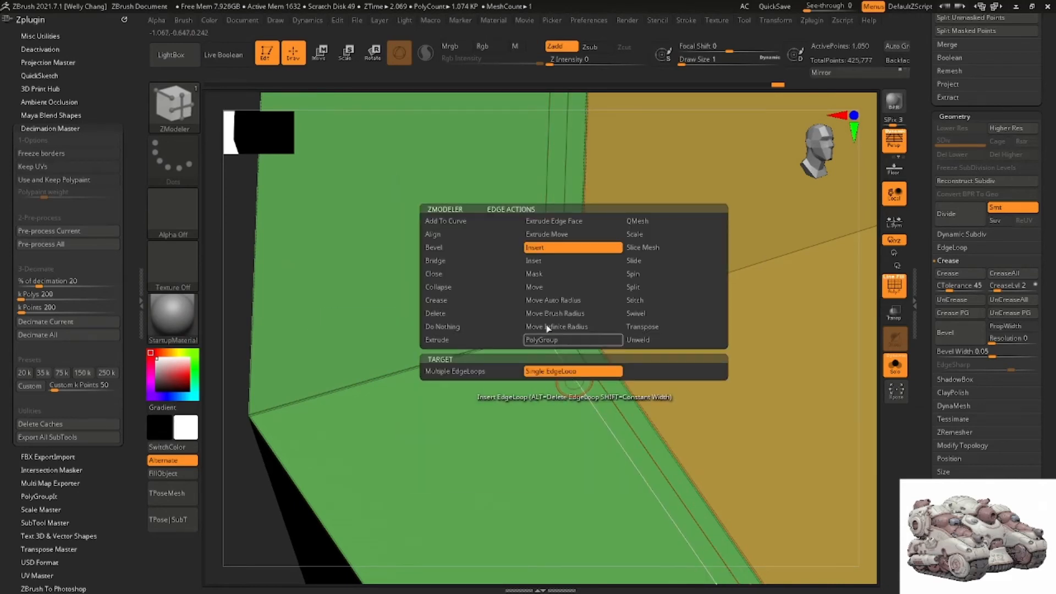
click(541, 276)
click(499, 387)
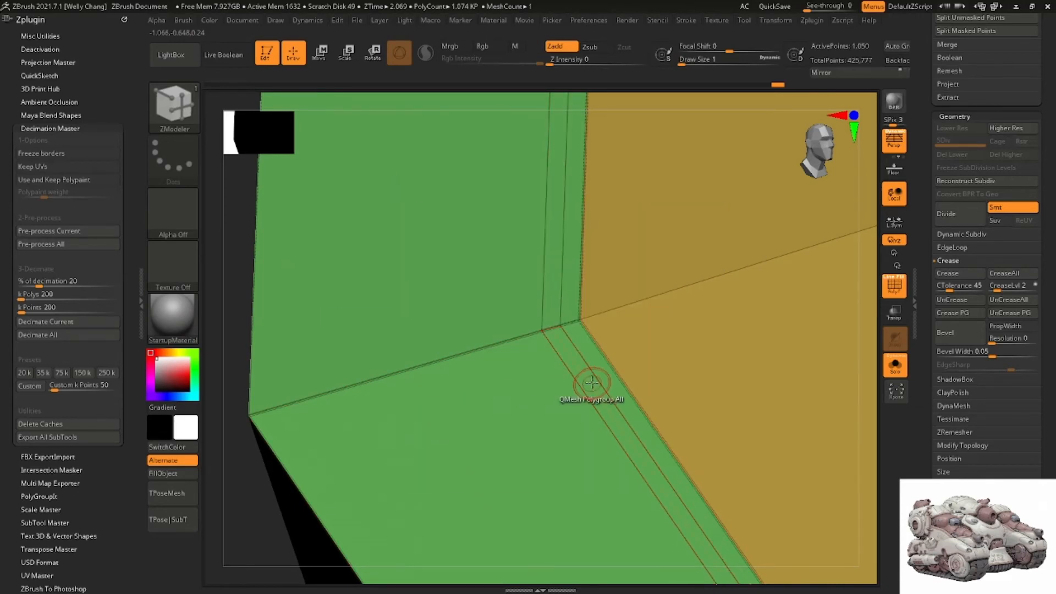
click(599, 383)
alt+right_drag(603, 377, 484, 322)
ctrl+click(424, 358)
alt+right_drag(426, 356, 473, 308)
alt+right_drag(582, 296, 467, 326)
Apply an Inflate deformation of about -2 to the unmasked edge loop, sinking a narrow groove into the border
drag(1002, 514, 999, 434)
click(980, 310)
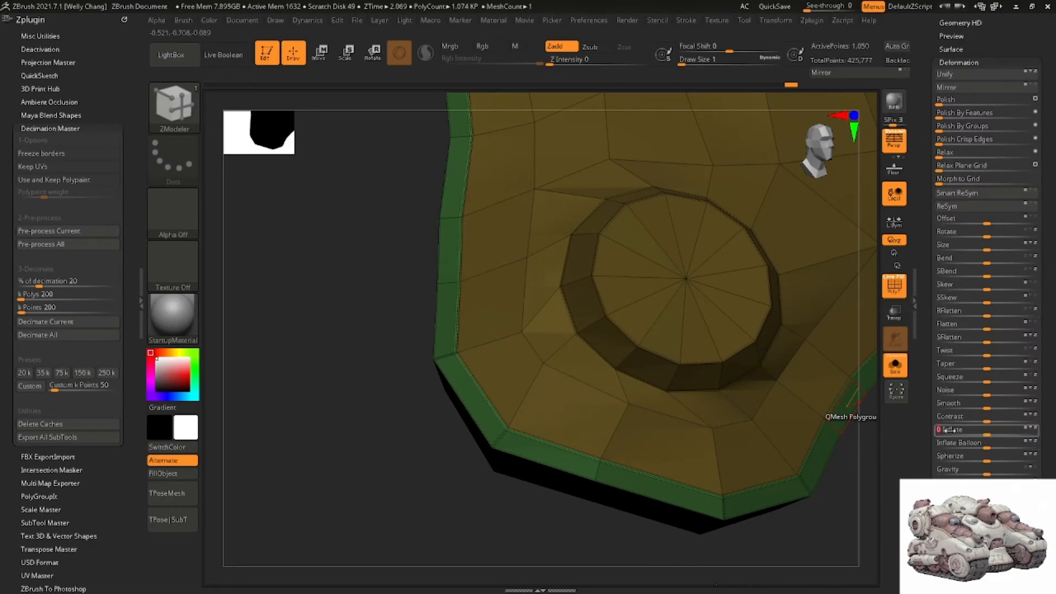
ctrl+right_drag(536, 354, 526, 406)
right_drag(528, 404, 599, 395)
ctrl+right_drag(566, 346, 730, 325)
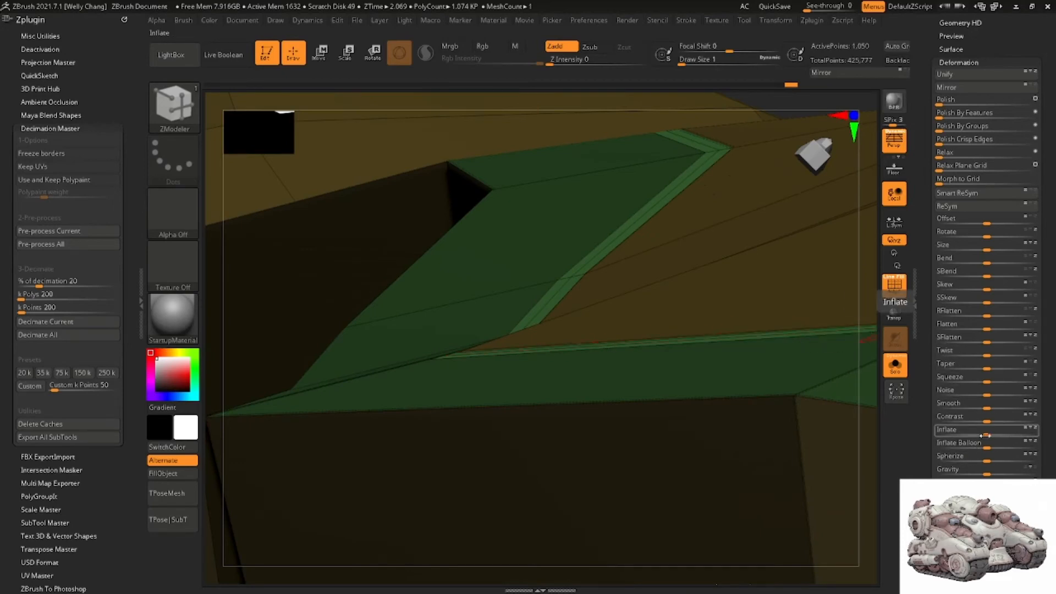
drag(986, 433, 983, 433)
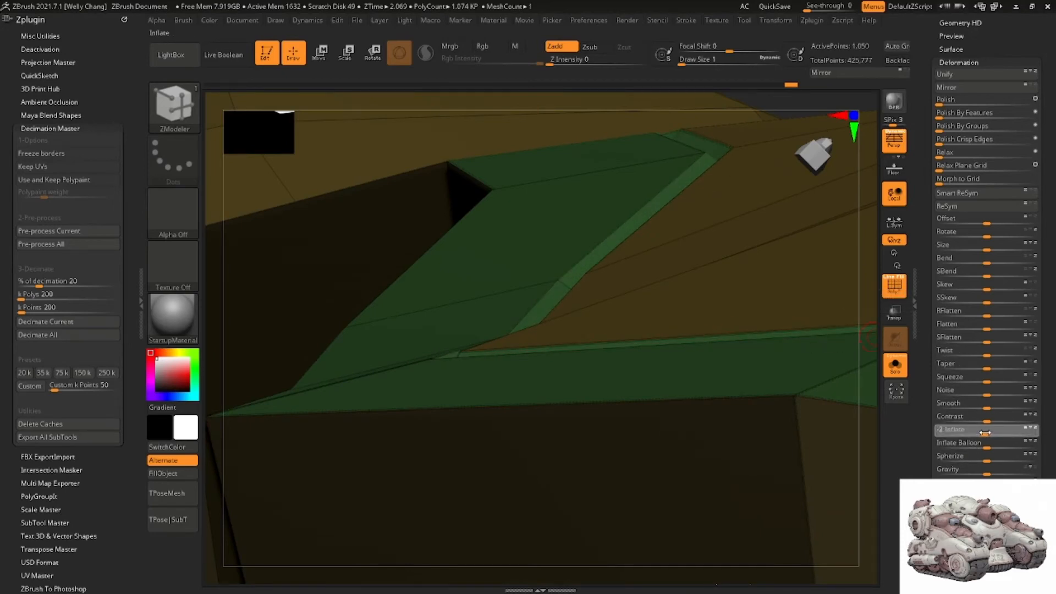
right_drag(769, 380, 639, 390)
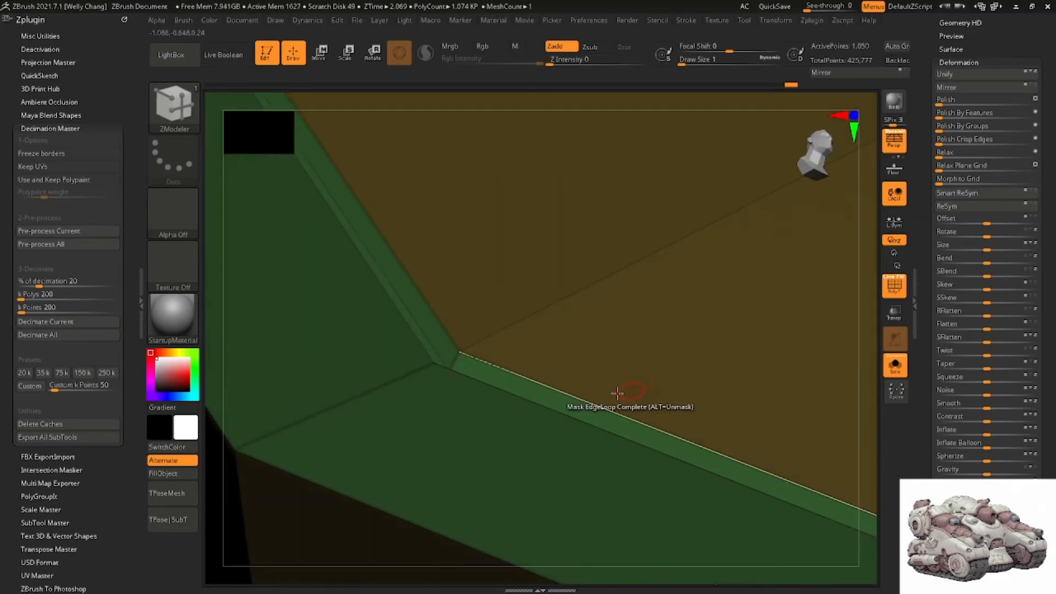
click(902, 285)
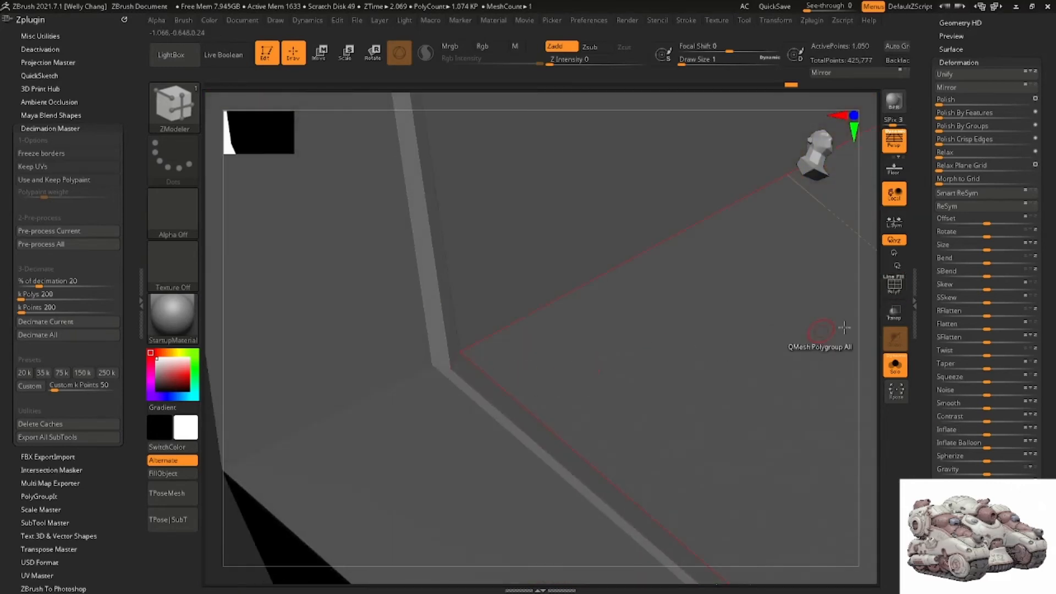
click(890, 291)
right_drag(380, 338, 465, 404)
Crease the groove's outer edge loop using ZModeler Crease with the EdgeLoop Complete target, and clear the mask
key(space)
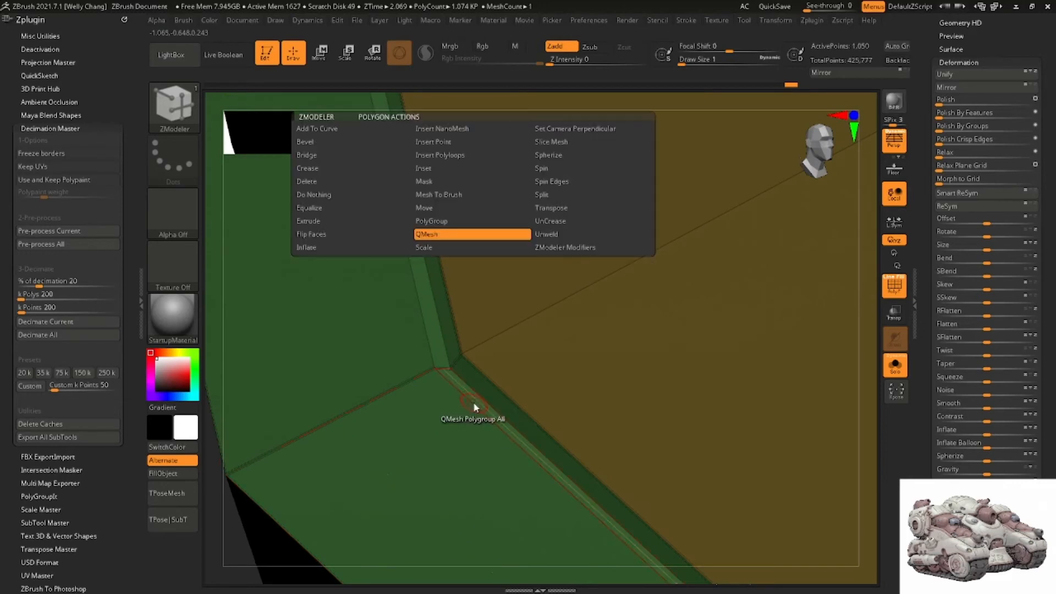
key(space)
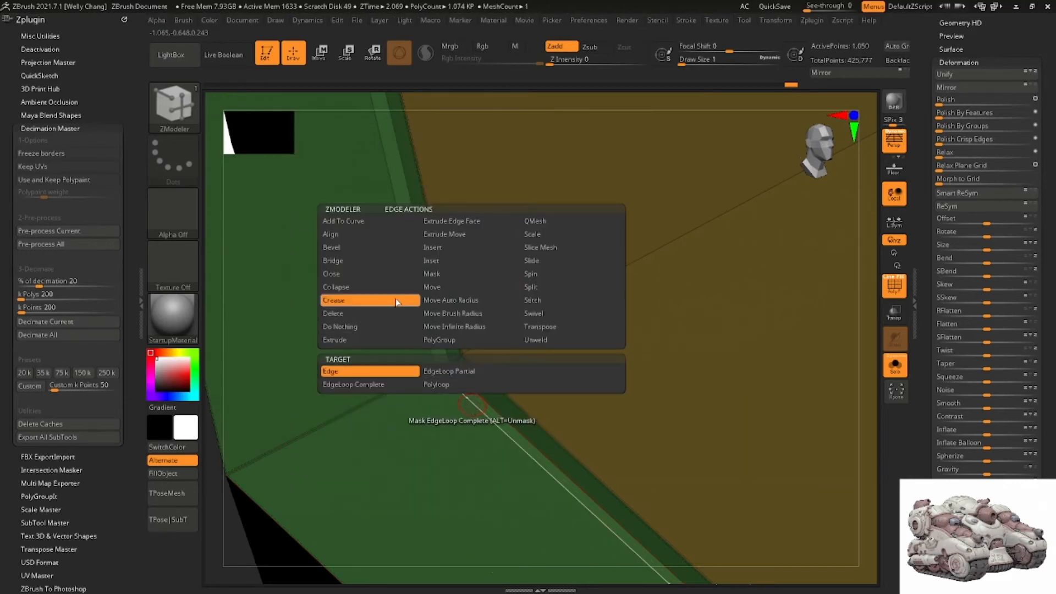
click(402, 383)
click(469, 403)
ctrl+right_drag(469, 402, 297, 486)
ctrl+drag(284, 493, 316, 516)
Undo the last edit at the border groove and set the ZModeler polygon action to Do Nothing
key(space)
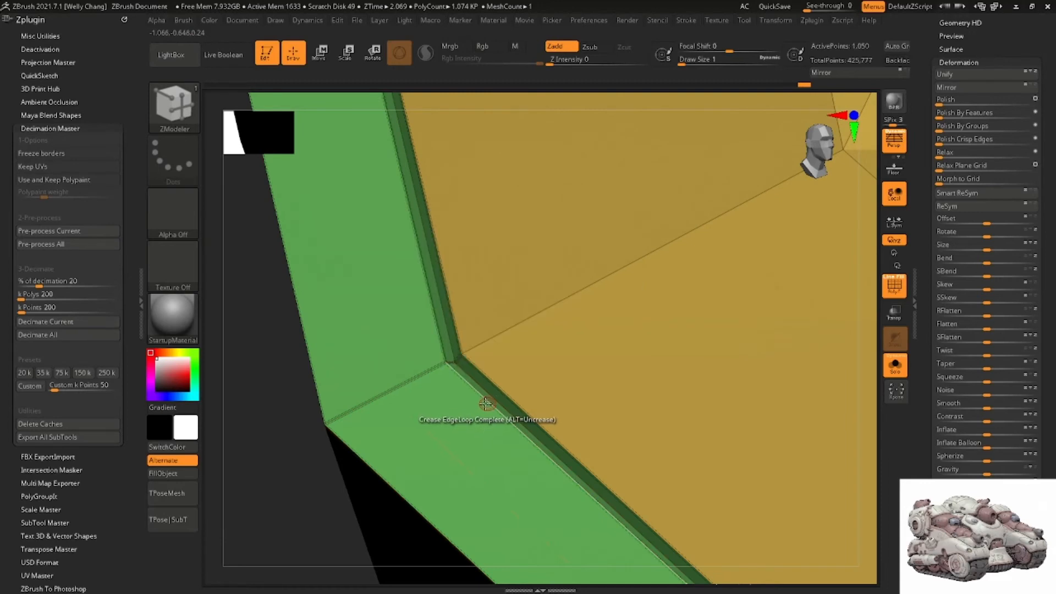
ctrl+right_drag(486, 404, 503, 395)
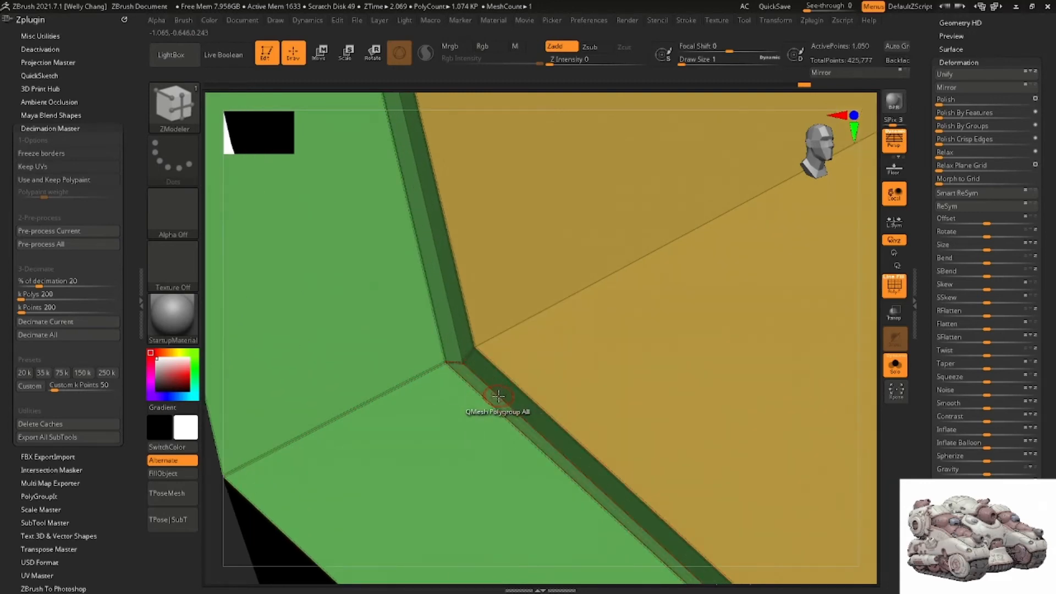
key(shift+d)
key(d)
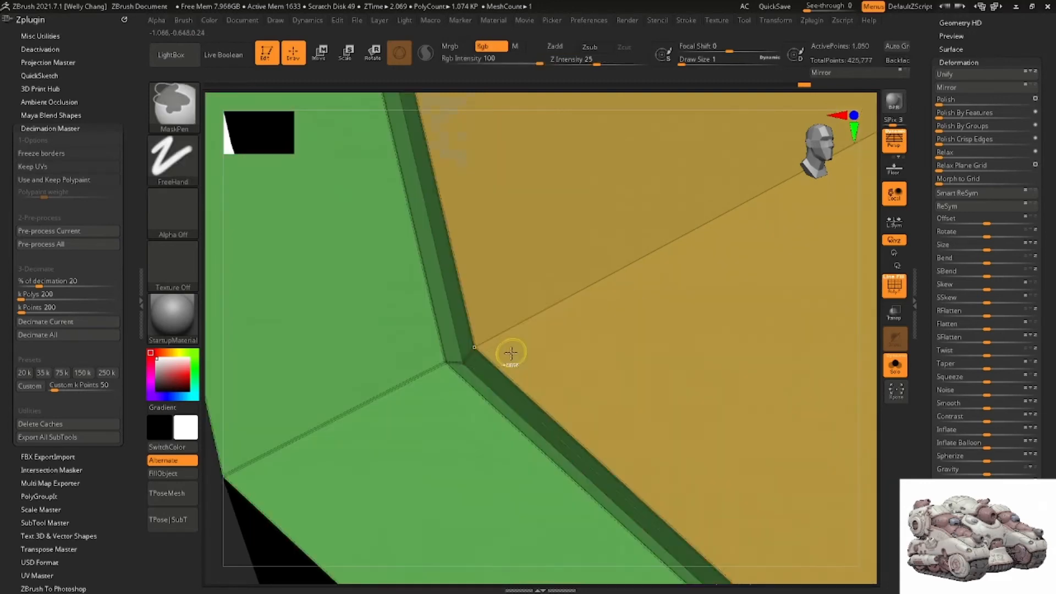
key(ctrl+z)
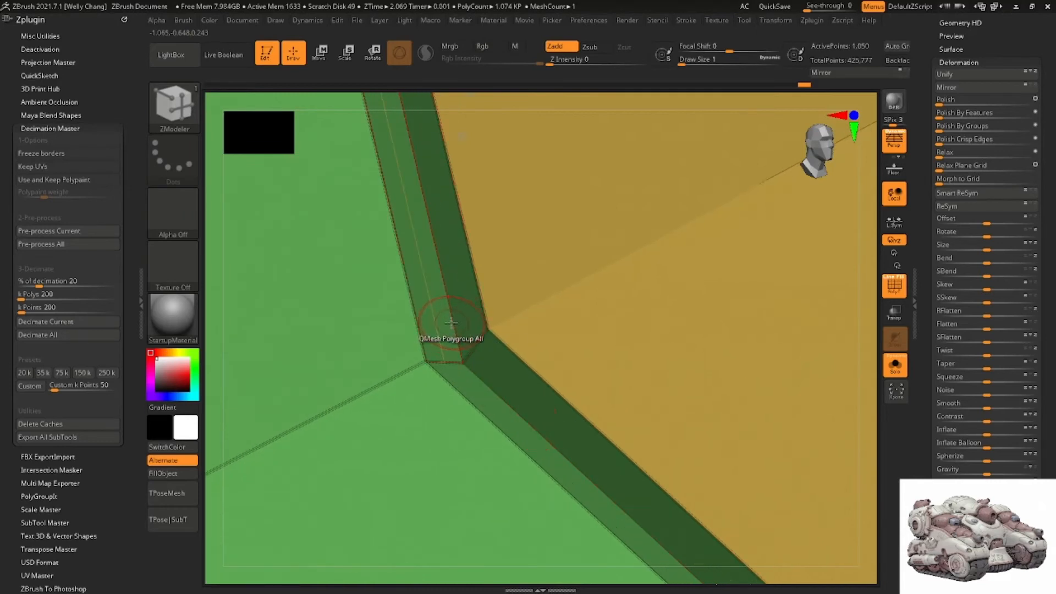
key(space)
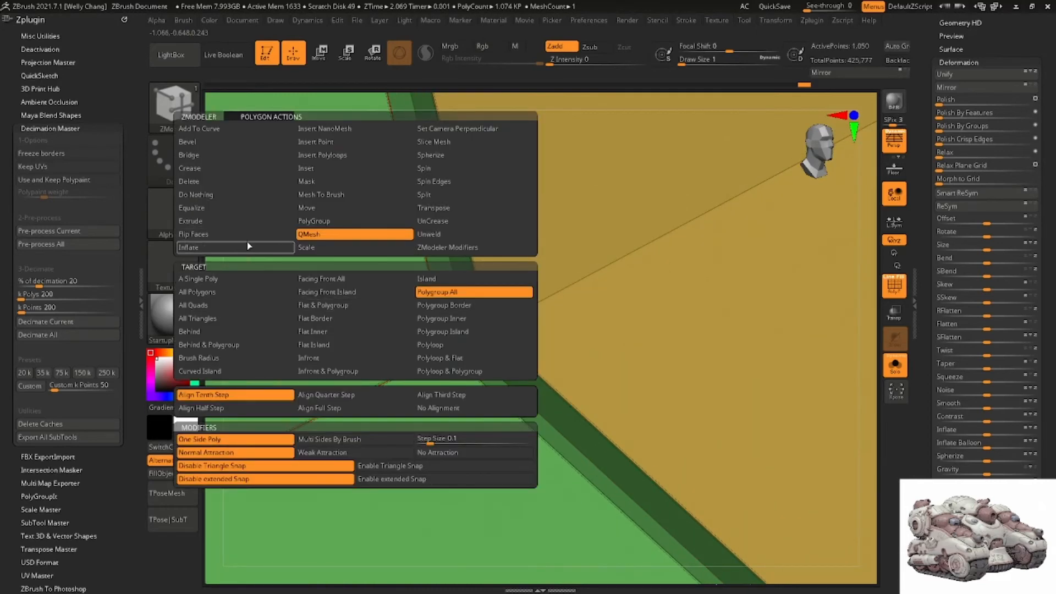
click(269, 194)
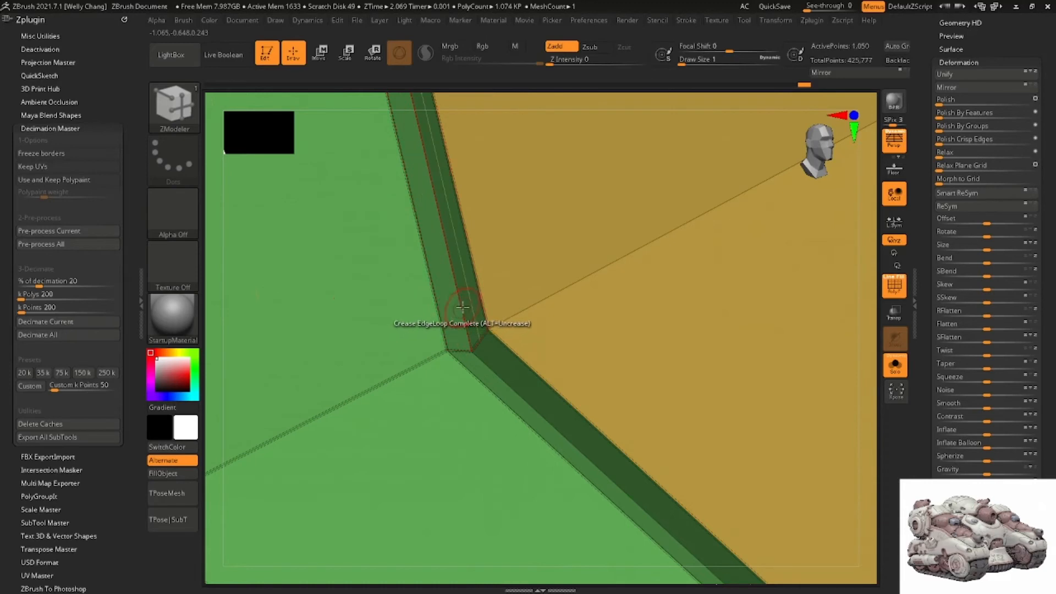
key(ctrl)
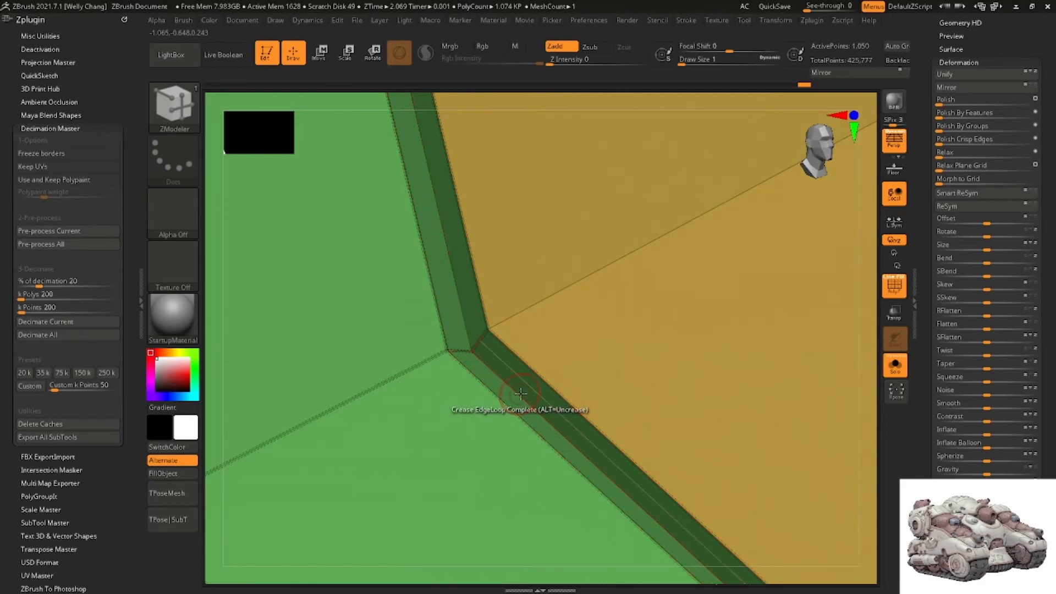
Examine the border groove on the smoothed plate from its corner to the arm, with and without the polyframe
right_drag(523, 391, 761, 330)
click(895, 365)
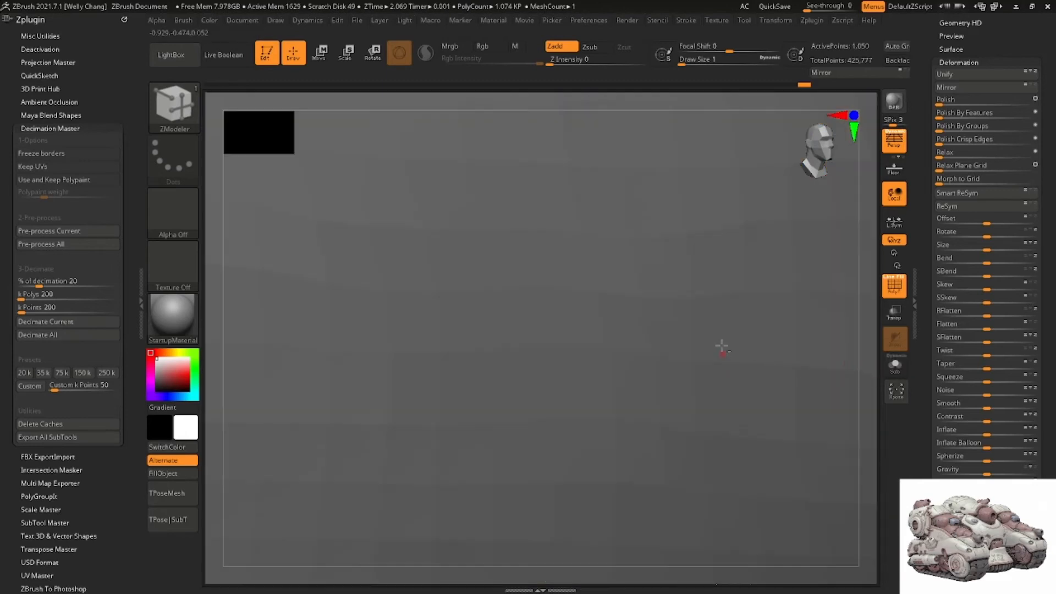
click(895, 365)
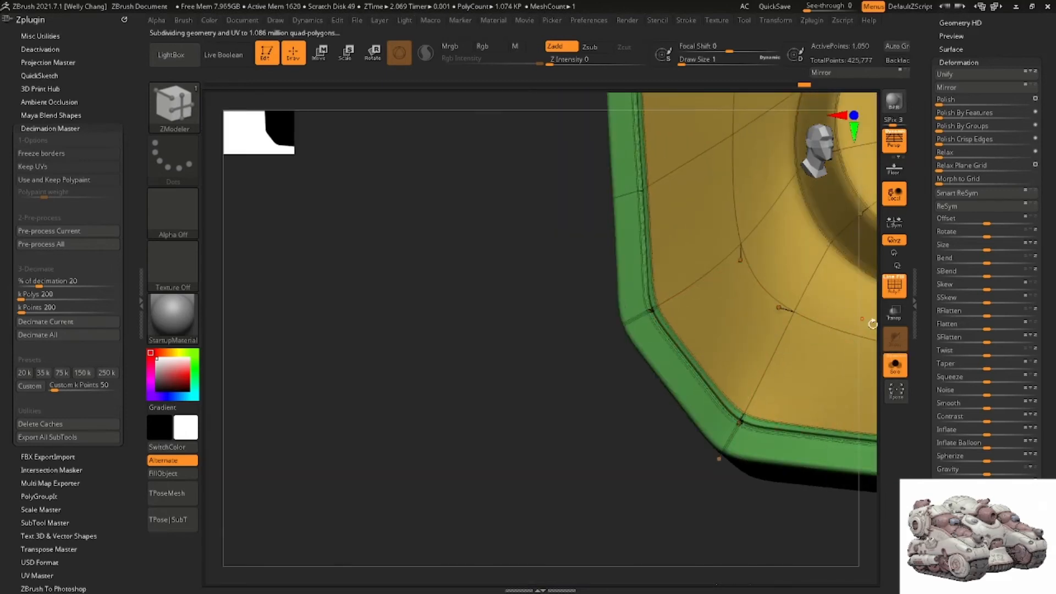
click(887, 291)
ctrl+right_drag(605, 308, 559, 262)
alt+right_drag(737, 220, 599, 292)
right_drag(612, 209, 704, 307)
click(898, 291)
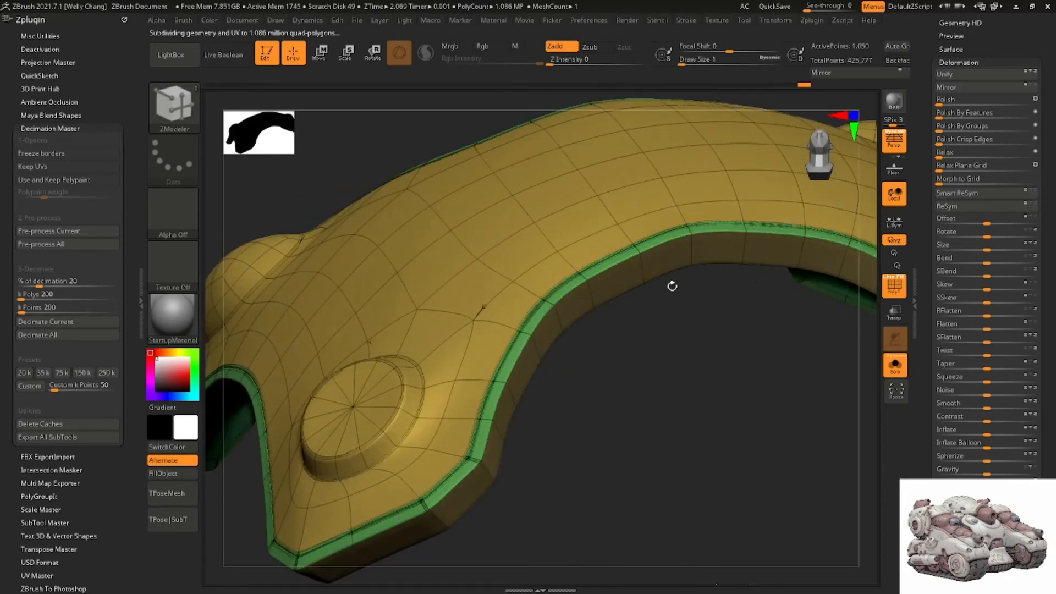
Return to the lowest subdivision level and push the plate's side faces outward with ZModeler QMesh to widen the green border
key(shift+d)
key(space)
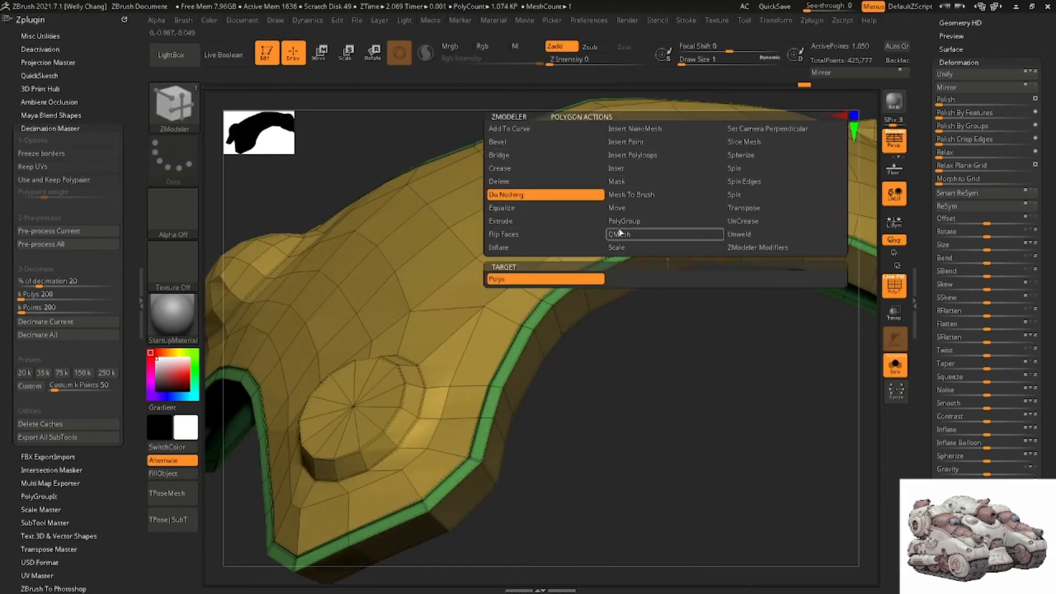
click(648, 237)
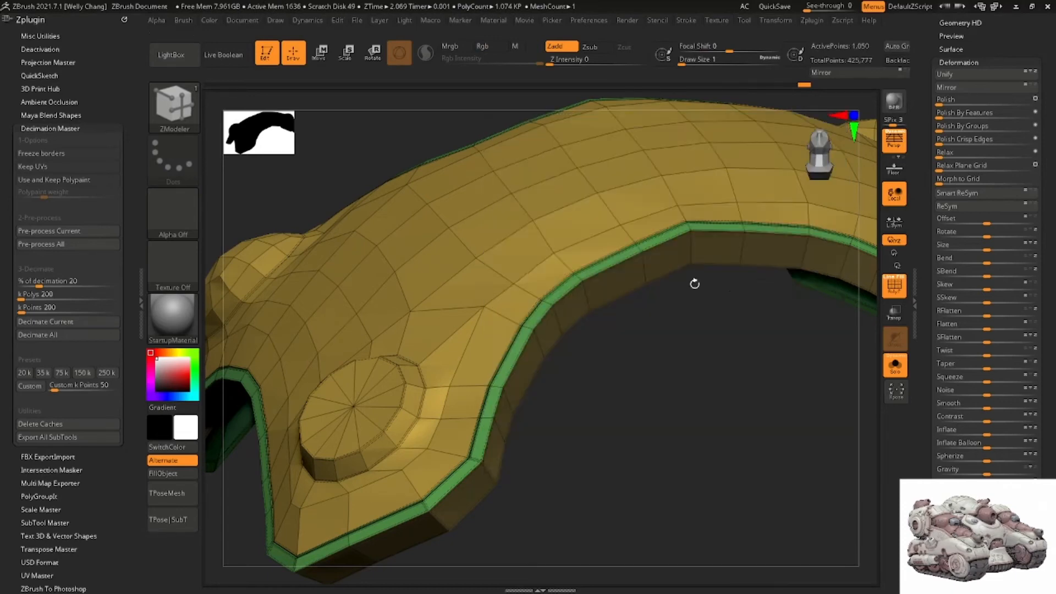
right_drag(694, 283, 664, 298)
drag(637, 266, 642, 298)
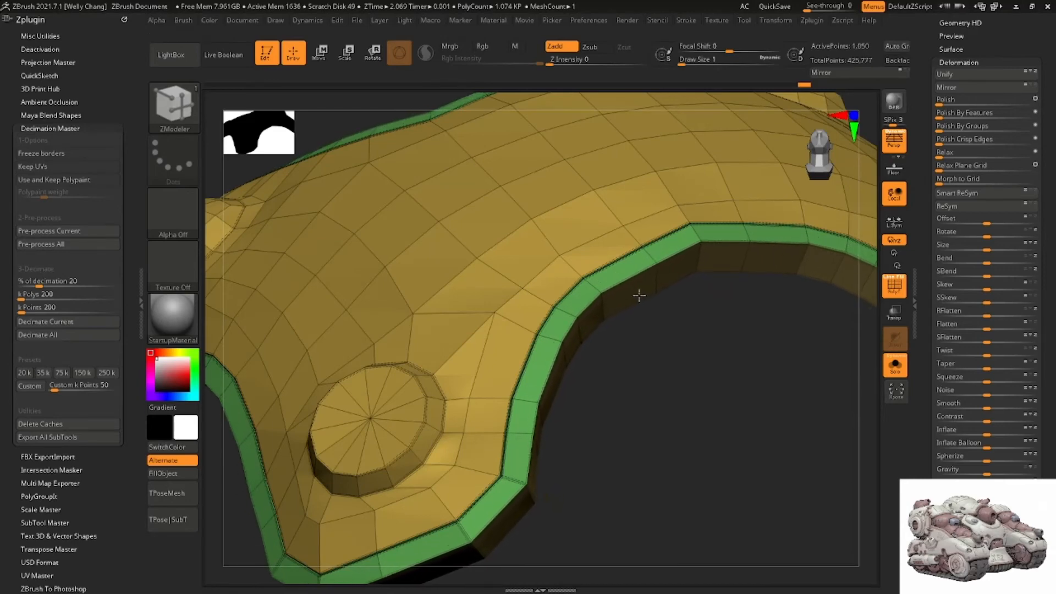
Show the whole tank again, raise the plate's subdivision level and hide the polyframe to review the grooved border in place
click(895, 365)
ctrl+right_drag(692, 329, 732, 319)
key(d)
key(shift+f)
ctrl+right_drag(733, 319, 681, 374)
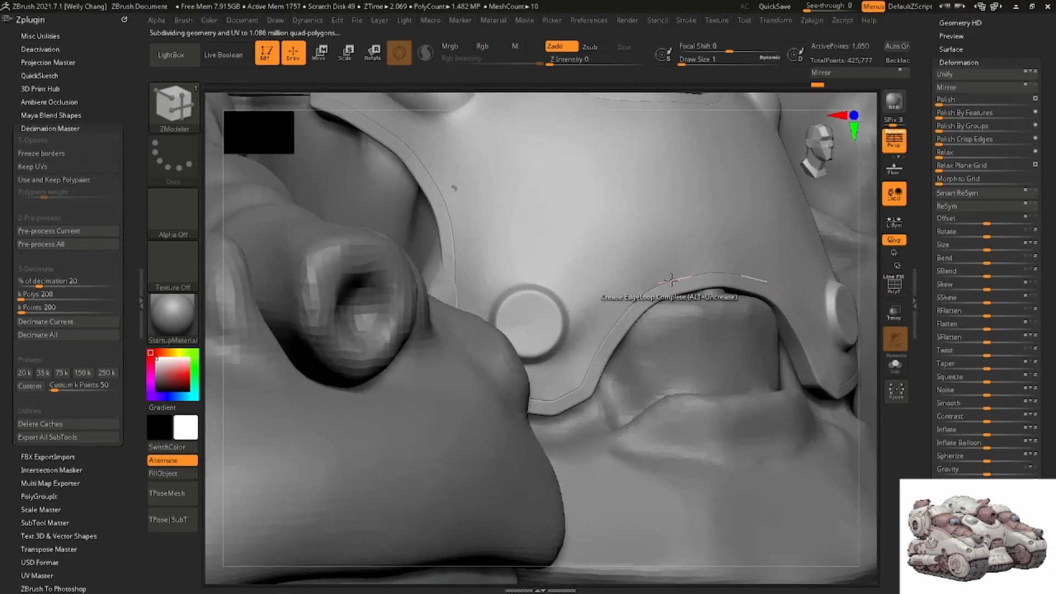
Switch to the DamStandard brush
mouse_move(671, 280)
alt+right_down()
mouse_move(654, 308)
mouse_move(676, 309)
mouse_move(681, 239)
mouse_move(655, 304)
mouse_move(686, 292)
mouse_move(762, 297)
mouse_move(747, 264)
mouse_move(676, 289)
mouse_move(620, 290)
alt+right_up()
key(b)
key(d)
key(s)
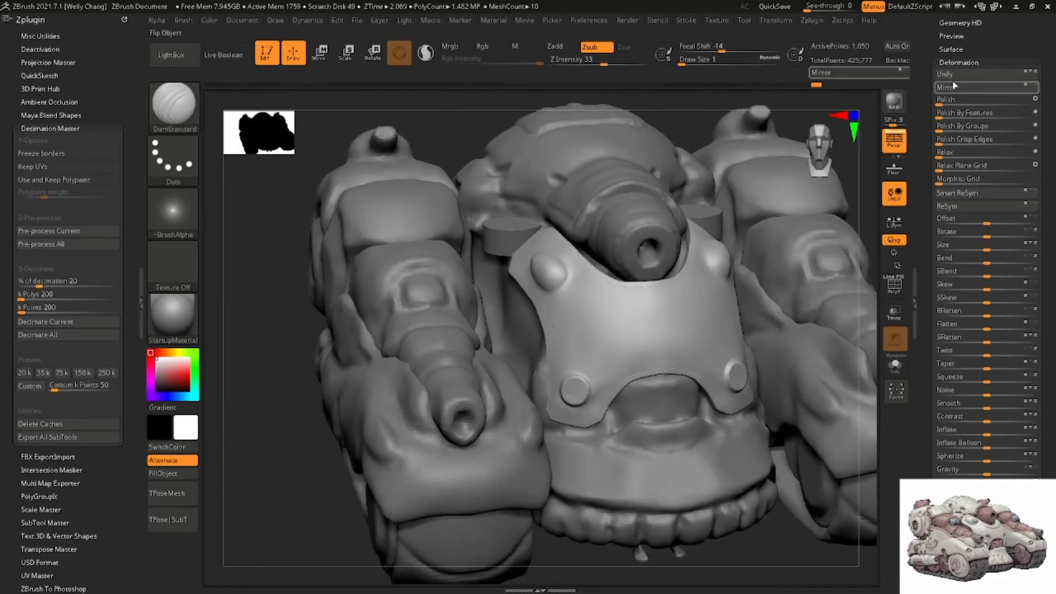
Set the crease level to 1 in the plate's geometry crease settings
drag(972, 35, 985, 132)
key(shift+d)
key(d)
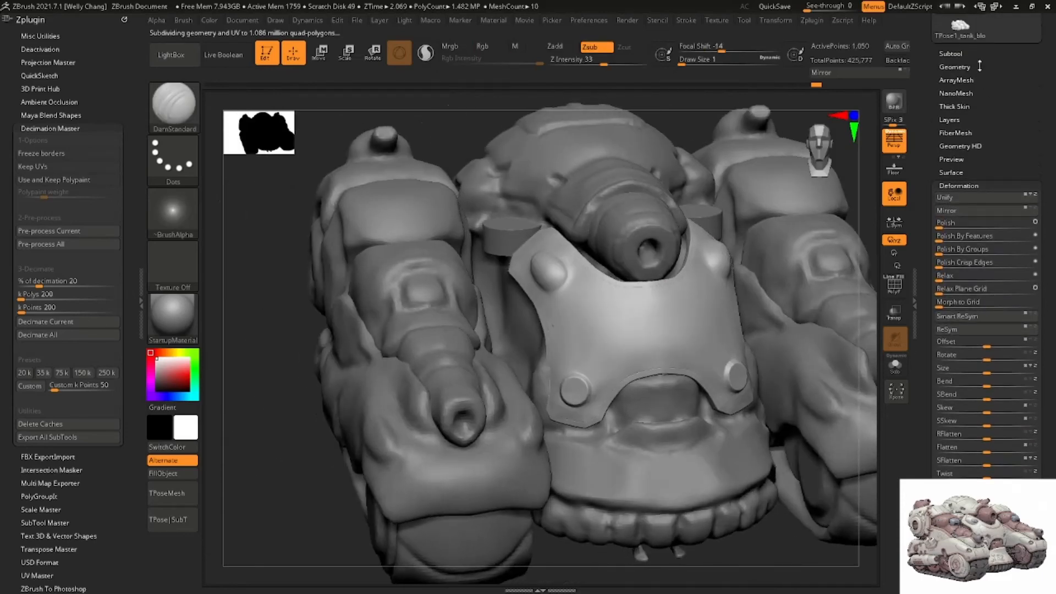
click(979, 65)
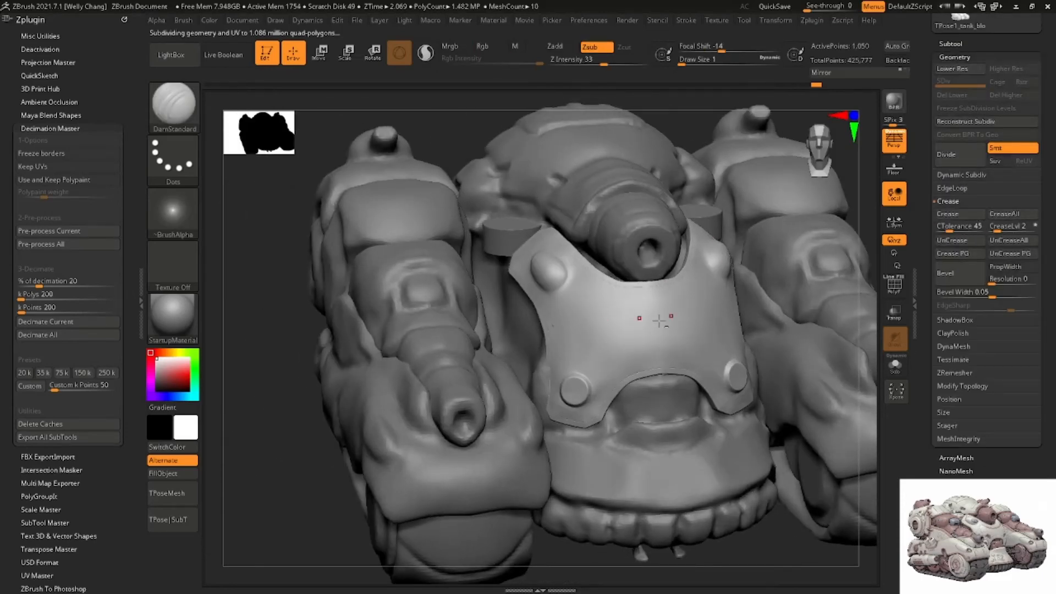
right_drag(658, 320, 687, 341)
ctrl+right_drag(687, 341, 756, 398)
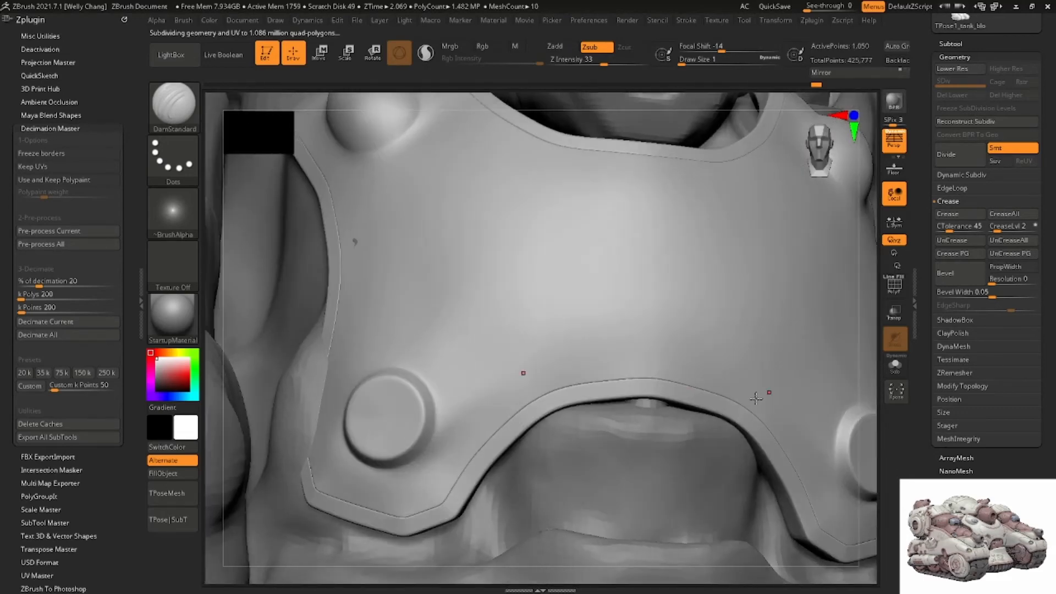
click(995, 231)
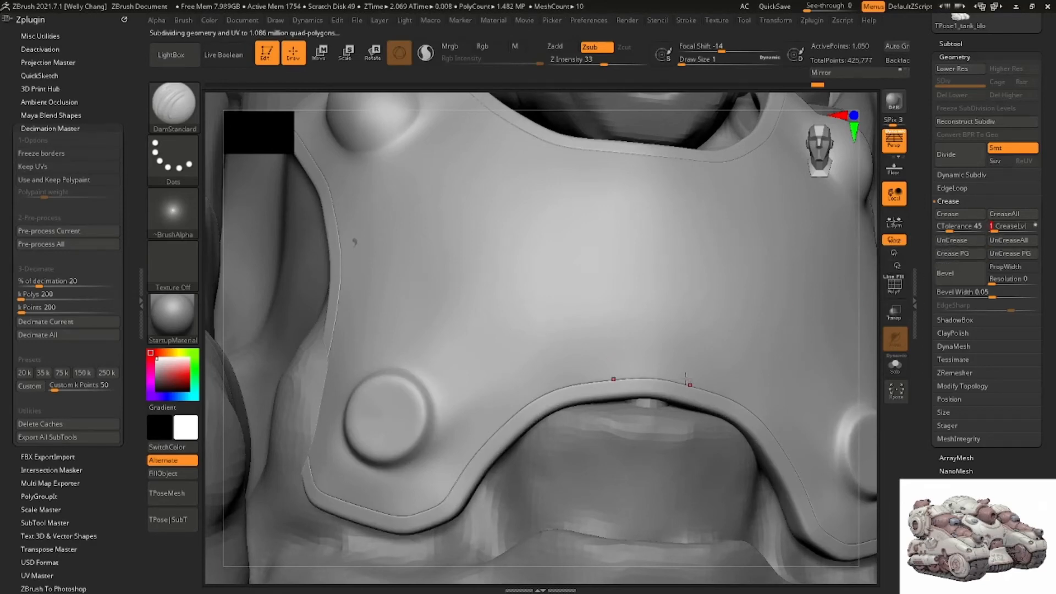
Show the polyframe and the unsmoothed plate close up at the border groove, and switch to the ZModeler brush
right_drag(685, 379, 681, 333)
ctrl+right_drag(742, 344, 753, 291)
click(894, 285)
right_drag(726, 341, 710, 314)
ctrl+right_drag(648, 335, 668, 346)
key(shift+d)
key(b)
key(z)
key(m)
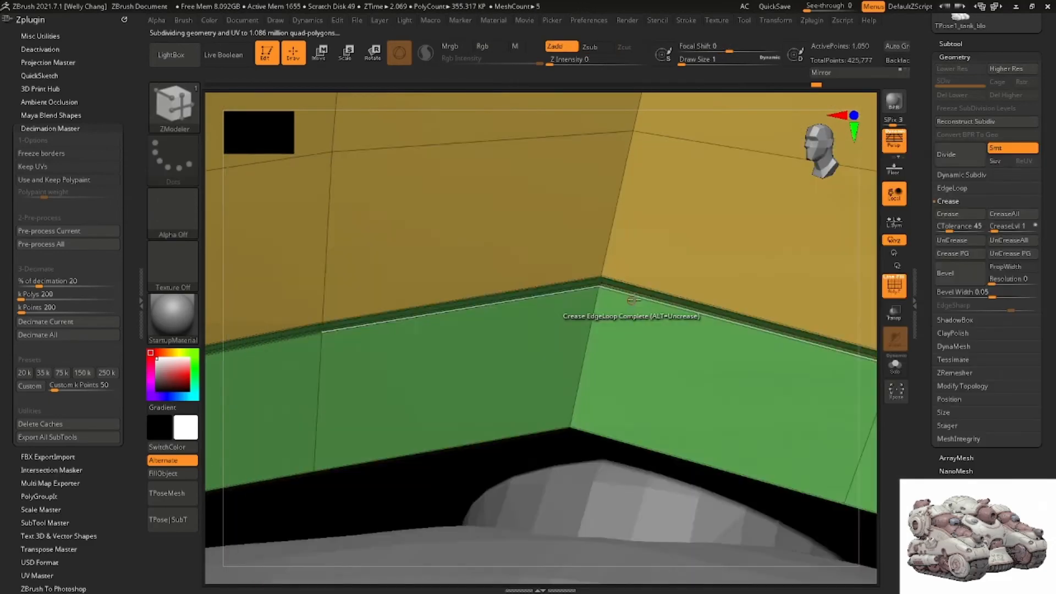
Set the ZModeler edge action to Slide and slide the complete edge loop between the groove and the green border
key(space)
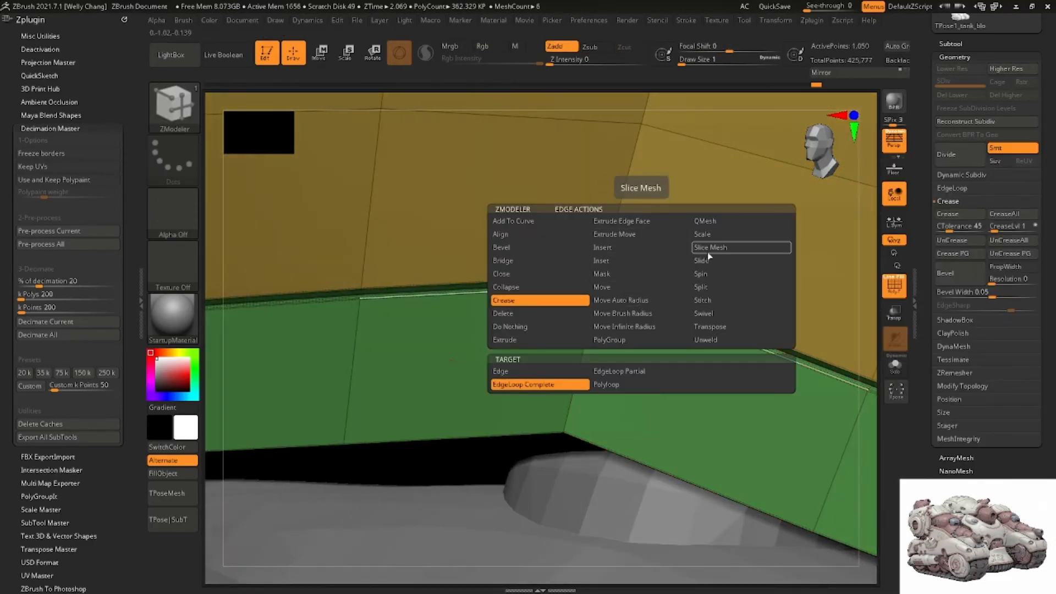
click(654, 287)
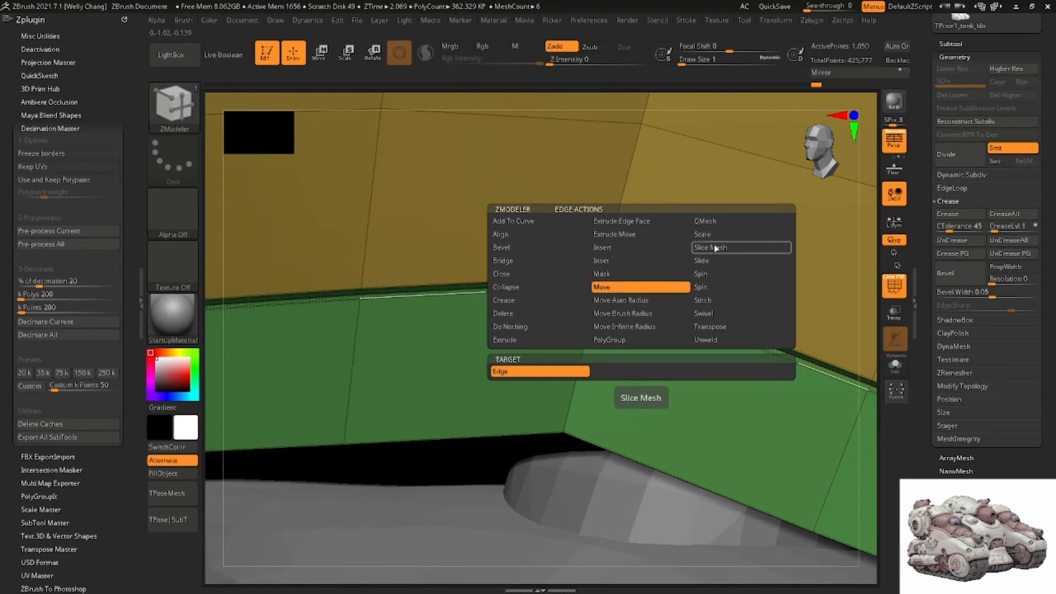
click(717, 260)
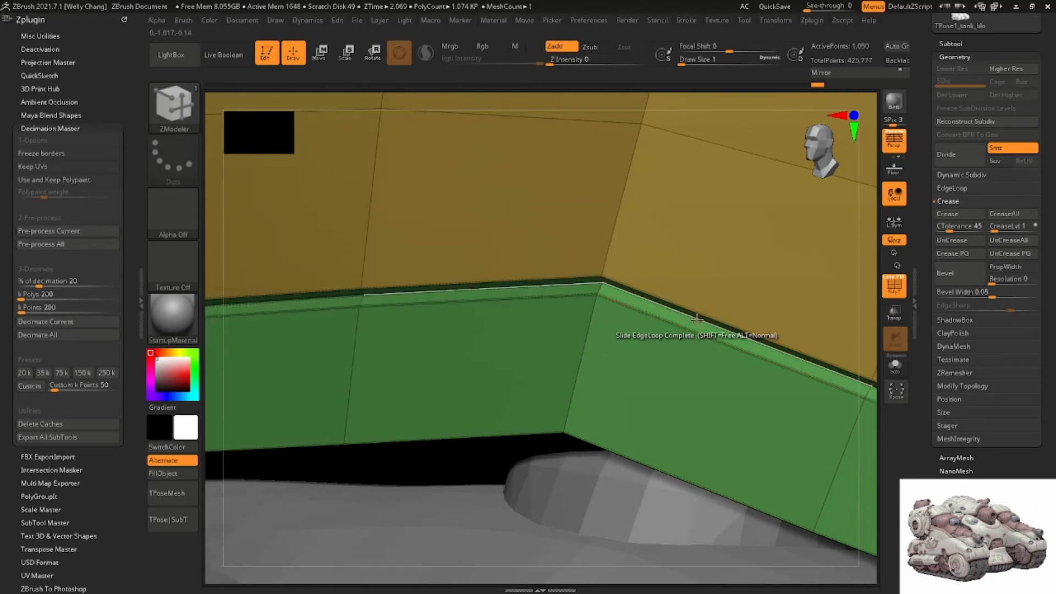
drag(688, 332, 696, 322)
Smooth the plate again and hide the polyframe to review its border on the tank
key(ctrl+d)
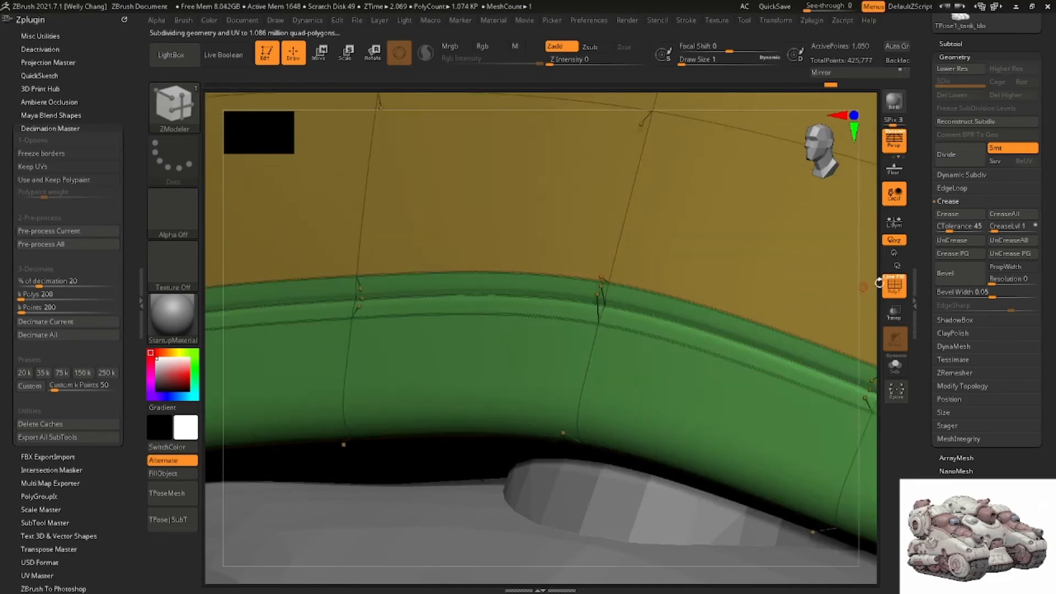
click(889, 289)
ctrl+right_drag(709, 279, 596, 269)
right_drag(596, 269, 682, 288)
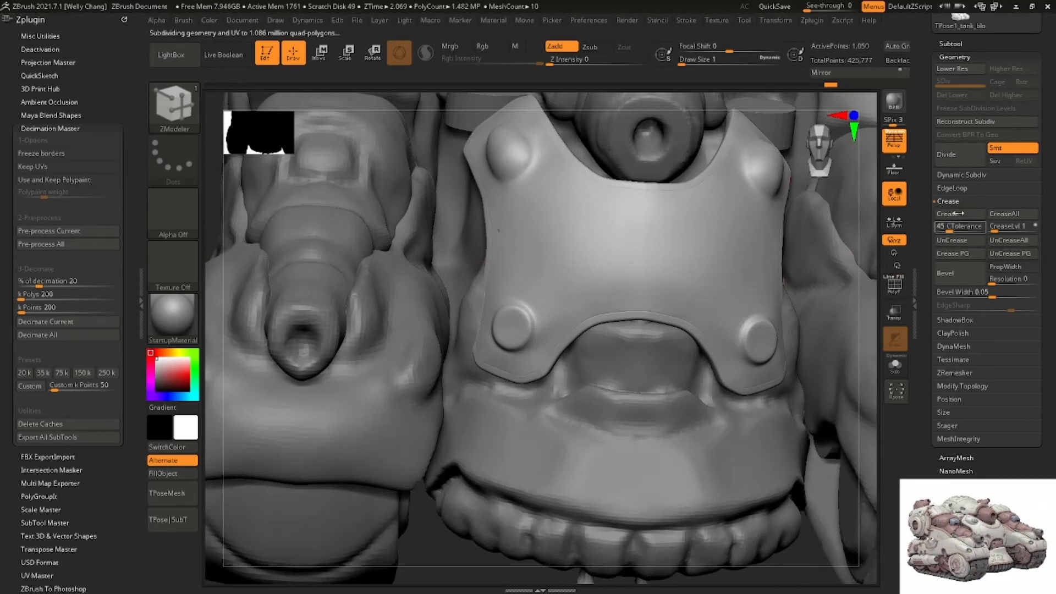
Try applying the dynamic subdivision to the plate's mesh, and undo it
click(962, 174)
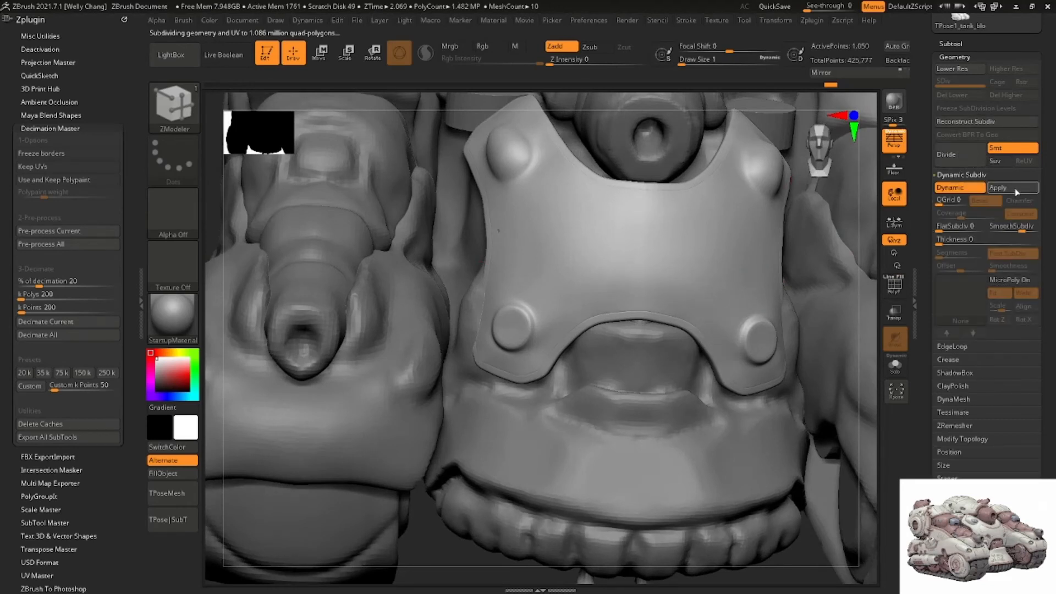
click(1015, 190)
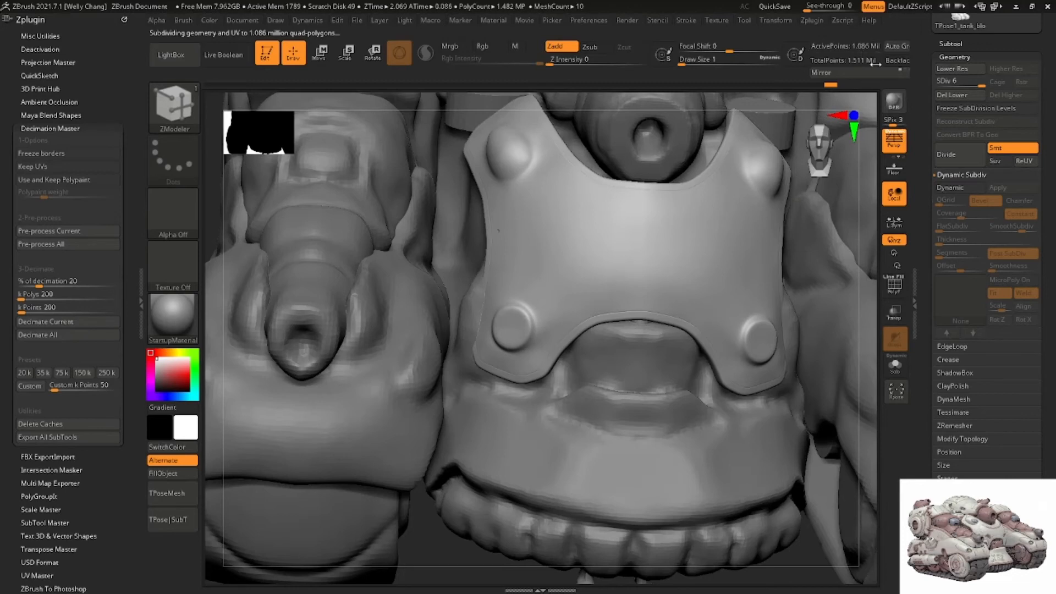
key(ctrl+z)
Turn off the plate's dynamic smoothing and divide its mesh up to subdivision level 5
key(d)
key(shift+d)
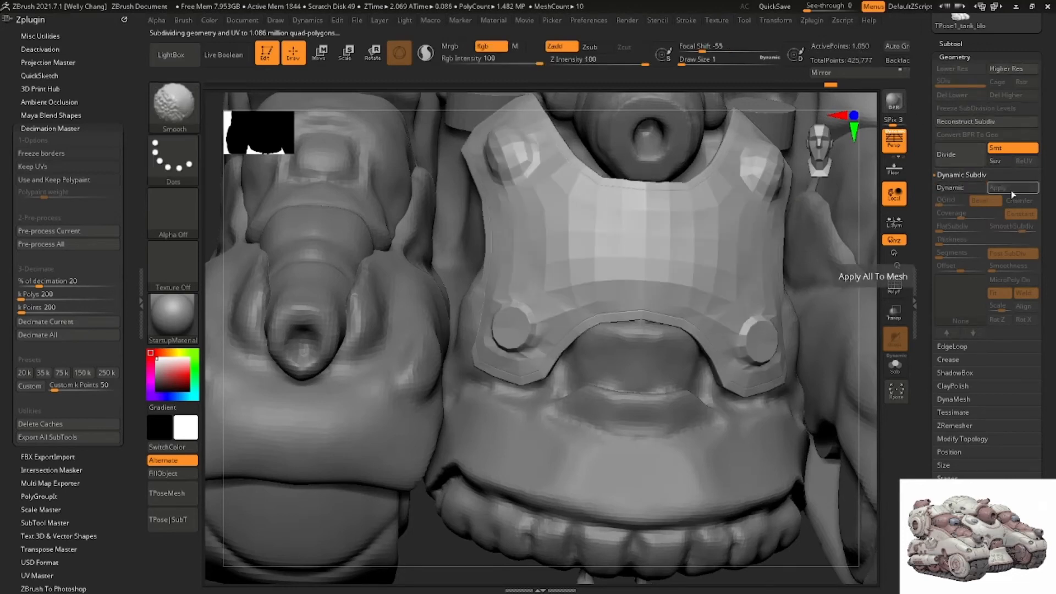
click(961, 148)
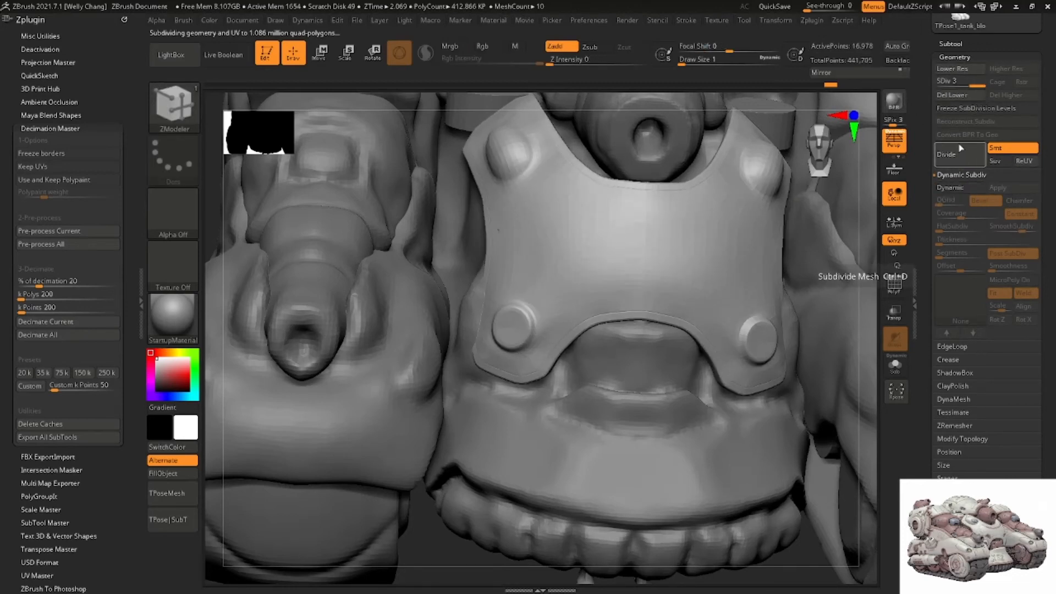
Switch to the hPolish brush and set its draw size to about 97
right_drag(815, 212, 668, 283)
key(b)
key(h)
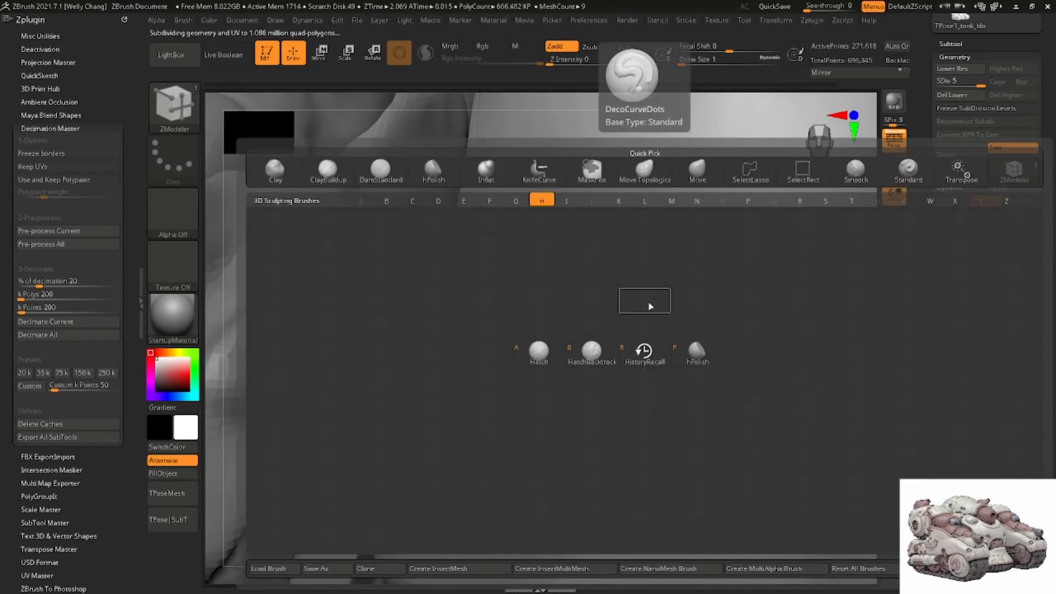
key(p)
key(space)
drag(671, 251, 685, 248)
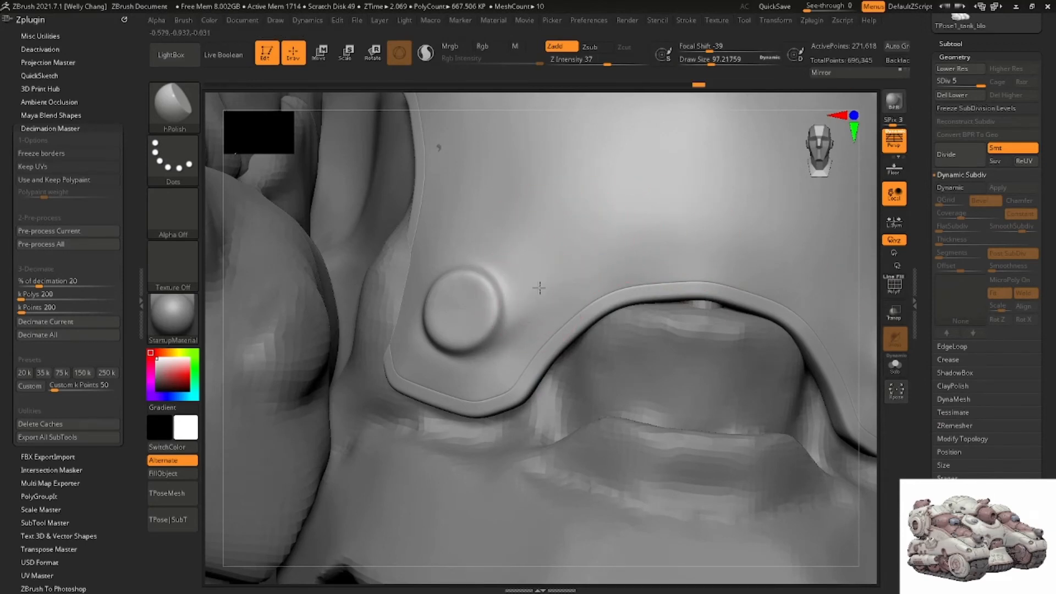
Reduce the draw size to about 46 and polish the round stud at the plate's lower corner
right_drag(523, 324, 535, 306)
key(space)
drag(537, 303, 529, 300)
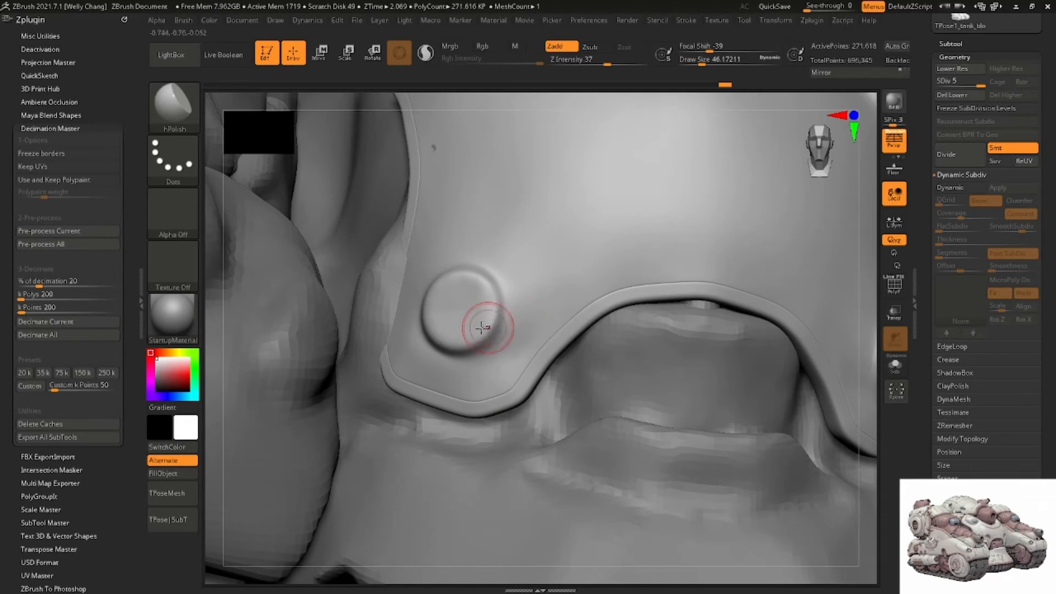
right_drag(463, 318, 416, 358)
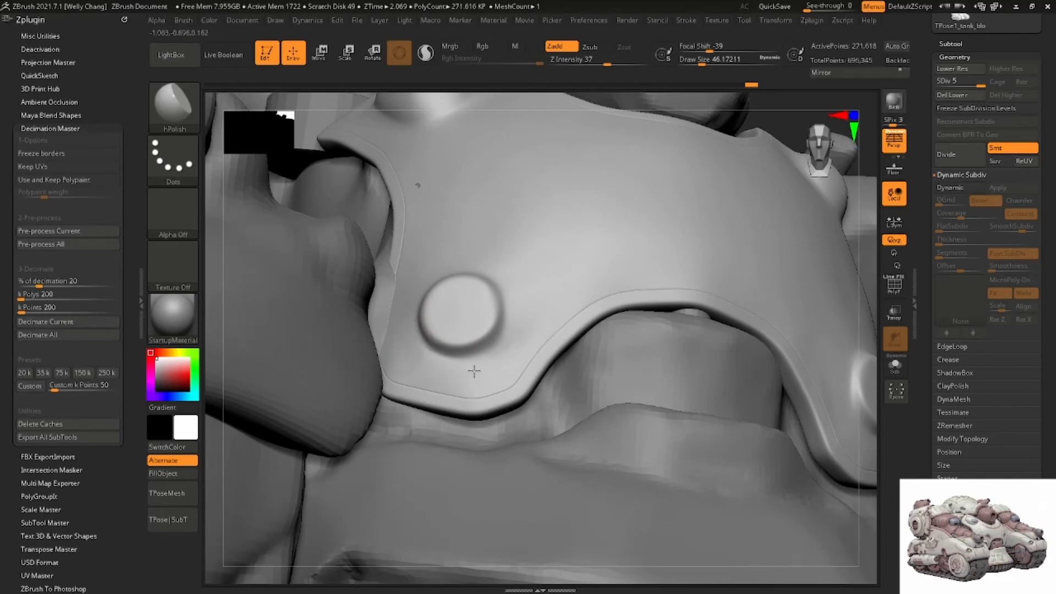
mouse_move(517, 313)
right_down()
mouse_move(505, 325)
mouse_move(496, 258)
right_up()
right_drag(526, 296, 567, 324)
alt+right_drag(581, 252, 581, 330)
ctrl+right_drag(581, 330, 596, 311)
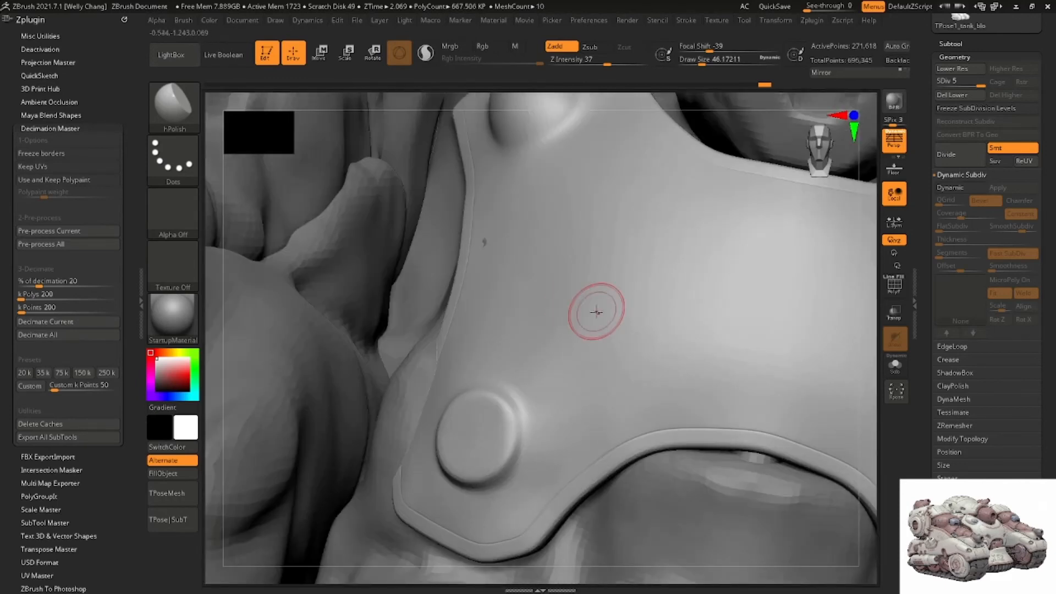
Set the draw size to 112 and polish the plate's flat surface between the studs and above the arched cutout
right_drag(664, 330, 674, 329)
key(space)
drag(674, 329, 682, 329)
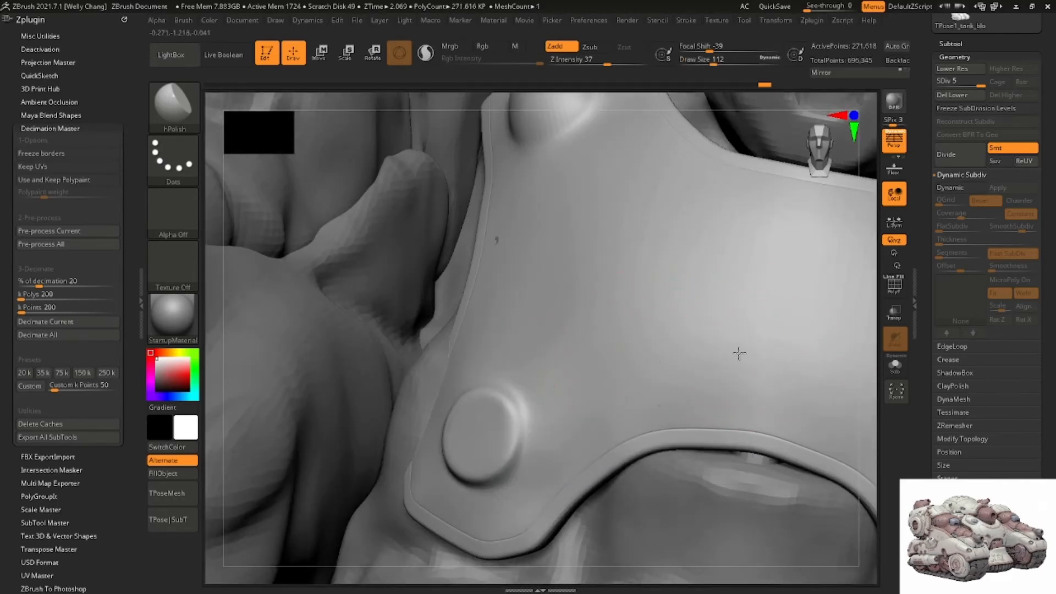
drag(738, 354, 749, 346)
drag(660, 380, 706, 384)
right_drag(708, 380, 736, 338)
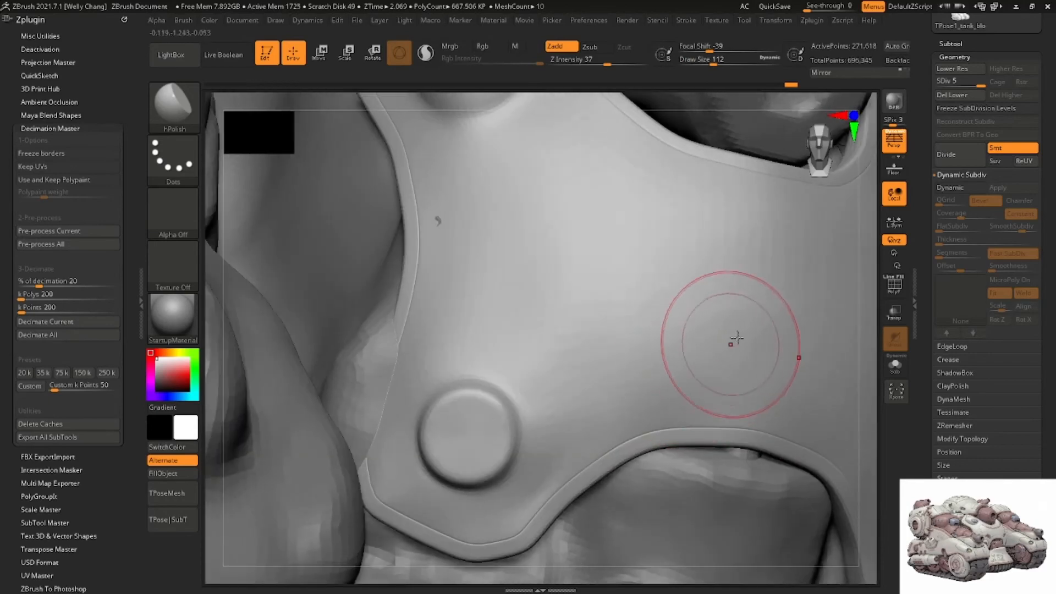
drag(608, 392, 616, 242)
mouse_move(618, 221)
mouse_down()
mouse_move(547, 417)
mouse_move(627, 304)
mouse_up()
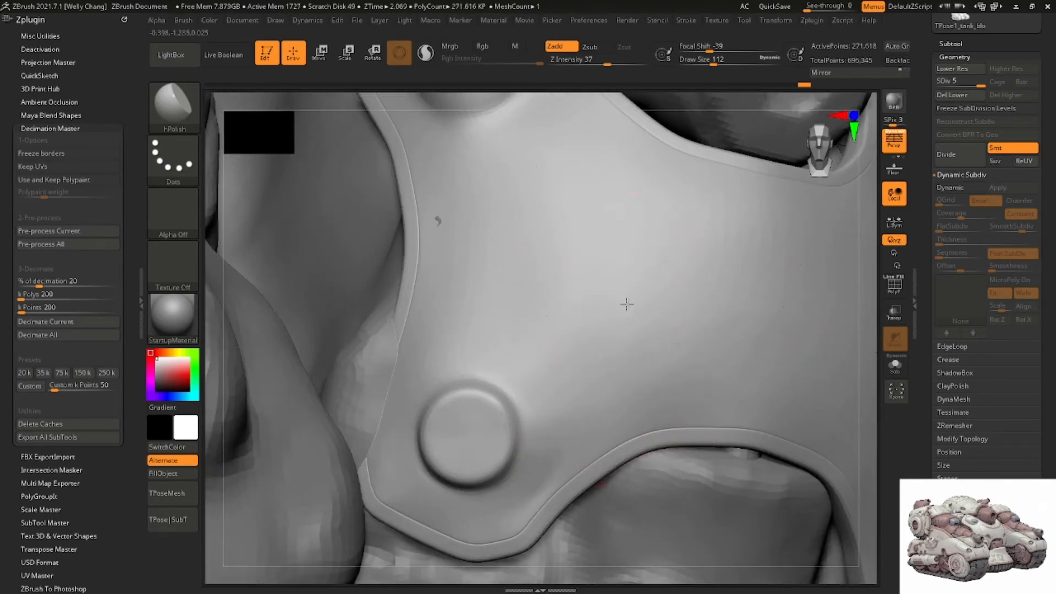
Polish the plate's side surface and the upper arm around the raised bump with the hPolish brush
right_drag(626, 304, 583, 394)
alt+right_drag(580, 267, 563, 369)
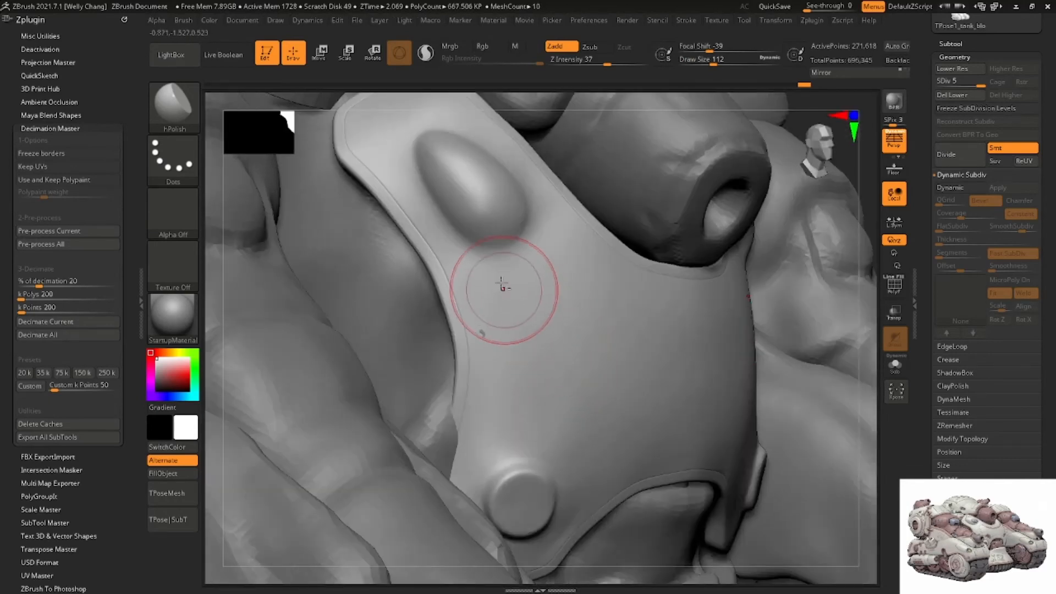
mouse_move(550, 256)
right_down()
mouse_move(558, 249)
mouse_move(557, 273)
right_up()
right_drag(507, 200, 492, 173)
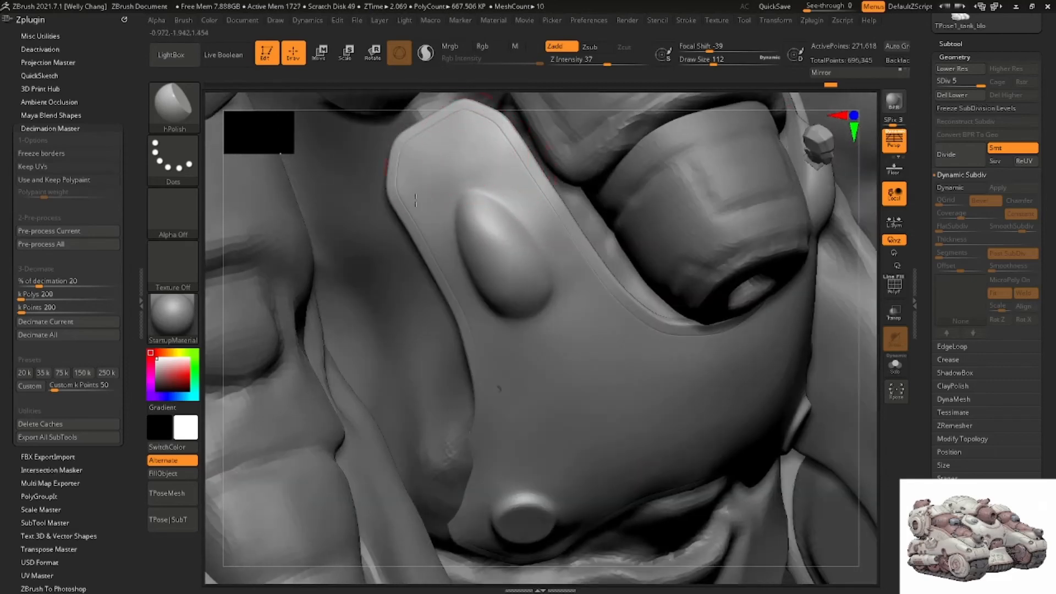
right_drag(471, 161, 499, 149)
alt+right_drag(553, 254, 571, 276)
drag(605, 297, 604, 300)
Enlarge the draw size to about 197 and polish the middle of the plate above the arched cutout
mouse_move(679, 283)
alt+right_down()
mouse_move(627, 268)
mouse_move(650, 288)
alt+right_up()
key(space)
drag(650, 288, 659, 287)
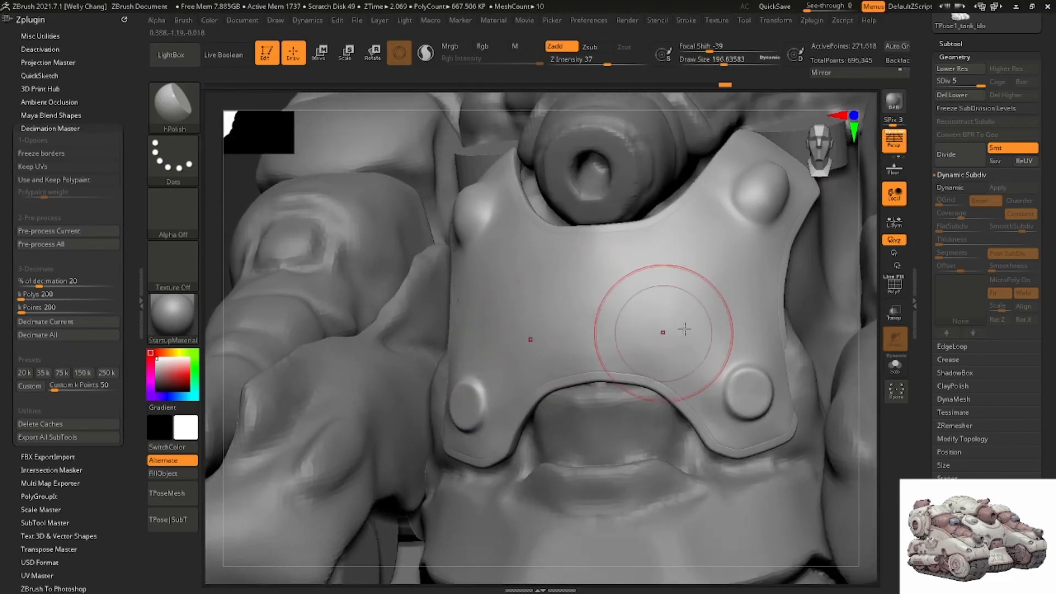
drag(682, 331, 695, 344)
mouse_move(571, 359)
mouse_down()
mouse_move(652, 295)
mouse_move(688, 323)
mouse_up()
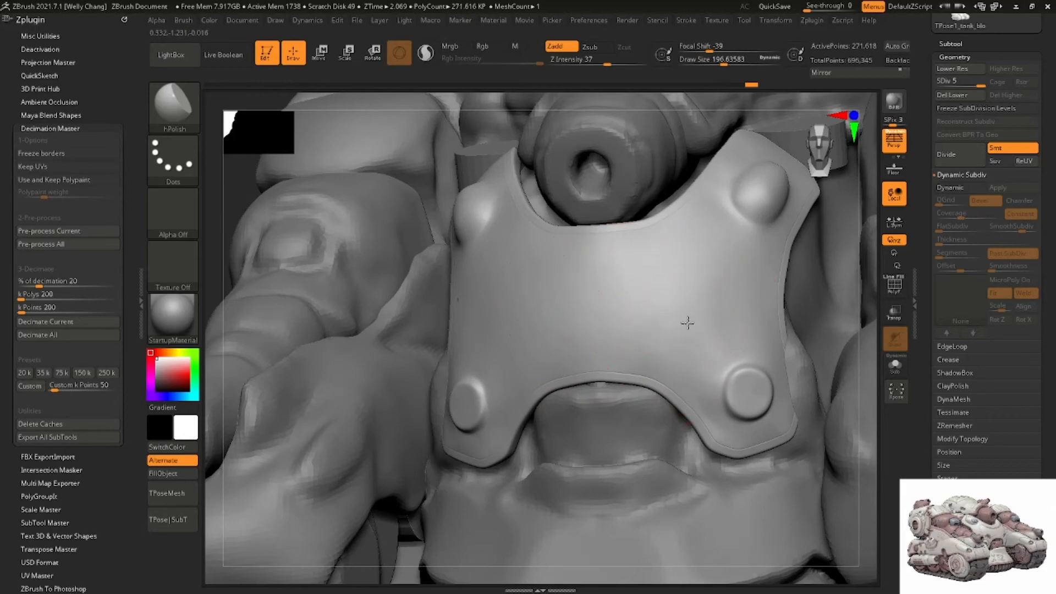
right_drag(726, 338, 685, 304)
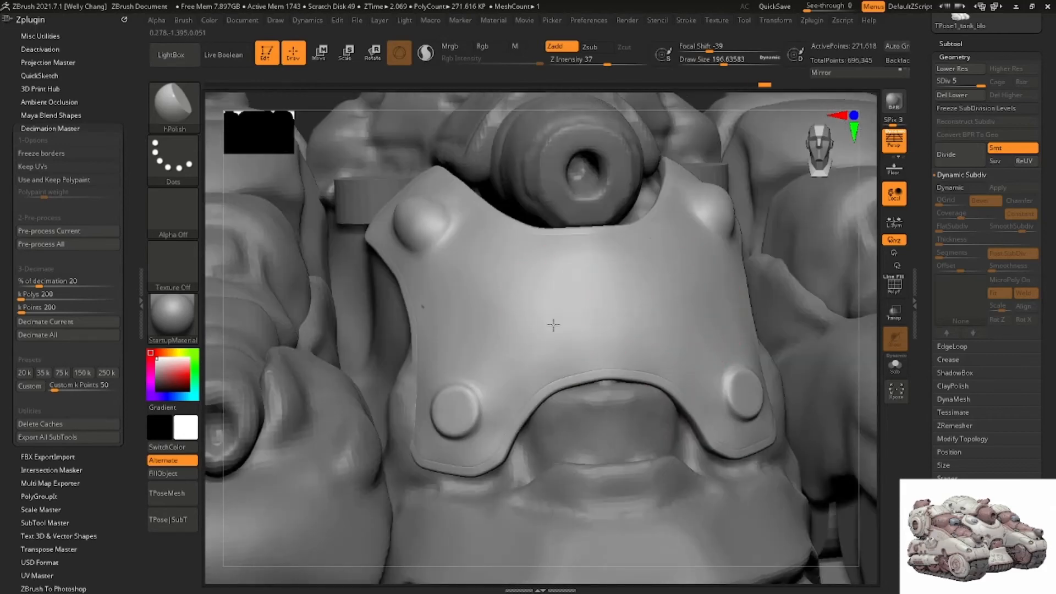
right_drag(553, 324, 594, 331)
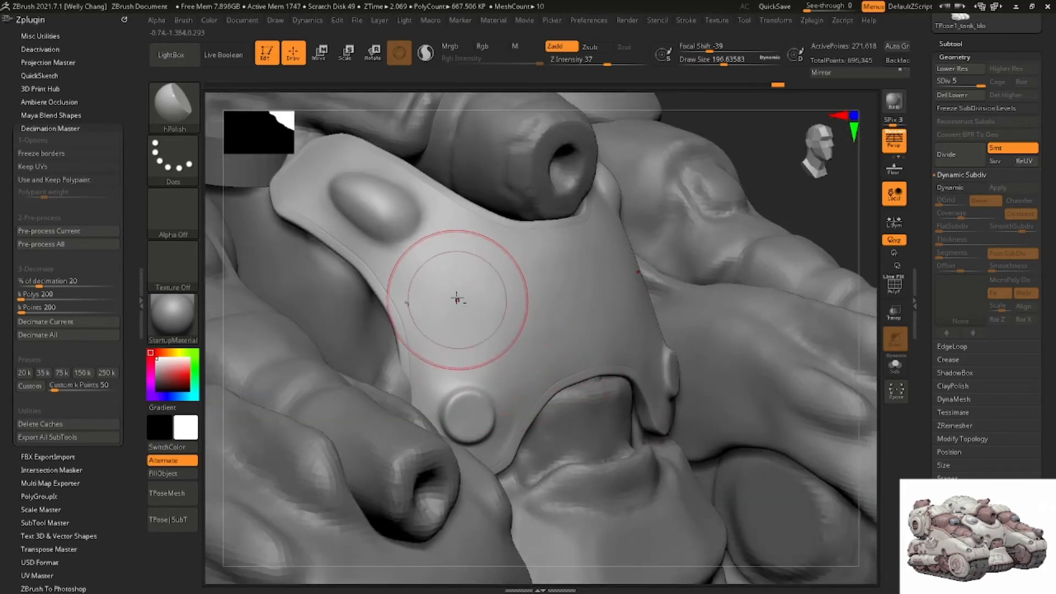
mouse_move(456, 300)
alt+right_down()
mouse_move(464, 316)
mouse_move(439, 278)
alt+right_up()
Switch to the Move brush, set its draw size to about 324 and inspect the plate's curvature from several angles
key(b)
key(m)
key(v)
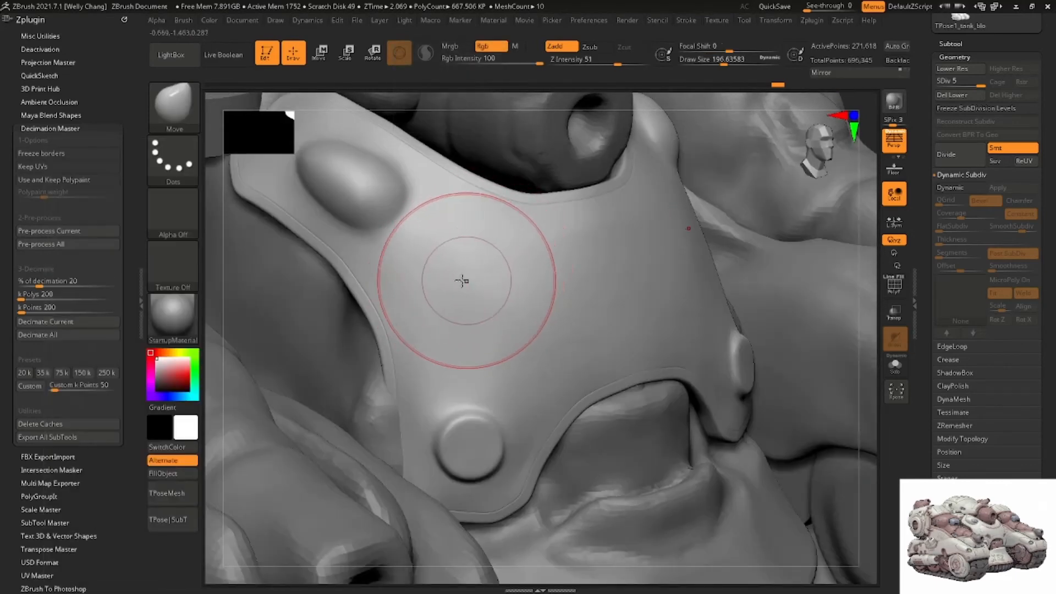
mouse_move(372, 295)
right_down()
mouse_move(377, 278)
mouse_move(424, 349)
right_up()
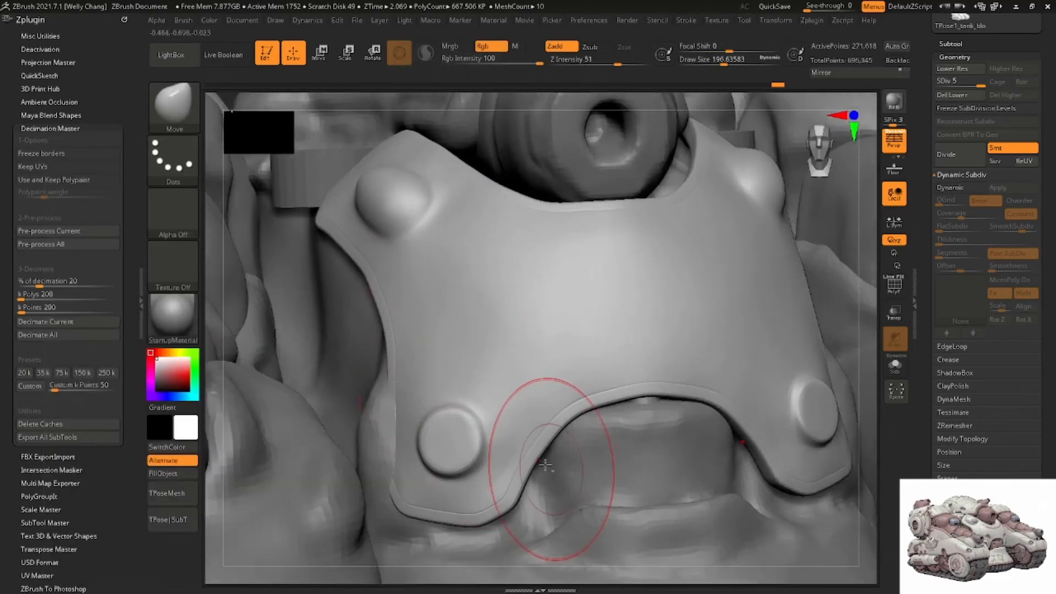
right_drag(545, 465, 408, 412)
key(space)
drag(421, 396, 429, 396)
mouse_move(467, 388)
right_down()
mouse_move(451, 350)
mouse_move(539, 330)
right_up()
mouse_move(594, 275)
right_down()
mouse_move(671, 292)
mouse_move(525, 365)
mouse_move(517, 340)
mouse_move(472, 364)
mouse_move(524, 327)
mouse_move(525, 295)
mouse_move(669, 254)
right_up()
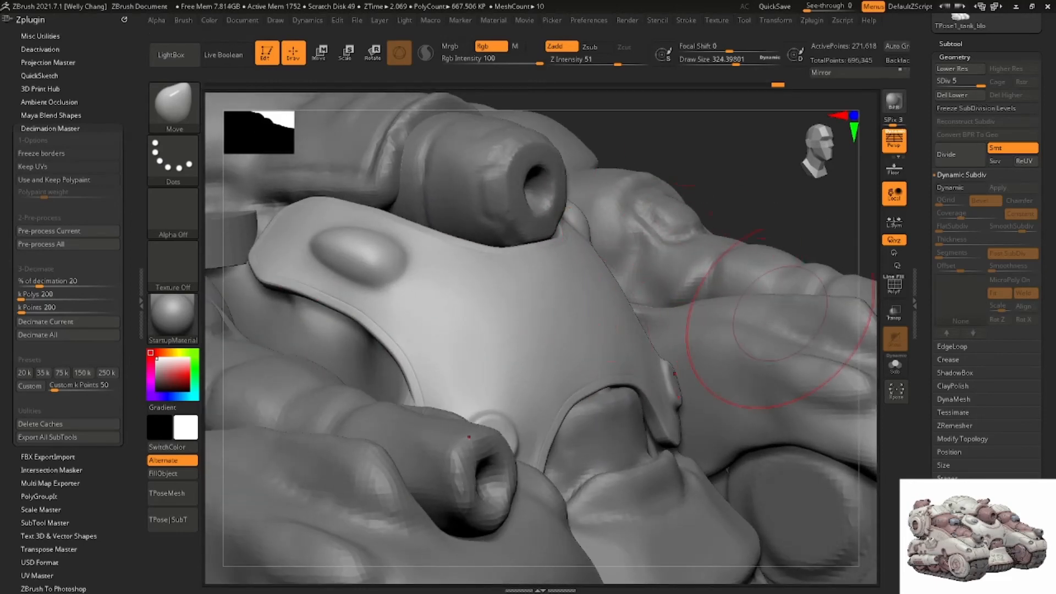
mouse_move(1055, 343)
right_down()
mouse_move(835, 375)
mouse_move(810, 370)
mouse_move(1055, 314)
right_up()
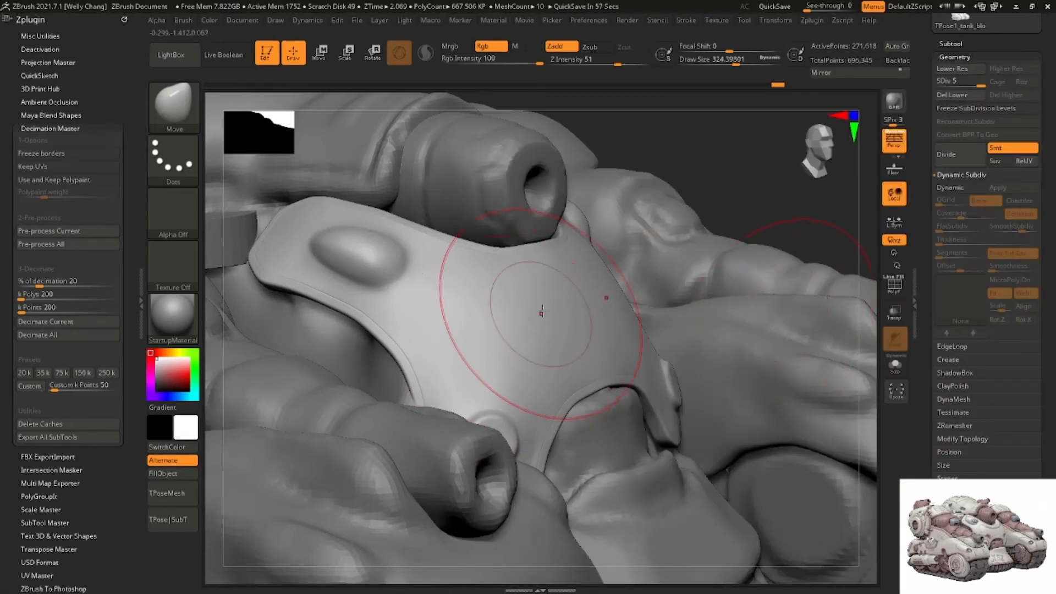
Lower the plate to subdivision level 1 and set the Move brush's draw size to about 344
key(shift+d)
key(shift+d)
key(shift+d)
key(shift+d)
key(space)
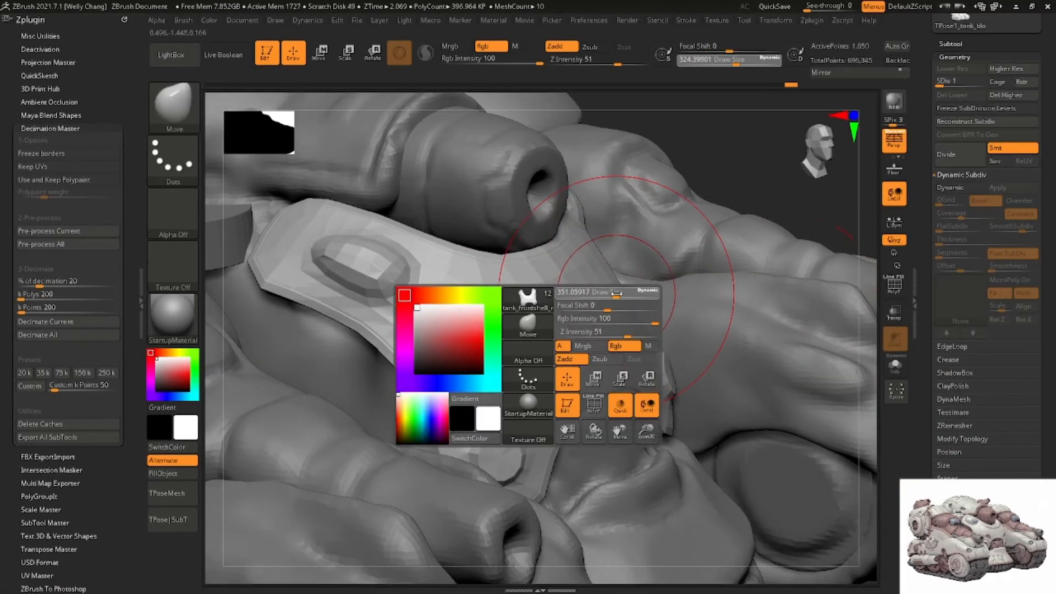
drag(616, 293, 612, 282)
right_drag(616, 282, 691, 391)
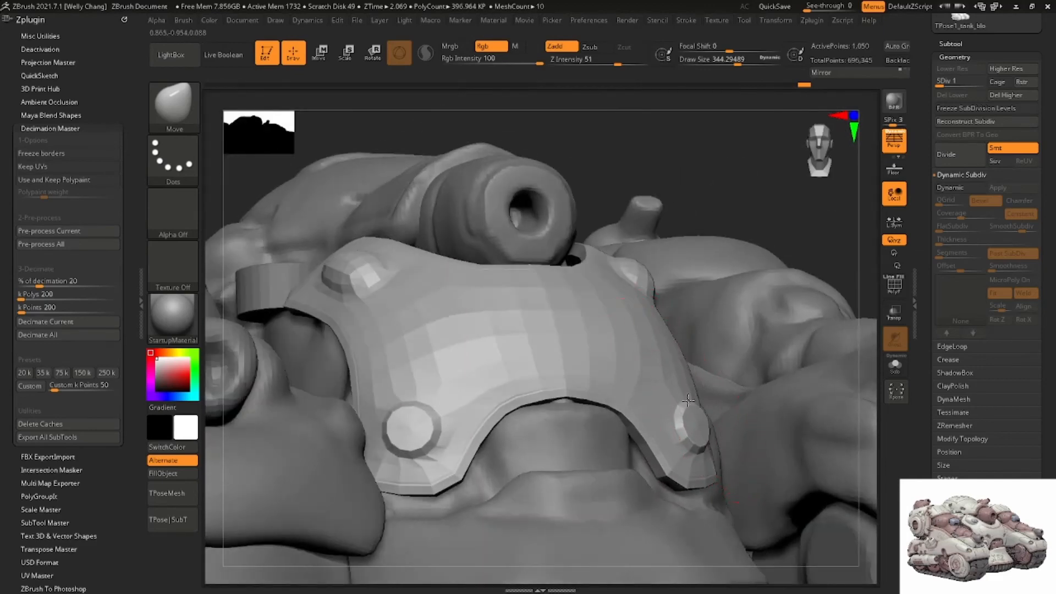
Raise the plate to subdivision level 5, reduce the Move brush's draw size and check the smoothed curvature
key(d)
key(d)
key(d)
key(d)
right_drag(608, 326, 614, 323)
key(space)
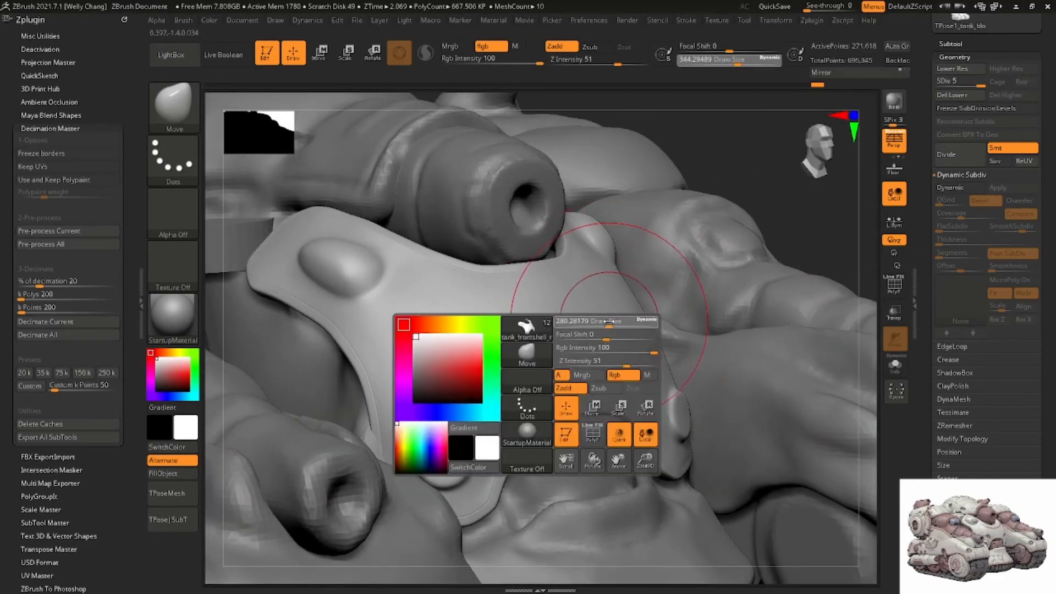
drag(614, 323, 602, 323)
mouse_move(644, 308)
right_down()
mouse_move(508, 360)
mouse_move(495, 349)
mouse_move(615, 349)
mouse_move(674, 316)
mouse_move(683, 342)
right_up()
Return the plate to subdivision level 1 and set the Move brush's draw size to about 286
key(shift+d)
key(shift+d)
key(shift+d)
key(shift+d)
key(space)
drag(657, 337, 671, 337)
right_drag(683, 437, 717, 419)
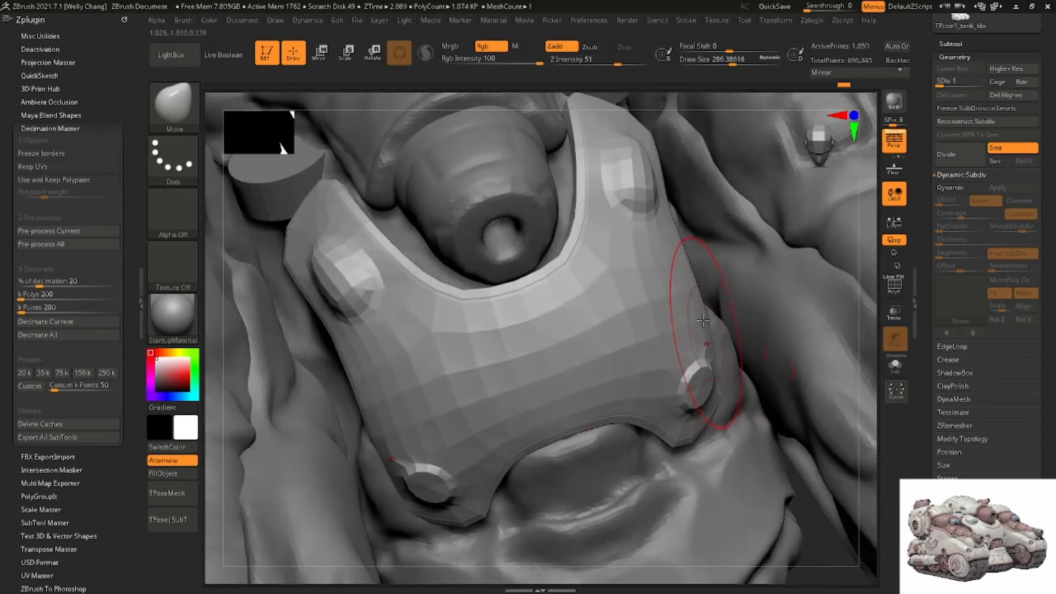
Set the Move brush's draw size to about 212 and undo the last adjustment to the plate
right_drag(703, 320, 686, 275)
key(space)
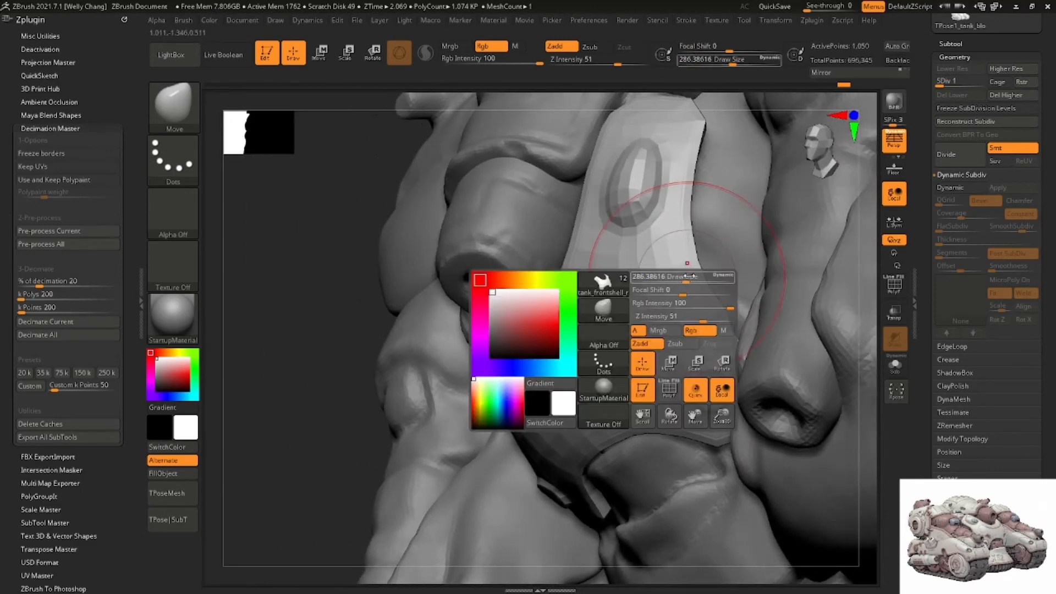
drag(687, 276, 678, 275)
right_drag(720, 295, 732, 324)
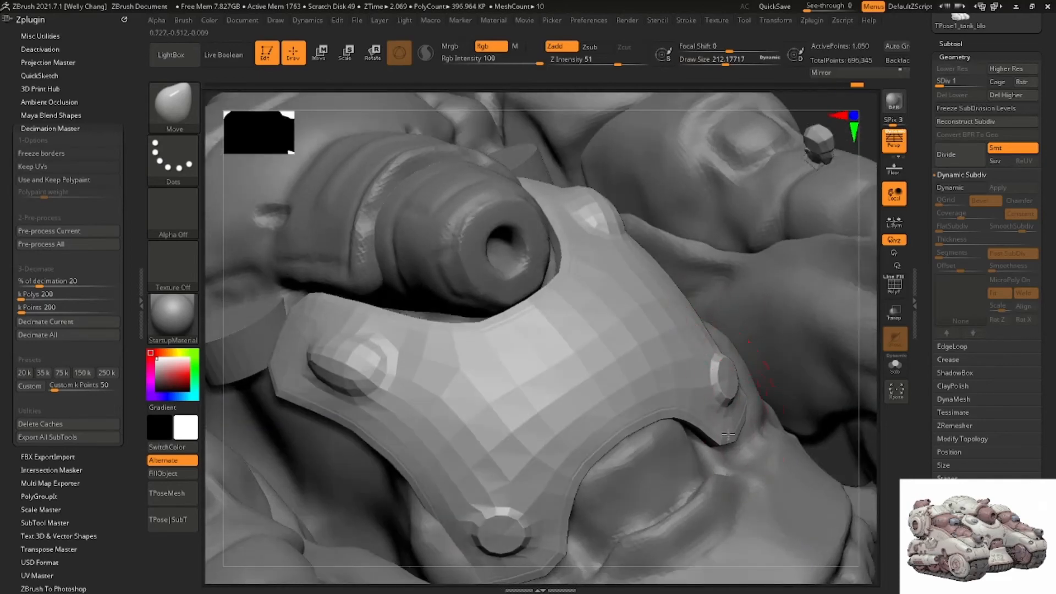
right_drag(728, 435, 732, 391)
key(ctrl+z)
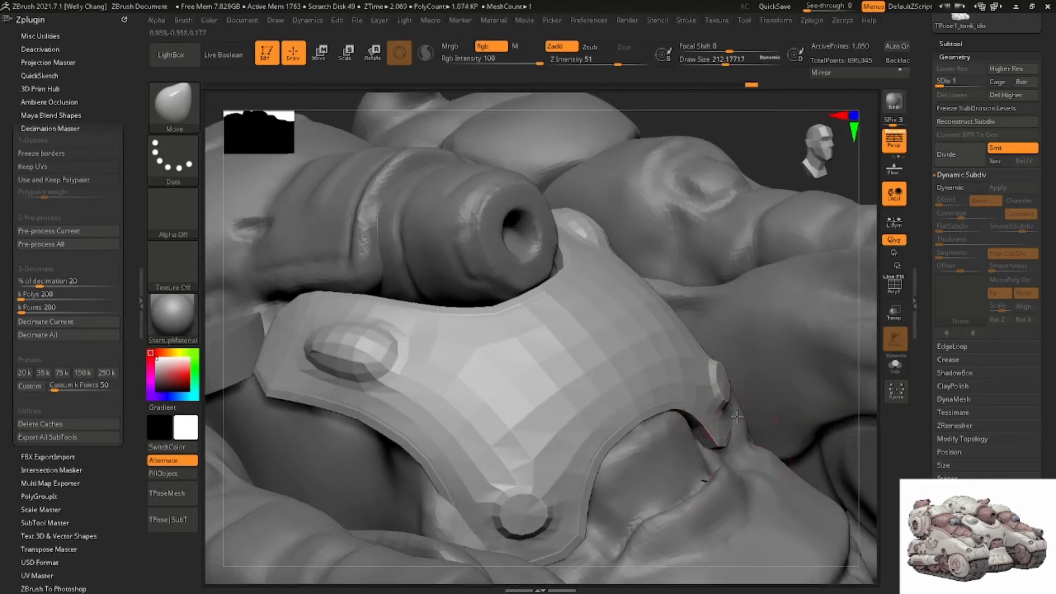
Set the Move brush's draw size to about 286 and check the plate at subdivision level 5
mouse_move(714, 379)
right_down()
mouse_move(694, 342)
mouse_move(718, 306)
mouse_move(669, 290)
mouse_move(716, 269)
mouse_move(742, 291)
right_up()
key(space)
drag(742, 291, 750, 292)
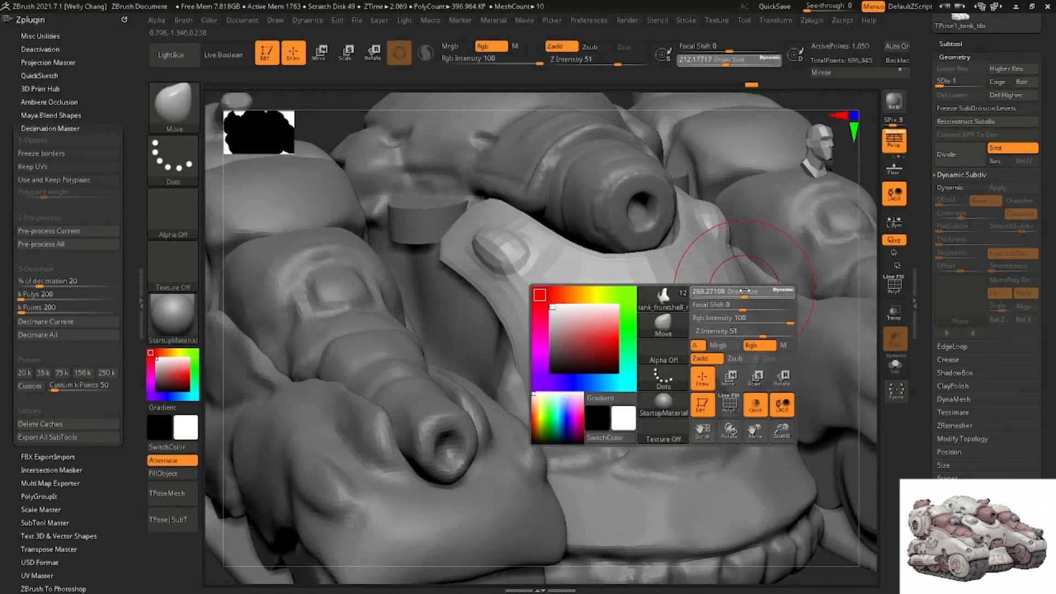
right_drag(701, 287, 730, 272)
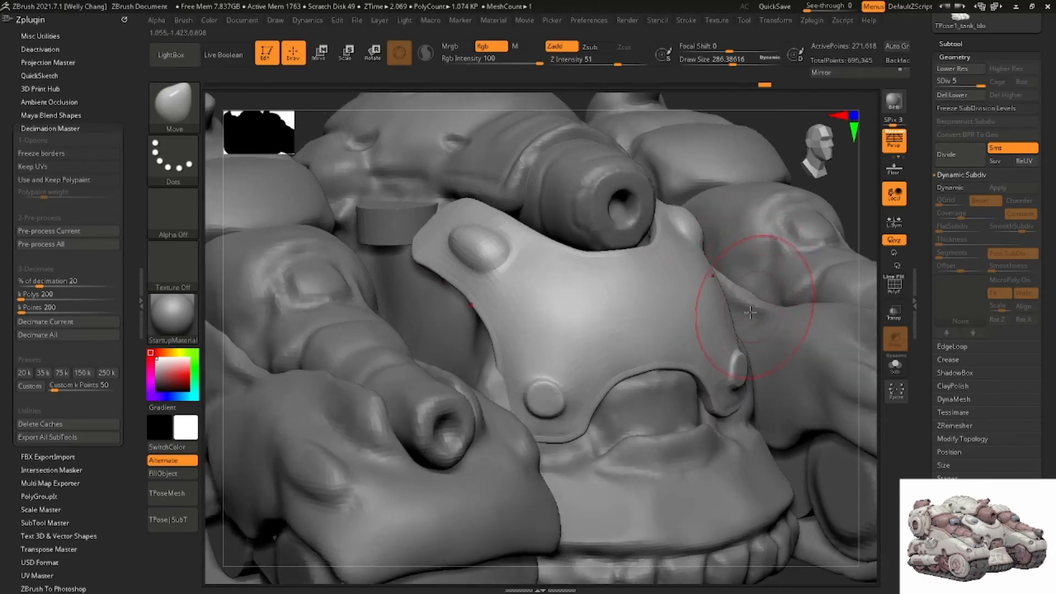
Lower the plate to subdivision level 1, set the draw size to about 83 and adjust the arched cutout's rim
mouse_move(766, 283)
right_down()
mouse_move(614, 332)
mouse_move(707, 287)
mouse_move(690, 272)
mouse_move(697, 252)
mouse_move(699, 316)
mouse_move(670, 272)
mouse_move(657, 356)
mouse_move(625, 302)
mouse_move(665, 319)
right_up()
key(shift+d)
key(shift+d)
key(shift+d)
key(shift+d)
key(space)
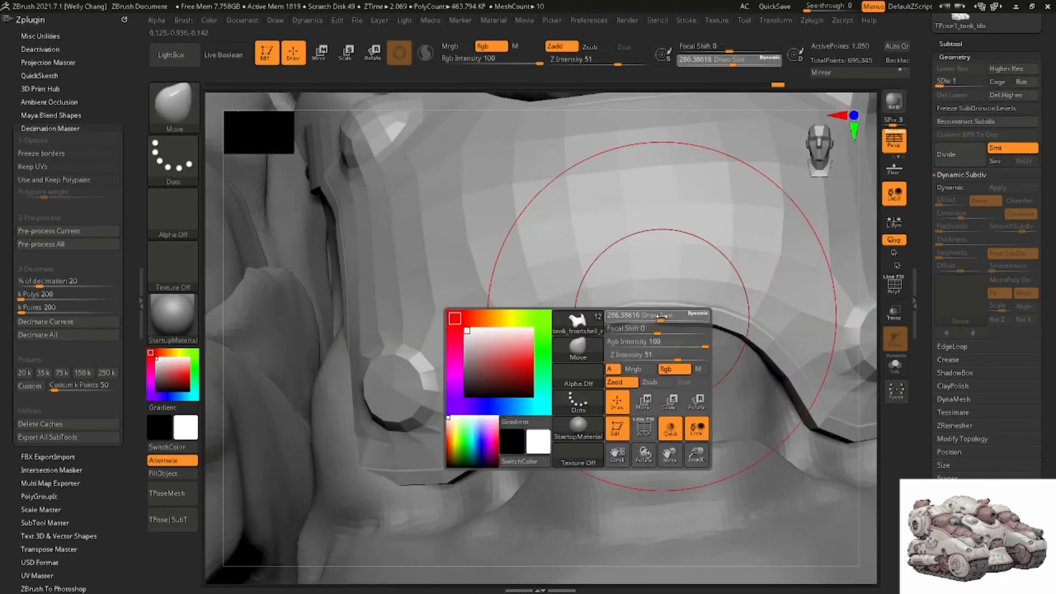
drag(662, 316, 636, 307)
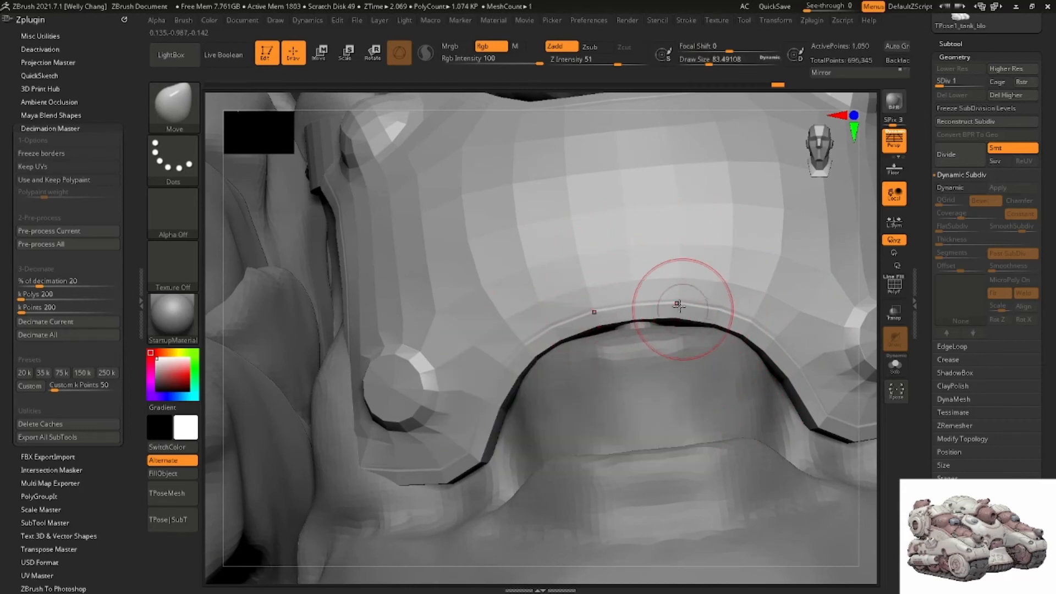
right_drag(679, 305, 730, 300)
Check the arched cutout's rim at subdivision level 5, then return the plate to level 1
key(d)
key(d)
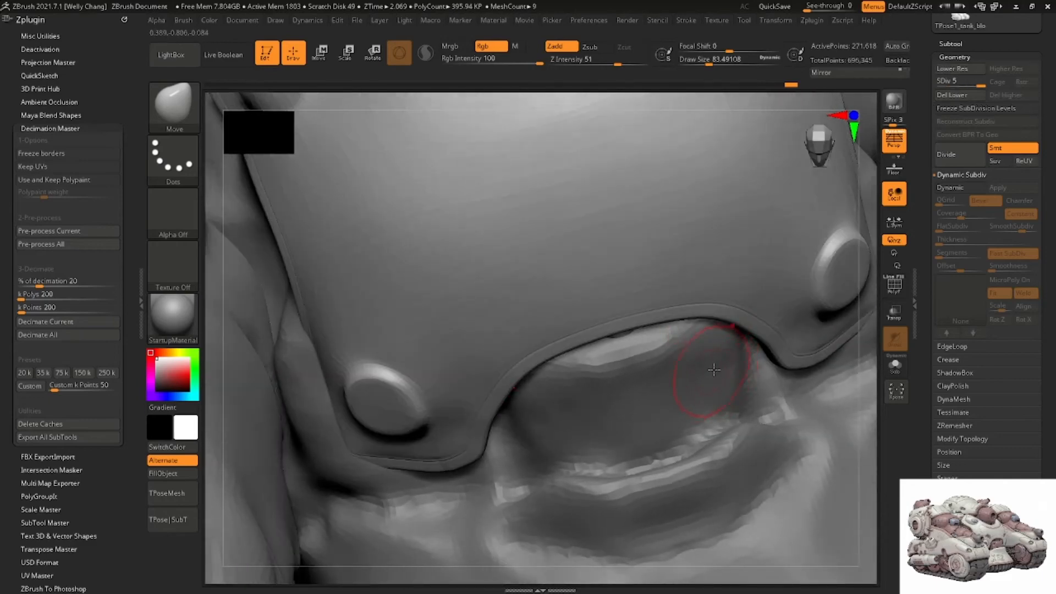
ctrl+right_drag(714, 369, 722, 339)
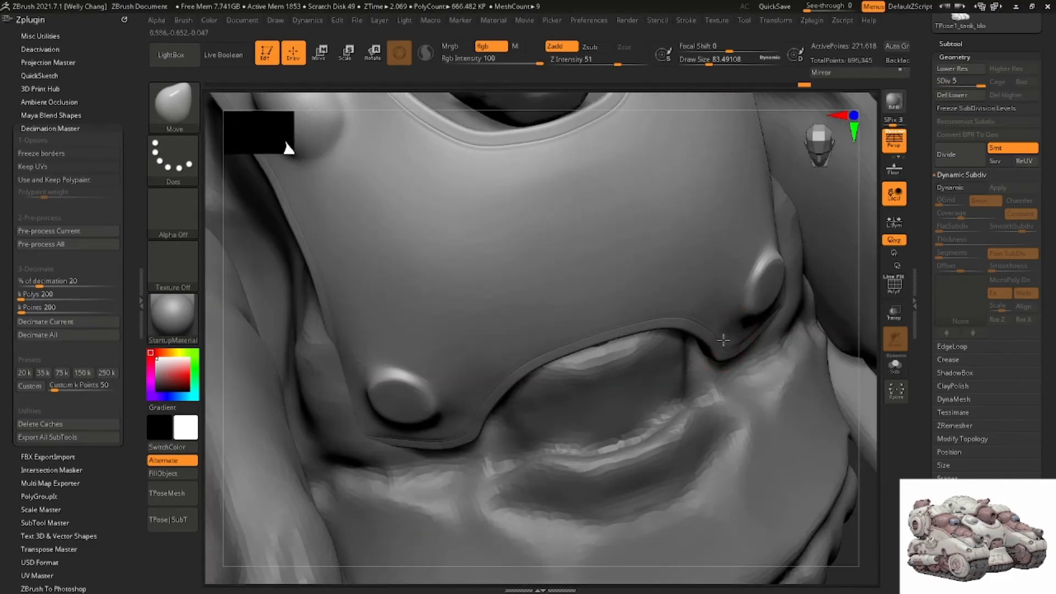
key(shift+d)
key(shift+d)
key(shift+d)
key(shift+d)
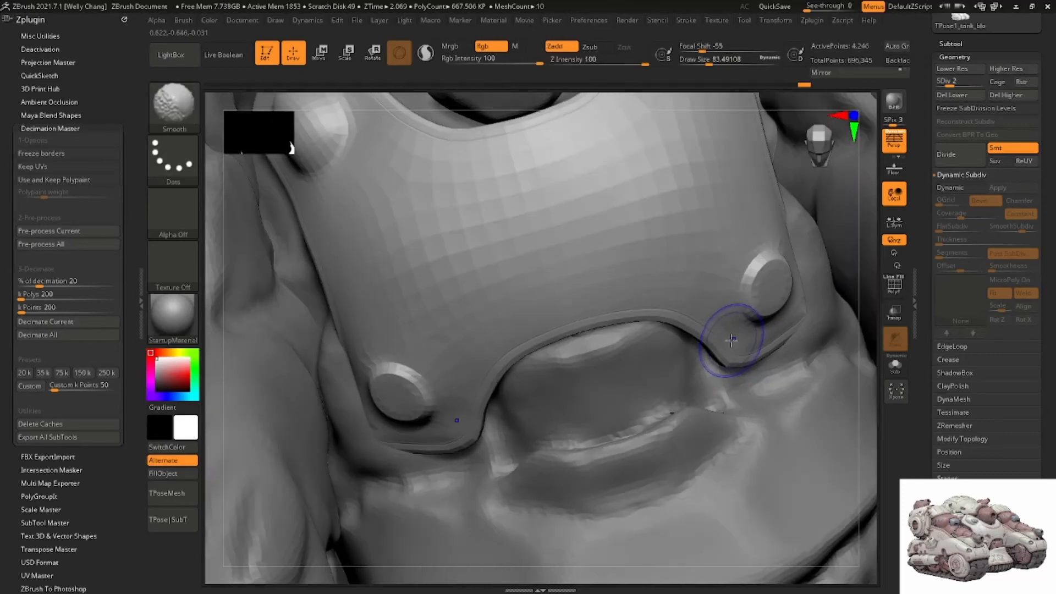
Select the tank_demo6 body, set the Move brush's draw size to about 223 and reshape the surface beside the plate's lower corner
alt+click(763, 357)
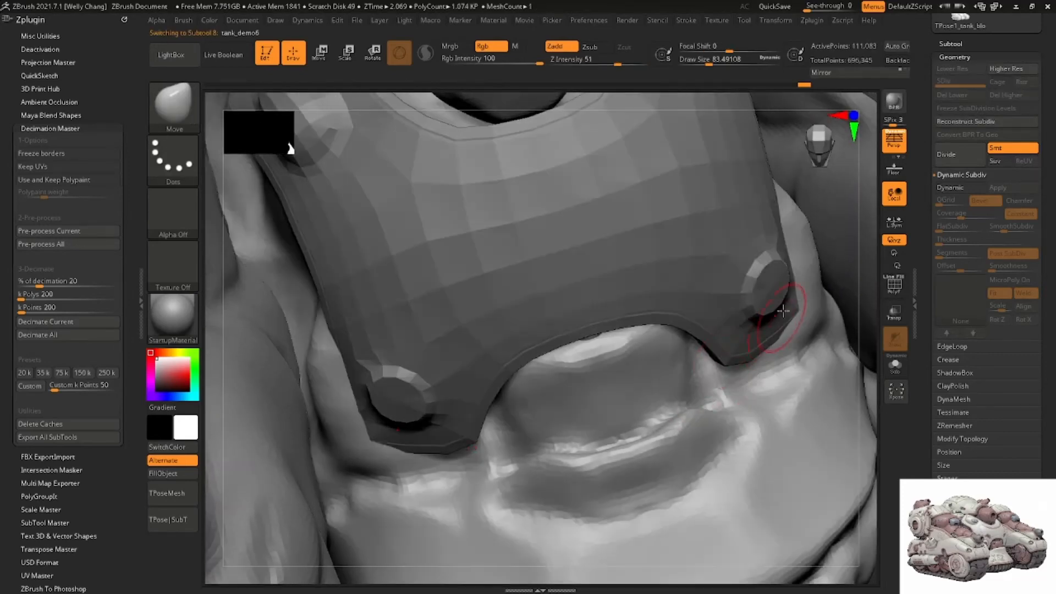
right_drag(784, 319, 743, 316)
key(space)
drag(804, 283, 824, 283)
mouse_move(792, 261)
right_down()
mouse_move(715, 294)
mouse_move(754, 284)
right_up()
drag(754, 284, 718, 283)
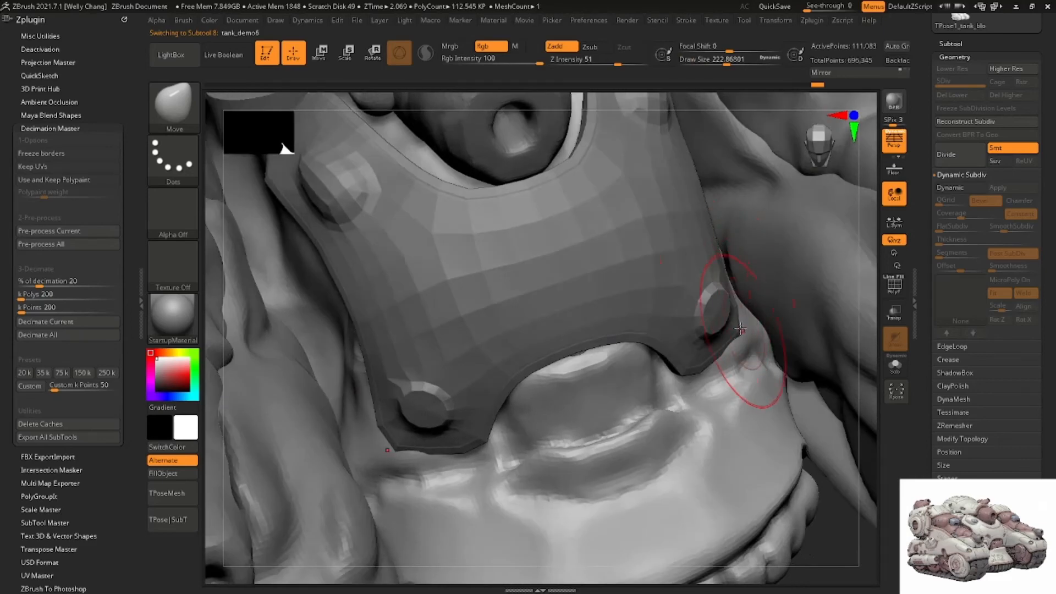
Move the body's surface beneath both lower corners of the plate to fit closer against it
right_drag(709, 333, 739, 352)
drag(732, 351, 724, 347)
right_drag(627, 410, 539, 388)
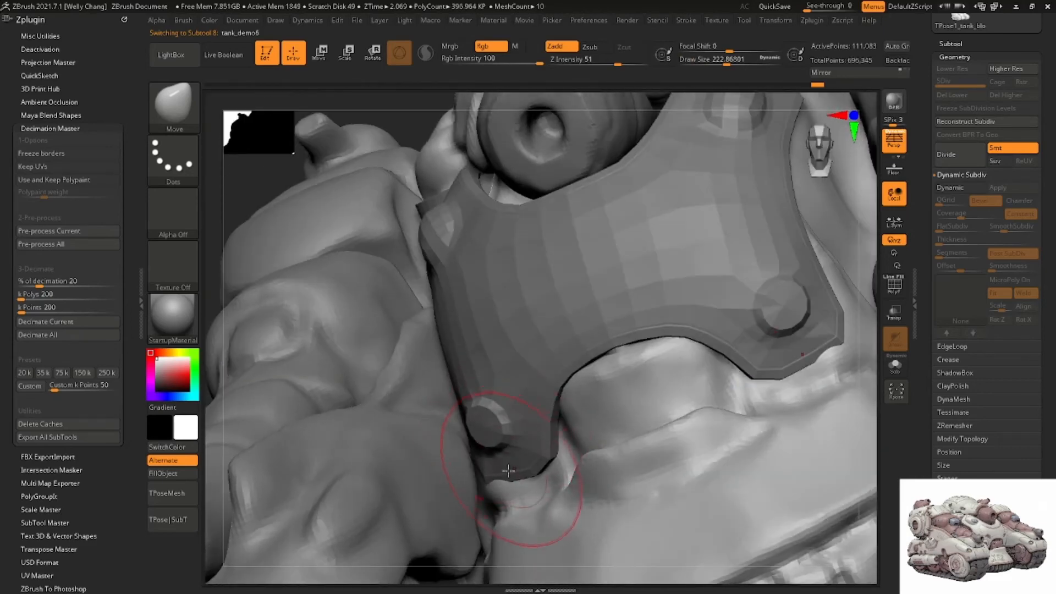
drag(511, 471, 502, 478)
right_drag(516, 461, 495, 476)
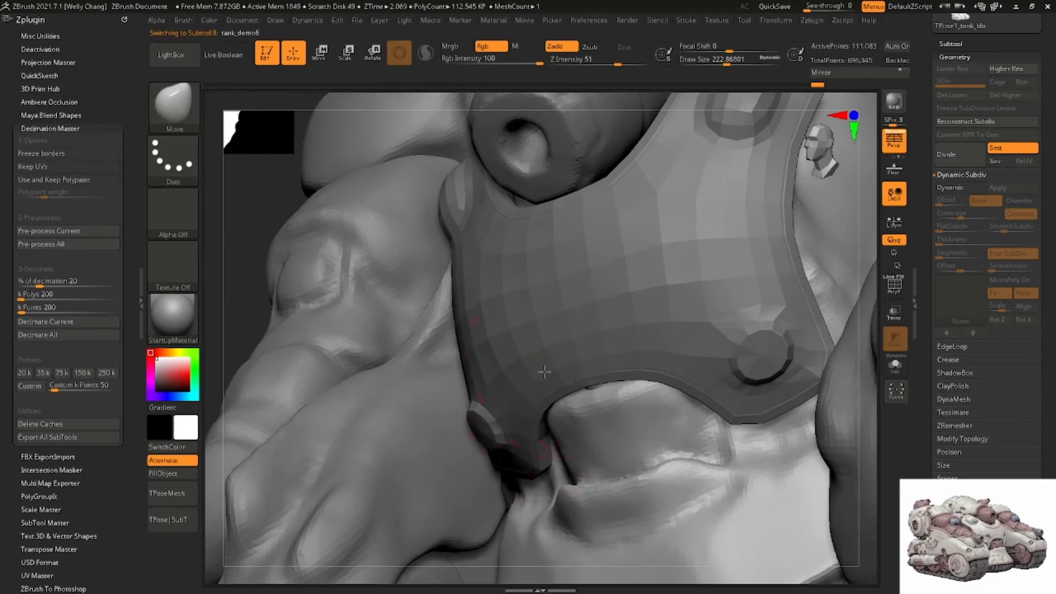
Switch back to the tank_frontshell_rebuild plate and raise it to subdivision level 5
alt+click(542, 369)
right_drag(541, 360, 654, 310)
key(d)
key(d)
key(d)
key(d)
ctrl+right_drag(730, 305, 682, 264)
mouse_move(682, 264)
shift+right_down()
mouse_move(649, 297)
mouse_move(645, 318)
mouse_move(615, 330)
mouse_move(632, 385)
mouse_move(528, 336)
mouse_move(584, 325)
mouse_move(556, 319)
shift+right_up()
Switch to the DamStandard brush and set its draw size to about 29
key(b)
key(d)
key(s)
key(space)
drag(556, 319, 532, 314)
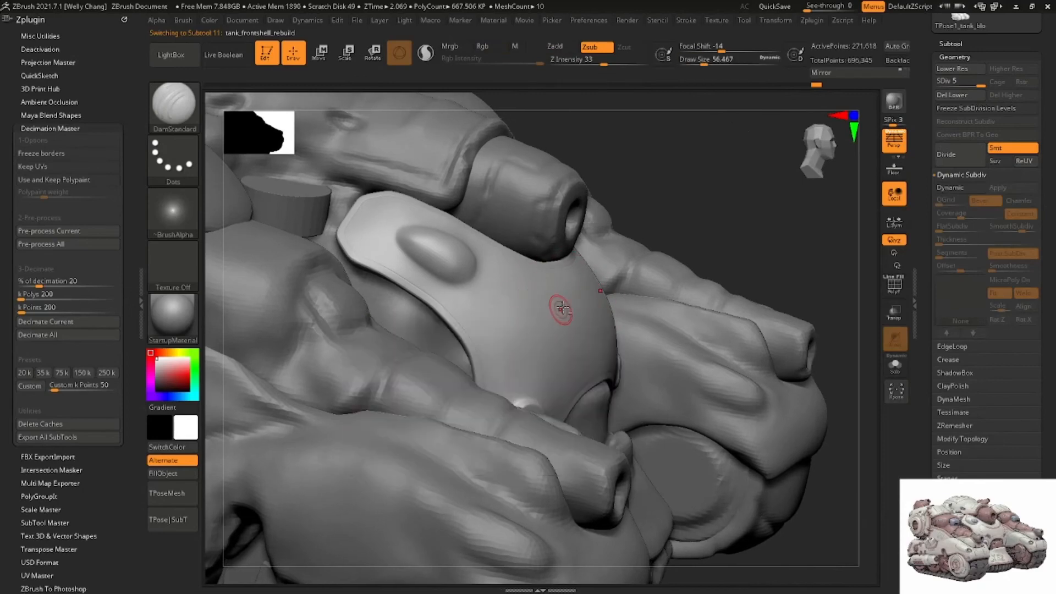
right_drag(561, 309, 582, 291)
mouse_move(583, 292)
ctrl+right_down()
mouse_move(567, 310)
mouse_move(552, 308)
ctrl+right_up()
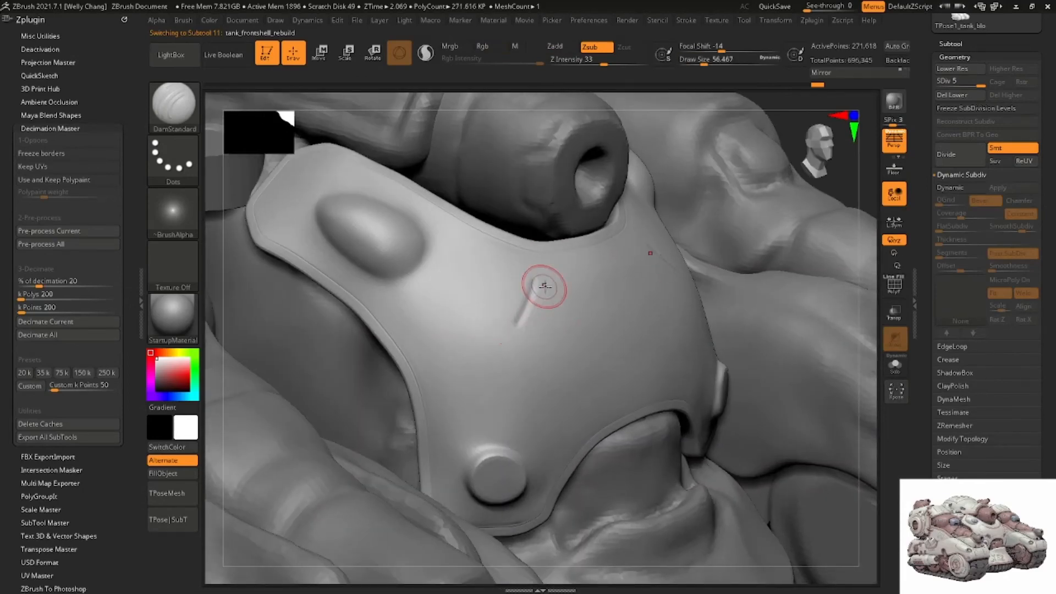
key(space)
drag(555, 289, 538, 290)
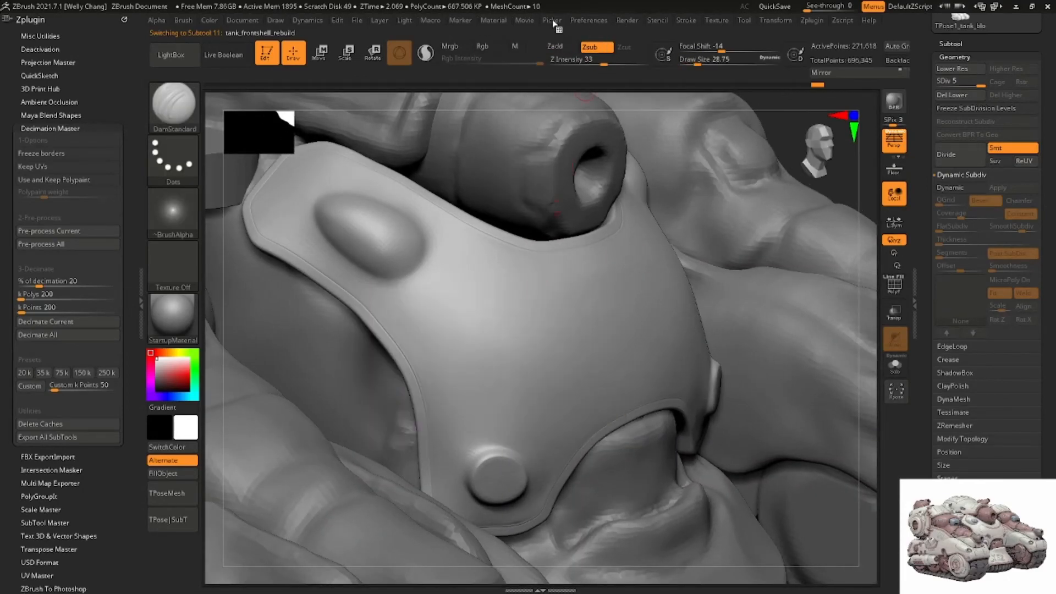
Set up Lazy Mouse for the DamStandard brush with a lazy radius of 200
click(677, 22)
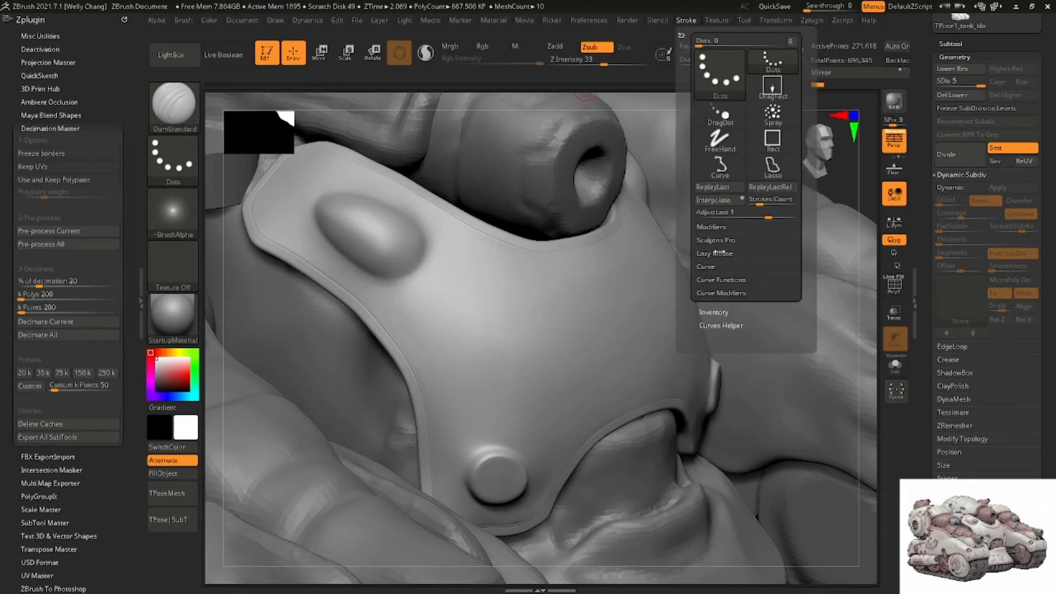
click(714, 253)
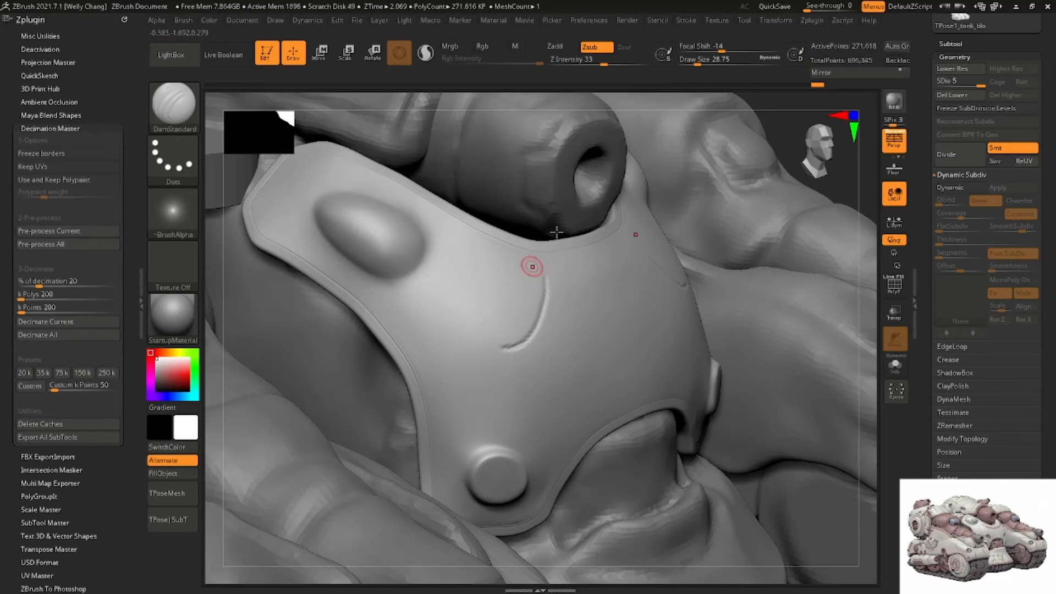
click(627, 20)
click(686, 20)
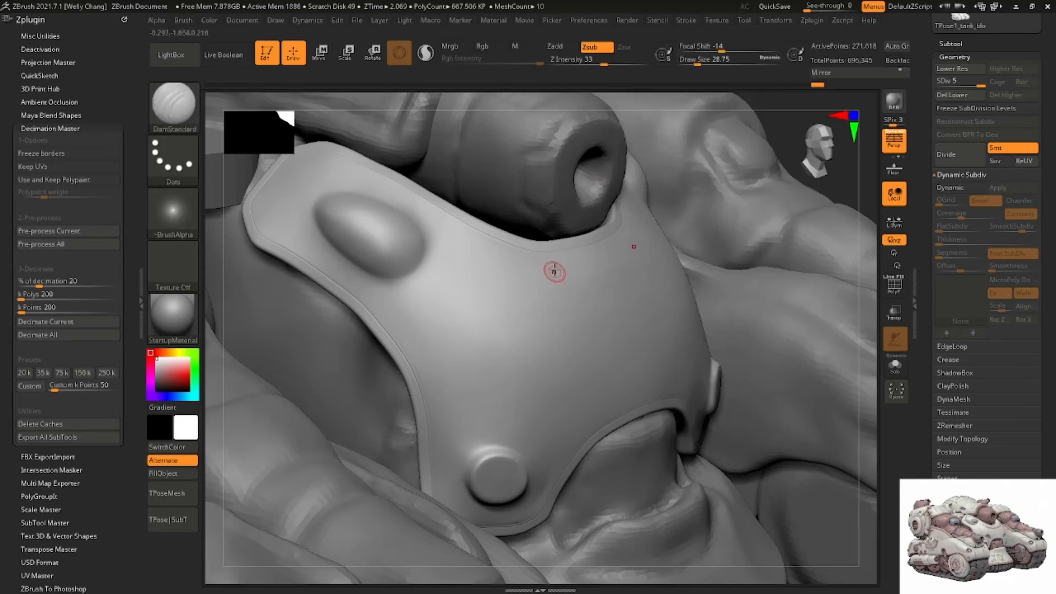
Try engraving panel lines across the plate's upper area with Lazy Mouse and undo the strokes
drag(475, 409, 471, 417)
key(ctrl+z)
drag(719, 270, 701, 268)
key(ctrl+z)
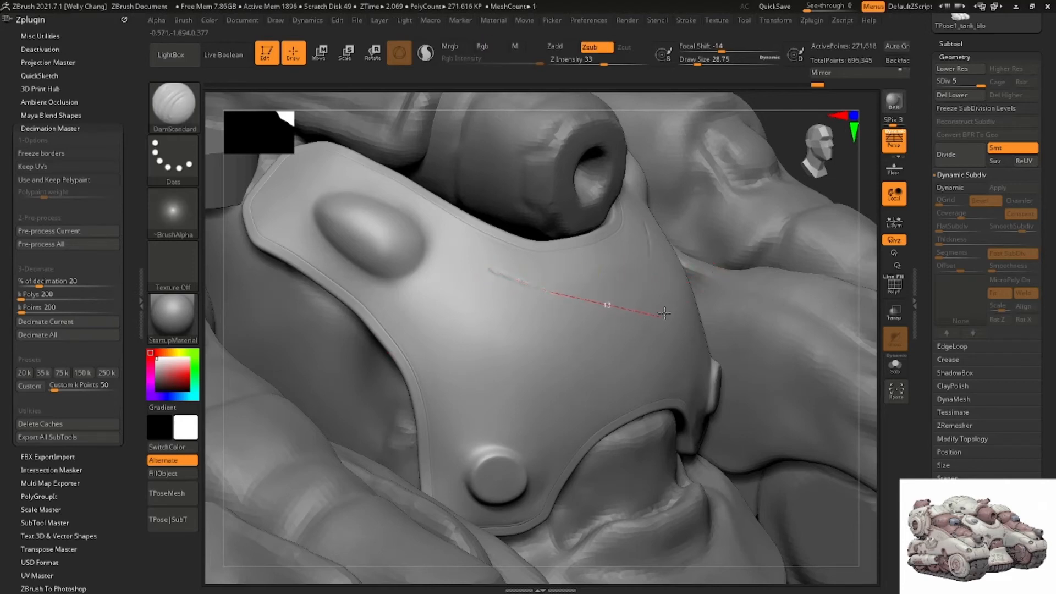
drag(714, 235, 717, 233)
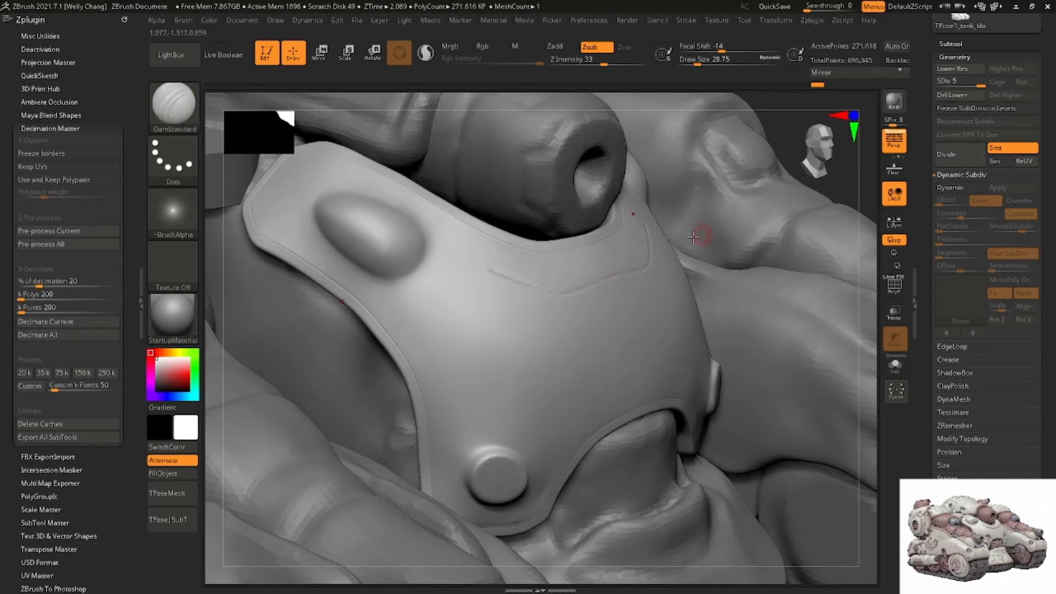
right_drag(698, 234, 650, 242)
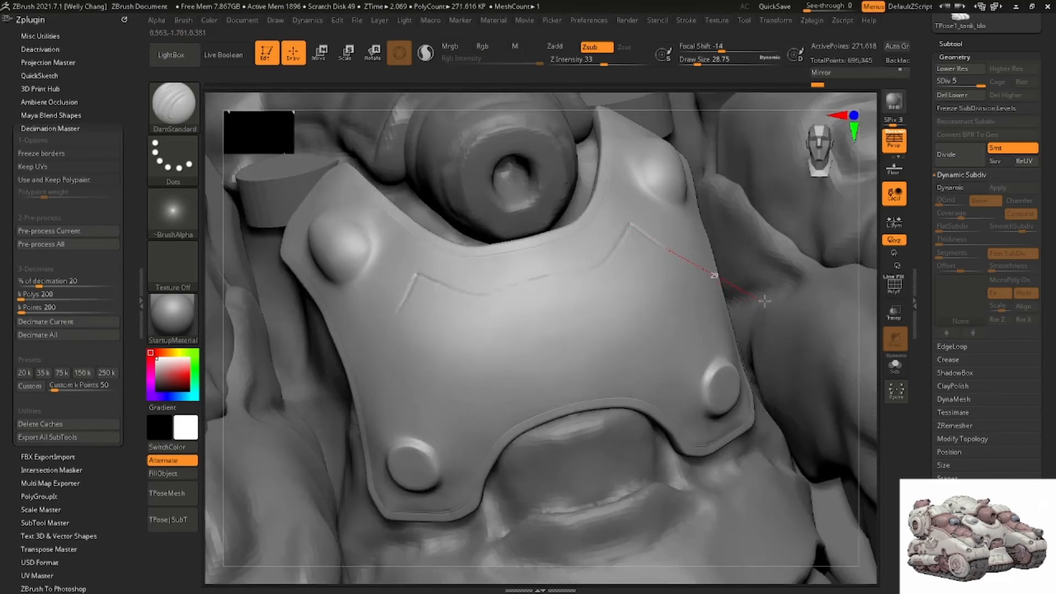
drag(765, 301, 766, 302)
mouse_move(538, 345)
right_down()
mouse_move(483, 314)
mouse_move(474, 320)
right_up()
key(ctrl+z)
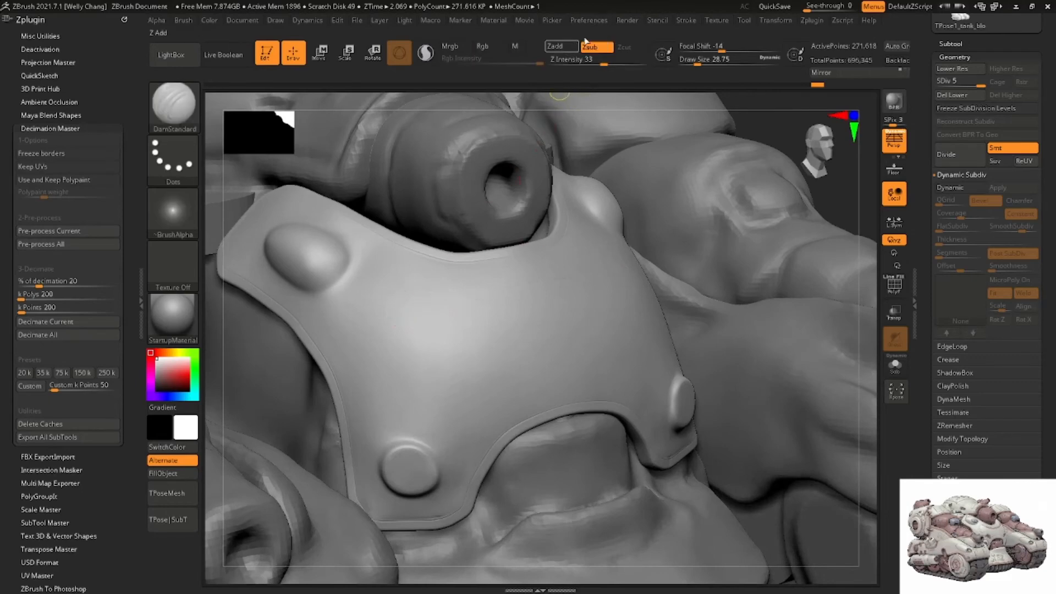
Turn off Lazy Mouse and engrave a panel line below the plate's upper cutout, continuing down its side
mouse_move(686, 21)
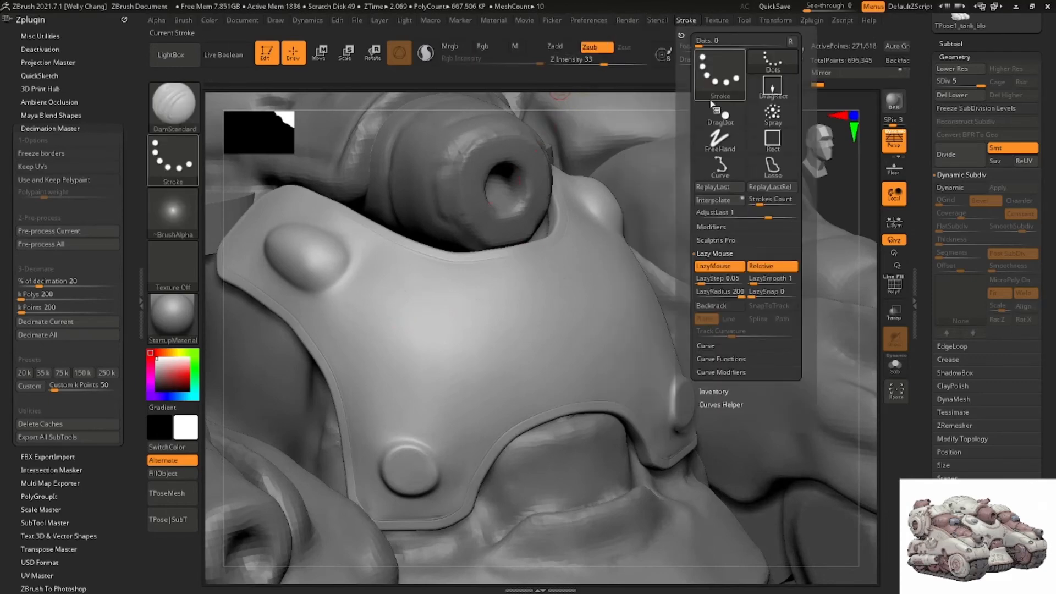
click(724, 267)
mouse_move(416, 287)
right_down()
mouse_move(438, 306)
mouse_move(413, 287)
right_up()
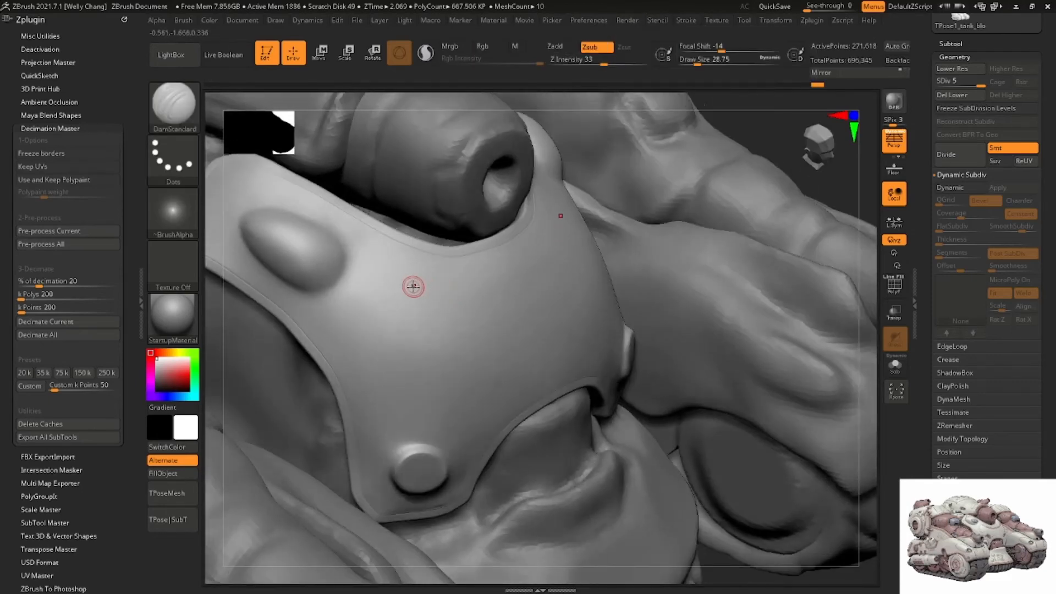
drag(460, 294, 467, 296)
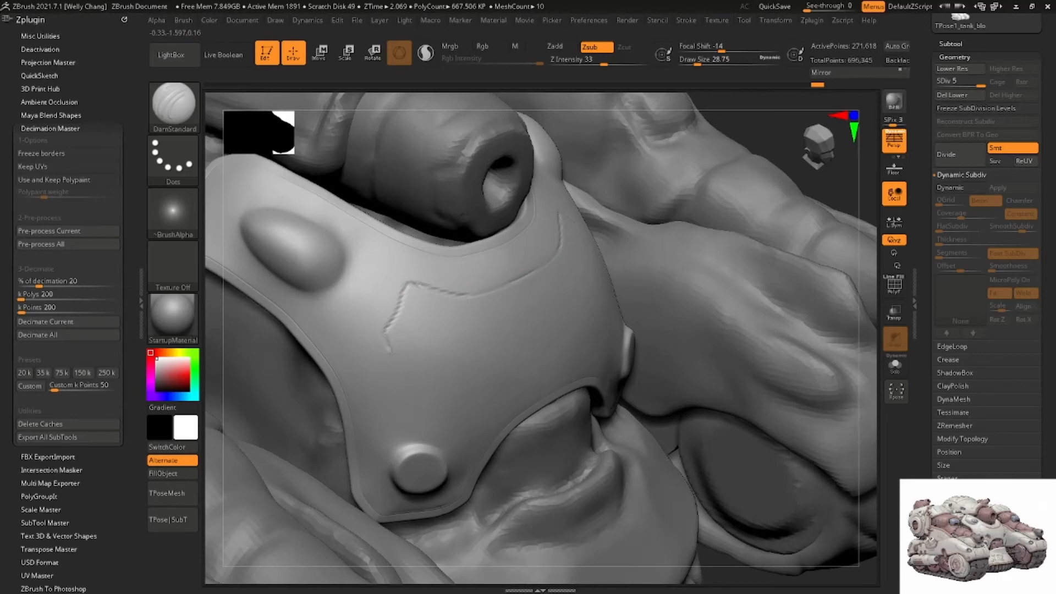
mouse_move(470, 403)
right_down()
mouse_move(471, 373)
mouse_move(428, 374)
right_up()
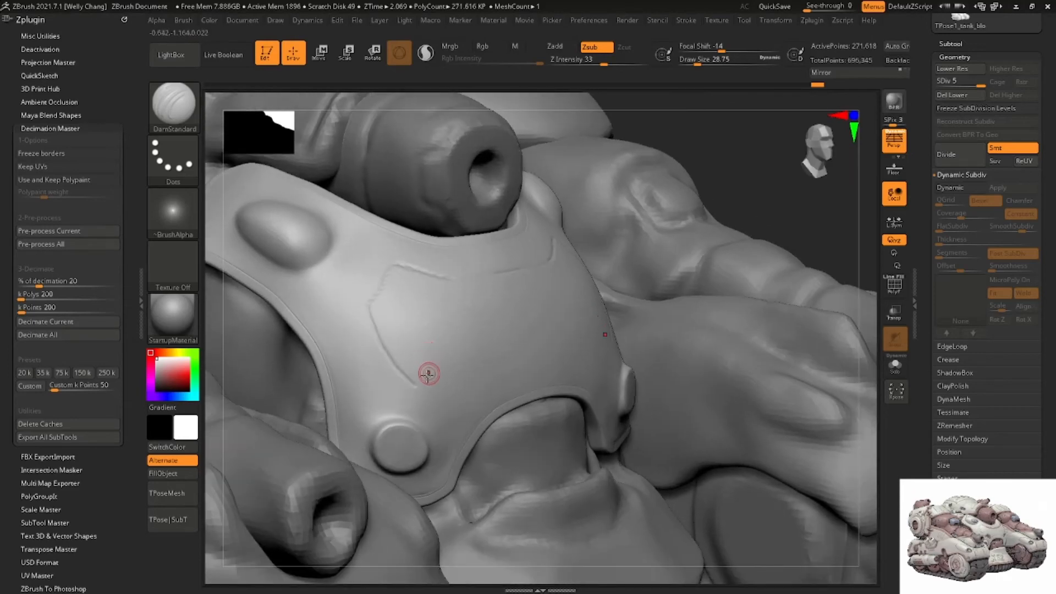
Undo the side strokes and re-engrave the panel outline down the plate's sides and along the arched cutout
key(ctrl+z)
key(ctrl+z)
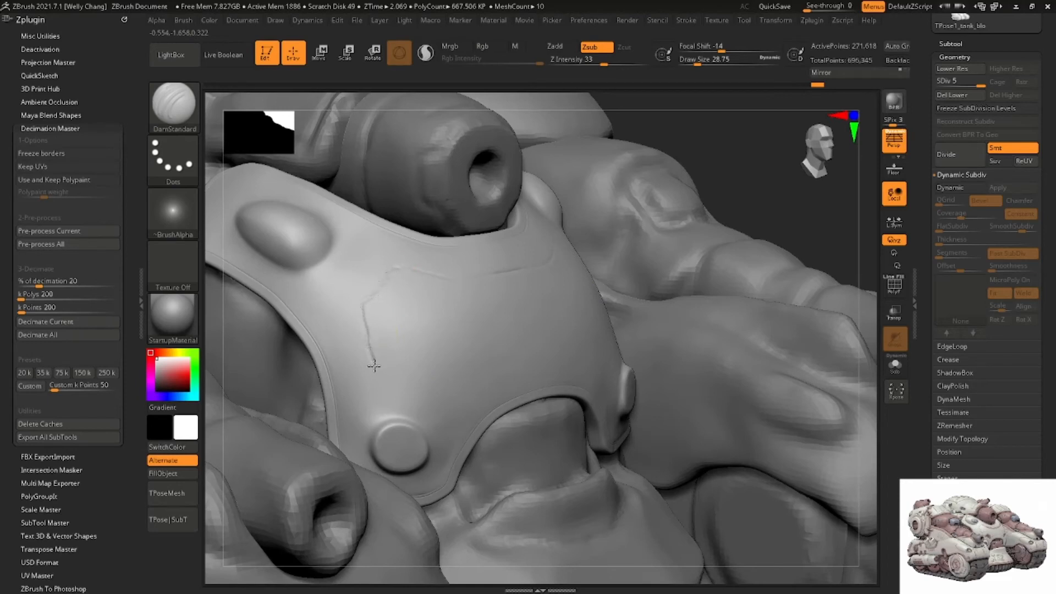
key(ctrl+z)
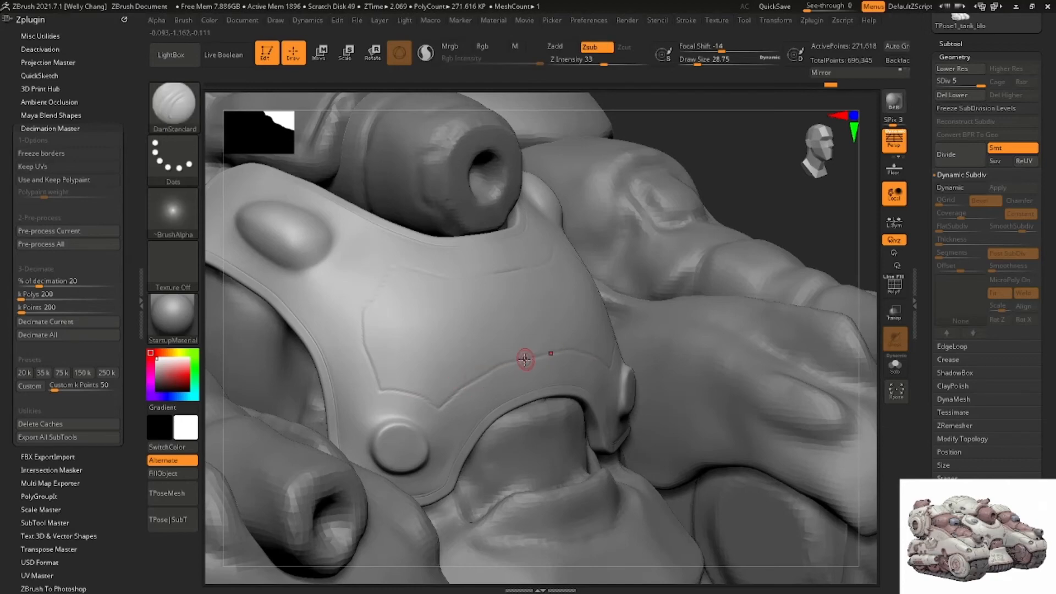
mouse_move(483, 351)
right_down()
mouse_move(478, 332)
mouse_move(464, 389)
right_up()
shift+drag(464, 389, 410, 397)
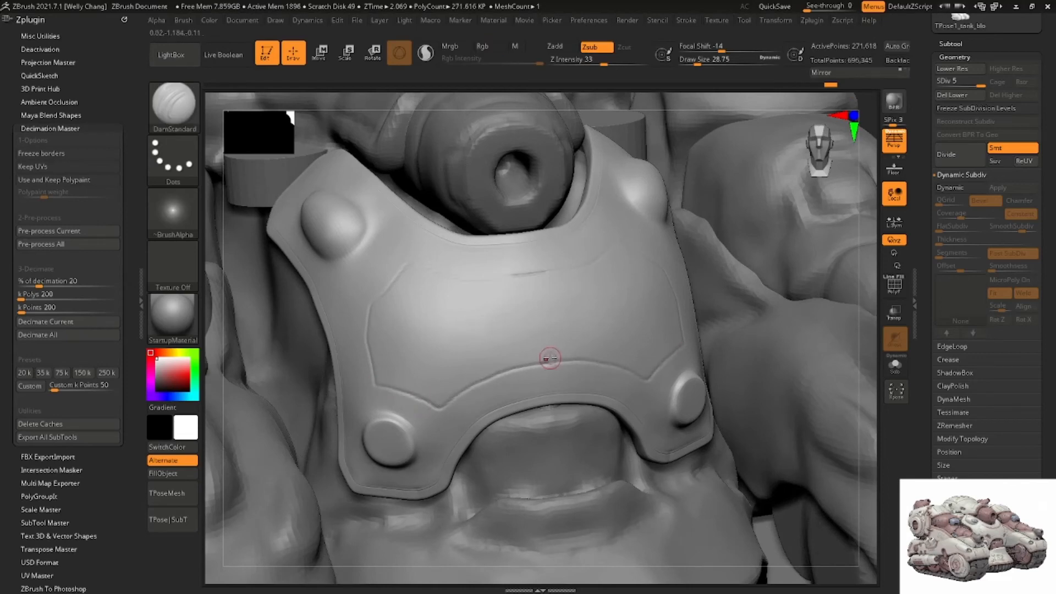
Lower the front shell plate to subdivision level 1, scale it slightly along X, and return it to level 5
mouse_move(550, 358)
ctrl+right_down()
mouse_move(544, 299)
mouse_move(554, 273)
mouse_move(589, 298)
ctrl+right_up()
key(w)
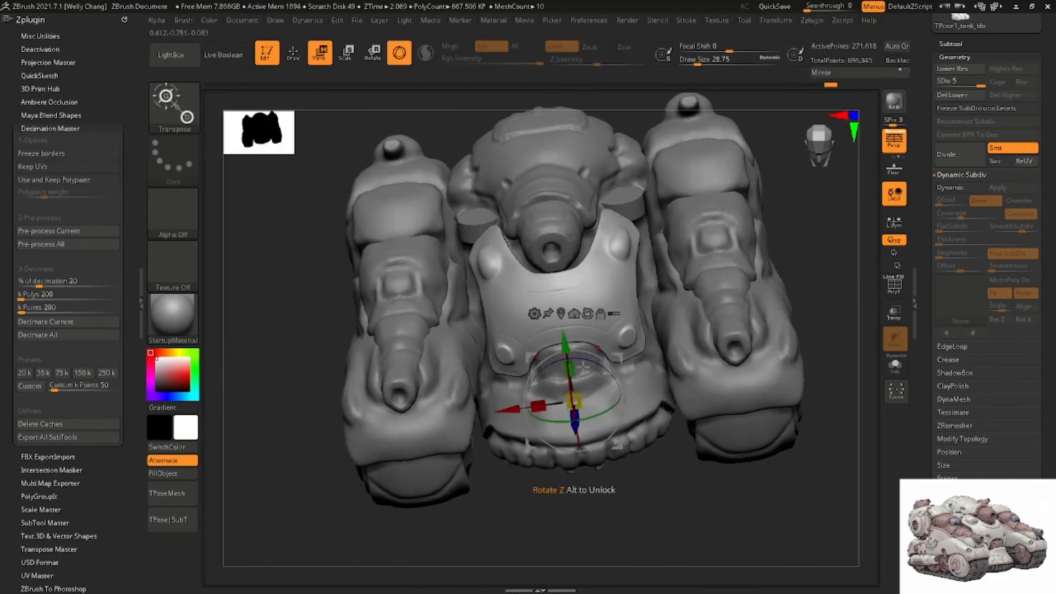
shift+right_drag(582, 367, 573, 326)
key(shift+d)
key(shift+d)
key(shift+d)
key(shift+d)
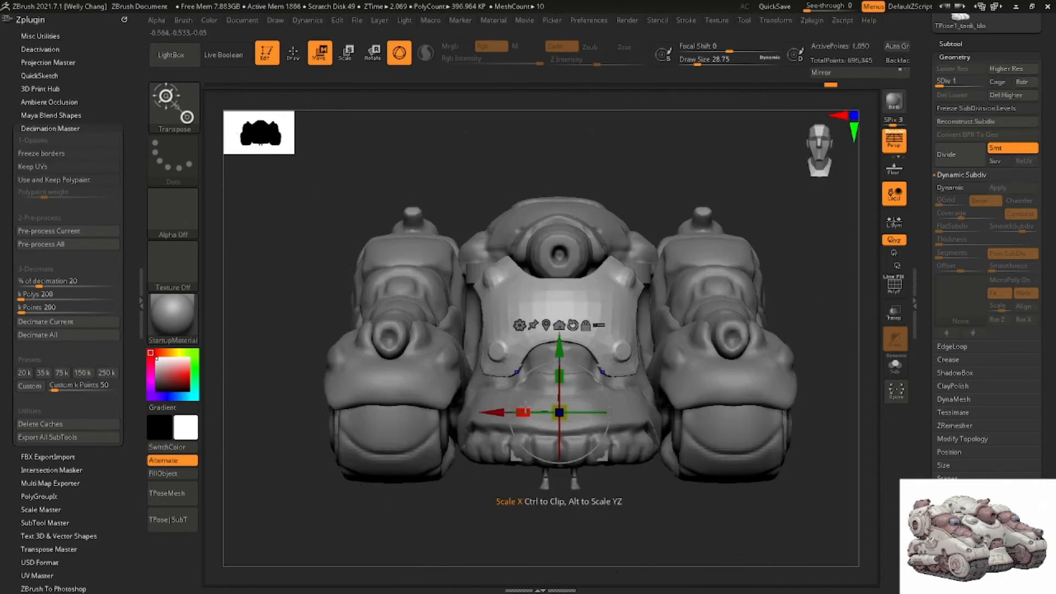
drag(525, 410, 531, 407)
key(d)
key(d)
key(d)
key(d)
mouse_move(503, 334)
right_down()
mouse_move(543, 332)
mouse_move(550, 380)
mouse_move(552, 297)
mouse_move(559, 310)
right_up()
Reshape the plate with the Move brush at a draw size of about 132, working two subdivision levels lower and returning to level 5
key(q)
mouse_move(483, 310)
right_down()
mouse_move(496, 306)
mouse_move(488, 302)
mouse_move(495, 274)
mouse_move(487, 323)
mouse_move(509, 312)
right_up()
key(b)
key(m)
key(v)
key(space)
drag(505, 302, 516, 301)
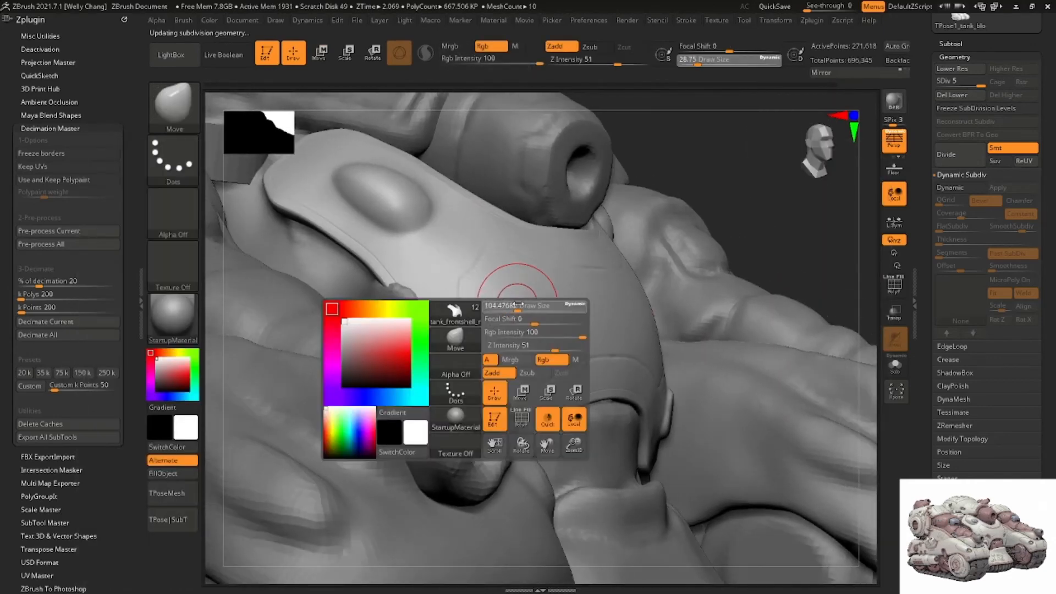
key(shift)
key(shift+d)
key(shift+d)
mouse_move(472, 320)
right_down()
mouse_move(502, 255)
mouse_move(471, 303)
mouse_move(475, 364)
mouse_move(476, 346)
mouse_move(554, 299)
right_up()
key(d)
key(d)
Smooth the panel line below the upper cutout and try a diagonal side line with DamStandard at a draw size of about 41
key(shift)
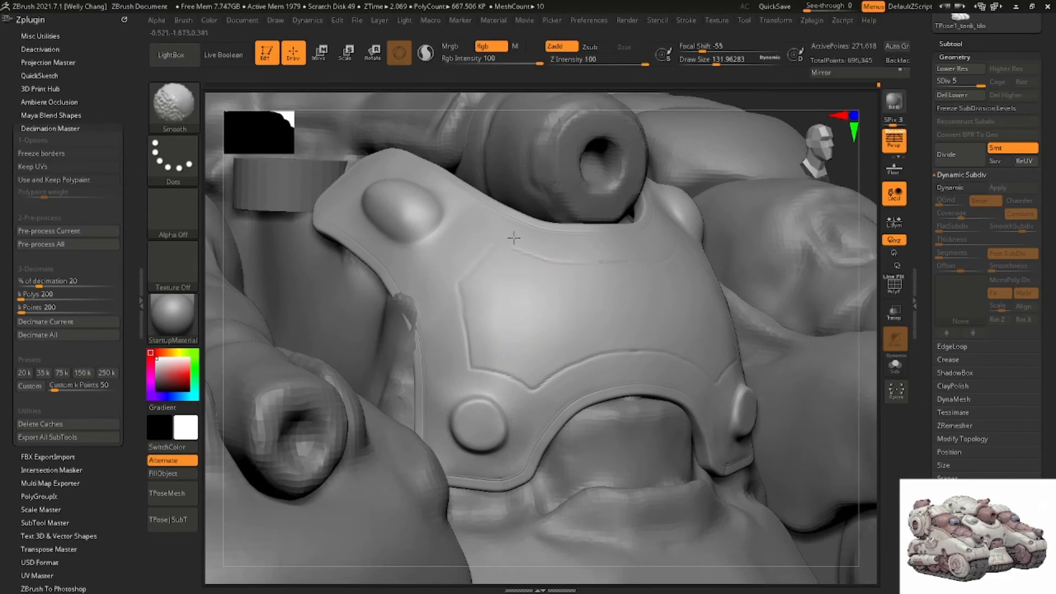
shift+drag(513, 238, 561, 258)
right_drag(521, 261, 512, 266)
key(space)
drag(511, 266, 495, 265)
right_drag(495, 242, 501, 262)
drag(491, 243, 468, 287)
key(ctrl+z)
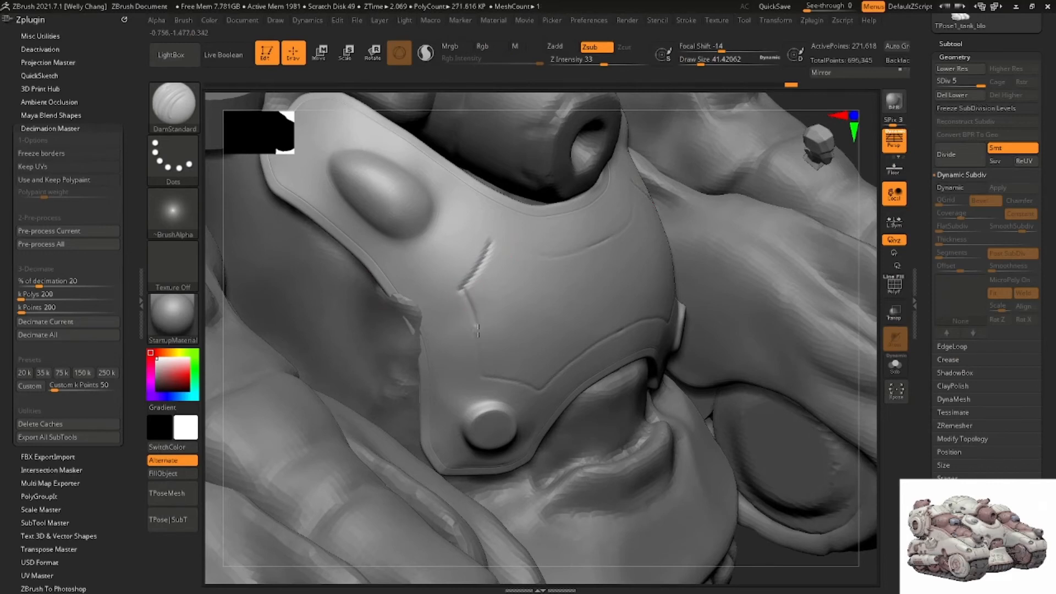
key(ctrl+z)
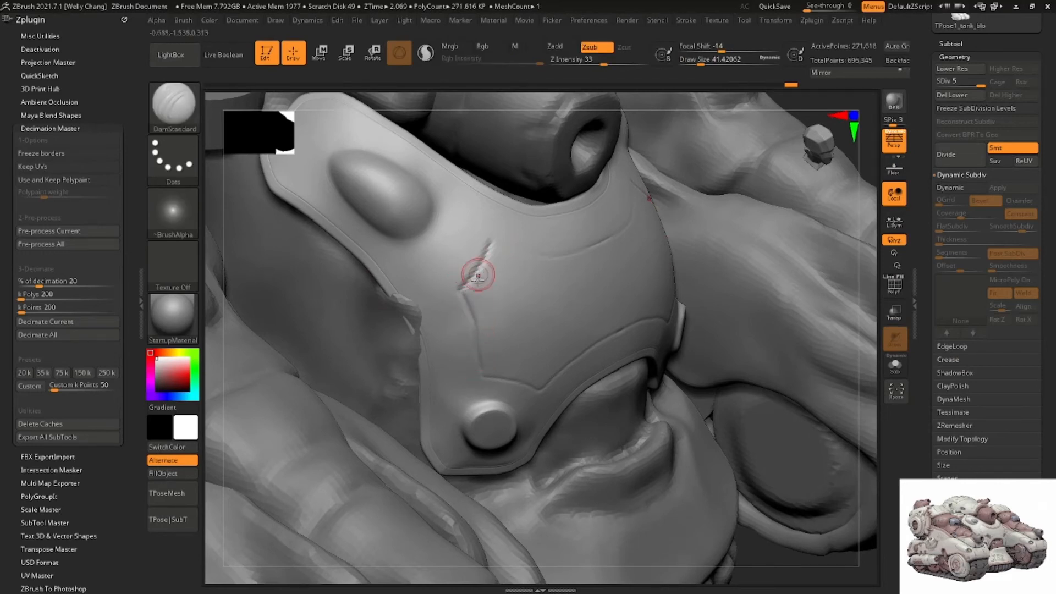
Divide the plate to subdivision level 6 and engrave the panel outline's diagonal upper corners and the line joining them
right_drag(478, 276, 565, 235)
click(937, 149)
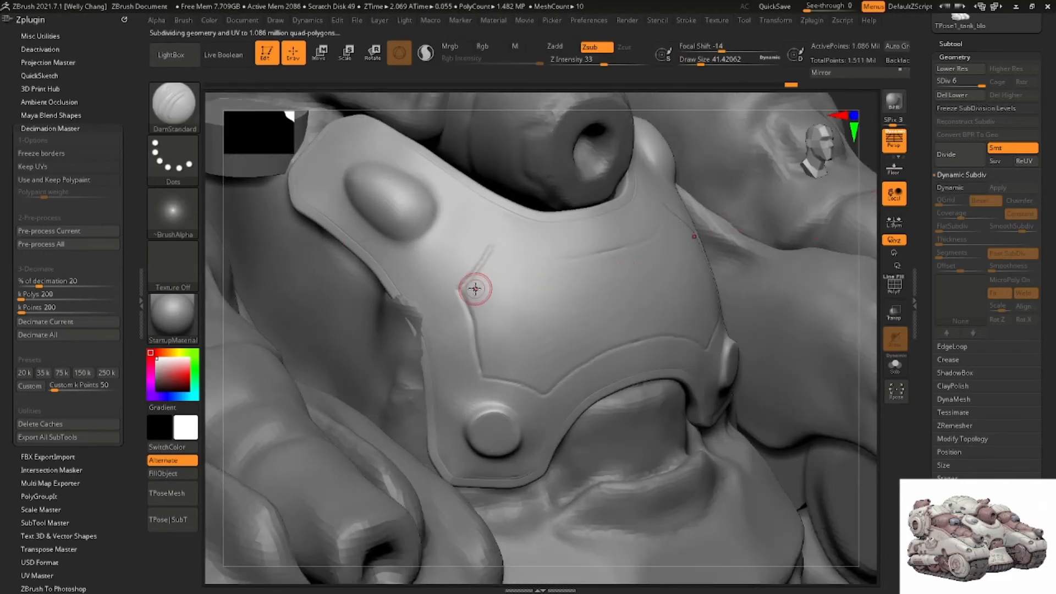
ctrl+right_drag(473, 285, 504, 289)
drag(494, 240, 471, 278)
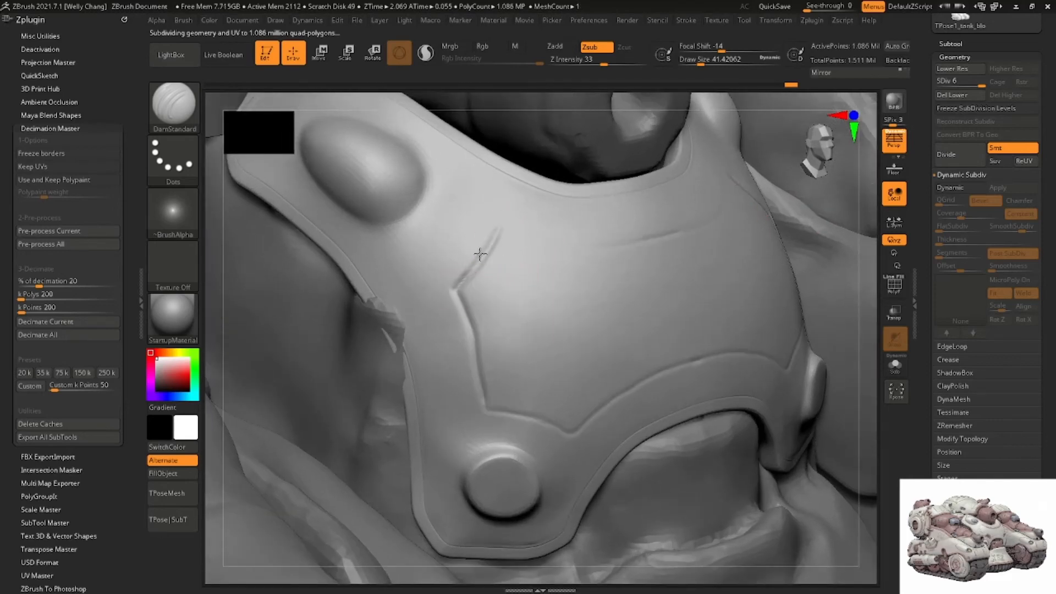
right_drag(480, 254, 516, 224)
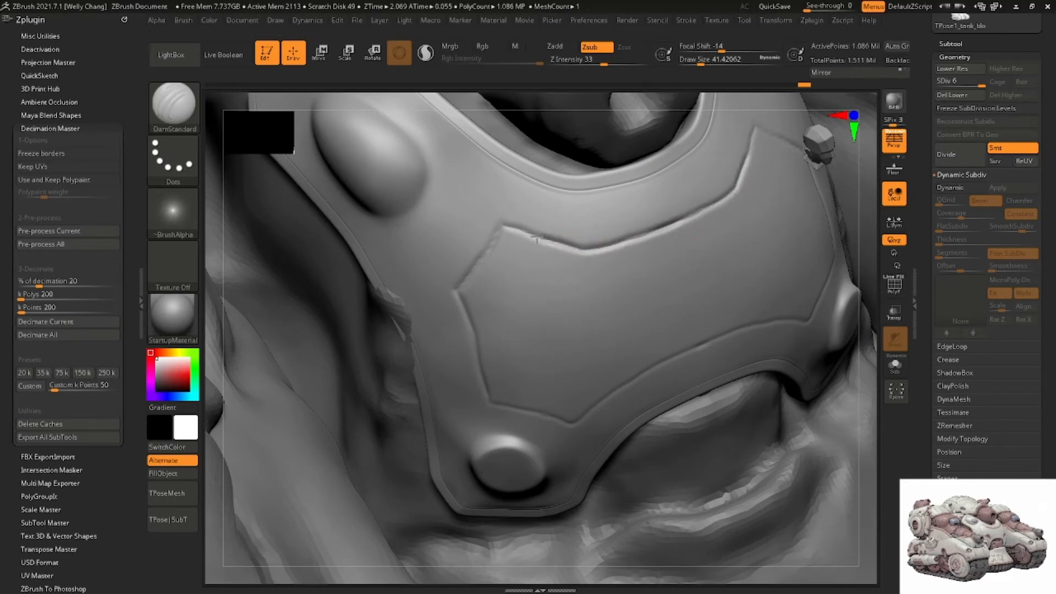
right_drag(504, 230, 490, 236)
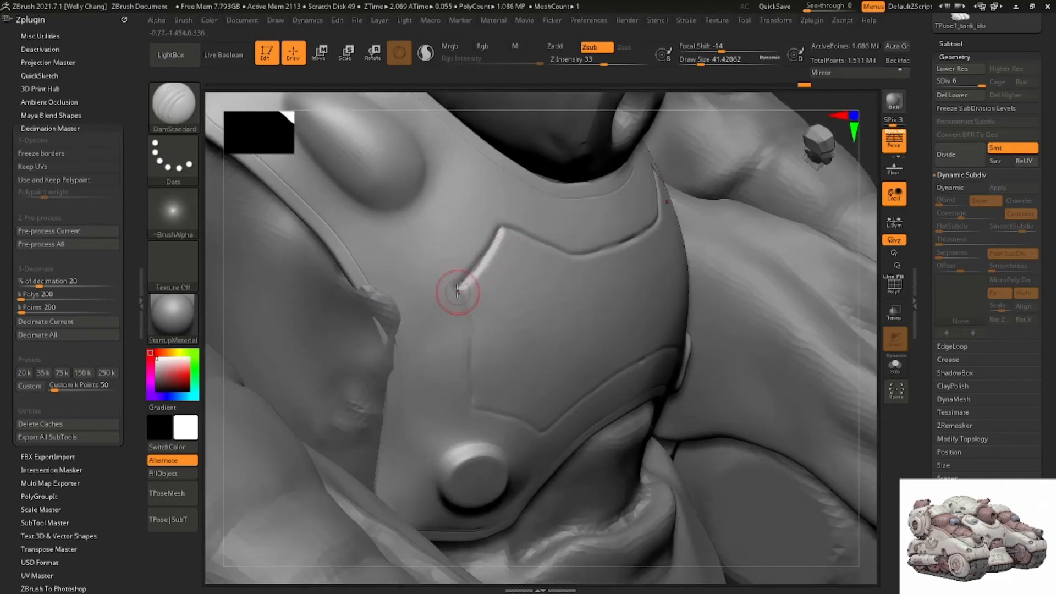
right_drag(457, 292, 464, 313)
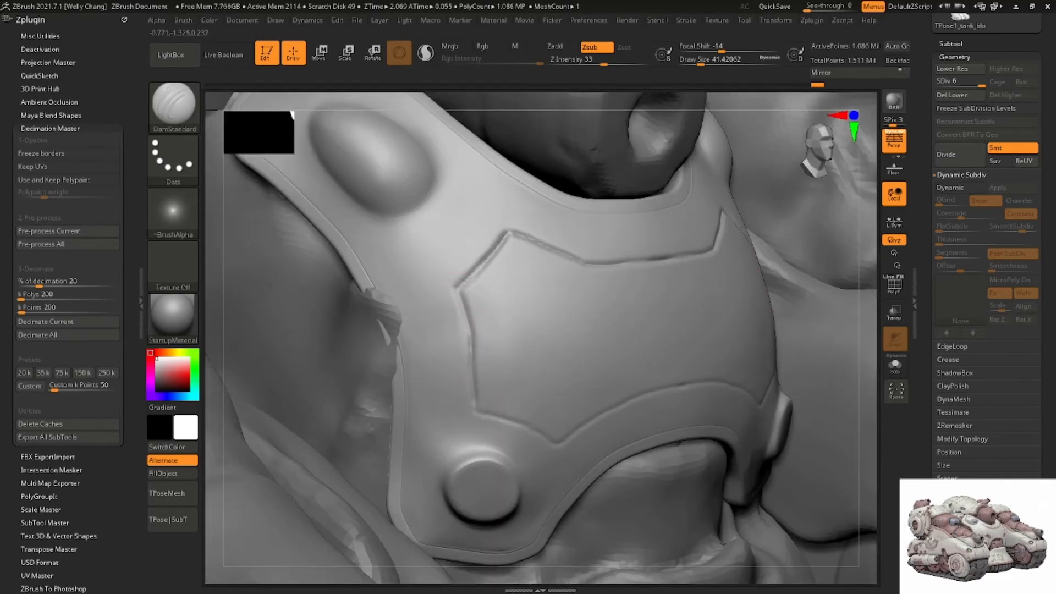
mouse_move(490, 381)
right_down()
mouse_move(480, 319)
mouse_move(497, 327)
mouse_move(493, 308)
right_up()
Adjust the engraved panel outline with the Move brush at a draw size of about 87
key(b)
key(m)
key(v)
key(space)
drag(493, 309, 465, 322)
mouse_move(468, 320)
right_down()
mouse_move(566, 255)
mouse_move(463, 298)
right_up()
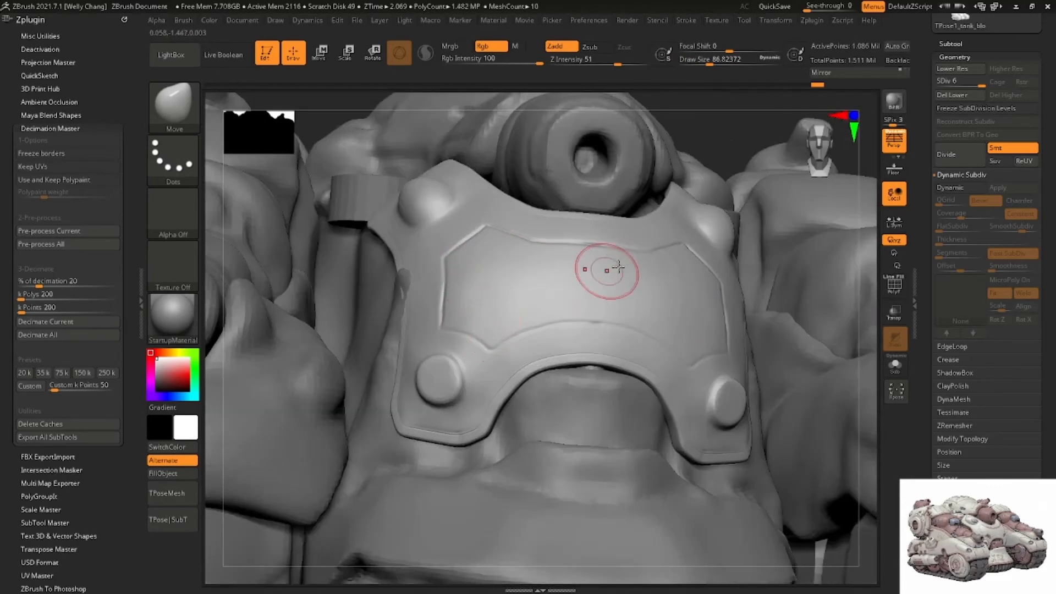
right_drag(635, 266, 494, 249)
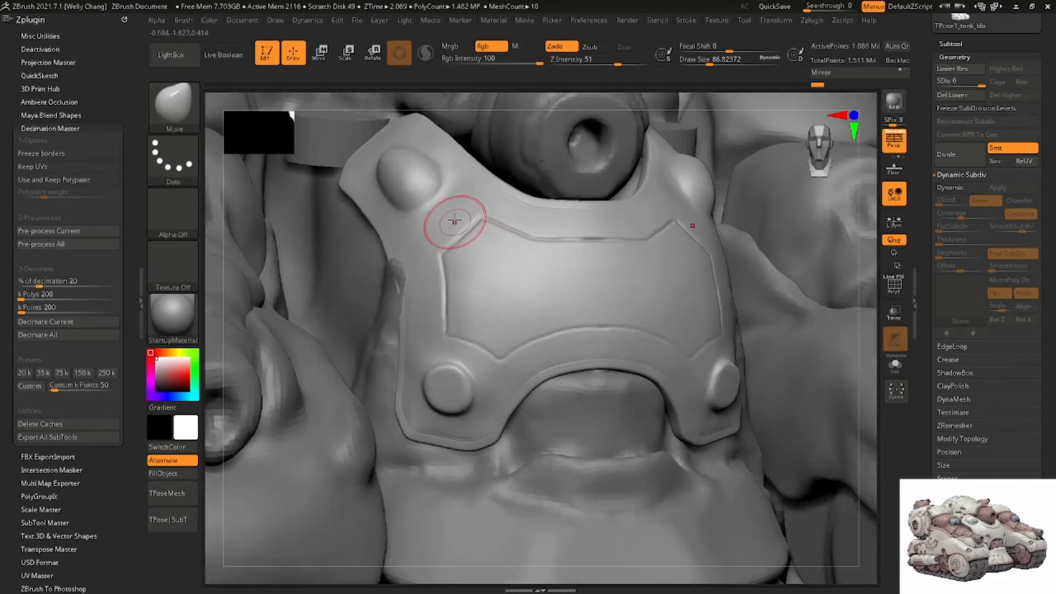
right_drag(454, 221, 483, 243)
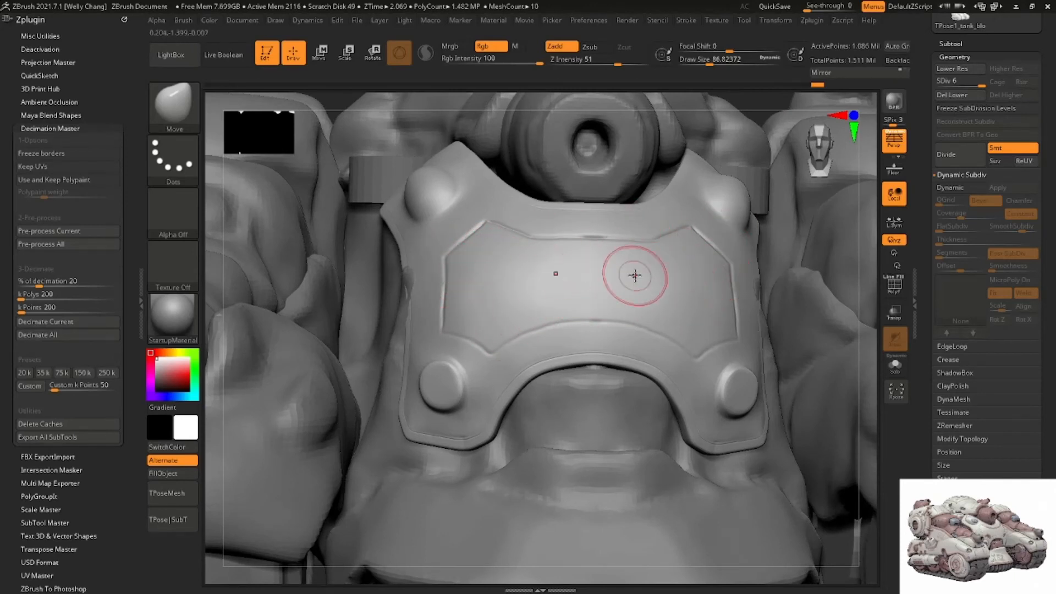
Smooth the surface inside the panel outline at subdivision level 5 and return to level 6
ctrl+right_drag(563, 266, 544, 295)
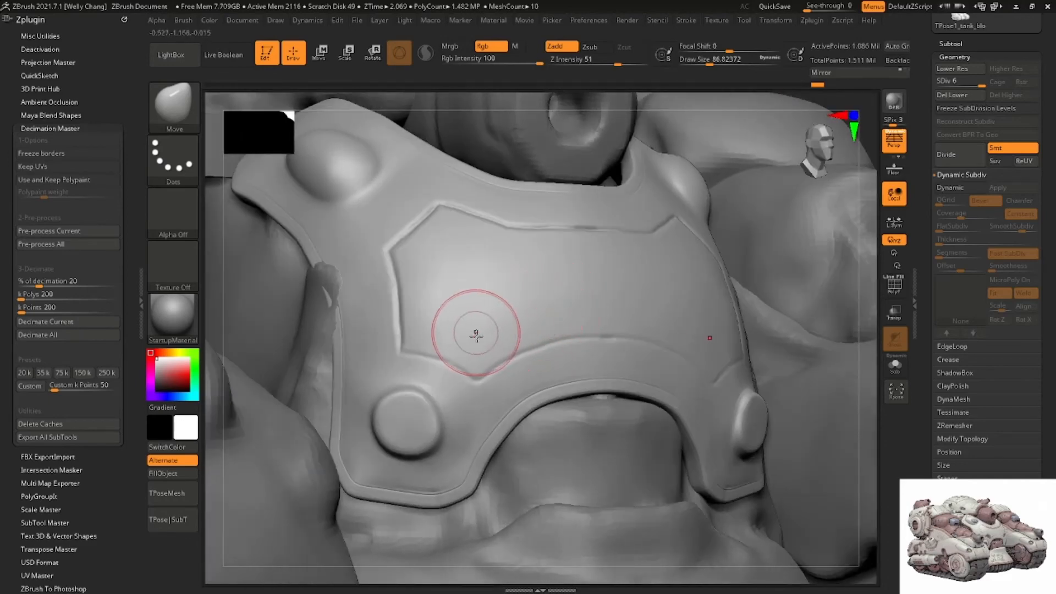
key(shift+d)
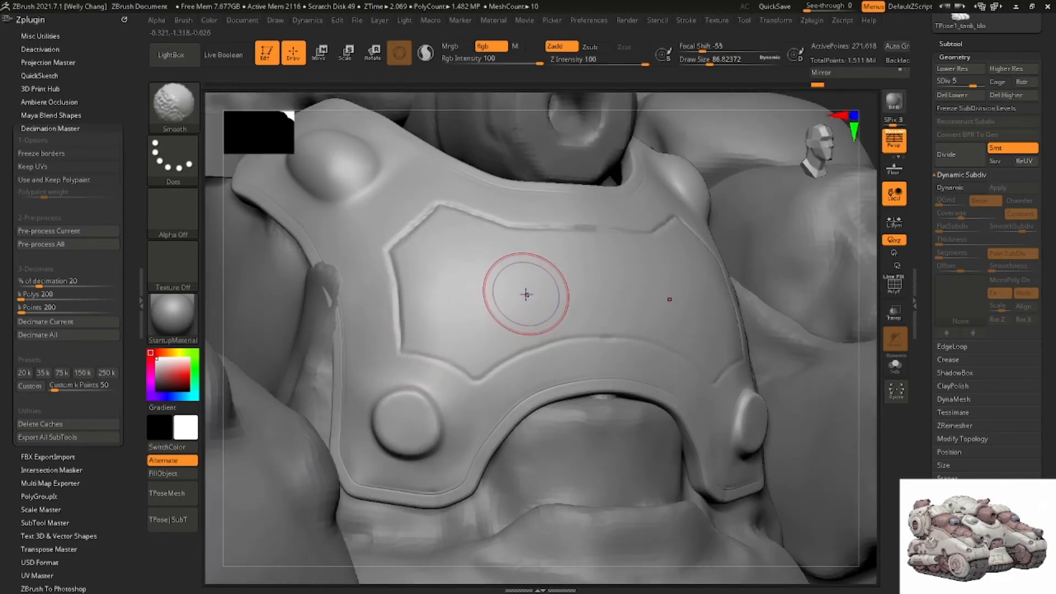
key(d)
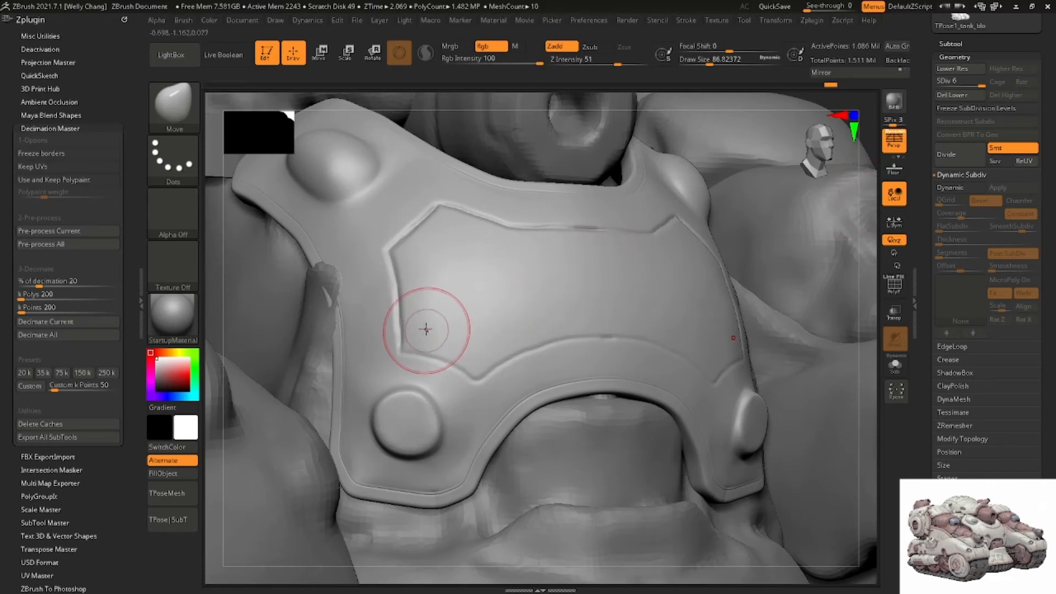
ctrl+right_drag(428, 326, 452, 369)
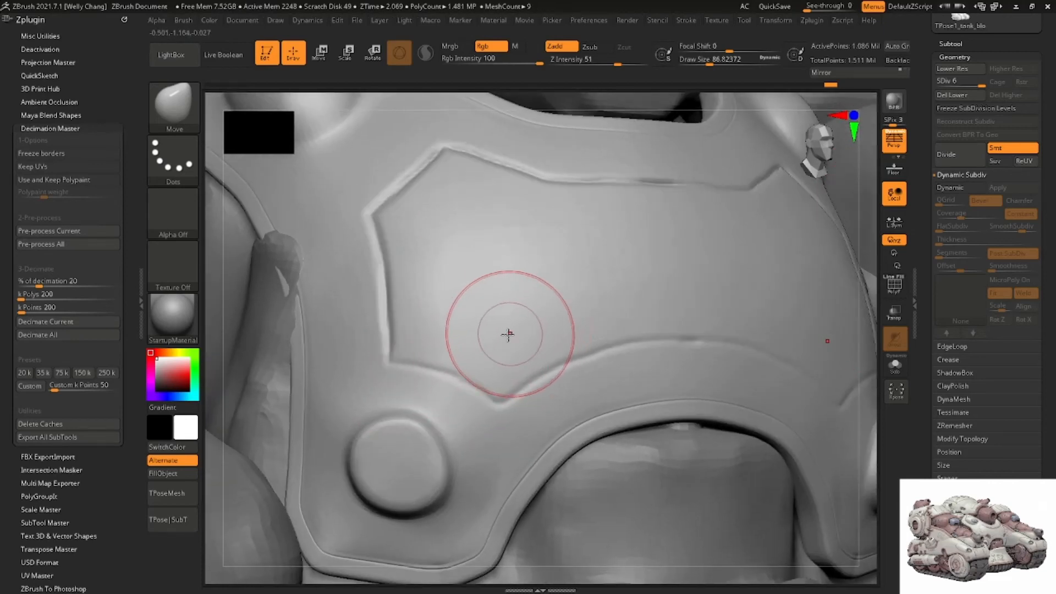
alt+right_drag(528, 360, 508, 323)
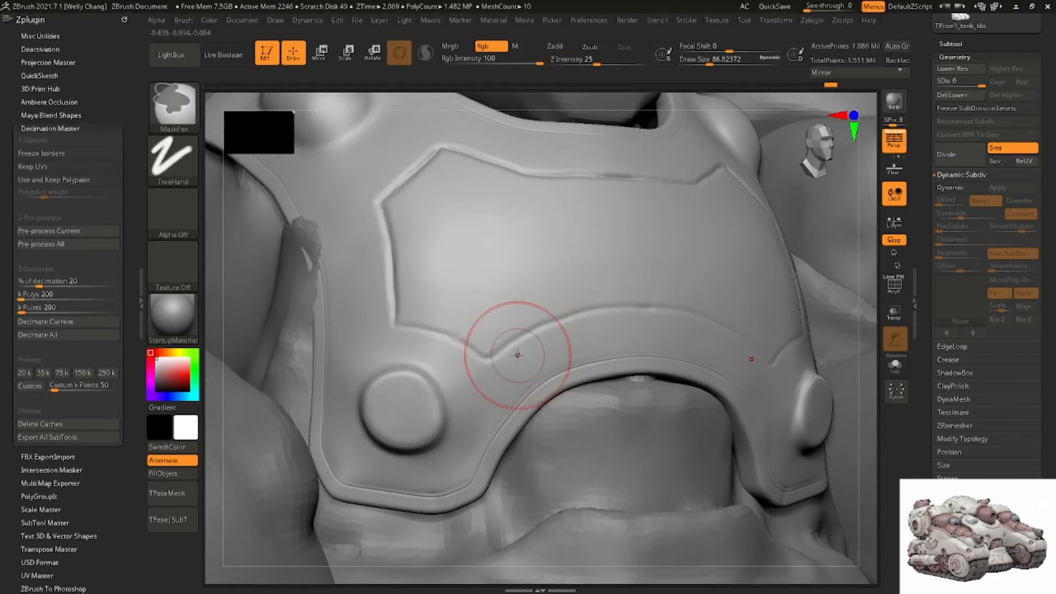
Deepen the panel outline's lower edge above the arched cutout and its lower side corner with DamStandard
key(b)
key(d)
key(s)
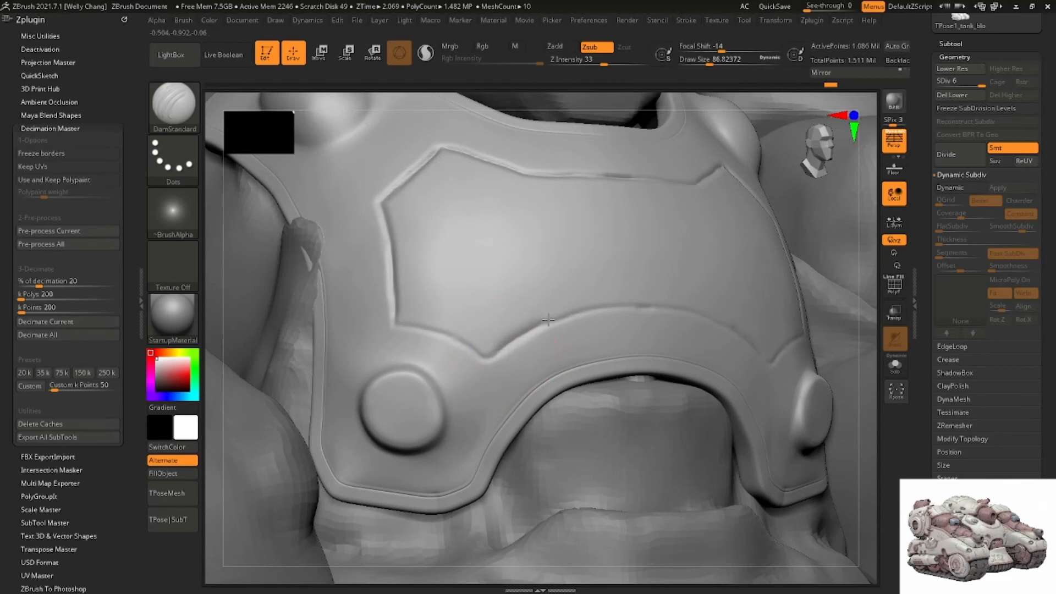
mouse_move(634, 302)
mouse_down()
mouse_move(657, 304)
mouse_move(612, 309)
mouse_up()
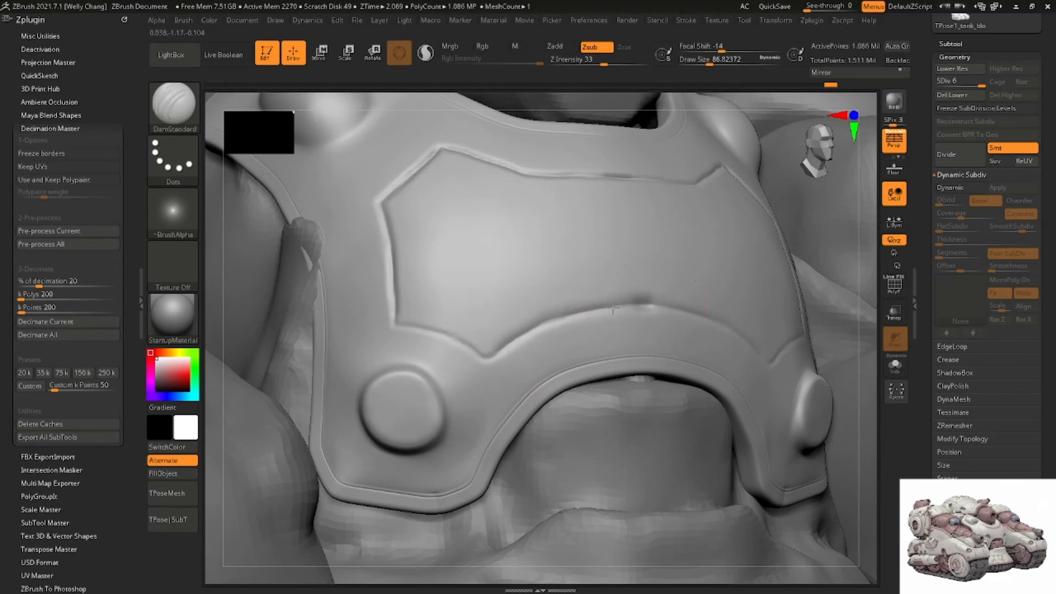
drag(502, 349, 487, 359)
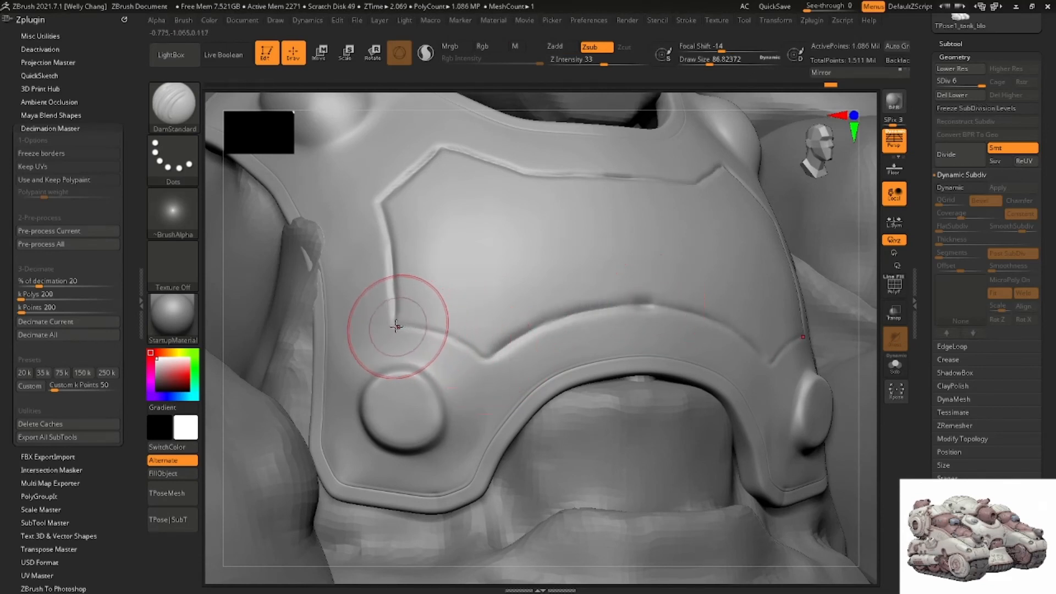
drag(397, 326, 477, 354)
Engrave a small angled tab inside the panel outline's lower corner, undoing and redrawing its lower edge line
mouse_move(622, 301)
ctrl+right_down()
mouse_move(618, 278)
mouse_move(581, 240)
ctrl+right_up()
mouse_move(418, 270)
right_down()
mouse_move(476, 285)
mouse_move(447, 271)
right_up()
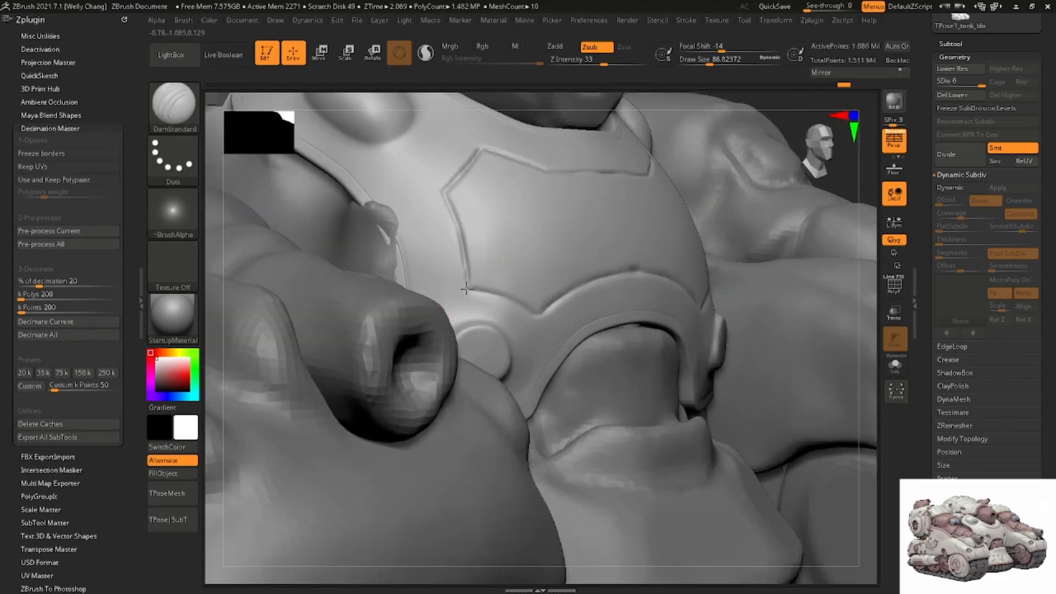
drag(544, 283, 538, 294)
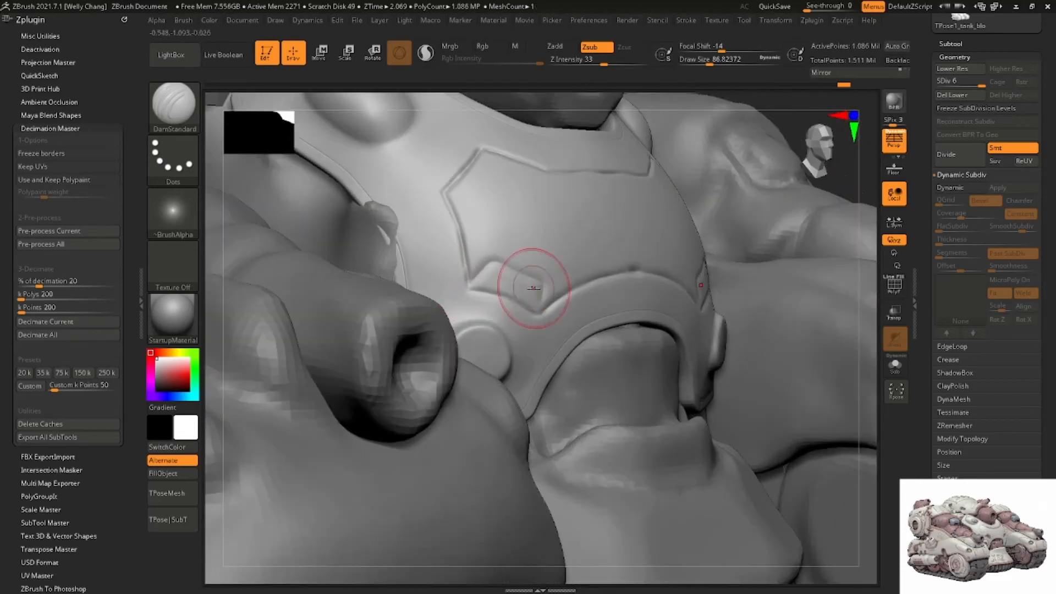
key(ctrl+z)
mouse_move(470, 288)
mouse_down()
mouse_move(488, 265)
mouse_move(540, 310)
mouse_move(542, 292)
mouse_move(541, 316)
mouse_up()
mouse_move(543, 286)
right_down()
mouse_move(501, 264)
mouse_move(525, 301)
mouse_move(556, 292)
mouse_move(502, 250)
mouse_move(531, 291)
right_up()
Engrave two small tabs along the border at the plate's upper arm tip with DamStandard at a draw size of about 46
right_drag(476, 271, 488, 276)
right_drag(347, 248, 341, 250)
key(space)
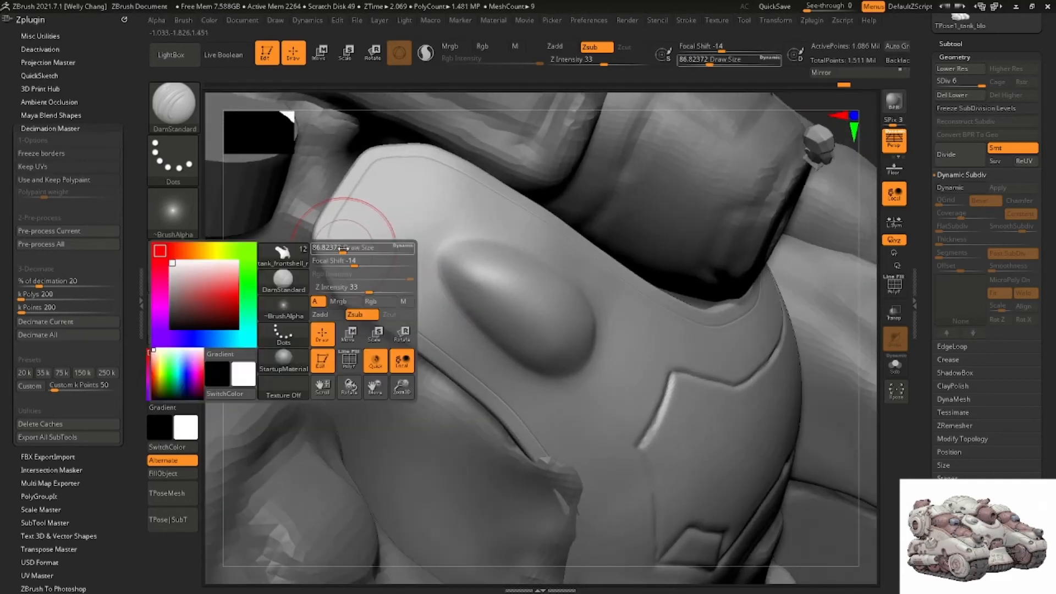
drag(342, 248, 330, 241)
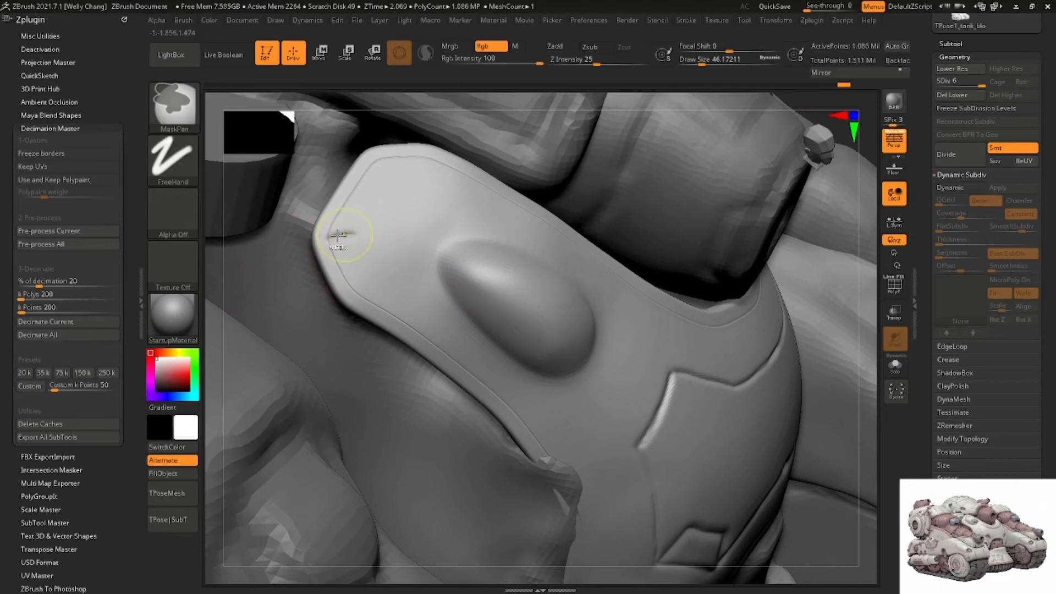
key(ctrl+z)
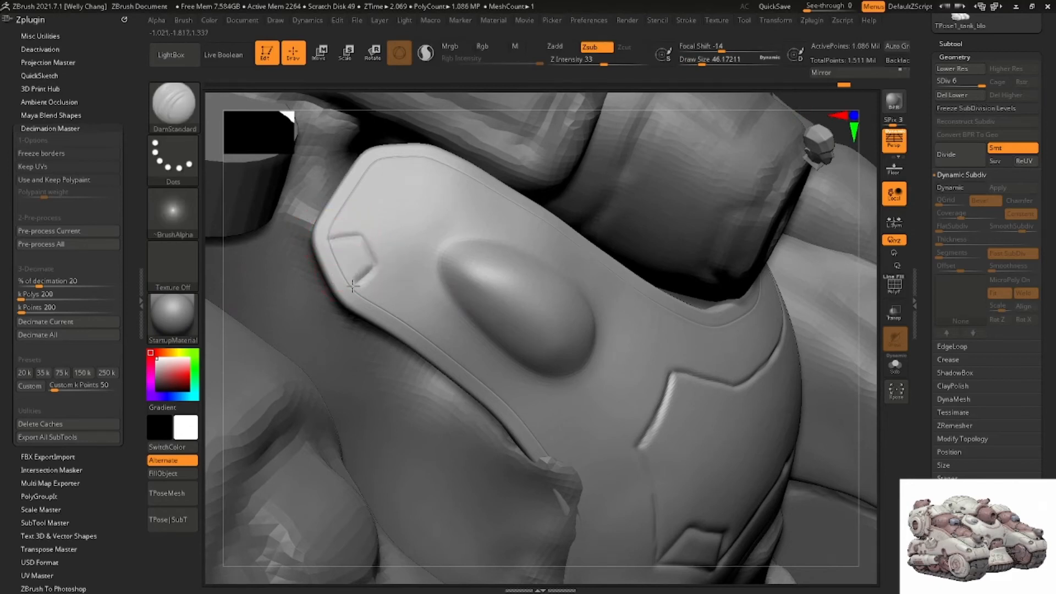
drag(352, 285, 352, 283)
drag(379, 164, 386, 185)
drag(387, 188, 422, 186)
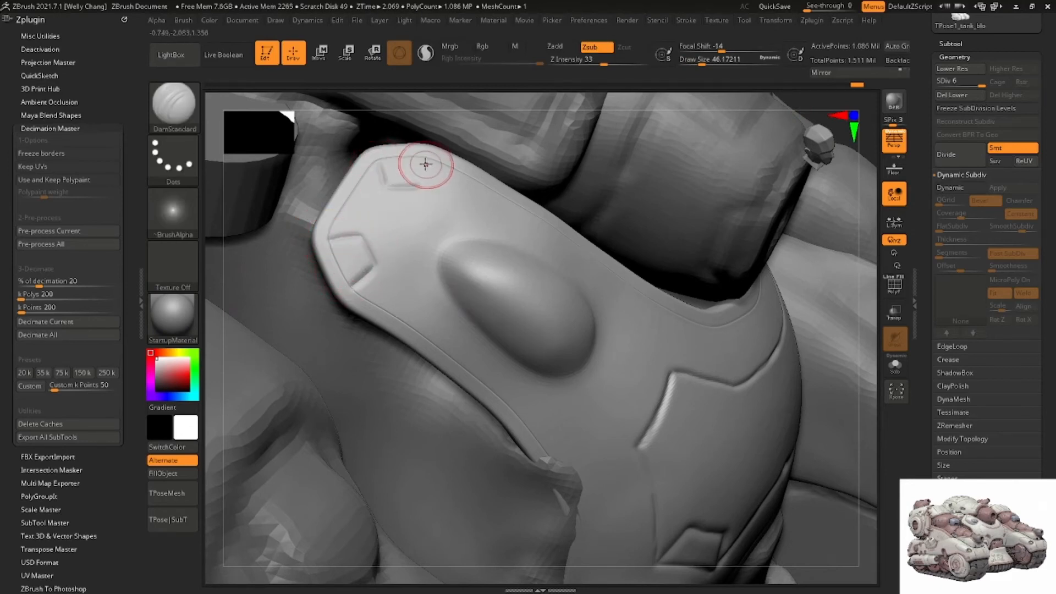
mouse_move(464, 188)
right_down()
mouse_move(407, 226)
mouse_move(415, 214)
mouse_move(405, 189)
right_up()
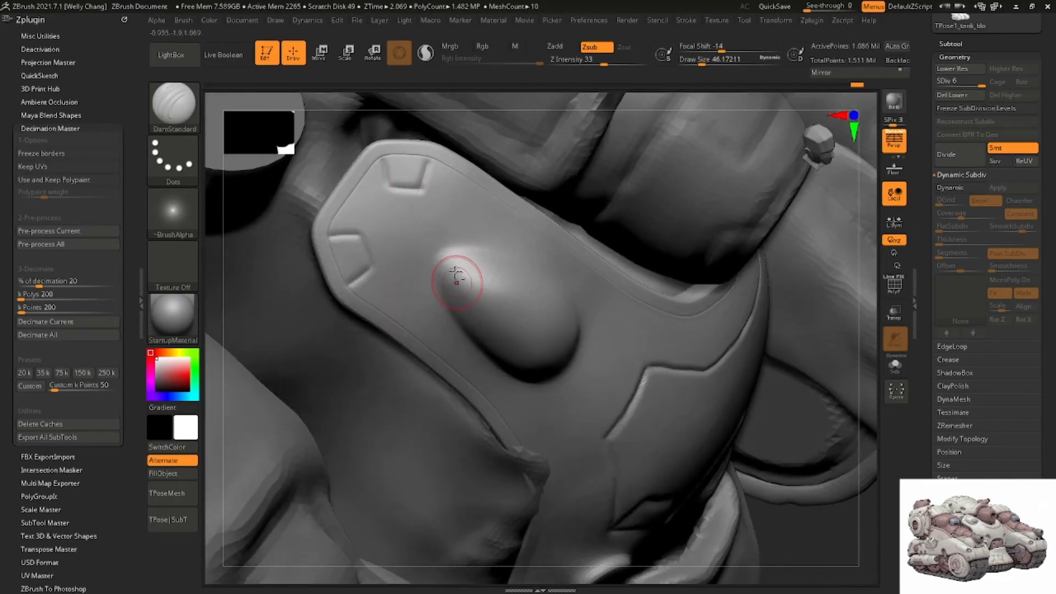
Mask a round spot on the upper arm's oblong bump, invert the mask, and centre the gizmo on the exposed spot
mouse_move(447, 271)
right_down()
mouse_move(475, 251)
mouse_move(389, 236)
mouse_move(405, 267)
right_up()
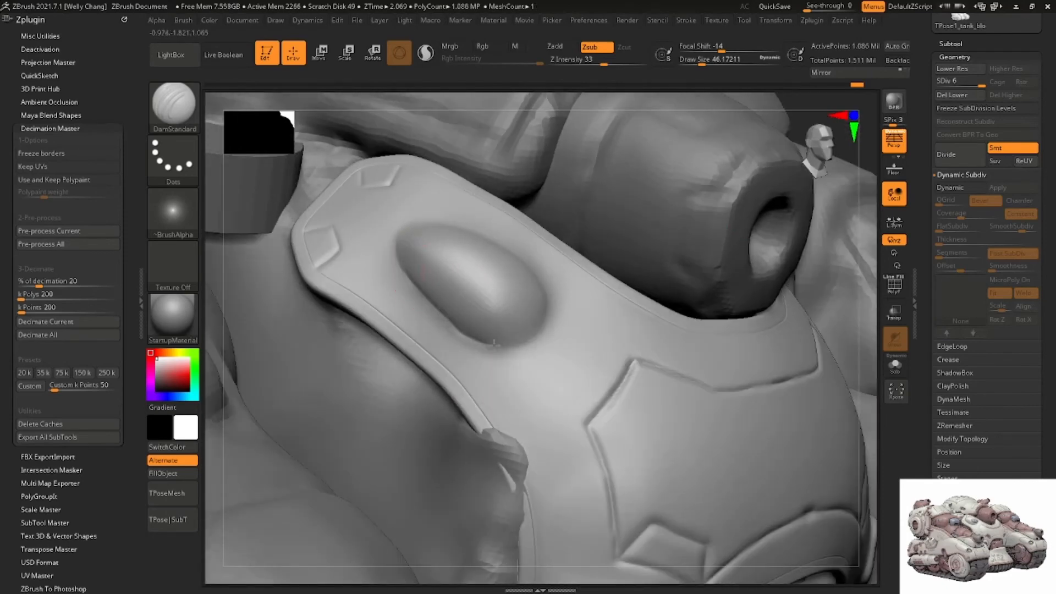
right_drag(547, 300, 488, 238)
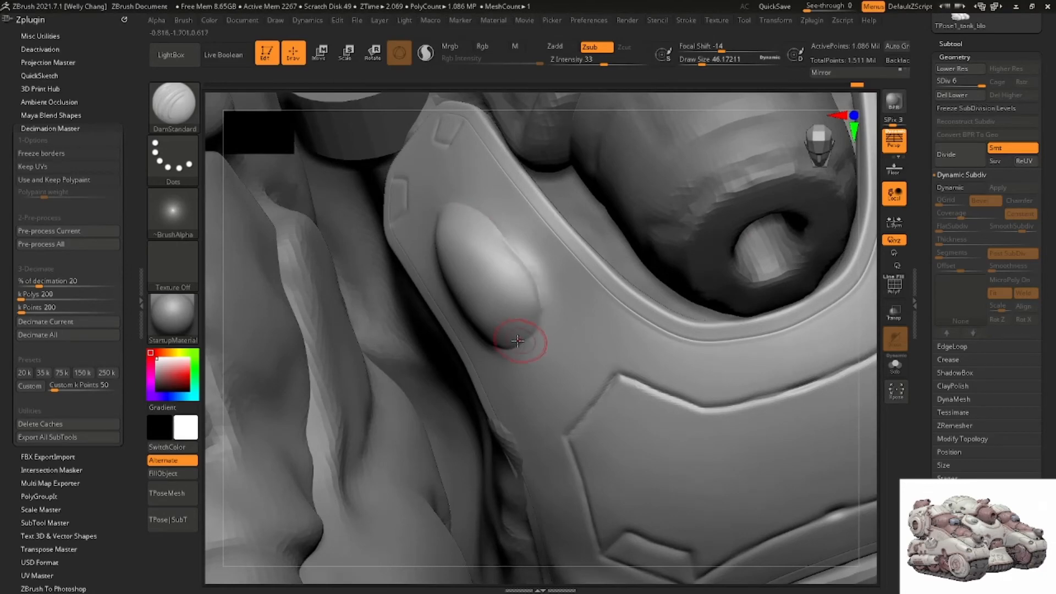
mouse_move(523, 337)
right_down()
mouse_move(500, 271)
mouse_move(489, 308)
right_up()
mouse_move(489, 308)
ctrl+mouse_down()
mouse_move(483, 292)
mouse_move(497, 311)
mouse_move(490, 299)
ctrl+mouse_up()
mouse_move(493, 296)
right_down()
mouse_move(510, 257)
mouse_move(529, 251)
right_up()
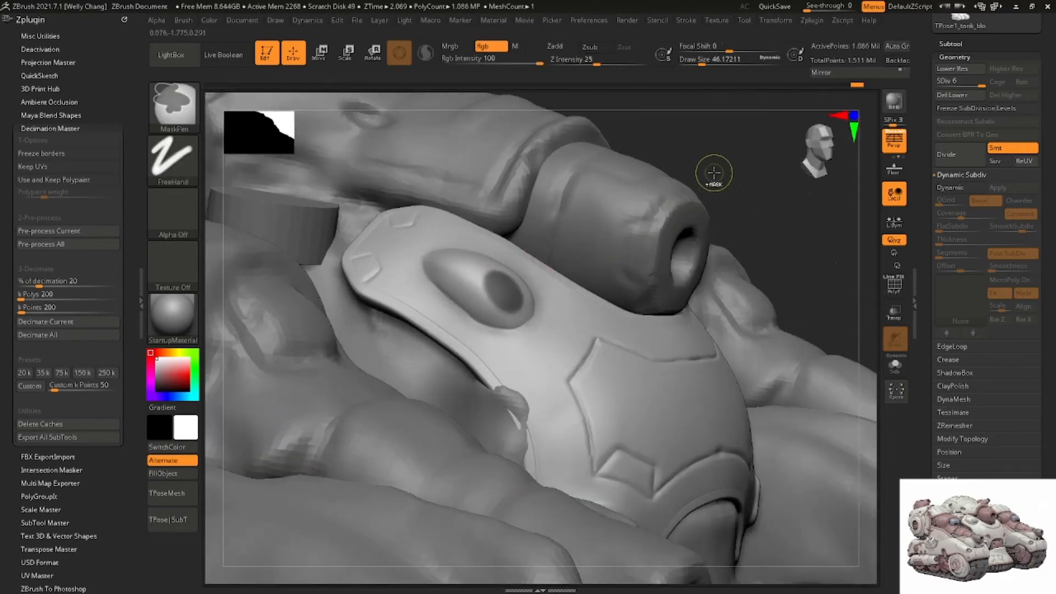
ctrl+click(713, 173)
key(w)
alt+click(502, 288)
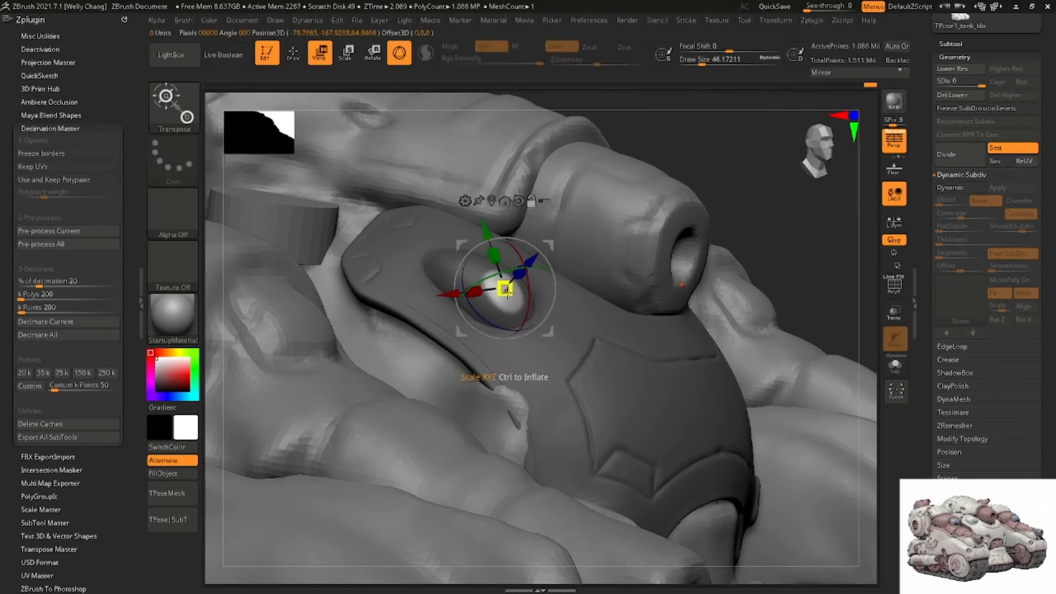
Push the exposed round spot outward from the oblong bump along the gizmo's Z axis and clear the mask
right_drag(507, 286, 534, 270)
mouse_move(559, 256)
mouse_down()
mouse_move(566, 252)
mouse_move(539, 267)
mouse_move(561, 249)
mouse_up()
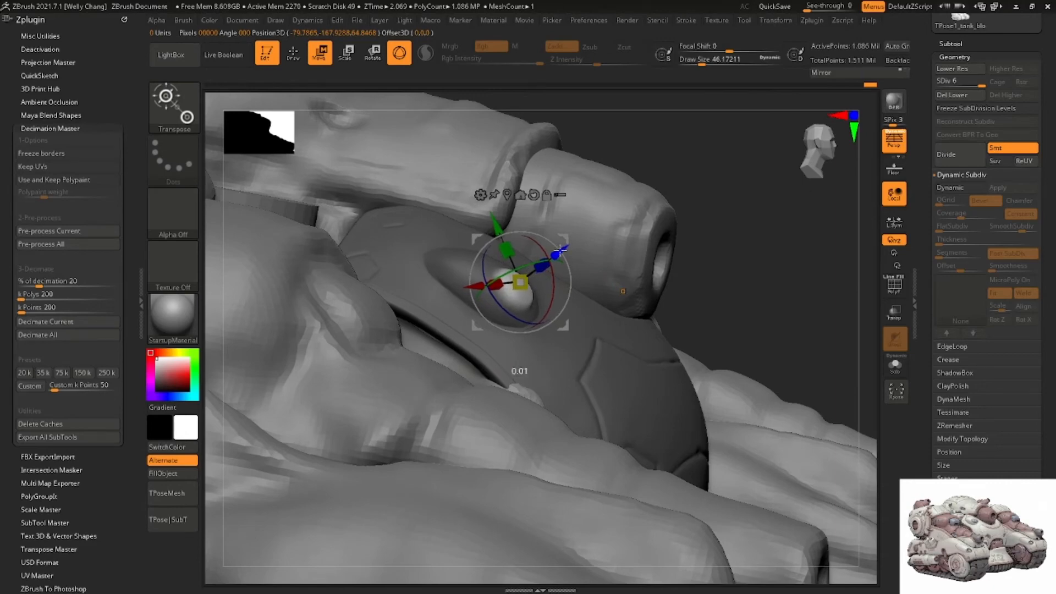
key(q)
ctrl+drag(695, 212, 715, 234)
Undo the last change and refine the placement of the raised spot on the oblong bump with the gizmo
mouse_move(681, 236)
right_down()
mouse_move(547, 314)
mouse_move(453, 302)
mouse_move(549, 292)
right_up()
key(ctrl+z)
key(w)
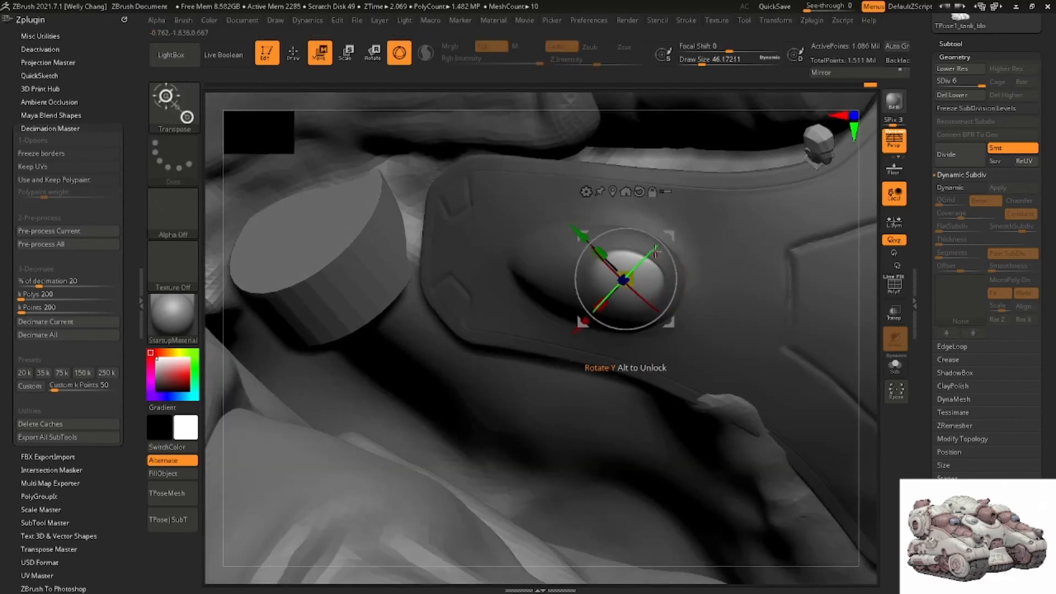
drag(573, 333, 567, 339)
right_drag(568, 339, 712, 221)
drag(724, 213, 729, 210)
drag(638, 224, 634, 222)
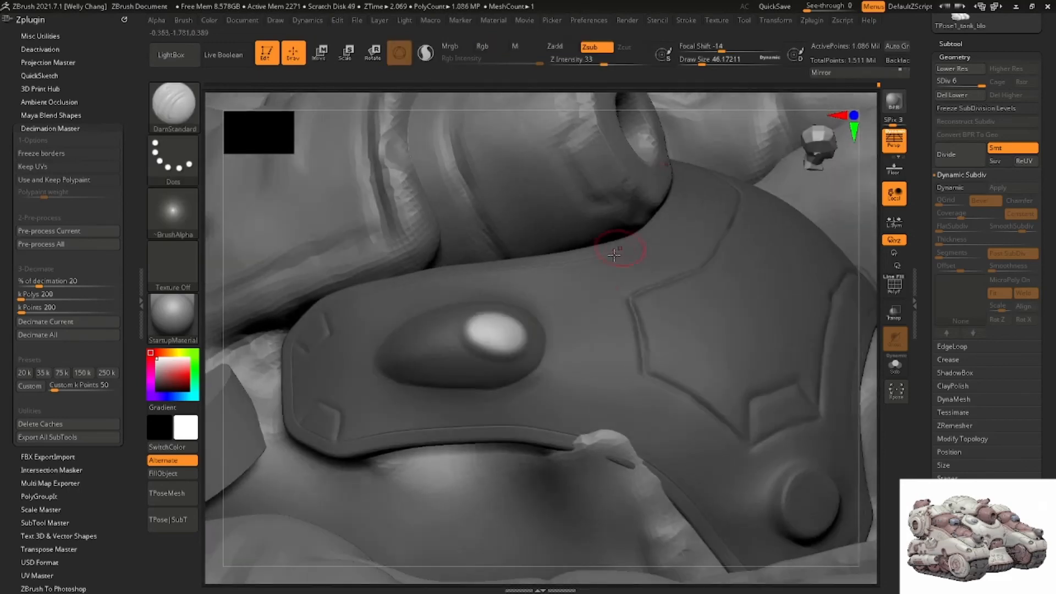
Undo the last two changes and smooth the raised spot on the upper arm's oblong bump
key(ctrl+z)
key(ctrl+z)
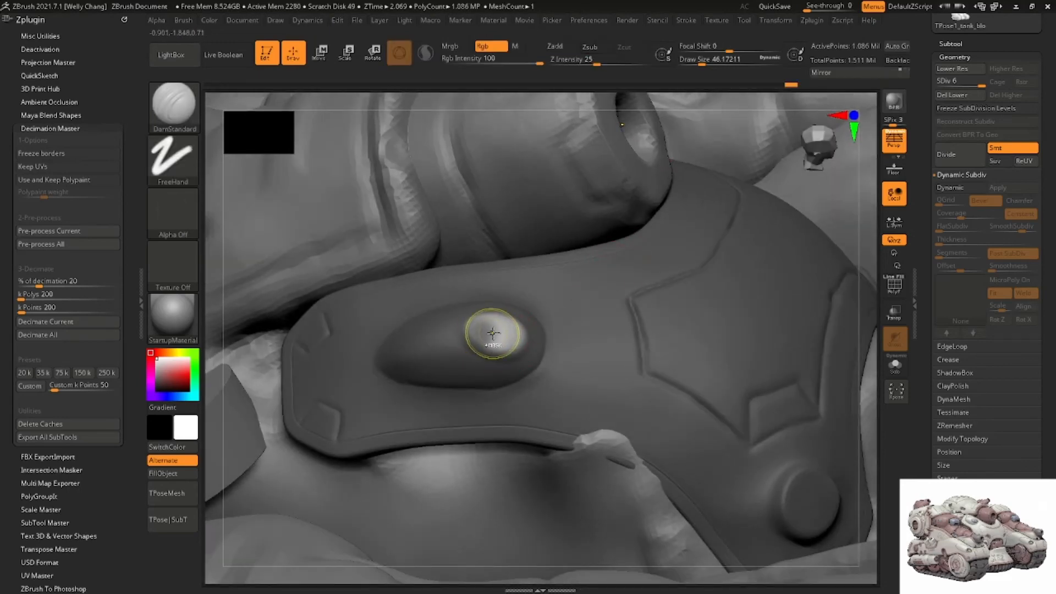
shift+drag(493, 333, 489, 340)
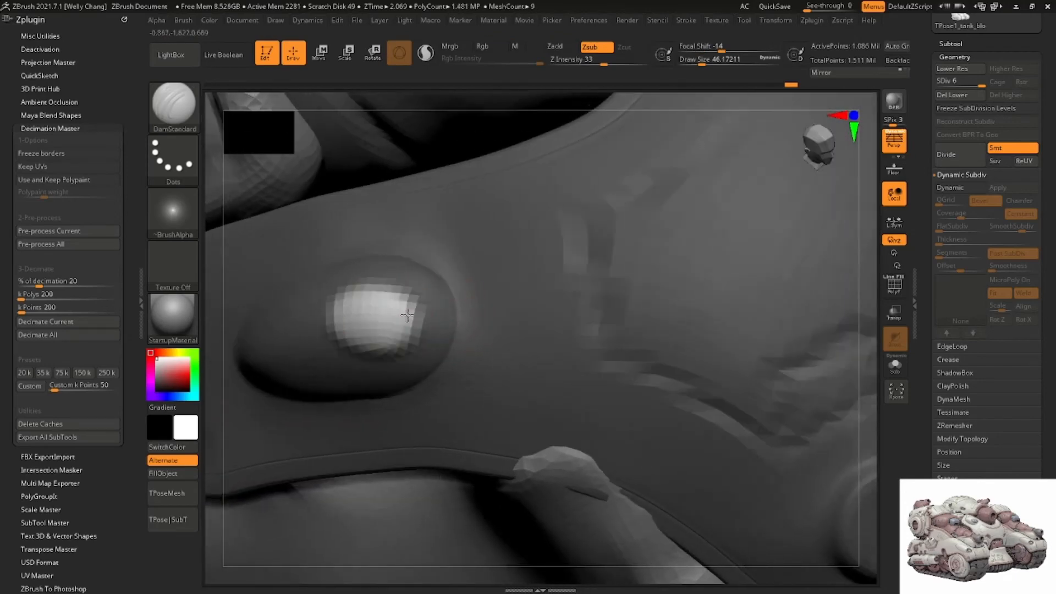
Engrave a small dimple on the oblong bump's raised spot with DamStandard at a draw size of about 10.5
ctrl+right_drag(407, 314, 422, 312)
key(space)
drag(426, 313, 412, 313)
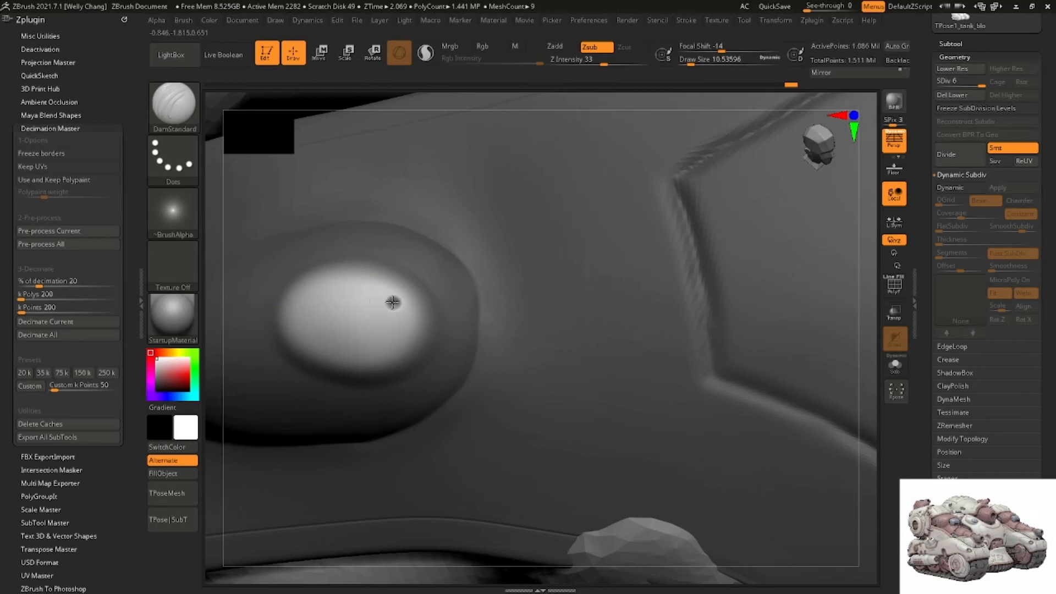
click(393, 302)
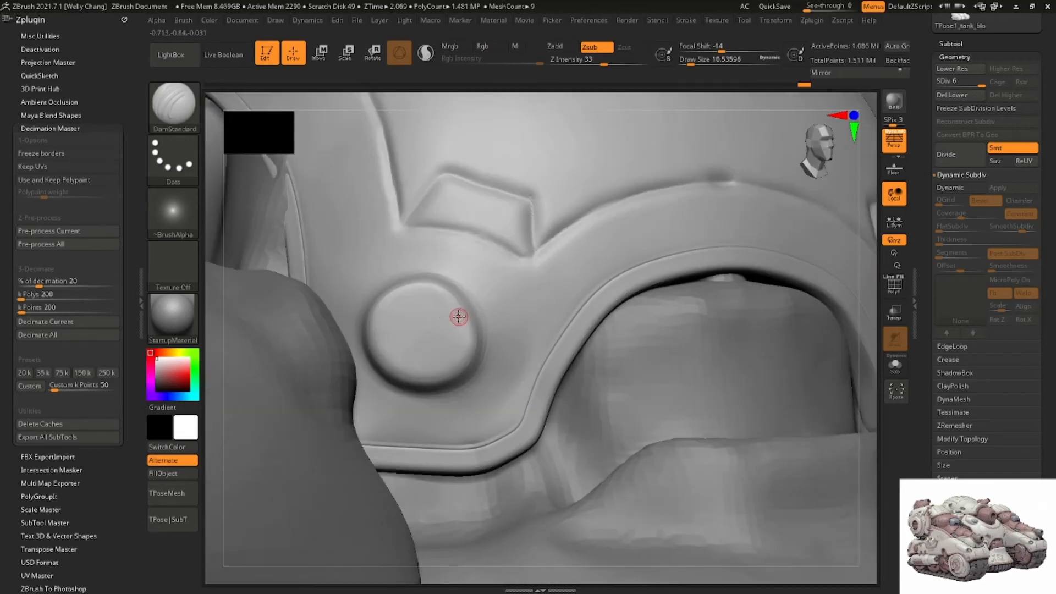
Adjust and smooth the outline of the round bump beside the arched cutout with the Move brush at a draw size of about 56
key(b)
key(m)
key(v)
key(space)
drag(478, 315, 486, 313)
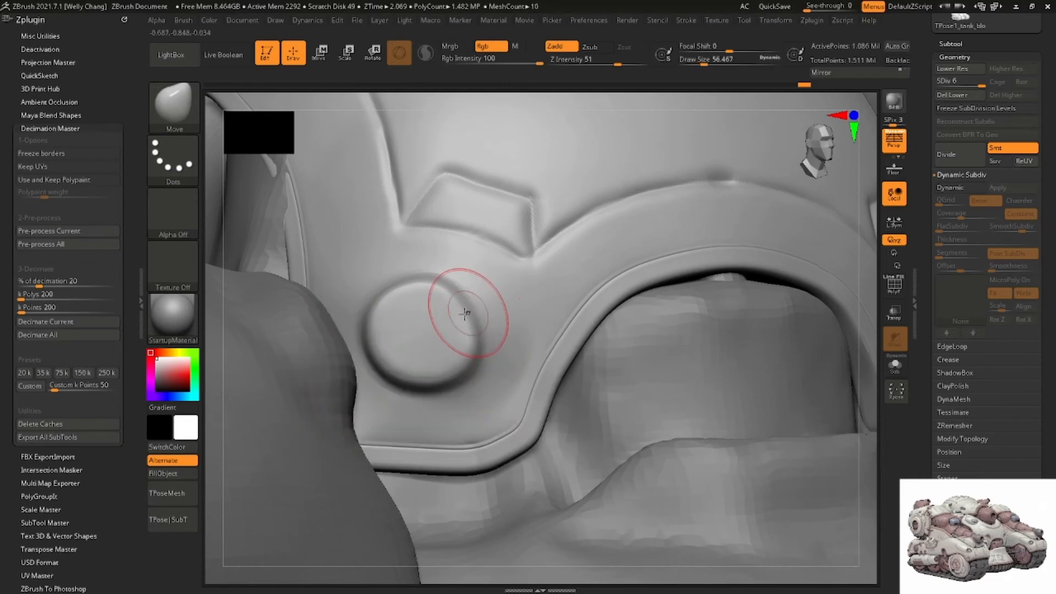
key(shift)
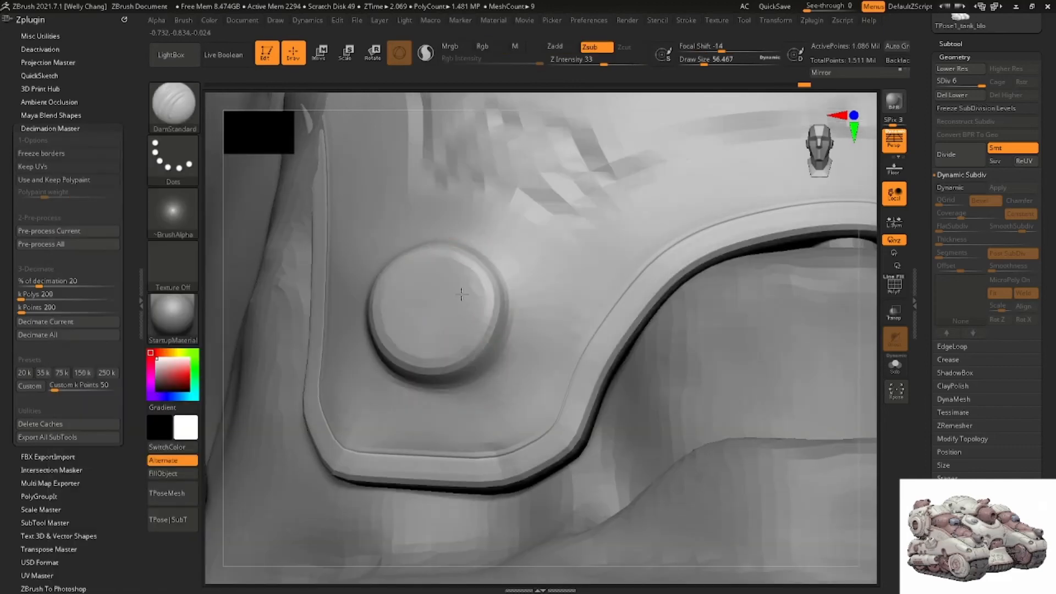
Engrave a ring inside the lower round bump with DamStandard at a draw size of about 23, undoing and redrawing uneven strokes
key(space)
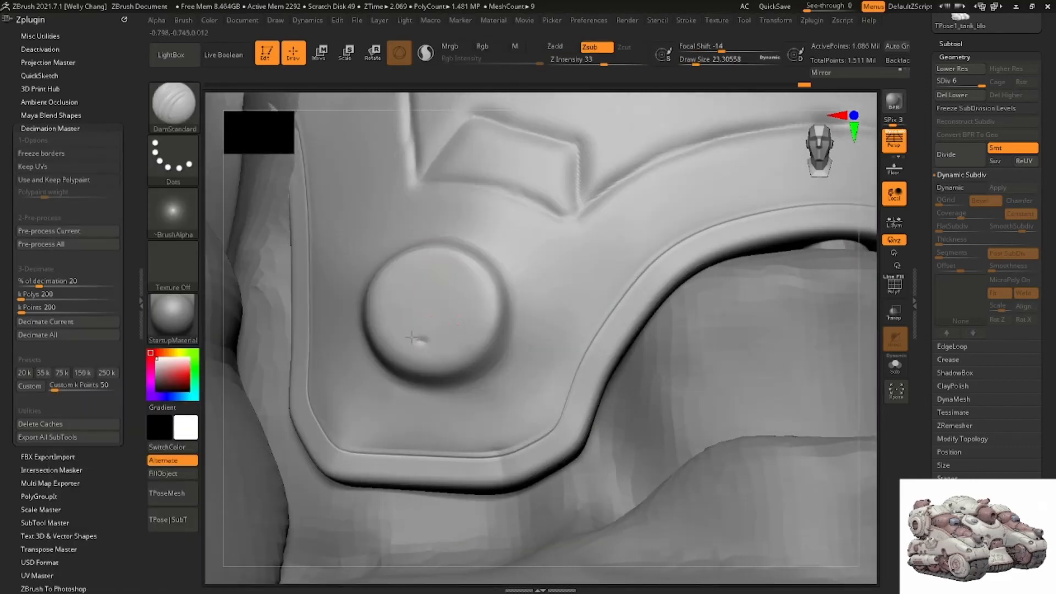
key(ctrl+z)
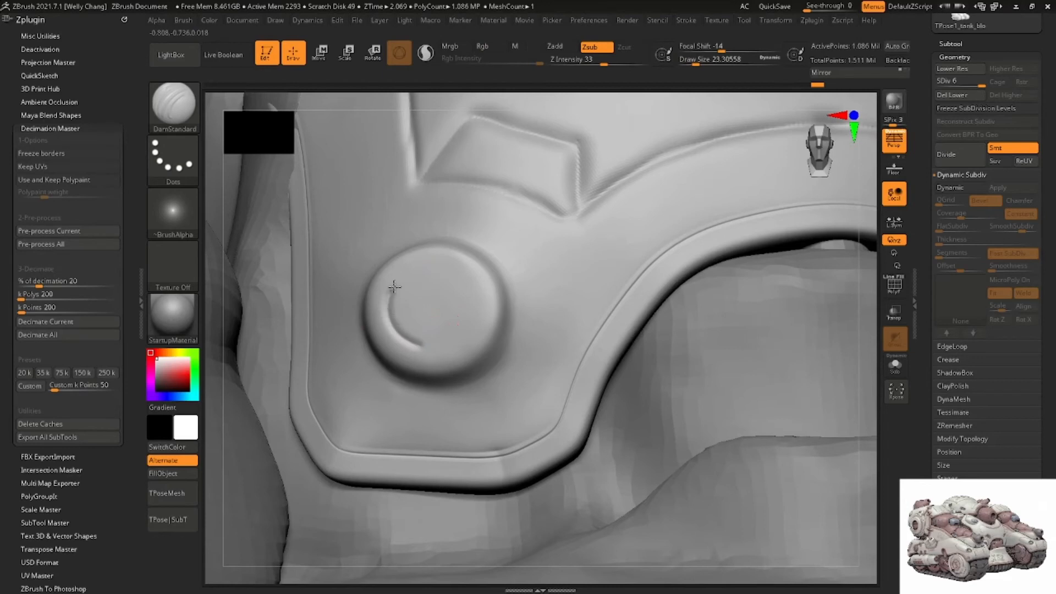
drag(428, 271, 440, 271)
key(ctrl+z)
drag(414, 345, 388, 314)
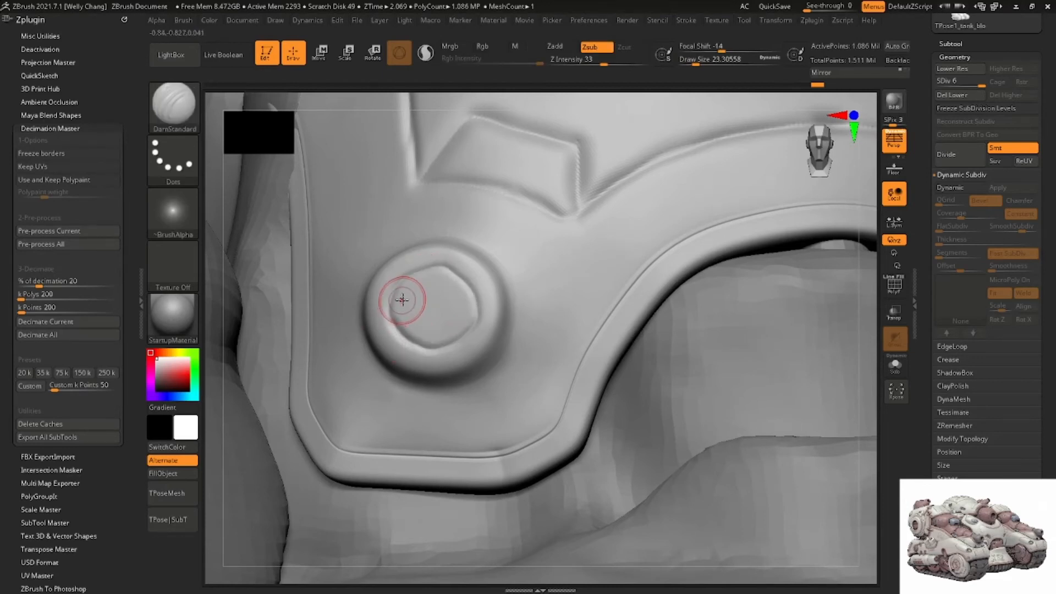
ctrl+right_drag(410, 303, 426, 305)
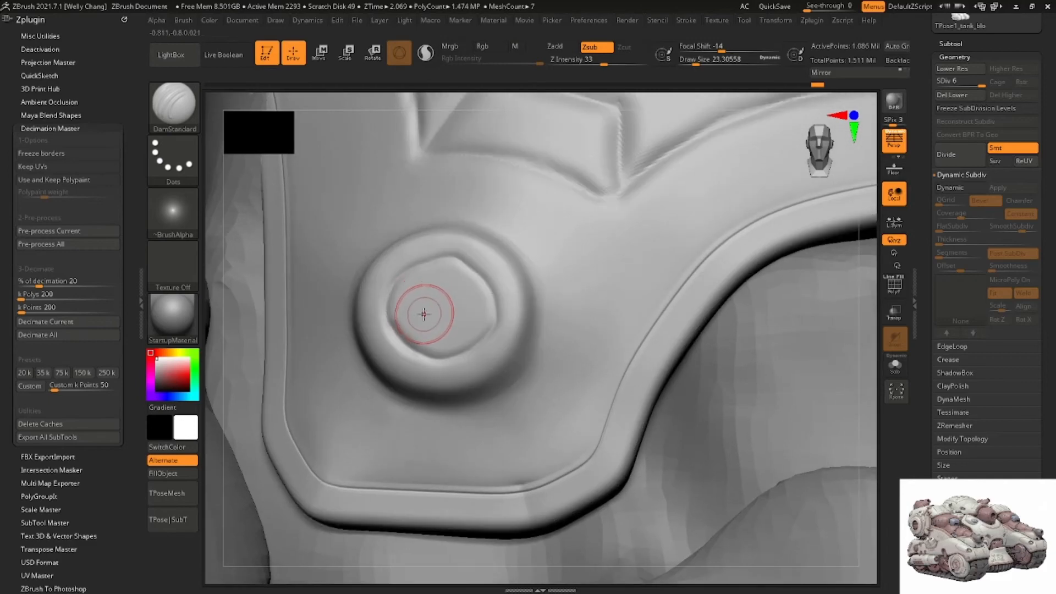
Try to carve a short horizontal slot across the centre of the ringed bump with ClayBuildup
key(ctrl+z)
drag(468, 298, 431, 305)
key(b)
key(c)
key(b)
key(ctrl+z)
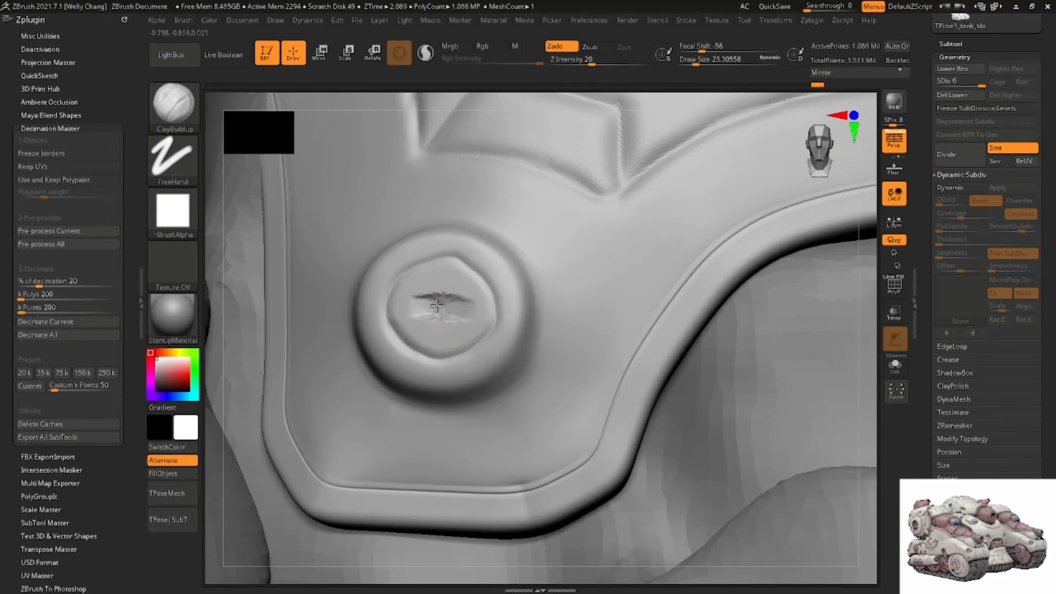
Try to mask a short horizontal slot at the ringed bump's centre with a draw size of about 8.4
mouse_move(423, 303)
ctrl+right_down()
mouse_move(486, 317)
mouse_move(477, 297)
mouse_move(432, 308)
mouse_move(439, 302)
ctrl+right_up()
key(space)
key(ctrl)
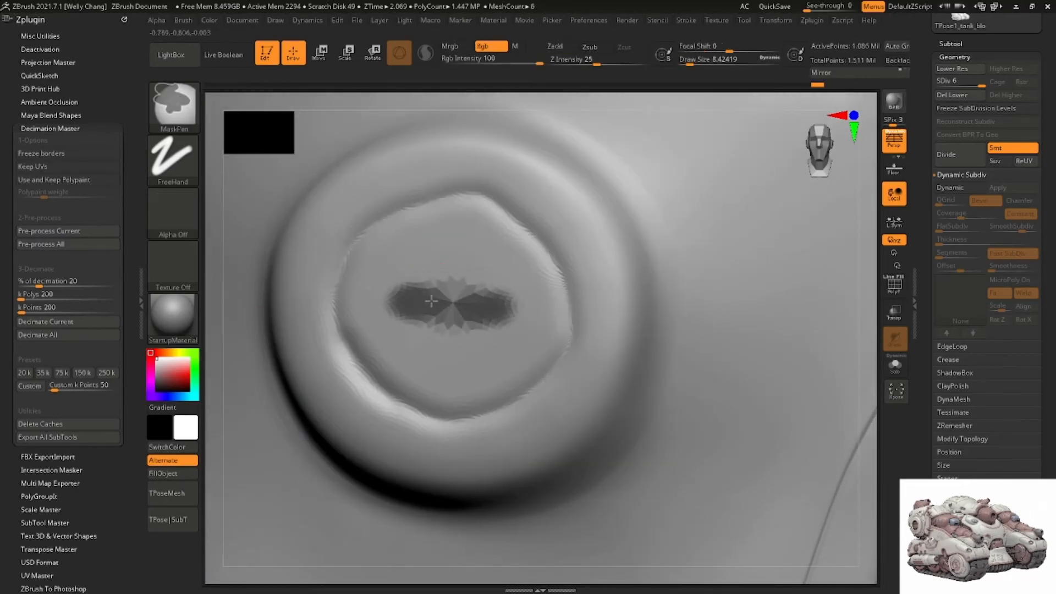
ctrl+right_drag(477, 306, 473, 271)
key(ctrl+z)
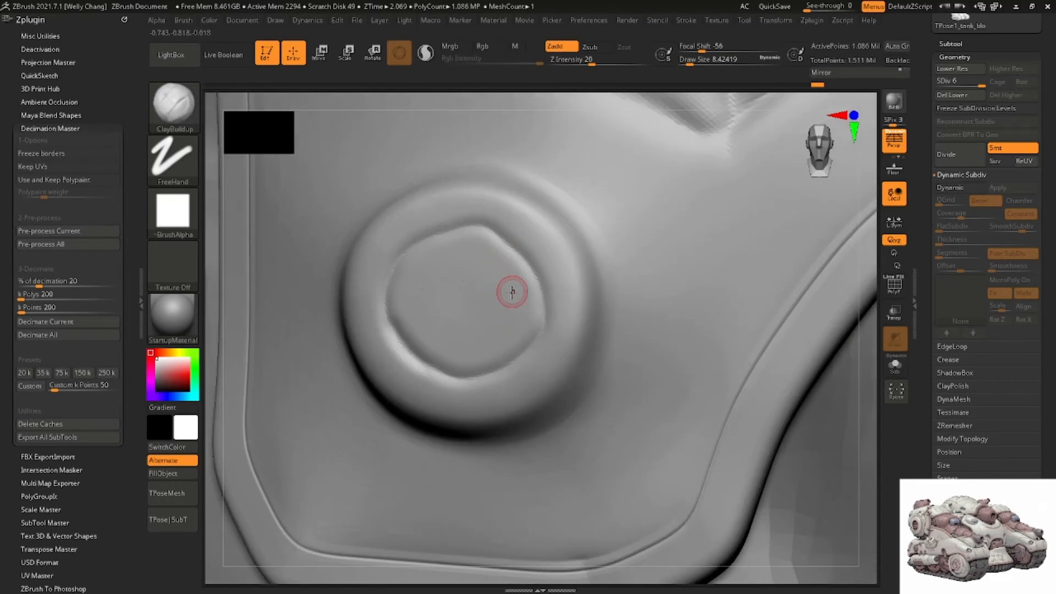
Carve a short horizontal slot across the ringed bump's centre at a draw size of about 8.4 and switch to DamStandard
key(ctrl+z)
key(b)
key(d)
key(s)
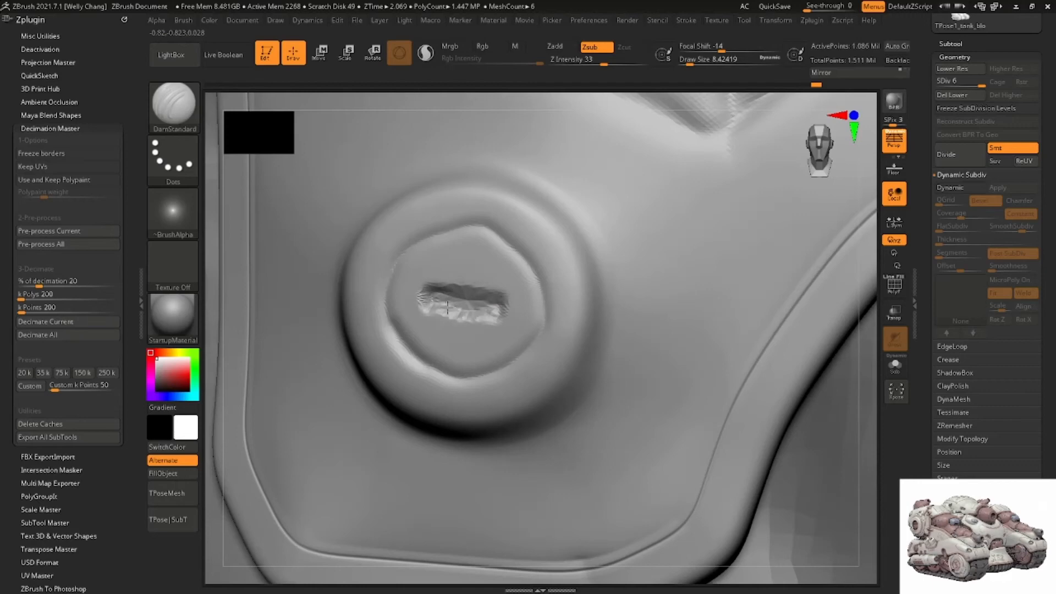
Round out the engraved ring around the slot with the Move brush at a draw size of about 31
key(b)
key(m)
key(v)
right_drag(489, 262, 494, 266)
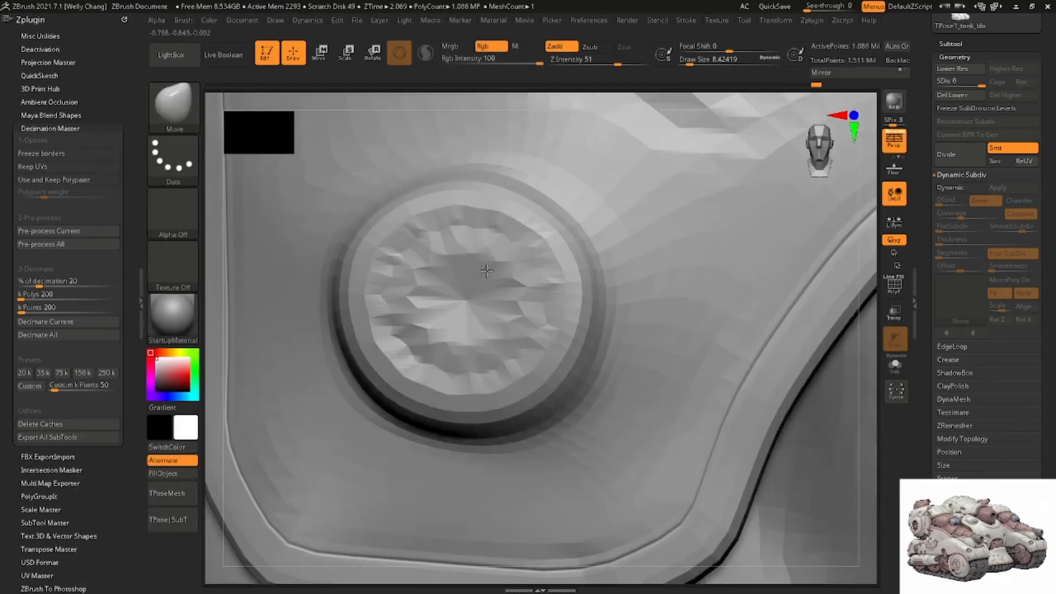
key(space)
drag(487, 267, 495, 267)
drag(439, 249, 503, 245)
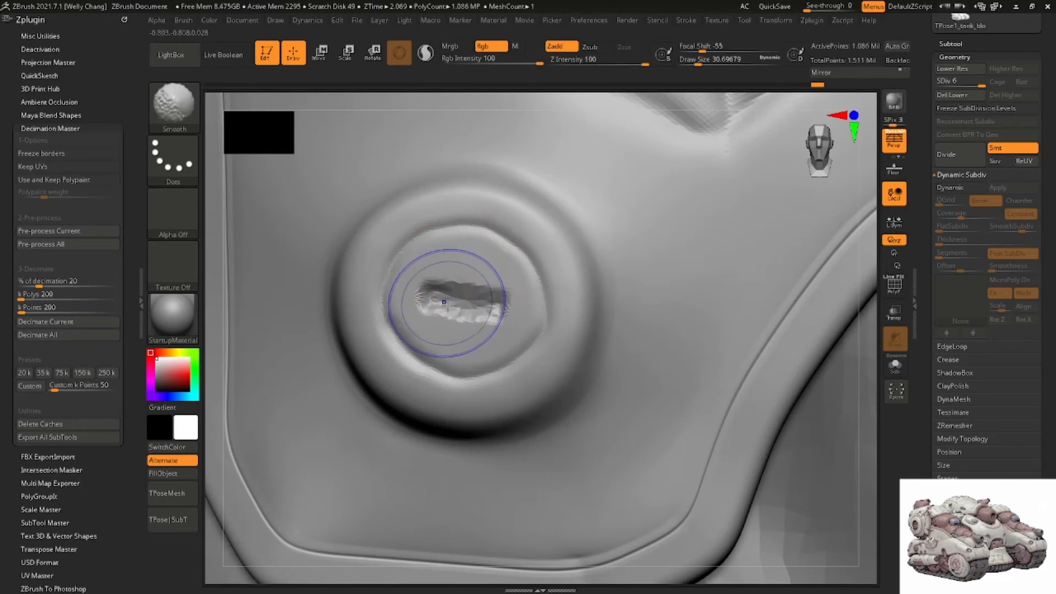
drag(502, 358, 507, 362)
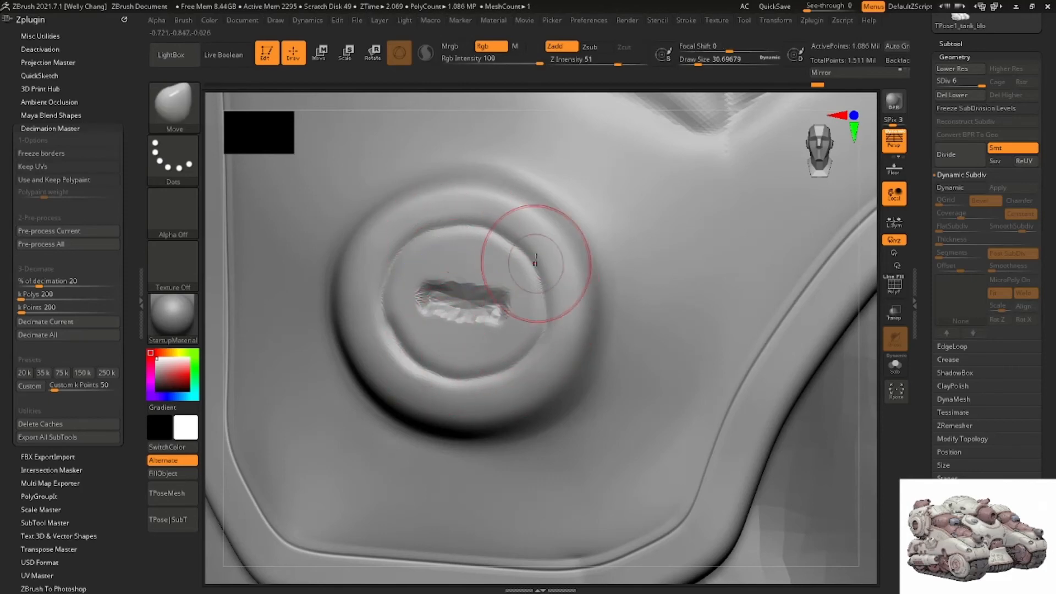
Select the tank_demo6 subtool and set the Move brush's draw size to about 257
mouse_move(540, 252)
ctrl+right_down()
mouse_move(558, 242)
mouse_move(553, 171)
mouse_move(622, 231)
mouse_move(578, 255)
ctrl+right_up()
alt+click(584, 335)
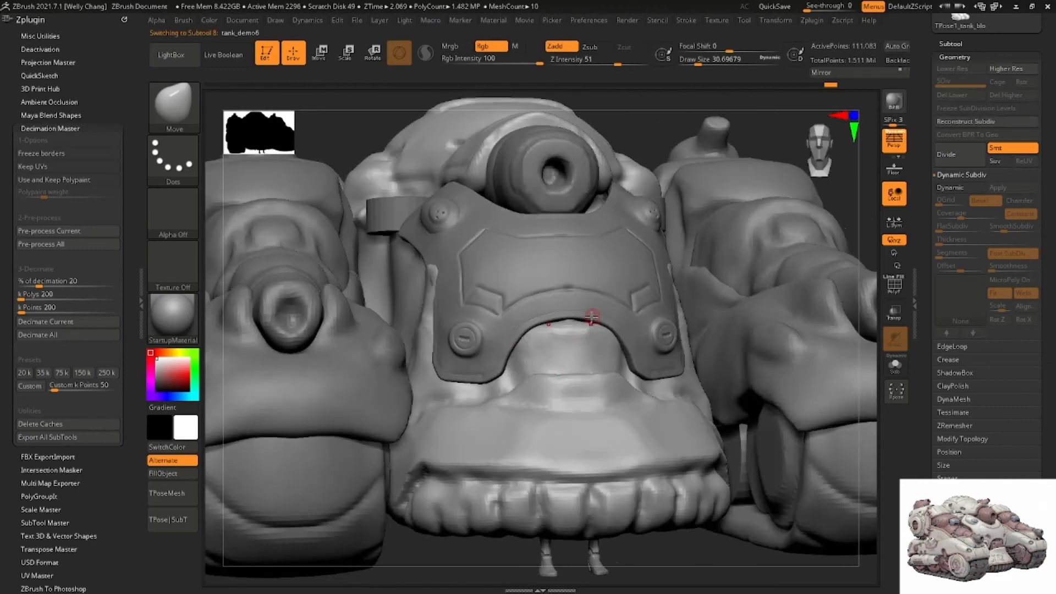
right_drag(591, 317, 612, 311)
key(b)
right_click(662, 298)
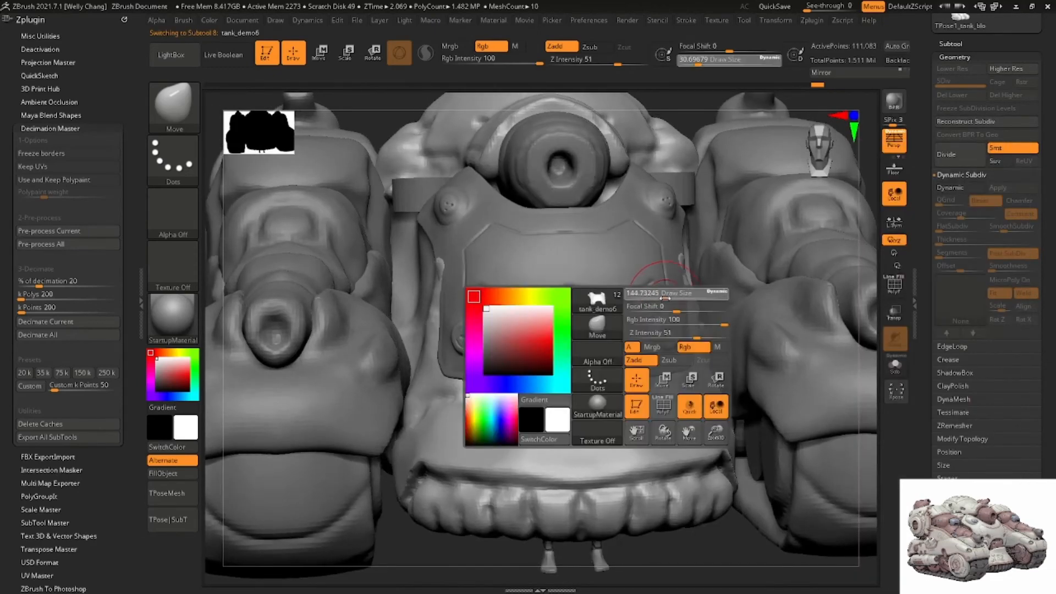
click(677, 295)
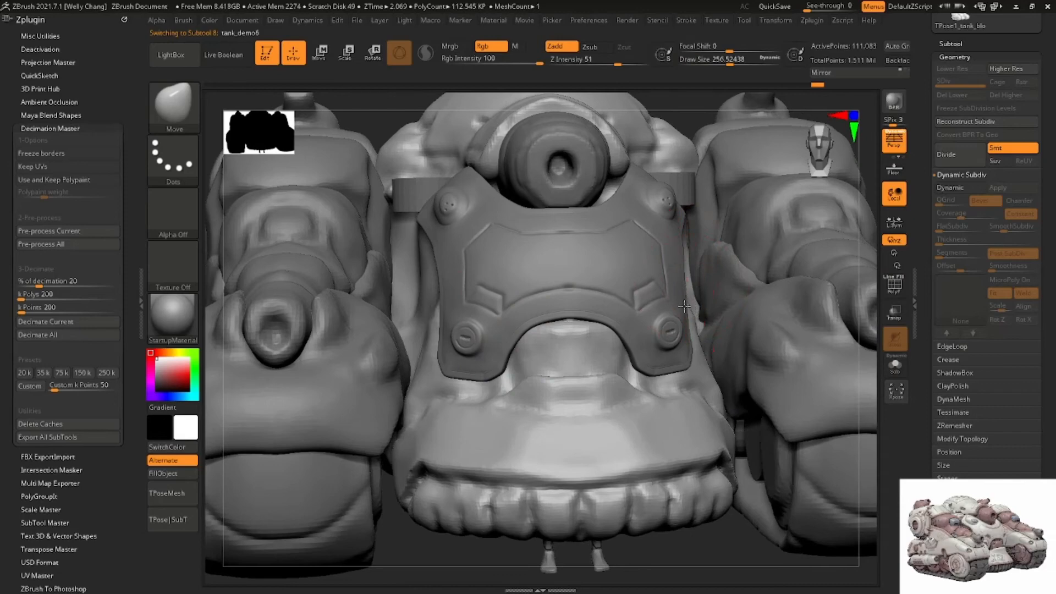
mouse_move(680, 315)
right_down()
mouse_move(521, 309)
mouse_move(632, 250)
mouse_move(620, 294)
mouse_move(627, 270)
right_up()
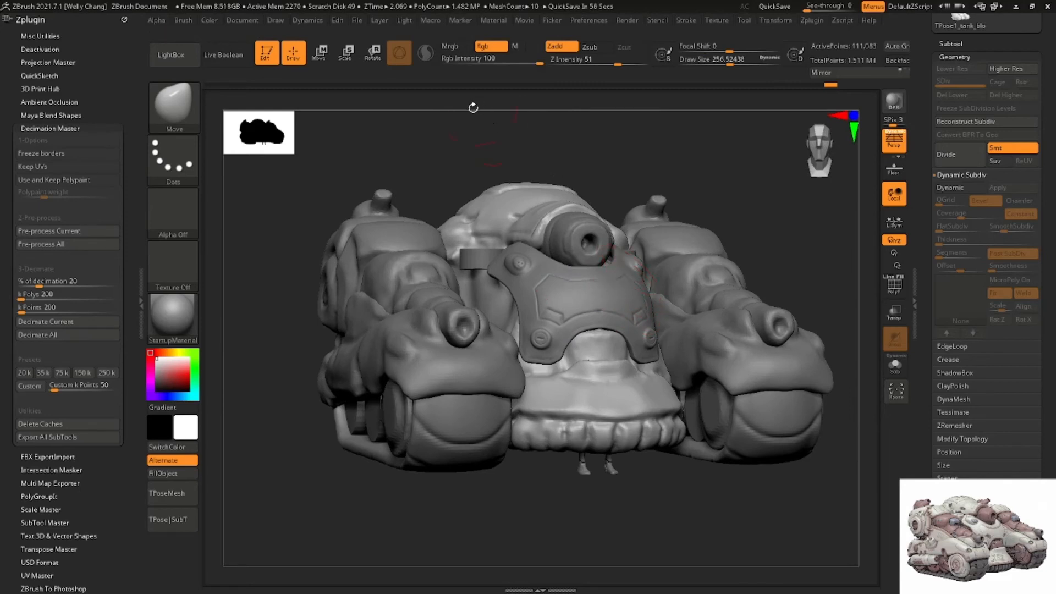
right_drag(502, 271, 727, 175)
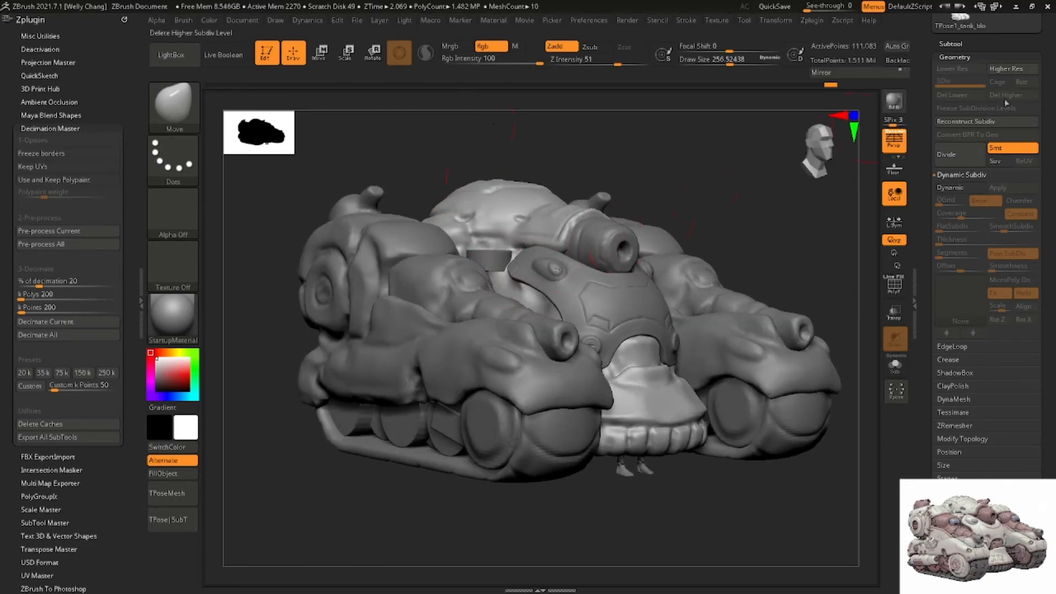
Insert a Cylinder3D subtool below tank_demo6 and move it out to the tank's side with the gizmo
click(998, 41)
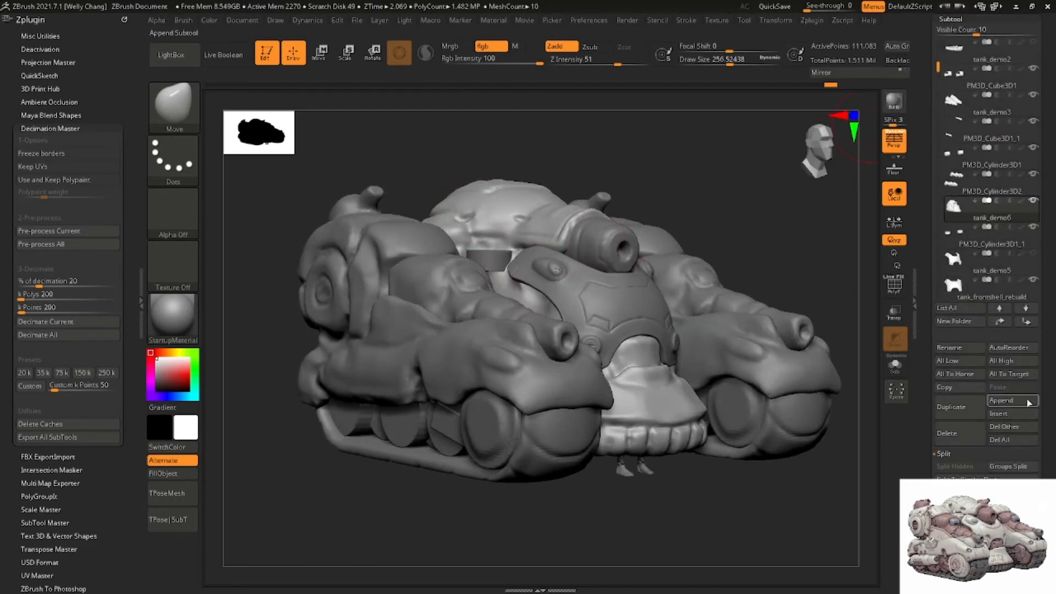
click(999, 413)
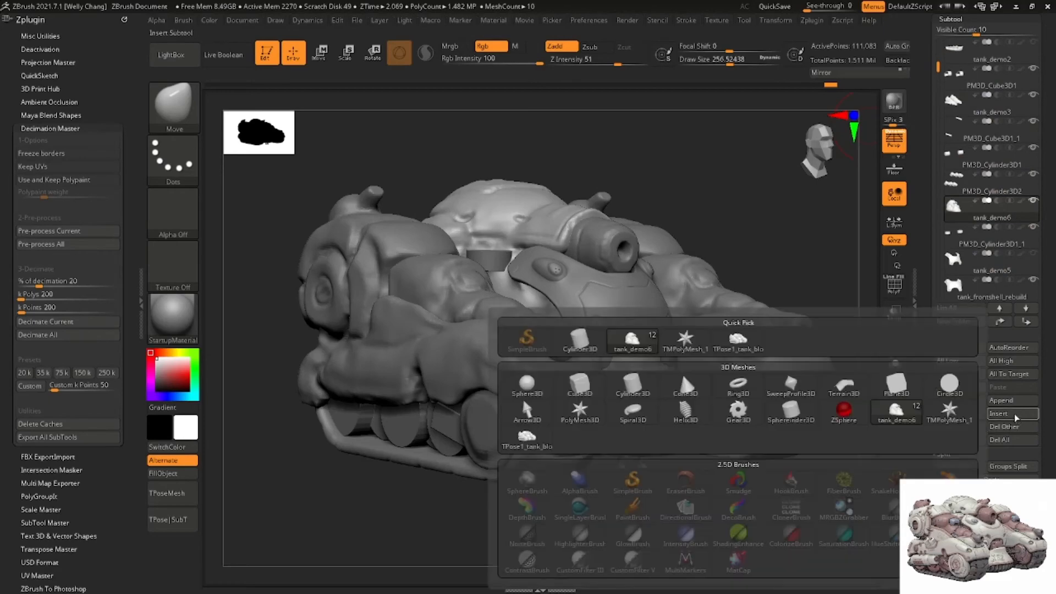
click(633, 386)
ctrl+right_drag(584, 220, 556, 242)
key(w)
drag(625, 328, 481, 278)
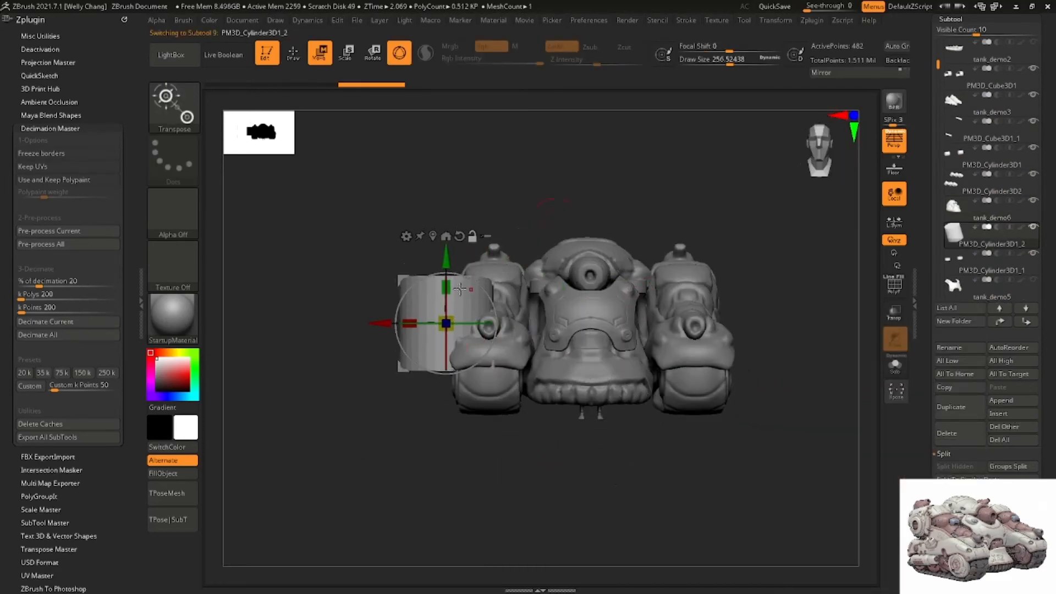
Scale the cylinder down and place it at the small notch in the side fender above the track wheels
ctrl+right_drag(462, 289, 471, 294)
alt+drag(443, 316, 436, 341)
right_drag(440, 330, 500, 323)
drag(448, 320, 361, 400)
alt+right_drag(361, 400, 502, 322)
right_drag(501, 322, 437, 344)
drag(423, 341, 453, 328)
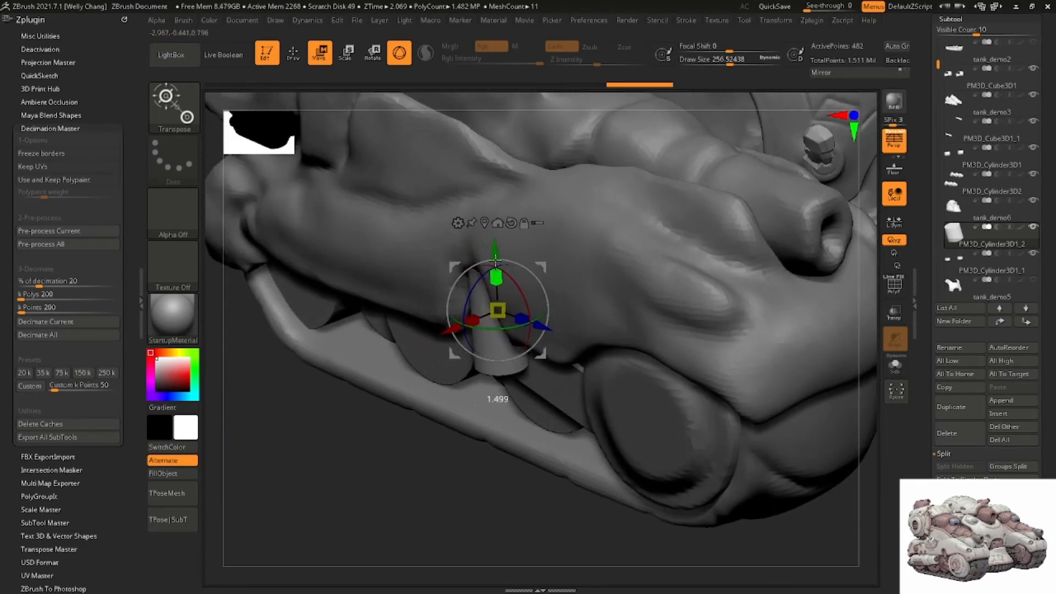
Move the cylinder vertically along Y so that it fits up inside the fender's notch
drag(495, 257, 494, 280)
shift+right_drag(495, 279, 517, 269)
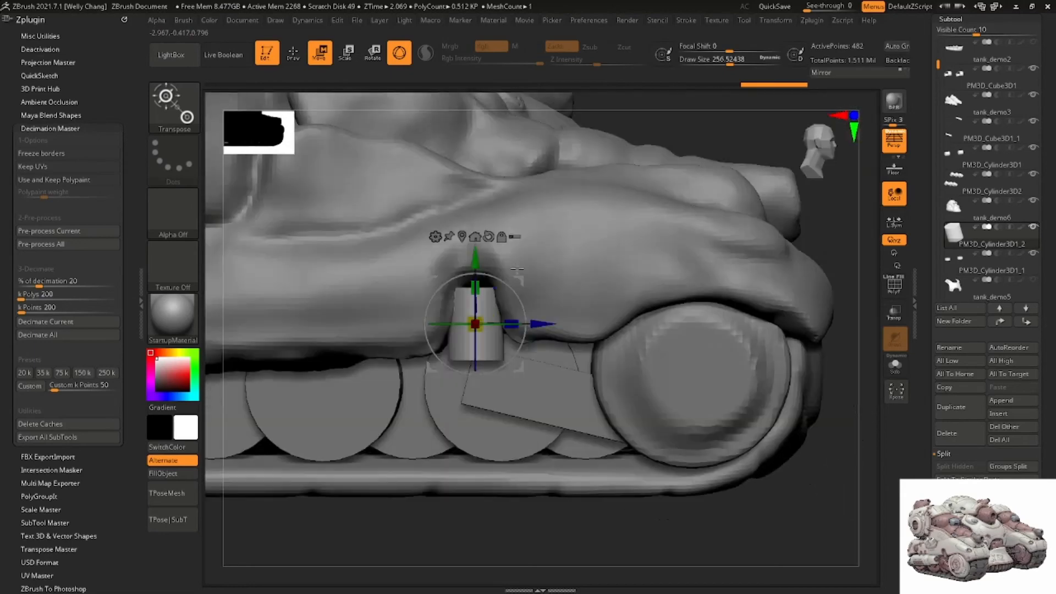
drag(478, 274, 480, 268)
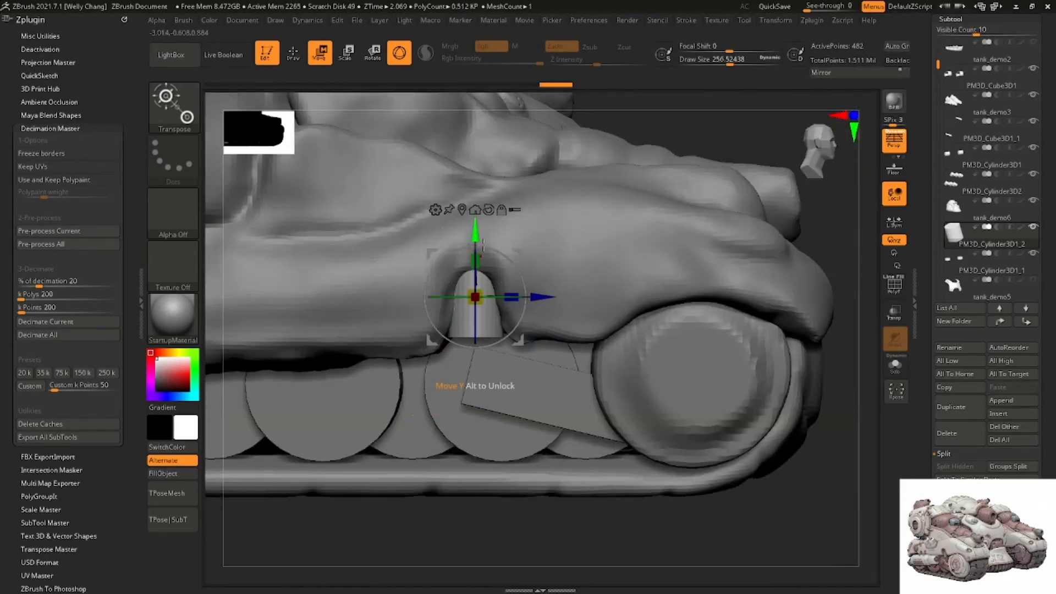
right_drag(483, 245, 493, 227)
drag(490, 221, 491, 235)
right_drag(491, 235, 494, 228)
Shift the cylinder along the gizmo's X axis to adjust its depth within the fender's notch
right_drag(465, 306, 452, 307)
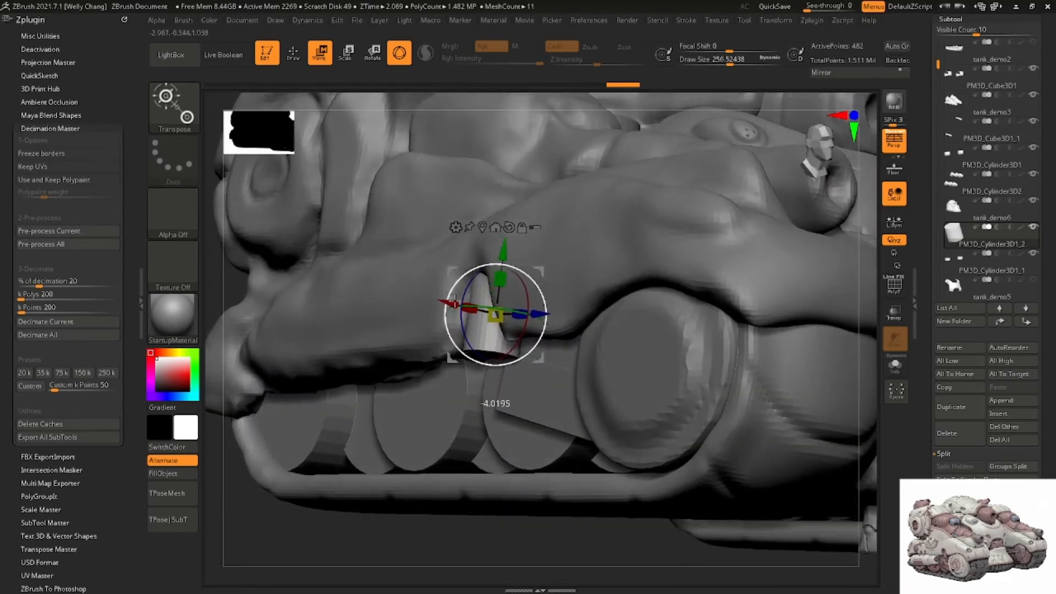
drag(454, 299, 449, 304)
mouse_move(455, 305)
right_down()
mouse_move(502, 246)
mouse_move(619, 192)
mouse_move(610, 191)
right_up()
key(q)
key(w)
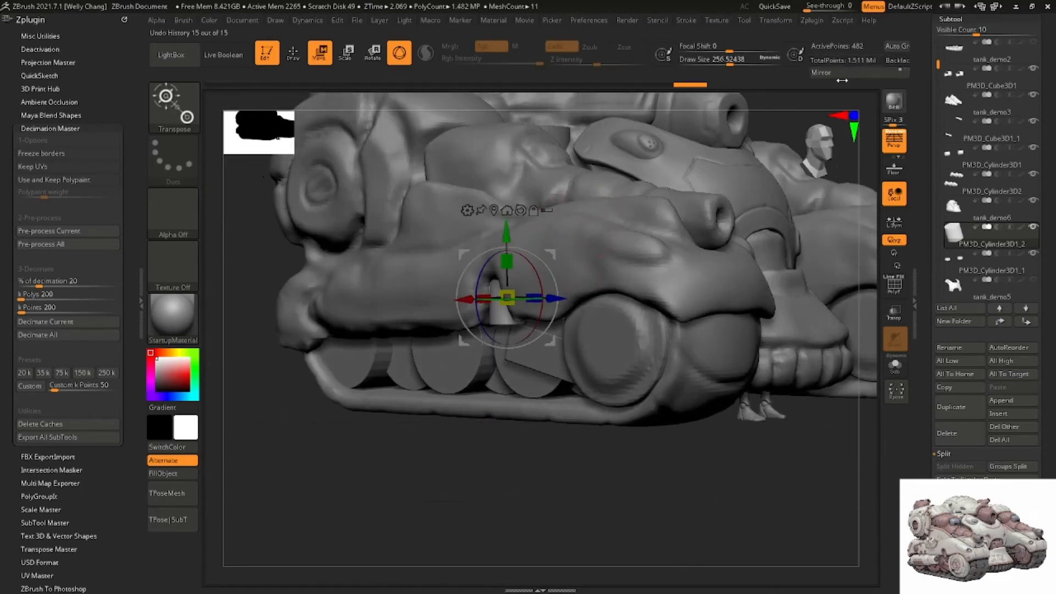
Mirror and weld the cylinder onto the tank's other side and duplicate it toward the rear above the track wheels
click(141, 286)
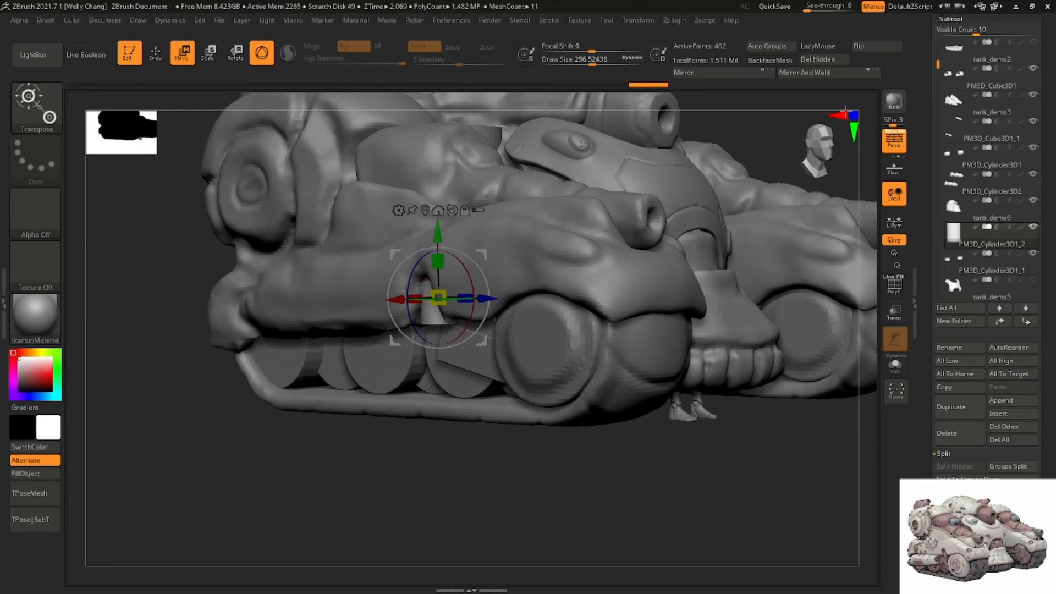
click(836, 73)
right_drag(473, 270, 589, 287)
ctrl+drag(602, 295, 411, 302)
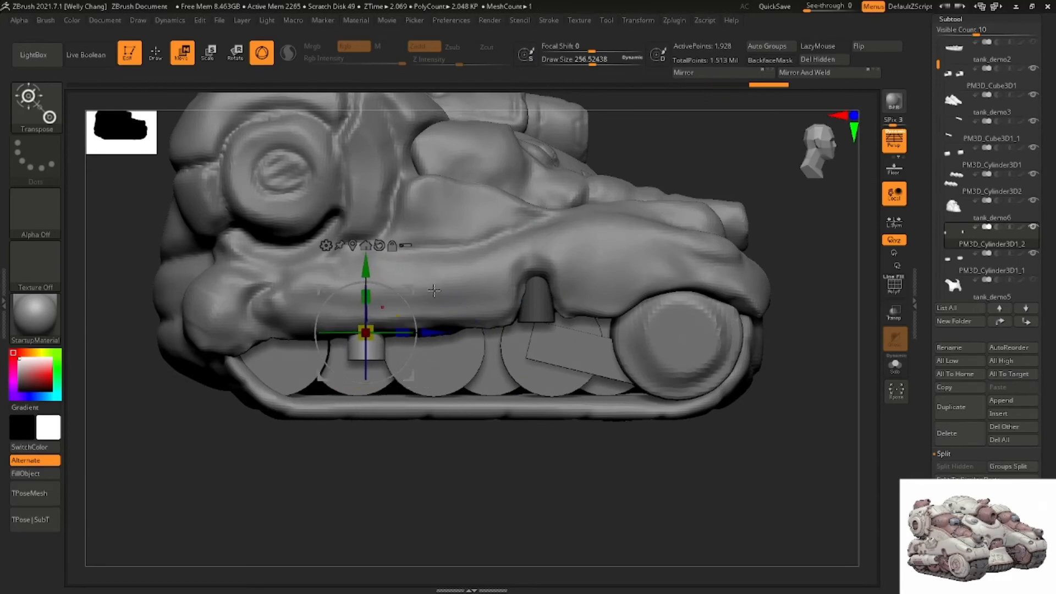
Rotate the duplicated cylinder to lie horizontally along the rear side fender and stretch it into a long tube above the track wheels
shift+right_drag(410, 302, 339, 308)
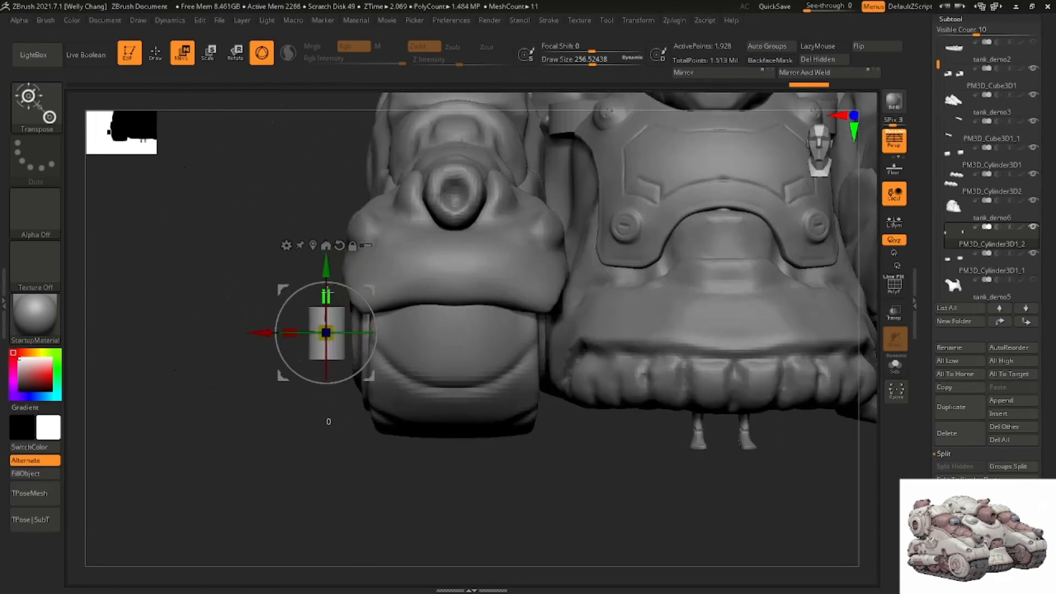
drag(329, 200, 422, 367)
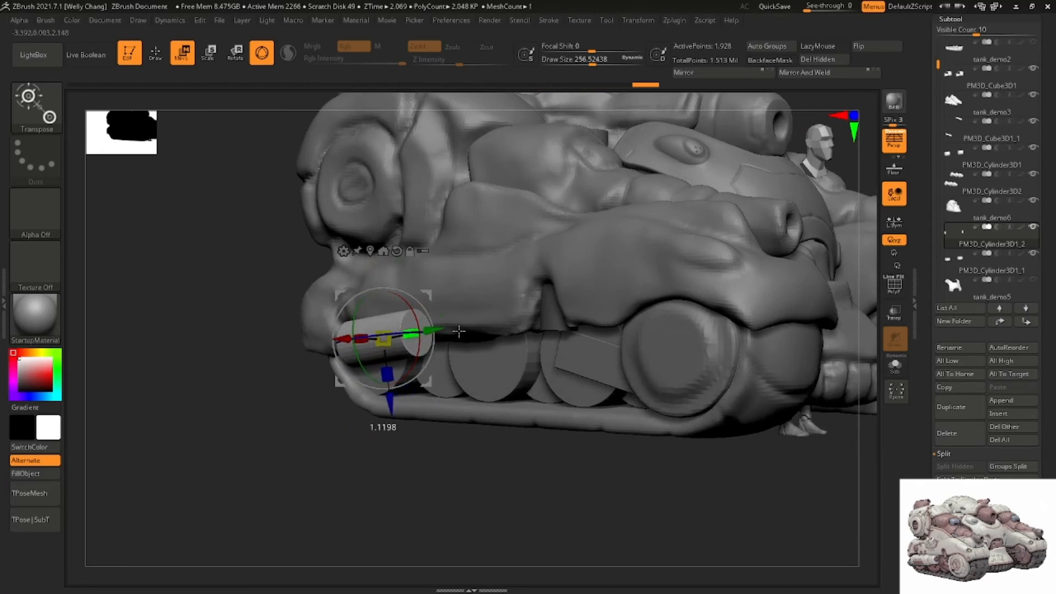
drag(463, 303, 369, 377)
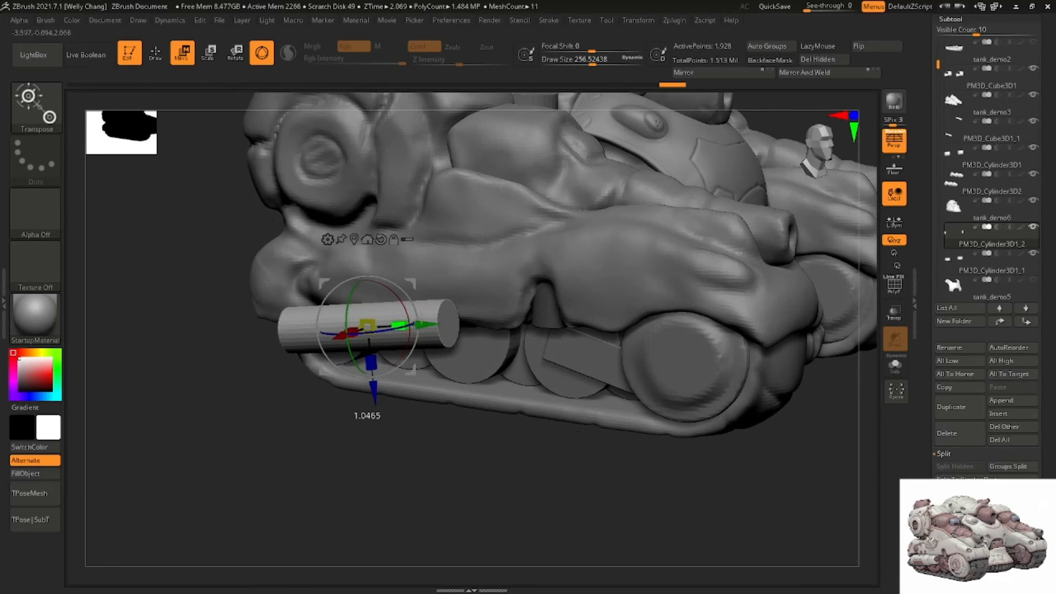
drag(468, 312, 418, 317)
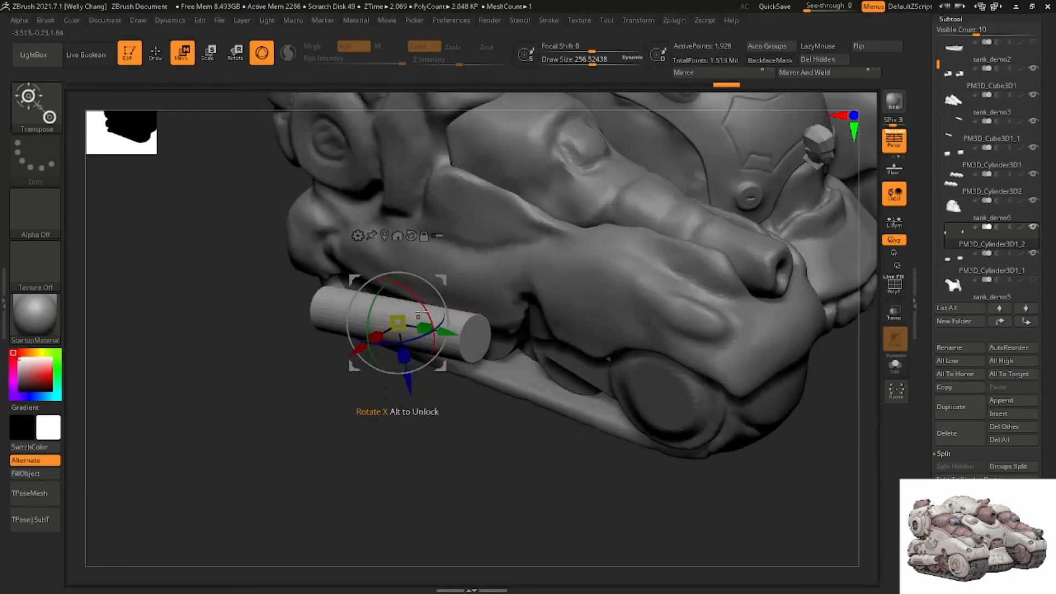
Move the long cylinder in against the side fender and scale up its thickness
mouse_move(424, 309)
right_down()
mouse_move(440, 269)
mouse_move(426, 299)
right_up()
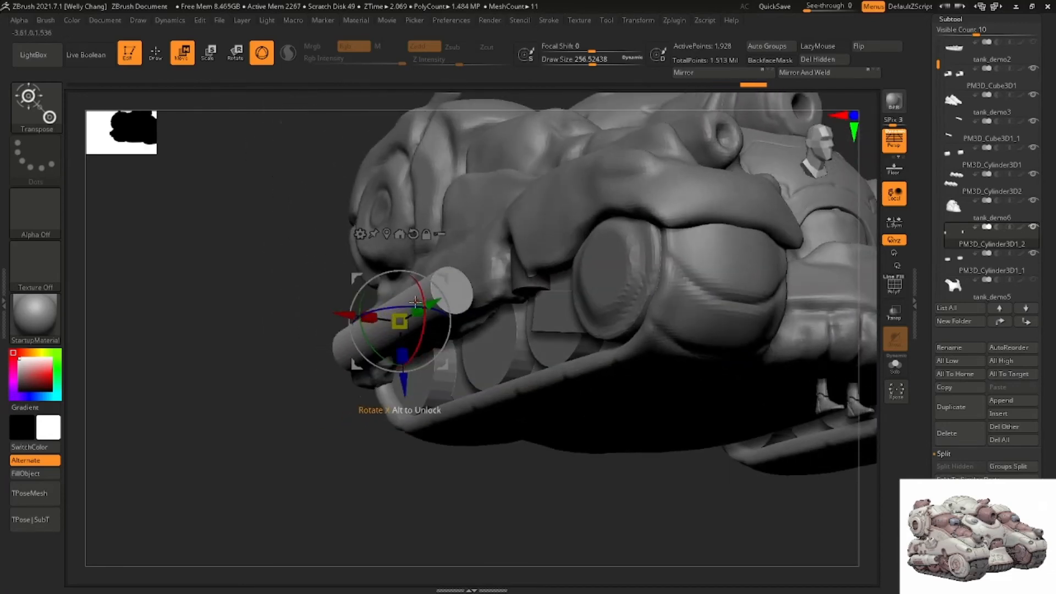
right_drag(434, 379, 395, 319)
drag(342, 327, 365, 344)
right_drag(368, 345, 418, 347)
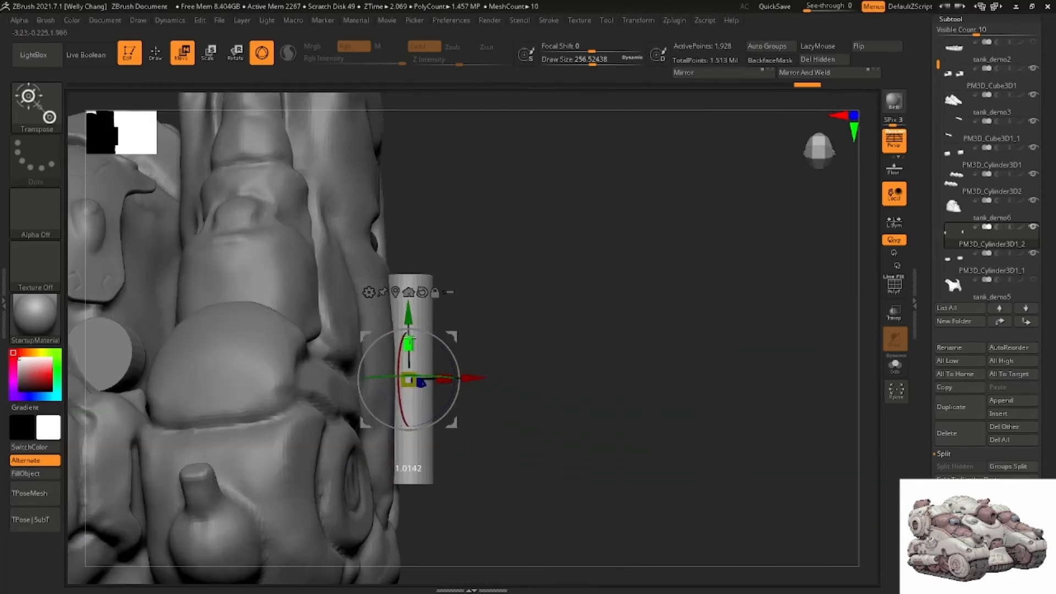
drag(412, 350, 433, 272)
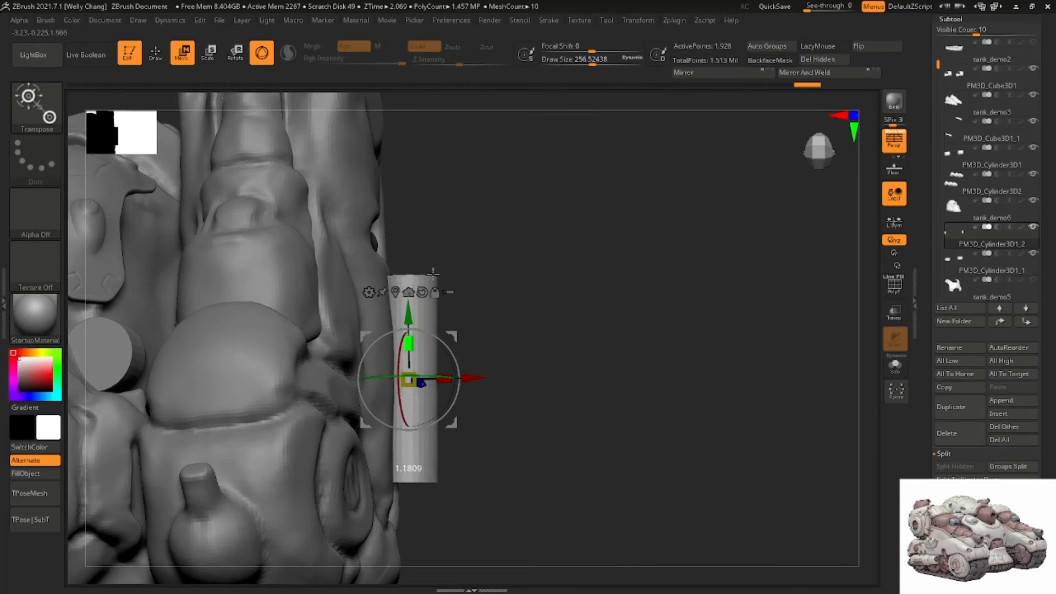
mouse_move(453, 283)
right_down()
mouse_move(488, 276)
mouse_move(476, 220)
mouse_move(429, 275)
mouse_move(468, 285)
mouse_move(484, 309)
mouse_move(434, 321)
mouse_move(456, 303)
right_up()
Shift the long cylinder along its length to fine-tune its position on the rear side fender
key(q)
key(w)
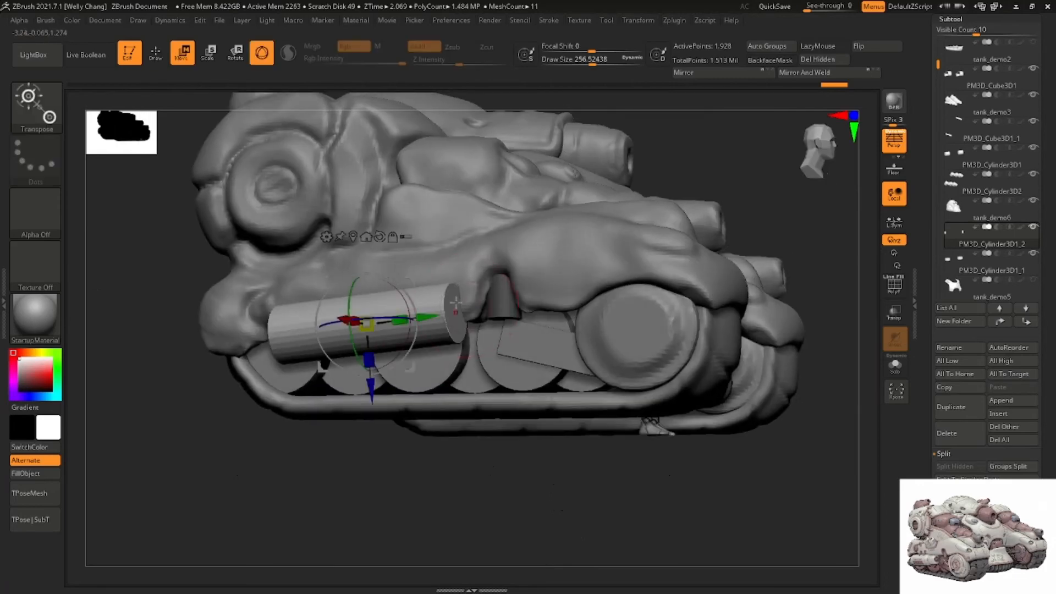
drag(420, 314, 407, 316)
key(q)
mouse_move(413, 309)
ctrl+right_down()
mouse_move(465, 246)
mouse_move(464, 307)
ctrl+right_up()
right_drag(465, 307, 404, 344)
Add a small, tilted copy of the cylinder on top of the fender, just above the long cylinder
key(w)
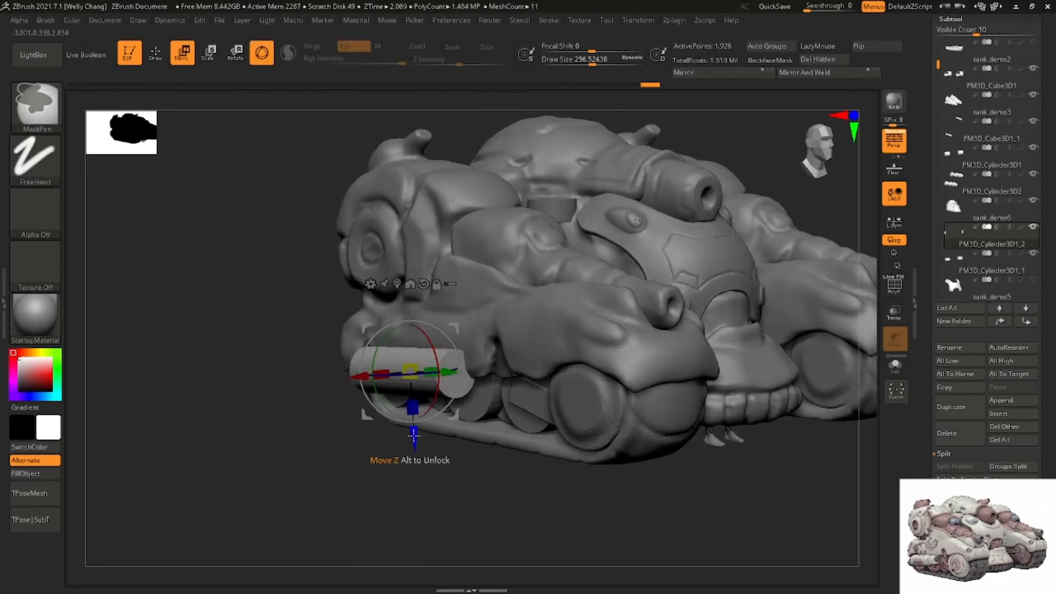
drag(411, 400, 403, 363)
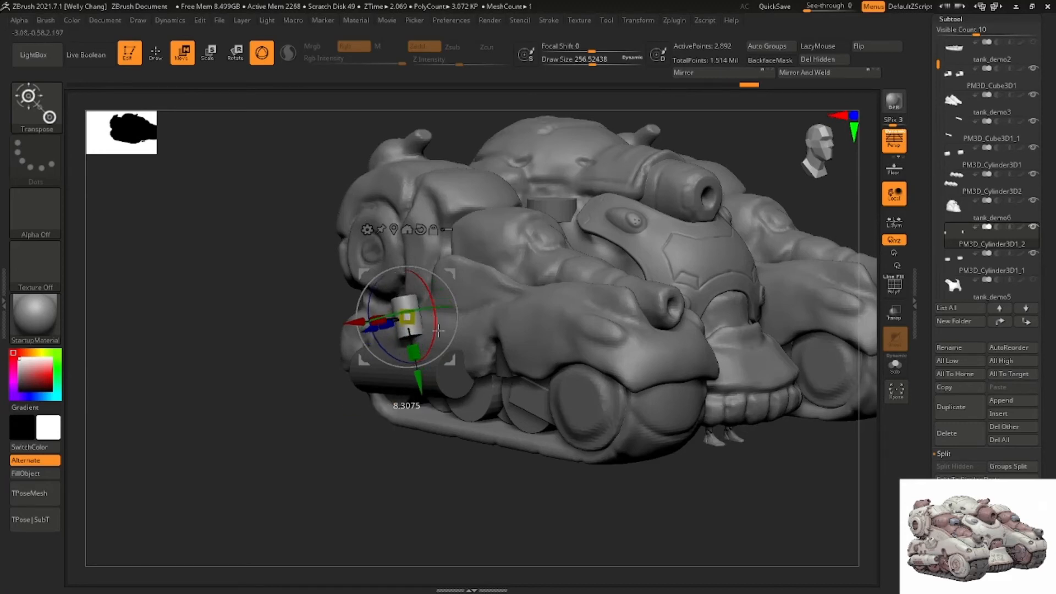
right_drag(438, 335, 415, 365)
drag(349, 320, 366, 316)
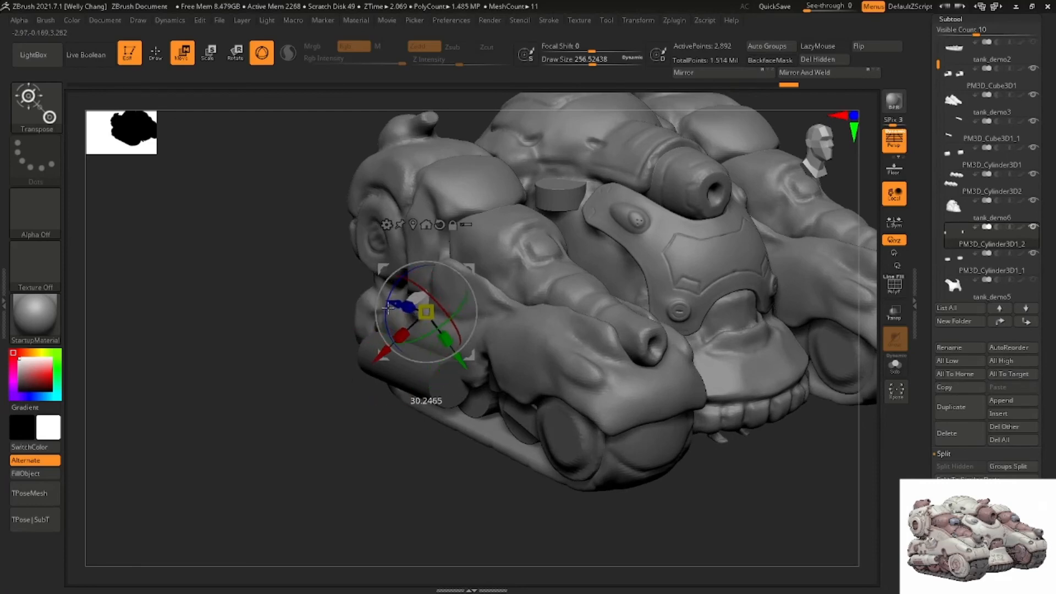
mouse_move(388, 307)
right_down()
mouse_move(411, 315)
mouse_move(374, 311)
mouse_move(432, 345)
mouse_move(389, 316)
right_up()
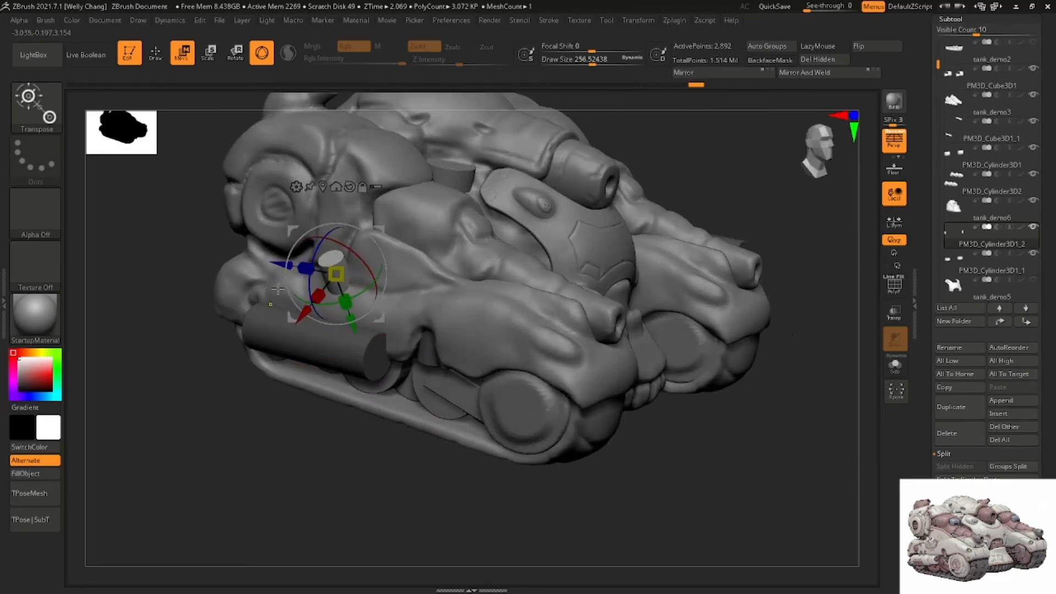
drag(278, 288, 304, 267)
mouse_move(305, 268)
right_down()
mouse_move(338, 286)
mouse_move(527, 264)
mouse_move(570, 210)
mouse_move(494, 235)
right_up()
Duplicate the small tilted cylinder to form a side-by-side pair on the fender
key(q)
key(w)
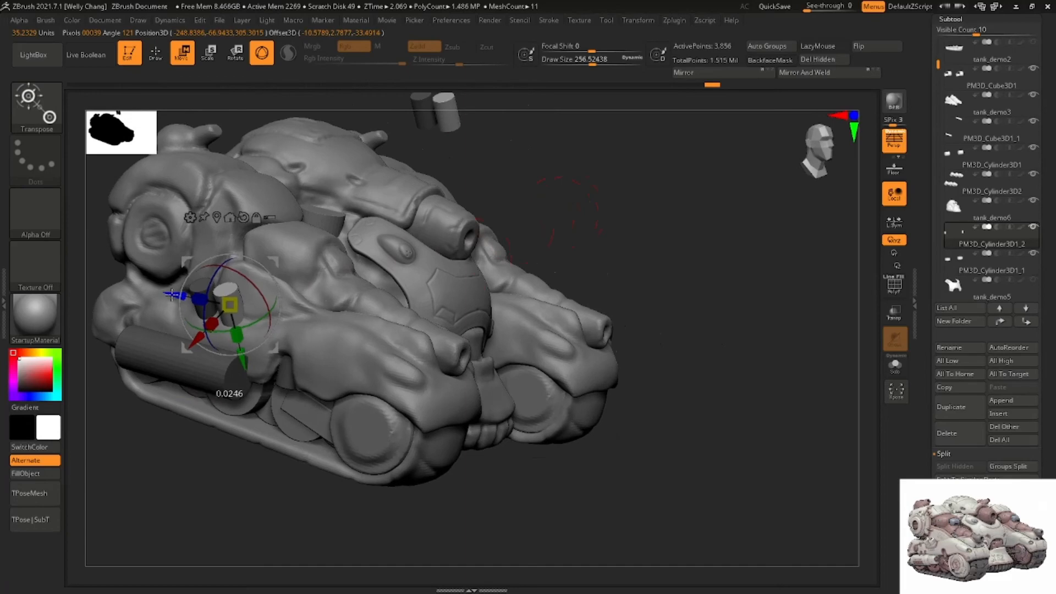
key(q)
mouse_move(195, 302)
right_down()
mouse_move(440, 287)
mouse_move(409, 264)
mouse_move(479, 292)
mouse_move(425, 275)
right_up()
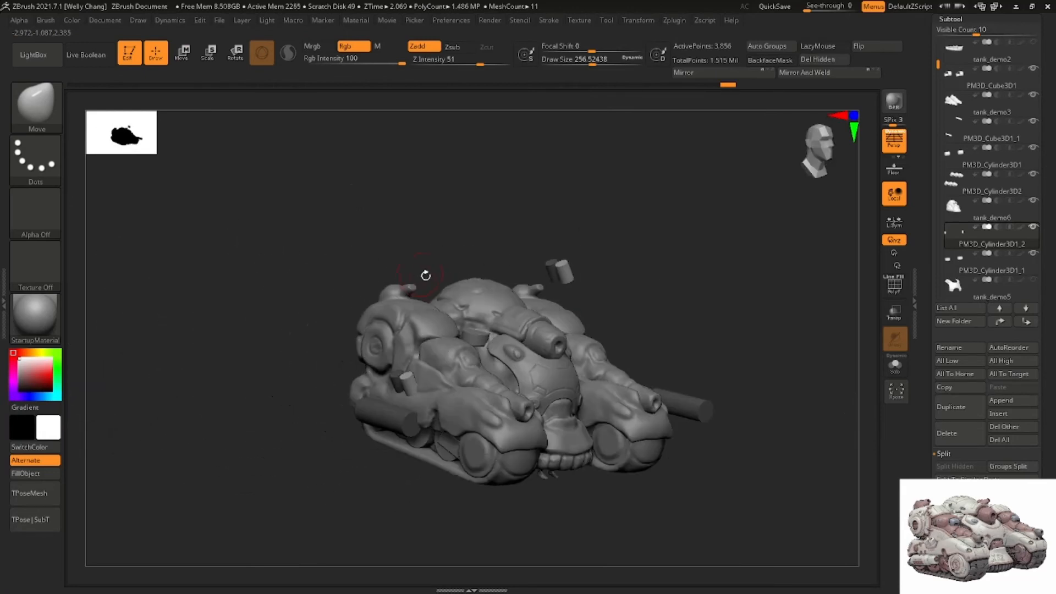
Reselect the fender cylinder subtool, clear its mask and mirror the cylinders across the tank
right_drag(496, 314, 453, 317)
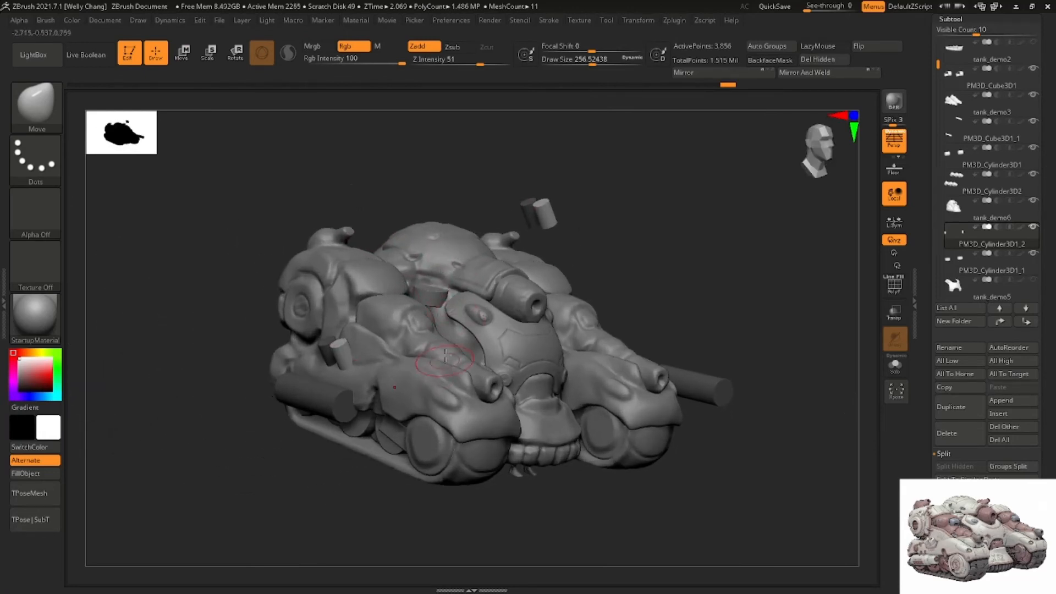
right_drag(445, 356, 490, 291)
alt+click(450, 315)
alt+click(337, 330)
ctrl+drag(703, 254, 728, 280)
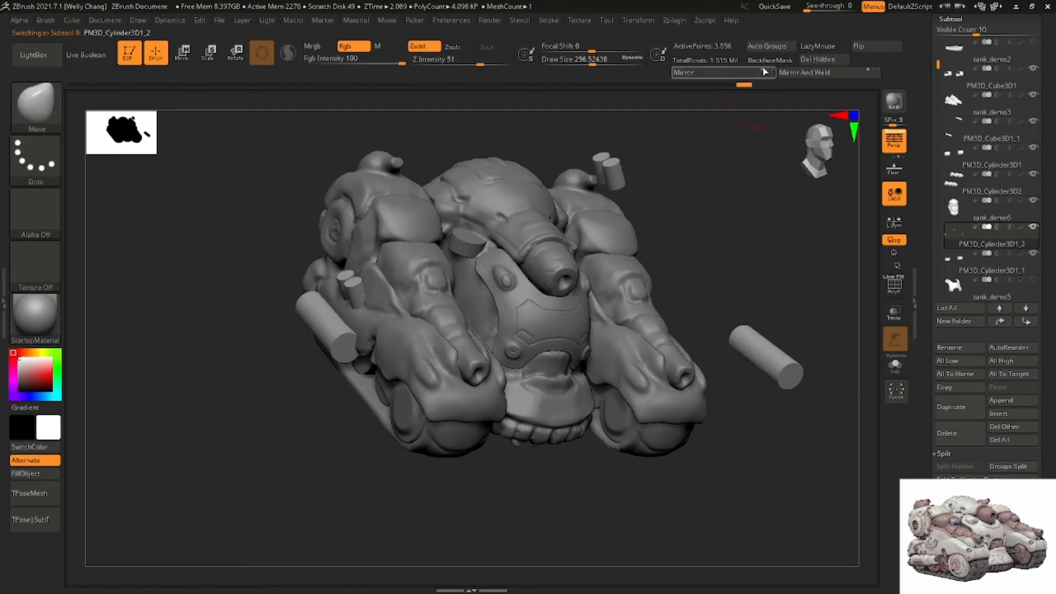
click(764, 72)
mouse_move(594, 286)
right_down()
mouse_move(733, 259)
mouse_move(688, 318)
mouse_move(683, 302)
mouse_move(709, 278)
right_up()
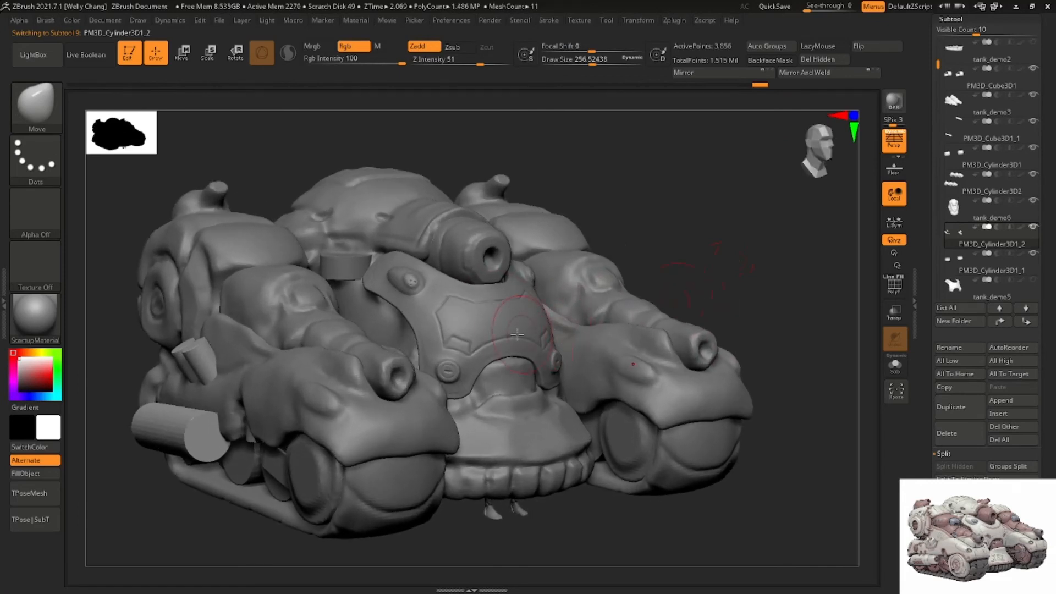
Select the tank_demo3 side body and fill it with a light, warm off-white colour
right_drag(477, 334, 565, 291)
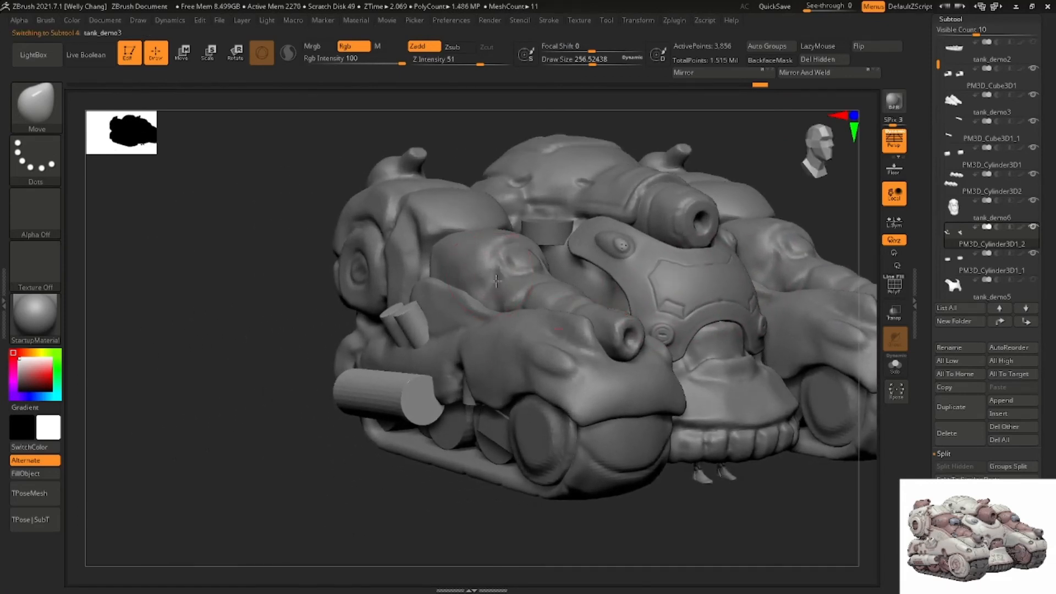
right_drag(496, 281, 531, 273)
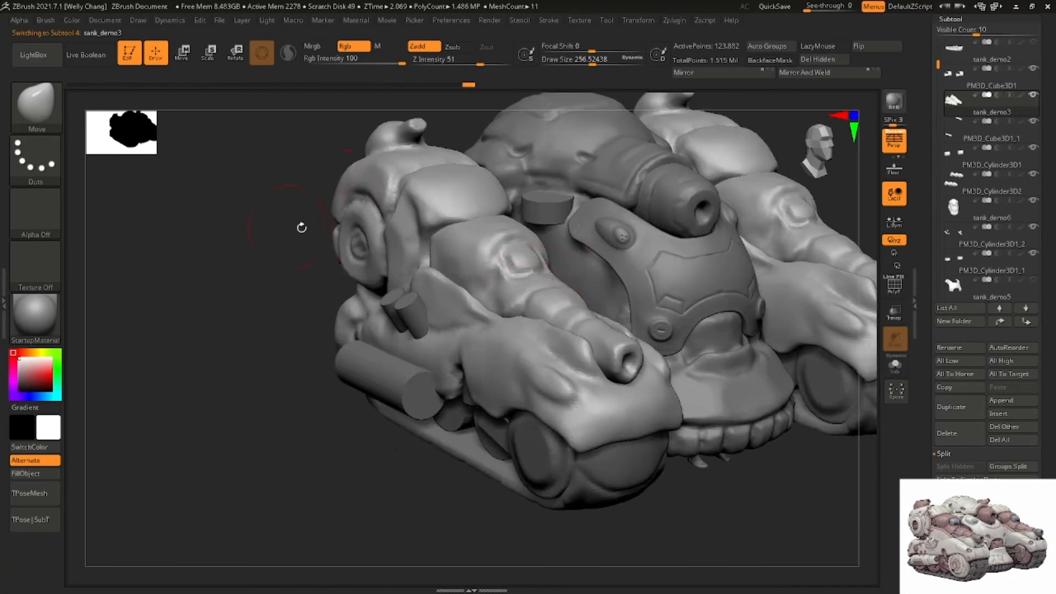
right_drag(415, 270, 482, 238)
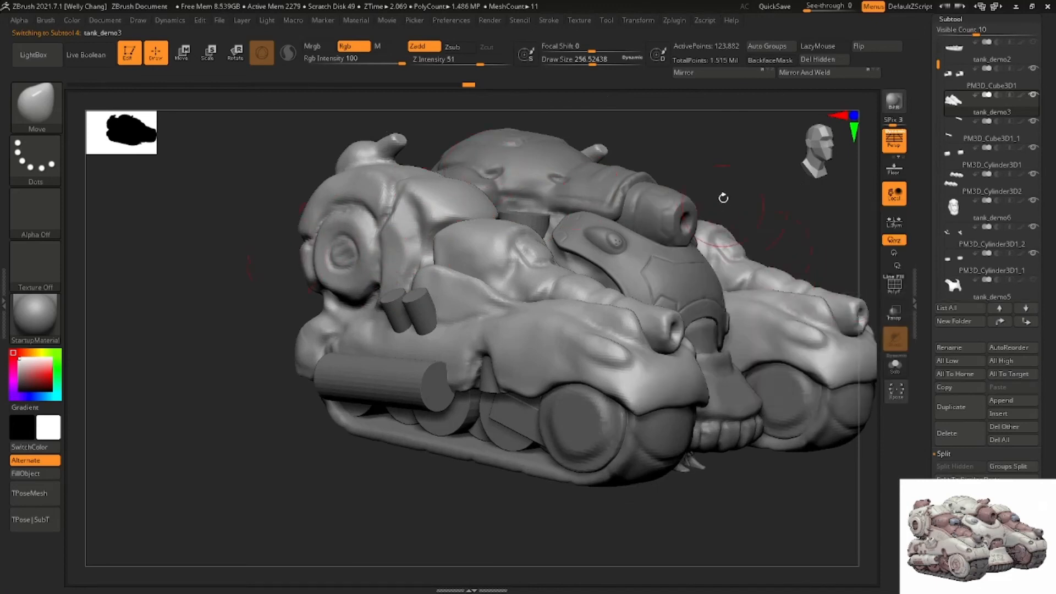
mouse_move(721, 198)
right_down()
mouse_move(590, 208)
mouse_move(594, 235)
mouse_move(547, 227)
mouse_move(561, 221)
right_up()
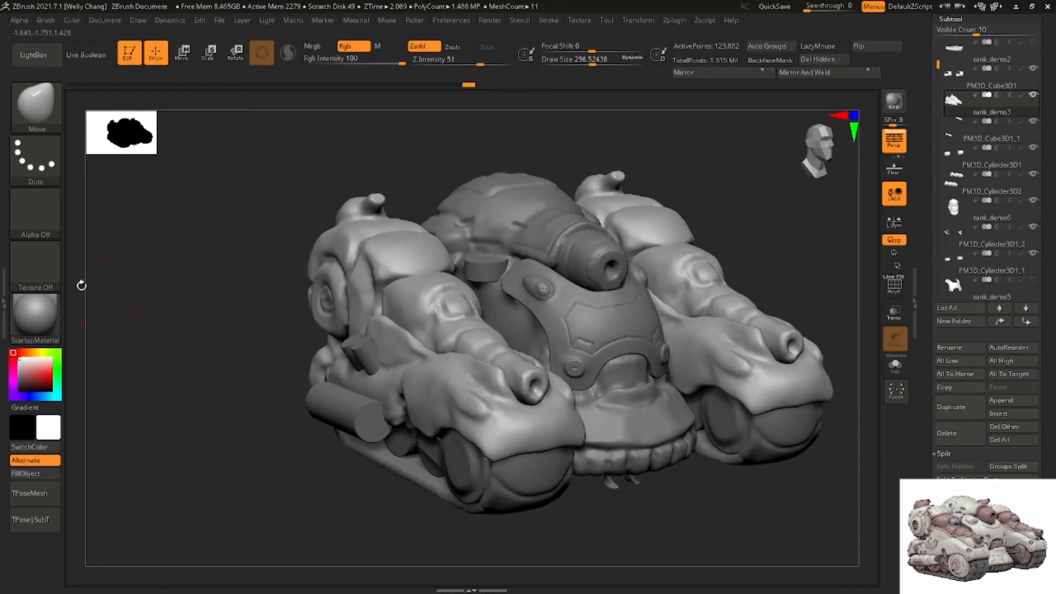
click(32, 364)
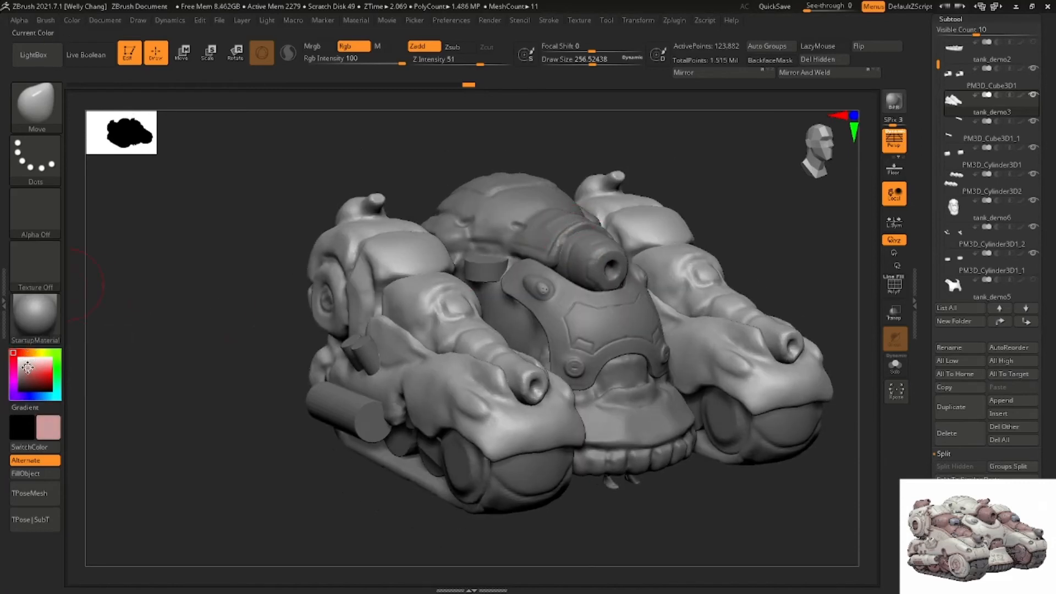
click(21, 361)
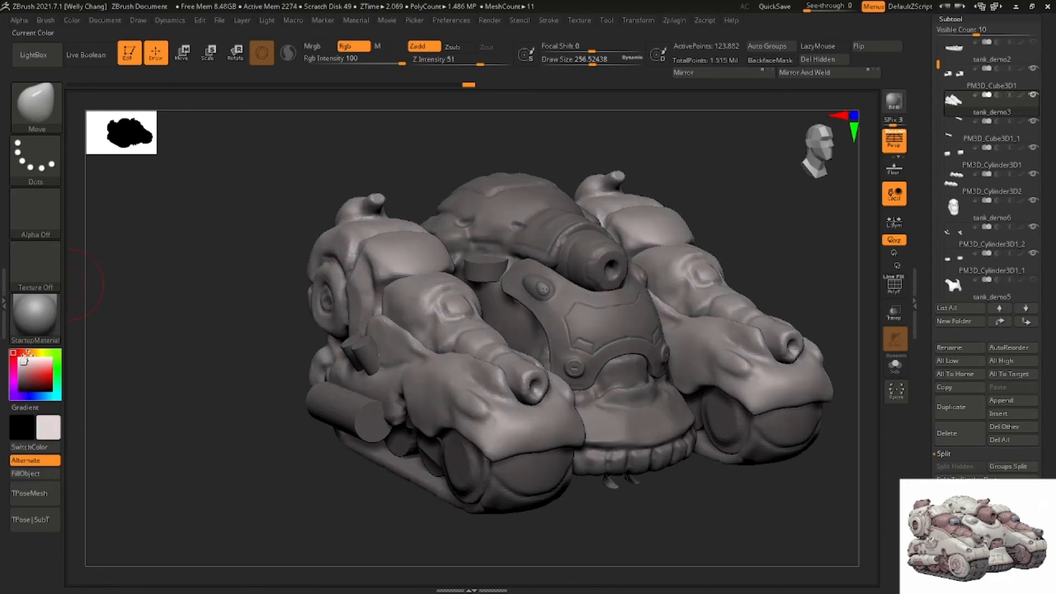
drag(21, 353, 36, 352)
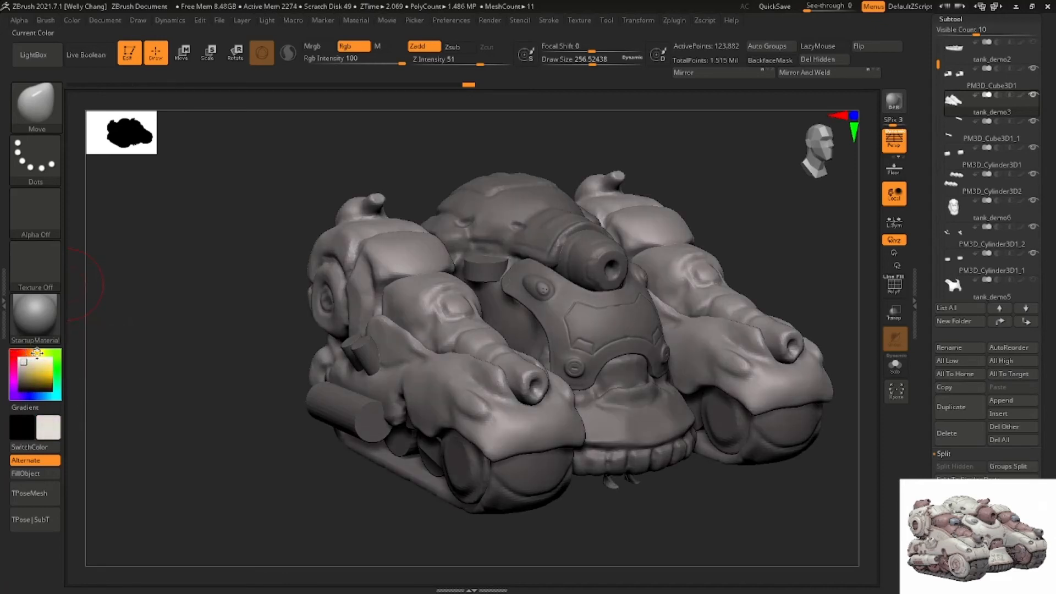
click(23, 363)
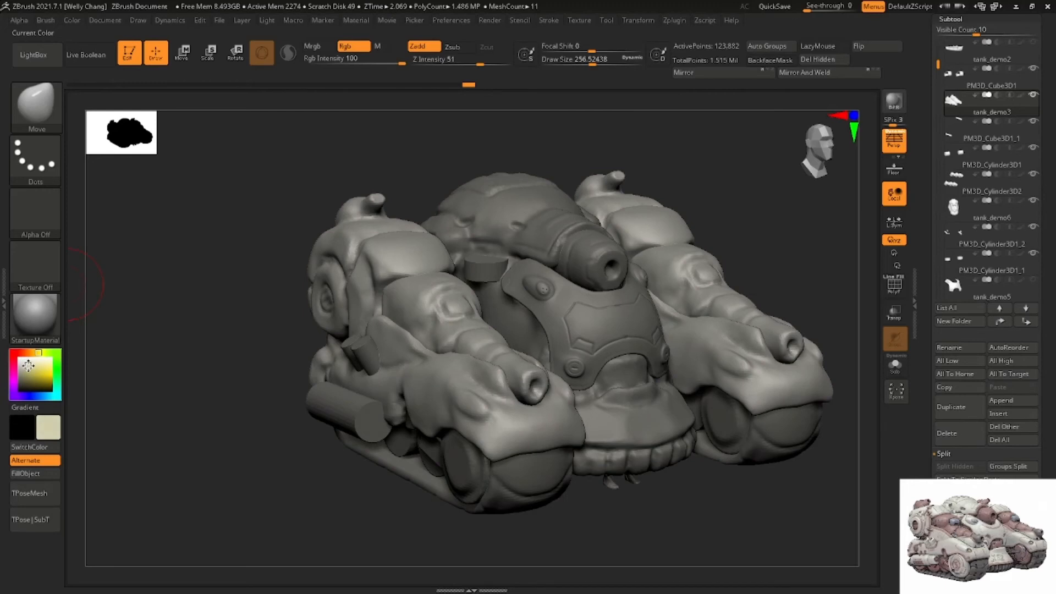
click(28, 366)
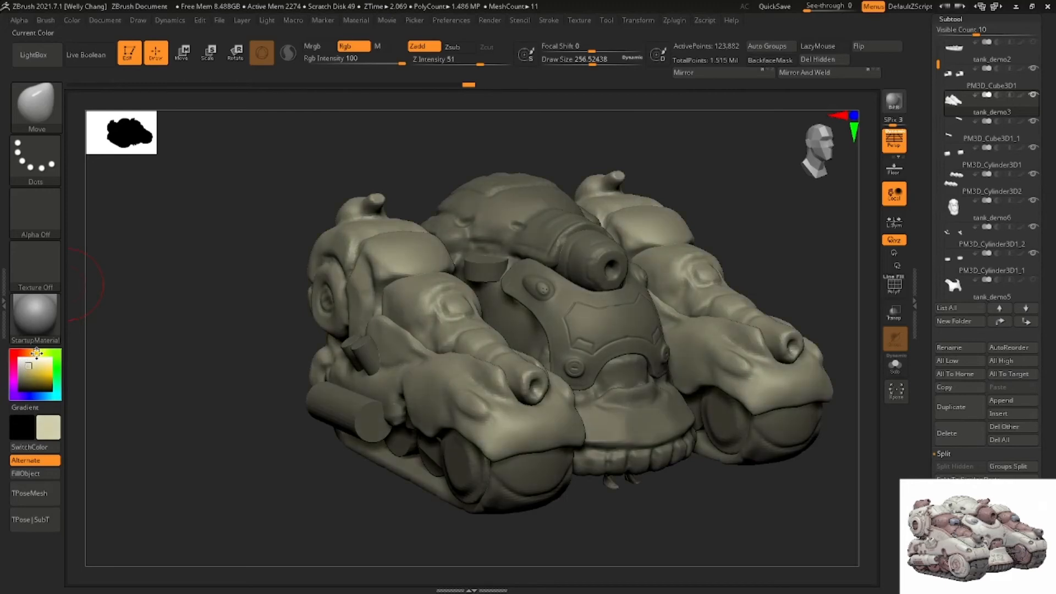
click(21, 365)
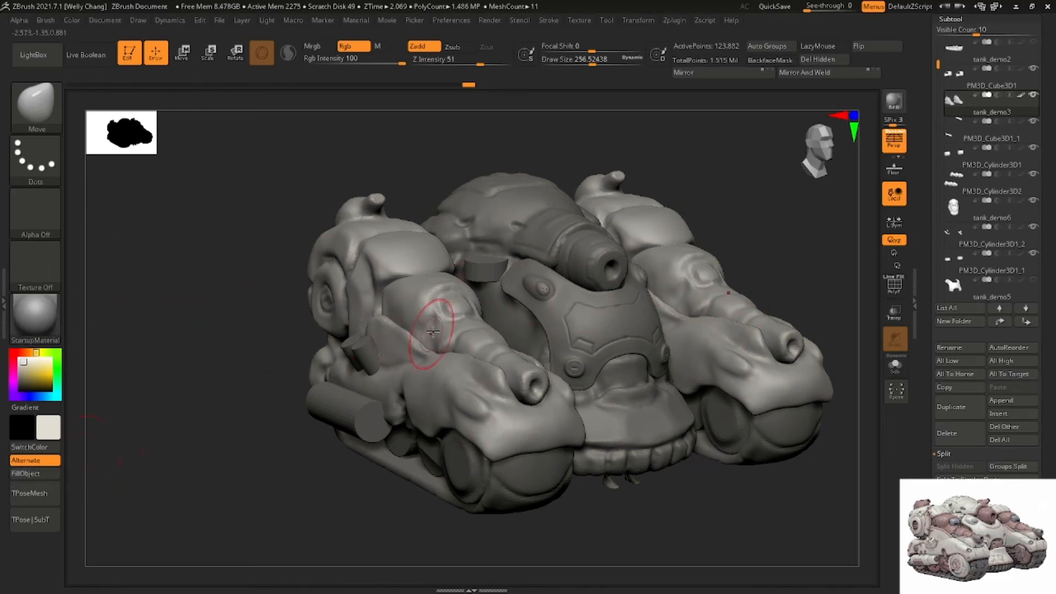
Fill the fender cylinders, PM3D_Cylinder3D1, the front shell plate and tank_demo6 with the same off-white colour
right_drag(409, 331, 414, 312)
alt+click(362, 348)
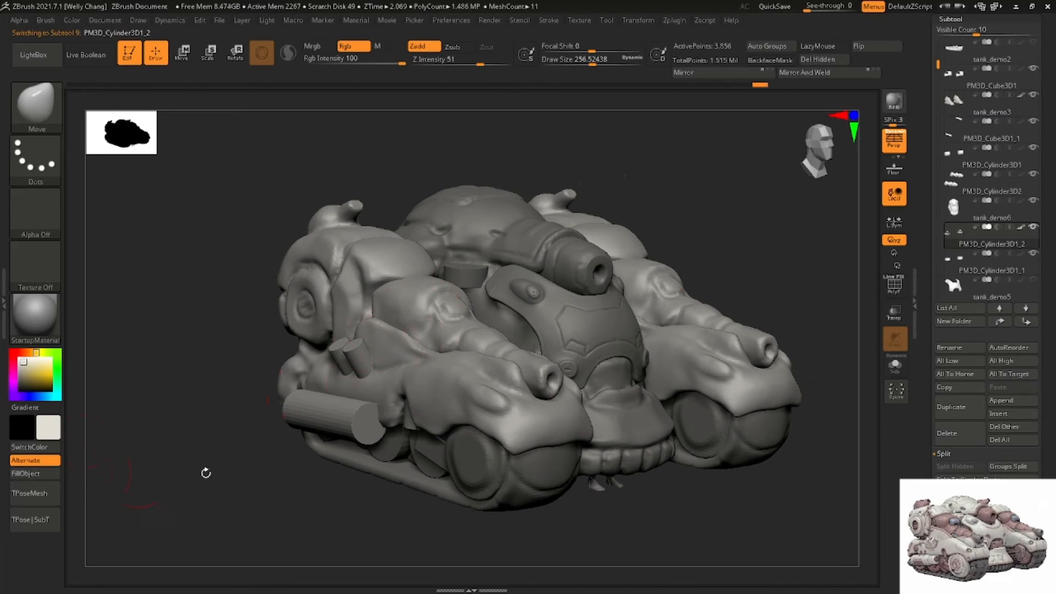
right_drag(486, 476, 207, 439)
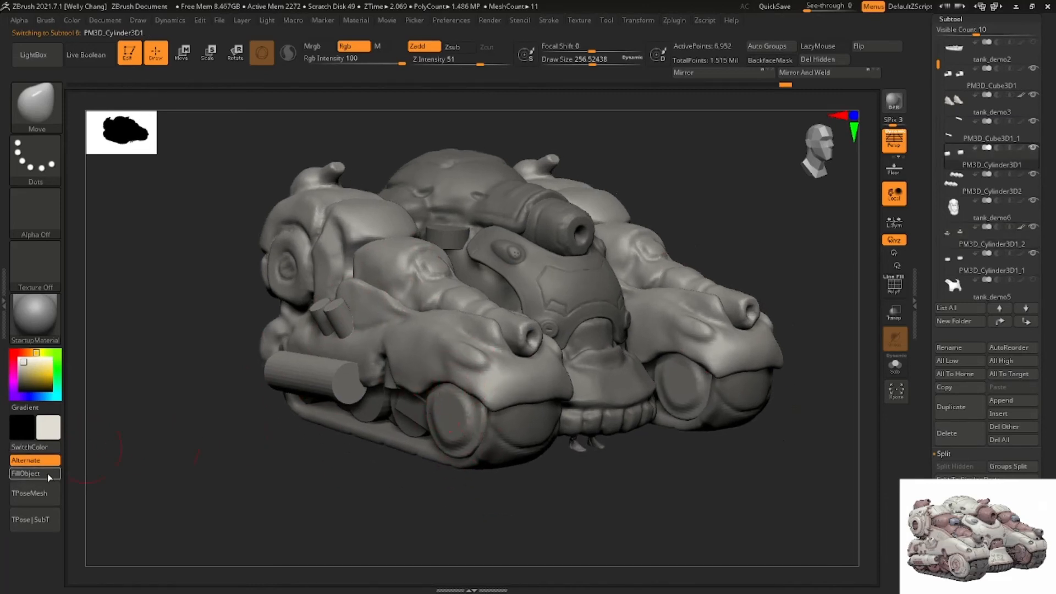
alt+click(556, 285)
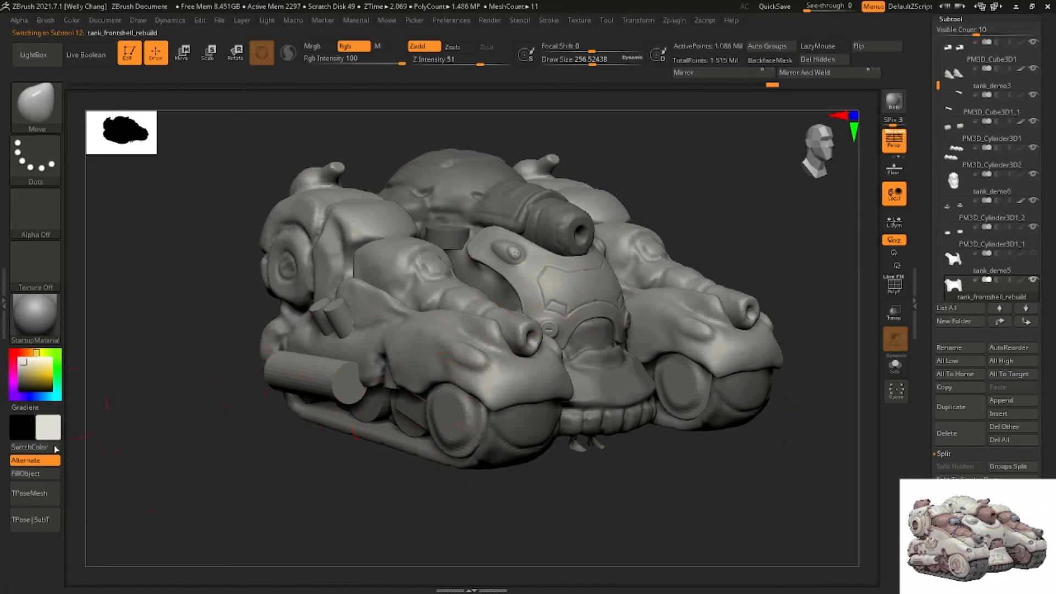
alt+right_drag(501, 324, 482, 357)
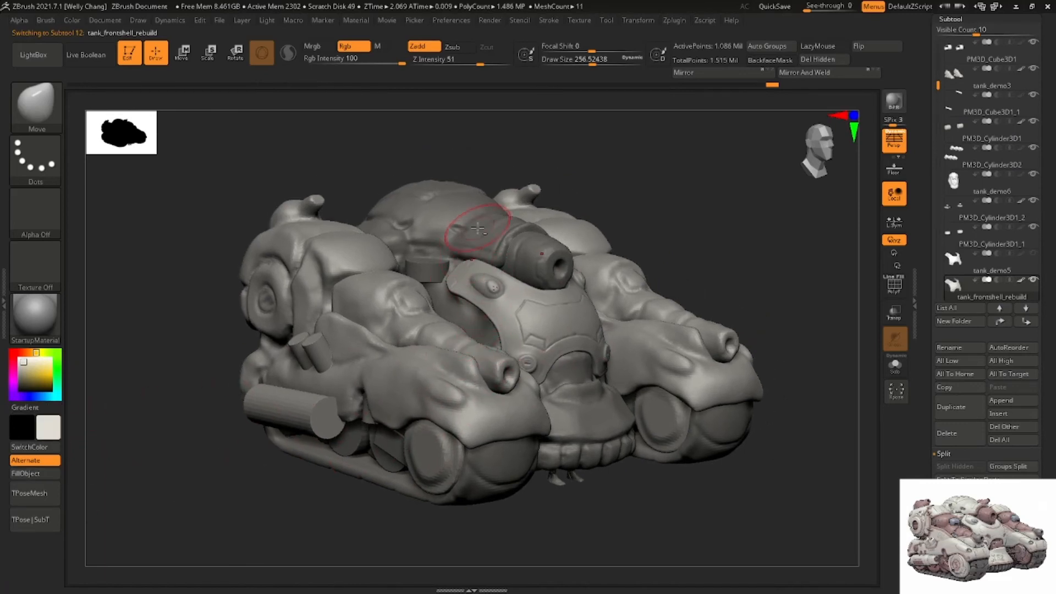
alt+click(395, 291)
click(39, 477)
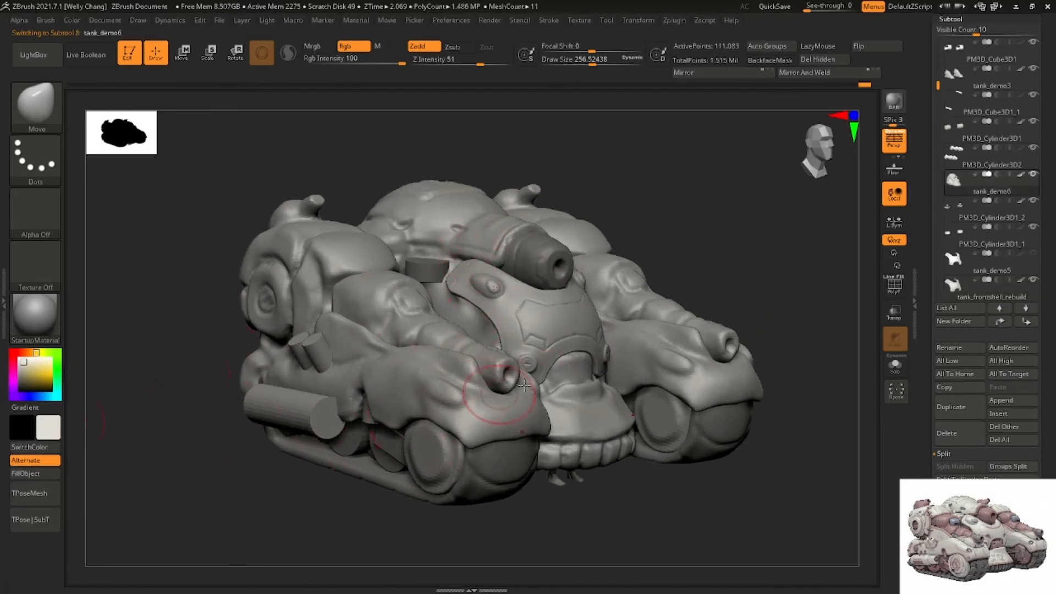
Select the PM3D_Cube3D1 tracks and colour them a muted grey-brown of red 133, green 122, blue 118
right_drag(528, 341, 255, 407)
alt+click(255, 407)
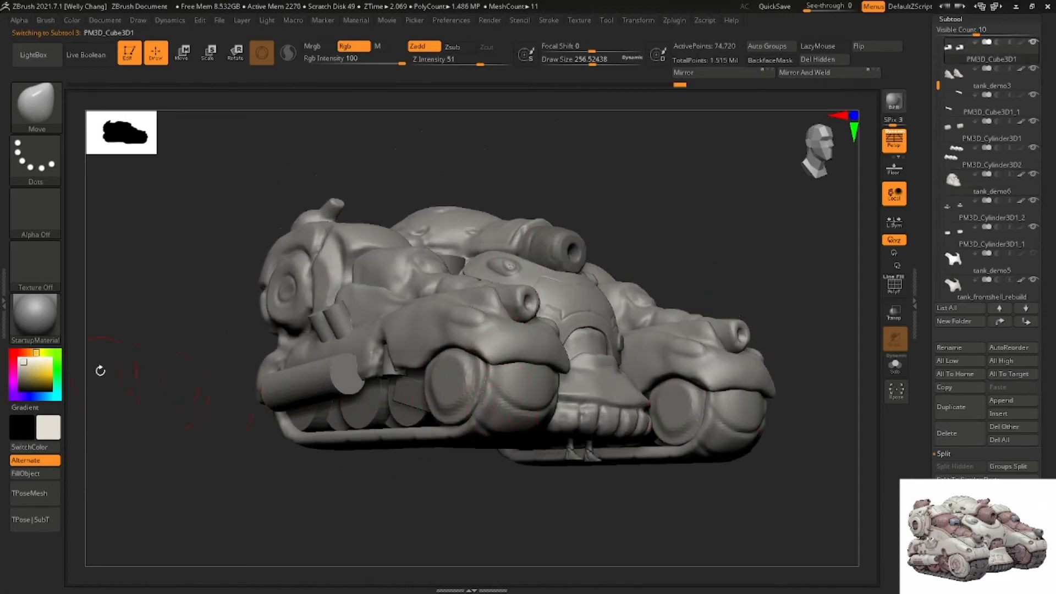
click(24, 370)
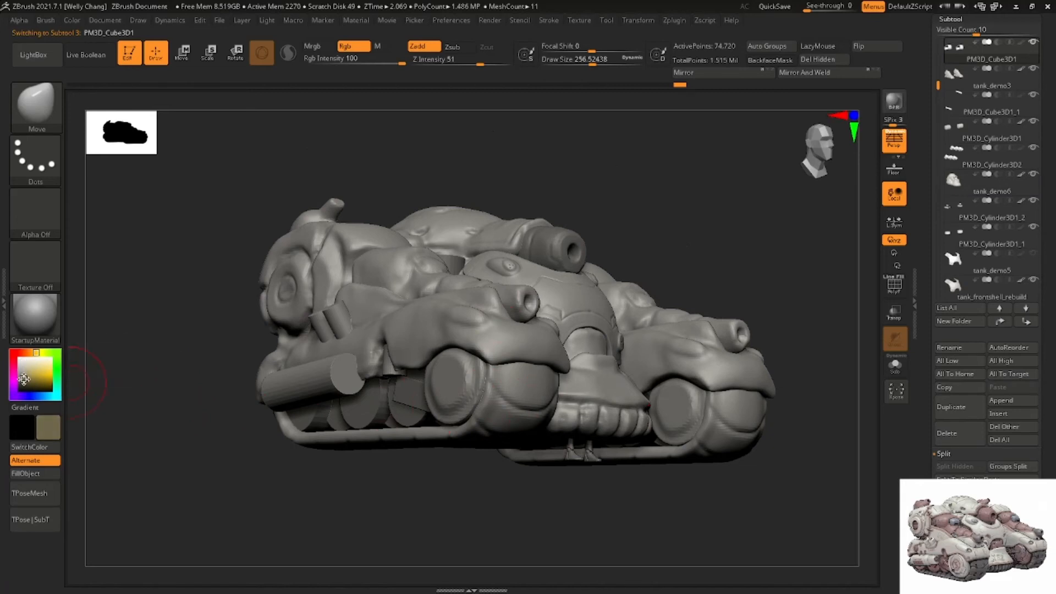
drag(36, 353, 26, 359)
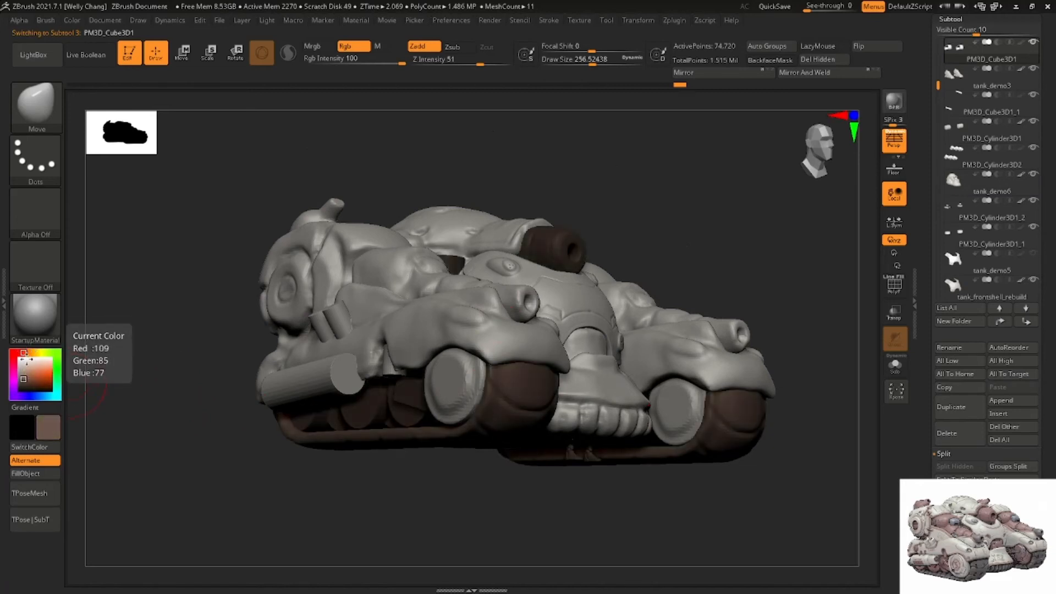
click(20, 375)
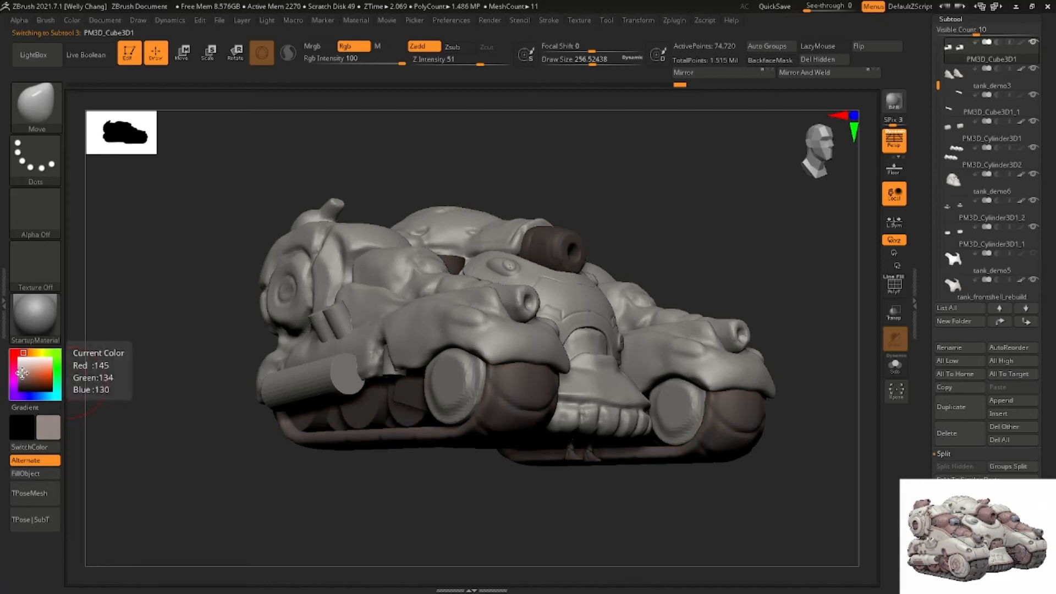
click(25, 371)
click(24, 374)
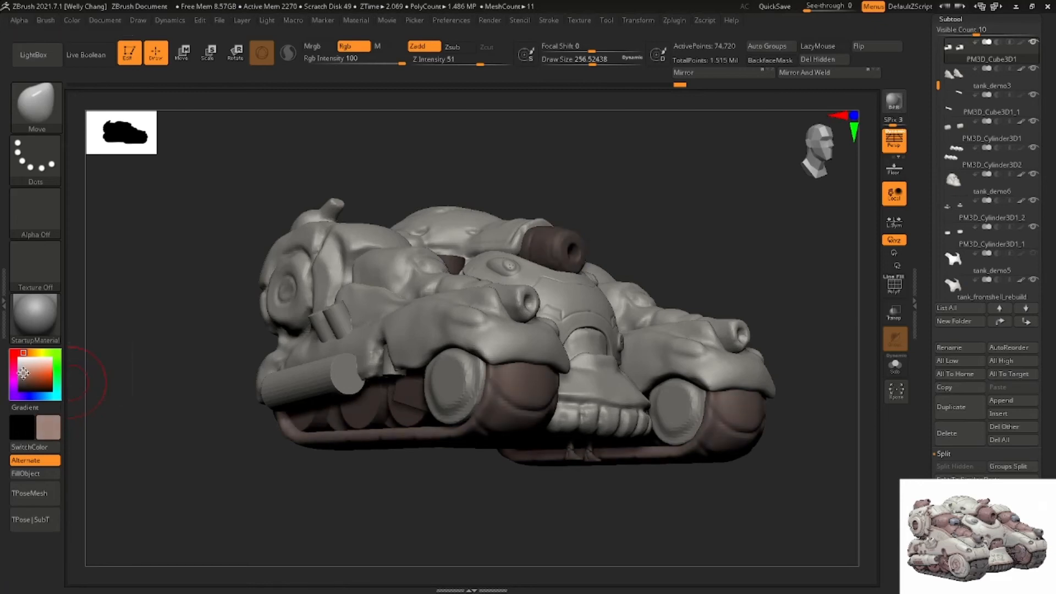
click(21, 374)
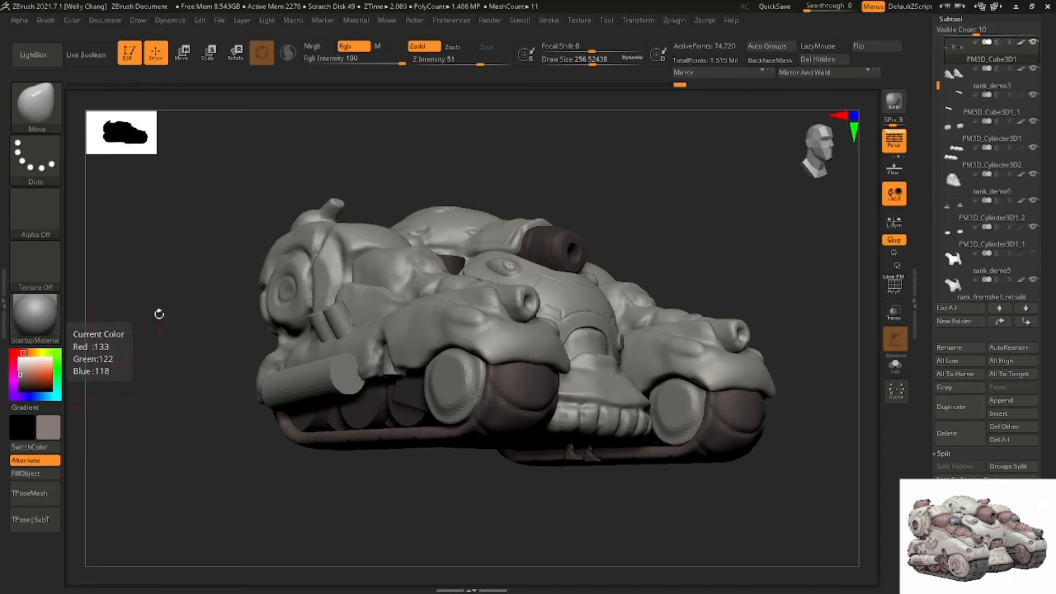
Select tank_demo3 and fill its unmasked side gun arms with a reddish brown
alt+click(360, 289)
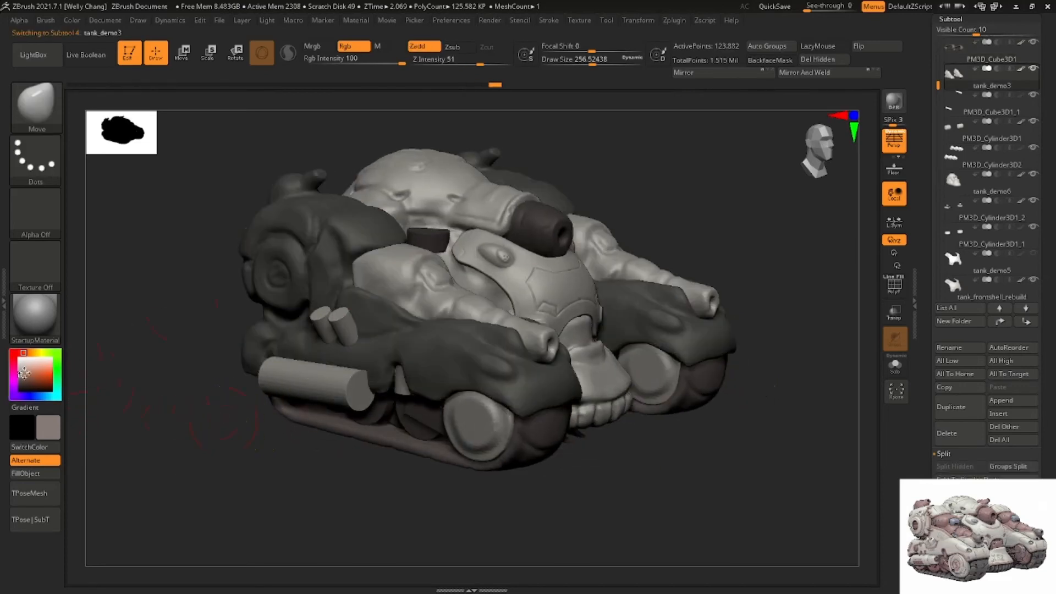
drag(23, 373, 29, 370)
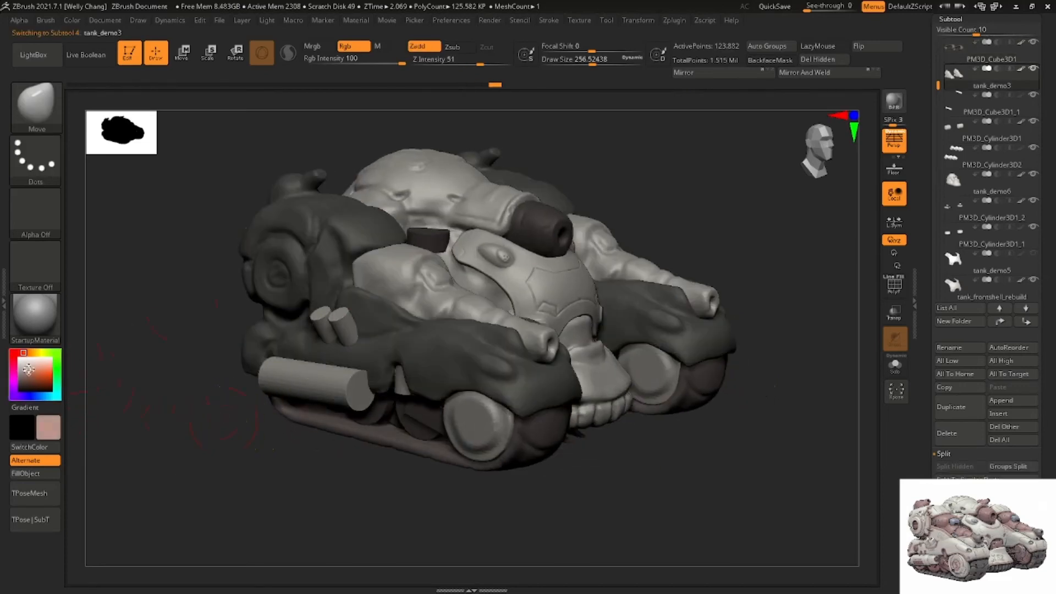
drag(149, 317, 132, 330)
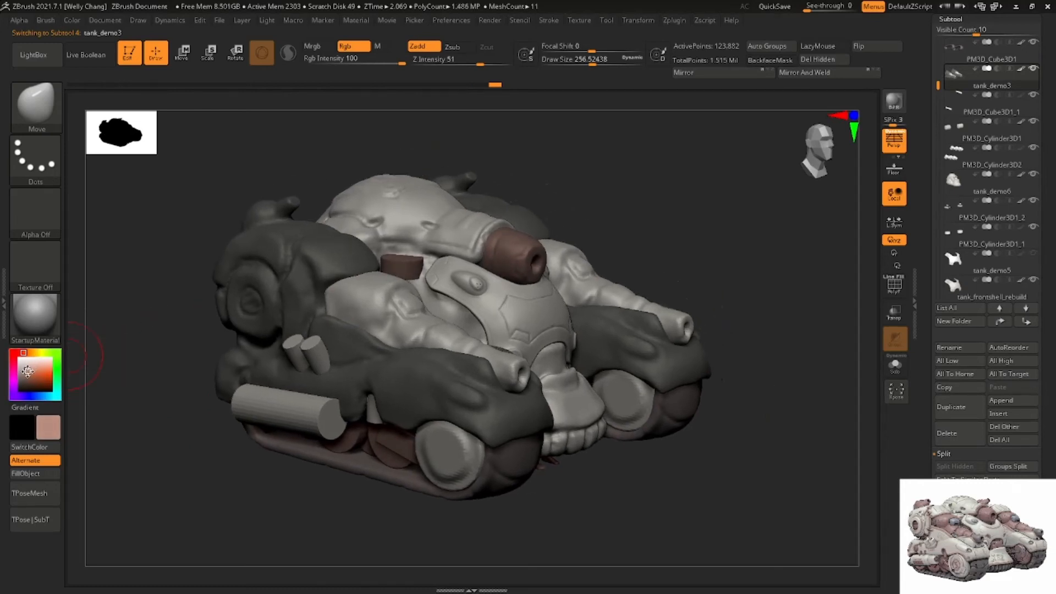
click(32, 472)
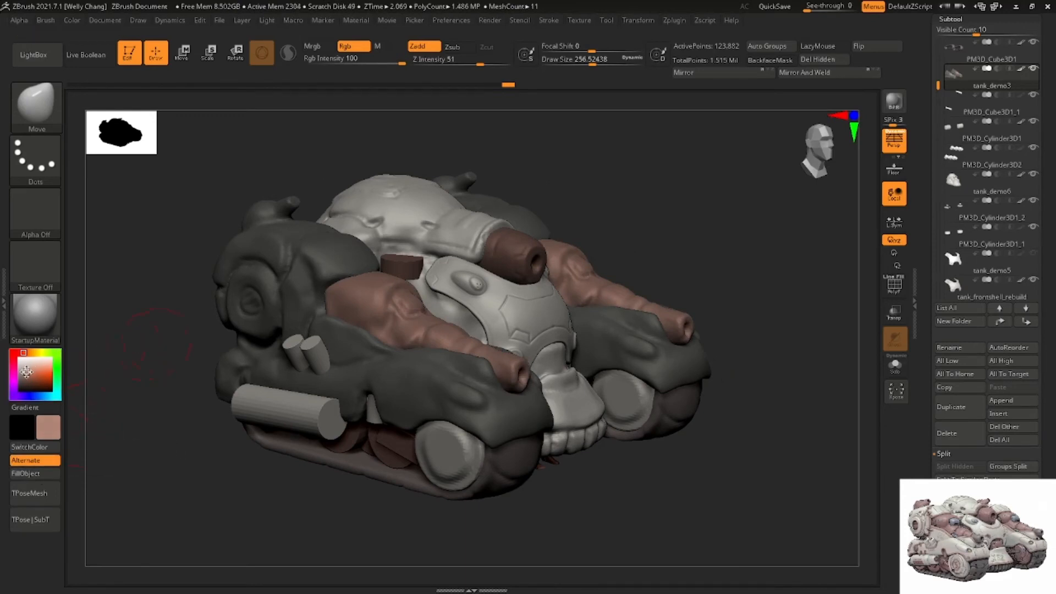
Fill the main cannon barrel with the same reddish brown and the small PM3D_Cylinder3D1_1 cylinders with the sampled off-white
right_drag(423, 315, 508, 264)
alt+click(556, 259)
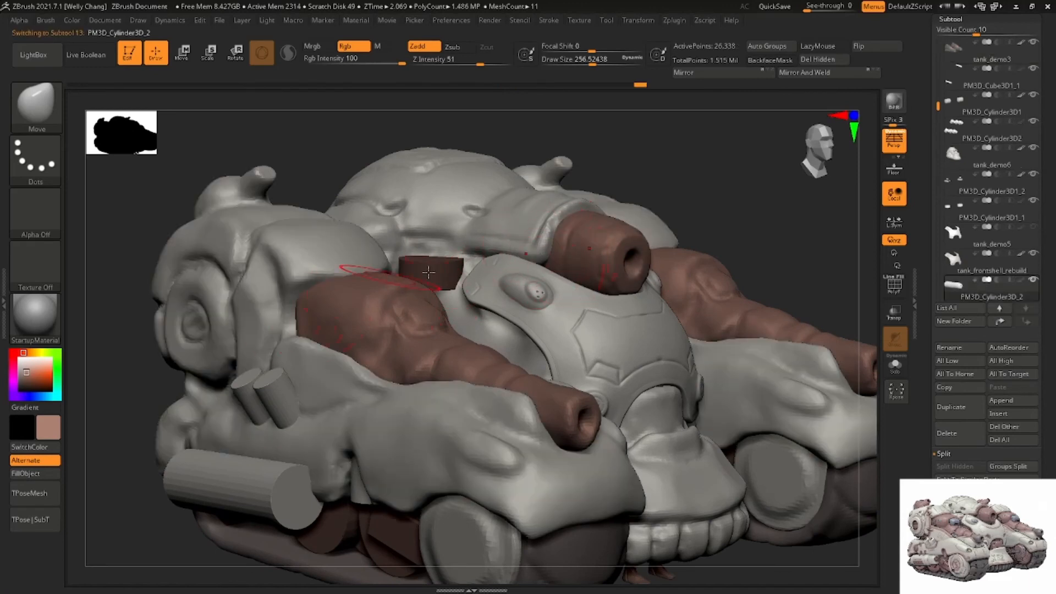
click(47, 479)
alt+click(435, 275)
key(c)
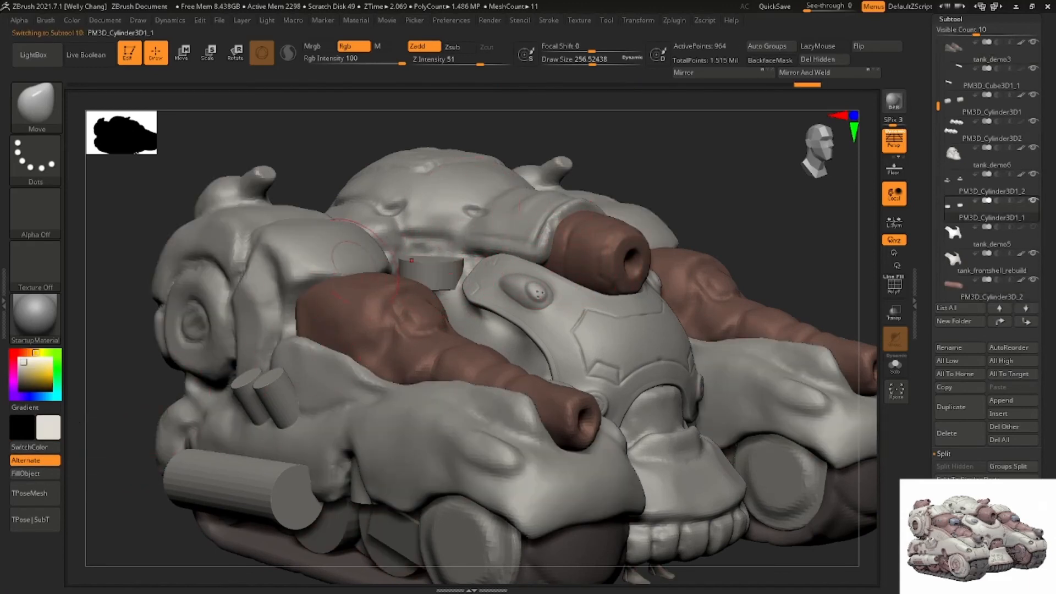
click(37, 477)
Sample the reddish brown and fill the PM3D_Cylinder3D2 wheels and the PM3D_Cube3D1_1 plates between the tracks with it
alt+drag(117, 492, 160, 365)
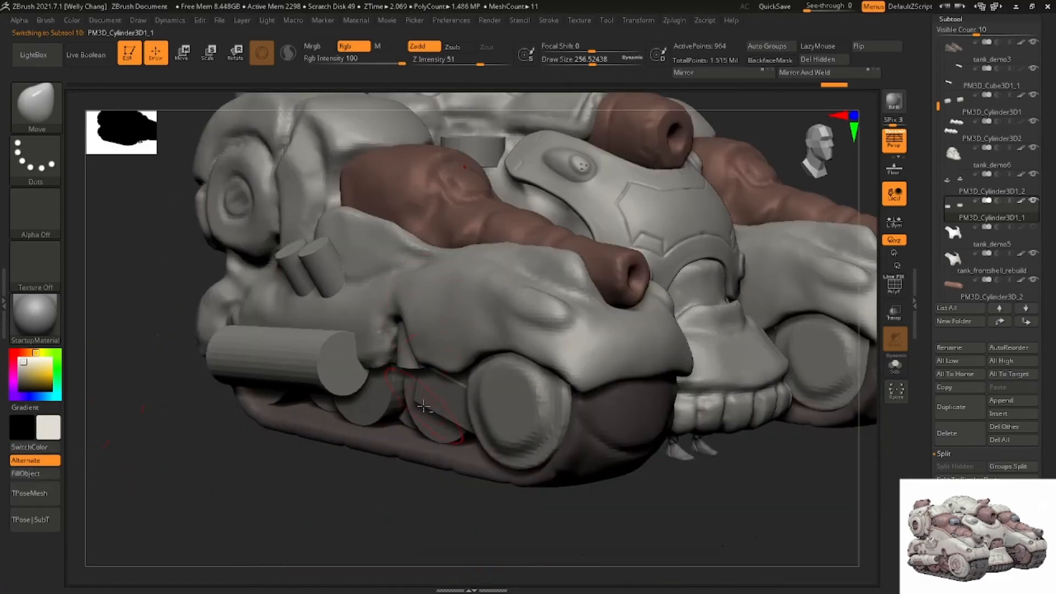
alt+click(433, 414)
key(c)
key(c)
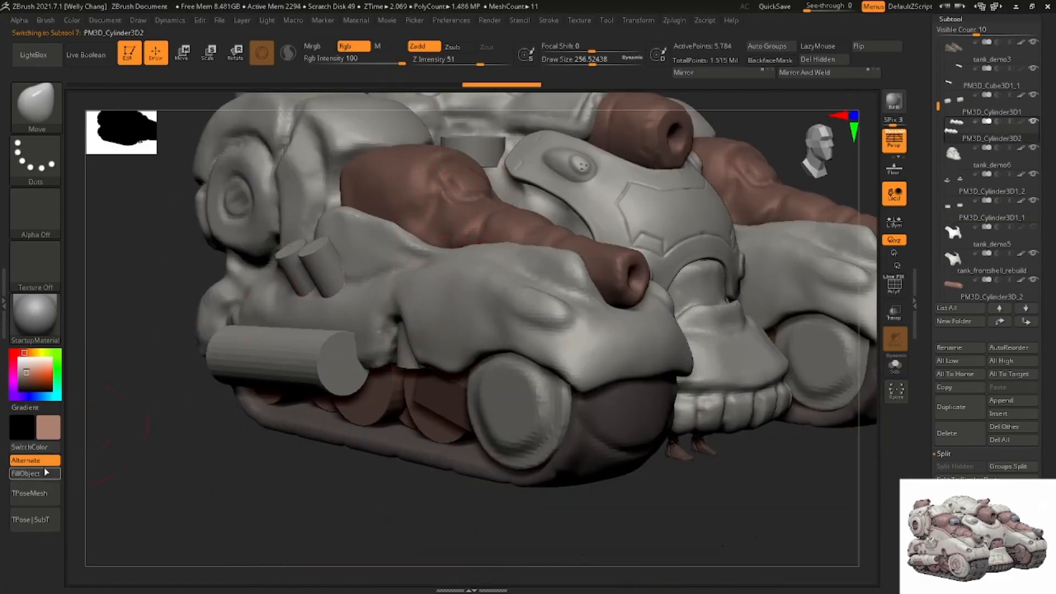
alt+click(367, 405)
right_drag(358, 419, 365, 377)
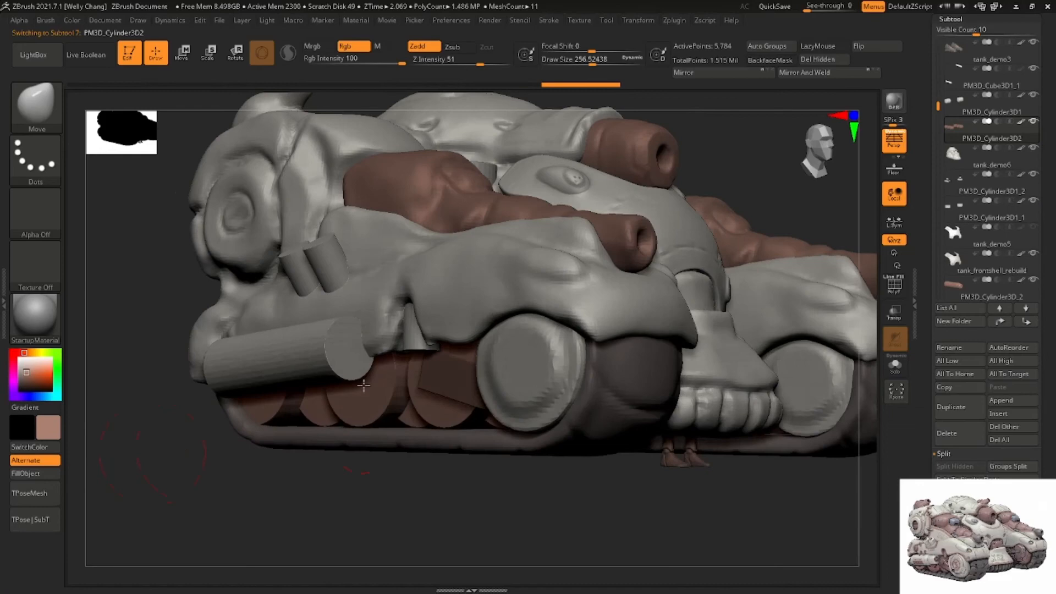
alt+click(444, 382)
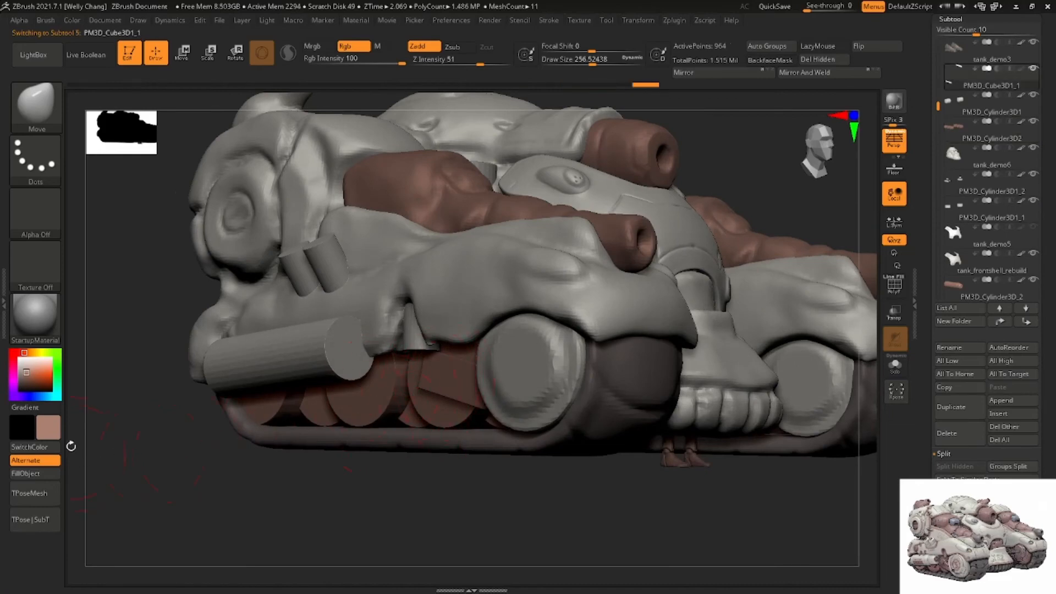
click(57, 476)
Switch to the Paint brush and choose a muted grey-blue colour
mouse_move(118, 481)
mouse_down()
mouse_move(330, 348)
mouse_move(126, 477)
mouse_move(412, 462)
mouse_up()
ctrl+right_drag(432, 285, 409, 231)
right_drag(308, 297, 444, 316)
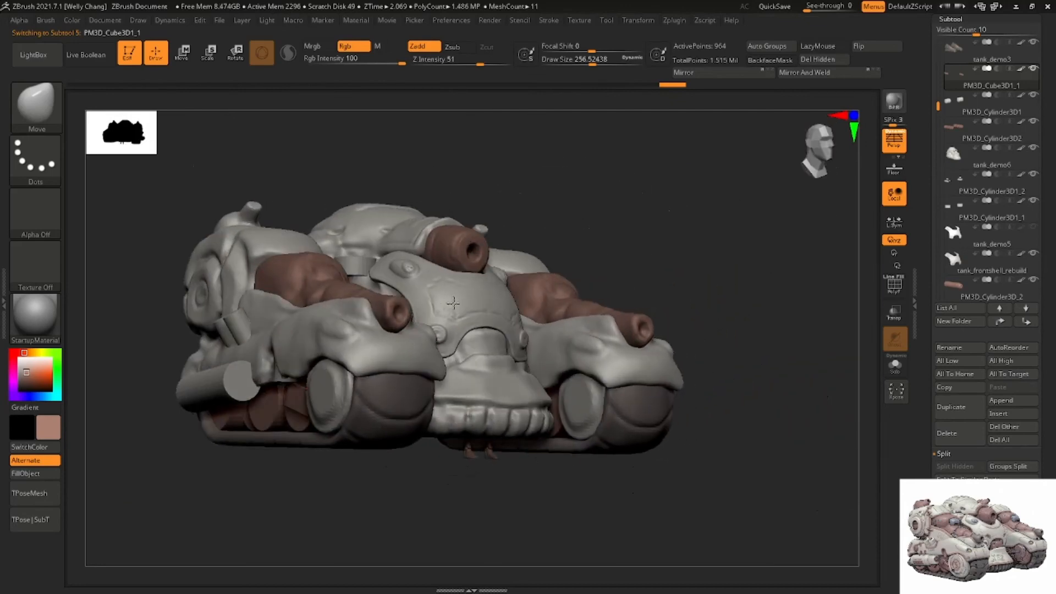
alt+right_drag(370, 278, 456, 301)
right_drag(374, 300, 406, 305)
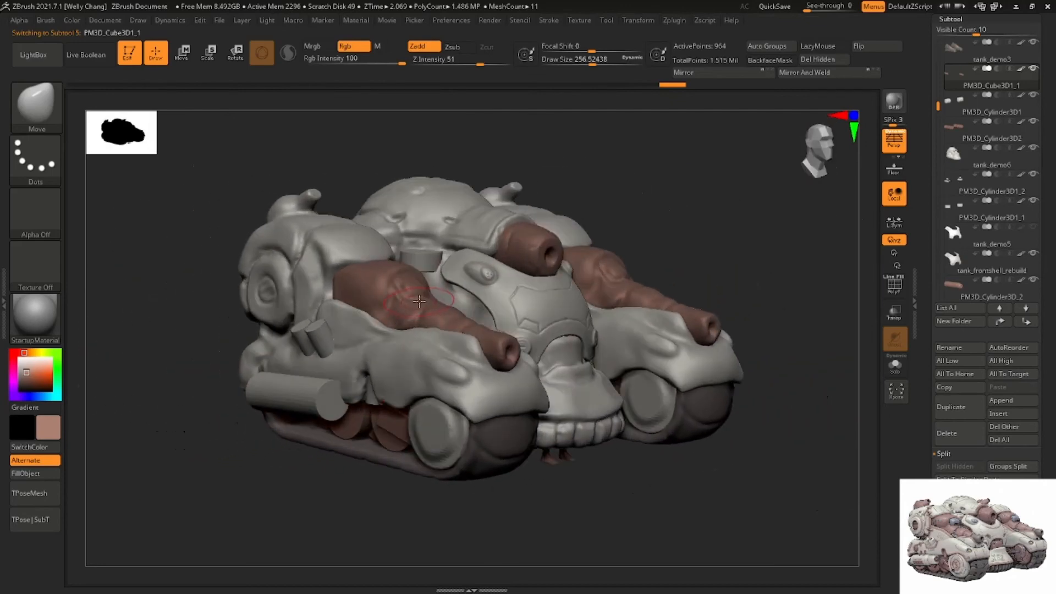
mouse_move(439, 253)
right_down()
mouse_move(442, 289)
mouse_move(432, 288)
mouse_move(462, 309)
right_up()
key(b)
key(p)
key(a)
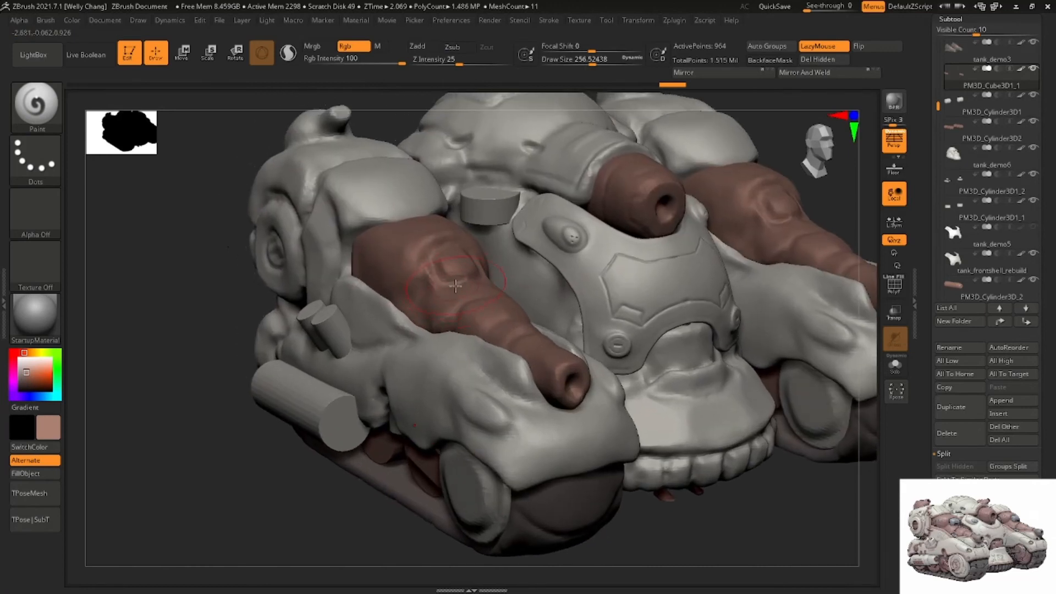
click(23, 368)
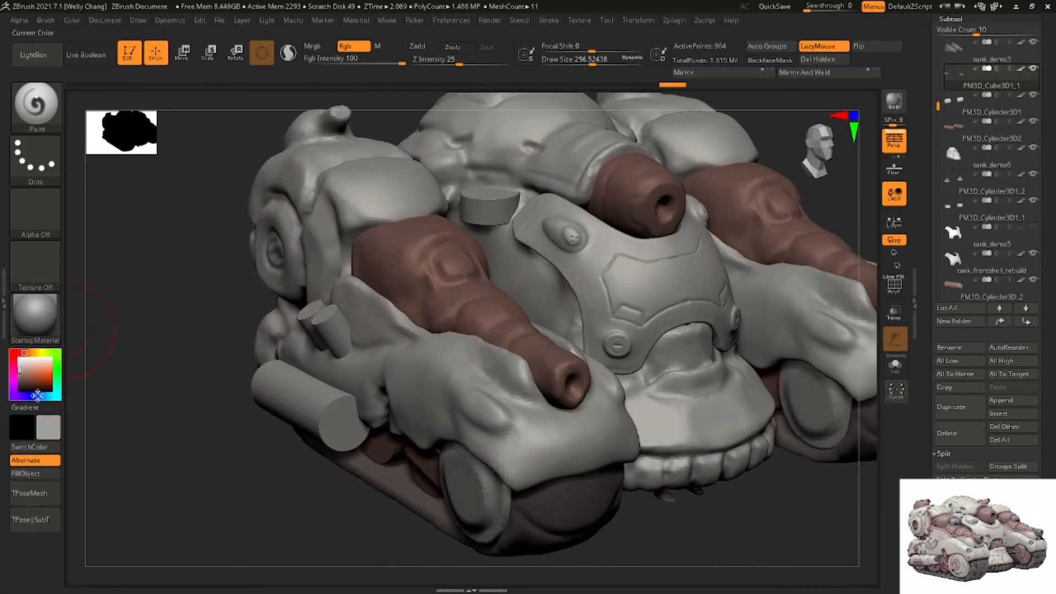
click(39, 395)
click(27, 377)
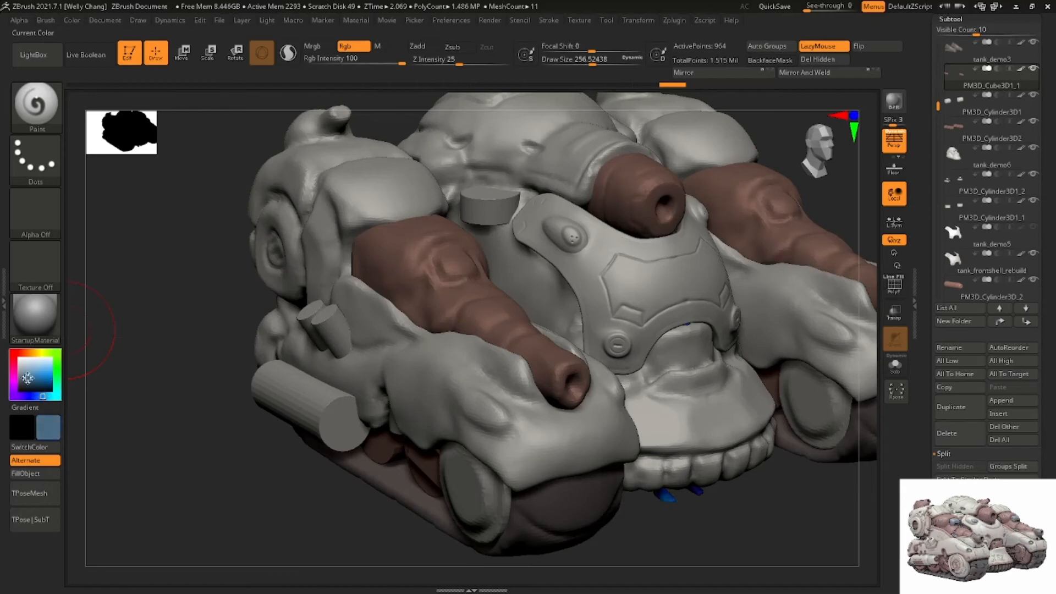
Reduce the brush's draw size to about 62 and select the tank_demo3 gun arms for painting
mouse_move(440, 275)
ctrl+right_down()
mouse_move(462, 312)
mouse_move(465, 357)
ctrl+right_up()
key(space)
click(456, 259)
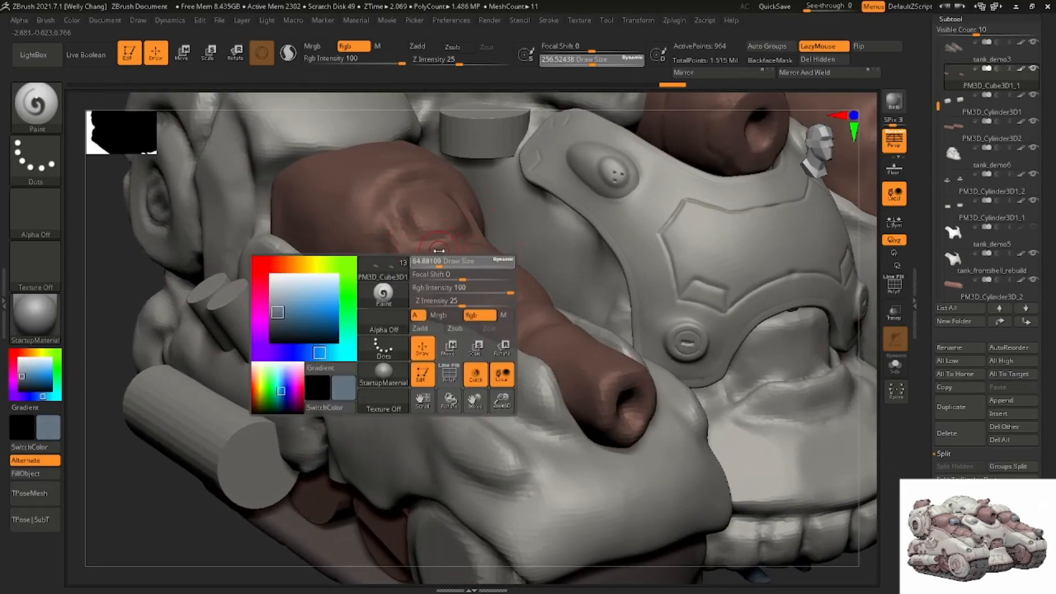
drag(439, 251, 423, 226)
alt+click(433, 221)
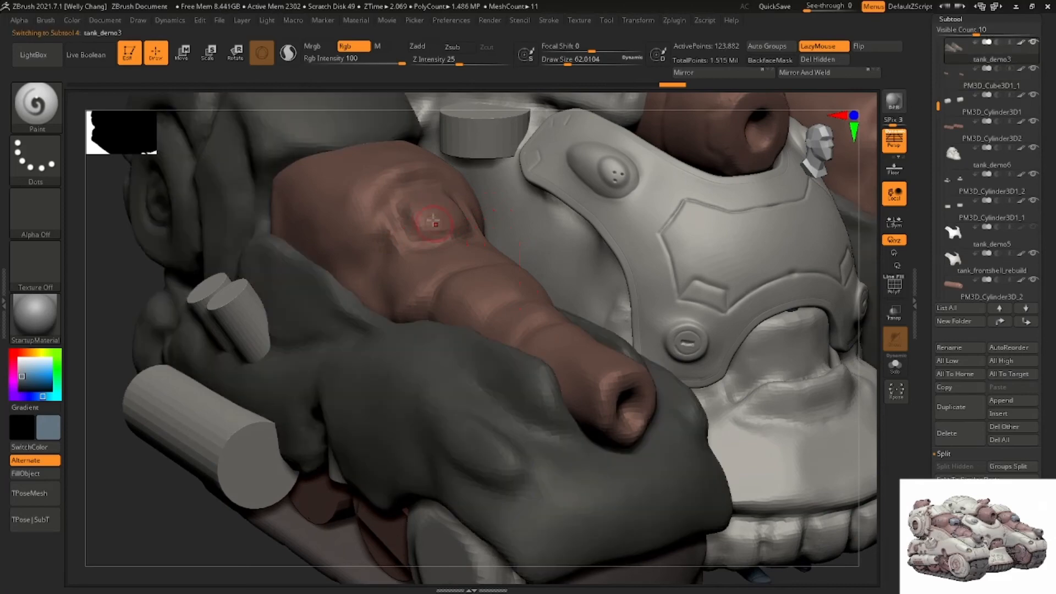
Clear the mask on tank_demo3 and paint the raised square panels on the gun arms a lighter grey-blue
right_drag(432, 222, 424, 233)
ctrl+drag(172, 265, 160, 279)
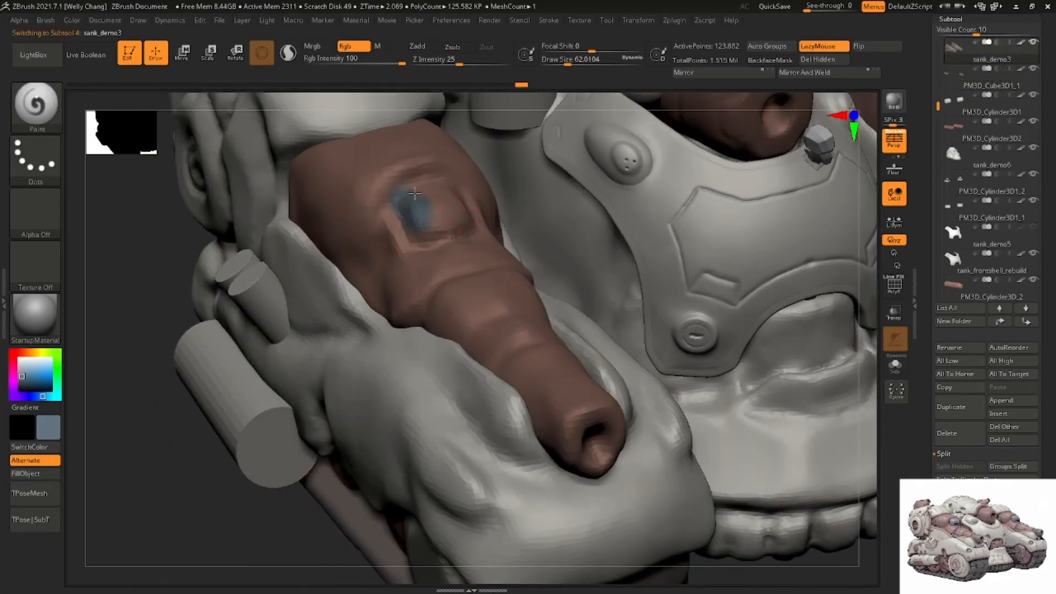
right_drag(448, 218, 431, 228)
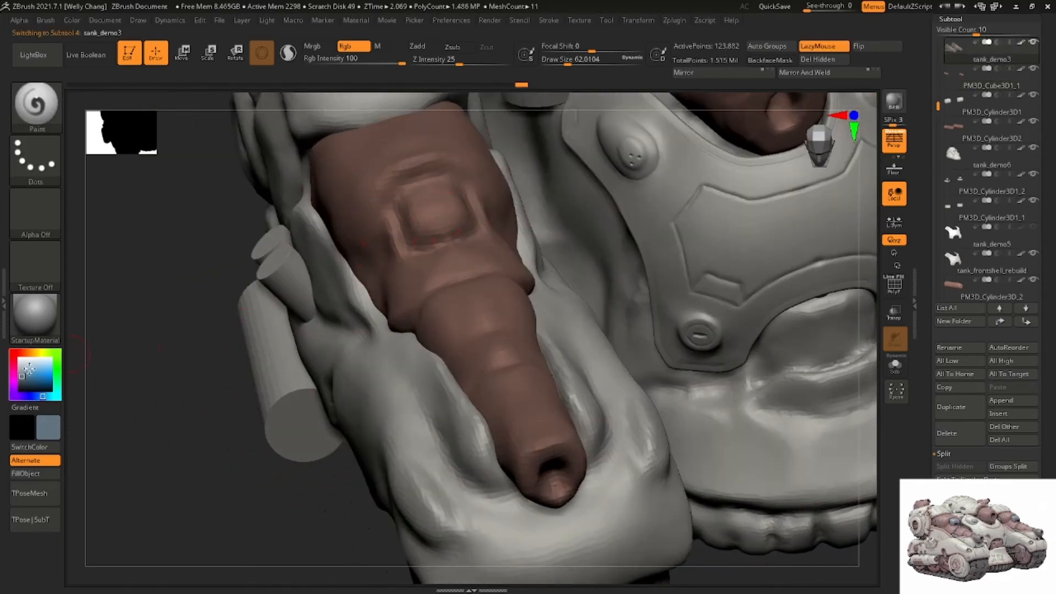
drag(22, 375, 21, 370)
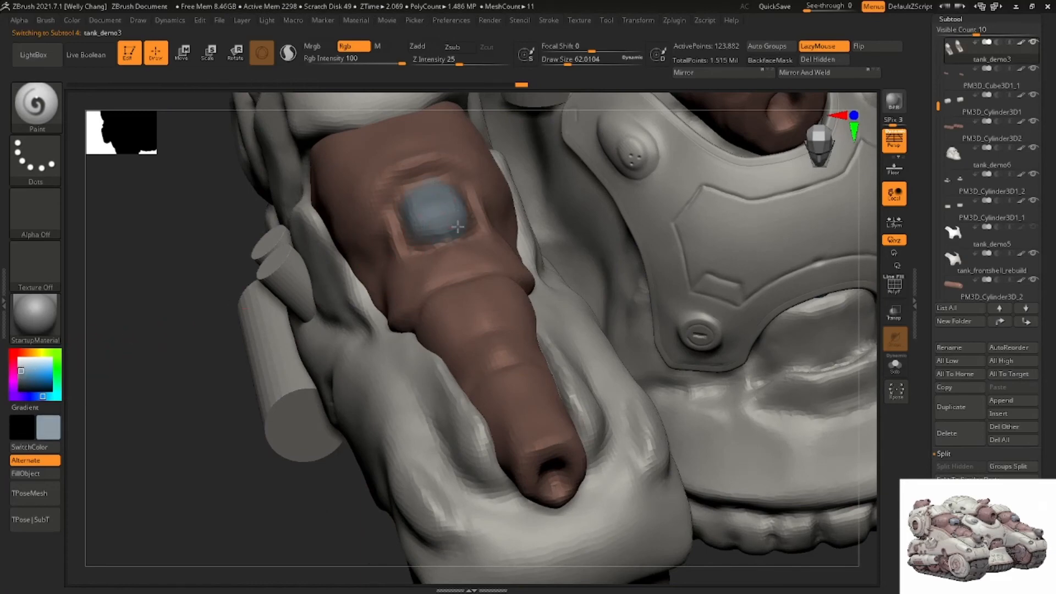
Enlarge the brush to about 124, hide the fender shells and paint the gun arms' muzzle ends grey-blue
right_drag(430, 188, 479, 229)
right_click(510, 311)
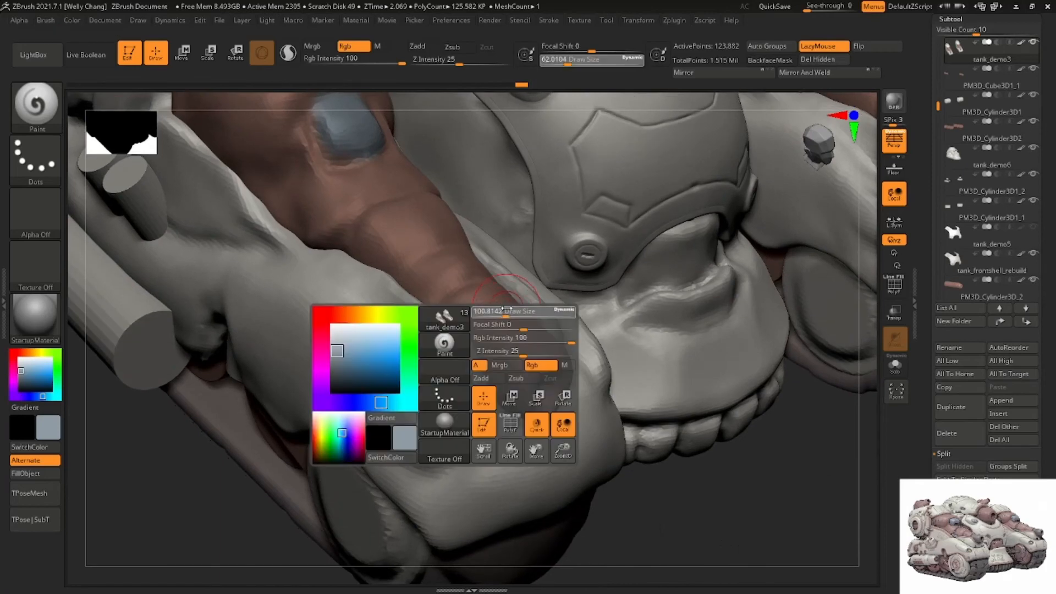
click(509, 312)
drag(485, 323, 479, 309)
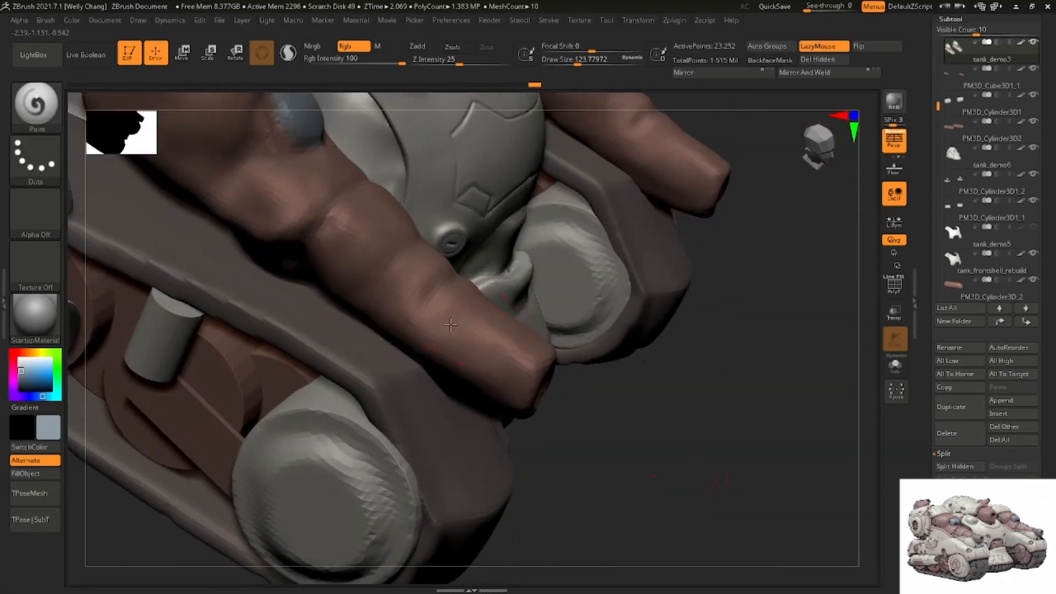
mouse_move(450, 324)
mouse_down()
mouse_move(461, 318)
mouse_move(499, 379)
mouse_up()
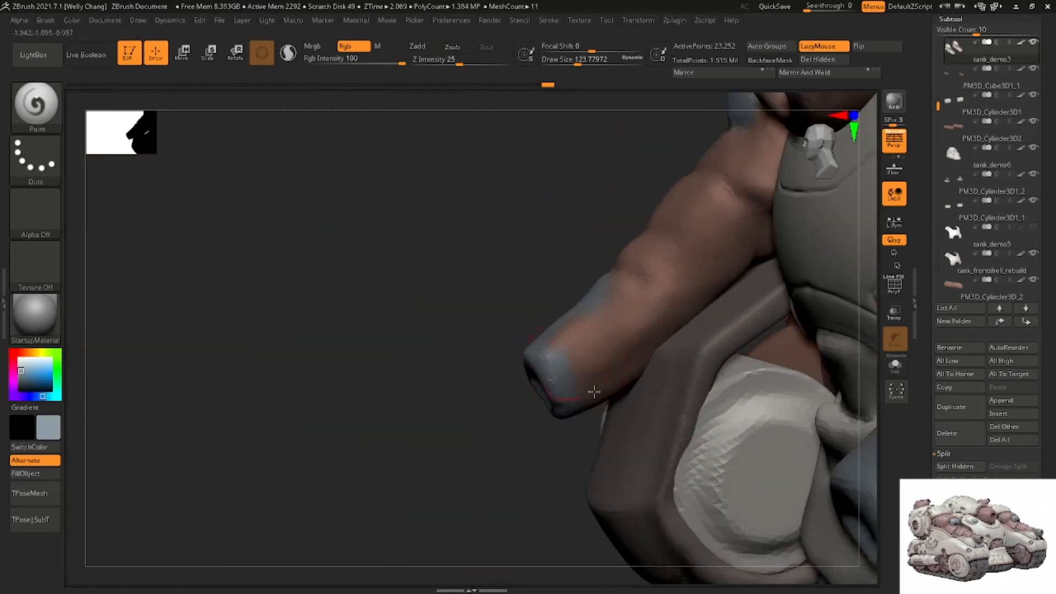
drag(594, 389, 619, 329)
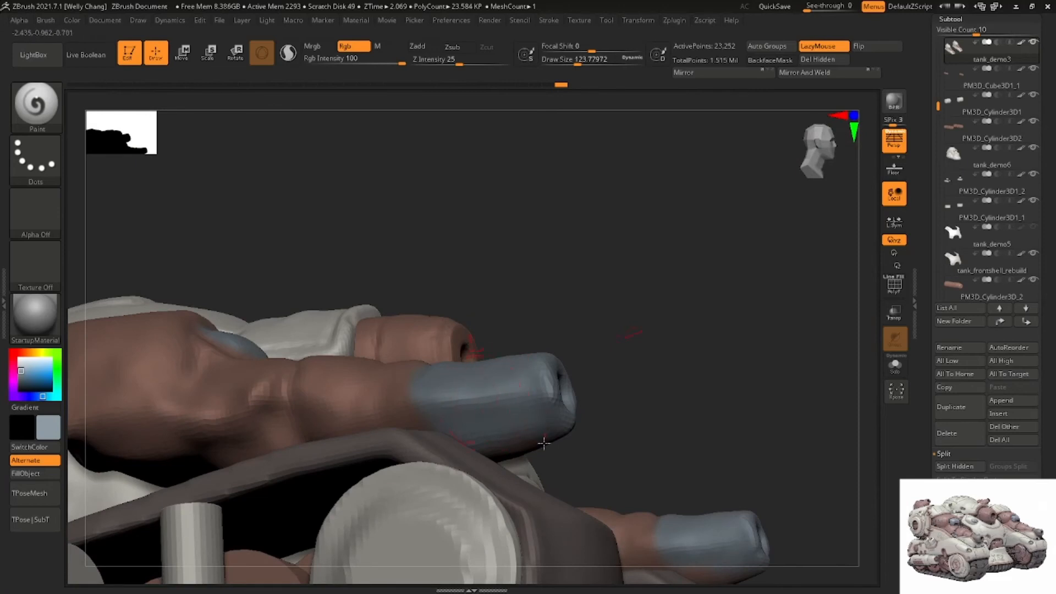
Isolate tank_demo3, finish the grey-blue paint around the undersides of the muzzles and show the other subtools again
click(896, 366)
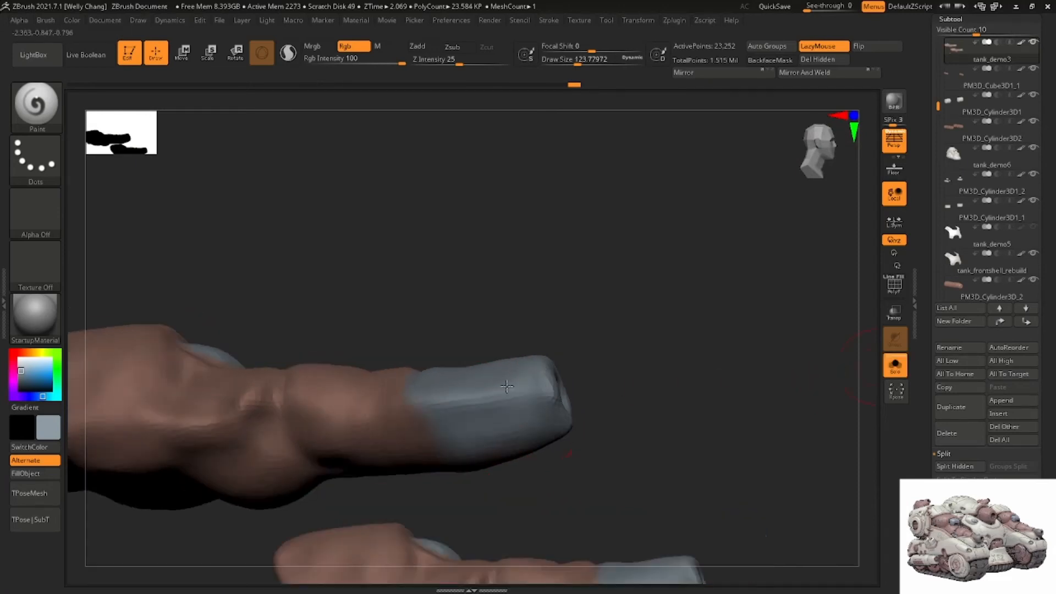
right_drag(526, 460, 552, 426)
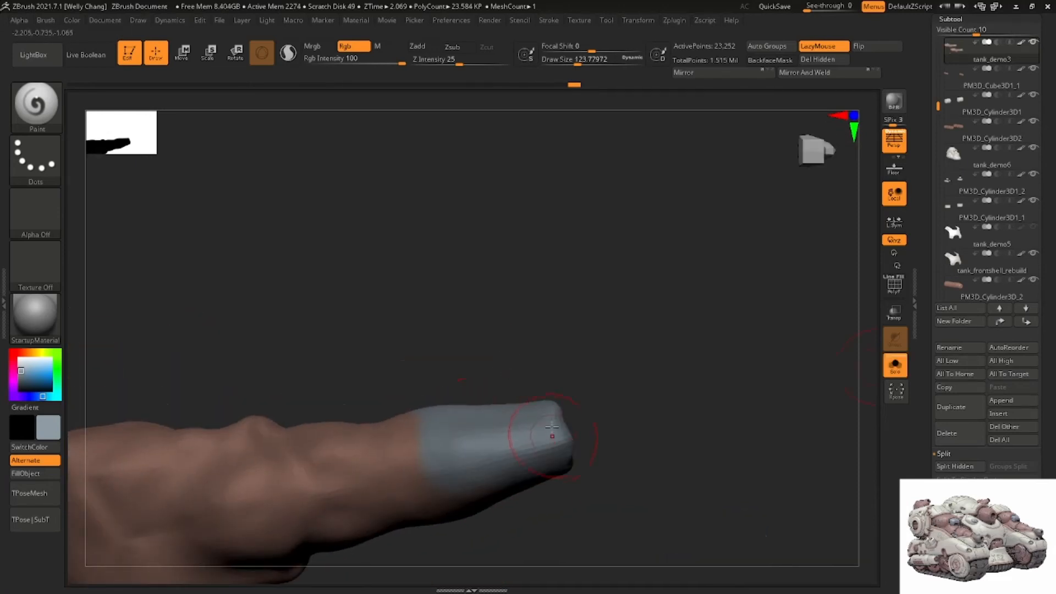
right_drag(489, 463, 495, 460)
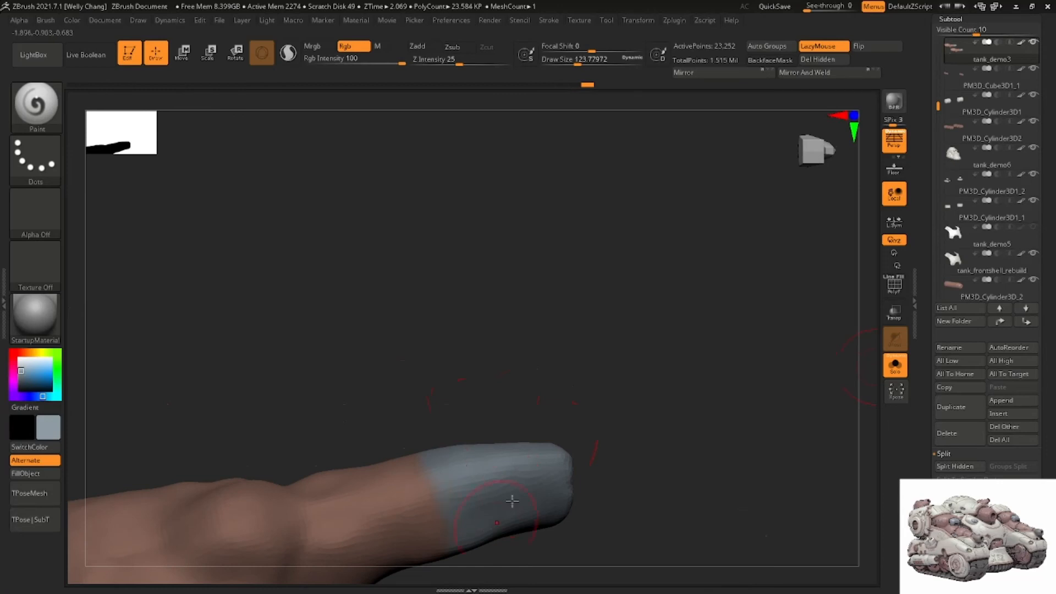
click(895, 366)
Try to sample paint colours directly from the reference picture overlaid on the screen
right_drag(577, 338, 487, 314)
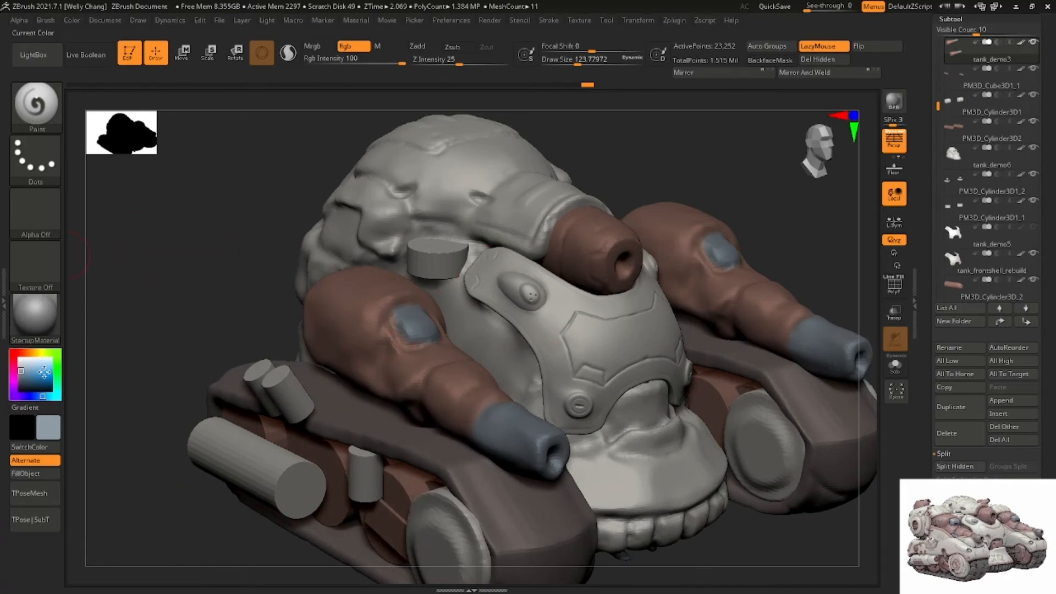
click(44, 372)
key(c)
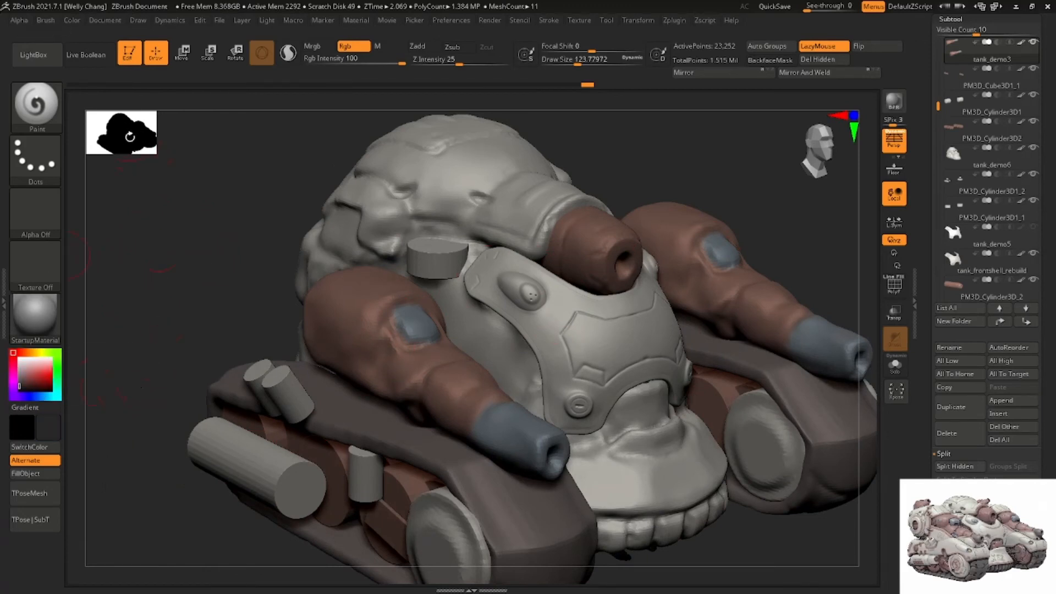
key(c)
key(c)
key(c)
key(c)
key(c)
key(c)
key(c)
key(c)
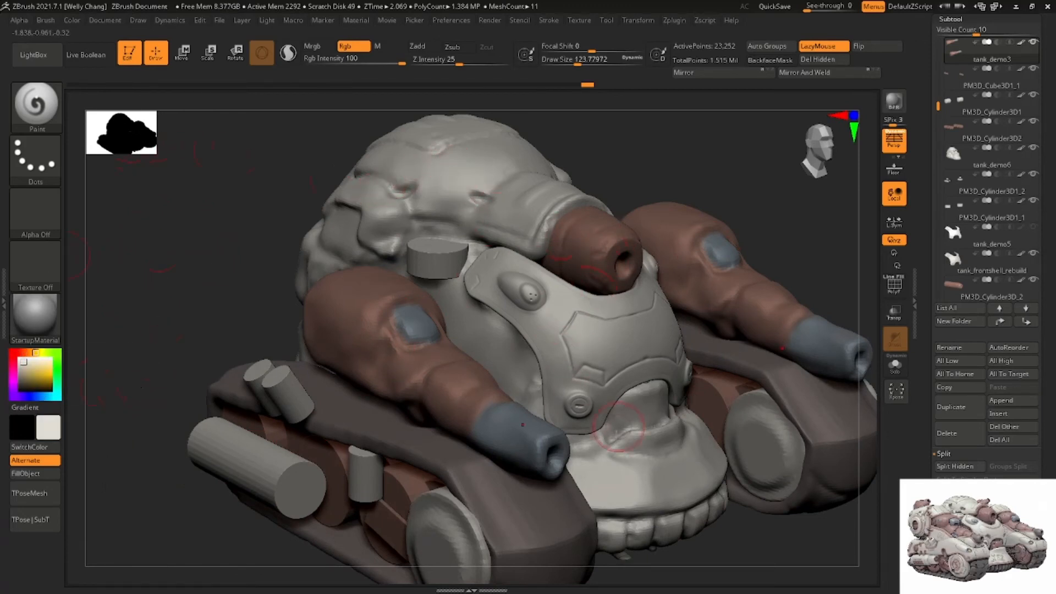
key(c)
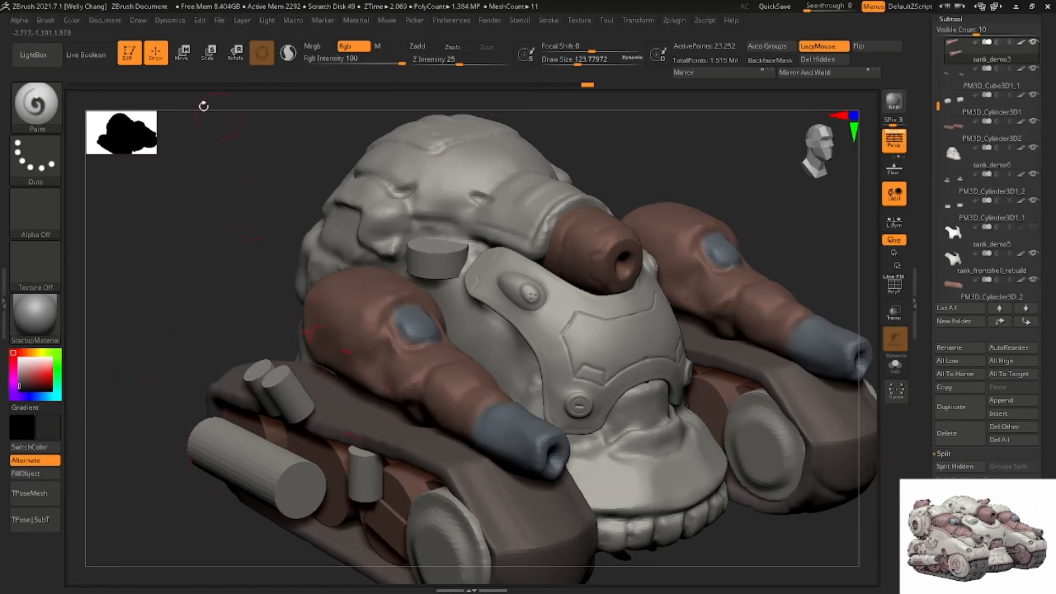
key(c)
key(c)
key(c)
key(c)
key(c)
key(c)
Import the tank reference image as a texture and add it to Spotlight
alt+right_drag(511, 294, 477, 279)
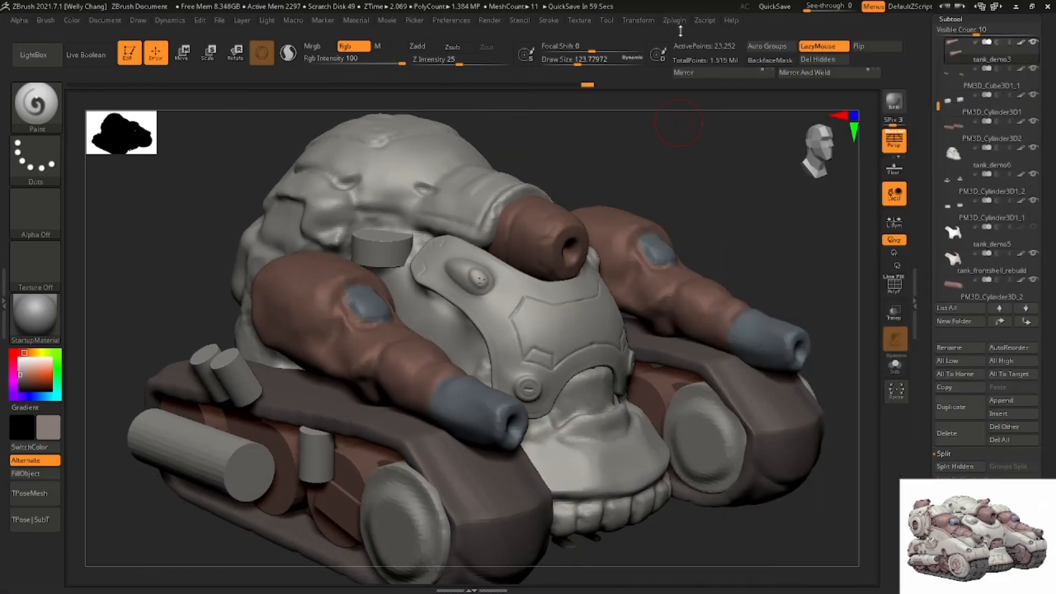
click(684, 21)
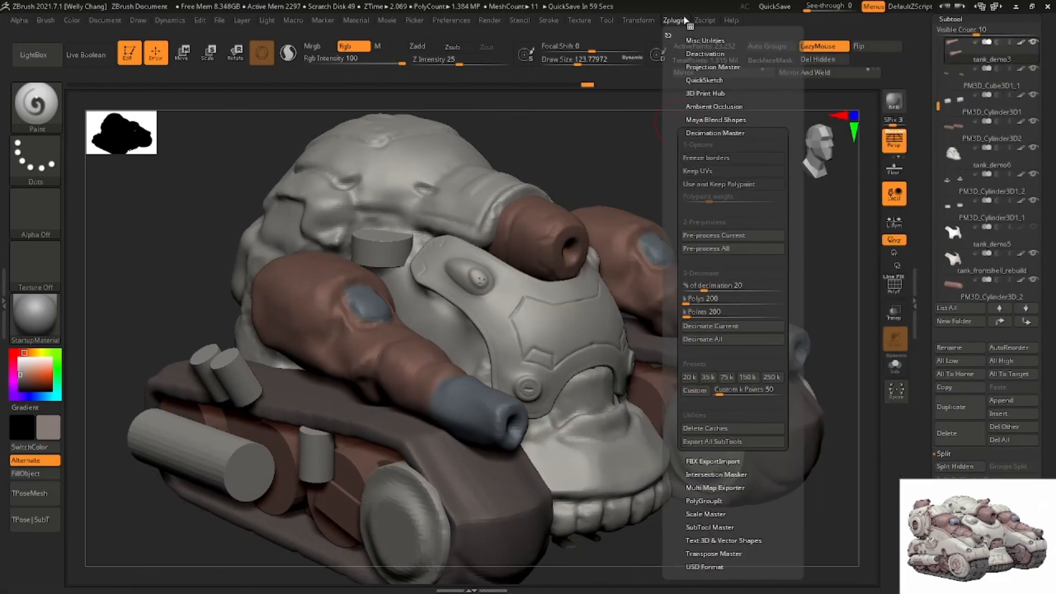
mouse_move(588, 23)
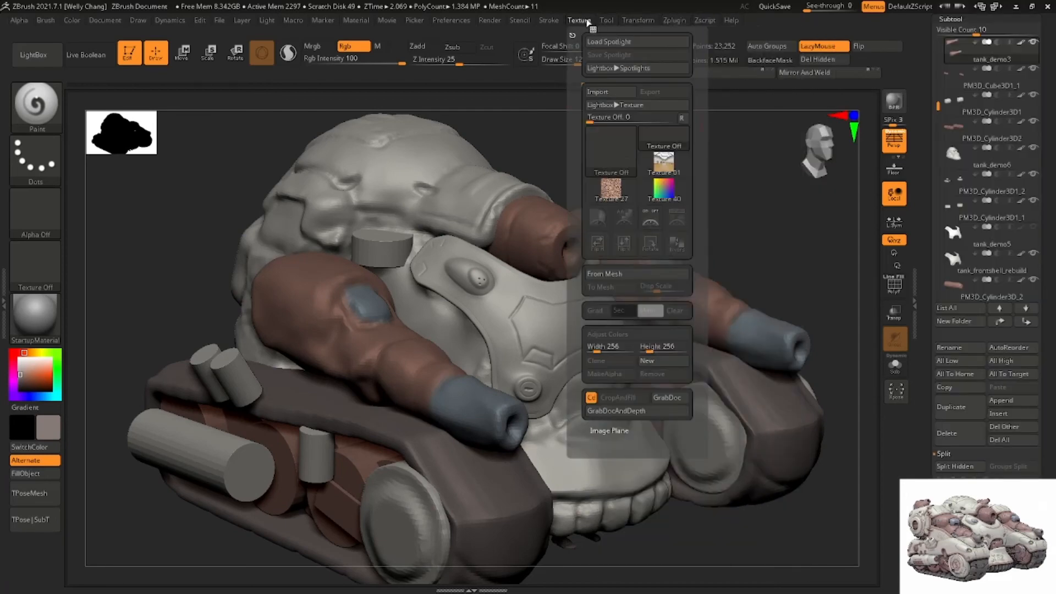
mouse_move(549, 22)
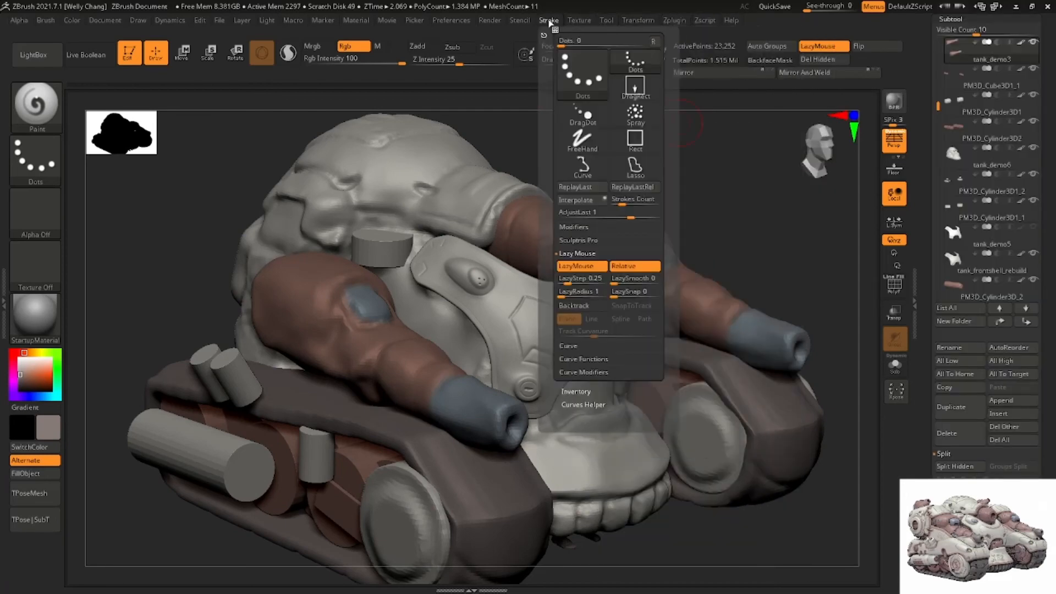
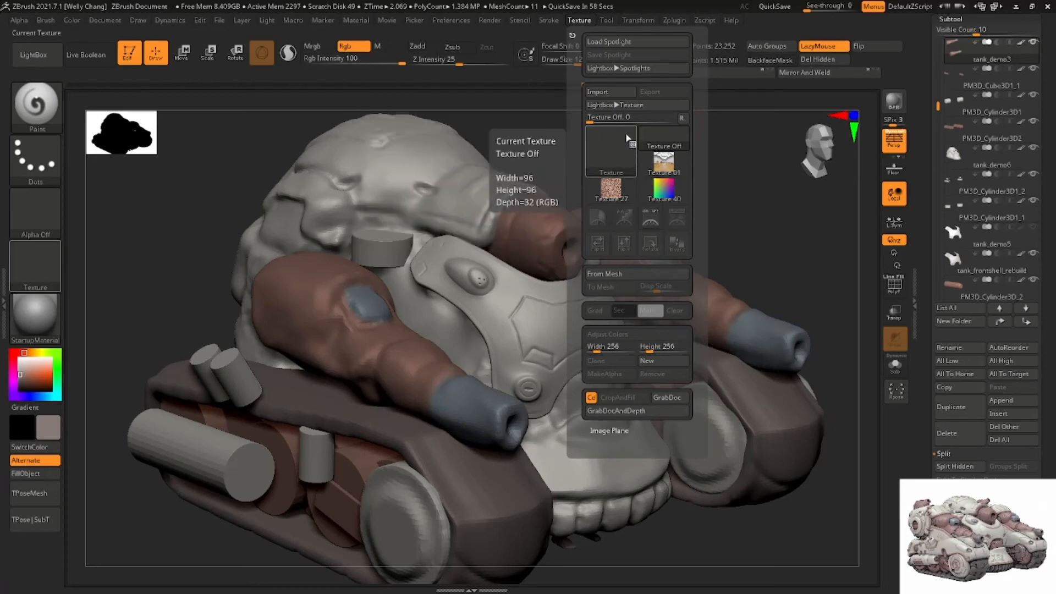
click(611, 93)
double_click(396, 218)
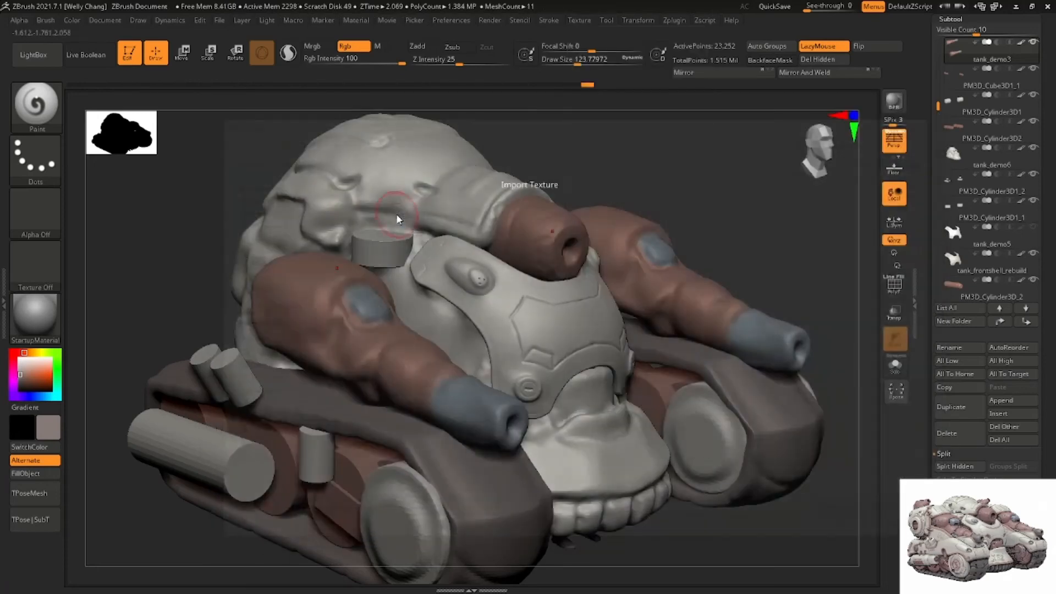
click(584, 21)
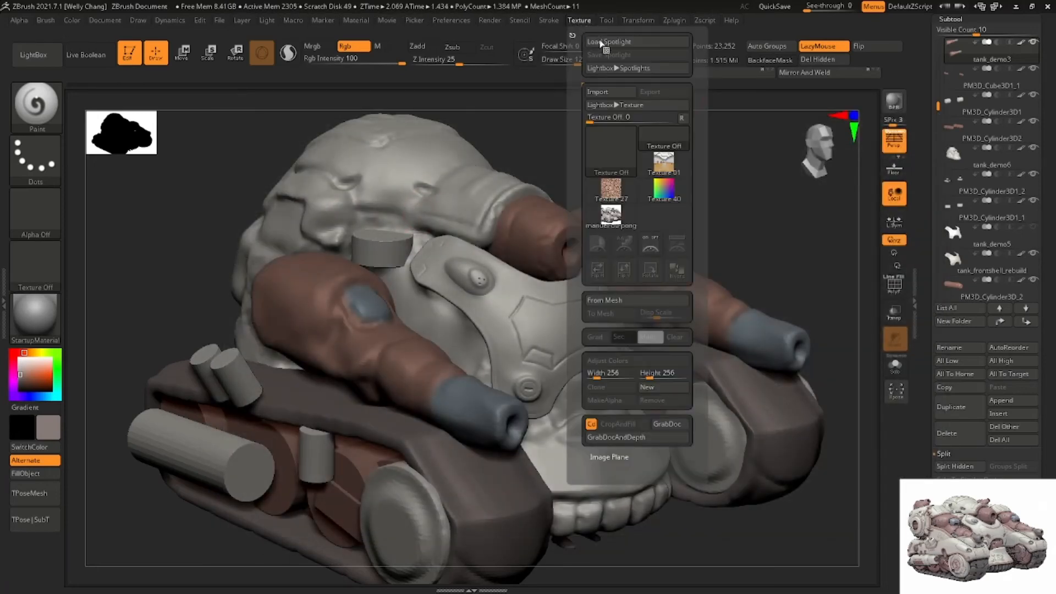
click(610, 215)
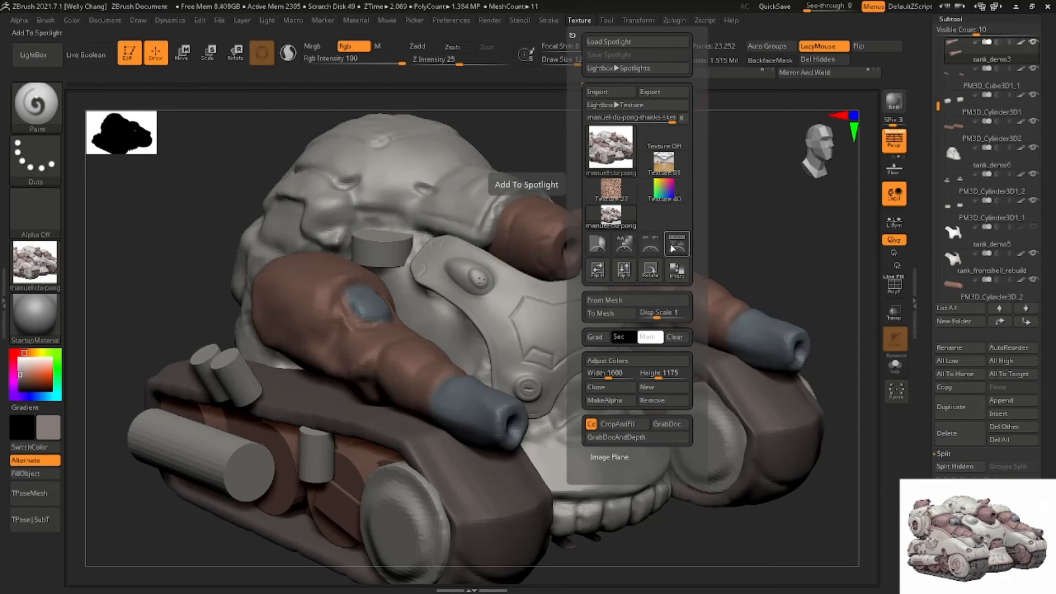
click(672, 247)
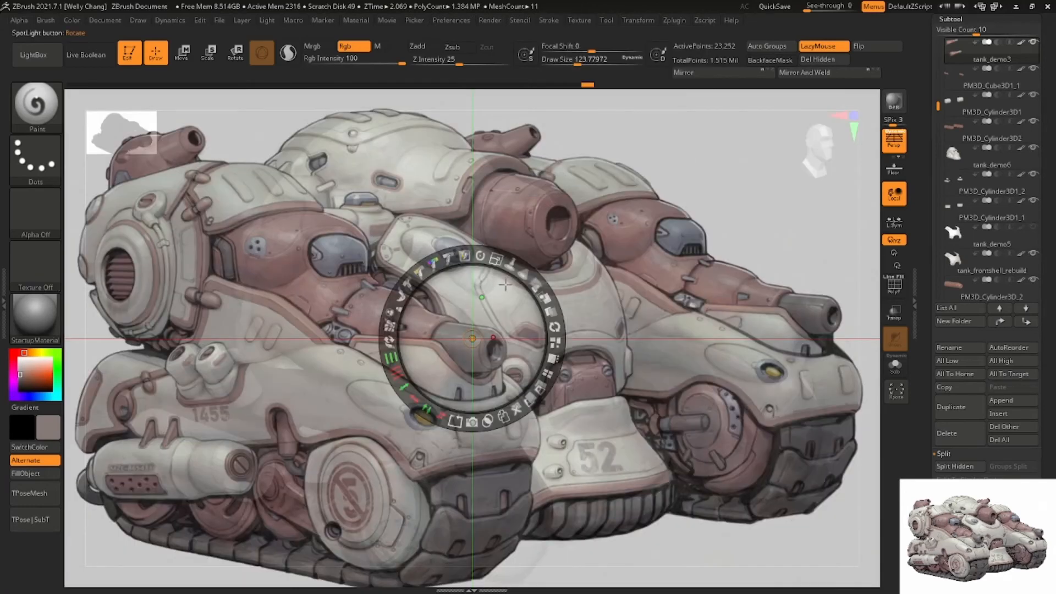
Shrink the Spotlight reference image, place it beside the tank at full opacity and leave Spotlight's edit mode
drag(497, 262, 181, 184)
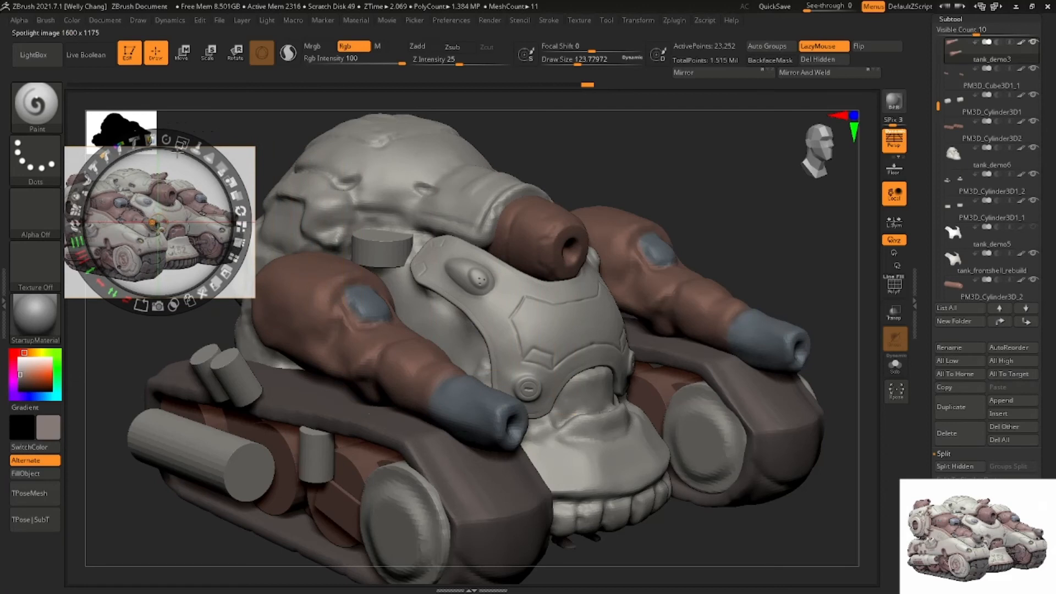
drag(177, 146, 170, 175)
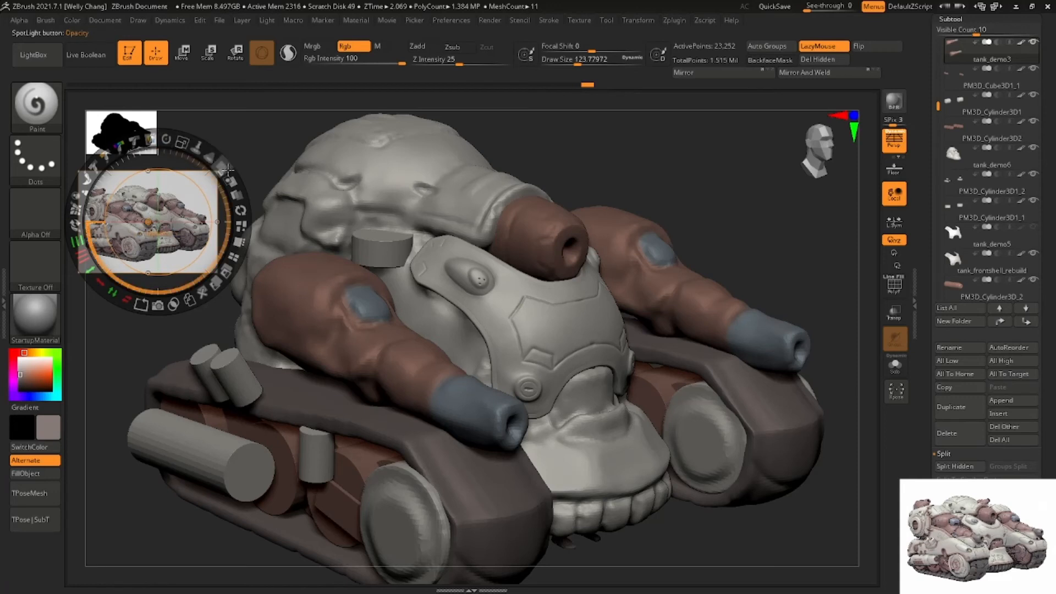
drag(227, 170, 246, 218)
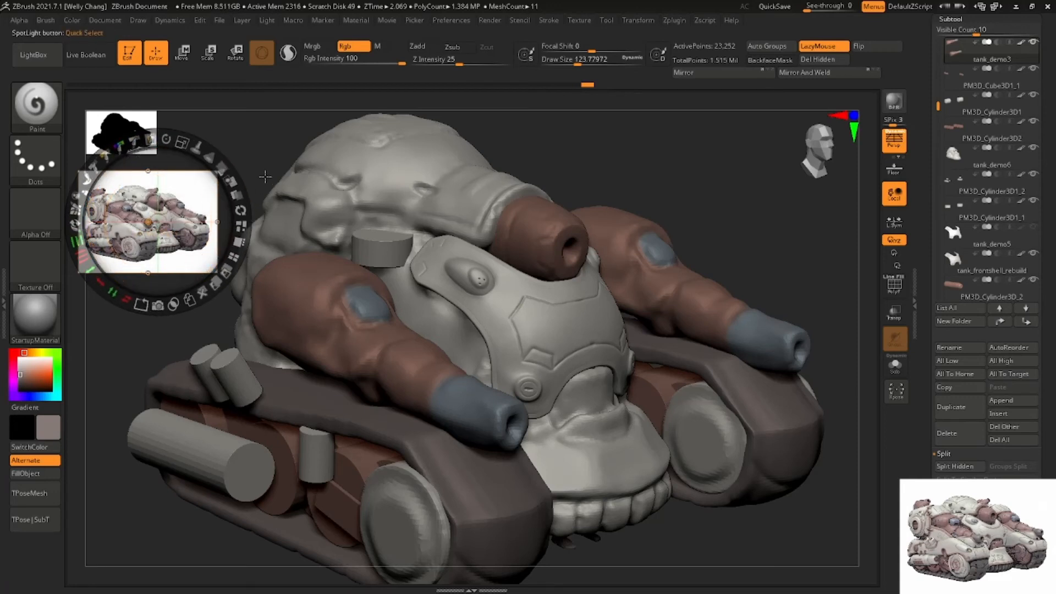
key(z)
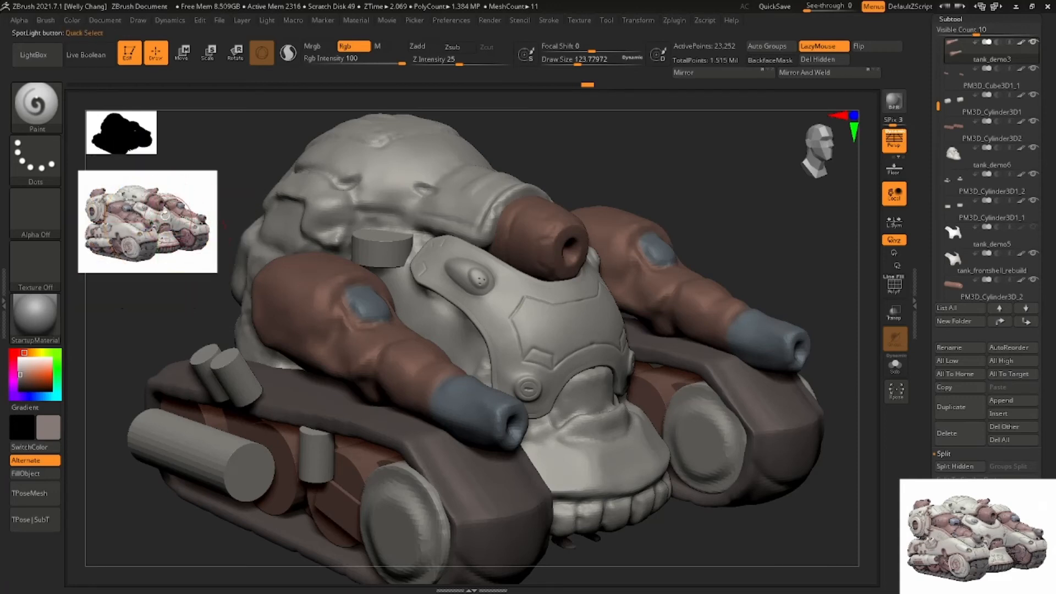
Try sampling colours from the Spotlight reference image with its edit mode on and off
key(c)
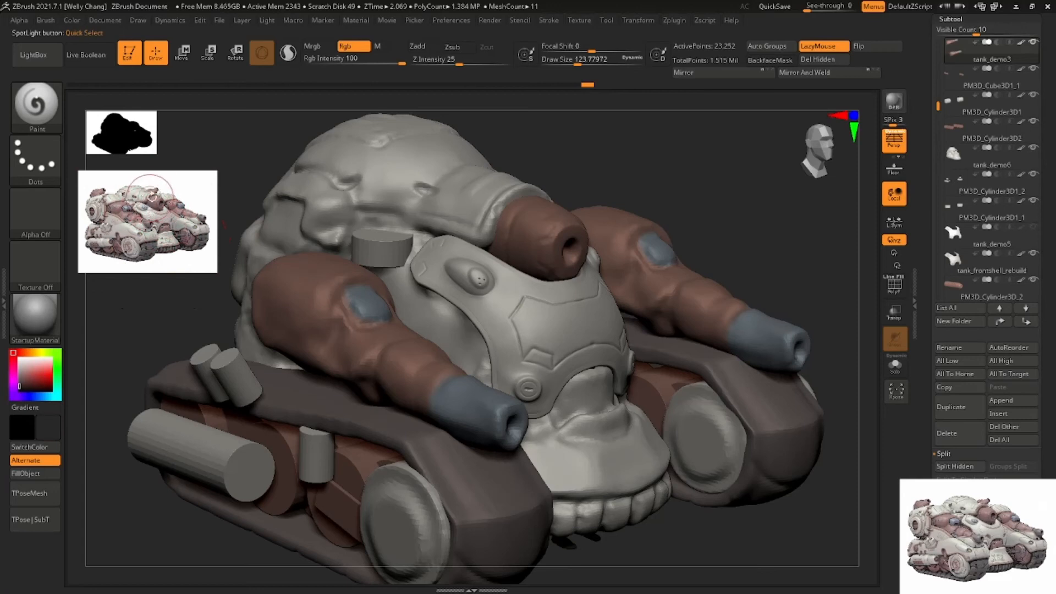
key(z)
key(c)
key(c)
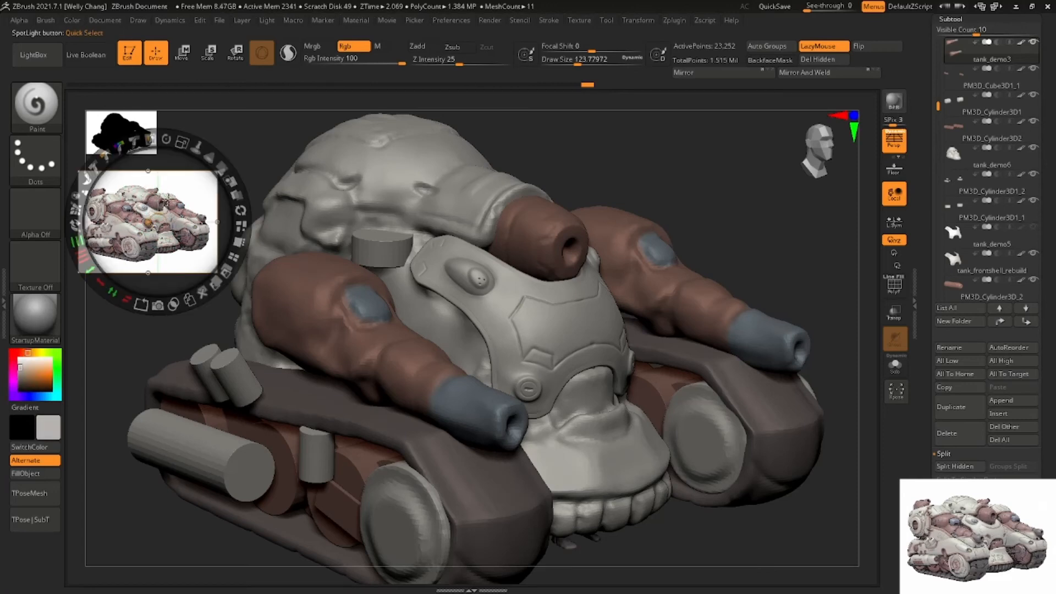
key(c)
key(z)
key(z)
key(c)
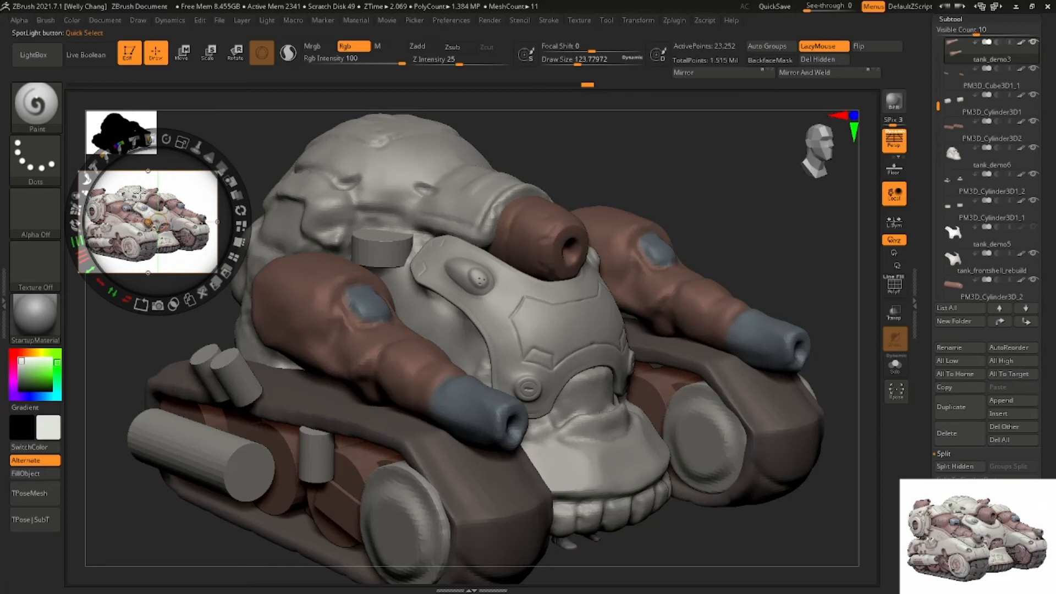
key(z)
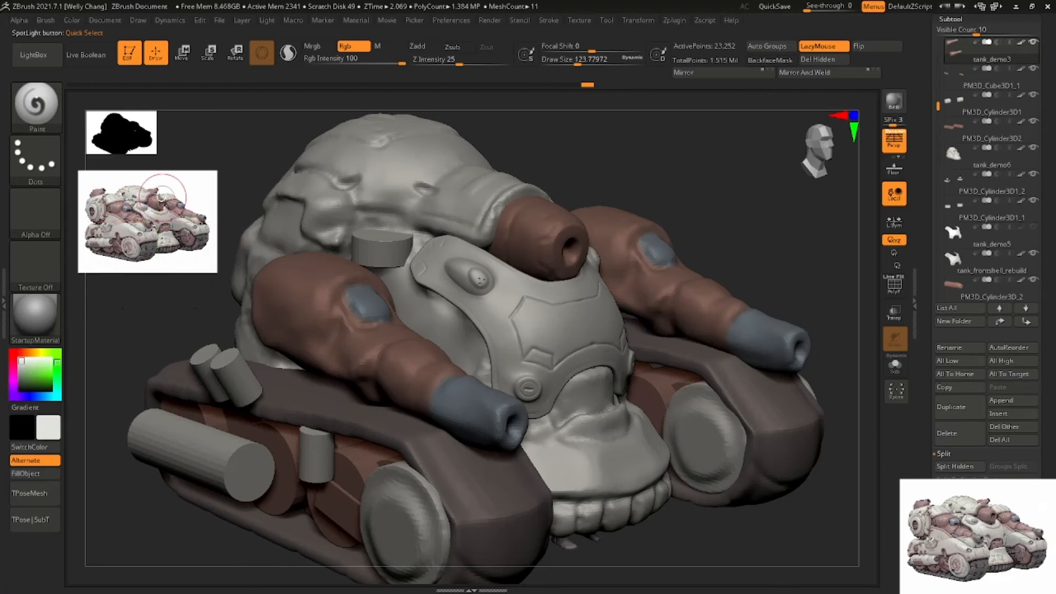
key(c)
key(z)
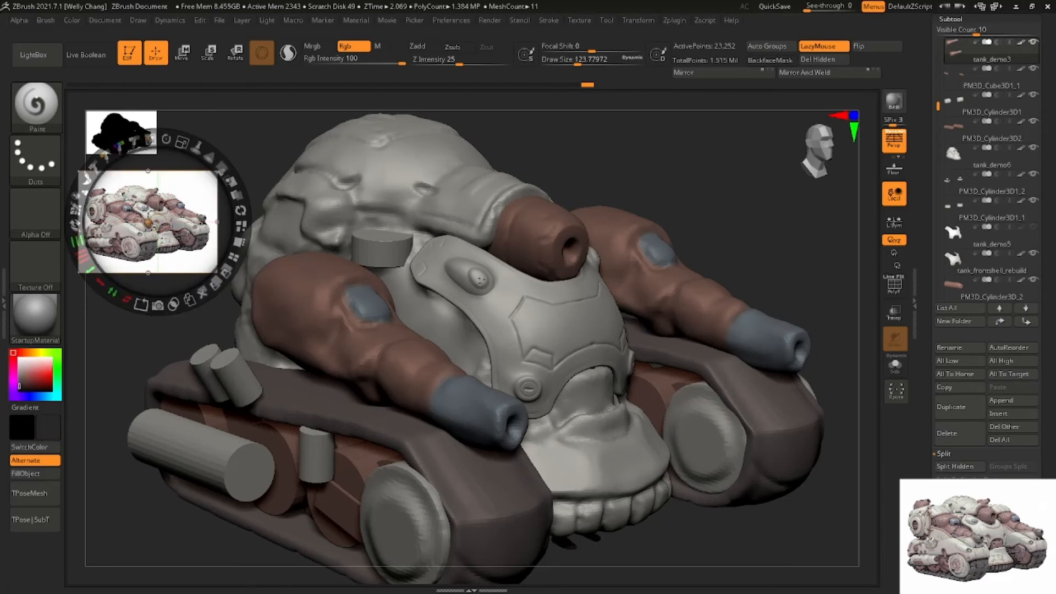
Toggle Spotlight's edit mode and the reference image's visibility on and off
key(z)
key(z)
key(z)
key(z)
key(z)
key(z)
key(z)
key(z)
key(z)
key(z)
key(z)
key(z)
key(z)
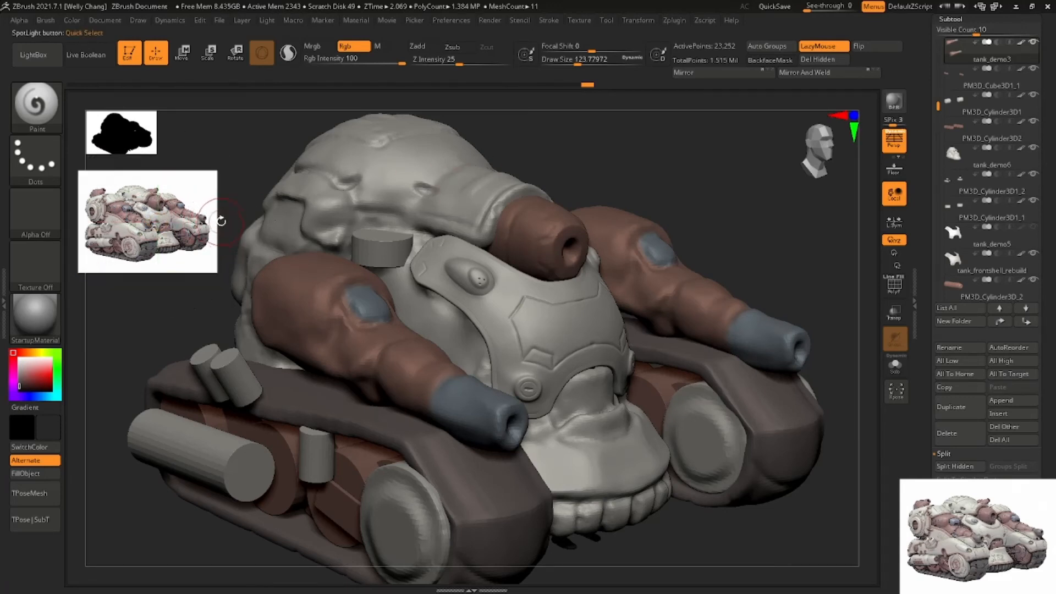
key(z)
key(z)
key(ctrl)
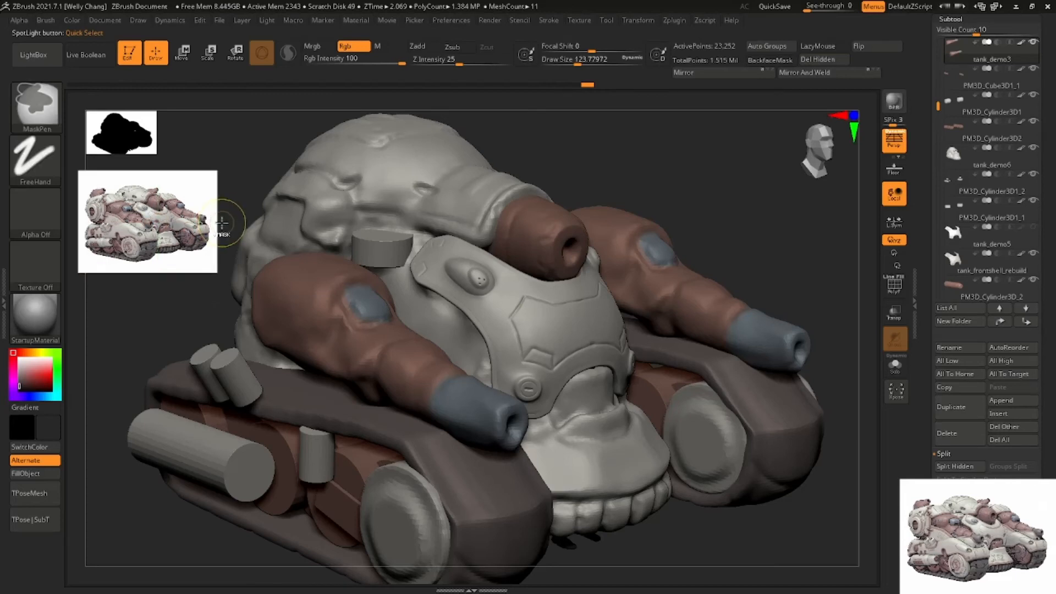
key(shift+z)
key(shift+z)
key(shift+z)
key(shift+z)
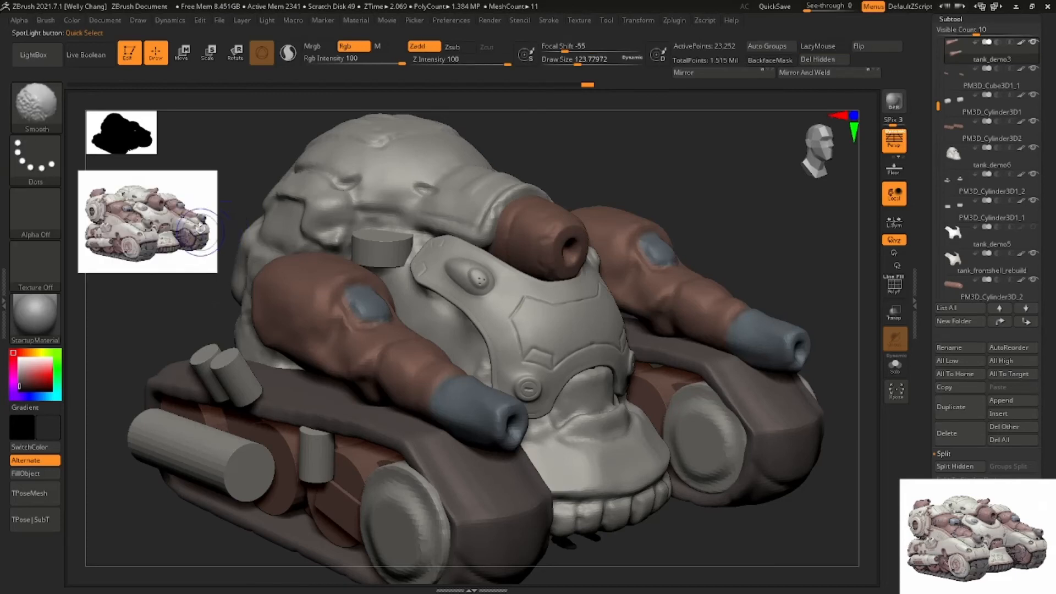
key(shift+z)
key(shift+z)
key(shift+z)
key(shift+z)
key(shift+z)
key(shift+z)
key(shift+z)
key(shift+z)
key(z)
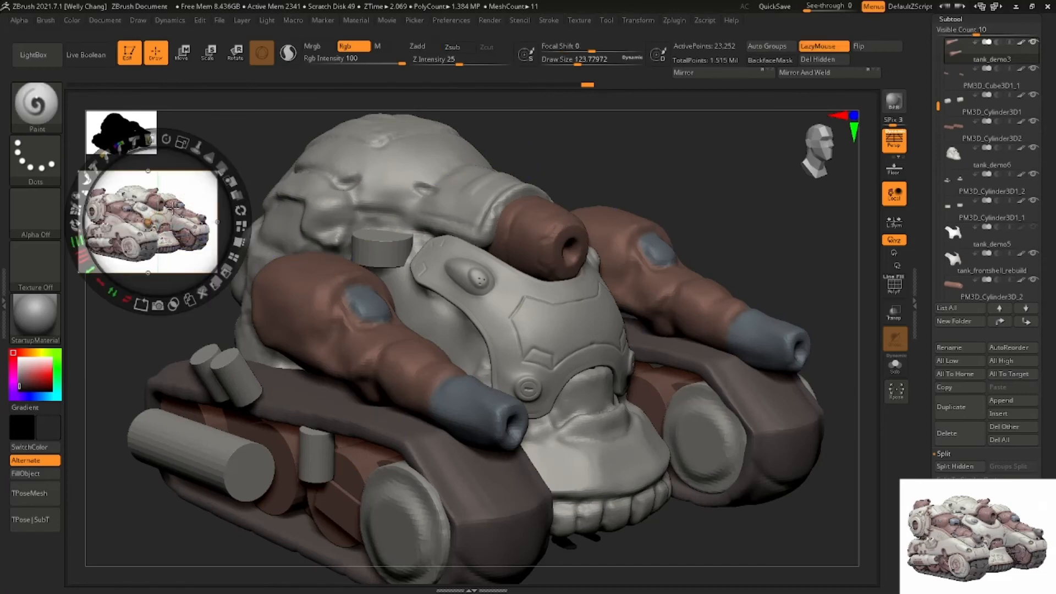
Sample the dusty pinkish brown from the Spotlight reference and fill the central gun PM3D_Cylinder3D_2 with it
key(c)
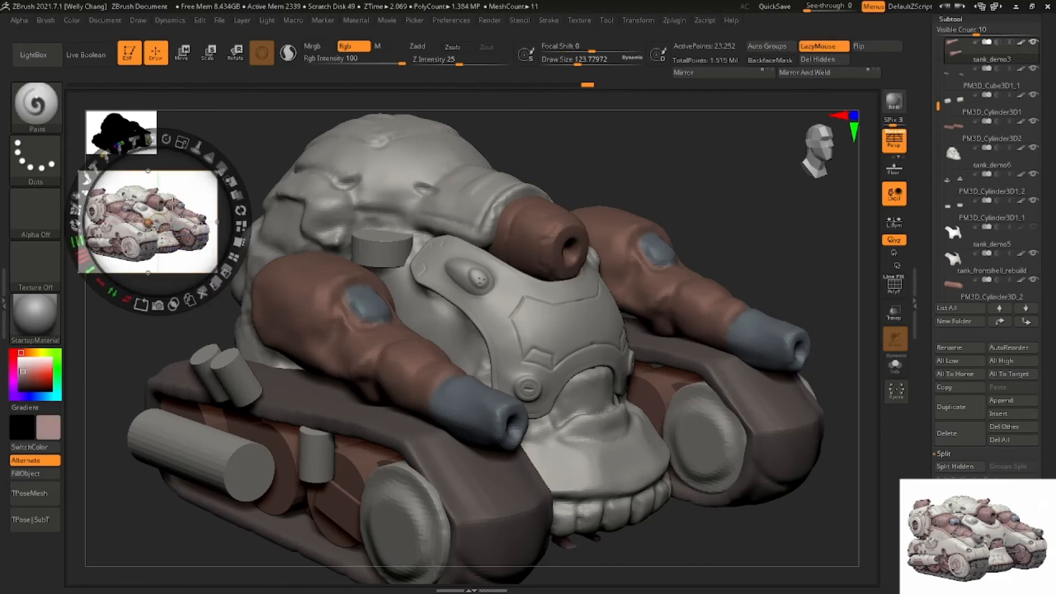
click(537, 239)
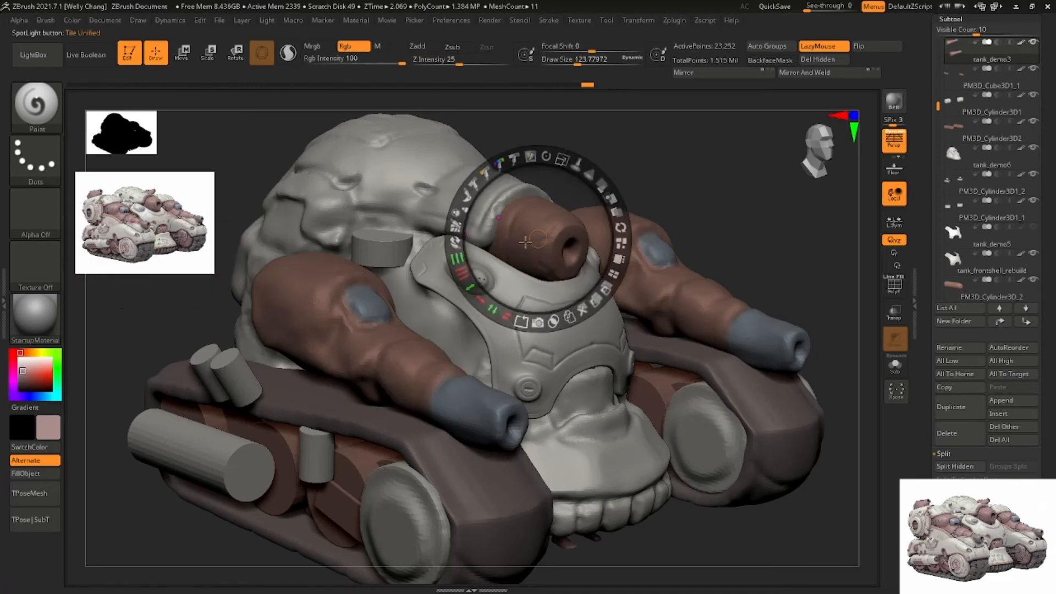
key(z)
alt+click(539, 227)
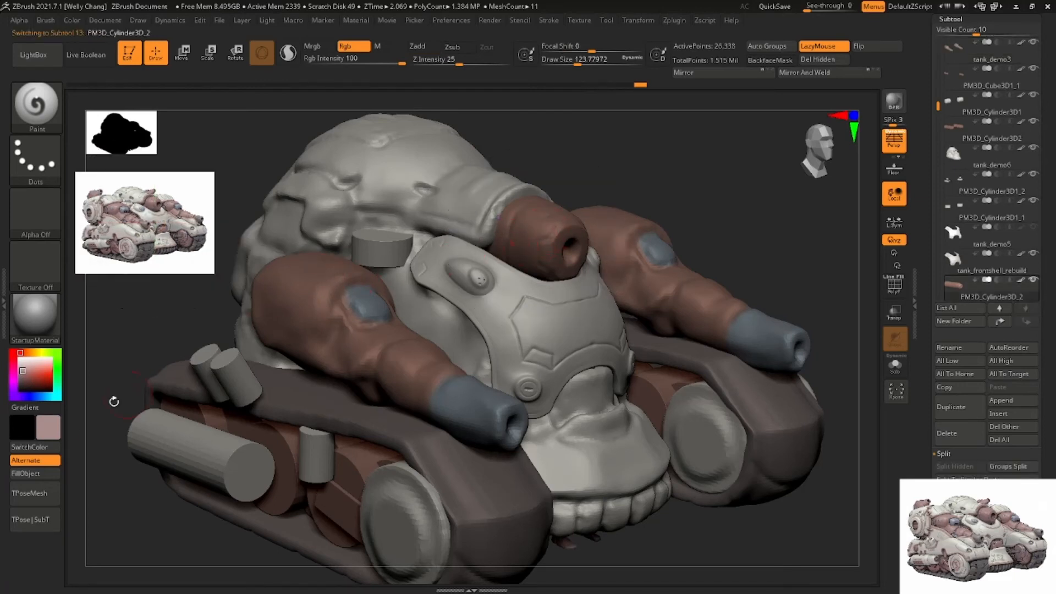
click(40, 473)
Fill the tank_demo3 gun arms and the PM3D_Cylinder3D2 wheels with the same pinkish brown
alt+click(146, 421)
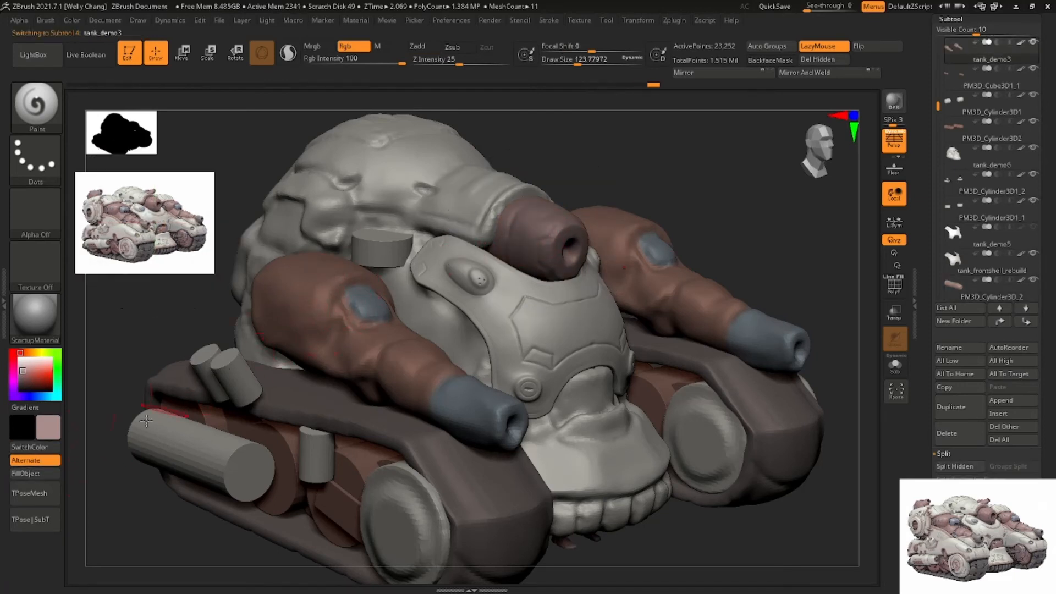
click(47, 474)
alt+click(171, 444)
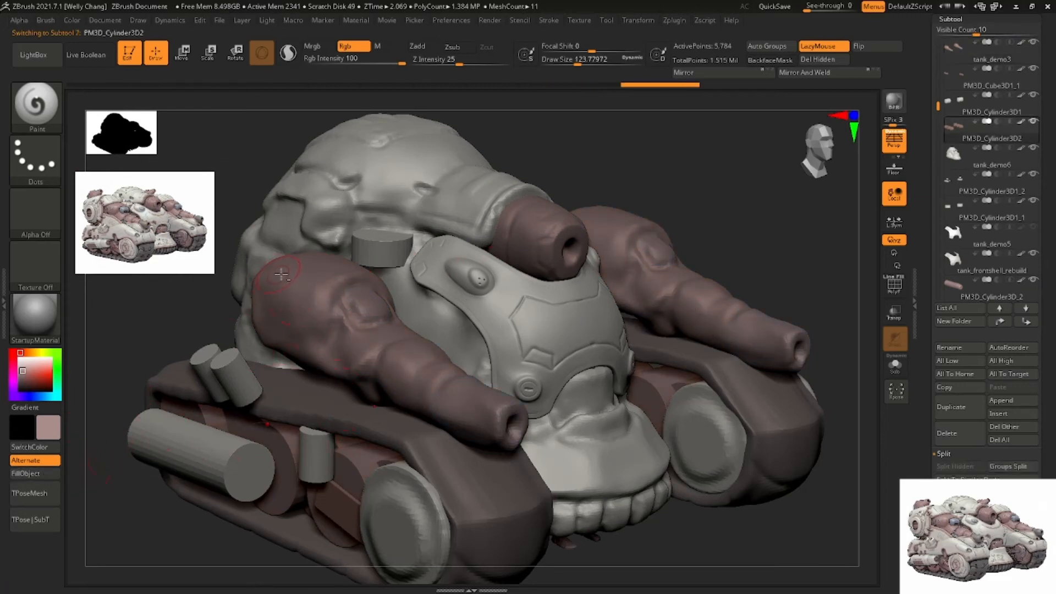
Sample the dark grey from the Spotlight reference and fill the PM3D_Cube3D1 tracks with it
alt+right_drag(281, 273, 293, 258)
right_drag(401, 285, 336, 341)
right_click(331, 348)
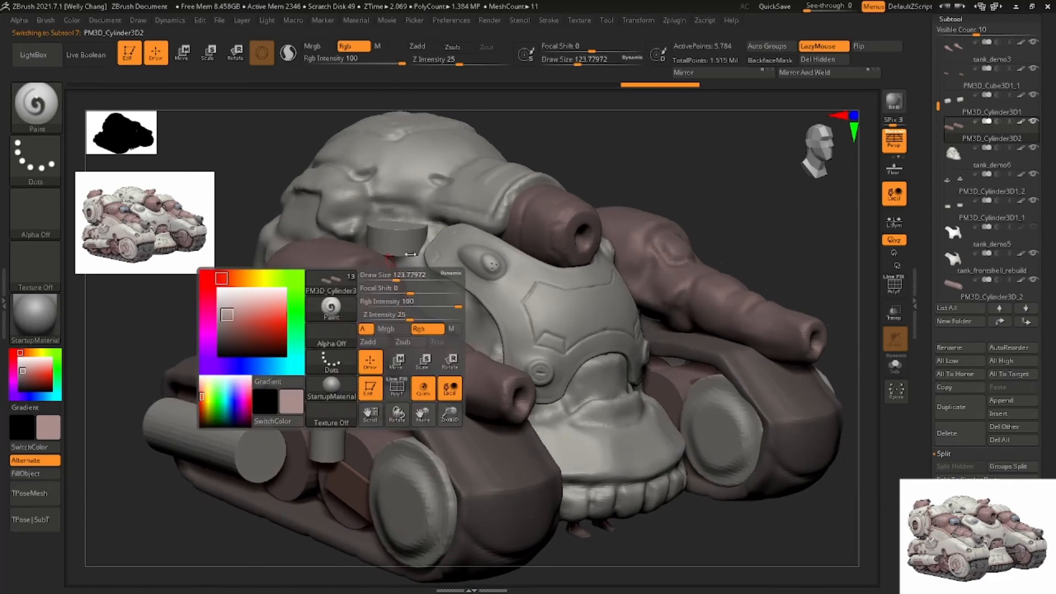
key(z)
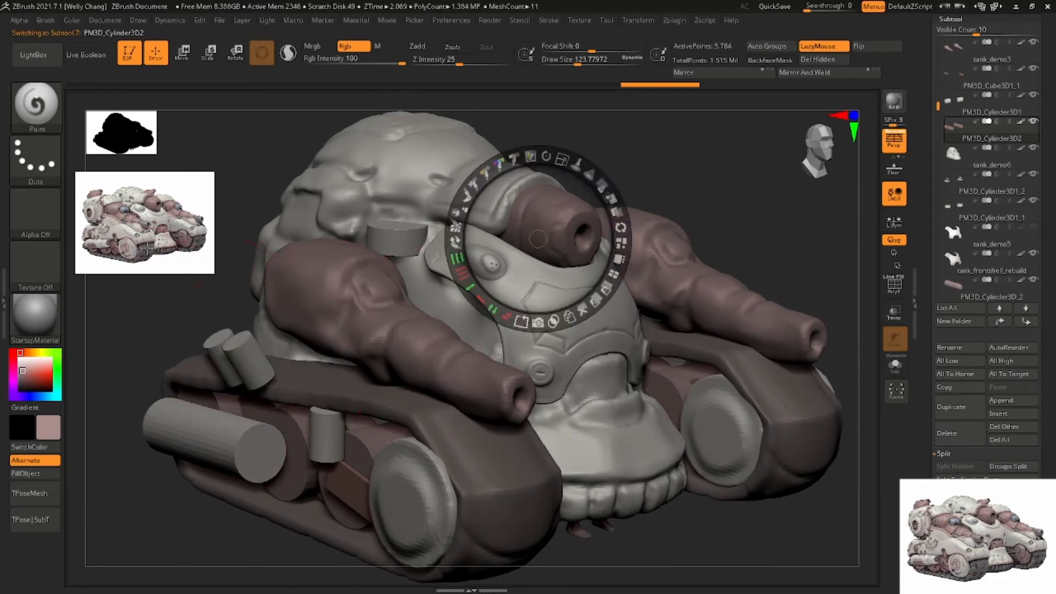
key(c)
click(476, 460)
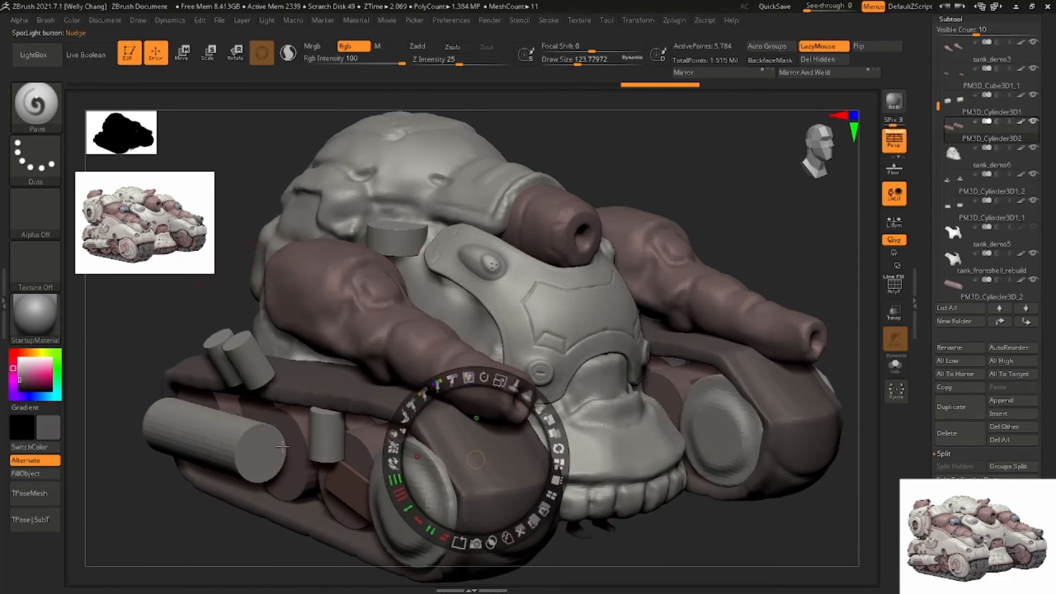
key(z)
alt+click(492, 452)
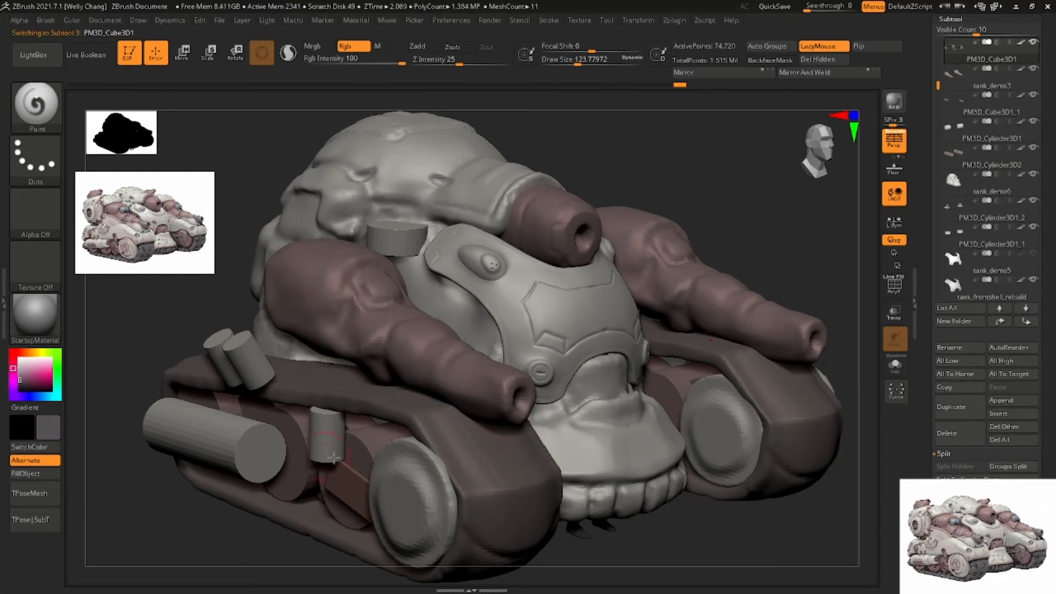
click(50, 476)
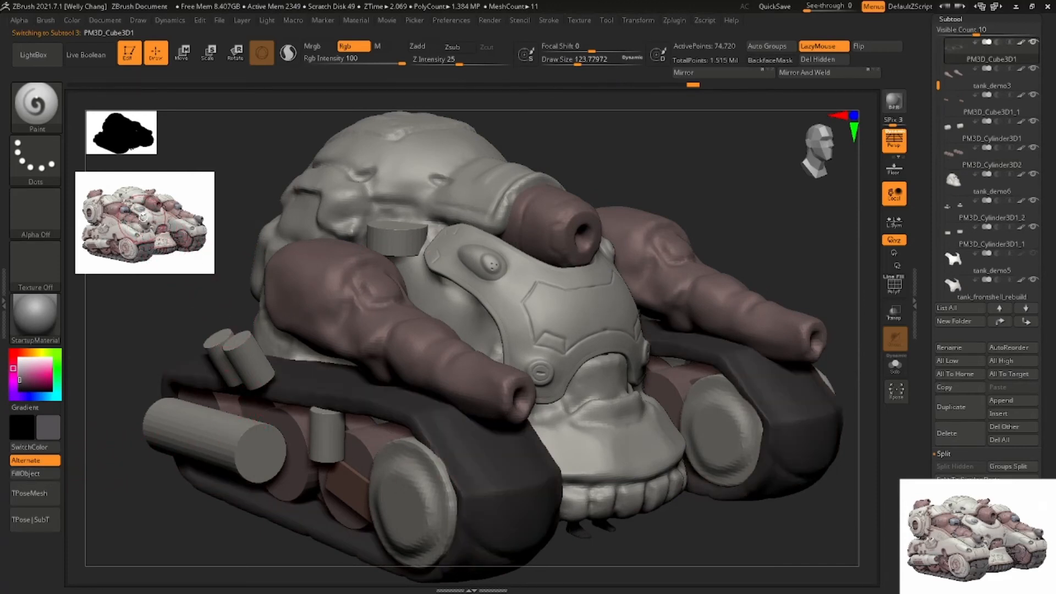
Sample the light greyish white from the Spotlight reference and fill the front shell, the tank_demo6 turret and the PM3D_Cylinder3D1_1 cylinders with it
key(c)
key(z)
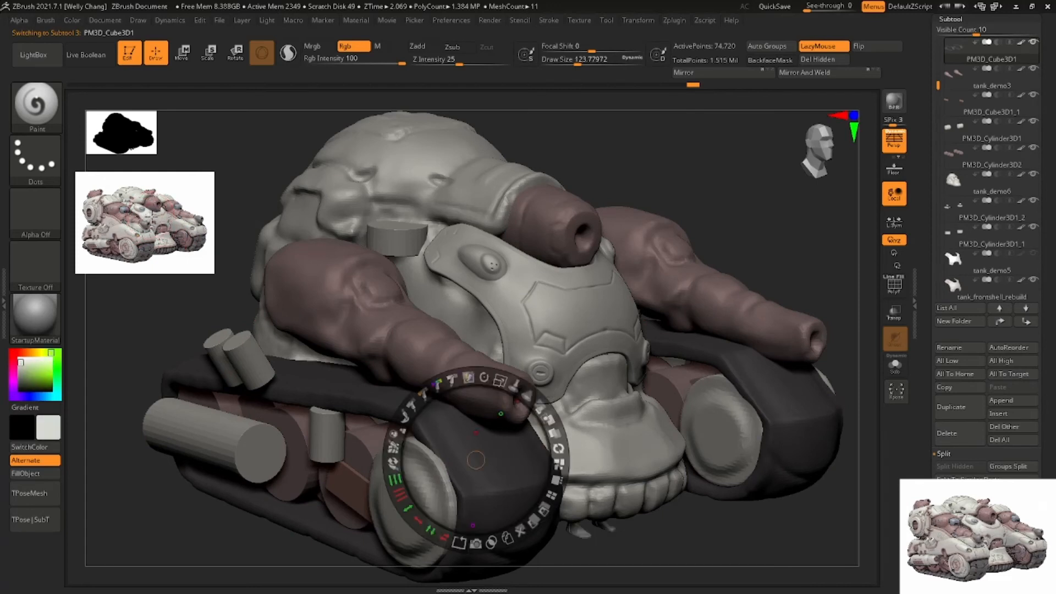
key(c)
key(c)
key(c)
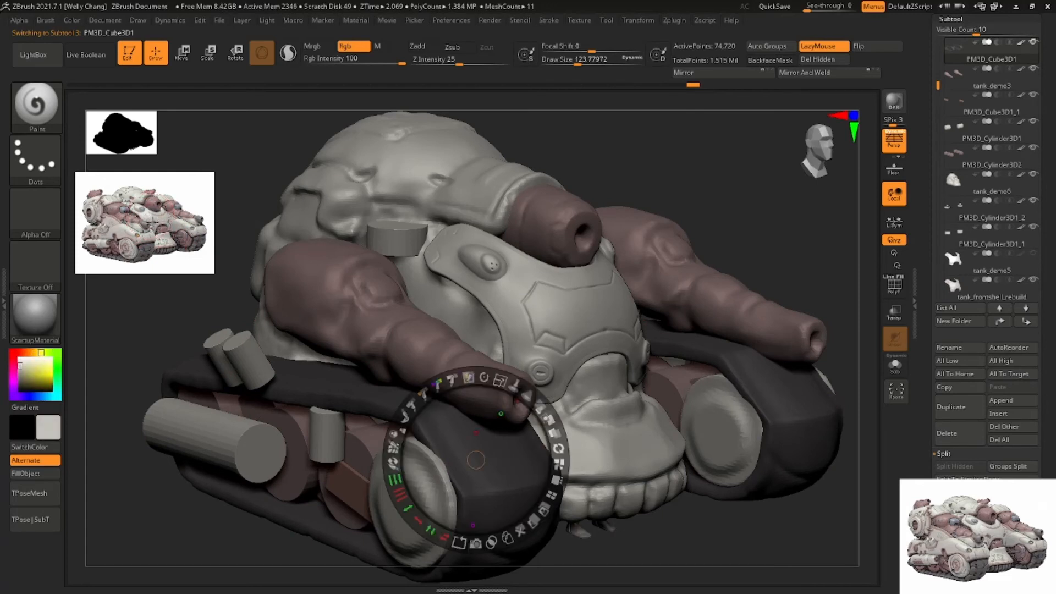
key(z)
alt+click(493, 280)
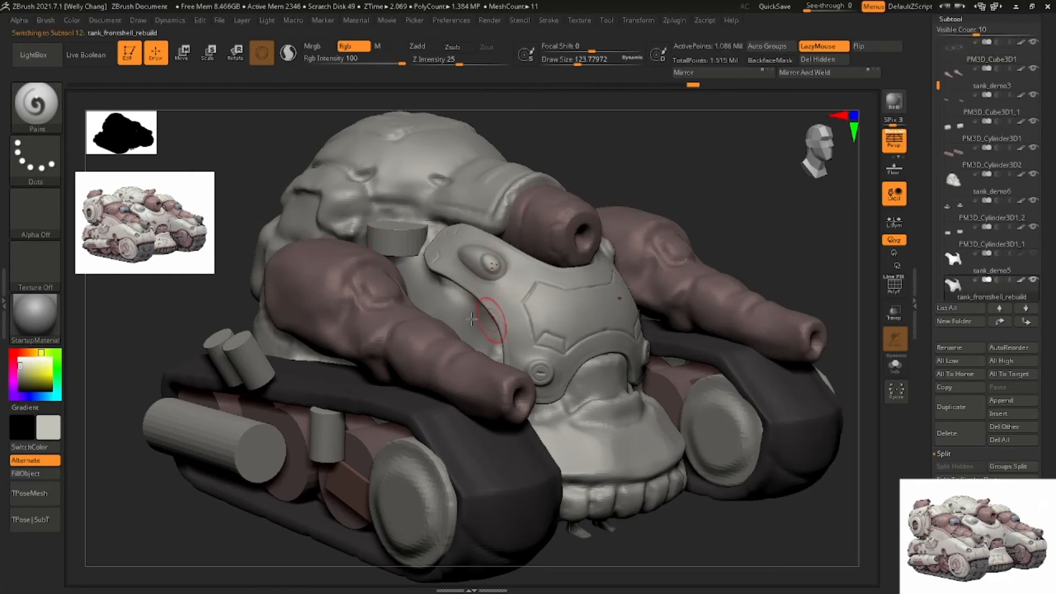
alt+click(413, 181)
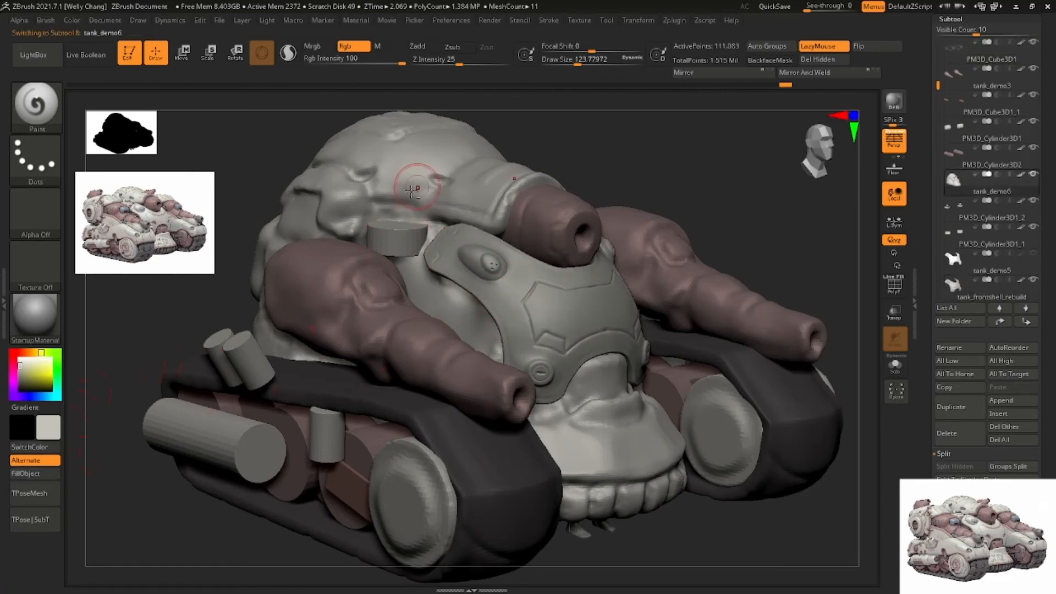
alt+click(268, 357)
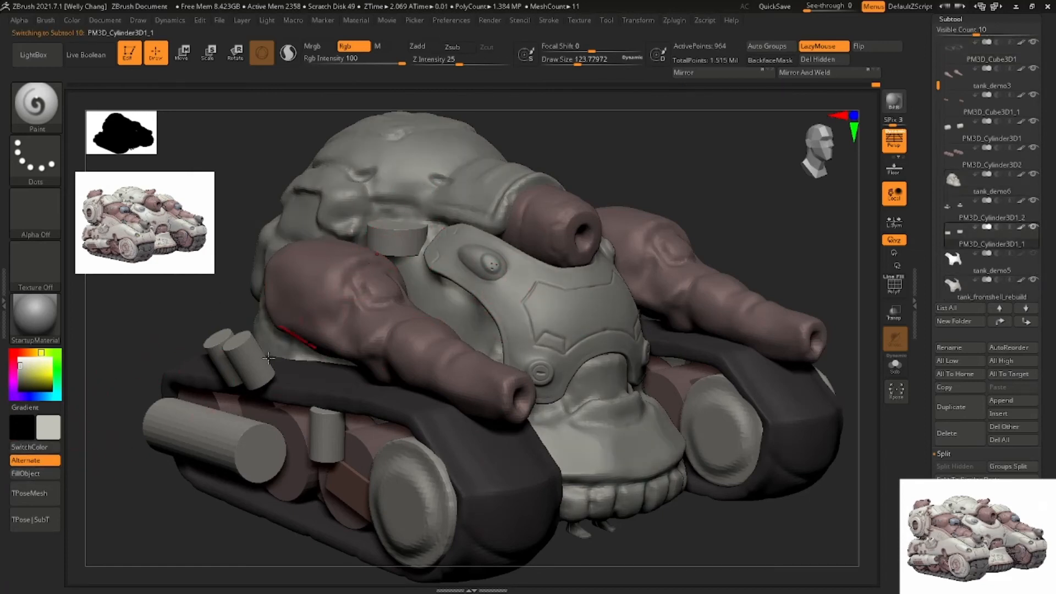
click(51, 476)
Fill PM3D_Cylinder3D1_2 and PM3D_Cylinder3D1 with the same light grey, and fill the PM3D_Cube3D1_1 blocks with the wheels' pinkish brown
alt+click(240, 369)
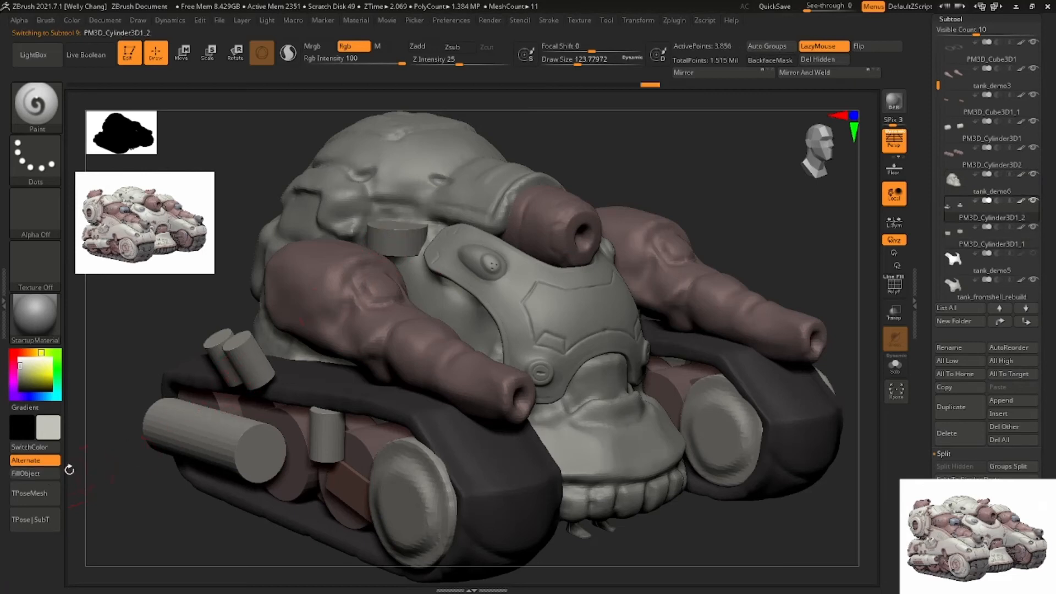
click(54, 472)
alt+click(412, 454)
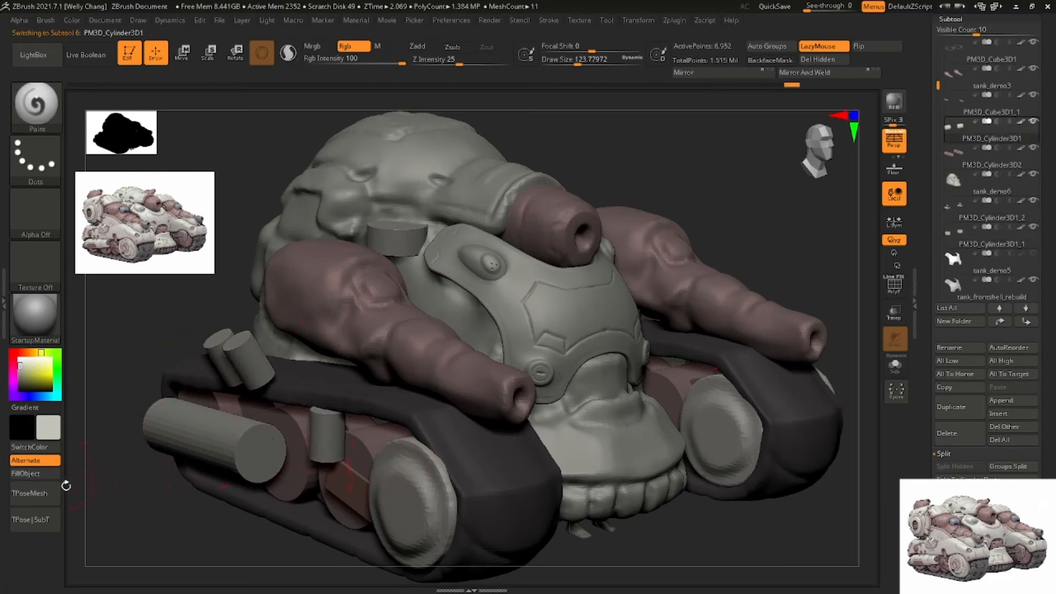
click(52, 473)
key(c)
alt+click(339, 495)
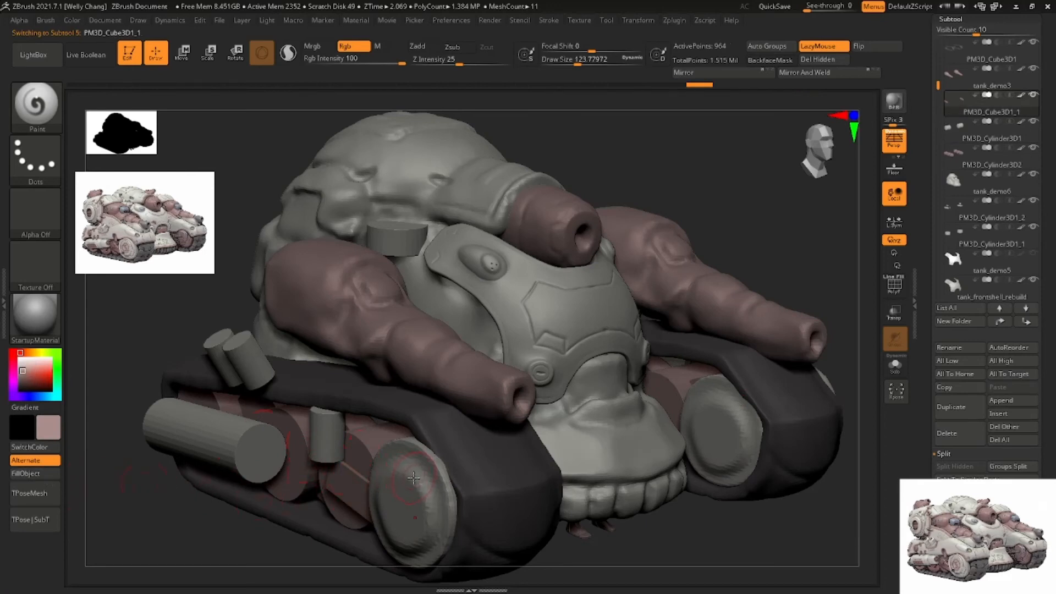
Resample the light grey from the model, fill the tank_demo3 body with it while the gun arms are hidden, and show the whole subtool
key(c)
alt+click(410, 483)
alt+click(351, 302)
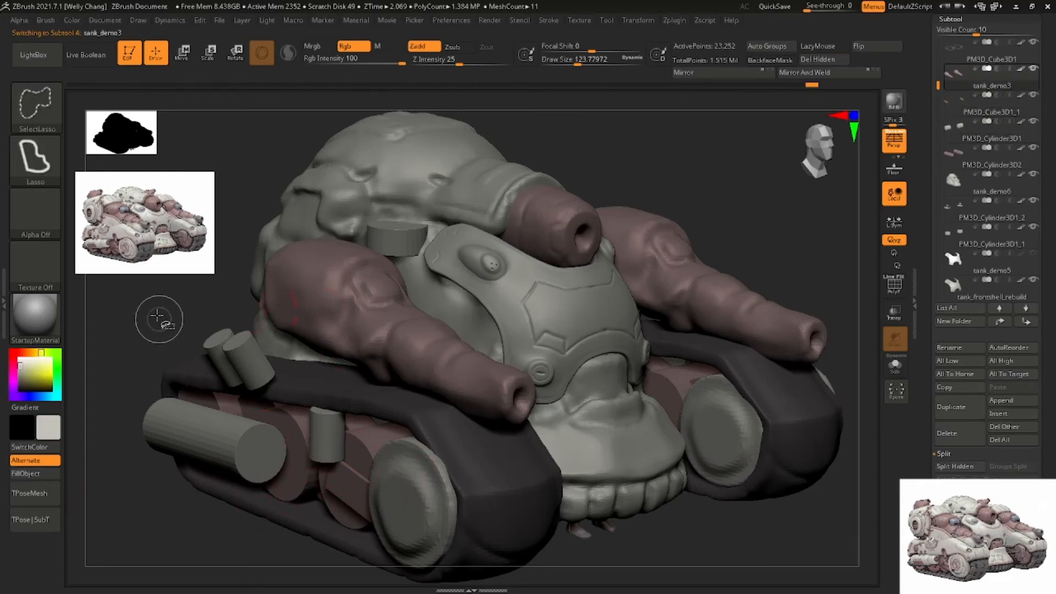
click(33, 474)
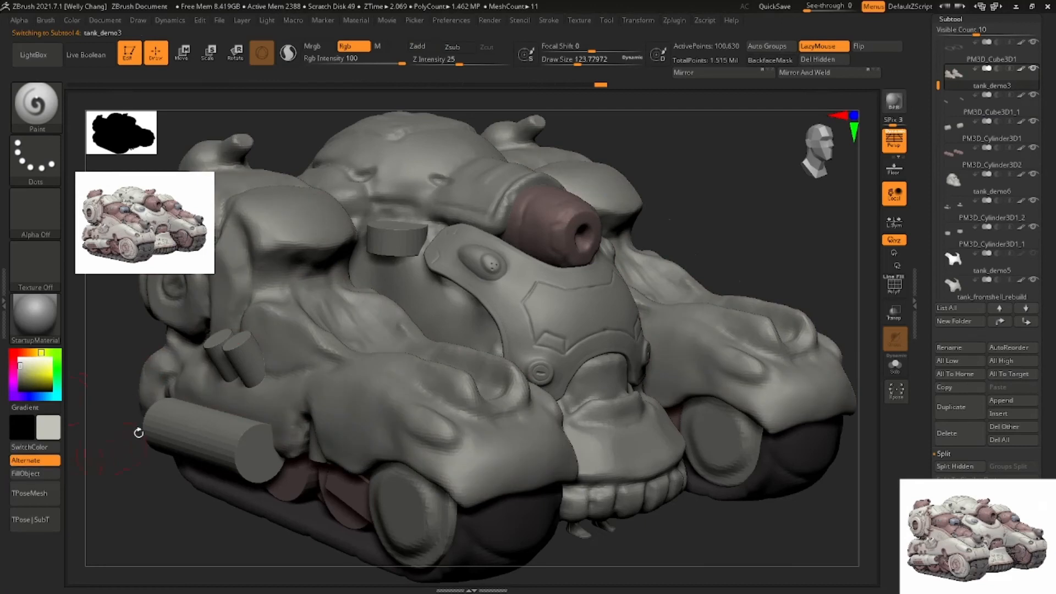
key(ctrl+z)
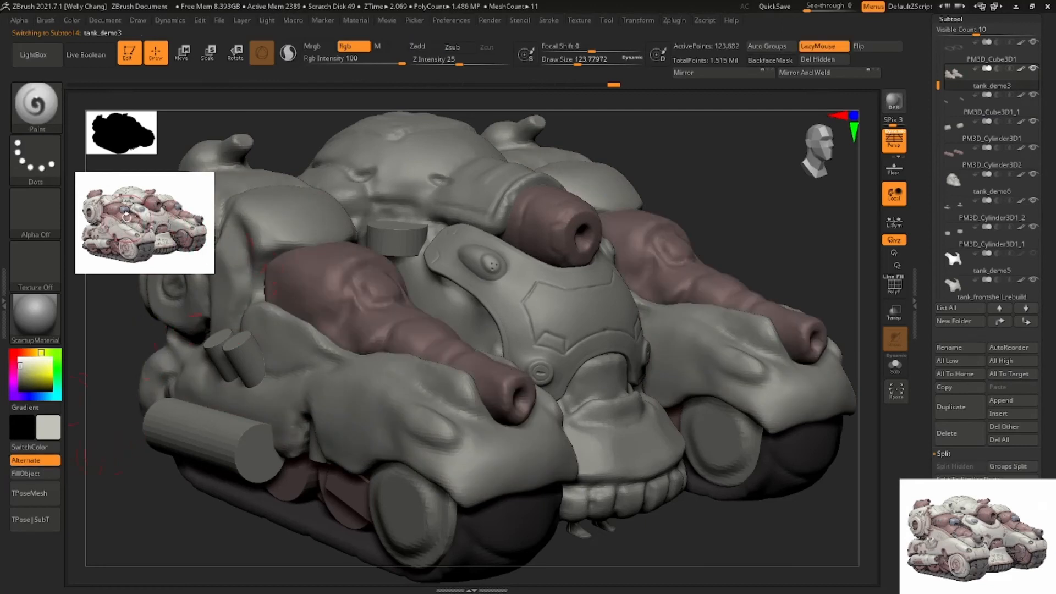
Sample the bluish grey from the Spotlight reference and activate the Paint brush for tank_demo3
key(z)
key(c)
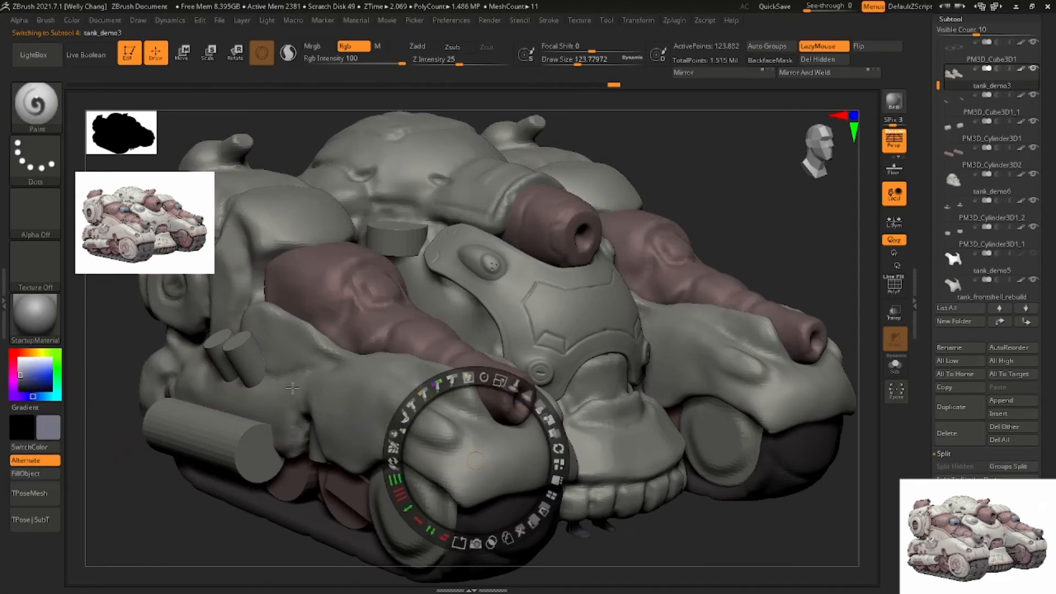
key(z)
key(b)
key(p)
key(a)
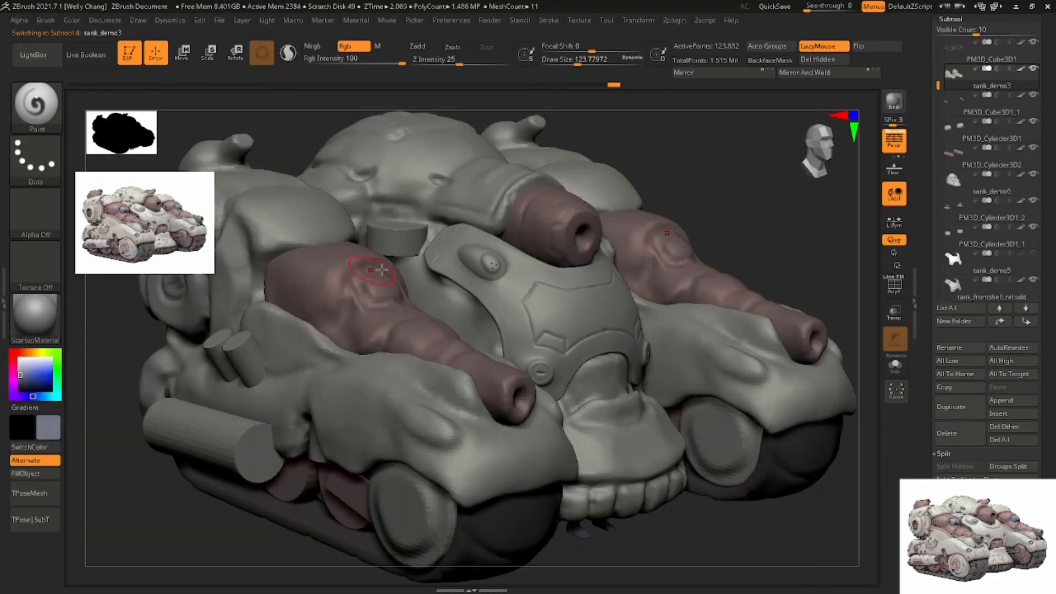
Isolate the tank_demo3 gun arms and mask everything else in the subtool, leaving only the arms paintable
ctrl+right_drag(350, 279, 372, 281)
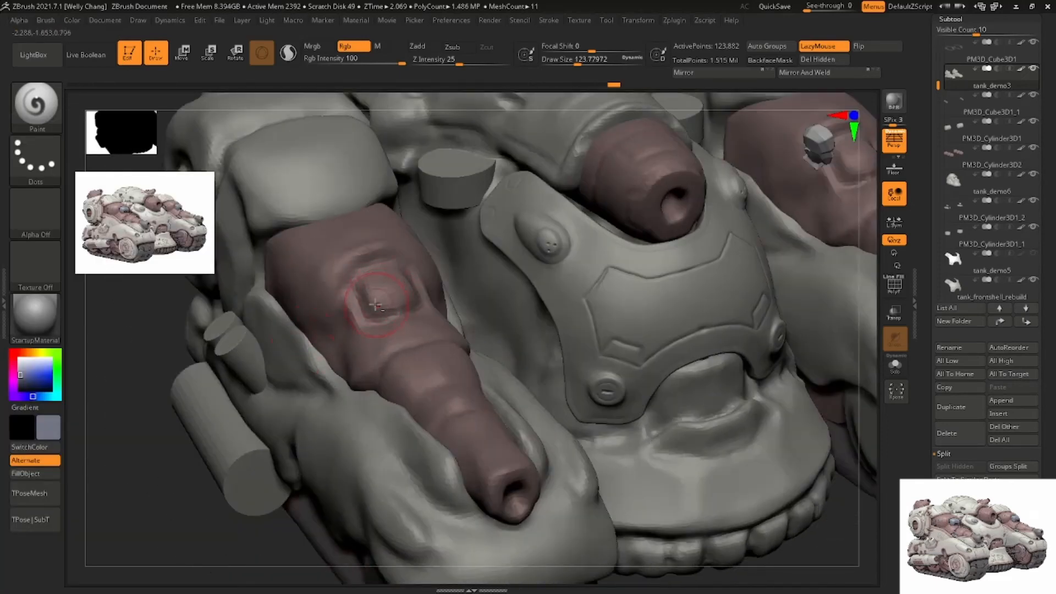
key(ctrl+shift)
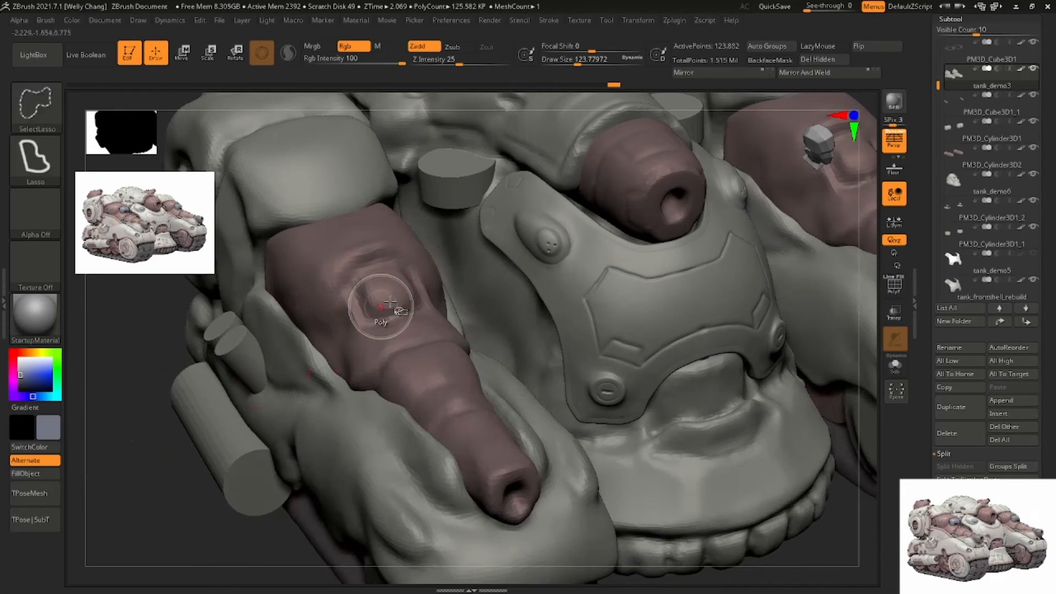
ctrl+shift+click(355, 303)
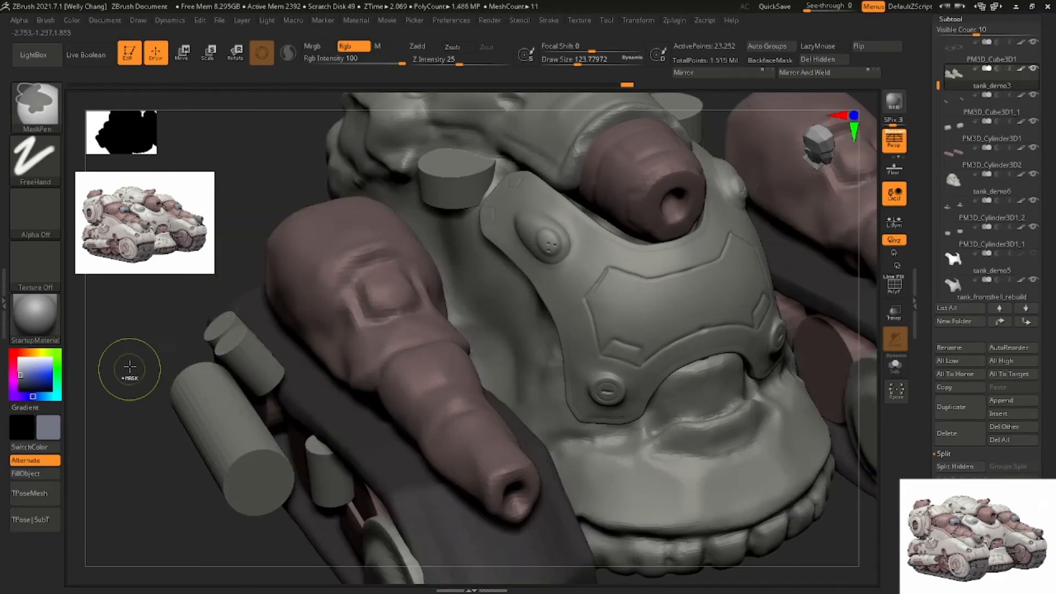
ctrl+shift+click(132, 363)
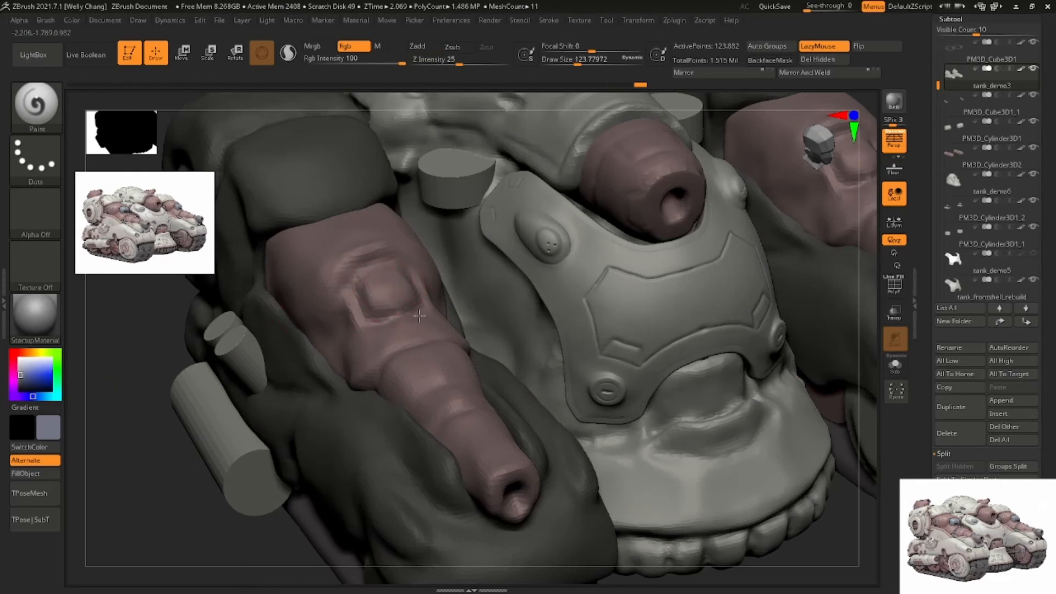
key(f)
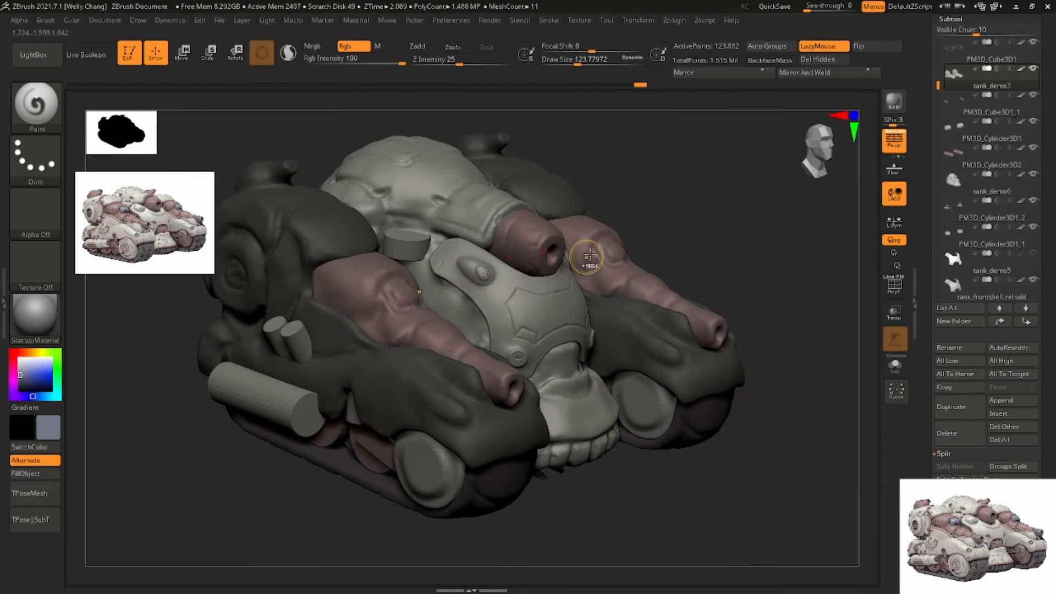
ctrl+click(669, 237)
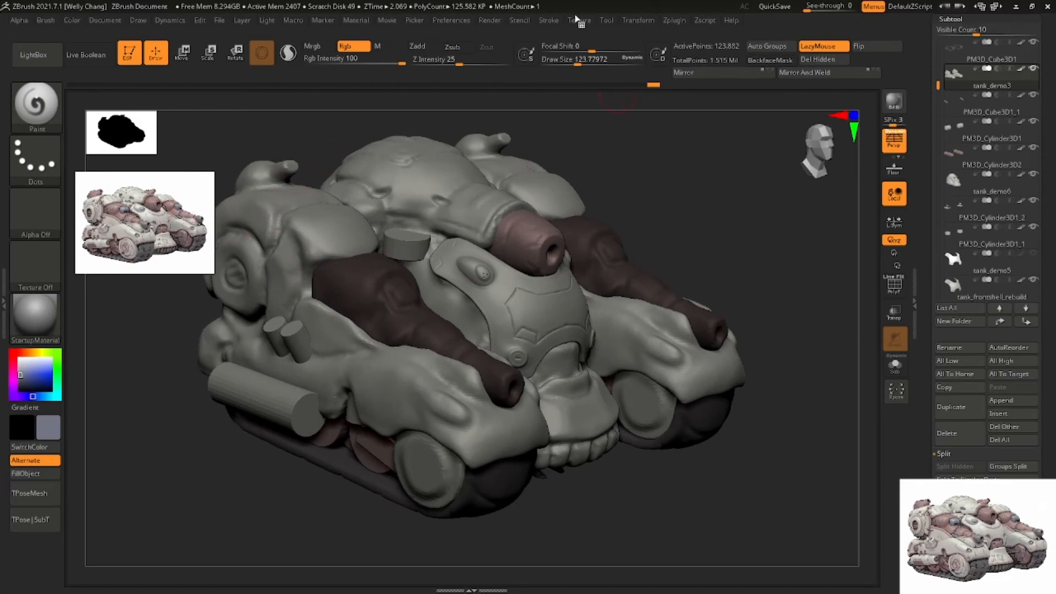
mouse_move(287, 227)
mouse_down()
mouse_move(282, 245)
mouse_move(318, 237)
mouse_up()
key(ctrl+z)
key(ctrl+z)
Paint the raised square bump and the muzzle end of the gun arms bluish grey
alt+right_drag(397, 263, 440, 311)
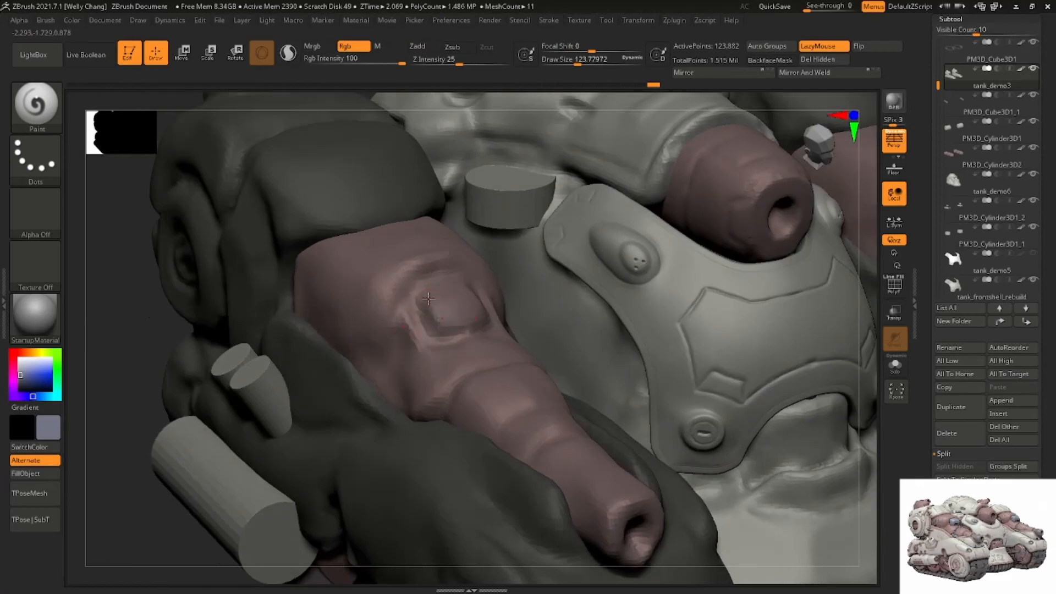
drag(440, 311, 457, 318)
mouse_move(459, 312)
alt+right_down()
mouse_move(390, 242)
mouse_move(465, 365)
alt+right_up()
mouse_move(521, 425)
mouse_down()
mouse_move(467, 442)
mouse_move(518, 438)
mouse_move(556, 510)
mouse_up()
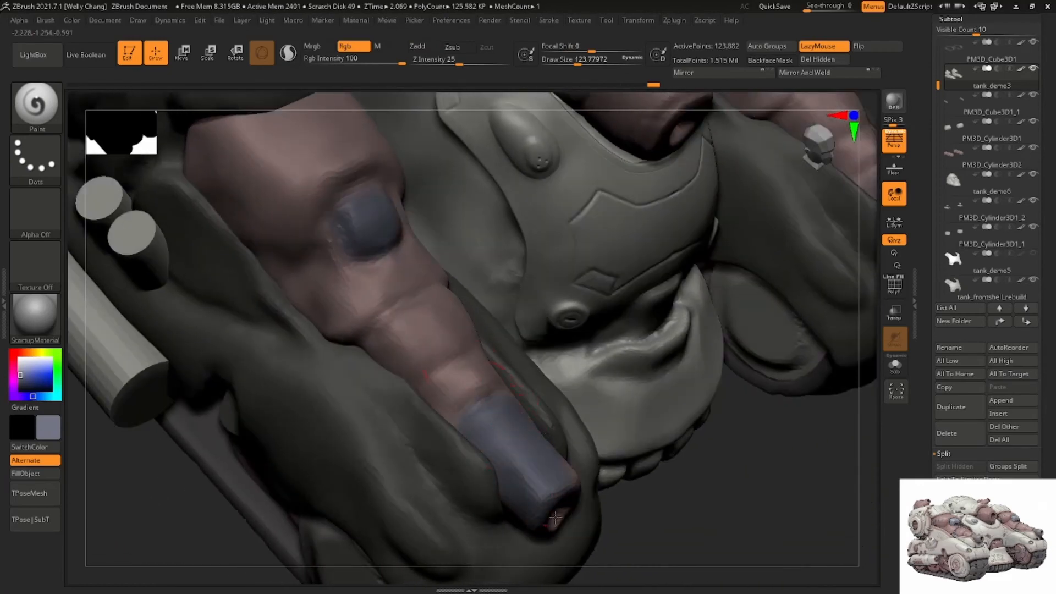
Isolate the gun arms and extend the bluish grey paint around the sides and underside of the muzzles
mouse_move(595, 425)
alt+right_down()
mouse_move(518, 389)
mouse_move(542, 341)
mouse_move(599, 316)
alt+right_up()
ctrl+shift+click(517, 390)
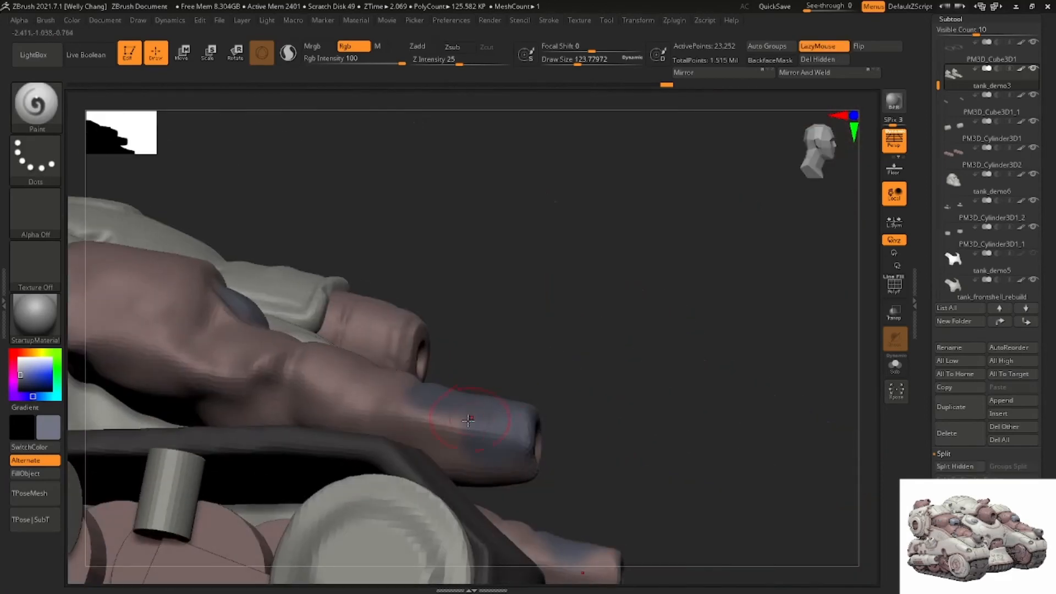
drag(471, 421, 436, 411)
right_drag(497, 456, 556, 383)
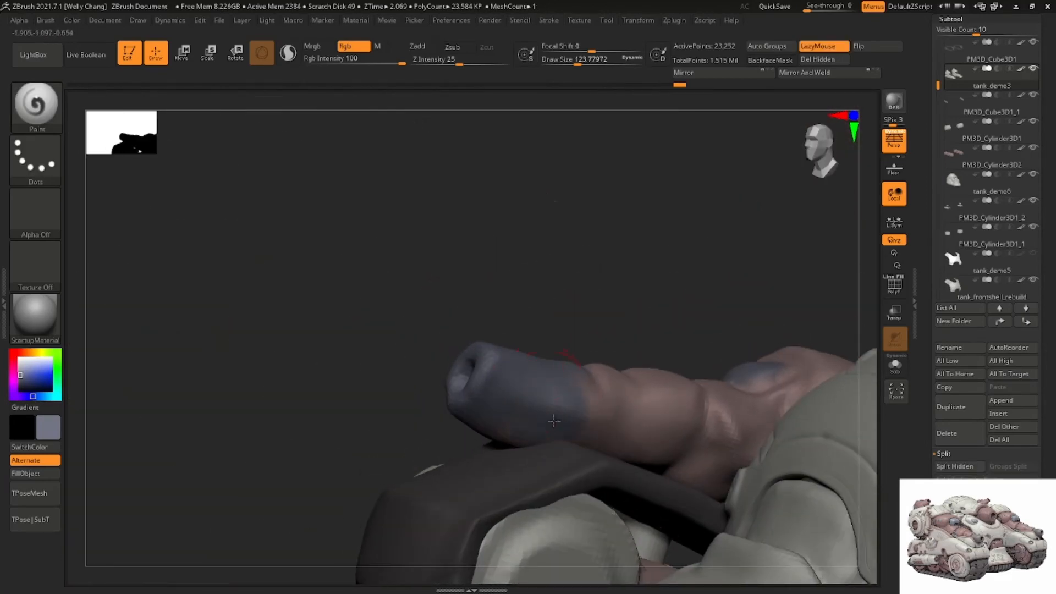
right_drag(515, 439, 504, 405)
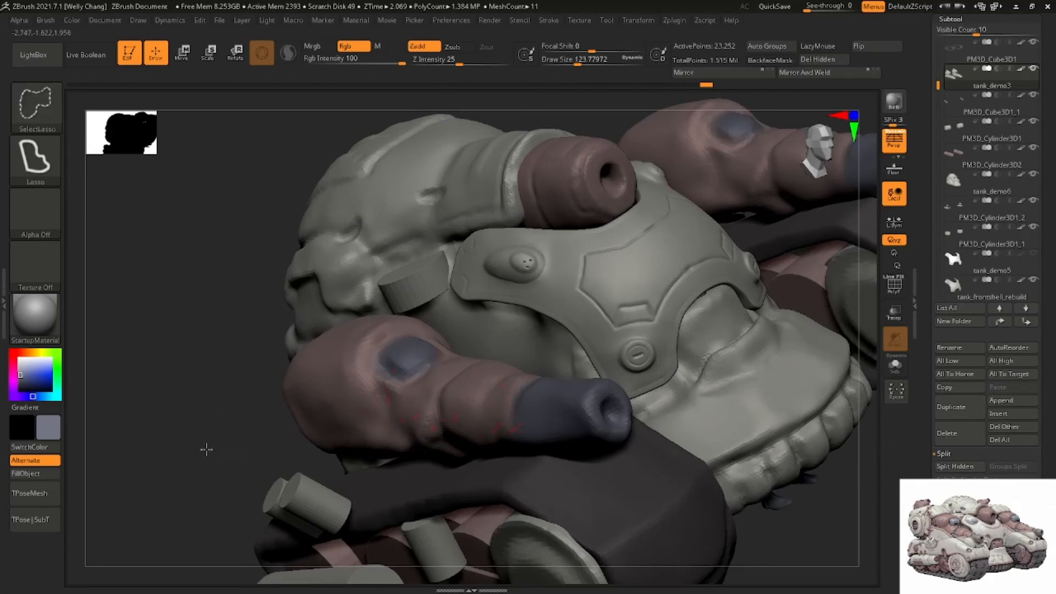
Show the whole tank_demo3 subtool again and clear its mask
ctrl+shift+click(205, 448)
alt+right_drag(205, 448, 276, 407)
ctrl+click(217, 444)
mouse_move(364, 360)
right_down()
mouse_move(387, 362)
mouse_move(414, 325)
mouse_move(387, 331)
mouse_move(457, 286)
right_up()
ctrl+click(192, 477)
Reduce the Draw Size to about 54 and paint the round knob on tank_frontshell_rebuild bluish grey
alt+right_drag(581, 248, 511, 289)
right_drag(538, 292, 537, 278)
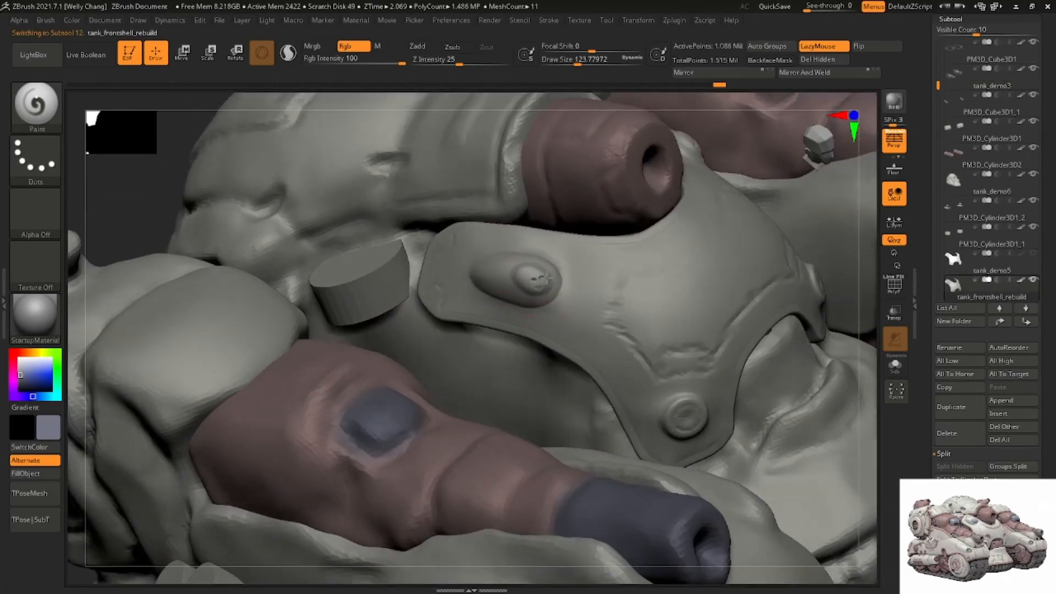
key(space)
drag(546, 277, 534, 277)
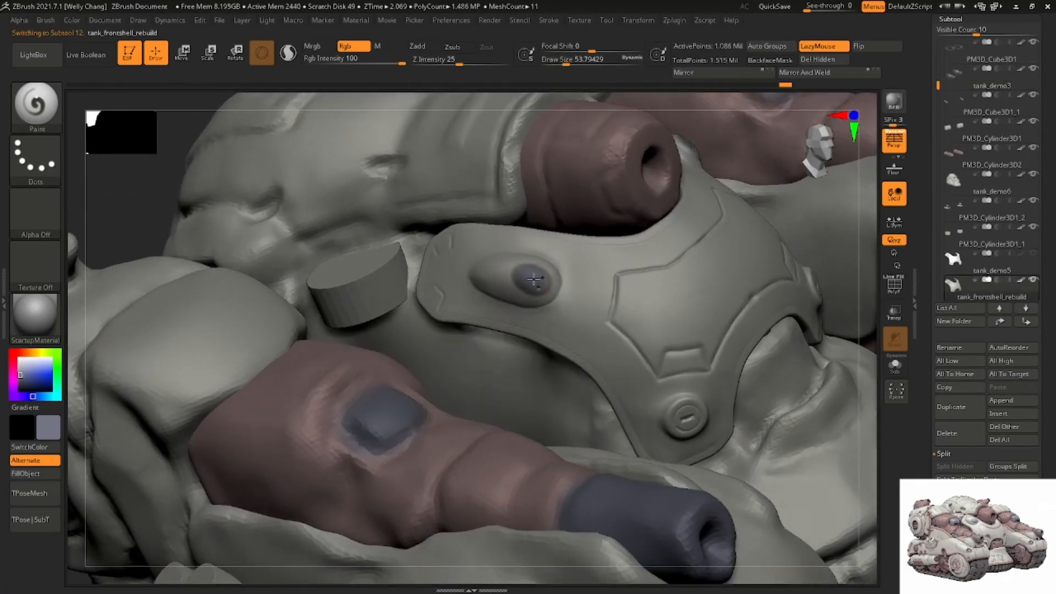
Show the Spotlight reference, sample a neutral mid grey from it, and hide the reference again
mouse_move(546, 274)
right_down()
mouse_move(481, 275)
mouse_move(492, 340)
mouse_move(536, 354)
right_up()
alt+right_drag(598, 373, 553, 334)
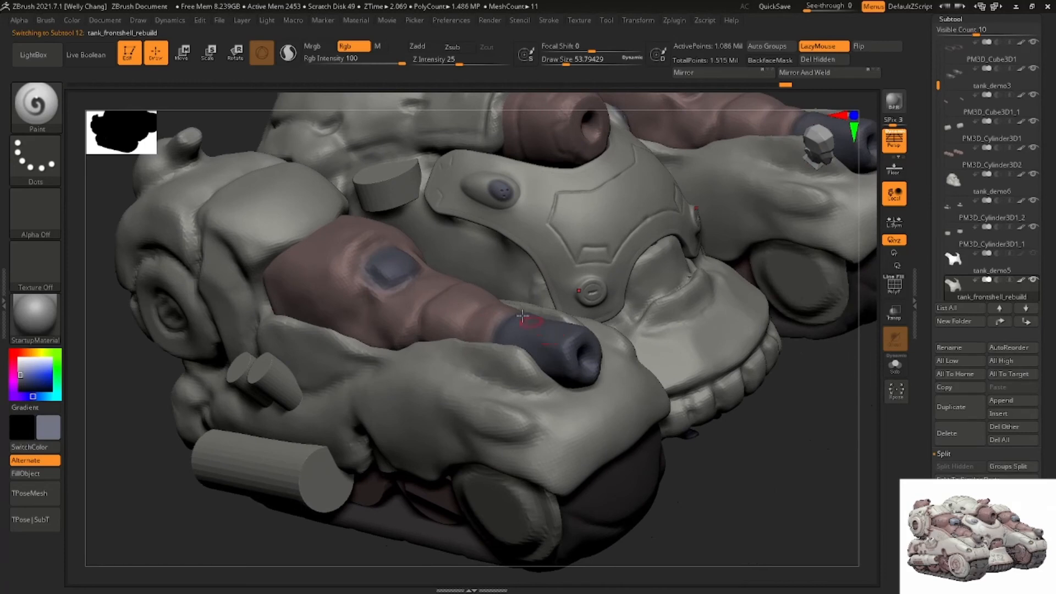
key(shift+z)
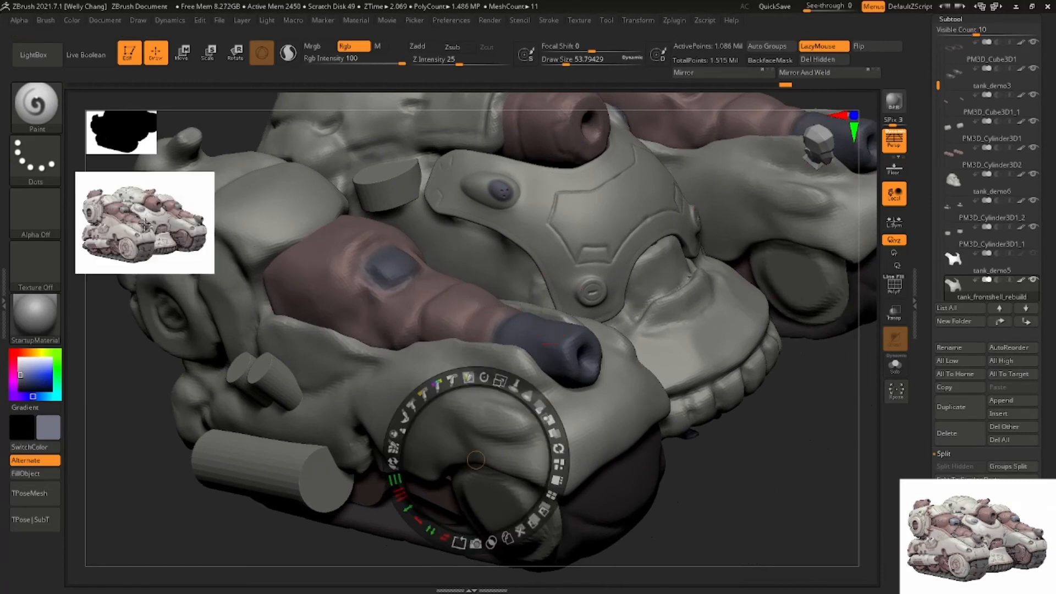
key(c)
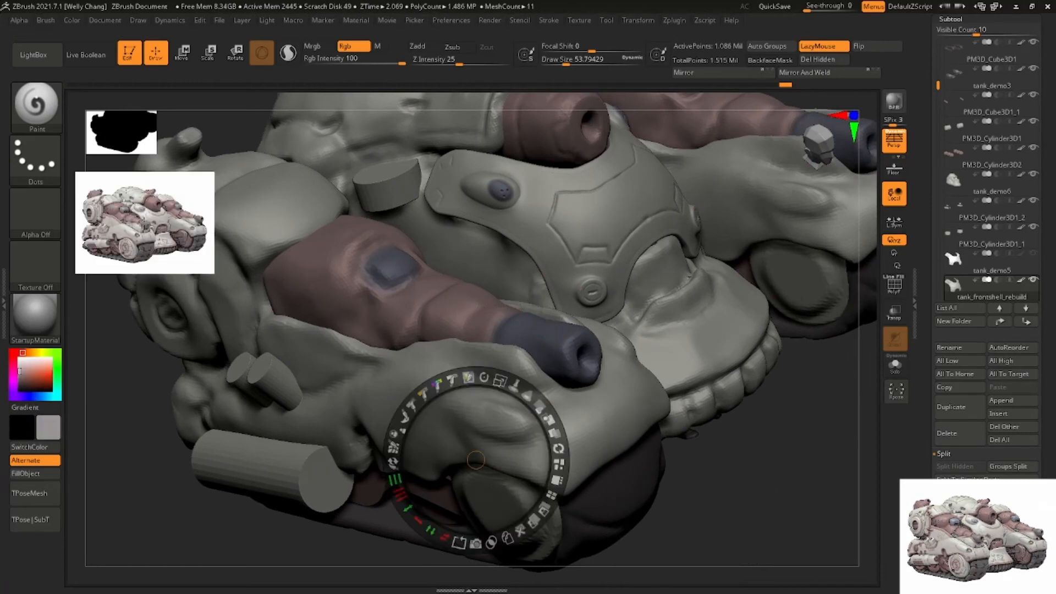
key(z)
key(shift+z)
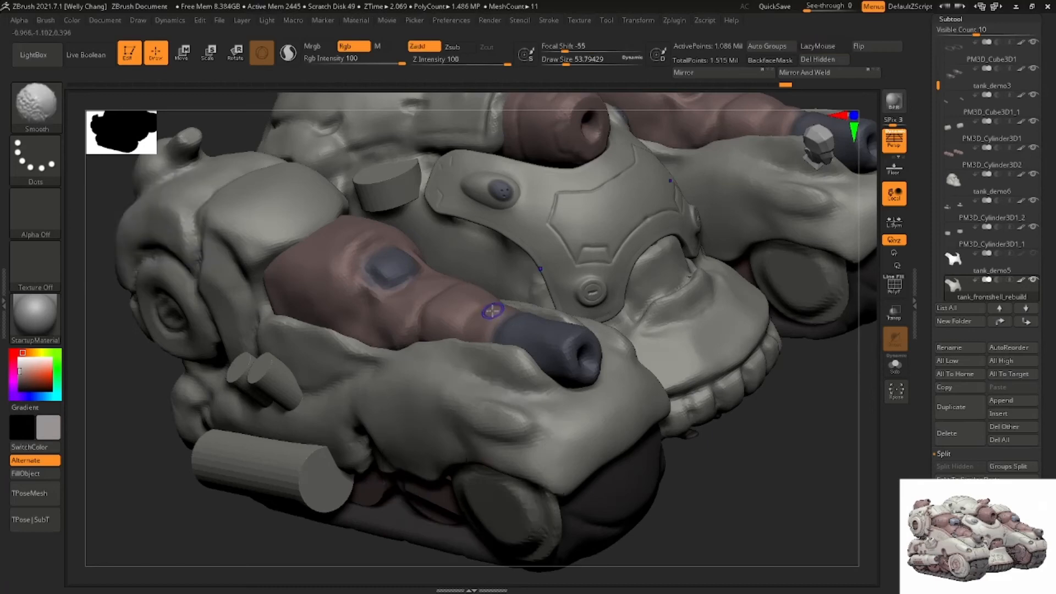
Isolate the gun arms of tank_demo3 and repaint the muzzles neutral grey with a Draw Size of about 299
alt+click(524, 321)
right_drag(525, 320, 540, 341)
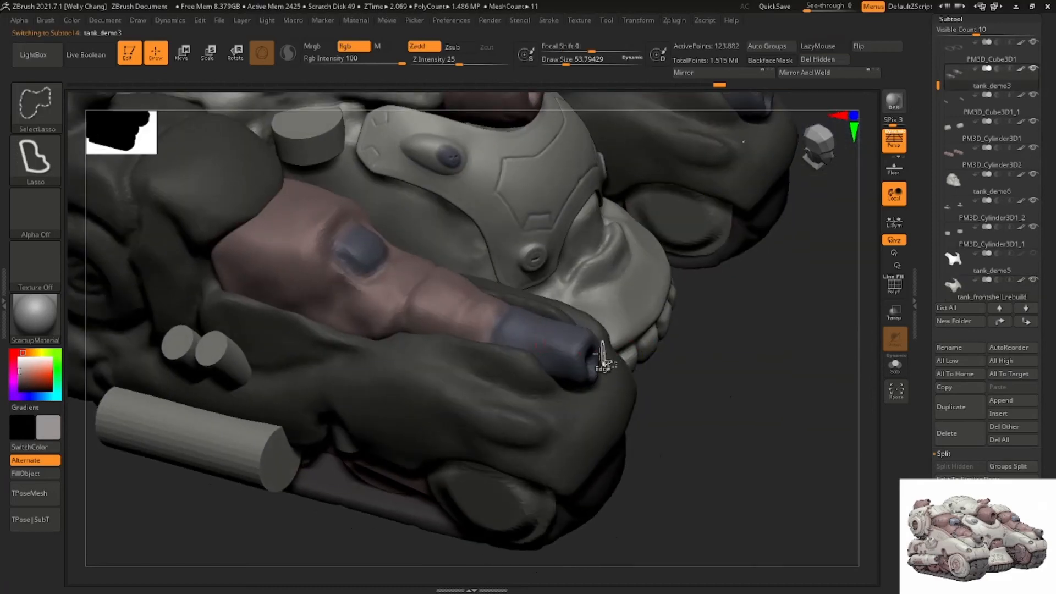
ctrl+shift+click(580, 357)
key(space)
drag(668, 349, 674, 349)
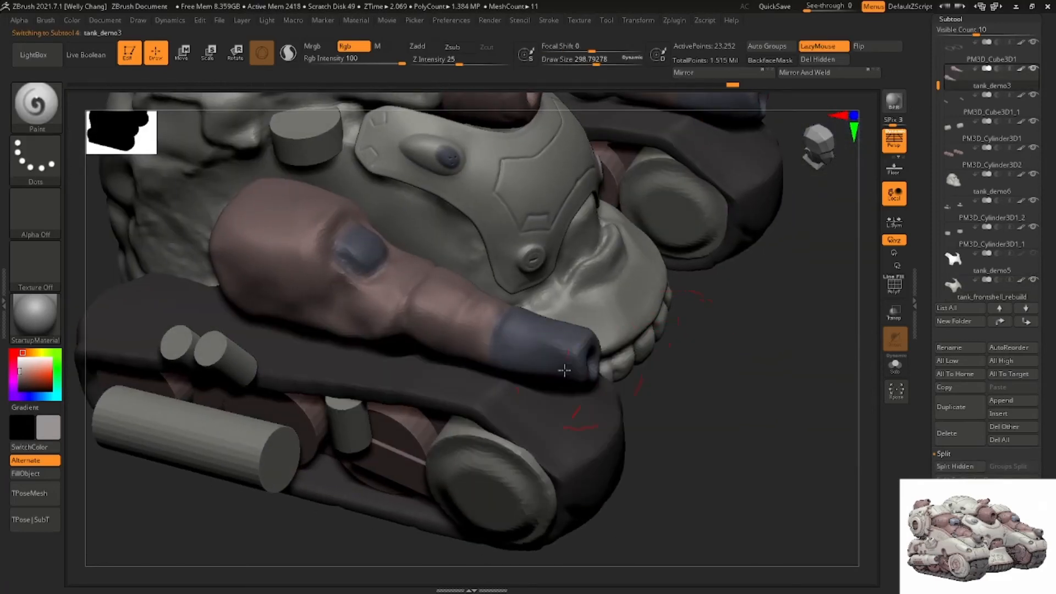
right_drag(545, 365, 591, 343)
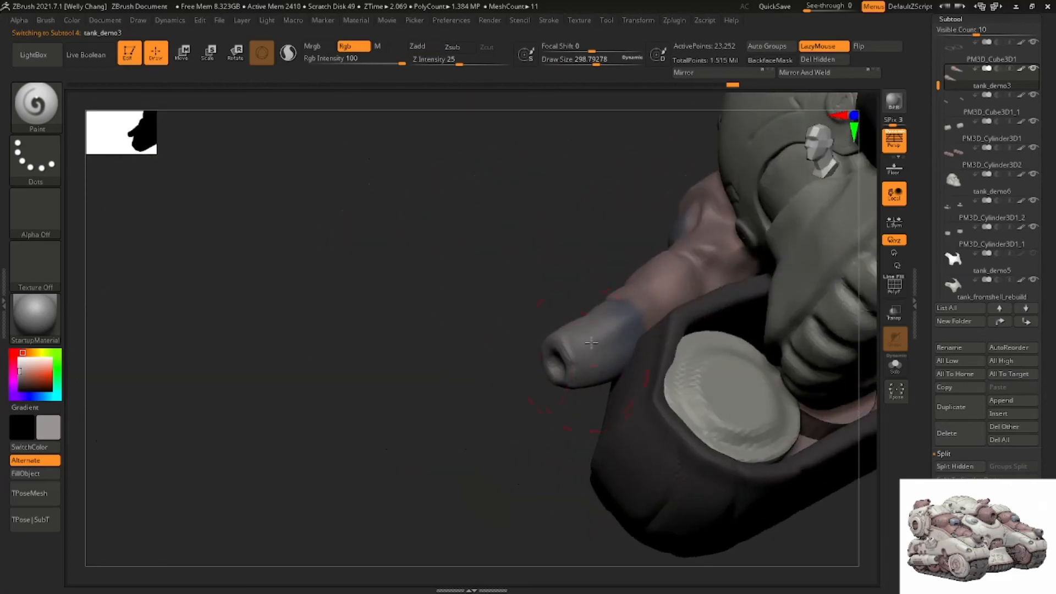
drag(595, 325, 591, 335)
Bring back all hidden parts of the tank_demo3 subtool and clear its mask
mouse_move(591, 335)
right_down()
mouse_move(577, 335)
mouse_move(631, 294)
mouse_move(524, 289)
mouse_move(684, 264)
right_up()
ctrl+shift+click(678, 314)
ctrl+click(667, 193)
alt+right_drag(549, 195, 632, 223)
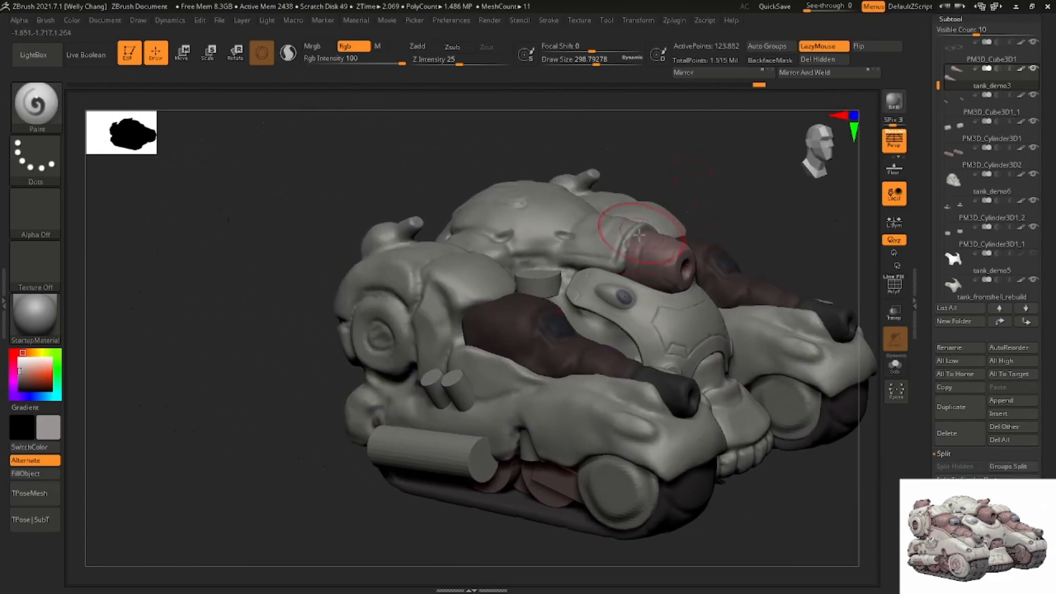
ctrl+click(733, 193)
Sample the muted pink from the model and reduce the Draw Size to about 74
key(c)
mouse_move(517, 285)
alt+right_down()
mouse_move(571, 253)
mouse_move(520, 279)
mouse_move(555, 267)
alt+right_up()
key(space)
drag(554, 283, 542, 285)
mouse_move(577, 322)
alt+right_down()
mouse_move(504, 304)
mouse_move(535, 354)
alt+right_up()
alt+right_drag(521, 308, 511, 306)
key(space)
drag(487, 311, 530, 306)
right_drag(550, 291, 514, 317)
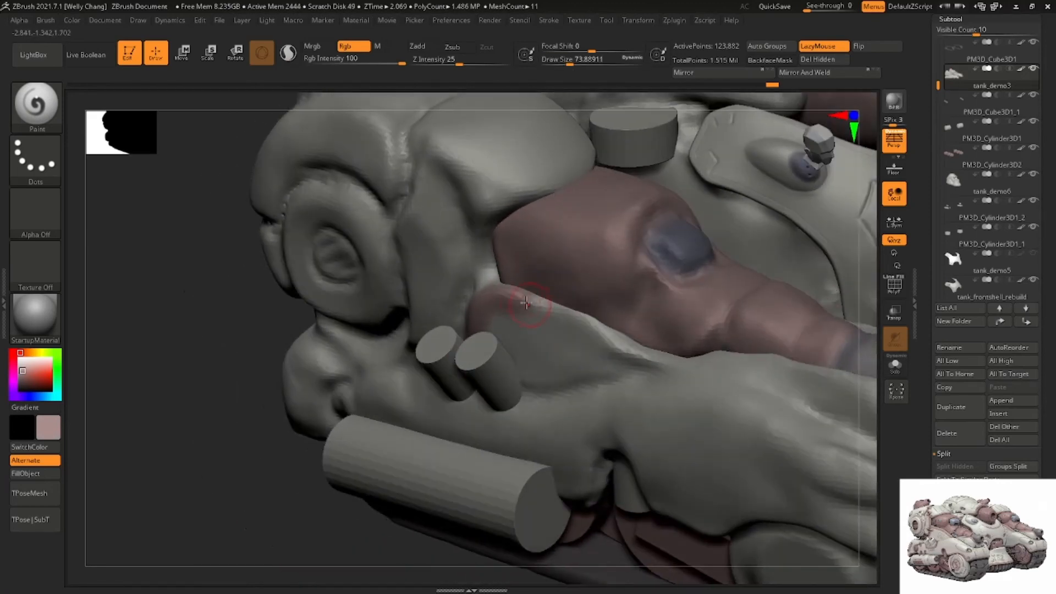
Paint muted pink along the outer rim of the body recess holding the gun arm and beneath the muzzle
drag(524, 302, 588, 319)
right_drag(648, 352, 590, 325)
mouse_move(640, 317)
mouse_down()
mouse_move(718, 346)
mouse_move(759, 392)
mouse_up()
mouse_move(756, 380)
right_down()
mouse_move(634, 292)
mouse_move(621, 336)
right_up()
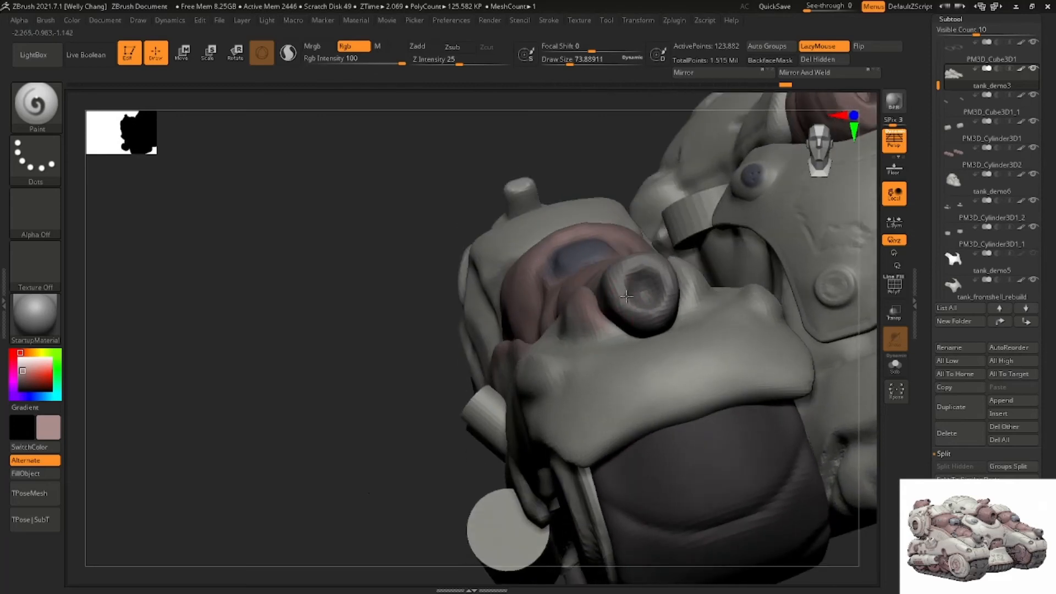
drag(689, 316, 690, 282)
right_drag(725, 284, 682, 300)
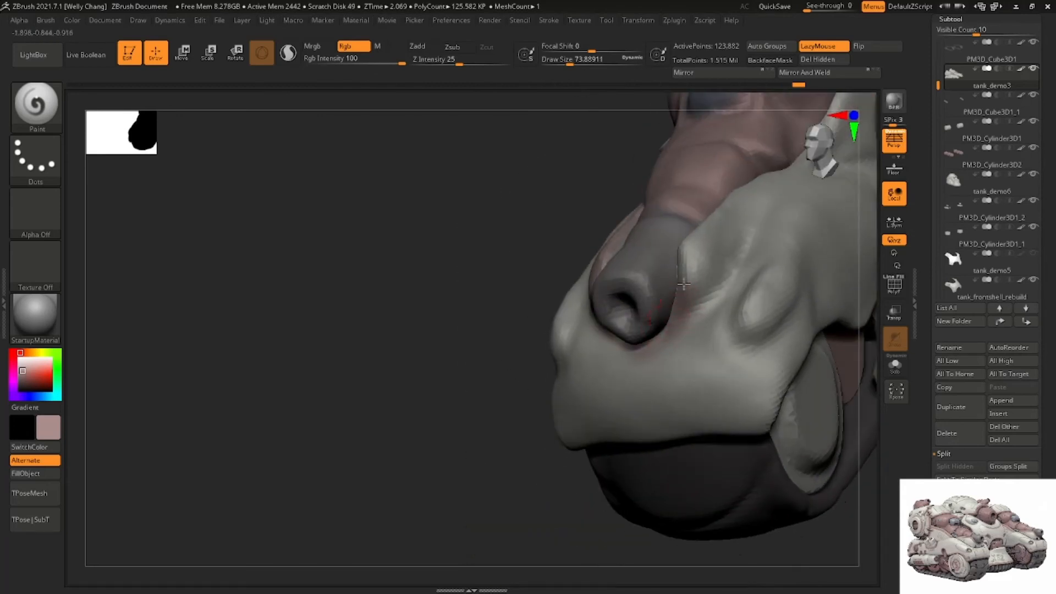
Paint muted pink along the inner rim of the gun arm recess, from the muzzle back to the arm's base
drag(684, 284, 709, 218)
right_drag(701, 231, 636, 318)
mouse_move(611, 362)
mouse_down()
mouse_move(656, 284)
mouse_move(698, 230)
mouse_move(713, 227)
mouse_up()
right_drag(713, 231, 607, 336)
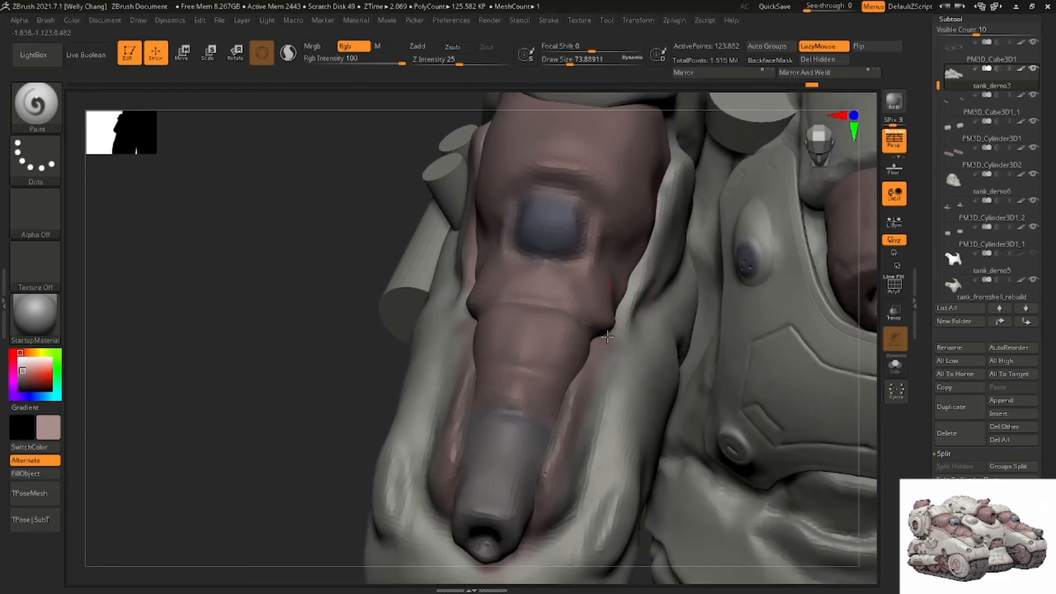
drag(622, 327, 646, 269)
drag(660, 230, 675, 151)
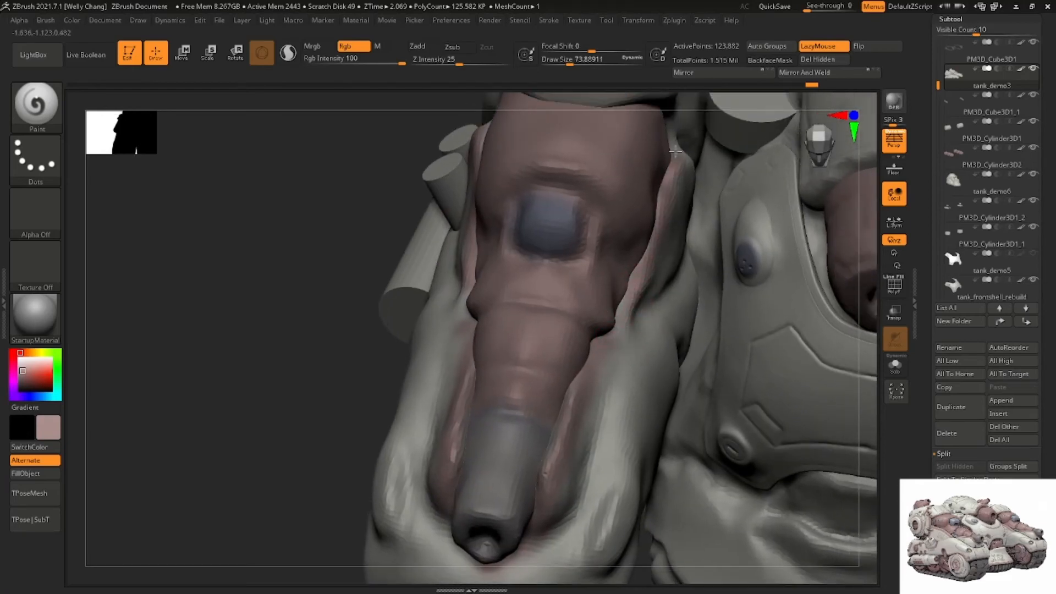
Paint muted pink along the side and lower front edges of the shoulder block above the gun arm
mouse_move(677, 151)
right_down()
mouse_move(667, 231)
mouse_move(455, 315)
mouse_move(416, 242)
mouse_move(409, 265)
right_up()
mouse_move(423, 247)
mouse_down()
mouse_move(453, 346)
mouse_move(547, 365)
mouse_up()
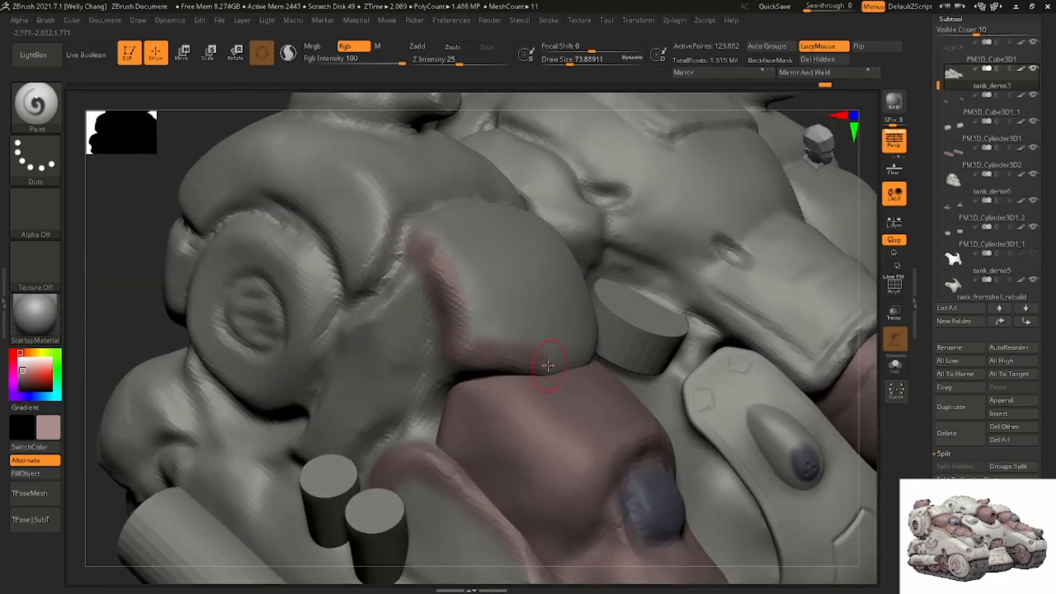
mouse_move(553, 308)
right_down()
mouse_move(539, 327)
mouse_move(564, 331)
right_up()
mouse_move(517, 362)
mouse_down()
mouse_move(578, 357)
mouse_move(660, 319)
mouse_up()
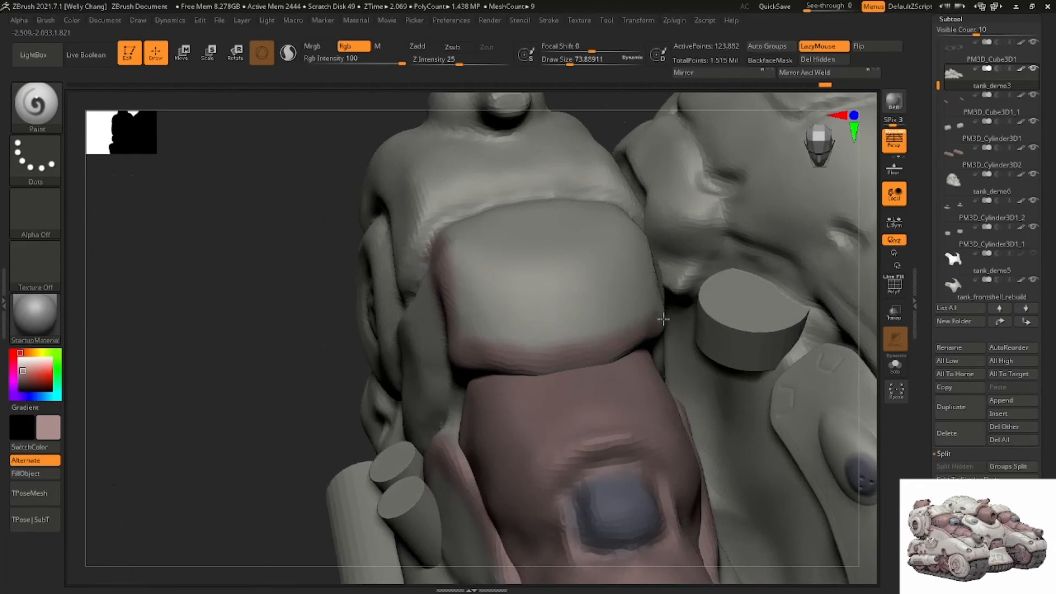
right_drag(662, 316, 615, 321)
drag(668, 317, 682, 201)
Extend the muted pink into the creases between the shoulder block, the round side disc and the two short cylinders
mouse_move(627, 214)
right_down()
mouse_move(658, 217)
mouse_move(597, 282)
right_up()
mouse_move(508, 225)
mouse_down()
mouse_move(604, 193)
mouse_move(679, 212)
mouse_move(618, 163)
mouse_move(497, 200)
mouse_move(464, 231)
mouse_up()
mouse_move(464, 231)
right_down()
mouse_move(543, 311)
mouse_move(555, 313)
mouse_move(597, 273)
right_up()
drag(598, 273, 530, 330)
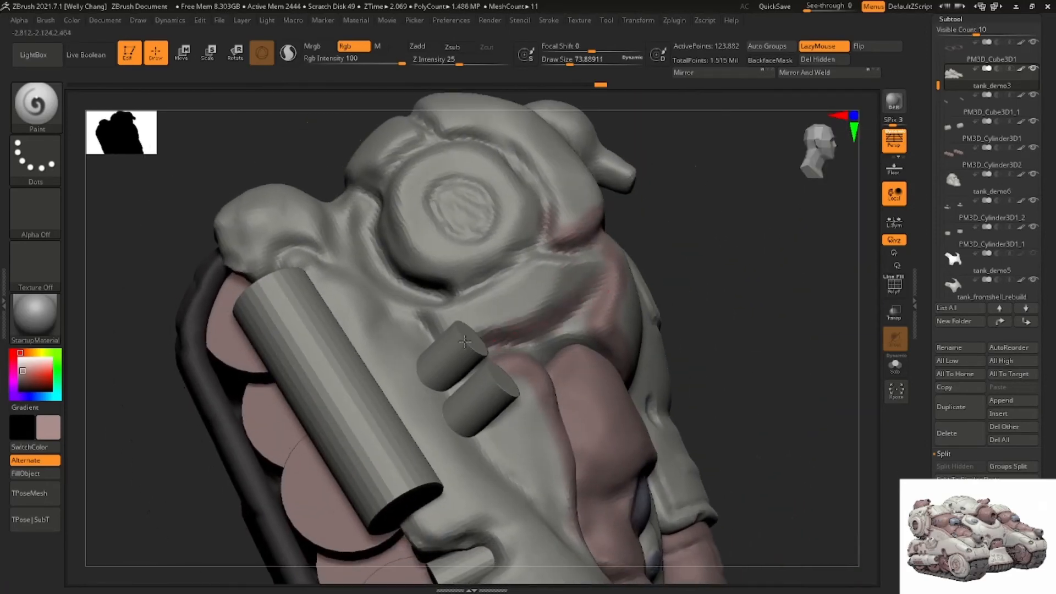
right_drag(465, 342, 542, 301)
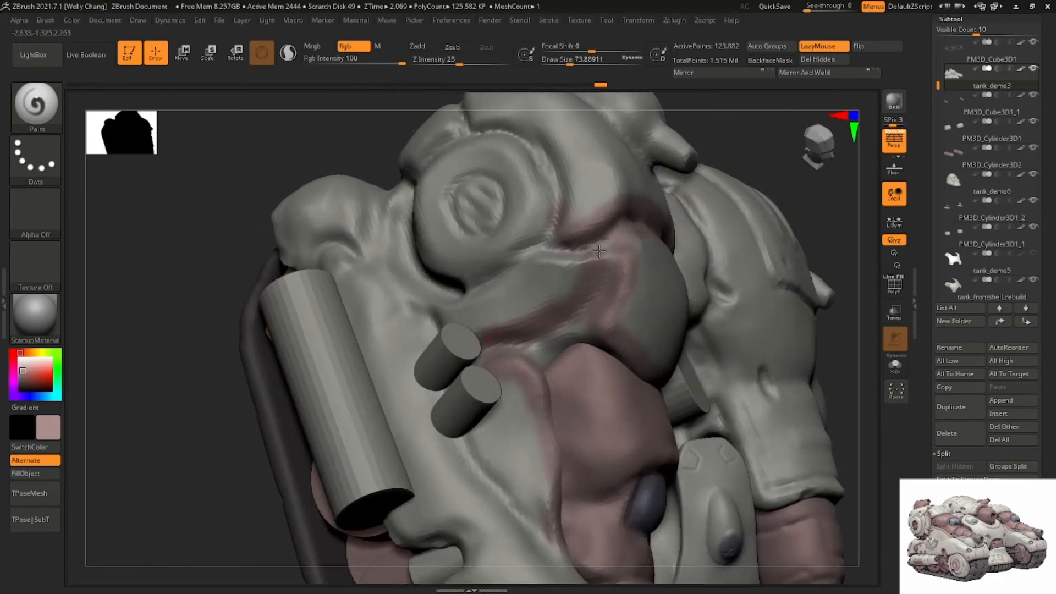
drag(595, 267, 582, 274)
Paint muted pink into the creases below the round side disc and along the rear body edge above the track
right_drag(448, 325, 514, 298)
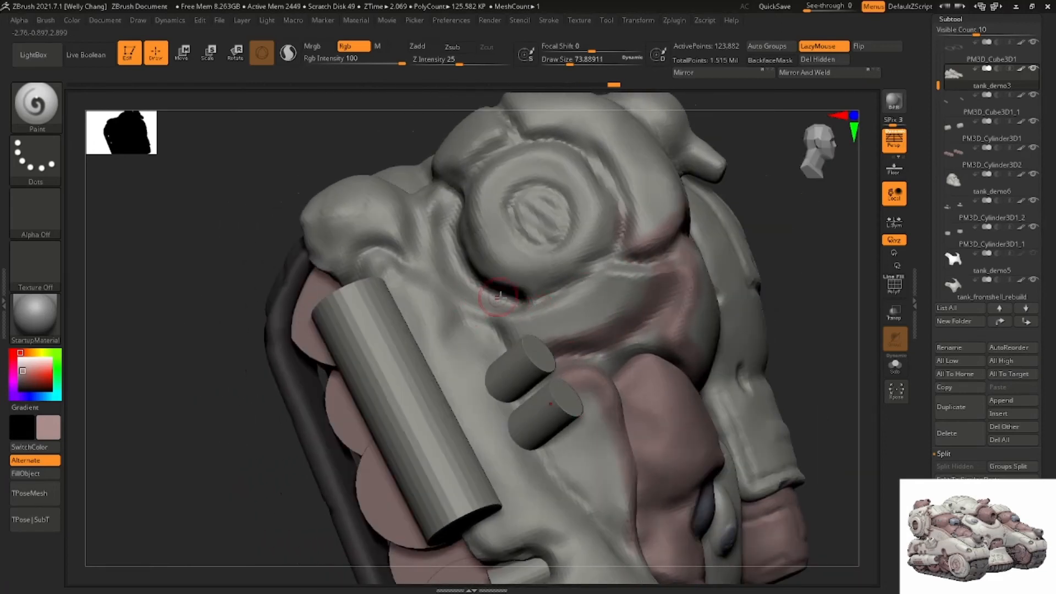
drag(503, 311, 501, 308)
mouse_move(446, 272)
mouse_down()
mouse_move(450, 238)
mouse_move(458, 267)
mouse_up()
mouse_move(459, 264)
right_down()
mouse_move(487, 273)
mouse_move(523, 309)
mouse_move(502, 316)
mouse_move(514, 321)
mouse_move(478, 286)
mouse_move(434, 300)
right_up()
drag(399, 321, 451, 319)
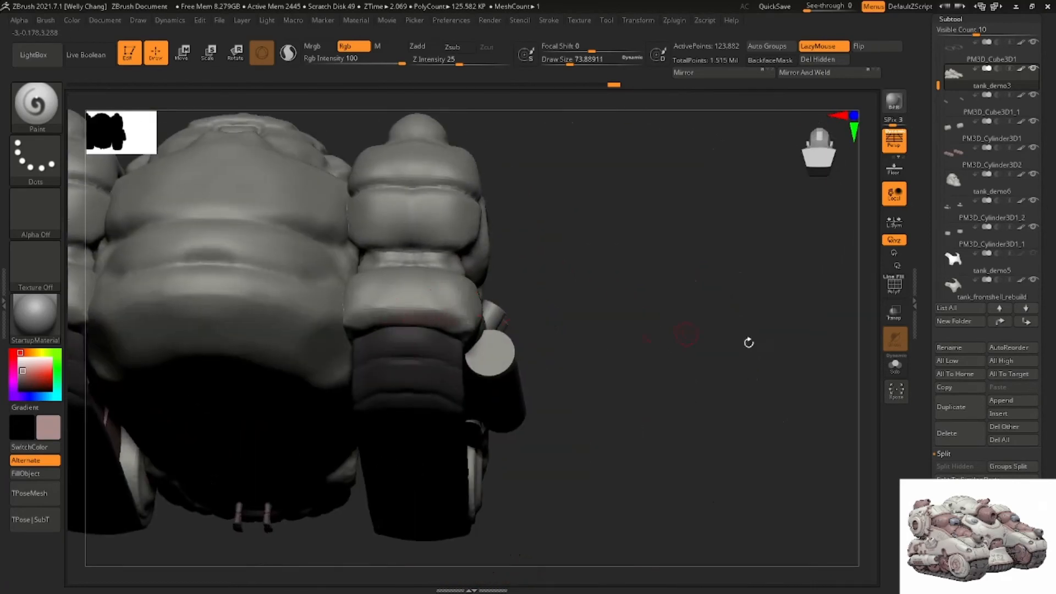
Isolate the tank_demo3 side hull and paint dusty pink along its rear end and lower edge
click(888, 370)
right_drag(495, 304, 472, 314)
drag(438, 293, 389, 321)
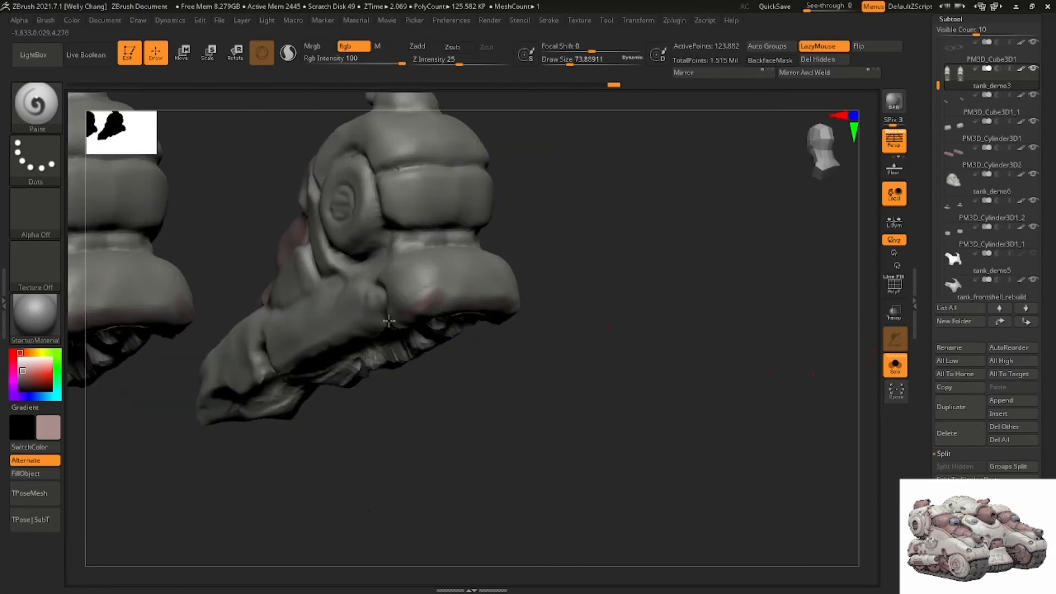
mouse_move(406, 257)
right_down()
mouse_move(441, 306)
mouse_move(542, 326)
mouse_move(598, 303)
mouse_move(591, 275)
mouse_move(593, 290)
right_up()
key(ctrl+z)
mouse_move(569, 249)
right_down()
mouse_move(535, 229)
mouse_move(618, 233)
mouse_move(549, 260)
right_up()
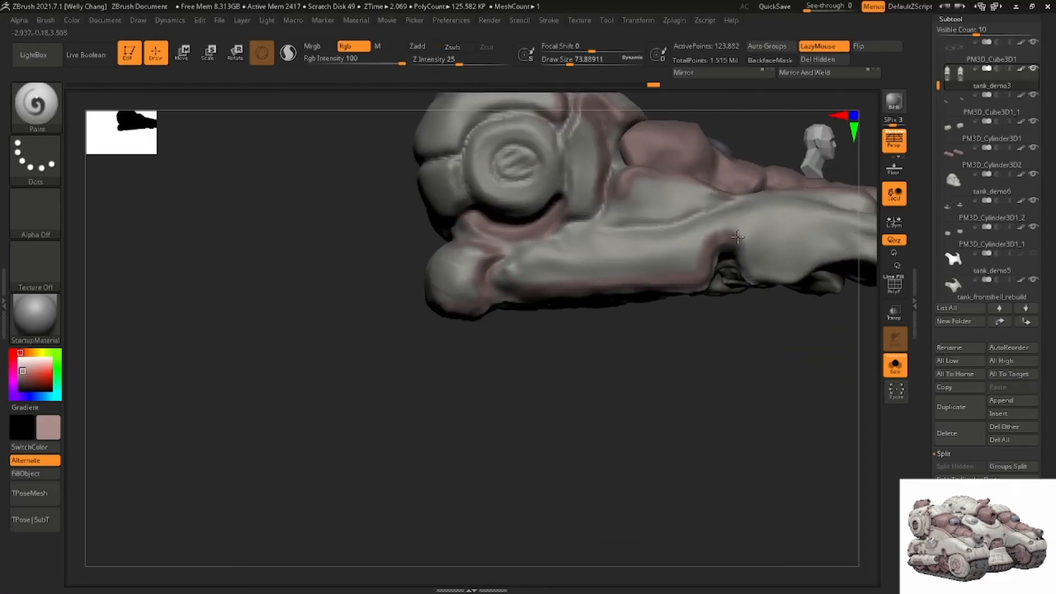
Paint dusty pink along the wheel-arch notch and the lower edge of the side hull's front fender
alt+right_drag(754, 278, 609, 258)
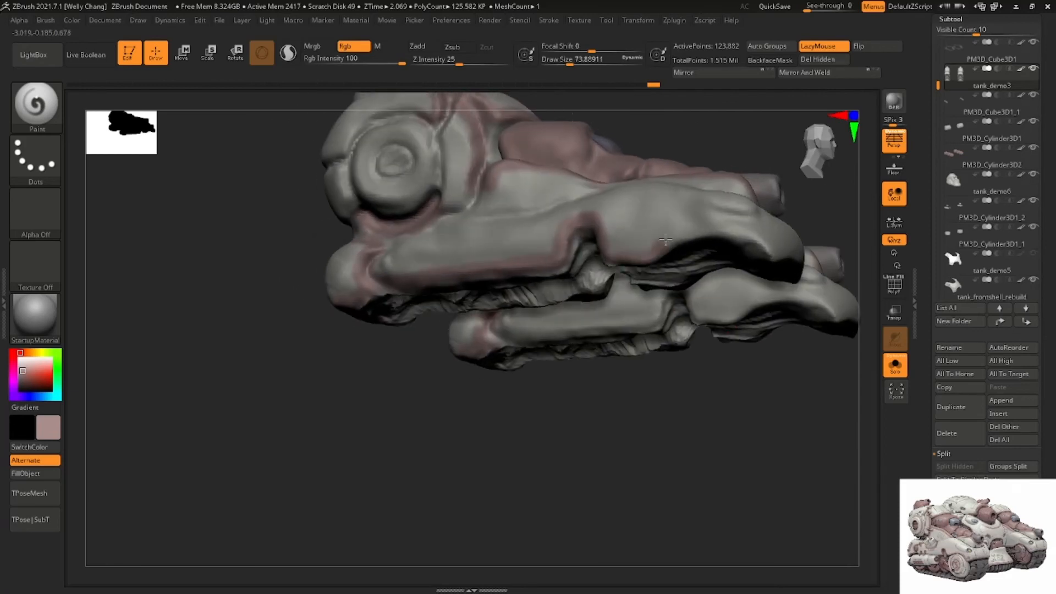
right_drag(713, 225, 591, 226)
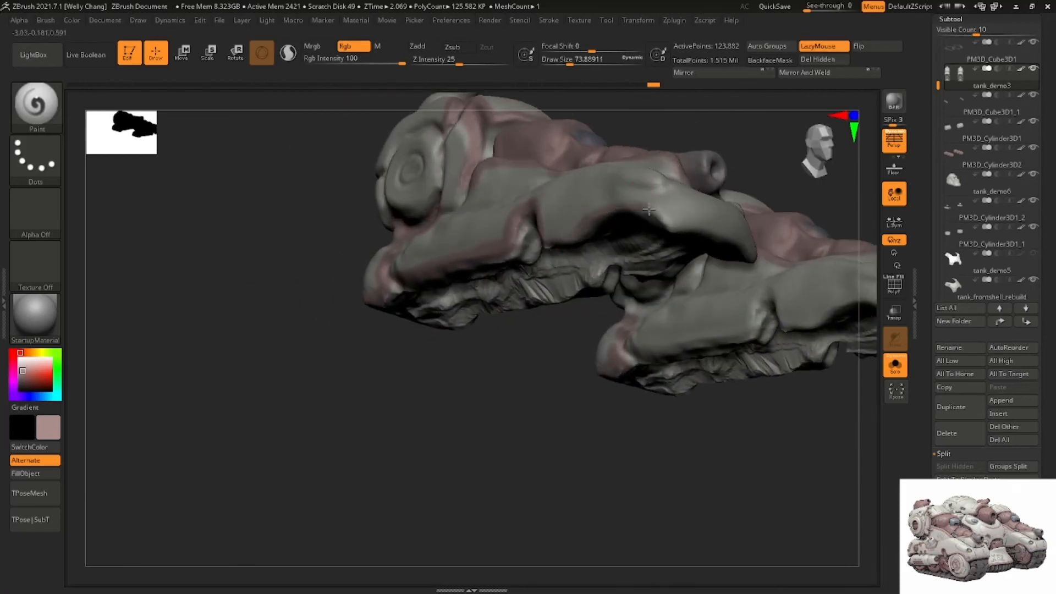
drag(676, 231, 716, 233)
right_drag(729, 231, 662, 213)
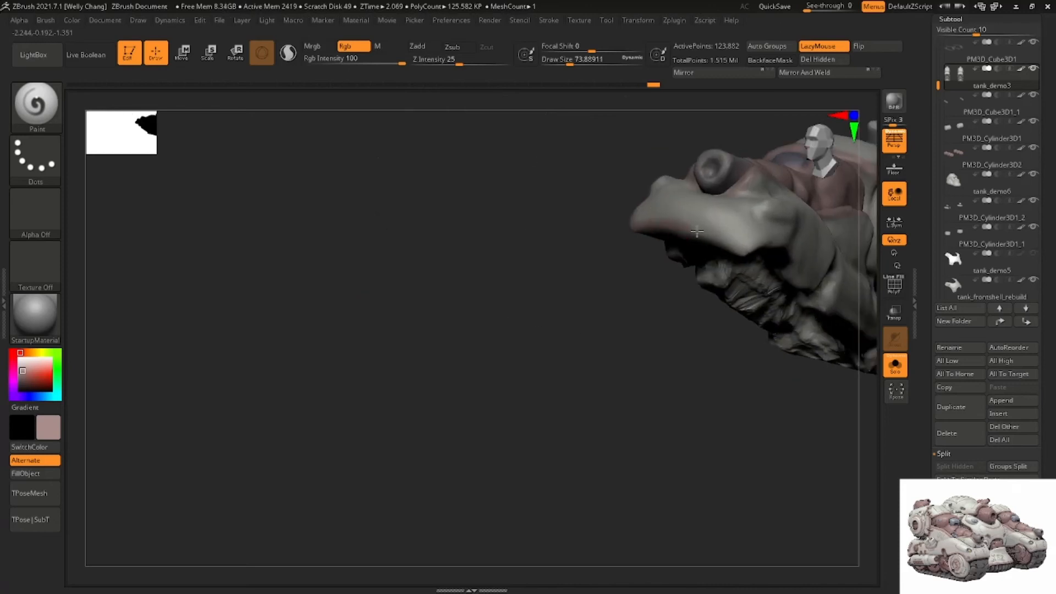
right_drag(753, 247, 702, 207)
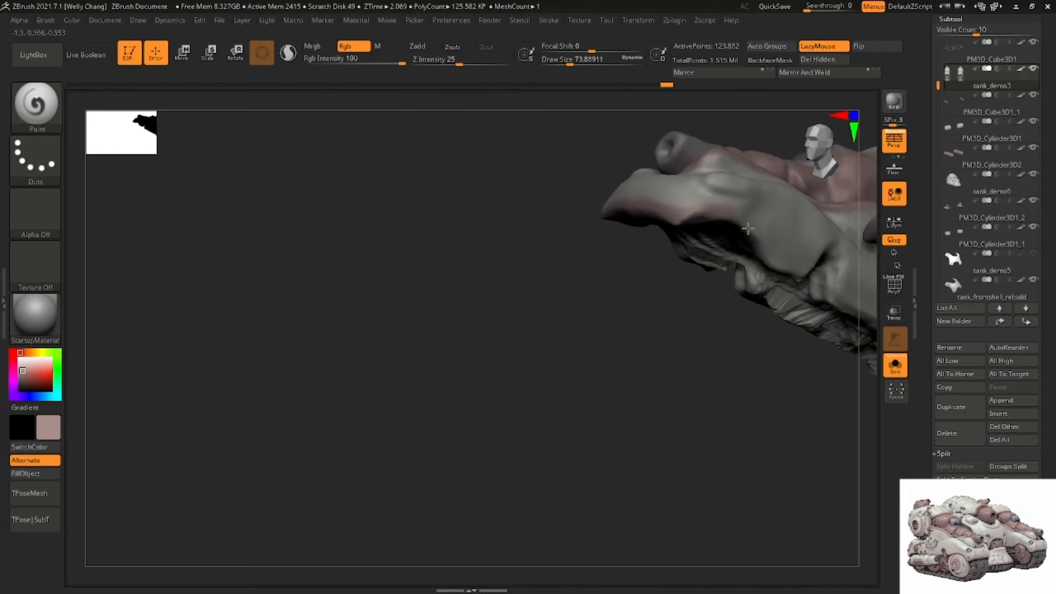
right_drag(764, 248, 616, 219)
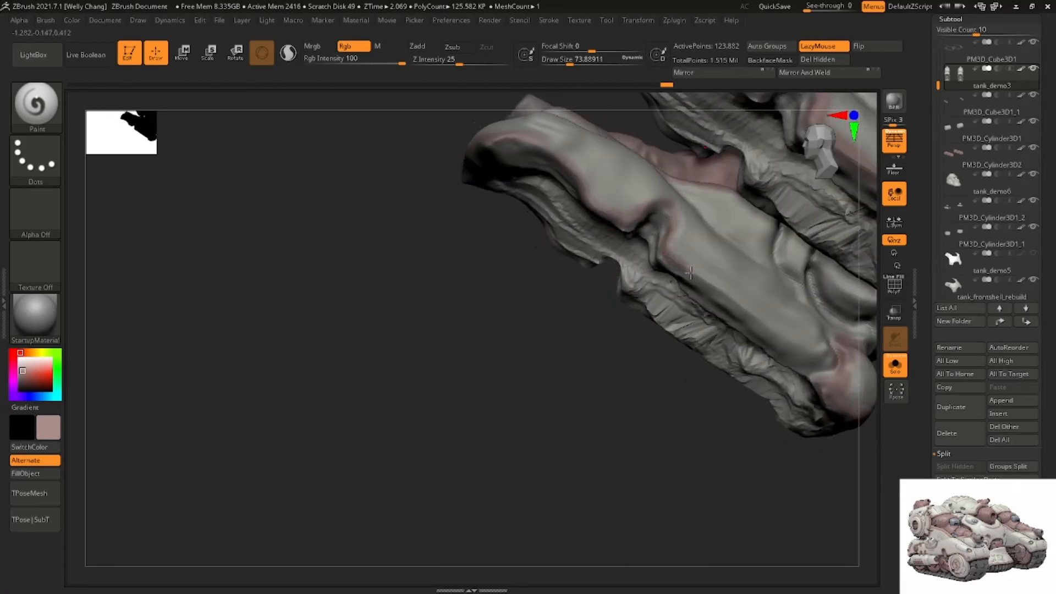
right_drag(814, 323, 624, 253)
Choose a muted yellow and paint a small spot on the raised bump of the front fender
click(36, 352)
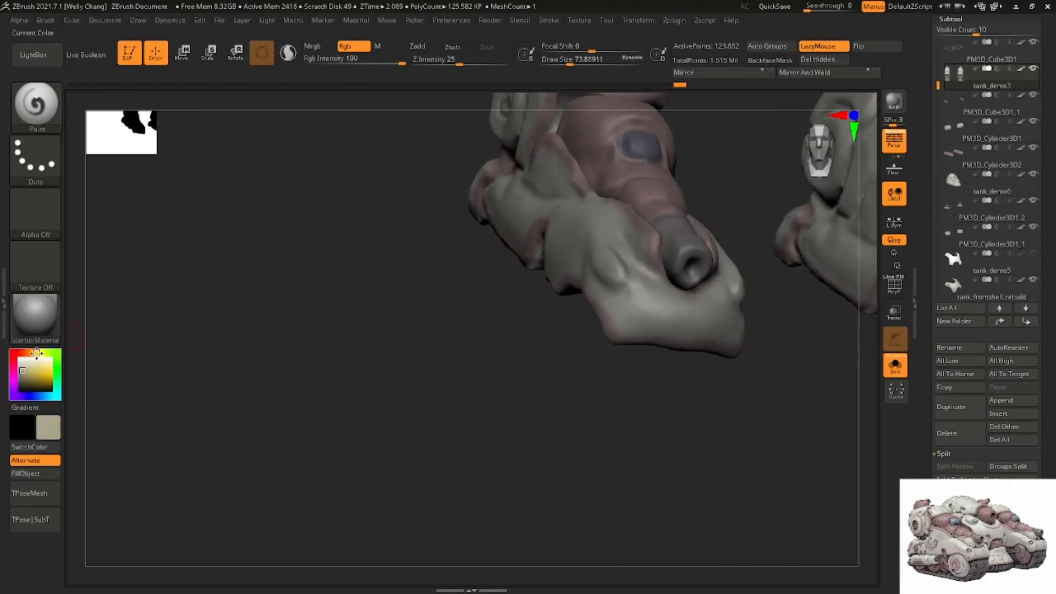
drag(31, 367, 34, 369)
ctrl+right_drag(619, 275, 631, 330)
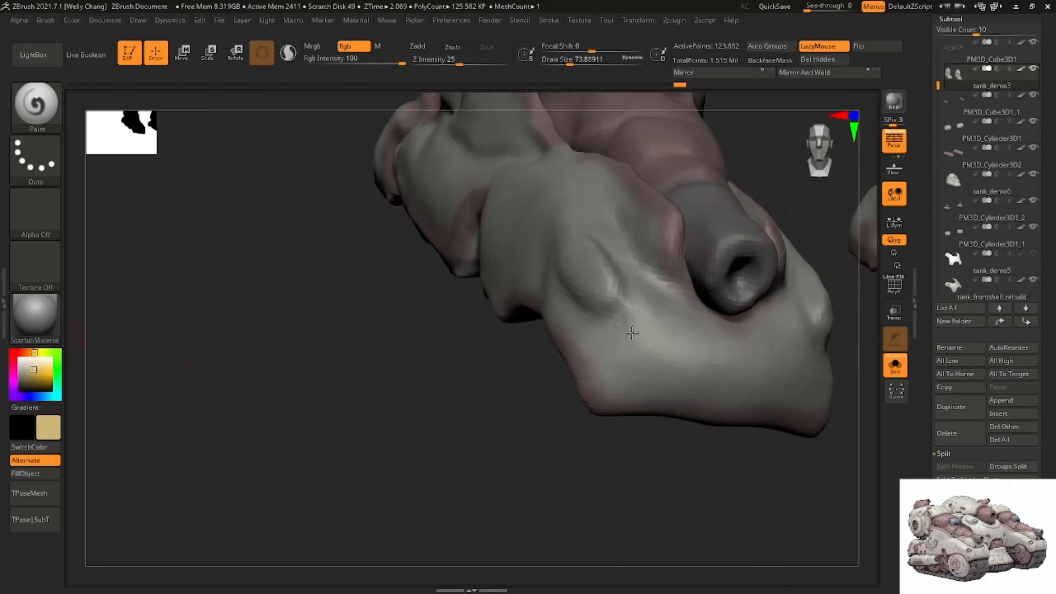
mouse_move(598, 287)
right_down()
mouse_move(644, 258)
mouse_move(588, 236)
mouse_move(649, 297)
right_up()
Sample the dusty pink again, show all parts and paint the hull surface around the two short side cylinders
key(c)
alt+right_drag(721, 202, 647, 196)
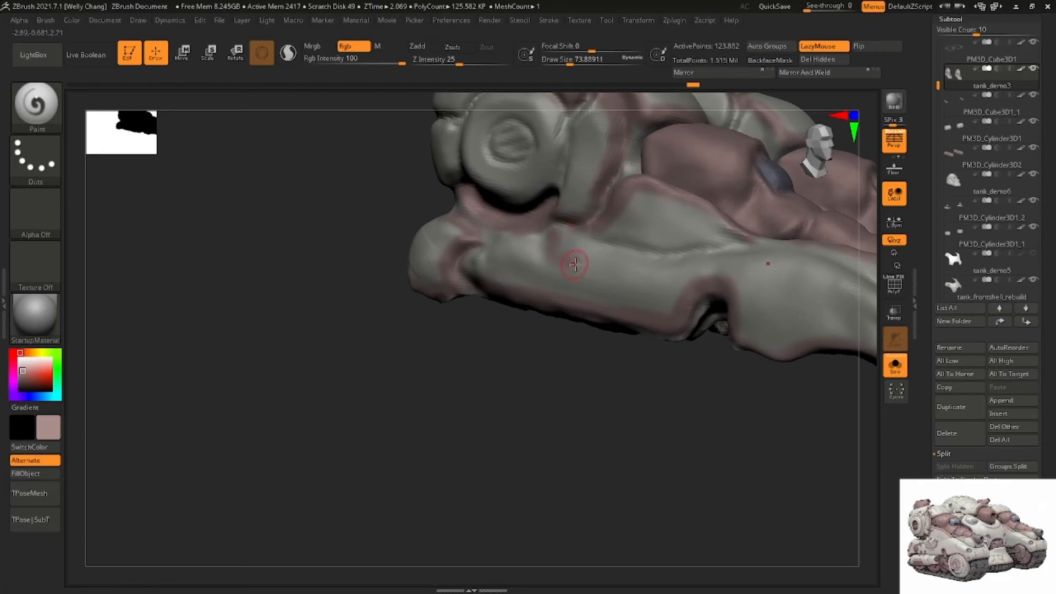
click(887, 372)
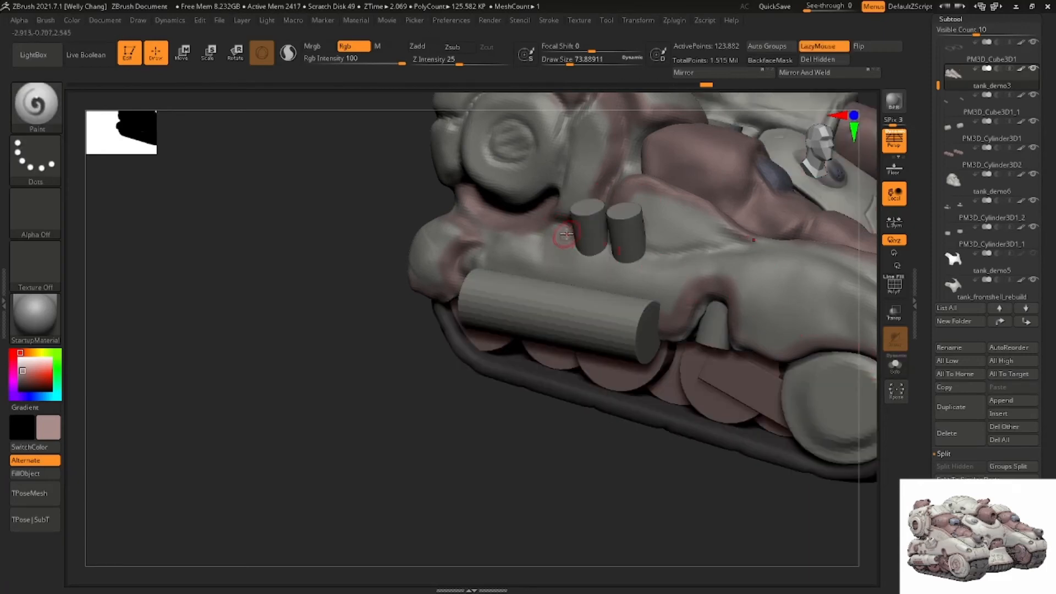
drag(580, 269, 653, 262)
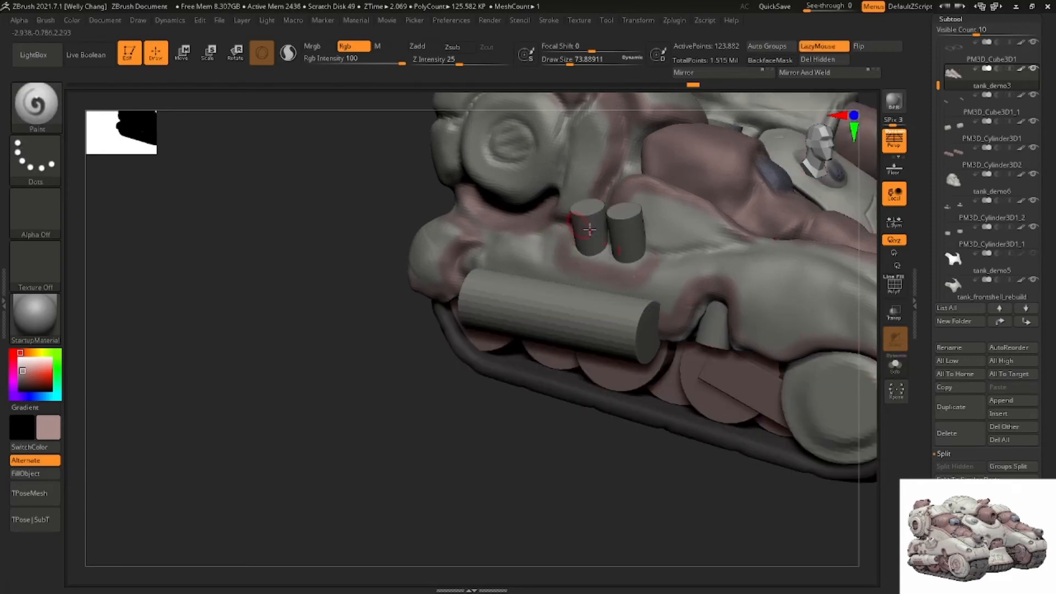
alt+right_drag(589, 230, 555, 230)
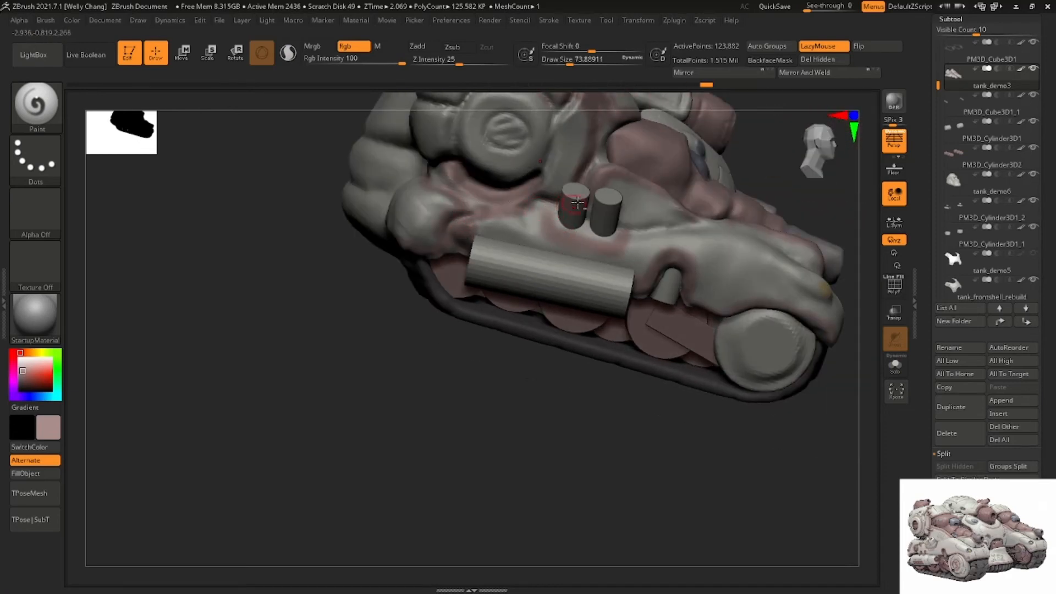
Paint the rear pod's hub centre dusty pink, then its top exhaust with the brush size at about 158
mouse_move(577, 204)
right_down()
mouse_move(539, 176)
mouse_move(524, 213)
right_up()
drag(534, 232, 546, 235)
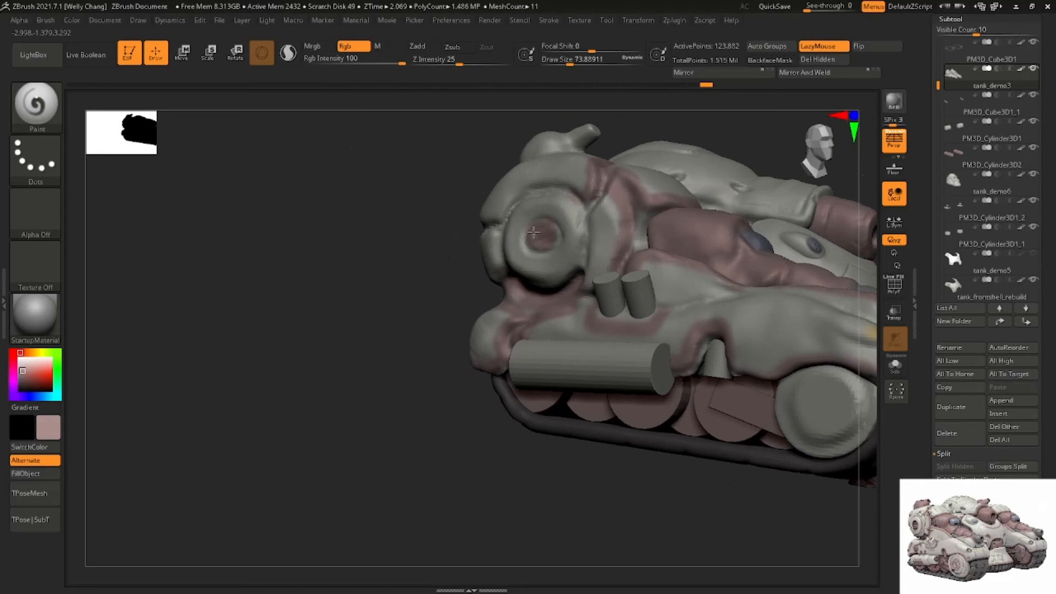
mouse_move(537, 215)
alt+right_down()
mouse_move(549, 275)
mouse_move(550, 225)
mouse_move(511, 251)
alt+right_up()
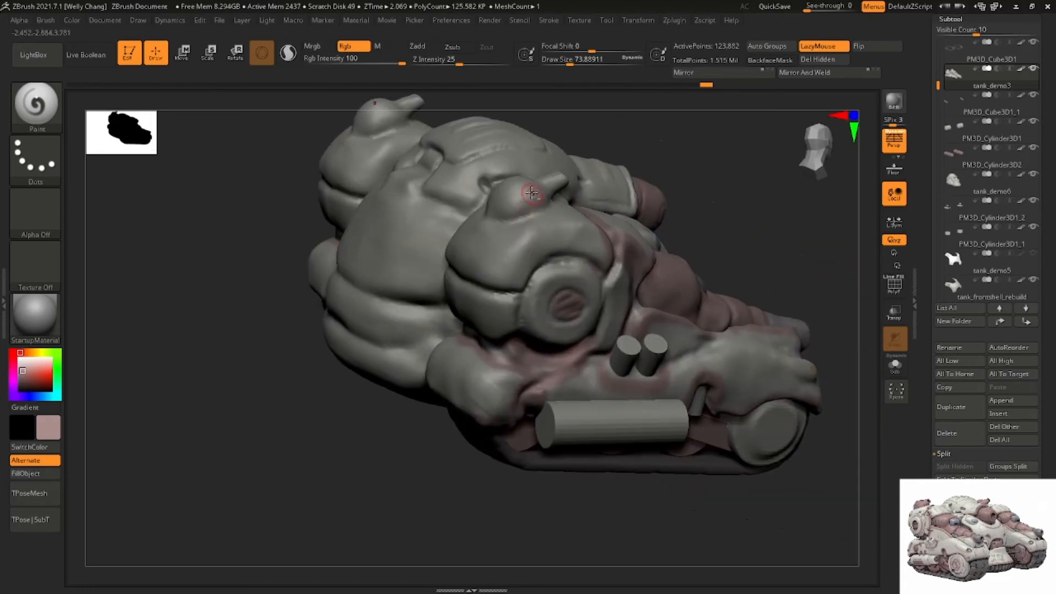
alt+right_drag(531, 194, 524, 264)
right_drag(545, 226, 545, 257)
key(space)
drag(532, 248, 544, 248)
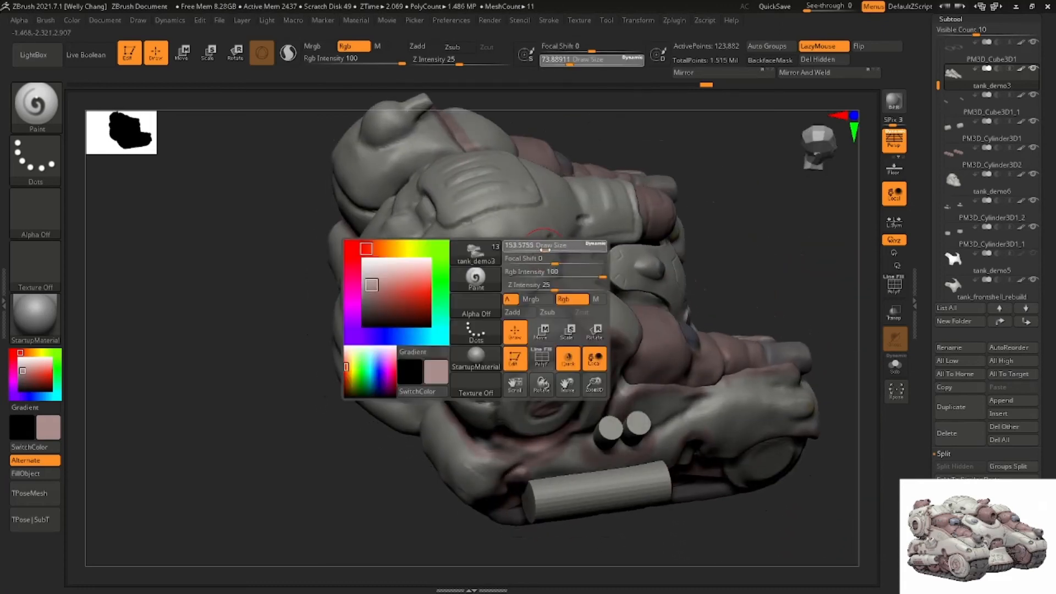
mouse_move(493, 301)
right_down()
mouse_move(479, 290)
mouse_move(508, 266)
mouse_move(572, 165)
right_up()
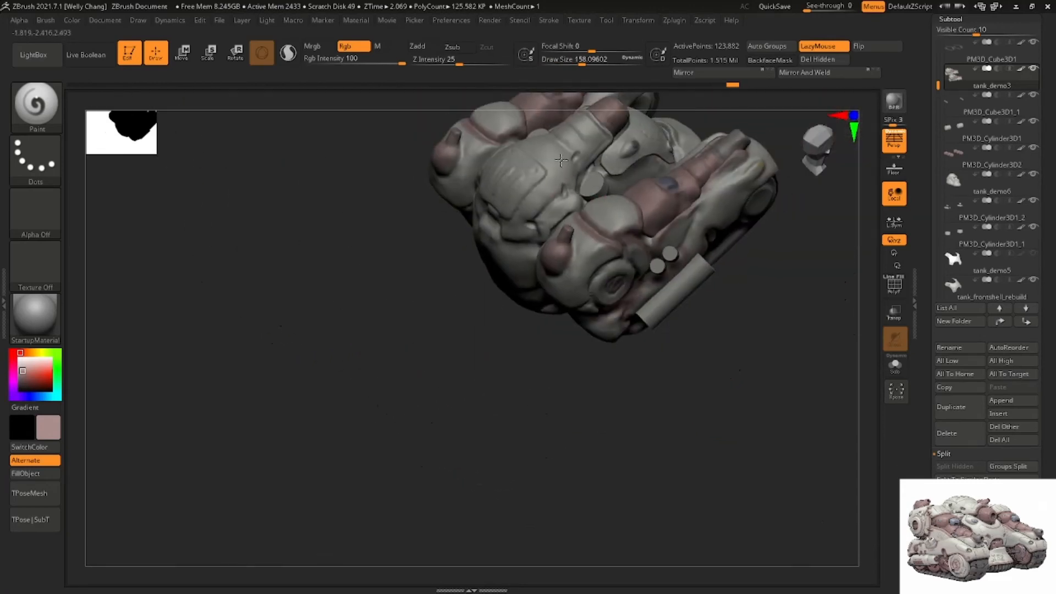
mouse_move(599, 297)
right_down()
mouse_move(613, 255)
mouse_move(577, 248)
mouse_move(495, 261)
mouse_move(514, 313)
mouse_move(549, 242)
right_up()
Select the front wheel disc, reduce the brush size to about 59 and paint a dusty pink ring on it
alt+click(465, 327)
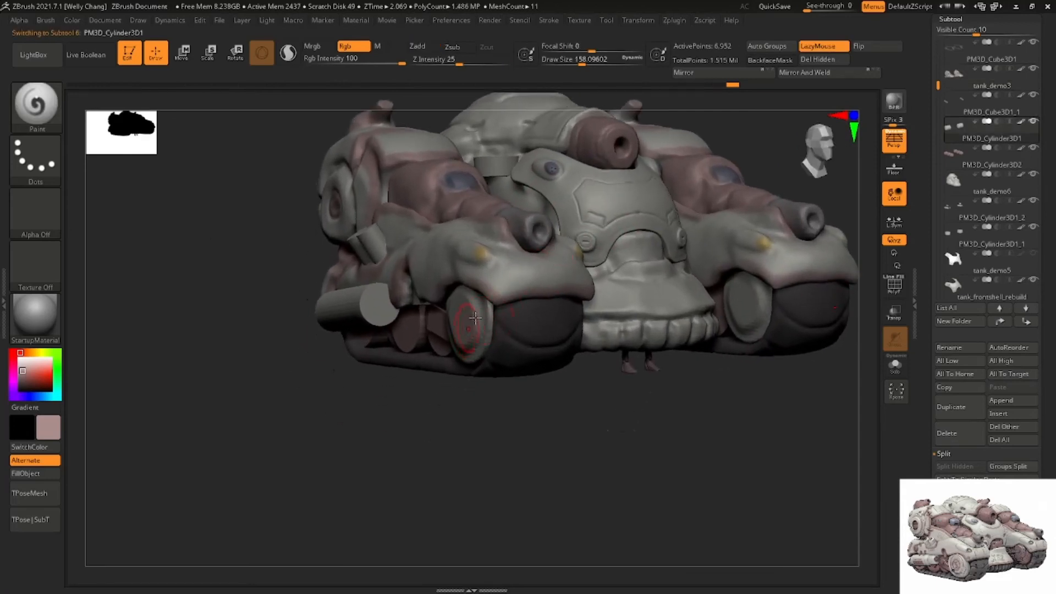
right_drag(418, 325, 463, 309)
key(space)
mouse_move(462, 308)
mouse_down()
mouse_move(448, 299)
mouse_move(471, 302)
mouse_up()
right_drag(516, 291, 476, 281)
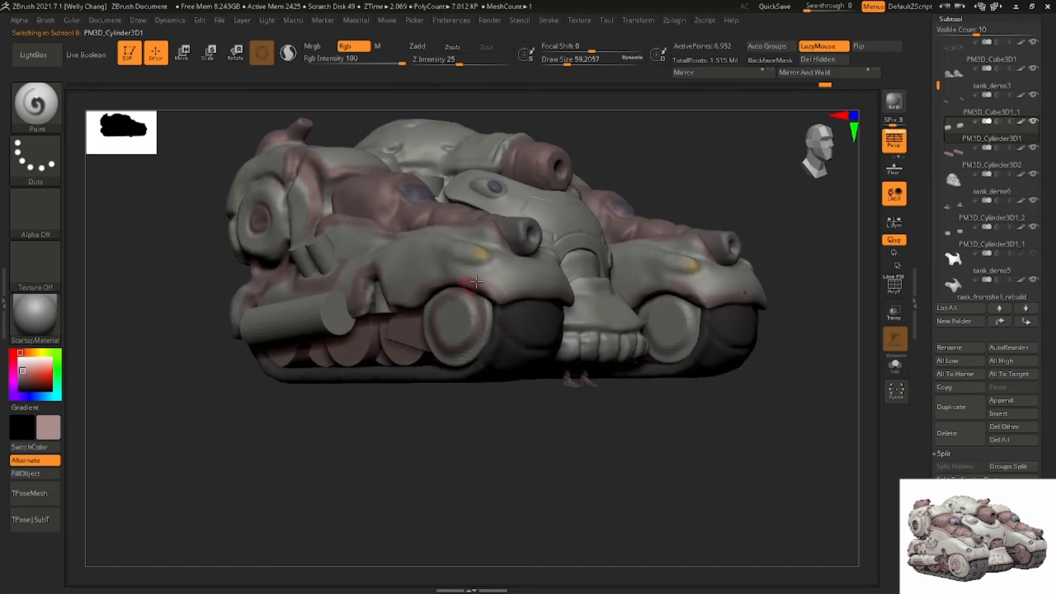
Select the small cylinder behind the front wheel and paint it dusty pink with a larger brush
alt+click(380, 300)
right_drag(380, 300, 405, 301)
key(space)
drag(405, 302, 414, 301)
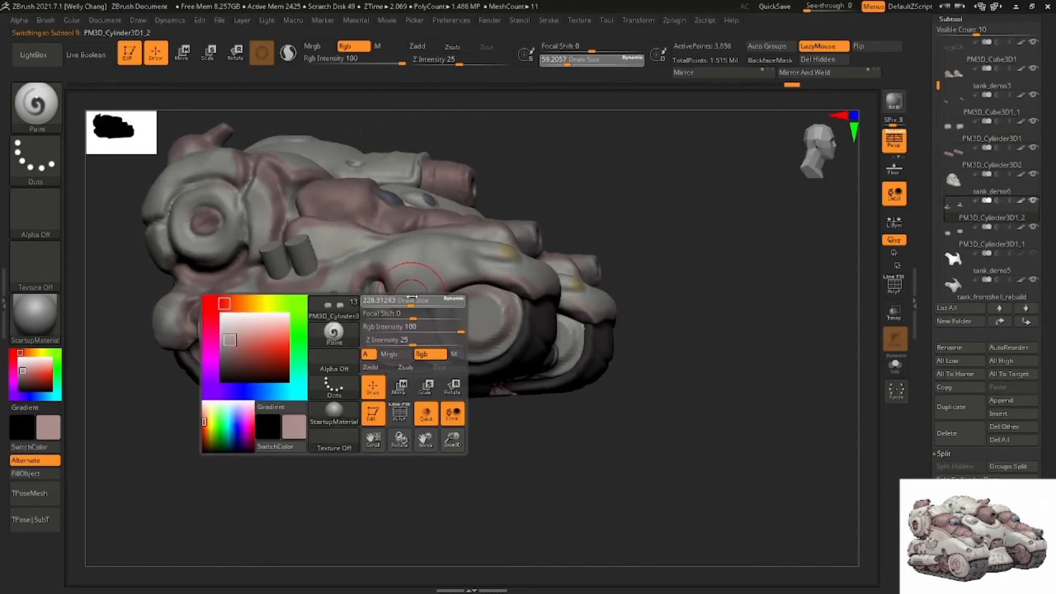
right_drag(583, 242, 485, 302)
Select the tank_demo6 central body and isolate it
alt+click(515, 293)
alt+click(486, 357)
right_drag(486, 368, 487, 344)
key(space)
drag(487, 344, 476, 345)
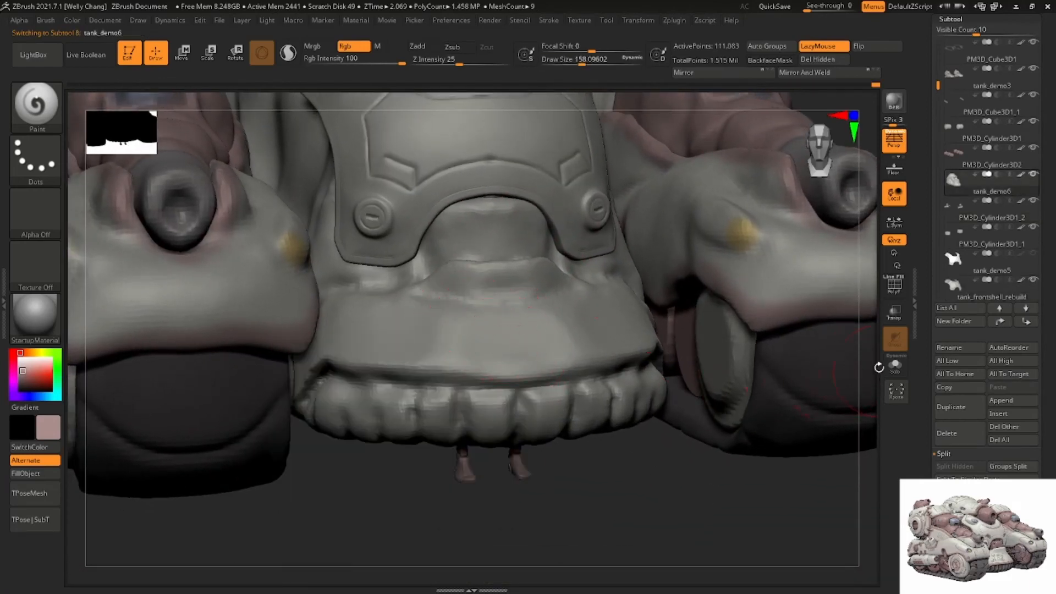
click(894, 366)
Set the brush size to about 68 and paint a dusty pink band along the front skirt's lower rim
right_drag(522, 353, 600, 353)
key(space)
drag(355, 356, 300, 358)
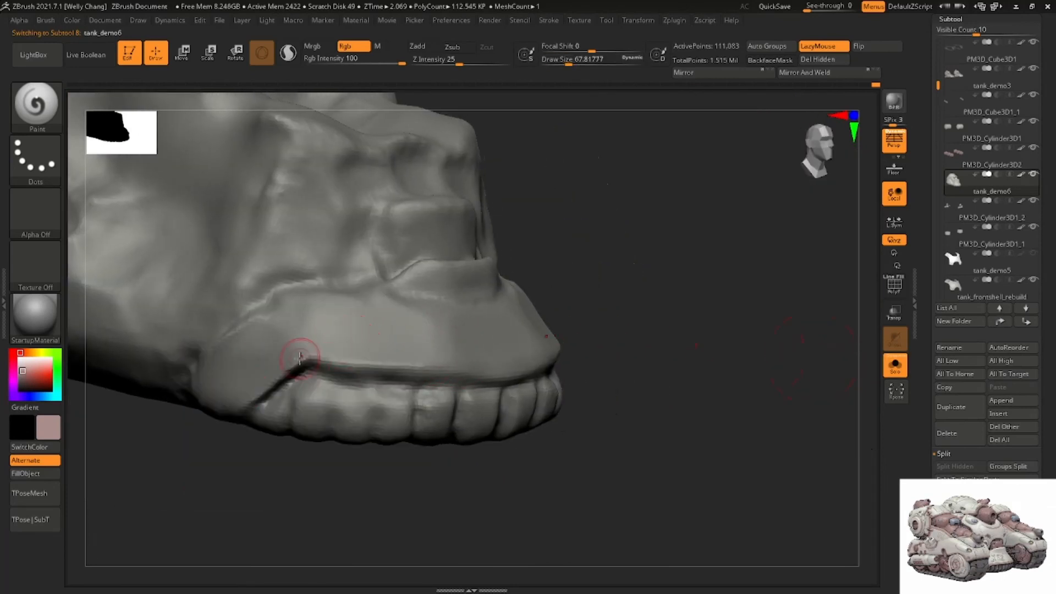
mouse_move(242, 397)
mouse_down()
mouse_move(352, 357)
mouse_move(552, 347)
mouse_move(530, 369)
mouse_up()
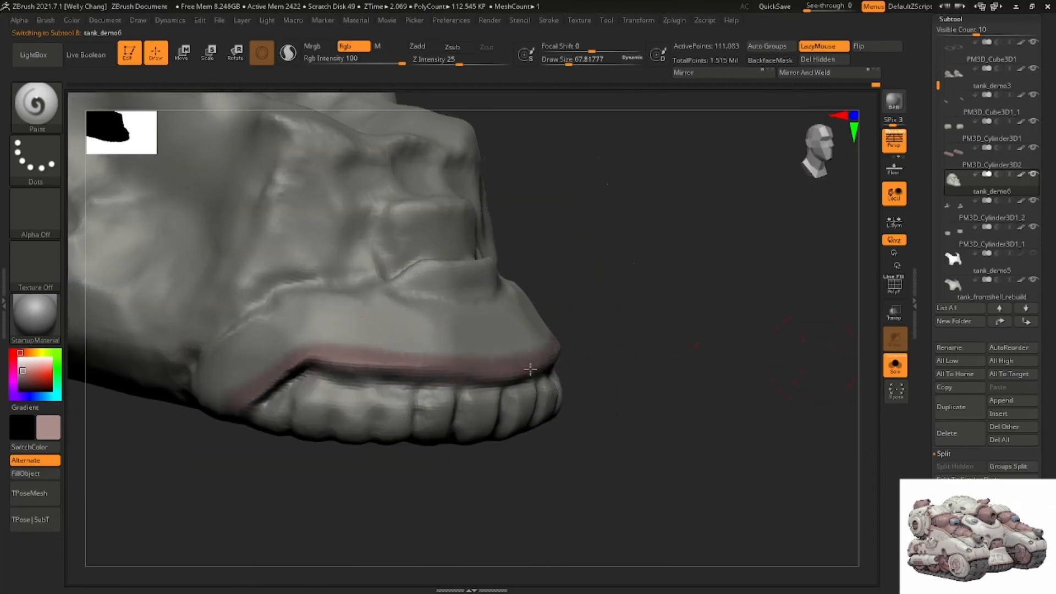
Paint the front skirt's side edge and the rectangular block above the skirt dusty pink
mouse_move(364, 346)
right_down()
mouse_move(394, 367)
mouse_move(448, 371)
right_up()
mouse_move(317, 437)
mouse_down()
mouse_move(255, 444)
mouse_move(282, 402)
mouse_up()
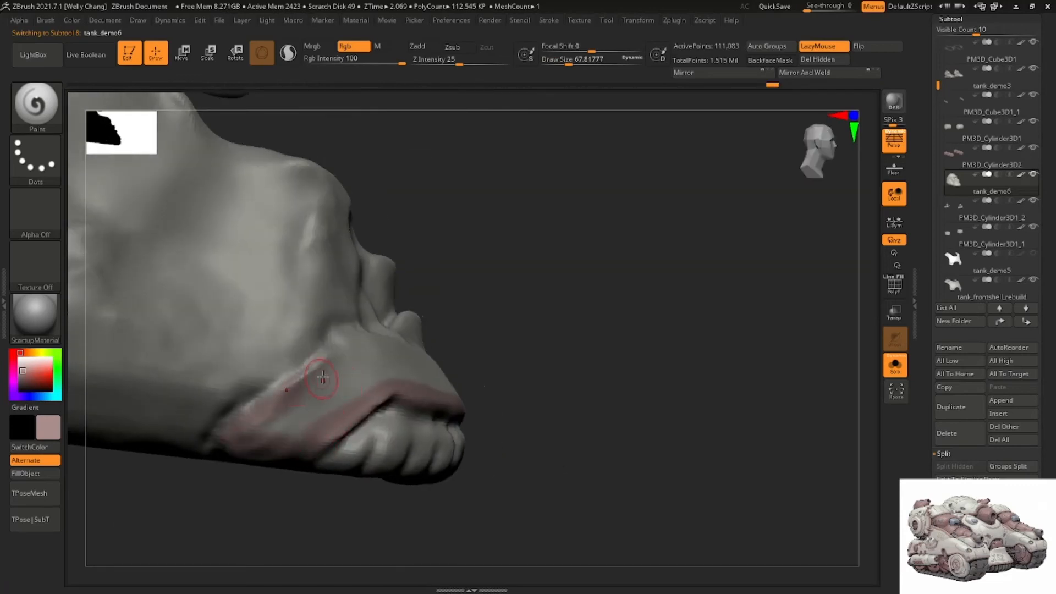
mouse_move(358, 361)
right_down()
mouse_move(430, 325)
mouse_move(413, 323)
right_up()
drag(413, 323, 452, 339)
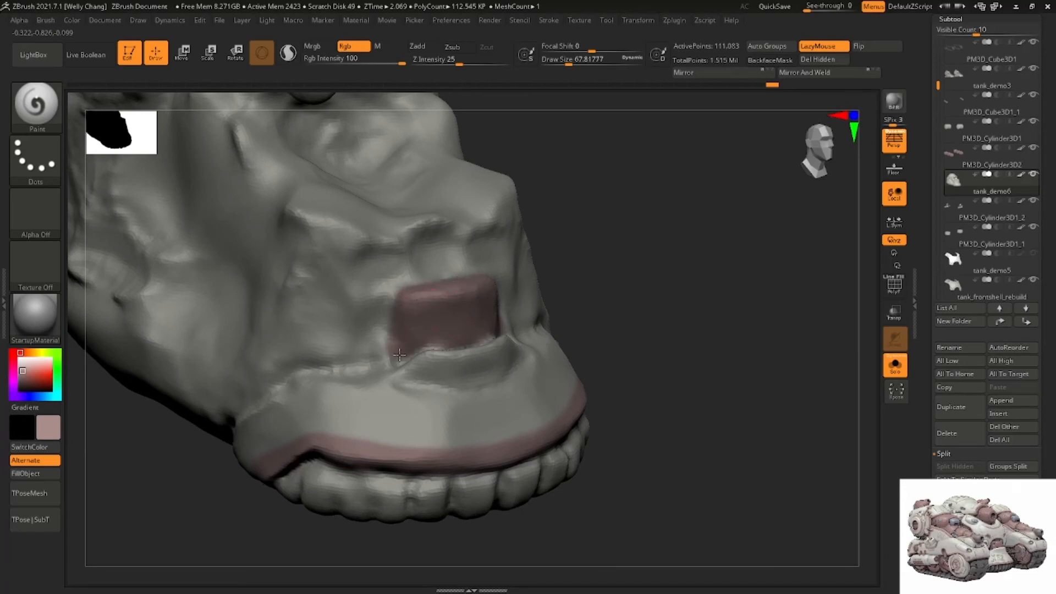
Paint the rim and lower side edges of the gun hood dusty pink, then show all parts again
mouse_move(398, 266)
right_down()
mouse_move(589, 263)
mouse_move(540, 297)
mouse_move(449, 292)
right_up()
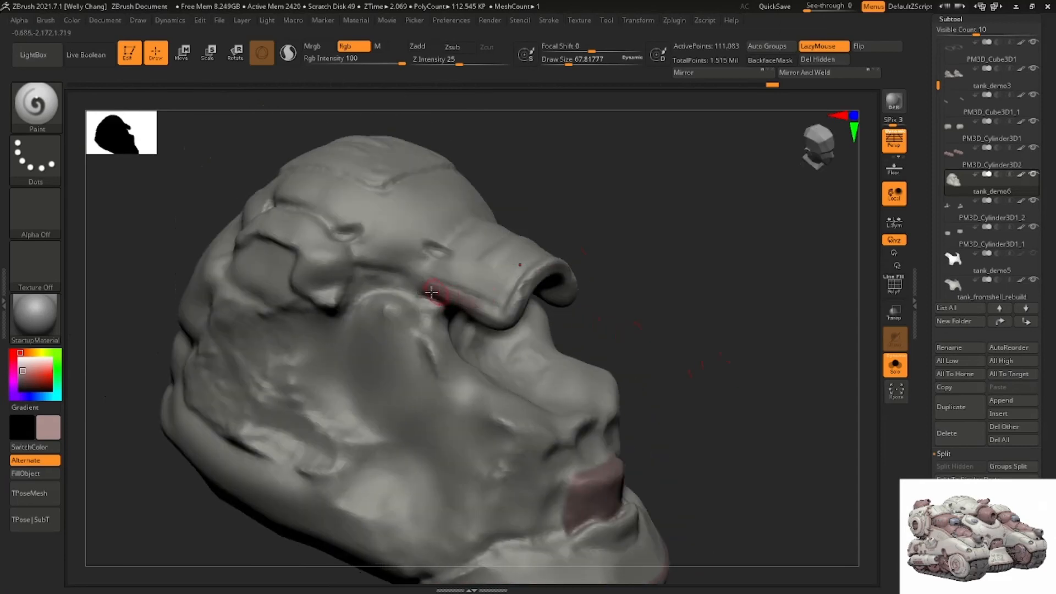
right_drag(533, 279, 550, 280)
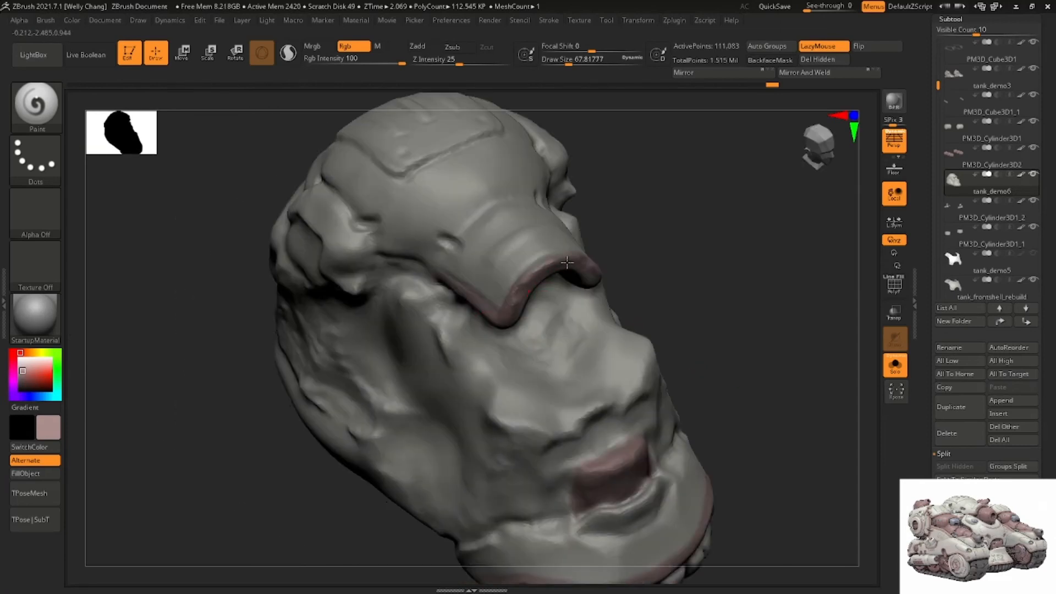
mouse_move(512, 313)
right_down()
mouse_move(521, 247)
mouse_move(538, 327)
right_up()
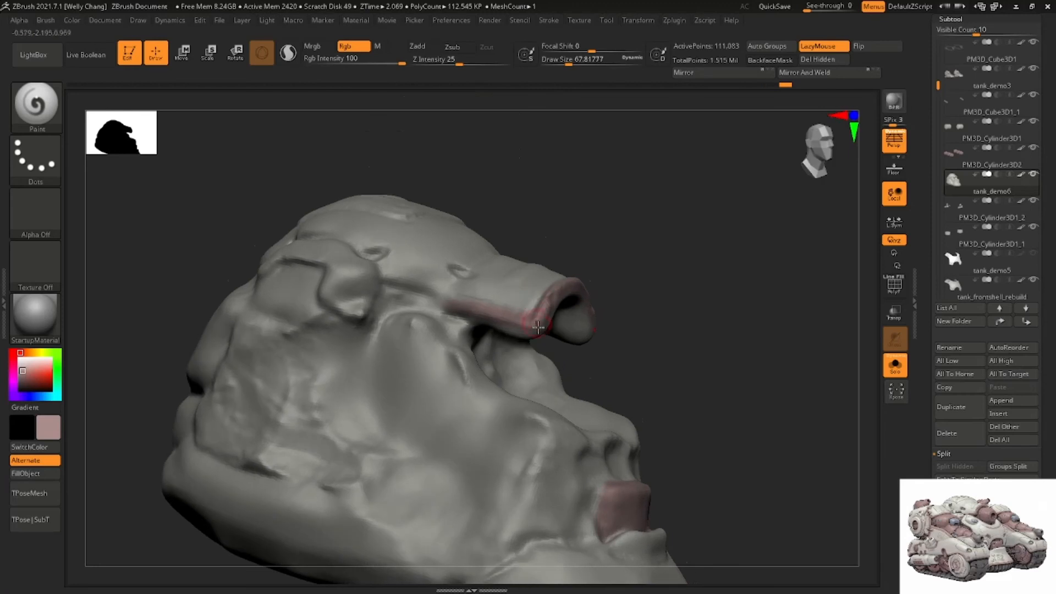
mouse_move(470, 312)
right_down()
mouse_move(536, 337)
mouse_move(501, 357)
mouse_move(540, 380)
mouse_move(547, 348)
right_up()
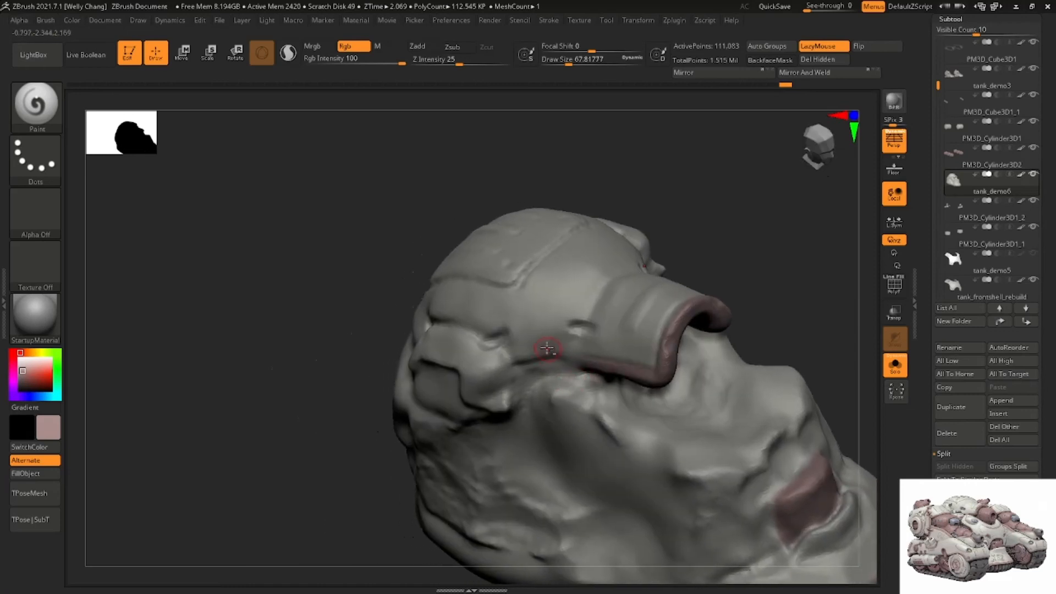
right_drag(518, 305, 572, 323)
click(894, 364)
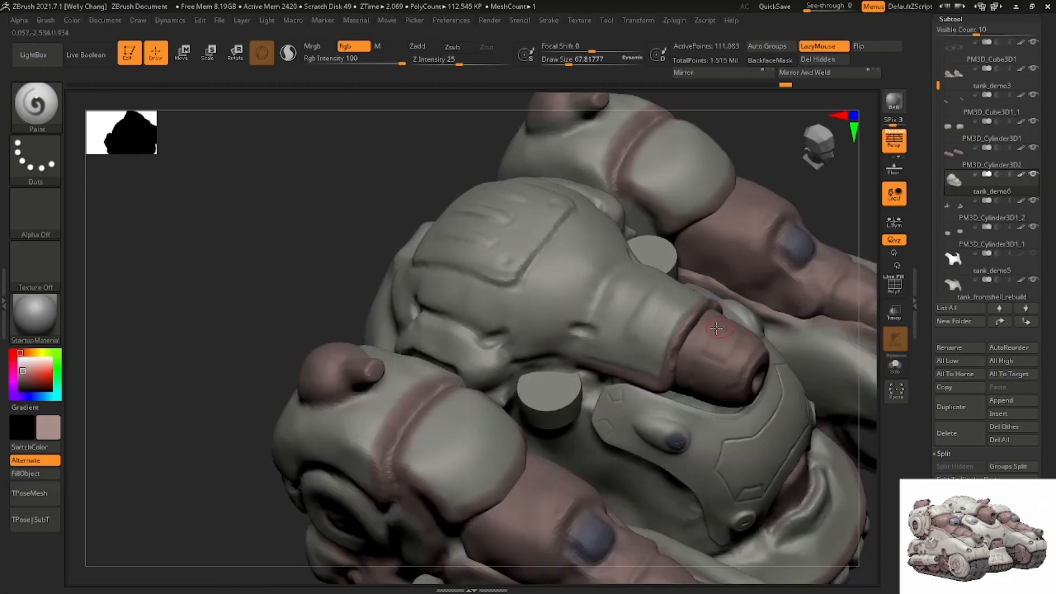
Select tank_frontshell_rebuild, reduce the brush size to 28.75 and paint its lower inset panels and round bolt centres dusty pink
alt+right_drag(633, 284, 636, 233)
ctrl+right_drag(636, 233, 596, 271)
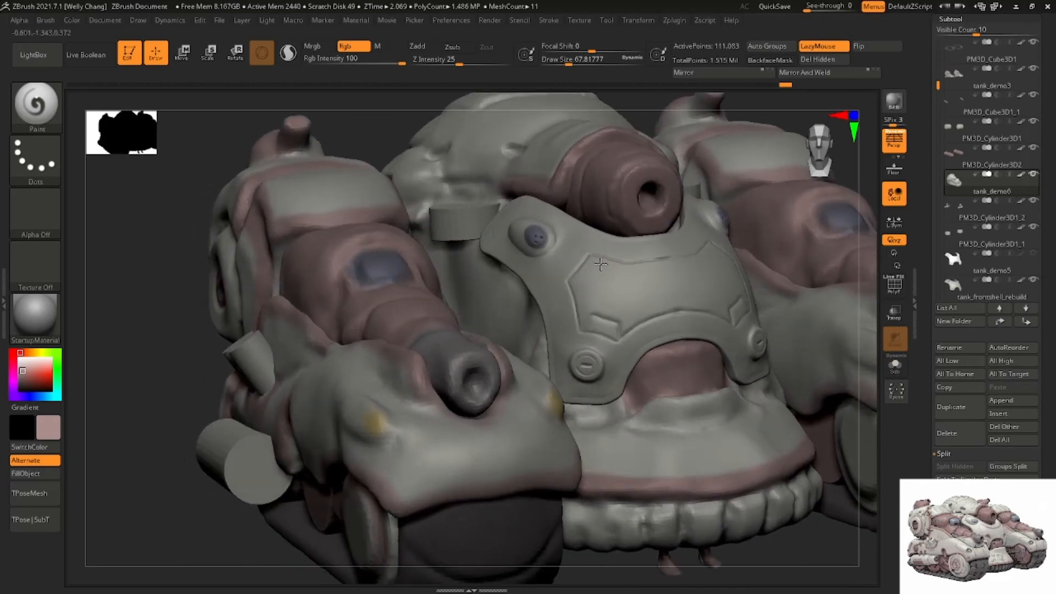
alt+click(599, 267)
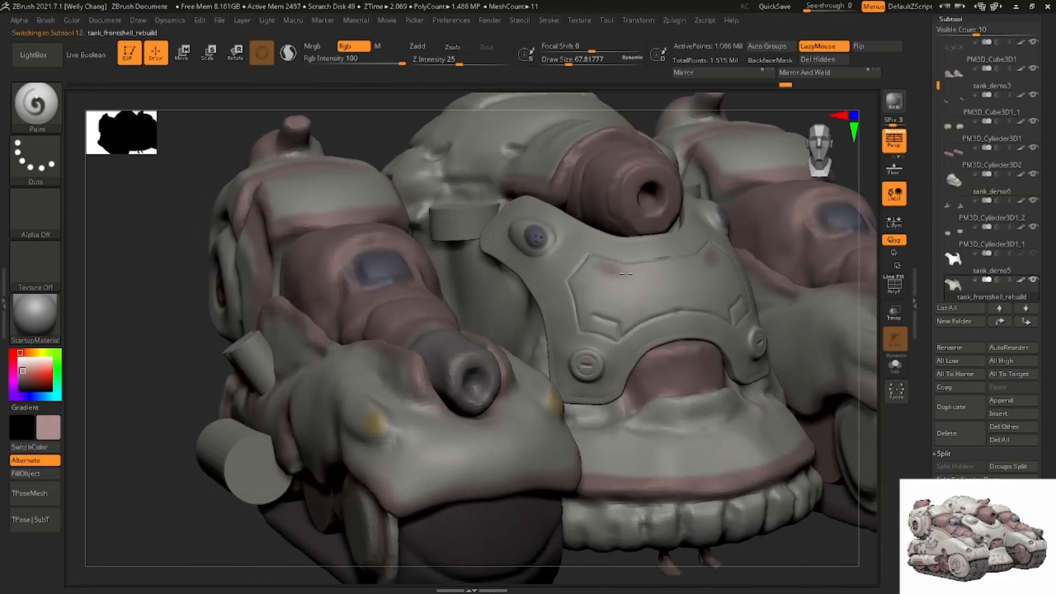
key(ctrl+z)
drag(617, 276, 609, 276)
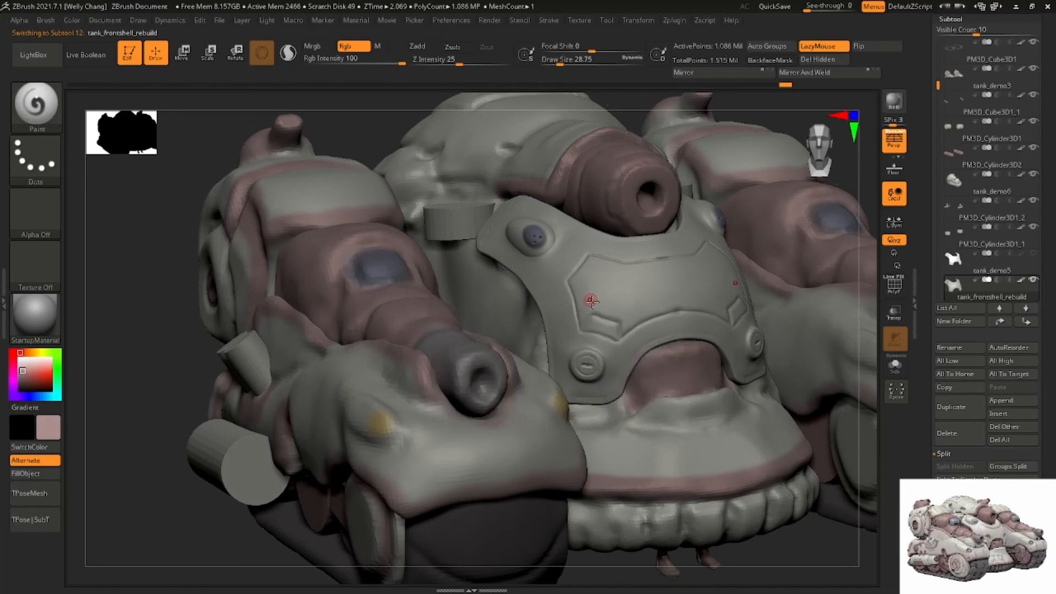
mouse_move(594, 300)
right_down()
mouse_move(627, 349)
mouse_move(576, 318)
mouse_move(598, 314)
mouse_move(566, 319)
mouse_move(582, 384)
right_up()
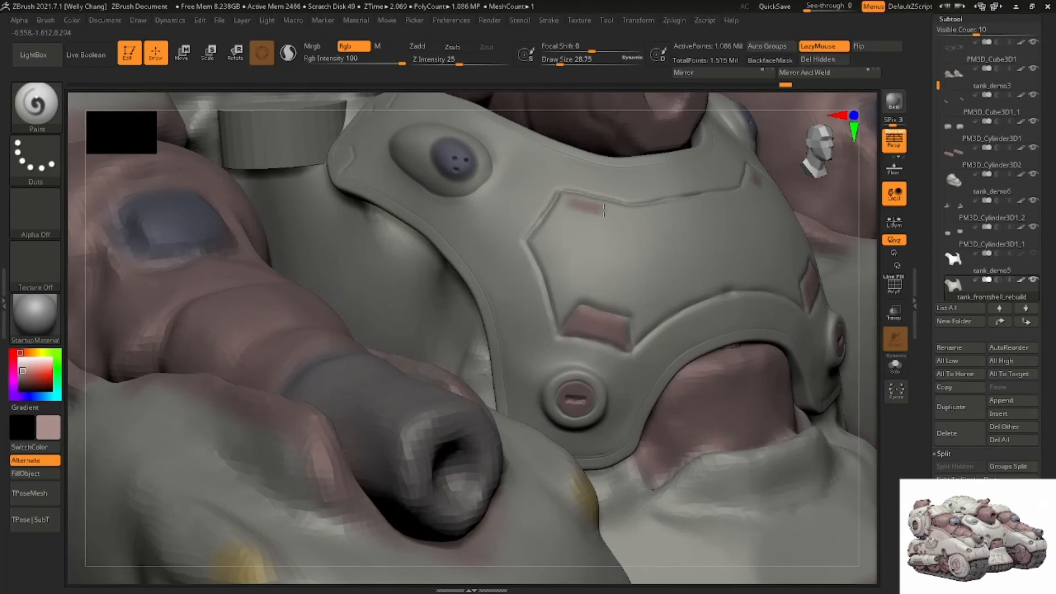
key(ctrl+z)
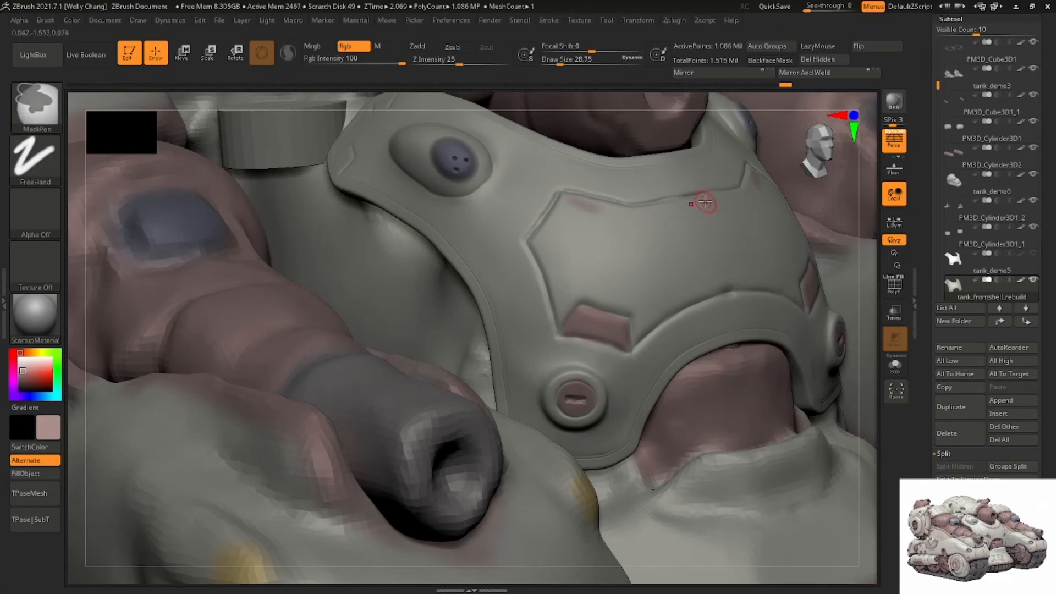
Paint the inset strip along the upper edge of the front shell's central panel dusty pink
drag(702, 203, 668, 207)
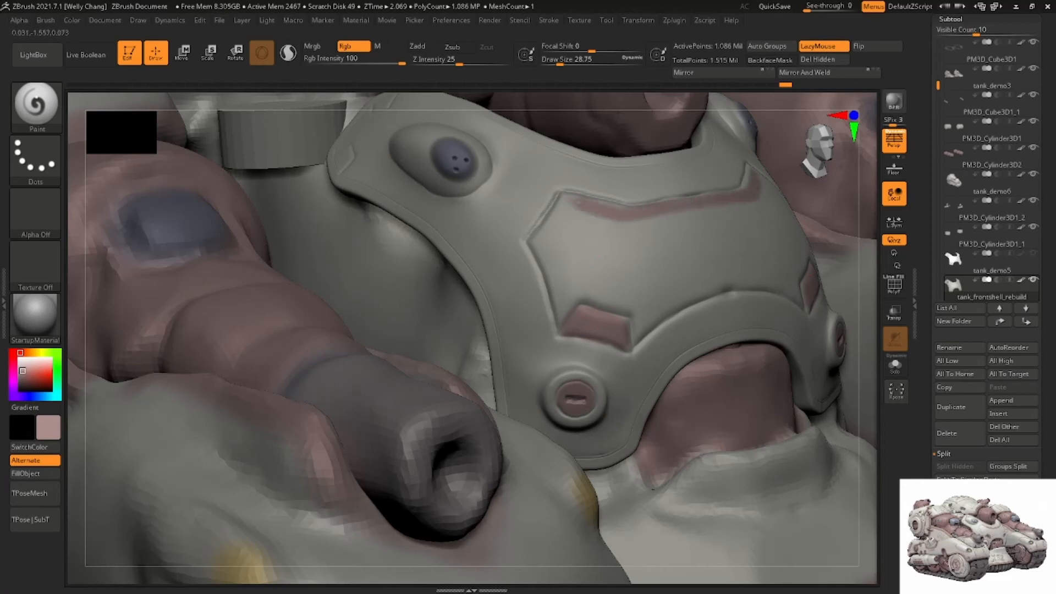
alt+right_drag(604, 207, 626, 280)
right_drag(487, 226, 552, 289)
Isolate the front shell's border polygroup, fill it dusty pink and bring back the rest of the shell
click(889, 292)
ctrl+shift+click(543, 303)
right_drag(612, 263, 570, 251)
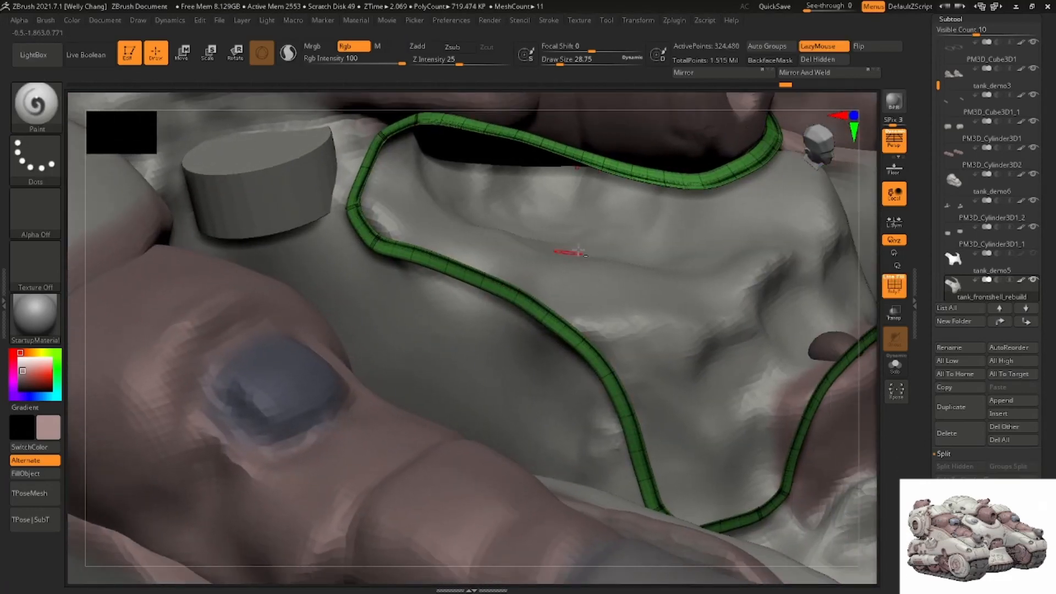
ctrl+right_drag(698, 260, 520, 259)
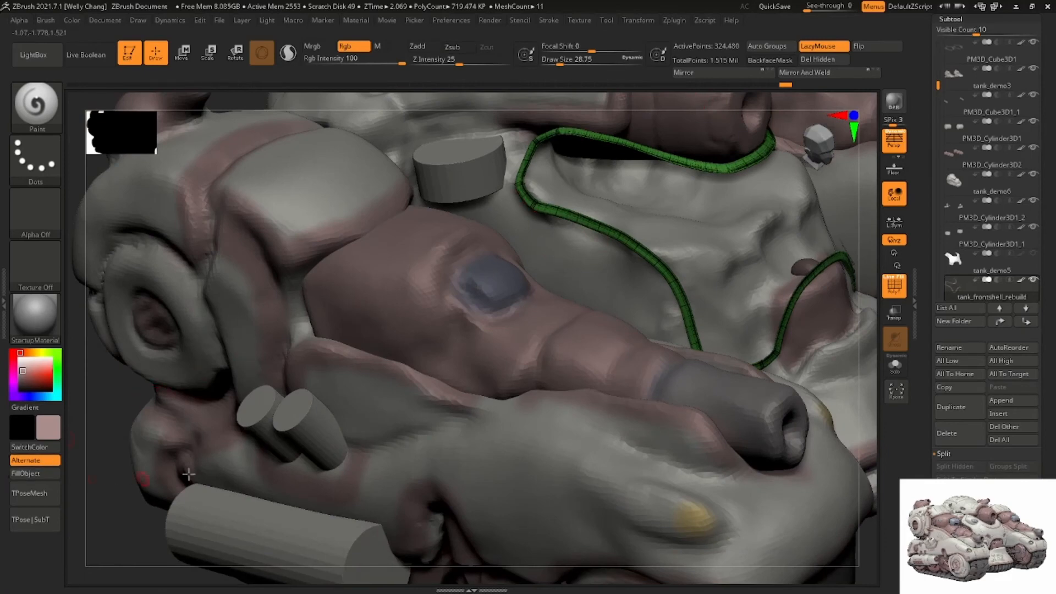
ctrl+right_drag(374, 365, 275, 391)
ctrl+shift+click(233, 433)
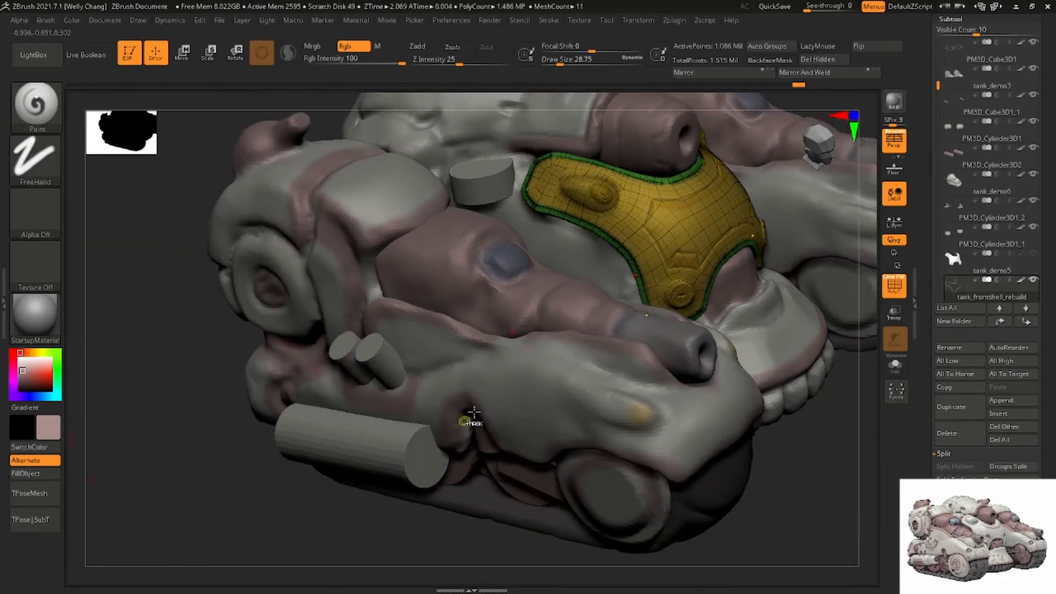
Solo the front shell and isolate its border together with the adjoining inner side faces
click(892, 286)
ctrl+right_drag(781, 330, 665, 340)
shift+right_drag(715, 308, 621, 275)
ctrl+right_drag(494, 308, 582, 291)
ctrl+shift+click(618, 284)
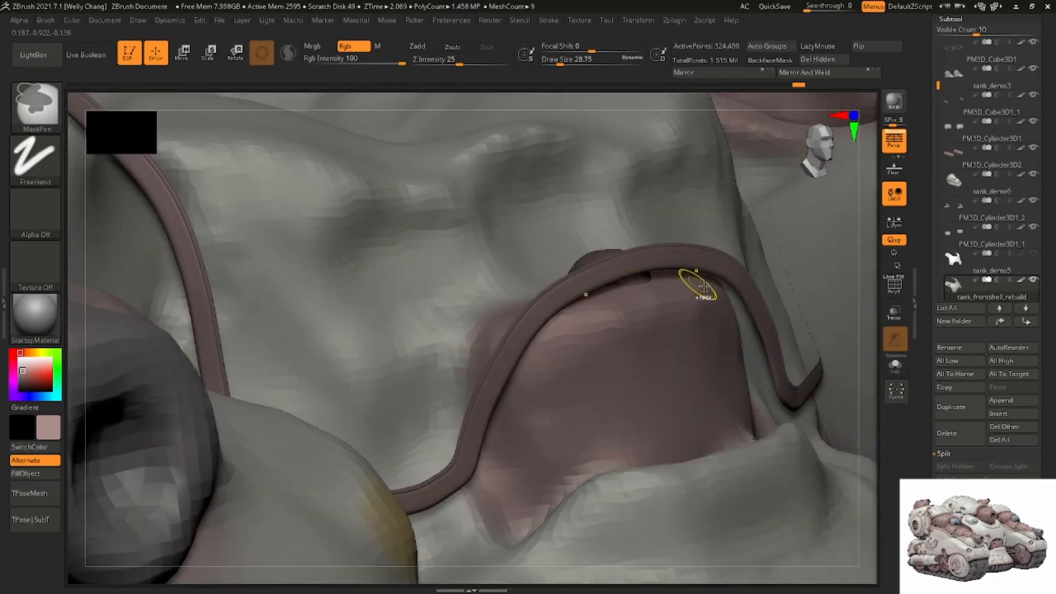
mouse_move(647, 283)
right_down()
mouse_move(605, 245)
mouse_move(665, 283)
mouse_move(637, 160)
mouse_move(672, 254)
mouse_move(713, 308)
mouse_move(669, 314)
right_up()
click(894, 286)
click(895, 366)
ctrl+shift+drag(669, 313, 671, 291)
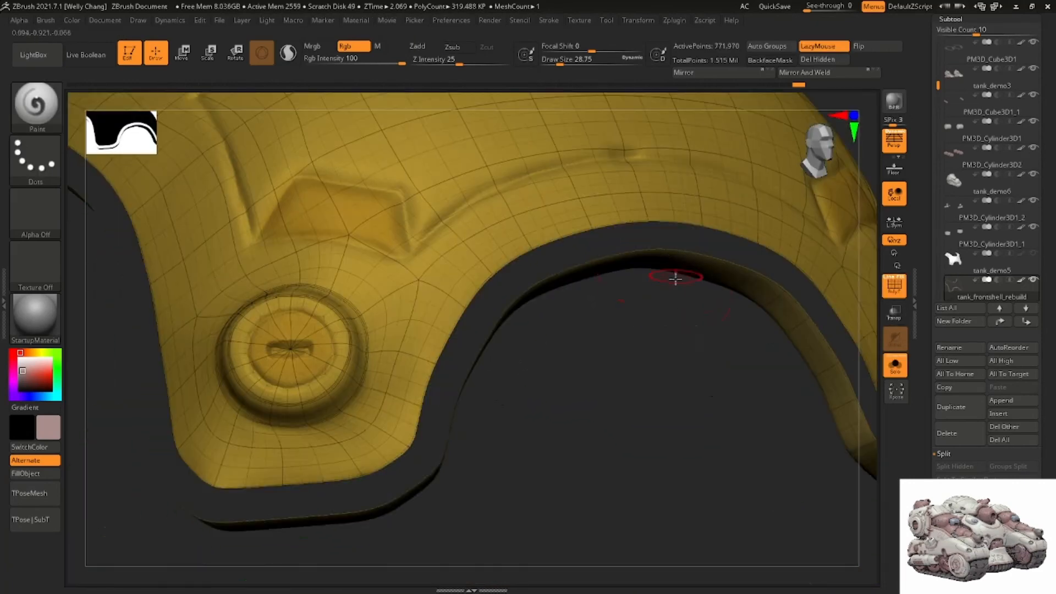
right_drag(674, 278, 676, 247)
ctrl+shift+click(676, 271)
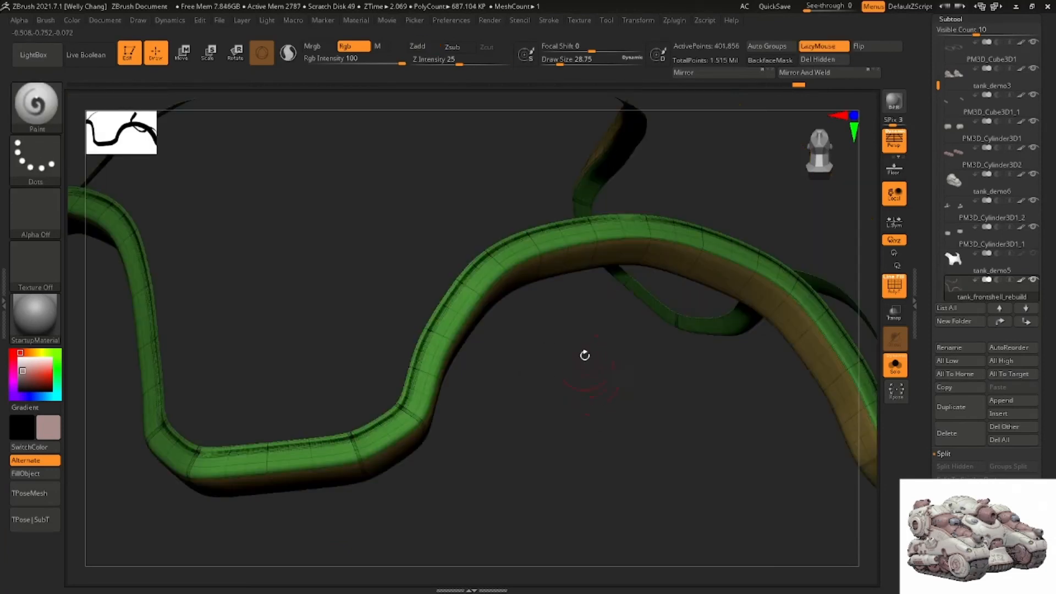
right_drag(585, 356, 565, 345)
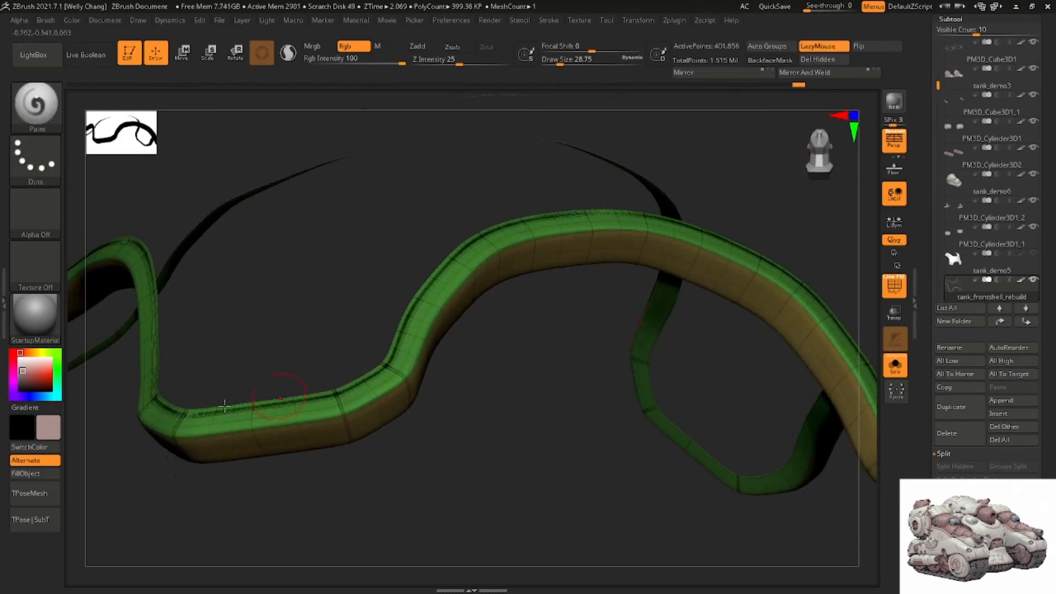
Try growing the visible border region outward by a few rings of polygons
key(ctrl+shift)
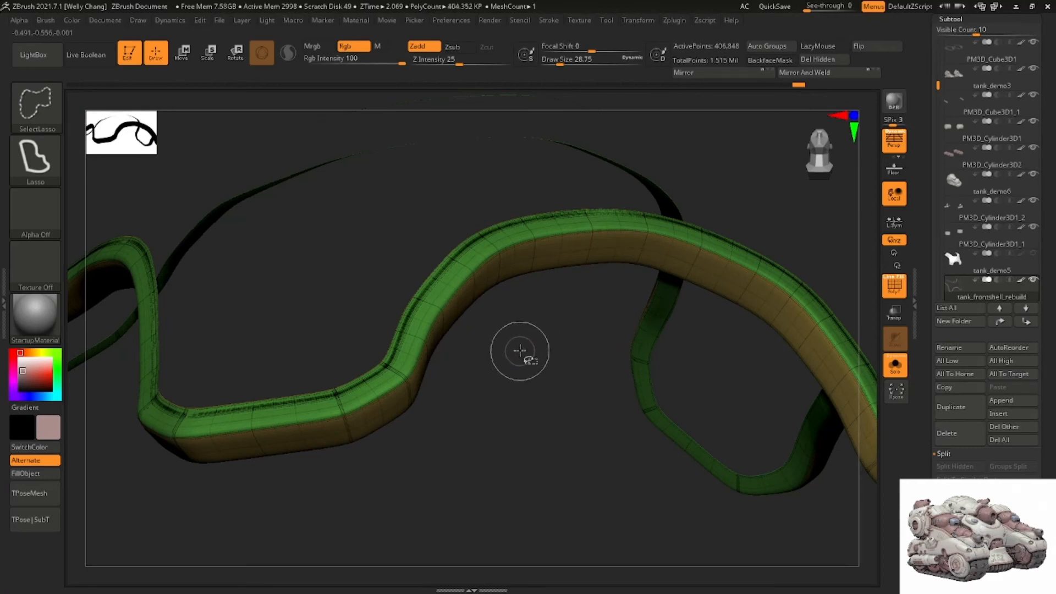
key(ctrl+shift)
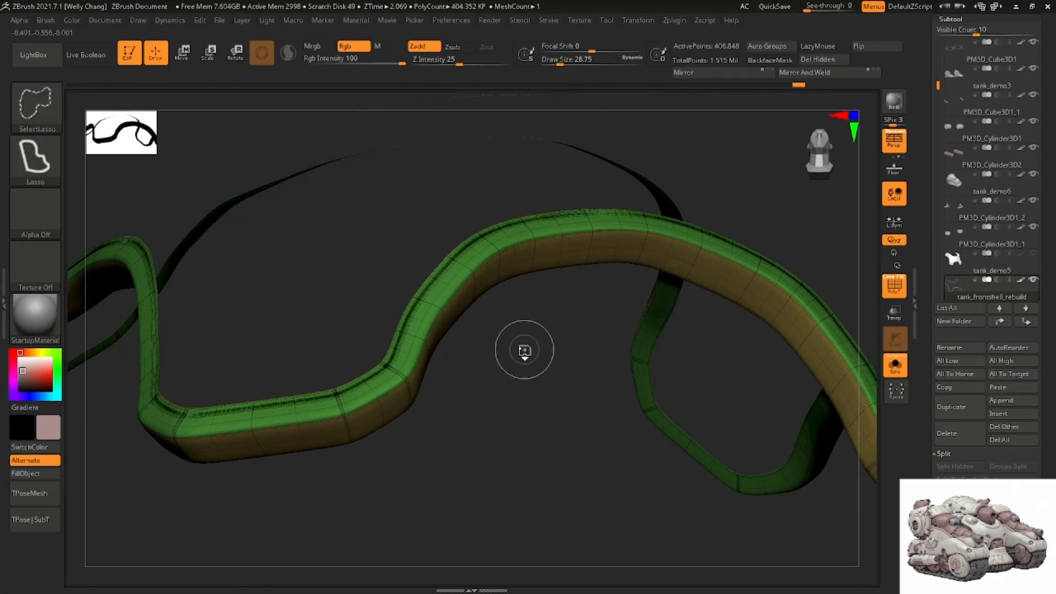
mouse_move(527, 347)
mouse_down()
mouse_move(502, 365)
mouse_move(523, 372)
mouse_move(514, 379)
mouse_move(500, 335)
mouse_move(506, 343)
mouse_up()
key(ctrl)
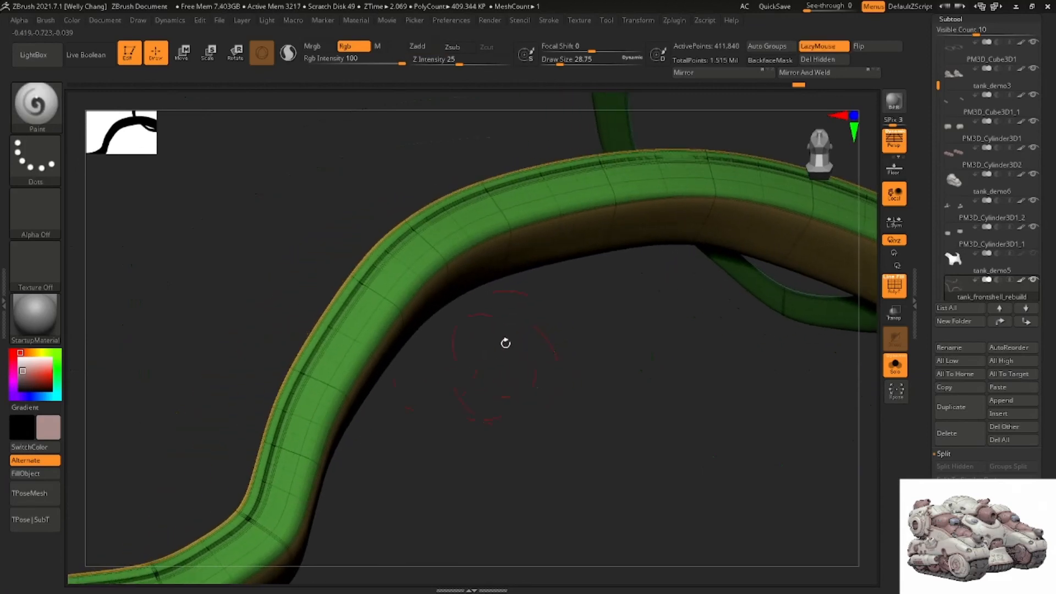
mouse_move(462, 282)
mouse_down()
mouse_move(488, 314)
mouse_move(507, 314)
mouse_up()
key(ctrl+shift)
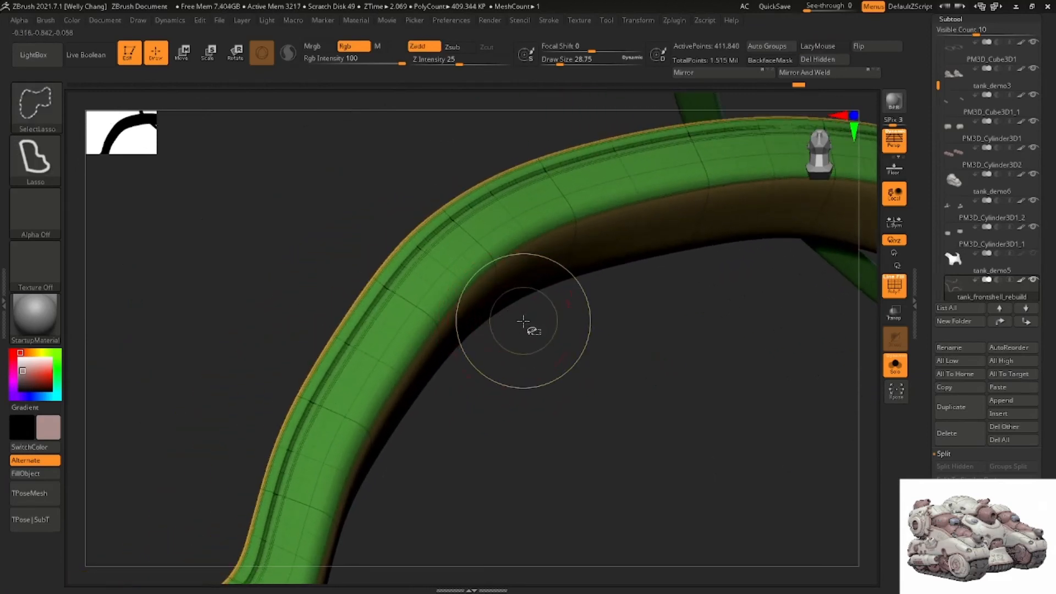
key(ctrl)
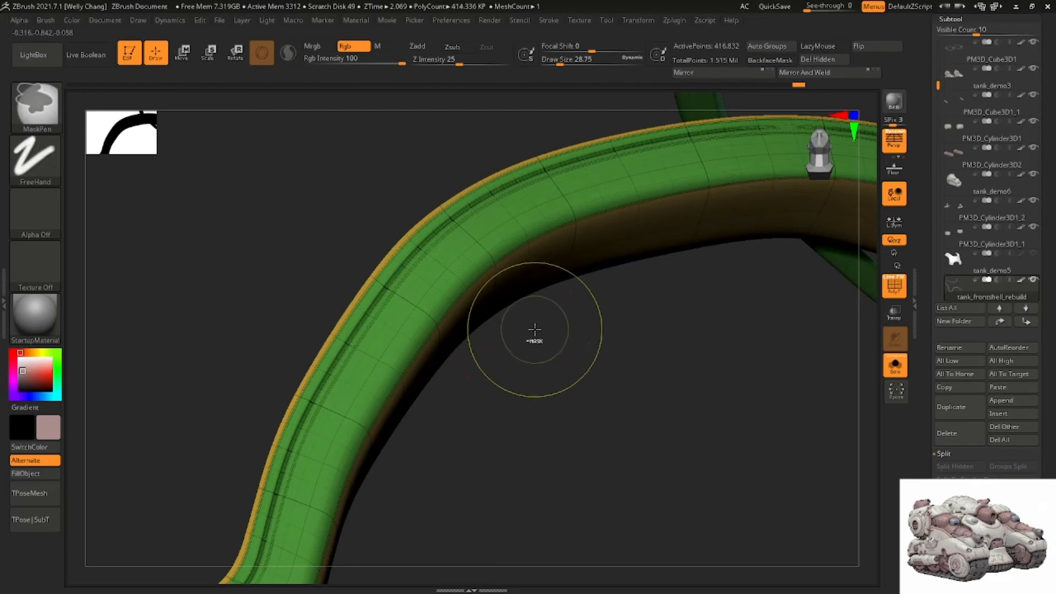
key(ctrl+shift+z)
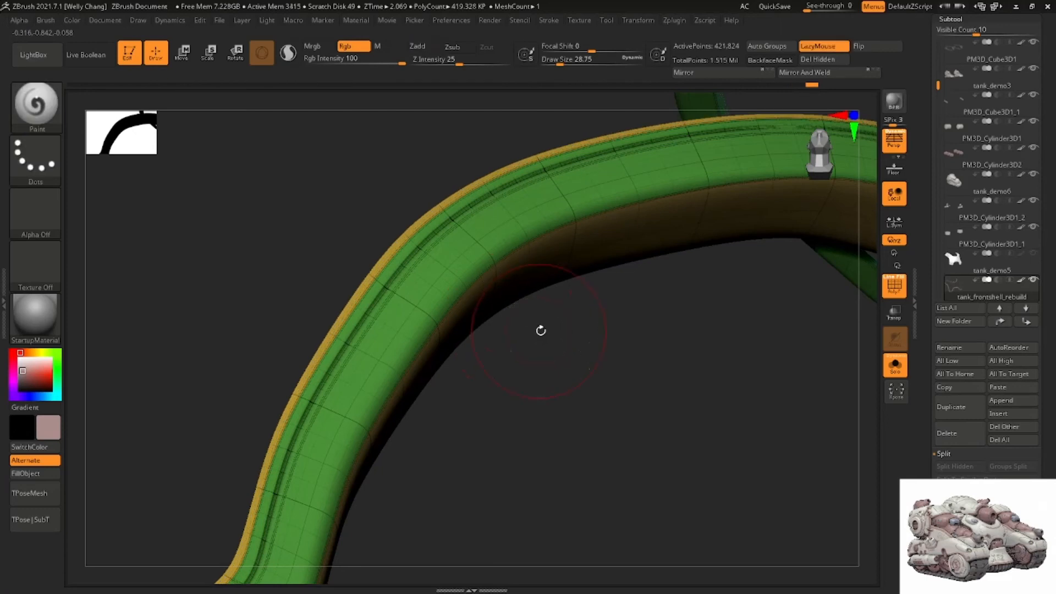
key(ctrl+shift)
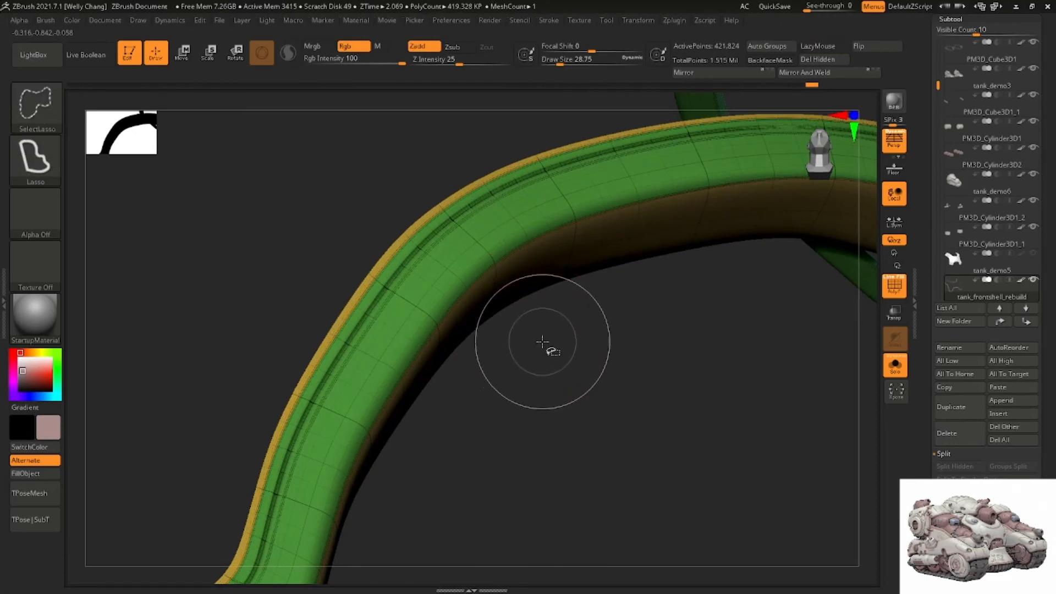
key(ctrl+z)
key(ctrl+z)
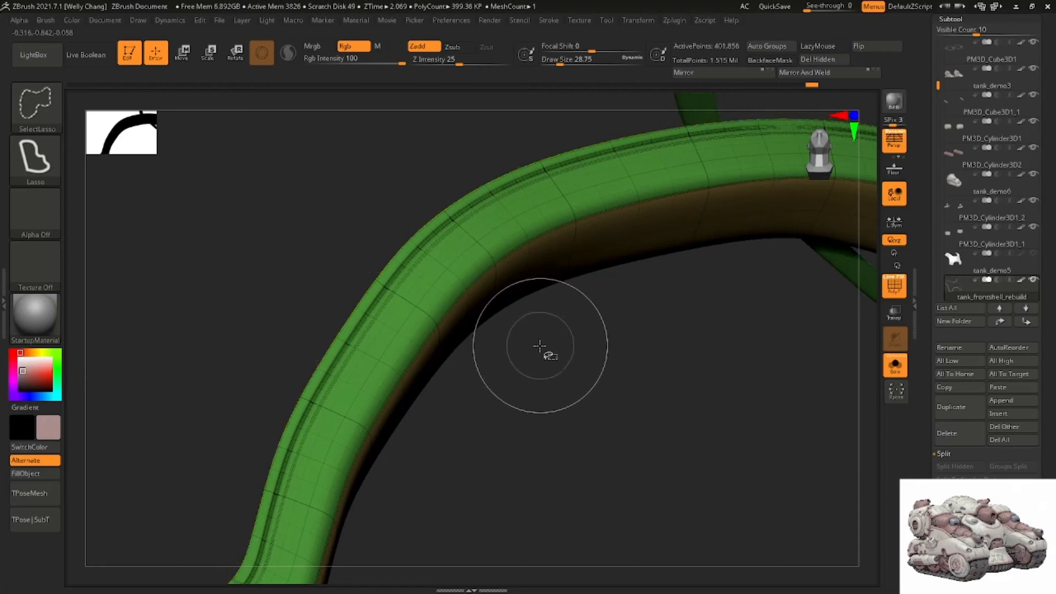
key(ctrl+z)
key(ctrl+z)
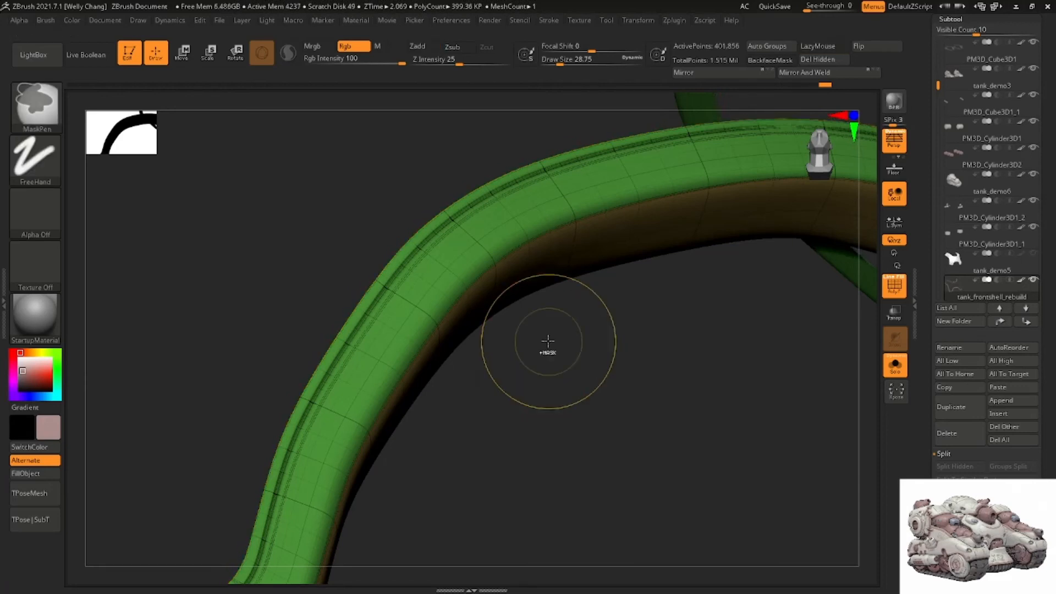
key(ctrl+shift+z)
key(ctrl+shift+z)
key(ctrl+shift+z)
key(ctrl+shift+z)
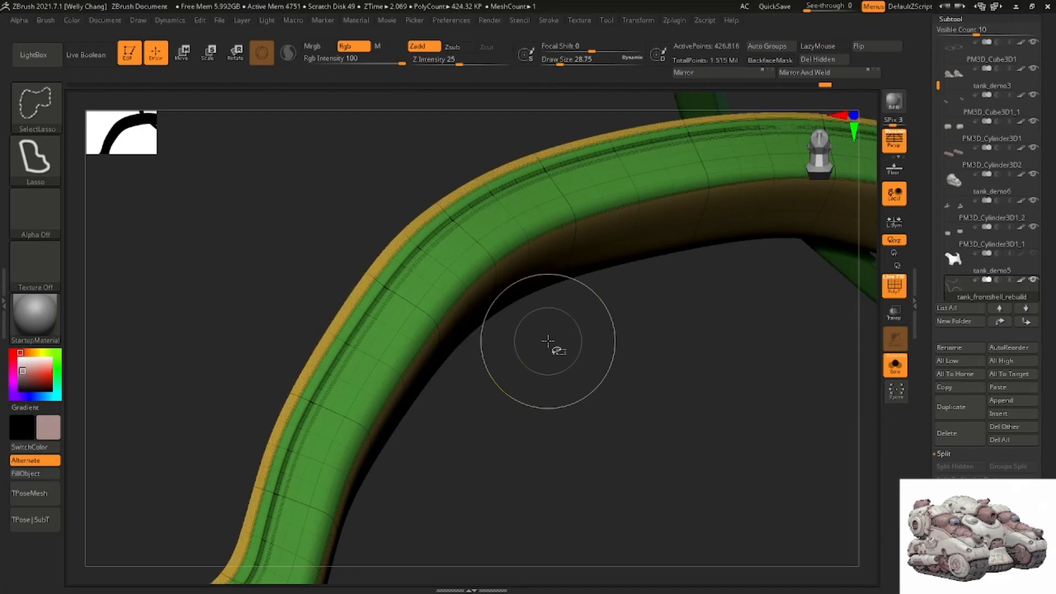
Shrink the visible border region to a narrower strip including its inner side and fill it dusty pink
key(ctrl+z)
key(ctrl+z)
key(ctrl+z)
key(ctrl+z)
key(ctrl+z)
key(ctrl+z)
key(ctrl+z)
key(ctrl+z)
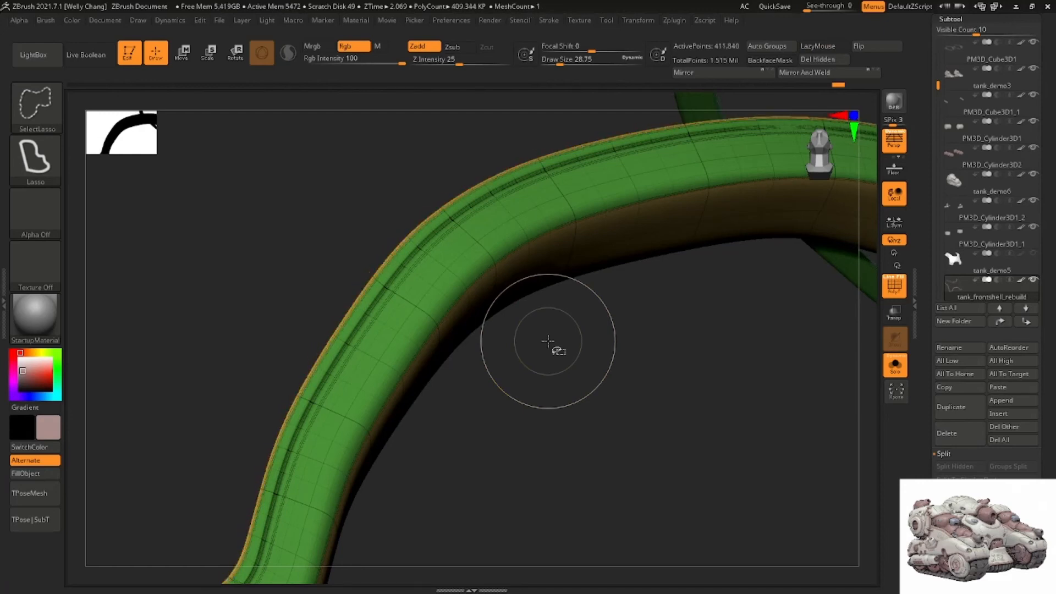
key(ctrl+z)
key(ctrl+z)
key(ctrl+z)
key(ctrl+z)
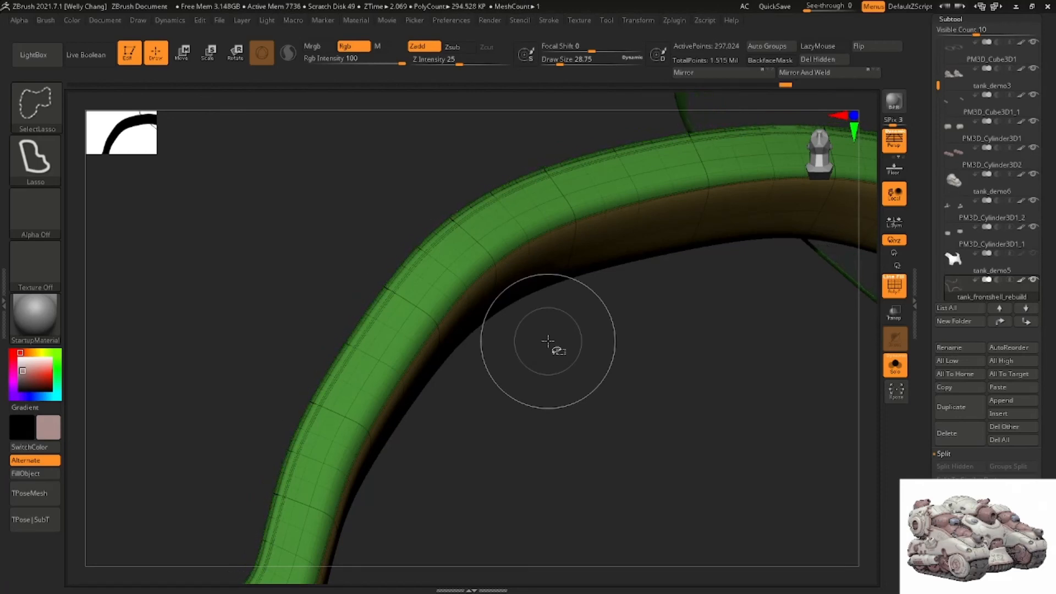
key(ctrl+shift+s)
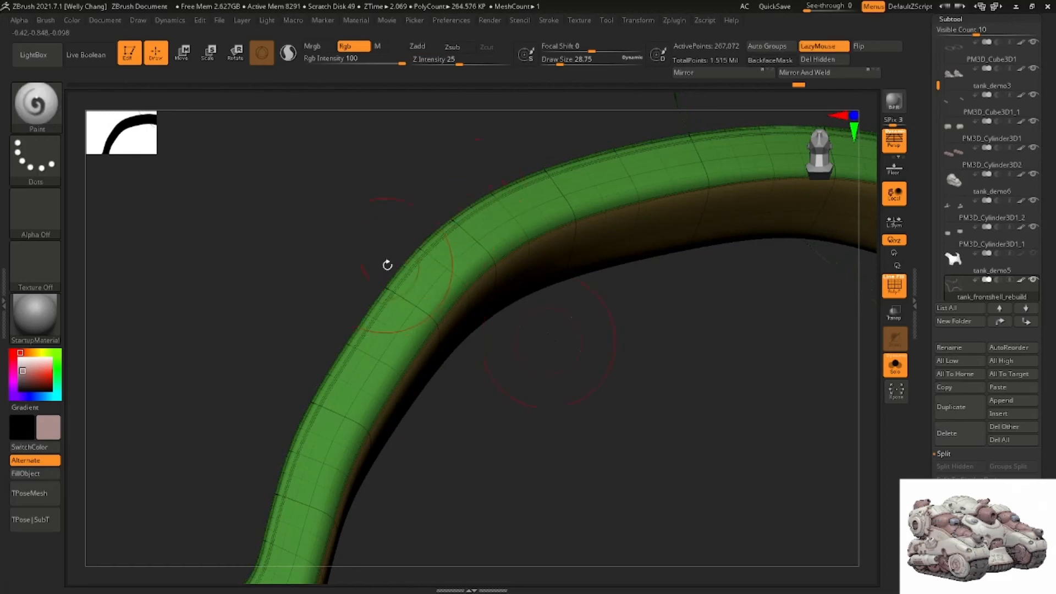
drag(387, 265, 400, 295)
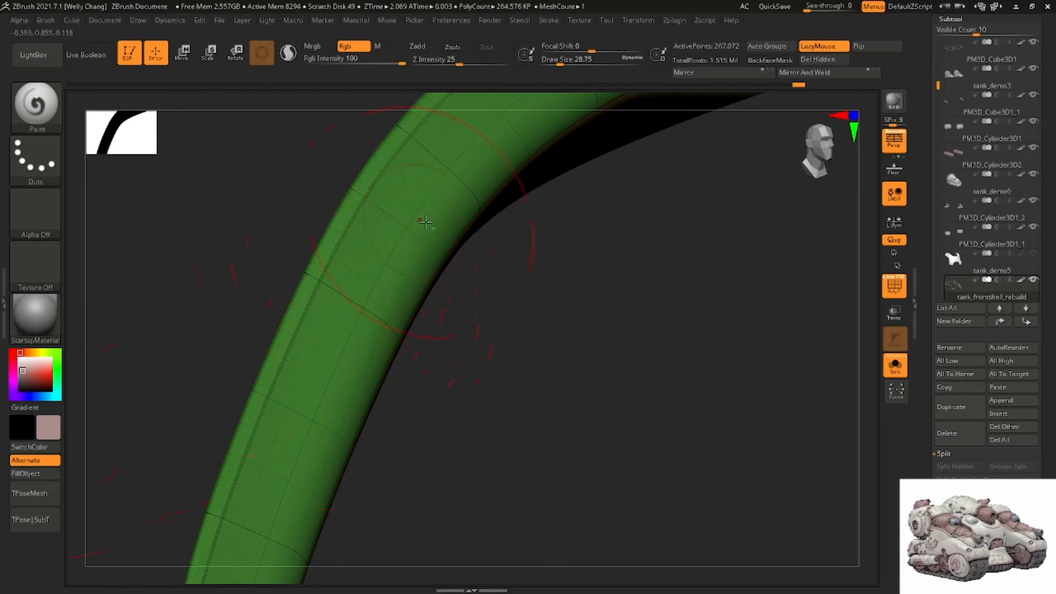
drag(424, 222, 644, 260)
click(902, 298)
mouse_move(726, 264)
mouse_down()
mouse_move(648, 271)
mouse_move(502, 255)
mouse_up()
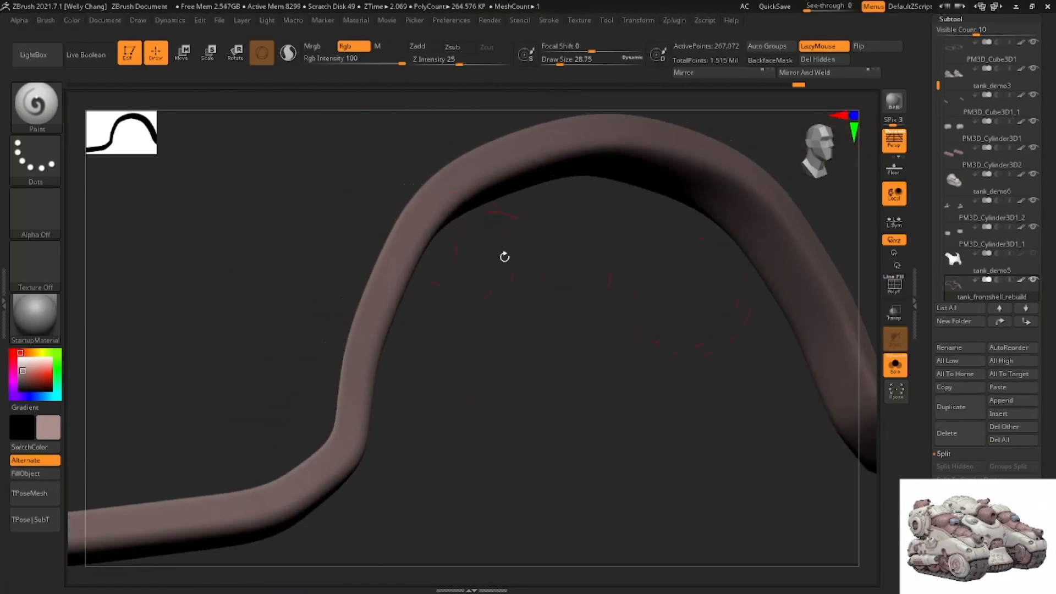
Undo the border's dusty pink fills and the visibility changes, back to the full unpainted border
key(ctrl+shift)
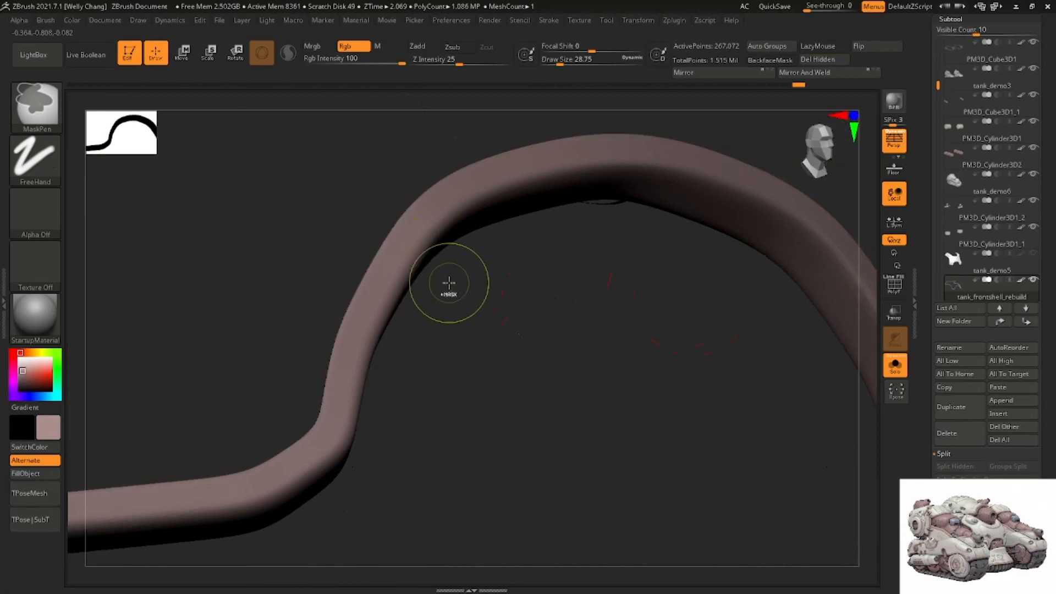
key(ctrl+z)
key(ctrl+z)
key(ctrl+z)
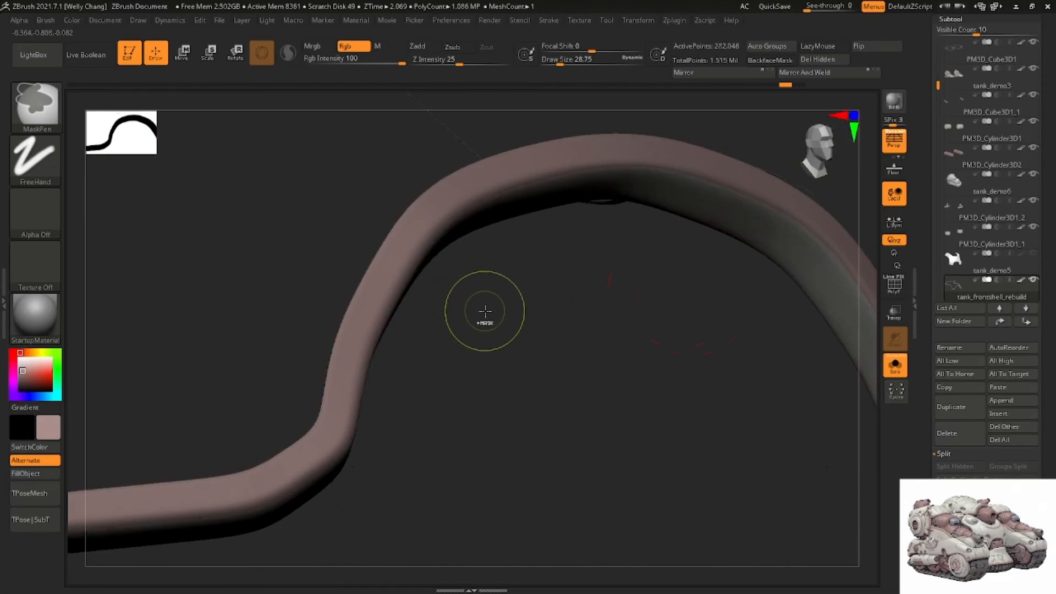
key(ctrl+z)
key(ctrl+z)
key(ctrl+z)
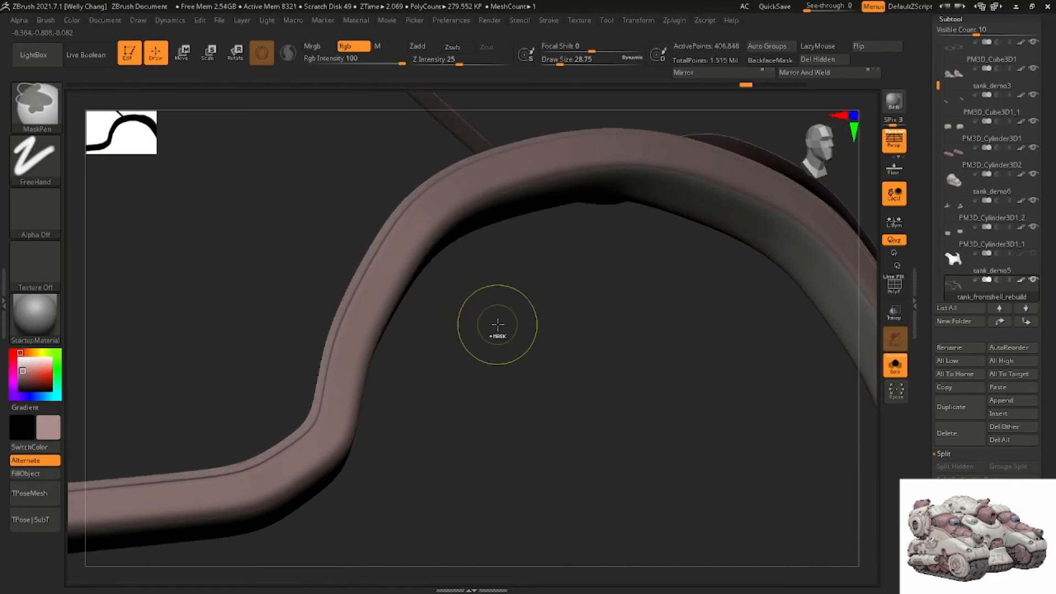
key(ctrl+z)
key(ctrl+z)
key(ctrl+z)
key(ctrl+z)
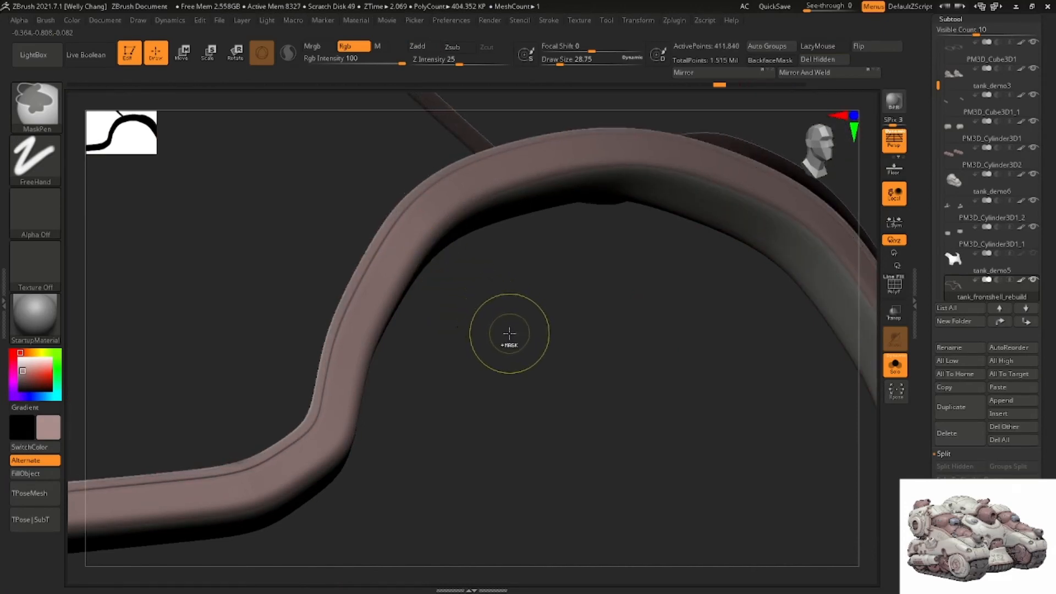
key(ctrl+z)
key(ctrl+z)
key(ctrl+z)
key(ctrl+z)
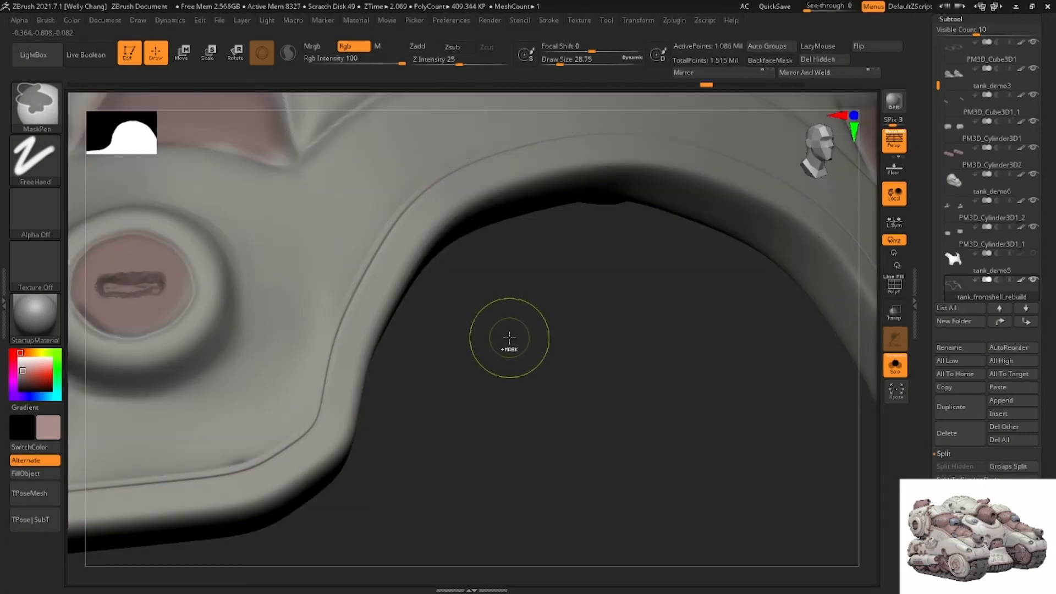
Isolate the front shell's border polygroup along with its inner side faces
key(ctrl+shift+z)
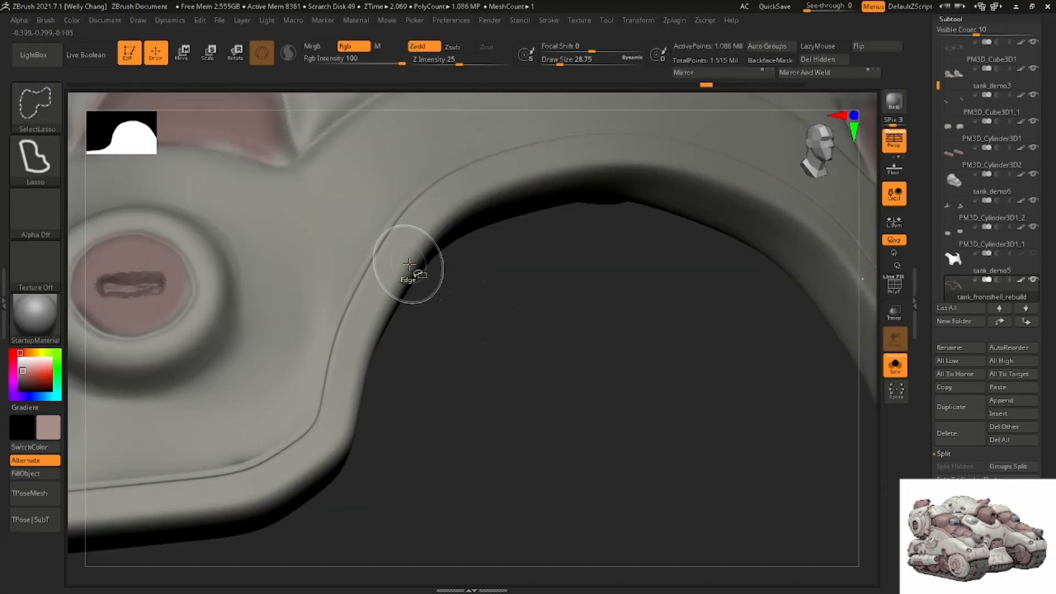
ctrl+shift+click(407, 263)
click(411, 310)
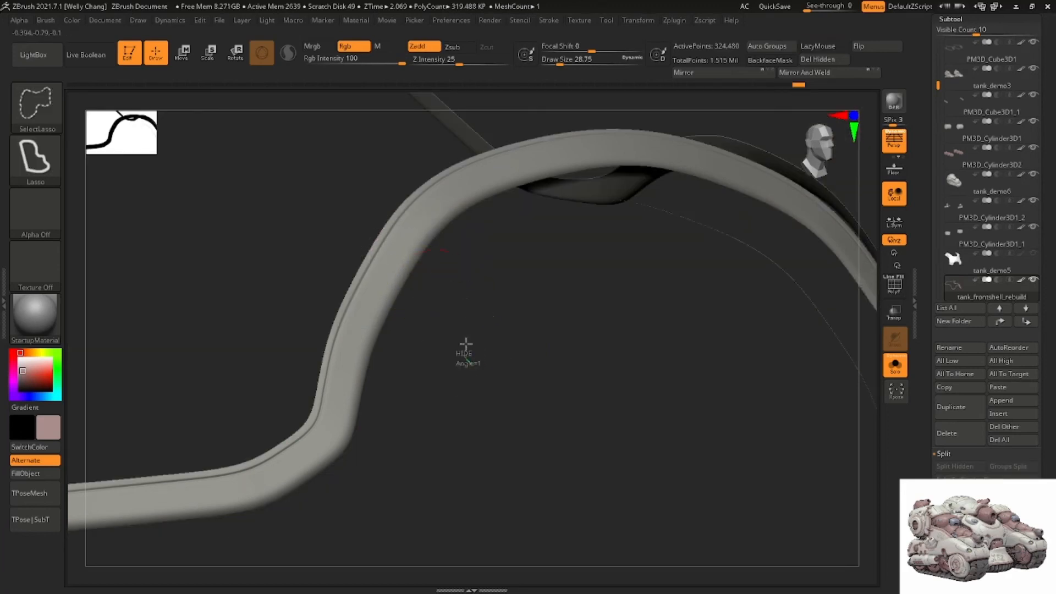
ctrl+shift+click(465, 353)
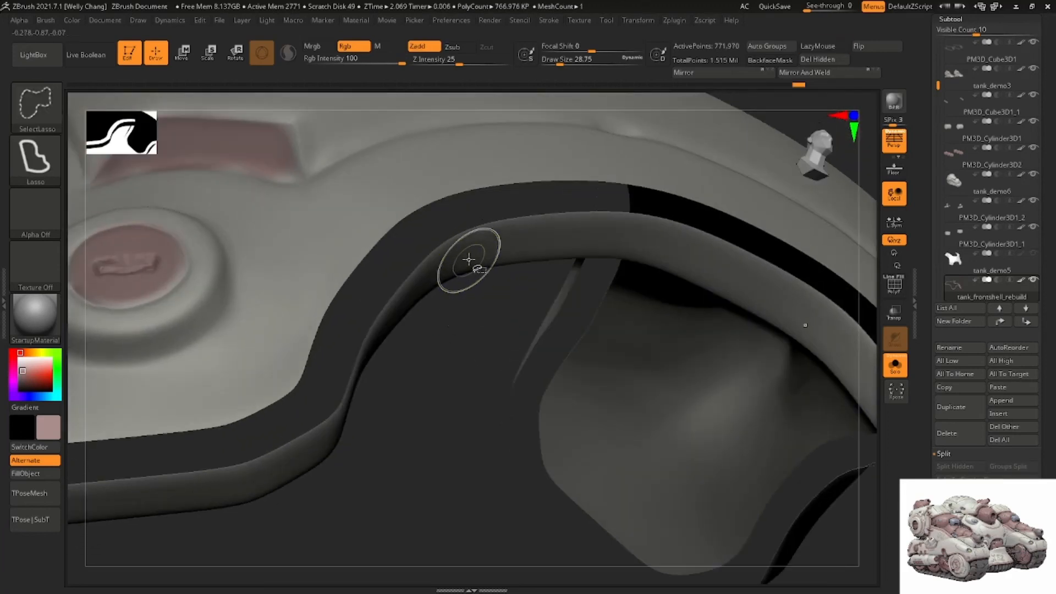
ctrl+alt+shift+click(468, 268)
ctrl+shift+drag(466, 297, 465, 315)
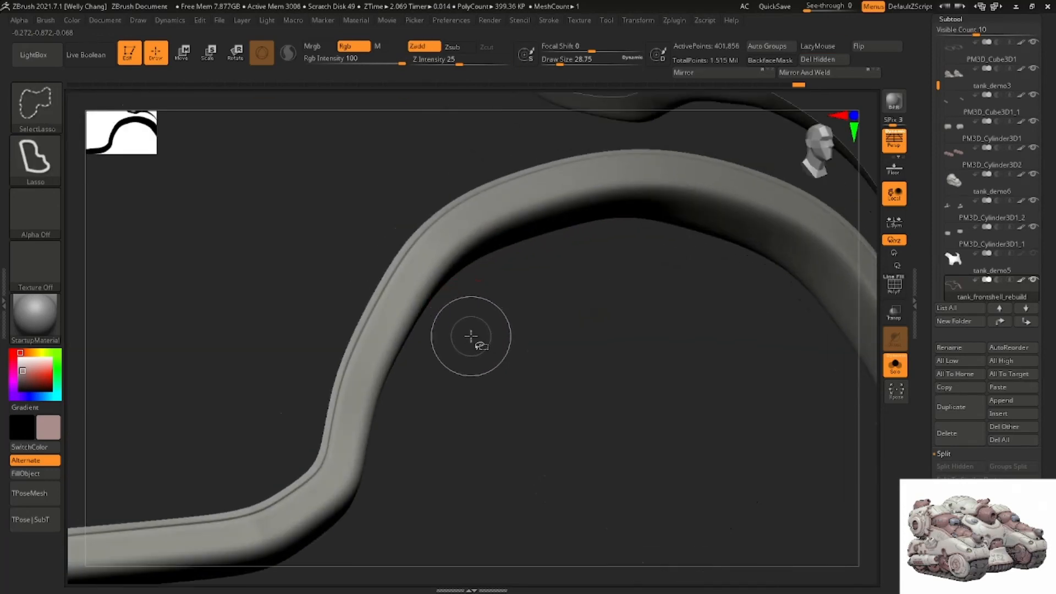
Shrink the visible border region ring by ring until the groove along its inner edge is hidden
key(ctrl+shift+s)
key(ctrl+shift+s)
key(ctrl+shift+s)
key(ctrl+shift+s)
key(ctrl+shift+s)
key(ctrl+shift+s)
key(ctrl+shift+s)
key(ctrl+shift+s)
key(ctrl+shift+s)
key(ctrl+shift+s)
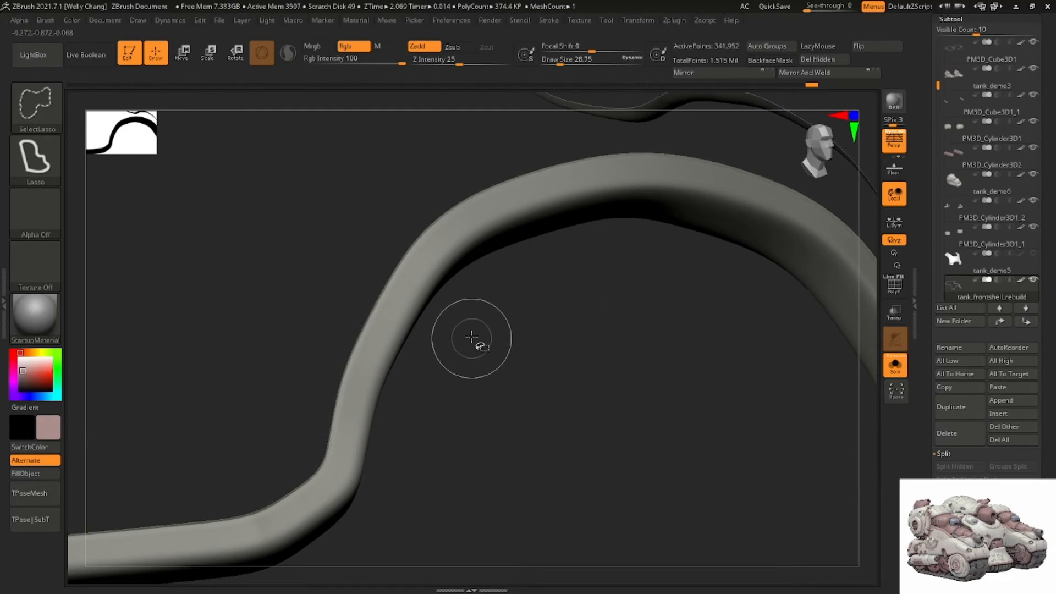
key(ctrl+shift+s)
key(ctrl+shift+s)
key(ctrl+shift+s)
key(ctrl+shift+s)
key(ctrl+shift+s)
key(ctrl+shift+s)
key(ctrl+shift+s)
Fill the visible border strip dusty pink and show the whole front shell again
click(50, 475)
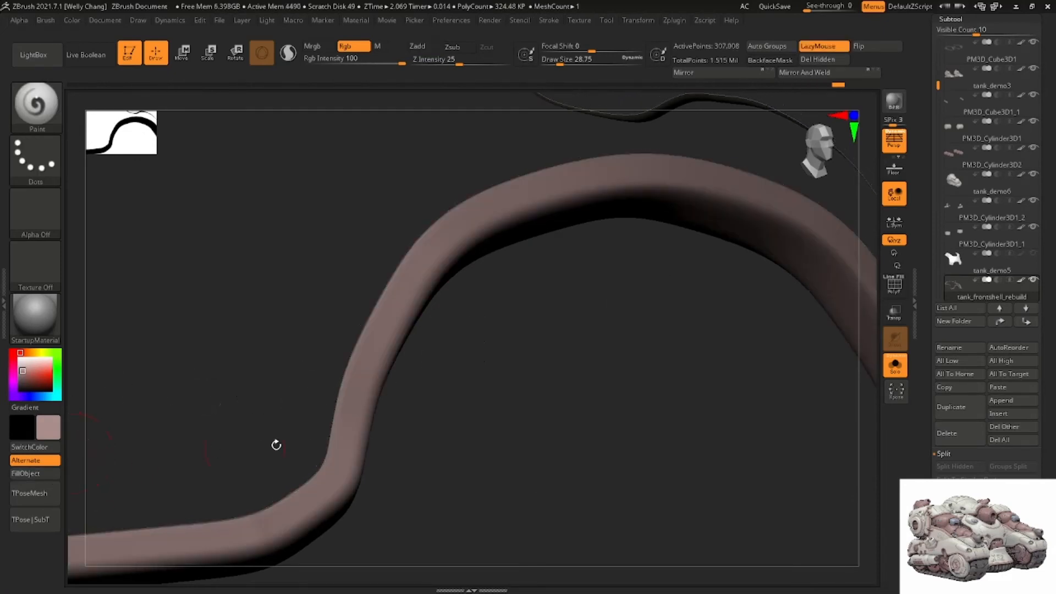
ctrl+shift+click(548, 407)
alt+drag(548, 407, 546, 318)
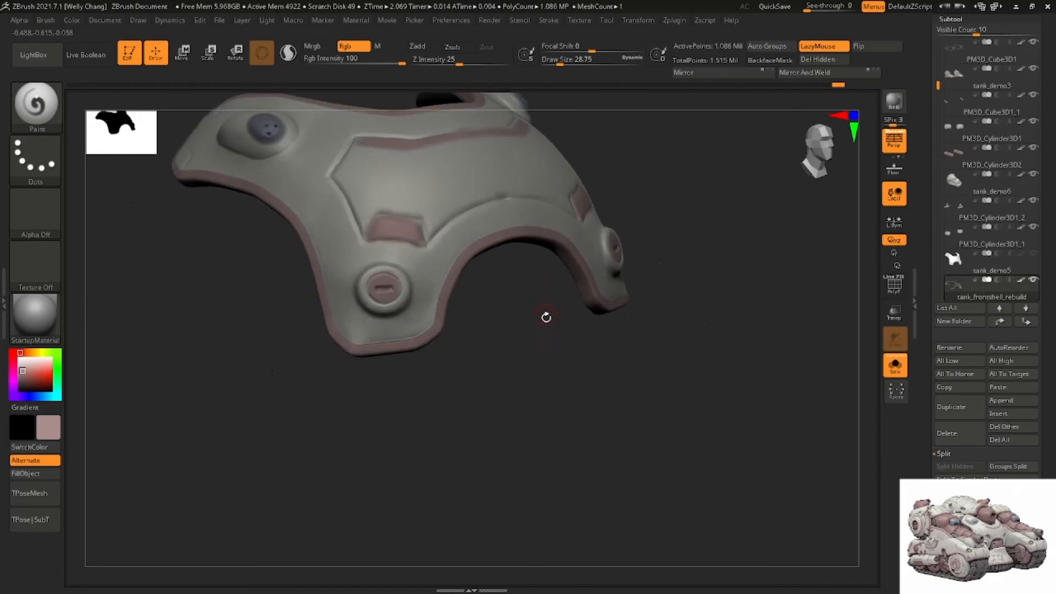
Paint the front gun muzzles and the central cannon's bore near-black, using a brush size of about 71
drag(436, 349, 665, 301)
click(894, 364)
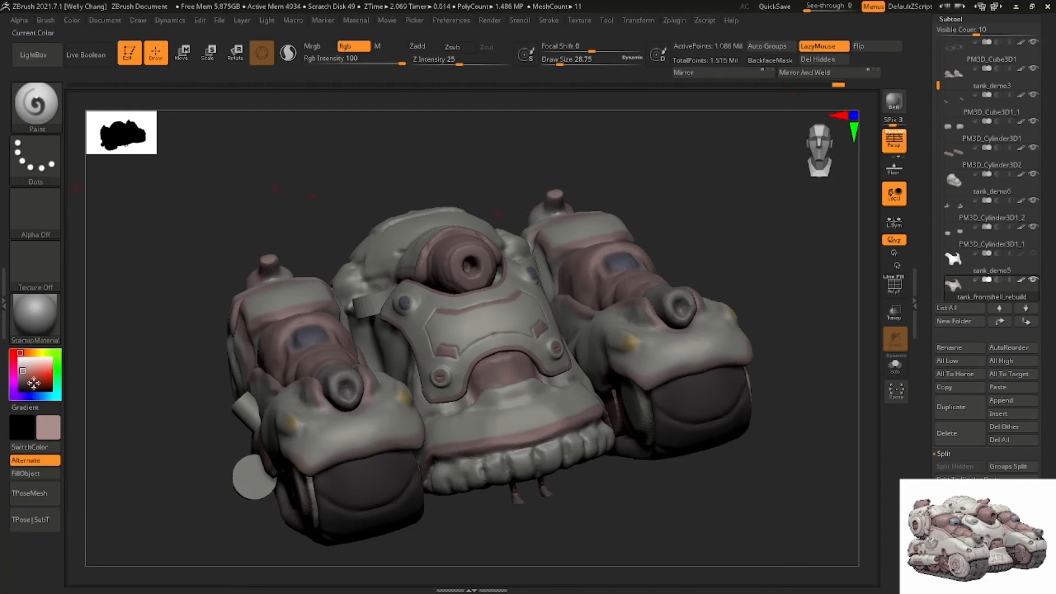
drag(33, 383, 15, 388)
right_drag(278, 248, 300, 345)
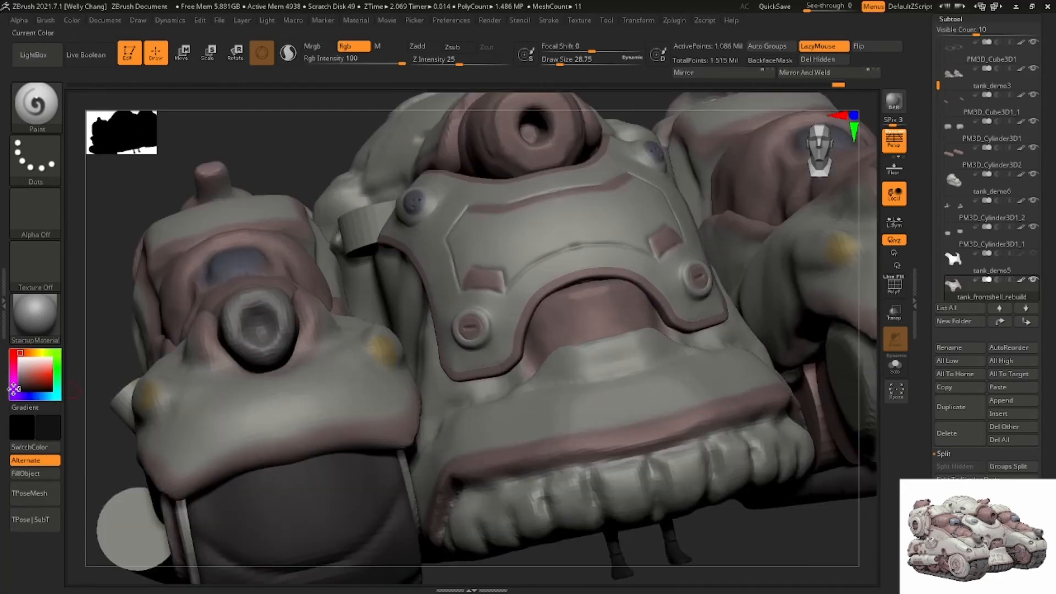
key(space)
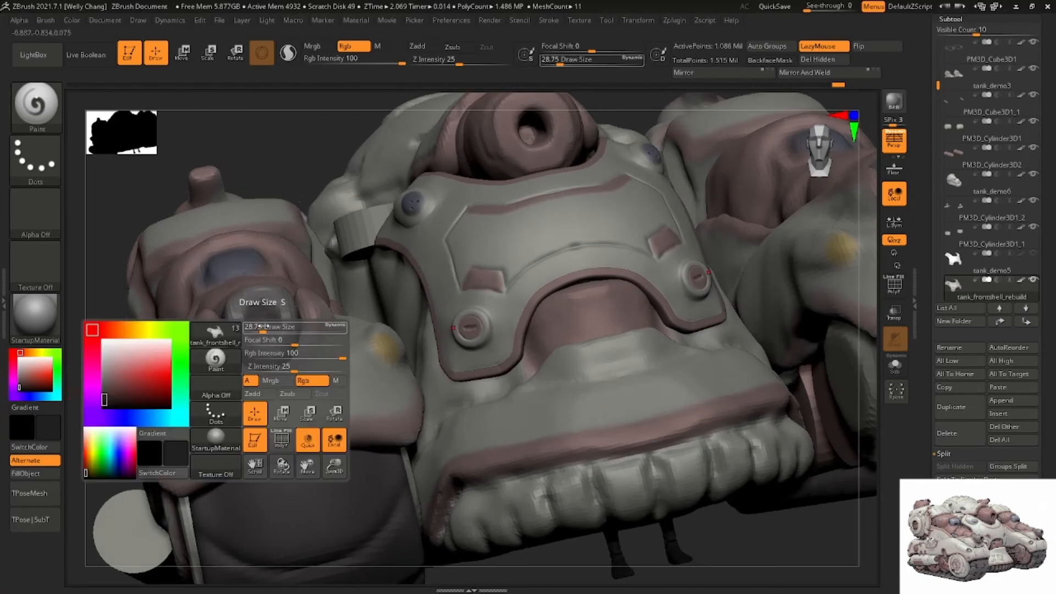
drag(262, 327, 269, 328)
right_drag(262, 330, 261, 338)
alt+click(258, 321)
alt+click(508, 189)
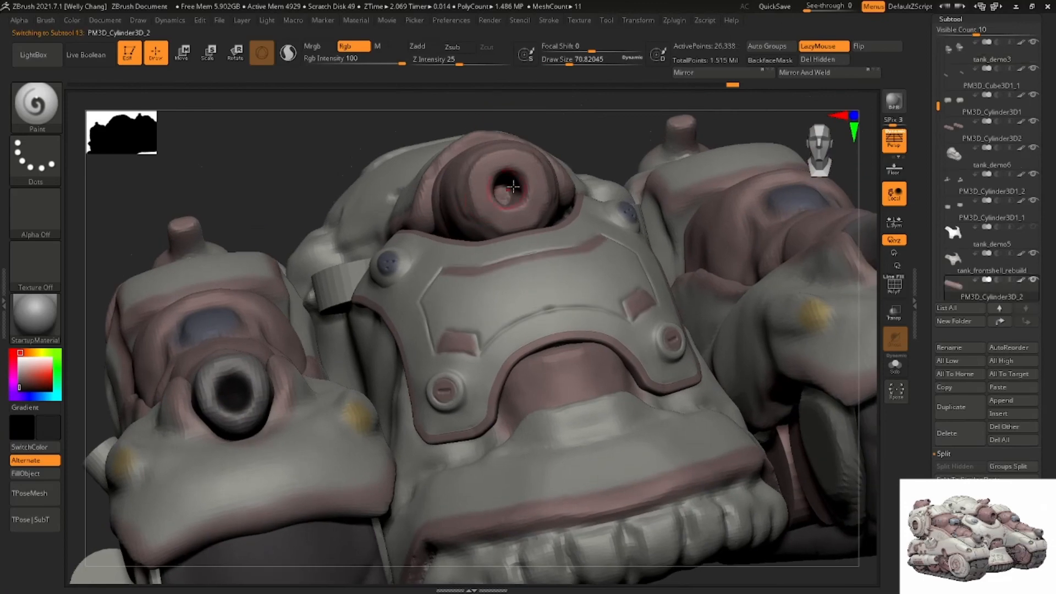
Select the tank_demo3 part and paint the rear exhaust pipe openings near-black with a brush size of about 25
mouse_move(508, 189)
right_down()
mouse_move(384, 236)
mouse_move(374, 251)
mouse_move(408, 255)
right_up()
alt+click(354, 245)
key(space)
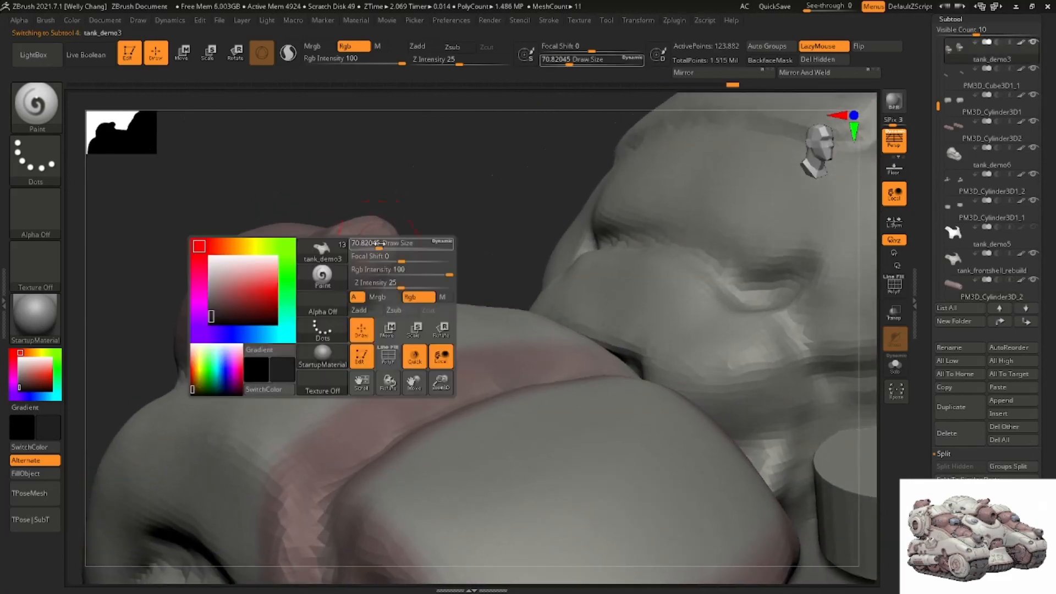
drag(380, 242, 365, 244)
mouse_move(385, 228)
ctrl+right_down()
mouse_move(377, 203)
mouse_move(370, 222)
mouse_move(327, 211)
mouse_move(358, 228)
mouse_move(379, 269)
ctrl+right_up()
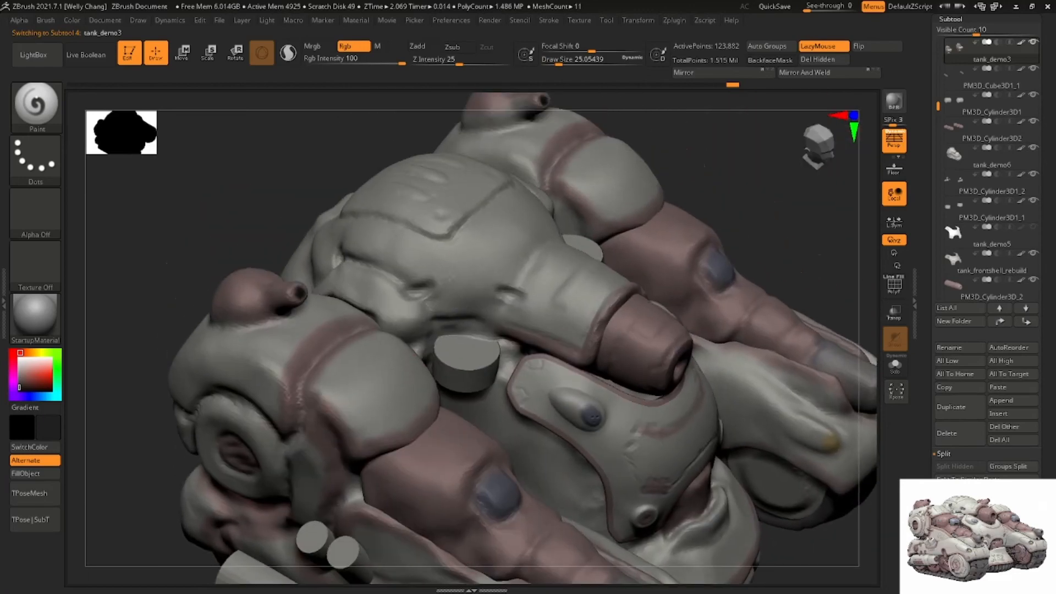
Select the main hull, tank_demo6, and darken the grooves around its top panel with a brush size of about 20
mouse_move(418, 220)
ctrl+right_down()
mouse_move(463, 225)
mouse_move(476, 241)
mouse_move(430, 315)
ctrl+right_up()
key(space)
drag(480, 243, 476, 242)
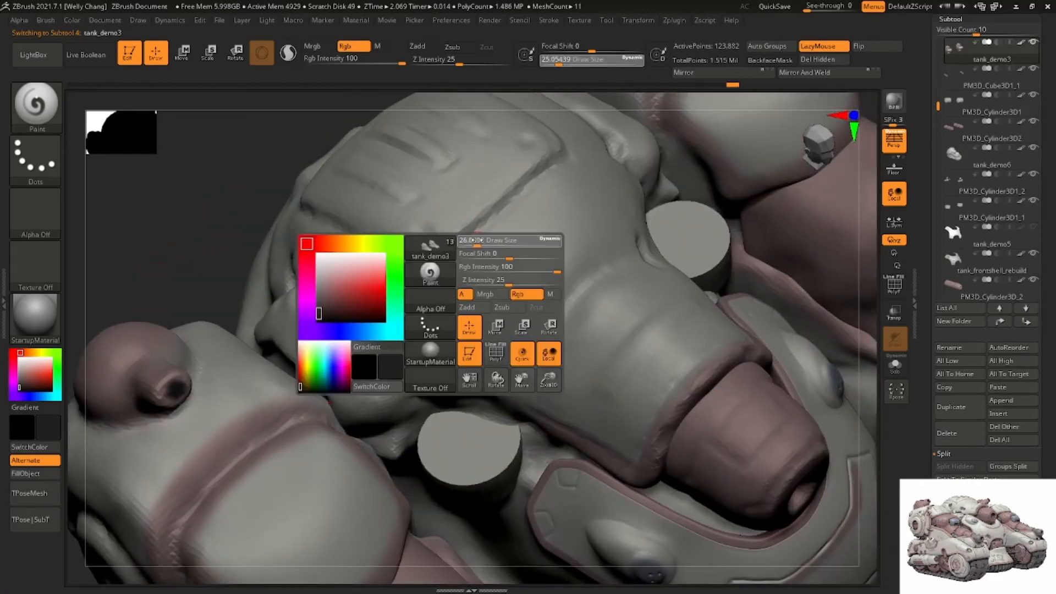
alt+click(497, 209)
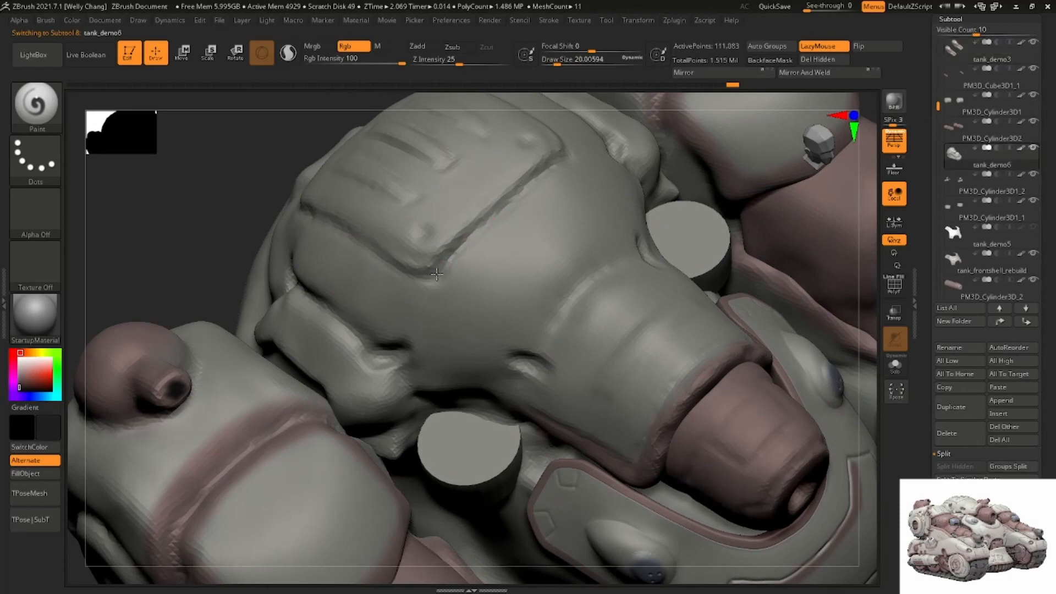
right_drag(419, 262, 298, 218)
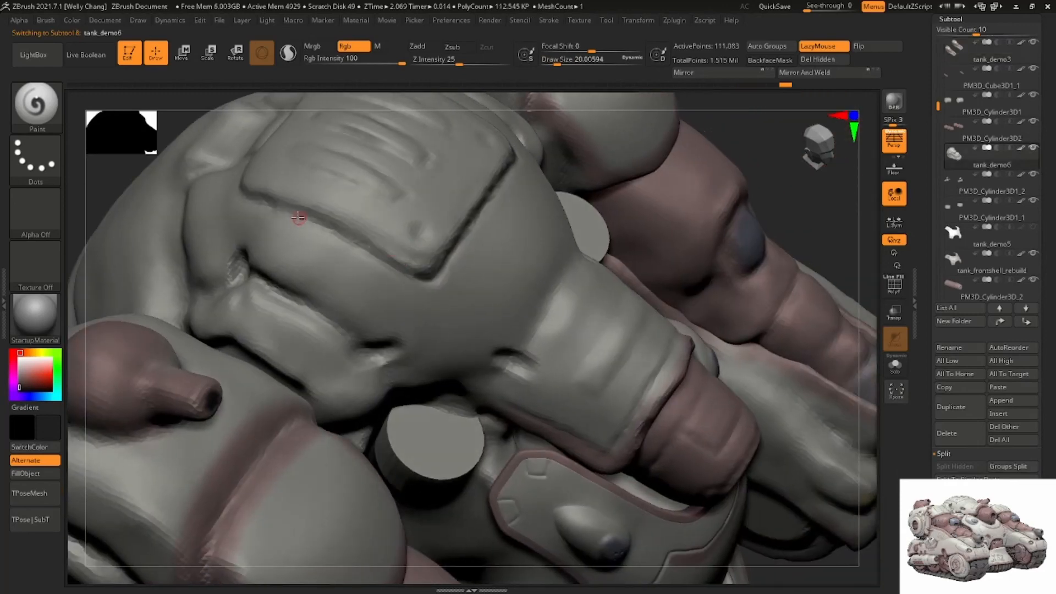
drag(299, 212, 417, 280)
alt+right_drag(249, 189, 363, 271)
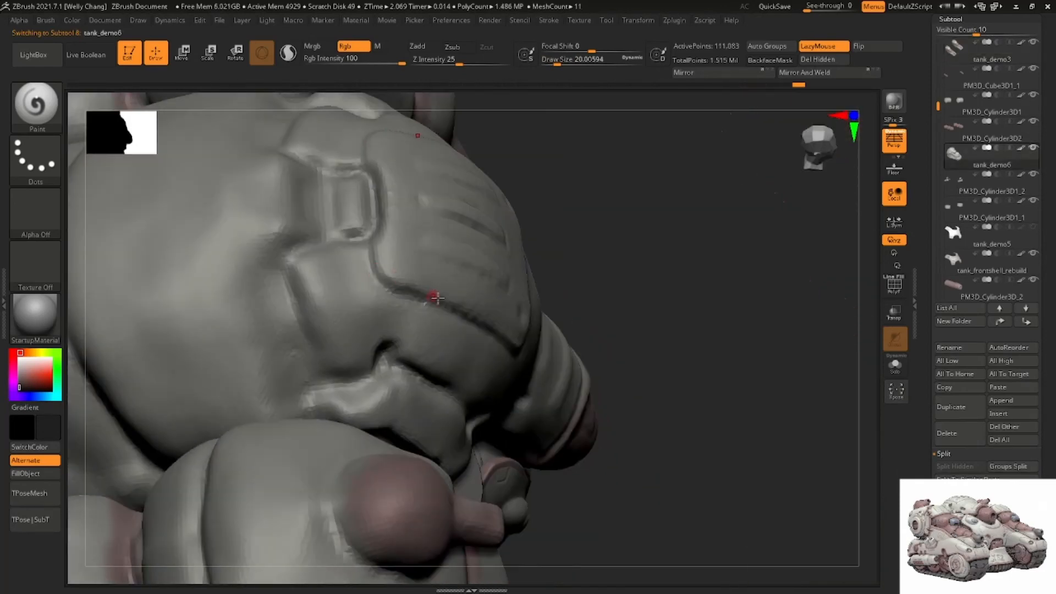
ctrl+right_drag(374, 188, 467, 242)
Sample the blue-grey accent colour and paint the small slots on the upper hull with it
mouse_move(467, 242)
right_down()
mouse_move(441, 299)
mouse_move(393, 225)
mouse_move(487, 247)
right_up()
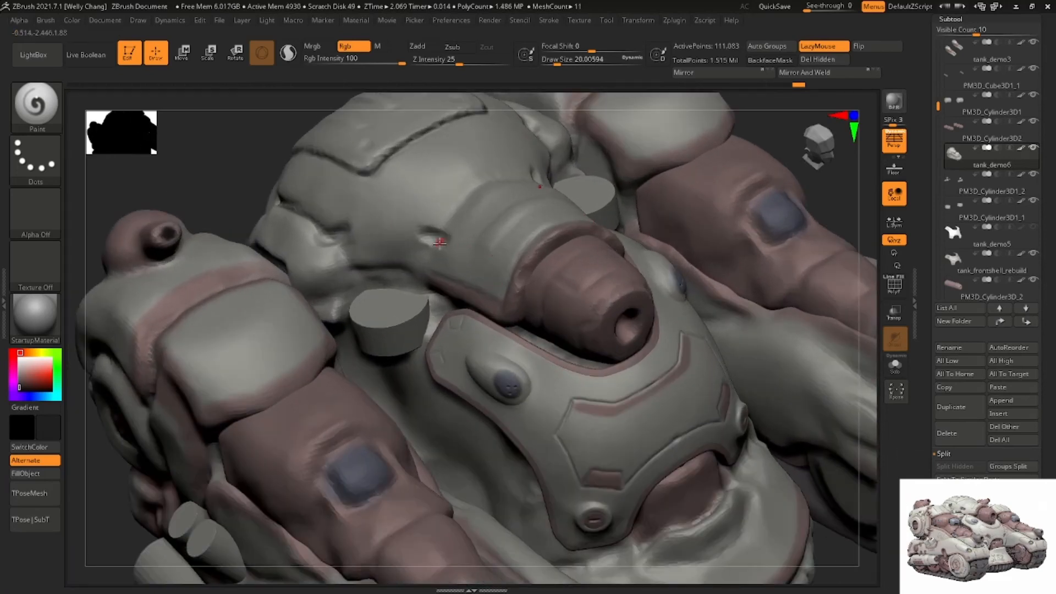
key(c)
right_drag(507, 384, 529, 365)
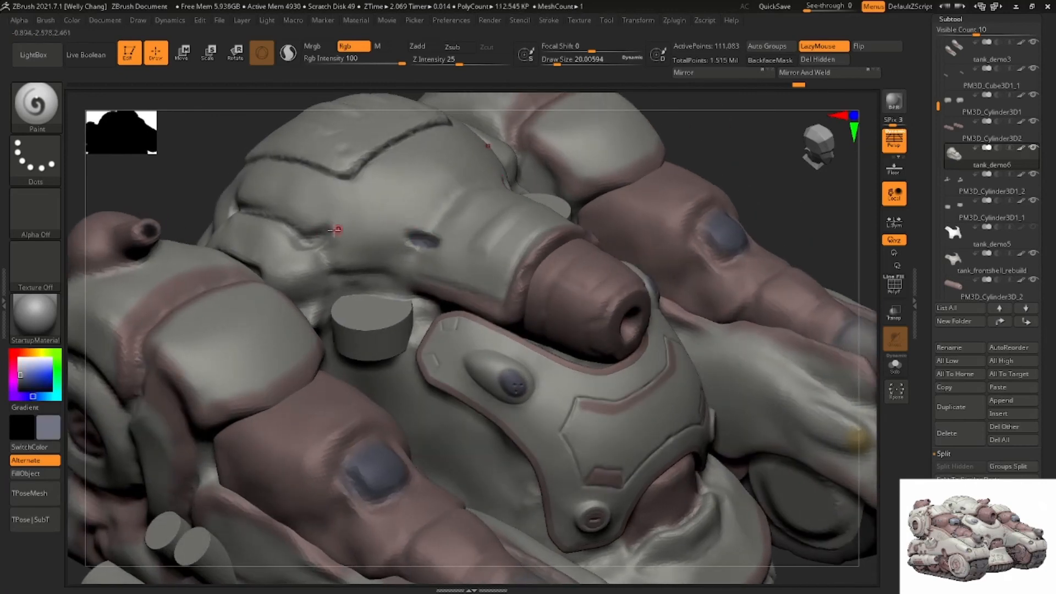
right_drag(405, 224, 431, 228)
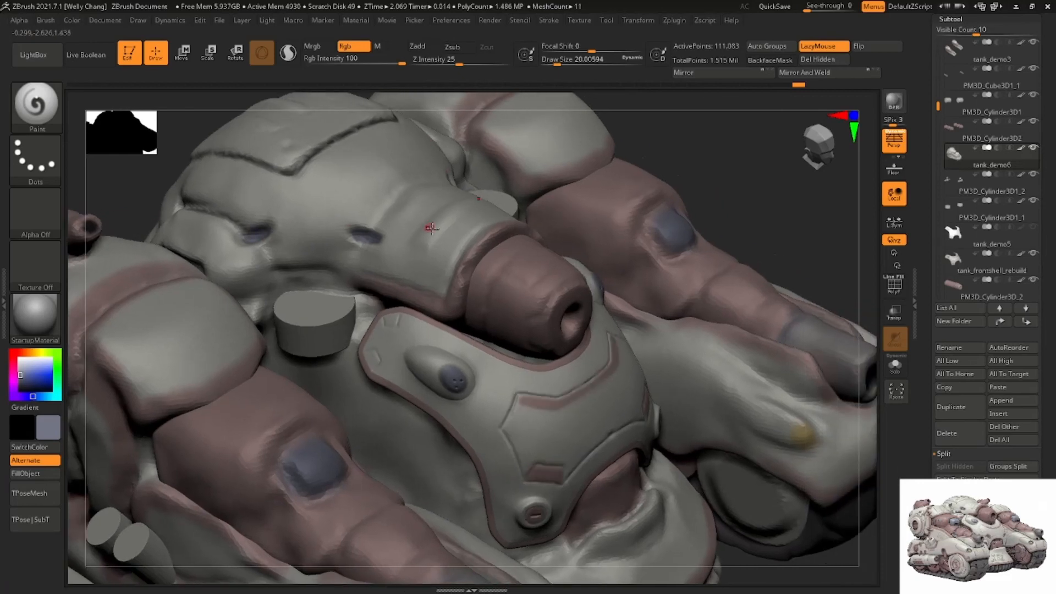
ctrl+right_drag(460, 264, 502, 238)
Sample the wheels' dark grey as the paint colour and isolate the main hull
alt+right_drag(338, 303, 409, 220)
right_drag(308, 300, 355, 275)
alt+right_drag(427, 329, 454, 305)
right_drag(478, 297, 399, 288)
alt+right_drag(494, 239, 494, 289)
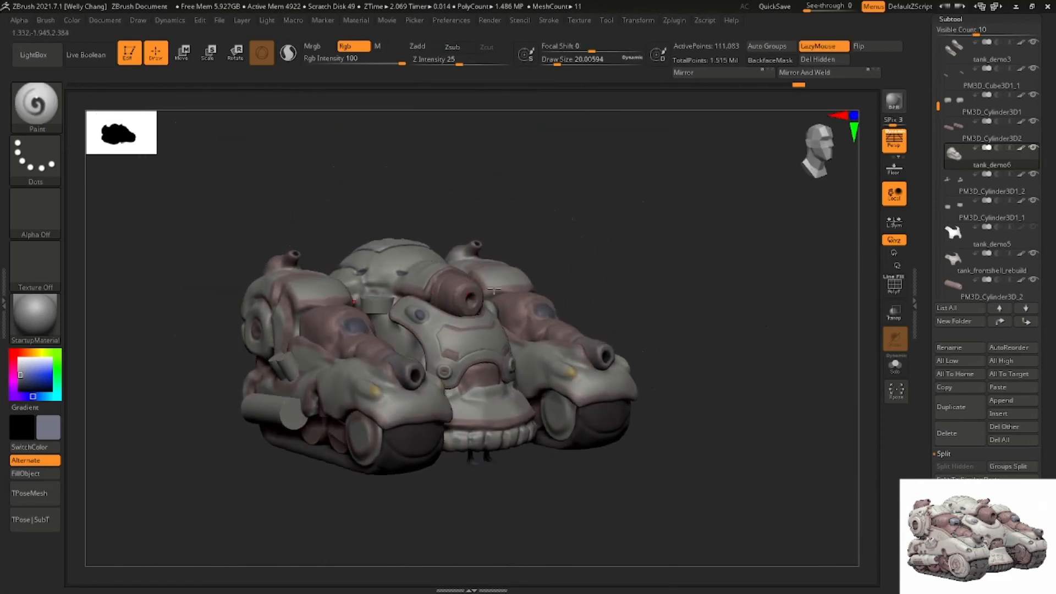
alt+right_drag(523, 423, 494, 348)
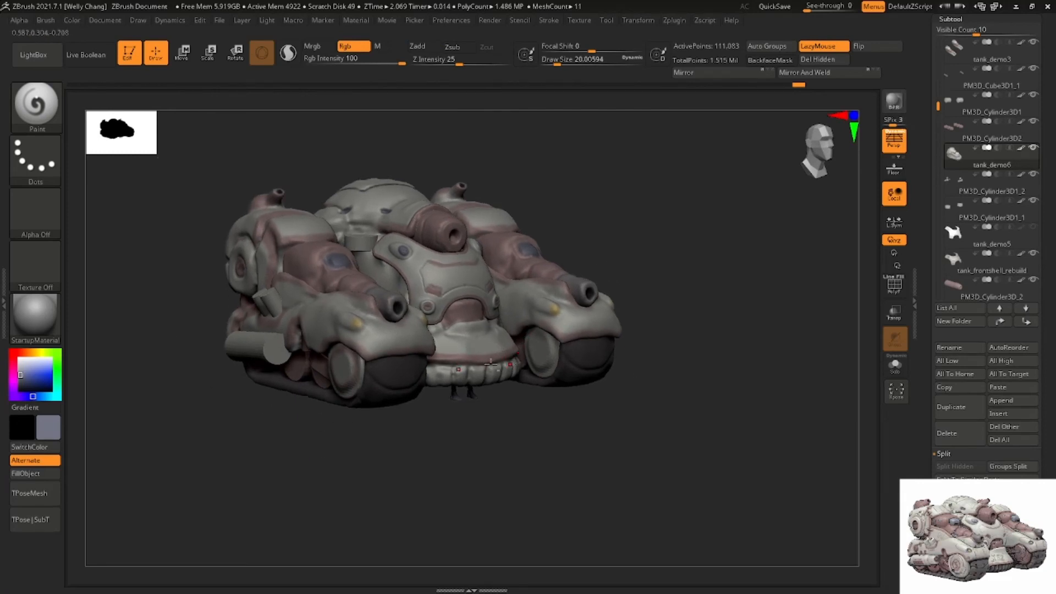
click(895, 364)
right_drag(716, 365, 564, 322)
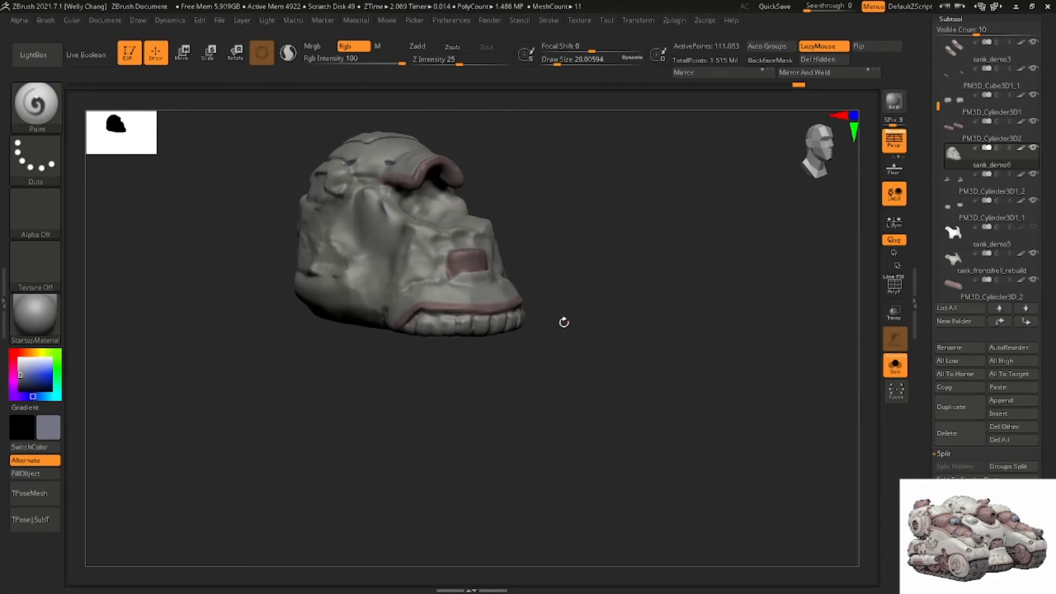
click(896, 370)
key(c)
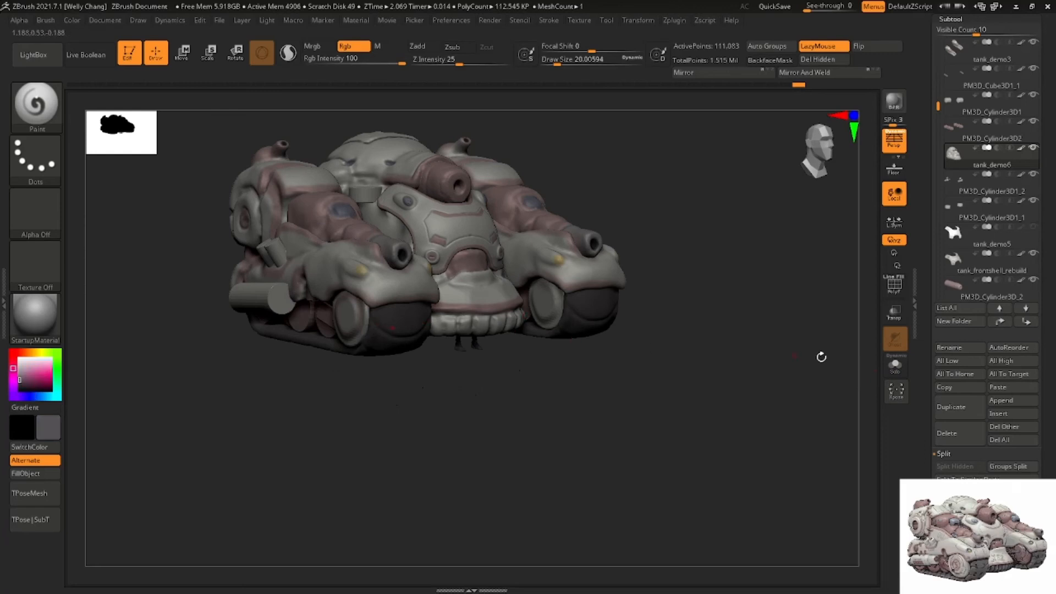
click(895, 369)
Paint the ribbed skirt along the hull's lower front dark grey with a brush size of about 149, then show the whole tank
ctrl+right_drag(477, 286, 456, 311)
key(space)
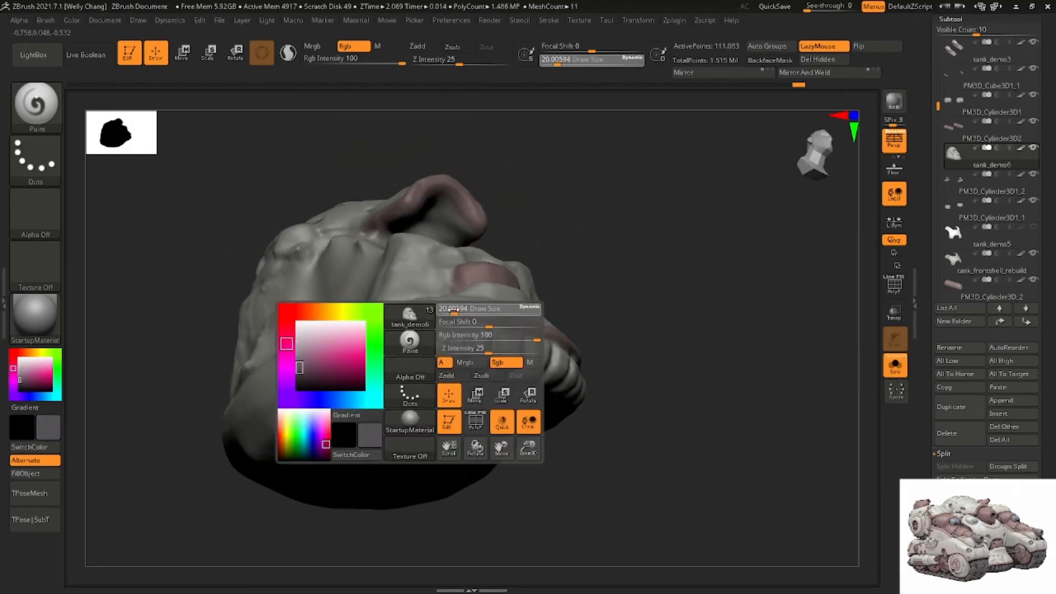
drag(473, 311, 478, 311)
right_drag(479, 314, 467, 275)
mouse_move(397, 374)
mouse_down()
mouse_move(406, 362)
mouse_move(472, 353)
mouse_move(547, 365)
mouse_move(513, 388)
mouse_up()
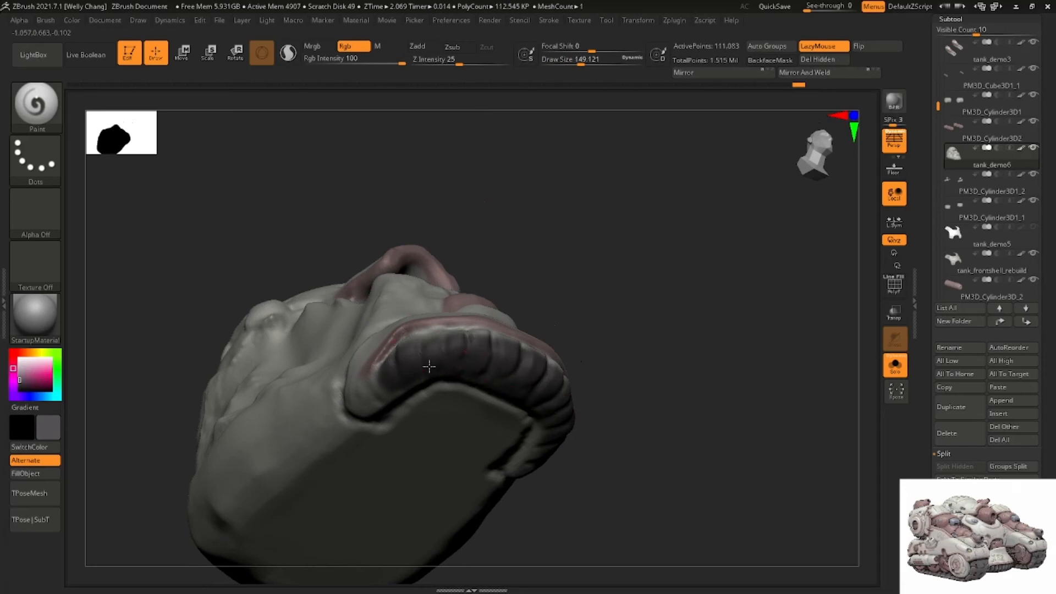
drag(429, 366, 372, 401)
right_drag(411, 355, 436, 342)
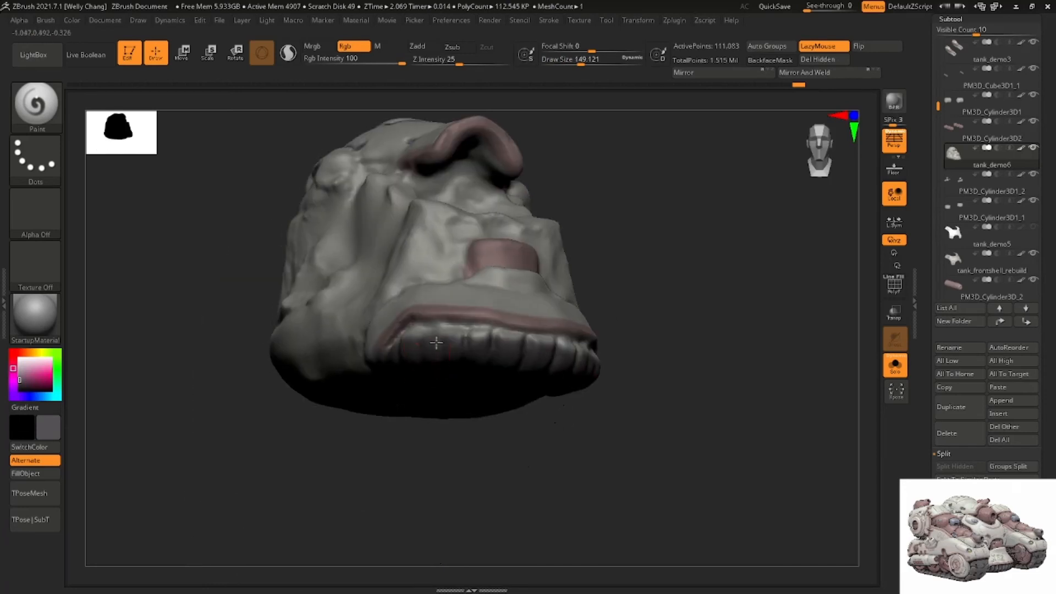
drag(496, 344, 536, 351)
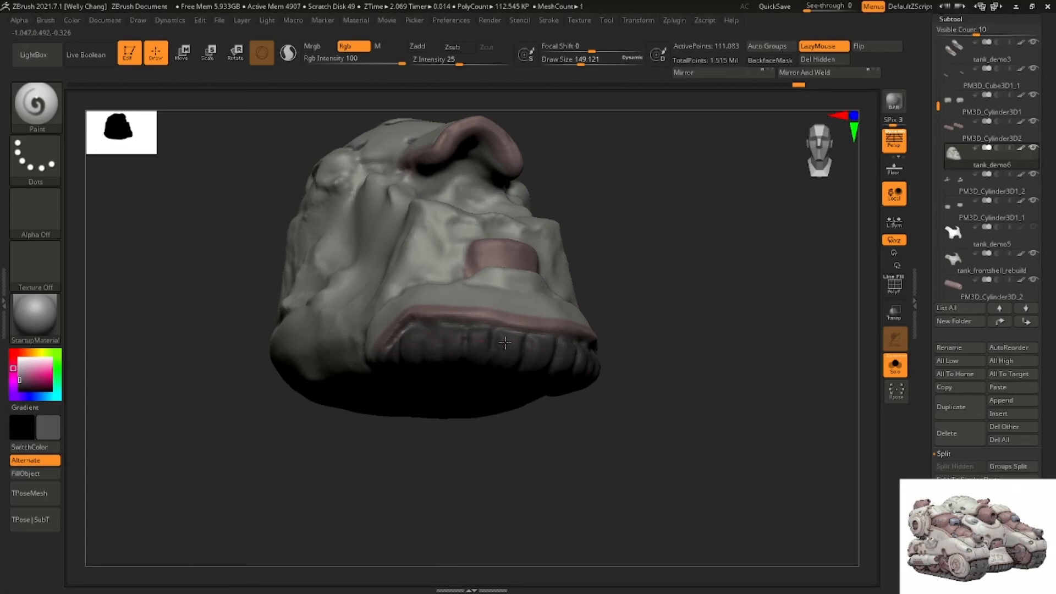
click(887, 370)
Sample the dusty pink, isolate the main hull and paint its recessed front and side areas beneath the top shell
ctrl+right_drag(759, 341, 604, 332)
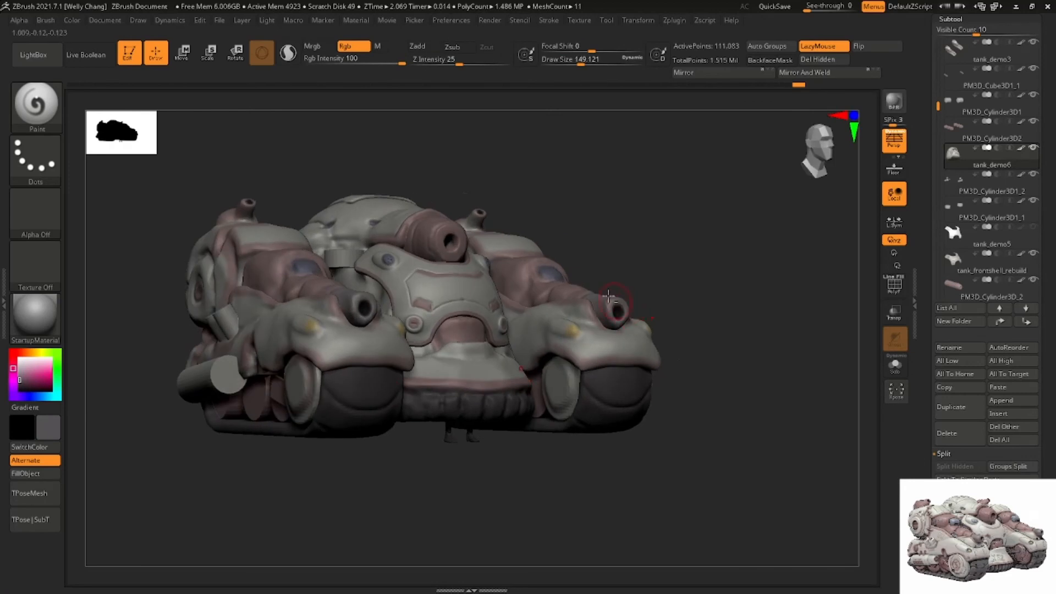
mouse_move(608, 297)
right_down()
mouse_move(649, 231)
mouse_move(728, 238)
mouse_move(676, 229)
mouse_move(680, 238)
mouse_move(699, 222)
mouse_move(688, 229)
mouse_move(715, 233)
mouse_move(682, 286)
right_up()
key(shift)
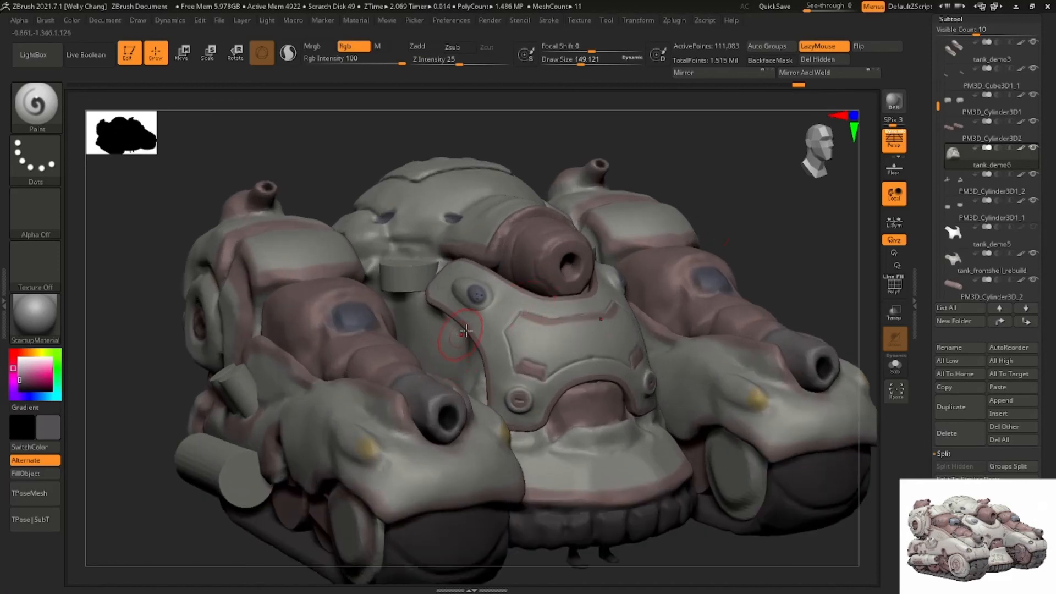
right_drag(467, 331, 543, 250)
key(c)
click(888, 374)
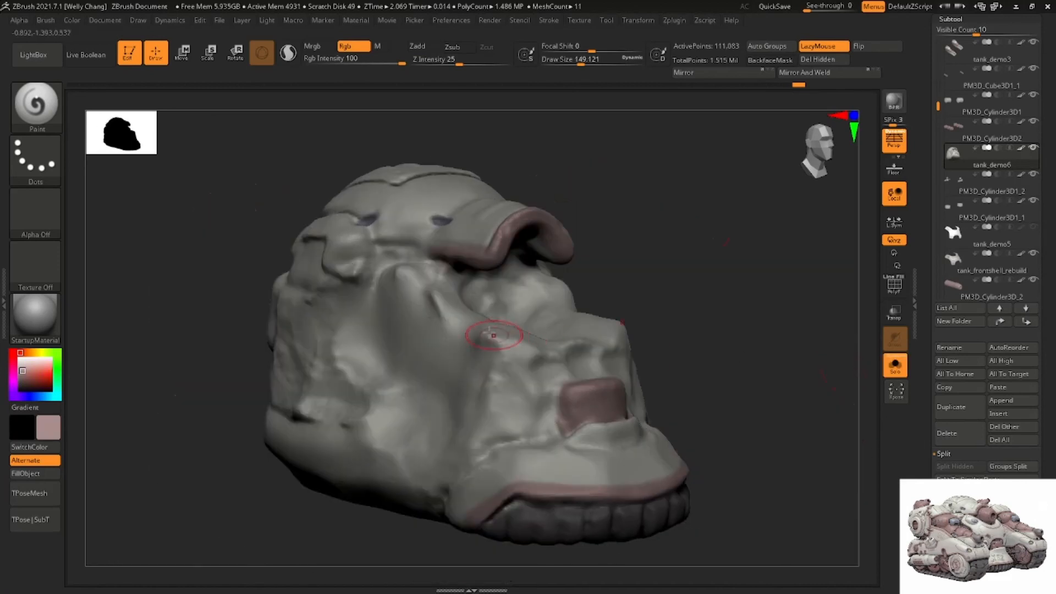
mouse_move(432, 326)
mouse_down()
mouse_move(424, 349)
mouse_move(511, 352)
mouse_move(418, 324)
mouse_move(558, 320)
mouse_move(575, 345)
mouse_move(463, 416)
mouse_move(417, 385)
mouse_move(408, 314)
mouse_up()
key(space)
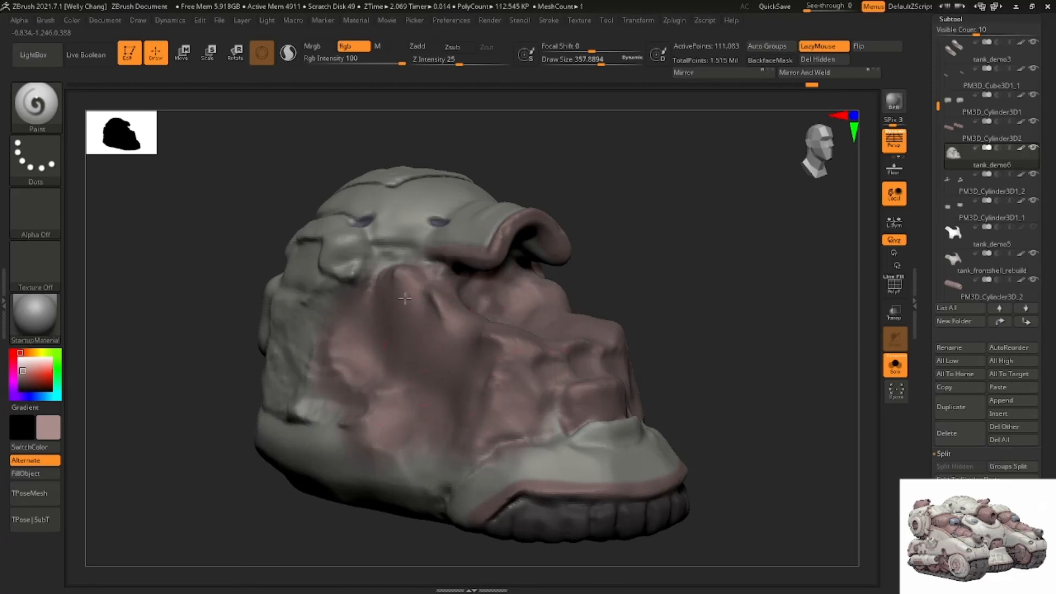
Build up a rounded bulge on the hull's pink side with the ClayBuildup brush at a size of about 132
click(886, 367)
ctrl+right_drag(662, 358, 616, 330)
right_drag(616, 330, 512, 308)
key(b)
key(c)
key(b)
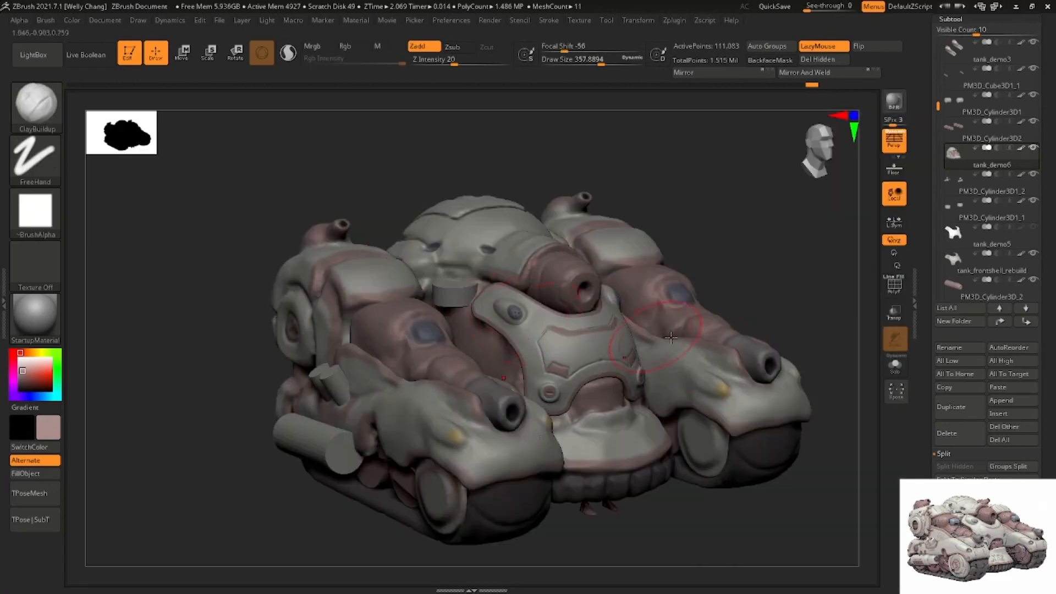
click(895, 372)
key(space)
mouse_move(484, 319)
mouse_down()
mouse_move(468, 318)
mouse_move(436, 347)
mouse_move(451, 340)
mouse_move(467, 374)
mouse_move(478, 352)
mouse_move(462, 360)
mouse_up()
key(space)
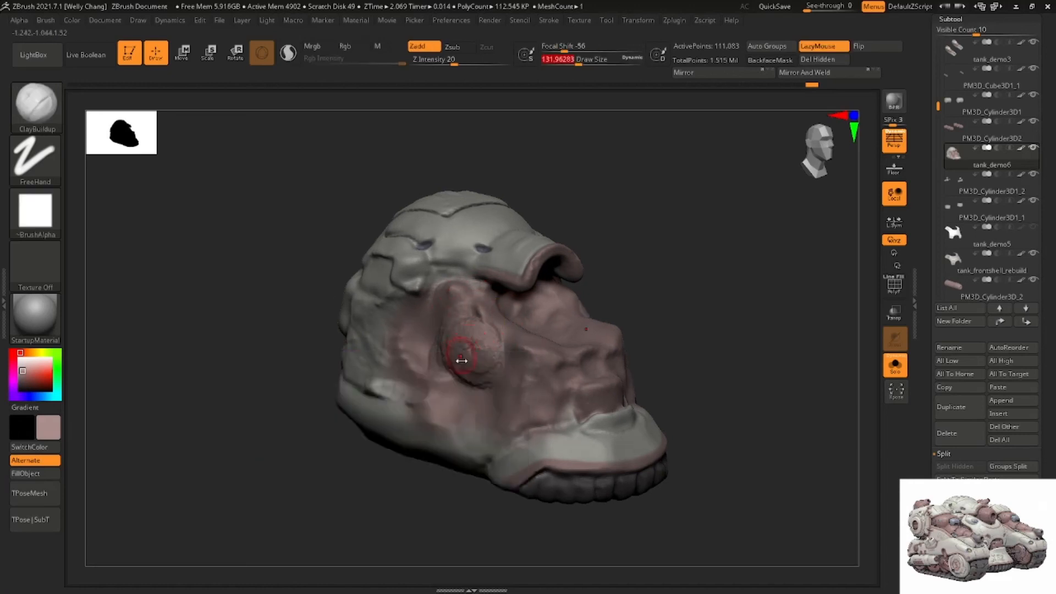
Carve creases into the side bulge with the DamStandard brush and smooth the surface around it
ctrl+right_drag(463, 361, 496, 332)
key(b)
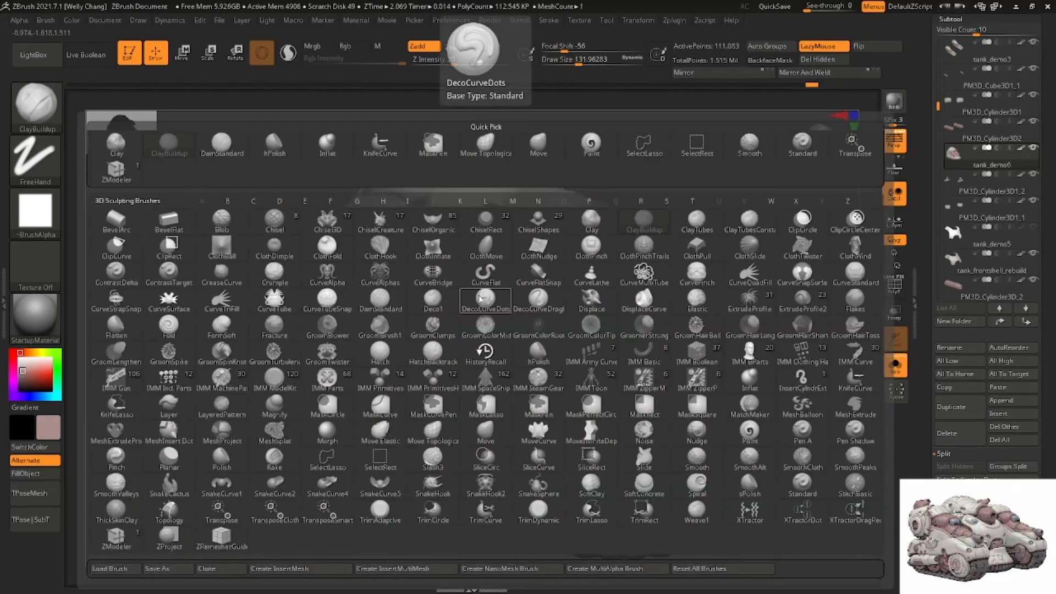
key(s)
click(221, 145)
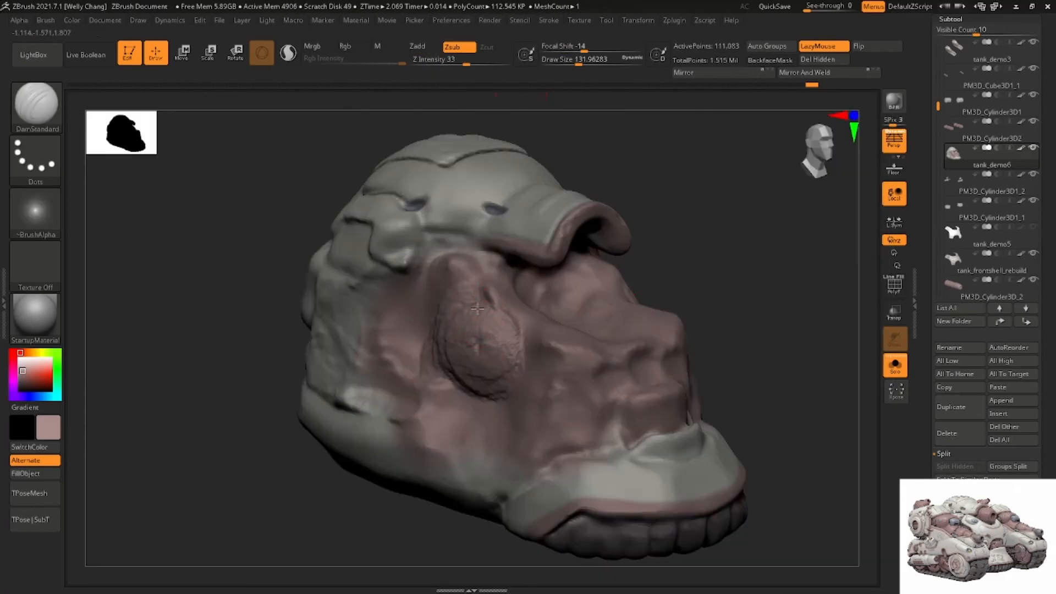
mouse_move(507, 330)
mouse_down()
mouse_move(523, 366)
mouse_move(473, 359)
mouse_up()
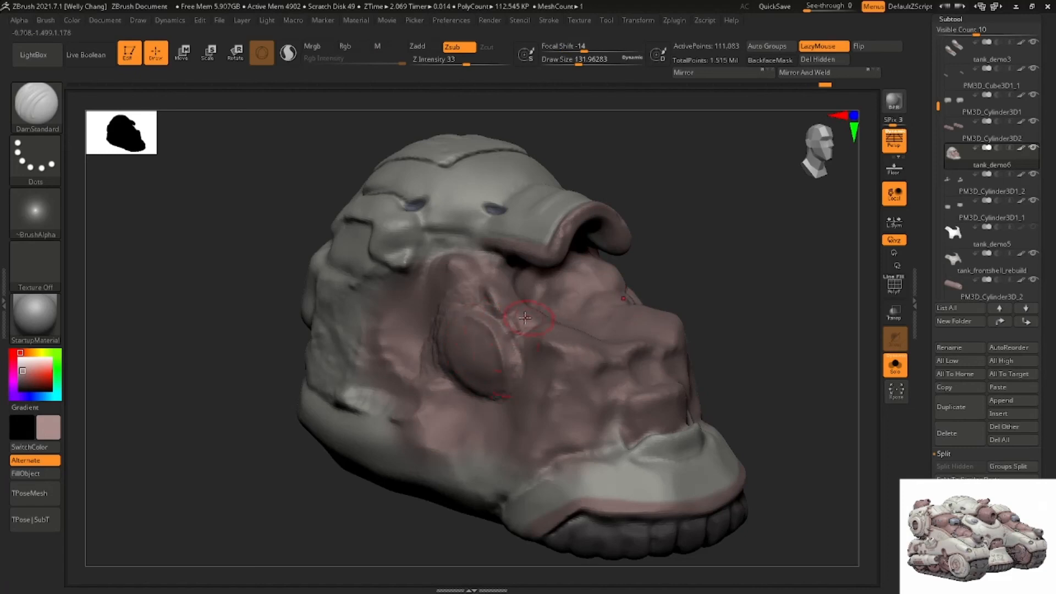
shift+drag(479, 287, 448, 309)
shift+drag(504, 402, 524, 379)
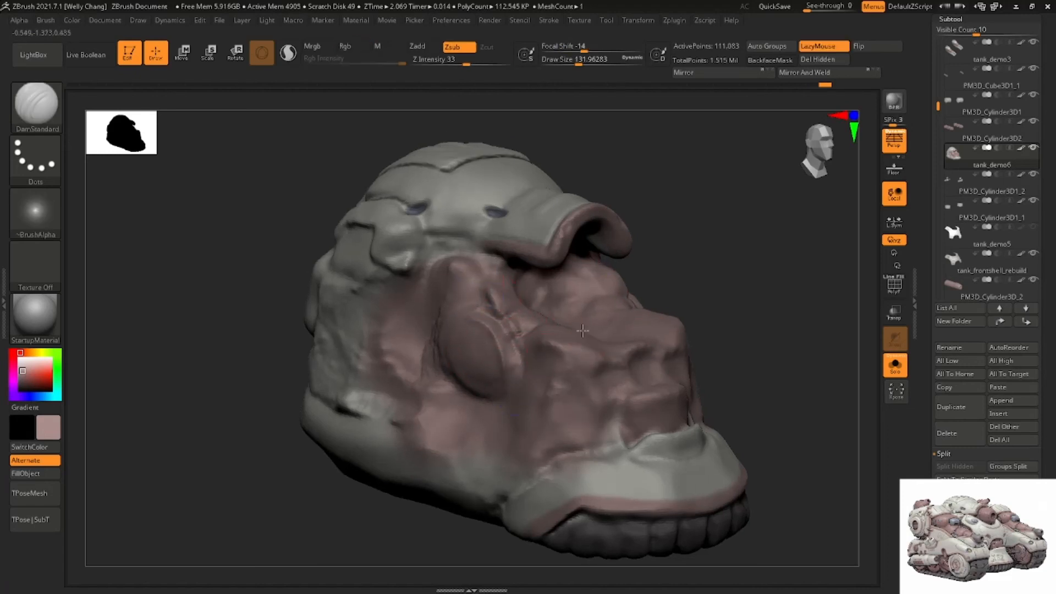
Mask everything except a round spot on the side bulge, pull it outward into a knob and clear the mask
mouse_move(585, 330)
right_down()
mouse_move(561, 329)
mouse_move(582, 391)
mouse_move(464, 358)
right_up()
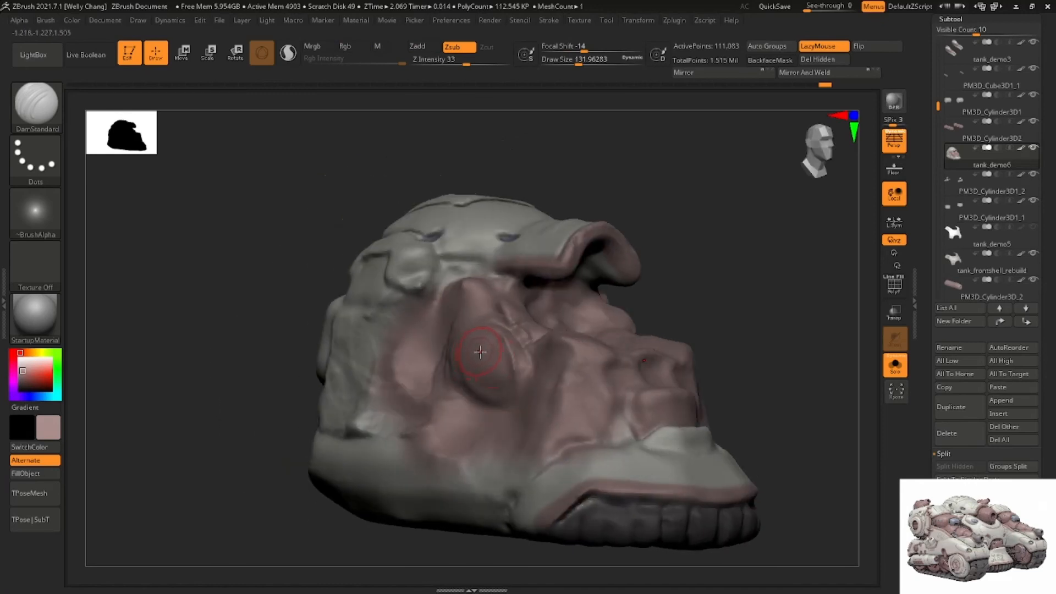
ctrl+click(481, 366)
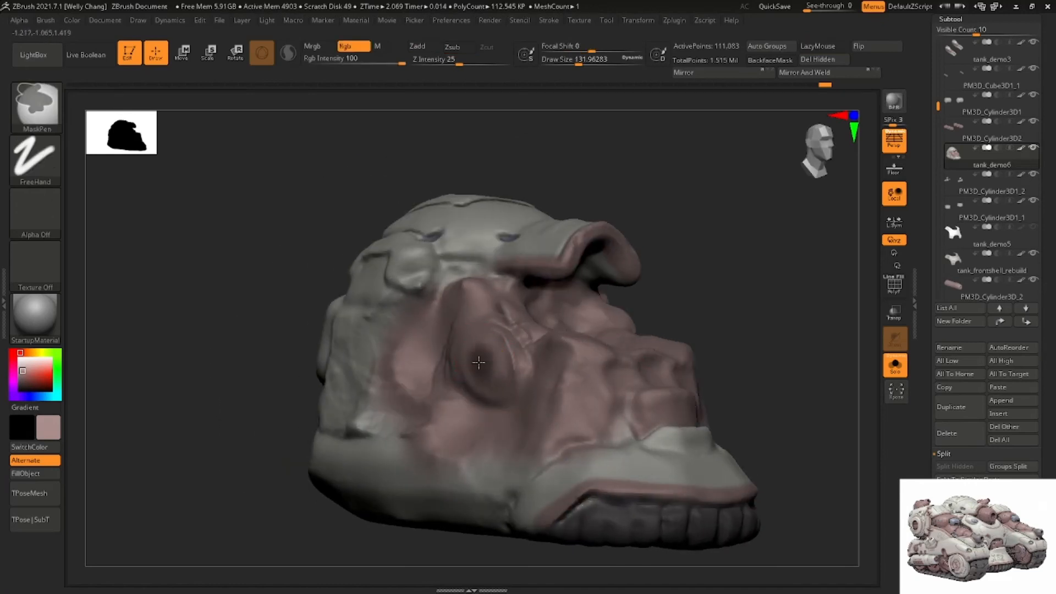
ctrl+click(731, 306)
key(w)
click(479, 363)
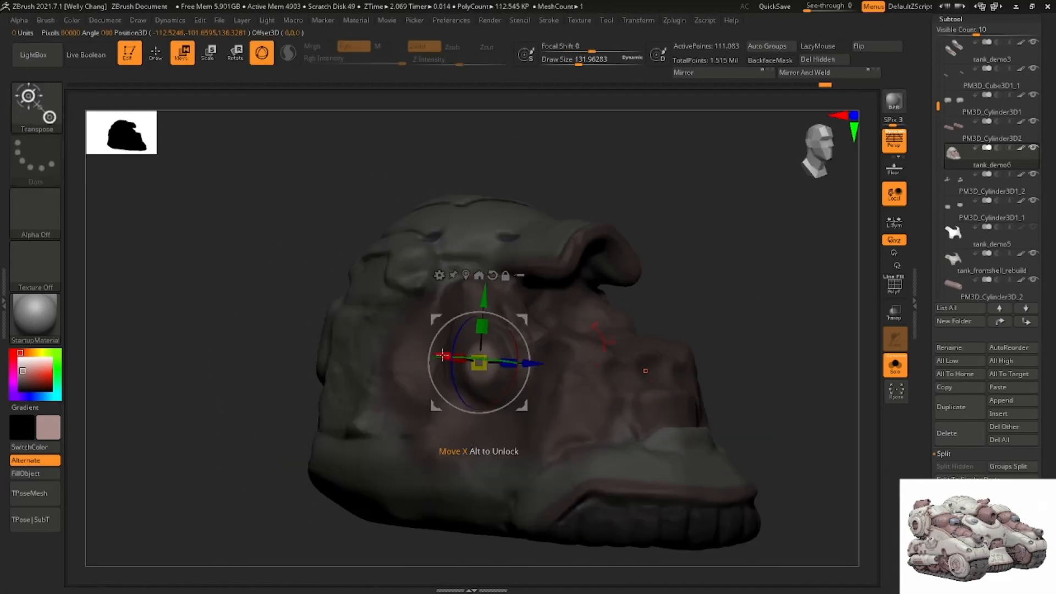
drag(443, 356, 435, 355)
key(q)
ctrl+drag(737, 316, 750, 330)
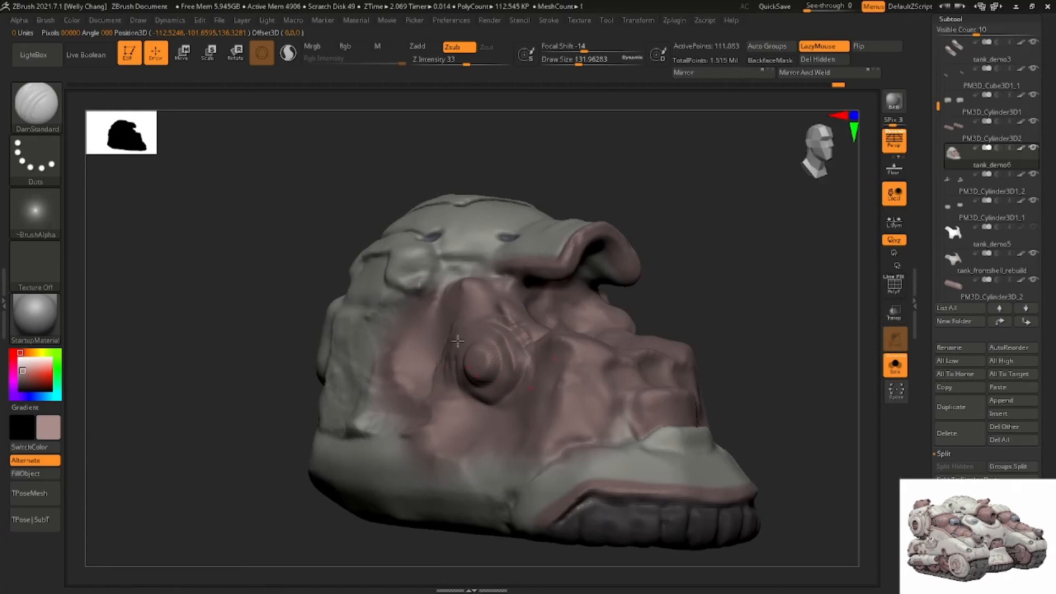
Carve a diagonal rod-like ridge above the side knob with the DamStandard brush at a size of about 132
mouse_move(457, 341)
right_down()
mouse_move(481, 330)
mouse_move(483, 311)
right_up()
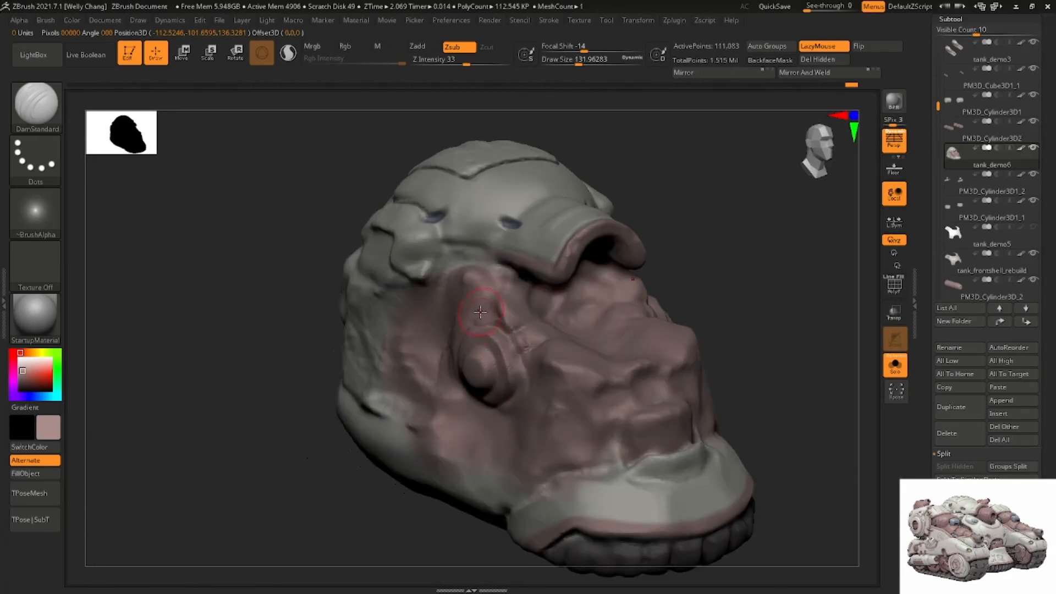
key(b)
key(c)
key(b)
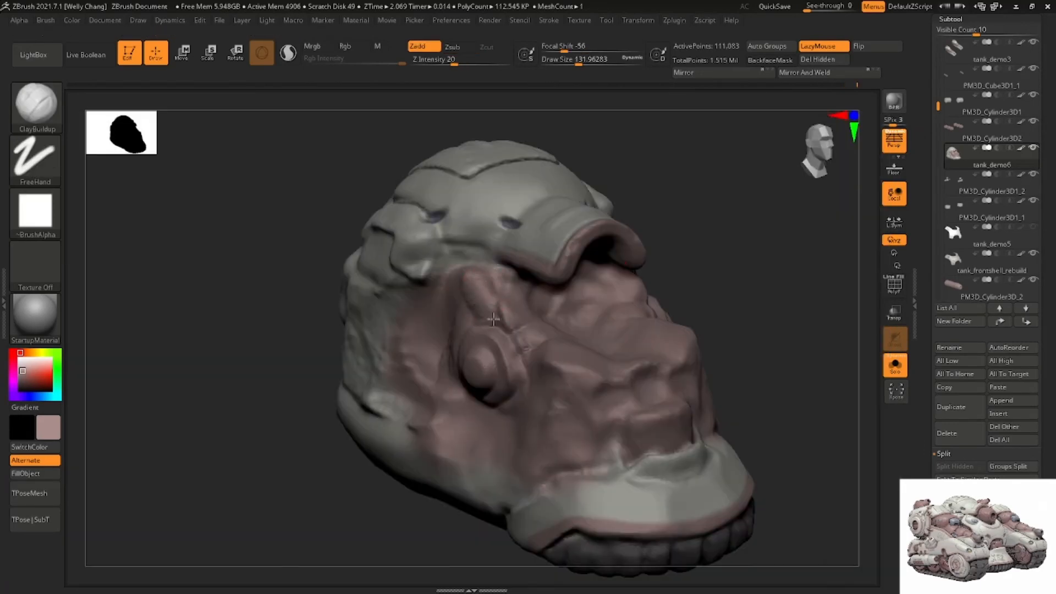
key(b)
key(d)
key(s)
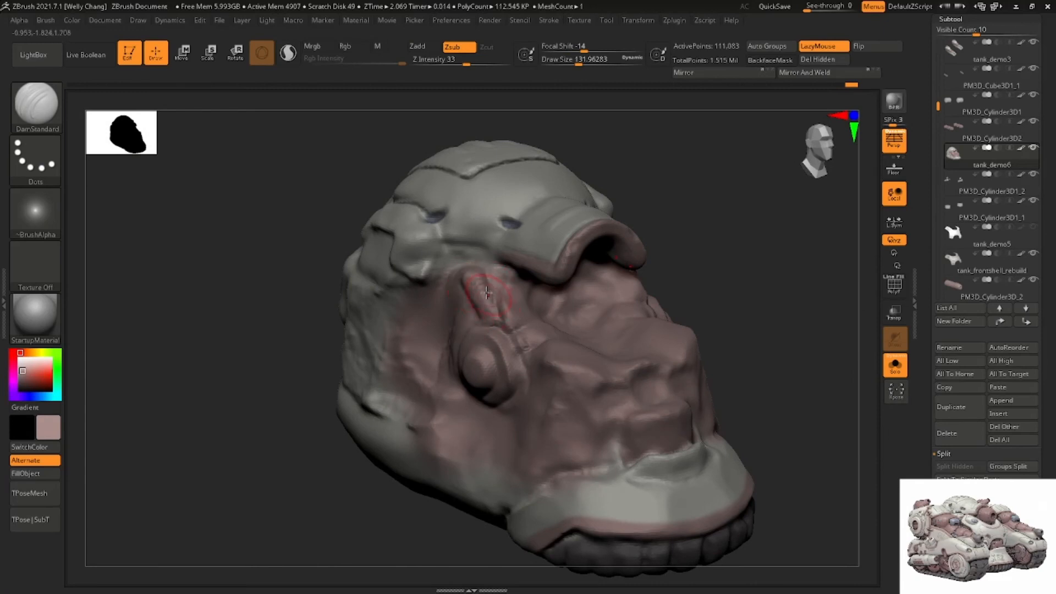
right_drag(497, 331, 521, 325)
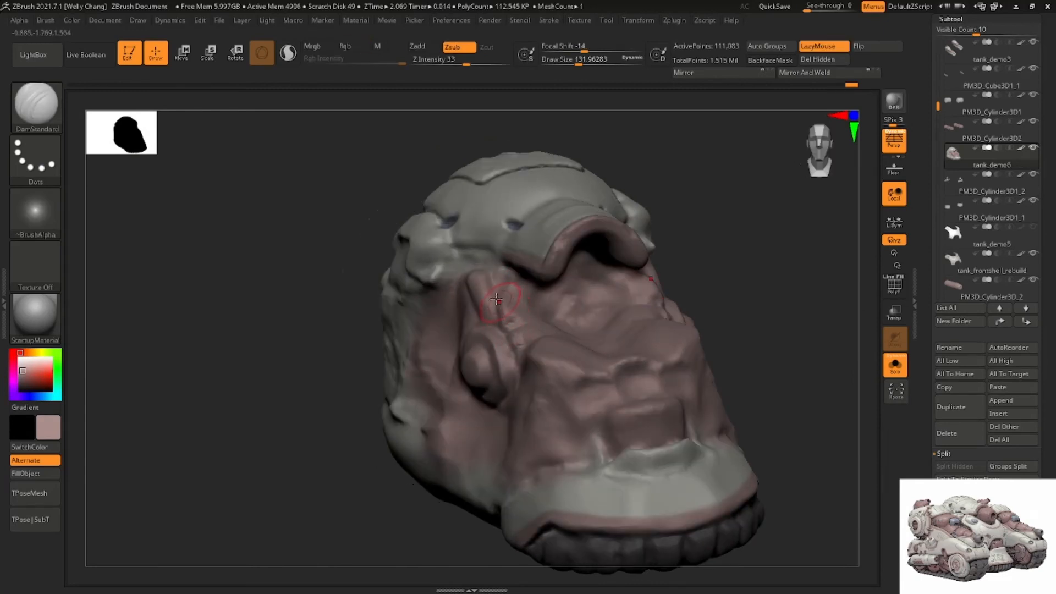
right_drag(530, 319, 531, 378)
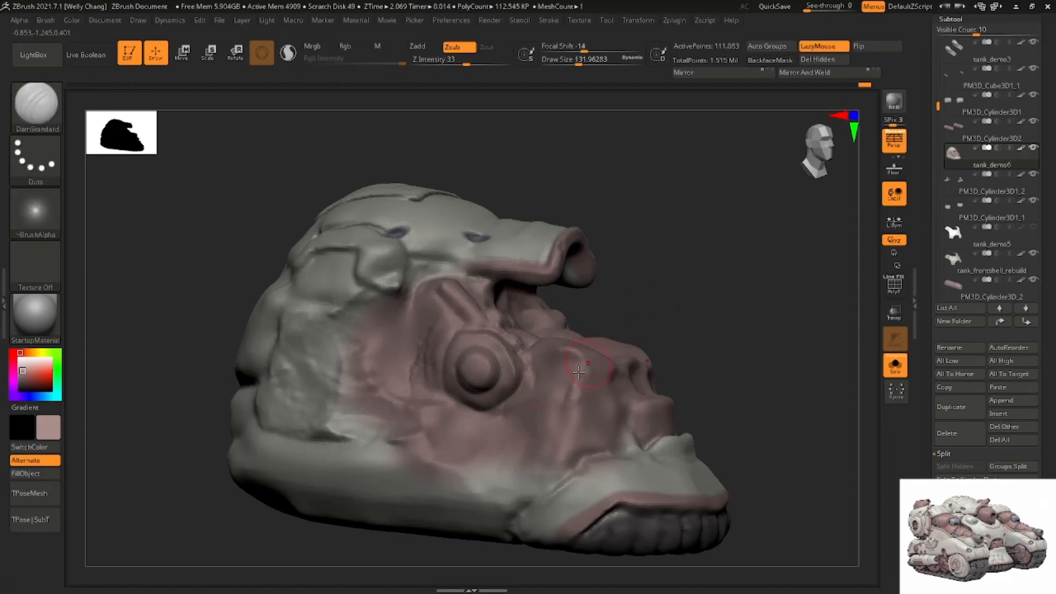
Mask everything except a bent patch below the side knob, pull it outward and clear the mask
key(w)
ctrl+drag(467, 432, 503, 423)
ctrl+click(670, 300)
right_drag(527, 369, 491, 374)
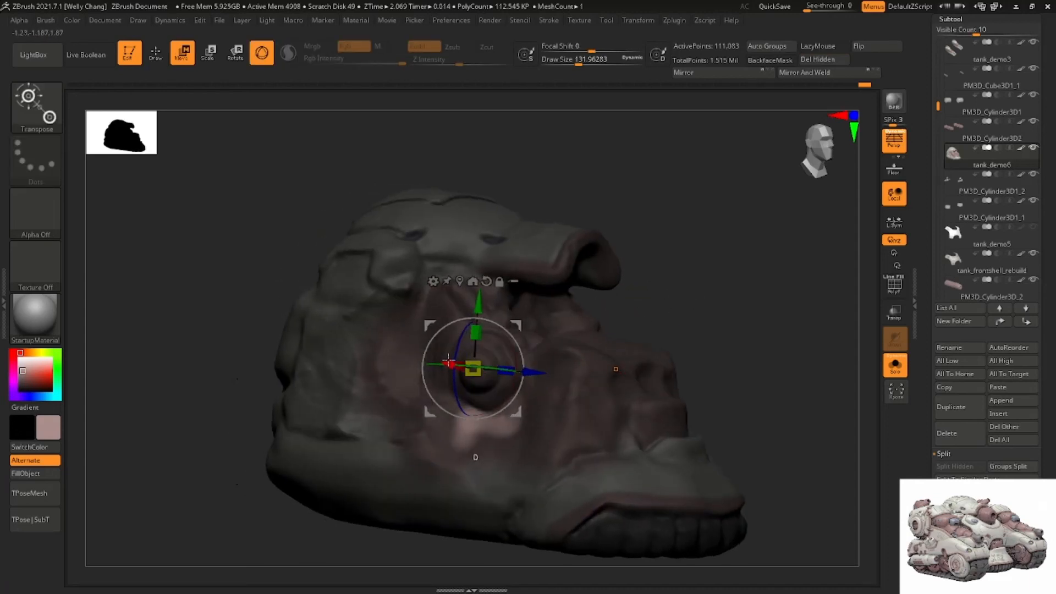
drag(448, 361, 440, 361)
key(q)
ctrl+drag(689, 325, 705, 357)
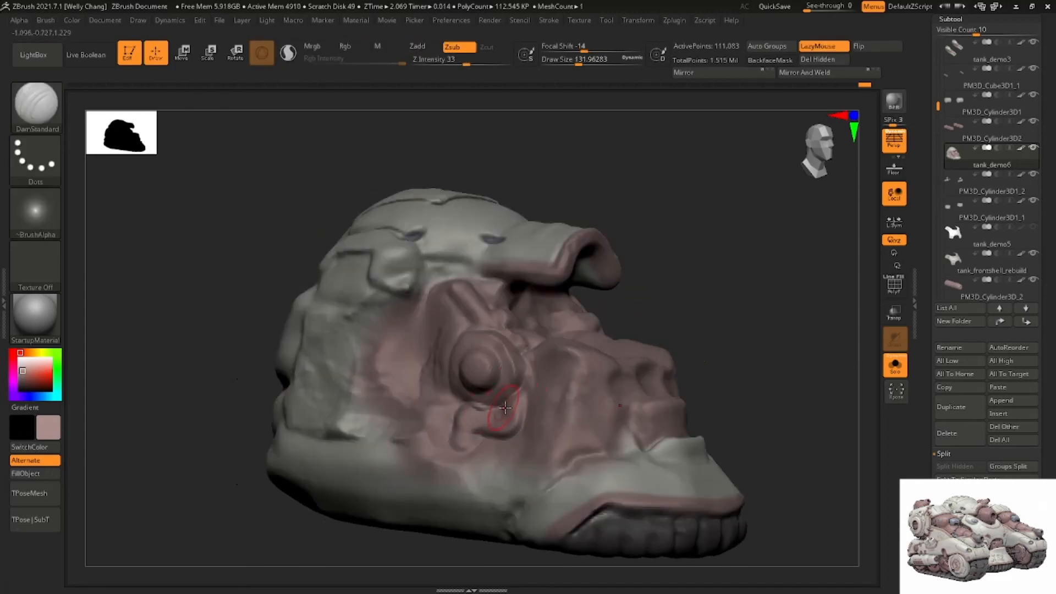
Sharpen the bent pipe below the knob with the Standard and DamStandard brushes and smooth the ring around the knob
key(b)
key(s)
key(t)
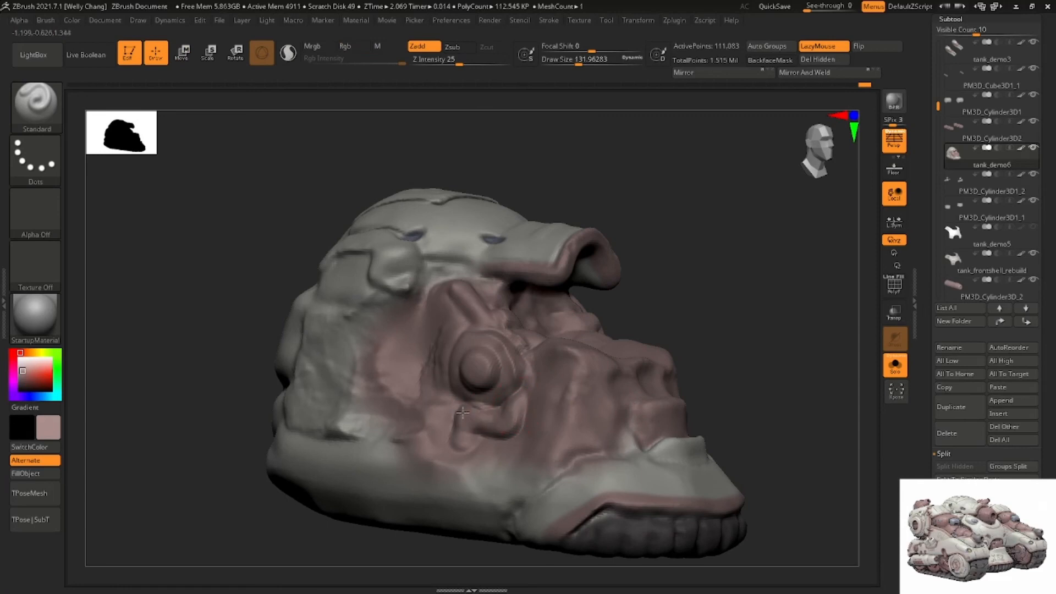
key(b)
key(d)
key(s)
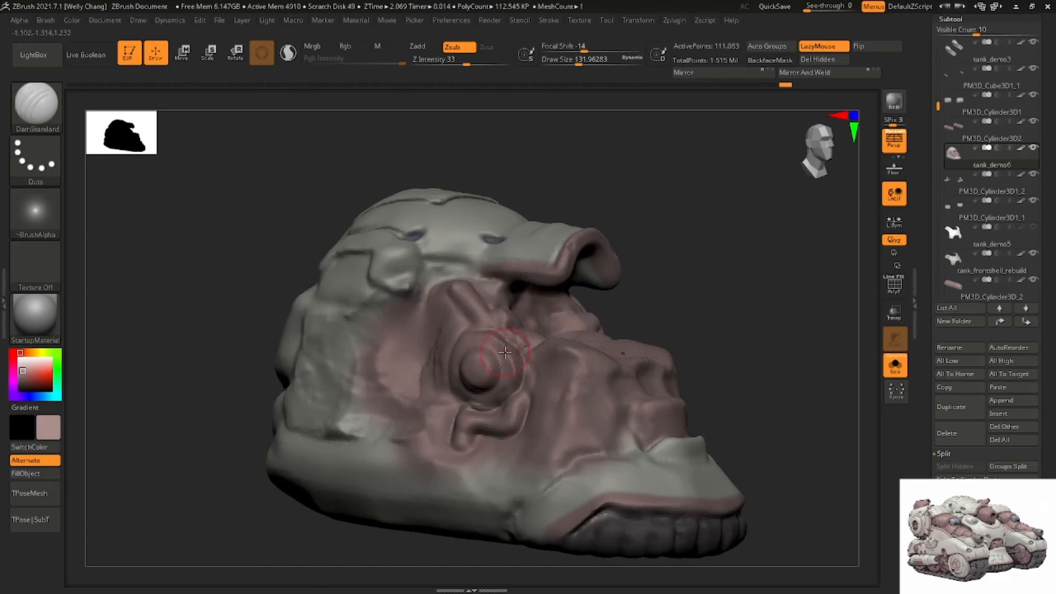
shift+drag(505, 352, 507, 358)
right_drag(503, 327, 501, 339)
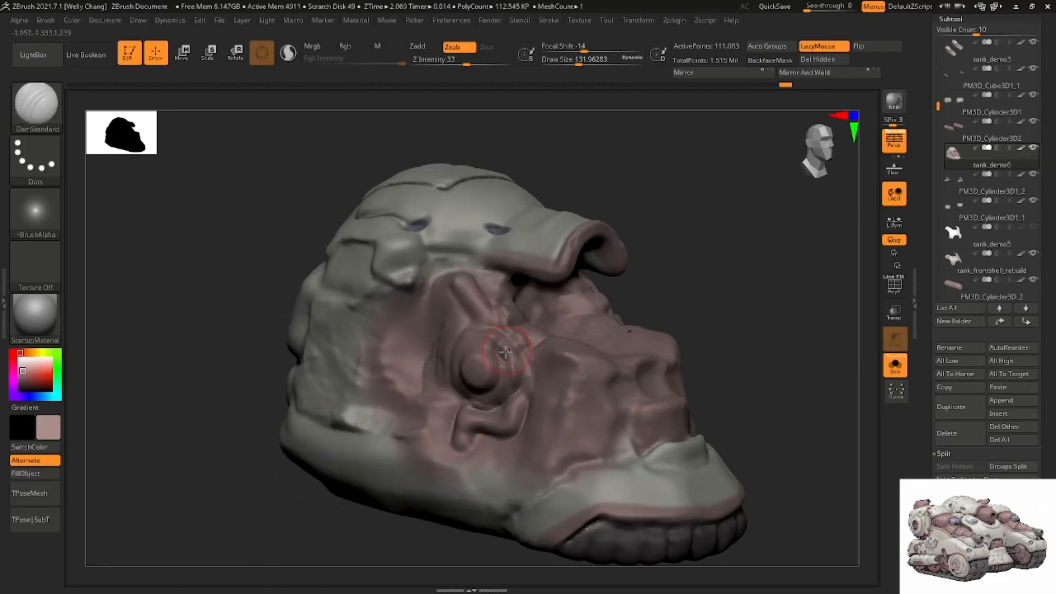
Mask everything except a patch between the knob and the hull front, pull it outward, smooth it and clear the mask
key(ctrl)
ctrl+click(706, 290)
key(w)
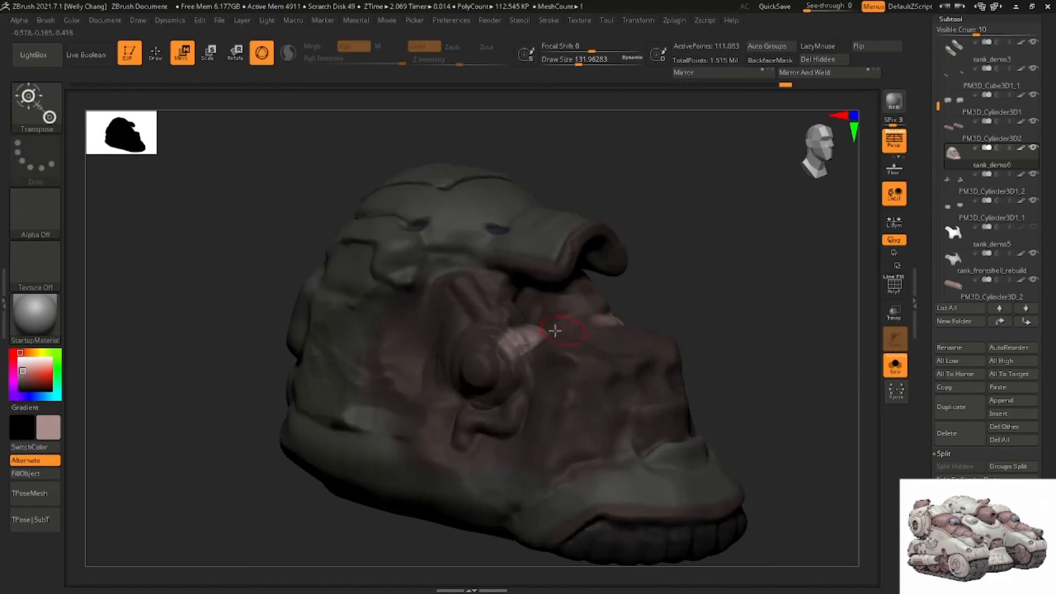
right_drag(533, 323, 493, 321)
drag(461, 302, 462, 295)
key(q)
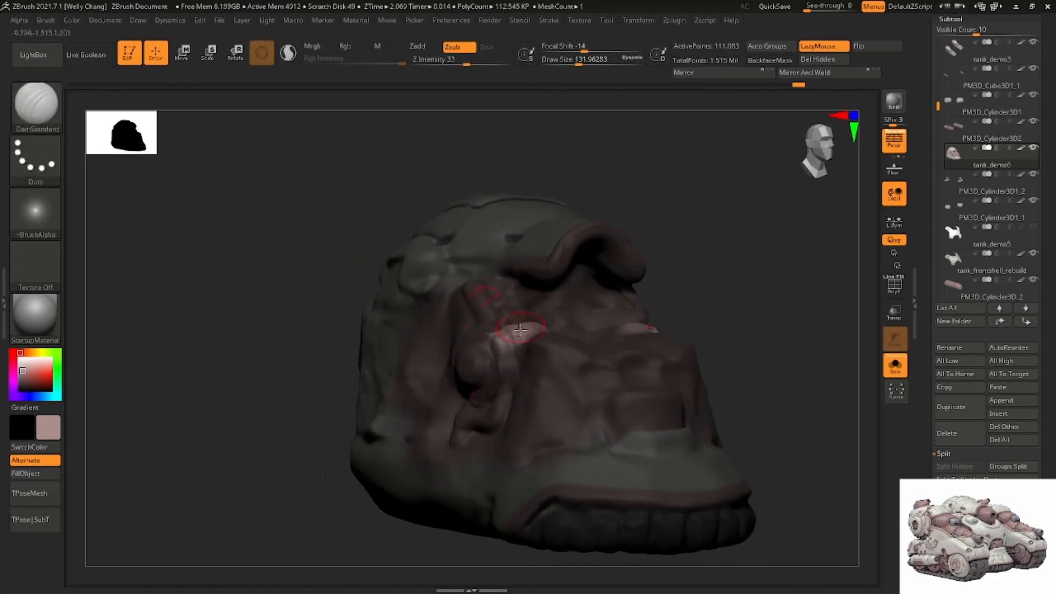
ctrl+click(520, 332)
shift+drag(524, 334, 517, 331)
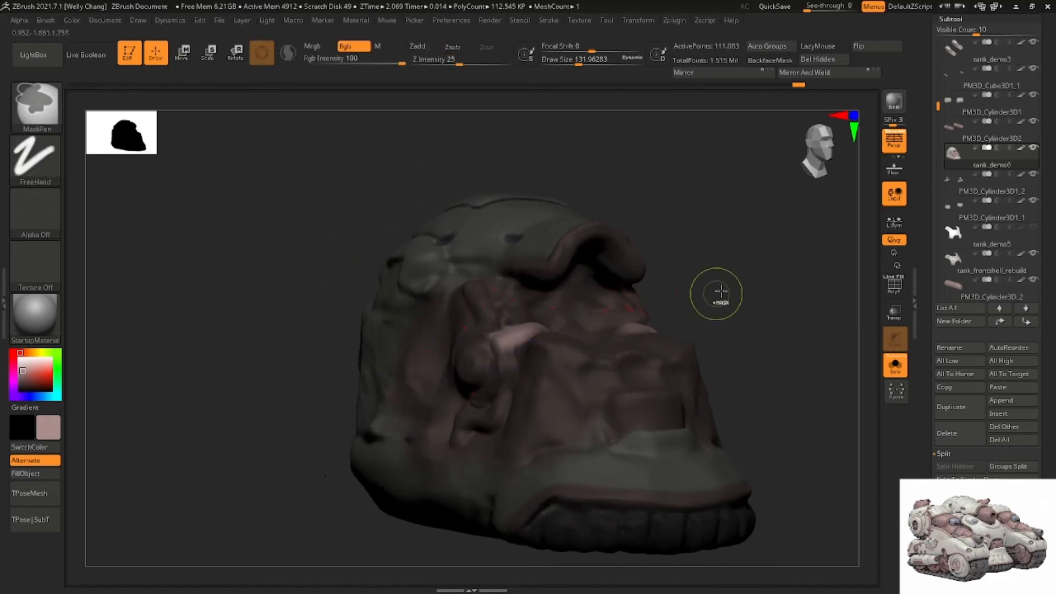
ctrl+click(721, 297)
right_drag(495, 326, 541, 336)
key(b)
key(d)
key(s)
ctrl+drag(718, 301, 728, 312)
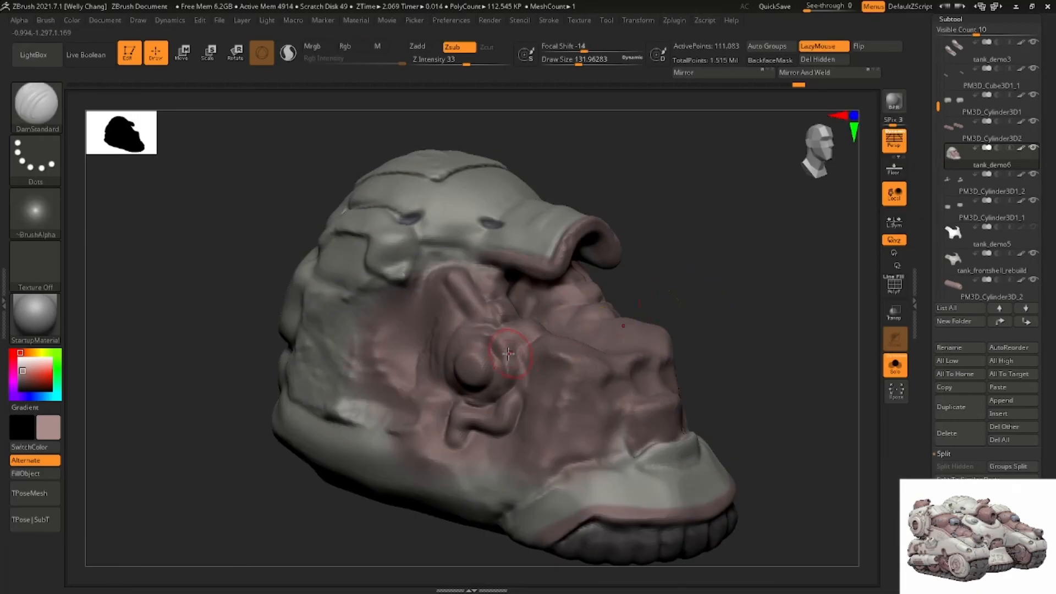
Carve creases around the raised form in front of the knob with the DamStandard brush
drag(535, 341, 507, 353)
right_drag(554, 330, 526, 352)
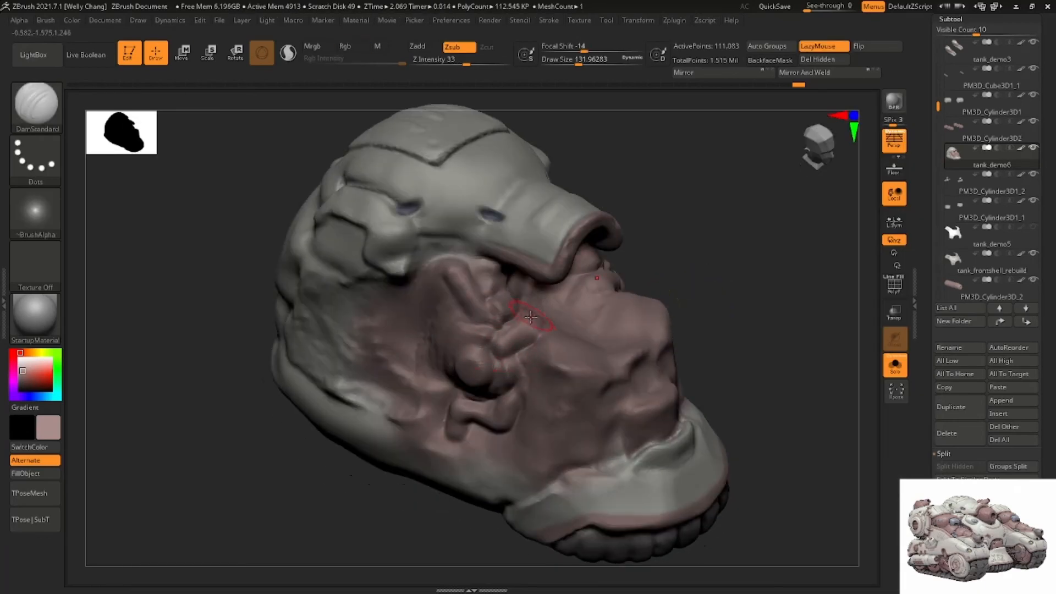
mouse_move(530, 317)
right_down()
mouse_move(521, 354)
mouse_move(516, 334)
mouse_move(793, 350)
right_up()
Show the whole tank to check how the side details sit behind the front shell, and isolate the main hull again
key(b)
key(m)
key(v)
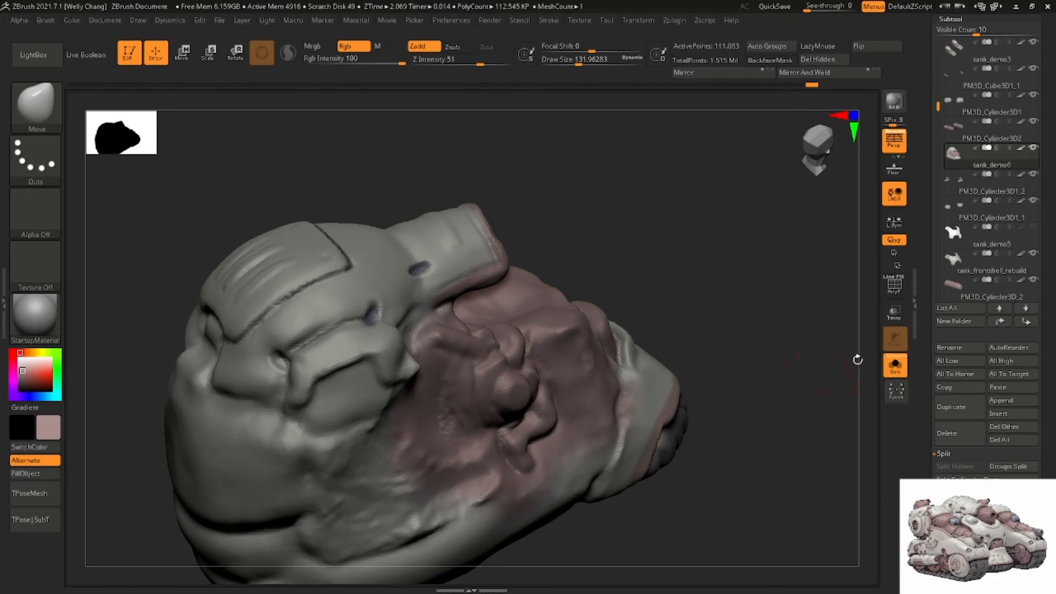
click(895, 365)
right_drag(863, 363, 811, 360)
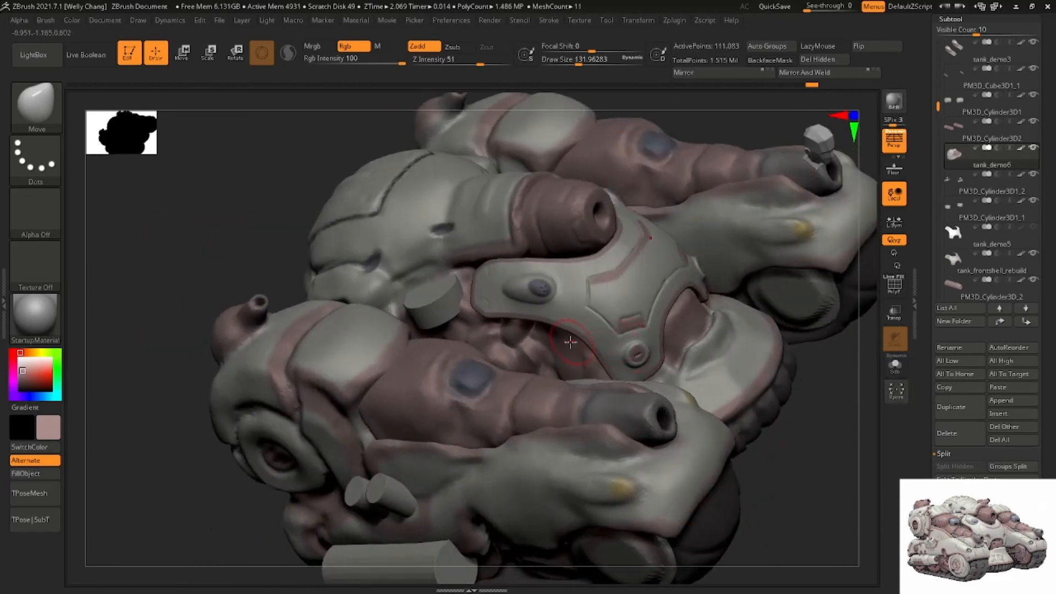
ctrl+right_drag(562, 325, 571, 315)
right_drag(532, 349, 671, 383)
key(ctrl+z)
key(b)
key(d)
key(s)
click(896, 394)
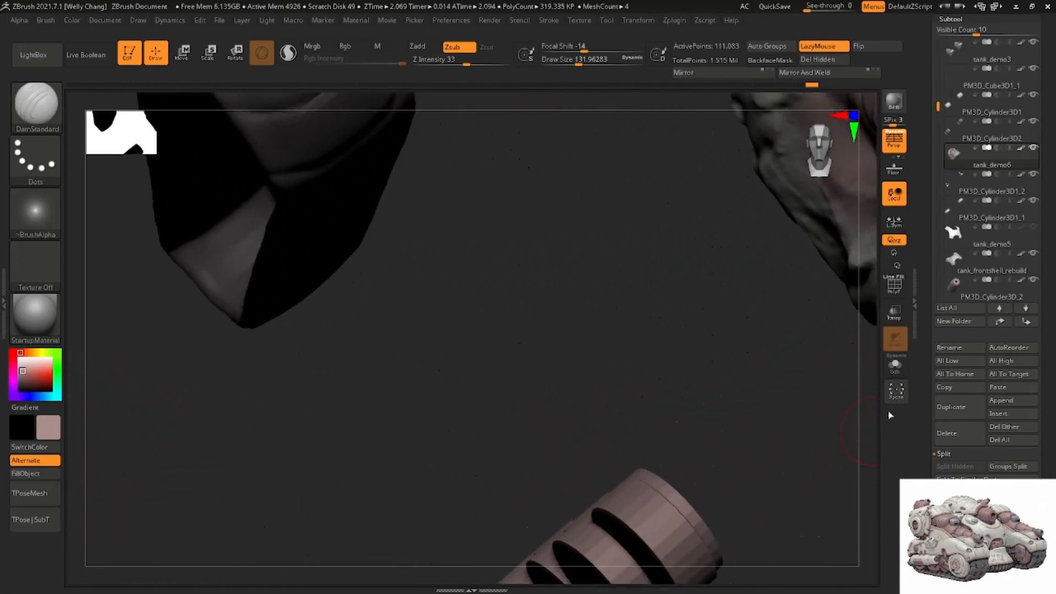
click(896, 391)
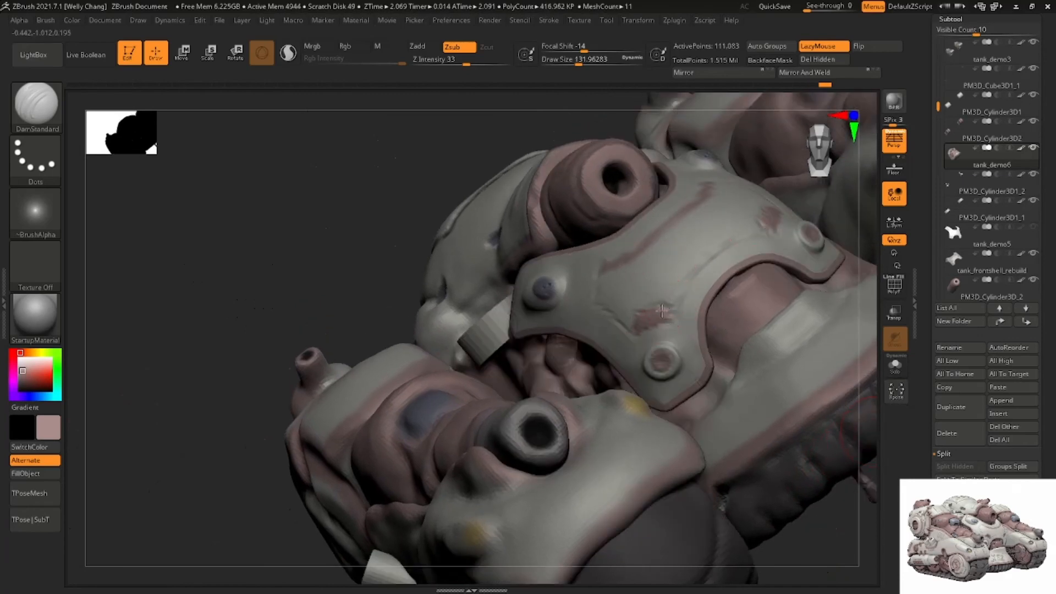
right_drag(572, 321, 709, 350)
click(895, 365)
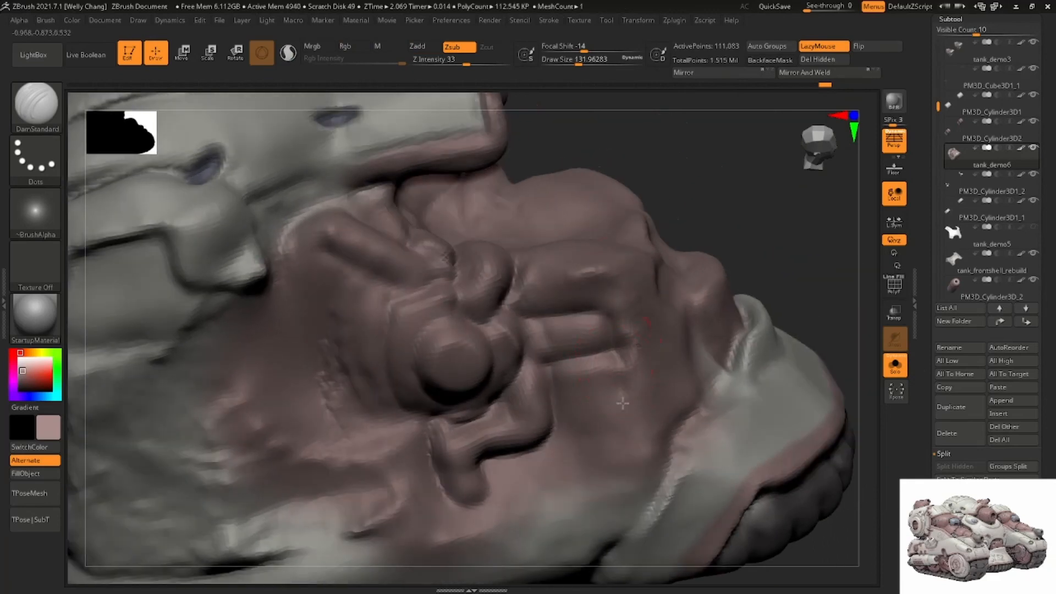
Carve block-shaped panel divisions into the pink surface between the side knob and the hull front with DamStandard
right_drag(597, 410, 614, 318)
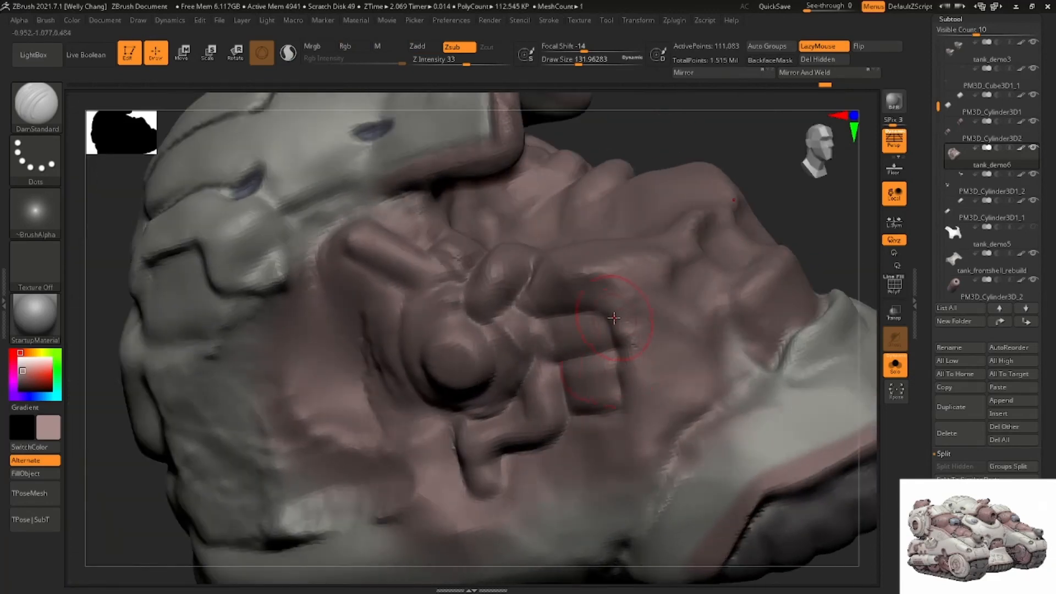
right_drag(716, 396, 691, 348)
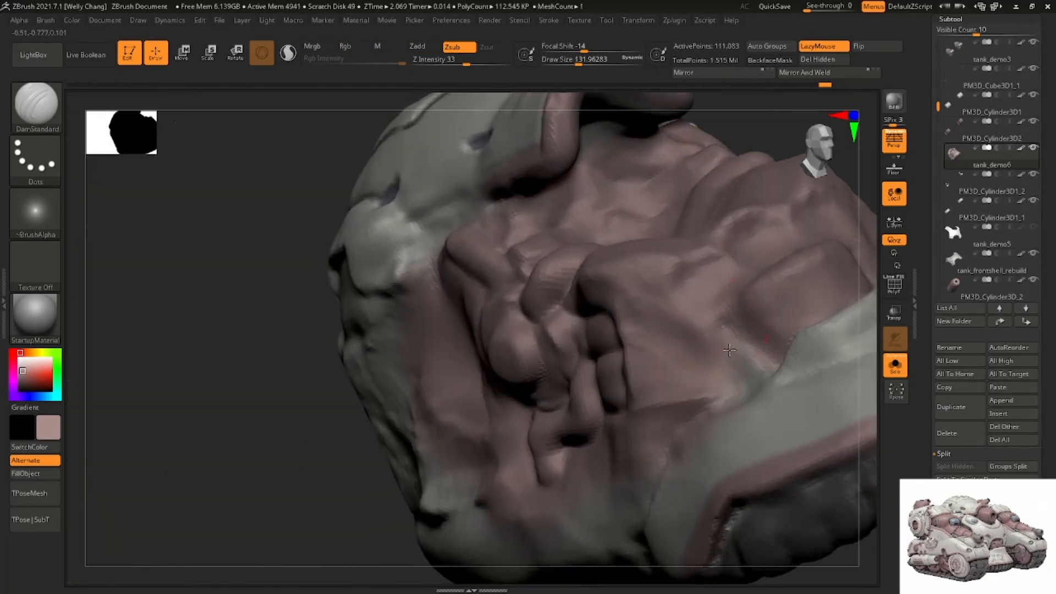
drag(729, 349, 702, 411)
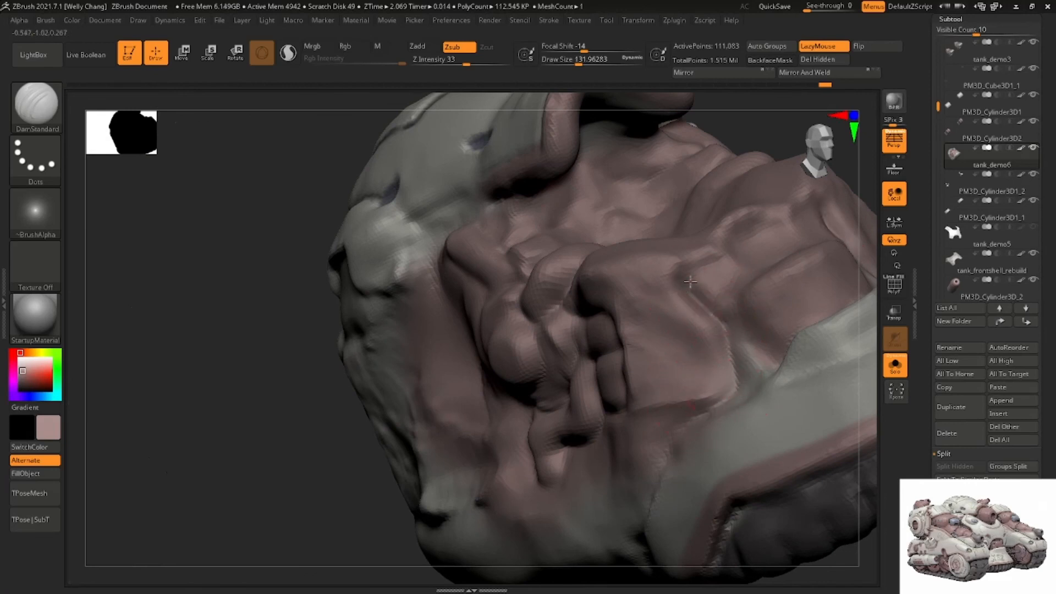
key(shift)
right_drag(680, 274, 700, 294)
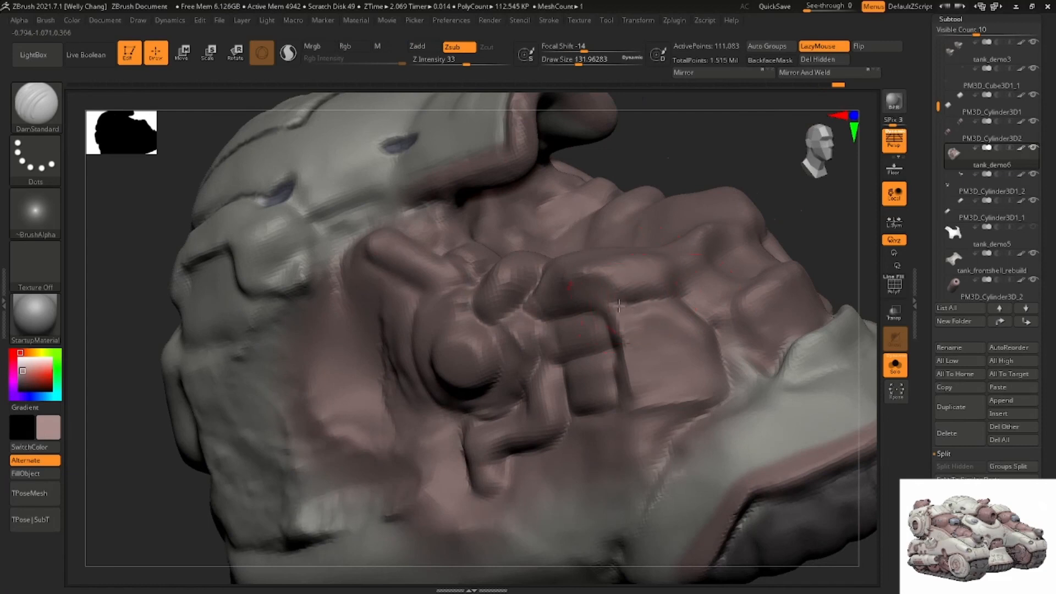
right_drag(618, 305, 568, 340)
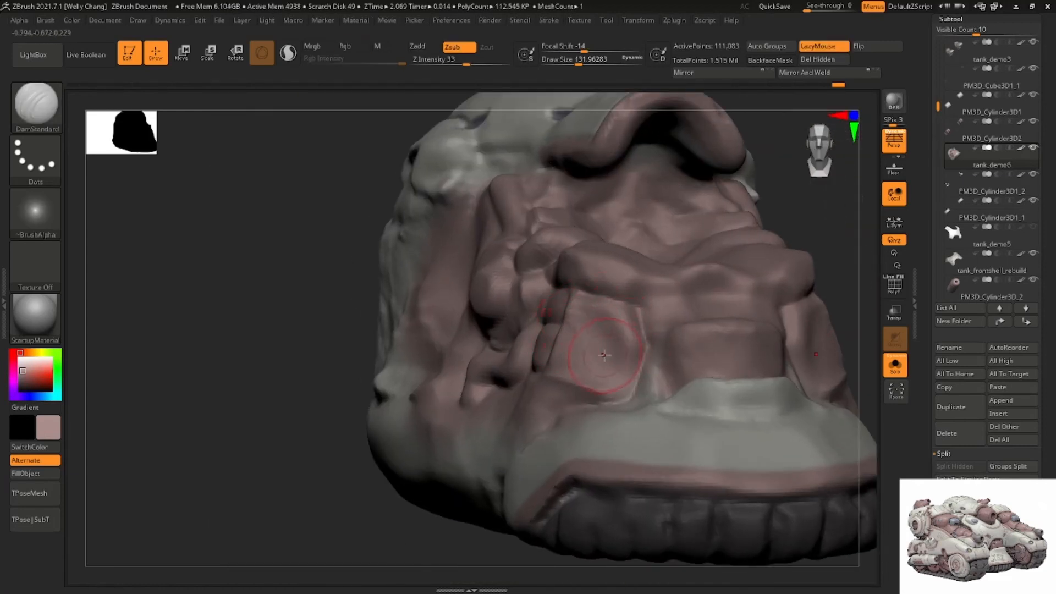
Sample the blue-grey accent colour from the tank, choose the Paint brush and isolate the main hull
click(888, 373)
right_drag(709, 341, 603, 347)
key(c)
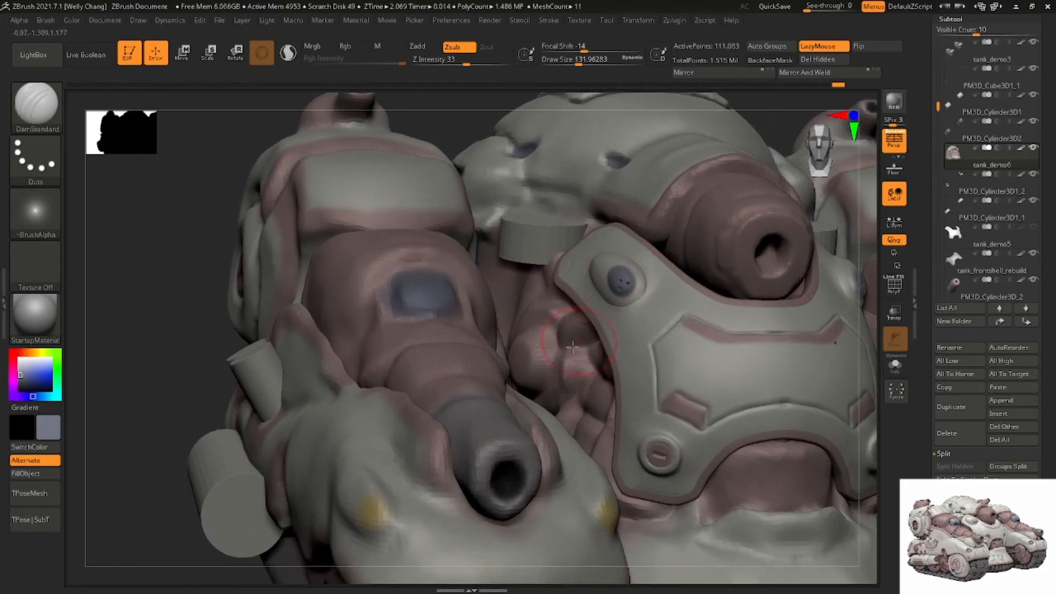
key(b)
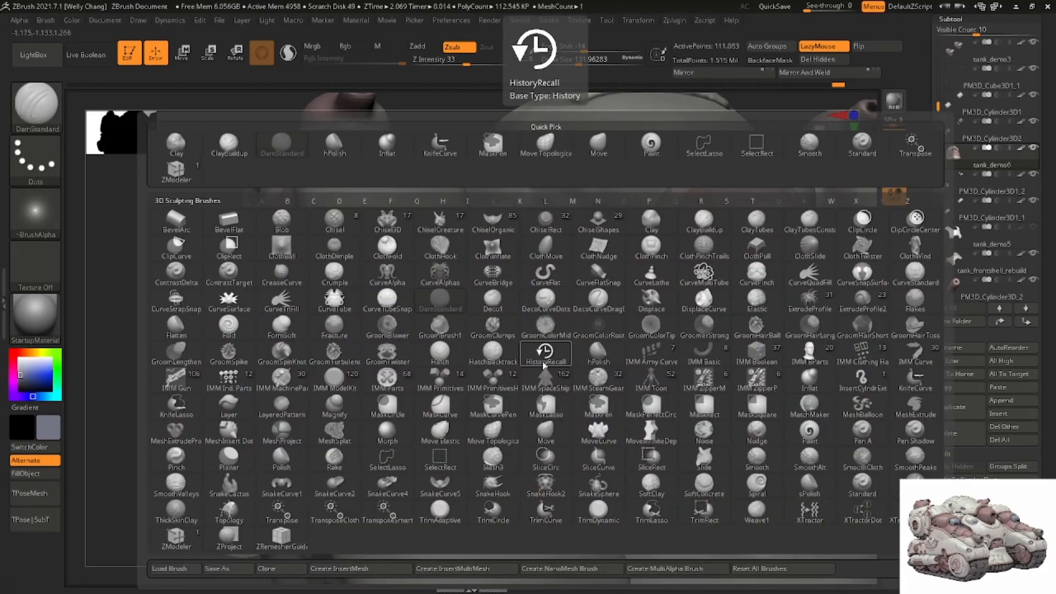
key(p)
key(a)
click(895, 366)
right_drag(737, 378, 512, 369)
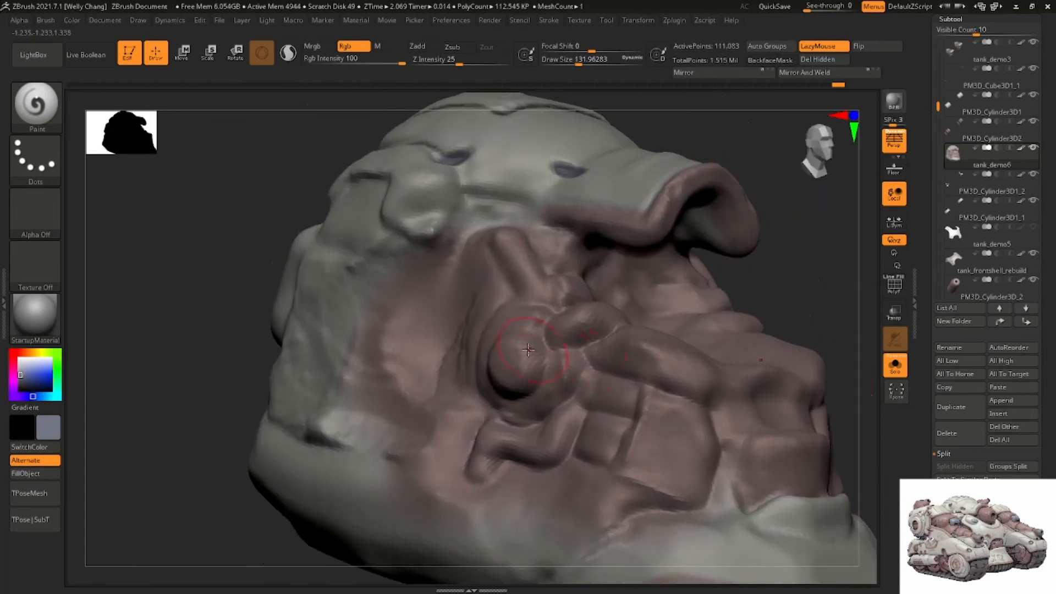
Paint the side knob, the bent pipe below it and the oval form beside it blue-grey with a brush size of about 65
click(512, 369)
key(ctrl+z)
mouse_move(515, 355)
mouse_down()
mouse_move(502, 371)
mouse_move(520, 356)
mouse_up()
right_click(533, 356)
mouse_move(479, 468)
mouse_down()
mouse_move(498, 442)
mouse_move(536, 443)
mouse_move(577, 410)
mouse_up()
right_drag(556, 430, 574, 319)
drag(574, 319, 623, 312)
right_drag(567, 306, 546, 236)
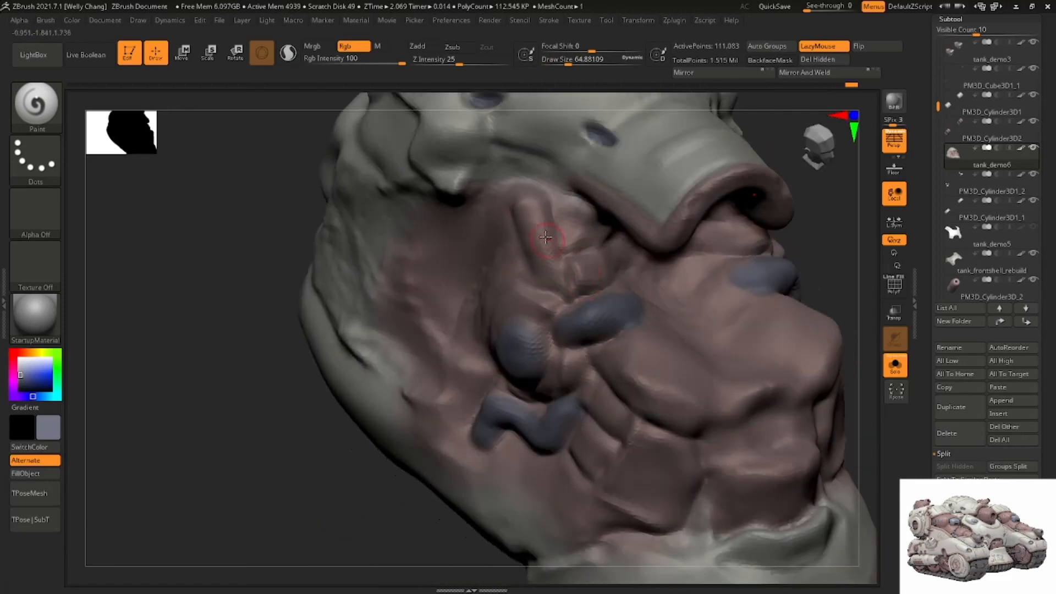
right_drag(570, 272, 557, 259)
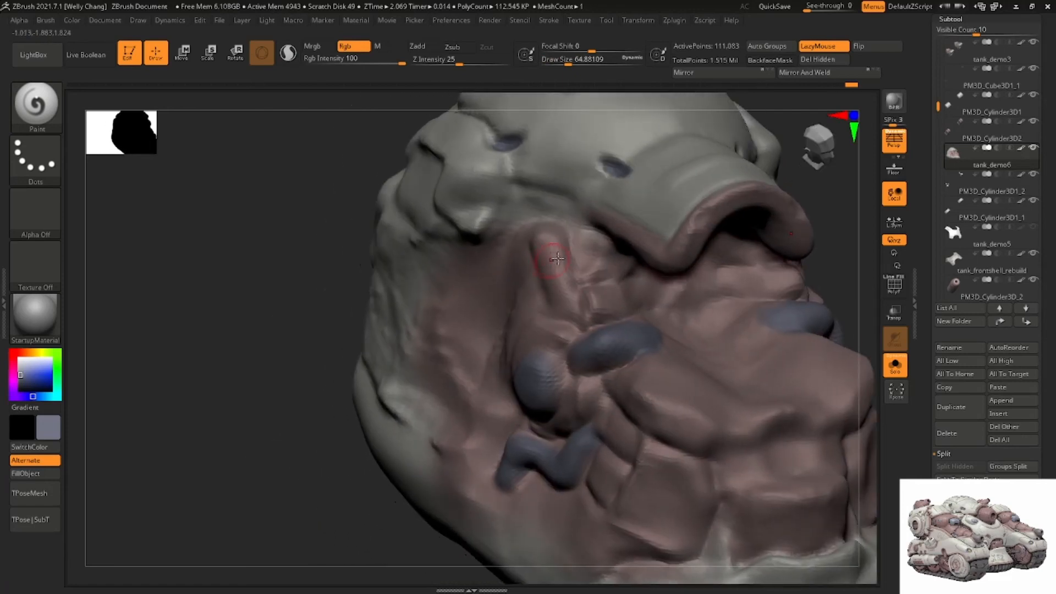
Show the whole tank and paint the recess between the side pod's rear armour plates blue-grey at a brush size of about 158
click(894, 366)
right_drag(813, 341, 703, 302)
right_drag(621, 335, 660, 330)
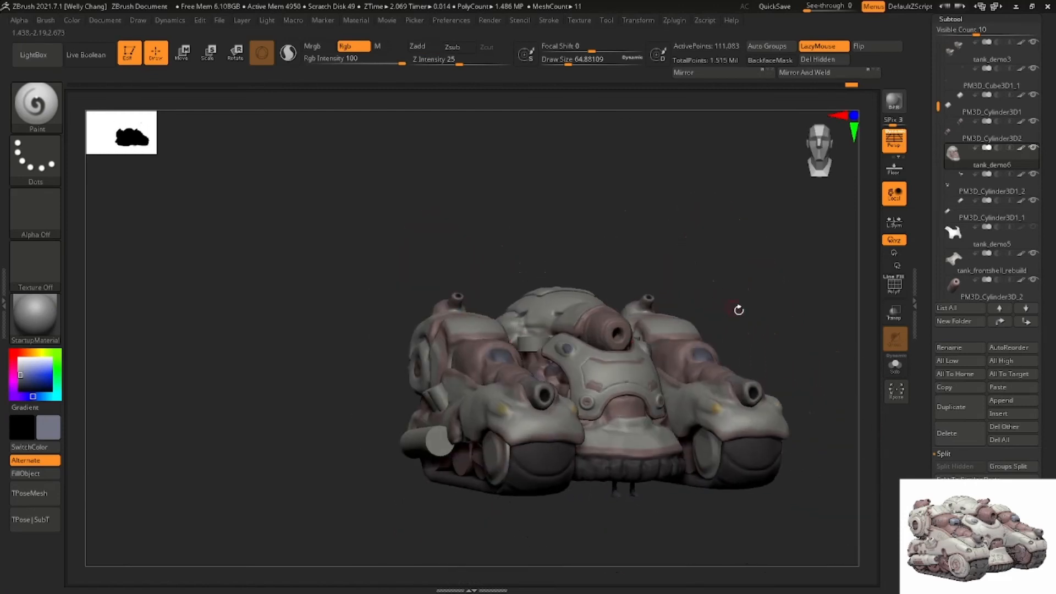
mouse_move(737, 309)
shift+right_down()
mouse_move(750, 310)
mouse_move(702, 302)
mouse_move(722, 308)
shift+right_up()
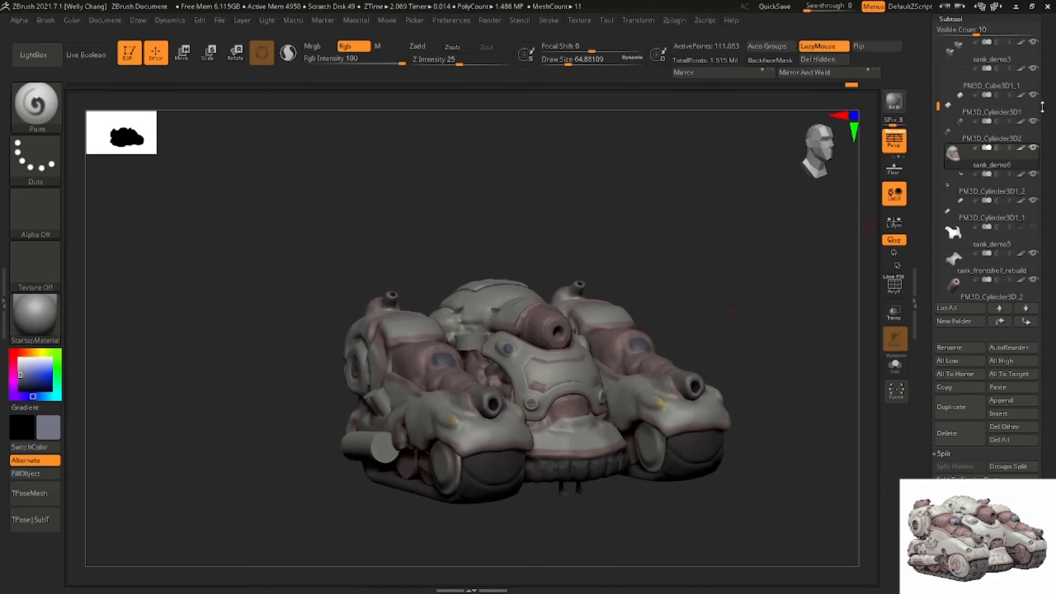
scroll(978, 160, up, 5)
right_drag(612, 315, 652, 302)
key(space)
drag(537, 387, 551, 387)
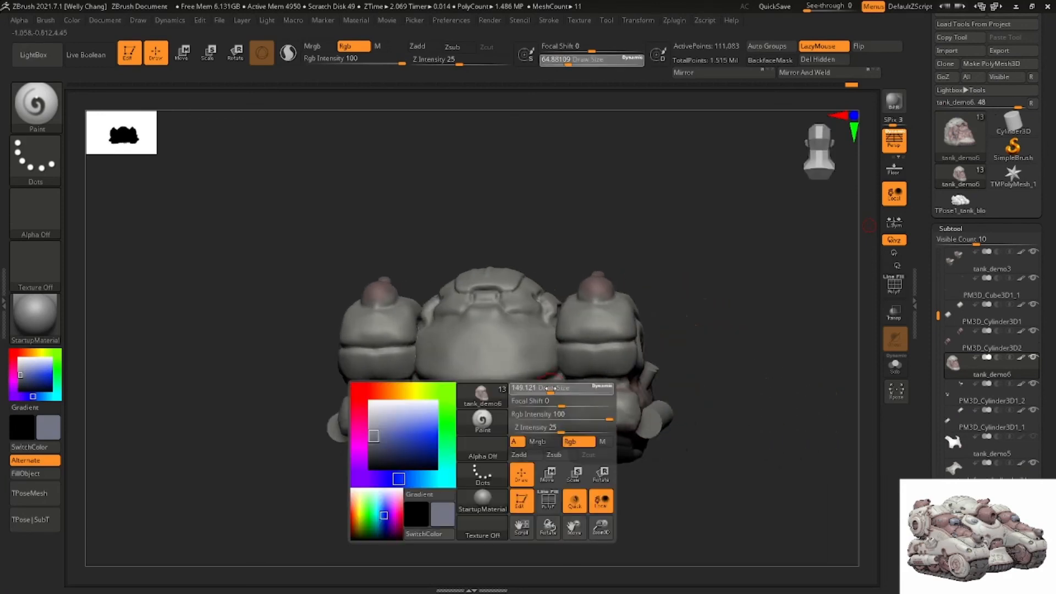
right_drag(552, 387, 581, 385)
alt+click(339, 396)
mouse_move(339, 396)
right_down()
mouse_move(406, 392)
mouse_move(410, 429)
right_up()
right_drag(410, 429, 349, 404)
drag(339, 378, 379, 382)
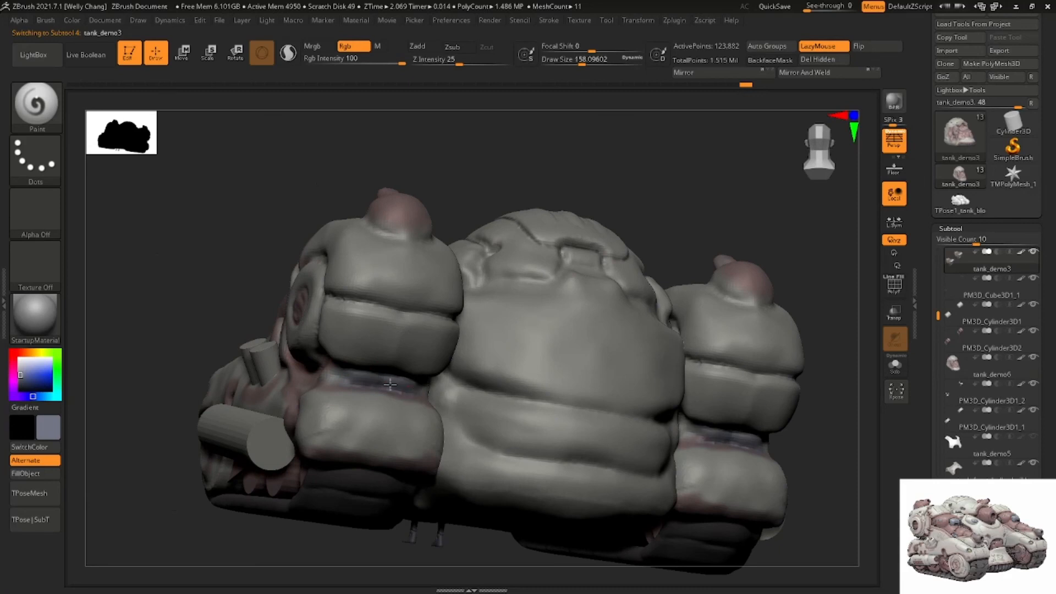
Select the main hull and paint the horizontal band across its rear, between the armour bulges, blue-grey
alt+click(499, 411)
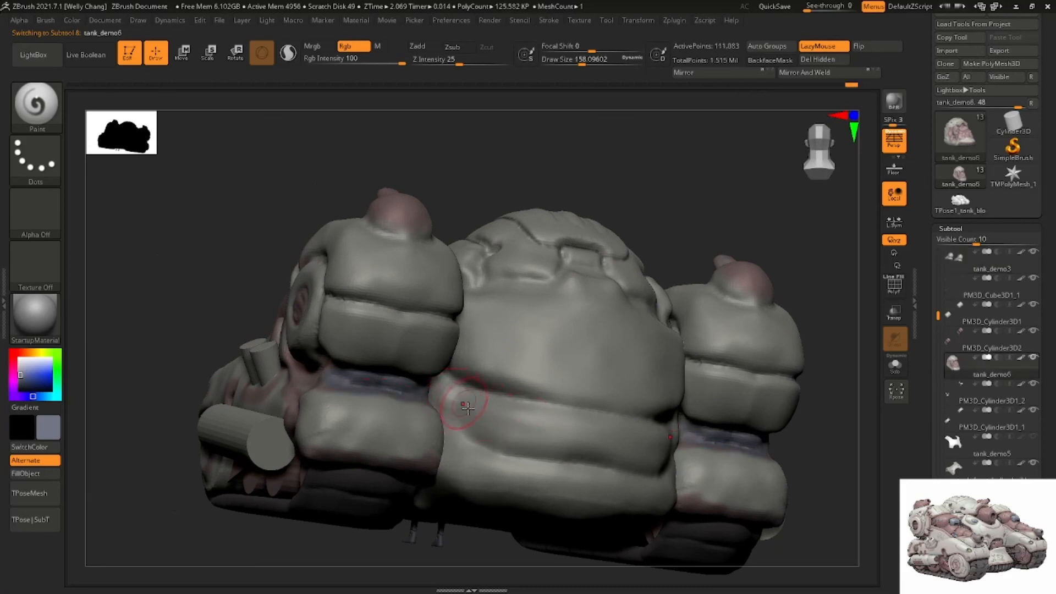
mouse_move(468, 408)
right_down()
mouse_move(489, 447)
mouse_move(452, 335)
right_up()
mouse_move(455, 333)
mouse_down()
mouse_move(504, 350)
mouse_move(543, 347)
mouse_move(461, 354)
mouse_up()
alt+right_drag(462, 355, 412, 421)
right_drag(412, 420, 524, 311)
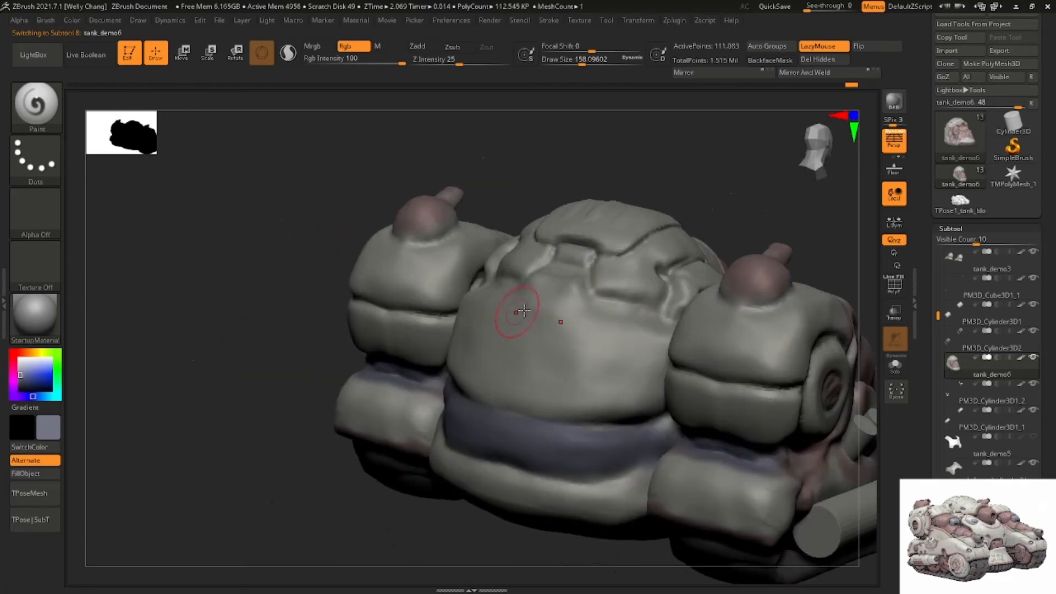
right_drag(646, 300, 565, 301)
Sample the dusty pink from the tank, make the side pods active and set the brush size to about 77
key(c)
right_drag(534, 352, 630, 372)
key(space)
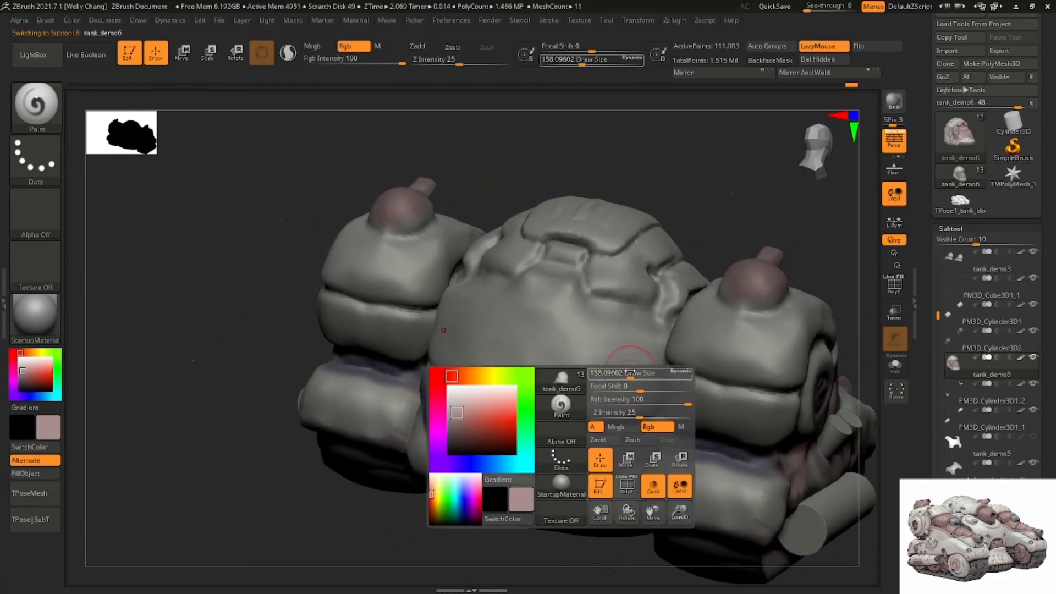
drag(630, 373, 620, 373)
mouse_move(620, 373)
right_down()
mouse_move(676, 378)
mouse_move(676, 335)
mouse_move(635, 296)
mouse_move(656, 312)
right_up()
alt+click(716, 377)
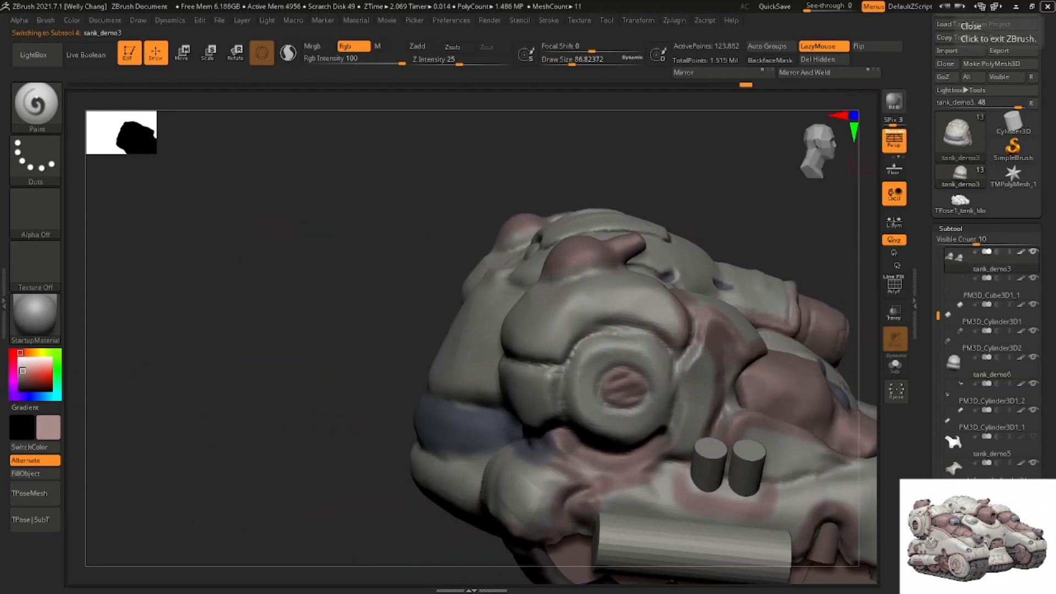
mouse_move(568, 253)
right_down()
mouse_move(447, 362)
mouse_move(452, 369)
mouse_move(411, 360)
right_up()
key(space)
click(453, 369)
key(space)
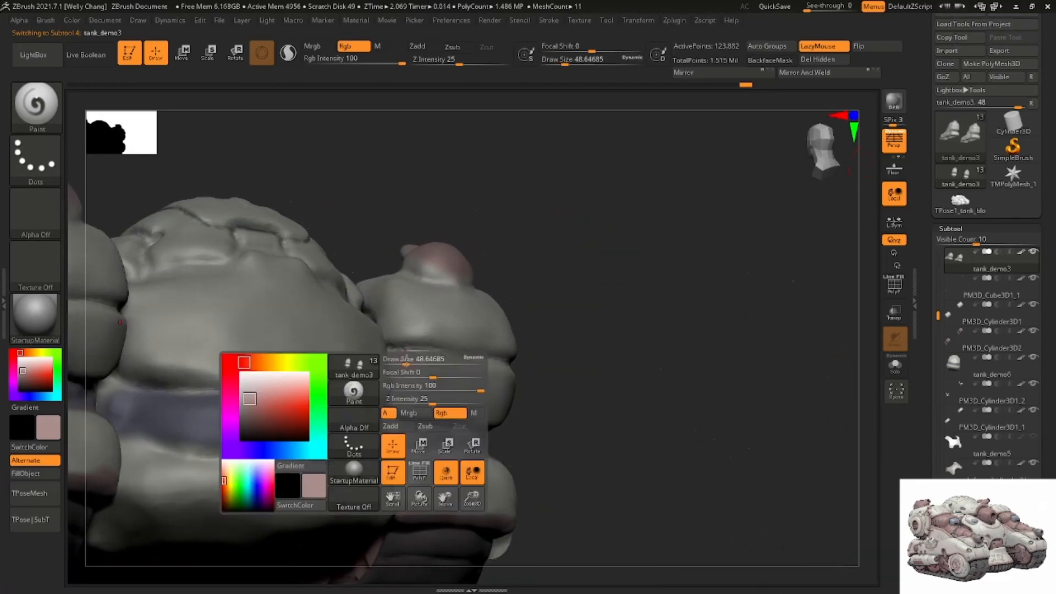
drag(411, 360, 490, 367)
Isolate the side pods, paint the upper edge of their middle rear armour plate dusty pink, and show the whole tank again
right_drag(490, 367, 440, 367)
click(894, 366)
right_drag(657, 378, 455, 367)
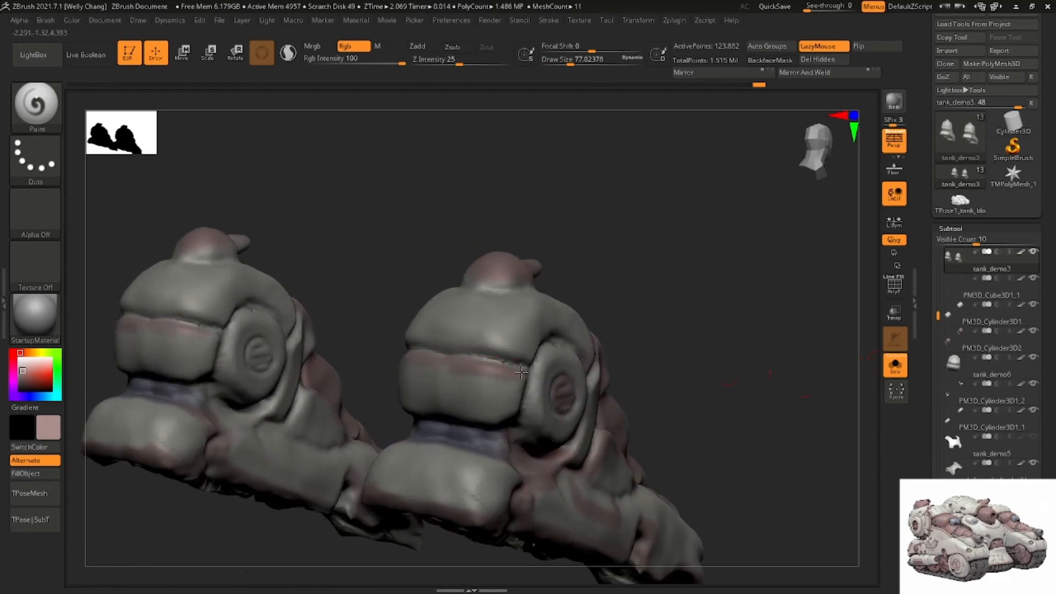
right_drag(510, 418, 472, 414)
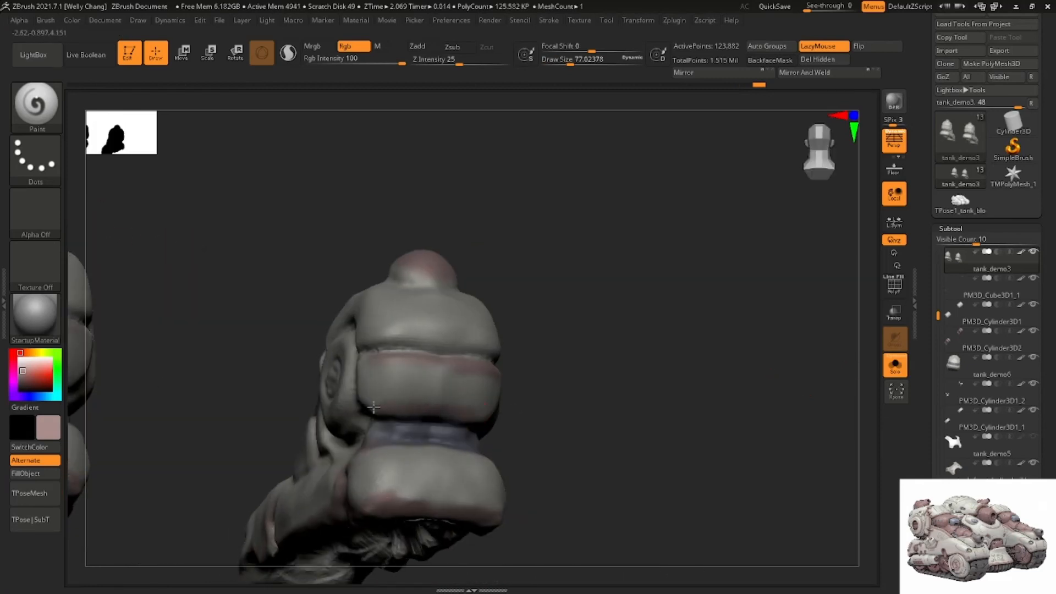
right_drag(374, 406, 388, 399)
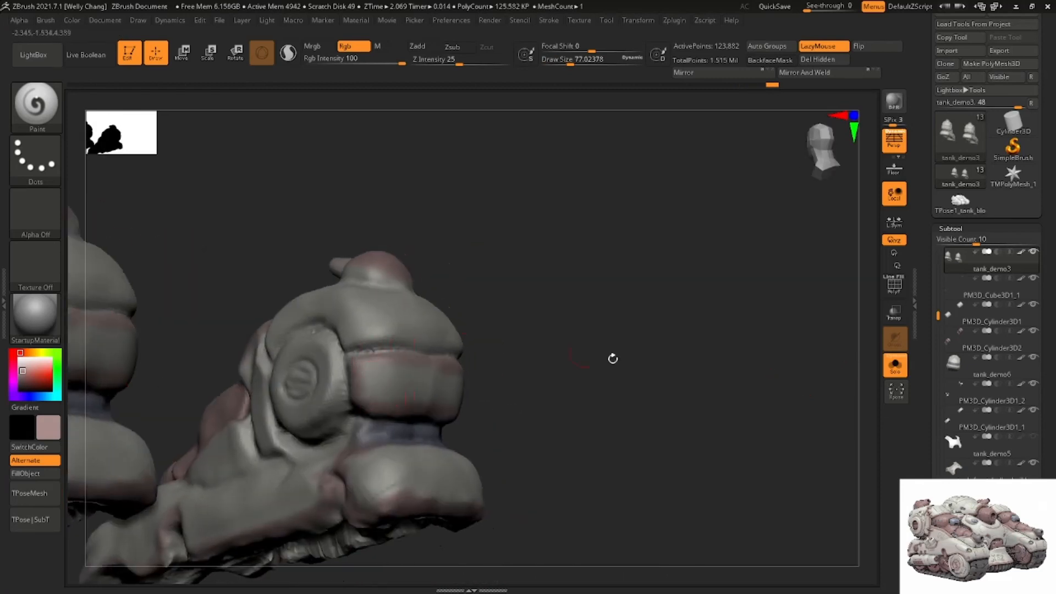
click(894, 365)
Select the main hull and paint the recess below the rear hatch and the seam running to both sides dusty pink
right_drag(656, 351, 552, 363)
alt+click(344, 356)
right_drag(344, 355, 303, 267)
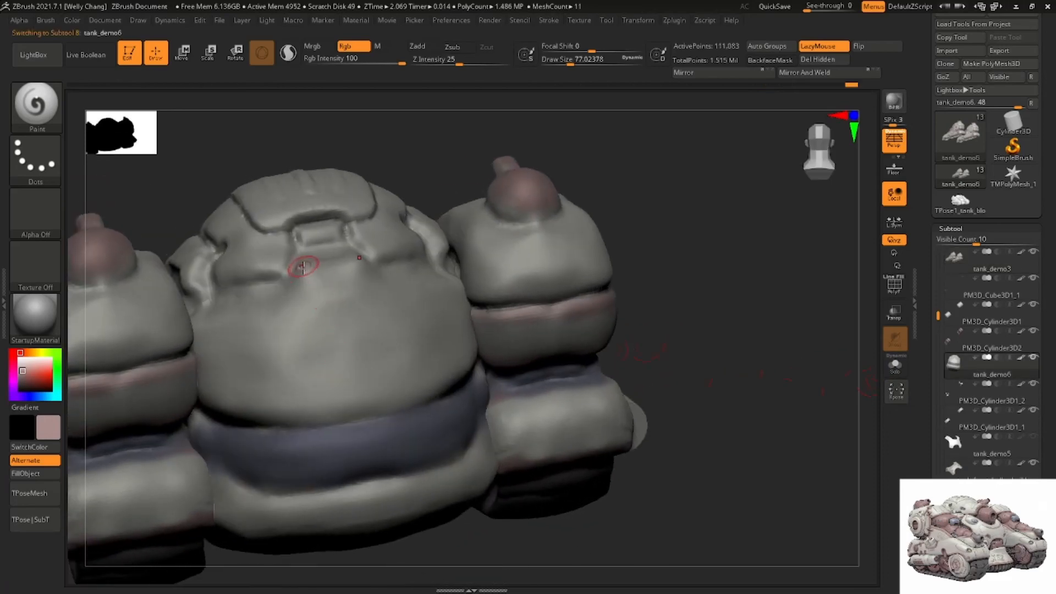
ctrl+right_drag(377, 275, 495, 153)
right_drag(467, 188, 462, 222)
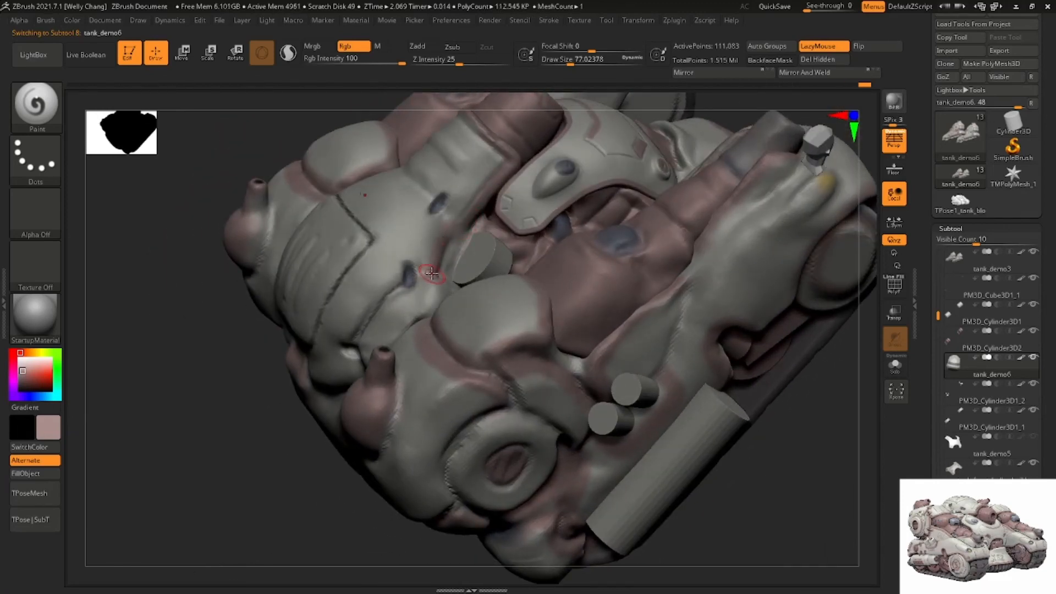
right_drag(432, 273, 466, 223)
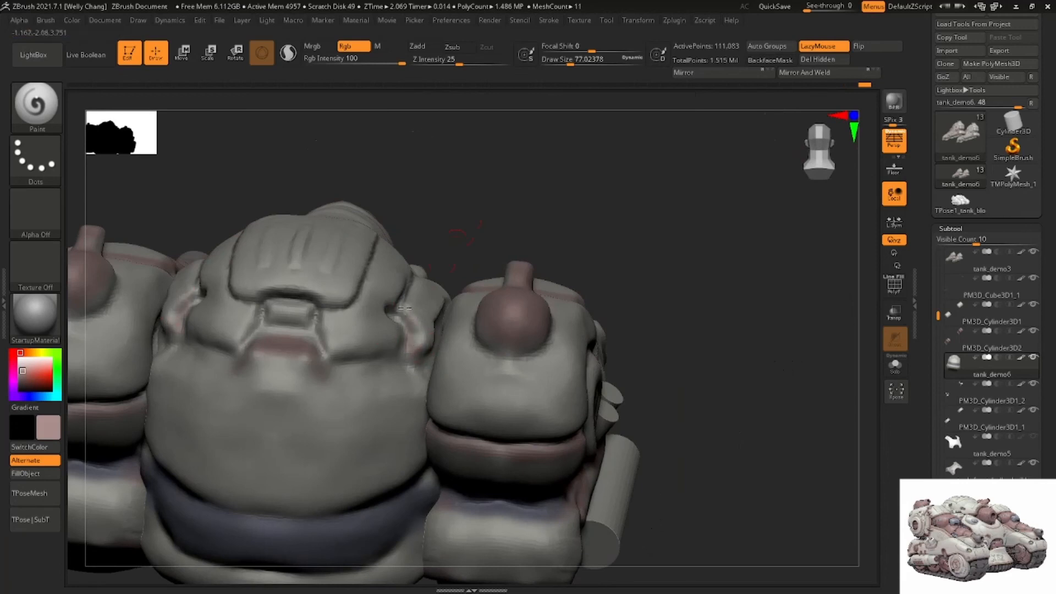
right_drag(411, 345, 410, 314)
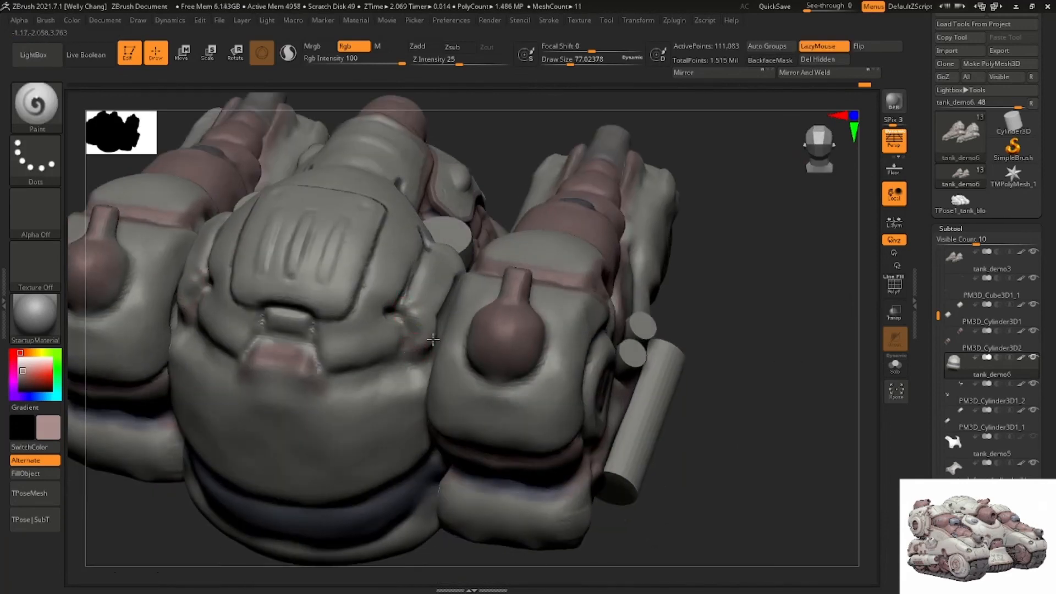
right_drag(453, 279, 451, 351)
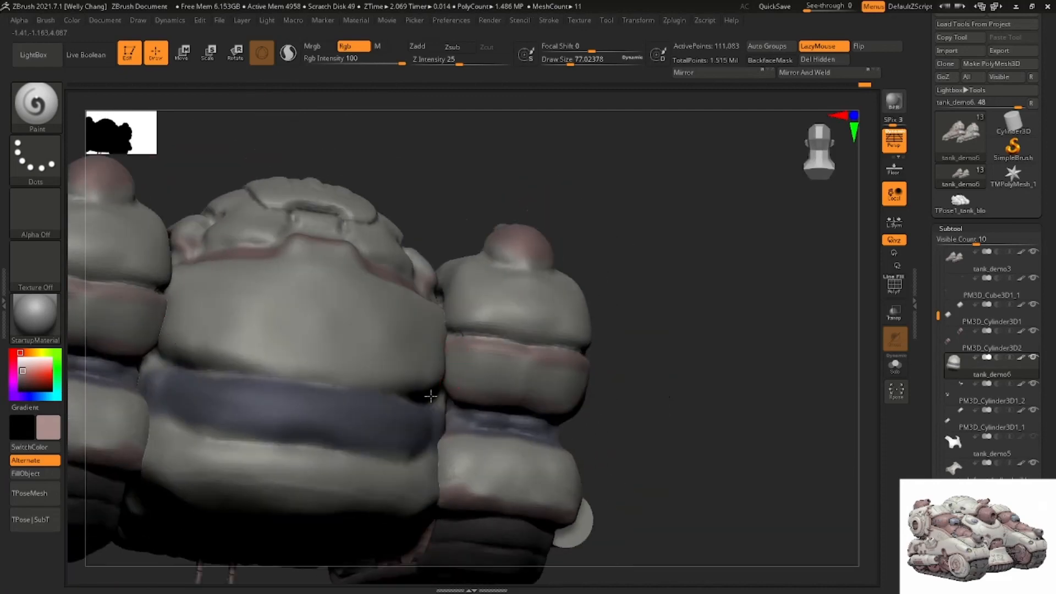
drag(430, 395, 336, 377)
Save the tool over the existing tank_blockout file in the Demo folder
alt+right_drag(544, 375, 589, 217)
right_drag(550, 352, 542, 275)
right_drag(542, 275, 475, 379)
right_drag(542, 337, 478, 314)
alt+right_drag(597, 281, 693, 237)
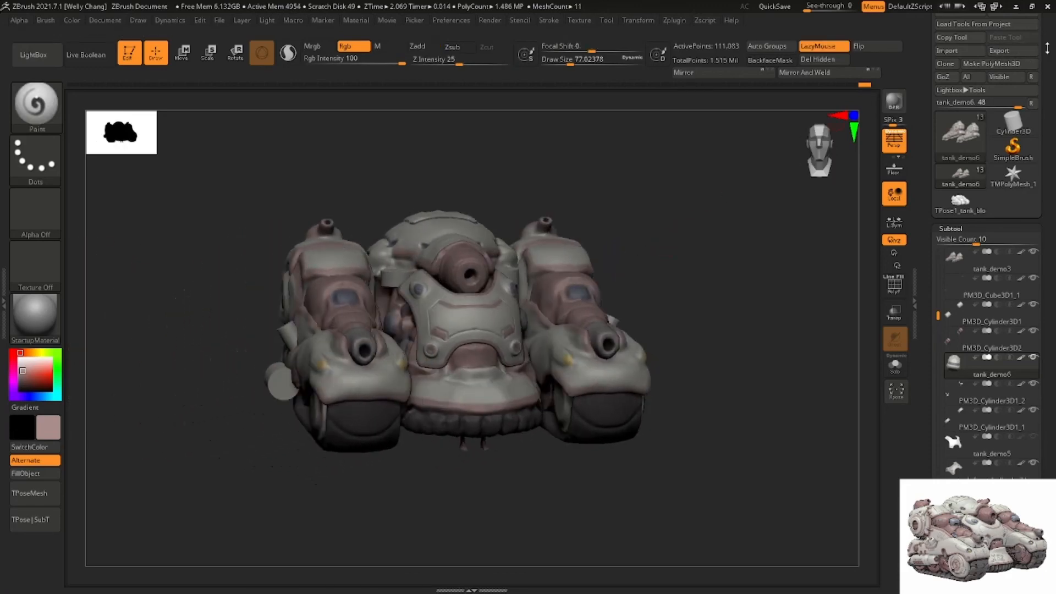
scroll(1028, 57, up, 1)
click(1015, 42)
click(398, 218)
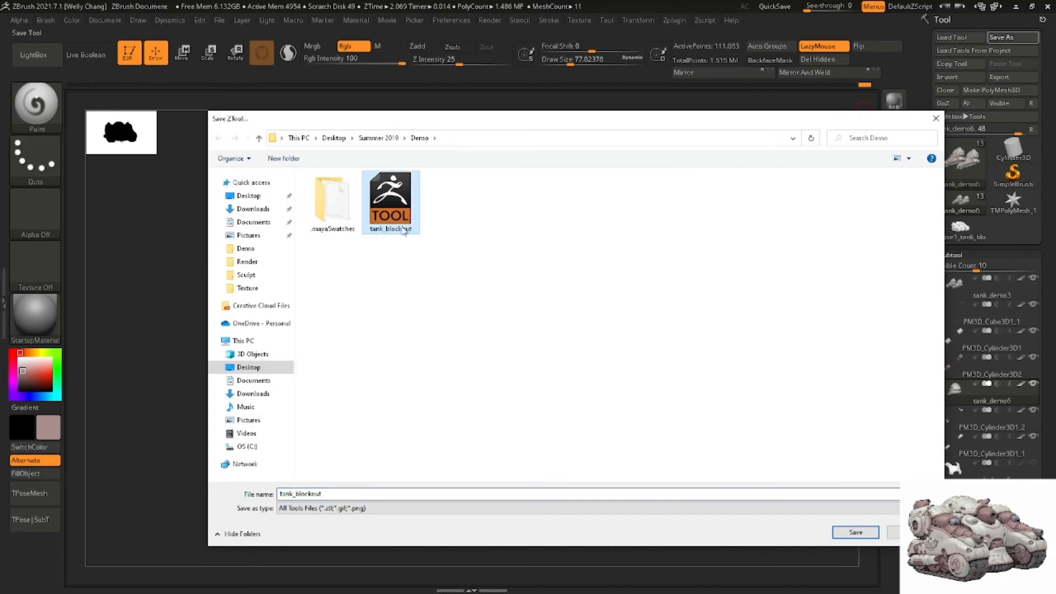
double_click(403, 230)
click(552, 292)
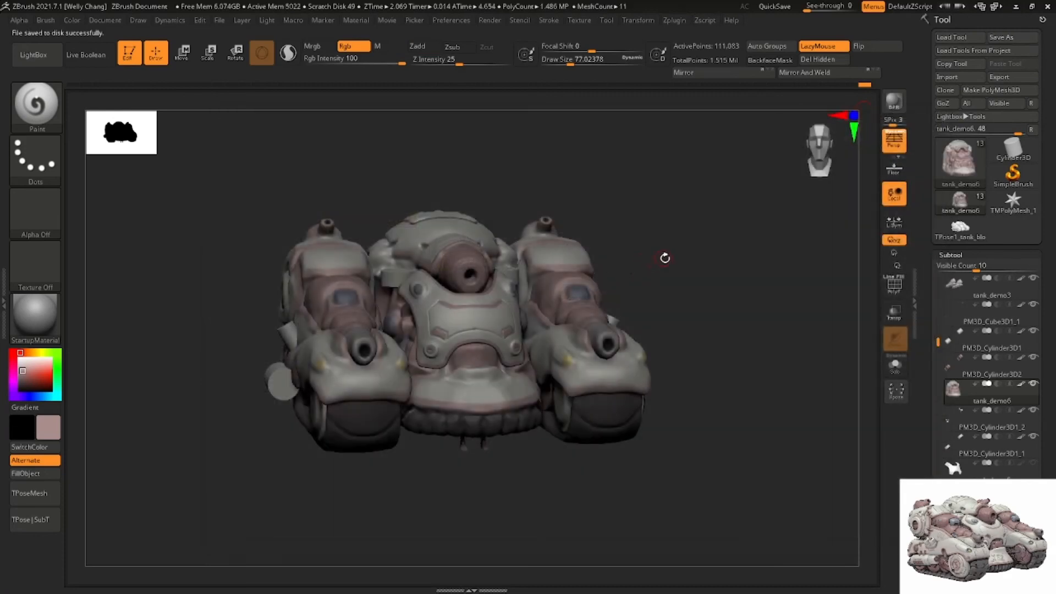
Merge the PM3D_Cube3D1 subtool down with all the tank subtools below it into a single subtool
drag(678, 262, 685, 284)
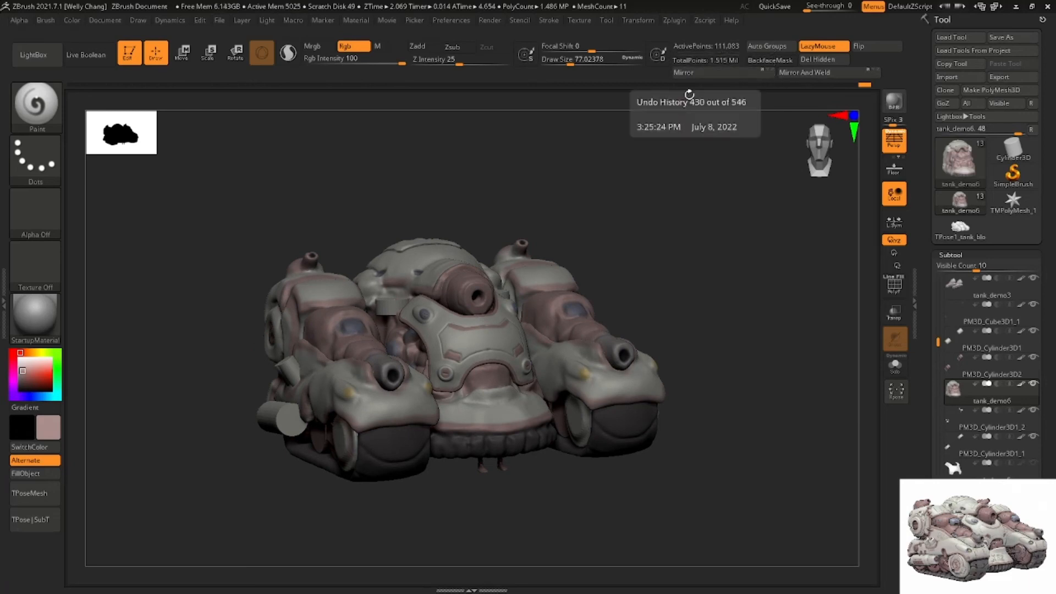
drag(612, 211, 610, 207)
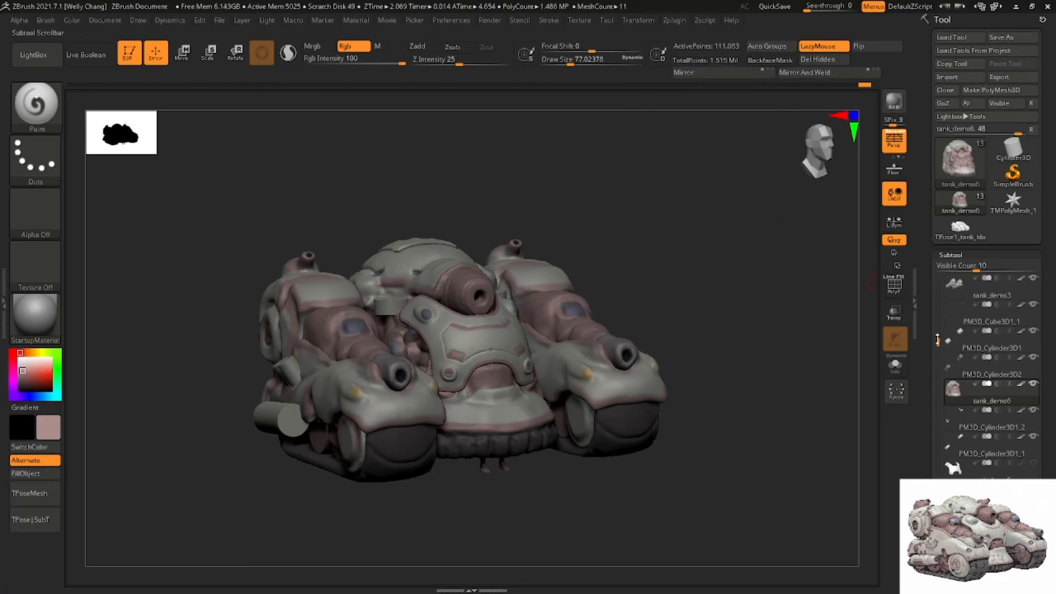
drag(938, 340, 937, 275)
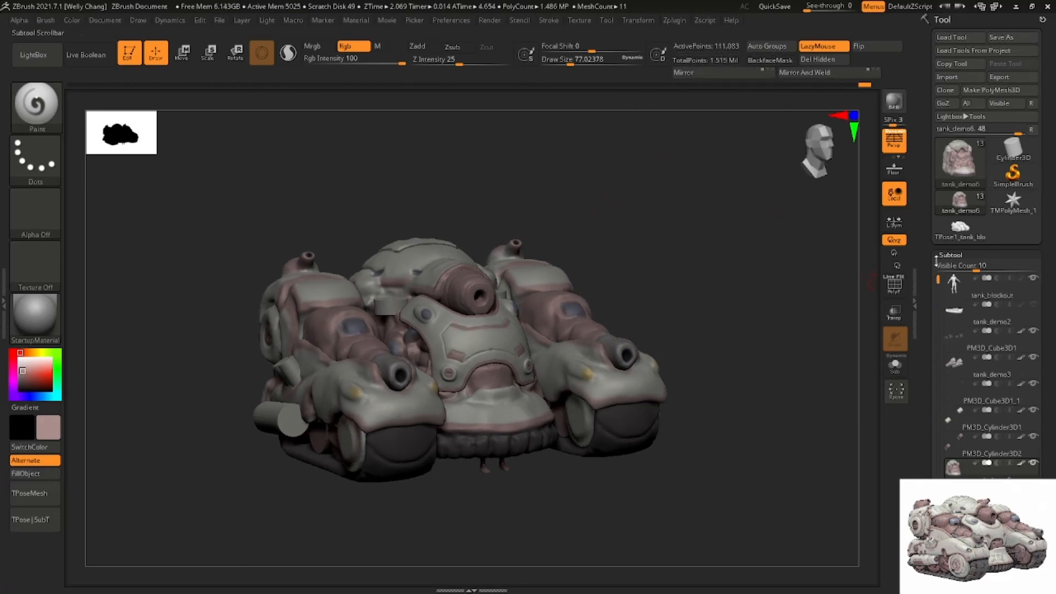
click(956, 341)
scroll(962, 341, down, 10)
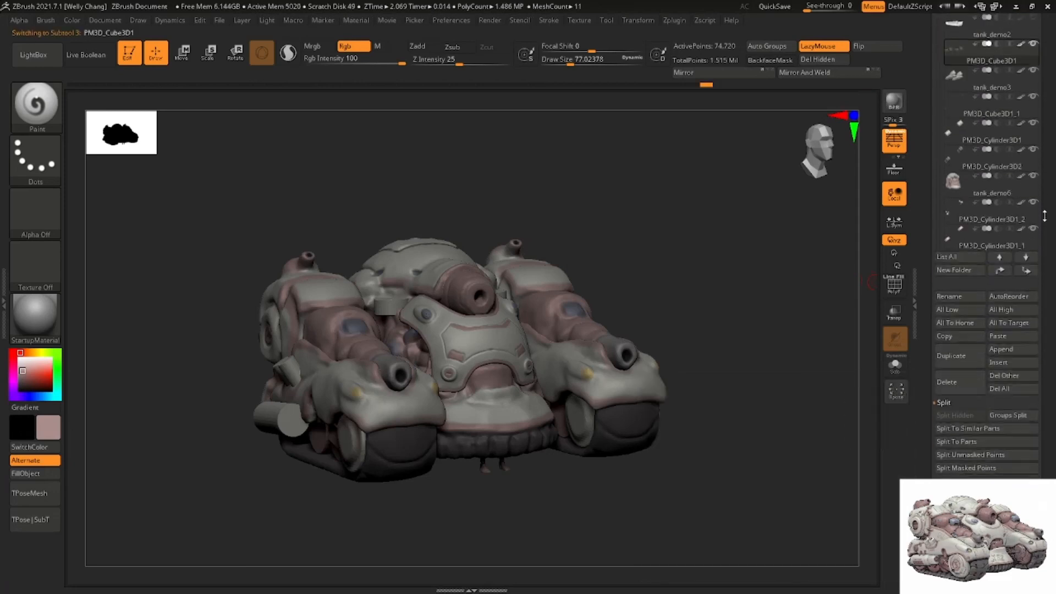
click(983, 355)
click(970, 368)
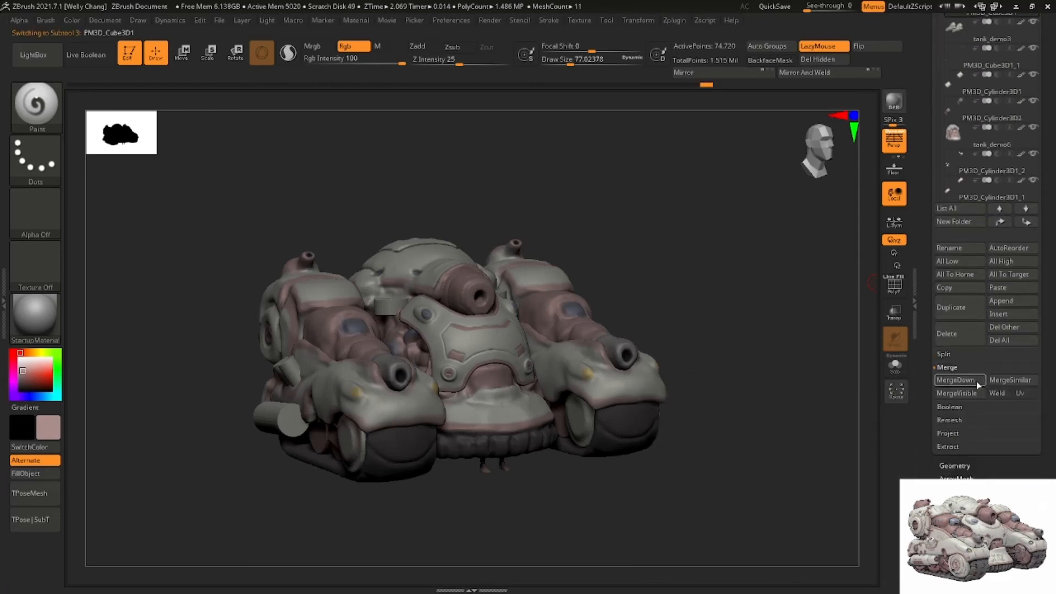
click(975, 384)
key(Return)
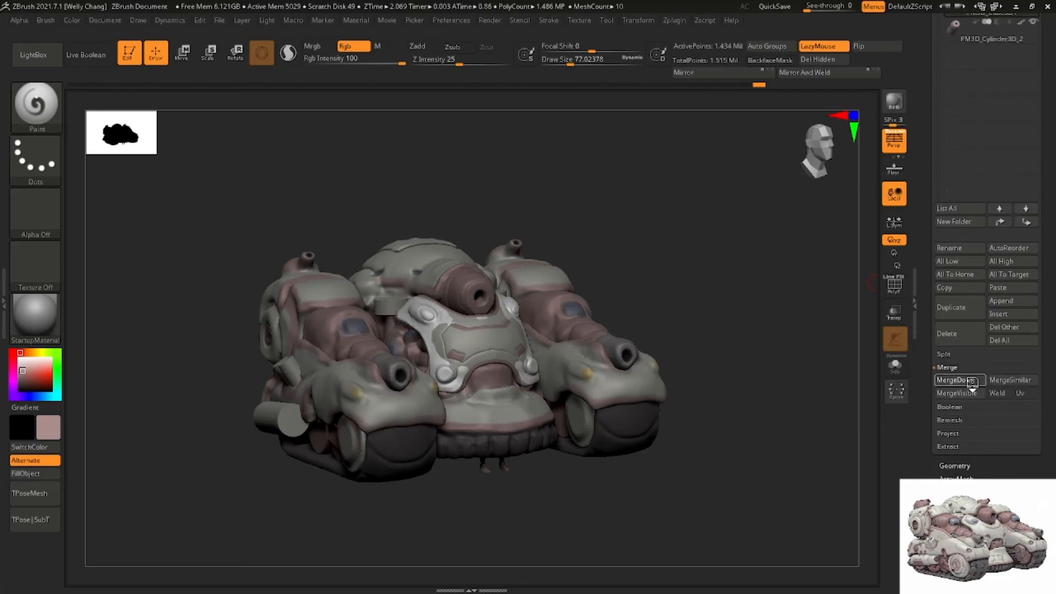
scroll(971, 383, up, 5)
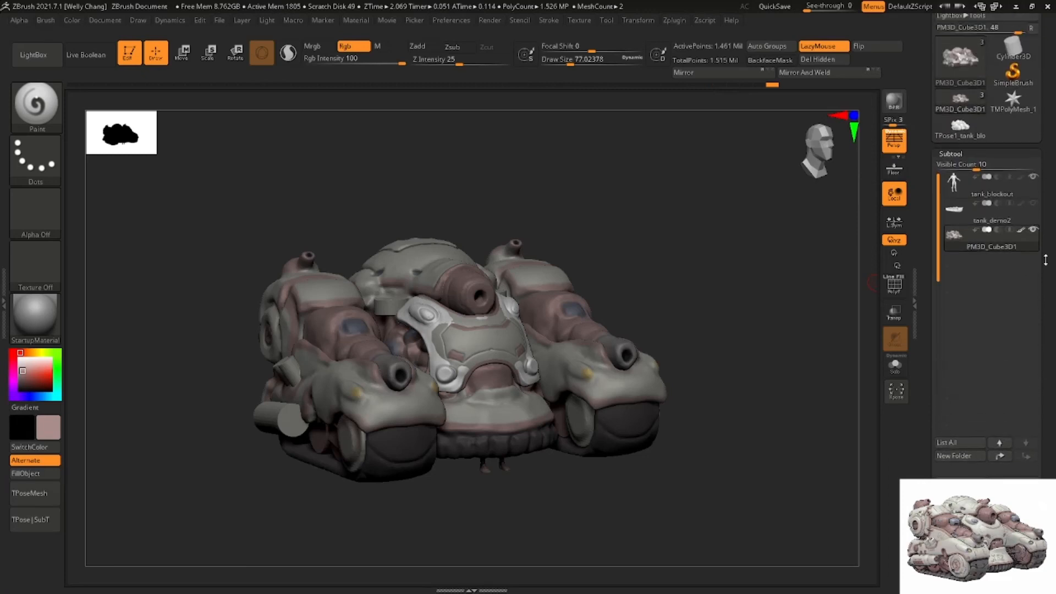
Hide the unpainted duplicate of the front armour plate in the merged tank and delete the hidden geometry
click(897, 370)
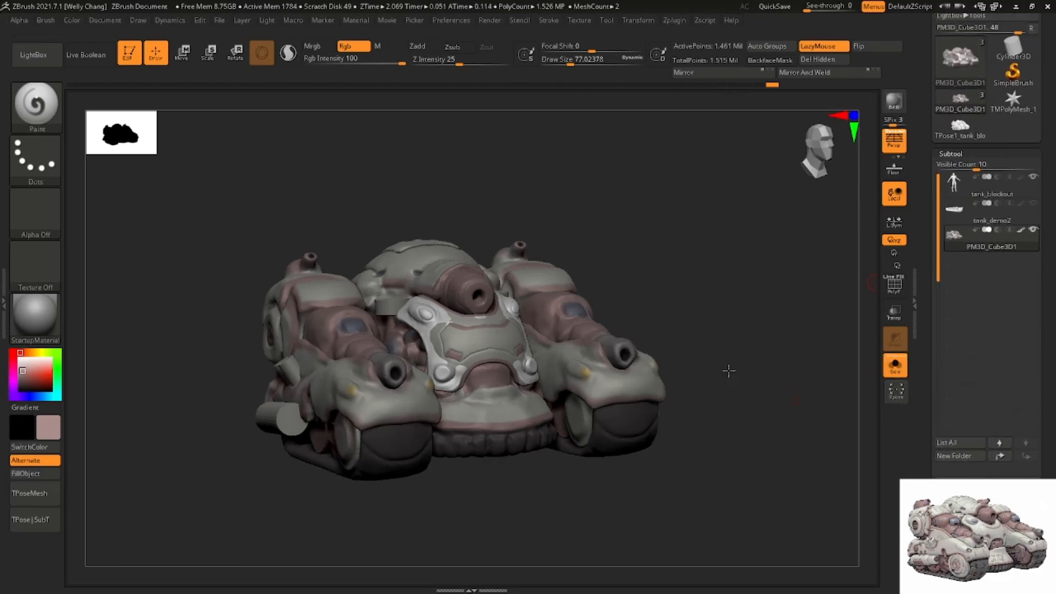
right_drag(726, 410, 669, 437)
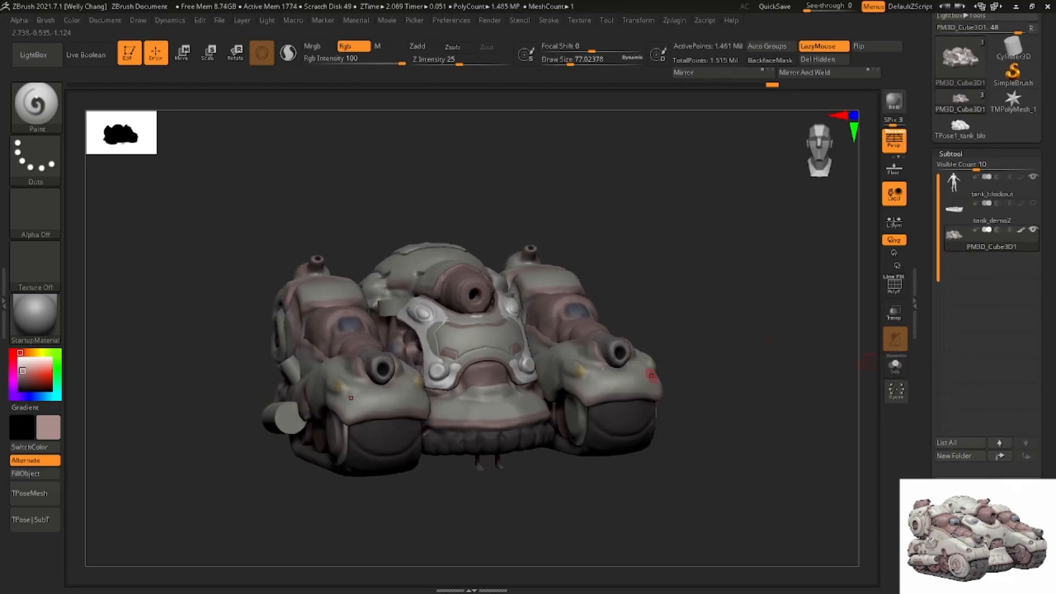
mouse_move(736, 314)
right_down()
mouse_move(806, 346)
mouse_move(767, 321)
mouse_move(769, 352)
right_up()
ctrl+shift+click(422, 327)
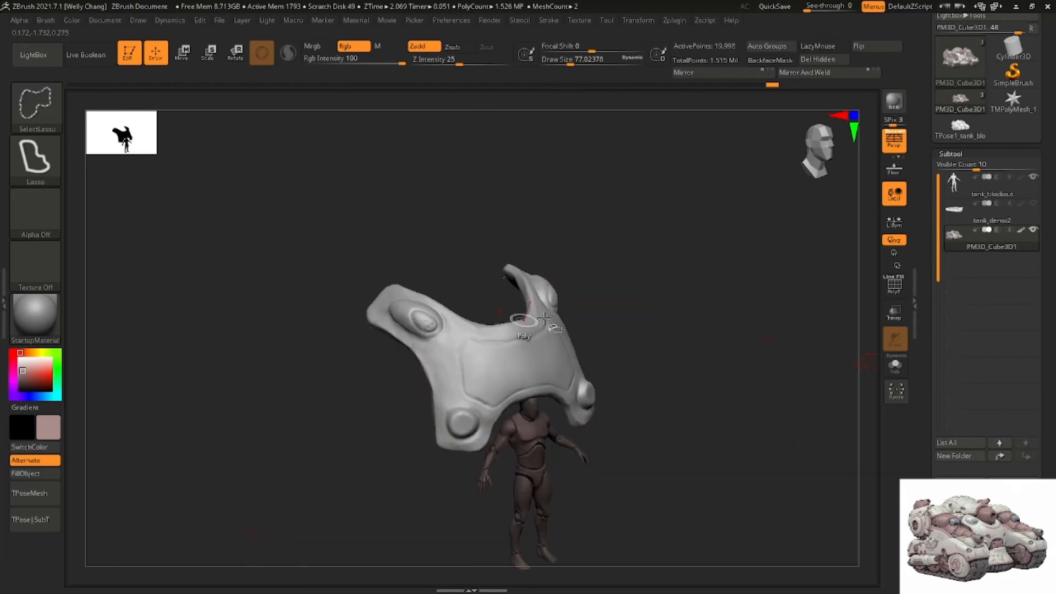
ctrl+shift+click(730, 237)
click(840, 74)
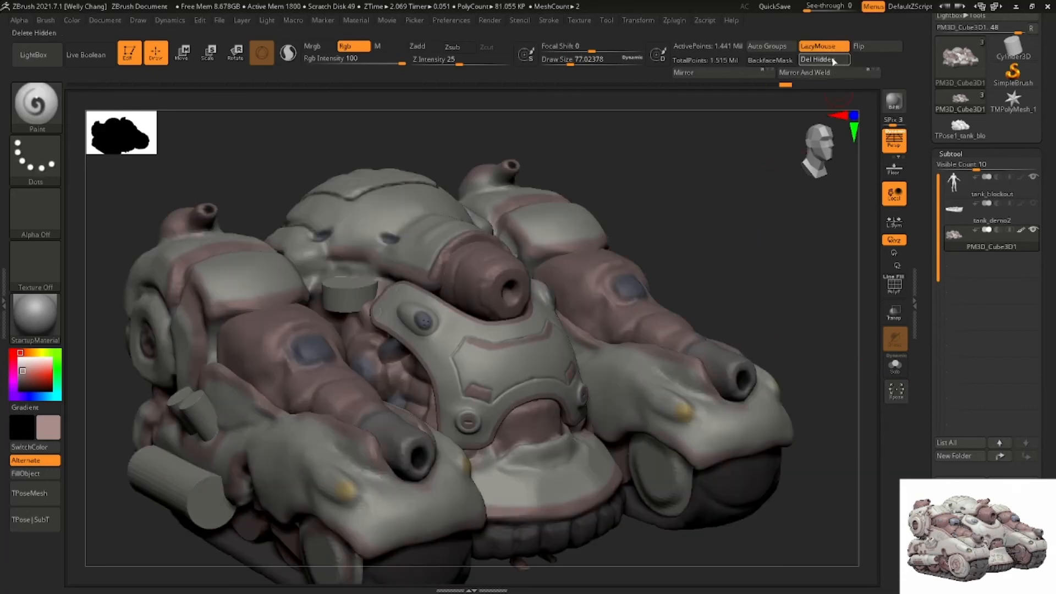
Switch the tank's material to FastShader and check the painted colours on the whole model
right_drag(757, 245, 825, 219)
mouse_move(955, 219)
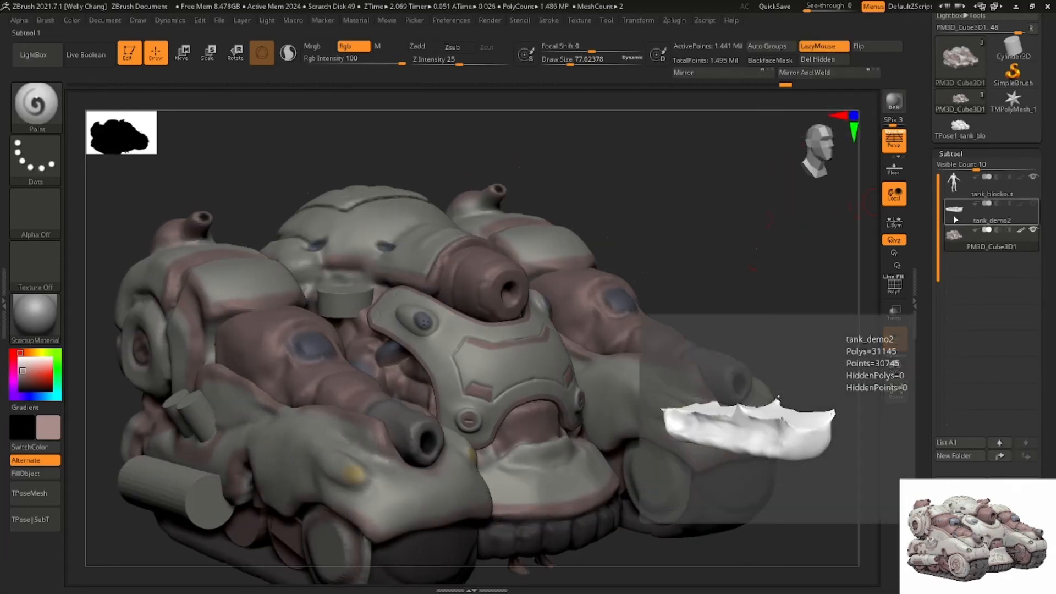
click(41, 327)
click(472, 459)
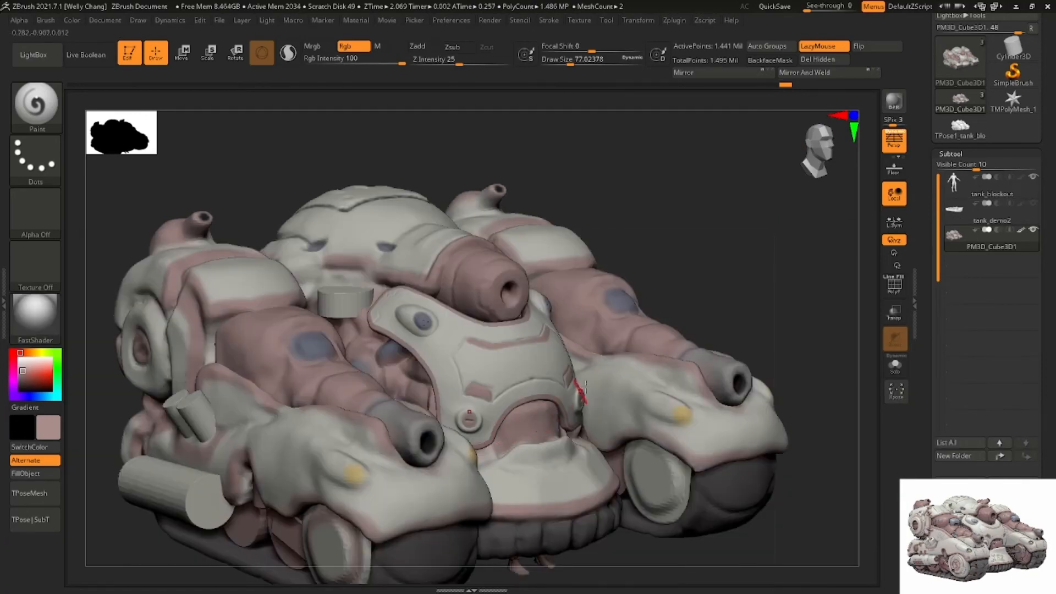
right_drag(726, 311, 711, 282)
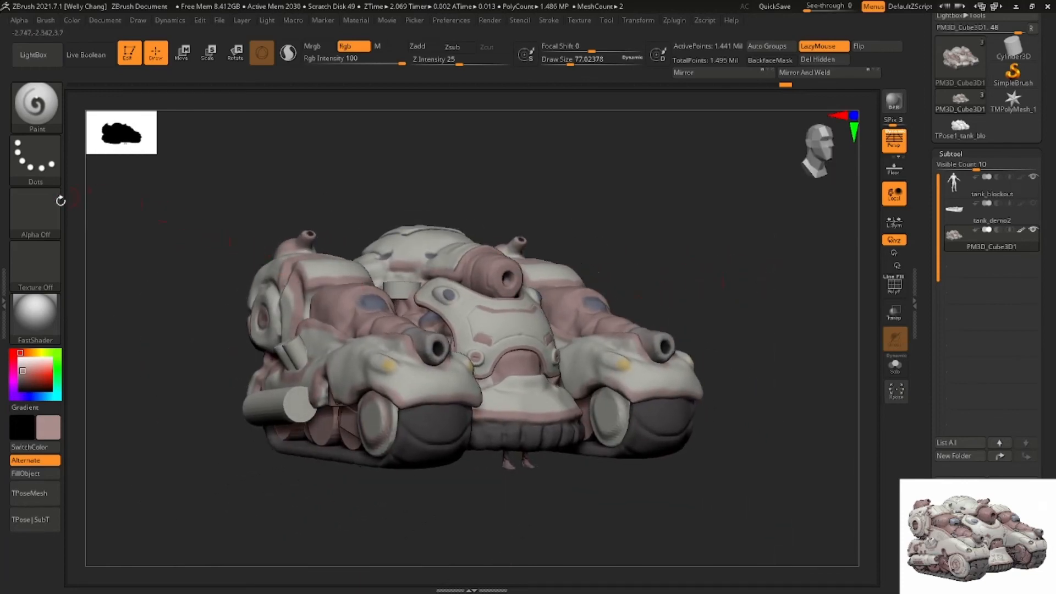
Decimate the merged tank with Decimation Master, using and keeping polypaint, at the 250k preset
click(5, 297)
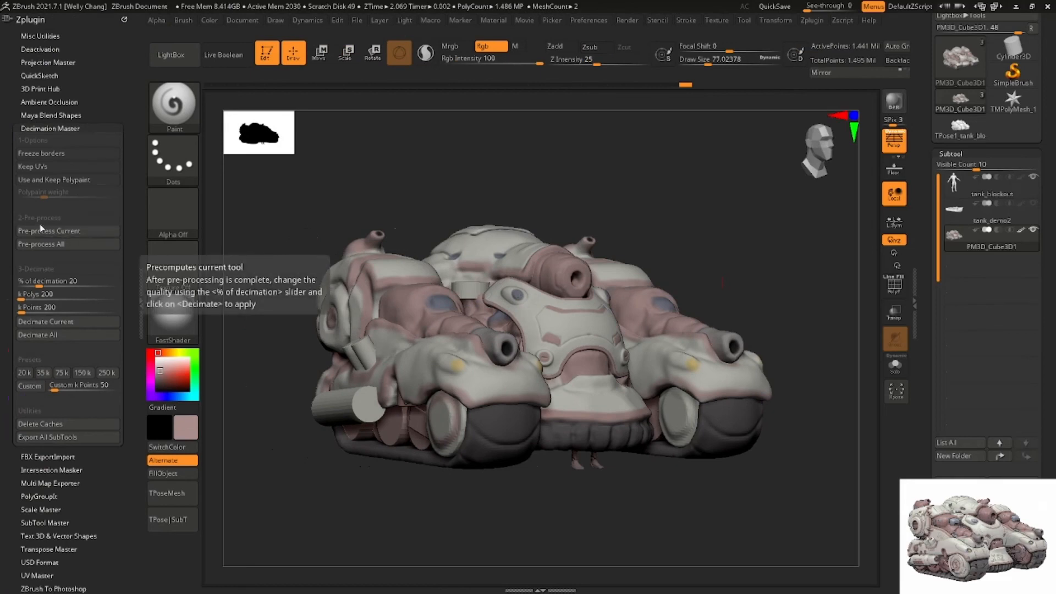
click(73, 181)
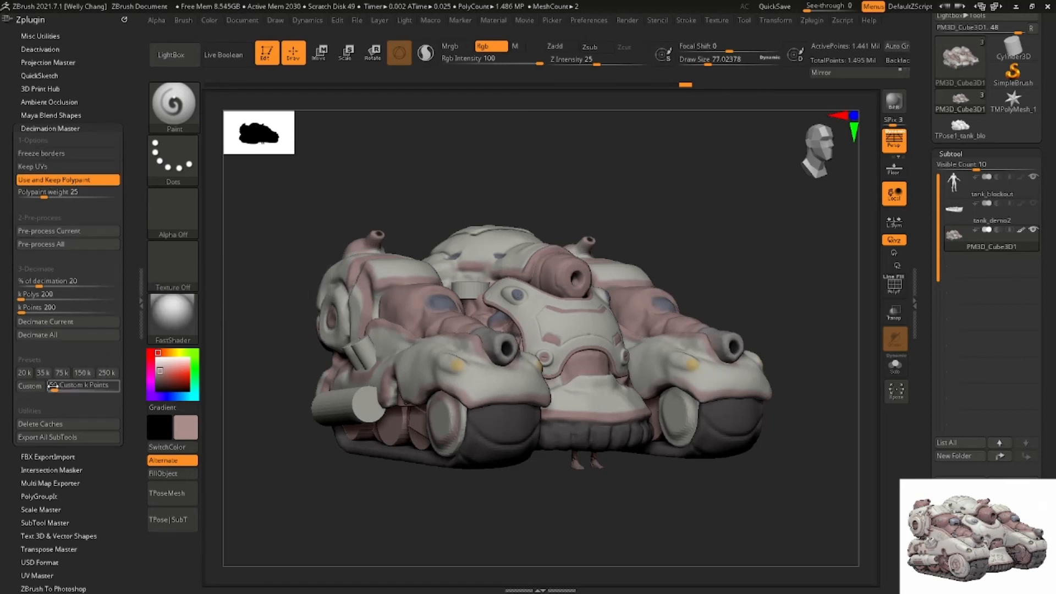
click(106, 372)
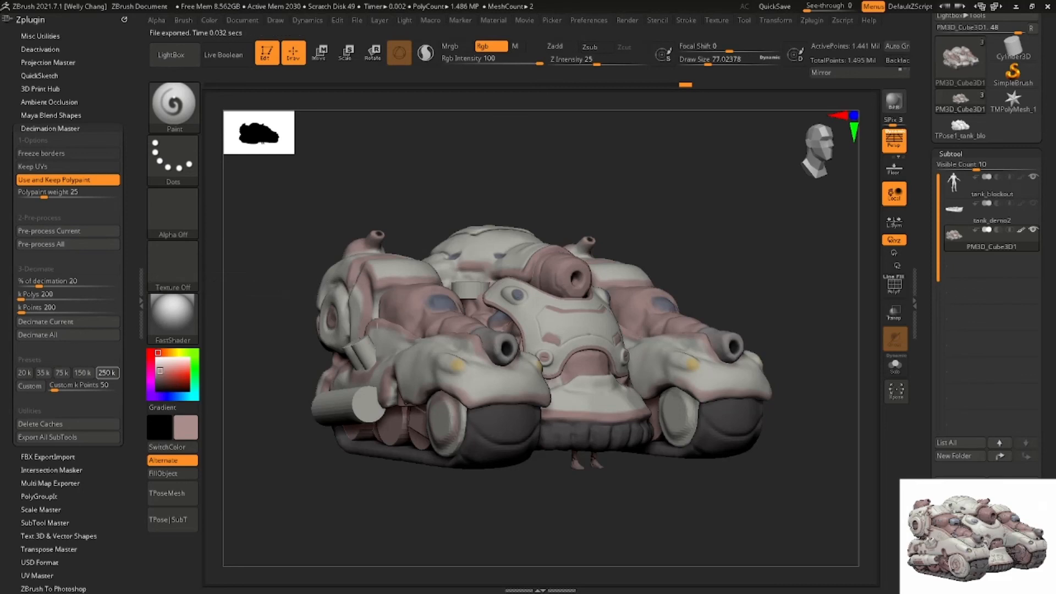
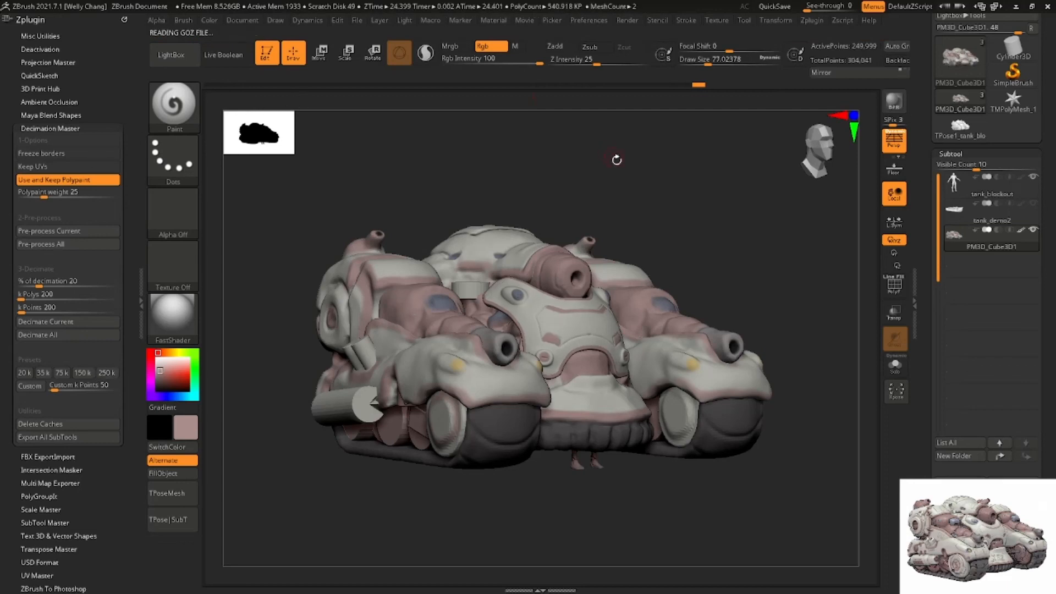
mouse_move(588, 183)
mouse_down()
mouse_move(580, 186)
mouse_move(589, 184)
mouse_up()
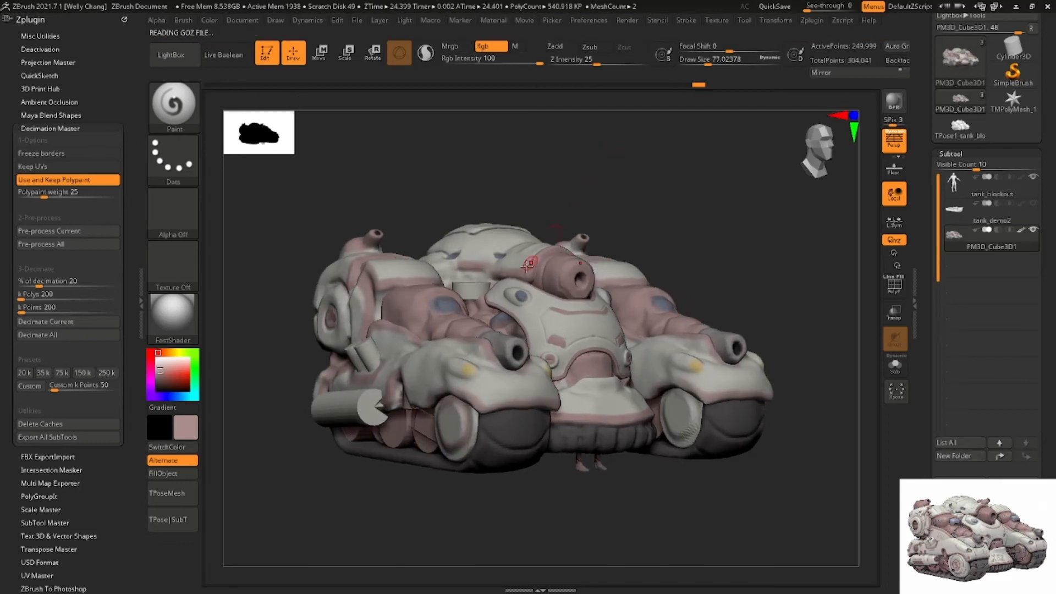
Try the 150k decimation preset on the tank and compare its painted detail up close
ctrl+right_drag(528, 264, 570, 215)
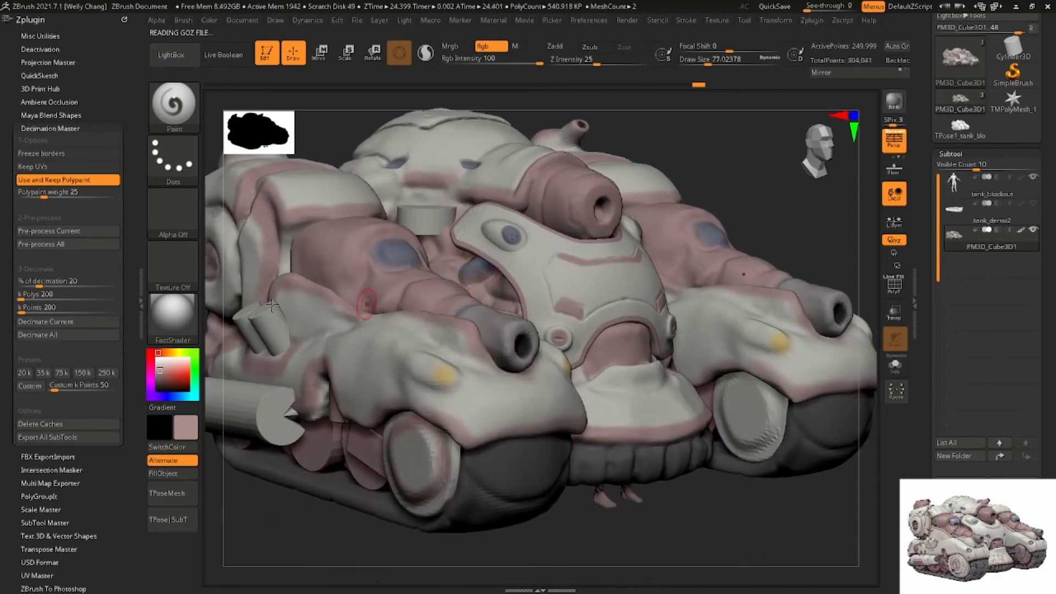
click(84, 373)
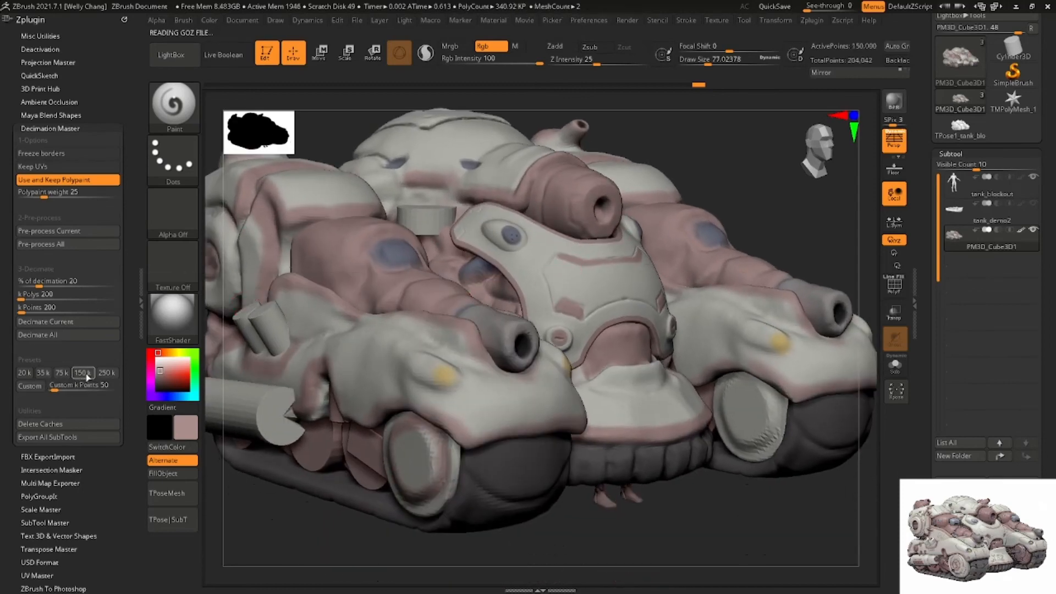
mouse_move(535, 253)
ctrl+right_down()
mouse_move(563, 292)
mouse_move(561, 337)
mouse_move(605, 271)
mouse_move(585, 245)
ctrl+right_up()
right_drag(730, 179, 726, 179)
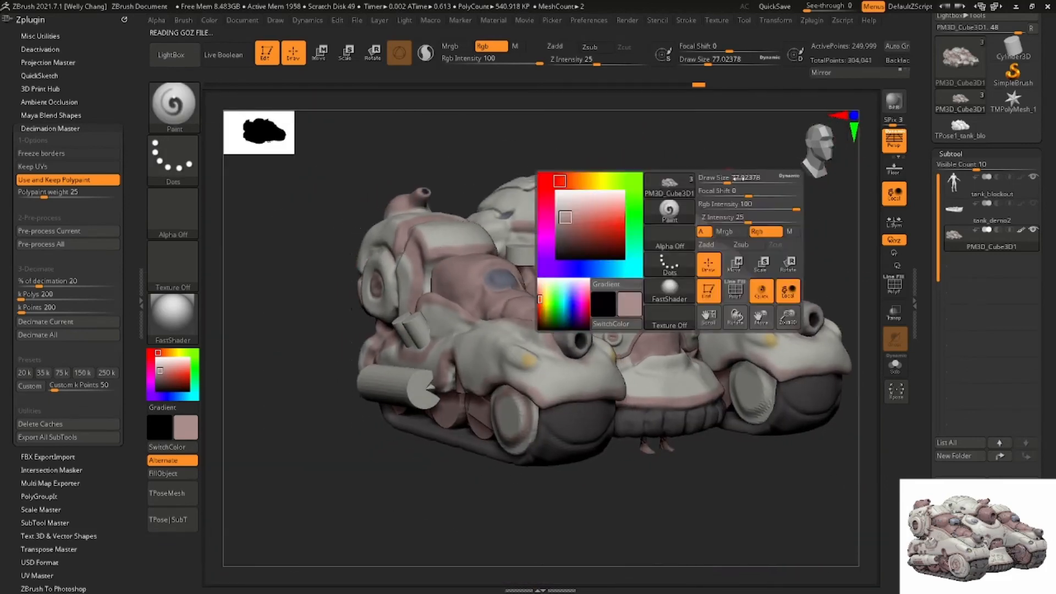
drag(1046, 128, 1046, 229)
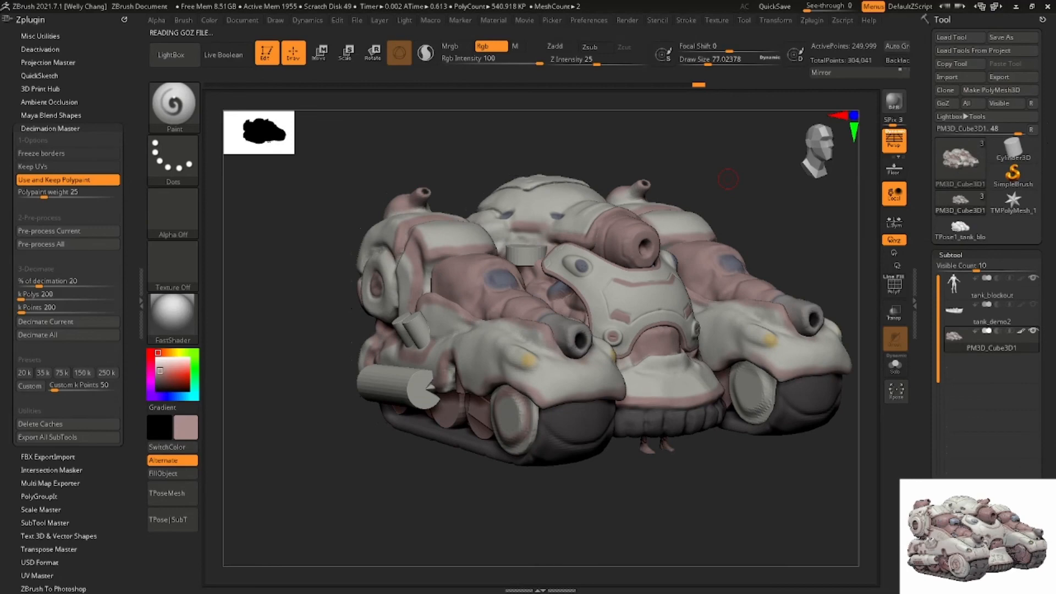
click(1023, 77)
click(936, 118)
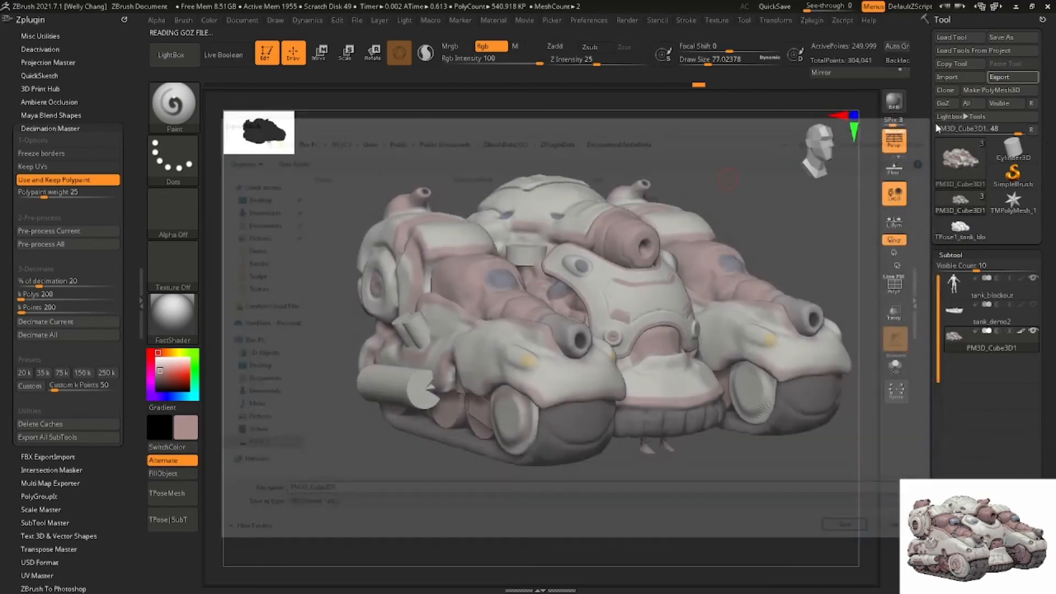
Check the tank's polygroups in the wireframe, auto-group it by topology continuity and test the grouping by isolating the front armour plate
right_drag(527, 319, 460, 340)
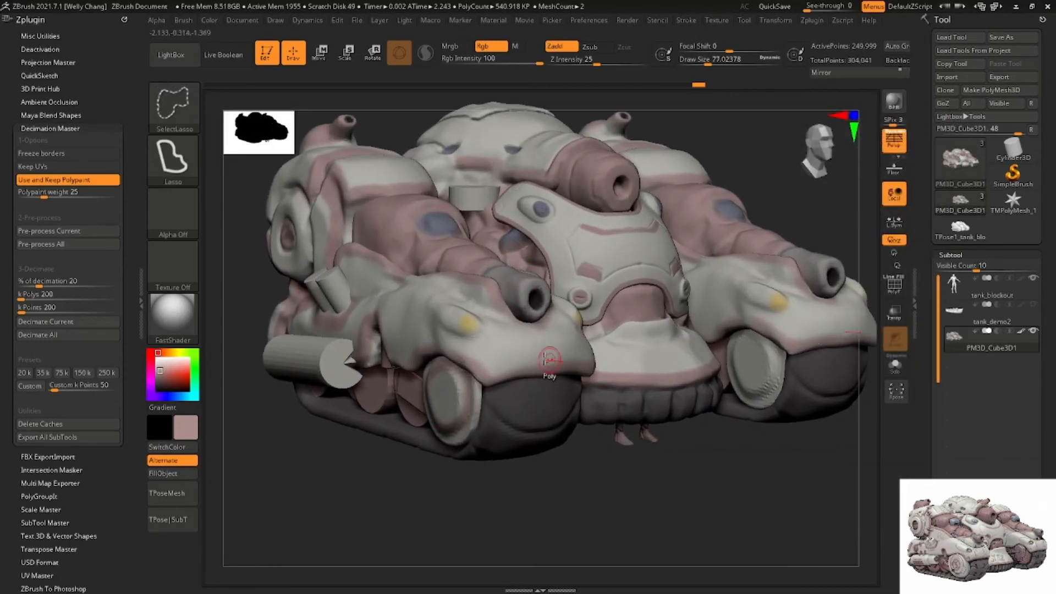
click(890, 287)
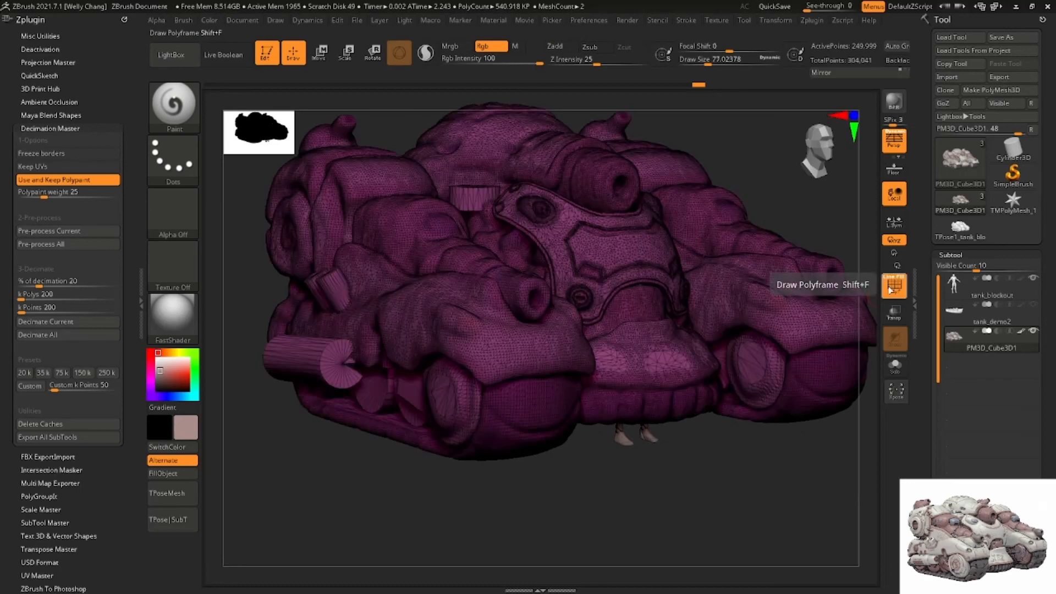
click(890, 286)
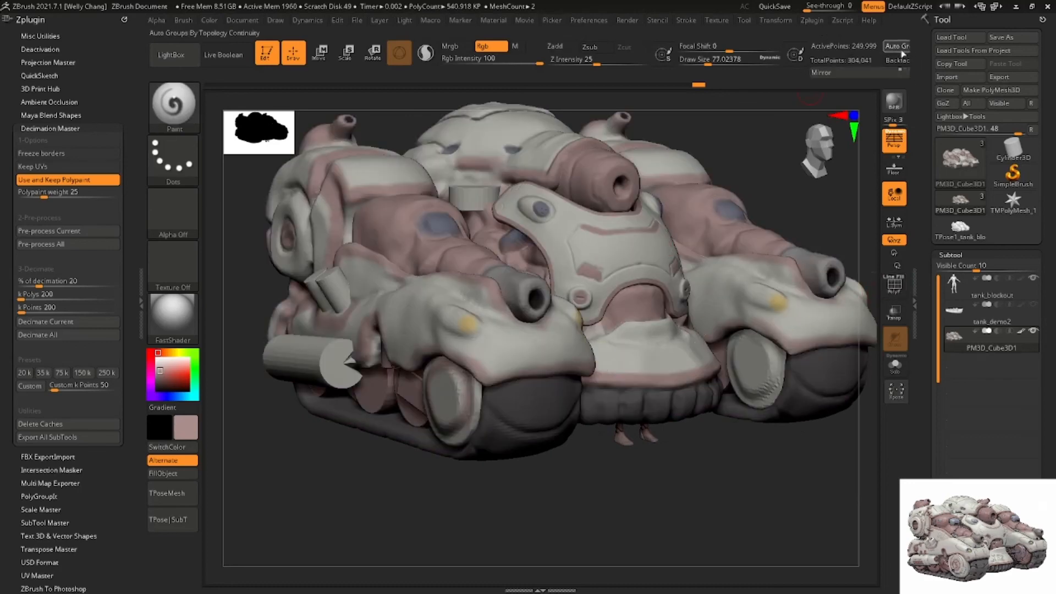
ctrl+shift+click(637, 229)
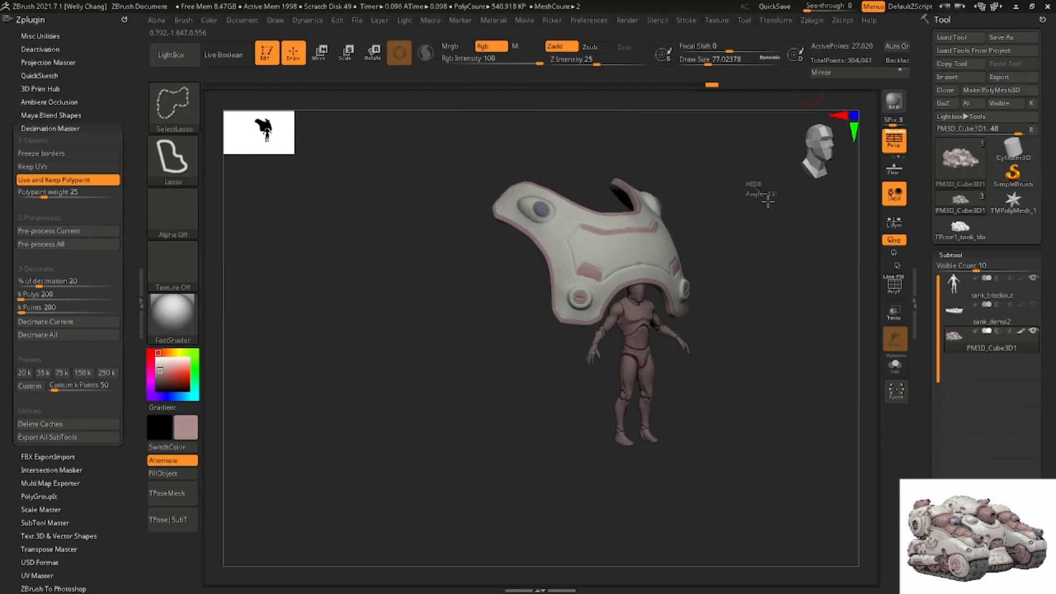
ctrl+shift+click(768, 201)
Hide both dark track loops with SelectRect as the visibility brush and split the hidden geometry into a separate subtool
click(187, 107)
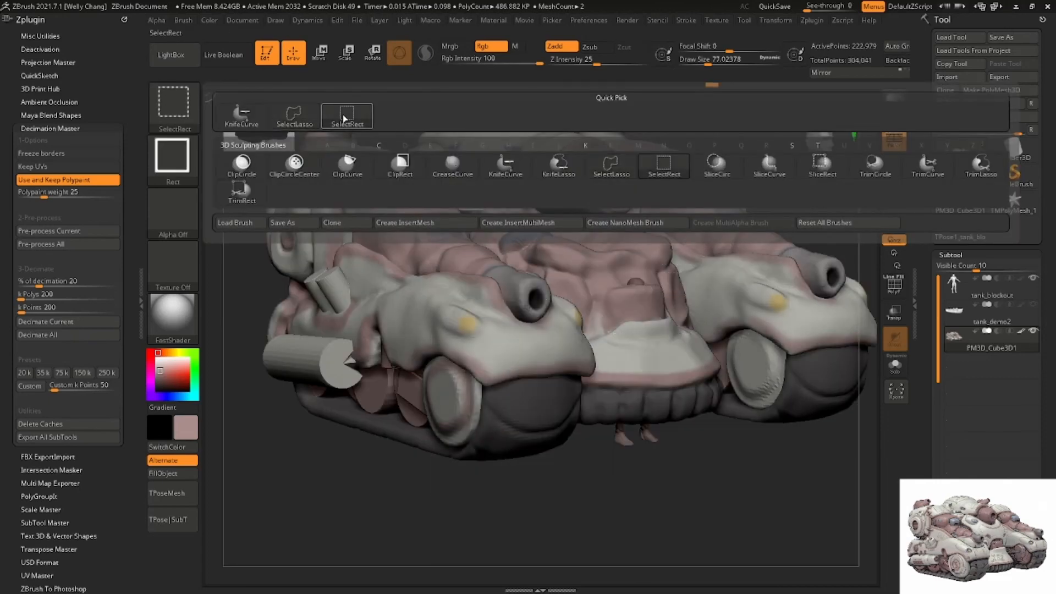
click(347, 114)
key(ctrl+z)
key(ctrl+z)
key(ctrl+z)
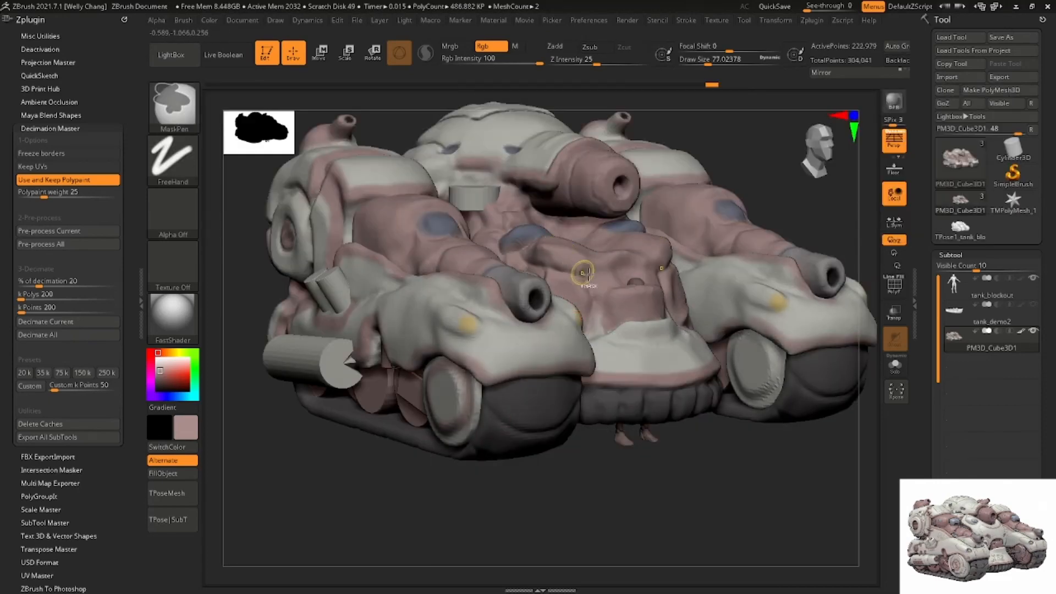
ctrl+shift+click(520, 407)
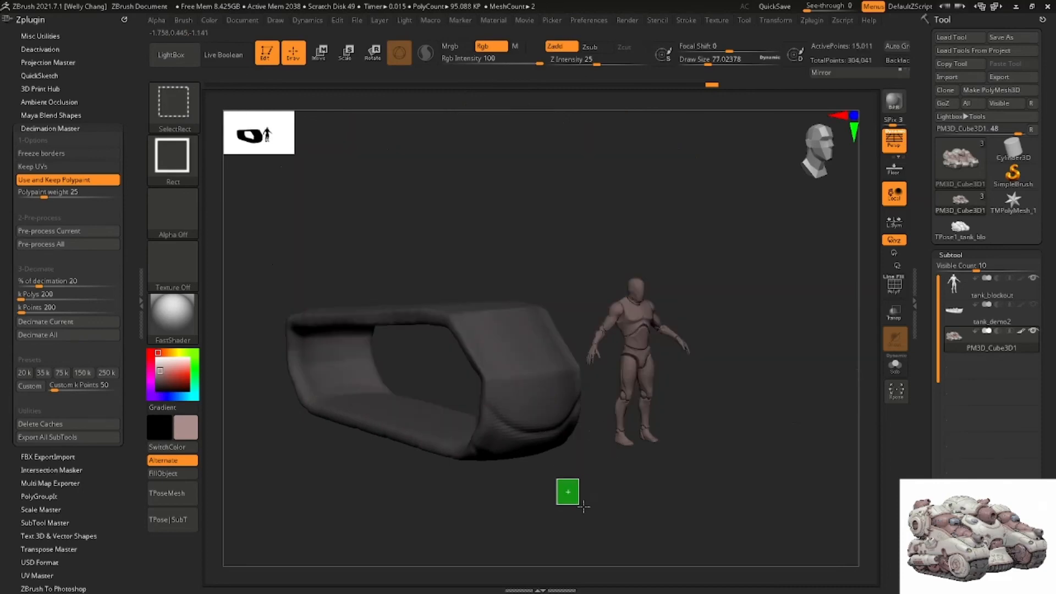
ctrl+shift+click(568, 490)
drag(731, 460, 684, 383)
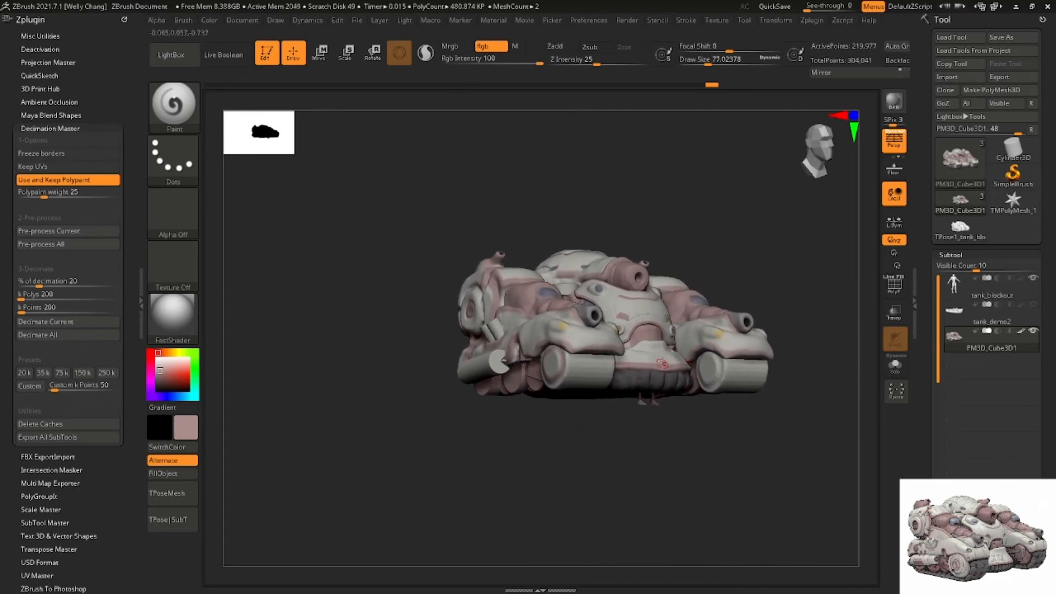
alt+right_drag(668, 352, 654, 368)
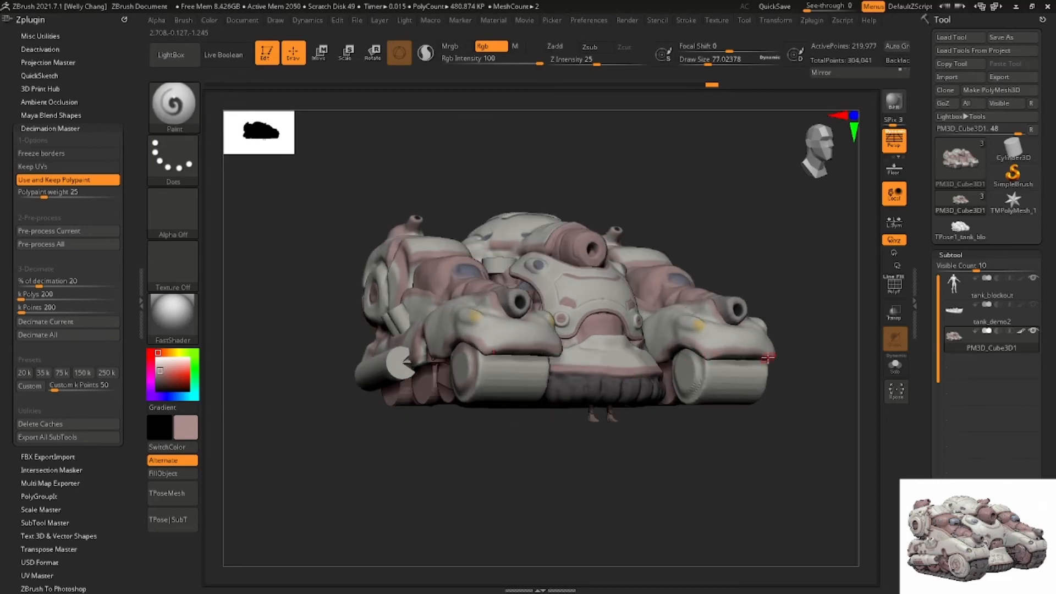
scroll(1018, 360, down, 5)
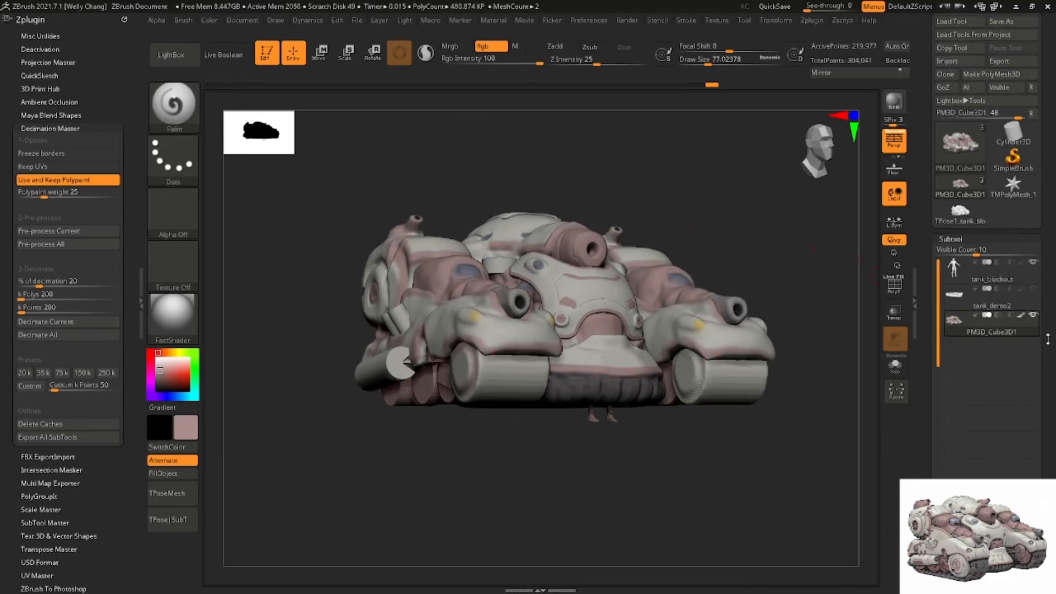
click(966, 446)
click(956, 457)
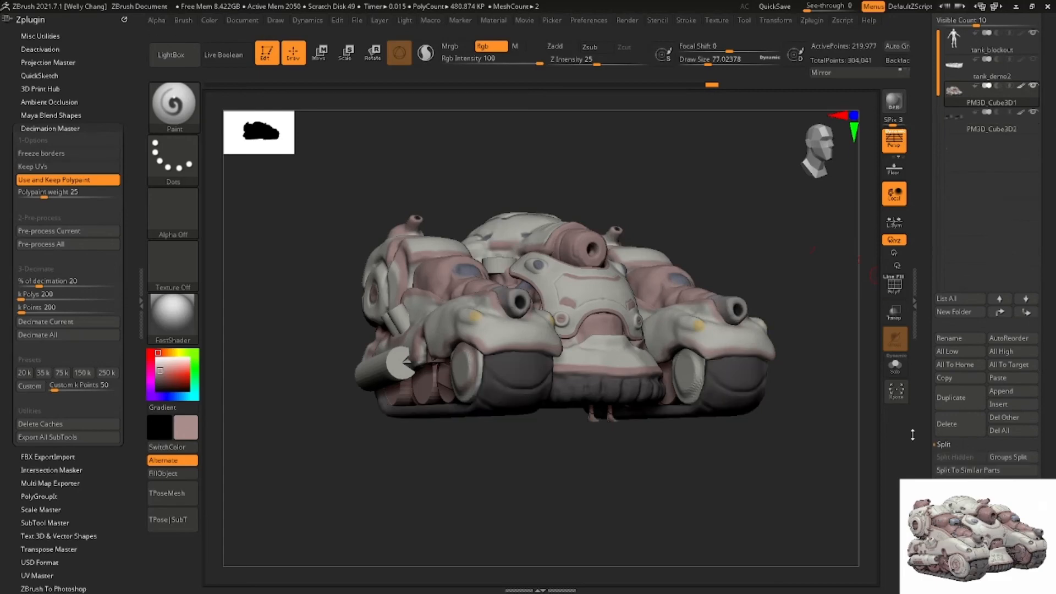
Solo the remaining tank subtool and isolate its central hull, showing the ribbed dark skirt from underneath
click(899, 370)
mouse_move(561, 378)
right_down()
mouse_move(591, 388)
mouse_move(602, 363)
right_up()
mouse_move(667, 406)
right_down()
mouse_move(631, 394)
mouse_move(643, 403)
mouse_move(660, 394)
right_up()
ctrl+shift+click(632, 394)
mouse_move(582, 400)
ctrl+right_down()
mouse_move(585, 358)
mouse_move(563, 334)
ctrl+right_up()
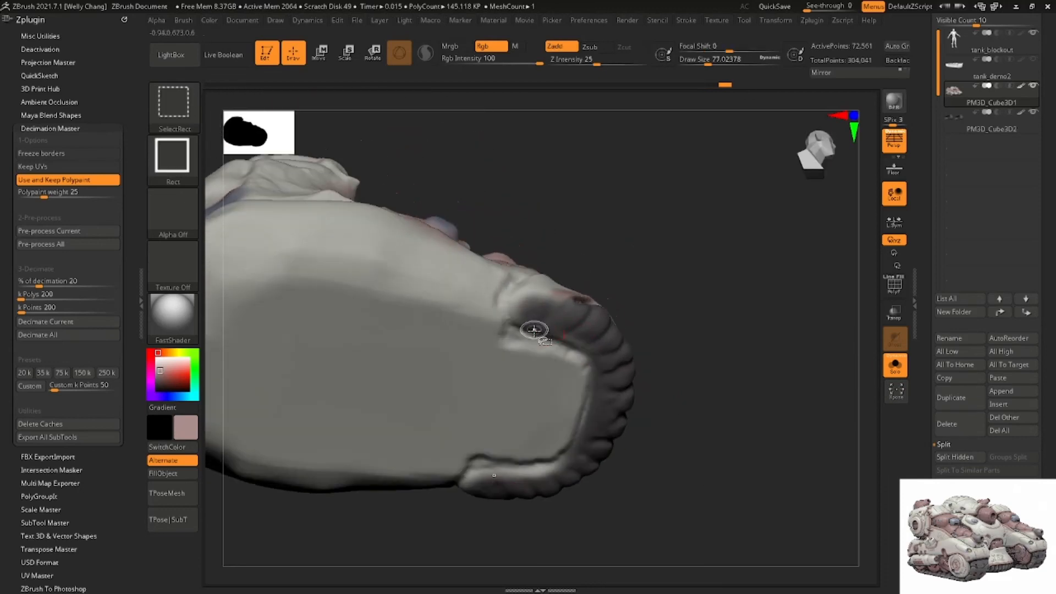
Isolate the hull region containing the ribbed dark skirt using the SelectLasso brush
click(174, 104)
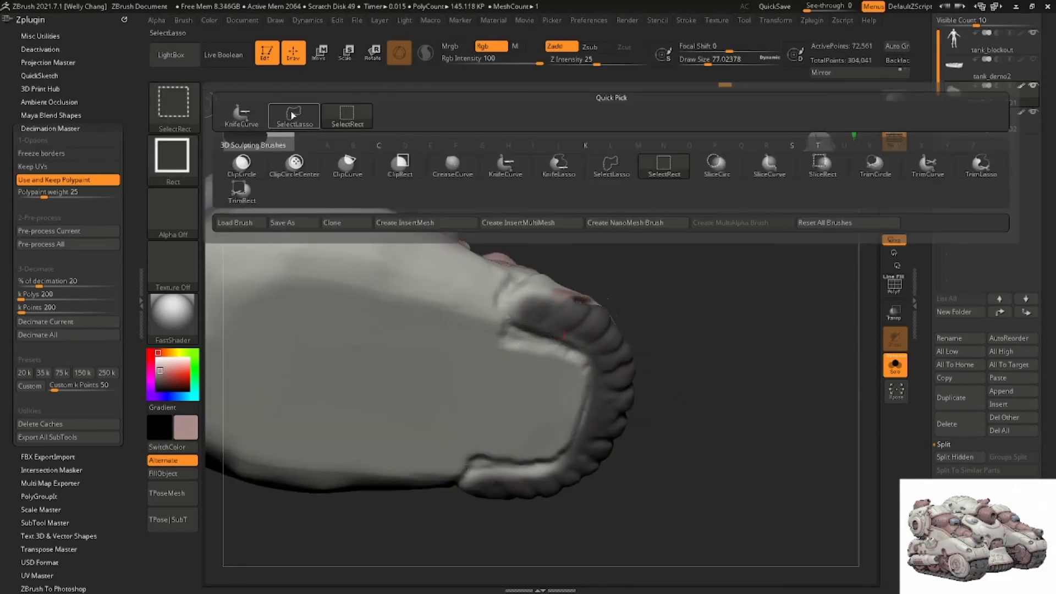
click(292, 116)
key(space)
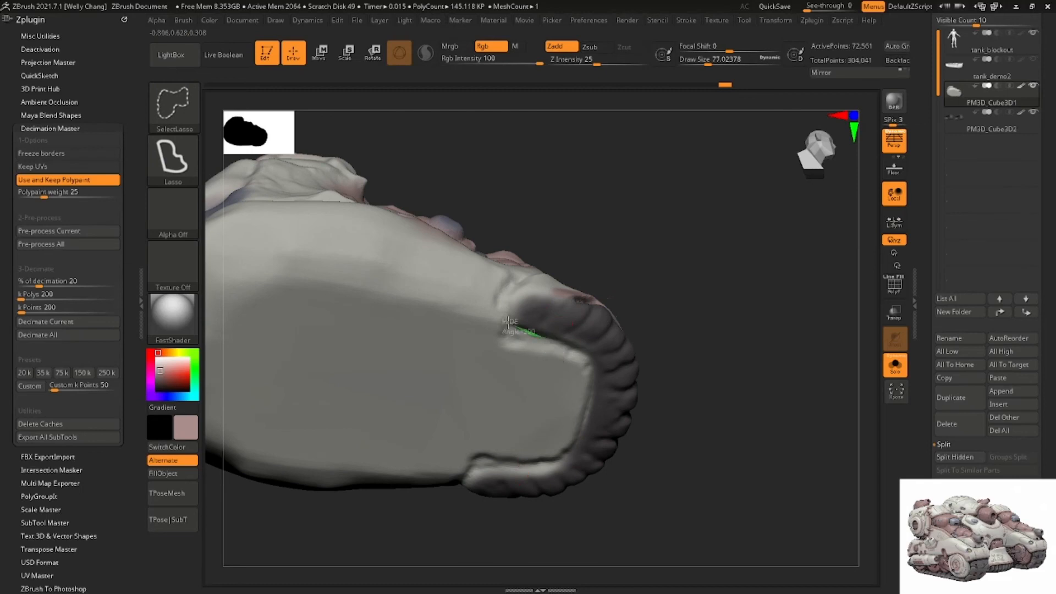
ctrl+shift+drag(508, 321, 536, 291)
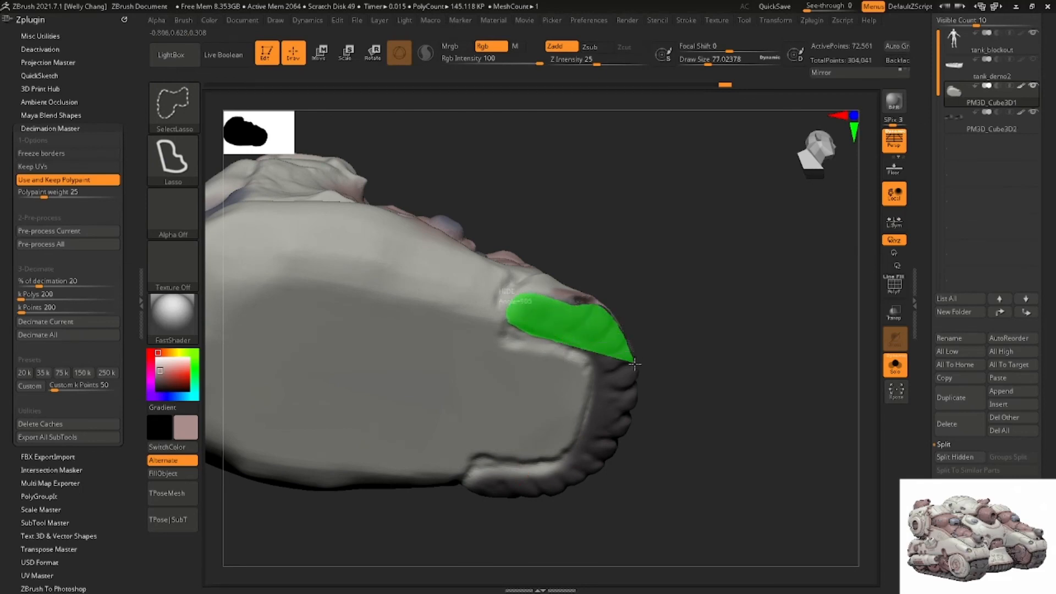
mouse_move(635, 364)
ctrl+shift+mouse_down()
mouse_move(632, 405)
mouse_move(596, 437)
mouse_move(599, 369)
mouse_move(517, 333)
ctrl+shift+mouse_up()
right_drag(674, 343, 541, 321)
alt+right_drag(688, 298, 617, 312)
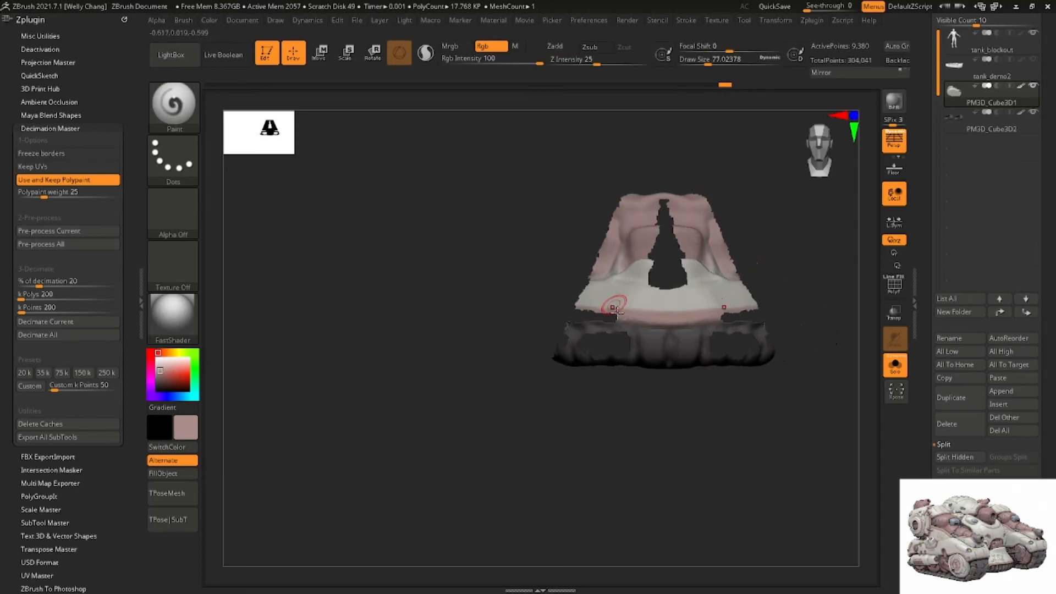
Hide the pink and off-white hull surfaces above the dark skirt with a lasso selection
key(ctrl+shift)
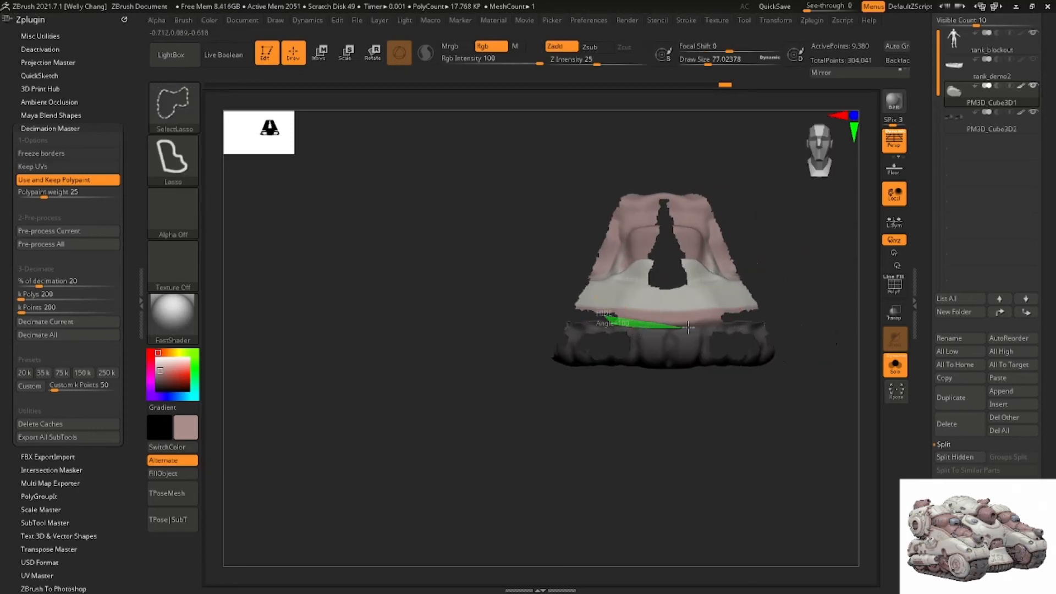
ctrl+shift+drag(722, 324, 770, 264)
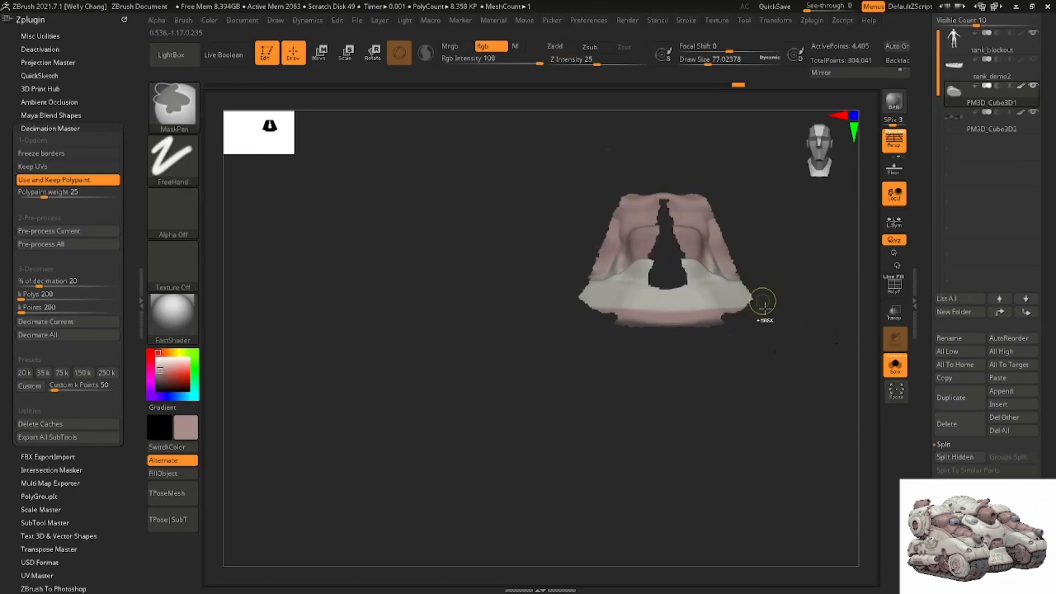
key(ctrl+shift)
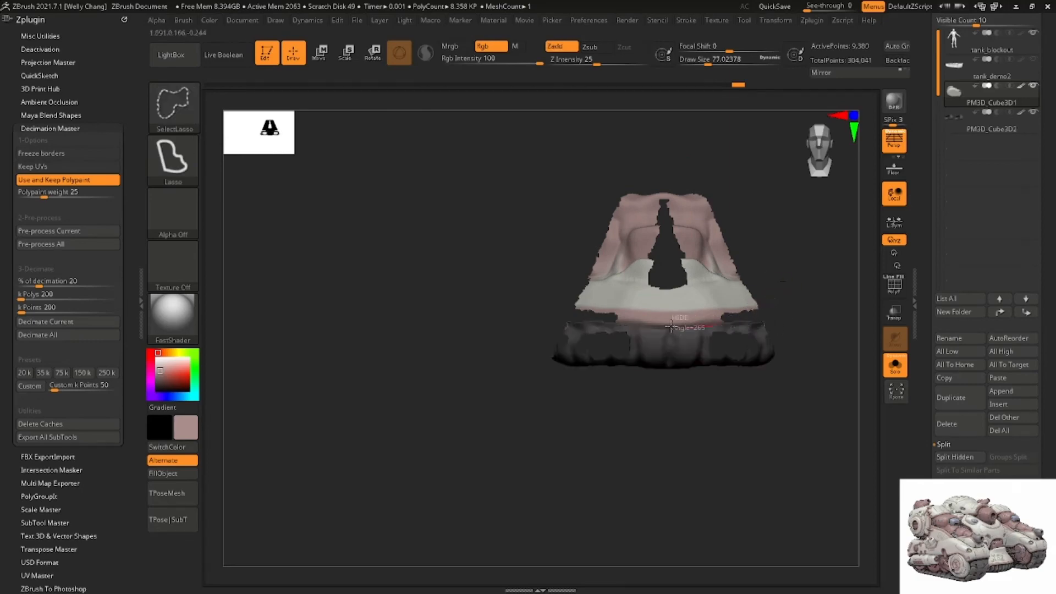
mouse_move(671, 326)
ctrl+alt+shift+mouse_down()
mouse_move(761, 172)
mouse_move(786, 206)
ctrl+alt+shift+mouse_up()
Correct the lasso selection around the skirt's edge fragments so that only the complete ribbed dark skirt is shown
mouse_move(704, 294)
mouse_down()
mouse_move(700, 269)
mouse_move(722, 269)
mouse_up()
mouse_move(622, 291)
mouse_down()
mouse_move(597, 248)
mouse_move(643, 309)
mouse_up()
mouse_move(595, 350)
mouse_down()
mouse_move(609, 314)
mouse_move(544, 374)
mouse_up()
mouse_move(449, 379)
ctrl+shift+mouse_down()
mouse_move(377, 329)
mouse_move(366, 272)
mouse_move(385, 261)
mouse_move(481, 305)
mouse_move(486, 374)
ctrl+shift+mouse_up()
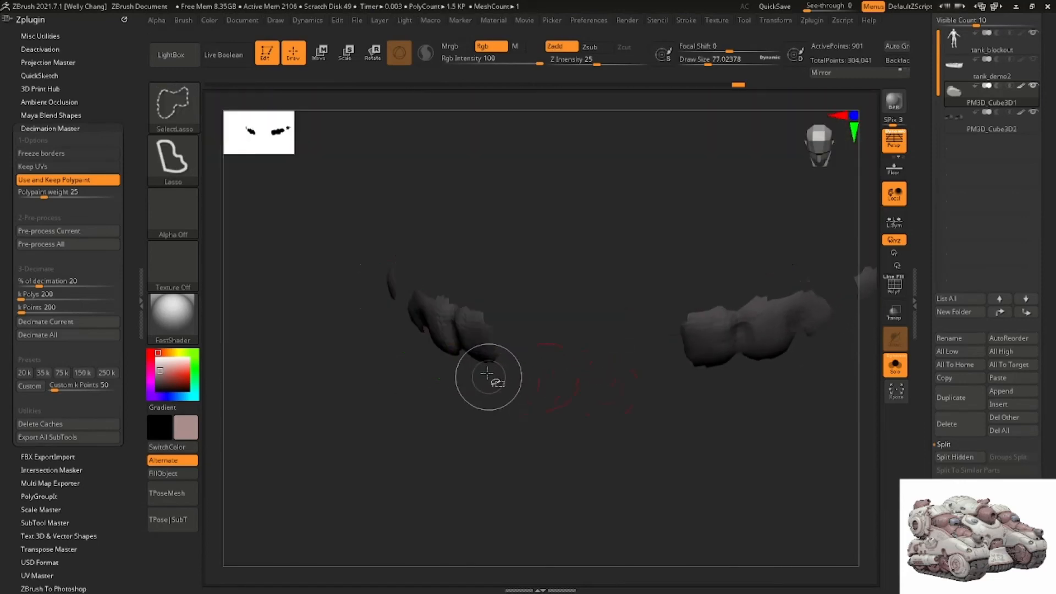
key(ctrl+z)
ctrl+alt+shift+drag(406, 353, 404, 352)
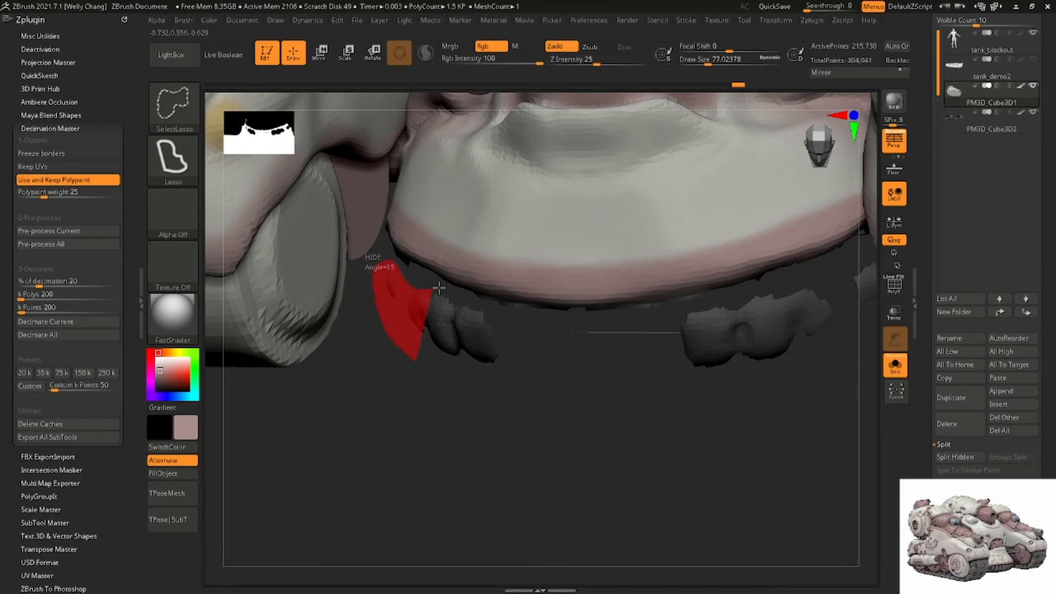
mouse_move(439, 287)
ctrl+alt+shift+mouse_down()
mouse_move(495, 365)
mouse_move(484, 367)
ctrl+alt+shift+mouse_up()
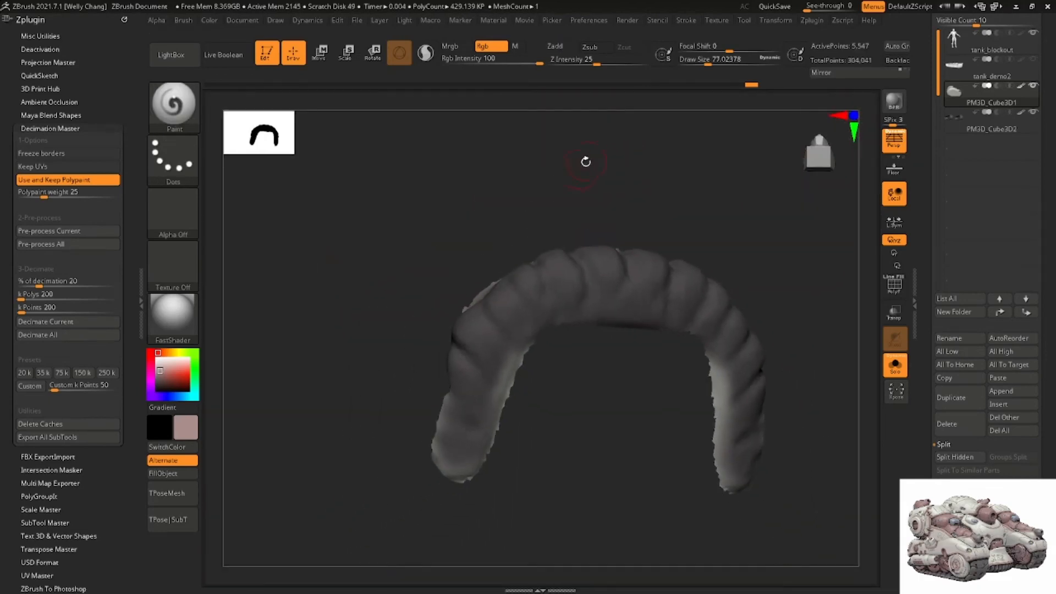
Split the isolated dark skirt from the hidden tank geometry into its own subtool and leave Solo mode
drag(586, 161, 649, 264)
click(981, 409)
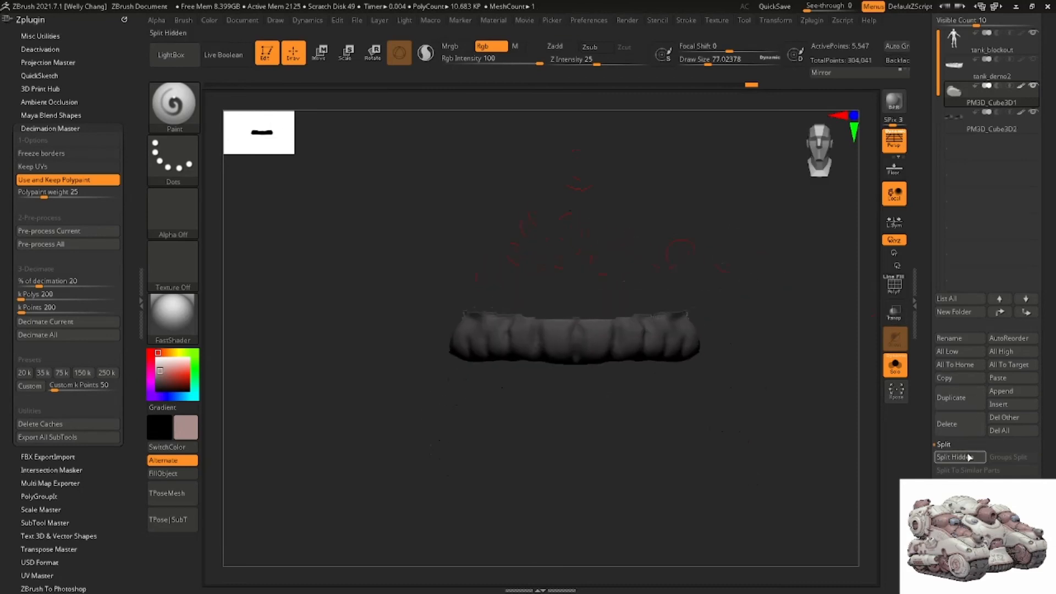
click(894, 365)
Move the skirt subtool below the main tank body and merge it down with the track subtool
click(969, 131)
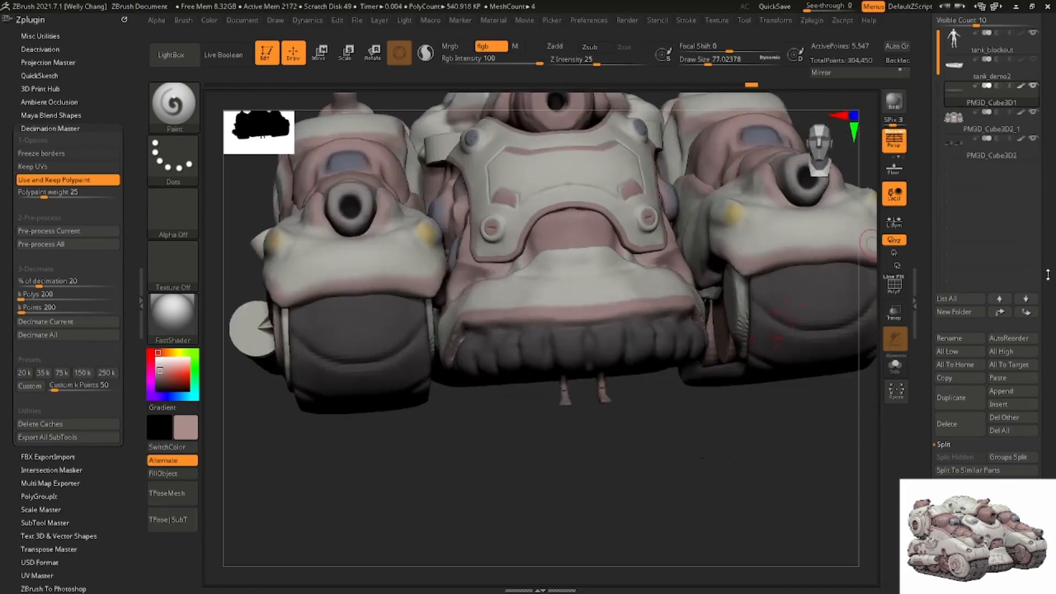
click(1025, 312)
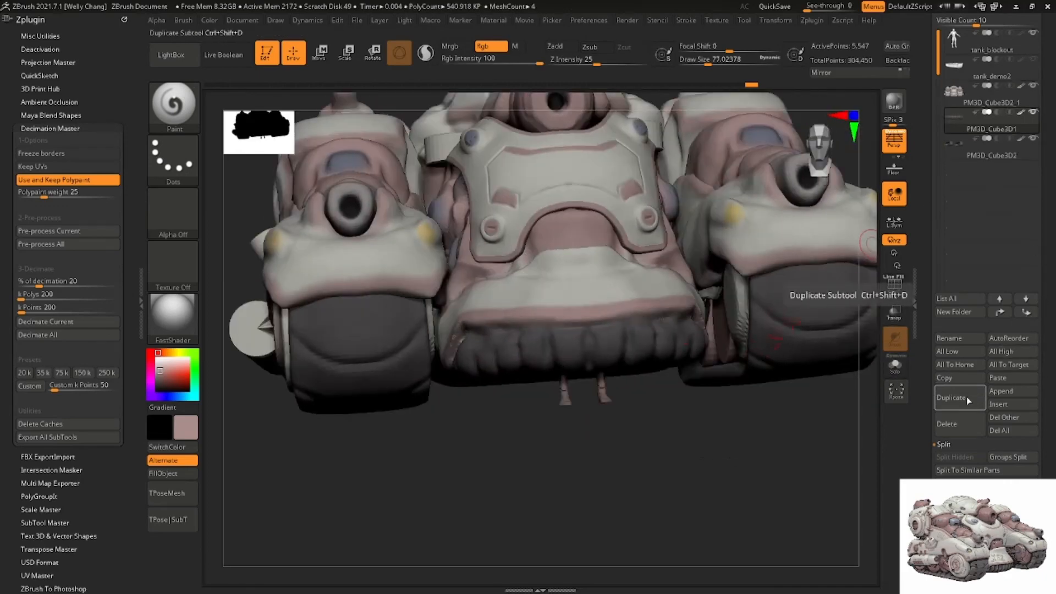
click(970, 445)
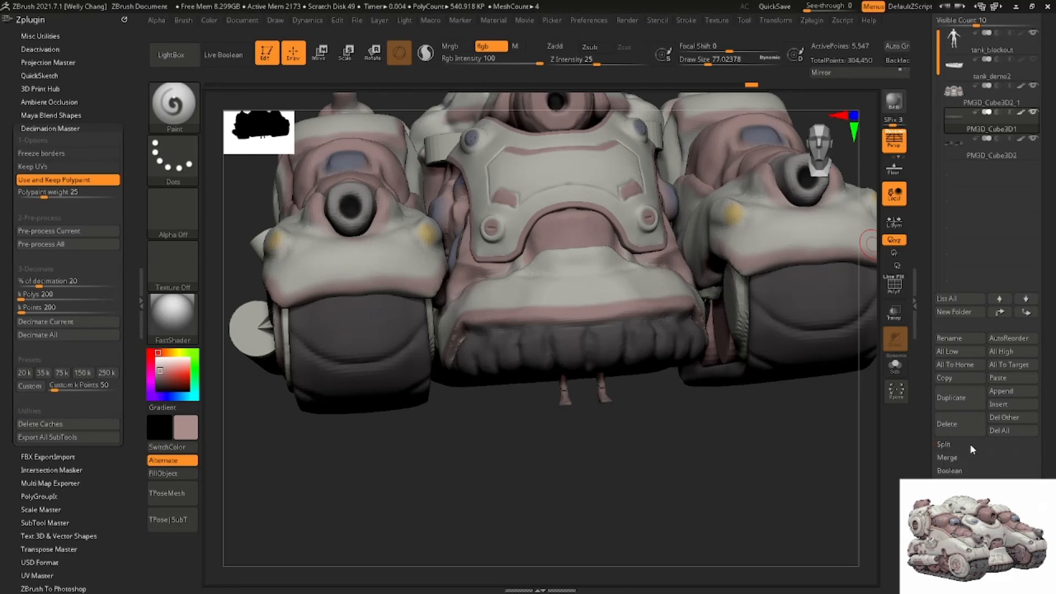
click(956, 458)
click(955, 470)
Save the tool as tank_decimate in the Demo folder
drag(1046, 157, 1051, 273)
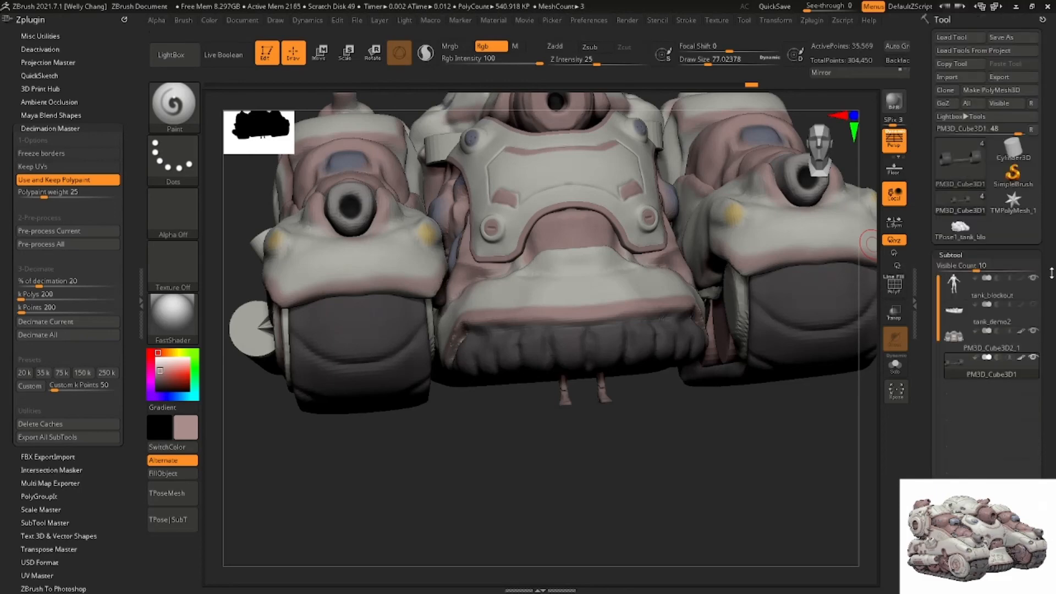
click(1012, 37)
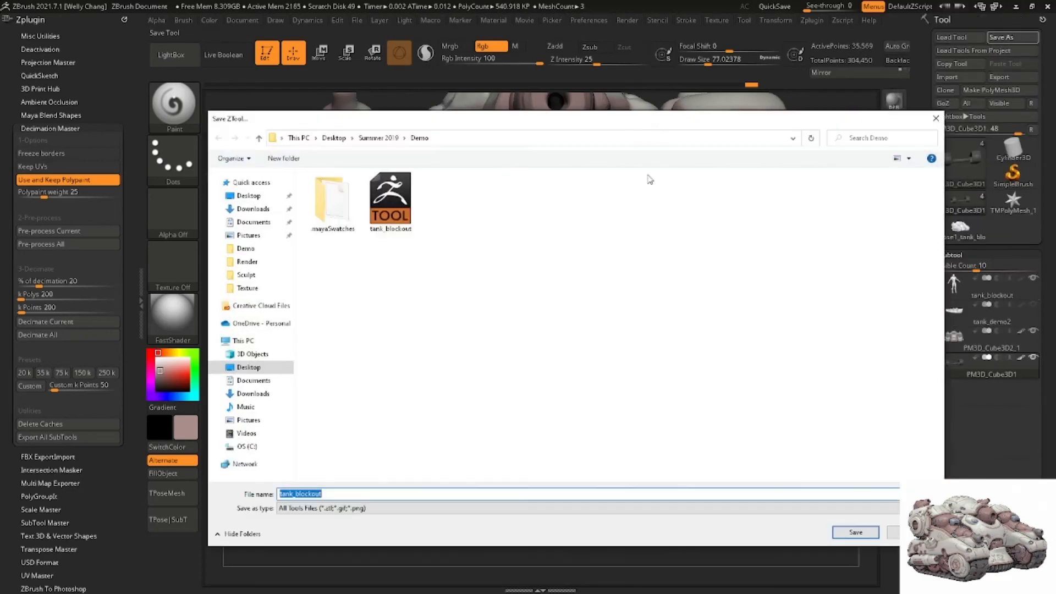
text(dec)
key(BackSpace)
text(ta)
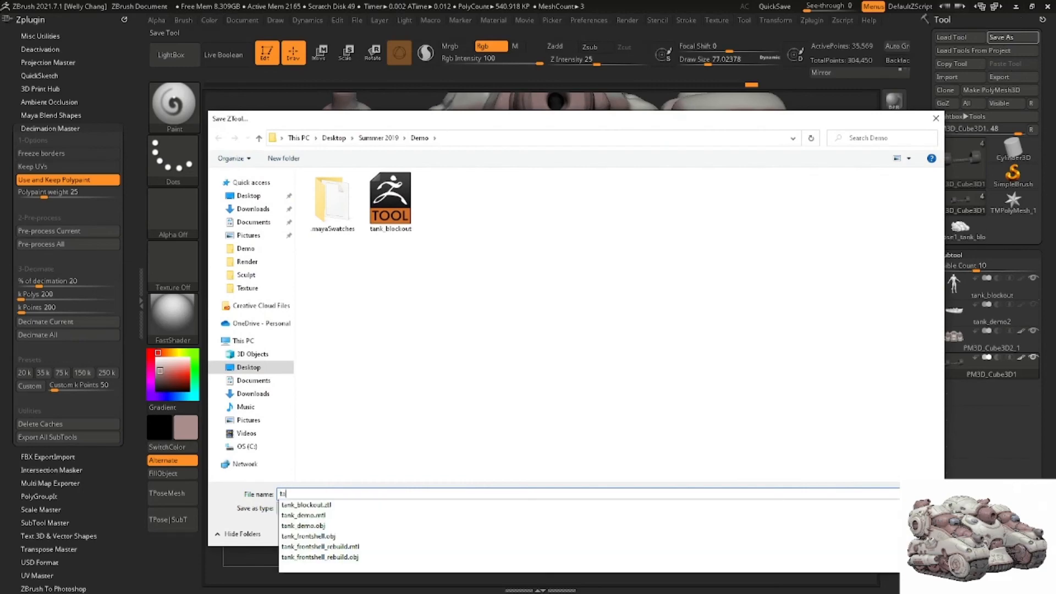
text(nk_decimate)
key(Return)
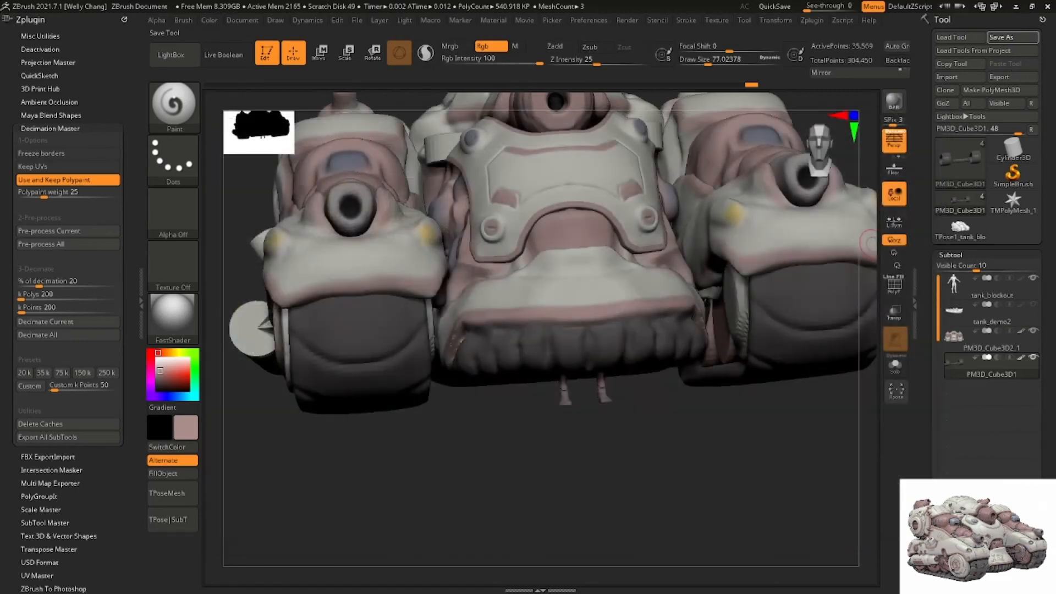
Open the FBX ExportImport options and hide the mannequin, leaving only the tank body and the dark track subtools visible
drag(676, 448, 856, 385)
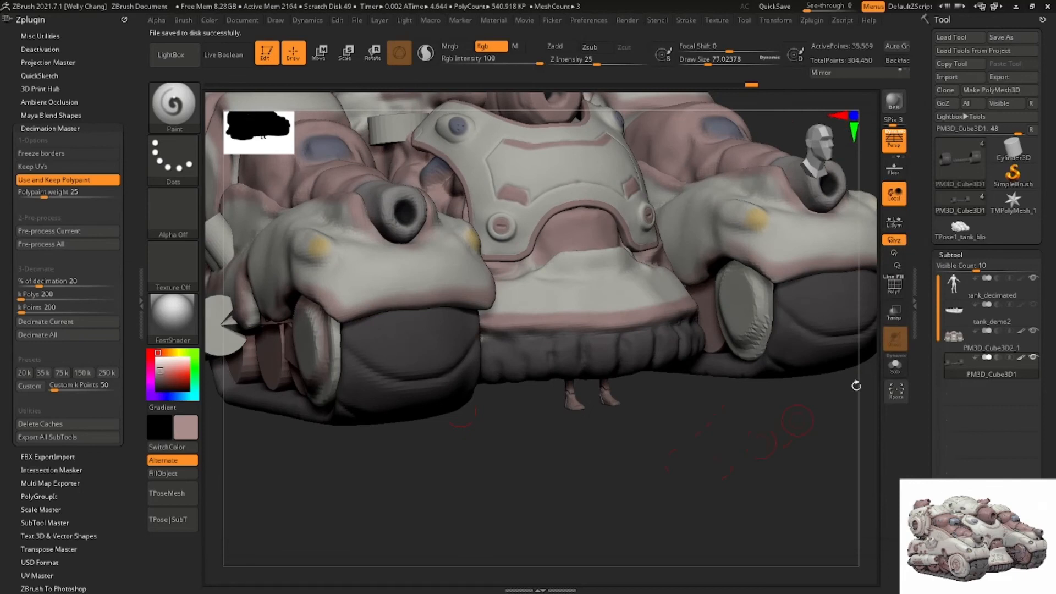
click(959, 345)
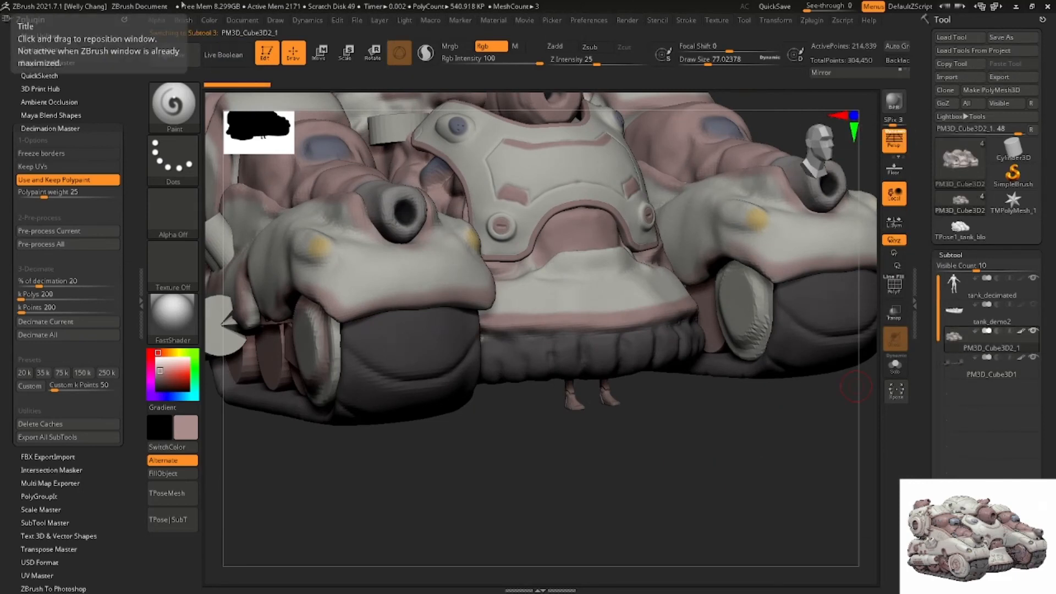
click(725, 20)
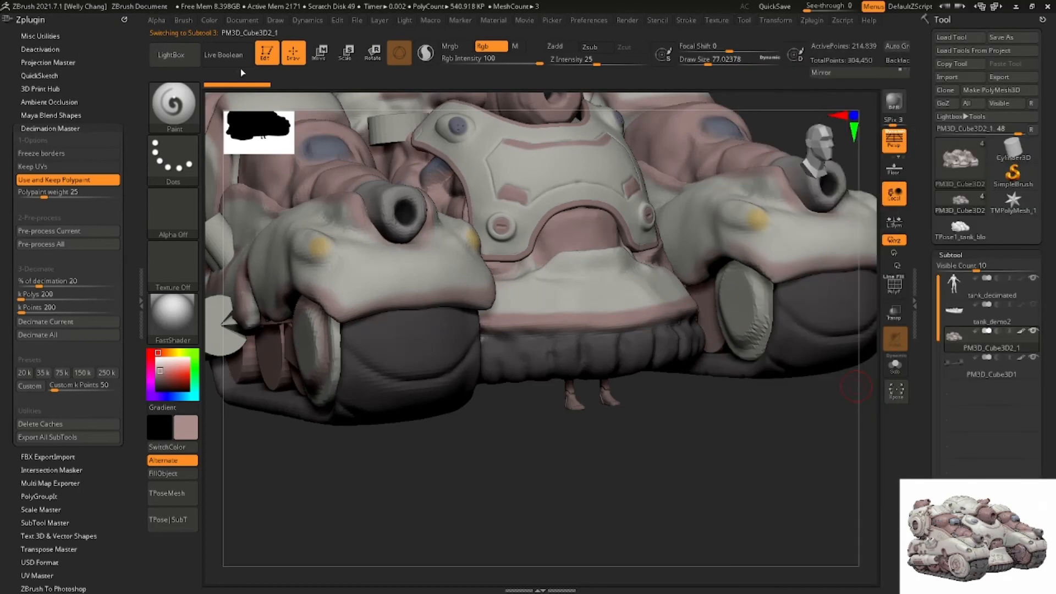
click(60, 128)
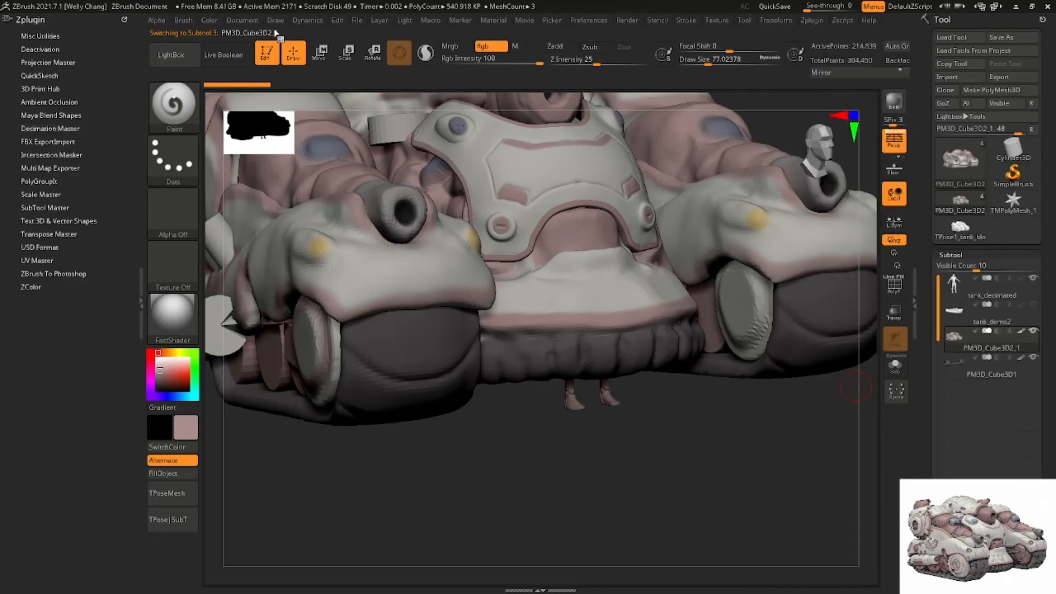
click(57, 142)
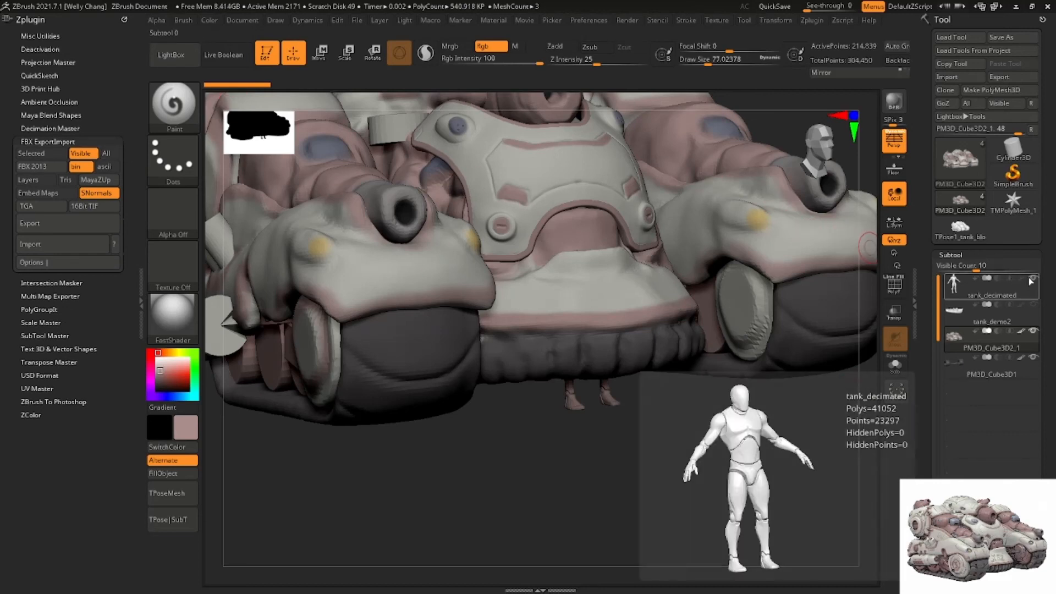
click(954, 362)
click(958, 340)
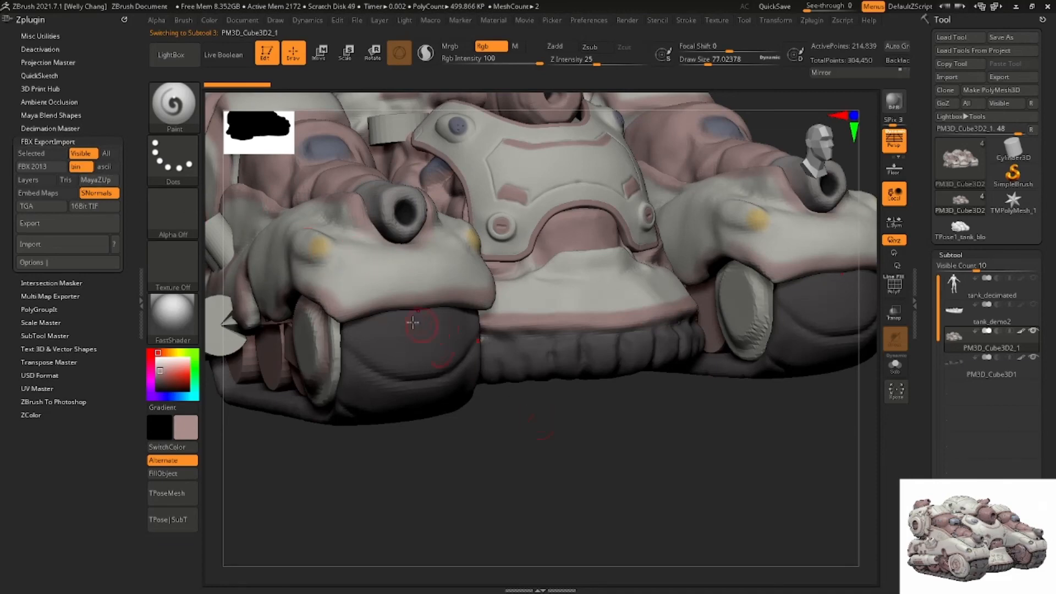
Export the visible subtools to the Demo folder as an FBX file named tank
ctrl+right_drag(413, 322, 582, 308)
right_drag(374, 352, 410, 358)
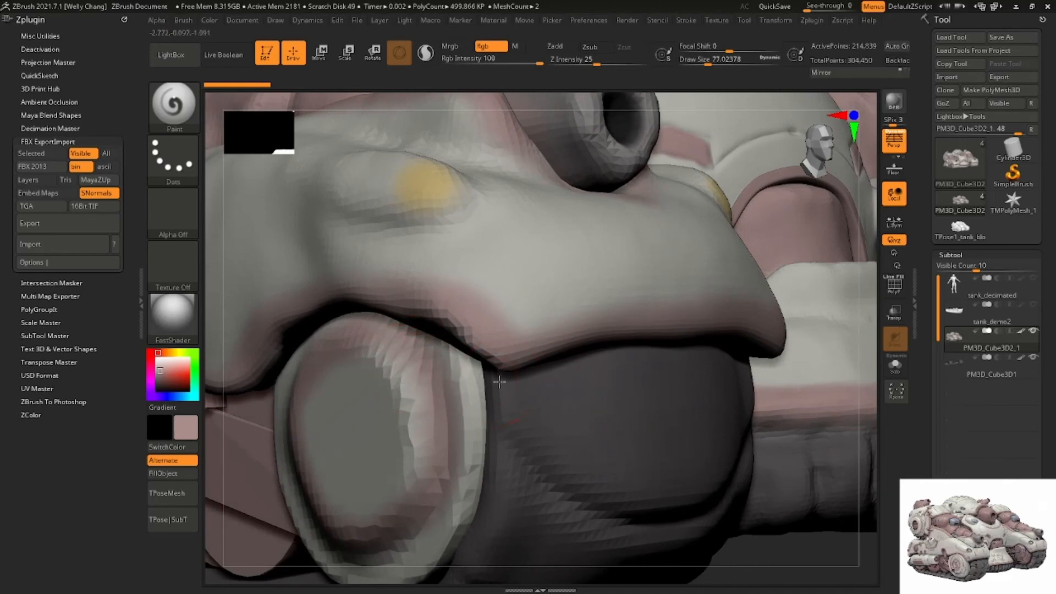
ctrl+right_drag(499, 381, 492, 308)
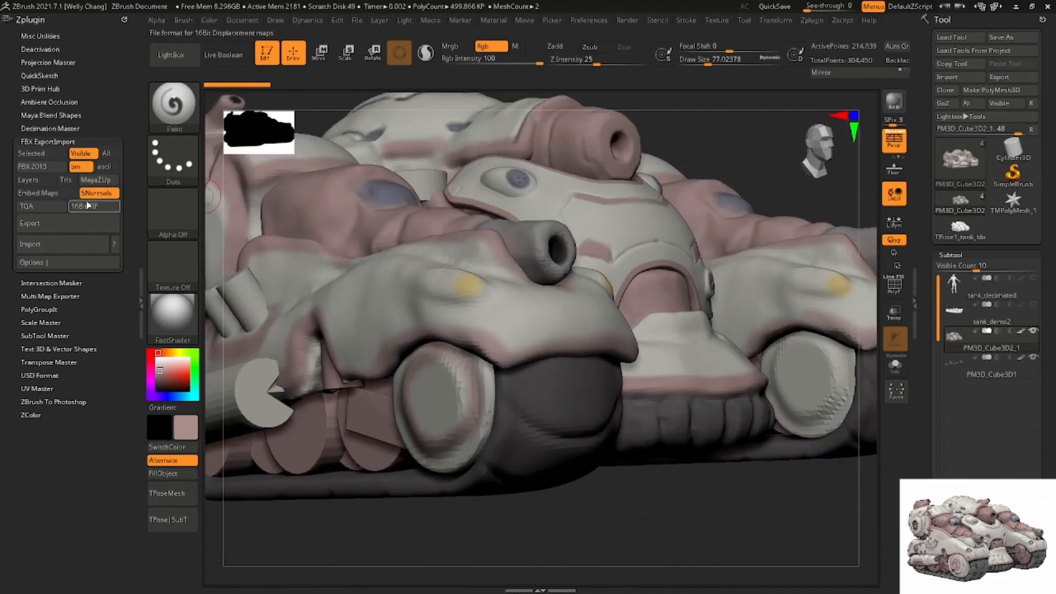
click(88, 225)
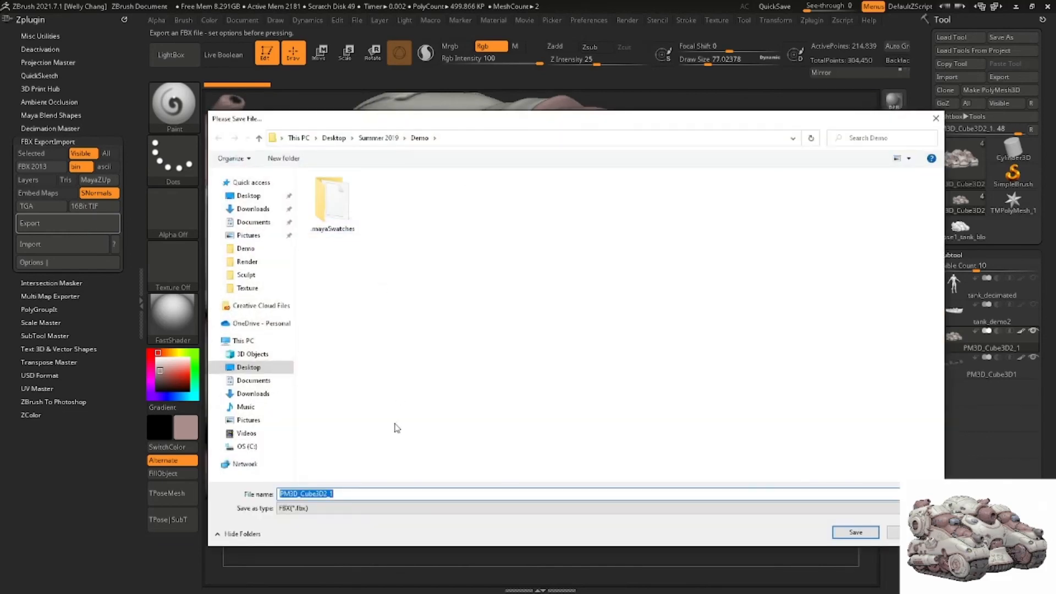
text(tank)
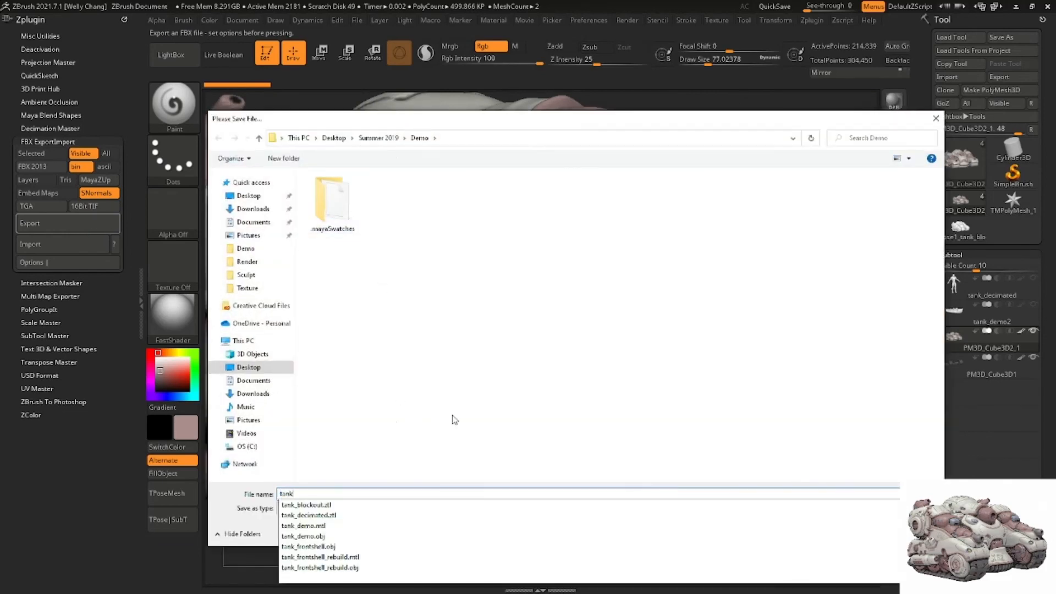
click(855, 533)
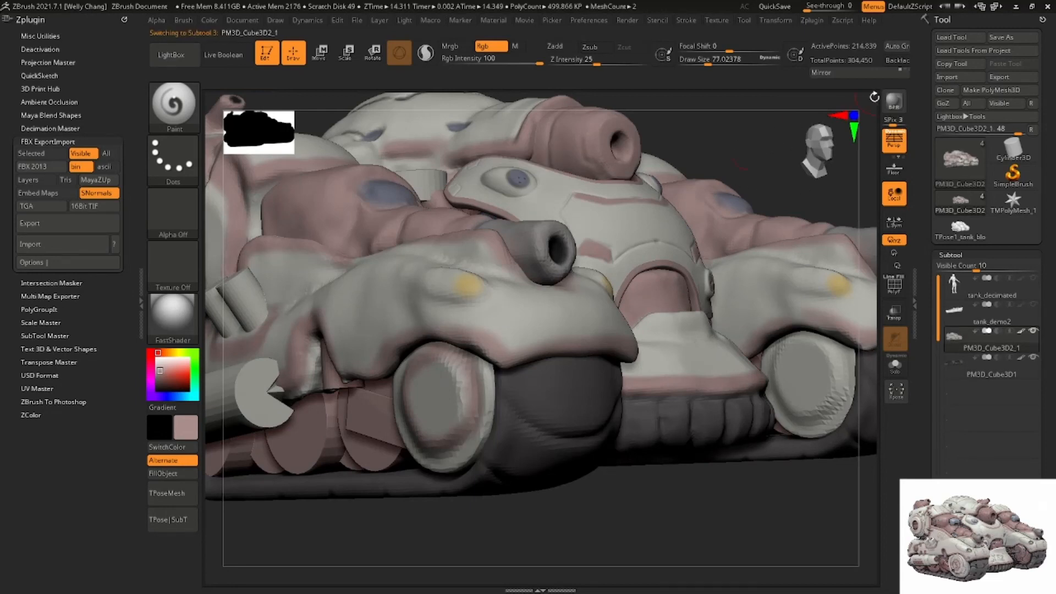
Switch to Marmoset Toolbag and load the exported tank FBX into the scene
drag(770, 140, 900, 73)
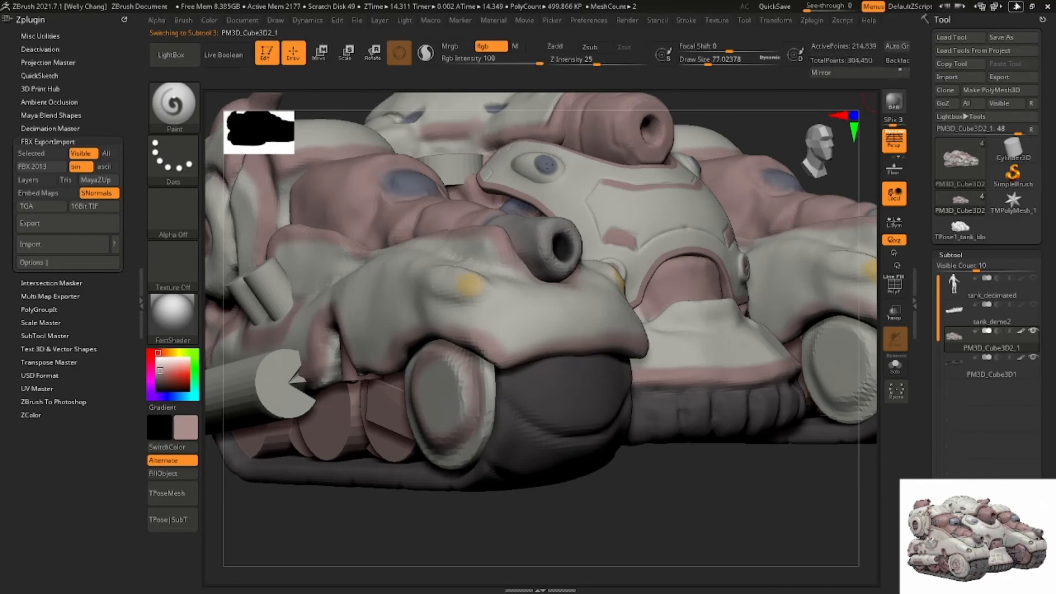
click(1016, 7)
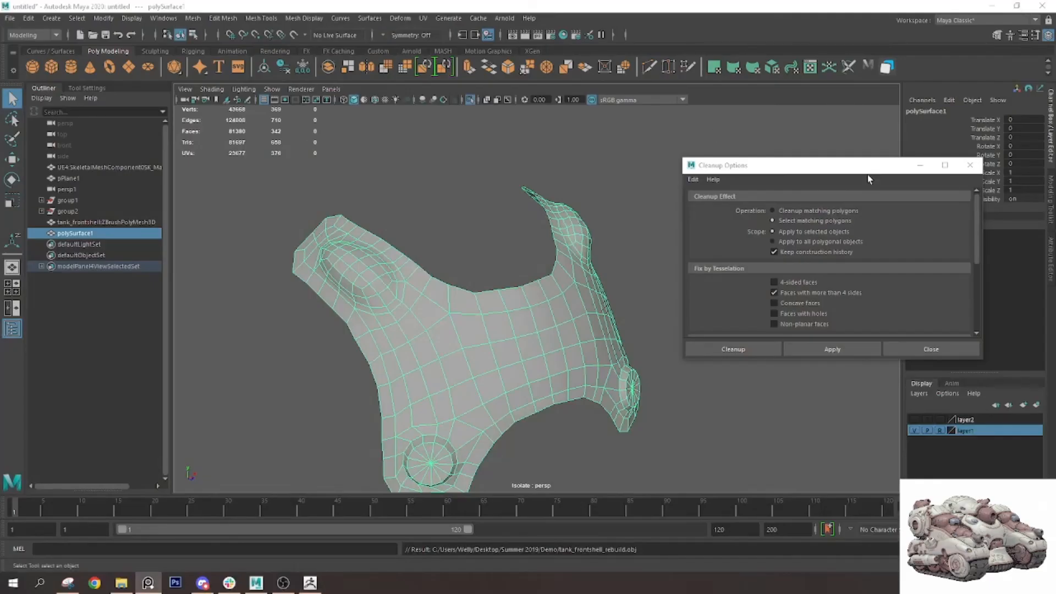
click(992, 6)
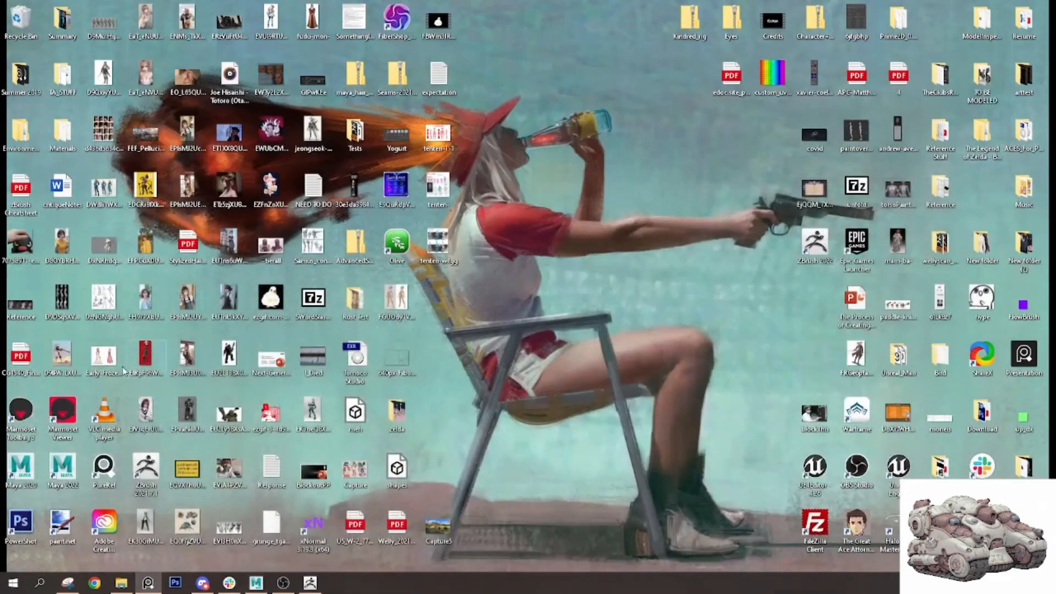
double_click(41, 428)
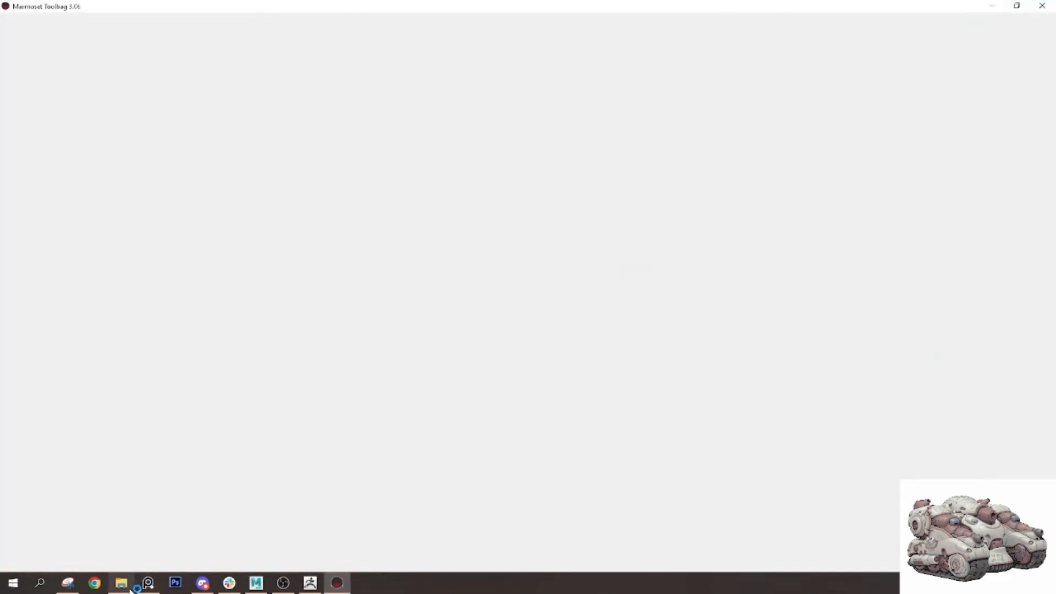
click(130, 589)
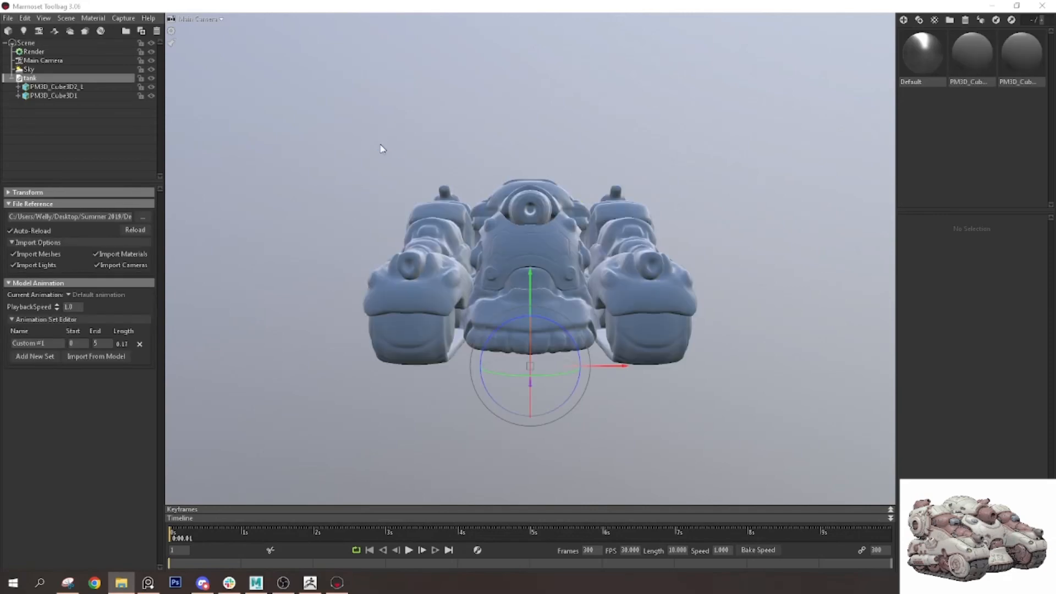
Examine the imported tank from several angles, including close-ups of the front wheel and track
click(385, 202)
mouse_move(386, 207)
mouse_down()
mouse_move(454, 227)
mouse_move(403, 210)
mouse_up()
right_drag(403, 210, 409, 217)
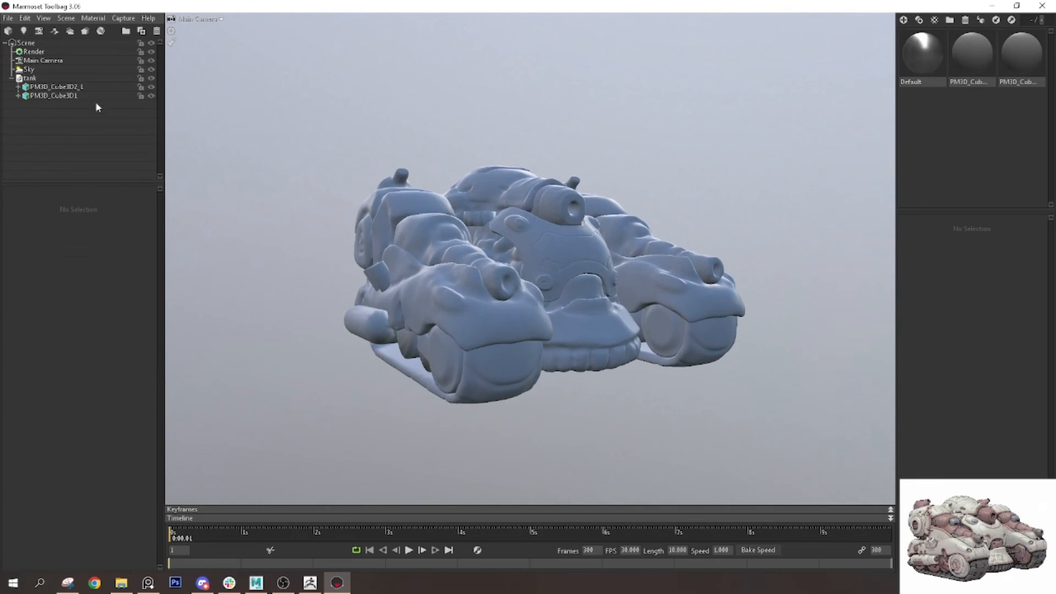
right_drag(471, 296, 537, 370)
middle_drag(537, 370, 628, 235)
right_drag(507, 258, 545, 284)
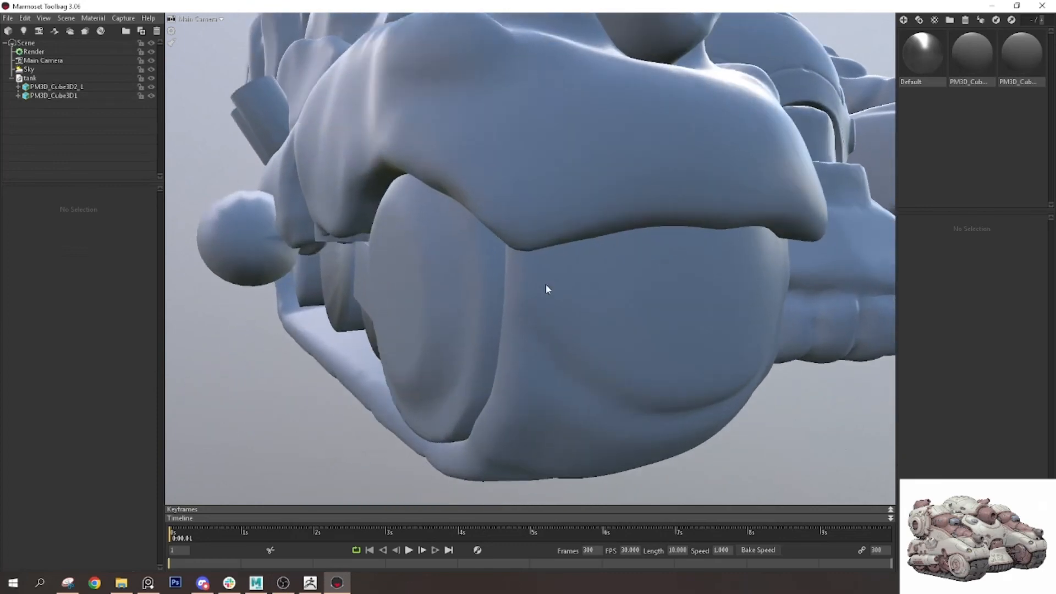
drag(460, 306, 504, 305)
right_drag(450, 220, 504, 226)
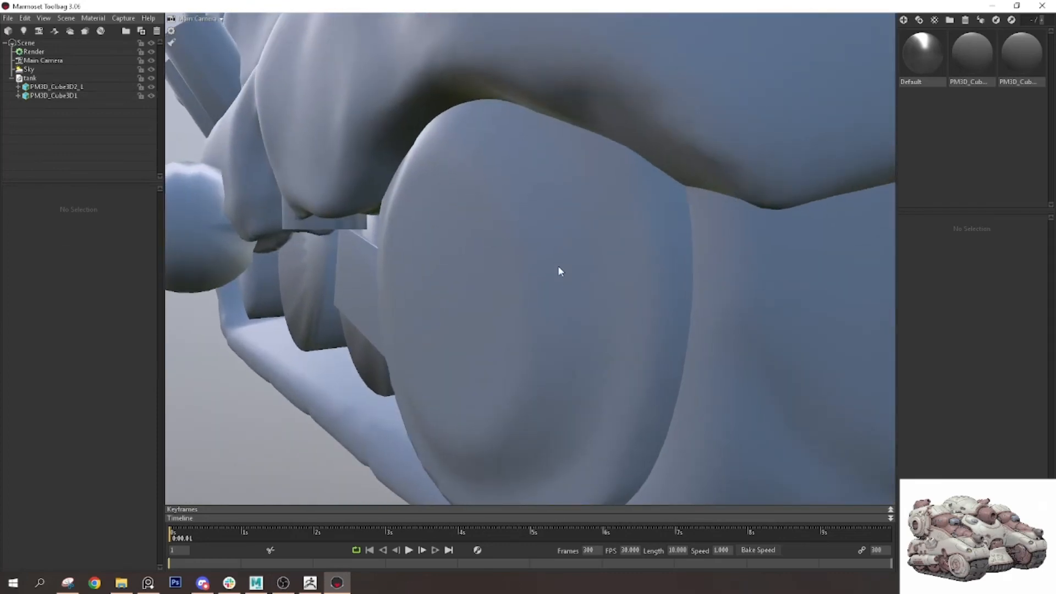
right_drag(557, 266, 592, 232)
drag(592, 232, 518, 319)
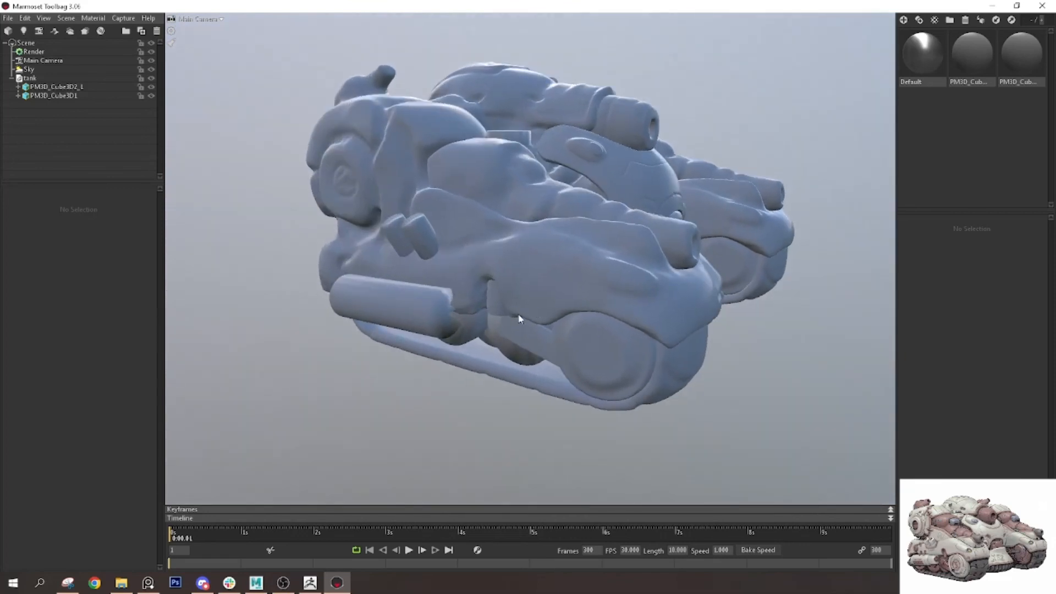
drag(432, 335, 312, 158)
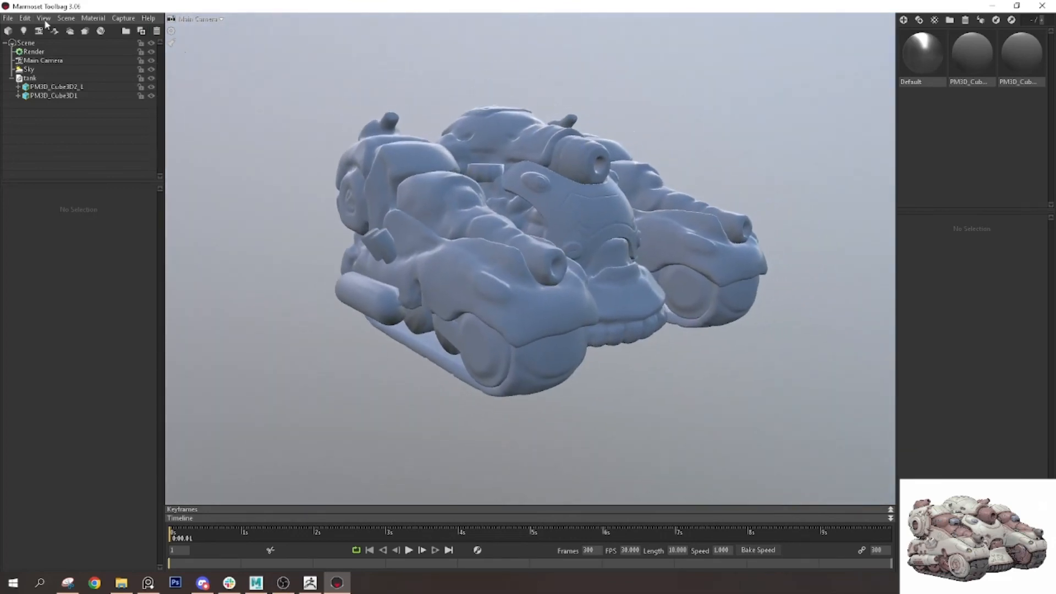
Try several sky presets, including Forest Path, Ennis House and Late Day Field, and light the scene with Indoor Fluorescents
click(118, 69)
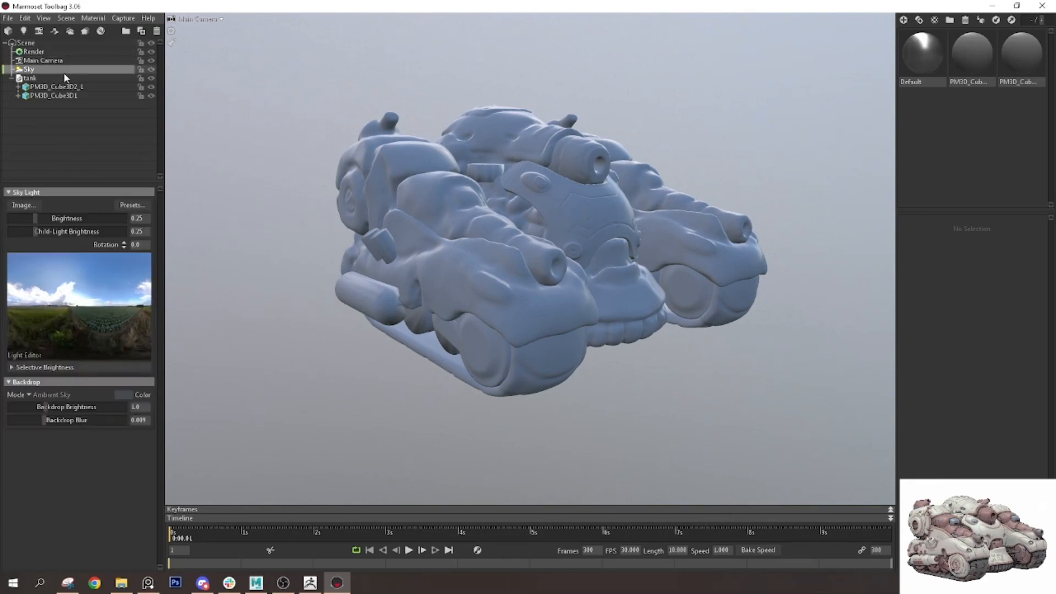
click(132, 205)
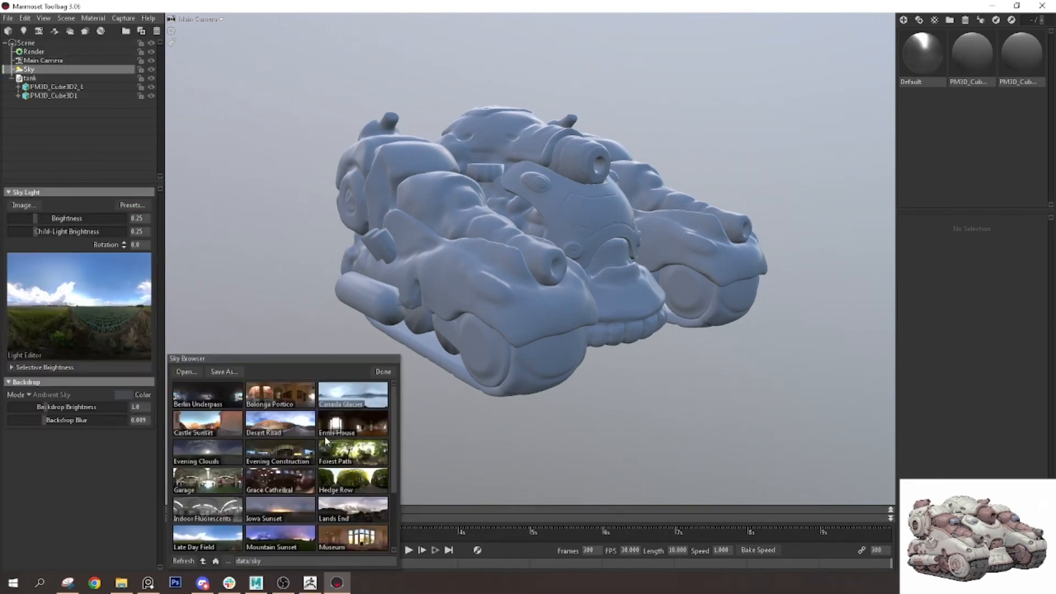
click(205, 459)
click(280, 452)
click(343, 446)
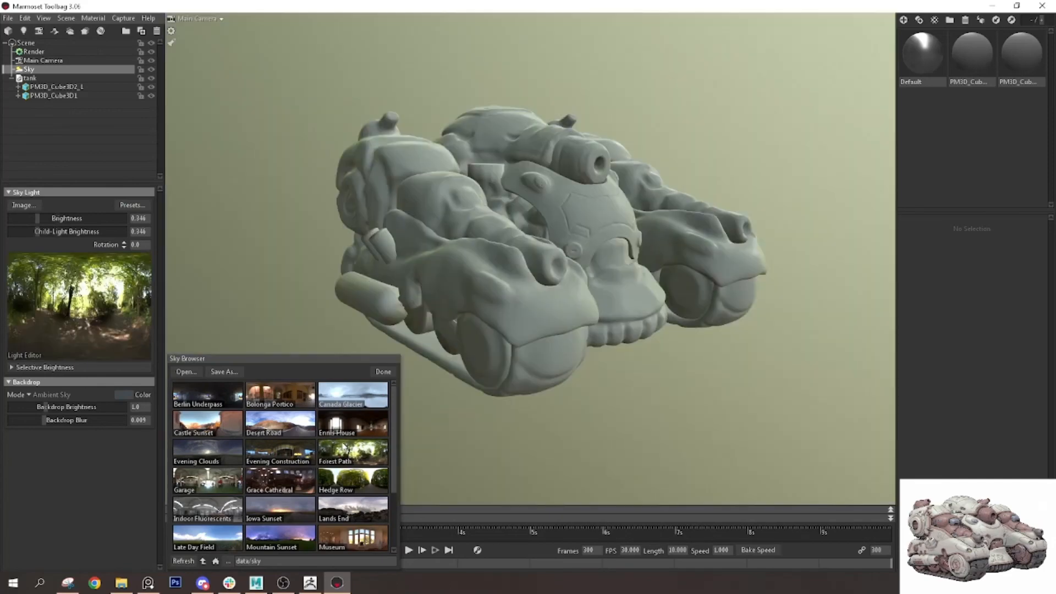
click(345, 434)
scroll(347, 448, down, 2)
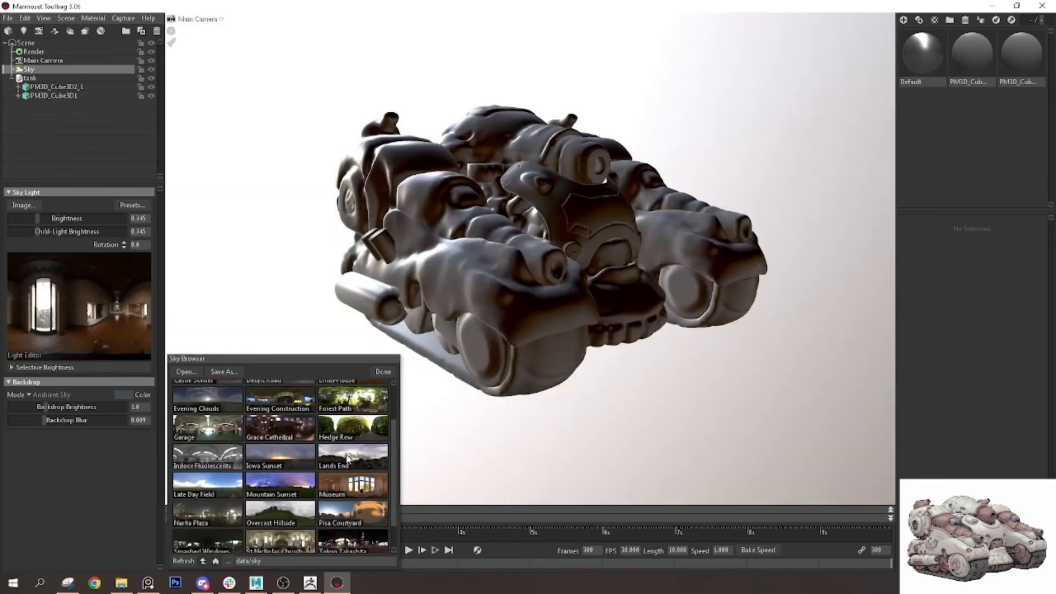
click(232, 489)
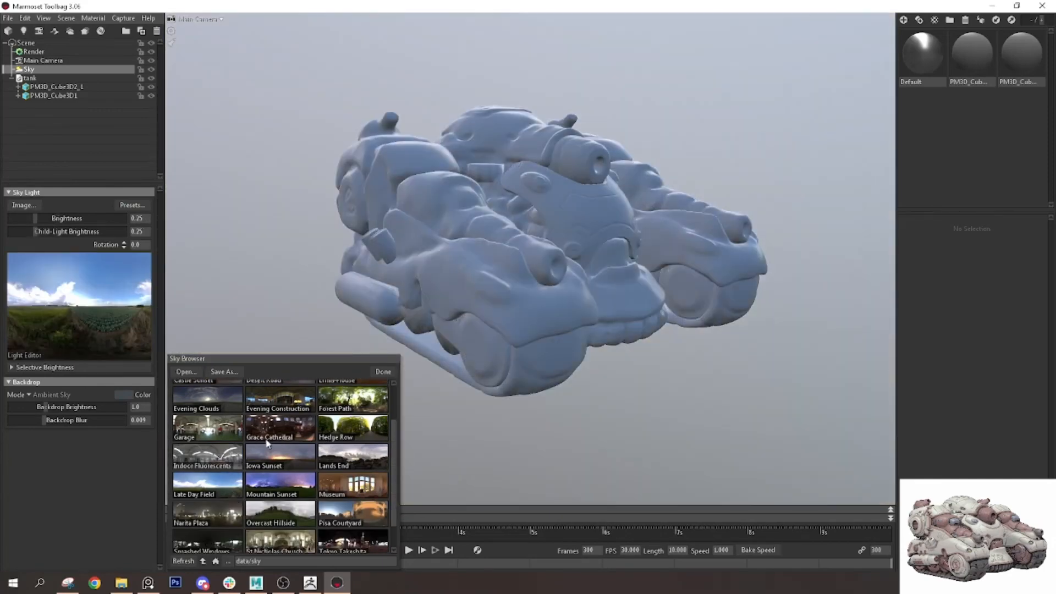
click(215, 450)
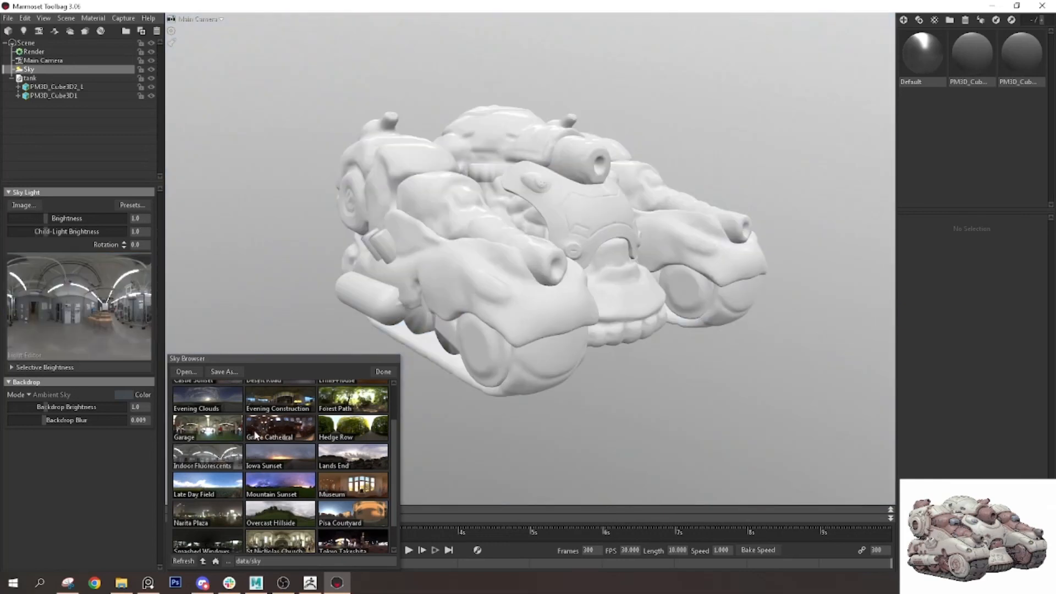
click(370, 371)
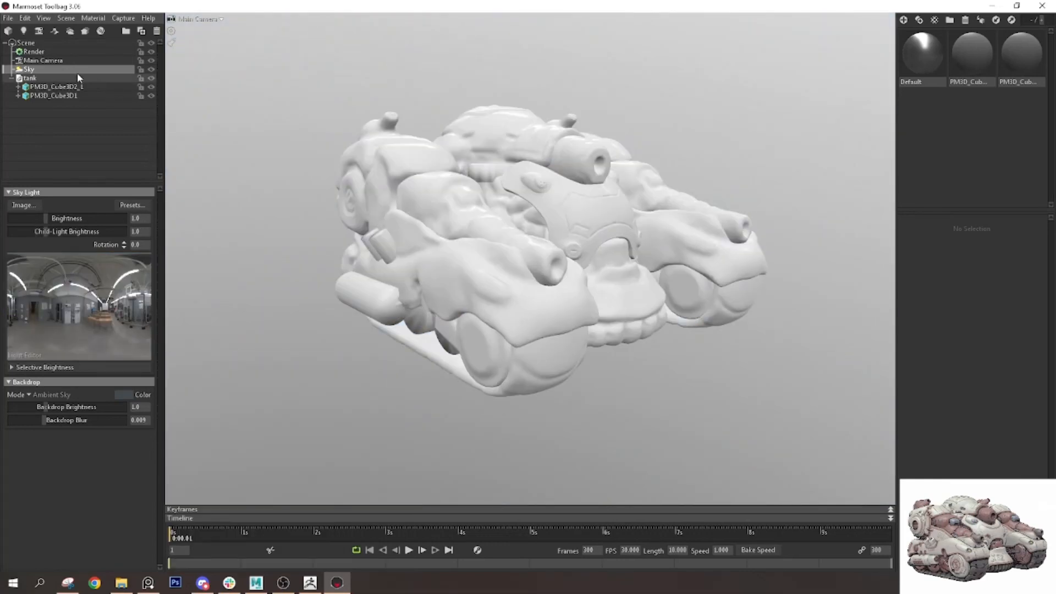
Set the sky backdrop mode to Color, add a shadow catcher, and collapse the tank group in the scene
click(31, 394)
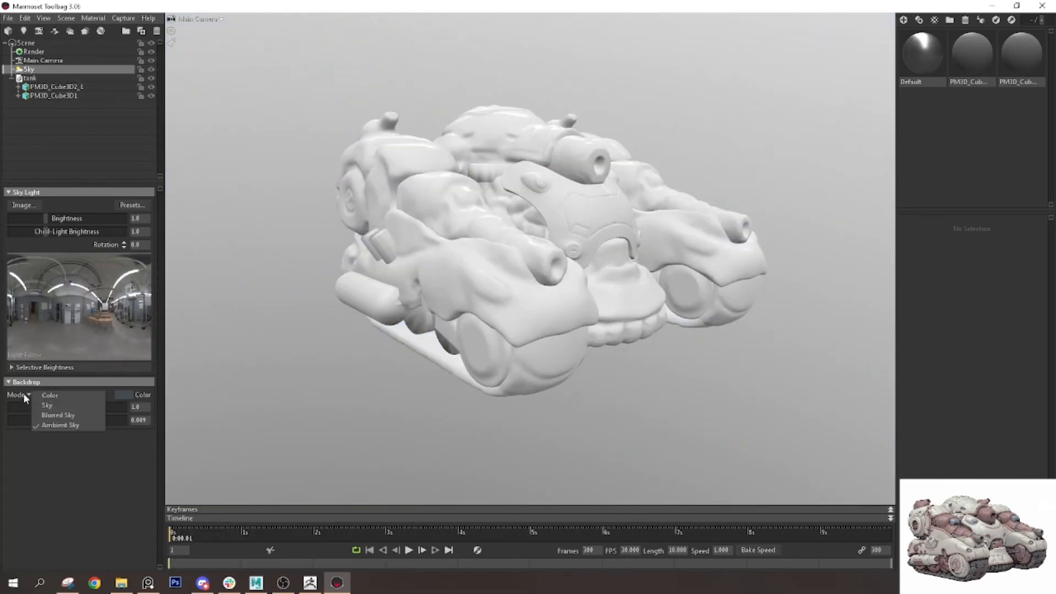
click(66, 406)
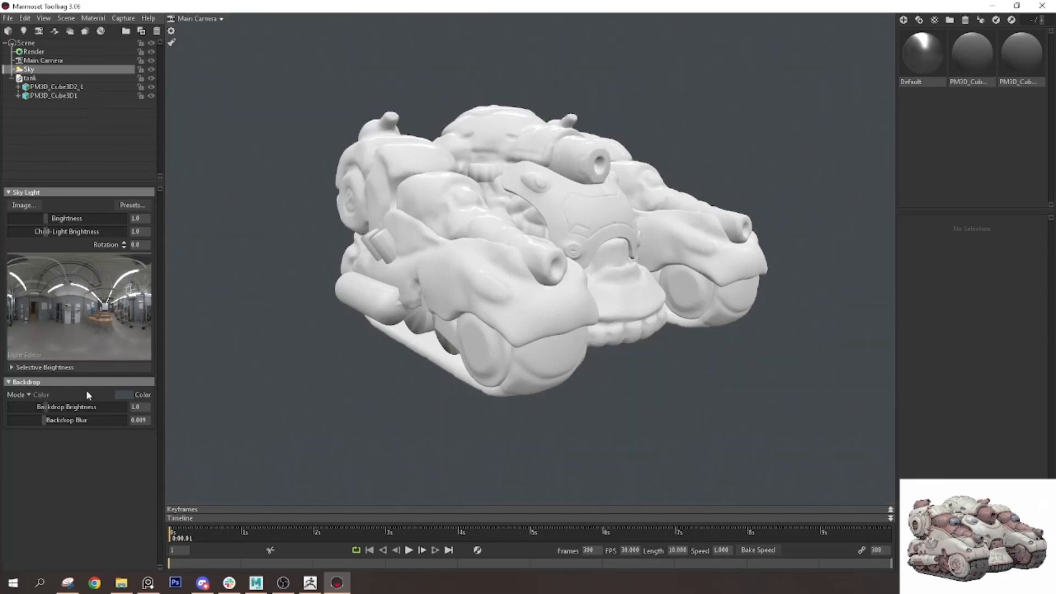
click(69, 31)
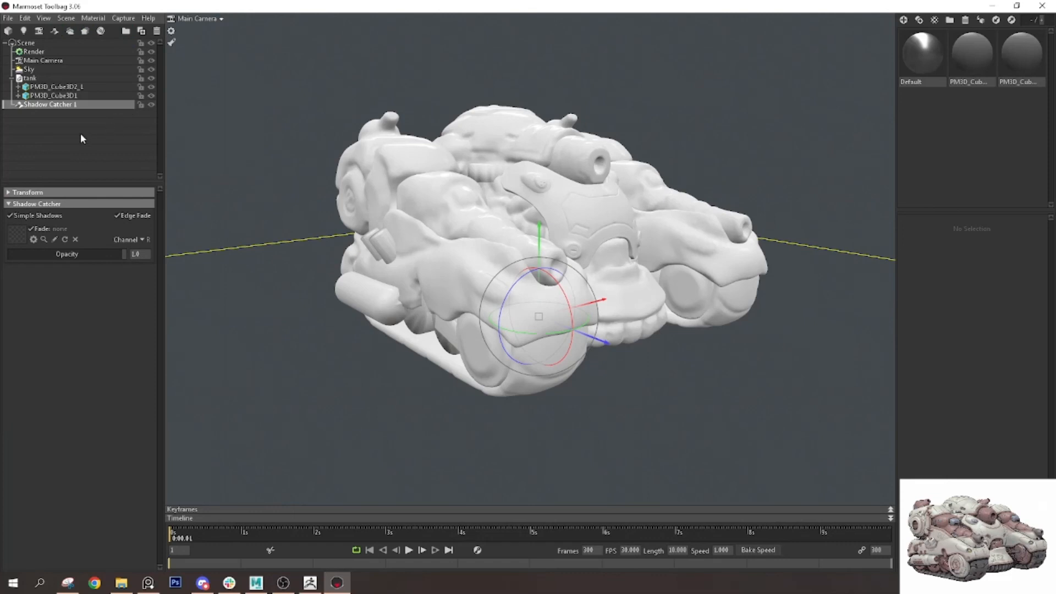
click(11, 78)
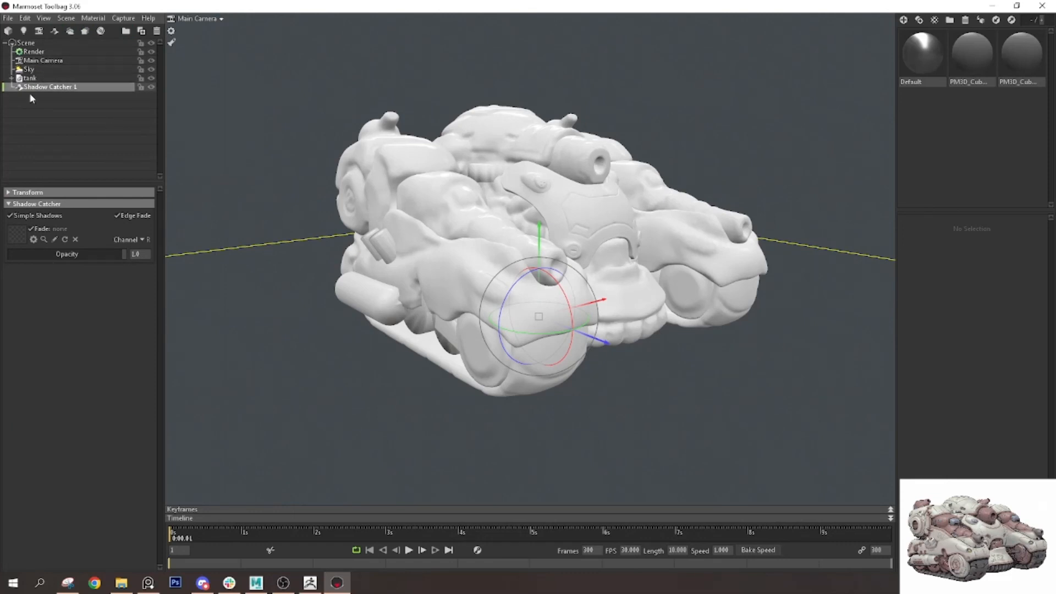
click(32, 99)
Add a spot light and place it high above the tank, aimed down at it to cast a shadow on the ground
click(24, 30)
scroll(508, 257, down, 3)
alt+drag(490, 246, 502, 243)
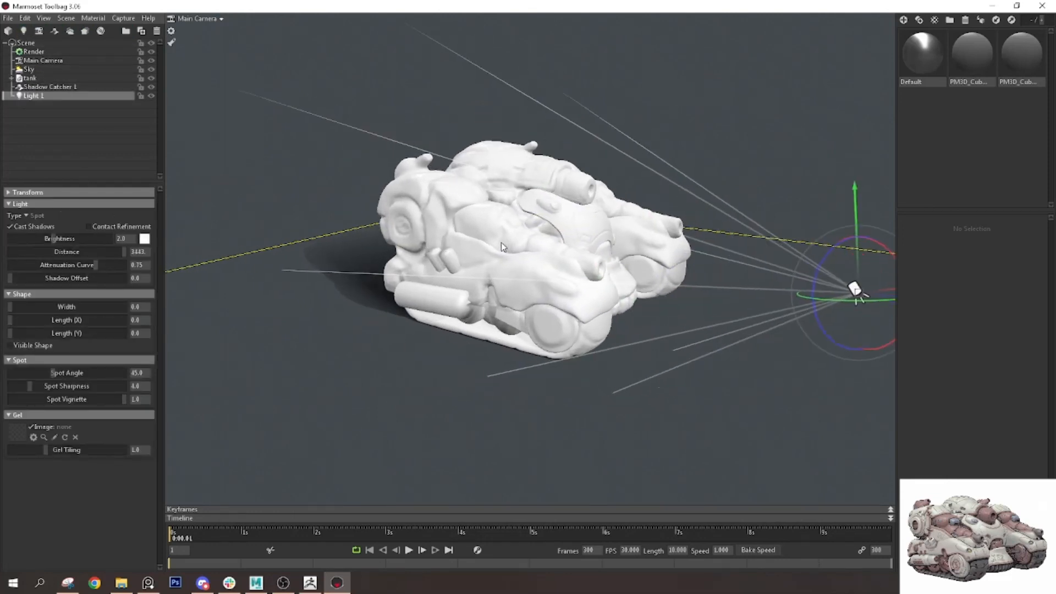
scroll(502, 247, down, 4)
drag(652, 183, 748, 3)
scroll(647, 93, down, 2)
alt+drag(697, 205, 230, 322)
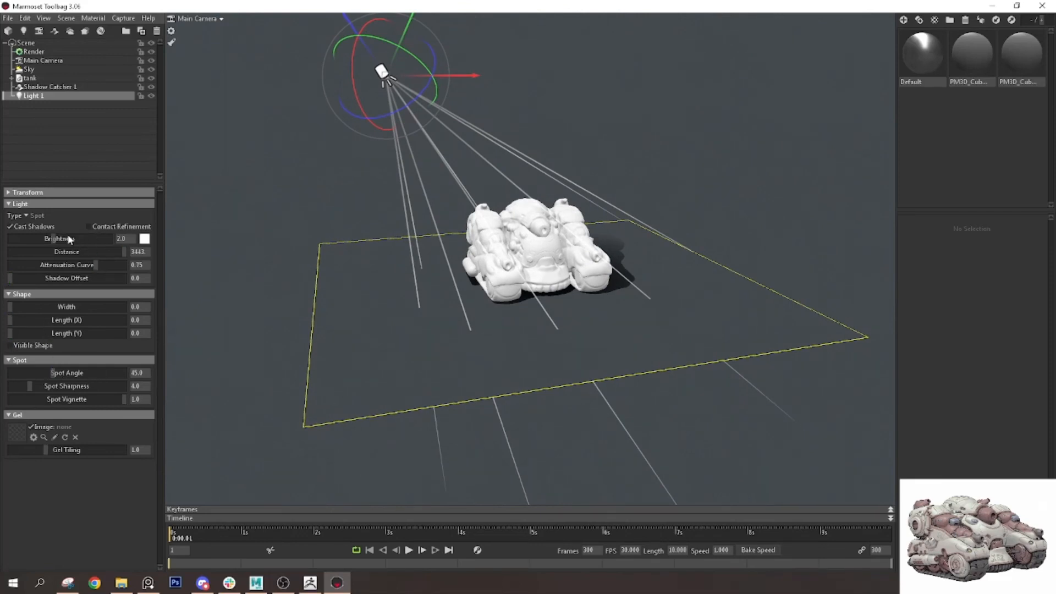
Lower the sky light's brightness to about 0.563 and widen the spot light's shape to about 155.7 for softer shadows
click(36, 69)
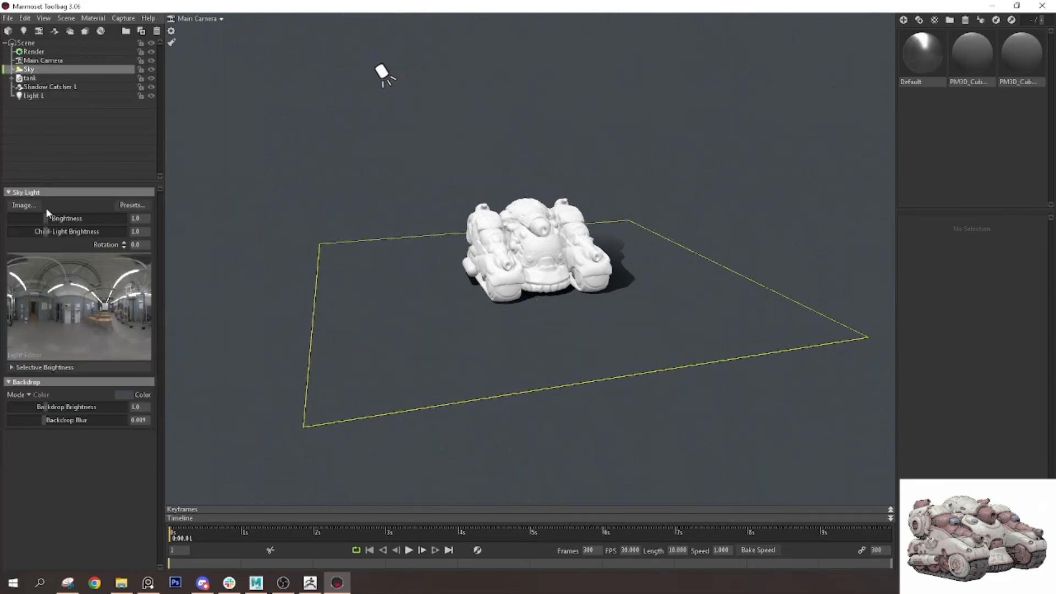
click(46, 79)
click(38, 96)
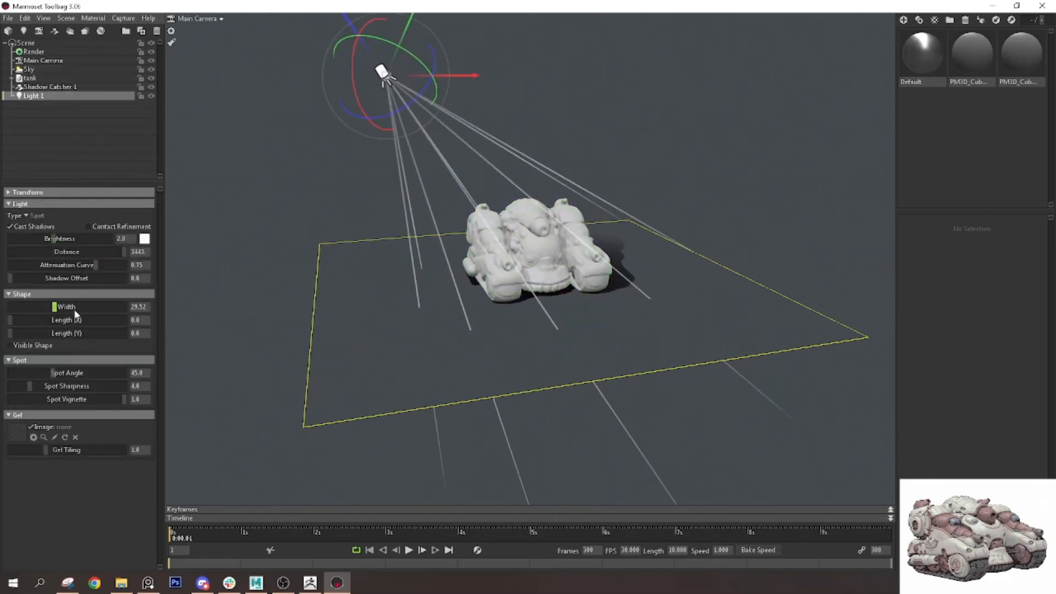
mouse_move(76, 313)
mouse_down()
mouse_move(70, 306)
mouse_move(88, 307)
mouse_up()
scroll(573, 268, up, 3)
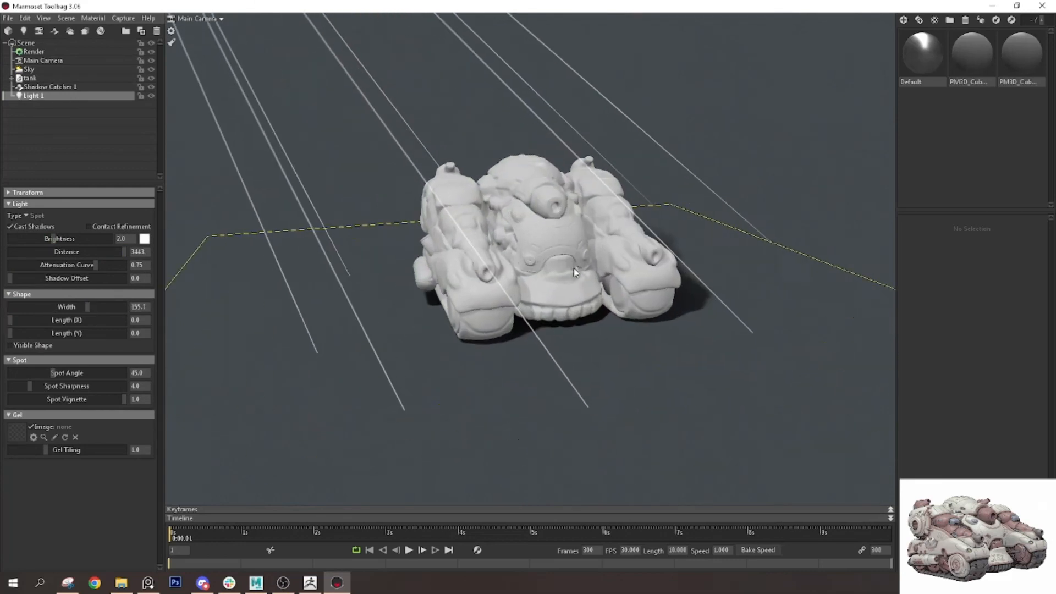
drag(573, 268, 717, 178)
Set the main camera's field of view to 30 degrees and reframe the tank
click(67, 61)
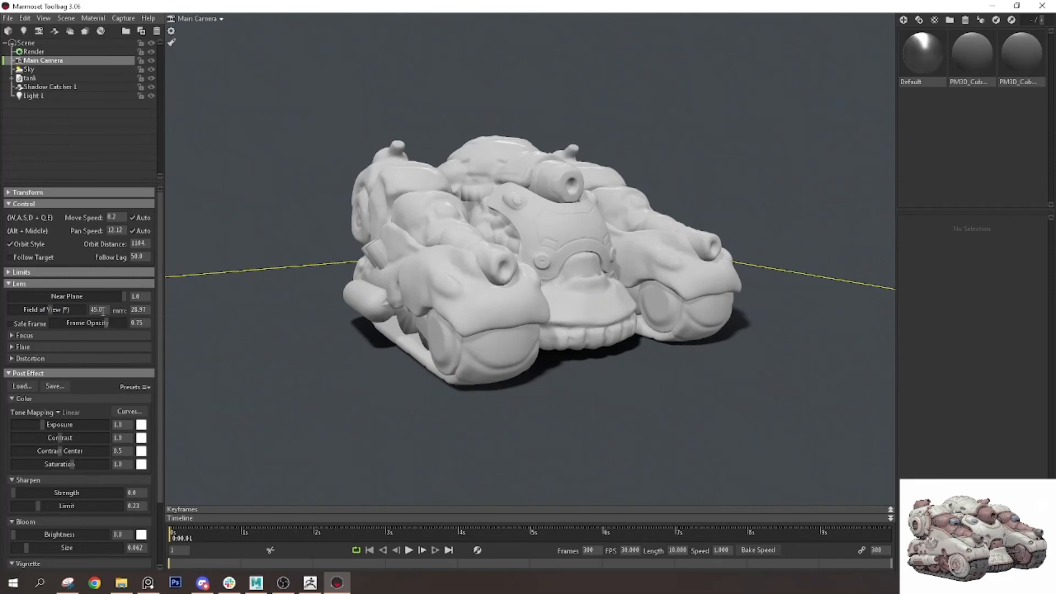
drag(54, 309, 50, 311)
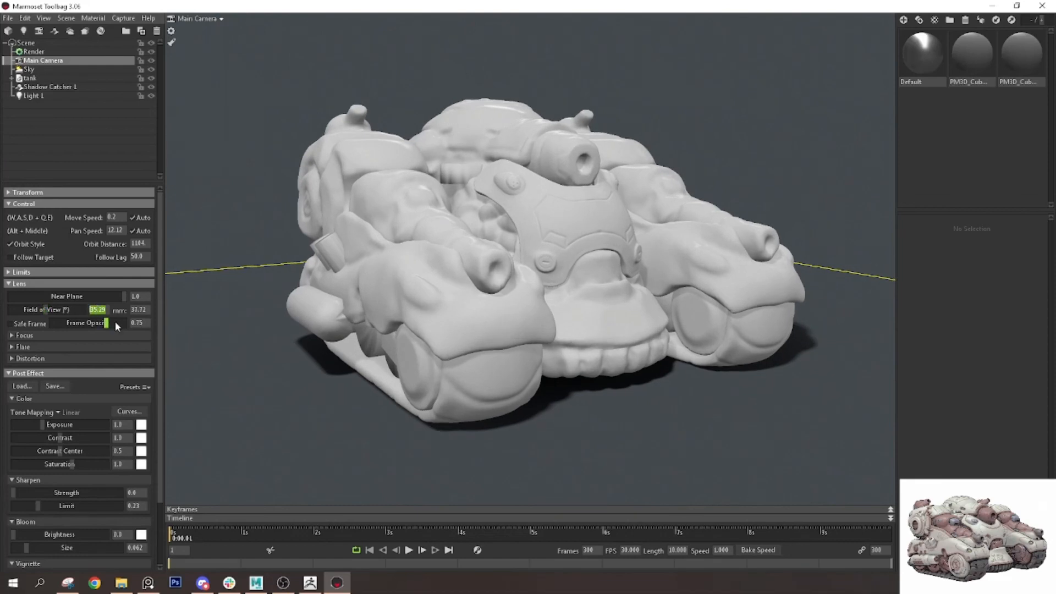
text(30)
key(Return)
scroll(586, 334, down, 3)
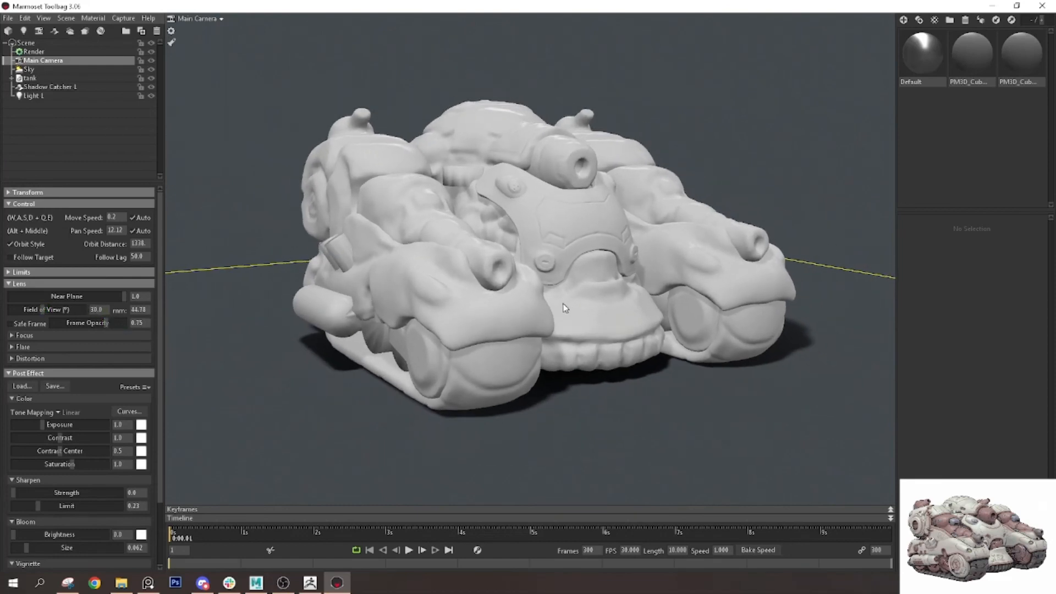
Switch the first PM3D material's microsurface to Roughness and its reflectivity to Metalness
click(971, 72)
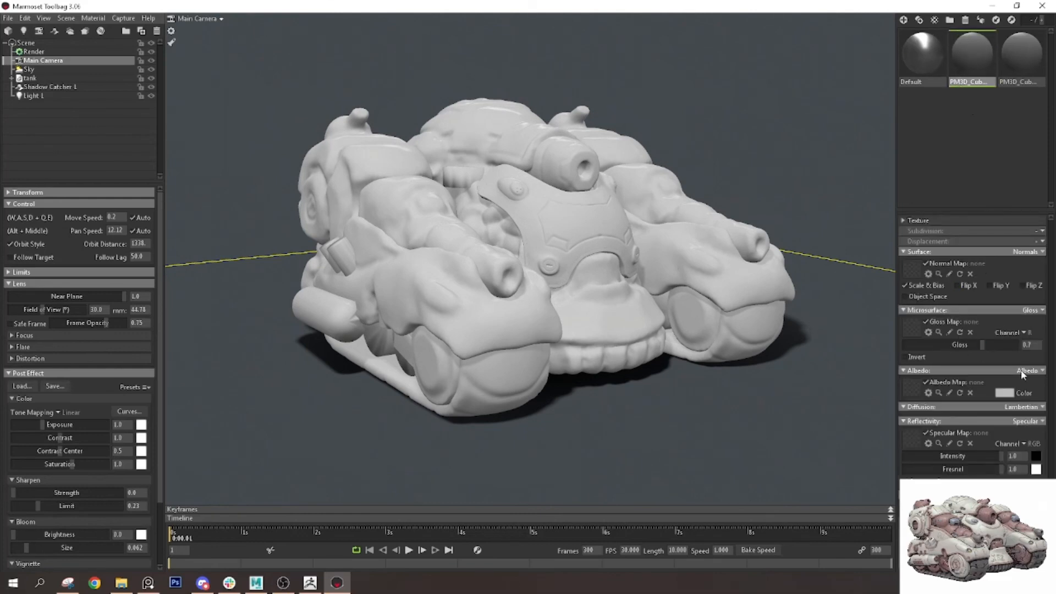
click(1040, 312)
click(1006, 345)
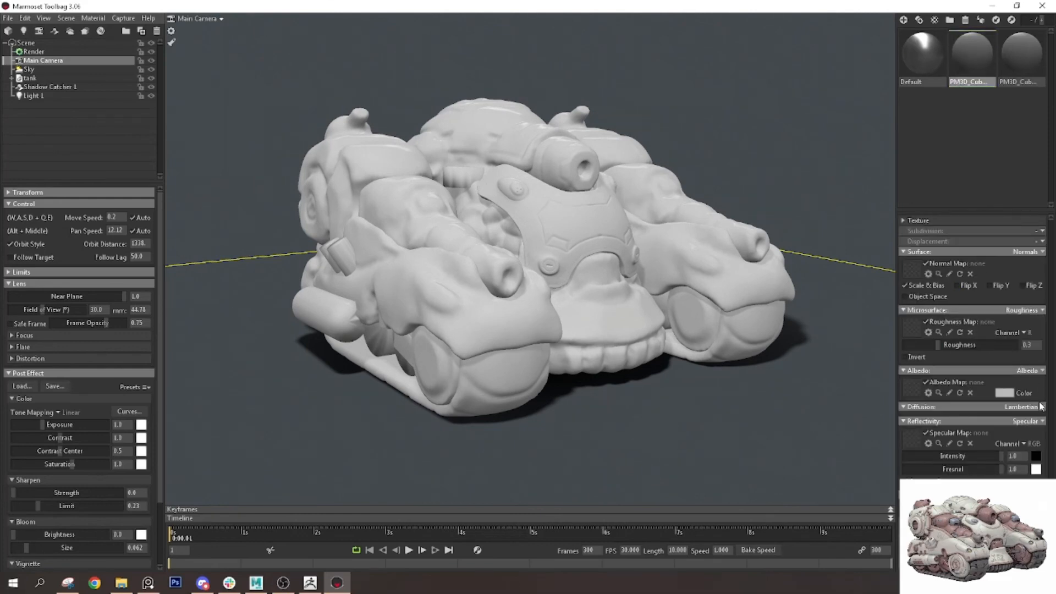
click(1034, 423)
click(1011, 454)
Switch the second PM3D material's reflectivity to Metalness and set the metalness of both PM3D materials to 0
click(1022, 64)
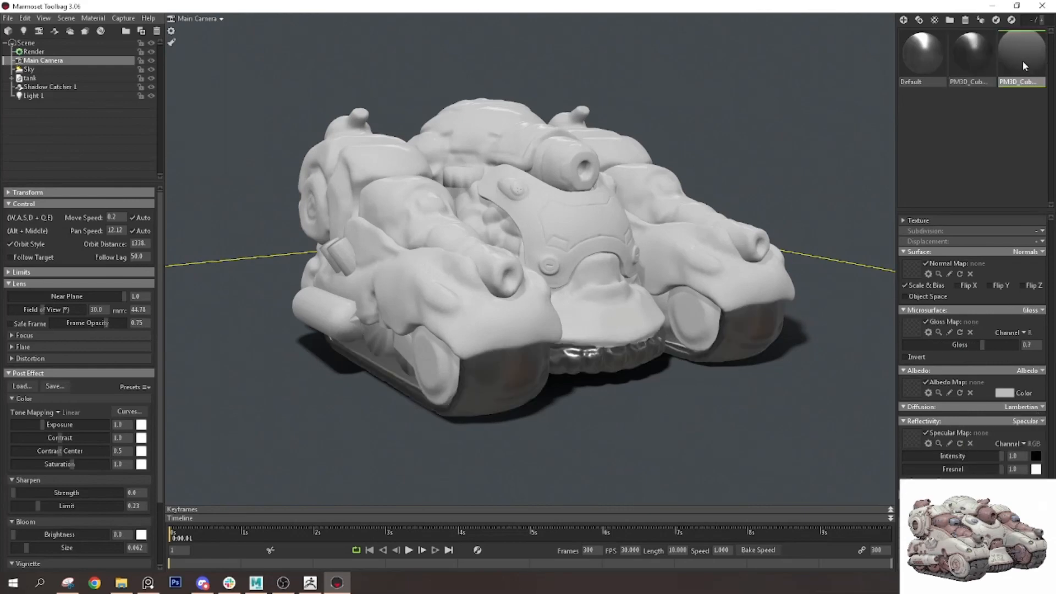
click(1036, 421)
click(992, 459)
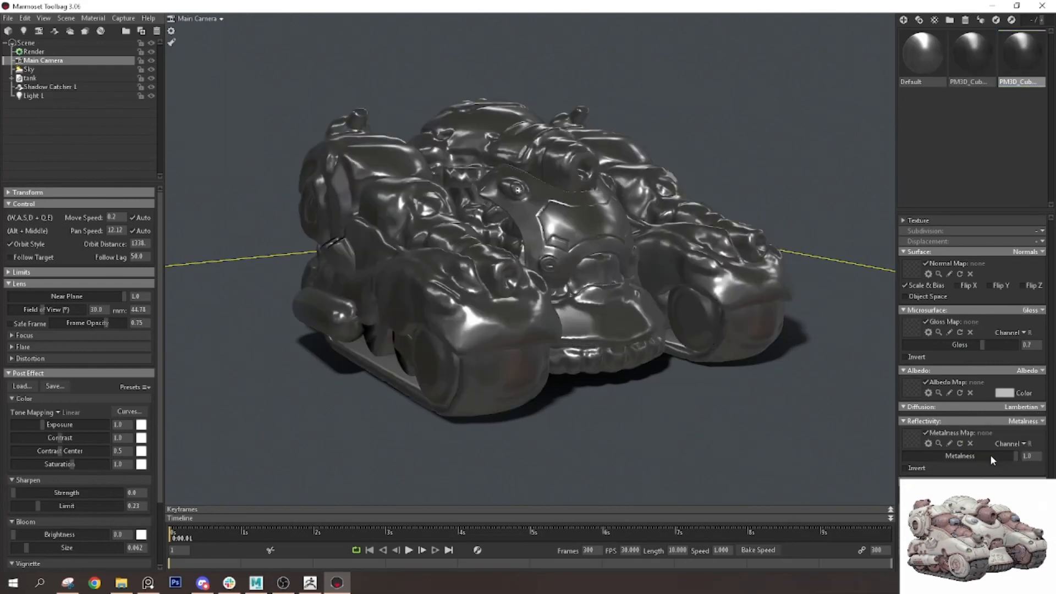
drag(960, 460, 847, 450)
click(970, 55)
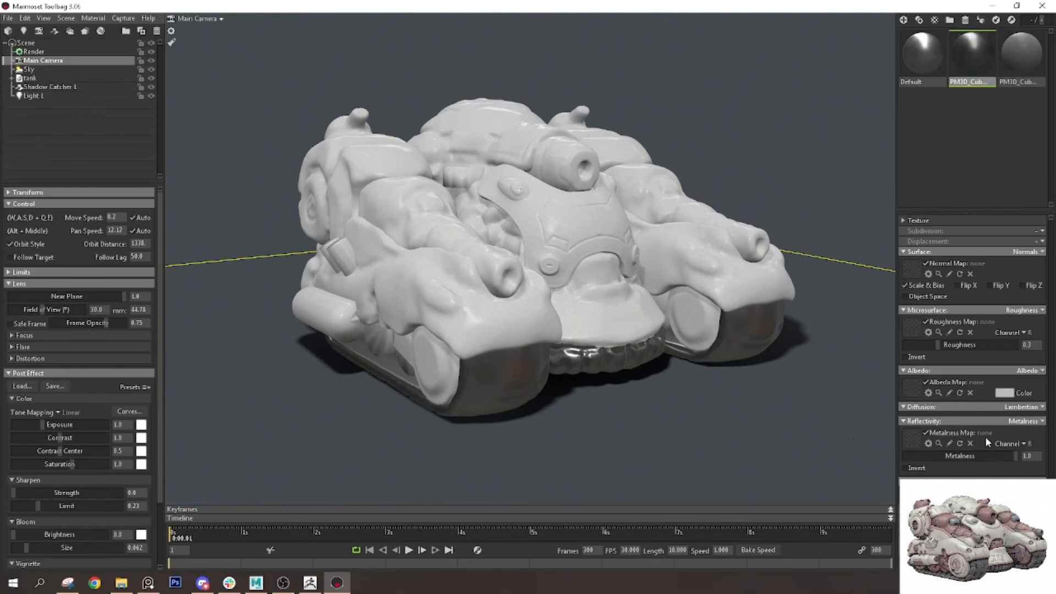
drag(976, 462, 828, 460)
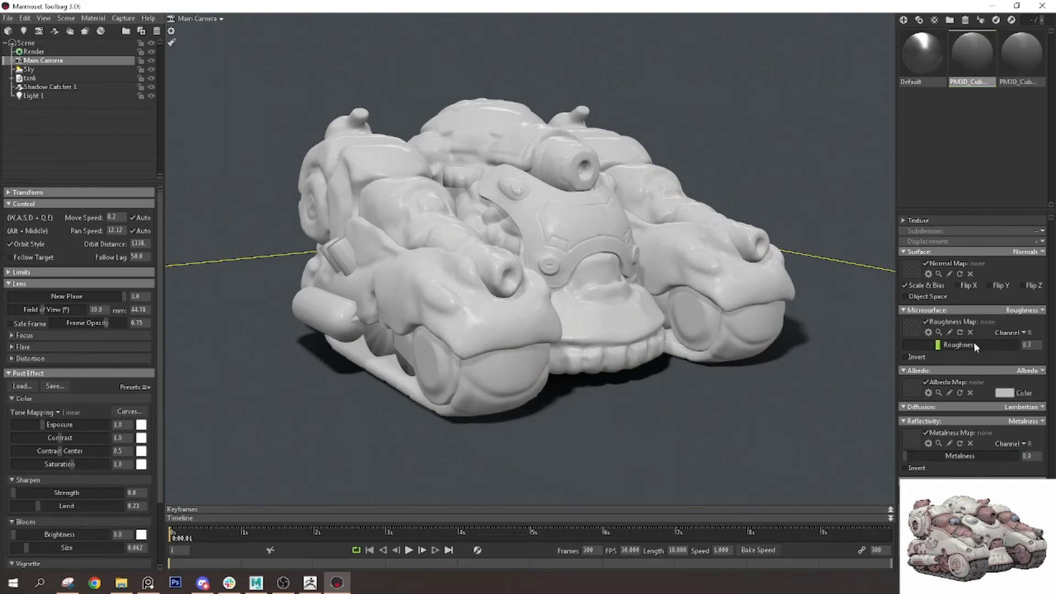
Change the albedo of both PM3D materials to Vertex Color to show the tank's polypaint
click(1029, 371)
click(997, 404)
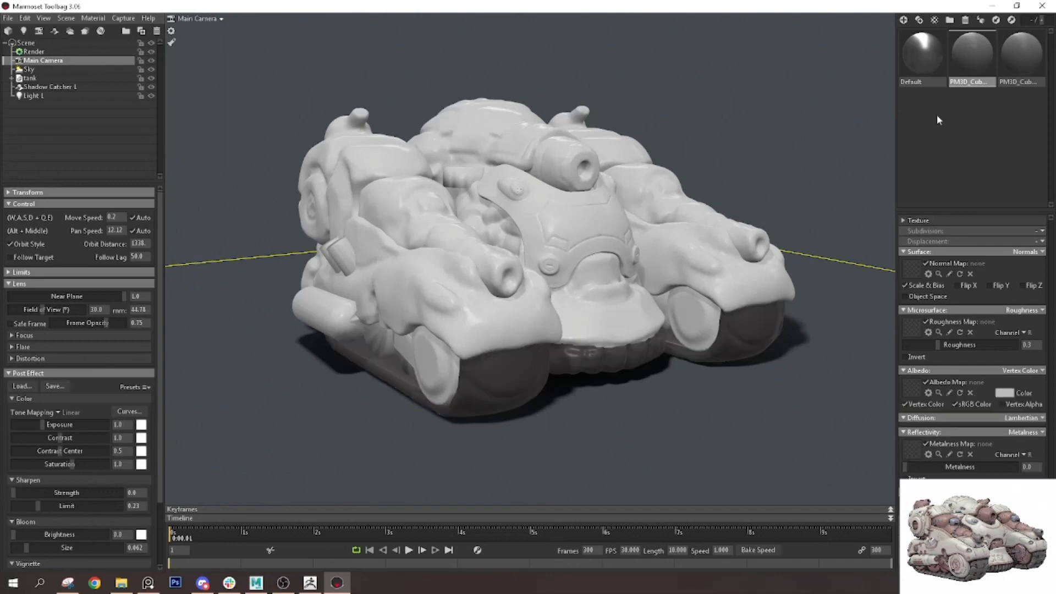
click(1021, 55)
click(1026, 372)
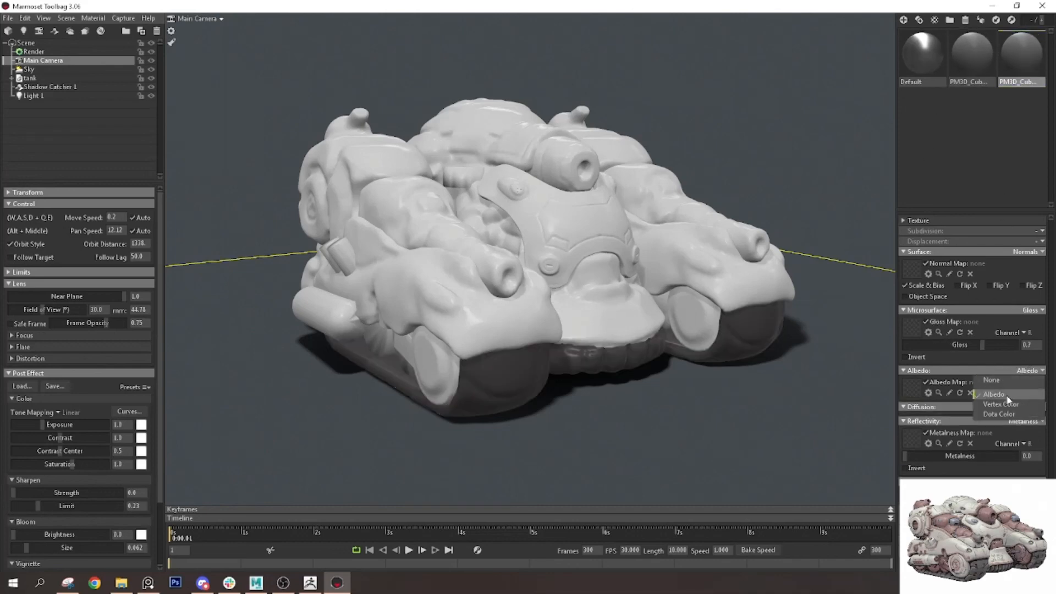
click(997, 403)
click(827, 222)
drag(826, 222, 646, 220)
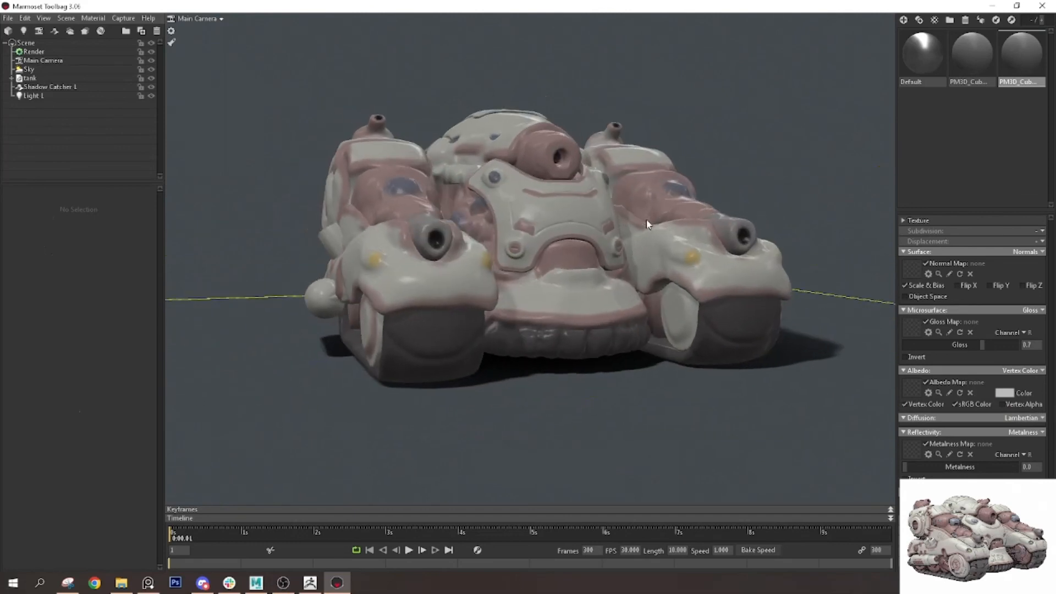
Raise the first PM3D material's roughness, switch the second's microsurface to Roughness and set it to about 0.42
click(971, 55)
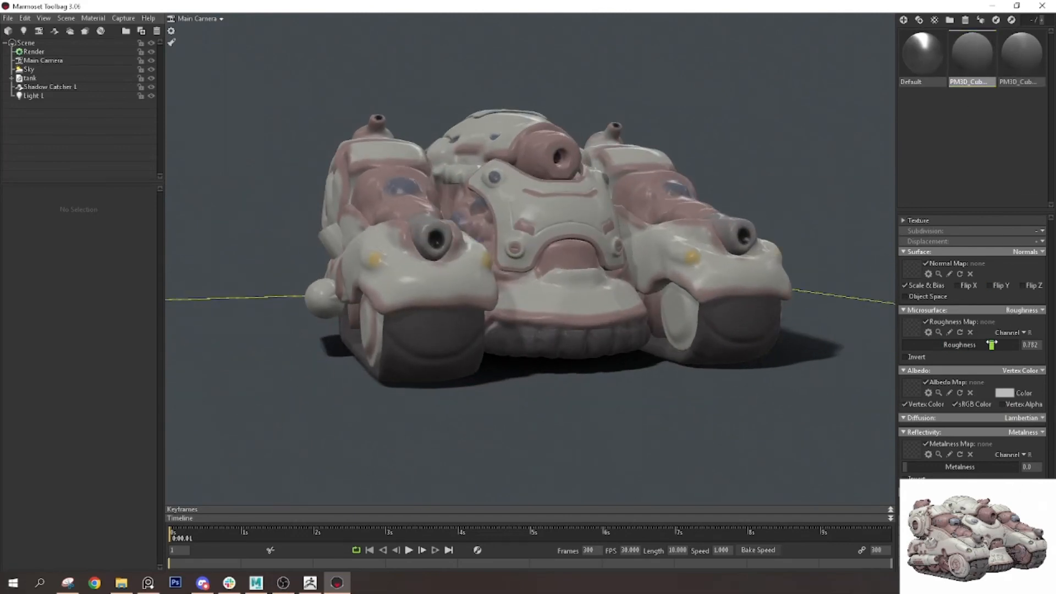
click(1021, 55)
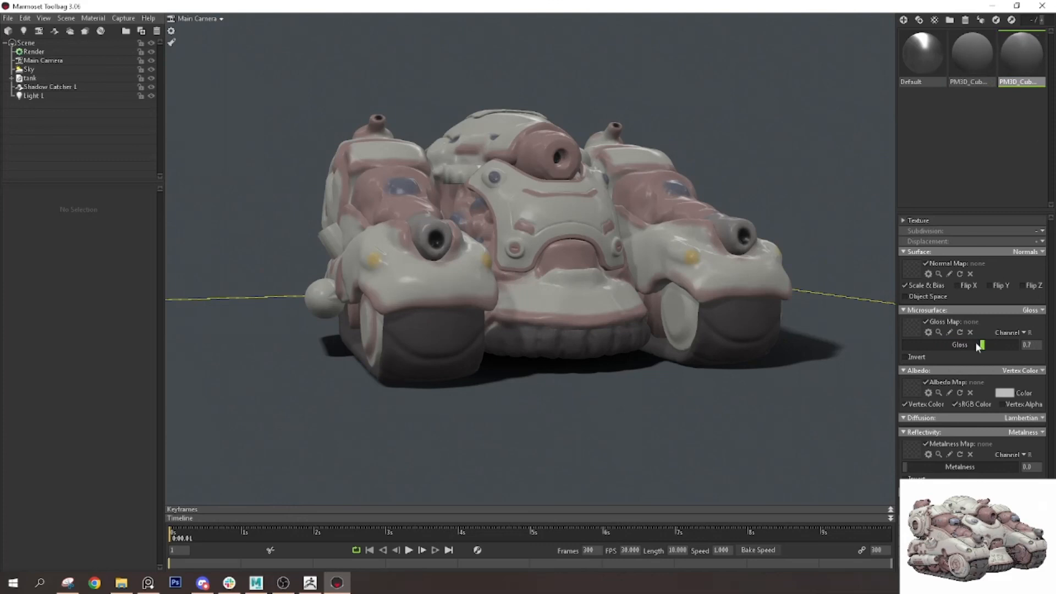
click(1029, 310)
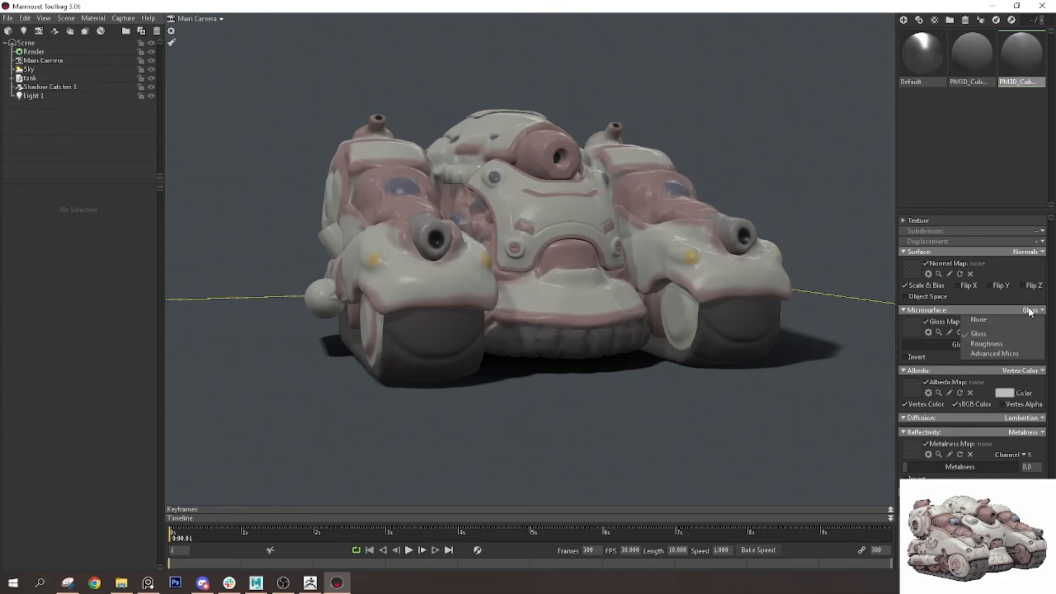
click(1006, 344)
drag(951, 349, 967, 345)
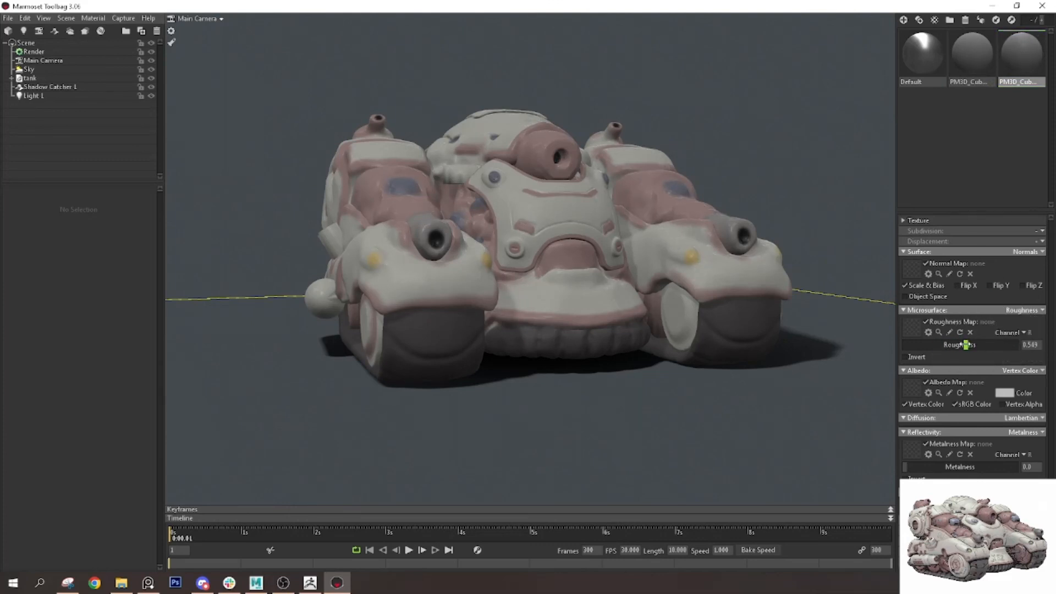
Adjust the second PM3D material's metalness to about 0.138
drag(808, 254, 709, 239)
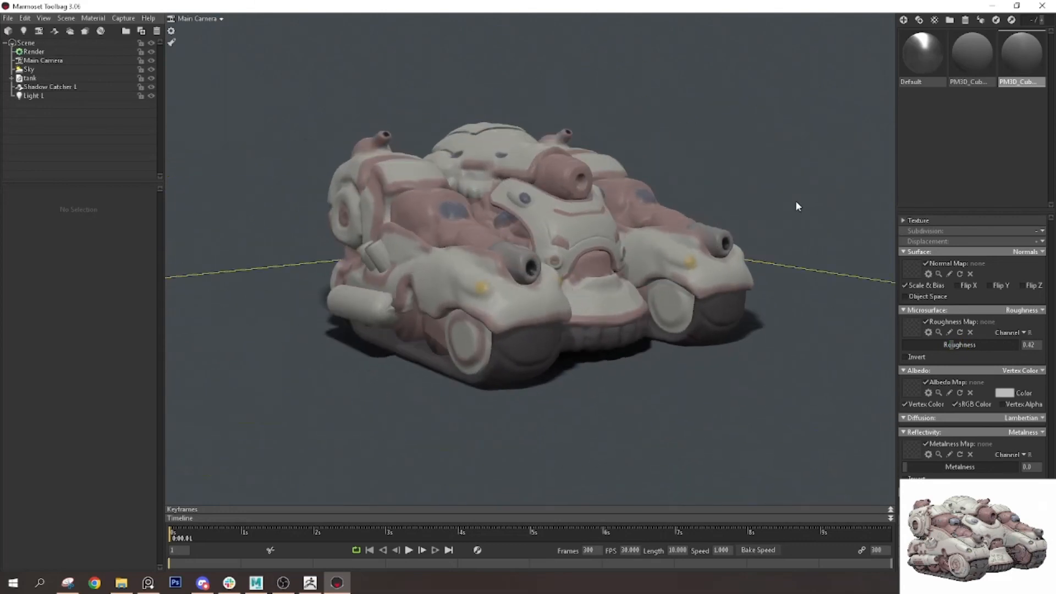
drag(795, 200, 757, 272)
right_drag(757, 272, 878, 376)
drag(937, 462, 1021, 471)
drag(961, 474, 920, 474)
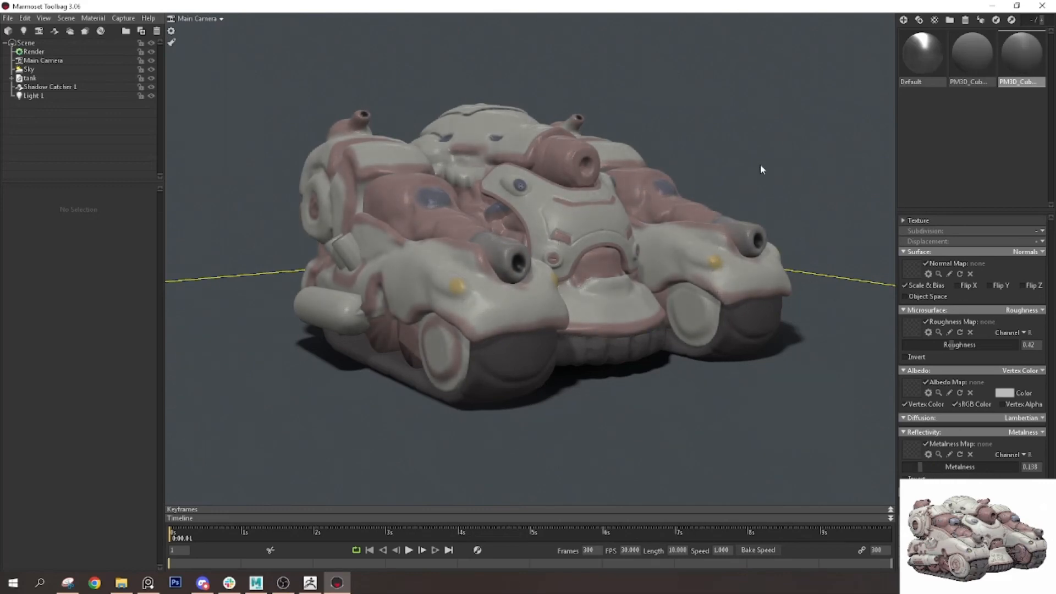
scroll(761, 169, down, 2)
Change the existing spot light's type to Directional
click(30, 77)
click(28, 69)
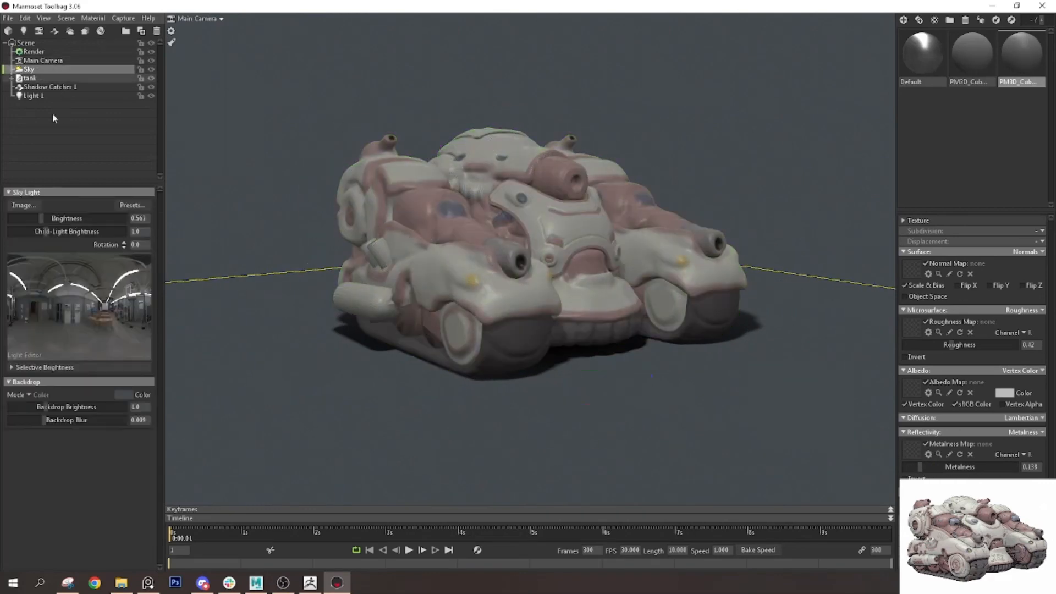
click(34, 96)
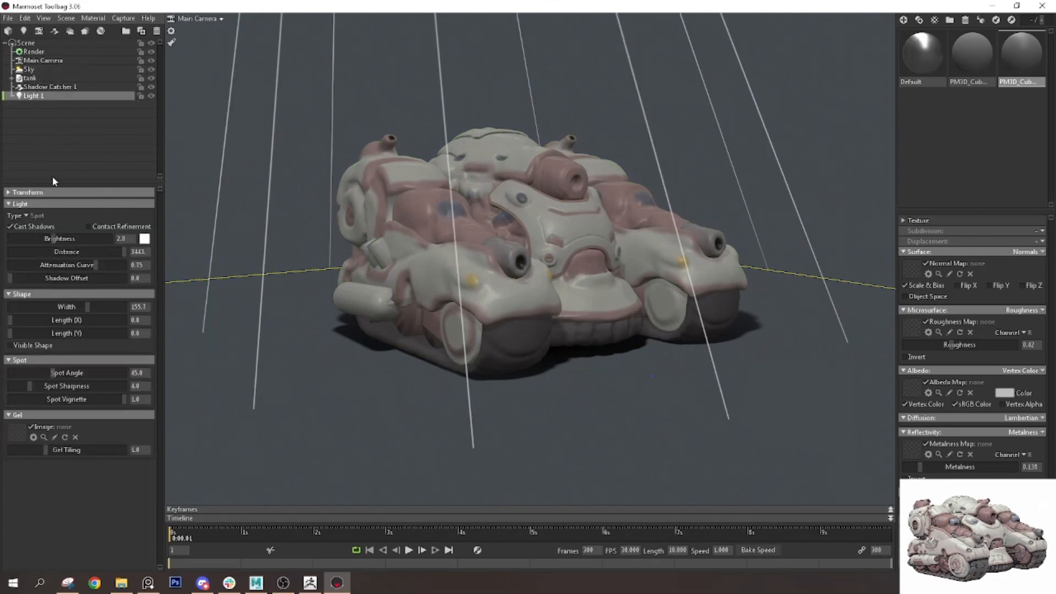
click(25, 215)
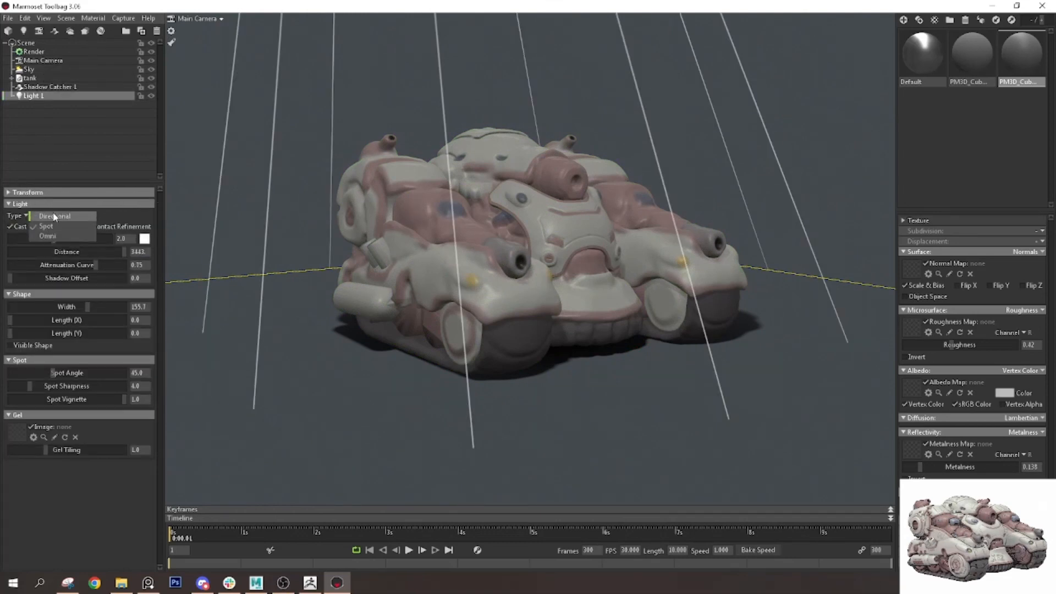
click(41, 216)
Reposition and rotate the directional light to shine from the tank's front side and cast a long soft shadow across the ground
scroll(518, 156, down, 5)
drag(568, 73, 496, 236)
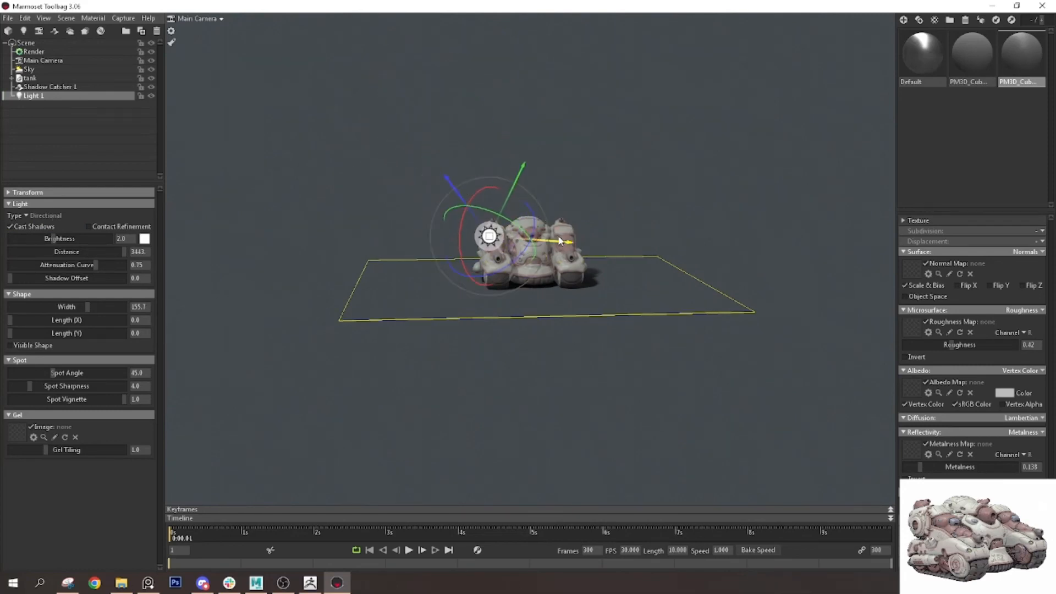
right_drag(497, 237, 645, 308)
drag(451, 253, 522, 268)
drag(370, 196, 302, 203)
drag(764, 237, 707, 253)
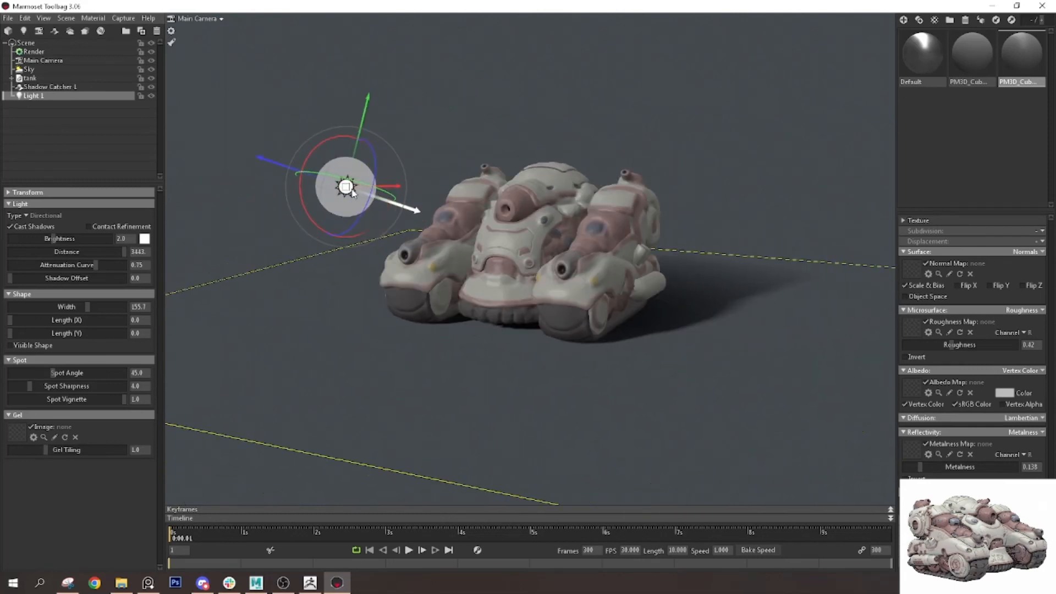
Increase the directional light's brightness to about 2.524
mouse_move(66, 238)
mouse_down()
mouse_move(45, 238)
mouse_move(55, 238)
mouse_up()
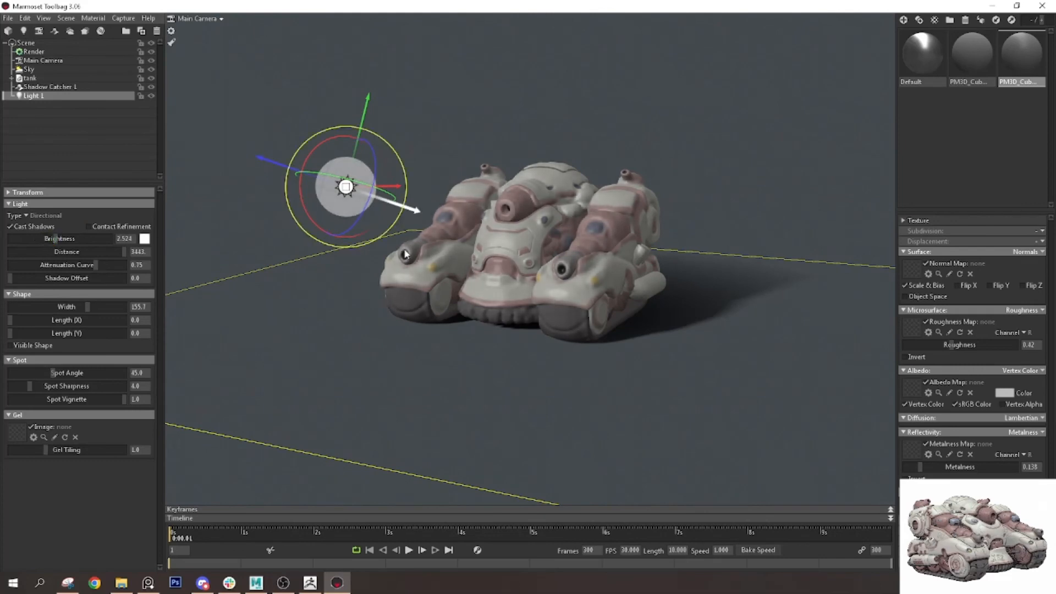
drag(394, 253, 424, 254)
drag(275, 316, 218, 312)
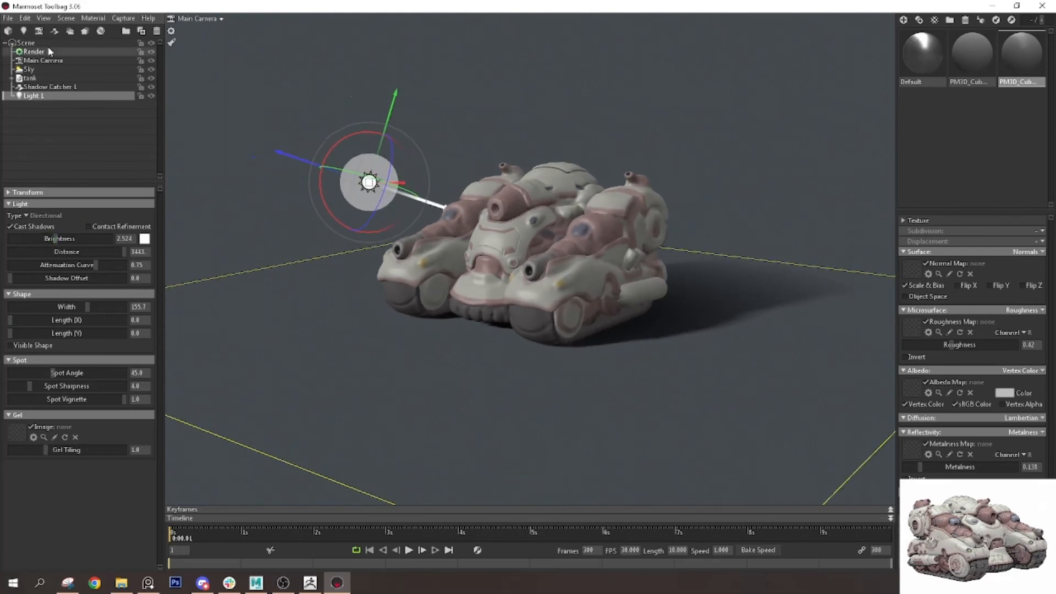
middle_drag(613, 197, 546, 197)
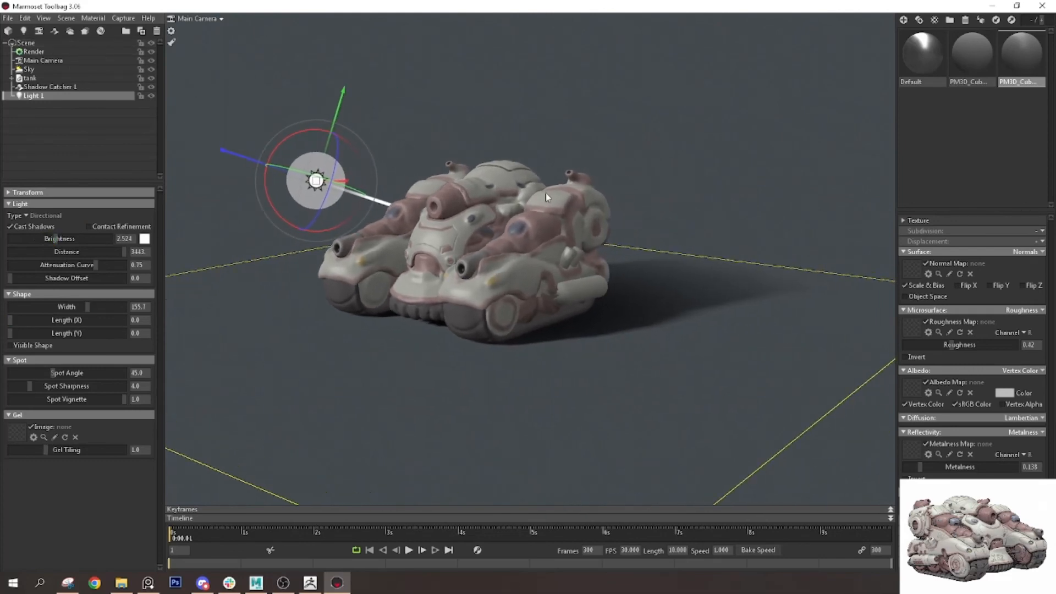
Add a second spot light, raise it above the tank and set its shape width to about 20.73
click(23, 31)
drag(609, 259, 477, 243)
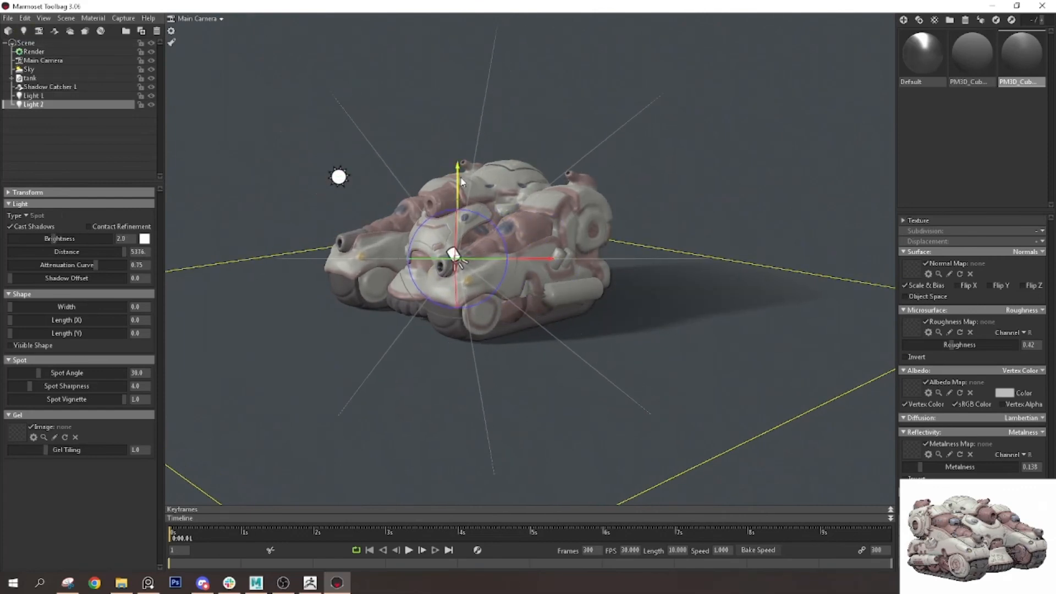
drag(461, 185, 487, 62)
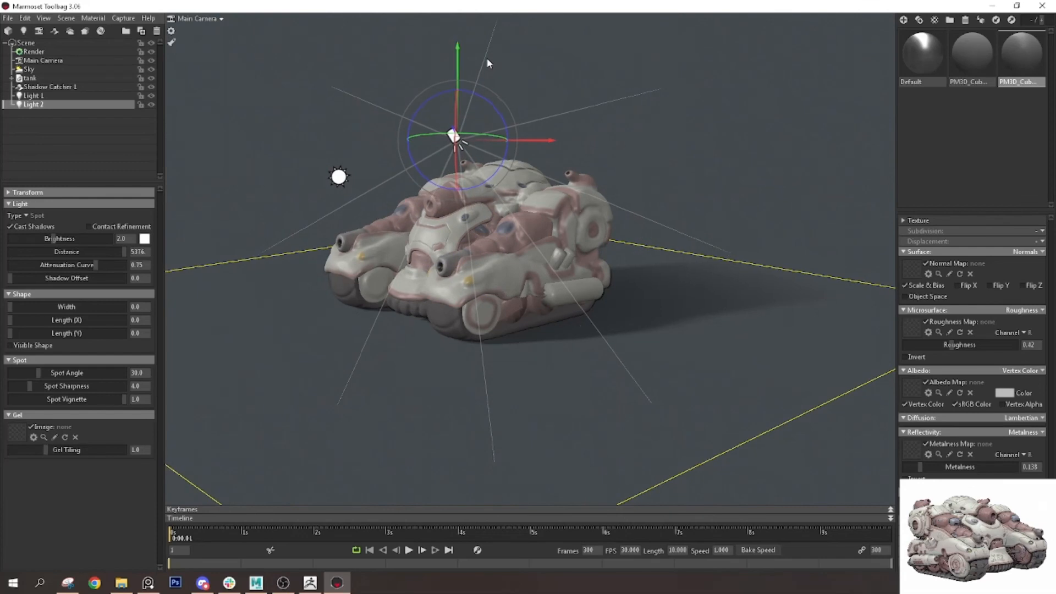
click(49, 305)
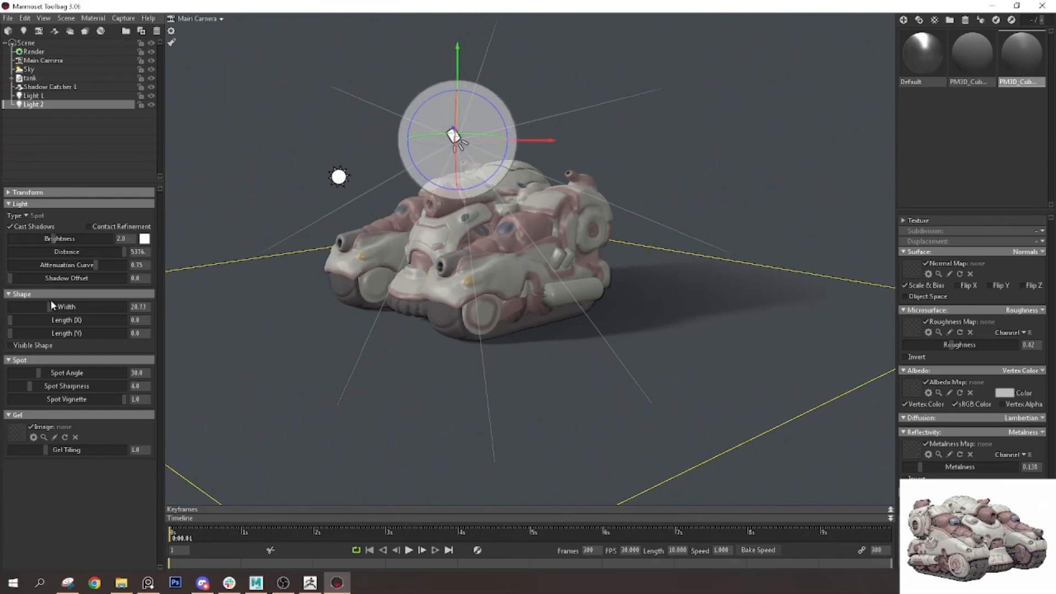
Try pale cyan and pale yellow tints on the second spot light above the tank
click(144, 239)
drag(330, 484, 326, 493)
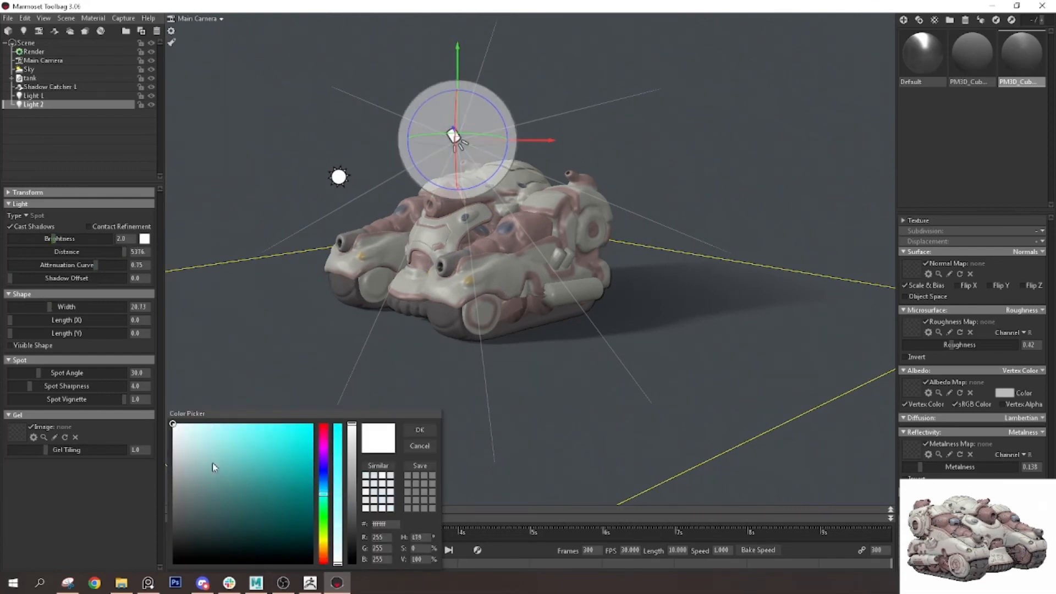
click(188, 422)
drag(188, 422, 192, 430)
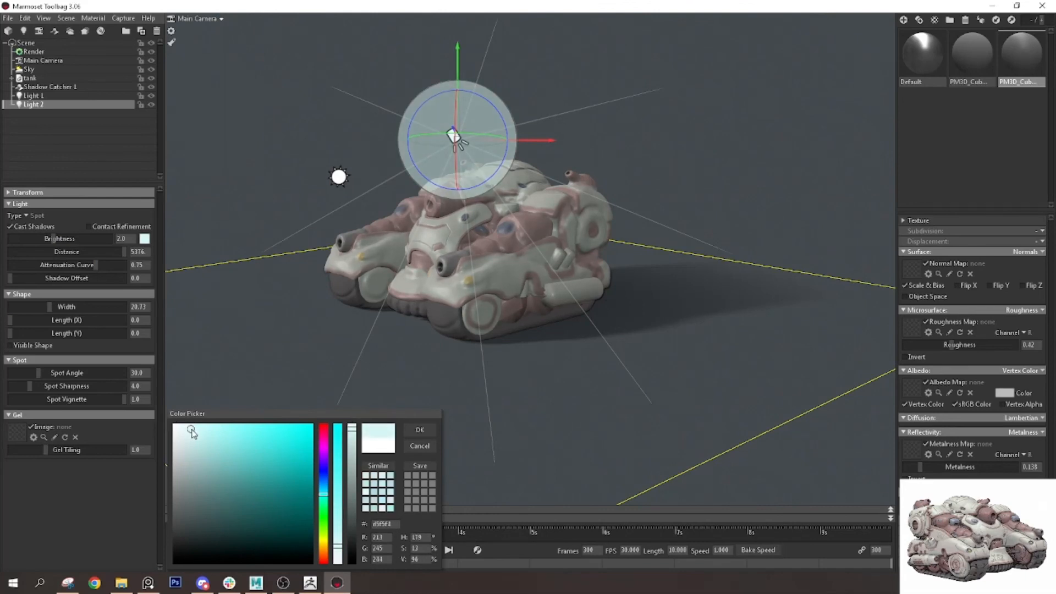
mouse_move(324, 494)
mouse_down()
mouse_move(326, 544)
mouse_move(325, 494)
mouse_up()
alt+drag(369, 319, 638, 349)
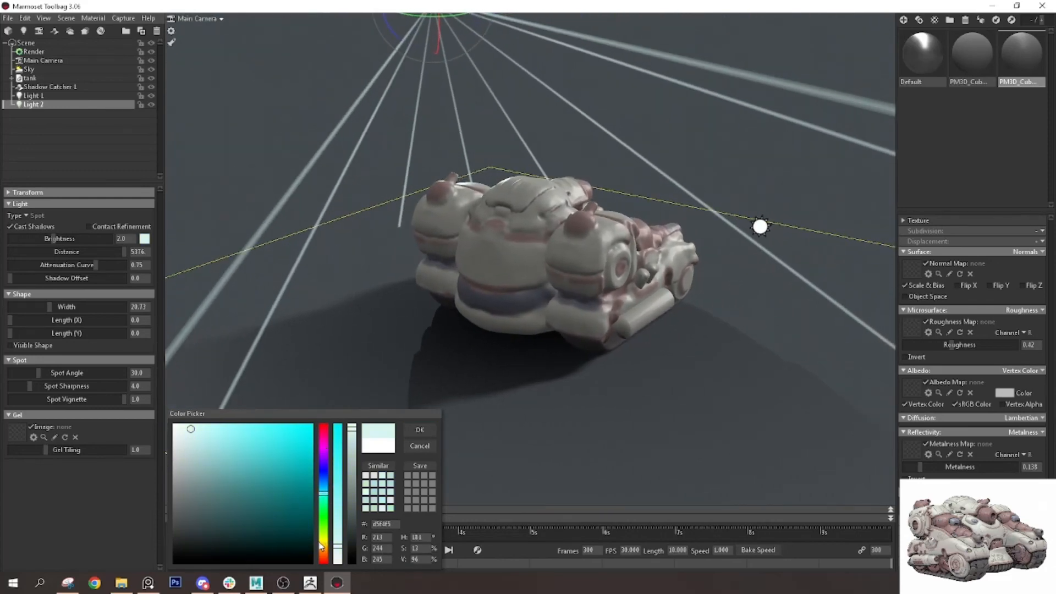
drag(324, 546, 339, 538)
scroll(576, 345, down, 2)
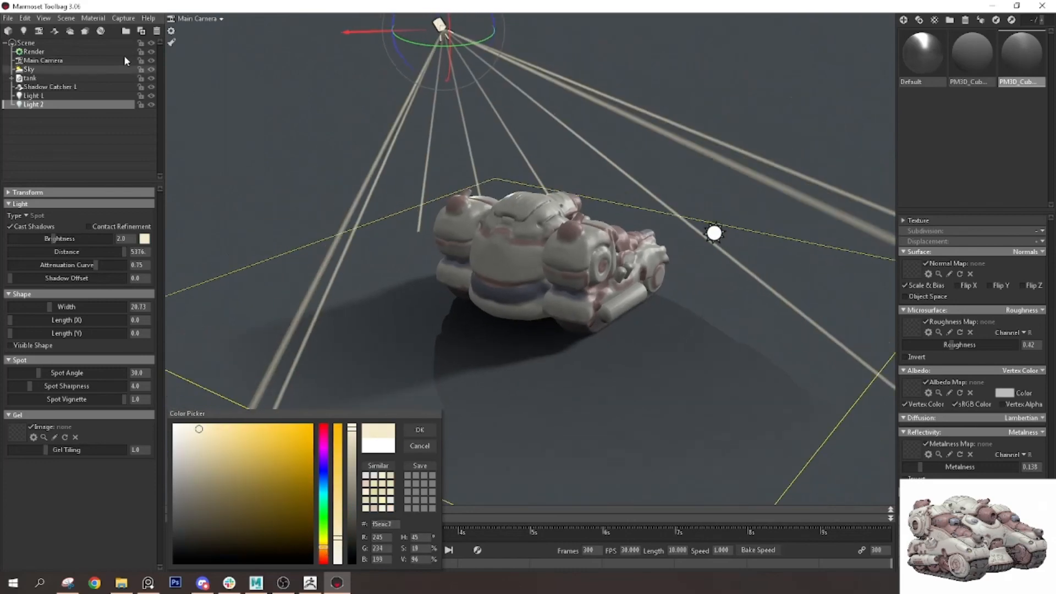
Add a third spot light from behind the tank and set its brightness to about 3.194
click(23, 31)
alt+drag(649, 226, 403, 214)
alt+drag(480, 225, 469, 219)
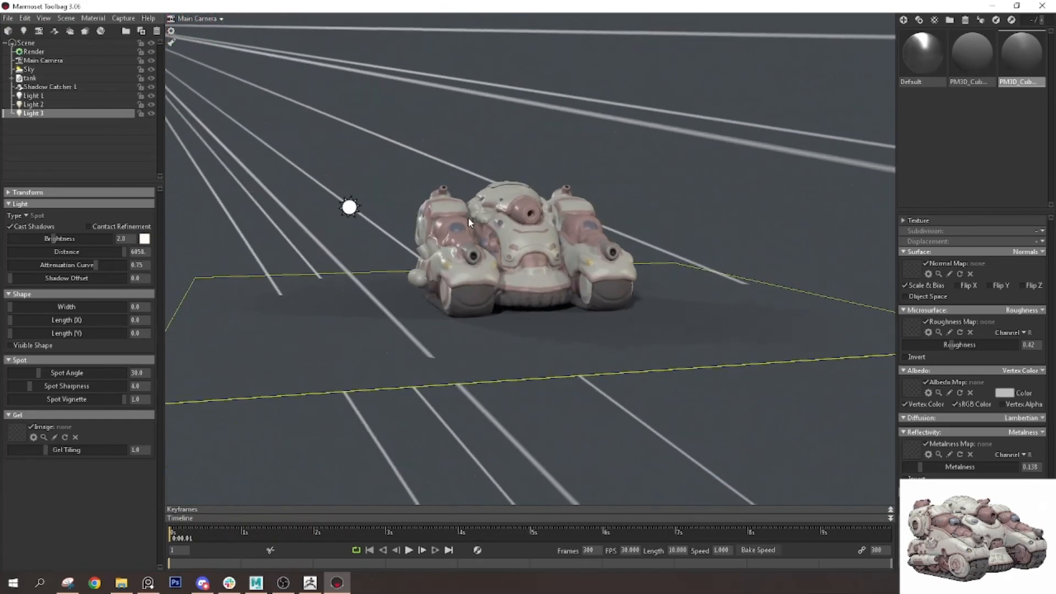
scroll(468, 218, up, 3)
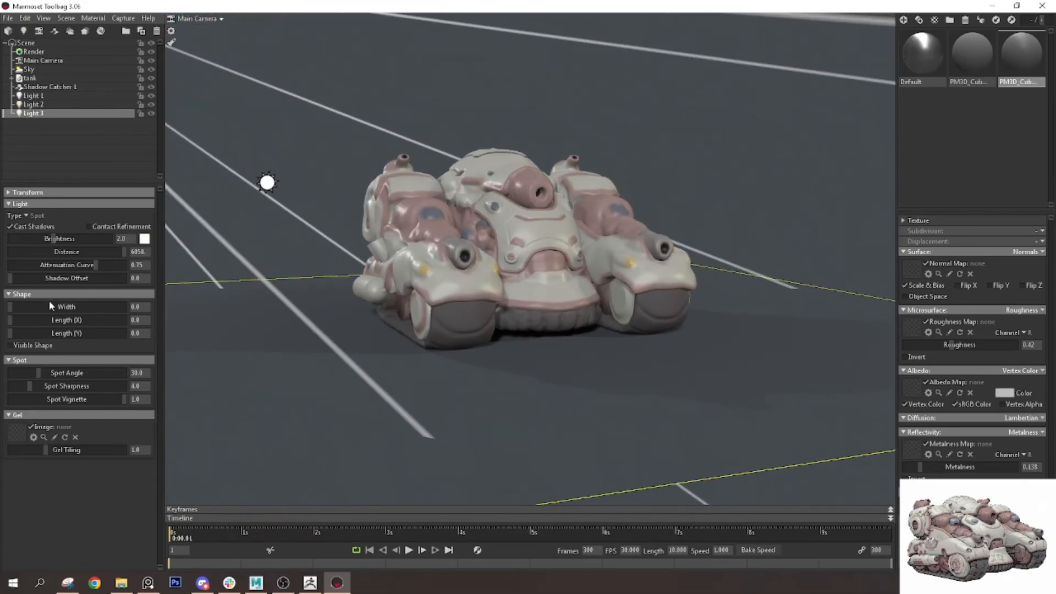
drag(62, 239, 58, 244)
alt+drag(393, 233, 405, 241)
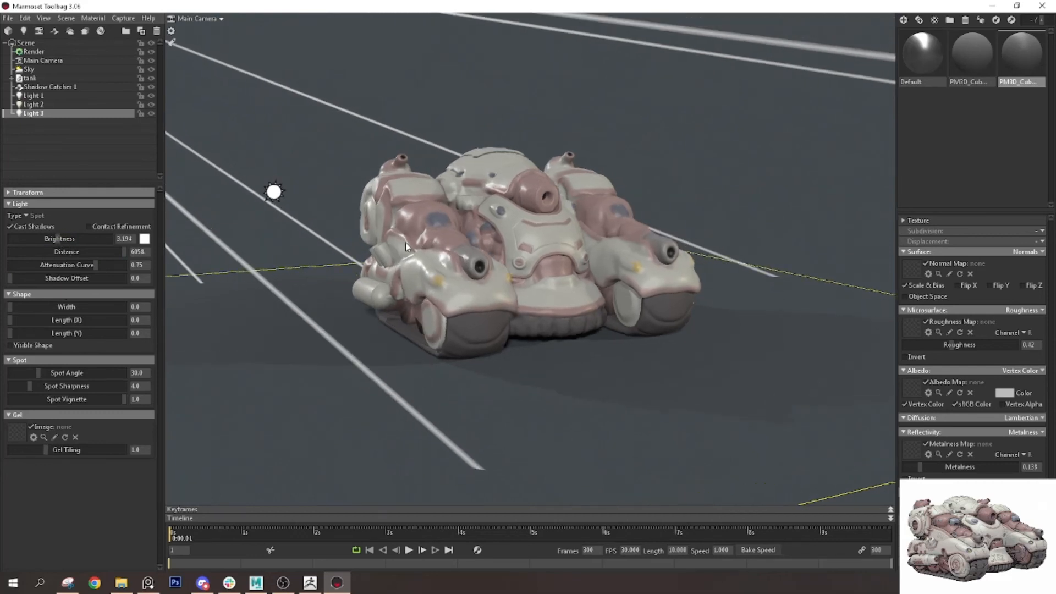
Tint the third spot light a pale warm yellow after trying a pale blue
click(144, 239)
drag(327, 484, 323, 487)
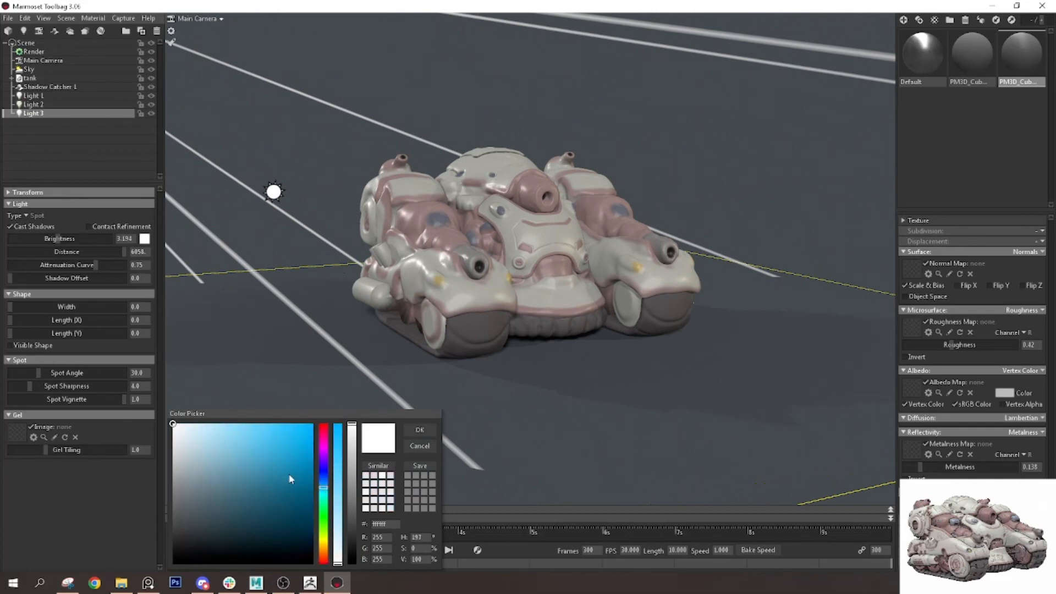
drag(213, 427, 192, 410)
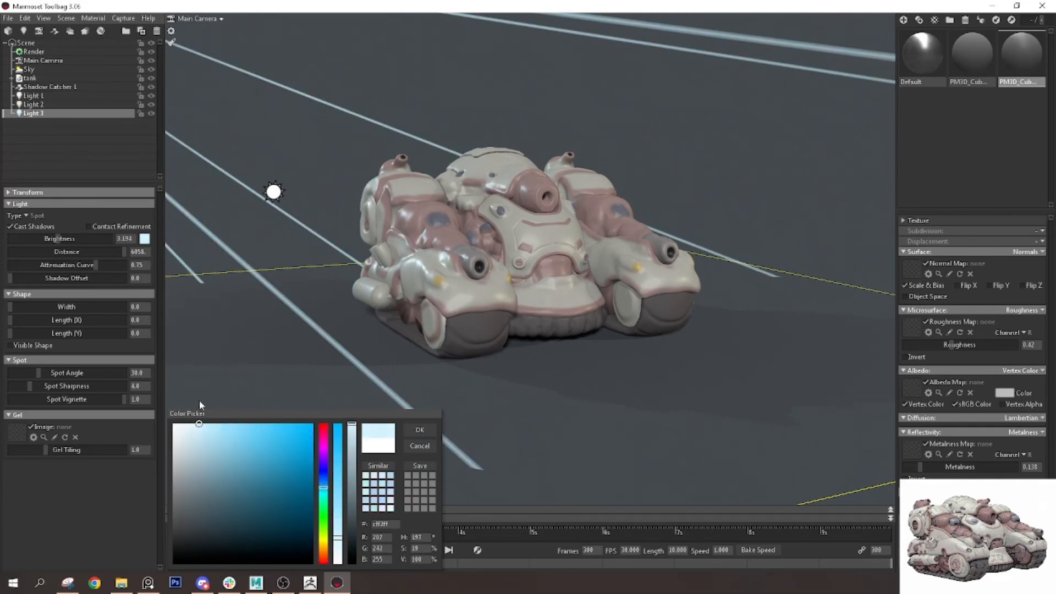
drag(324, 543, 326, 548)
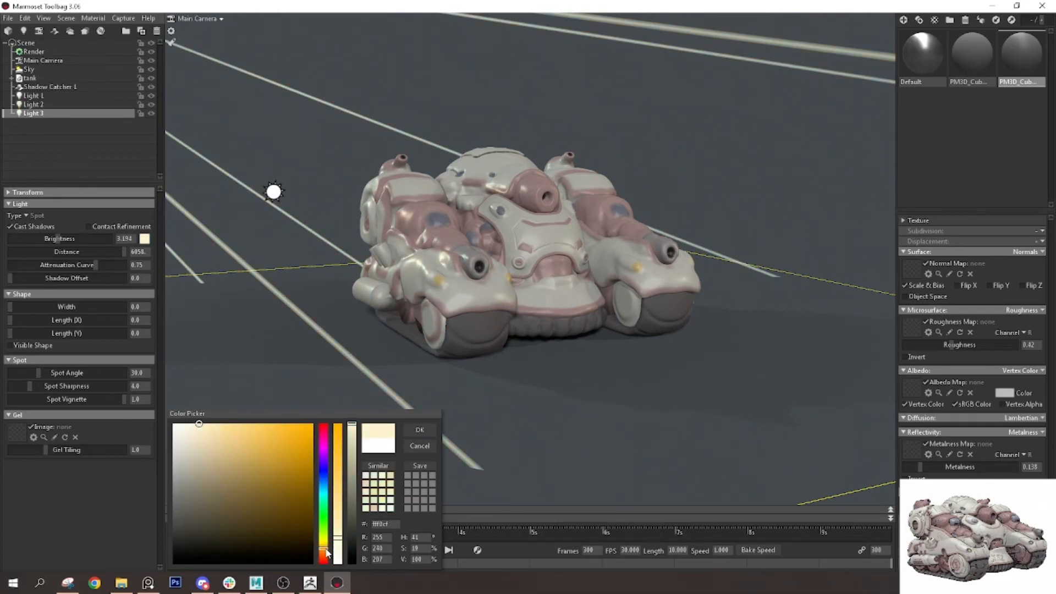
drag(217, 427, 206, 425)
Tint the second spot light a light cyan with hue 187 and saturation 33%
click(52, 105)
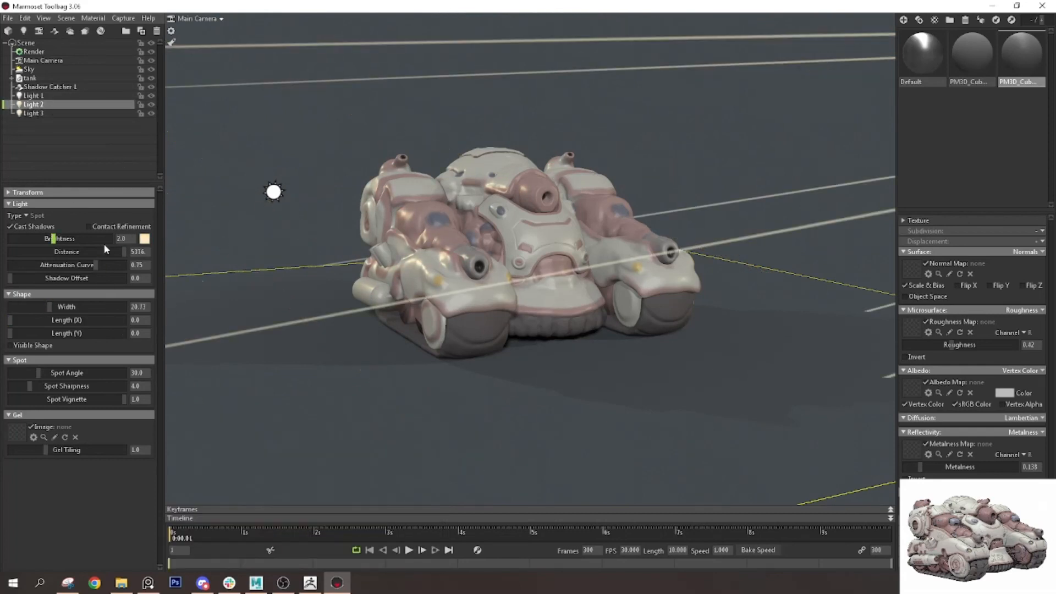
click(144, 239)
click(323, 495)
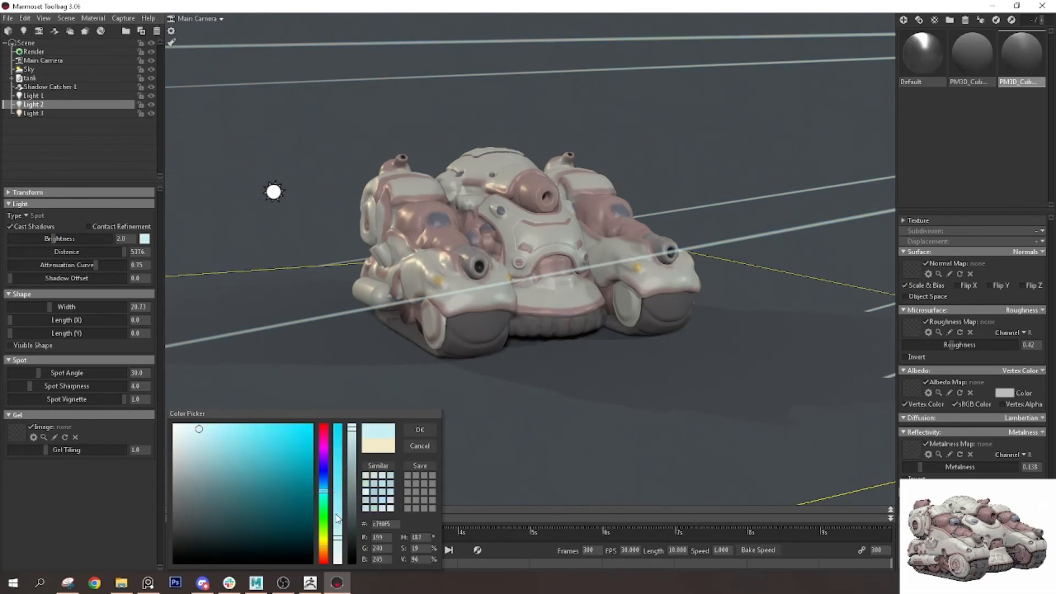
mouse_move(338, 534)
mouse_down()
mouse_move(323, 480)
mouse_move(321, 535)
mouse_move(322, 522)
mouse_up()
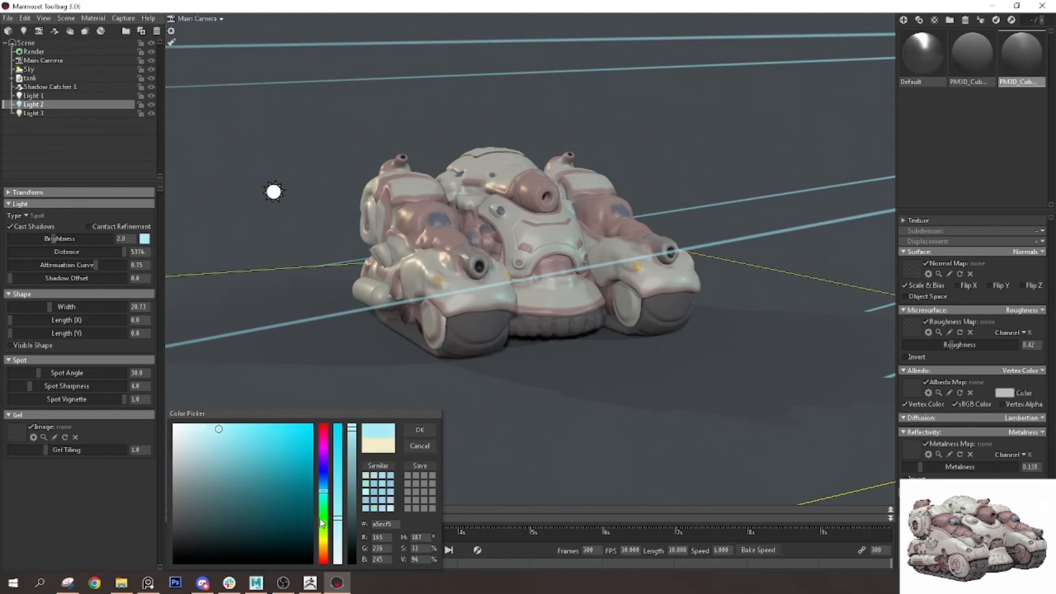
click(663, 158)
alt+drag(663, 158, 623, 158)
alt+right_drag(602, 157, 645, 215)
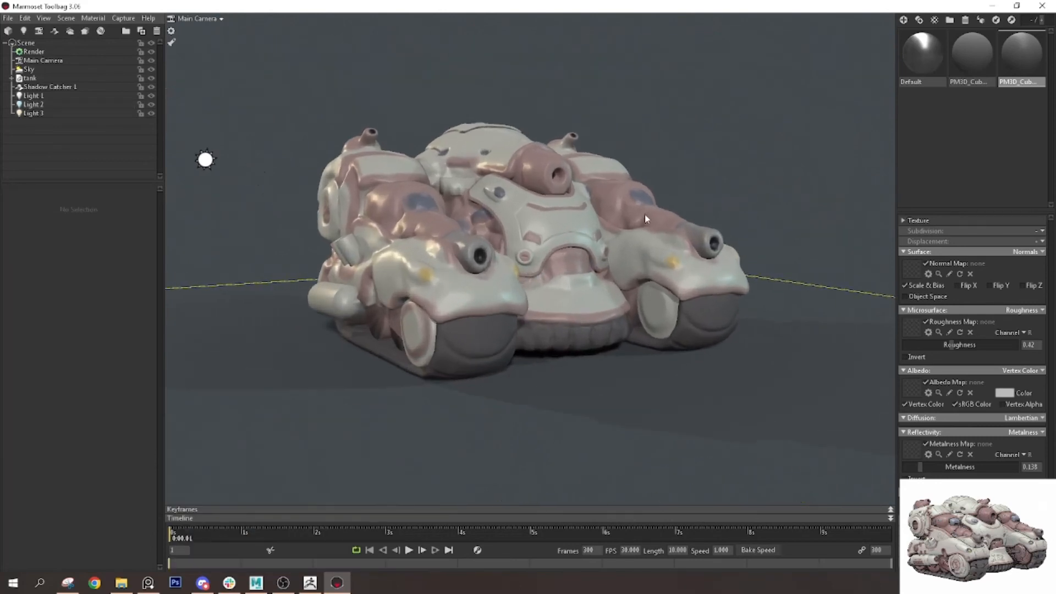
Brighten the albedo color of both the wheel and body materials of the tank to pure white
click(971, 54)
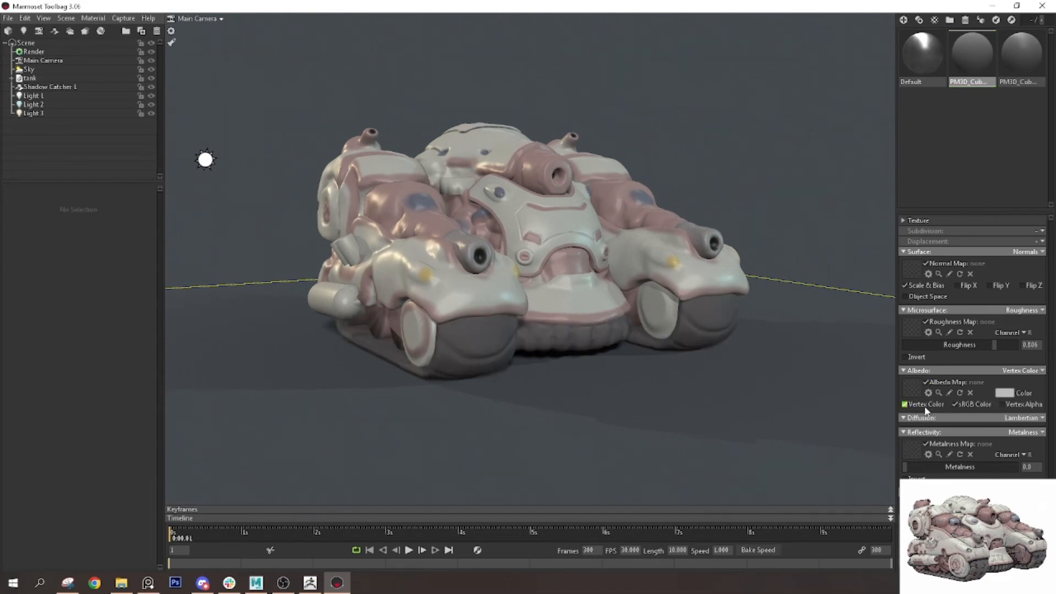
click(1013, 393)
drag(352, 446, 353, 406)
click(1021, 64)
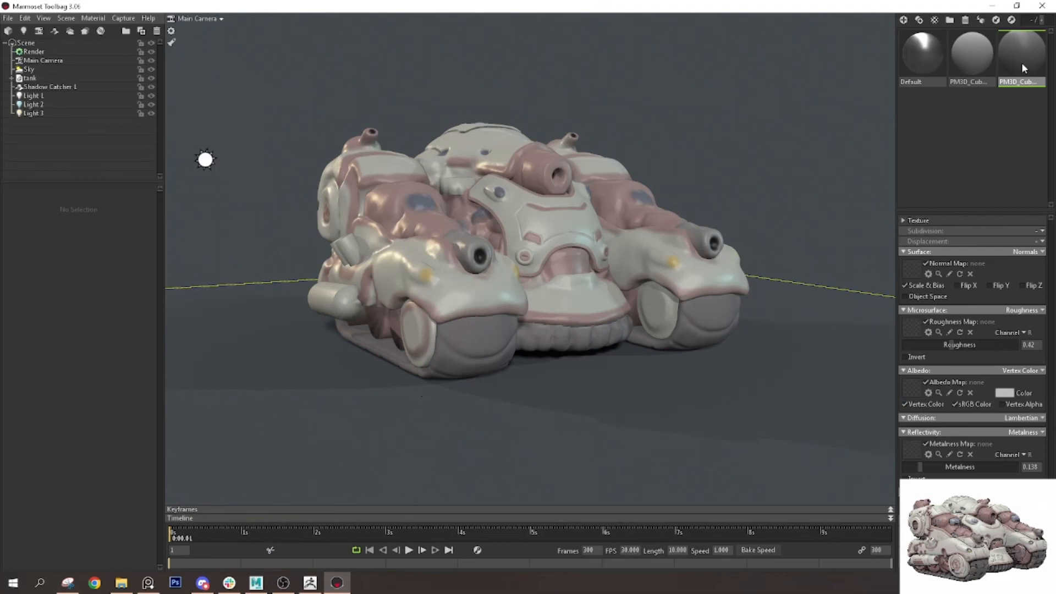
click(1002, 393)
drag(353, 430, 359, 405)
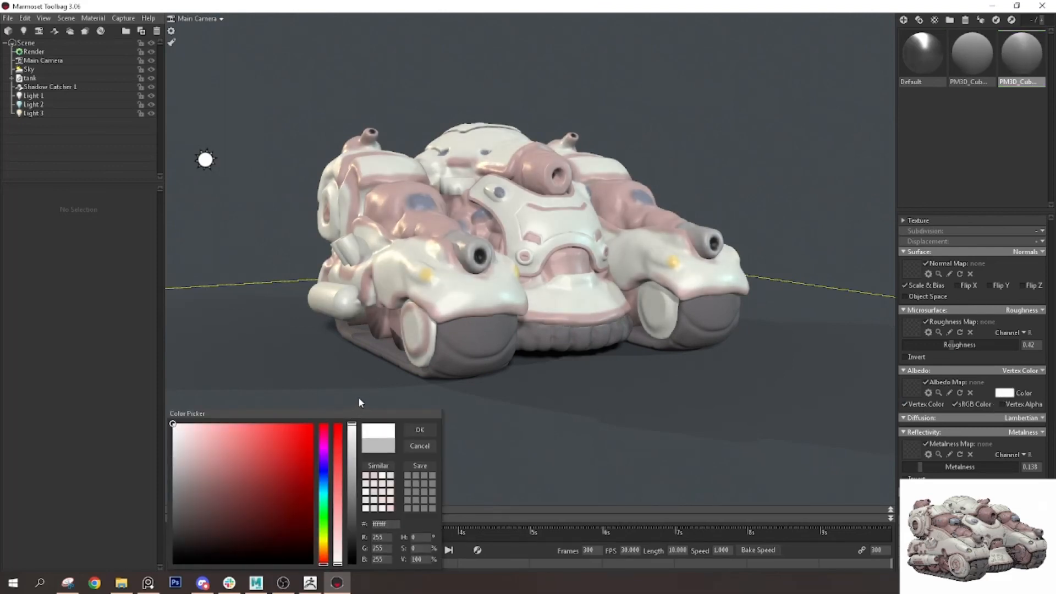
click(421, 431)
Set the wheel and track material's albedo color to grey B2B2B2 and its roughness to about 0.519
click(971, 55)
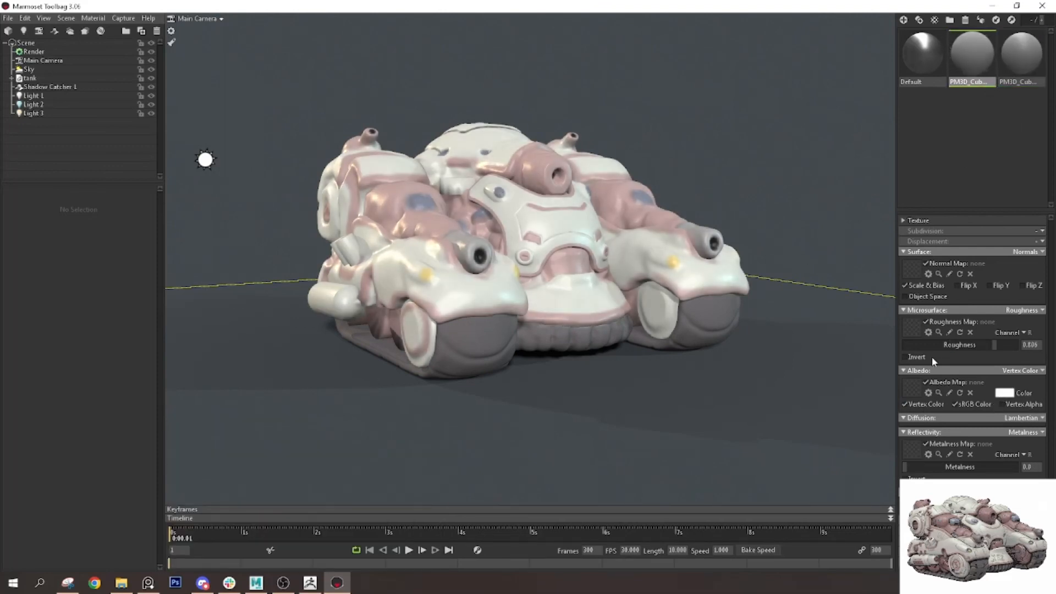
click(1002, 392)
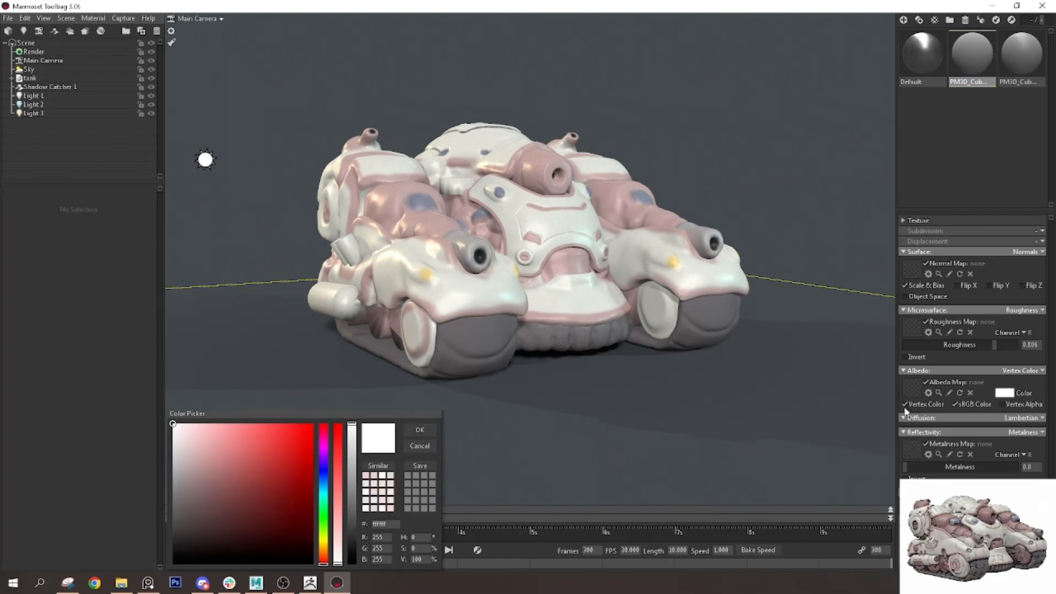
click(352, 476)
drag(352, 476, 352, 481)
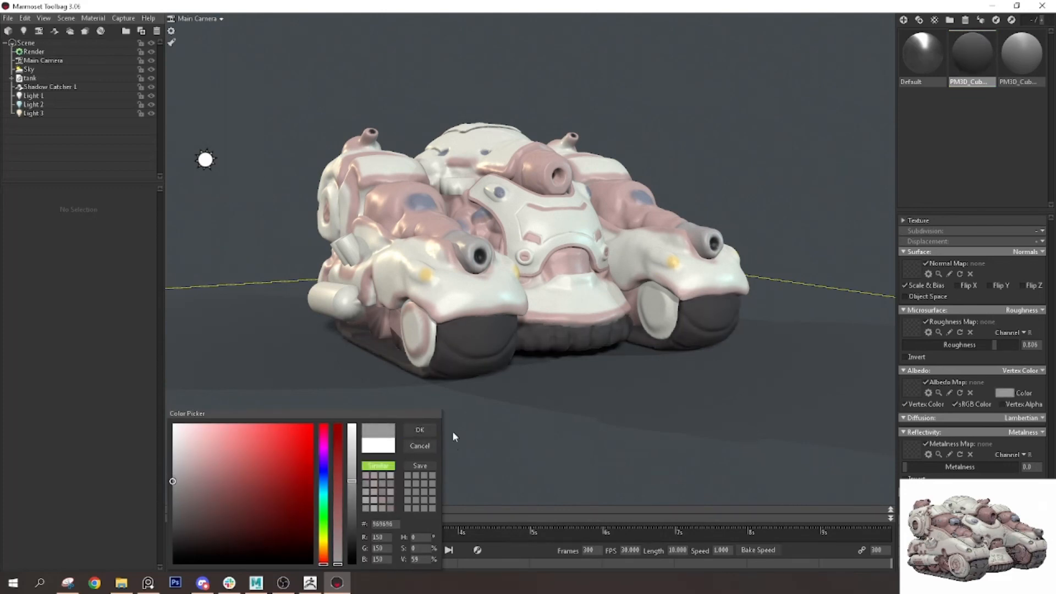
drag(352, 482, 353, 465)
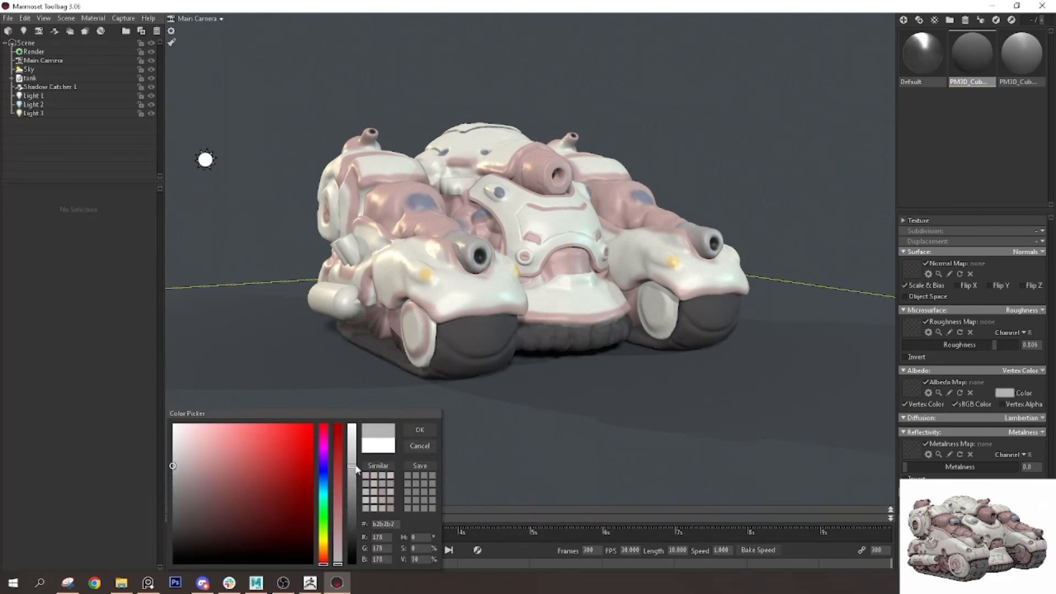
drag(955, 345, 961, 345)
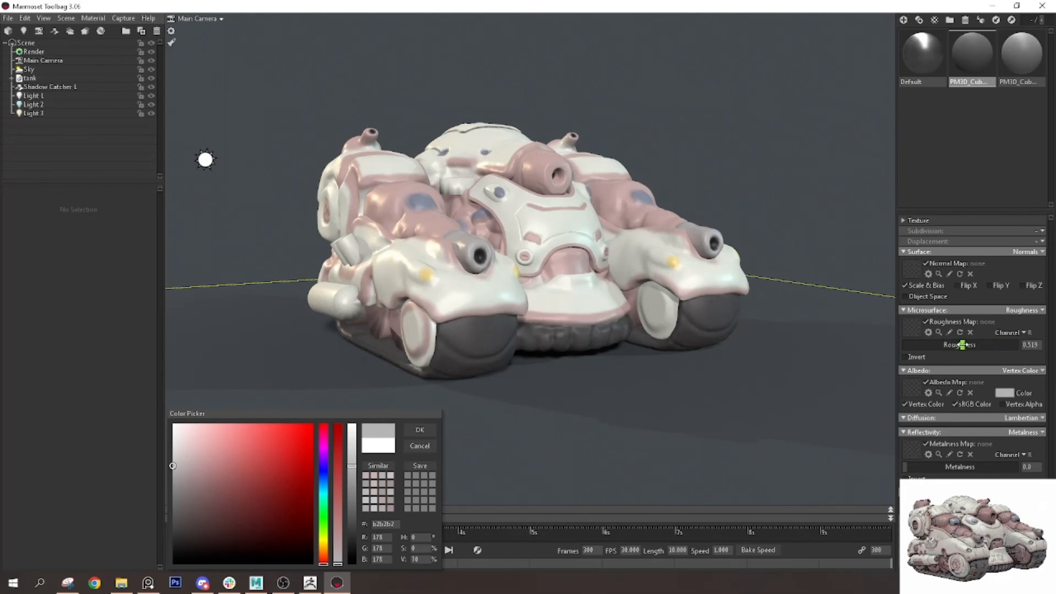
Set the tank body material's roughness to about 0.47 and its secondary reflection to Newton's Rings
click(1020, 55)
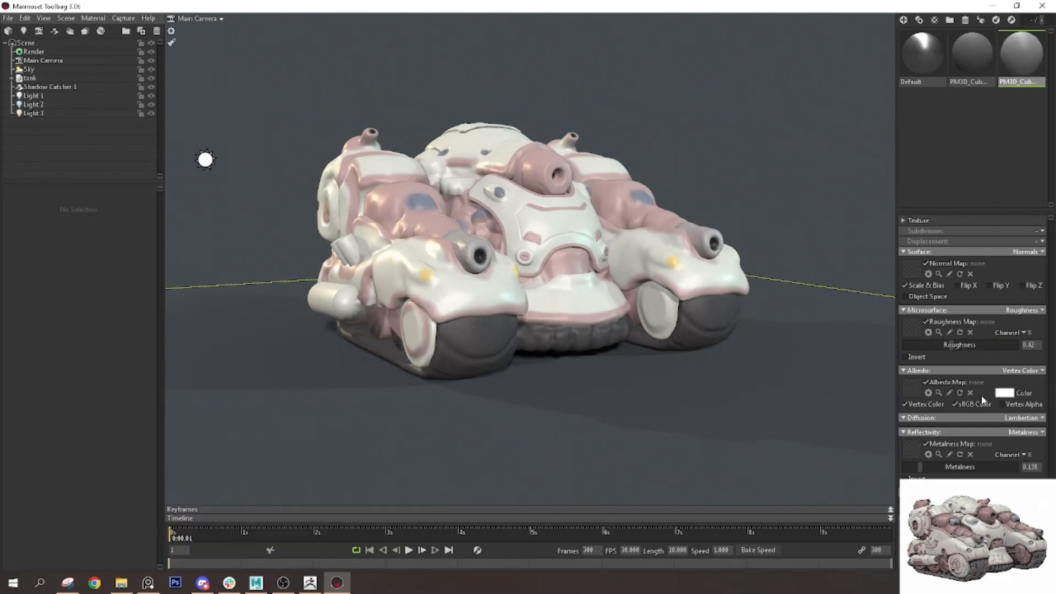
mouse_move(974, 344)
mouse_down()
mouse_move(926, 346)
mouse_move(957, 346)
mouse_up()
click(1033, 511)
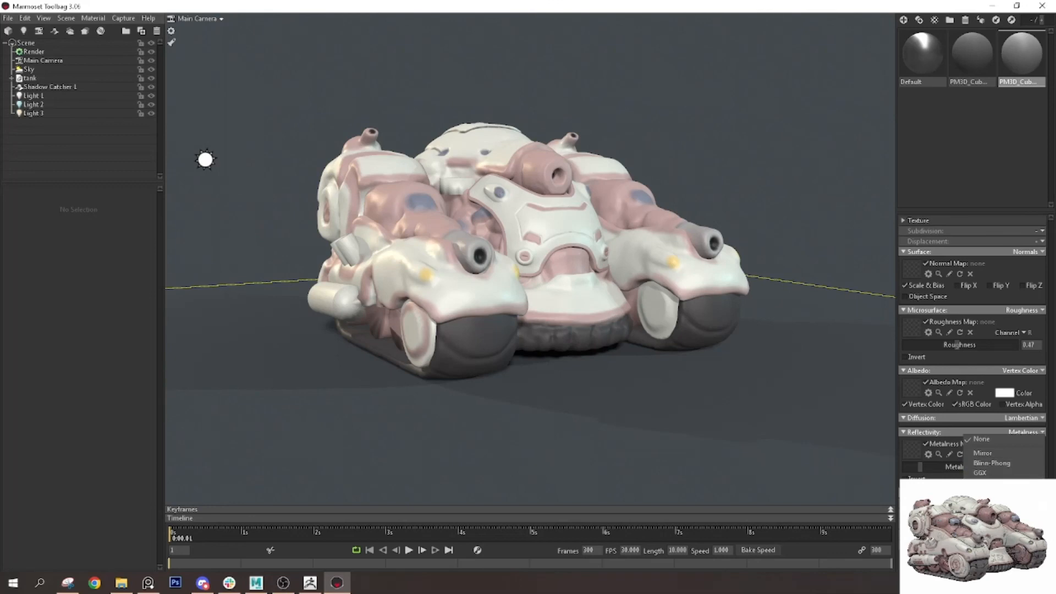
click(981, 473)
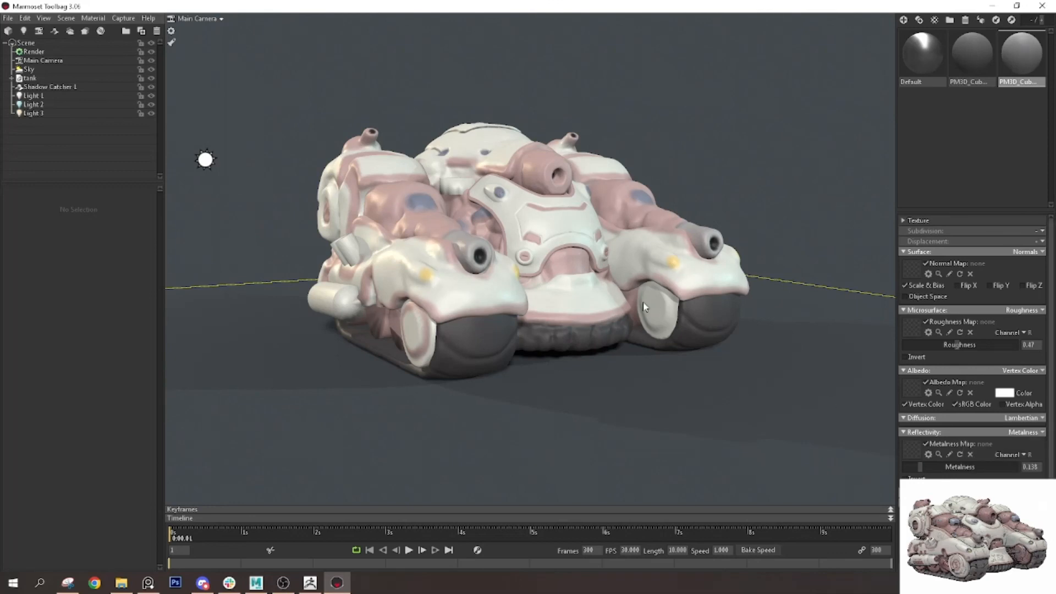
scroll(645, 313, up, 2)
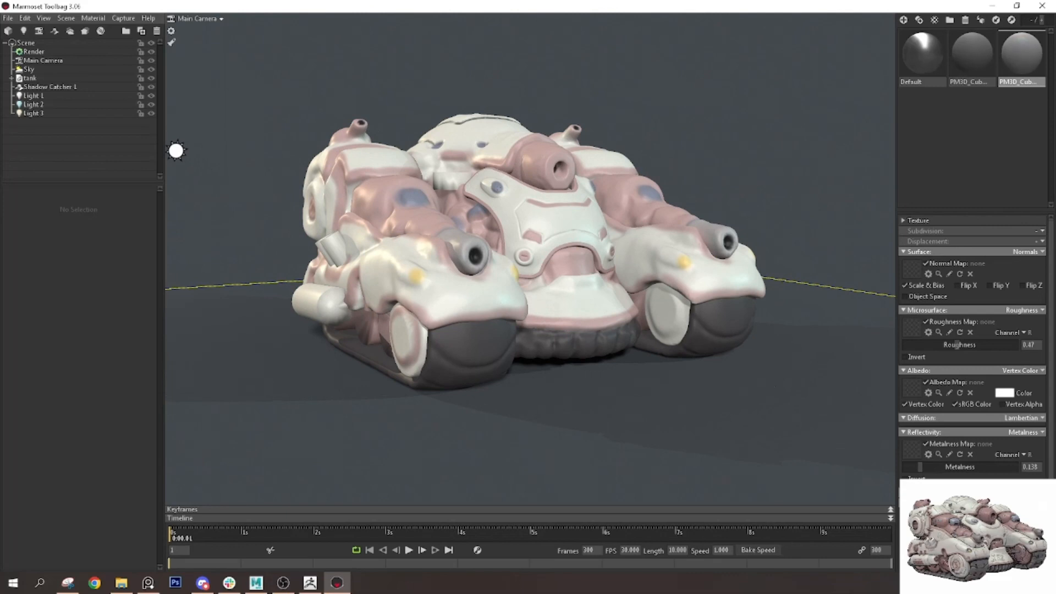
scroll(972, 346, down, 2)
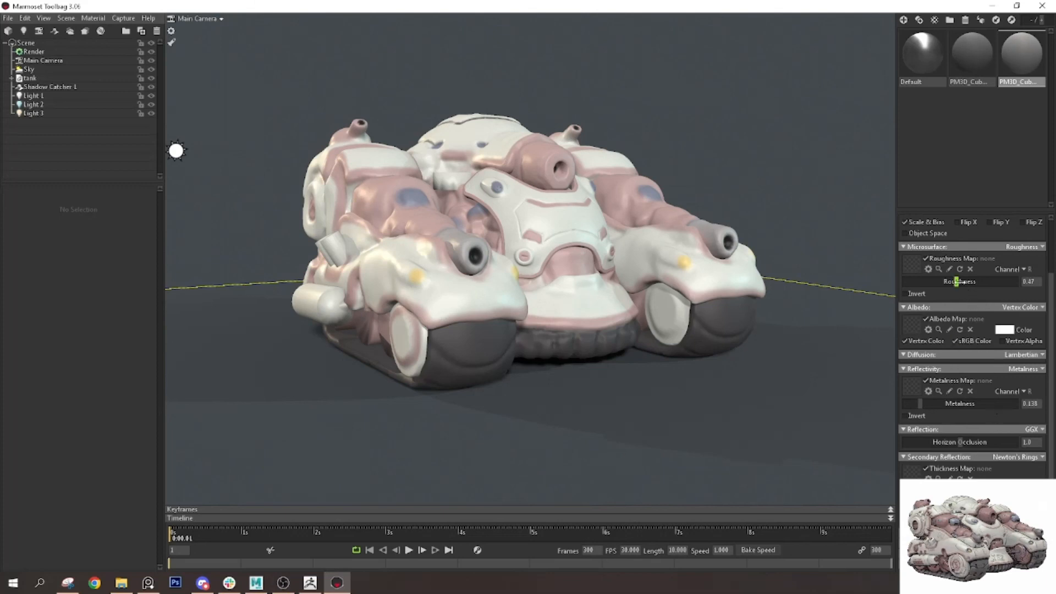
Lower the tank body material's roughness to about 0.341 for glossier highlights
drag(960, 281, 937, 301)
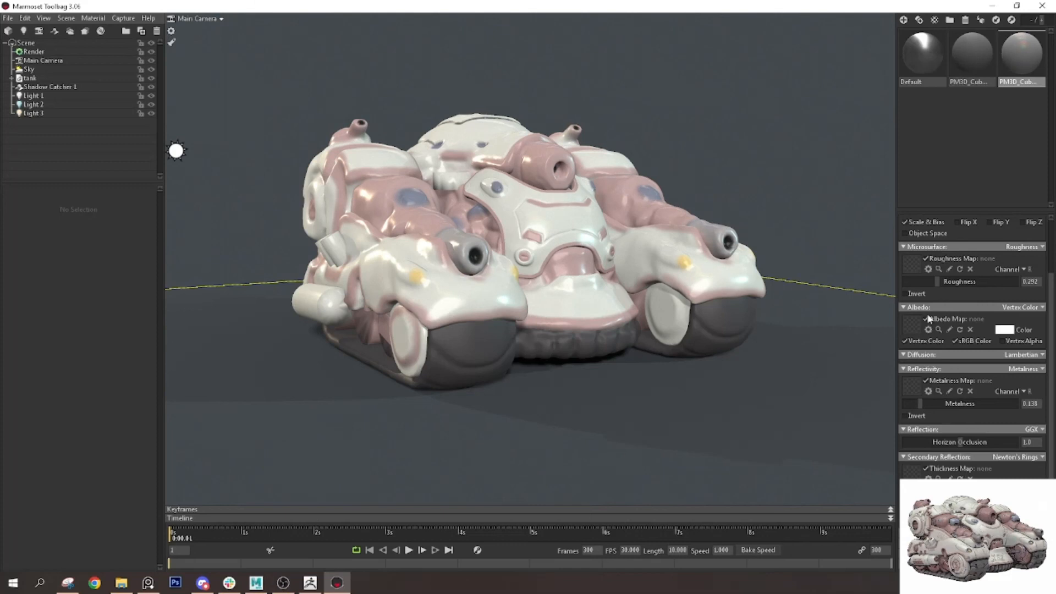
drag(936, 281, 943, 282)
drag(748, 218, 610, 214)
click(267, 183)
Set the second spot light's distance to 5000 after trying 1000
click(42, 105)
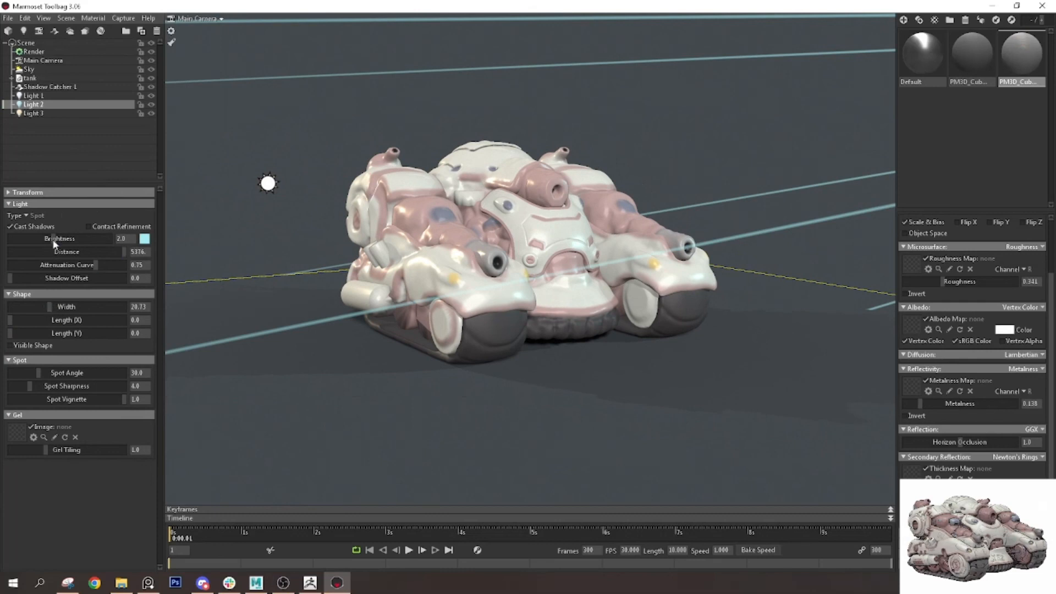
mouse_move(110, 252)
mouse_down()
mouse_move(140, 251)
mouse_move(66, 252)
mouse_move(167, 264)
mouse_up()
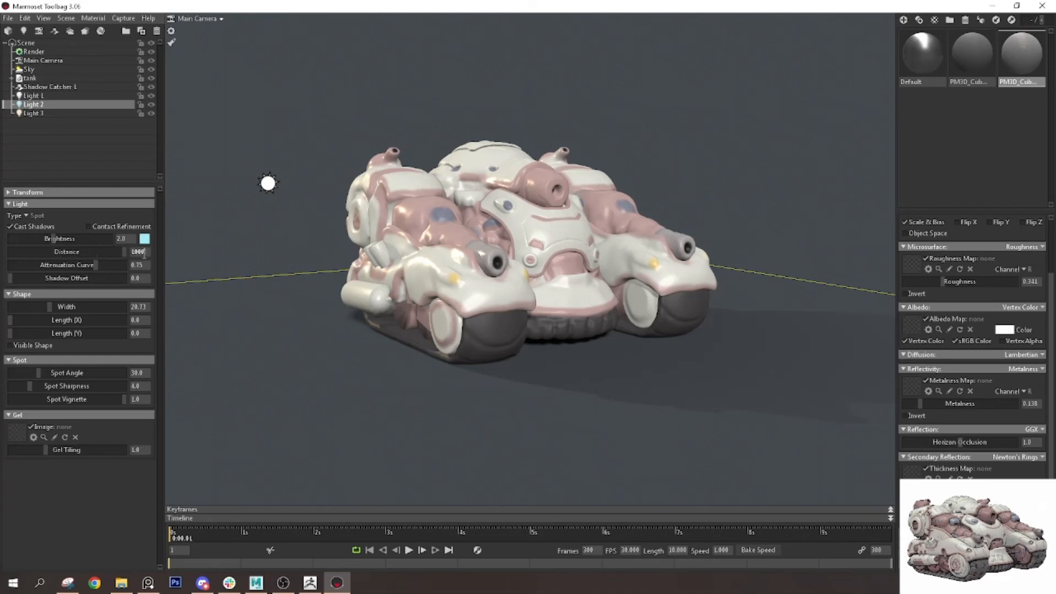
double_click(144, 253)
text(5000)
key(Return)
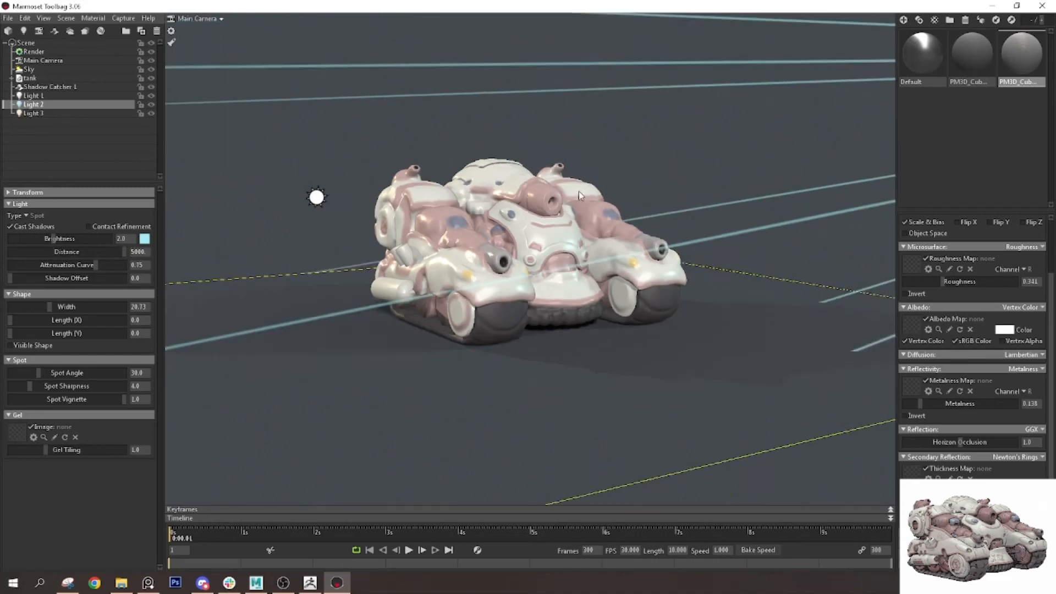
scroll(579, 192, down, 5)
click(580, 177)
scroll(579, 177, up, 5)
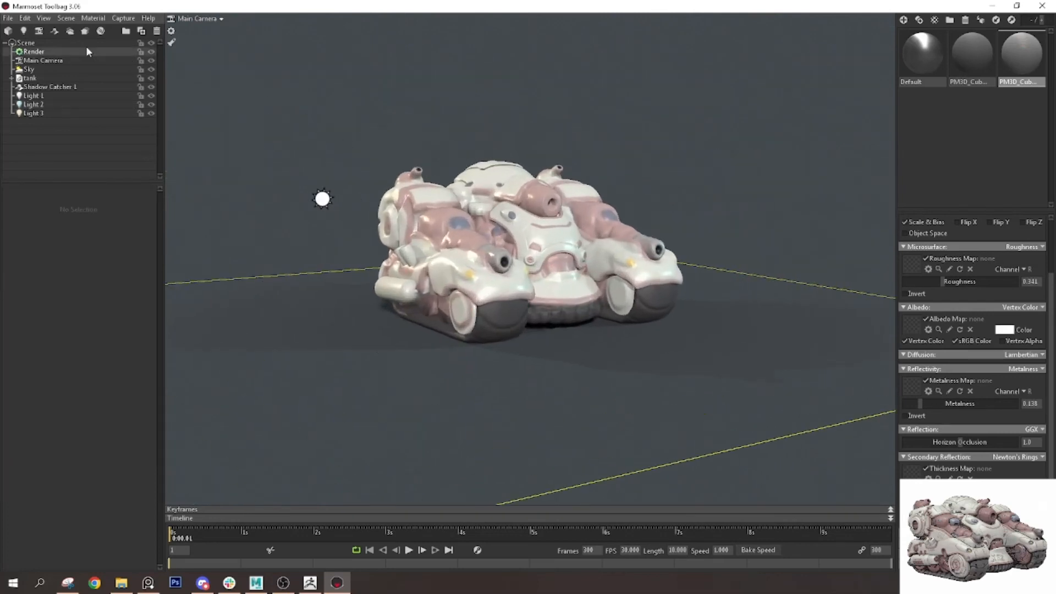
Turn on the main camera's safe frame and frame the tank so it fills more of the shot
click(49, 59)
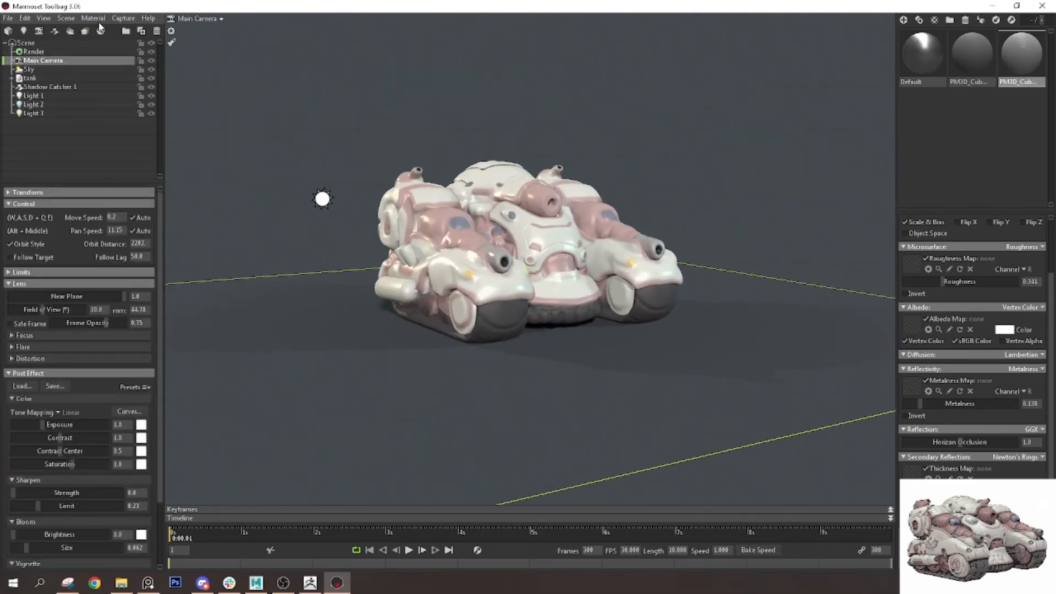
click(35, 324)
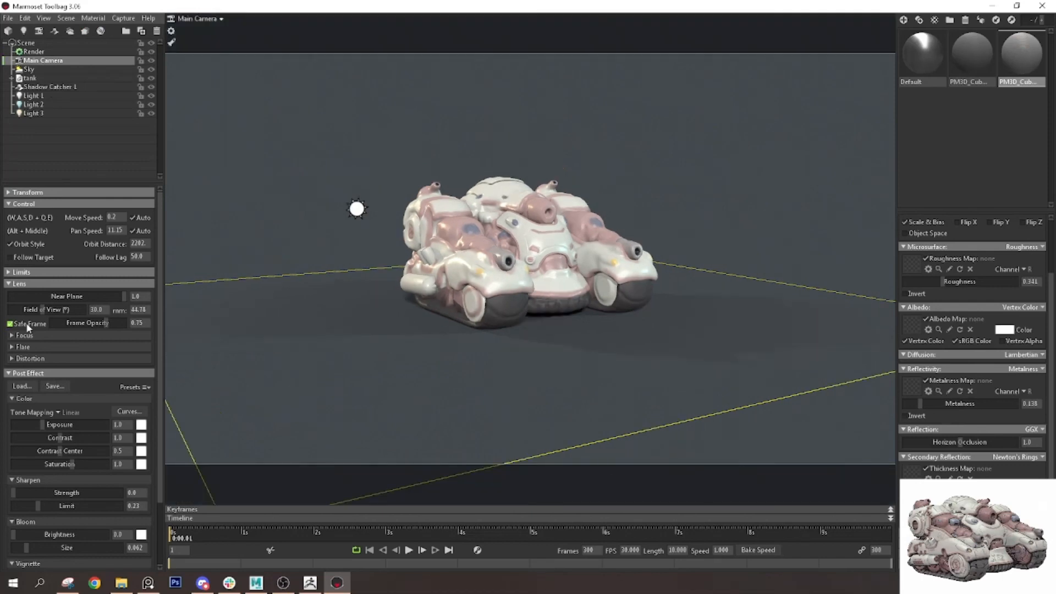
scroll(484, 242, up, 5)
drag(500, 255, 515, 261)
scroll(455, 223, up, 1)
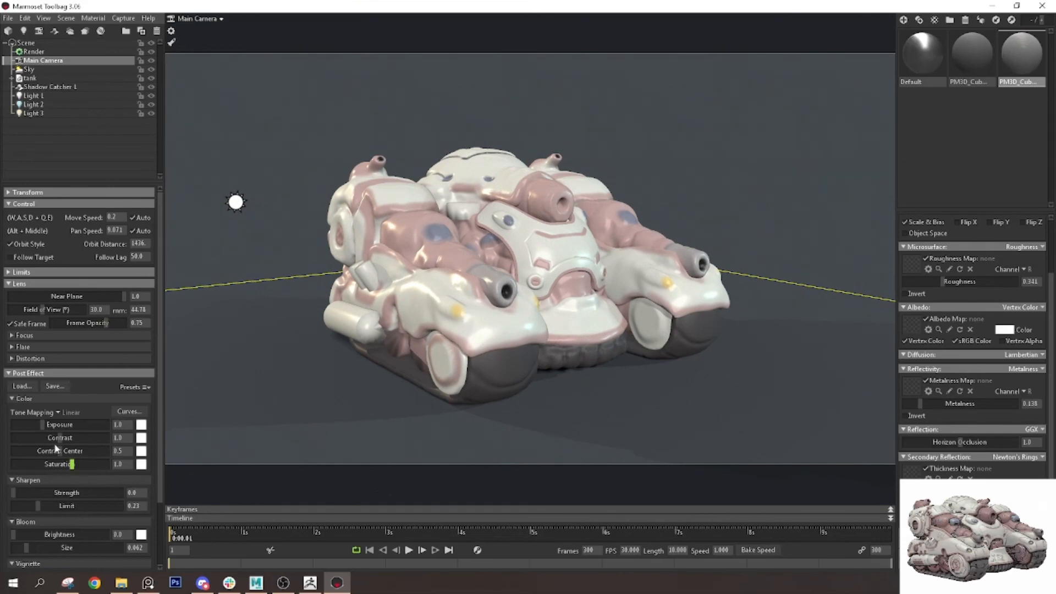
Set the main camera's tone mapping to ACES and raise its exposure to 1.45
click(58, 412)
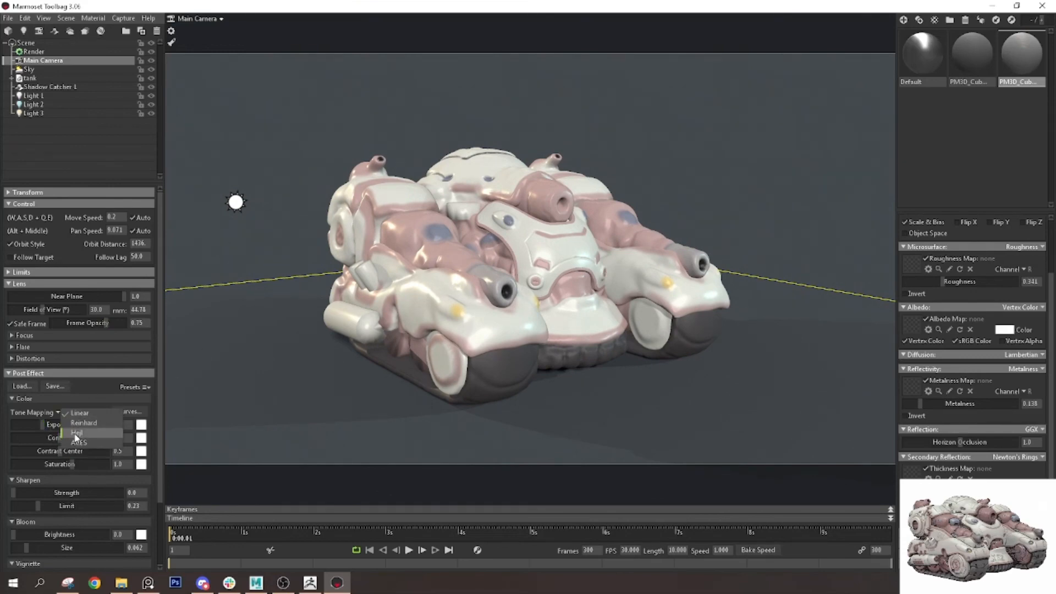
click(75, 449)
alt+drag(192, 350, 194, 334)
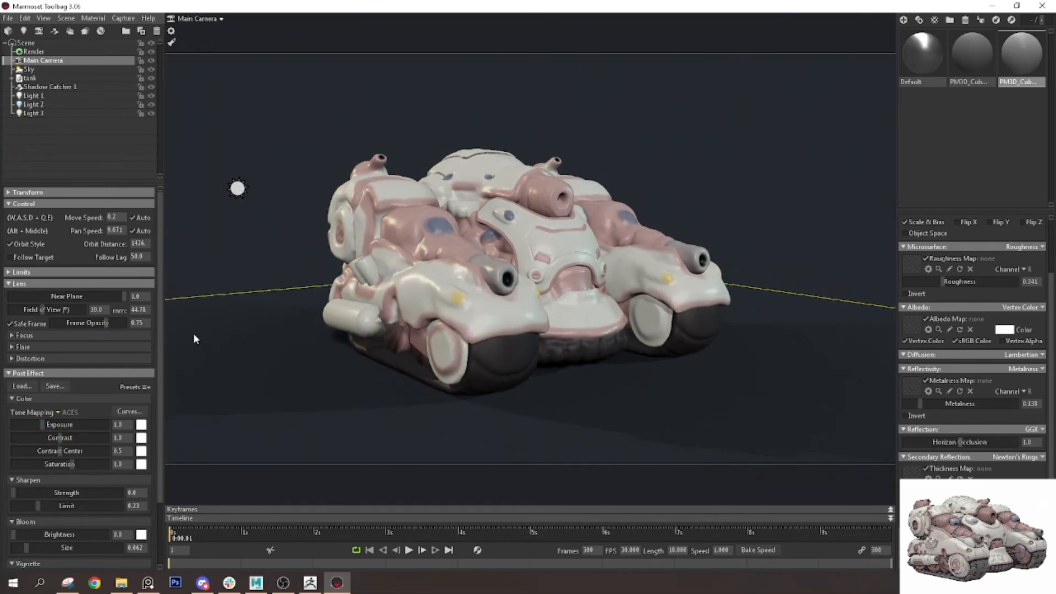
drag(49, 426, 45, 425)
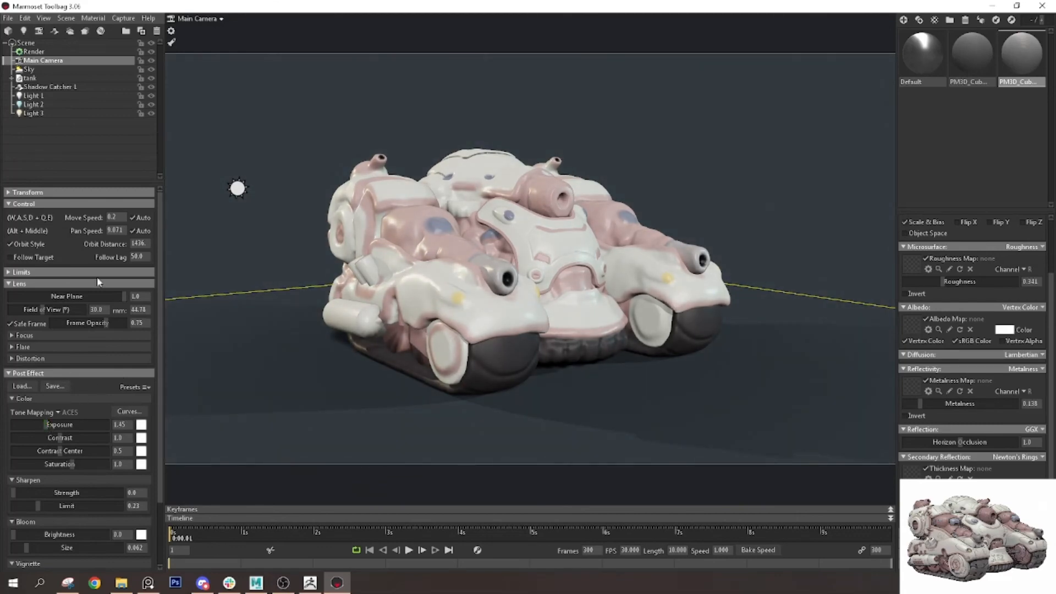
Enable ambient occlusion in the scene's render settings
click(34, 52)
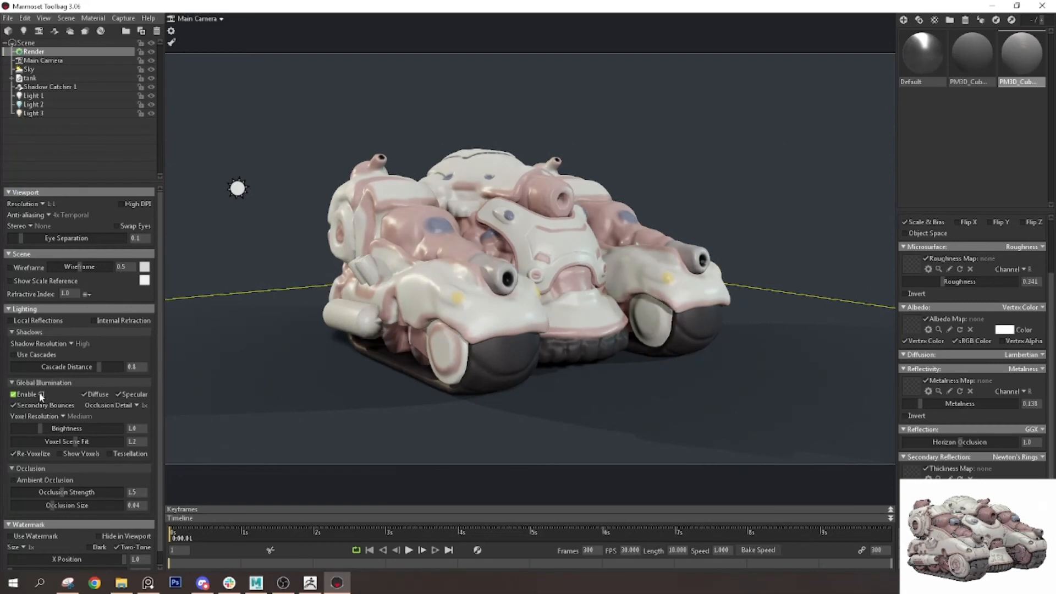
click(52, 481)
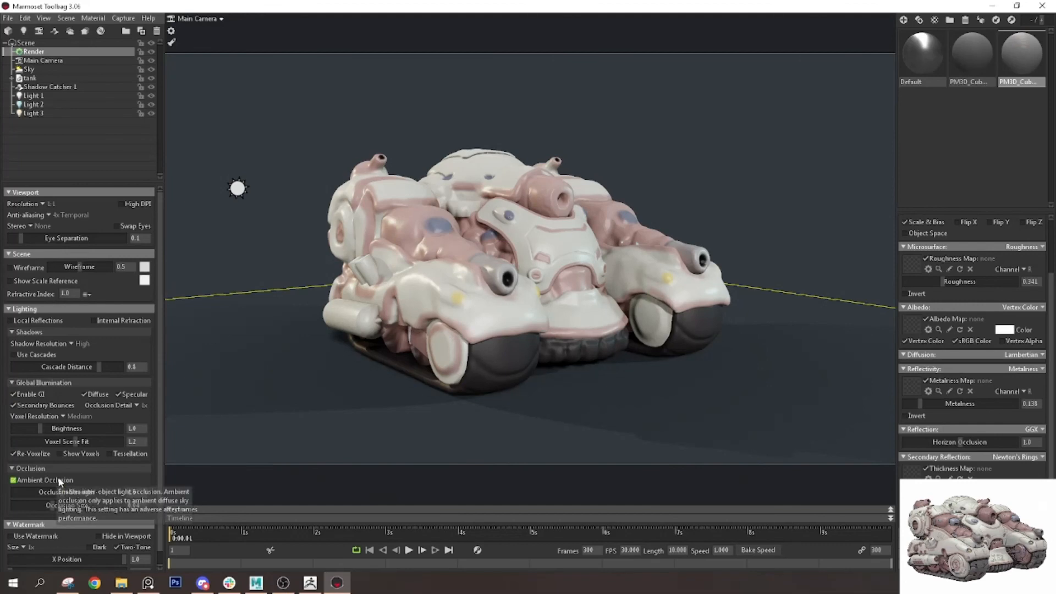
click(460, 133)
middle_drag(358, 106, 370, 105)
drag(370, 108, 408, 148)
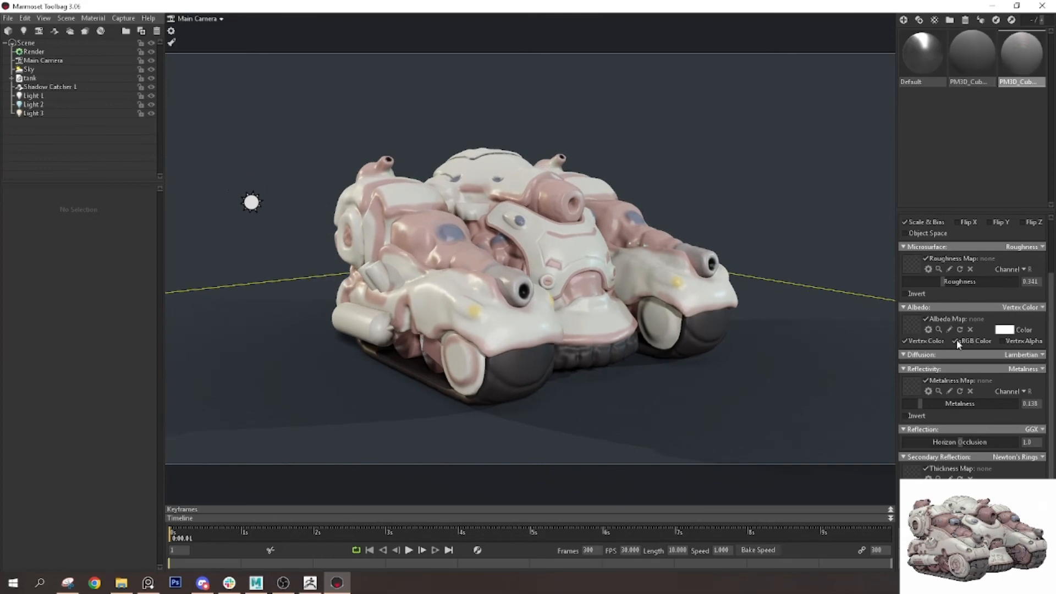
Darken the tank body material's albedo color to light gray cdcdcd
click(1004, 329)
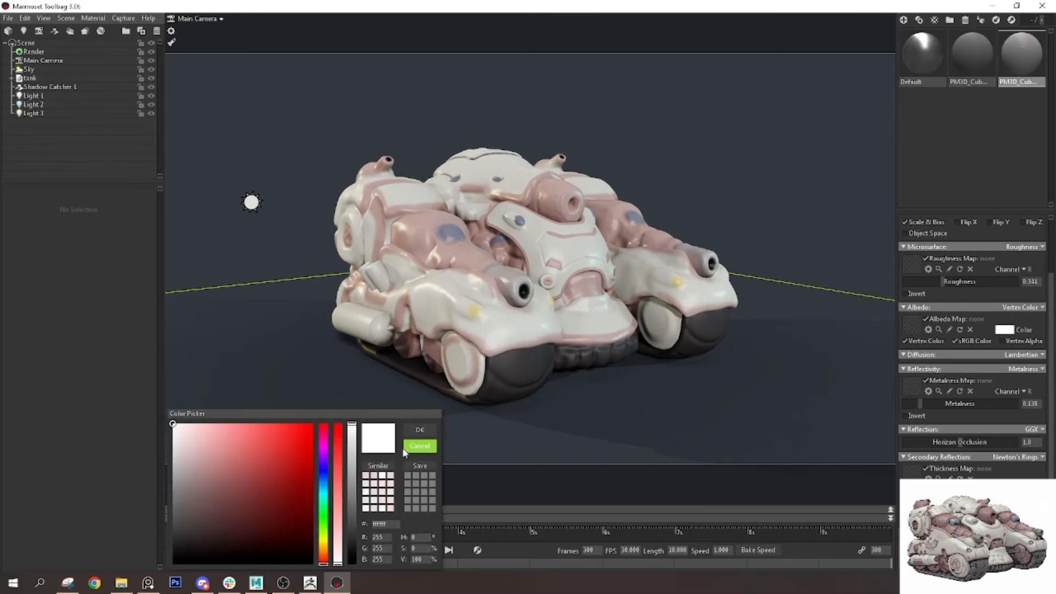
click(352, 441)
drag(353, 446, 353, 451)
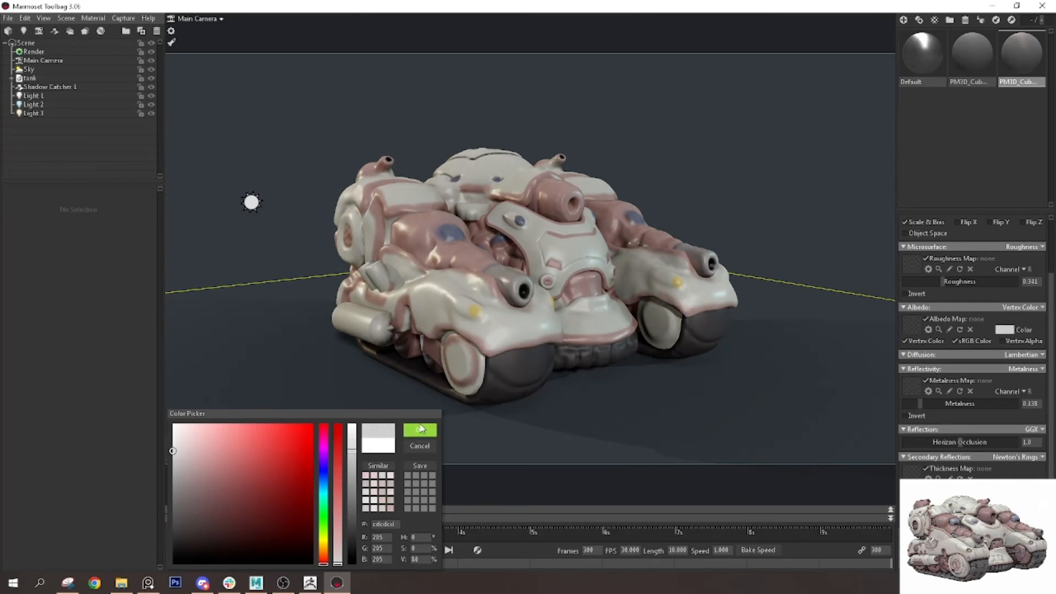
click(419, 430)
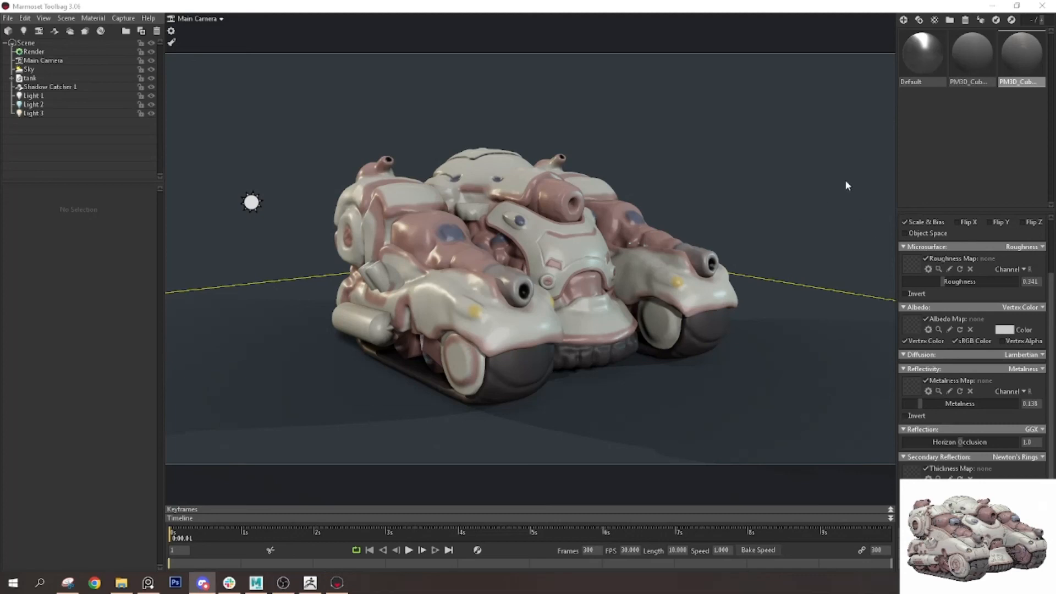
Add a turntable to the tank body mesh and play the timeline briefly to test the spin
drag(794, 195, 738, 166)
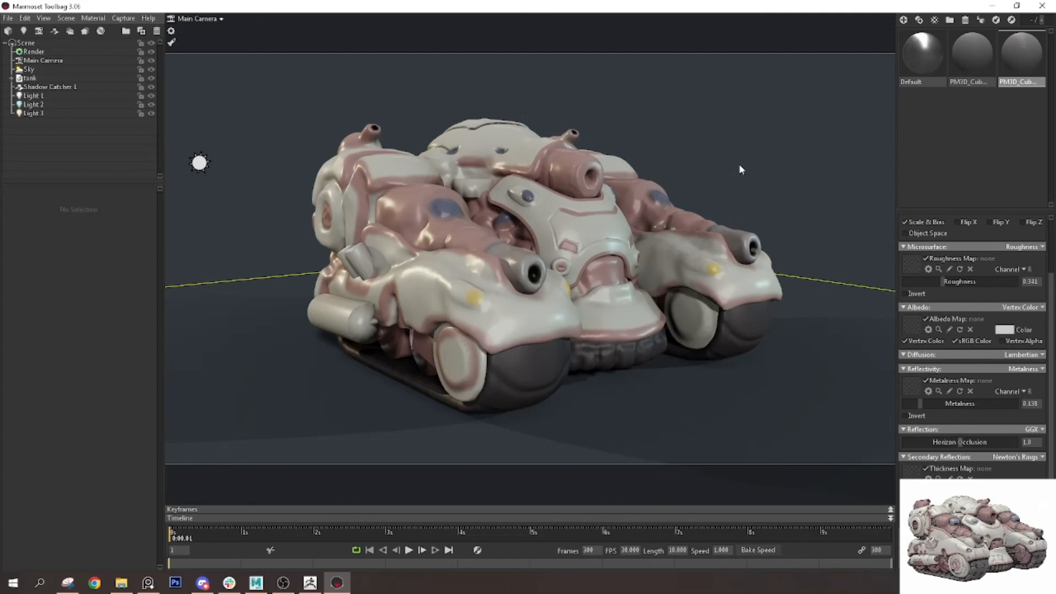
click(453, 209)
click(84, 30)
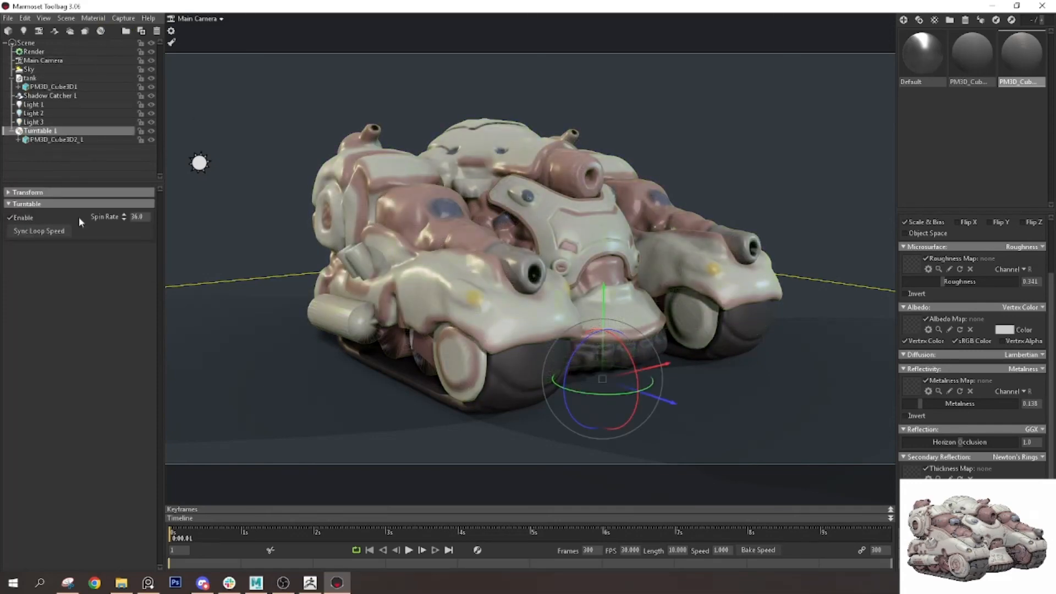
click(409, 550)
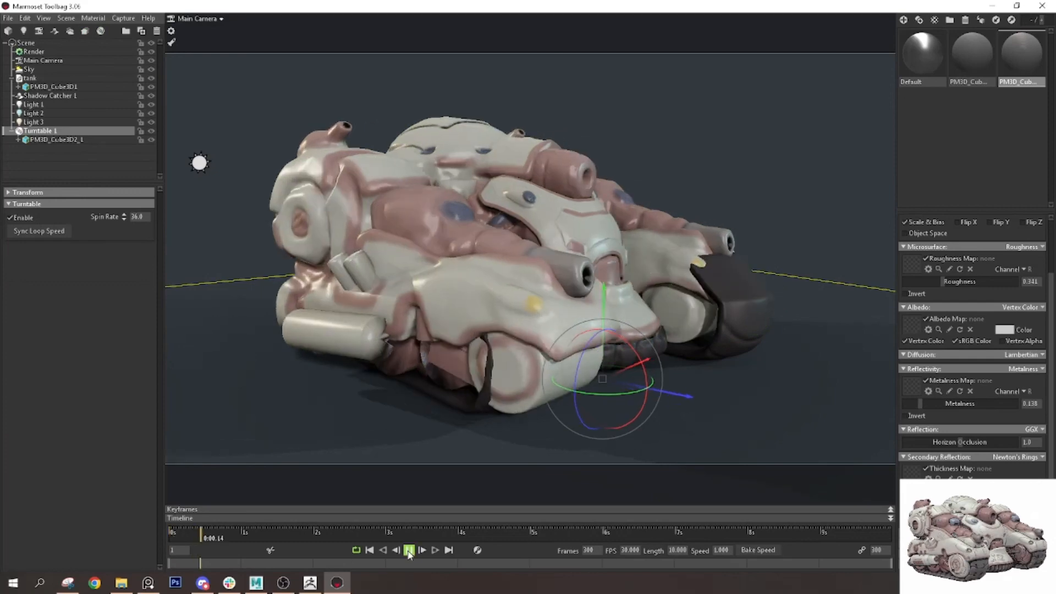
click(409, 550)
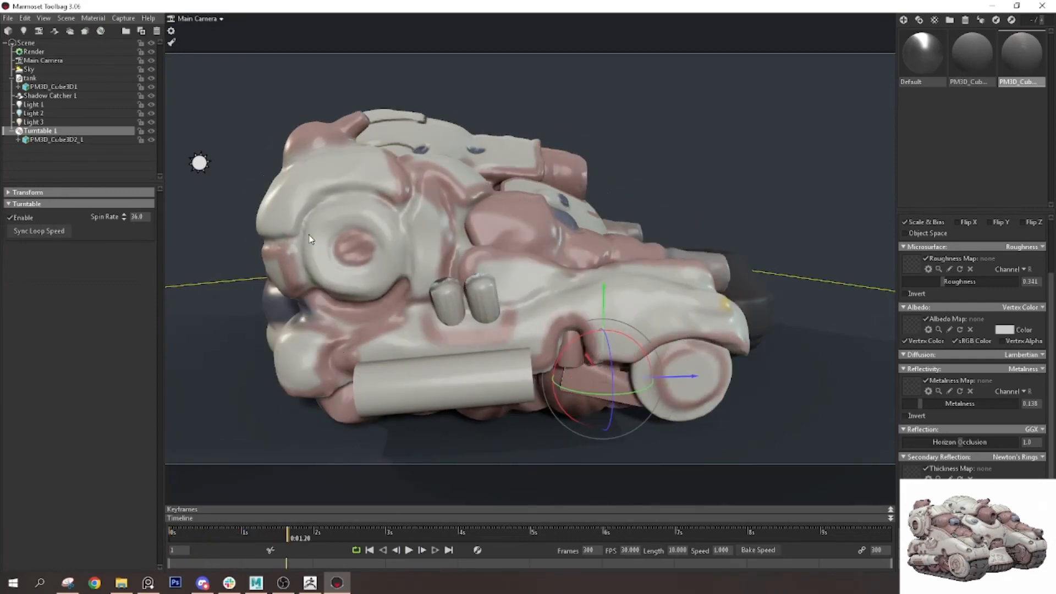
Place the whole tank group under Turntable 1, play the rotation to check it, and return the timeline to its start
click(75, 141)
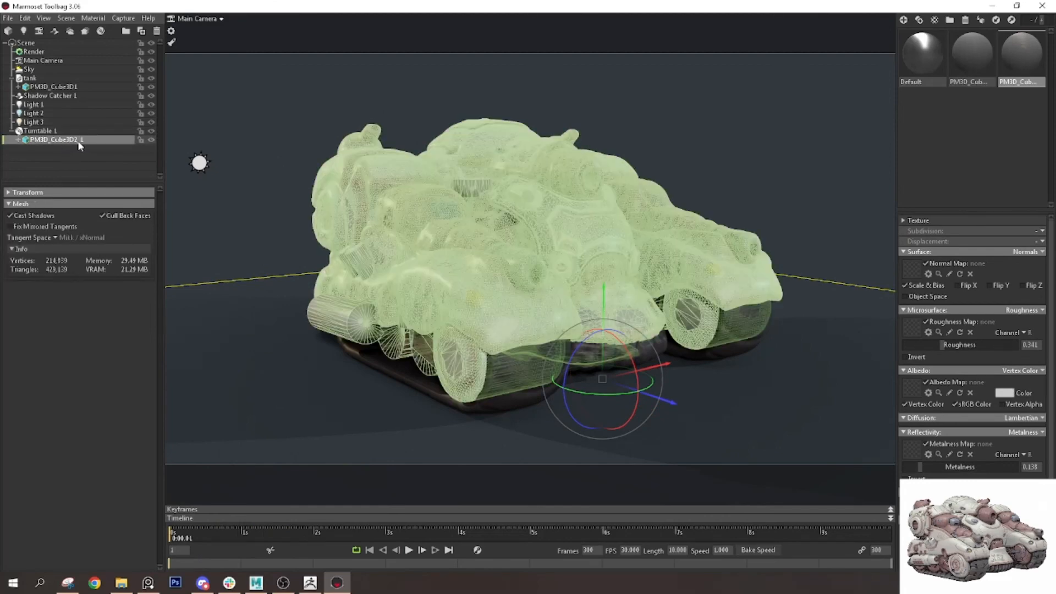
click(50, 155)
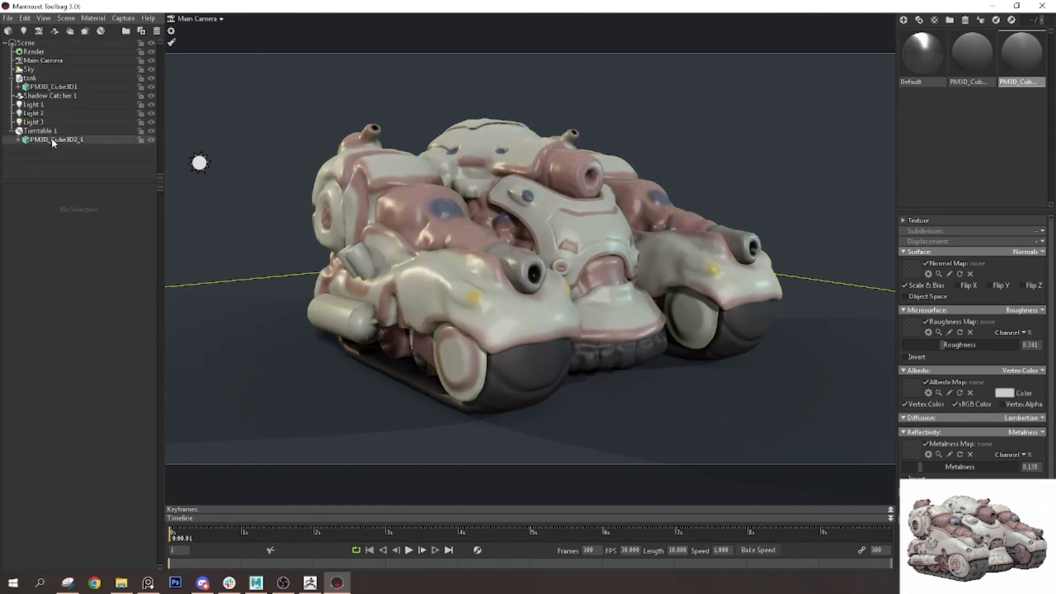
mouse_move(52, 140)
mouse_down()
mouse_move(60, 81)
mouse_move(42, 101)
mouse_move(53, 139)
mouse_up()
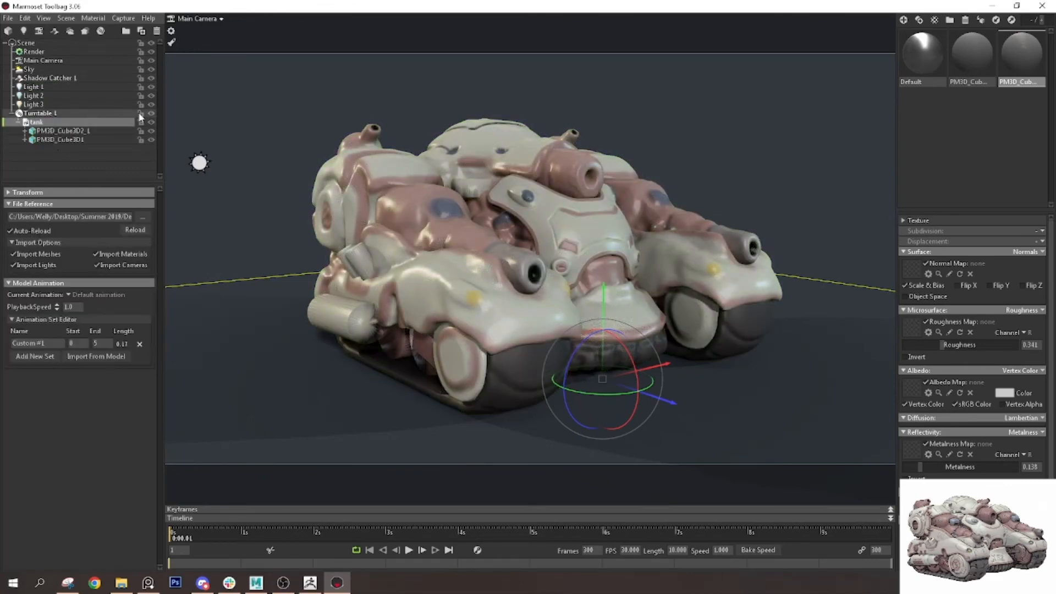
click(408, 550)
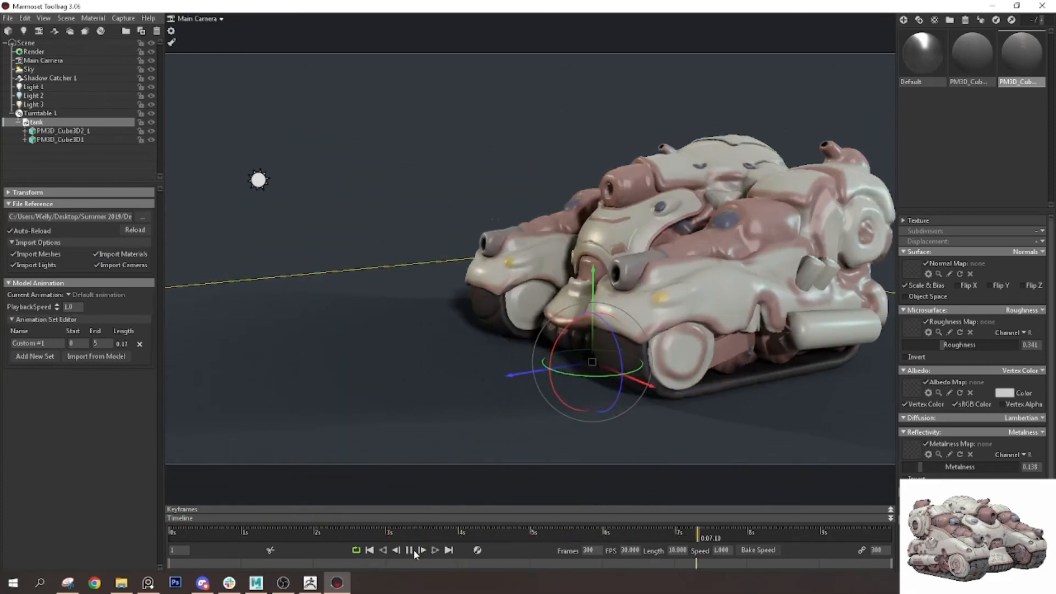
click(409, 550)
click(172, 530)
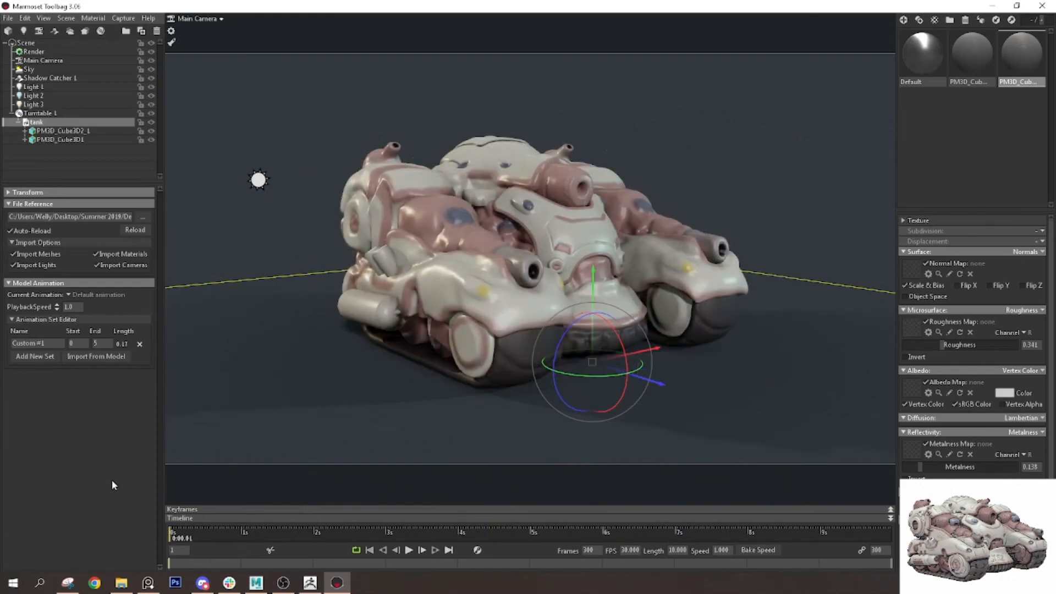
Import the UE4 mannequin as a scale reference and move it out from under the tank to beside its front wheel
click(795, 120)
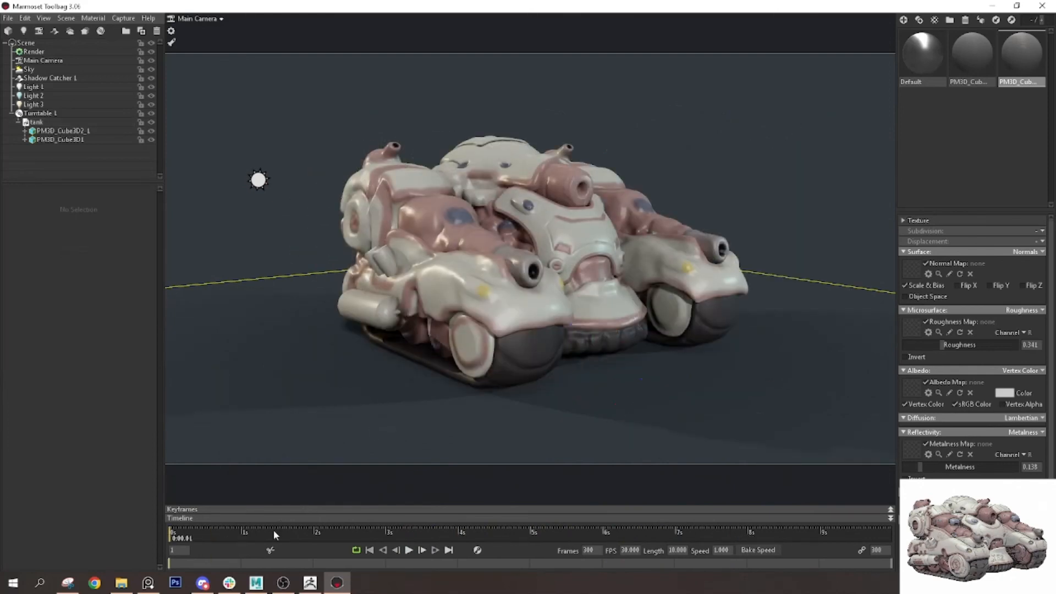
click(172, 42)
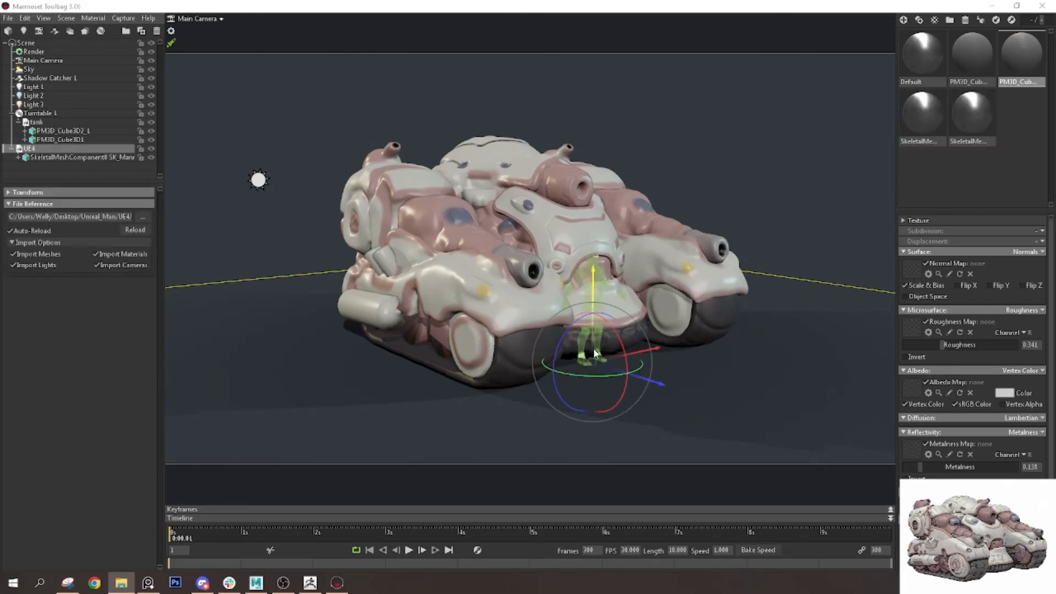
drag(658, 348, 481, 400)
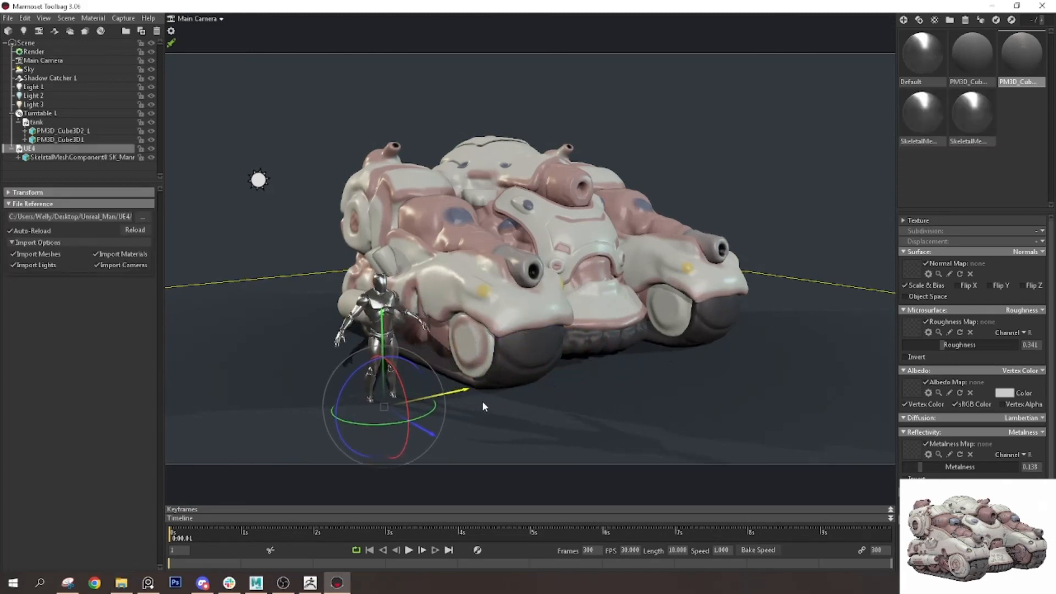
Create a new material with roughness 1.0 and metalness 0.0 and apply it to the mannequin
click(903, 19)
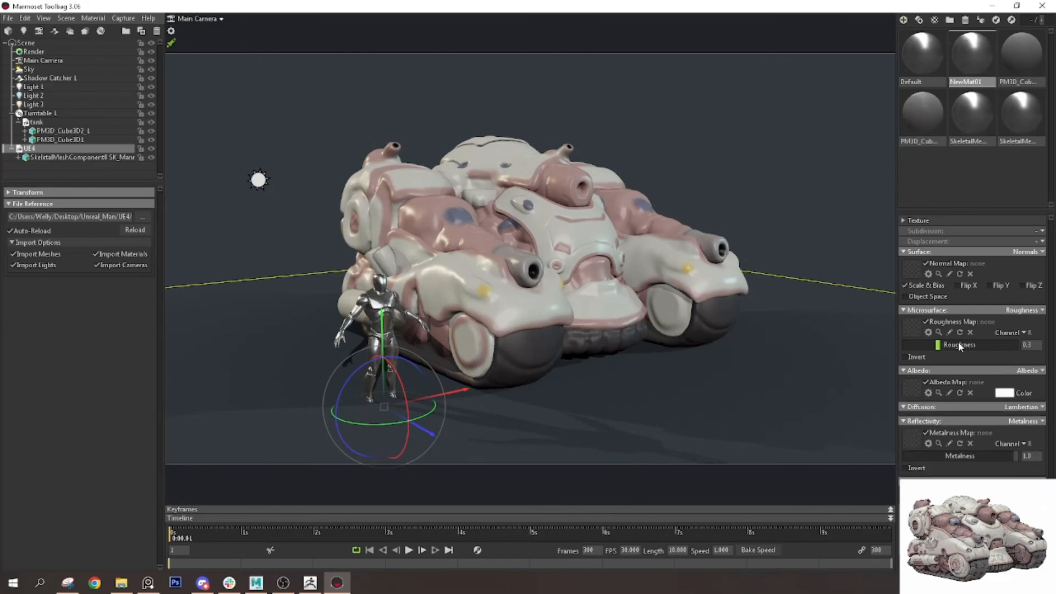
drag(958, 343, 1034, 342)
drag(977, 456, 900, 452)
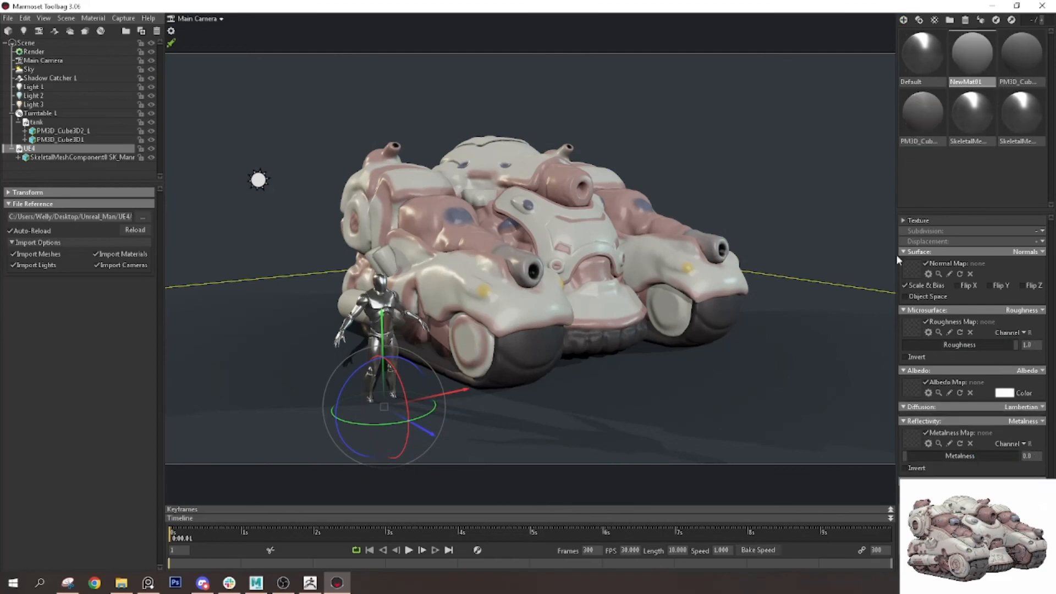
drag(971, 66, 383, 309)
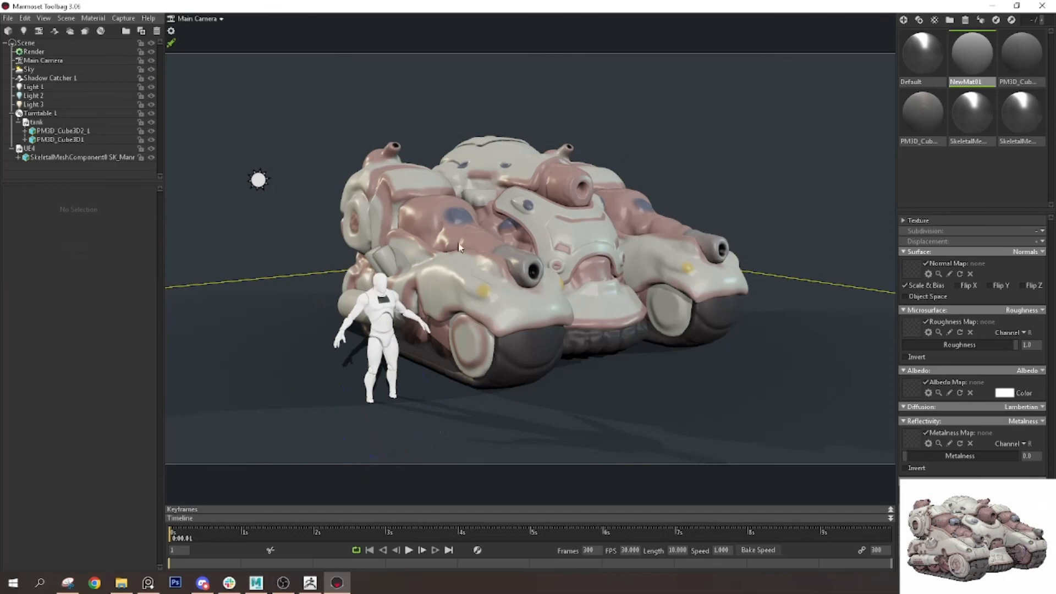
Move the mannequin back along the tank's side so it stands next to the side cylinder
click(384, 312)
drag(382, 311, 382, 317)
drag(451, 389, 488, 383)
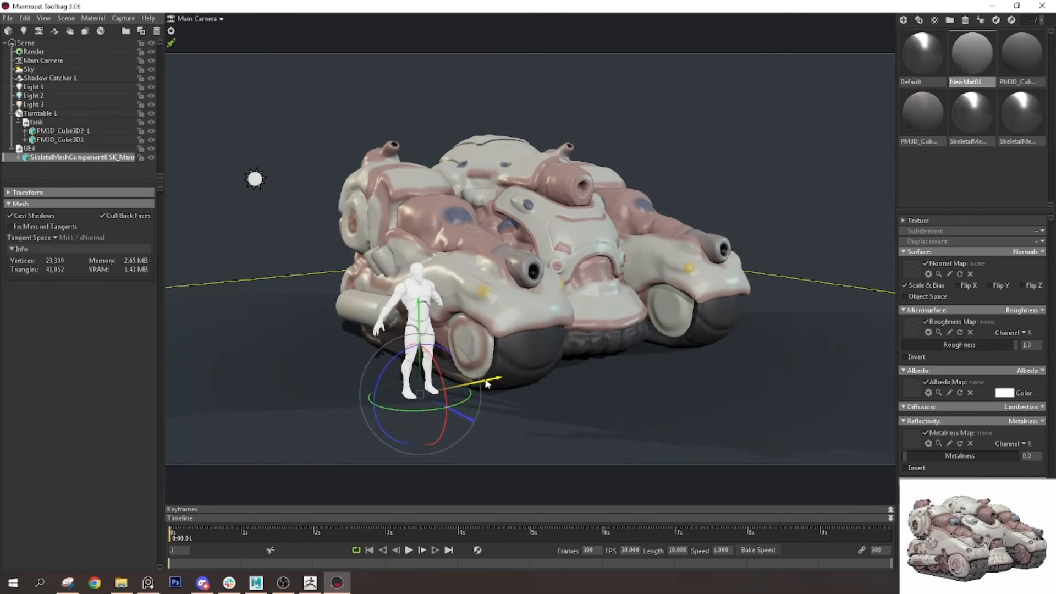
drag(461, 421, 367, 388)
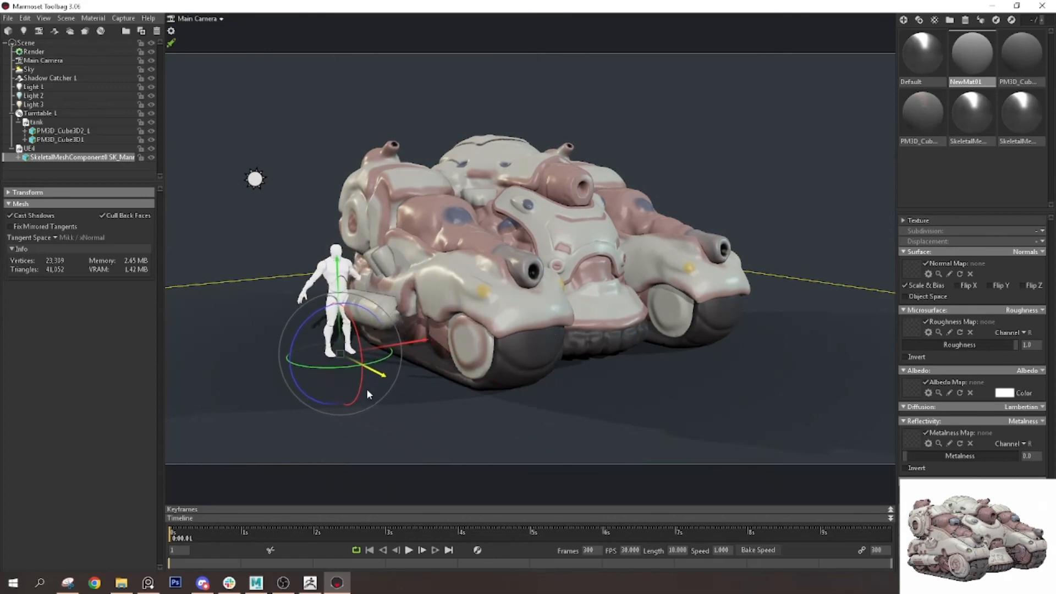
drag(420, 345, 405, 346)
middle_drag(790, 117, 790, 126)
click(802, 118)
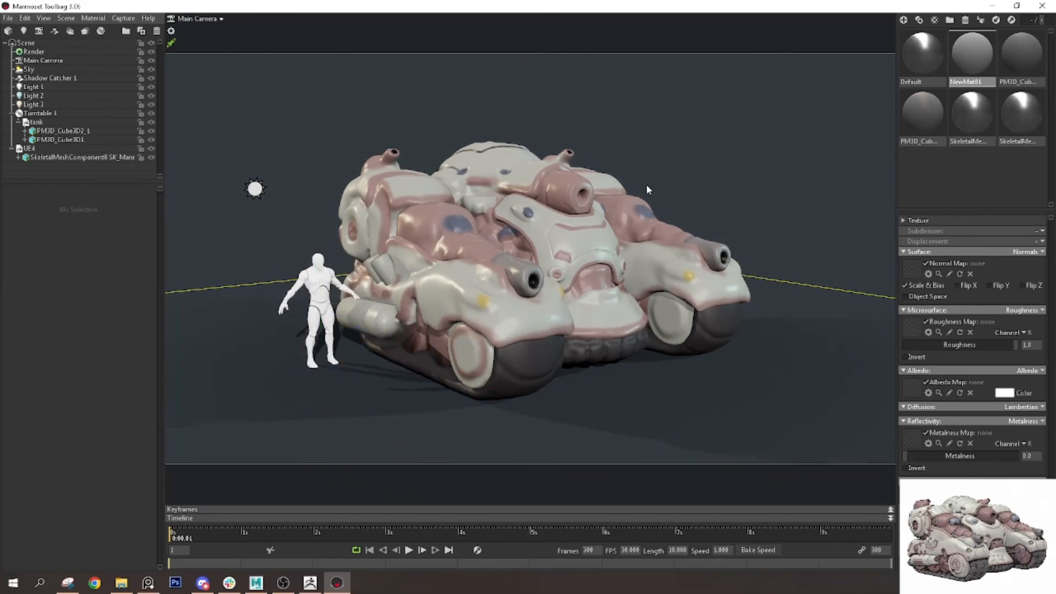
Set the main camera's field of view to 15 degrees and pull back until the tank and mannequin fit the frame
alt+drag(646, 184, 633, 166)
alt+drag(577, 193, 545, 223)
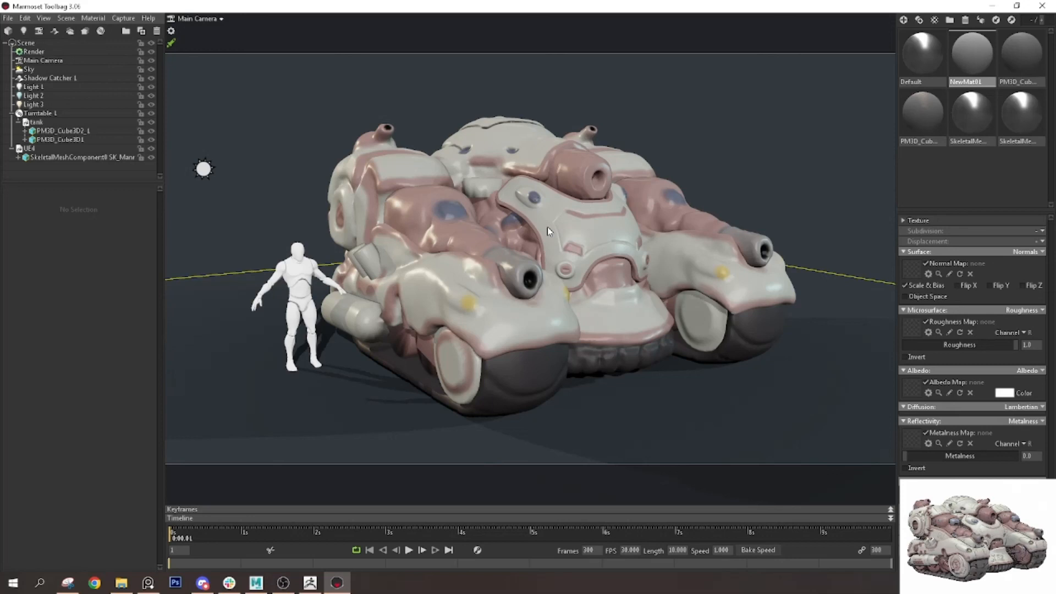
click(110, 69)
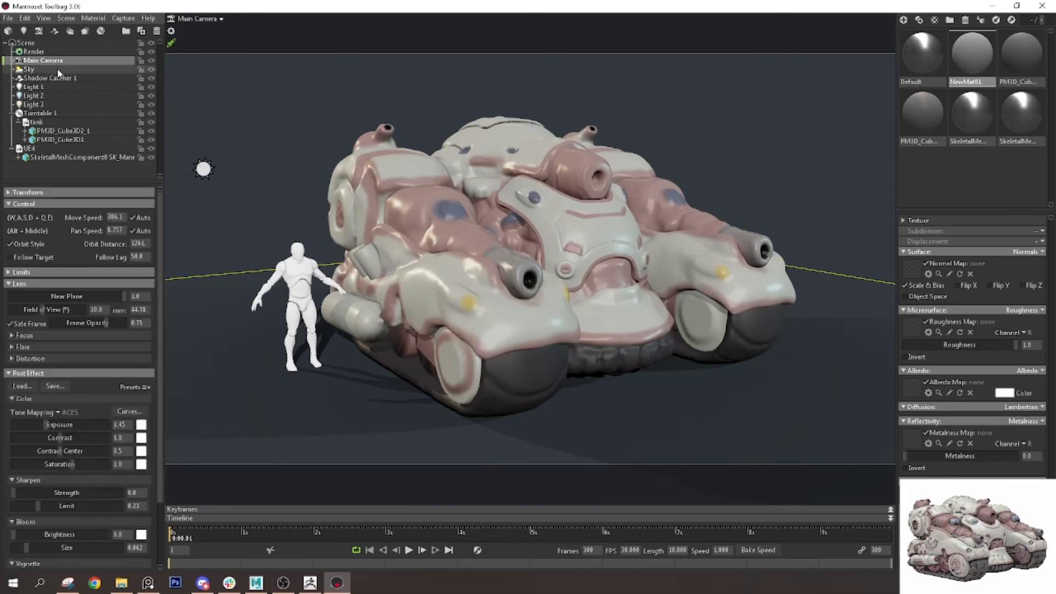
click(37, 58)
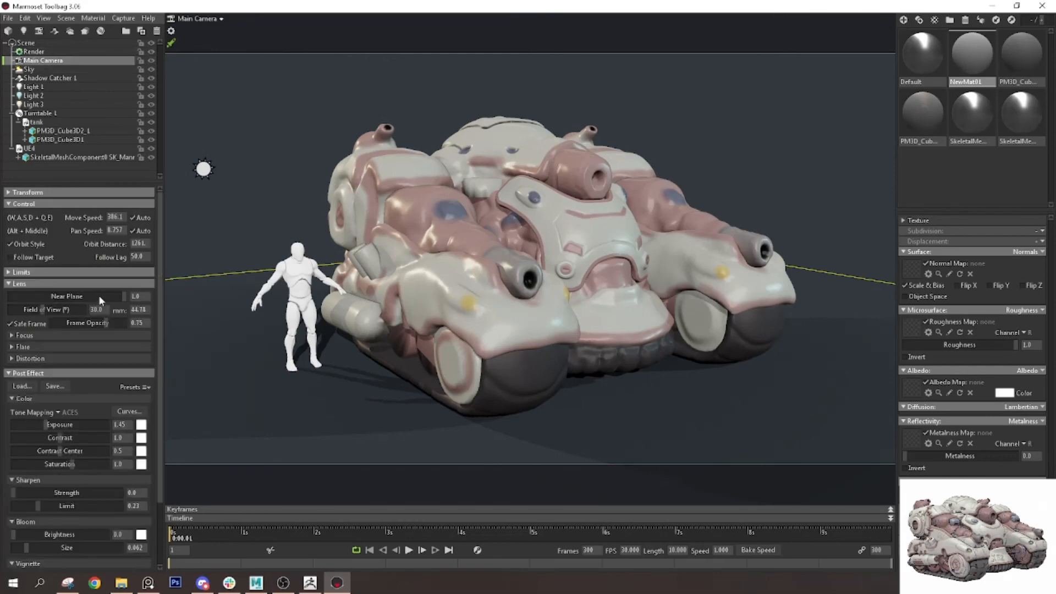
click(92, 308)
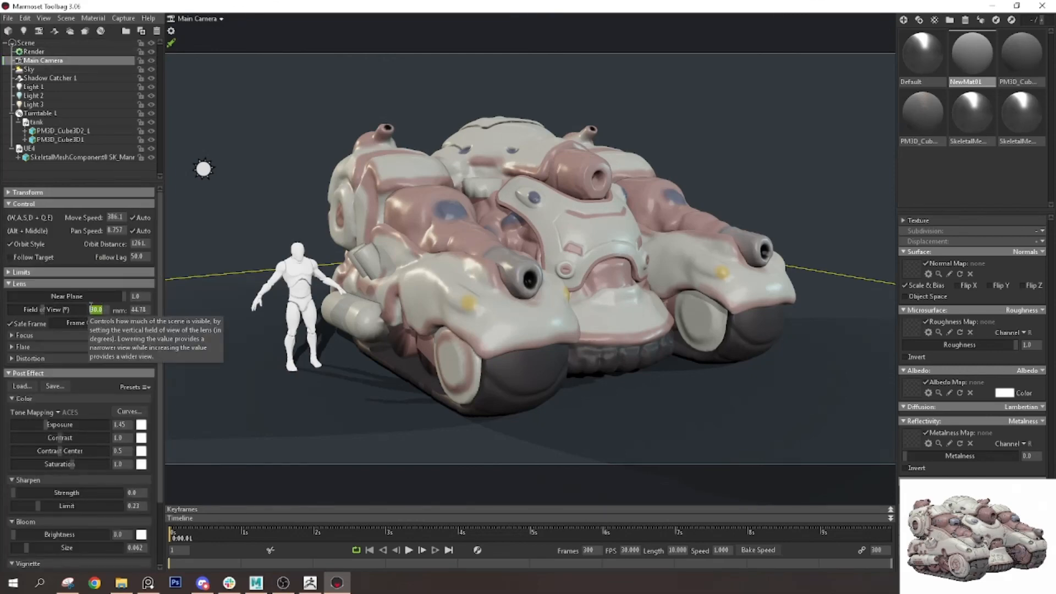
text(15)
key(Return)
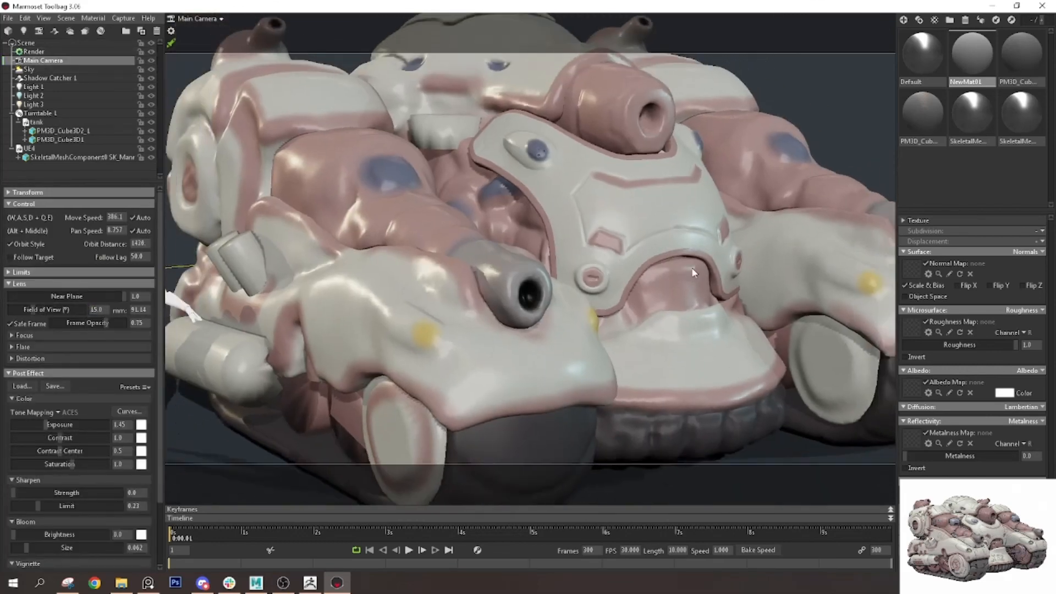
scroll(654, 226, down, 5)
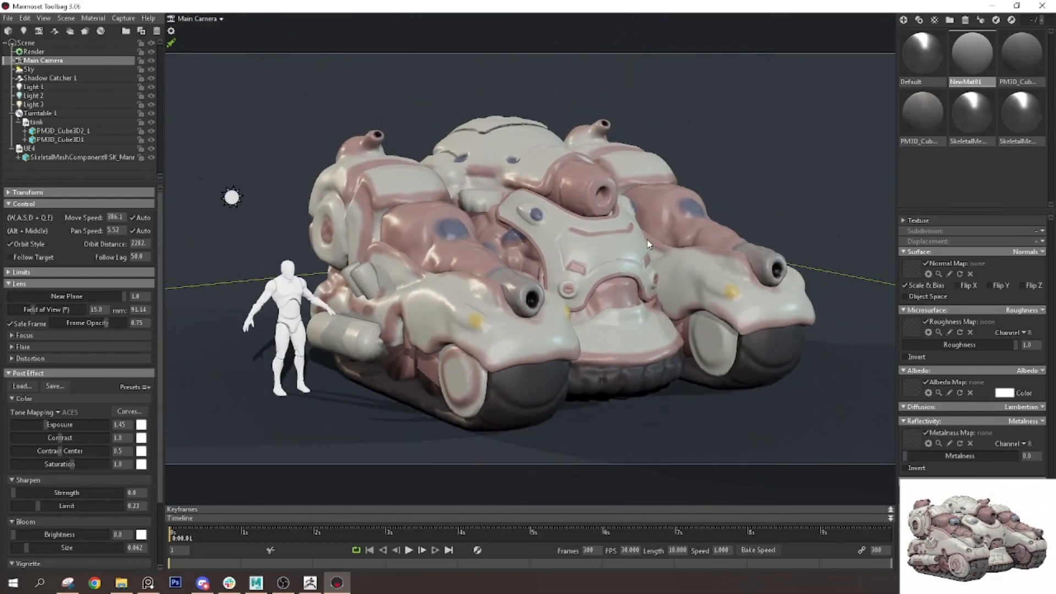
click(769, 180)
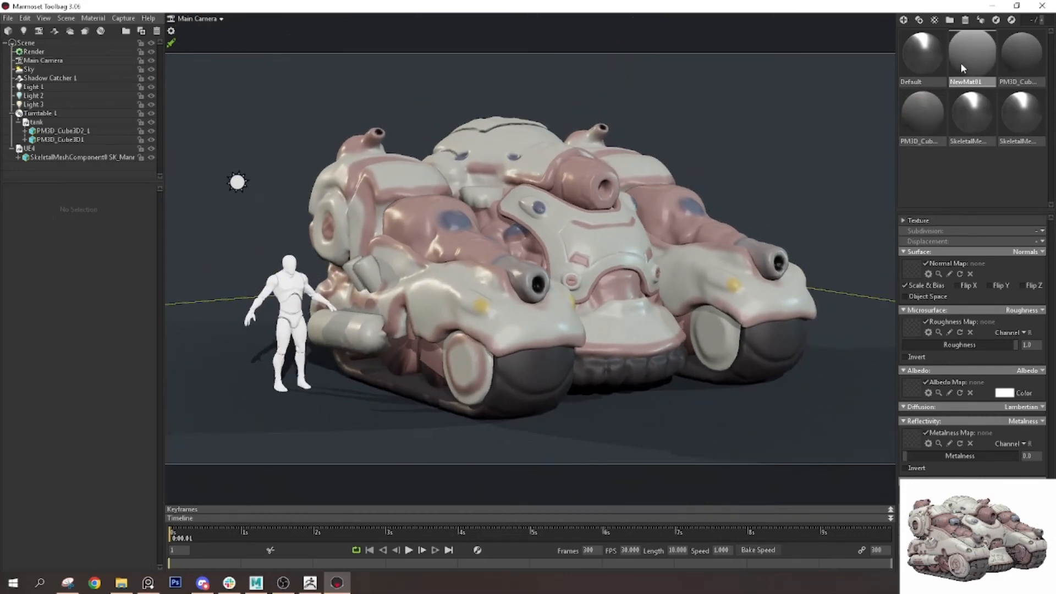
Darken the mannequin material's albedo color from white to a medium gray
click(1004, 392)
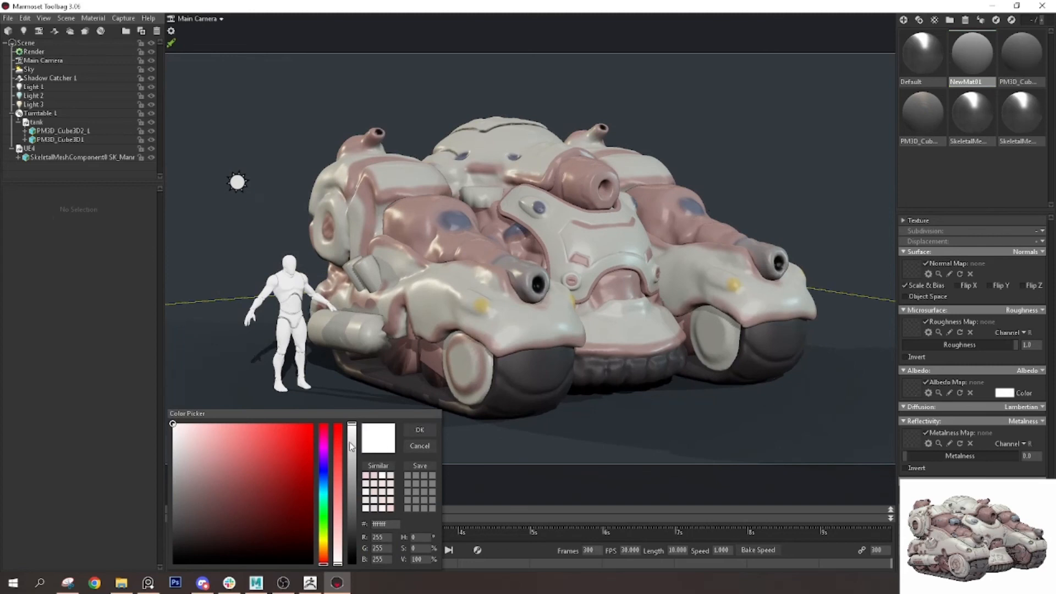
drag(348, 441, 351, 502)
click(423, 429)
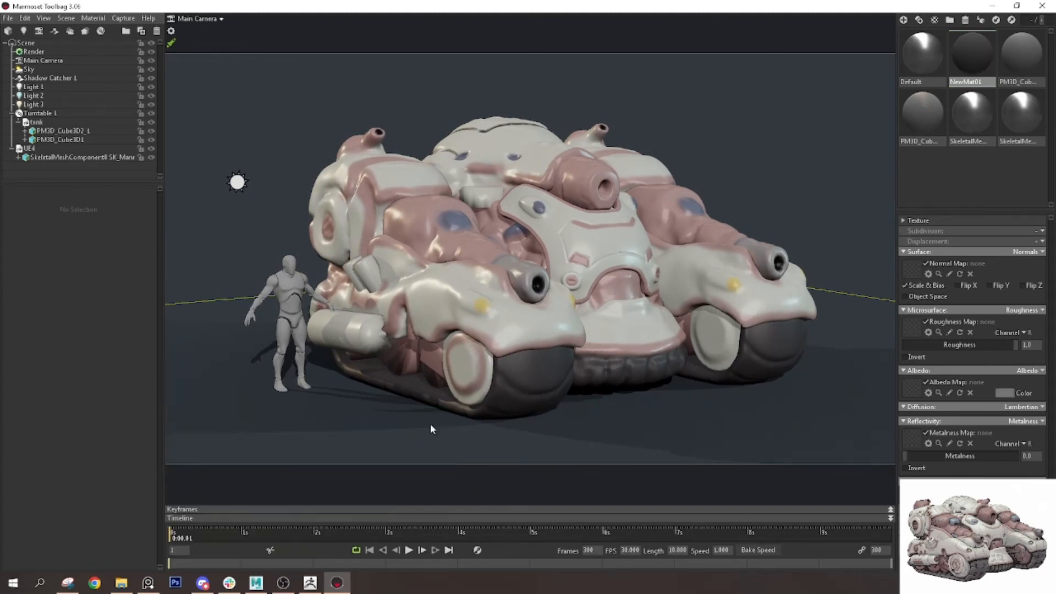
Reframe the main camera on a slightly more frontal view with the tank and mannequin inside the safe frame
alt+drag(570, 312, 555, 300)
alt+middle_drag(556, 300, 563, 311)
alt+drag(562, 311, 556, 308)
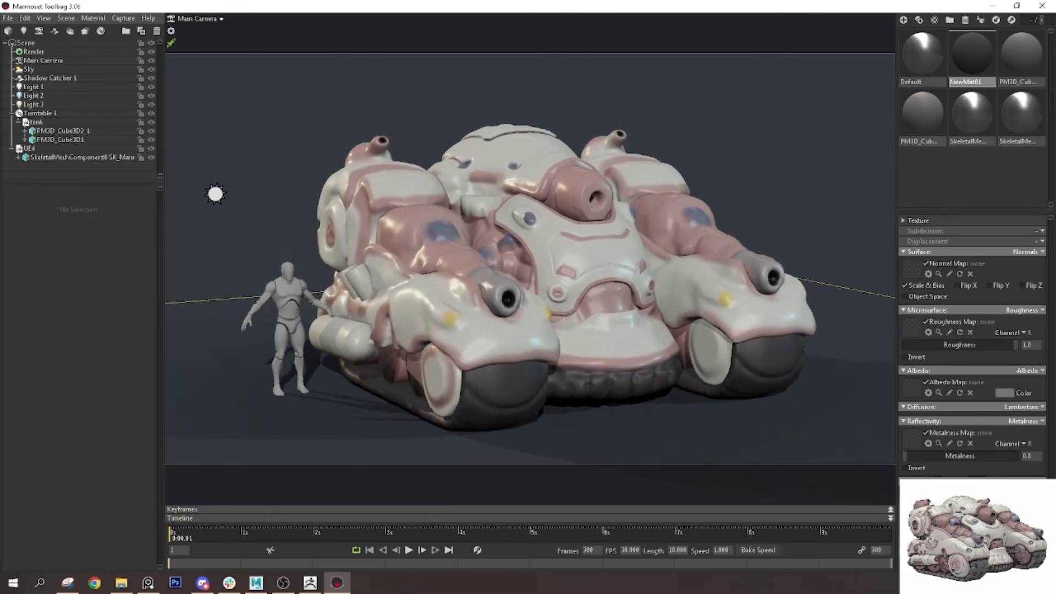
key(alt+Tab)
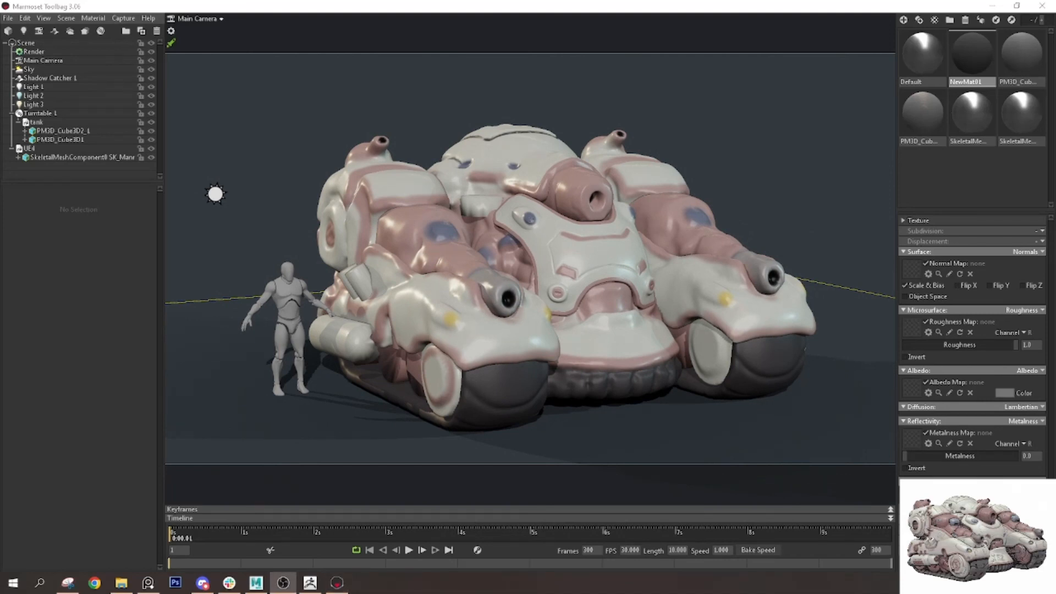